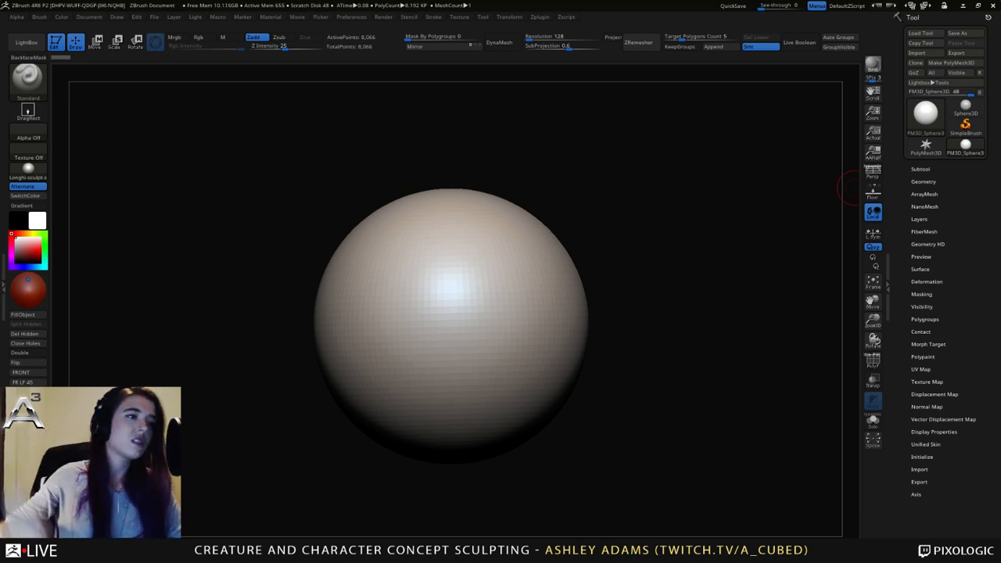
alt+drag(599, 276, 604, 303)
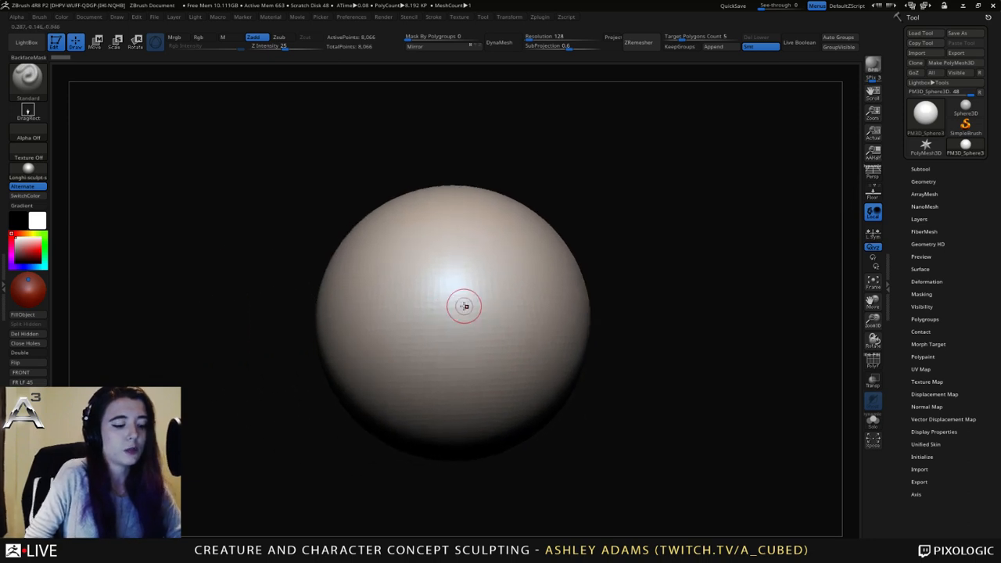
alt+right_drag(455, 317, 411, 327)
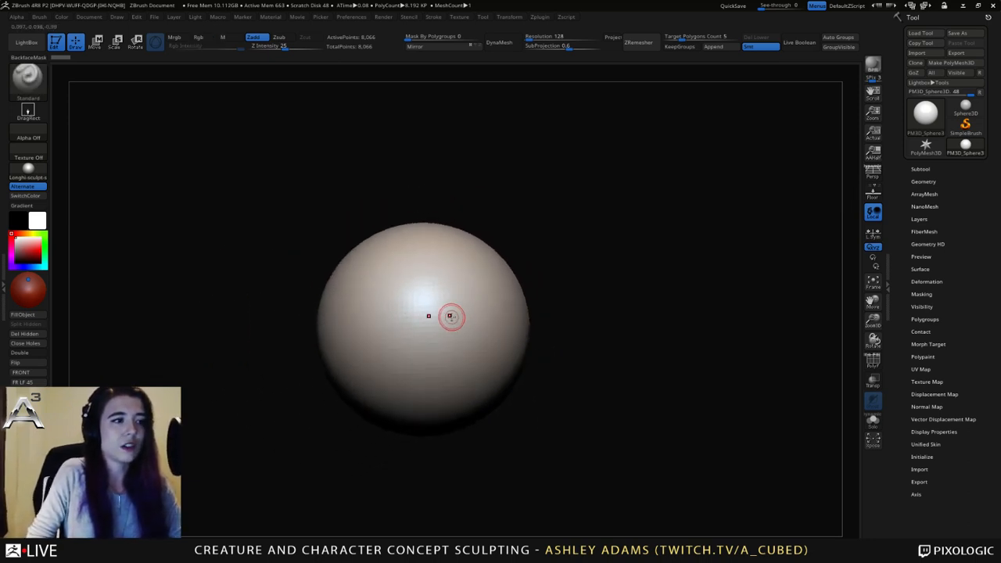
key(space)
drag(468, 316, 478, 316)
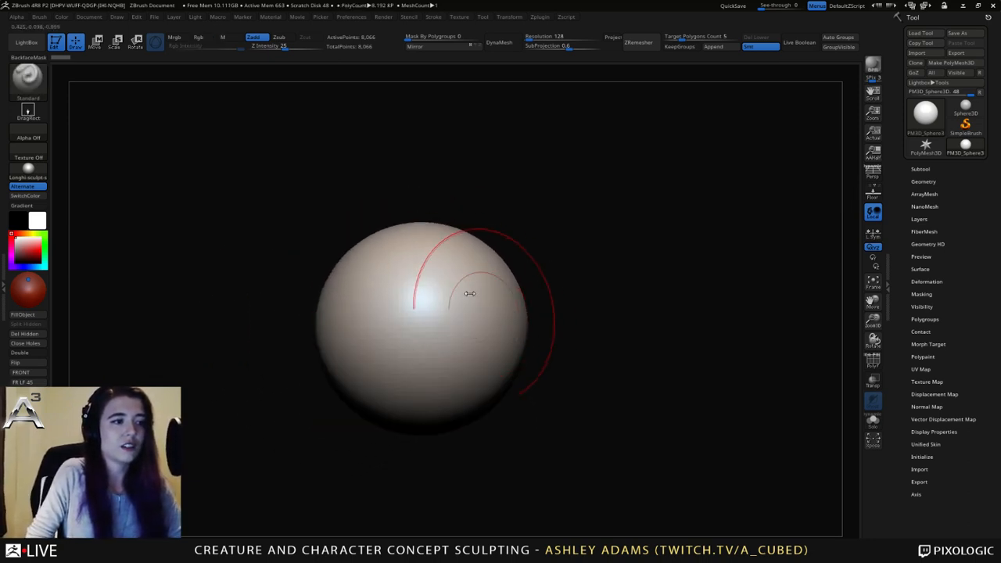
right_drag(472, 294, 454, 306)
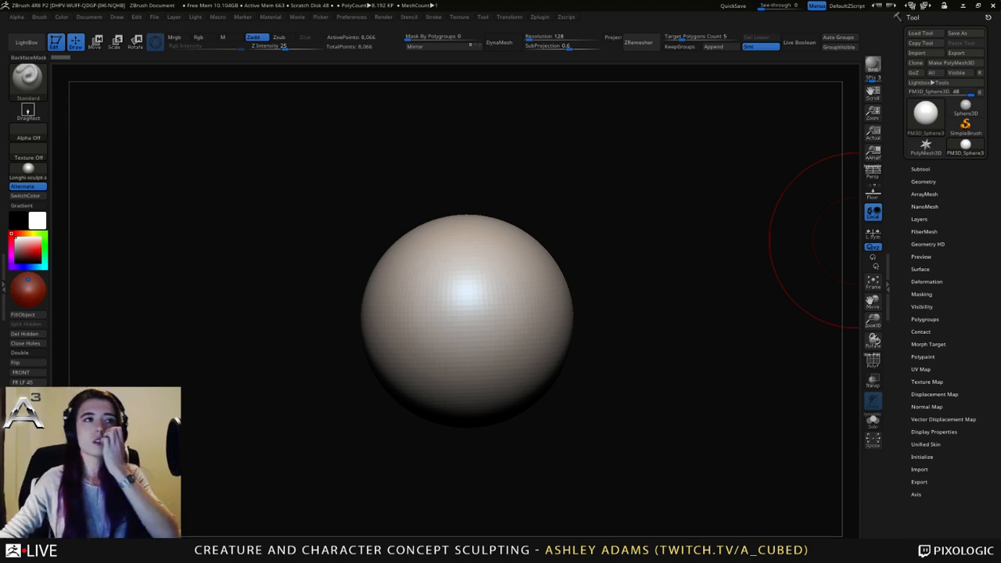
right_drag(438, 270, 460, 319)
right_click(465, 316)
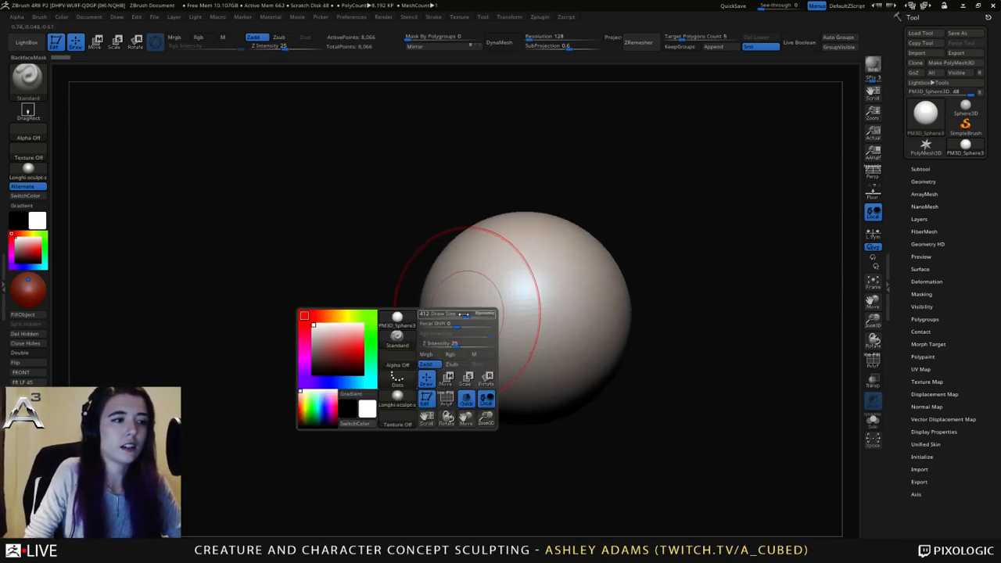
mouse_move(506, 365)
ctrl+right_down()
mouse_move(486, 312)
mouse_move(464, 309)
mouse_move(471, 364)
ctrl+right_up()
right_click(464, 309)
key(ctrl)
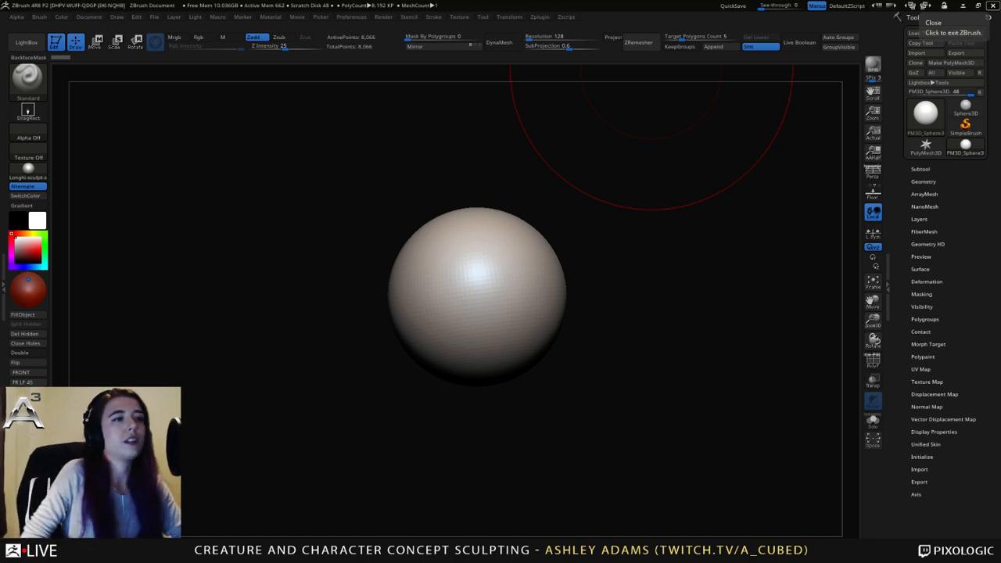
alt+drag(383, 281, 434, 267)
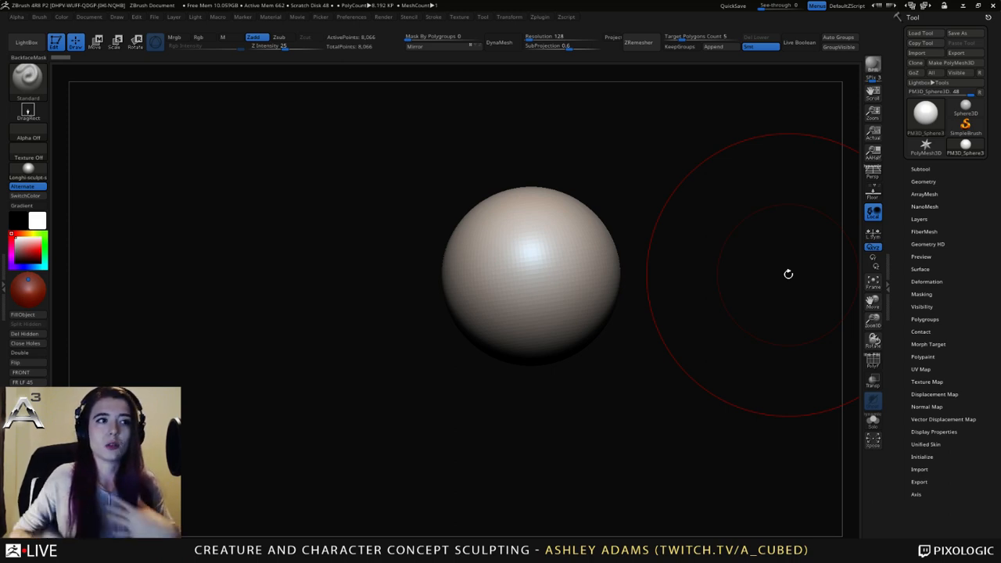
mouse_move(485, 248)
alt+right_down()
mouse_move(563, 272)
mouse_move(449, 264)
mouse_move(459, 277)
mouse_move(510, 265)
alt+right_up()
Resize the brush and use SnakeHook to pull the sphere into a rough mass with raised lobes.
key(space)
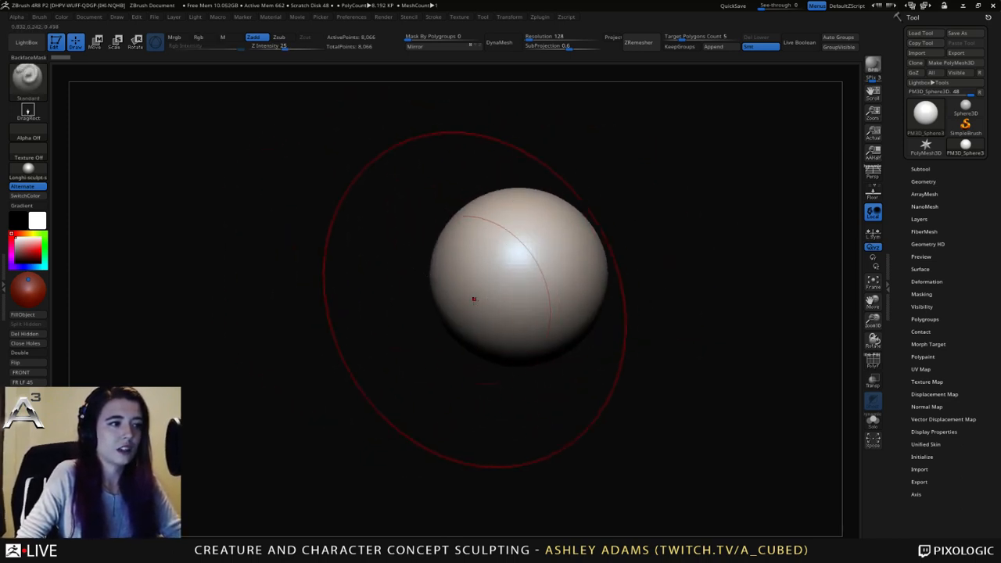
key(space)
key(ctrl)
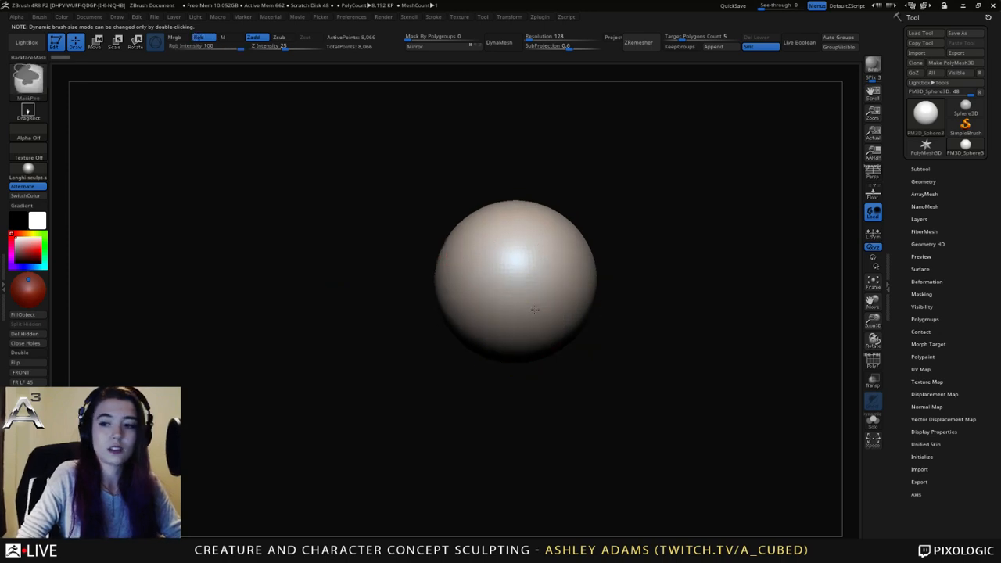
ctrl+right_drag(535, 311, 540, 287)
mouse_move(540, 288)
alt+right_down()
mouse_move(543, 264)
mouse_move(532, 277)
alt+right_up()
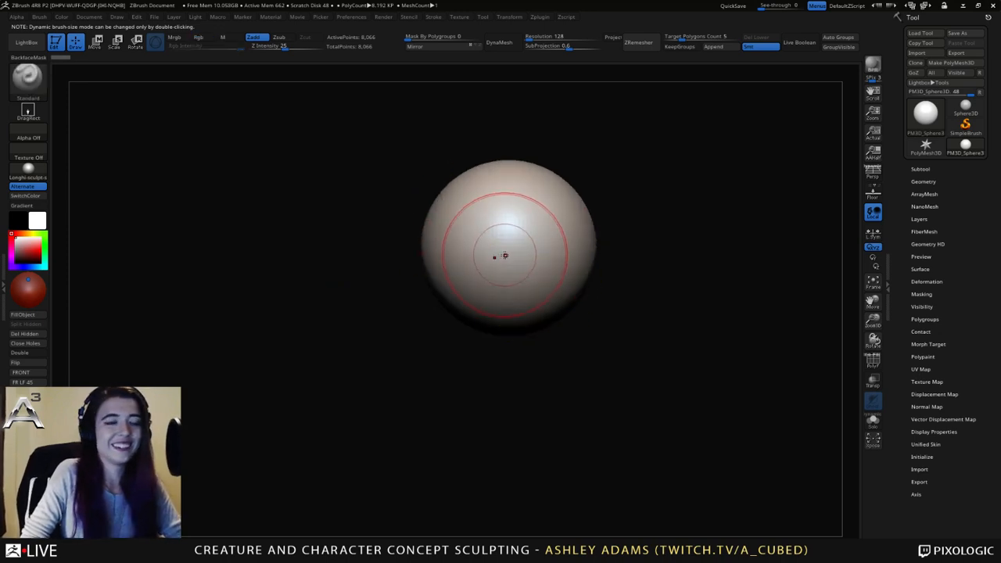
key(space)
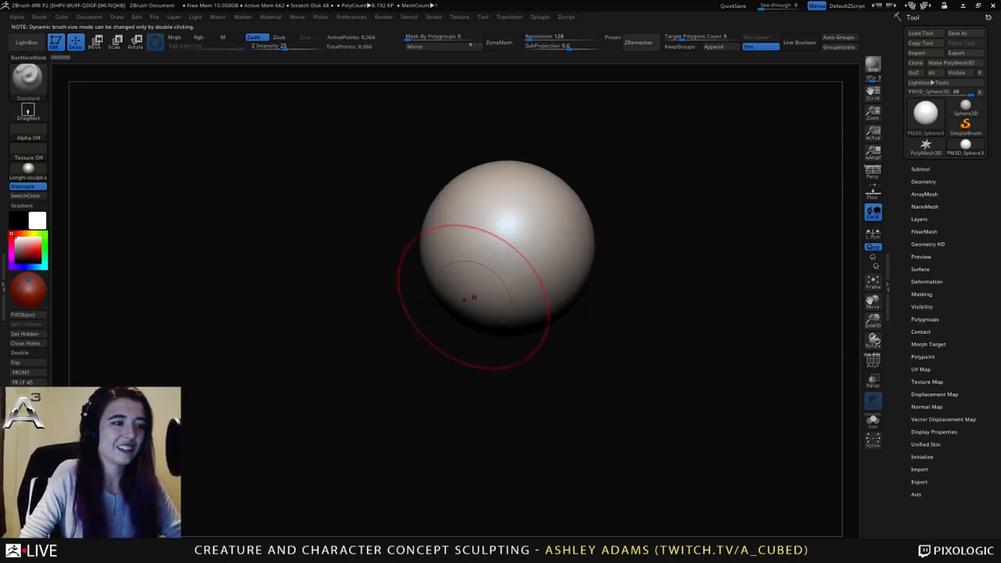
key(b)
key(s)
key(h)
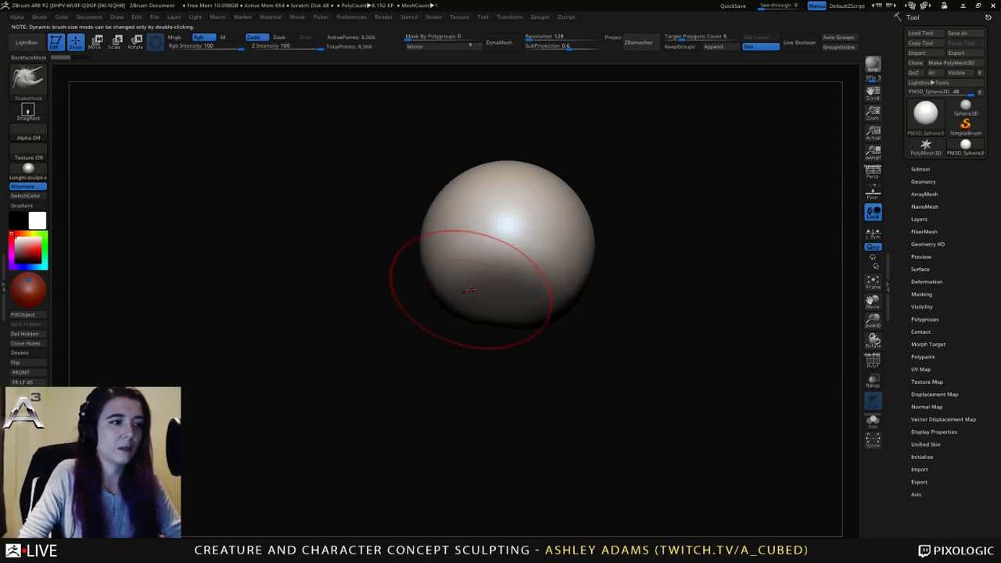
mouse_move(469, 291)
mouse_down()
mouse_move(485, 215)
mouse_move(574, 224)
mouse_move(572, 313)
mouse_move(520, 323)
mouse_move(500, 258)
mouse_move(493, 168)
mouse_move(509, 234)
mouse_move(502, 289)
mouse_move(444, 275)
mouse_up()
drag(368, 321, 501, 329)
drag(426, 254, 414, 174)
drag(454, 211, 501, 235)
Pull the front of the mass with SnakeHook into a raised hood rim around a hollow face area.
right_drag(418, 254, 525, 248)
drag(500, 262, 521, 278)
right_drag(591, 270, 492, 262)
mouse_move(362, 262)
mouse_down()
mouse_move(349, 205)
mouse_move(409, 216)
mouse_up()
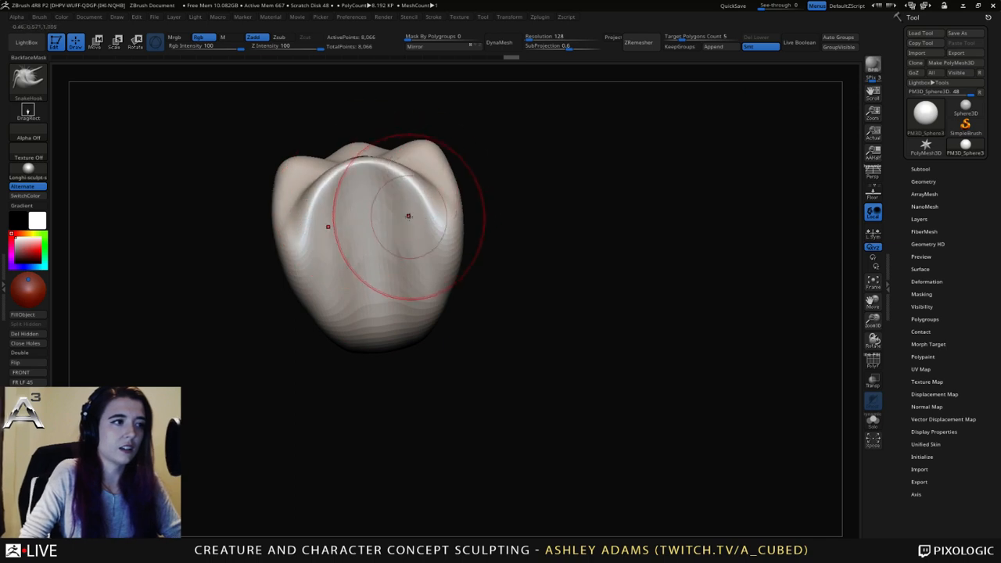
mouse_move(408, 216)
right_down()
mouse_move(509, 242)
mouse_move(459, 253)
mouse_move(514, 284)
mouse_move(532, 278)
right_up()
drag(443, 264, 465, 263)
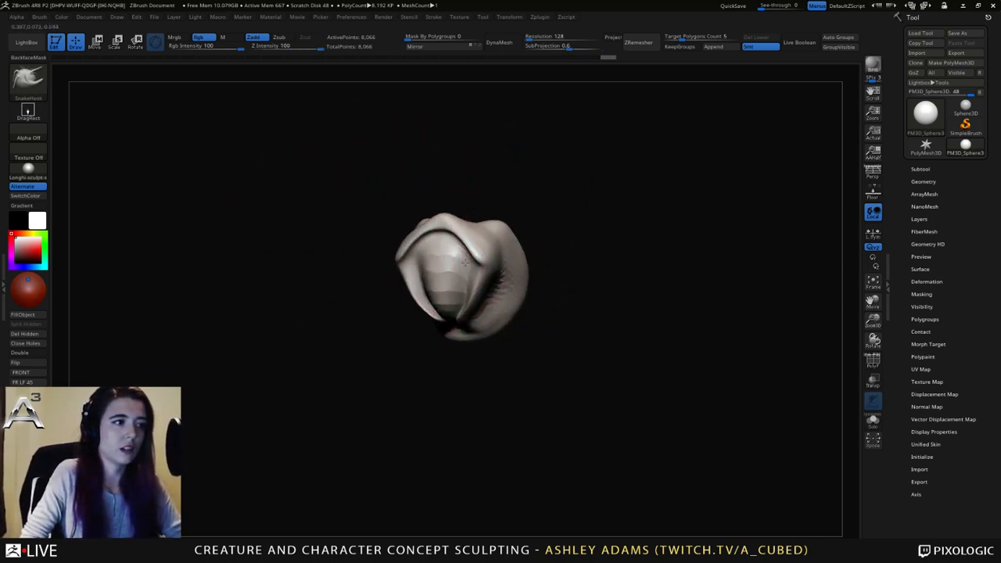
Stretch the form below the hood downward with SnakeHook into a neck and rear mass.
mouse_move(465, 263)
right_down()
mouse_move(462, 286)
mouse_move(531, 269)
mouse_move(475, 251)
mouse_move(519, 276)
mouse_move(459, 172)
mouse_move(509, 145)
mouse_move(492, 151)
mouse_move(583, 213)
mouse_move(545, 226)
mouse_move(465, 167)
mouse_move(471, 215)
mouse_move(407, 263)
mouse_move(459, 297)
mouse_move(420, 286)
mouse_move(501, 325)
mouse_move(443, 324)
mouse_move(532, 353)
mouse_move(496, 323)
mouse_move(538, 301)
mouse_move(550, 244)
right_up()
mouse_move(541, 246)
mouse_down()
mouse_move(533, 255)
mouse_move(545, 253)
mouse_up()
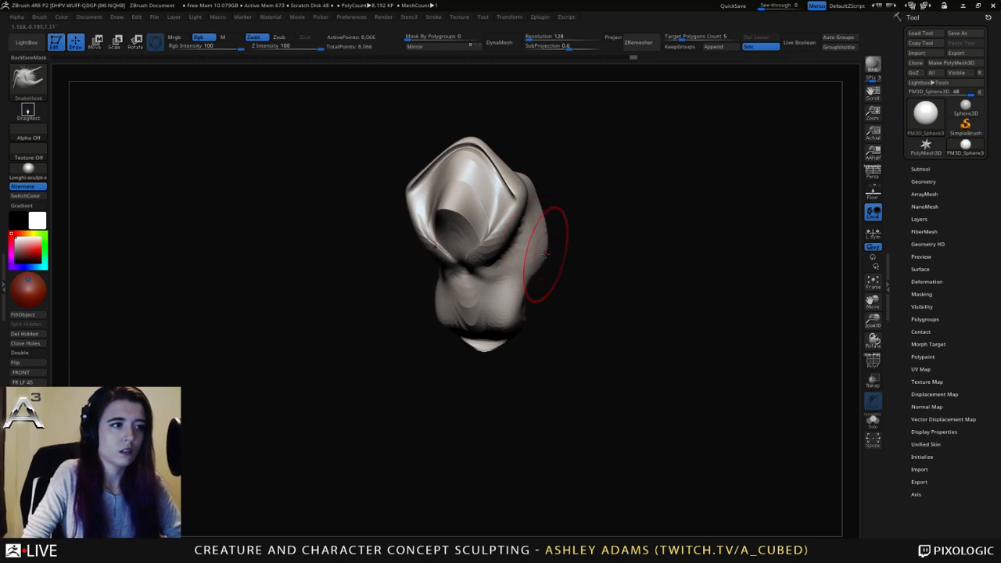
drag(529, 291, 483, 319)
right_drag(548, 313, 526, 283)
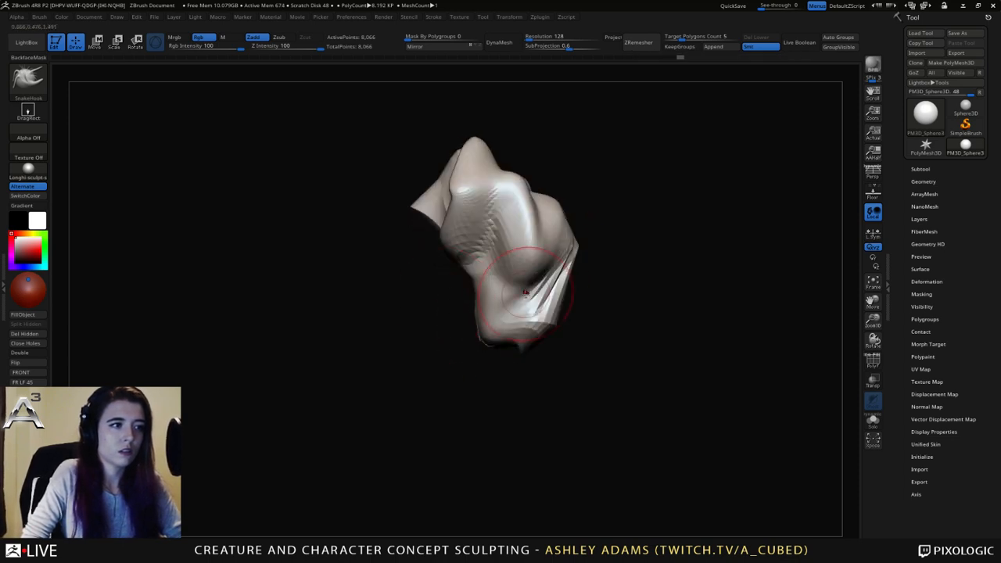
Convert the stretched sculpt to a DynaMesh at resolution 128.
click(509, 46)
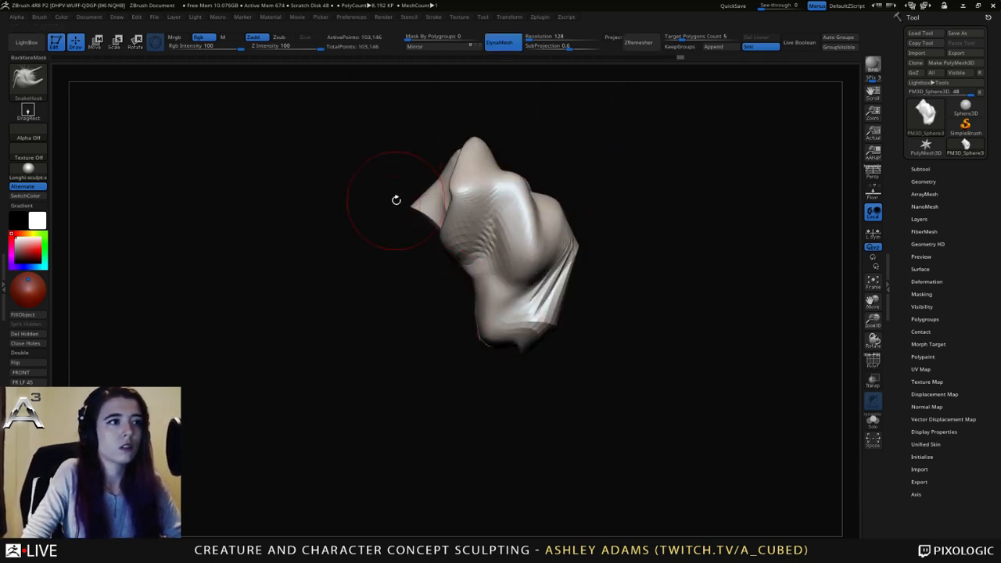
drag(395, 201, 435, 269)
key(space)
drag(603, 235, 552, 305)
Fill the hollow inside the hood with the ClayBuildup brush, building up a face mass with a protruding nose.
key(b)
key(c)
key(b)
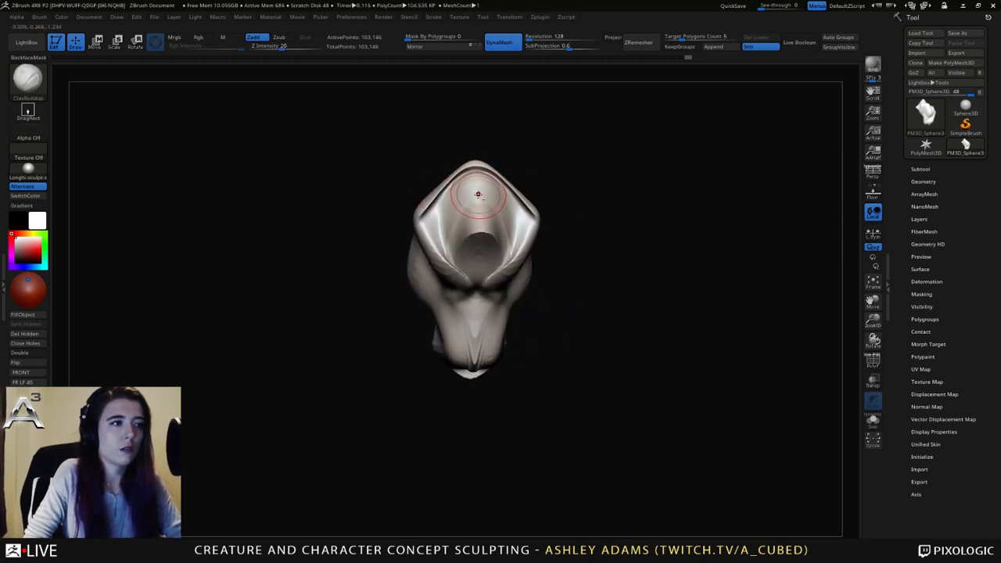
mouse_move(476, 195)
mouse_down()
mouse_move(449, 206)
mouse_move(463, 265)
mouse_move(447, 239)
mouse_move(480, 252)
mouse_up()
right_drag(479, 252, 496, 224)
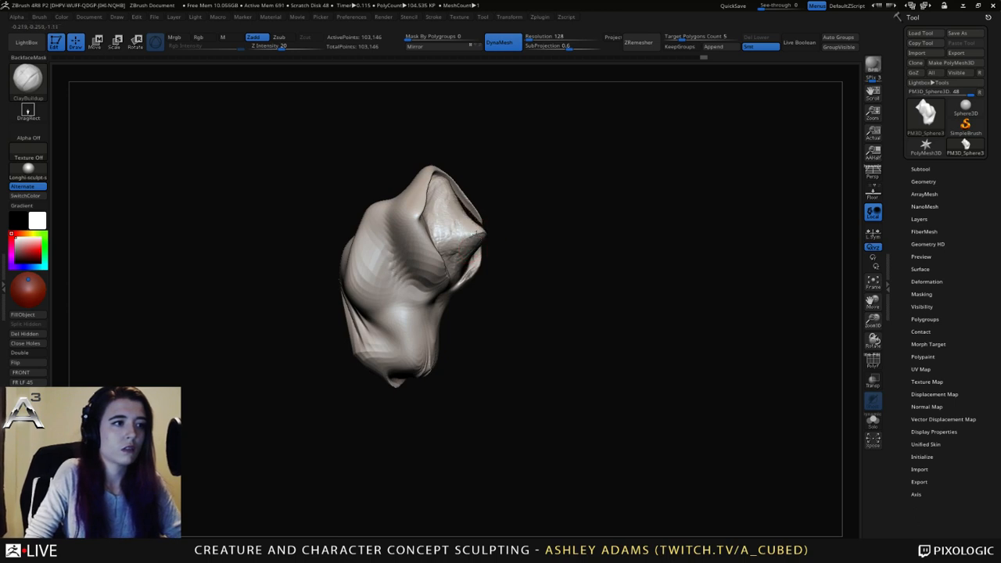
key(space)
drag(459, 228, 447, 229)
drag(379, 161, 378, 179)
Reshape the hood and its edges around the face with a resized SnakeHook brush.
key(space)
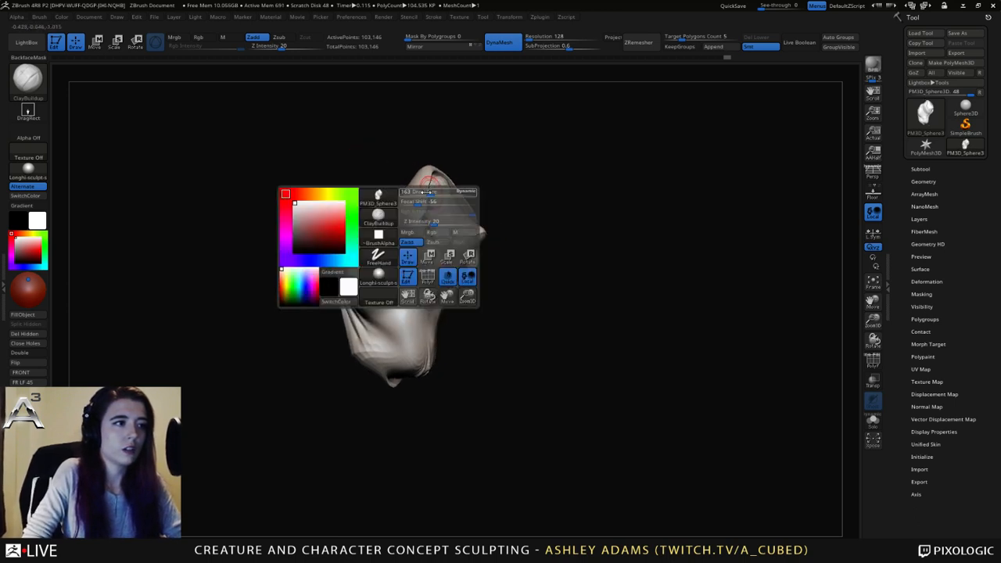
key(b)
key(s)
key(h)
mouse_move(462, 169)
mouse_down()
mouse_move(423, 164)
mouse_move(449, 170)
mouse_up()
key(space)
drag(508, 205, 434, 193)
Build up the forehead and cheeks inside the hood with the ClayBuildup brush.
key(space)
key(b)
key(c)
key(b)
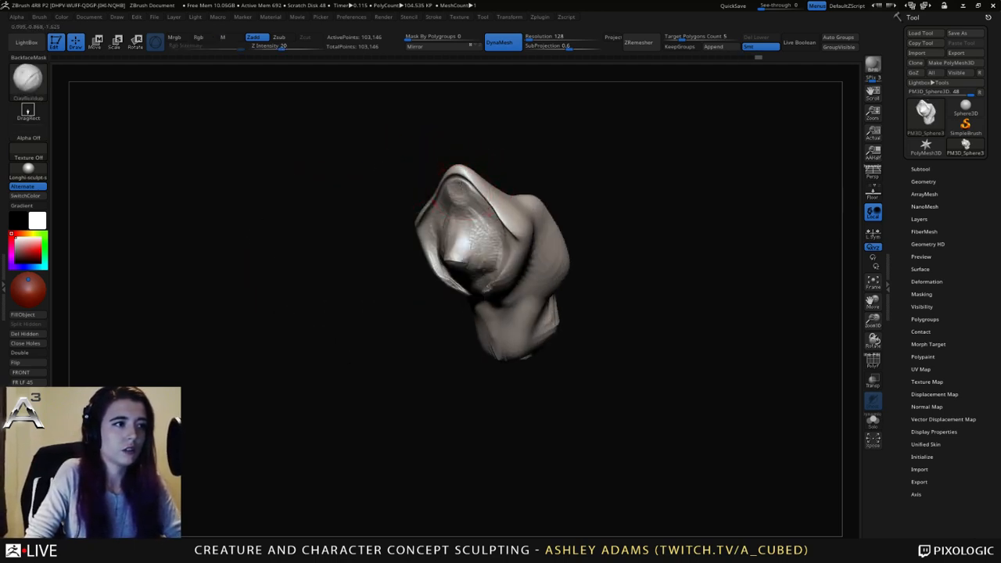
drag(488, 202, 496, 225)
right_drag(496, 225, 478, 230)
Enable backface masking, then thicken and smooth the hood rim and the surface around the face.
click(28, 57)
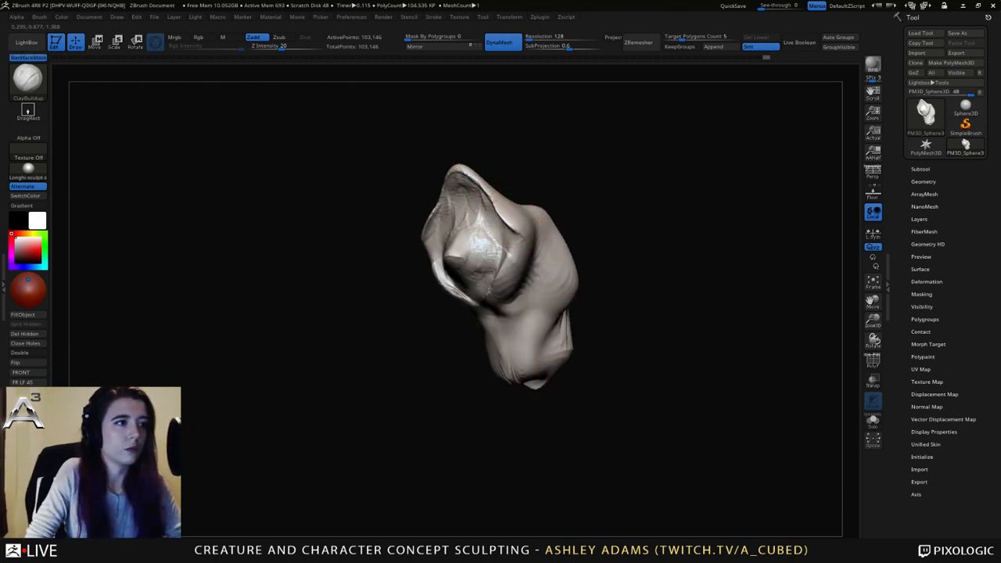
mouse_move(501, 214)
shift+mouse_down()
mouse_move(511, 222)
mouse_move(505, 213)
shift+mouse_up()
right_drag(491, 179, 517, 182)
drag(504, 206, 527, 228)
mouse_move(469, 205)
mouse_down()
mouse_move(507, 246)
mouse_move(477, 304)
mouse_up()
Carve the crease between the hood's inner rim and the face with the DamStandard brush.
key(b)
key(d)
key(s)
drag(517, 237, 507, 270)
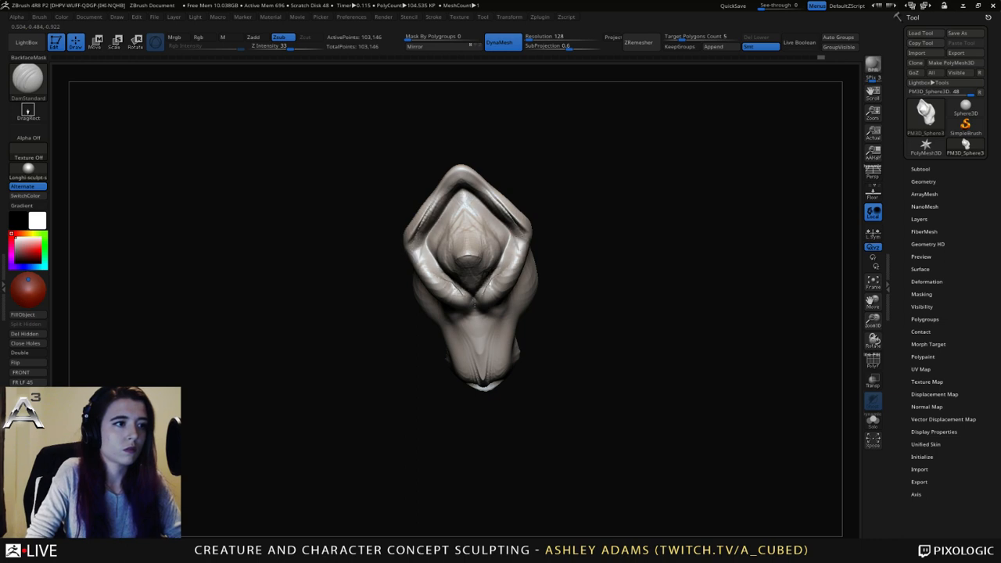
right_drag(422, 282, 477, 245)
right_click(381, 303)
right_drag(380, 304, 450, 258)
Add volume to the side of the face behind the nose with the ClayBuildup brush.
key(b)
key(c)
key(b)
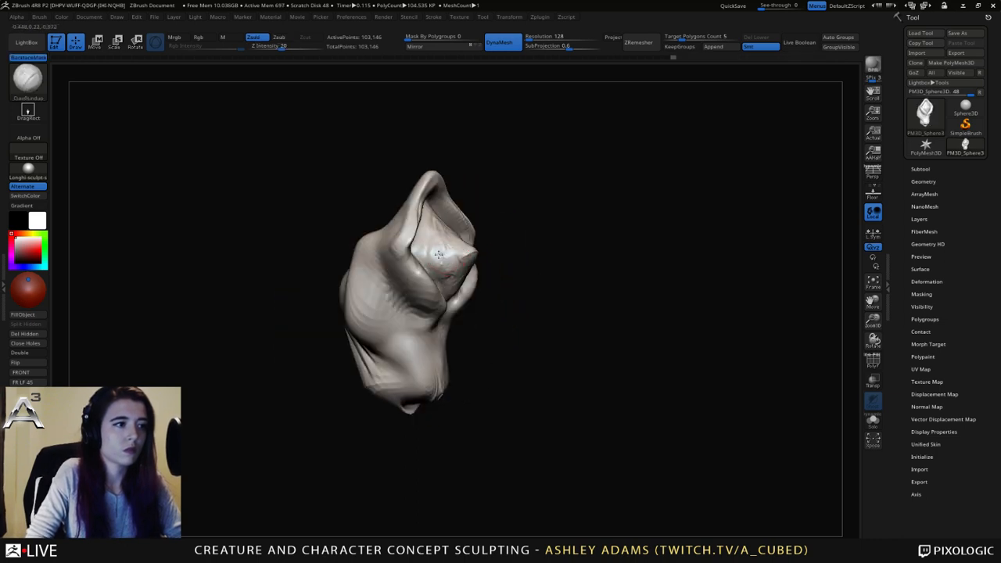
drag(448, 257, 444, 255)
Carve eye sockets and a mouth line into the face with the DamStandard brush.
key(b)
key(d)
key(s)
right_drag(456, 256, 432, 263)
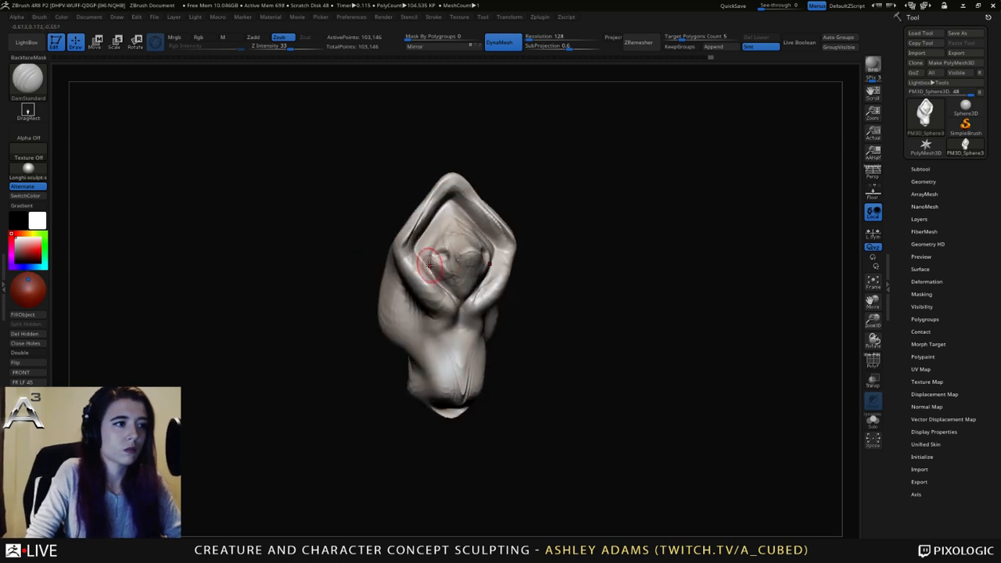
drag(437, 263, 446, 274)
right_drag(483, 268, 452, 267)
drag(485, 270, 499, 269)
right_drag(454, 272, 501, 270)
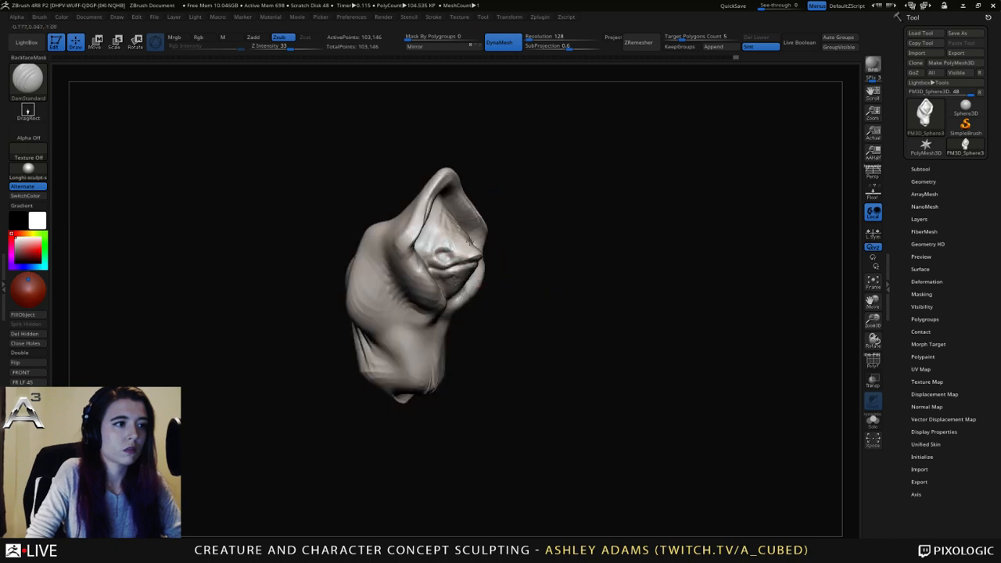
Tilt the whole sculpt upward and scale it uniformly with the transform gizmo, resetting the gizmo's orientation in between.
right_click(405, 282)
mouse_move(407, 280)
right_down()
mouse_move(465, 222)
mouse_move(470, 190)
mouse_move(498, 184)
right_up()
key(w)
mouse_move(463, 226)
mouse_down()
mouse_move(424, 204)
mouse_move(438, 206)
mouse_up()
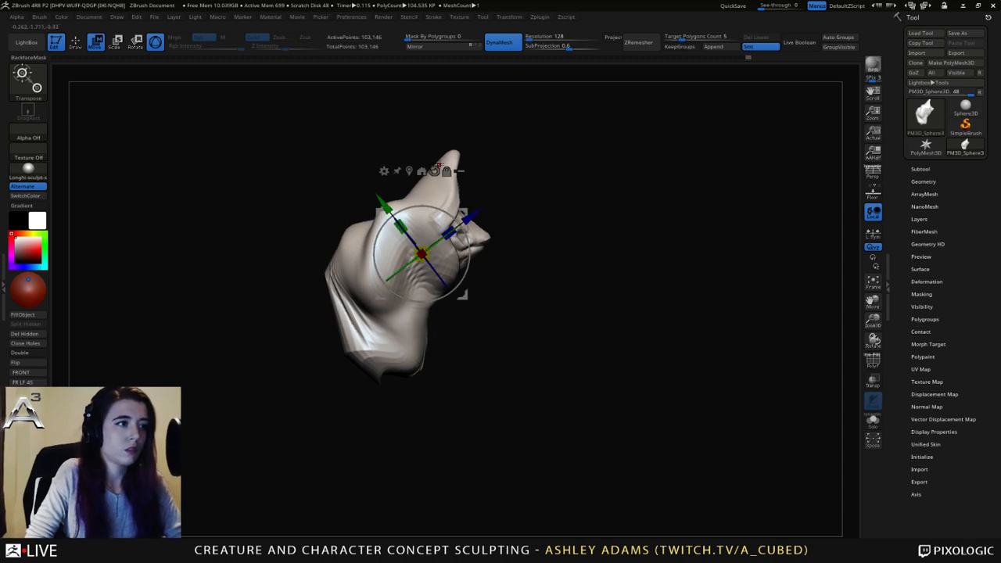
alt+click(435, 170)
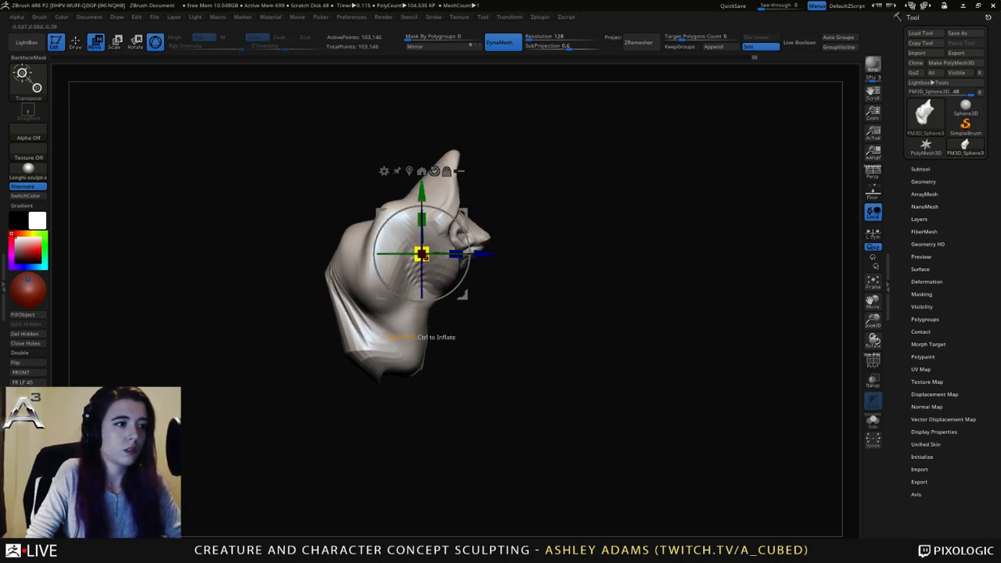
drag(422, 254, 384, 241)
key(q)
Pull the peak of the hood forward into an overhanging horn with the SnakeHook brush.
ctrl+right_drag(438, 290, 465, 362)
right_drag(465, 362, 392, 204)
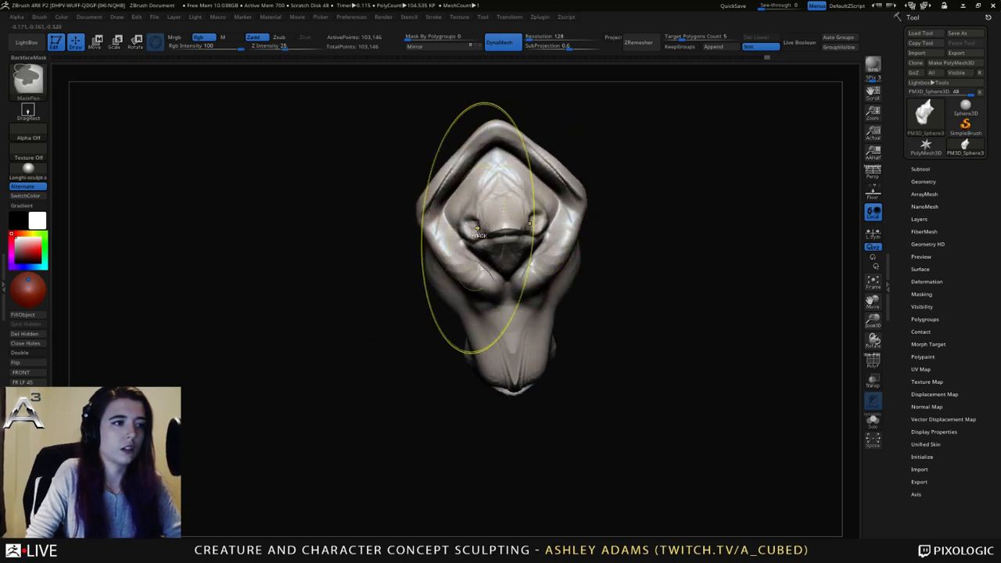
right_drag(452, 227, 486, 218)
key(space)
drag(483, 212, 468, 212)
drag(481, 134, 505, 134)
drag(455, 174, 340, 208)
key(space)
click(521, 199)
mouse_move(599, 176)
mouse_down()
mouse_move(547, 163)
mouse_move(538, 138)
mouse_move(492, 134)
mouse_up()
key(space)
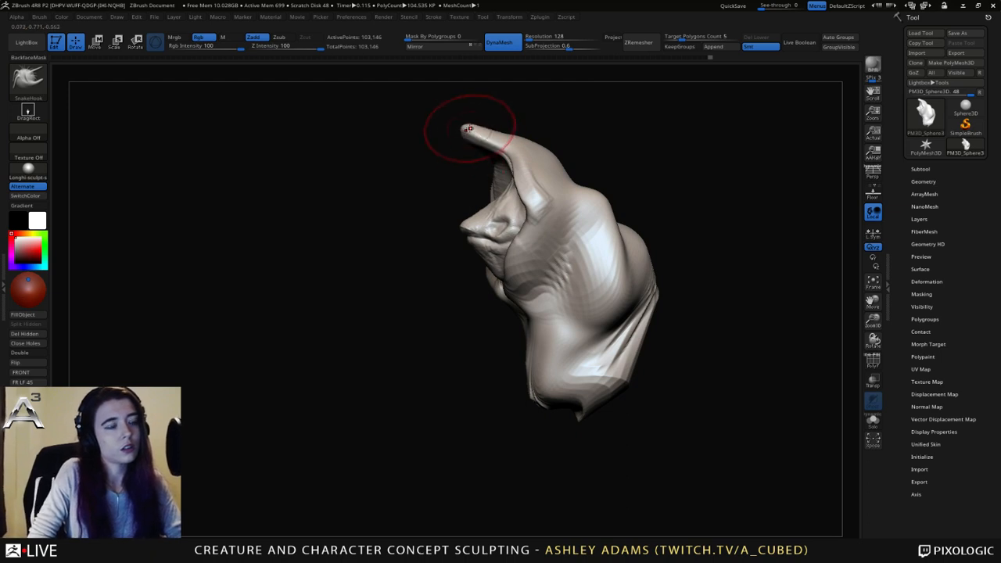
Widen the hood's sides and draw out the cheek lobes beneath the face with SnakeHook.
drag(447, 160, 471, 175)
mouse_move(479, 133)
mouse_down()
mouse_move(469, 124)
mouse_move(485, 188)
mouse_up()
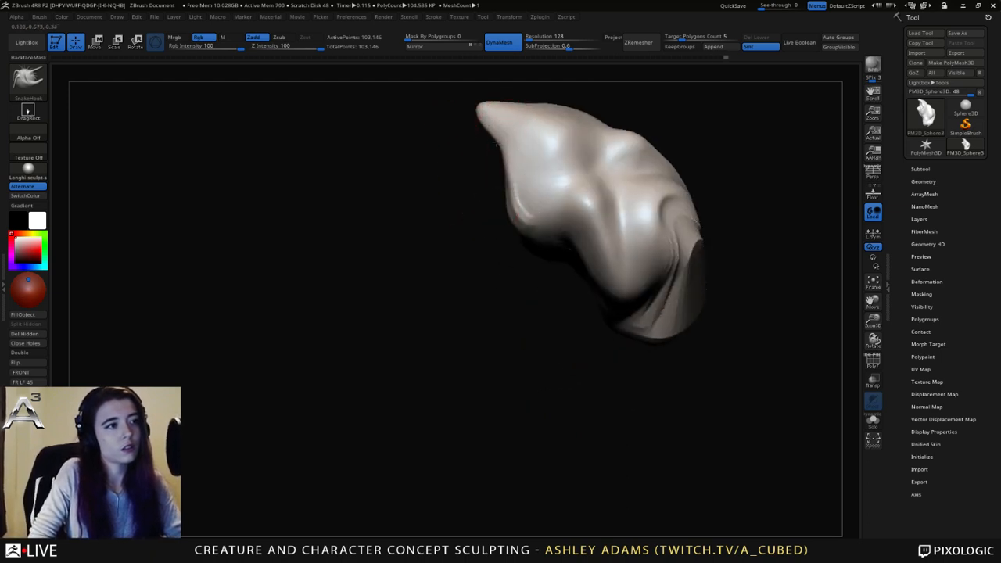
drag(494, 151, 514, 167)
mouse_move(453, 195)
mouse_down()
mouse_move(539, 205)
mouse_move(583, 223)
mouse_move(540, 238)
mouse_move(513, 283)
mouse_up()
mouse_move(519, 282)
right_down()
mouse_move(509, 264)
mouse_move(596, 217)
right_up()
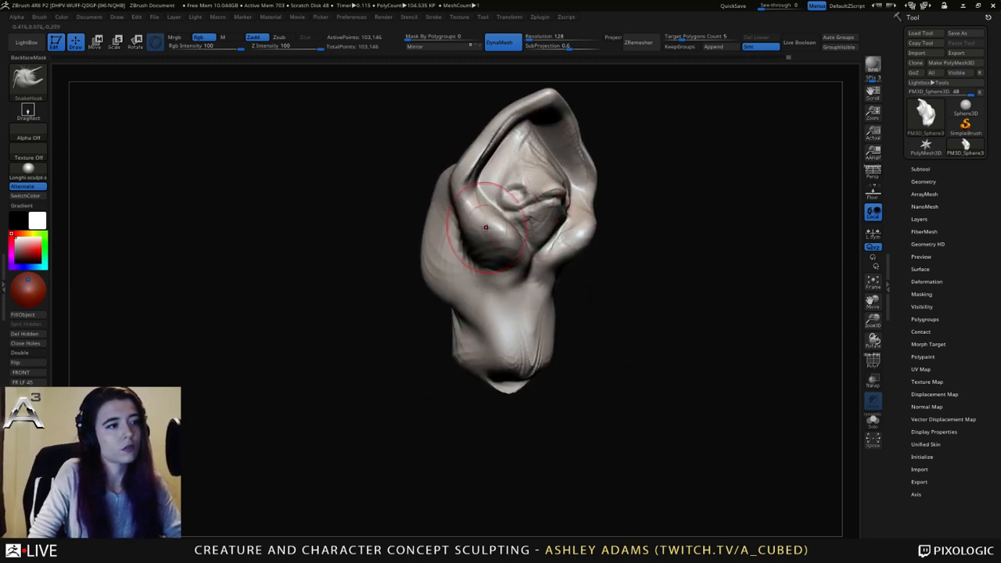
drag(514, 227, 477, 206)
Refine the creases around the cheek lobes and chin with the DamStandard brush.
shift+right_drag(477, 206, 450, 188)
key(b)
key(d)
key(s)
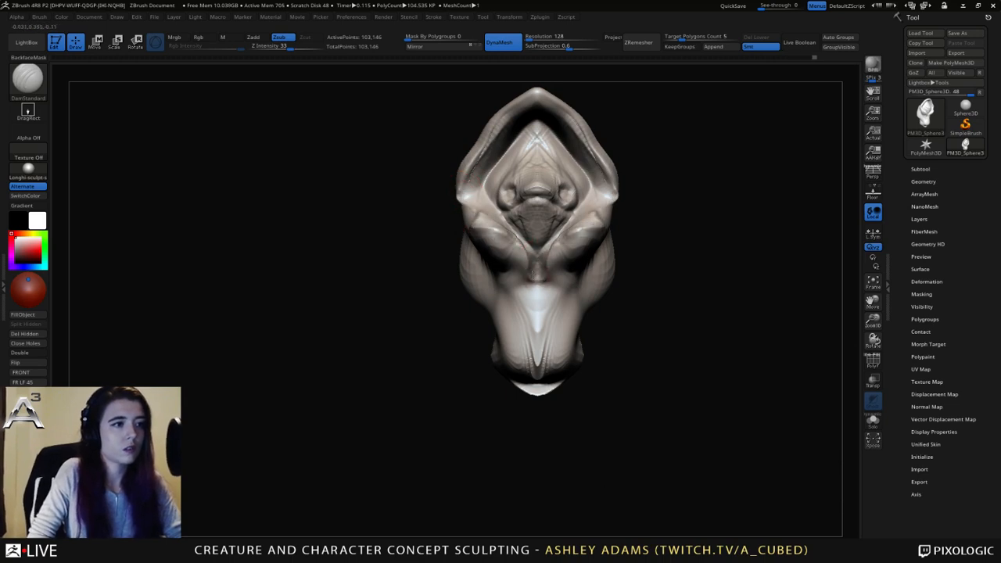
mouse_move(541, 293)
right_down()
mouse_move(576, 247)
mouse_move(520, 239)
right_up()
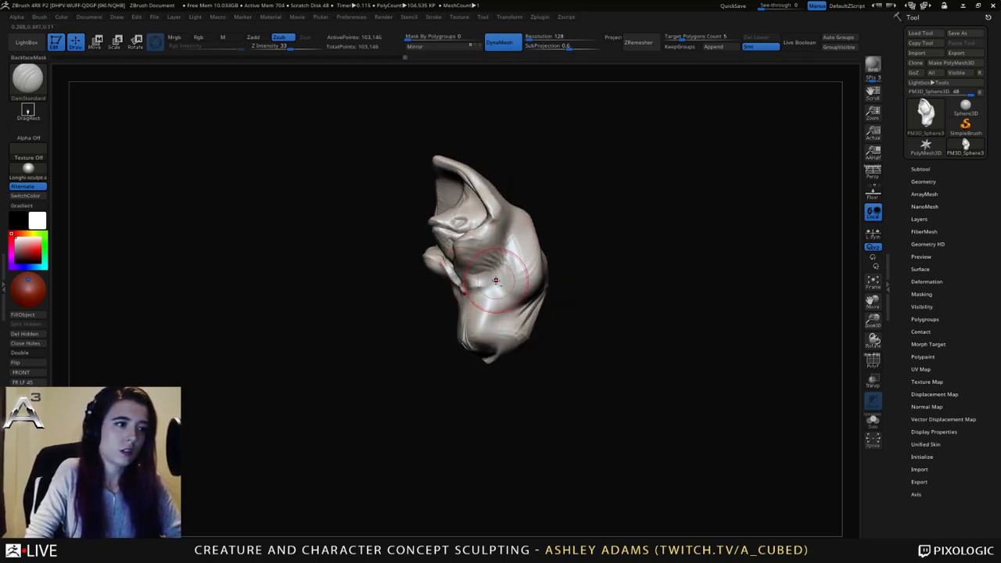
mouse_move(502, 233)
right_down()
mouse_move(485, 262)
mouse_move(509, 191)
mouse_move(530, 250)
mouse_move(544, 251)
mouse_move(519, 304)
mouse_move(546, 278)
right_up()
Draw the base of the neck downward and forward into a rounded chest with the SnakeHook brush.
key(b)
key(s)
key(h)
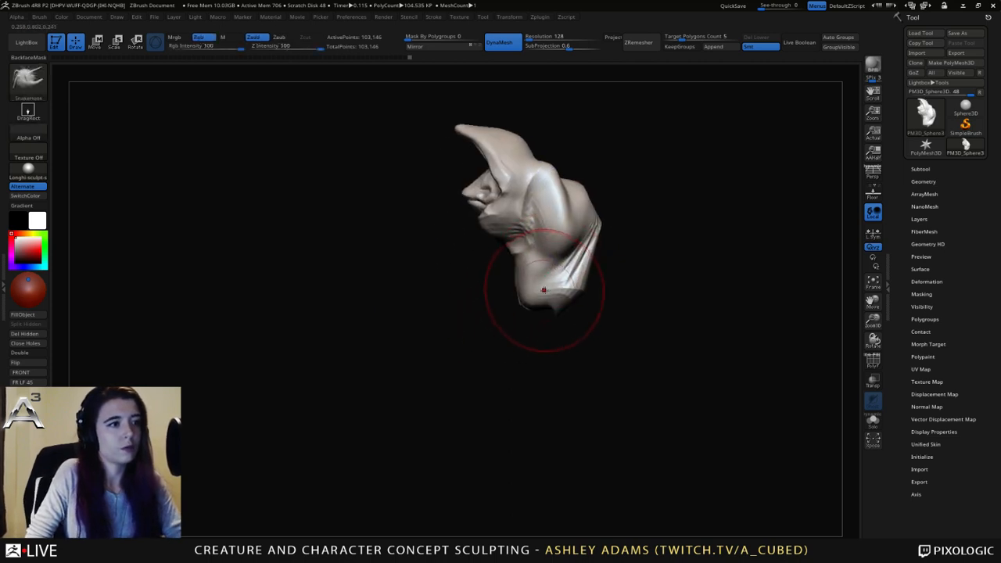
drag(577, 282, 596, 274)
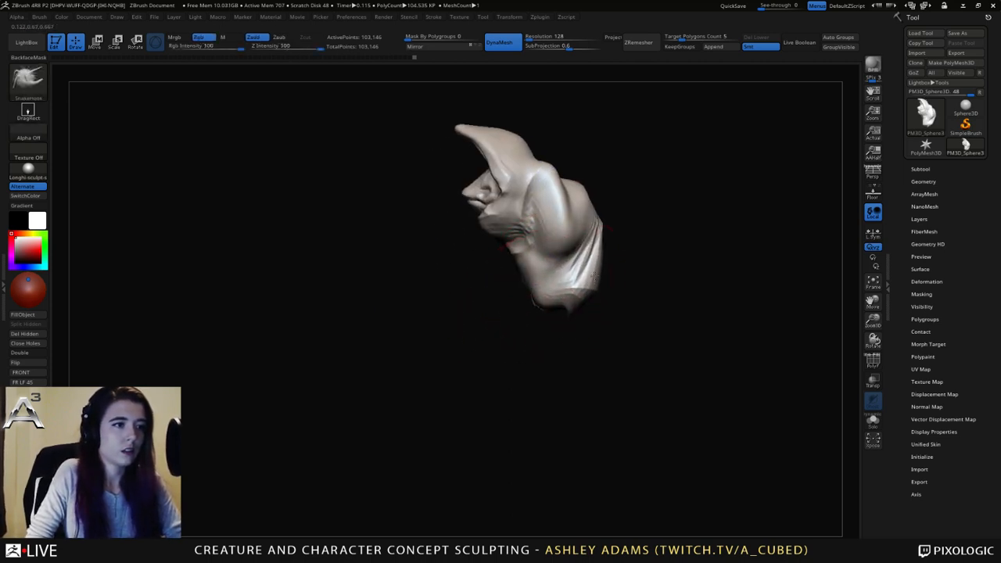
key(space)
drag(527, 275, 511, 271)
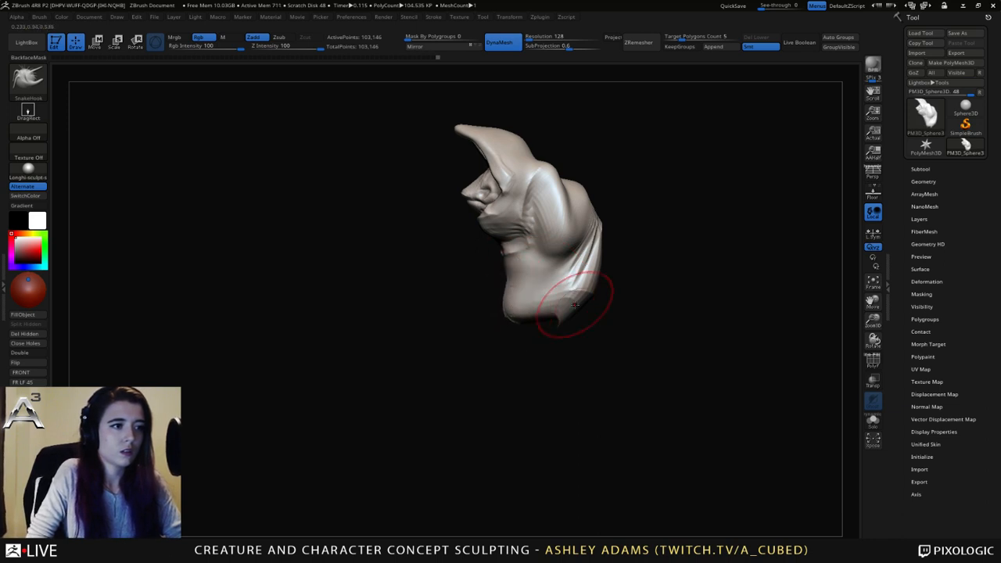
mouse_move(579, 285)
right_down()
mouse_move(576, 302)
mouse_move(588, 296)
mouse_move(573, 308)
right_up()
drag(543, 309, 536, 310)
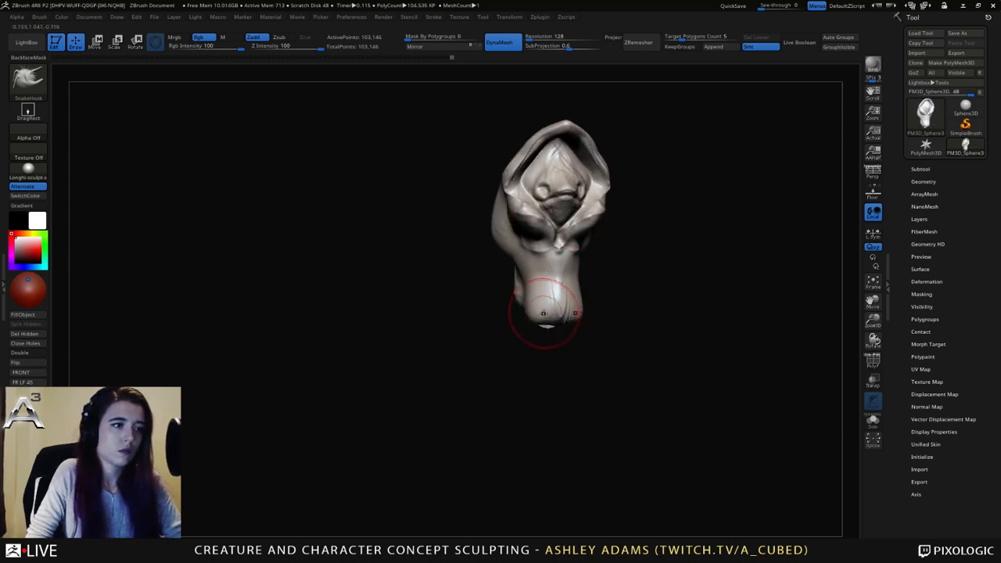
mouse_move(560, 335)
right_down()
mouse_move(578, 305)
mouse_move(550, 315)
mouse_move(641, 273)
mouse_move(635, 227)
mouse_move(535, 258)
mouse_move(598, 272)
right_up()
right_click(580, 246)
right_click(597, 270)
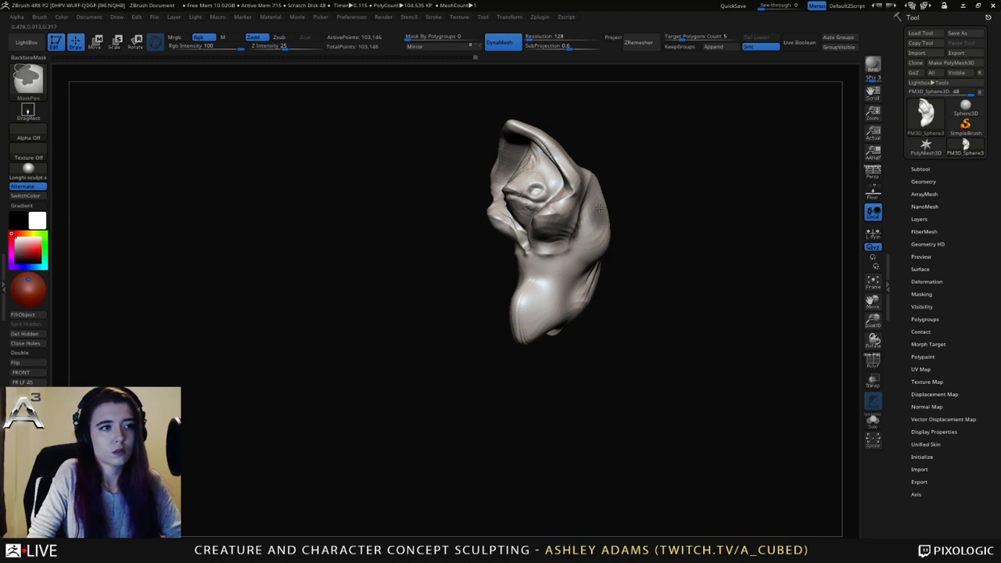
Pull a large rounded lobe out of each side of the body behind the hood with SnakeHook.
ctrl+click(637, 214)
mouse_move(596, 211)
ctrl+mouse_down()
mouse_move(598, 219)
mouse_move(643, 207)
ctrl+mouse_up()
key(space)
mouse_move(643, 207)
right_down()
mouse_move(626, 227)
mouse_move(615, 213)
mouse_move(600, 235)
mouse_move(631, 219)
mouse_move(622, 231)
mouse_move(615, 213)
mouse_move(613, 252)
mouse_move(635, 254)
right_up()
ctrl+right_drag(636, 254, 613, 271)
ctrl+drag(613, 270, 651, 266)
mouse_move(651, 267)
right_down()
mouse_move(589, 240)
mouse_move(613, 227)
mouse_move(638, 235)
mouse_move(588, 233)
right_up()
right_click(588, 238)
right_click(608, 230)
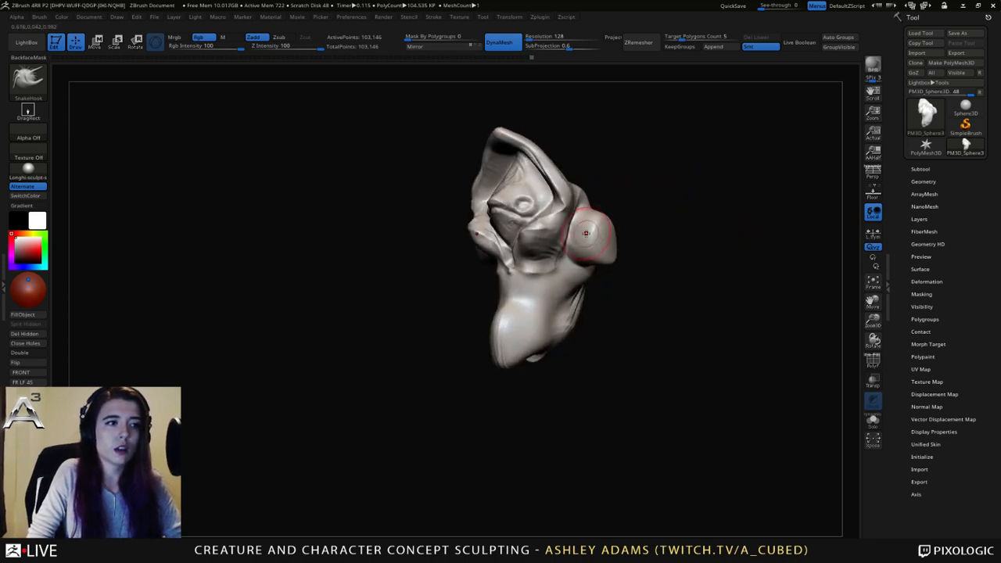
drag(587, 232, 577, 232)
mouse_move(579, 231)
right_down()
mouse_move(594, 270)
mouse_move(588, 235)
mouse_move(630, 242)
mouse_move(640, 225)
mouse_move(630, 208)
mouse_move(649, 196)
mouse_move(563, 202)
mouse_move(519, 251)
mouse_move(543, 234)
right_up()
right_click(534, 233)
Carve creases across the upper back and between the hood and the side lobes with the DamStandard brush.
key(b)
key(d)
key(s)
drag(522, 227, 533, 230)
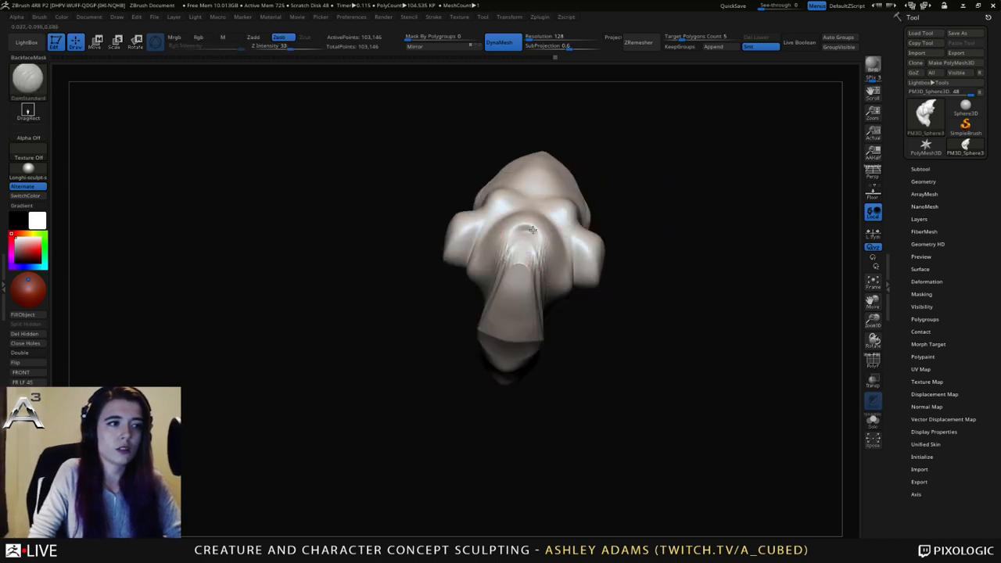
right_drag(535, 247, 526, 249)
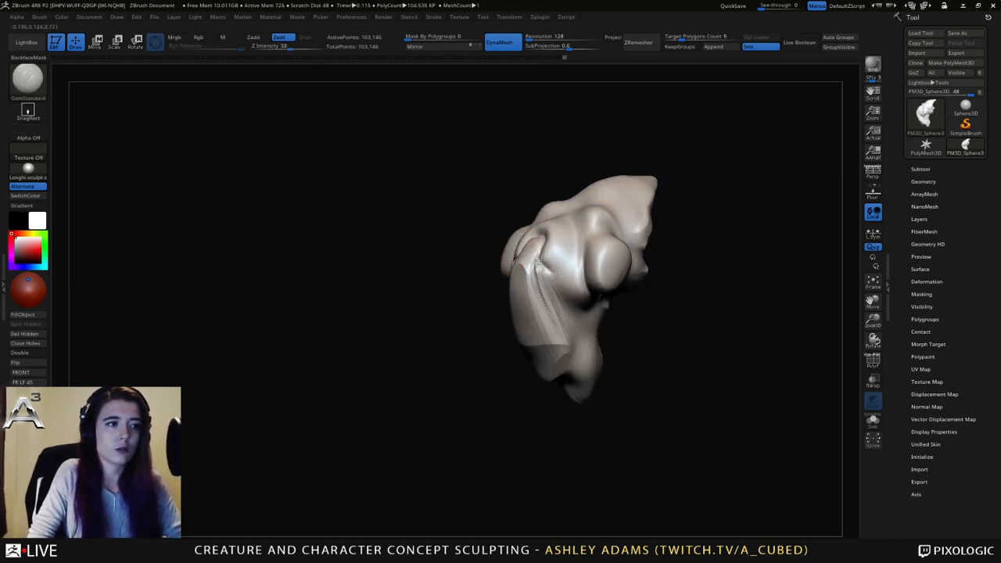
right_drag(578, 284, 548, 271)
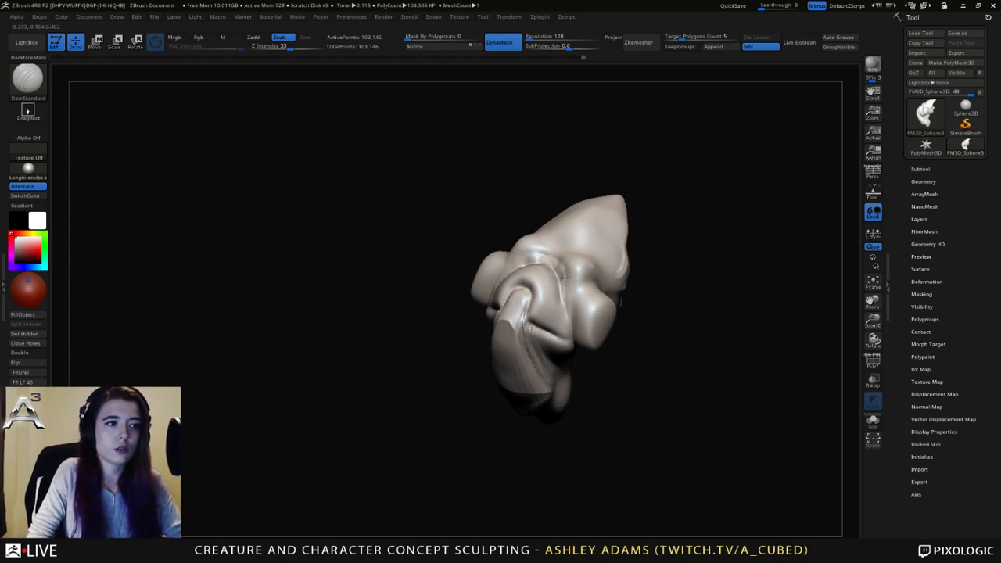
drag(563, 244, 593, 255)
right_drag(593, 254, 614, 257)
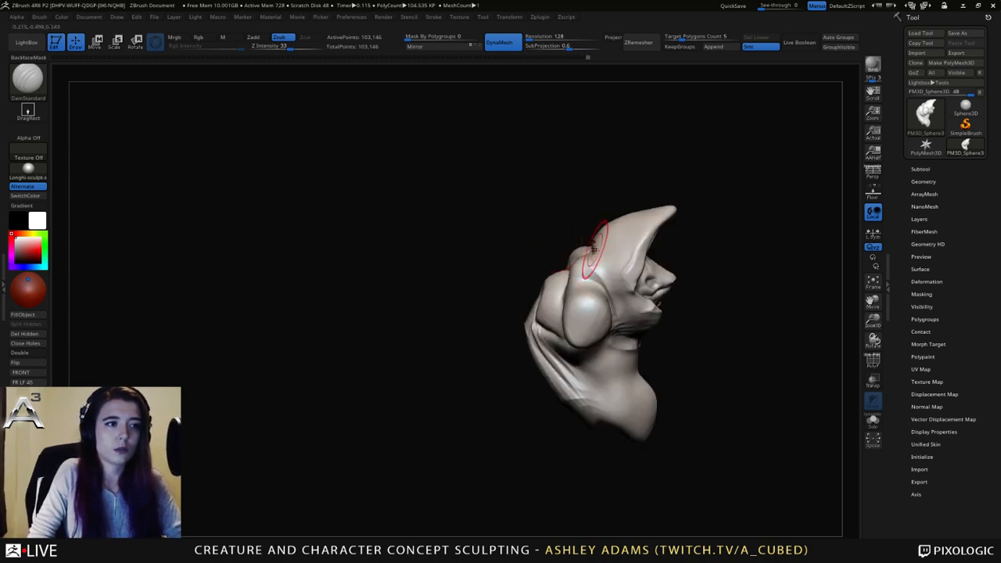
drag(597, 237, 601, 268)
right_drag(633, 290, 628, 282)
Adjust the folds on the upper back behind the hood with the SnakeHook brush.
key(b)
key(s)
key(h)
key(space)
drag(564, 261, 576, 261)
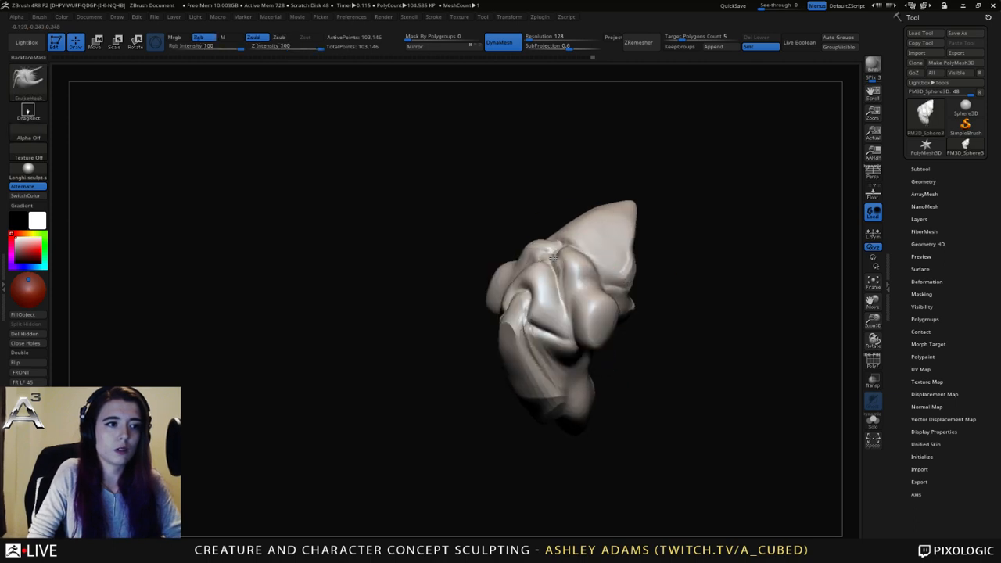
mouse_move(569, 245)
right_down()
mouse_move(540, 241)
mouse_move(535, 252)
mouse_move(543, 230)
mouse_move(481, 290)
mouse_move(492, 275)
mouse_move(523, 283)
mouse_move(512, 248)
mouse_move(407, 156)
right_up()
key(space)
Define the top of the face inside the hood opening with the ClayBuildup and DamStandard brushes.
key(b)
key(c)
key(b)
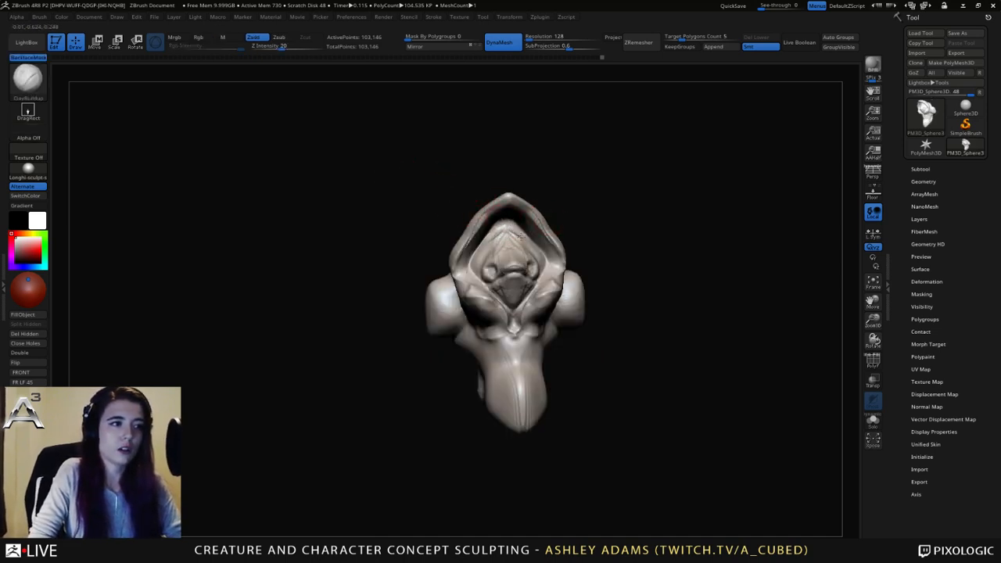
mouse_move(509, 228)
right_down()
mouse_move(548, 235)
mouse_move(504, 227)
right_up()
key(b)
key(d)
key(s)
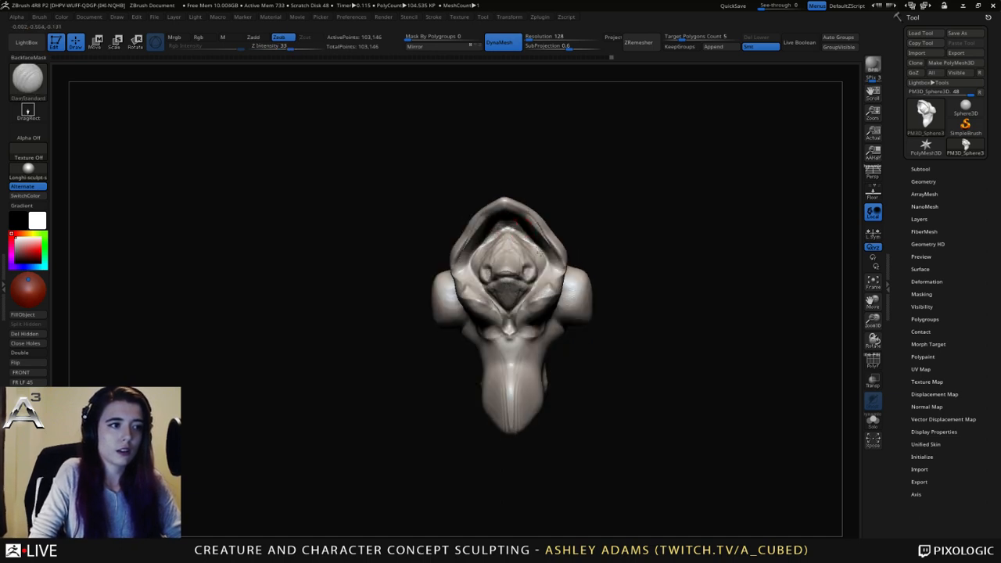
mouse_move(498, 223)
right_down()
mouse_move(507, 234)
mouse_move(575, 227)
right_up()
Reshape the snout and mouth area inside the hood with a resized SnakeHook brush.
key(b)
key(s)
key(h)
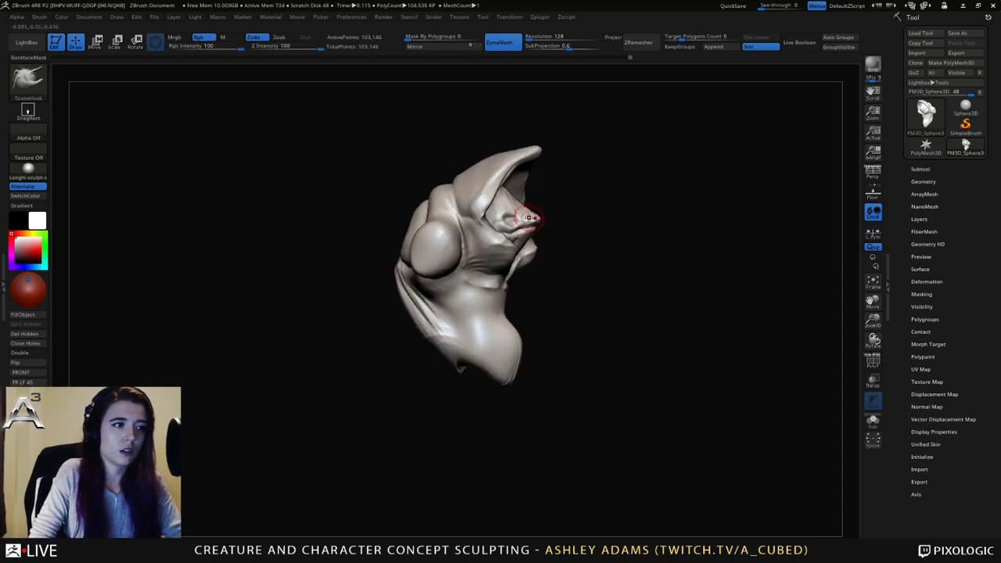
key(s)
ctrl+right_drag(532, 202, 523, 239)
drag(521, 239, 526, 238)
right_drag(559, 239, 468, 229)
right_click(550, 235)
drag(545, 222, 540, 215)
mouse_move(495, 213)
right_down()
mouse_move(535, 220)
mouse_move(508, 201)
right_up()
Build up volume on the snout and brow with the ClayBuildup brush.
key(b)
key(c)
key(b)
drag(535, 228, 531, 220)
mouse_move(531, 220)
right_down()
mouse_move(568, 206)
mouse_move(542, 213)
right_up()
Cut an eye crease beside the snout with DamStandard and fill out the surrounding face with ClayBuildup.
key(b)
key(d)
key(s)
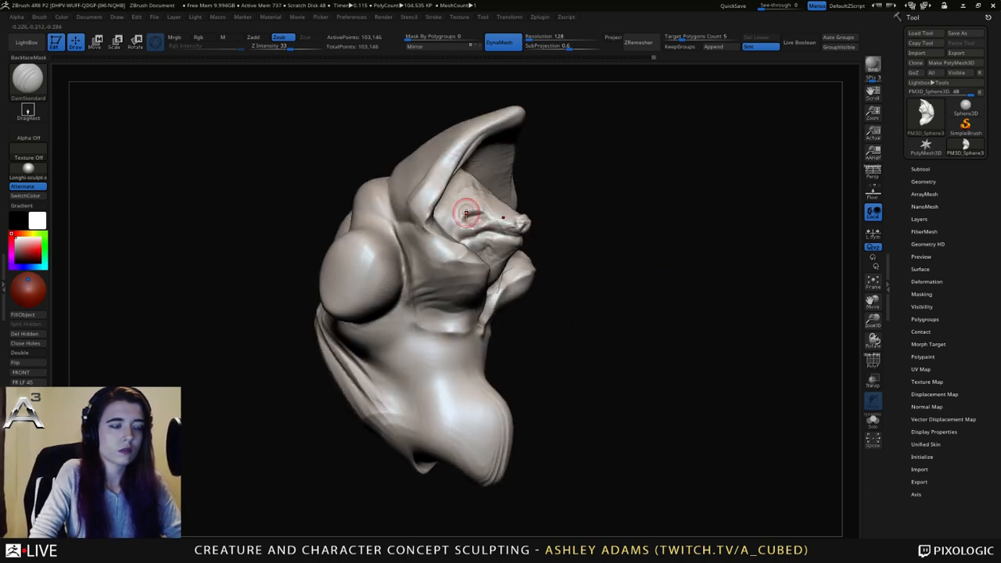
key(b)
key(c)
key(b)
mouse_move(485, 217)
right_down()
mouse_move(469, 212)
mouse_move(560, 204)
right_up()
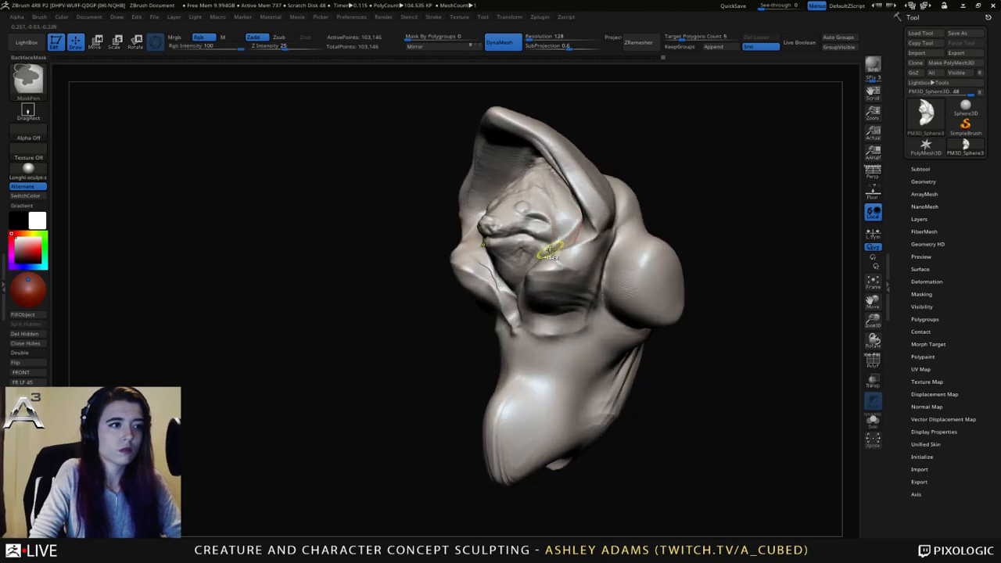
key(space)
mouse_move(543, 253)
ctrl+right_down()
mouse_move(512, 275)
mouse_move(545, 302)
ctrl+right_up()
click(552, 230)
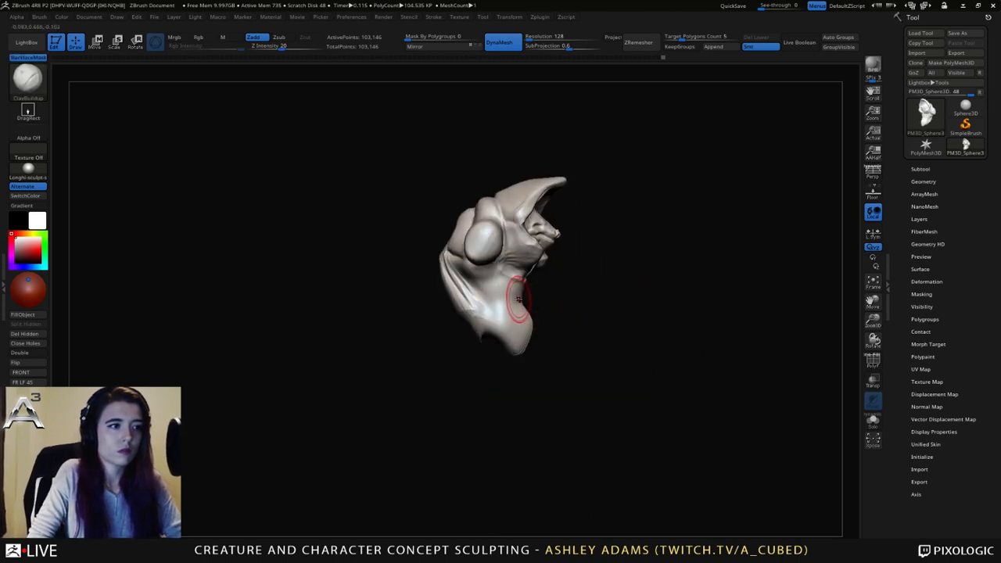
Compress the chest and neck upward and round out the hunched back with a large SnakeHook brush.
key(space)
click(528, 298)
key(b)
key(s)
key(h)
right_drag(512, 334, 519, 344)
mouse_move(517, 346)
mouse_down()
mouse_move(502, 322)
mouse_move(458, 298)
mouse_move(433, 252)
mouse_move(460, 211)
mouse_up()
drag(439, 272, 444, 274)
mouse_move(483, 324)
mouse_down()
mouse_move(481, 313)
mouse_move(518, 318)
mouse_up()
mouse_move(518, 318)
right_down()
mouse_move(463, 270)
mouse_move(419, 268)
right_up()
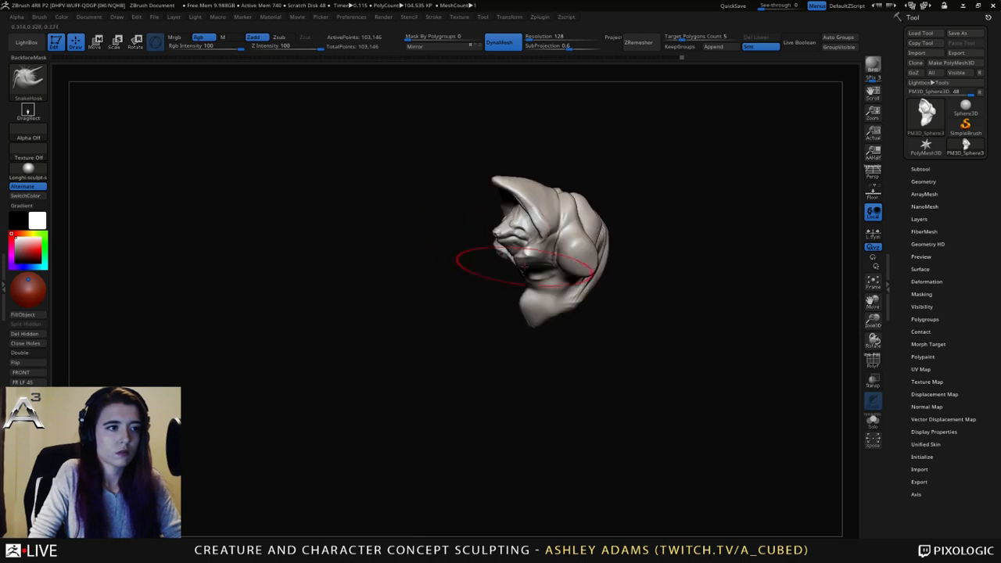
Refine the silhouette of the side lobes, upper back and hood rim with SnakeHook.
right_click(517, 276)
alt+right_drag(523, 215, 564, 223)
right_click(542, 277)
mouse_move(598, 249)
mouse_down()
mouse_move(588, 248)
mouse_move(615, 252)
mouse_up()
right_drag(589, 261, 597, 241)
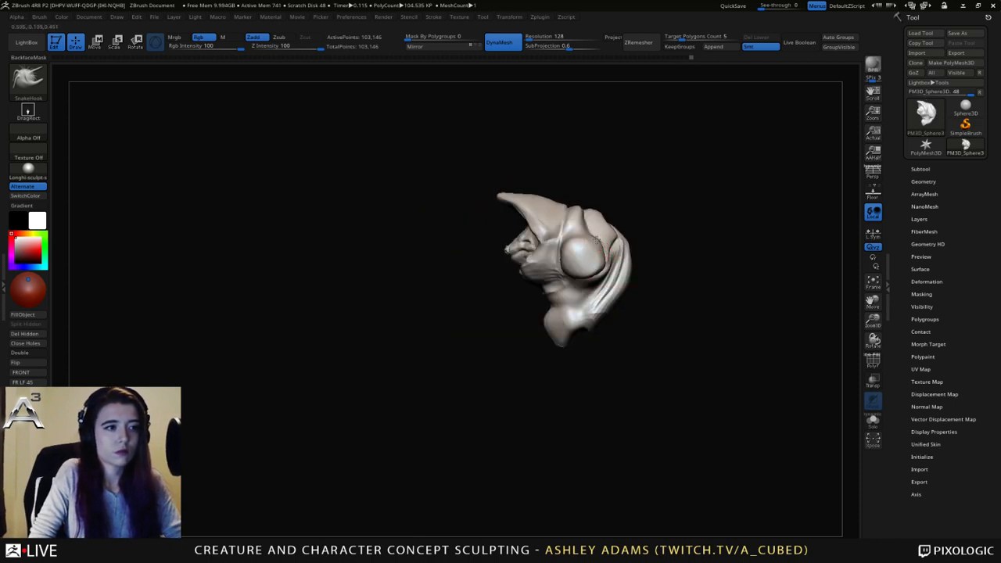
drag(600, 255, 605, 264)
right_drag(579, 270, 606, 262)
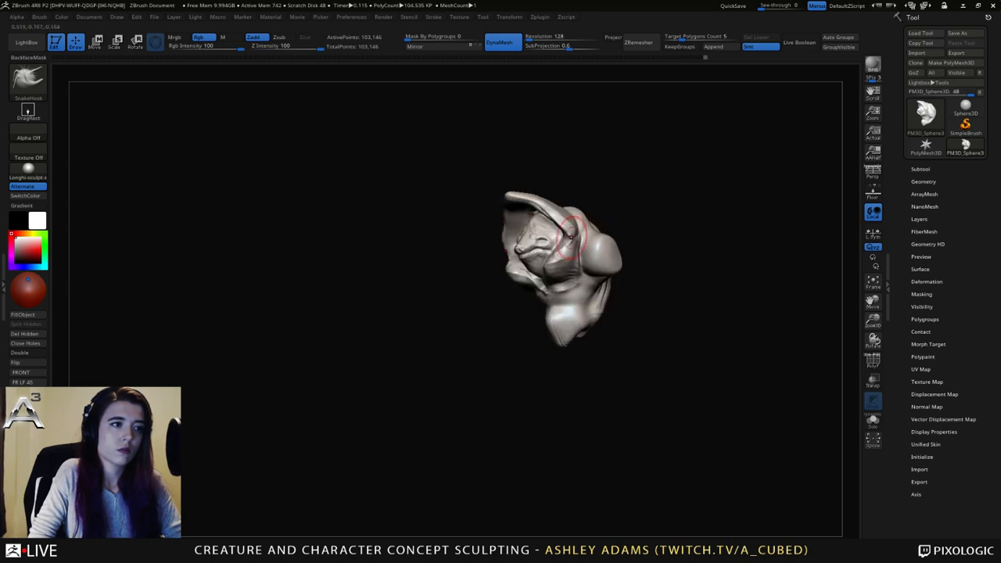
drag(571, 234, 562, 236)
right_click(520, 289)
click(581, 238)
right_drag(563, 274, 565, 302)
alt+right_drag(565, 302, 568, 243)
Build up a thick neck fold beneath the cheek lobes with ClayBuildup and crease its edges with DamStandard.
key(b)
key(c)
key(b)
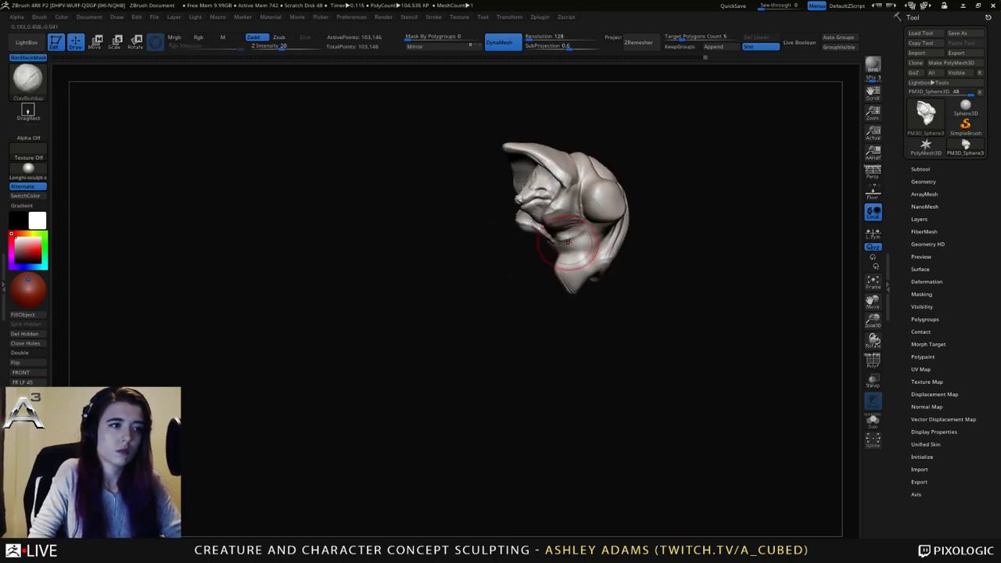
key(b)
key(d)
key(s)
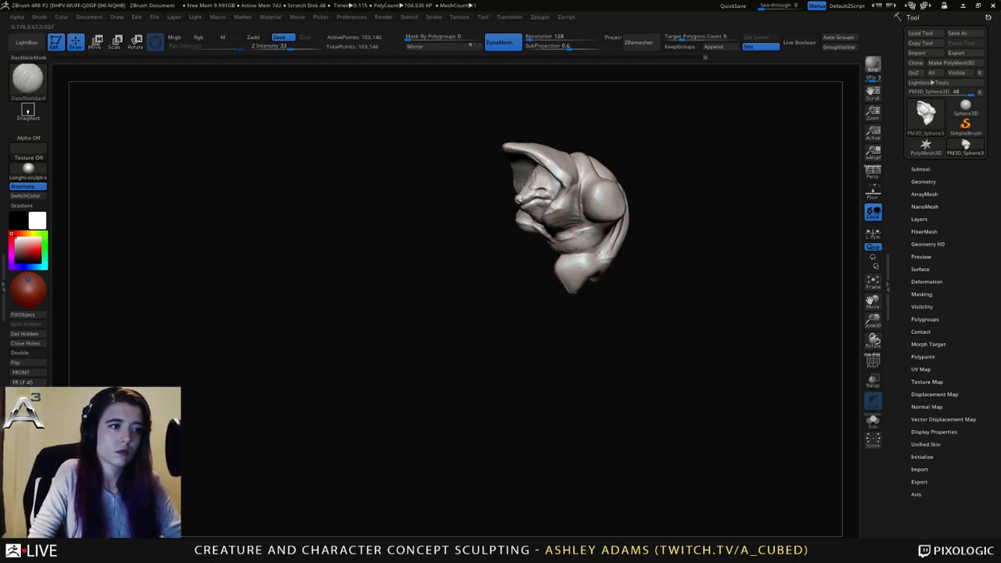
right_drag(574, 278, 598, 244)
right_click(599, 282)
right_drag(599, 282, 508, 274)
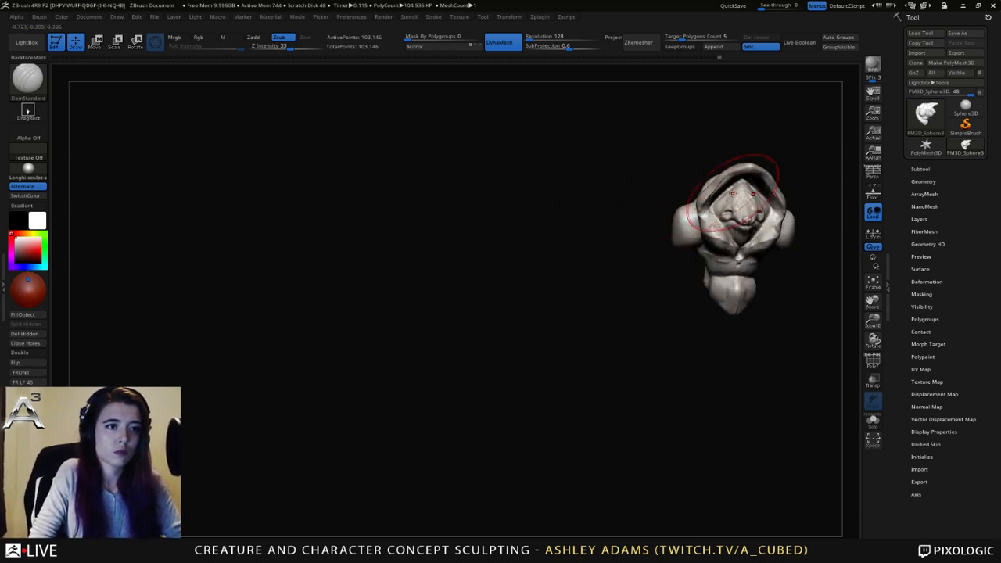
Adjust the shape of the face inside the hood with the SnakeHook brush.
mouse_move(751, 184)
alt+right_down()
mouse_move(649, 192)
mouse_move(673, 205)
mouse_move(669, 216)
alt+right_up()
right_click(673, 205)
key(b)
key(s)
key(h)
right_click(669, 216)
drag(677, 220, 659, 206)
right_drag(662, 222, 724, 225)
Deepen the groove between the face and the inner rim of the hood with DamStandard.
key(b)
key(d)
key(s)
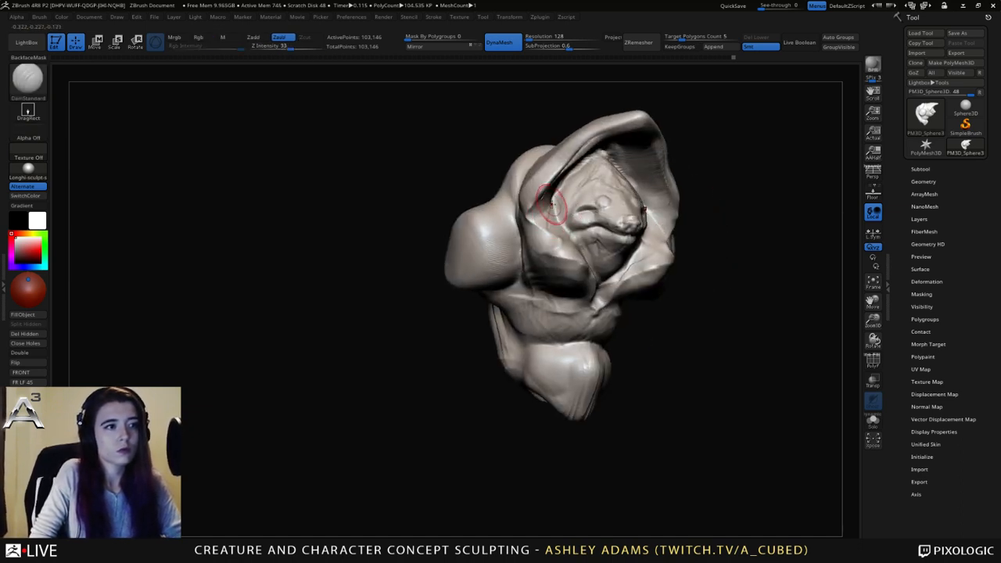
mouse_move(550, 217)
mouse_down()
mouse_move(546, 205)
mouse_move(565, 228)
mouse_move(569, 175)
mouse_up()
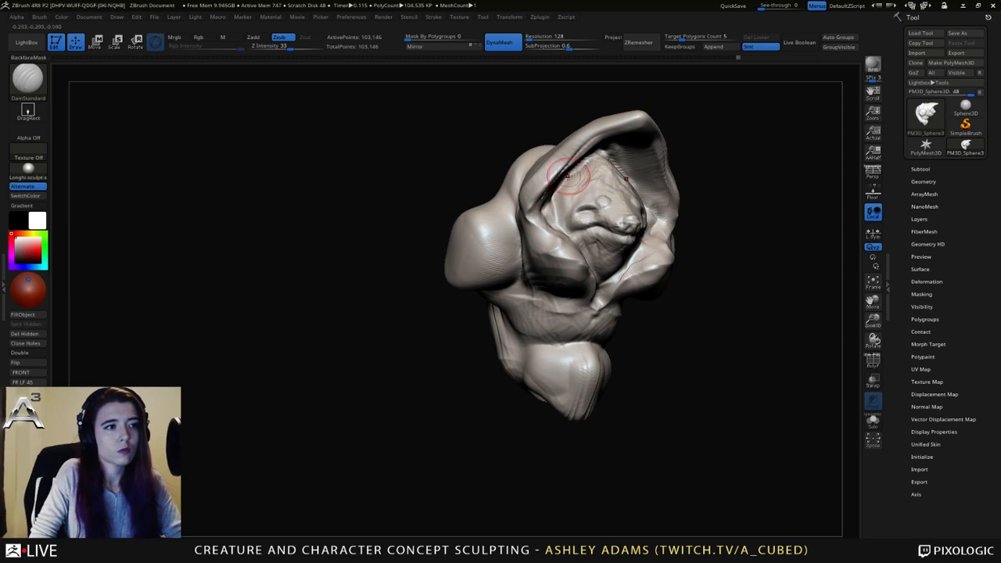
right_drag(578, 183, 526, 186)
right_drag(630, 193, 573, 185)
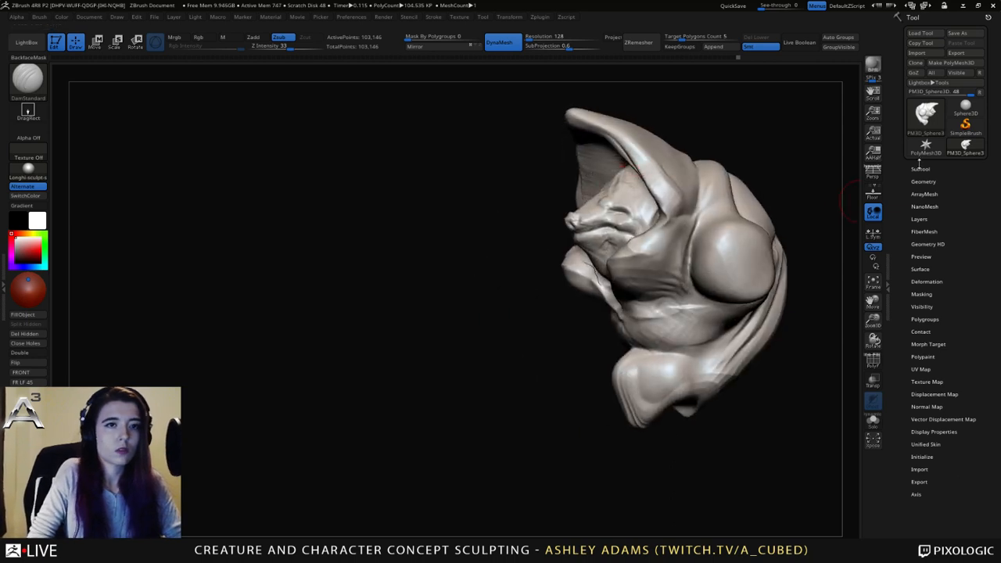
Append a Sphere3D as a new subtool to the creature.
click(921, 169)
click(961, 403)
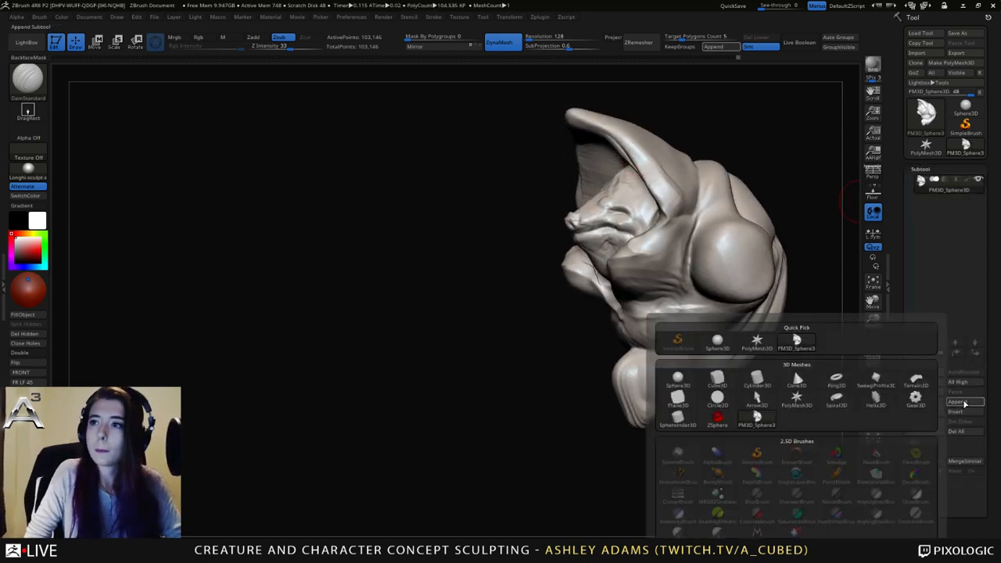
click(678, 380)
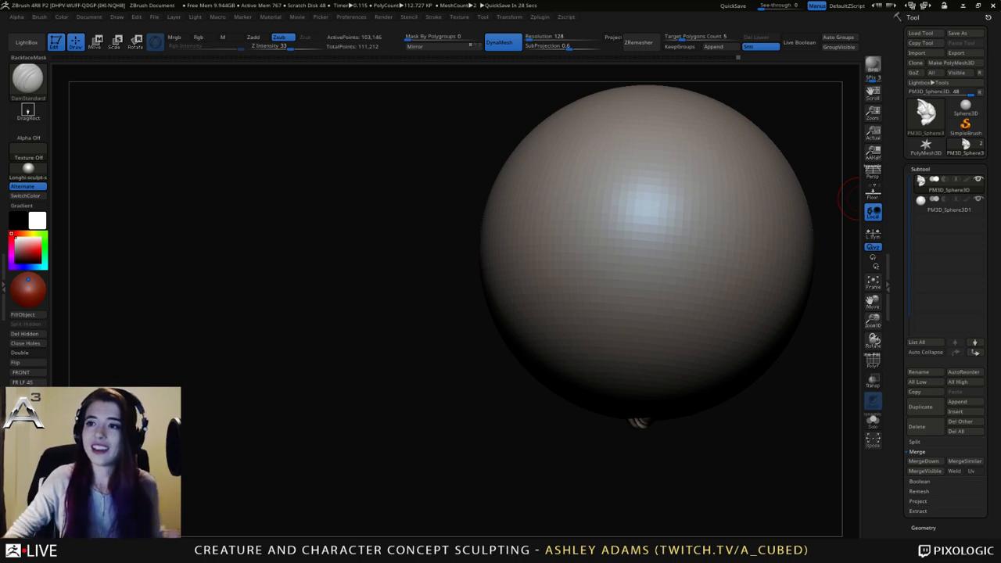
alt+right_drag(857, 198, 798, 192)
ctrl+right_drag(612, 271, 644, 250)
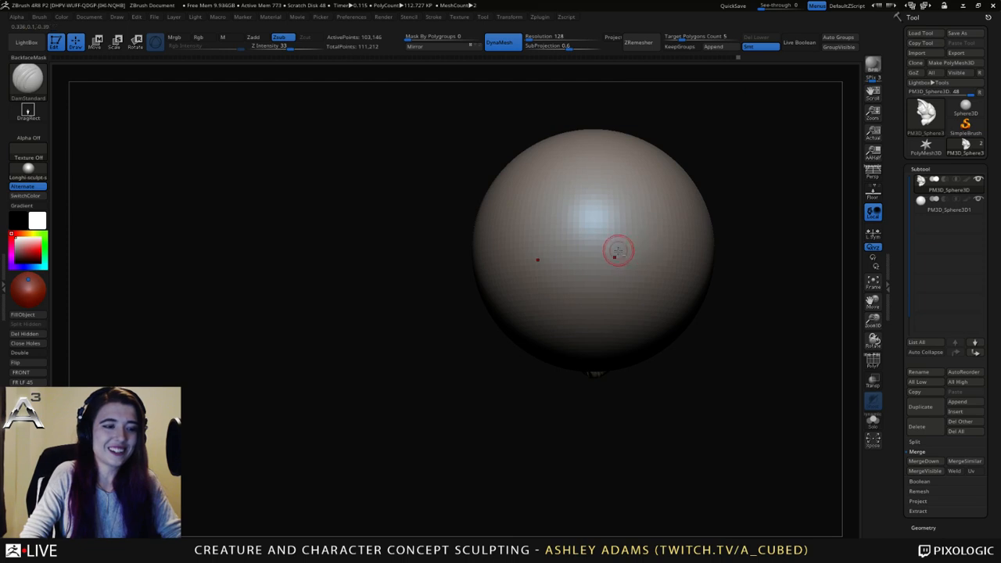
Select the new sphere, shrink it and move it up and about 0.98 forward in front of the face.
alt+click(615, 250)
alt+right_drag(552, 248, 689, 241)
key(w)
drag(732, 242, 528, 153)
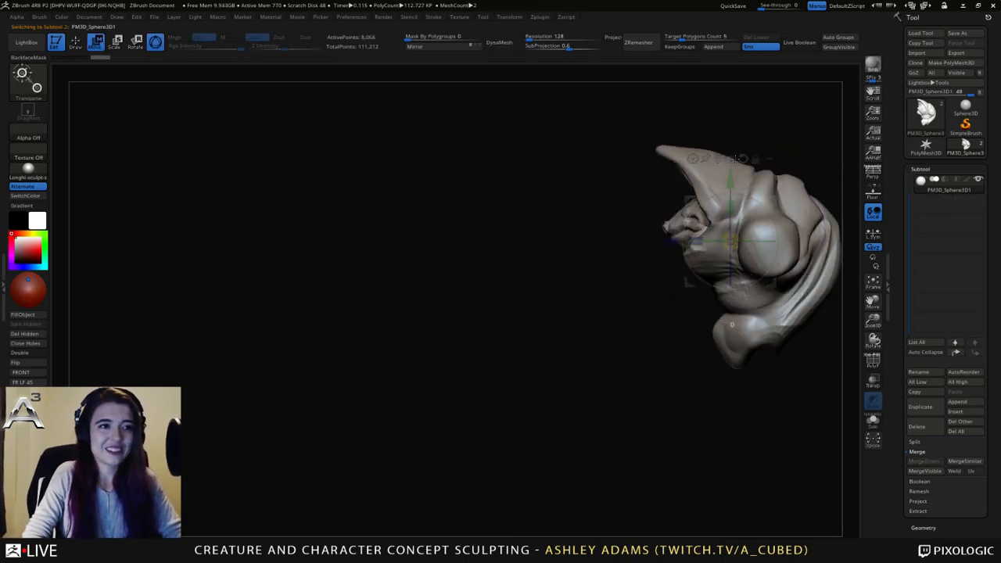
drag(728, 180, 729, 131)
drag(670, 192, 551, 193)
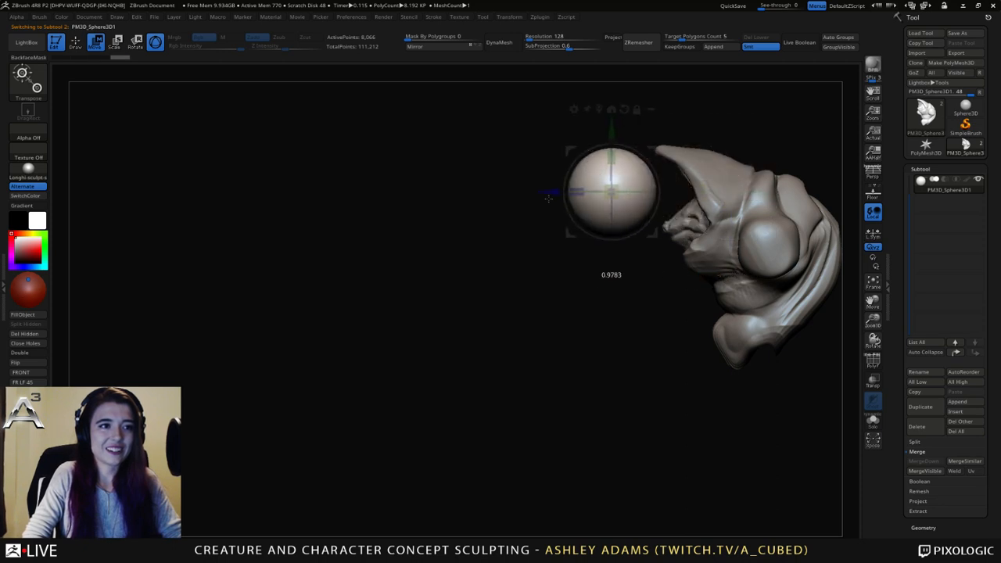
Scale the sphere uniformly to about 0.35 and slide it back against the face above the snout.
drag(612, 192, 612, 178)
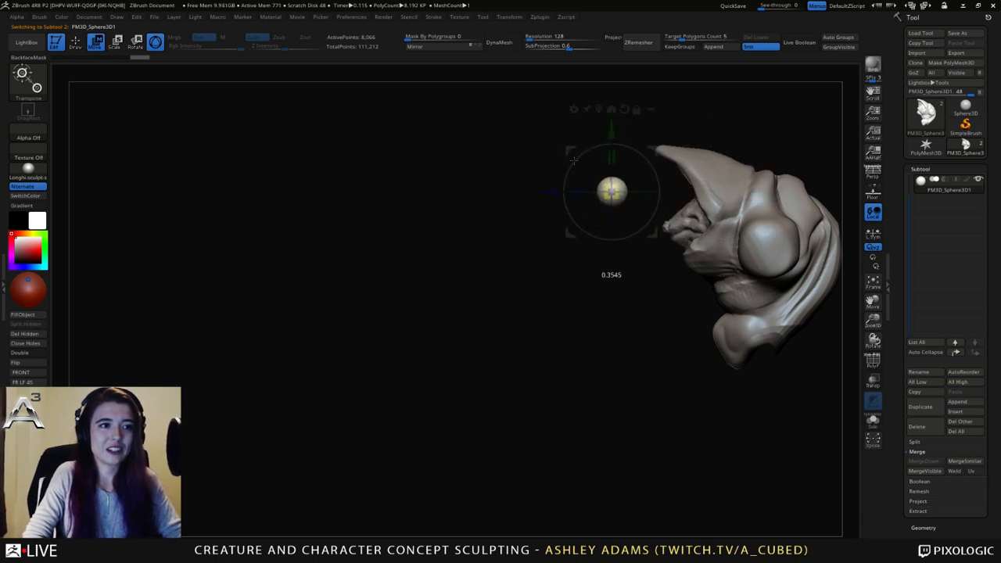
drag(551, 191, 624, 189)
key(q)
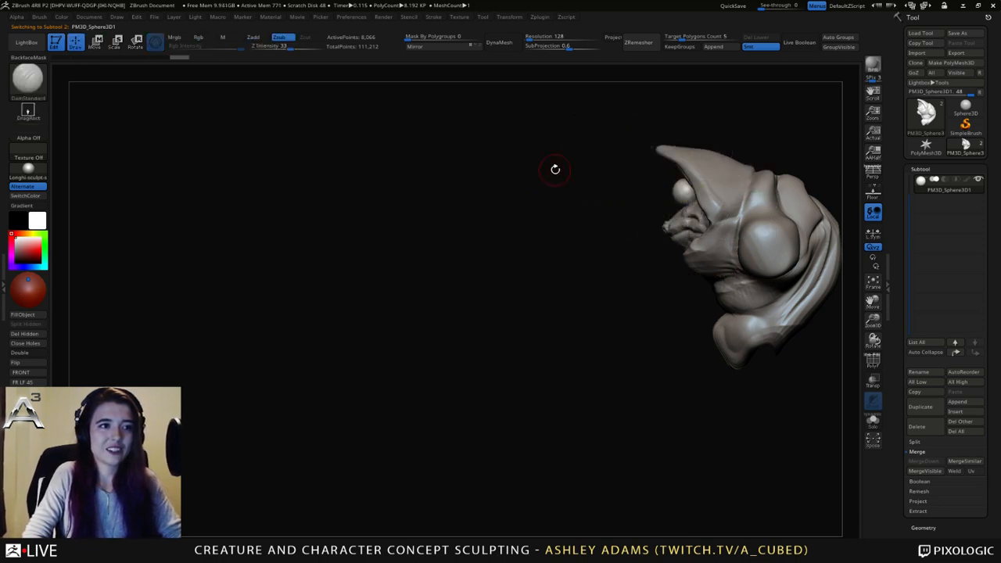
Offset the eye sphere about 0.12 sideways from the centre of the face in the front view.
mouse_move(555, 169)
shift+mouse_down()
mouse_move(618, 173)
mouse_move(635, 189)
shift+mouse_up()
key(w)
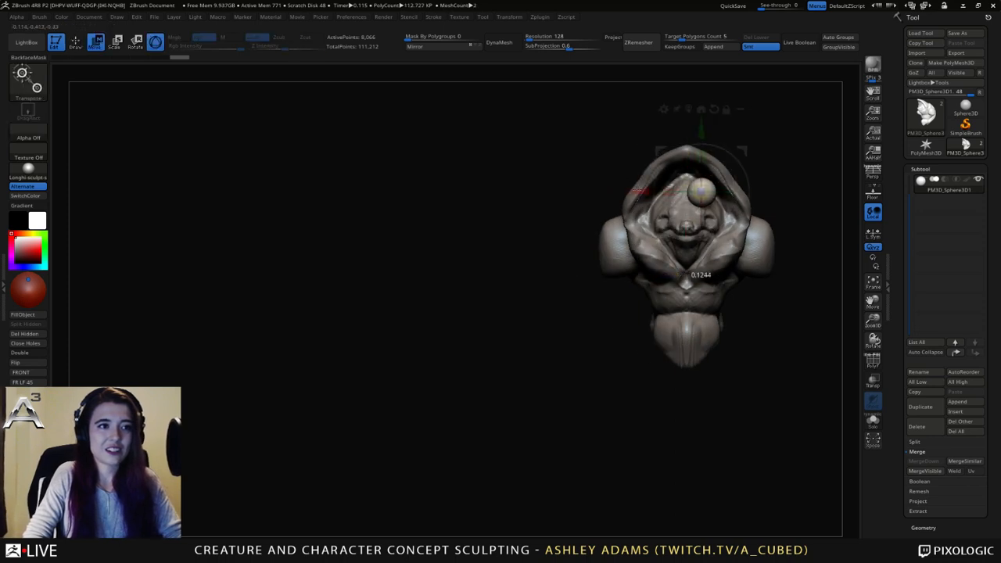
ctrl+right_drag(595, 184, 524, 223)
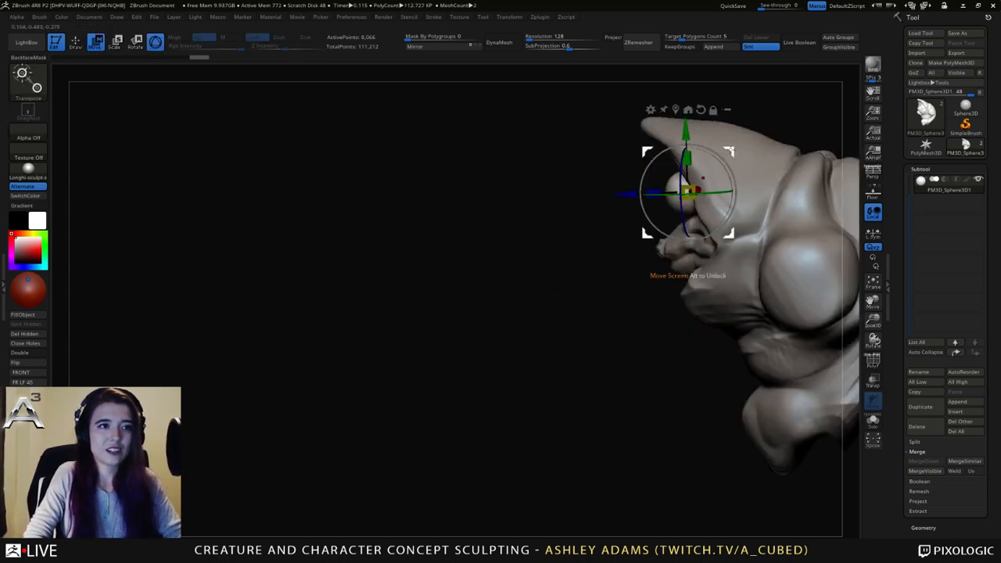
Move the sphere back into the head beneath the hood and return to drawing mode.
drag(731, 151, 779, 146)
right_drag(781, 146, 822, 136)
key(q)
Pull the sphere forward with the SnakeHook brush into a long tapered ear projecting from under the hood.
key(space)
drag(751, 170, 766, 170)
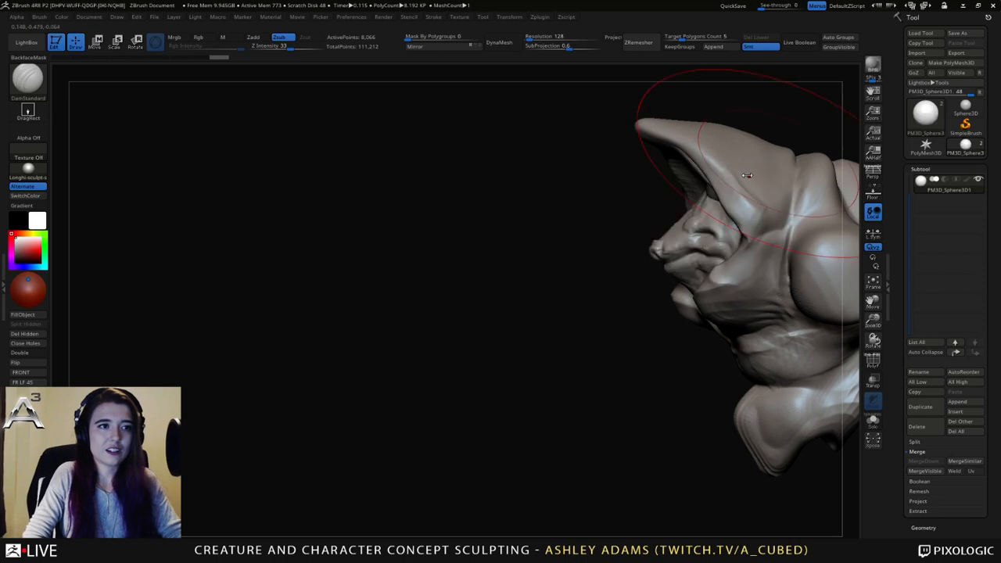
key(b)
key(s)
key(h)
key(space)
drag(697, 189, 588, 156)
Reshape the ear near its base with a resized SnakeHook brush and undo the last pull.
mouse_move(655, 181)
right_down()
mouse_move(716, 174)
mouse_move(743, 188)
right_up()
key(space)
drag(693, 189, 707, 189)
right_drag(724, 209, 690, 205)
drag(672, 190, 700, 200)
right_drag(657, 174, 671, 173)
mouse_move(662, 169)
mouse_down()
mouse_move(729, 159)
mouse_move(671, 182)
mouse_move(712, 196)
mouse_up()
key(ctrl+z)
Adjust the ear's underside and curve it upward toward the tip with SnakeHook.
key(space)
right_drag(712, 195, 729, 193)
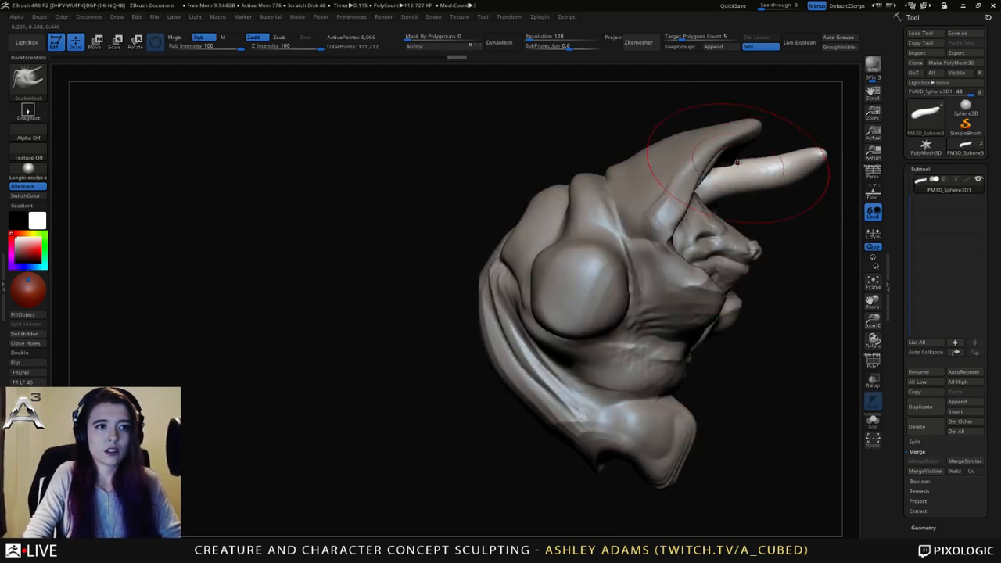
drag(735, 164, 734, 174)
right_drag(734, 173, 705, 189)
mouse_move(704, 188)
ctrl+right_down()
mouse_move(680, 210)
mouse_move(688, 235)
mouse_move(667, 256)
mouse_move(690, 204)
mouse_move(707, 197)
ctrl+right_up()
right_click(664, 259)
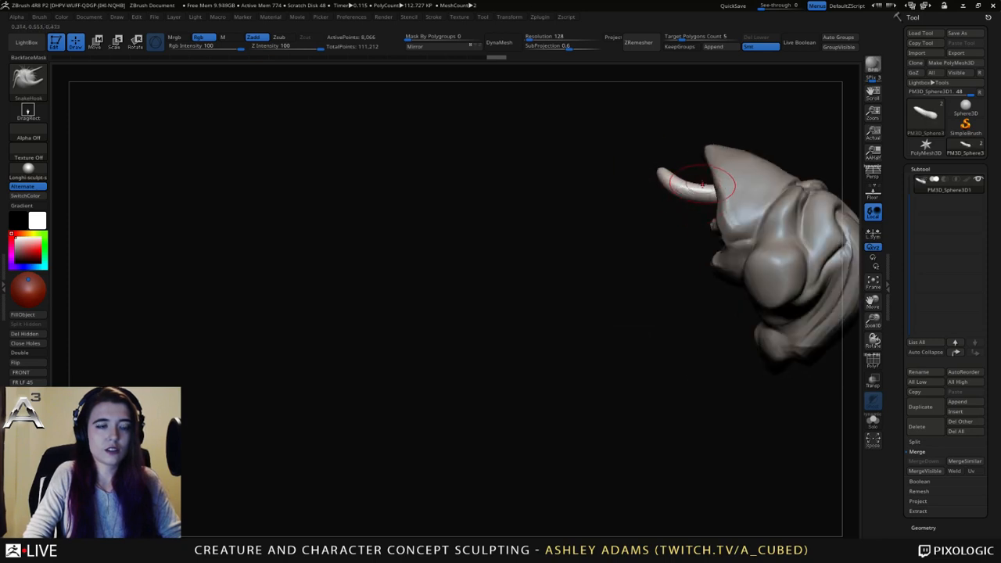
drag(704, 195, 693, 181)
mouse_move(715, 186)
right_down()
mouse_move(703, 180)
mouse_move(724, 180)
mouse_move(728, 166)
right_up()
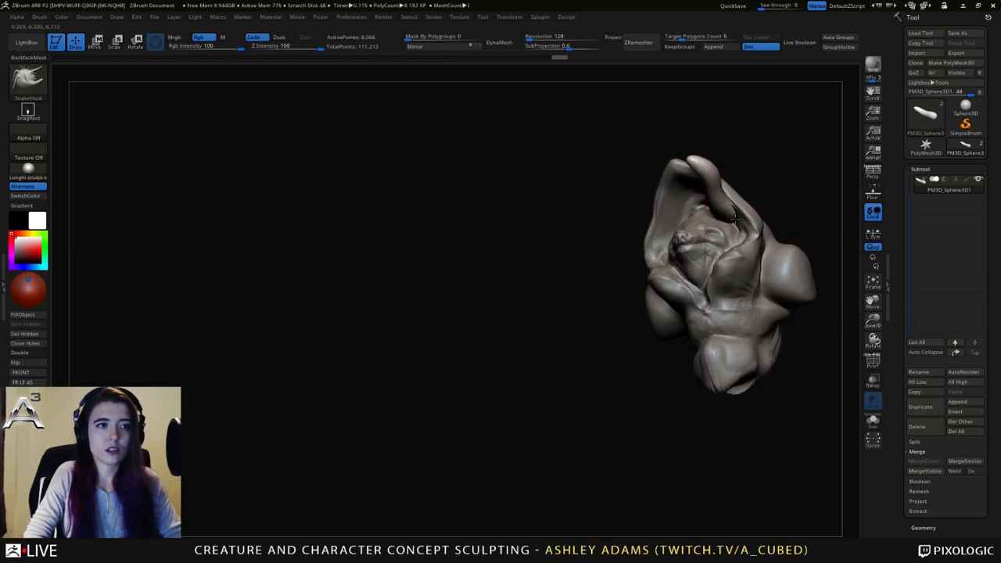
Sculpt the ear's inner surface with ClayBuildup strokes along its length, forming a hollow with a raised rim.
mouse_move(736, 218)
right_down()
mouse_move(773, 212)
mouse_move(729, 188)
mouse_move(751, 156)
mouse_move(735, 219)
mouse_move(704, 223)
mouse_move(742, 239)
mouse_move(742, 226)
right_up()
key(b)
key(c)
key(b)
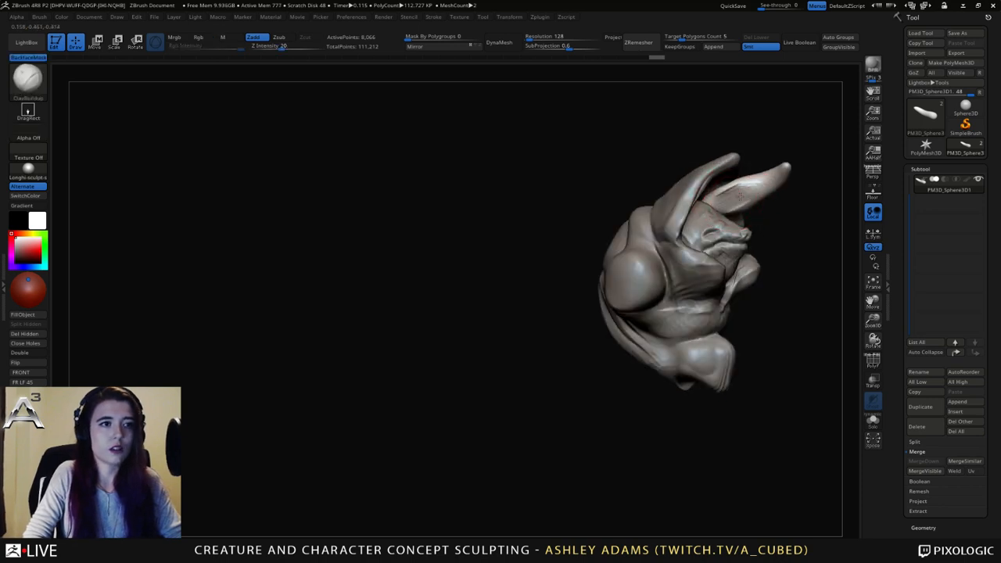
drag(758, 186, 756, 195)
right_click(712, 241)
ctrl+right_drag(728, 207, 740, 219)
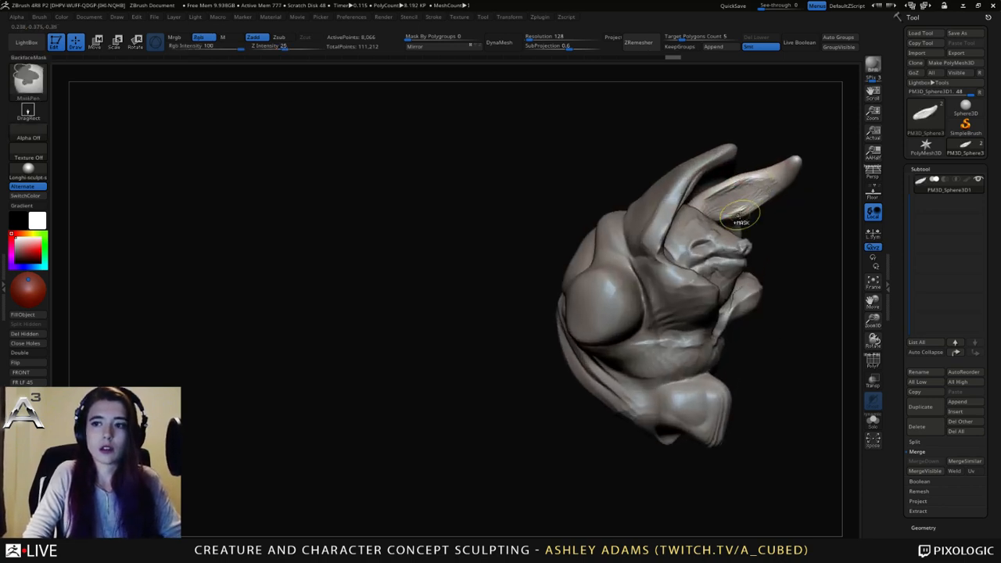
mouse_move(750, 194)
mouse_down()
mouse_move(782, 172)
mouse_move(703, 212)
mouse_up()
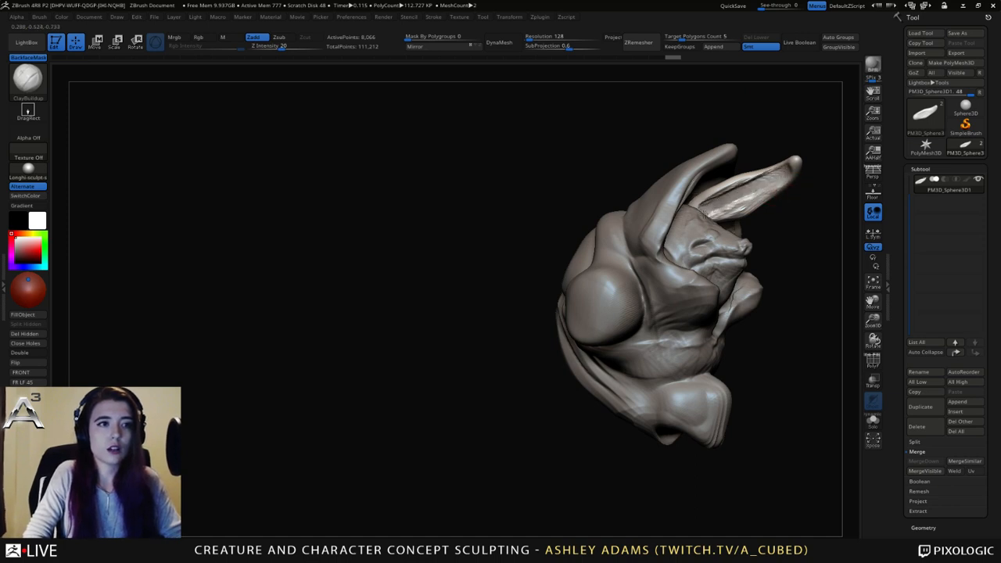
mouse_move(770, 178)
mouse_down()
mouse_move(729, 196)
mouse_move(723, 211)
mouse_up()
drag(784, 170, 701, 209)
Duplicate the ear subtool and mirror the copy to the other side of the head.
mouse_move(822, 251)
mouse_down()
mouse_move(634, 255)
mouse_move(704, 250)
mouse_up()
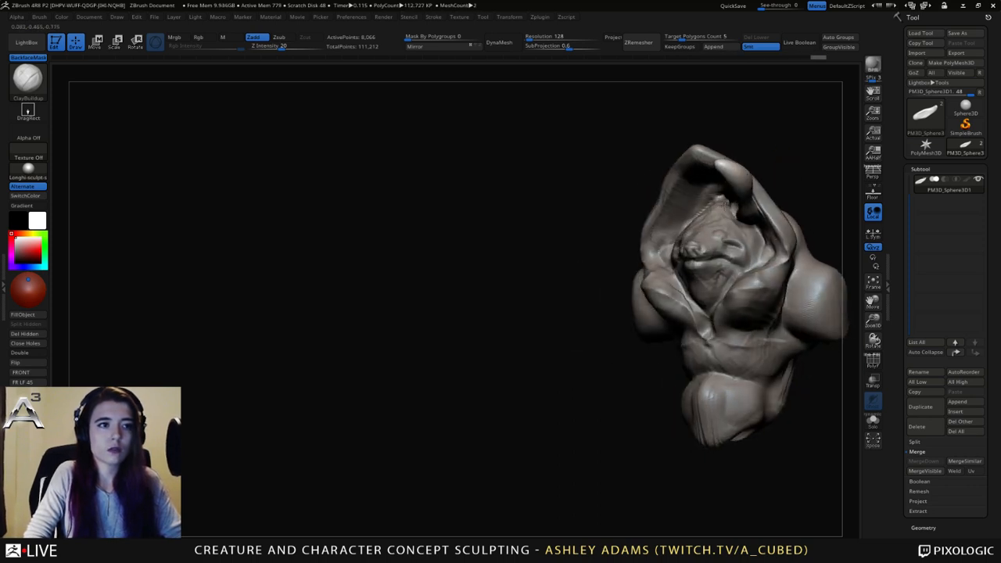
alt+drag(836, 306, 838, 248)
click(921, 407)
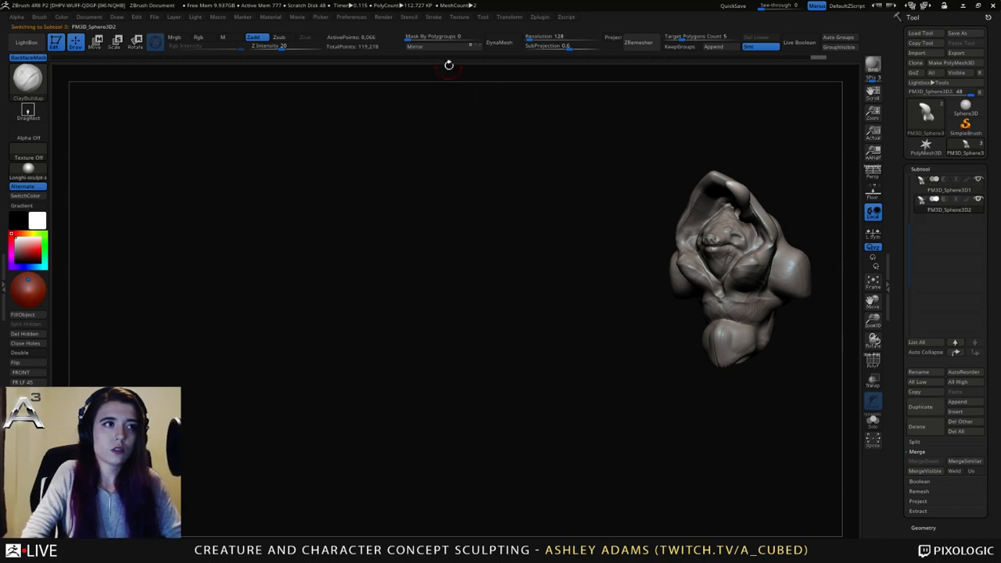
drag(821, 232, 798, 231)
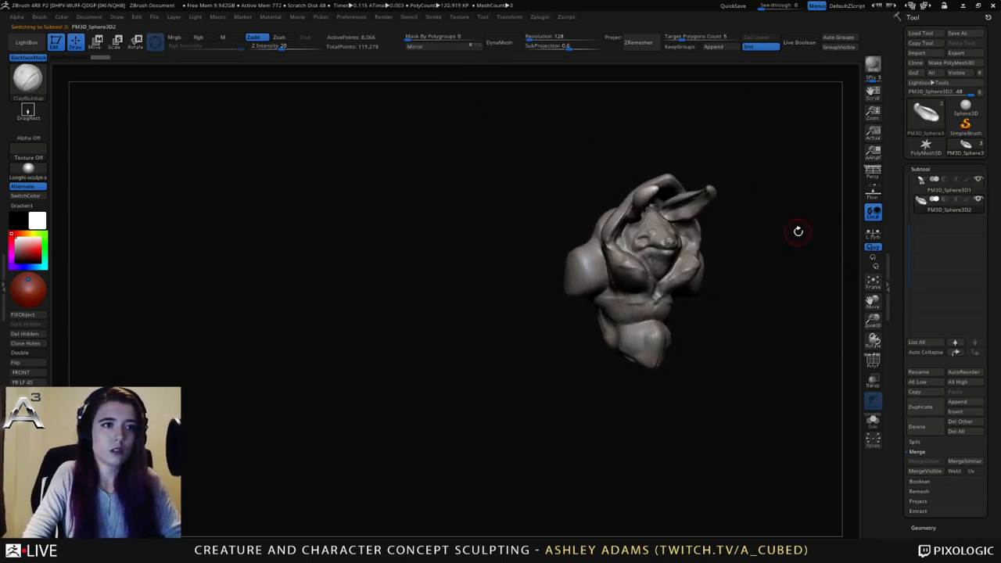
Select the original ear and merge it down with the mirrored copy into one subtool.
drag(905, 212, 905, 189)
click(920, 208)
click(924, 462)
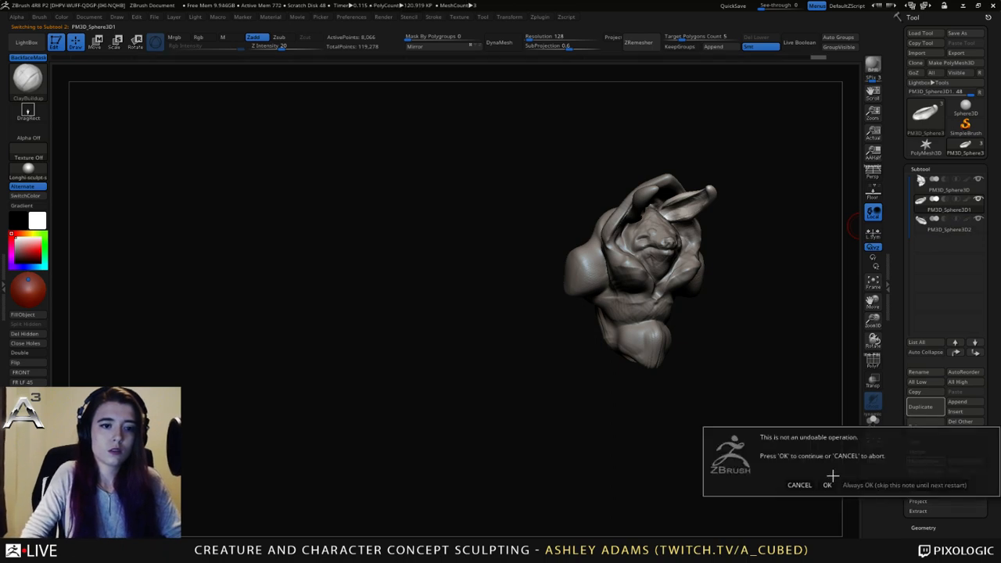
click(828, 485)
Select the main creature subtool, resize the ClayBuildup brush and touch up the face above the snout.
drag(765, 317, 673, 303)
right_click(671, 303)
mouse_move(734, 249)
shift+mouse_down()
mouse_move(743, 250)
mouse_move(741, 232)
shift+mouse_up()
alt+click(682, 176)
mouse_move(687, 170)
mouse_down()
mouse_move(720, 181)
mouse_move(711, 195)
mouse_up()
right_click(624, 227)
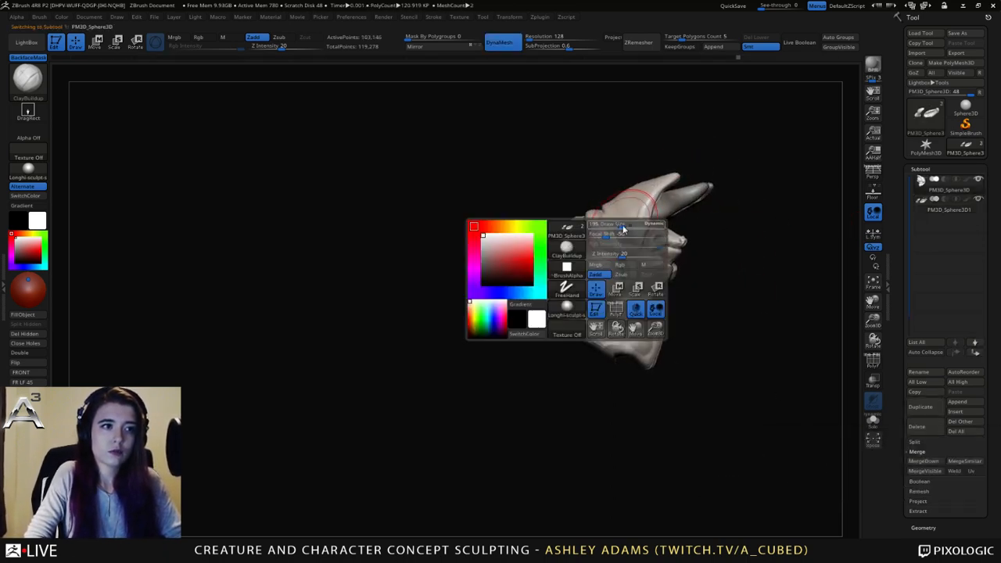
drag(624, 227, 628, 224)
key(space)
mouse_move(728, 243)
mouse_down()
mouse_move(608, 226)
mouse_move(619, 266)
mouse_up()
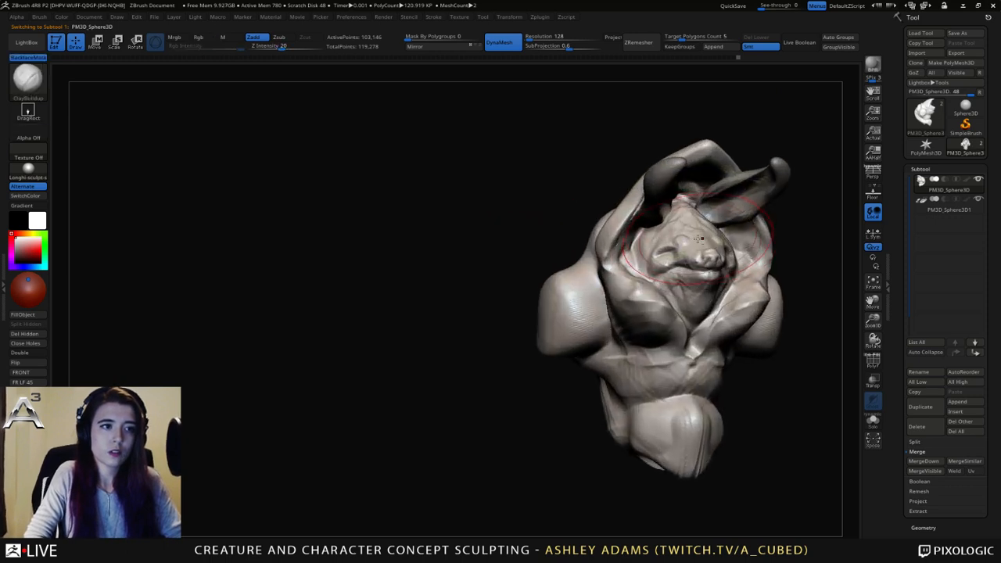
right_click(698, 240)
drag(698, 239, 682, 240)
right_drag(653, 215, 671, 238)
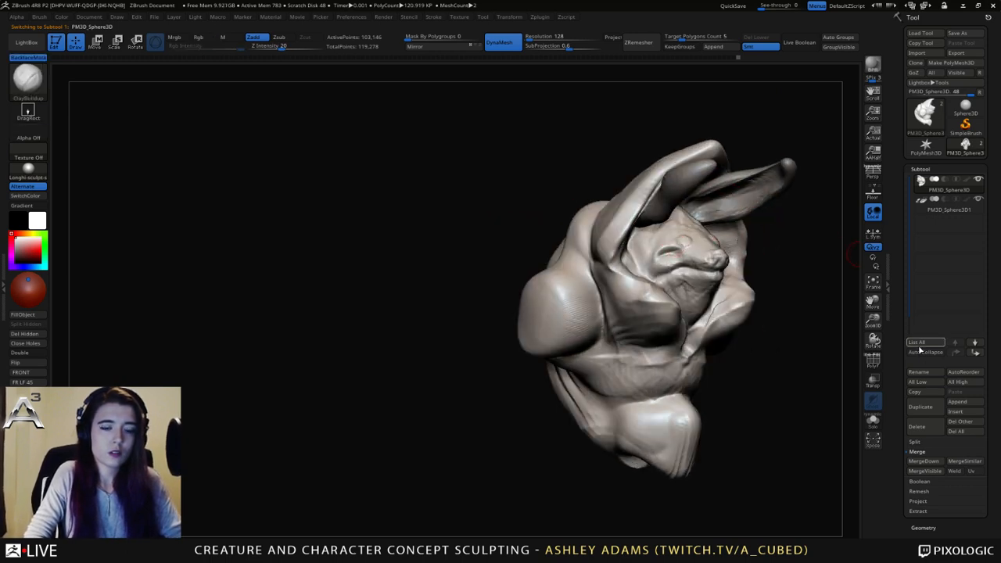
Append another sphere subtool for the eye, select it and scale it down well below head size.
click(956, 411)
click(794, 368)
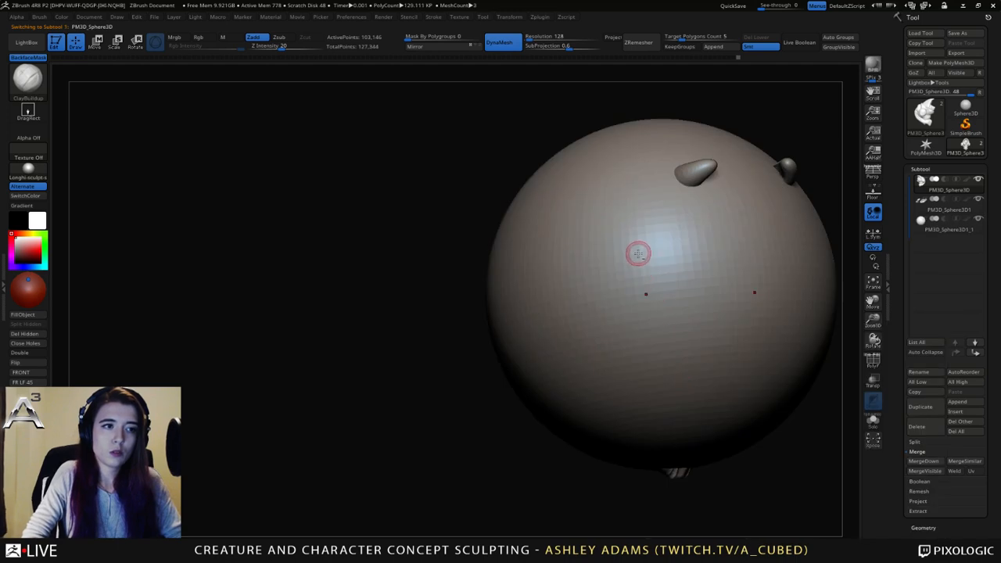
alt+click(639, 253)
ctrl+right_drag(639, 254, 688, 290)
key(e)
drag(706, 311, 576, 226)
Move the small sphere out in front of the face and about 0.16 sideways beside the snout.
shift+right_drag(577, 227, 547, 212)
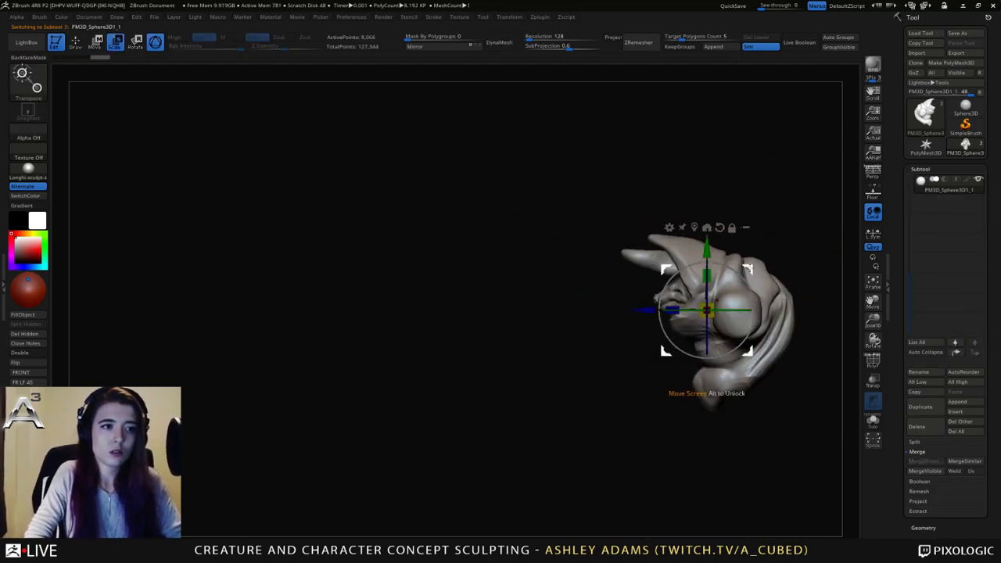
drag(665, 352, 637, 342)
right_drag(691, 243, 721, 337)
drag(604, 288, 573, 305)
shift+right_drag(725, 261, 790, 266)
drag(671, 250, 720, 289)
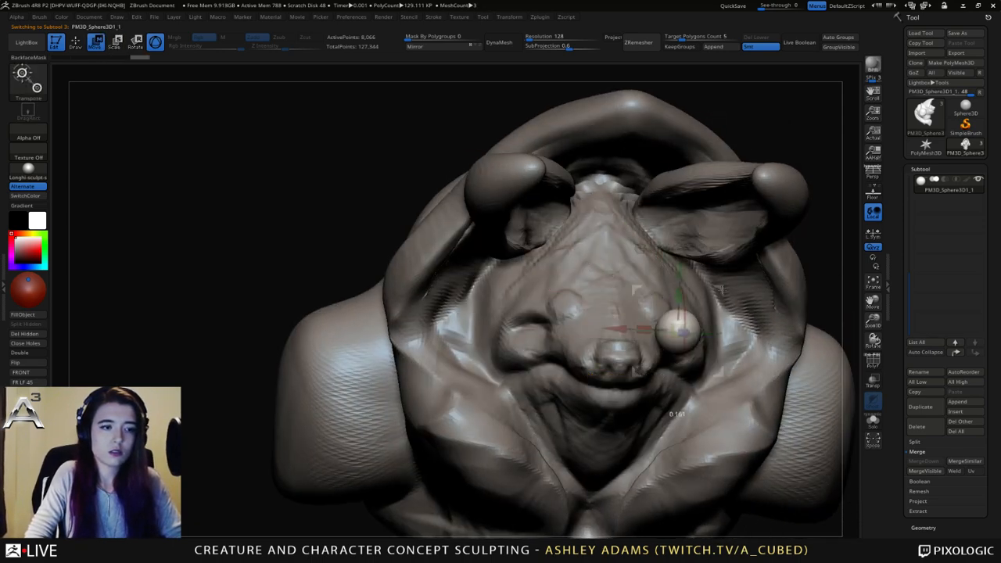
Shrink the eye sphere further and seat it inside the eye socket, checking its placement from several angles.
shift+right_drag(814, 289, 701, 185)
right_drag(700, 185, 760, 194)
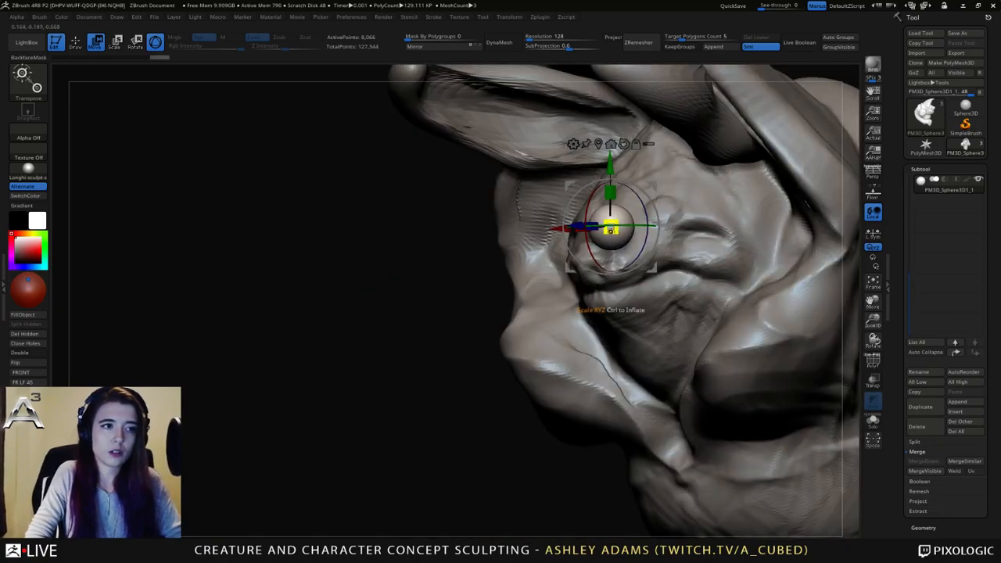
drag(610, 226, 594, 234)
drag(656, 188, 744, 191)
mouse_move(744, 191)
shift+right_down()
mouse_move(818, 197)
mouse_move(743, 190)
shift+right_up()
drag(743, 190, 809, 195)
right_drag(809, 195, 889, 209)
drag(808, 193, 773, 183)
mouse_move(773, 184)
right_down()
mouse_move(683, 178)
mouse_move(726, 176)
right_up()
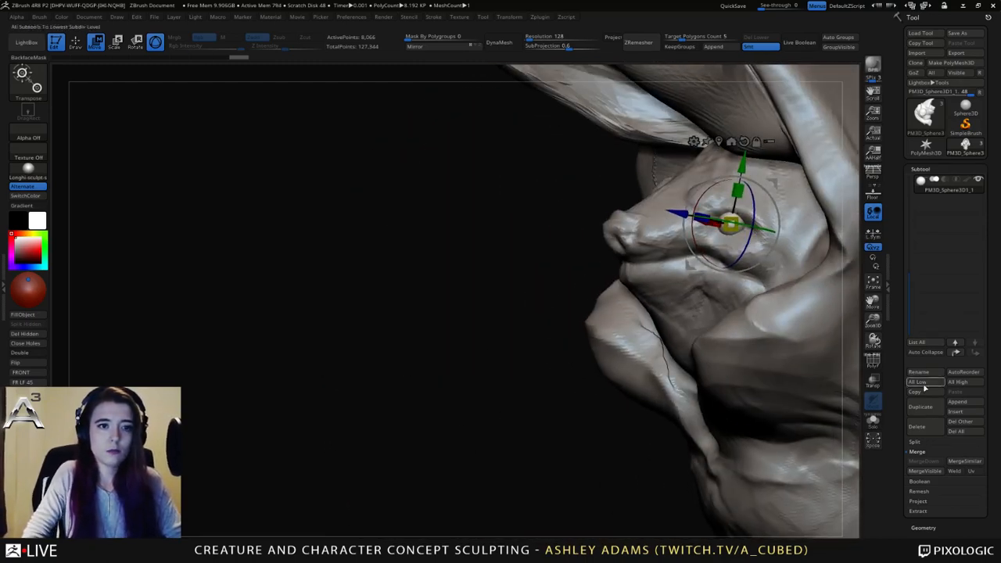
Duplicate the eye sphere and mirror the copy to the opposite side of the face.
key(q)
click(919, 408)
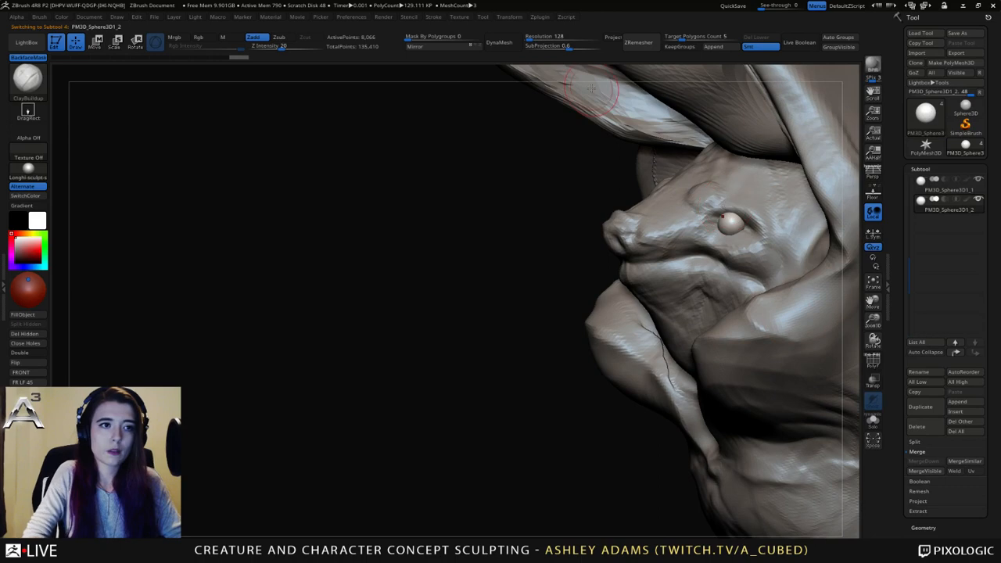
click(443, 47)
ctrl+right_drag(516, 149, 665, 243)
Select the original eye and merge it down with the mirrored eye into one subtool.
click(920, 189)
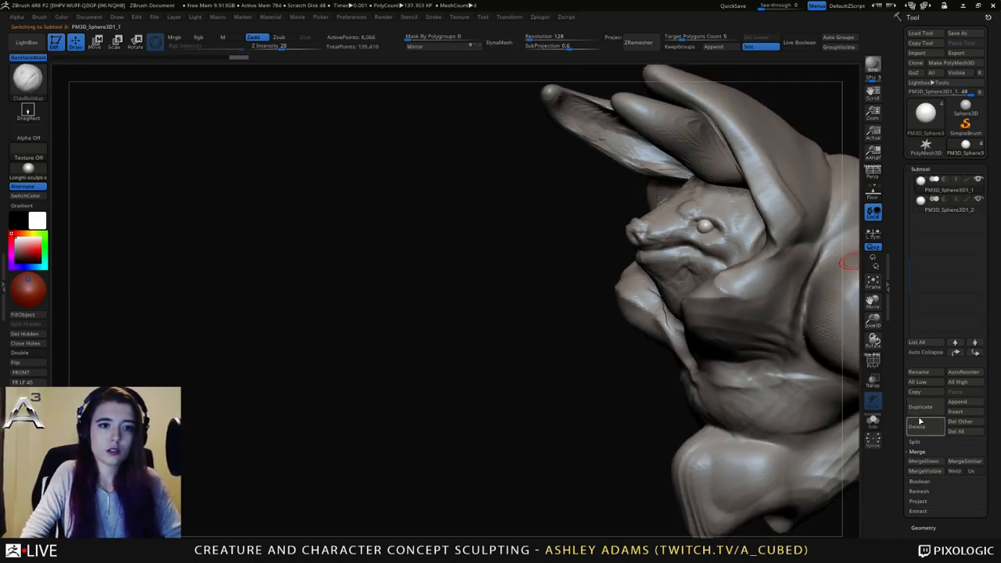
click(925, 461)
click(830, 486)
Select the main creature subtool and build up eyelid forms around the eyes with ClayBuildup.
mouse_move(830, 485)
right_down()
mouse_move(618, 222)
mouse_move(635, 216)
right_up()
mouse_move(606, 223)
mouse_down()
mouse_move(624, 218)
mouse_move(609, 216)
mouse_up()
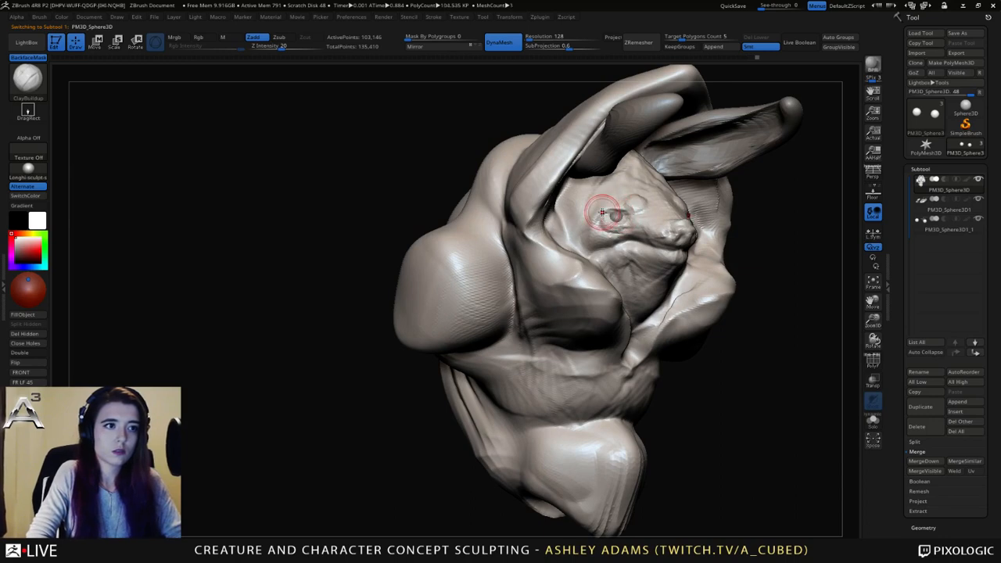
ctrl+right_drag(650, 240, 651, 213)
right_drag(650, 213, 609, 210)
shift+right_drag(703, 278, 671, 250)
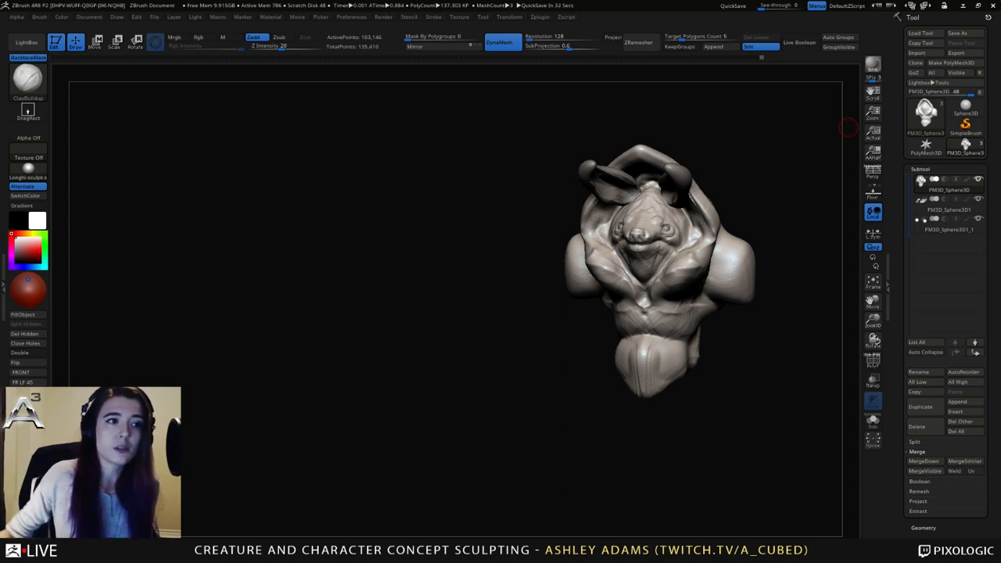
drag(849, 128, 618, 354)
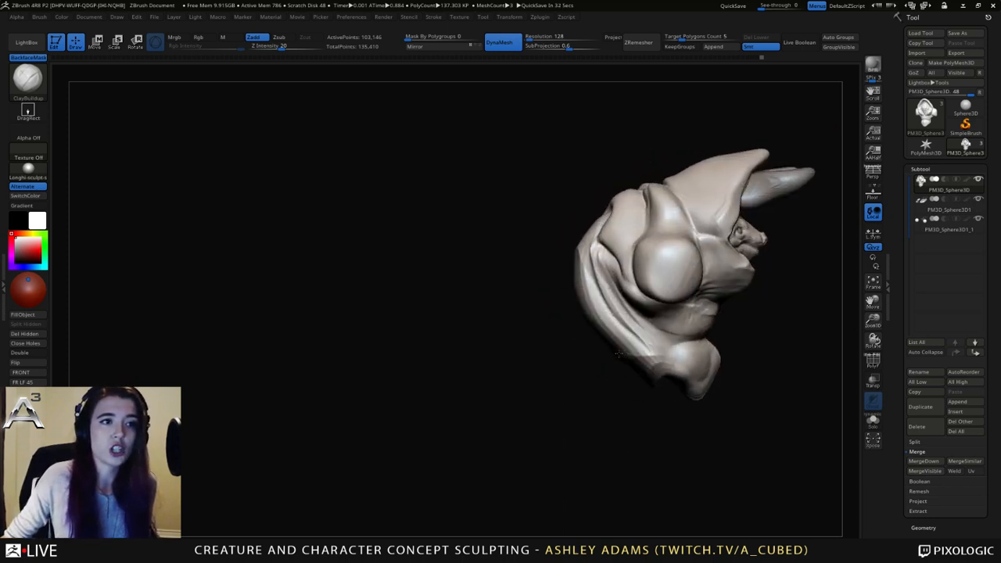
drag(792, 349, 721, 372)
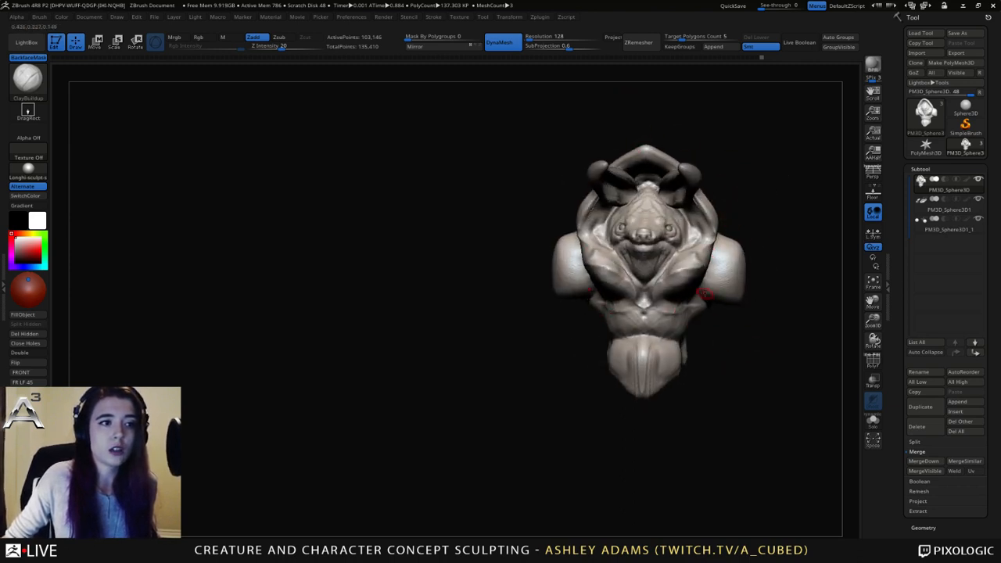
mouse_move(805, 194)
mouse_down()
mouse_move(752, 199)
mouse_move(770, 116)
mouse_up()
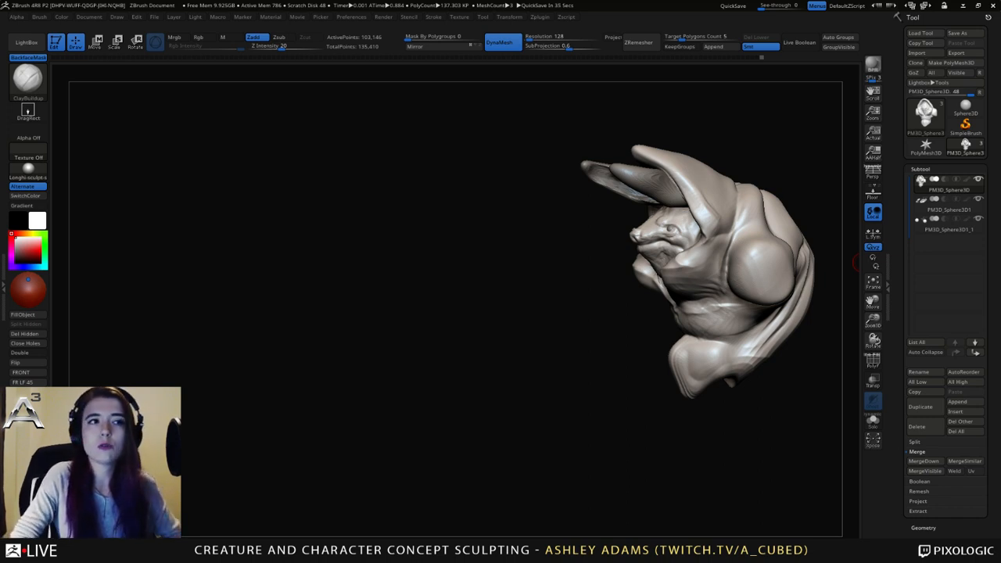
drag(856, 262, 625, 230)
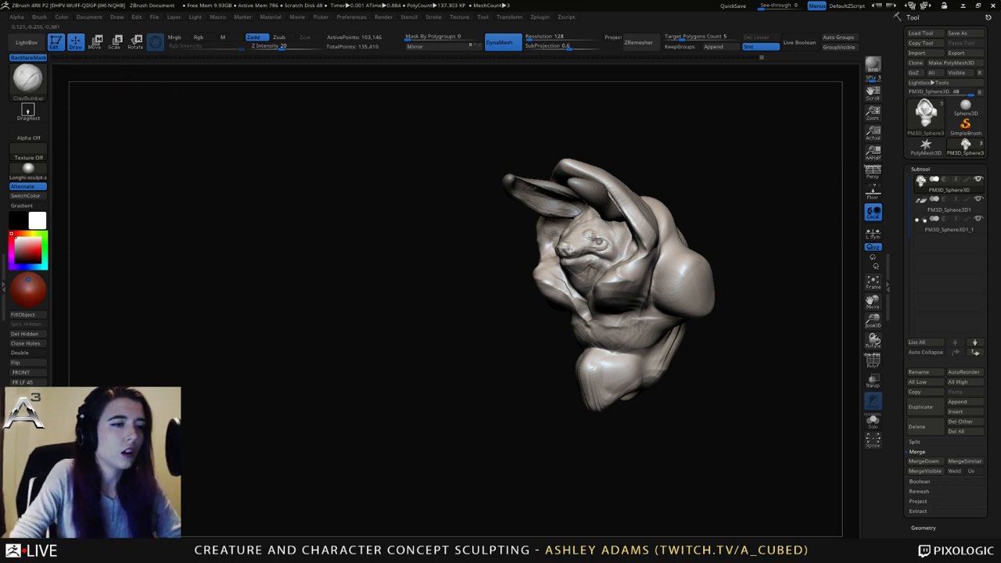
shift+drag(438, 181, 652, 251)
key(w)
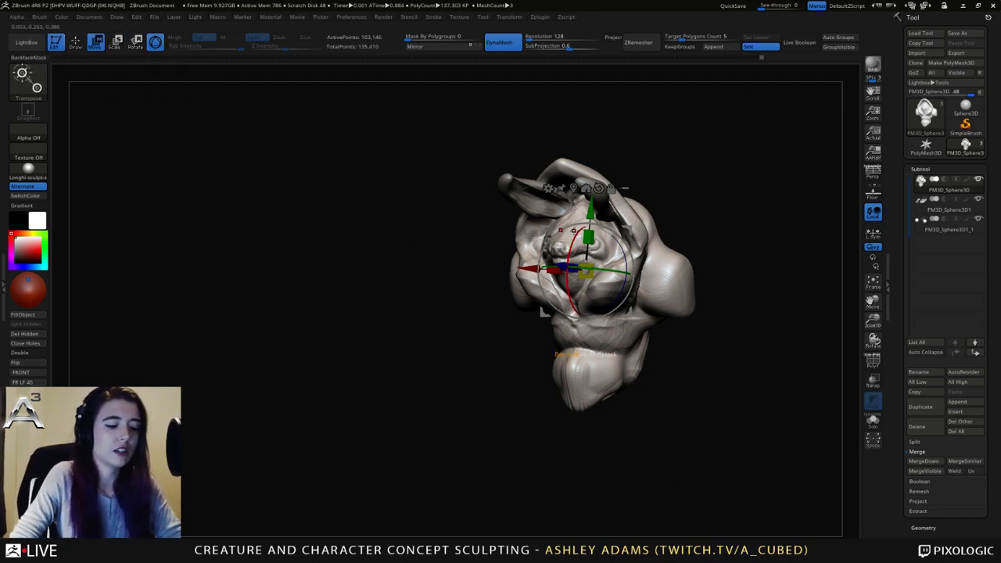
key(y)
drag(626, 190, 798, 139)
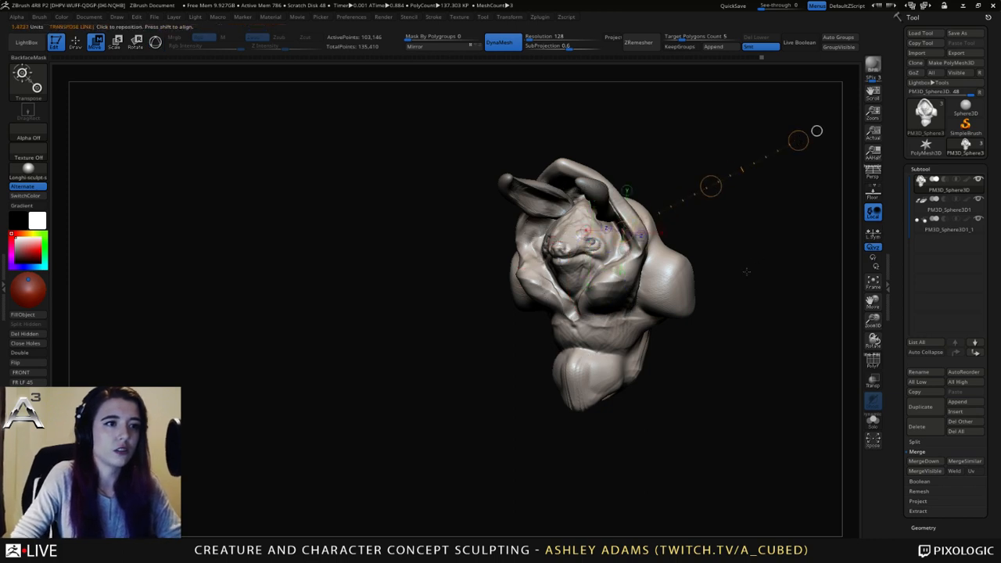
drag(749, 270, 726, 258)
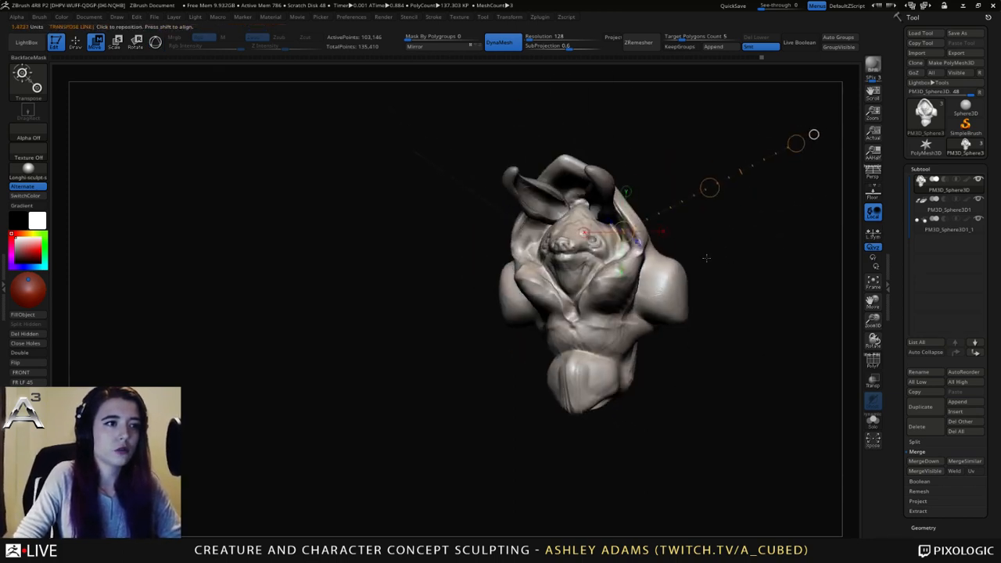
key(q)
Adjust the brush size, switch to SnakeHook and examine the bust's hood, face and silhouette from several angles.
right_drag(626, 235, 592, 291)
key(space)
drag(624, 236, 632, 236)
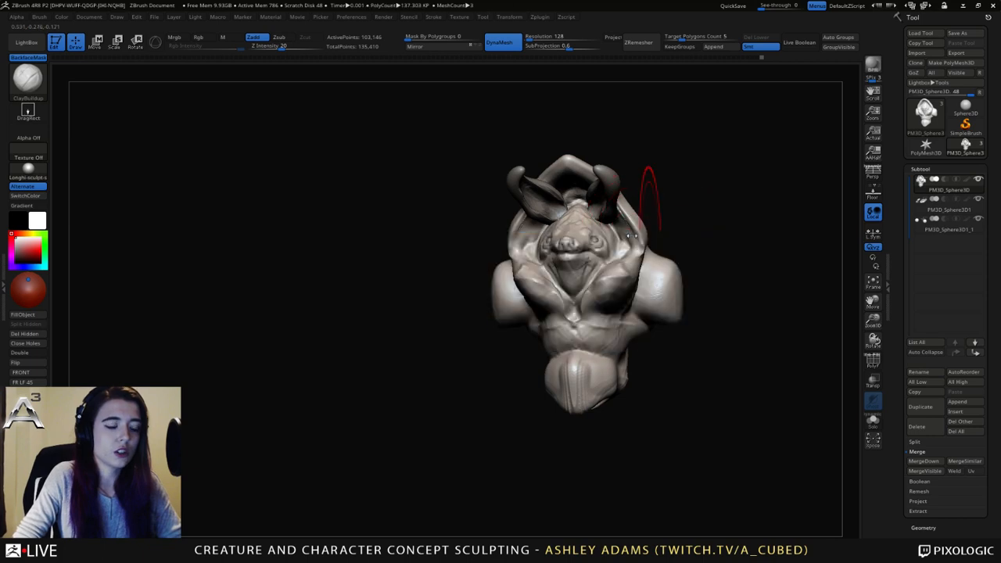
mouse_move(638, 258)
right_down()
mouse_move(662, 273)
mouse_move(594, 295)
right_up()
key(b)
key(s)
key(h)
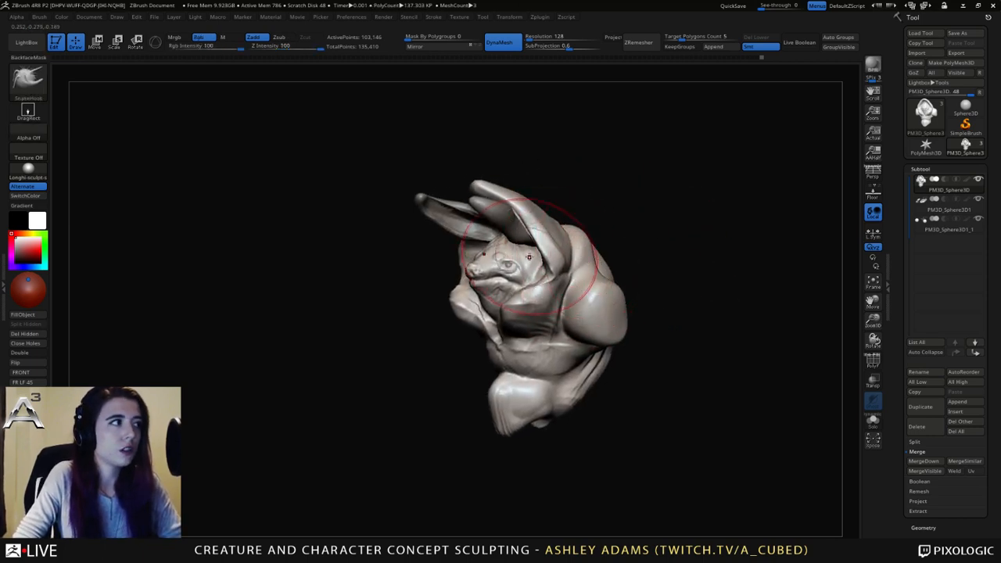
mouse_move(537, 227)
right_down()
mouse_move(577, 252)
mouse_move(485, 274)
right_up()
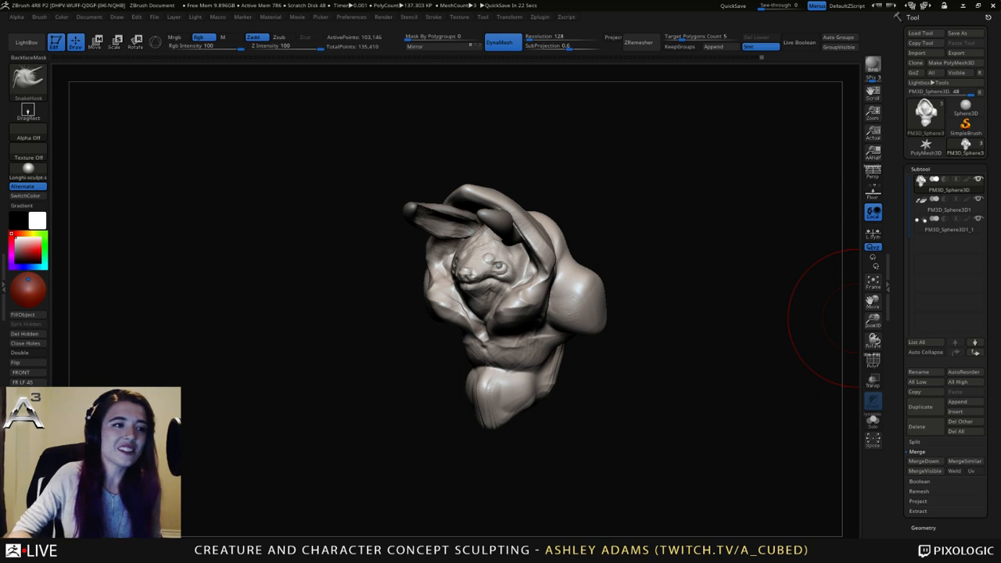
mouse_move(821, 313)
mouse_down()
mouse_move(394, 255)
mouse_move(501, 259)
mouse_move(591, 239)
mouse_move(554, 259)
mouse_up()
key(space)
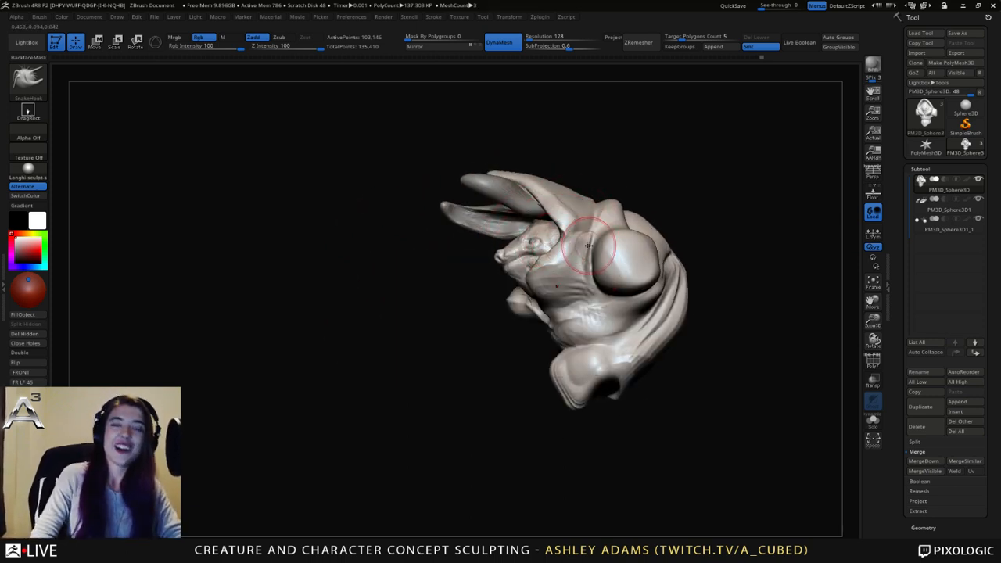
Resize the SnakeHook brush and pull the side of the hood into shape, checking it from the front and side.
mouse_move(588, 245)
right_down()
mouse_move(527, 261)
mouse_move(557, 274)
mouse_move(552, 295)
right_up()
key(space)
key(space)
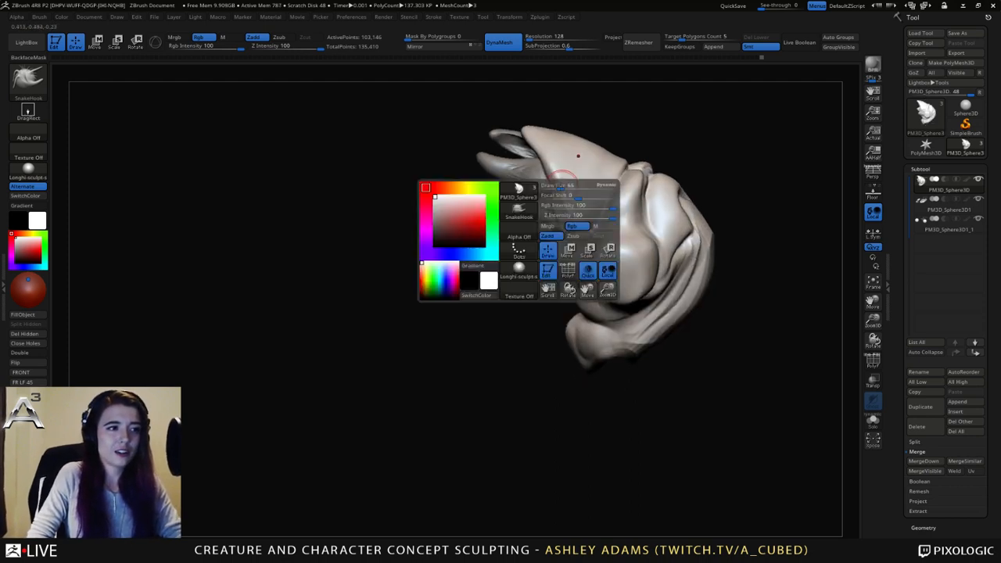
right_drag(556, 184, 543, 190)
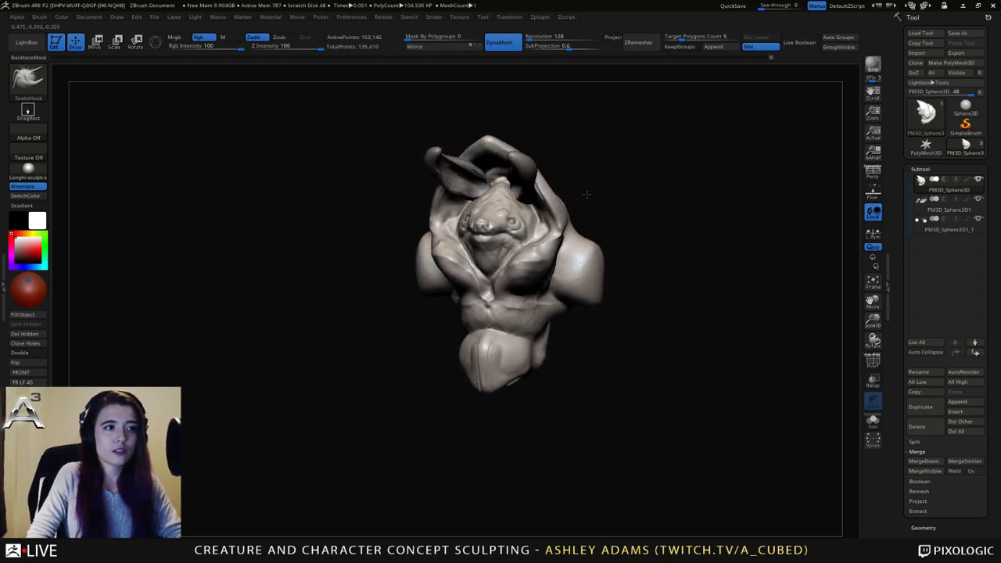
key(space)
drag(543, 192, 546, 192)
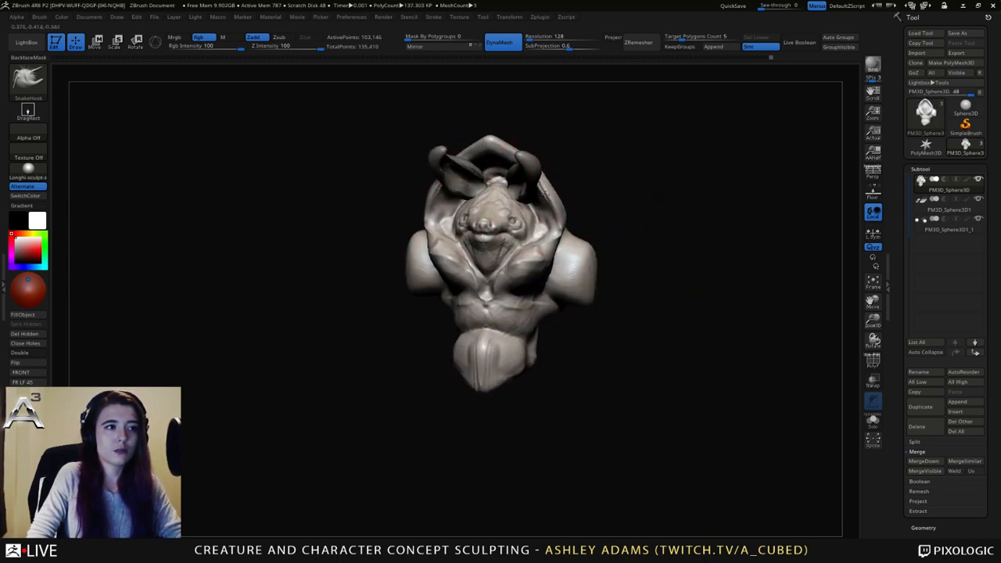
right_drag(546, 192, 564, 196)
alt+right_drag(513, 218, 642, 225)
key(space)
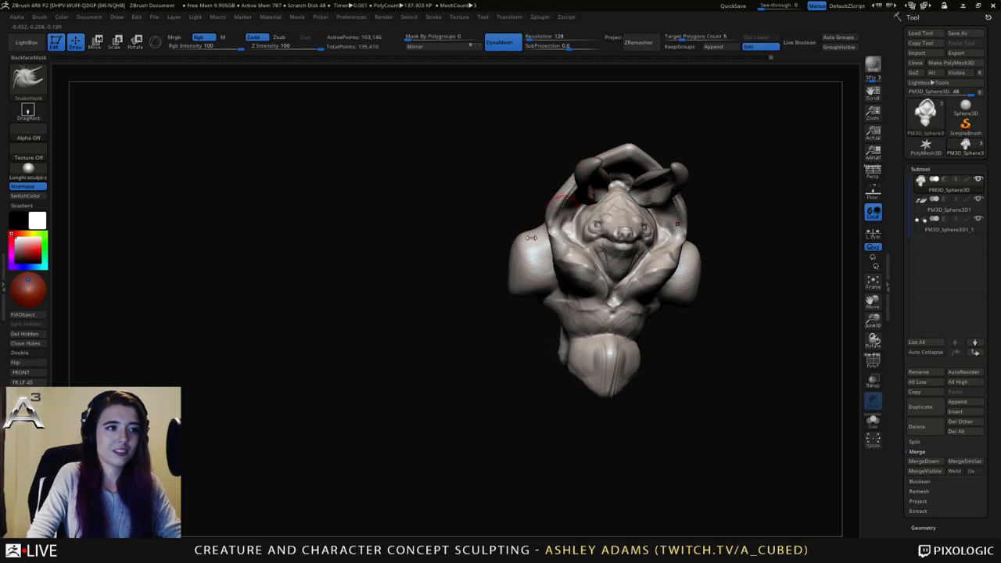
mouse_move(570, 227)
ctrl+right_down()
mouse_move(572, 267)
mouse_move(656, 227)
ctrl+right_up()
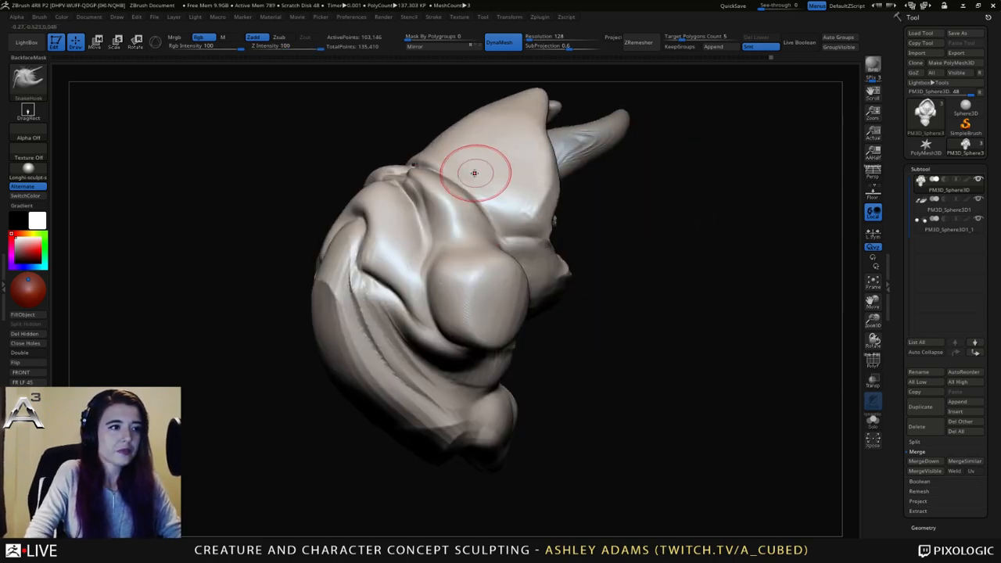
Carve creases along the side of the hood where it meets the shoulder folds with DamStandard.
mouse_move(474, 172)
right_down()
mouse_move(399, 181)
mouse_move(426, 188)
right_up()
mouse_move(426, 188)
ctrl+right_down()
mouse_move(427, 157)
mouse_move(411, 156)
ctrl+right_up()
key(b)
key(d)
key(s)
drag(462, 211, 444, 187)
mouse_move(518, 218)
mouse_down()
mouse_move(483, 226)
mouse_move(454, 181)
mouse_up()
Carve the mouth line from the mouth corner toward the snout, along with facial creases, using DamStandard.
mouse_move(456, 165)
right_down()
mouse_move(463, 208)
mouse_move(539, 204)
mouse_move(602, 223)
mouse_move(599, 230)
right_up()
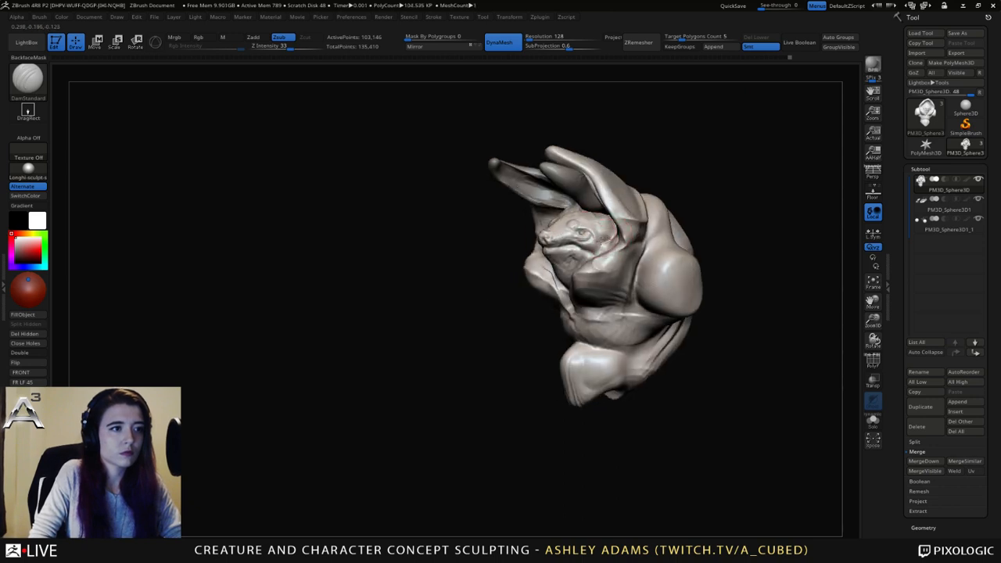
mouse_move(593, 241)
mouse_down()
mouse_move(598, 251)
mouse_move(572, 234)
mouse_move(541, 241)
mouse_move(614, 238)
mouse_up()
ctrl+right_drag(554, 231, 491, 317)
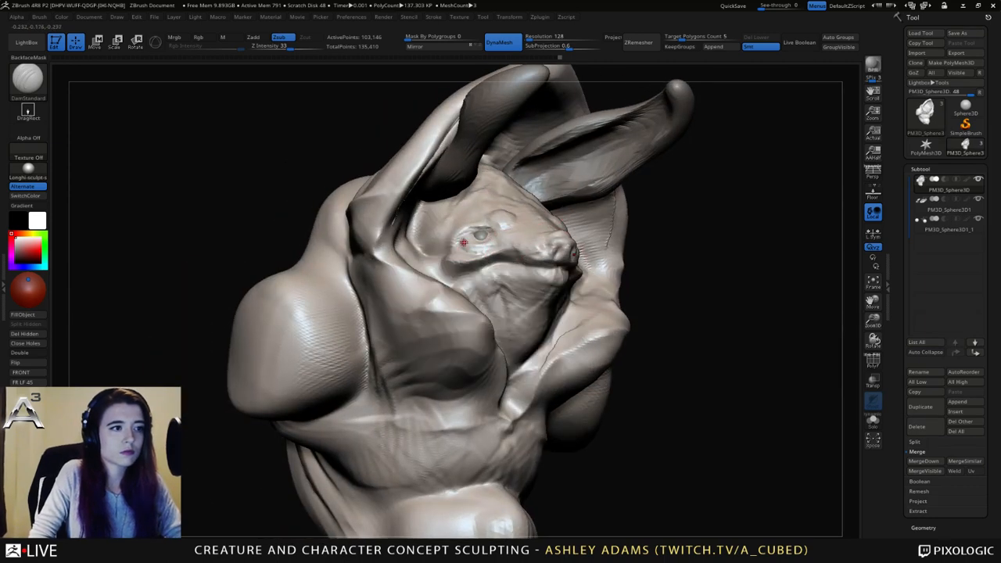
right_drag(510, 257, 501, 258)
mouse_move(455, 273)
mouse_down()
mouse_move(509, 259)
mouse_move(543, 267)
mouse_up()
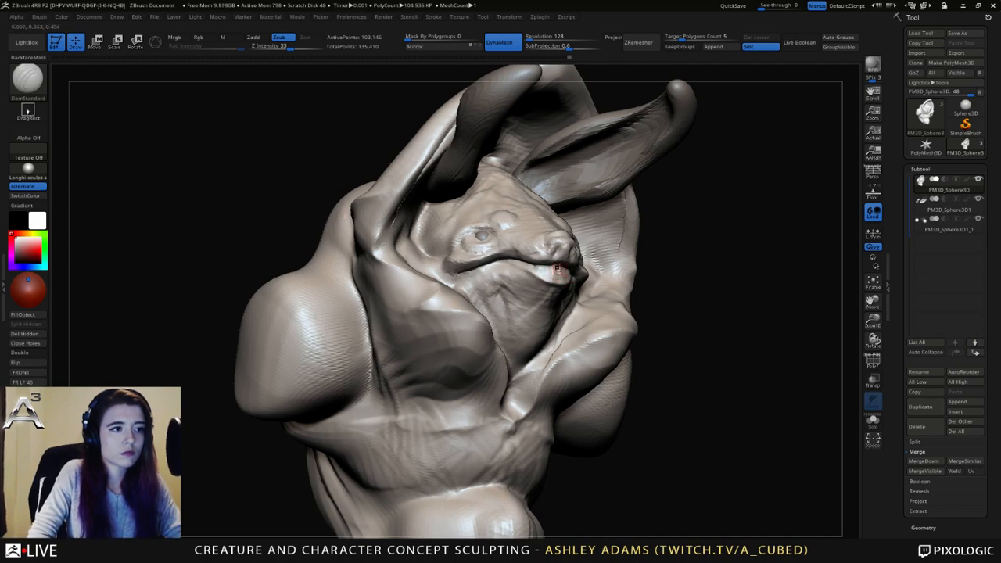
Reshape the side of the head and the eye area with SnakeHook, using a smaller draw size for the finer pulls.
mouse_move(558, 269)
ctrl+right_down()
mouse_move(533, 247)
mouse_move(450, 259)
mouse_move(572, 266)
mouse_move(516, 264)
ctrl+right_up()
mouse_move(517, 264)
alt+right_down()
mouse_move(577, 246)
mouse_move(594, 252)
mouse_move(561, 252)
mouse_move(626, 249)
mouse_move(575, 274)
alt+right_up()
key(b)
key(s)
key(h)
right_click(565, 280)
drag(612, 225, 590, 223)
right_drag(588, 222, 689, 227)
right_click(595, 228)
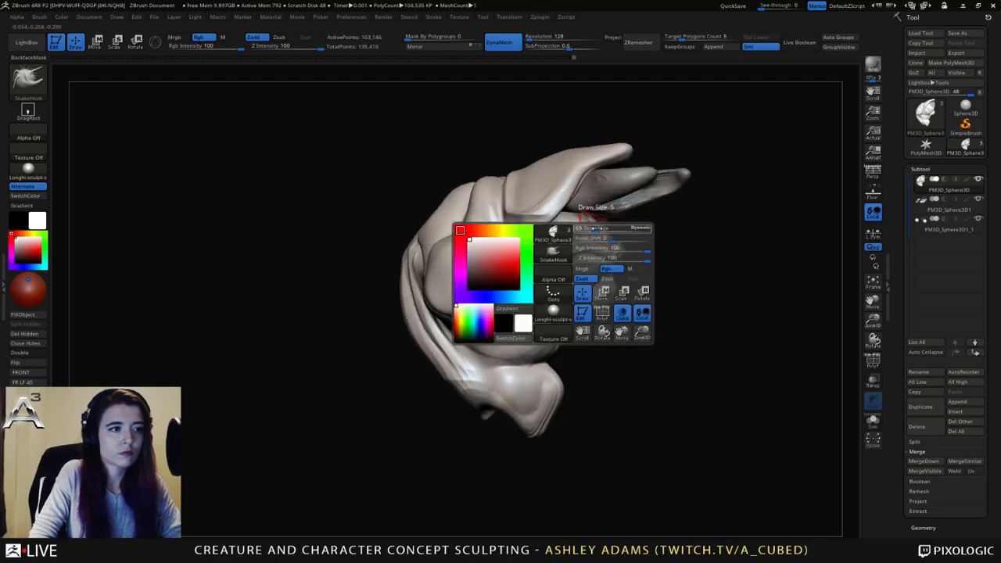
drag(596, 229, 592, 228)
right_drag(575, 237, 493, 235)
drag(577, 233, 576, 238)
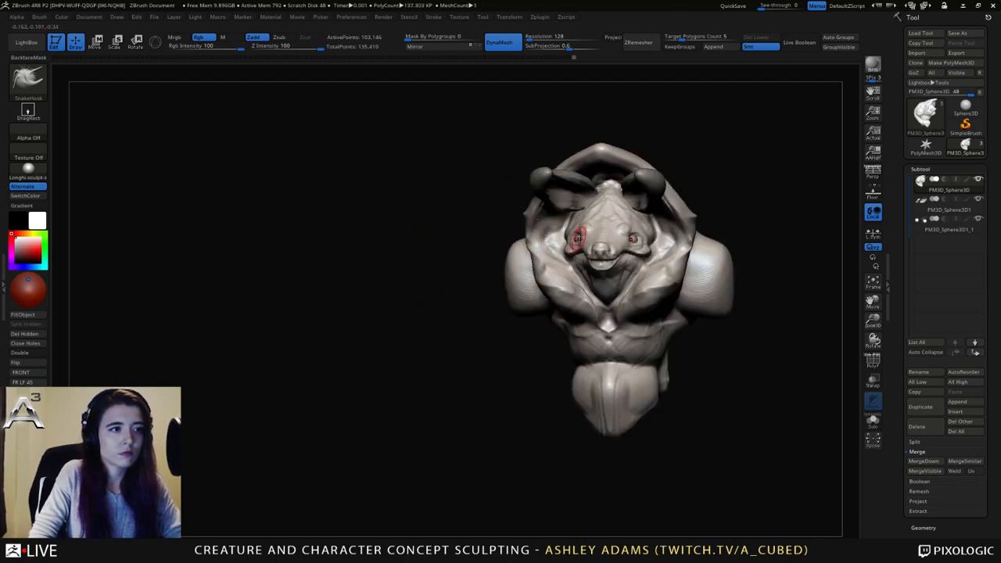
Carve sharper creases around the creature's eye with DamStandard.
mouse_move(636, 237)
ctrl+right_down()
mouse_move(636, 270)
mouse_move(625, 240)
mouse_move(596, 248)
ctrl+right_up()
key(b)
key(d)
key(s)
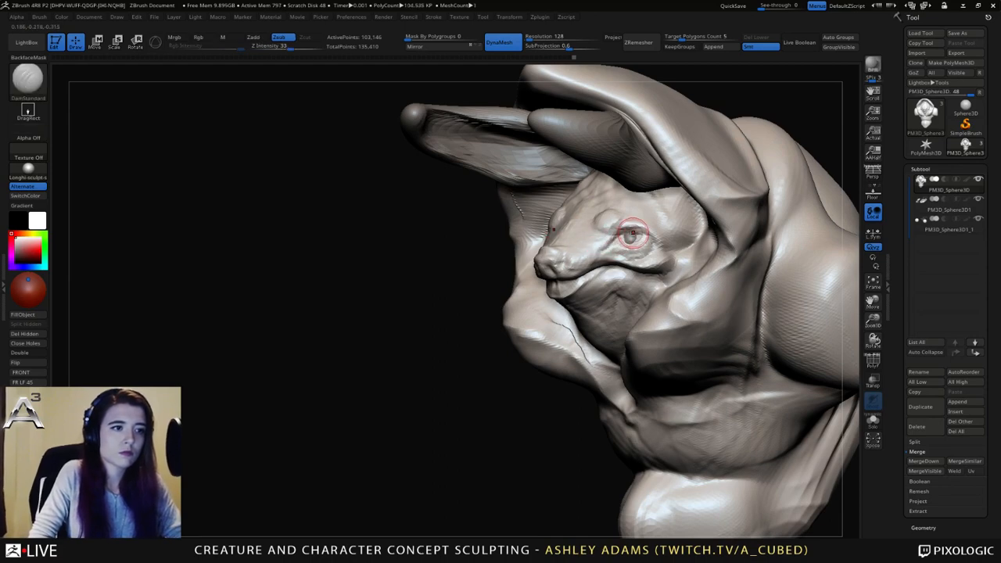
right_drag(585, 253, 566, 230)
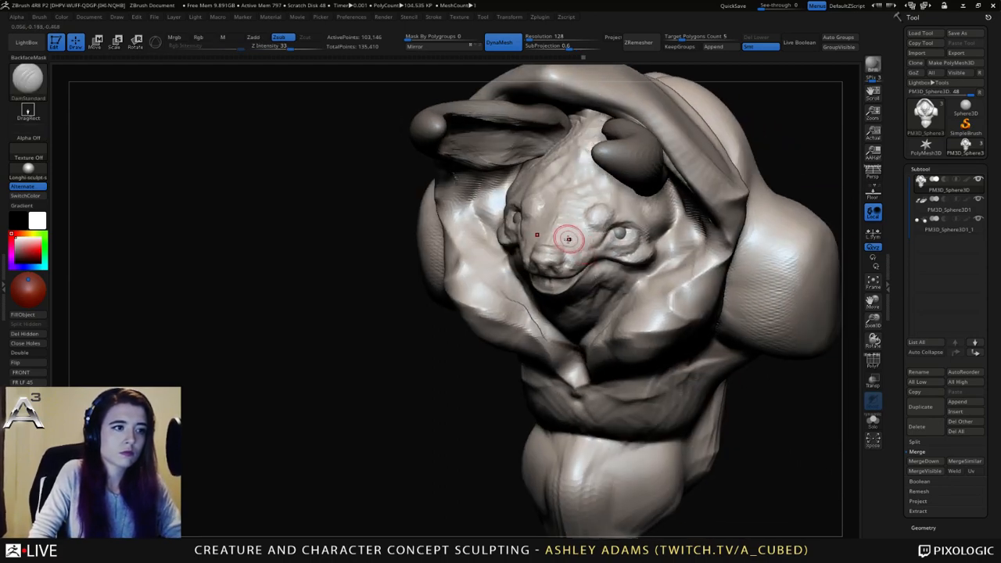
Build up the form along the snout and between the eyes with ClayBuildup.
key(b)
key(c)
key(b)
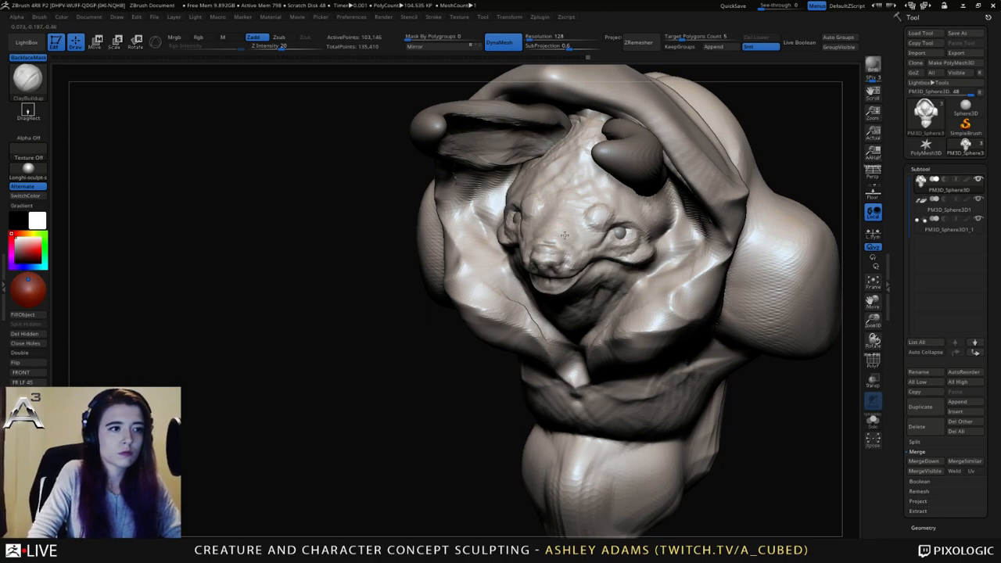
alt+right_drag(567, 235, 624, 280)
right_click(550, 291)
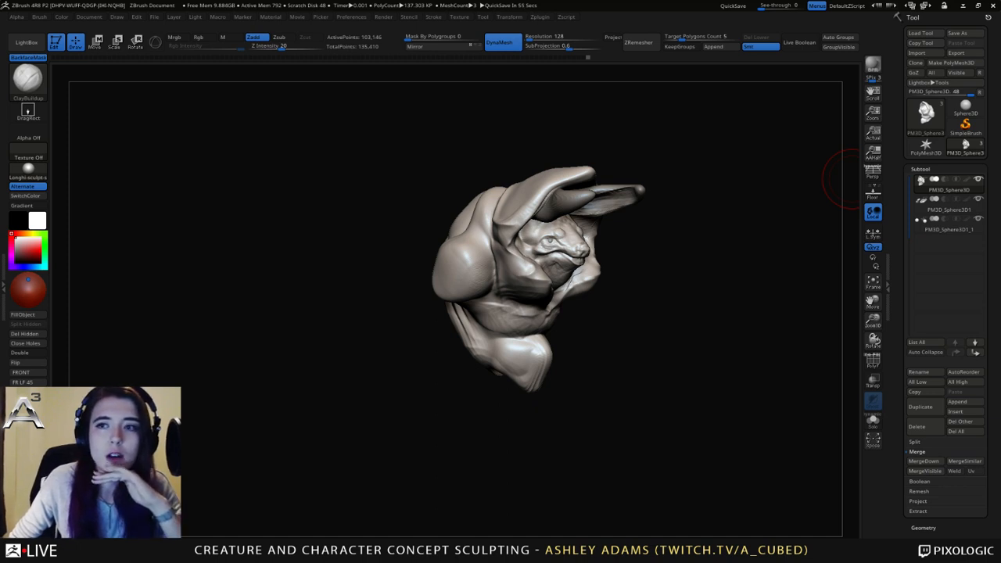
Review the 3D meshes available for appending as a subtool, including Sphere3D, without adding one.
click(919, 169)
click(919, 169)
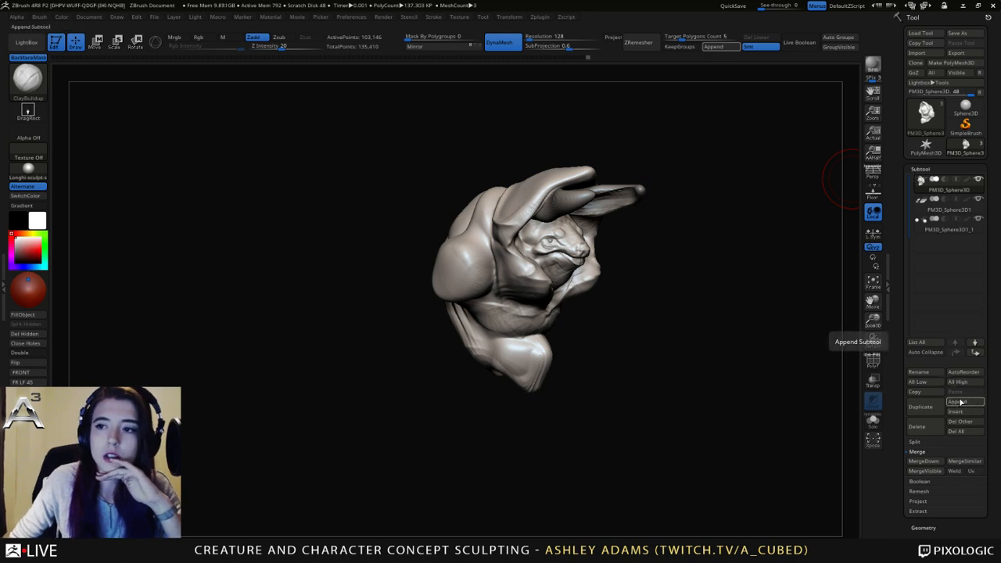
click(960, 402)
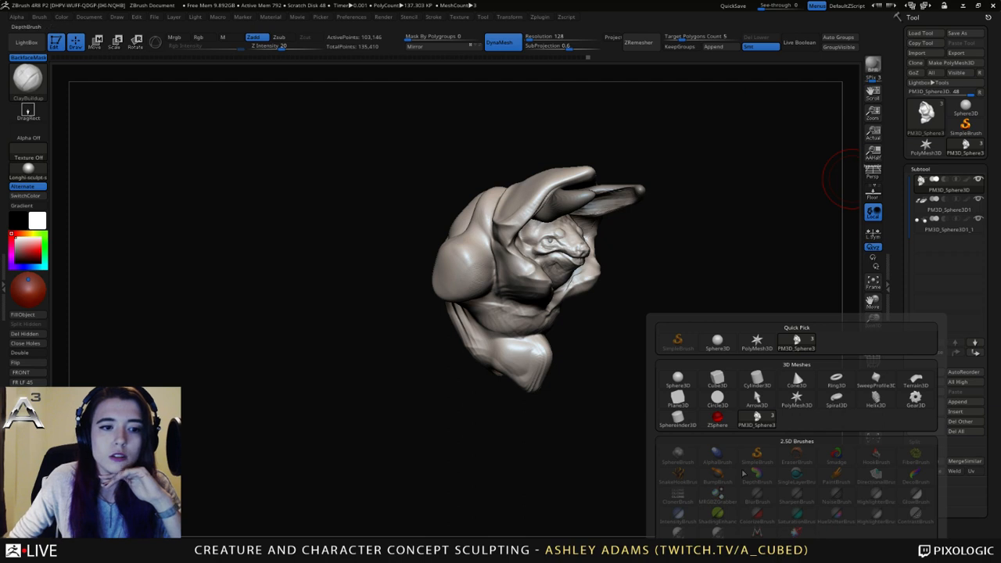
click(958, 402)
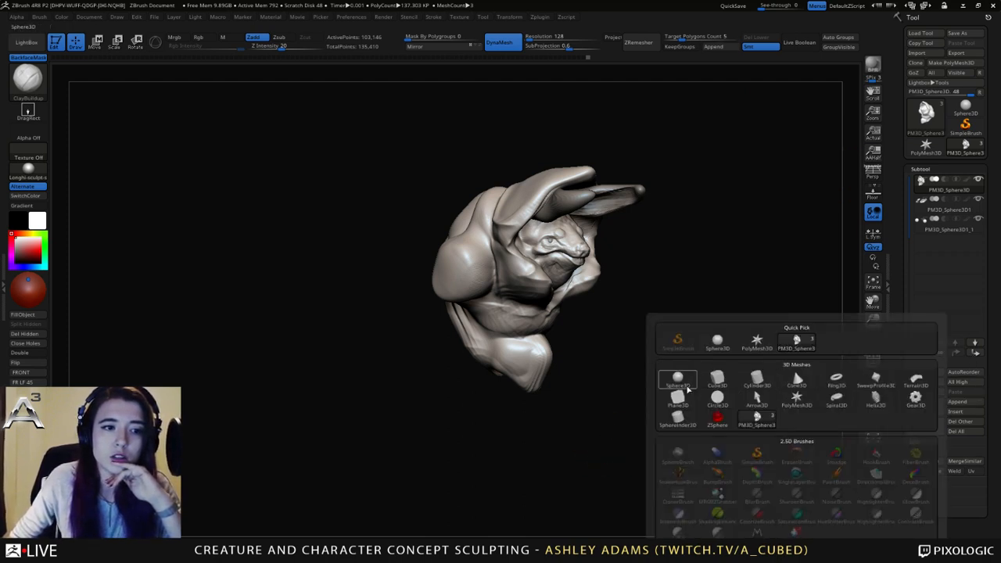
mouse_move(682, 384)
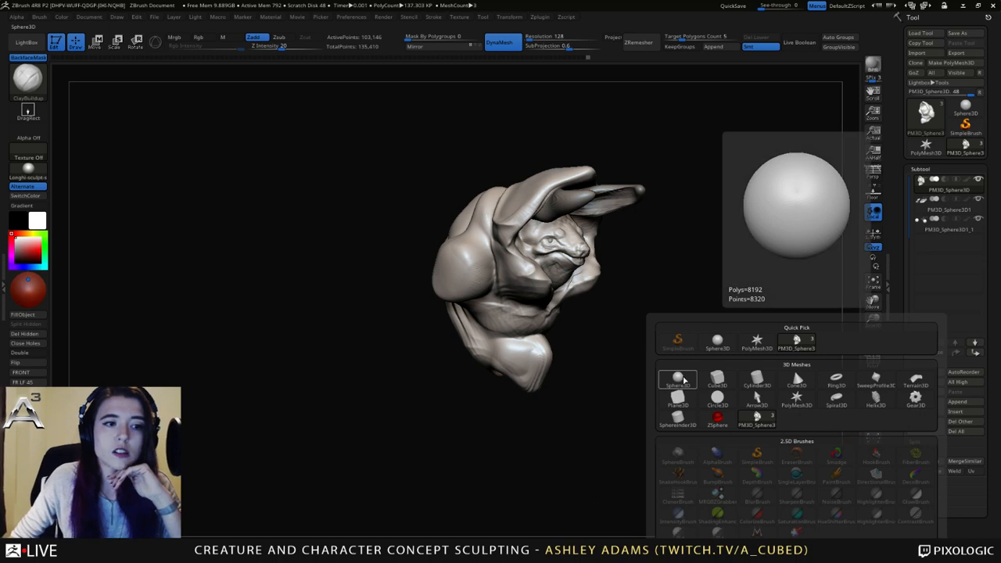
click(978, 403)
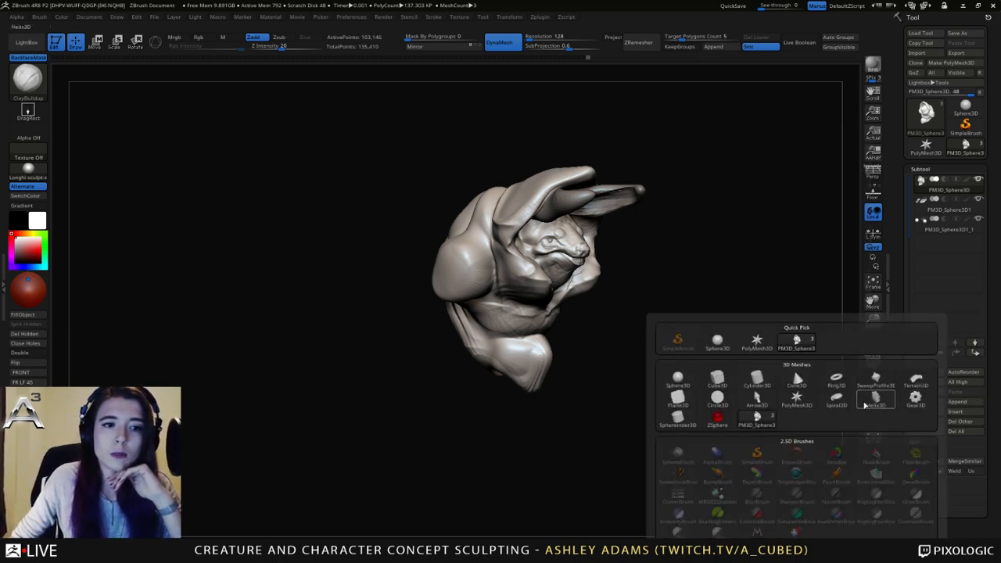
click(958, 401)
mouse_move(719, 422)
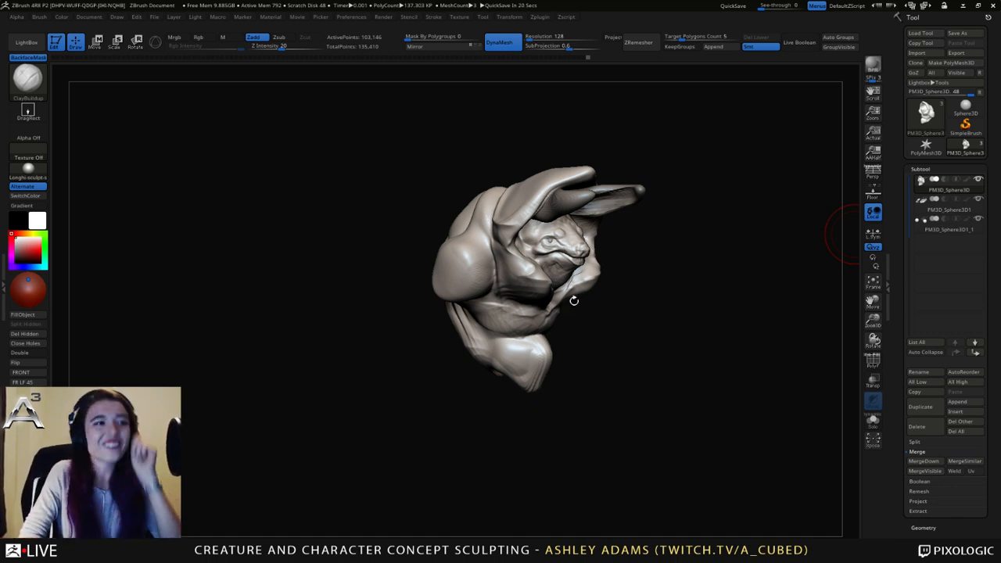
Pull the hood's crown upward and reshape its tip and back edge with SnakeHook in side view.
mouse_move(574, 302)
mouse_down()
mouse_move(430, 299)
mouse_move(618, 288)
mouse_up()
key(space)
click(536, 224)
mouse_move(536, 186)
alt+right_down()
mouse_move(537, 233)
mouse_move(540, 224)
alt+right_up()
key(b)
key(s)
key(h)
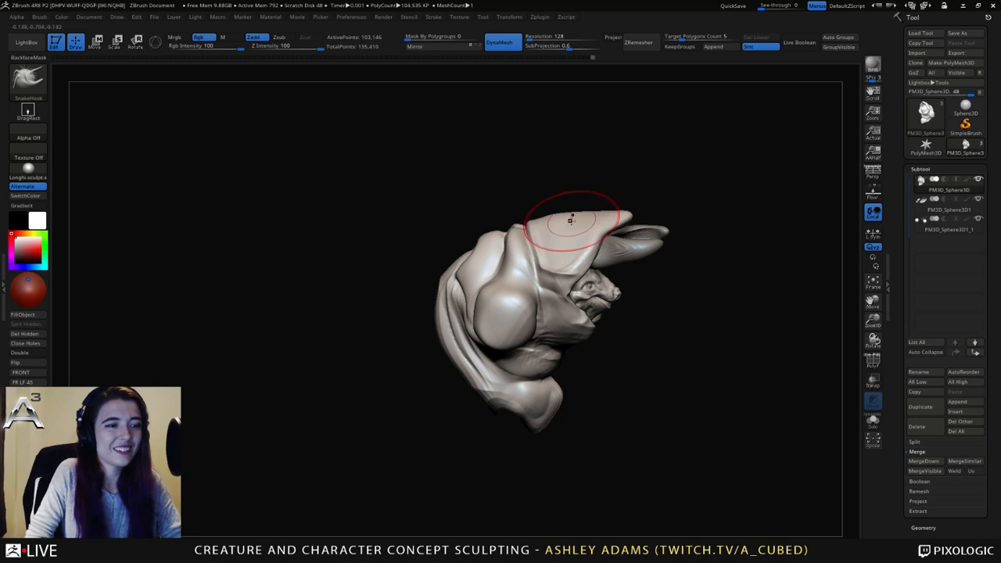
drag(571, 219, 589, 207)
mouse_move(591, 208)
right_down()
mouse_move(588, 196)
mouse_move(601, 197)
right_up()
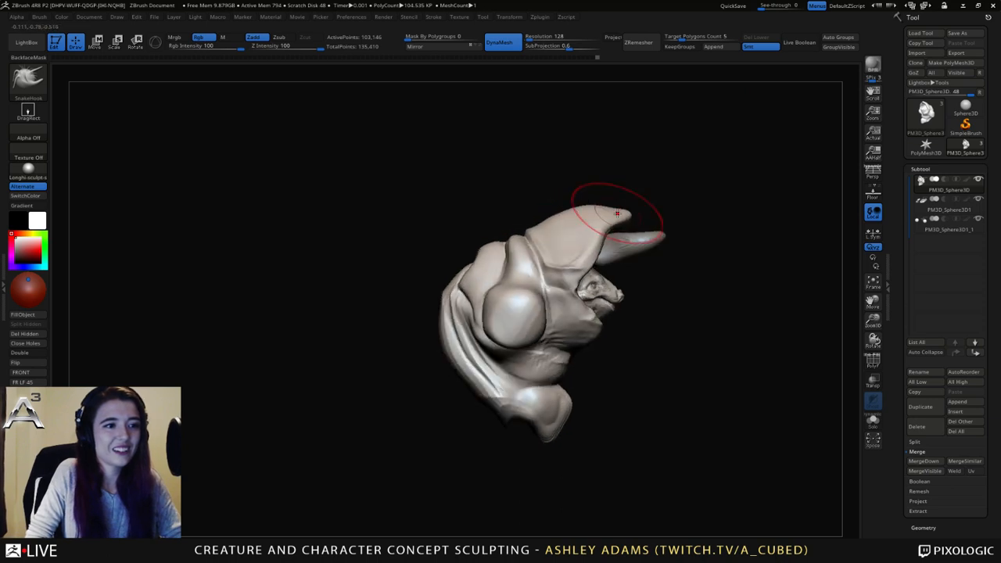
drag(615, 211, 610, 219)
drag(545, 234, 532, 235)
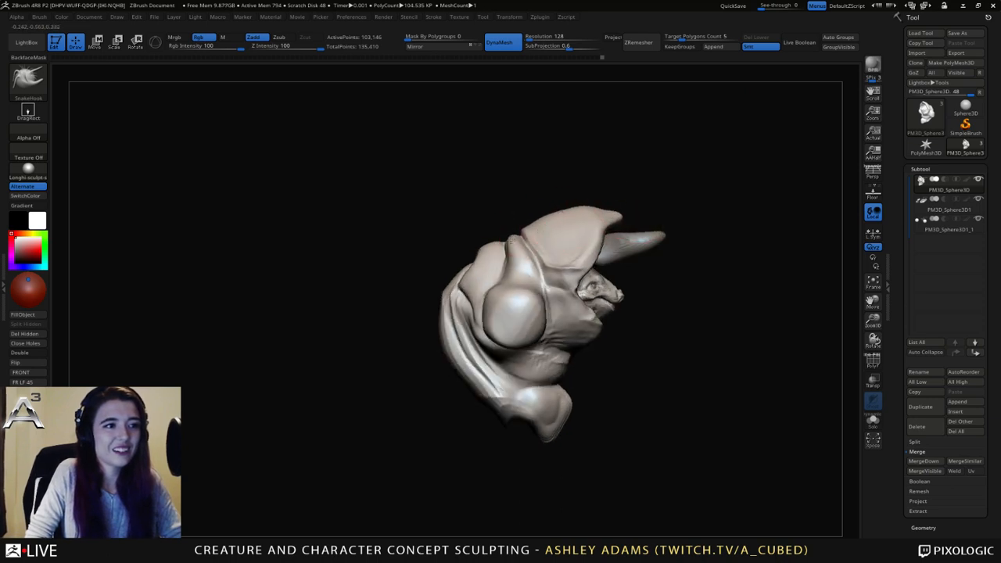
Resize the SnakeHook brush and round out the hood's tip and upper silhouette.
key(space)
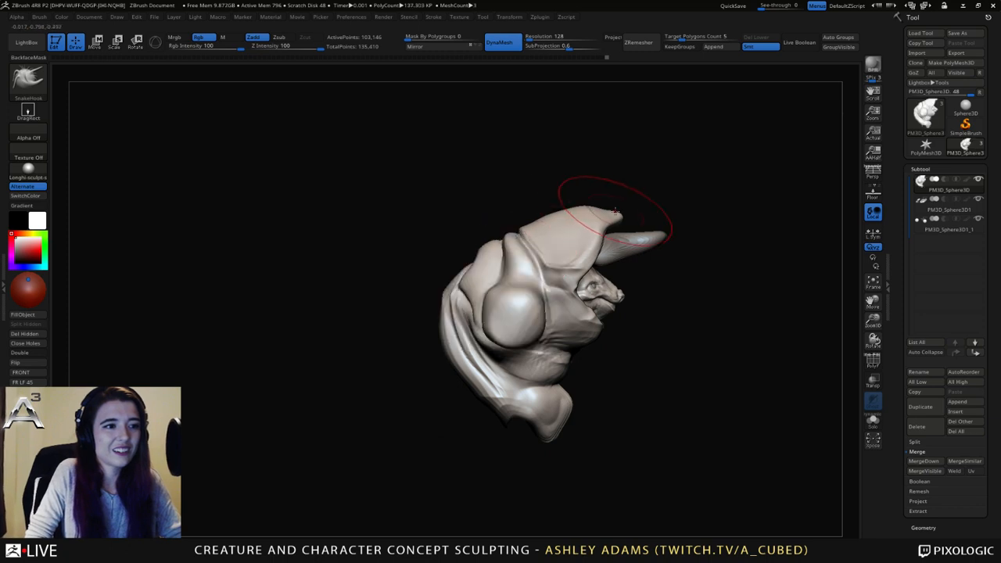
key(space)
drag(612, 211, 584, 205)
mouse_move(525, 235)
right_down()
mouse_move(598, 241)
mouse_move(582, 232)
right_up()
key(space)
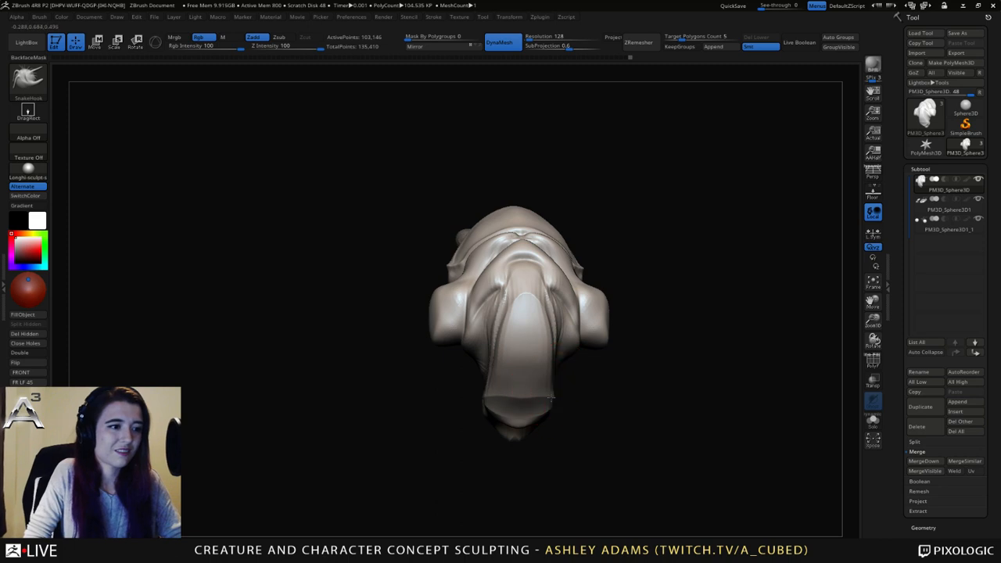
Pull the lower back and waist into shape with SnakeHook, working from the back and side.
right_drag(550, 391, 587, 351)
right_drag(525, 357, 574, 321)
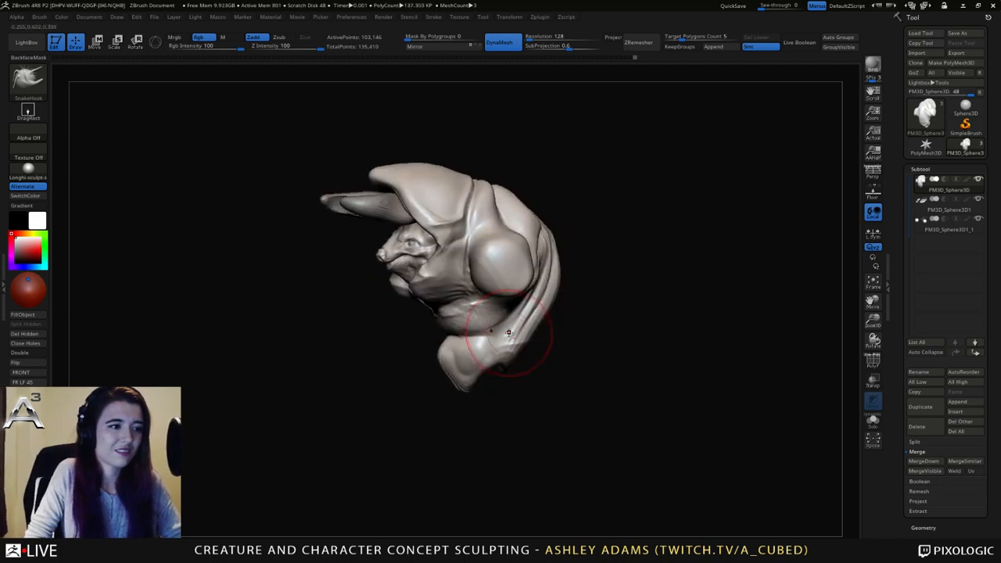
mouse_move(519, 340)
right_down()
mouse_move(557, 317)
mouse_move(558, 291)
mouse_move(561, 302)
mouse_move(521, 302)
right_up()
key(space)
Carve muscle creases below the shoulder and across the abdomen with DamStandard.
key(b)
key(d)
key(s)
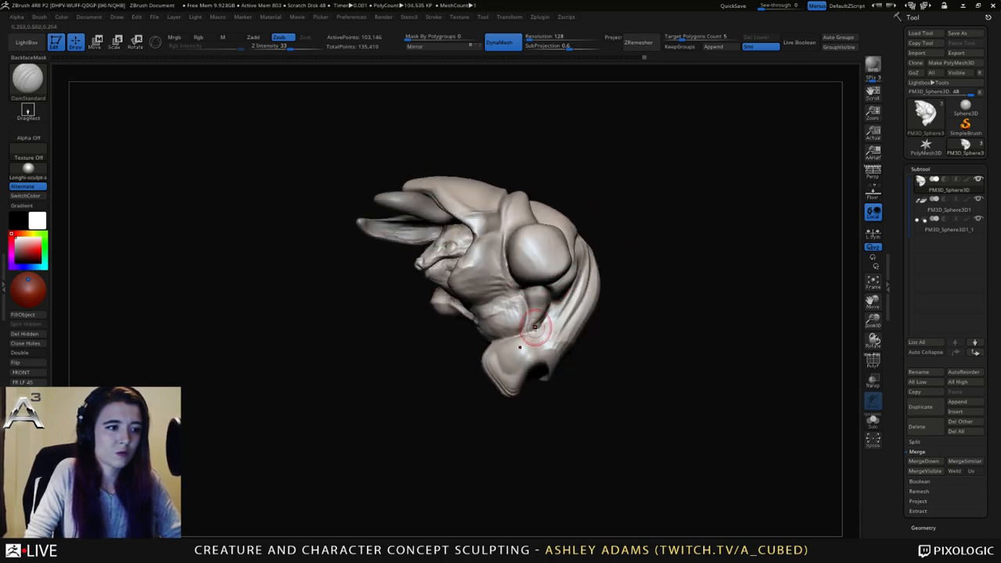
mouse_move(516, 337)
right_down()
mouse_move(552, 340)
mouse_move(501, 337)
mouse_move(476, 302)
right_up()
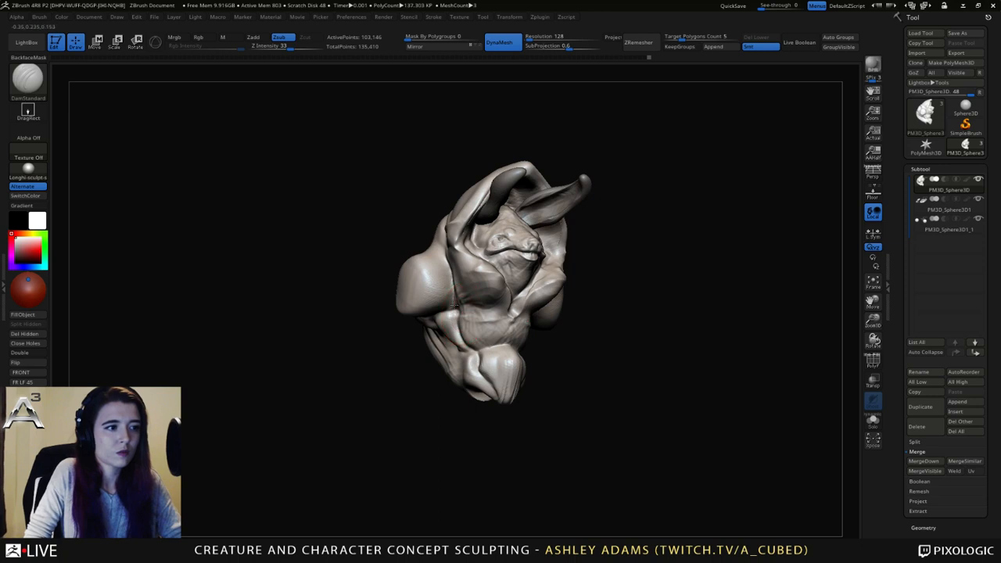
drag(494, 313, 506, 325)
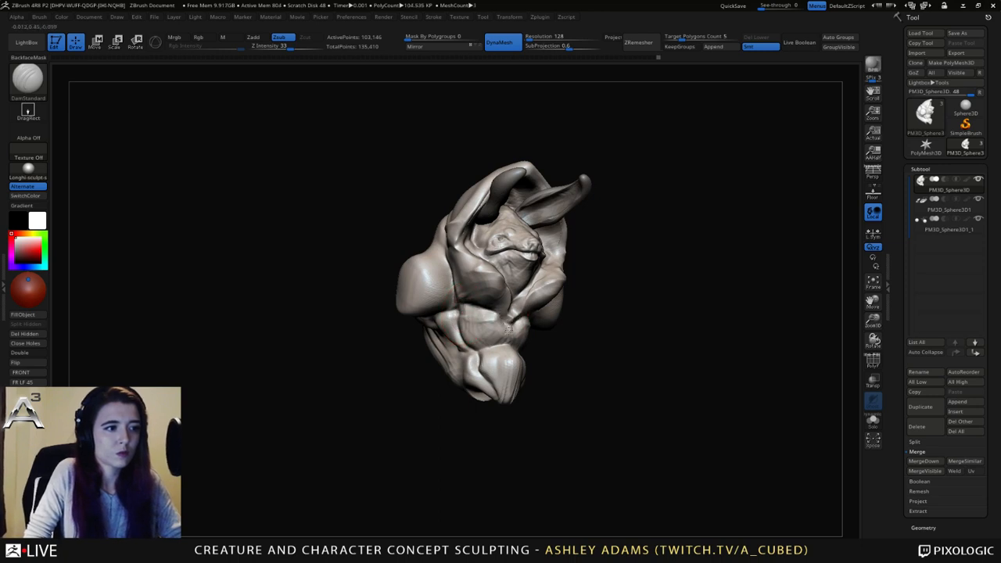
Add volume where the shoulder meets the hood with ClayBuildup.
mouse_move(665, 320)
right_down()
mouse_move(642, 315)
mouse_move(637, 282)
mouse_move(613, 286)
mouse_move(615, 331)
mouse_move(578, 323)
mouse_move(626, 313)
right_up()
drag(587, 259, 602, 258)
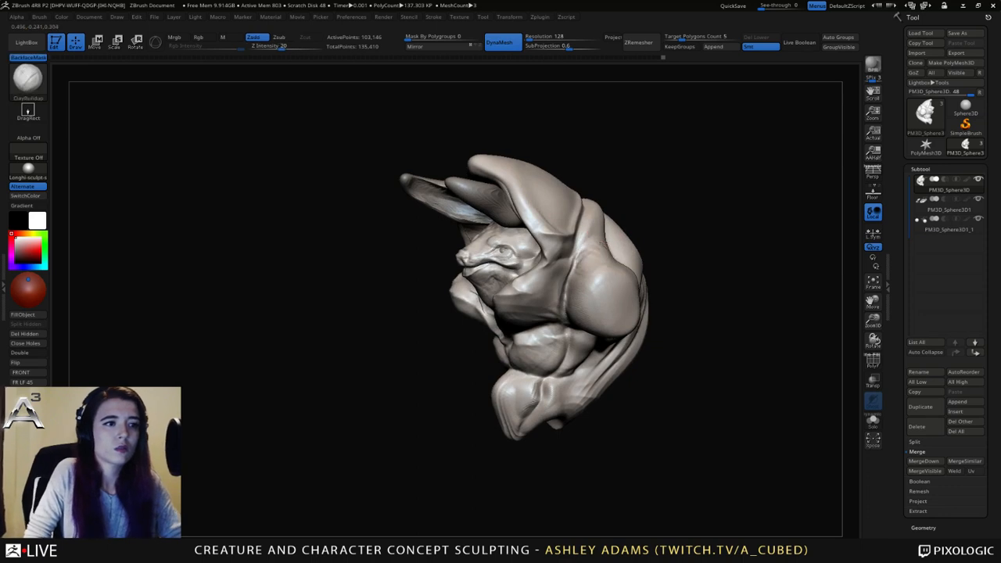
mouse_move(603, 243)
right_down()
mouse_move(543, 224)
mouse_move(586, 253)
right_up()
key(b)
key(d)
key(s)
right_drag(505, 244, 543, 256)
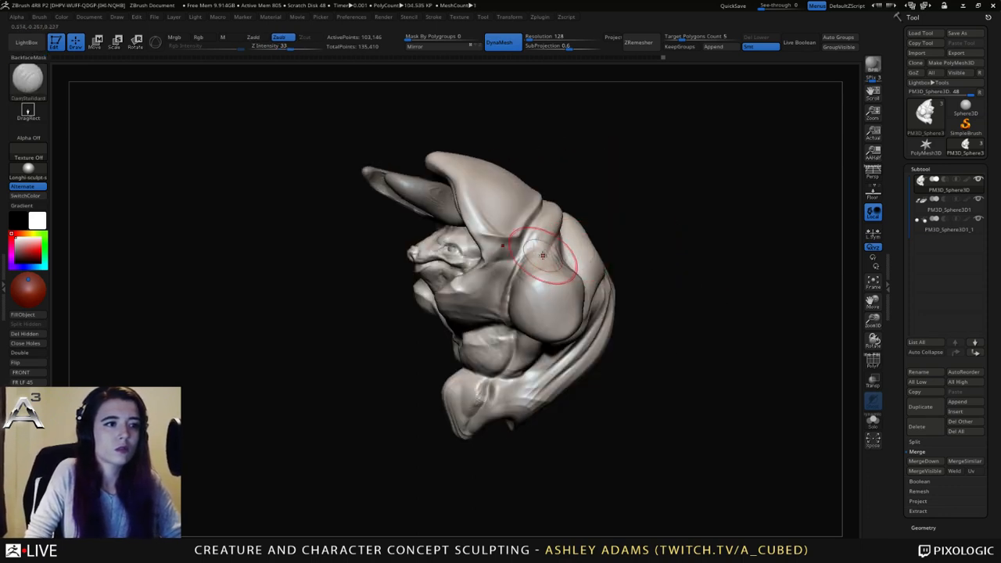
mouse_move(512, 300)
right_down()
mouse_move(569, 246)
mouse_move(621, 293)
mouse_move(523, 282)
mouse_move(563, 256)
mouse_move(454, 247)
right_up()
key(b)
key(s)
key(h)
key(space)
mouse_move(599, 231)
shift+right_down()
mouse_move(597, 253)
mouse_move(639, 242)
mouse_move(575, 249)
mouse_move(651, 241)
mouse_move(615, 250)
mouse_move(552, 213)
shift+right_up()
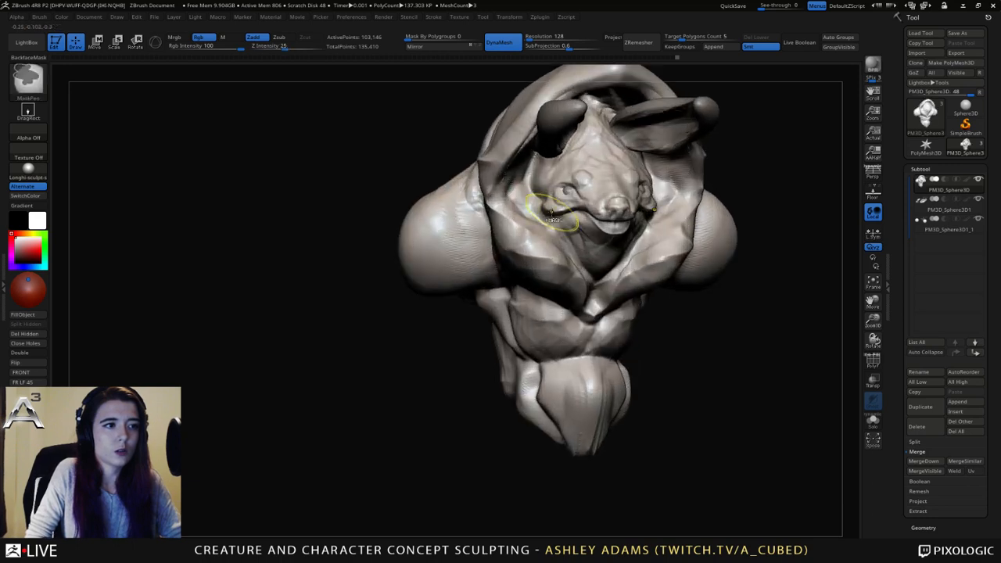
Mask the creature's face and throat inside the hood opening, cleaning up the mask's edges from several angles.
mouse_move(540, 169)
right_down()
mouse_move(584, 188)
mouse_move(602, 176)
mouse_move(570, 209)
right_up()
mouse_move(535, 226)
ctrl+mouse_down()
mouse_move(507, 227)
mouse_move(562, 292)
mouse_move(560, 194)
mouse_move(517, 192)
mouse_move(491, 208)
ctrl+mouse_up()
right_drag(548, 210, 487, 236)
right_click(449, 273)
mouse_move(480, 225)
ctrl+alt+mouse_down()
mouse_move(486, 215)
mouse_move(493, 257)
mouse_move(538, 307)
mouse_move(521, 285)
mouse_move(541, 296)
ctrl+alt+mouse_up()
right_drag(541, 297, 462, 280)
ctrl+alt+drag(656, 242, 648, 192)
mouse_move(611, 227)
right_down()
mouse_move(648, 195)
mouse_move(653, 172)
right_up()
ctrl+alt+drag(641, 227, 640, 194)
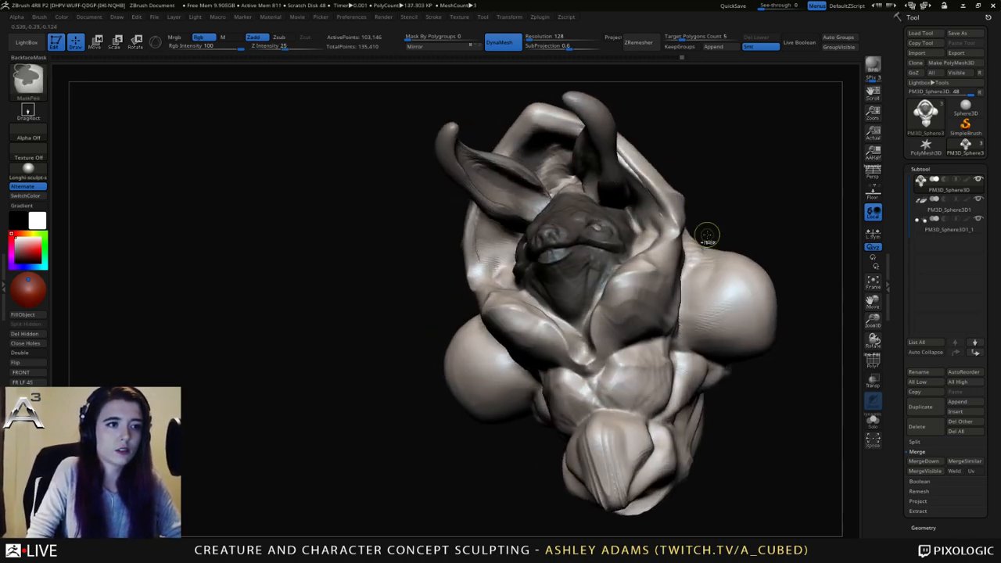
Isolate the bust subtool with Solo and split its masked face points into a separate subtool.
click(875, 423)
mouse_move(599, 161)
right_down()
mouse_move(577, 249)
mouse_move(646, 279)
right_up()
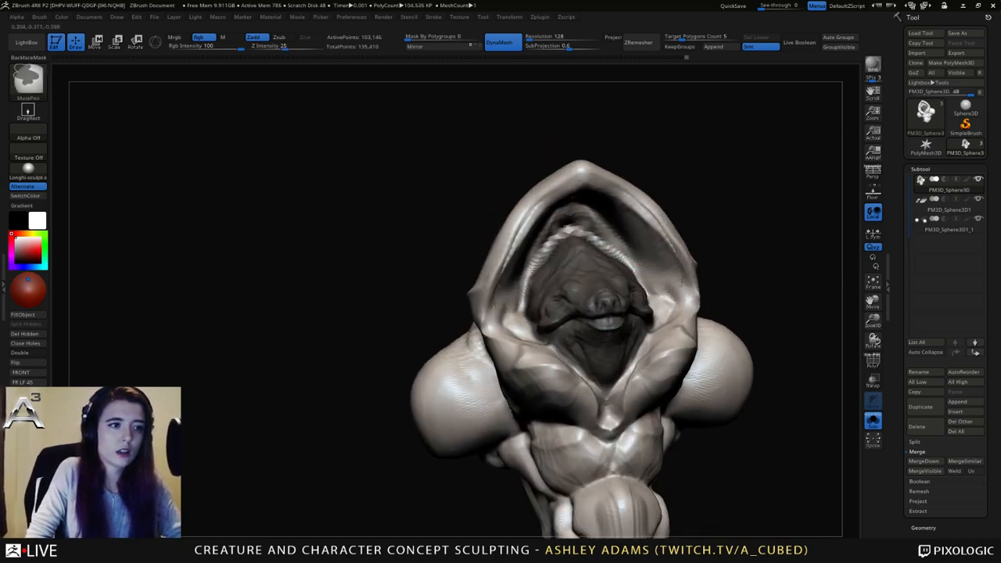
mouse_move(585, 221)
right_down()
mouse_move(672, 266)
mouse_move(525, 335)
right_up()
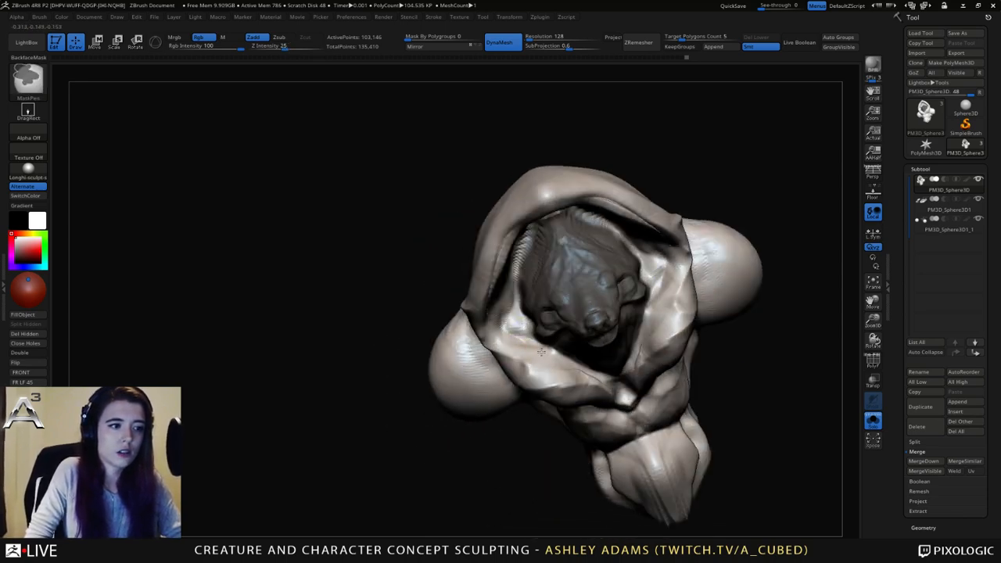
mouse_move(579, 372)
right_down()
mouse_move(575, 339)
mouse_move(601, 373)
right_up()
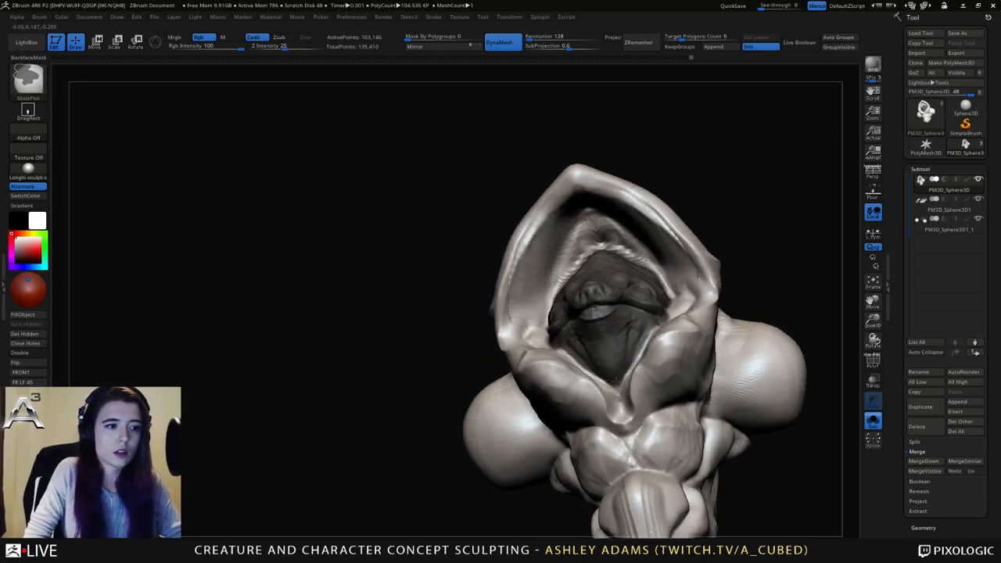
key(b)
key(s)
key(h)
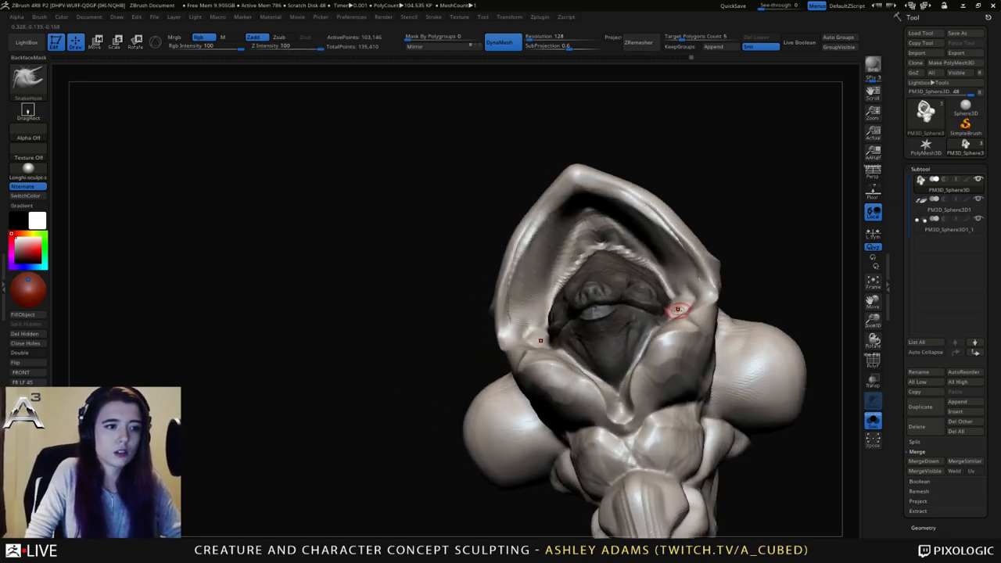
click(915, 443)
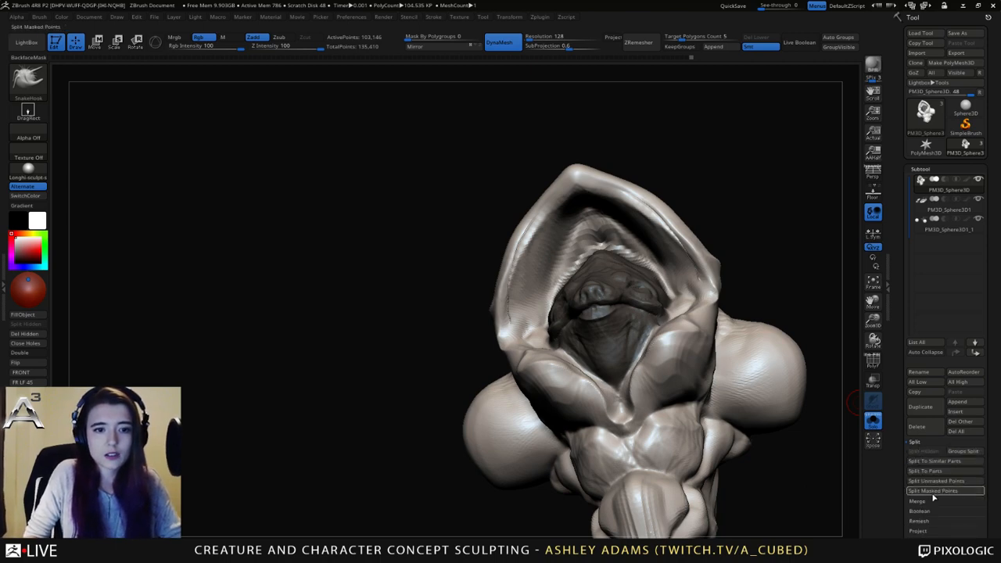
click(928, 492)
drag(665, 168, 679, 270)
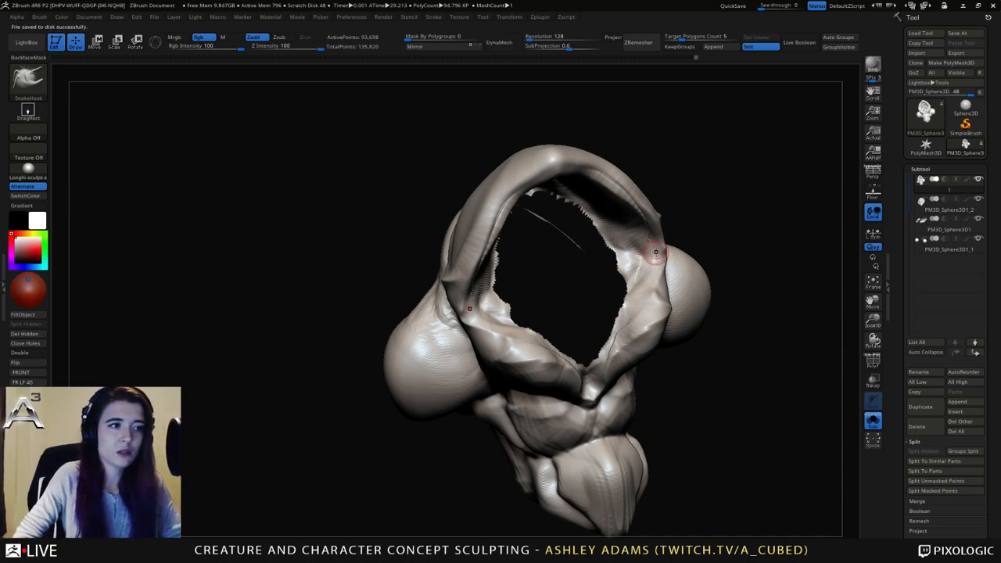
Try to pull the open hood mesh outward with a resized SnakeHook brush, and undo the pull.
mouse_move(655, 253)
right_down()
mouse_move(575, 248)
mouse_move(600, 217)
mouse_move(661, 270)
mouse_move(495, 227)
mouse_move(488, 236)
mouse_move(638, 211)
mouse_move(582, 210)
right_up()
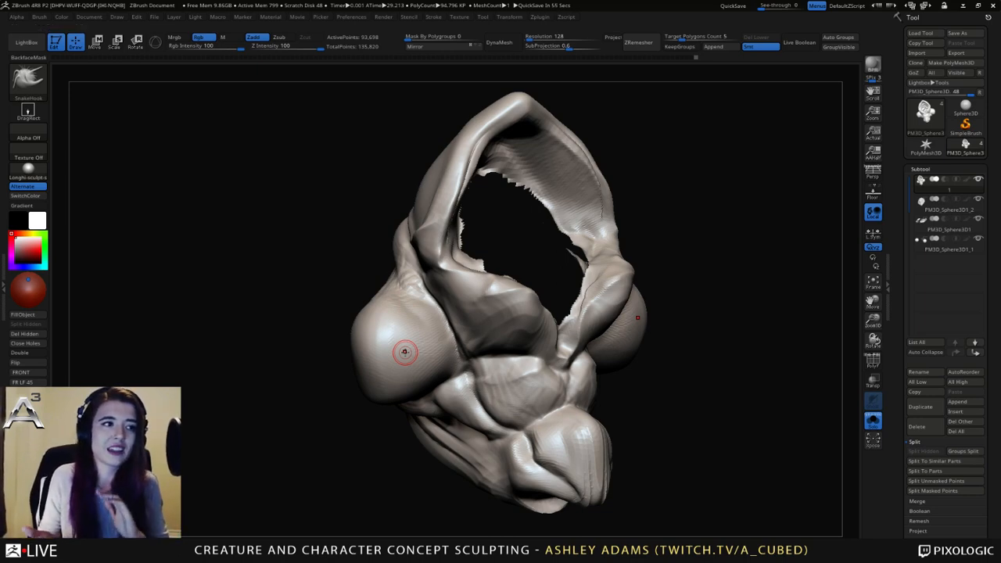
mouse_move(585, 236)
right_down()
mouse_move(477, 255)
mouse_move(474, 234)
mouse_move(596, 237)
right_up()
key(space)
drag(577, 223, 587, 221)
mouse_move(583, 221)
right_down()
mouse_move(630, 195)
mouse_move(622, 200)
right_up()
drag(556, 209, 666, 148)
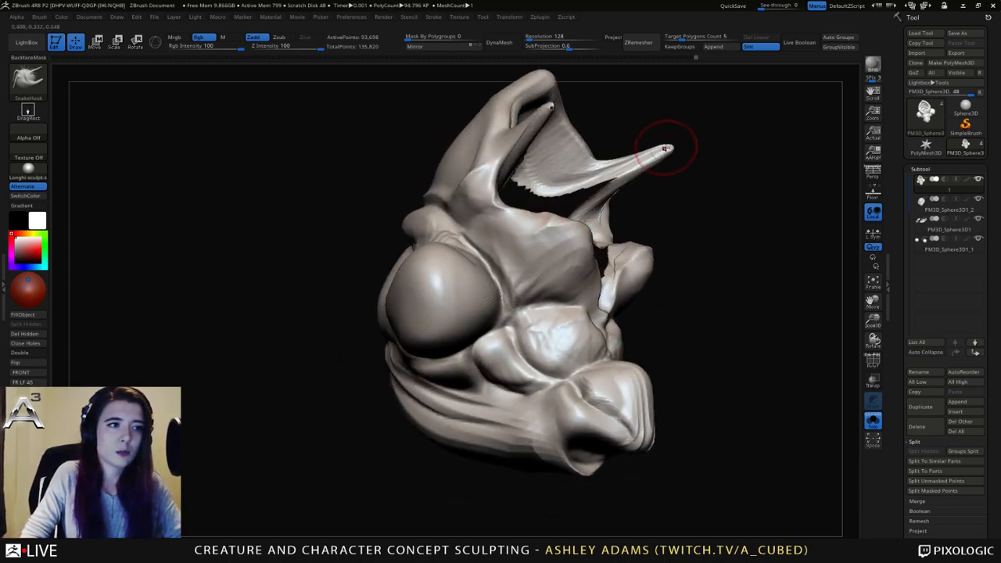
mouse_move(685, 168)
right_down()
mouse_move(592, 209)
mouse_move(623, 146)
mouse_move(574, 249)
right_up()
key(ctrl+z)
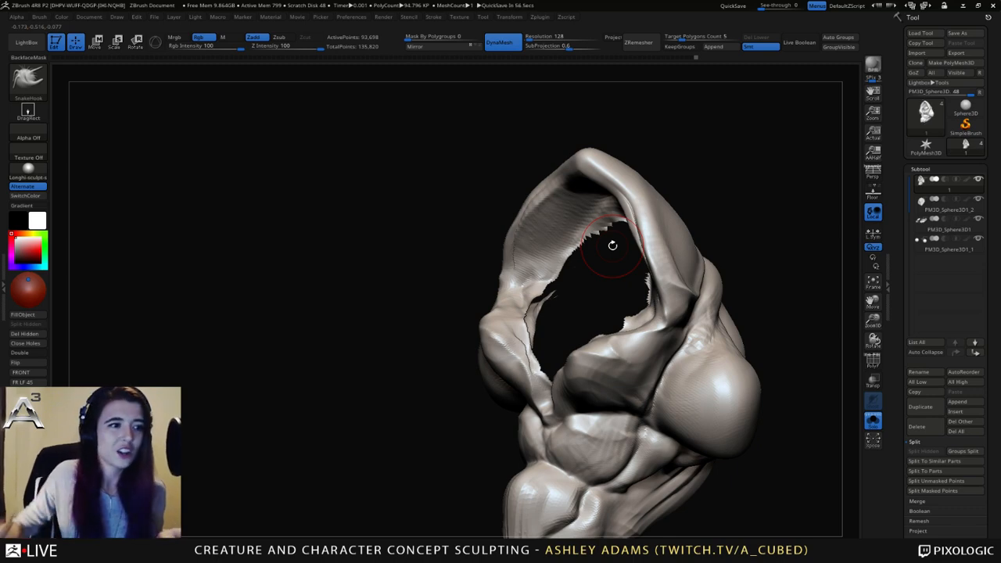
Fill the opening left in the hood mesh with Close Holes from the Modify Topology options.
drag(410, 183, 504, 215)
mouse_move(691, 218)
mouse_down()
mouse_move(678, 239)
mouse_move(677, 228)
mouse_up()
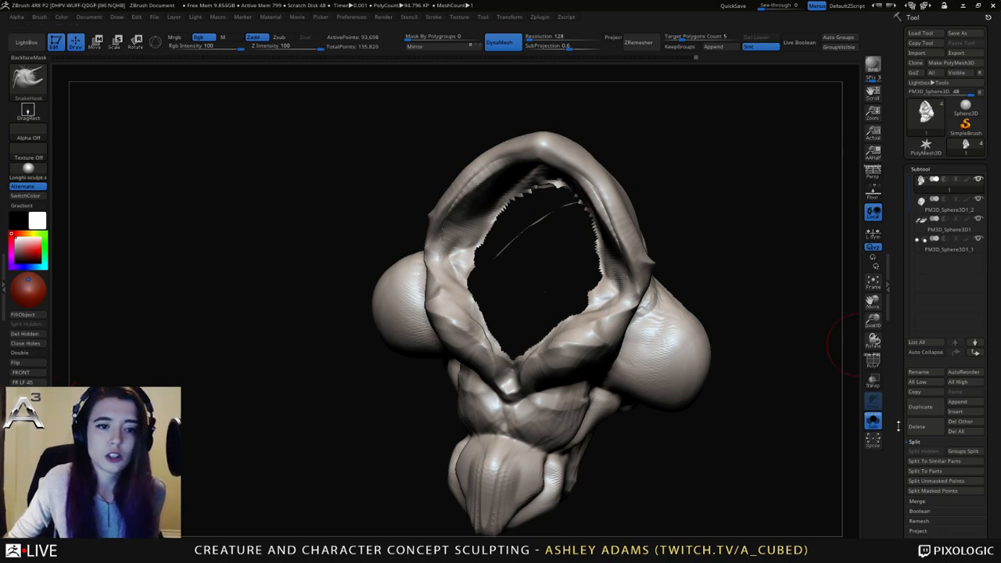
drag(900, 436, 907, 336)
click(929, 453)
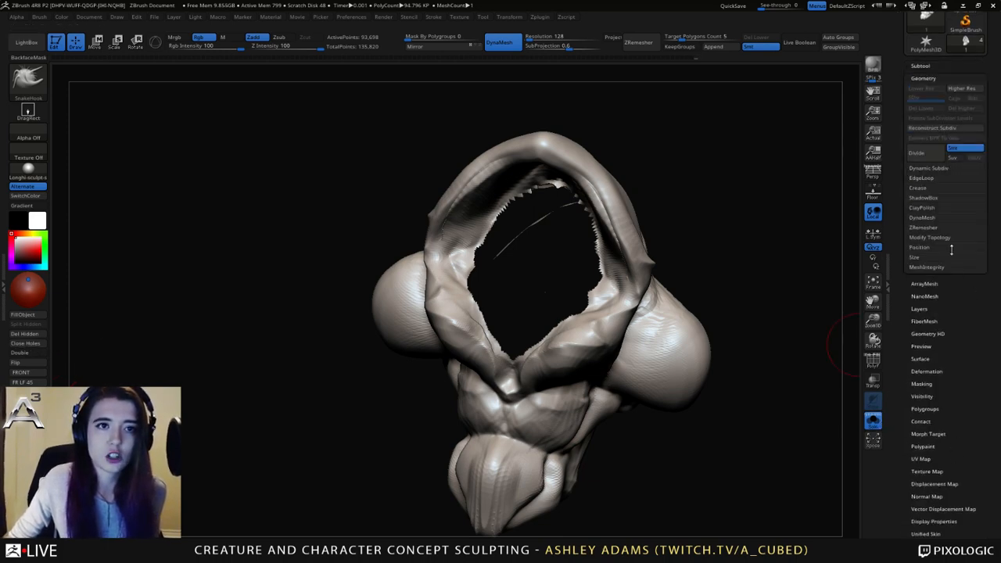
click(928, 240)
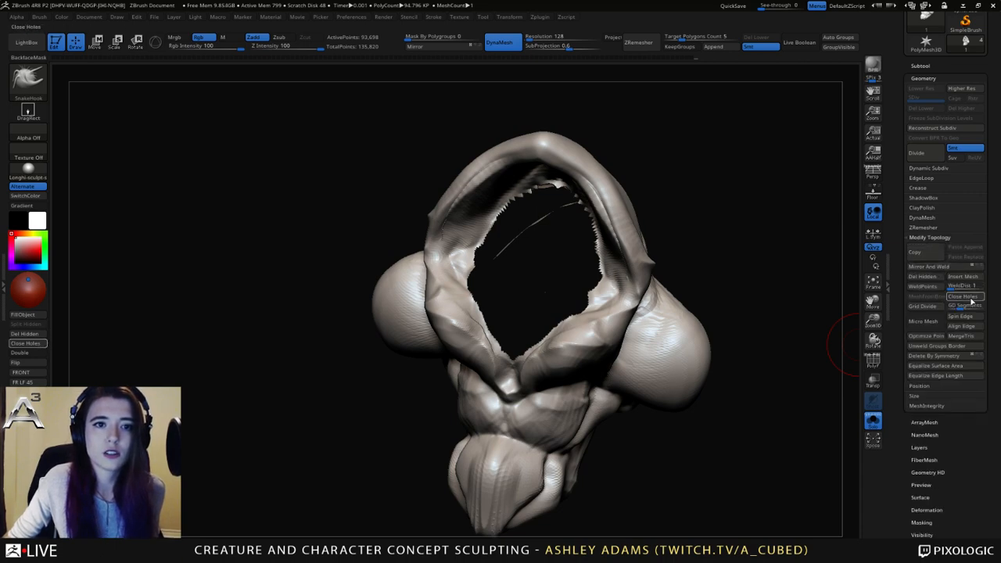
click(966, 298)
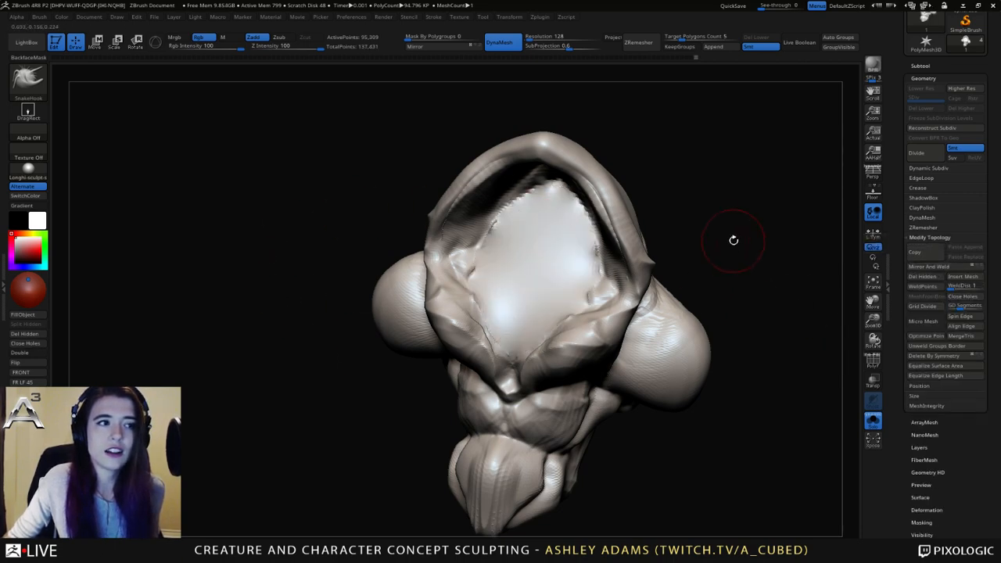
Smooth the jagged seam between the filled patch and the inside of the hood.
mouse_move(734, 240)
mouse_down()
mouse_move(749, 224)
mouse_move(671, 227)
mouse_up()
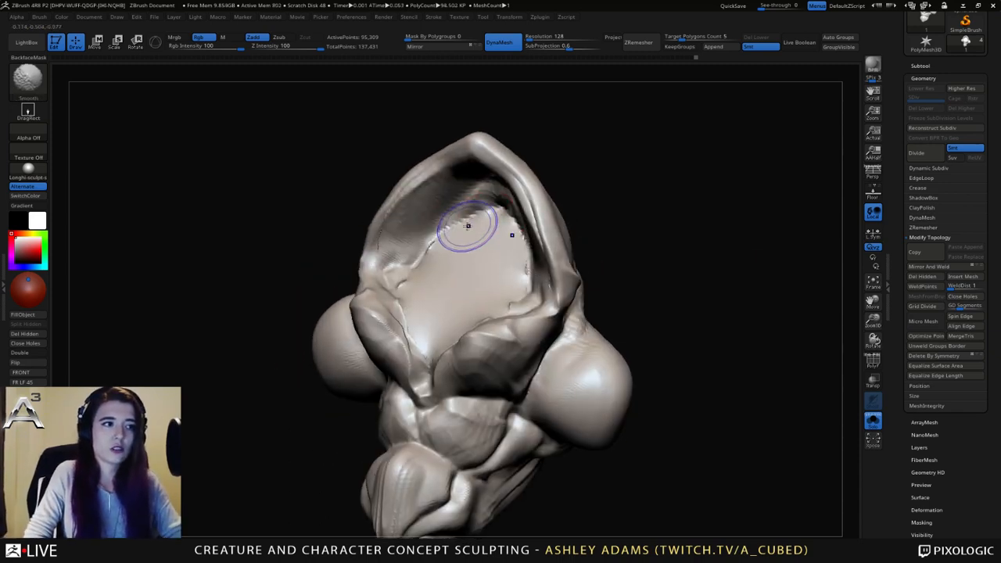
shift+drag(467, 223, 418, 259)
drag(313, 258, 391, 266)
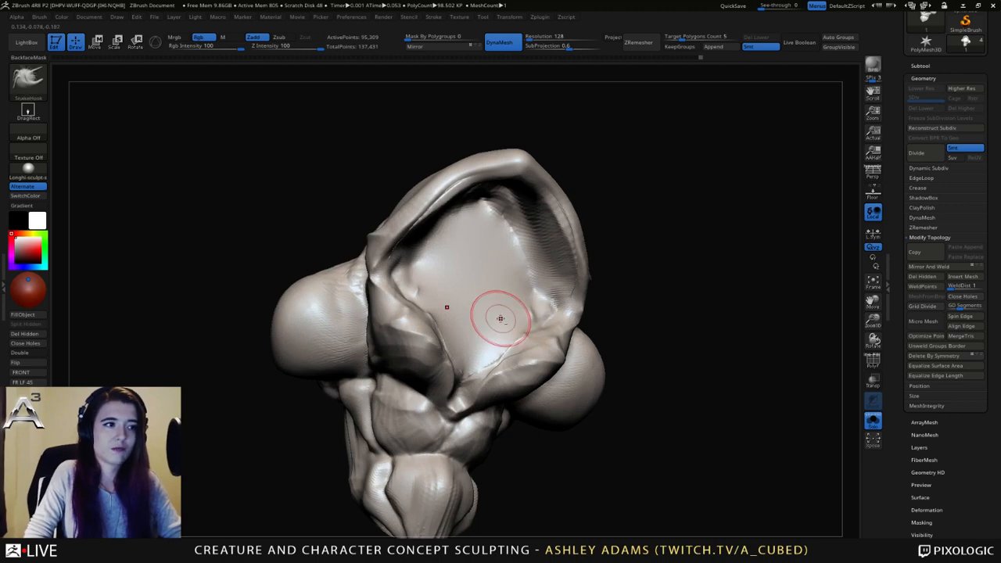
drag(626, 376, 540, 320)
shift+drag(496, 267, 473, 235)
mouse_move(546, 210)
right_down()
mouse_move(519, 277)
mouse_move(513, 250)
right_up()
mouse_move(513, 251)
right_down()
mouse_move(510, 266)
mouse_move(510, 239)
right_up()
Turn off Solo, make the split face subtool active and close its holes.
click(872, 419)
alt+click(507, 232)
click(30, 346)
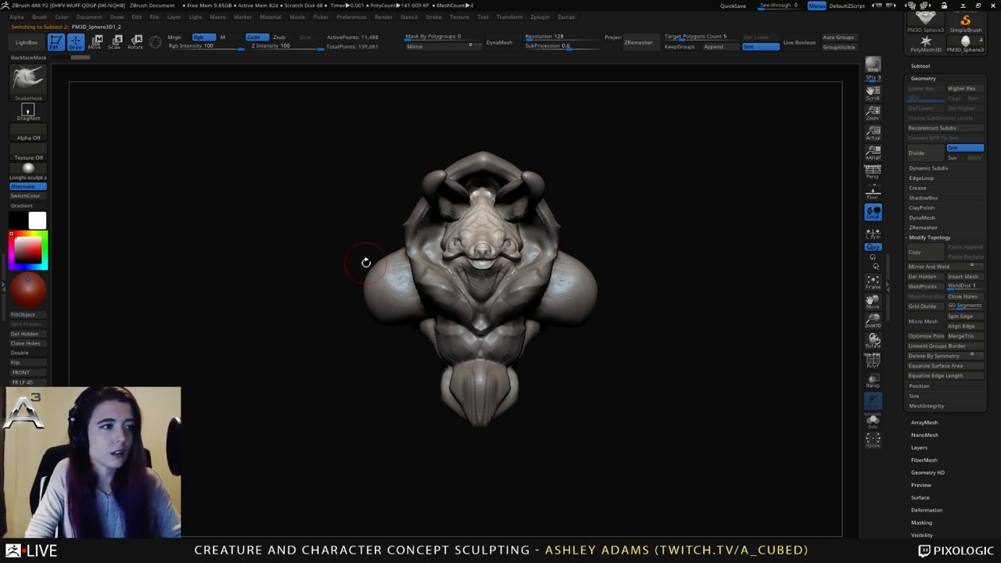
Smooth the rear edge of the face beside the hood and nudge its border with a resized SnakeHook brush.
mouse_move(365, 263)
alt+mouse_down()
mouse_move(470, 336)
mouse_move(483, 319)
alt+mouse_up()
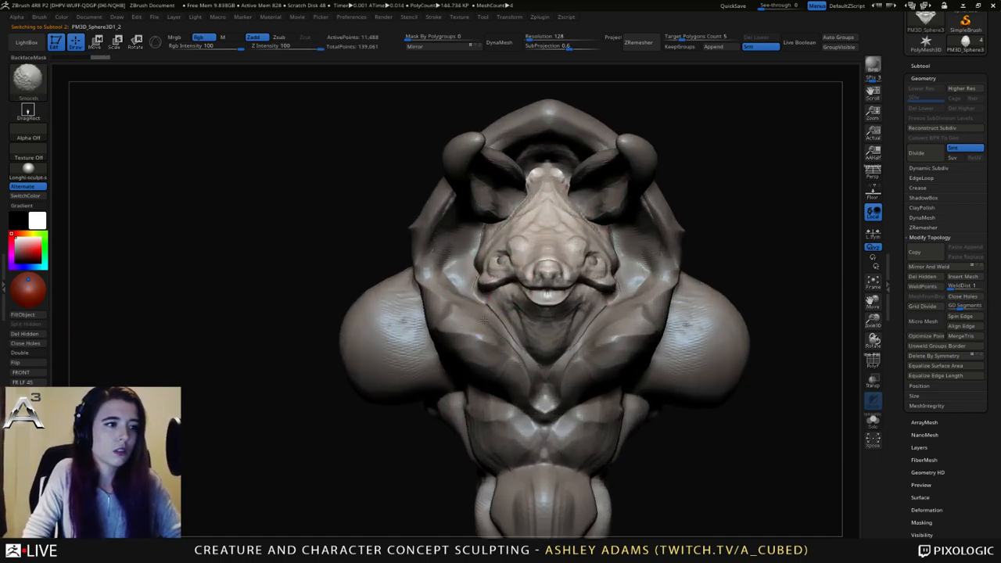
right_drag(625, 299, 540, 286)
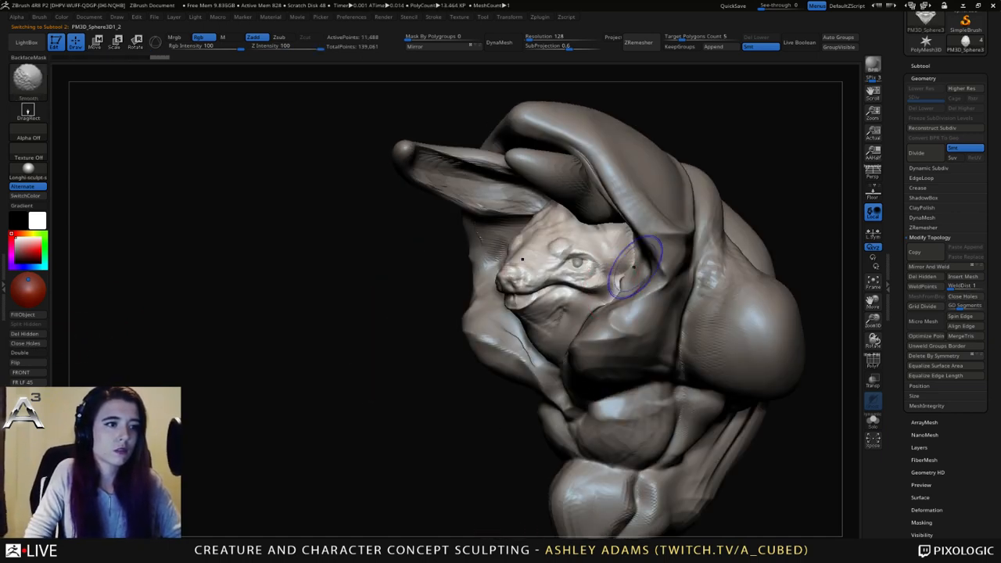
shift+drag(626, 284, 651, 252)
right_drag(603, 315, 673, 251)
key(space)
drag(579, 320, 593, 326)
right_drag(626, 305, 625, 383)
drag(550, 356, 563, 371)
Adjust the face's sides with SnakeHook and smooth the top of the forehead between the ears.
right_drag(576, 448, 516, 407)
drag(462, 362, 446, 360)
right_drag(447, 361, 516, 383)
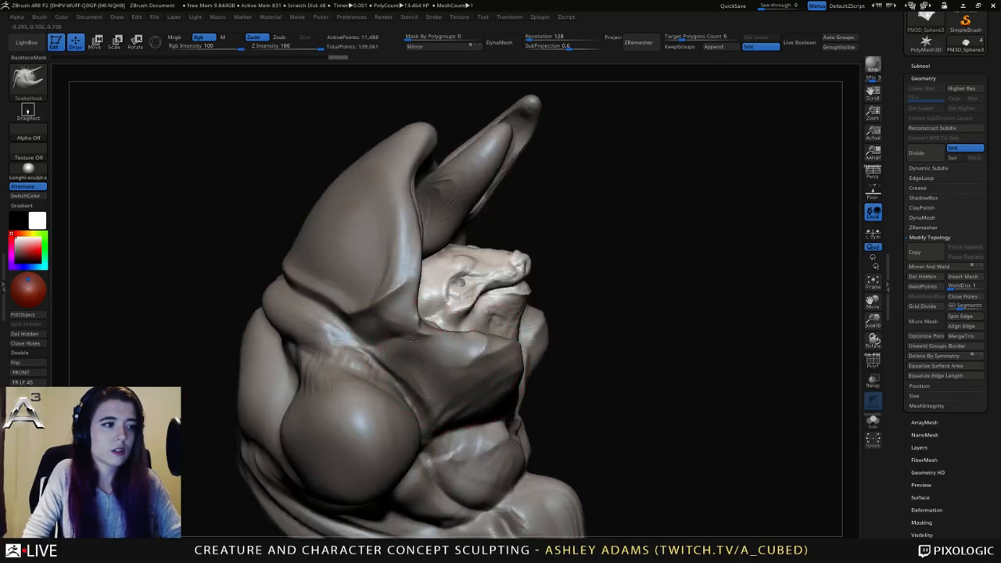
mouse_move(423, 347)
right_down()
mouse_move(516, 329)
mouse_move(565, 368)
right_up()
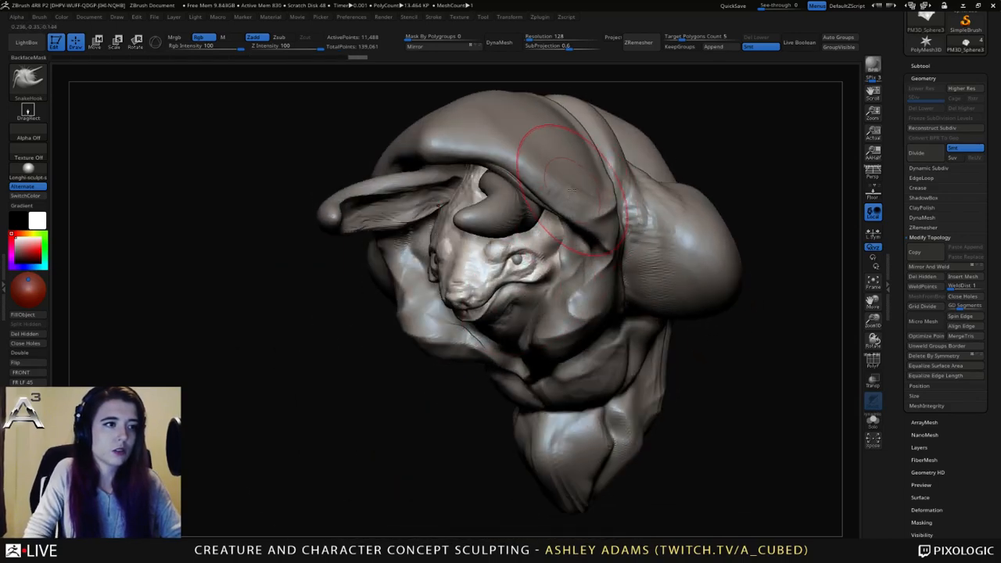
right_drag(485, 305, 462, 174)
shift+drag(476, 169, 475, 186)
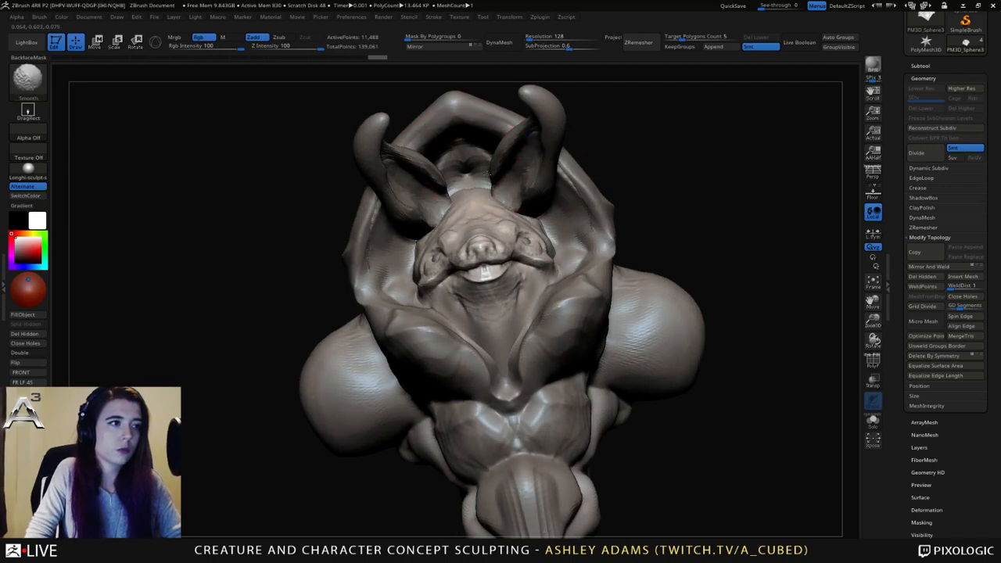
mouse_move(476, 176)
right_down()
mouse_move(494, 227)
mouse_move(447, 202)
mouse_move(467, 180)
mouse_move(483, 201)
right_up()
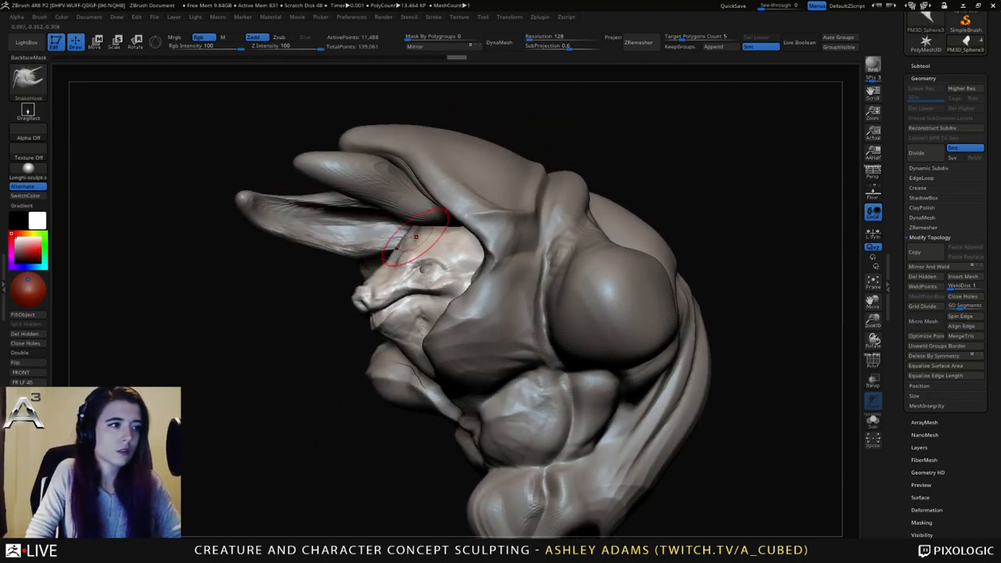
drag(416, 237, 409, 246)
mouse_move(412, 255)
ctrl+right_down()
mouse_move(398, 212)
mouse_move(477, 242)
mouse_move(465, 250)
ctrl+right_up()
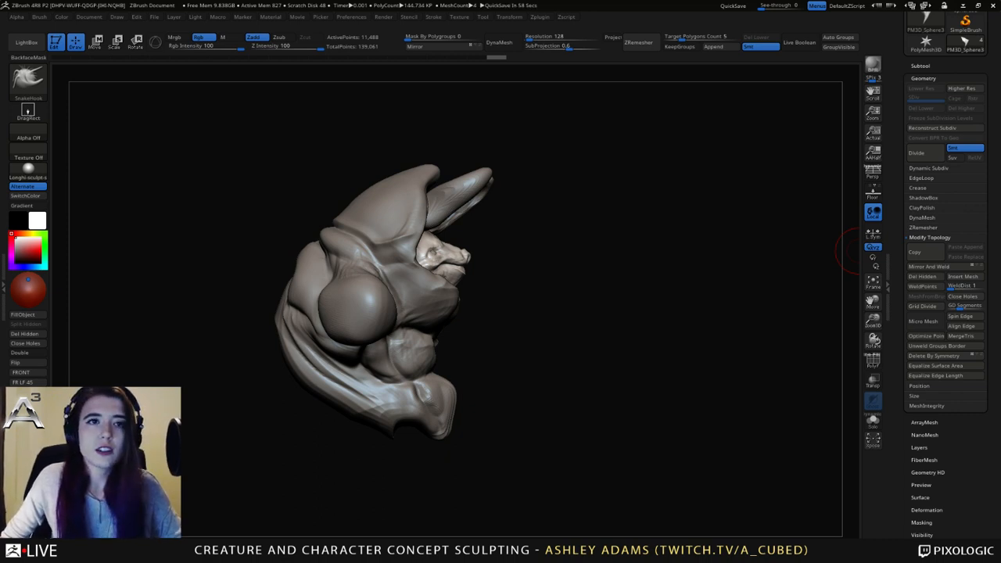
Open the subtool list, collapse the split options and expand the merge options.
click(915, 66)
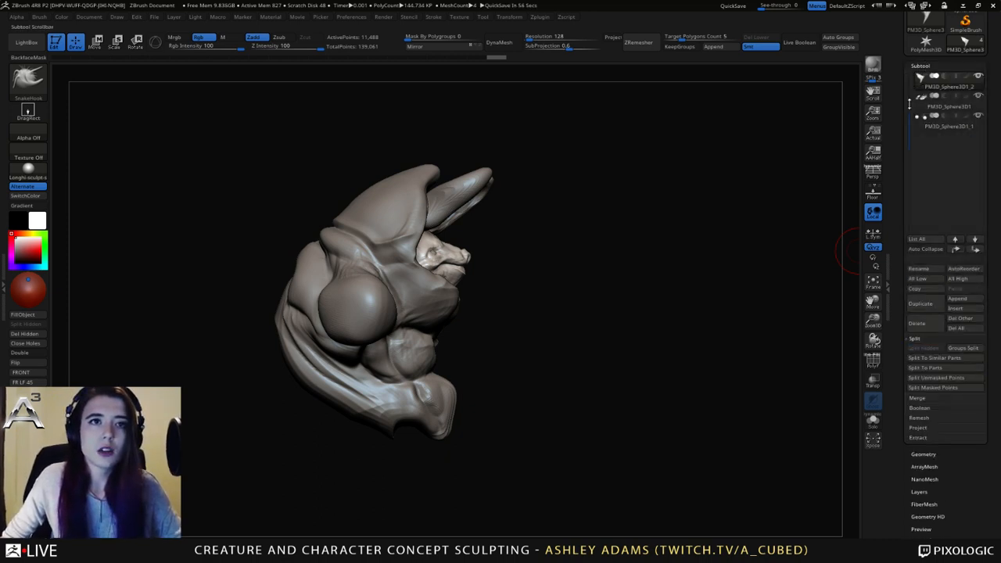
click(920, 340)
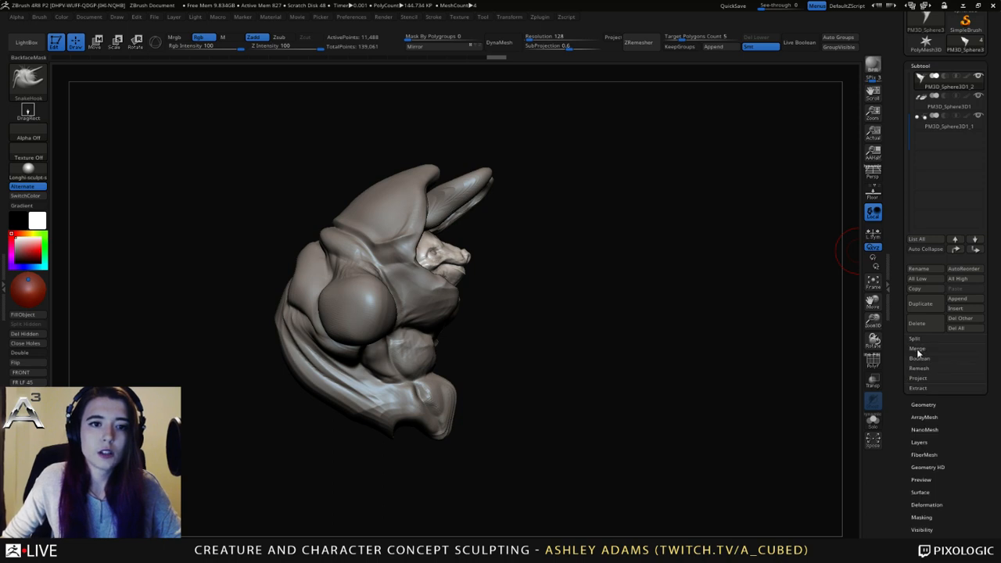
click(918, 349)
click(924, 86)
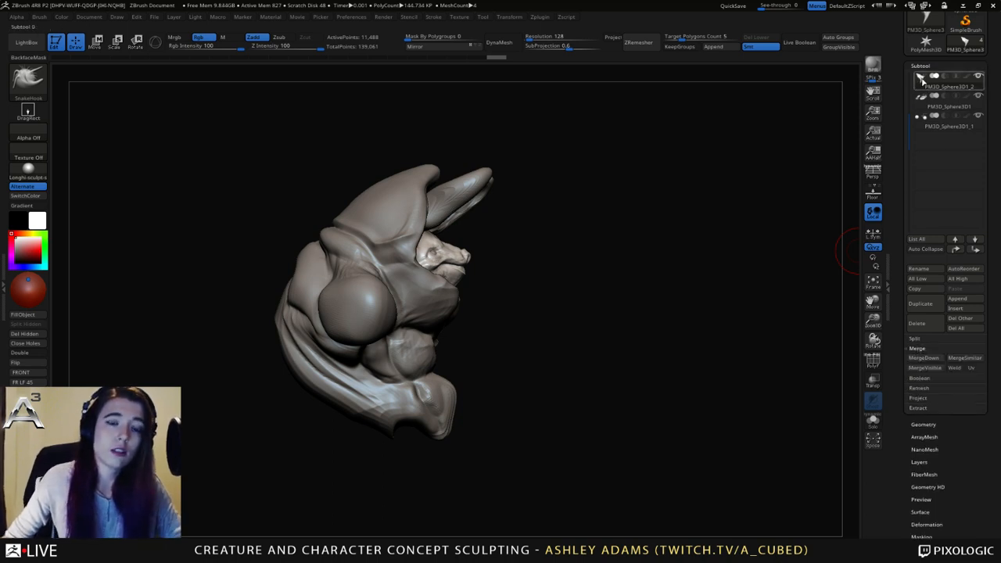
drag(910, 124, 910, 89)
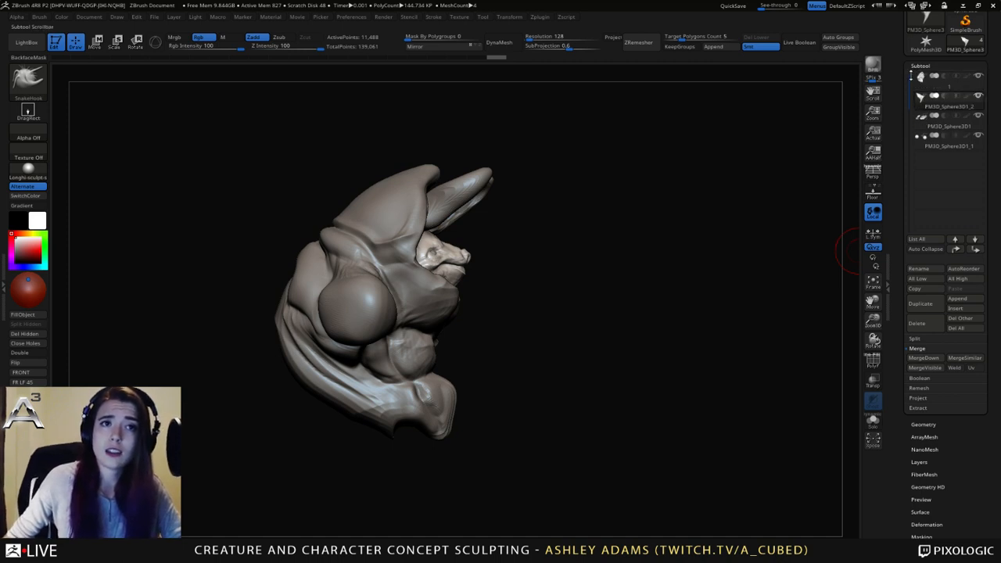
mouse_move(921, 110)
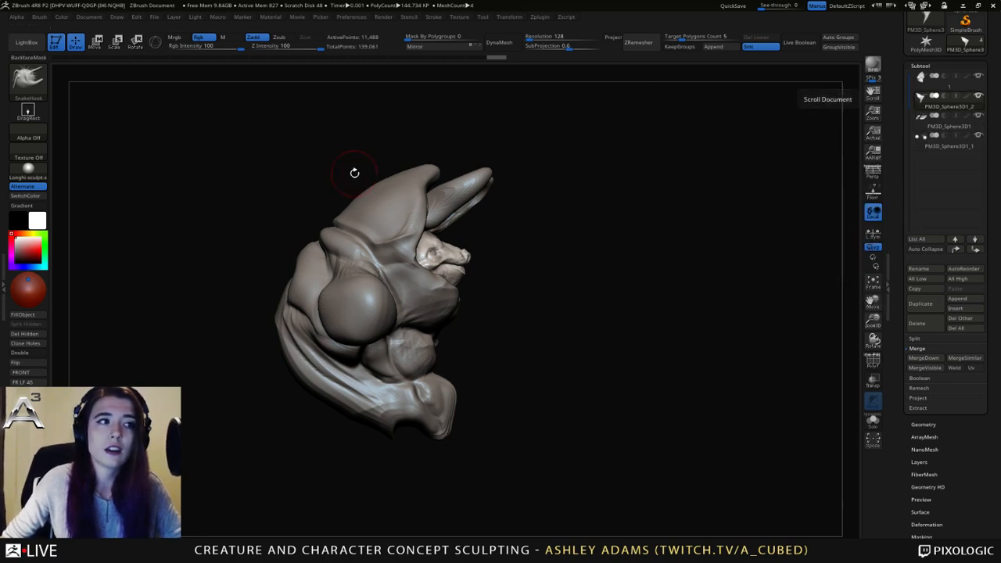
Switch between the face and body subtools, leaving the hood-and-body subtool active.
drag(352, 170, 578, 252)
alt+click(409, 303)
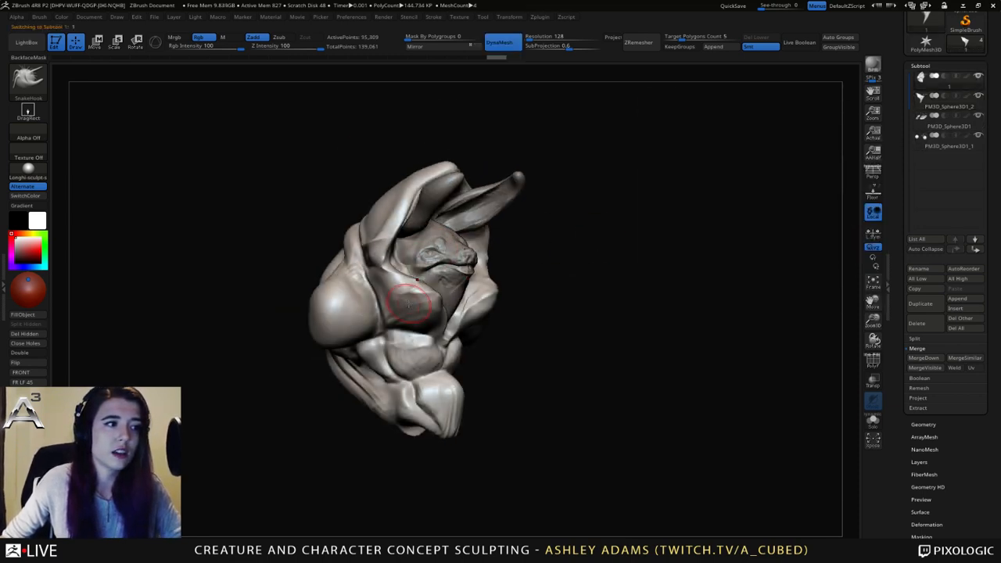
alt+click(442, 281)
alt+click(422, 290)
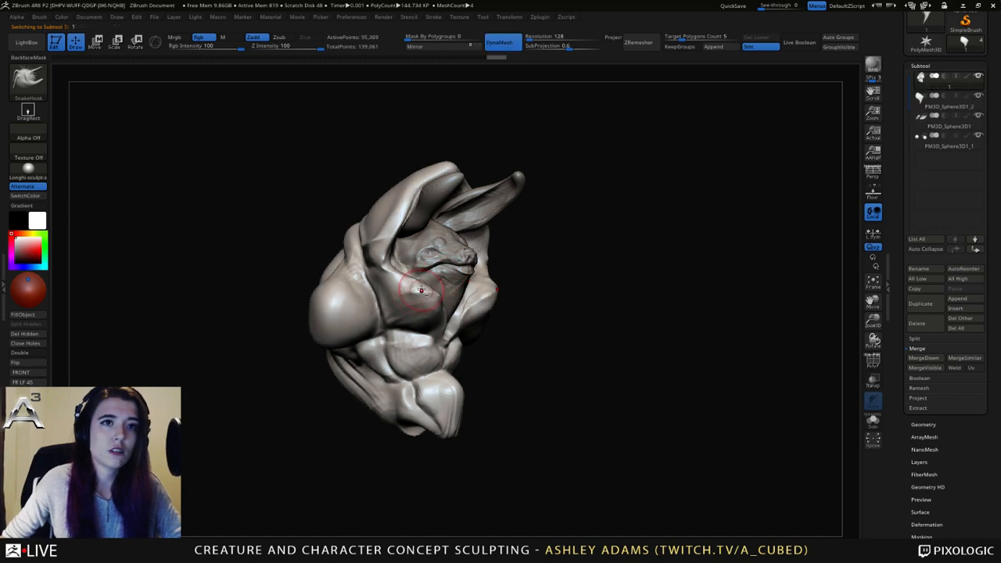
click(924, 105)
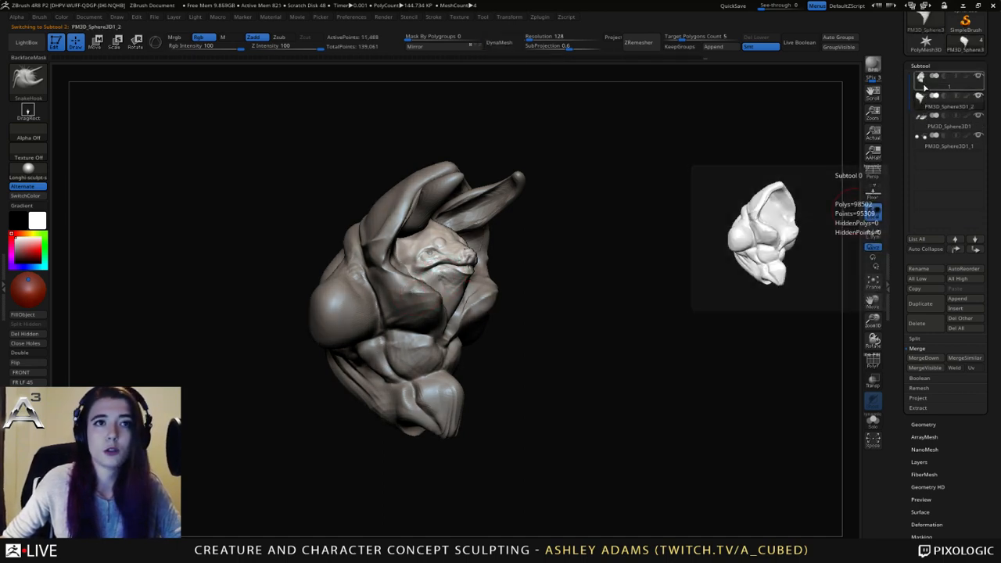
click(922, 88)
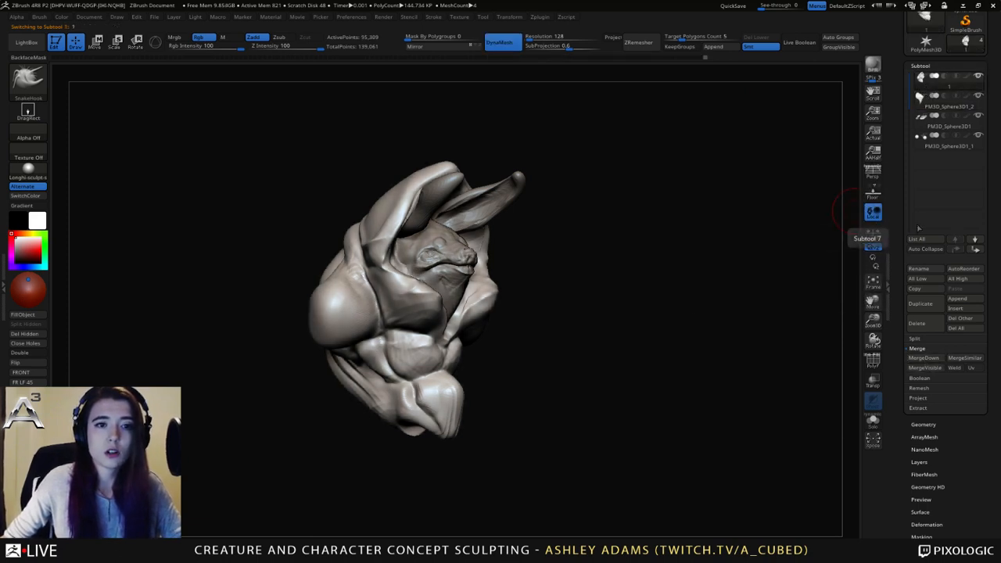
Make the face subtool active and pull the sides of the face outward toward the hood with a resized SnakeHook brush.
click(920, 106)
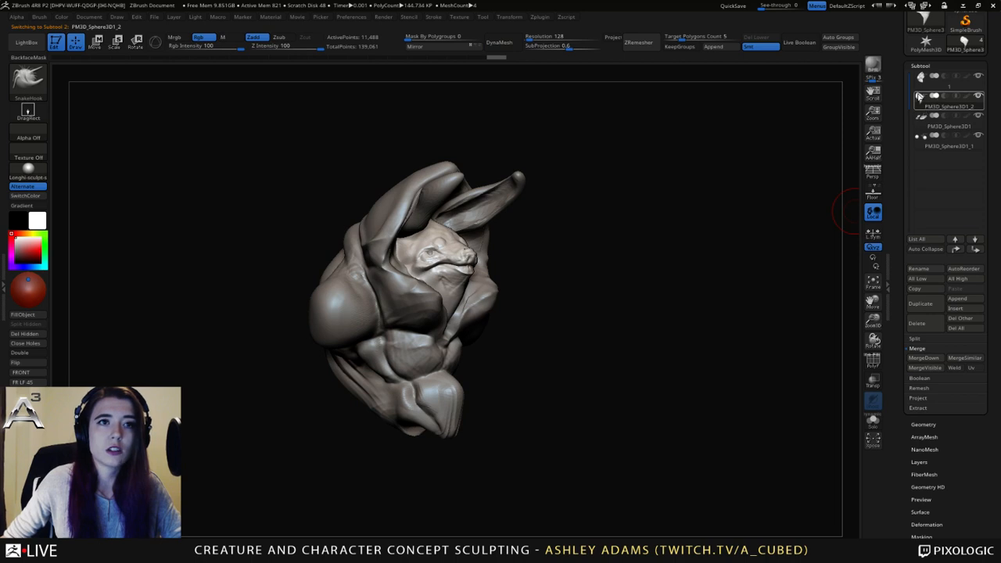
click(921, 96)
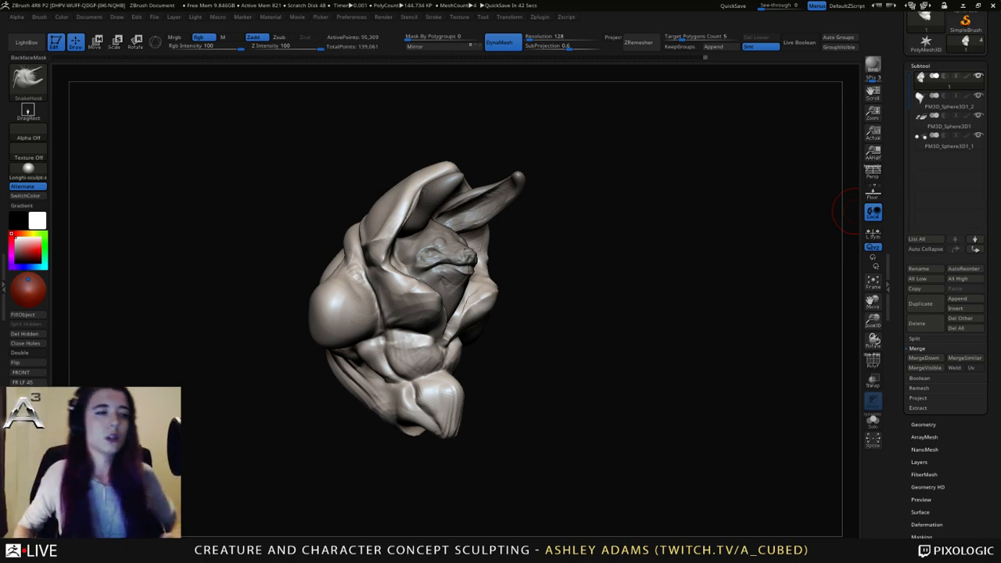
drag(856, 211, 728, 332)
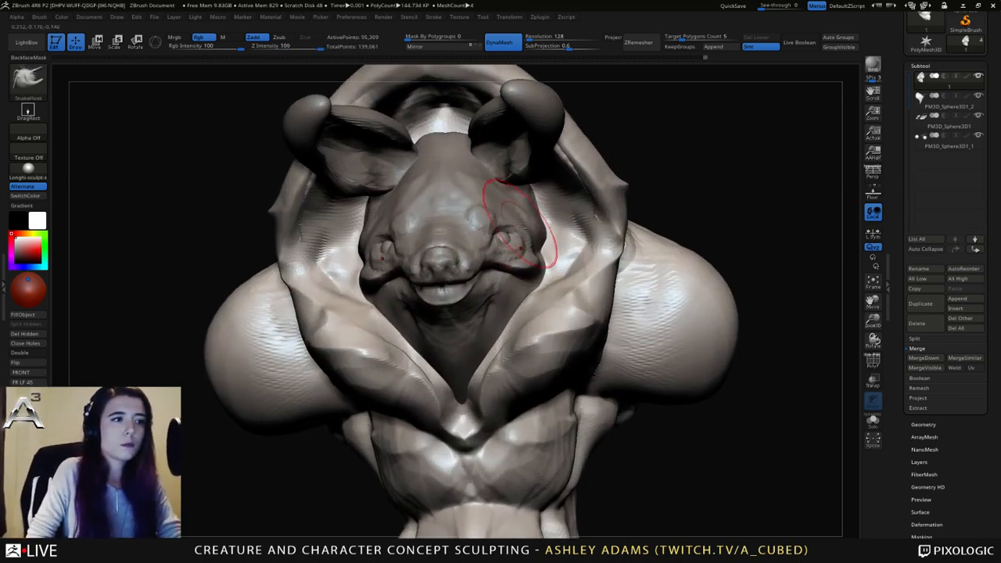
alt+click(532, 225)
key(space)
drag(533, 224, 521, 224)
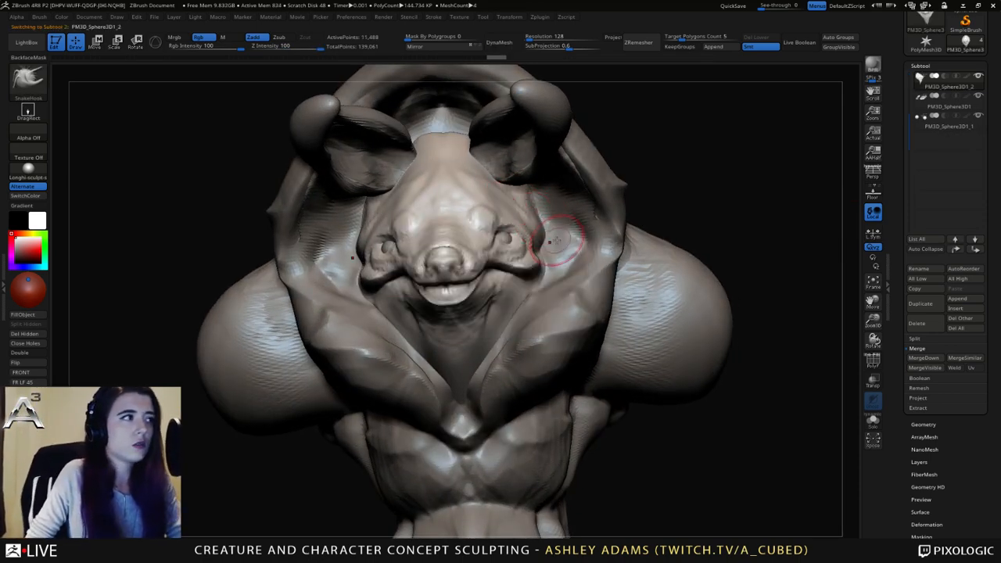
right_drag(540, 221, 548, 221)
key(space)
drag(542, 221, 545, 223)
key(w)
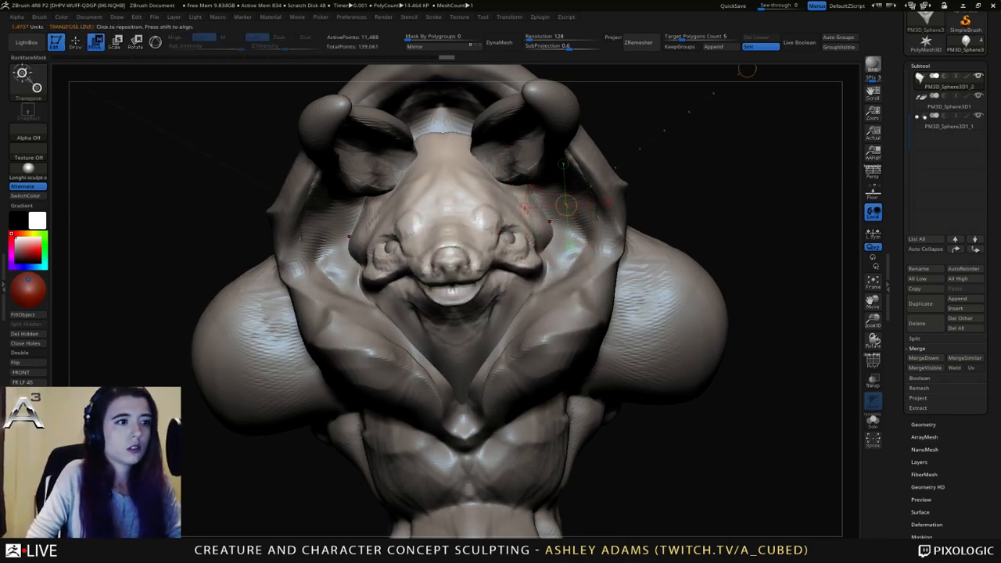
key(f)
right_drag(406, 273, 522, 295)
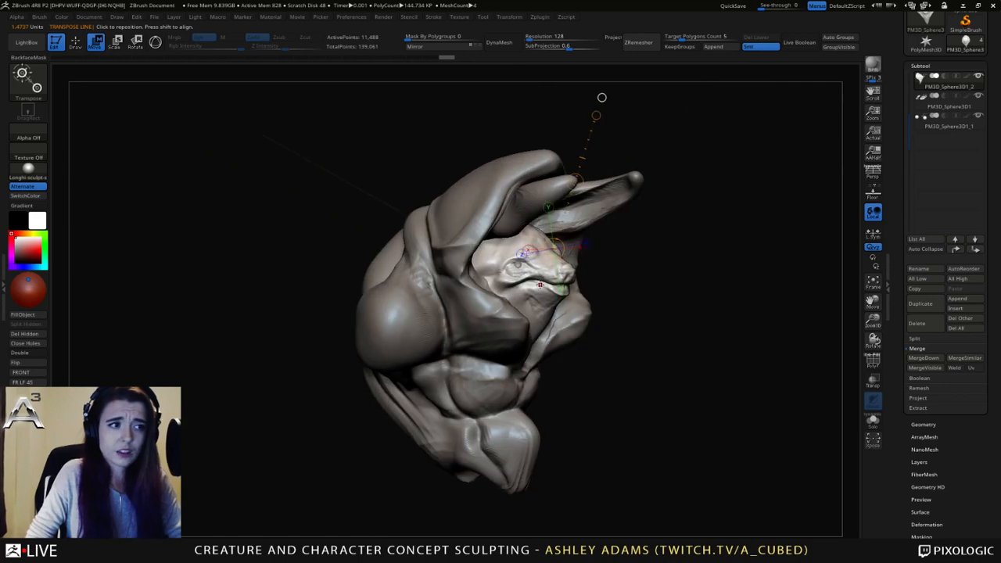
drag(539, 295, 772, 139)
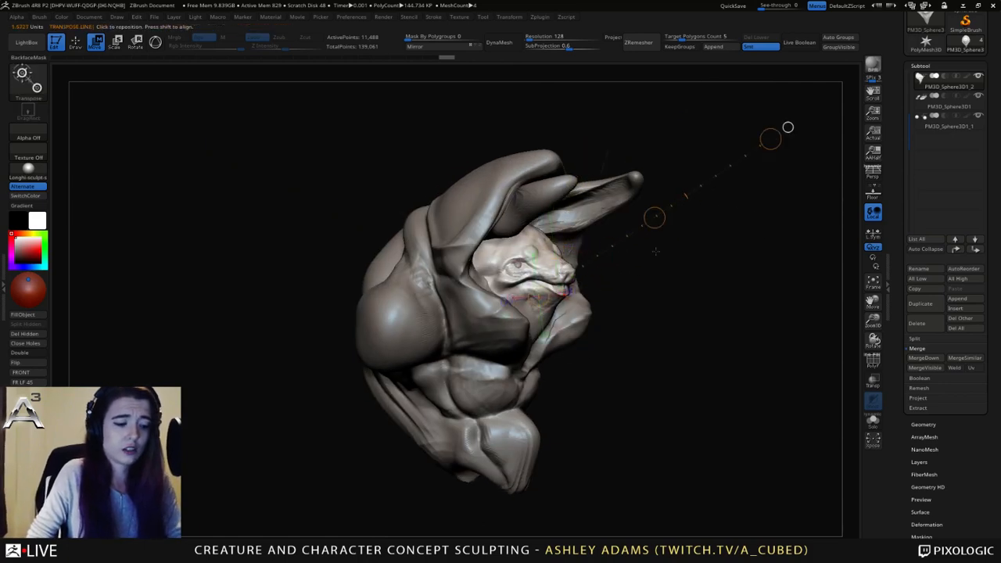
right_drag(723, 272, 666, 281)
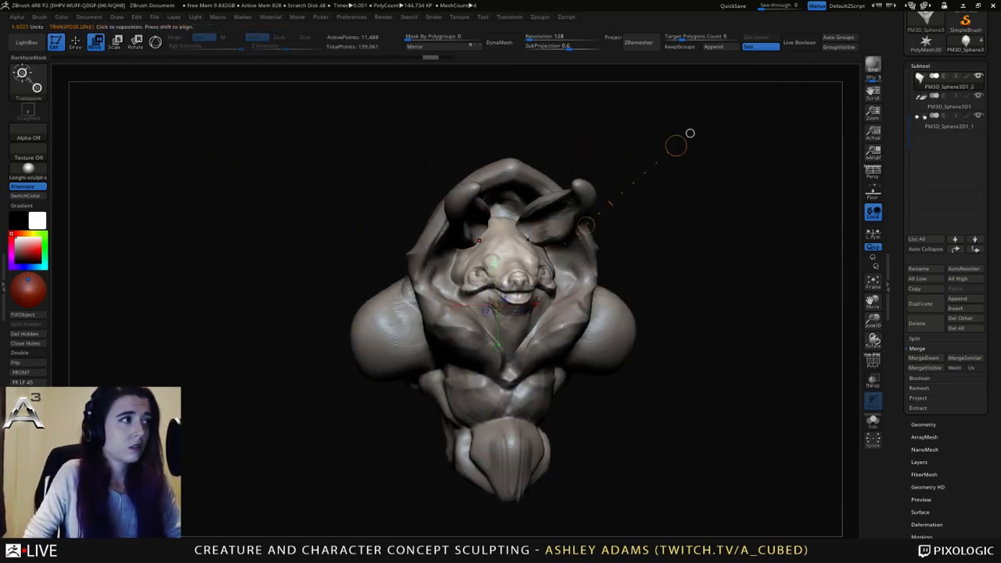
key(q)
key(w)
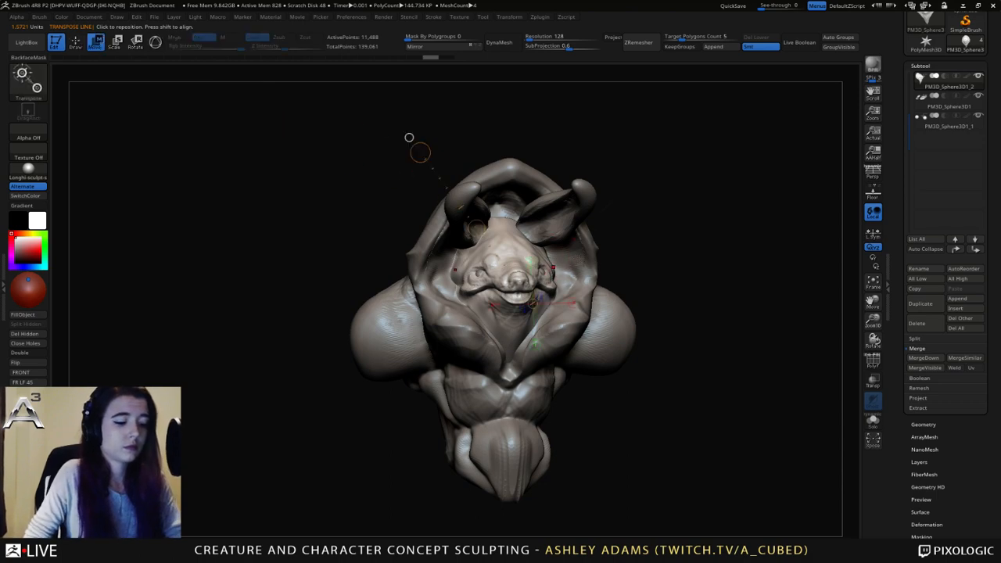
click(155, 42)
key(q)
Reshape the bridge of the snout between the eyes with small symmetrical SnakeHook strokes on the face.
right_drag(592, 257, 552, 244)
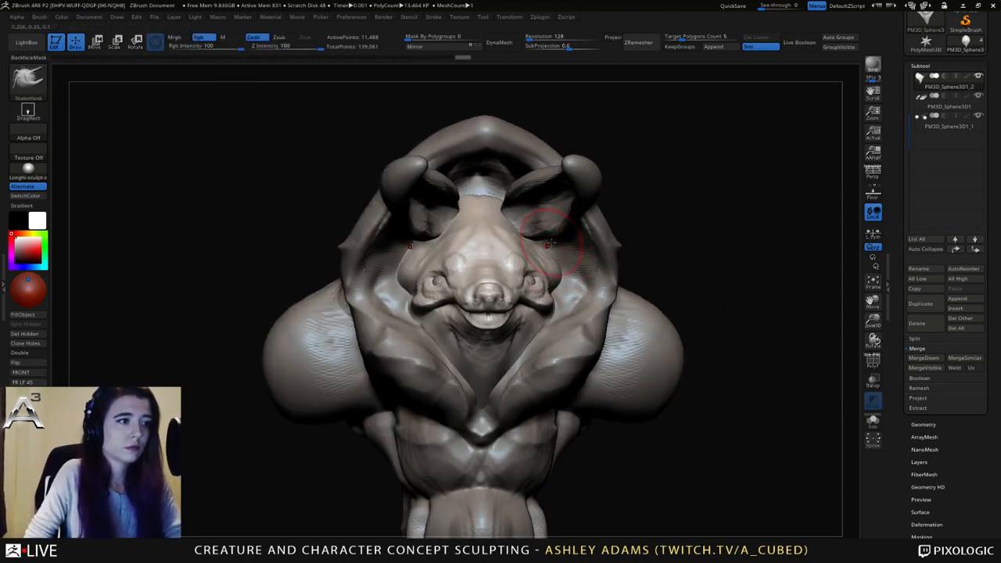
right_drag(574, 277, 524, 342)
right_click(479, 343)
right_drag(502, 293, 476, 357)
right_click(474, 360)
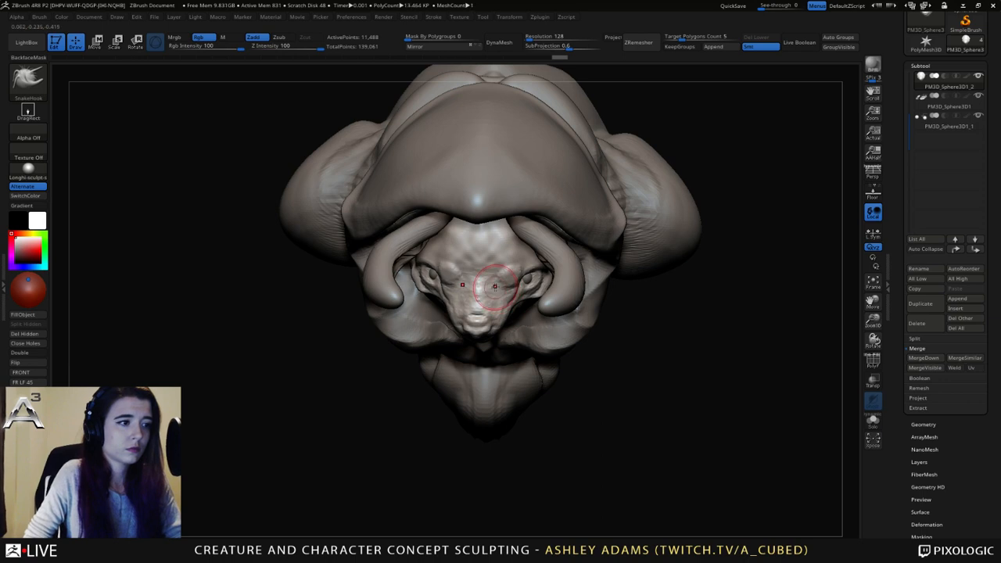
drag(495, 287, 490, 290)
right_drag(486, 290, 490, 293)
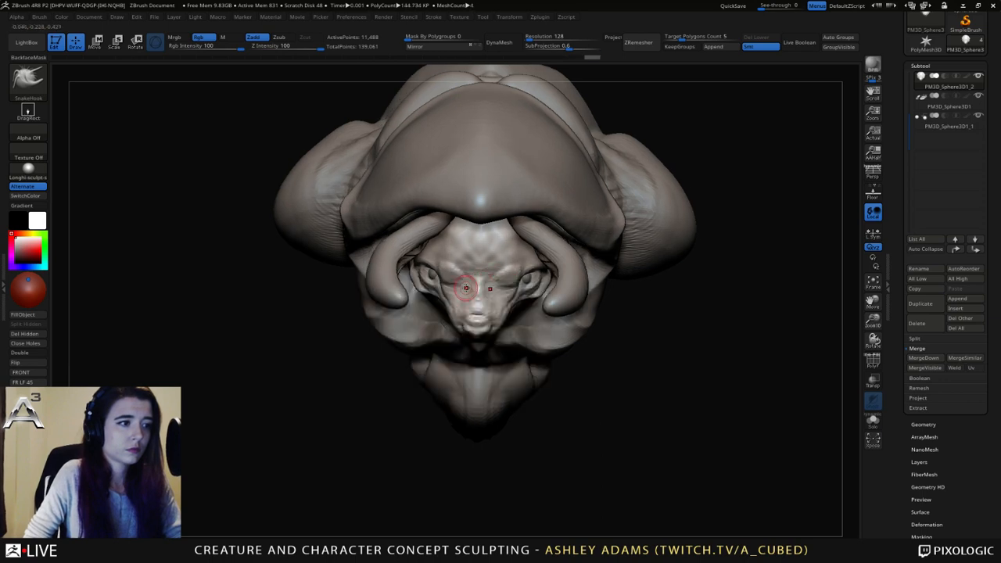
drag(471, 305, 470, 296)
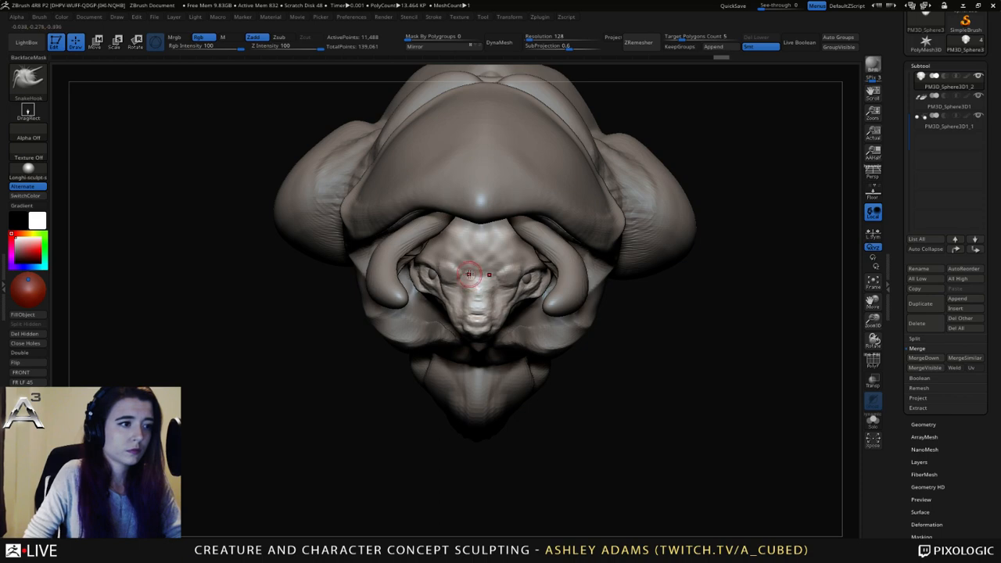
Append a ZSphere to the creature and make it the active subtool.
mouse_move(467, 278)
right_down()
mouse_move(517, 270)
mouse_move(518, 371)
right_up()
right_drag(518, 371, 493, 328)
right_click(496, 377)
right_drag(553, 303, 474, 296)
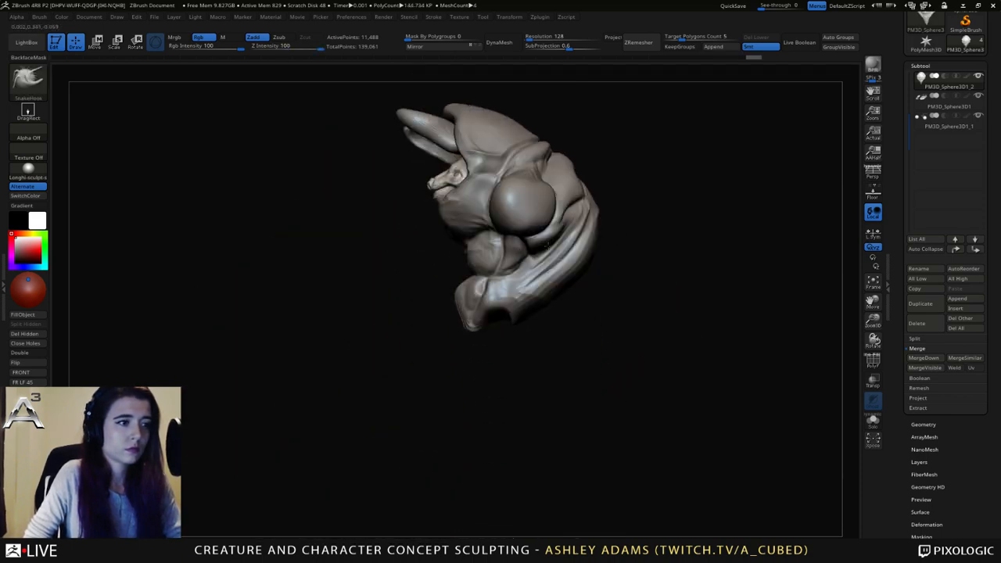
click(958, 298)
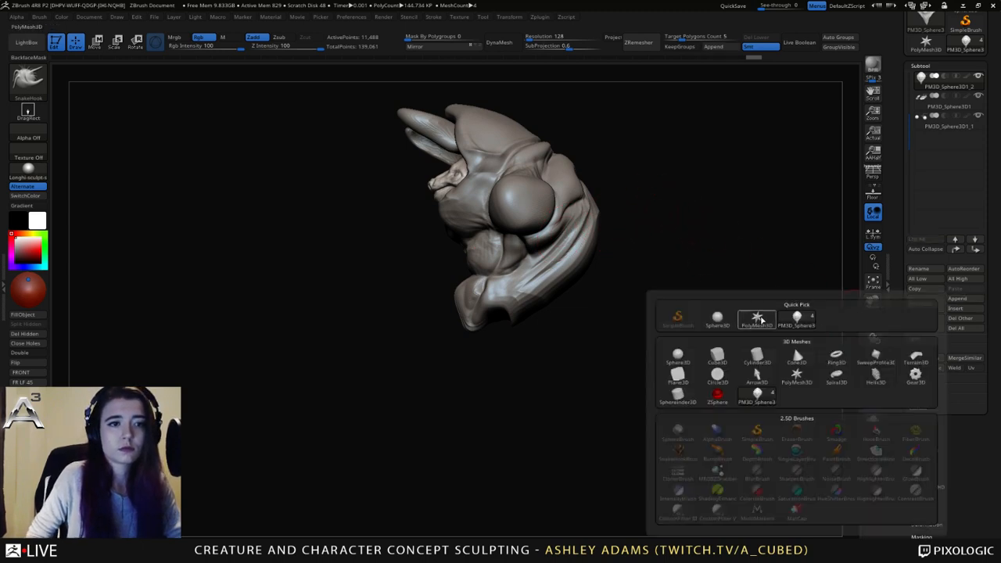
click(718, 386)
alt+click(455, 218)
Shrink the ZSphere and position it inside the creature's shoulder ball, aligning it from the front and side.
right_drag(422, 248, 513, 238)
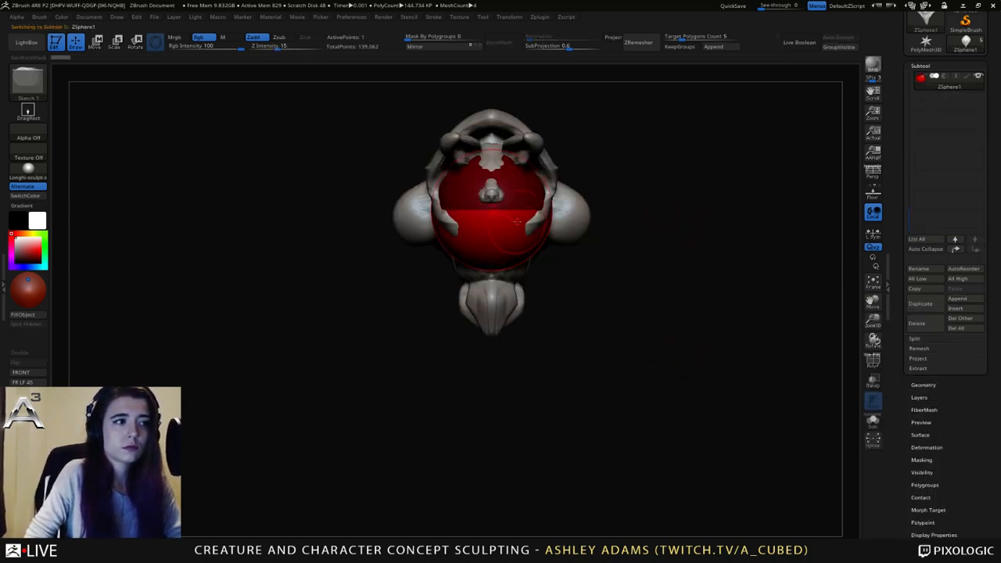
key(w)
drag(493, 224, 409, 162)
key(e)
key(w)
right_drag(724, 210, 603, 234)
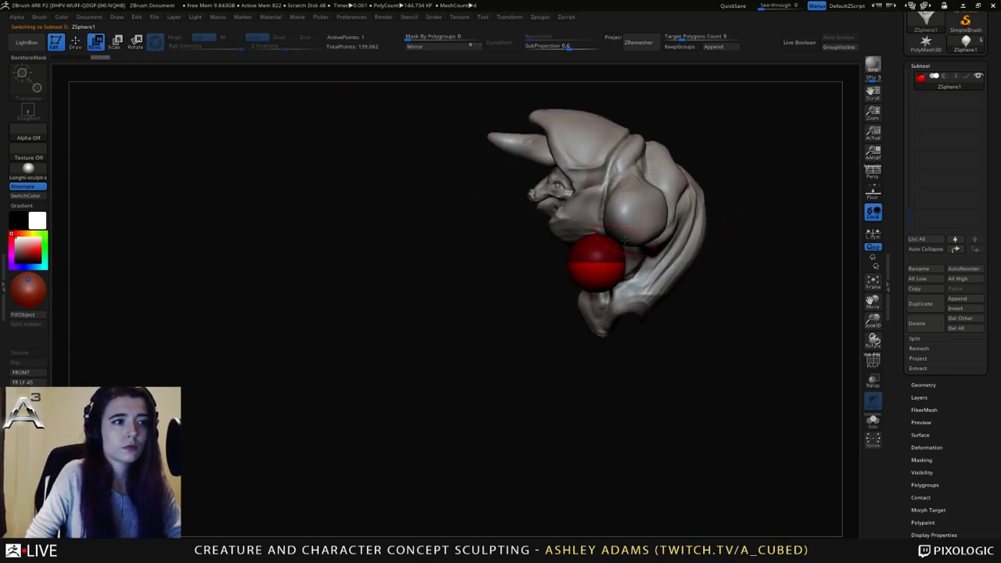
drag(604, 262, 653, 227)
shift+right_drag(653, 227, 724, 225)
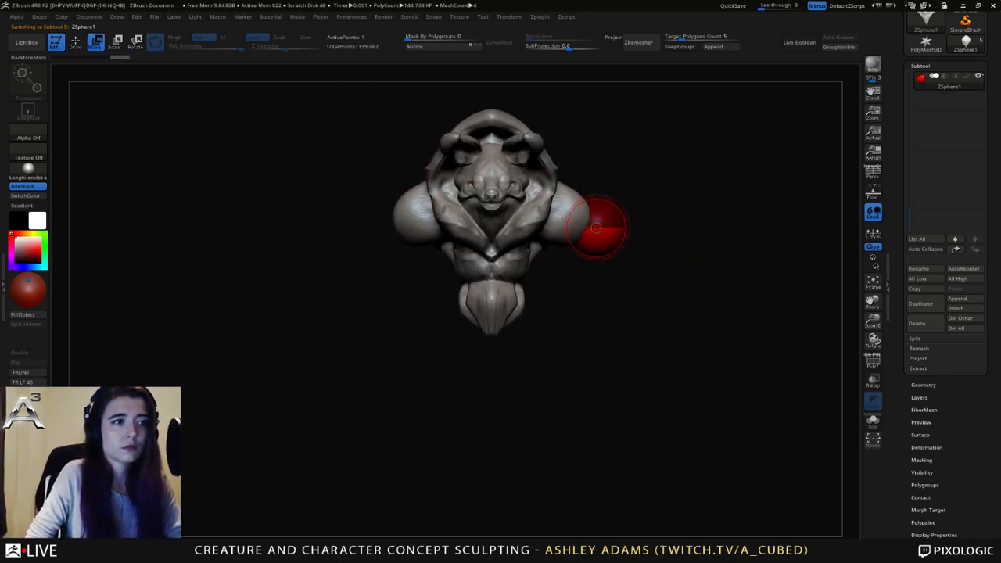
drag(596, 227, 564, 221)
right_drag(570, 224, 517, 251)
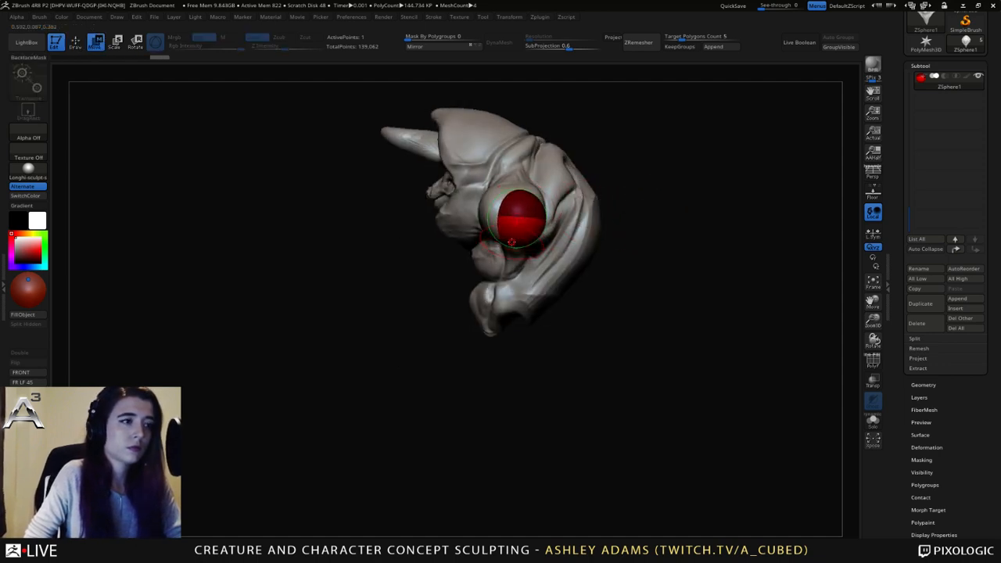
Add a child ZSphere under the shoulder and pull it down and outward to form the upper arm.
key(q)
key(e)
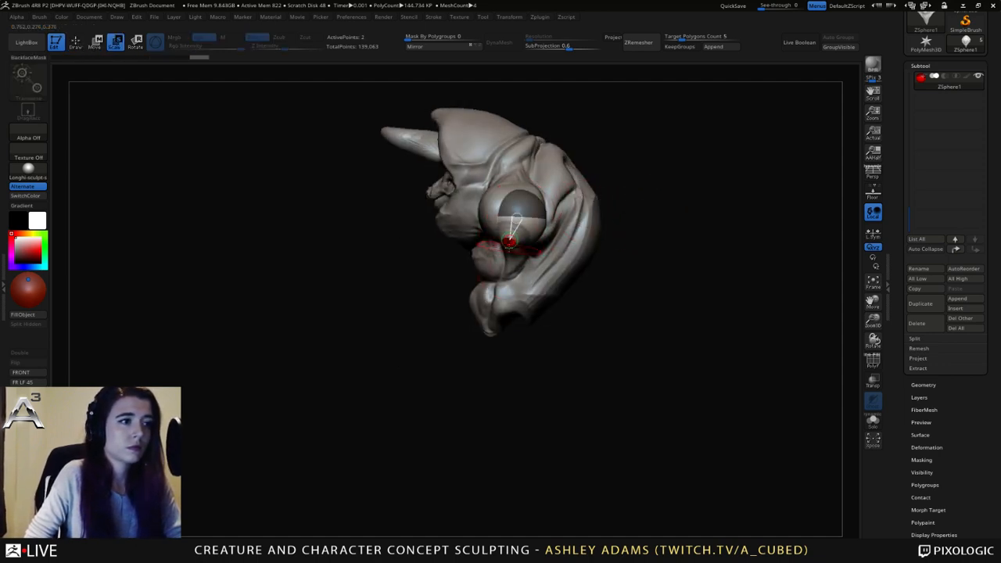
key(w)
drag(509, 244, 490, 301)
right_drag(505, 258, 595, 217)
drag(534, 301, 553, 318)
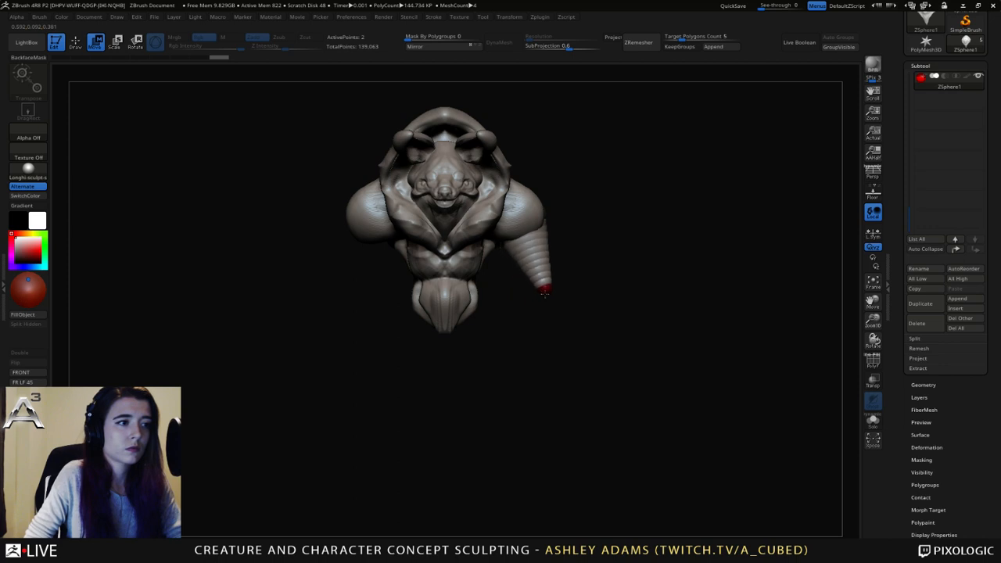
Add a ZSphere at the elbow, pull it down to form the forearm, and angle the elbow outward.
key(q)
key(w)
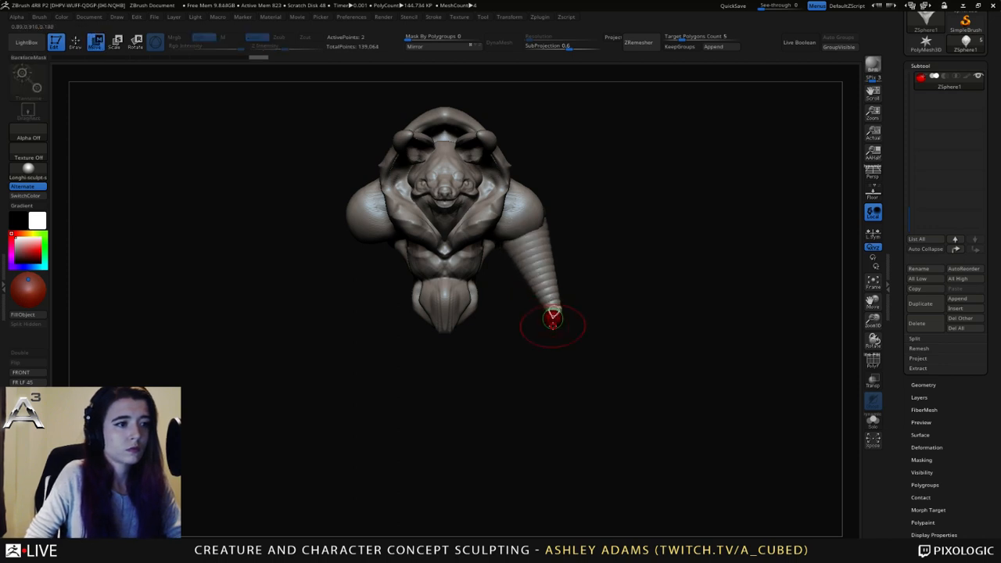
drag(550, 314, 506, 403)
drag(523, 366, 568, 298)
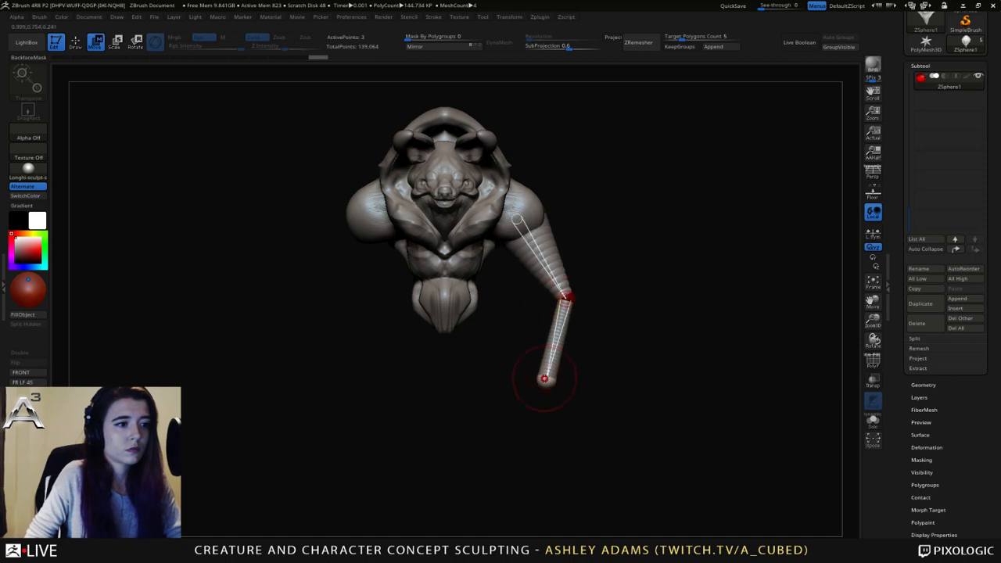
drag(545, 382, 533, 399)
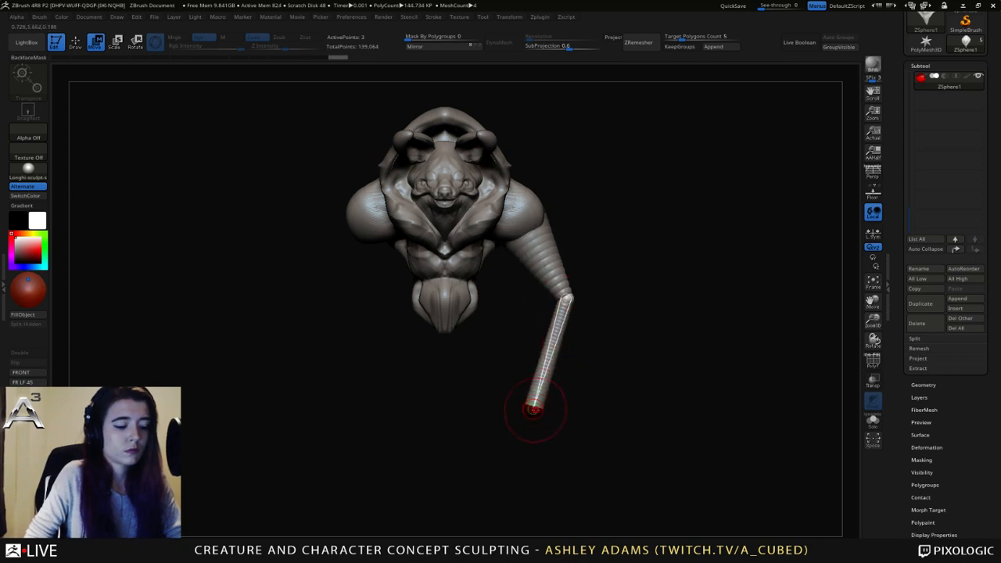
Enlarge the wrist ZSphere and reposition the elbow inward and backward so the arm bends.
key(e)
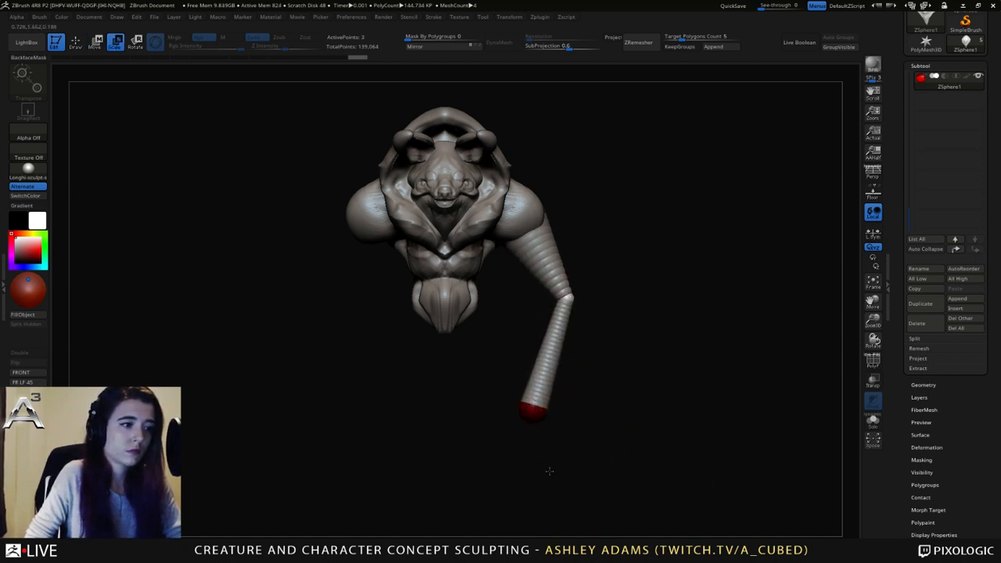
mouse_move(534, 411)
mouse_down()
mouse_move(536, 461)
mouse_move(537, 369)
mouse_move(540, 400)
mouse_up()
key(w)
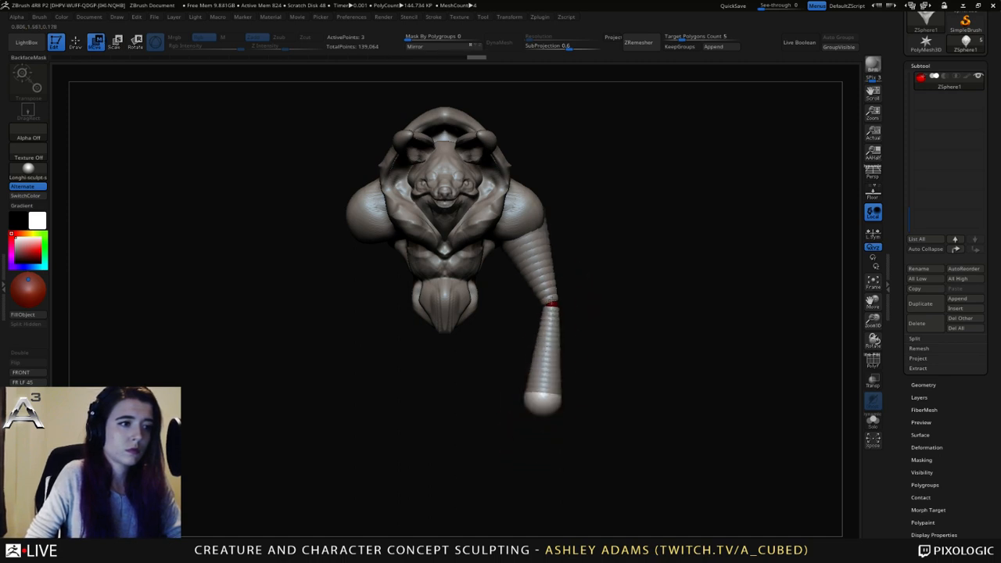
drag(553, 303, 550, 291)
right_drag(550, 291, 462, 272)
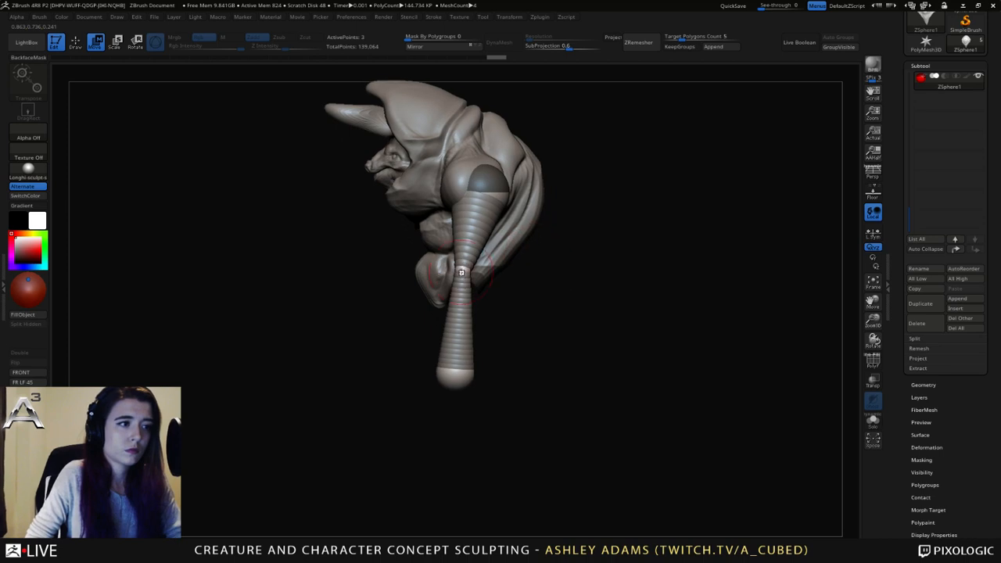
drag(462, 271, 511, 285)
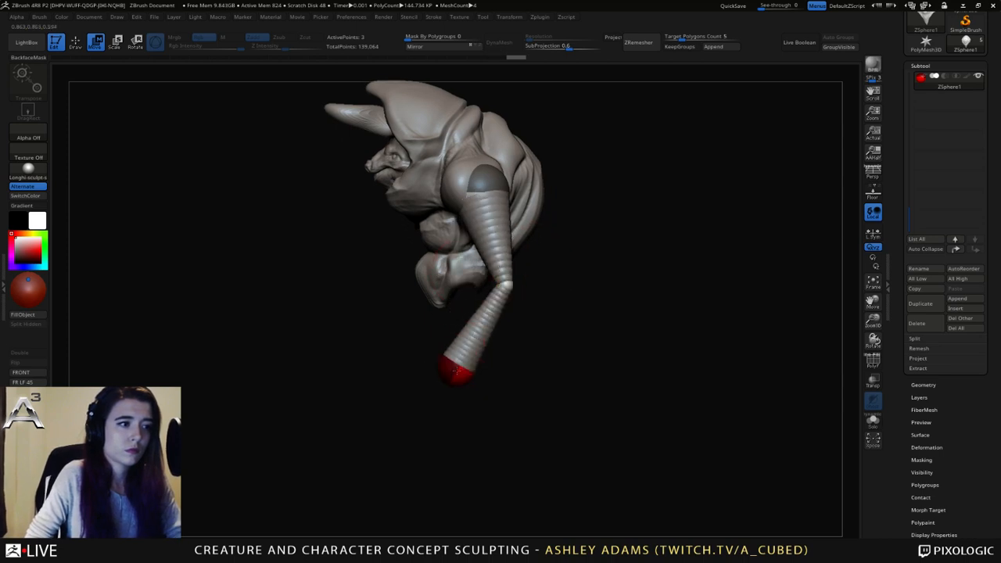
Add a hand ZSphere below the wrist and adjust its placement at the end of the arm.
key(q)
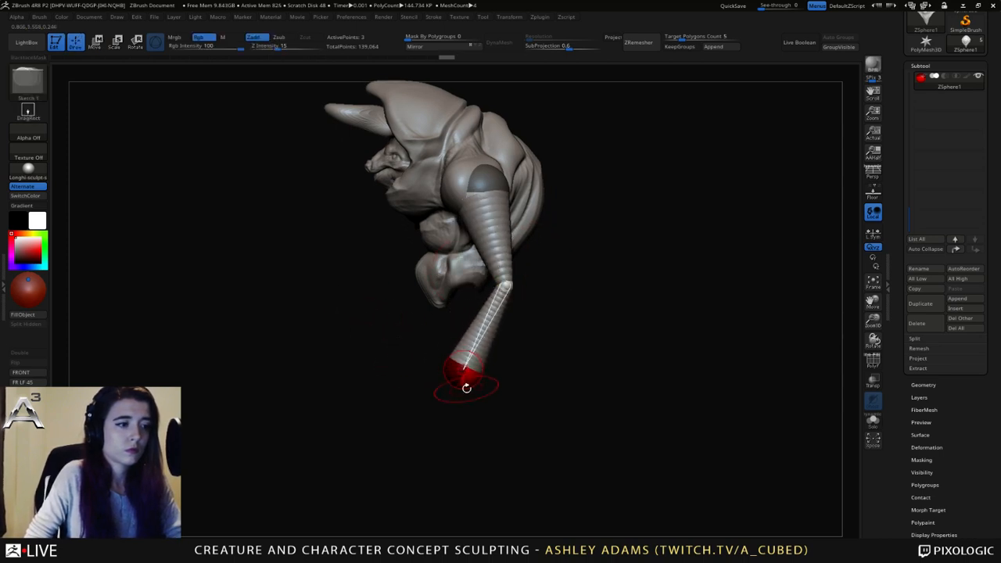
drag(467, 386, 459, 408)
key(w)
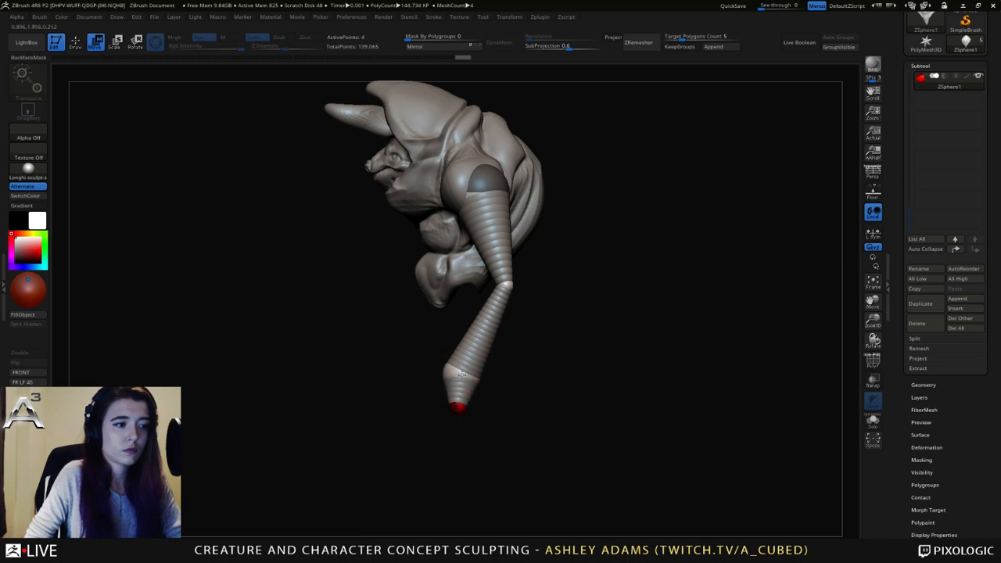
drag(462, 374, 523, 358)
drag(469, 410, 460, 417)
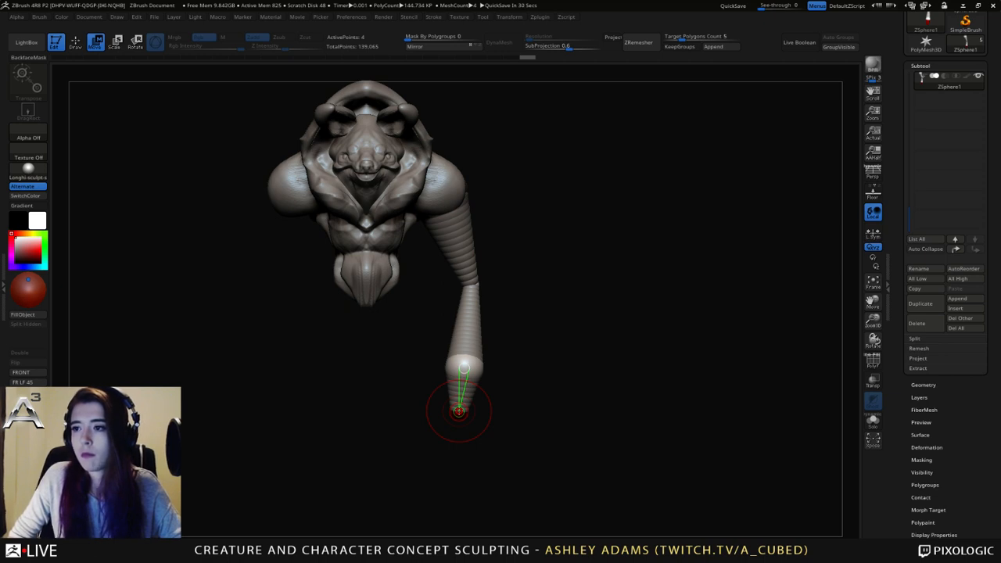
Insert a ZSphere in the hand segment just below the wrist and adjust the scale of the end sphere.
drag(626, 322, 634, 271)
mouse_move(566, 315)
mouse_down()
mouse_move(604, 339)
mouse_move(588, 287)
mouse_move(497, 313)
mouse_up()
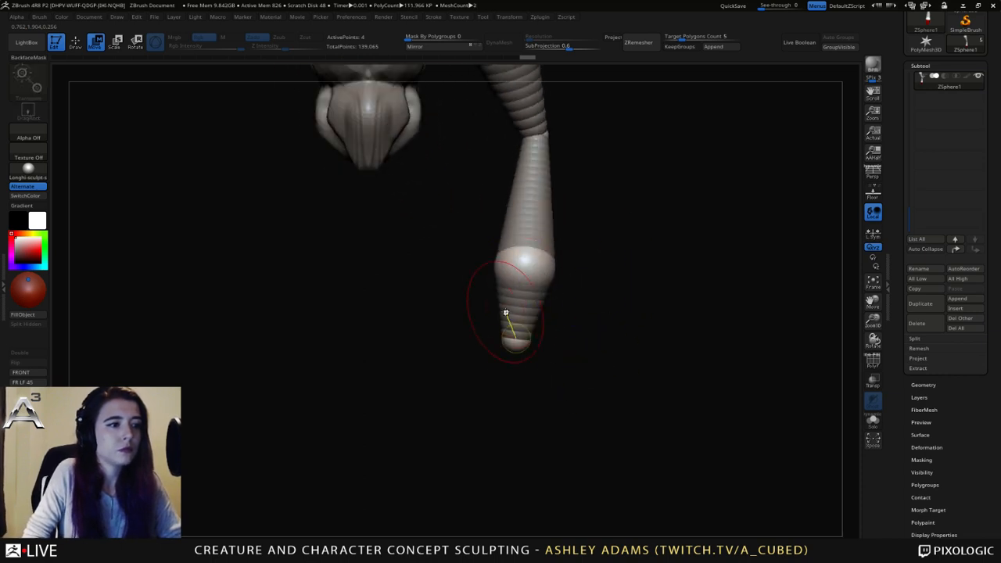
key(q)
click(524, 296)
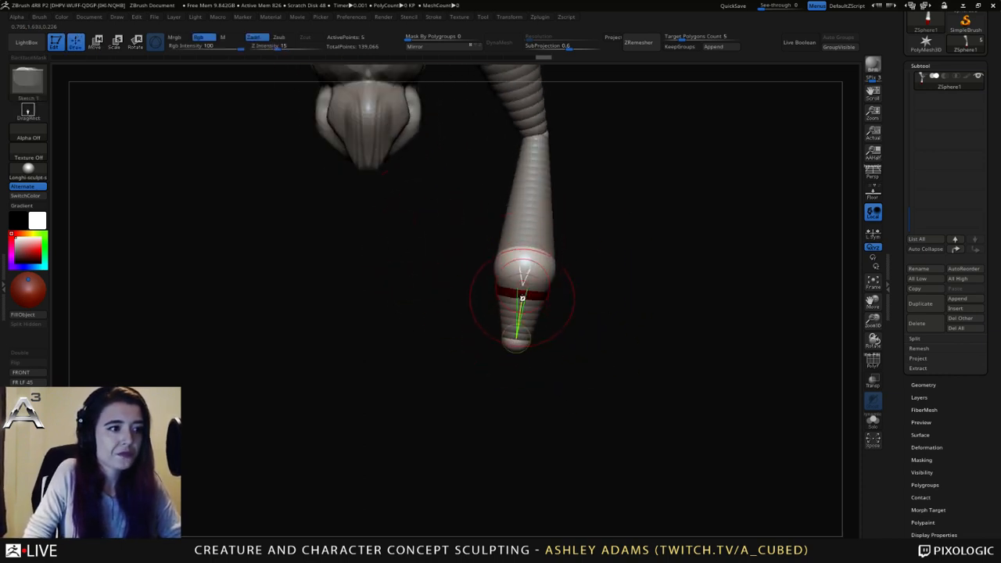
key(e)
mouse_move(520, 342)
mouse_down()
mouse_move(543, 280)
mouse_move(536, 353)
mouse_up()
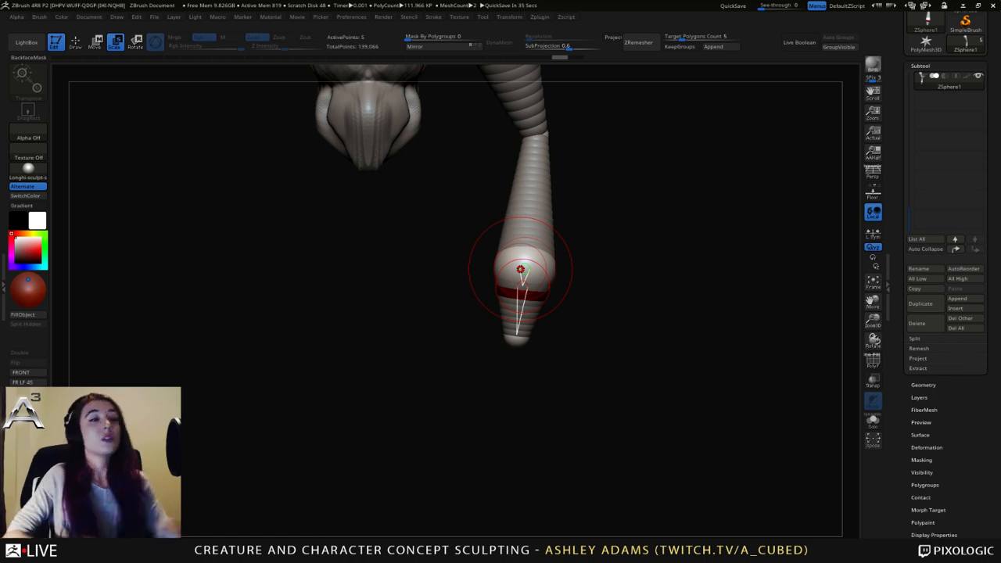
drag(579, 268, 618, 301)
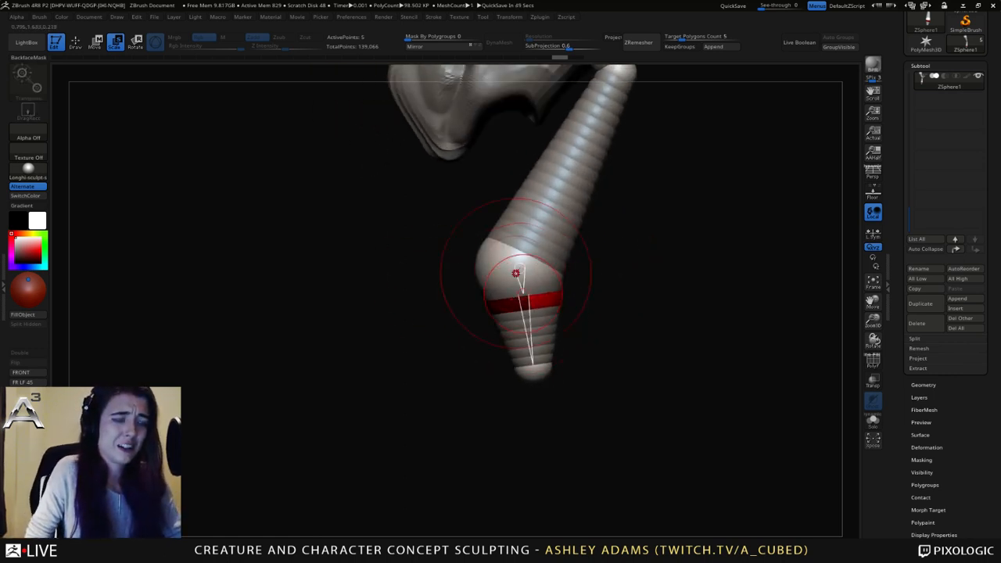
Shift the hand ZSphere just below the wrist to adjust the palm's shape.
key(w)
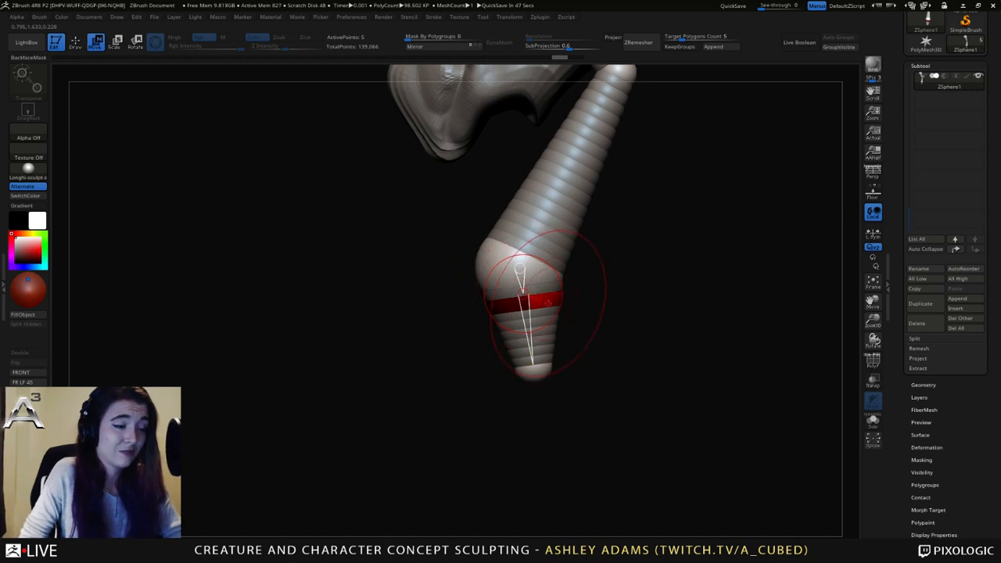
right_click(547, 302)
drag(522, 288, 501, 308)
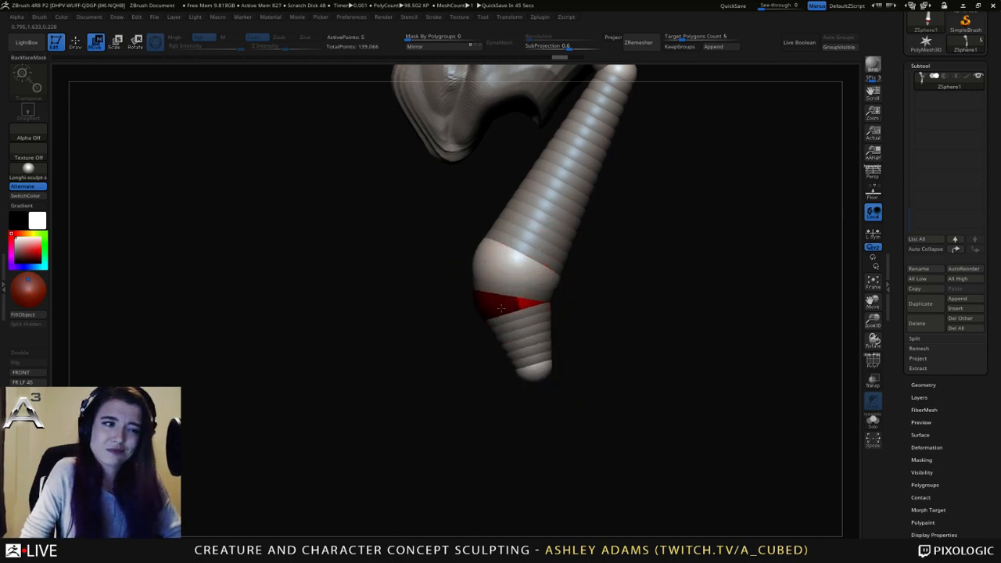
drag(582, 303, 501, 283)
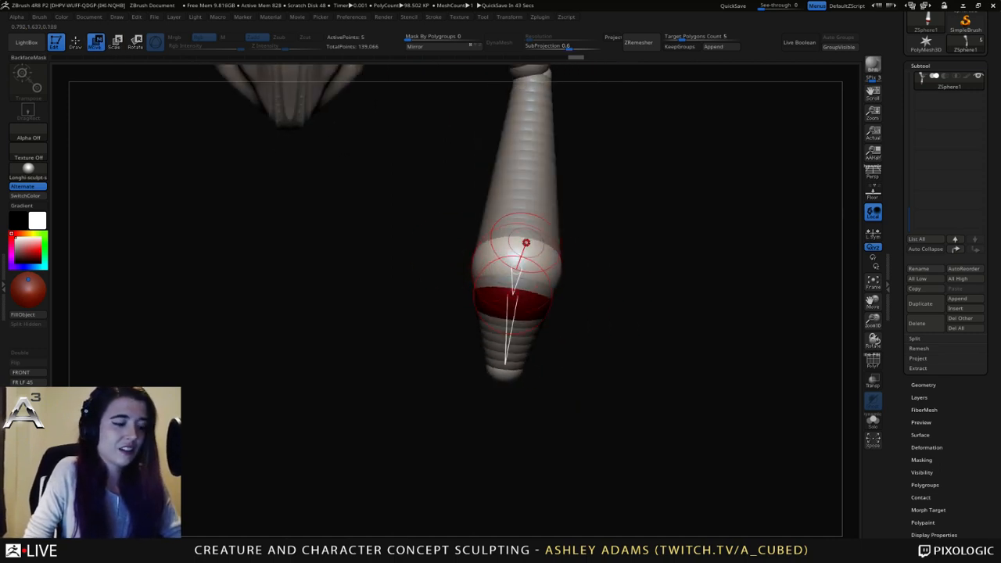
Add a thumb ZSphere on the inner side of the palm and pull it outward and down.
key(q)
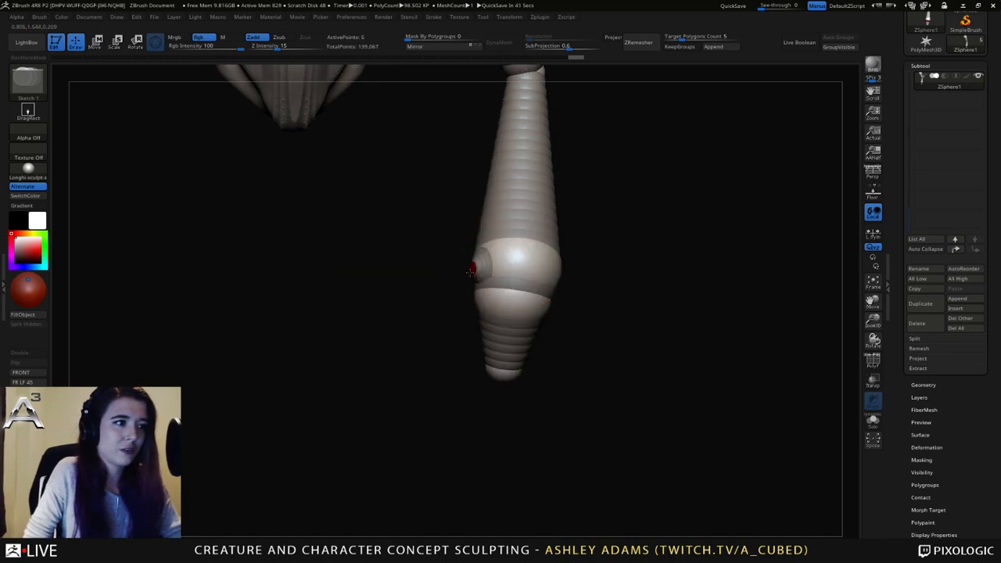
mouse_move(440, 227)
mouse_down()
mouse_move(519, 268)
mouse_move(615, 219)
mouse_move(585, 256)
mouse_up()
key(w)
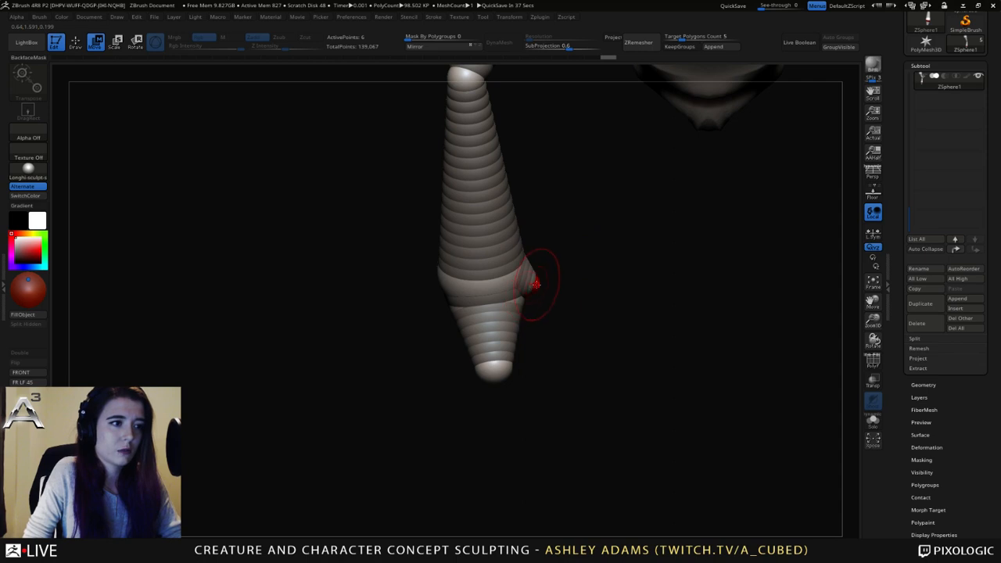
drag(564, 302, 540, 282)
Insert a ZSphere at the base of the thumb, adjust its scale, and reposition the thumb's tip.
key(q)
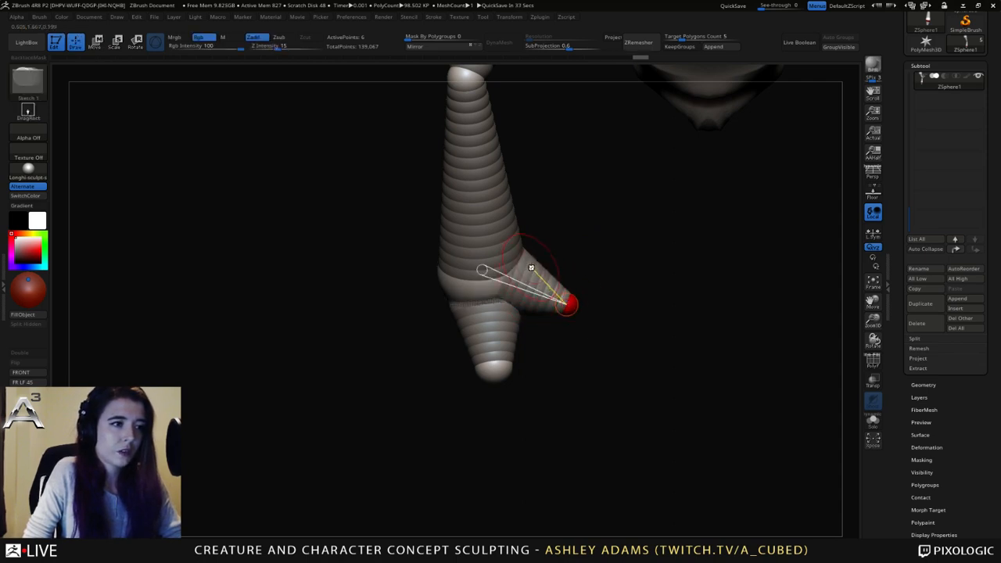
click(528, 274)
key(w)
key(e)
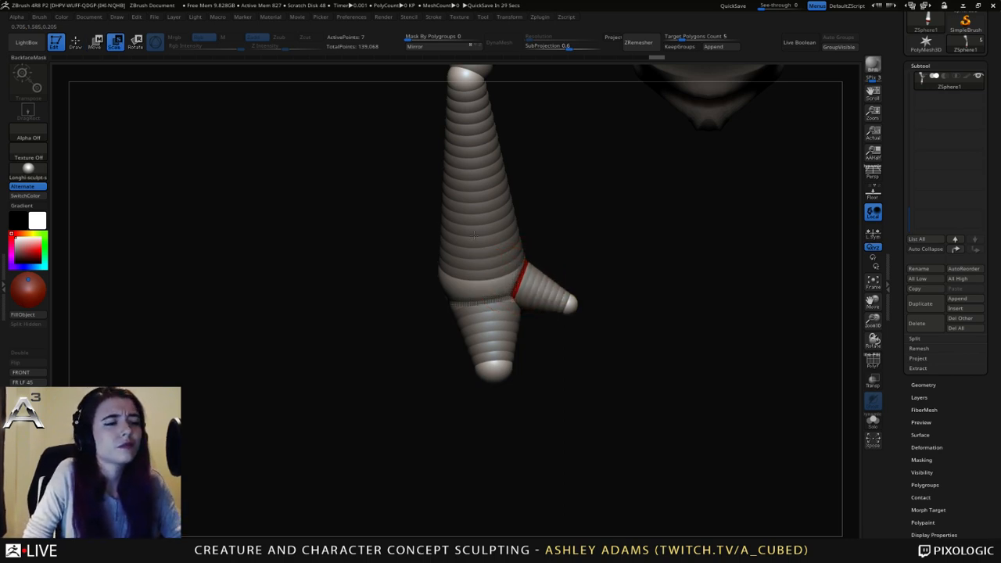
drag(519, 279, 531, 272)
key(w)
mouse_move(610, 260)
mouse_down()
mouse_move(449, 270)
mouse_move(508, 282)
mouse_up()
mouse_move(449, 300)
mouse_down()
mouse_move(506, 279)
mouse_move(496, 259)
mouse_move(482, 254)
mouse_move(490, 270)
mouse_move(452, 315)
mouse_up()
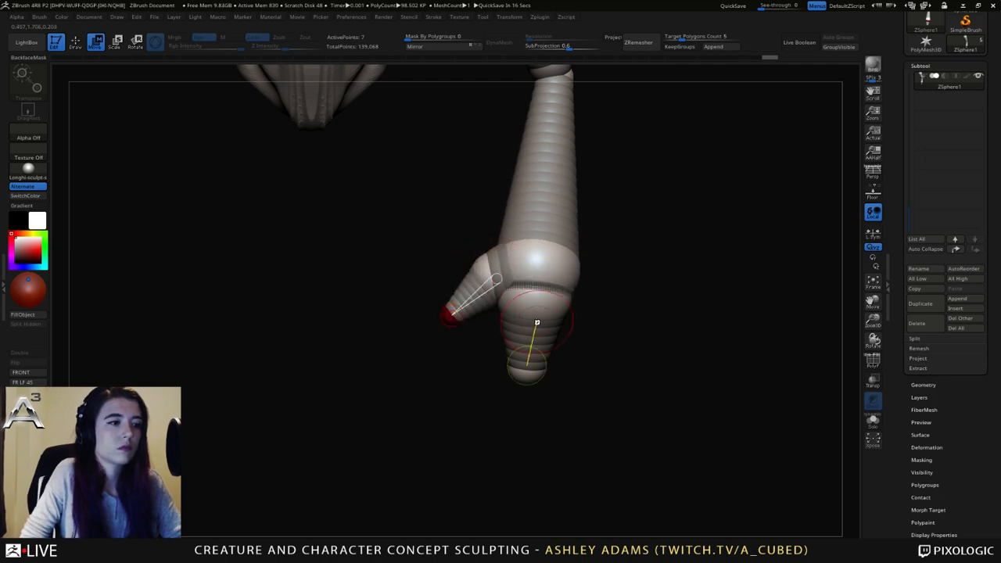
Insert a ZSphere near the base of the finger segment and move it outward as the outer finger's knuckle.
key(q)
click(528, 326)
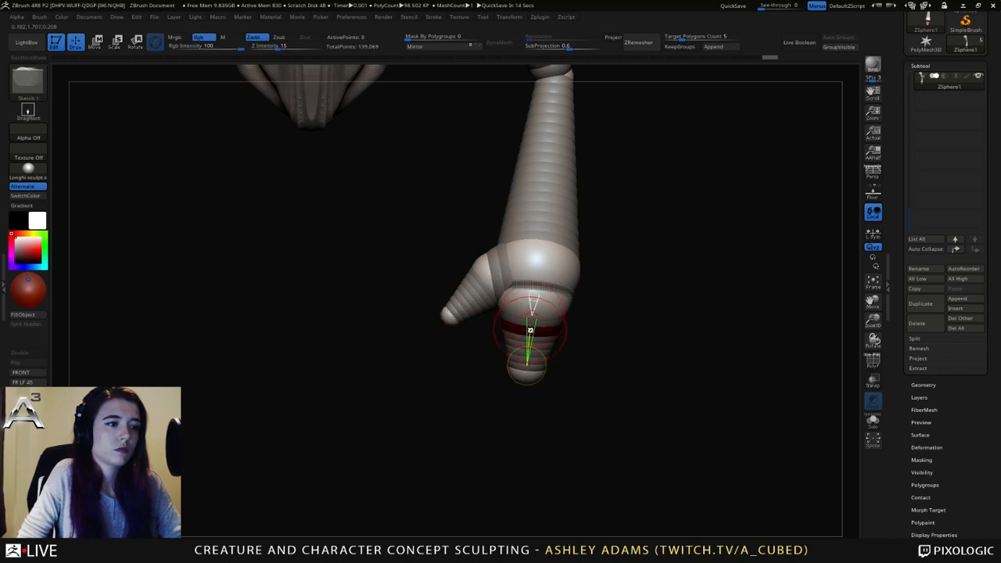
key(w)
drag(542, 332, 564, 322)
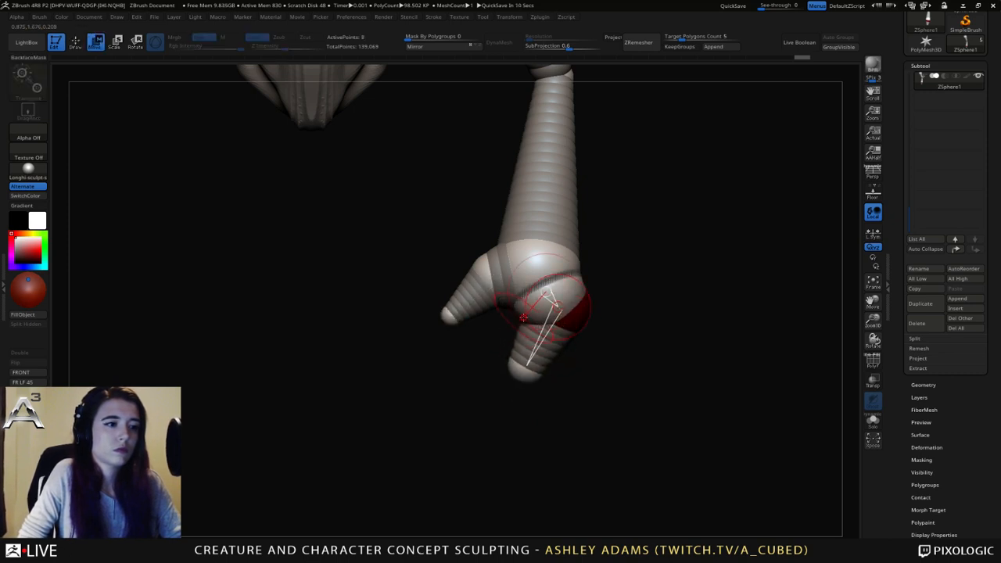
key(q)
click(516, 321)
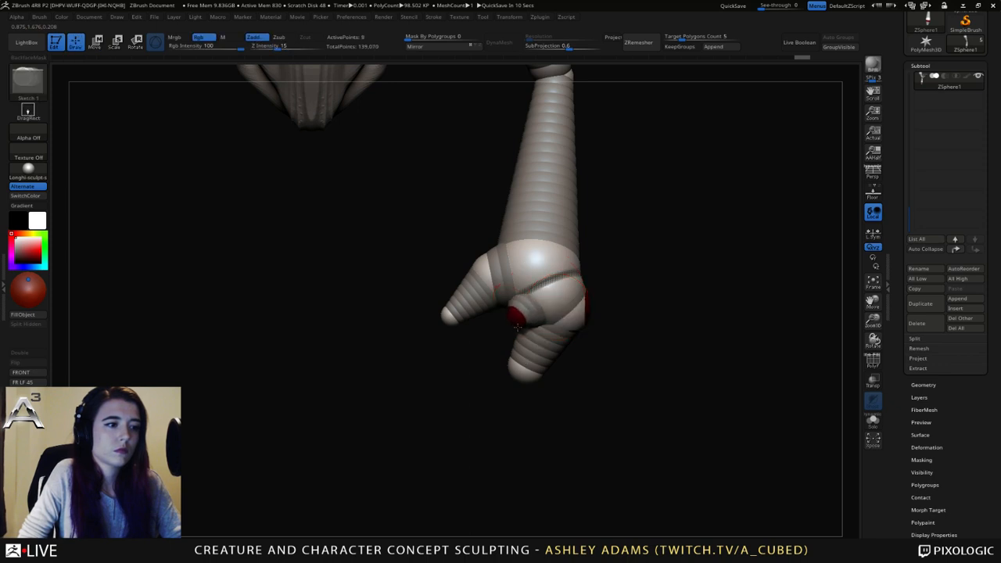
key(ctrl+z)
Add a ZSphere at the tip of the outer finger and pull it out to form a bent finger segment.
ctrl+right_drag(644, 415, 635, 336)
drag(565, 356, 577, 364)
key(ctrl+z)
right_drag(577, 364, 658, 329)
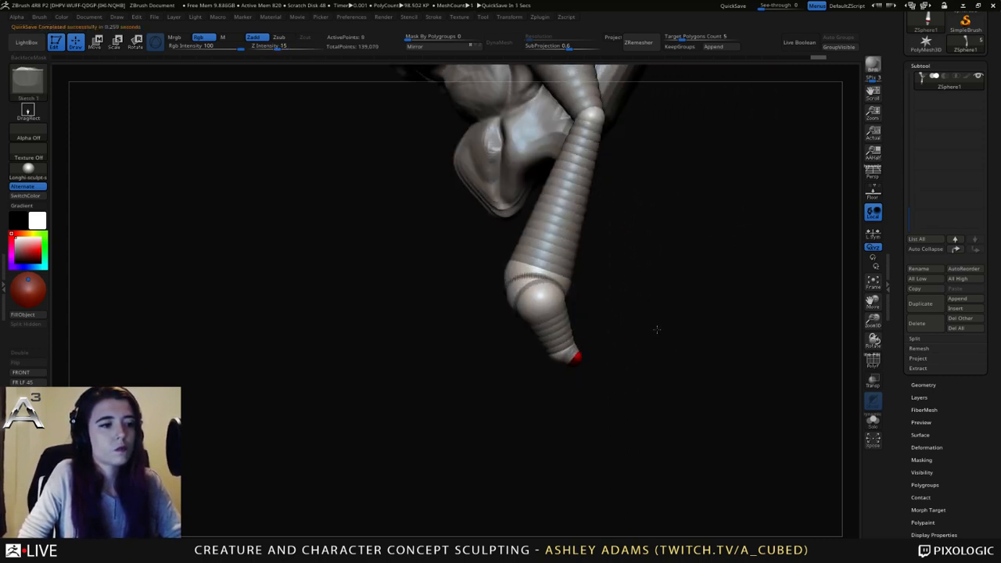
mouse_move(608, 356)
right_down()
mouse_move(627, 357)
mouse_move(585, 364)
right_up()
key(w)
drag(577, 363, 607, 336)
drag(562, 360, 574, 367)
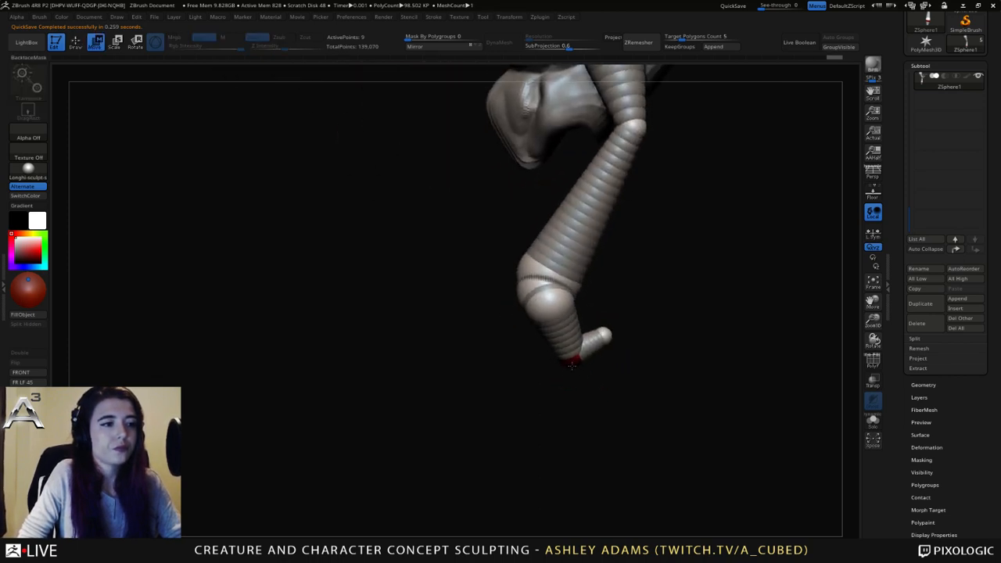
Reposition the outer finger's tip, middle joint and knuckle so its end segment points inward.
drag(605, 335, 612, 351)
right_drag(616, 354, 597, 360)
drag(597, 361, 565, 365)
right_drag(566, 365, 502, 351)
drag(601, 351, 588, 350)
right_drag(570, 307, 596, 313)
drag(582, 365, 593, 360)
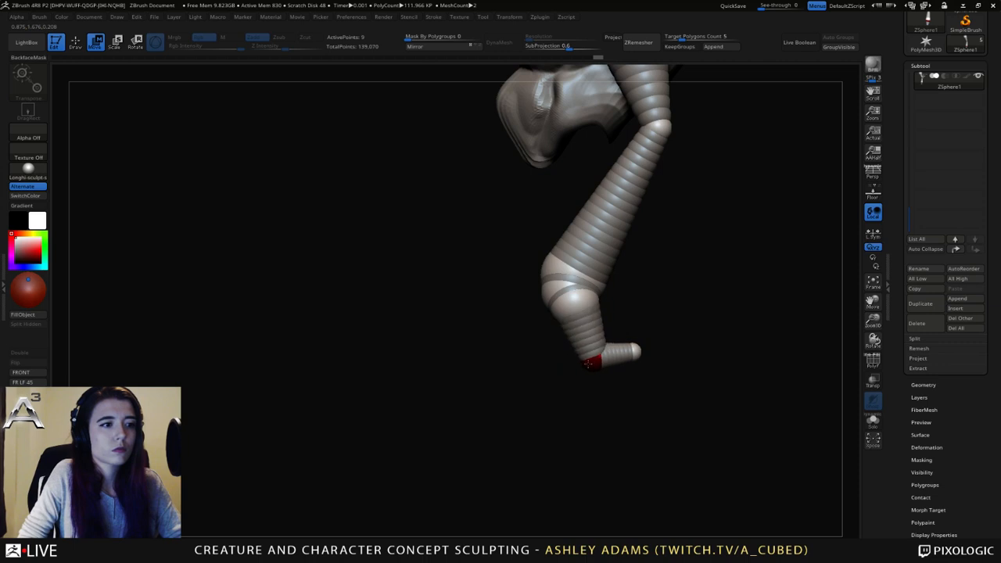
drag(570, 299, 572, 306)
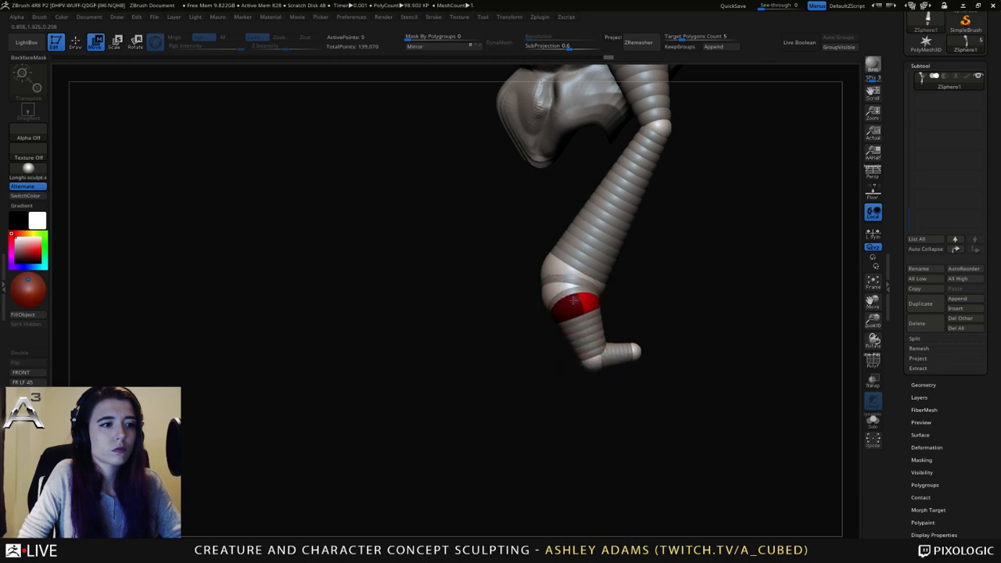
Insert a ZSphere in the outer finger's end segment and move it down so the fingertip curls.
key(q)
click(611, 356)
key(w)
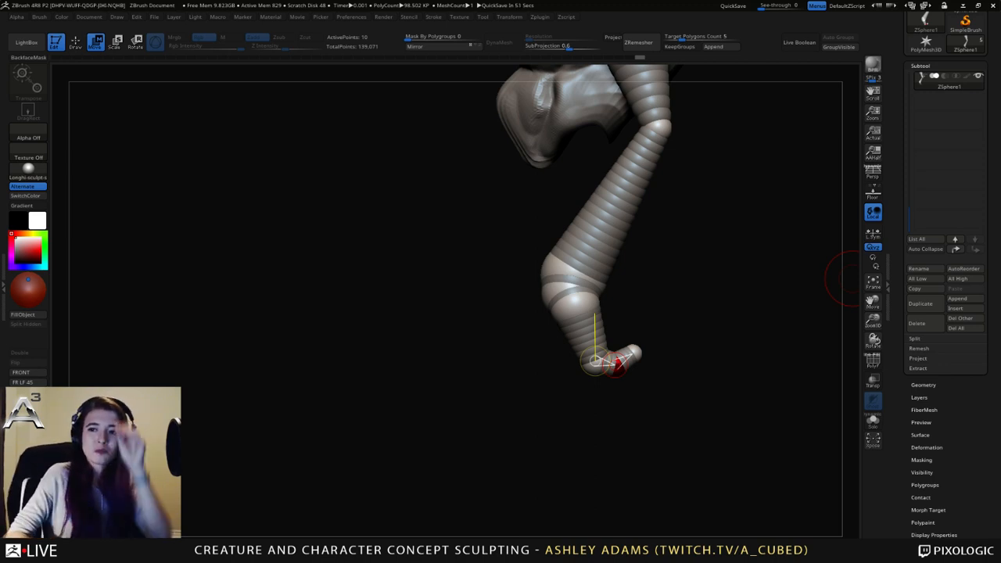
drag(675, 286, 668, 268)
Draw a second finger from the palm between the thumb and outer finger and move its end into place.
key(q)
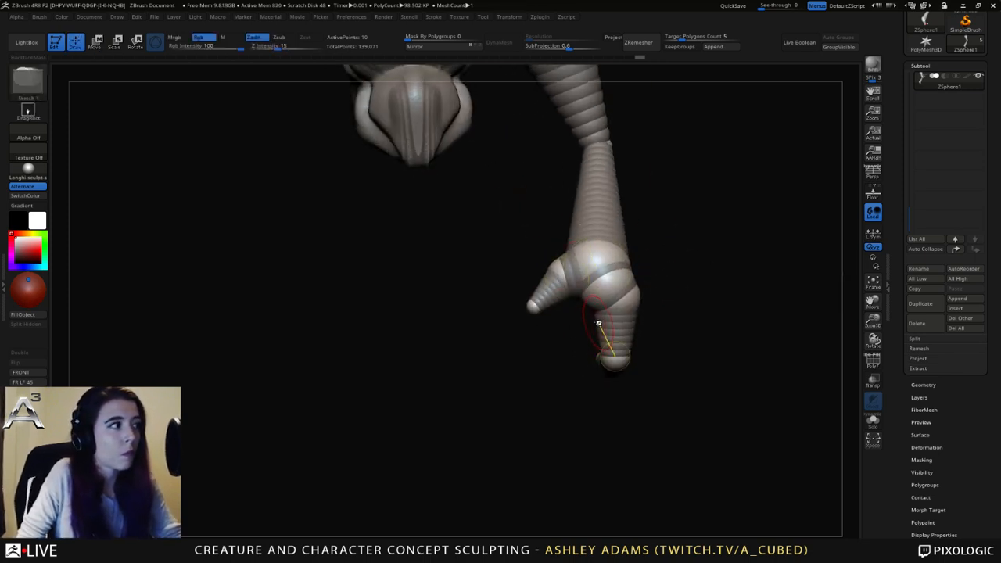
drag(588, 302, 571, 357)
key(w)
mouse_move(517, 343)
mouse_down()
mouse_move(575, 344)
mouse_move(574, 360)
mouse_move(515, 346)
mouse_move(510, 321)
mouse_move(546, 342)
mouse_up()
Extend the second finger with additional ZSphere joints curled like the first finger and adjust the fingertip's scale.
key(q)
key(w)
key(a)
key(q)
click(550, 329)
key(w)
key(e)
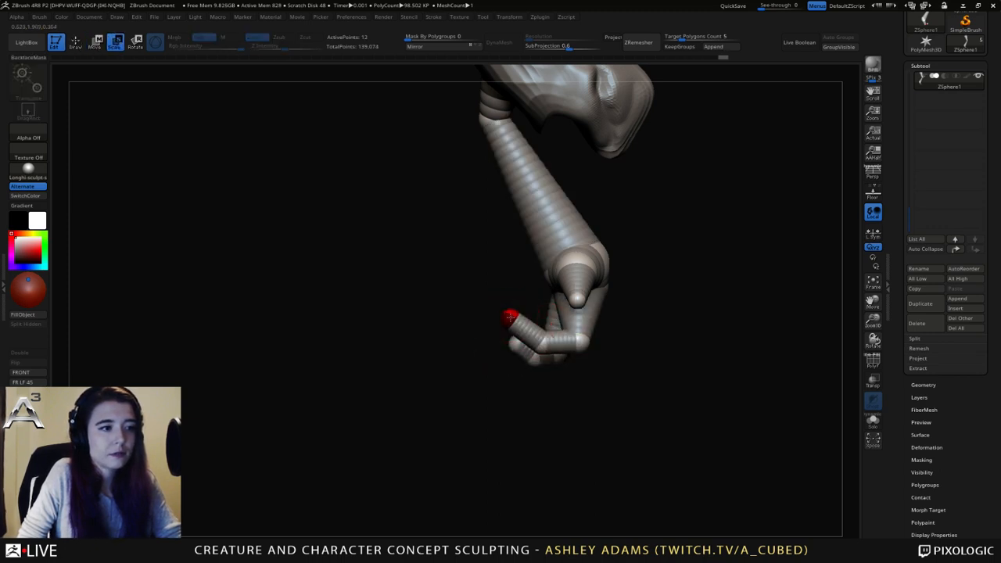
drag(409, 246, 533, 279)
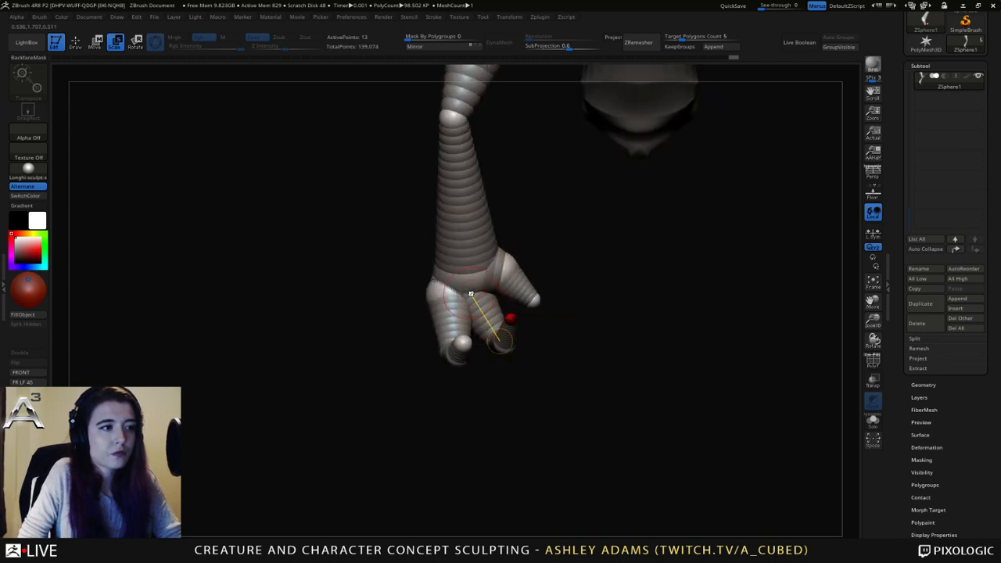
alt+drag(557, 230, 606, 296)
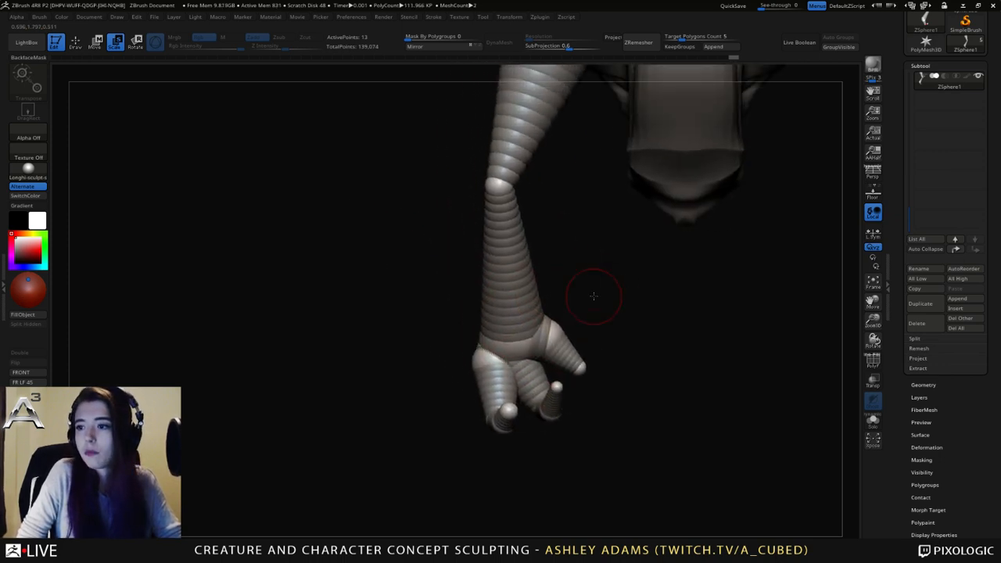
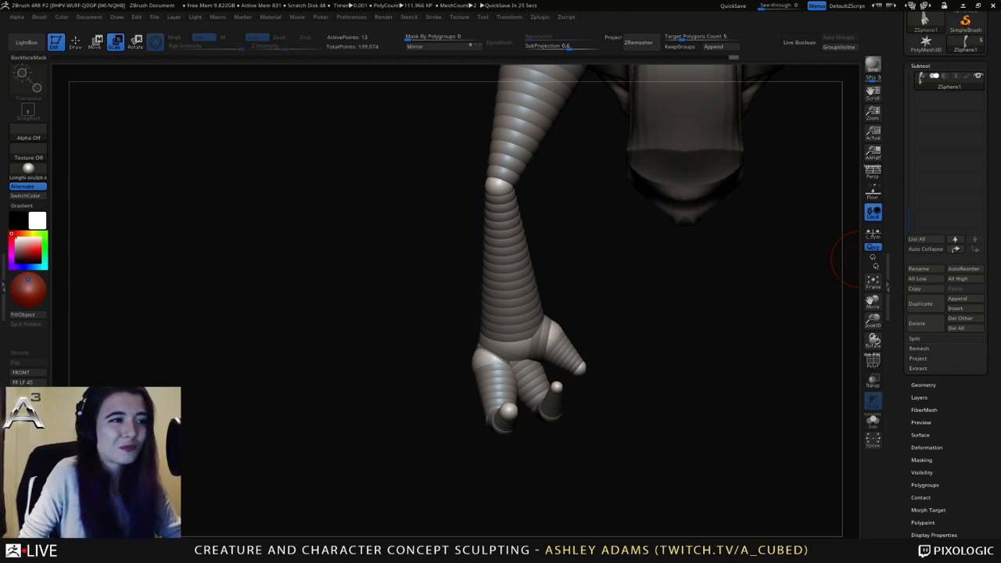
drag(469, 274, 573, 338)
drag(603, 295, 601, 255)
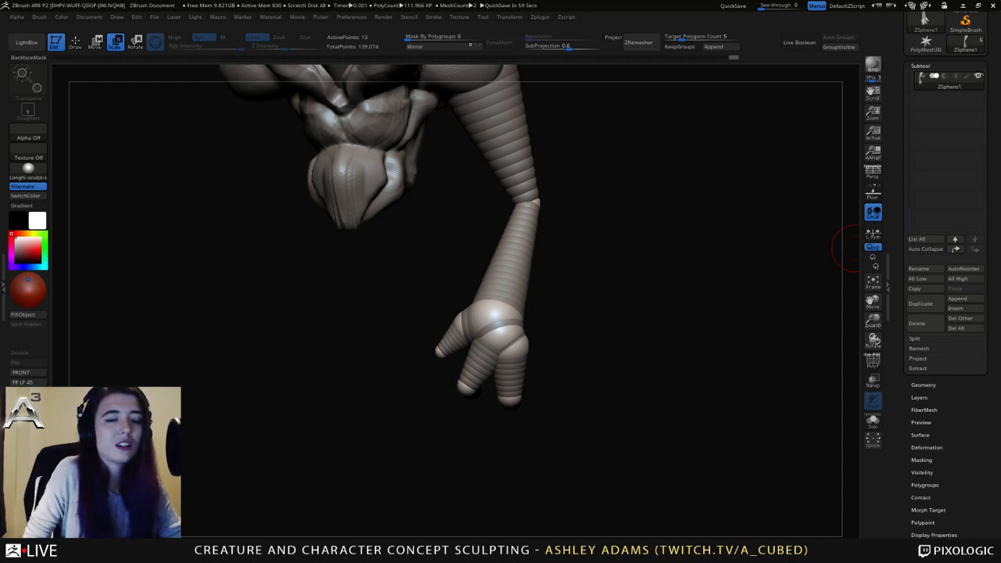
drag(688, 274, 587, 290)
Insert a ZSphere midway along the thumb and pull the thumb tip down to bend it.
key(w)
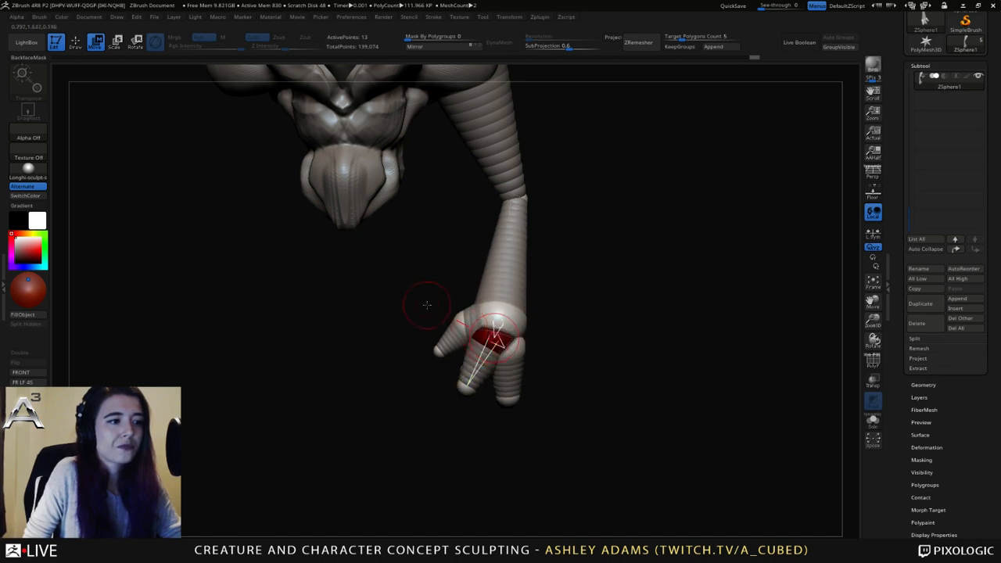
drag(428, 304, 473, 311)
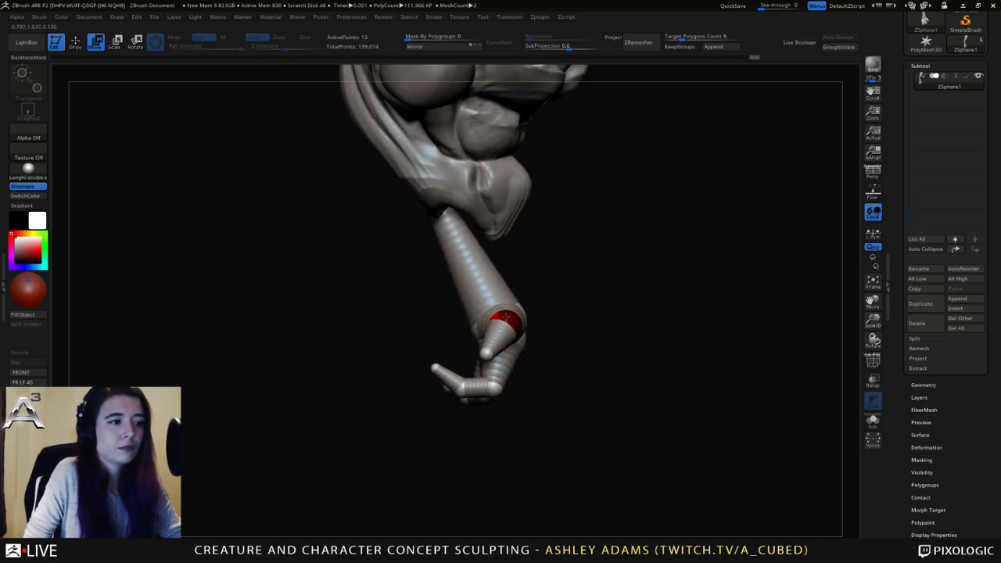
key(q)
click(501, 333)
key(w)
mouse_move(444, 333)
mouse_down()
mouse_move(499, 330)
mouse_move(469, 319)
mouse_up()
key(space)
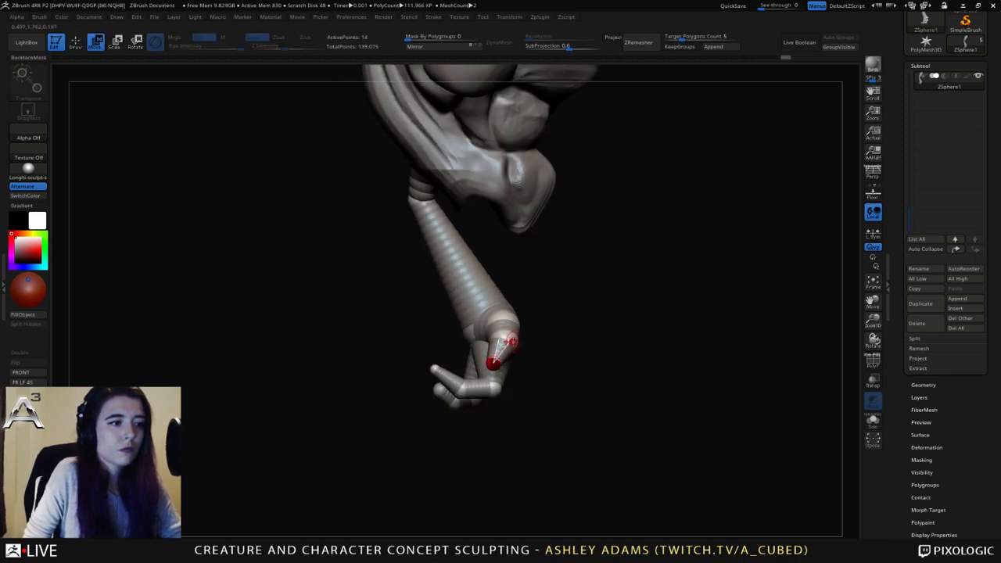
drag(522, 388, 522, 341)
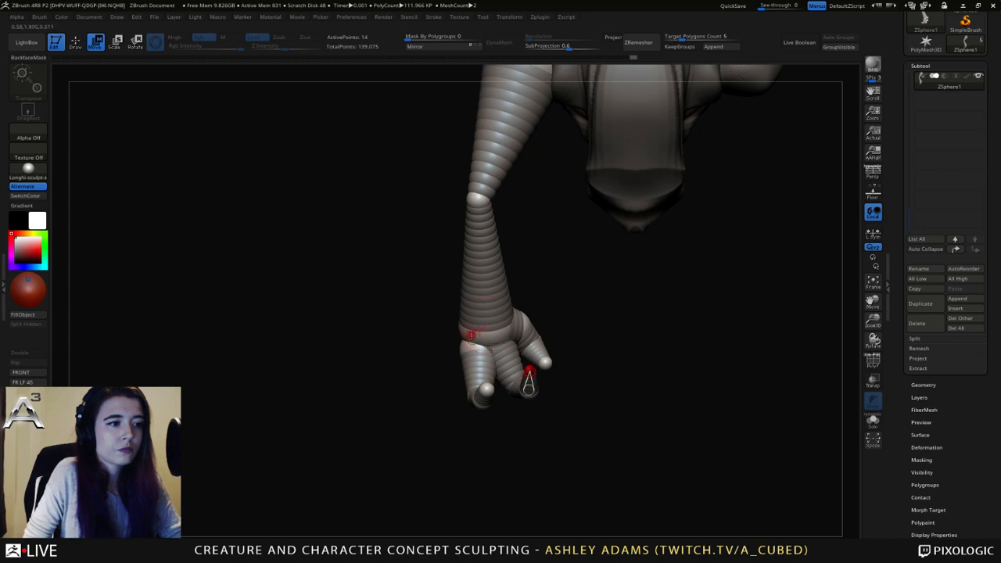
Reposition the finger knuckles against the palm and adjust the middle joint of the inner finger.
drag(530, 382, 500, 319)
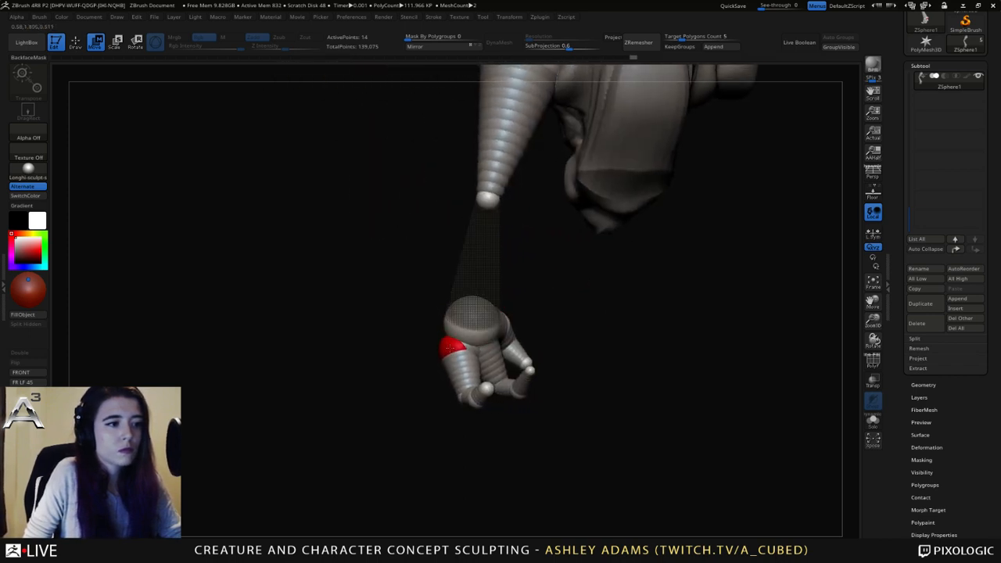
drag(452, 347, 484, 337)
click(494, 343)
drag(547, 309, 583, 300)
drag(491, 336, 493, 335)
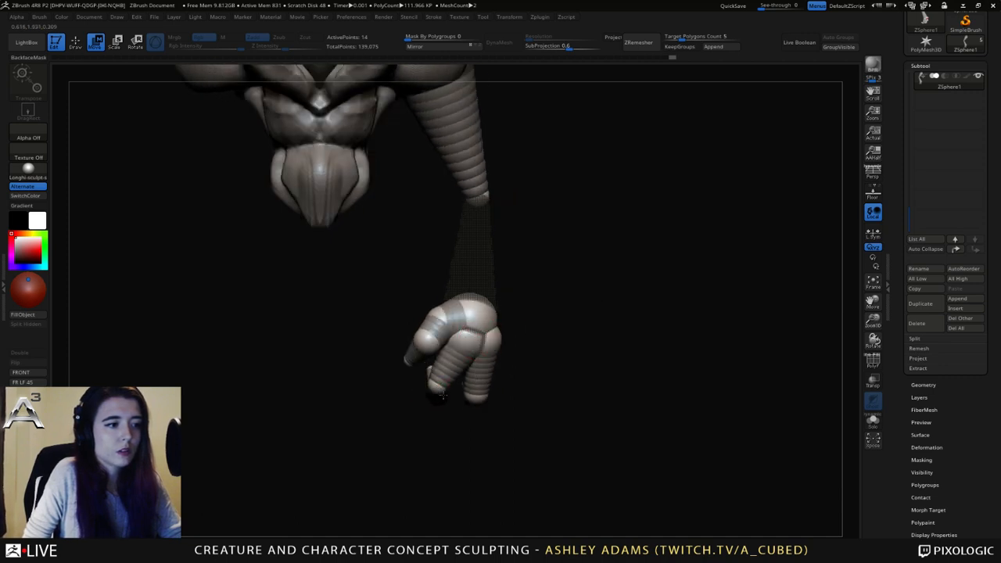
drag(437, 389, 435, 383)
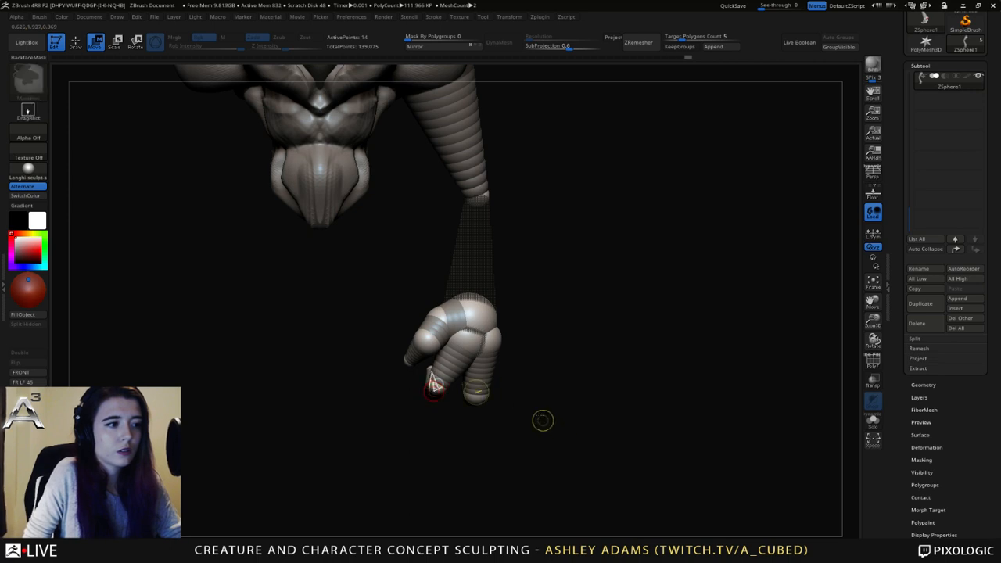
Make an adaptive skin from the arm with DynaMesh Resolution 0 and Density 1.
alt+drag(543, 420, 465, 341)
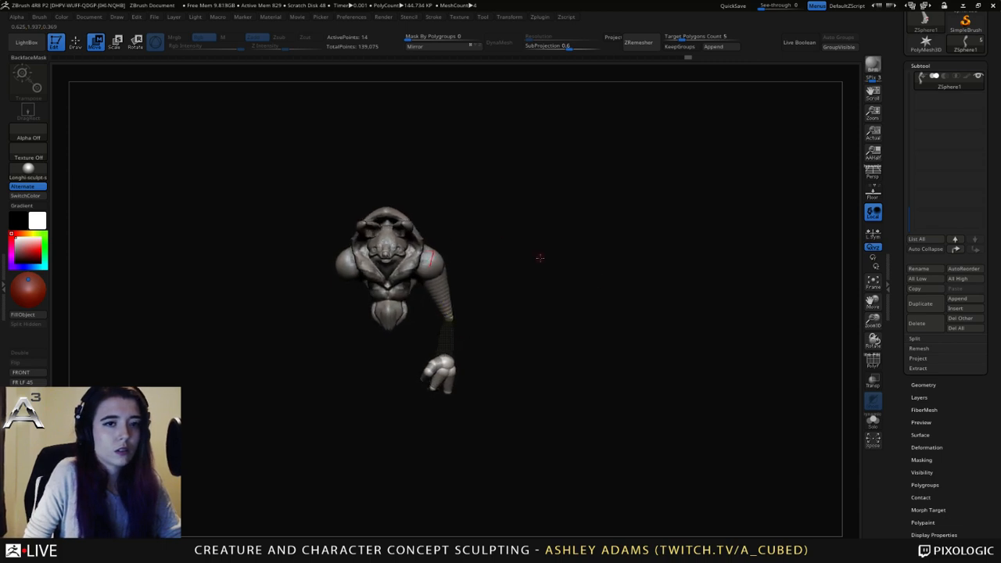
scroll(916, 456, down, 5)
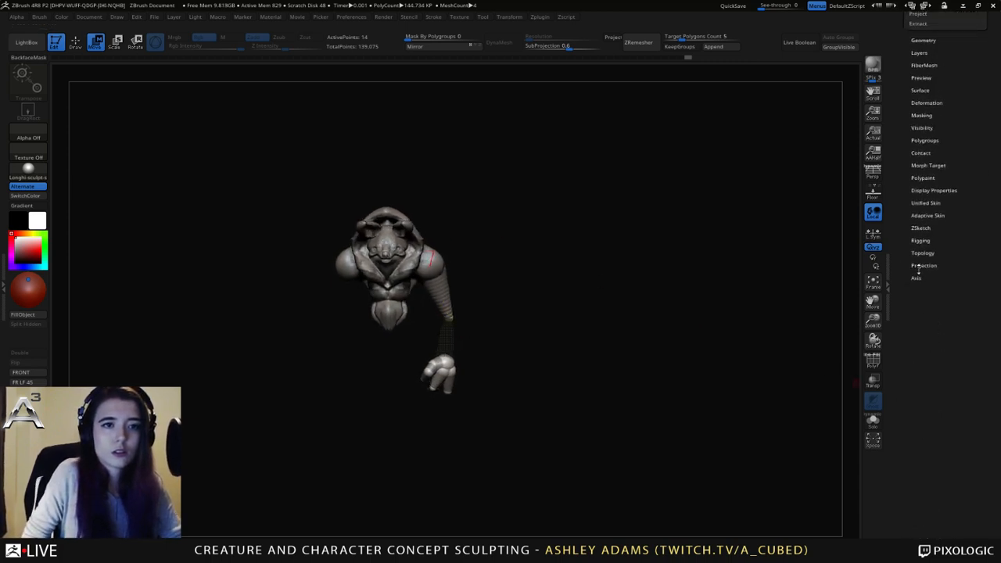
click(940, 215)
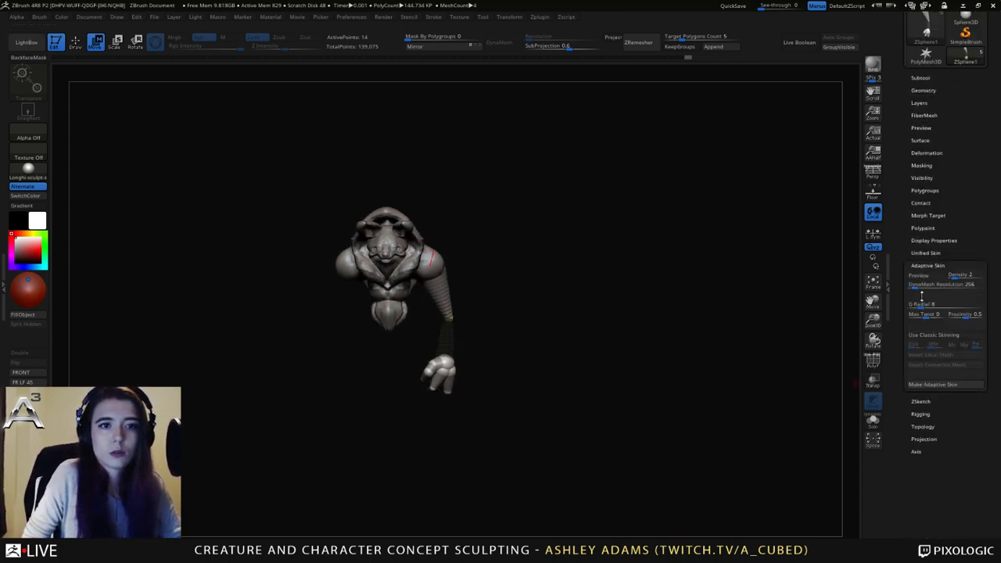
drag(916, 287, 906, 287)
click(951, 276)
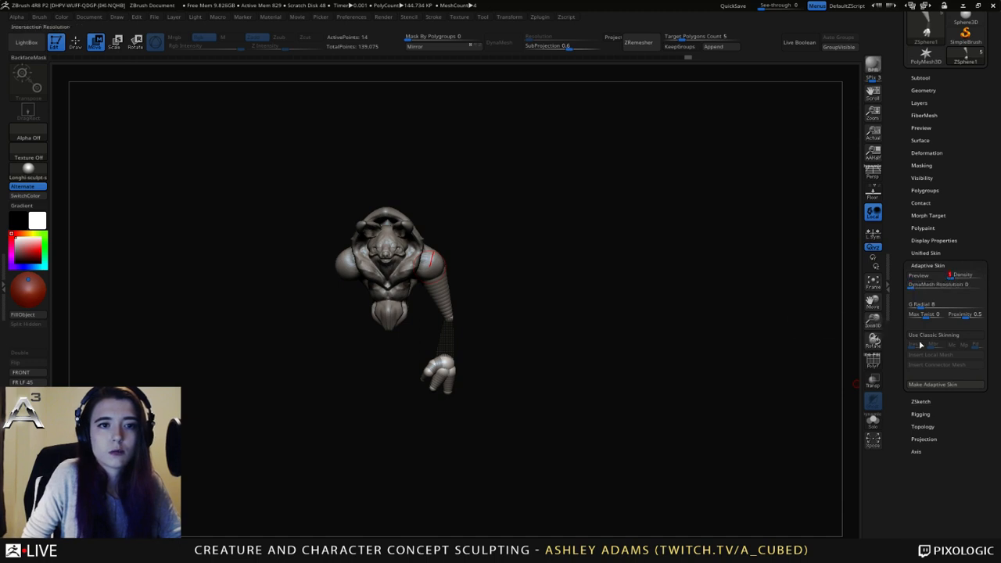
click(933, 384)
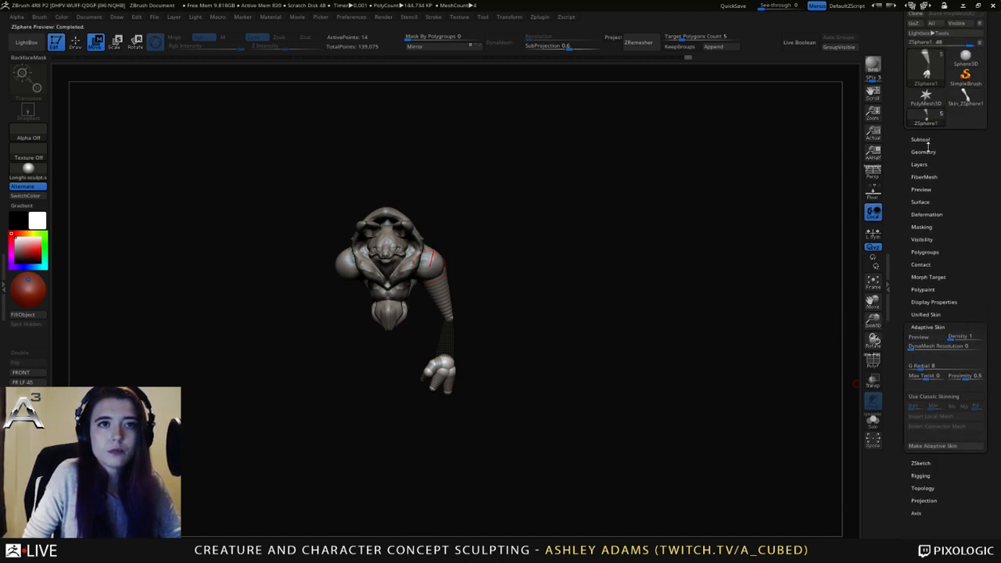
Append the generated arm skin mesh as a subtool and delete the original ZSphere arm subtool.
click(926, 141)
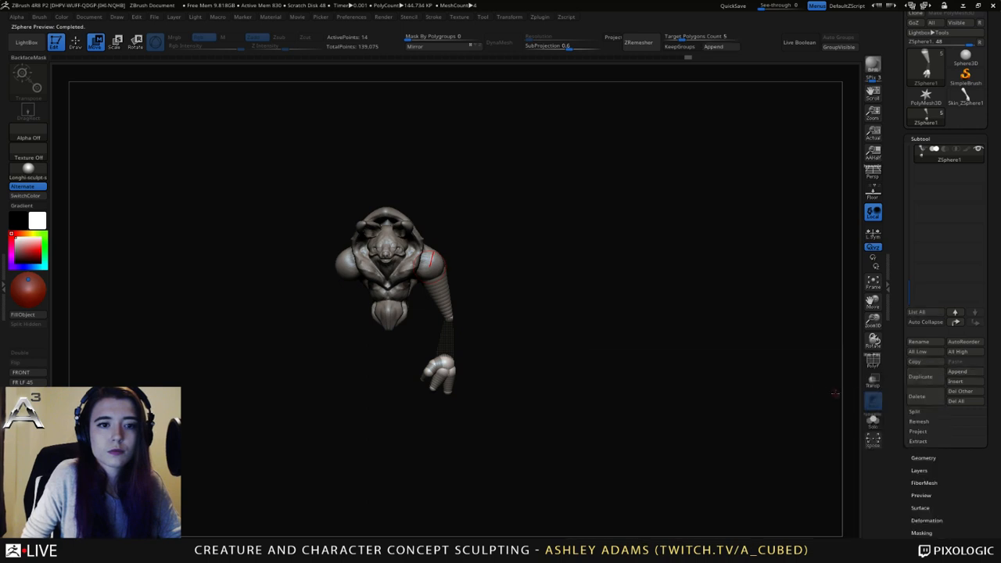
click(960, 372)
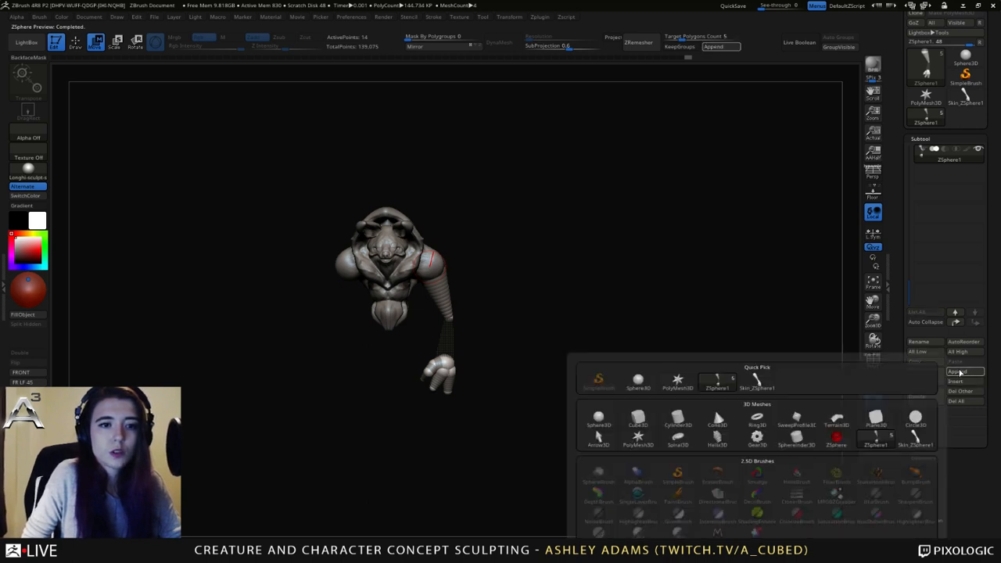
click(758, 381)
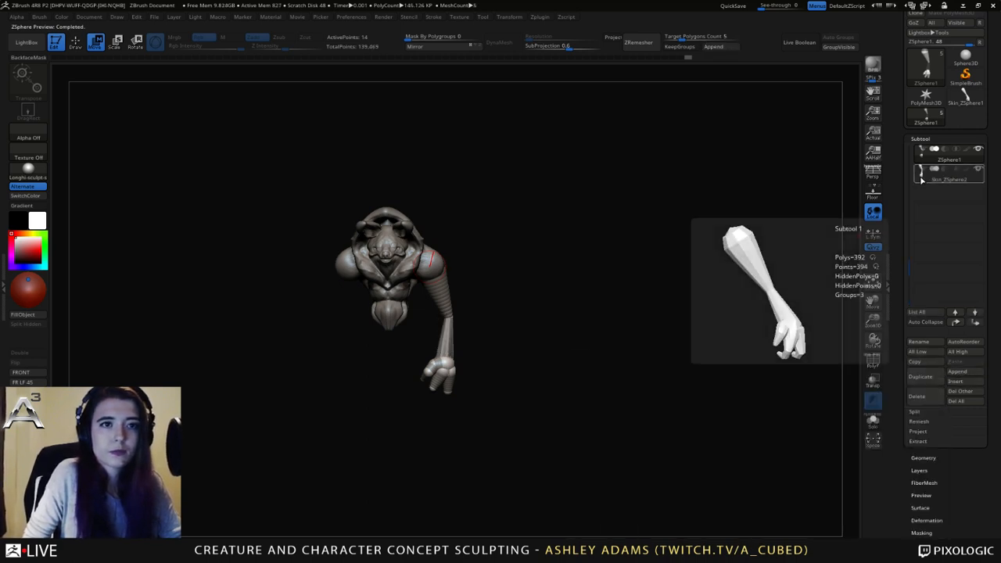
click(917, 396)
click(829, 424)
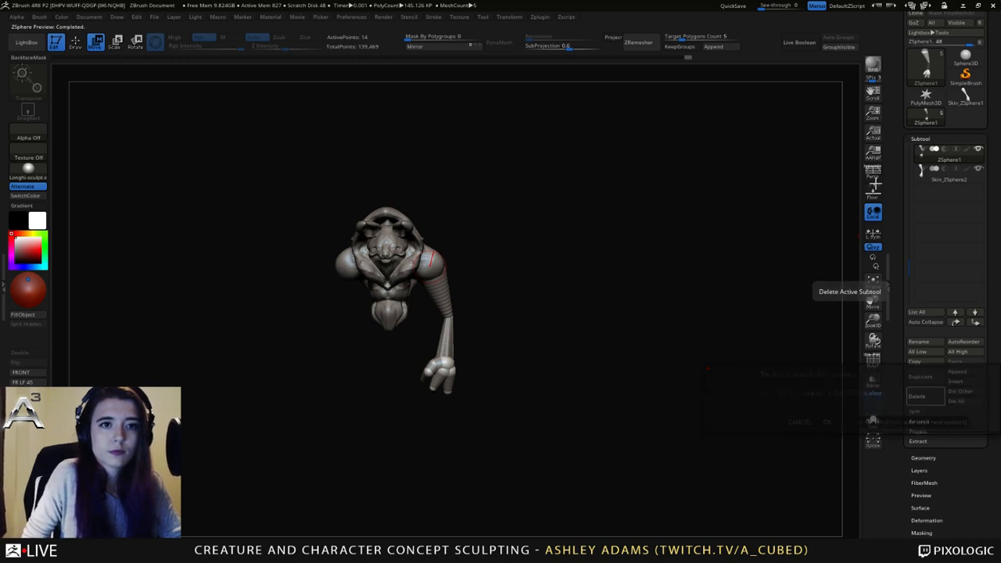
mouse_move(500, 312)
right_down()
mouse_move(463, 342)
mouse_move(493, 421)
mouse_move(476, 369)
mouse_move(540, 346)
mouse_move(498, 291)
right_up()
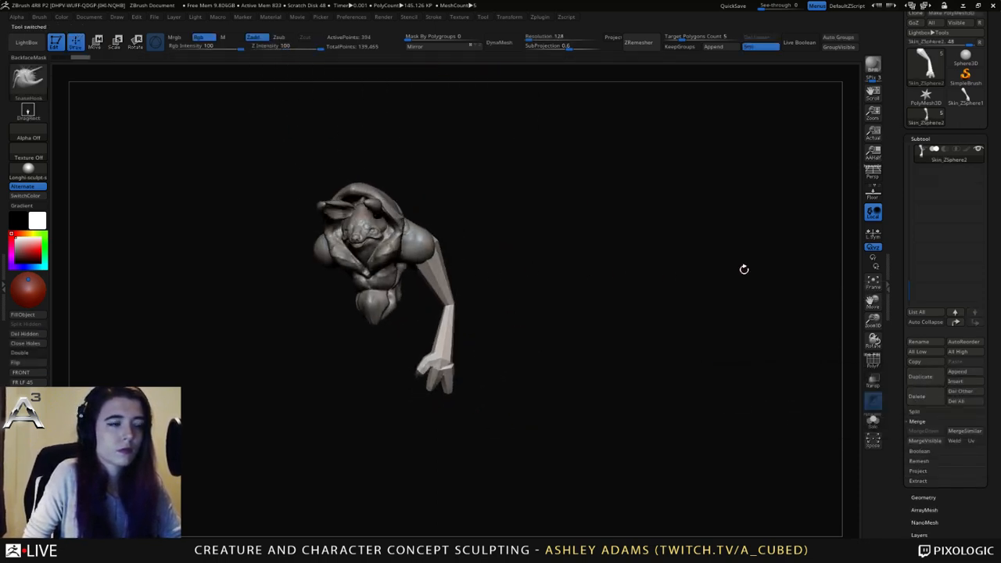
Duplicate the arm subtool, mirror the copy to the opposite side, and merge both arms into one subtool.
click(920, 377)
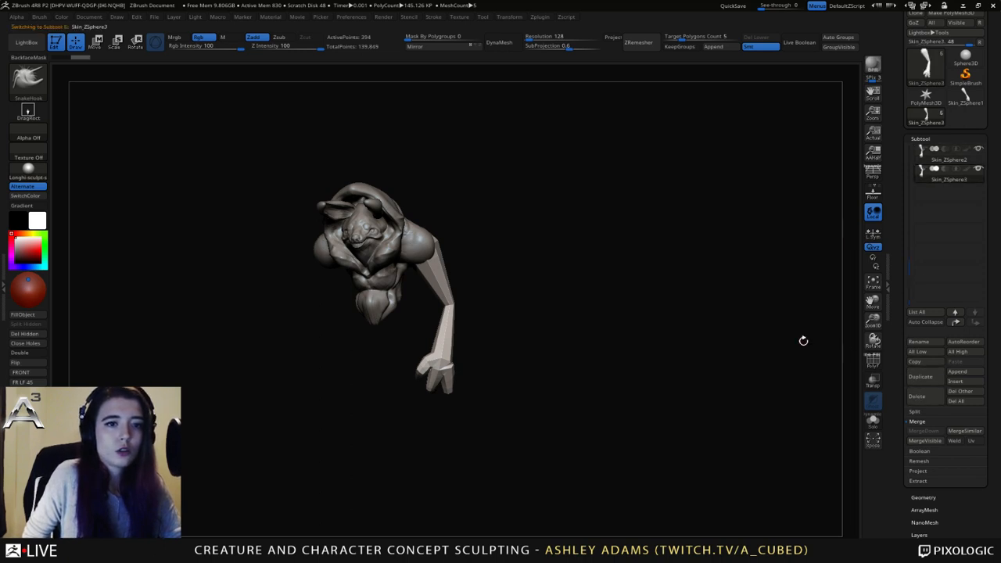
click(462, 47)
click(943, 157)
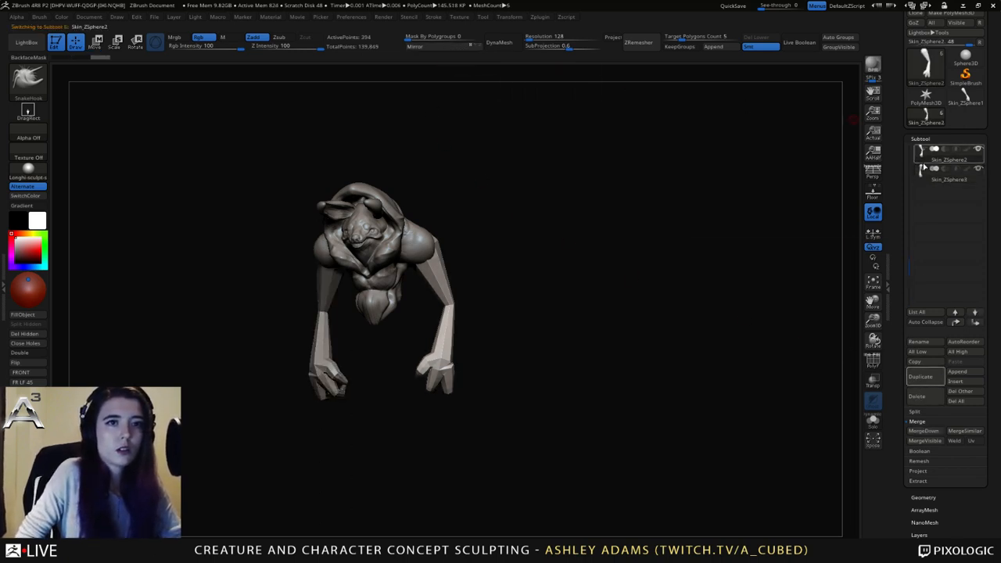
click(920, 401)
click(852, 446)
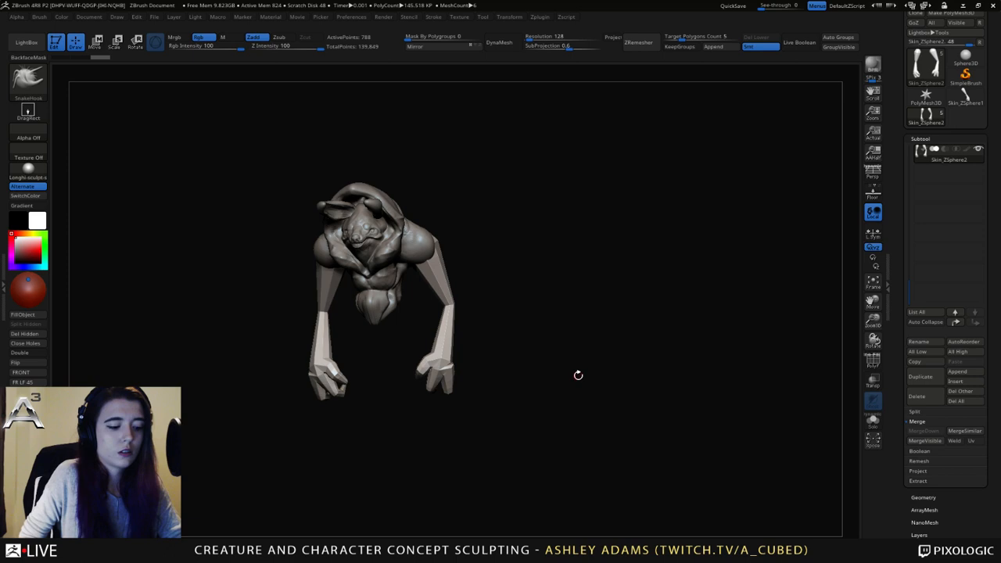
Broaden the upper arms around the shoulders with the SnakeHook brush, tapering them toward the elbows.
right_click(435, 310)
drag(422, 308, 384, 352)
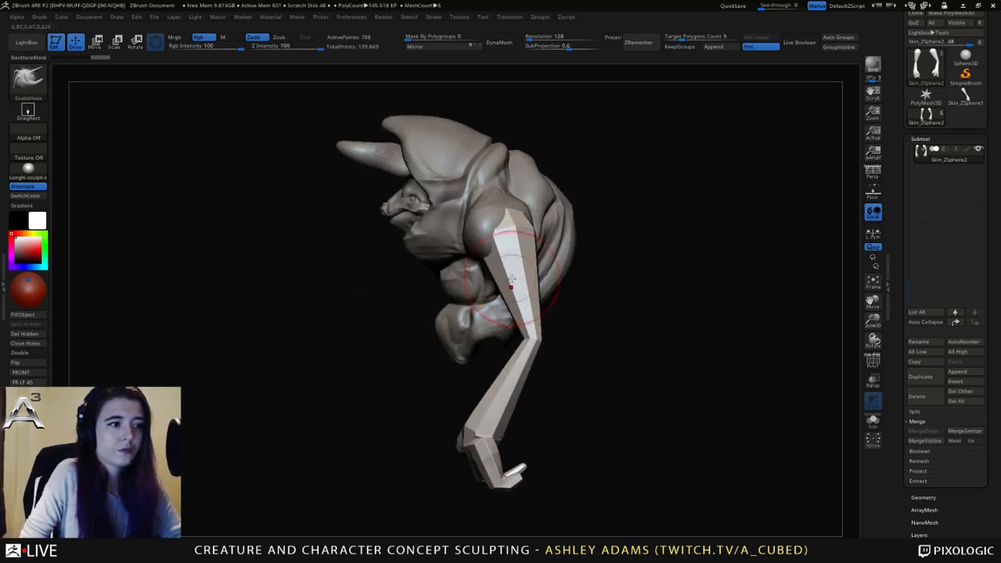
drag(477, 352, 468, 349)
key(space)
drag(523, 310, 537, 298)
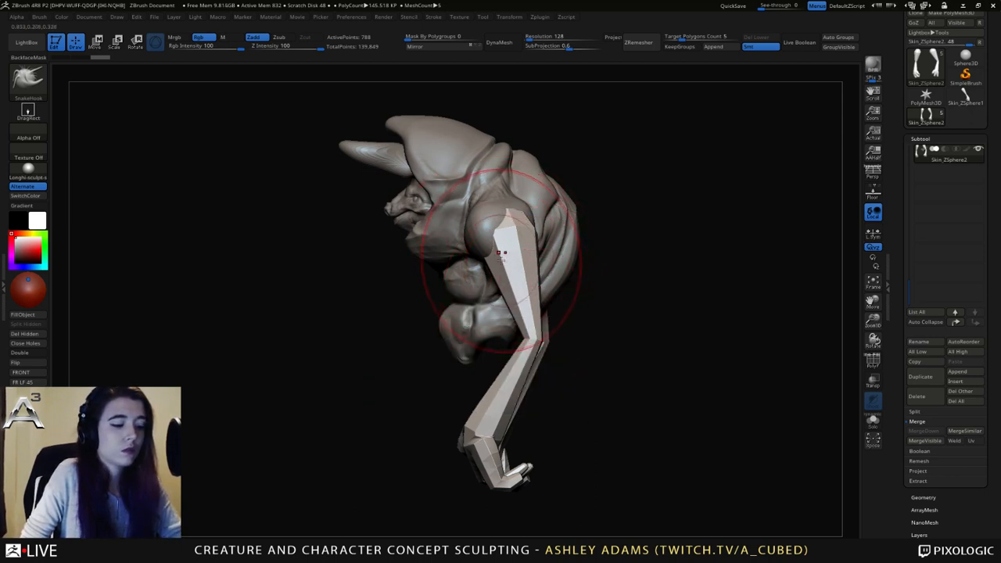
mouse_move(504, 252)
mouse_down()
mouse_move(467, 242)
mouse_move(553, 227)
mouse_up()
drag(539, 337, 550, 340)
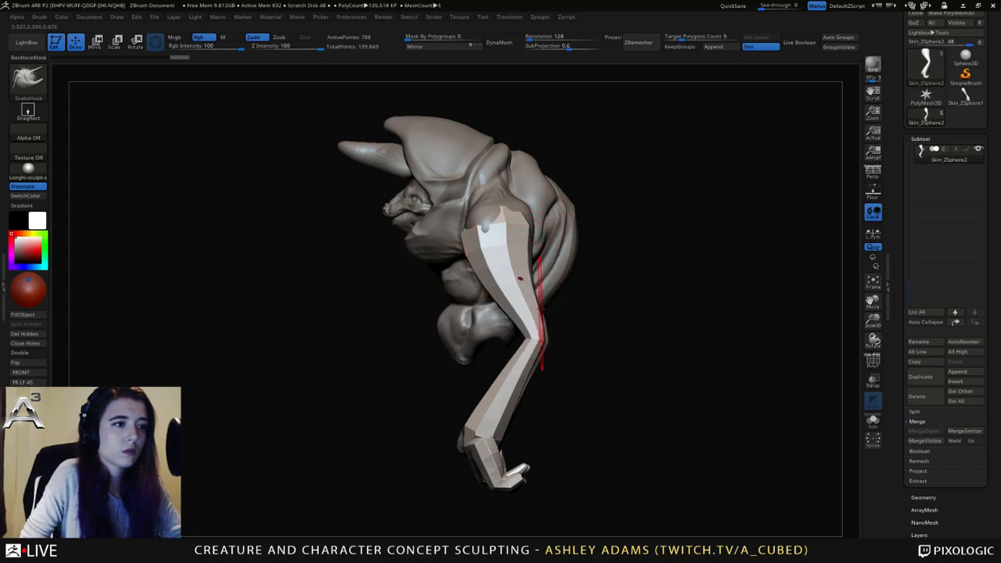
drag(430, 285, 509, 327)
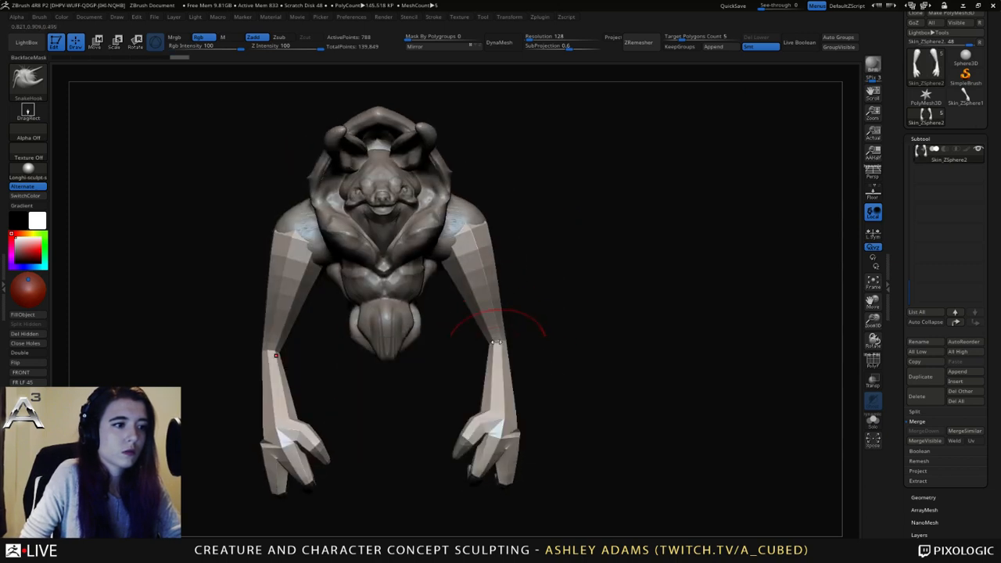
Reshape the forearms and wrists with a resized SnakeHook brush and smooth the outer edge of the hands.
mouse_move(397, 422)
mouse_down()
mouse_move(462, 441)
mouse_move(486, 373)
mouse_move(537, 357)
mouse_move(518, 369)
mouse_move(508, 363)
mouse_up()
key(space)
right_drag(483, 426, 490, 427)
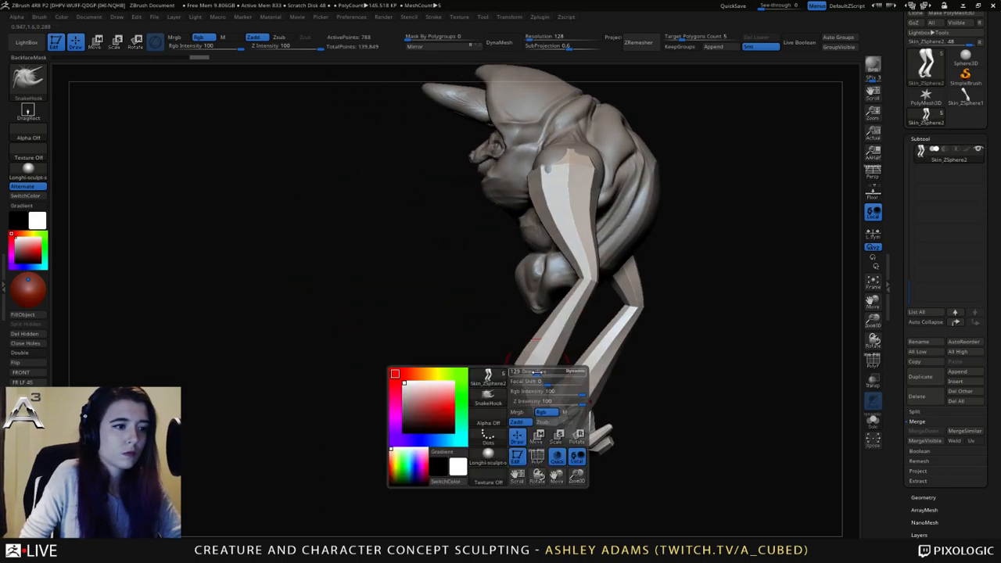
mouse_move(524, 365)
mouse_down()
mouse_move(537, 359)
mouse_move(540, 385)
mouse_move(536, 361)
mouse_move(550, 384)
mouse_up()
right_drag(540, 387, 518, 358)
key(shift)
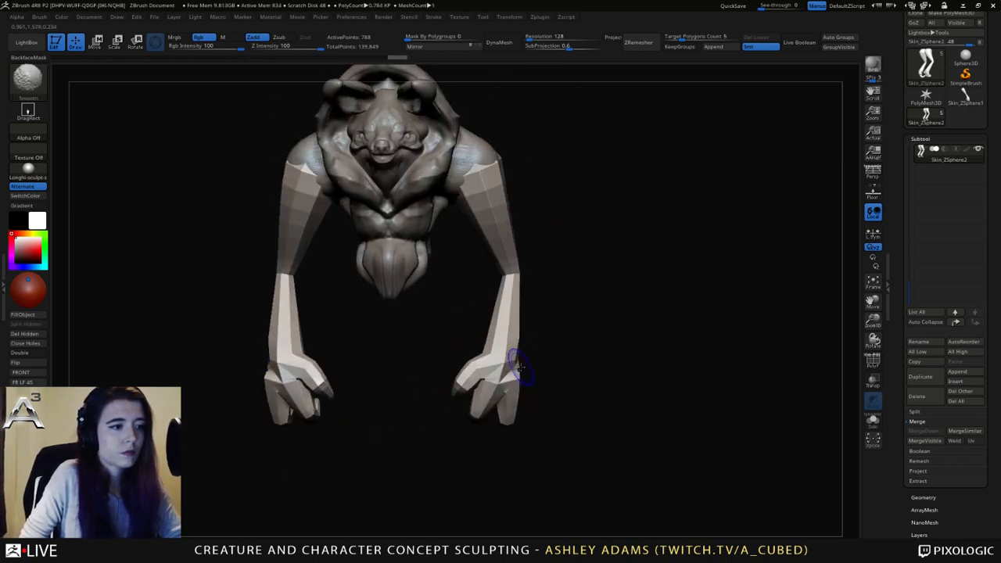
shift+drag(519, 364, 521, 360)
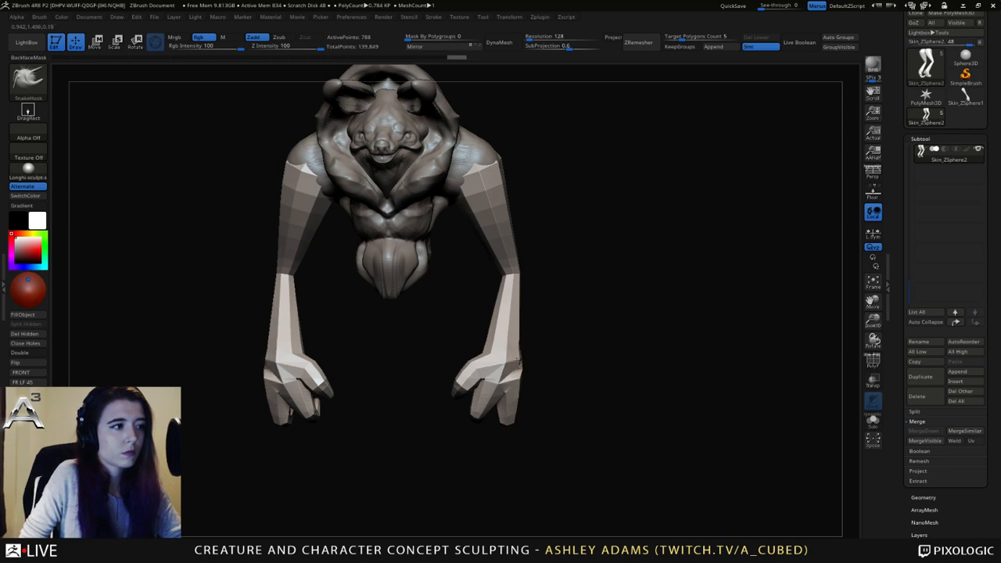
Fill out the forearms and the backs of the hands from side and rear views with SnakeHook.
right_click(515, 362)
right_drag(518, 359, 541, 352)
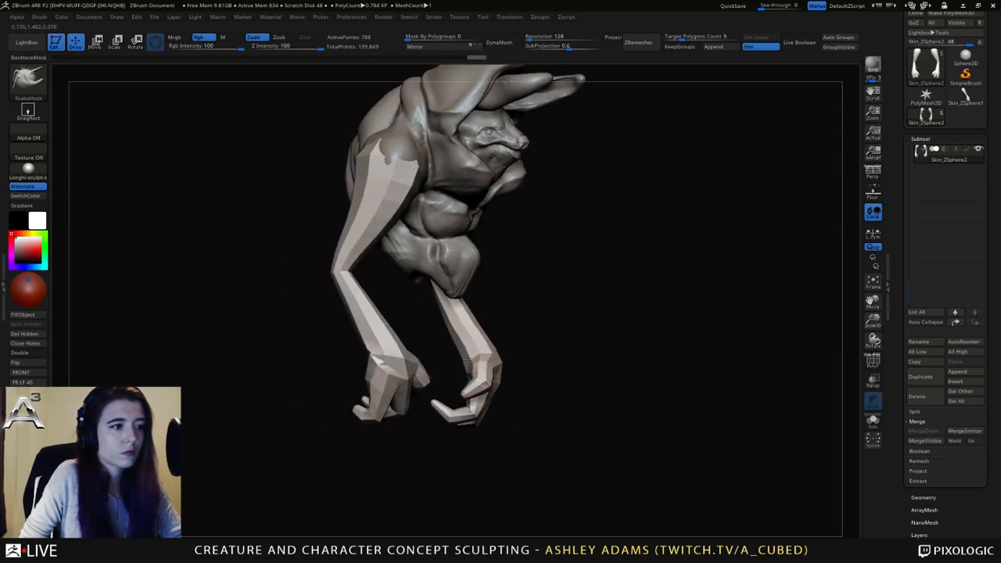
mouse_move(467, 360)
mouse_down()
mouse_move(498, 381)
mouse_move(500, 397)
mouse_up()
mouse_move(434, 407)
mouse_down()
mouse_move(471, 389)
mouse_move(460, 365)
mouse_move(490, 337)
mouse_move(429, 353)
mouse_move(429, 311)
mouse_up()
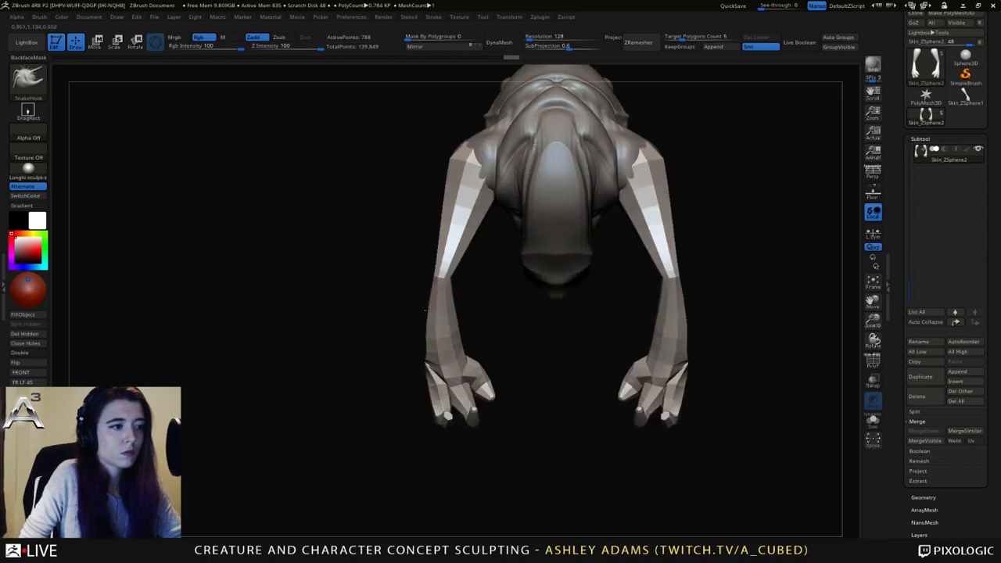
drag(462, 347, 457, 347)
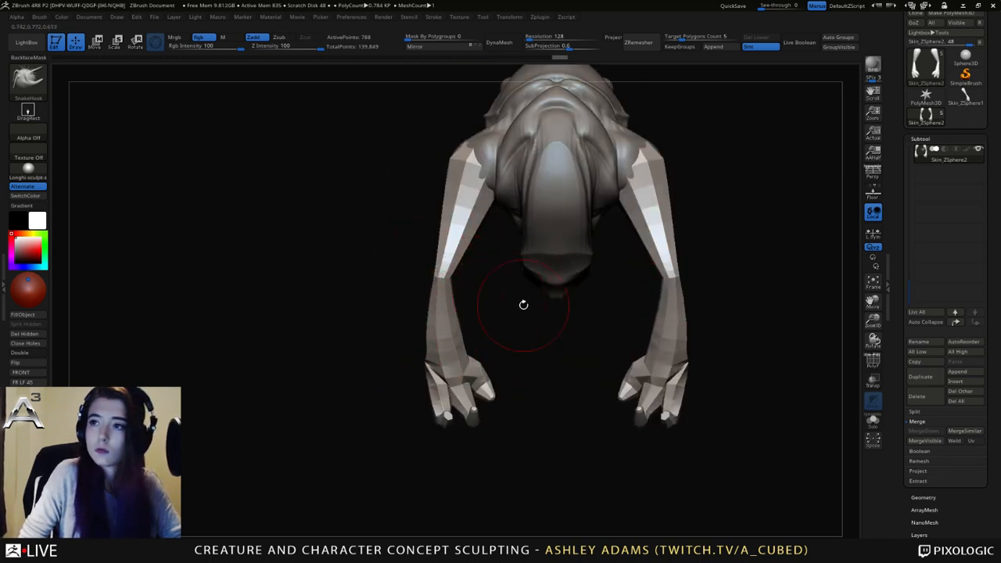
Refine the elbow, forearm and wrist silhouettes of both arms with SnakeHook from several angles.
drag(521, 302, 505, 321)
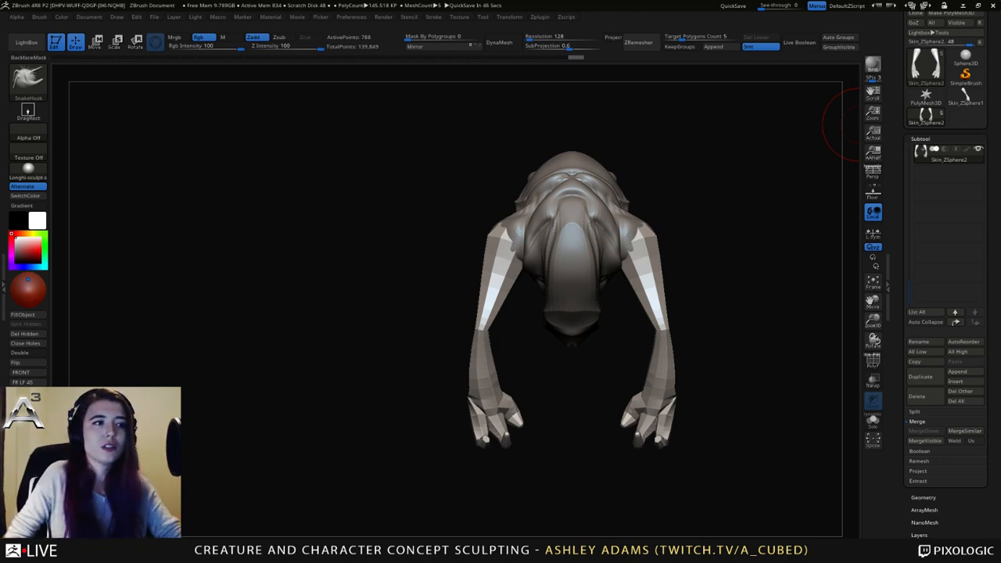
drag(836, 125, 487, 306)
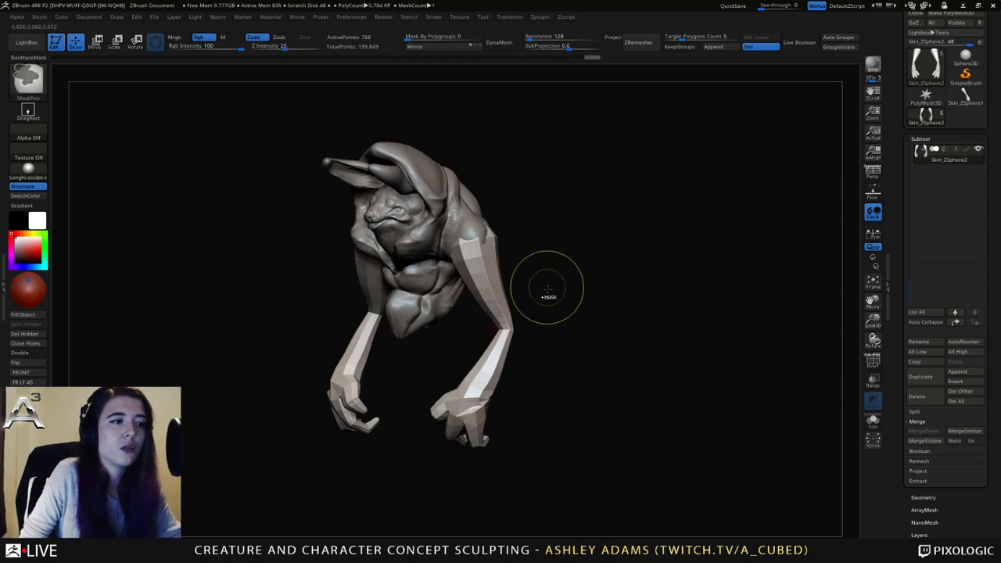
mouse_move(548, 290)
mouse_down()
mouse_move(568, 305)
mouse_move(509, 336)
mouse_up()
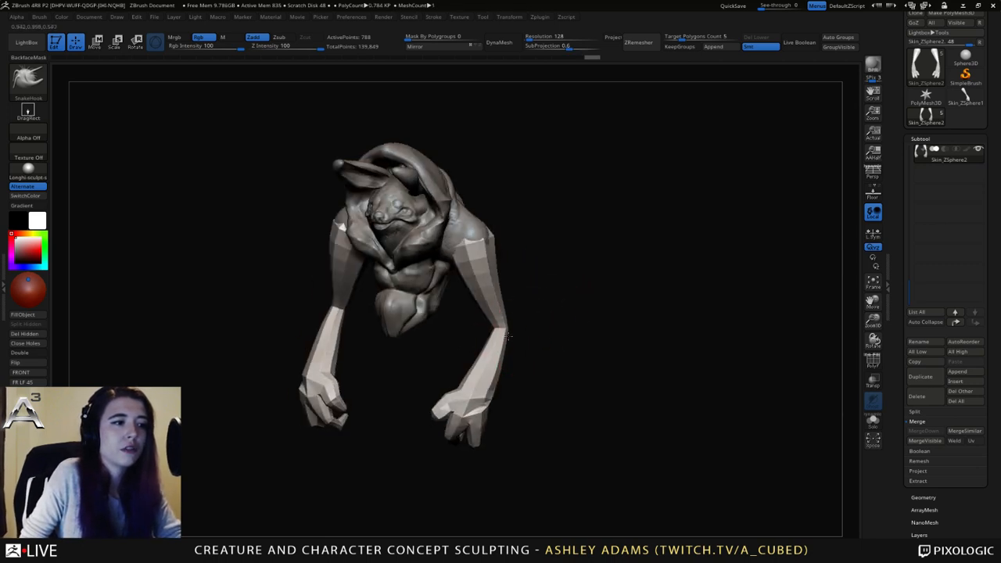
mouse_move(498, 379)
mouse_down()
mouse_move(485, 383)
mouse_move(486, 407)
mouse_move(541, 368)
mouse_move(489, 363)
mouse_move(501, 323)
mouse_move(496, 333)
mouse_move(510, 331)
mouse_move(487, 335)
mouse_move(509, 315)
mouse_up()
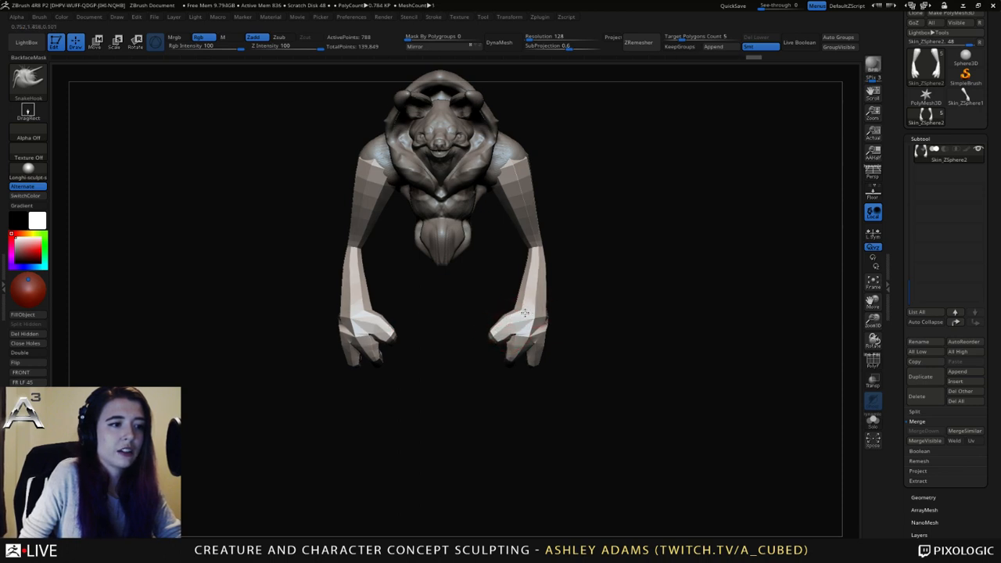
mouse_move(589, 315)
mouse_down()
mouse_move(484, 302)
mouse_move(505, 308)
mouse_up()
mouse_move(296, 315)
mouse_down()
mouse_move(358, 317)
mouse_move(364, 306)
mouse_move(338, 297)
mouse_move(337, 306)
mouse_up()
drag(396, 314, 343, 323)
mouse_move(343, 323)
mouse_down()
mouse_move(309, 321)
mouse_move(349, 318)
mouse_move(348, 294)
mouse_move(329, 330)
mouse_move(395, 293)
mouse_move(351, 291)
mouse_move(377, 328)
mouse_move(410, 332)
mouse_move(409, 359)
mouse_up()
key(space)
mouse_move(414, 380)
mouse_down()
mouse_move(391, 391)
mouse_move(401, 407)
mouse_move(405, 361)
mouse_move(389, 356)
mouse_up()
mouse_move(437, 332)
shift+mouse_down()
mouse_move(413, 301)
mouse_move(424, 326)
mouse_move(460, 319)
mouse_move(421, 302)
shift+mouse_up()
mouse_move(474, 319)
mouse_down()
mouse_move(430, 321)
mouse_move(444, 333)
mouse_up()
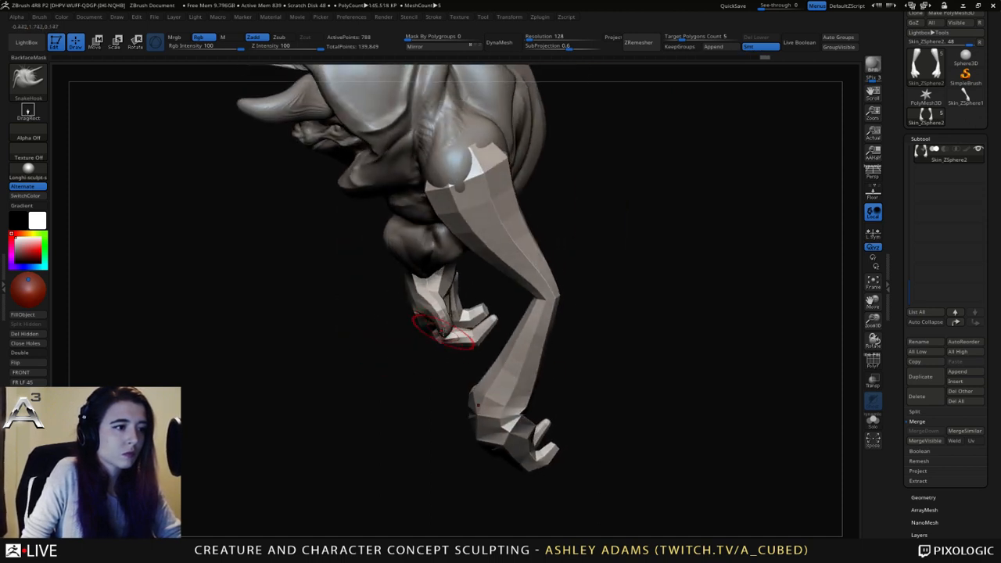
Bend the thumbs into inward-curling hooks with the SnakeHook brush.
mouse_move(439, 314)
right_down()
mouse_move(427, 289)
mouse_move(439, 327)
right_up()
right_click(440, 336)
mouse_move(319, 351)
right_down()
mouse_move(470, 367)
mouse_move(503, 290)
mouse_move(477, 309)
mouse_move(497, 317)
mouse_move(490, 293)
mouse_move(509, 321)
right_up()
key(b)
key(c)
key(b)
mouse_move(471, 307)
mouse_down()
mouse_move(444, 319)
mouse_move(471, 305)
mouse_up()
key(b)
key(s)
key(h)
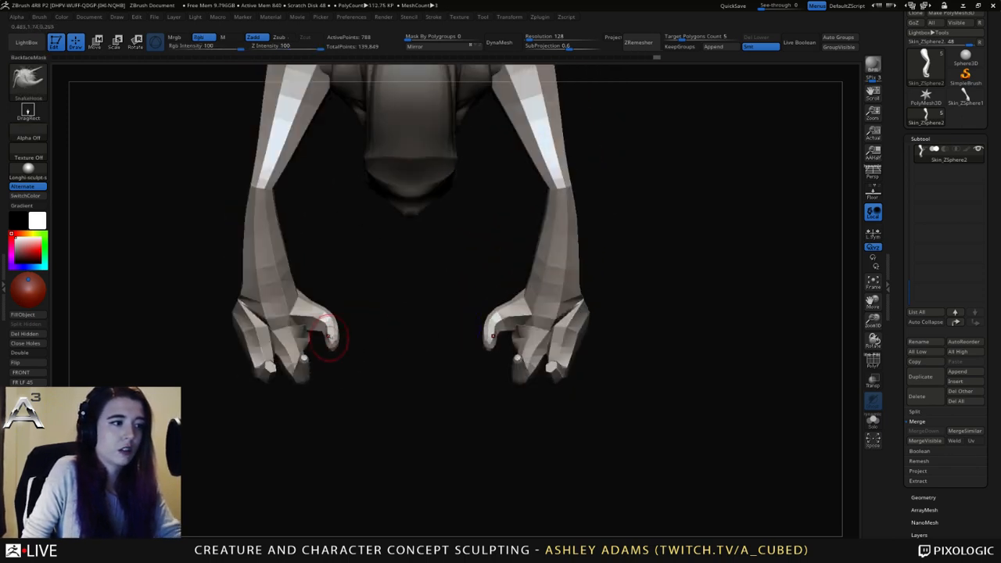
Adjust the shape of the curled fingers on both hands with SnakeHook.
mouse_move(344, 361)
mouse_down()
mouse_move(462, 357)
mouse_move(310, 391)
mouse_move(313, 401)
mouse_up()
mouse_move(295, 366)
mouse_down()
mouse_move(291, 380)
mouse_move(297, 337)
mouse_move(449, 285)
mouse_up()
key(space)
drag(520, 291, 443, 253)
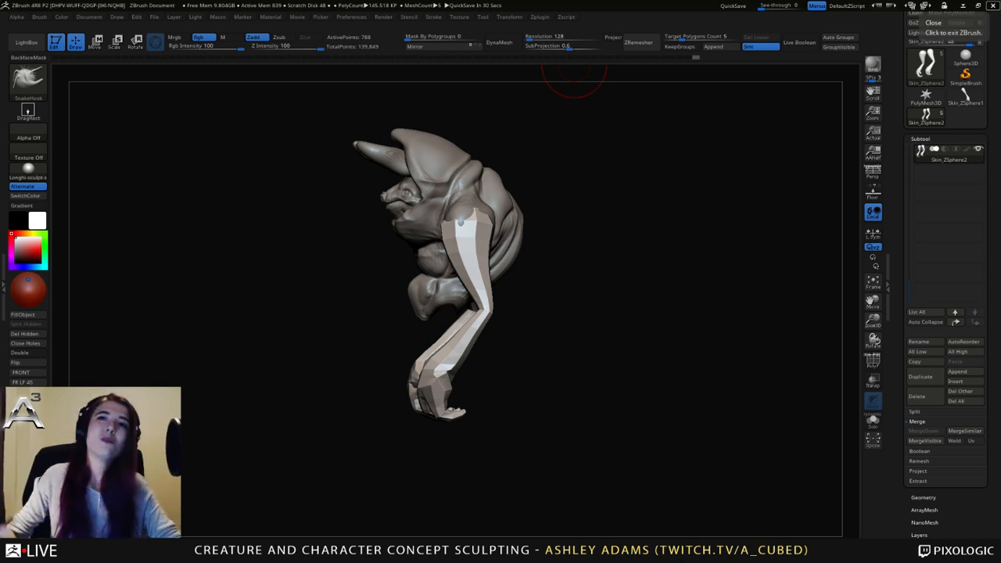
Select the horns subtool and pull the horns into longer, upward-curving shapes with a resized SnakeHook brush.
drag(574, 66, 626, 336)
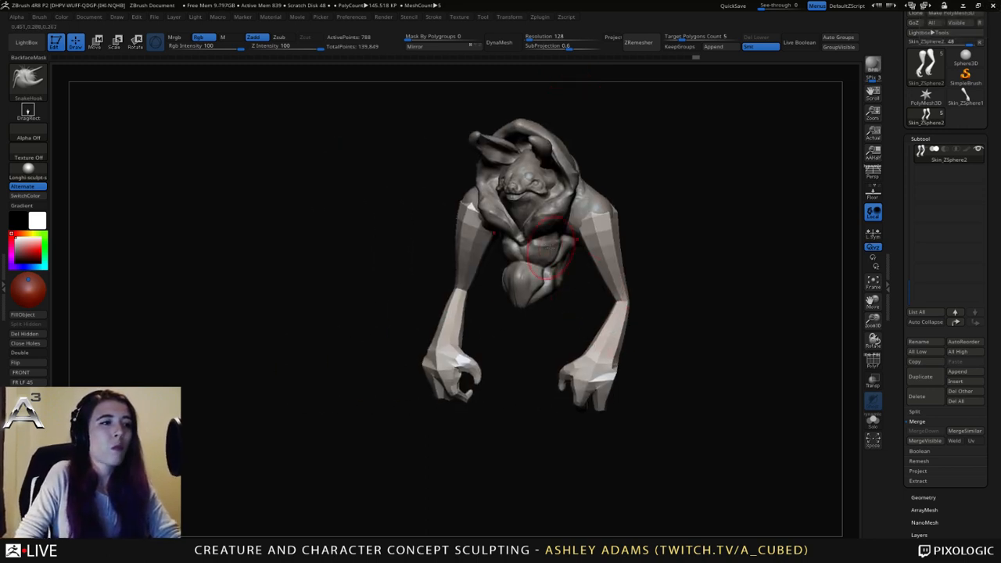
drag(579, 231, 525, 237)
alt+drag(649, 242, 514, 266)
right_drag(478, 210, 466, 206)
right_click(415, 235)
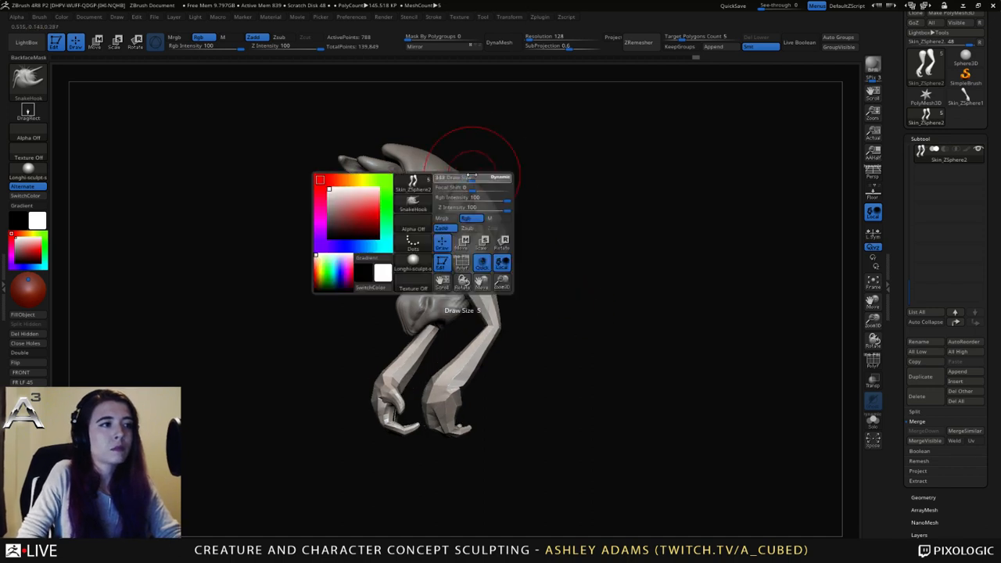
mouse_move(474, 161)
right_down()
mouse_move(426, 186)
mouse_move(515, 233)
mouse_move(553, 213)
mouse_move(525, 239)
mouse_move(432, 236)
mouse_move(423, 270)
mouse_move(426, 234)
mouse_move(455, 225)
mouse_move(439, 236)
right_up()
alt+click(471, 227)
right_click(551, 246)
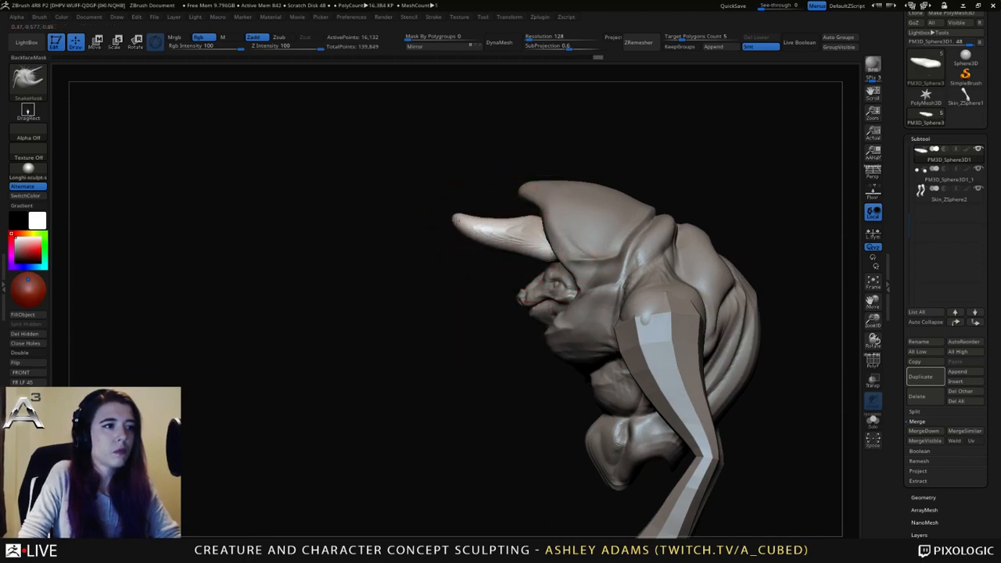
right_drag(492, 246, 559, 220)
key(space)
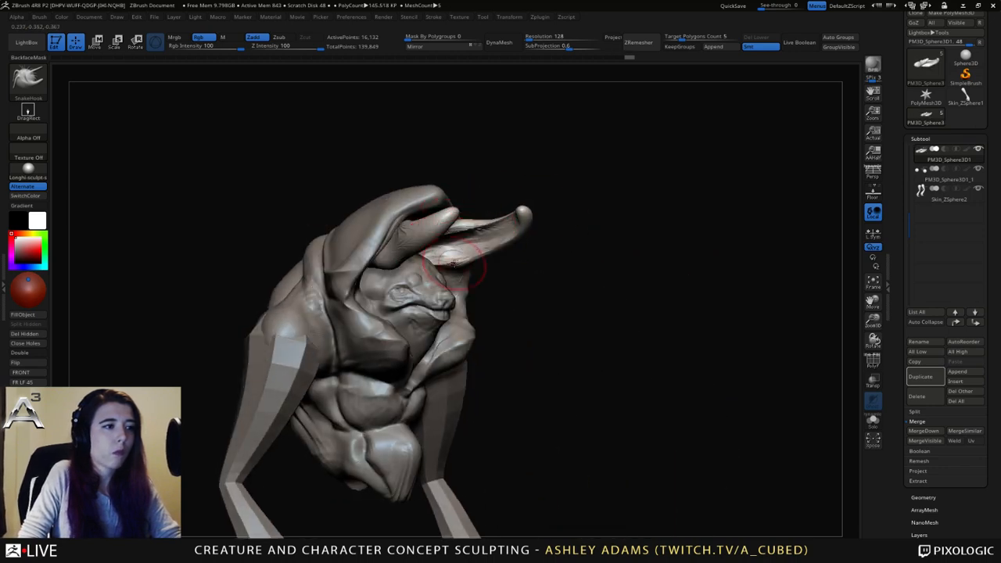
mouse_move(453, 266)
ctrl+right_down()
mouse_move(425, 258)
mouse_move(423, 270)
mouse_move(427, 229)
mouse_move(433, 241)
mouse_move(445, 207)
mouse_move(478, 222)
ctrl+right_up()
drag(480, 203, 481, 209)
mouse_move(481, 210)
right_down()
mouse_move(496, 236)
mouse_move(507, 220)
mouse_move(478, 218)
right_up()
mouse_move(642, 177)
ctrl+right_down()
mouse_move(655, 242)
mouse_move(635, 278)
mouse_move(747, 228)
ctrl+right_up()
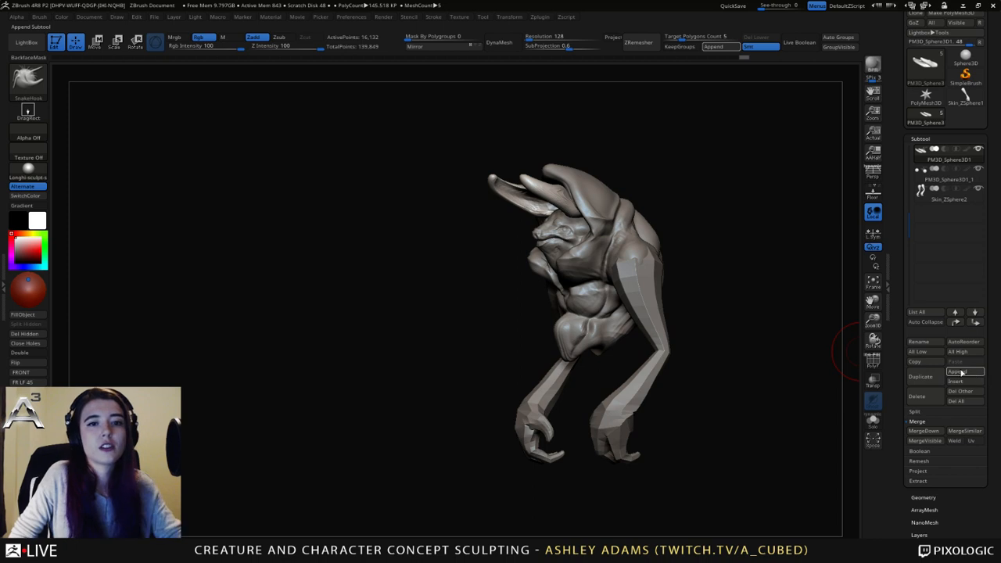
Append a Sphere3D subtool to the model and make it the active subtool.
click(962, 374)
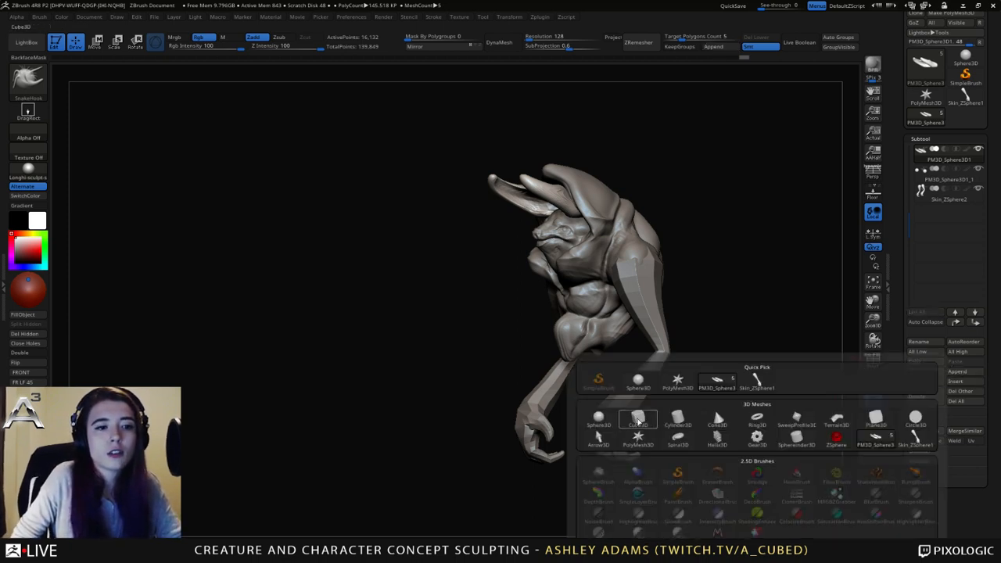
click(600, 420)
alt+click(597, 276)
shift+drag(597, 289, 610, 234)
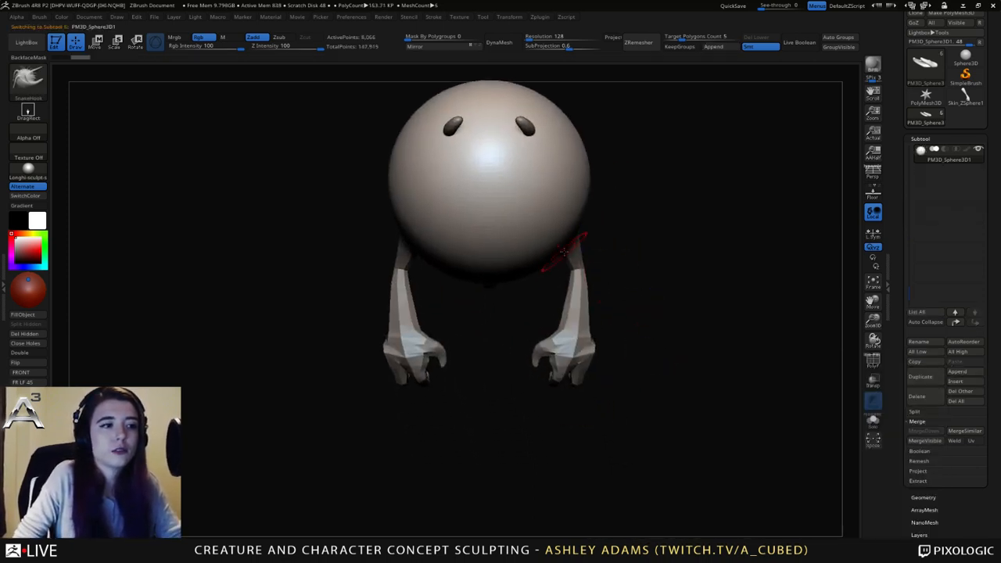
Move the new sphere down beneath the torso and scale it to a small ball offset to one hip.
key(w)
drag(489, 120, 522, 278)
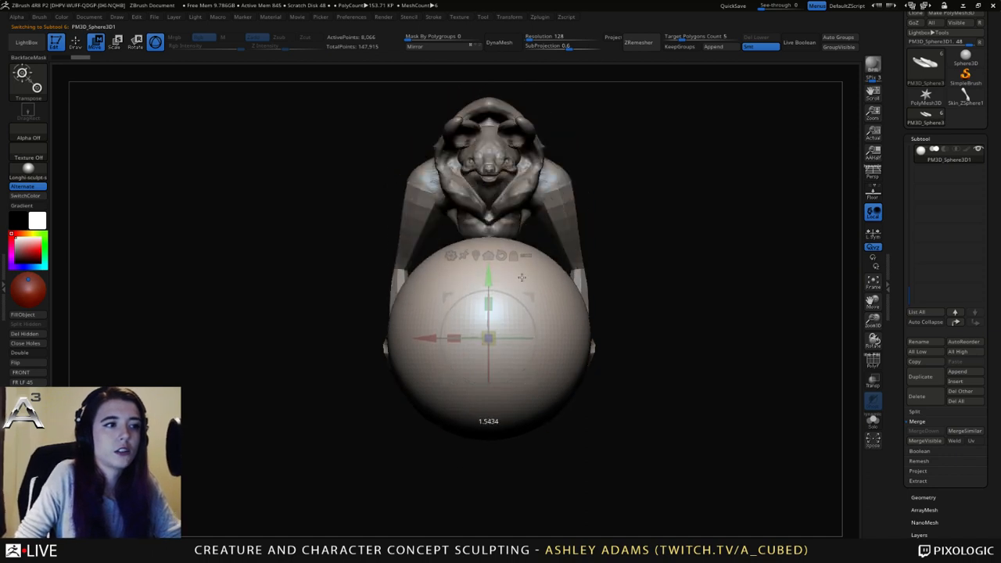
drag(618, 254, 720, 254)
drag(581, 335, 561, 290)
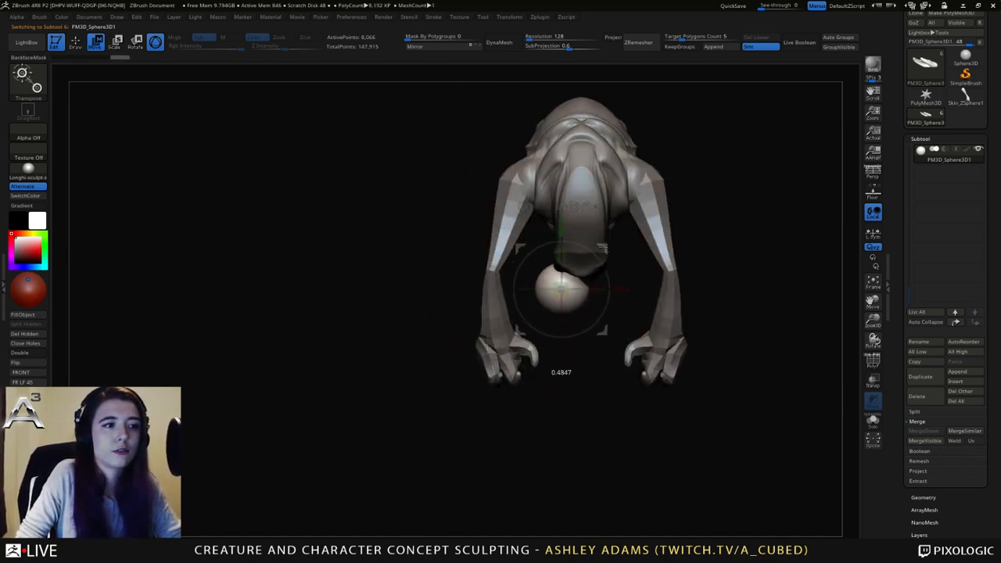
drag(604, 249, 670, 247)
drag(604, 242, 629, 241)
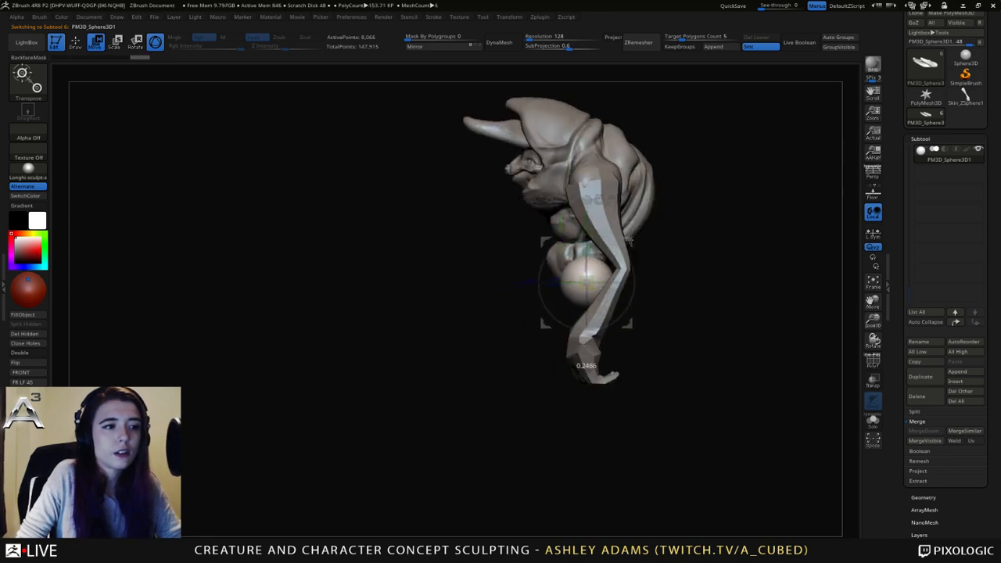
Pull the small hip sphere downward into a long tapered leg with a resized SnakeHook brush.
key(q)
key(space)
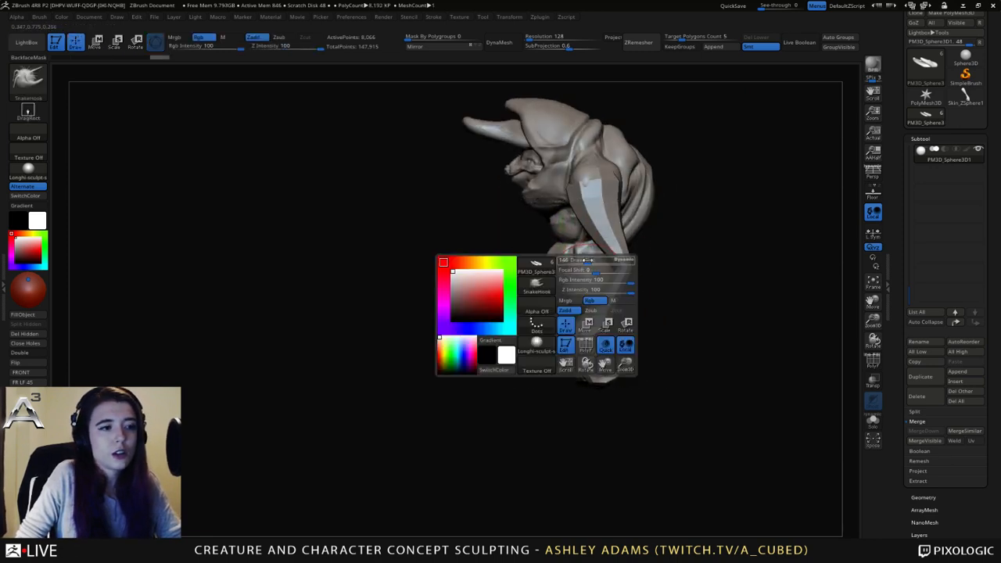
shift+drag(546, 288, 597, 287)
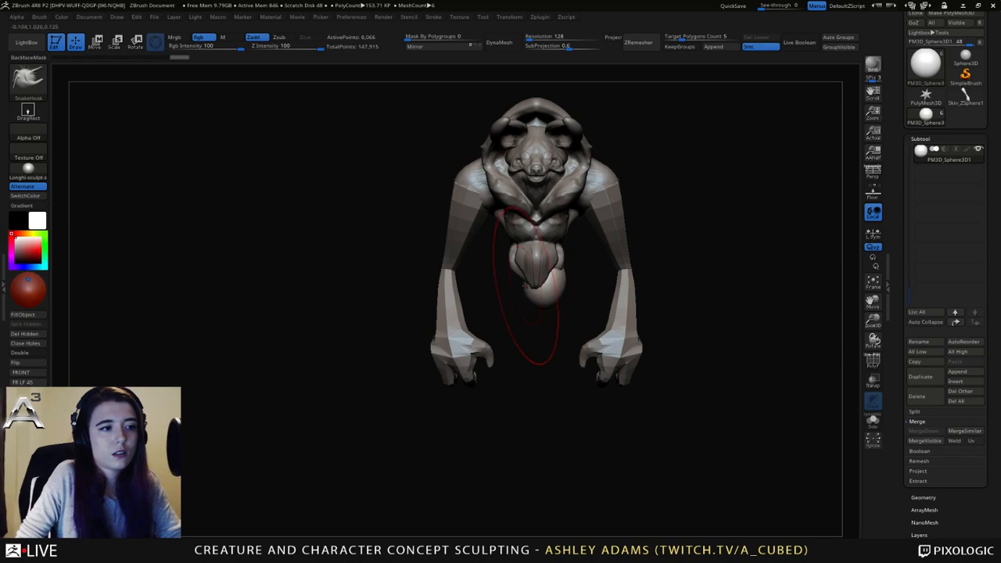
mouse_move(524, 288)
mouse_down()
mouse_move(566, 285)
mouse_move(529, 279)
mouse_up()
key(space)
key(space)
mouse_move(577, 291)
mouse_down()
mouse_move(592, 292)
mouse_move(523, 337)
mouse_move(573, 403)
mouse_up()
Bend the leg's lower part in side view with SnakeHook and smooth its surface.
key(space)
right_drag(584, 336, 569, 326)
drag(573, 404, 593, 415)
drag(550, 332, 564, 337)
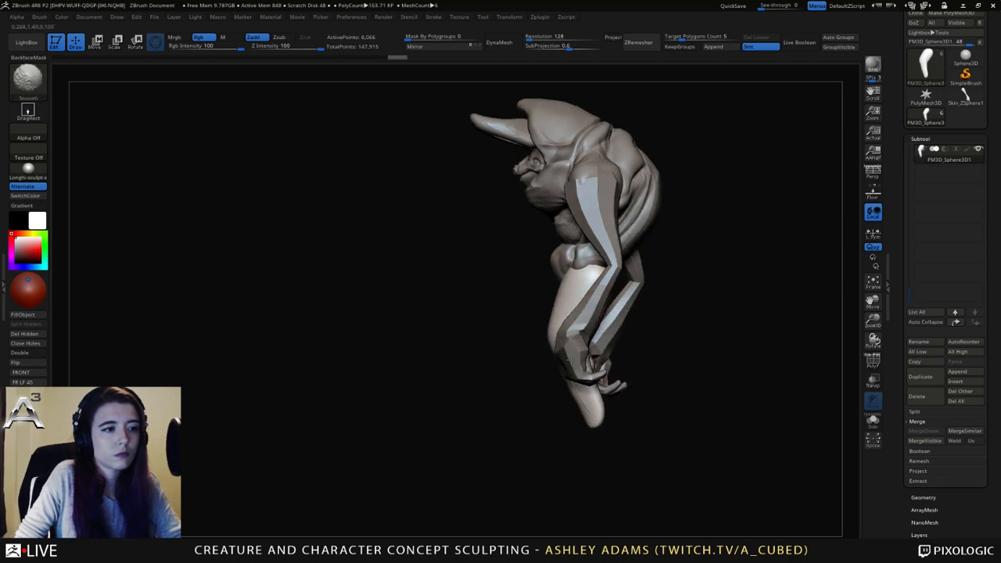
shift+drag(578, 383, 590, 414)
right_drag(550, 318, 583, 333)
shift+drag(557, 342, 557, 353)
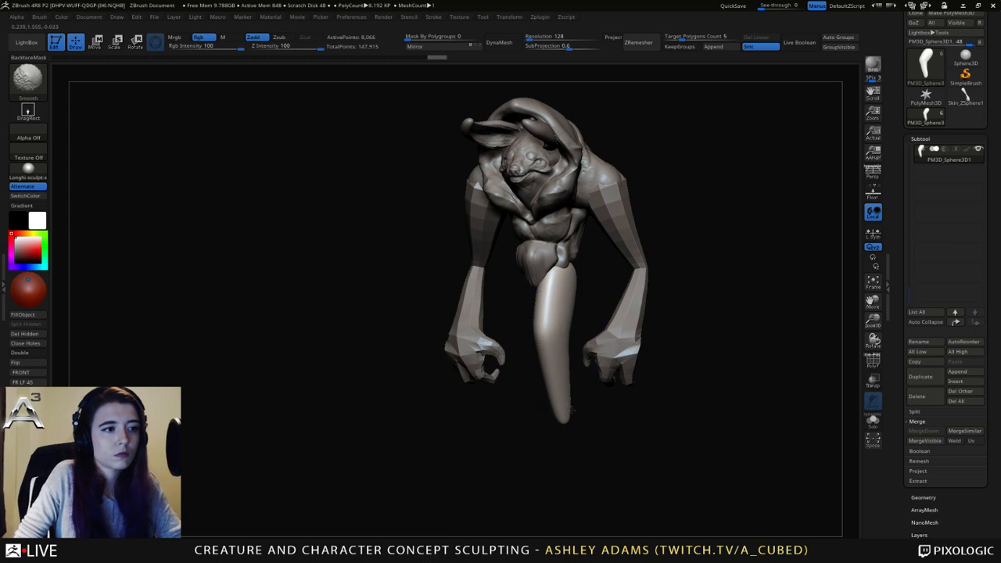
Bow the leg outward in front view, shifting its upper part and tip away from the body's centre.
right_drag(560, 340, 583, 314)
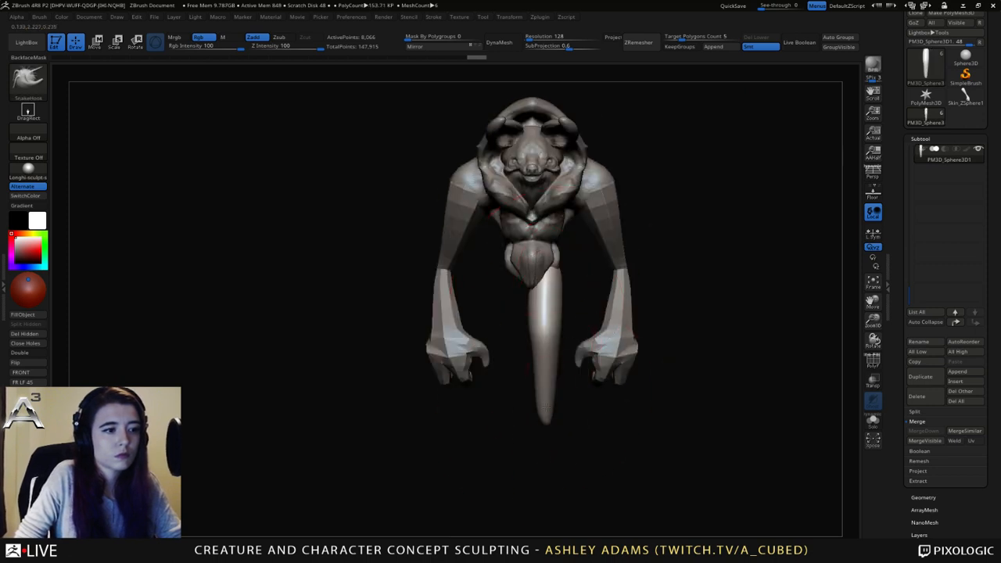
drag(547, 406, 559, 405)
mouse_move(533, 313)
mouse_down()
mouse_move(555, 312)
mouse_move(559, 294)
mouse_move(547, 297)
mouse_up()
key(space)
drag(561, 420, 559, 426)
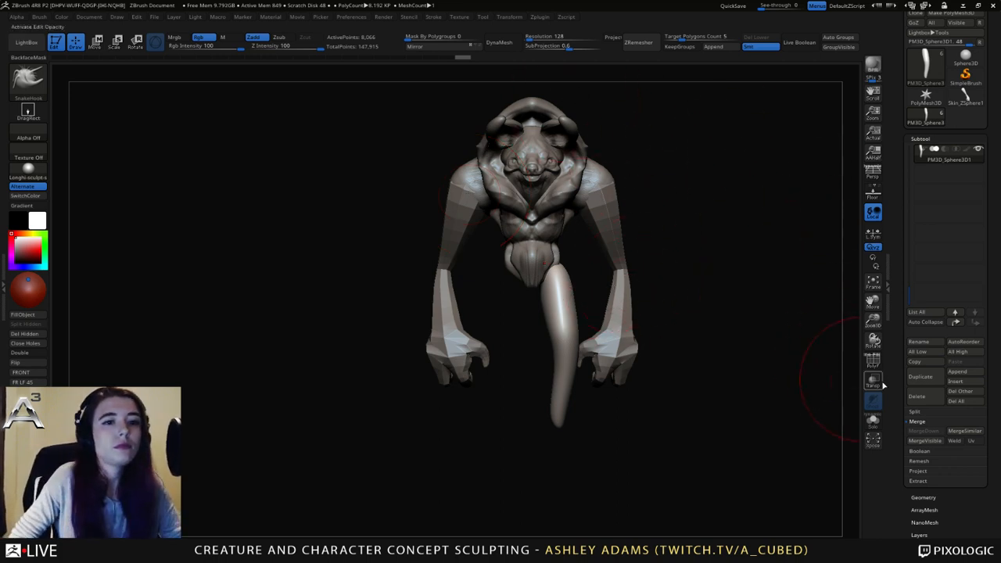
Duplicate the leg subtool, mirror the copy to the opposite side and merge both legs into one subtool.
click(920, 376)
click(433, 46)
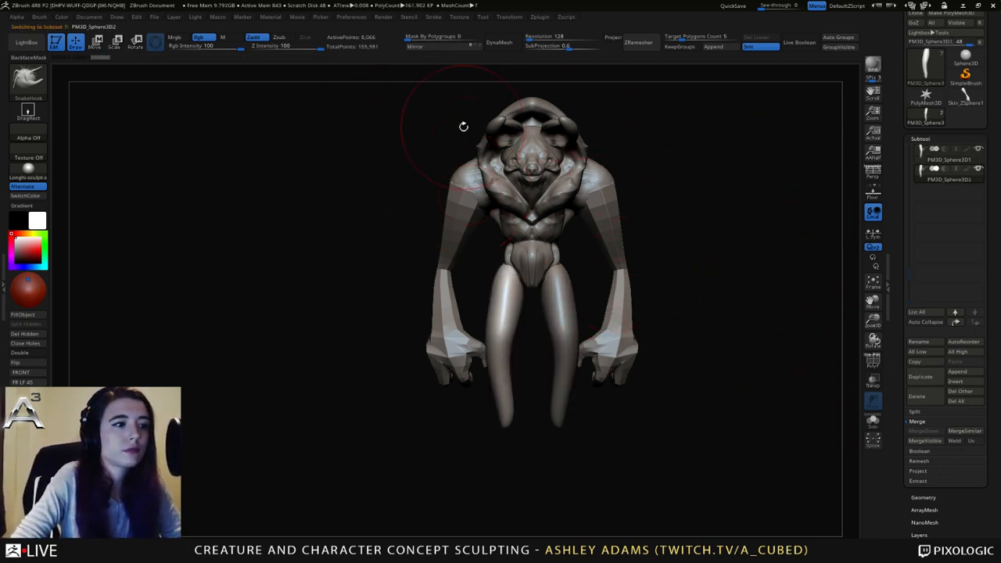
click(949, 160)
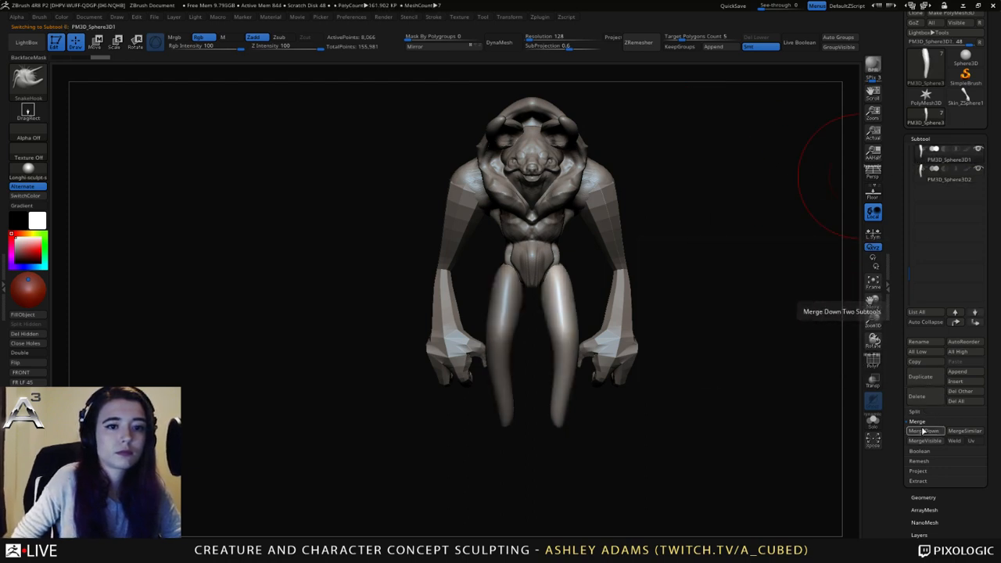
click(923, 432)
click(827, 452)
Reshape the tops of both legs around the hips with SnakeHook.
drag(675, 292, 524, 296)
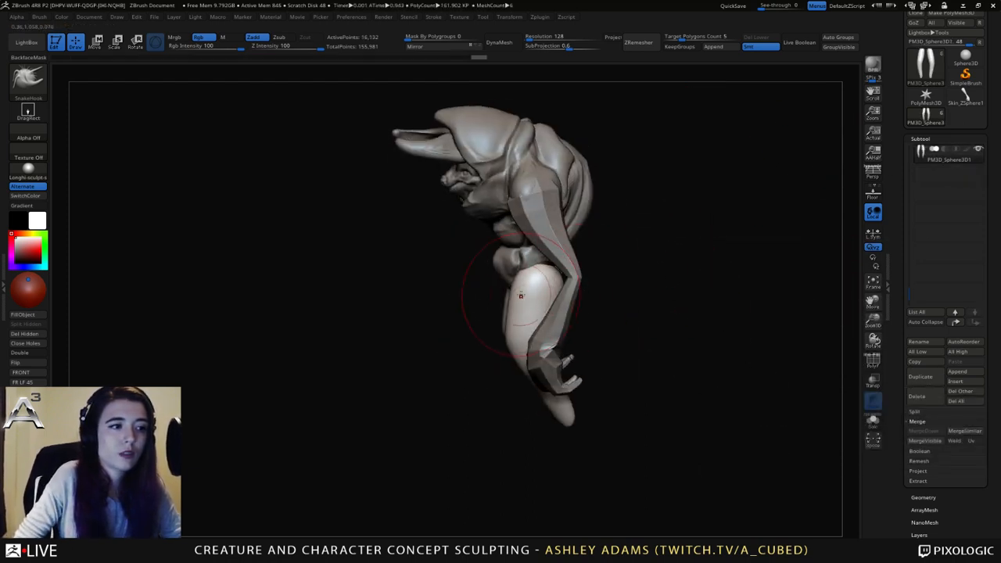
mouse_move(537, 286)
right_down()
mouse_move(569, 289)
mouse_move(446, 287)
right_up()
right_click(568, 290)
right_click(502, 288)
drag(563, 288, 580, 286)
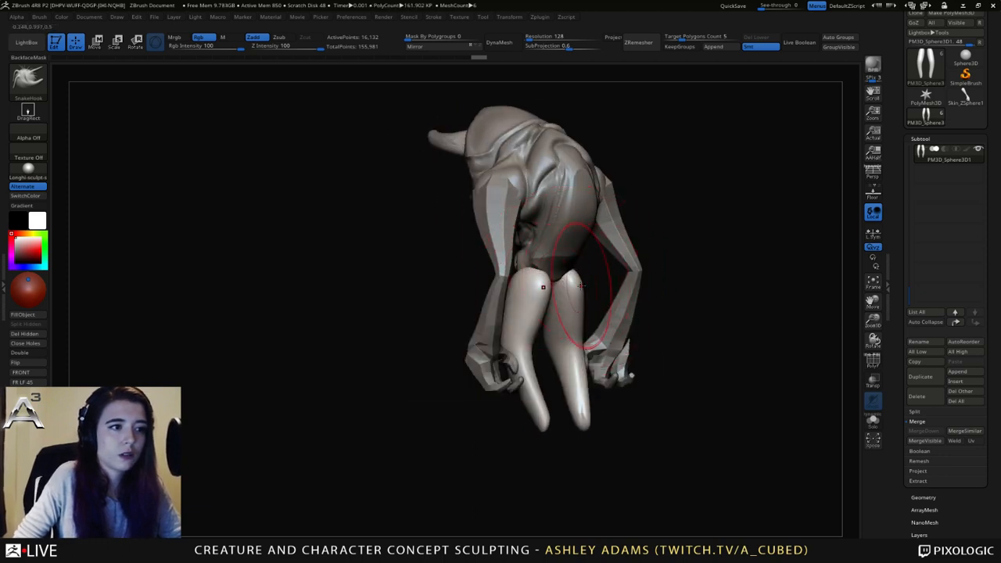
Select the torso subtool and pull the lower back into shape above the legs with a resized SnakeHook brush.
mouse_move(580, 286)
right_down()
mouse_move(545, 282)
mouse_move(551, 264)
right_up()
alt+click(552, 274)
key(space)
key(space)
drag(549, 271, 546, 270)
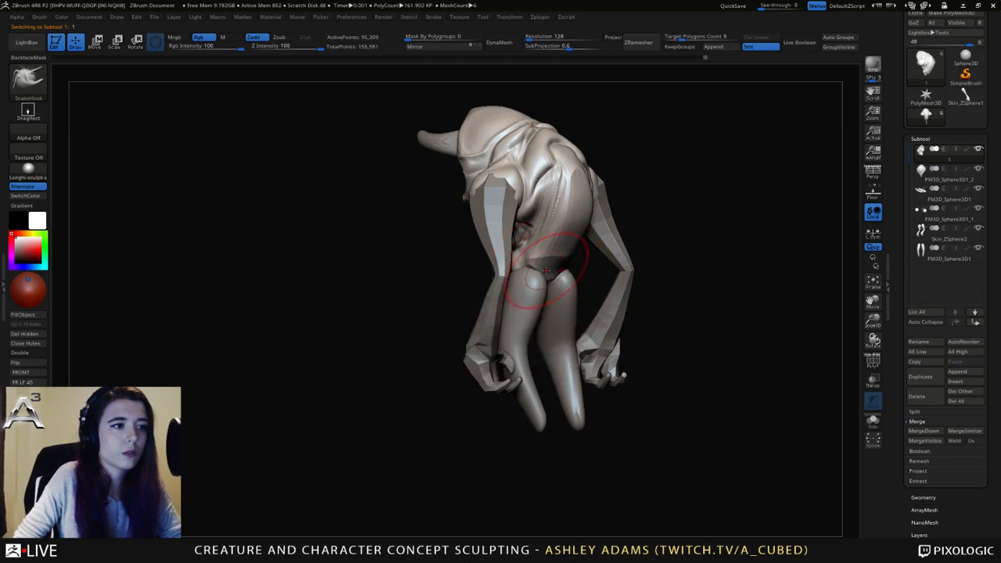
right_drag(570, 238, 568, 249)
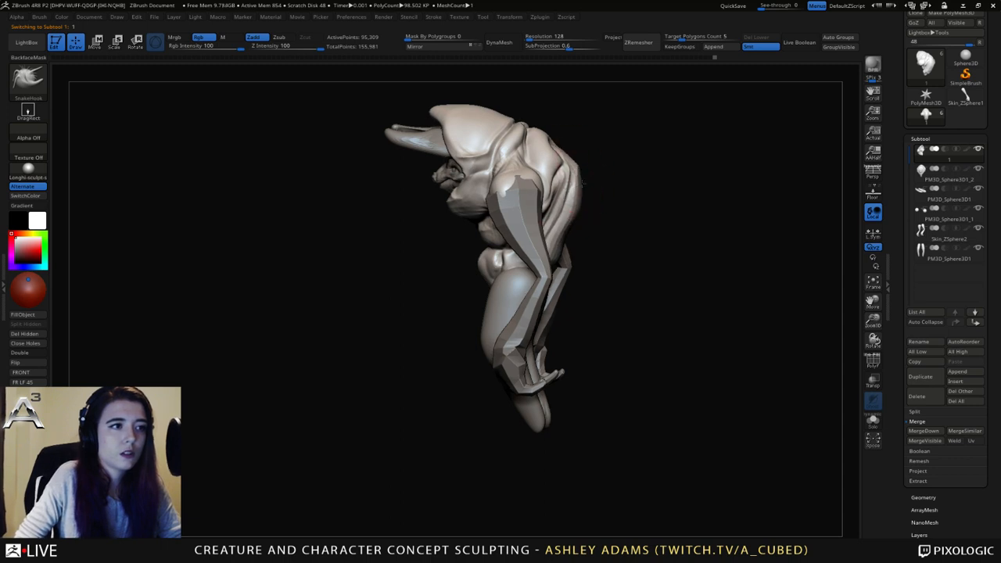
mouse_move(571, 185)
shift+right_down()
mouse_move(585, 184)
mouse_move(560, 268)
mouse_move(506, 246)
shift+right_up()
key(space)
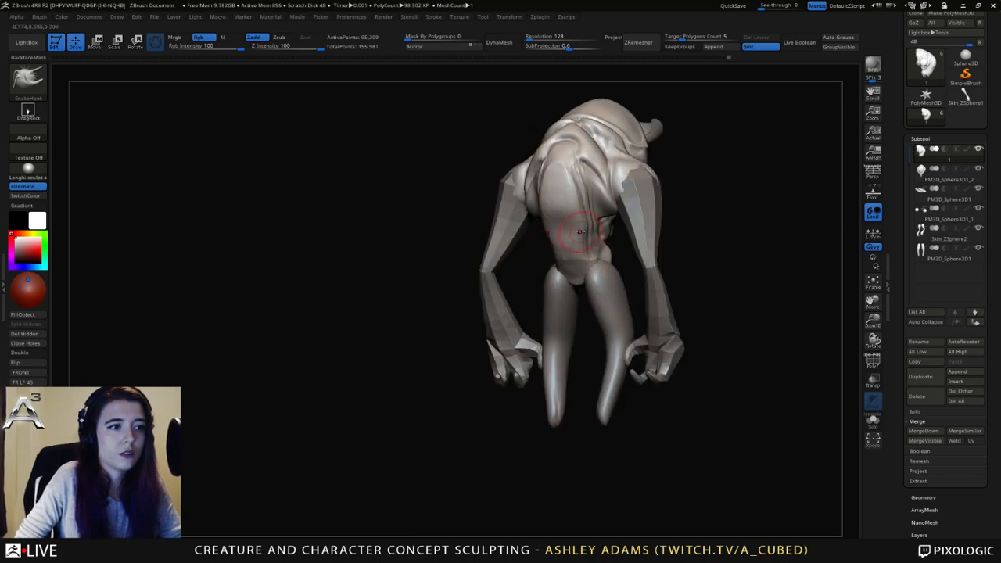
mouse_move(583, 227)
right_down()
mouse_move(590, 293)
mouse_move(574, 253)
right_up()
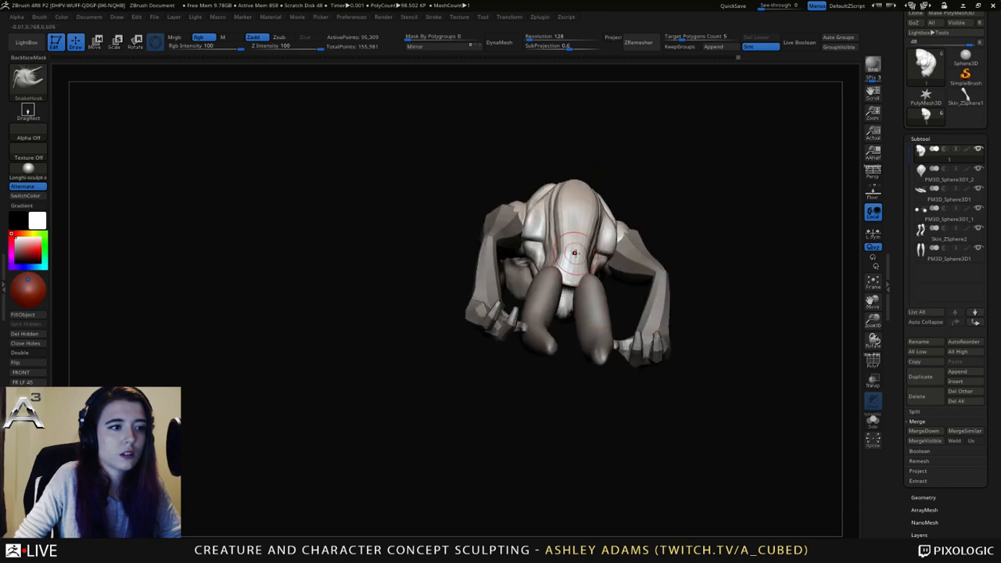
Select the legs subtool and build up volume on the upper thighs with the ClayBuildup brush.
alt+click(585, 314)
right_drag(569, 311, 576, 302)
key(b)
key(c)
key(b)
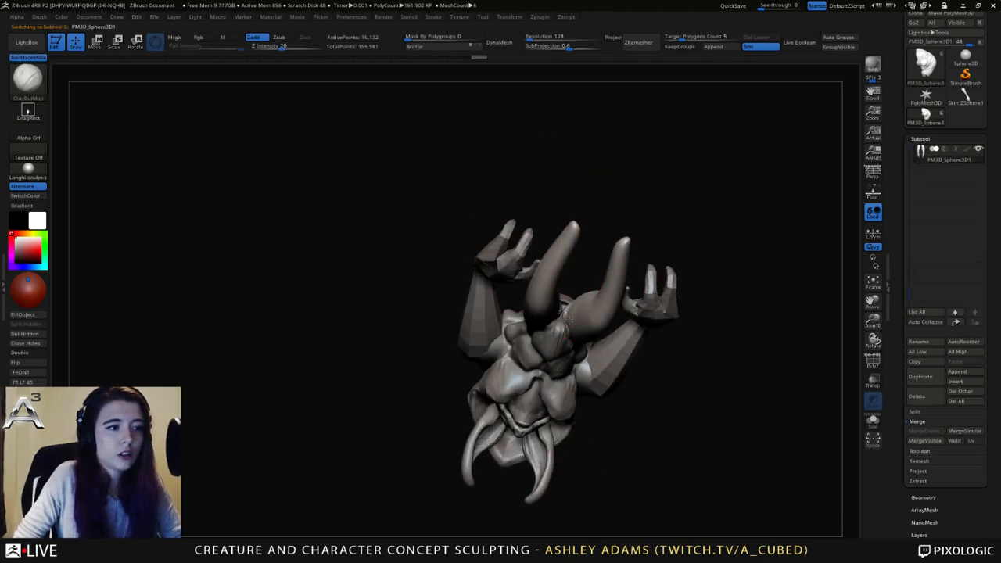
key(shift)
mouse_move(574, 235)
right_down()
mouse_move(584, 313)
mouse_move(583, 281)
right_up()
mouse_move(581, 315)
mouse_down()
mouse_move(578, 330)
mouse_move(575, 301)
mouse_up()
mouse_move(594, 223)
mouse_down()
mouse_move(588, 313)
mouse_move(572, 298)
mouse_up()
Select the torso subtool and reshape the pelvis and waist in side view with SnakeHook.
mouse_move(439, 305)
mouse_down()
mouse_move(591, 282)
mouse_move(560, 301)
mouse_up()
key(space)
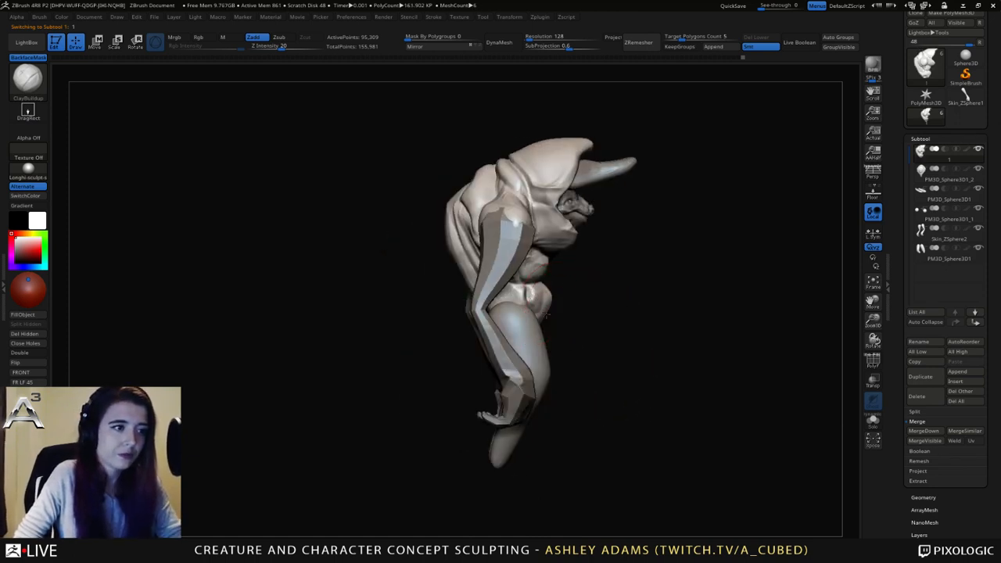
key(b)
key(s)
key(h)
mouse_move(544, 308)
mouse_down()
mouse_move(555, 321)
mouse_move(552, 300)
mouse_up()
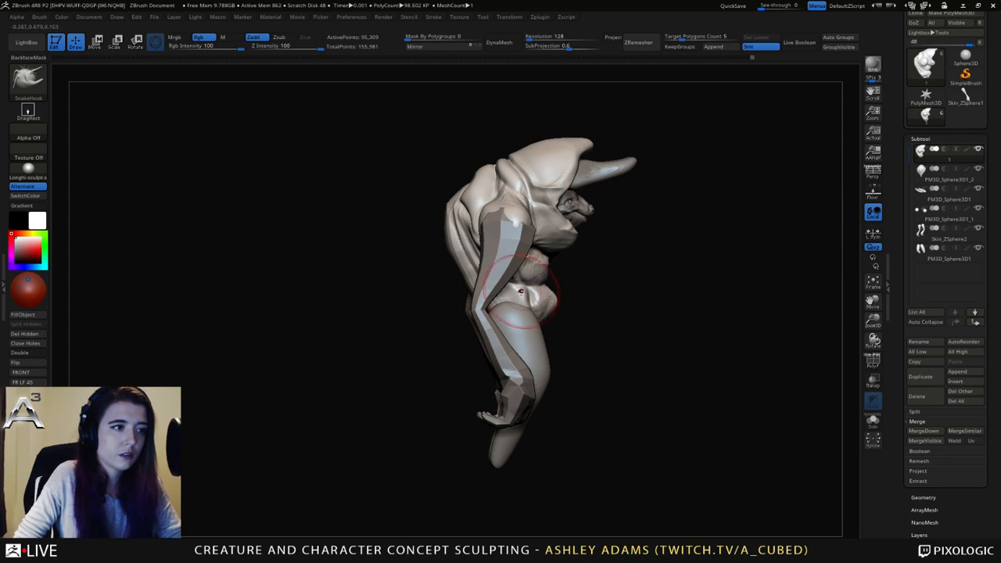
drag(422, 288, 430, 288)
key(space)
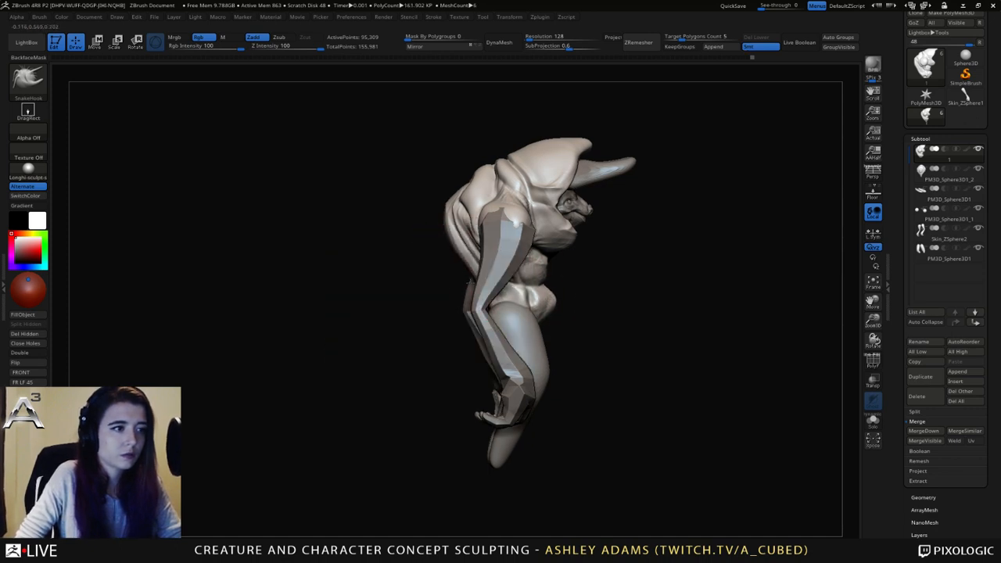
alt+right_drag(483, 249, 495, 259)
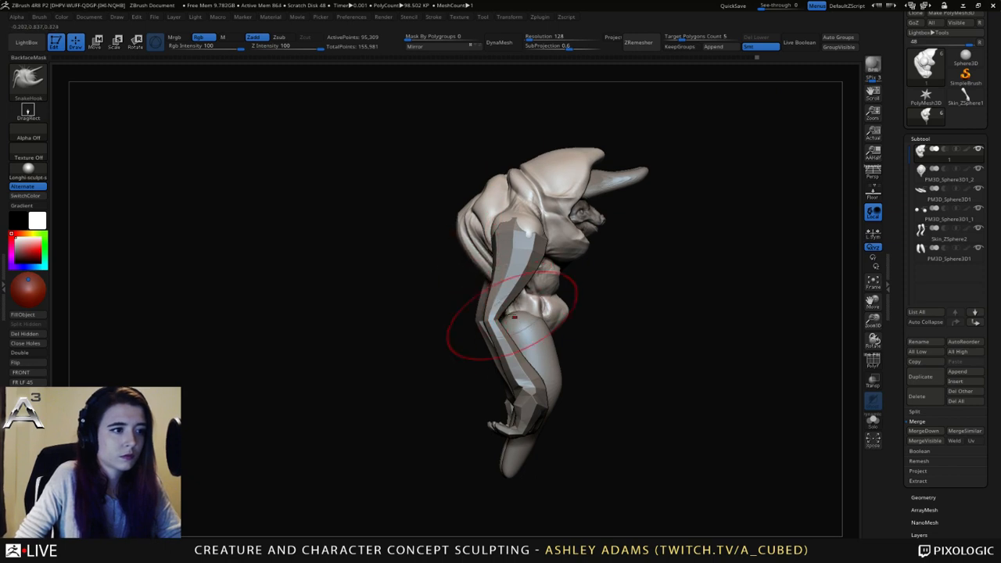
drag(518, 311, 524, 307)
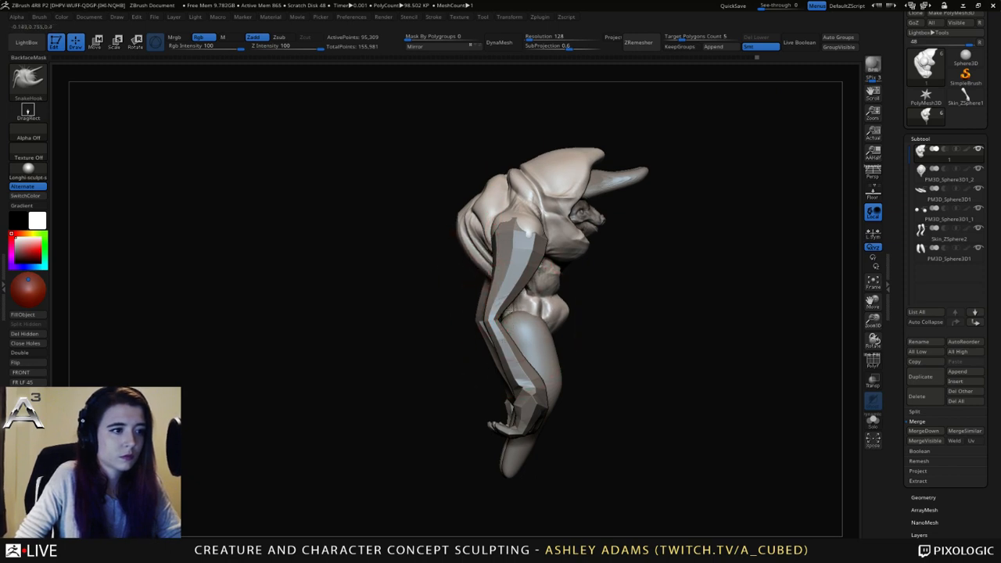
key(space)
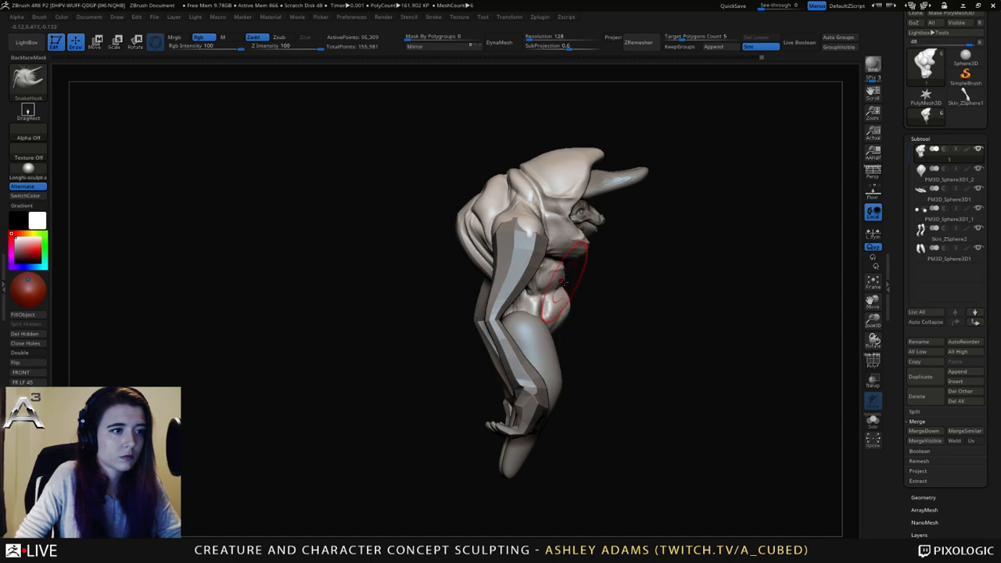
Adjust the sides of the waist below the chest with small SnakeHook pulls.
shift+right_drag(561, 280, 536, 290)
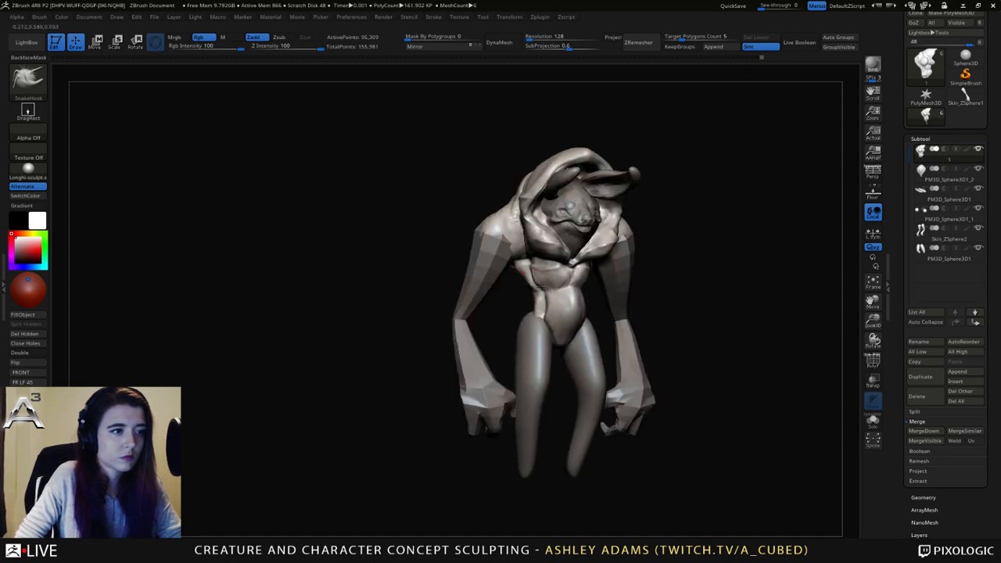
drag(549, 287, 554, 286)
right_drag(556, 286, 536, 288)
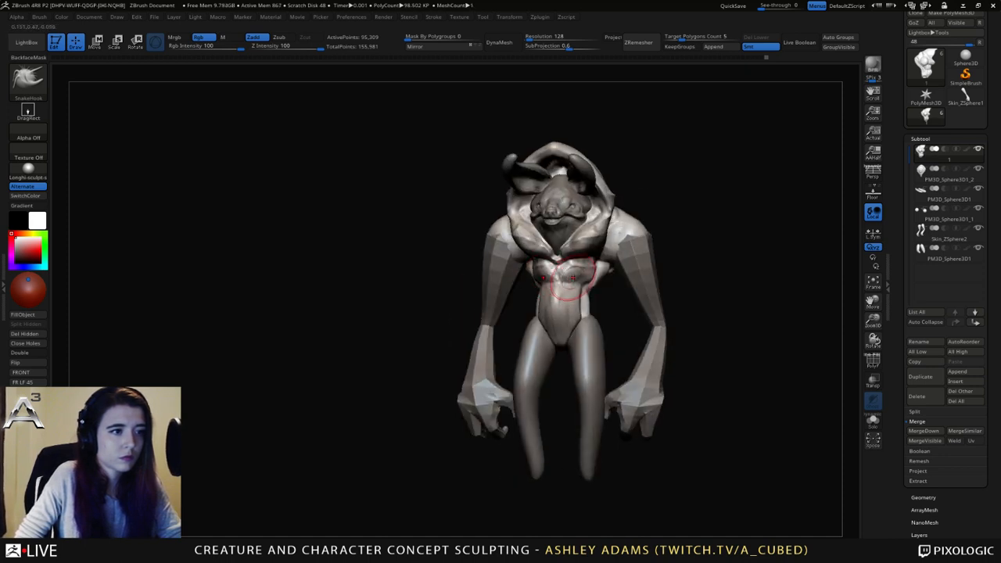
drag(585, 284, 581, 286)
mouse_move(580, 287)
right_down()
mouse_move(560, 293)
mouse_move(610, 283)
right_up()
drag(586, 290, 582, 290)
Shape the abdomen into a rounded belly with a resized SnakeHook brush.
right_drag(585, 296, 564, 303)
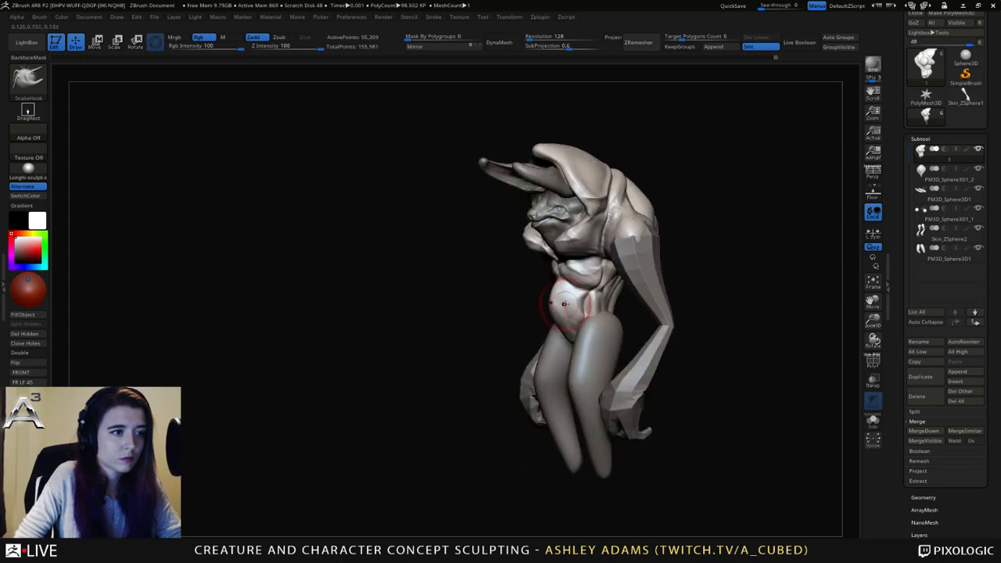
drag(565, 304, 569, 303)
right_drag(563, 320, 583, 319)
right_click(581, 319)
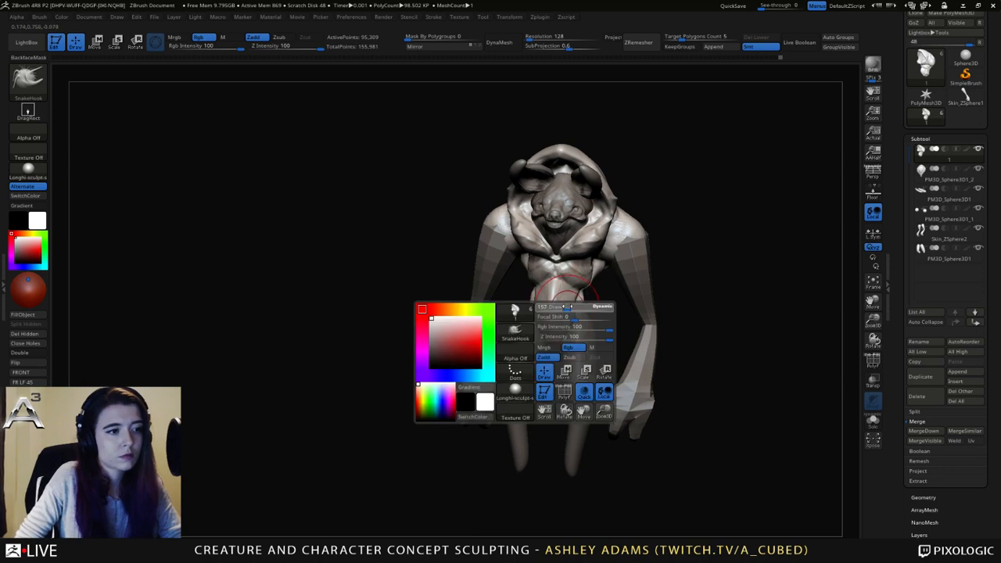
drag(577, 316, 567, 312)
mouse_move(565, 327)
right_down()
mouse_move(583, 283)
mouse_move(596, 317)
right_up()
right_click(583, 283)
Select the legs subtool and shape the knee area, switching to the DamStandard brush.
alt+click(571, 337)
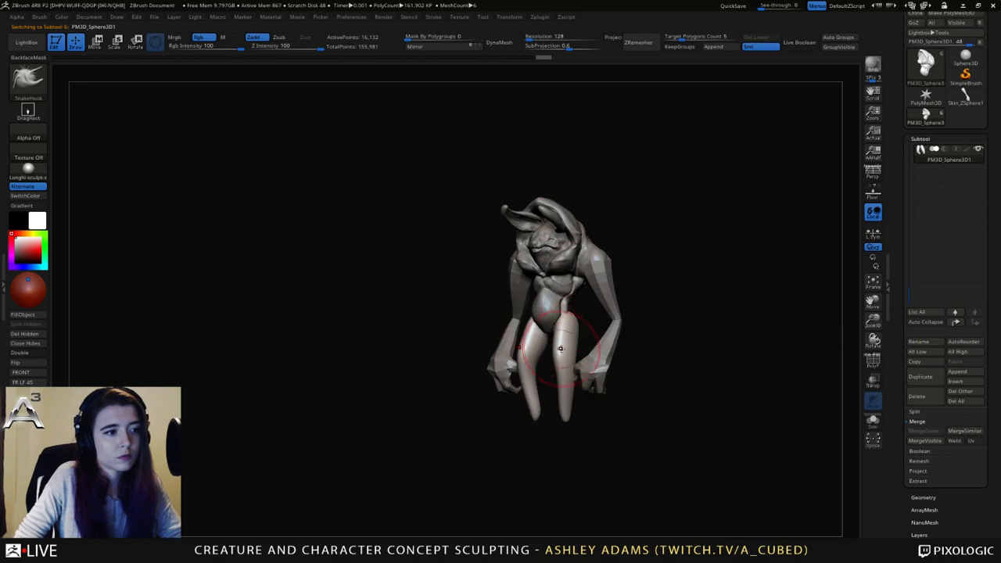
right_drag(561, 349, 573, 349)
right_click(468, 381)
right_drag(468, 381, 489, 379)
key(b)
key(d)
key(s)
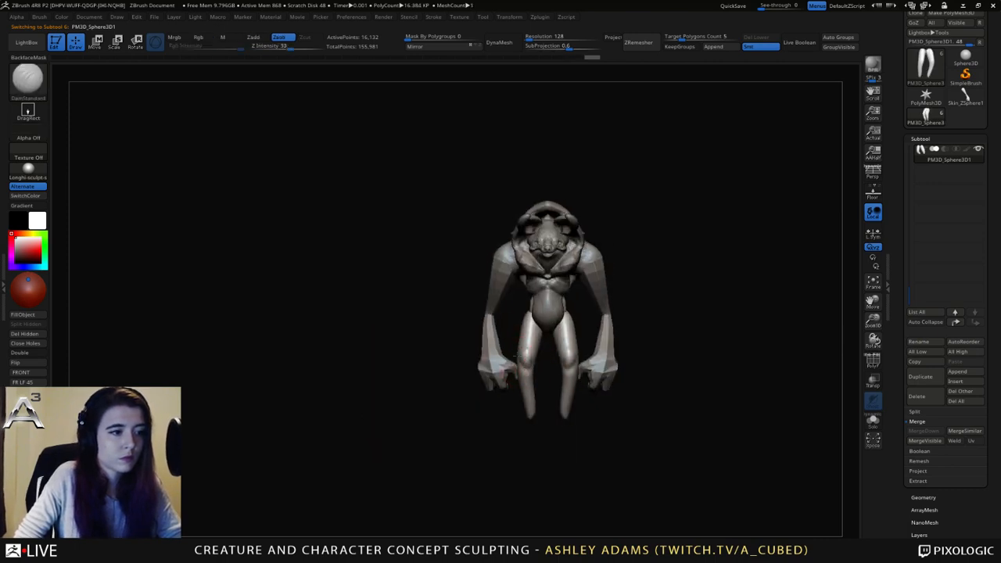
mouse_move(576, 334)
right_down()
mouse_move(568, 350)
mouse_move(577, 335)
mouse_move(543, 314)
mouse_move(495, 315)
mouse_move(349, 245)
right_up()
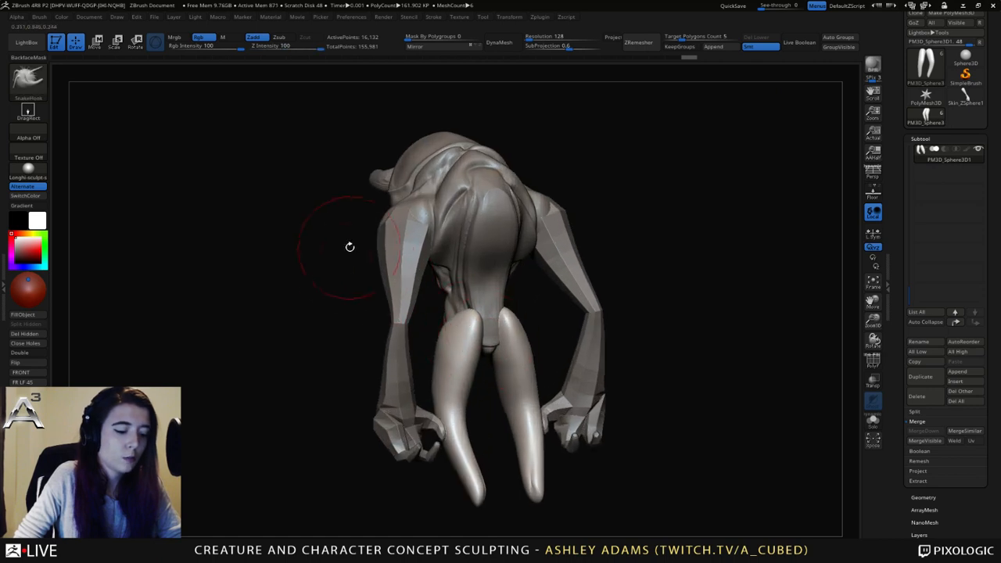
Inflate the backs of the upper thighs with the Inflate brush.
key(b)
key(i)
key(n)
drag(506, 347, 504, 319)
mouse_move(504, 323)
right_down()
mouse_move(496, 346)
mouse_move(518, 341)
right_up()
mouse_move(518, 341)
ctrl+right_down()
mouse_move(504, 293)
mouse_move(471, 302)
mouse_move(526, 325)
mouse_move(537, 387)
mouse_move(552, 351)
mouse_move(519, 353)
ctrl+right_up()
Pull the backs of the upper thighs into fuller buttocks with the SnakeHook brush.
key(b)
key(s)
key(h)
right_click(557, 341)
drag(583, 359, 577, 366)
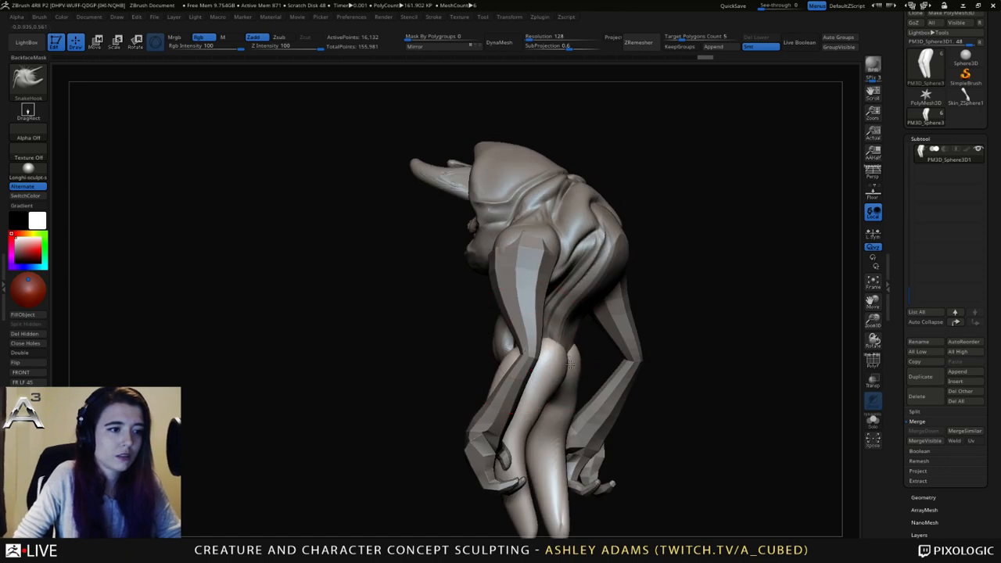
mouse_move(577, 368)
ctrl+right_down()
mouse_move(575, 327)
mouse_move(607, 367)
mouse_move(586, 415)
ctrl+right_up()
alt+right_drag(585, 415, 585, 377)
right_click(586, 376)
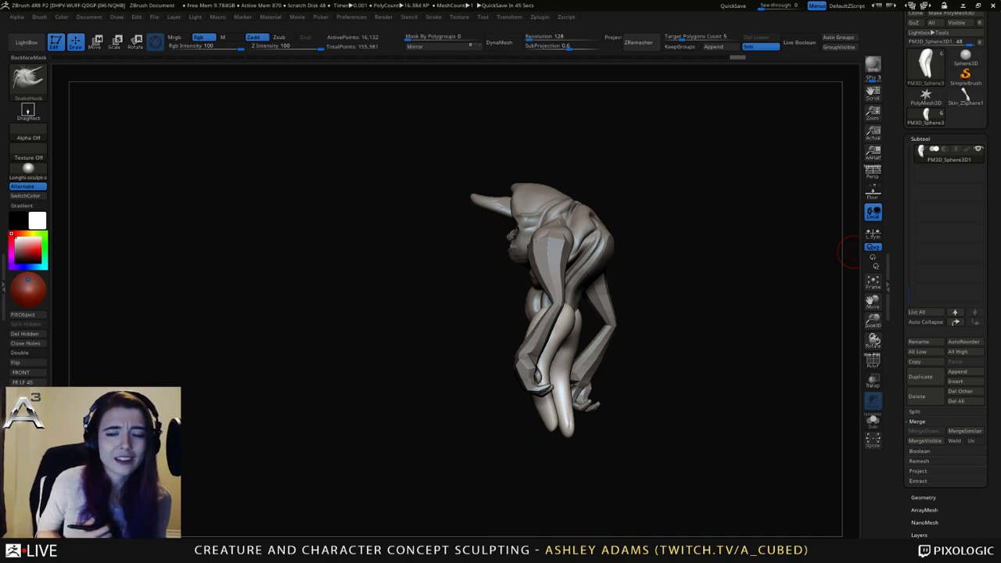
right_drag(851, 252, 628, 305)
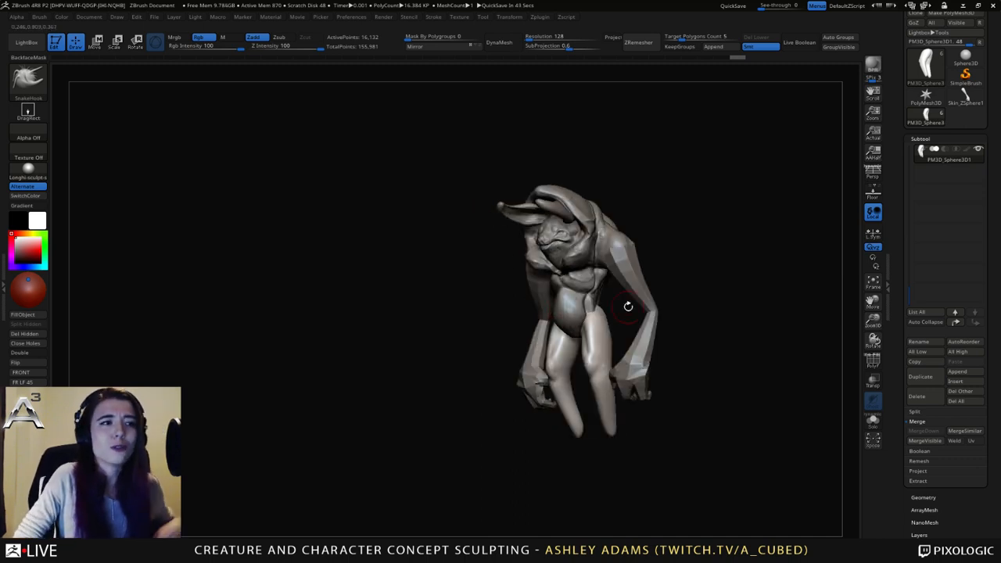
mouse_move(689, 279)
right_down()
mouse_move(668, 290)
mouse_move(685, 280)
right_up()
mouse_move(684, 279)
alt+right_down()
mouse_move(597, 248)
mouse_move(613, 286)
mouse_move(626, 276)
alt+right_up()
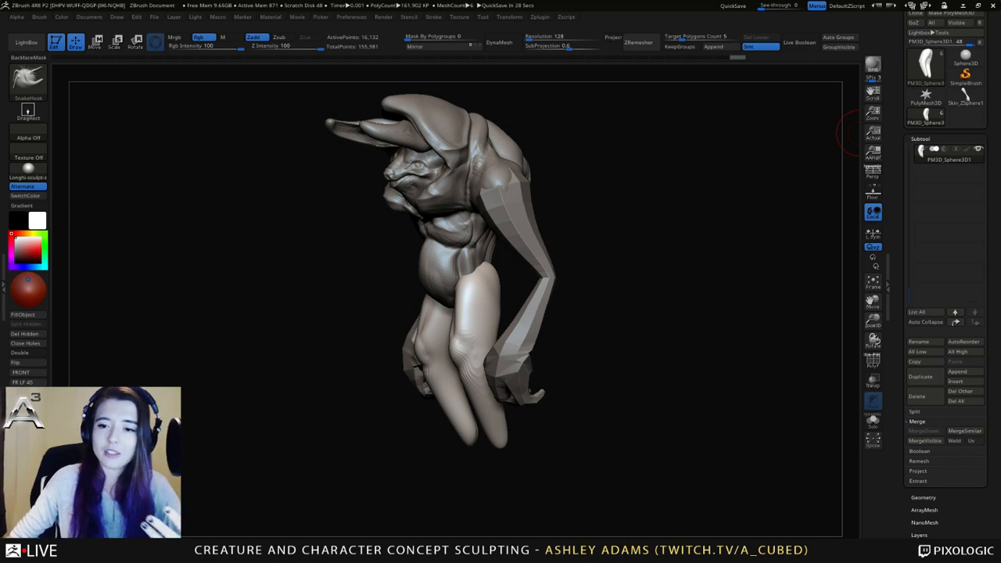
Switch to the browser, look through the 3D artist's Instagram gallery, and return to ZBrush.
key(alt+Tab)
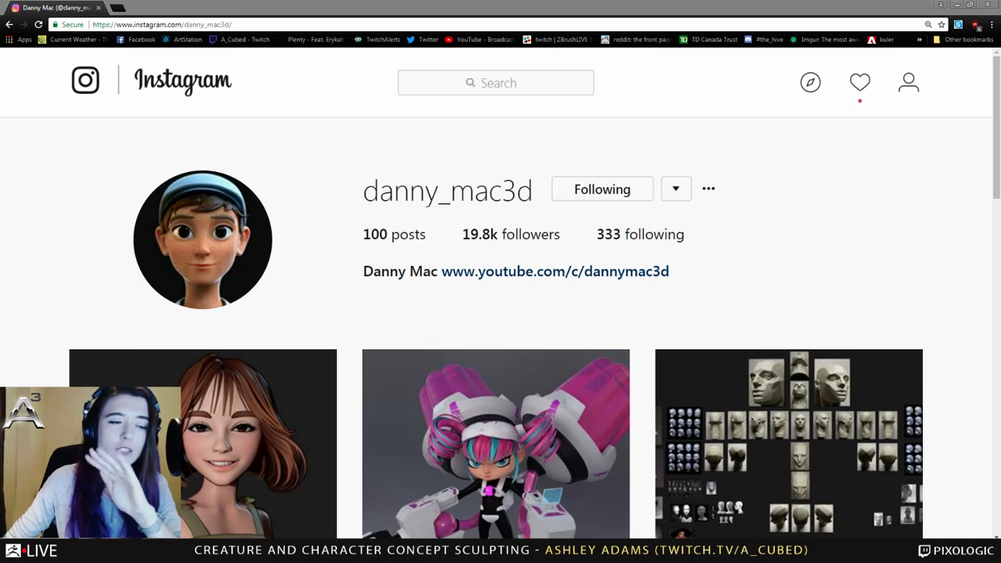
click(801, 278)
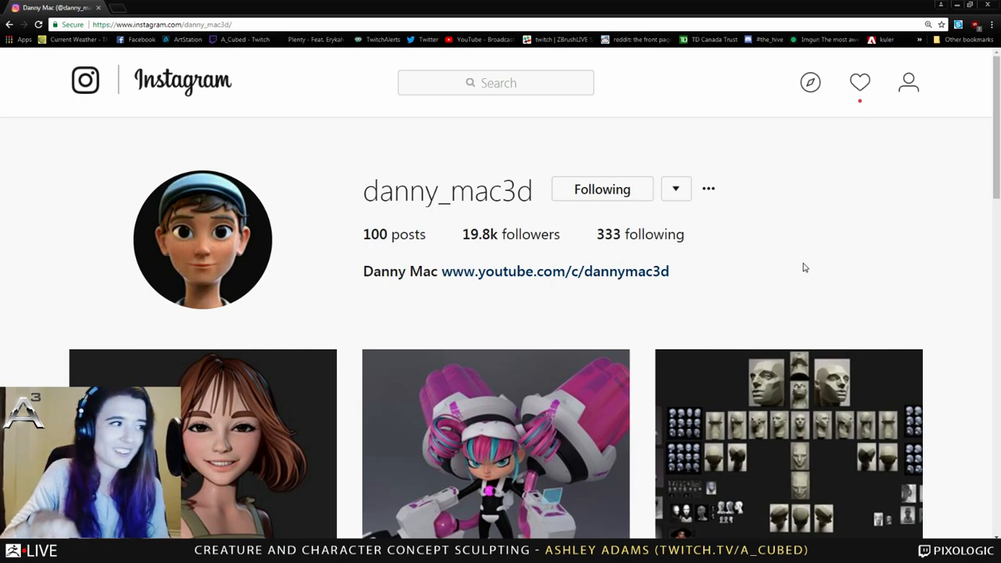
scroll(790, 279, down, 7)
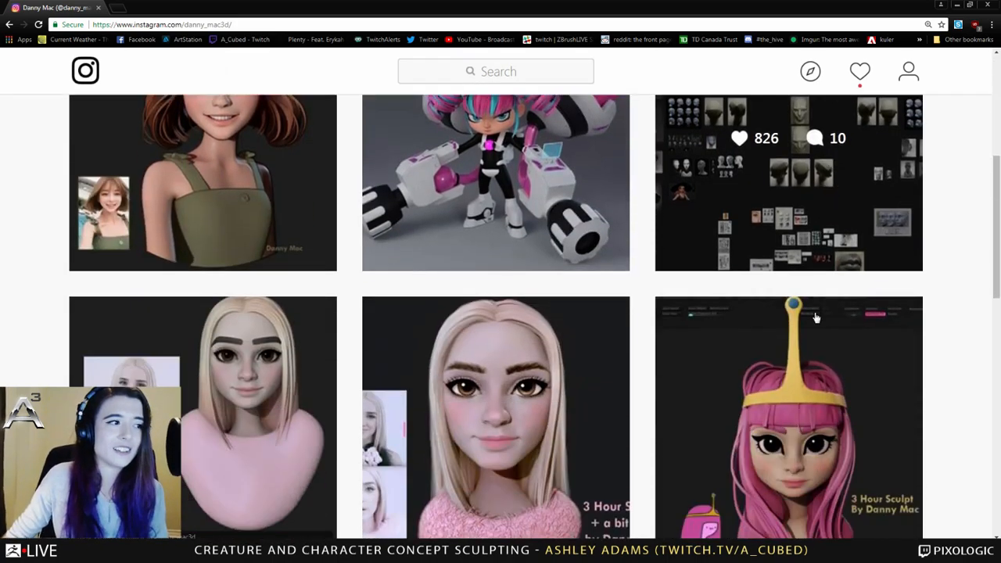
scroll(944, 384, down, 4)
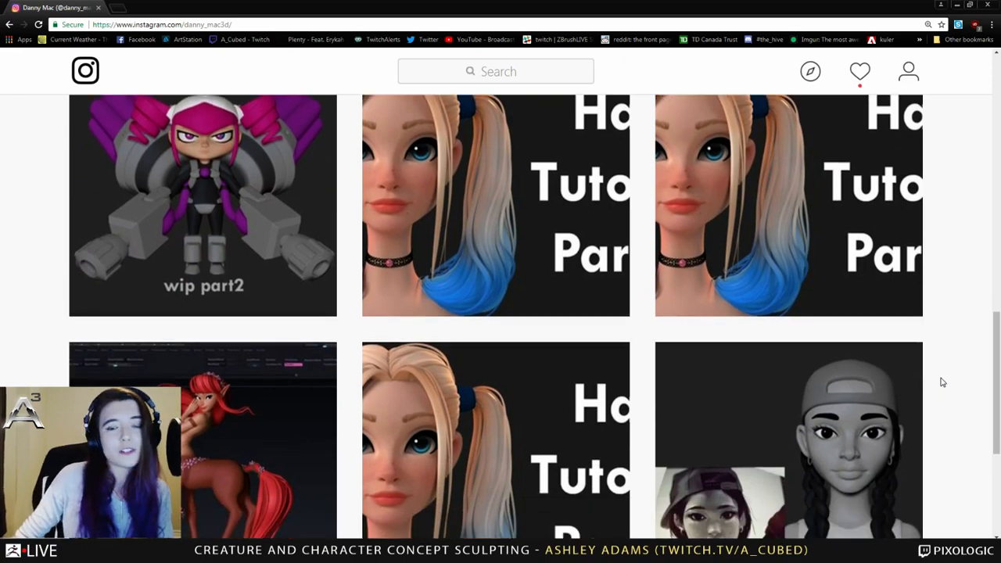
scroll(943, 382, down, 3)
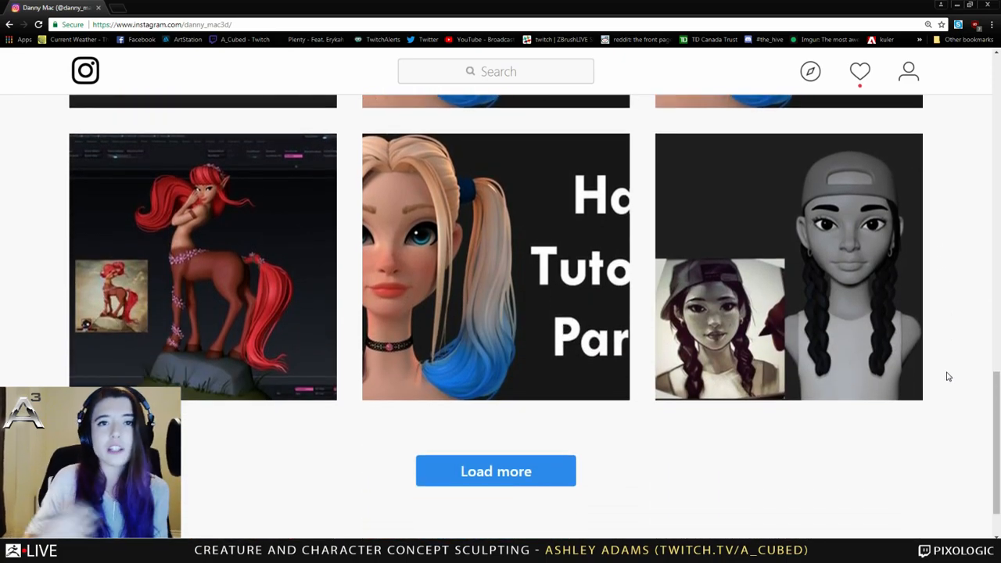
scroll(947, 377, down, 10)
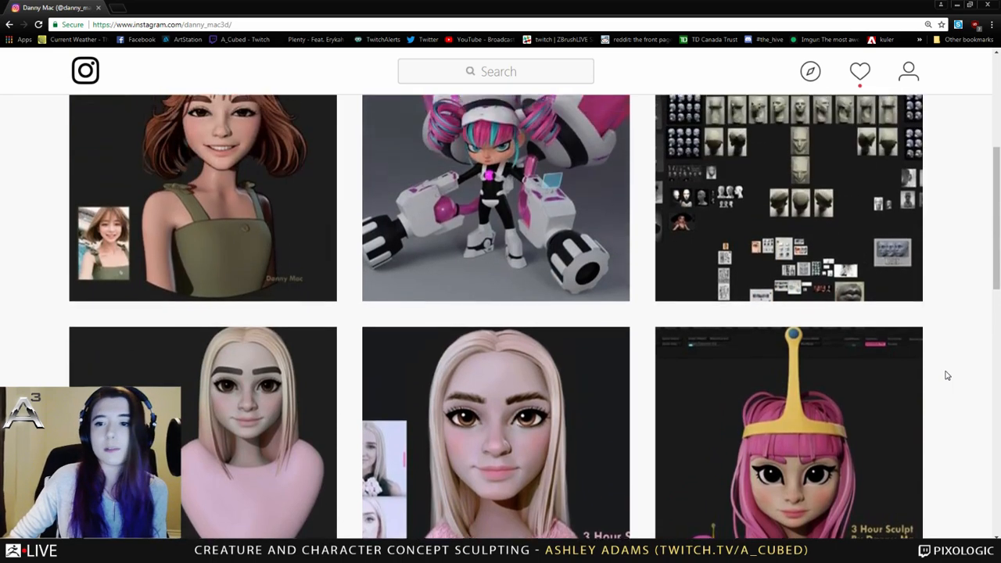
scroll(946, 376, up, 3)
scroll(946, 376, up, 1)
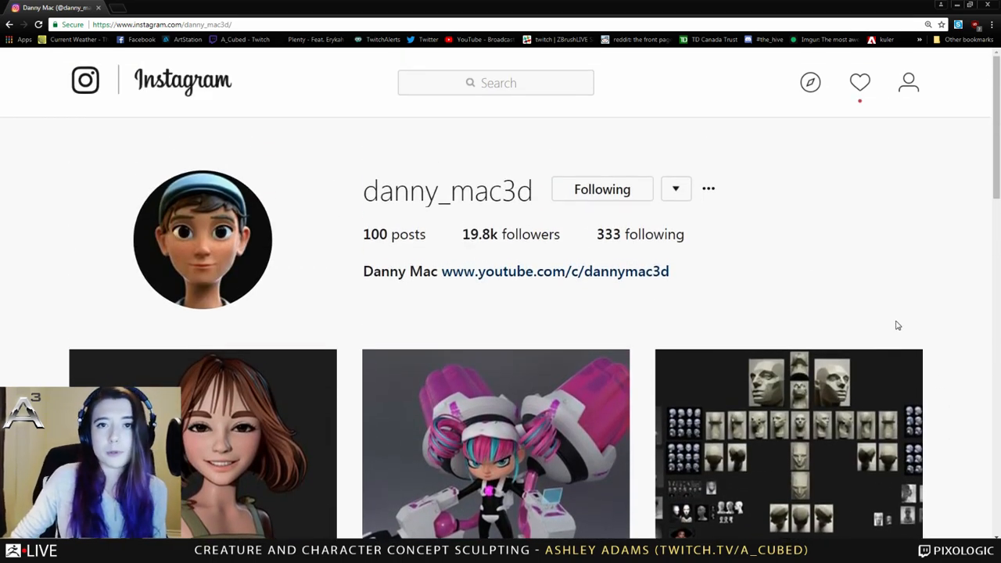
key(alt+Tab)
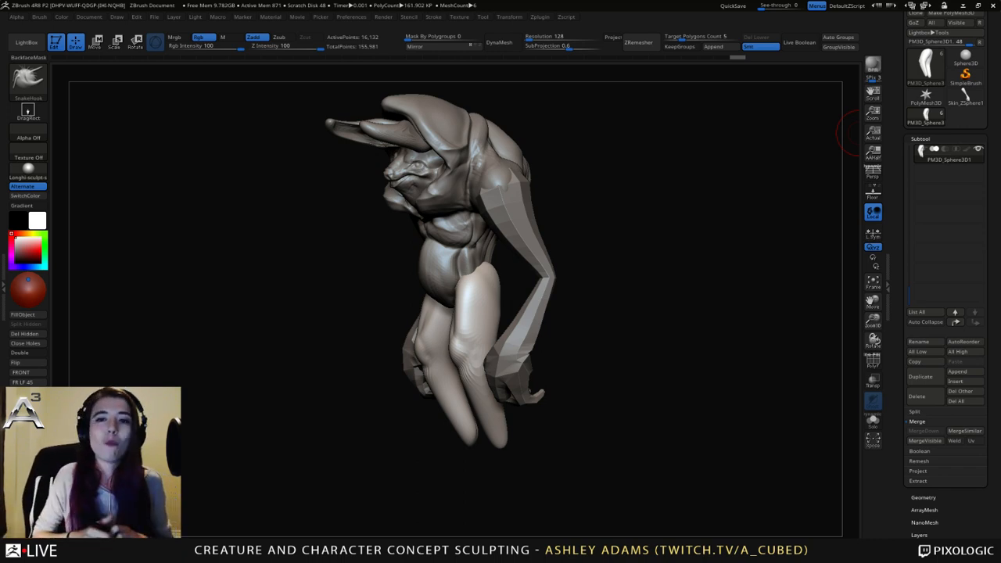
Refine the hips and upper buttocks of the legs with a resized SnakeHook brush.
mouse_move(594, 298)
mouse_down()
mouse_move(775, 291)
mouse_move(697, 296)
mouse_up()
key(space)
drag(407, 255, 413, 255)
drag(595, 297, 751, 297)
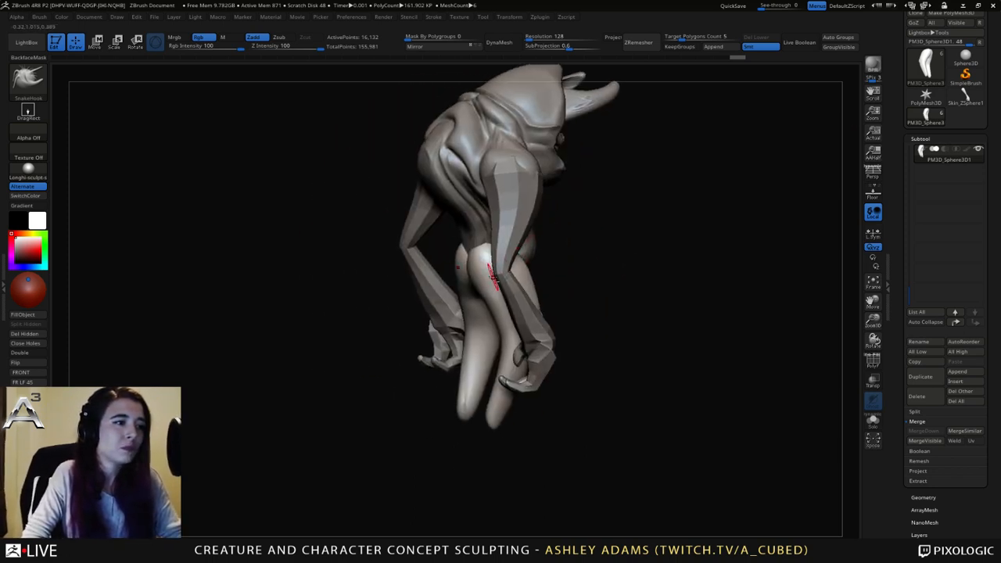
key(space)
drag(611, 298, 689, 296)
right_drag(481, 250, 497, 251)
mouse_move(498, 251)
ctrl+right_down()
mouse_move(460, 251)
mouse_move(536, 268)
mouse_move(496, 266)
ctrl+right_up()
key(space)
drag(462, 260, 458, 259)
right_drag(477, 262, 448, 259)
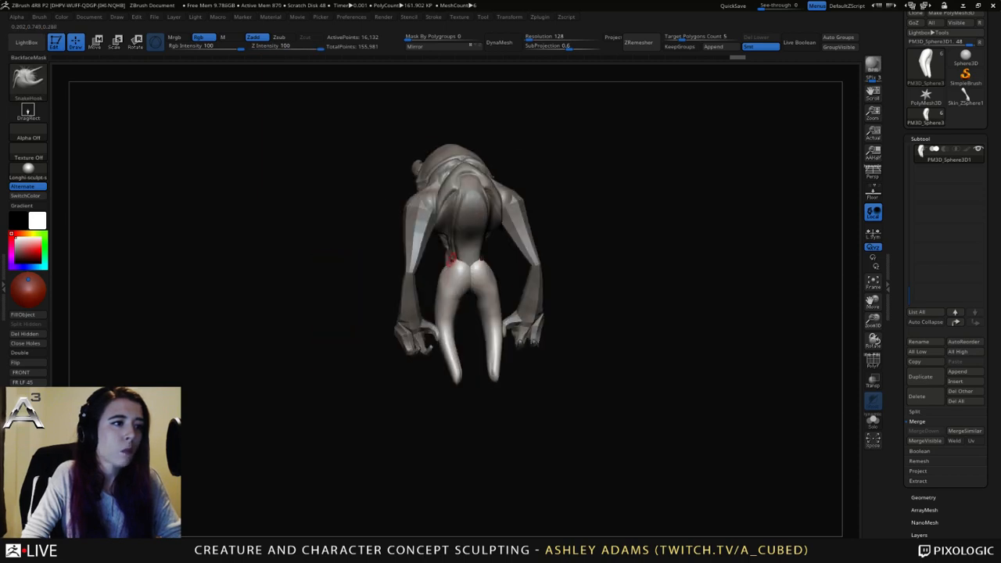
Append a ZSphere as a new subtool and select it.
click(958, 372)
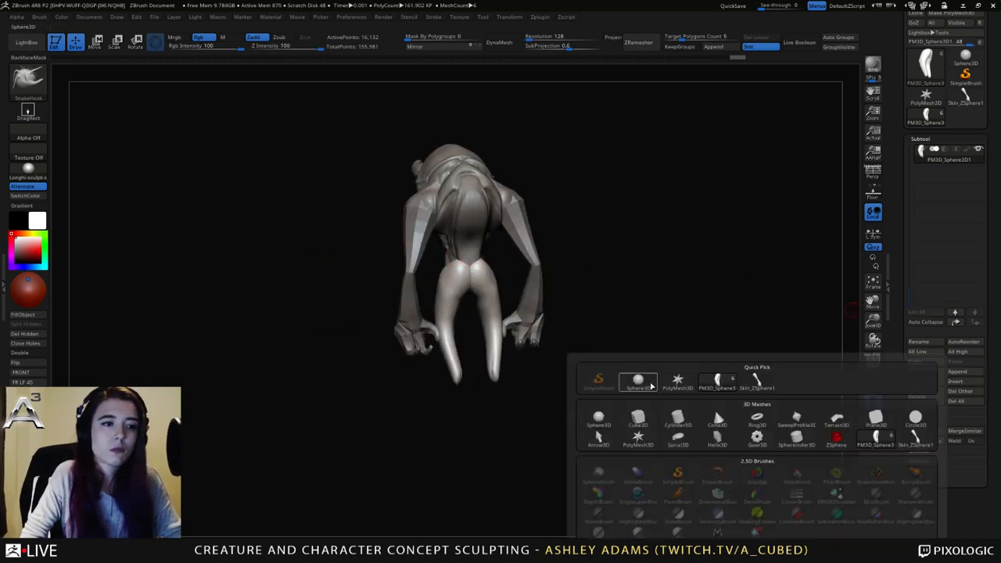
click(827, 431)
click(949, 173)
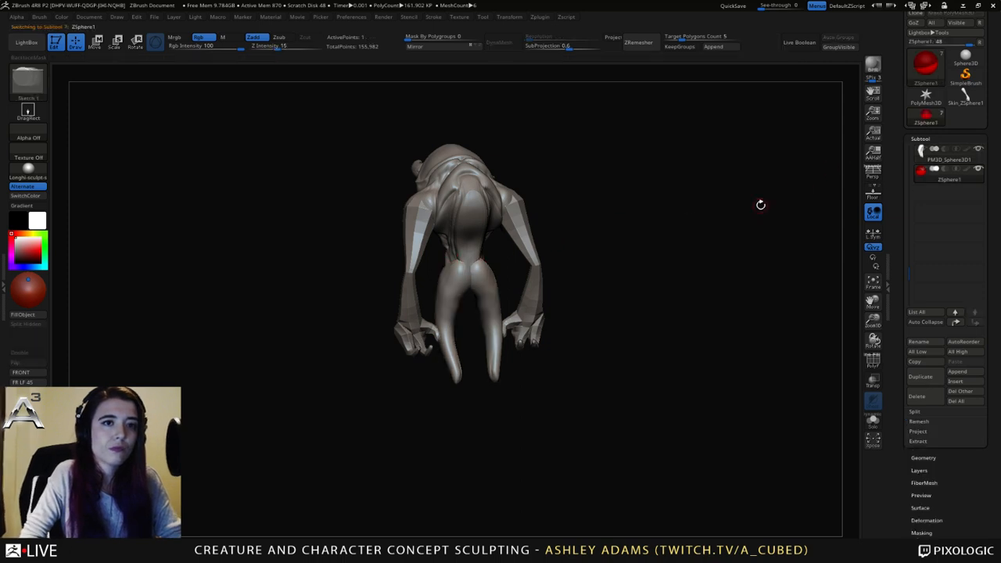
Scale down the ZSphere and move it to the base of the creature's spine.
drag(760, 203, 528, 210)
mouse_move(582, 186)
mouse_down()
mouse_move(494, 181)
mouse_move(529, 206)
mouse_move(495, 206)
mouse_move(536, 202)
mouse_move(459, 248)
mouse_move(475, 256)
mouse_move(478, 226)
mouse_up()
key(w)
key(e)
mouse_move(440, 263)
mouse_down()
mouse_move(350, 255)
mouse_move(216, 274)
mouse_move(389, 173)
mouse_up()
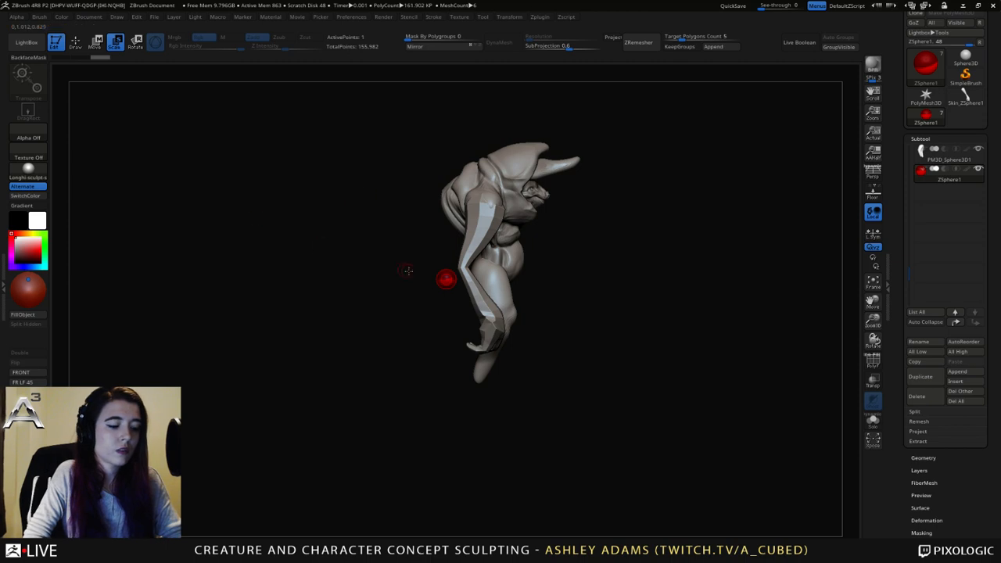
key(w)
drag(447, 280, 459, 274)
mouse_move(403, 258)
mouse_down()
mouse_move(481, 241)
mouse_move(433, 230)
mouse_up()
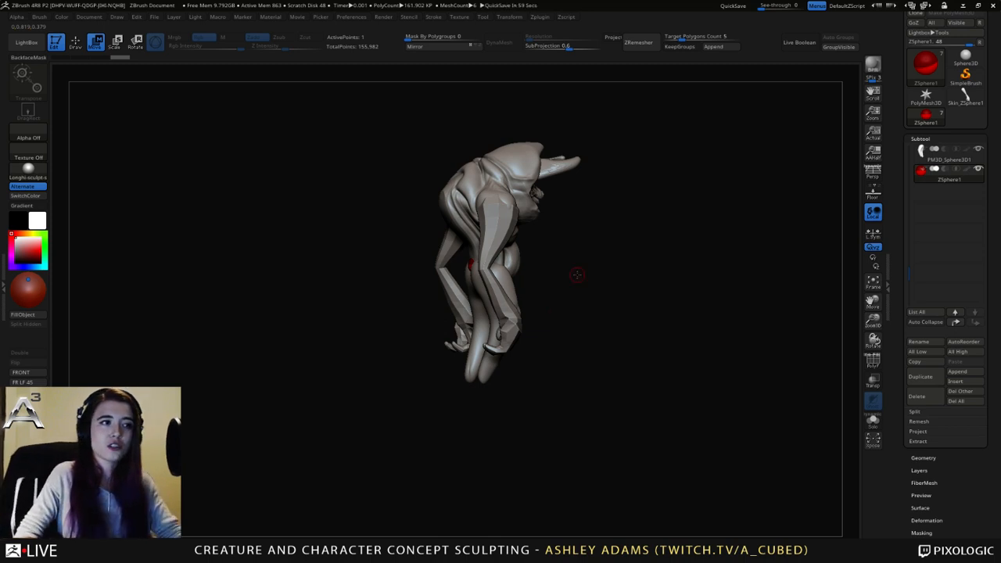
Add a centred child ZSphere at the base of the spine and pull it out behind the creature into a long tail.
alt+drag(412, 265, 509, 305)
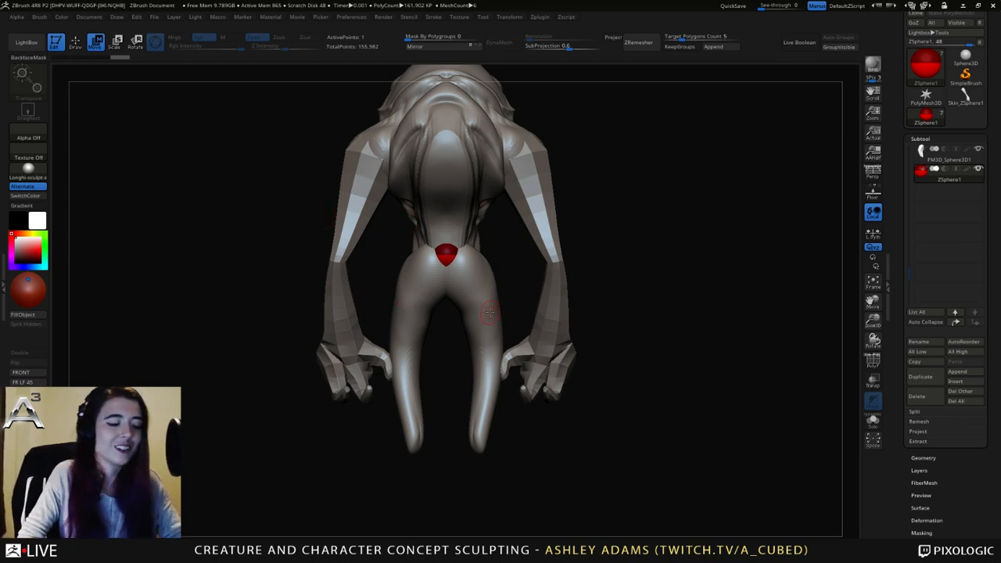
mouse_move(490, 313)
mouse_down()
mouse_move(438, 308)
mouse_move(470, 301)
mouse_up()
key(q)
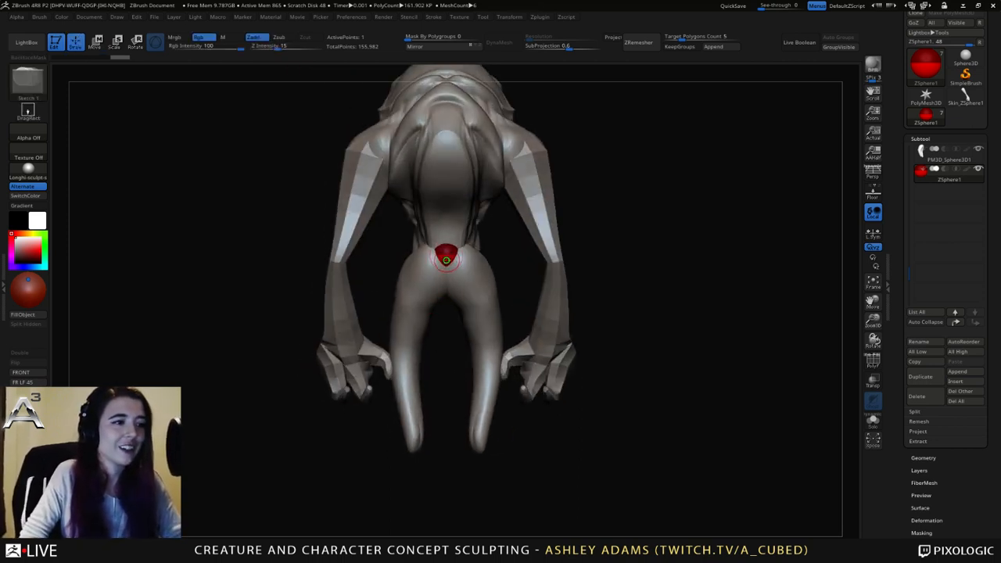
mouse_move(444, 263)
right_down()
mouse_move(485, 273)
mouse_move(467, 268)
right_up()
key(w)
drag(446, 261, 684, 413)
mouse_move(611, 318)
mouse_down()
mouse_move(626, 294)
mouse_move(602, 323)
mouse_up()
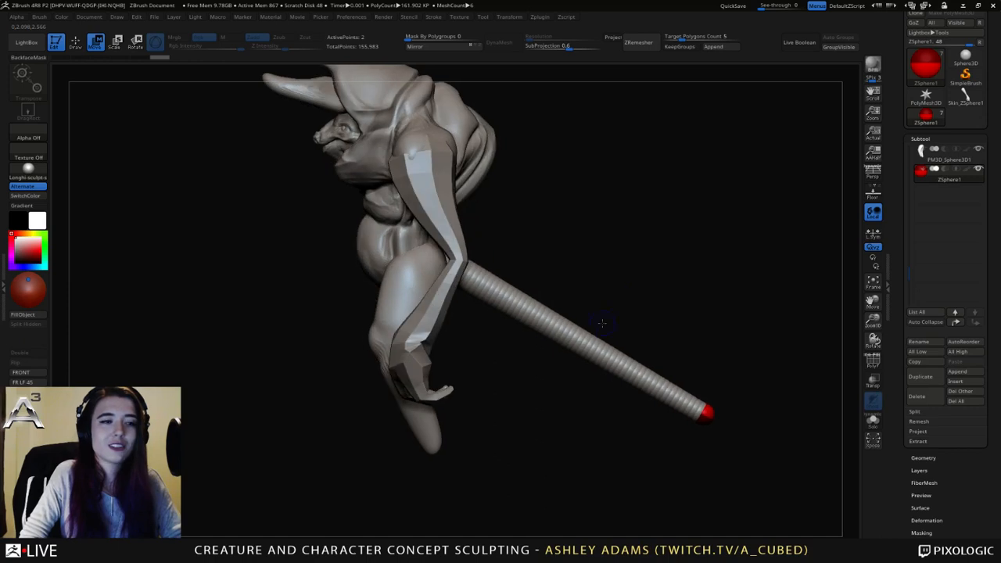
Insert a ZSphere joint near the tail's base, lower it, and raise the tail's tip.
key(q)
click(486, 283)
key(w)
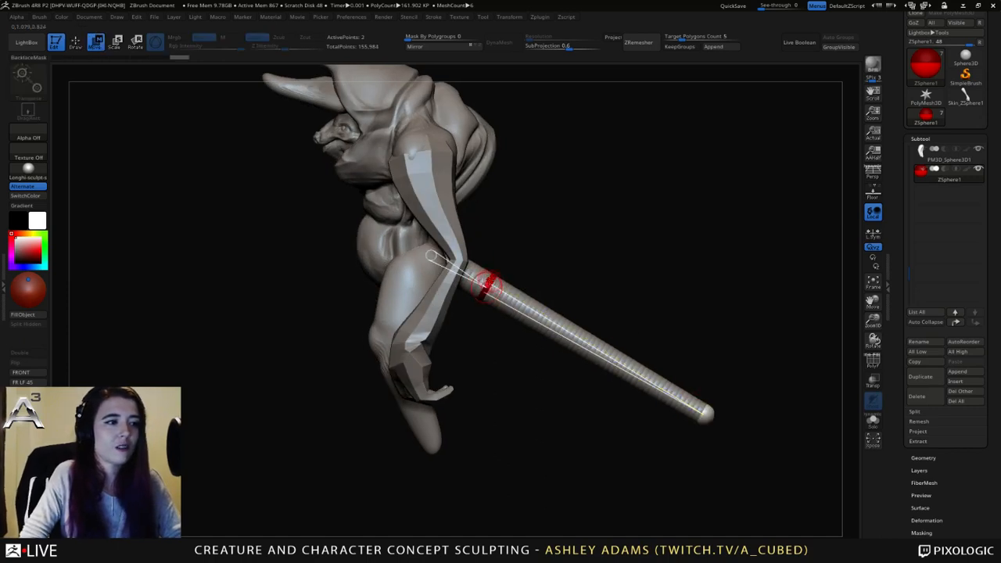
drag(487, 283, 505, 336)
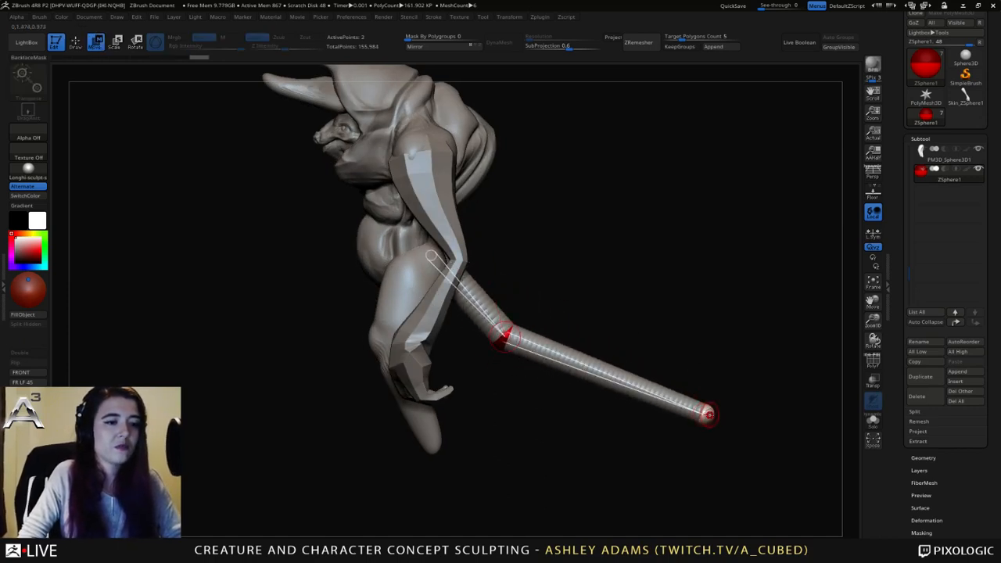
drag(708, 414, 673, 203)
Insert a joint midway along the tail's outer segment and reposition both joints into an upward curve.
key(q)
click(584, 280)
key(w)
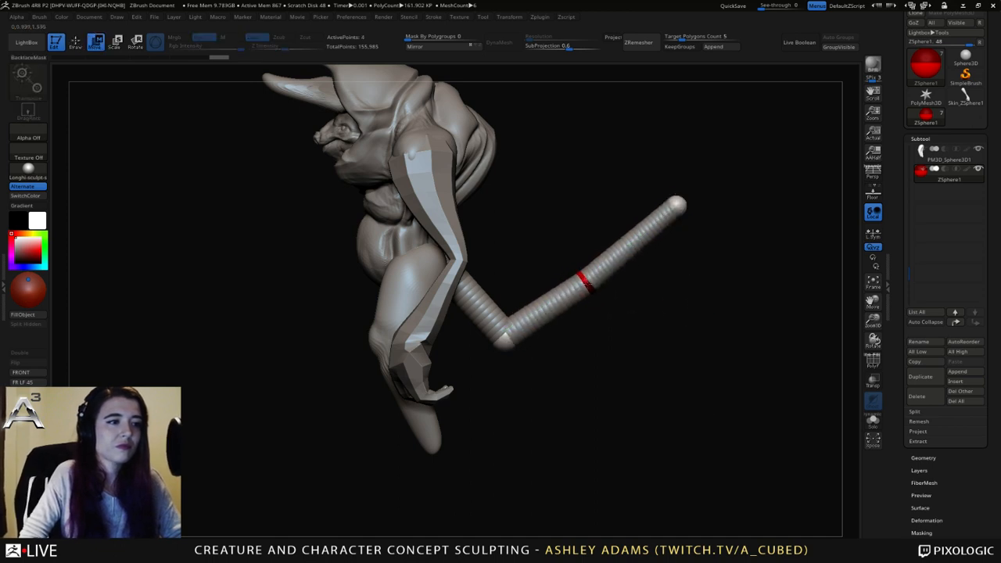
drag(587, 283, 611, 311)
drag(507, 337, 514, 317)
ctrl+right_drag(554, 384, 556, 352)
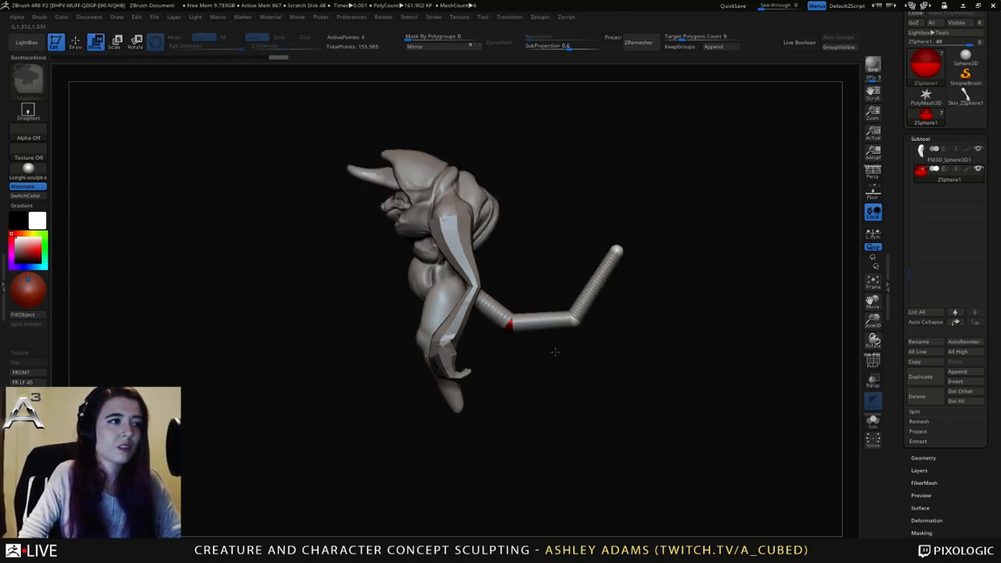
drag(556, 352, 626, 331)
ctrl+right_drag(465, 272, 475, 302)
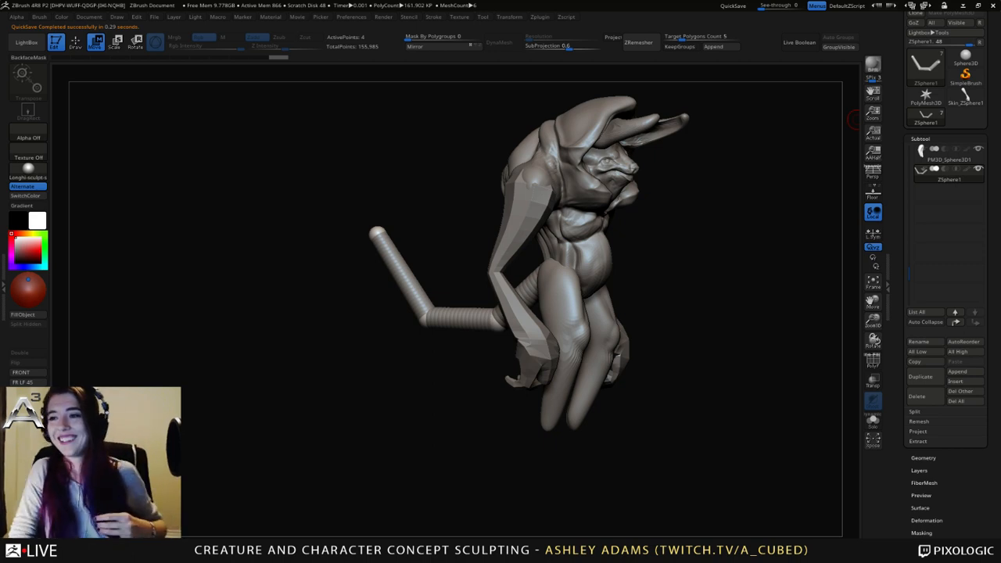
Scale down the ZSphere at the tail's tip to taper the end.
mouse_move(853, 118)
mouse_down()
mouse_move(615, 242)
mouse_move(600, 290)
mouse_move(606, 273)
mouse_up()
alt+drag(676, 242, 553, 208)
key(e)
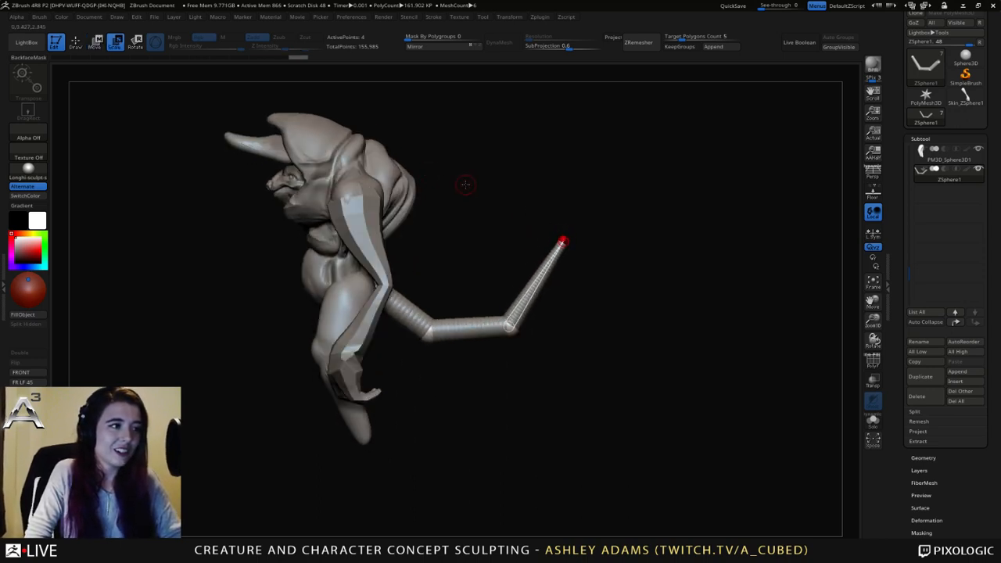
Insert a joint in the tail's middle segment, then enlarge it and the joint beyond it to thicken the tail.
key(q)
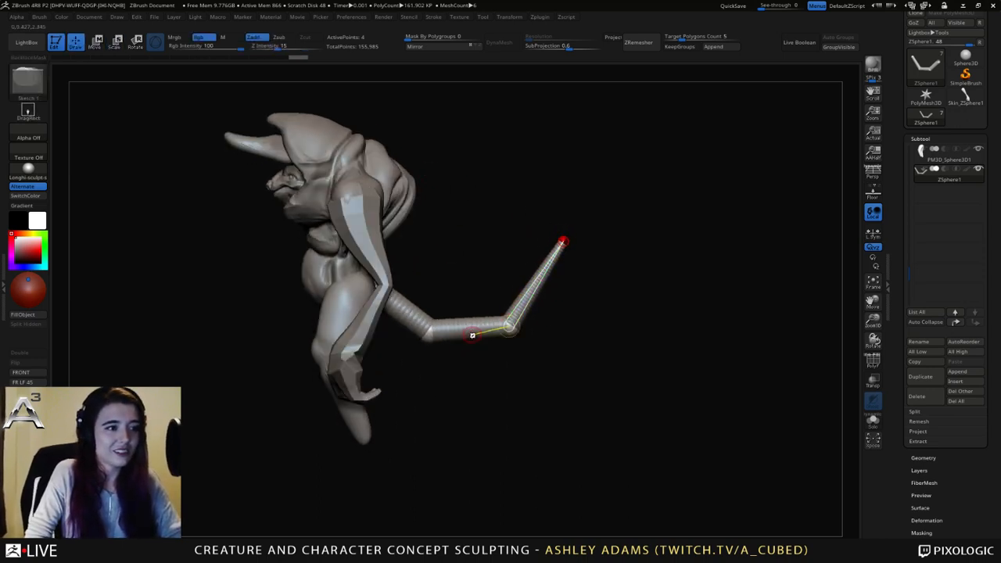
click(470, 327)
key(e)
drag(469, 327, 429, 329)
drag(514, 330, 635, 464)
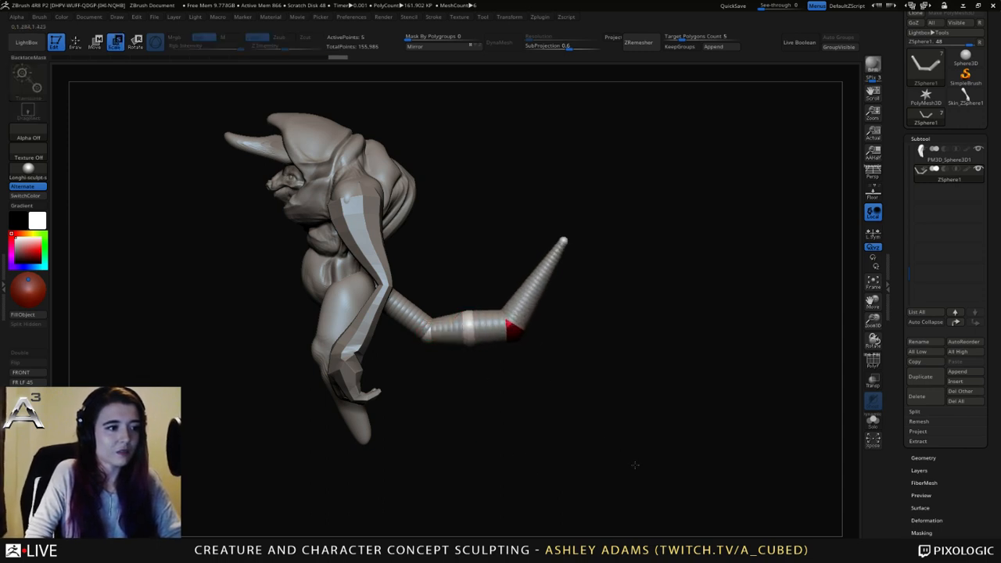
drag(516, 318, 574, 381)
Reposition the tail's middle joints and insert another near the tip, moving it outward to smooth the curve.
key(w)
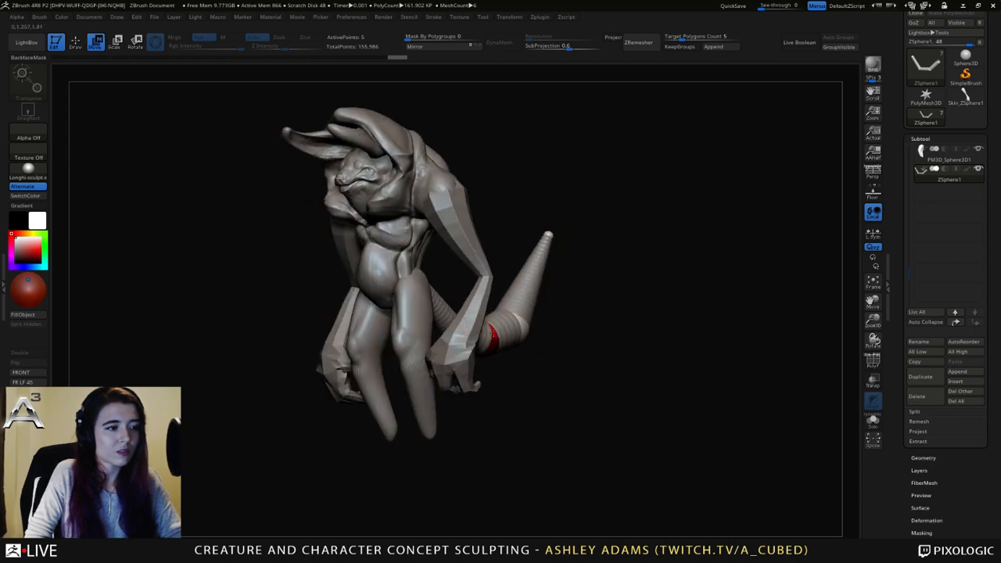
drag(459, 329, 472, 323)
drag(441, 278, 613, 296)
key(q)
click(444, 278)
key(w)
drag(448, 280, 441, 287)
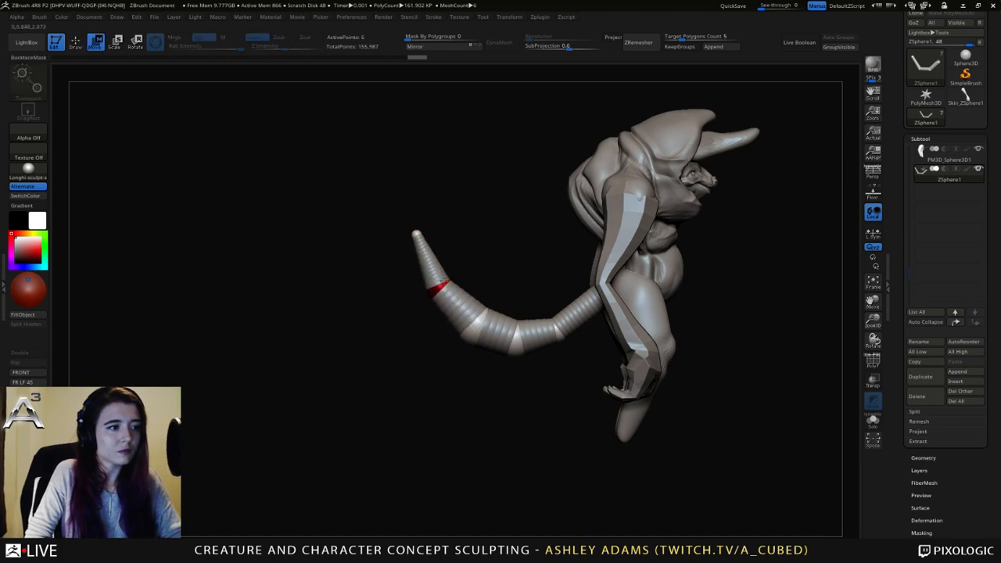
key(q)
mouse_move(510, 294)
alt+mouse_down()
mouse_move(511, 257)
mouse_move(463, 313)
alt+mouse_up()
key(space)
drag(575, 263, 656, 262)
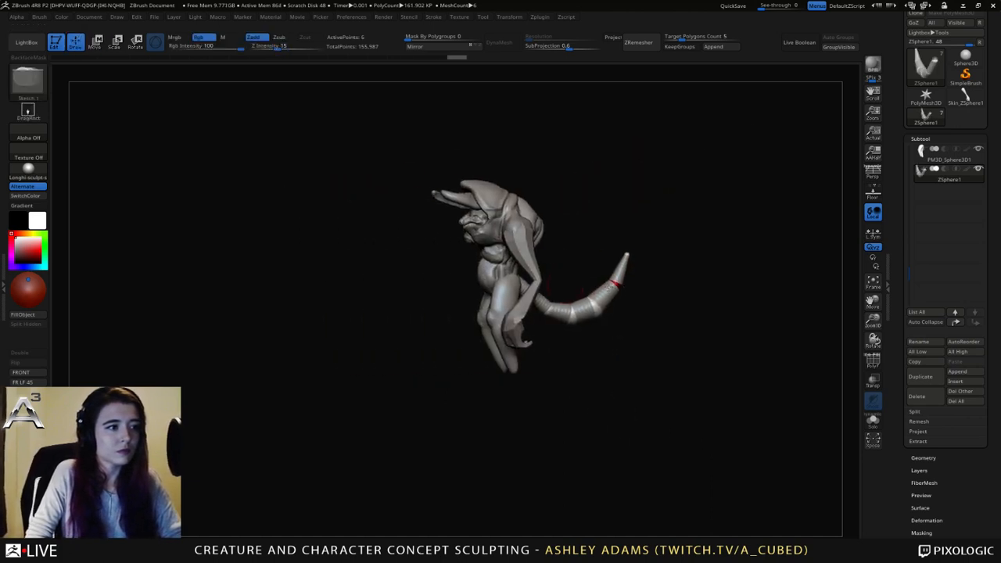
alt+drag(517, 301, 521, 353)
alt+click(615, 291)
drag(574, 275, 579, 298)
key(ctrl+z)
drag(730, 190, 791, 190)
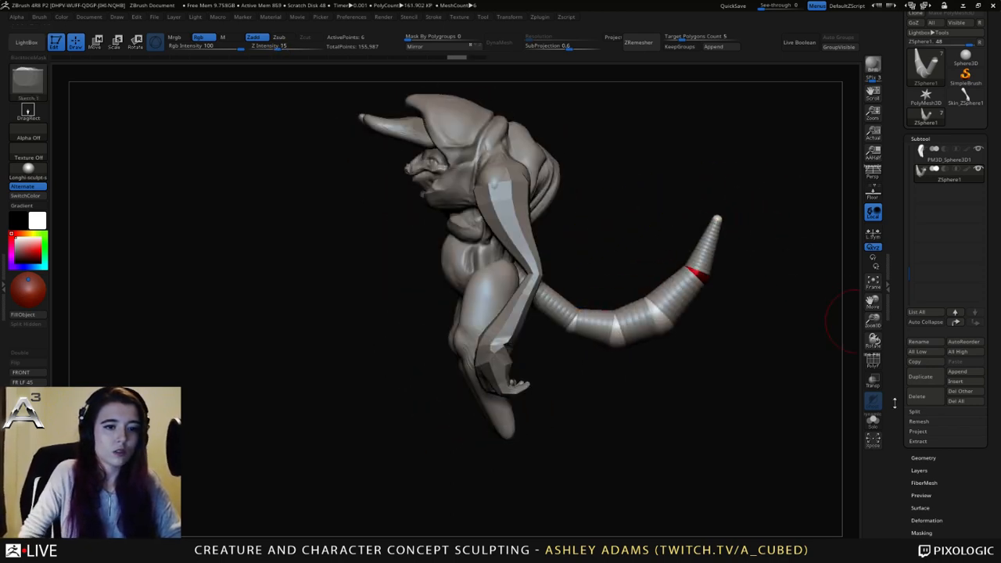
Preview the ZSphere tail as an adaptive skin mesh.
drag(908, 483, 927, 374)
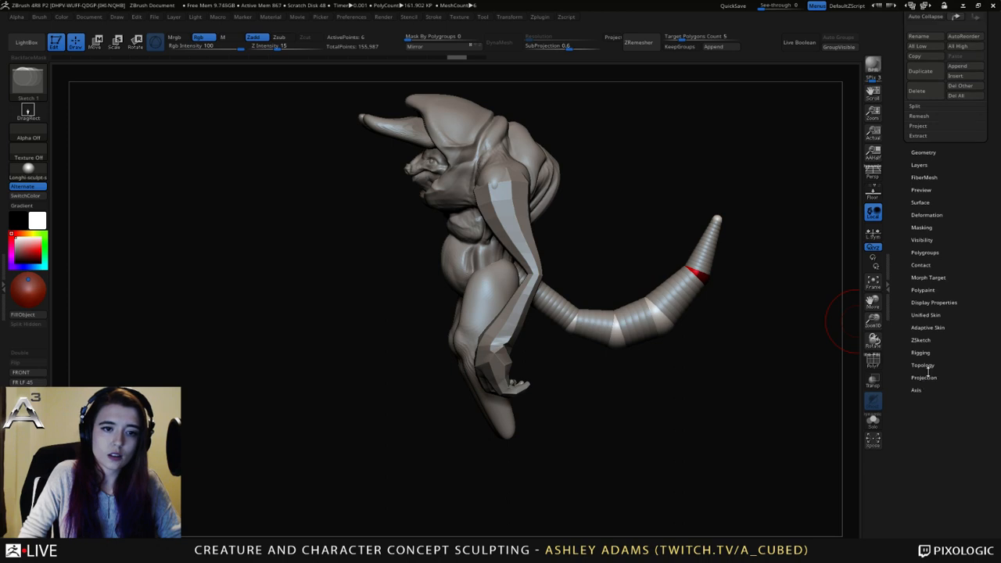
click(916, 328)
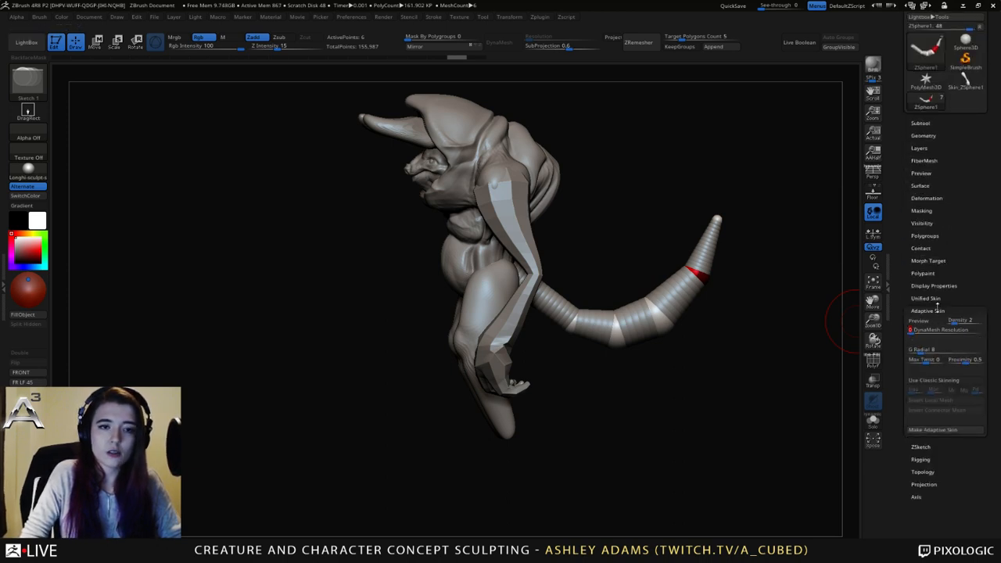
drag(909, 295, 898, 269)
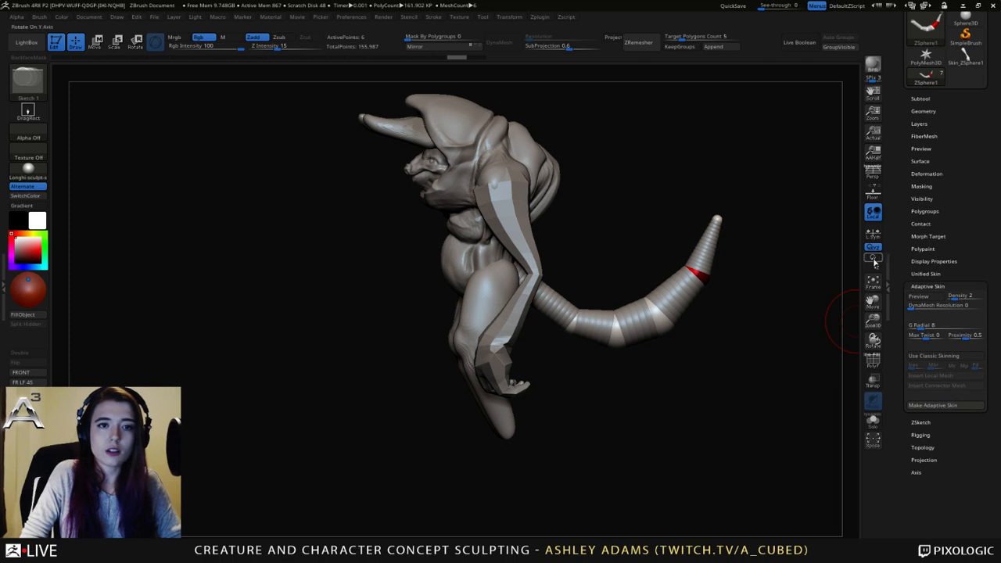
click(920, 298)
drag(686, 349, 797, 295)
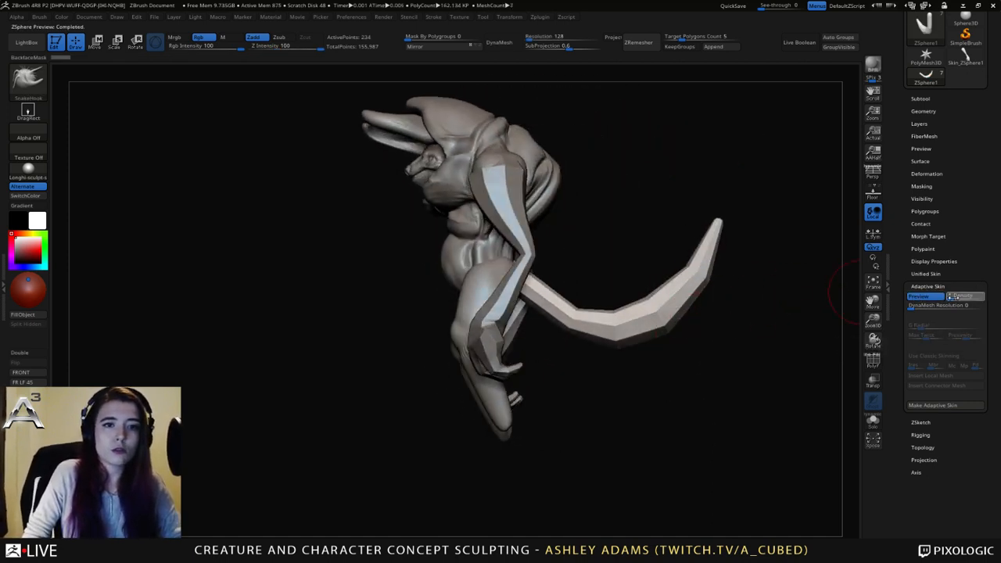
Set the density of the tail's adaptive skin to 1.
mouse_move(958, 297)
mouse_down()
mouse_move(968, 298)
mouse_move(956, 299)
mouse_up()
drag(740, 273, 769, 237)
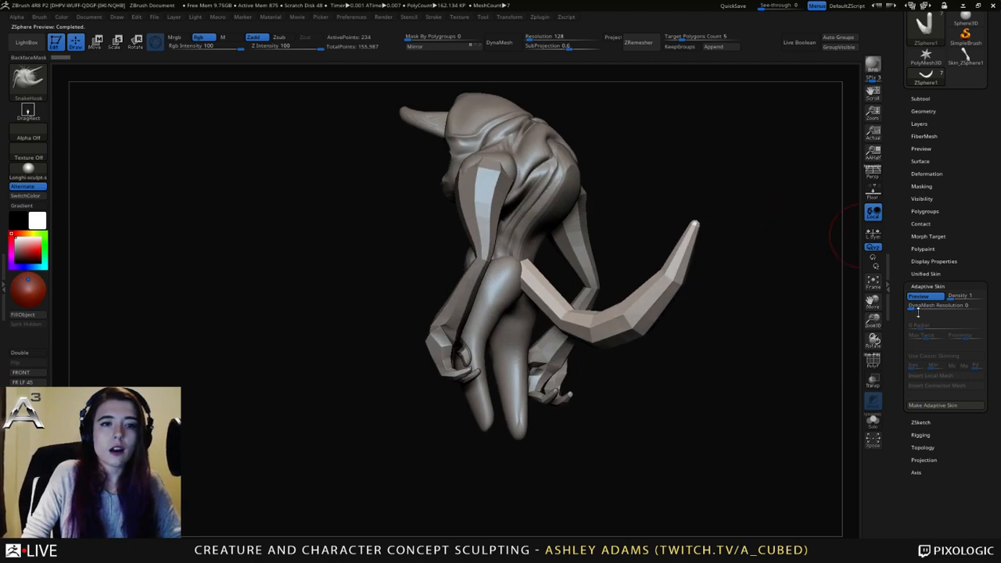
Set the DynaMesh resolution of the tail's adaptive skin to 272.
click(918, 307)
text(272)
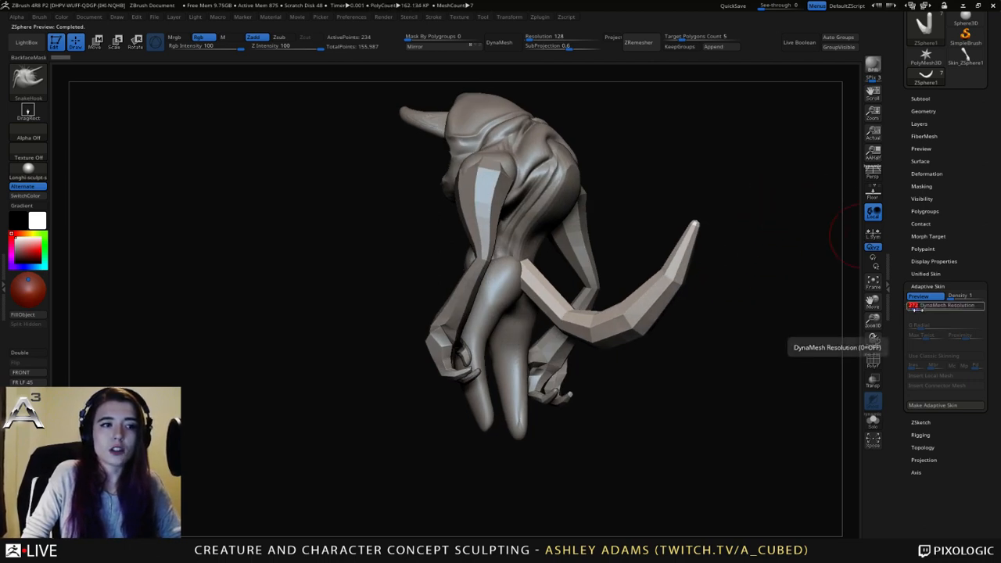
drag(800, 309, 771, 311)
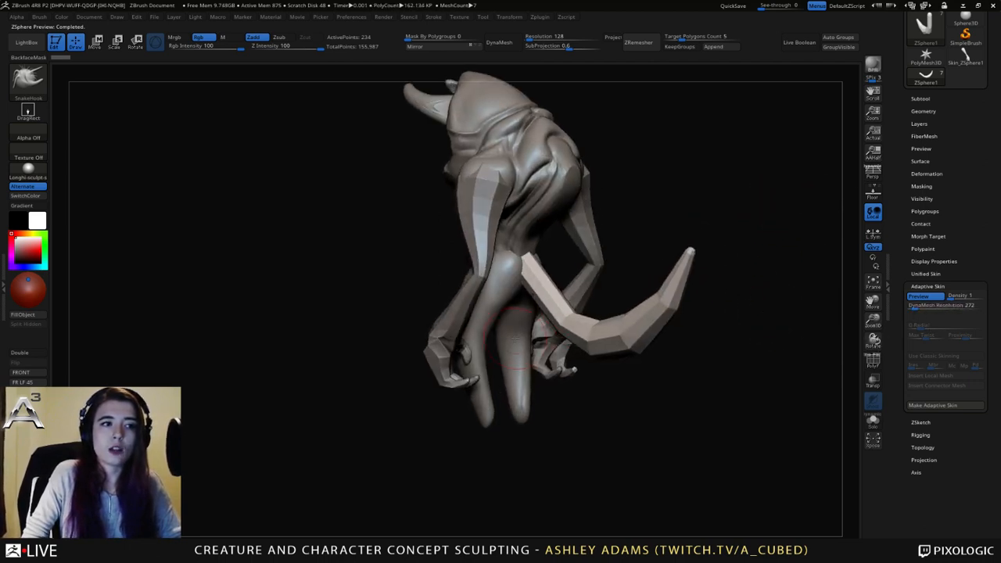
drag(594, 369, 775, 277)
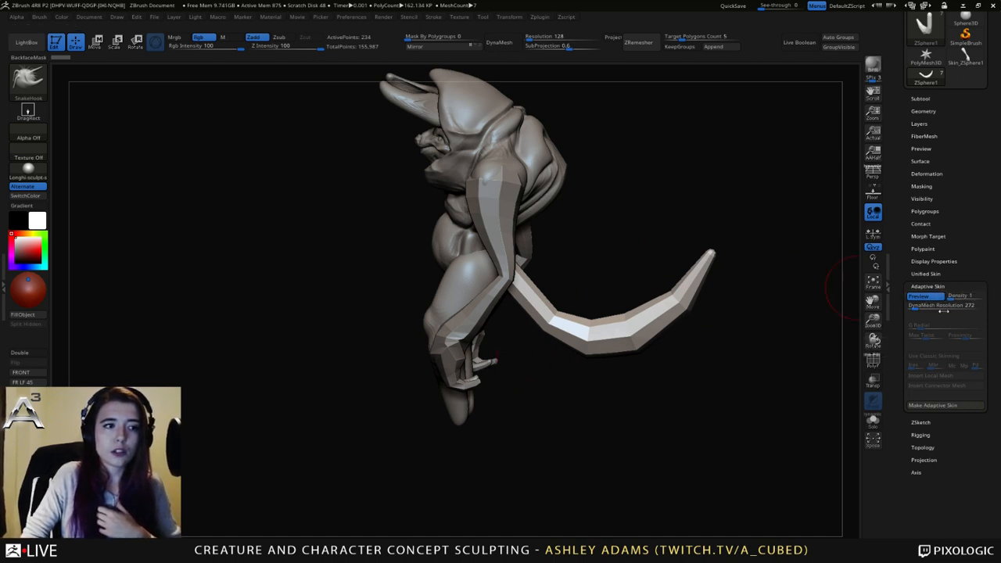
click(919, 305)
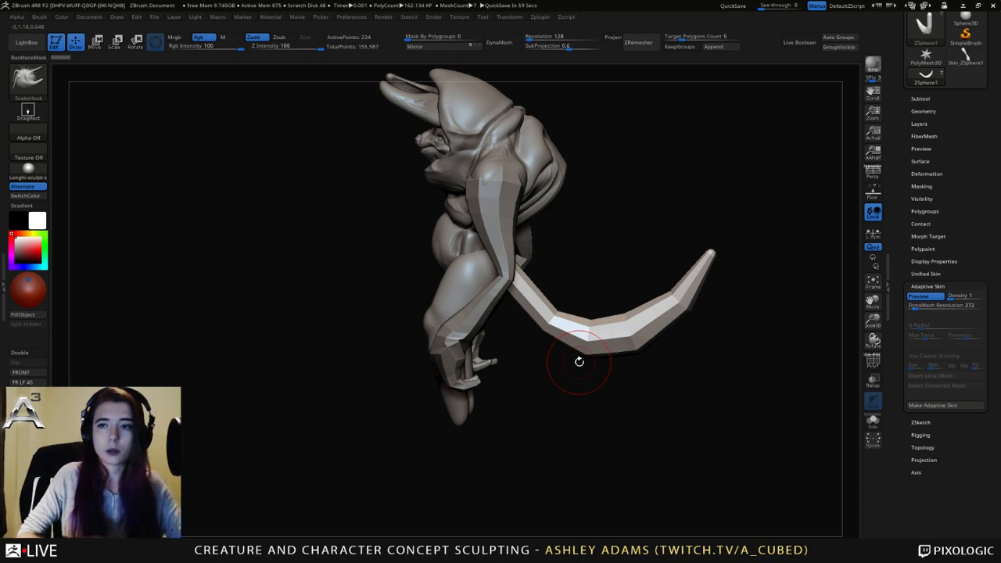
click(916, 306)
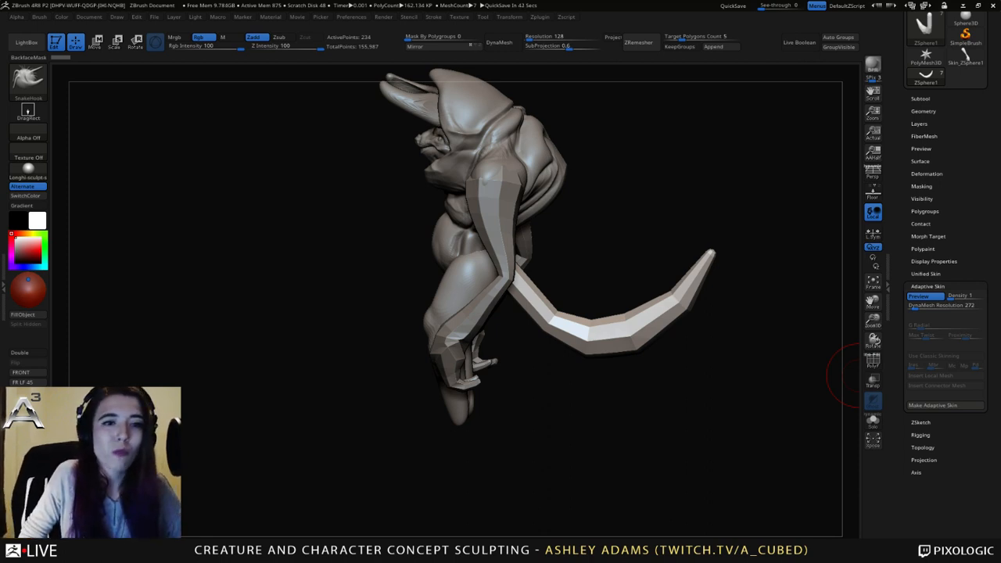
Set the adaptive skin's DynaMesh resolution to 0 and generate the tail's skin mesh.
click(910, 305)
click(932, 406)
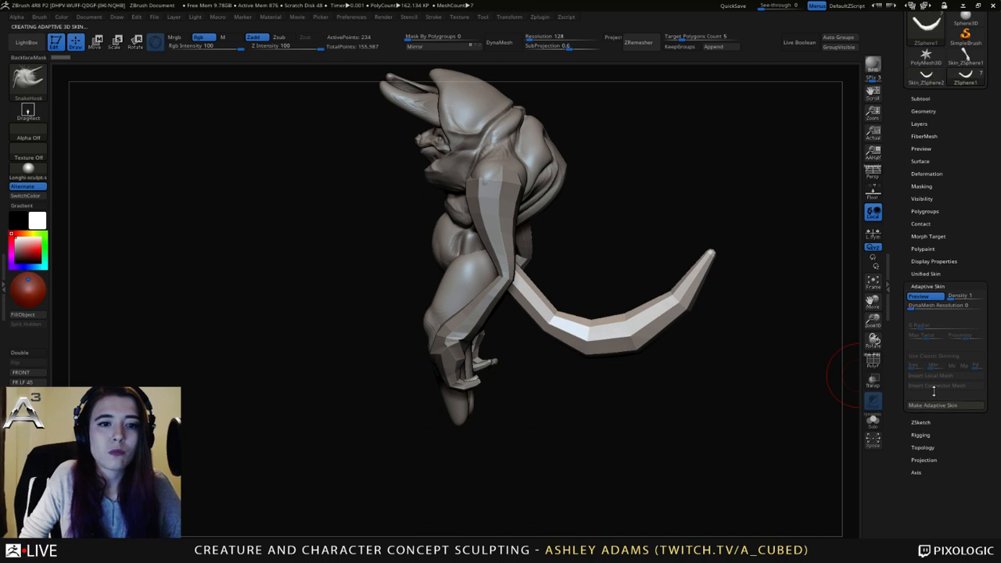
Append the generated tail skin as a subtool and delete the original ZSphere tail.
click(923, 99)
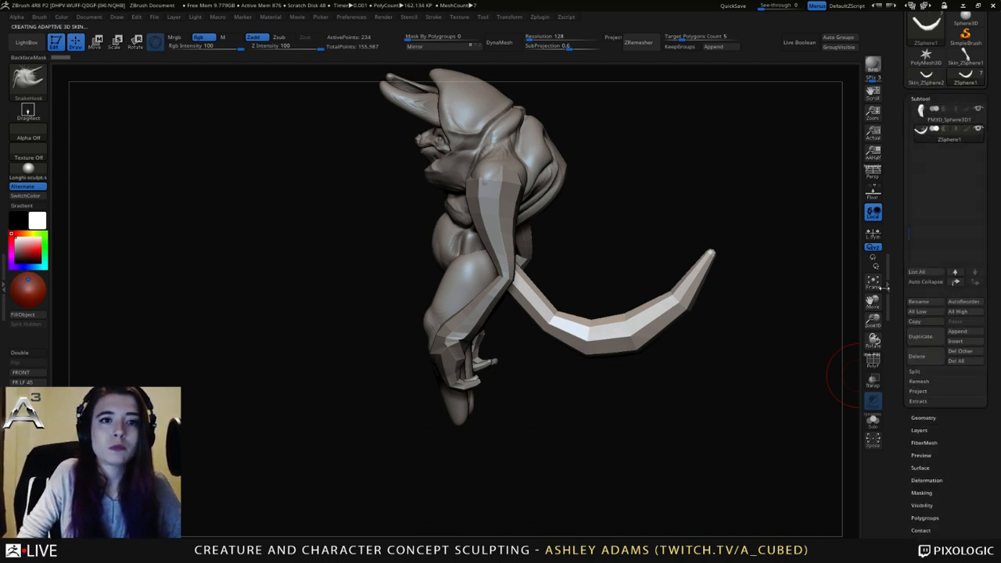
click(964, 341)
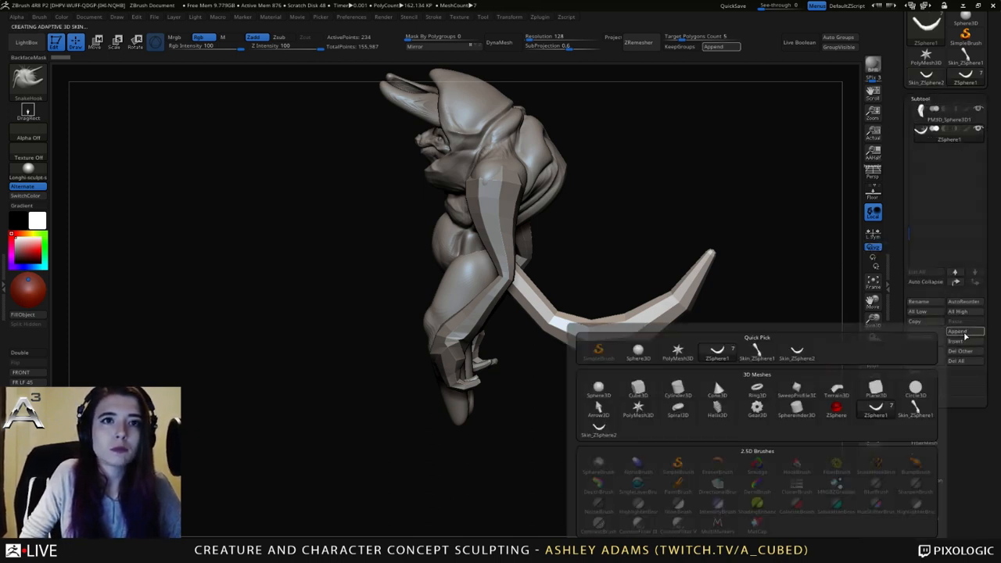
click(796, 350)
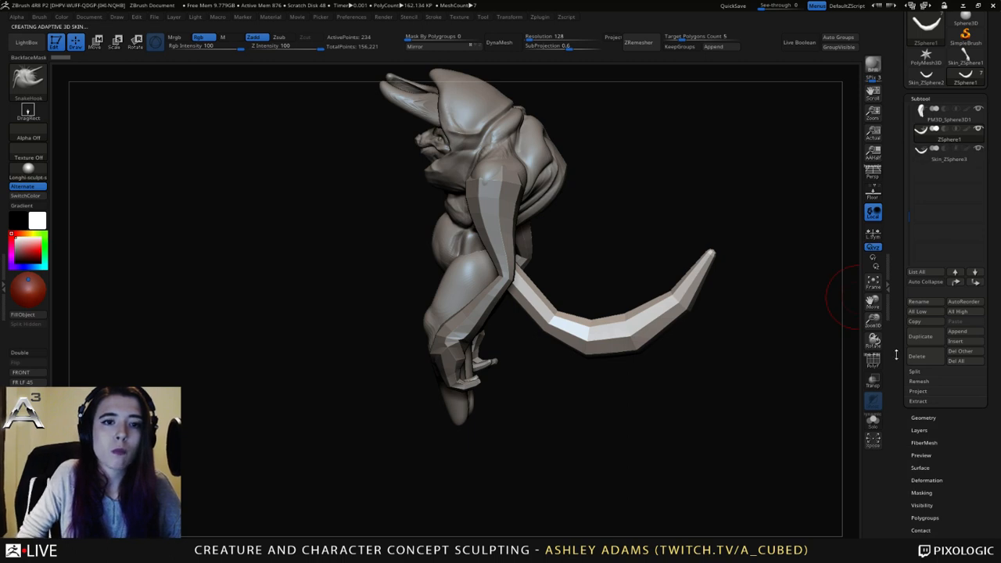
click(915, 358)
click(825, 383)
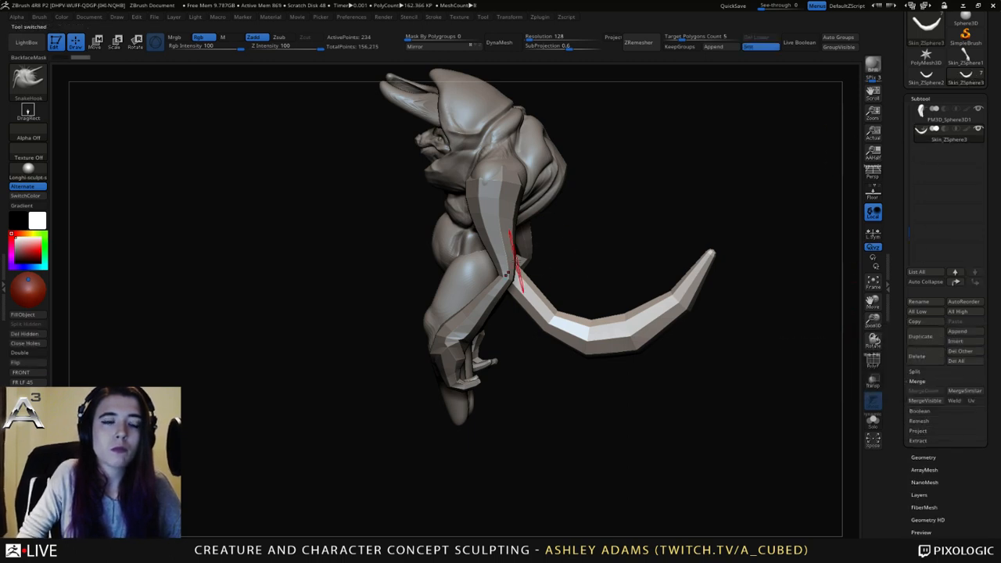
Make the legs the active subtool and face the creature from the front.
drag(383, 306, 604, 308)
ctrl+right_drag(605, 308, 540, 274)
right_drag(540, 274, 557, 351)
right_click(557, 351)
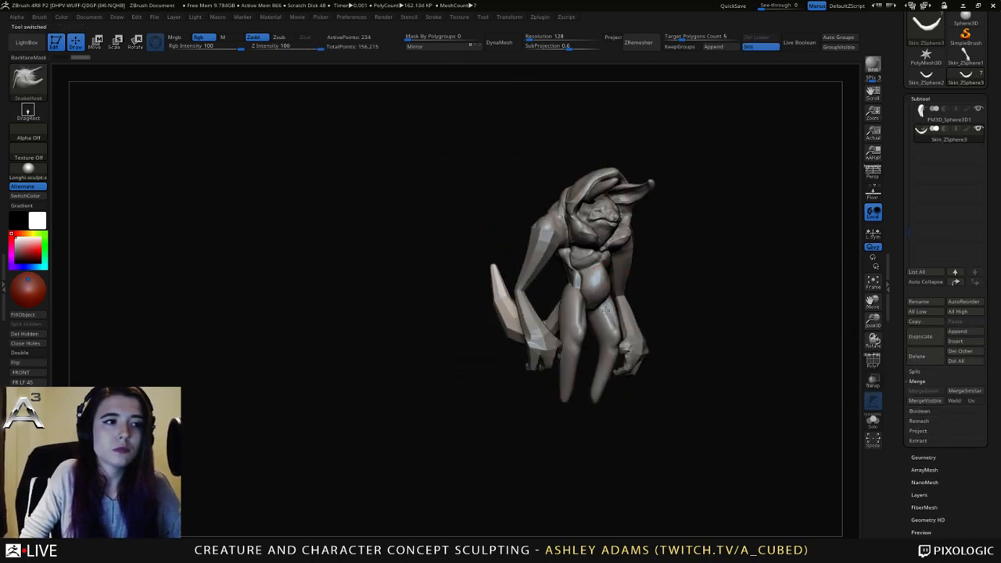
right_drag(596, 250, 565, 321)
alt+right_drag(635, 332, 600, 303)
ctrl+right_drag(601, 302, 576, 317)
alt+click(554, 324)
alt+right_drag(544, 372, 575, 306)
right_click(572, 306)
click(553, 304)
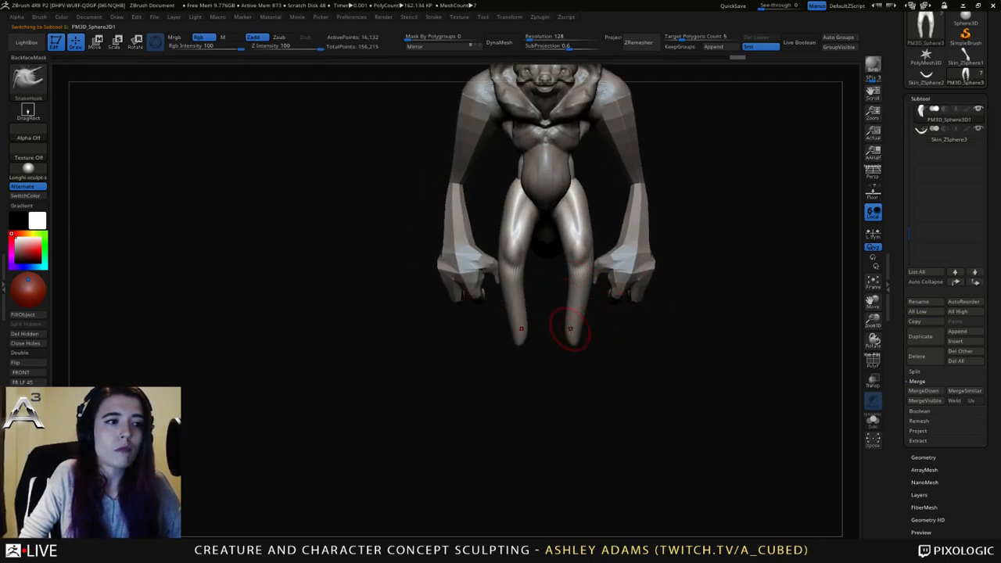
Bend the mirrored lower legs inward toward their tips with the SnakeHook brush.
right_click(588, 324)
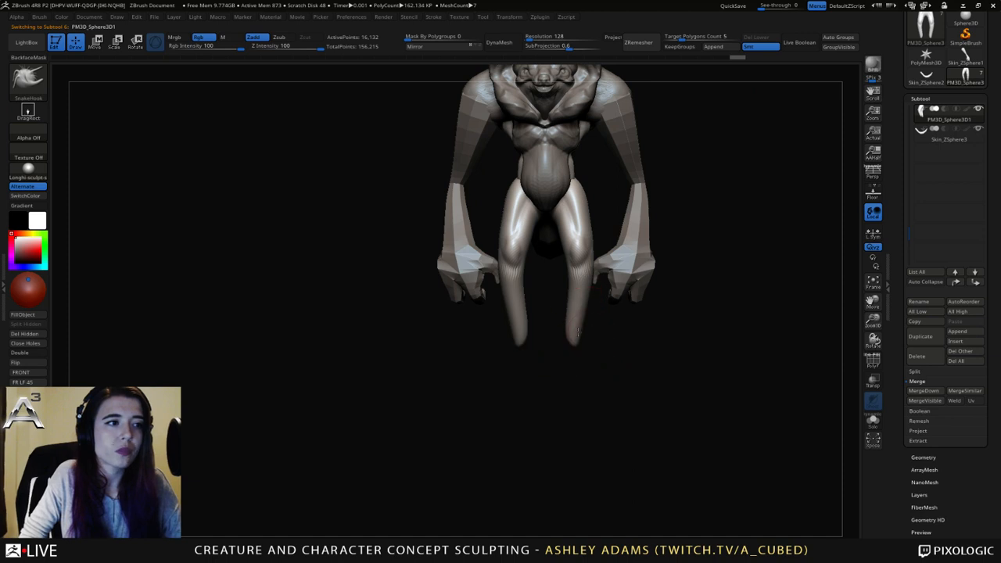
right_click(581, 333)
mouse_move(580, 332)
mouse_down()
mouse_move(549, 349)
mouse_move(581, 334)
mouse_move(563, 335)
mouse_move(583, 303)
mouse_up()
key(ctrl+z)
right_click(575, 335)
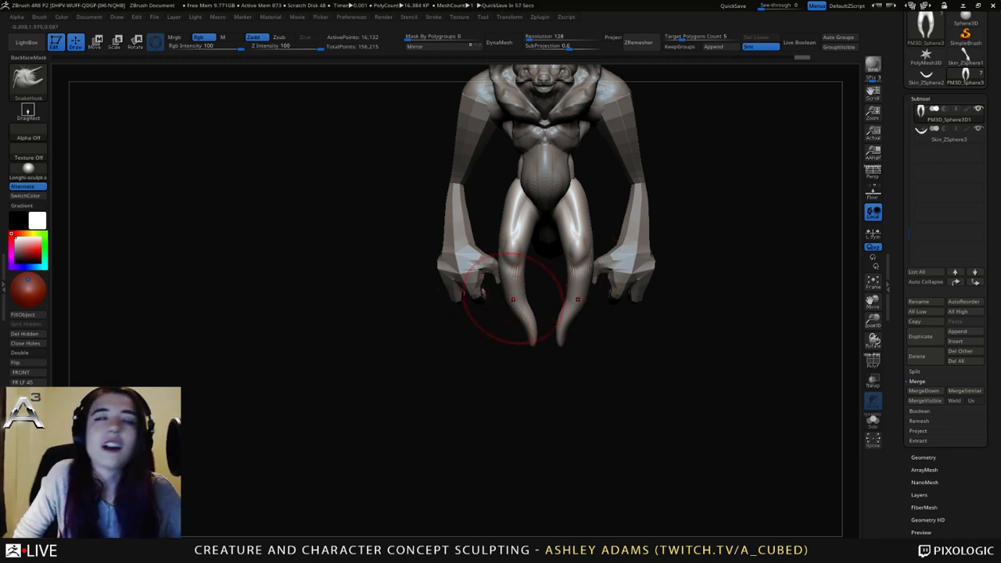
Reshape the knees and calves with a resized SnakeHook brush, working from the front and side.
mouse_move(511, 300)
mouse_down()
mouse_move(524, 298)
mouse_move(513, 298)
mouse_move(522, 330)
mouse_move(511, 295)
mouse_move(573, 281)
mouse_up()
key(space)
key(space)
mouse_move(569, 238)
right_down()
mouse_move(639, 249)
mouse_move(604, 249)
right_up()
drag(573, 250, 567, 244)
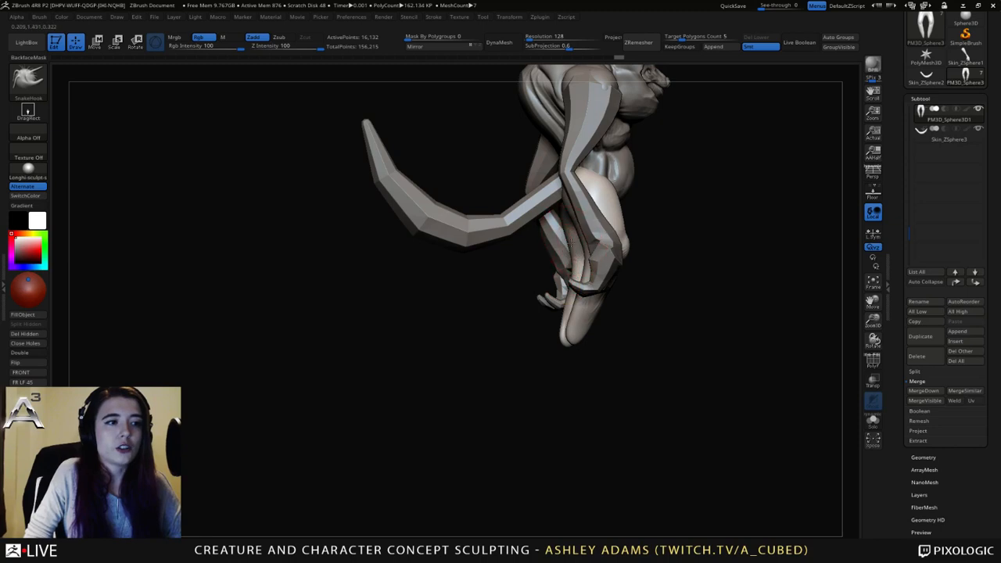
mouse_move(567, 249)
right_down()
mouse_move(591, 257)
mouse_move(564, 232)
mouse_move(545, 248)
right_up()
right_click(562, 230)
Tighten the backs of the lower legs with an enlarged Pinch brush.
key(b)
key(p)
key(i)
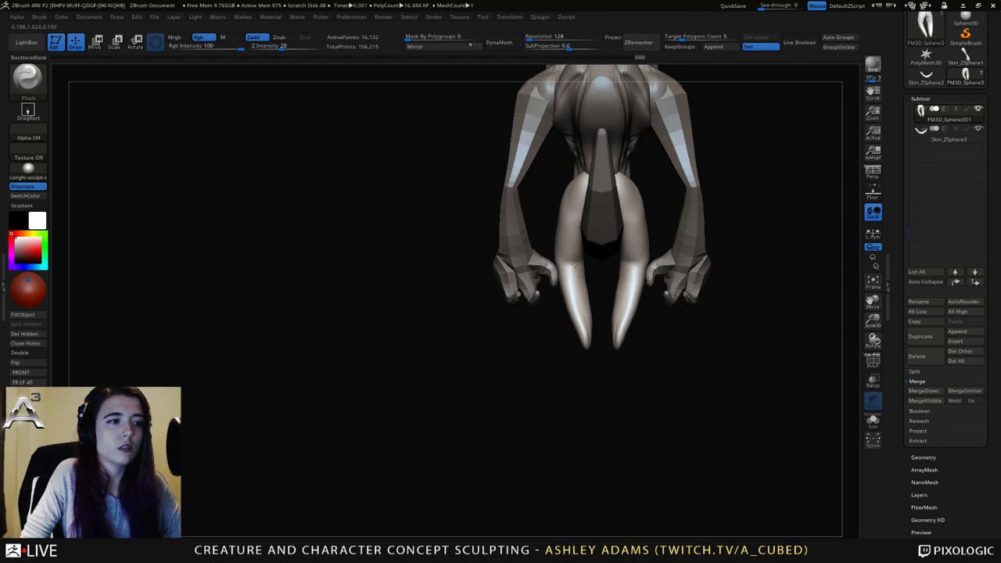
key(space)
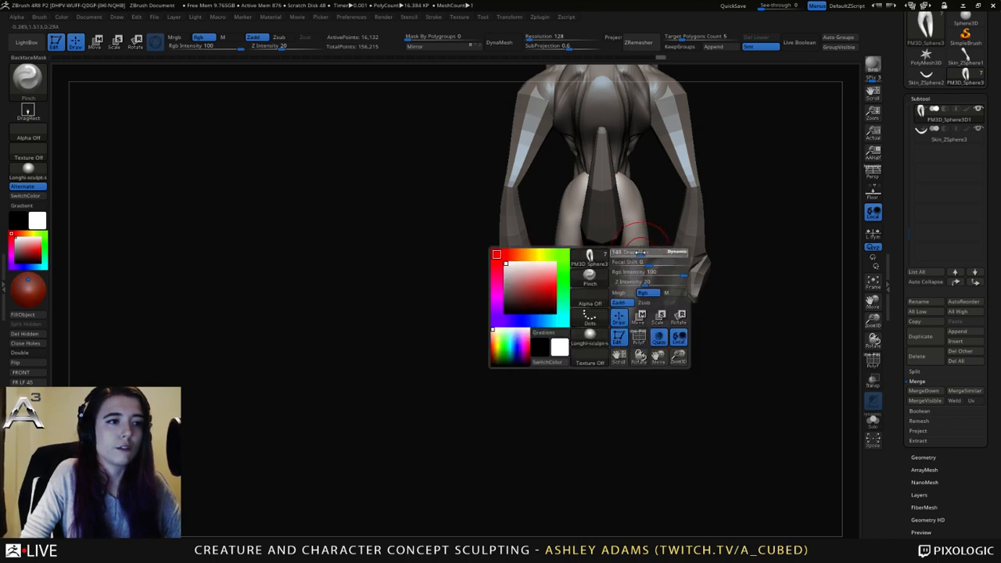
right_drag(634, 267, 591, 263)
right_click(560, 304)
mouse_move(504, 285)
right_down()
mouse_move(540, 266)
mouse_move(551, 227)
mouse_move(553, 242)
right_up()
Switch back to the SnakeHook brush and refine the outer contour of the legs around the knees.
key(b)
key(s)
key(h)
key(space)
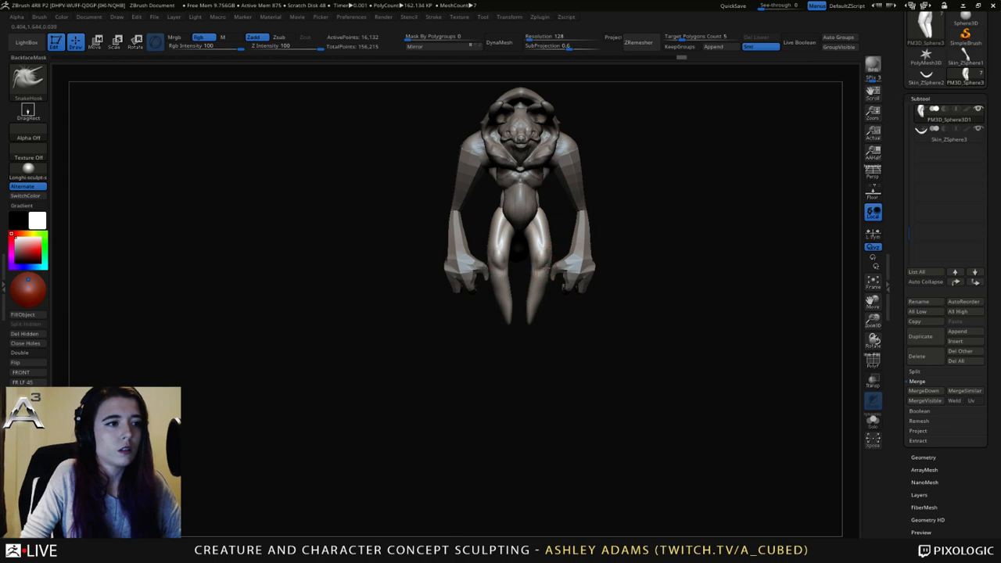
mouse_move(553, 247)
mouse_down()
mouse_move(544, 221)
mouse_move(526, 235)
mouse_move(538, 255)
mouse_up()
key(space)
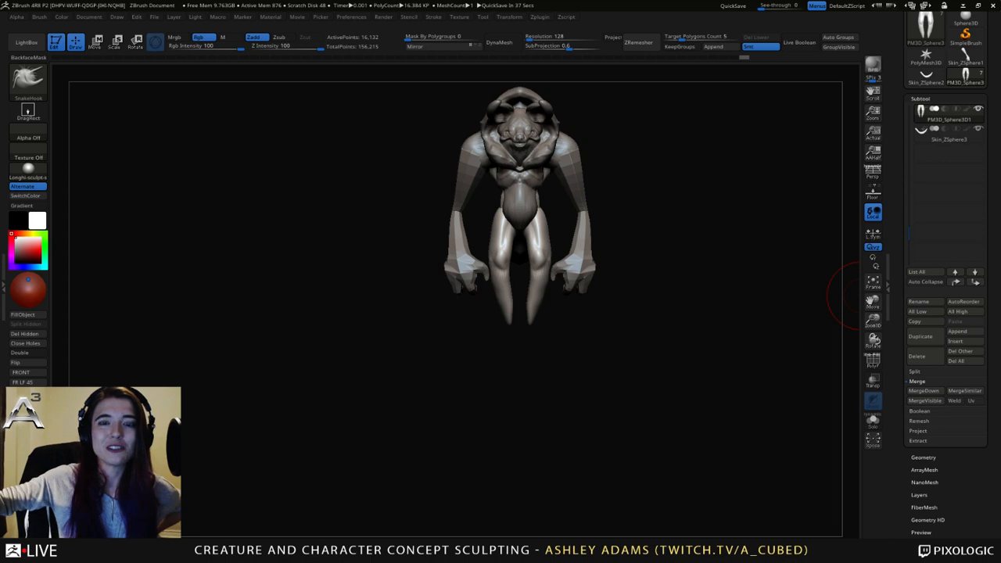
Select the arms subtool and pull the upper arms into shape below the shoulders with SnakeHook.
drag(846, 294, 545, 242)
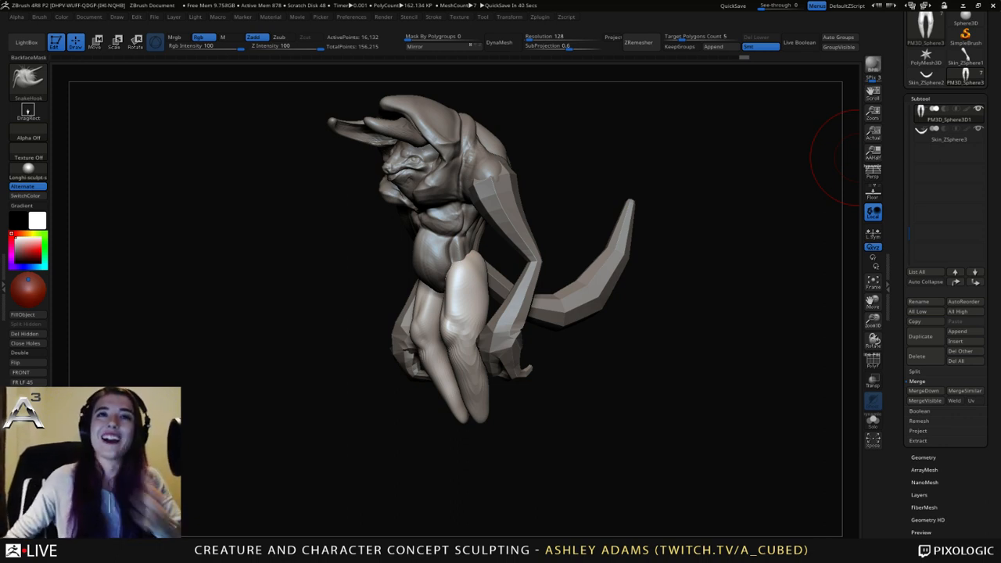
drag(665, 227, 743, 234)
alt+click(516, 205)
drag(579, 187, 634, 186)
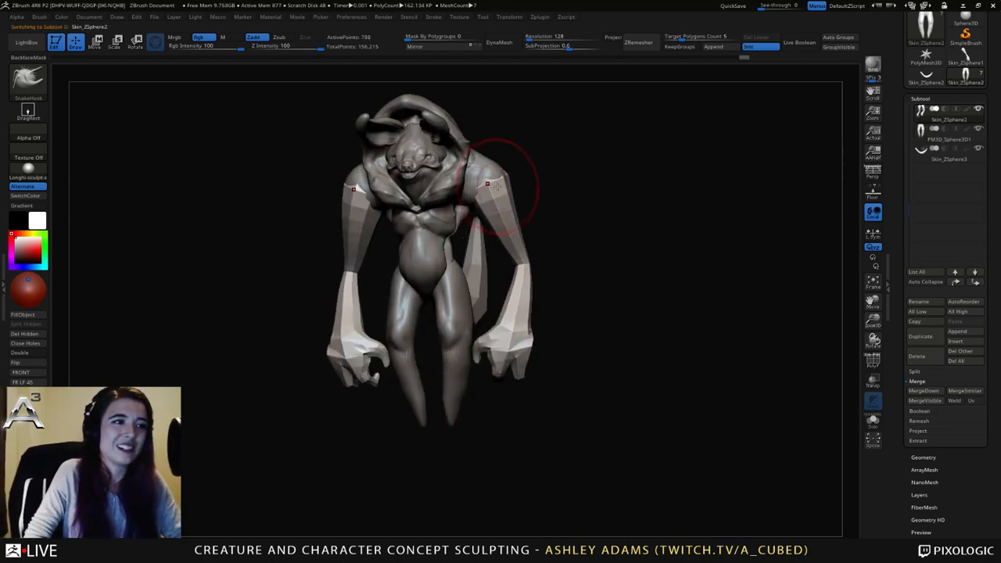
drag(503, 176, 496, 196)
drag(626, 195, 469, 196)
key(space)
mouse_move(530, 189)
mouse_down()
mouse_move(516, 188)
mouse_move(539, 211)
mouse_move(531, 224)
mouse_move(499, 221)
mouse_move(512, 220)
mouse_up()
key(space)
Reshape the backs of the upper arms where they meet the shoulders, using a smaller SnakeHook brush.
drag(636, 158, 629, 158)
drag(712, 168, 643, 180)
key(space)
right_drag(635, 193, 643, 194)
drag(640, 193, 625, 182)
right_drag(632, 190, 644, 199)
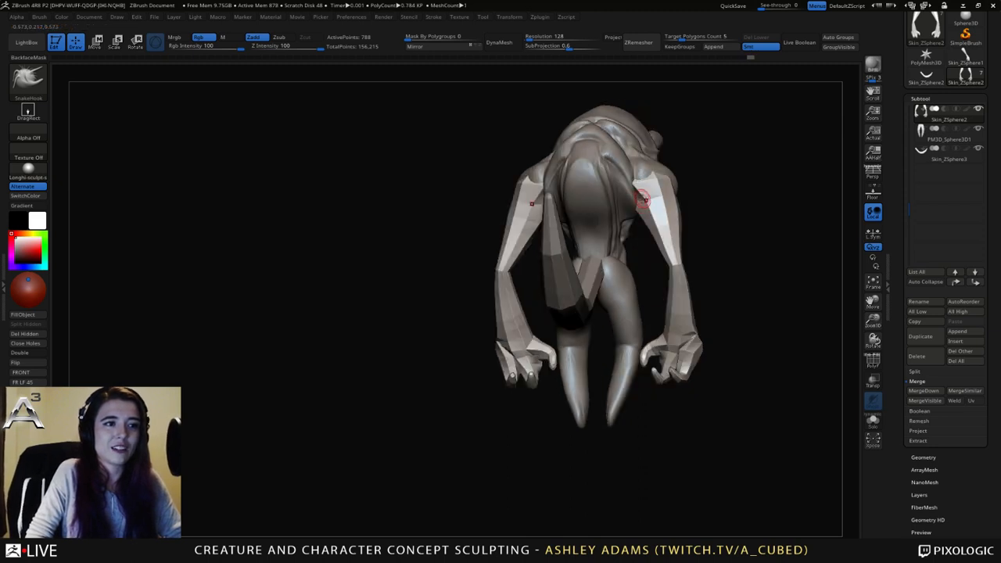
drag(644, 201, 643, 201)
right_drag(644, 203, 632, 219)
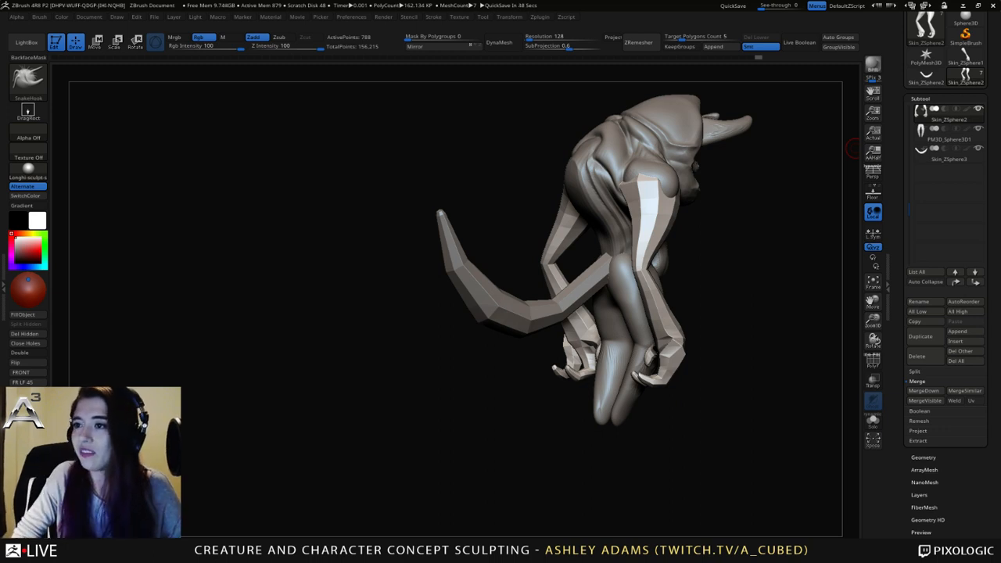
mouse_move(852, 149)
mouse_down()
mouse_move(704, 247)
mouse_move(713, 265)
mouse_up()
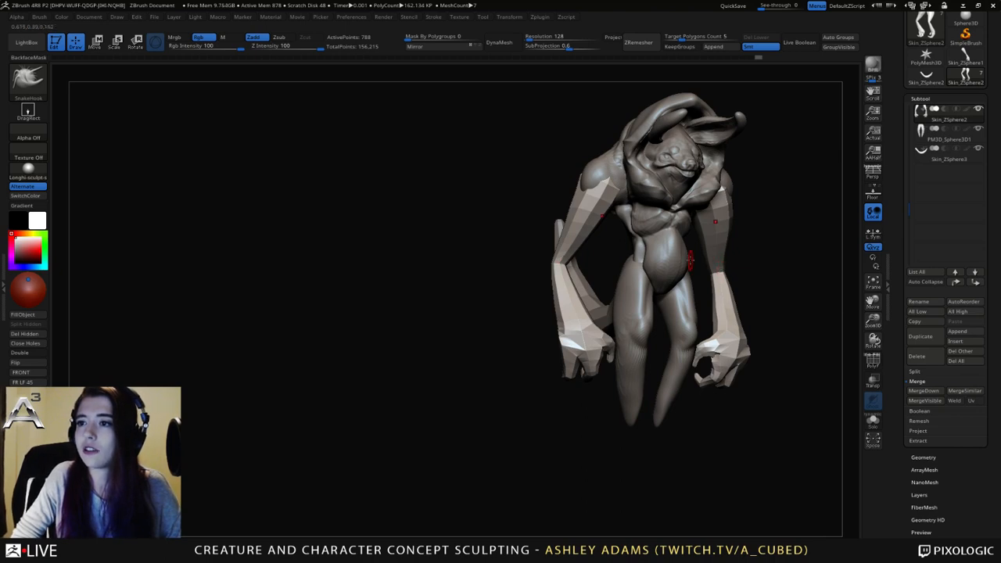
mouse_move(790, 297)
mouse_down()
mouse_move(775, 243)
mouse_move(665, 277)
mouse_up()
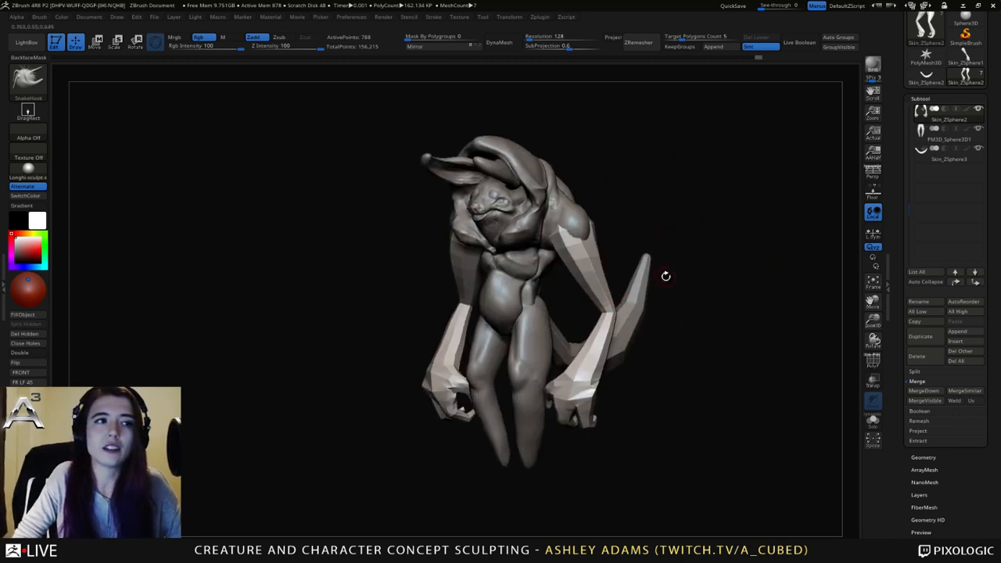
click(924, 469)
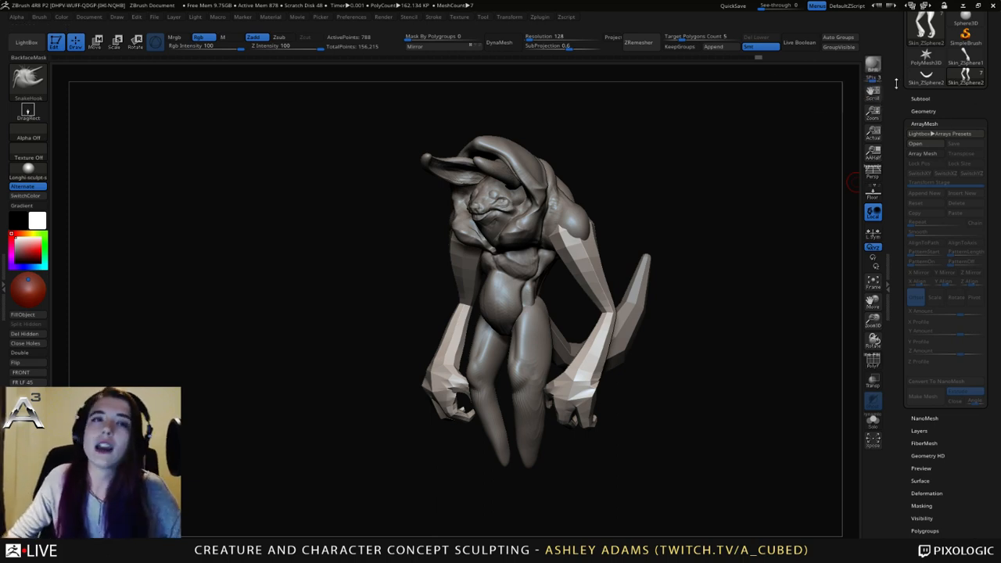
Collapse the ArrayMesh settings, resize the SnakeHook brush and reshape the creature's forearms.
click(925, 123)
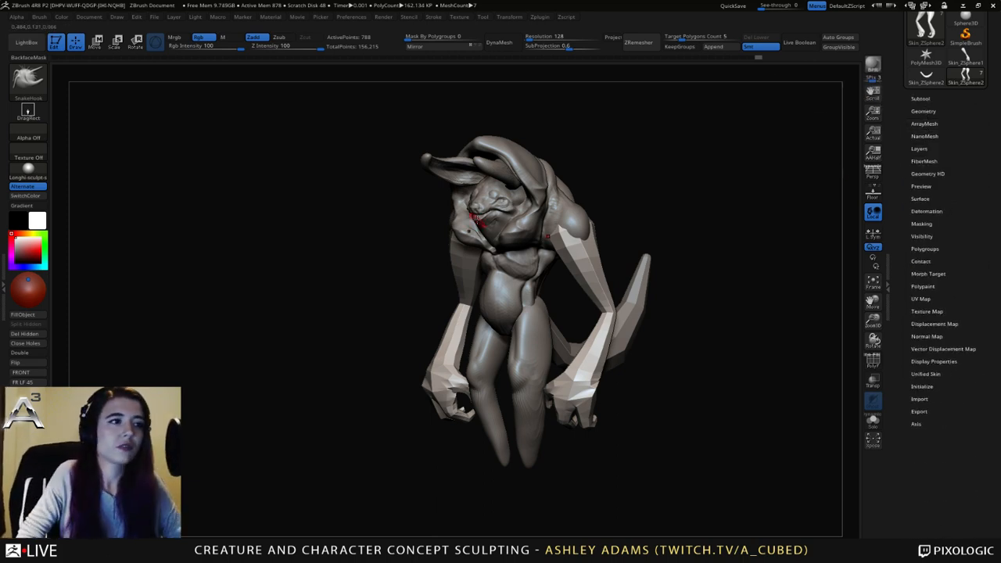
mouse_move(505, 246)
right_down()
mouse_move(620, 306)
mouse_move(610, 302)
right_up()
right_click(593, 299)
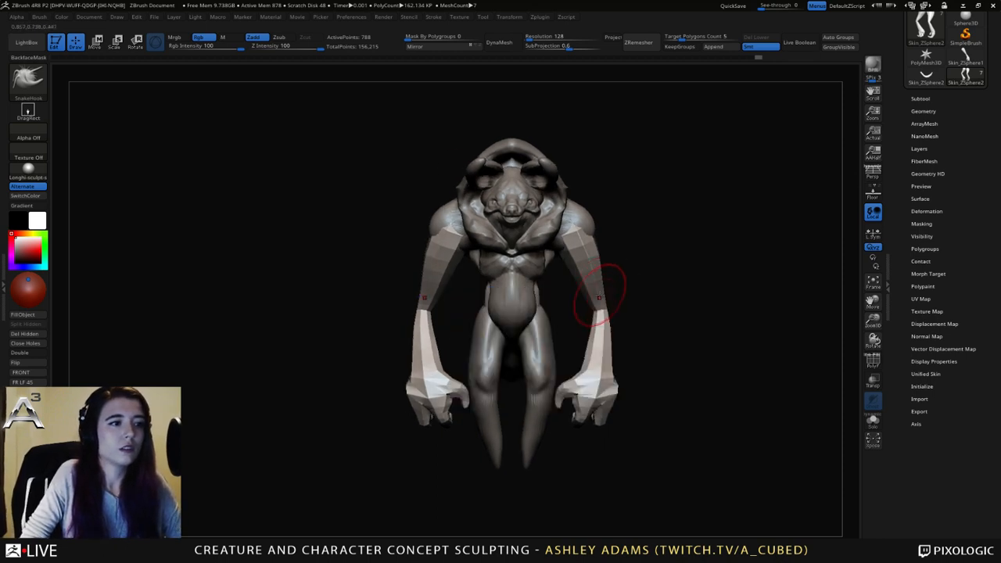
drag(603, 295, 608, 295)
alt+right_drag(596, 352, 615, 279)
key(space)
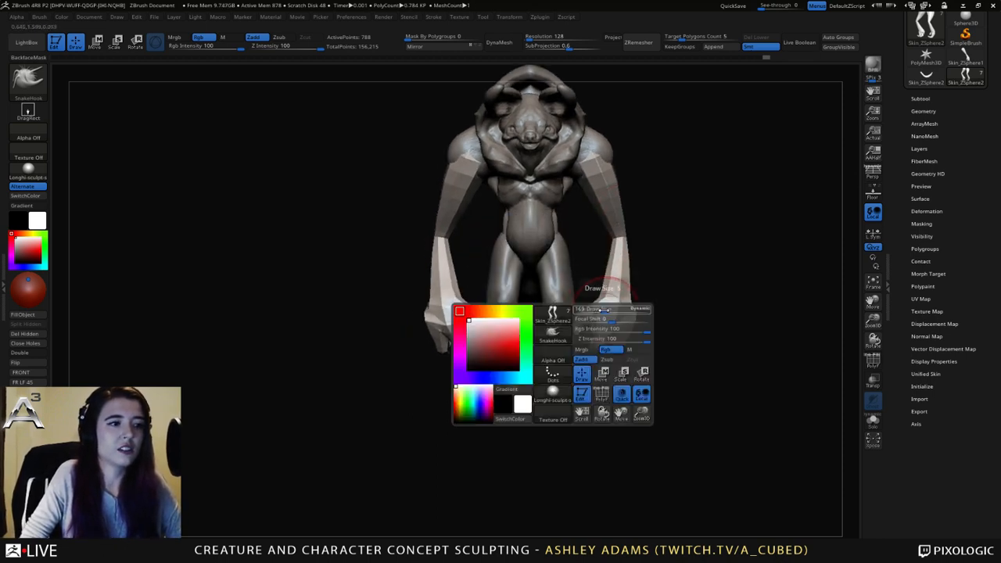
click(612, 306)
drag(614, 305, 614, 267)
right_drag(611, 252, 592, 279)
mouse_move(593, 280)
mouse_down()
mouse_move(597, 269)
mouse_move(577, 293)
mouse_up()
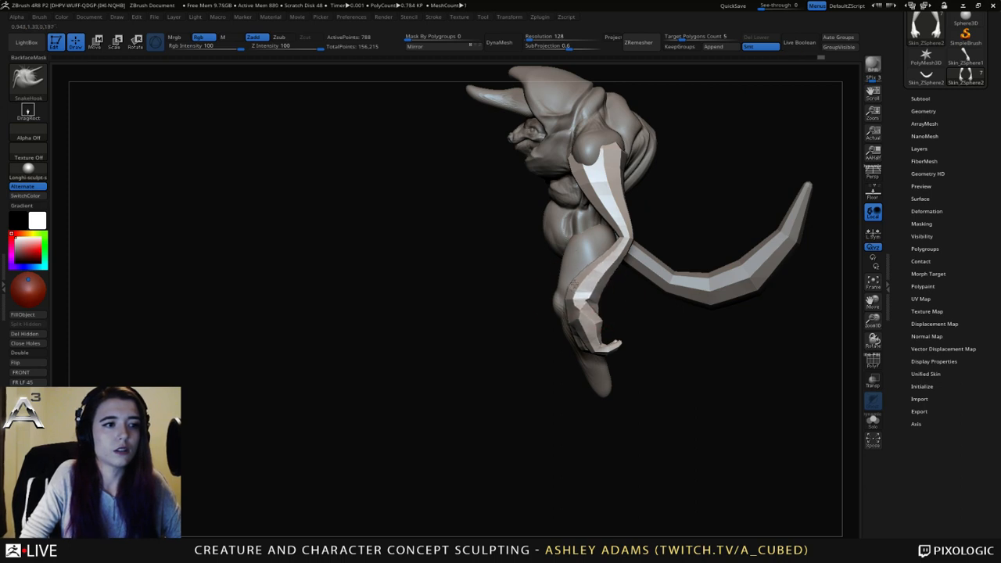
Reduce the brush draw size and refine the shape of the forearms toward the wrists.
drag(572, 331, 581, 325)
key(space)
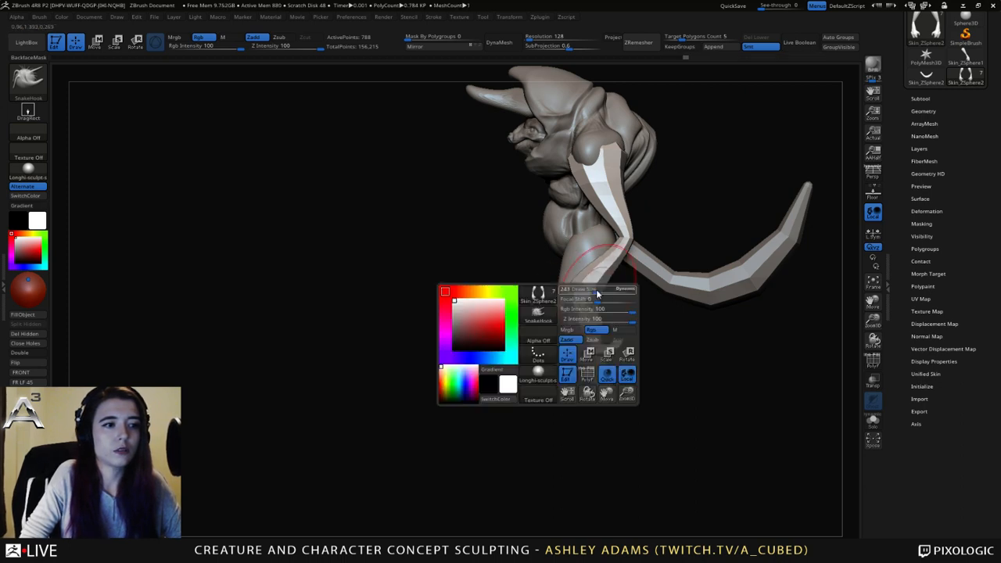
drag(596, 290, 588, 289)
drag(648, 333, 754, 332)
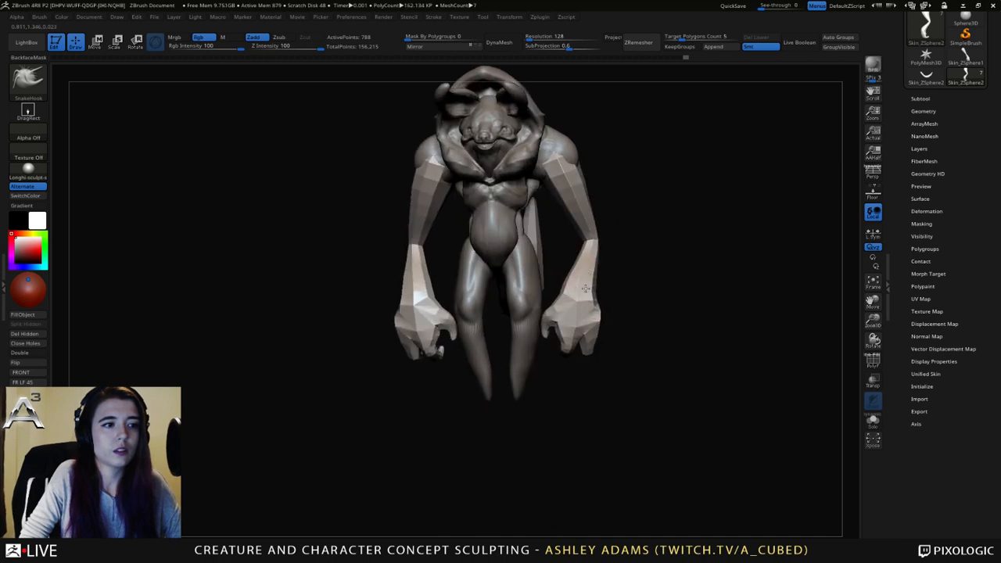
mouse_move(617, 270)
mouse_down()
mouse_move(393, 237)
mouse_move(406, 247)
mouse_move(429, 206)
mouse_up()
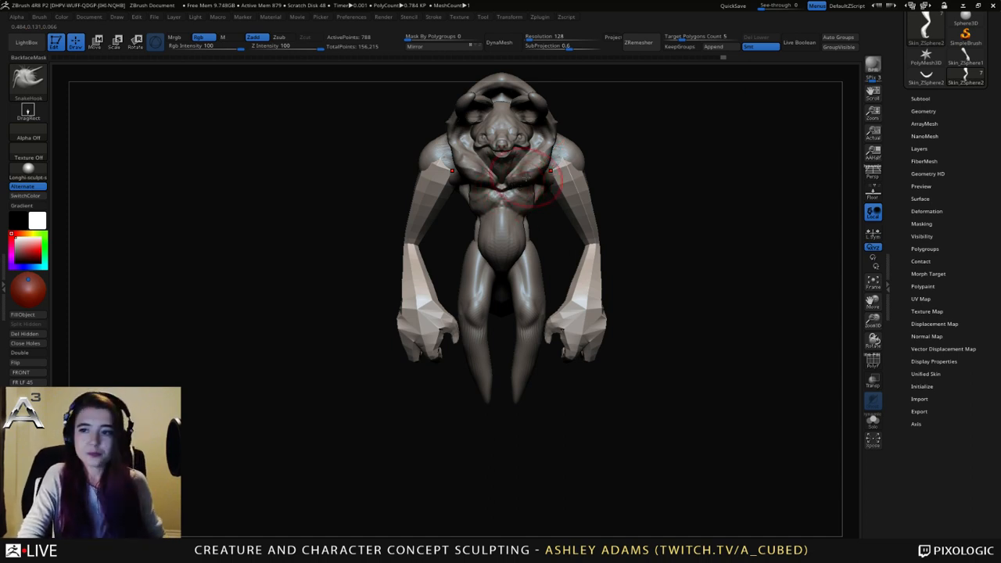
Make the body subtool active and adjust the form of its upper back with SnakeHook.
drag(499, 274, 542, 272)
alt+drag(587, 226, 621, 243)
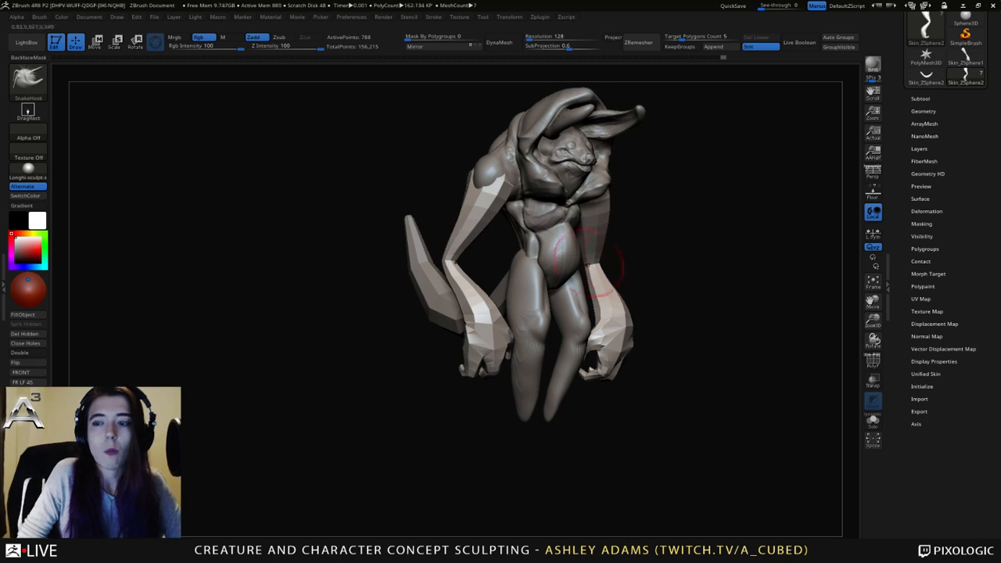
right_drag(548, 265, 577, 324)
right_click(533, 253)
alt+click(452, 232)
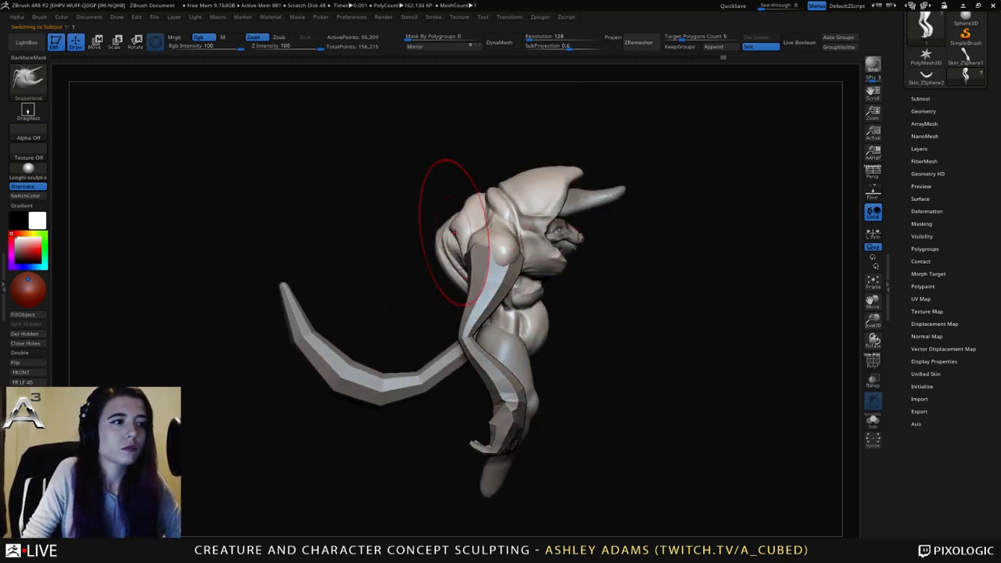
right_click(446, 235)
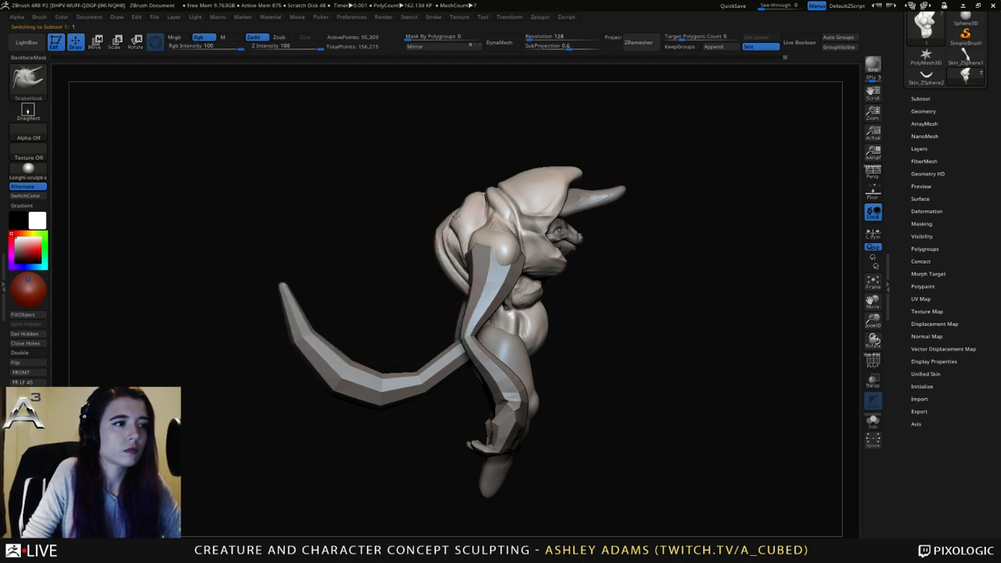
right_drag(457, 216, 480, 219)
right_click(442, 235)
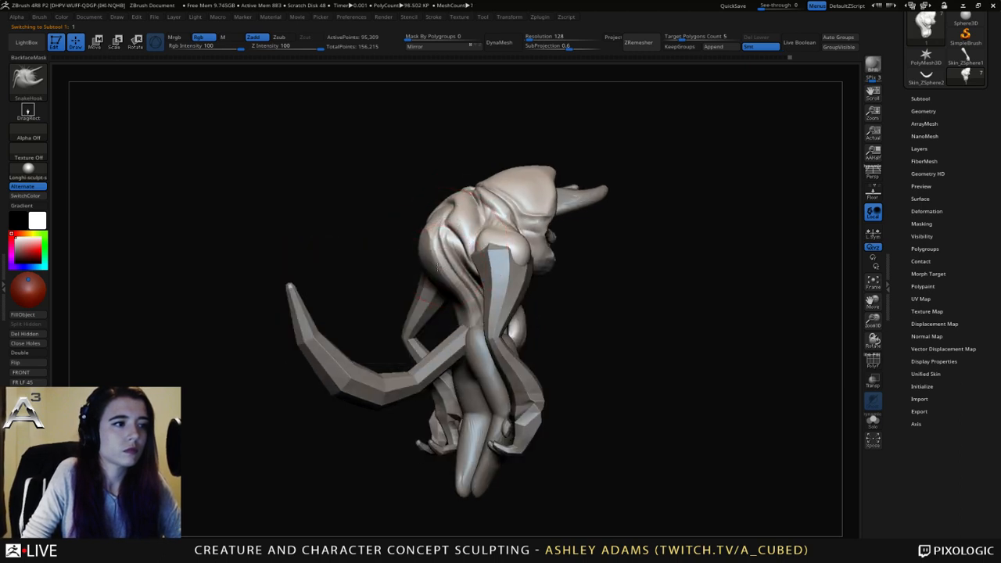
mouse_move(438, 263)
right_down()
mouse_move(455, 249)
mouse_move(421, 268)
right_up()
Tighten the skin folds on the creature's back with the Pinch brush.
key(b)
key(p)
key(i)
right_click(421, 268)
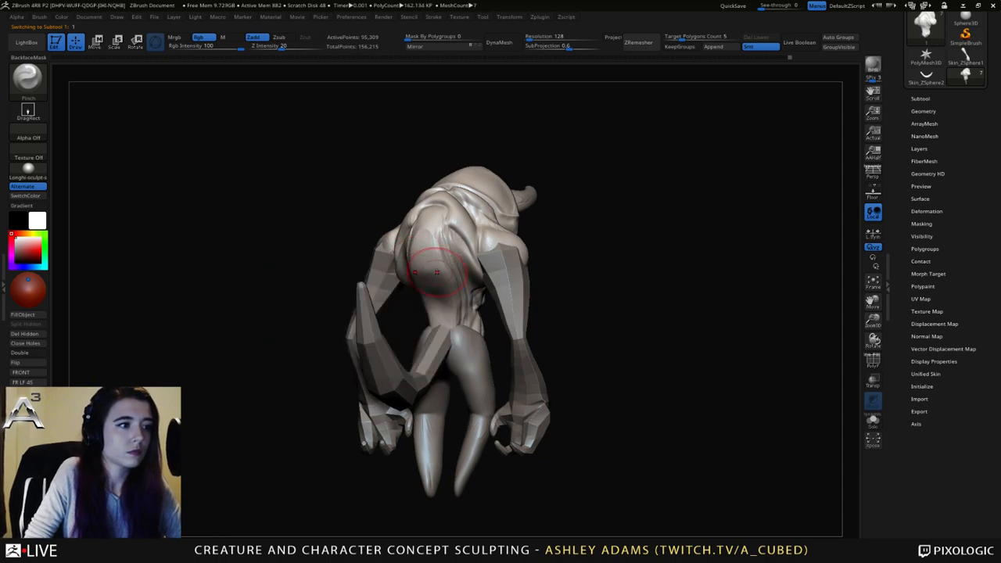
right_drag(438, 271, 548, 249)
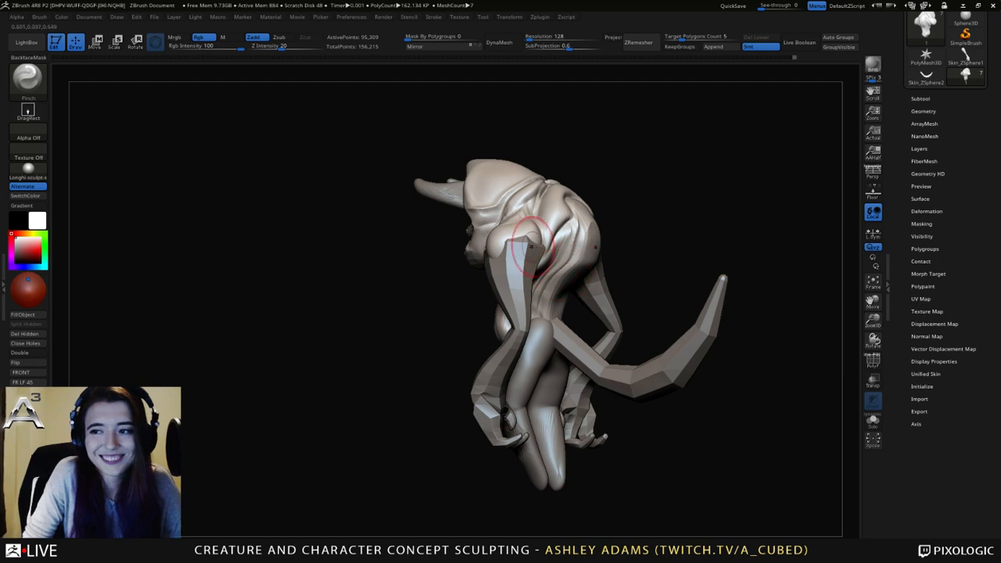
mouse_move(552, 290)
right_down()
mouse_move(561, 227)
mouse_move(519, 226)
mouse_move(610, 297)
right_up()
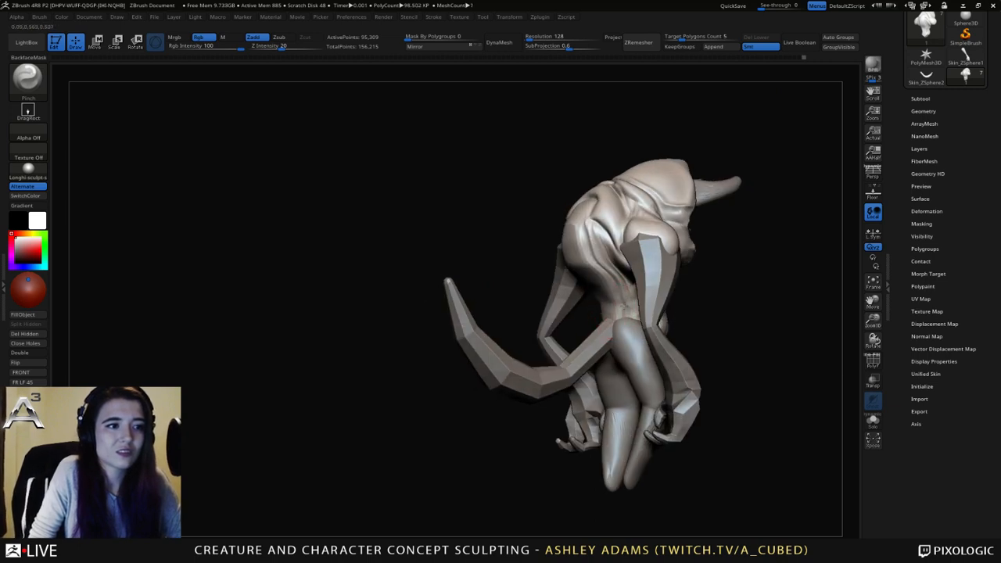
right_drag(632, 315, 617, 322)
Resize the SnakeHook brush and pull the shoulder mass backward over the top of the upper arm.
key(b)
key(s)
key(h)
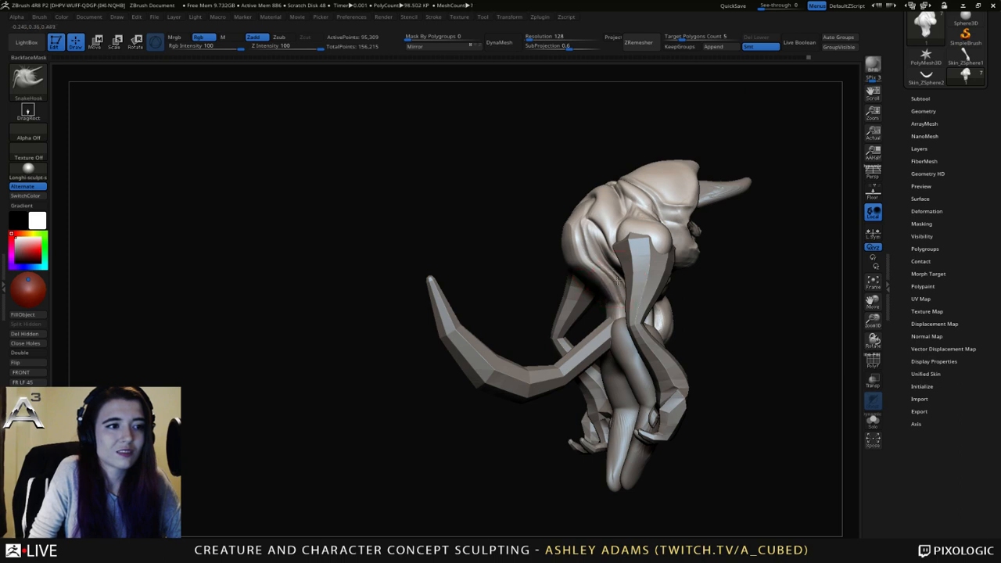
right_drag(613, 280, 735, 287)
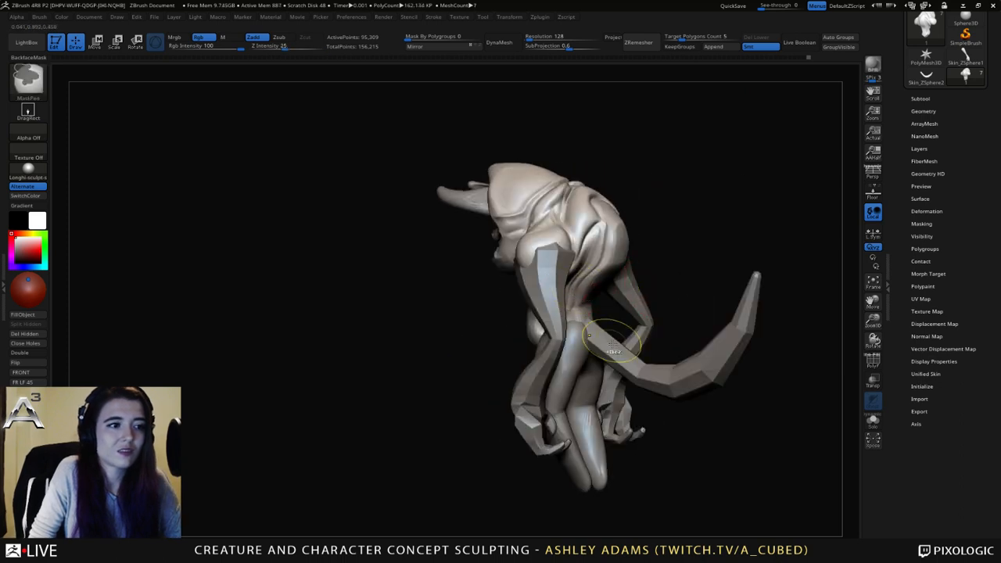
right_drag(614, 340, 638, 336)
ctrl+right_drag(638, 336, 624, 280)
alt+right_drag(480, 359, 535, 319)
right_click(535, 320)
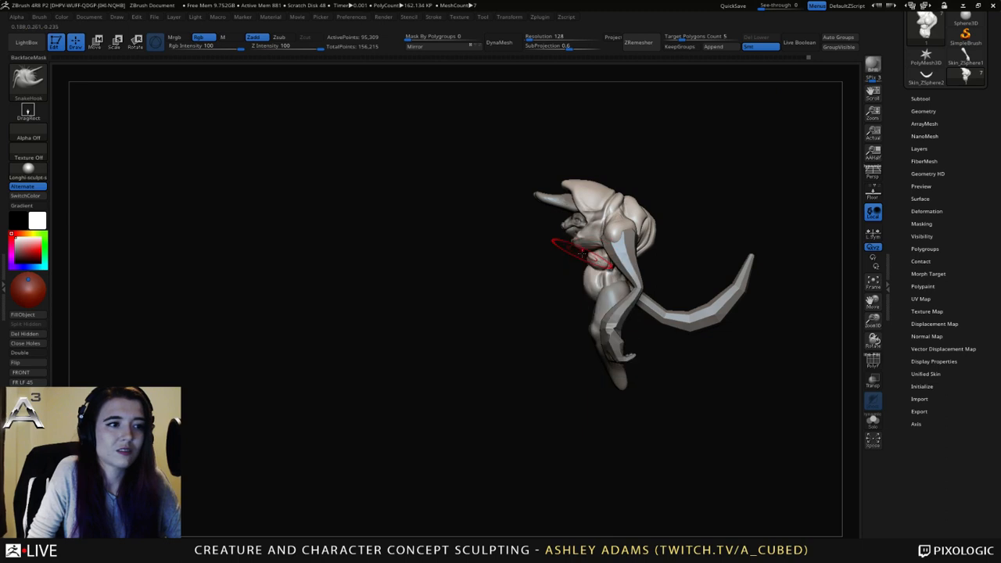
mouse_move(576, 253)
right_down()
mouse_move(629, 245)
mouse_move(577, 247)
mouse_move(623, 292)
right_up()
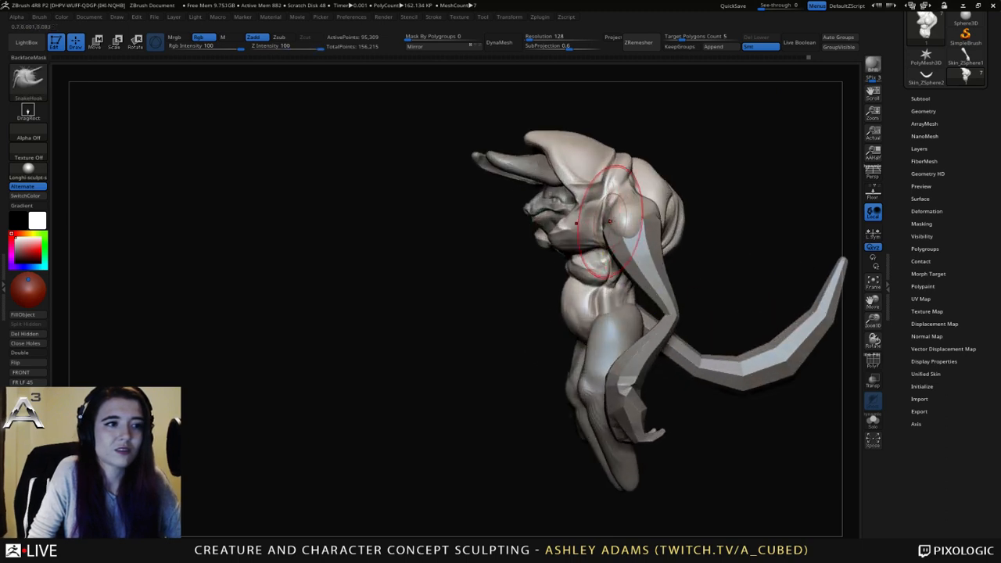
key(space)
mouse_move(621, 220)
mouse_down()
mouse_move(609, 221)
mouse_move(643, 212)
mouse_up()
key(space)
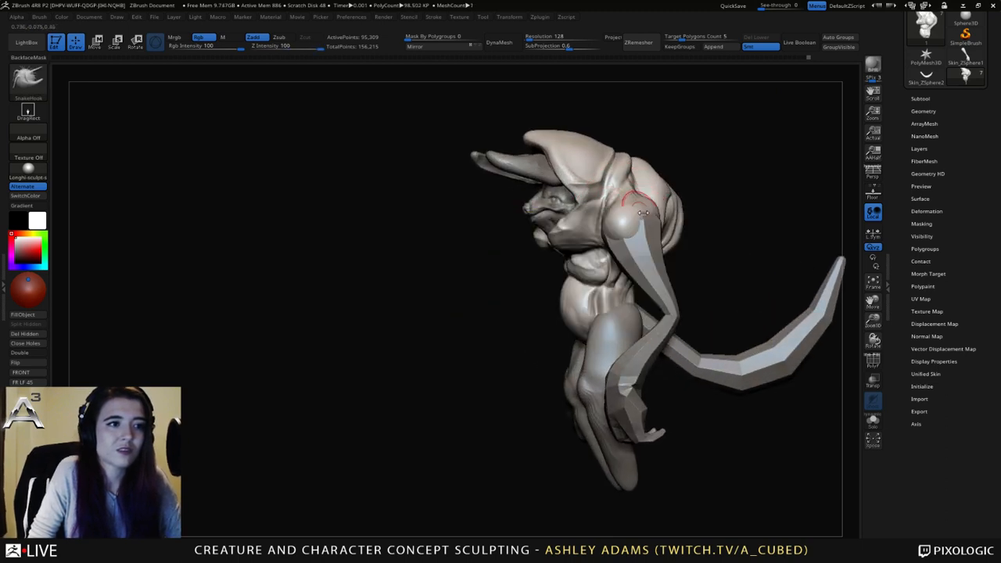
right_drag(656, 212, 619, 247)
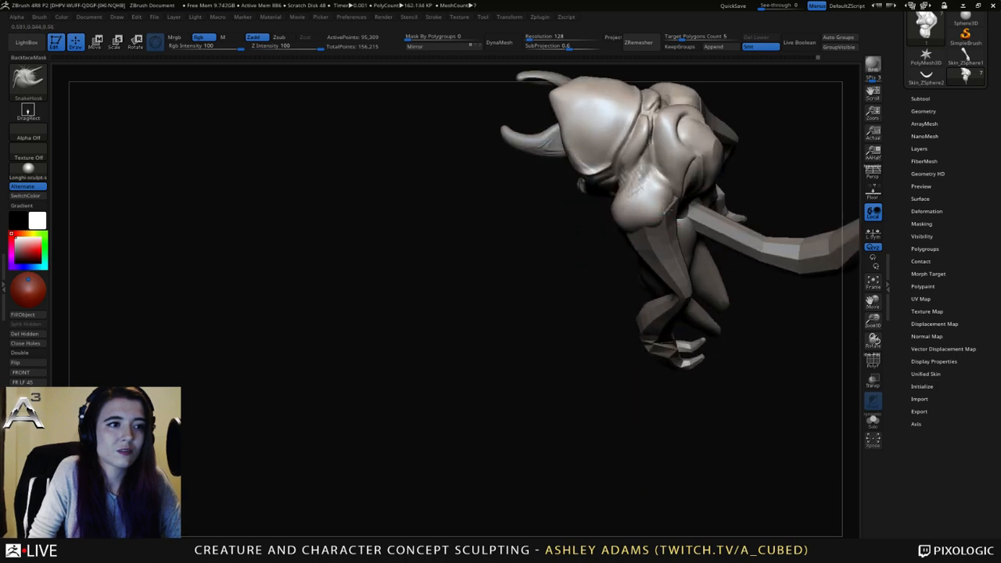
mouse_move(658, 197)
right_down()
mouse_move(654, 174)
mouse_move(648, 196)
mouse_move(595, 198)
right_up()
Add volume to the shoulders of the body with the ClayBuildup brush.
key(b)
key(c)
key(b)
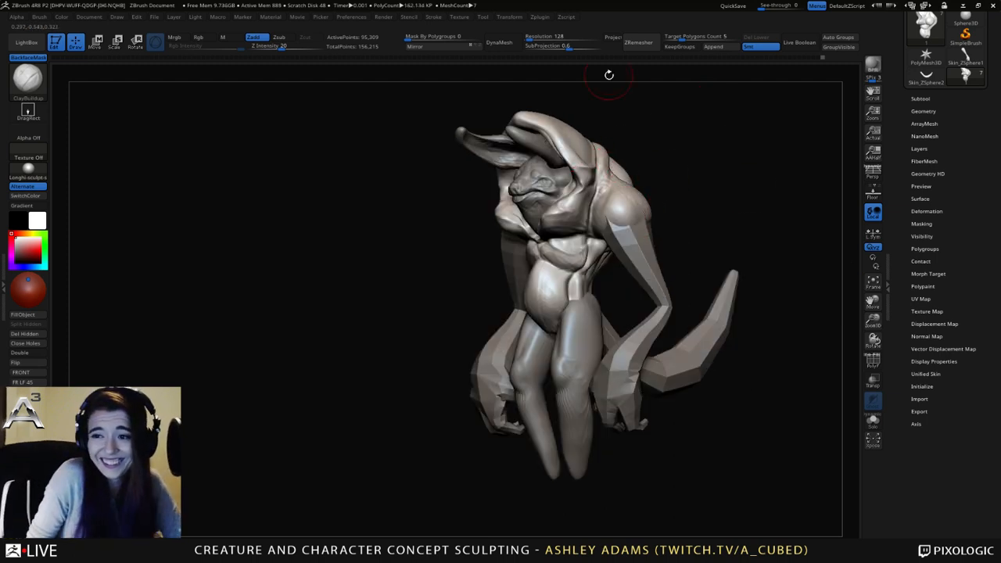
right_drag(598, 160, 625, 212)
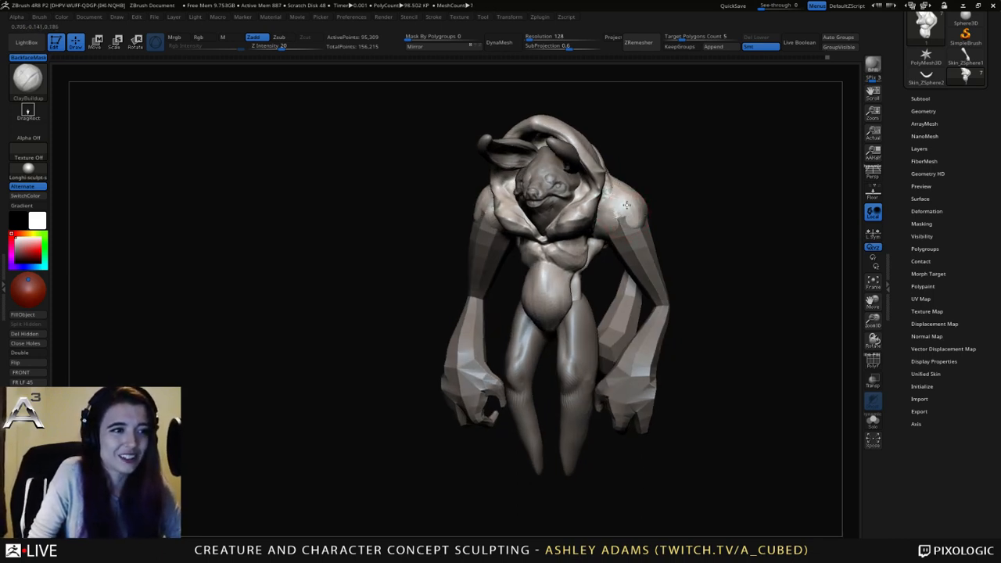
mouse_move(646, 227)
right_down()
mouse_move(657, 234)
mouse_move(652, 227)
right_up()
alt+drag(652, 228, 682, 208)
mouse_move(682, 207)
right_down()
mouse_move(712, 228)
mouse_move(701, 246)
mouse_move(693, 230)
mouse_move(605, 218)
mouse_move(601, 202)
mouse_move(579, 233)
mouse_move(551, 244)
mouse_move(582, 229)
right_up()
Adjust the shoulders with SnakeHook and layer more ClayBuildup strokes over them, checking the body with transparency.
key(b)
key(s)
key(h)
right_click(551, 246)
key(b)
key(c)
key(b)
mouse_move(583, 228)
ctrl+right_down()
mouse_move(554, 269)
mouse_move(559, 229)
mouse_move(572, 236)
mouse_move(503, 246)
mouse_move(524, 270)
mouse_move(495, 197)
ctrl+right_up()
click(873, 381)
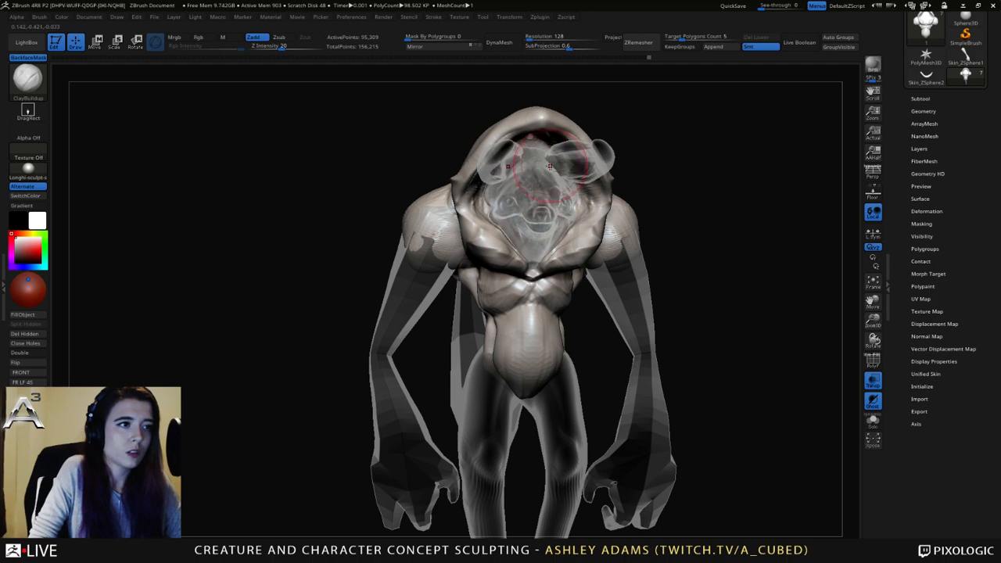
click(873, 381)
Make the head subtool active, turn on transparency for the other subtools and select the SnakeHook brush.
ctrl+right_drag(542, 203, 539, 274)
mouse_move(540, 274)
right_down()
mouse_move(599, 263)
mouse_move(557, 236)
mouse_move(535, 294)
right_up()
alt+click(560, 230)
right_click(557, 236)
mouse_move(535, 294)
right_down()
mouse_move(497, 250)
mouse_move(536, 228)
mouse_move(495, 233)
mouse_move(586, 227)
mouse_move(536, 215)
mouse_move(575, 239)
right_up()
key(space)
click(536, 229)
click(877, 383)
key(b)
key(s)
key(h)
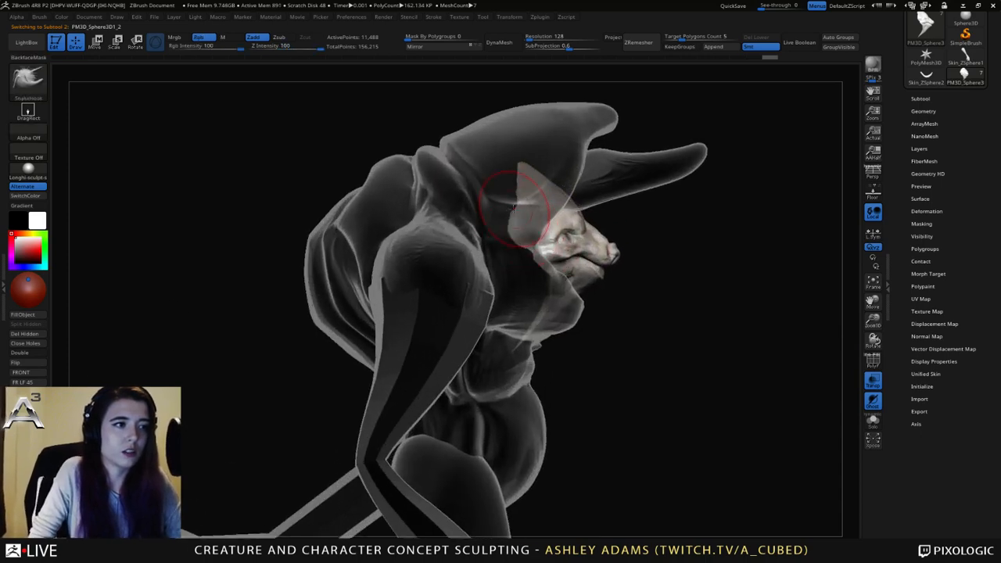
Extend the back of the skull and neck rearward inside the hood, checking the fit with and without transparency.
mouse_move(523, 155)
right_down()
mouse_move(498, 162)
mouse_move(508, 168)
right_up()
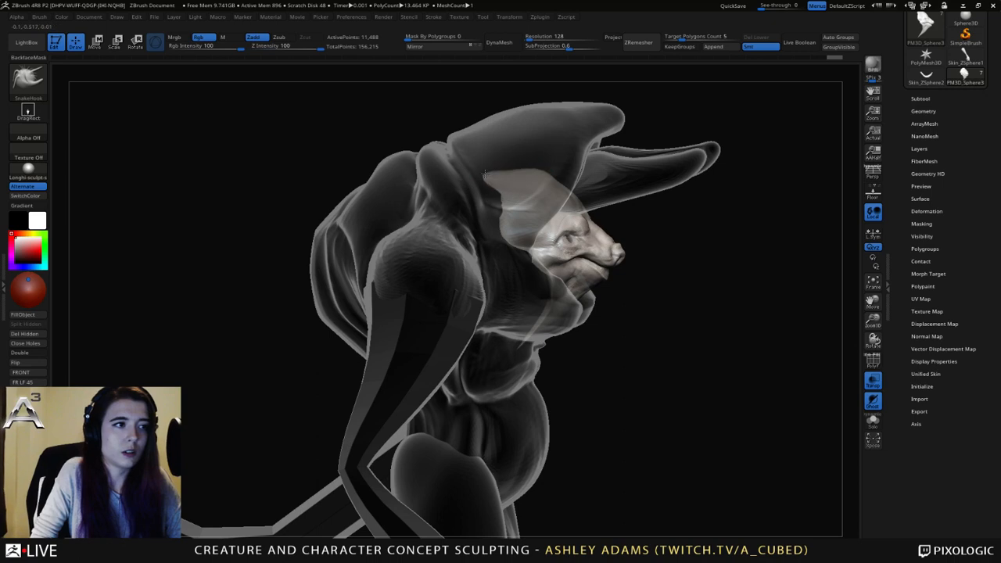
right_drag(510, 230, 515, 235)
key(space)
click(535, 259)
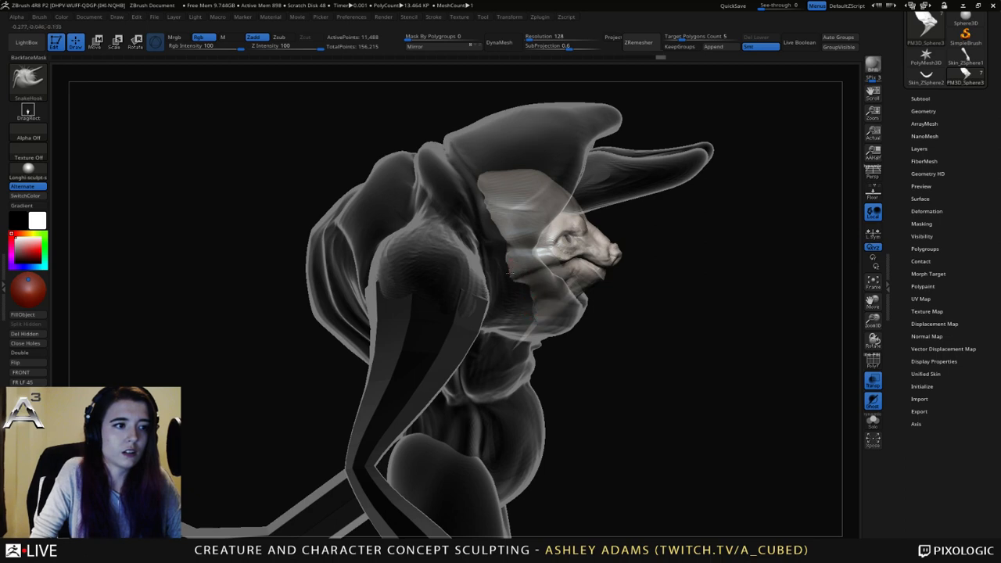
click(873, 381)
mouse_move(823, 352)
mouse_down()
mouse_move(672, 311)
mouse_move(599, 308)
mouse_up()
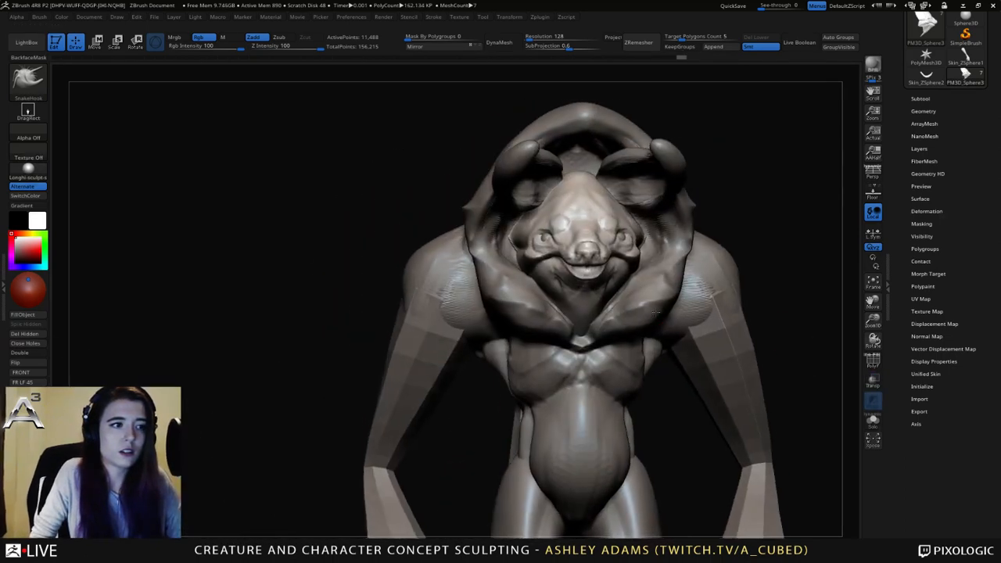
mouse_move(735, 336)
alt+mouse_down()
mouse_move(735, 270)
mouse_move(658, 262)
alt+mouse_up()
right_drag(658, 262, 697, 299)
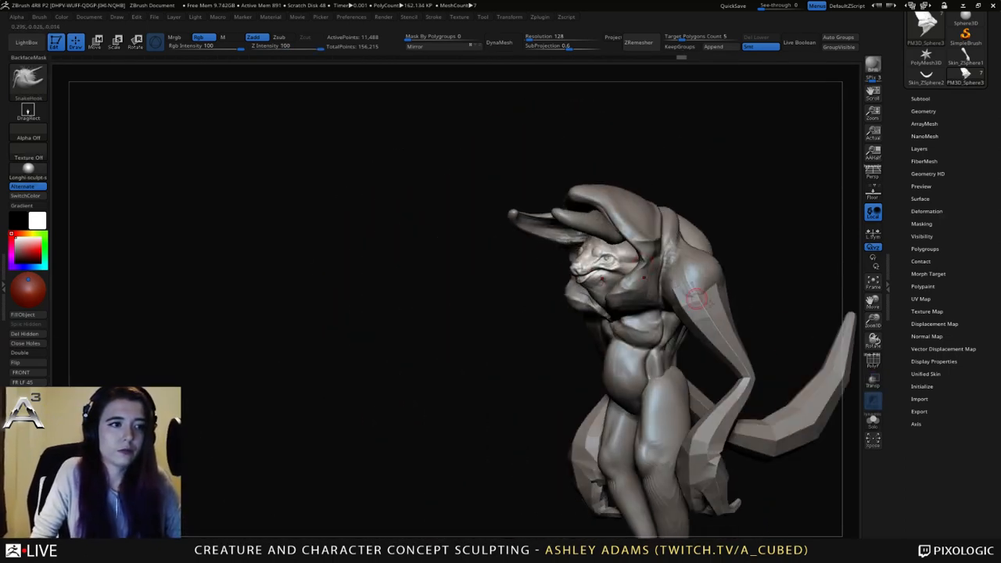
click(873, 381)
ctrl+right_drag(638, 266, 651, 320)
click(874, 381)
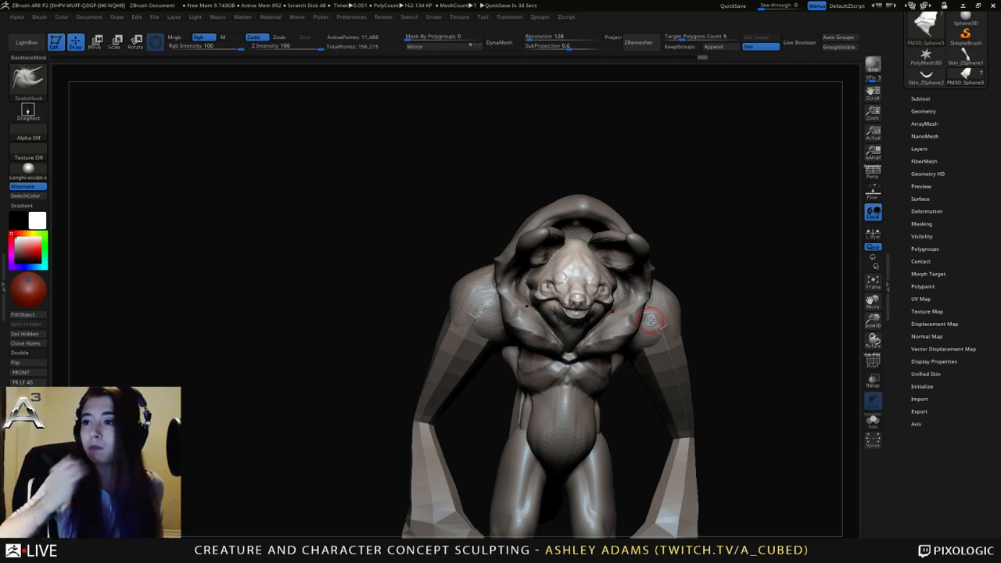
Activate the body subtool, enlarge the SnakeHook brush and reshape the hood's front edge beside the horn.
drag(491, 248, 626, 235)
alt+click(597, 252)
right_drag(598, 252, 607, 257)
key(space)
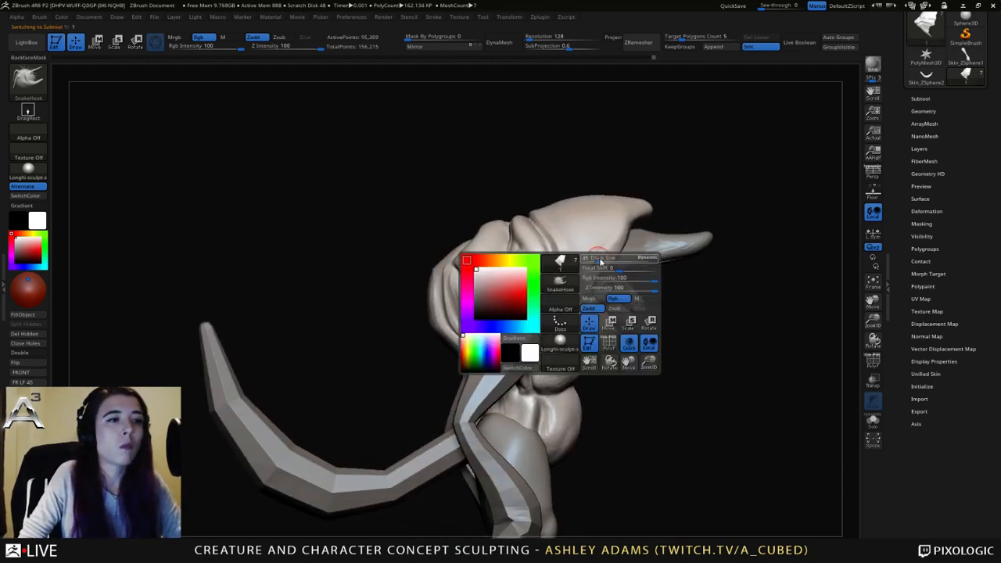
drag(599, 259, 604, 259)
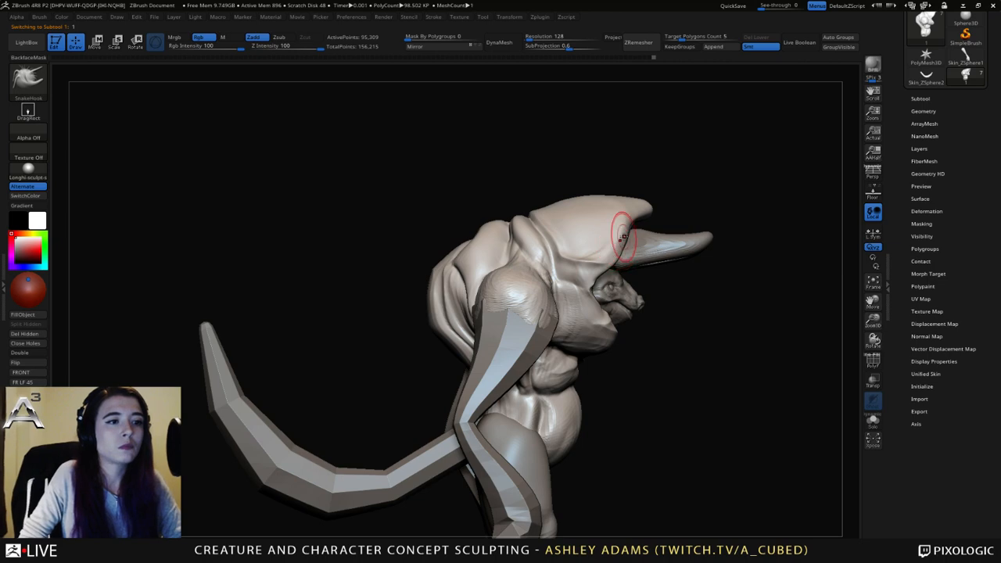
right_drag(592, 255, 608, 263)
Activate the head subtool and reshape the cheeks and jaw with the SnakeHook brush.
key(space)
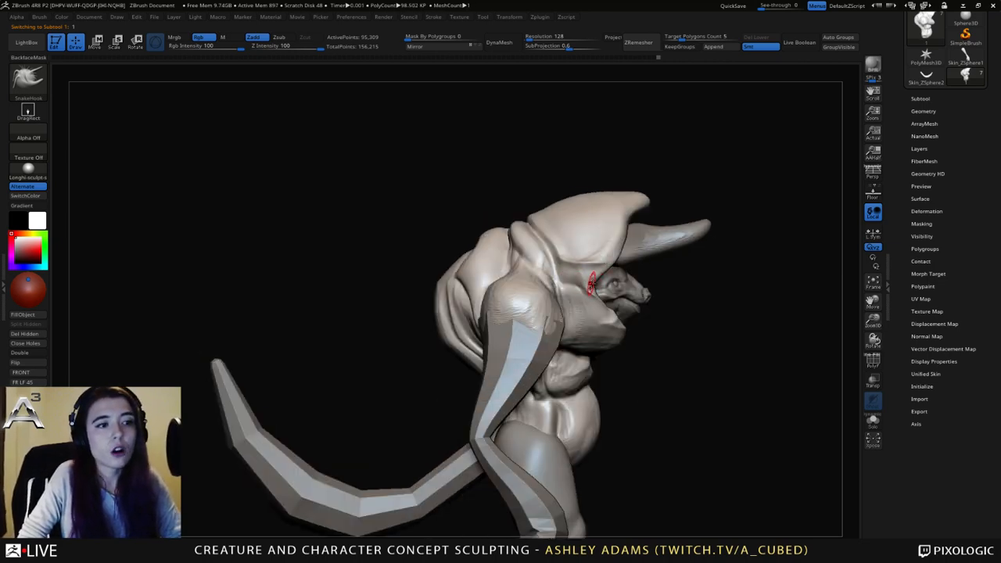
right_drag(592, 284, 521, 291)
ctrl+right_drag(609, 330, 552, 238)
key(space)
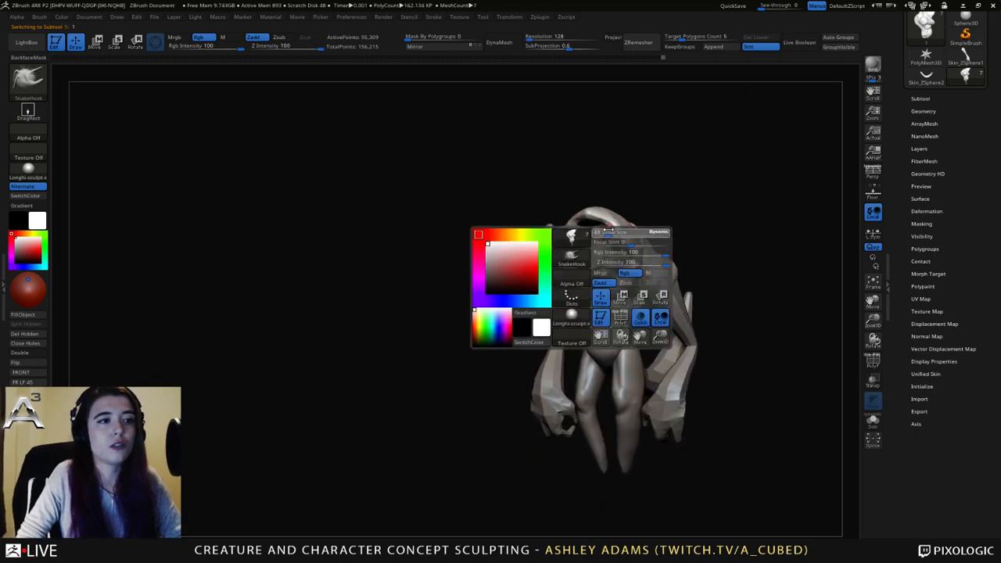
ctrl+right_drag(614, 238, 626, 315)
alt+click(587, 320)
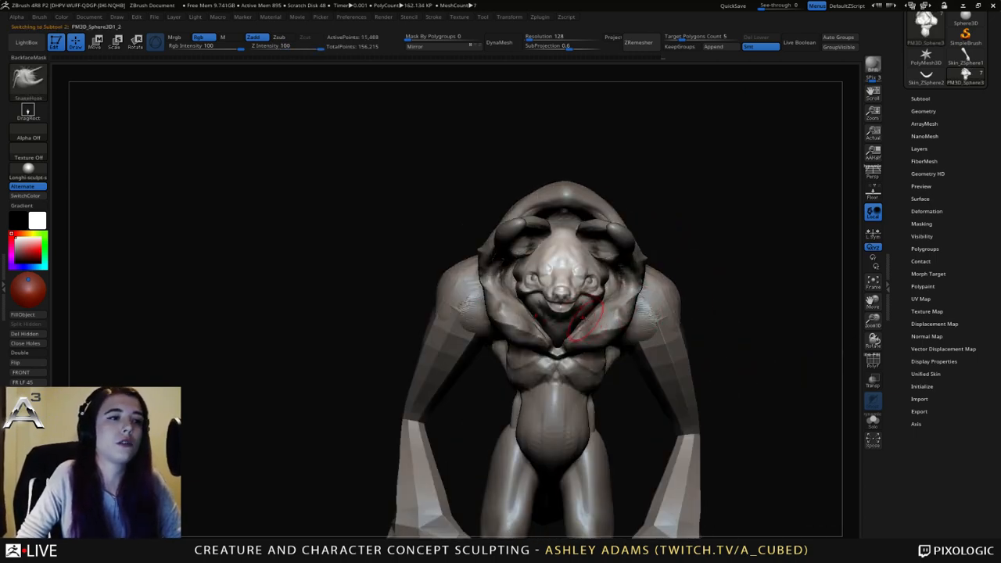
mouse_move(573, 349)
right_down()
mouse_move(558, 336)
mouse_move(571, 339)
right_up()
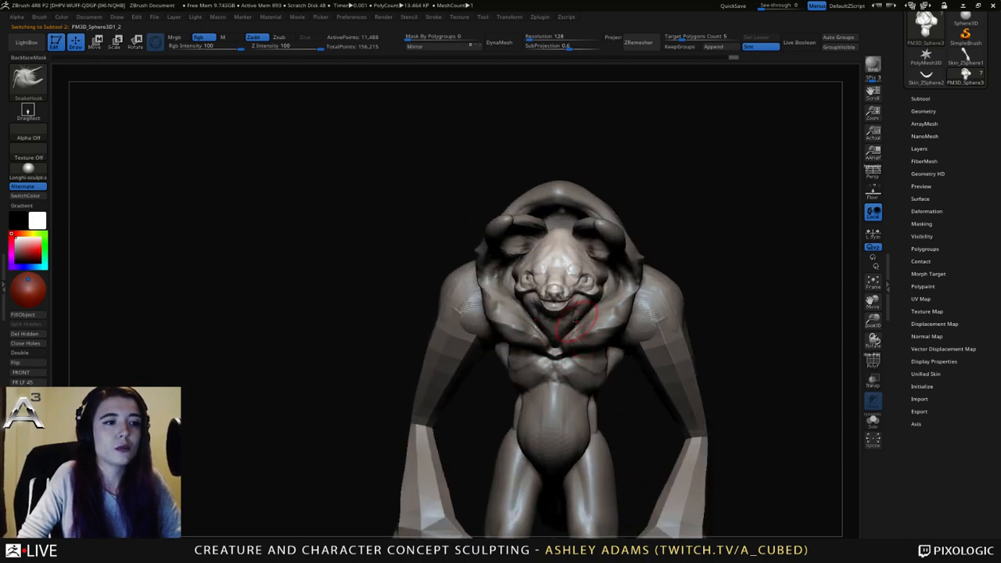
drag(570, 263, 599, 293)
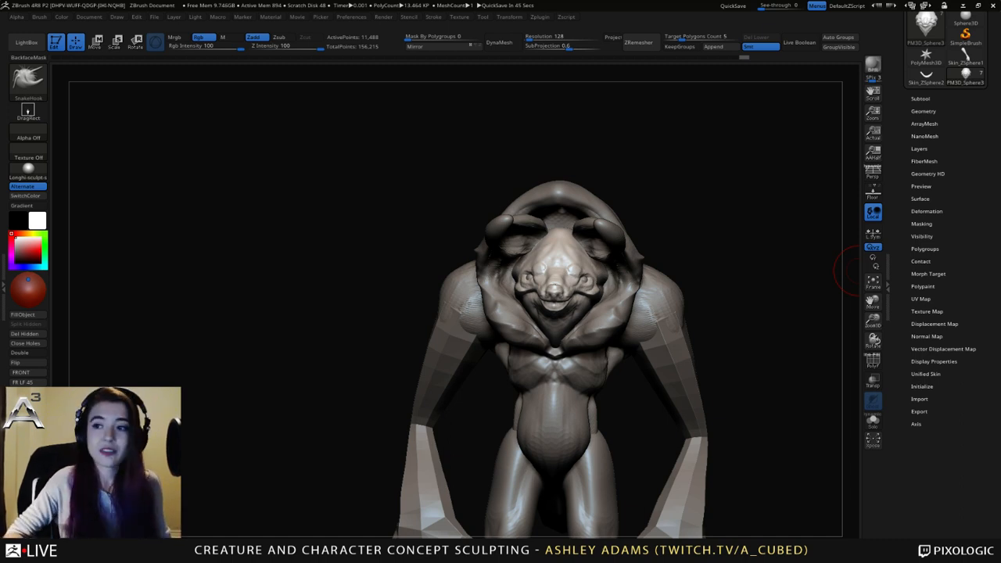
Make the horns the active subtool and reshape them with a resized SnakeHook brush.
drag(751, 289, 829, 304)
alt+drag(751, 391, 728, 305)
drag(594, 297, 486, 178)
right_drag(486, 178, 479, 235)
right_click(478, 259)
right_drag(518, 174, 526, 207)
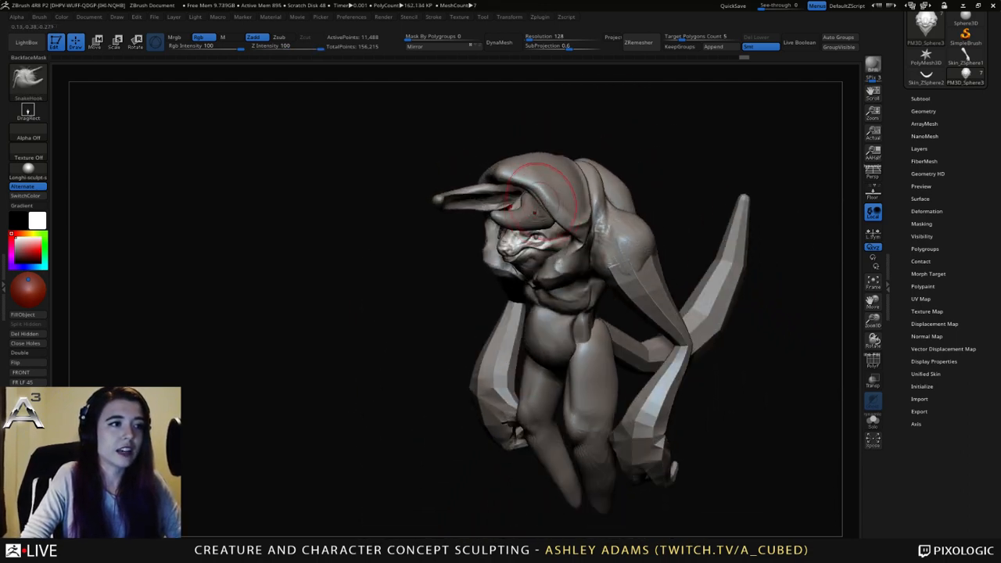
alt+click(530, 197)
right_click(478, 251)
mouse_move(478, 251)
right_down()
mouse_move(515, 193)
mouse_move(476, 212)
mouse_move(548, 188)
mouse_move(470, 189)
mouse_move(535, 188)
mouse_move(569, 223)
mouse_move(559, 234)
mouse_move(548, 219)
right_up()
key(ctrl)
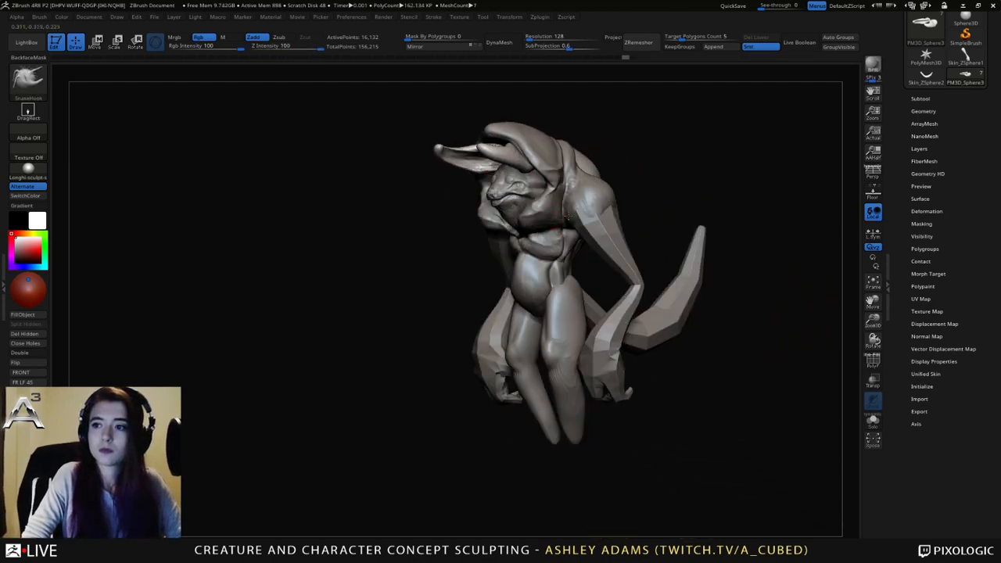
key(space)
drag(545, 216, 552, 217)
mouse_move(526, 210)
ctrl+right_down()
mouse_move(538, 239)
mouse_move(572, 237)
ctrl+right_up()
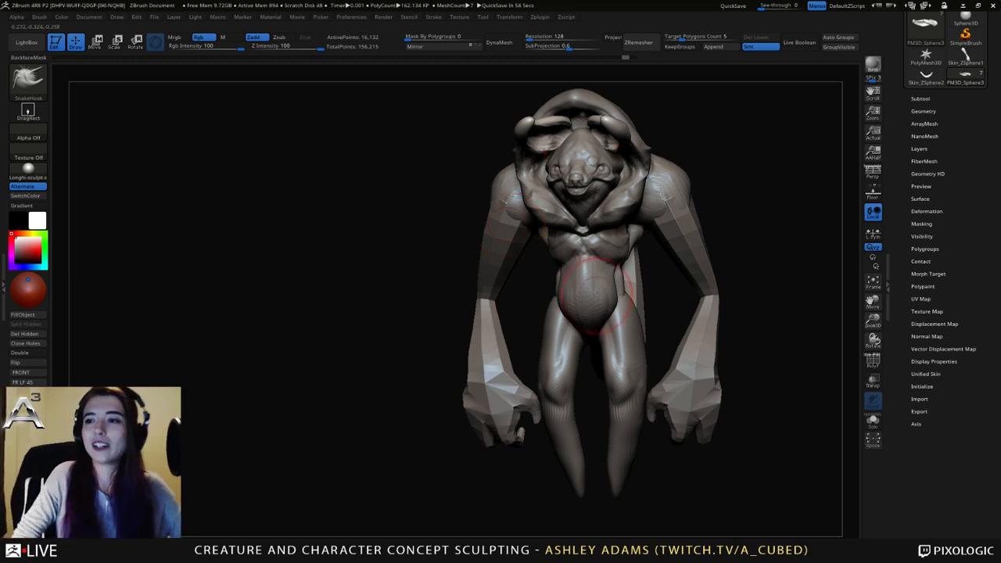
Activate the body subtool and adjust the hood's collar above the chest with SnakeHook.
right_drag(529, 205, 526, 242)
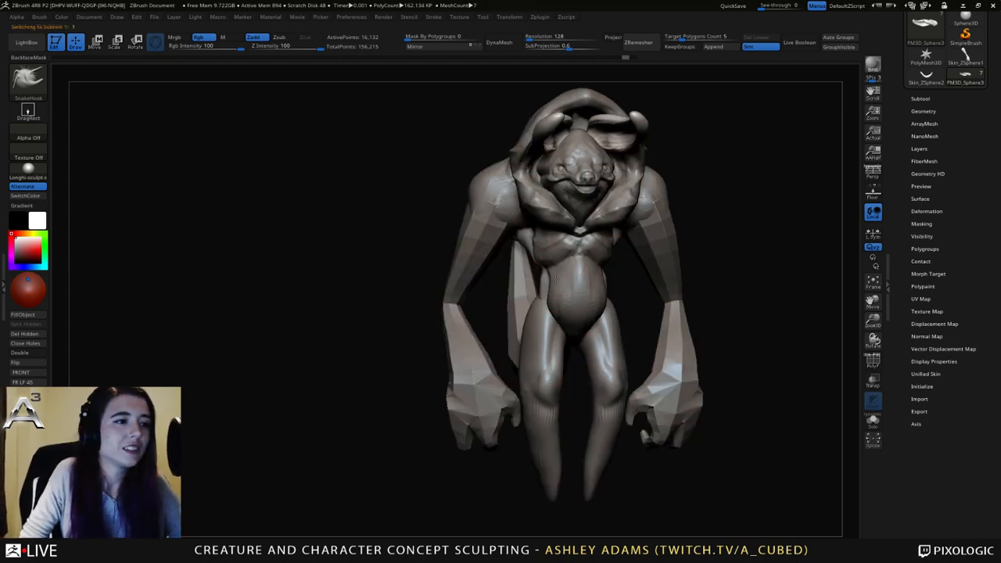
shift+right_drag(555, 280, 525, 279)
right_click(503, 319)
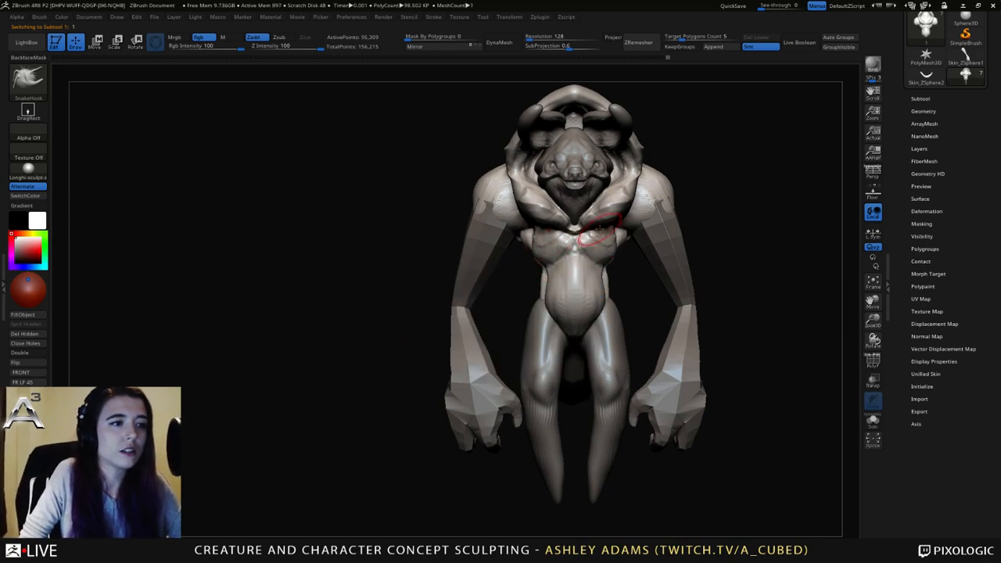
right_drag(601, 227, 577, 248)
right_click(584, 281)
mouse_move(583, 281)
right_down()
mouse_move(626, 243)
mouse_move(621, 280)
mouse_move(552, 285)
mouse_move(558, 206)
mouse_move(579, 210)
mouse_move(576, 286)
mouse_move(577, 174)
mouse_move(538, 274)
mouse_move(609, 288)
right_up()
right_click(559, 205)
Define the folds of the hood's collar beside the face with DamStandard and smooth them.
key(b)
key(d)
key(s)
right_click(521, 314)
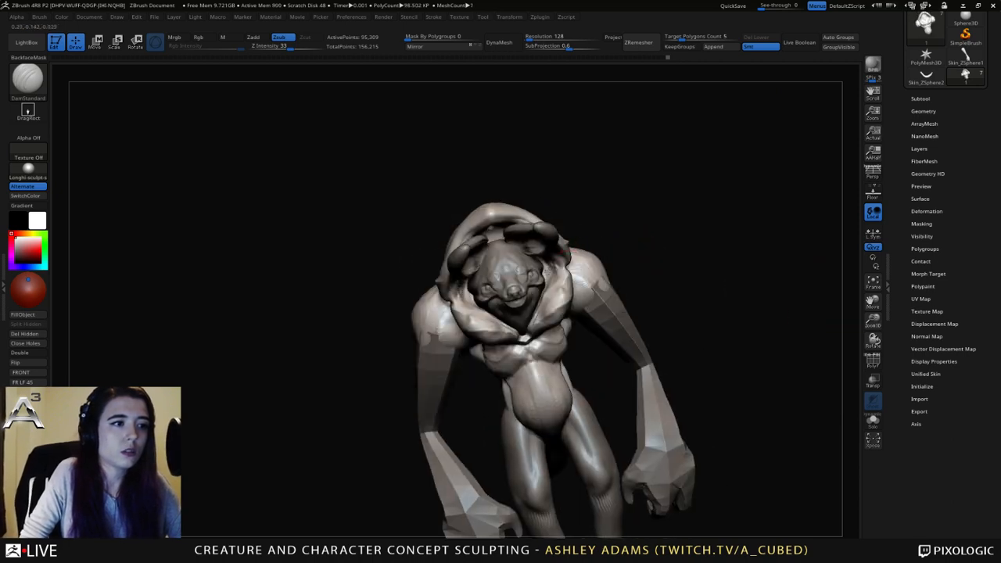
mouse_move(545, 272)
right_down()
mouse_move(501, 271)
mouse_move(467, 295)
mouse_move(472, 288)
right_up()
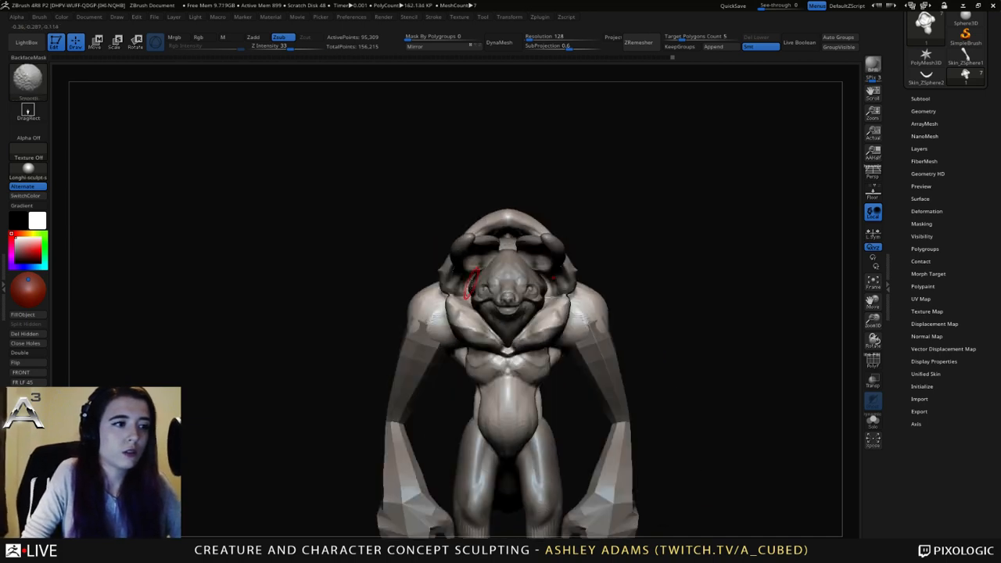
Switch to SnakeHook and refine the sides of the hood and collar around the face.
key(b)
key(s)
key(h)
key(space)
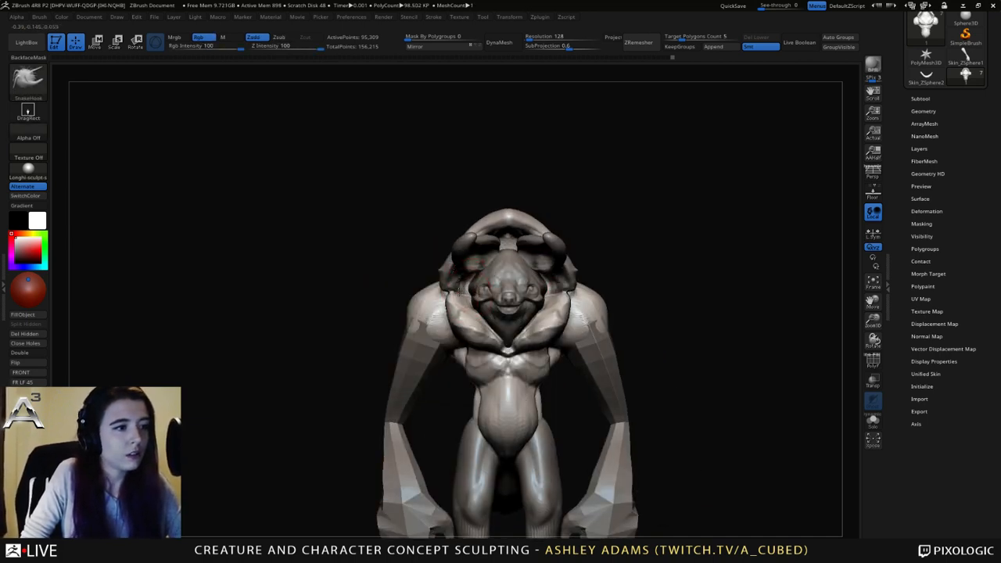
mouse_move(708, 303)
mouse_down()
mouse_move(632, 302)
mouse_move(641, 302)
mouse_up()
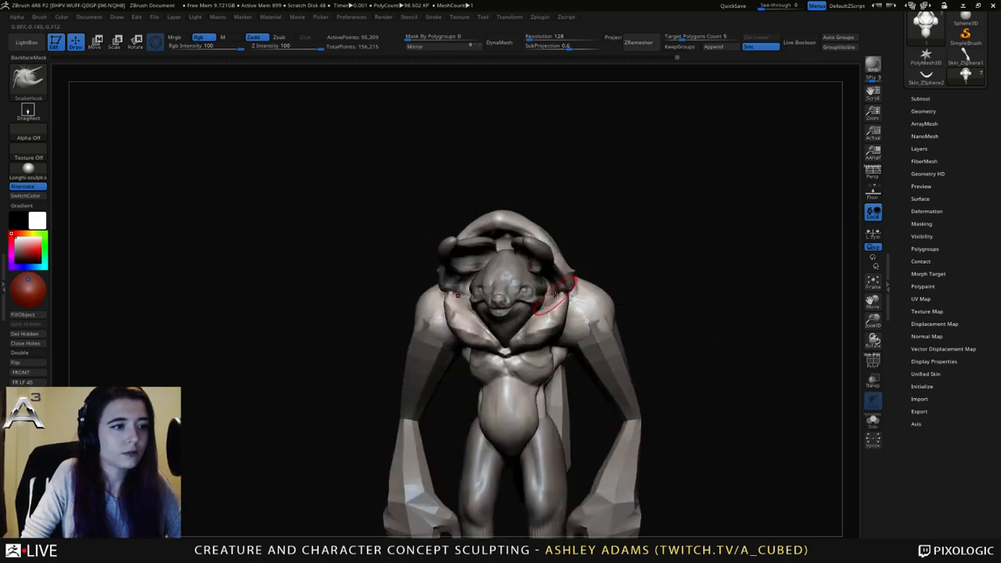
right_drag(553, 294, 610, 297)
right_click(565, 304)
mouse_move(530, 244)
right_down()
mouse_move(537, 253)
mouse_move(505, 273)
right_up()
Carve the hood's front rim above the horns with the DamStandard brush.
key(b)
key(d)
key(s)
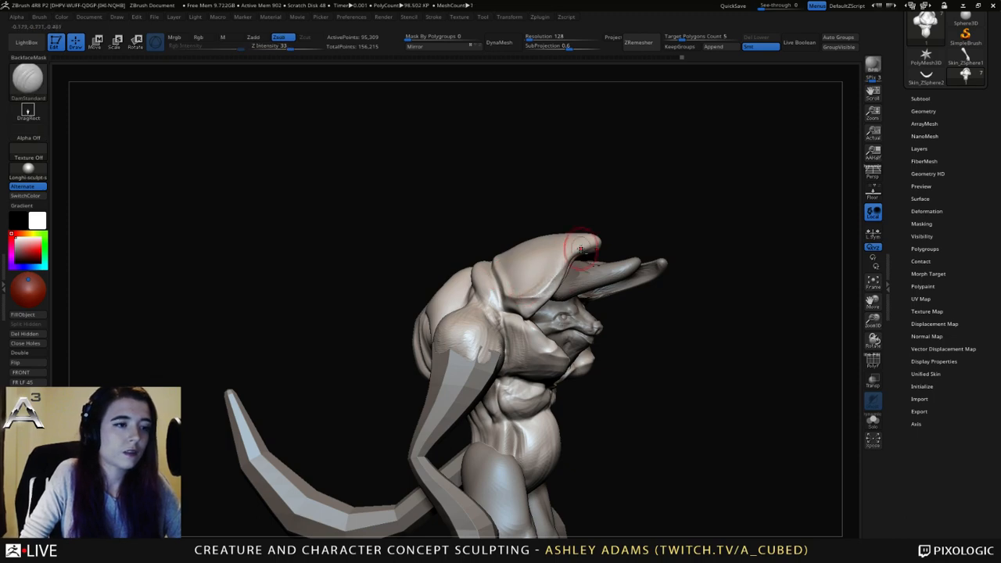
drag(581, 250, 585, 248)
right_drag(585, 248, 478, 247)
Flatten the hood's front rim with the hPolish brush and check the figure from the front.
key(b)
key(h)
key(p)
drag(601, 249, 615, 249)
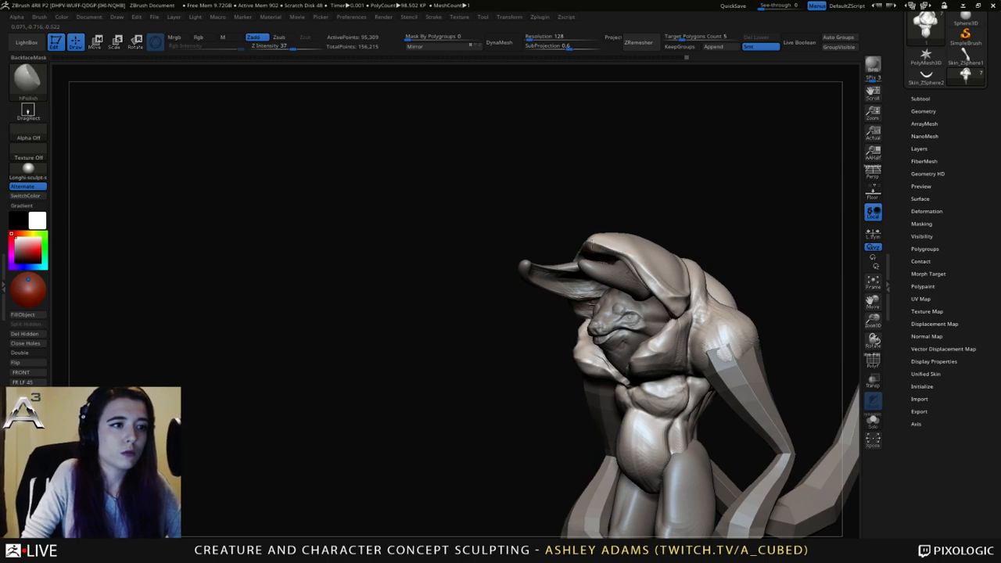
mouse_move(655, 290)
right_down()
mouse_move(666, 266)
mouse_move(636, 297)
mouse_move(574, 312)
mouse_move(610, 306)
right_up()
shift+right_drag(681, 349, 603, 297)
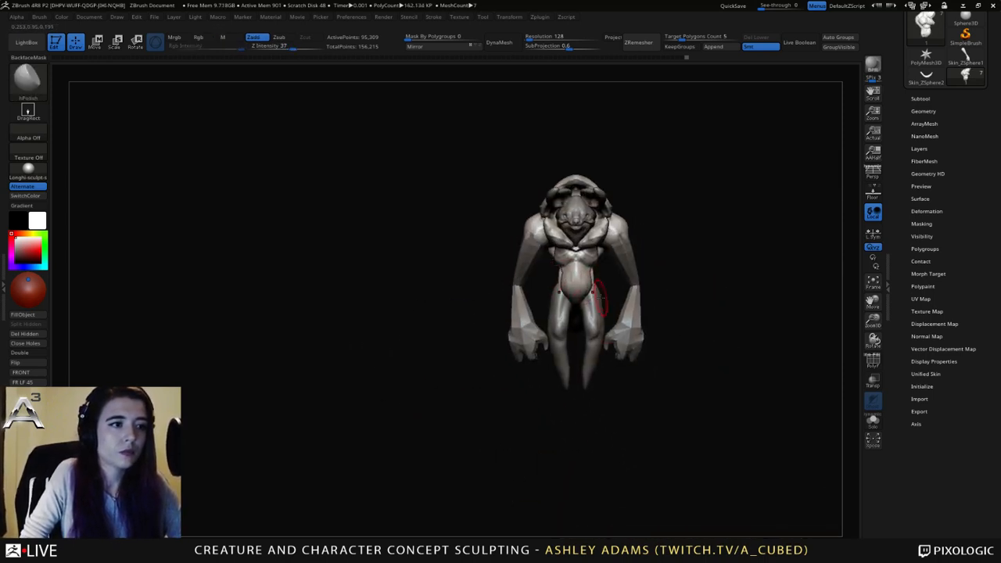
alt+click(627, 333)
right_drag(626, 330, 552, 312)
alt+click(662, 329)
right_drag(694, 293, 653, 371)
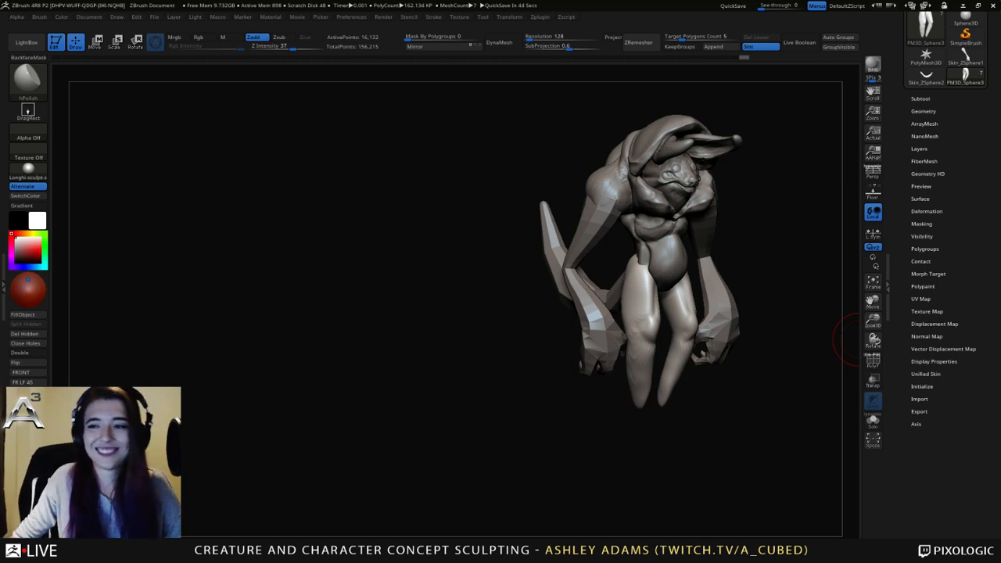
Activate the body subtool and carve an arched crease across the upper back with DamStandard.
mouse_move(860, 340)
right_down()
mouse_move(586, 230)
mouse_move(671, 167)
mouse_move(626, 172)
mouse_move(618, 193)
mouse_move(600, 156)
mouse_move(593, 217)
mouse_move(577, 223)
mouse_move(599, 222)
right_up()
alt+click(624, 174)
right_click(571, 222)
key(b)
key(d)
key(s)
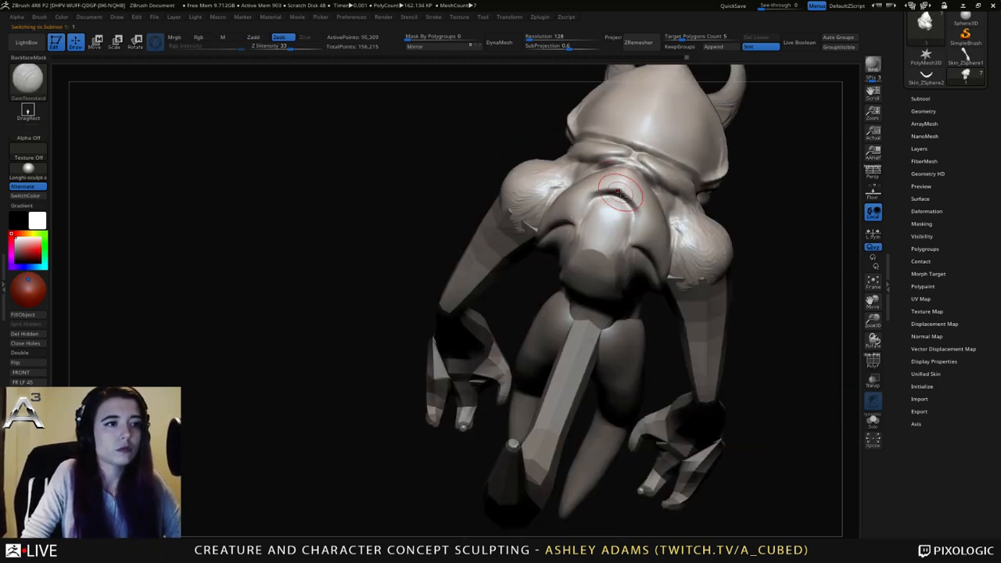
mouse_move(613, 190)
mouse_down()
mouse_move(641, 220)
mouse_move(626, 264)
mouse_up()
mouse_move(626, 264)
right_down()
mouse_move(614, 235)
mouse_move(632, 284)
mouse_move(686, 236)
mouse_move(602, 296)
right_up()
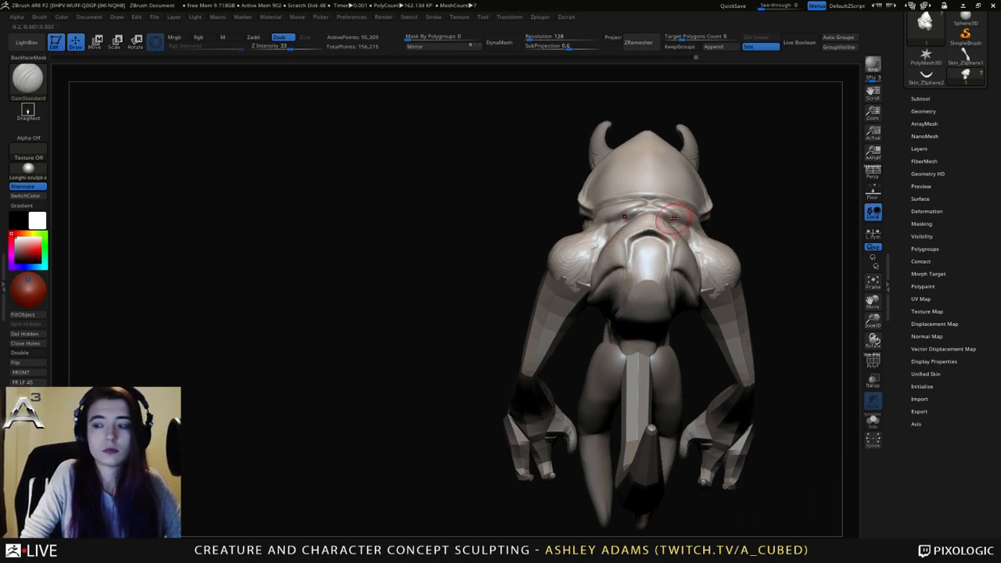
Resize the DamStandard brush and deepen the folds along the upper back below the hood.
key(space)
drag(670, 234, 652, 235)
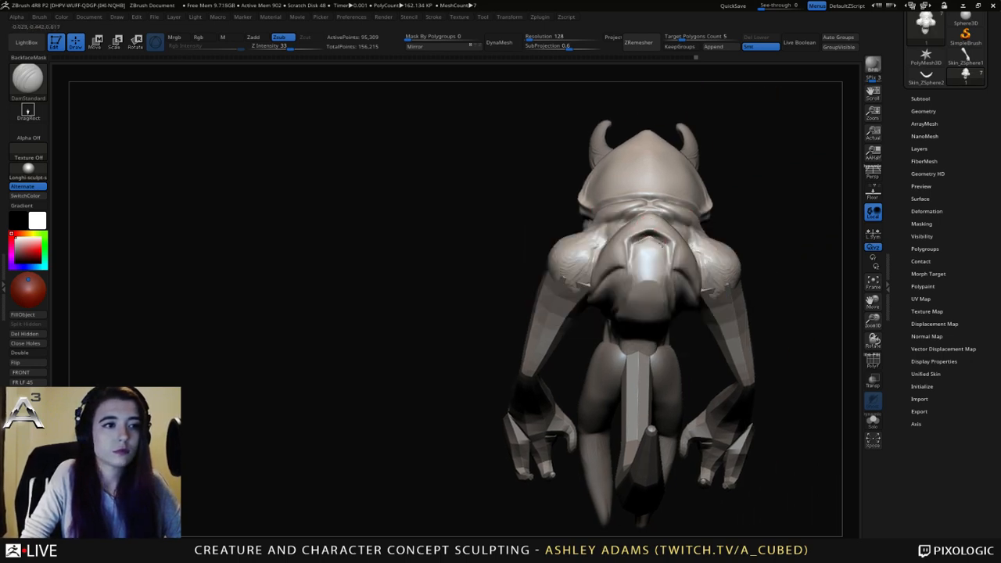
right_drag(604, 317, 620, 303)
key(space)
drag(656, 257, 665, 258)
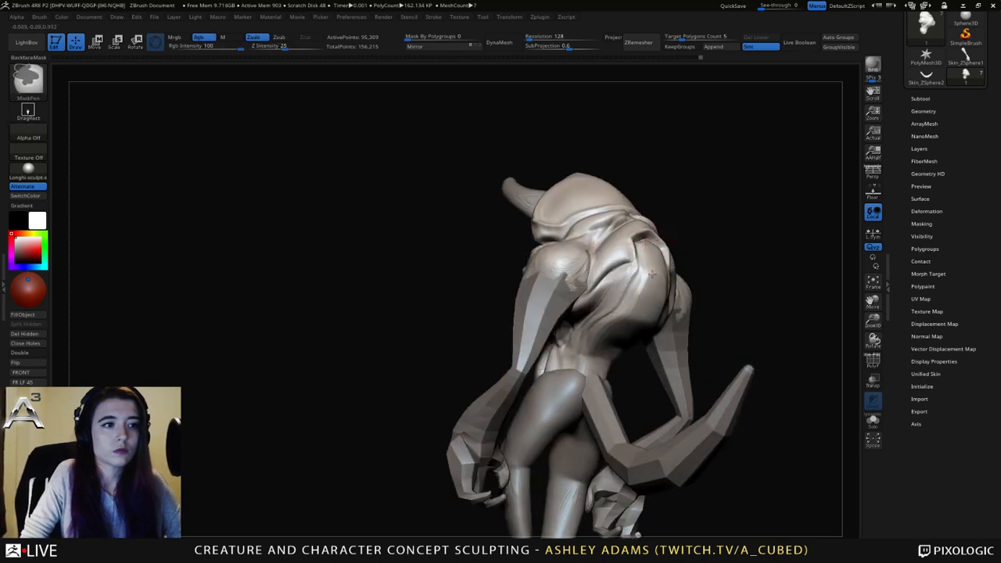
mouse_move(635, 294)
right_down()
mouse_move(670, 287)
mouse_move(656, 287)
right_up()
mouse_move(602, 233)
right_down()
mouse_move(642, 265)
mouse_move(635, 255)
right_up()
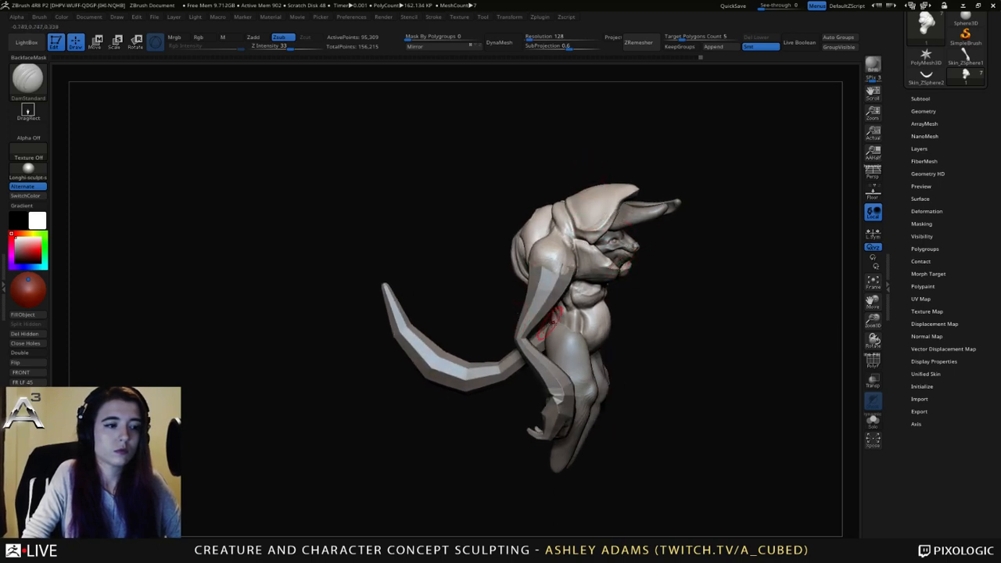
Activate the legs subtool and pull the leg ends forward into basic feet with SnakeHook.
right_drag(553, 322, 503, 260)
alt+click(599, 334)
right_drag(599, 333, 579, 291)
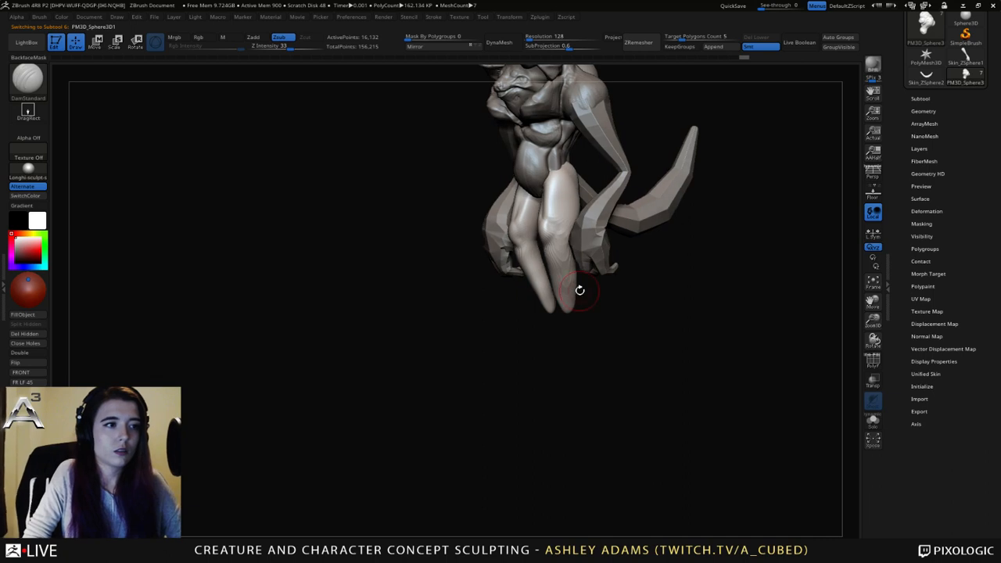
ctrl+right_drag(581, 344, 624, 299)
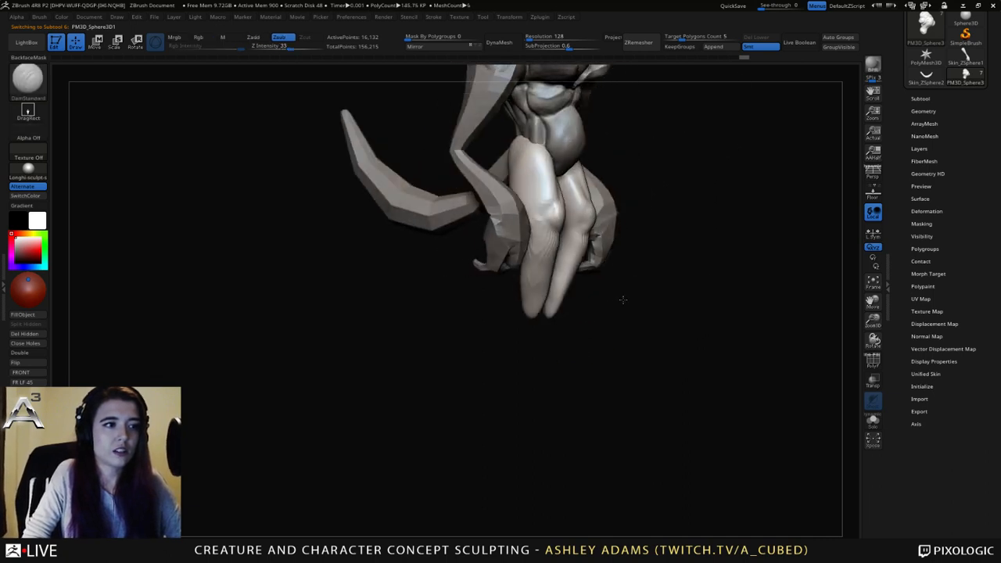
mouse_move(516, 304)
right_down()
mouse_move(571, 315)
mouse_move(528, 298)
mouse_move(534, 308)
right_up()
right_click(499, 327)
key(b)
key(s)
key(h)
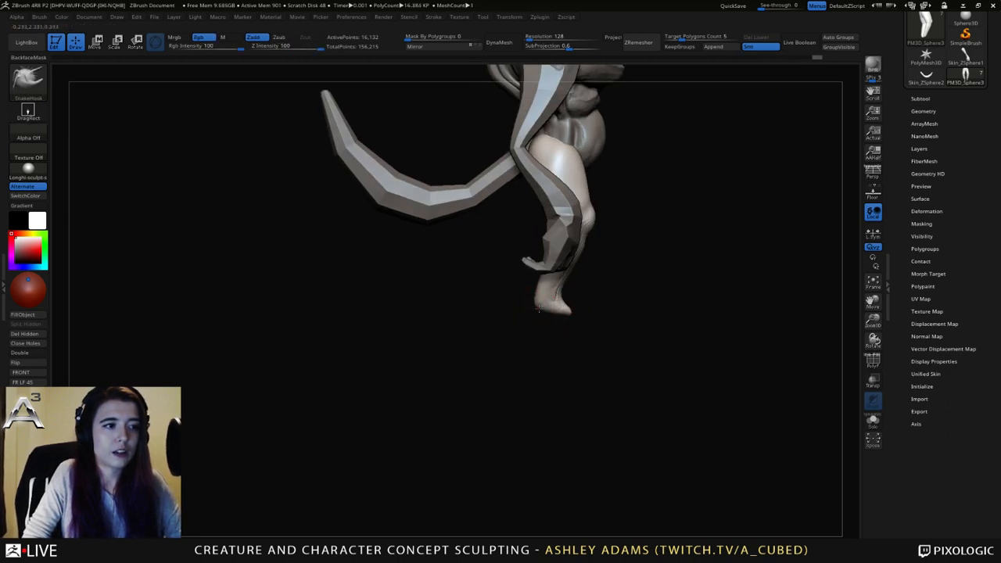
right_drag(570, 313, 555, 248)
right_click(555, 247)
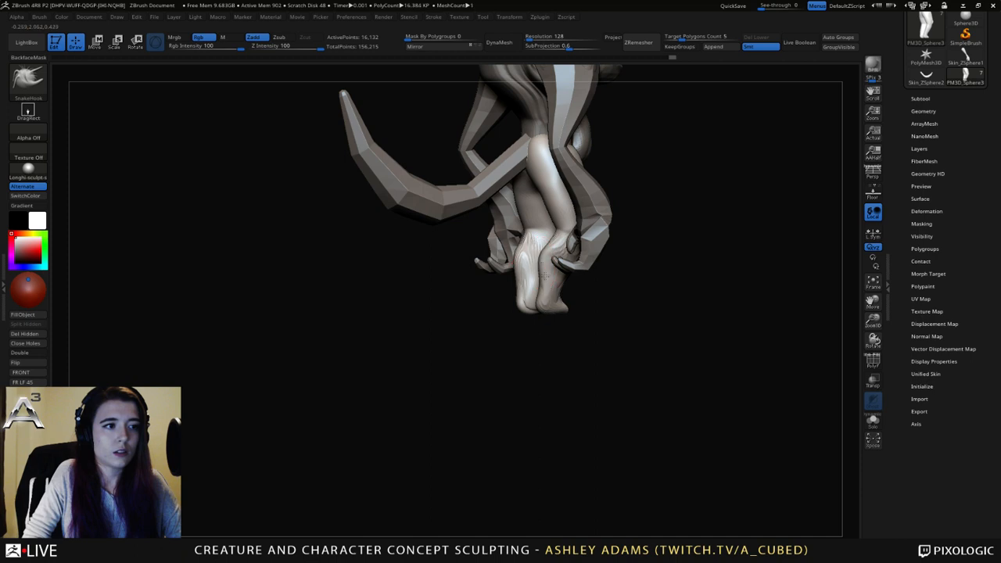
Reshape the calves and the backs of the knees with SnakeHook strokes.
right_drag(545, 275, 547, 262)
drag(553, 268, 540, 266)
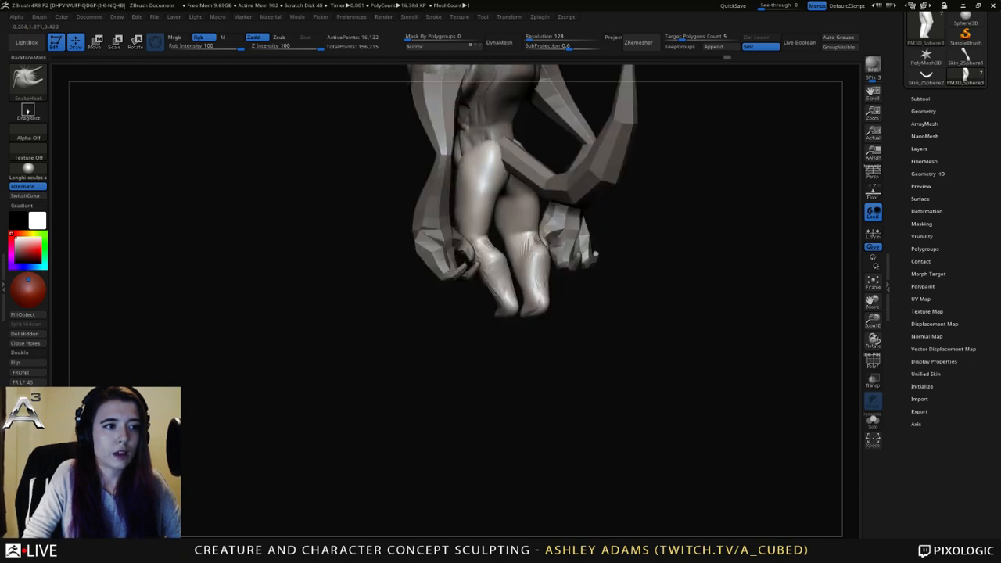
right_drag(545, 239, 547, 248)
drag(537, 251, 520, 239)
right_drag(520, 238, 545, 240)
Vary the SnakeHook brush size and reshape the knees and lower legs from several angles.
key(space)
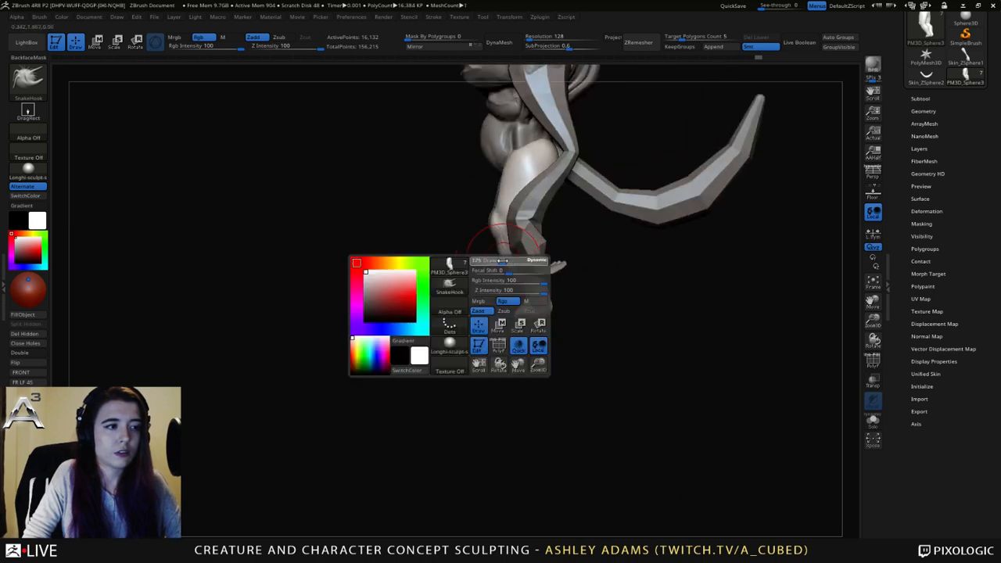
mouse_move(510, 264)
mouse_down()
mouse_move(498, 265)
mouse_move(507, 231)
mouse_up()
key(space)
drag(499, 222, 488, 226)
right_drag(499, 249, 505, 252)
key(space)
mouse_move(510, 255)
mouse_down()
mouse_move(524, 285)
mouse_move(486, 223)
mouse_up()
key(space)
mouse_move(456, 227)
right_down()
mouse_move(504, 255)
mouse_move(513, 280)
mouse_move(476, 269)
right_up()
drag(526, 254, 518, 254)
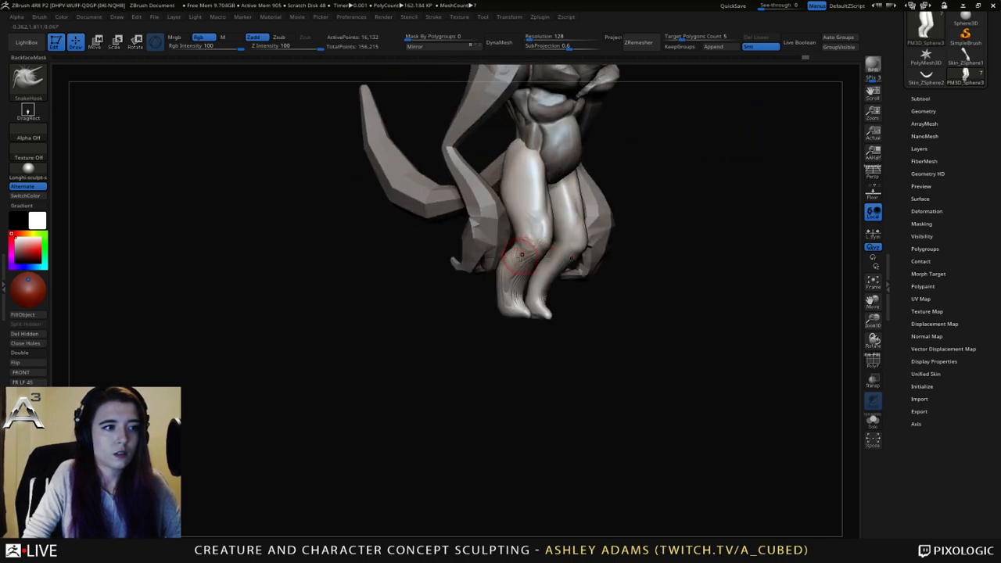
Narrow the lower legs below the knees with the Pinch brush.
shift+right_drag(522, 254, 513, 261)
key(space)
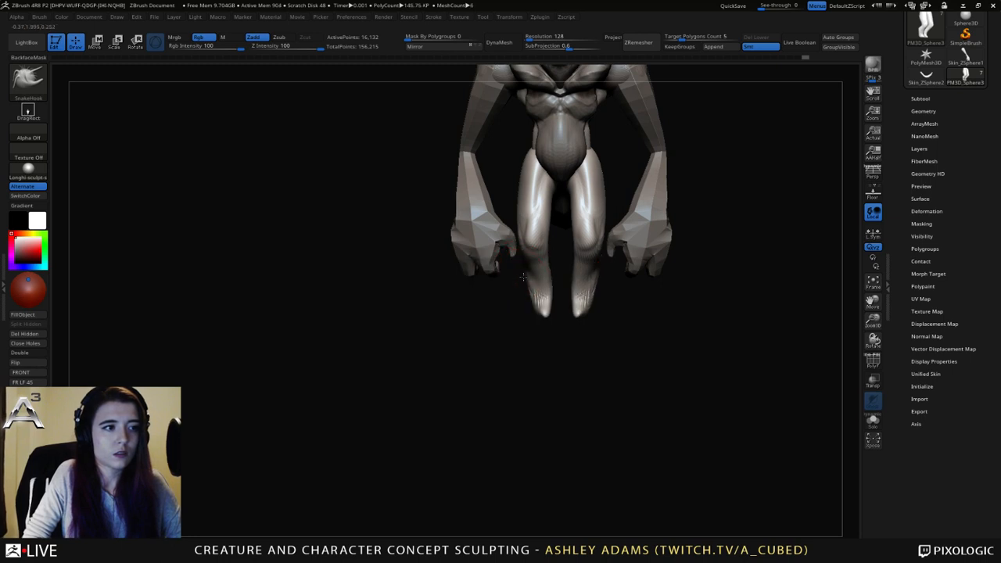
key(b)
key(p)
key(i)
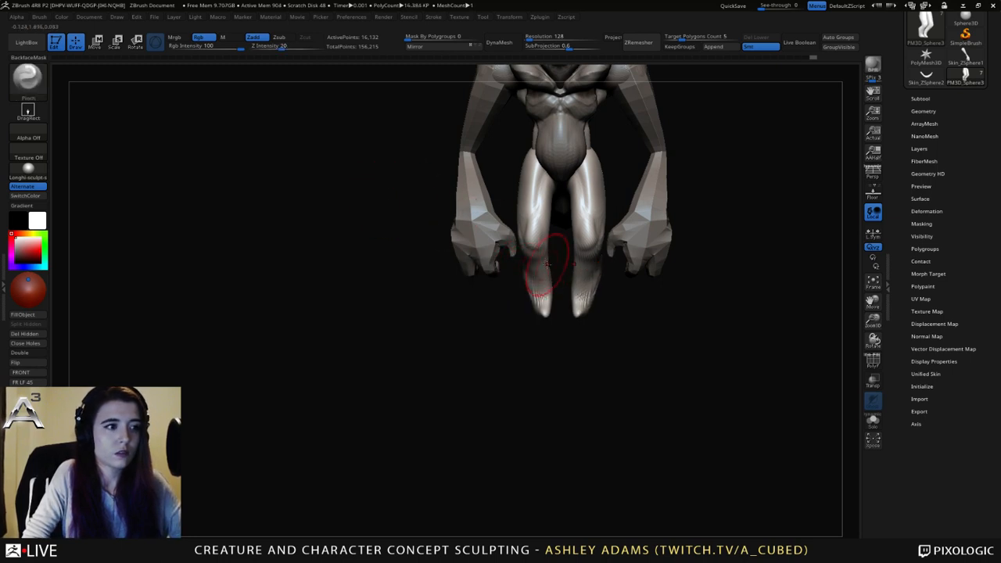
drag(545, 273, 548, 274)
Return to SnakeHook and adjust the outer contour of the lower legs.
right_drag(544, 270, 525, 267)
key(b)
key(s)
key(h)
drag(524, 267, 519, 263)
right_drag(520, 265, 550, 274)
Resize the SnakeHook brush and shape the feet and toe area.
key(space)
drag(551, 296, 542, 311)
right_drag(540, 311, 553, 313)
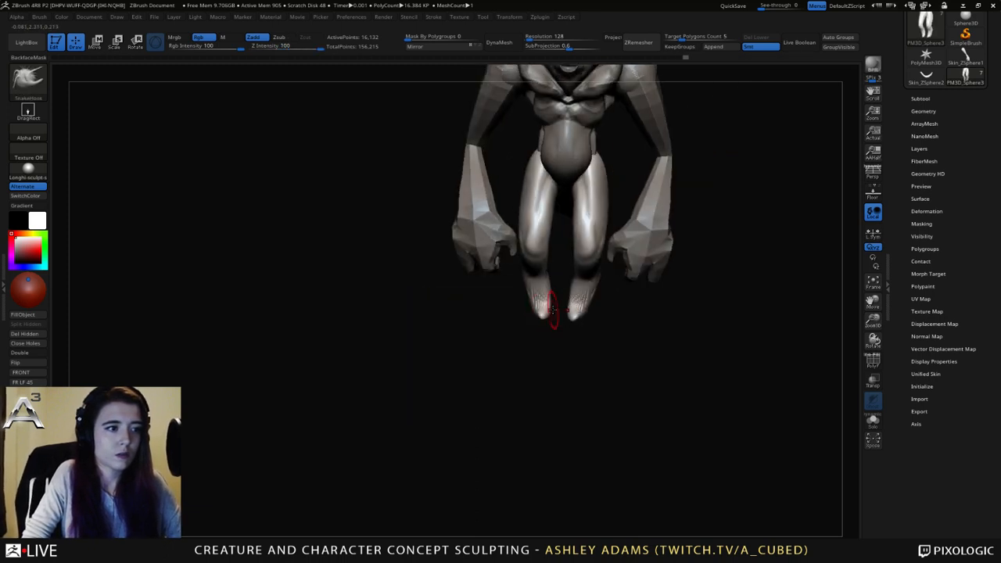
mouse_move(541, 312)
mouse_down()
mouse_move(532, 316)
mouse_move(550, 315)
mouse_move(535, 315)
mouse_up()
mouse_move(539, 314)
right_down()
mouse_move(560, 316)
mouse_move(537, 308)
right_up()
DynaMesh the legs at resolution 128 and add volume to the feet with ClayBuildup.
click(519, 39)
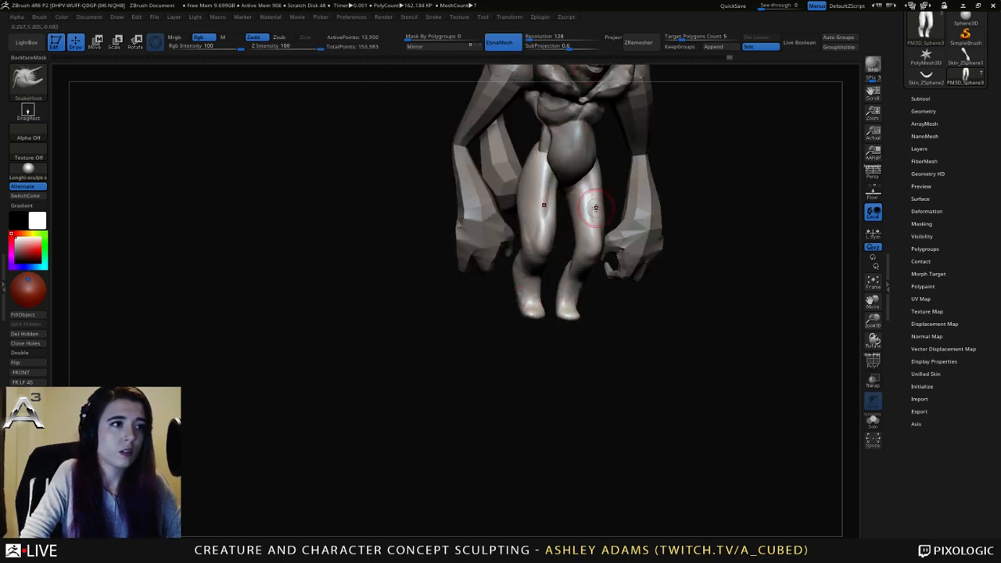
mouse_move(554, 266)
alt+right_down()
mouse_move(552, 315)
mouse_move(575, 318)
alt+right_up()
key(b)
key(c)
key(b)
mouse_move(533, 359)
mouse_down()
mouse_move(523, 357)
mouse_move(532, 360)
mouse_up()
right_drag(548, 359, 521, 360)
drag(525, 359, 541, 359)
mouse_move(507, 351)
mouse_down()
mouse_move(494, 344)
mouse_move(581, 338)
mouse_move(545, 354)
mouse_move(559, 363)
mouse_move(576, 315)
mouse_move(585, 319)
mouse_move(565, 336)
mouse_move(574, 335)
mouse_up()
Push the front of the shins back just below the knees with the SnakeHook brush.
key(b)
key(s)
key(h)
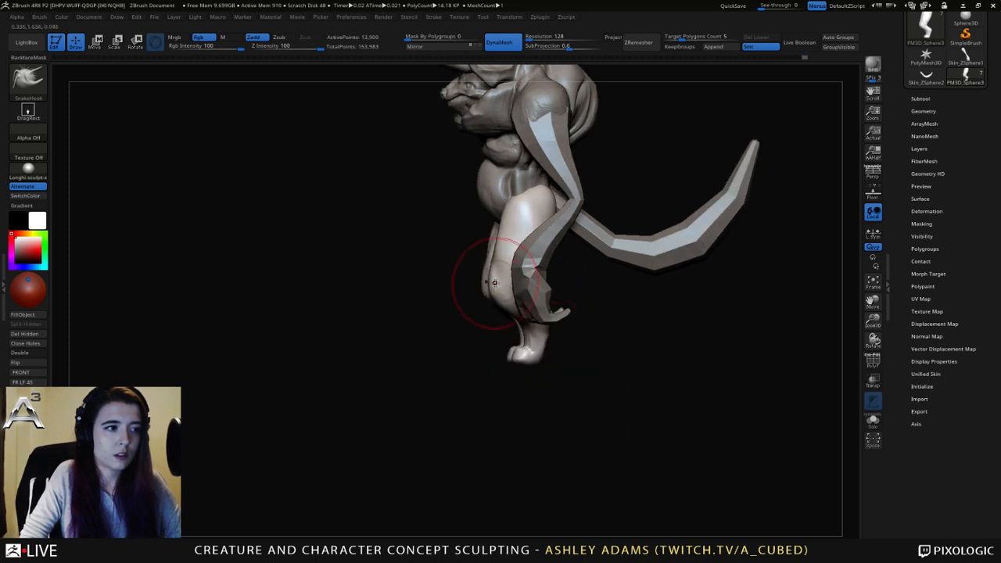
drag(483, 319, 531, 315)
key(space)
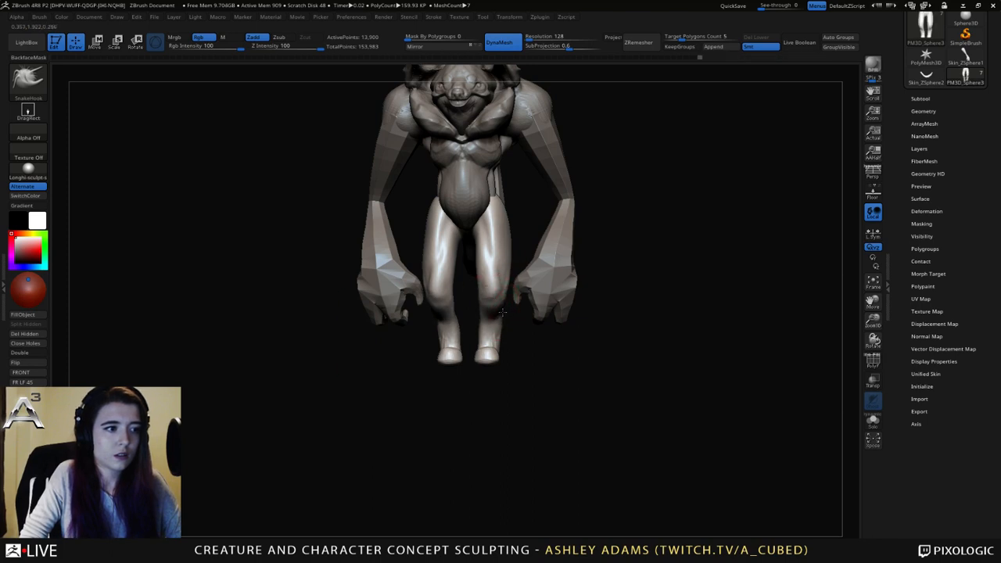
Adjust the contours of the knees, outer thighs and feet from the front with SnakeHook.
mouse_move(476, 308)
mouse_down()
mouse_move(514, 314)
mouse_move(476, 296)
mouse_move(476, 270)
mouse_up()
drag(503, 303, 497, 305)
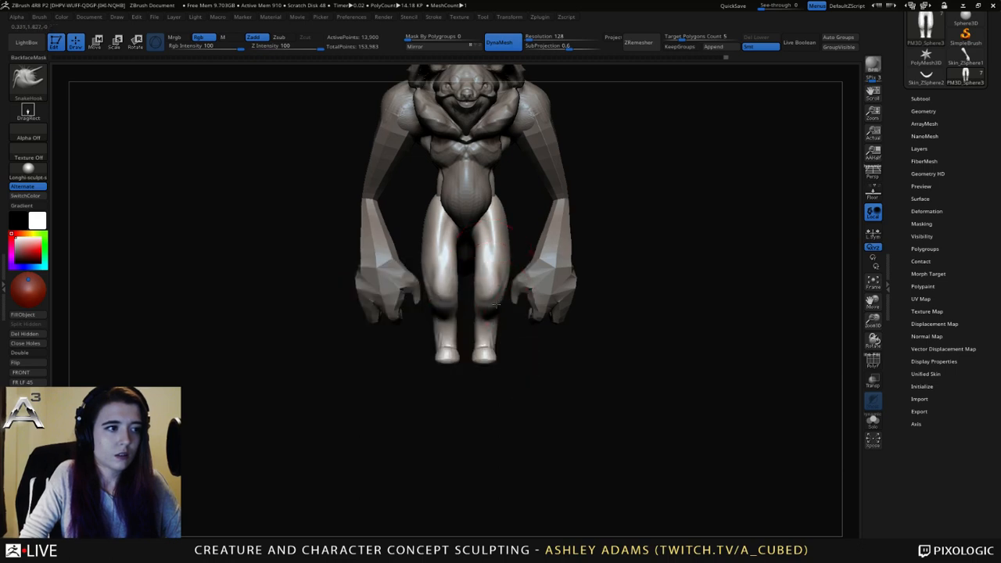
drag(506, 240, 516, 265)
drag(498, 338, 486, 359)
mouse_move(486, 359)
ctrl+right_down()
mouse_move(489, 287)
mouse_move(518, 275)
mouse_move(447, 275)
mouse_move(483, 275)
mouse_move(474, 336)
ctrl+right_up()
Resize the SnakeHook brush and refine the shape of the thighs and rear hips.
key(space)
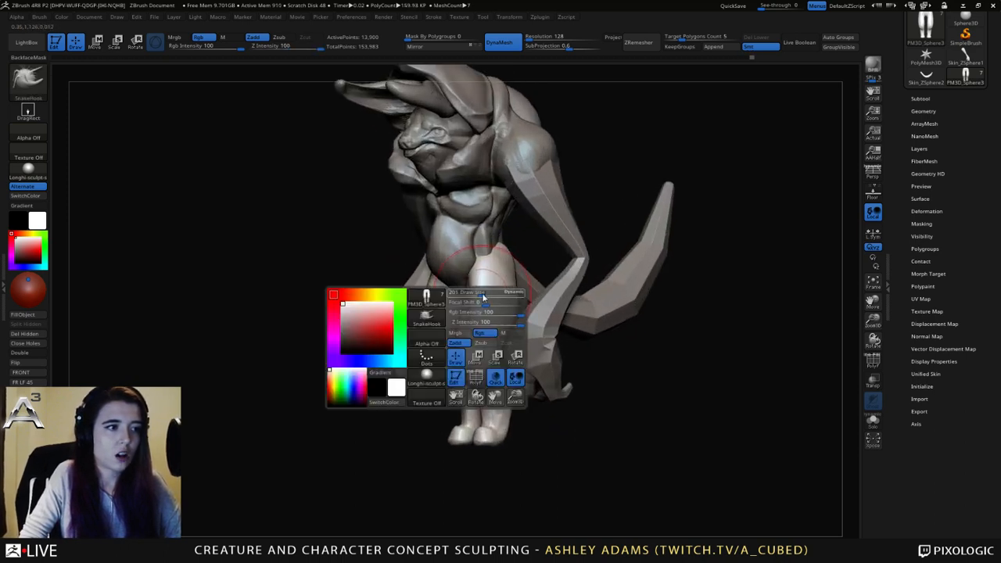
mouse_move(482, 295)
mouse_down()
mouse_move(463, 306)
mouse_move(464, 328)
mouse_up()
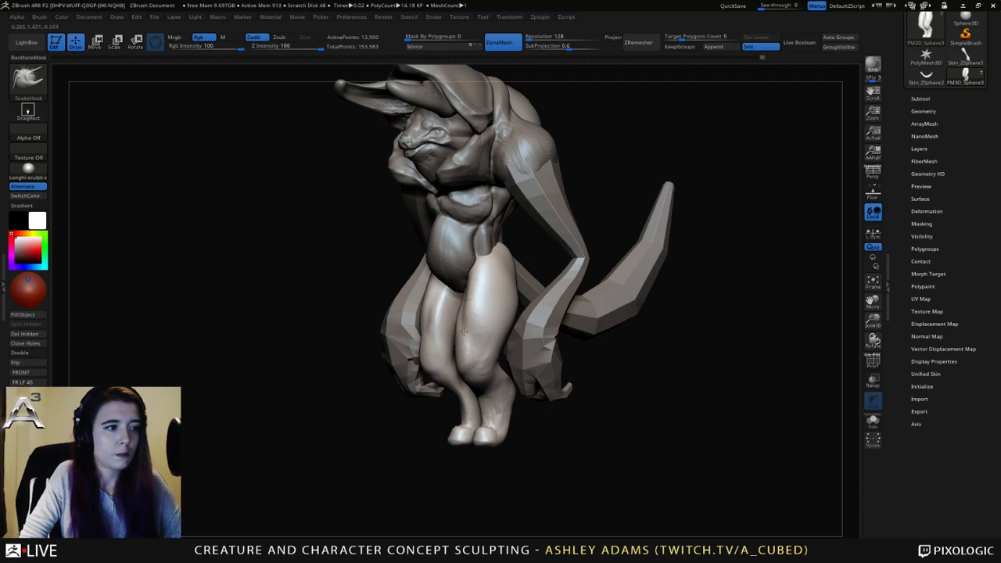
mouse_move(468, 330)
right_down()
mouse_move(437, 326)
mouse_move(427, 338)
right_up()
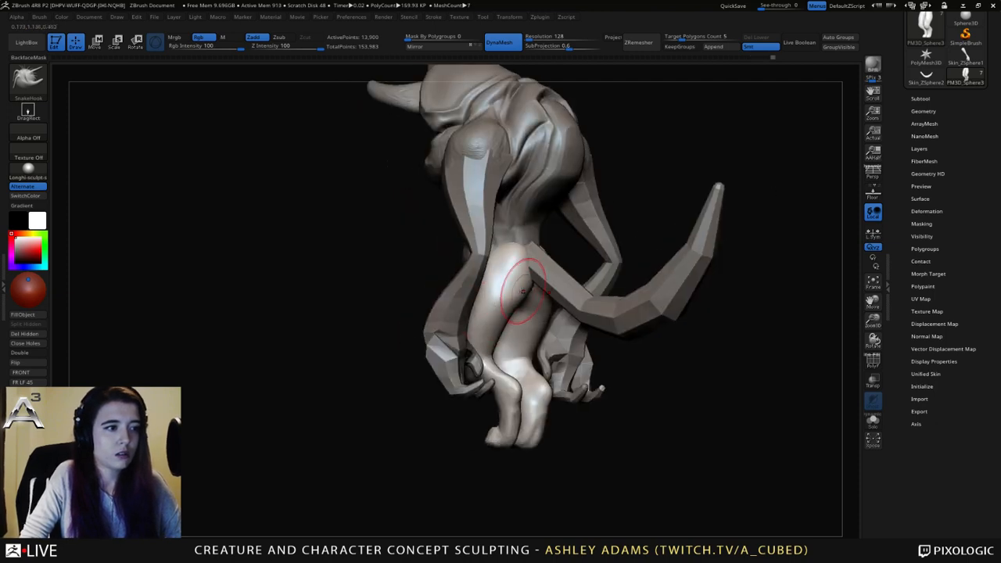
right_drag(501, 345, 510, 335)
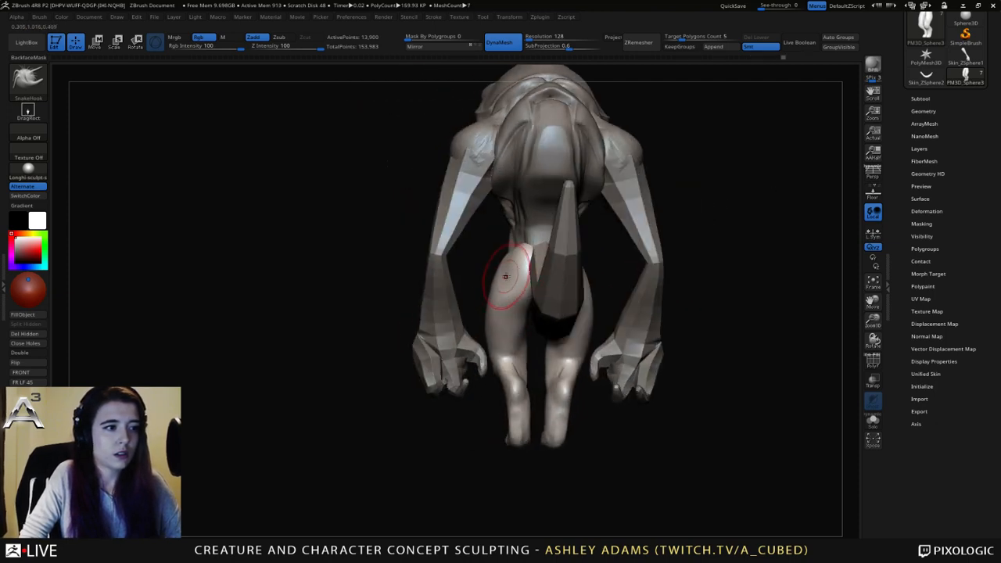
right_drag(508, 280, 539, 286)
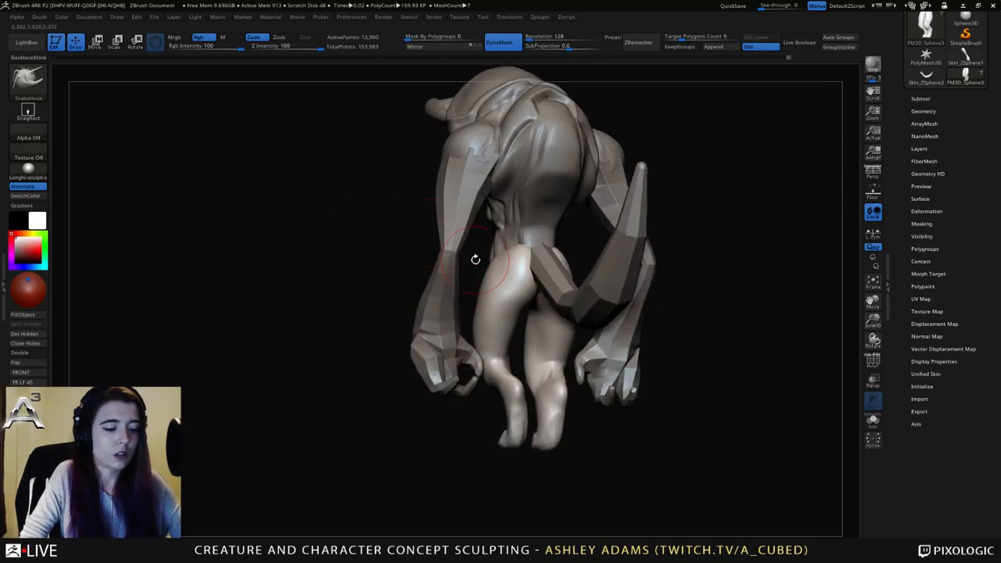
Tighten the crease beneath the buttocks with the Pinch brush.
key(b)
key(p)
key(i)
drag(501, 273, 532, 306)
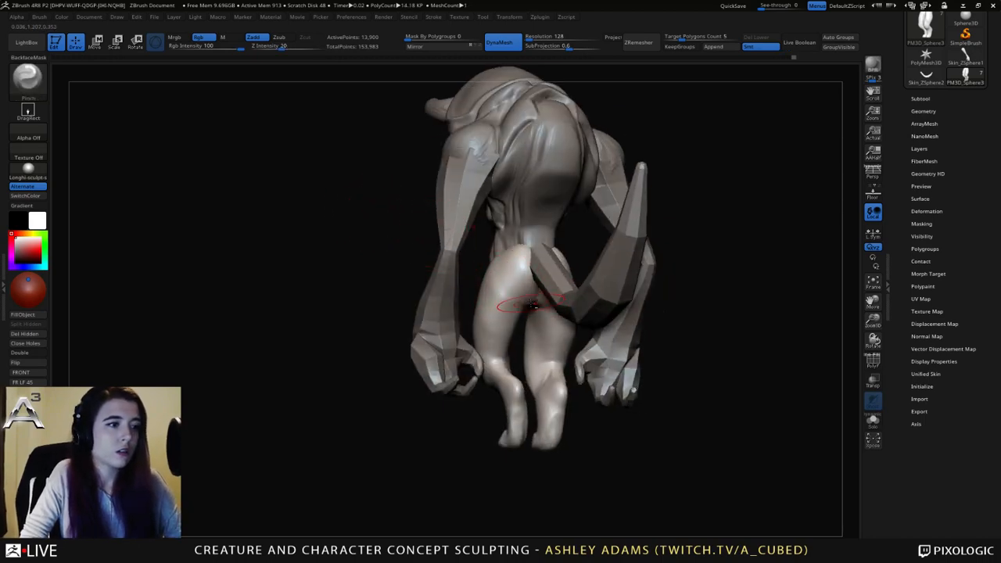
right_drag(510, 280, 492, 268)
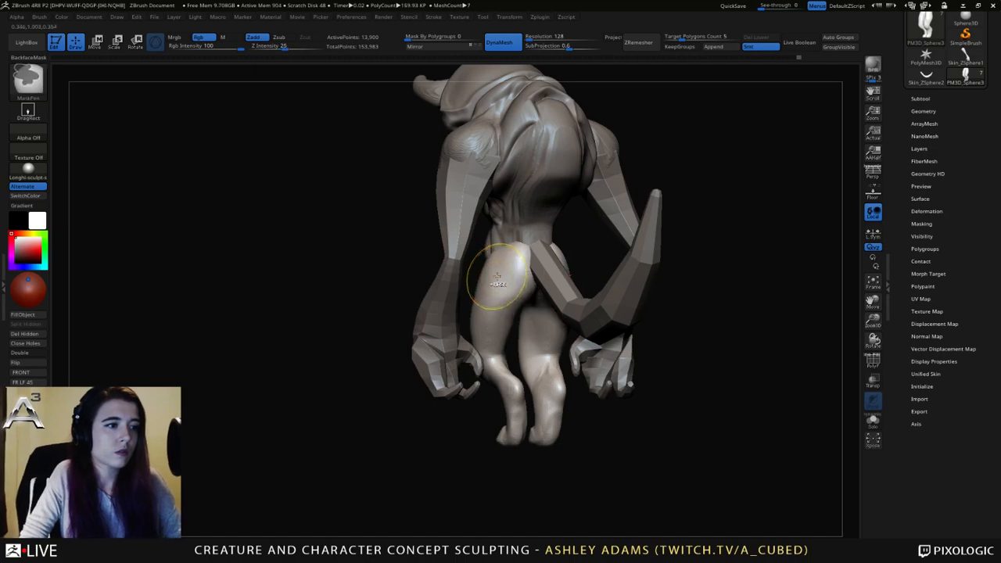
drag(506, 305, 536, 294)
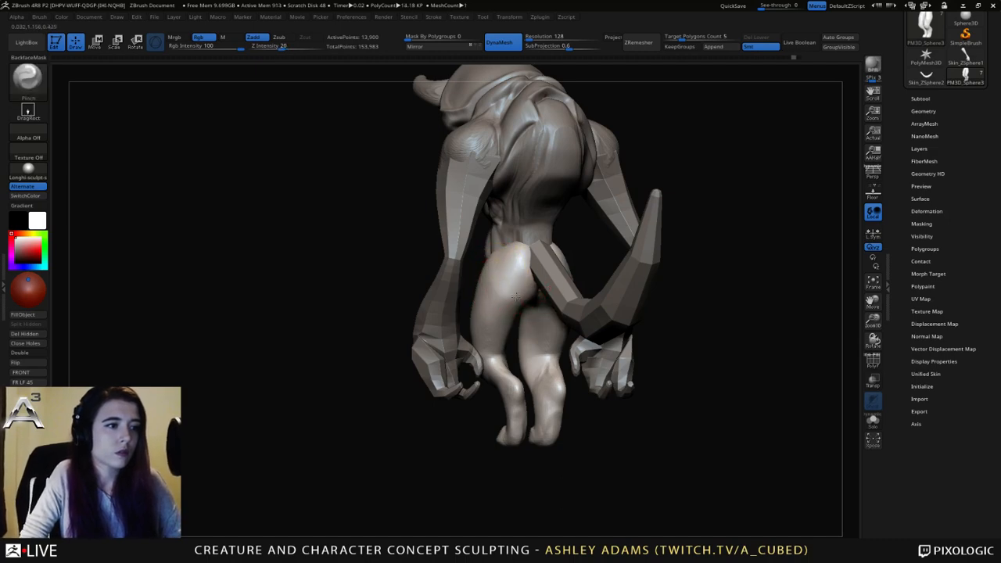
right_drag(506, 288, 514, 286)
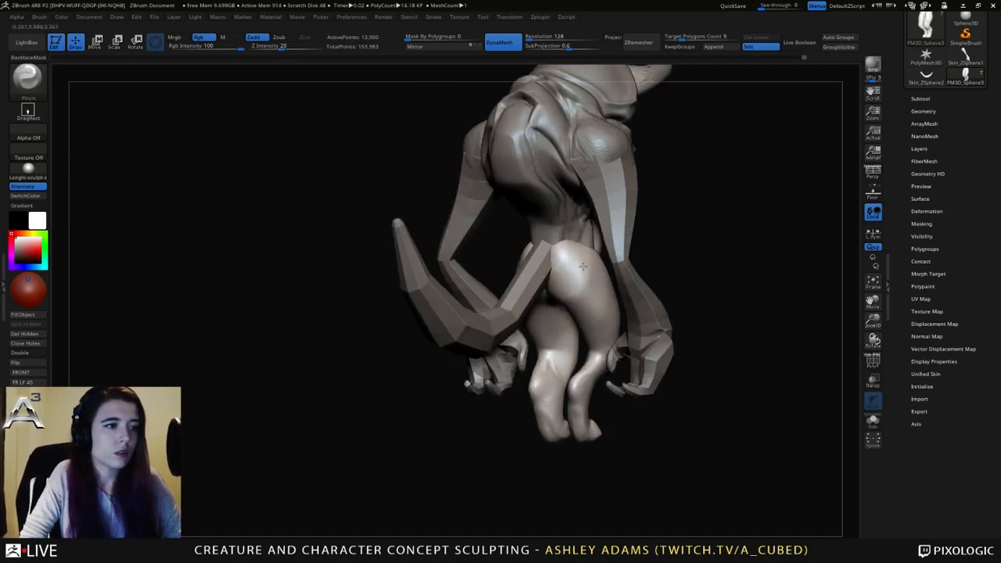
Build up volume on the backs of the lower thighs and around the knees with ClayBuildup.
mouse_move(583, 267)
right_down()
mouse_move(521, 295)
mouse_move(591, 281)
mouse_move(592, 313)
right_up()
key(space)
key(b)
key(c)
key(b)
mouse_move(598, 301)
mouse_down()
mouse_move(585, 307)
mouse_move(600, 307)
mouse_up()
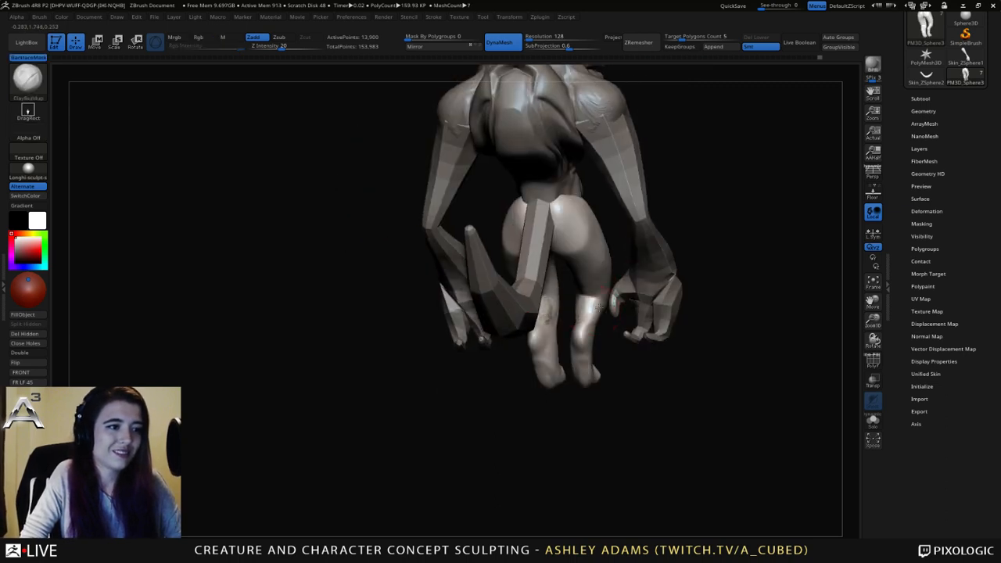
right_drag(583, 313, 588, 305)
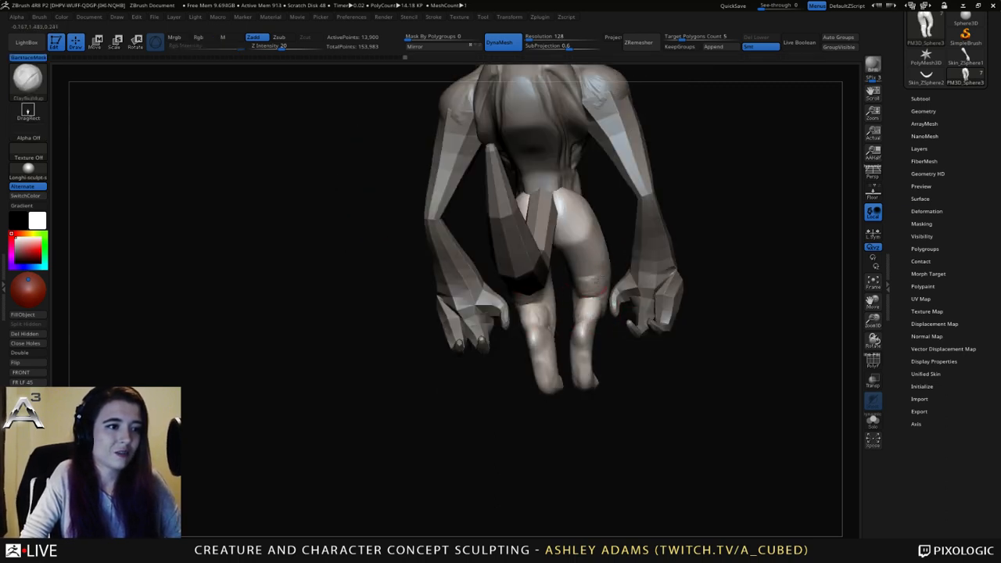
right_drag(585, 264, 629, 270)
mouse_move(526, 288)
right_down()
mouse_move(513, 291)
mouse_move(518, 302)
right_up()
Return to SnakeHook and reshape the calves and heels from behind.
key(b)
key(s)
key(h)
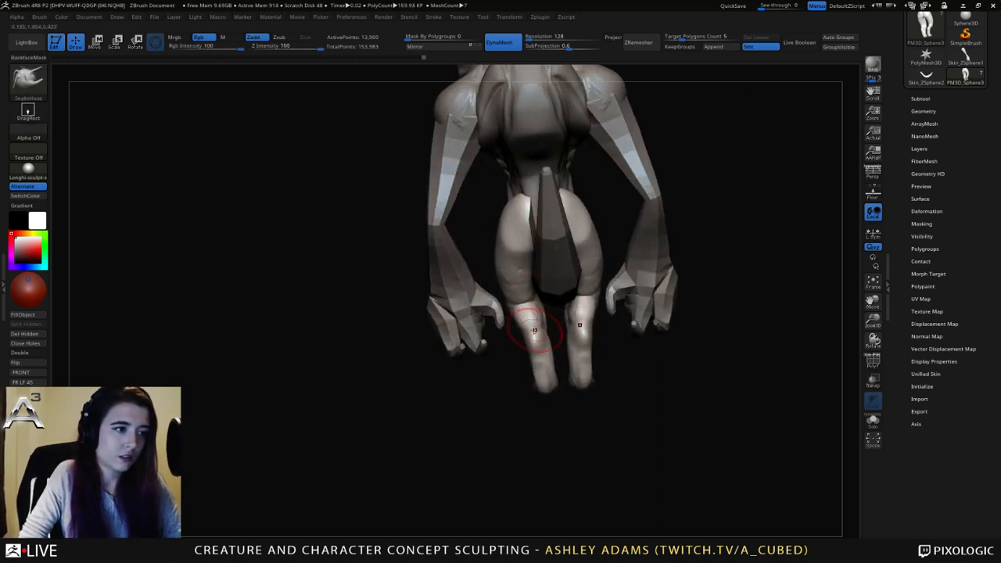
right_drag(541, 354, 539, 346)
right_click(537, 351)
drag(539, 345, 528, 340)
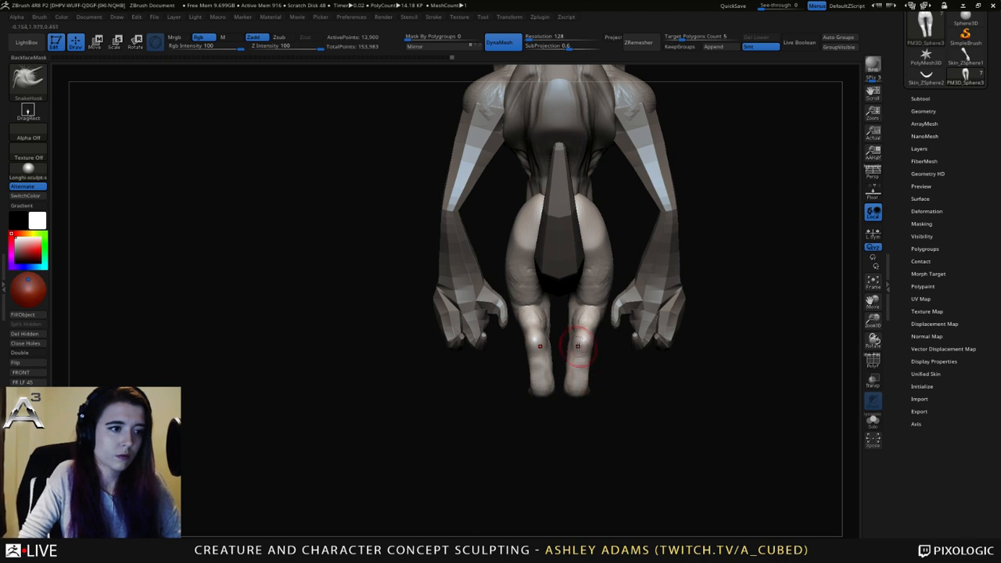
mouse_move(650, 364)
mouse_down()
mouse_move(525, 372)
mouse_move(580, 395)
mouse_up()
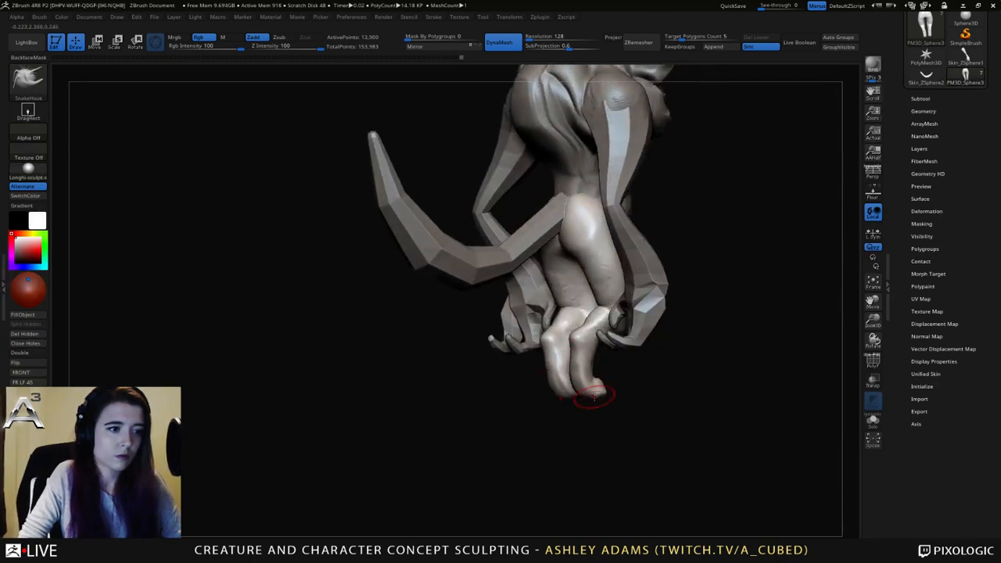
Examine the creature's overall silhouette and leg proportions from several angles.
right_drag(596, 396, 618, 376)
right_drag(681, 376, 547, 338)
right_click(586, 268)
right_drag(665, 270, 607, 262)
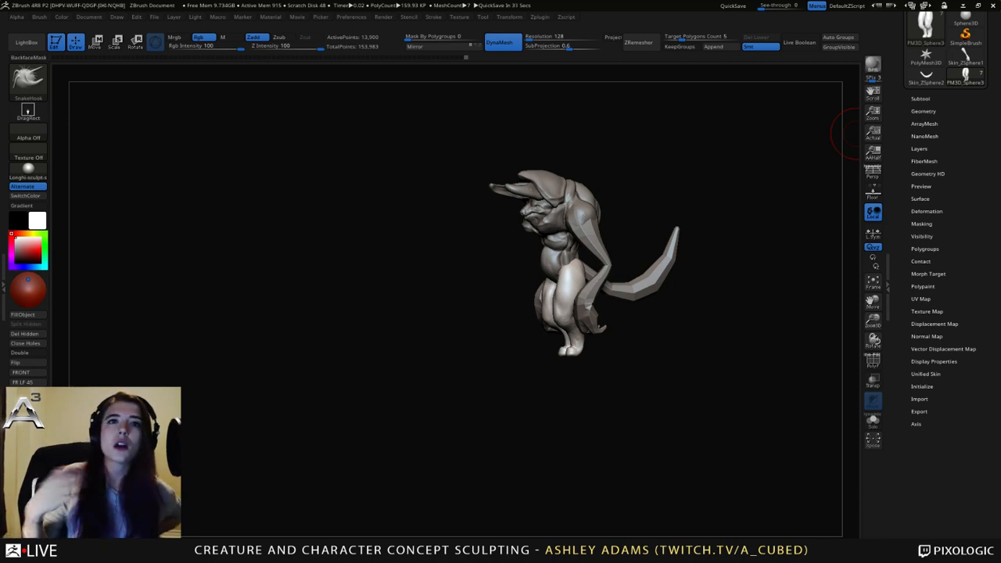
right_drag(517, 244, 659, 252)
ctrl+right_drag(597, 224, 553, 335)
mouse_move(622, 301)
right_down()
mouse_move(577, 281)
mouse_move(569, 294)
mouse_move(568, 260)
right_up()
right_click(568, 290)
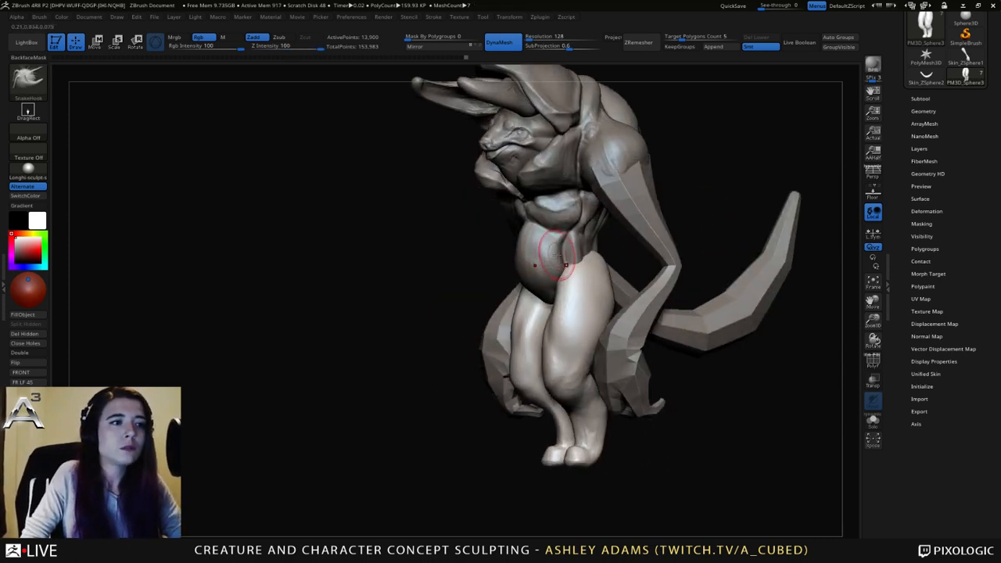
Resize the SnakeHook brush and pull the front tops of the thighs up into points beside the belly.
key(space)
drag(579, 261, 572, 263)
right_drag(566, 263, 615, 262)
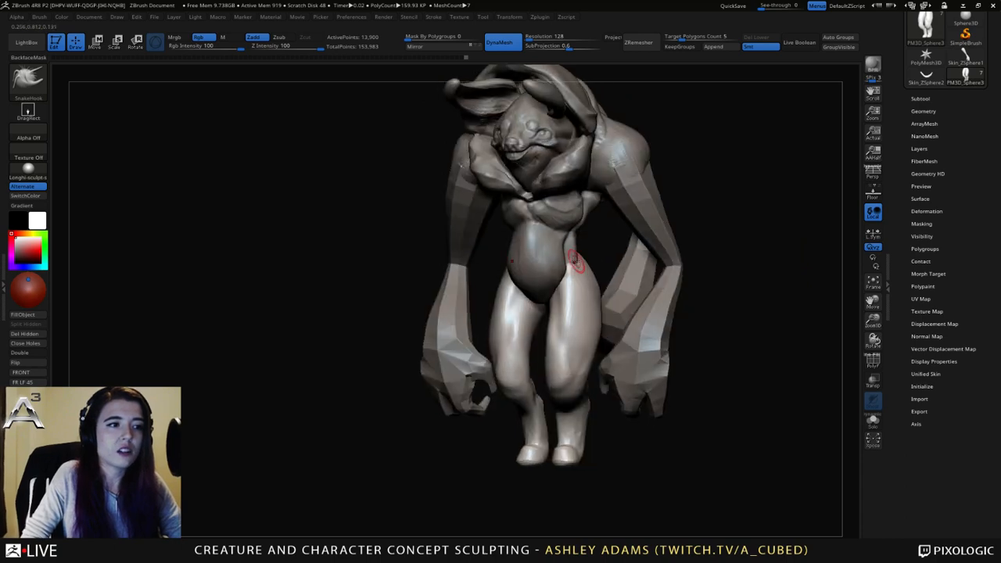
drag(574, 263, 569, 255)
right_drag(615, 258, 569, 254)
key(space)
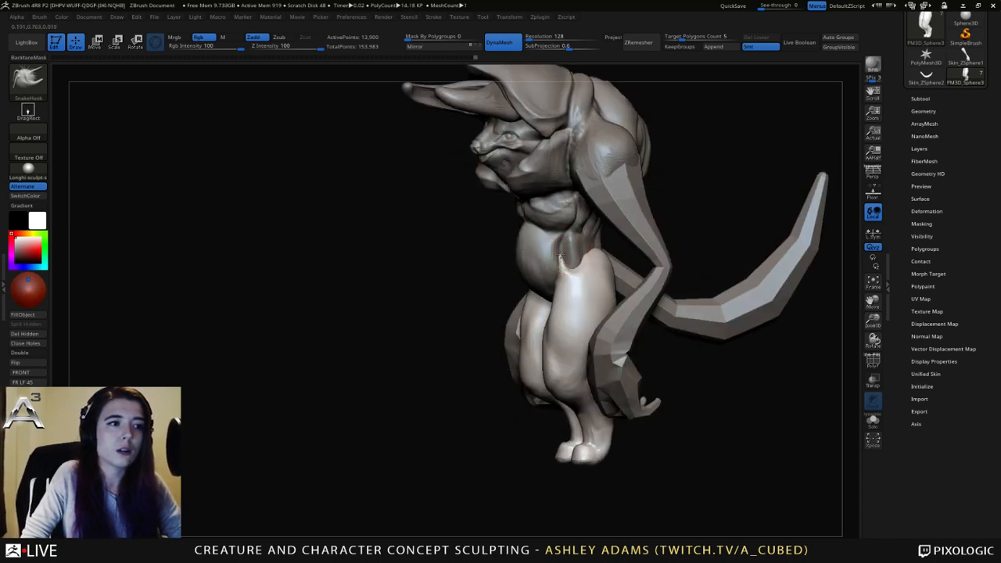
mouse_move(561, 261)
right_down()
mouse_move(565, 235)
mouse_move(561, 263)
mouse_move(590, 245)
right_up()
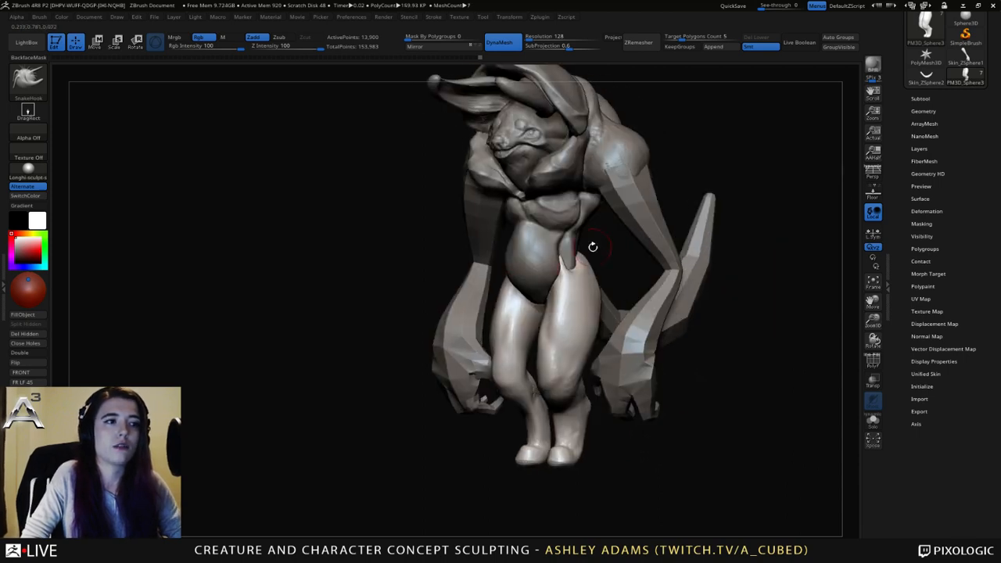
key(b)
key(s)
key(h)
mouse_move(564, 316)
right_down()
mouse_move(595, 290)
mouse_move(581, 257)
right_up()
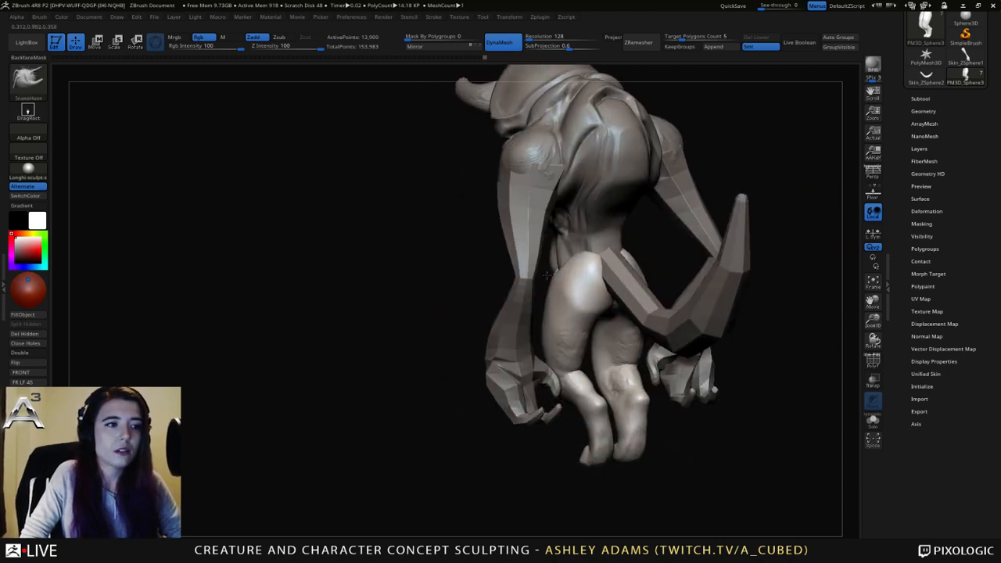
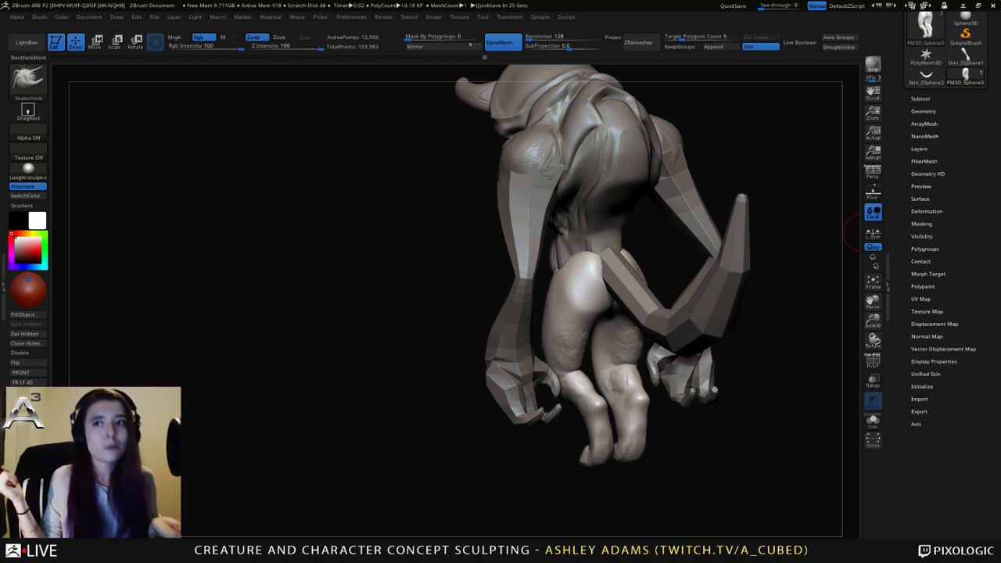
Switch to the torso subtool and adjust the sides of the rib cage beneath the arms with SnakeHook.
mouse_move(848, 233)
mouse_down()
mouse_move(564, 284)
mouse_move(626, 258)
mouse_move(661, 278)
mouse_up()
ctrl+right_drag(610, 333, 592, 251)
right_click(583, 211)
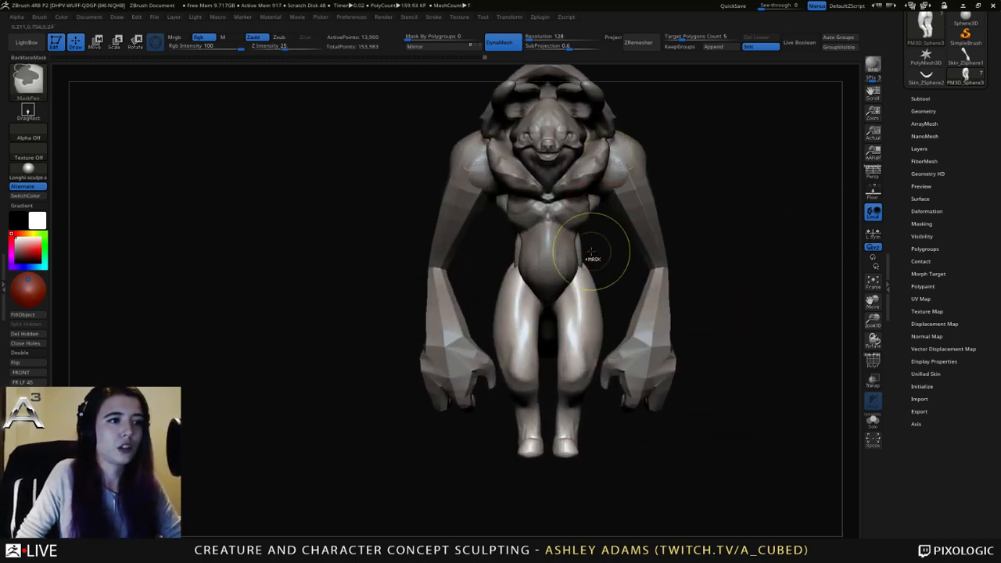
alt+click(579, 205)
right_drag(463, 205, 471, 180)
right_click(470, 187)
drag(511, 186, 503, 184)
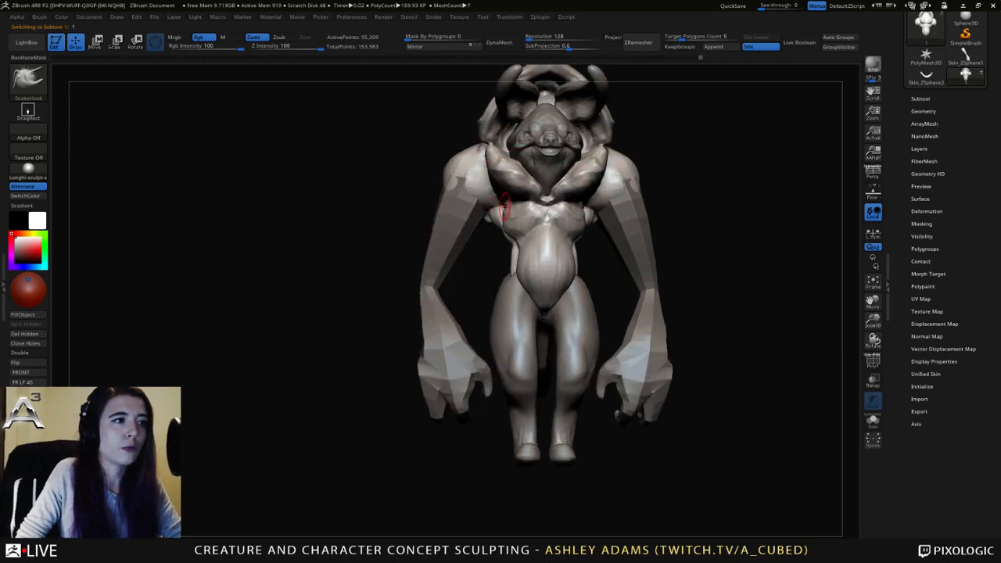
mouse_move(446, 202)
right_down()
mouse_move(503, 206)
mouse_move(480, 201)
mouse_move(471, 211)
right_up()
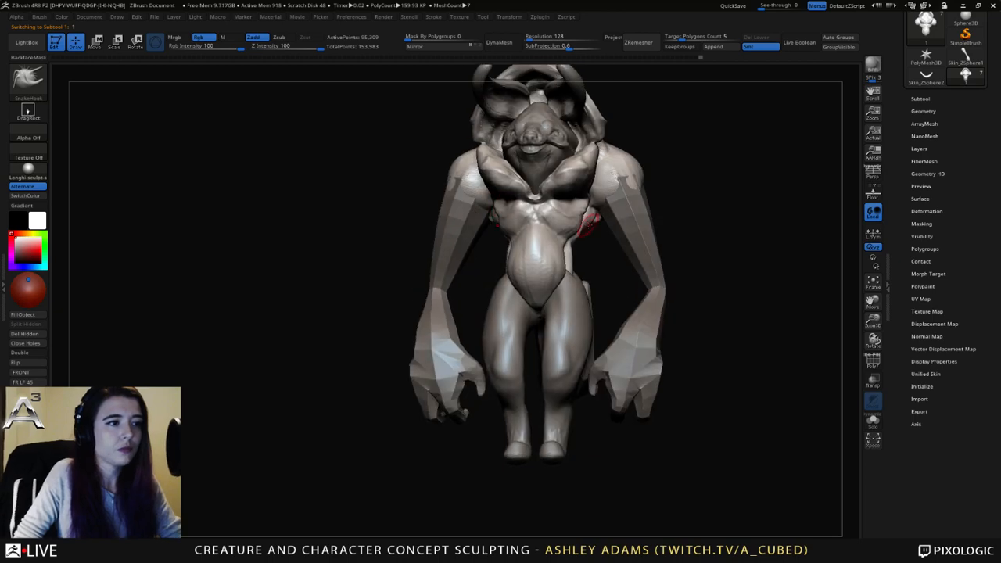
ctrl+right_drag(586, 222, 572, 175)
right_click(577, 215)
right_click(579, 216)
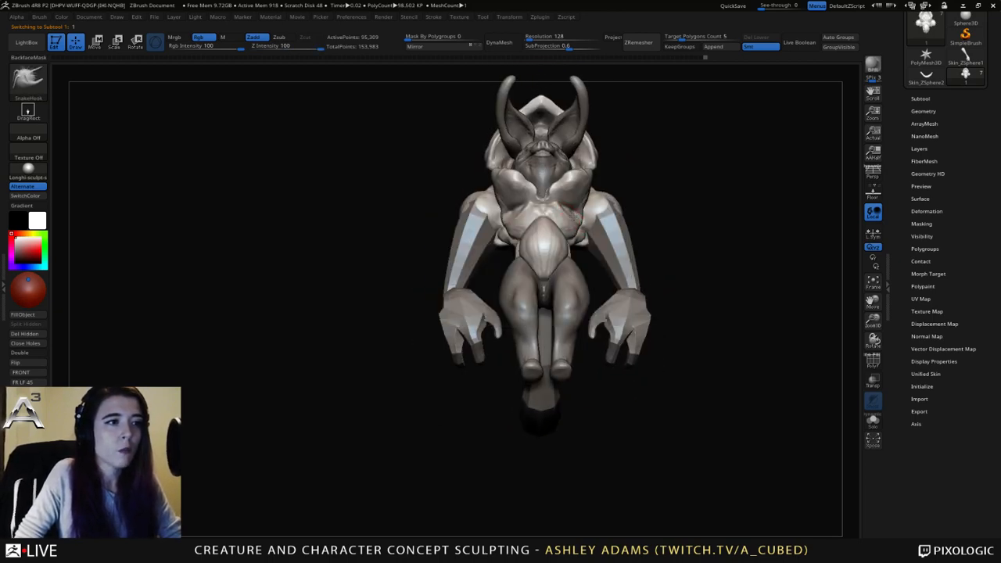
mouse_move(579, 218)
right_down()
mouse_move(549, 222)
mouse_move(557, 242)
mouse_move(574, 224)
mouse_move(532, 223)
right_up()
right_click(574, 222)
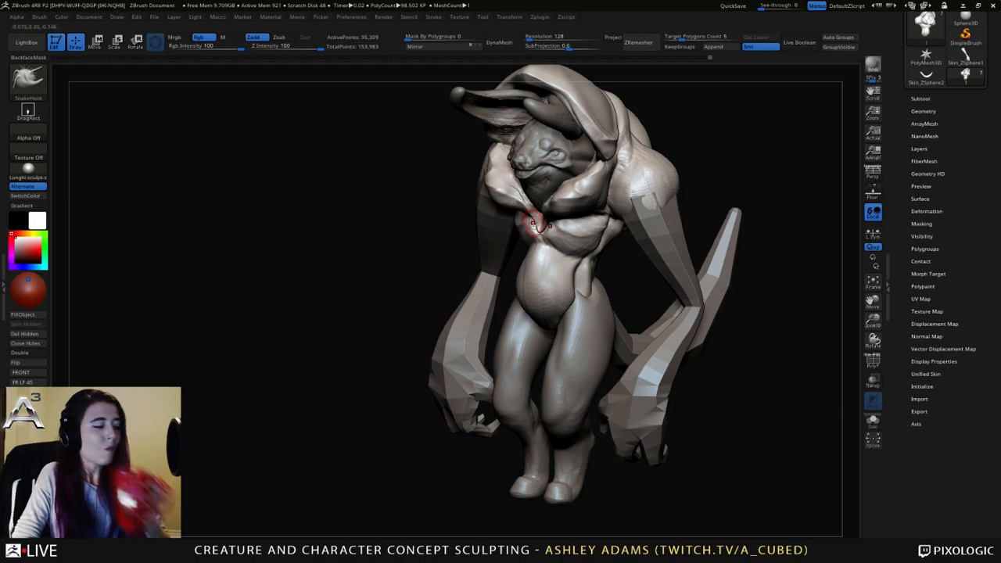
Resize the SnakeHook brush and pull the lower belly down into a long tip between the thighs.
right_drag(520, 324, 530, 293)
right_drag(530, 293, 538, 321)
right_click(539, 329)
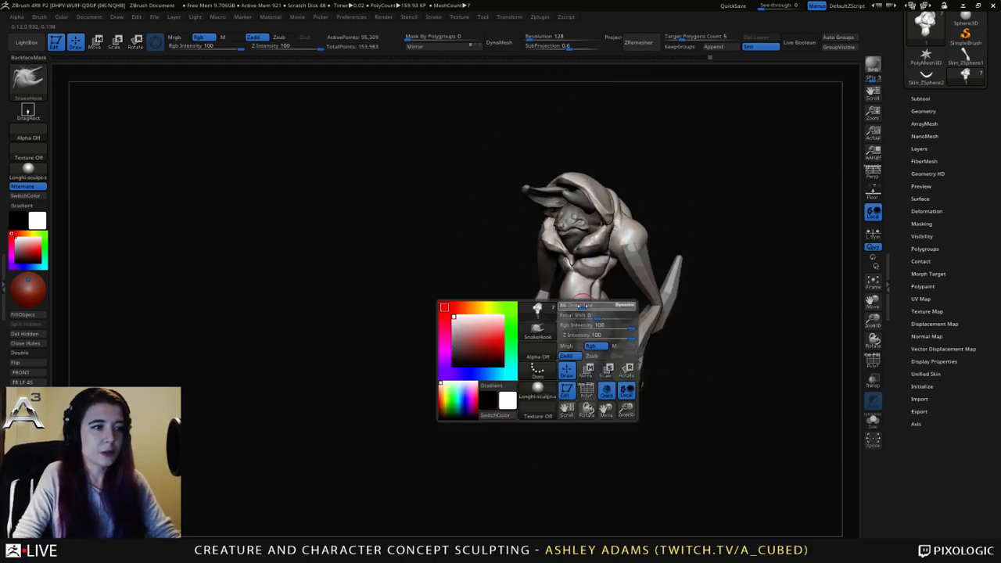
mouse_move(610, 298)
right_down()
mouse_move(561, 287)
mouse_move(562, 300)
mouse_move(495, 244)
mouse_move(594, 262)
right_up()
mouse_move(483, 239)
ctrl+right_down()
mouse_move(484, 267)
mouse_move(464, 271)
mouse_move(482, 272)
ctrl+right_up()
right_click(478, 270)
right_click(483, 273)
right_drag(463, 289, 501, 284)
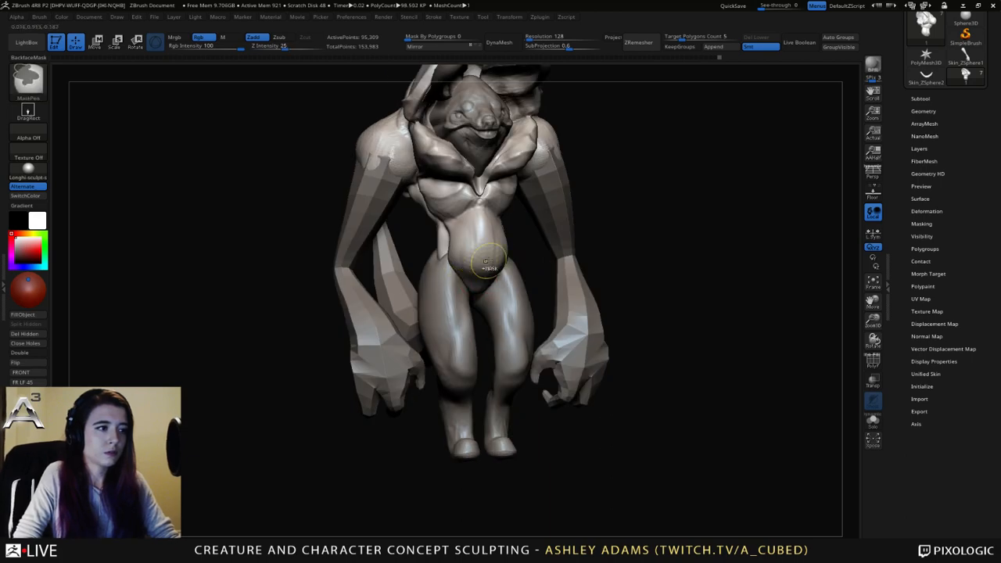
ctrl+click(535, 237)
right_click(460, 296)
mouse_move(460, 296)
right_down()
mouse_move(483, 290)
mouse_move(517, 304)
mouse_move(472, 293)
right_up()
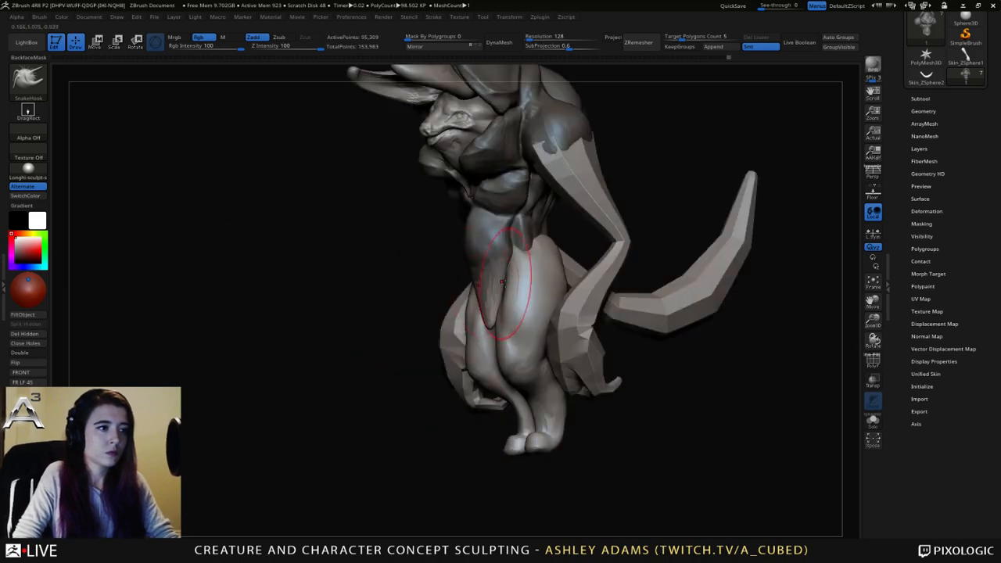
Clear the torso mask, then smooth and narrow the belly tip between the thighs.
ctrl+drag(564, 232, 552, 235)
right_drag(540, 255, 497, 275)
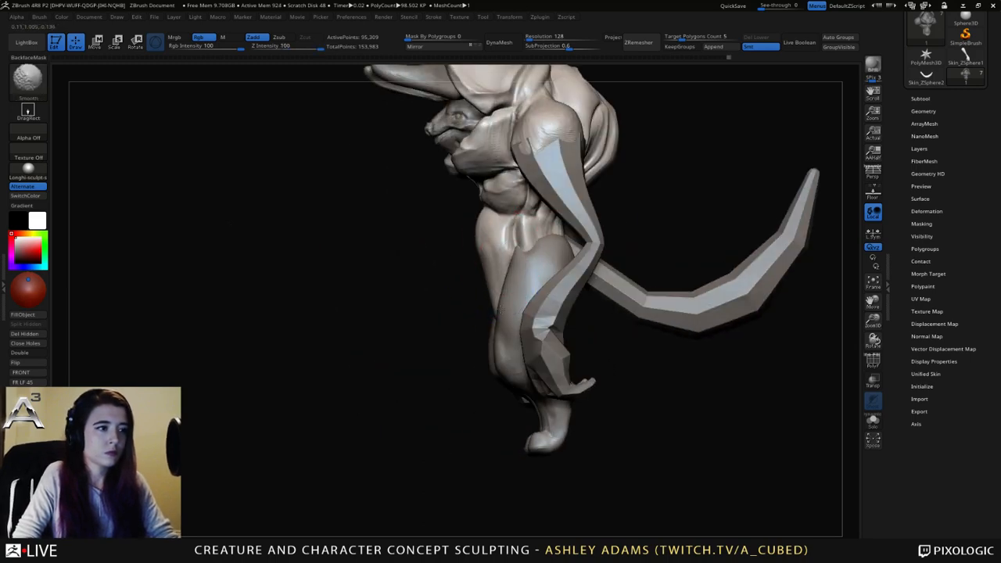
mouse_move(501, 310)
right_down()
mouse_move(522, 289)
mouse_move(510, 292)
right_up()
right_click(507, 296)
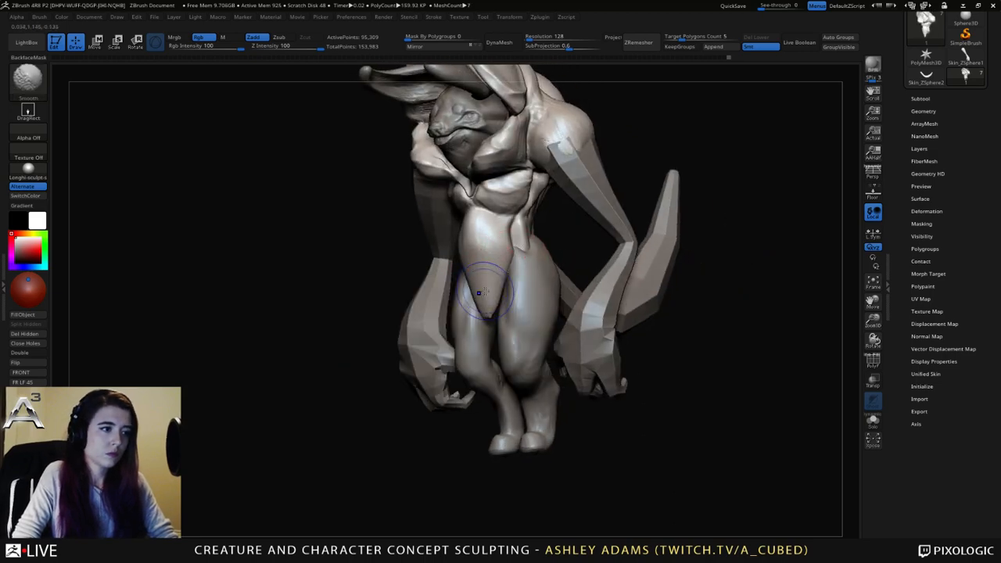
right_click(489, 299)
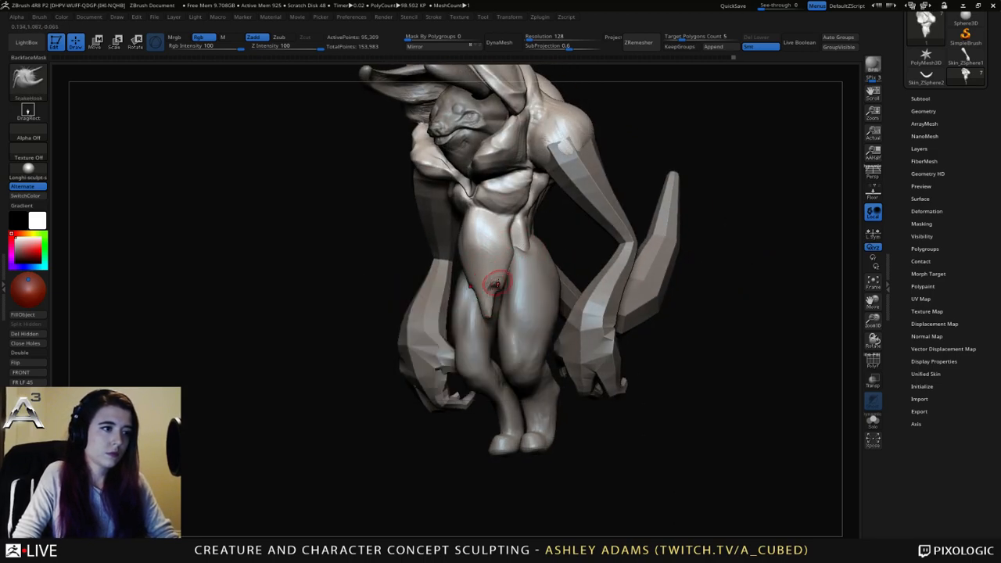
Smooth the front of the lower belly above the tip between the thighs.
right_drag(495, 290, 501, 259)
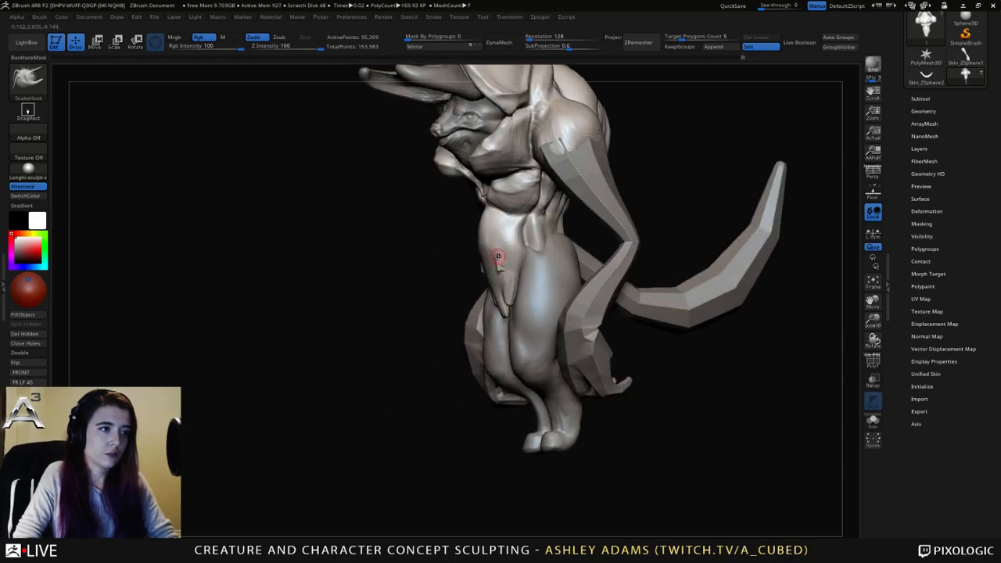
shift+drag(498, 256, 503, 274)
mouse_move(504, 274)
right_down()
mouse_move(524, 267)
mouse_move(488, 270)
mouse_move(527, 240)
mouse_move(500, 270)
mouse_move(450, 271)
mouse_move(466, 273)
mouse_move(407, 259)
mouse_move(469, 244)
mouse_move(420, 241)
right_up()
right_click(505, 273)
right_click(499, 270)
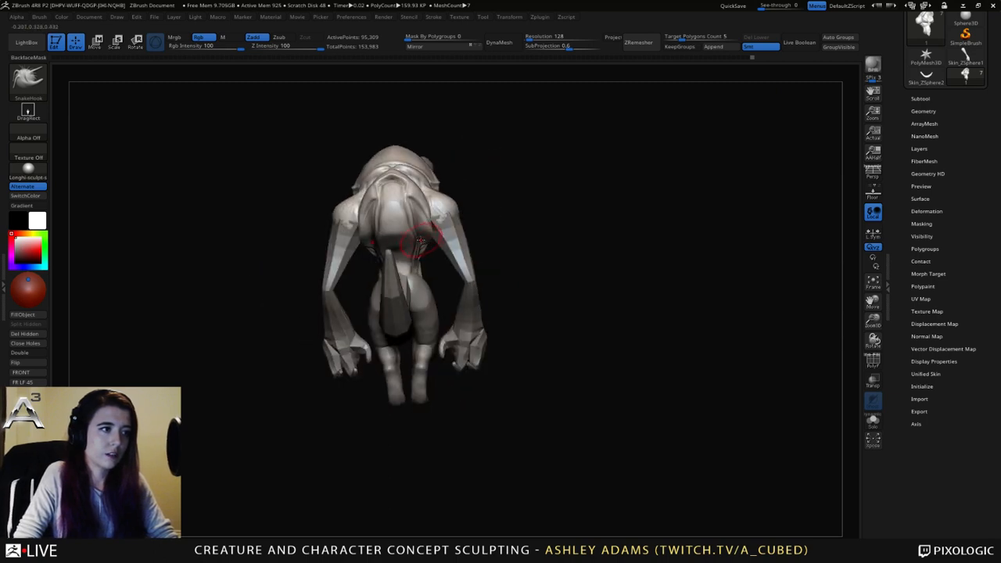
key(b)
key(c)
key(b)
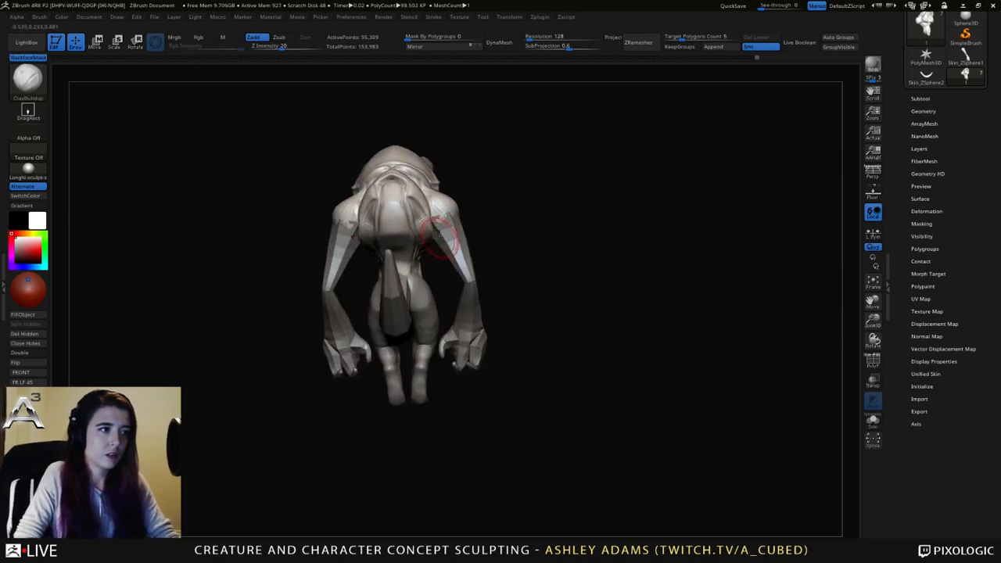
key(b)
key(s)
key(h)
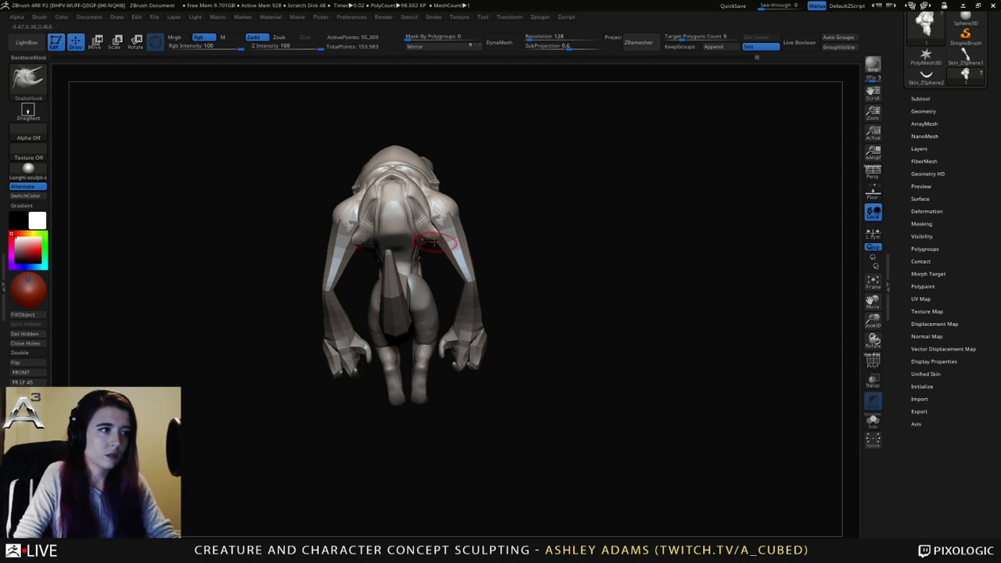
right_drag(434, 242, 538, 271)
alt+click(458, 302)
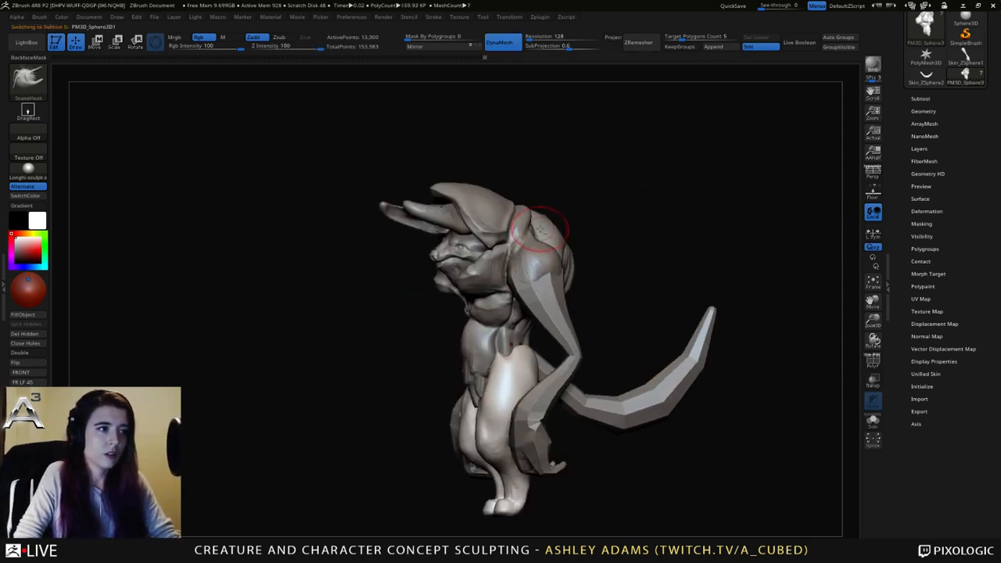
alt+click(542, 228)
mouse_move(542, 229)
right_down()
mouse_move(575, 243)
mouse_move(521, 248)
mouse_move(543, 247)
mouse_move(550, 180)
mouse_move(563, 212)
mouse_move(538, 241)
right_up()
right_click(527, 269)
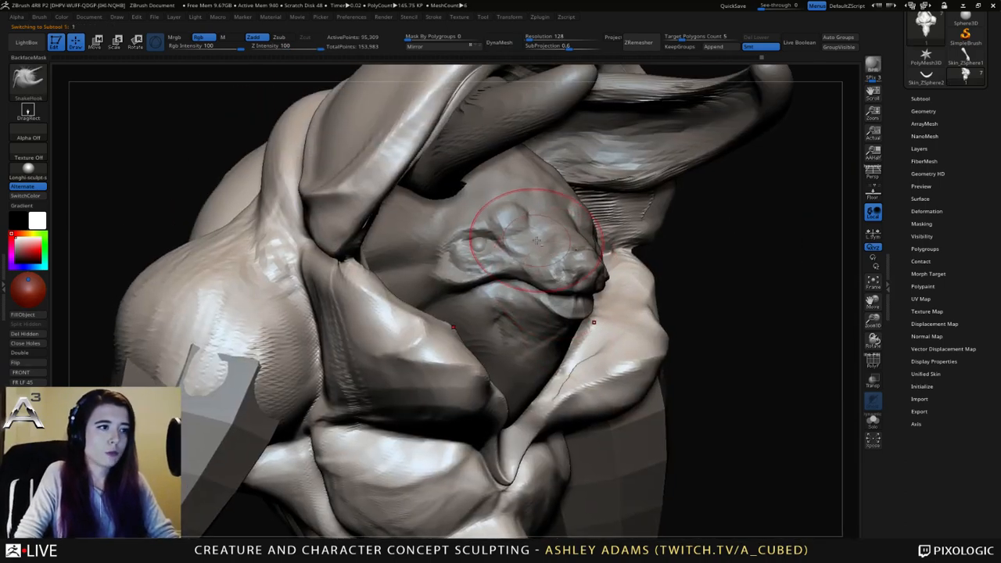
Switch to the head subtool and carve the mouth line deeper toward its corners with the DamStandard brush.
alt+click(537, 241)
right_click(475, 231)
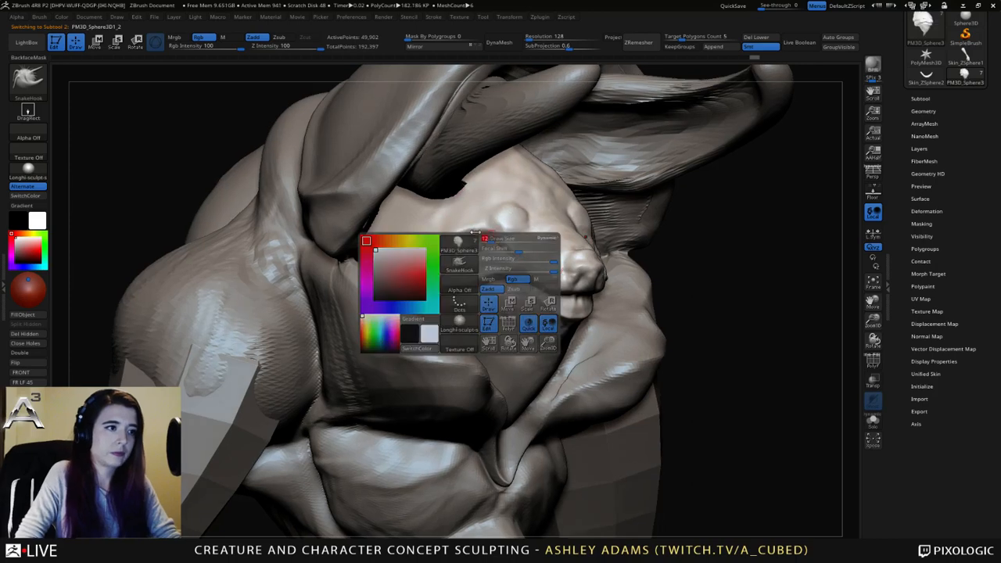
key(b)
key(d)
key(s)
right_drag(473, 239, 478, 237)
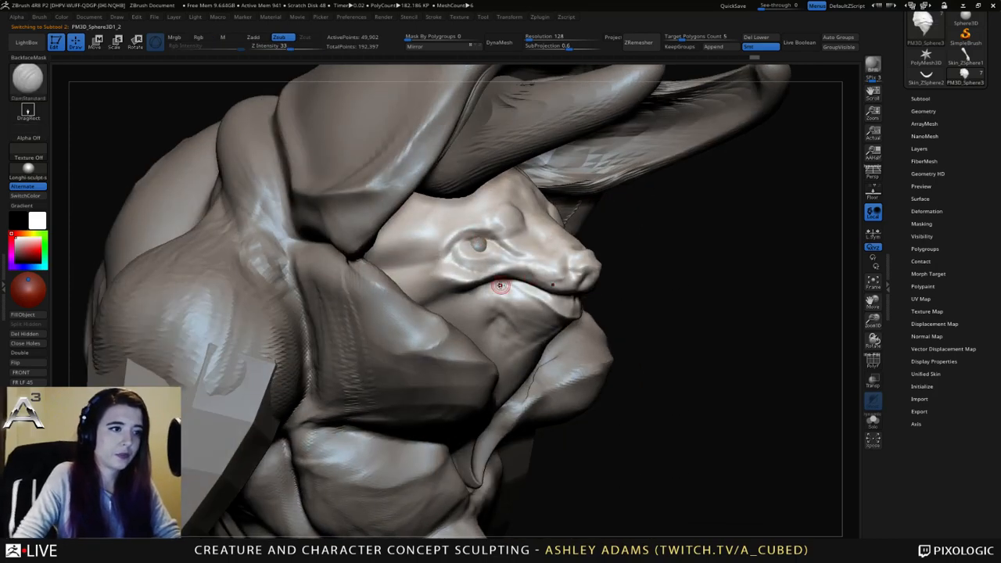
right_drag(500, 286, 478, 289)
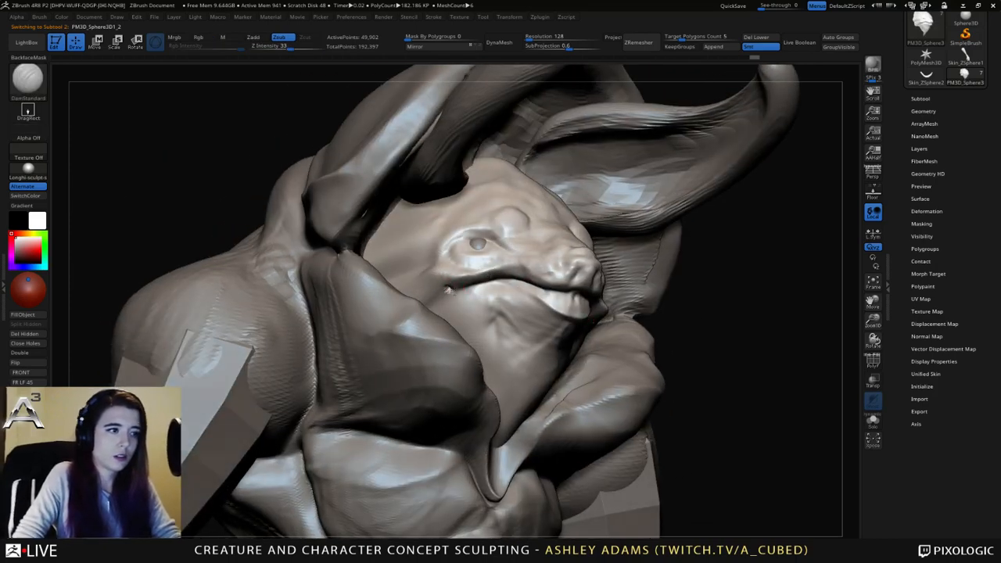
drag(448, 291, 468, 286)
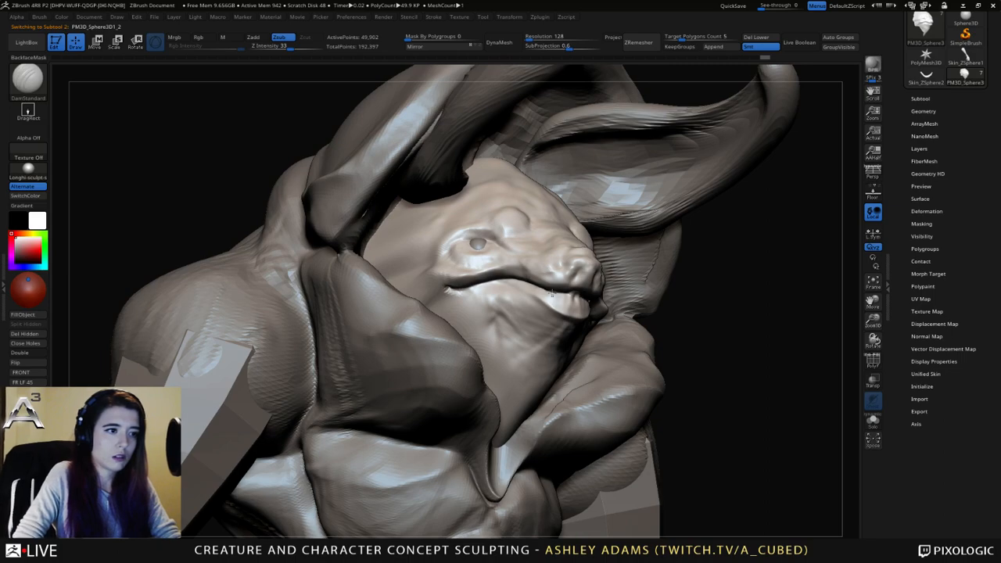
right_drag(572, 293, 579, 276)
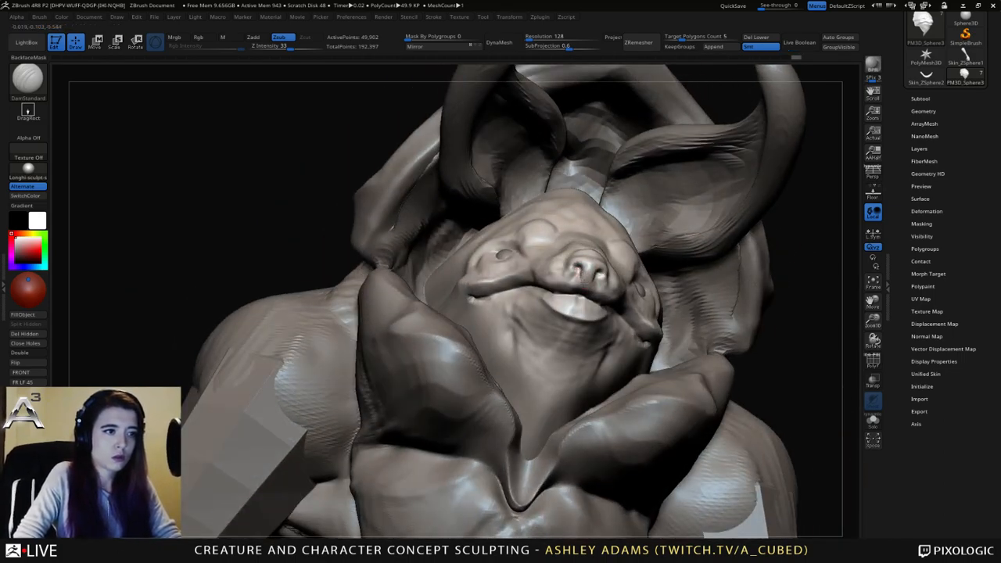
Carve the nostrils and the creases around the nose tip with DamStandard.
mouse_move(601, 281)
right_down()
mouse_move(609, 272)
mouse_move(599, 249)
right_up()
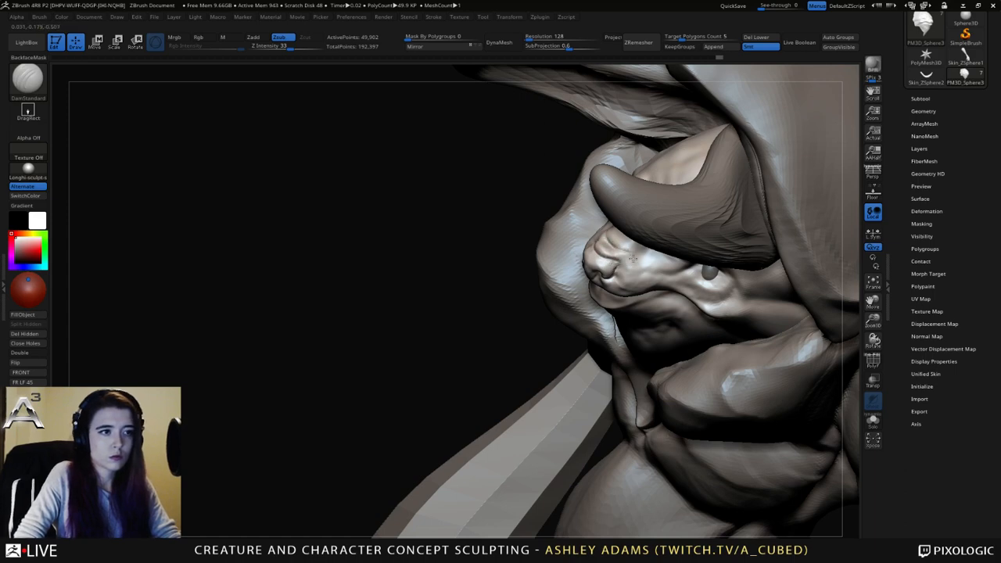
key(shift)
right_drag(619, 252, 604, 266)
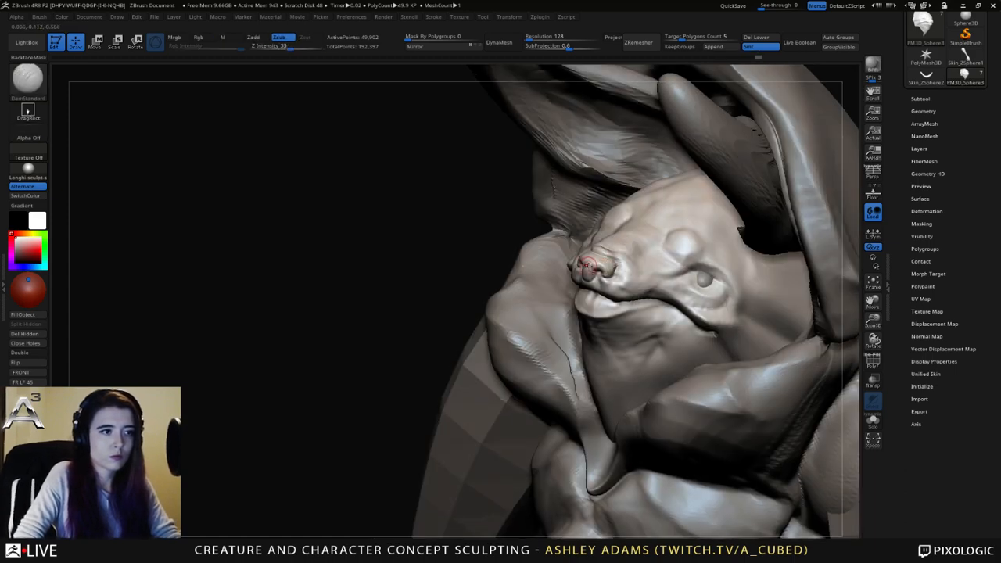
drag(588, 267, 600, 271)
mouse_move(600, 271)
right_down()
mouse_move(688, 274)
mouse_move(683, 265)
right_up()
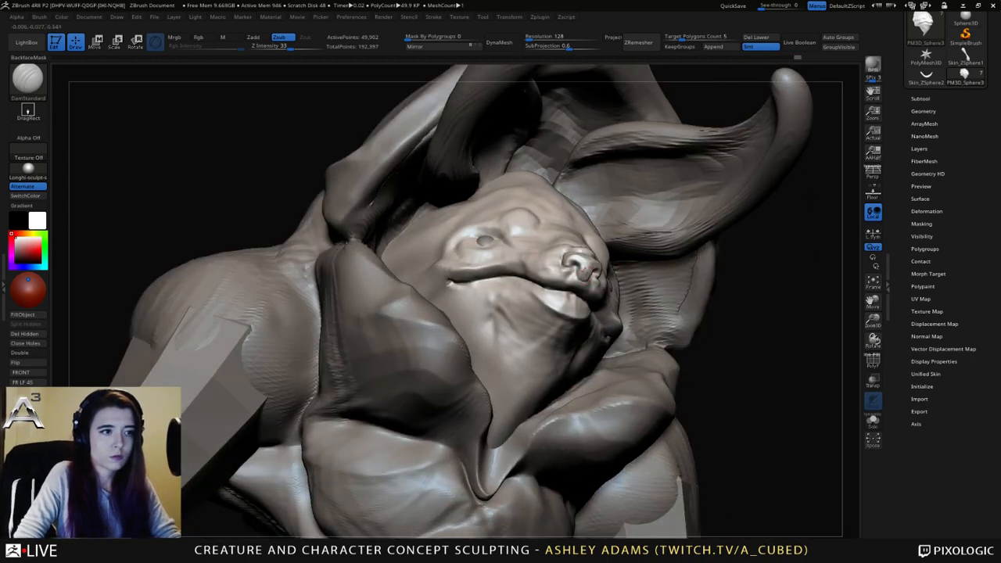
right_drag(588, 264, 570, 268)
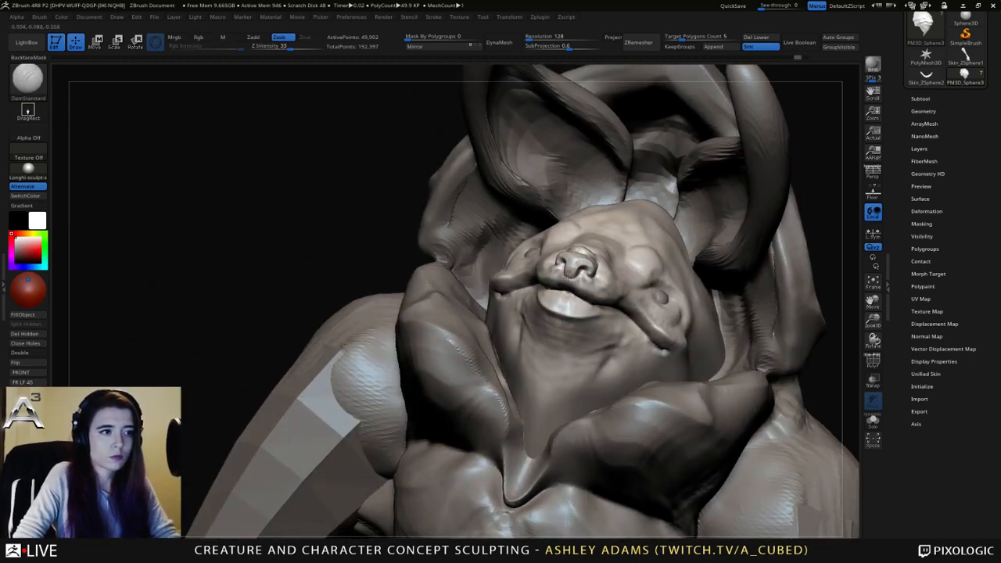
drag(572, 270, 569, 257)
mouse_move(568, 257)
right_down()
mouse_move(640, 274)
mouse_move(565, 271)
right_up()
Carve a crease on the side of the muzzle just behind the nose with DamStandard.
key(b)
key(c)
key(b)
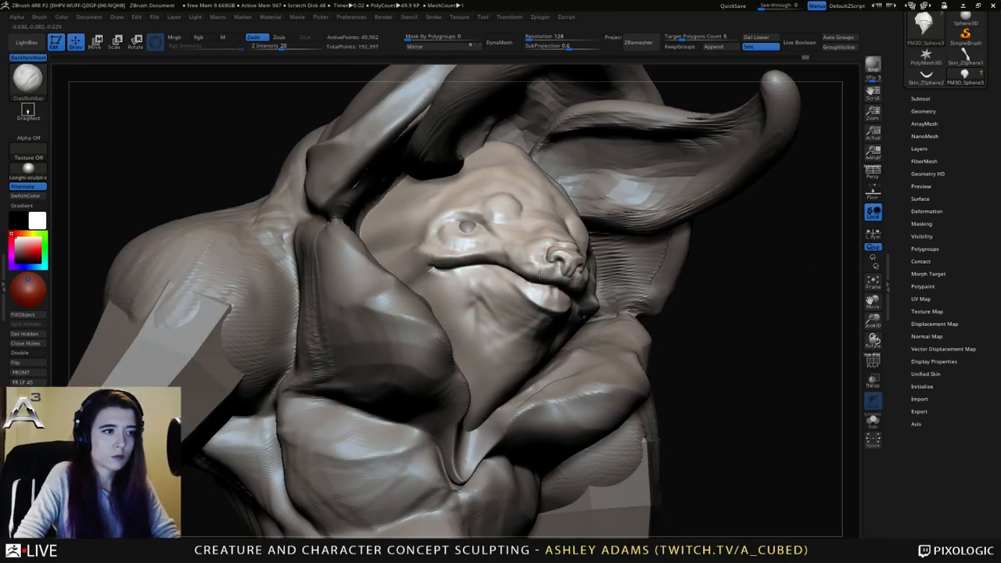
key(b)
key(d)
key(s)
mouse_move(540, 274)
mouse_down()
mouse_move(532, 267)
mouse_move(549, 265)
mouse_move(535, 267)
mouse_up()
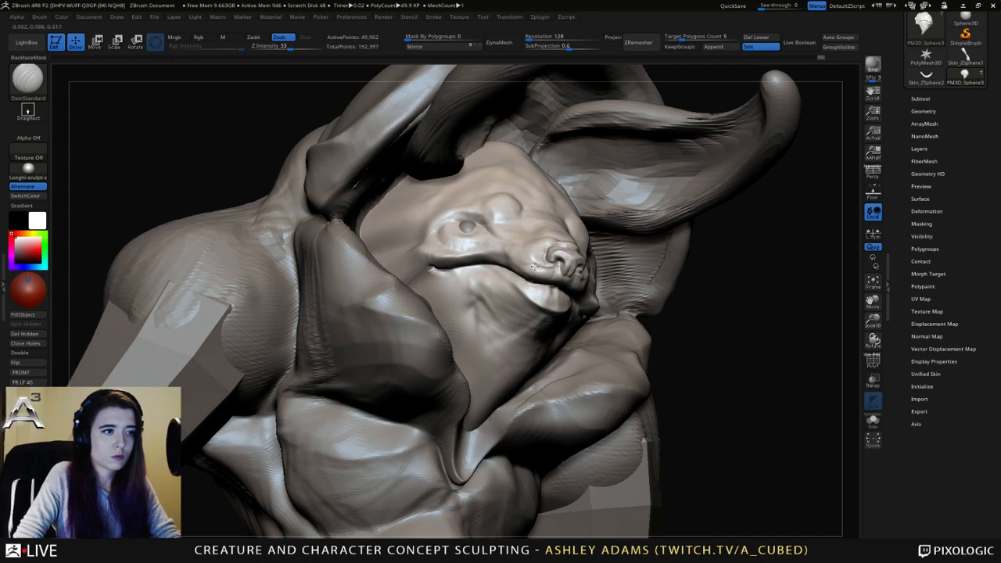
mouse_move(535, 266)
right_down()
mouse_move(589, 283)
mouse_move(562, 278)
mouse_move(581, 295)
right_up()
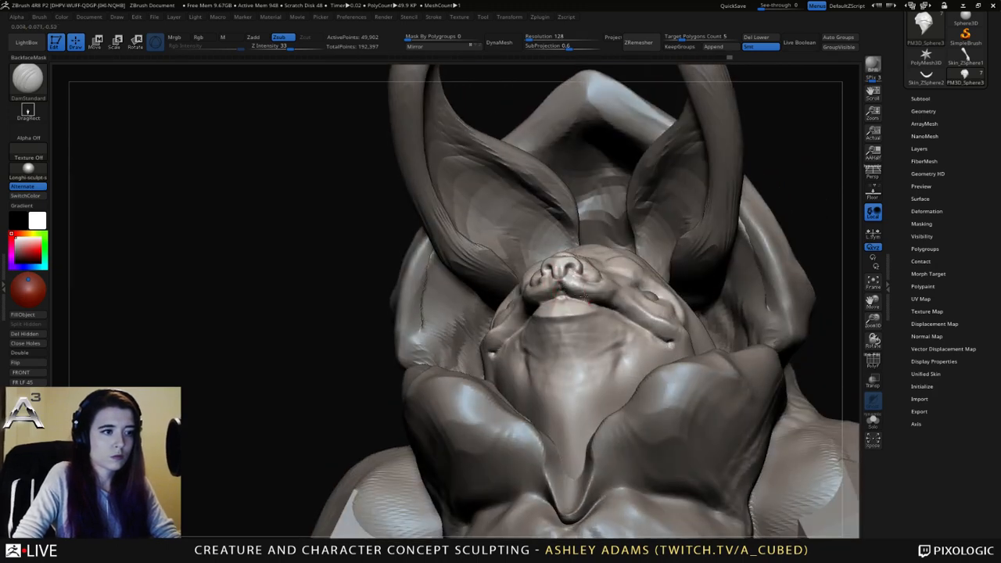
Build up the upper lip beneath the nostrils with ClayBuildup.
key(b)
key(c)
key(b)
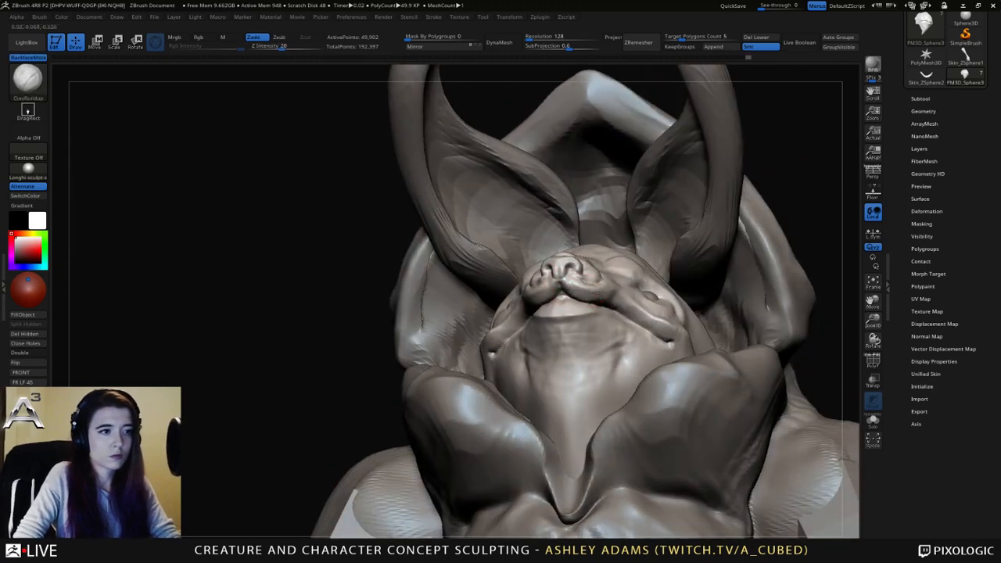
right_drag(598, 283, 586, 282)
drag(575, 289, 587, 283)
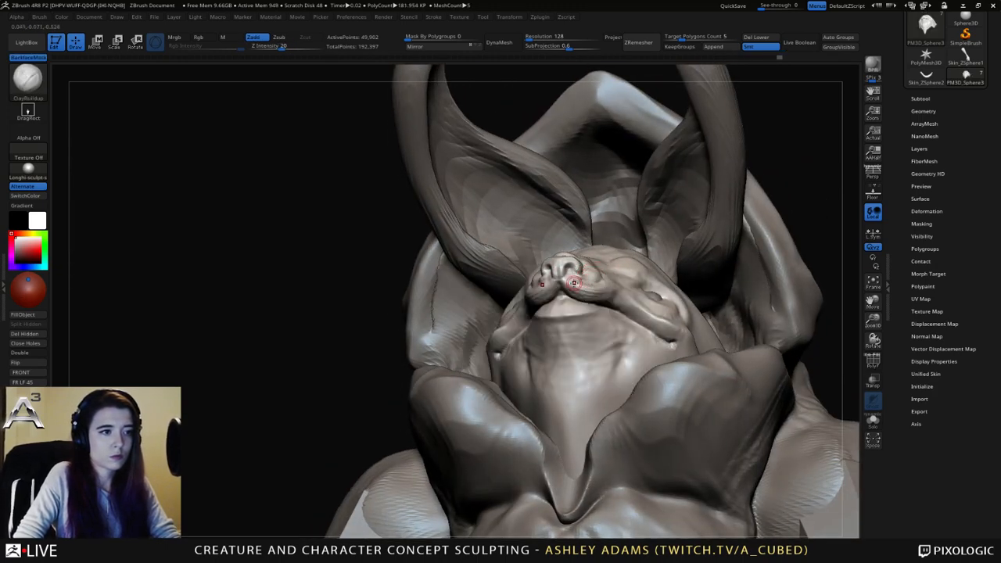
mouse_move(587, 282)
right_down()
mouse_move(610, 330)
mouse_move(542, 287)
right_up()
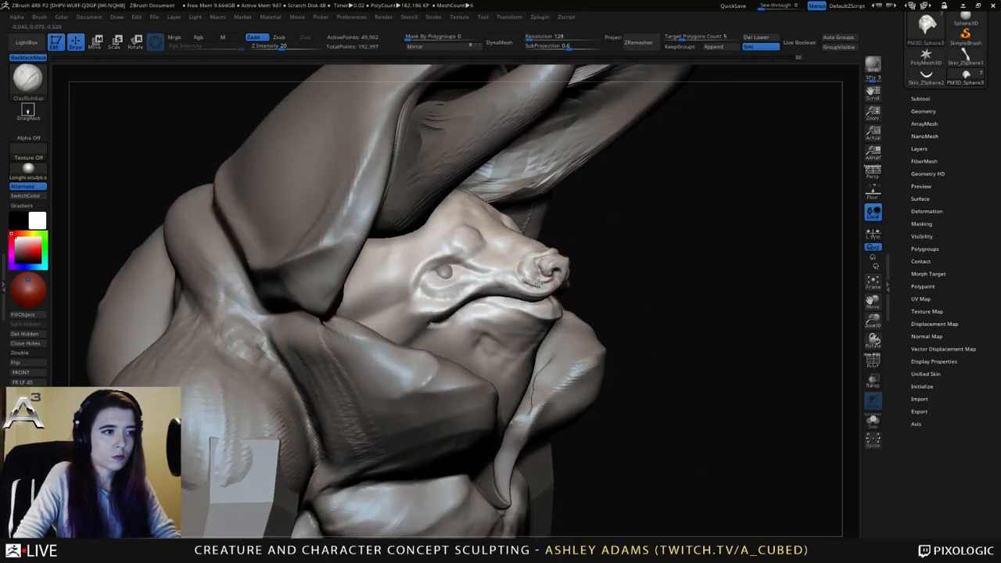
key(shift)
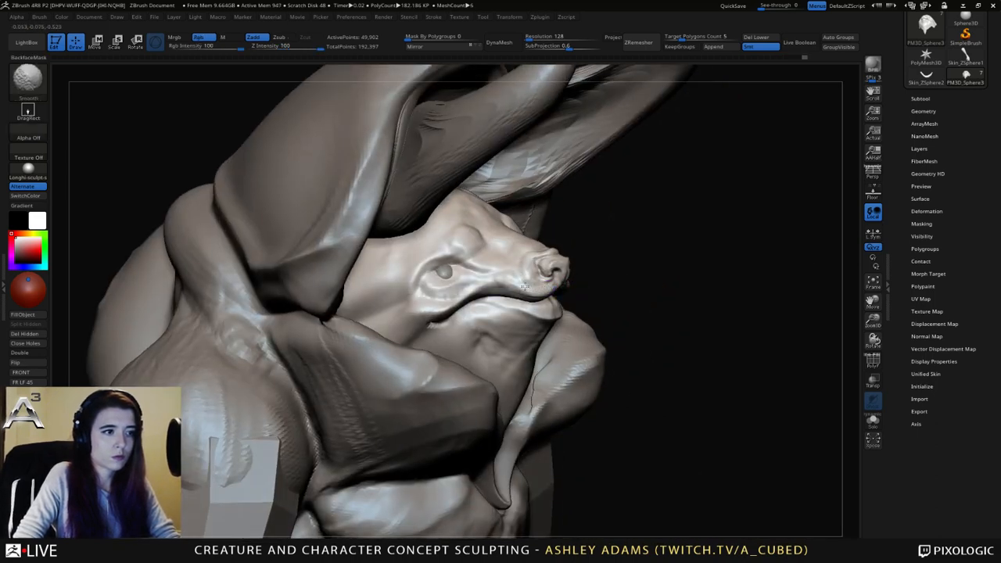
right_drag(528, 289, 511, 269)
right_click(511, 268)
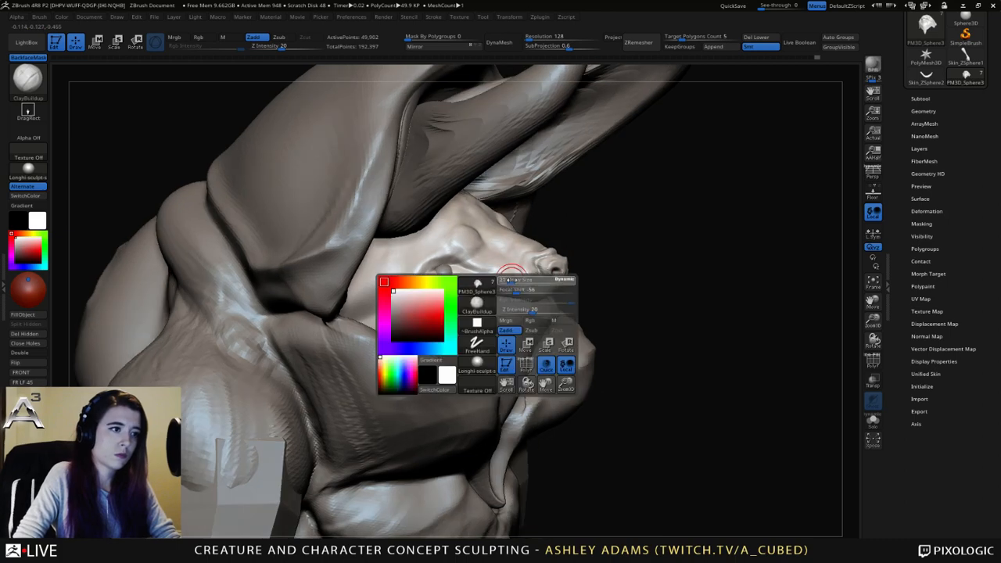
Add volume with ClayBuildup along the side of the muzzle between the mouth and the eye.
key(b)
key(s)
key(h)
key(b)
key(c)
key(b)
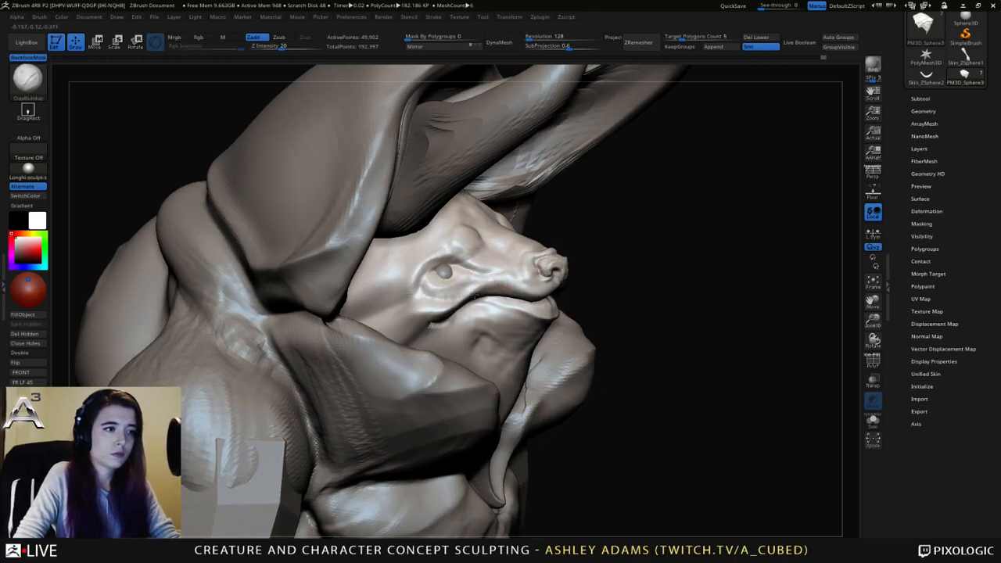
mouse_move(541, 299)
mouse_down()
mouse_move(501, 286)
mouse_move(428, 317)
mouse_move(417, 311)
mouse_move(460, 305)
mouse_move(450, 284)
mouse_move(462, 286)
mouse_up()
Carve the eyelid contours and the folds around the lower eyes with DamStandard.
key(b)
key(d)
key(s)
right_drag(482, 271, 445, 277)
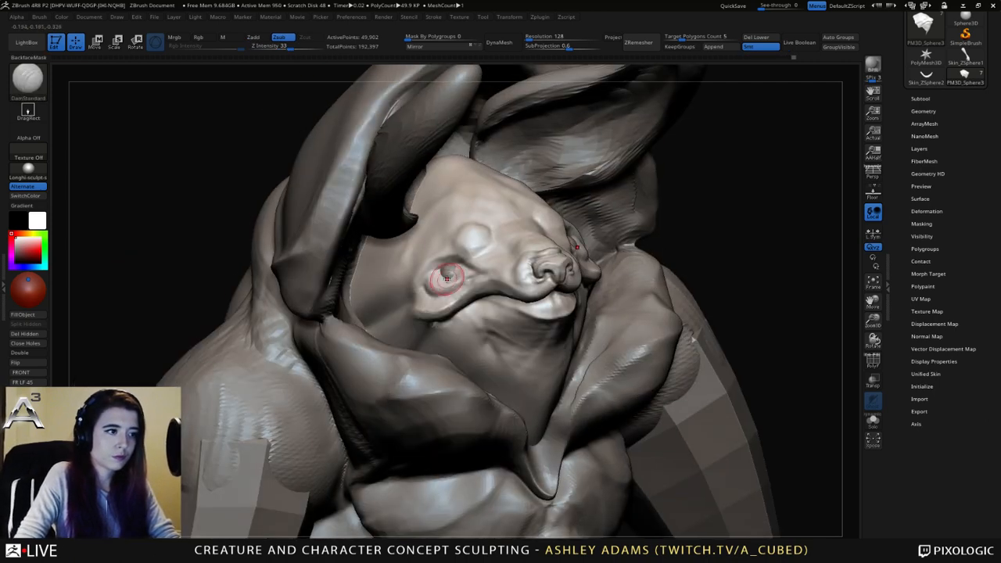
mouse_move(443, 278)
mouse_down()
mouse_move(457, 270)
mouse_move(438, 272)
mouse_up()
mouse_move(430, 268)
right_down()
mouse_move(597, 263)
mouse_move(559, 246)
mouse_move(618, 239)
mouse_move(577, 232)
right_up()
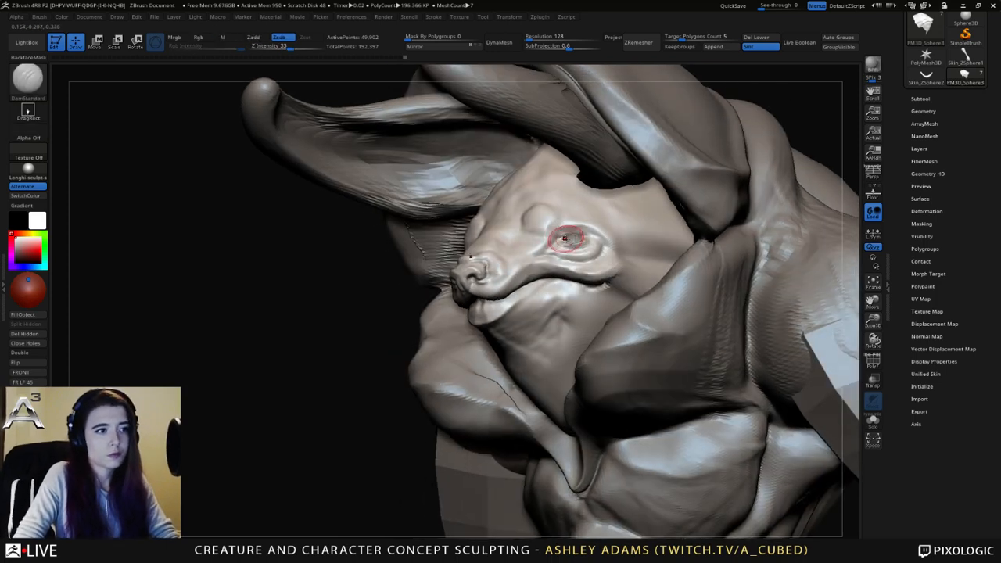
drag(574, 237, 585, 231)
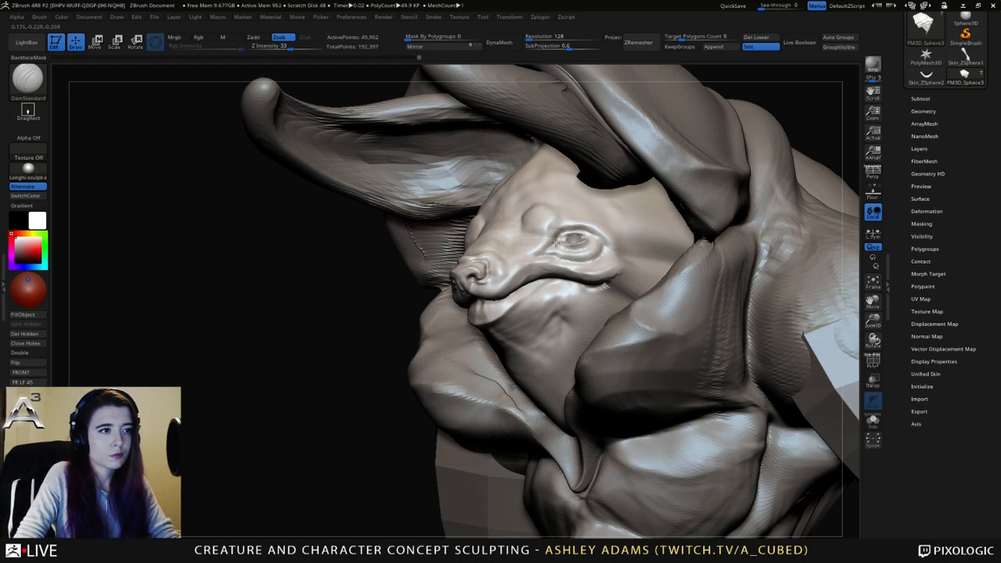
drag(573, 227, 599, 242)
Build up the lids over the lower eyes with ClayBuildup.
right_drag(552, 233, 587, 226)
key(b)
key(c)
key(b)
drag(577, 237, 594, 232)
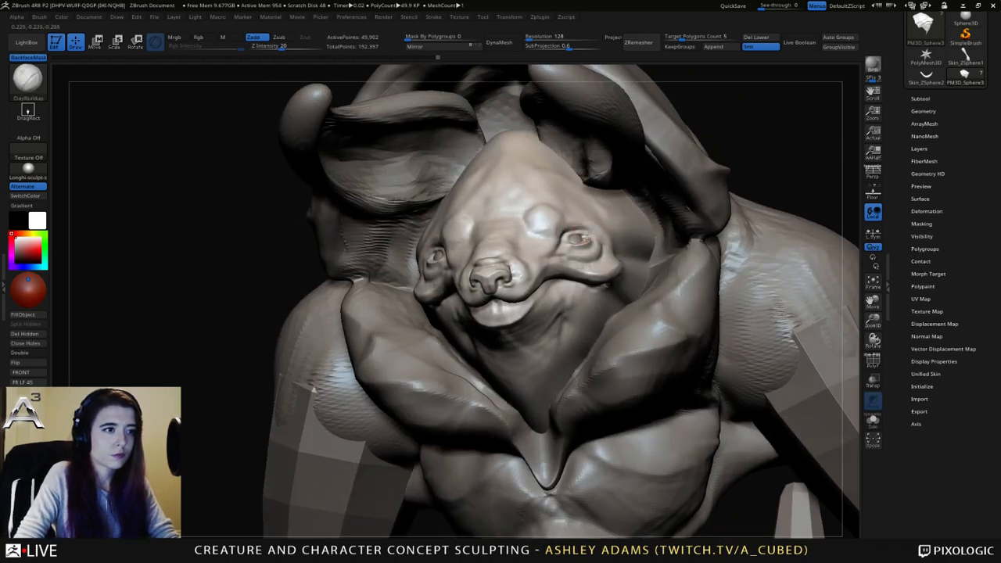
right_drag(595, 233, 580, 237)
Adjust the shape of the lower eyes with a small SnakeHook brush.
key(b)
key(s)
key(h)
key(space)
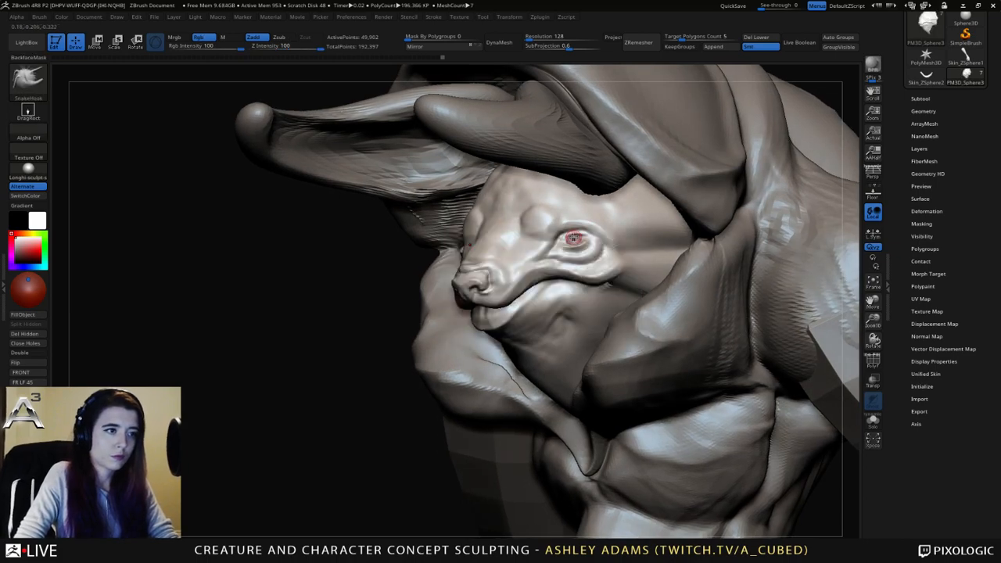
right_drag(570, 240, 603, 239)
drag(572, 239, 576, 238)
right_drag(576, 237, 618, 235)
Sharpen the eye corners and carve the folds above and in front of the lower eyes with DamStandard.
key(b)
key(d)
key(s)
right_drag(470, 241, 475, 239)
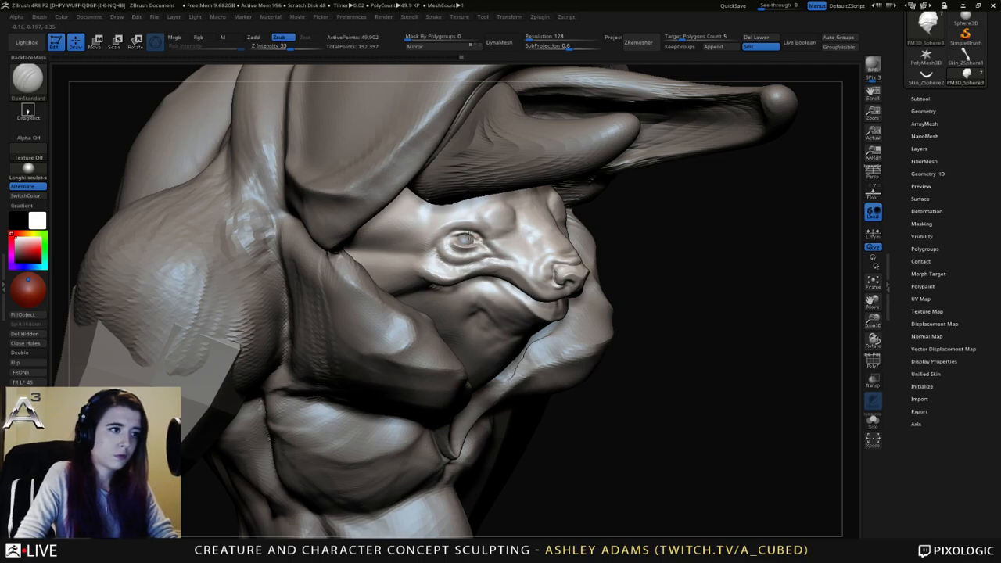
drag(474, 239, 496, 254)
right_drag(508, 249, 462, 239)
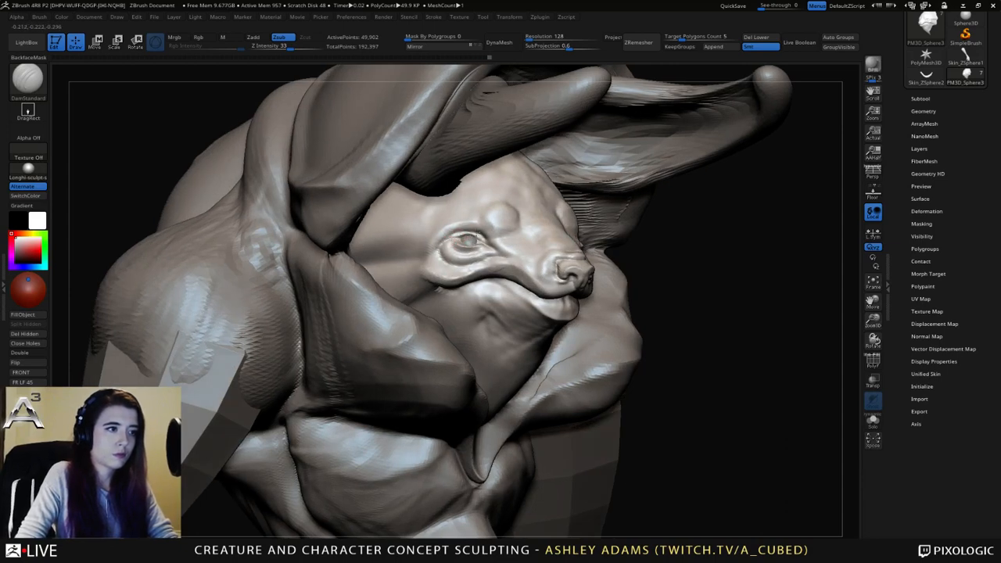
mouse_move(456, 237)
mouse_down()
mouse_move(432, 244)
mouse_move(491, 222)
mouse_move(515, 231)
mouse_up()
Carve creases across and around the round bumps above the eyes with DamStandard.
key(space)
shift+right_drag(515, 231, 439, 228)
drag(534, 226, 515, 222)
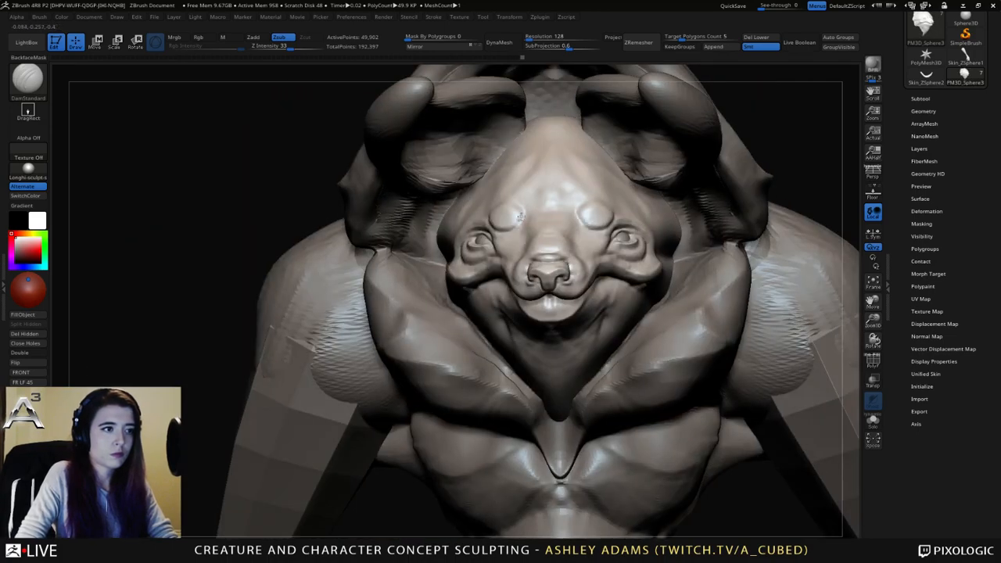
mouse_move(542, 212)
right_down()
mouse_move(438, 219)
mouse_move(447, 223)
right_up()
right_drag(592, 217, 581, 205)
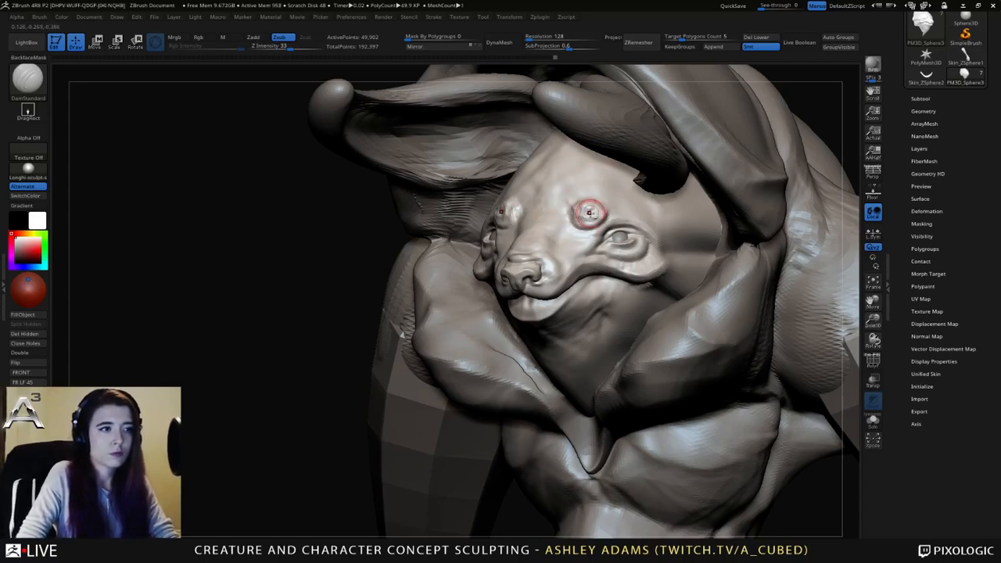
drag(590, 211, 595, 206)
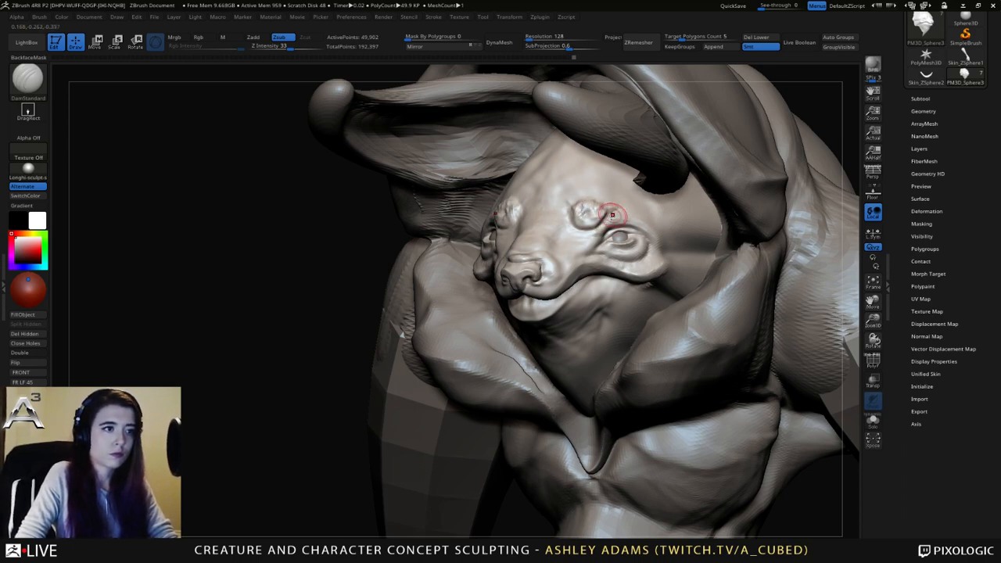
Build up and crease the forms around the round bumps above the eyes with ClayBuildup and DamStandard.
key(b)
key(c)
key(b)
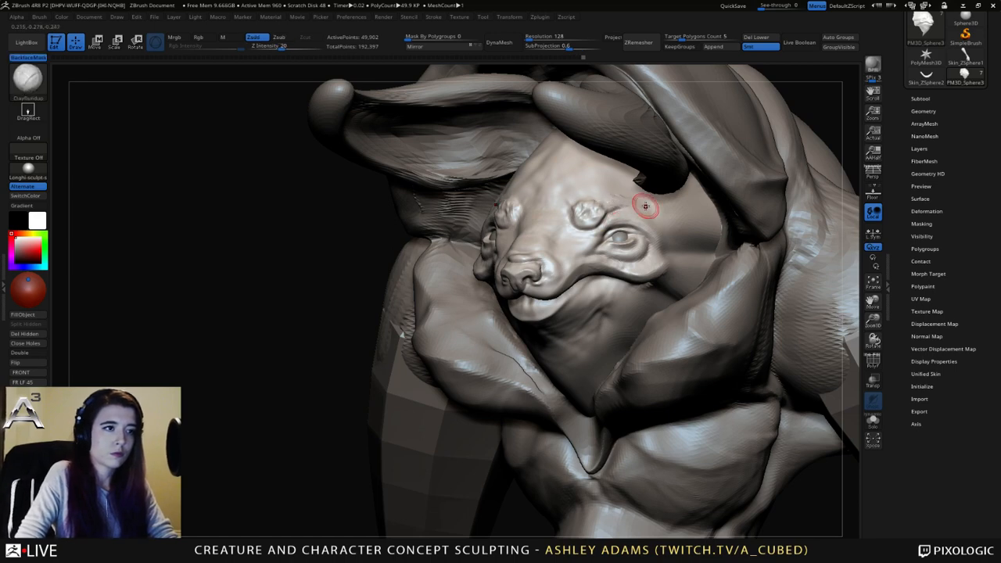
key(shift)
mouse_move(629, 193)
ctrl+right_down()
mouse_move(548, 164)
mouse_move(628, 209)
mouse_move(615, 179)
mouse_move(570, 198)
ctrl+right_up()
mouse_move(565, 191)
mouse_down()
mouse_move(562, 205)
mouse_move(553, 199)
mouse_up()
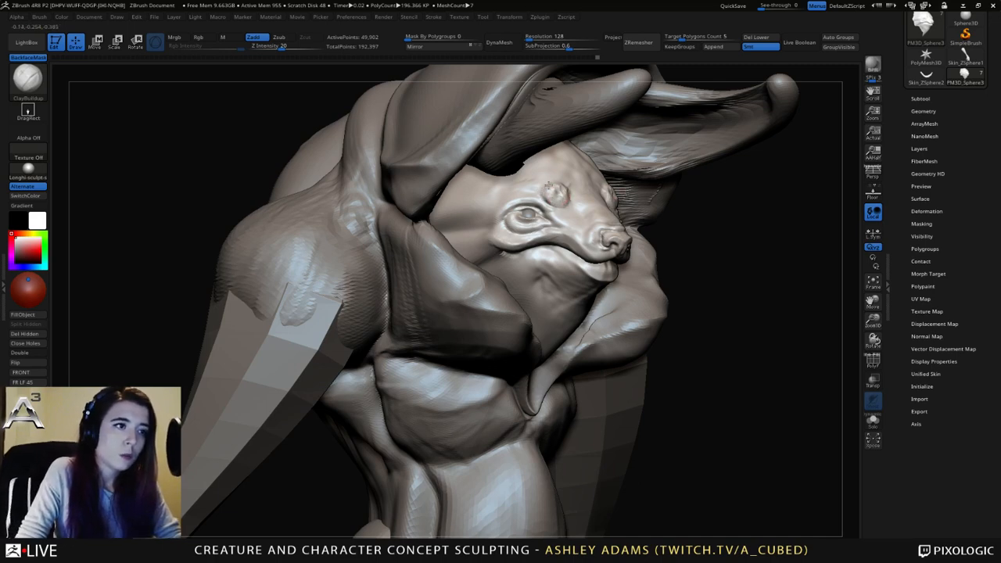
mouse_move(565, 181)
right_down()
mouse_move(517, 190)
mouse_move(517, 200)
mouse_move(559, 210)
mouse_move(516, 204)
mouse_move(608, 190)
mouse_move(532, 234)
mouse_move(482, 240)
right_up()
key(b)
key(d)
key(s)
key(b)
key(c)
key(b)
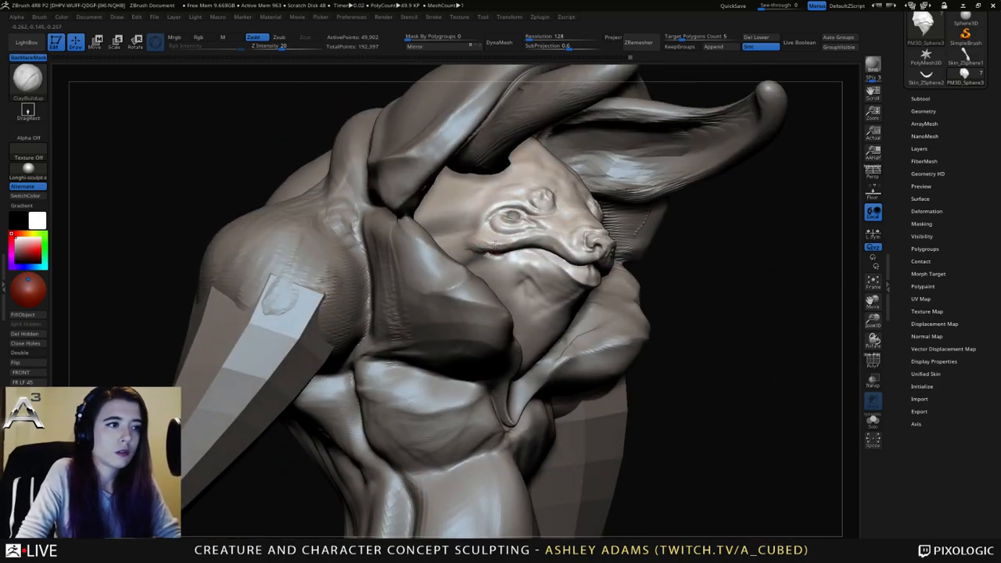
Adjust the shape of the mouth and lower jaw with the SnakeHook brush.
mouse_move(512, 252)
right_down()
mouse_move(498, 195)
mouse_move(581, 284)
mouse_move(599, 285)
right_up()
ctrl+right_drag(598, 286, 601, 336)
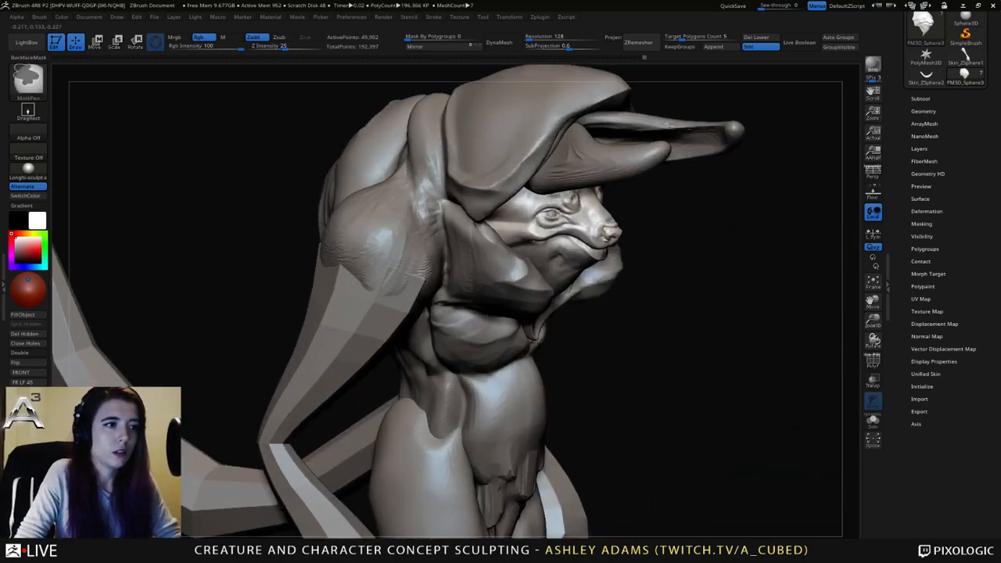
right_click(550, 286)
ctrl+right_drag(551, 293, 473, 246)
key(b)
key(s)
key(h)
right_drag(630, 220, 637, 223)
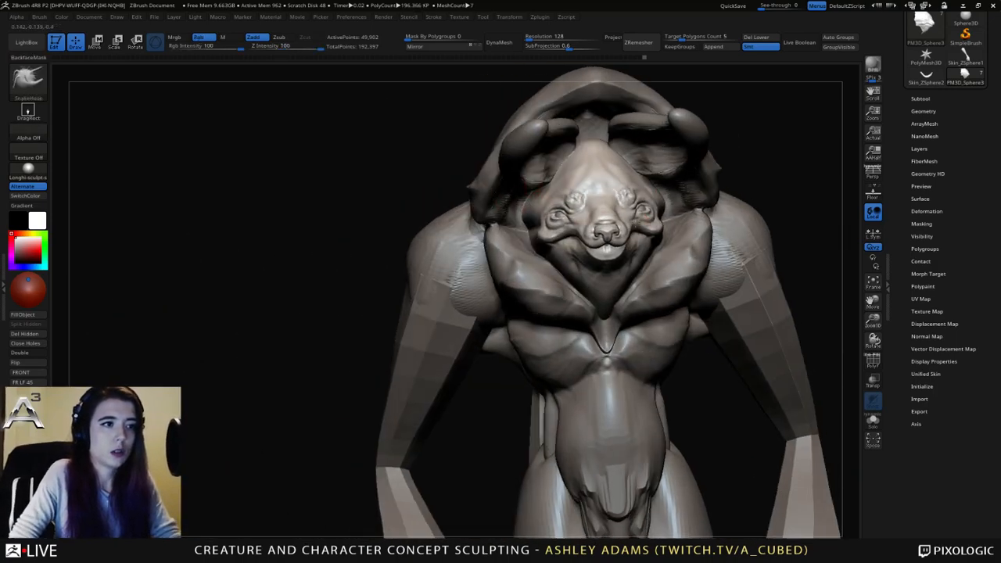
right_click(636, 225)
right_drag(583, 289, 625, 257)
right_click(608, 262)
drag(587, 255, 593, 257)
right_drag(603, 255, 581, 251)
Carve the crease along the lower lip with DamStandard.
key(b)
key(d)
key(s)
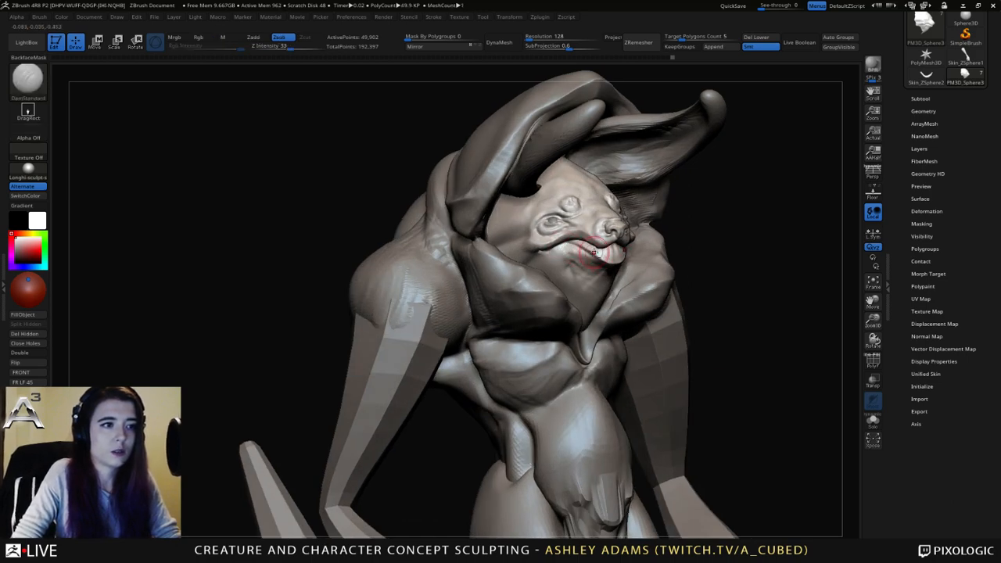
right_drag(604, 256, 618, 263)
Build up the underside of the lower jaw and the throat with ClayBuildup.
key(b)
key(c)
key(b)
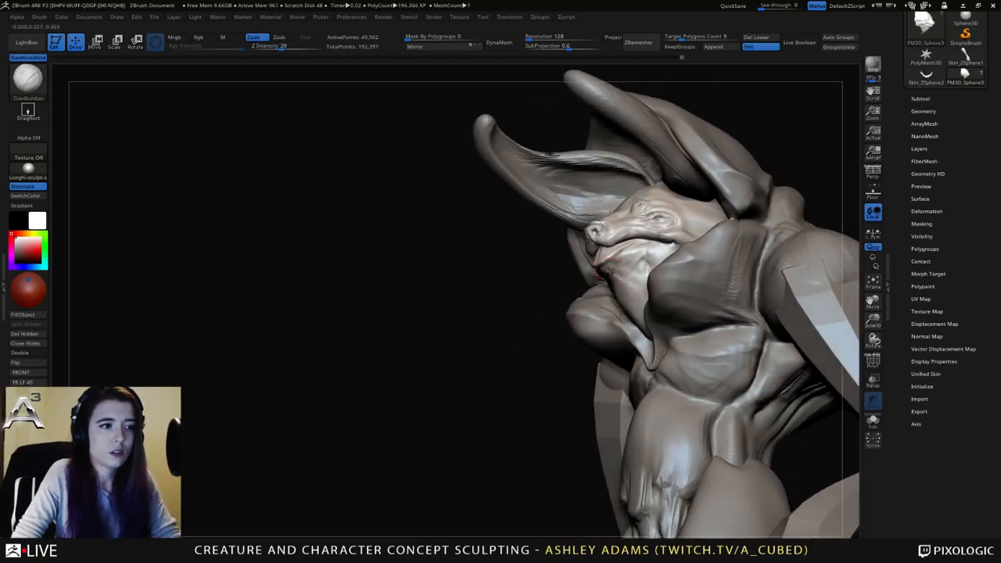
drag(629, 259, 602, 275)
right_drag(612, 268, 610, 283)
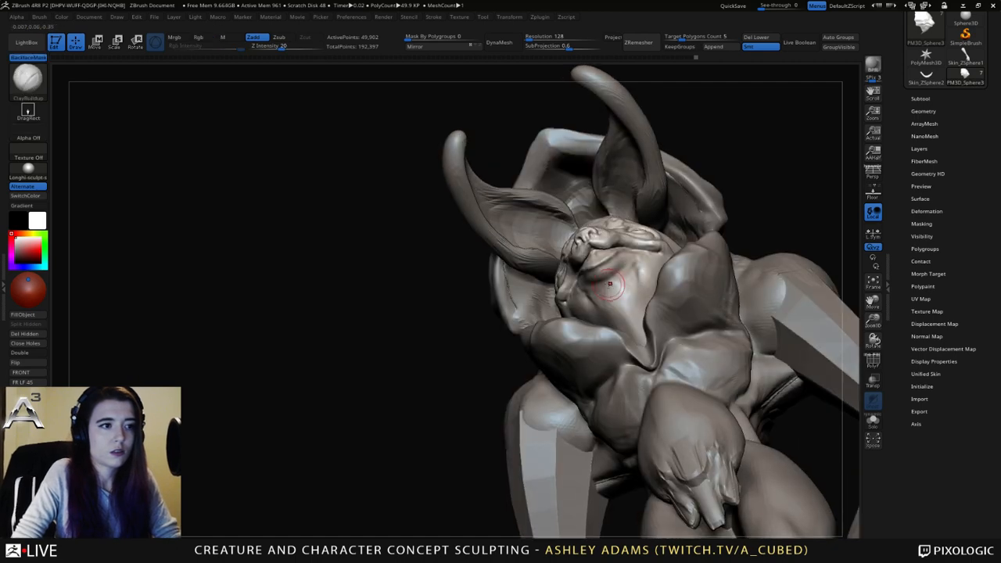
drag(625, 304, 636, 323)
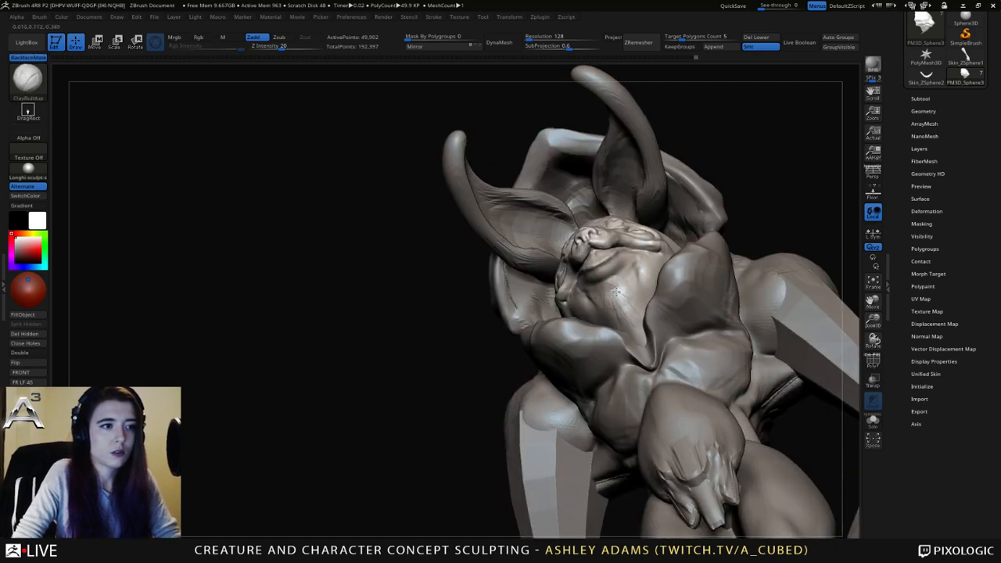
Carve the fold beside the chin with DamStandard and build up the side of the jaw with ClayBuildup.
right_drag(645, 260, 647, 310)
key(b)
key(d)
key(s)
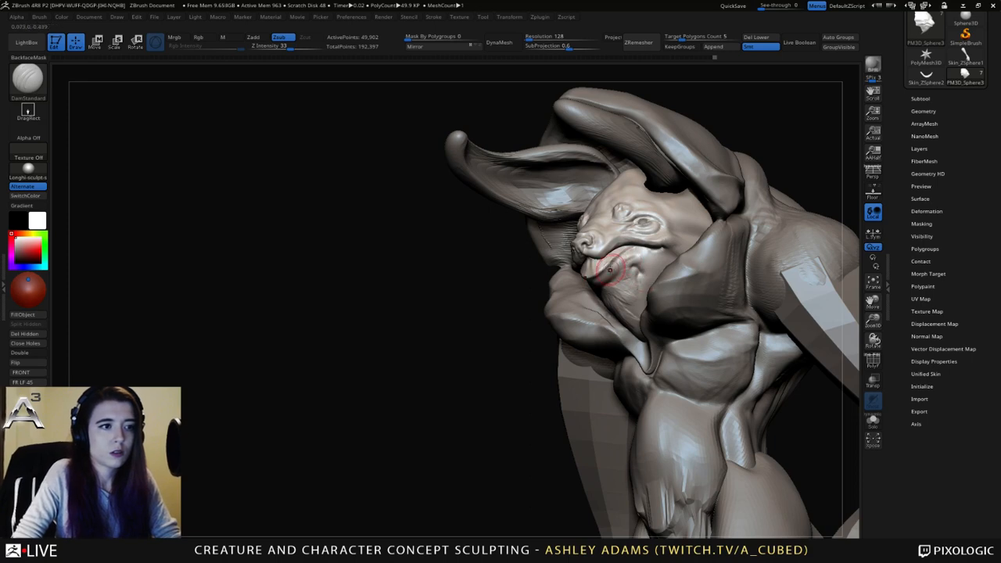
right_drag(641, 253, 724, 248)
key(b)
key(c)
key(b)
drag(556, 273, 585, 283)
Sharpen the mouth line with DamStandard and fill out the lower lip with ClayBuildup.
mouse_move(626, 262)
right_down()
mouse_move(646, 262)
mouse_move(599, 259)
right_up()
key(b)
key(d)
key(s)
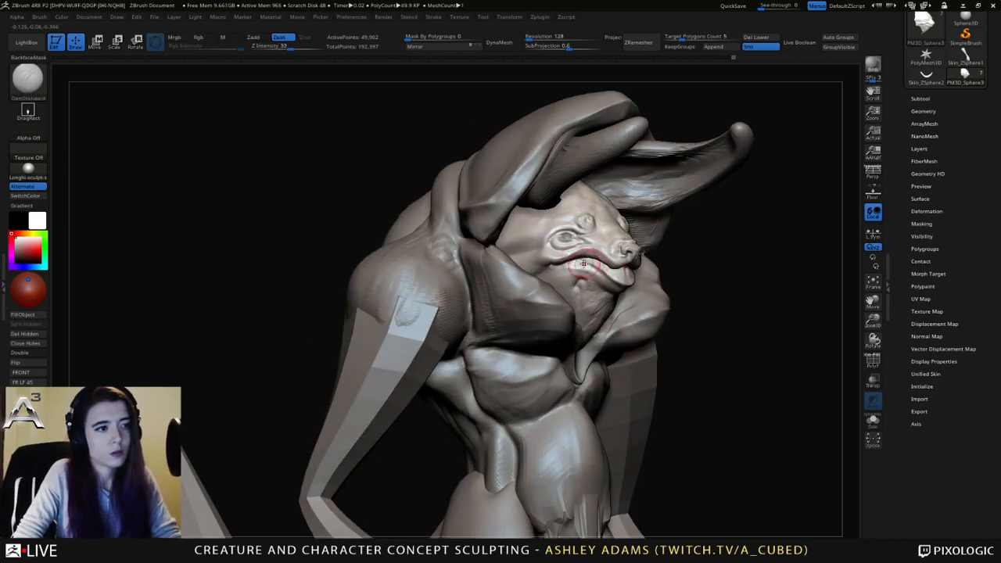
mouse_move(612, 269)
ctrl+right_down()
mouse_move(602, 252)
mouse_move(643, 278)
mouse_move(616, 264)
mouse_move(626, 214)
mouse_move(617, 239)
mouse_move(635, 238)
mouse_move(598, 265)
ctrl+right_up()
key(b)
key(c)
key(b)
right_click(597, 266)
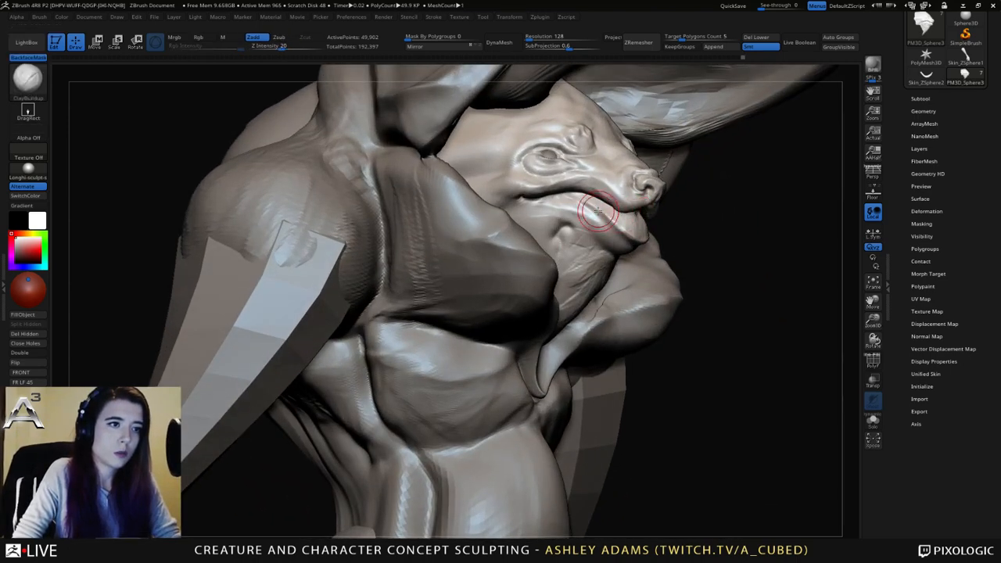
mouse_move(597, 212)
right_down()
mouse_move(650, 223)
mouse_move(643, 217)
right_up()
Resize the DamStandard brush for detailing the front of the mouth below the nose.
key(b)
key(d)
key(s)
right_click(644, 216)
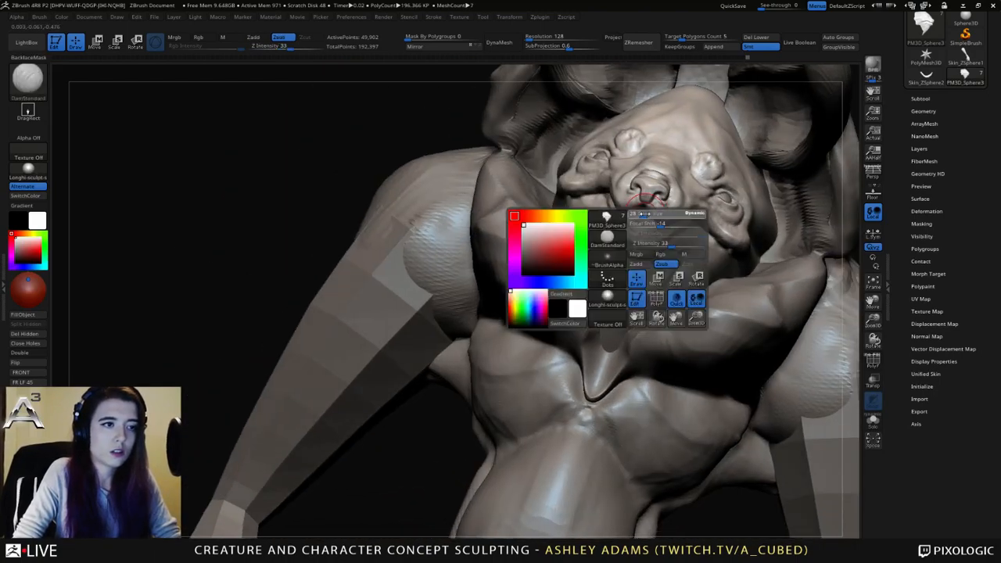
drag(641, 212, 642, 224)
Make the hooded body the active subtool.
mouse_move(672, 263)
ctrl+right_down()
mouse_move(671, 227)
mouse_move(723, 235)
mouse_move(721, 205)
ctrl+right_up()
mouse_move(721, 205)
right_down()
mouse_move(689, 235)
mouse_move(653, 243)
mouse_move(741, 236)
right_up()
right_click(665, 283)
mouse_move(741, 236)
alt+right_down()
mouse_move(645, 226)
mouse_move(694, 243)
mouse_move(665, 236)
alt+right_up()
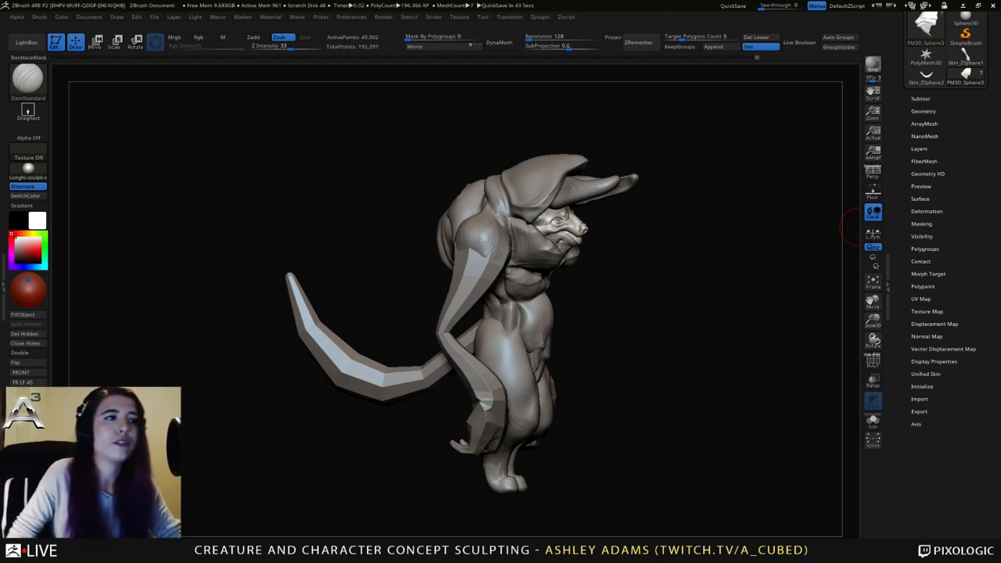
drag(859, 226, 577, 293)
alt+click(579, 299)
drag(704, 302, 540, 301)
alt+drag(704, 235, 696, 313)
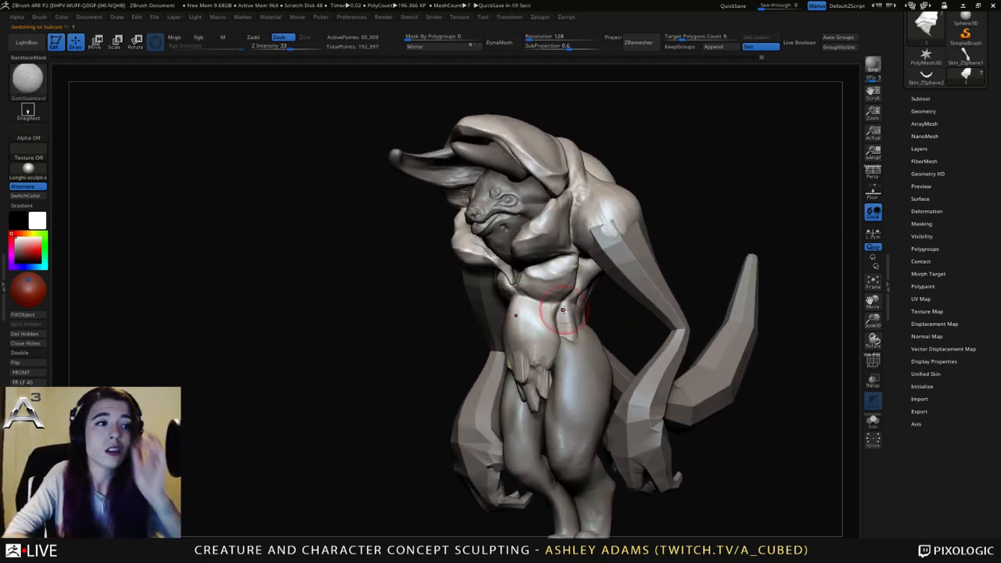
Display the wireframe over the body's hood, shoulder and back.
drag(660, 187, 722, 222)
drag(787, 213, 624, 263)
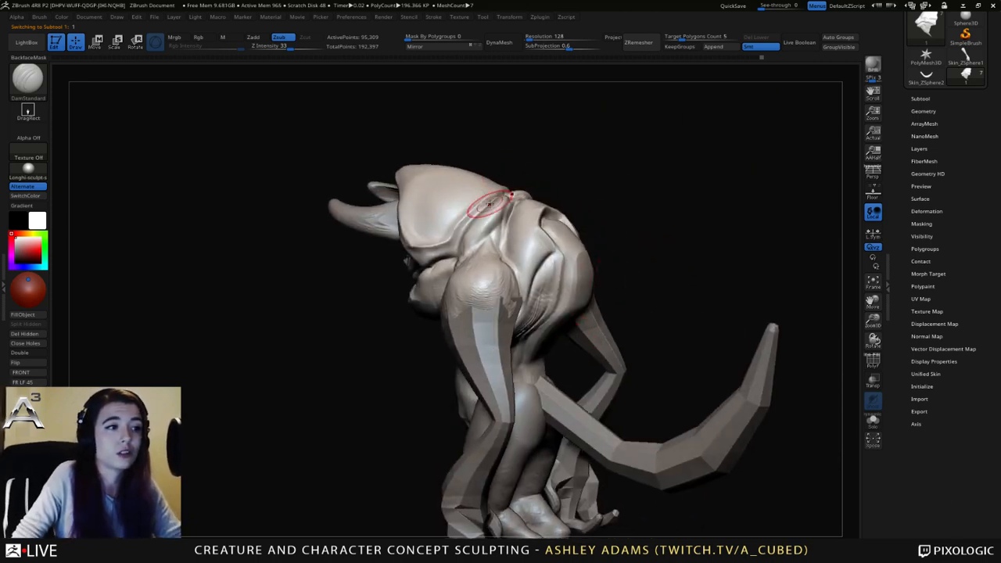
drag(352, 160, 379, 149)
drag(488, 217, 832, 297)
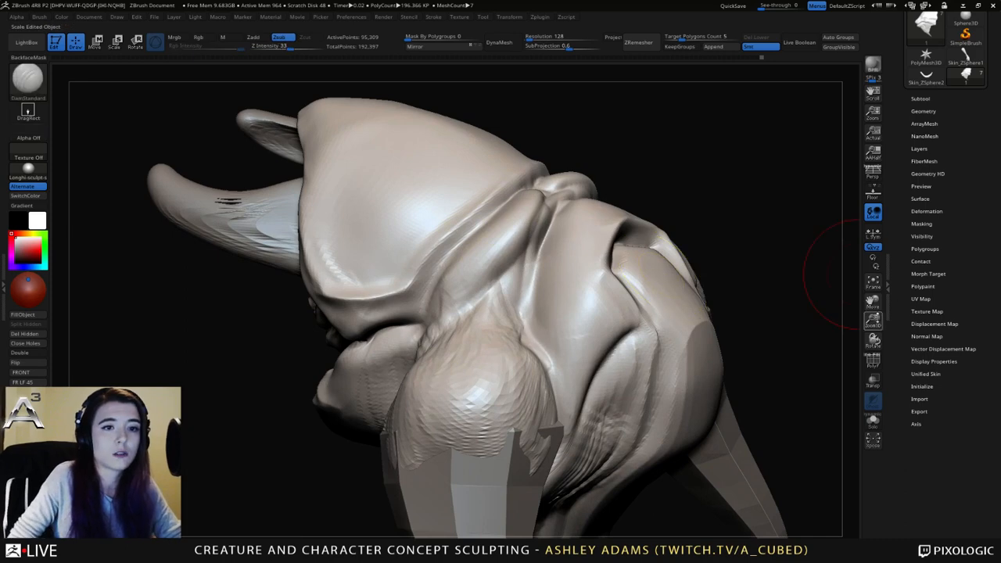
click(873, 360)
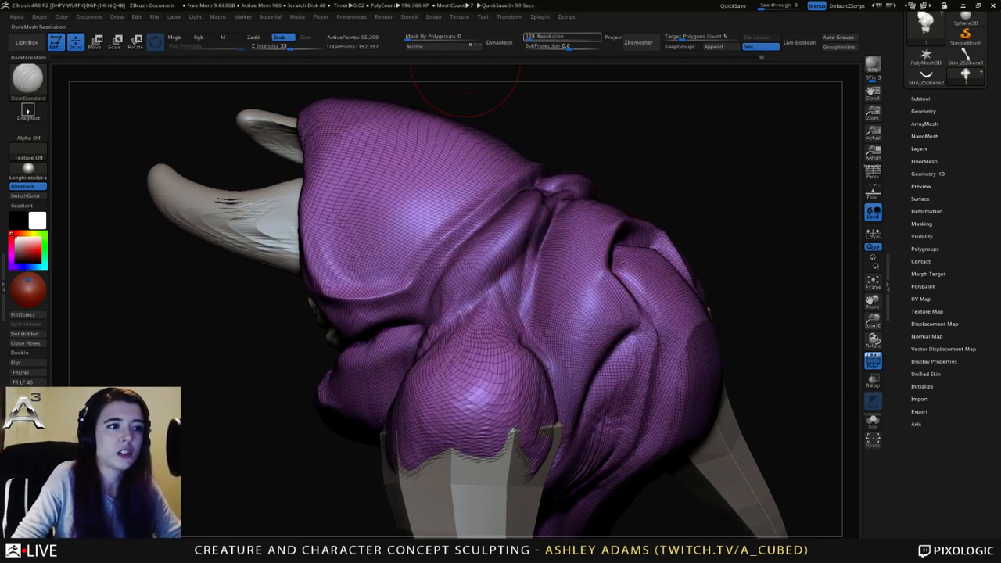
Try remeshing the hooded body with DynaMesh at resolution 128, and undo it.
click(500, 42)
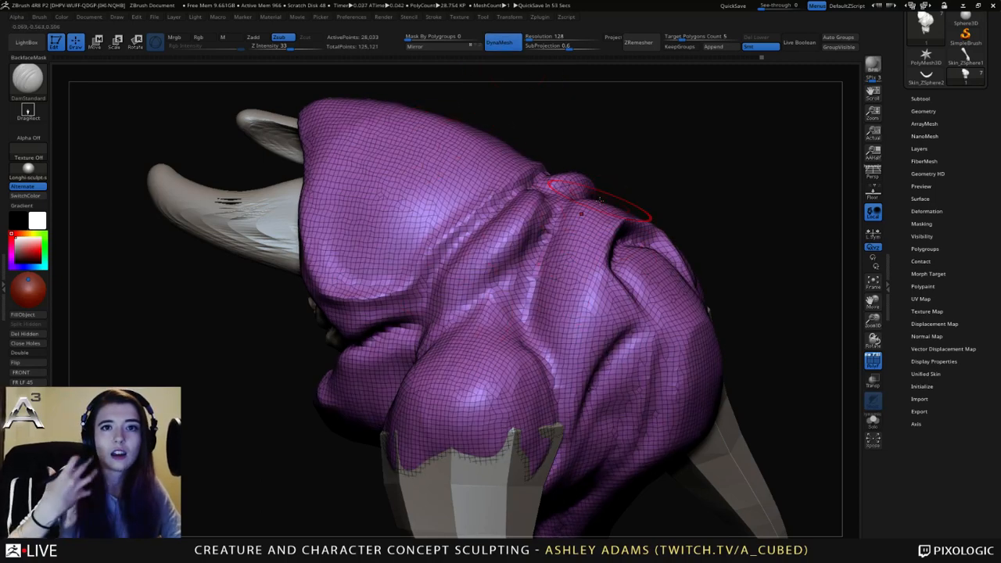
mouse_move(212, 137)
mouse_down()
mouse_move(360, 149)
mouse_move(169, 161)
mouse_move(200, 153)
mouse_up()
drag(415, 102, 519, 161)
key(ctrl+z)
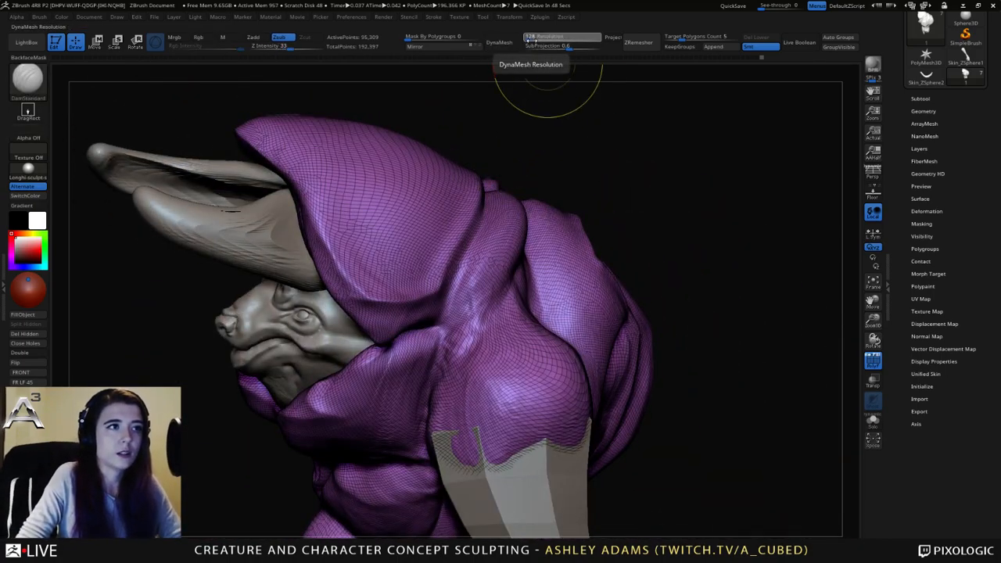
Try remeshing the hooded body with DynaMesh at resolution 408, and undo it.
click(533, 38)
click(502, 44)
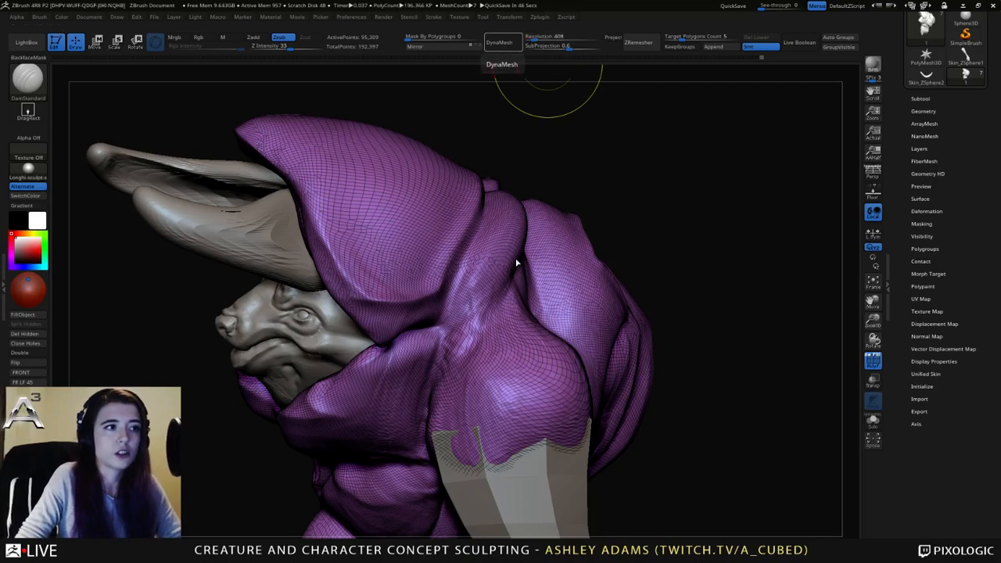
drag(537, 163, 571, 168)
drag(205, 216, 186, 218)
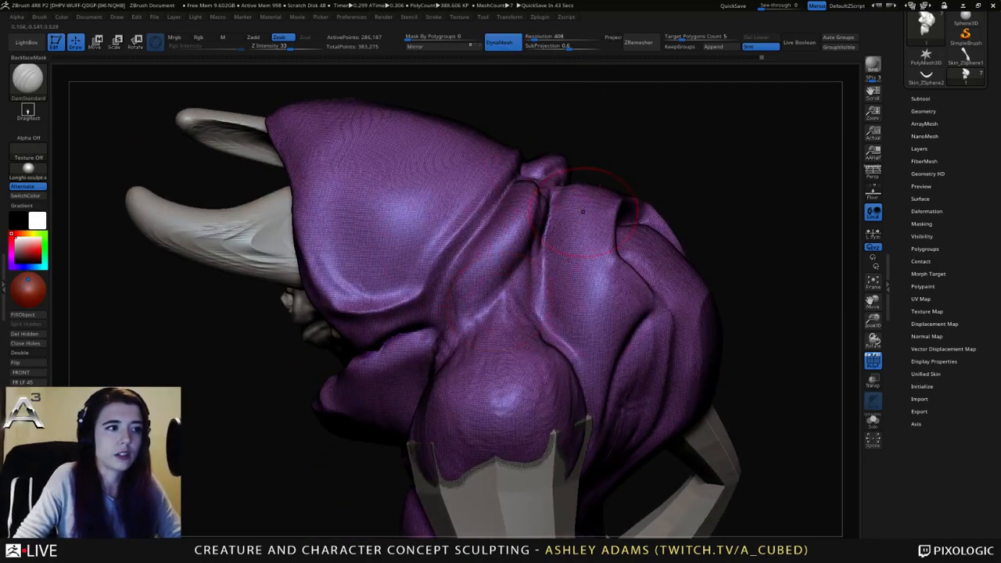
drag(661, 184, 674, 134)
key(ctrl+z)
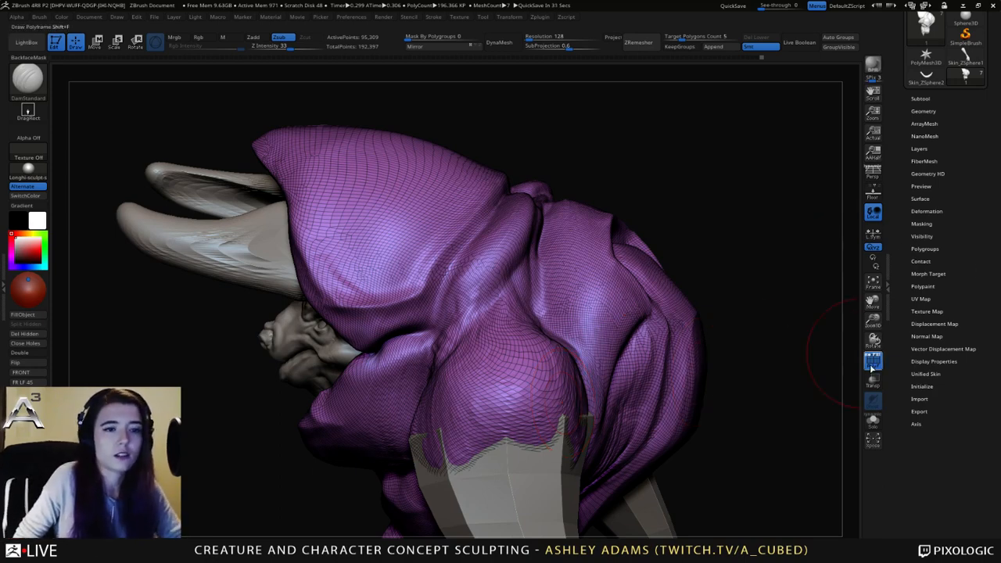
Hide the wireframe and choose the SnakeHook brush for shaping the body.
click(873, 364)
mouse_move(673, 445)
ctrl+right_down()
mouse_move(599, 417)
mouse_move(626, 418)
mouse_move(605, 292)
mouse_move(625, 283)
mouse_move(579, 302)
mouse_move(626, 299)
mouse_move(578, 303)
ctrl+right_up()
key(b)
key(s)
key(h)
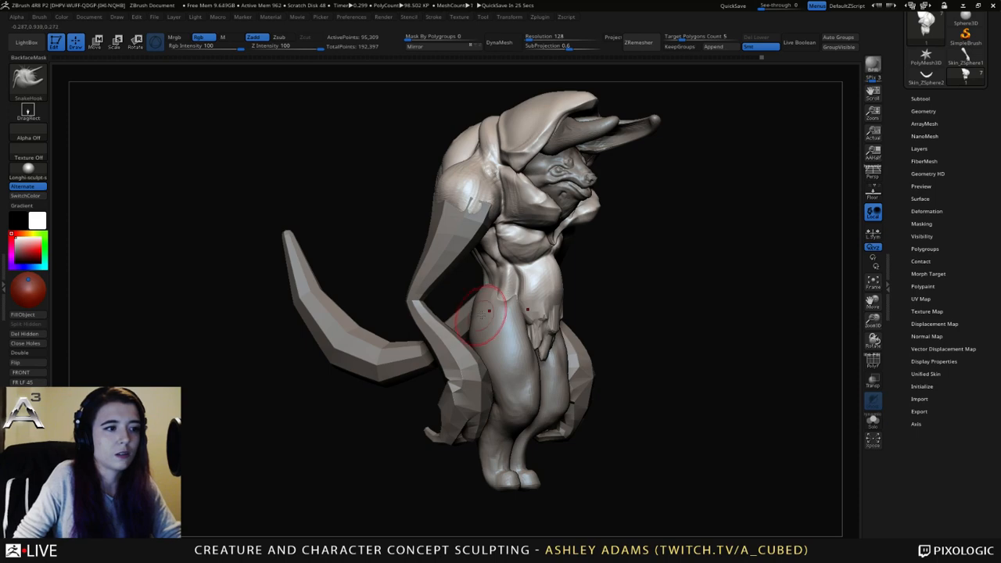
right_drag(487, 303, 562, 301)
right_drag(463, 300, 455, 322)
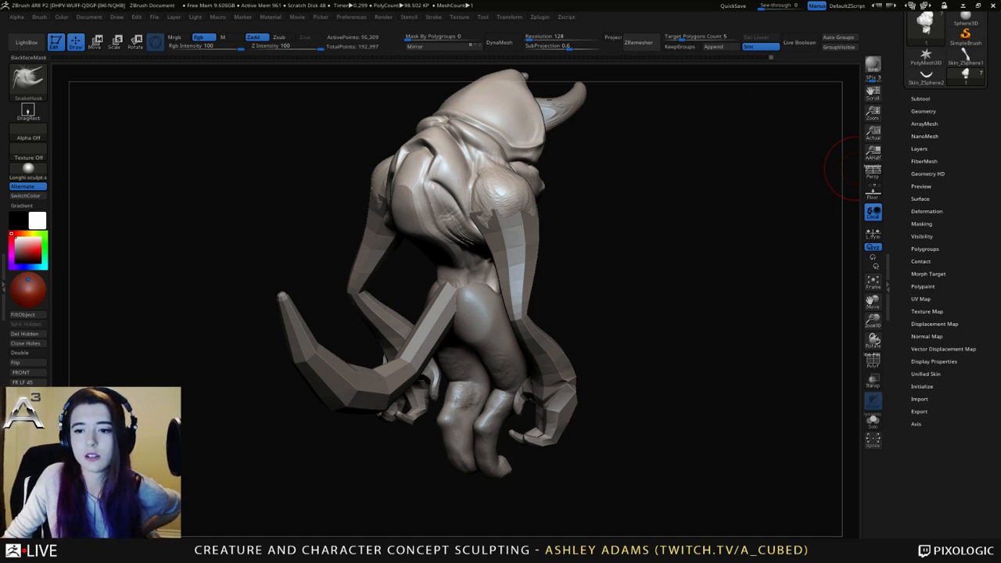
Switch to the browser to look at earlier creature artworks on ArtStation, and return to ZBrush.
key(alt+Tab)
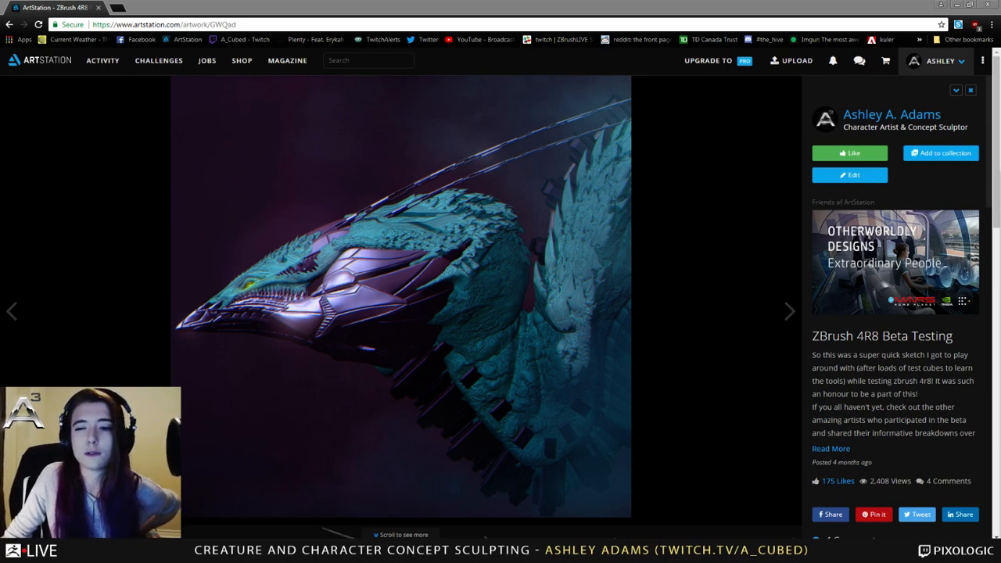
key(alt+Tab)
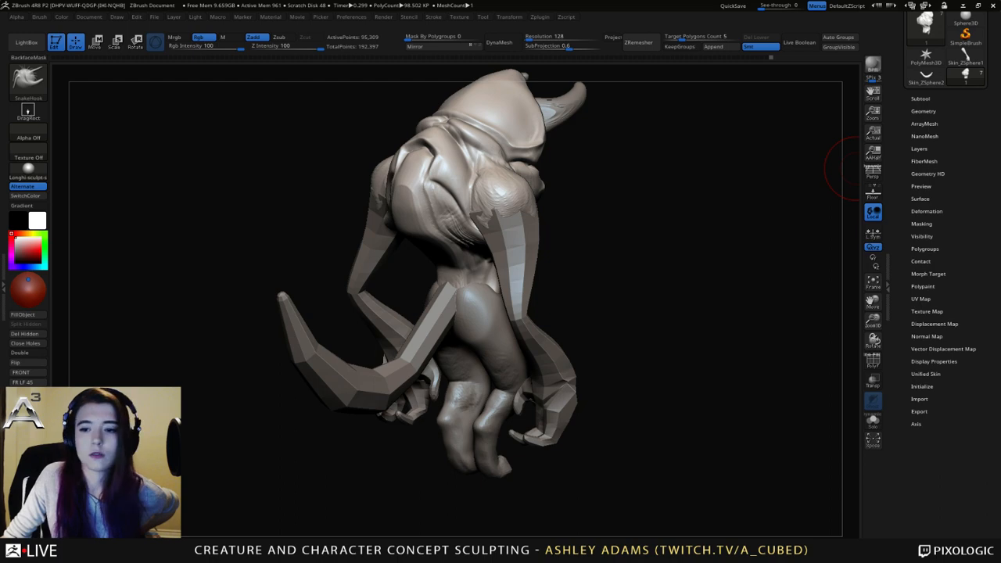
key(alt+Tab)
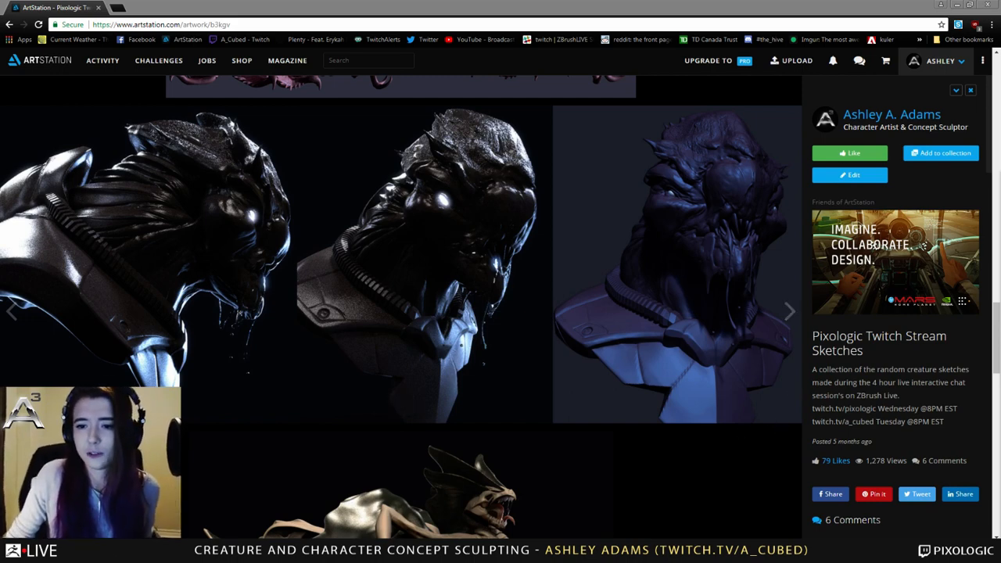
key(alt+Tab)
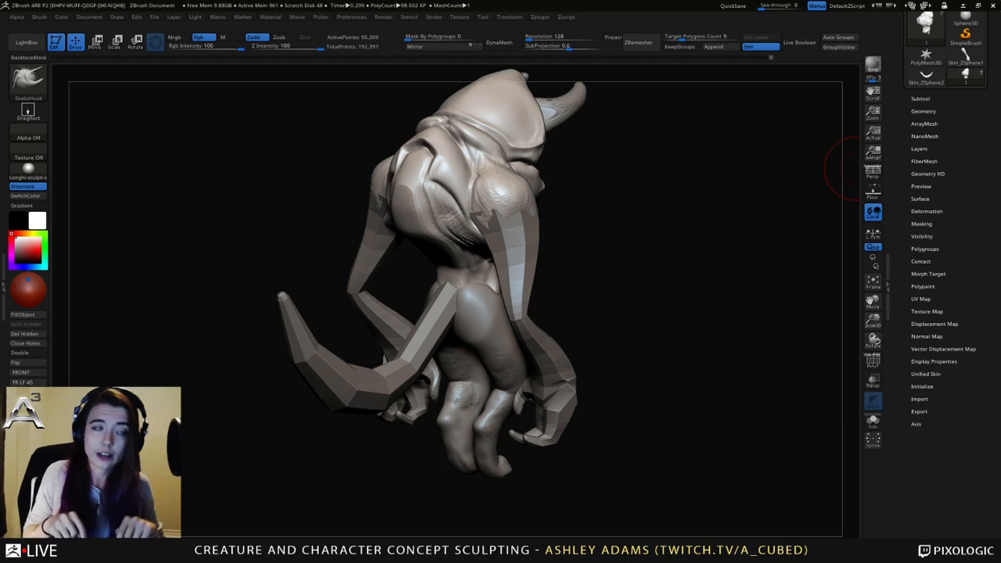
Examine the whole creature's silhouette from the side and front, and the face up close.
mouse_move(845, 168)
mouse_down()
mouse_move(623, 279)
mouse_move(641, 244)
mouse_move(592, 264)
mouse_move(636, 273)
mouse_up()
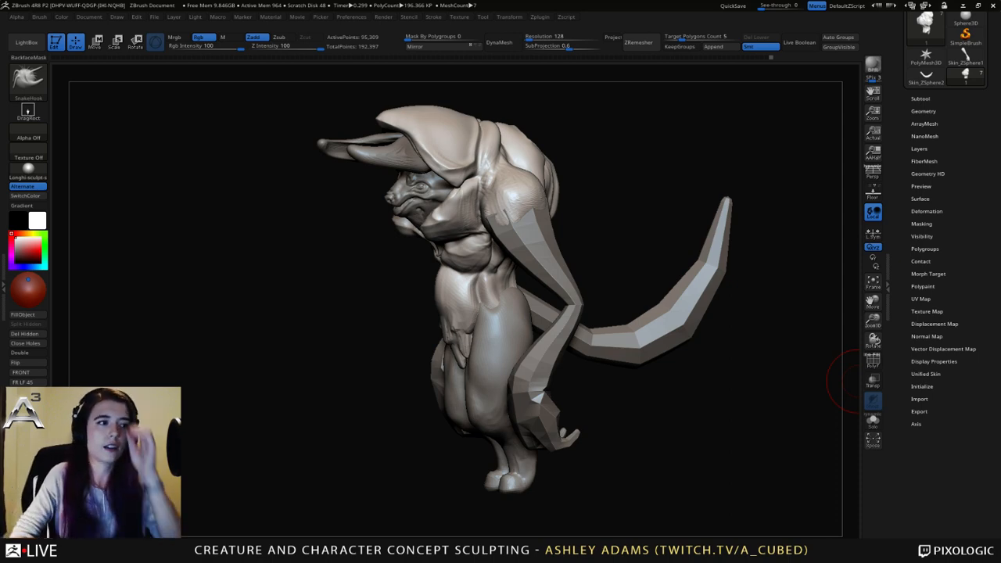
shift+right_drag(540, 231, 549, 251)
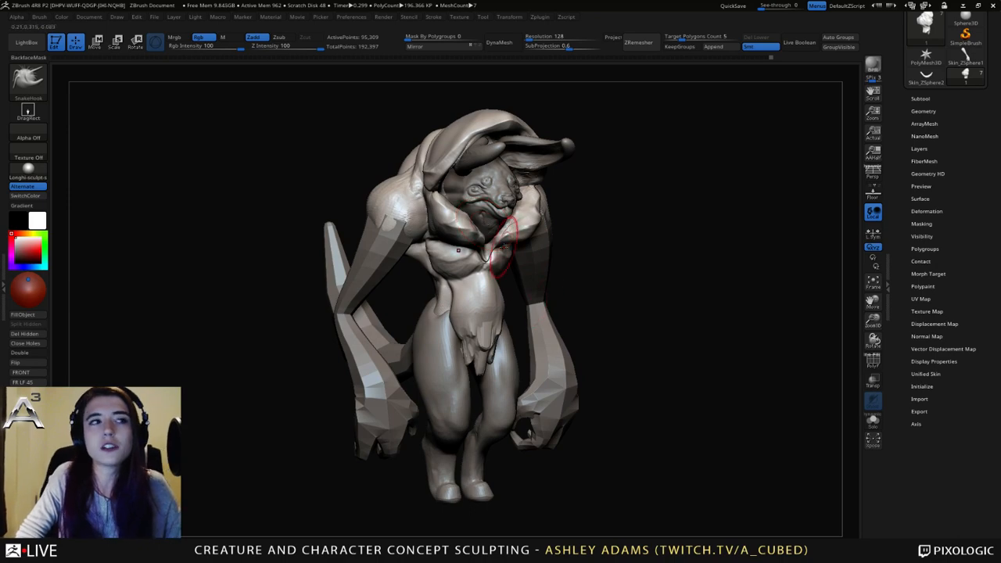
mouse_move(399, 204)
ctrl+right_down()
mouse_move(496, 275)
mouse_move(487, 297)
ctrl+right_up()
alt+right_drag(669, 247, 474, 298)
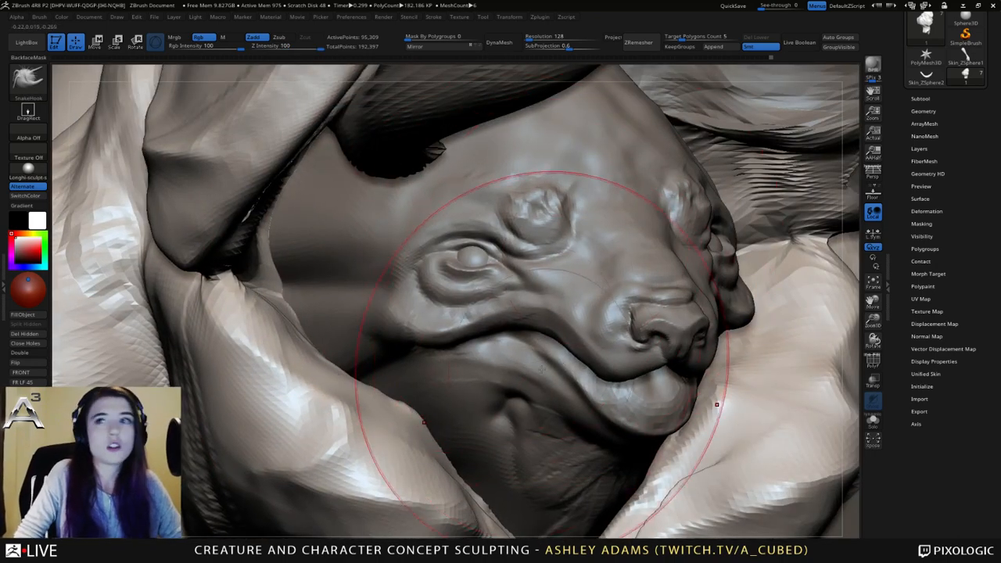
ctrl+right_drag(660, 362, 632, 191)
alt+right_drag(586, 438, 540, 270)
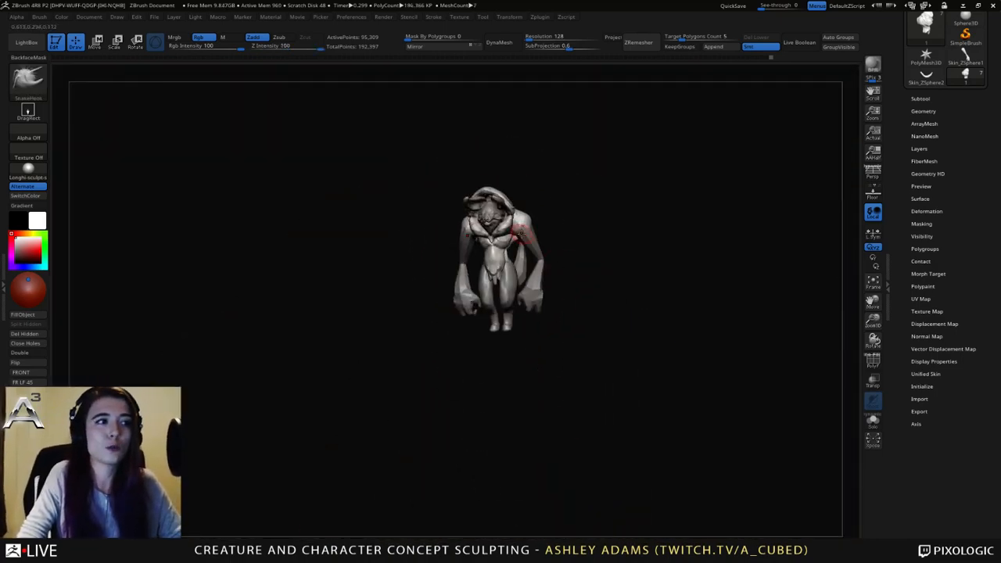
ctrl+right_drag(521, 234, 540, 268)
right_click(544, 270)
right_drag(466, 290, 517, 265)
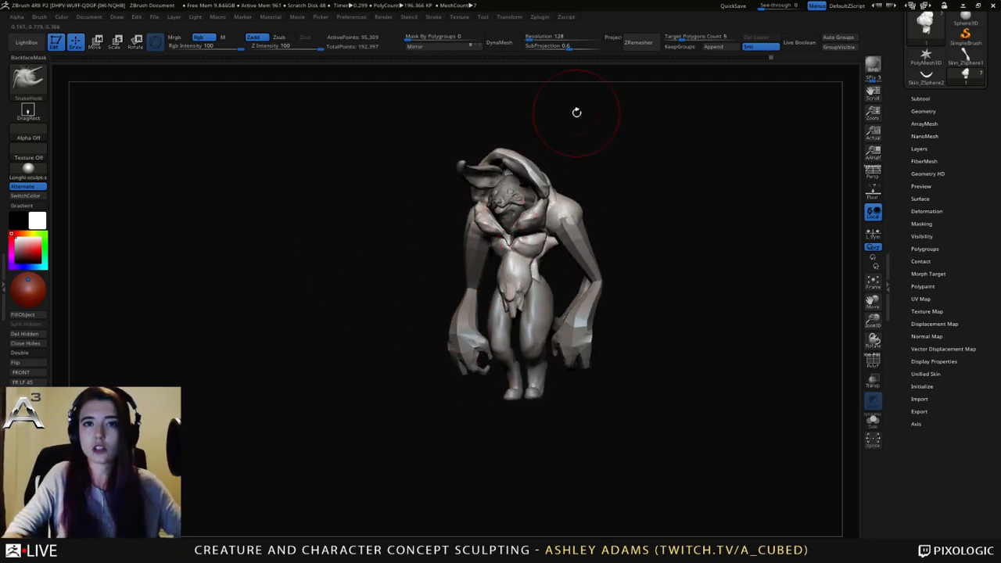
mouse_move(576, 112)
right_down()
mouse_move(579, 211)
mouse_move(559, 168)
mouse_move(531, 327)
mouse_move(583, 352)
mouse_move(547, 383)
mouse_move(549, 269)
mouse_move(529, 306)
mouse_move(546, 327)
mouse_move(560, 306)
mouse_move(514, 313)
mouse_move(608, 292)
mouse_move(553, 296)
right_up()
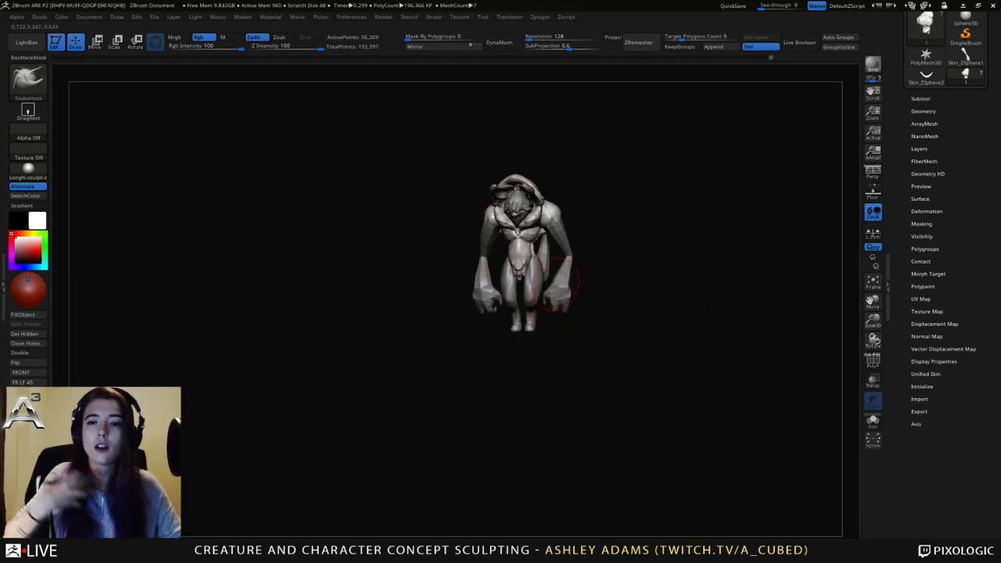
Examine the creature's face and its overall proportions from the front, three-quarter and low angles.
ctrl+right_drag(577, 206, 587, 275)
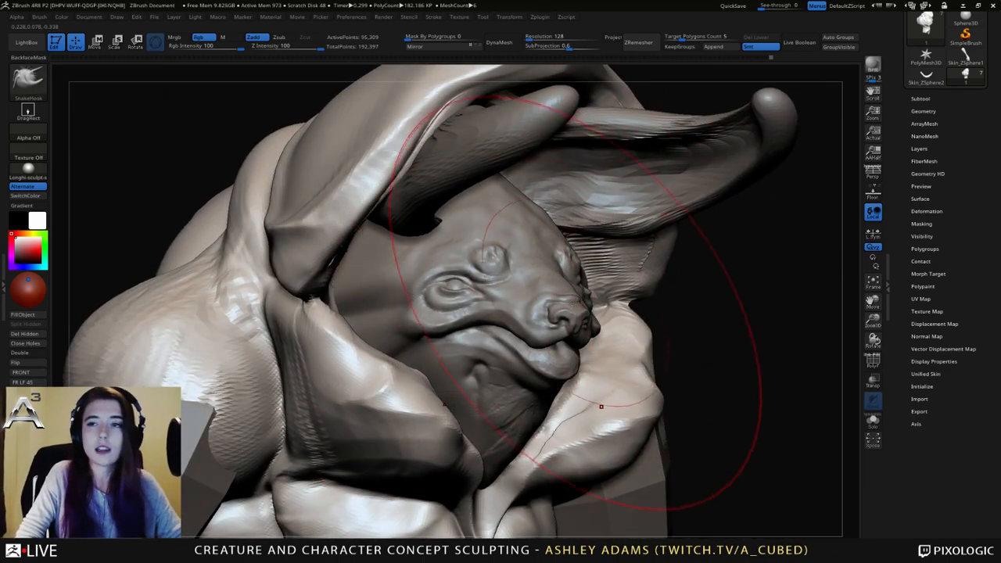
ctrl+right_drag(538, 352, 512, 344)
right_drag(512, 344, 438, 345)
ctrl+right_drag(591, 427, 577, 291)
right_drag(500, 309, 535, 334)
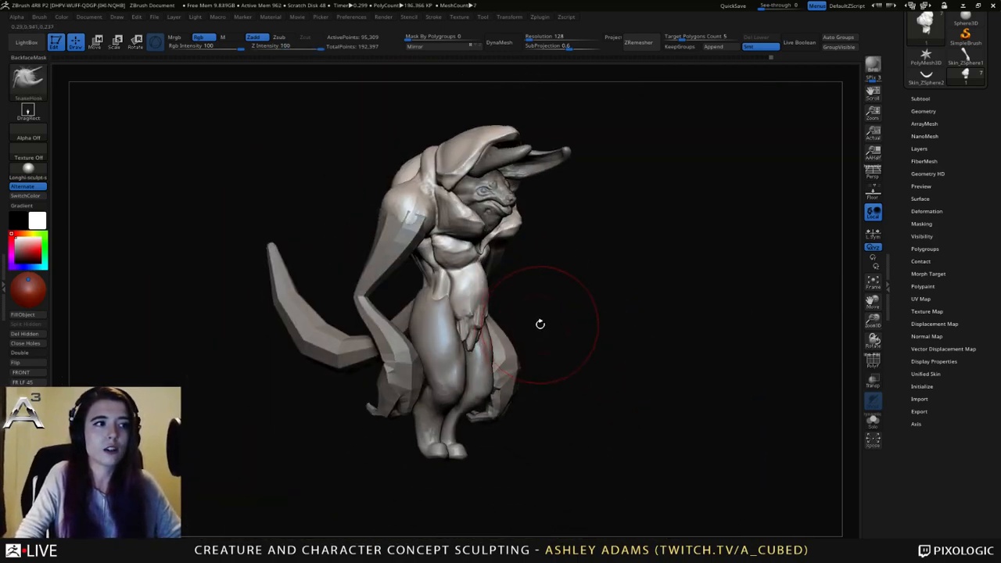
shift+right_drag(517, 268, 496, 270)
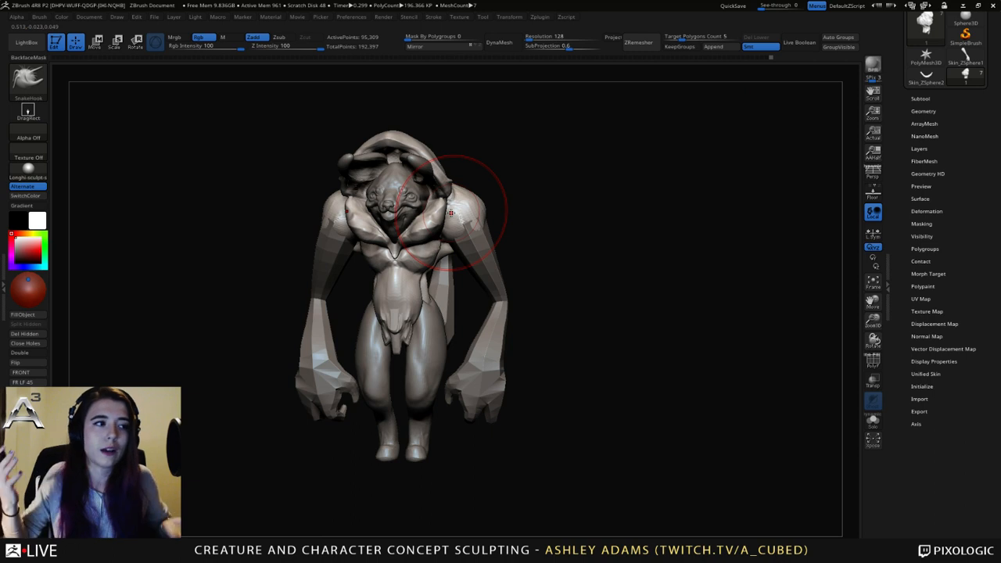
right_drag(556, 224, 606, 227)
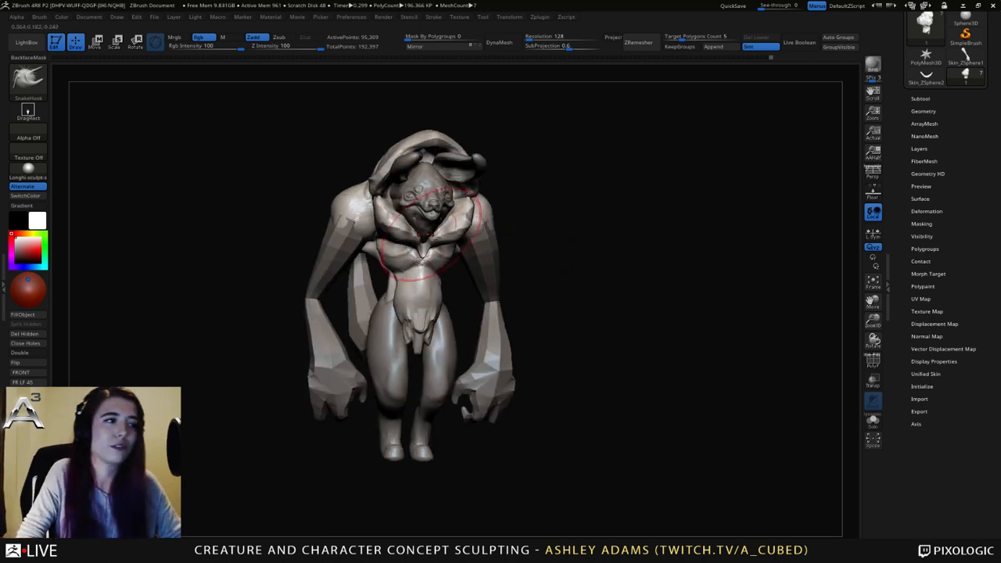
alt+right_drag(410, 246, 513, 256)
right_drag(597, 193, 552, 215)
ctrl+right_drag(552, 215, 495, 315)
right_click(495, 315)
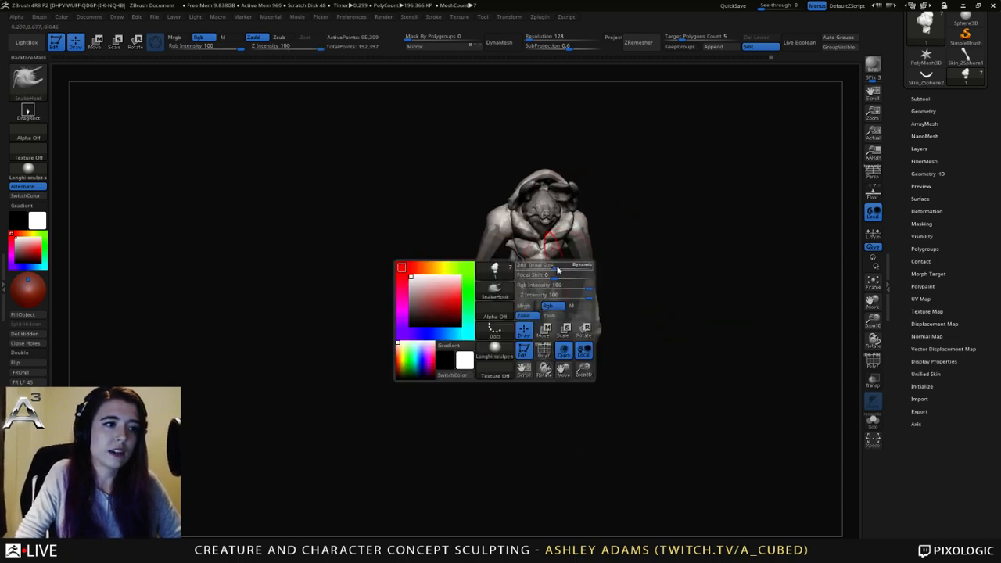
ctrl+right_drag(579, 235, 520, 327)
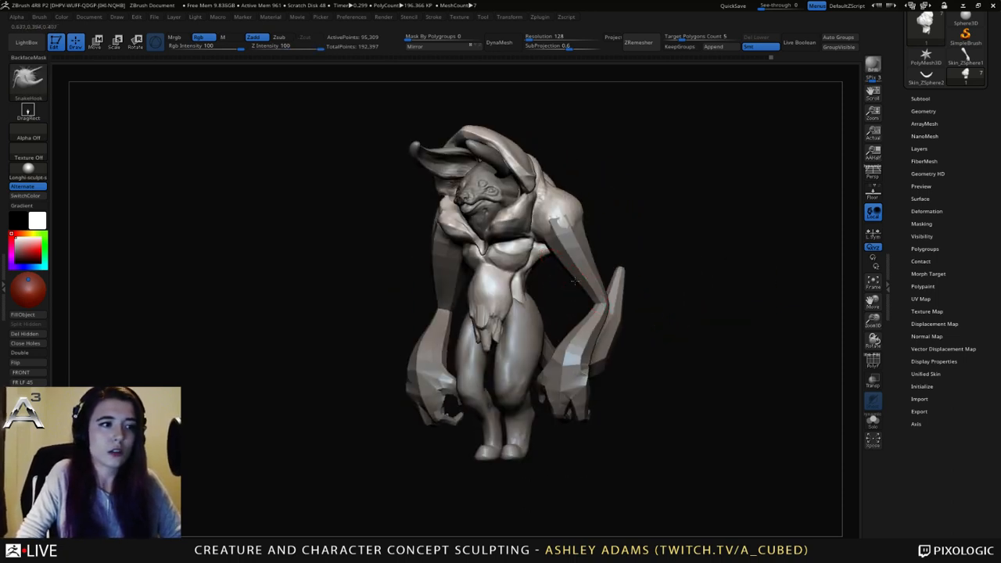
right_click(518, 333)
mouse_move(581, 282)
right_down()
mouse_move(601, 269)
mouse_move(439, 286)
right_up()
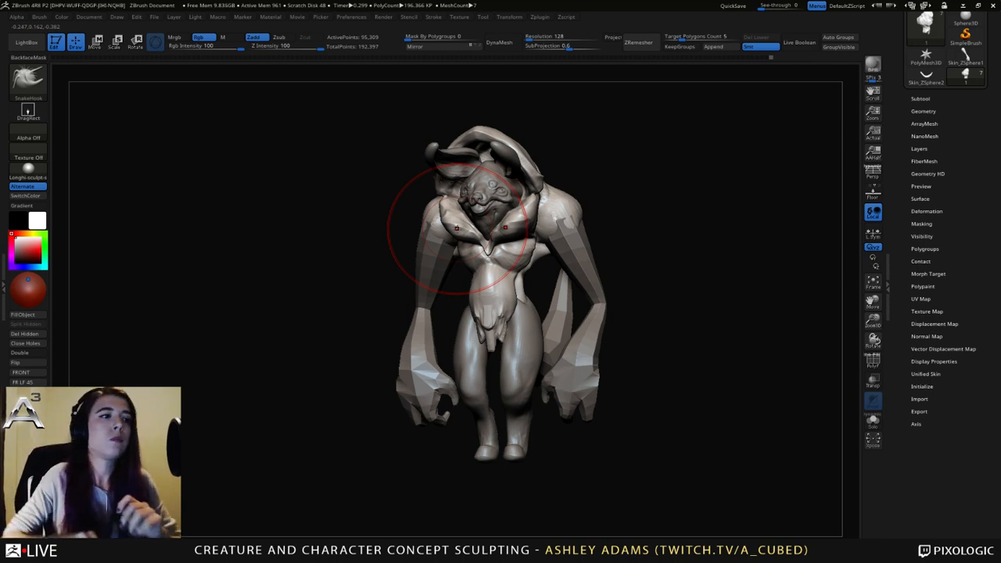
right_drag(491, 312, 590, 250)
right_click(528, 270)
right_drag(497, 248, 518, 317)
Select the legs subtool and build up volume on the lower legs near the feet with the ClayBuildup brush.
alt+click(505, 336)
mouse_move(520, 361)
right_down()
mouse_move(508, 370)
mouse_move(493, 316)
right_up()
right_drag(525, 317, 505, 320)
key(space)
drag(506, 320, 484, 320)
mouse_move(481, 320)
right_down()
mouse_move(540, 313)
mouse_move(509, 292)
right_up()
key(b)
key(c)
key(b)
drag(509, 292, 512, 314)
right_drag(513, 314, 498, 332)
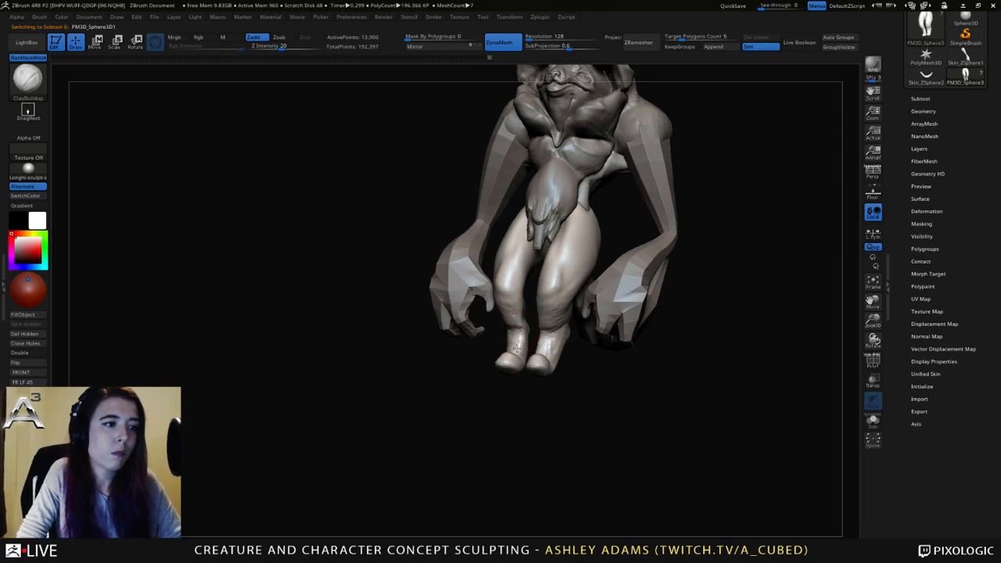
Shape the backs of the calves and heels on both legs with a resized SnakeHook brush.
mouse_move(523, 321)
right_down()
mouse_move(513, 343)
mouse_move(510, 316)
mouse_move(501, 327)
right_up()
mouse_move(490, 319)
right_down()
mouse_move(519, 320)
mouse_move(531, 295)
mouse_move(508, 300)
mouse_move(487, 286)
right_up()
key(b)
key(s)
key(h)
right_click(489, 283)
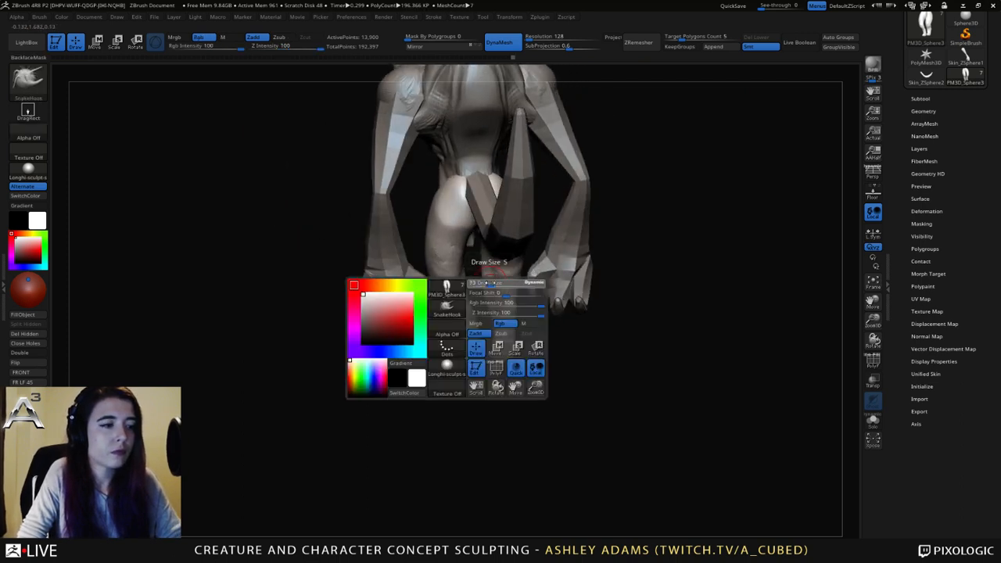
drag(494, 283, 491, 280)
mouse_move(492, 283)
right_down()
mouse_move(441, 268)
mouse_move(454, 286)
right_up()
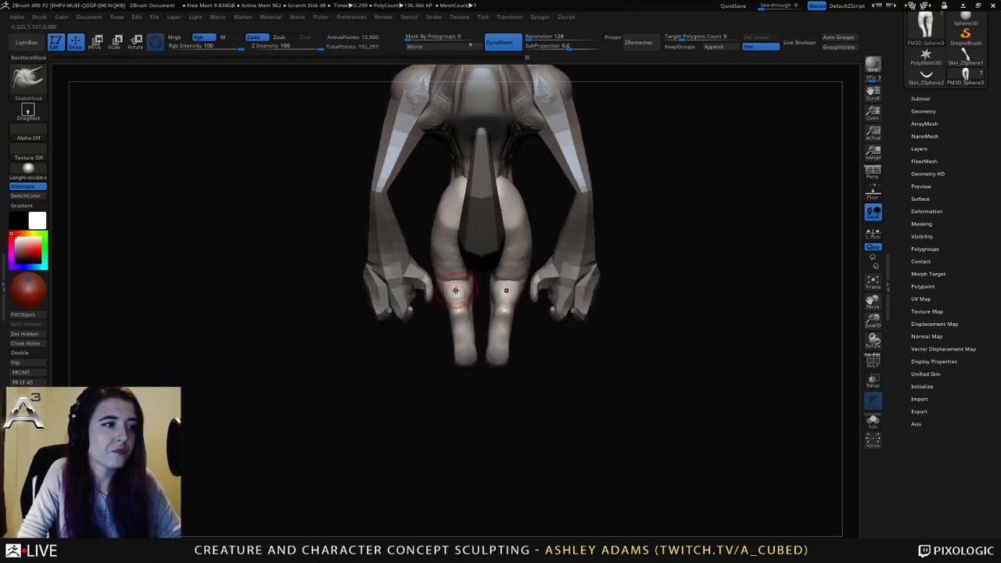
drag(507, 311, 501, 341)
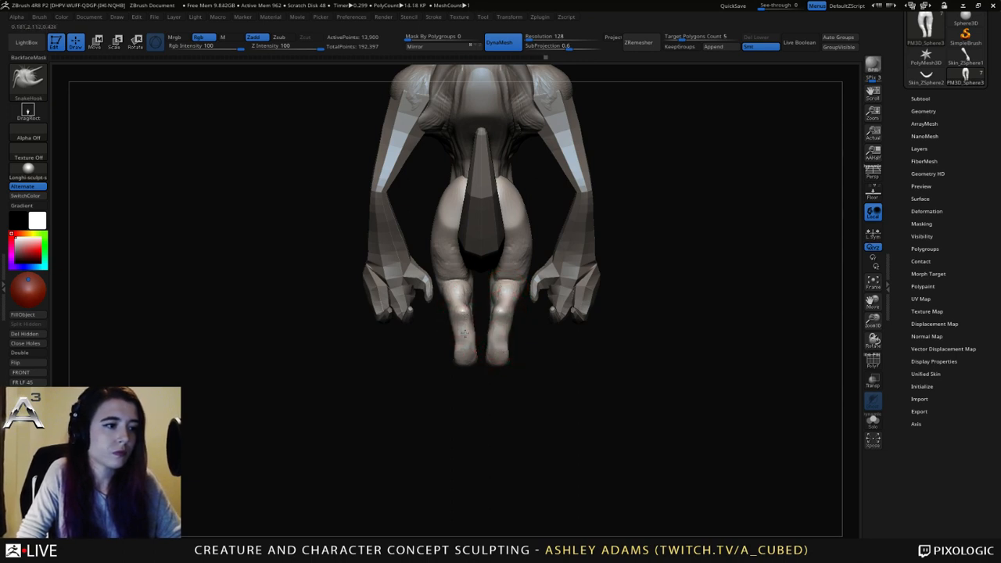
drag(459, 345, 452, 317)
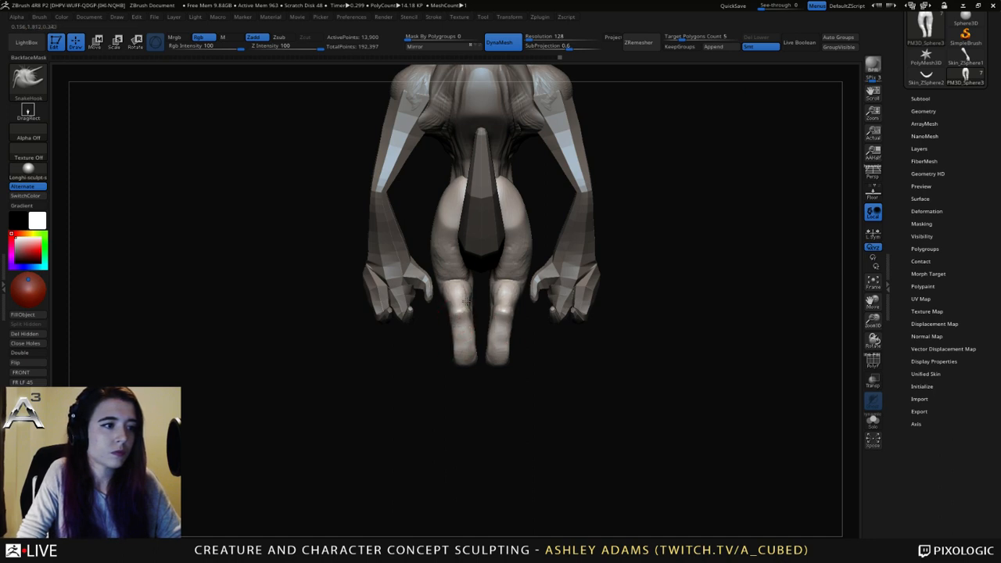
mouse_move(526, 360)
ctrl+right_down()
mouse_move(480, 329)
mouse_move(522, 370)
ctrl+right_up()
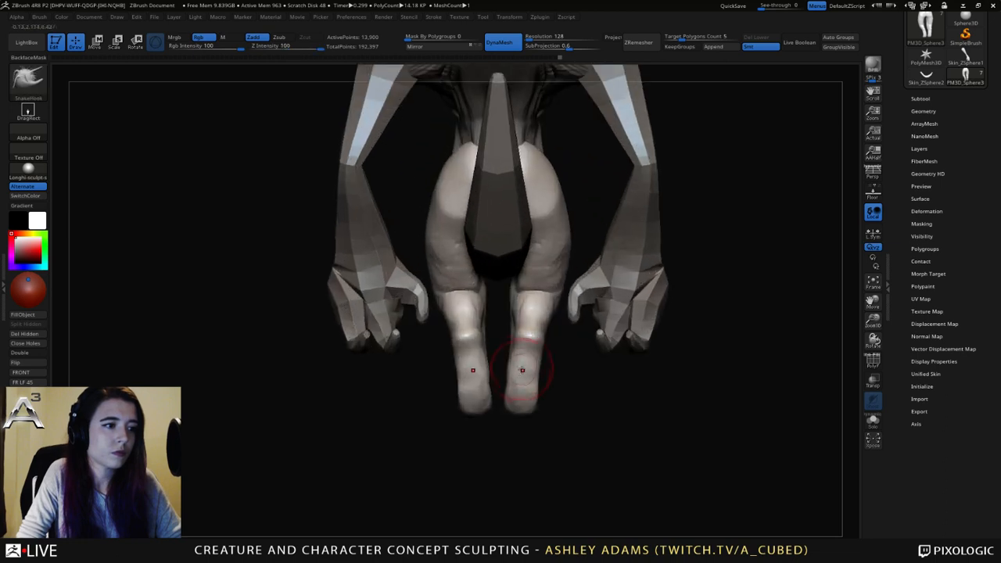
drag(513, 374, 510, 378)
mouse_move(518, 384)
ctrl+right_down()
mouse_move(470, 335)
mouse_move(544, 298)
mouse_move(517, 327)
mouse_move(534, 315)
ctrl+right_up()
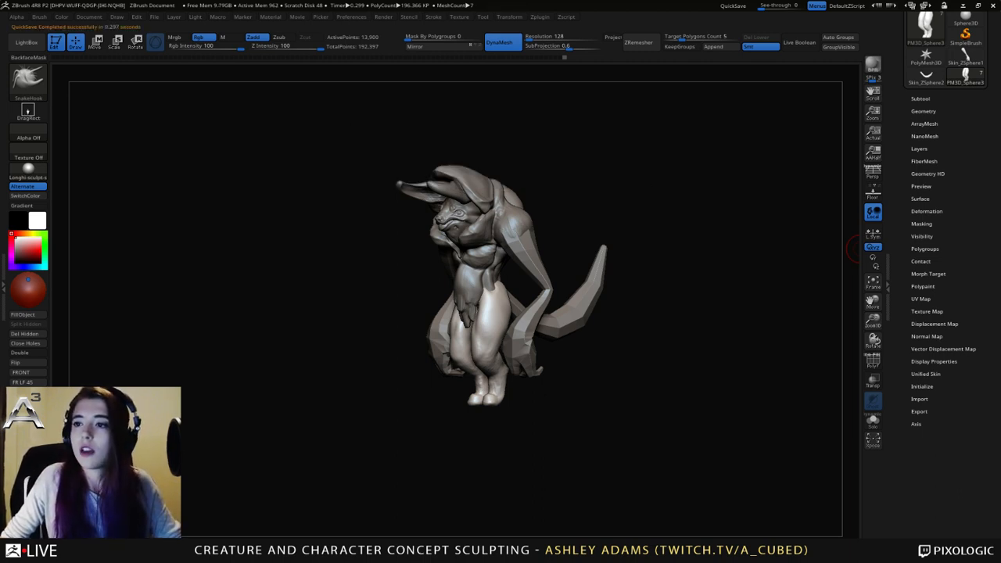
Select the hooded body and build up the centre of the chest below the collar with ClayBuildup, smoothing the result.
mouse_move(856, 248)
mouse_down()
mouse_move(639, 333)
mouse_move(494, 273)
mouse_up()
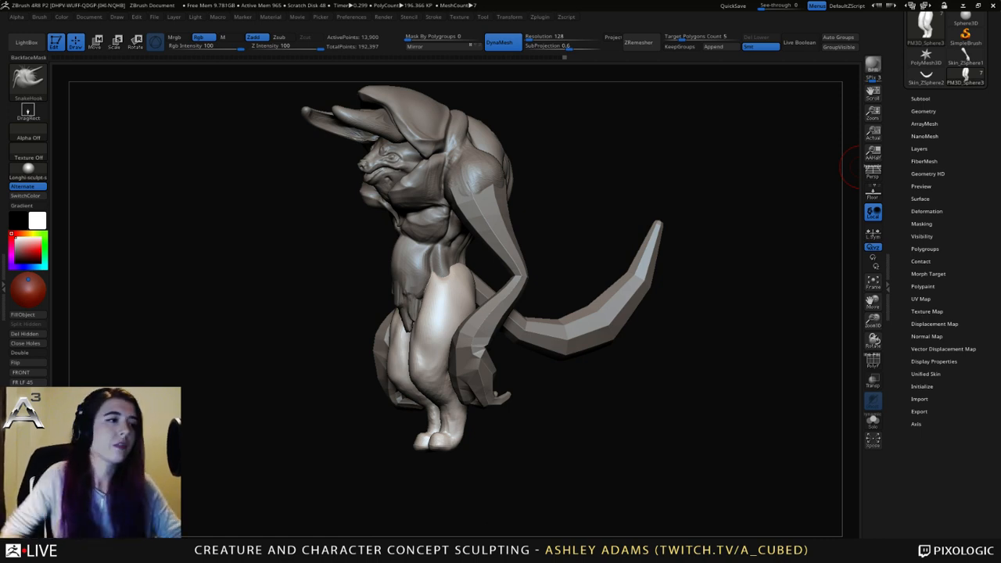
mouse_move(313, 215)
mouse_down()
mouse_move(393, 227)
mouse_move(479, 272)
mouse_up()
alt+click(478, 272)
key(b)
key(c)
key(b)
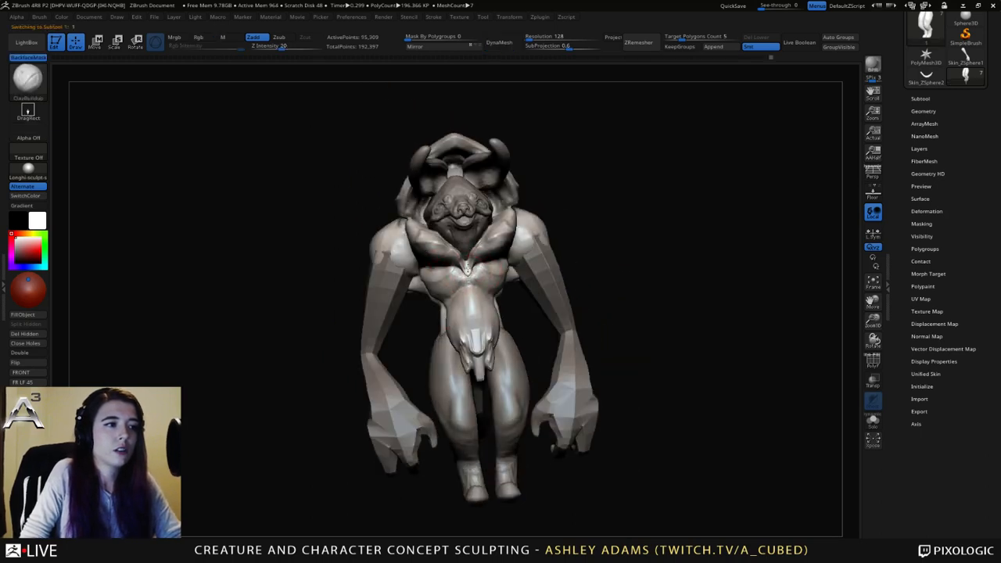
drag(469, 277, 469, 272)
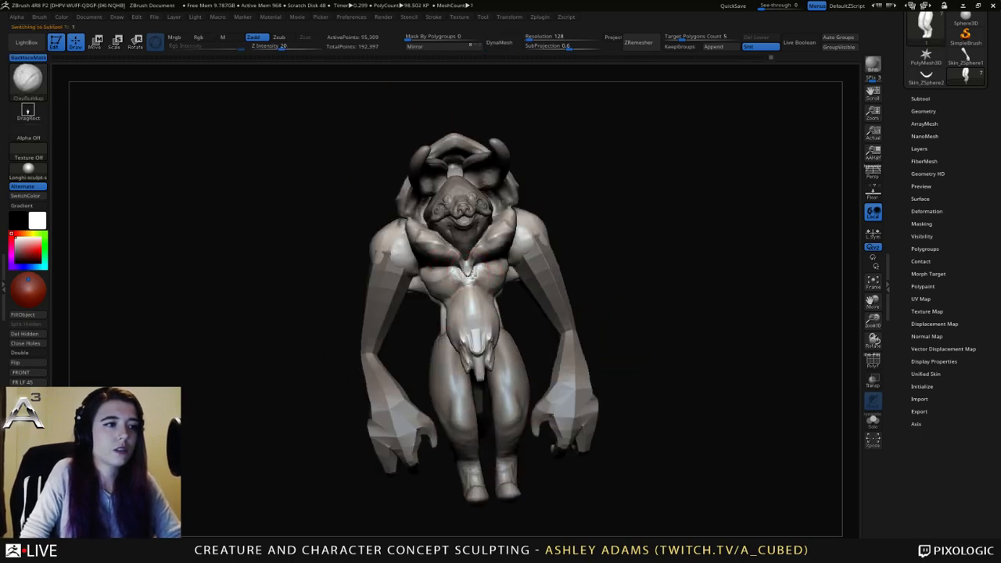
right_drag(470, 272, 498, 271)
shift+drag(468, 273, 467, 268)
mouse_move(467, 268)
right_down()
mouse_move(447, 276)
mouse_move(470, 284)
right_up()
alt+right_drag(454, 322, 440, 297)
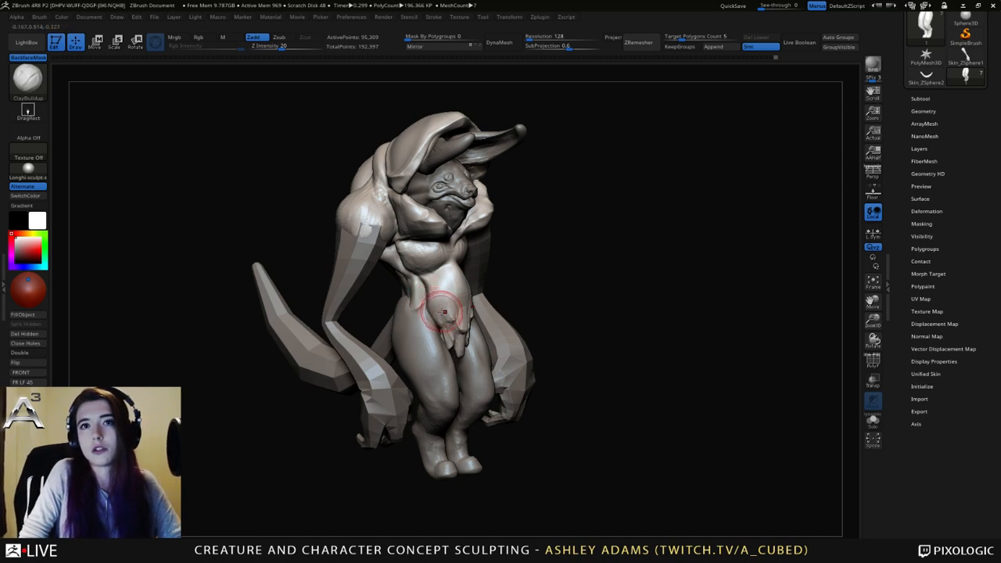
Pull the collar flaps around the neck outward into a rounder shape with the SnakeHook brush.
mouse_move(501, 261)
right_down()
mouse_move(461, 225)
mouse_move(530, 264)
mouse_move(492, 246)
mouse_move(459, 263)
right_up()
key(b)
key(s)
key(h)
drag(481, 293, 489, 285)
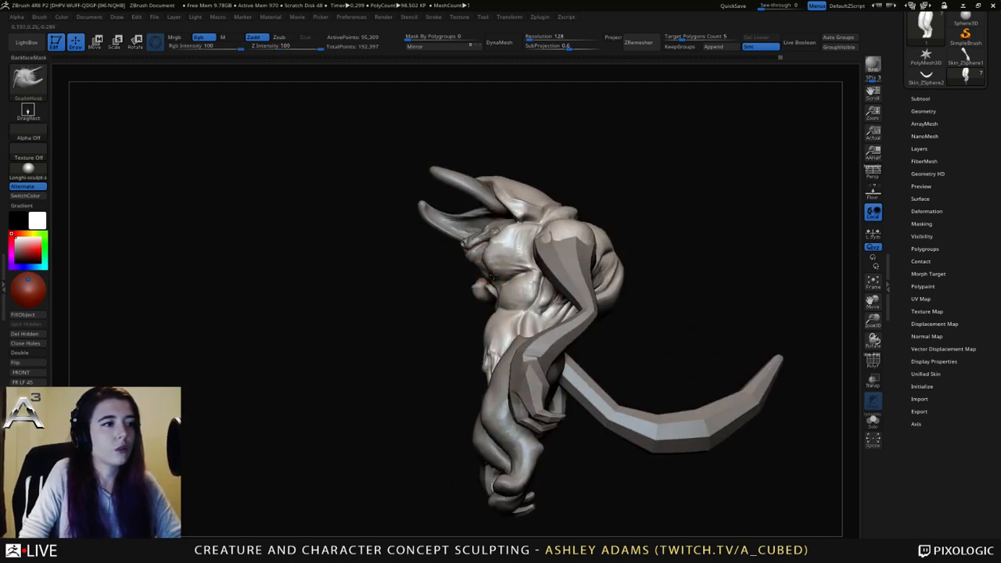
mouse_move(485, 255)
right_down()
mouse_move(509, 248)
mouse_move(475, 241)
mouse_move(415, 259)
right_up()
right_click(475, 244)
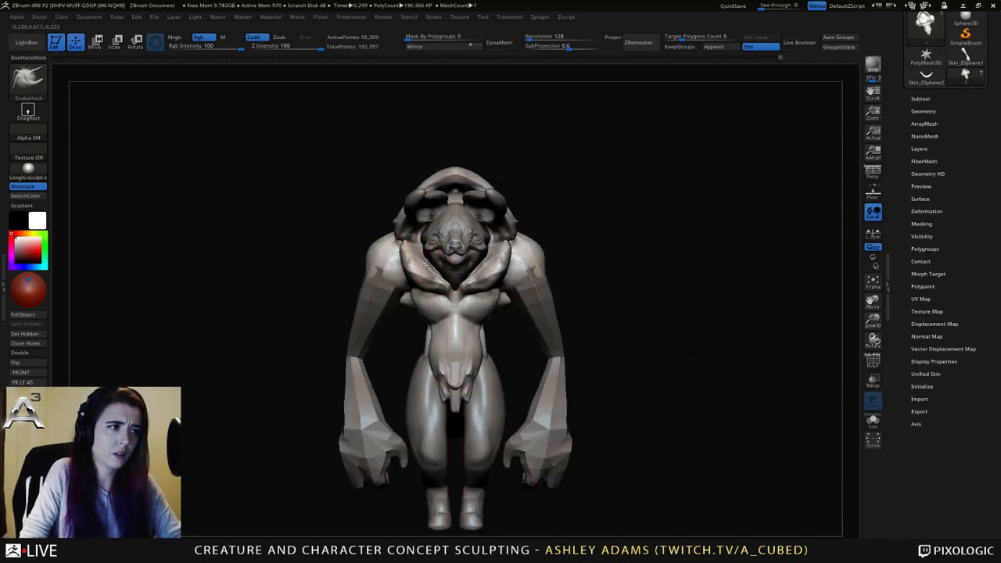
drag(426, 266, 417, 270)
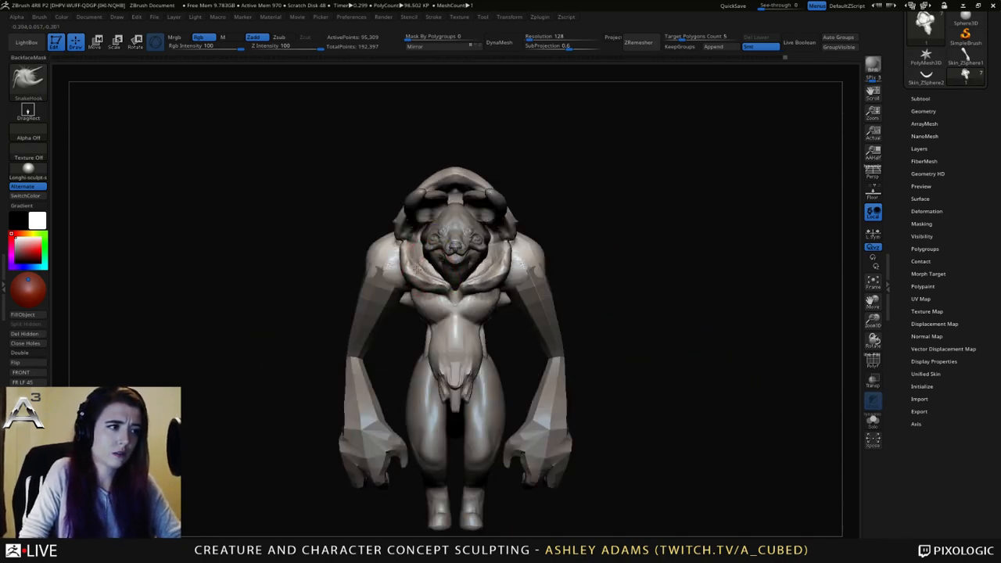
right_drag(412, 270, 454, 261)
right_click(430, 261)
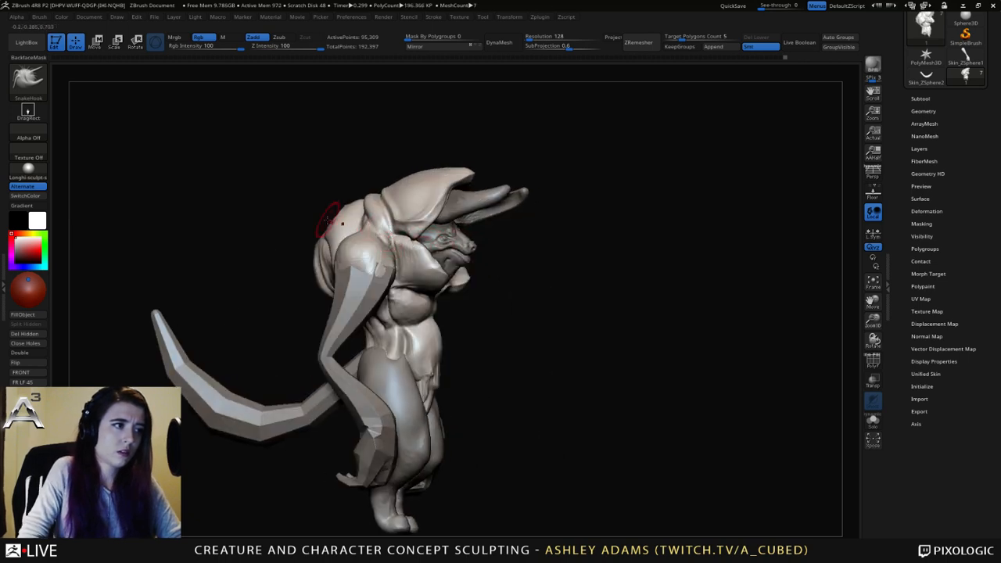
Paint a mask over the front and sides of the collar flaps with the MaskPen brush.
mouse_move(413, 248)
ctrl+mouse_down()
mouse_move(395, 241)
mouse_move(430, 270)
mouse_move(411, 260)
mouse_move(405, 280)
ctrl+mouse_up()
right_drag(416, 272, 397, 270)
mouse_move(408, 246)
ctrl+mouse_down()
mouse_move(403, 276)
mouse_move(430, 287)
mouse_move(441, 283)
mouse_move(425, 245)
ctrl+mouse_up()
right_drag(439, 251, 414, 245)
mouse_move(420, 249)
ctrl+mouse_down()
mouse_move(431, 294)
mouse_move(463, 301)
ctrl+mouse_up()
right_drag(470, 296, 477, 277)
ctrl+drag(474, 301, 504, 280)
ctrl+drag(427, 244, 420, 236)
mouse_move(422, 236)
right_down()
mouse_move(447, 220)
mouse_move(500, 240)
mouse_move(469, 238)
right_up()
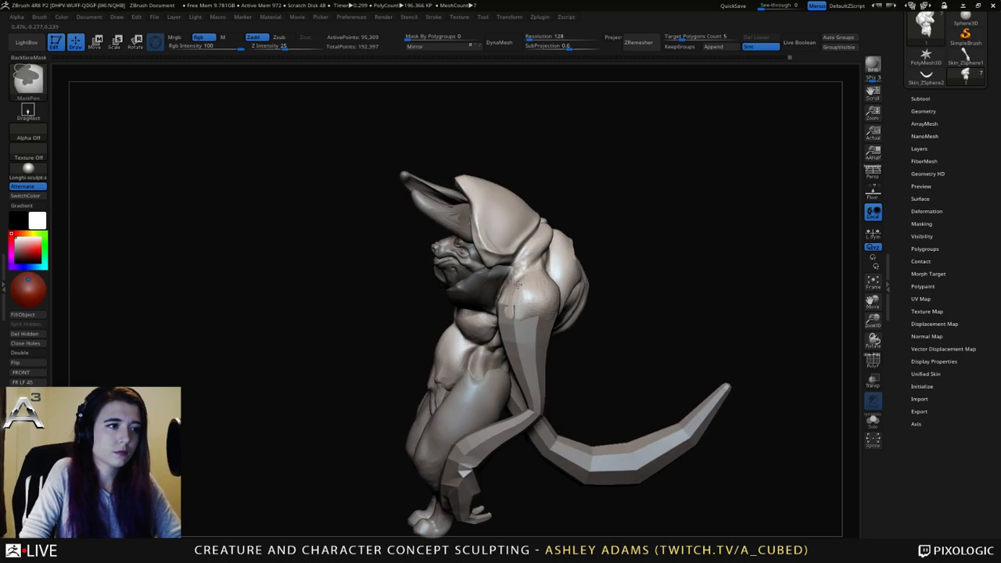
Extend the mask along the collar's upper edge beneath the hood and its outer edge beside the shoulder.
ctrl+drag(488, 274, 507, 274)
right_drag(538, 271, 519, 254)
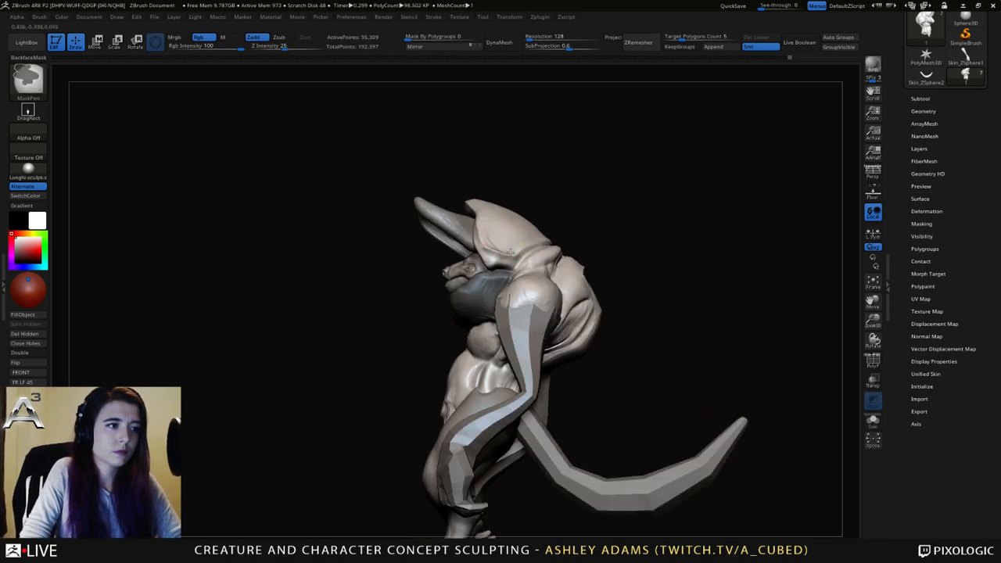
mouse_move(510, 269)
ctrl+mouse_down()
mouse_move(496, 271)
mouse_move(507, 270)
ctrl+mouse_up()
right_click(501, 271)
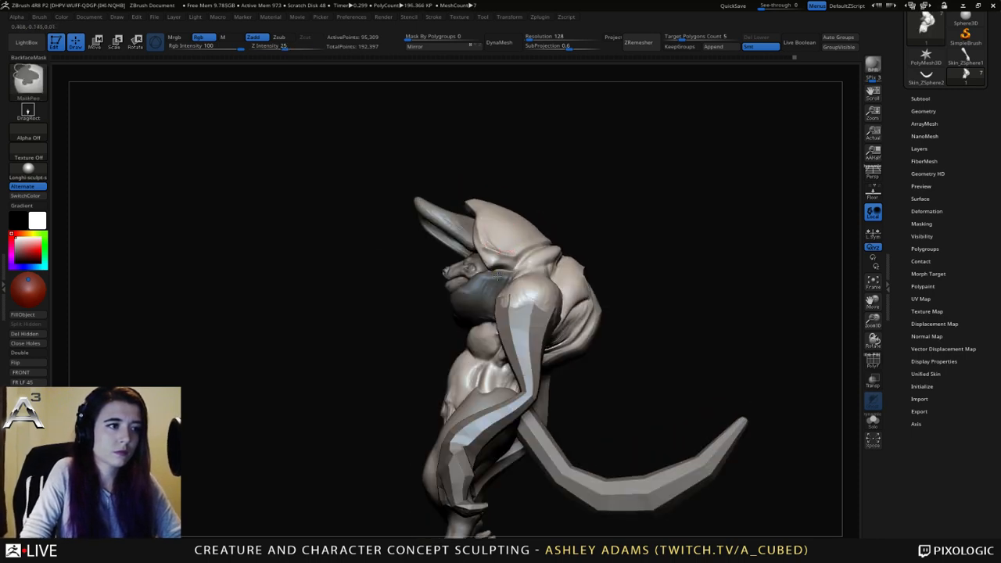
right_drag(501, 273, 517, 282)
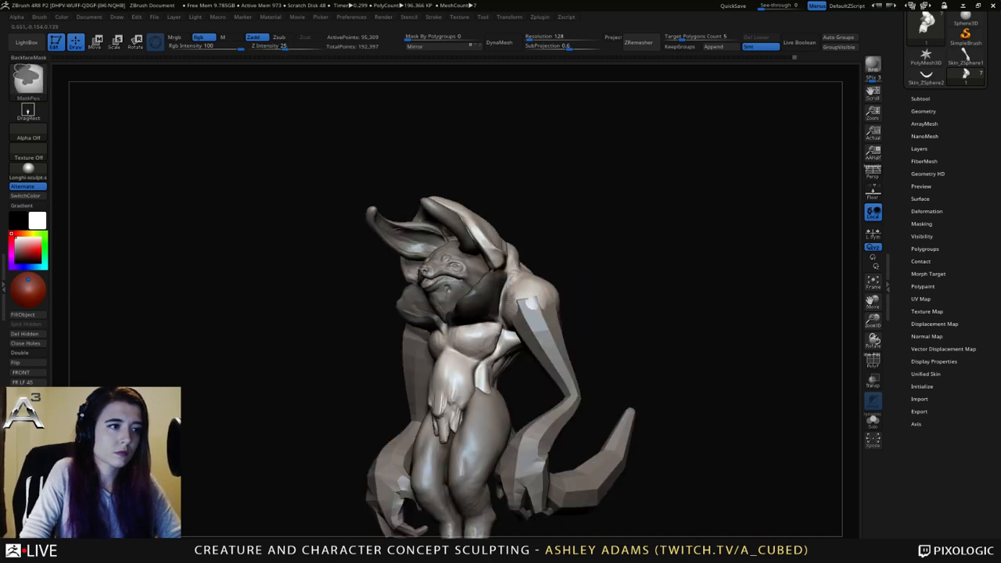
mouse_move(507, 299)
ctrl+mouse_down()
mouse_move(494, 286)
mouse_move(493, 300)
ctrl+mouse_up()
mouse_move(497, 294)
right_down()
mouse_move(495, 283)
mouse_move(493, 313)
mouse_move(454, 320)
mouse_move(443, 344)
right_up()
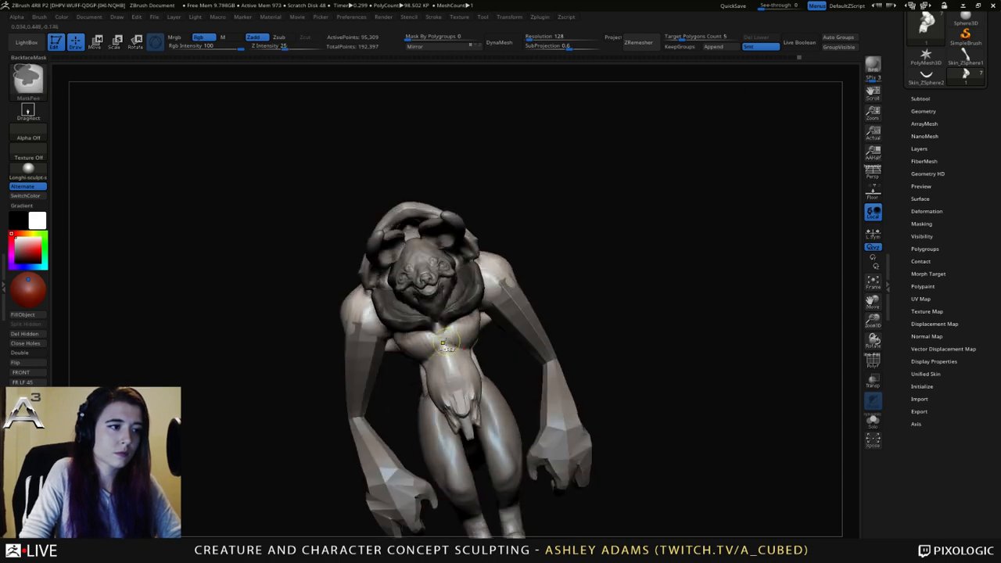
right_drag(447, 297, 418, 398)
key(space)
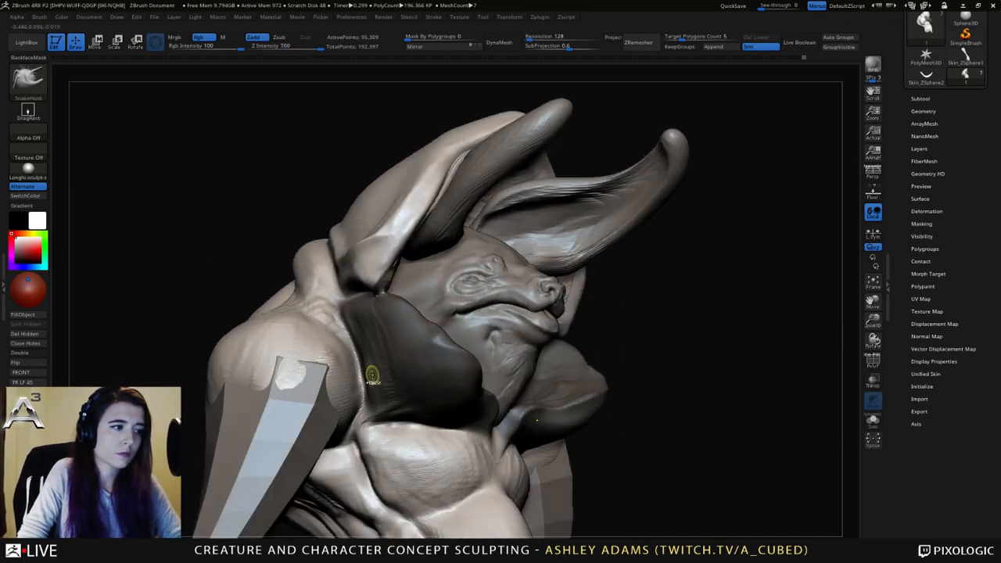
key(ctrl)
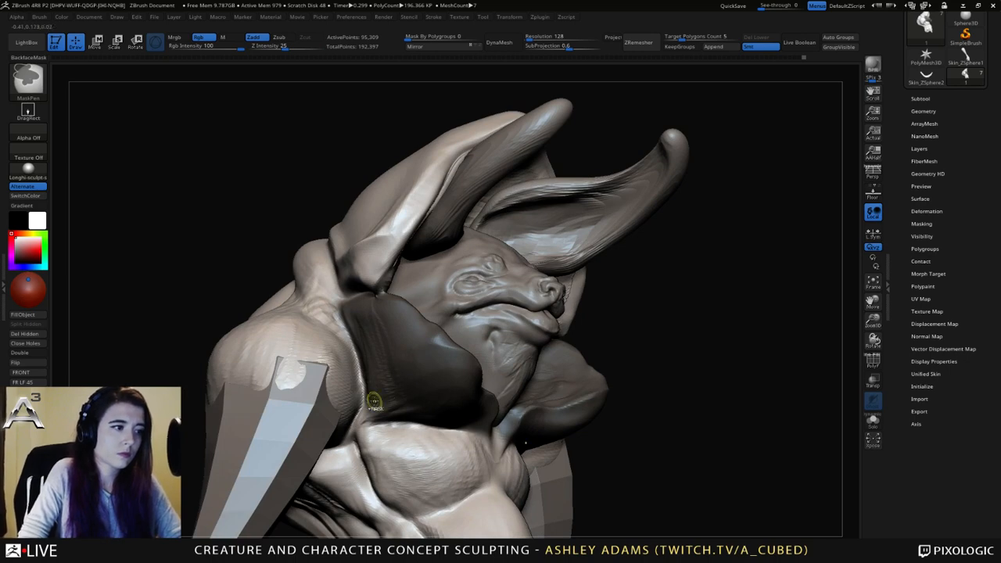
ctrl+right_drag(441, 440, 395, 358)
Separate the masked collar from the body into its own subtool using Split Masked Points.
key(space)
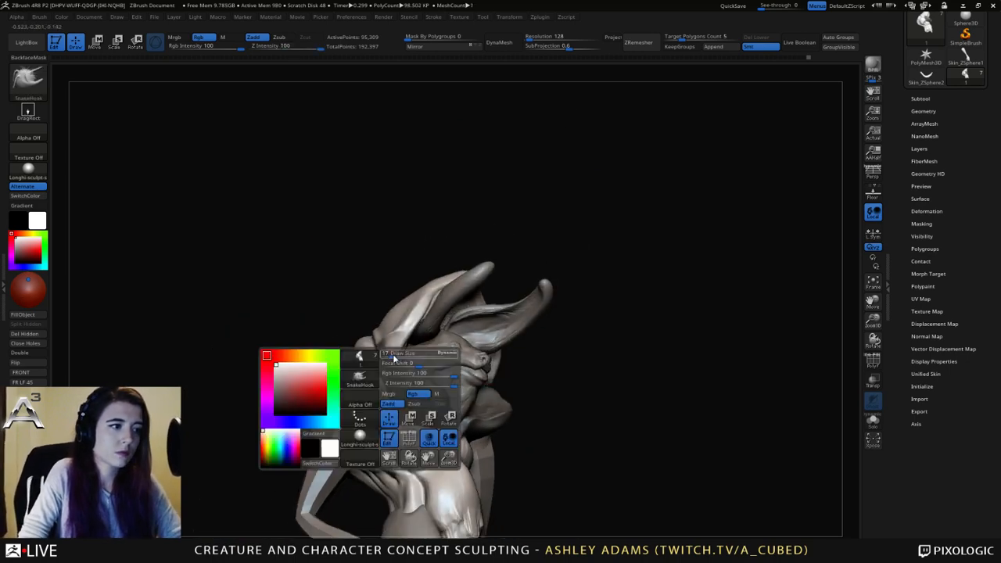
drag(393, 358, 403, 357)
mouse_move(465, 348)
right_down()
mouse_move(446, 357)
mouse_move(466, 336)
right_up()
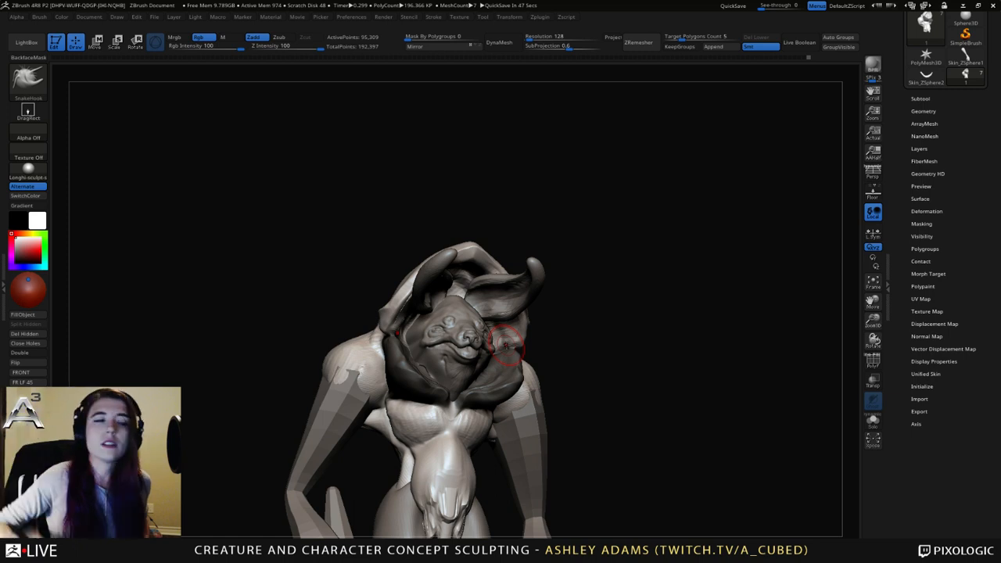
drag(522, 326, 605, 360)
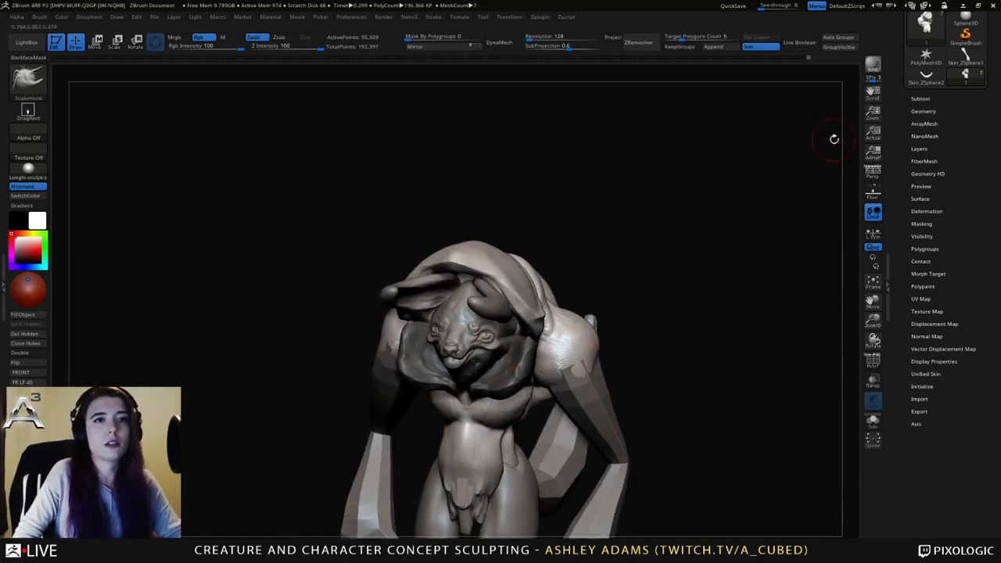
click(918, 99)
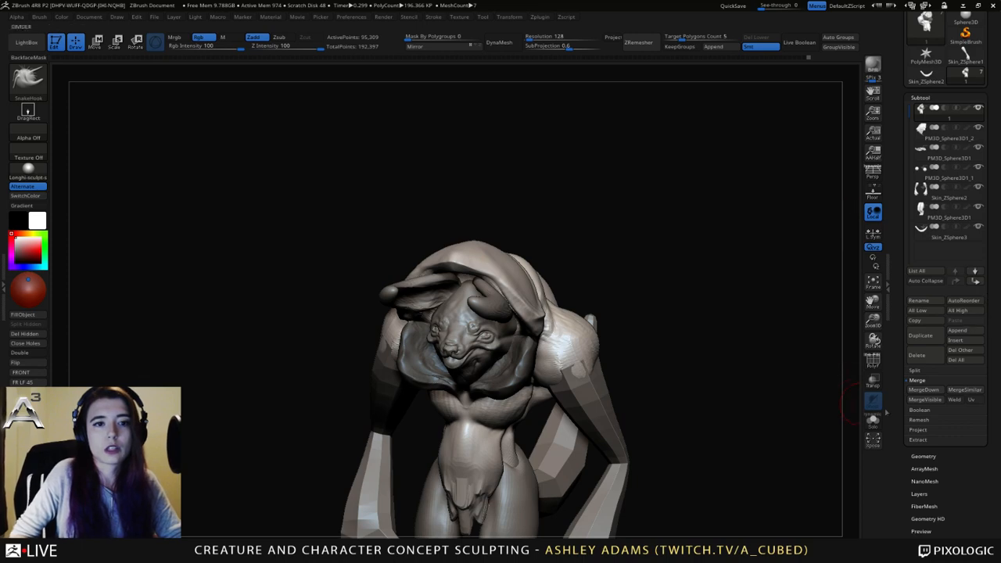
click(914, 371)
click(933, 419)
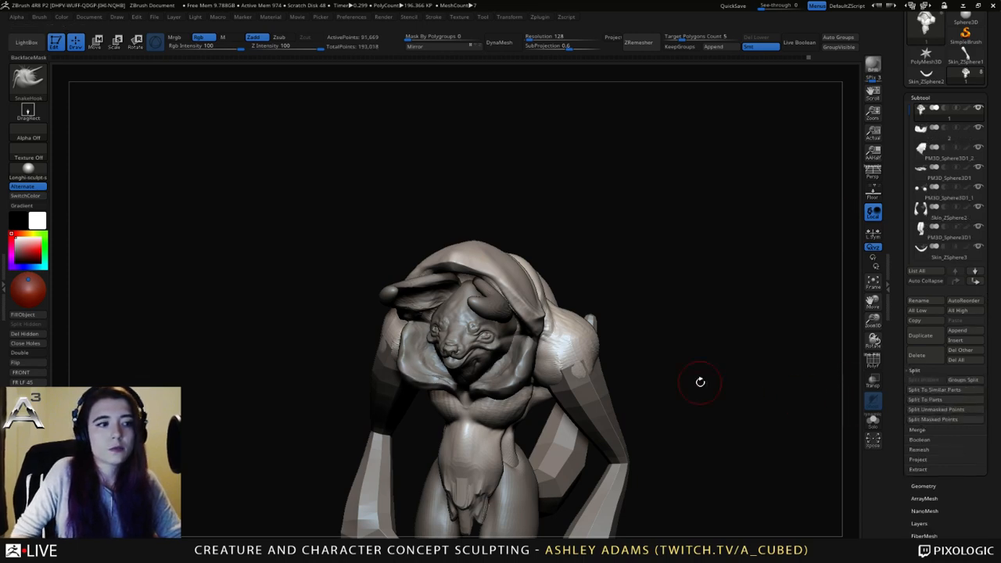
drag(699, 380, 562, 309)
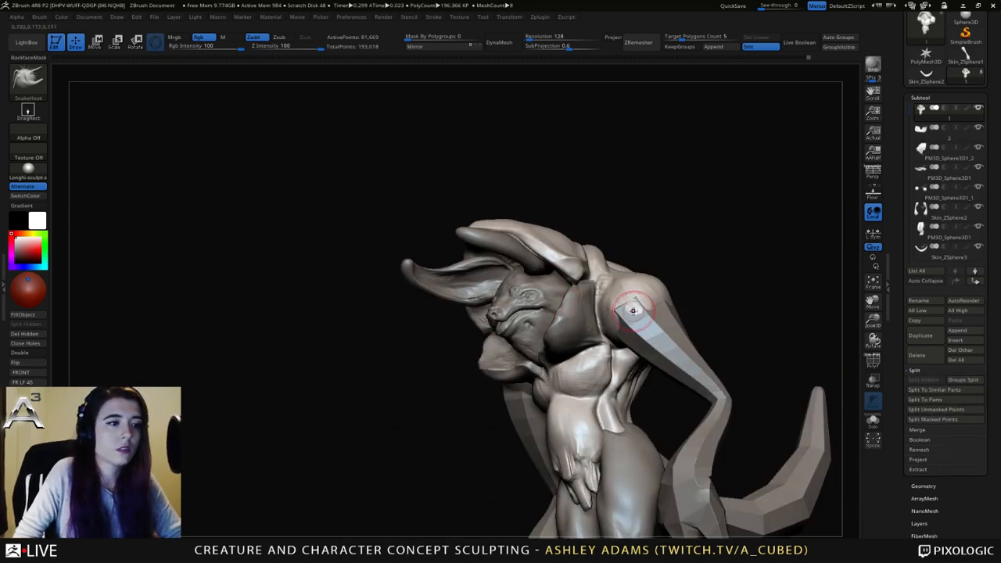
Close the open holes left by the split on the body subtool and on the separated collar subtool.
drag(671, 303, 644, 365)
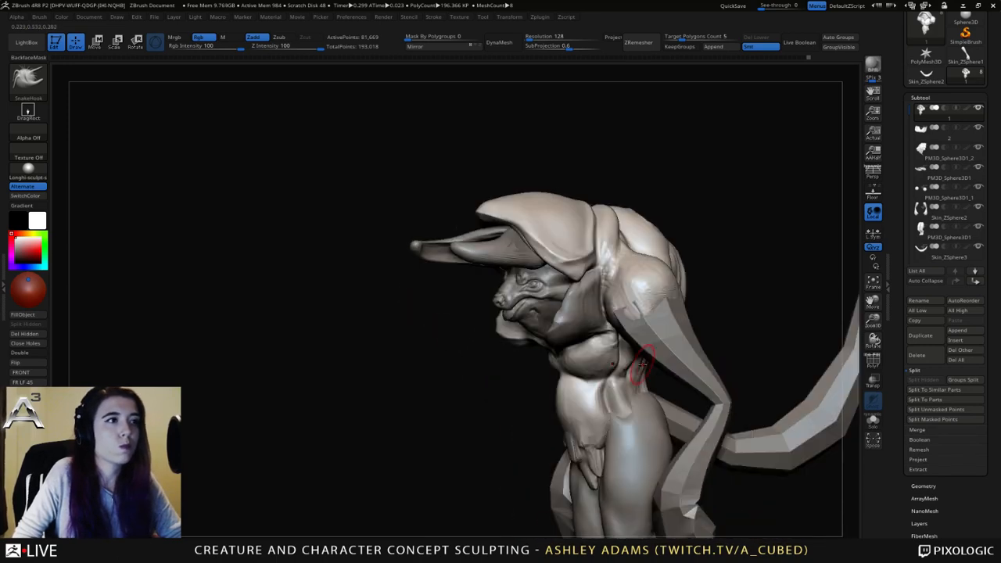
click(30, 344)
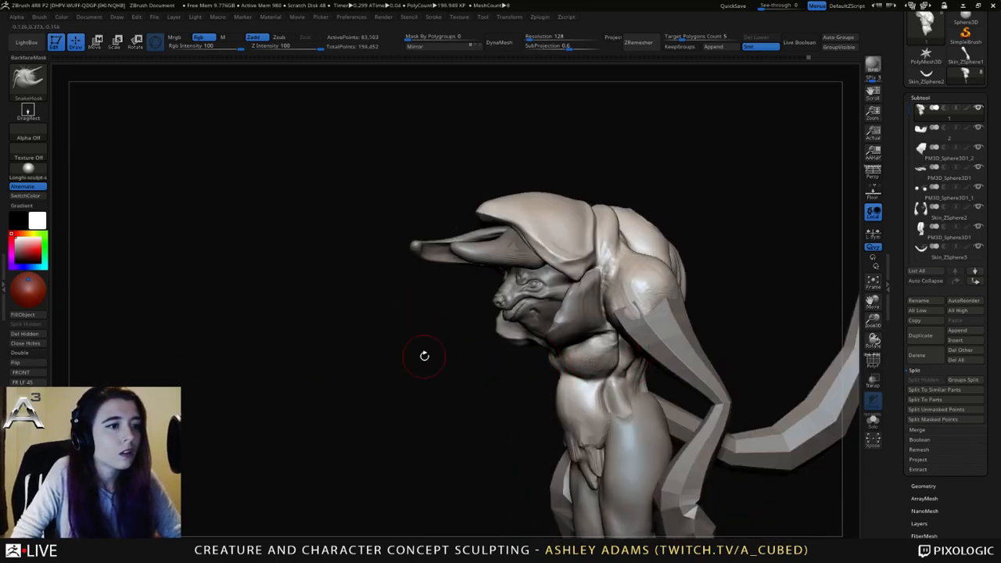
alt+click(590, 309)
click(30, 345)
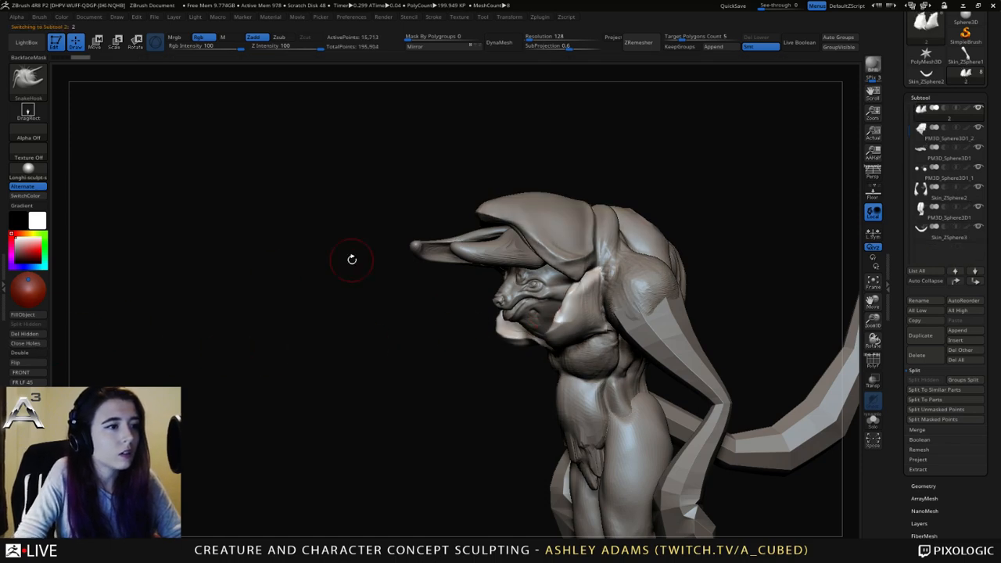
Smooth the collar flaps and pull their lower outer edges down over the upper chest with the SnakeHook brush.
drag(352, 257, 530, 274)
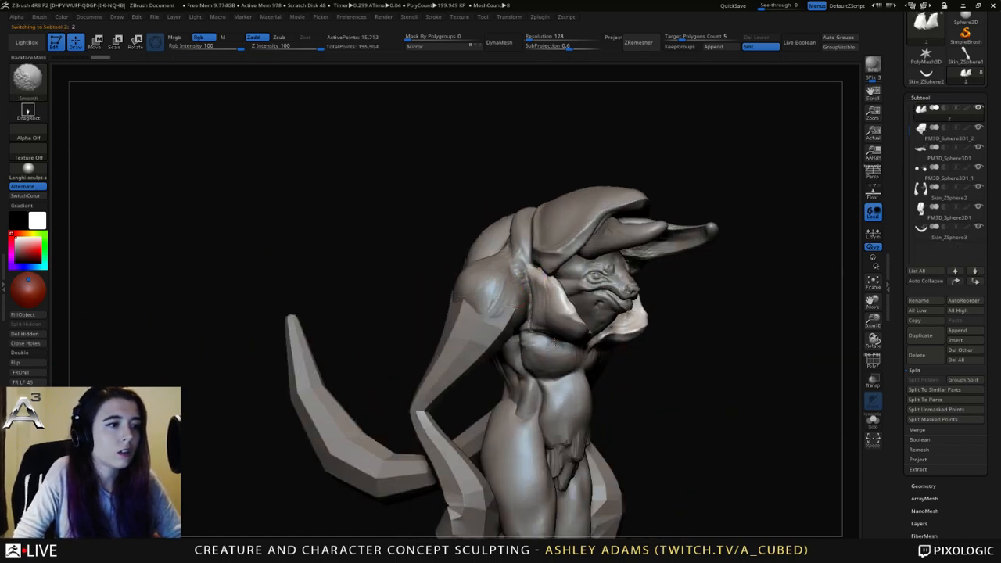
drag(649, 352, 716, 348)
mouse_move(642, 313)
mouse_down()
mouse_move(661, 311)
mouse_move(635, 293)
mouse_up()
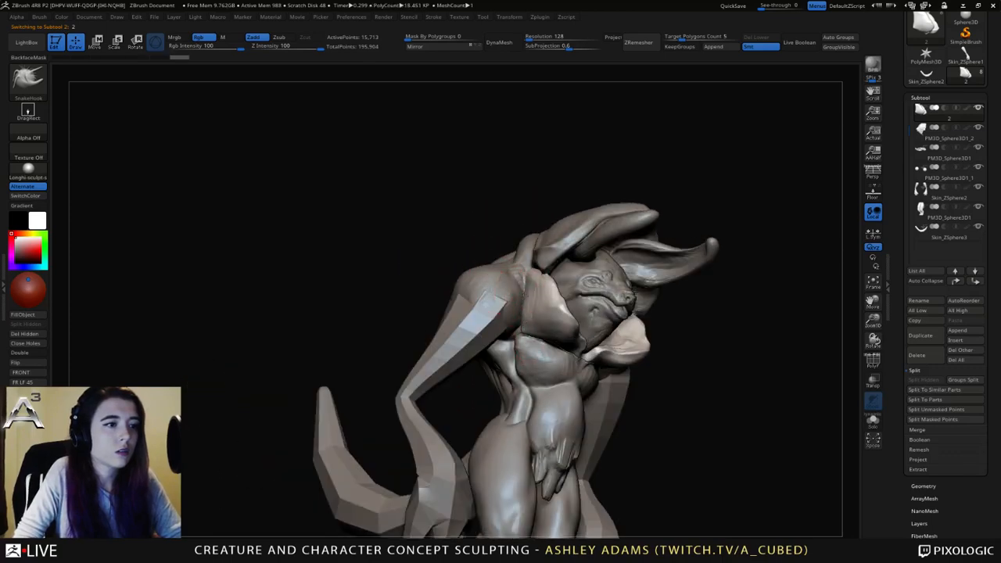
drag(526, 294, 529, 332)
right_drag(534, 350, 548, 391)
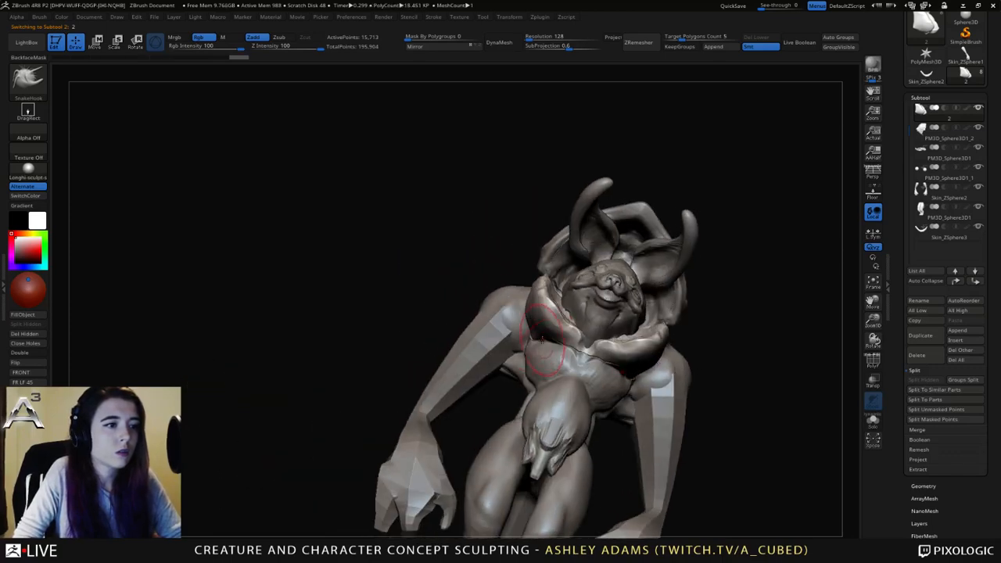
drag(553, 341, 548, 351)
Reshape the sides and inner faces of the collar flaps with SnakeHook pulls from several angles.
right_drag(501, 366, 547, 355)
drag(531, 349, 523, 341)
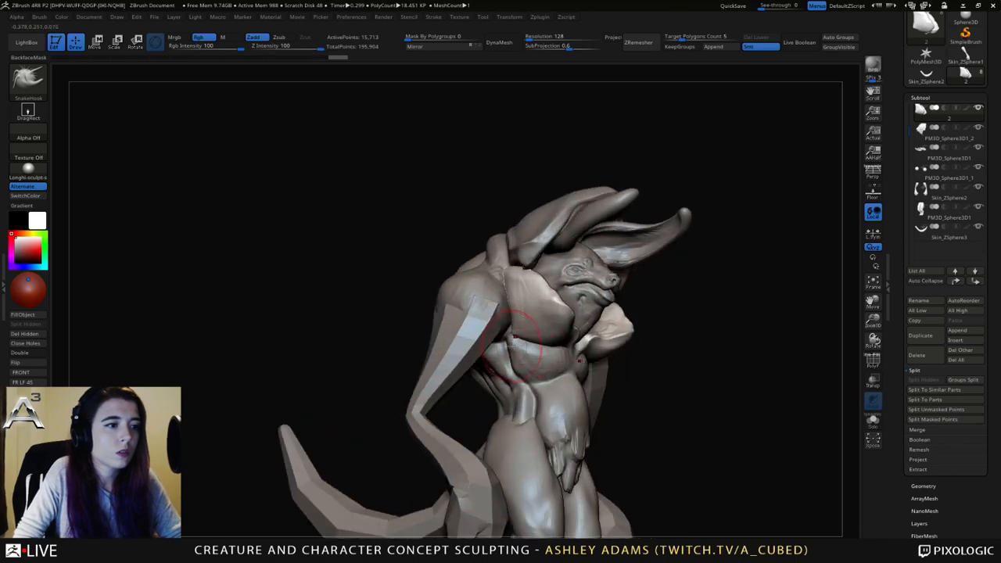
right_drag(524, 346, 557, 337)
drag(523, 323, 513, 314)
mouse_move(567, 315)
right_down()
mouse_move(518, 320)
mouse_move(579, 297)
mouse_move(535, 305)
mouse_move(602, 313)
right_up()
right_click(473, 334)
drag(512, 277, 516, 290)
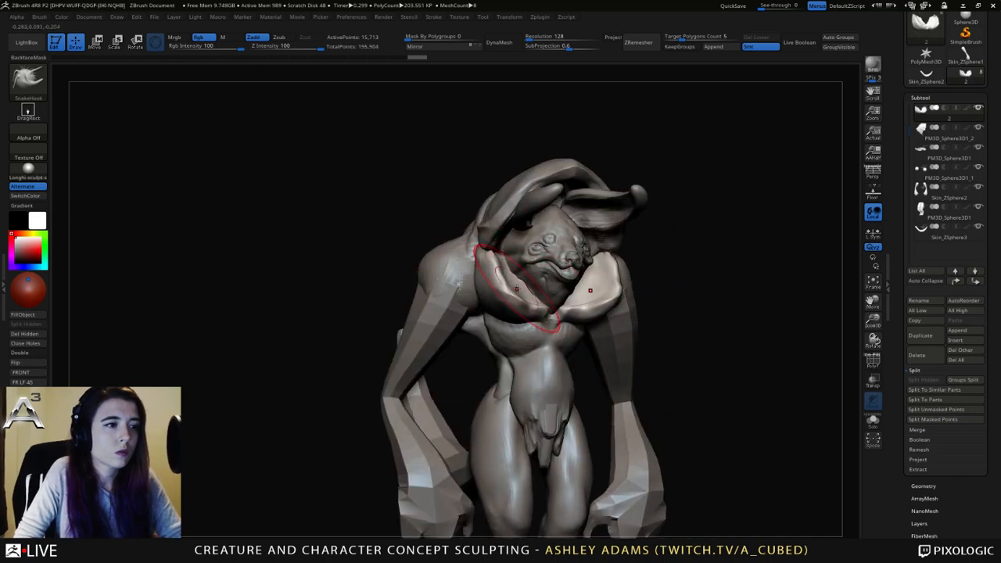
Pull the collar's upper corner back toward the base of the hood and smooth it.
right_drag(451, 332, 540, 322)
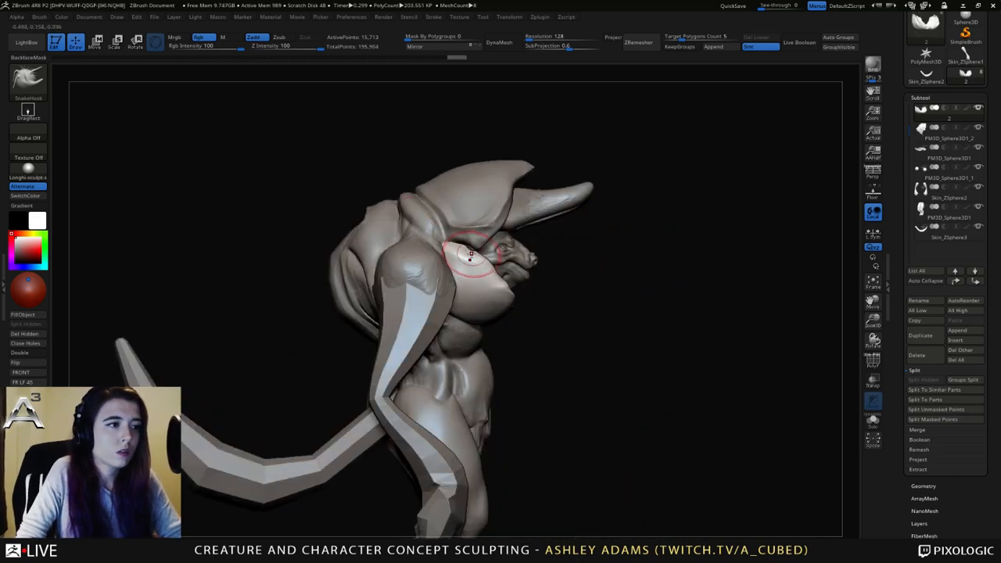
drag(469, 255, 456, 244)
mouse_move(461, 246)
right_down()
mouse_move(407, 270)
mouse_move(501, 235)
right_up()
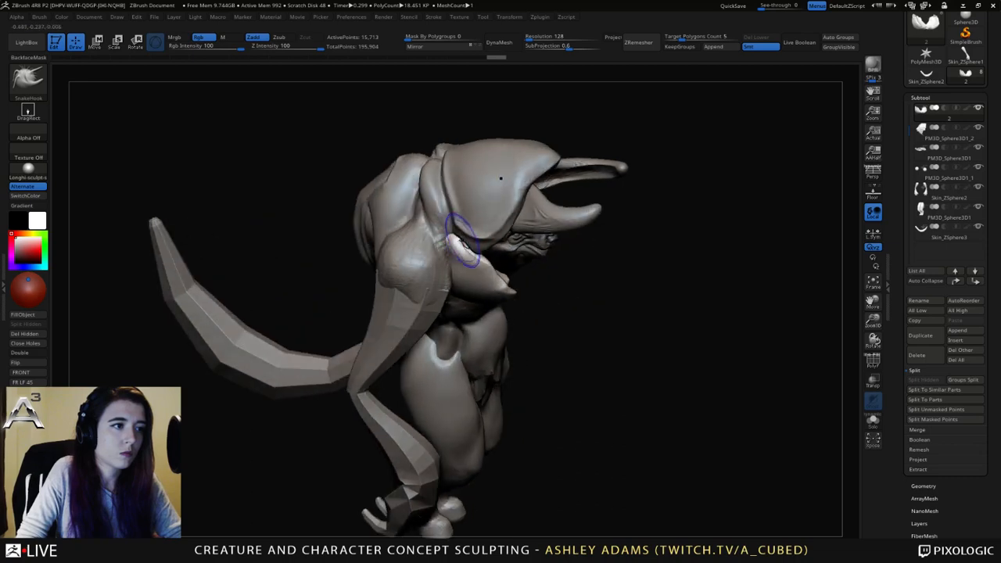
mouse_move(459, 241)
shift+mouse_down()
mouse_move(453, 233)
mouse_move(469, 230)
shift+mouse_up()
mouse_move(470, 230)
right_down()
mouse_move(501, 234)
mouse_move(443, 229)
right_up()
mouse_move(447, 231)
mouse_down()
mouse_move(460, 213)
mouse_move(453, 251)
mouse_up()
Carve along the collar flaps' inner rim and front corner with the DamStandard brush.
key(b)
key(d)
key(s)
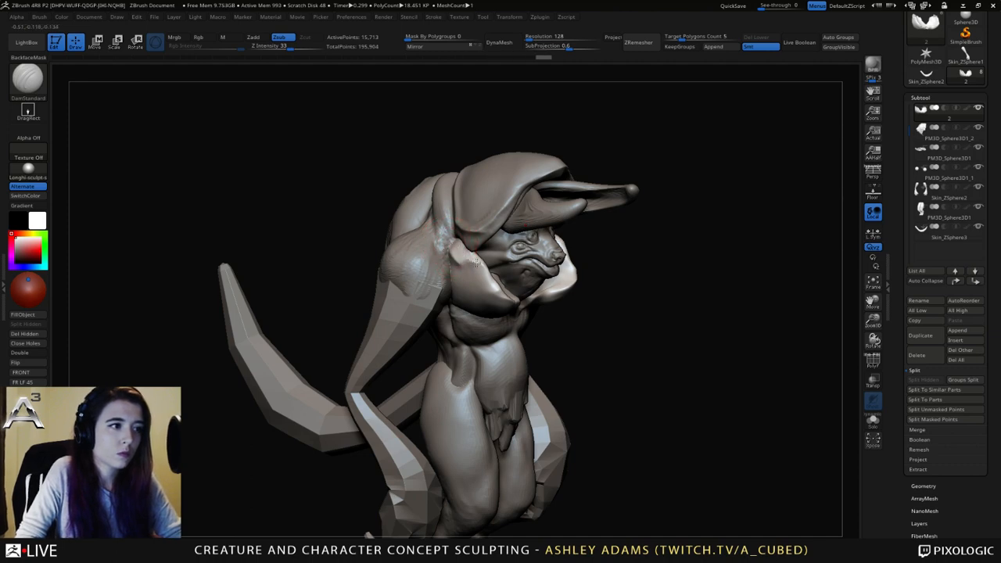
drag(477, 262, 499, 294)
right_drag(496, 286, 478, 263)
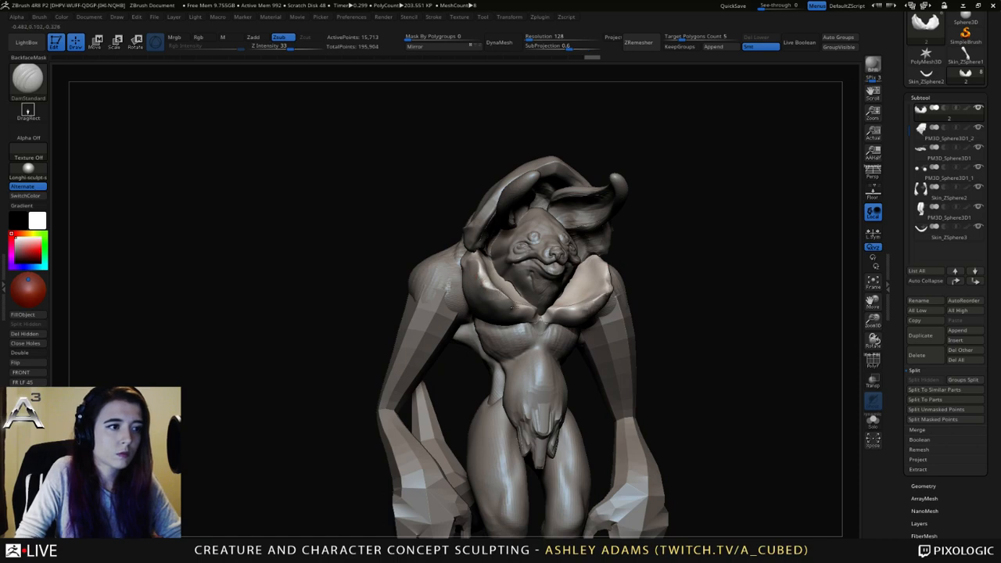
right_drag(616, 298, 548, 311)
mouse_move(548, 312)
mouse_down()
mouse_move(536, 315)
mouse_move(557, 316)
mouse_up()
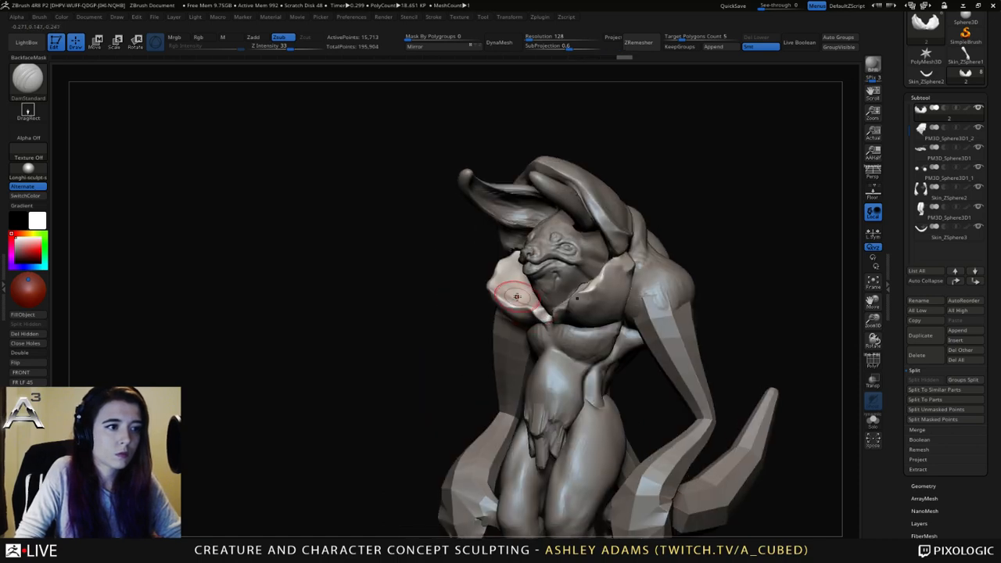
Tighten the outer surface of the collar flap with the Pinch brush.
mouse_move(516, 292)
right_down()
mouse_move(487, 309)
mouse_move(501, 300)
mouse_move(552, 312)
mouse_move(521, 298)
right_up()
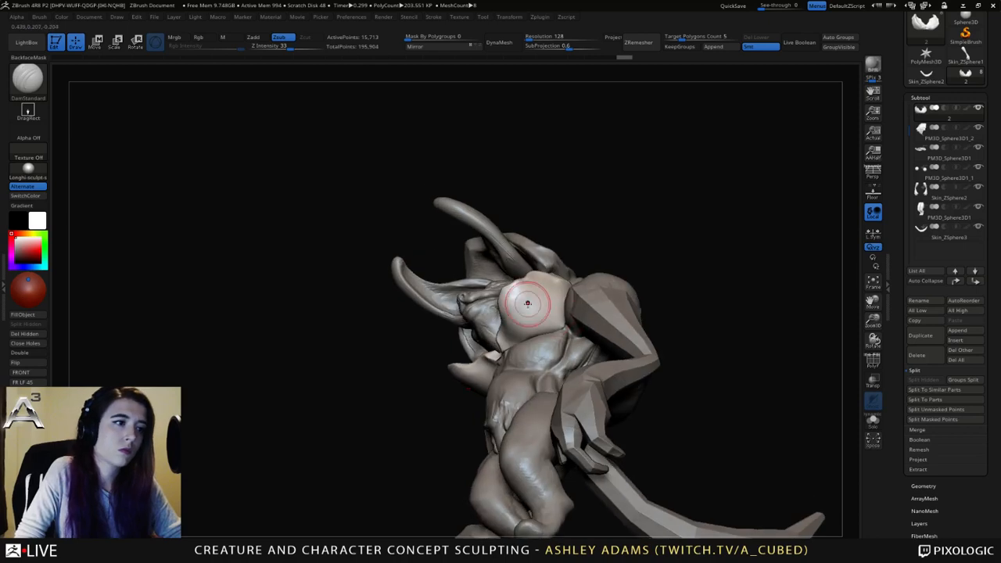
key(b)
key(p)
key(i)
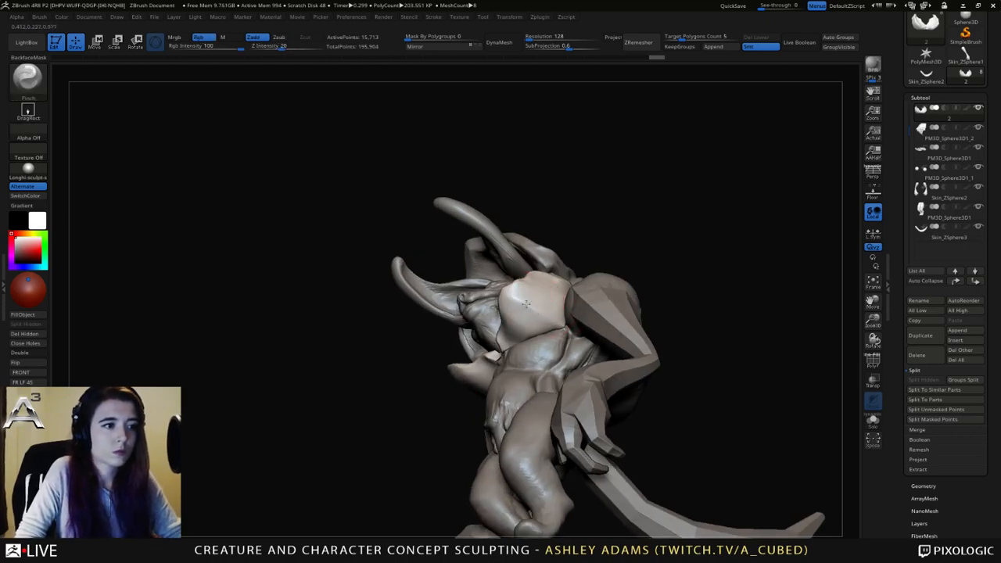
drag(527, 304, 532, 308)
Adjust the collar flap's lower back edge near the shoulder with the SnakeHook brush.
right_drag(533, 303, 522, 263)
key(b)
key(s)
key(h)
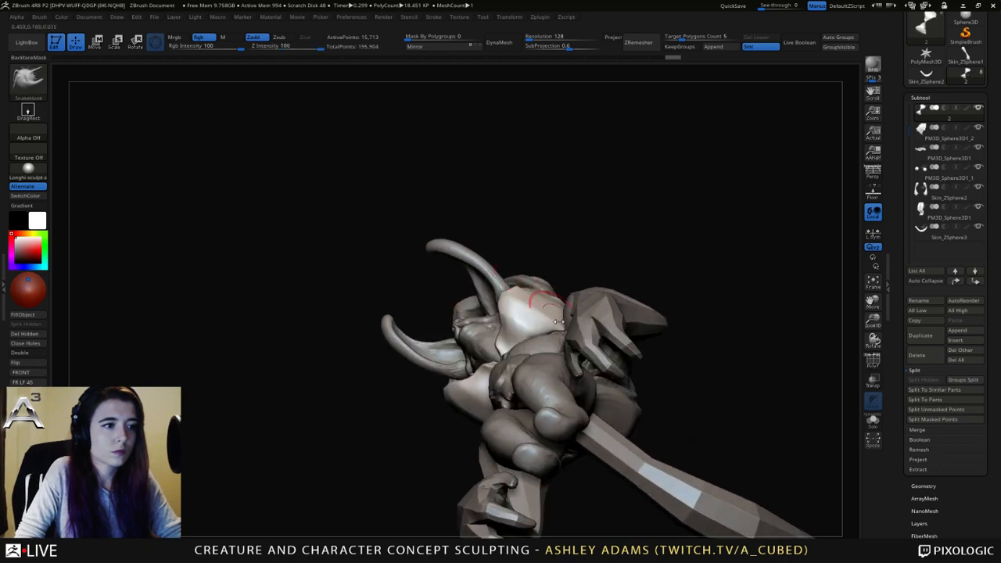
drag(566, 333, 568, 329)
mouse_move(565, 301)
right_down()
mouse_move(546, 339)
mouse_move(557, 354)
mouse_move(526, 351)
mouse_move(532, 376)
right_up()
key(space)
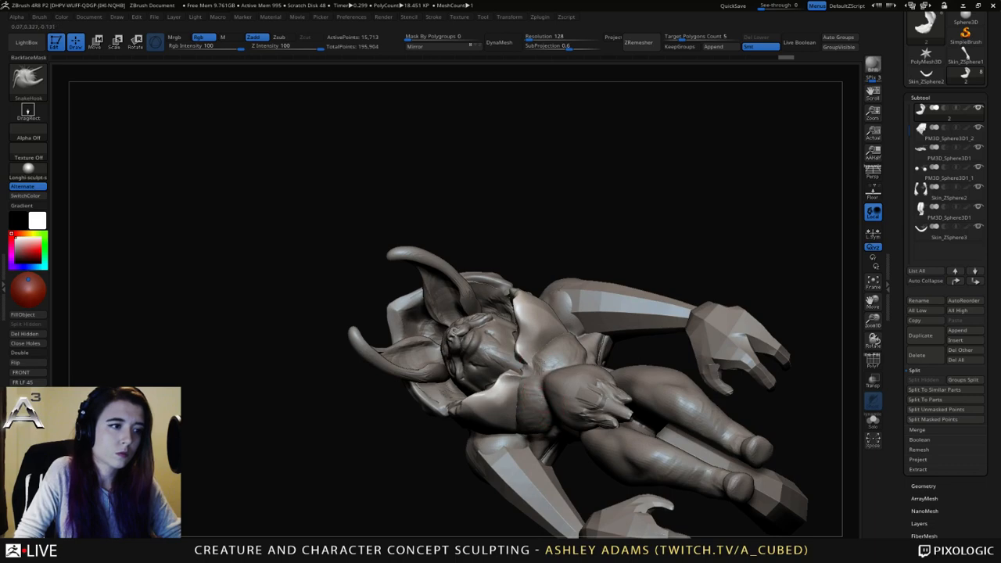
Build up the inside surfaces of the collar flaps using the ClayBuildup brush with backface masking.
right_drag(525, 340, 517, 292)
key(b)
key(c)
key(b)
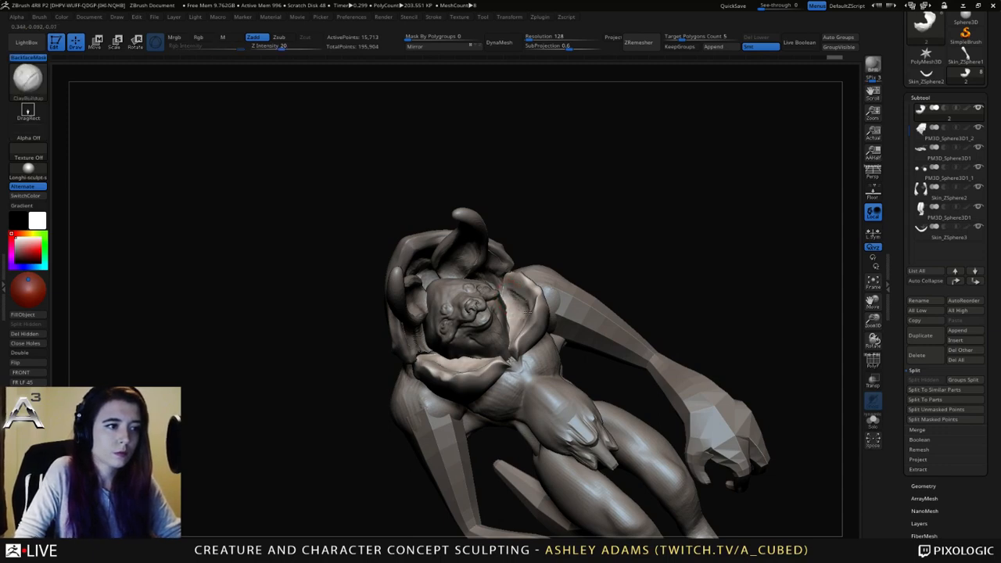
right_drag(502, 289, 523, 344)
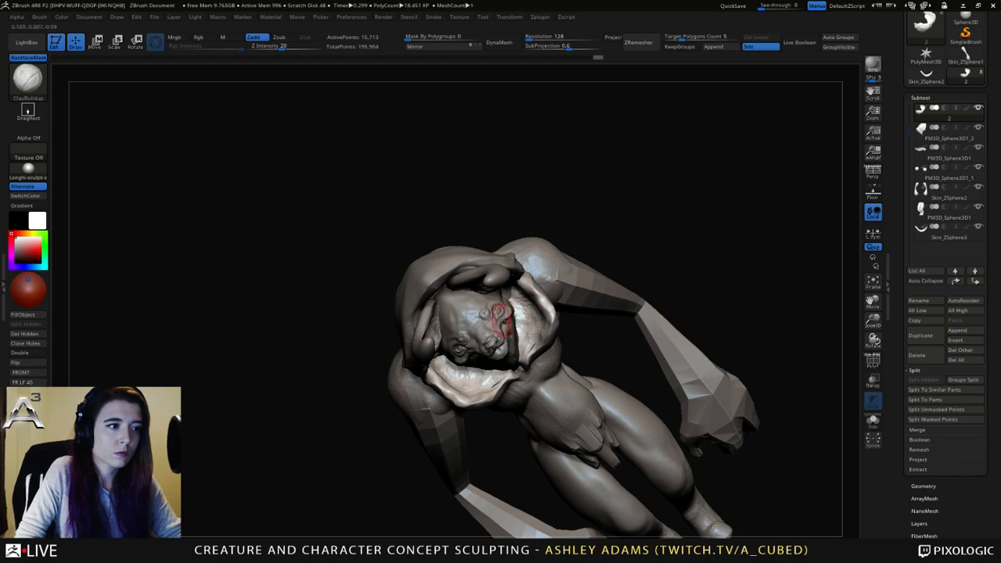
right_drag(534, 296, 506, 285)
Widen the collar by pulling its flaps outward and up over the shoulders with a resized SnakeHook brush.
key(space)
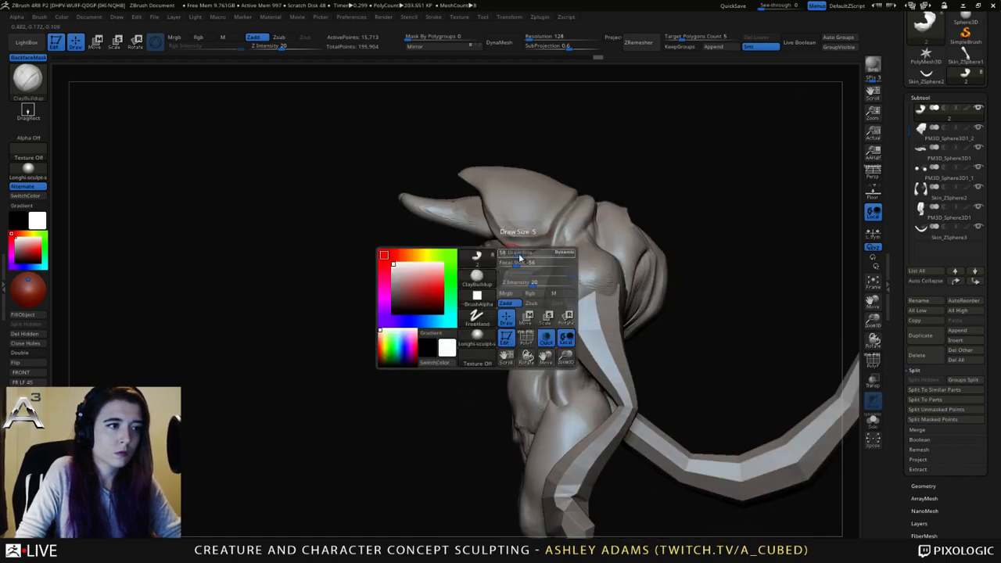
drag(521, 257, 540, 257)
right_drag(415, 312, 491, 310)
key(b)
key(s)
key(h)
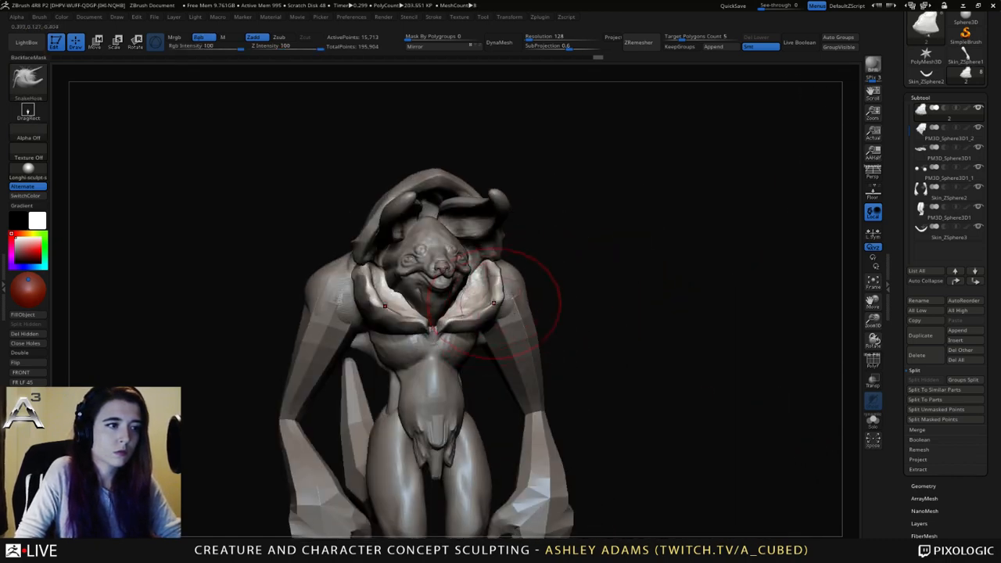
key(space)
drag(499, 323, 488, 323)
shift+right_drag(477, 322, 438, 319)
mouse_move(381, 309)
mouse_down()
mouse_move(378, 322)
mouse_move(353, 295)
mouse_move(361, 262)
mouse_up()
Undo the latest collar strokes, try pulling the lower outer corners outward, and undo that pull.
key(space)
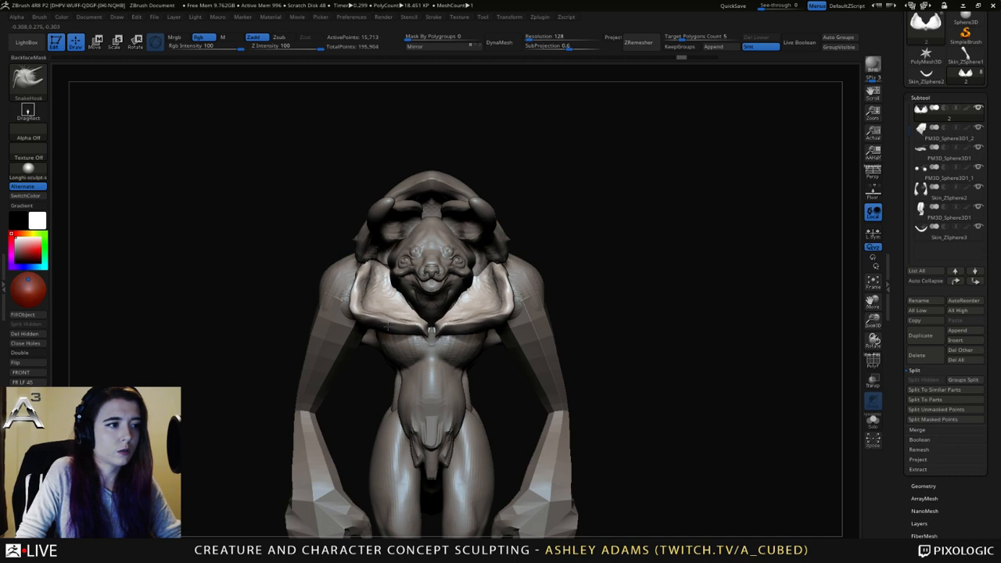
key(ctrl+z)
key(ctrl+z)
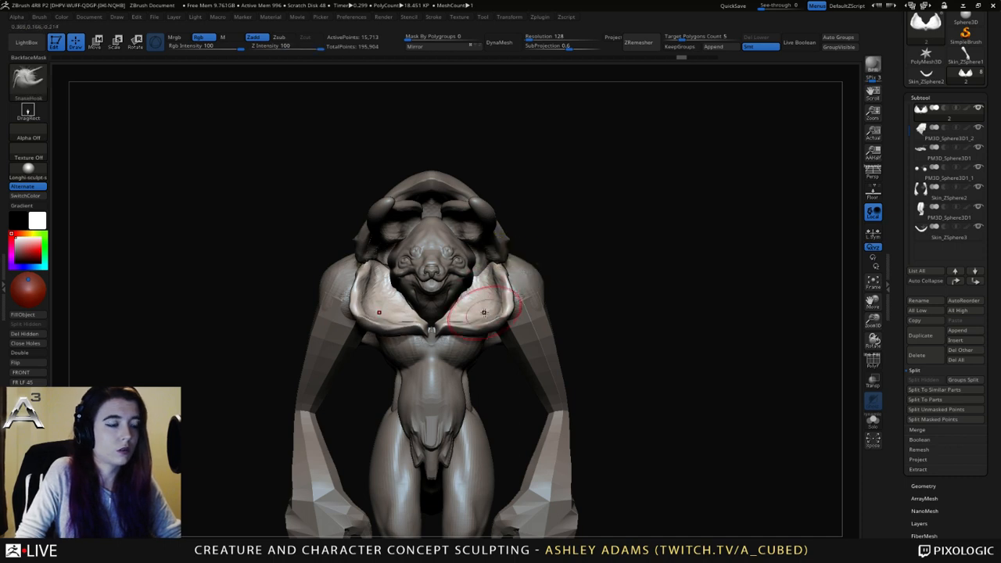
key(space)
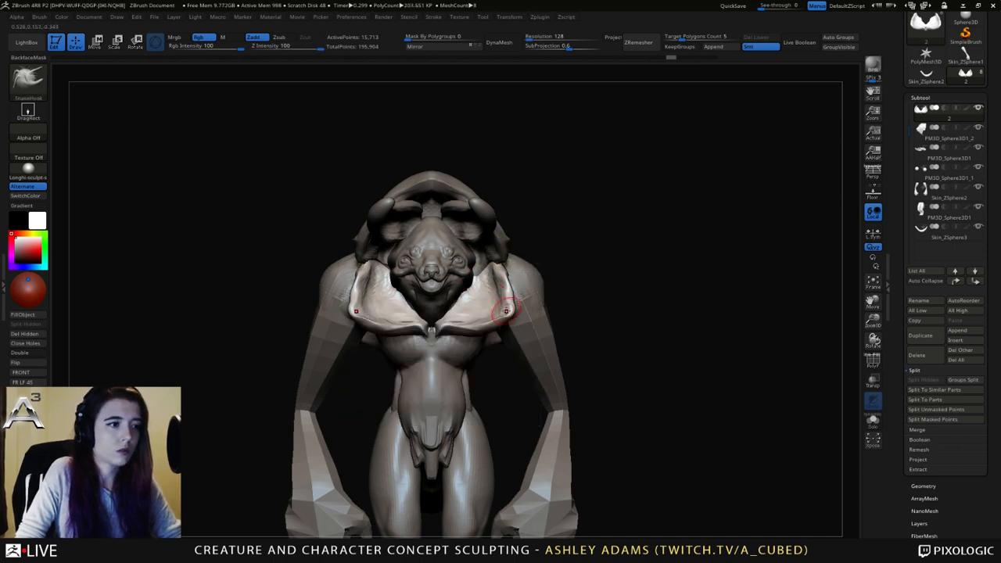
key(space)
drag(509, 319, 525, 333)
key(ctrl+z)
Select the collar subtool, duplicate it, and switch the copy to the Move gizmo.
ctrl+right_drag(525, 333, 512, 368)
key(space)
alt+click(504, 343)
right_click(507, 347)
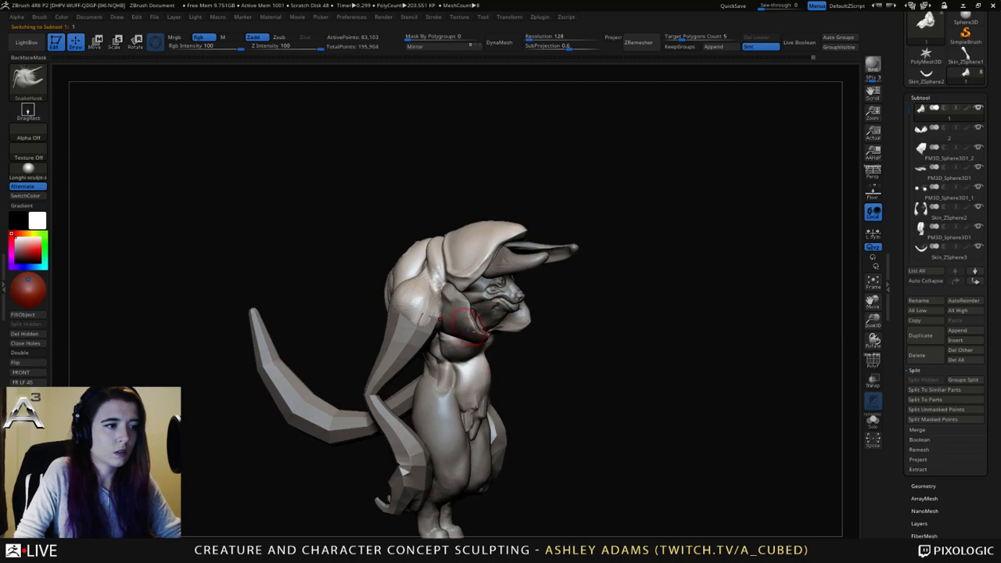
alt+click(486, 332)
right_drag(485, 332, 480, 296)
right_click(482, 295)
right_drag(496, 333, 525, 327)
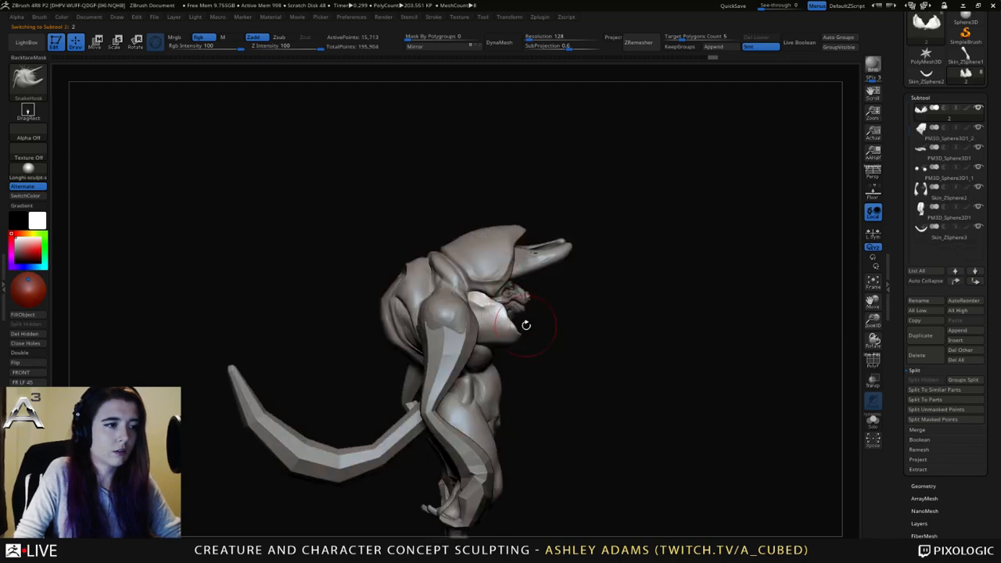
click(921, 336)
key(w)
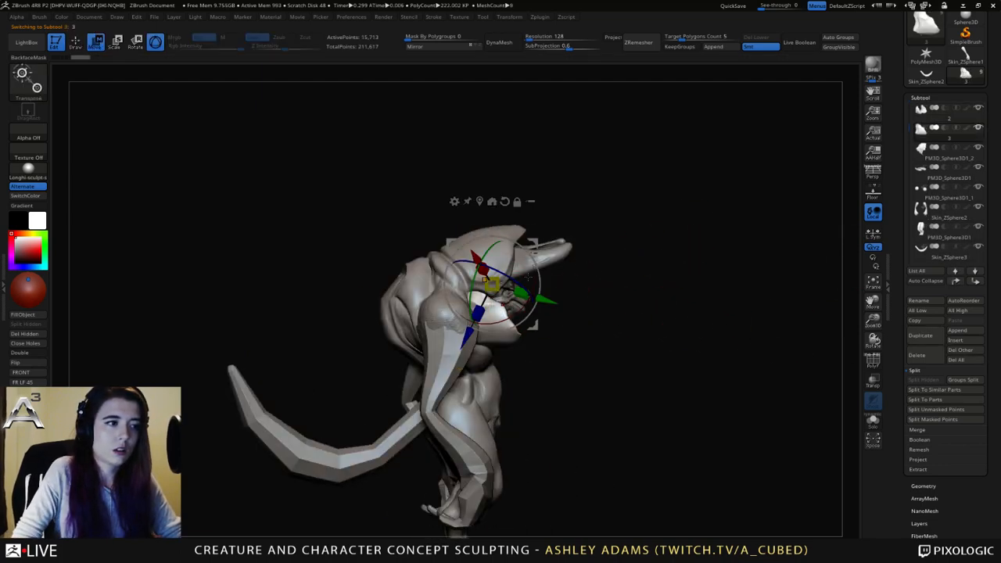
Reset the gizmo's orientation and transform the duplicated collar so it sits inside the original as an inner layer.
right_drag(618, 293, 566, 284)
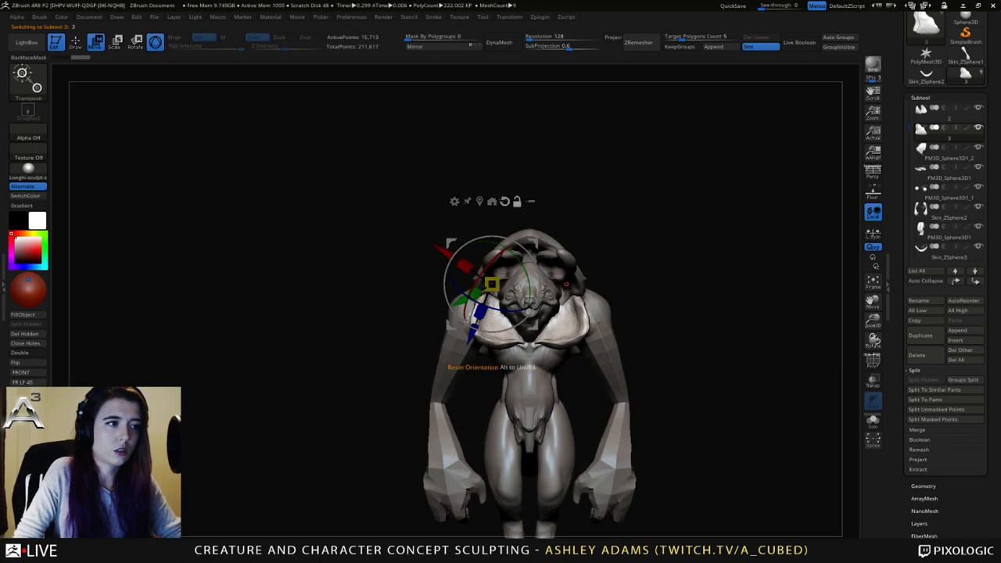
click(506, 201)
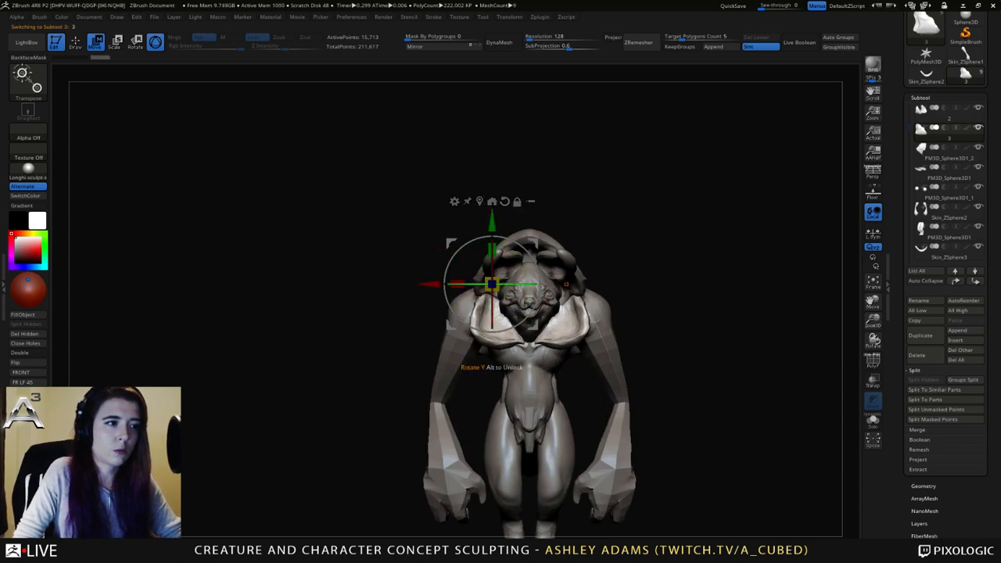
drag(511, 284, 532, 280)
drag(535, 244, 547, 241)
drag(622, 200, 678, 190)
drag(551, 268, 533, 240)
drag(607, 215, 561, 221)
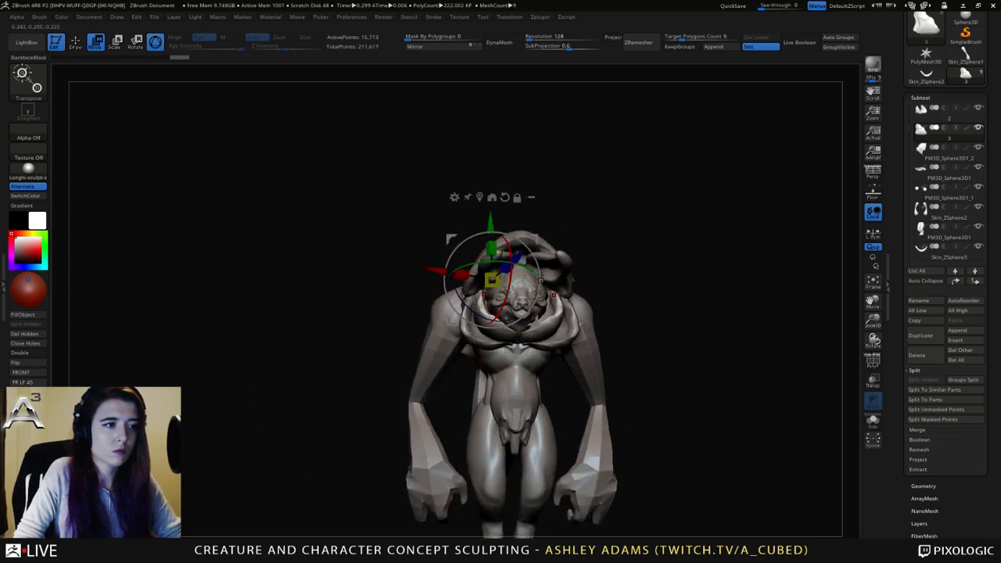
Shape the front centre and flap faces of the inner collar with the SnakeHook brush.
key(q)
mouse_move(559, 269)
ctrl+right_down()
mouse_move(545, 344)
mouse_move(496, 337)
ctrl+right_up()
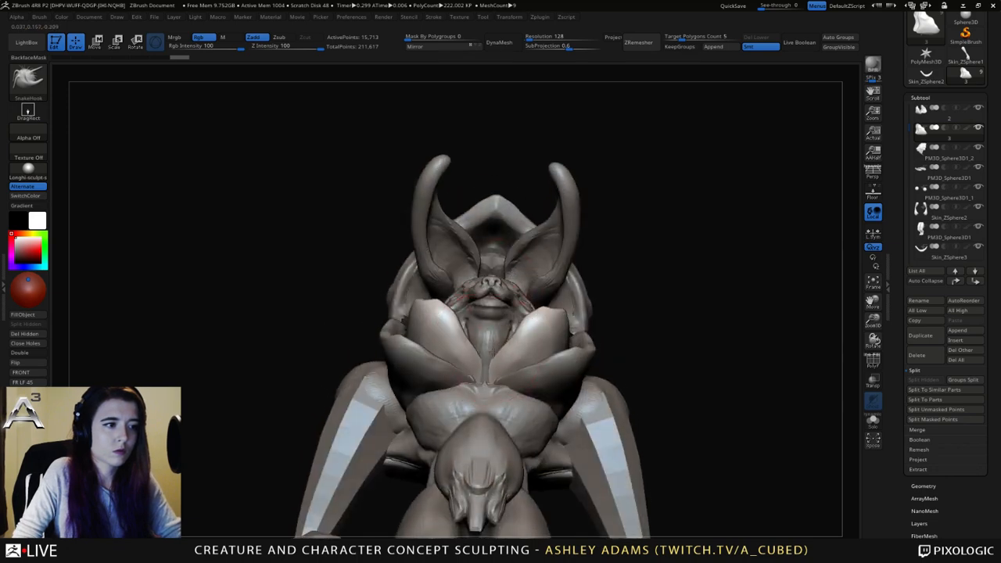
drag(493, 354, 503, 341)
right_drag(498, 317, 526, 339)
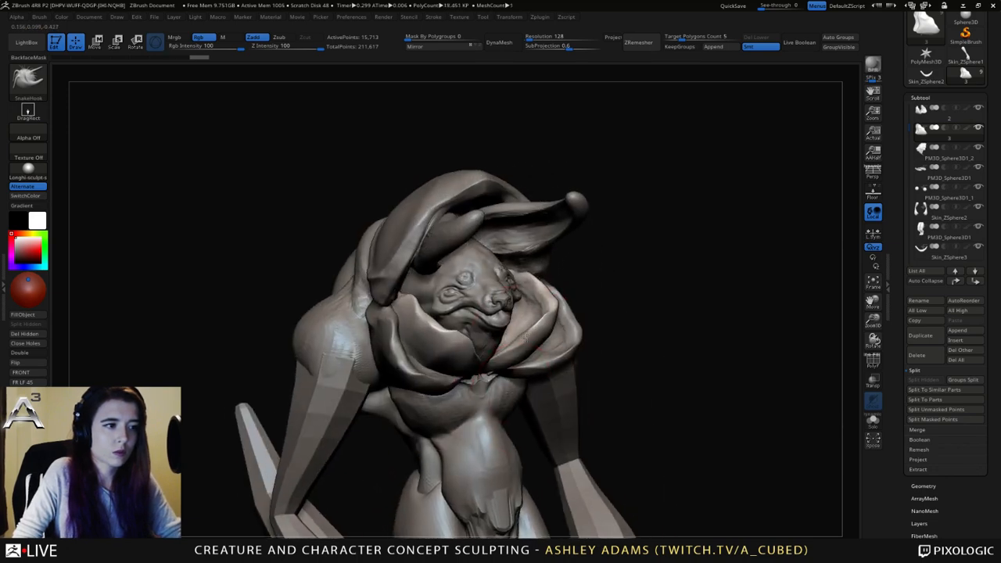
drag(526, 339, 530, 319)
right_drag(526, 319, 501, 302)
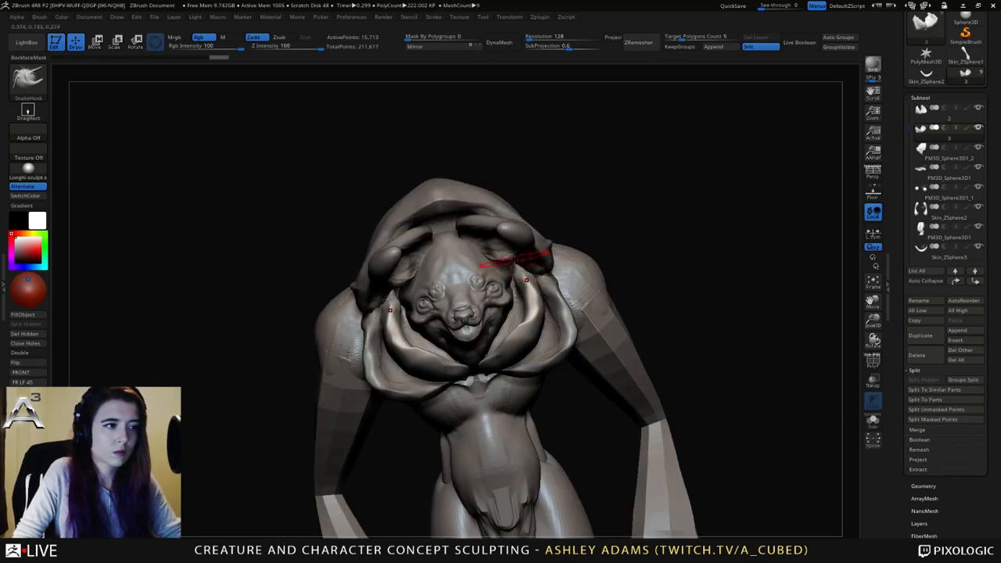
Refine the inner collar's upper edge and pull its side back toward the neck using SnakeHook.
drag(509, 266, 518, 269)
mouse_move(519, 266)
right_down()
mouse_move(528, 317)
mouse_move(520, 329)
right_up()
key(space)
drag(521, 328, 527, 328)
right_drag(527, 329, 594, 323)
drag(515, 322, 489, 311)
right_drag(494, 318, 540, 333)
Select the outer collar subtool and pull jagged spikes out along its rim with the SnakeHook brush.
alt+click(435, 338)
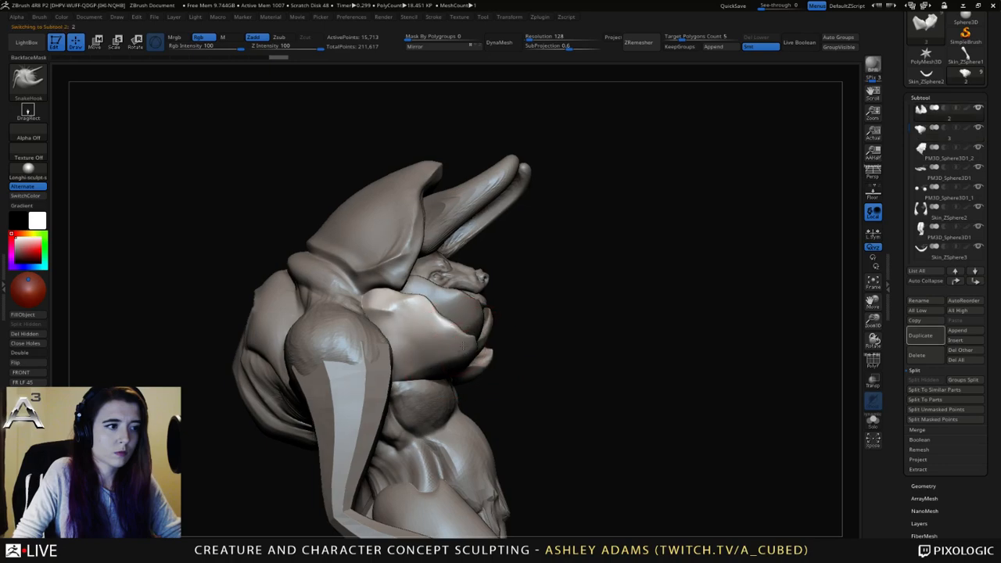
key(space)
key(space)
drag(457, 323, 429, 305)
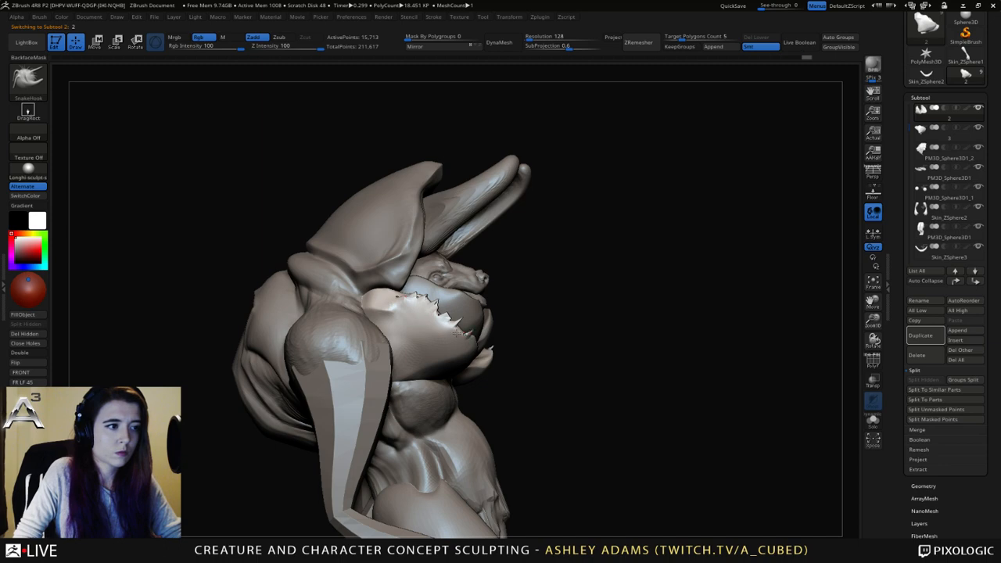
drag(657, 352, 460, 345)
drag(539, 304, 603, 229)
drag(579, 270, 539, 320)
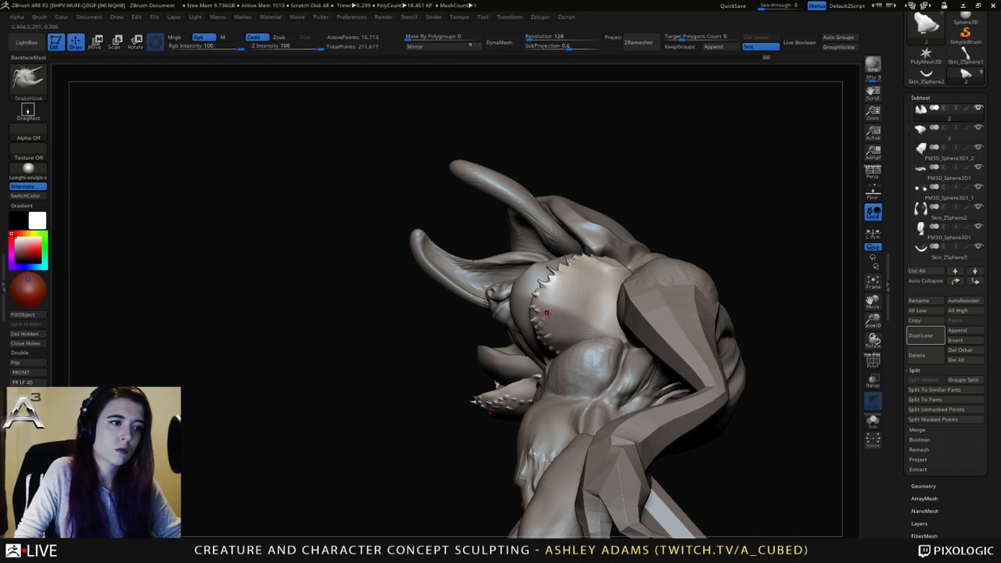
Pull additional small spikes out of the outer collar's surface just behind the rim using SnakeHook.
drag(547, 313, 570, 314)
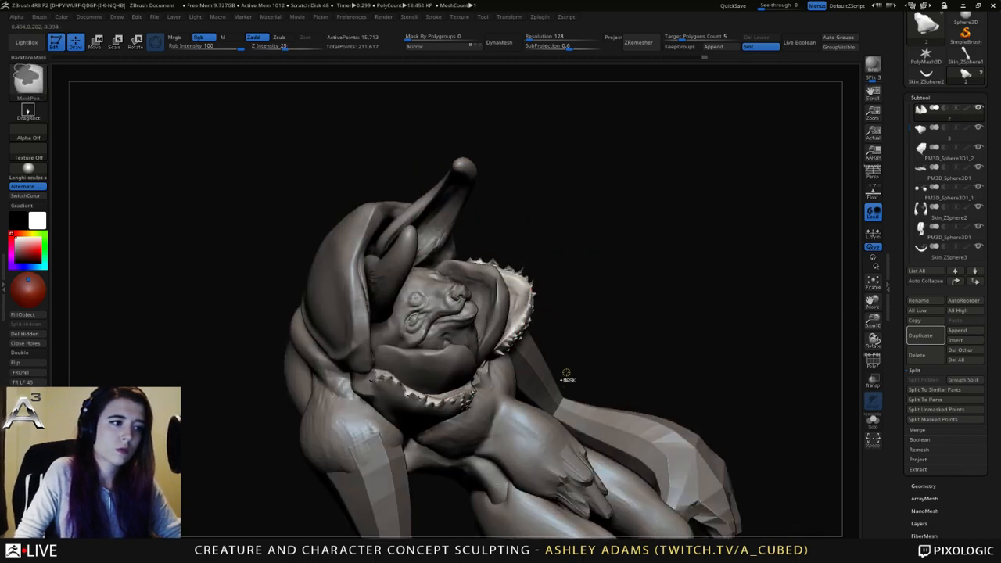
mouse_move(568, 377)
mouse_down()
mouse_move(556, 393)
mouse_move(556, 342)
mouse_move(588, 362)
mouse_move(552, 286)
mouse_up()
key(space)
mouse_move(545, 297)
mouse_down()
mouse_move(512, 320)
mouse_move(601, 305)
mouse_move(519, 263)
mouse_move(559, 254)
mouse_move(514, 219)
mouse_up()
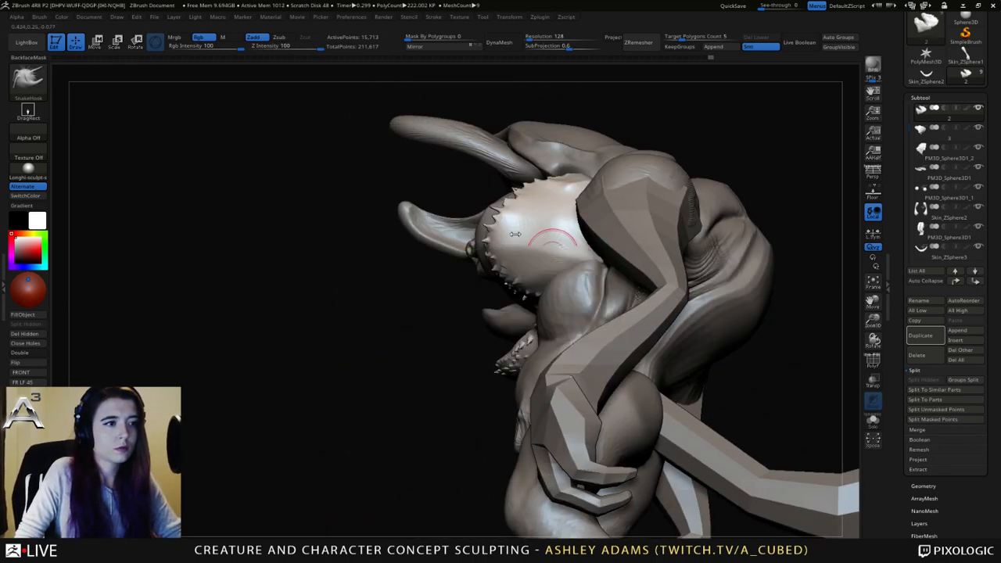
mouse_move(512, 225)
right_down()
mouse_move(483, 258)
mouse_move(551, 188)
right_up()
right_click(483, 259)
Crease the outer collar around the base of its spikes with the DamStandard brush.
key(b)
key(d)
key(s)
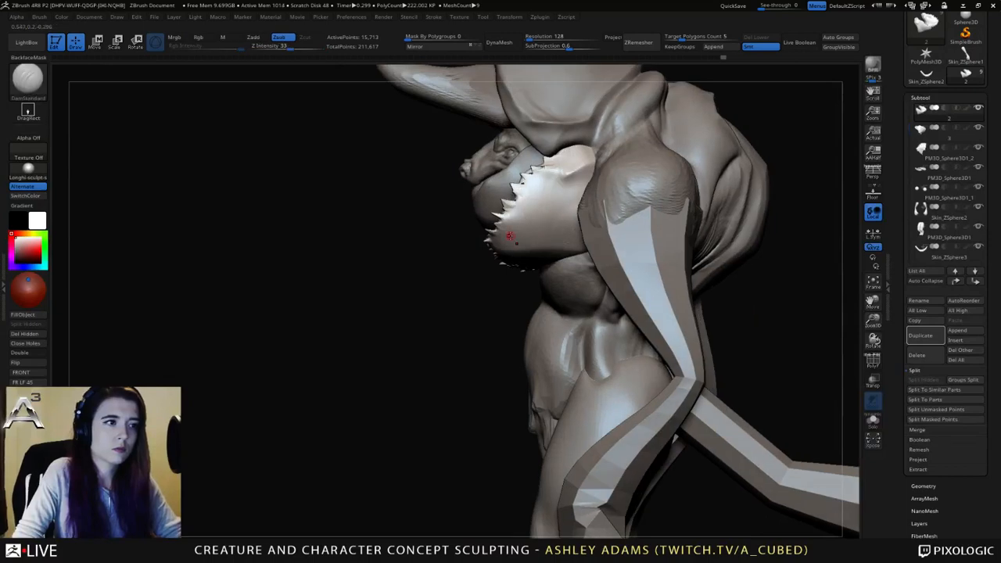
right_drag(513, 228, 488, 287)
alt+click(498, 244)
Select the head subtool and reshape the skin around the outer eyes with a resized SnakeHook brush.
alt+click(465, 235)
key(space)
drag(436, 228, 427, 228)
key(space)
mouse_move(427, 226)
right_down()
mouse_move(415, 207)
mouse_move(360, 223)
mouse_move(266, 216)
right_up()
key(b)
key(s)
key(h)
key(space)
drag(498, 194, 492, 200)
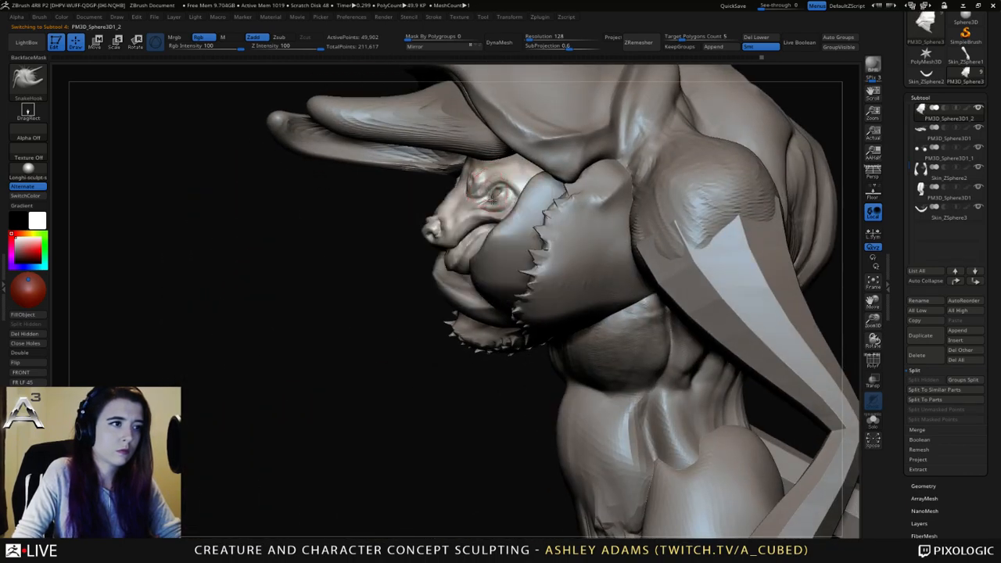
right_drag(491, 199, 458, 211)
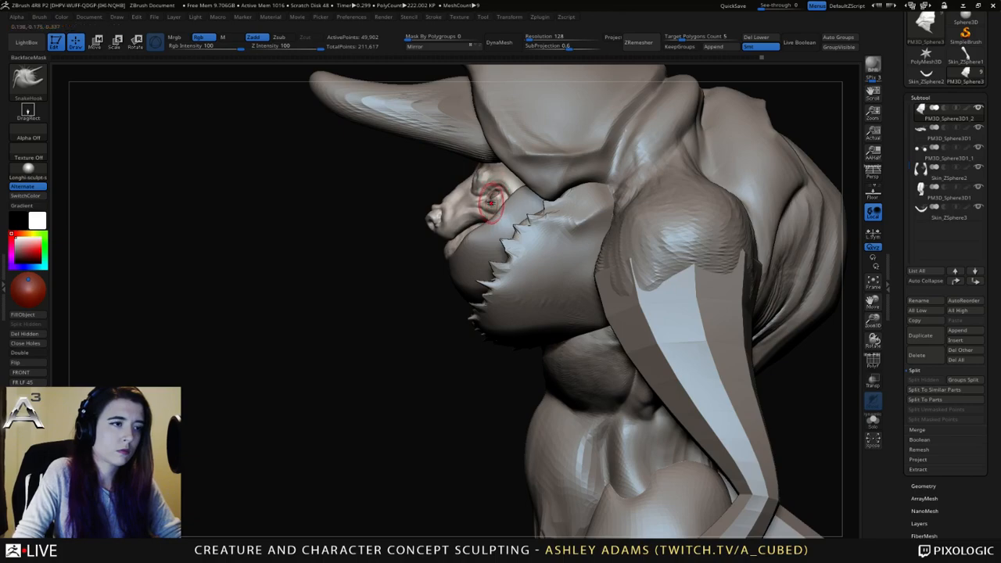
drag(491, 204, 494, 201)
right_drag(399, 223, 465, 247)
right_click(463, 248)
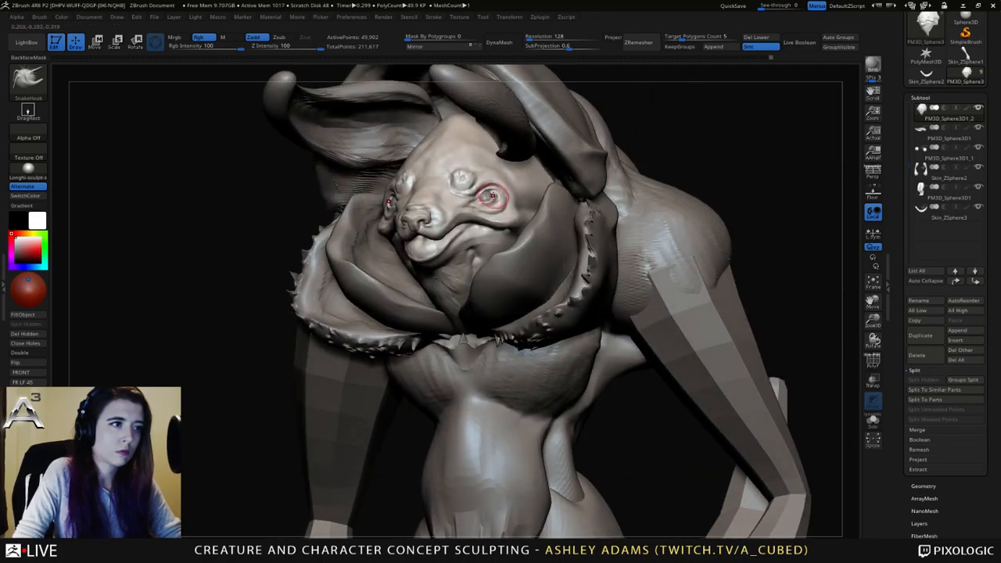
mouse_move(493, 196)
right_down()
mouse_move(610, 204)
mouse_move(429, 196)
mouse_move(394, 211)
right_up()
right_click(477, 237)
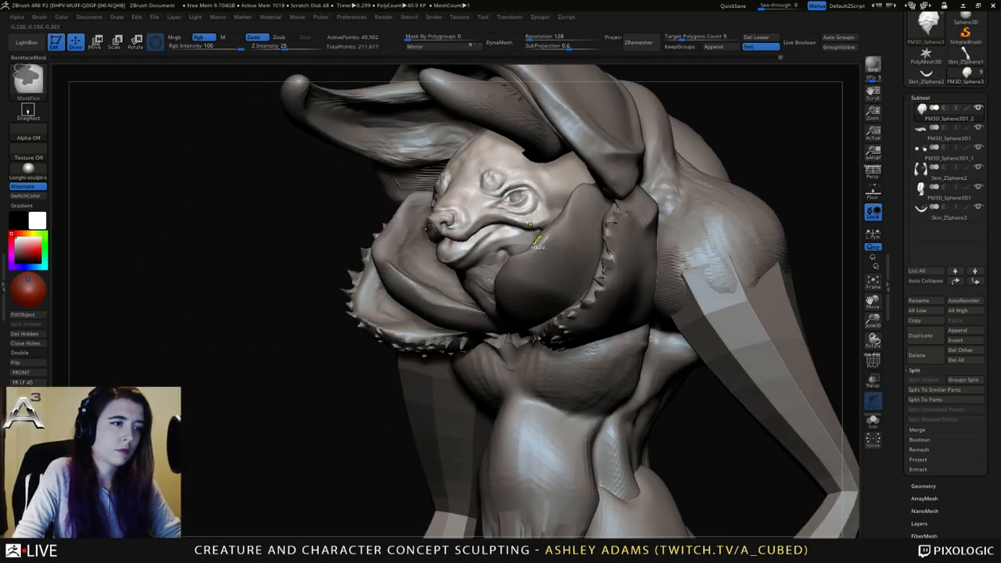
Examine the face and the full figure's silhouette from close up, from afar and from both sides.
ctrl+right_drag(477, 235, 475, 200)
right_drag(474, 201, 565, 212)
right_click(475, 266)
right_drag(475, 262, 473, 239)
right_drag(473, 238, 536, 223)
ctrl+right_drag(547, 282, 532, 227)
right_drag(462, 235, 567, 291)
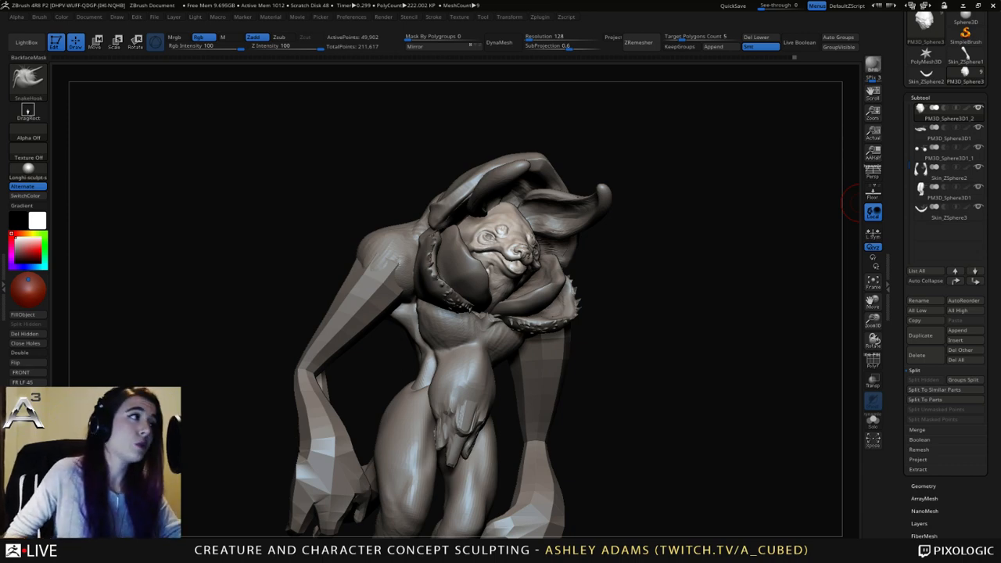
drag(813, 207, 514, 223)
alt+click(509, 228)
alt+drag(673, 328, 673, 235)
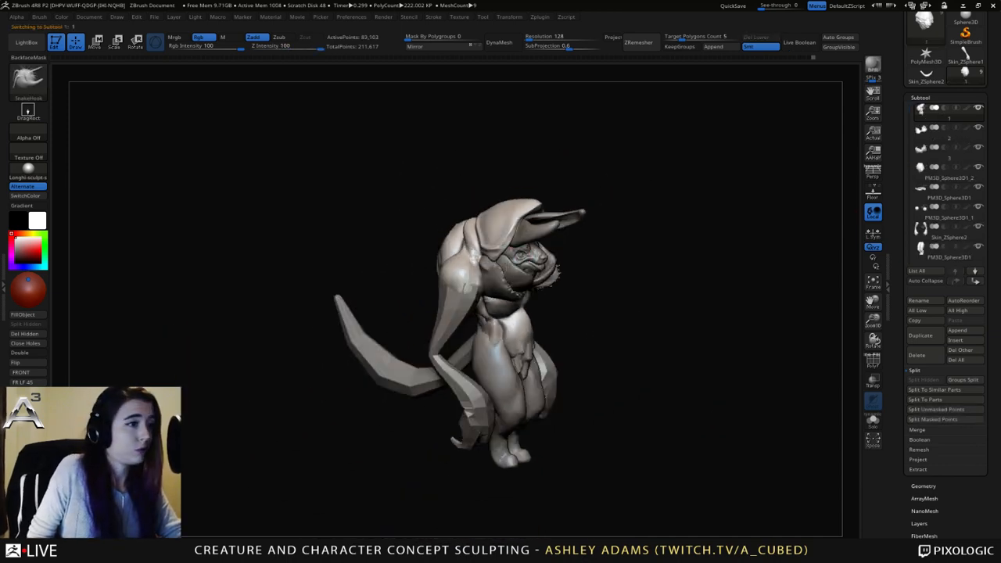
drag(735, 242, 558, 229)
ctrl+right_drag(558, 229, 554, 274)
right_click(547, 247)
right_drag(501, 250, 598, 236)
ctrl+right_drag(609, 186, 473, 232)
Select the horns subtool and remesh it with DynaMesh at resolution 344.
alt+click(468, 217)
right_click(474, 227)
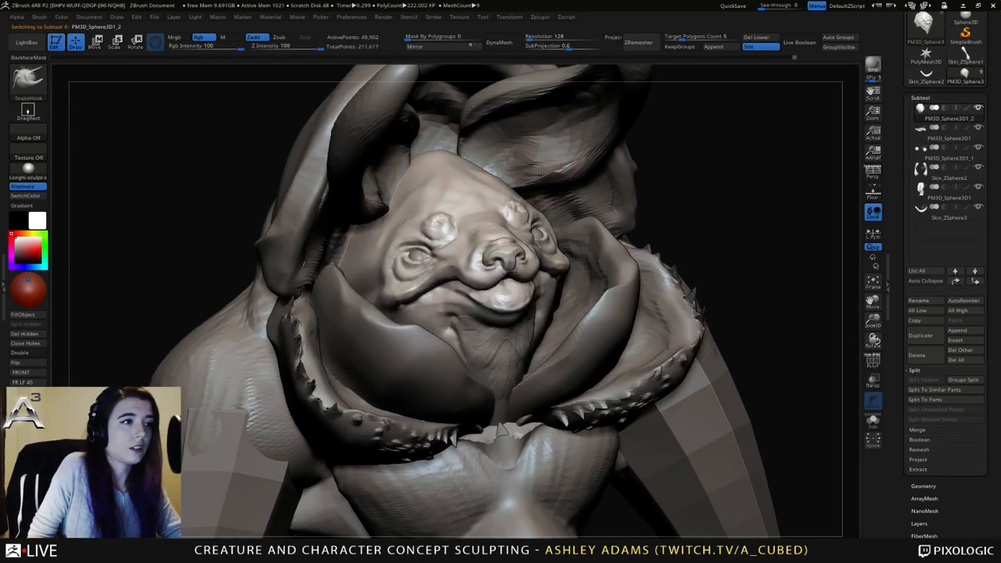
alt+click(575, 185)
ctrl+right_drag(575, 187, 576, 176)
click(504, 44)
alt+right_drag(527, 138, 530, 185)
key(ctrl+z)
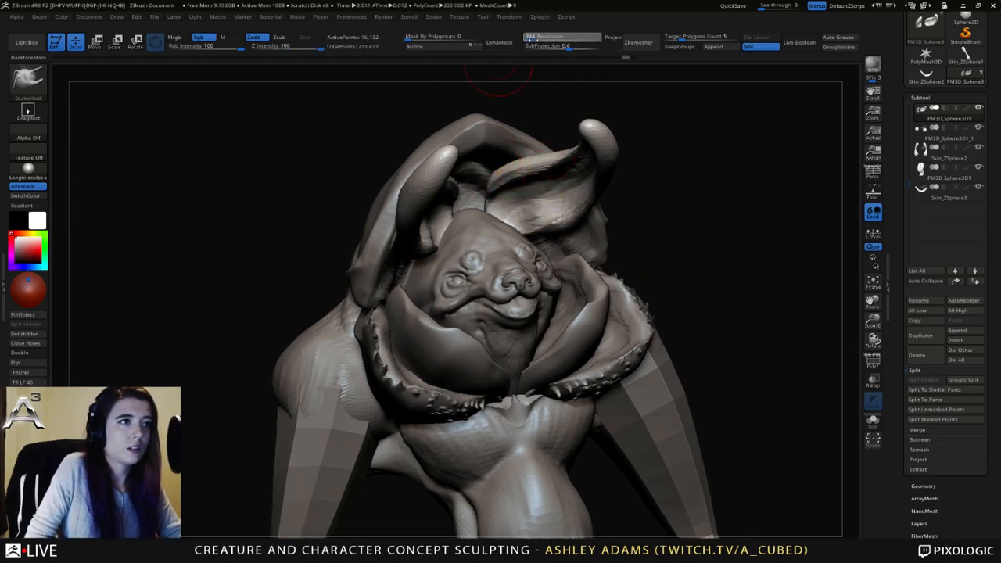
click(502, 49)
Carve creases along the inner faces of the horns with the DamStandard brush.
mouse_move(545, 200)
right_down()
mouse_move(482, 223)
mouse_move(466, 211)
mouse_move(483, 234)
mouse_move(419, 210)
mouse_move(574, 236)
mouse_move(514, 264)
right_up()
right_click(460, 211)
key(b)
key(d)
key(s)
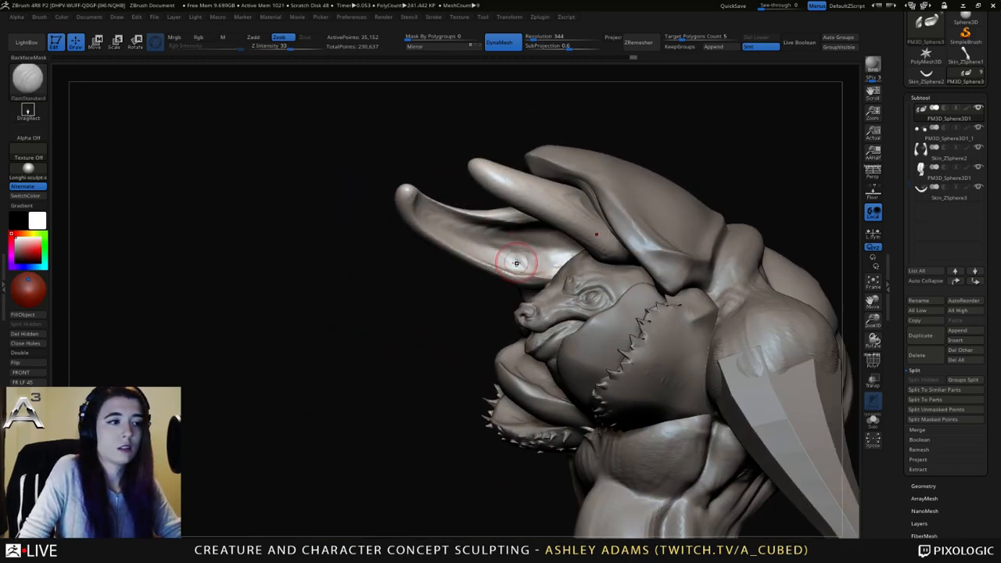
mouse_move(421, 208)
mouse_down()
mouse_move(435, 225)
mouse_move(510, 256)
mouse_up()
right_drag(510, 257, 532, 263)
drag(509, 268, 560, 268)
right_drag(561, 265, 578, 264)
Sculpt the inner base of both horns beside the forehead with the ClayBuildup brush.
key(b)
key(c)
key(b)
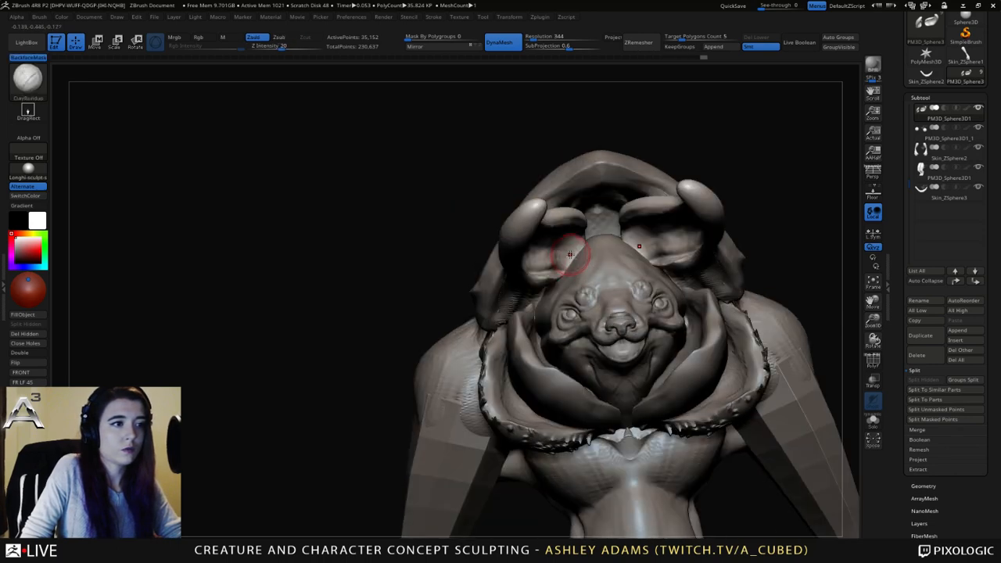
drag(565, 252, 564, 257)
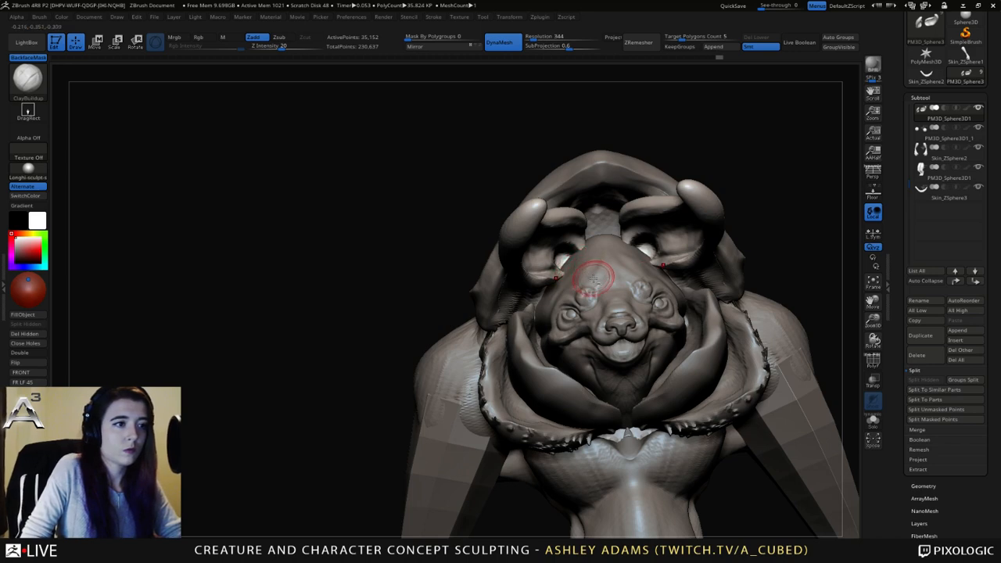
Select the head subtool and build up and smooth the forehead and crown between the horns.
alt+click(616, 300)
drag(570, 260, 566, 263)
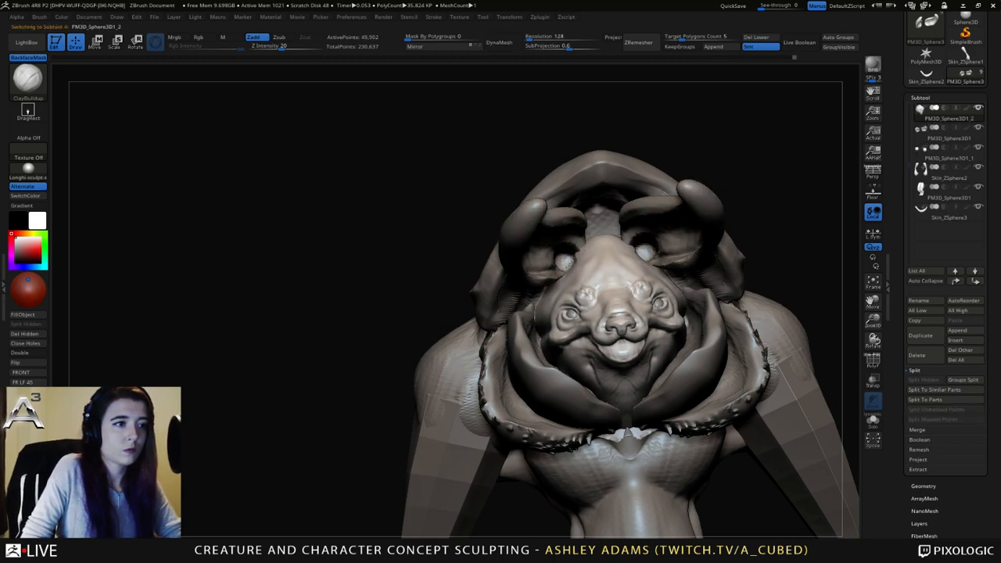
drag(630, 247, 616, 237)
right_drag(588, 234, 593, 242)
mouse_move(592, 242)
mouse_down()
mouse_move(593, 228)
mouse_move(601, 231)
mouse_up()
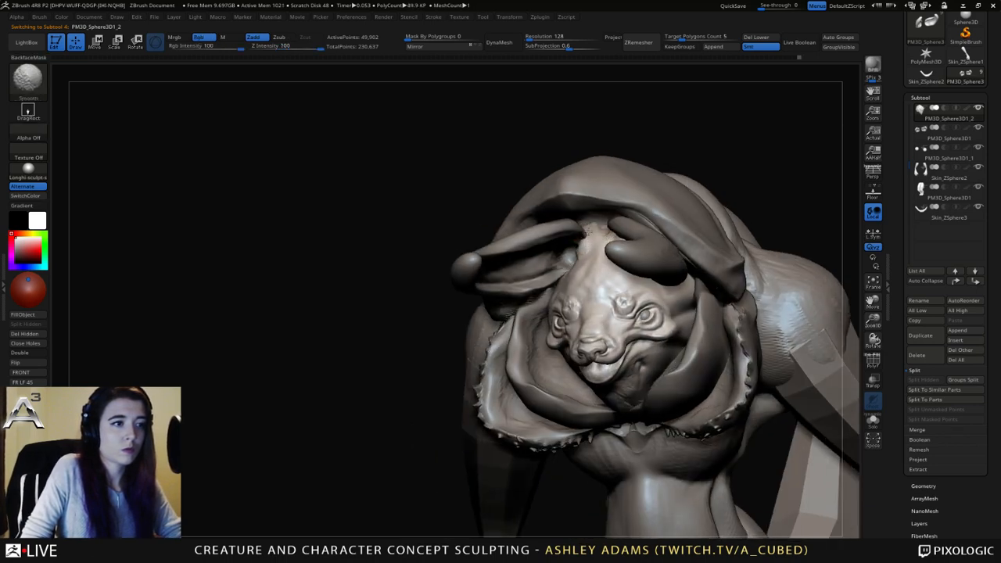
right_drag(594, 230, 595, 254)
Pull raised bumps out of the top of the head between the horns with SnakeHook.
key(b)
key(s)
key(h)
drag(588, 252, 572, 251)
mouse_move(577, 260)
right_down()
mouse_move(589, 250)
mouse_move(615, 259)
right_up()
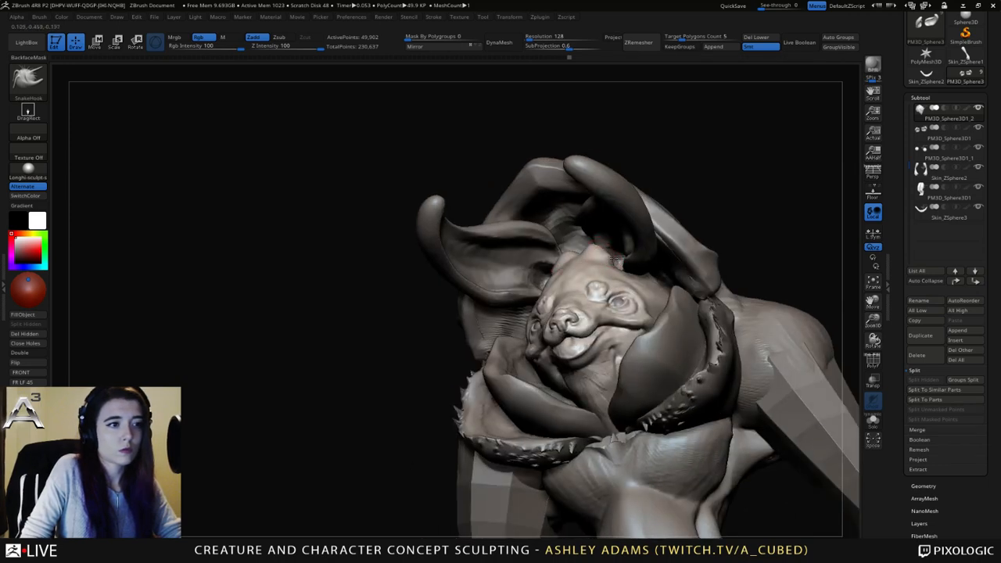
drag(610, 250, 610, 253)
right_drag(611, 251, 625, 270)
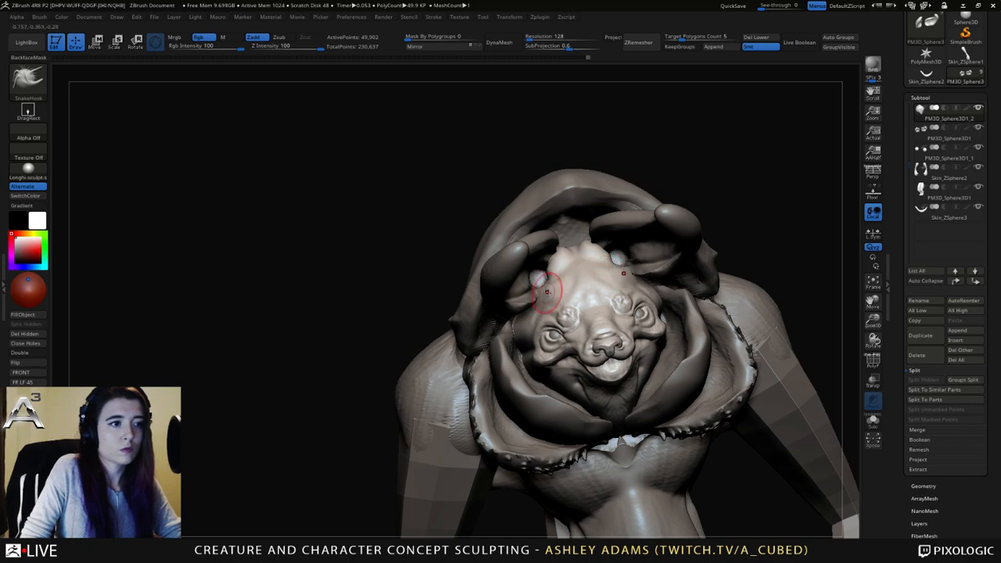
drag(352, 266, 356, 235)
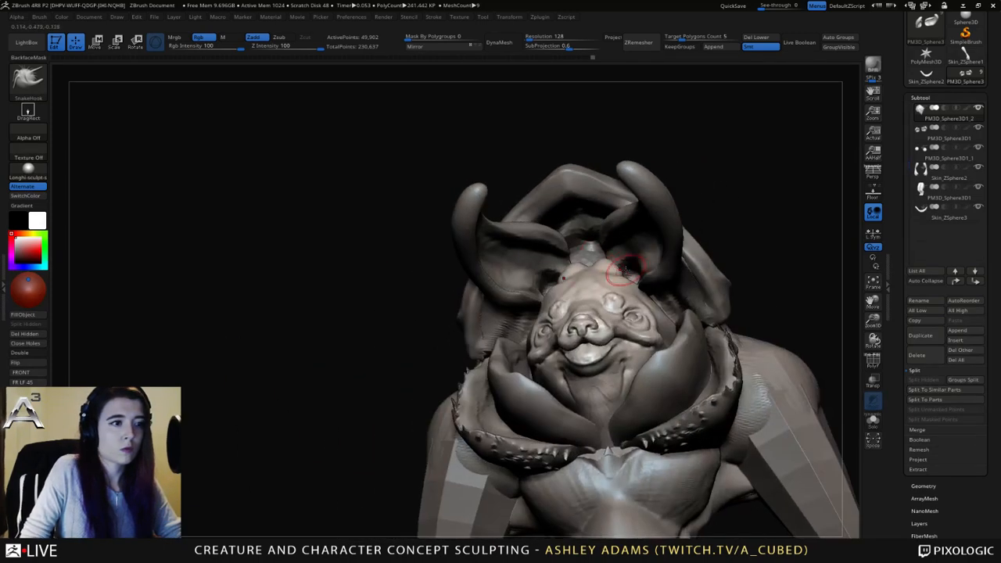
Reselect the horns subtool and deepen the folds inside the horn cavities with DamStandard.
mouse_move(626, 271)
right_down()
mouse_move(639, 284)
mouse_move(569, 276)
mouse_move(582, 287)
right_up()
alt+click(569, 280)
key(b)
key(d)
key(s)
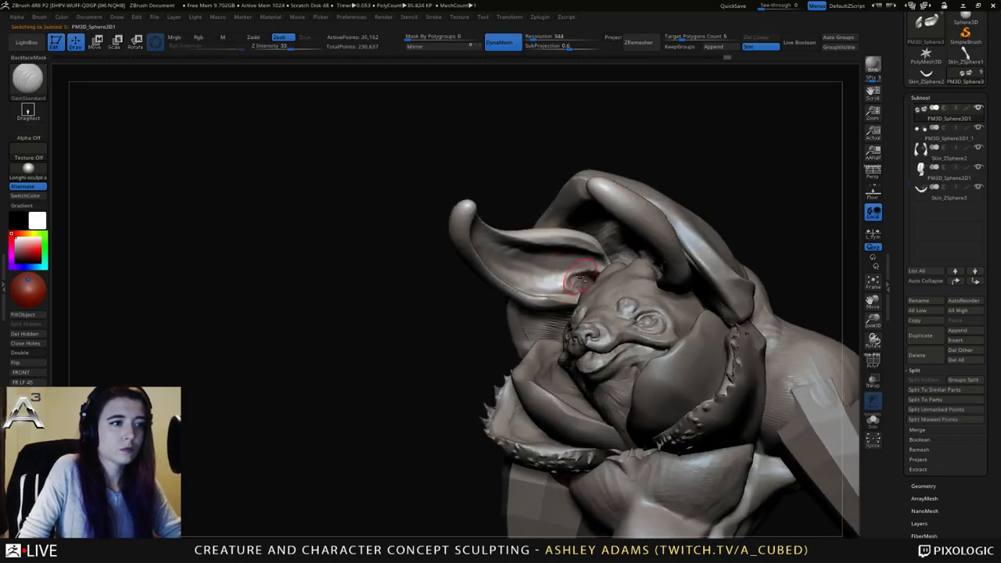
mouse_move(589, 272)
mouse_down()
mouse_move(549, 263)
mouse_move(567, 257)
mouse_move(568, 273)
mouse_move(540, 282)
mouse_up()
mouse_move(596, 267)
mouse_down()
mouse_move(546, 245)
mouse_move(523, 266)
mouse_move(567, 252)
mouse_up()
right_drag(519, 269, 479, 215)
mouse_move(499, 266)
mouse_down()
mouse_move(547, 249)
mouse_move(592, 252)
mouse_up()
Carve folds into the outer sides of the horns and build up their ridges with ClayBuildup.
ctrl+right_drag(526, 275, 516, 233)
right_drag(565, 248, 594, 313)
right_drag(595, 313, 566, 236)
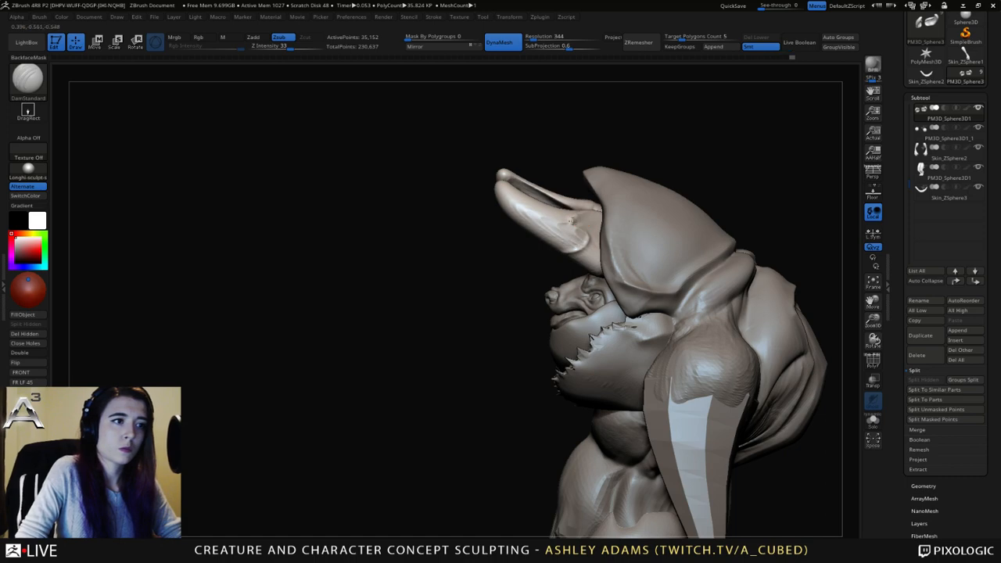
mouse_move(564, 248)
right_down()
mouse_move(593, 224)
mouse_move(563, 256)
mouse_move(548, 356)
mouse_move(540, 234)
mouse_move(560, 220)
mouse_move(529, 223)
mouse_move(572, 193)
mouse_move(565, 198)
right_up()
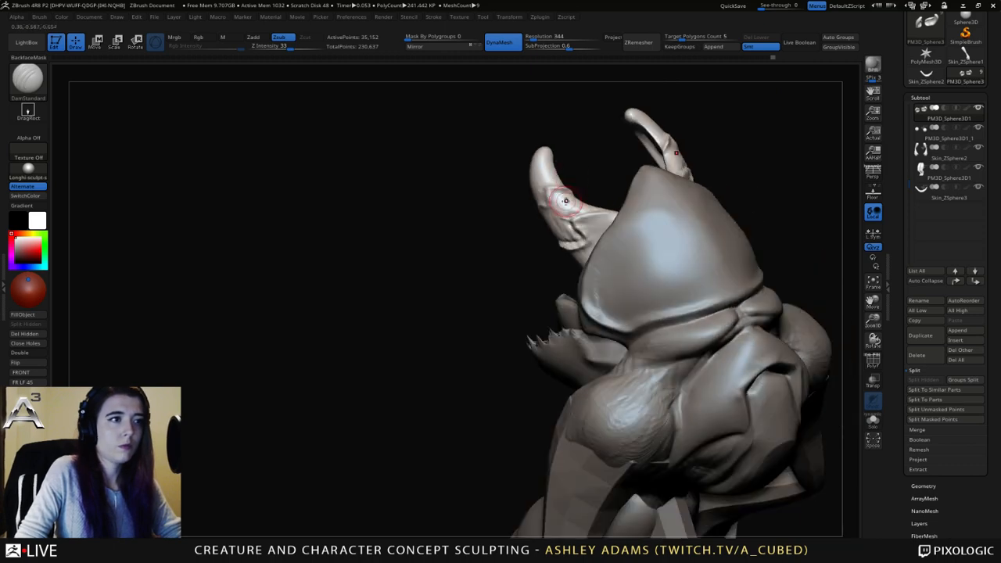
key(1)
drag(564, 193, 555, 191)
mouse_move(567, 202)
right_down()
mouse_move(557, 195)
mouse_move(560, 230)
mouse_move(571, 201)
right_up()
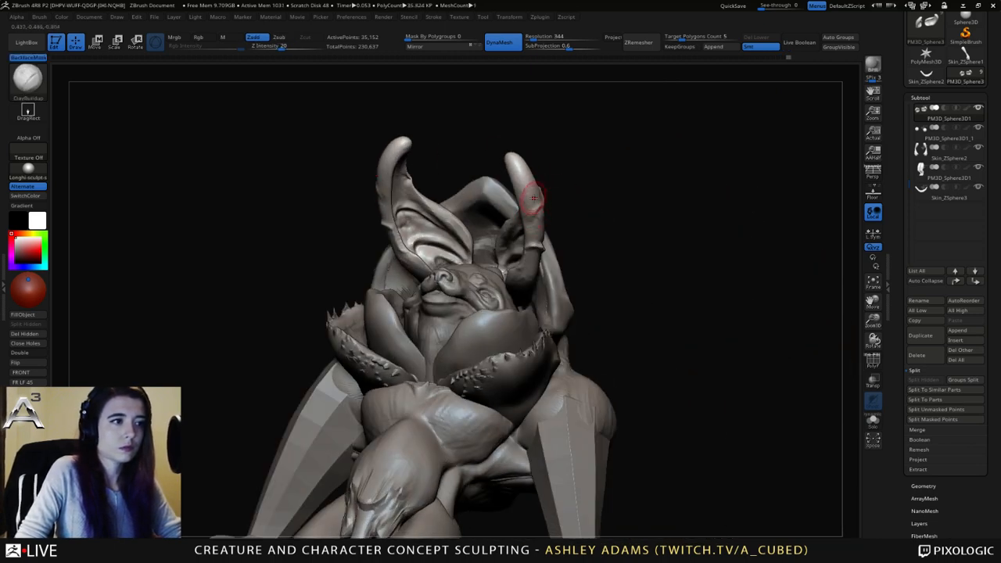
key(2)
Pull the horn tips into thinner, inward-curving points with the SnakeHook brush.
mouse_move(540, 200)
right_down()
mouse_move(523, 218)
mouse_move(552, 161)
mouse_move(514, 172)
mouse_move(483, 108)
mouse_move(517, 161)
right_up()
key(b)
key(s)
key(h)
right_click(532, 161)
right_click(520, 166)
right_click(522, 164)
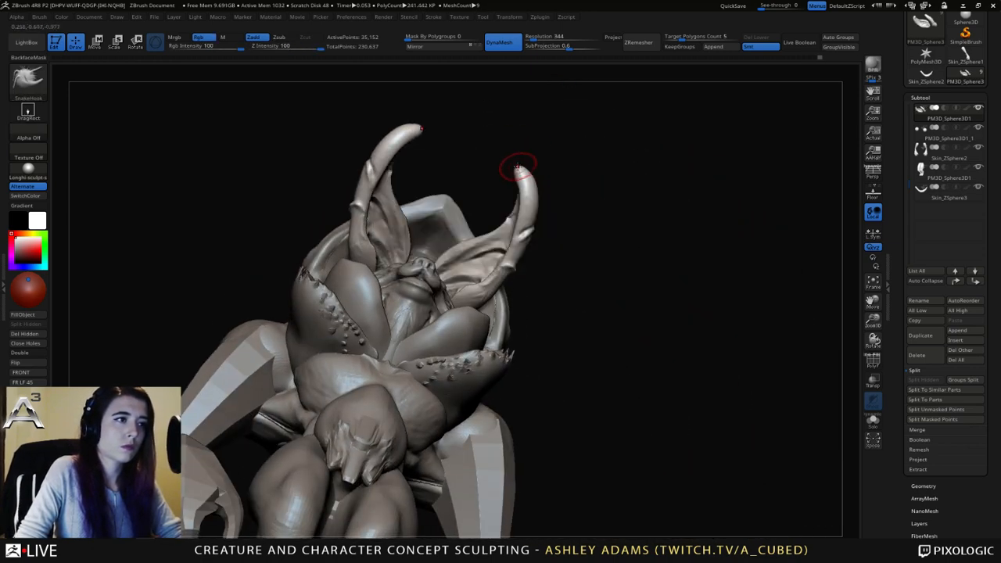
key(shift)
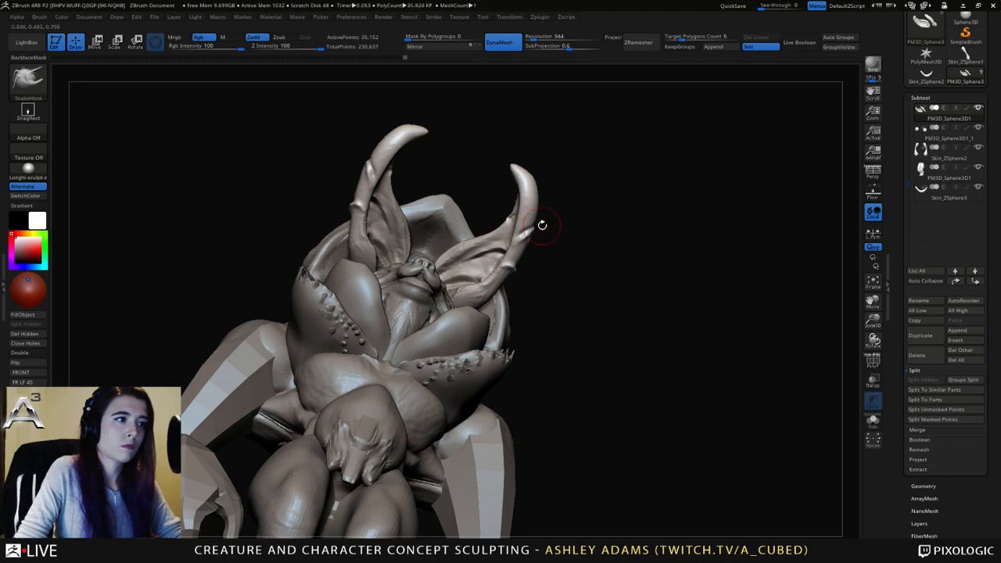
Select the body subtool and pull the hood's front tip forward into a hooked point with SnakeHook.
ctrl+right_drag(541, 223, 525, 205)
mouse_move(526, 205)
right_down()
mouse_move(516, 216)
mouse_move(538, 233)
right_up()
right_click(538, 233)
right_drag(540, 191, 622, 181)
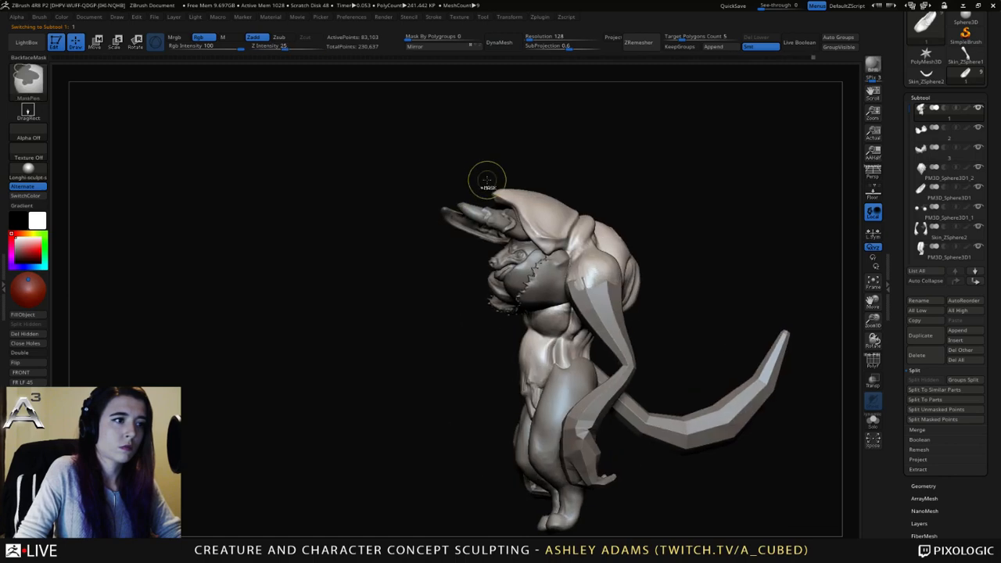
ctrl+right_drag(487, 175, 480, 179)
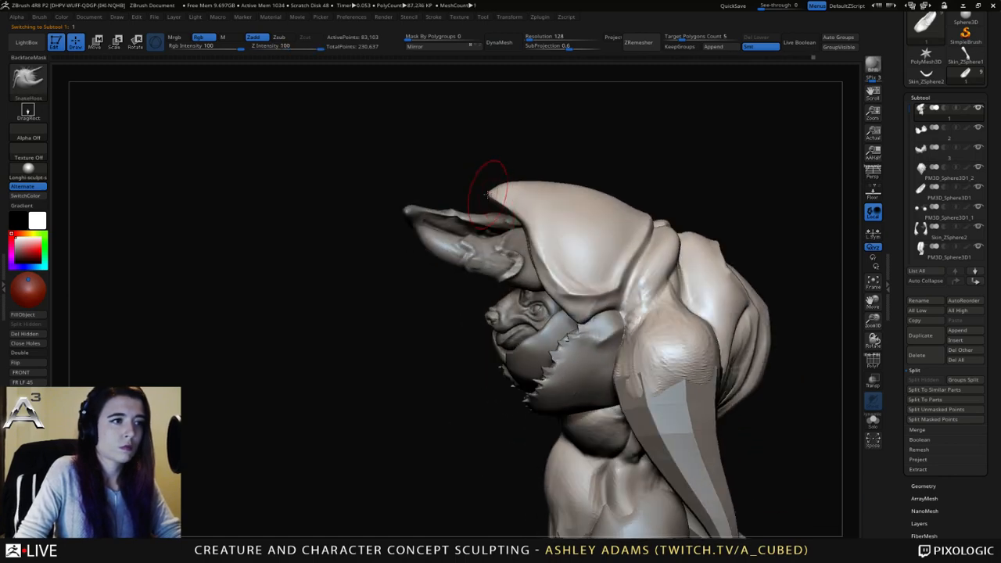
drag(495, 192, 483, 190)
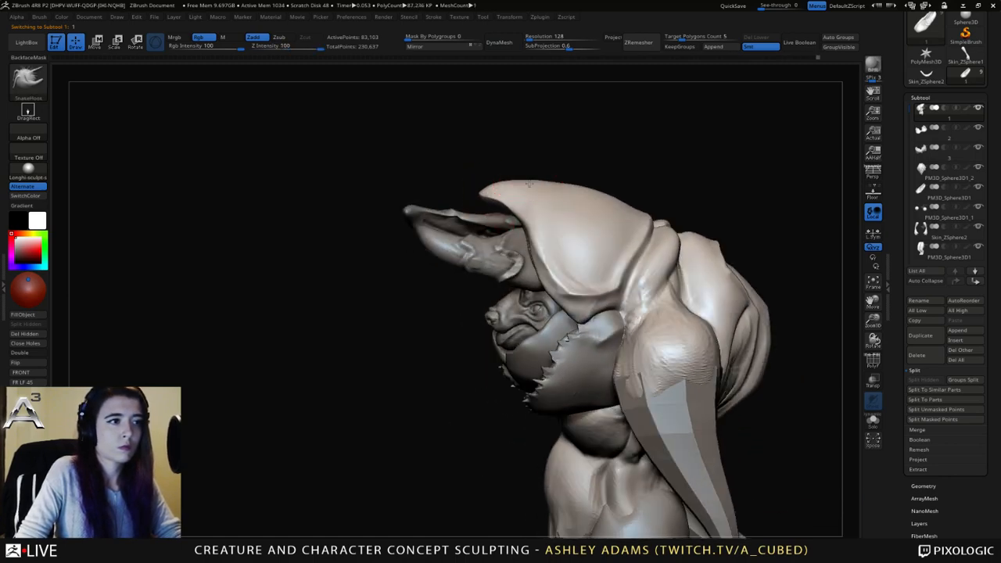
right_drag(530, 185, 570, 190)
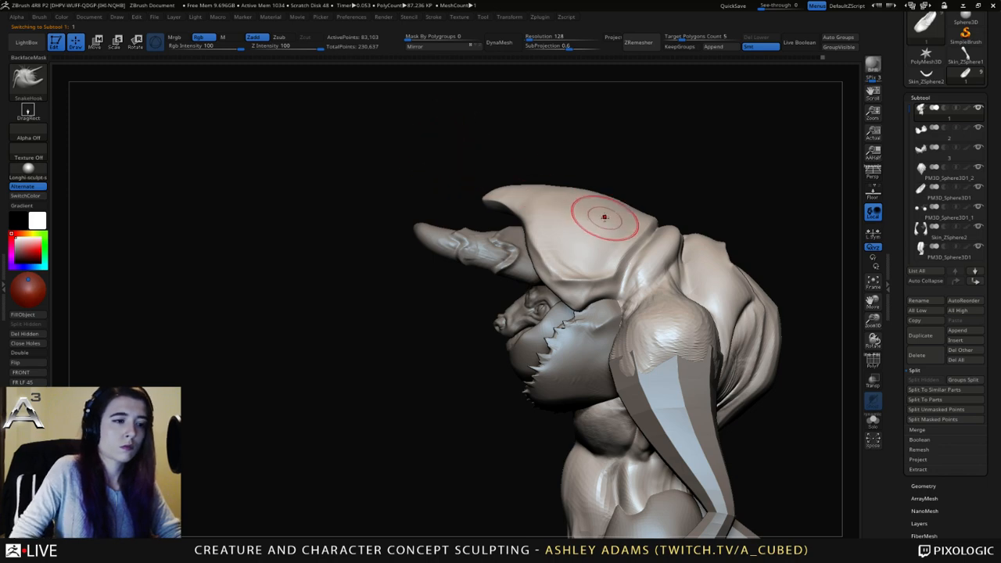
Mask the hood with MaskLasso and split the masked points off the body into a separate subtool.
ctrl+click(27, 75)
ctrl+click(194, 140)
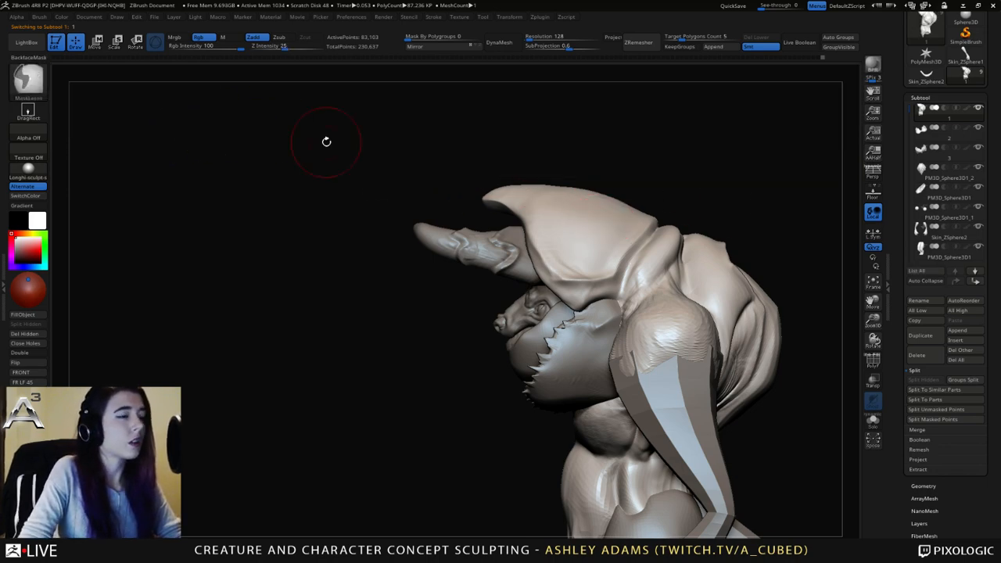
mouse_move(576, 135)
ctrl+mouse_down()
mouse_move(435, 157)
mouse_move(560, 302)
mouse_move(587, 315)
mouse_move(620, 311)
mouse_move(631, 299)
mouse_move(663, 224)
mouse_move(608, 157)
ctrl+mouse_up()
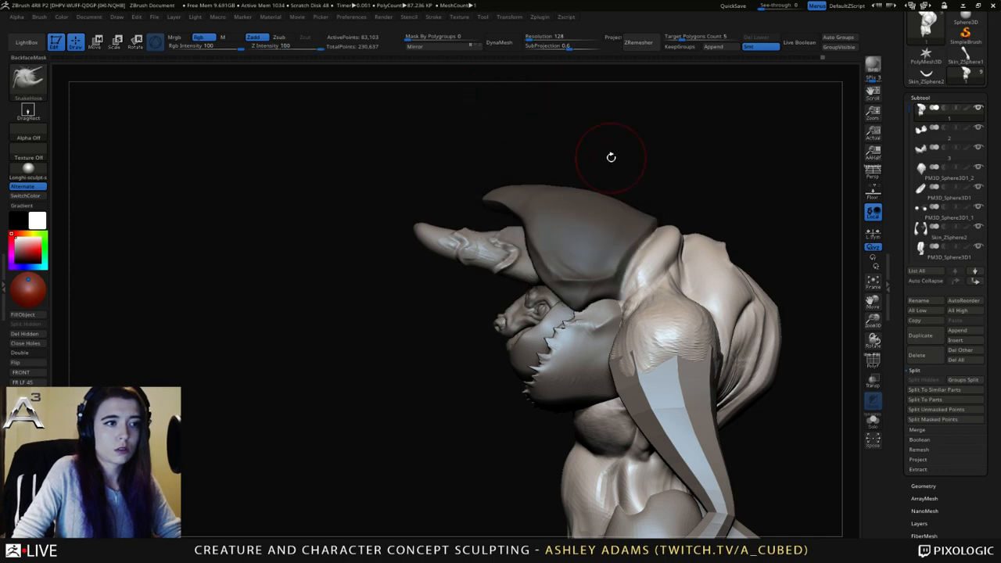
click(915, 371)
click(916, 370)
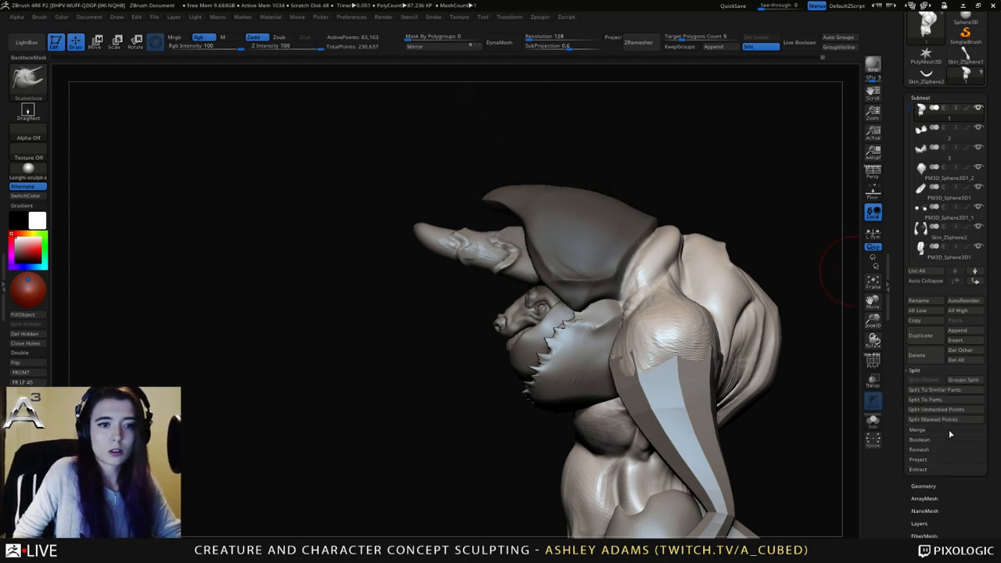
click(932, 419)
drag(894, 29, 894, 120)
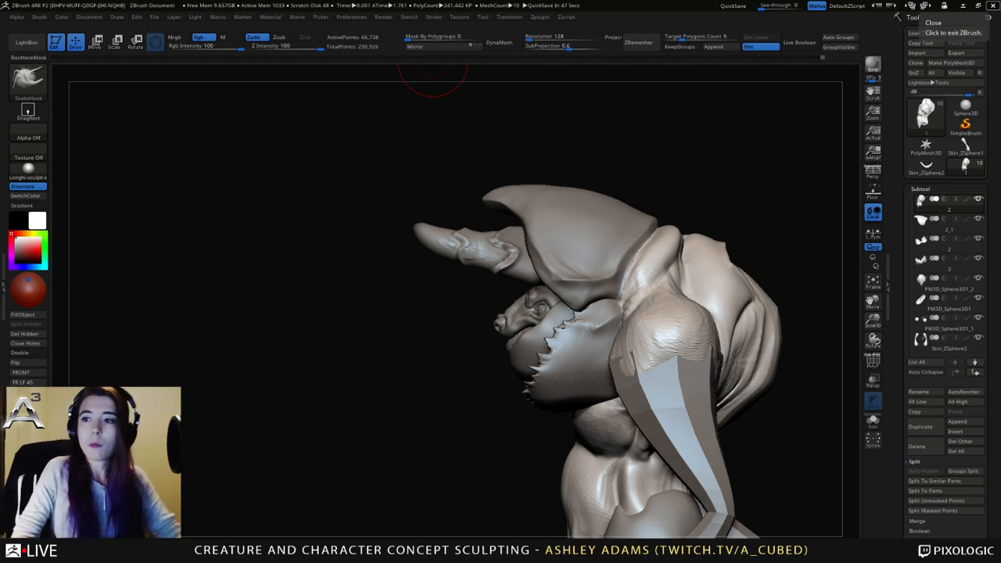
Close the open holes on the separated hood subtool and on the body subtool.
drag(433, 141, 770, 305)
alt+click(603, 262)
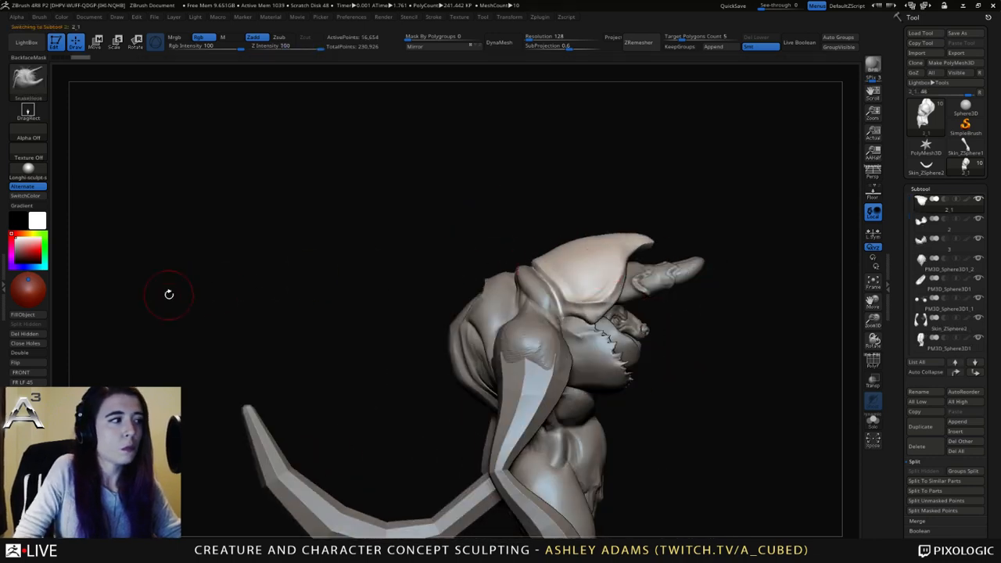
click(31, 348)
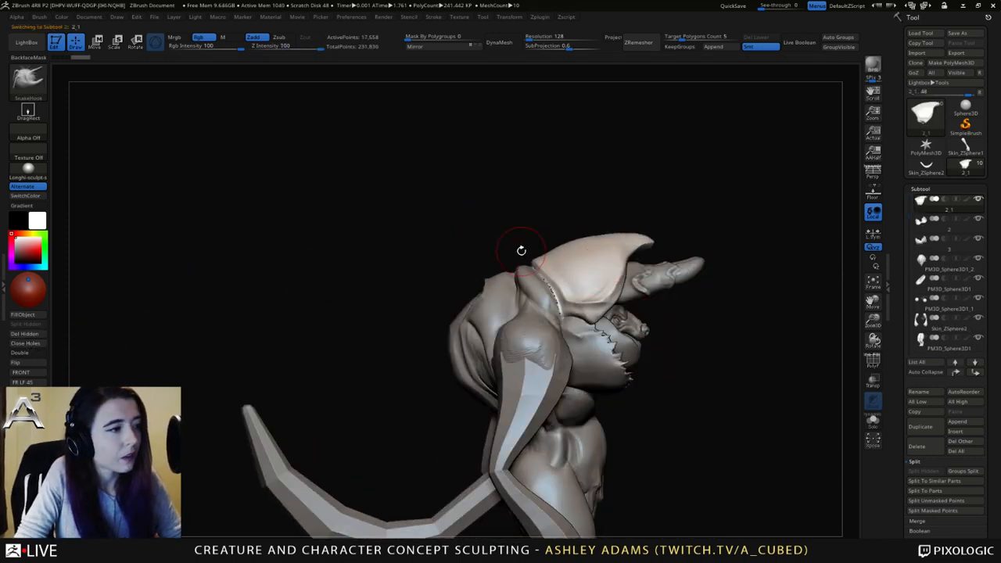
alt+click(492, 284)
click(43, 350)
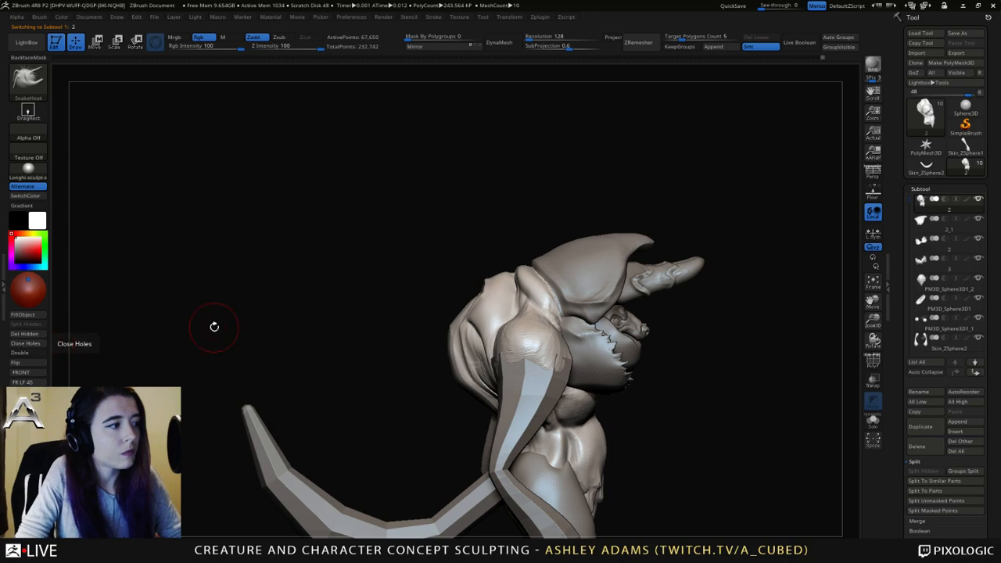
Smooth the cut edges of the body and the hood along the seam between them.
right_click(476, 313)
right_drag(557, 314, 562, 319)
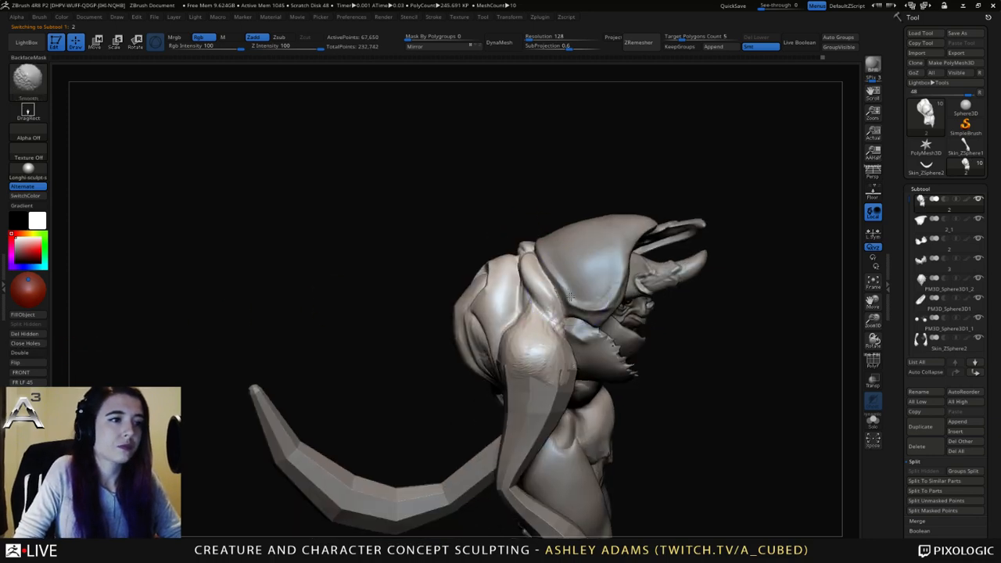
right_drag(552, 252, 575, 257)
alt+click(550, 258)
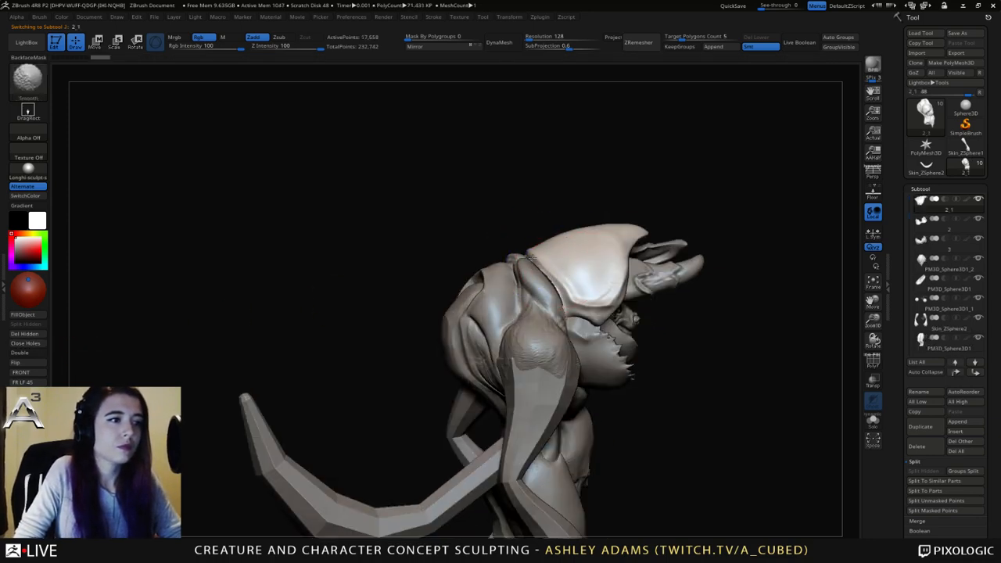
right_drag(454, 267, 478, 296)
right_click(479, 296)
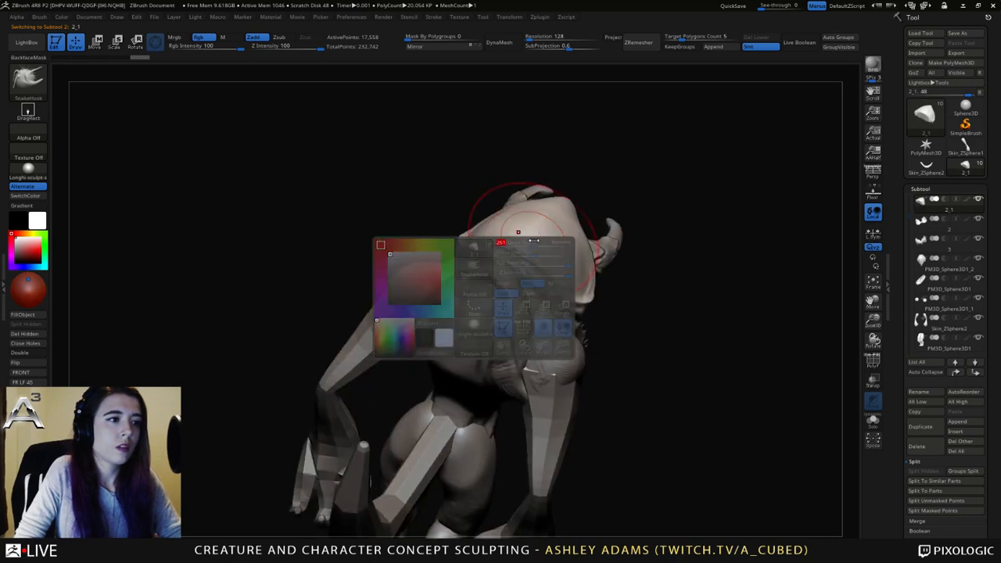
right_drag(532, 238, 520, 252)
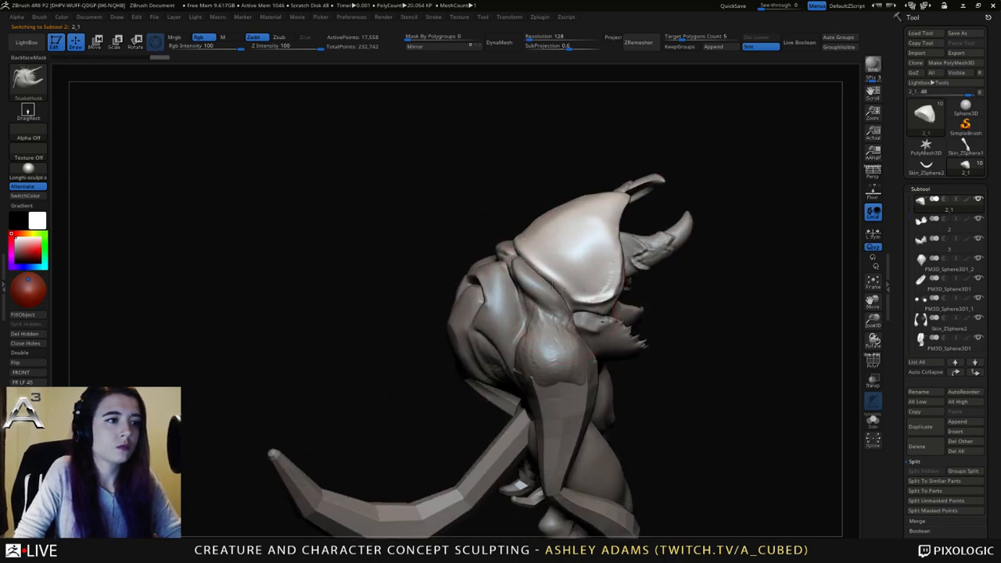
mouse_move(553, 285)
right_down()
mouse_move(603, 269)
mouse_move(569, 264)
right_up()
key(space)
drag(547, 260, 554, 260)
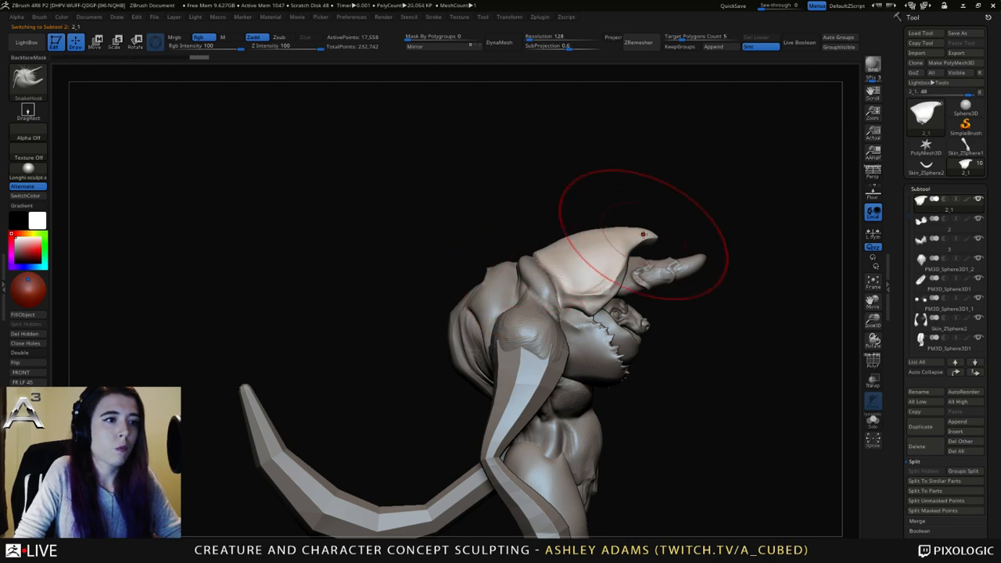
Duplicate the hood subtool and transform the copy into a larger outer layer above the original hood.
alt+right_drag(676, 215, 645, 231)
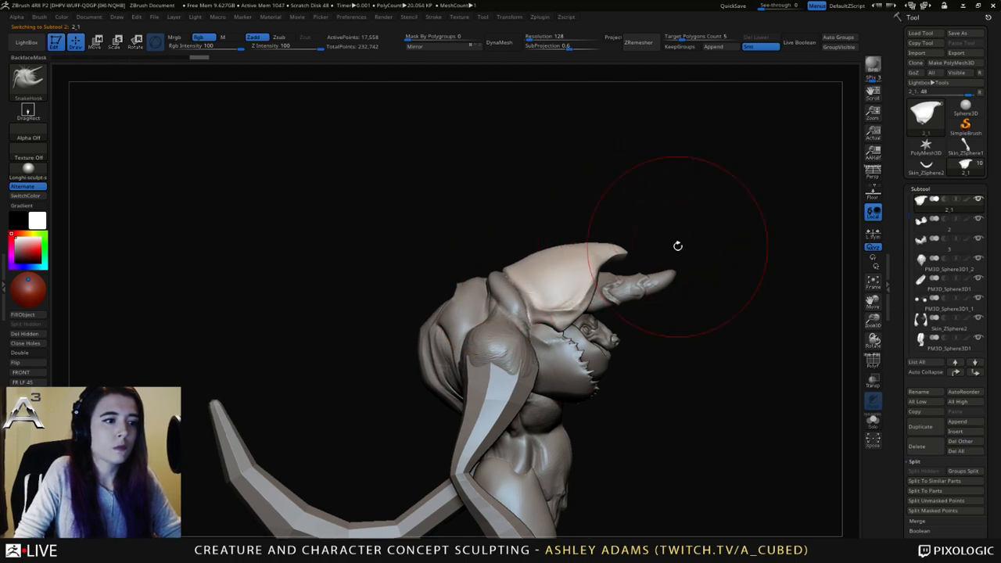
click(921, 426)
key(e)
mouse_move(606, 290)
mouse_down()
mouse_move(581, 248)
mouse_move(558, 246)
mouse_up()
key(q)
Adjust the outer hood's lower sides with SnakeHook and smooth its pointed tip and the ridge down its back.
key(space)
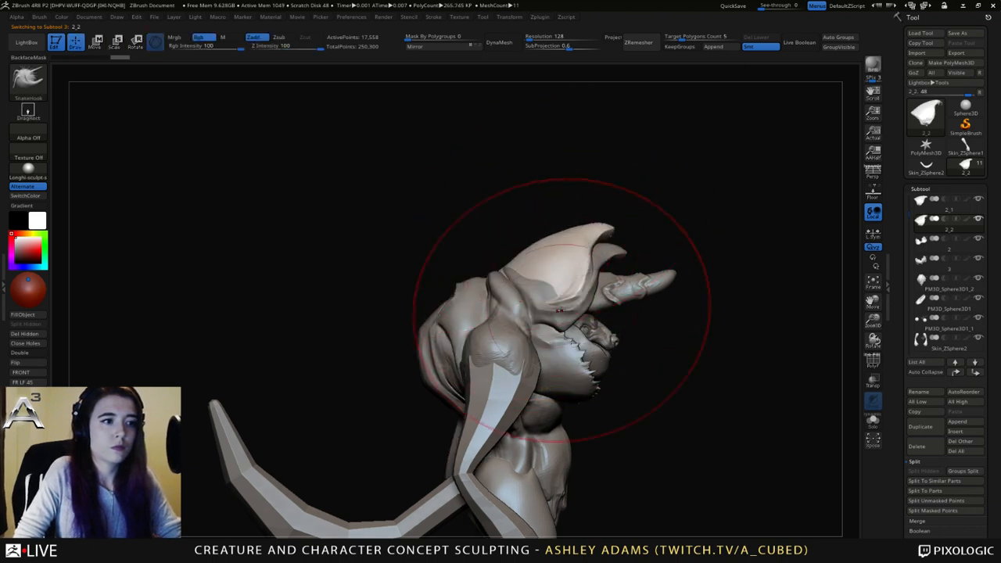
right_drag(544, 304, 477, 306)
drag(552, 304, 534, 305)
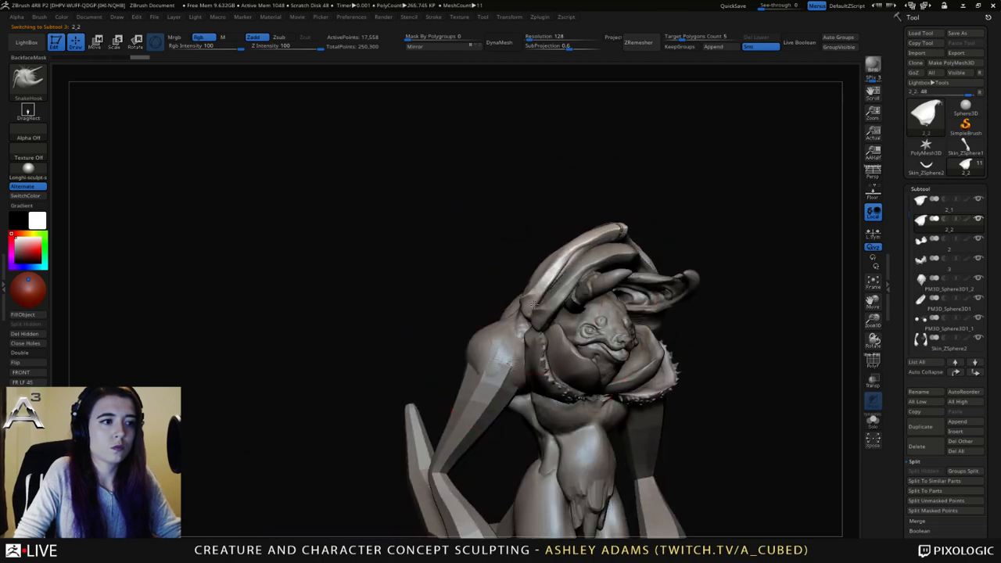
right_drag(419, 294, 474, 295)
right_click(475, 295)
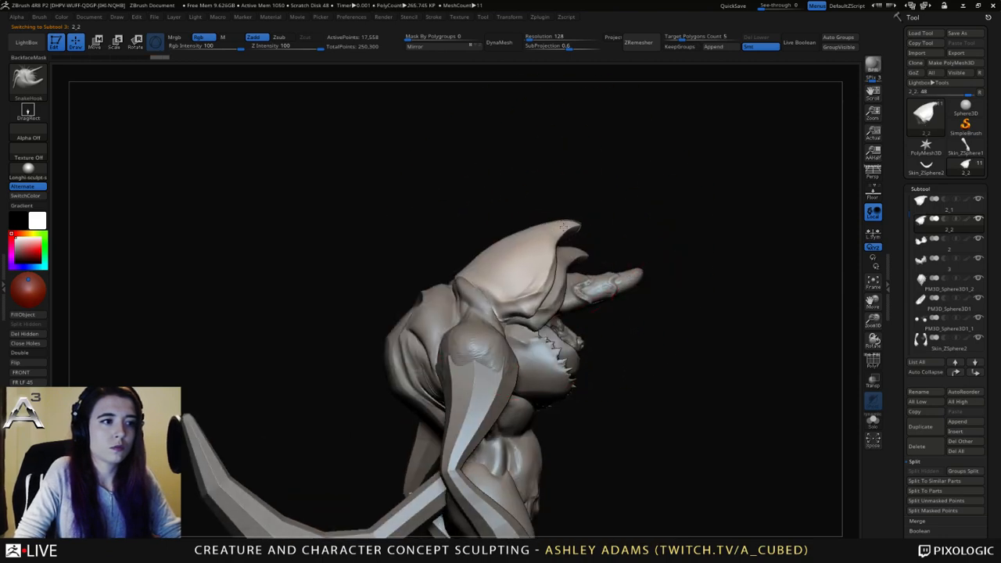
shift+drag(578, 221, 593, 217)
right_drag(552, 238, 630, 246)
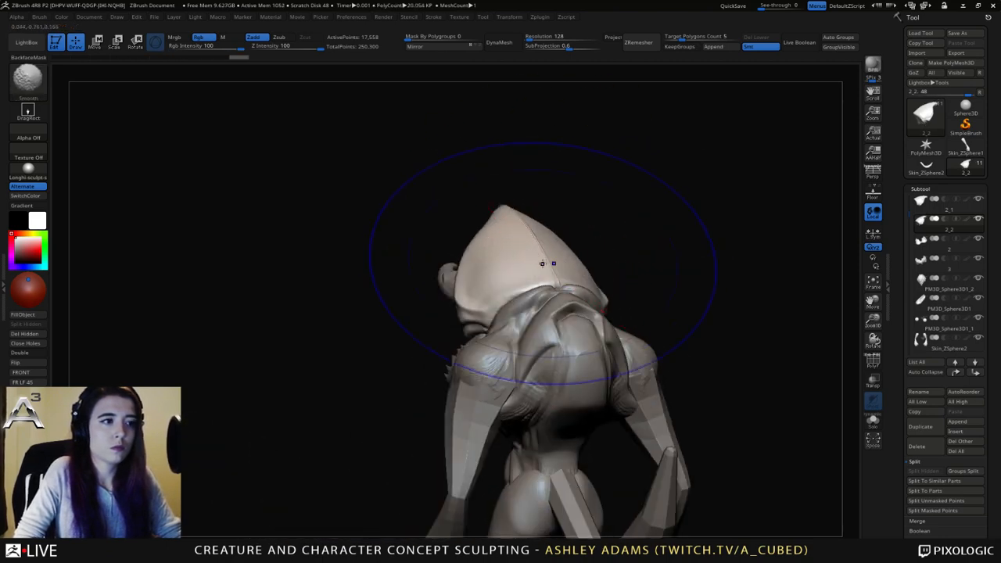
shift+drag(545, 264, 556, 295)
Reshape the outer hood's front rim and lower side edges into a slimmer shell with SnakeHook.
right_drag(557, 301, 532, 290)
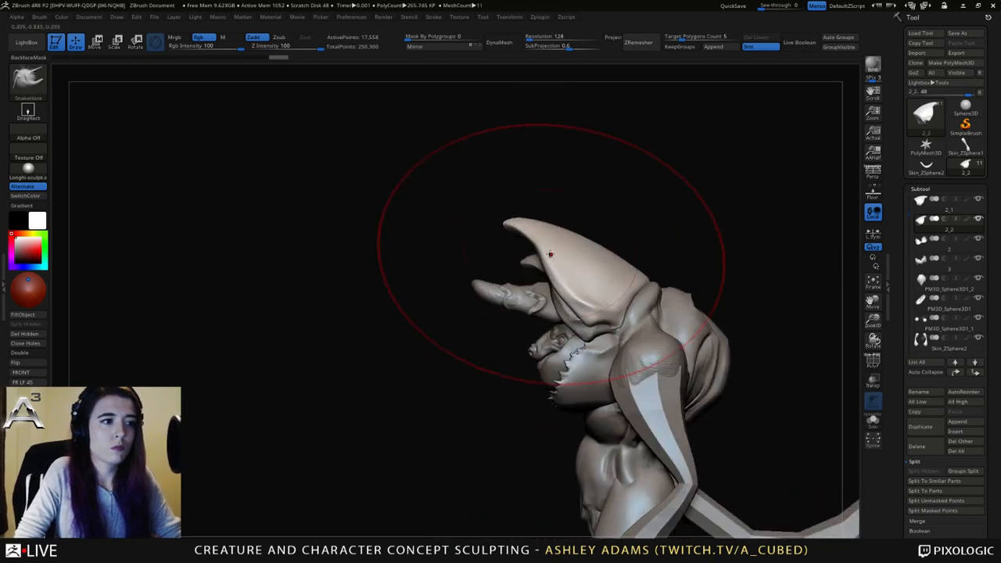
right_click(441, 285)
drag(523, 231, 509, 231)
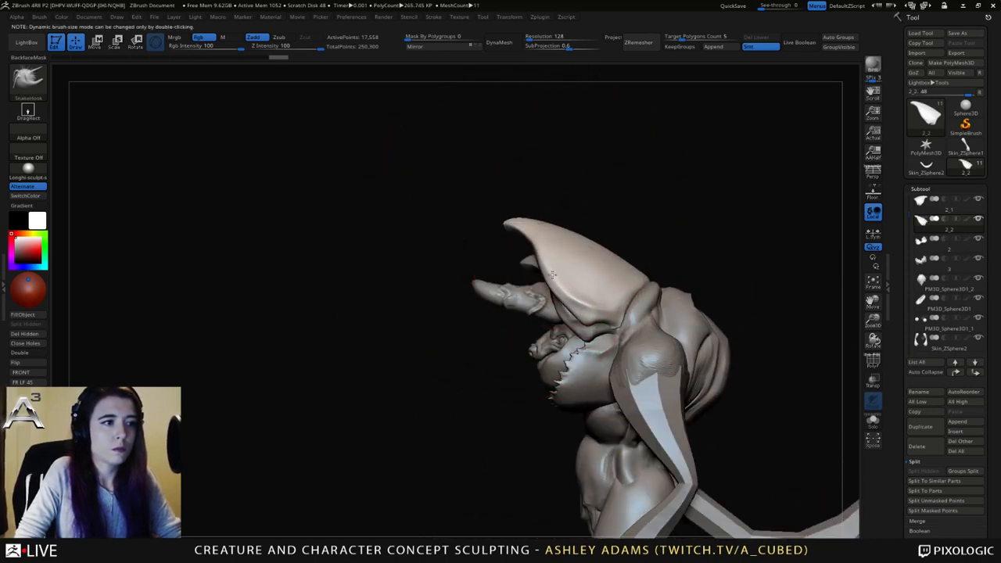
right_click(547, 374)
mouse_move(626, 335)
mouse_down()
mouse_move(616, 343)
mouse_move(615, 321)
mouse_up()
mouse_move(614, 367)
right_down()
mouse_move(598, 320)
mouse_move(583, 384)
right_up()
right_click(576, 390)
mouse_move(653, 356)
right_down()
mouse_move(609, 339)
mouse_move(679, 329)
right_up()
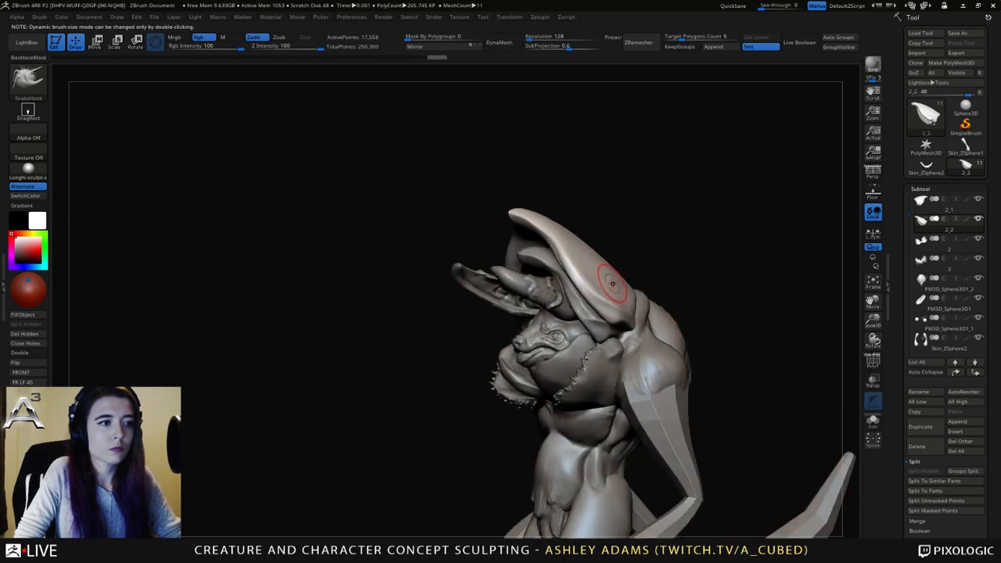
Raise the outer hood's side rim, extend its tip forward and pull its back edge down with SnakeHook.
right_click(570, 337)
drag(593, 282, 602, 241)
right_drag(602, 242, 562, 227)
drag(547, 219, 526, 206)
drag(632, 272, 629, 294)
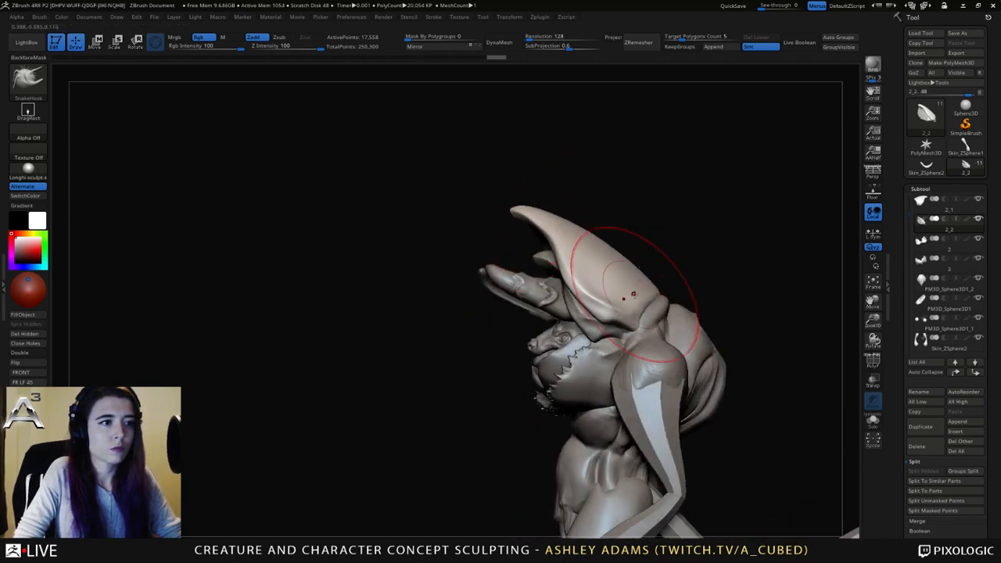
mouse_move(631, 296)
ctrl+right_down()
mouse_move(606, 270)
mouse_move(632, 295)
mouse_move(624, 301)
mouse_move(630, 284)
mouse_move(539, 279)
mouse_move(599, 270)
mouse_move(508, 266)
mouse_move(540, 267)
mouse_move(612, 339)
mouse_move(610, 356)
ctrl+right_up()
alt+right_drag(611, 356, 471, 299)
right_drag(463, 240, 518, 333)
key(space)
drag(580, 279, 565, 279)
mouse_move(570, 256)
ctrl+right_down()
mouse_move(557, 210)
mouse_move(489, 209)
mouse_move(500, 219)
ctrl+right_up()
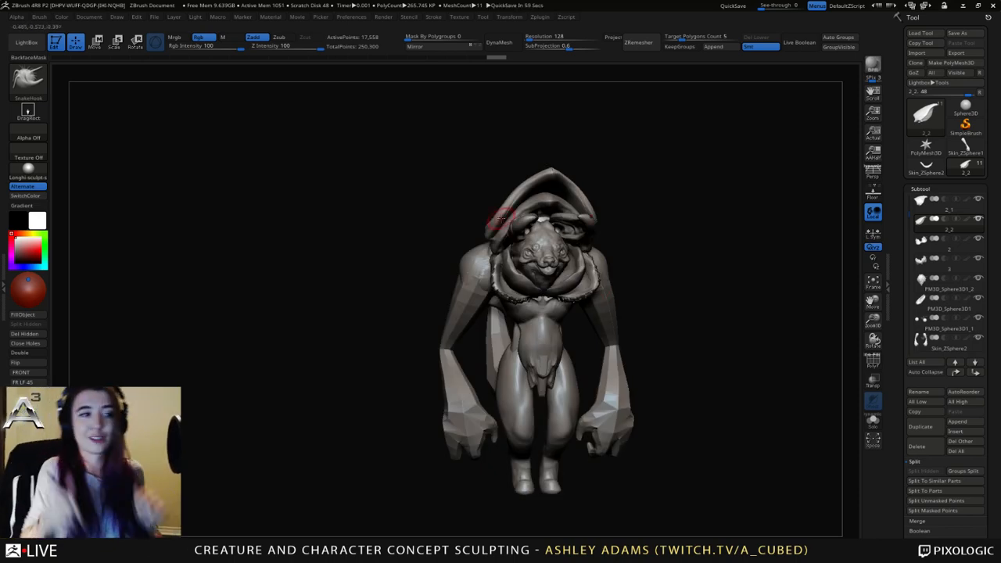
Select the body subtool and build up the neck folds behind the hood with ClayBuildup.
right_drag(486, 210, 535, 255)
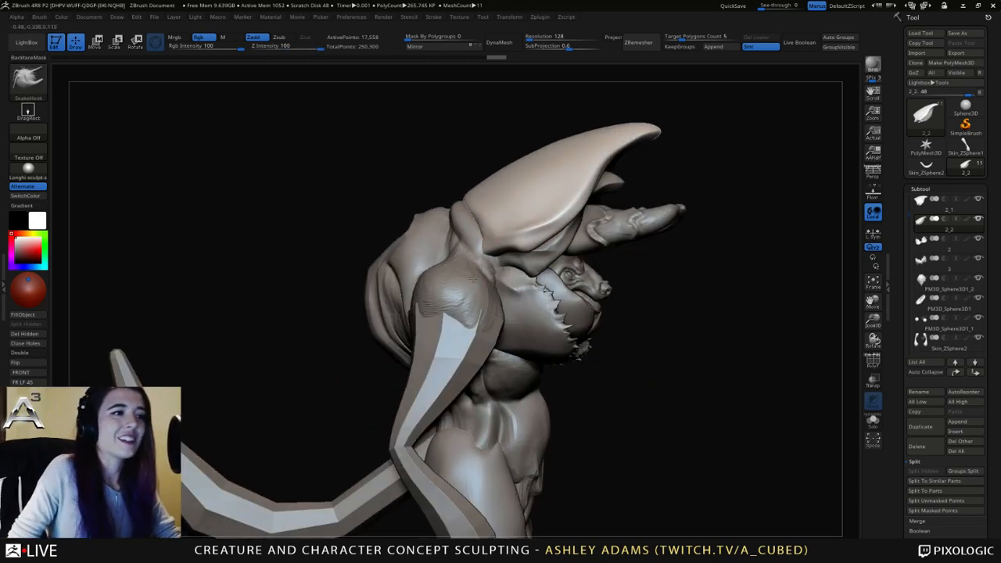
alt+click(467, 270)
mouse_move(467, 270)
right_down()
mouse_move(487, 276)
mouse_move(551, 239)
mouse_move(501, 232)
mouse_move(512, 212)
mouse_move(481, 257)
mouse_move(499, 259)
mouse_move(494, 208)
mouse_move(524, 245)
mouse_move(517, 264)
mouse_move(489, 257)
mouse_move(525, 246)
mouse_move(472, 260)
mouse_move(481, 235)
right_up()
right_click(517, 249)
key(b)
key(c)
key(b)
right_click(474, 249)
right_click(474, 250)
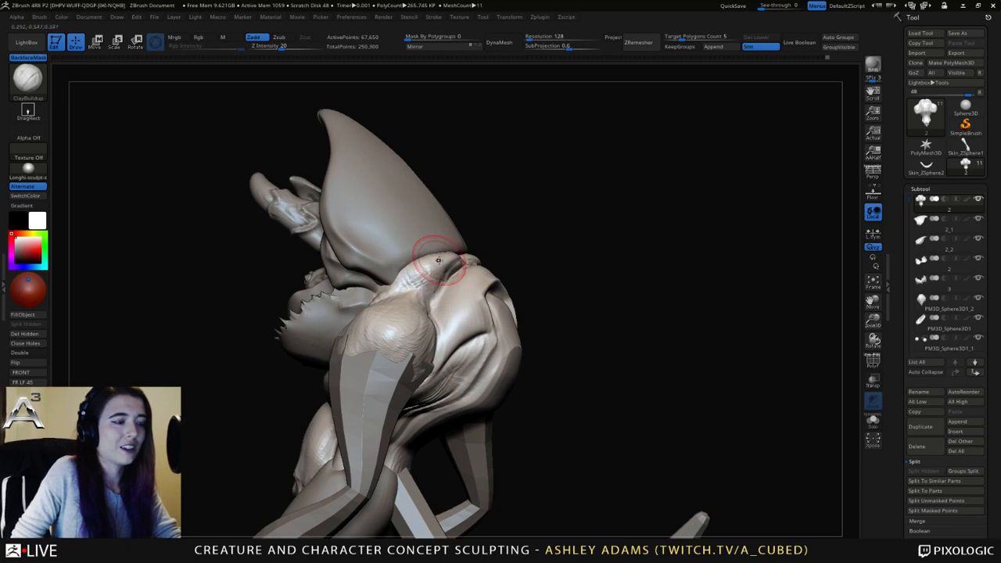
Carve creases between the neck and upper back folds under the hood with DamStandard.
mouse_move(439, 260)
right_down()
mouse_move(418, 279)
mouse_move(399, 270)
right_up()
key(b)
key(d)
key(s)
drag(399, 270, 392, 258)
right_drag(389, 276, 406, 294)
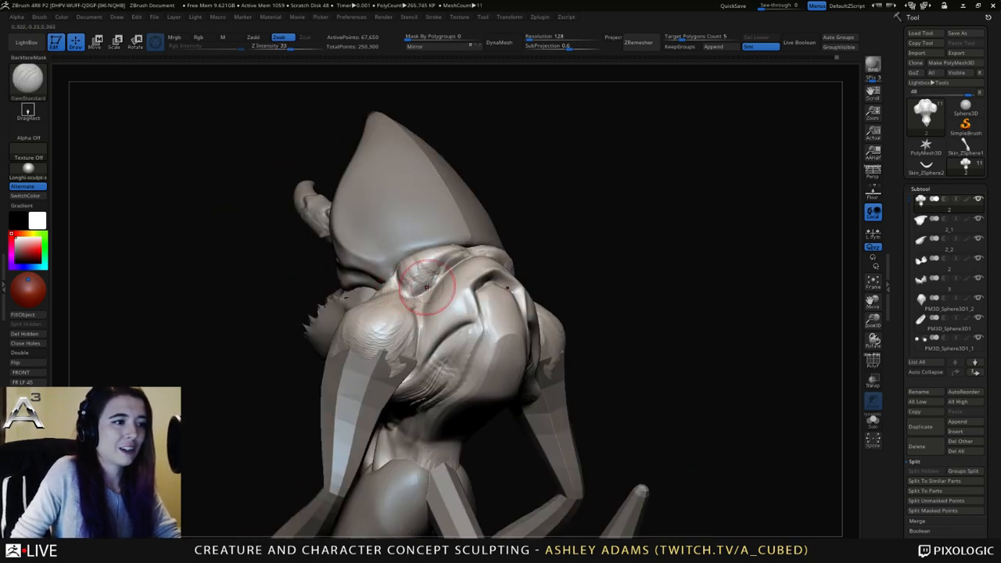
mouse_move(455, 246)
right_down()
mouse_move(417, 275)
mouse_move(466, 260)
mouse_move(506, 276)
right_up()
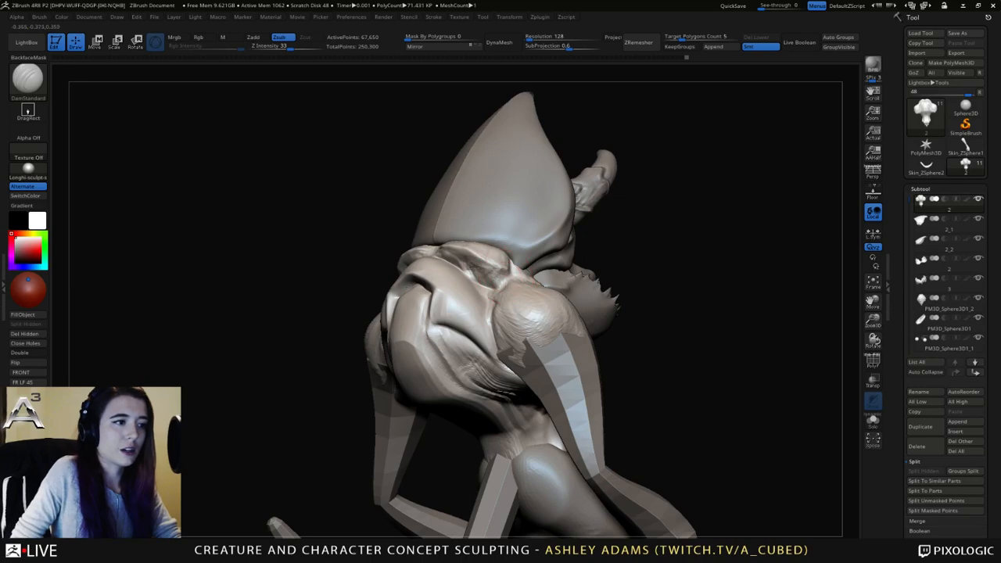
mouse_move(424, 256)
right_down()
mouse_move(444, 256)
mouse_move(470, 313)
mouse_move(463, 304)
mouse_move(465, 313)
mouse_move(525, 246)
mouse_move(513, 239)
mouse_move(592, 244)
right_up()
key(space)
alt+click(478, 211)
mouse_move(478, 212)
right_down()
mouse_move(443, 227)
mouse_move(493, 266)
mouse_move(467, 267)
right_up()
right_click(474, 268)
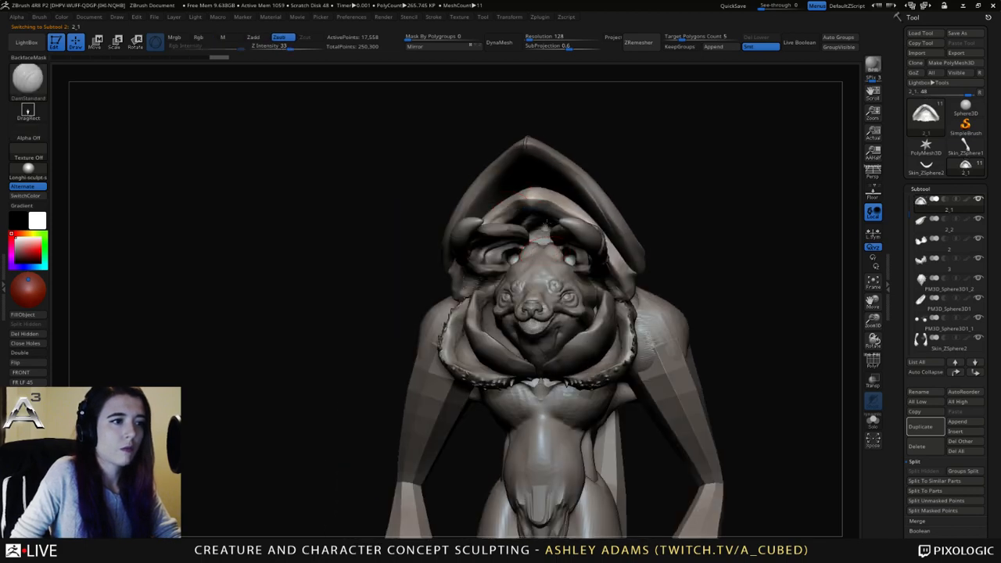
mouse_move(532, 263)
ctrl+right_down()
mouse_move(533, 205)
mouse_move(550, 250)
mouse_move(525, 230)
mouse_move(535, 234)
mouse_move(510, 249)
mouse_move(526, 273)
mouse_move(518, 281)
mouse_move(532, 267)
mouse_move(450, 301)
mouse_move(503, 272)
mouse_move(459, 251)
ctrl+right_up()
alt+click(525, 231)
right_click(536, 233)
Reselect the body subtool and sculpt the folds along the torso's side and armpit with DamStandard and ClayBuildup.
alt+click(519, 282)
right_click(446, 302)
key(b)
key(c)
key(b)
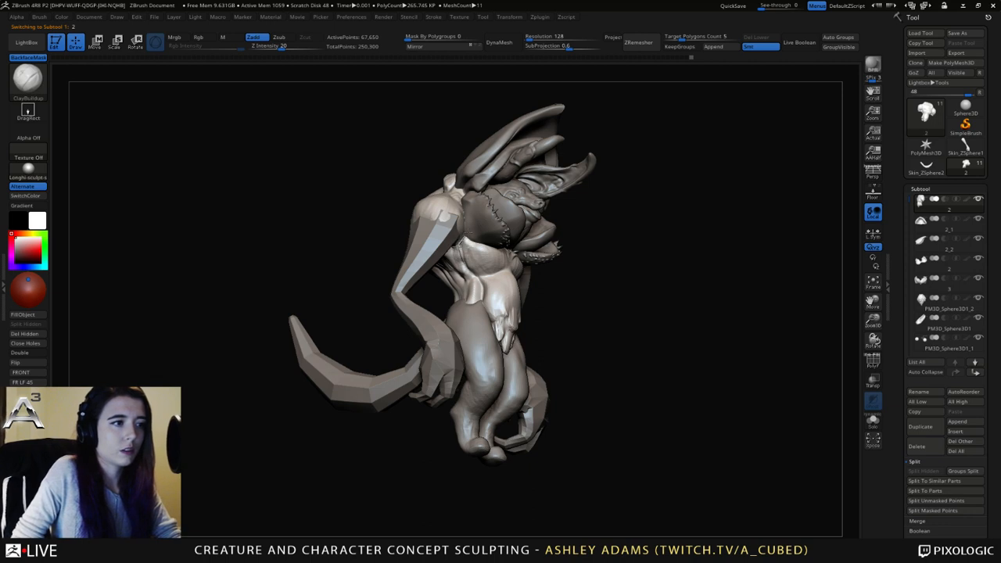
key(b)
key(d)
key(s)
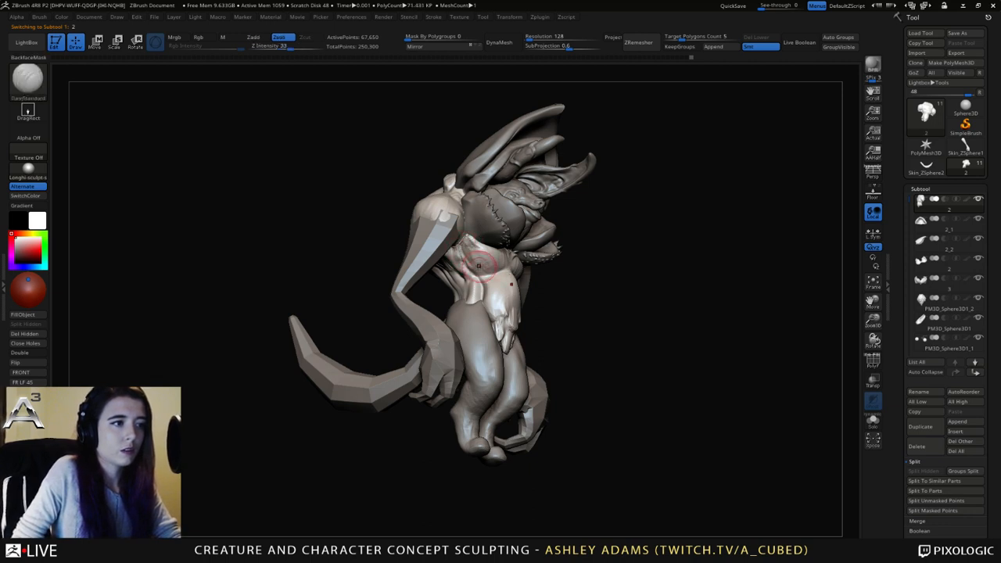
key(b)
key(c)
key(b)
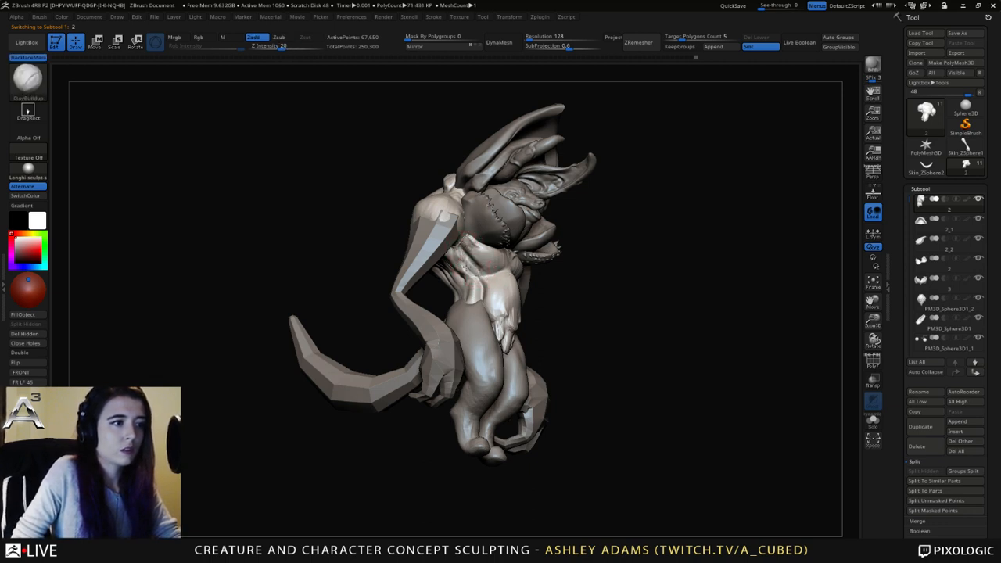
right_drag(485, 290, 650, 291)
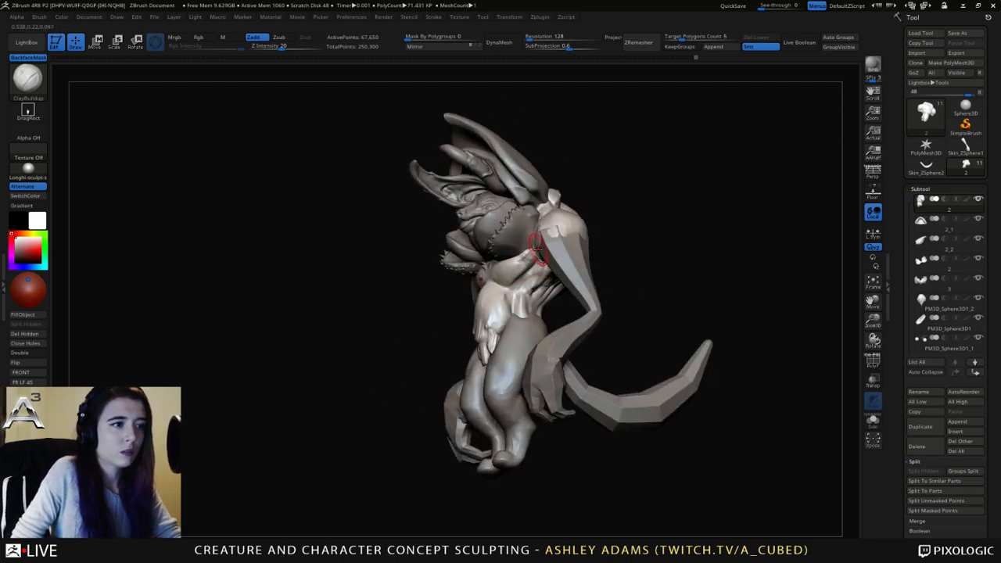
right_drag(532, 256, 520, 221)
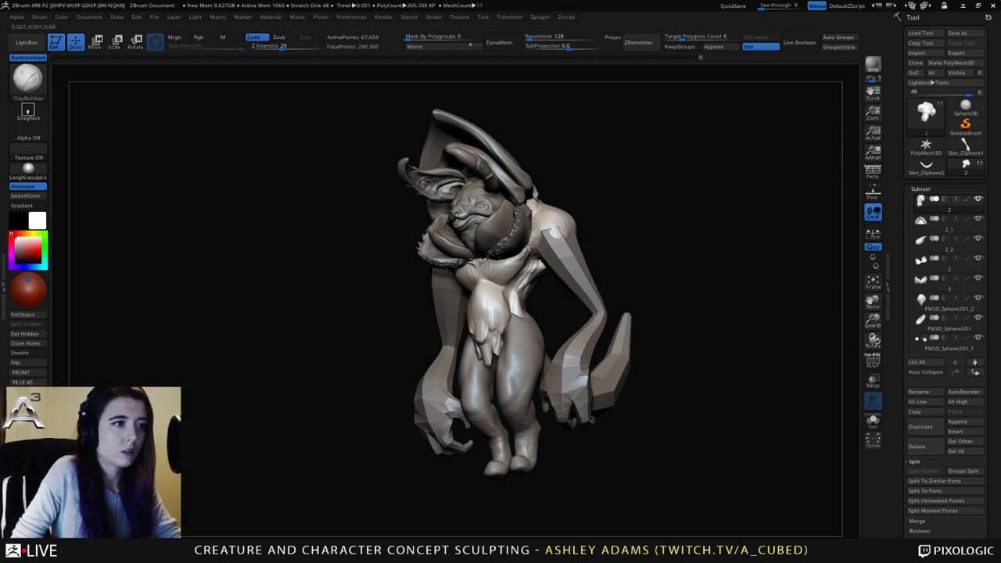
right_drag(534, 261, 572, 250)
Select the arms subtool and adjust the back contour of the upper arms with SnakeHook.
key(space)
key(space)
alt+click(576, 329)
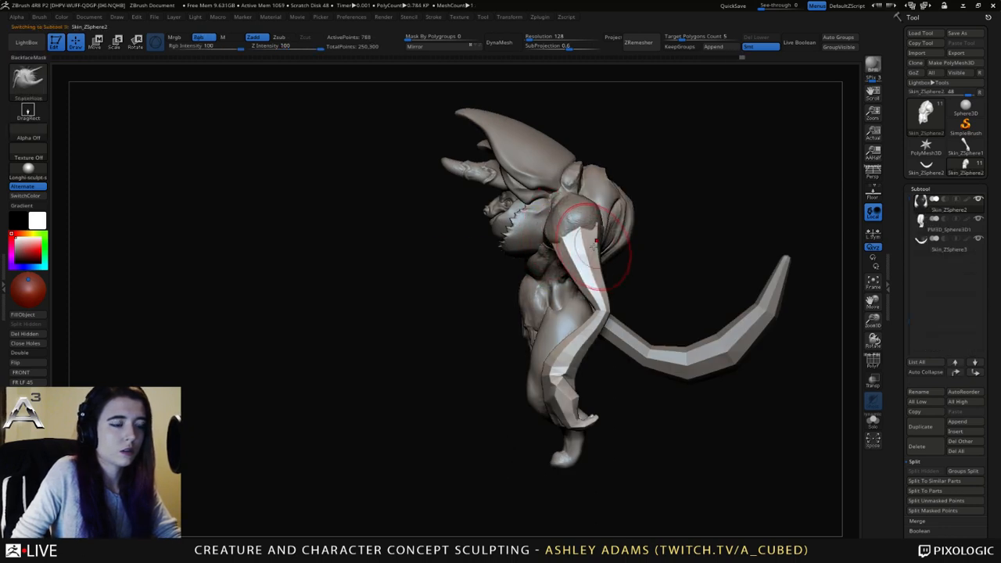
key(space)
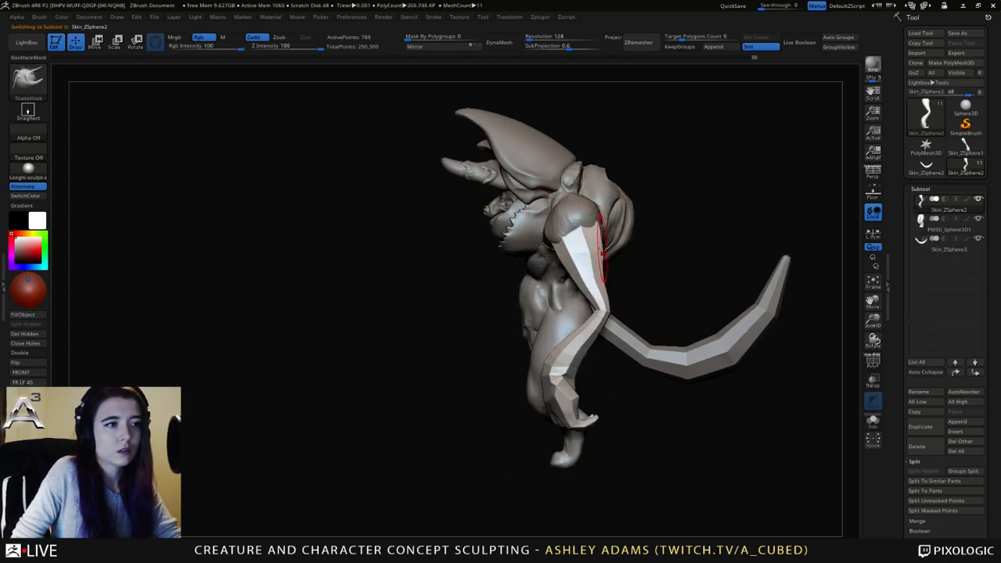
mouse_move(603, 249)
right_down()
mouse_move(573, 250)
mouse_move(639, 224)
mouse_move(576, 221)
mouse_move(548, 238)
right_up()
Select the body subtool and build up the shoulder above the upper arm with ClayBuildup.
alt+click(568, 223)
key(space)
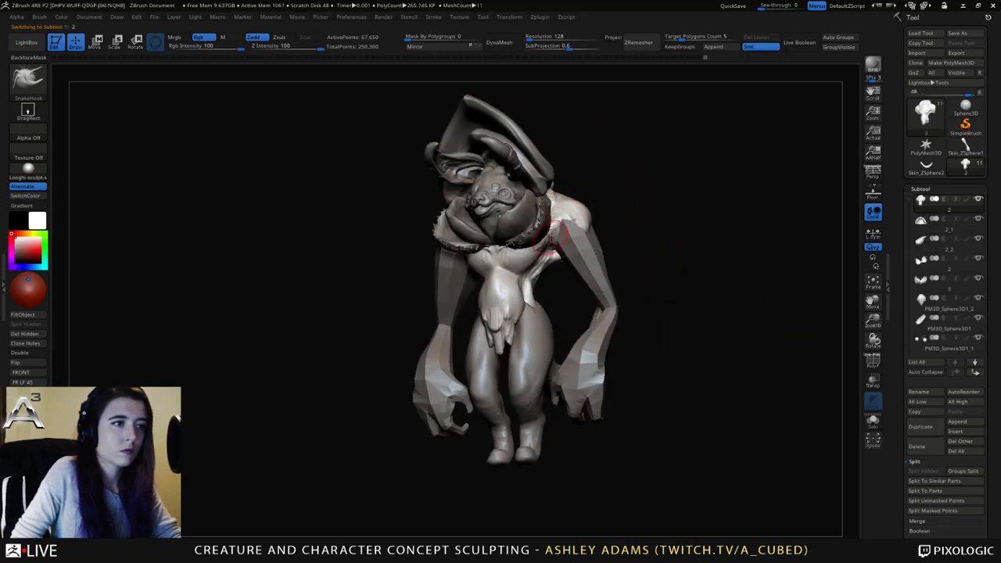
key(b)
key(d)
key(s)
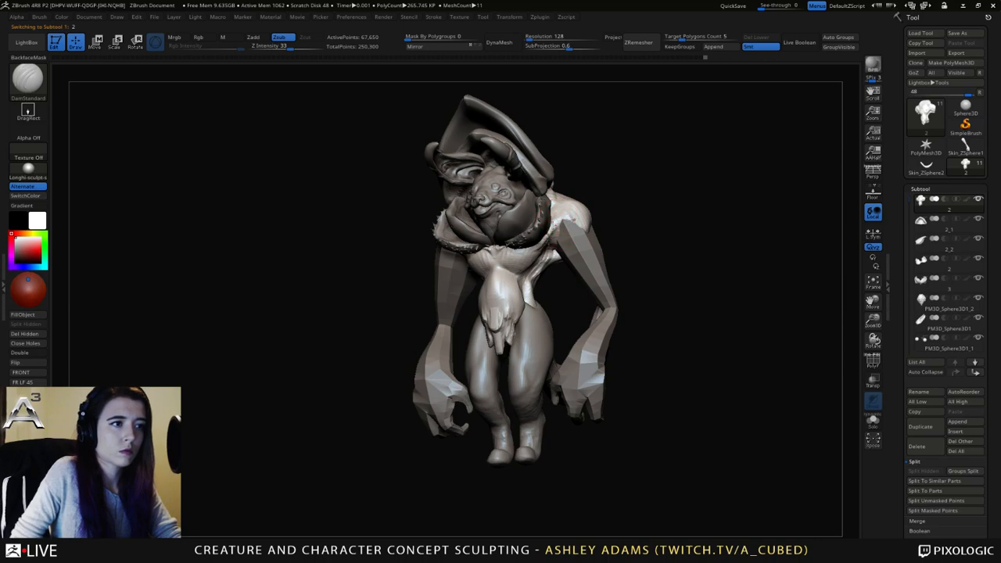
mouse_move(551, 225)
right_down()
mouse_move(557, 239)
mouse_move(610, 235)
right_up()
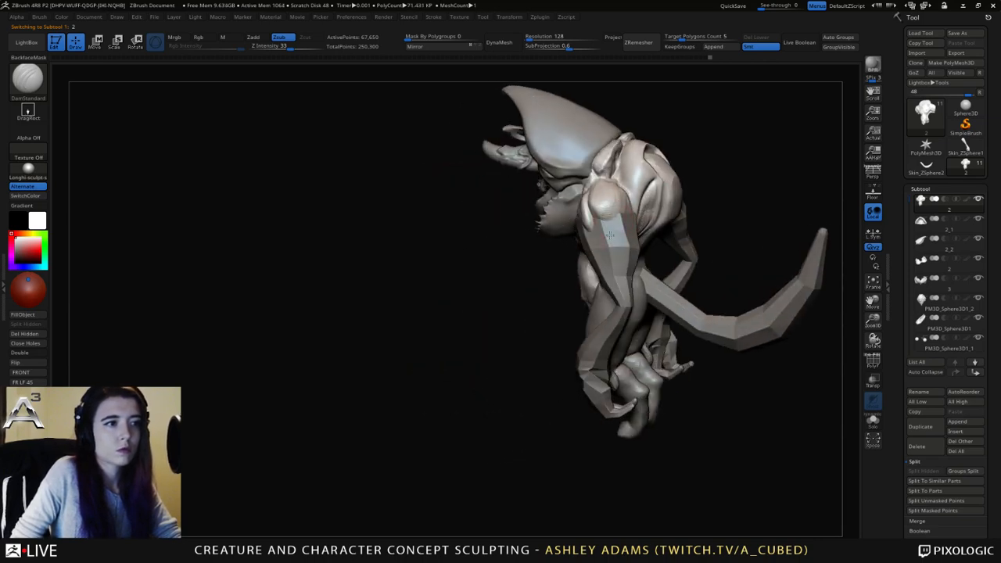
key(b)
key(c)
key(b)
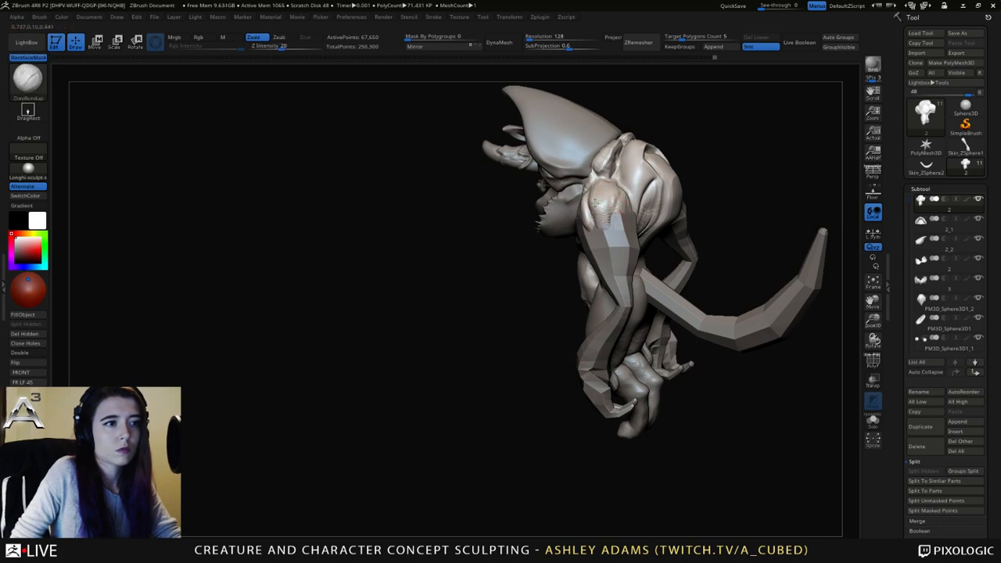
Carve muscle creases into the shoulder where it meets the upper arm with DamStandard.
mouse_move(594, 202)
right_down()
mouse_move(603, 237)
mouse_move(600, 199)
right_up()
key(b)
key(d)
key(s)
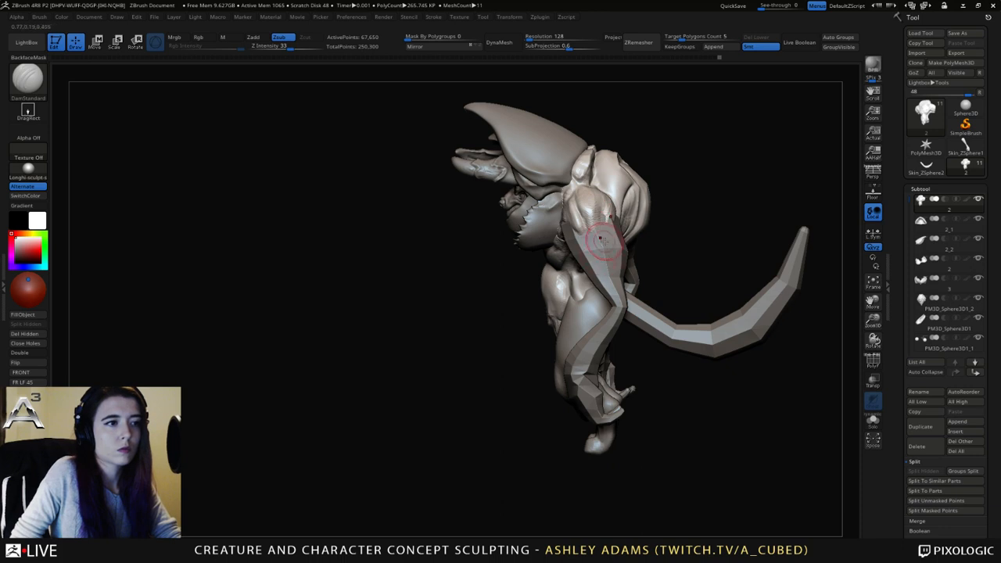
mouse_move(604, 241)
right_down()
mouse_move(640, 287)
mouse_move(626, 243)
right_up()
mouse_move(626, 243)
right_down()
mouse_move(604, 215)
mouse_move(584, 219)
mouse_move(582, 184)
mouse_move(615, 235)
mouse_move(598, 235)
right_up()
Refine the shoulder and the side folds of the back, alternating ClayBuildup and DamStandard.
key(b)
key(c)
key(b)
ctrl+right_drag(599, 235, 593, 293)
mouse_move(593, 294)
right_down()
mouse_move(580, 287)
mouse_move(540, 307)
mouse_move(605, 315)
mouse_move(571, 298)
mouse_move(654, 307)
mouse_move(716, 348)
mouse_move(722, 332)
mouse_move(708, 322)
right_up()
key(b)
key(d)
key(s)
key(b)
key(c)
key(b)
Reshape the lower back folds and the waist contour with SnakeHook at an adjusted brush size.
key(b)
key(s)
key(h)
drag(637, 283, 624, 289)
right_drag(665, 298, 586, 340)
key(space)
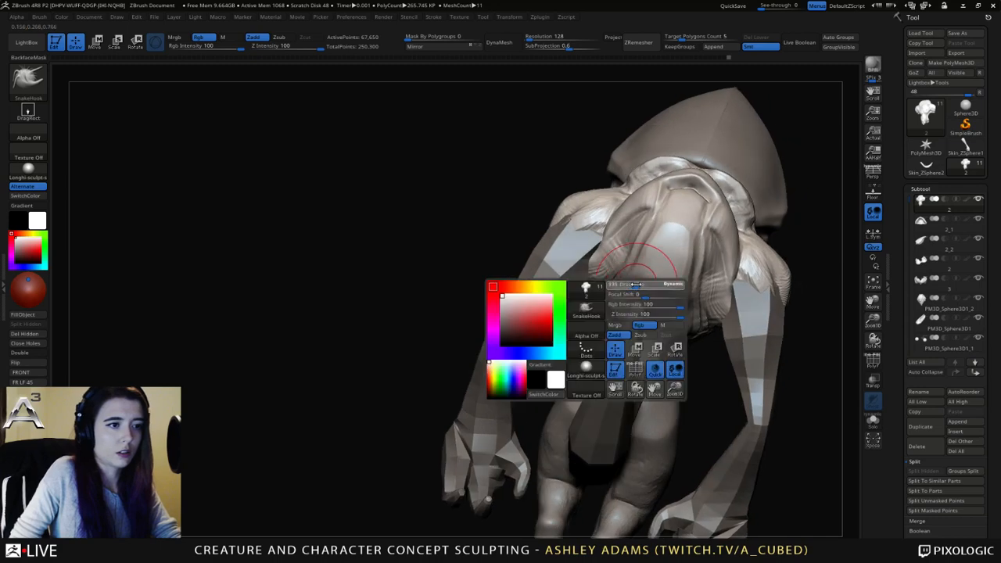
shift+right_drag(636, 284, 634, 279)
drag(604, 289, 586, 289)
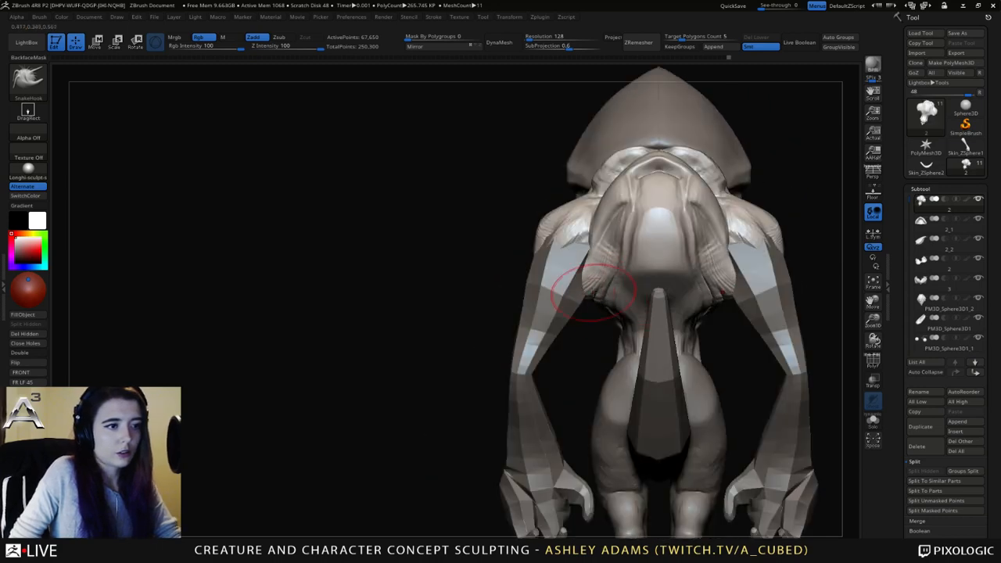
drag(631, 320, 625, 327)
Adjust the upper back and side torso contours from several angles with SnakeHook.
right_drag(626, 329, 516, 345)
right_drag(611, 288, 546, 289)
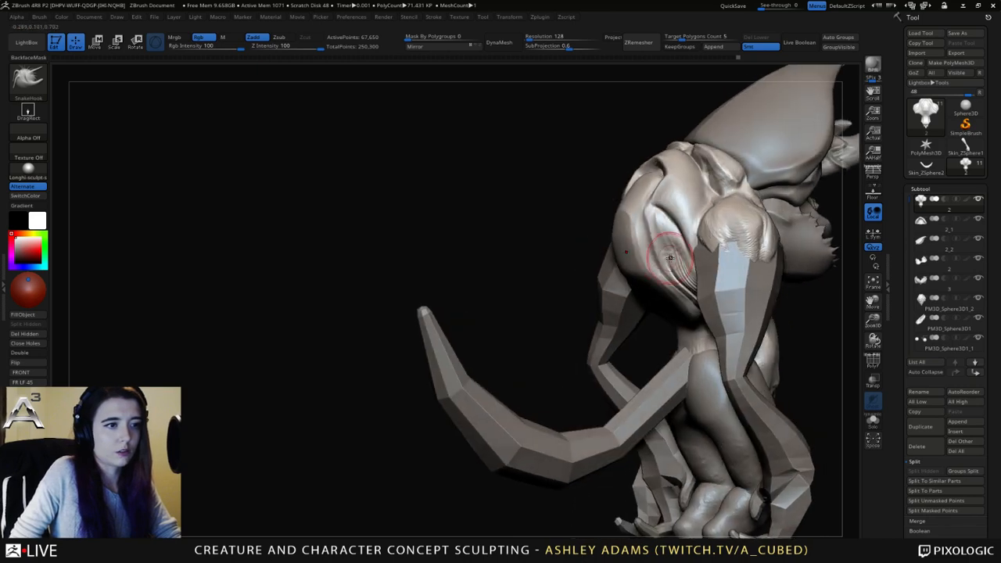
mouse_move(675, 259)
right_down()
mouse_move(656, 259)
mouse_move(683, 295)
mouse_move(649, 258)
right_up()
key(space)
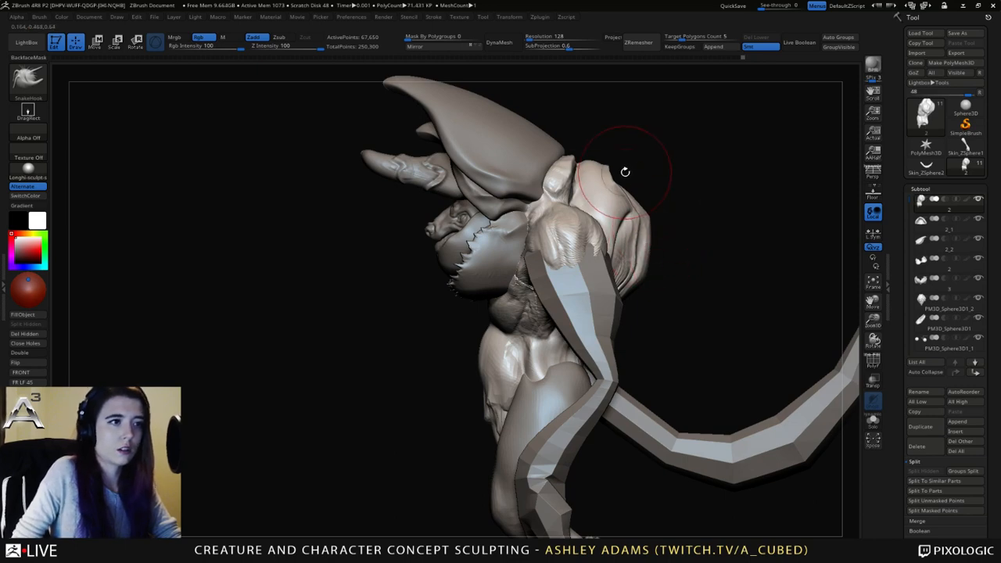
key(space)
ctrl+right_drag(631, 186, 648, 226)
mouse_move(622, 268)
alt+right_down()
mouse_move(588, 253)
mouse_move(651, 270)
mouse_move(636, 272)
alt+right_up()
mouse_move(569, 243)
ctrl+right_down()
mouse_move(610, 323)
mouse_move(569, 329)
ctrl+right_up()
mouse_move(609, 294)
mouse_down()
mouse_move(617, 304)
mouse_move(589, 320)
mouse_up()
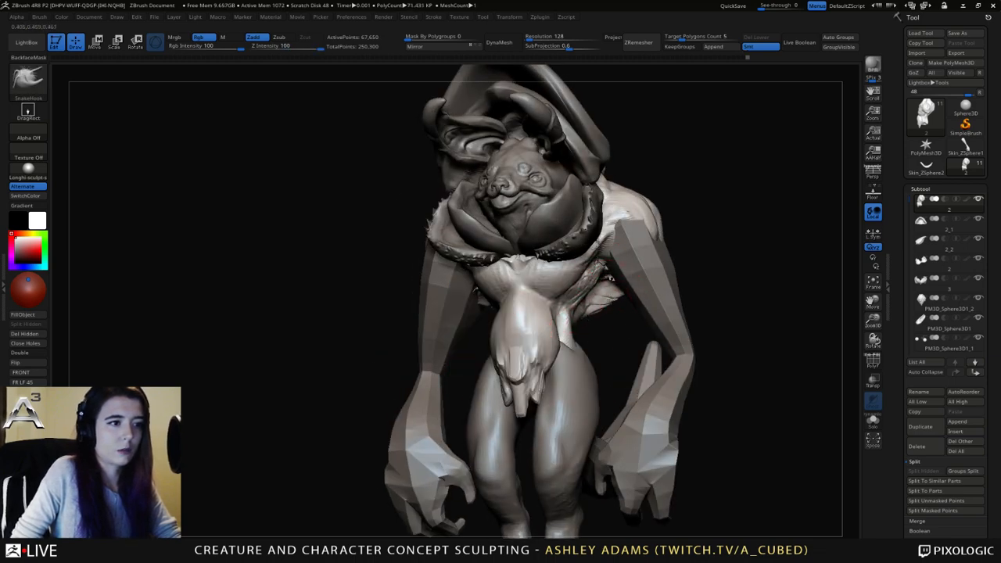
Nudge the lower side contour of the back folds from behind with SnakeHook.
mouse_move(621, 295)
shift+right_down()
mouse_move(594, 349)
mouse_move(544, 391)
mouse_move(517, 367)
shift+right_up()
right_drag(517, 367, 506, 255)
right_click(507, 255)
drag(503, 254, 502, 254)
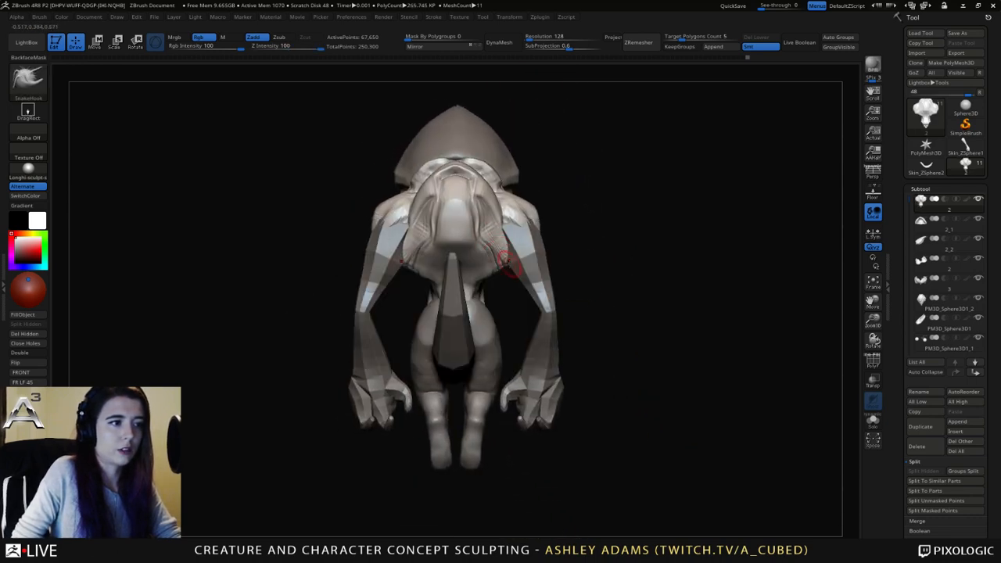
key(space)
key(space)
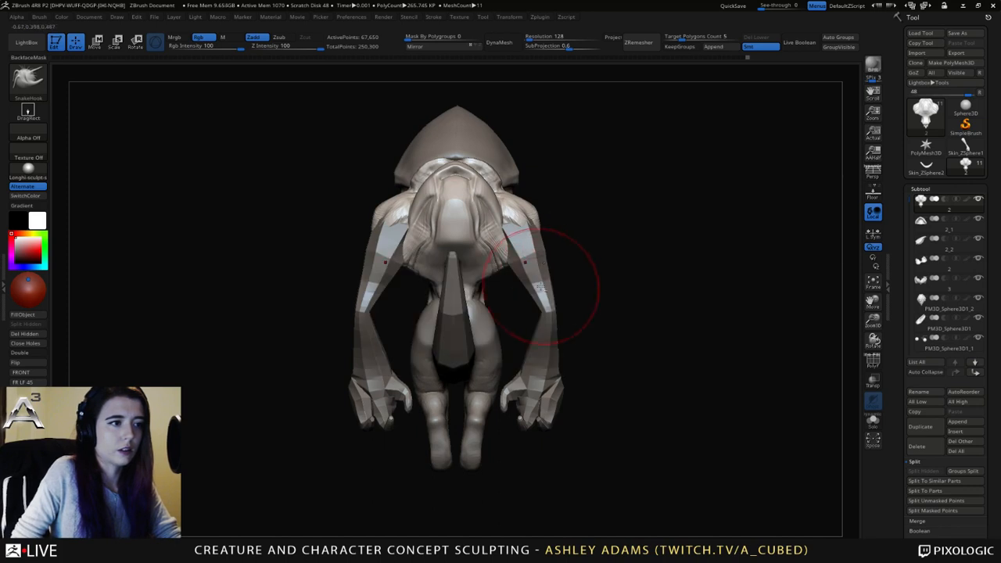
alt+click(507, 267)
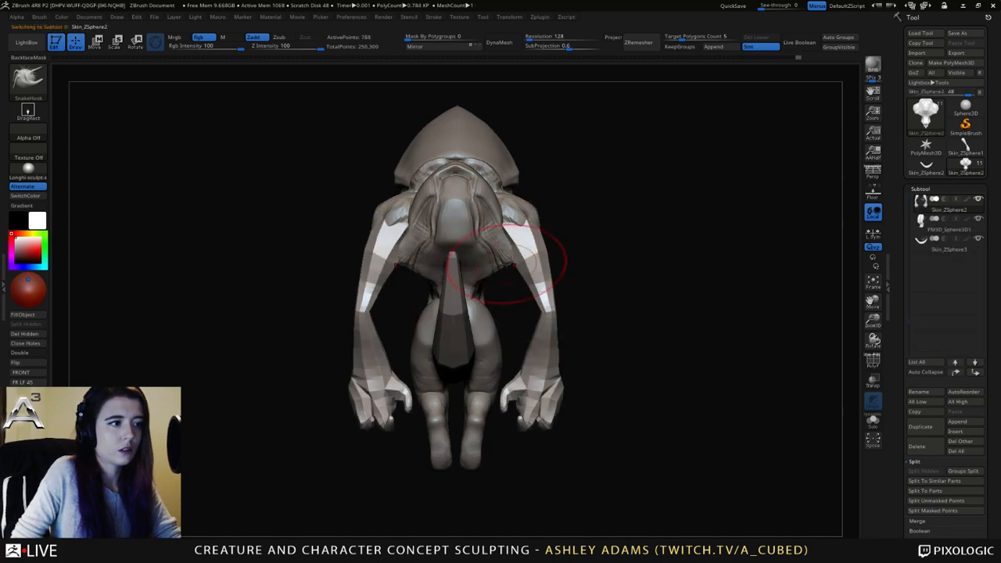
right_click(516, 244)
alt+click(514, 256)
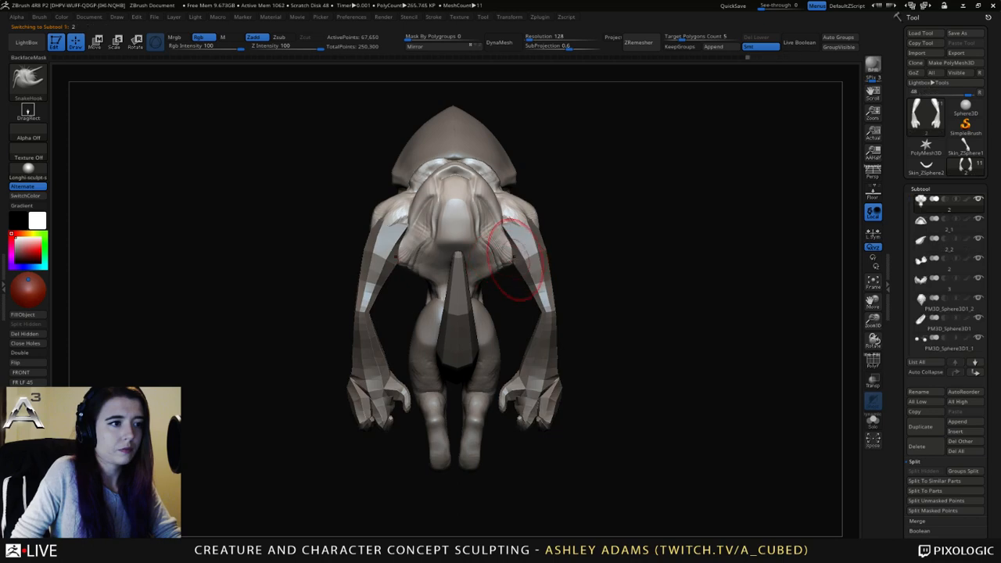
Pull the lower side folds of the back outward into flared edges beneath the upper arms with SnakeHook.
right_drag(515, 255, 466, 184)
mouse_move(517, 262)
right_down()
mouse_move(510, 283)
mouse_move(504, 278)
right_up()
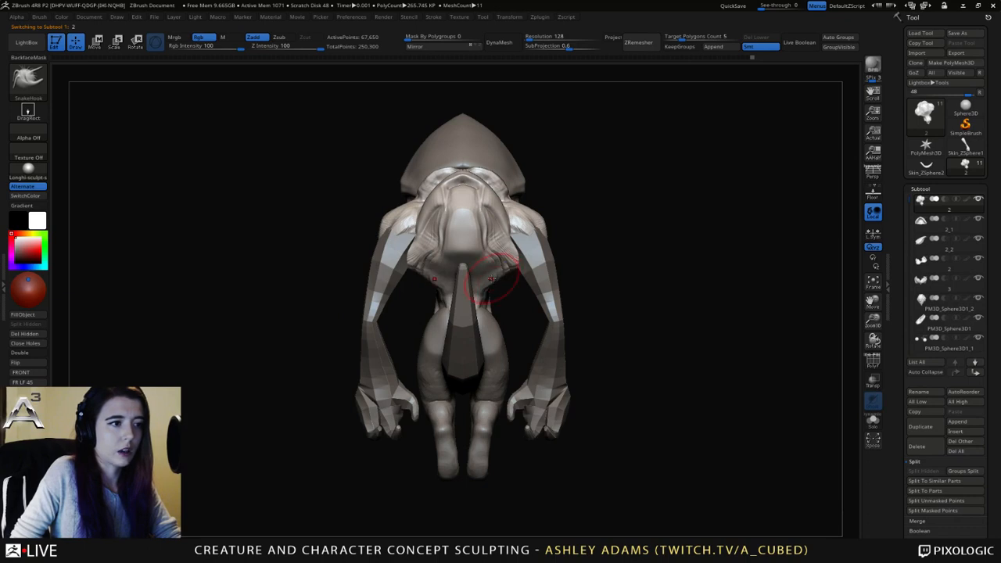
mouse_move(421, 267)
right_down()
mouse_move(468, 273)
mouse_move(432, 281)
right_up()
key(b)
key(d)
key(s)
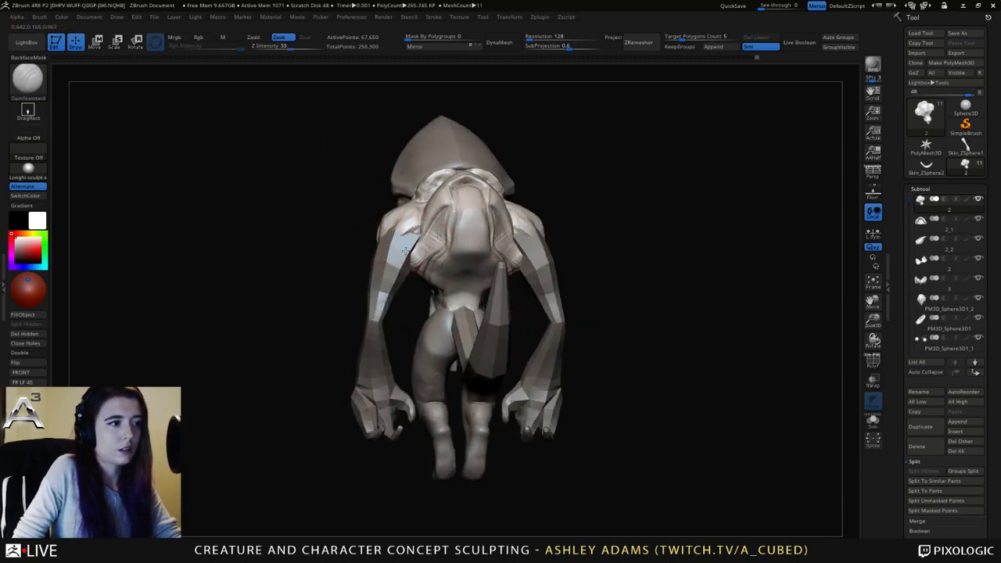
key(b)
key(s)
key(h)
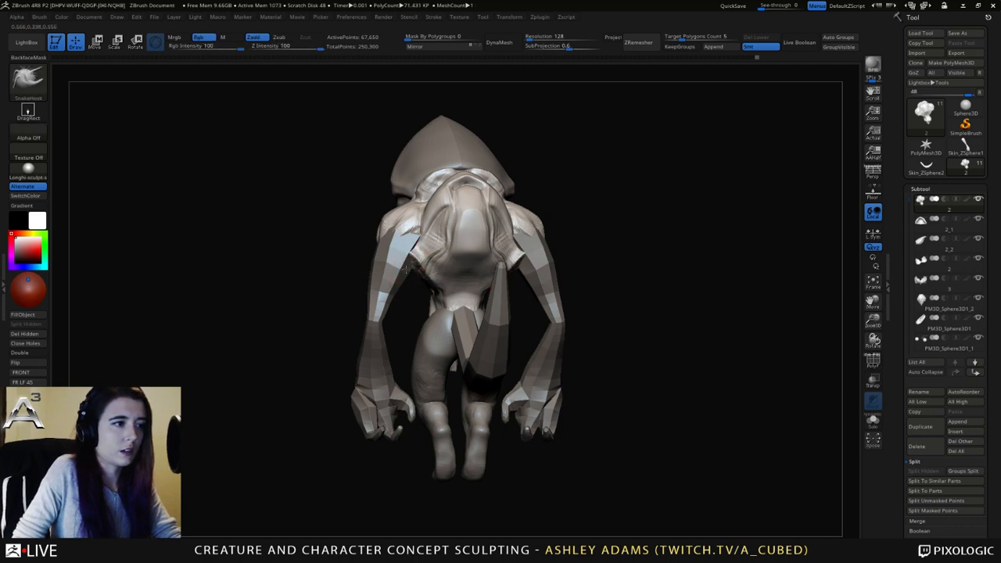
mouse_move(410, 260)
right_down()
mouse_move(363, 313)
mouse_move(359, 258)
mouse_move(451, 252)
mouse_move(466, 225)
mouse_move(500, 216)
mouse_move(457, 248)
right_up()
Reshape the upper back's hump contour behind the hood in profile with SnakeHook.
key(b)
key(c)
key(b)
key(b)
key(s)
key(h)
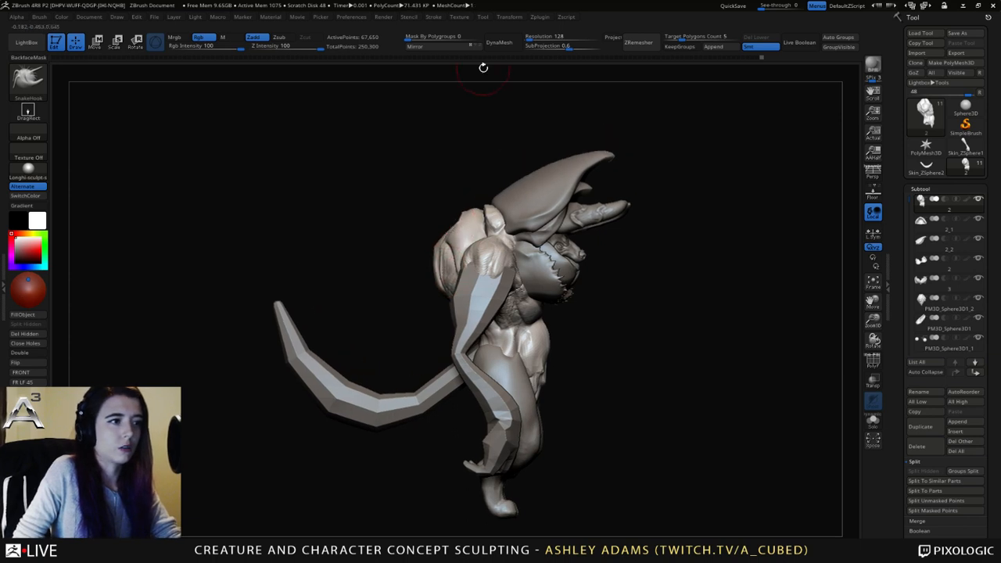
mouse_move(466, 219)
mouse_down()
mouse_move(458, 212)
mouse_move(453, 228)
mouse_up()
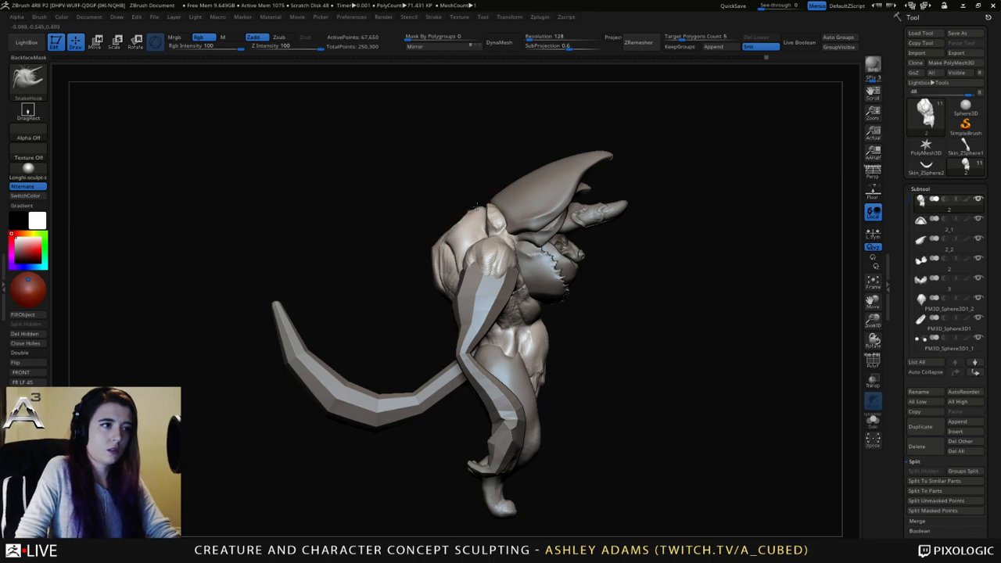
Push the belly's front contour into shape in profile with SnakeHook.
mouse_move(474, 217)
right_down()
mouse_move(564, 192)
mouse_move(525, 206)
mouse_move(554, 214)
mouse_move(590, 190)
right_up()
mouse_move(610, 252)
ctrl+right_down()
mouse_move(593, 193)
mouse_move(520, 306)
ctrl+right_up()
mouse_move(491, 297)
mouse_down()
mouse_move(502, 248)
mouse_move(503, 276)
mouse_up()
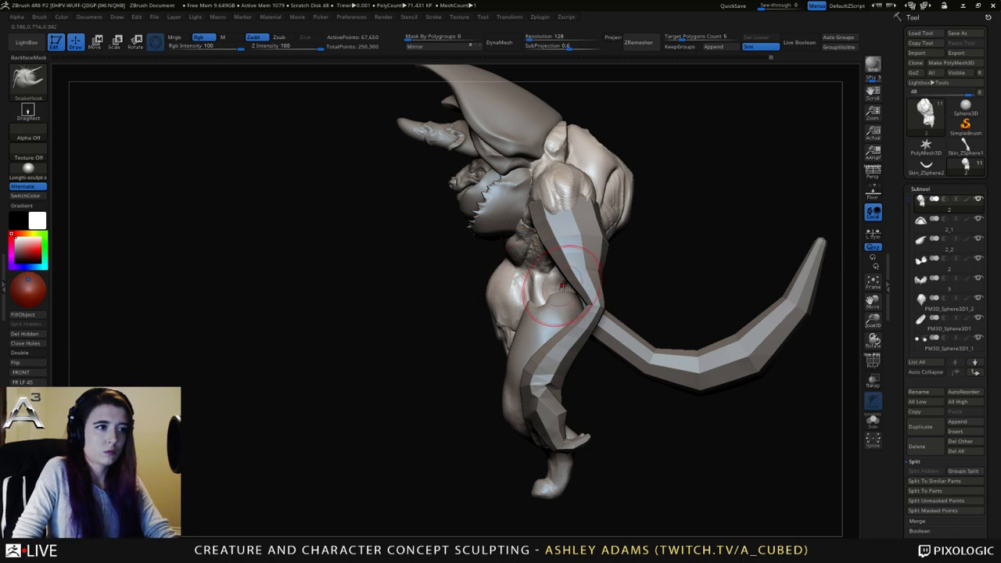
Select the legs subtool and reshape the leg and foot silhouette in profile with SnakeHook, adjusting the brush size.
ctrl+right_drag(555, 353, 546, 291)
alt+click(546, 304)
key(space)
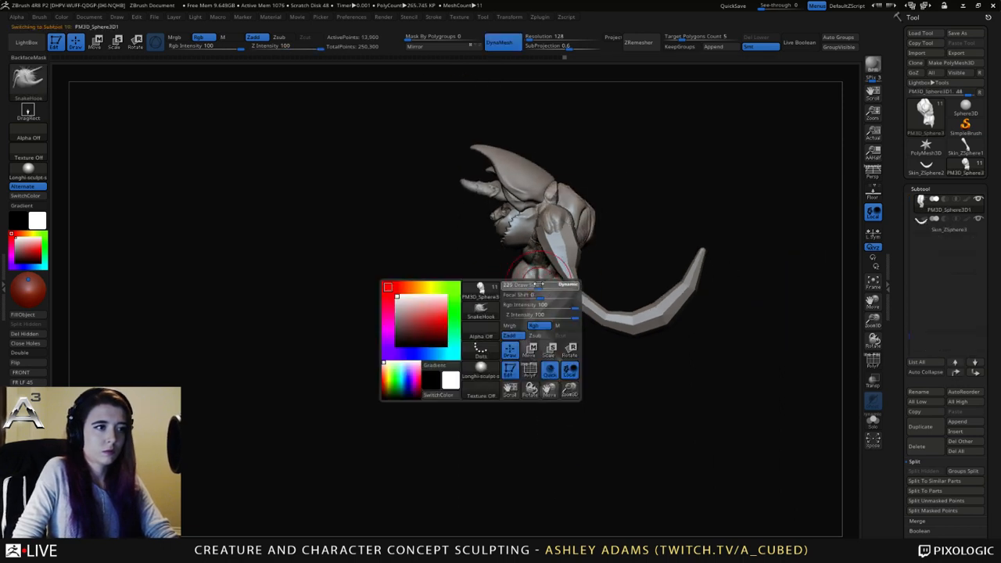
drag(536, 284, 550, 285)
drag(544, 389, 553, 393)
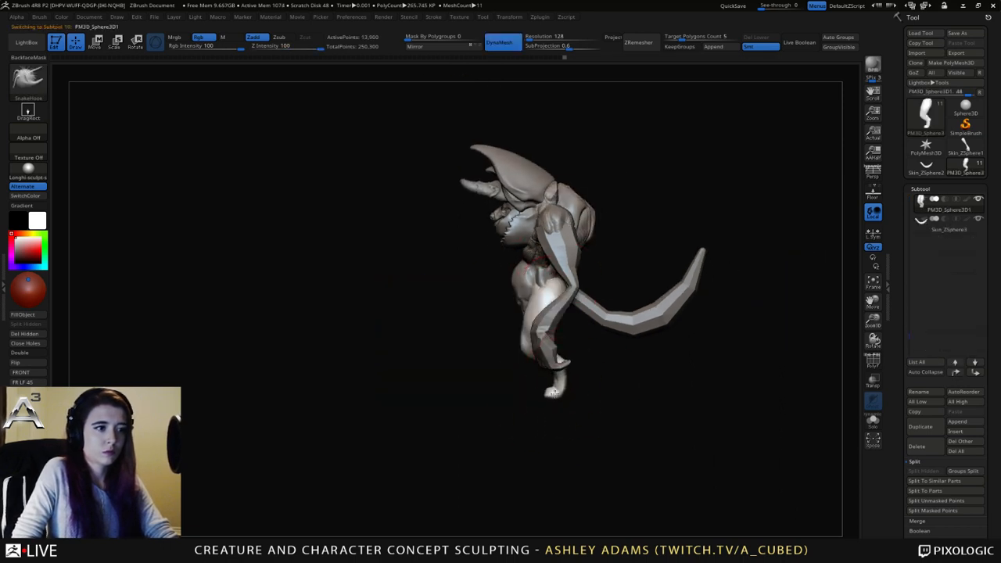
drag(529, 338, 529, 337)
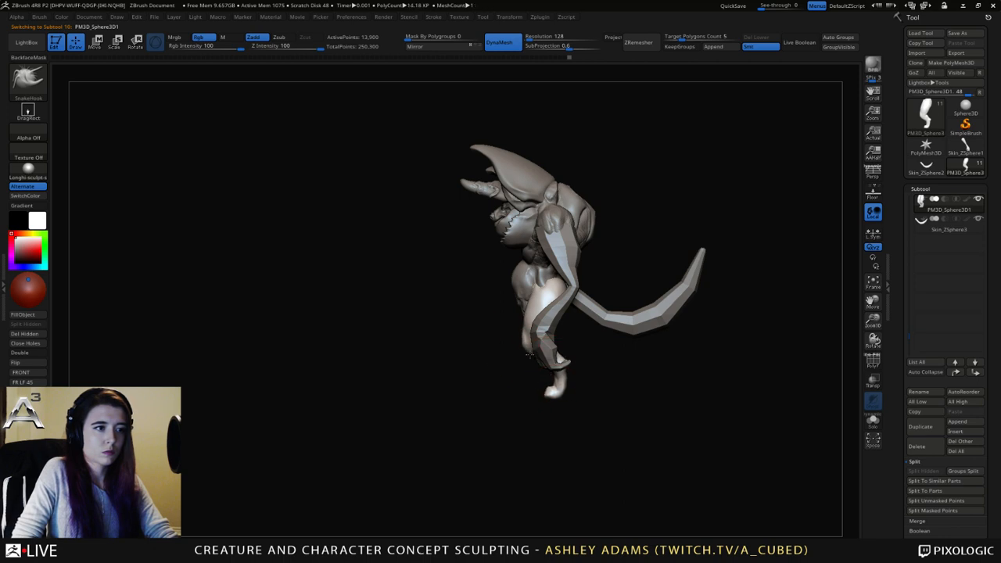
mouse_move(518, 335)
right_down()
mouse_move(550, 330)
mouse_move(564, 289)
right_up()
key(space)
drag(551, 285, 545, 286)
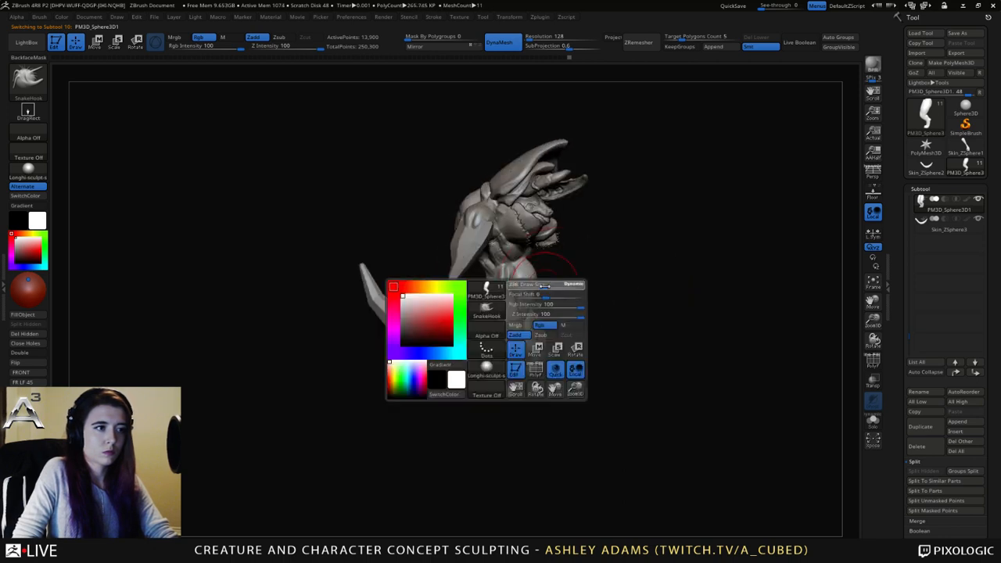
mouse_move(562, 288)
right_down()
mouse_move(530, 287)
mouse_move(517, 259)
mouse_move(519, 270)
right_up()
ctrl+right_drag(519, 270, 554, 285)
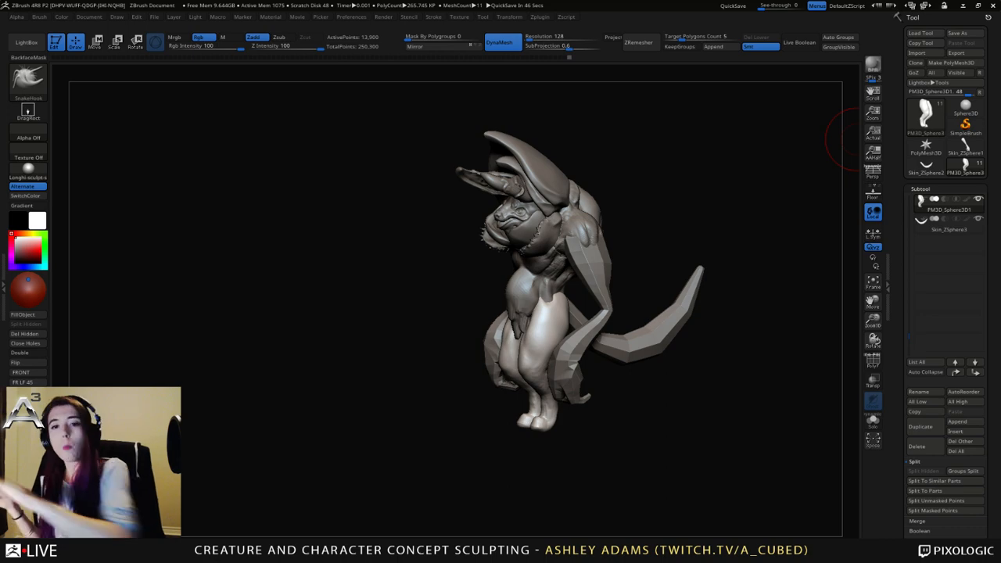
Check the body subtool around the waist, then reselect the legs and adjust the hip contour from behind with SnakeHook.
mouse_move(477, 258)
right_down()
mouse_move(559, 271)
mouse_move(559, 336)
right_up()
right_drag(500, 289, 539, 266)
alt+click(524, 288)
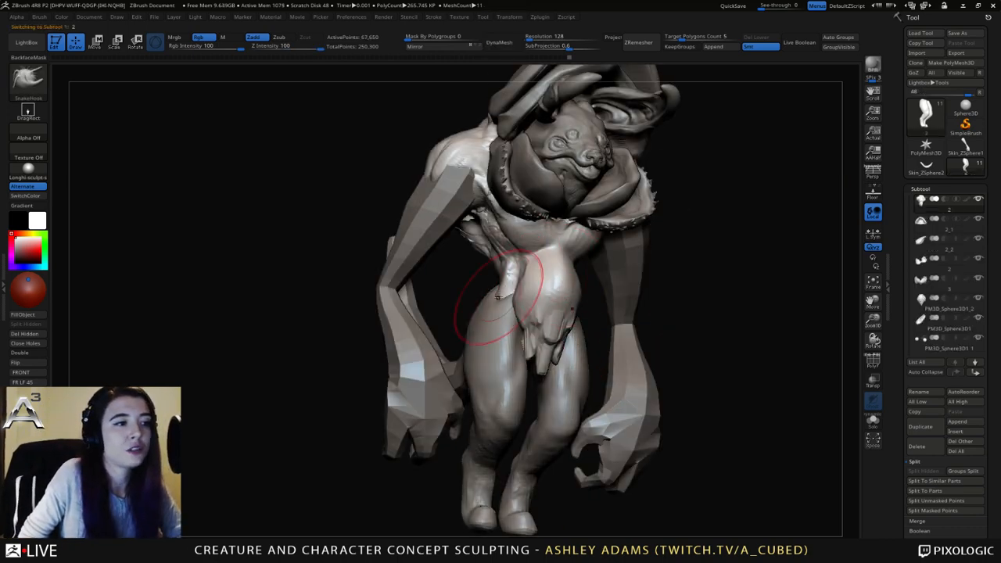
right_drag(498, 296, 650, 297)
right_click(493, 302)
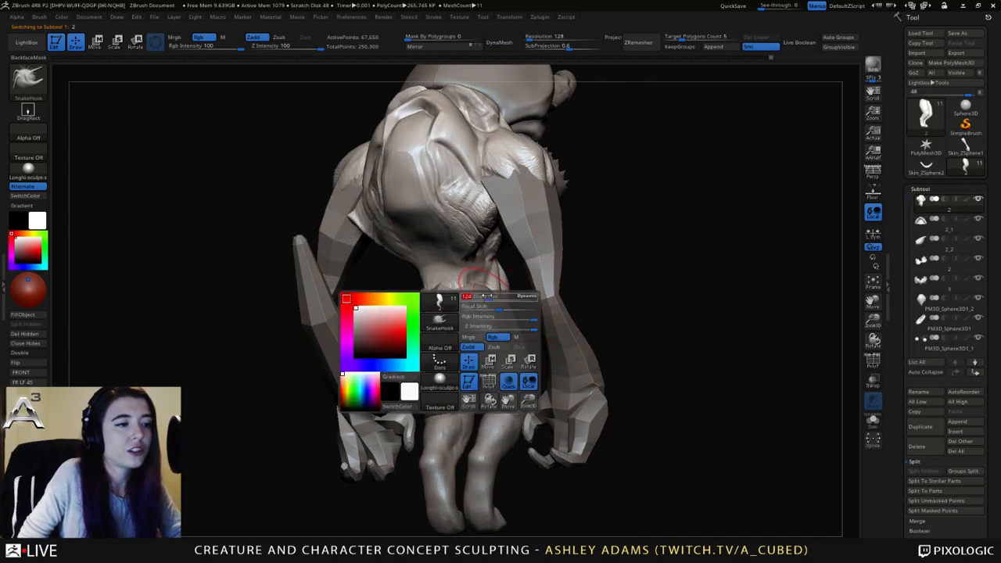
alt+click(485, 303)
shift+right_drag(485, 303, 486, 298)
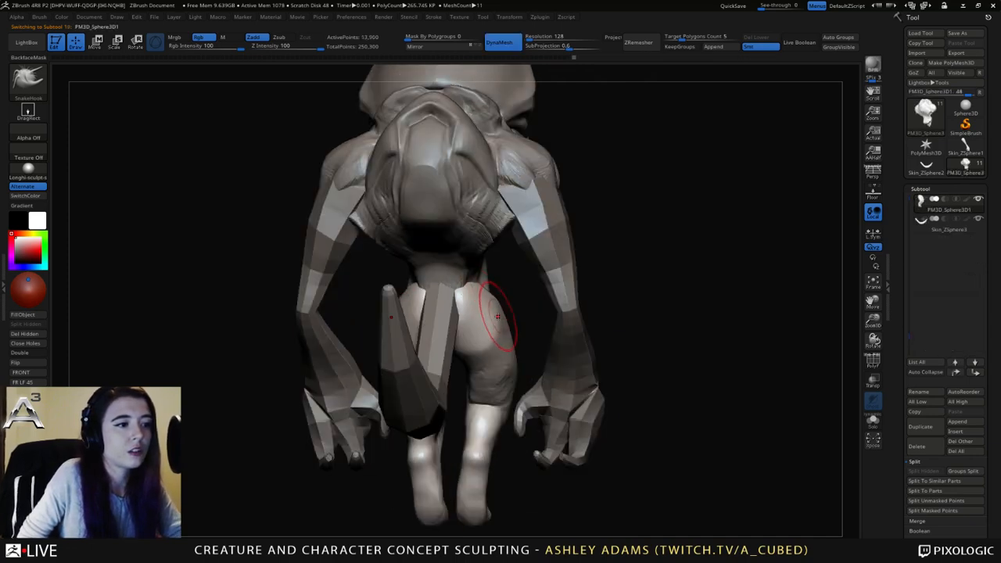
right_drag(448, 344, 473, 329)
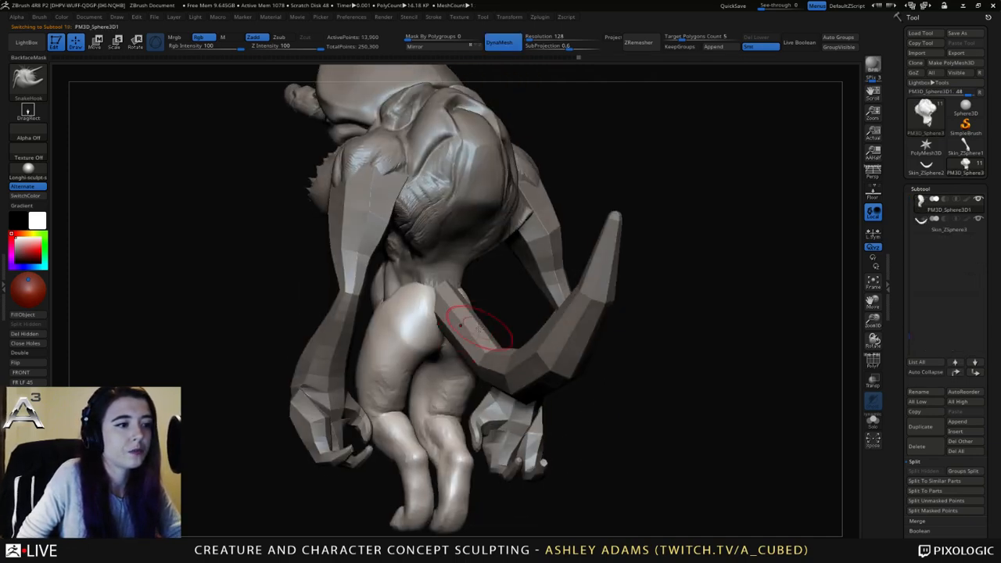
Select the arms subtool and examine the creature's overall proportions from the back, side and front.
ctrl+right_drag(476, 390, 477, 372)
alt+right_drag(477, 372, 557, 374)
alt+click(583, 411)
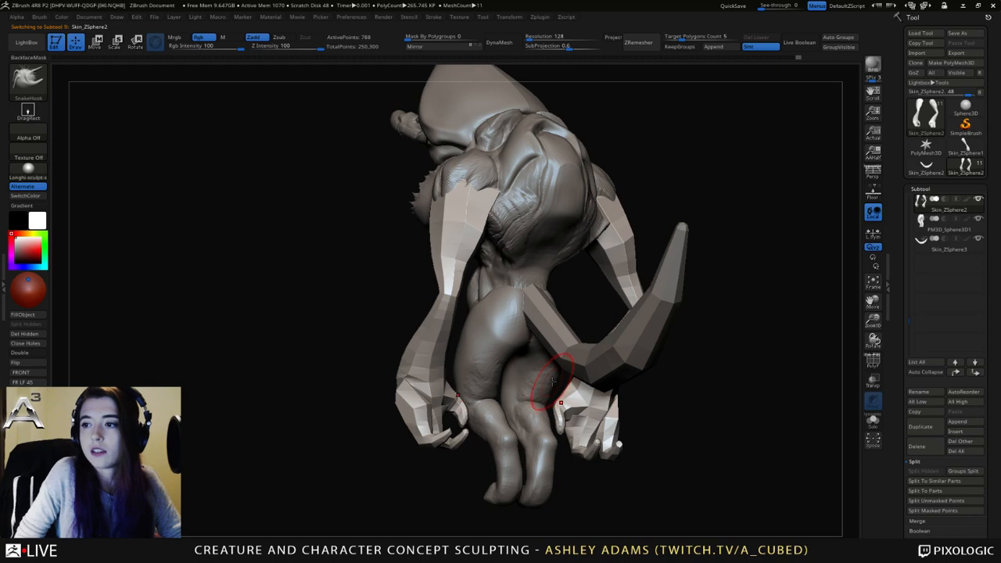
mouse_move(547, 388)
right_down()
mouse_move(653, 361)
mouse_move(513, 344)
mouse_move(547, 335)
mouse_move(541, 347)
mouse_move(629, 300)
right_up()
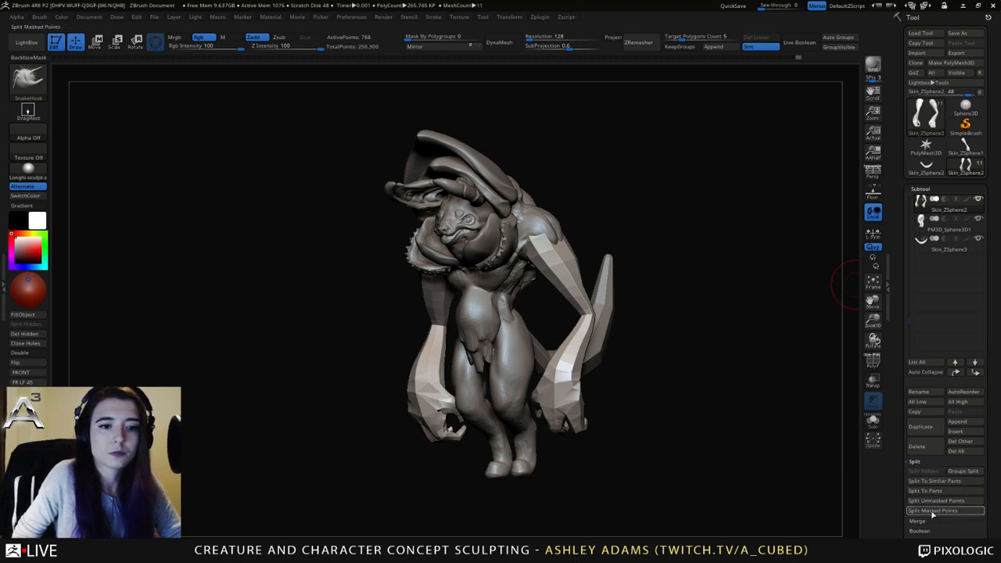
click(958, 422)
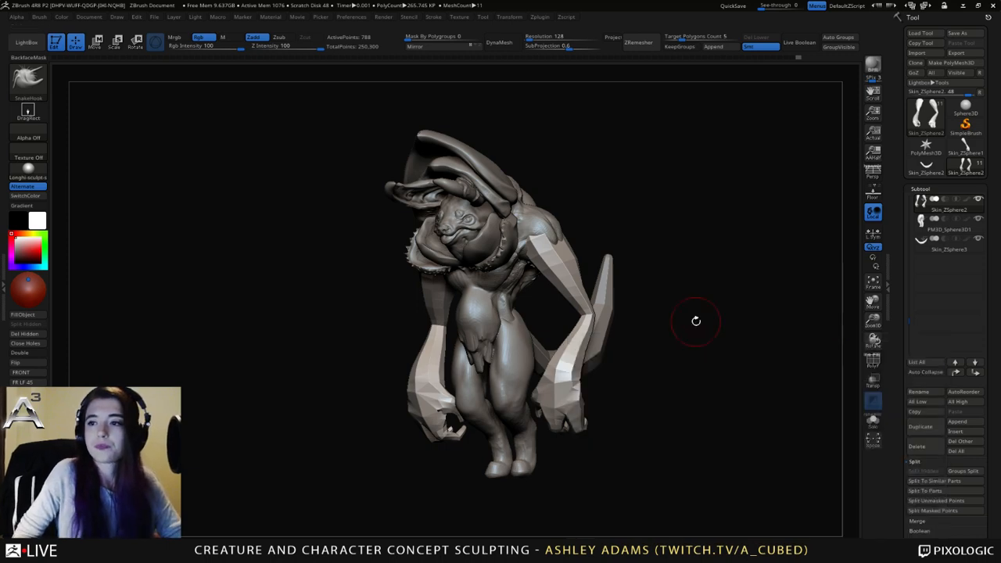
mouse_move(510, 331)
right_down()
mouse_move(612, 307)
mouse_move(604, 272)
right_up()
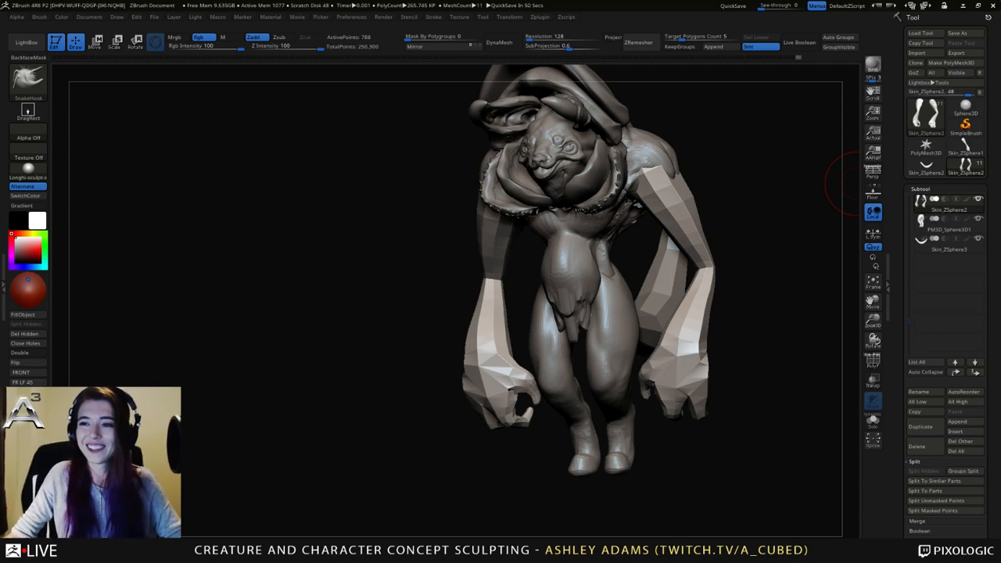
right_drag(858, 184, 892, 184)
alt+right_drag(688, 190, 626, 241)
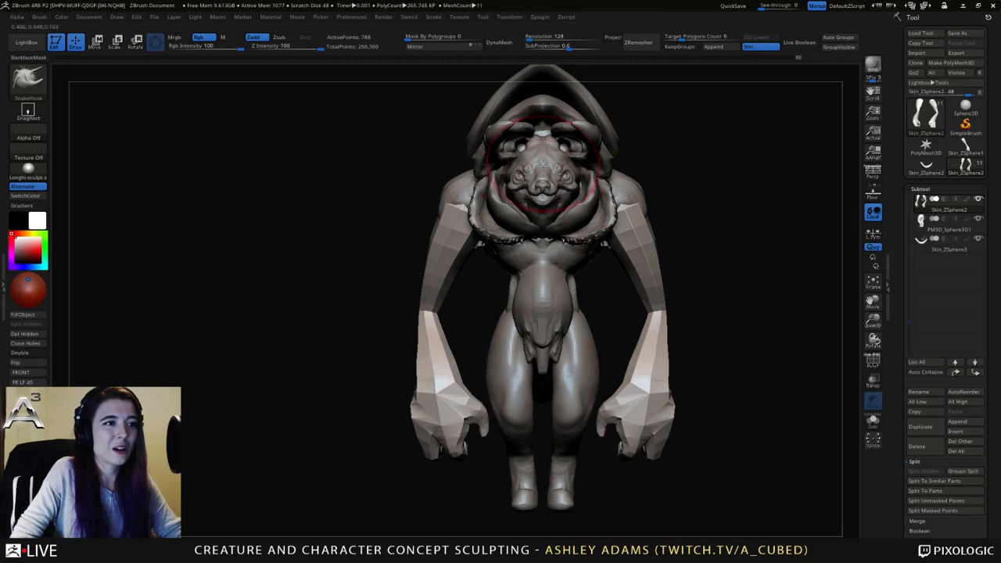
Select the head subtool and adjust the SnakeHook brush size around the cheek.
alt+click(540, 156)
drag(399, 215, 448, 221)
key(space)
mouse_move(505, 166)
mouse_down()
mouse_move(494, 161)
mouse_move(510, 214)
mouse_move(494, 164)
mouse_up()
ctrl+right_drag(494, 164, 495, 211)
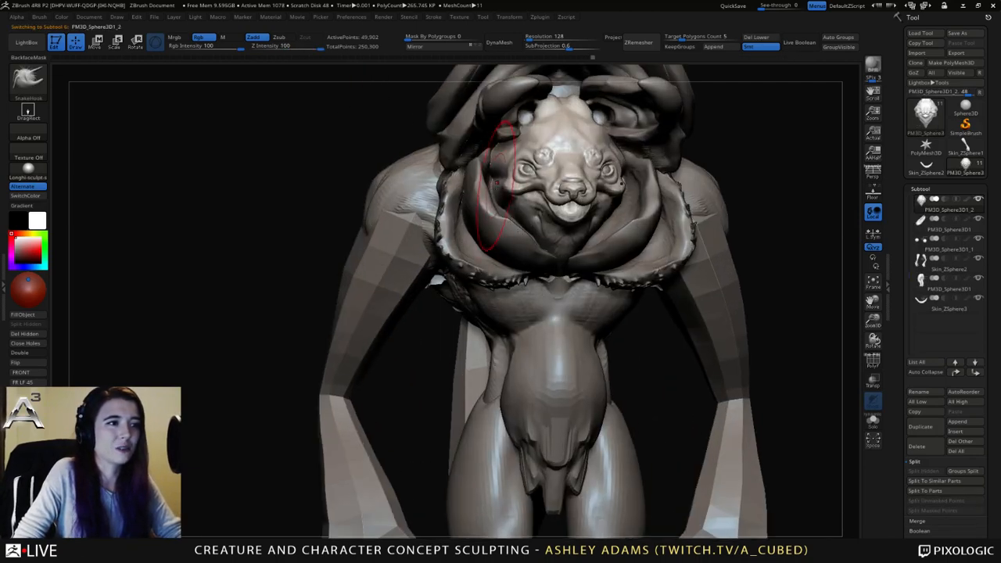
key(space)
drag(493, 177, 478, 176)
Build up and smooth the sides of the face with ClayBuildup, adjusting the brush size.
key(b)
key(c)
key(b)
right_drag(475, 196, 496, 172)
key(space)
drag(496, 171, 491, 172)
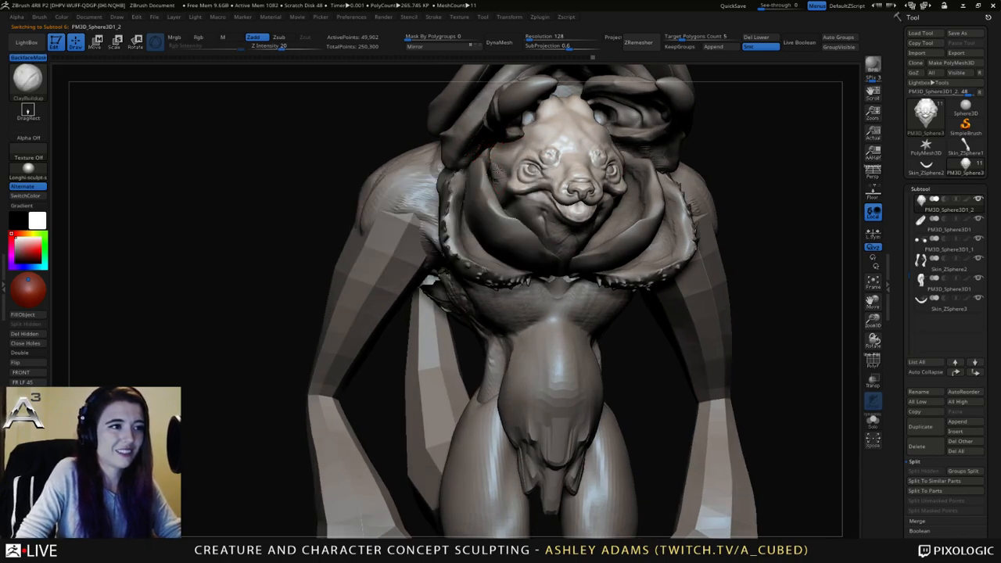
key(shift)
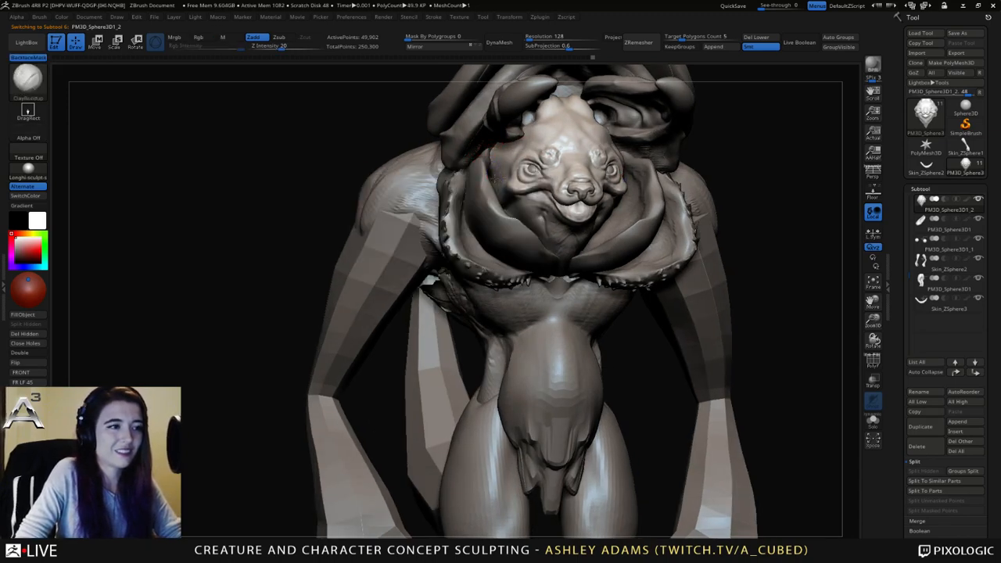
mouse_move(591, 179)
right_down()
mouse_move(516, 178)
mouse_move(574, 186)
mouse_move(545, 169)
mouse_move(589, 151)
right_up()
Reshape the cheek contour beside the eyes from the front with SnakeHook.
key(b)
key(s)
key(h)
key(b)
key(c)
key(b)
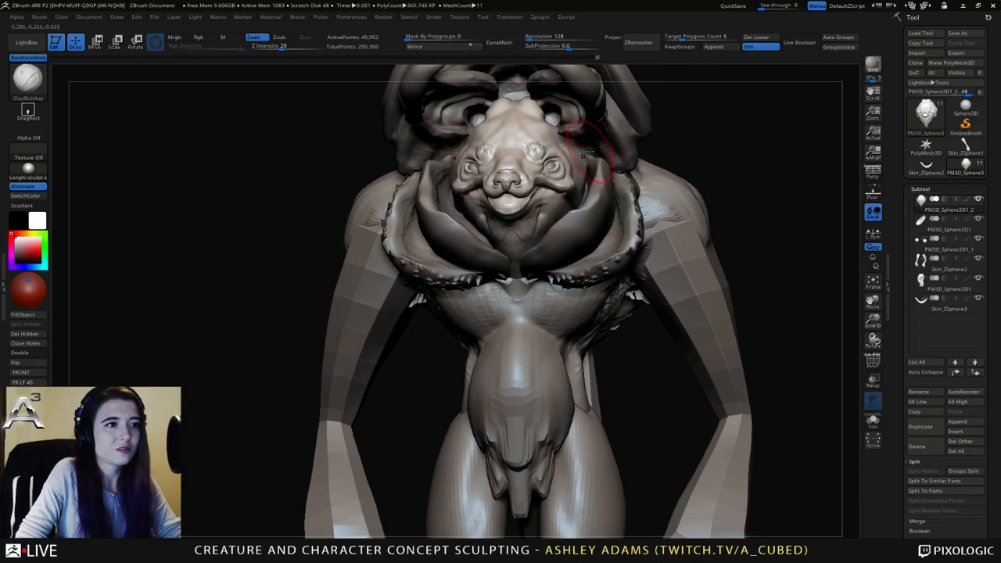
key(b)
key(s)
key(h)
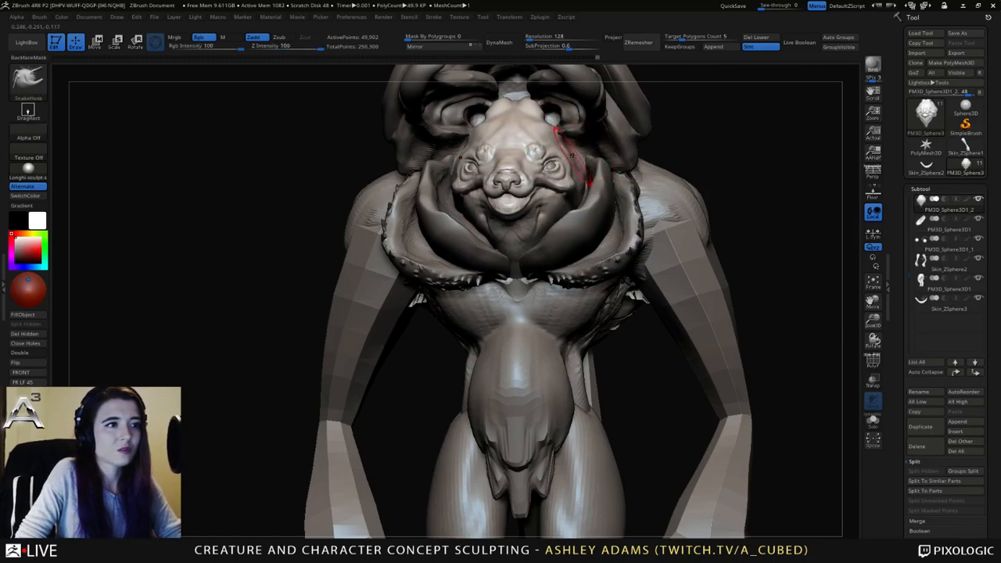
mouse_move(595, 195)
ctrl+right_down()
mouse_move(592, 157)
mouse_move(615, 166)
mouse_move(536, 178)
mouse_move(567, 181)
mouse_move(540, 195)
ctrl+right_up()
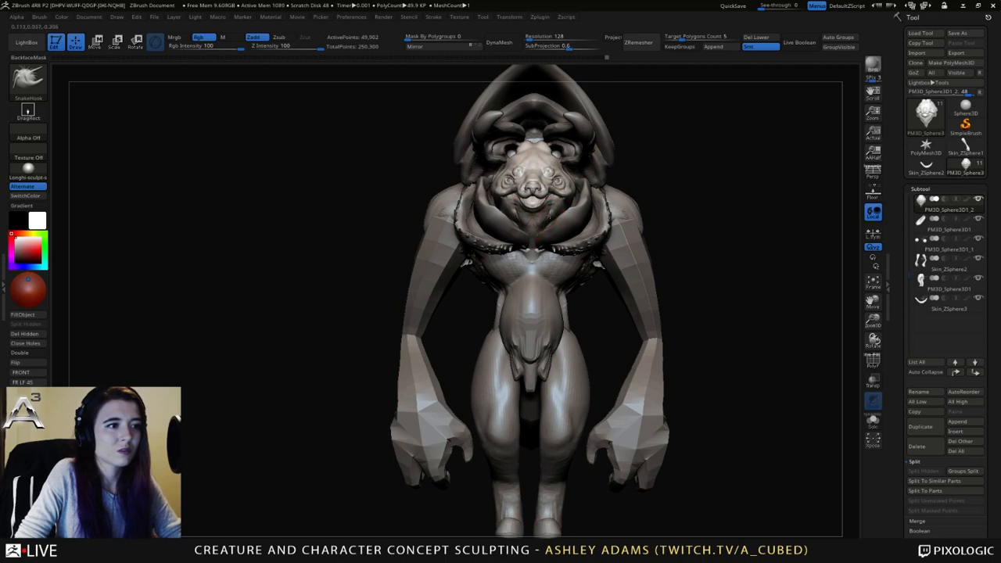
Extend the chin into a tendril hanging down between the front ends of the spiked collar.
right_drag(551, 213, 562, 205)
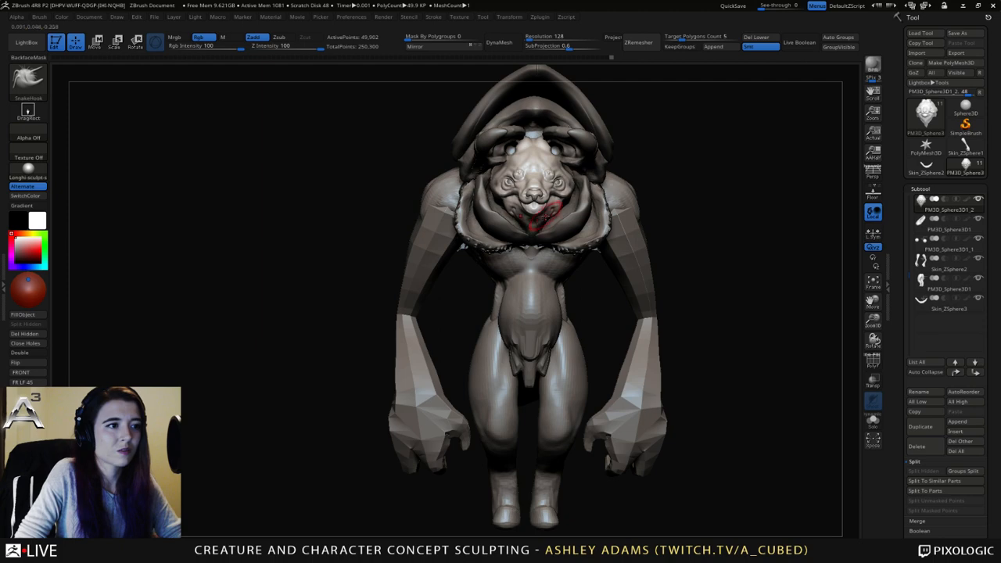
mouse_move(546, 218)
right_down()
mouse_move(575, 205)
mouse_move(552, 205)
mouse_move(570, 192)
right_up()
right_click(554, 204)
right_drag(570, 192, 601, 196)
ctrl+right_drag(601, 195, 580, 254)
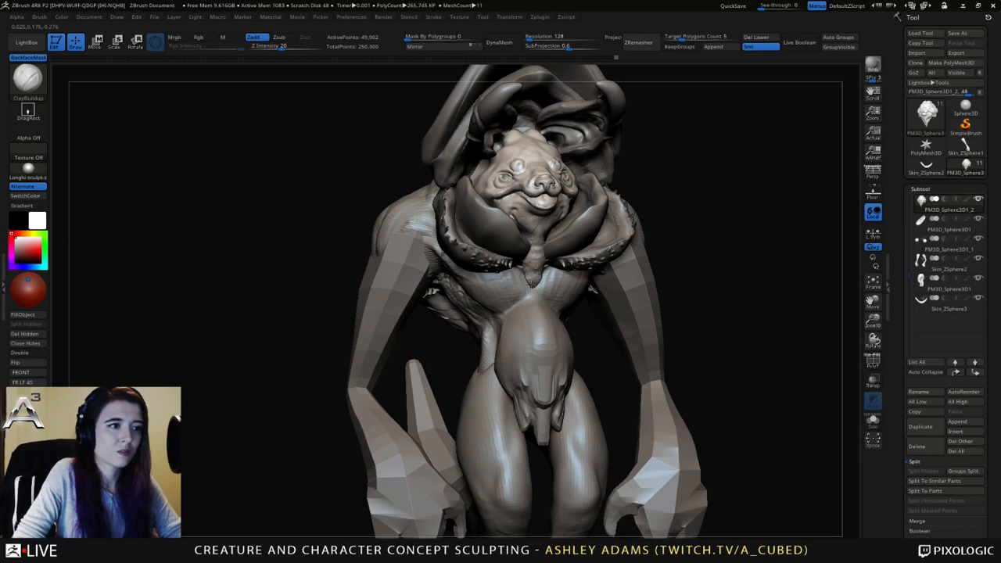
Pull the chin tendril's tip forward and down in profile with a resized SnakeHook brush.
mouse_move(534, 282)
right_down()
mouse_move(548, 275)
mouse_move(540, 270)
mouse_move(549, 251)
mouse_move(535, 298)
right_up()
key(b)
key(s)
key(h)
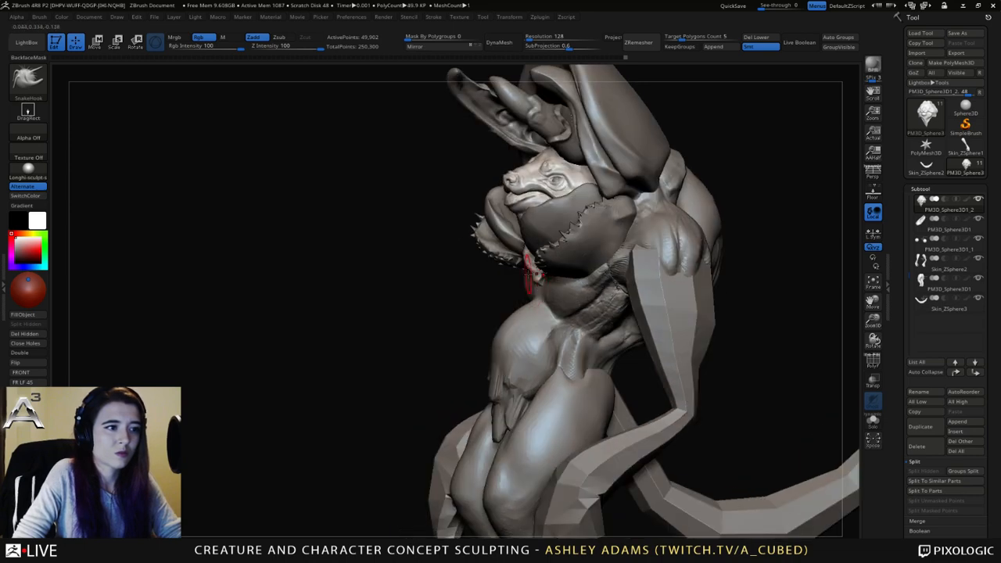
key(space)
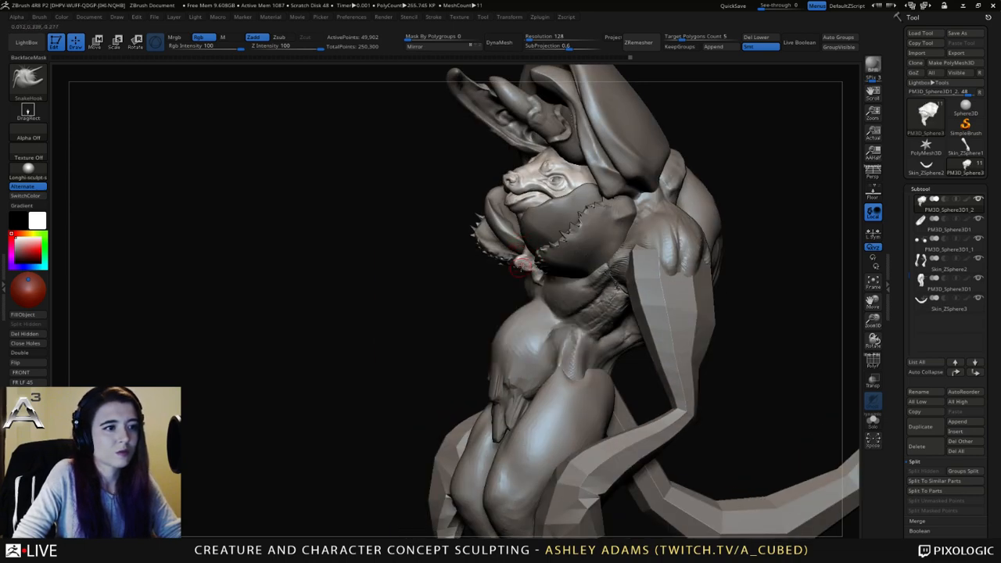
drag(519, 257, 536, 274)
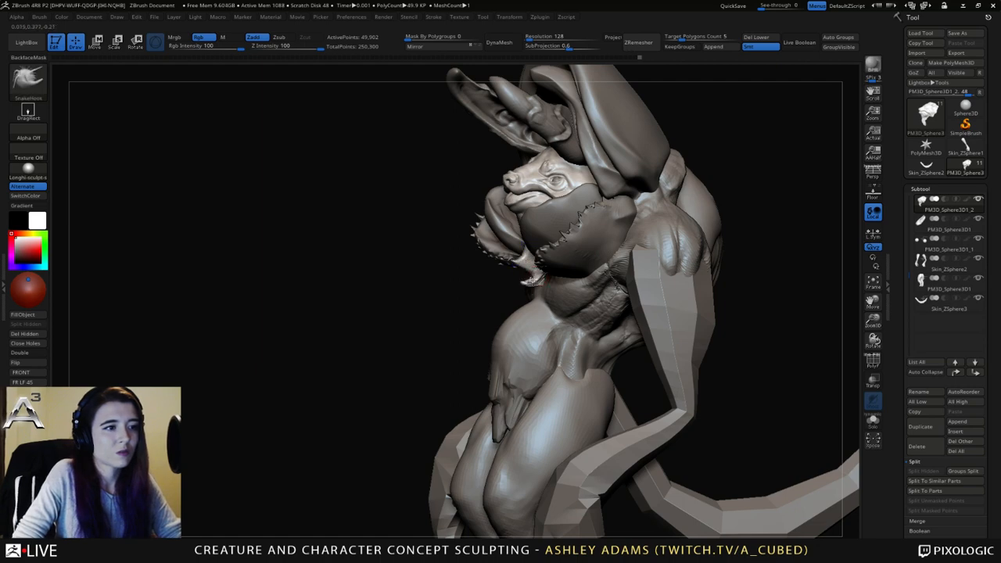
Smooth the chin tendril and add volume to it from the front with ClayBuildup.
key(shift)
mouse_move(450, 301)
right_down()
mouse_move(514, 318)
mouse_move(532, 291)
right_up()
right_click(513, 318)
key(b)
key(c)
key(b)
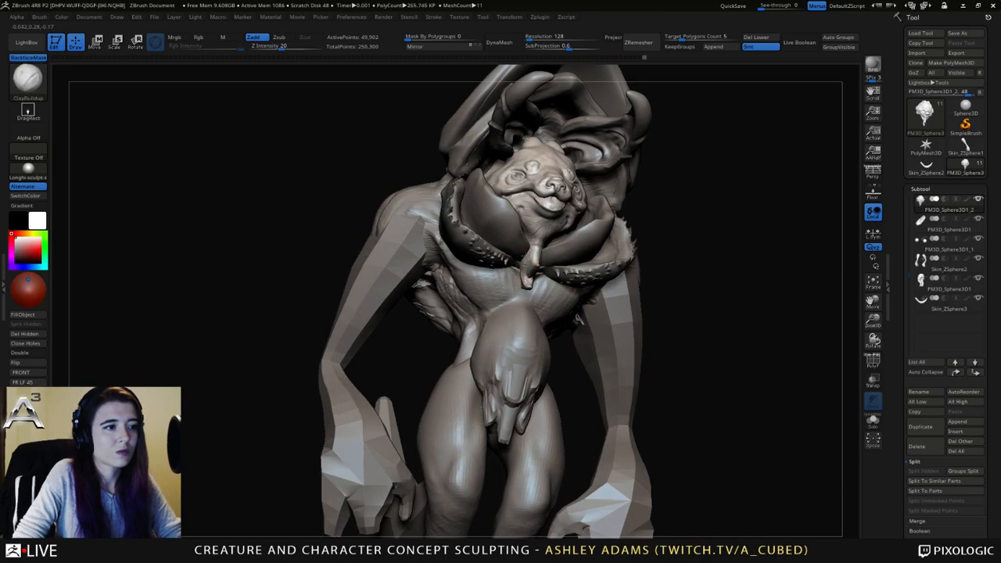
right_drag(579, 319, 613, 311)
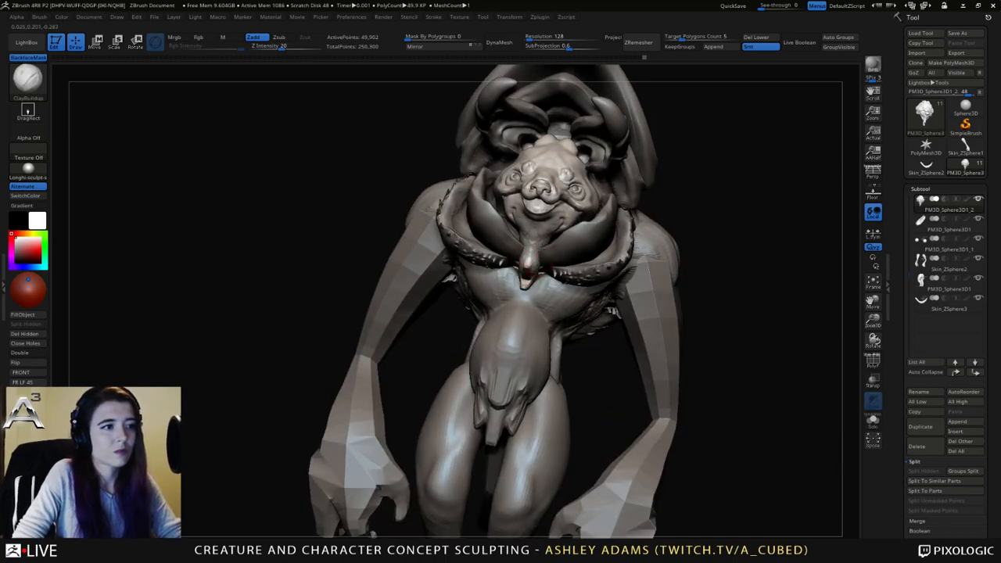
Refine the shape of the chin tendril's flared tip from the front and side with SnakeHook.
key(b)
key(s)
key(h)
right_click(532, 250)
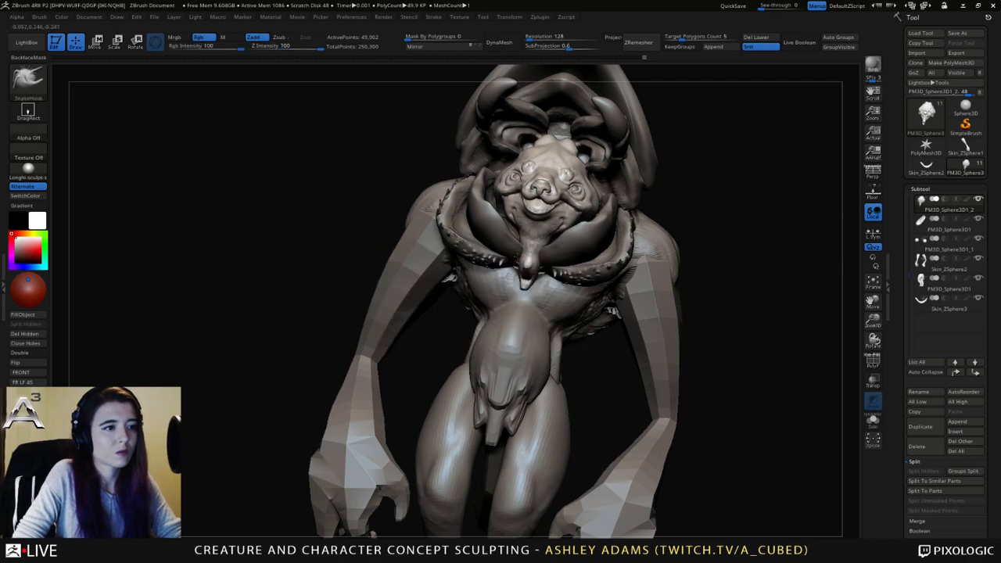
mouse_move(524, 249)
right_down()
mouse_move(535, 247)
mouse_move(535, 267)
right_up()
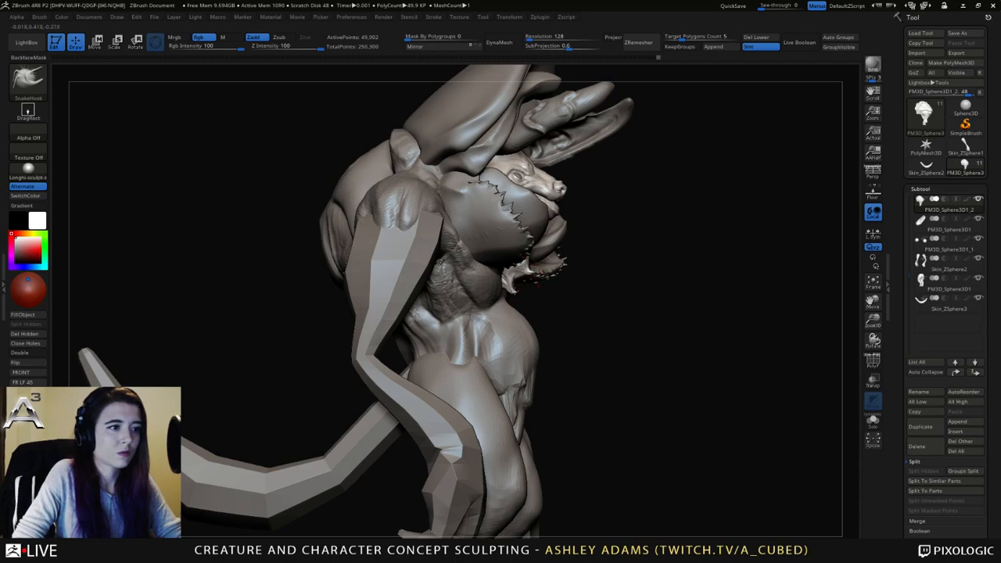
mouse_move(522, 290)
right_down()
mouse_move(470, 269)
mouse_move(511, 246)
mouse_move(527, 283)
mouse_move(533, 228)
mouse_move(535, 243)
right_up()
mouse_move(535, 243)
right_down()
mouse_move(558, 226)
mouse_move(528, 202)
mouse_move(528, 221)
right_up()
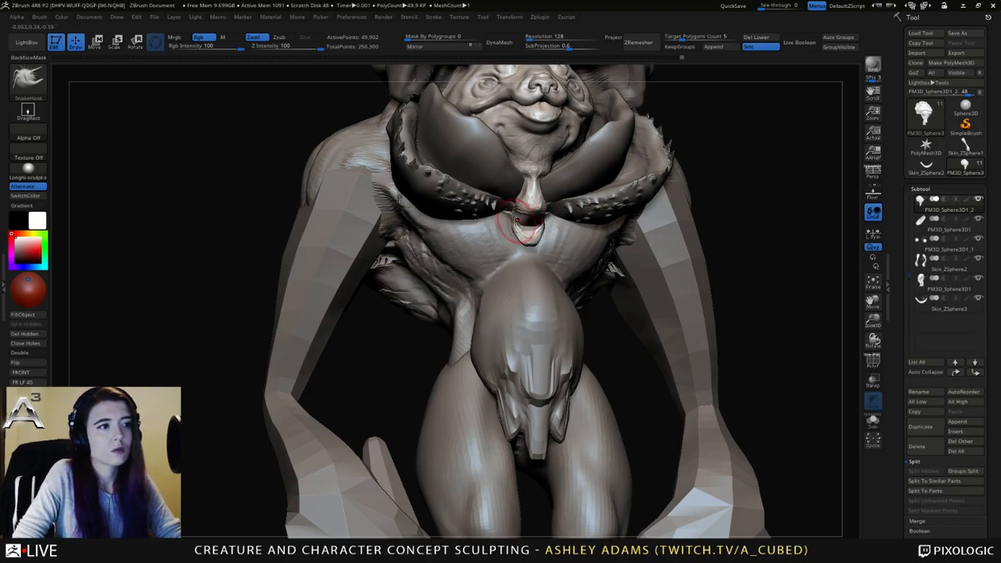
key(f)
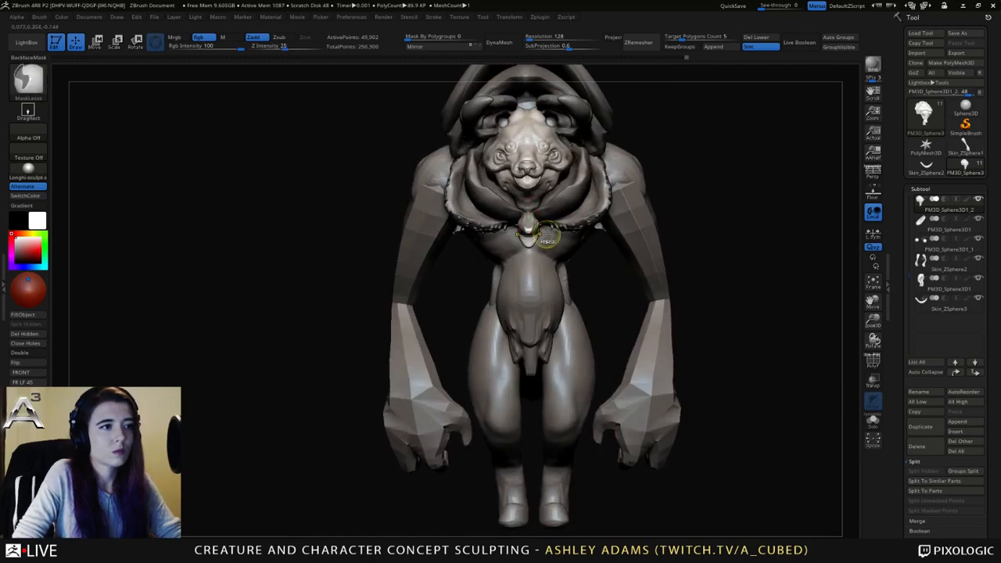
Refine the face and cheek forms from the front with ClayBuildup.
mouse_move(535, 209)
right_down()
mouse_move(547, 216)
mouse_move(505, 198)
right_up()
key(b)
key(c)
key(b)
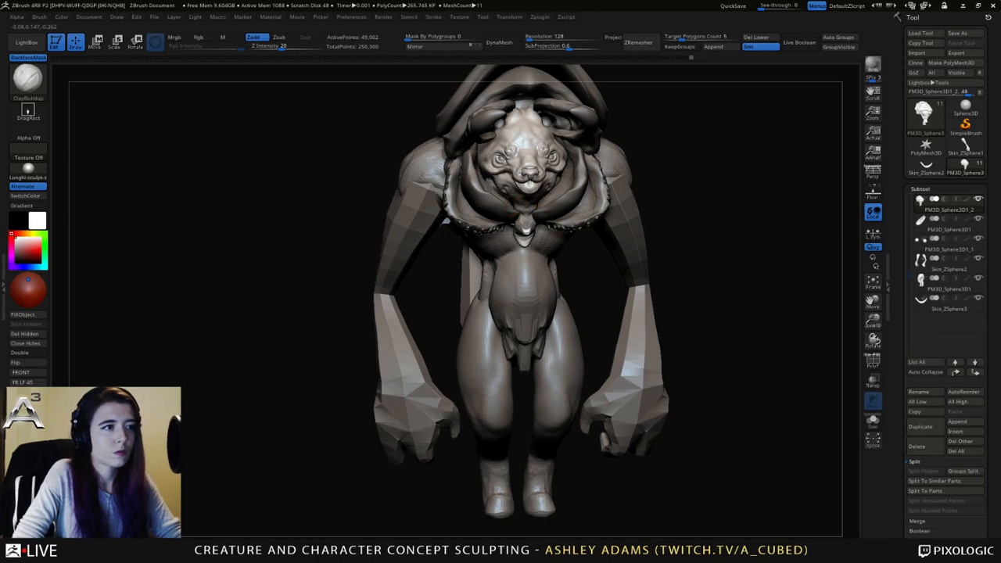
right_drag(588, 183, 569, 171)
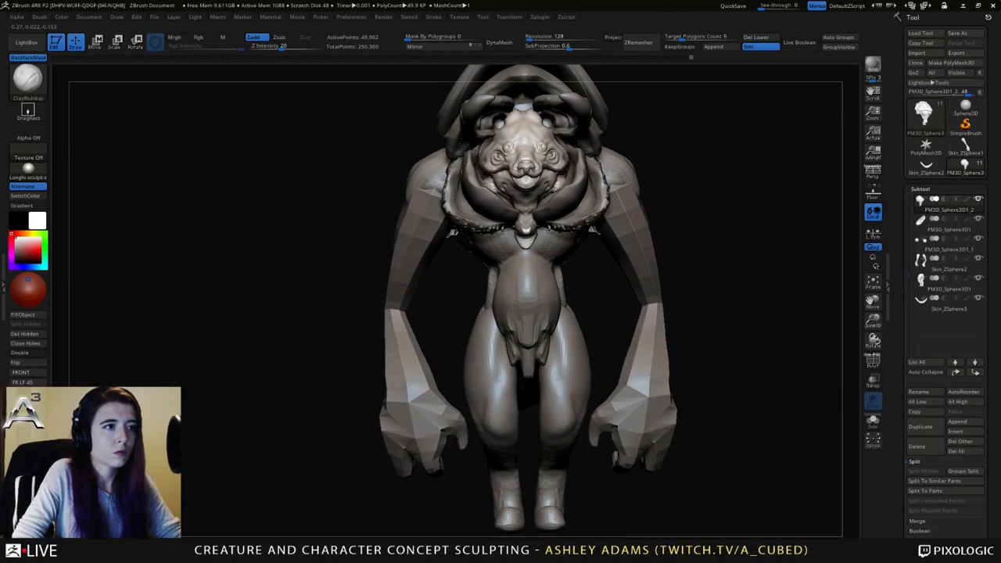
ctrl+right_drag(563, 224, 562, 185)
mouse_move(562, 185)
right_down()
mouse_move(615, 188)
mouse_move(533, 202)
mouse_move(501, 188)
mouse_move(532, 179)
mouse_move(548, 133)
mouse_move(583, 160)
mouse_move(557, 183)
mouse_move(544, 181)
mouse_move(543, 194)
mouse_move(548, 179)
right_up()
Select the inner collar flaps subtool and reshape its upper ends in profile with SnakeHook.
alt+click(544, 180)
key(b)
key(s)
key(h)
key(space)
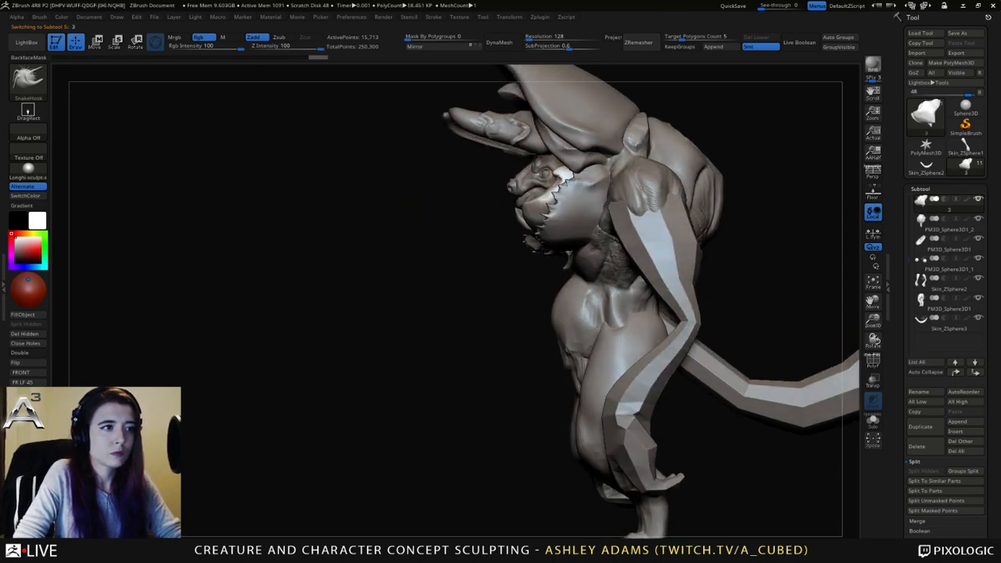
drag(477, 210, 457, 216)
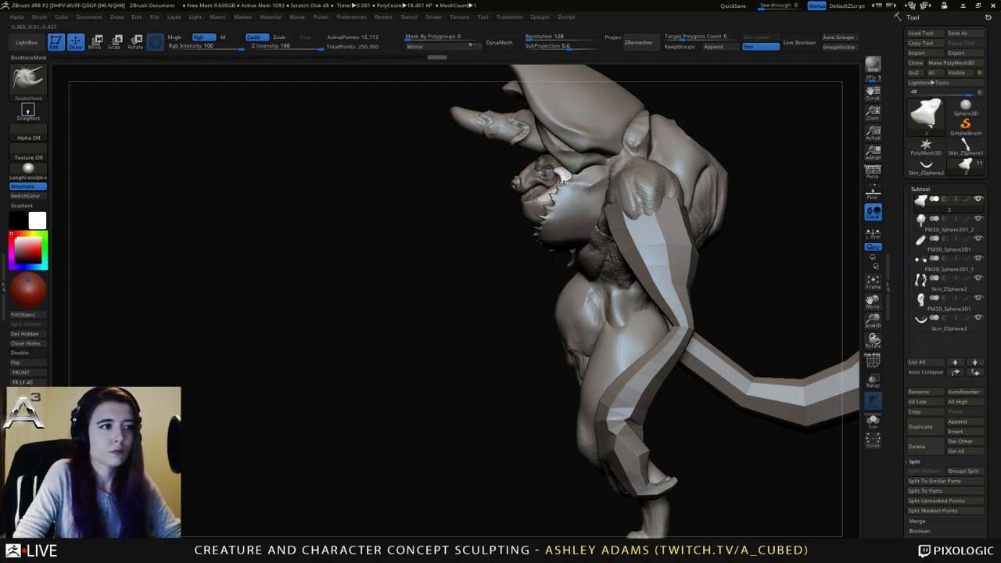
right_click(490, 248)
right_drag(529, 206, 575, 210)
drag(505, 222, 496, 219)
Adjust the brush size and pull the inner collar flaps into pointed, upward-curving tusks beside the face.
right_drag(534, 210, 500, 210)
right_click(489, 214)
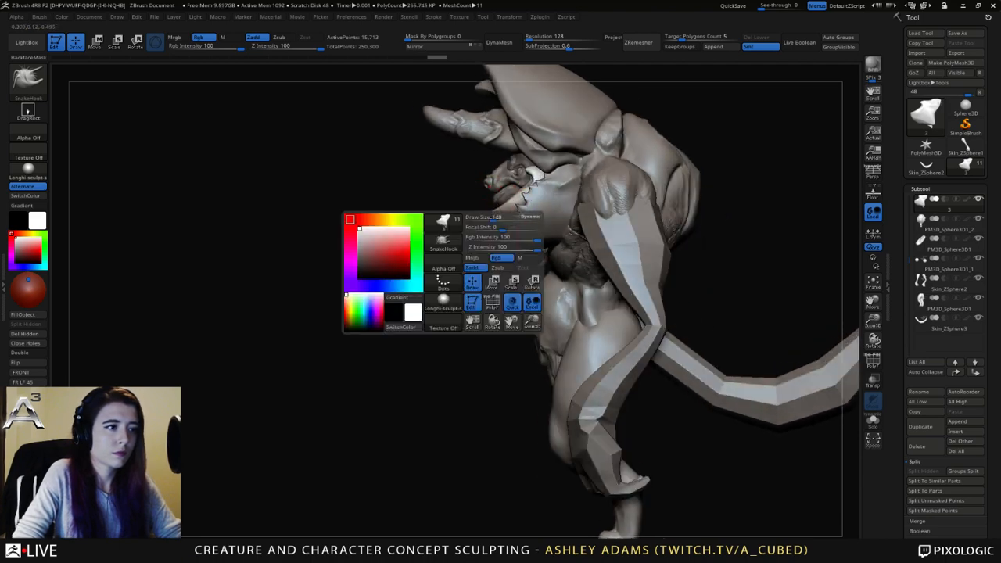
drag(497, 221, 516, 200)
right_click(509, 203)
drag(438, 251, 693, 254)
right_drag(611, 249, 540, 223)
key(space)
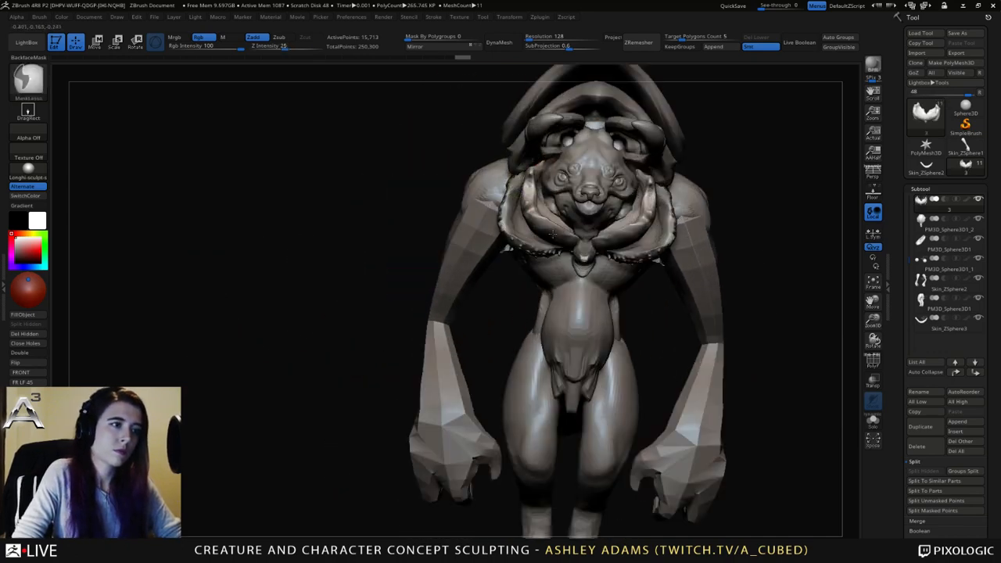
key(space)
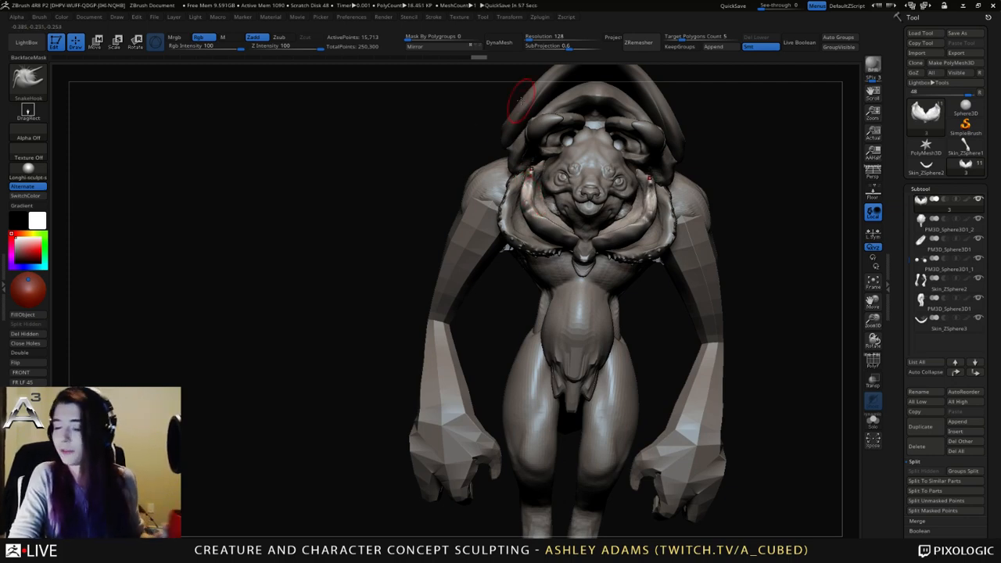
Examine the creature's overall silhouette from the side and back.
right_drag(649, 234, 659, 239)
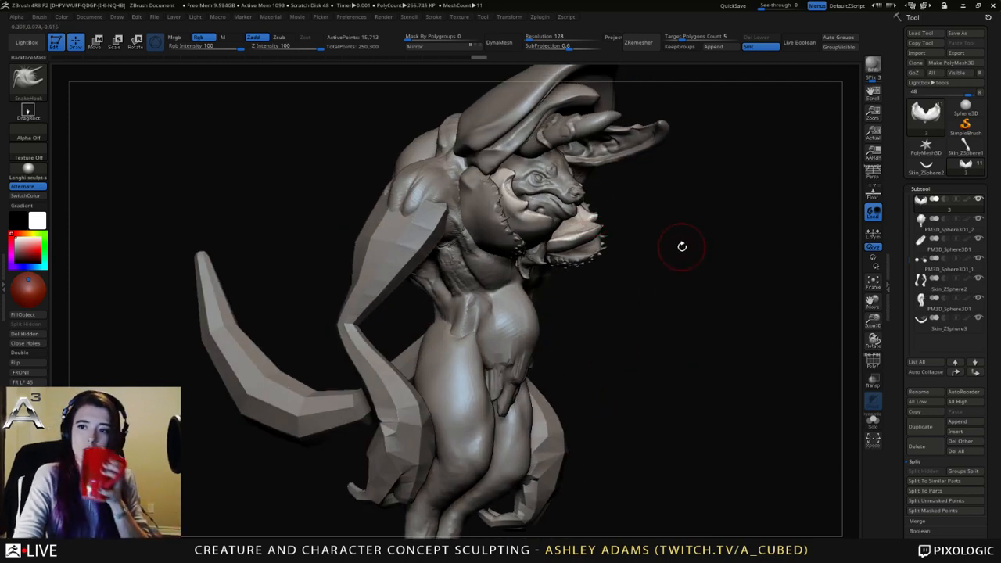
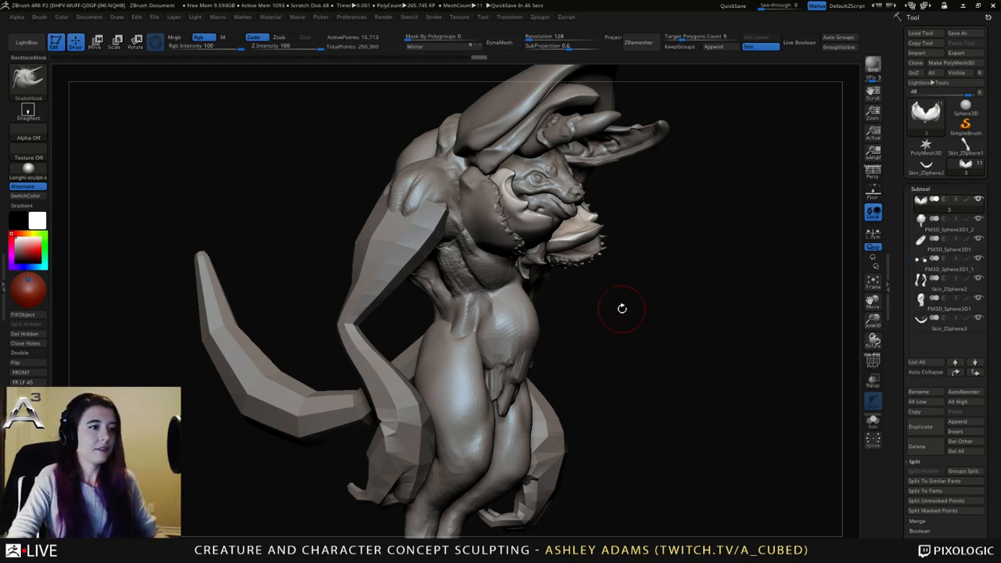
right_drag(622, 308, 579, 321)
ctrl+right_drag(670, 402, 666, 320)
mouse_move(665, 321)
right_down()
mouse_move(571, 328)
mouse_move(673, 324)
right_up()
ctrl+right_drag(601, 301, 621, 331)
right_drag(487, 178, 536, 190)
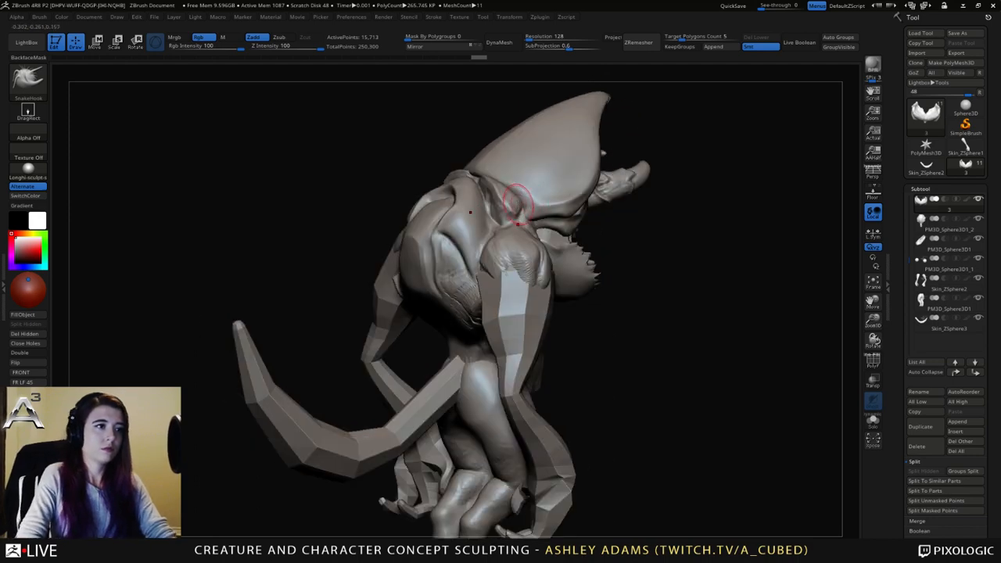
Select the paired horns above the creature's face and adjust their scale from the front.
mouse_move(507, 246)
right_down()
mouse_move(557, 266)
mouse_move(519, 230)
mouse_move(543, 230)
mouse_move(512, 230)
mouse_move(540, 230)
mouse_move(544, 270)
right_up()
alt+click(366, 169)
shift+right_drag(395, 174, 464, 210)
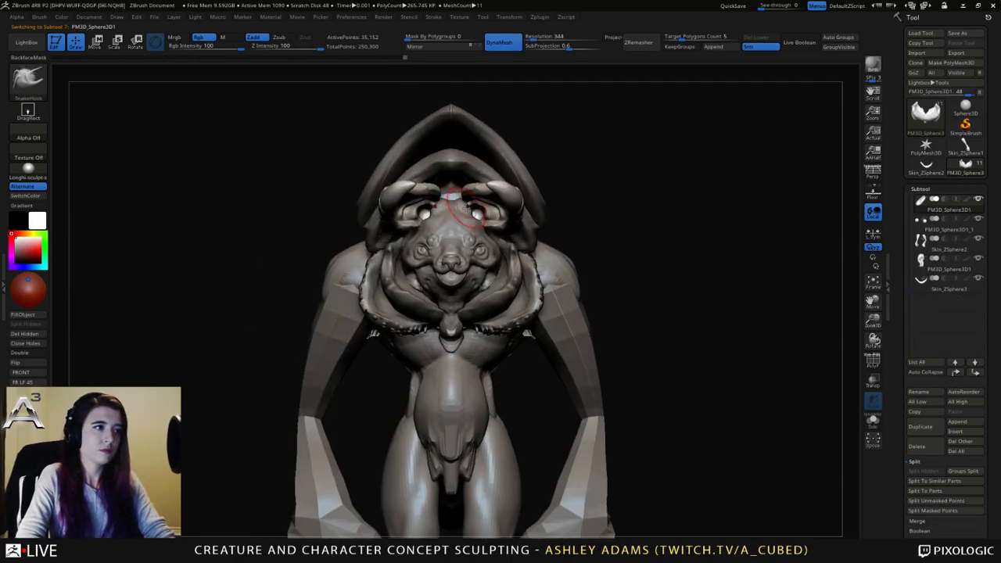
key(e)
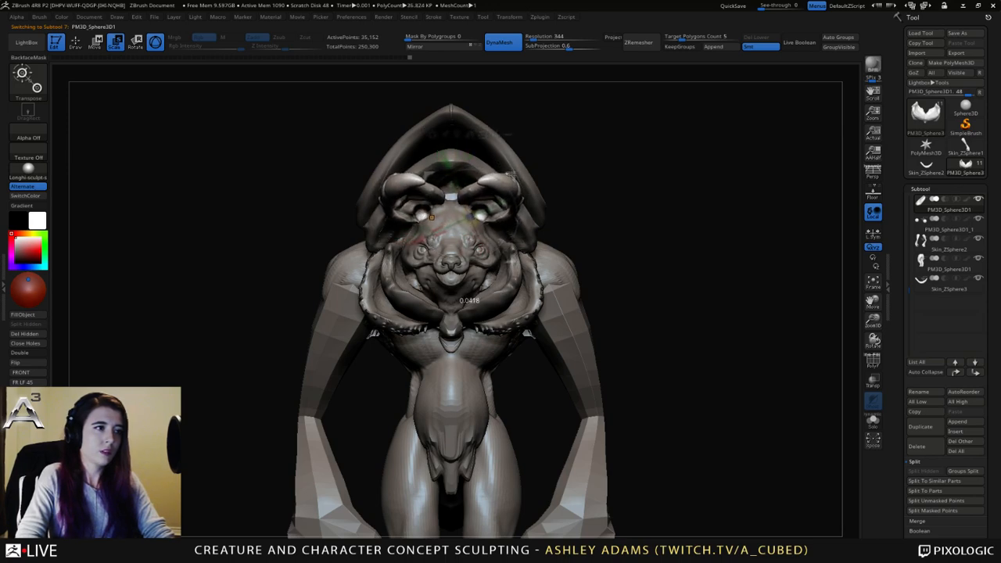
key(q)
right_drag(572, 165, 541, 157)
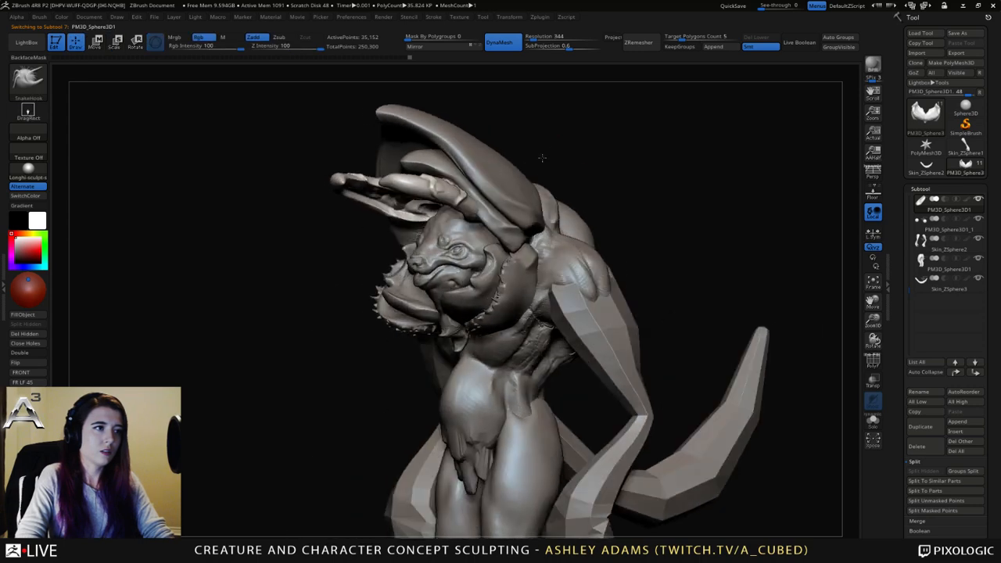
Reshape the paired horns above the face with the SnakeHook brush, working from several angles.
key(space)
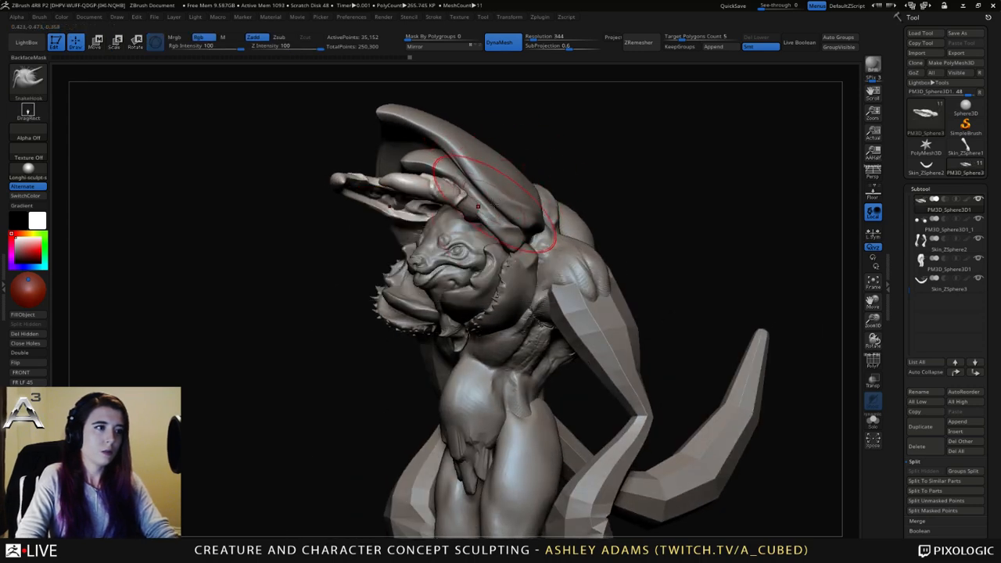
mouse_move(519, 183)
right_down()
mouse_move(407, 180)
mouse_move(445, 146)
mouse_move(455, 160)
right_up()
right_click(407, 179)
right_drag(407, 192, 487, 215)
mouse_move(523, 245)
ctrl+right_down()
mouse_move(486, 205)
mouse_move(552, 194)
mouse_move(519, 196)
mouse_move(503, 210)
ctrl+right_up()
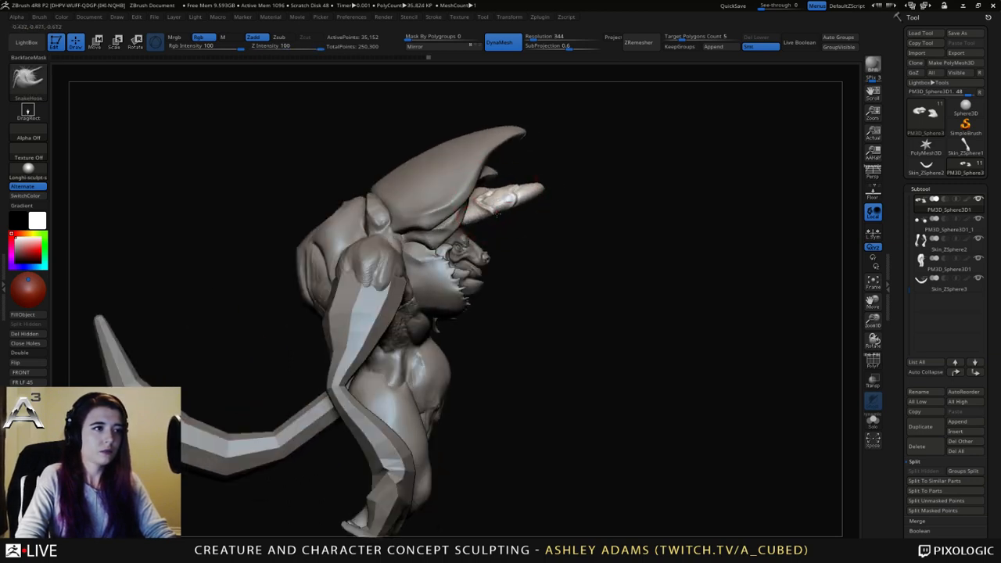
key(space)
click(495, 210)
key(space)
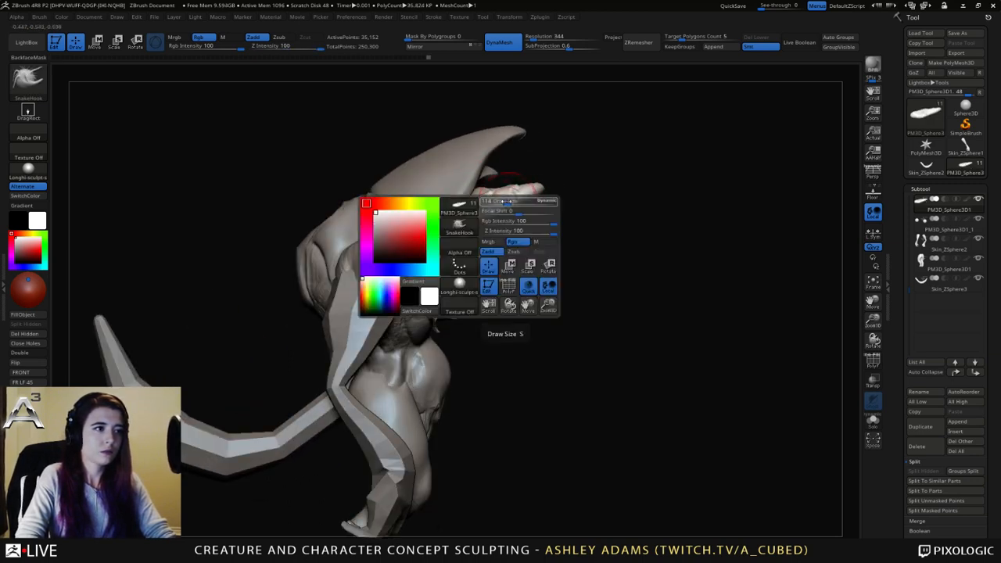
click(516, 204)
mouse_move(534, 187)
mouse_down()
mouse_move(555, 194)
mouse_move(498, 193)
mouse_move(523, 197)
mouse_move(582, 246)
mouse_move(508, 201)
mouse_up()
Select the low-poly arms and convert them to a DynaMesh at resolution 128.
right_click(453, 255)
alt+drag(689, 212, 534, 255)
alt+click(547, 216)
right_click(530, 279)
drag(426, 293, 482, 301)
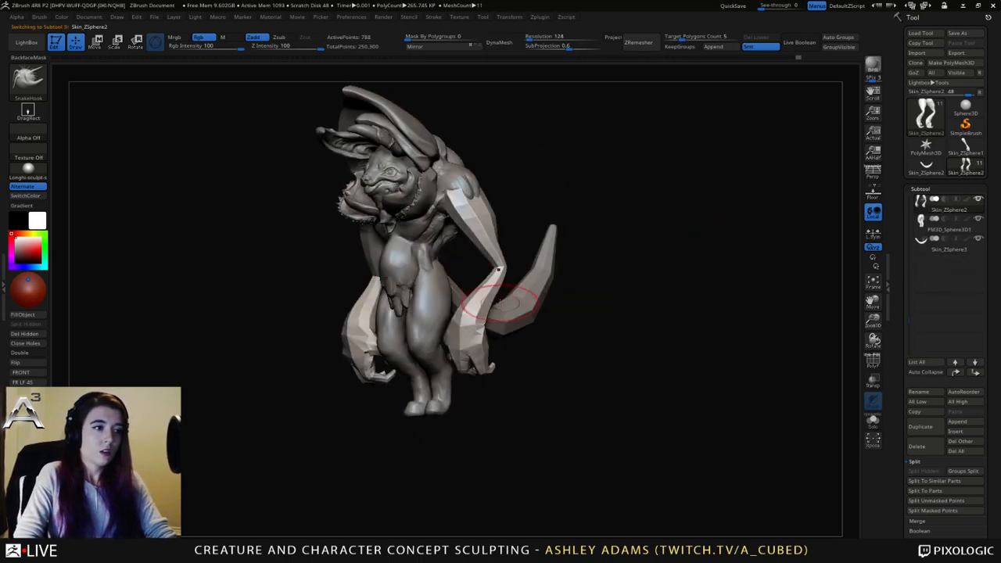
right_click(481, 301)
key(b)
key(m)
key(v)
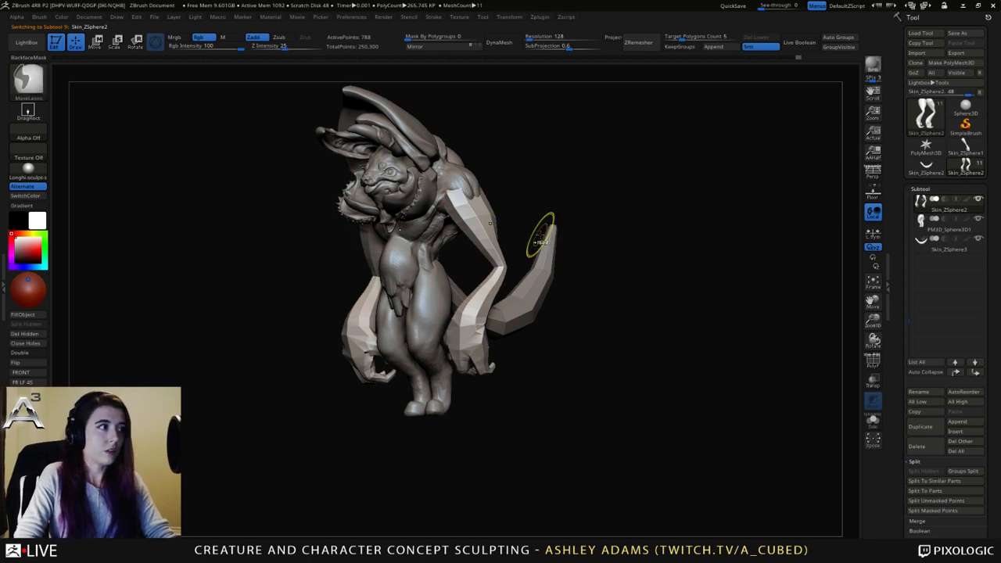
key(b)
key(s)
key(h)
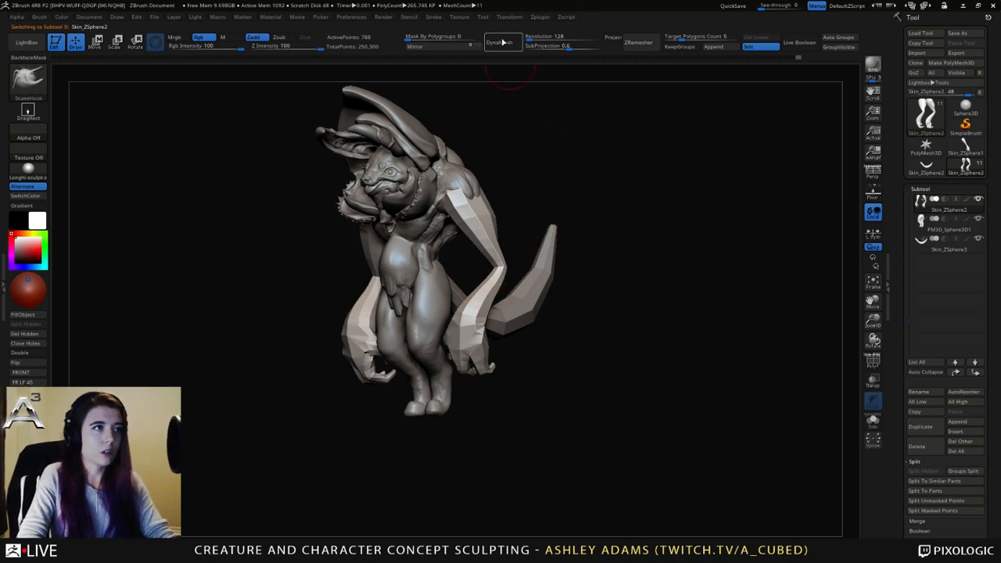
click(500, 42)
Paint a mask over the forearms between elbow and wrist with the MaskPen brush.
mouse_move(477, 305)
right_down()
mouse_move(513, 289)
mouse_move(427, 348)
mouse_move(490, 317)
mouse_move(452, 315)
right_up()
right_click(425, 349)
key(b)
key(m)
key(v)
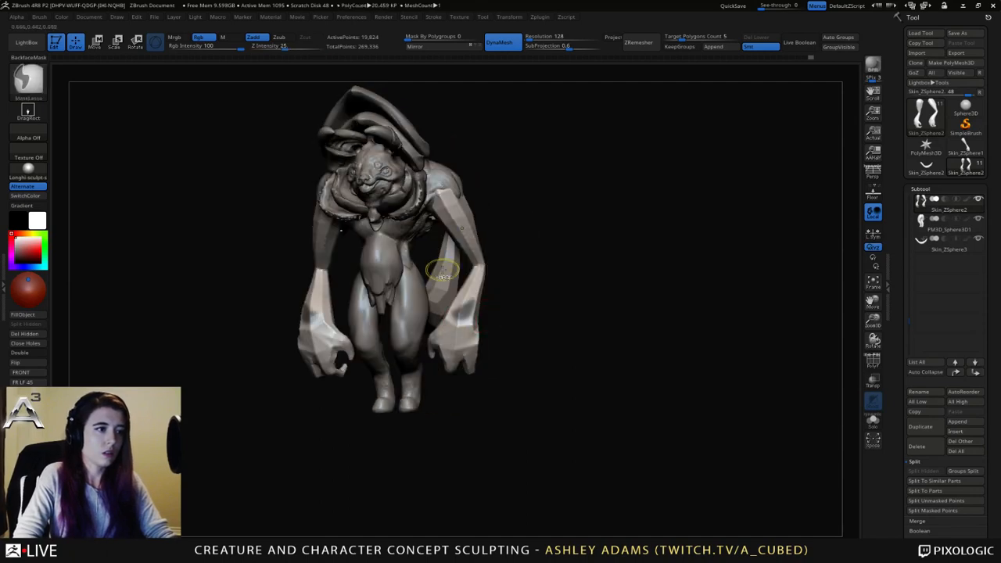
key(b)
key(Escape)
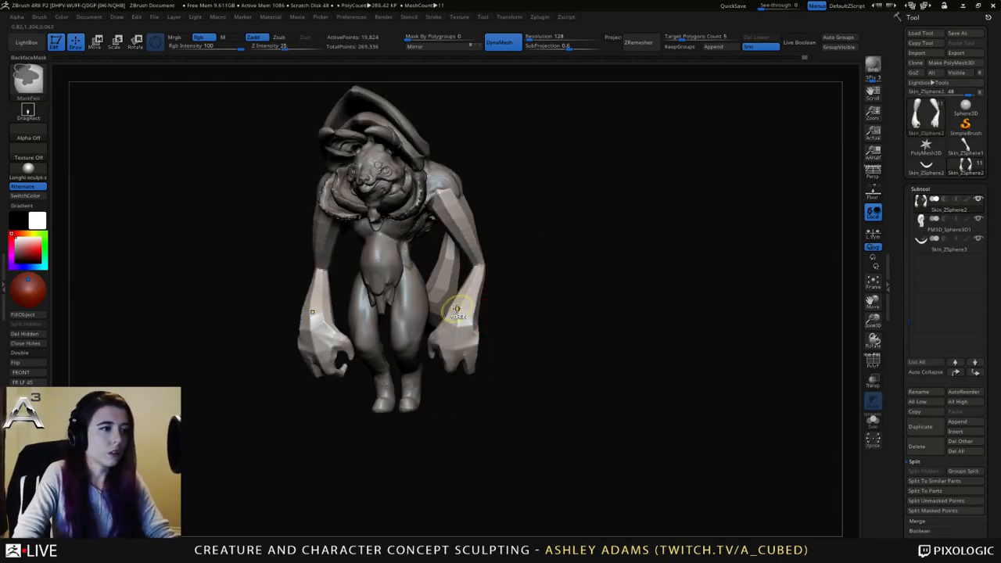
mouse_move(459, 309)
ctrl+mouse_down()
mouse_move(461, 323)
mouse_move(461, 305)
ctrl+mouse_up()
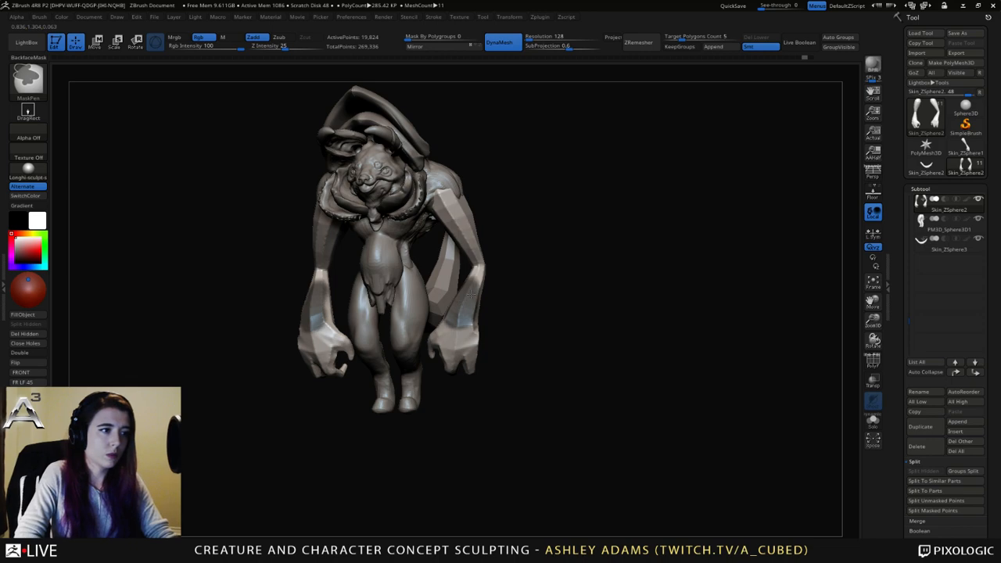
mouse_move(474, 270)
right_down()
mouse_move(480, 293)
mouse_move(518, 286)
mouse_move(461, 299)
right_up()
right_click(483, 290)
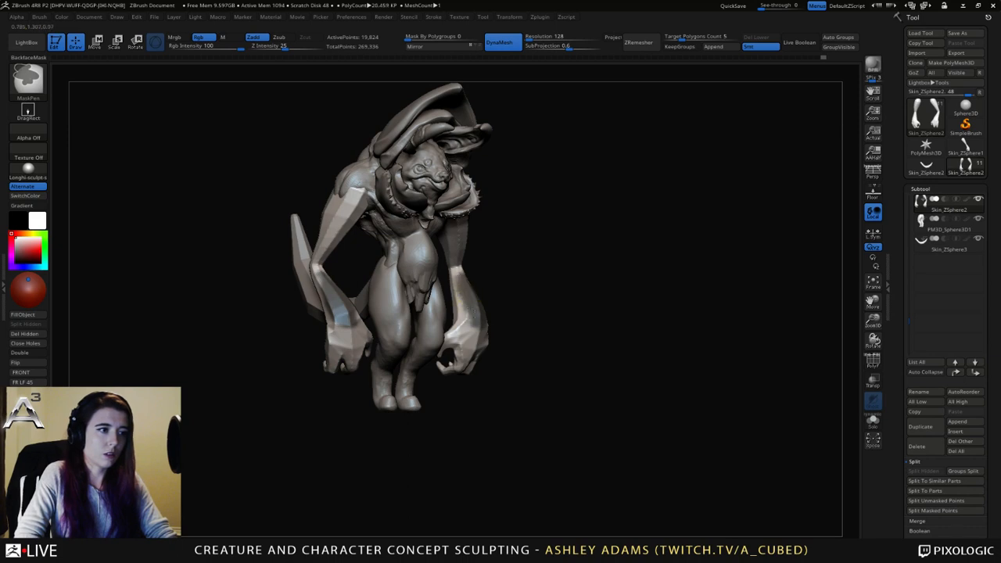
right_drag(460, 294, 476, 284)
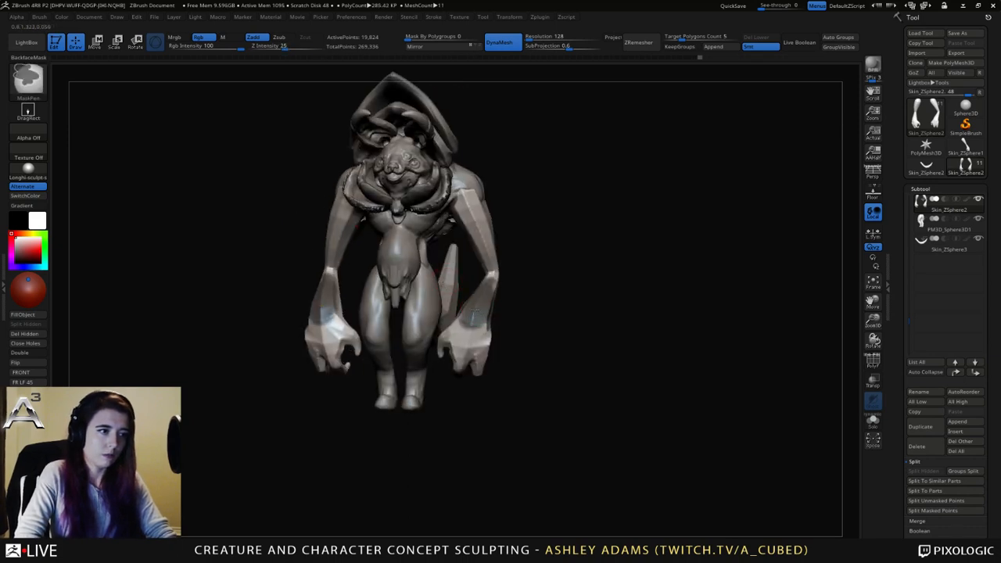
drag(545, 299, 600, 326)
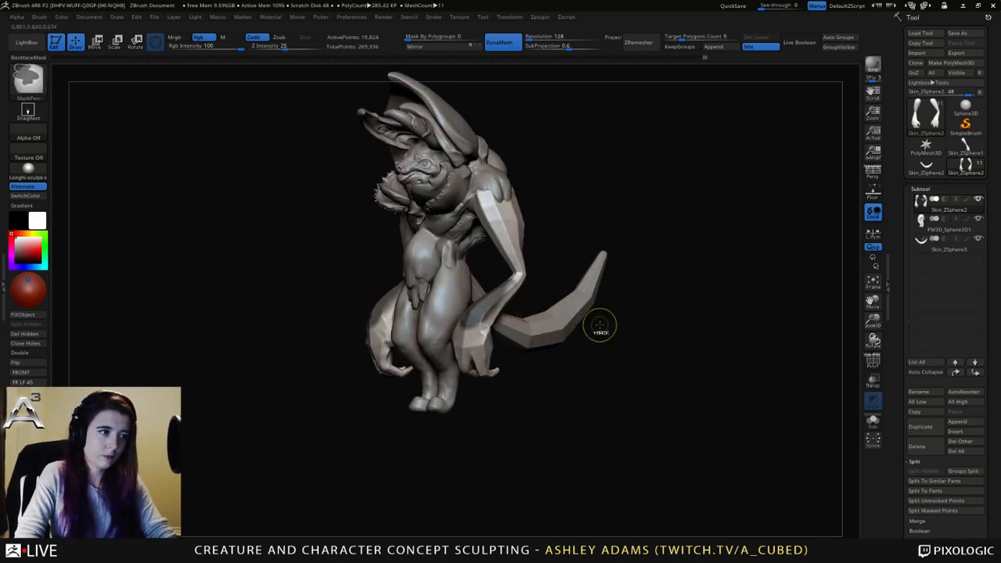
Extract the masked forearm area as a double-sided shell with 0.02 thickness and smoothing 5, and accept it.
drag(896, 513, 898, 458)
click(924, 507)
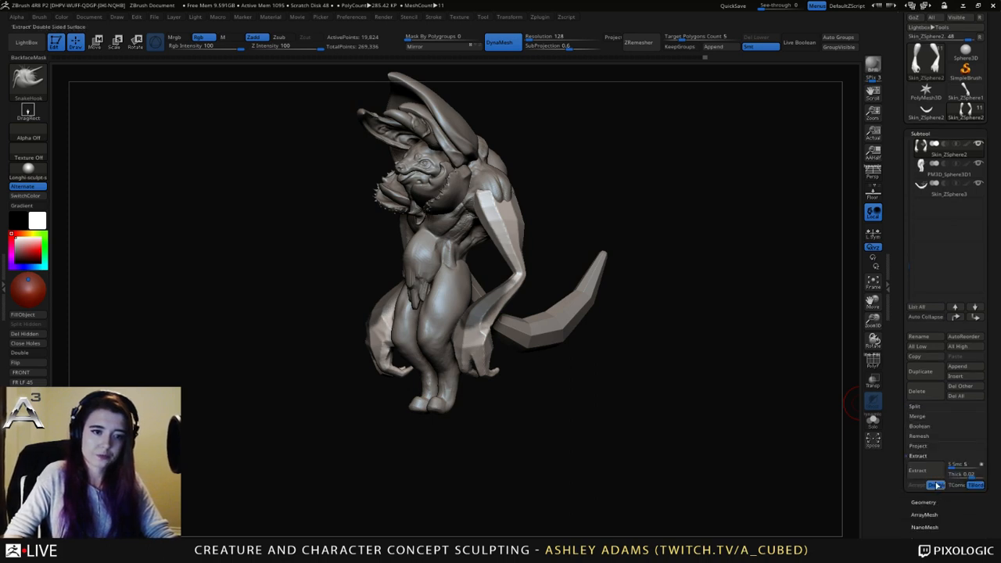
click(918, 470)
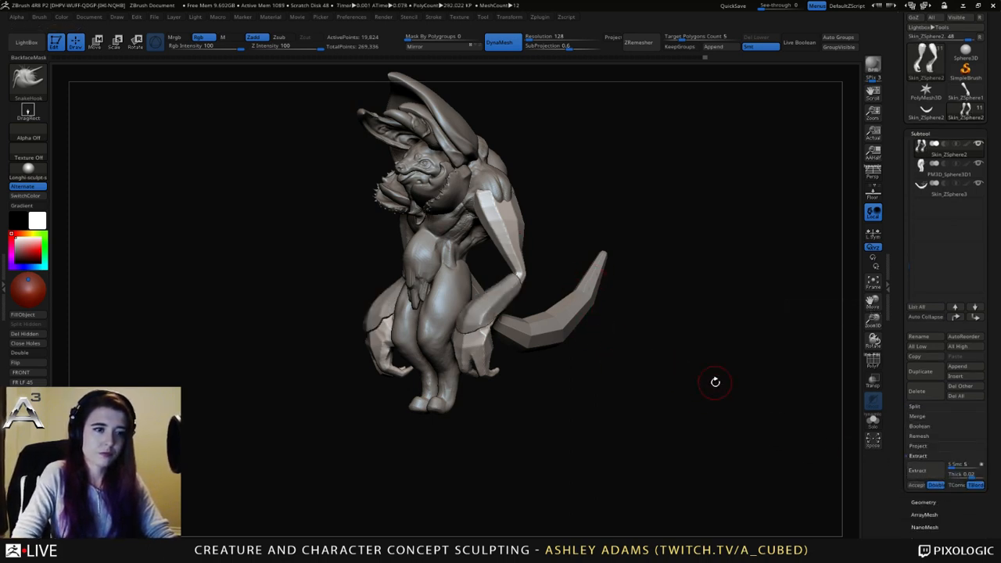
click(914, 487)
Select the original arms subtool and clear the forearm mask.
drag(712, 396, 500, 354)
alt+click(484, 340)
ctrl+drag(520, 426, 550, 459)
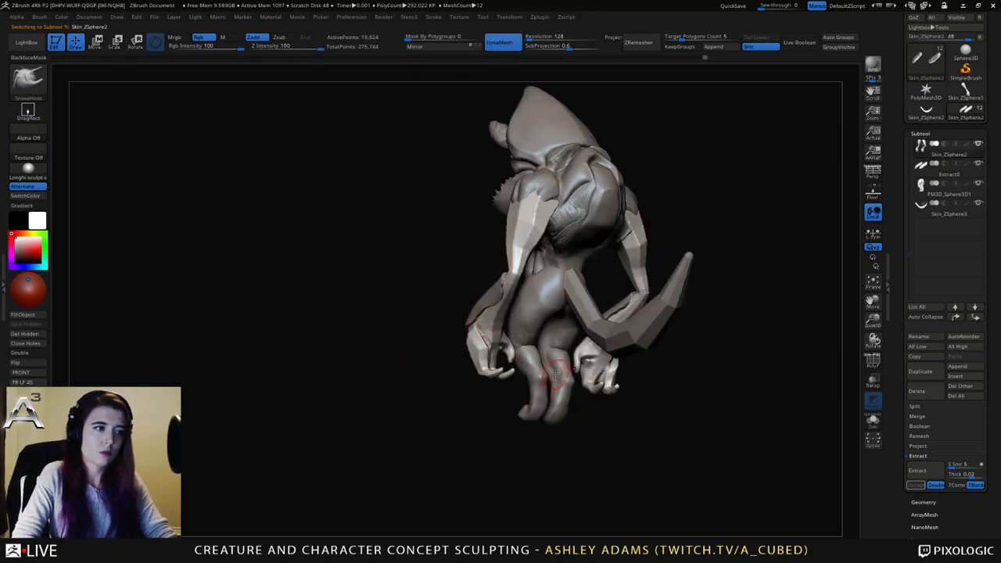
Select the extracted forearm plates and pull their edges into a smoother, longer shape with the SnakeHook brush.
mouse_move(426, 372)
mouse_down()
mouse_move(501, 344)
mouse_move(586, 353)
mouse_up()
alt+click(509, 312)
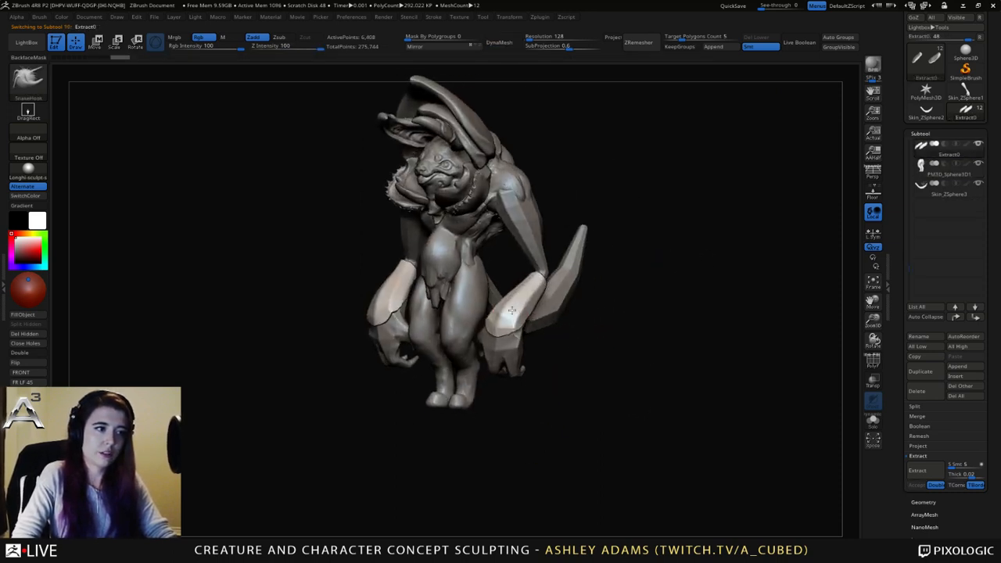
key(space)
drag(497, 307, 517, 305)
drag(565, 371, 516, 362)
mouse_move(513, 324)
mouse_down()
mouse_move(494, 341)
mouse_move(501, 329)
mouse_up()
drag(581, 362, 579, 367)
drag(551, 296, 554, 289)
mouse_move(583, 353)
mouse_down()
mouse_move(545, 328)
mouse_move(536, 307)
mouse_up()
key(space)
mouse_move(547, 368)
mouse_down()
mouse_move(513, 352)
mouse_move(661, 331)
mouse_up()
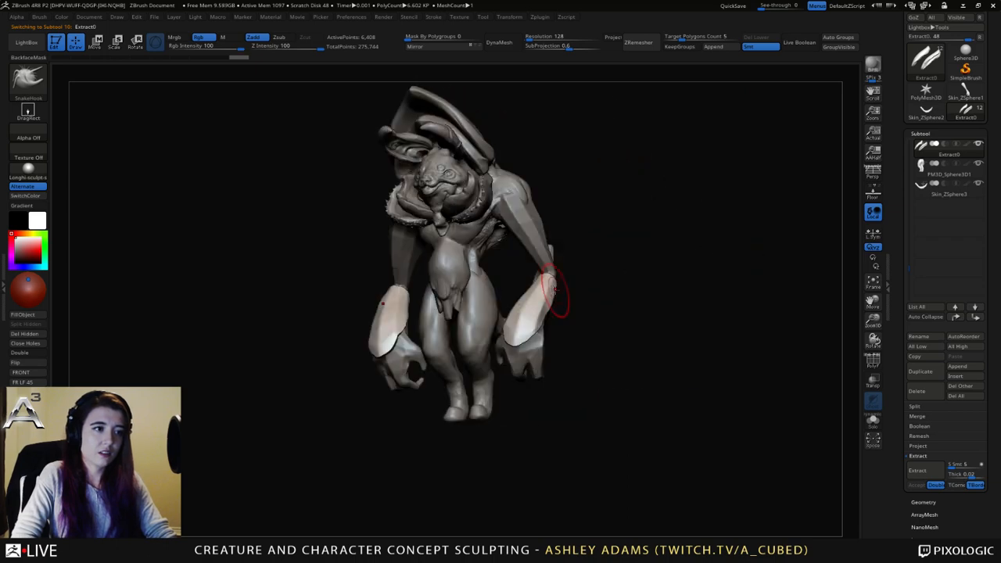
Fit the plates' upper ends to the elbows, pull the lower ends into points, and smooth them.
drag(555, 290, 552, 284)
right_drag(552, 289, 579, 290)
drag(539, 286, 533, 282)
right_drag(473, 302, 531, 300)
drag(549, 347, 557, 356)
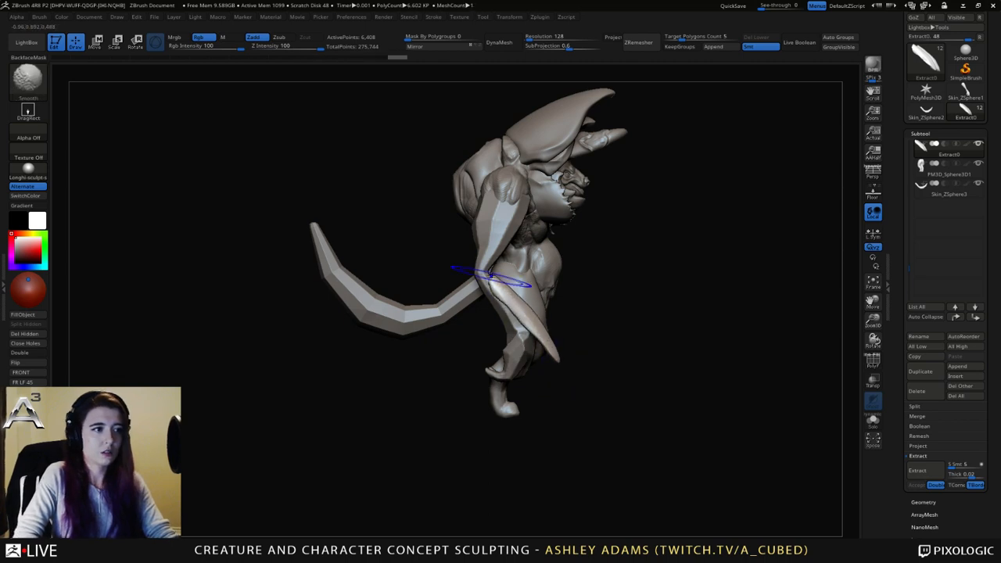
drag(493, 278, 490, 282)
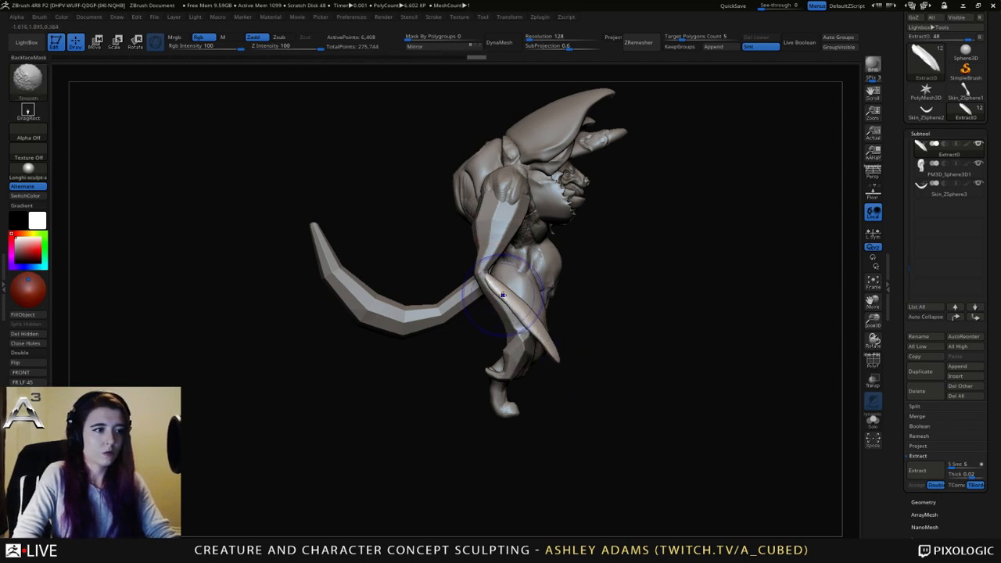
Refine the taper and outline of the pointed forearm plates with SnakeHook and Smooth.
mouse_move(545, 334)
right_down()
mouse_move(492, 349)
mouse_move(494, 306)
mouse_move(486, 345)
right_up()
right_click(483, 360)
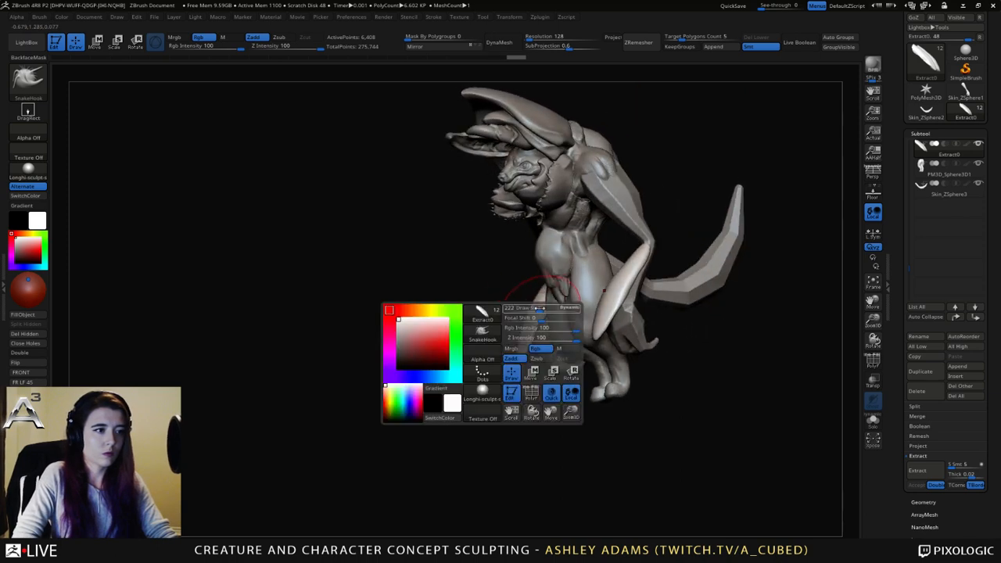
right_drag(541, 303, 551, 332)
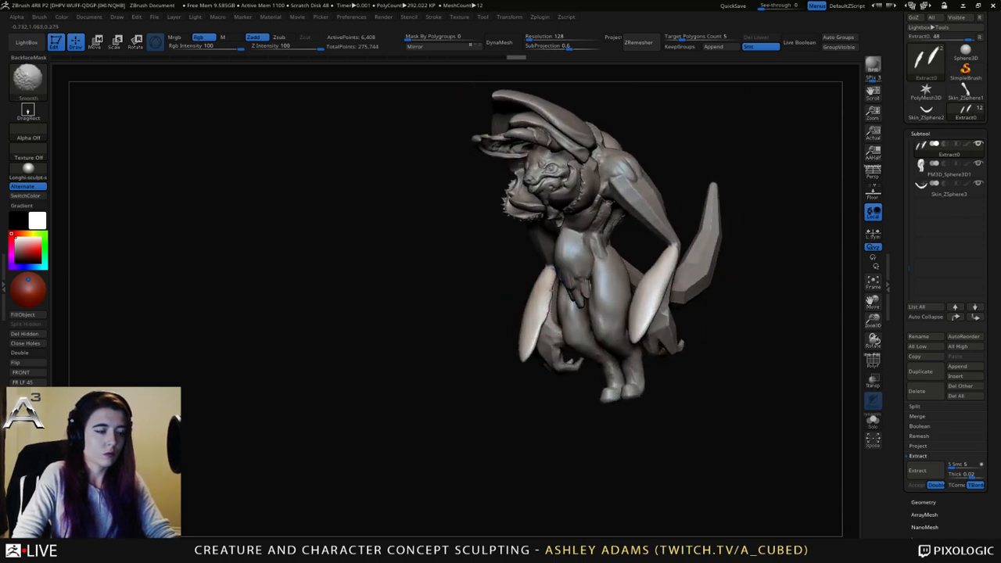
right_drag(565, 274, 612, 291)
right_click(502, 312)
drag(508, 319, 500, 319)
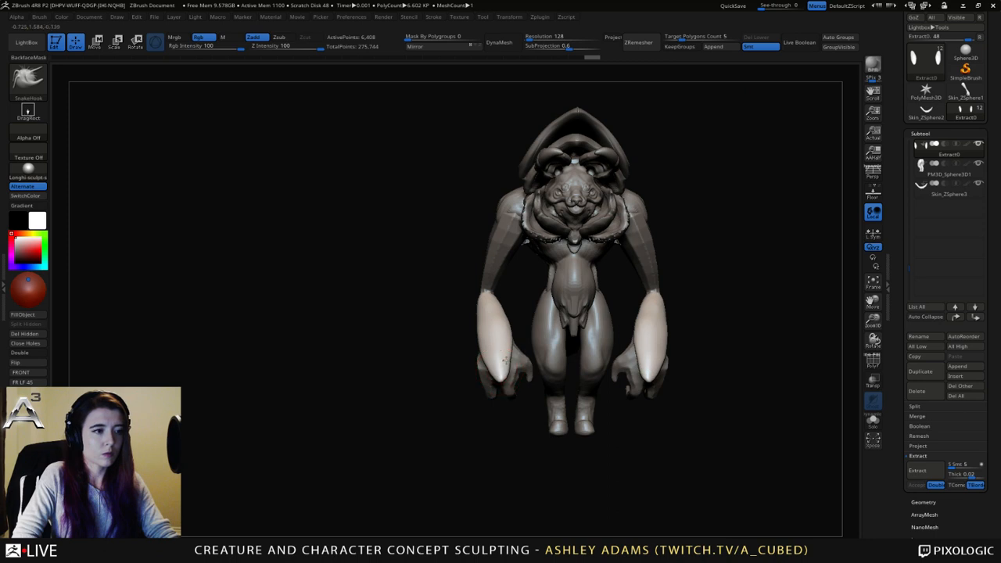
Select the arms subtool and work on the hands' volume with the ClayBuildup brush.
alt+click(519, 366)
right_click(518, 364)
mouse_move(520, 370)
mouse_down()
mouse_move(489, 360)
mouse_move(507, 348)
mouse_up()
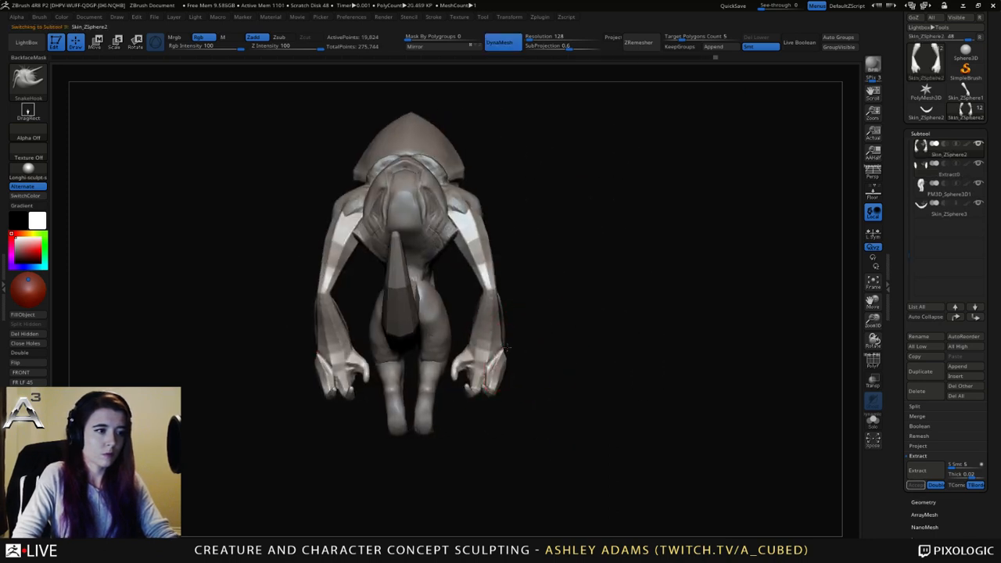
key(b)
key(c)
key(b)
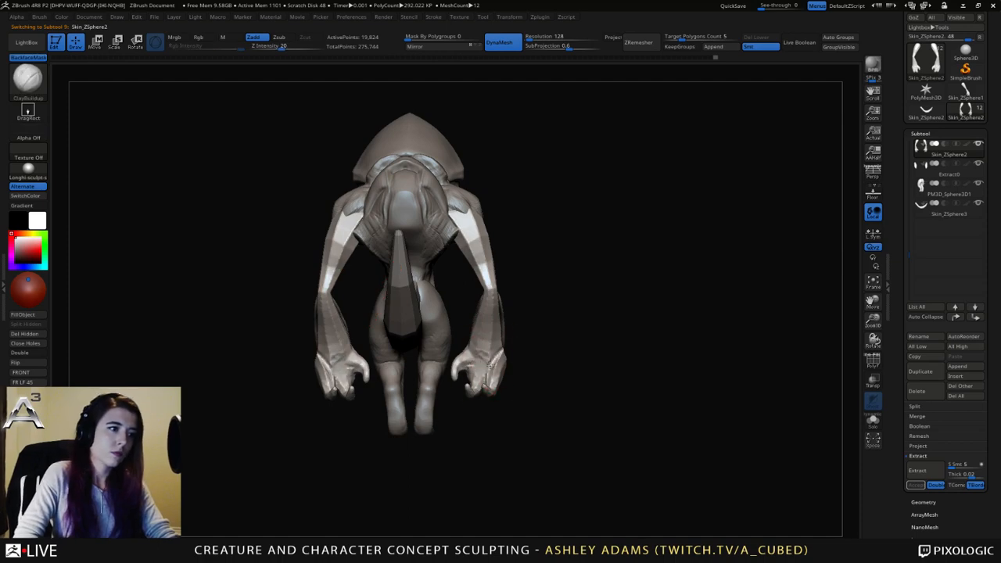
mouse_move(557, 352)
mouse_down()
mouse_move(462, 336)
mouse_move(481, 341)
mouse_up()
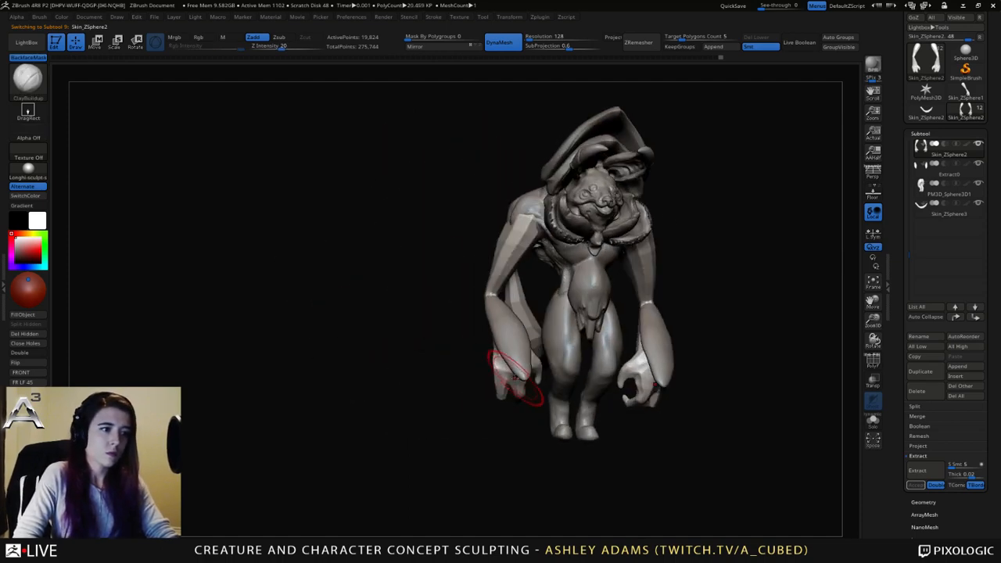
mouse_move(516, 377)
right_down()
mouse_move(514, 366)
mouse_move(516, 377)
right_up()
Reshape the fingers below the forearm plates with the SnakeHook brush.
key(b)
key(s)
key(h)
right_click(510, 373)
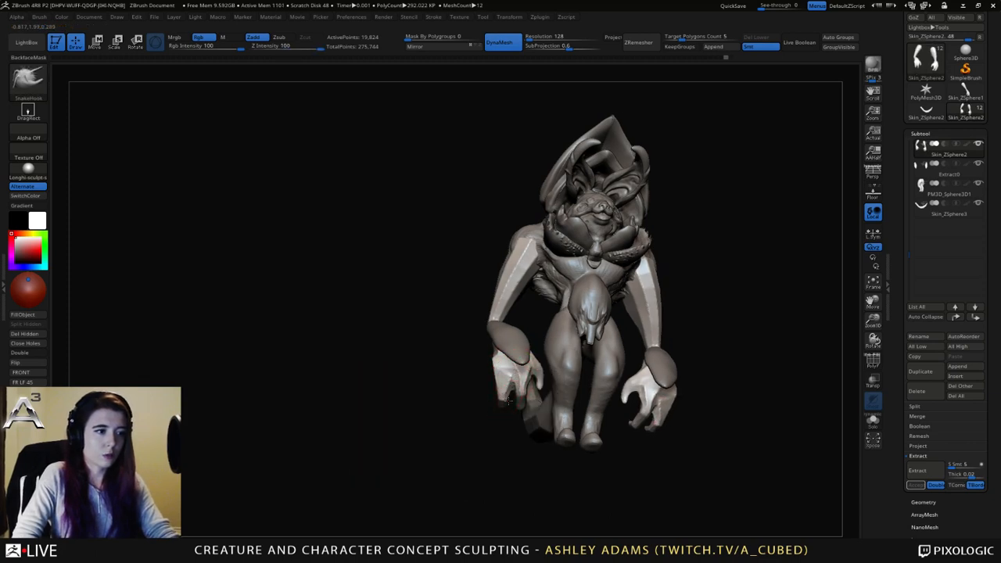
right_click(519, 387)
mouse_move(518, 388)
right_down()
mouse_move(523, 377)
mouse_move(500, 391)
mouse_move(529, 385)
mouse_move(505, 360)
mouse_move(517, 373)
mouse_move(522, 364)
mouse_move(519, 377)
right_up()
Refine the contours of the fingers, thumbs and outer hands below the forearm plates with ClayBuildup and SnakeHook.
key(b)
key(c)
key(b)
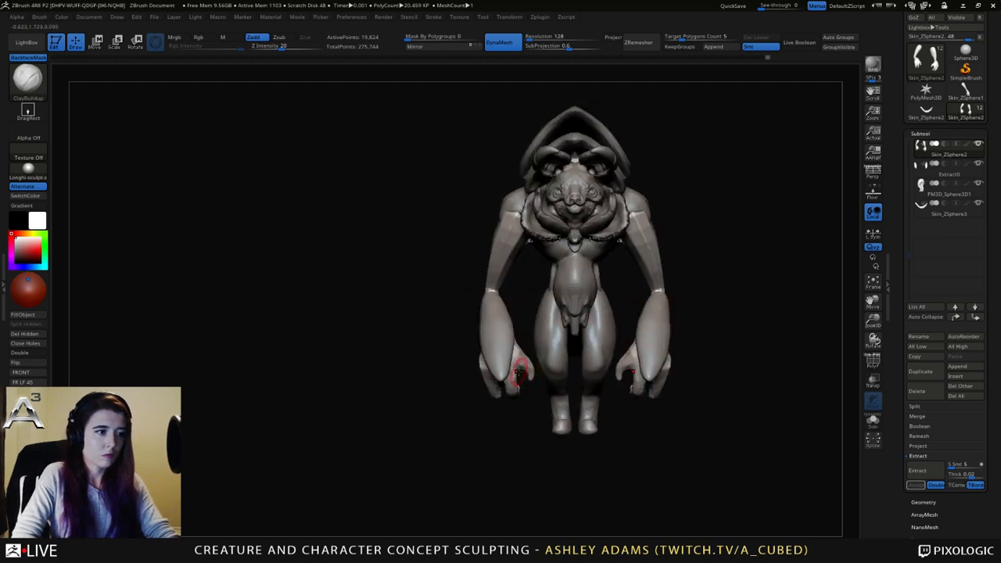
key(b)
key(s)
key(h)
key(space)
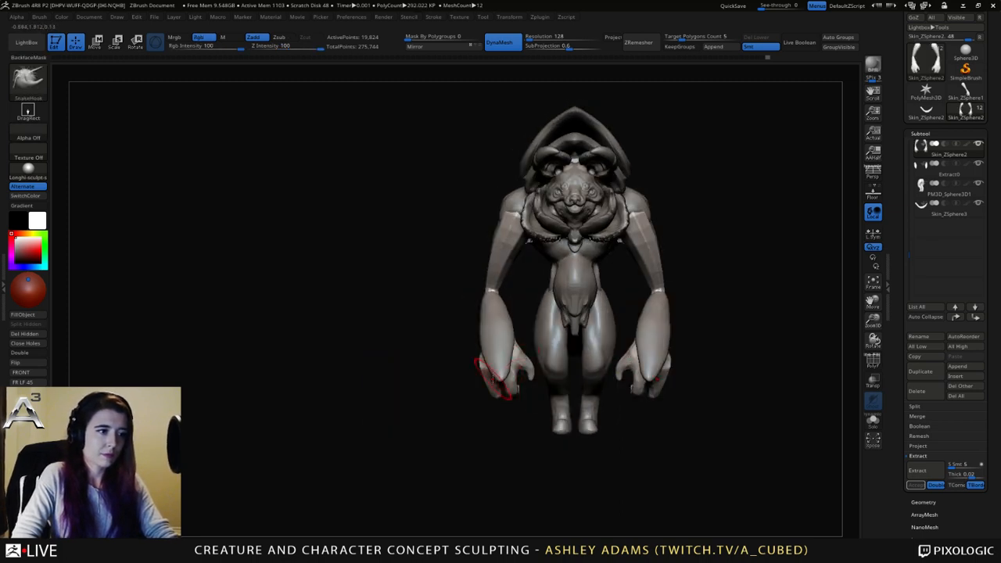
drag(494, 380, 479, 360)
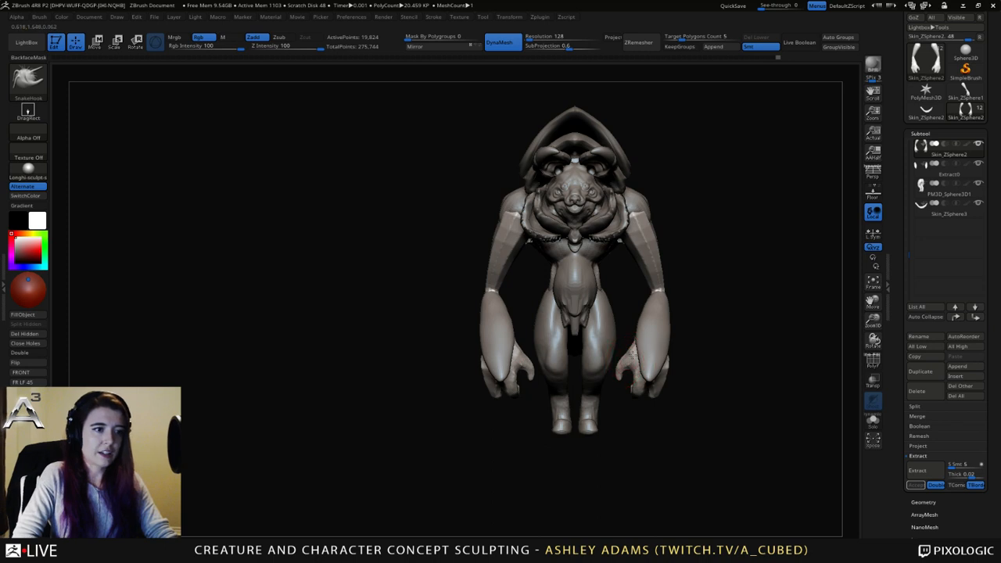
mouse_move(634, 354)
mouse_down()
mouse_move(638, 361)
mouse_move(629, 356)
mouse_up()
key(space)
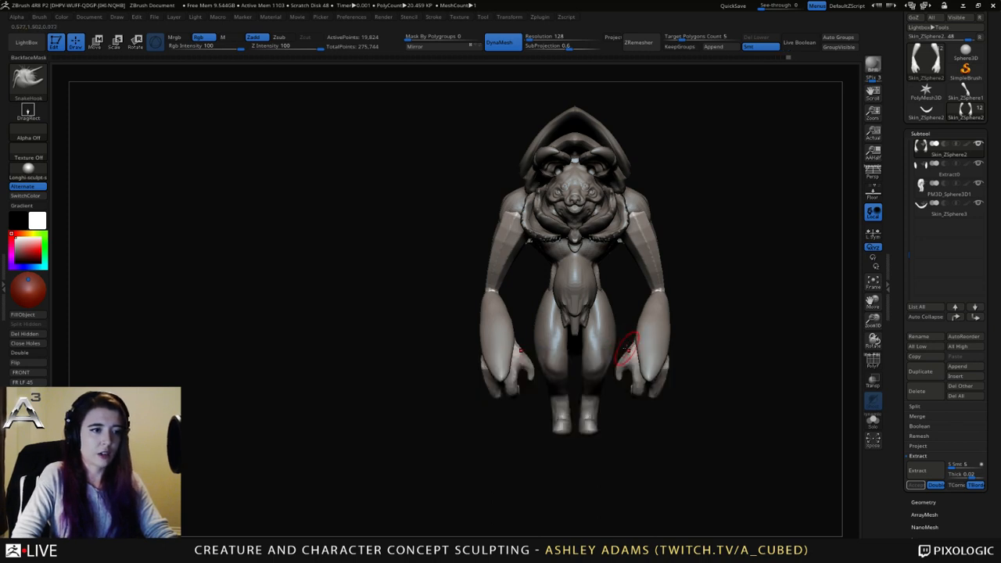
Adjust the hands and wrists behind the forearm plates from several angles with SnakeHook.
right_drag(632, 362, 704, 369)
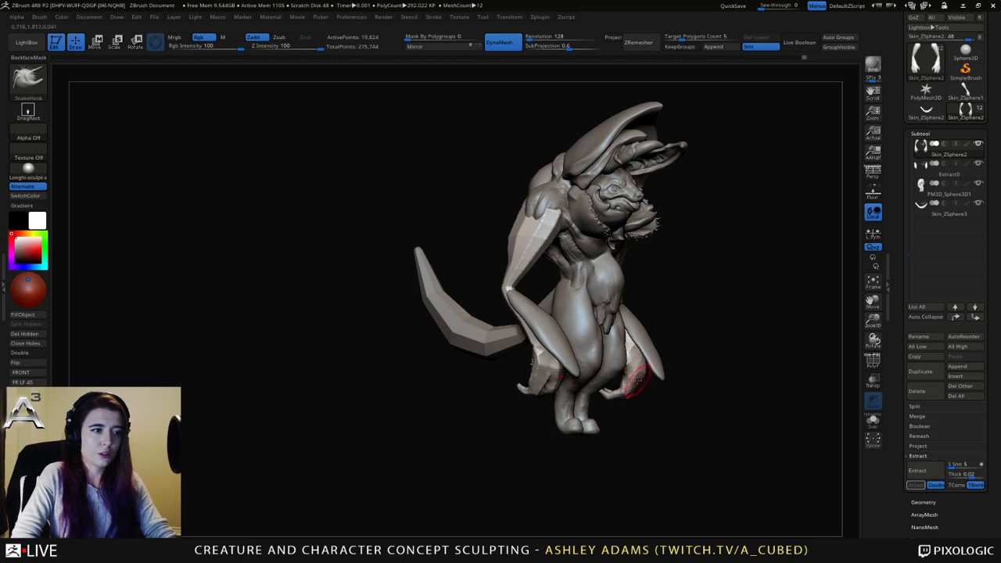
right_drag(634, 385, 524, 368)
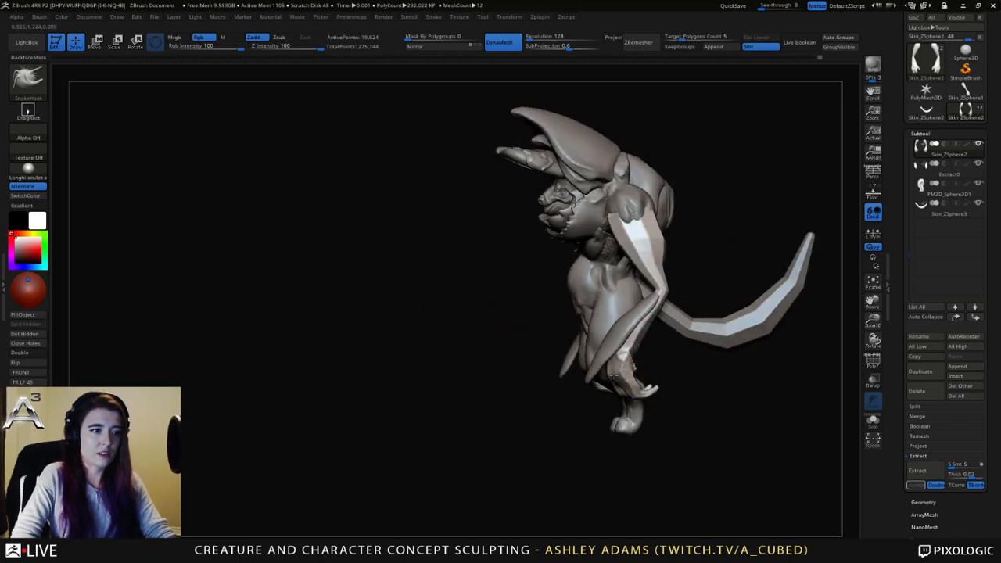
right_drag(618, 368, 627, 389)
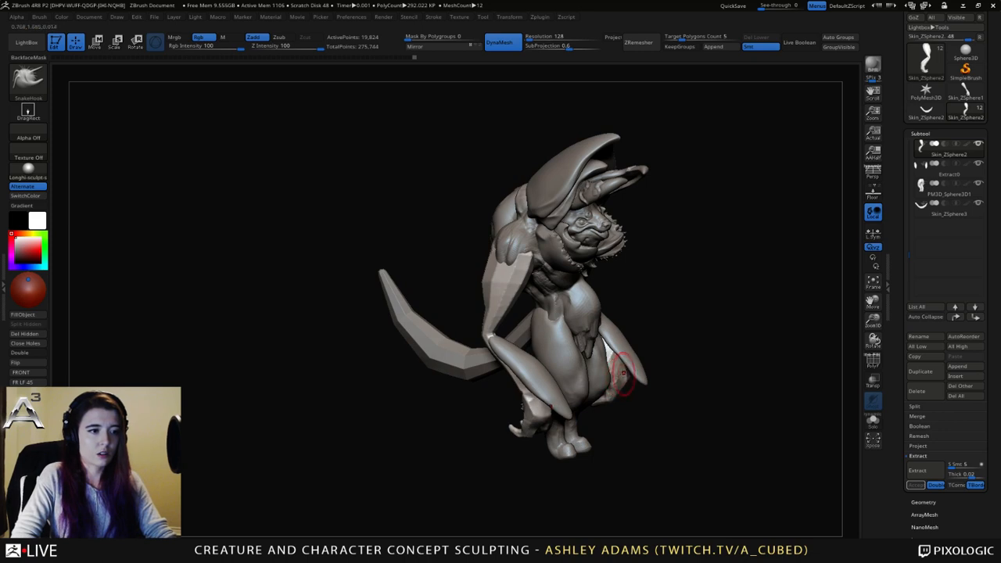
right_click(575, 432)
right_drag(601, 369, 568, 374)
right_drag(632, 381, 631, 362)
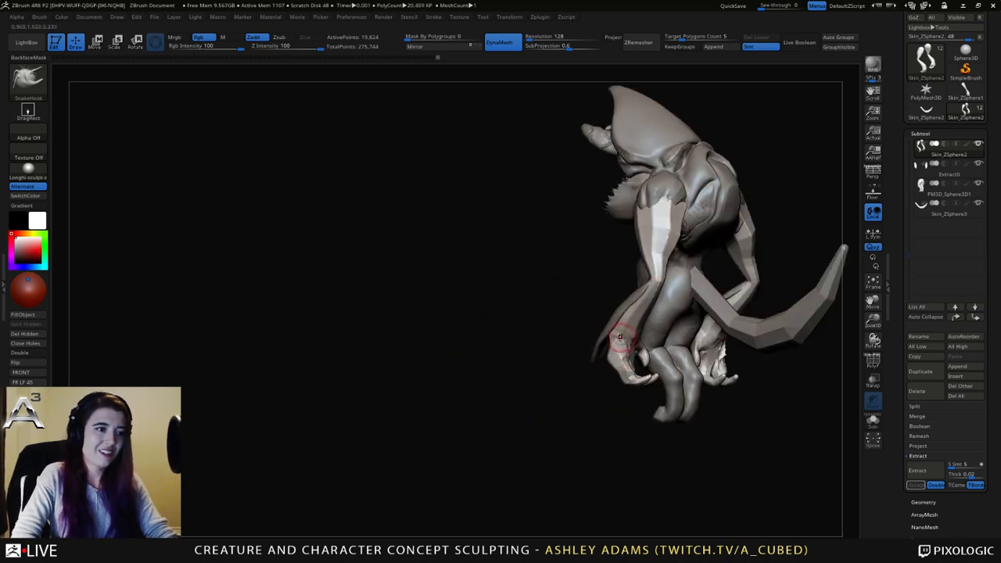
Build up the palms, wrists and undersides of the forearms with the ClayBuildup brush.
key(b)
key(c)
key(b)
right_drag(619, 338, 627, 362)
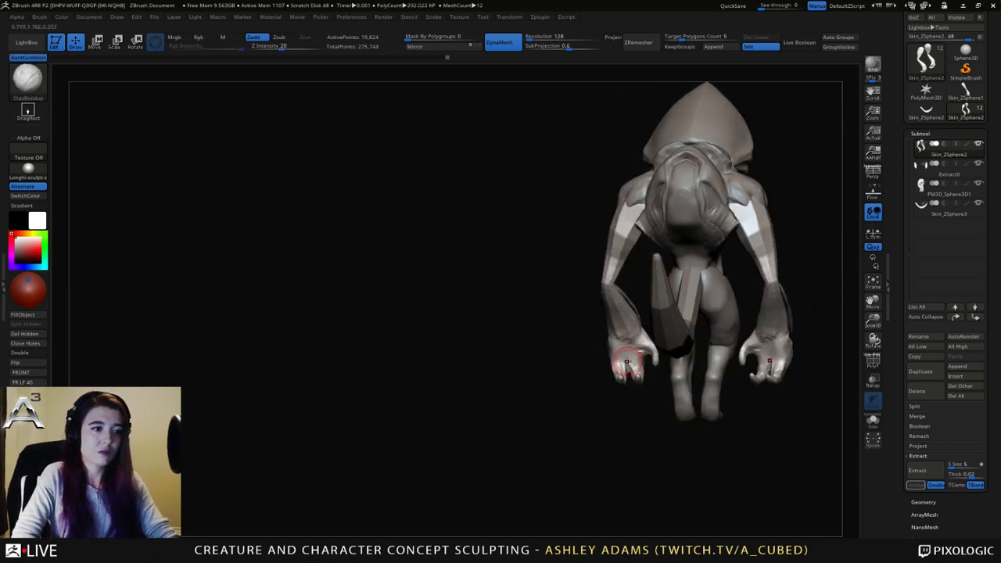
key(b)
key(s)
key(h)
key(b)
key(c)
key(b)
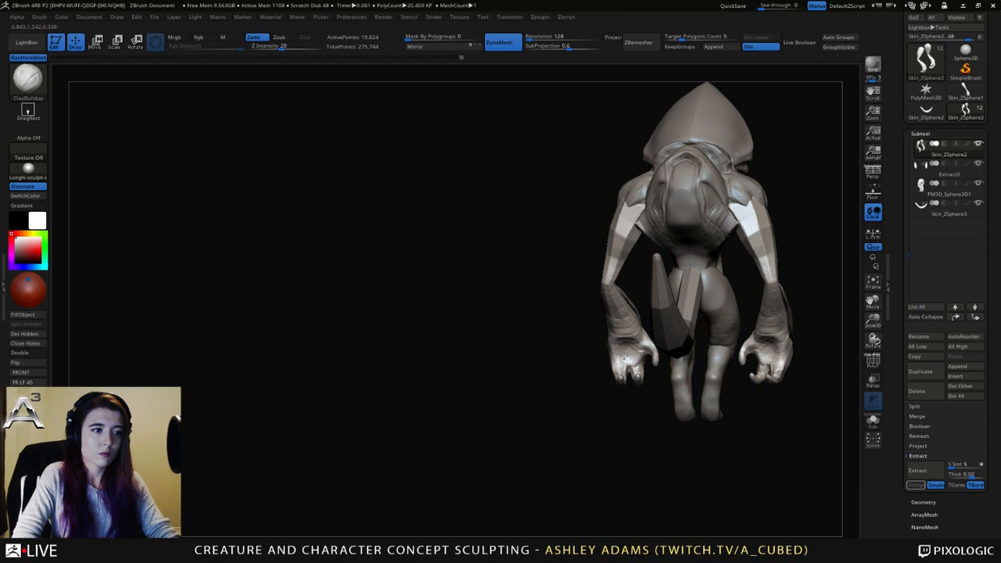
right_drag(635, 349, 674, 350)
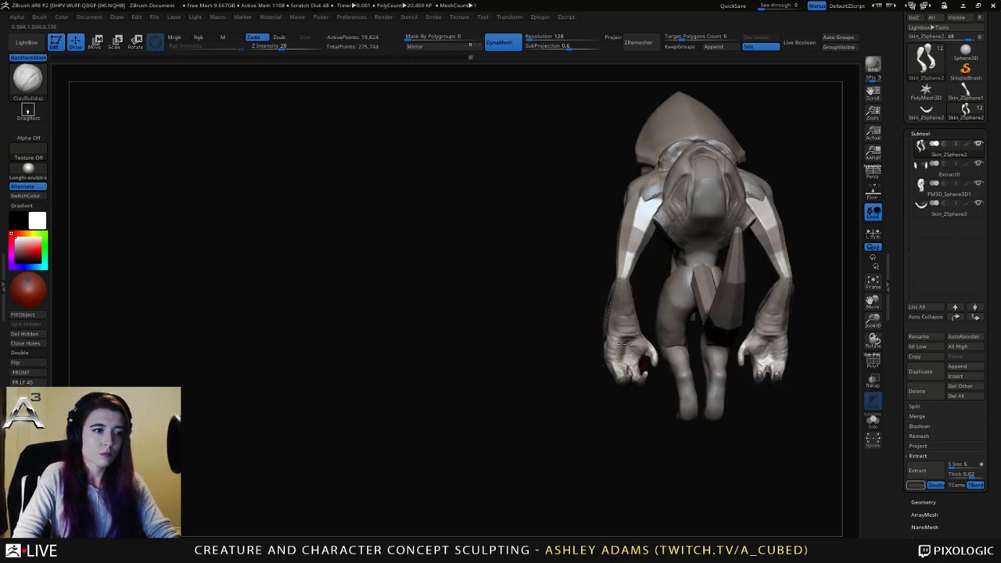
mouse_move(631, 361)
right_down()
mouse_move(758, 361)
mouse_move(718, 353)
mouse_move(711, 320)
right_up()
Reposition the thumbs and reshape the palm edges with the SnakeHook brush.
key(b)
key(s)
key(h)
right_click(739, 359)
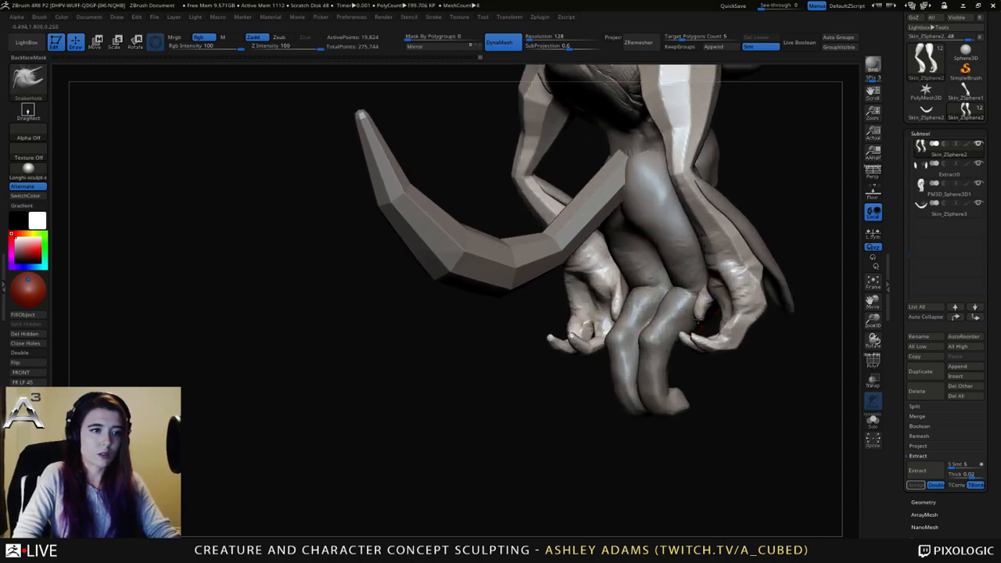
drag(699, 321, 697, 309)
mouse_move(696, 308)
right_down()
mouse_move(741, 302)
mouse_move(726, 316)
mouse_move(738, 316)
right_up()
right_click(701, 316)
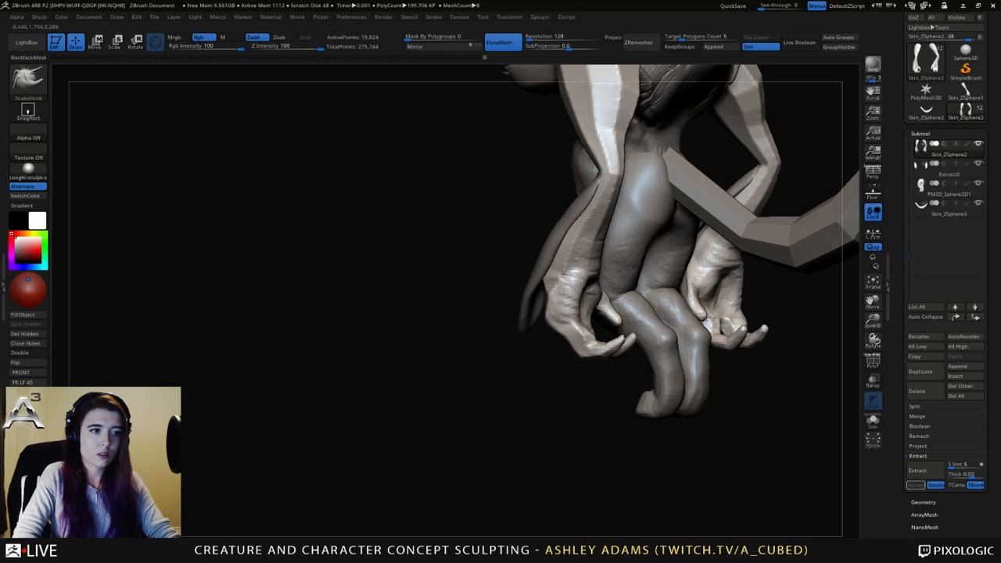
drag(701, 282, 694, 283)
right_drag(691, 283, 650, 333)
Select the forearm plates subtool and shorten the plates' lower points with SnakeHook.
alt+click(623, 335)
right_click(592, 318)
right_click(635, 328)
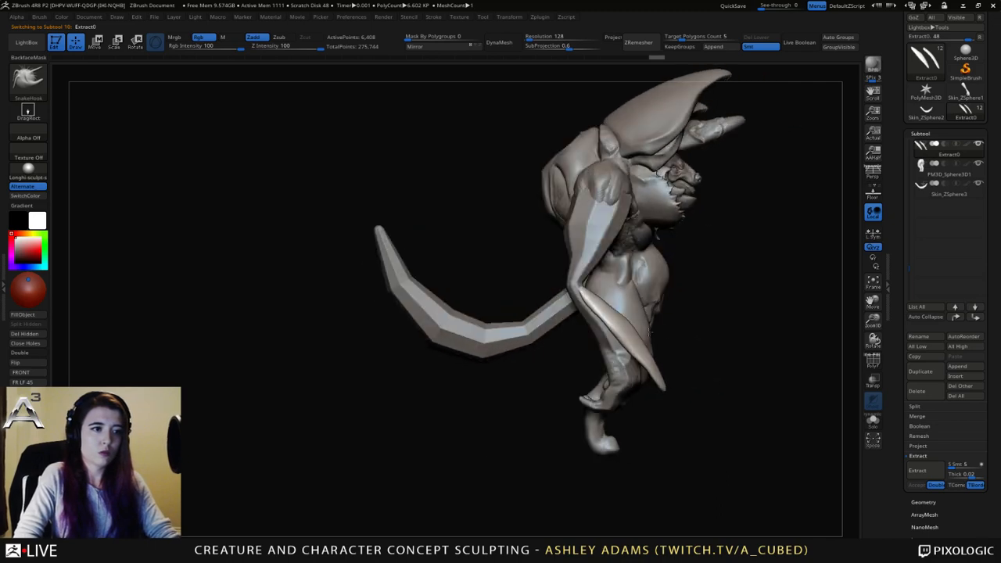
drag(667, 392, 659, 383)
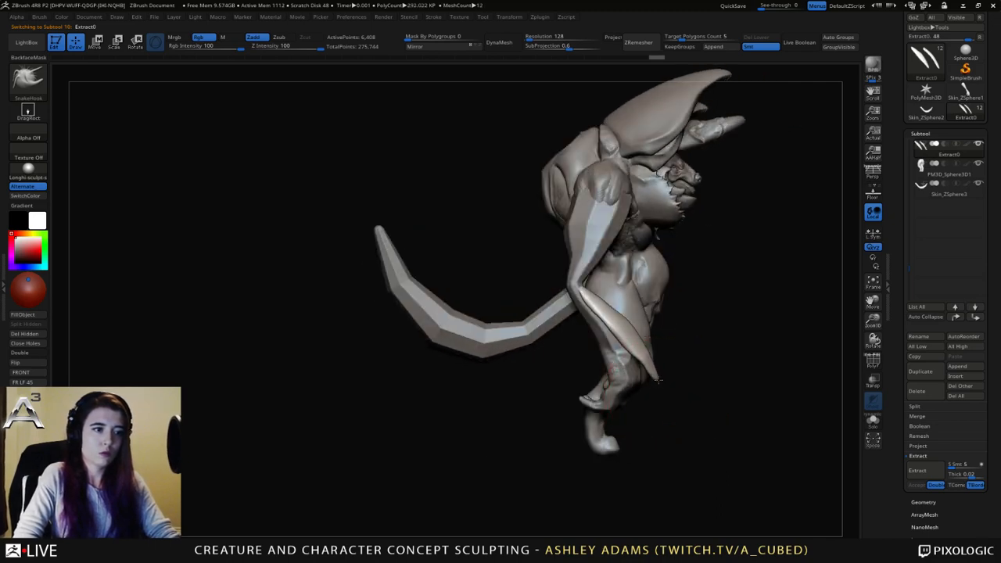
right_click(660, 381)
mouse_move(642, 348)
right_down()
mouse_move(582, 313)
mouse_move(677, 358)
right_up()
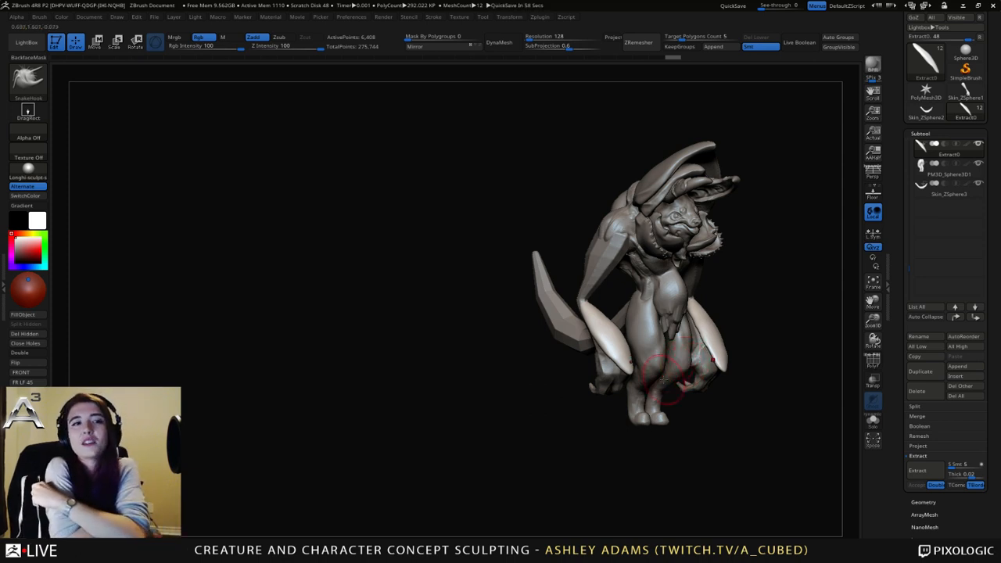
Select the arms subtool, reshape the elbows with SnakeHook, and smooth the faceted backs of the upper arms.
mouse_move(811, 235)
mouse_down()
mouse_move(777, 247)
mouse_move(782, 273)
mouse_move(672, 316)
mouse_up()
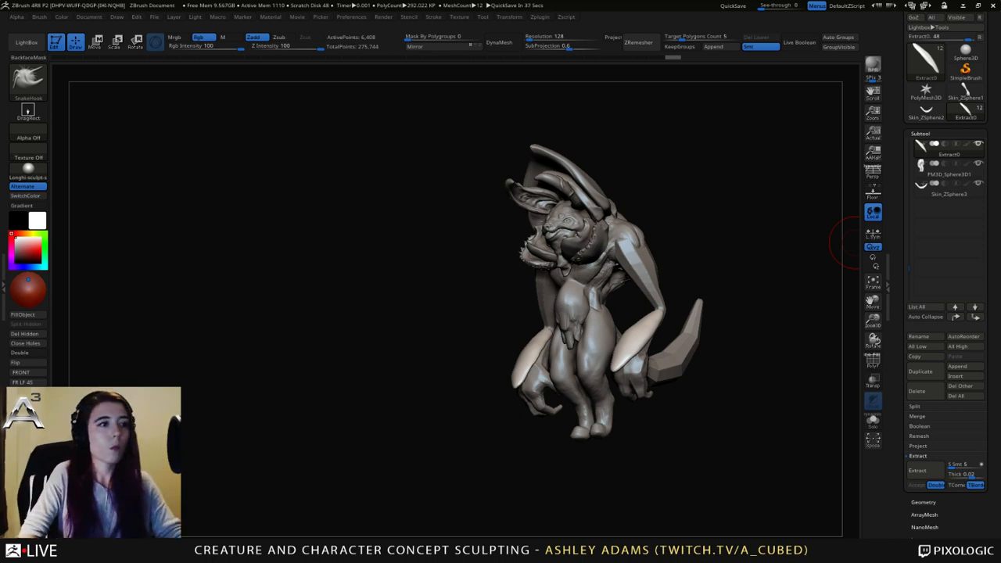
mouse_move(540, 323)
right_down()
mouse_move(607, 335)
mouse_move(540, 318)
right_up()
alt+right_drag(628, 286, 575, 316)
right_drag(665, 317, 501, 306)
right_drag(551, 192, 618, 205)
alt+click(589, 210)
right_drag(678, 219, 613, 217)
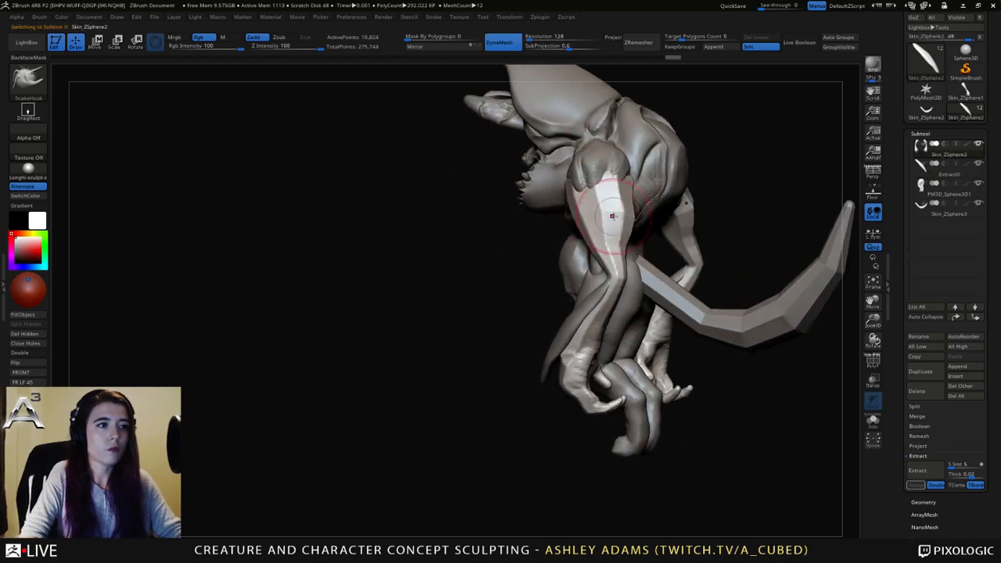
right_drag(615, 257, 642, 282)
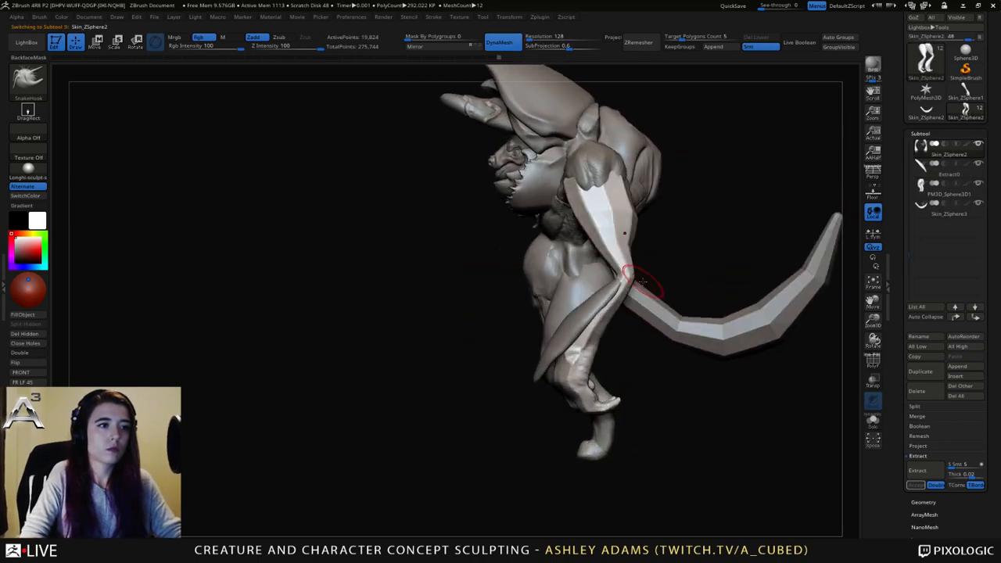
drag(637, 276, 632, 266)
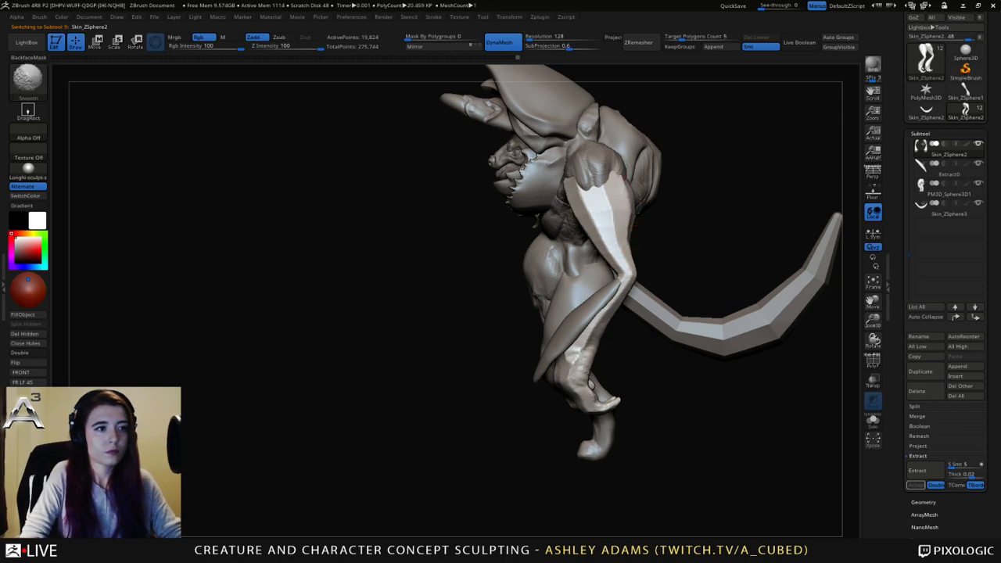
mouse_move(621, 218)
shift+mouse_down()
mouse_move(613, 201)
mouse_move(601, 206)
mouse_move(635, 246)
shift+mouse_up()
Reduce the SnakeHook draw size and refine the upper arms' outline from the front.
mouse_move(665, 239)
mouse_down()
mouse_move(759, 233)
mouse_move(744, 233)
mouse_up()
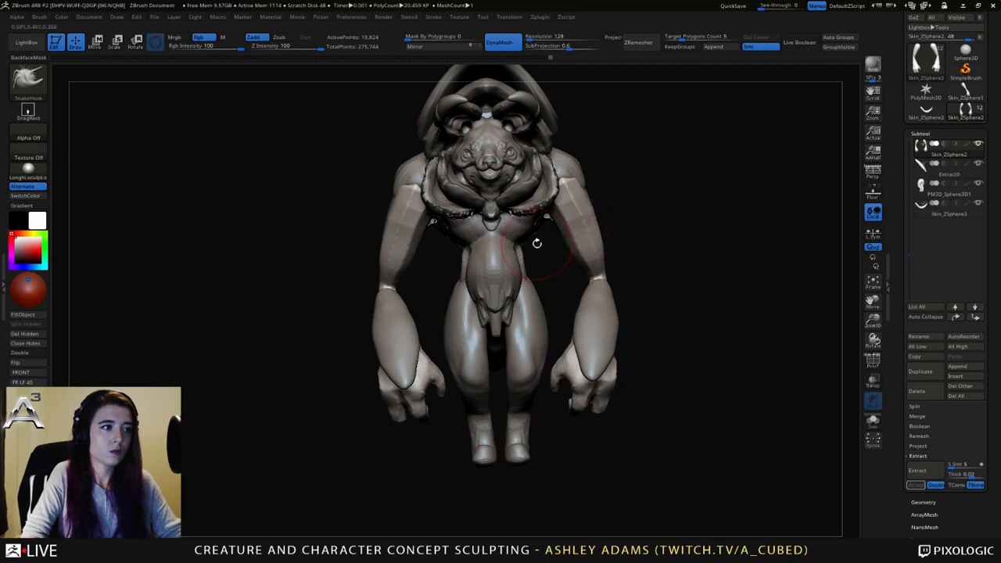
shift+drag(548, 239, 618, 249)
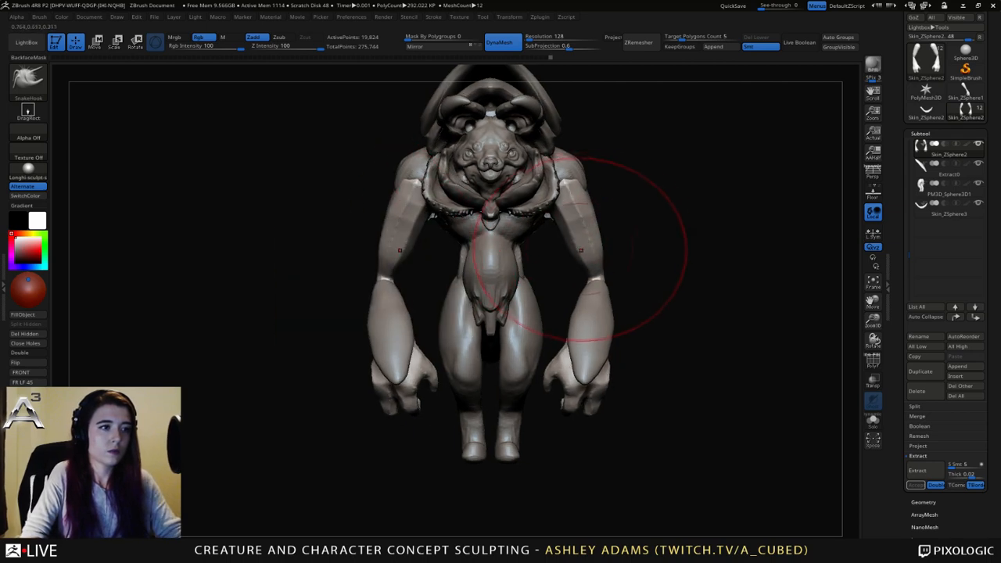
key(space)
key(space)
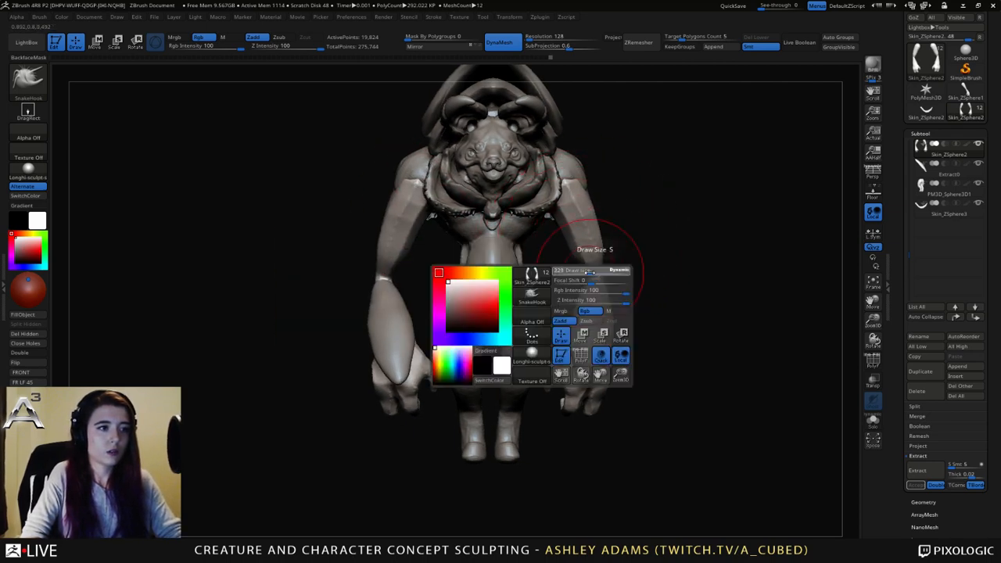
key(space)
drag(590, 273, 579, 274)
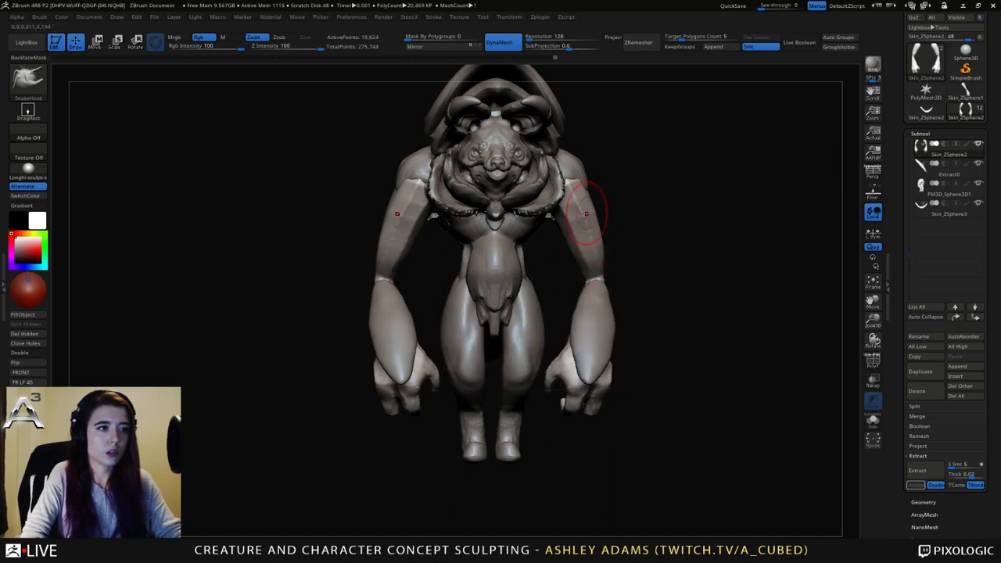
key(space)
key(space)
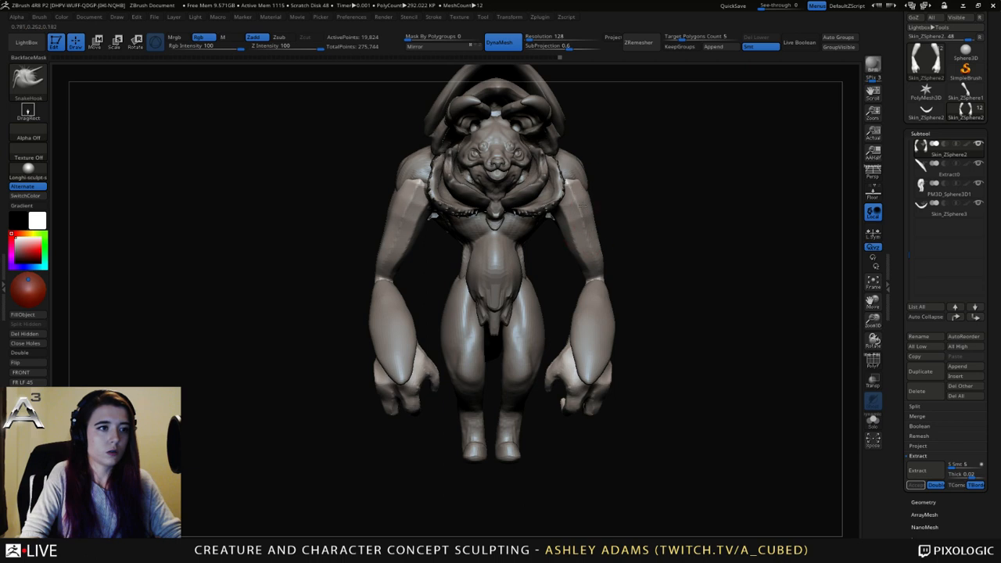
key(space)
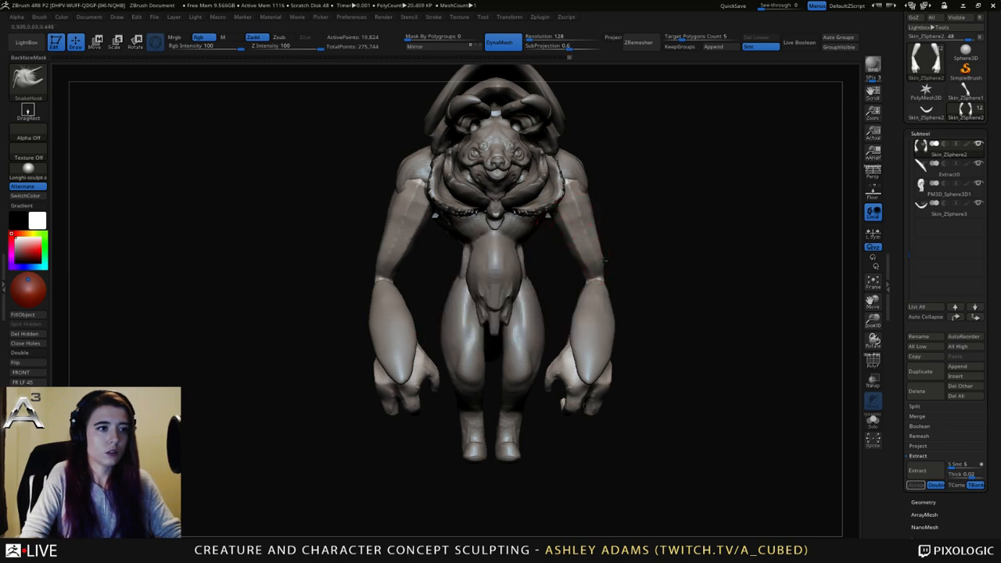
Reshape the upper arms from the elbows to the shoulders as seen from the back.
key(space)
drag(649, 212, 504, 227)
key(space)
mouse_move(601, 238)
mouse_down()
mouse_move(622, 249)
mouse_move(607, 236)
mouse_up()
key(space)
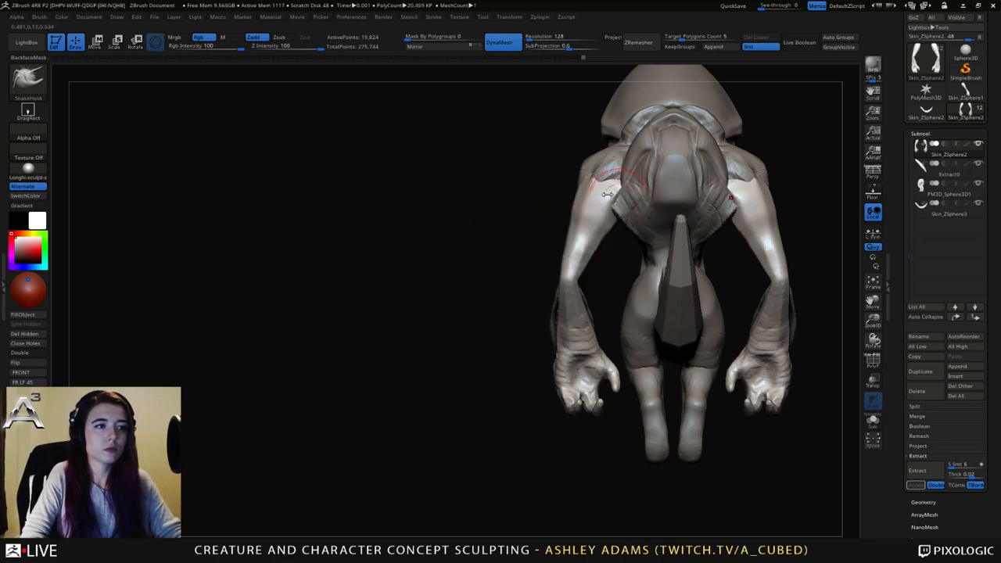
Build up the backs of the upper arms below the shoulders with ClayBuildup.
right_drag(608, 194, 625, 186)
key(b)
key(c)
key(b)
drag(618, 180, 606, 197)
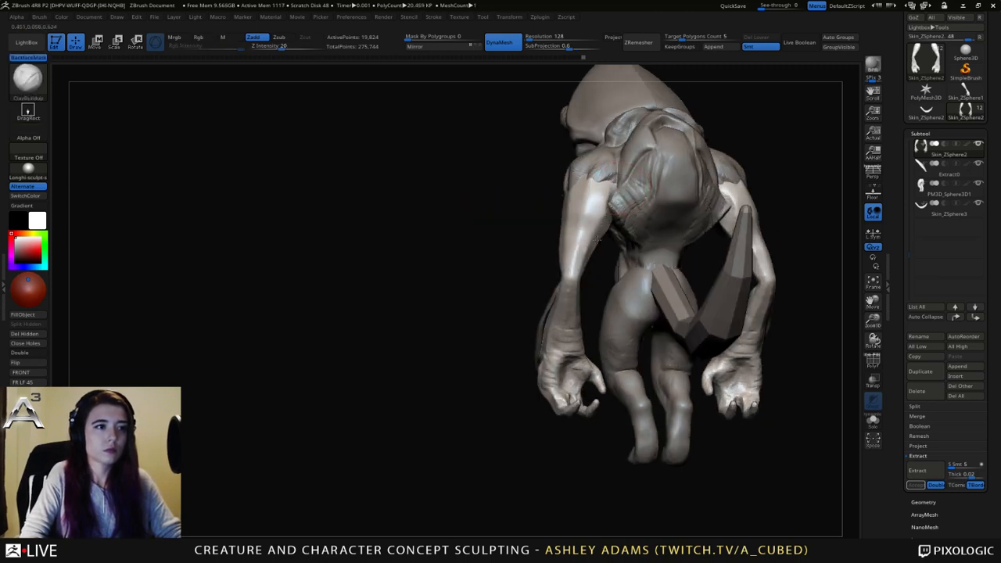
right_drag(581, 268, 607, 263)
Pull the elbows into a more defined bend with SnakeHook and add volume around them with ClayBuildup.
key(b)
key(s)
key(h)
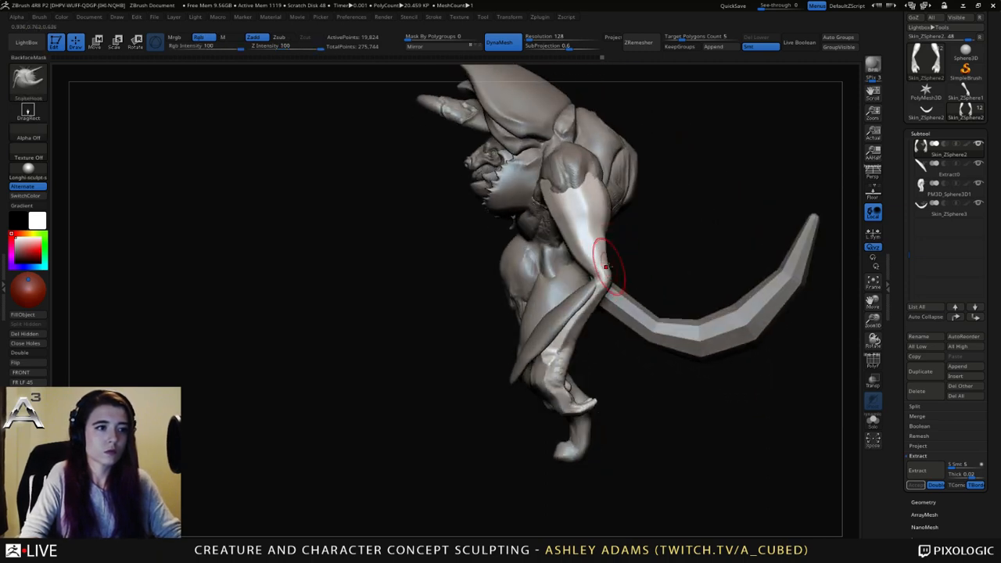
mouse_move(607, 271)
mouse_down()
mouse_move(612, 284)
mouse_move(592, 274)
mouse_move(649, 241)
mouse_move(672, 254)
mouse_move(586, 279)
mouse_up()
key(b)
key(c)
key(b)
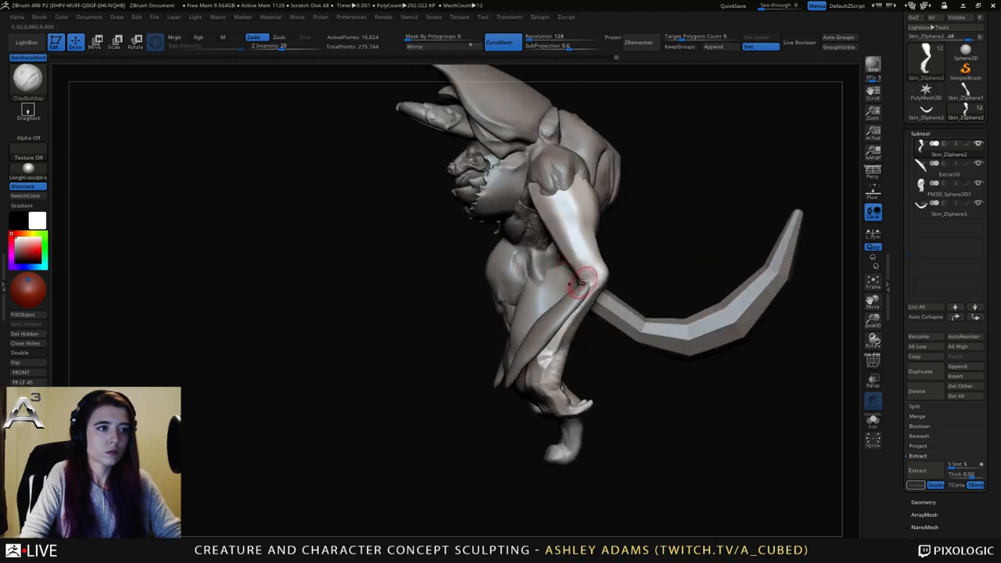
Select the forearm plates subtool and delete it.
alt+click(580, 282)
click(917, 390)
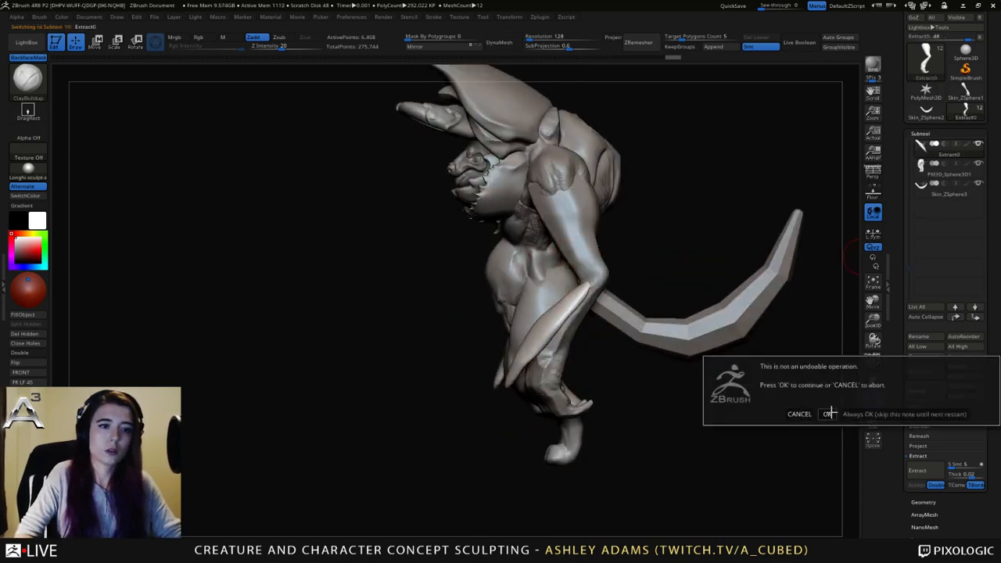
click(830, 413)
Select the arms subtool and reshape the exposed forearms and wrists with the SnakeHook brush.
drag(539, 285, 586, 357)
alt+click(617, 326)
right_click(579, 332)
key(b)
key(s)
key(h)
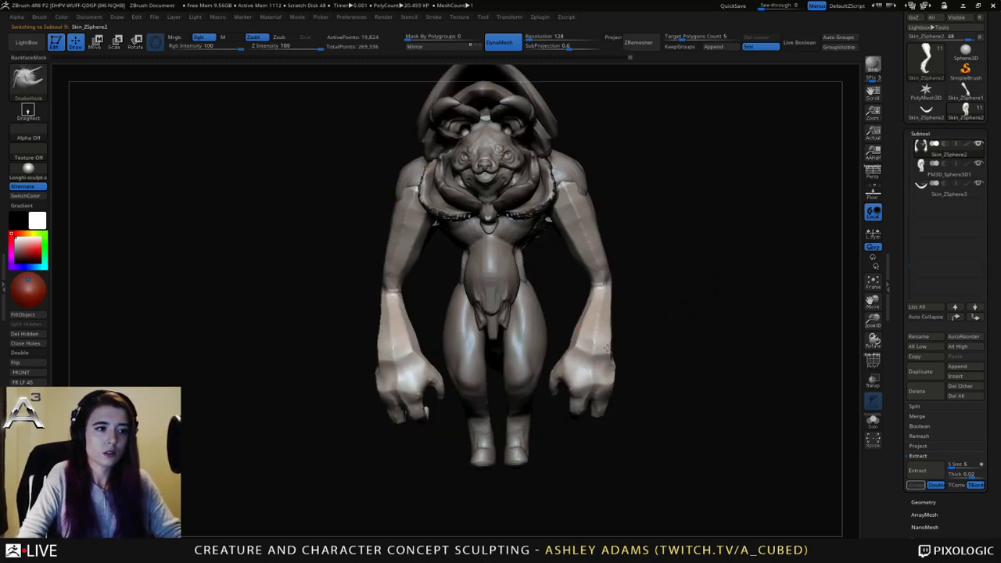
right_drag(607, 350, 638, 368)
right_click(550, 352)
right_click(614, 376)
right_click(574, 377)
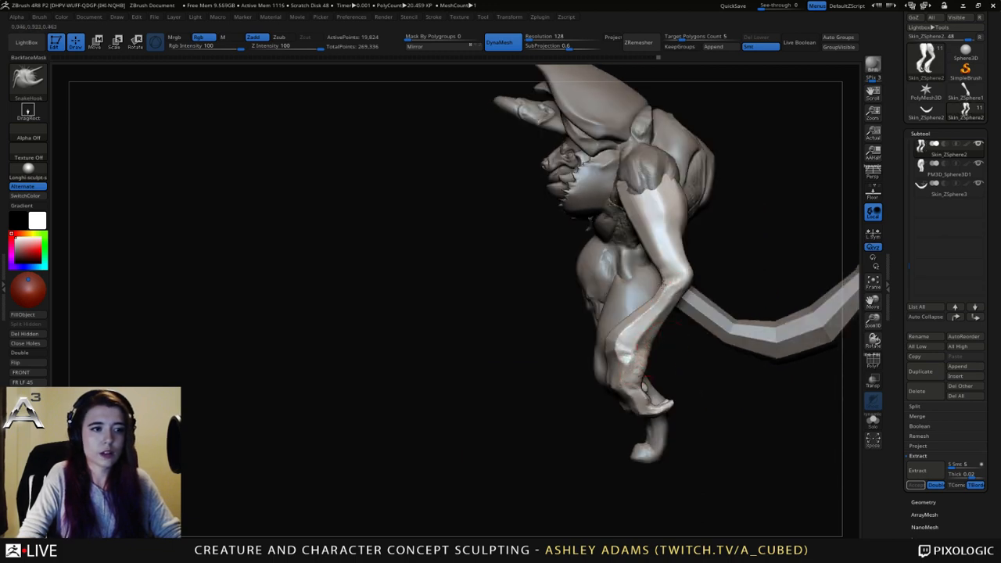
Select the body subtool and reshape the shoulders where they meet the upper arms with a resized SnakeHook brush.
alt+right_drag(683, 219, 573, 280)
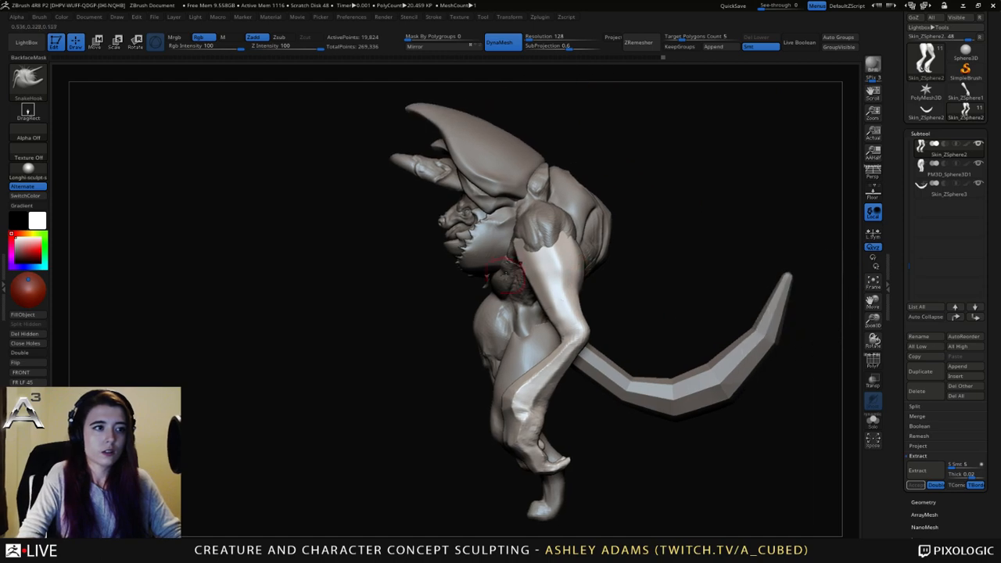
right_drag(522, 255, 533, 257)
right_click(522, 252)
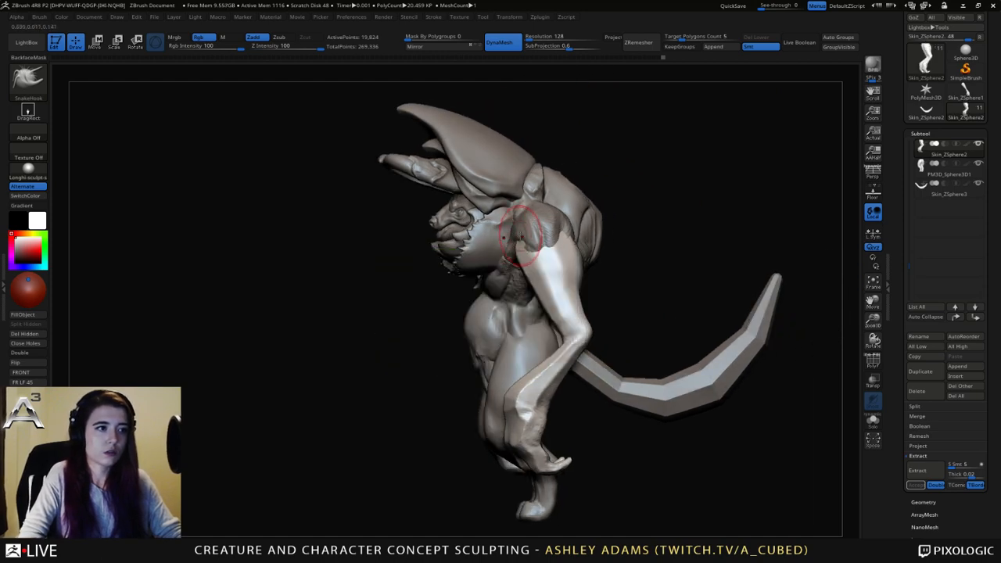
mouse_move(538, 239)
right_down()
mouse_move(563, 235)
mouse_move(556, 243)
right_up()
alt+click(553, 244)
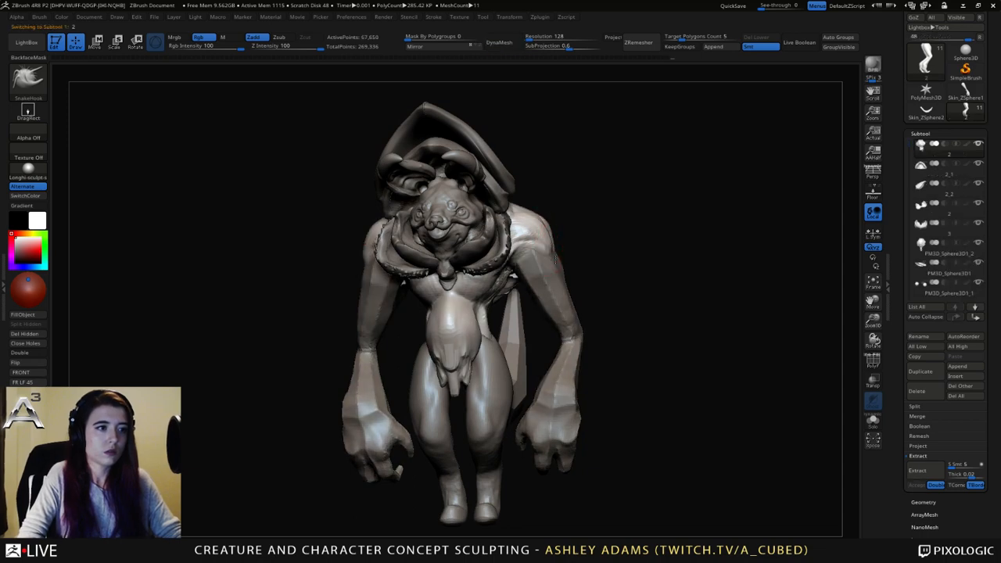
key(space)
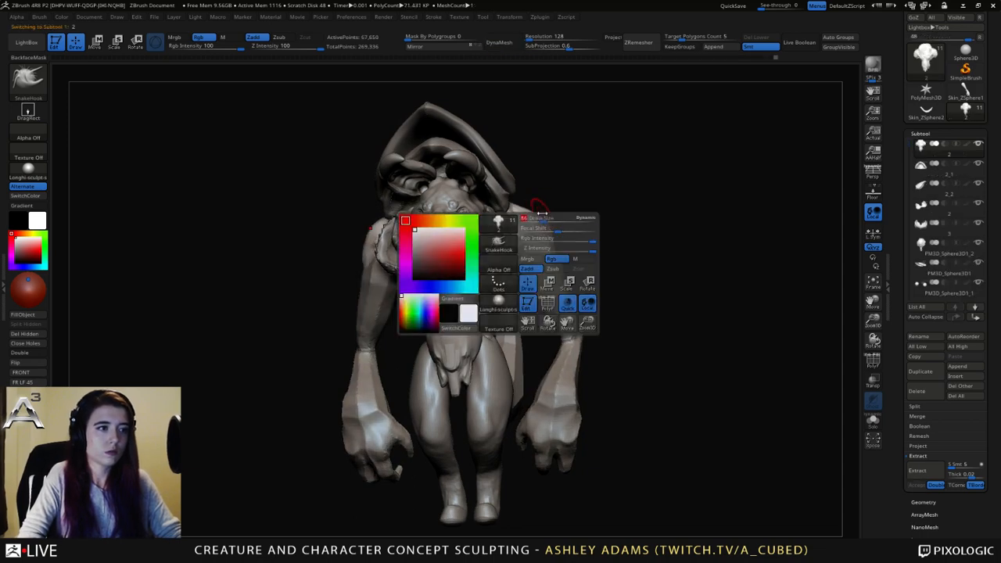
drag(546, 220, 542, 220)
right_drag(543, 219, 454, 221)
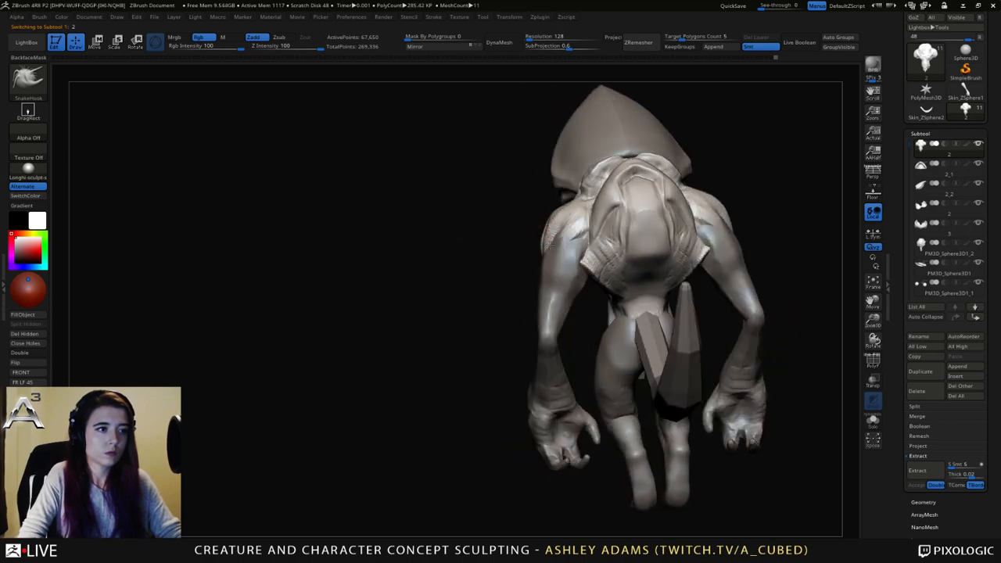
right_drag(540, 244, 644, 221)
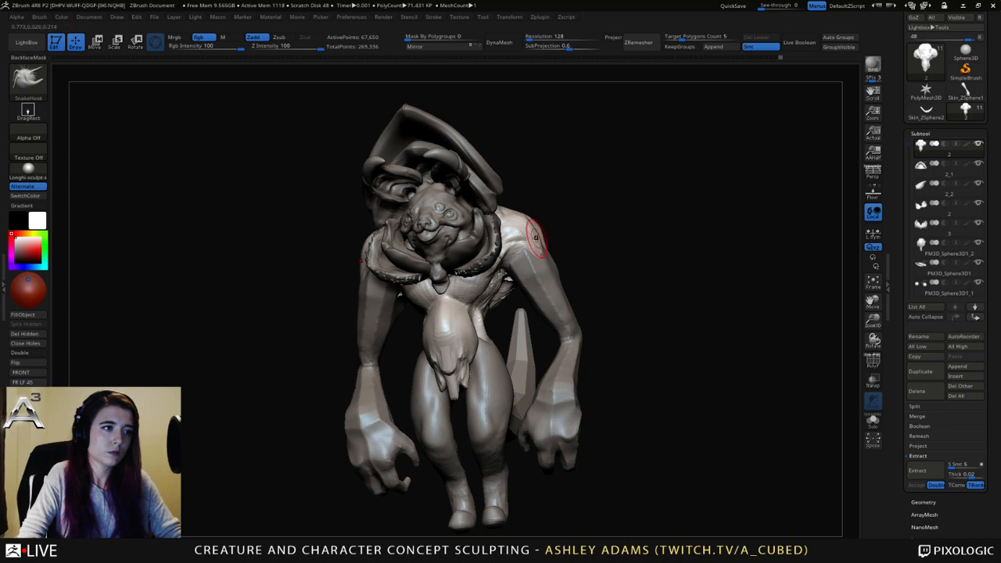
right_drag(533, 230, 626, 240)
key(space)
right_drag(526, 261, 496, 267)
Select the arms subtool and pull the fingertips into long, curved, pointed claws with SnakeHook.
alt+click(557, 340)
ctrl+right_drag(558, 340, 556, 372)
alt+right_drag(556, 372, 574, 303)
right_click(524, 365)
alt+right_drag(537, 344, 552, 293)
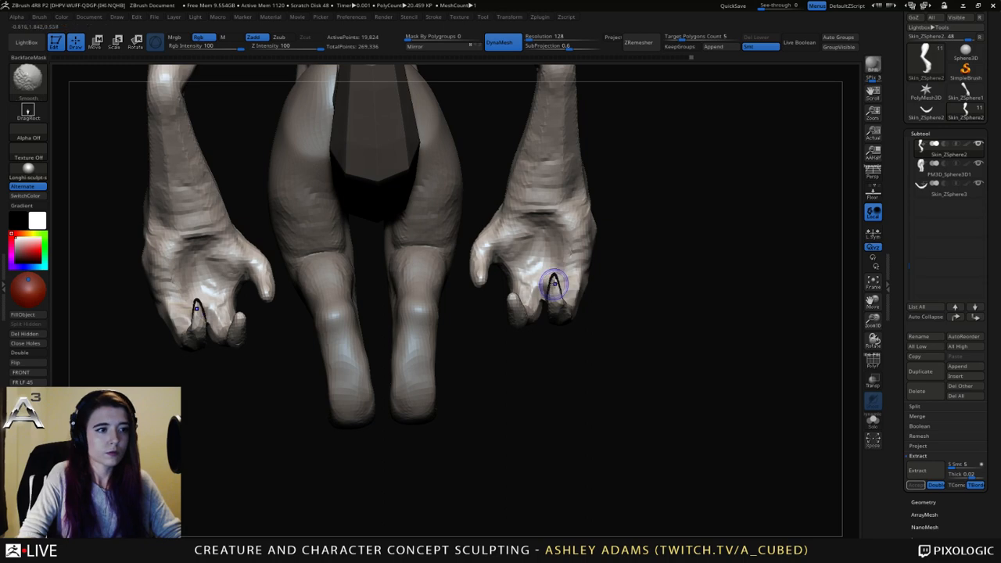
right_drag(555, 283, 593, 268)
drag(585, 269, 592, 279)
right_drag(592, 279, 561, 273)
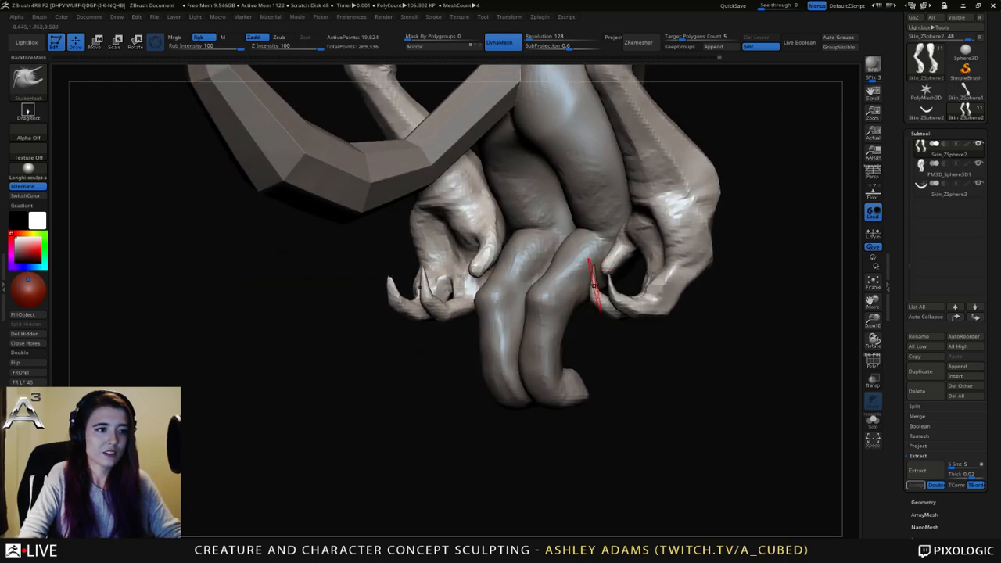
mouse_move(594, 285)
mouse_down()
mouse_move(591, 274)
mouse_move(605, 283)
mouse_up()
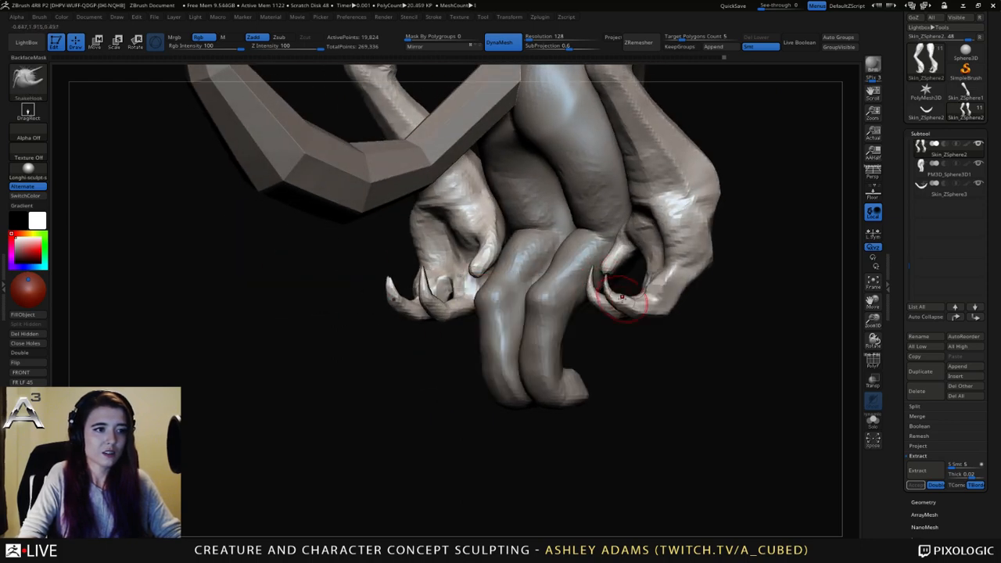
right_drag(622, 295, 604, 313)
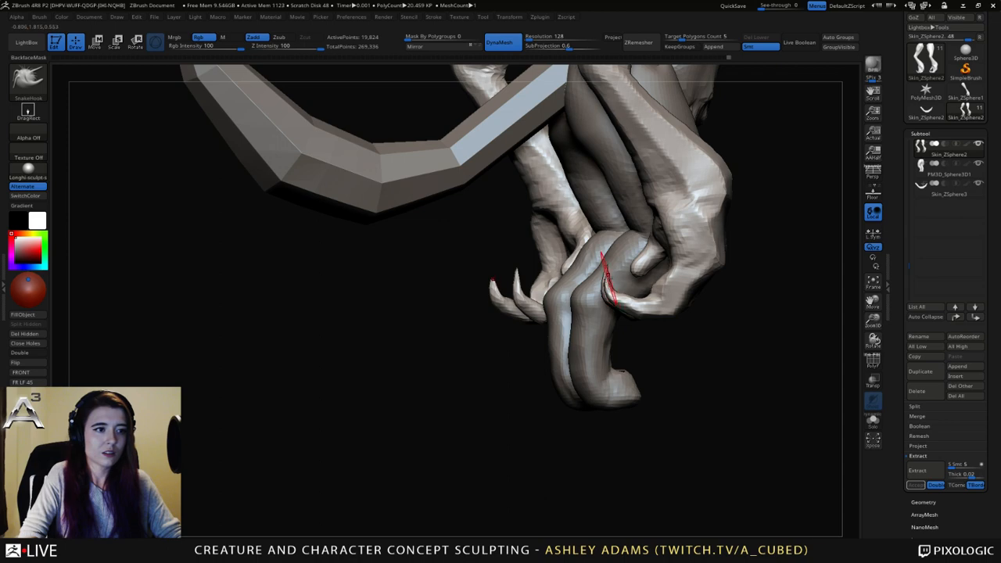
drag(611, 288, 607, 270)
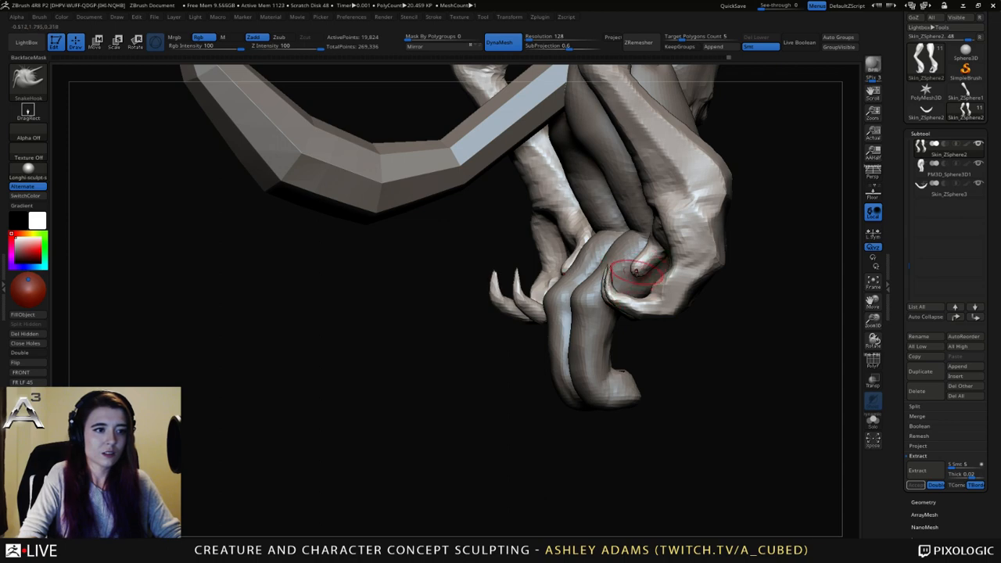
Draw the thumb tips out into hooked claws with SnakeHook and smooth the inner fingers.
mouse_move(636, 272)
right_down()
mouse_move(620, 267)
mouse_move(634, 270)
right_up()
right_click(632, 266)
right_click(624, 267)
right_click(634, 264)
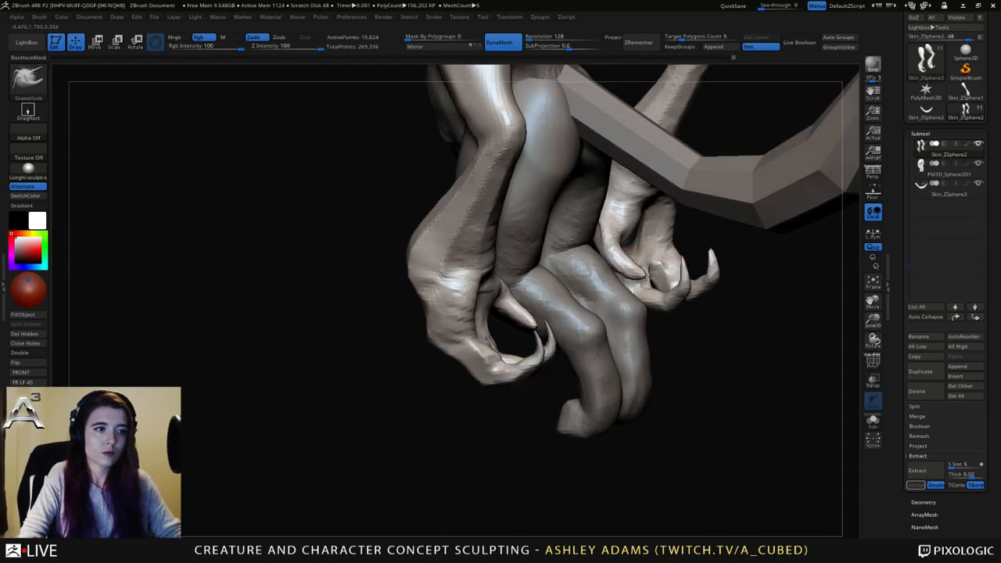
key(shift)
shift+drag(644, 277, 655, 274)
mouse_move(657, 274)
right_down()
mouse_move(608, 246)
mouse_move(622, 262)
mouse_move(591, 313)
mouse_move(648, 283)
mouse_move(725, 275)
mouse_move(640, 290)
mouse_move(648, 288)
right_up()
right_click(589, 313)
drag(711, 242, 720, 252)
right_click(688, 209)
mouse_move(689, 209)
right_down()
mouse_move(694, 252)
mouse_move(683, 219)
right_up()
right_click(682, 209)
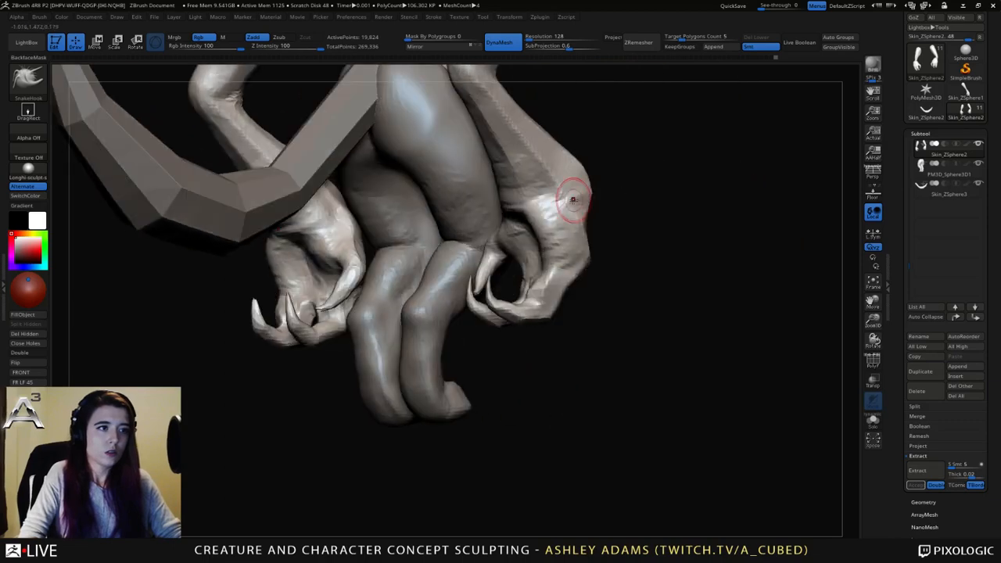
Reshape the palms and wrists into a broader form with a larger SnakeHook brush.
right_click(579, 195)
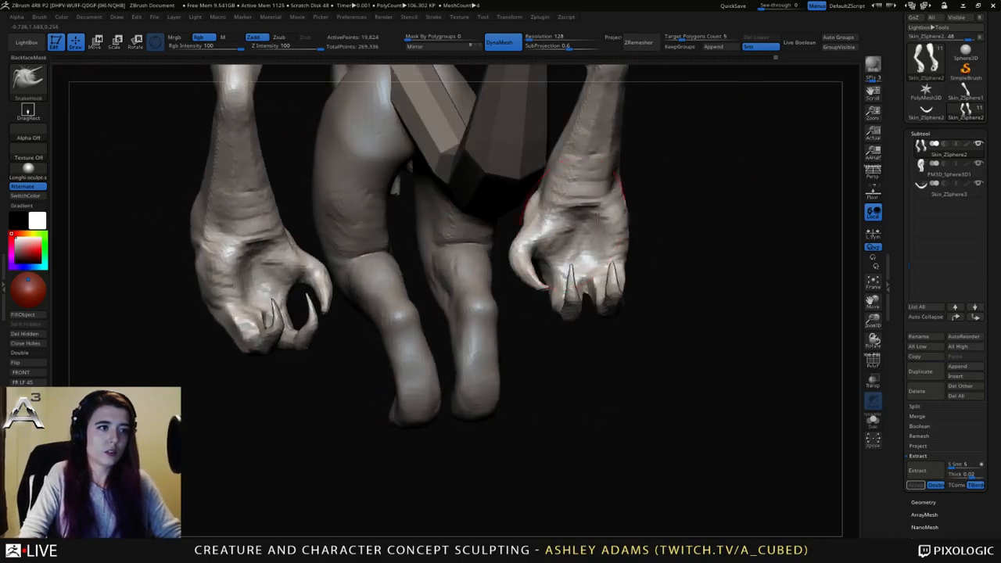
right_click(548, 221)
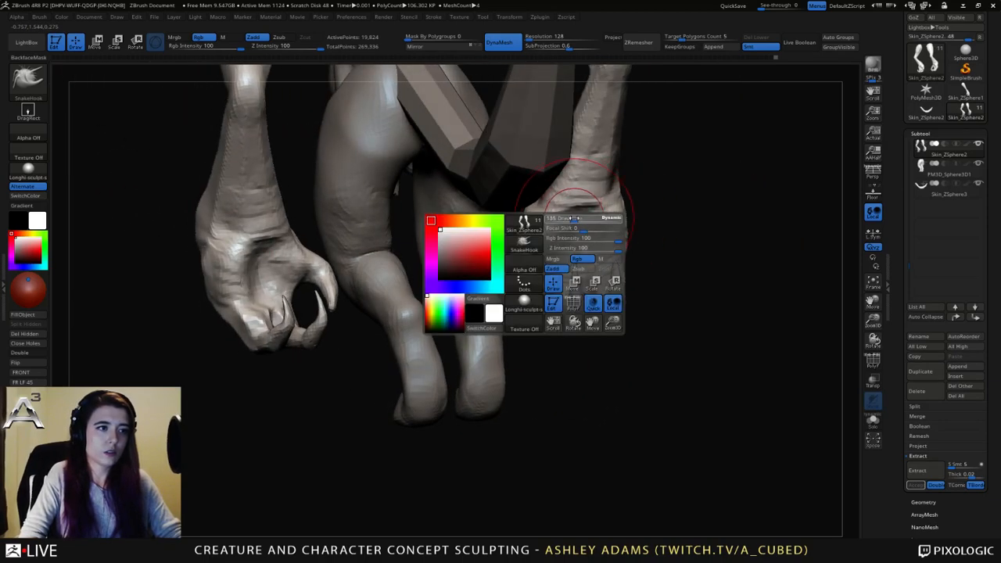
right_click(505, 273)
right_drag(505, 273, 553, 217)
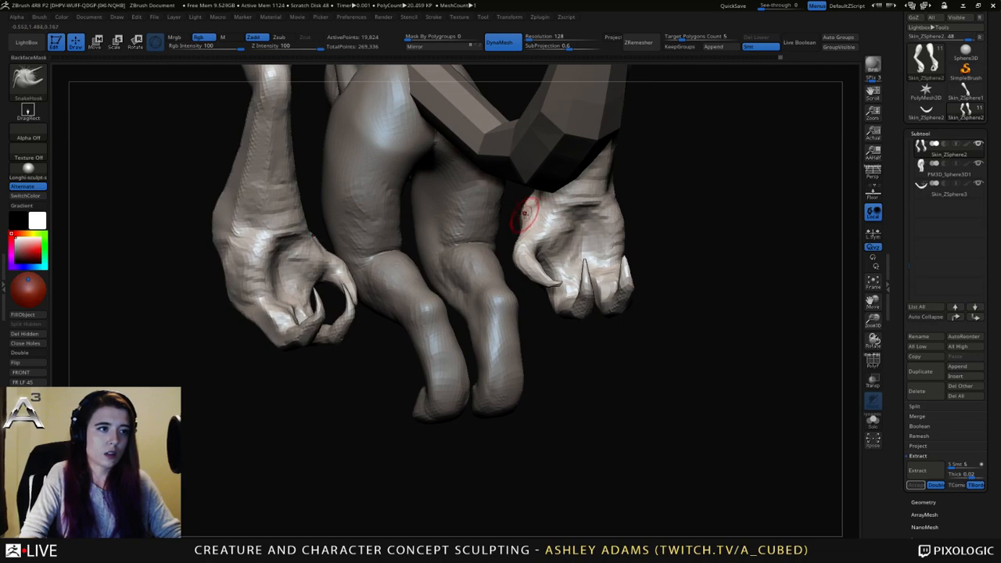
right_drag(534, 216, 617, 208)
mouse_move(628, 213)
mouse_down()
mouse_move(637, 212)
mouse_move(638, 265)
mouse_move(615, 245)
mouse_up()
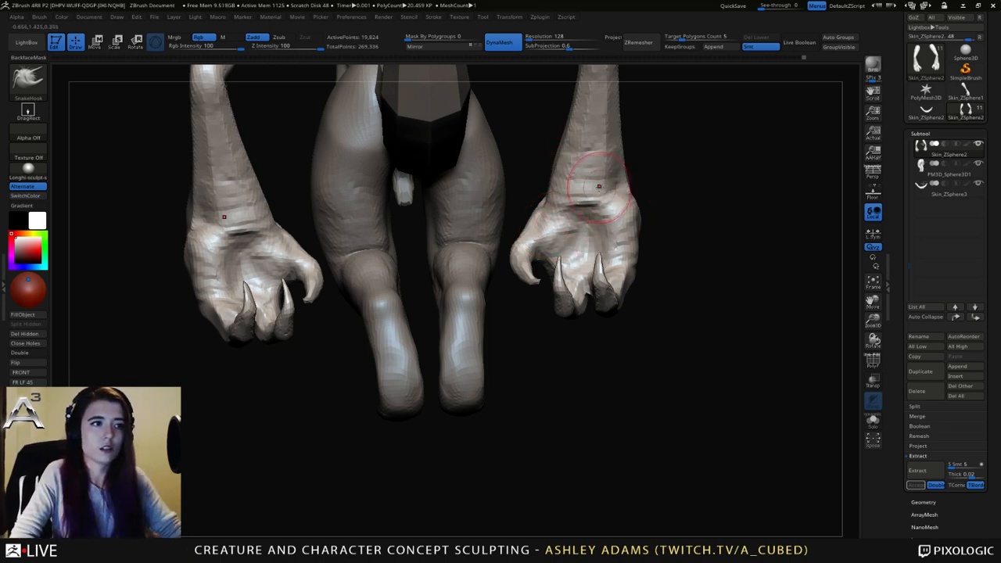
drag(630, 192, 689, 280)
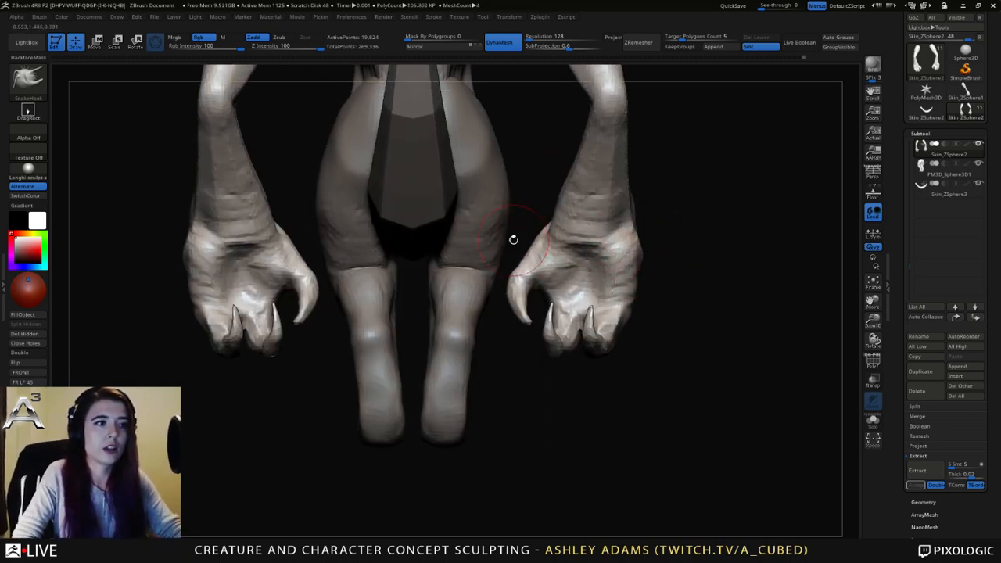
Refine the thumb bases and outer edges of the hands with a resized SnakeHook brush.
drag(512, 240, 558, 235)
right_drag(557, 249, 550, 253)
right_click(550, 252)
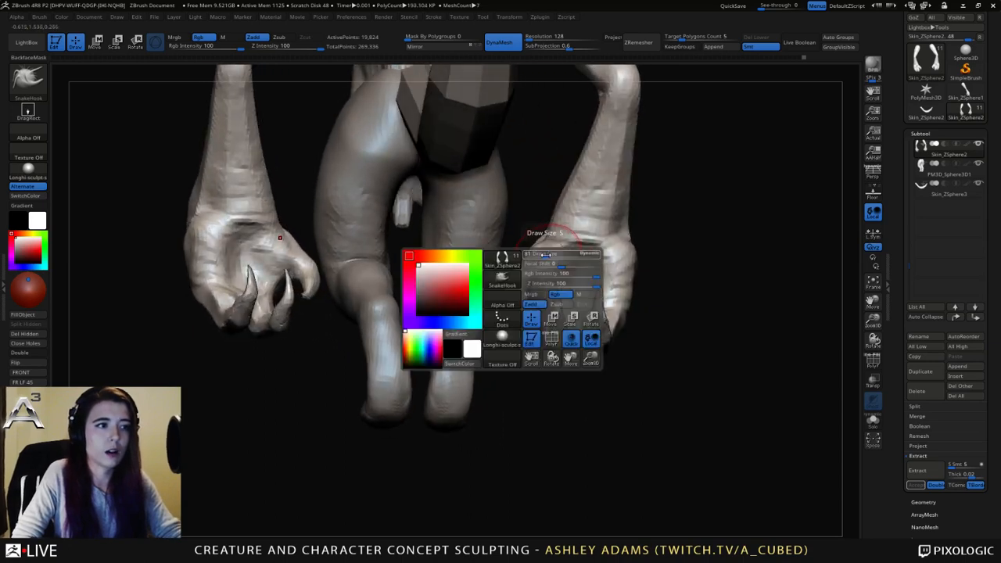
right_drag(611, 240, 575, 237)
mouse_move(645, 235)
right_down()
mouse_move(566, 246)
mouse_move(653, 239)
right_up()
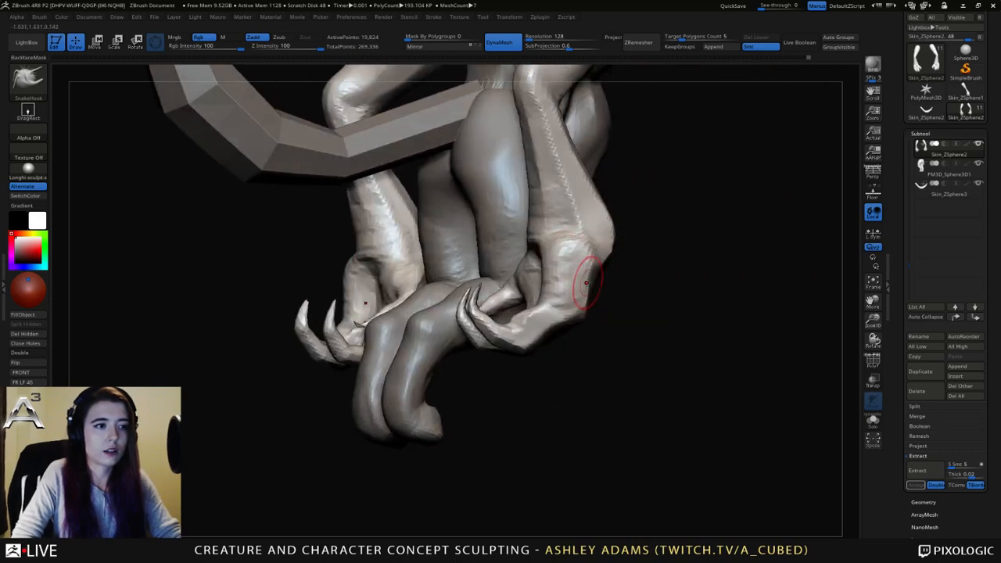
mouse_move(582, 250)
right_down()
mouse_move(617, 251)
mouse_move(596, 355)
right_up()
right_drag(595, 355, 552, 362)
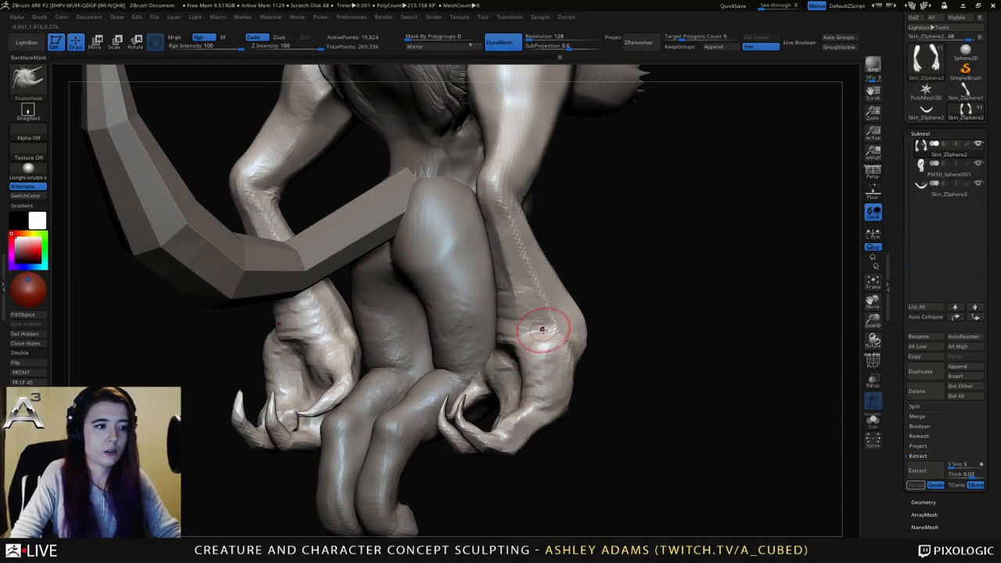
Adjust the forearm silhouette between the elbows and wrists with SnakeHook.
right_drag(496, 208, 495, 210)
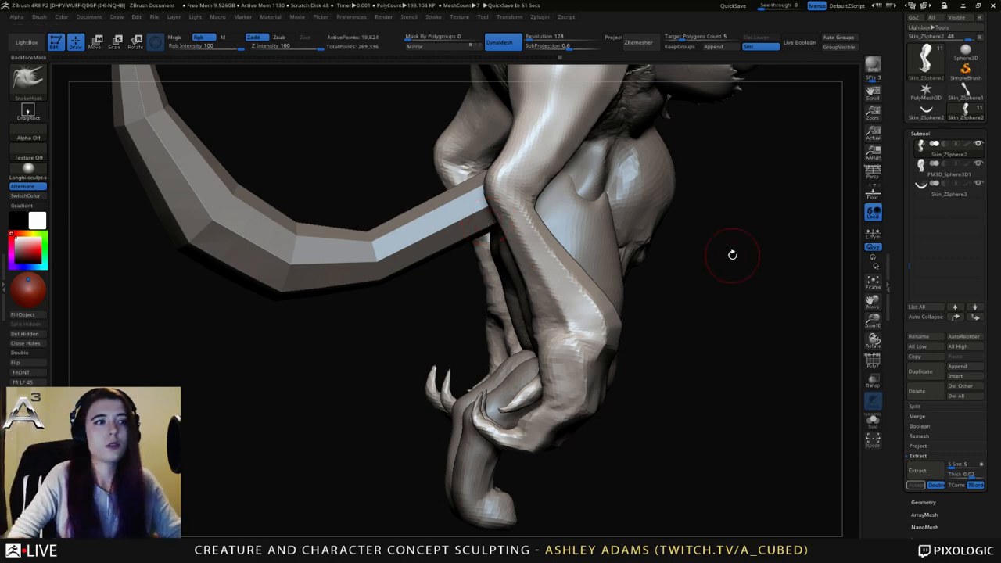
mouse_move(733, 253)
mouse_down()
mouse_move(584, 338)
mouse_move(549, 315)
mouse_up()
drag(461, 312, 559, 314)
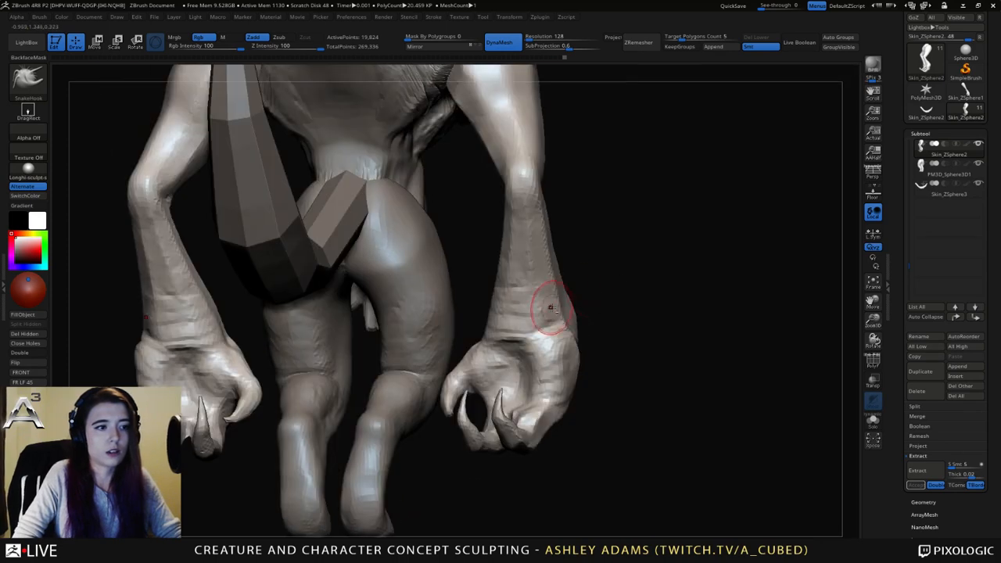
drag(645, 301, 577, 262)
right_click(577, 262)
right_drag(586, 229, 572, 261)
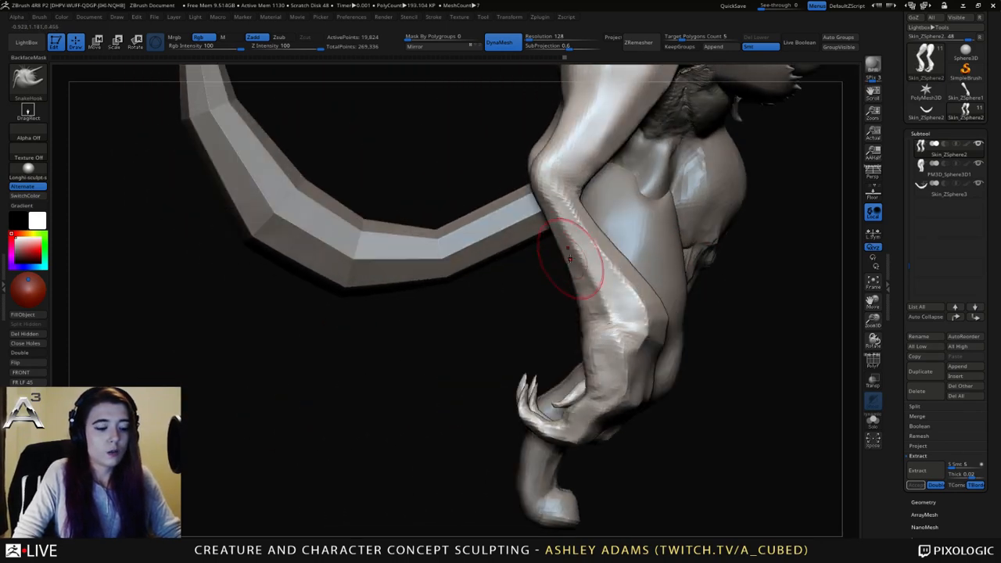
Carve long creases along the forearms from wrist to elbow with the DamStandard brush.
key(b)
key(d)
key(s)
drag(599, 317, 564, 217)
drag(588, 281, 548, 194)
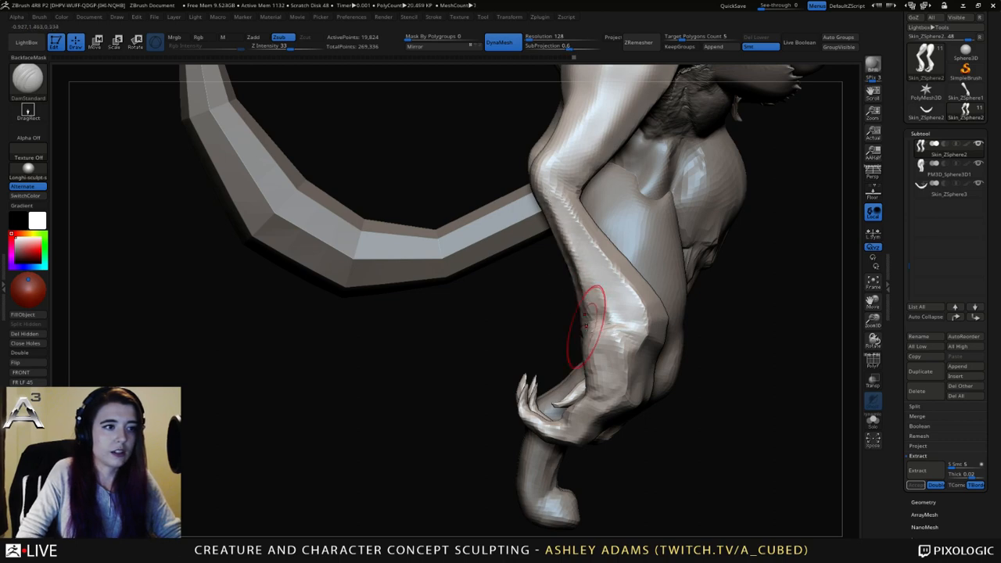
drag(576, 336, 532, 167)
mouse_move(575, 262)
right_down()
mouse_move(610, 257)
mouse_move(607, 271)
right_up()
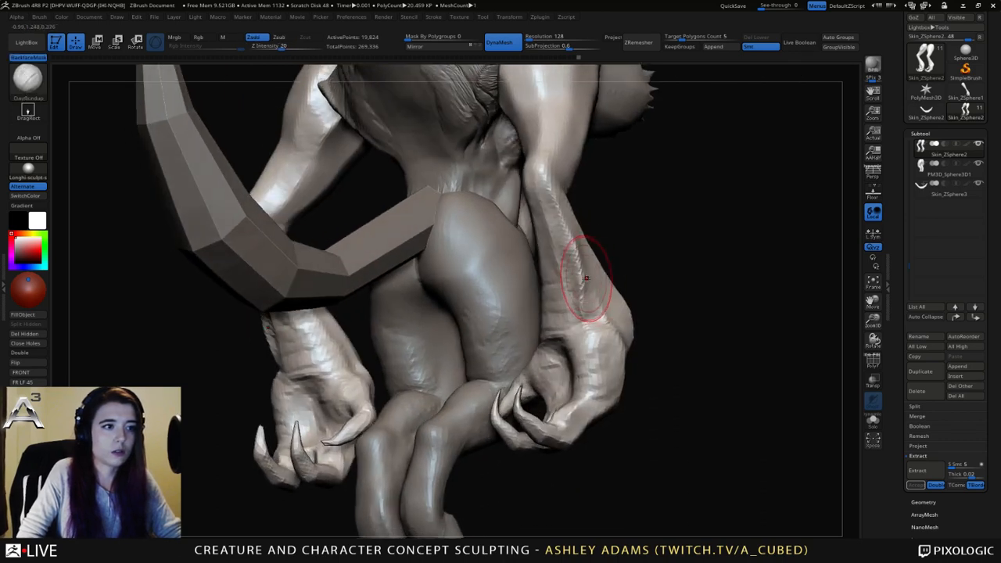
Flatten the rough ridge along the outer forearms with the hPolish brush.
key(b)
key(h)
key(p)
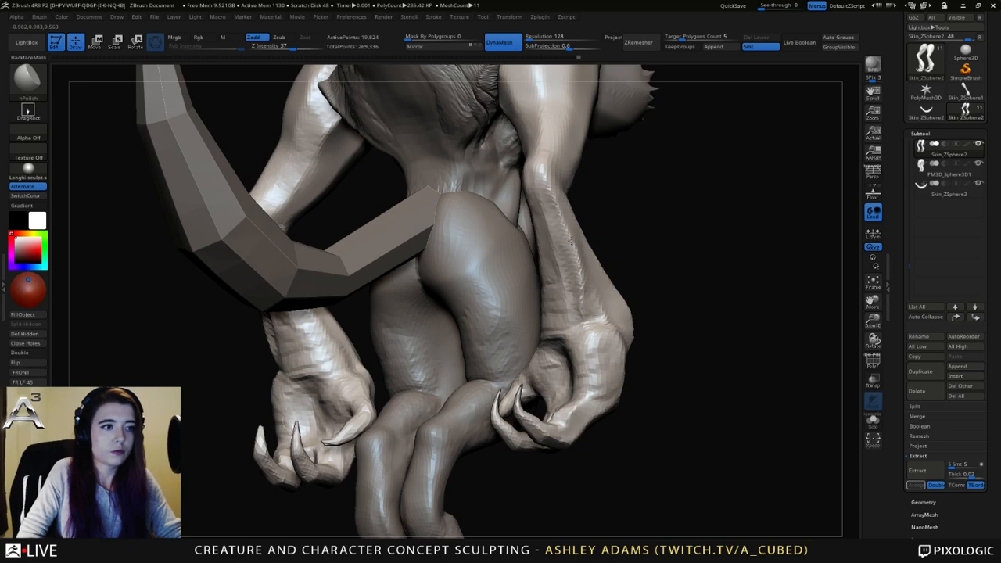
right_drag(587, 292, 592, 290)
Build up muscle volume along the outer forearms down to the wrists with ClayBuildup.
key(b)
key(c)
key(b)
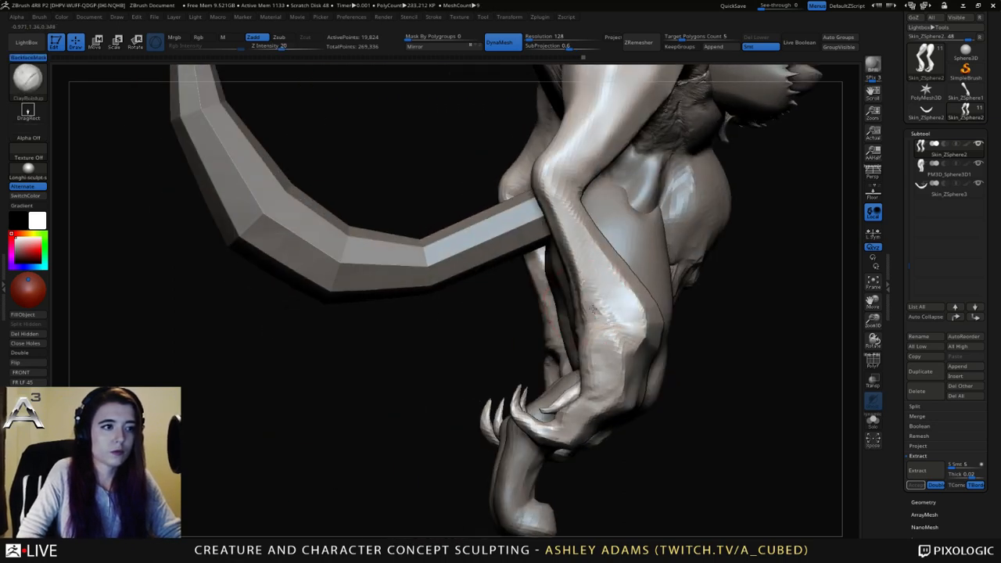
drag(575, 249, 601, 307)
drag(553, 206, 608, 319)
drag(599, 255, 624, 319)
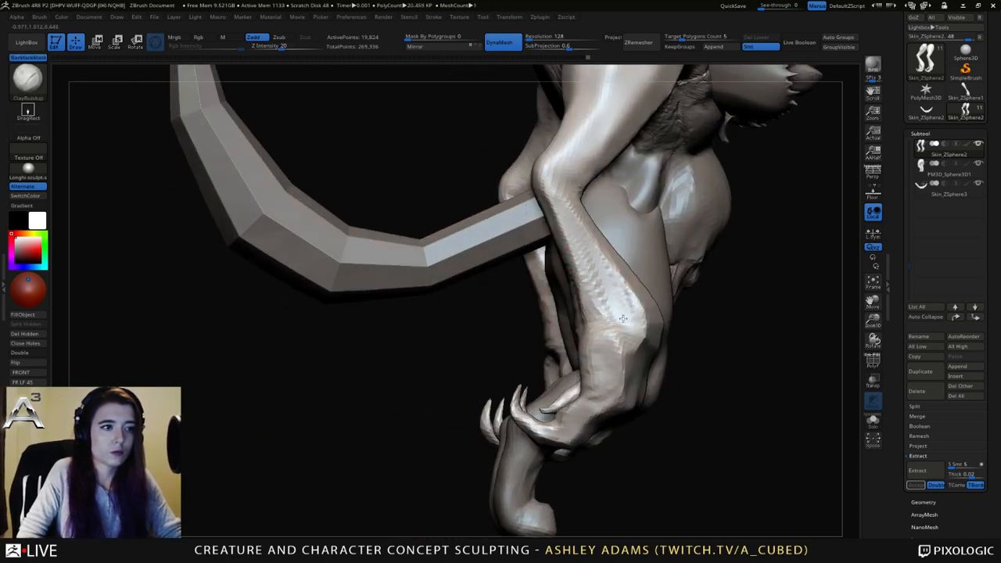
right_drag(623, 319, 613, 306)
drag(613, 306, 624, 321)
drag(610, 285, 616, 313)
right_drag(616, 313, 591, 313)
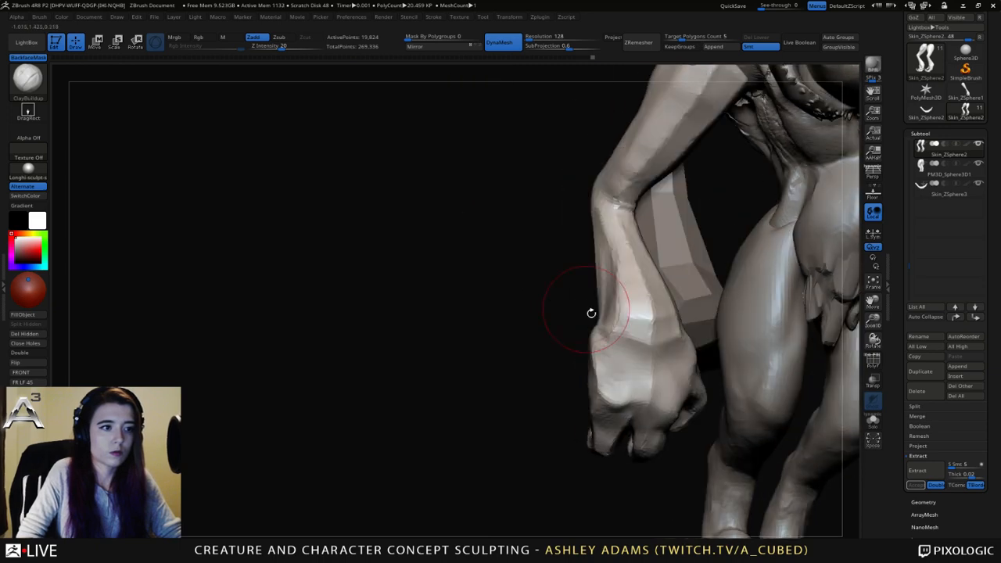
Carve definition into the backs of the hands near the wrists with DamStandard.
key(b)
key(d)
key(s)
right_drag(657, 348, 667, 369)
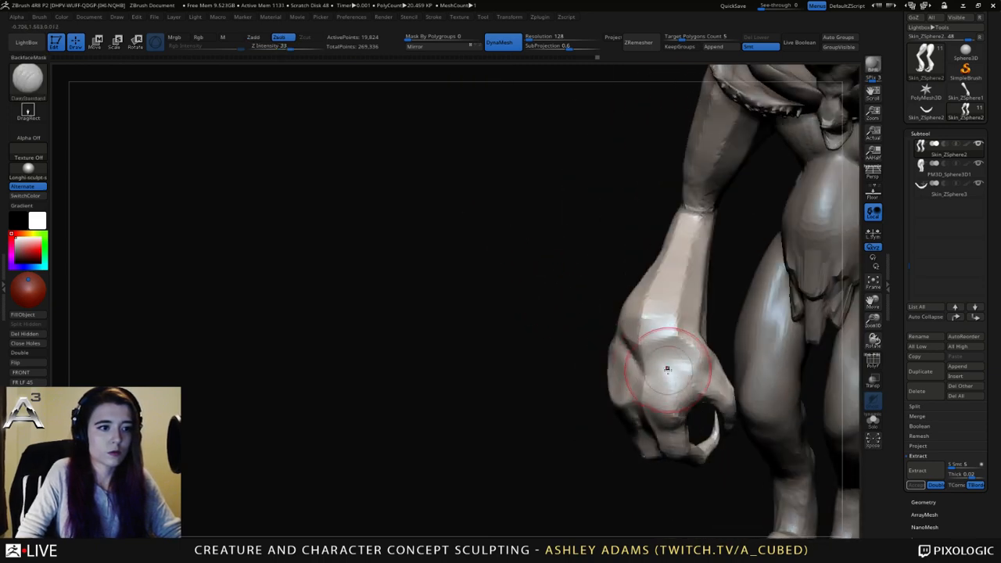
drag(667, 352, 675, 326)
mouse_move(674, 326)
right_down()
mouse_move(743, 337)
mouse_move(678, 349)
mouse_move(709, 387)
mouse_move(700, 402)
right_up()
Reshape the knuckles and fingers on the backs of the hands with the SnakeHook brush.
key(b)
key(s)
key(h)
key(space)
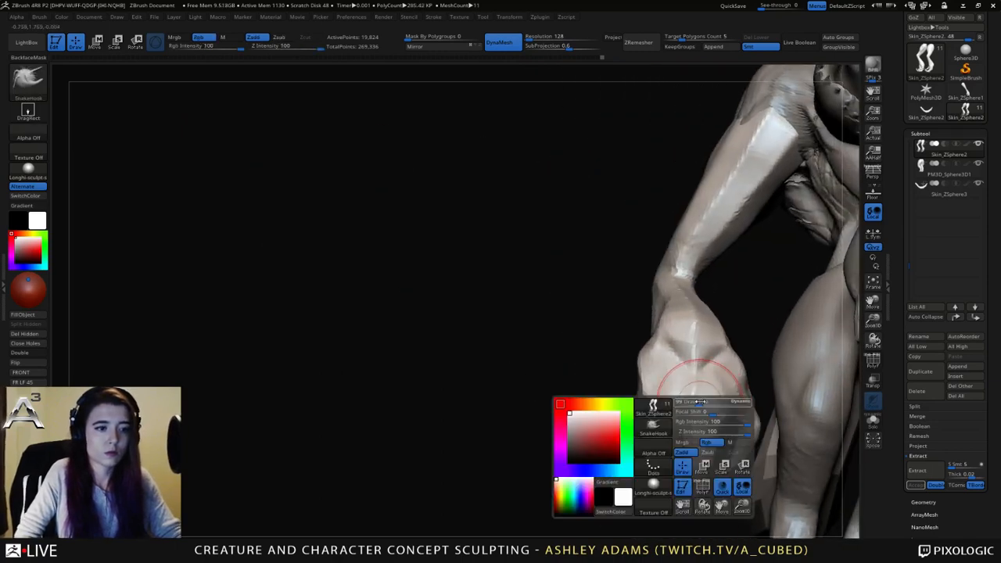
drag(700, 402, 697, 402)
mouse_move(697, 398)
right_down()
mouse_move(681, 350)
mouse_move(686, 304)
right_up()
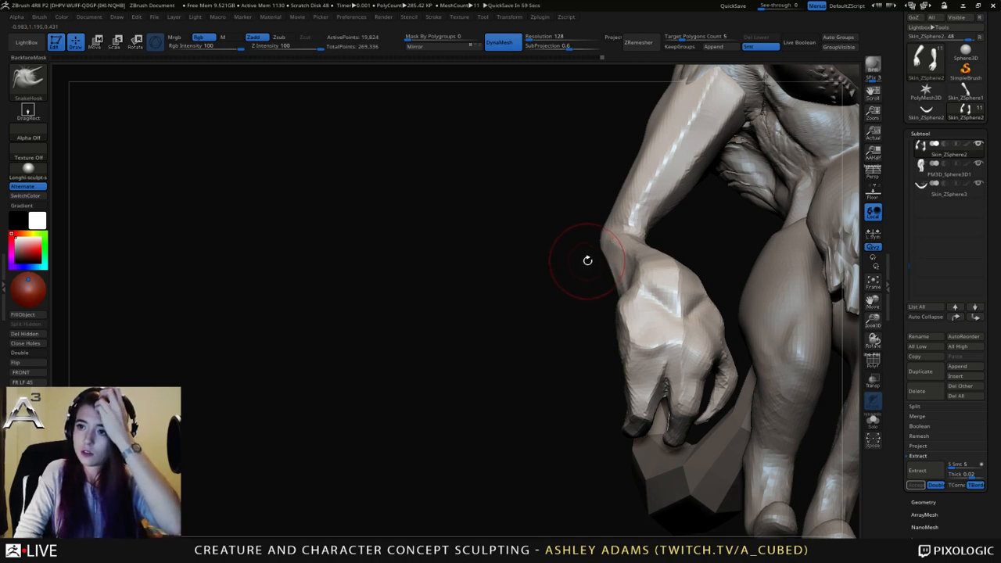
mouse_move(589, 260)
mouse_down()
mouse_move(647, 340)
mouse_move(681, 358)
mouse_move(665, 381)
mouse_move(670, 363)
mouse_up()
key(space)
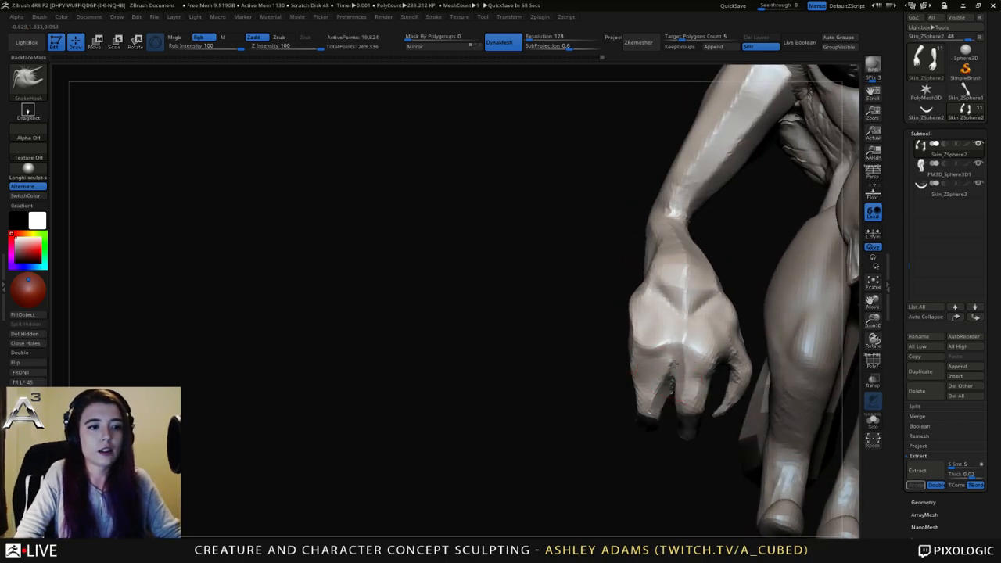
mouse_move(671, 367)
right_down()
mouse_move(684, 377)
mouse_move(695, 348)
mouse_move(704, 361)
mouse_move(665, 383)
mouse_move(642, 376)
mouse_move(702, 342)
right_up()
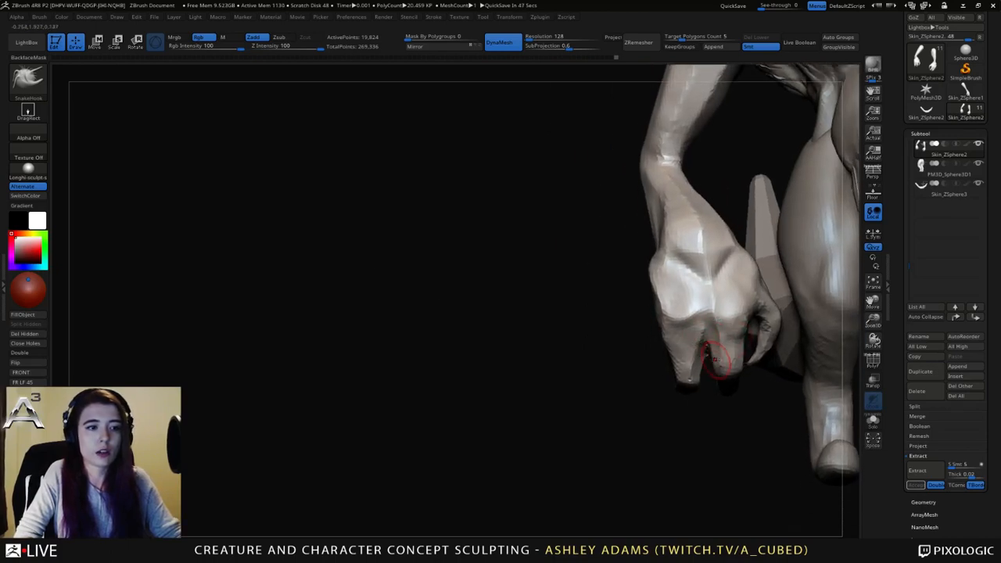
right_drag(731, 354, 715, 302)
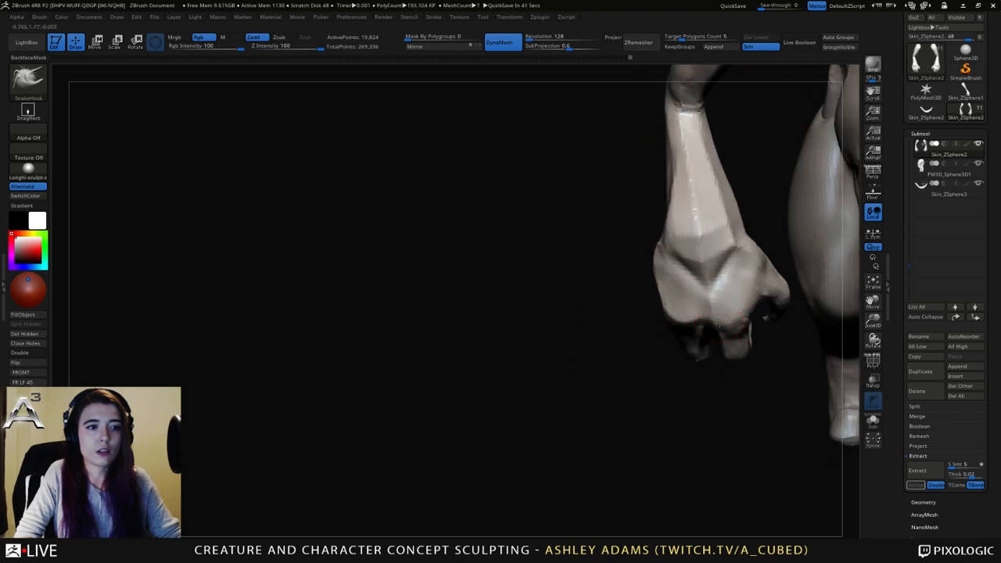
right_drag(749, 290, 734, 262)
Resize the SnakeHook brush and refine the inner and outer contours of the forearms.
right_click(770, 245)
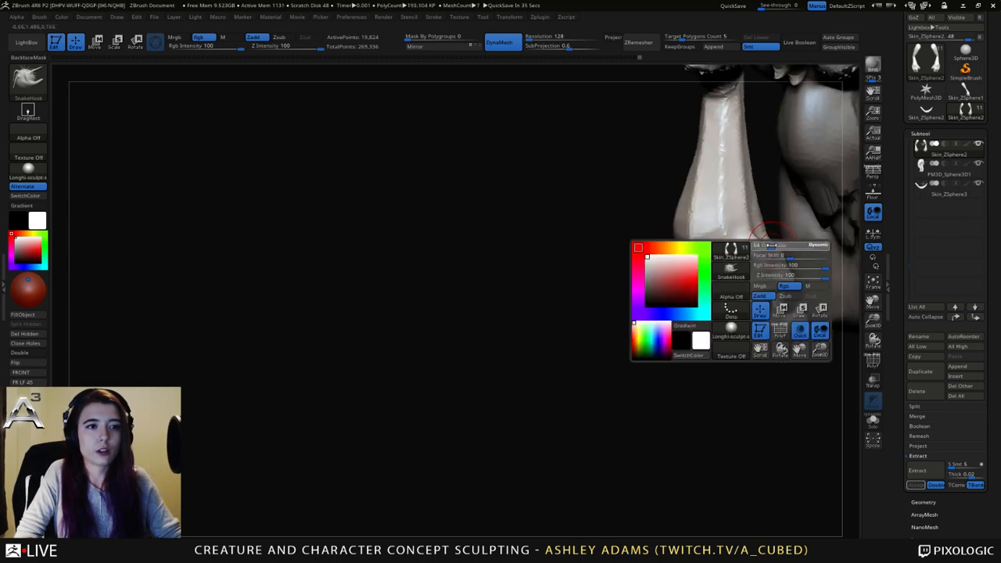
drag(778, 256, 774, 255)
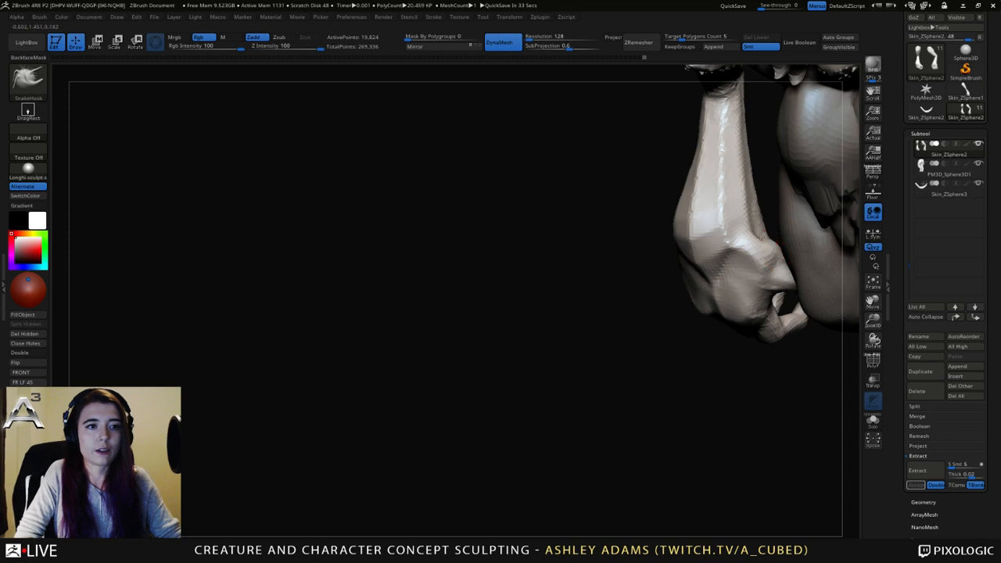
right_click(761, 226)
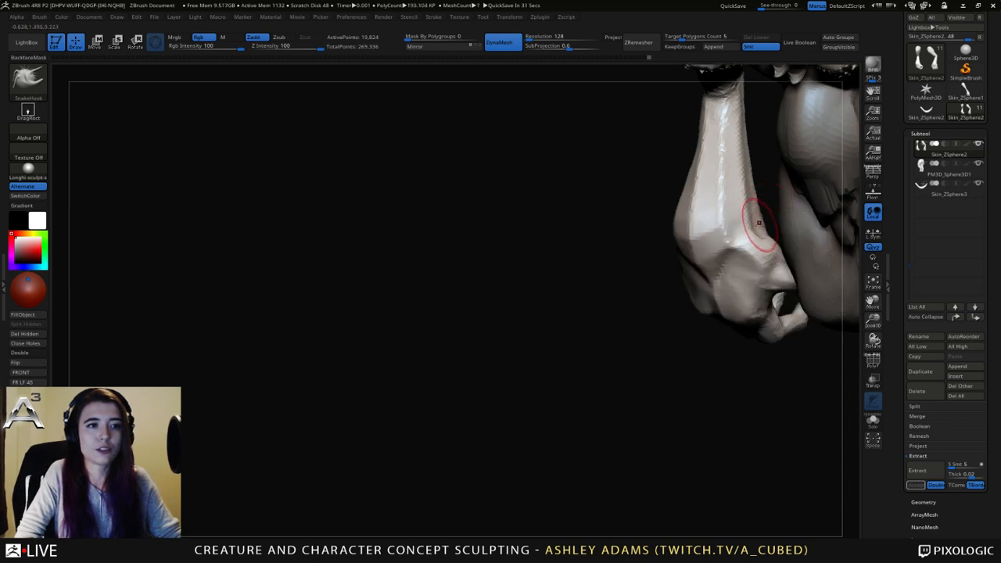
mouse_move(745, 221)
right_down()
mouse_move(749, 207)
mouse_move(621, 224)
right_up()
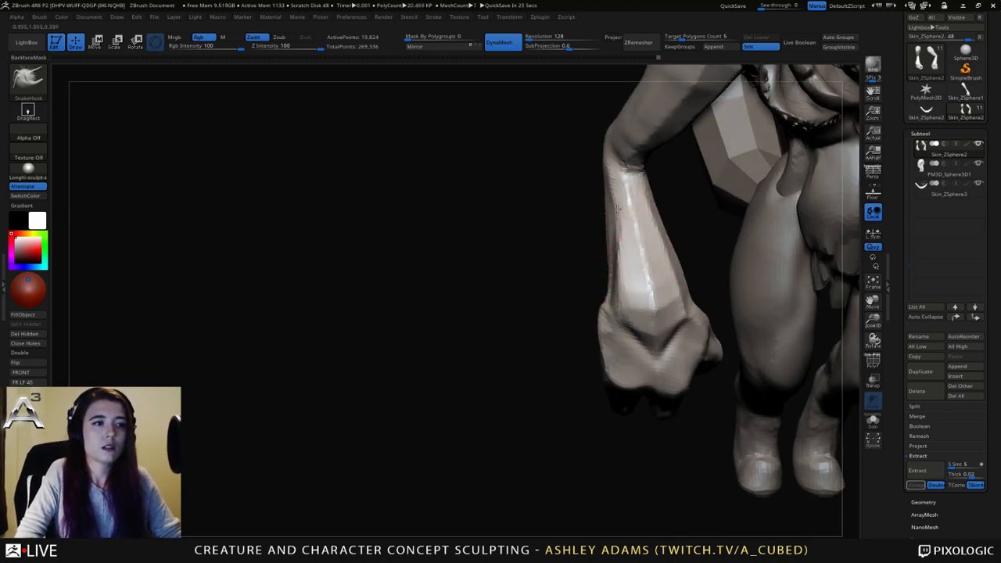
mouse_move(622, 210)
right_down()
mouse_move(599, 205)
mouse_move(618, 208)
right_up()
drag(622, 207, 614, 211)
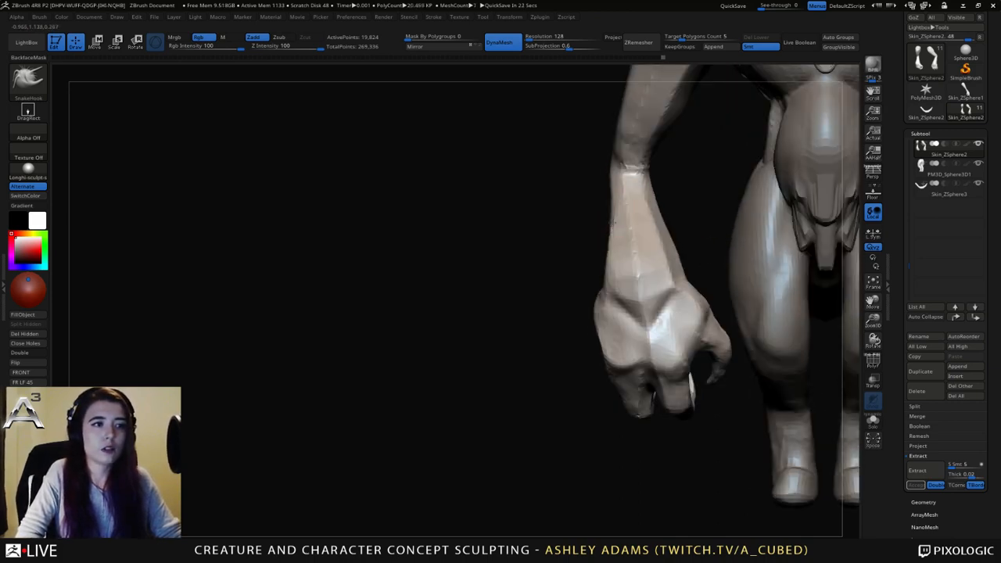
Pull the inner wrists into shape above the heels of the palms with SnakeHook.
mouse_move(679, 356)
right_down()
mouse_move(611, 323)
mouse_move(626, 302)
mouse_move(583, 307)
right_up()
drag(583, 308, 580, 310)
right_drag(576, 310, 583, 308)
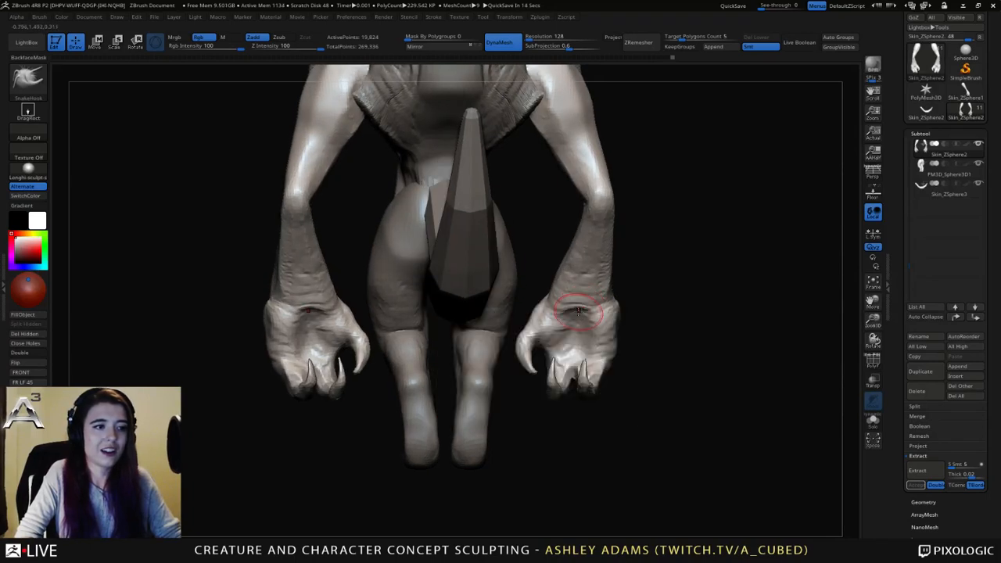
drag(582, 306, 583, 311)
right_drag(584, 344, 571, 345)
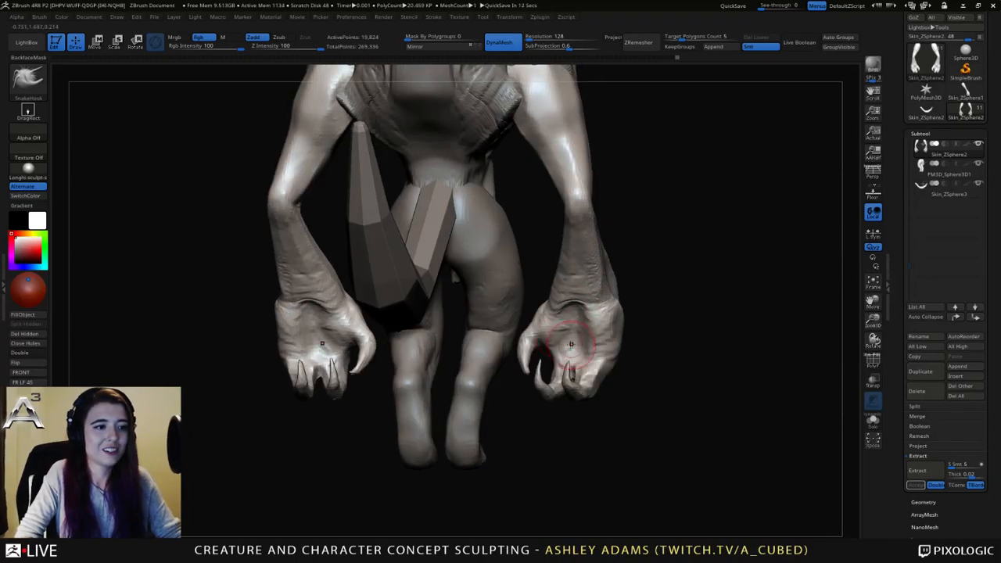
Adjust the thumbs and palm edges on the undersides of the hands with SnakeHook.
key(b)
key(d)
key(s)
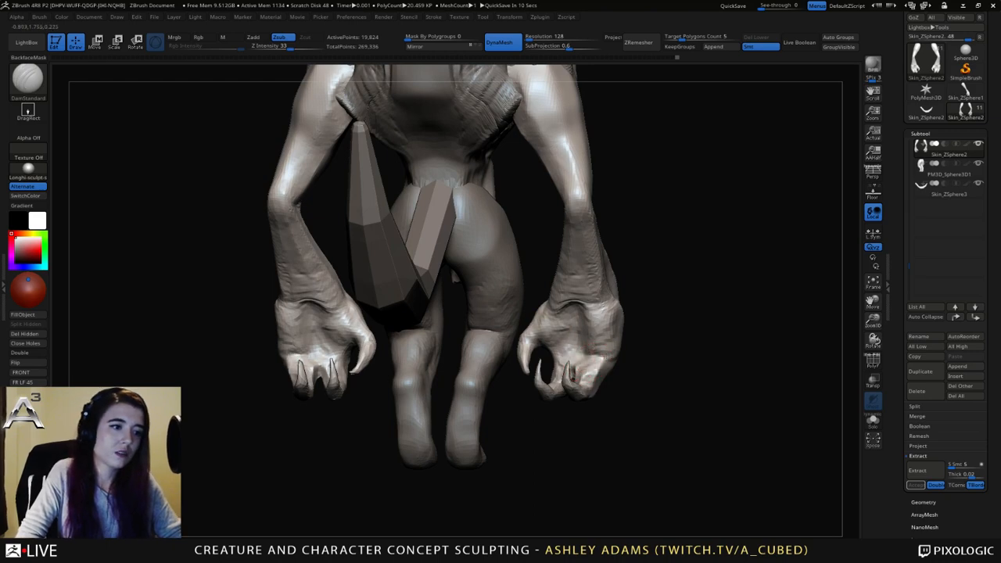
mouse_move(579, 356)
right_down()
mouse_move(557, 359)
mouse_move(582, 358)
right_up()
key(b)
key(s)
key(h)
drag(547, 364, 544, 354)
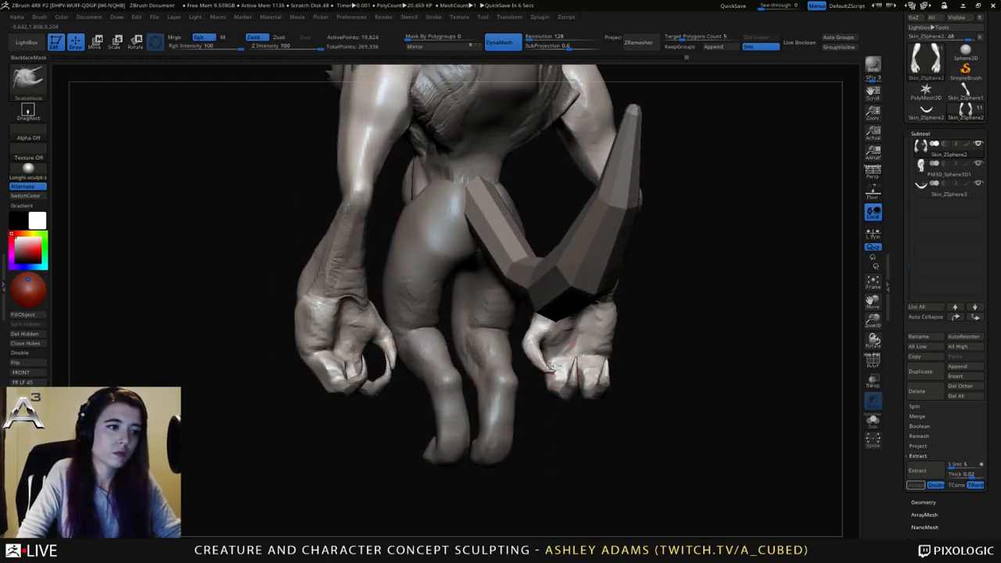
Define the palm forms using the DamStandard and ClayBuildup brushes.
mouse_move(582, 357)
right_down()
mouse_move(540, 375)
mouse_move(583, 349)
mouse_move(580, 338)
mouse_move(538, 343)
mouse_move(580, 330)
mouse_move(518, 325)
right_up()
key(b)
key(d)
key(s)
key(b)
key(c)
key(b)
key(b)
key(d)
key(s)
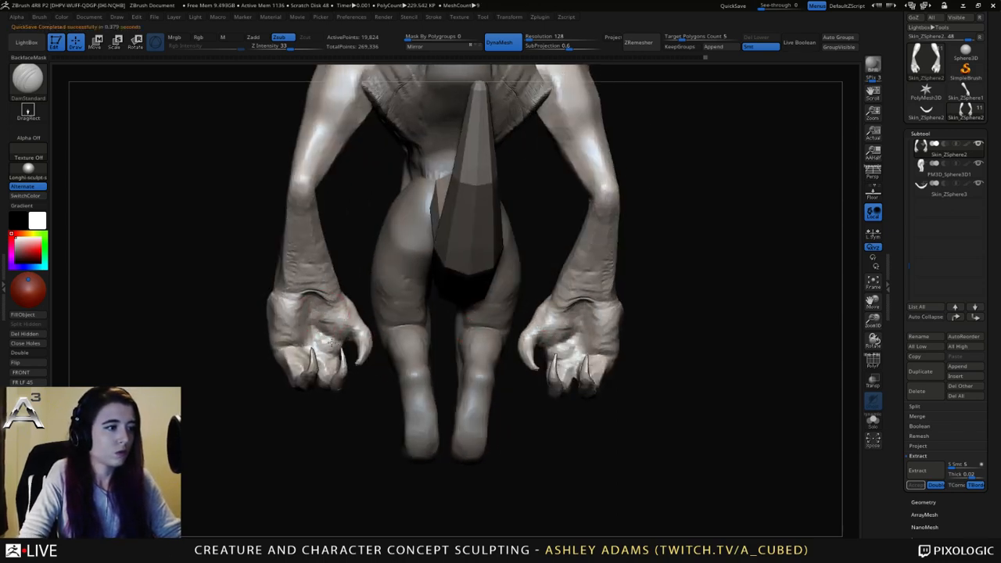
drag(330, 342, 316, 320)
Refine the backs of the hands near the wrists with ClayBuildup and smoothing.
mouse_move(324, 315)
right_down()
mouse_move(344, 312)
mouse_move(323, 313)
mouse_move(360, 335)
mouse_move(384, 290)
mouse_move(467, 290)
right_up()
key(b)
key(c)
key(b)
key(space)
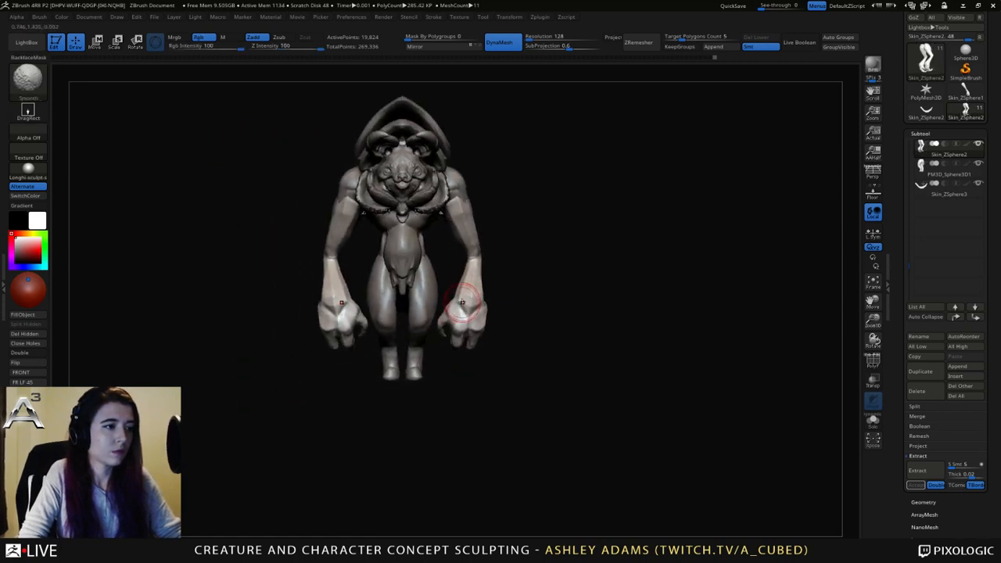
Adjust the arm silhouette around the elbows with the SnakeHook brush.
key(b)
key(s)
key(h)
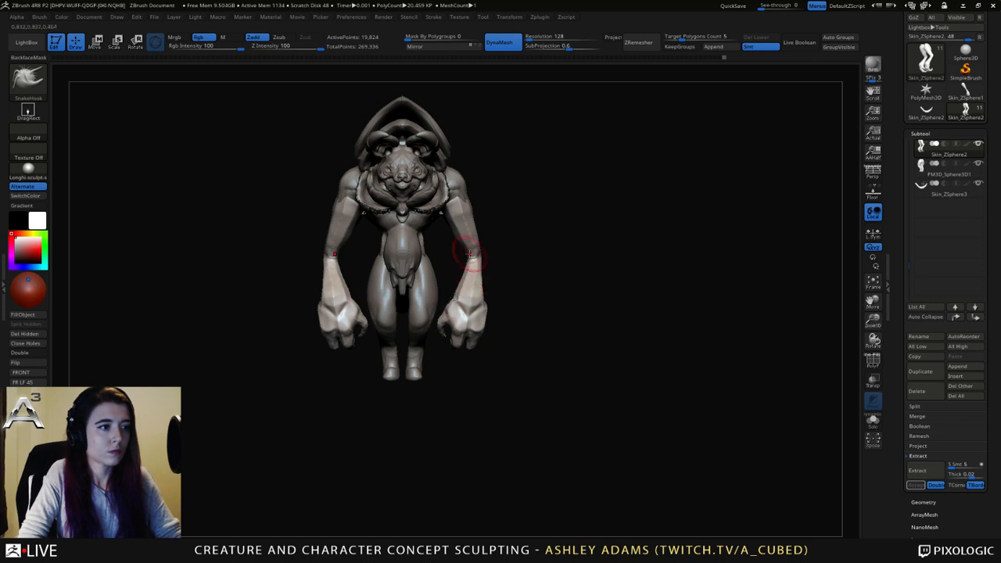
ctrl+right_drag(469, 253, 517, 293)
right_drag(516, 293, 470, 299)
key(space)
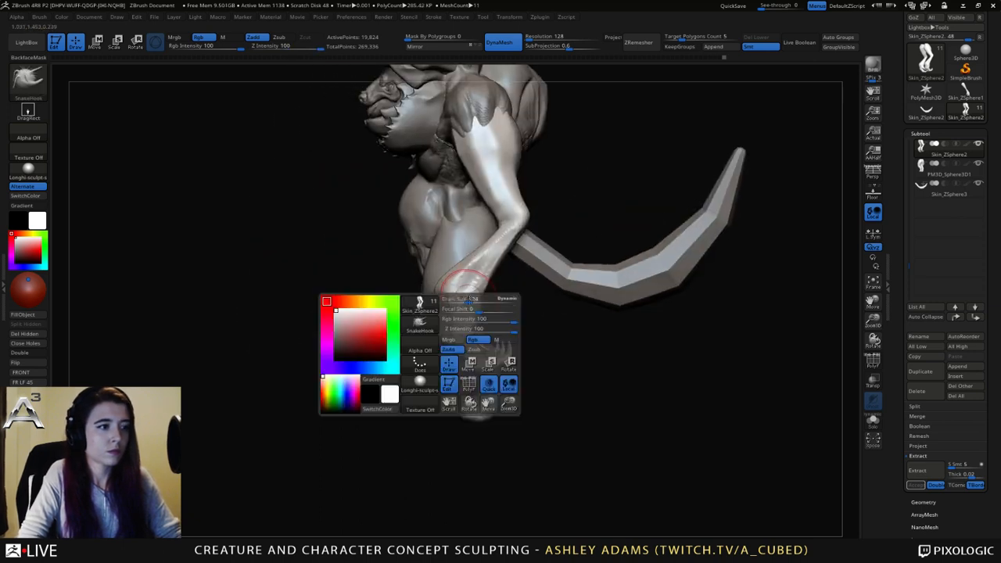
Build up the outer sides of the hands with ClayBuildup and adjust the forms with SnakeHook.
key(b)
key(c)
key(b)
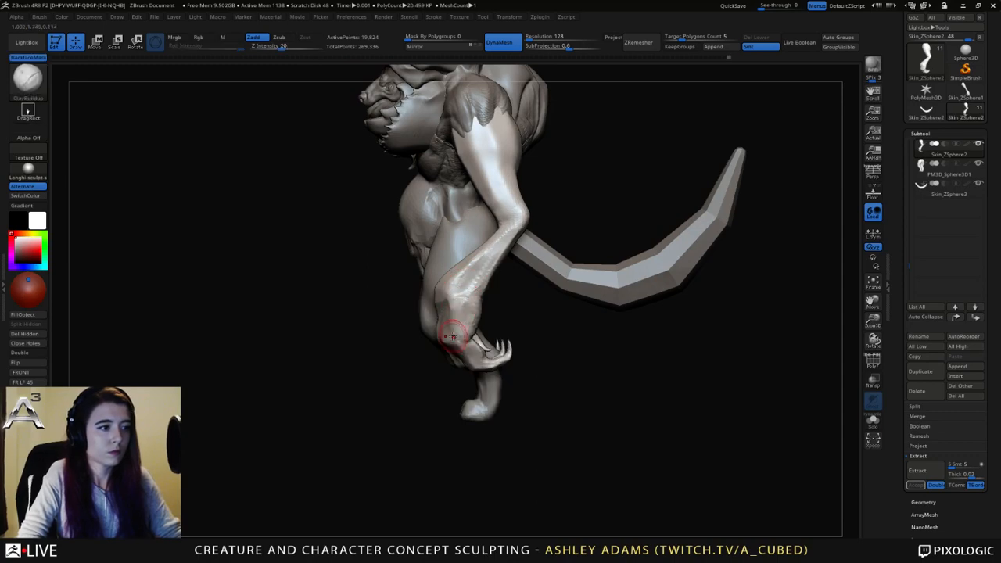
mouse_move(450, 302)
right_down()
mouse_move(494, 339)
mouse_move(498, 308)
mouse_move(461, 298)
mouse_move(496, 292)
mouse_move(465, 291)
mouse_move(476, 328)
mouse_move(486, 274)
right_up()
key(b)
key(s)
key(h)
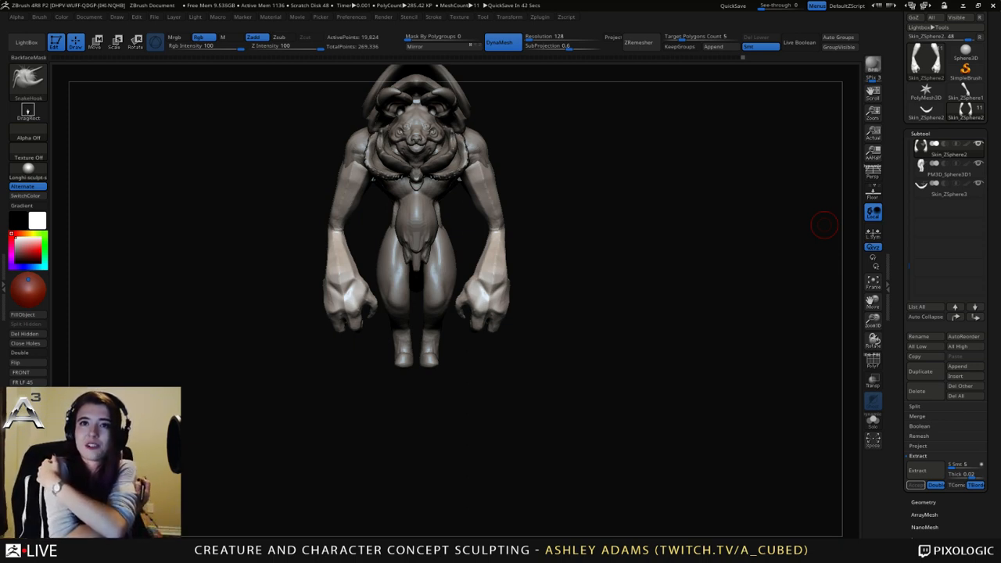
Select the tail subtool and subdivide its mesh once.
mouse_move(825, 225)
mouse_down()
mouse_move(594, 208)
mouse_move(563, 292)
mouse_up()
right_drag(561, 293, 539, 294)
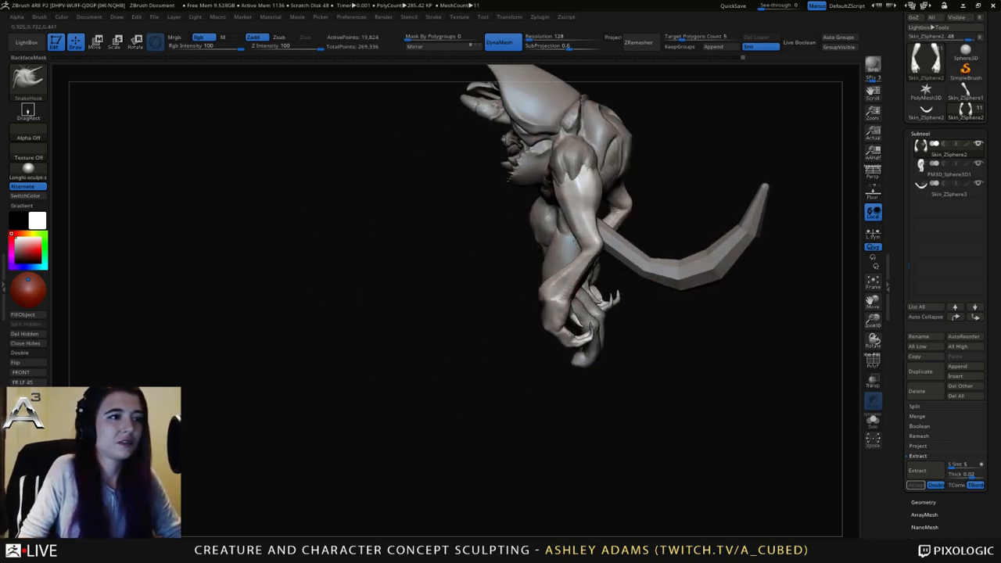
right_click(534, 295)
right_drag(728, 204, 631, 196)
mouse_move(577, 235)
mouse_down()
mouse_move(469, 274)
mouse_move(692, 291)
mouse_move(583, 280)
mouse_move(610, 263)
mouse_up()
alt+click(696, 296)
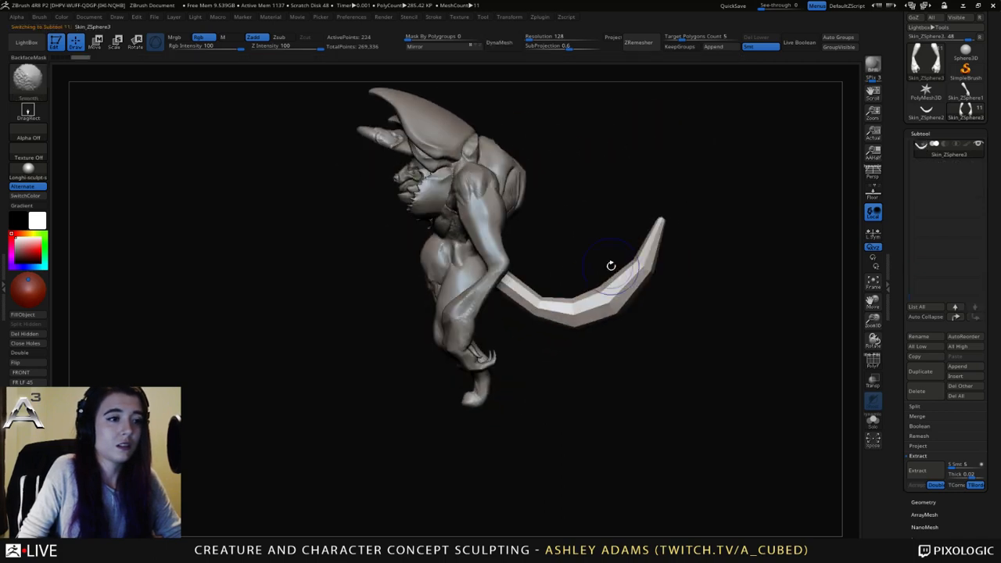
key(ctrl)
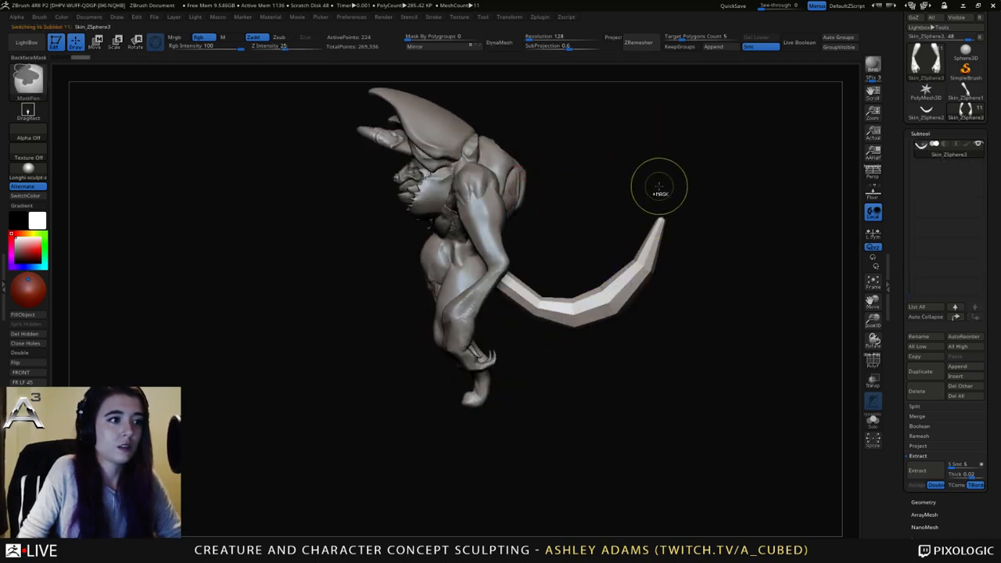
key(ctrl+d)
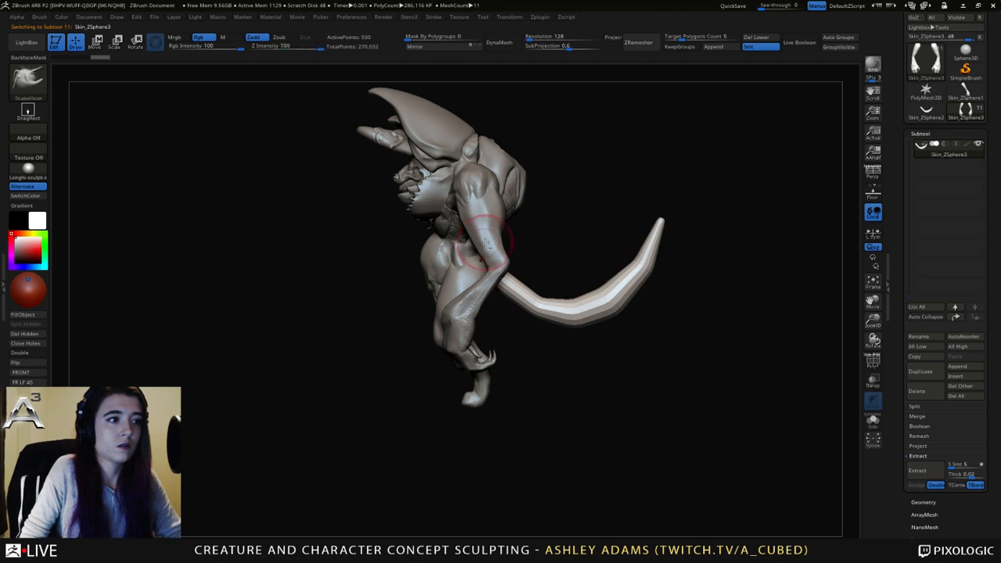
alt+click(486, 235)
key(space)
drag(490, 240, 554, 226)
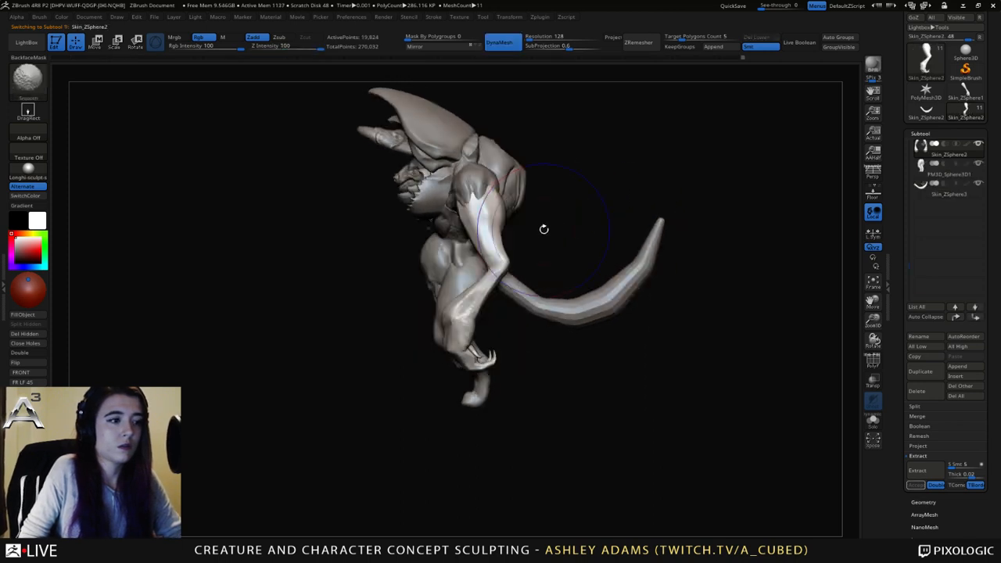
key(e)
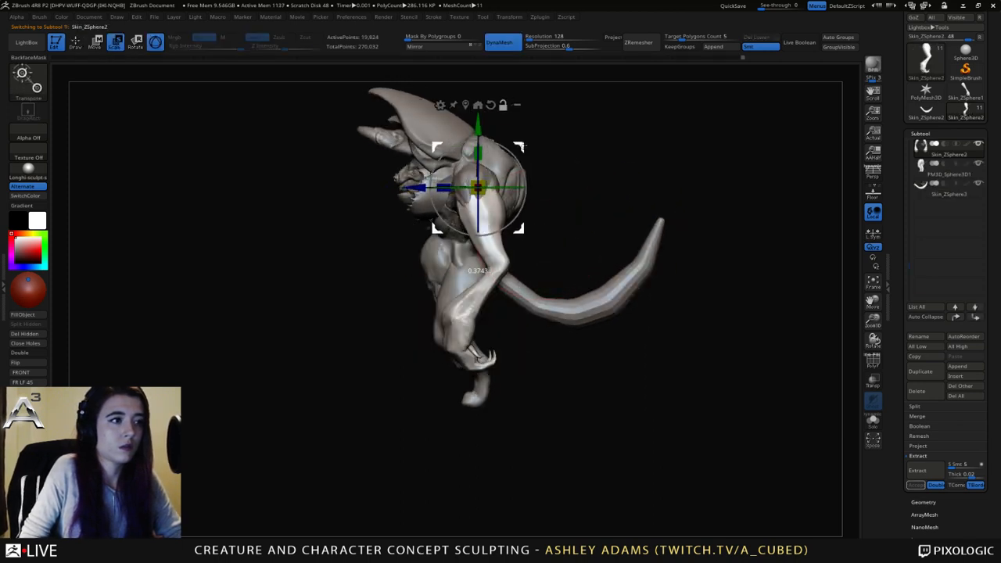
mouse_move(516, 147)
mouse_down()
mouse_move(529, 168)
mouse_move(612, 166)
mouse_move(637, 224)
mouse_up()
key(q)
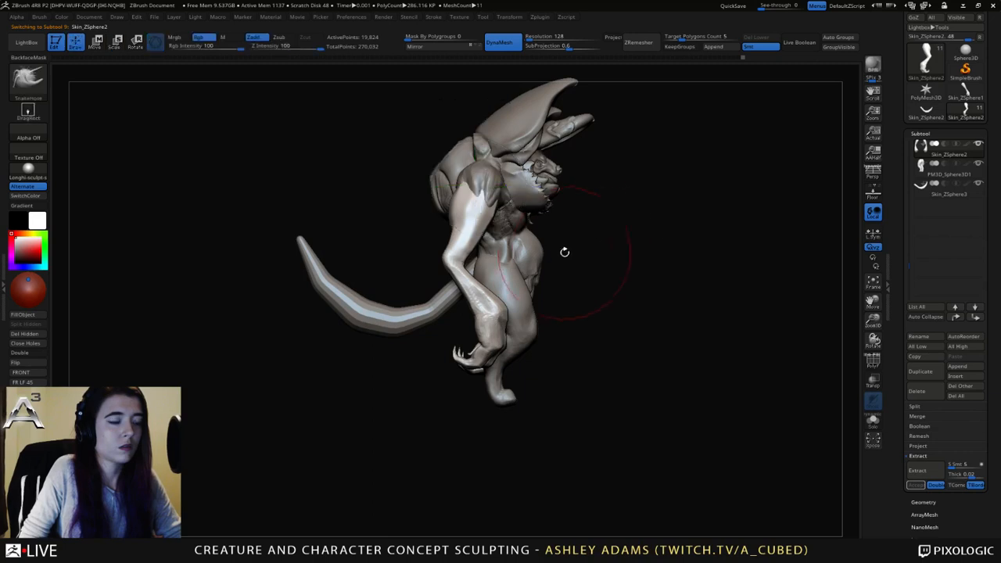
key(space)
alt+click(474, 291)
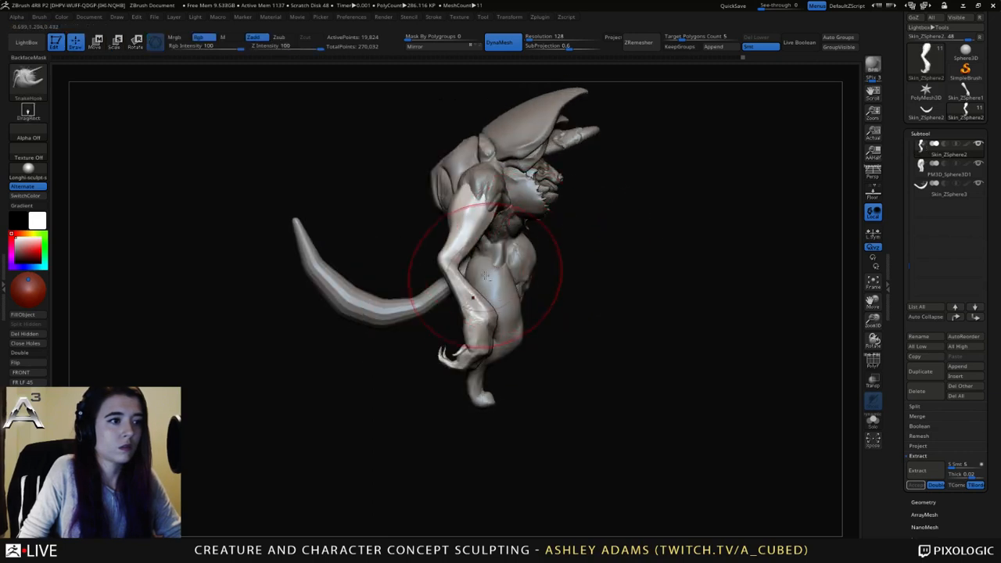
Select the legs subtool and reshape the upper hips with a resized SnakeHook brush.
key(space)
alt+click(479, 266)
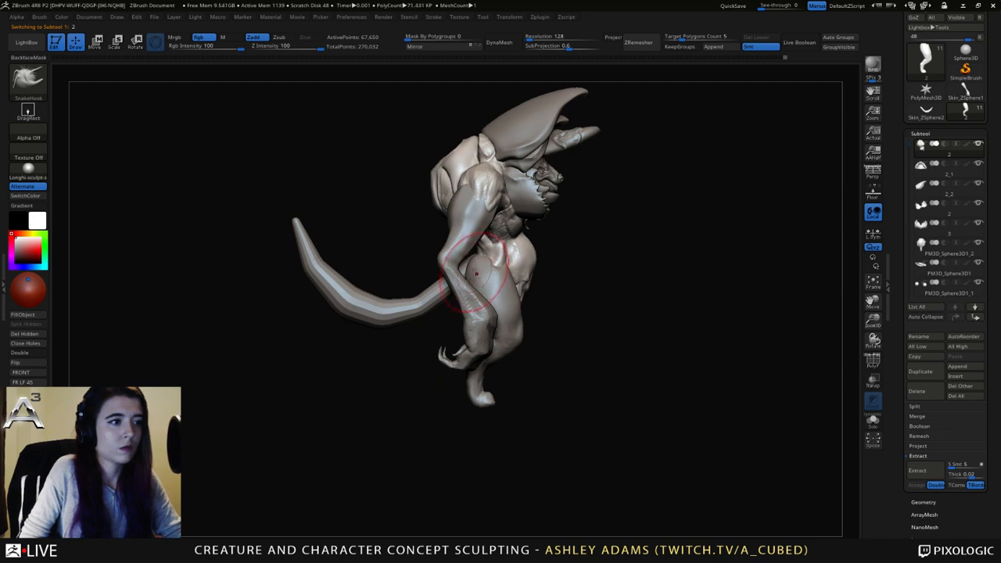
alt+click(480, 277)
key(space)
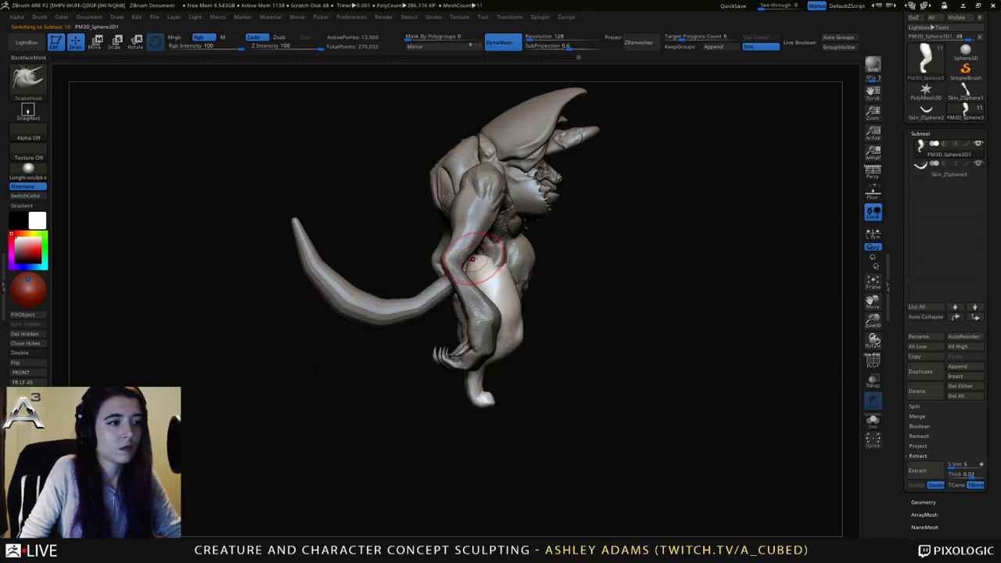
alt+click(478, 259)
key(space)
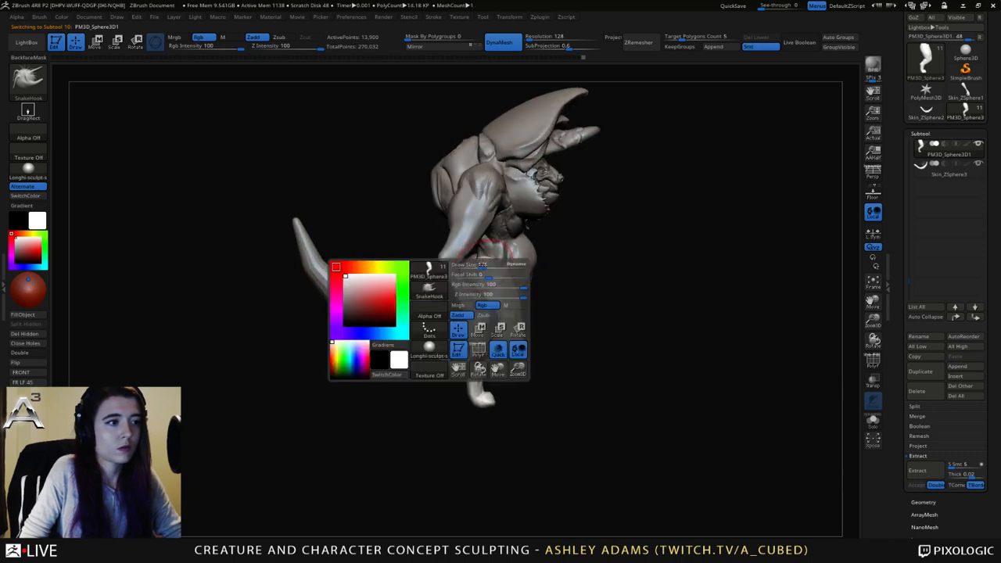
drag(366, 270, 465, 291)
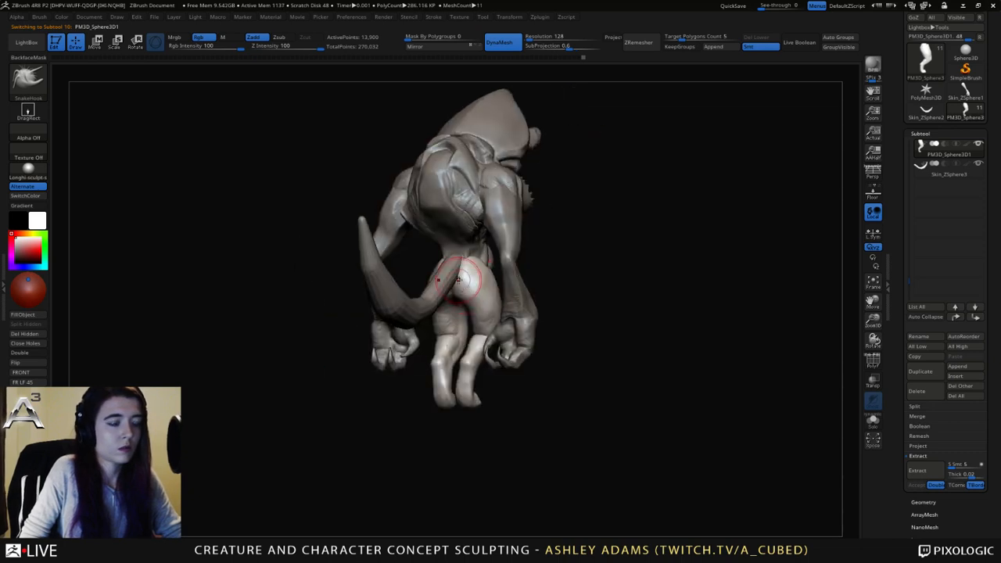
Tighten the surface around the upper hips near the tail base with the Pinch brush.
key(b)
key(p)
key(i)
key(space)
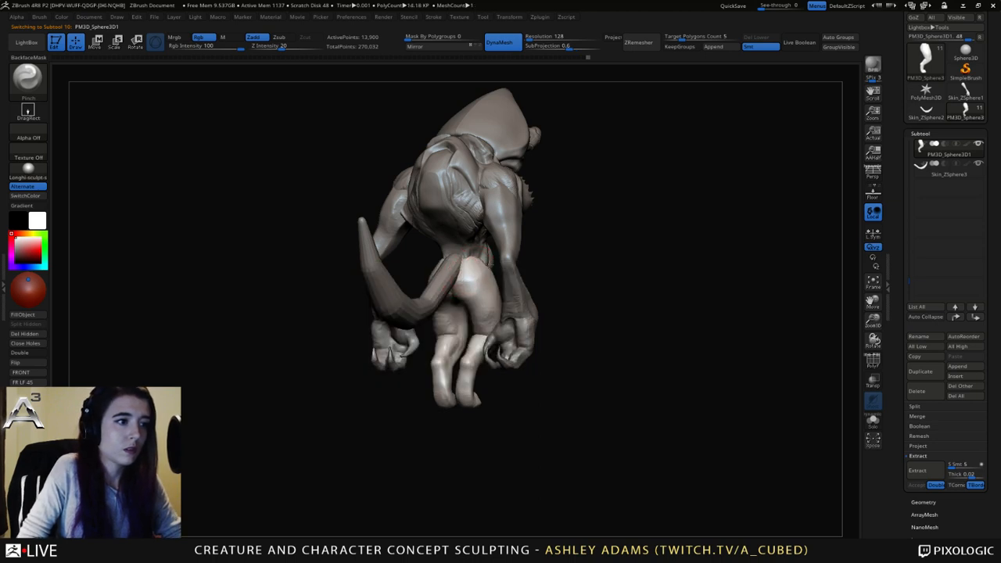
drag(413, 269, 498, 268)
mouse_move(427, 270)
mouse_down()
mouse_move(439, 272)
mouse_move(418, 266)
mouse_up()
Build up volume on the upper hips below the waist with ClayBuildup.
key(b)
key(c)
key(b)
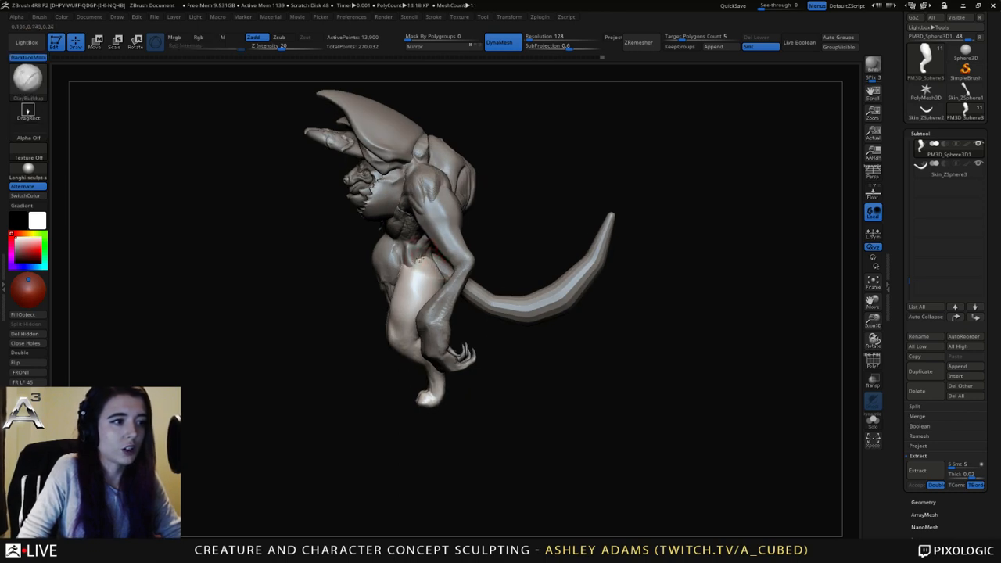
mouse_move(419, 258)
right_down()
mouse_move(440, 269)
mouse_move(458, 262)
mouse_move(427, 274)
mouse_move(476, 259)
mouse_move(491, 243)
mouse_move(453, 249)
mouse_move(512, 269)
mouse_move(492, 266)
mouse_move(507, 290)
mouse_move(475, 280)
mouse_move(517, 286)
right_up()
Select the torso subtool and adjust the waist where it meets the hips with SnakeHook.
alt+click(455, 252)
key(b)
key(s)
key(h)
key(shift)
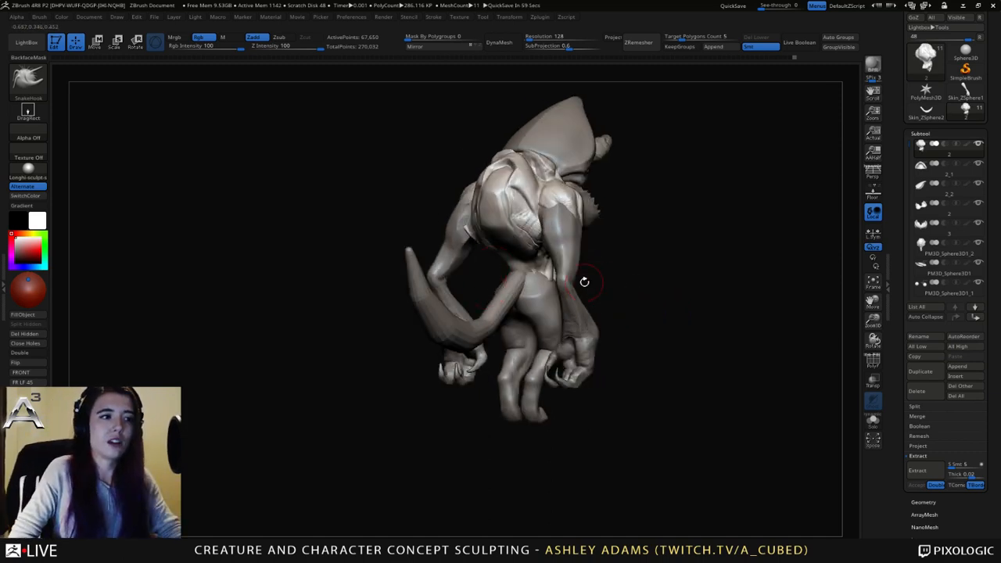
Select the torso subtool and build up the lower back above the waist with ClayBuildup.
mouse_move(583, 281)
right_down()
mouse_move(512, 298)
mouse_move(539, 269)
mouse_move(594, 265)
right_up()
alt+click(543, 276)
alt+click(539, 271)
key(b)
key(c)
key(b)
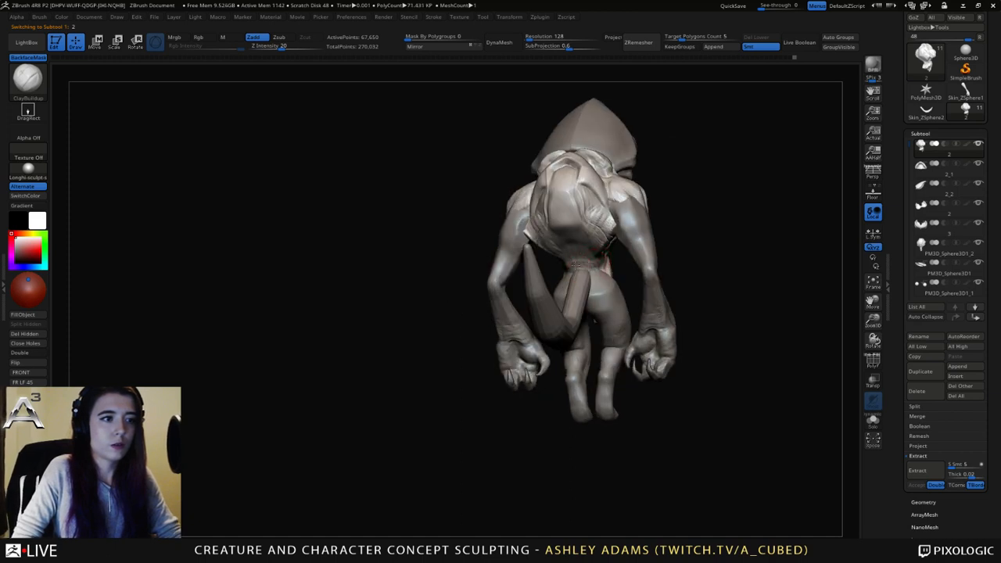
right_drag(602, 251, 575, 266)
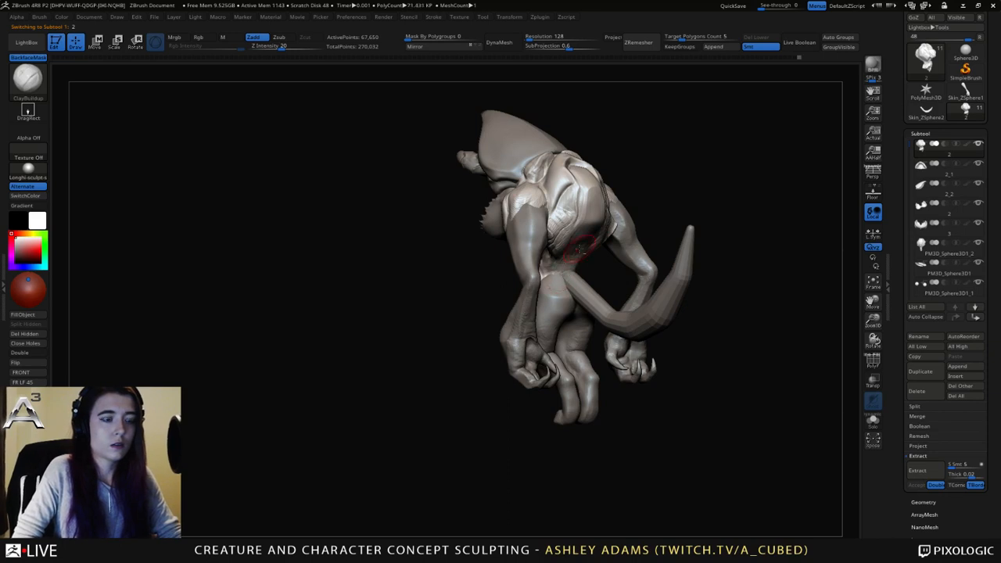
right_drag(581, 249, 573, 270)
Select the tail subtool with the SnakeHook brush and smooth the tail base where it joins the hips.
alt+click(578, 279)
right_click(576, 277)
key(b)
key(s)
key(h)
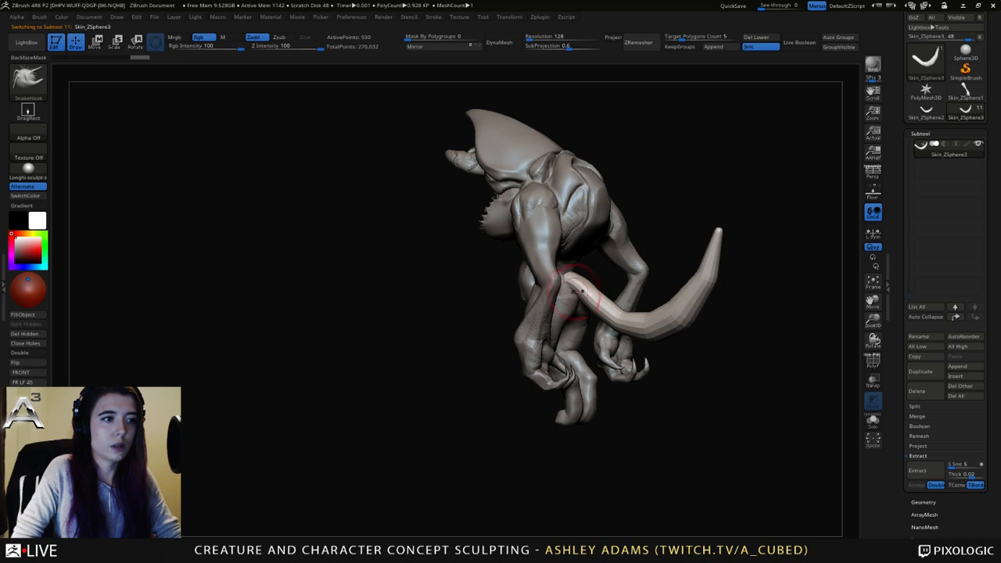
key(shift)
shift+drag(582, 290, 610, 304)
right_drag(613, 294, 541, 297)
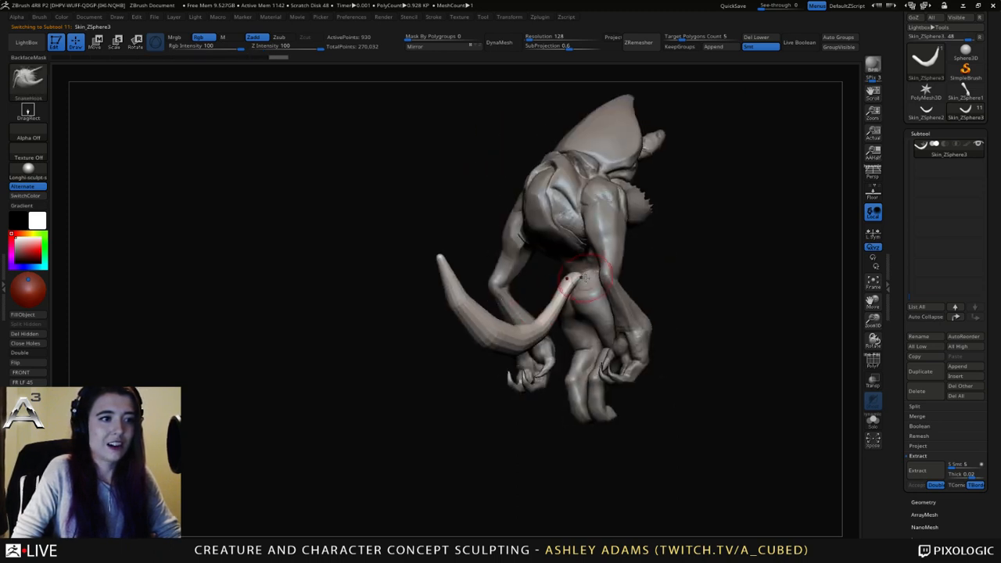
mouse_move(583, 270)
right_down()
mouse_move(578, 288)
mouse_move(598, 283)
mouse_move(574, 256)
mouse_move(565, 298)
mouse_move(538, 286)
right_up()
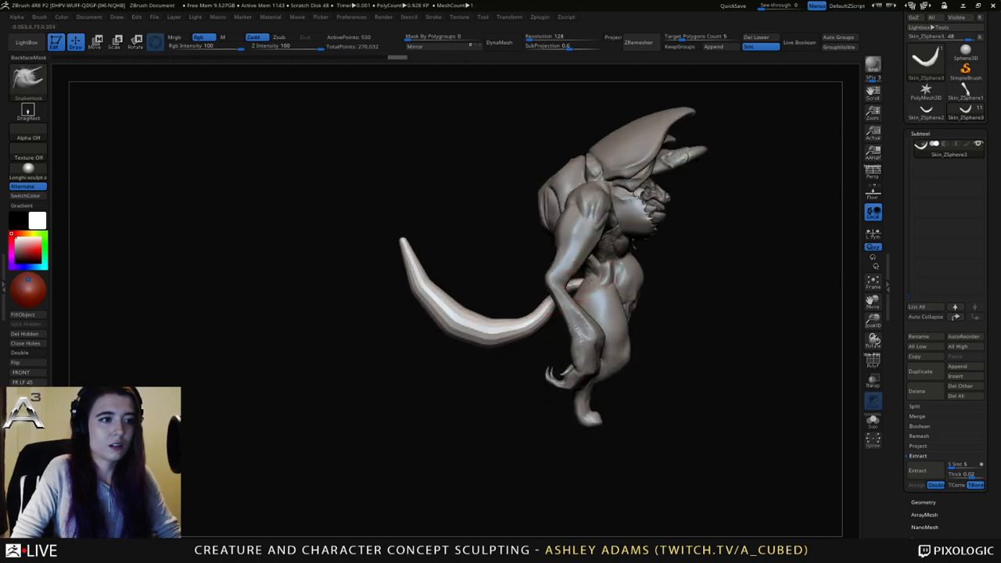
shift+drag(587, 283, 576, 288)
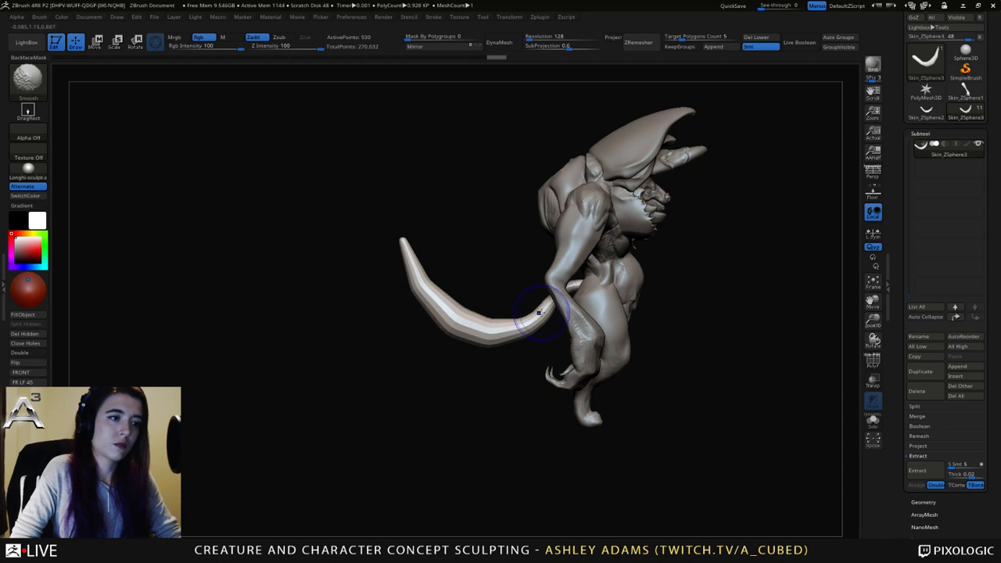
Reshape the tail with a resized SnakeHook brush, giving it a thicker middle and a fuller curve.
key(space)
drag(518, 301, 528, 300)
drag(459, 319, 425, 324)
mouse_move(469, 334)
mouse_down()
mouse_move(471, 352)
mouse_move(510, 351)
mouse_move(489, 329)
mouse_up()
mouse_move(417, 265)
mouse_down()
mouse_move(397, 270)
mouse_move(397, 243)
mouse_move(374, 263)
mouse_up()
key(space)
mouse_move(418, 303)
mouse_down()
mouse_move(415, 315)
mouse_move(441, 337)
mouse_move(400, 294)
mouse_up()
mouse_move(467, 351)
mouse_down()
mouse_move(516, 354)
mouse_move(496, 318)
mouse_move(438, 298)
mouse_move(395, 242)
mouse_move(399, 233)
mouse_move(425, 288)
mouse_move(418, 313)
mouse_move(472, 352)
mouse_move(542, 340)
mouse_move(531, 320)
mouse_move(525, 344)
mouse_up()
Pull the tail tip upward into a thin point with a resized SnakeHook brush and smooth it.
key(space)
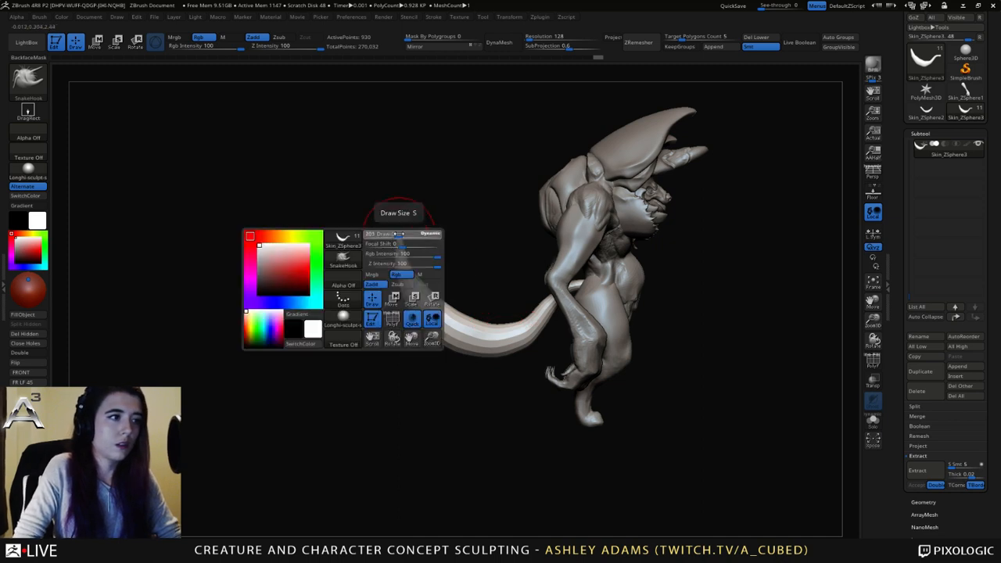
drag(402, 234, 402, 227)
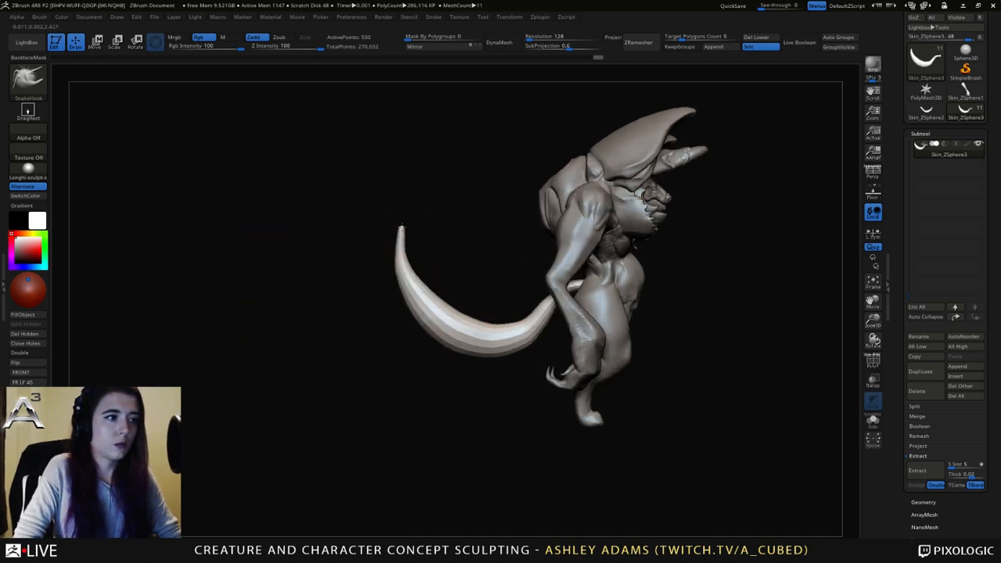
key(shift)
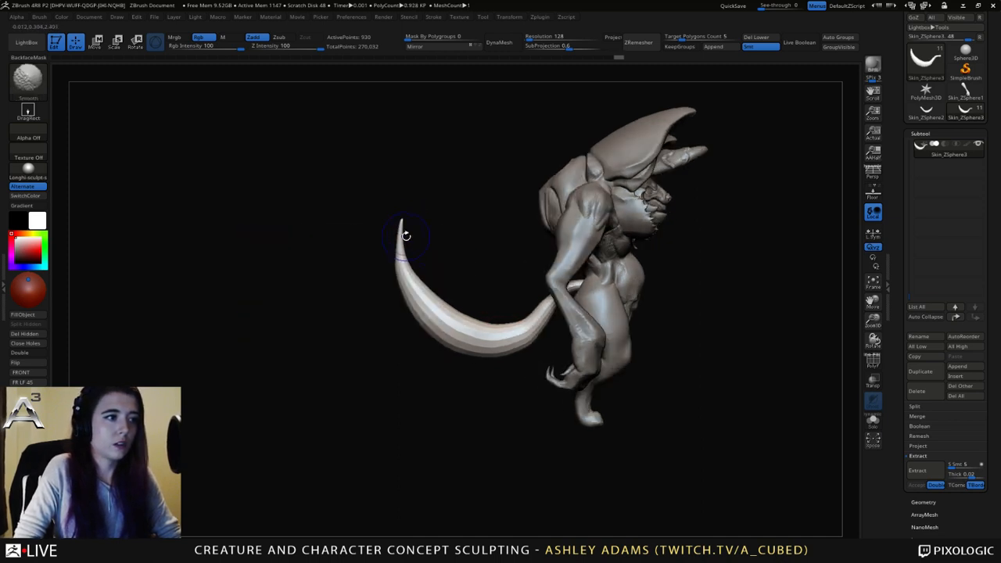
mouse_move(406, 235)
shift+mouse_down()
mouse_move(404, 270)
mouse_move(400, 237)
mouse_move(416, 234)
mouse_move(400, 235)
mouse_move(483, 230)
mouse_move(474, 234)
mouse_move(509, 298)
mouse_move(471, 252)
mouse_move(548, 224)
shift+mouse_up()
Examine the creature's head, body and tail silhouette from the front, side and back.
key(space)
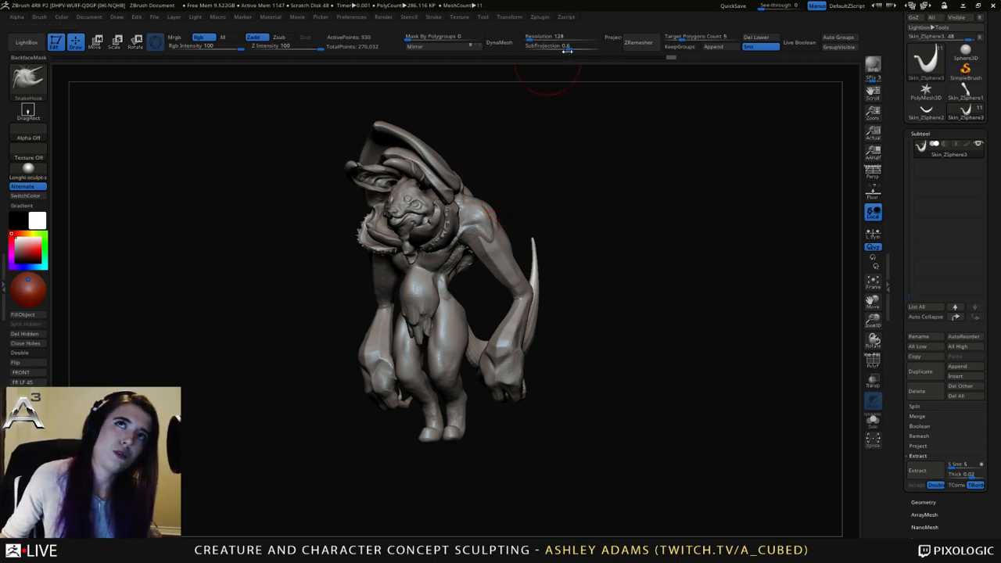
drag(586, 260, 604, 259)
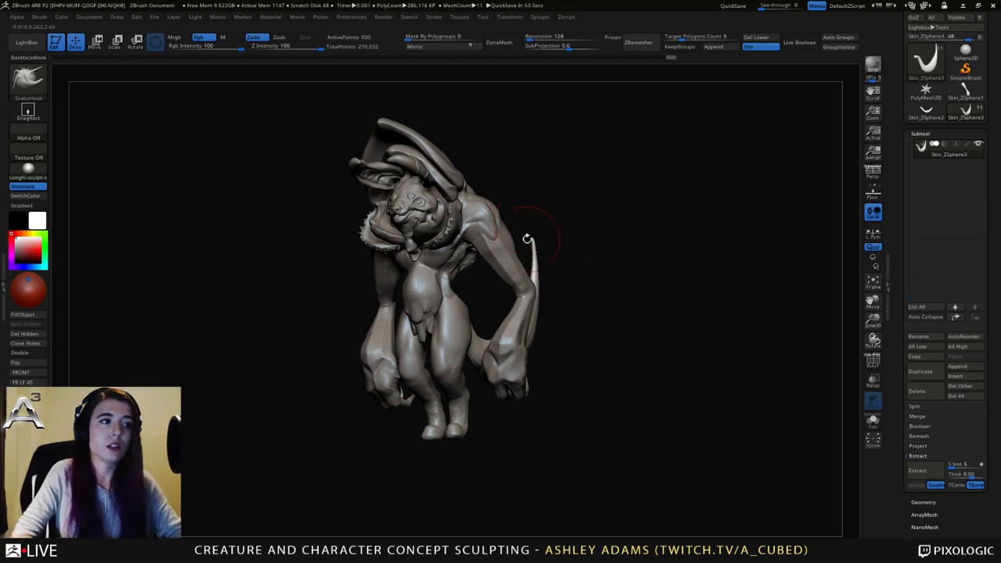
mouse_move(527, 218)
mouse_down()
mouse_move(478, 223)
mouse_move(514, 259)
mouse_move(661, 285)
mouse_move(679, 328)
mouse_move(677, 368)
mouse_up()
key(space)
drag(486, 239, 475, 241)
mouse_move(475, 241)
right_down()
mouse_move(500, 212)
mouse_move(590, 220)
mouse_move(328, 162)
mouse_move(478, 202)
mouse_move(454, 194)
right_up()
alt+right_drag(391, 71, 526, 274)
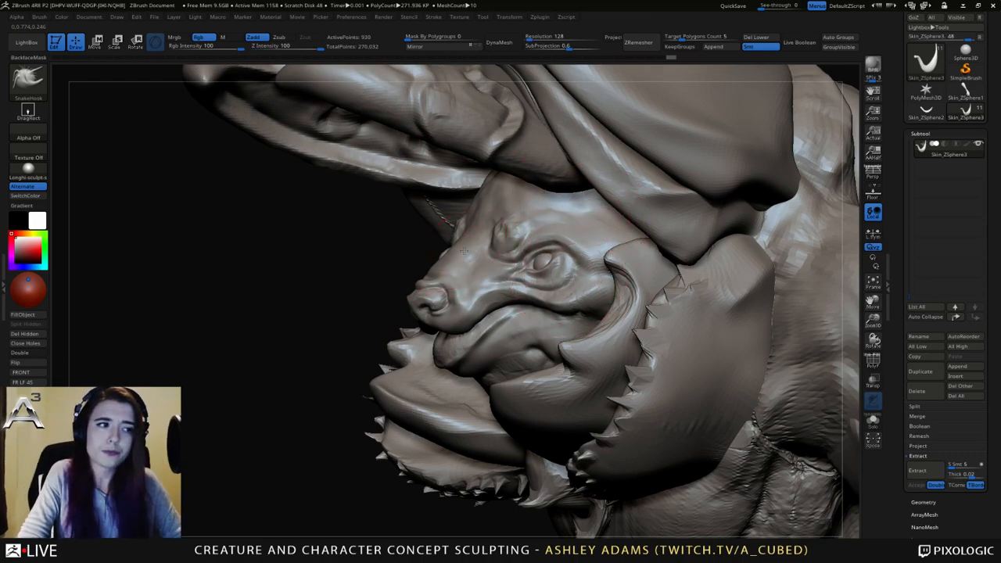
right_drag(464, 252, 437, 69)
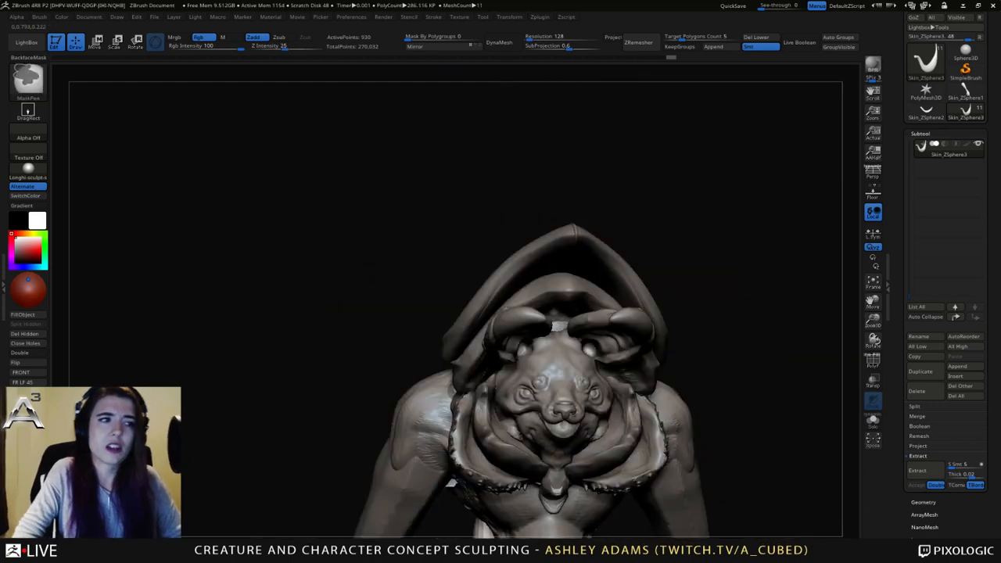
alt+right_drag(669, 501, 641, 262)
right_drag(641, 262, 575, 329)
alt+right_drag(575, 329, 624, 209)
ctrl+right_drag(624, 209, 626, 251)
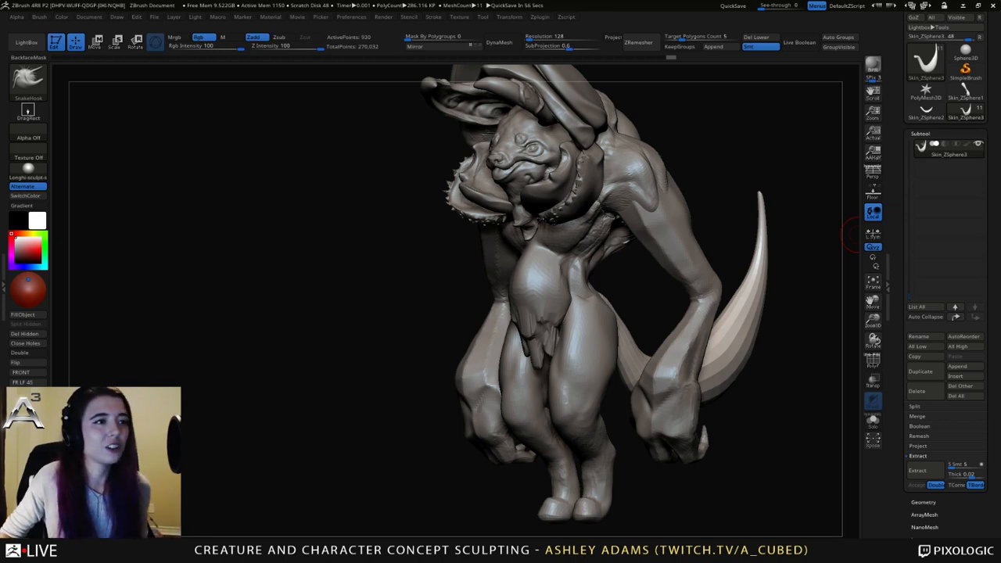
mouse_move(849, 235)
mouse_down()
mouse_move(682, 290)
mouse_move(594, 305)
mouse_move(586, 266)
mouse_up()
right_click(585, 266)
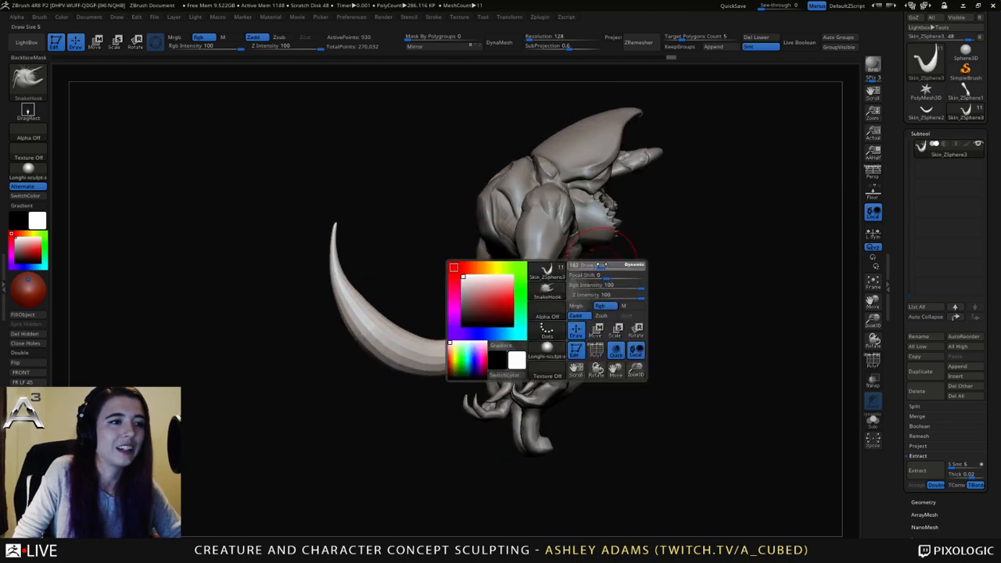
mouse_move(599, 262)
right_down()
mouse_move(642, 242)
mouse_move(594, 223)
right_up()
mouse_move(509, 227)
right_down()
mouse_move(558, 234)
mouse_move(493, 242)
right_up()
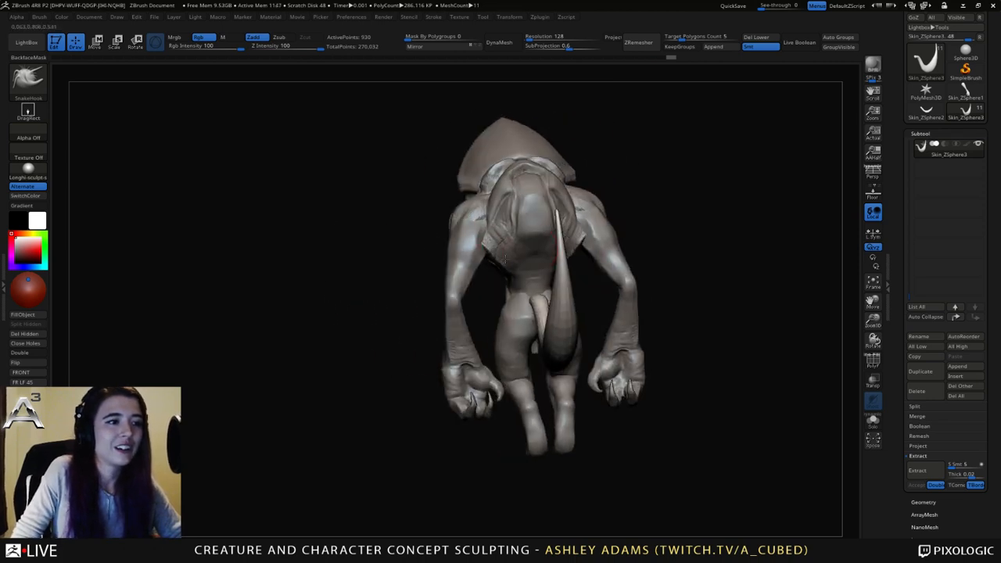
right_click(452, 307)
Select the torso subtool and build up and smooth the lower back and flanks with ClayBuildup.
alt+click(519, 276)
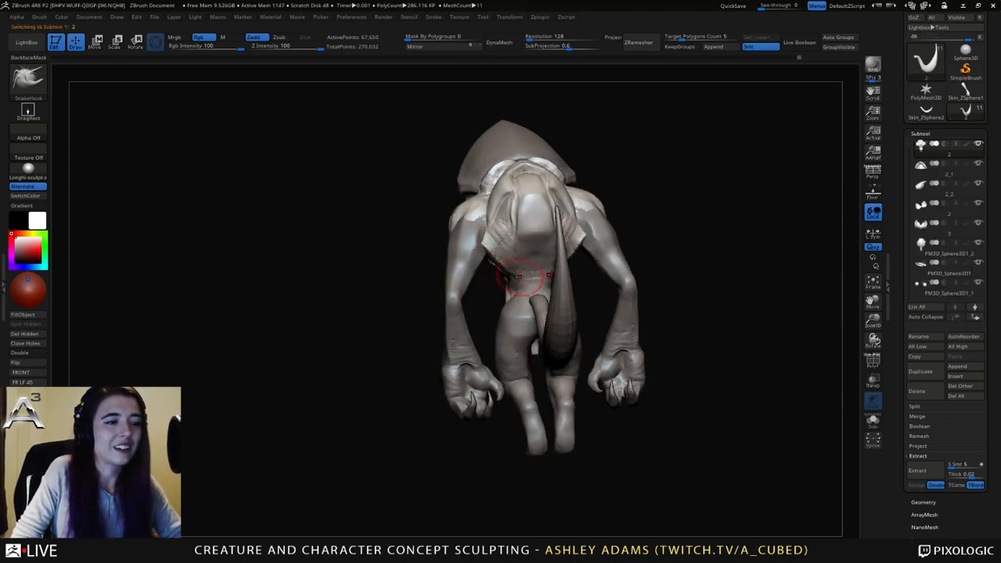
mouse_move(510, 268)
right_down()
mouse_move(516, 275)
mouse_move(543, 234)
mouse_move(517, 253)
mouse_move(531, 248)
right_up()
key(b)
key(c)
key(b)
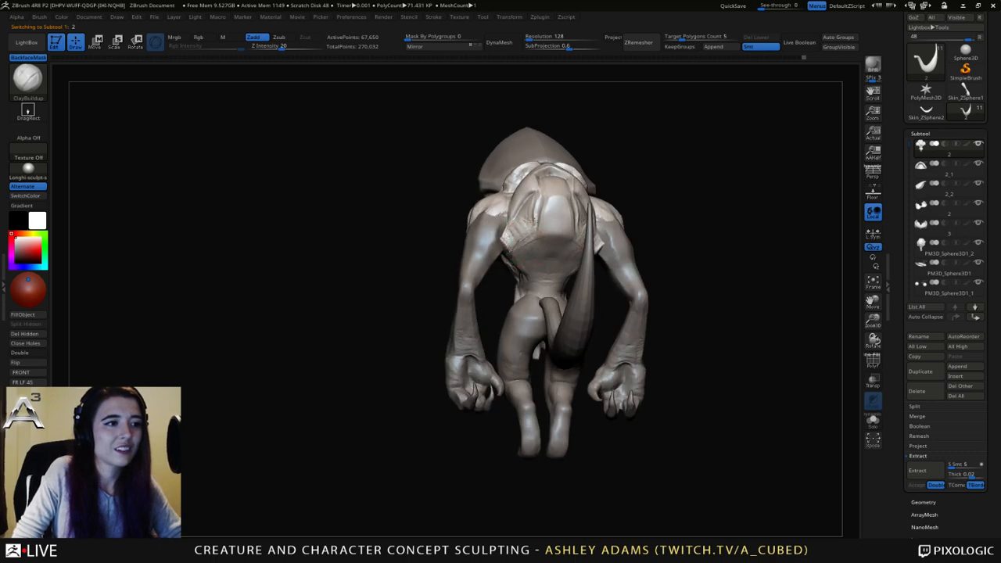
mouse_move(579, 223)
right_down()
mouse_move(530, 222)
mouse_move(486, 258)
mouse_move(519, 269)
mouse_move(559, 229)
right_up()
key(space)
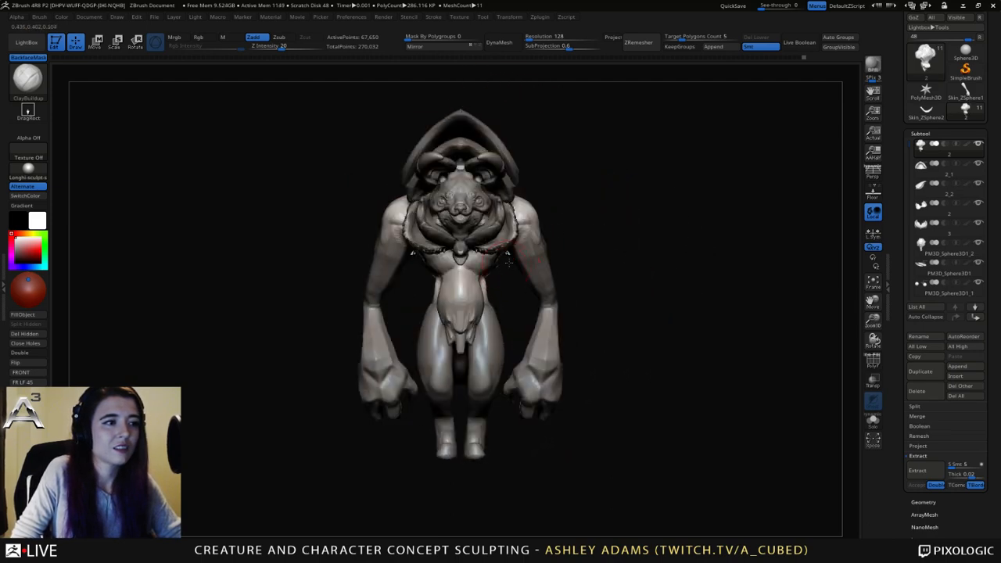
right_drag(508, 263, 509, 245)
shift+drag(502, 249, 508, 244)
right_drag(512, 247, 516, 267)
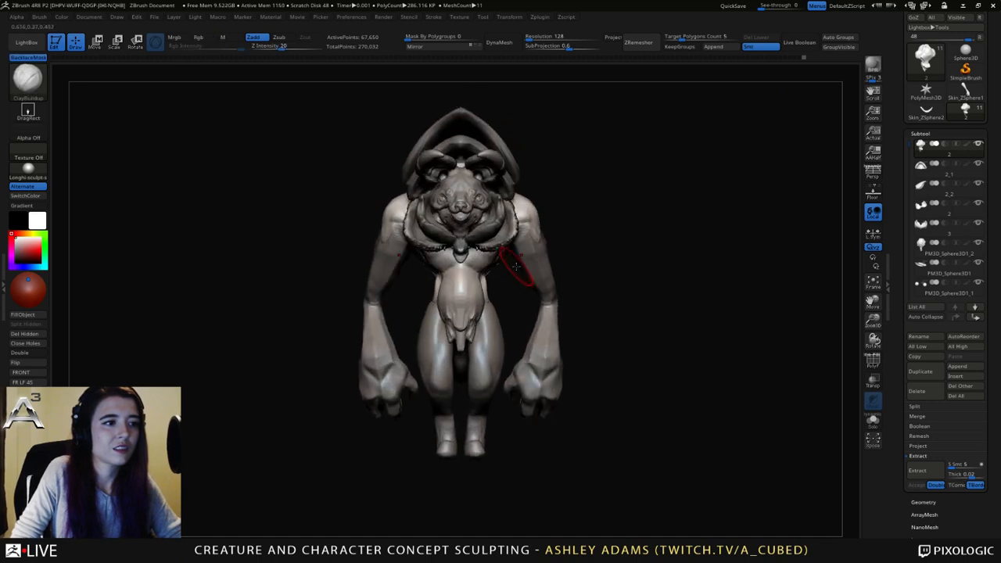
Reshape the sides of the waist above the hips with the SnakeHook brush.
key(b)
key(s)
key(h)
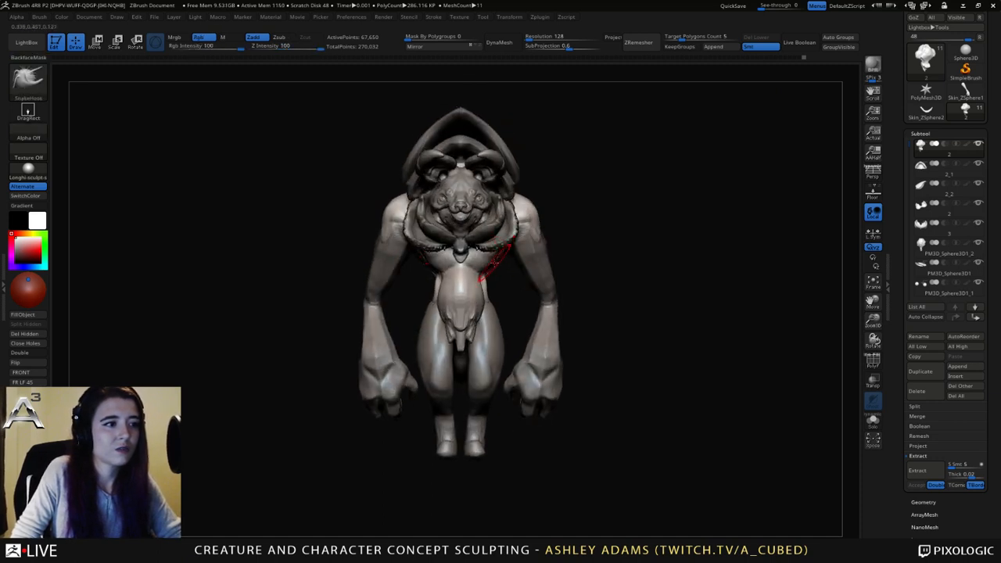
mouse_move(477, 281)
right_down()
mouse_move(471, 268)
mouse_move(476, 284)
mouse_move(504, 284)
right_up()
drag(433, 297, 427, 306)
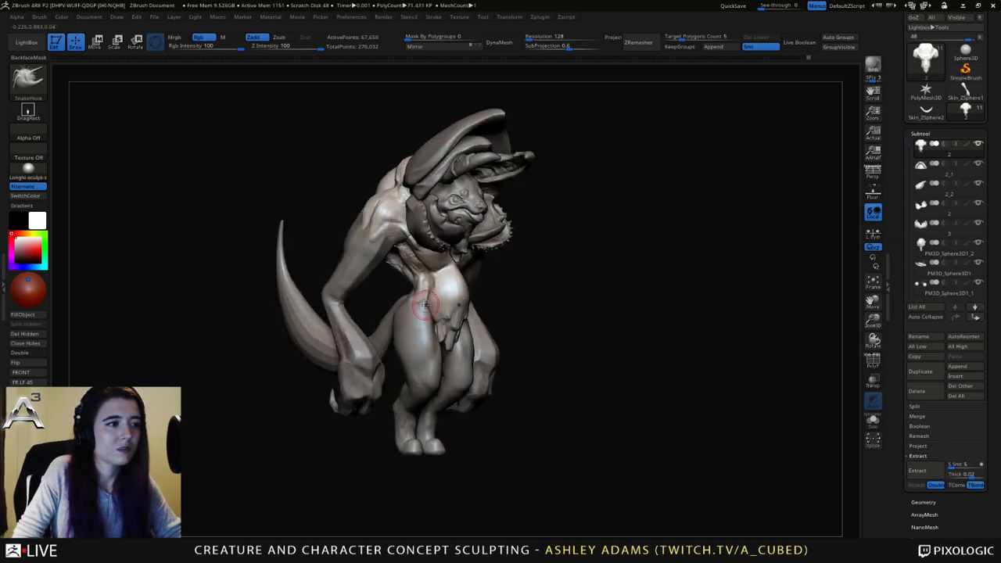
right_drag(427, 305, 457, 304)
drag(432, 304, 410, 297)
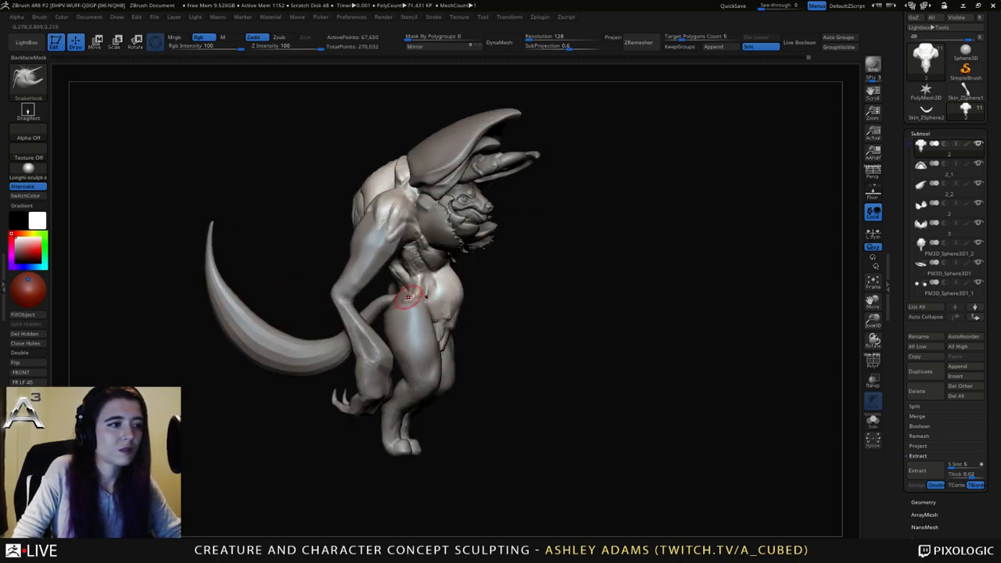
right_drag(421, 296, 391, 313)
Select the legs subtool and adjust the lower legs below the knees with SnakeHook.
alt+click(424, 348)
right_drag(427, 352, 470, 290)
mouse_move(469, 290)
ctrl+right_down()
mouse_move(492, 383)
mouse_move(510, 333)
ctrl+right_up()
right_click(457, 363)
mouse_move(463, 339)
mouse_down()
mouse_move(503, 337)
mouse_move(499, 321)
mouse_up()
right_click(474, 337)
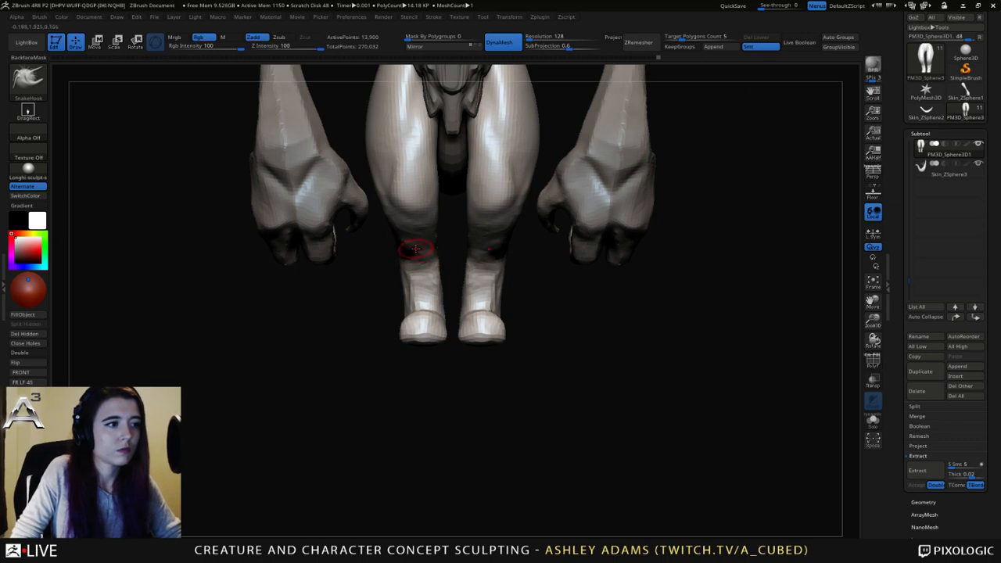
mouse_move(415, 250)
right_down()
mouse_move(344, 253)
mouse_move(456, 255)
right_up()
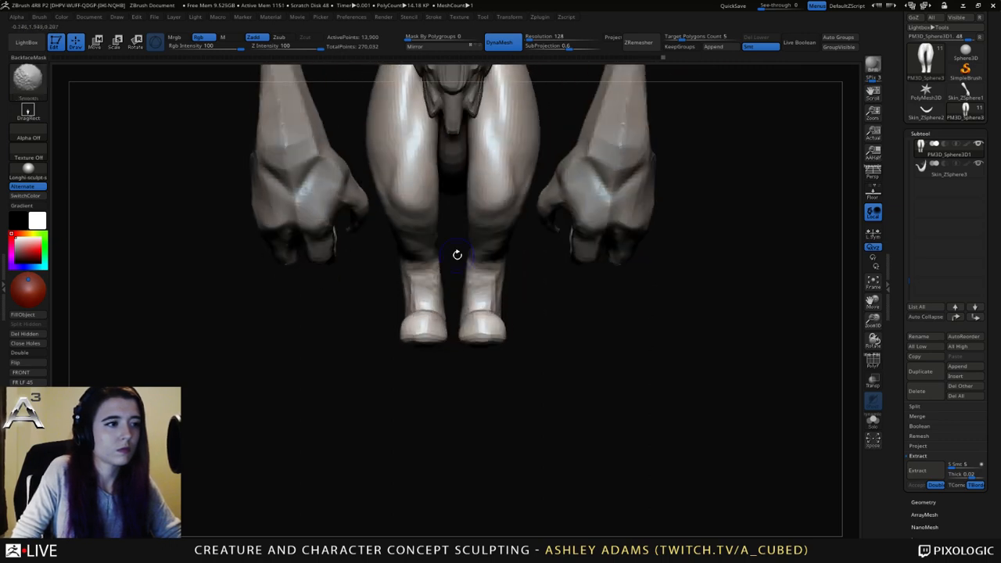
Add volume below the knees with ClayBuildup and smooth the shins down to the ankles.
key(b)
key(c)
key(b)
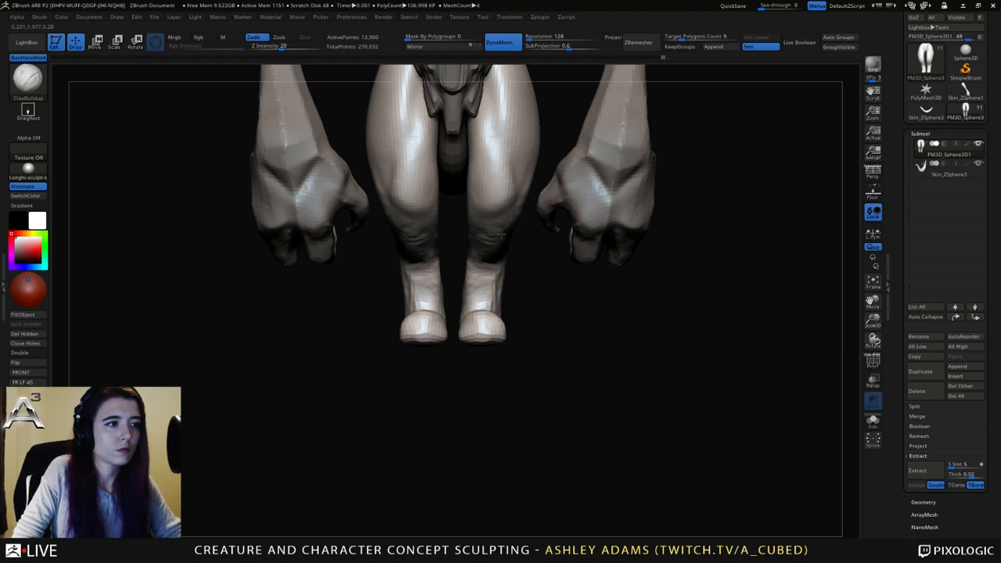
key(shift)
shift+drag(489, 253, 489, 301)
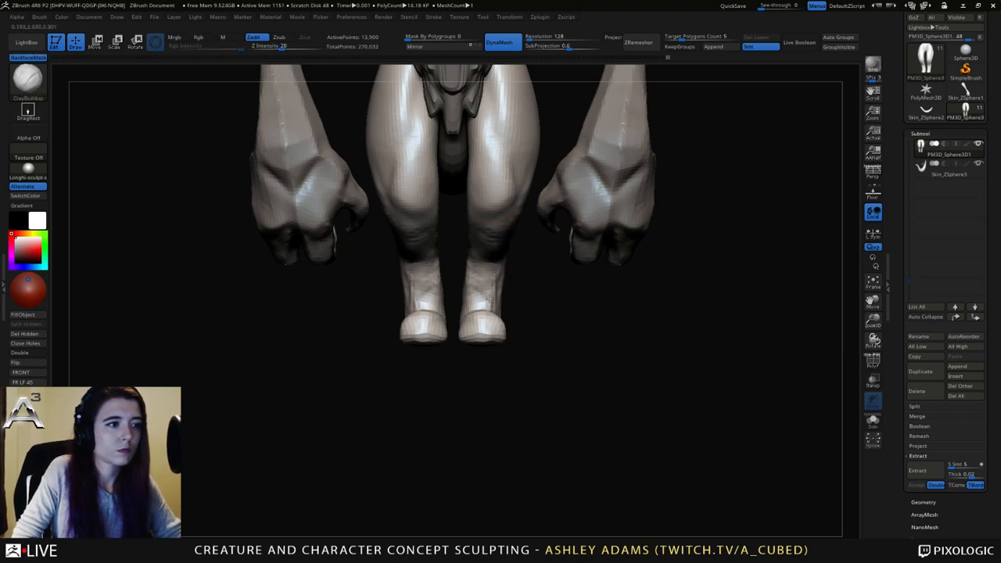
Reshape the ankles and feet with a resized SnakeHook brush.
alt+right_drag(489, 305, 498, 324)
key(b)
key(s)
key(h)
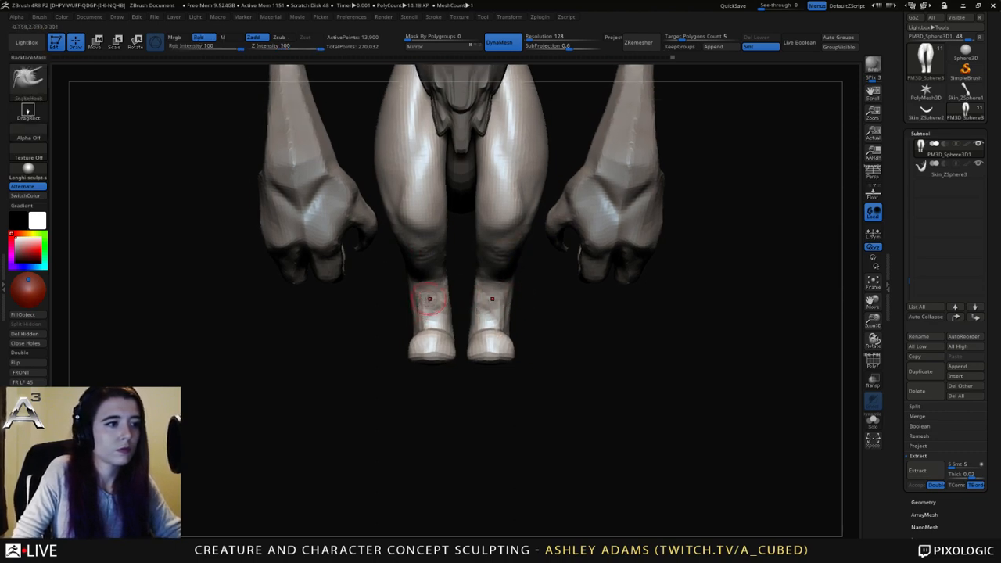
key(space)
mouse_move(430, 299)
mouse_down()
mouse_move(442, 314)
mouse_move(415, 315)
mouse_move(411, 303)
mouse_up()
key(space)
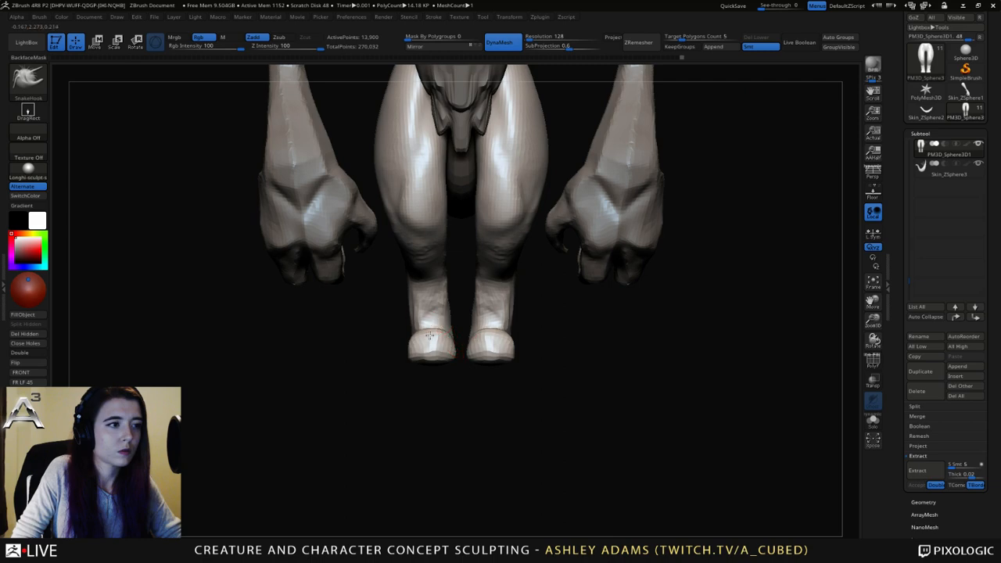
right_drag(448, 335, 406, 376)
key(space)
Switch to the DamStandard brush, try carving creases into the feet, and undo the strokes.
key(b)
key(d)
key(s)
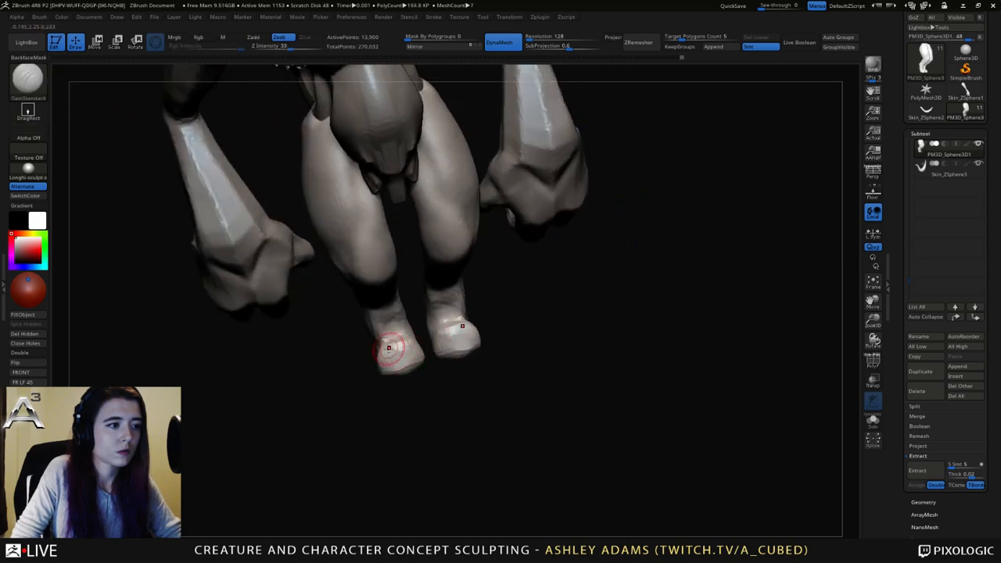
key(ctrl+z)
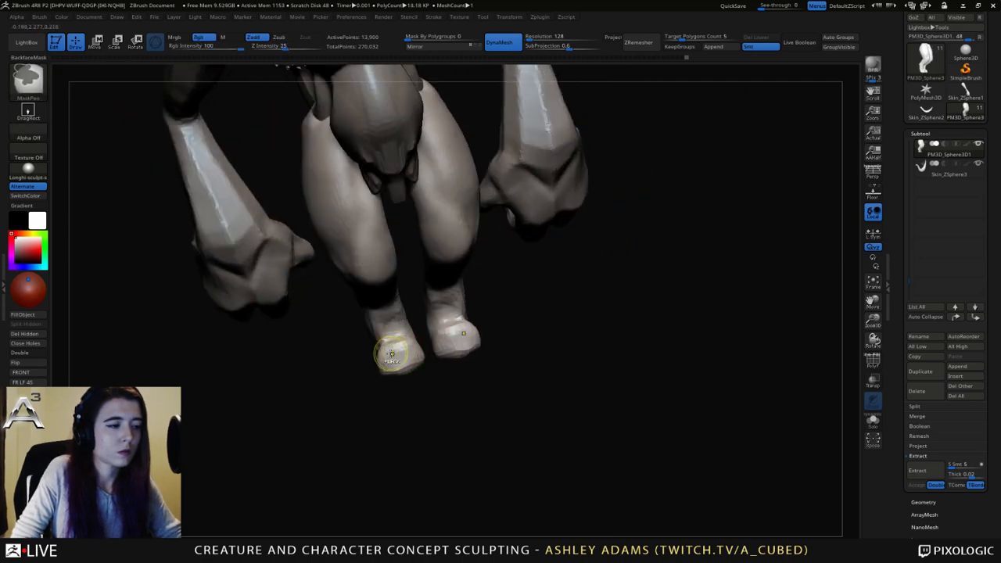
drag(394, 338, 399, 374)
key(ctrl+z)
Set the DynaMesh resolution to 344 and remesh the legs.
click(531, 38)
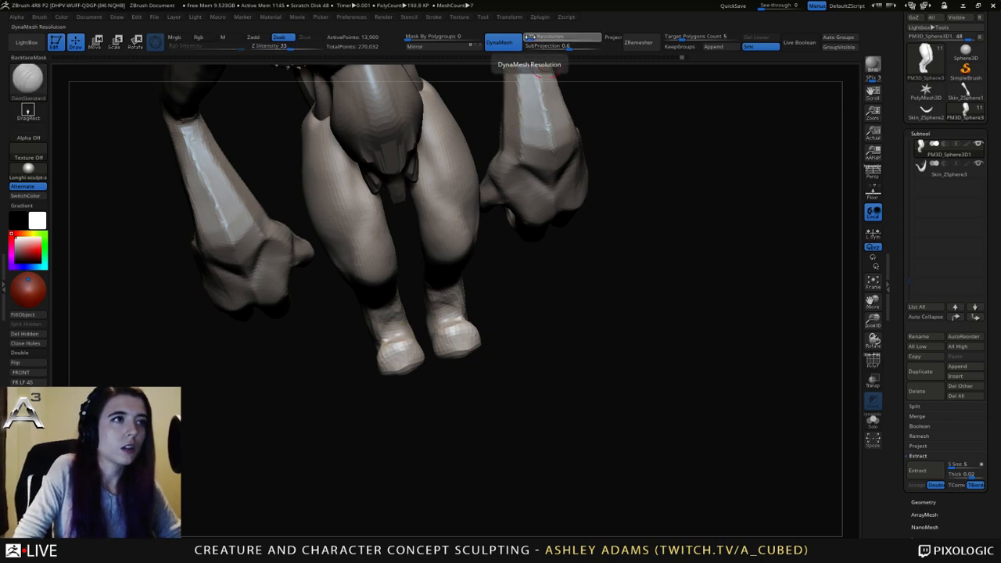
text(344)
key(Return)
ctrl+drag(587, 313, 607, 333)
Carve creases separating the toes and running up the front of the feet with DamStandard.
right_drag(399, 322, 503, 327)
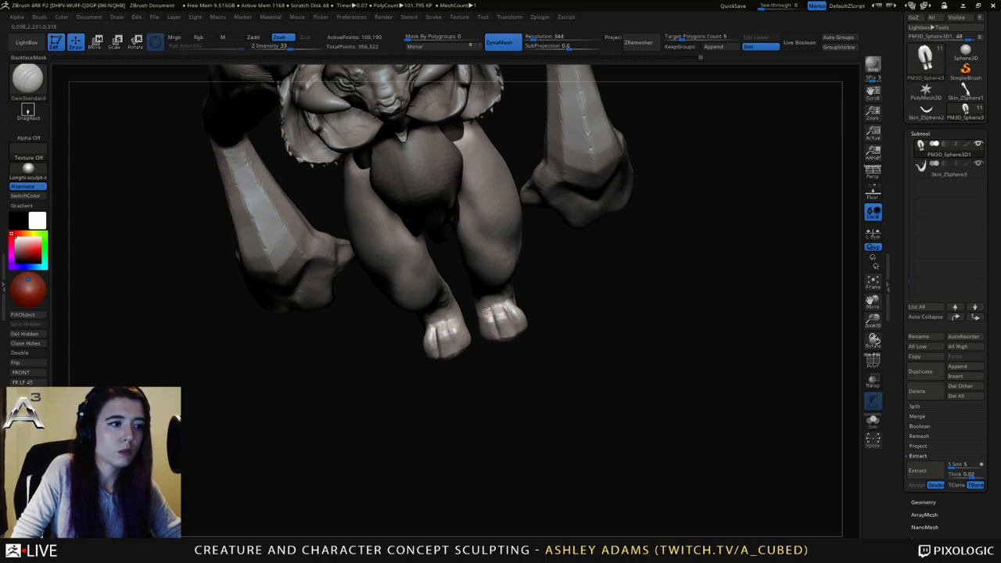
mouse_move(497, 343)
right_down()
mouse_move(501, 306)
mouse_move(525, 296)
mouse_move(523, 325)
mouse_move(490, 312)
mouse_move(477, 271)
right_up()
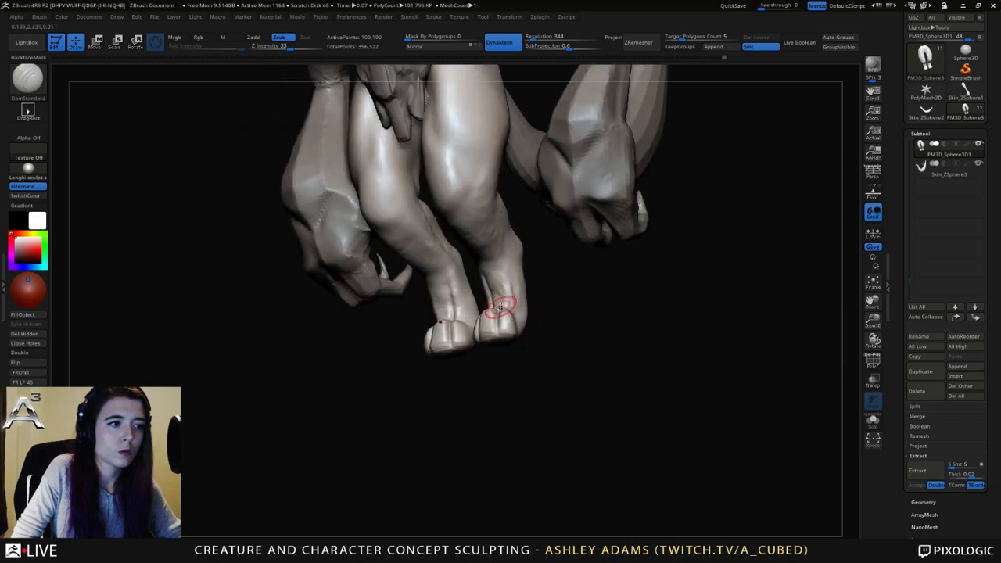
drag(501, 307, 499, 279)
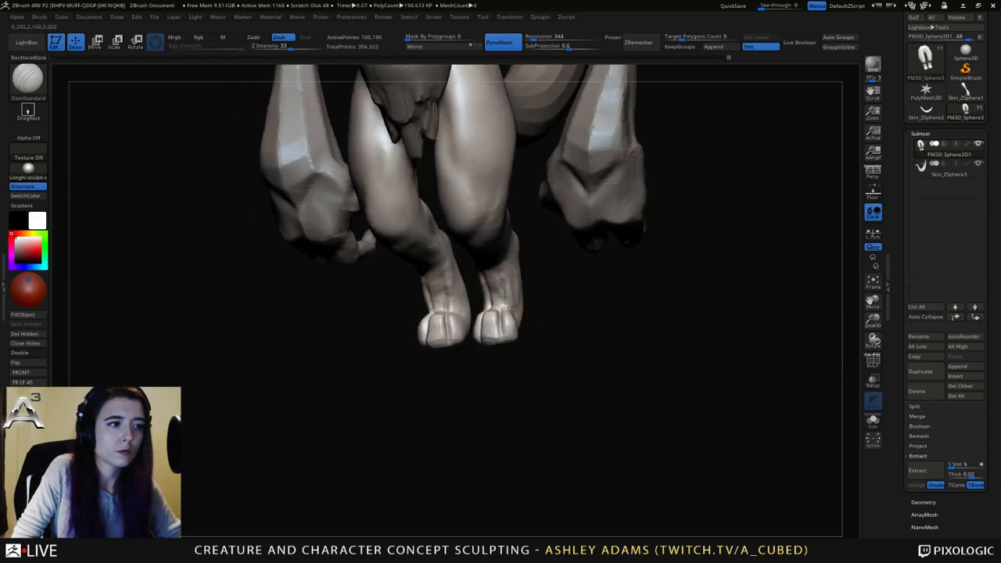
Switch to the SnakeHook brush, pull a pointed claw from the outer toe of each foot, and adjust the brush size.
mouse_move(500, 303)
right_down()
mouse_move(460, 292)
mouse_move(489, 310)
mouse_move(469, 312)
mouse_move(492, 321)
right_up()
key(space)
key(b)
key(s)
key(h)
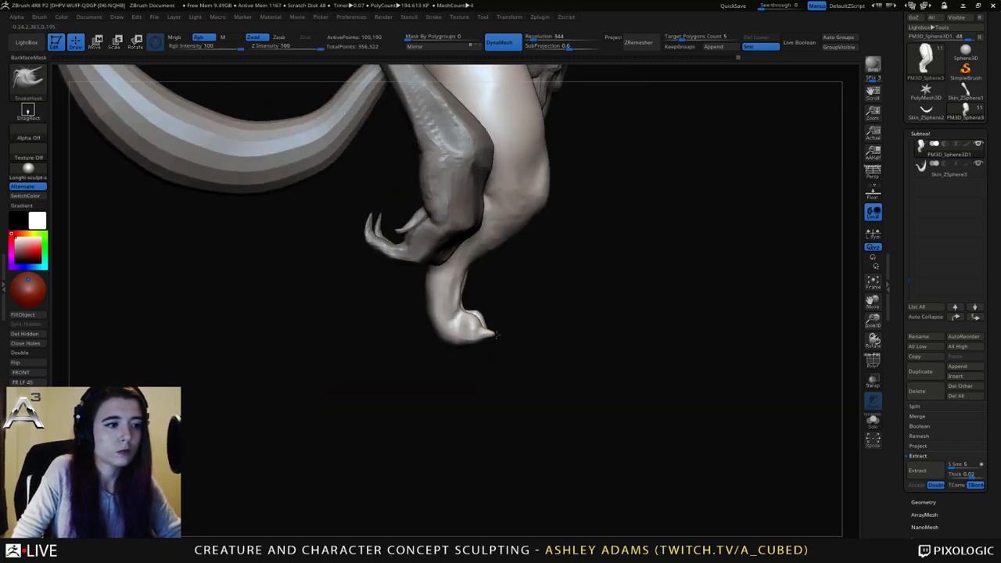
right_drag(492, 335, 586, 324)
key(space)
key(space)
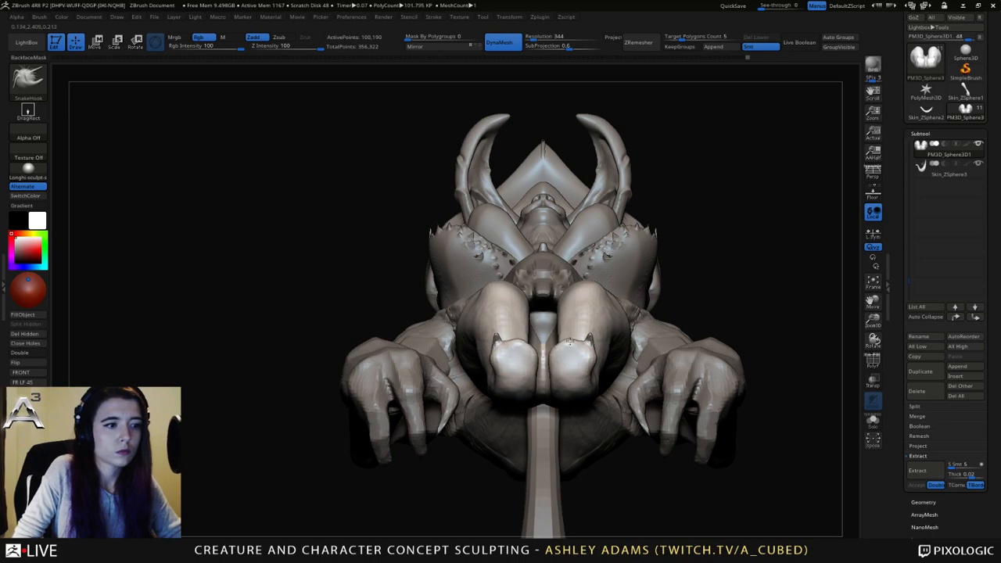
Reshape the toes from beneath and pull a second claw out of the middle toe of each foot with SnakeHook.
drag(562, 349, 558, 342)
mouse_move(577, 348)
right_down()
mouse_move(582, 392)
mouse_move(599, 331)
right_up()
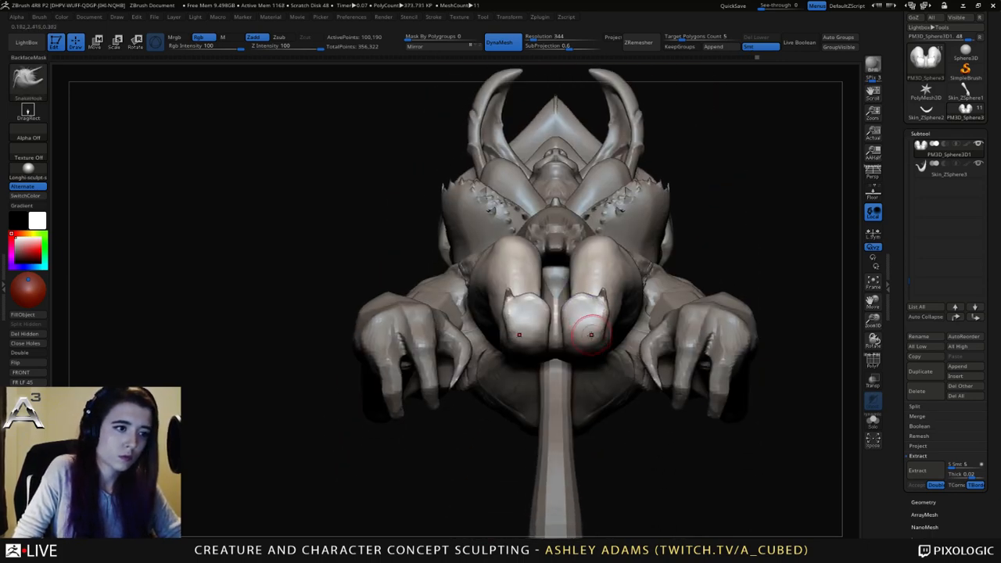
drag(576, 331, 561, 300)
right_drag(521, 292, 524, 335)
right_click(534, 279)
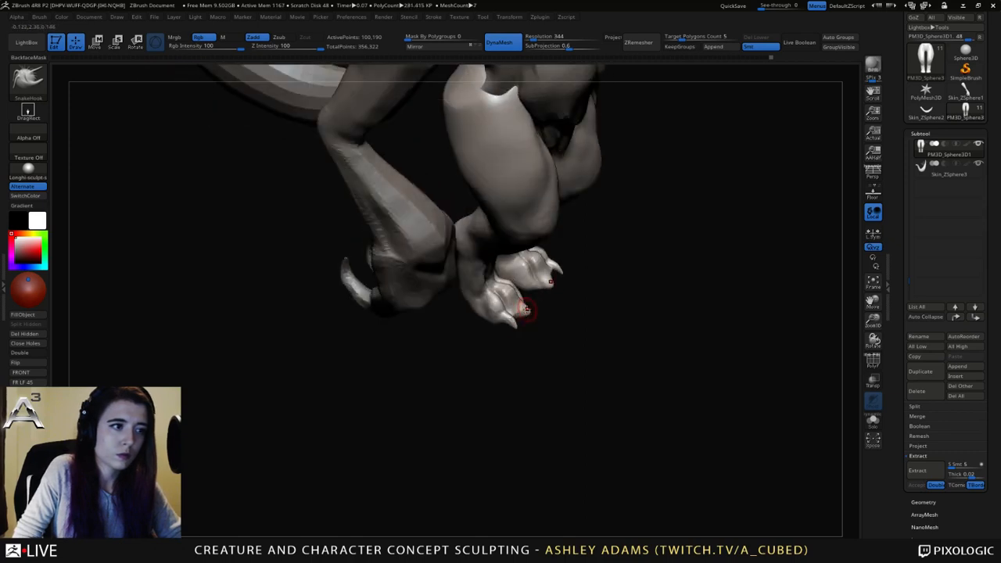
right_click(526, 310)
mouse_move(522, 311)
right_down()
mouse_move(530, 300)
mouse_move(518, 308)
mouse_move(529, 313)
right_up()
right_click(531, 311)
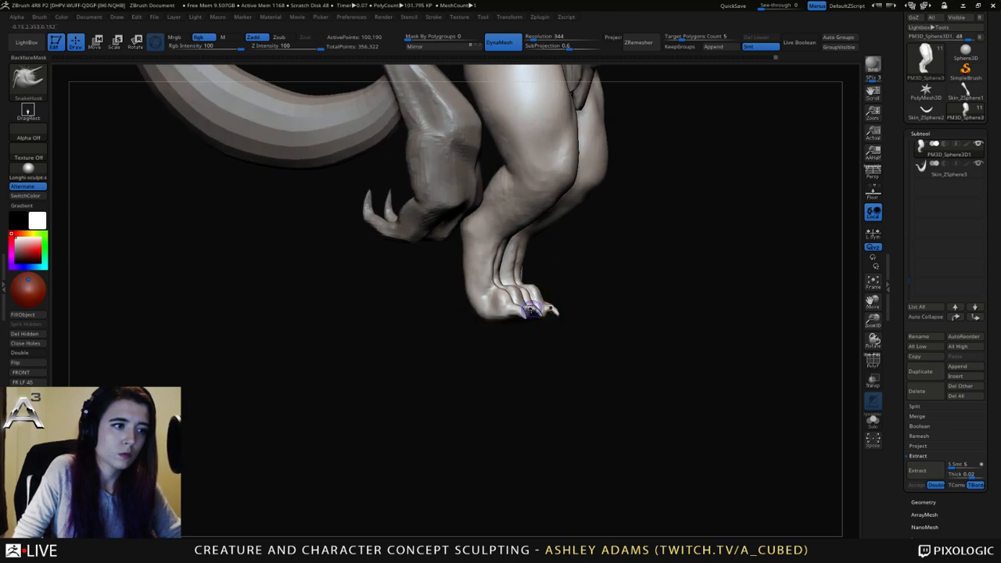
Smooth the middle toe claws and reshape their tips on both feet.
shift+drag(532, 310, 543, 309)
mouse_move(549, 311)
right_down()
mouse_move(485, 313)
mouse_move(515, 315)
right_up()
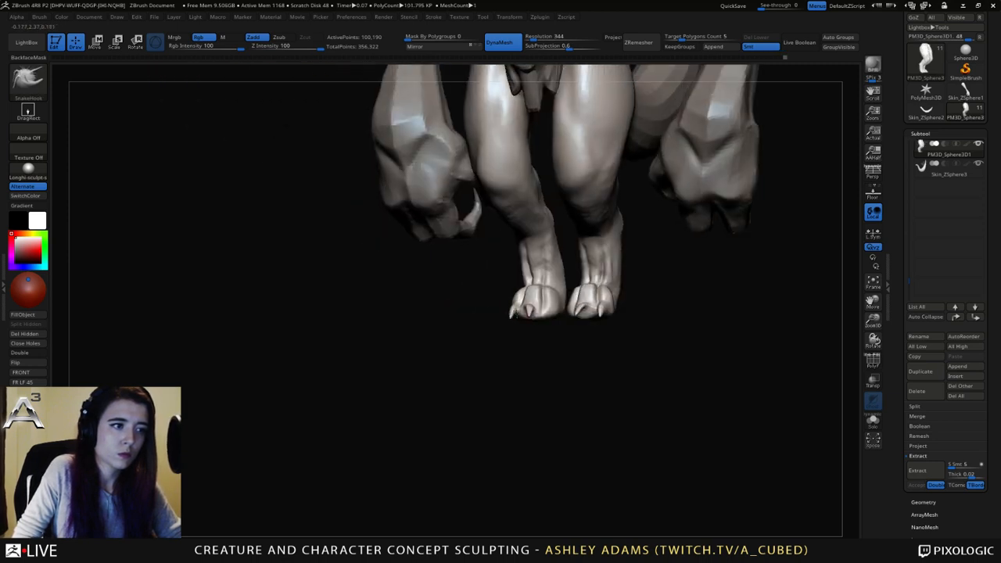
right_click(516, 314)
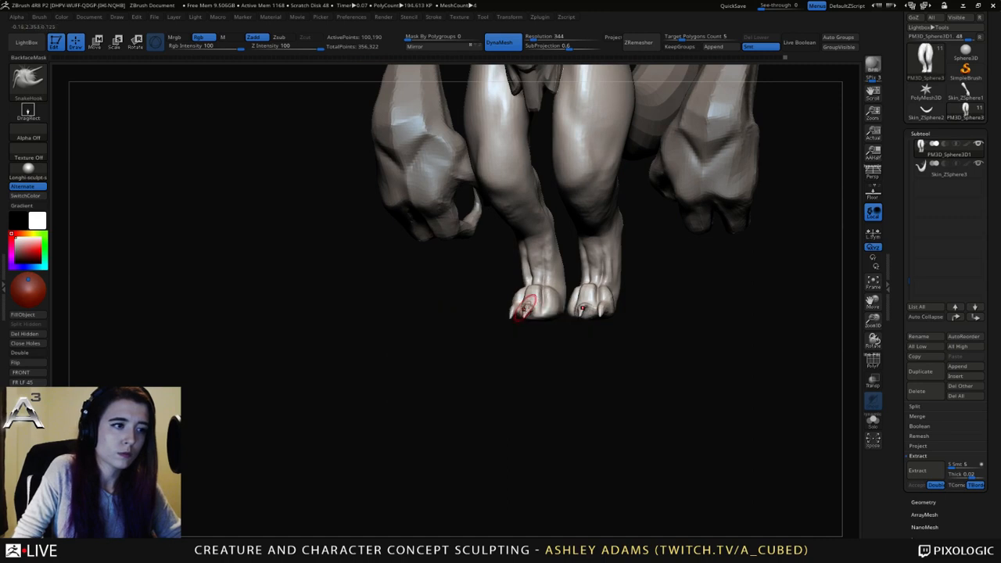
shift+right_drag(526, 306, 580, 305)
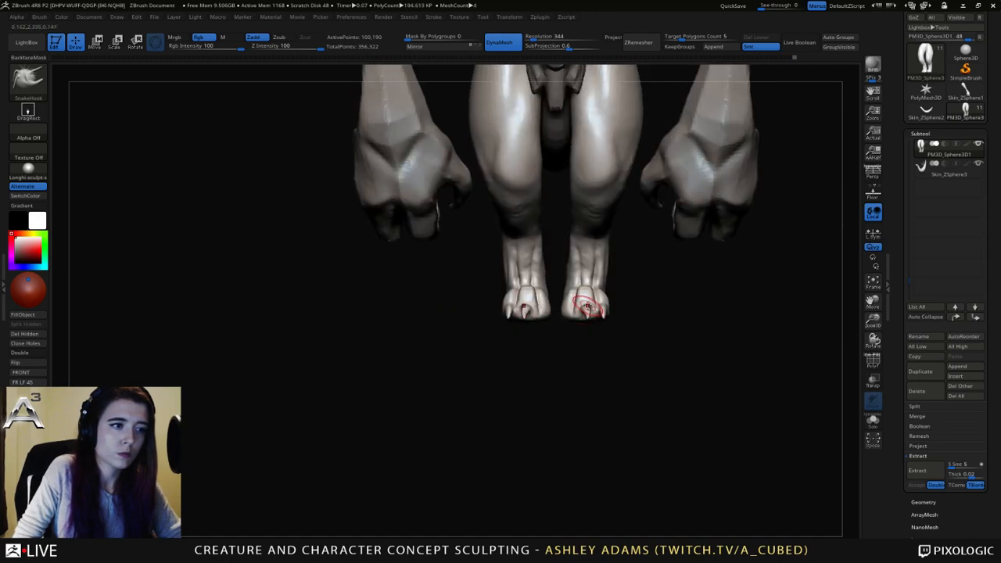
shift+drag(586, 306, 586, 307)
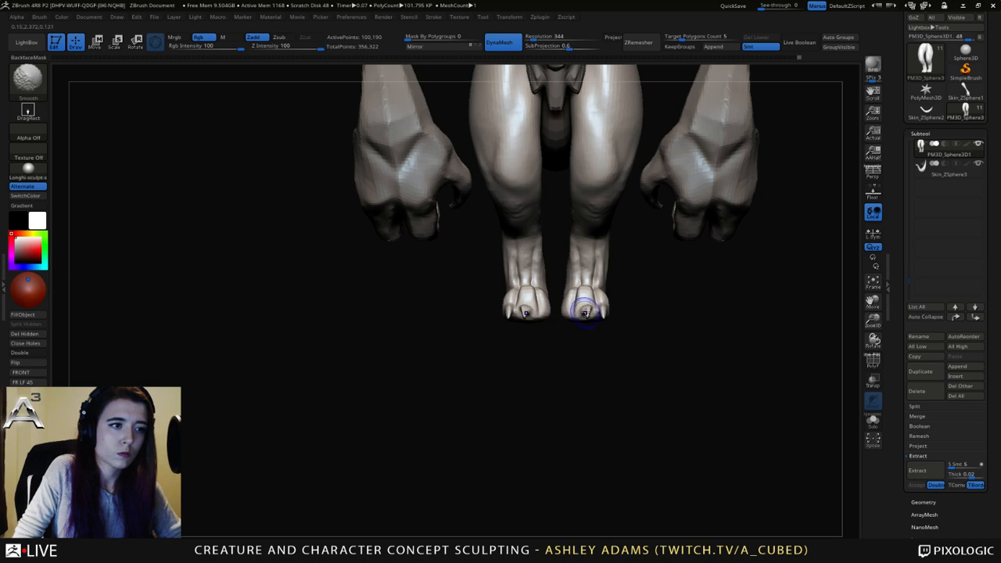
right_click(586, 313)
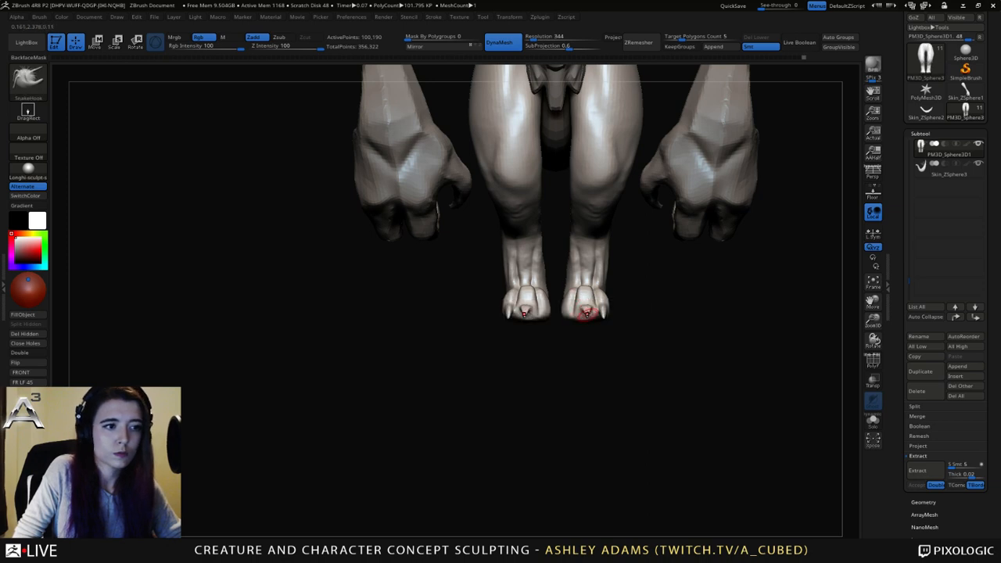
shift+drag(588, 310, 588, 312)
Thicken the middle toe claws with the Inflat brush and smooth their bases.
key(b)
key(i)
key(n)
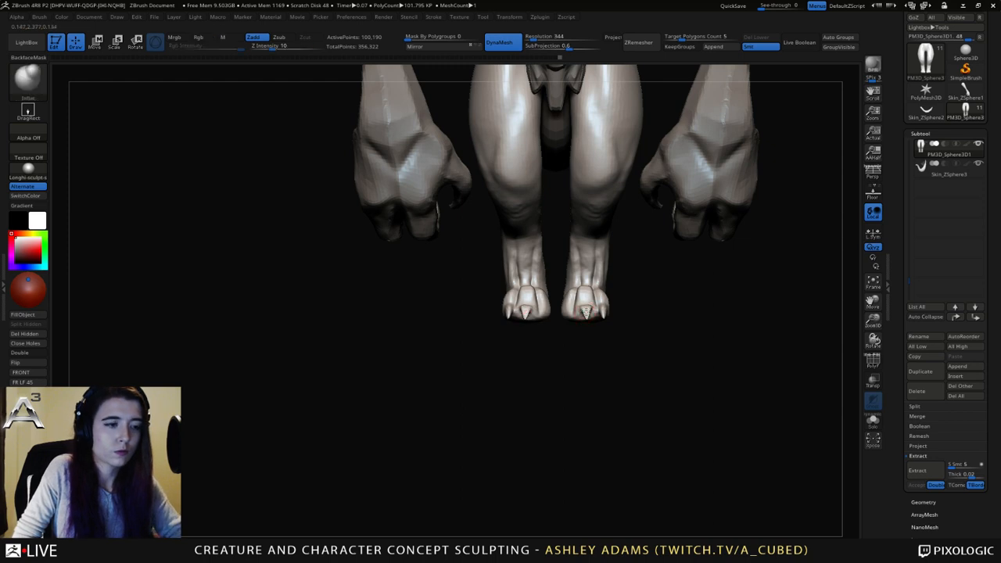
key(shift)
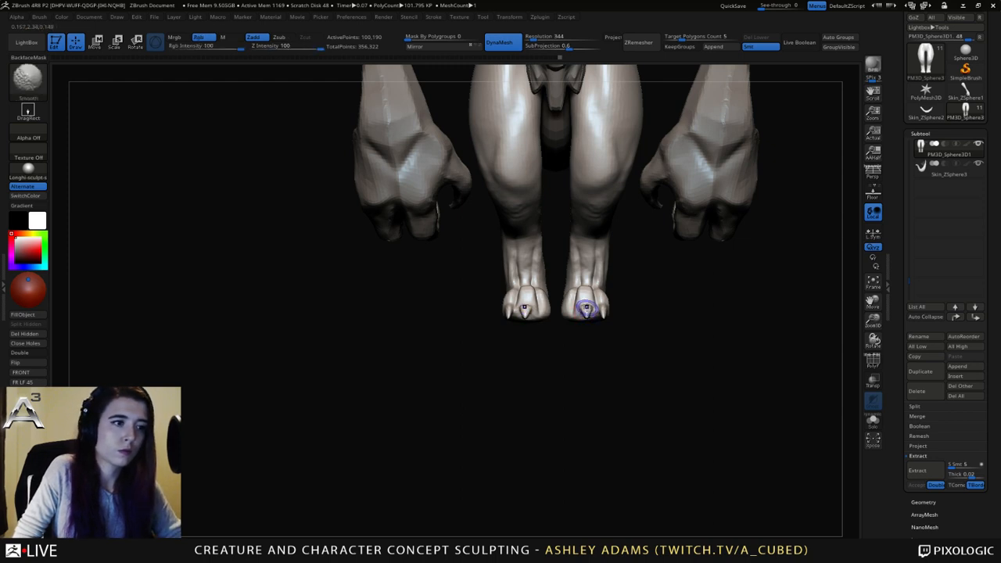
Mask the rest of the legs to isolate the inner toes and pull a third claw from each foot with SnakeHook.
mouse_move(586, 308)
right_down()
mouse_move(600, 308)
mouse_move(571, 313)
right_up()
key(space)
key(ctrl)
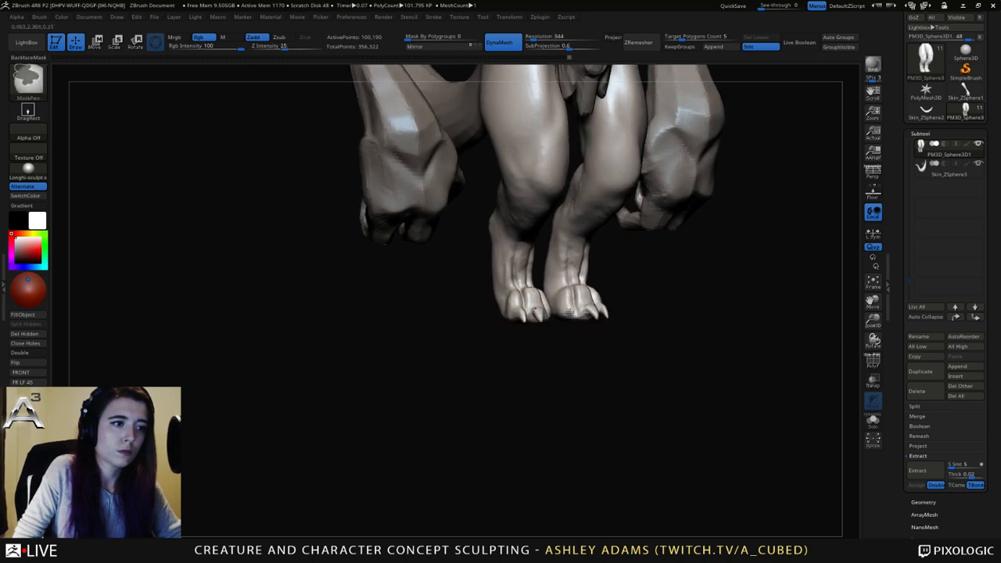
ctrl+click(579, 333)
right_drag(518, 348, 549, 363)
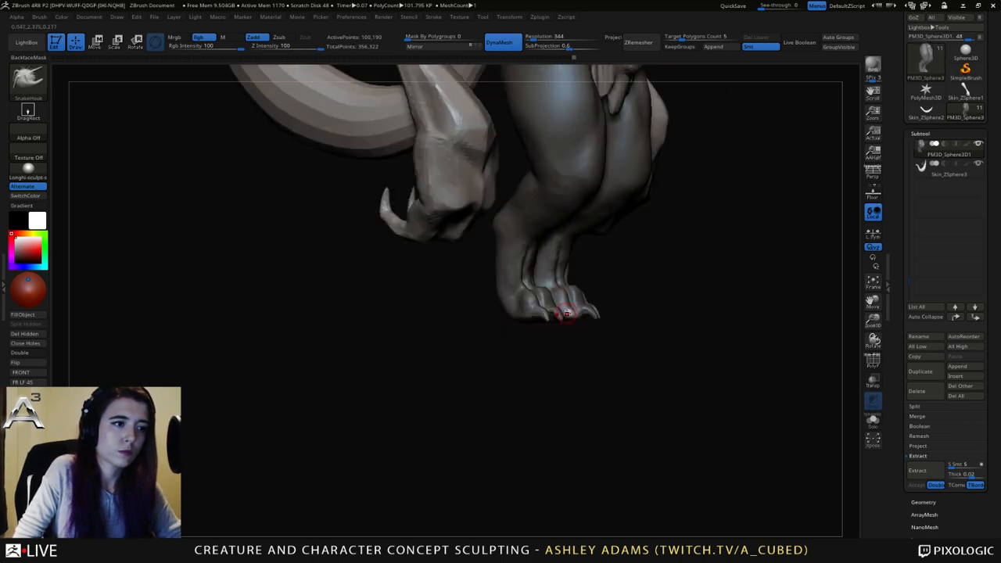
mouse_move(569, 310)
right_down()
mouse_move(586, 368)
mouse_move(577, 320)
mouse_move(567, 327)
mouse_move(593, 322)
right_up()
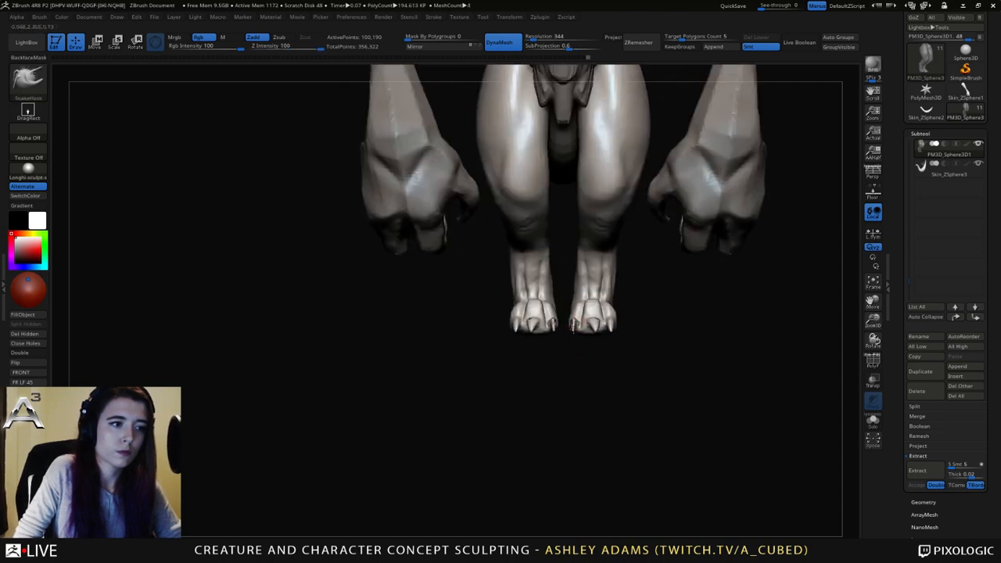
Resize the SnakeHook brush and refine the shape of the toes and the tops of the feet.
right_click(590, 308)
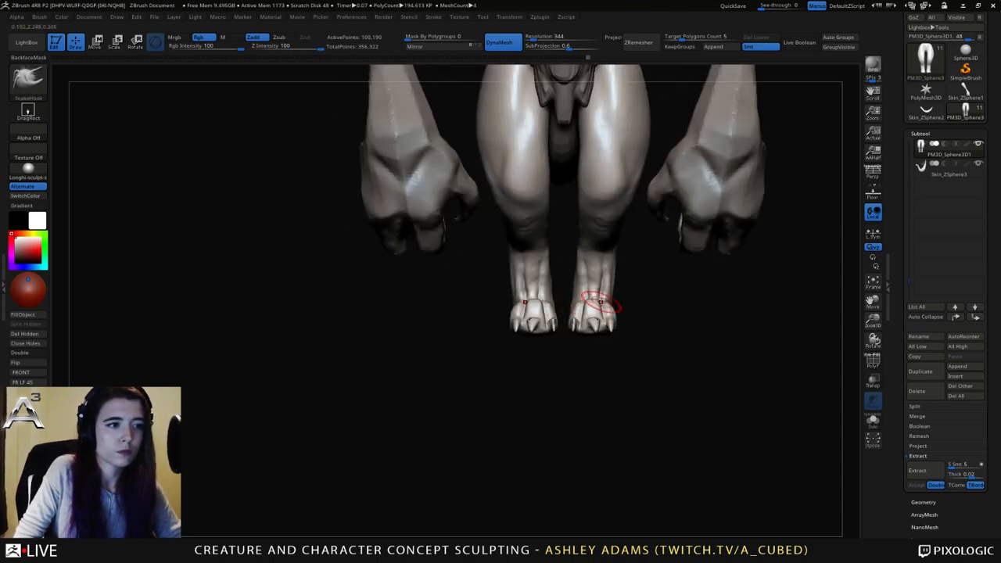
right_click(593, 320)
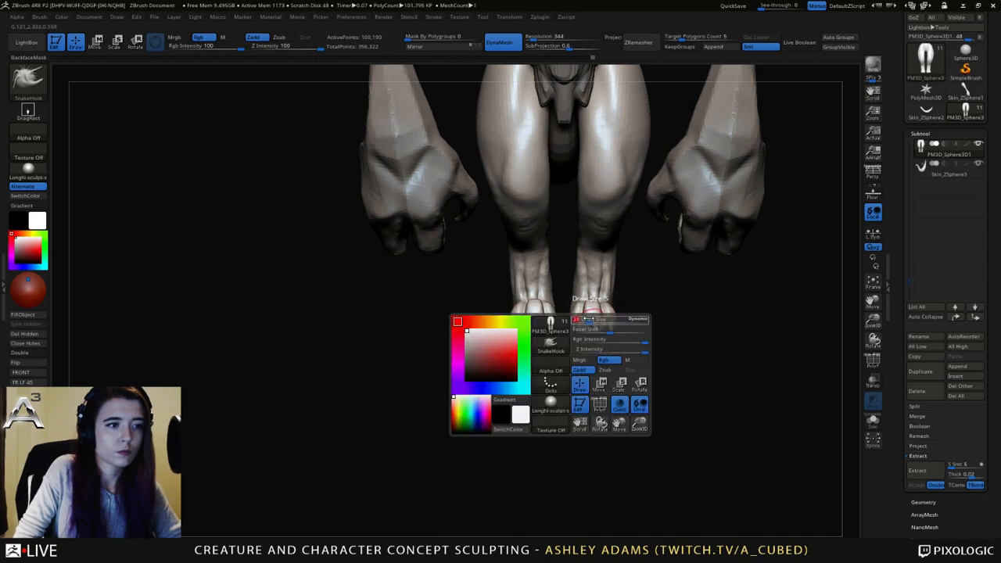
ctrl+right_drag(586, 353, 588, 319)
right_drag(588, 320, 579, 293)
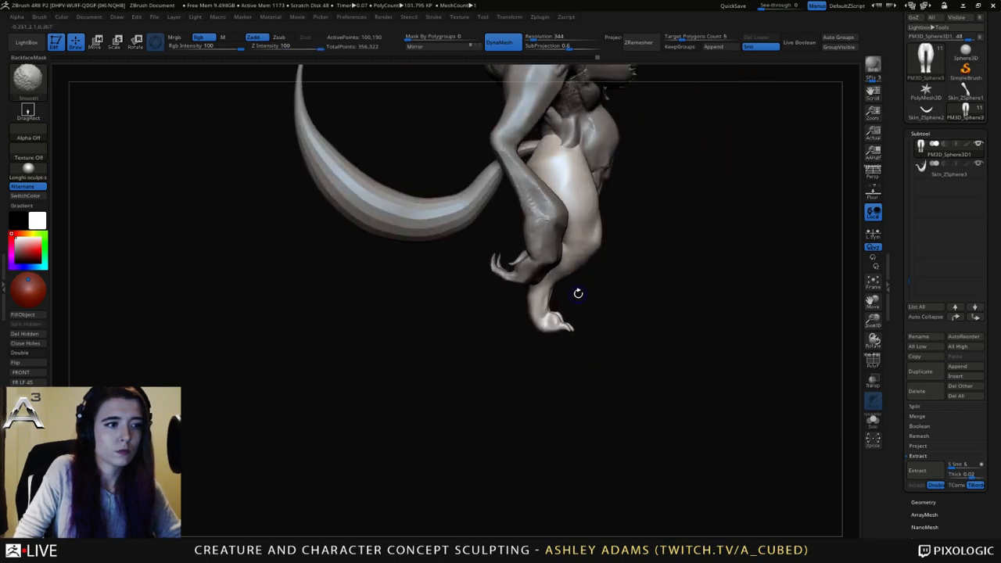
right_click(547, 332)
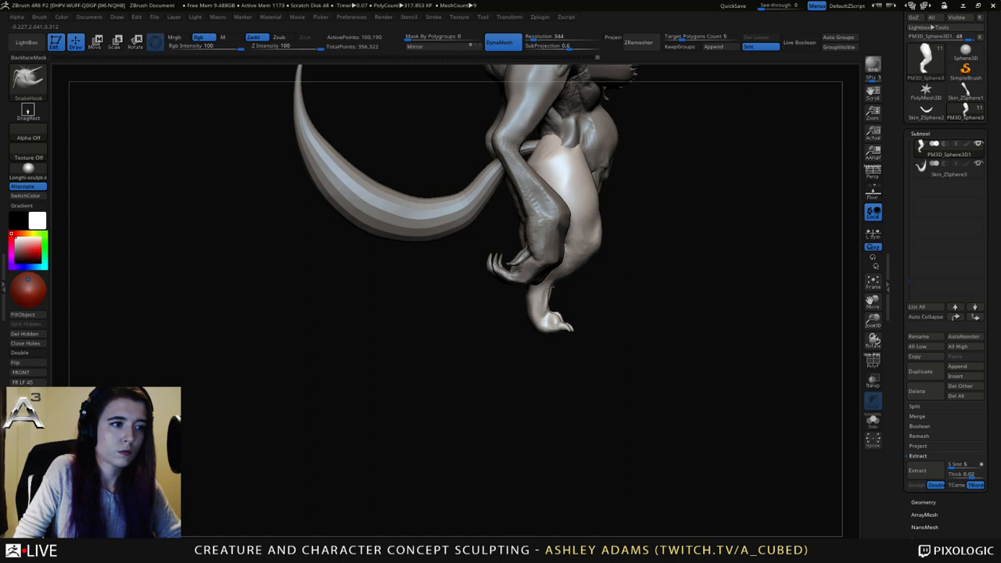
right_drag(544, 331, 623, 325)
Switch to the DamStandard brush and carve creases into the undersides and backs of the feet.
key(b)
key(d)
key(s)
right_drag(531, 308, 527, 356)
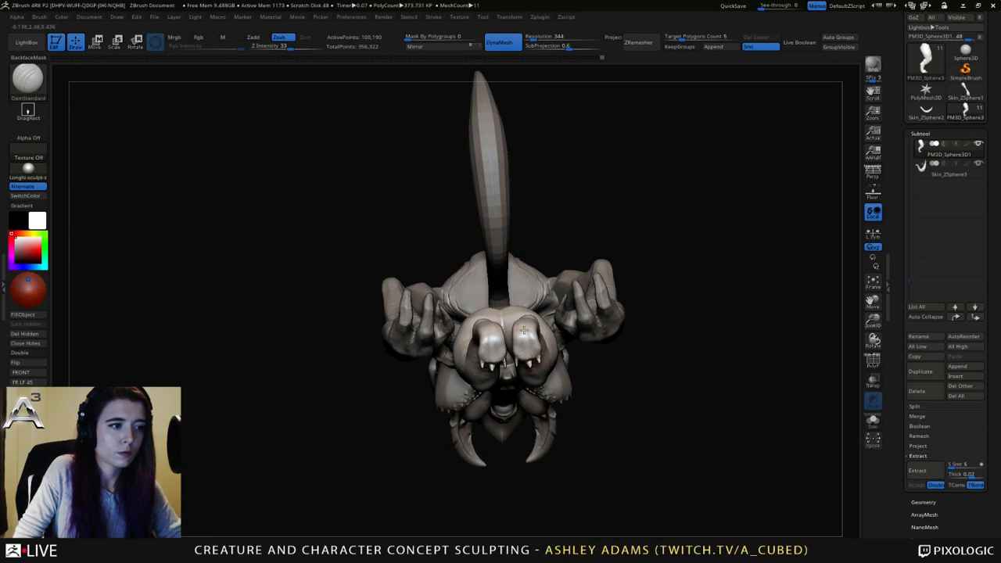
right_drag(522, 321, 516, 281)
right_click(500, 329)
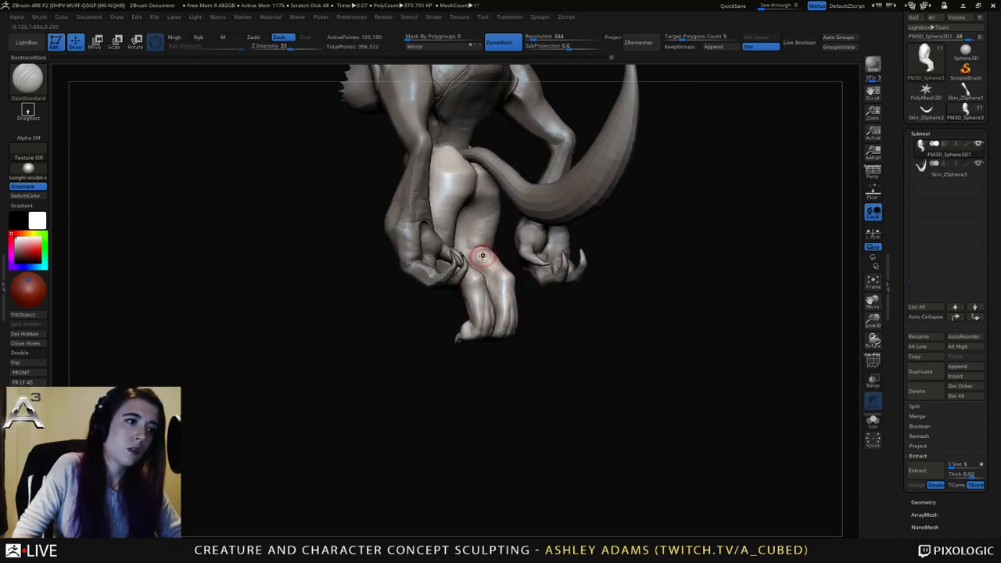
Switch back to the SnakeHook brush and reshape the heels and the backs of the ankles.
key(b)
key(s)
key(h)
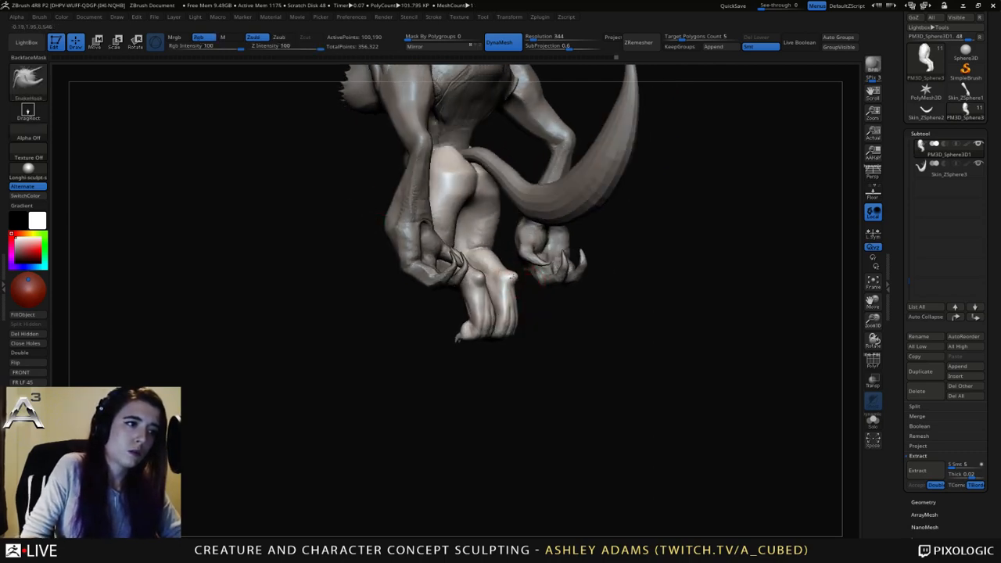
mouse_move(505, 275)
right_down()
mouse_move(466, 310)
mouse_move(490, 292)
mouse_move(548, 313)
mouse_move(628, 322)
mouse_move(603, 312)
mouse_move(552, 344)
mouse_move(551, 360)
mouse_move(579, 363)
right_up()
key(space)
right_click(535, 358)
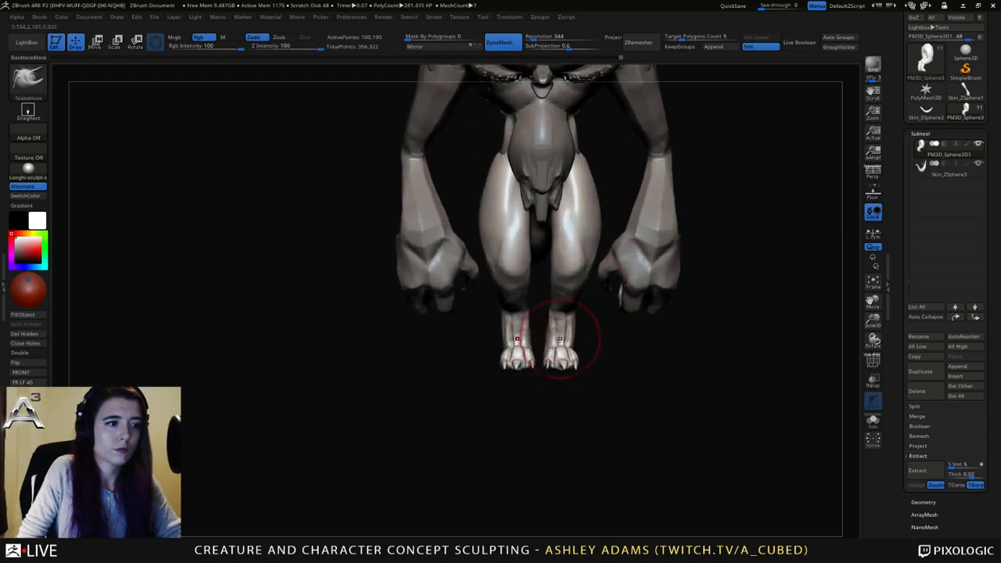
Resize the SnakeHook brush and adjust the outline of the ankles and lower legs from the front.
key(space)
drag(553, 339, 527, 328)
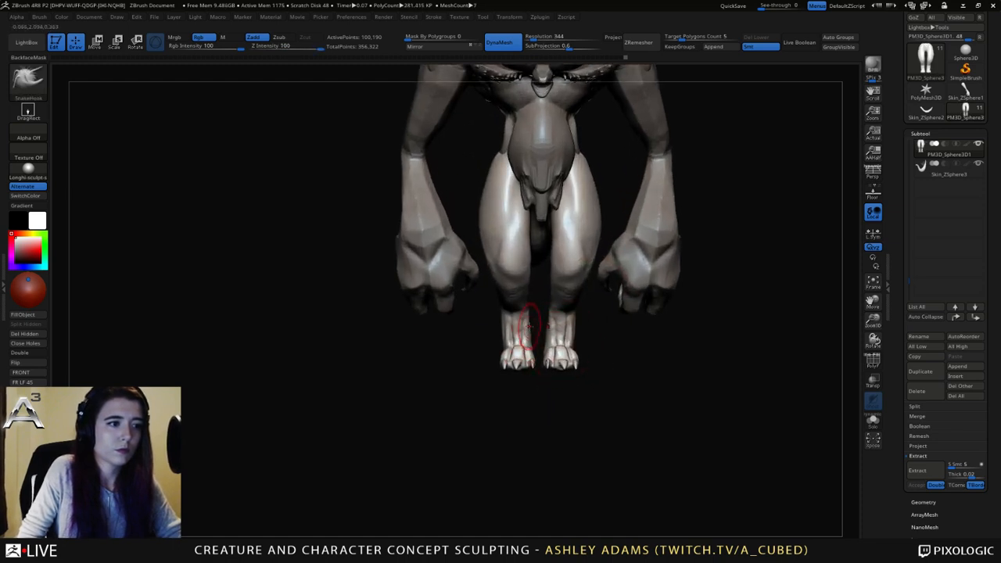
key(space)
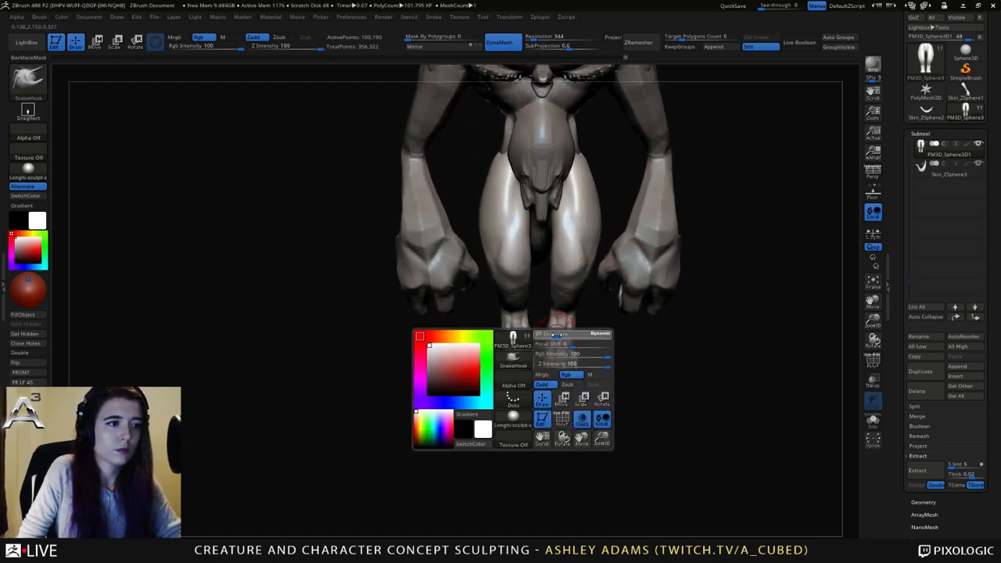
key(space)
drag(570, 314, 584, 314)
Examine the whole creature's silhouette and proportions from the front and both sides.
mouse_move(606, 353)
ctrl+right_down()
mouse_move(532, 293)
mouse_move(607, 335)
ctrl+right_up()
right_drag(608, 335, 565, 329)
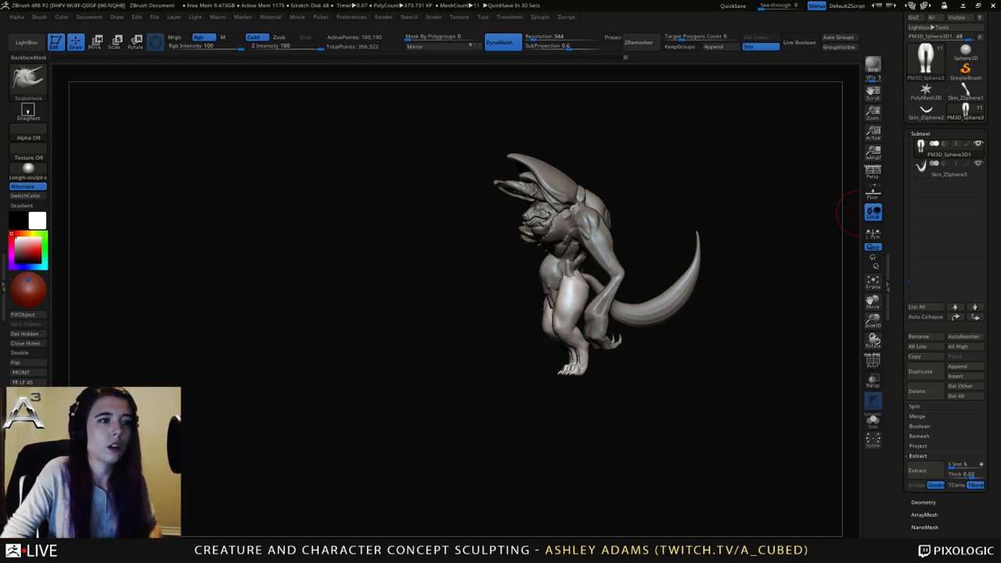
right_drag(859, 213, 630, 241)
ctrl+right_drag(689, 211, 704, 293)
right_drag(775, 258, 727, 220)
mouse_move(726, 220)
alt+right_down()
mouse_move(622, 270)
mouse_move(621, 286)
mouse_move(597, 300)
mouse_move(629, 293)
alt+right_up()
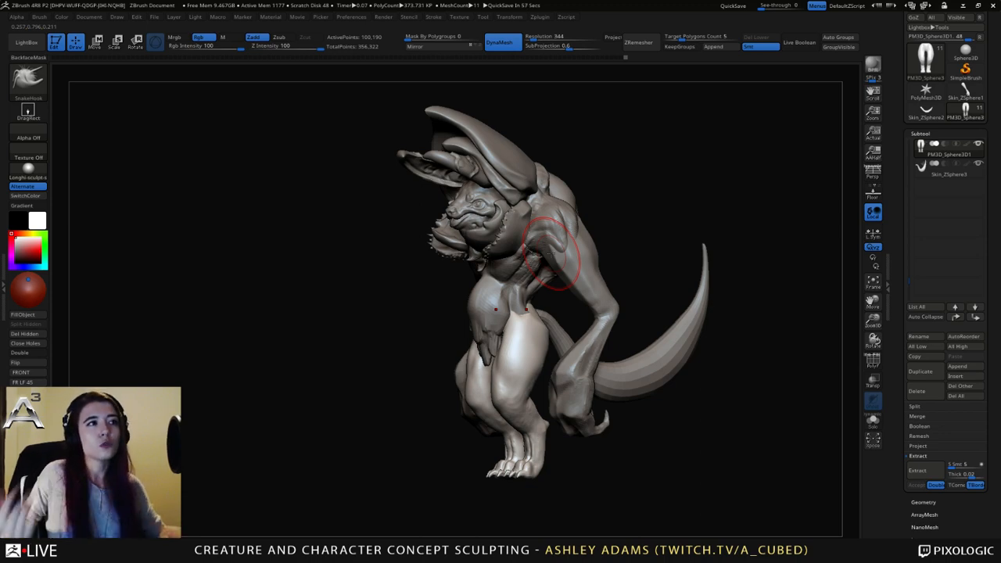
right_drag(552, 254, 597, 280)
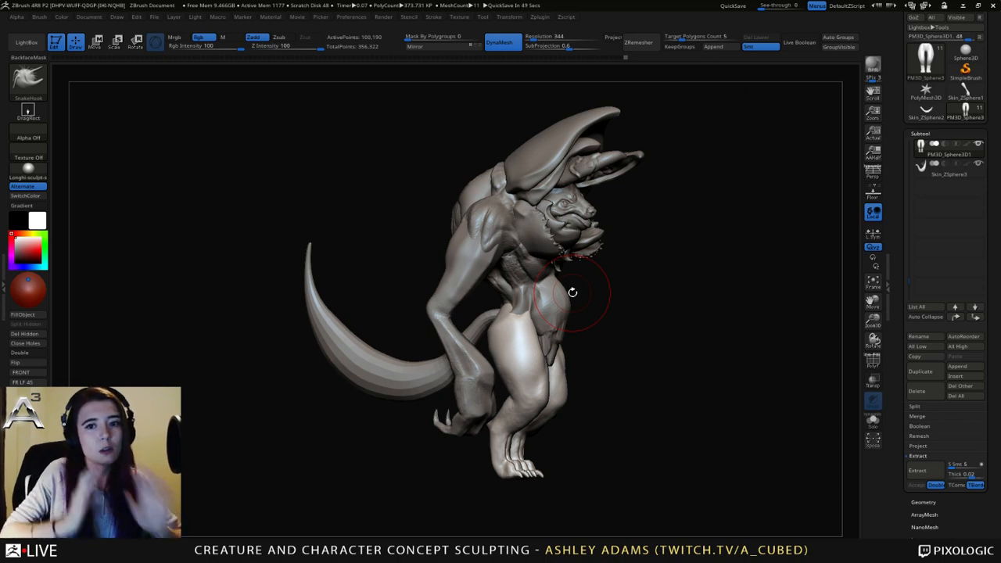
mouse_move(696, 226)
mouse_down()
mouse_move(622, 322)
mouse_move(598, 337)
mouse_up()
Enlarge the SnakeHook brush and reshape the thighs and knees.
mouse_move(563, 346)
right_down()
mouse_move(552, 338)
mouse_move(575, 305)
mouse_move(581, 339)
right_up()
key(space)
key(space)
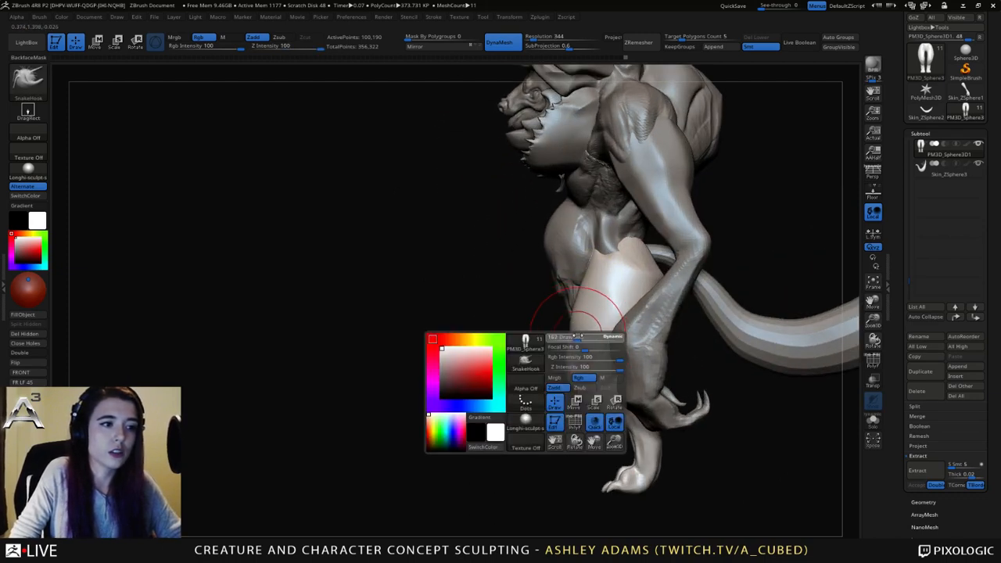
drag(572, 383, 573, 381)
mouse_move(573, 382)
right_down()
mouse_move(585, 378)
mouse_move(550, 385)
mouse_move(559, 381)
mouse_move(530, 360)
mouse_move(520, 376)
mouse_move(539, 407)
mouse_move(521, 365)
mouse_move(536, 371)
mouse_move(521, 391)
right_up()
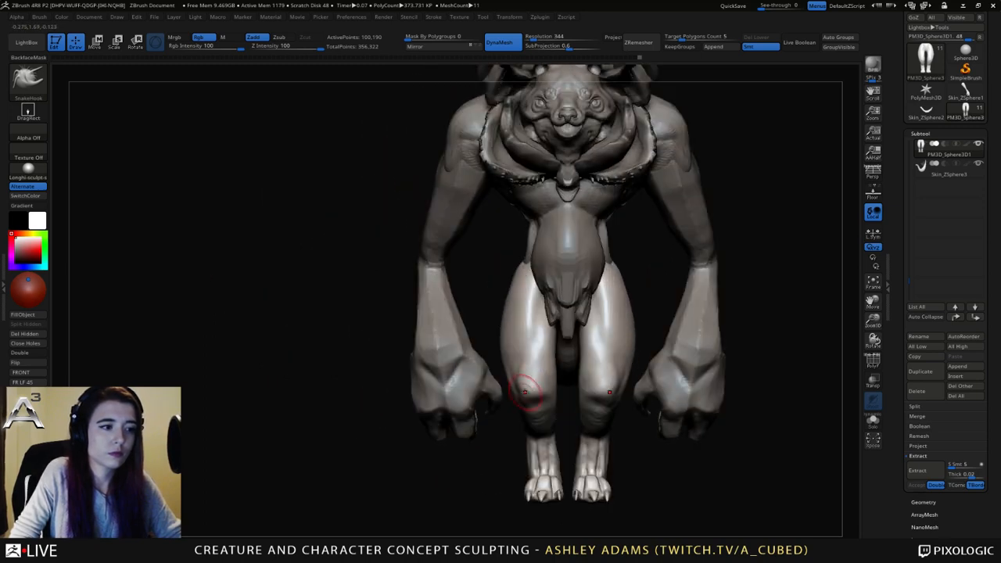
Define the kneecaps and the folds around them with the DamStandard brush.
key(b)
key(c)
key(b)
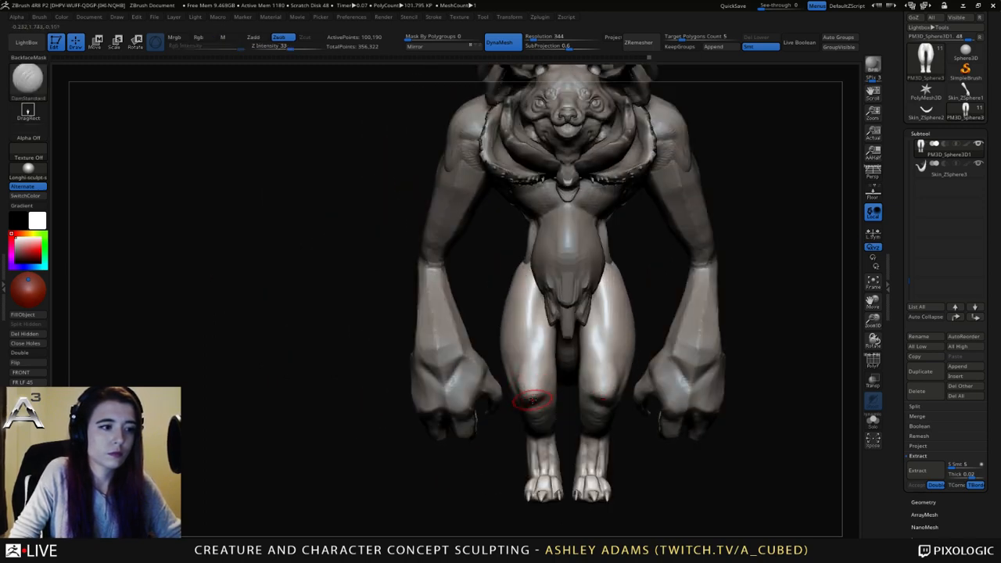
key(b)
key(d)
key(s)
mouse_move(536, 402)
right_down()
mouse_move(529, 404)
mouse_move(541, 383)
mouse_move(525, 358)
mouse_move(544, 369)
mouse_move(487, 323)
right_up()
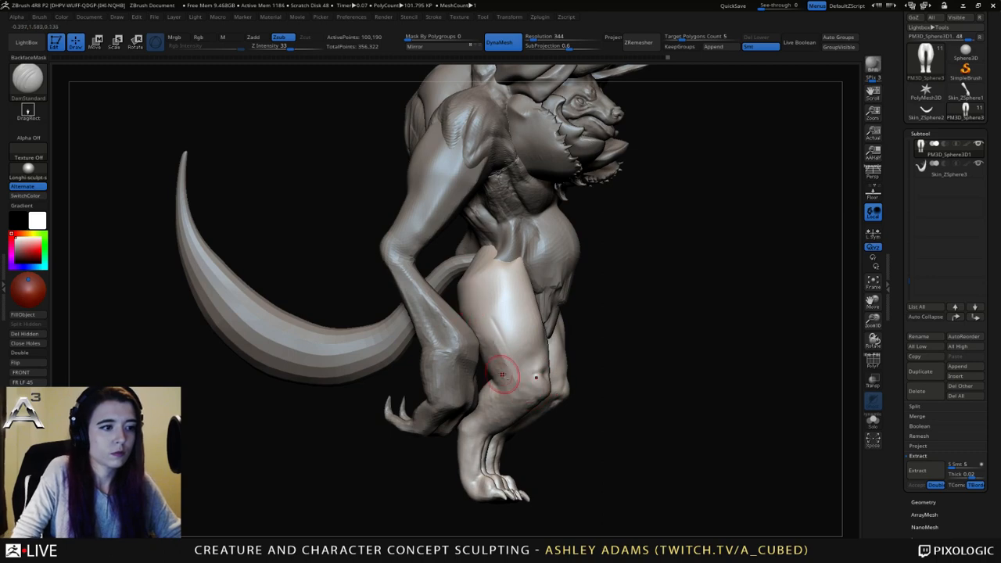
Smooth the outer side of the lower thigh above the knee and check both legs.
key(shift)
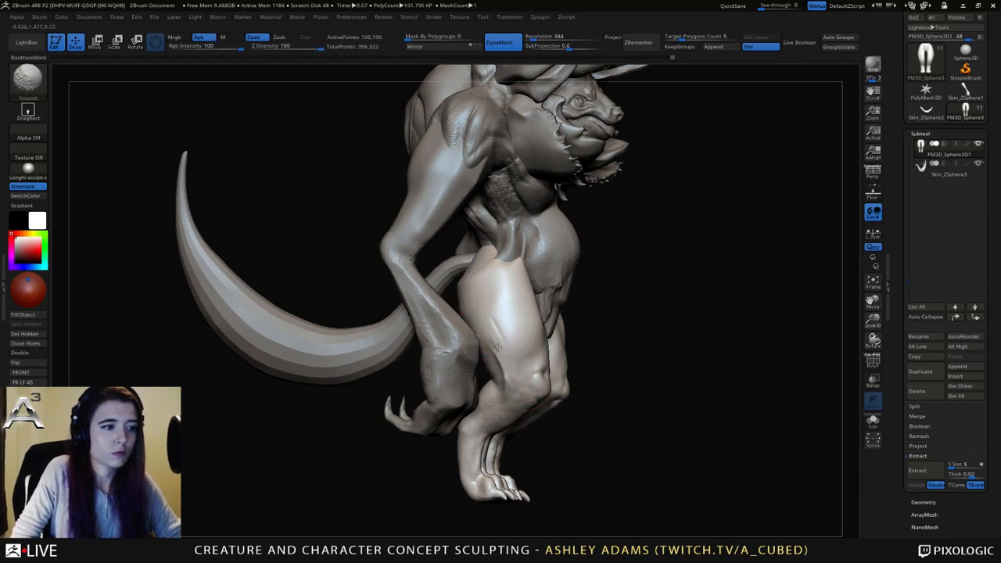
shift+drag(497, 347, 507, 367)
right_drag(509, 371, 403, 360)
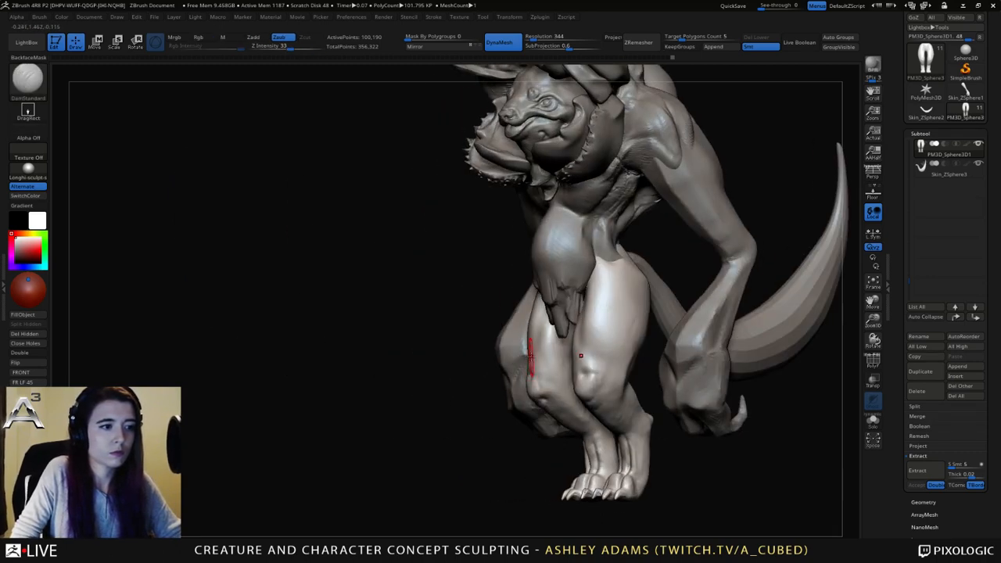
right_drag(543, 335, 623, 343)
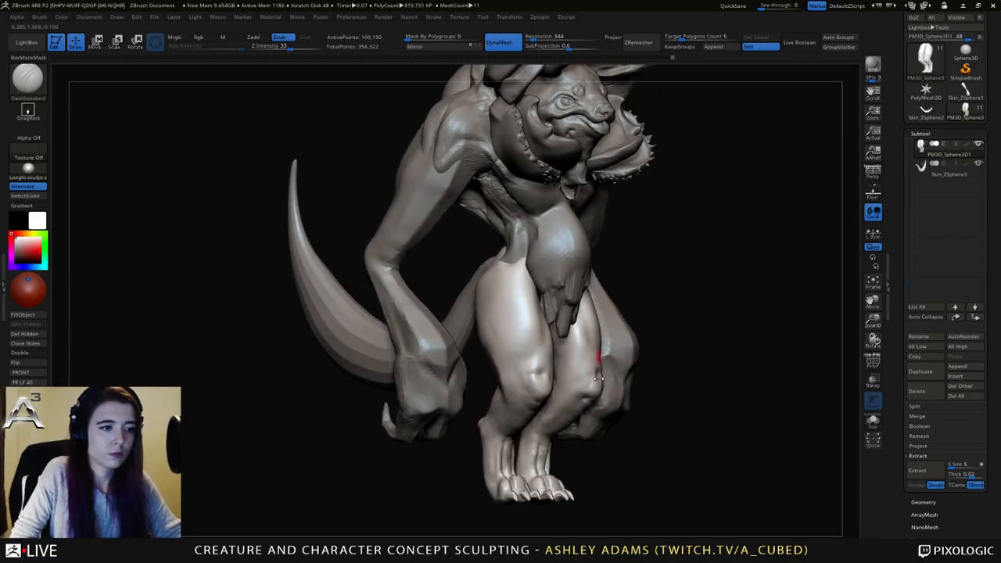
Adjust the shape and position of the kneecaps with the SnakeHook brush.
key(b)
key(s)
key(h)
right_drag(597, 395, 523, 390)
drag(593, 381, 583, 385)
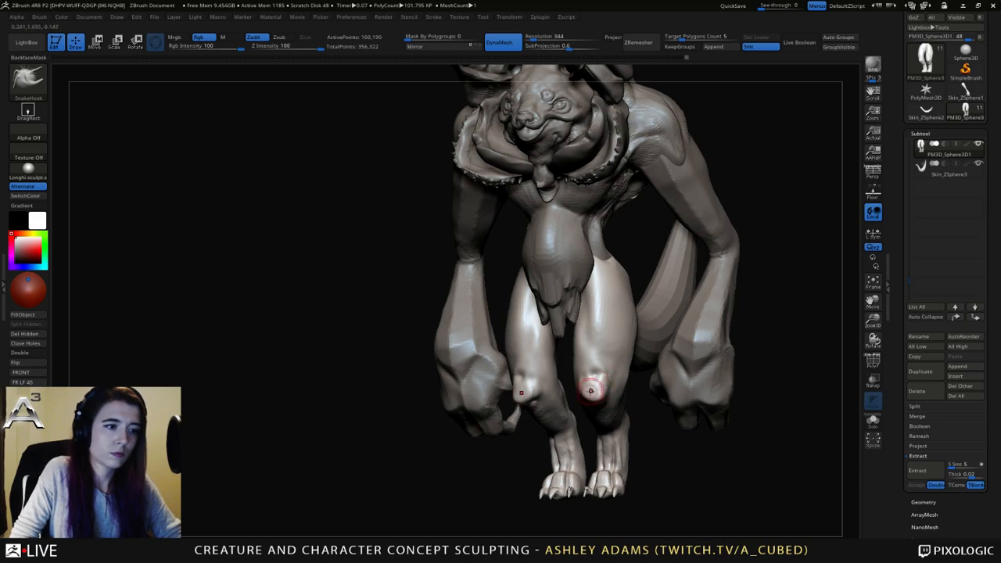
drag(590, 391, 599, 393)
right_drag(600, 393, 673, 396)
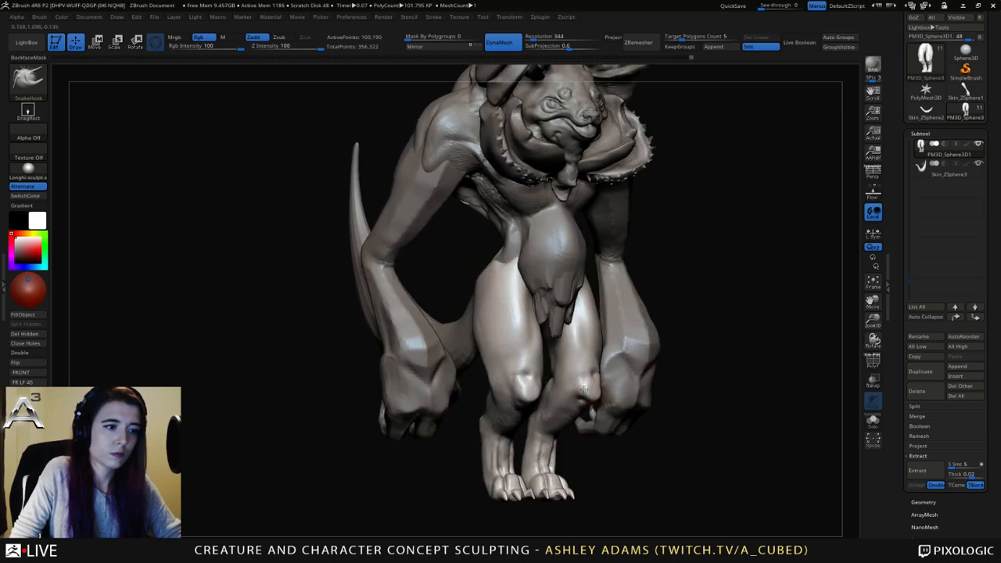
right_drag(584, 389, 578, 358)
Build up volume on the inner side of the knees with the ClayBuildup brush.
key(b)
key(c)
key(b)
drag(582, 408, 581, 396)
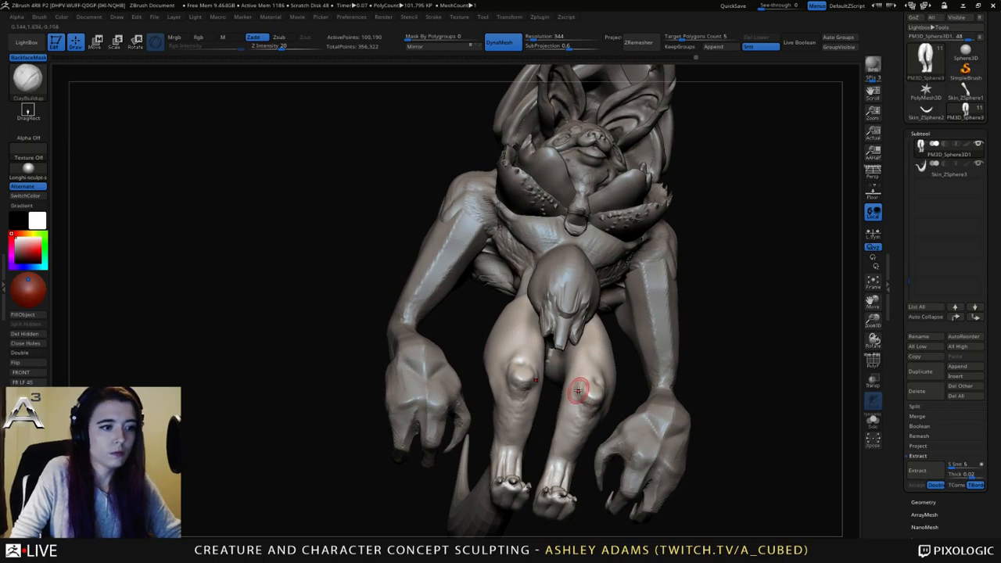
mouse_move(585, 393)
right_down()
mouse_move(557, 396)
mouse_move(598, 442)
mouse_move(510, 398)
right_up()
Resize the SnakeHook brush and refine the outline of the knees and inner thighs from the front.
key(b)
key(s)
key(h)
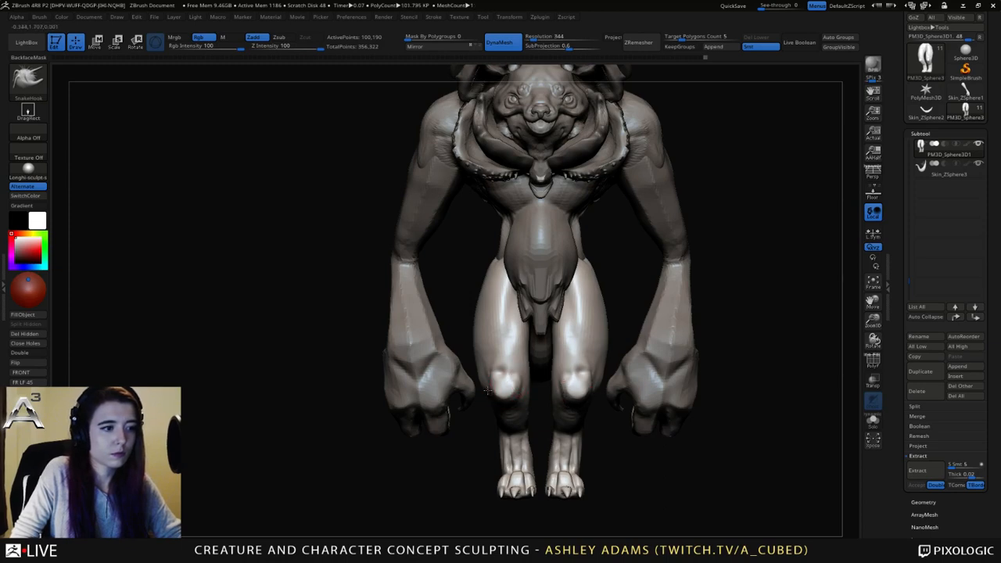
key(space)
drag(565, 376, 586, 374)
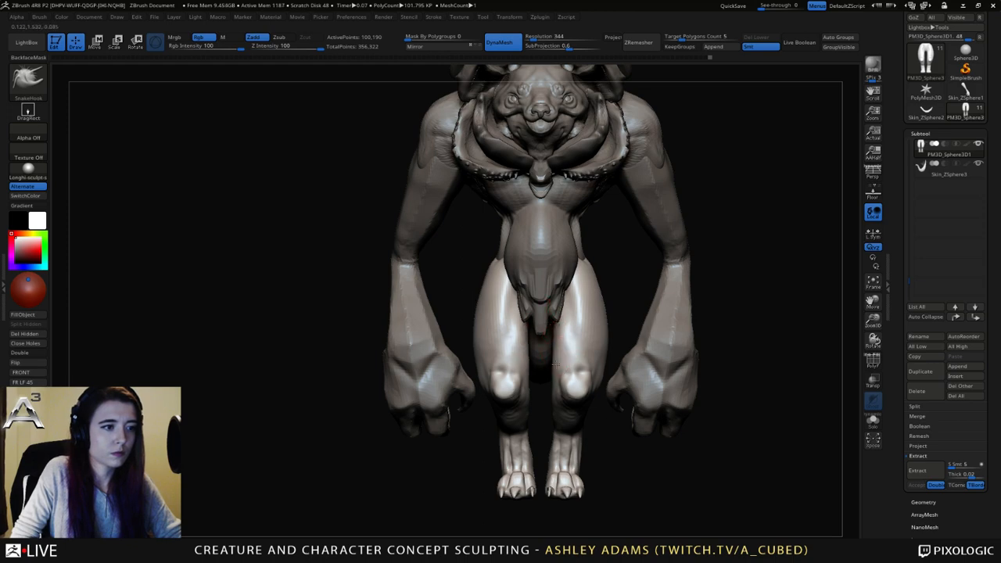
right_drag(554, 351, 534, 373)
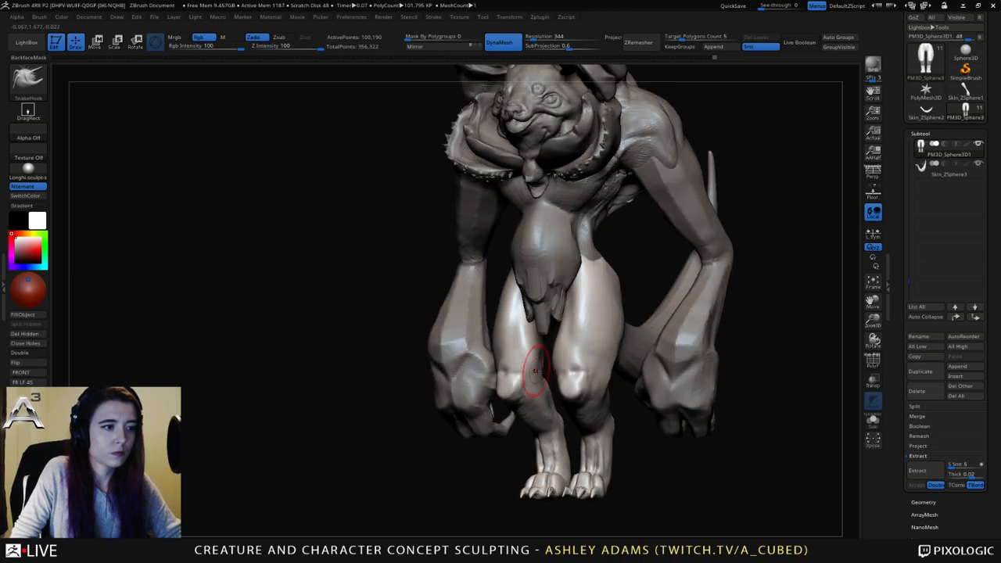
Deepen the creases along the inner knees with the DamStandard brush.
key(b)
key(d)
key(s)
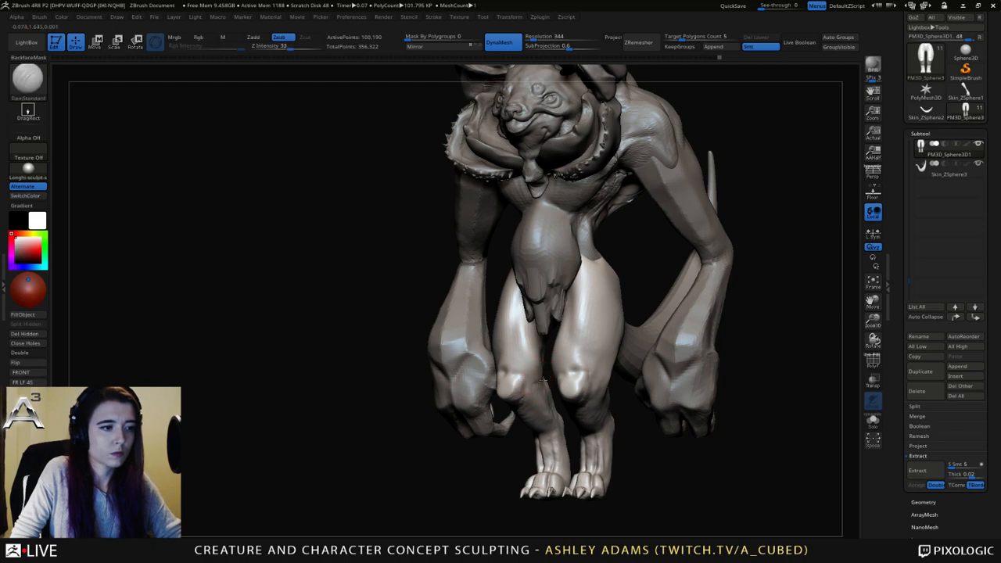
mouse_move(543, 381)
right_down()
mouse_move(508, 387)
mouse_move(548, 398)
right_up()
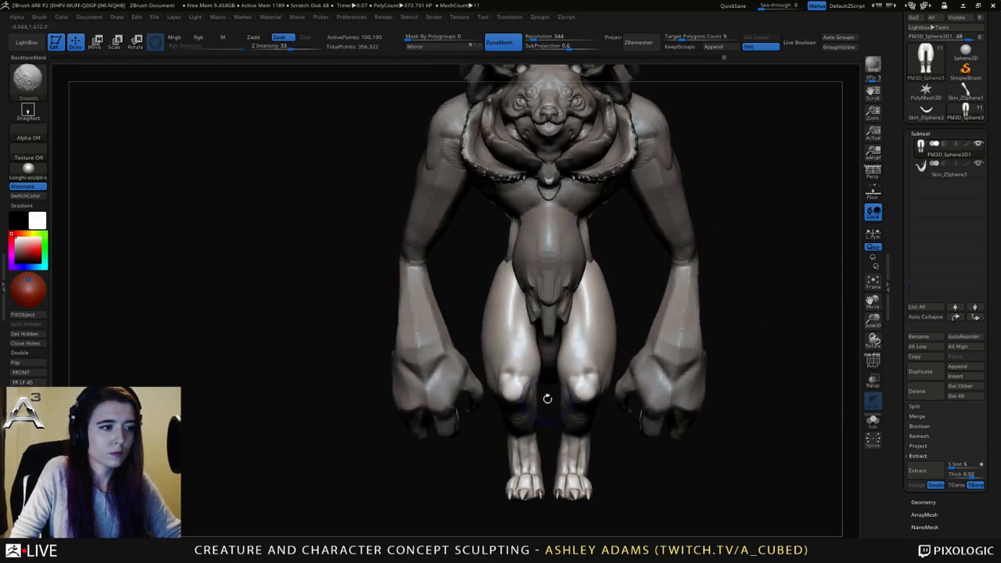
Reshape the contour of the inner thighs with the SnakeHook brush.
key(b)
key(s)
key(h)
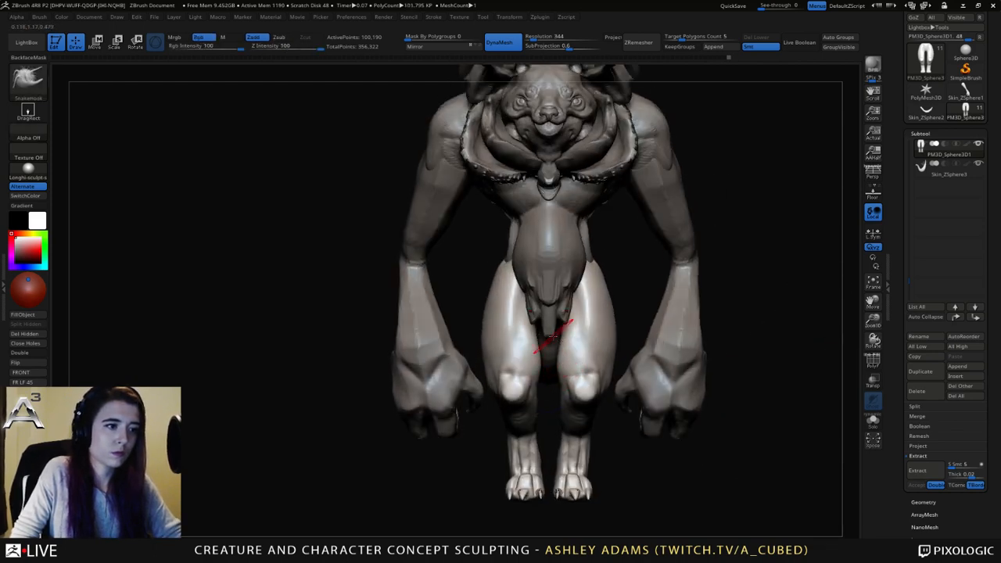
right_drag(552, 336, 487, 339)
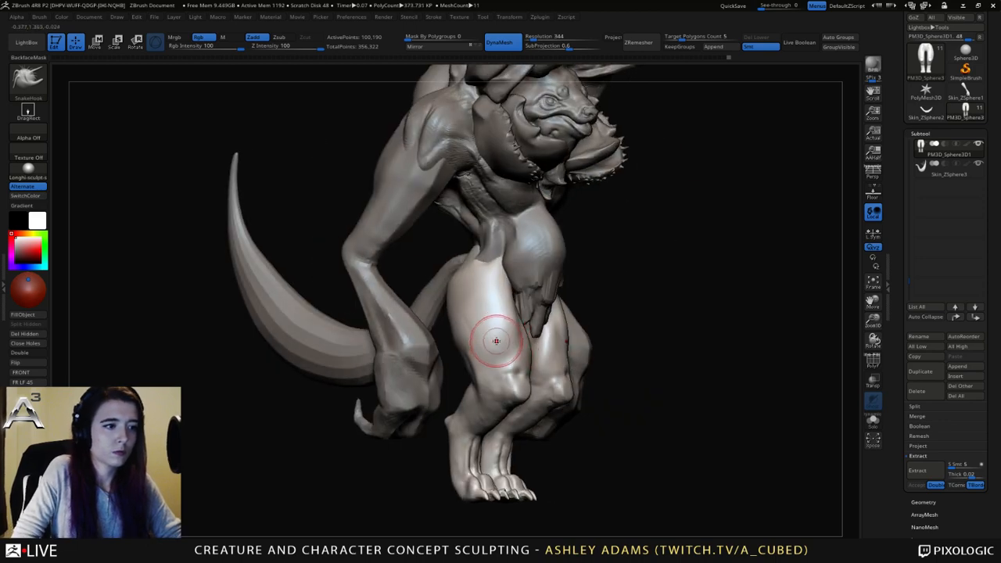
Swell the outer thigh muscles with the Inflat brush and compare both legs from the front.
key(b)
key(i)
key(n)
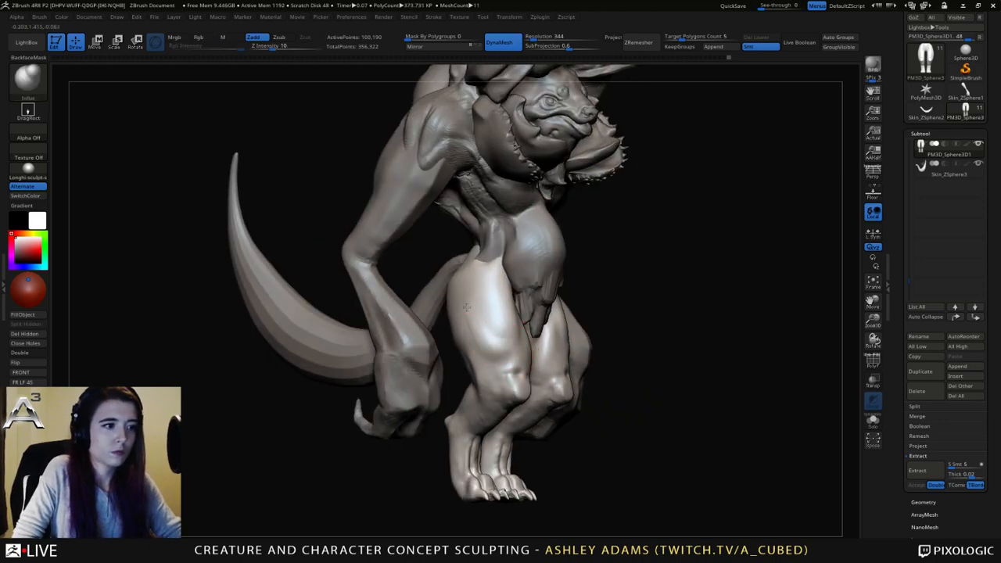
shift+right_drag(509, 353, 504, 358)
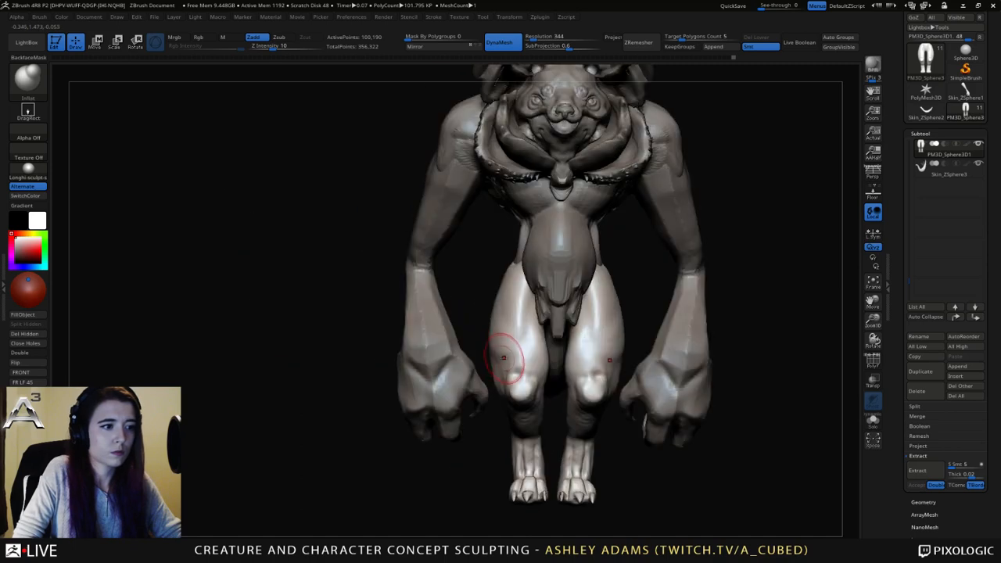
right_drag(631, 344, 604, 349)
Carve the muscle separation on the front of the thighs above the knees with DamStandard and smooth it.
key(b)
key(d)
key(s)
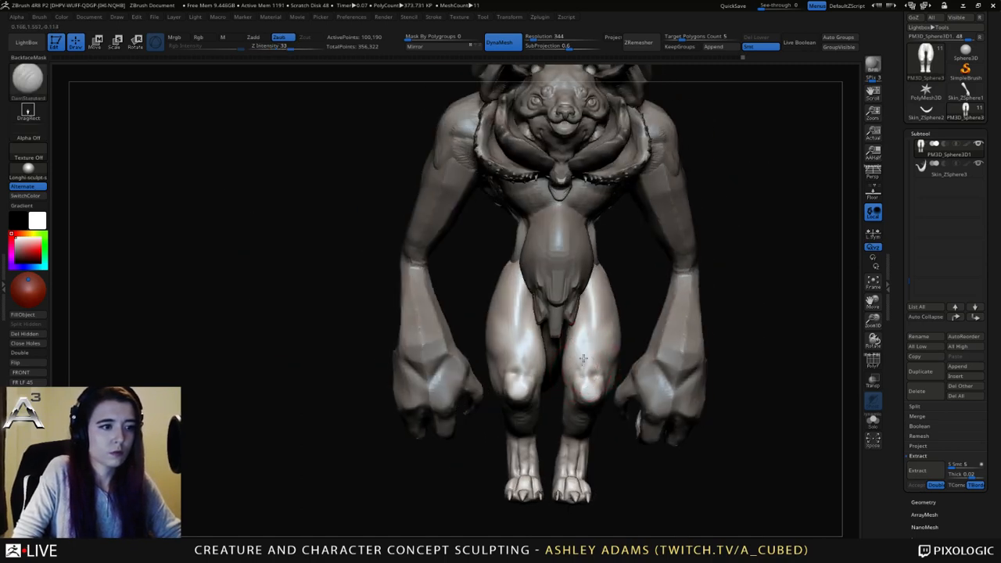
drag(593, 317, 588, 336)
right_drag(588, 336, 587, 349)
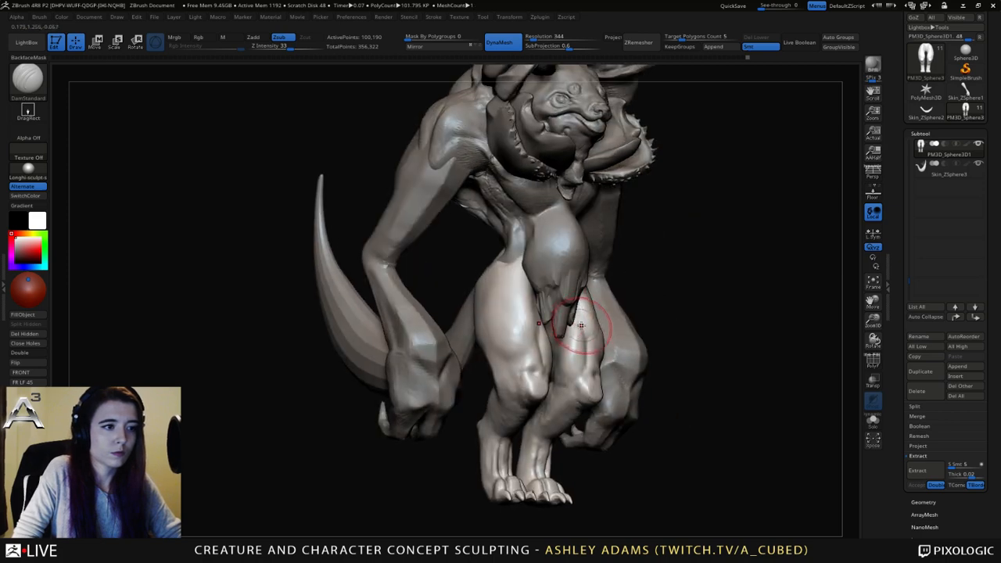
shift+drag(590, 341, 587, 368)
mouse_move(587, 368)
right_down()
mouse_move(509, 351)
mouse_move(532, 352)
right_up()
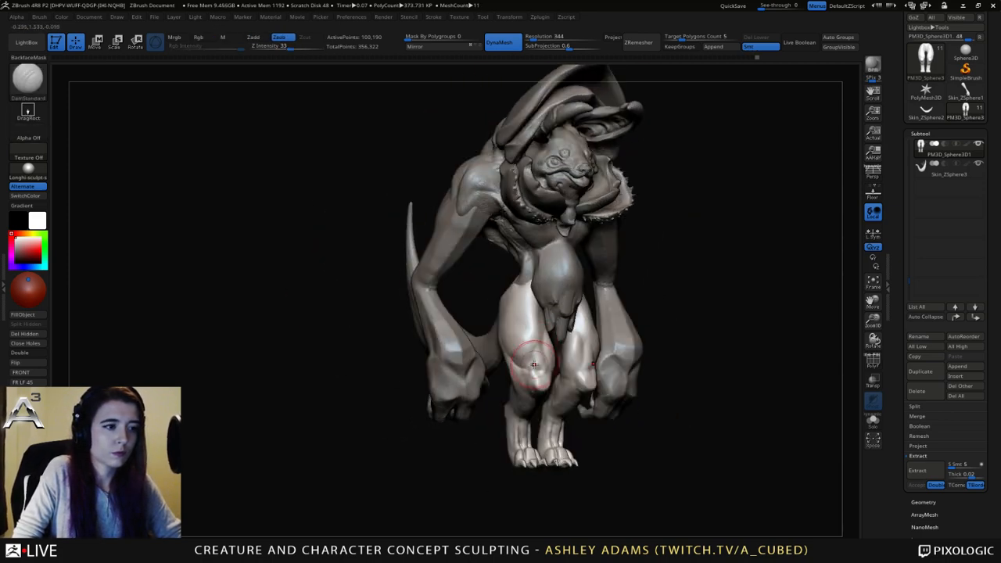
Extend the muscle line up the front of the thigh and soften the outer thigh surface.
drag(533, 348, 532, 305)
shift+right_drag(532, 305, 537, 310)
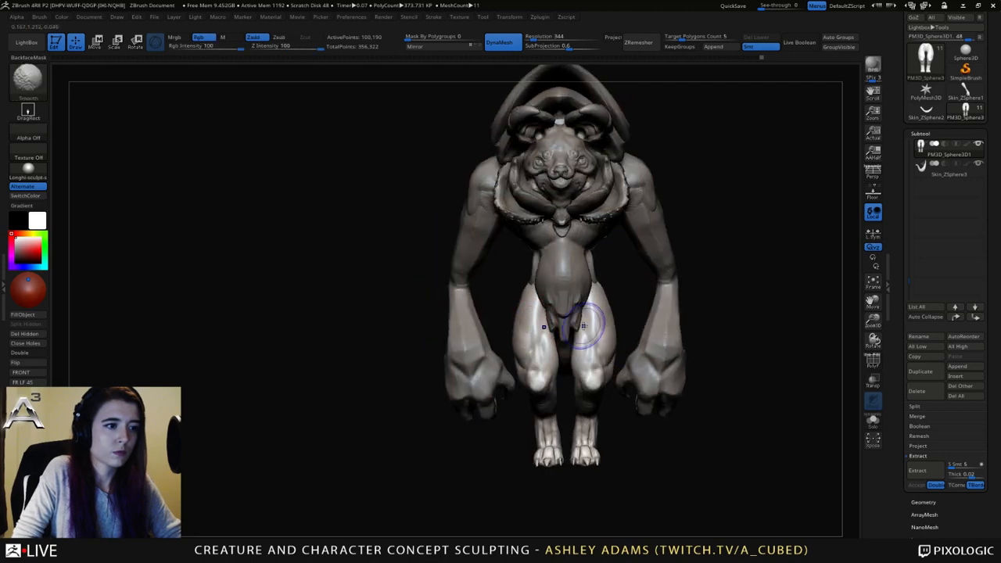
right_drag(589, 329, 540, 327)
shift+drag(609, 356, 613, 333)
right_drag(614, 333, 571, 306)
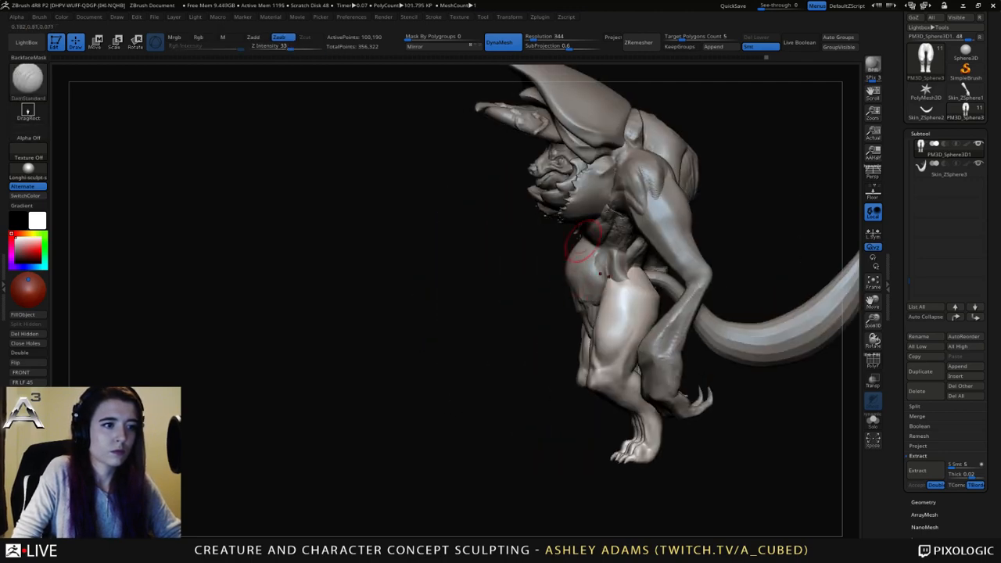
Carve muscle and tendon lines along the outer side of the lower thigh down to the knee.
mouse_move(633, 296)
right_down()
mouse_move(610, 322)
mouse_move(650, 345)
right_up()
drag(620, 343, 629, 366)
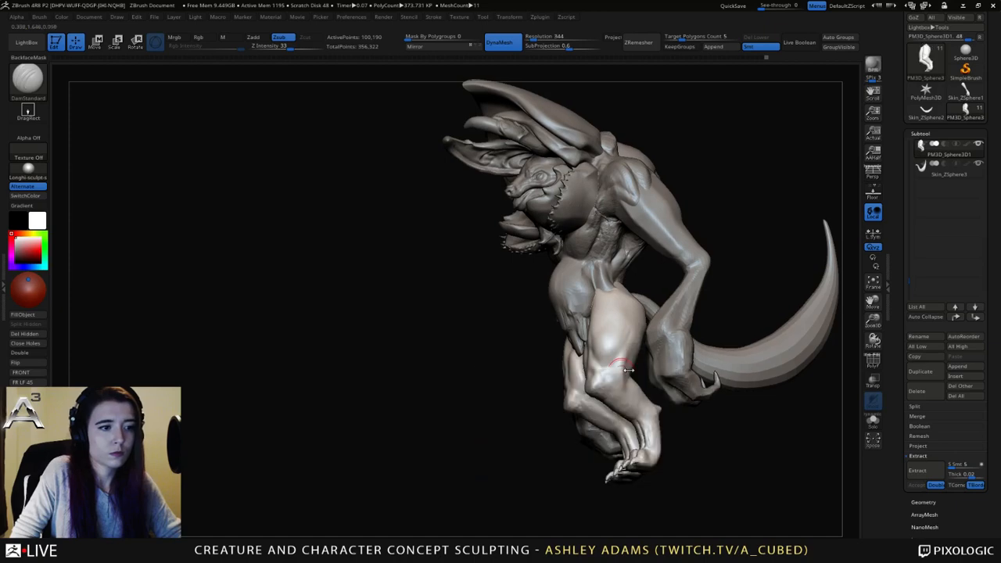
right_drag(649, 372, 629, 383)
drag(628, 383, 624, 378)
Flatten the outer side of the leg above the knee with the hPolish brush.
key(b)
key(h)
key(p)
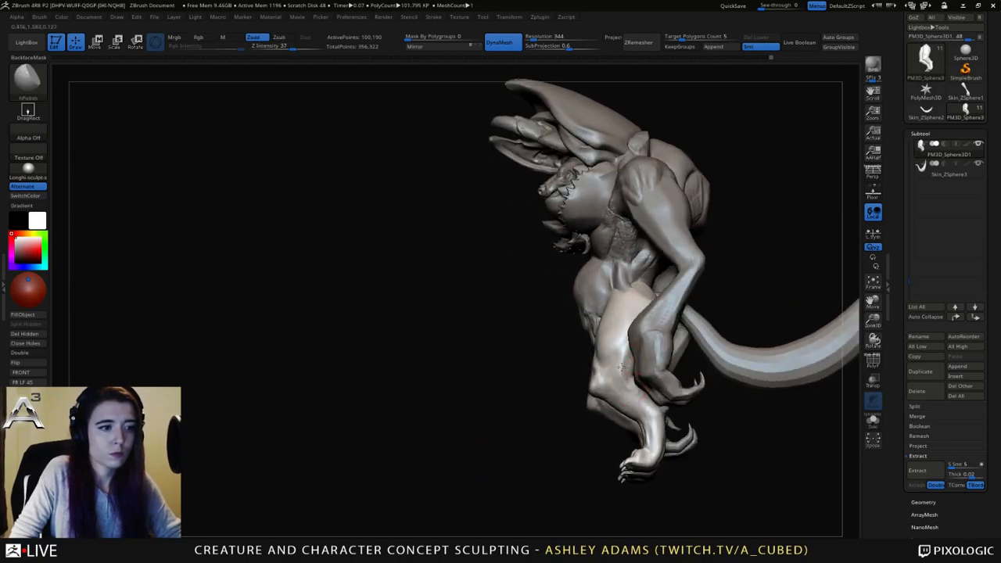
drag(621, 366, 624, 379)
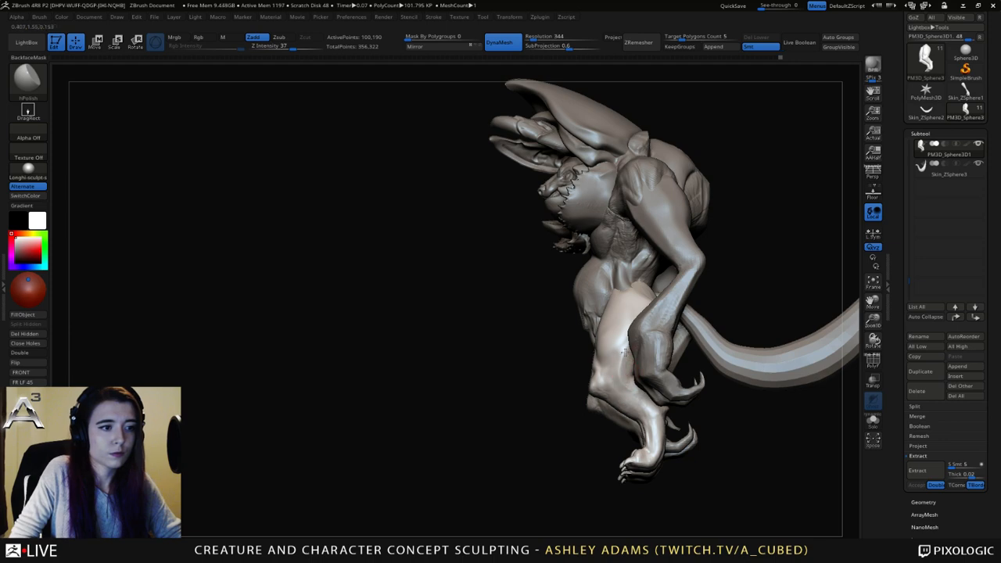
mouse_move(625, 352)
right_down()
mouse_move(632, 384)
mouse_move(636, 347)
mouse_move(634, 359)
right_up()
Build up the back of the thigh above the knee with ClayBuildup and smooth it.
key(b)
key(c)
key(b)
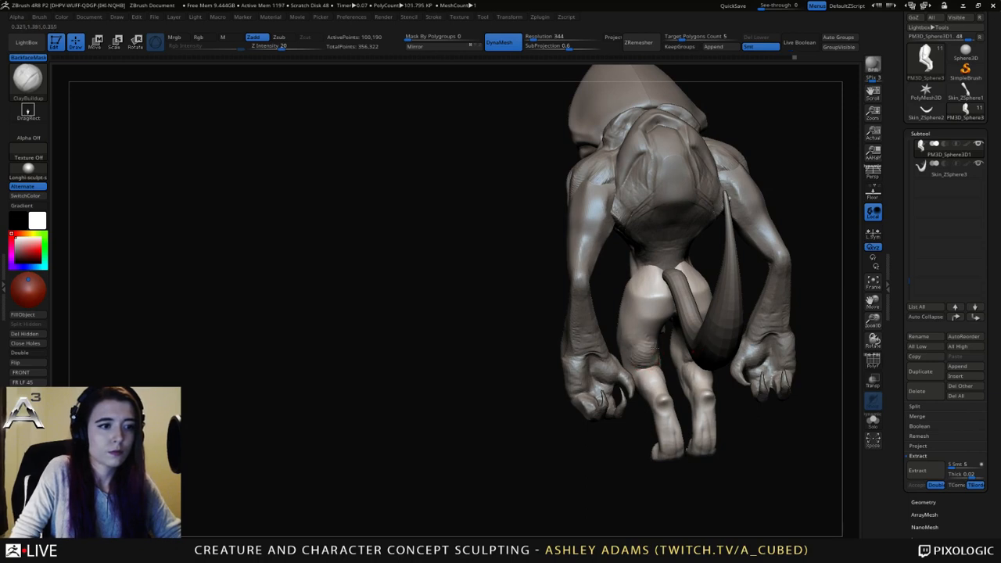
key(shift)
Crease the back of the knee with the DamStandard brush.
key(b)
key(d)
key(s)
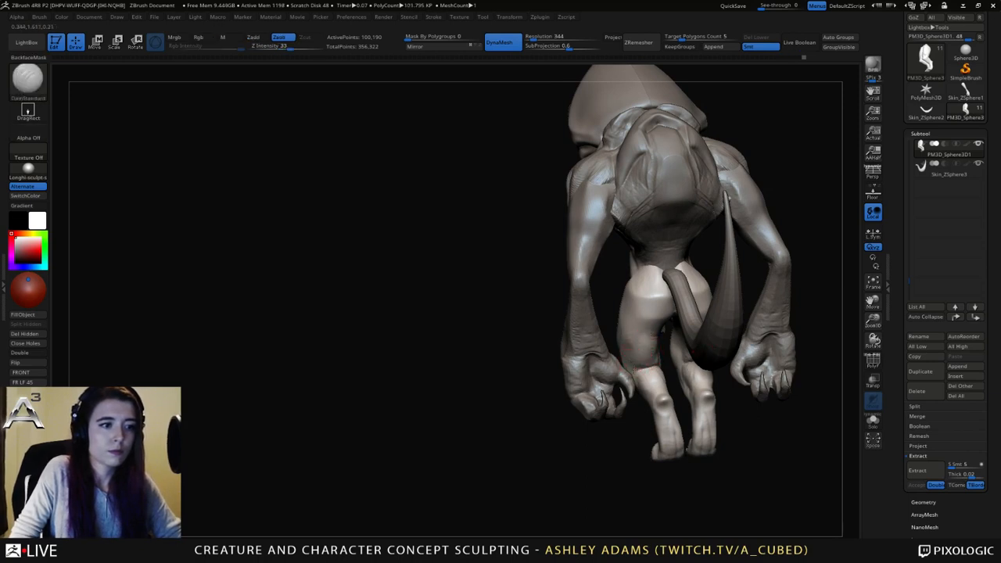
mouse_move(640, 331)
right_down()
mouse_move(732, 333)
mouse_move(646, 331)
mouse_move(646, 346)
mouse_move(480, 351)
mouse_move(490, 338)
right_up()
Review the whole creature from several angles and make the torso subtool active.
key(ctrl)
key(ctrl)
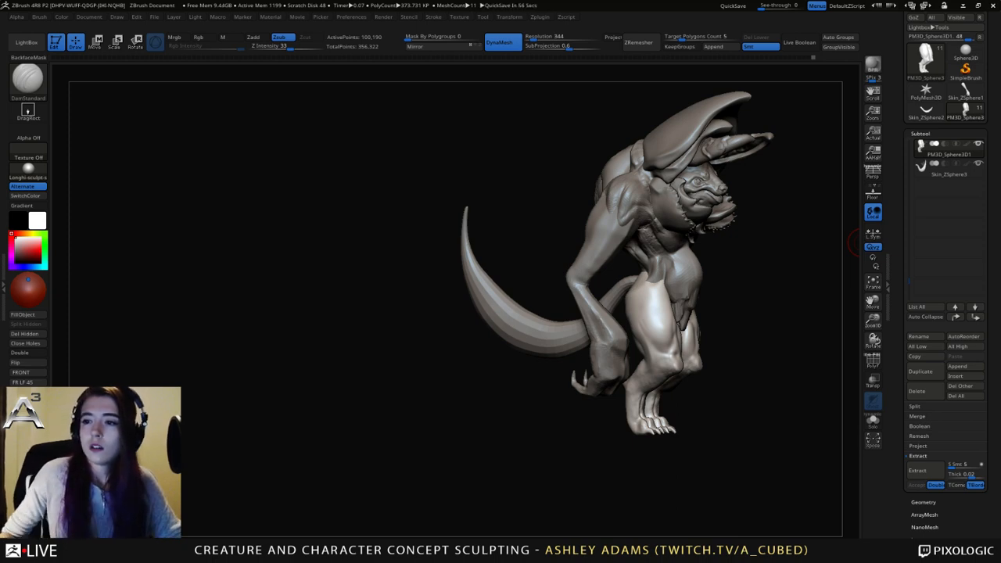
drag(814, 274, 665, 291)
key(space)
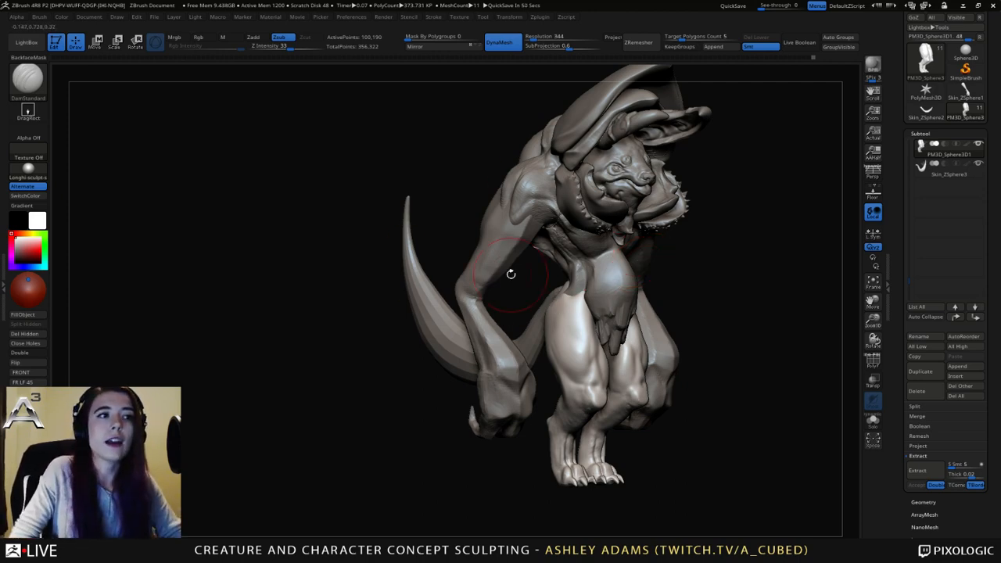
drag(475, 228, 395, 270)
drag(571, 265, 621, 264)
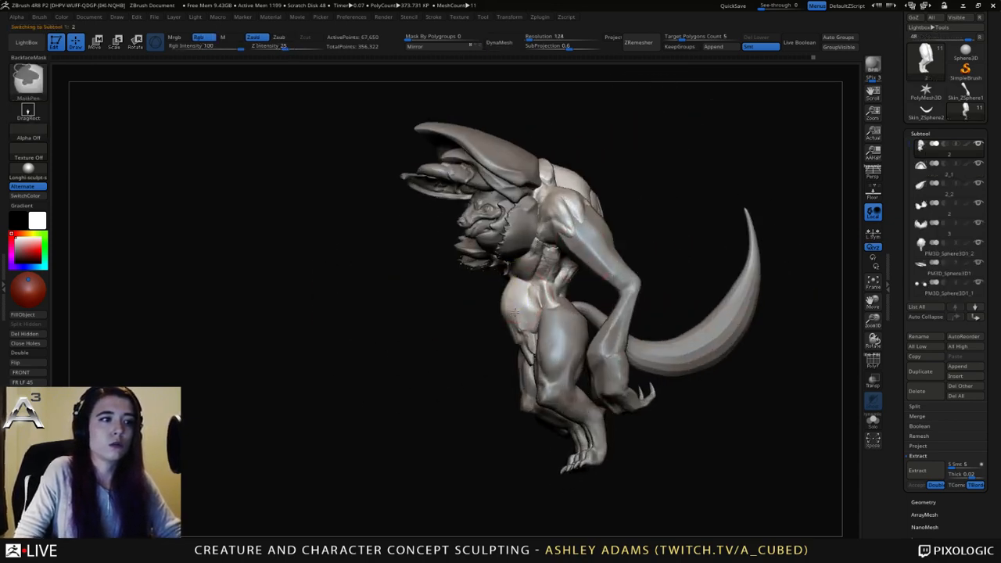
Sharpen the folds around the belly and hips with the Pinch brush.
key(space)
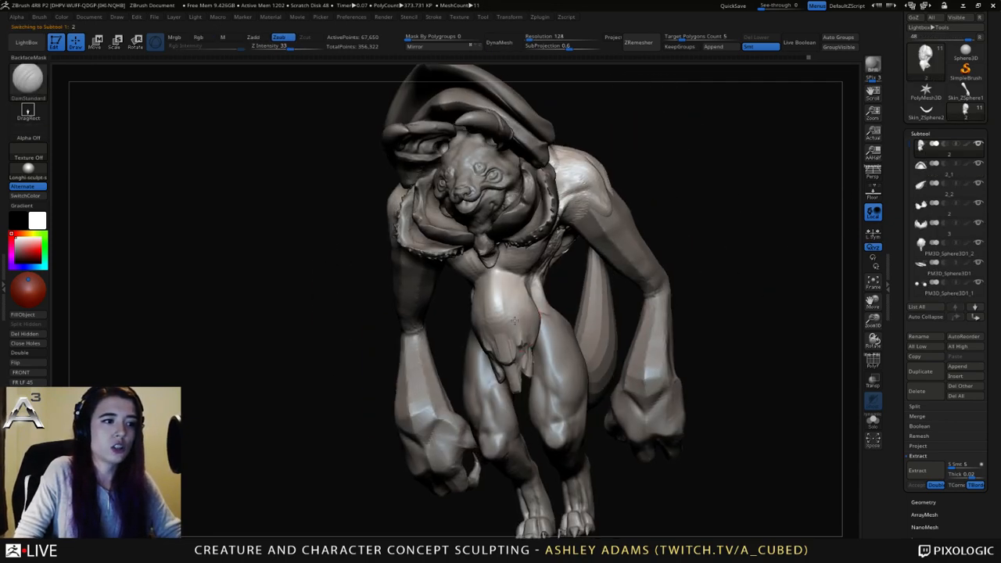
key(space)
key(b)
key(p)
key(i)
right_drag(521, 300, 530, 315)
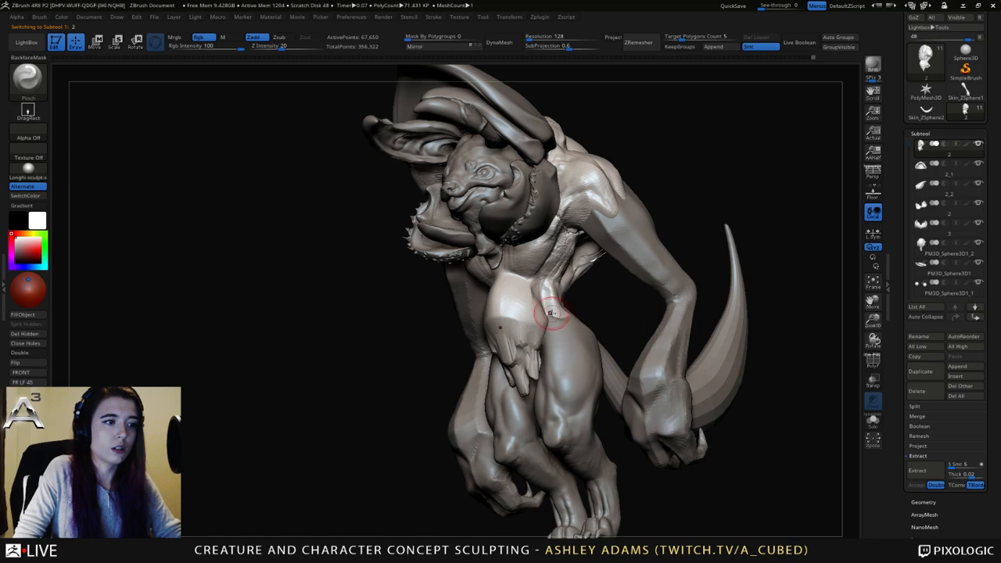
mouse_move(558, 322)
right_down()
mouse_move(496, 327)
mouse_move(504, 322)
mouse_move(462, 302)
right_up()
mouse_move(529, 324)
right_down()
mouse_move(502, 322)
mouse_move(535, 319)
mouse_move(485, 291)
mouse_move(501, 274)
right_up()
right_click(517, 322)
Carve the lower edge of the chest muscle above the belly with the DamStandard brush.
key(b)
key(d)
key(s)
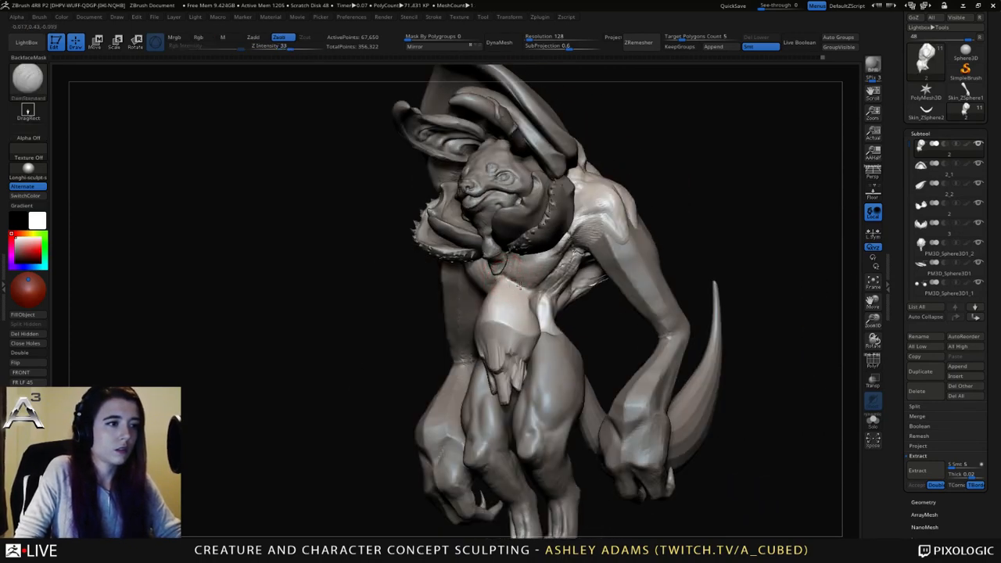
mouse_move(496, 262)
mouse_down()
mouse_move(530, 281)
mouse_move(555, 261)
mouse_up()
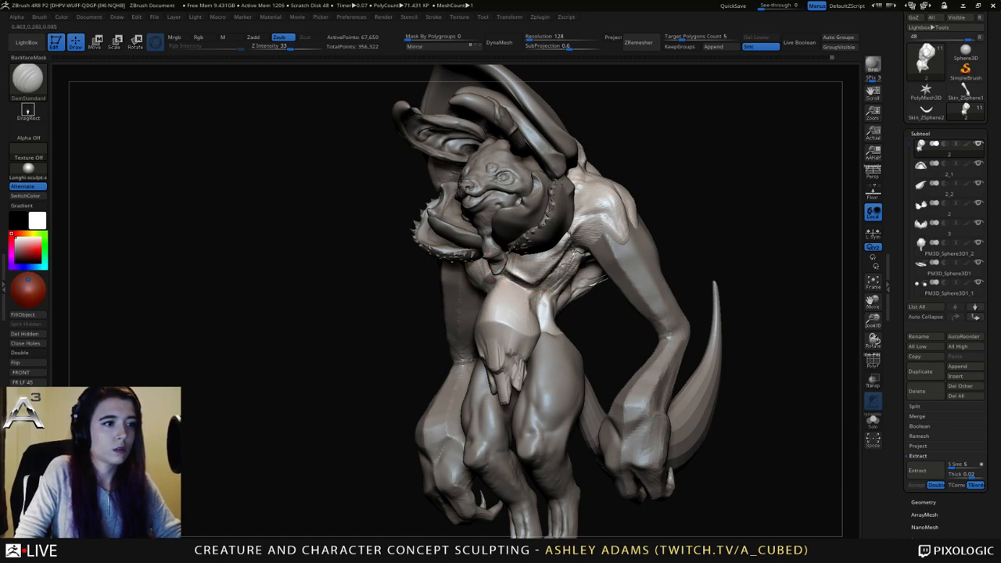
Build up the chest muscle toward the armpit with the ClayBuildup brush.
key(b)
key(c)
key(b)
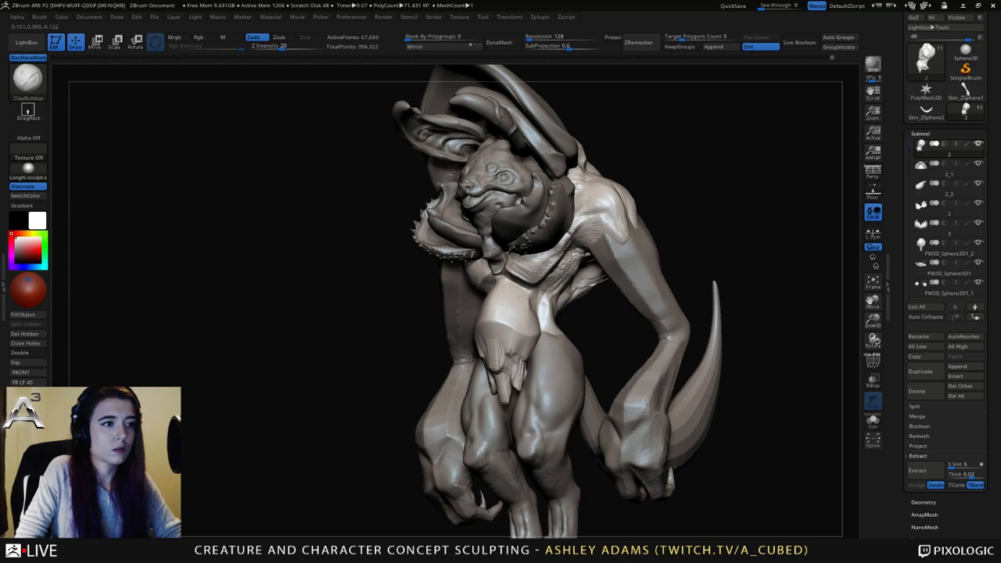
right_drag(565, 263, 697, 266)
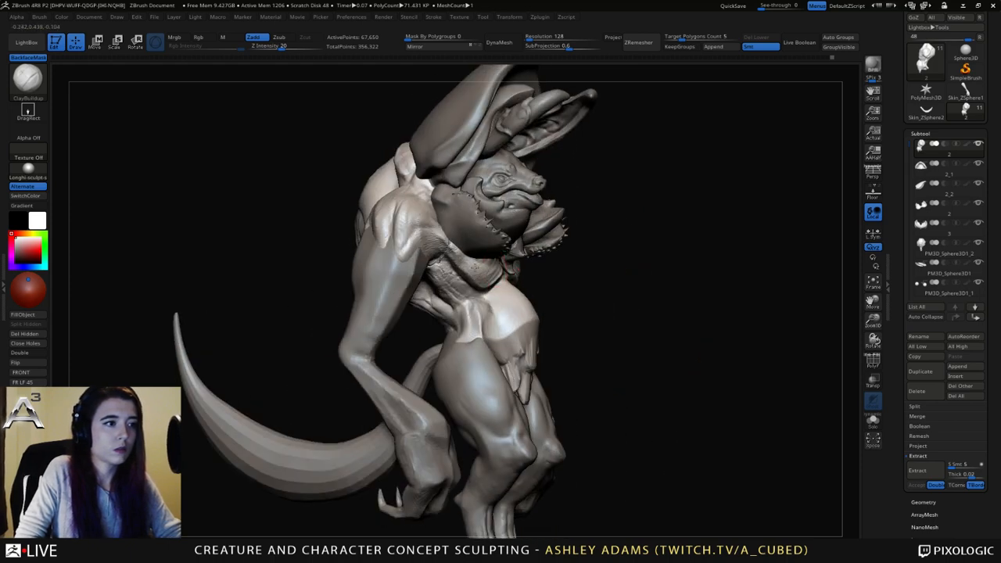
Carve creases along the chest muscle toward the armpit with the DamStandard brush.
key(b)
key(d)
key(s)
right_drag(454, 250, 453, 249)
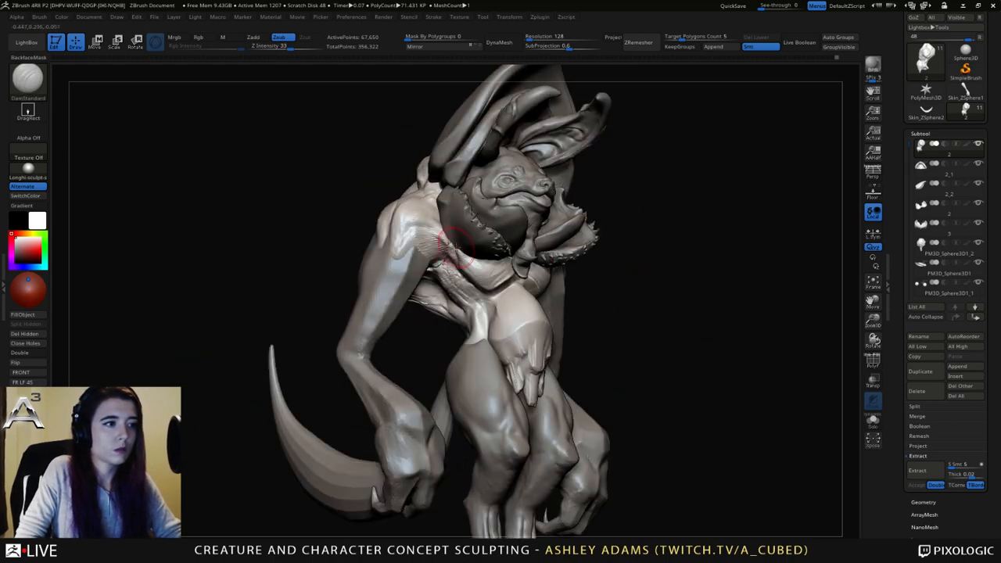
mouse_move(451, 244)
mouse_down()
mouse_move(403, 238)
mouse_move(402, 249)
mouse_move(448, 252)
mouse_move(401, 258)
mouse_up()
mouse_move(399, 257)
right_down()
mouse_move(461, 270)
mouse_move(358, 276)
right_up()
Examine the whole creature's silhouette and proportions from the front and both sides.
key(b)
key(s)
key(h)
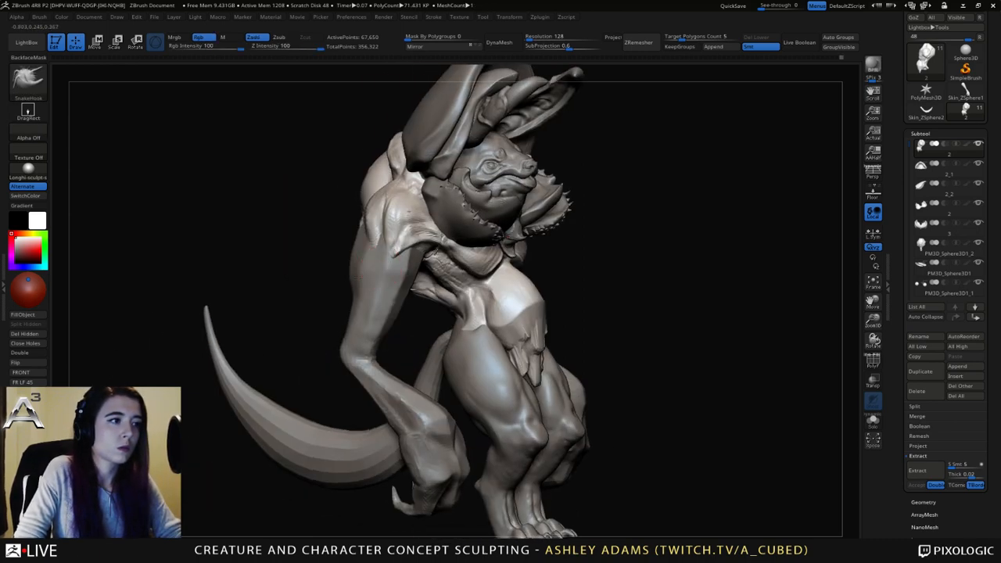
ctrl+right_drag(470, 317, 461, 262)
right_drag(462, 262, 356, 256)
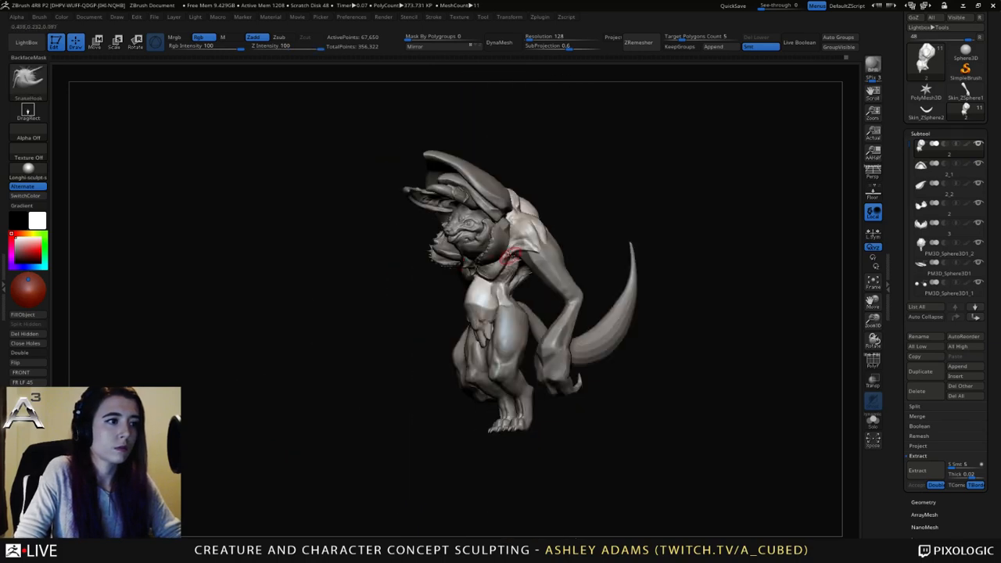
right_drag(510, 256, 595, 259)
mouse_move(966, 111)
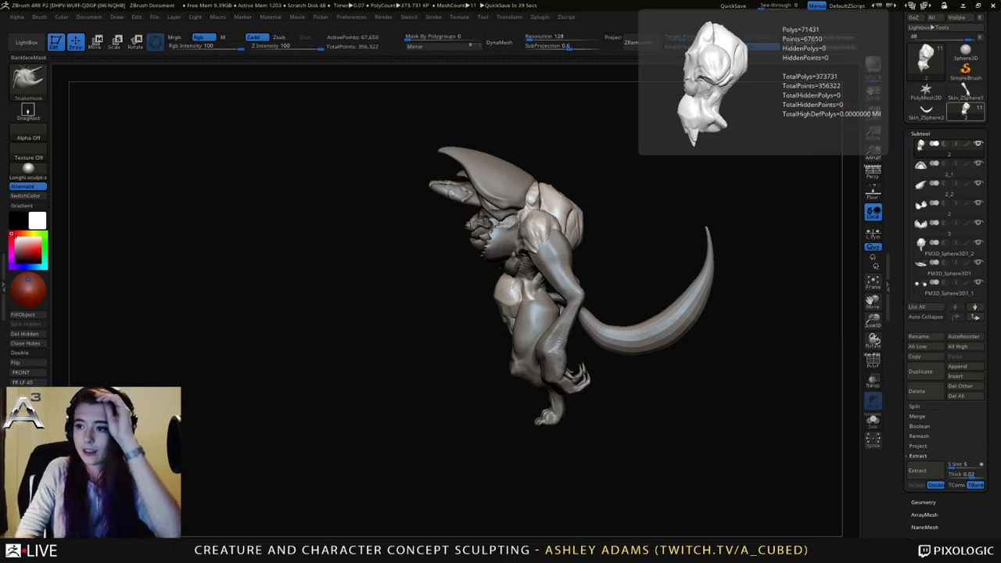
mouse_move(539, 291)
right_down()
mouse_move(574, 297)
mouse_move(538, 300)
right_up()
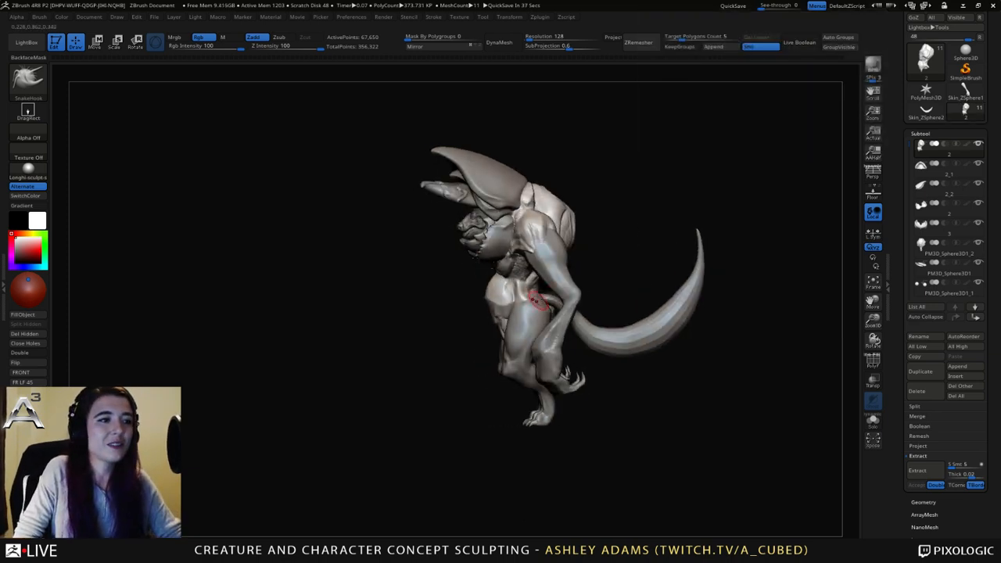
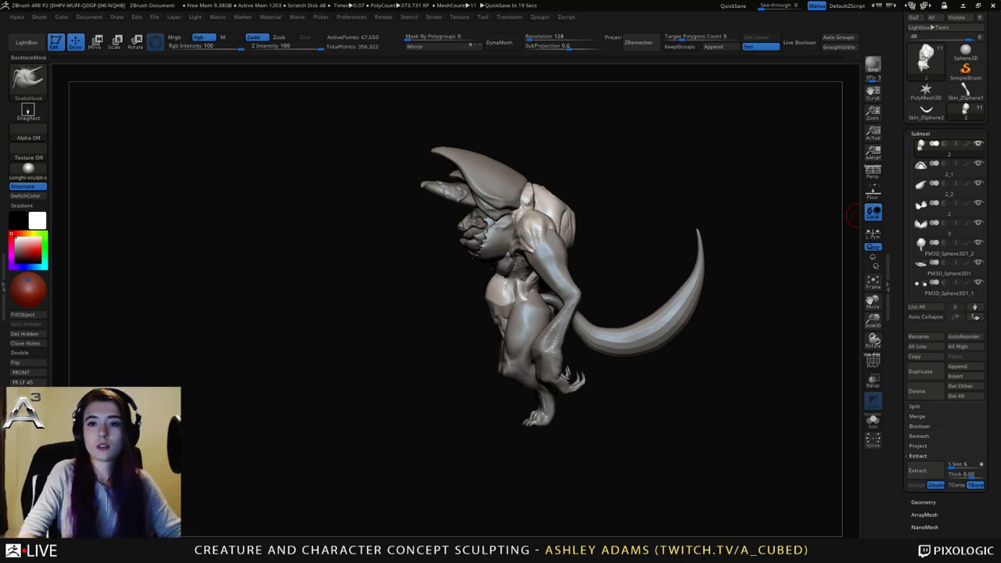
drag(771, 235, 829, 237)
right_drag(629, 326, 594, 367)
alt+right_drag(540, 344, 540, 289)
right_drag(516, 289, 527, 263)
Make the tail the active subtool and convert it to a DynaMesh at resolution 128.
alt+click(580, 299)
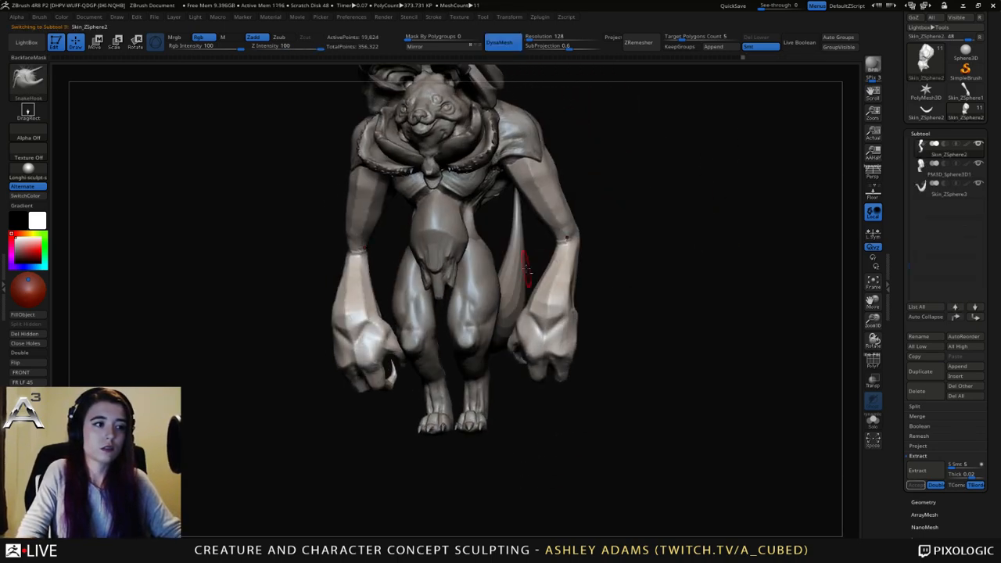
alt+right_drag(485, 296, 579, 281)
alt+click(542, 342)
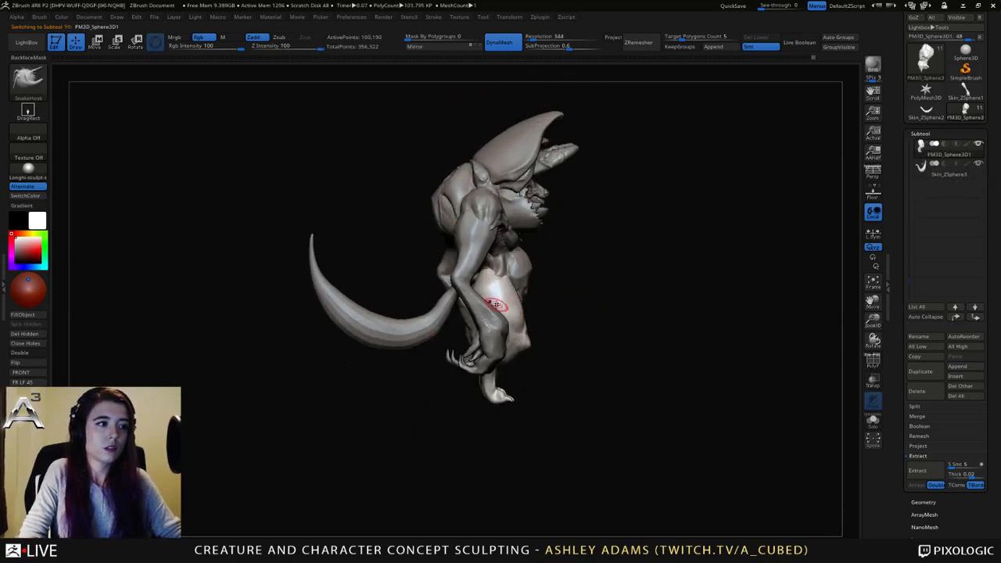
alt+click(419, 329)
alt+right_drag(419, 329, 559, 304)
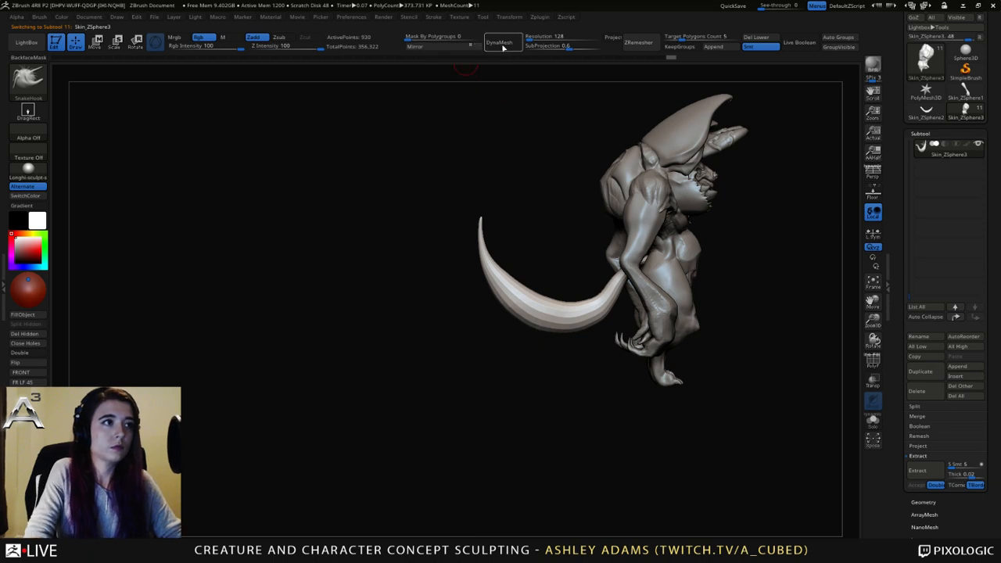
click(498, 43)
click(475, 68)
Carve a series of ring-shaped segment grooves across the base of the tail with the DamStandard brush.
ctrl+right_drag(552, 237, 546, 305)
key(space)
mouse_move(540, 268)
right_down()
mouse_move(540, 279)
mouse_move(542, 268)
right_up()
key(space)
drag(542, 268, 552, 266)
mouse_move(526, 267)
alt+right_down()
mouse_move(558, 279)
mouse_move(634, 273)
mouse_move(647, 255)
alt+right_up()
key(space)
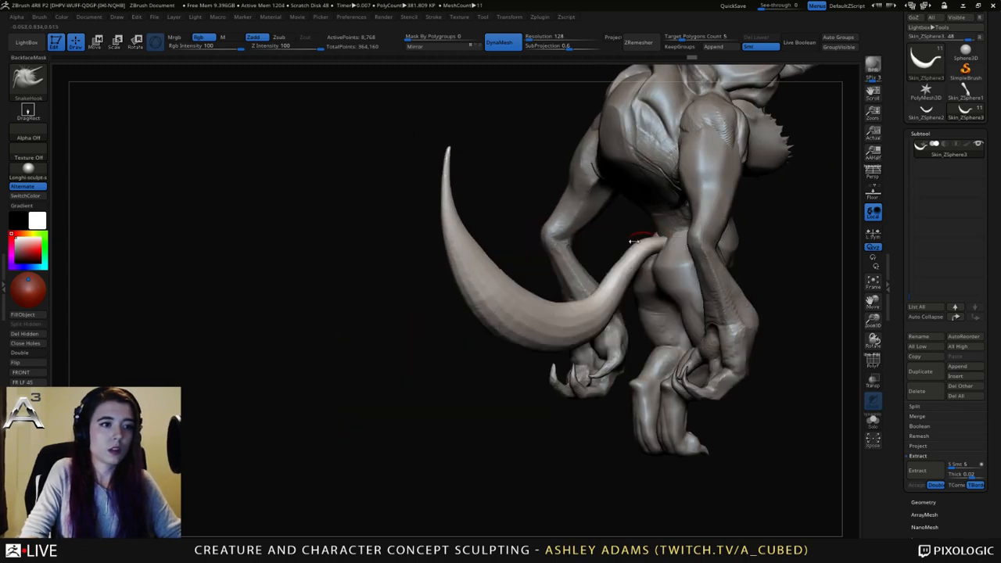
key(b)
key(d)
key(s)
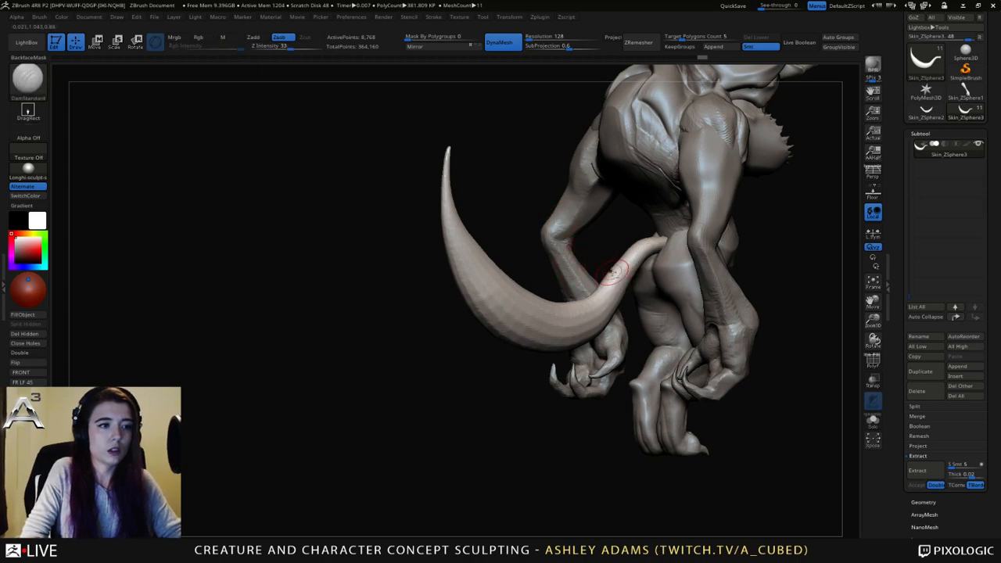
mouse_move(609, 278)
right_down()
mouse_move(610, 269)
mouse_move(612, 282)
right_up()
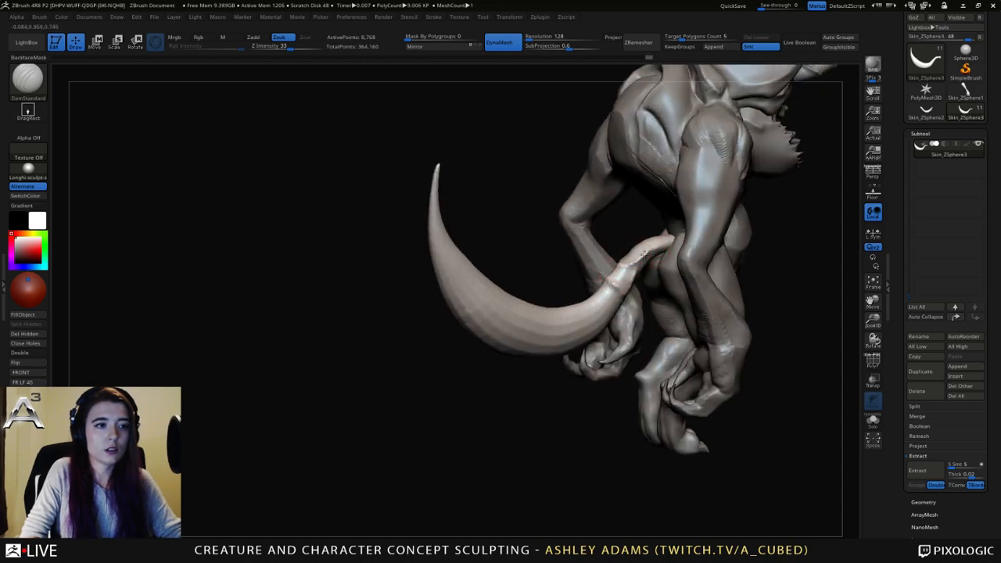
mouse_move(643, 252)
mouse_down()
mouse_move(655, 231)
mouse_move(674, 243)
mouse_up()
mouse_move(642, 241)
right_down()
mouse_move(649, 249)
mouse_move(603, 290)
right_up()
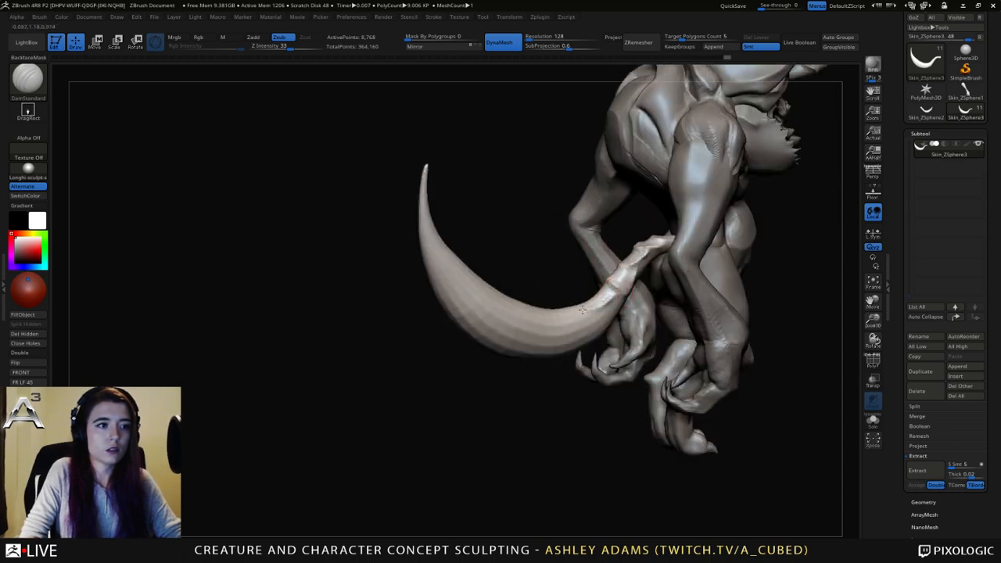
mouse_move(583, 310)
mouse_down()
mouse_move(569, 307)
mouse_move(607, 299)
mouse_up()
right_drag(621, 280, 592, 303)
Build up volume on the segments between the tail-base grooves with the ClayBuildup brush.
key(b)
key(c)
key(b)
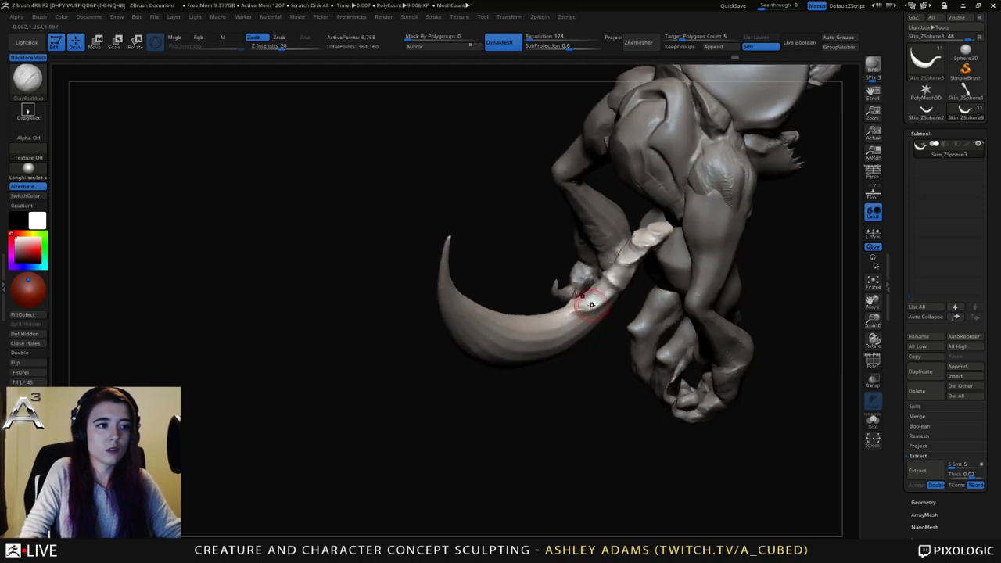
mouse_move(592, 305)
mouse_down()
mouse_move(582, 303)
mouse_move(601, 286)
mouse_up()
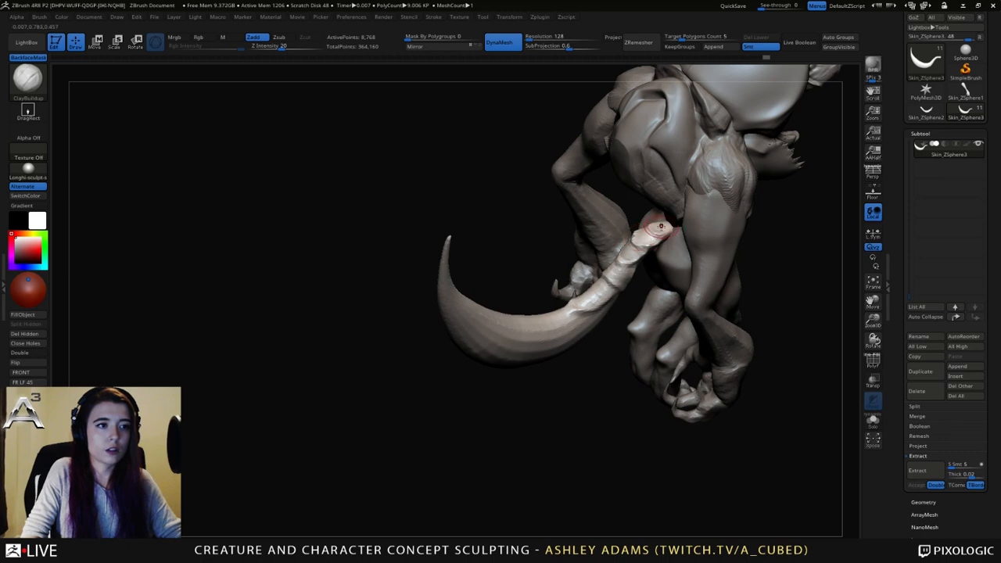
mouse_move(661, 227)
right_down()
mouse_move(648, 196)
mouse_move(621, 178)
right_up()
Carve the segment edges along one side of the tail base with the DamStandard brush.
key(b)
key(d)
key(s)
right_drag(621, 264, 592, 274)
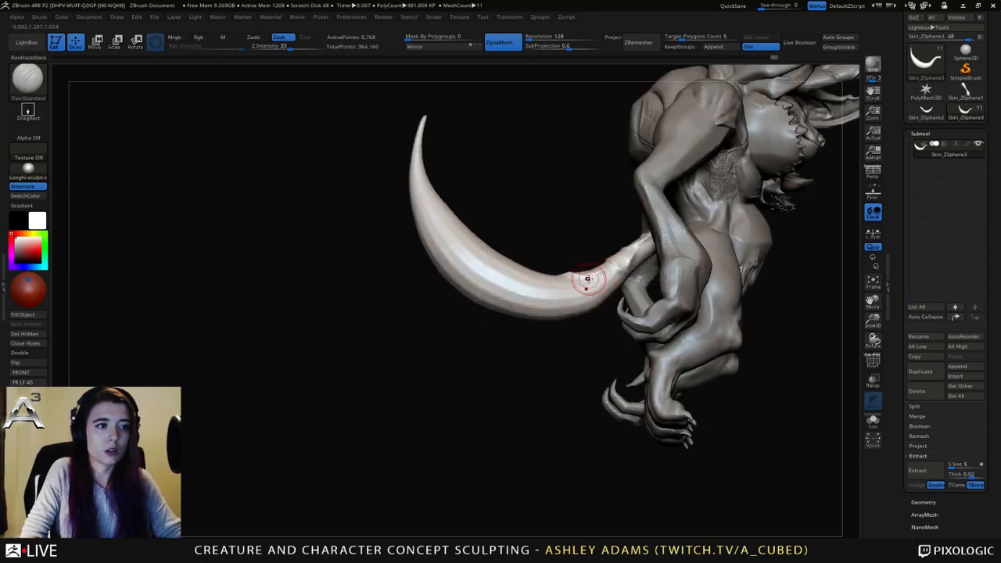
mouse_move(588, 278)
mouse_down()
mouse_move(568, 277)
mouse_move(616, 271)
mouse_up()
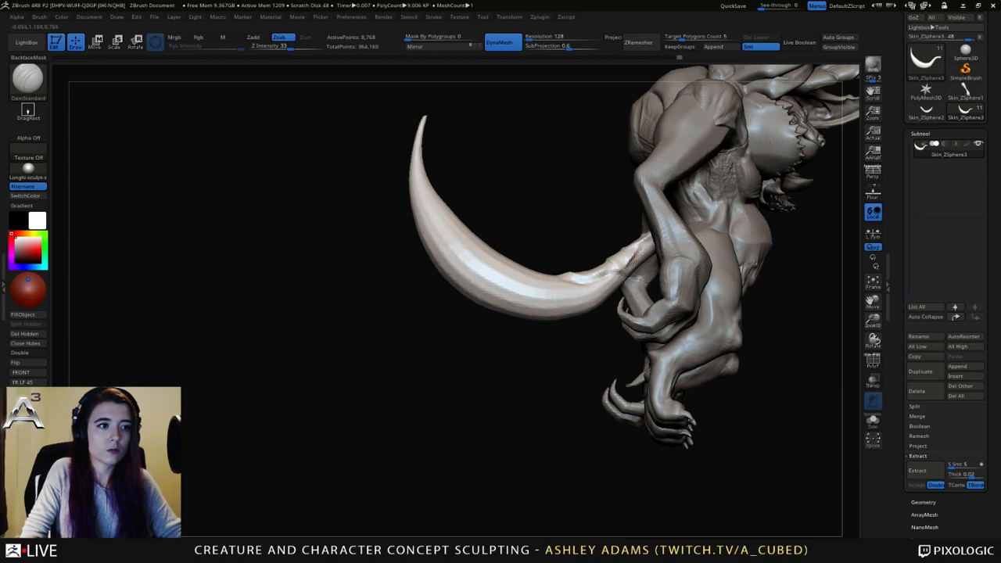
right_drag(622, 262, 654, 252)
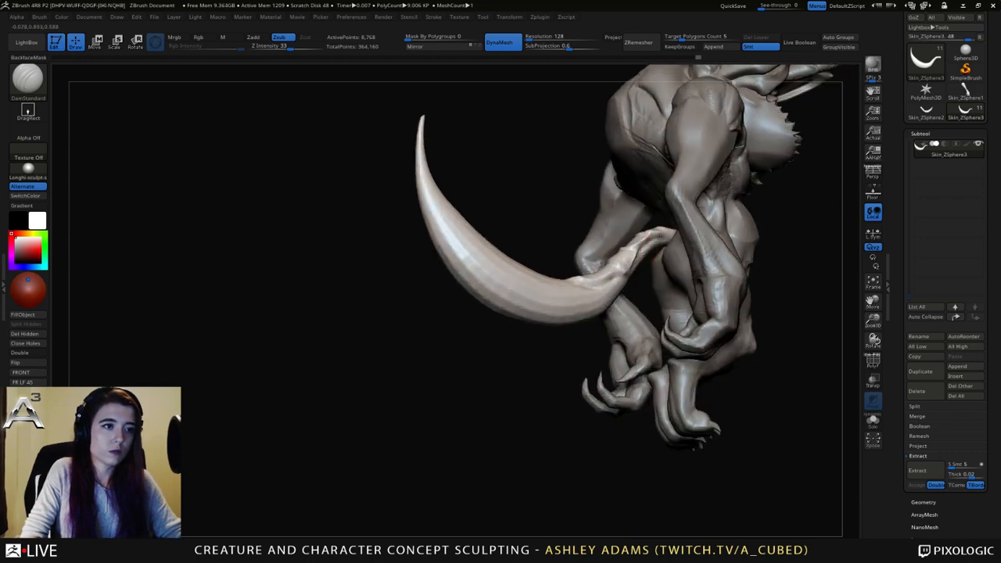
drag(665, 239, 648, 239)
Continue the DamStandard segment grooves around the opposite side of the tail base.
ctrl+right_drag(676, 276, 673, 257)
mouse_move(673, 257)
right_down()
mouse_move(743, 275)
mouse_move(684, 257)
right_up()
mouse_move(710, 204)
ctrl+right_down()
mouse_move(708, 243)
mouse_move(678, 257)
mouse_move(651, 252)
ctrl+right_up()
drag(635, 252, 621, 259)
right_drag(665, 250, 695, 252)
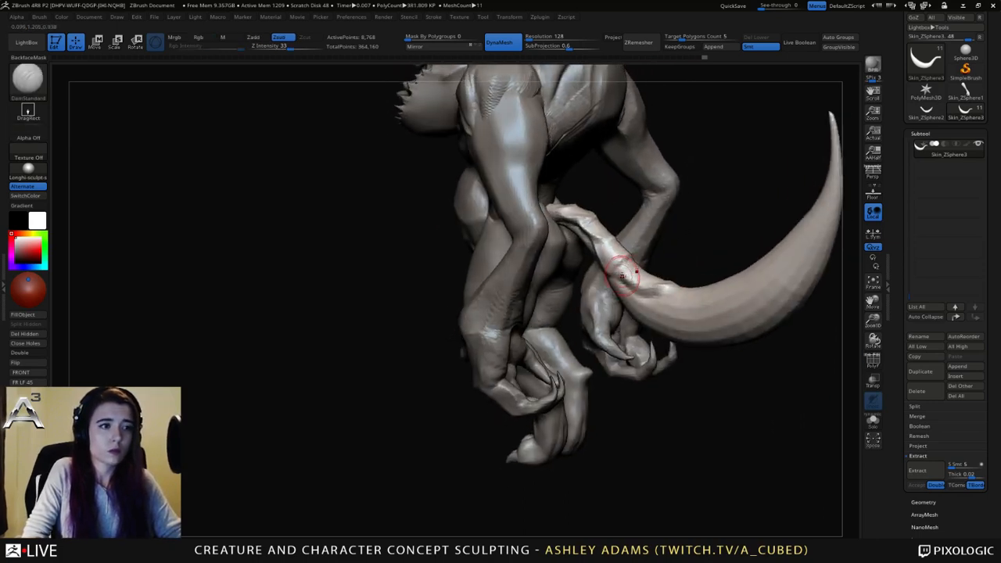
drag(622, 276, 627, 263)
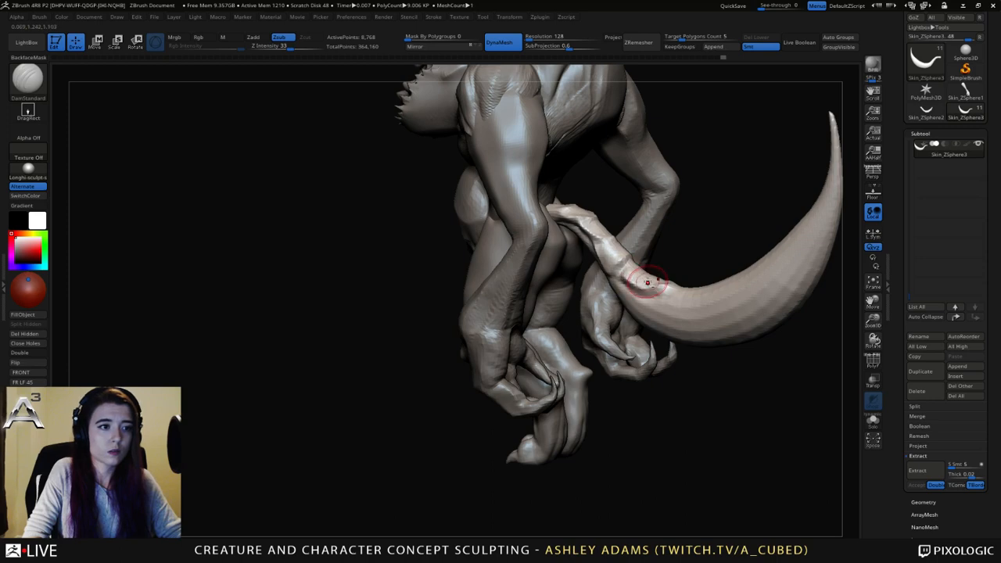
Shape overlapping plates along the top of the tail base with the ClayBuildup and DamStandard brushes.
mouse_move(648, 286)
right_down()
mouse_move(662, 279)
mouse_move(667, 298)
mouse_move(654, 262)
mouse_move(599, 258)
mouse_move(579, 231)
mouse_move(595, 230)
mouse_move(583, 239)
mouse_move(607, 250)
mouse_move(618, 272)
mouse_move(585, 223)
mouse_move(571, 235)
mouse_move(583, 219)
mouse_move(565, 244)
mouse_move(585, 213)
right_up()
key(b)
key(c)
key(b)
key(b)
key(d)
key(s)
Pull out the plate edges on the tail base with the SnakeHook brush, refining the creases between them with DamStandard.
key(b)
key(s)
key(h)
key(b)
key(d)
key(s)
key(b)
key(s)
key(h)
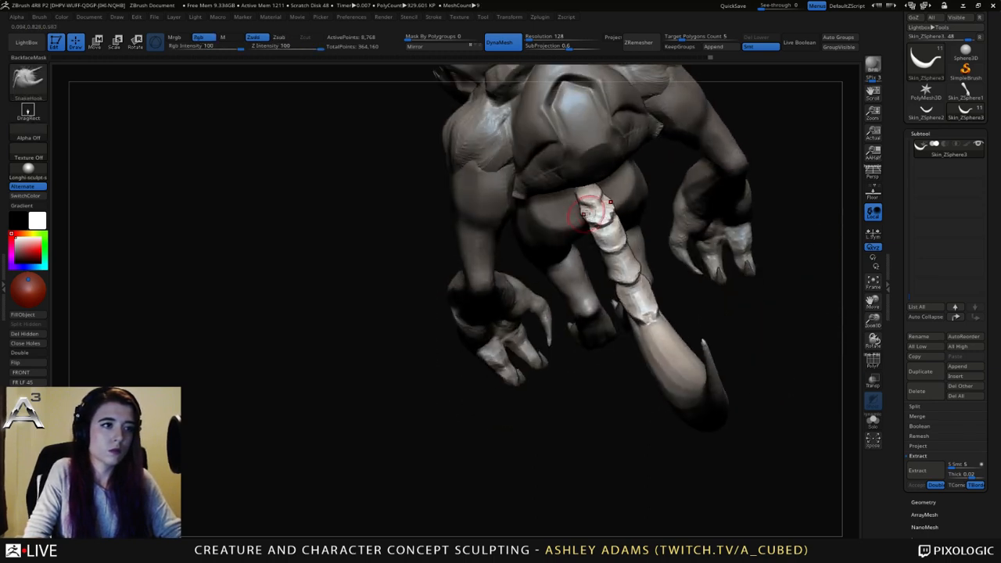
key(space)
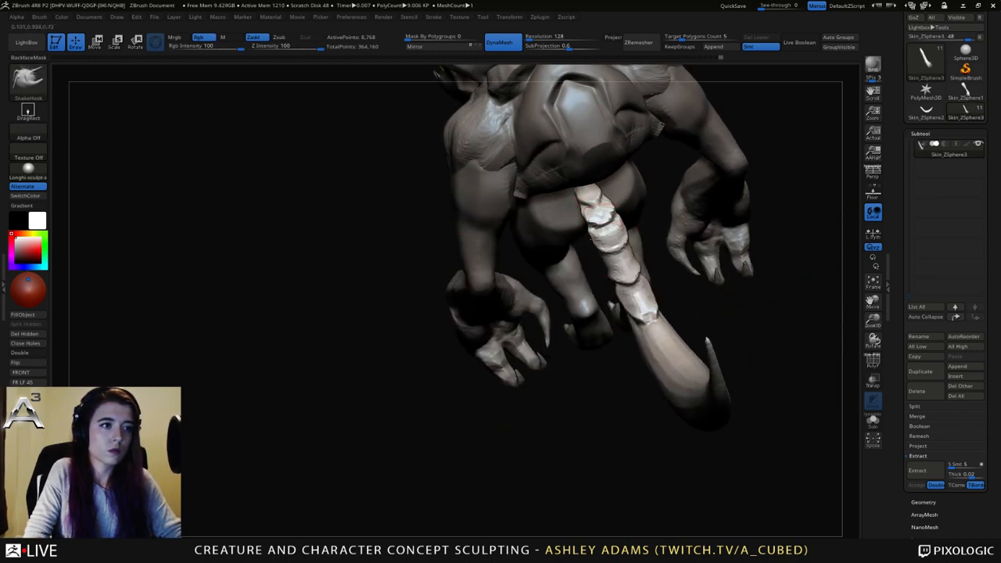
key(space)
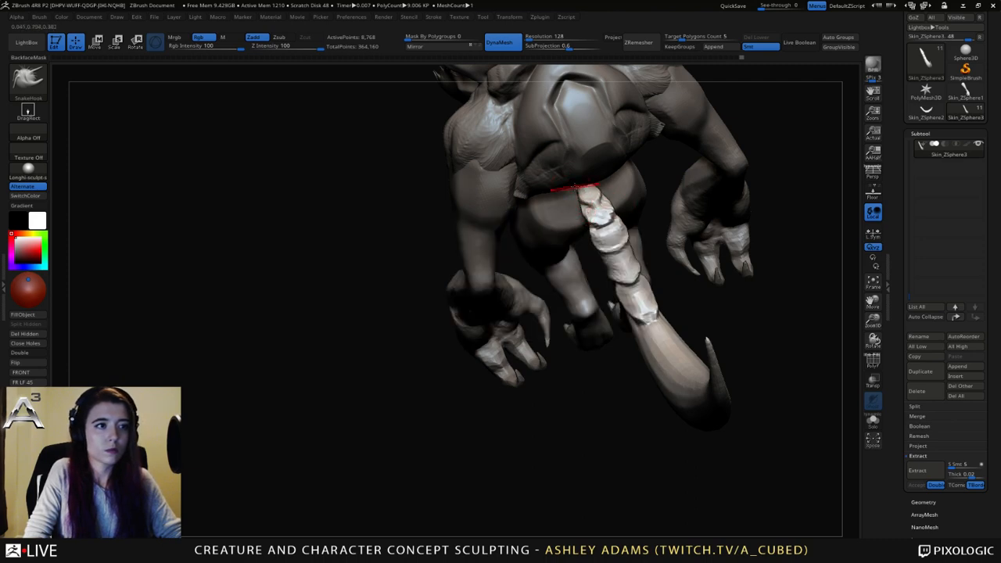
right_drag(575, 188, 594, 213)
Sharpen the sides of the plates and the edge of the last tail segment with the DamStandard brush.
mouse_move(623, 239)
right_down()
mouse_move(610, 289)
mouse_move(626, 287)
mouse_move(601, 287)
mouse_move(598, 311)
right_up()
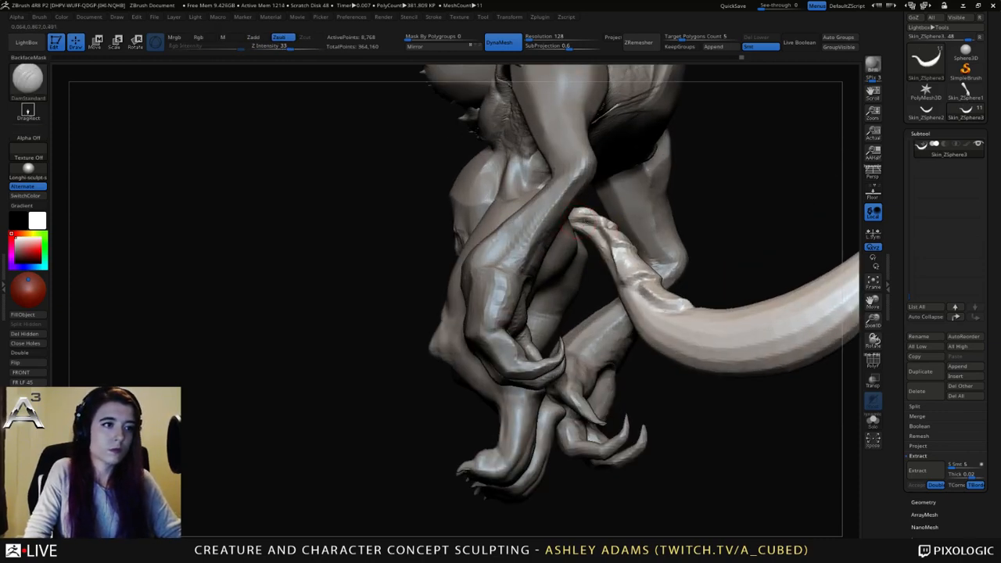
key(space)
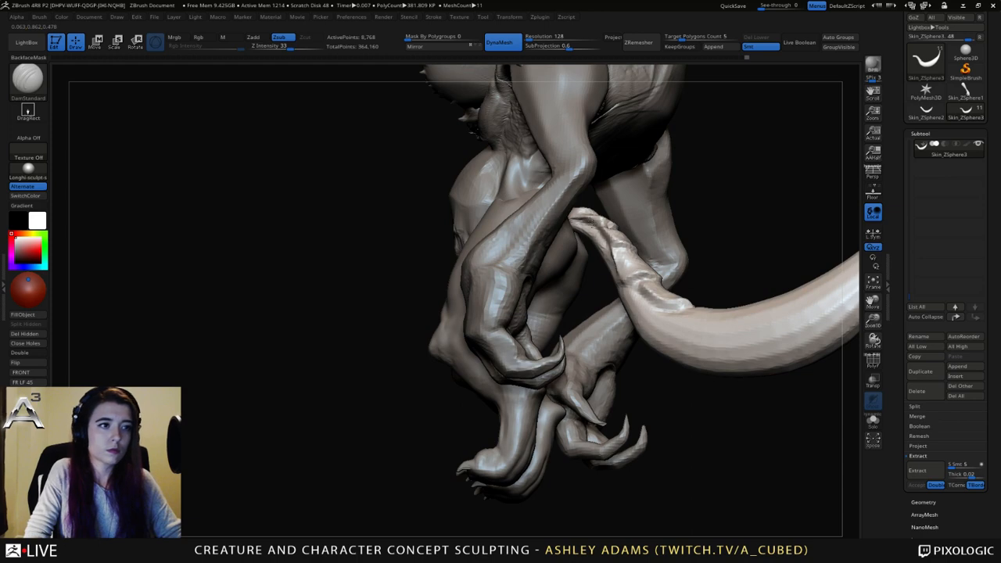
right_drag(613, 249, 630, 281)
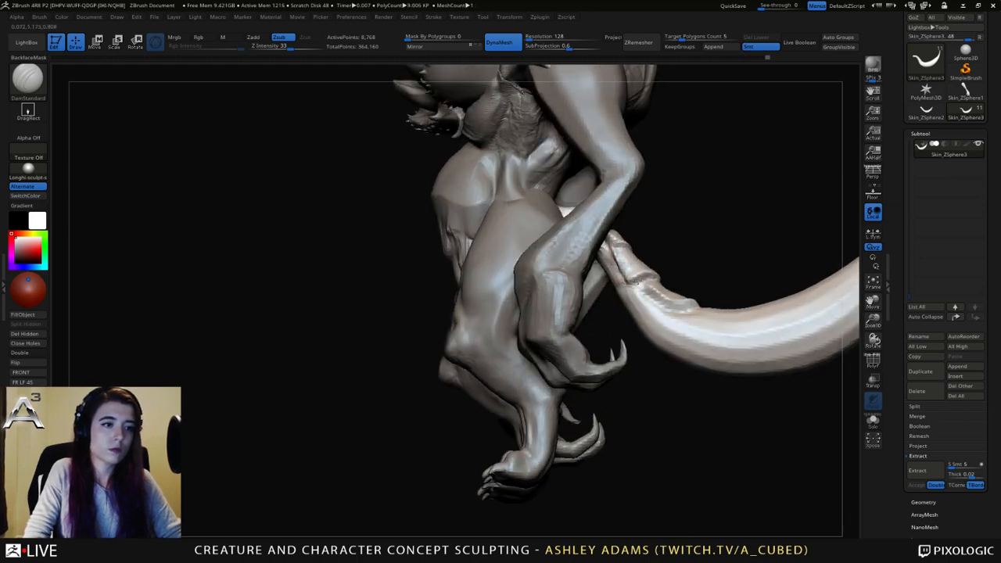
right_drag(671, 297, 685, 315)
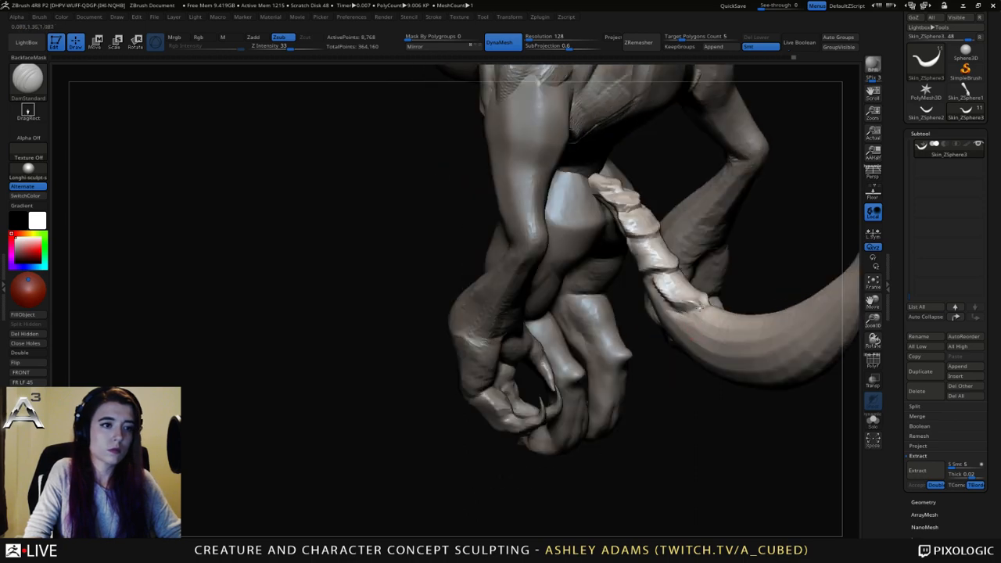
drag(702, 306, 710, 302)
Build up the upper surface of the smooth tail section toward its tip with the ClayBuildup brush.
mouse_move(711, 302)
ctrl+right_down()
mouse_move(720, 336)
mouse_move(698, 332)
ctrl+right_up()
ctrl+right_drag(698, 331, 686, 324)
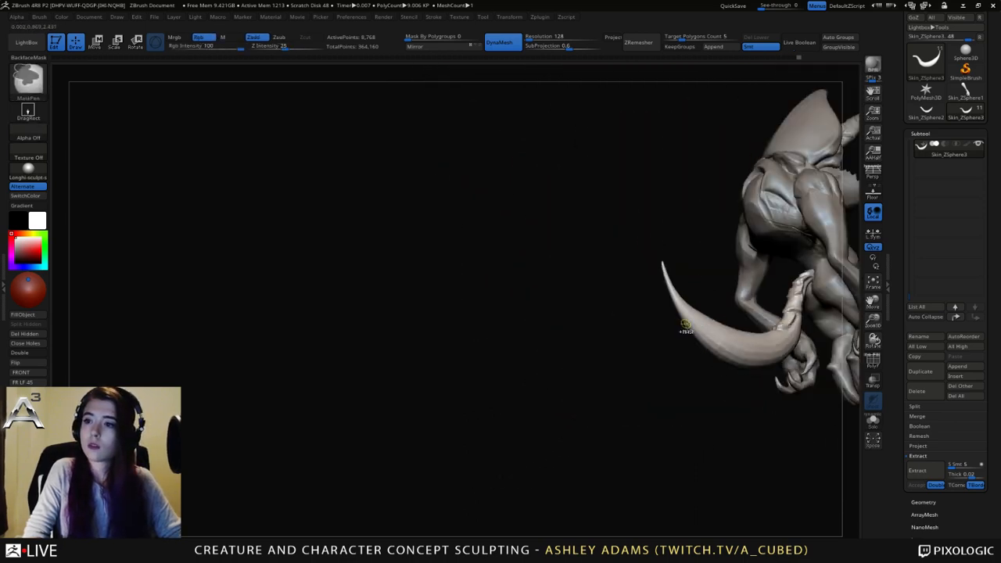
key(f)
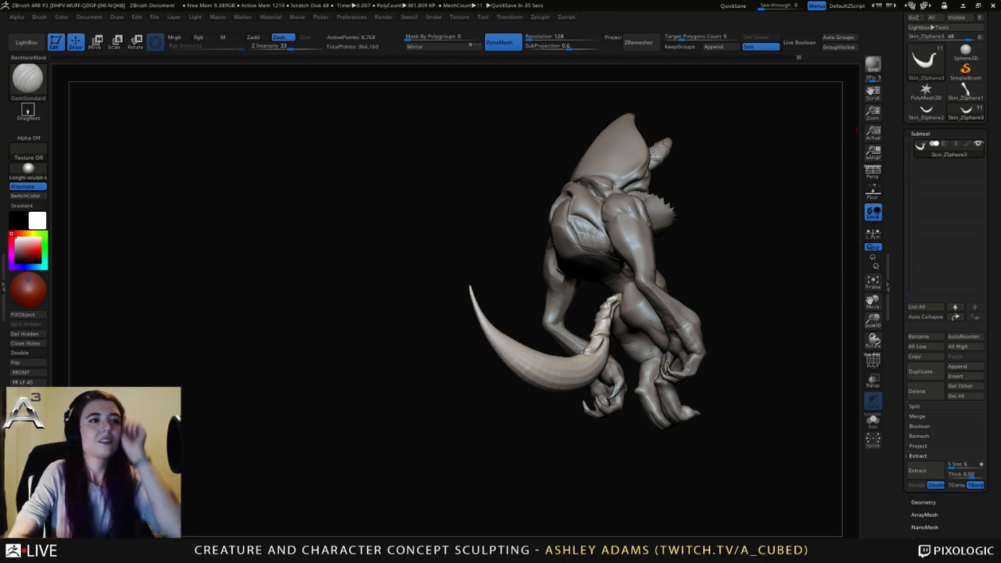
drag(728, 227, 728, 305)
right_drag(631, 349, 642, 353)
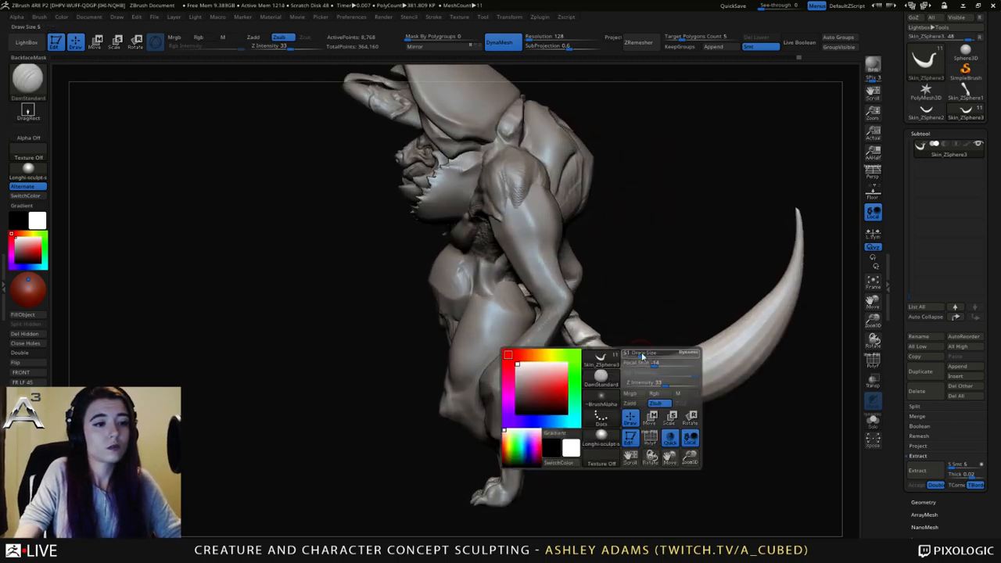
drag(642, 354, 648, 350)
key(b)
key(c)
key(b)
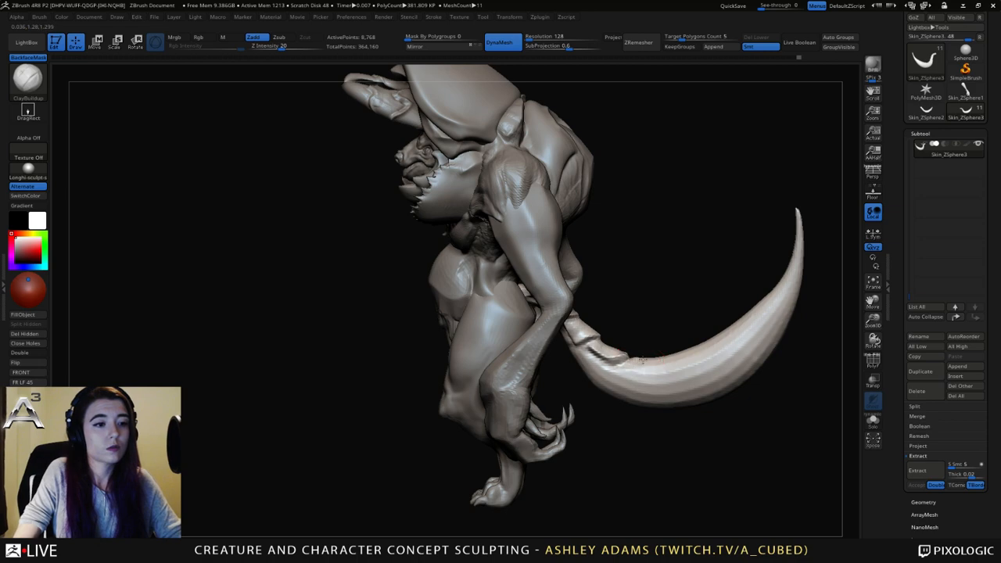
drag(666, 360, 765, 299)
Pull the underside of the smooth tail section into a cleaner curve using a resized SnakeHook brush.
ctrl+right_drag(744, 368, 723, 325)
right_drag(636, 321, 565, 327)
right_click(560, 327)
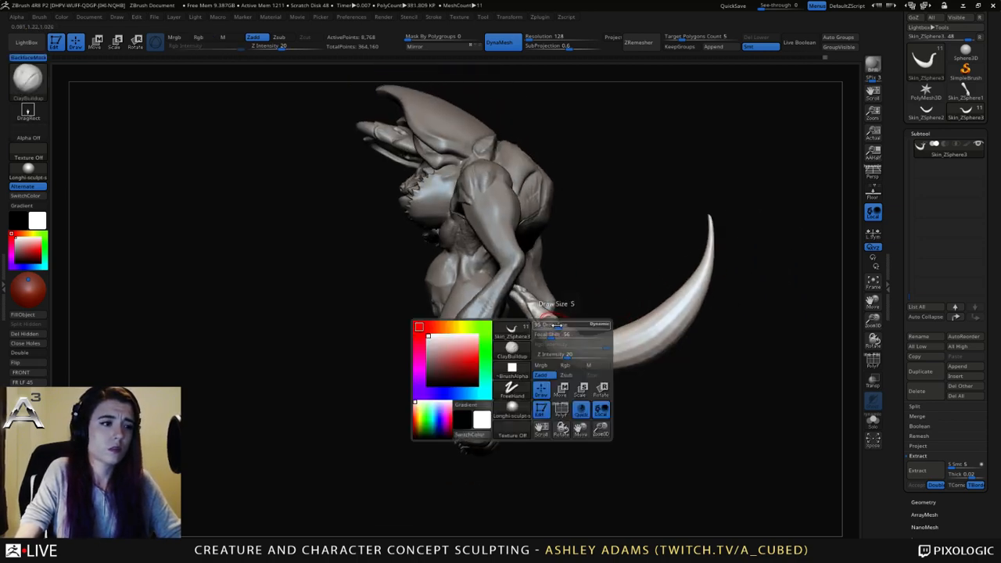
drag(560, 327, 568, 327)
right_drag(575, 320, 579, 353)
key(b)
key(s)
key(h)
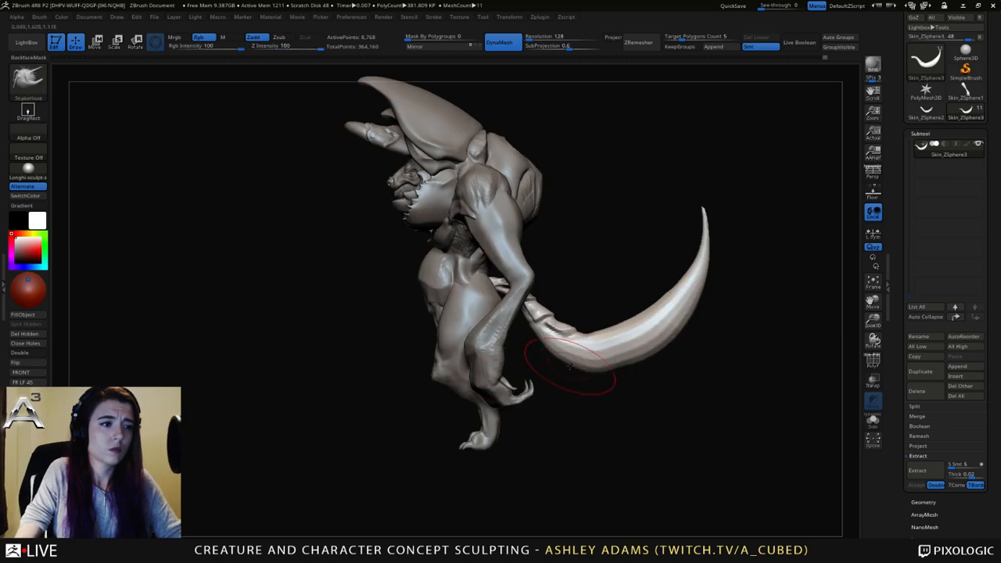
mouse_move(571, 361)
mouse_down()
mouse_move(575, 342)
mouse_move(614, 372)
mouse_up()
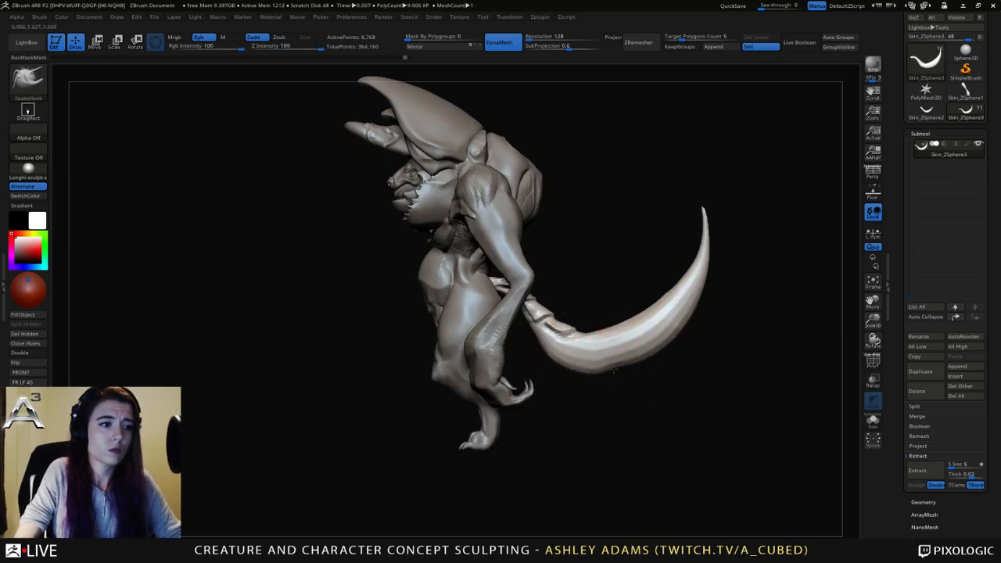
Even out the sides of the tail's curved section with the SnakeHook brush from above and from the front.
right_click(652, 348)
mouse_move(619, 344)
right_down()
mouse_move(679, 335)
mouse_move(650, 430)
right_up()
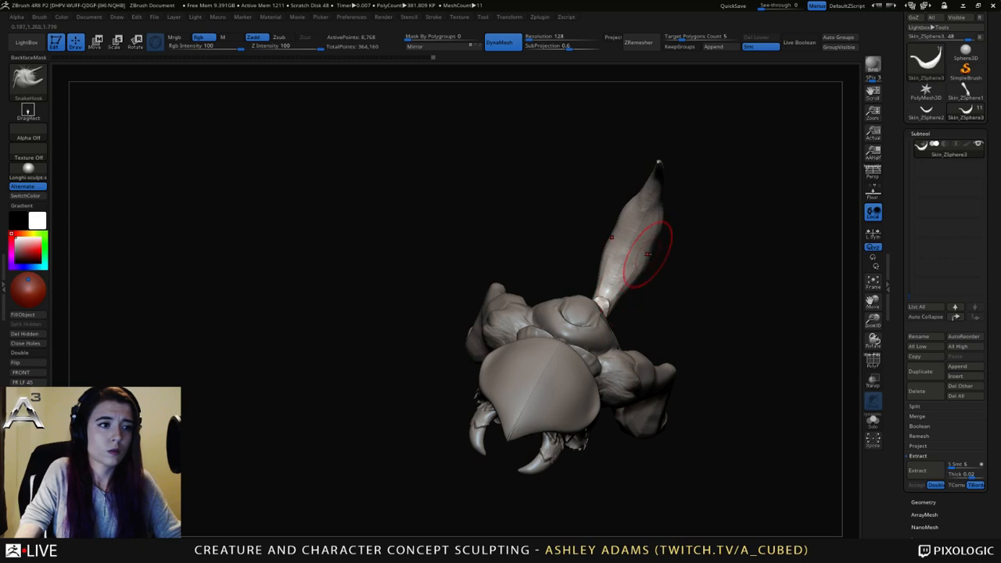
drag(643, 251, 655, 248)
right_drag(649, 279, 621, 246)
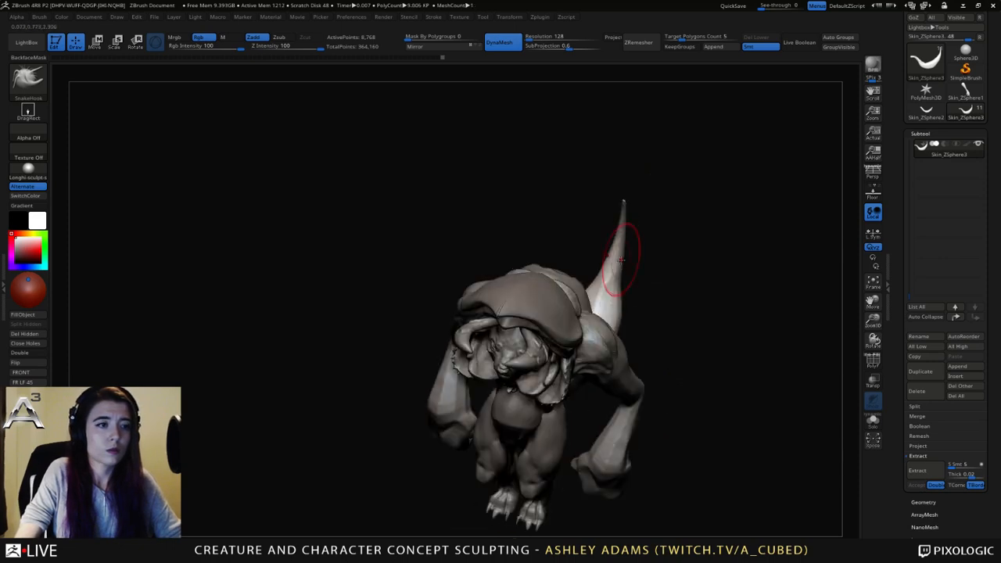
drag(623, 283, 635, 239)
right_drag(637, 241, 583, 236)
right_click(636, 252)
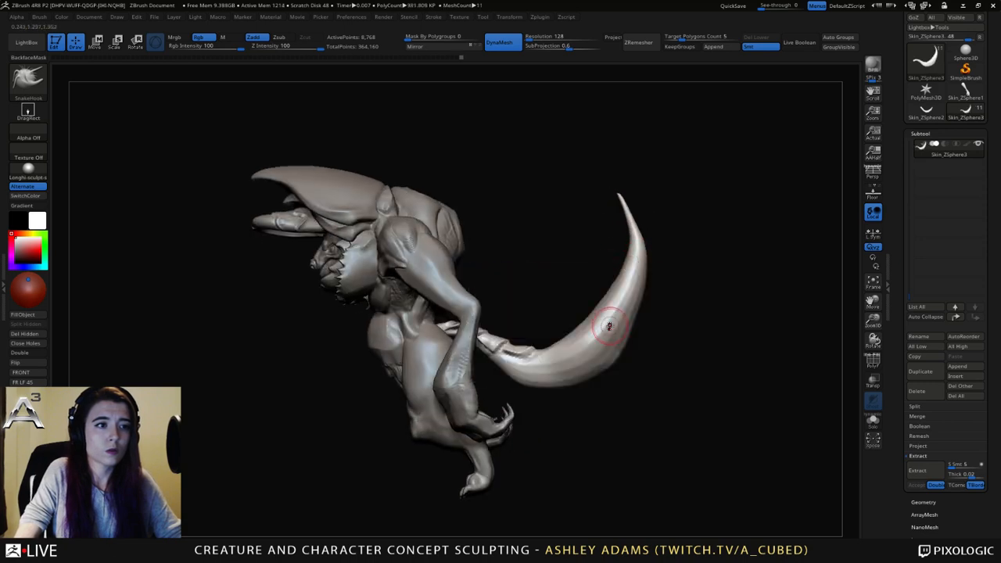
Reshape the inner and outer edges of the tail's upward bend with the SnakeHook brush in side view.
shift+right_drag(608, 329, 610, 301)
drag(606, 294, 610, 307)
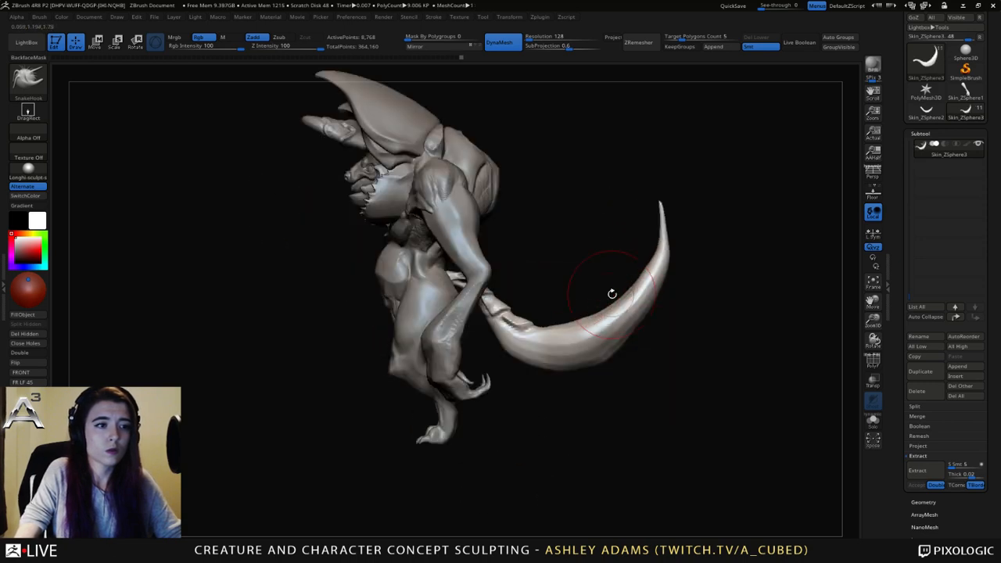
drag(635, 271, 646, 279)
mouse_move(619, 325)
mouse_down()
mouse_move(627, 331)
mouse_move(648, 312)
mouse_up()
Draw the tail tip into a thin point curling toward the body with SnakeHook, and smooth the bend below it.
key(space)
key(shift)
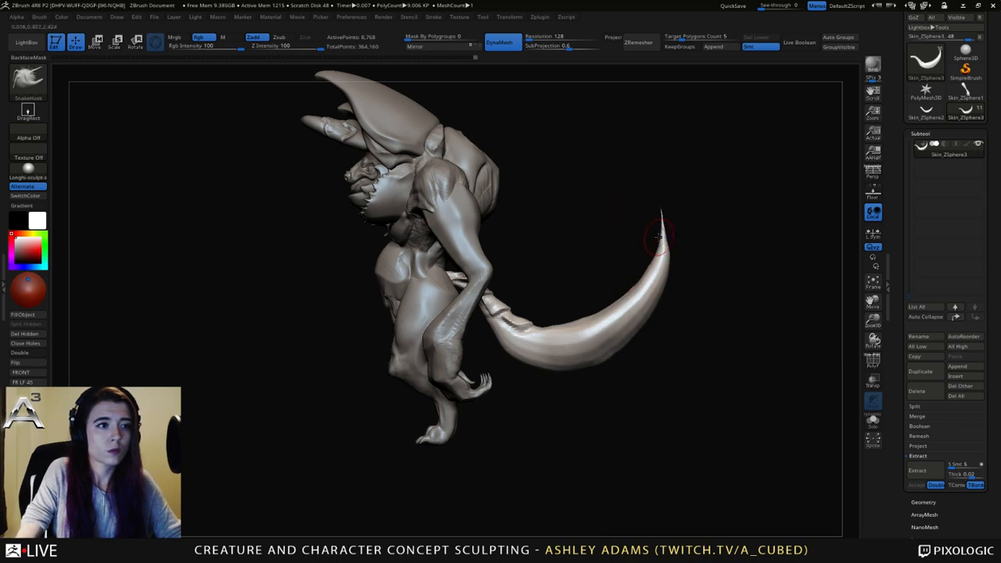
drag(658, 221, 665, 226)
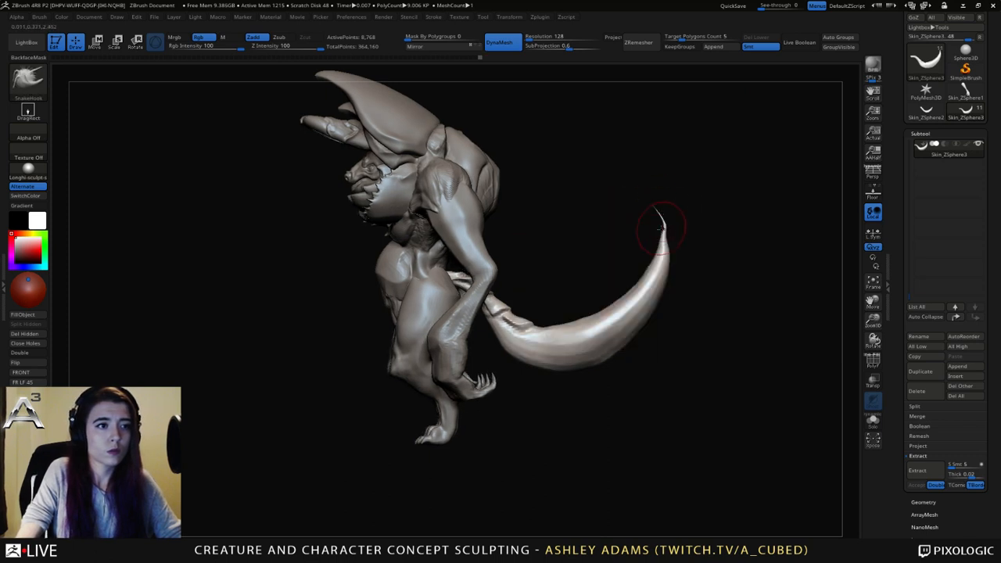
key(shift)
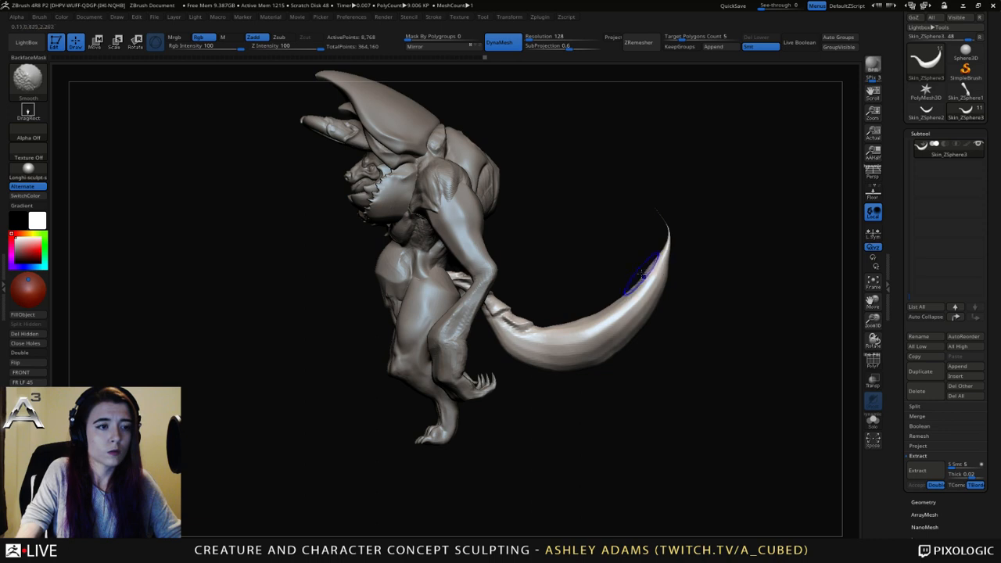
mouse_move(642, 274)
shift+mouse_down()
mouse_move(662, 248)
mouse_move(652, 205)
shift+mouse_up()
key(shift)
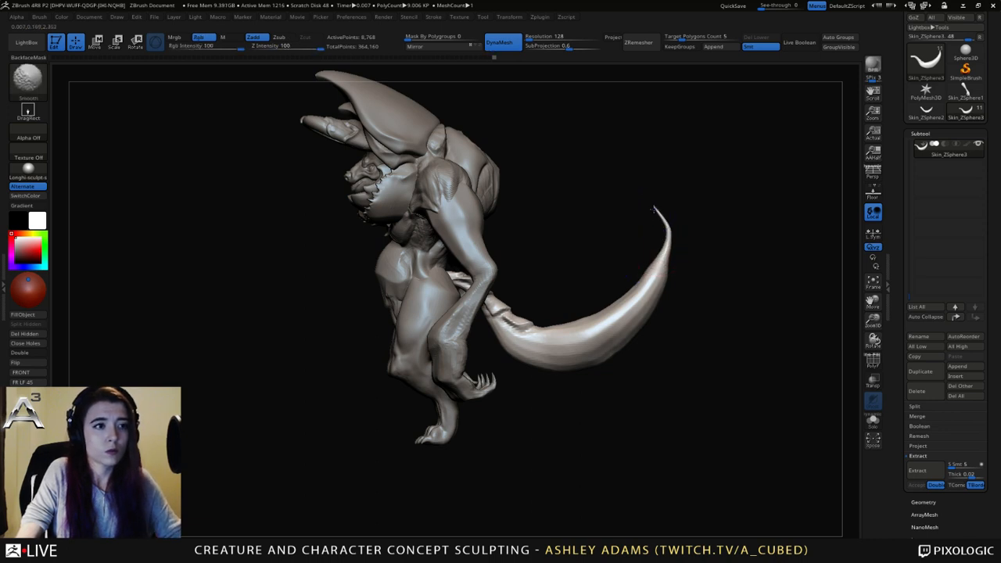
shift+drag(658, 266, 655, 270)
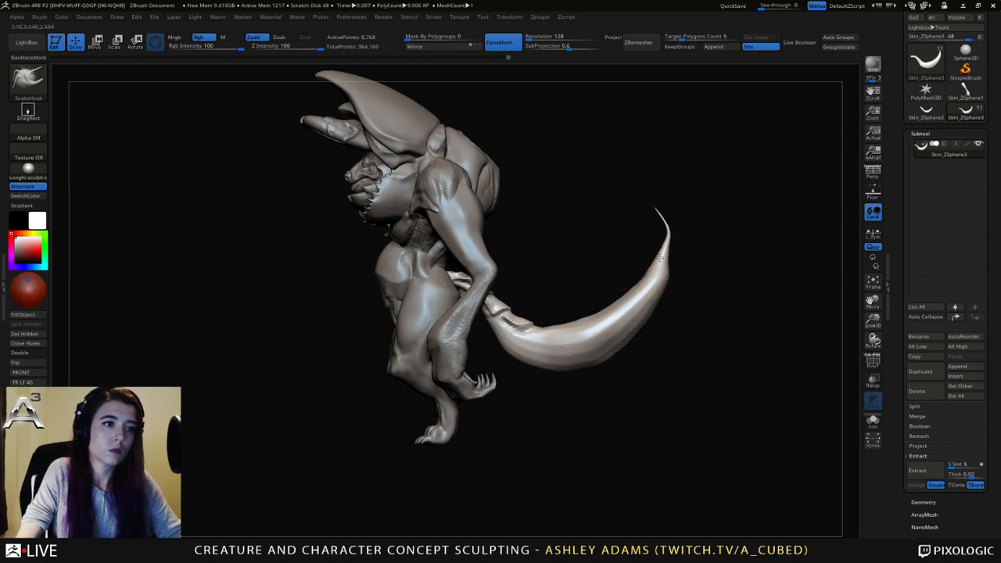
drag(659, 258, 662, 279)
shift+drag(618, 350, 613, 347)
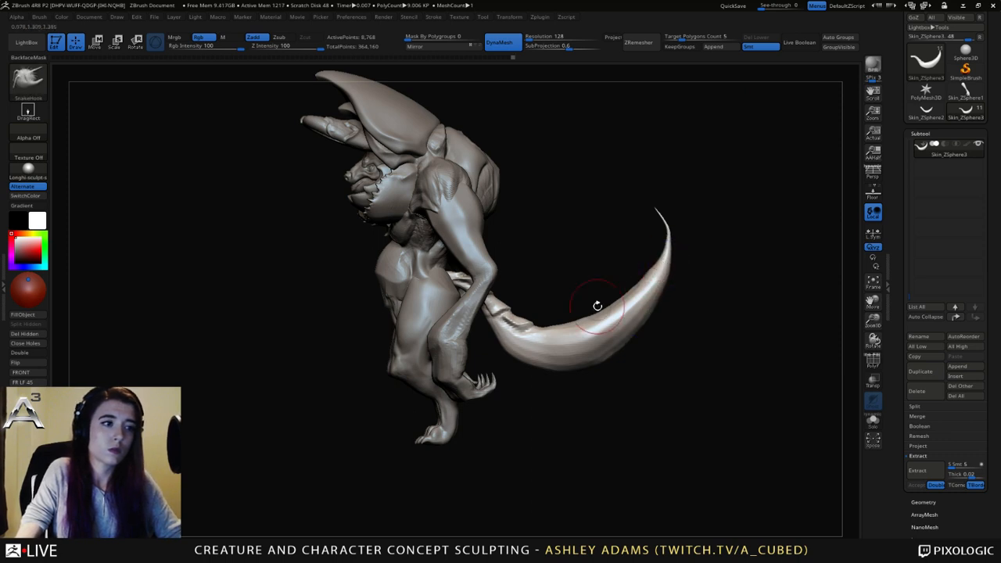
Thicken the thin tail tip with the Inflat brush.
mouse_move(597, 306)
mouse_down()
mouse_move(498, 313)
mouse_move(632, 237)
mouse_move(603, 258)
mouse_move(604, 244)
mouse_up()
key(ctrl+z)
key(b)
key(i)
key(n)
right_drag(603, 245, 614, 256)
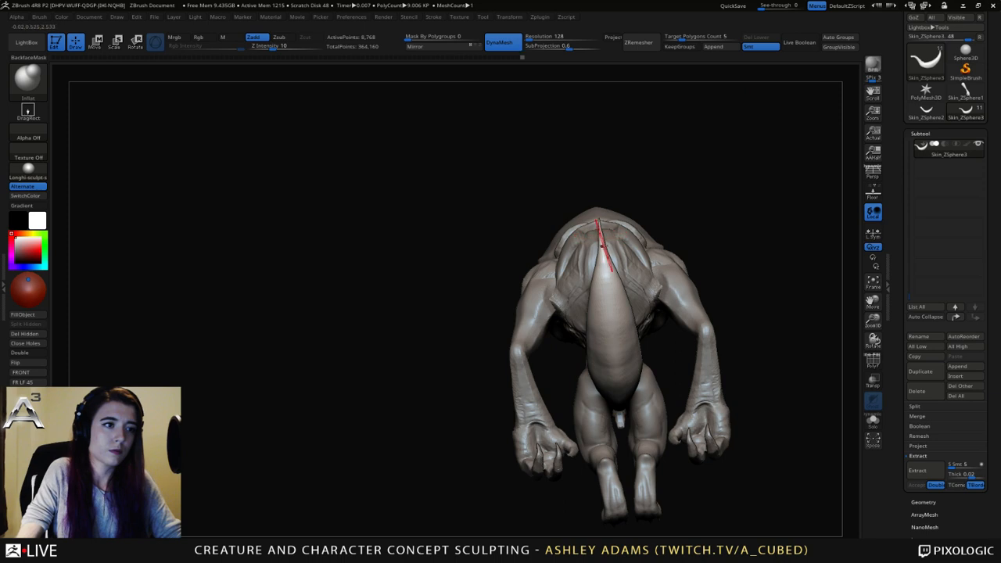
right_drag(599, 219, 579, 201)
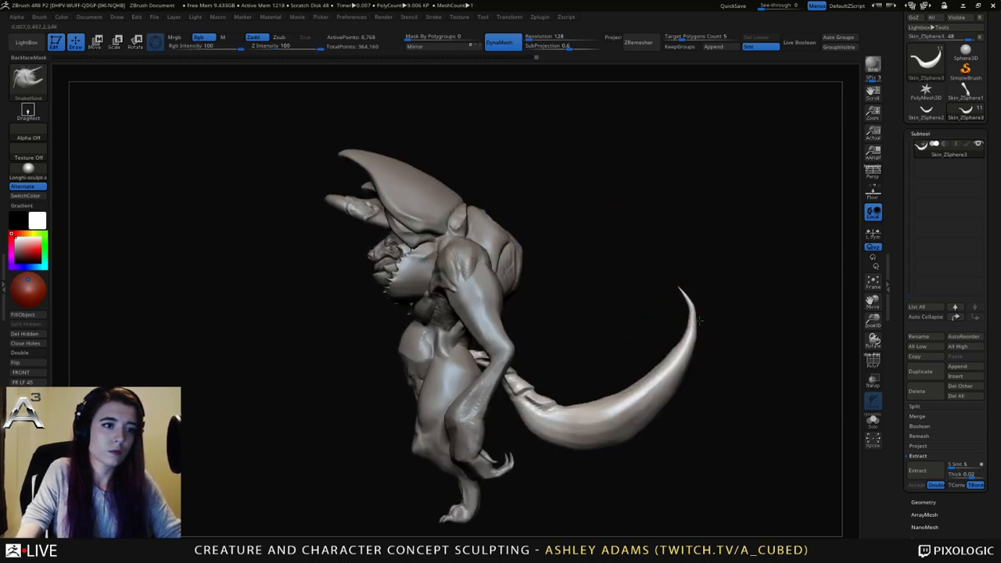
Refine the curve just below the tail tip with the SnakeHook brush.
key(b)
key(s)
key(h)
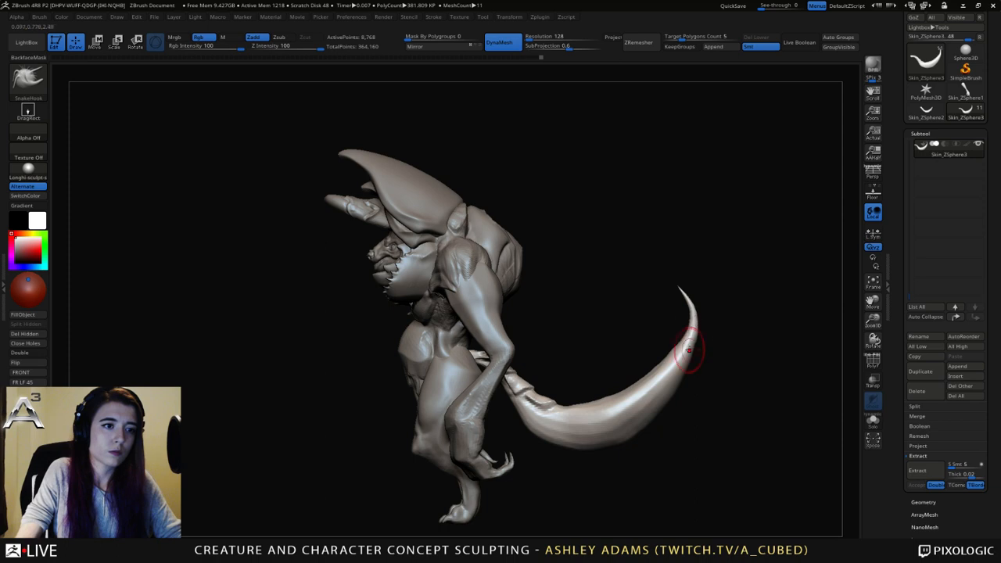
drag(690, 350, 689, 366)
ctrl+right_drag(695, 382, 678, 362)
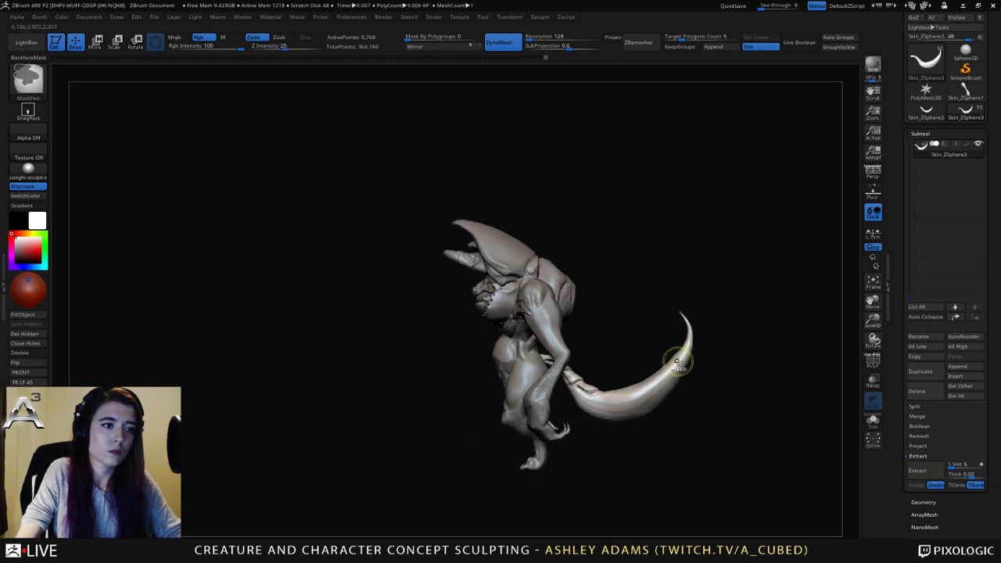
key(space)
drag(675, 353, 684, 353)
alt+right_drag(674, 352, 663, 271)
Adjust the overall sweep of the tail with a larger SnakeHook brush, checking it from both sides and the front.
key(space)
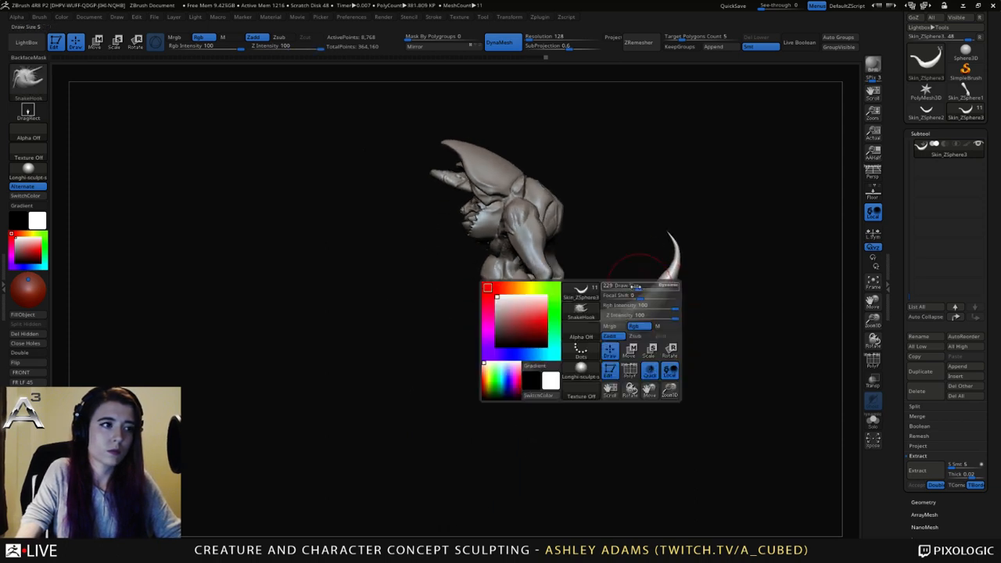
drag(635, 286, 665, 302)
mouse_move(666, 306)
right_down()
mouse_move(724, 335)
mouse_move(581, 310)
right_up()
key(space)
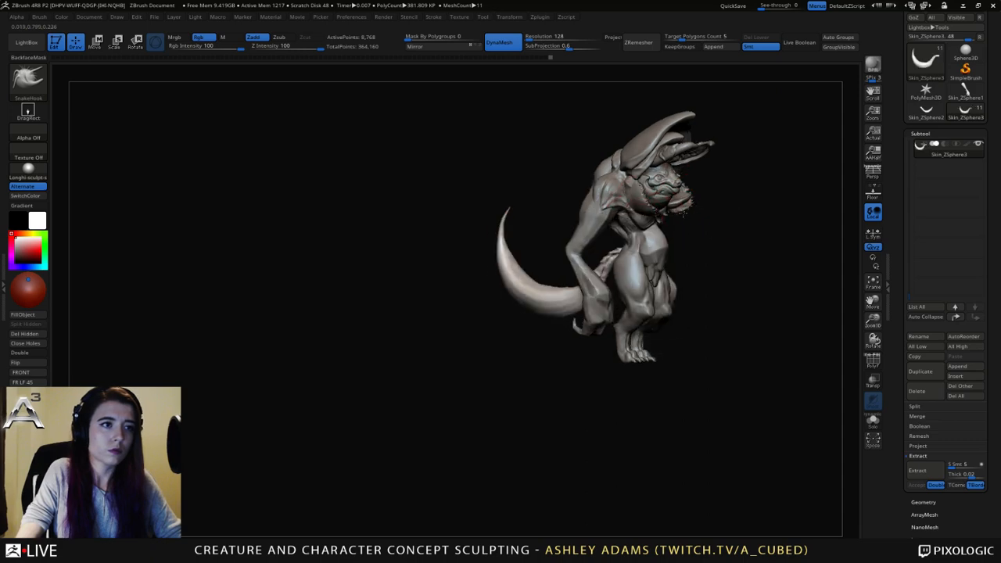
mouse_move(684, 212)
right_down()
mouse_move(645, 205)
mouse_move(610, 219)
mouse_move(573, 301)
right_up()
key(space)
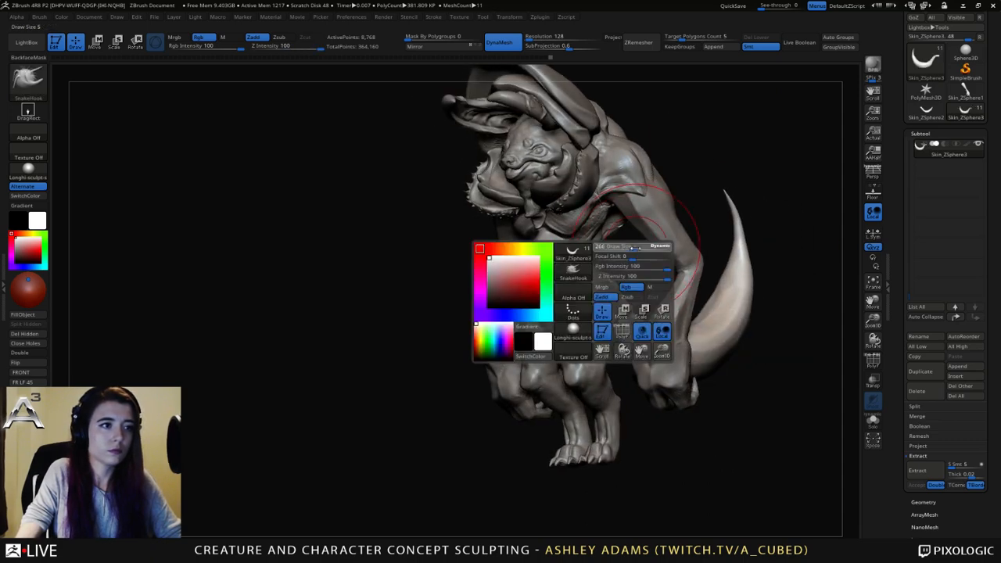
drag(635, 248, 630, 248)
ctrl+right_drag(682, 275, 675, 241)
mouse_move(674, 241)
right_down()
mouse_move(619, 225)
mouse_move(635, 229)
mouse_move(646, 217)
mouse_move(649, 254)
right_up()
Select the torso subtool and carve creases into the back of the shoulder muscle with the DamStandard brush.
alt+click(661, 180)
mouse_move(665, 178)
alt+right_down()
mouse_move(589, 248)
mouse_move(580, 244)
mouse_move(623, 241)
mouse_move(574, 234)
mouse_move(583, 175)
alt+right_up()
key(b)
key(d)
key(s)
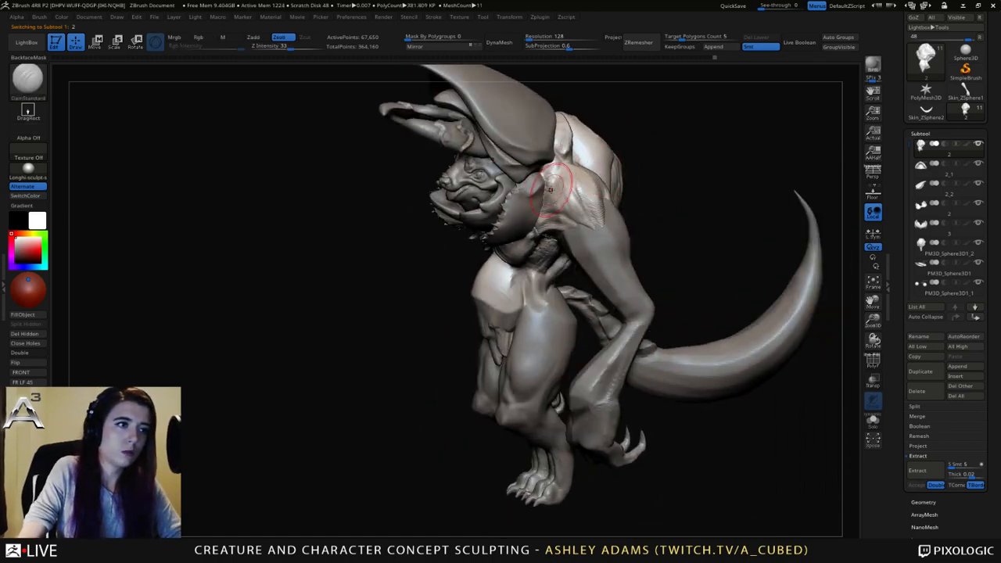
mouse_move(562, 174)
right_down()
mouse_move(583, 154)
mouse_move(577, 159)
right_up()
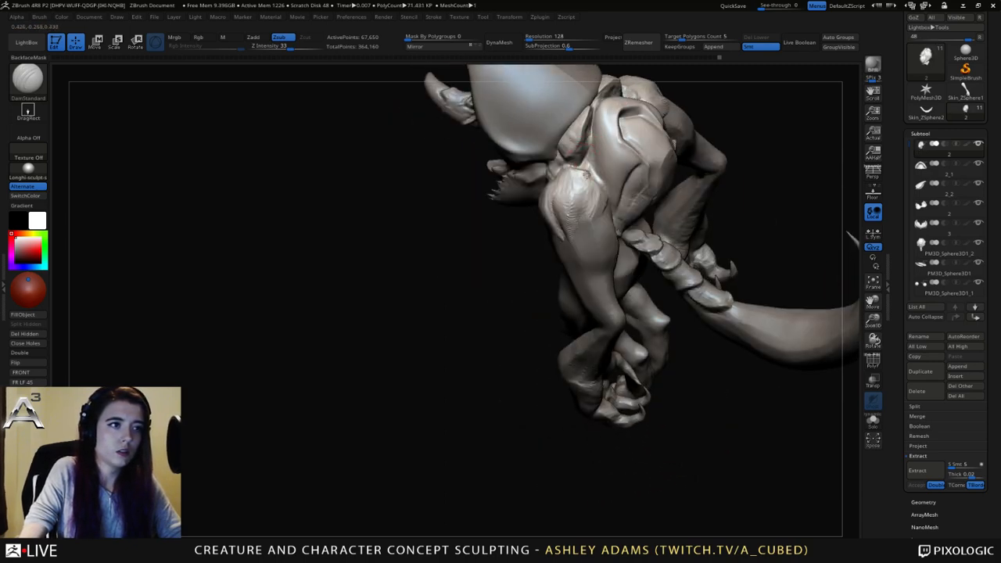
right_drag(578, 160, 561, 158)
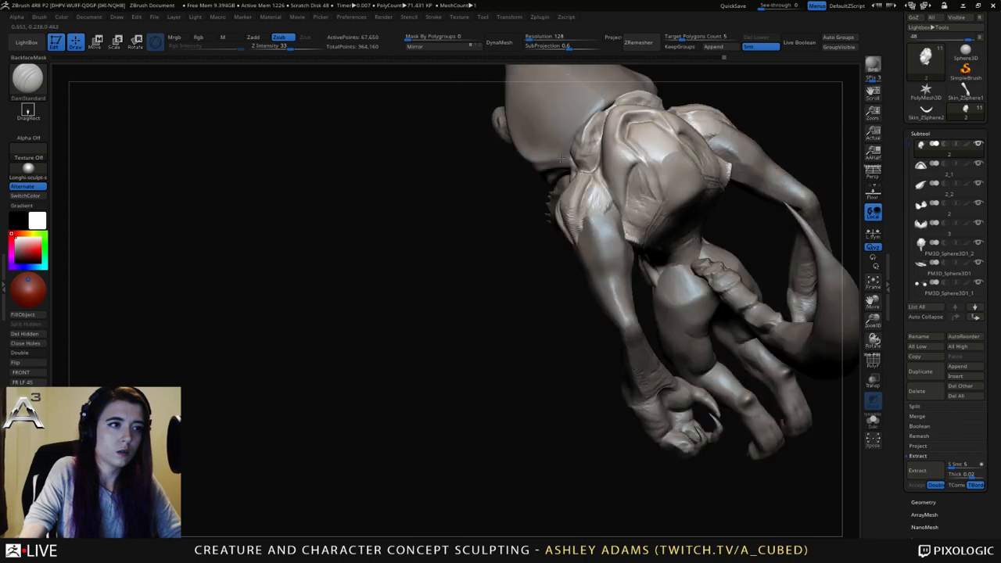
drag(600, 188, 609, 208)
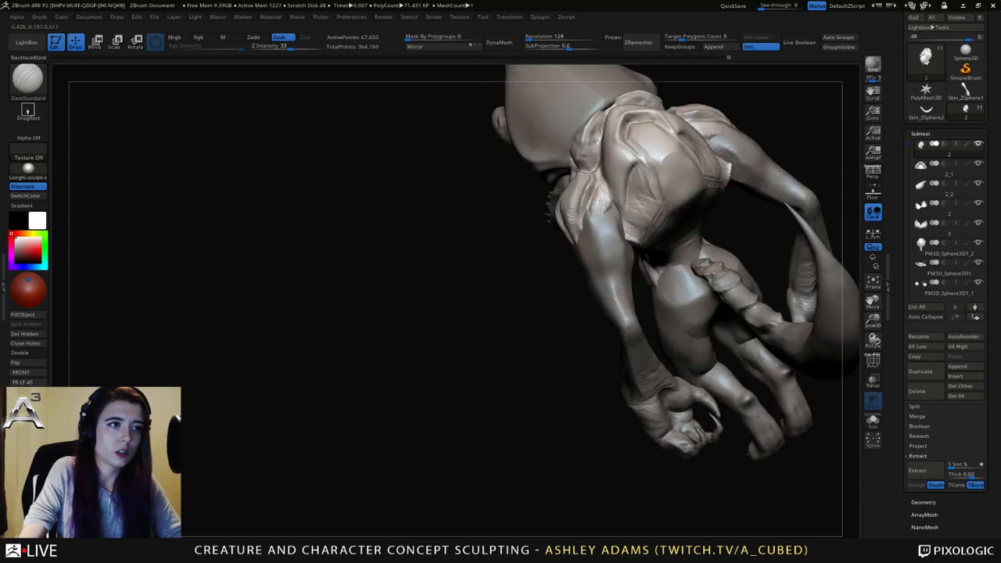
right_drag(611, 203, 635, 171)
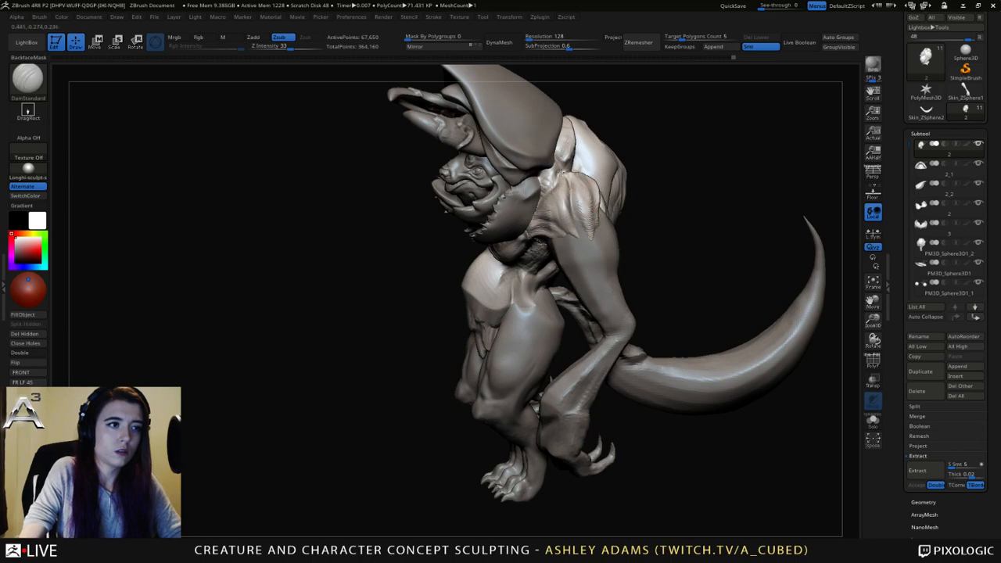
Cut muscle lines across the front of the shoulder with DamStandard, and switch to the SnakeHook brush.
right_drag(580, 232, 544, 204)
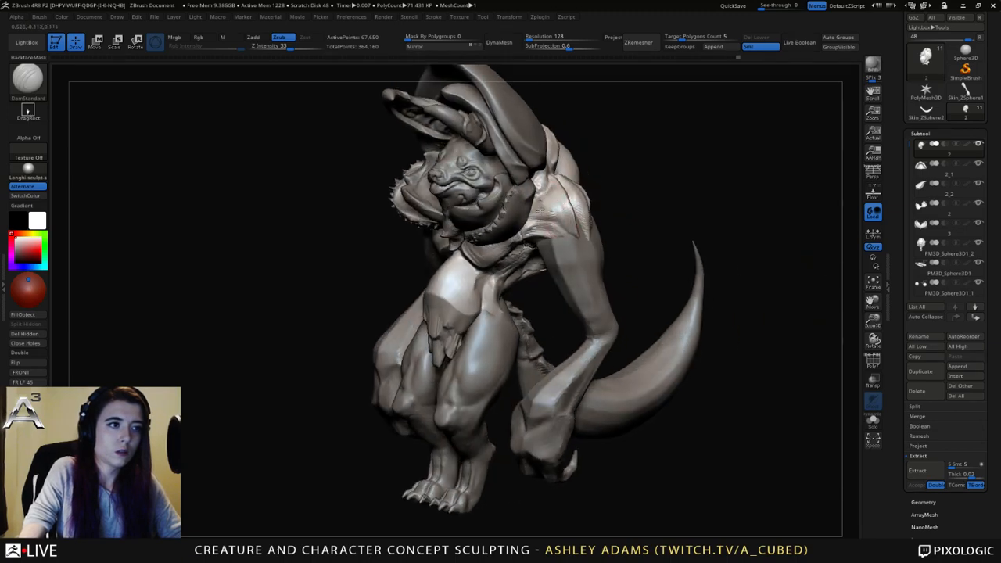
drag(541, 210, 575, 234)
mouse_move(588, 244)
right_down()
mouse_move(568, 226)
mouse_move(859, 300)
mouse_move(568, 241)
mouse_move(665, 237)
right_up()
key(b)
key(c)
key(b)
key(b)
key(s)
key(h)
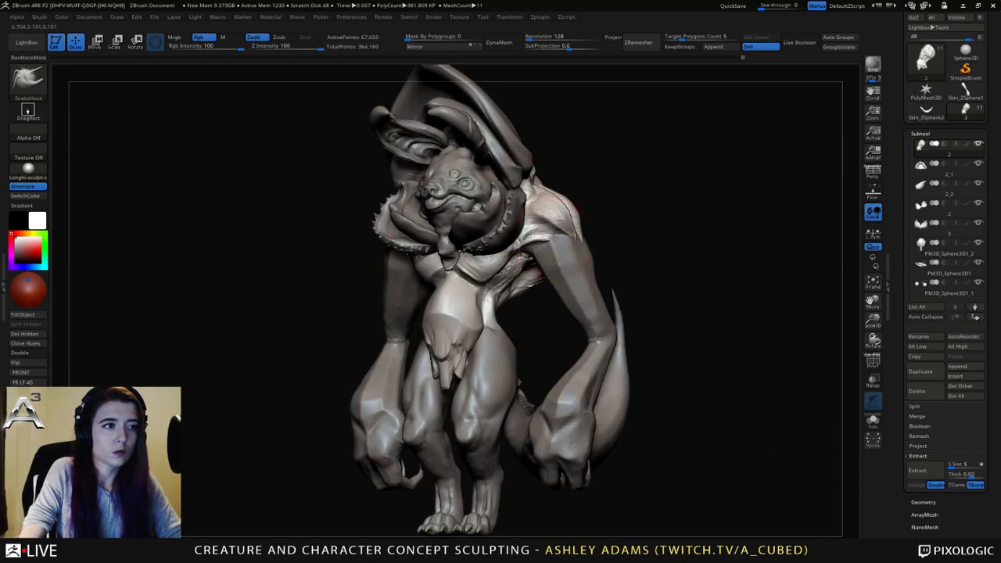
Build up the back muscle behind the armpit on the torso with ClayBuildup and smooth it.
mouse_move(550, 235)
right_down()
mouse_move(540, 242)
mouse_move(555, 256)
mouse_move(570, 236)
mouse_move(546, 245)
mouse_move(568, 290)
mouse_move(556, 263)
right_up()
right_click(548, 240)
right_drag(517, 259, 607, 255)
right_drag(532, 232, 478, 266)
key(space)
alt+click(475, 252)
alt+click(478, 269)
key(b)
key(c)
key(b)
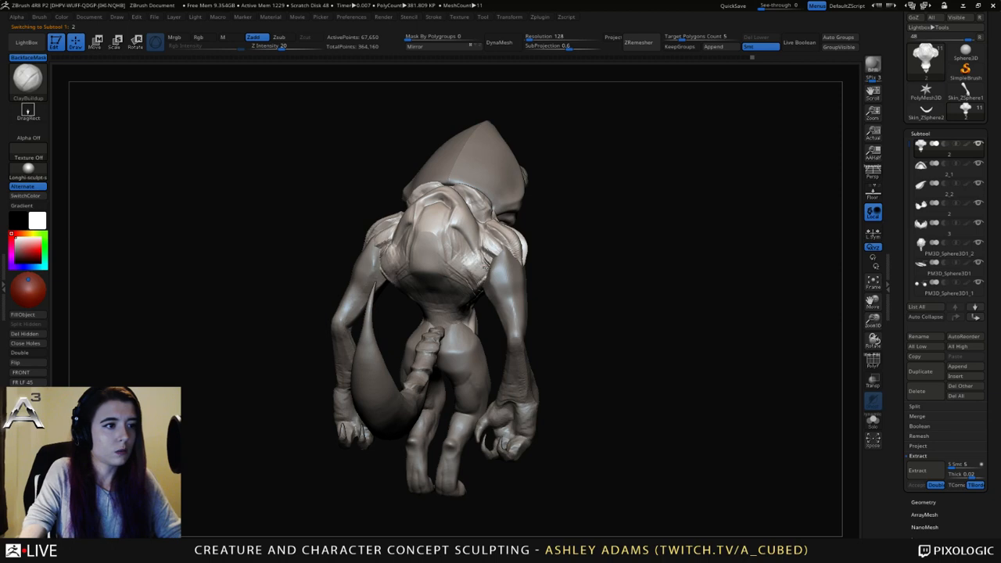
right_click(485, 266)
shift+drag(479, 268, 481, 261)
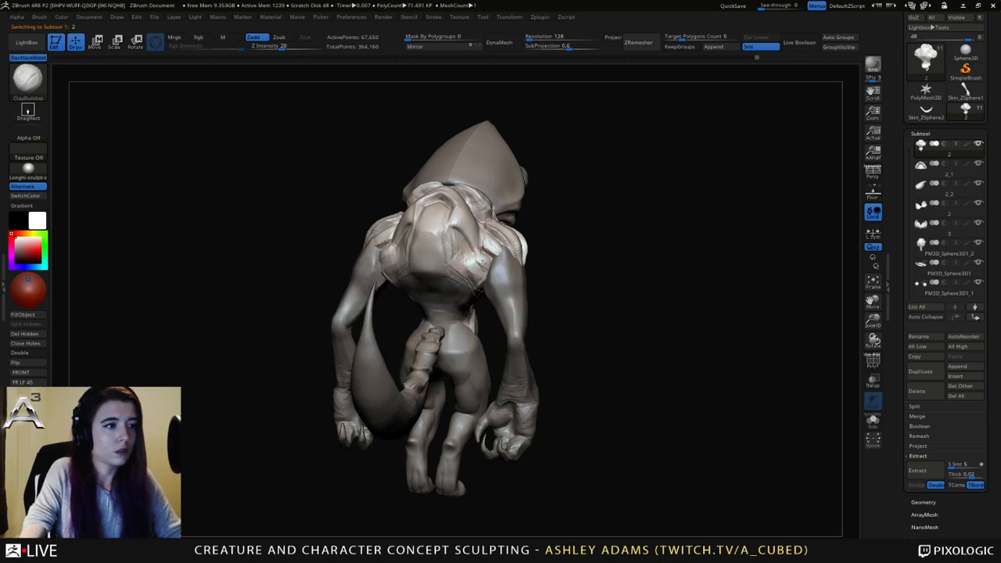
Refine the outer edge and volume of the back muscles beside the arms with the SnakeHook and ClayBuildup brushes.
right_drag(468, 293, 496, 283)
key(b)
key(s)
key(h)
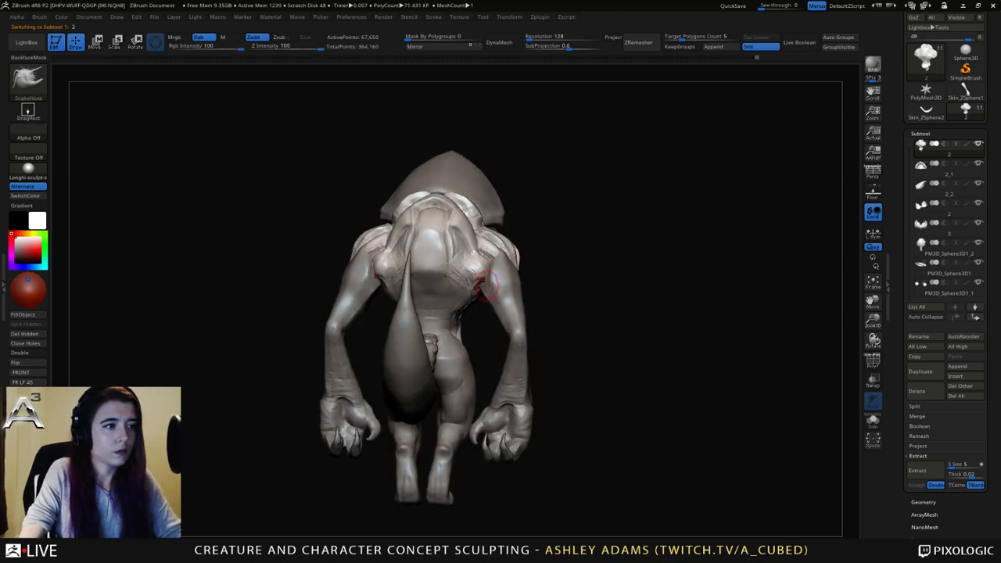
right_click(493, 273)
key(b)
key(c)
key(b)
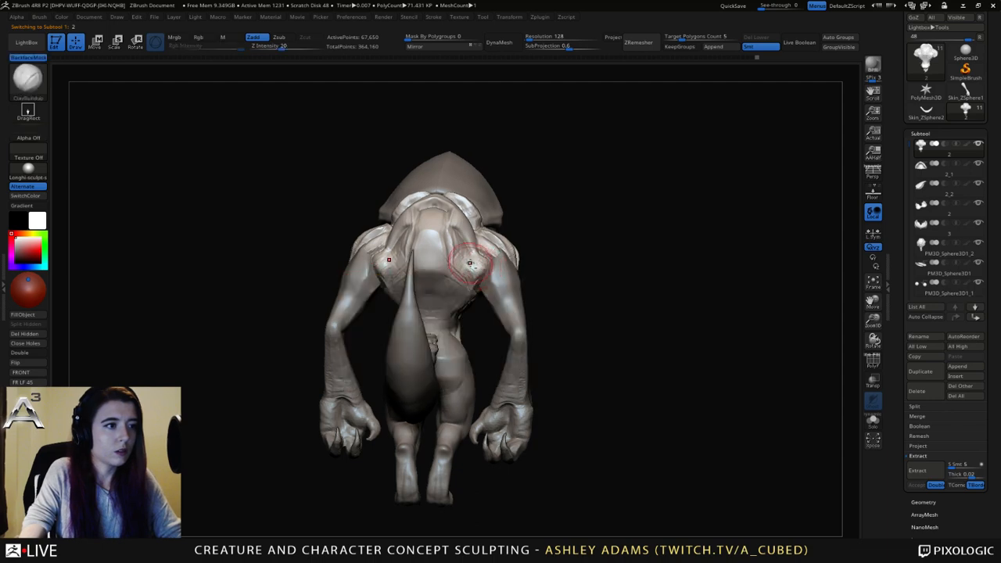
mouse_move(476, 259)
right_down()
mouse_move(539, 306)
mouse_move(532, 257)
mouse_move(537, 279)
right_up()
Select the arms subtool and shape the top of the upper arm under the shoulder with the SnakeHook brush.
key(b)
key(m)
key(v)
alt+click(546, 282)
right_click(534, 270)
key(b)
key(s)
key(h)
right_click(532, 265)
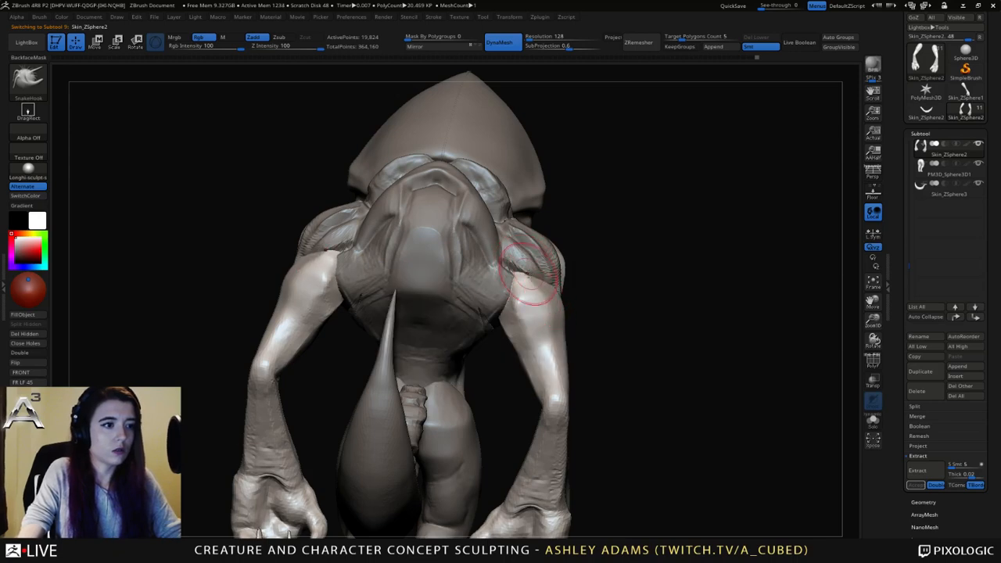
Refine the side profile of the upper arm below the shoulder with the SnakeHook brush.
mouse_move(529, 273)
right_down()
mouse_move(518, 292)
mouse_move(546, 300)
mouse_move(540, 276)
right_up()
key(b)
key(d)
key(s)
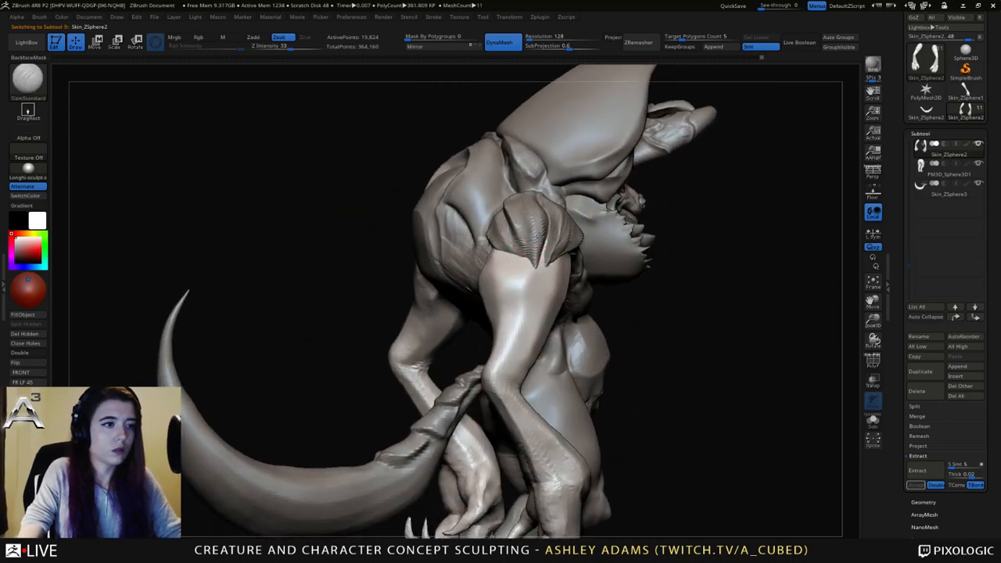
right_drag(514, 334, 509, 275)
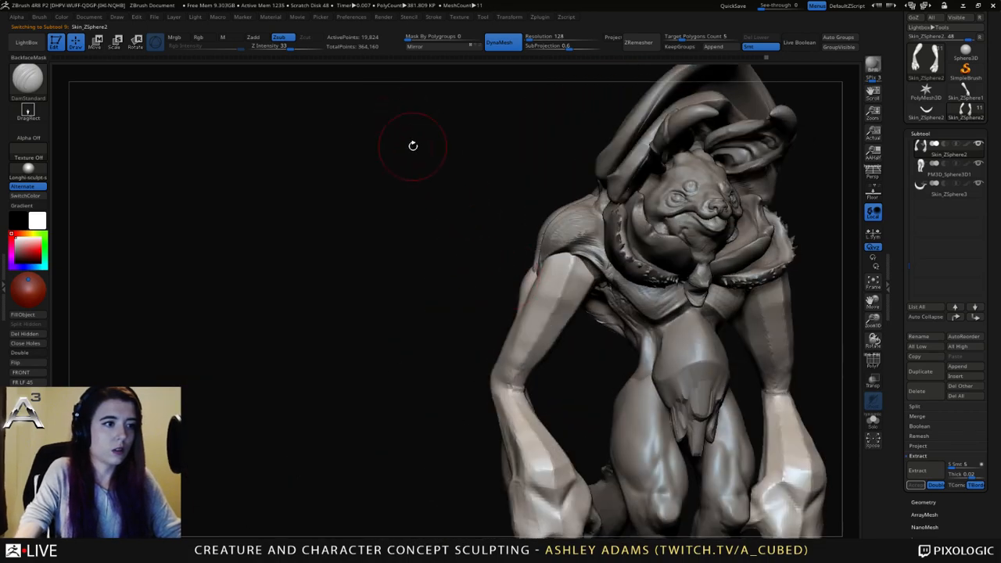
drag(413, 146, 496, 117)
drag(454, 352, 588, 283)
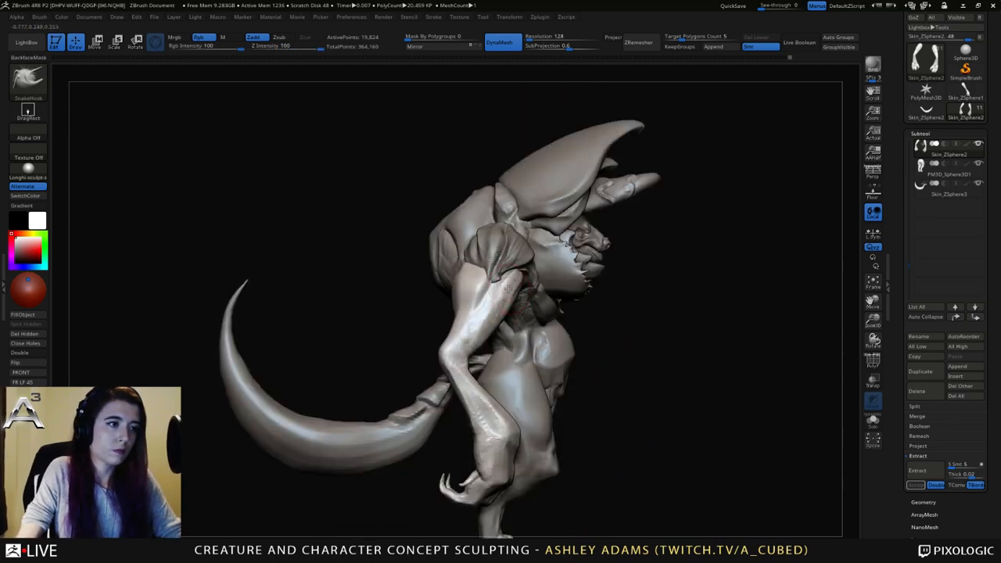
mouse_move(508, 290)
mouse_down()
mouse_move(480, 341)
mouse_move(502, 313)
mouse_move(499, 322)
mouse_up()
drag(415, 328, 309, 329)
drag(518, 270, 510, 269)
Check the shoulder and arm silhouette from the front with SnakeHook, switching from the torso subtool to the arms subtool.
shift+drag(728, 244, 715, 253)
right_click(716, 249)
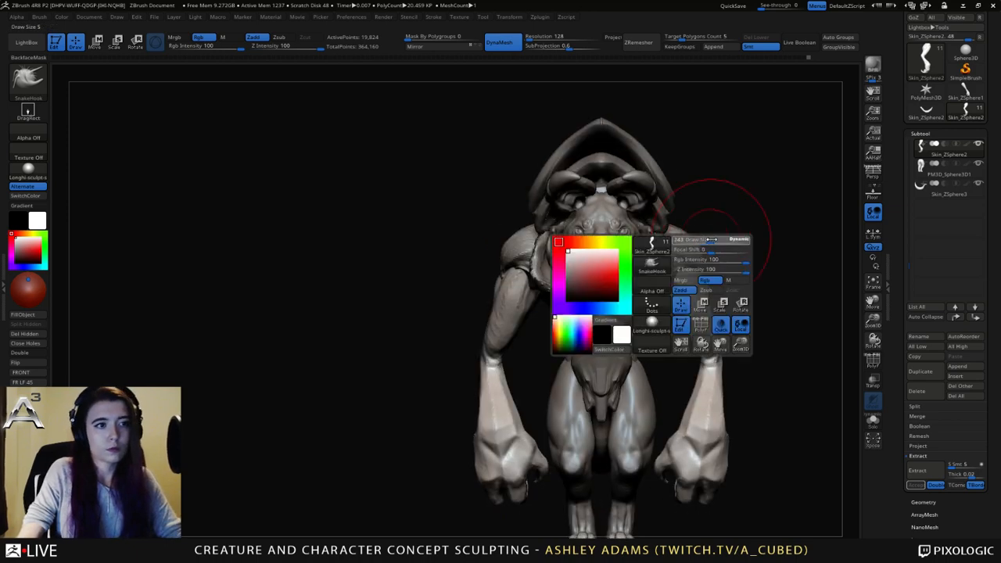
alt+click(699, 244)
right_click(706, 244)
alt+right_drag(708, 293, 657, 240)
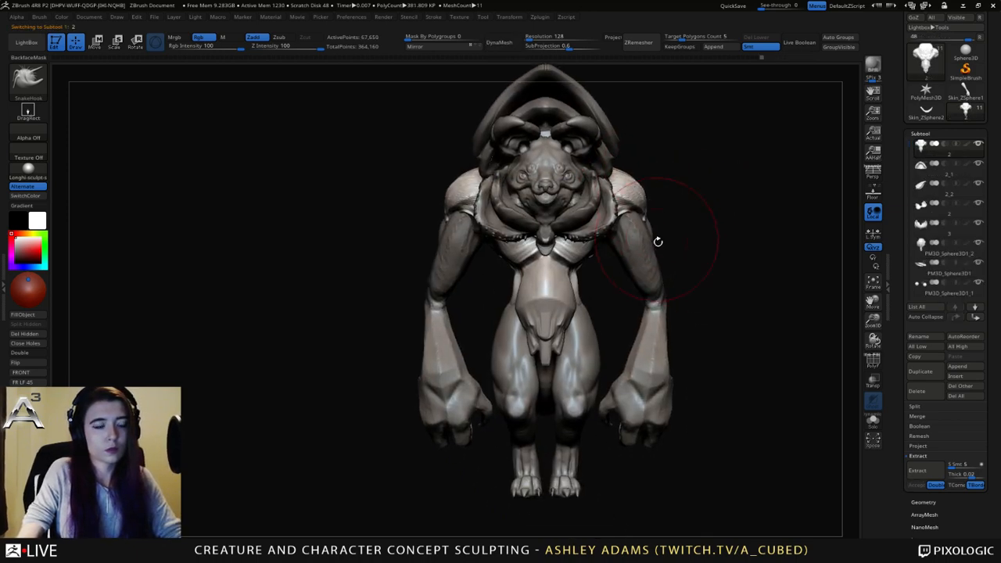
alt+click(651, 339)
right_click(662, 287)
alt+click(644, 305)
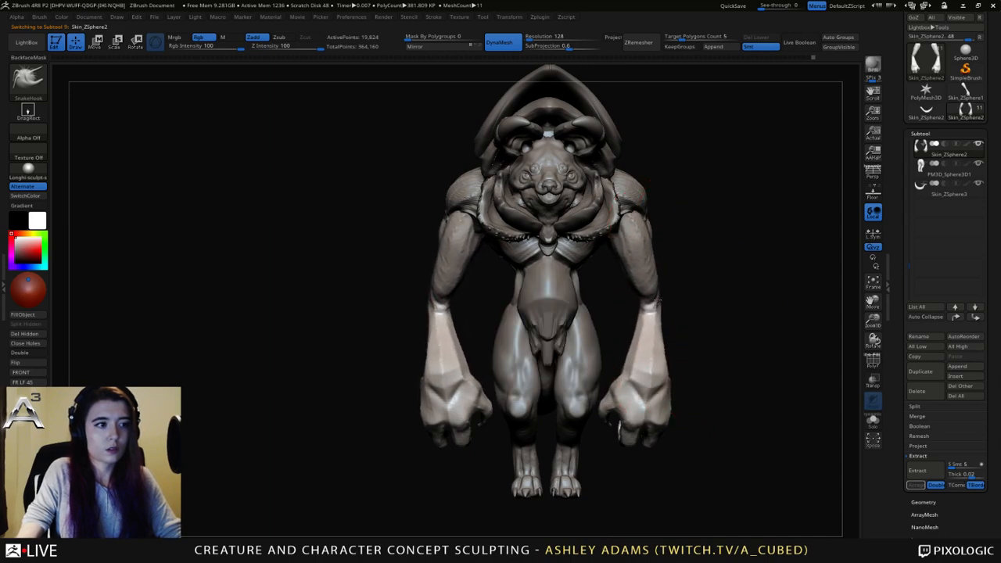
Adjust the front contour of the upper arms and elbows with a resized SnakeHook brush.
shift+right_drag(647, 266, 651, 268)
right_click(651, 270)
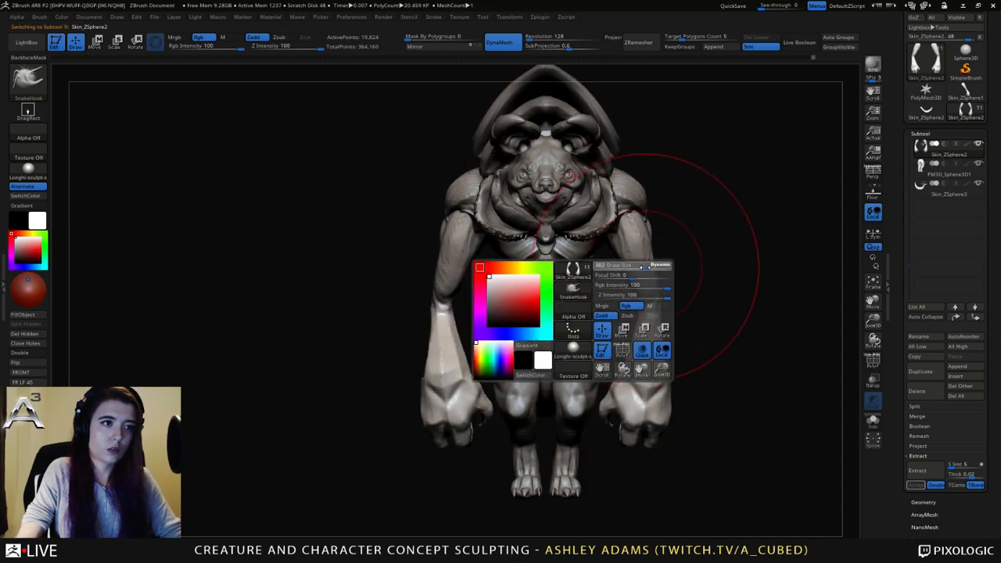
drag(642, 273, 633, 273)
right_drag(633, 274, 628, 273)
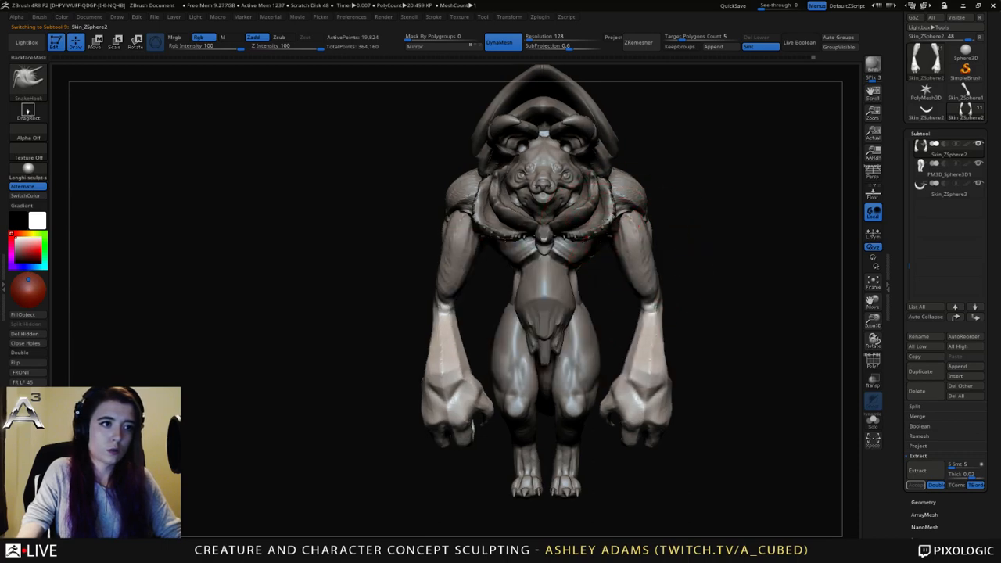
right_click(634, 234)
drag(647, 228, 637, 228)
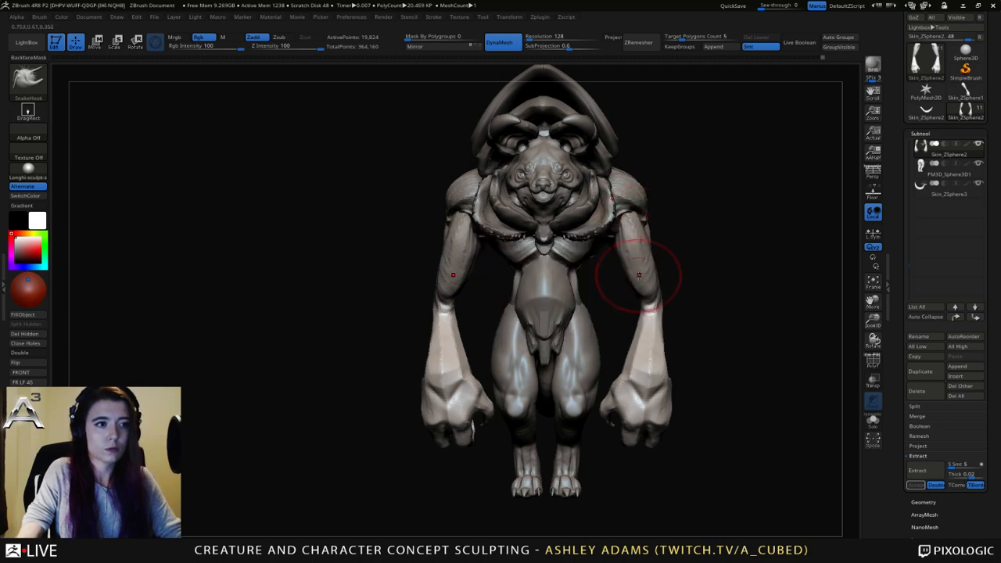
drag(639, 276, 641, 274)
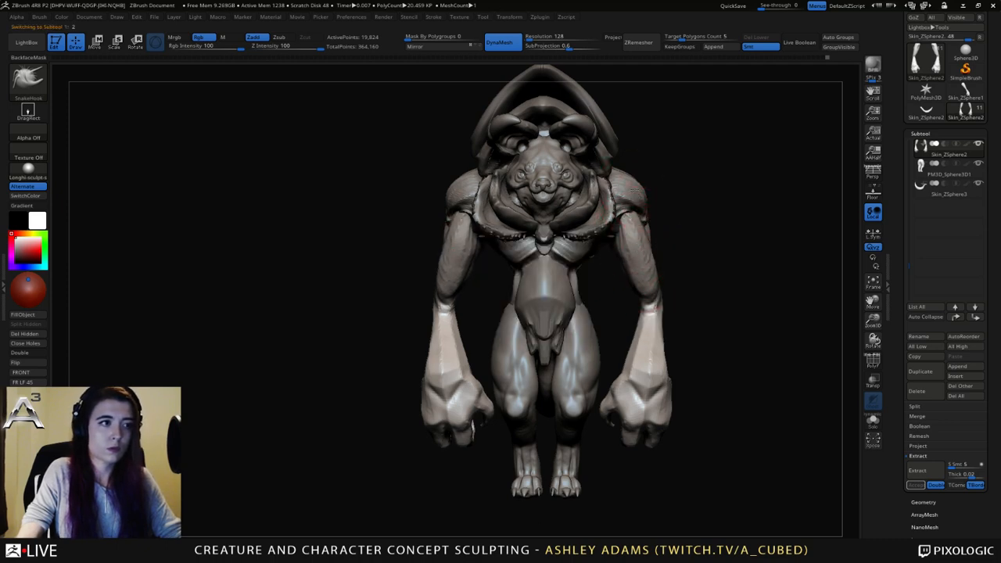
Select the torso subtool and reshape the tops of the shoulders with the SnakeHook brush.
alt+click(632, 188)
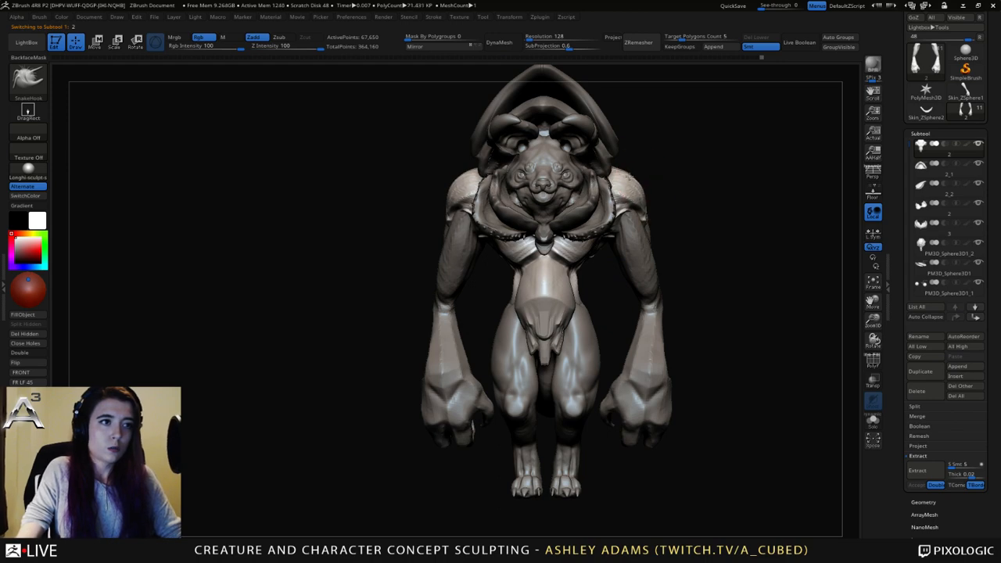
right_click(639, 174)
right_click(631, 171)
click(630, 170)
drag(627, 174, 632, 185)
right_drag(635, 186, 501, 188)
right_click(654, 192)
click(651, 193)
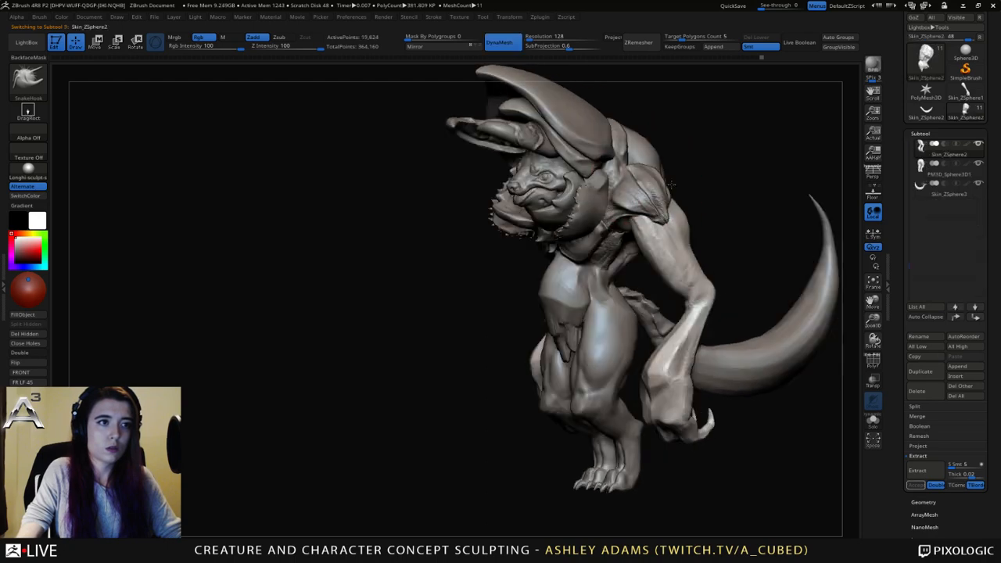
Adjust the back contour of the upper arm in side view with a smaller SnakeHook brush on the arms subtool.
right_drag(595, 259, 671, 227)
alt+right_drag(671, 227, 650, 248)
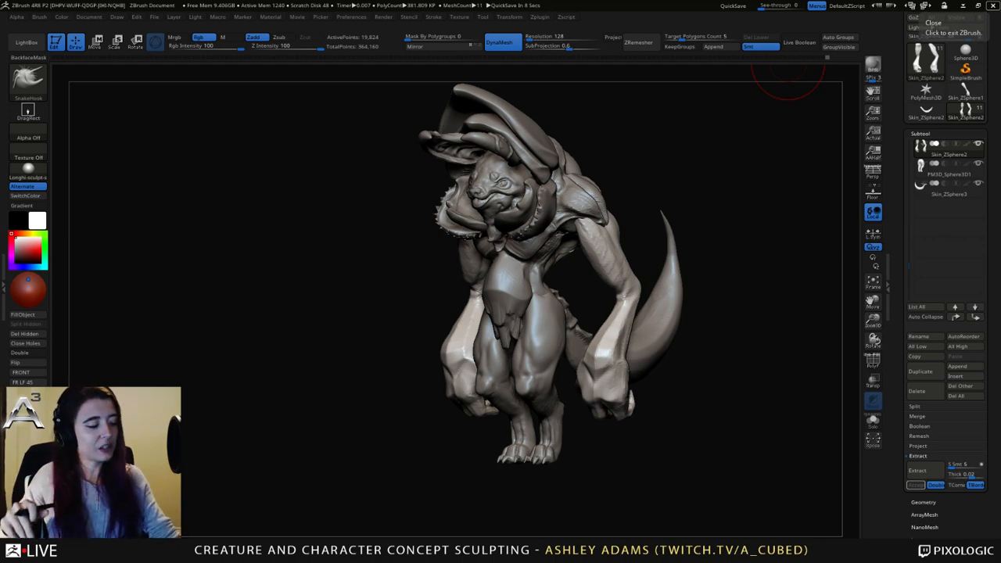
drag(383, 302, 606, 250)
drag(736, 297, 516, 290)
alt+drag(632, 256, 554, 232)
mouse_move(554, 233)
right_down()
mouse_move(590, 198)
mouse_move(606, 215)
mouse_move(572, 284)
right_up()
key(space)
drag(570, 284, 565, 284)
ctrl+right_drag(565, 284, 579, 266)
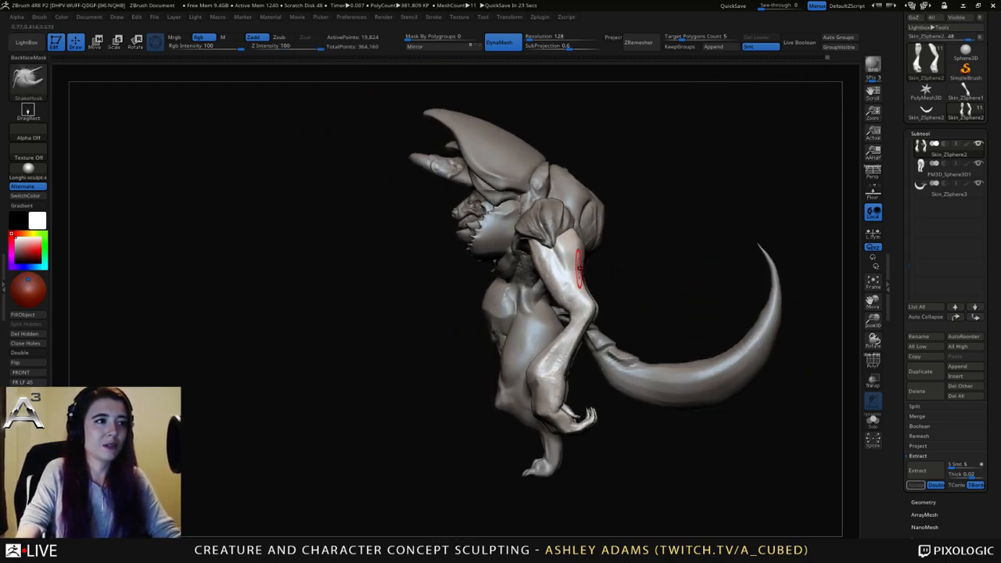
drag(579, 266, 570, 264)
mouse_move(570, 265)
right_down()
mouse_move(586, 267)
mouse_move(572, 269)
right_up()
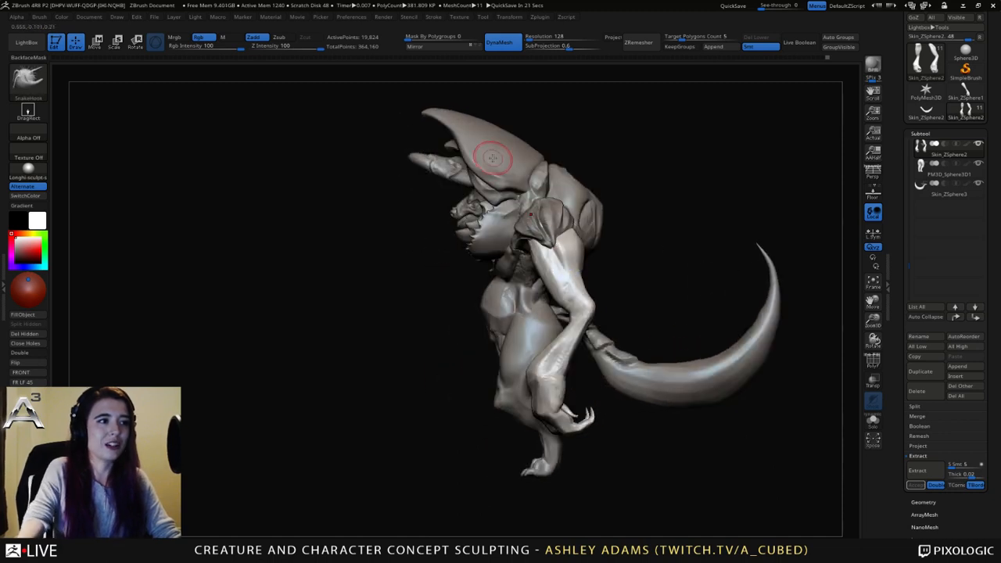
Select the torso subtool and start carving a crease on the back beside the spine with DamStandard.
key(space)
drag(491, 167, 501, 168)
ctrl+right_drag(549, 226, 523, 252)
key(space)
right_drag(523, 252, 548, 258)
ctrl+right_drag(548, 258, 505, 287)
right_click(435, 294)
mouse_move(423, 262)
right_down()
mouse_move(487, 256)
mouse_move(496, 217)
mouse_move(452, 211)
mouse_move(462, 192)
right_up()
alt+click(490, 254)
right_click(496, 208)
key(b)
key(d)
key(s)
right_click(467, 201)
mouse_move(474, 186)
mouse_down()
mouse_move(453, 203)
mouse_move(460, 196)
mouse_move(462, 230)
mouse_up()
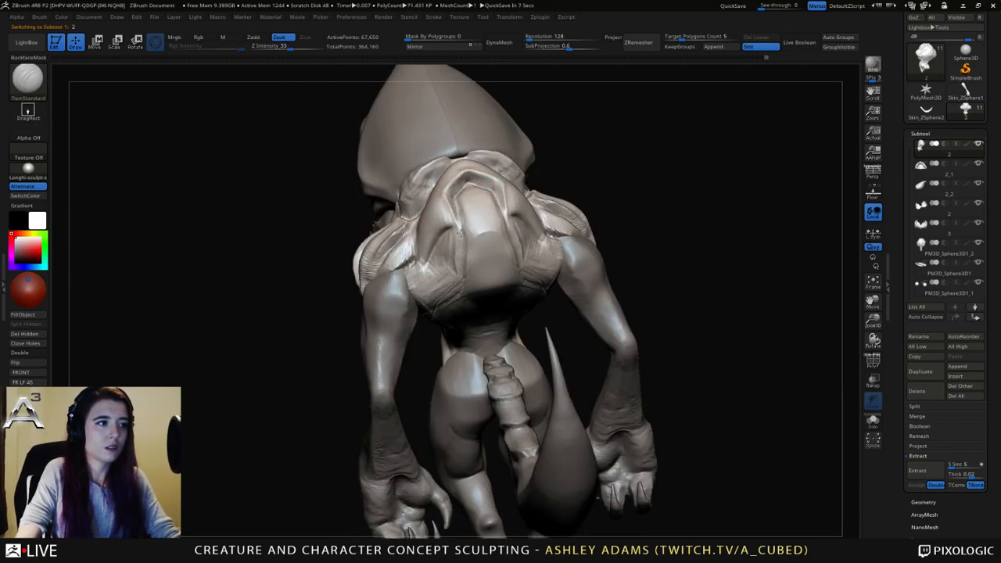
Carve a groove across the middle of the back to close off the upper central plate with DamStandard.
right_drag(438, 262, 466, 259)
drag(449, 231, 460, 233)
mouse_move(462, 229)
right_down()
mouse_move(509, 235)
mouse_move(481, 212)
mouse_move(548, 176)
right_up()
key(b)
key(s)
key(h)
key(space)
key(b)
key(d)
key(s)
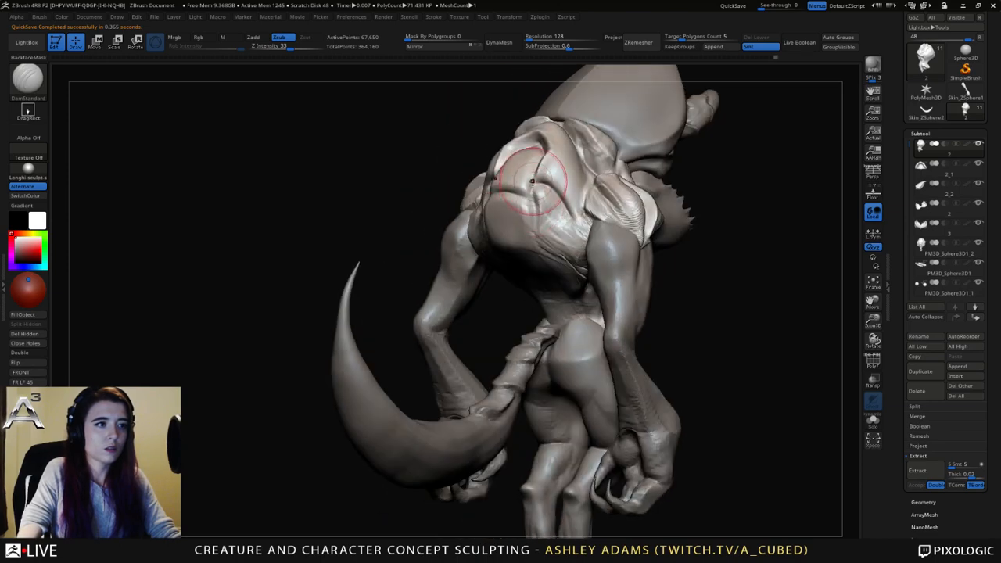
drag(505, 182, 522, 188)
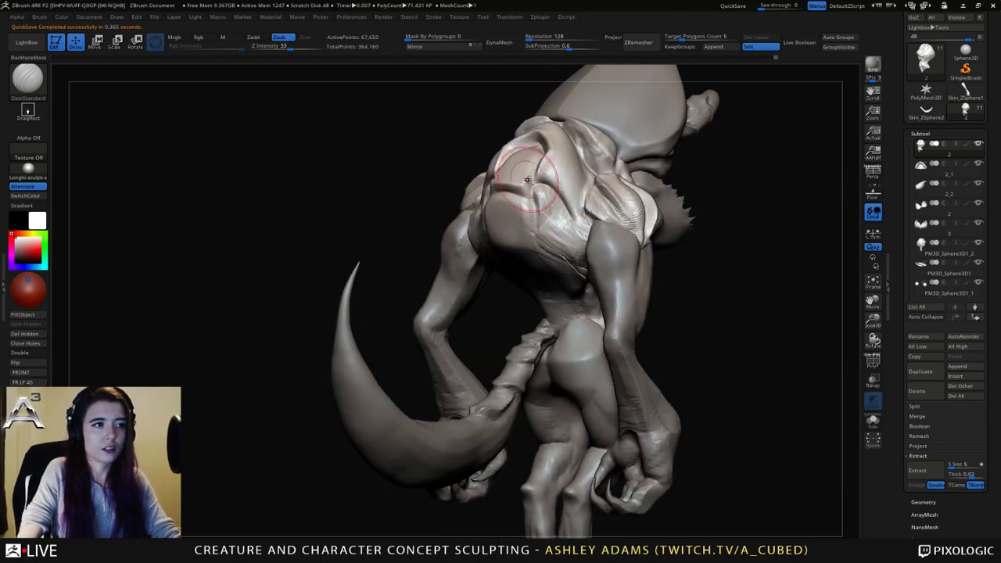
Build up the centre of the back just below the cross groove with the ClayBuildup brush.
right_drag(548, 177, 521, 208)
key(b)
key(c)
key(b)
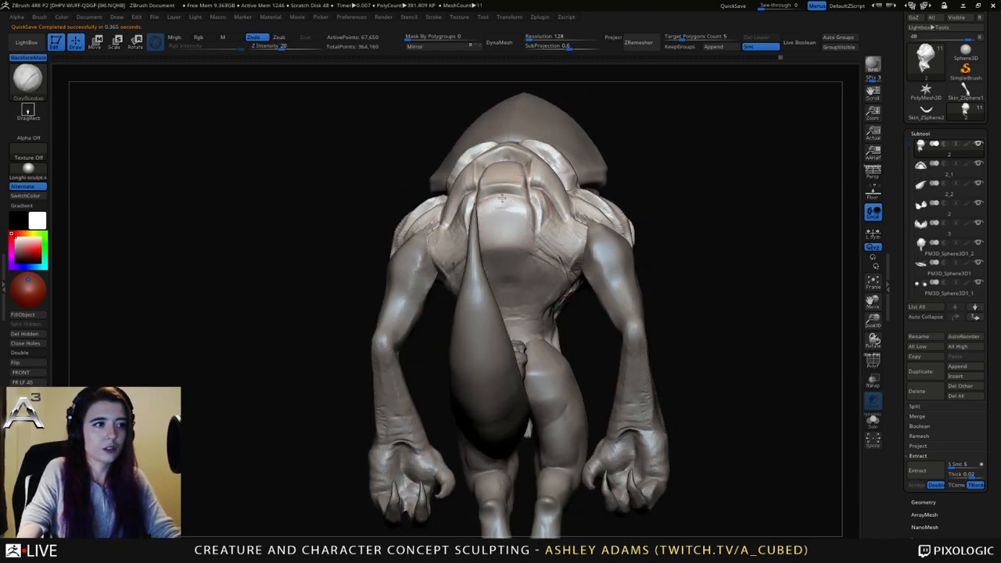
mouse_move(522, 201)
mouse_down()
mouse_move(517, 209)
mouse_move(532, 212)
mouse_up()
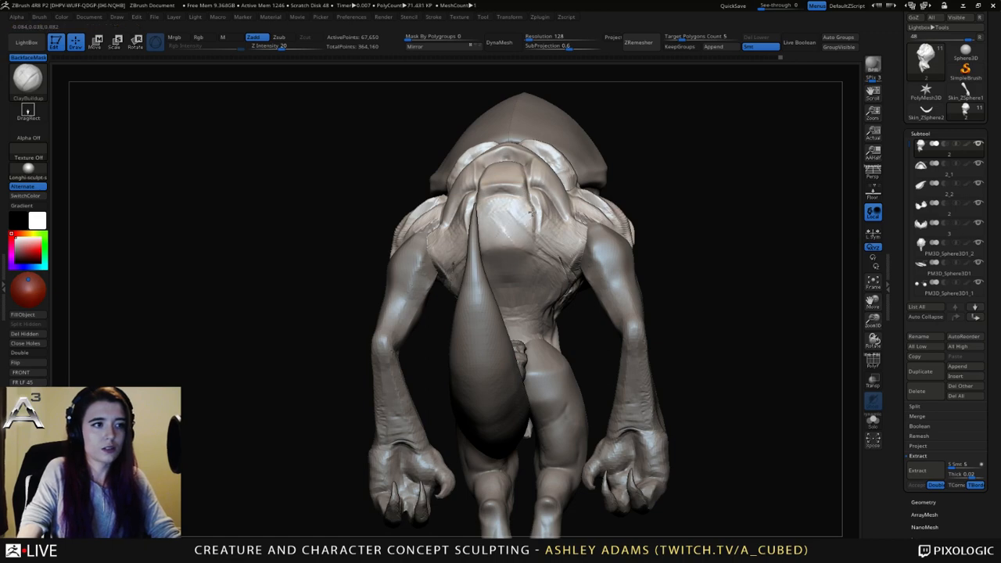
Carve the side and lower edges of the lower central back plate with DamStandard.
right_drag(532, 218, 503, 224)
key(b)
key(d)
key(s)
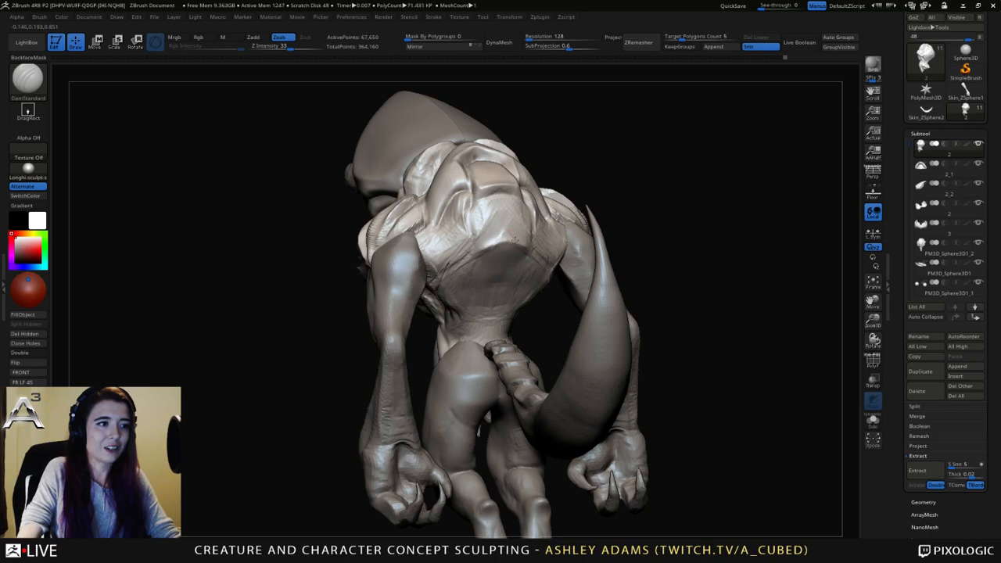
right_drag(524, 227, 537, 250)
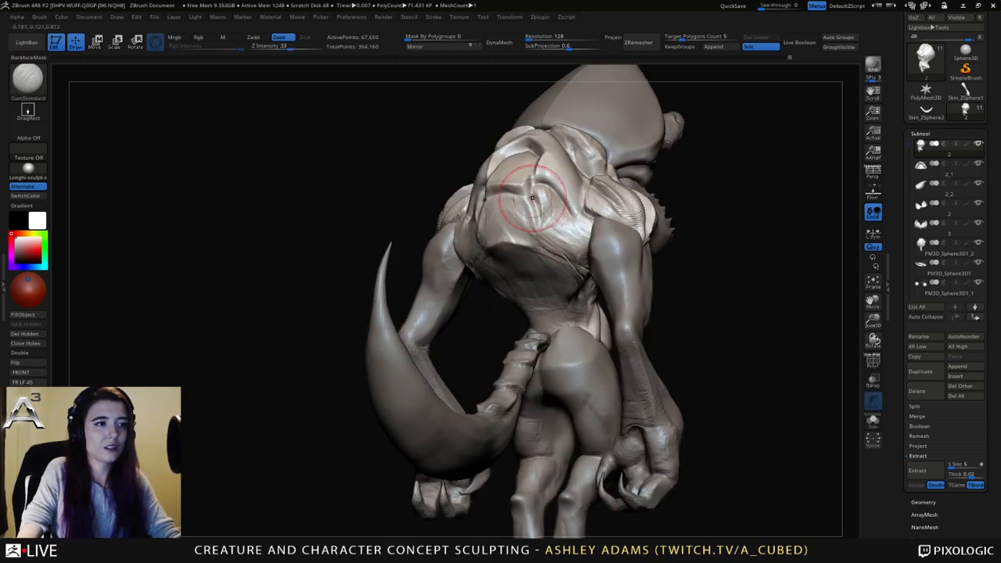
mouse_move(536, 229)
shift+right_down()
mouse_move(485, 197)
mouse_move(499, 188)
mouse_move(493, 204)
shift+right_up()
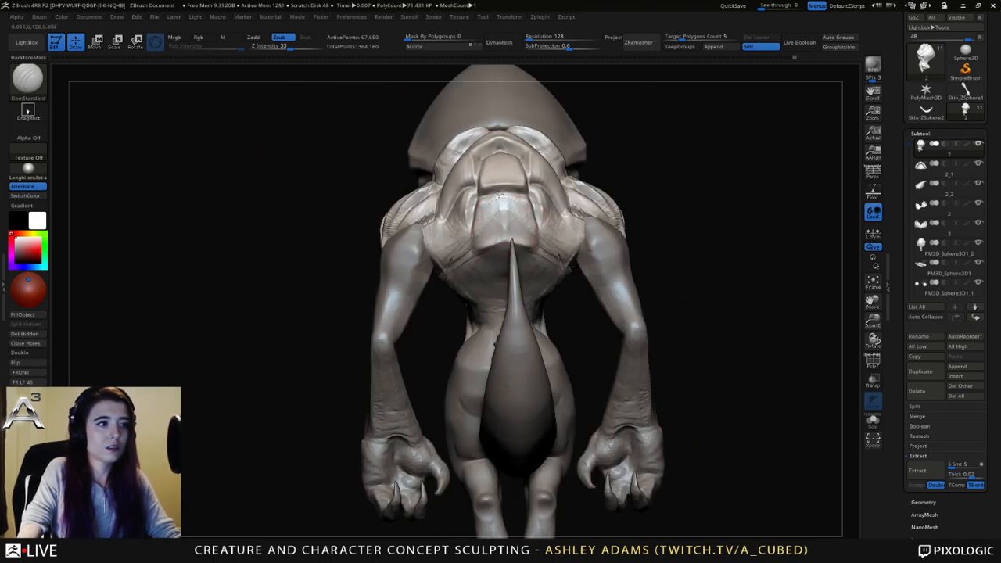
Add volume to the lower central back plate with the ClayBuildup brush.
key(b)
key(c)
key(b)
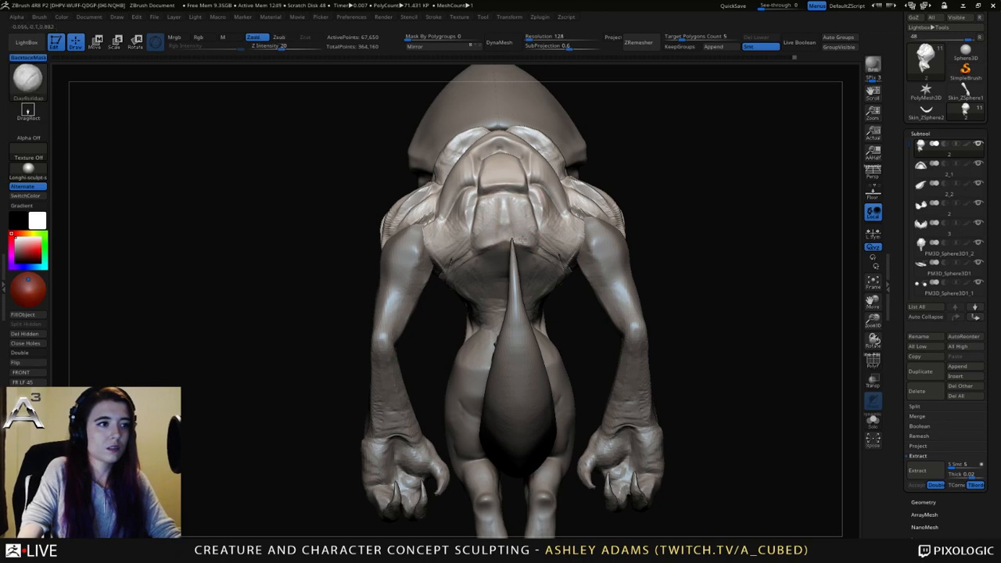
drag(518, 201, 530, 237)
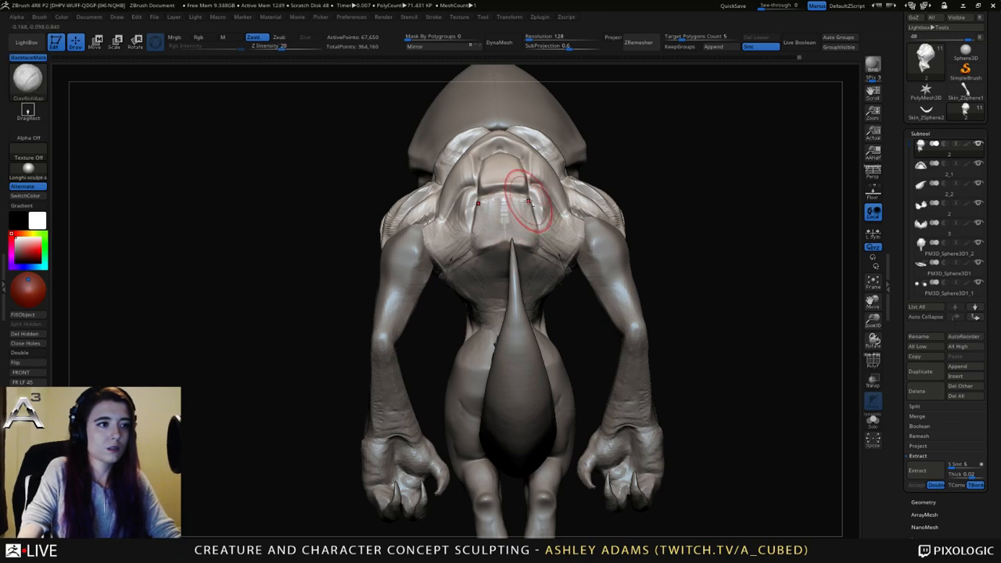
right_drag(528, 202, 522, 176)
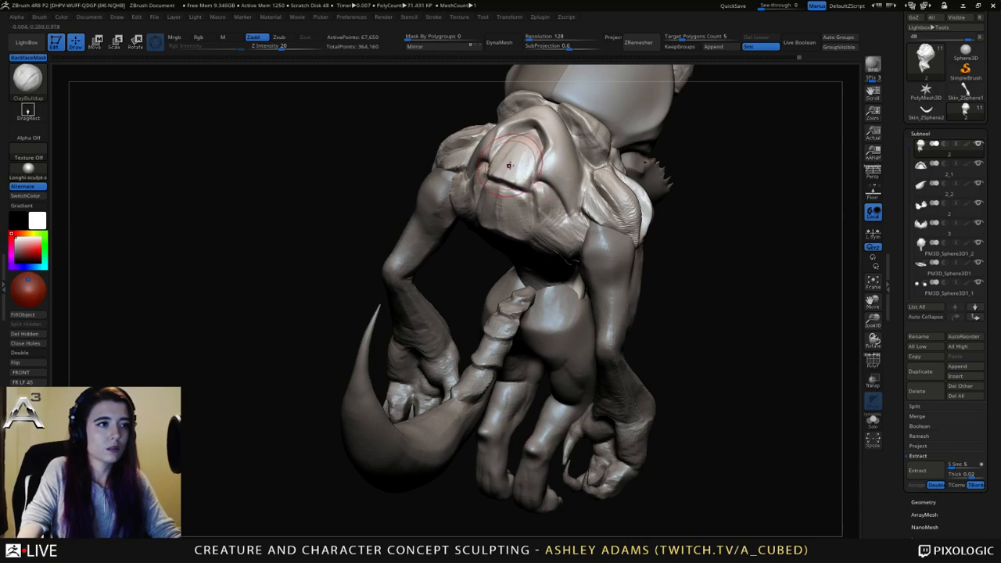
Build up the surface of the upper central back plate with the ClayBuildup brush.
key(b)
key(d)
key(s)
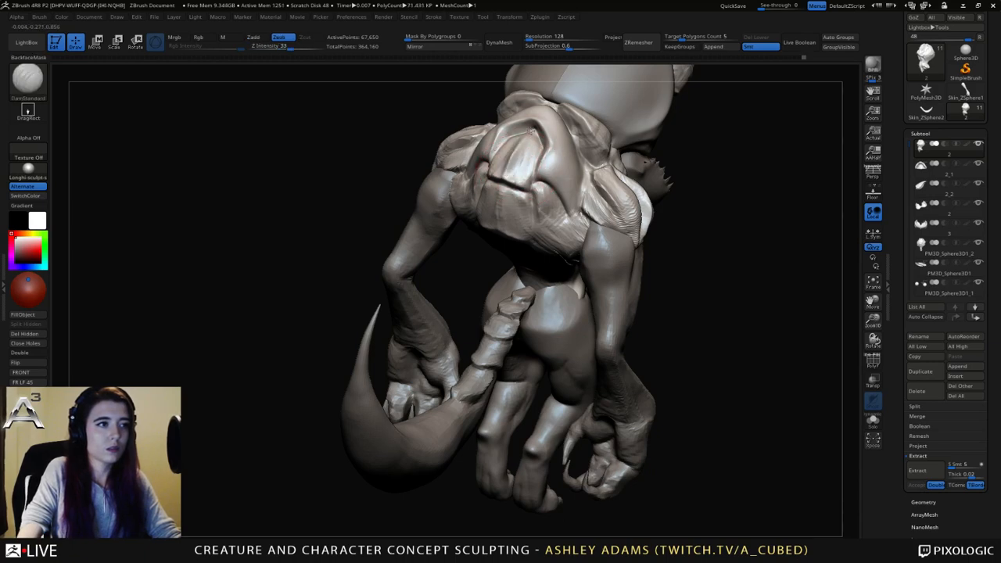
key(b)
key(c)
key(b)
mouse_move(514, 177)
mouse_down()
mouse_move(524, 151)
mouse_move(534, 151)
mouse_up()
right_drag(523, 185, 548, 149)
mouse_move(641, 153)
right_down()
mouse_move(566, 170)
mouse_move(577, 234)
right_up()
right_drag(577, 235, 581, 281)
Carve the outline of a rounded muscle beside the lower central back plate with DamStandard.
key(b)
key(d)
key(s)
mouse_move(551, 197)
right_down()
mouse_move(523, 188)
mouse_move(537, 212)
right_up()
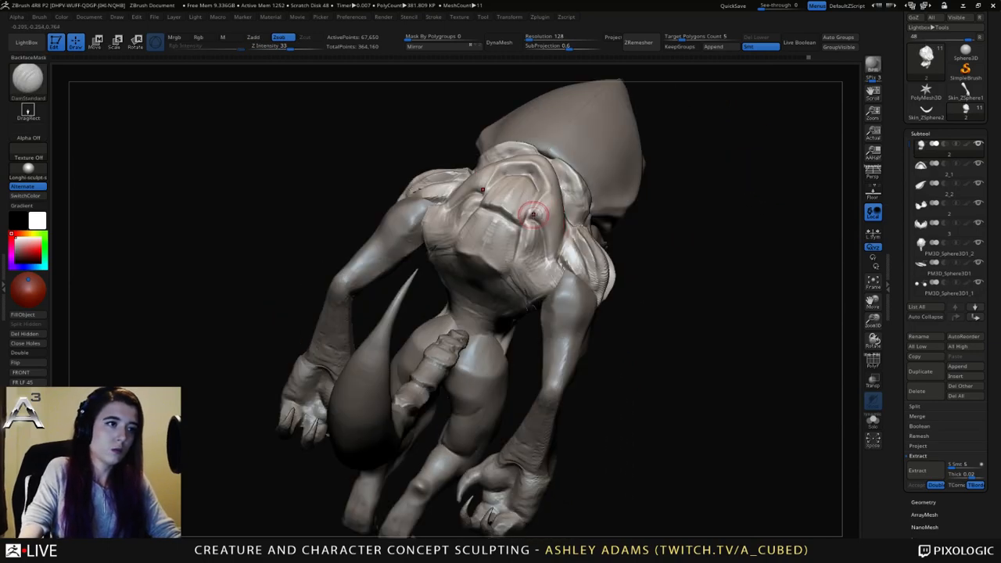
drag(535, 212, 549, 234)
right_drag(548, 233, 496, 262)
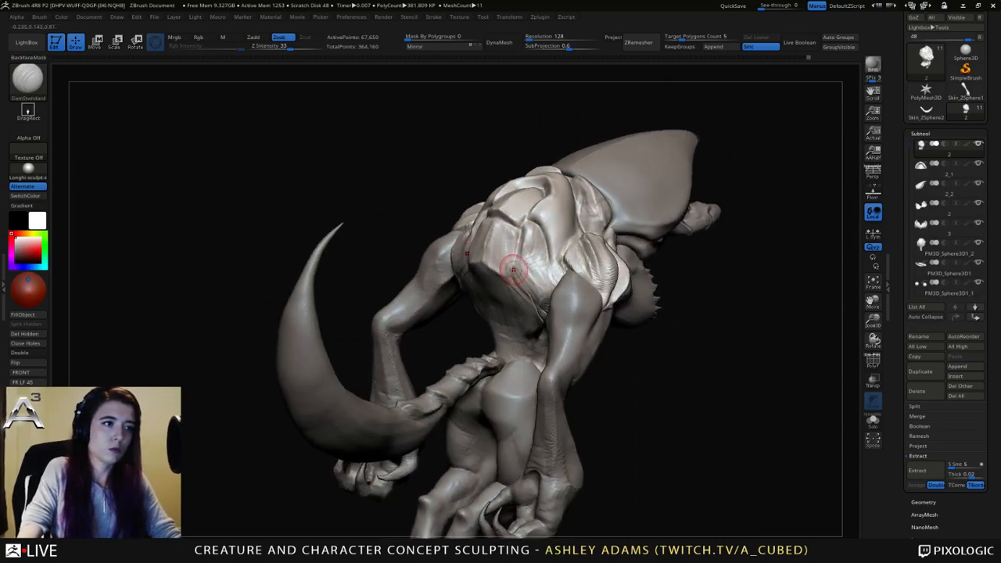
drag(543, 255, 532, 264)
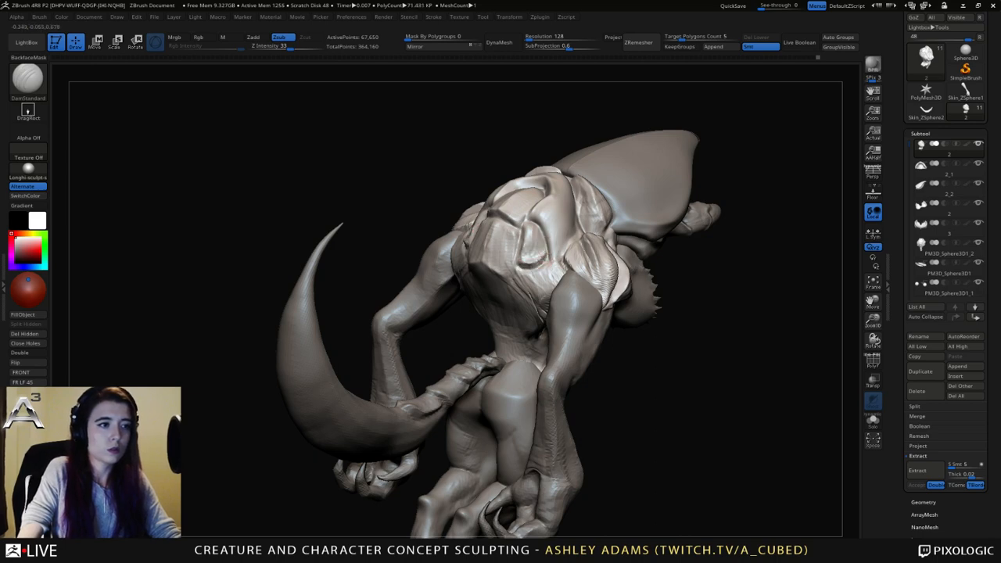
Build up the rounded muscle beside the central back plates with the ClayBuildup brush.
mouse_move(529, 261)
right_down()
mouse_move(520, 258)
mouse_move(558, 234)
mouse_move(493, 239)
mouse_move(505, 225)
right_up()
key(b)
key(c)
key(b)
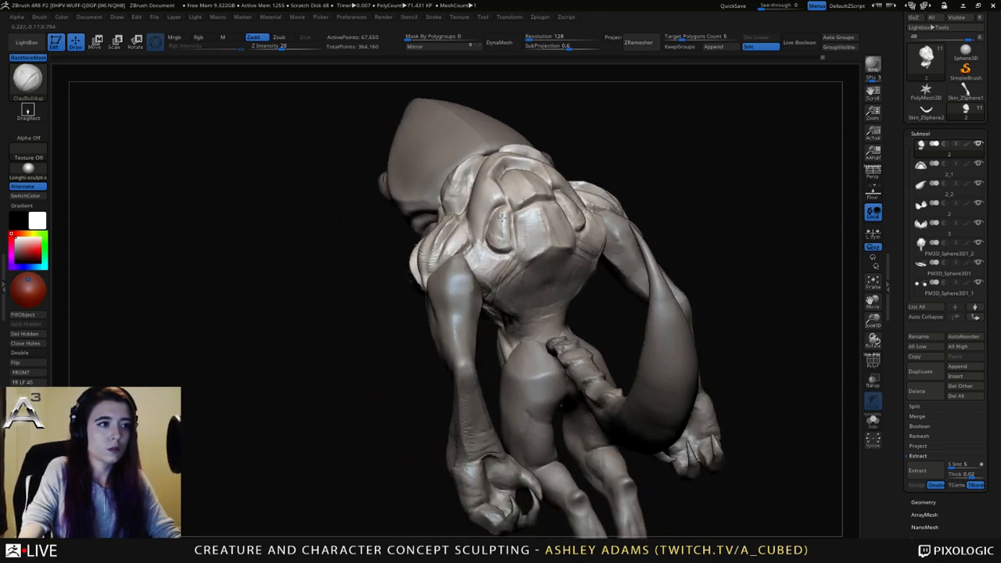
right_drag(586, 174, 519, 196)
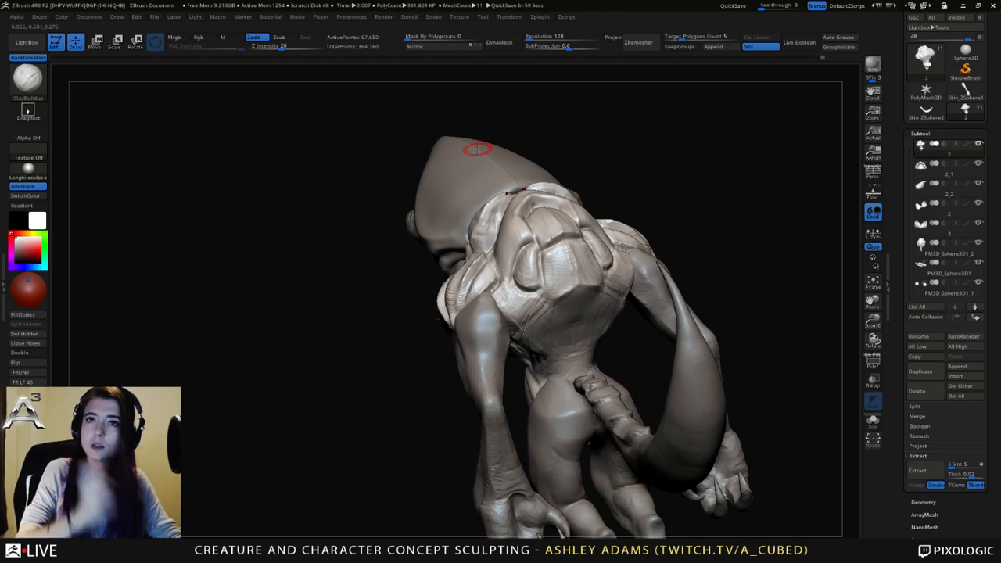
right_drag(477, 246, 498, 253)
Sharpen the grooves around the rounded side muscle with DamStandard, and switch to the ClayBuildup brush.
right_drag(526, 212, 522, 245)
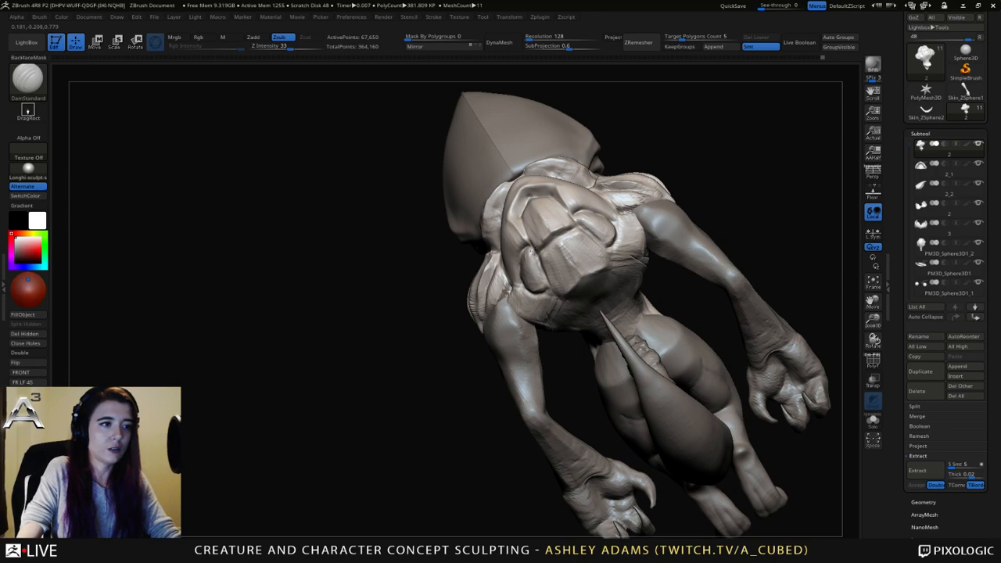
right_drag(534, 252, 477, 234)
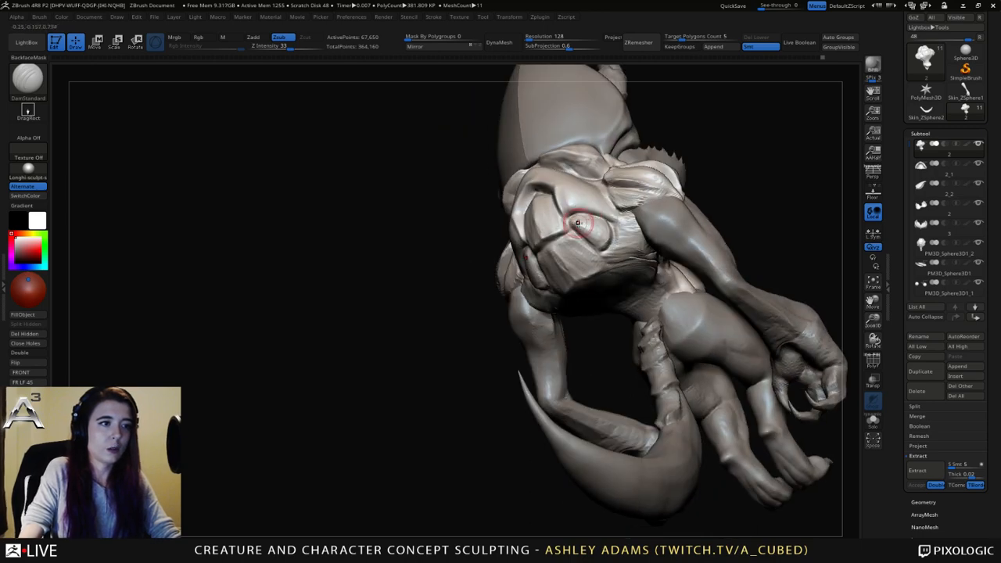
key(b)
key(c)
key(b)
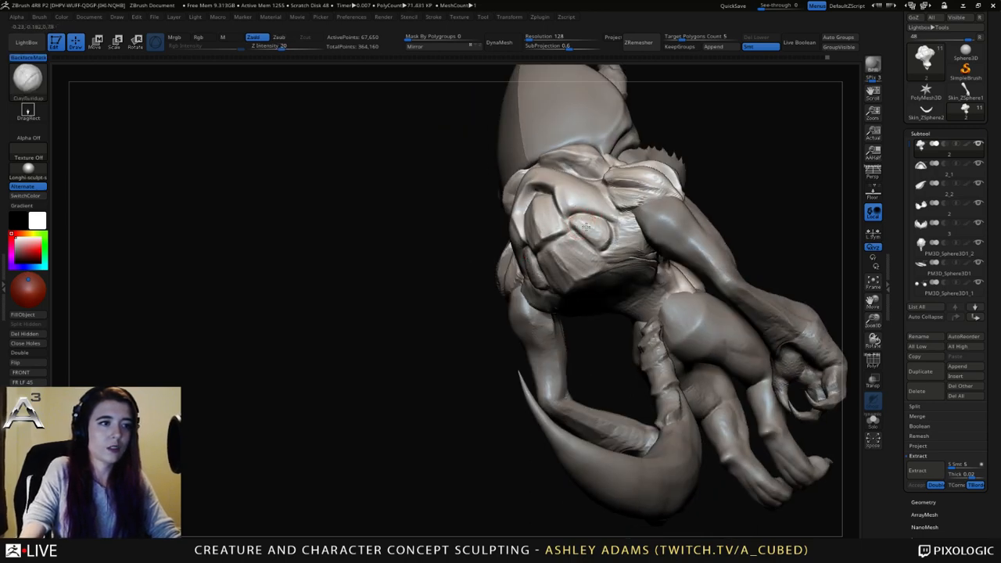
Add a short ClayBuildup stroke to the rounded muscle beside the lower central back plate.
mouse_move(582, 222)
mouse_down()
mouse_move(565, 218)
mouse_move(593, 235)
mouse_up()
mouse_move(599, 230)
right_down()
mouse_move(593, 268)
mouse_move(567, 258)
right_up()
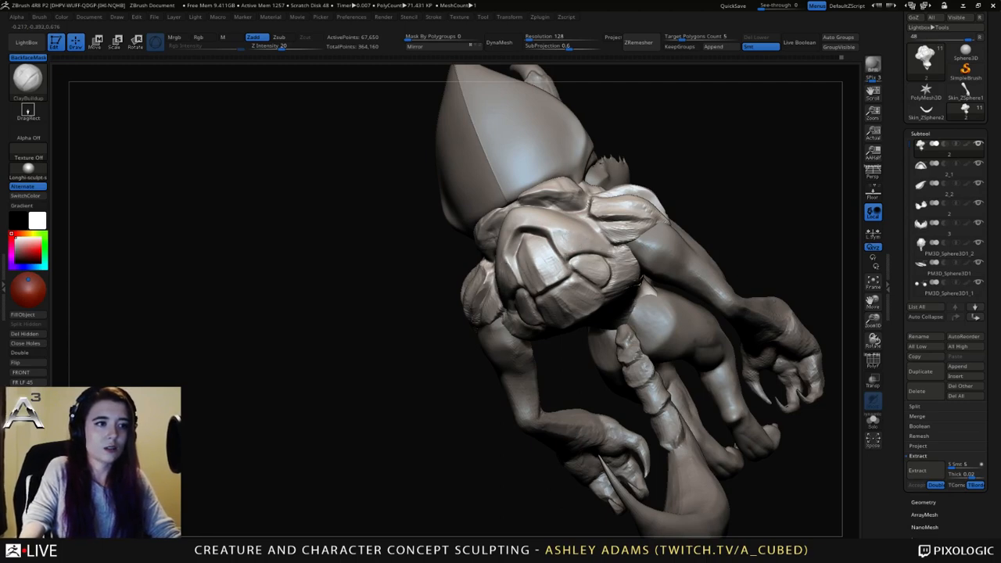
right_drag(605, 247, 561, 260)
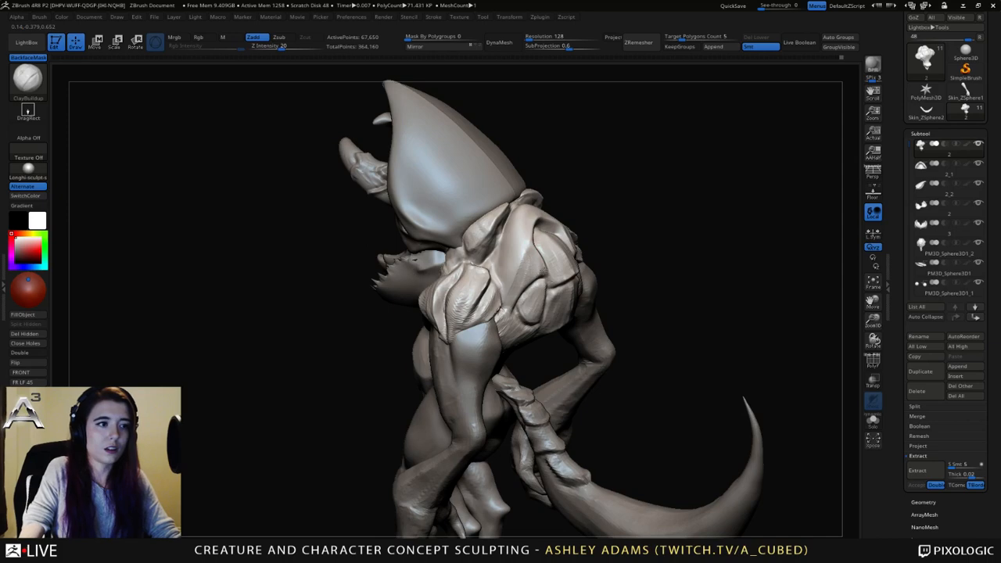
right_drag(518, 227, 531, 259)
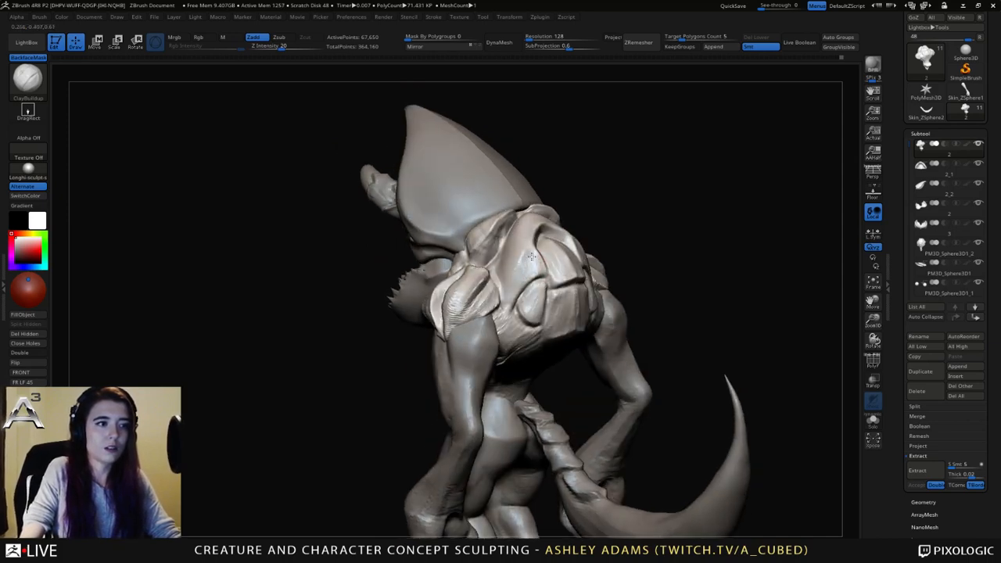
right_drag(534, 251, 603, 226)
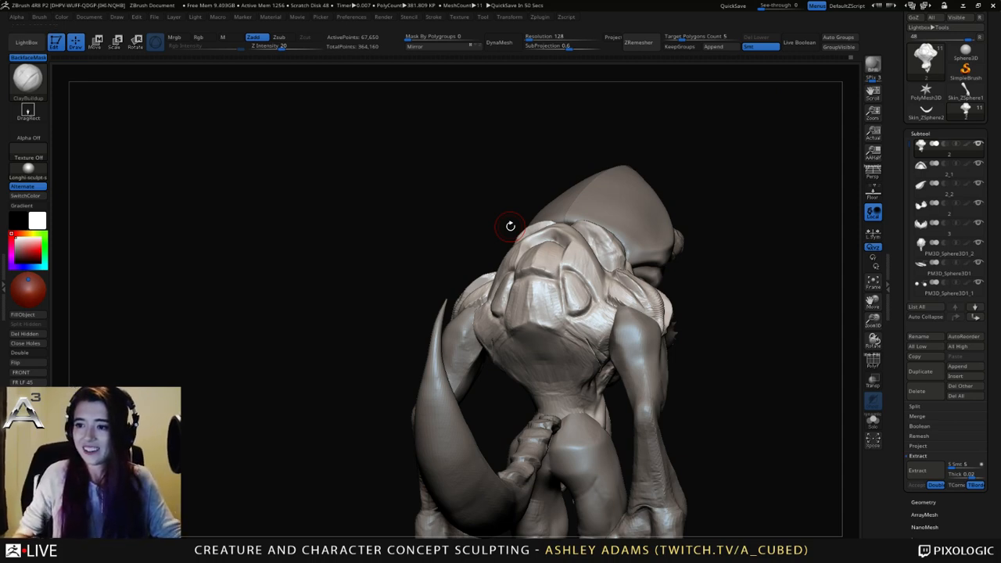
Carve the lower edge of the lower central back plate with the DamStandard brush.
mouse_move(510, 226)
mouse_down()
mouse_move(680, 219)
mouse_move(575, 283)
mouse_up()
key(b)
key(d)
key(s)
drag(810, 274, 751, 282)
drag(677, 300, 670, 292)
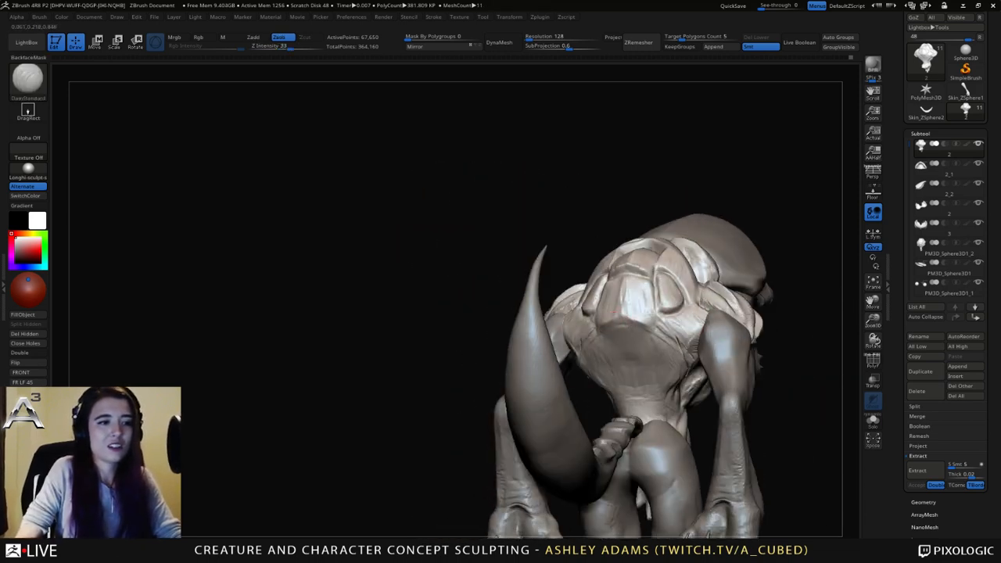
drag(624, 324, 652, 339)
mouse_move(657, 303)
mouse_down()
mouse_move(647, 340)
mouse_move(629, 324)
mouse_move(652, 341)
mouse_up()
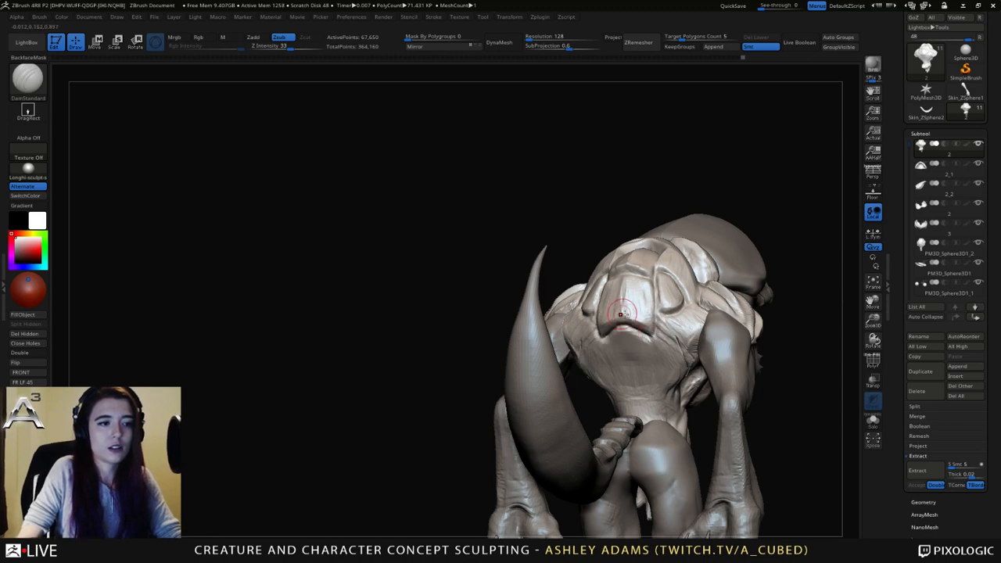
mouse_move(626, 315)
right_down()
mouse_move(759, 316)
mouse_move(595, 329)
right_up()
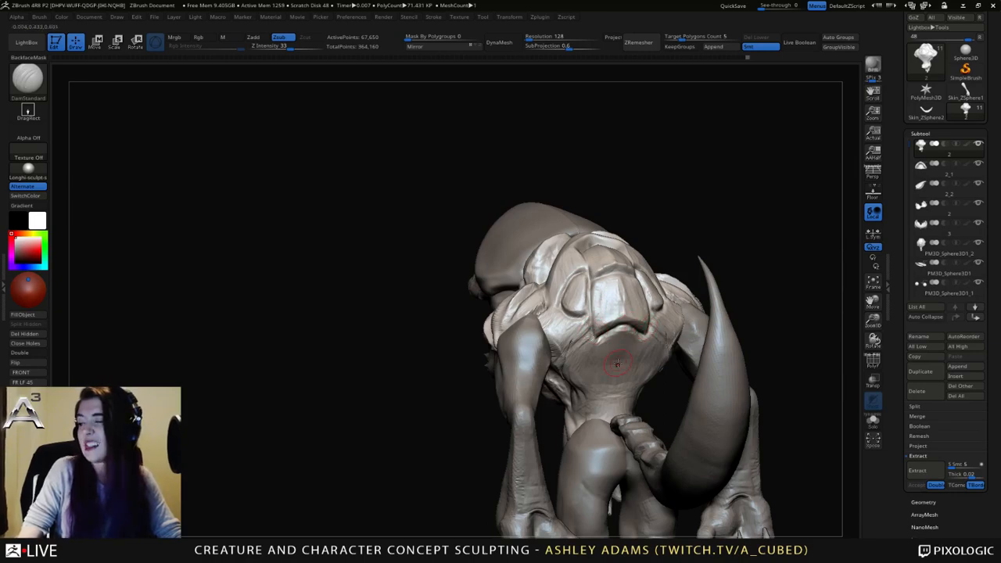
Carve grooves into the shoulder muscle and the side of the back with DamStandard.
mouse_move(618, 364)
right_down()
mouse_move(593, 295)
mouse_move(588, 313)
mouse_move(577, 309)
mouse_move(565, 363)
mouse_move(575, 293)
mouse_move(554, 345)
right_up()
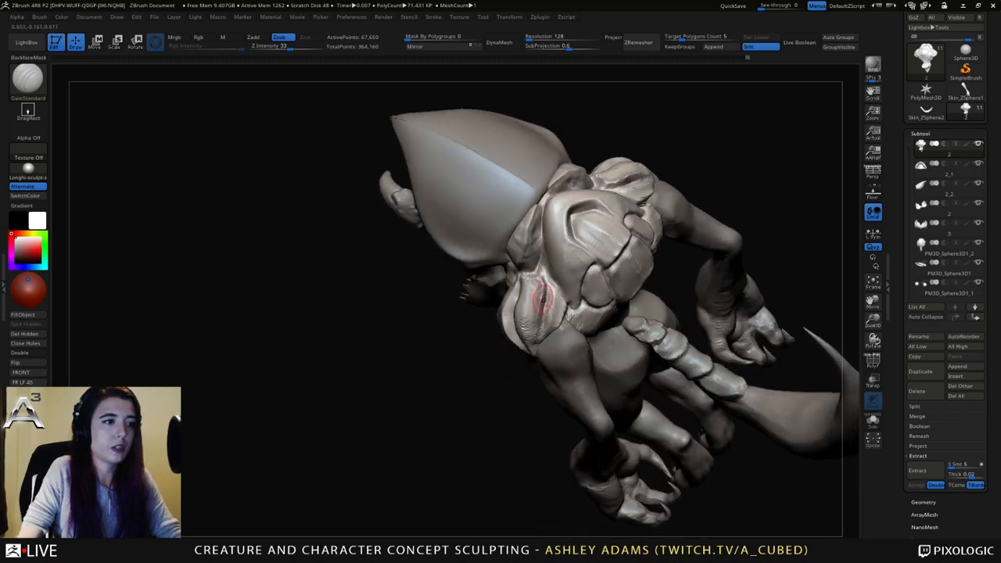
right_drag(543, 291, 544, 263)
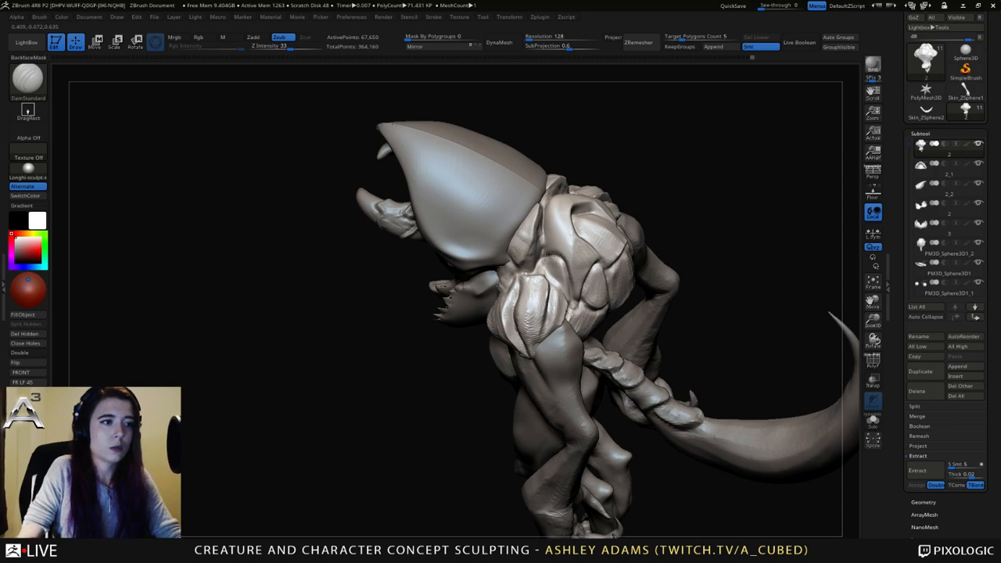
right_drag(544, 234, 547, 231)
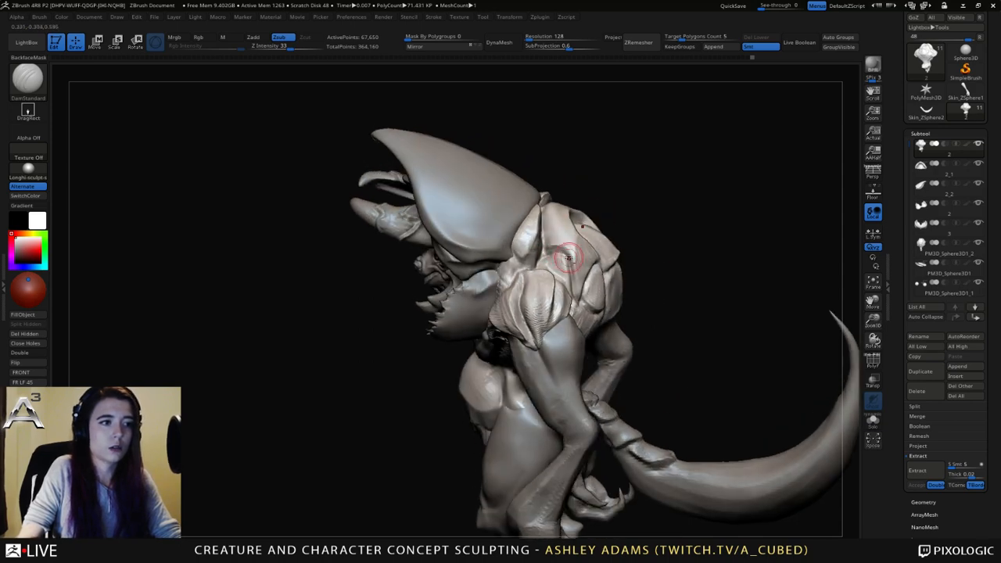
mouse_move(567, 270)
right_down()
mouse_move(665, 225)
mouse_move(671, 240)
mouse_move(661, 234)
right_up()
key(b)
key(c)
key(b)
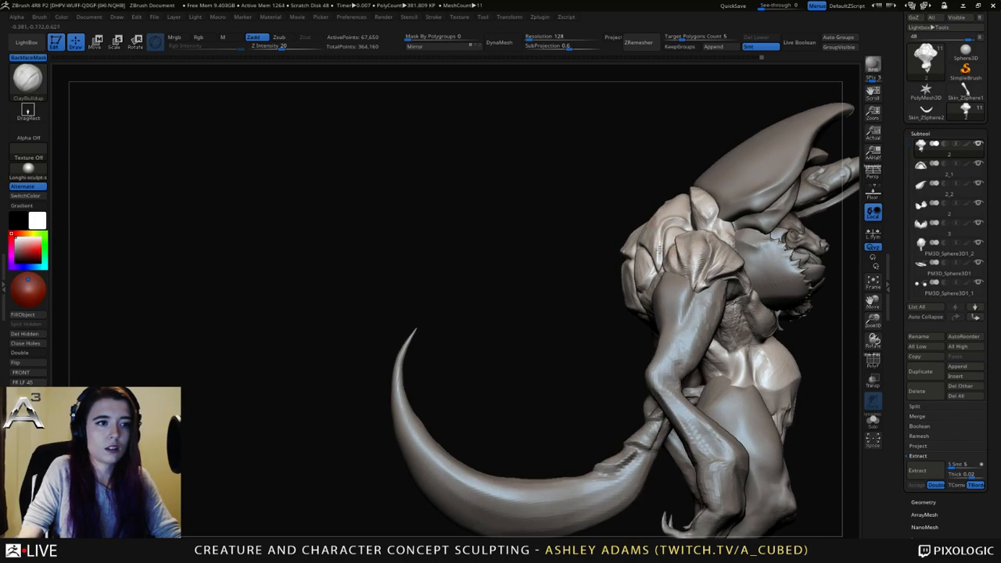
key(b)
key(d)
key(s)
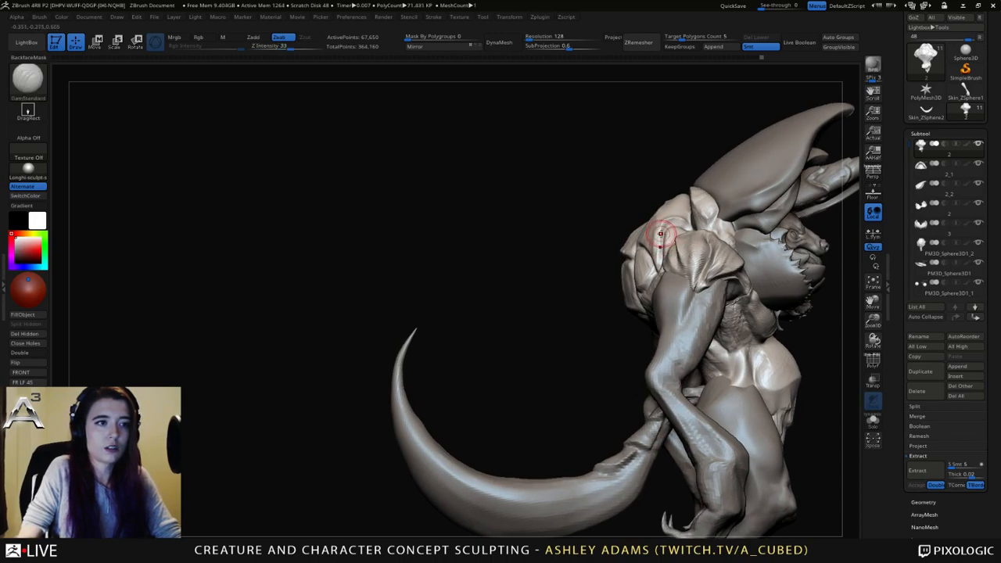
Define the muscle between the side back plates and the shoulder, alternating the ClayBuildup and DamStandard brushes.
right_drag(661, 234, 665, 323)
key(b)
key(c)
key(b)
key(b)
key(d)
key(s)
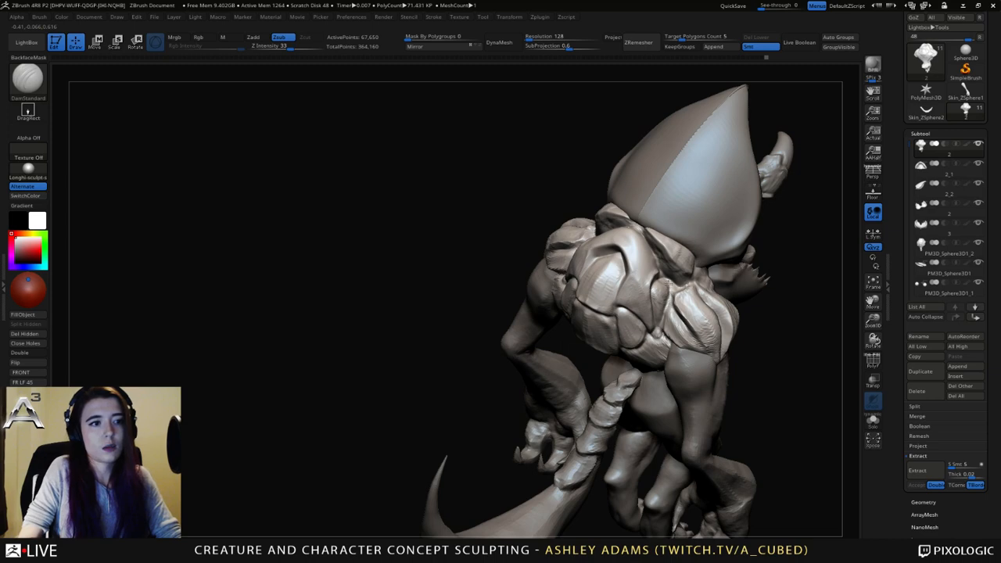
right_drag(661, 284, 663, 290)
key(b)
key(c)
key(b)
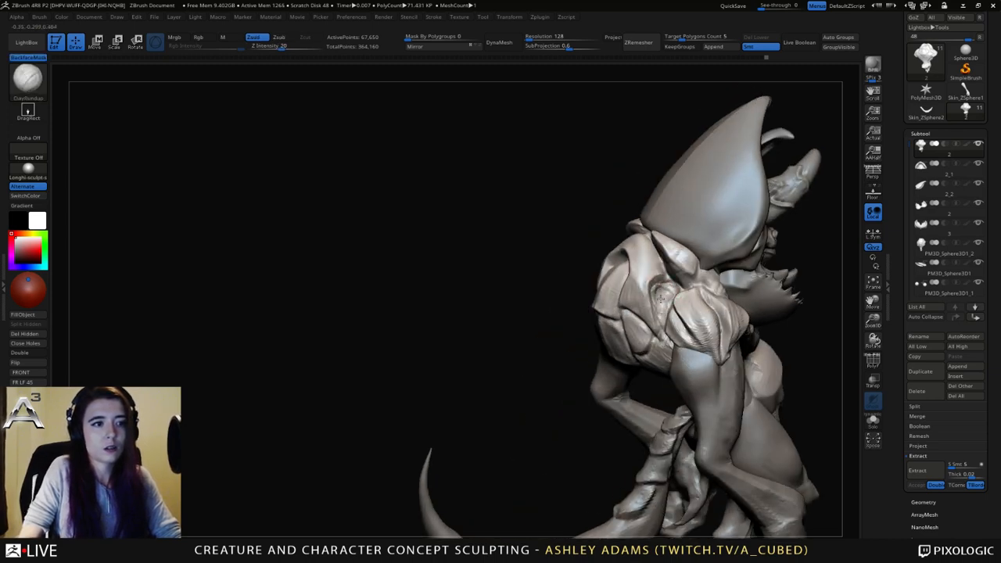
Pull the edge of the back muscle behind the shoulder into shape with the SnakeHook brush.
mouse_move(664, 303)
right_down()
mouse_move(673, 301)
mouse_move(638, 277)
mouse_move(682, 282)
right_up()
key(b)
key(s)
key(h)
key(space)
drag(651, 280, 659, 307)
mouse_move(671, 302)
right_down()
mouse_move(640, 290)
mouse_move(649, 294)
right_up()
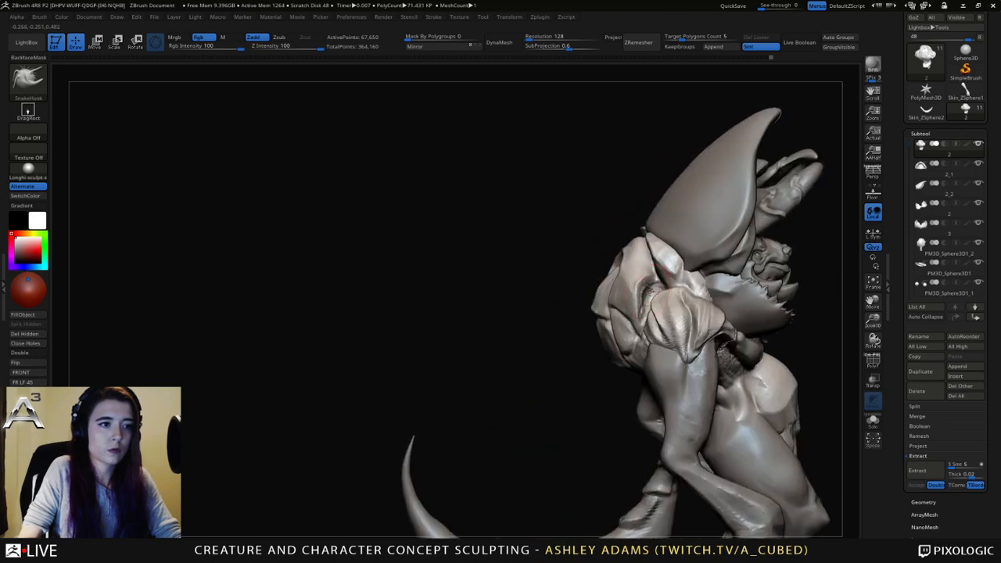
Reshape the hollow between the shoulder and the side of the back with another SnakeHook pull.
key(b)
key(c)
key(b)
key(b)
key(s)
key(h)
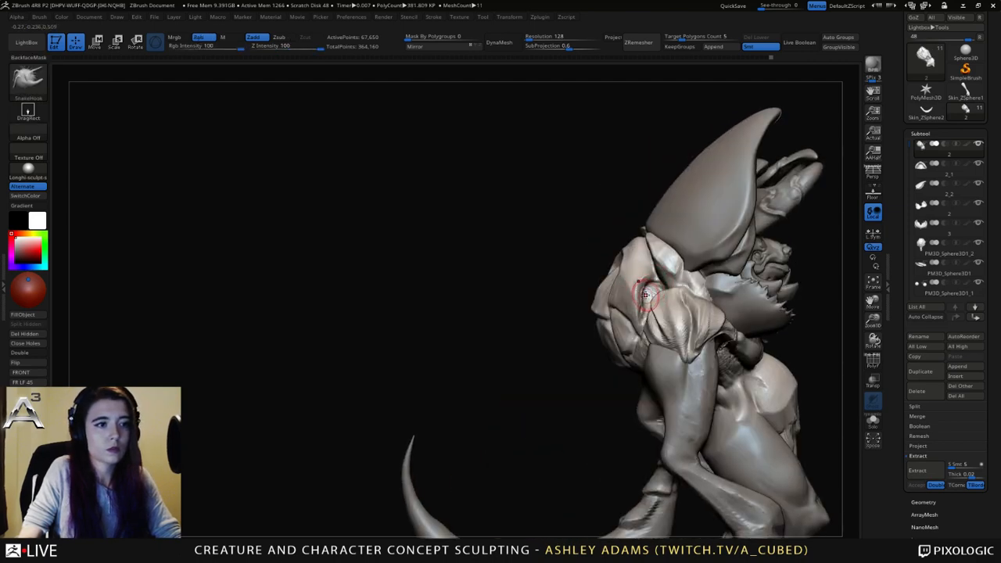
drag(649, 293, 641, 306)
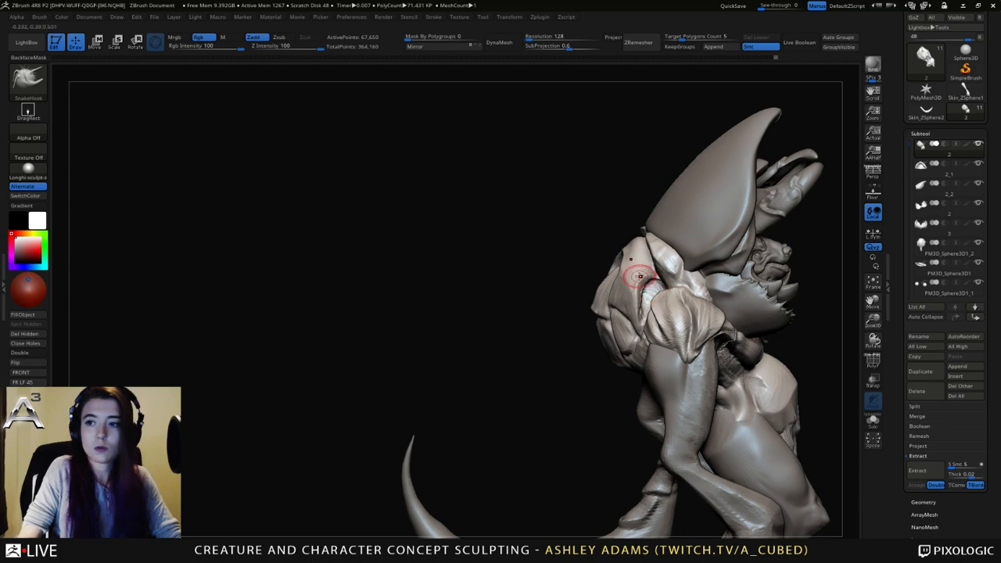
right_drag(651, 274, 671, 266)
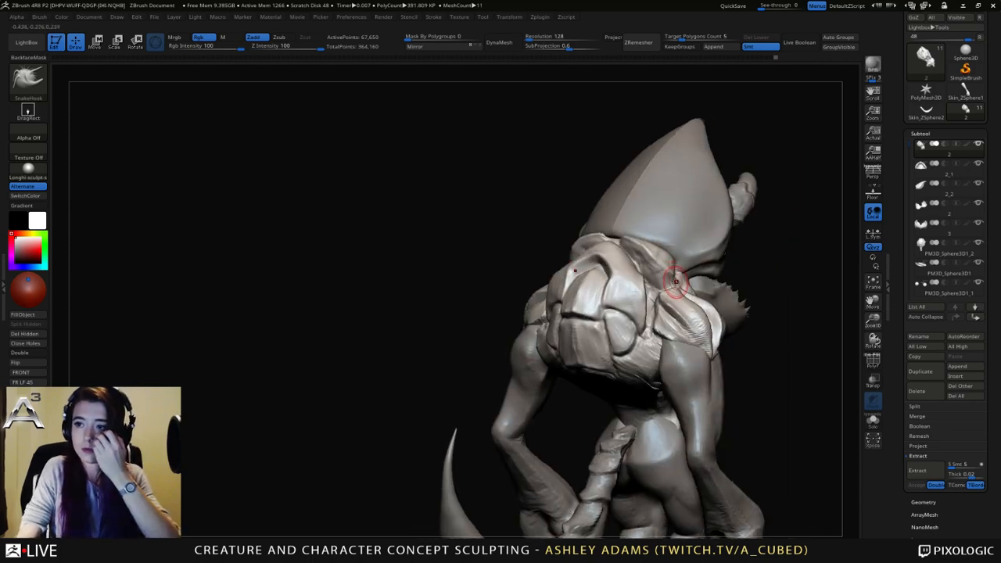
Examine the creature's back, shoulder and side silhouette from several angles.
mouse_move(676, 280)
right_down()
mouse_move(698, 267)
mouse_move(581, 300)
mouse_move(618, 297)
mouse_move(585, 310)
mouse_move(599, 263)
mouse_move(597, 304)
mouse_move(613, 290)
mouse_move(653, 287)
right_up()
right_click(584, 312)
right_click(599, 263)
right_click(597, 304)
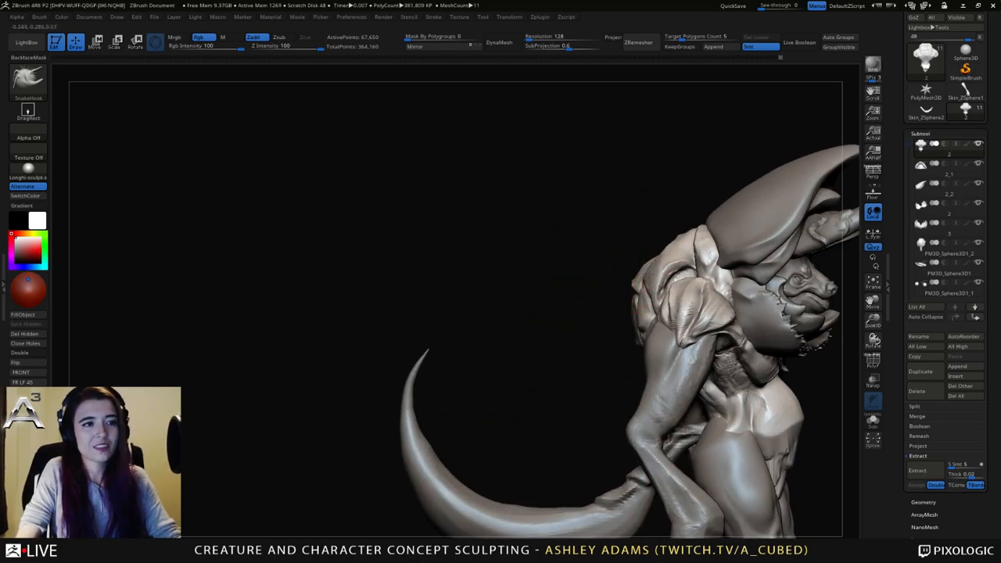
mouse_move(637, 295)
right_down()
mouse_move(601, 297)
mouse_move(697, 333)
mouse_move(667, 284)
mouse_move(697, 292)
right_up()
alt+right_drag(646, 344, 647, 316)
key(space)
ctrl+right_drag(618, 266, 526, 297)
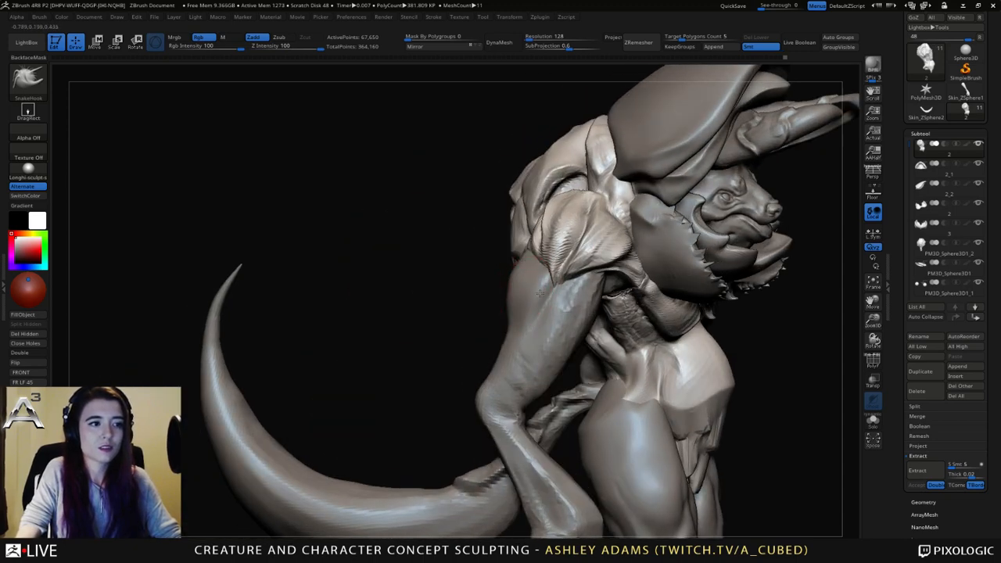
key(ctrl)
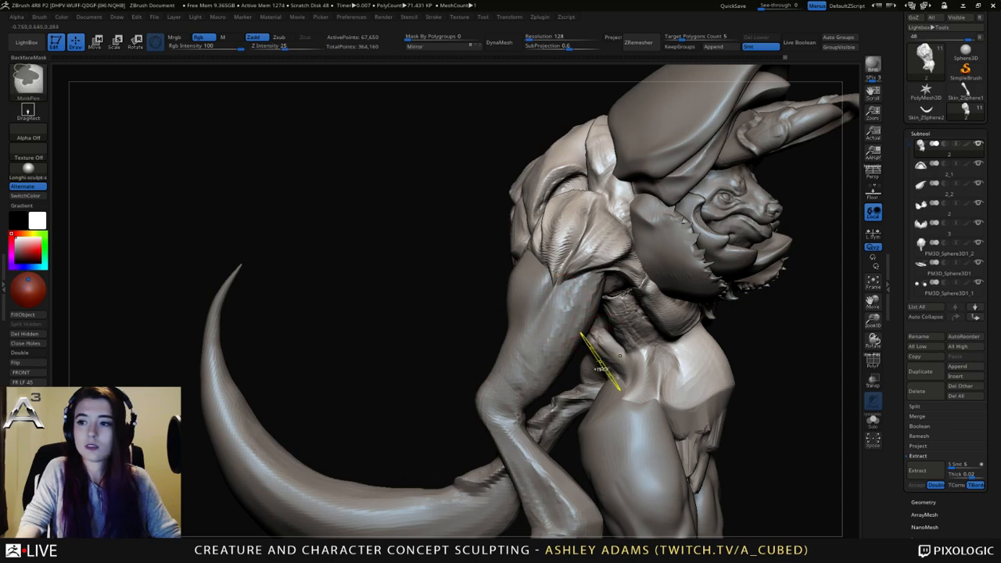
ctrl+right_drag(601, 362, 543, 302)
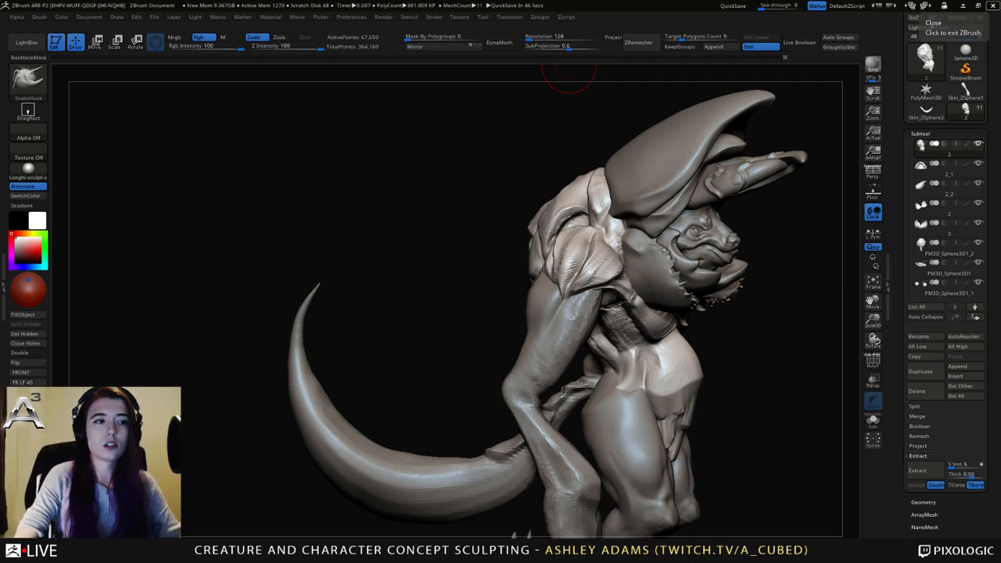
Make the head the active subtool and mask it except for the corner of the mouth.
right_drag(669, 249, 587, 275)
alt+click(690, 225)
right_click(636, 313)
right_click(559, 314)
right_drag(501, 254, 525, 265)
right_drag(516, 308, 519, 324)
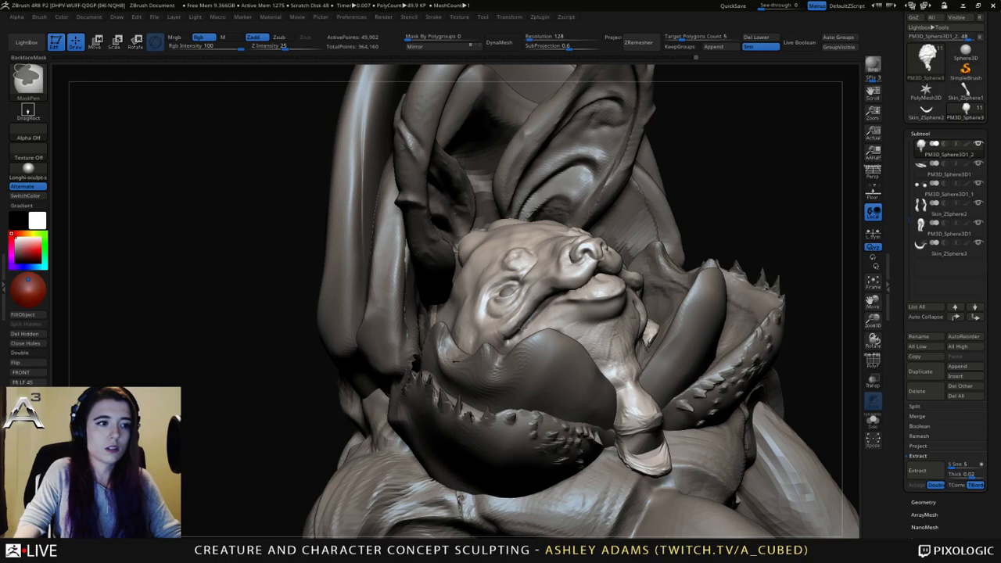
ctrl+click(729, 213)
right_drag(516, 340, 528, 341)
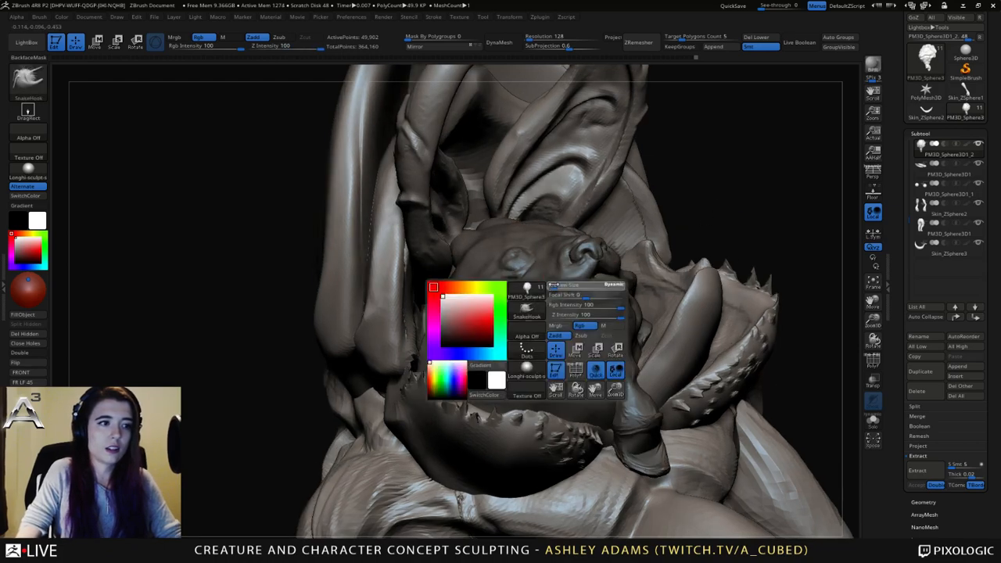
Adjust the SnakeHook brush size and pull the unmasked corner of the mouth into shape.
right_drag(587, 266, 501, 285)
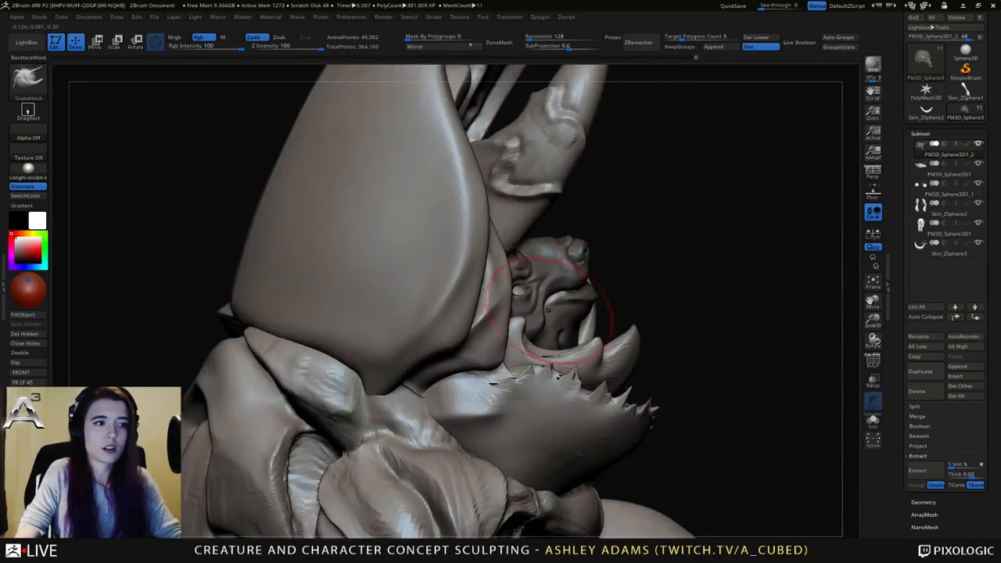
mouse_move(550, 311)
right_down()
mouse_move(493, 349)
mouse_move(469, 325)
mouse_move(560, 299)
mouse_move(630, 302)
right_up()
key(space)
drag(618, 307, 603, 309)
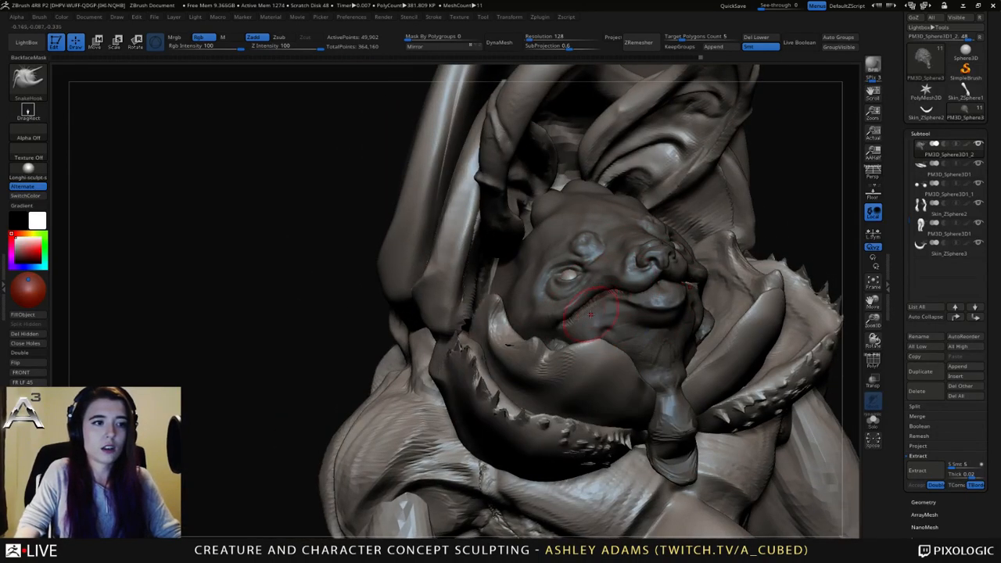
mouse_move(598, 303)
right_down()
mouse_move(587, 282)
mouse_move(581, 301)
right_up()
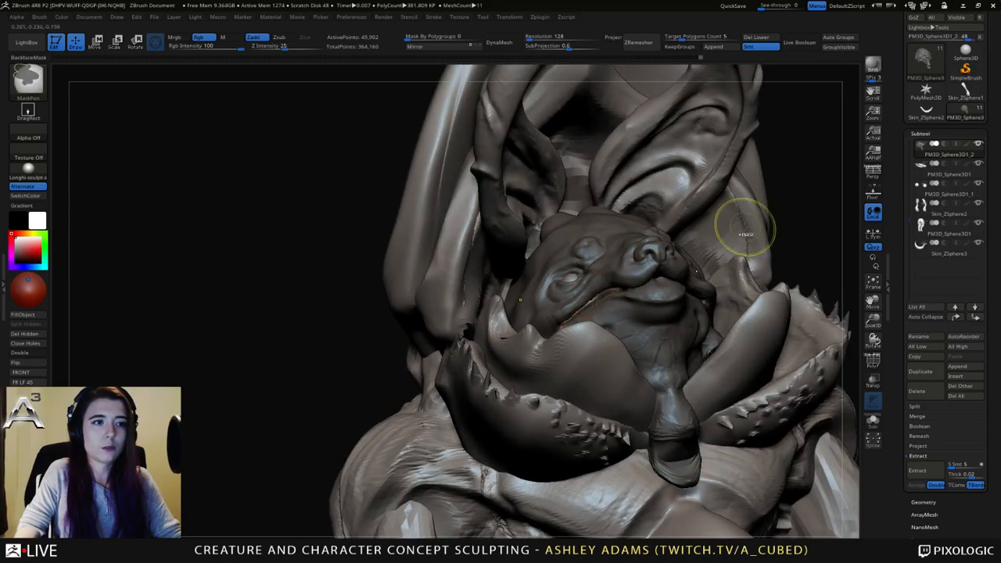
Clear the head's mask and tighten the crease at the corner of the mouth with the Pinch brush.
ctrl+drag(740, 229, 751, 236)
key(b)
key(p)
key(i)
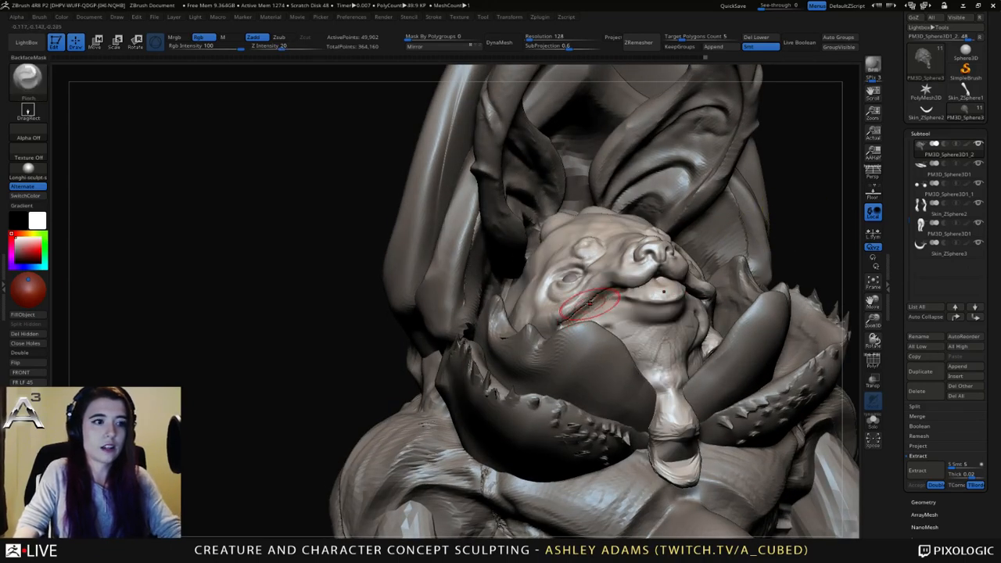
key(space)
drag(604, 306, 593, 306)
drag(597, 299, 570, 322)
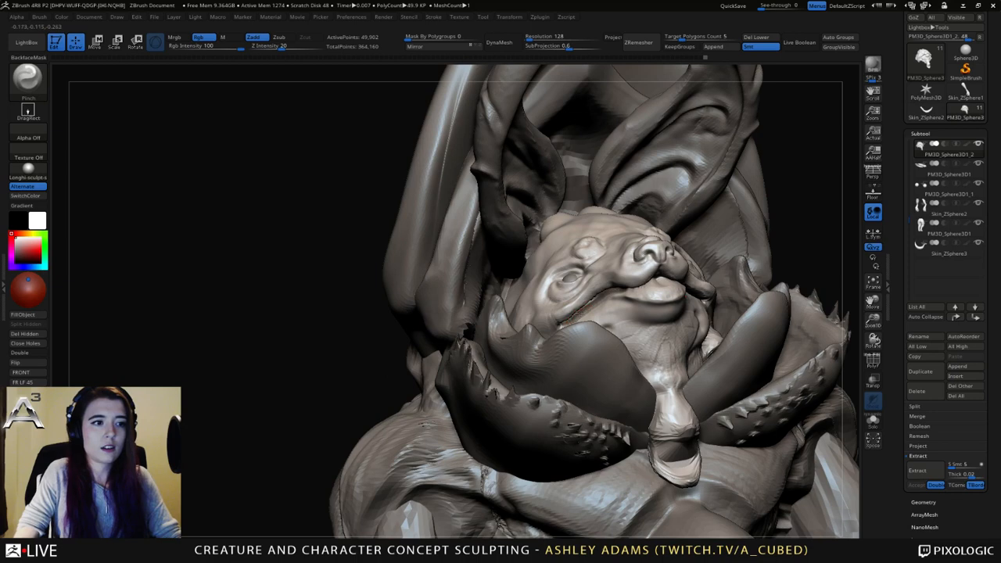
key(ctrl+a)
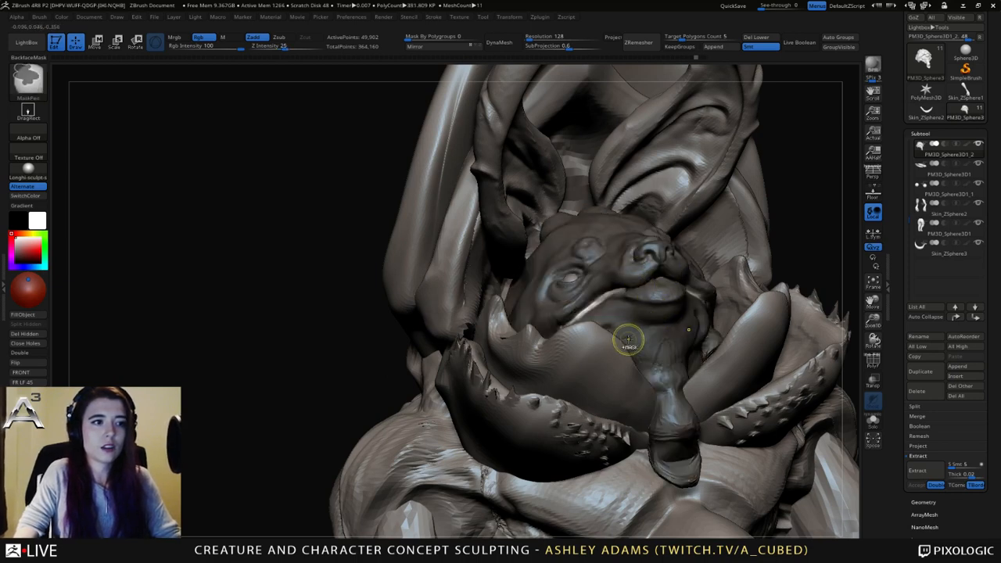
key(ctrl+z)
Switch to the SnakeHook brush and make the plated torso the active subtool.
ctrl+right_drag(642, 347, 689, 332)
key(space)
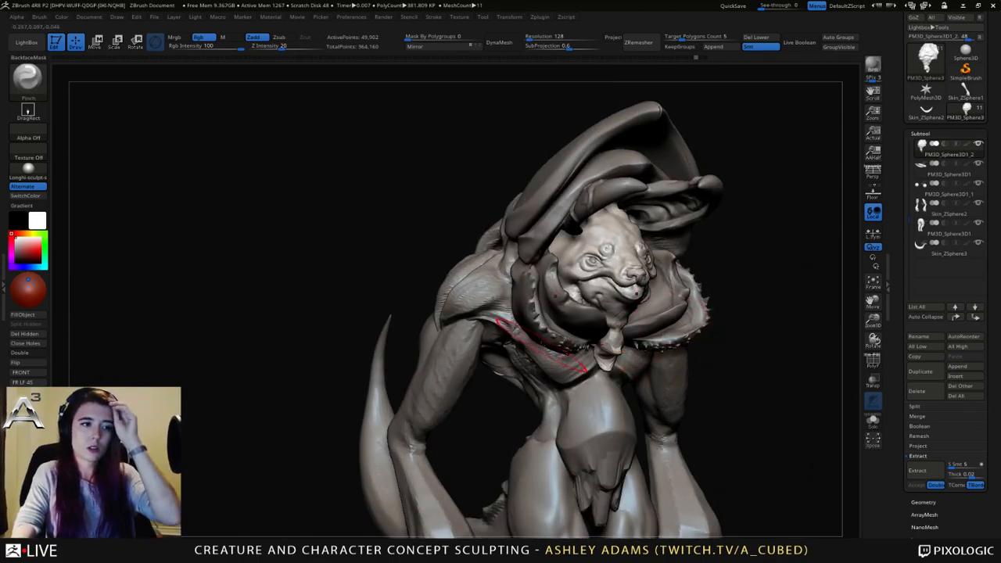
right_drag(673, 345, 540, 273)
right_drag(454, 252, 541, 283)
key(space)
drag(540, 287, 525, 287)
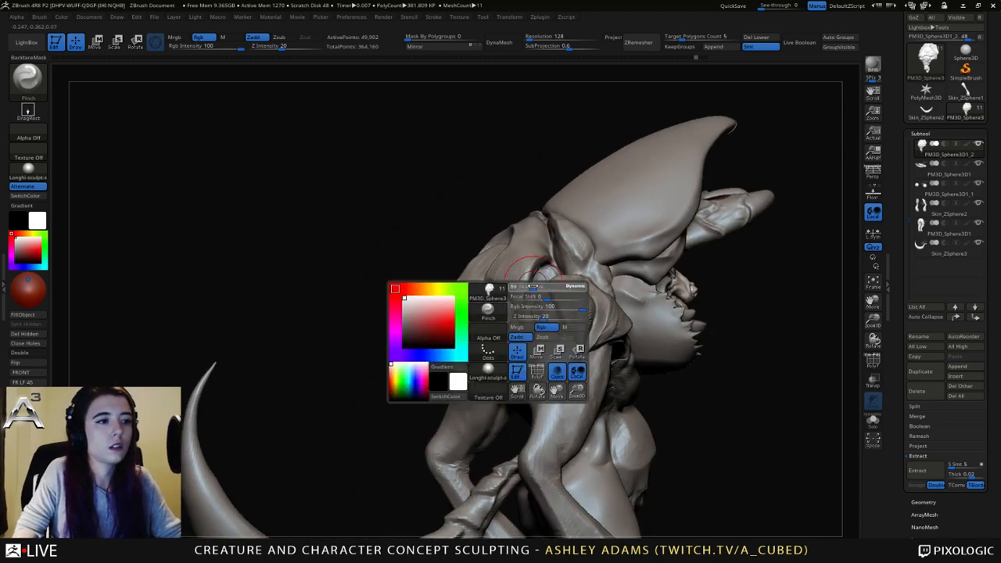
right_drag(509, 275, 568, 282)
key(b)
key(s)
key(h)
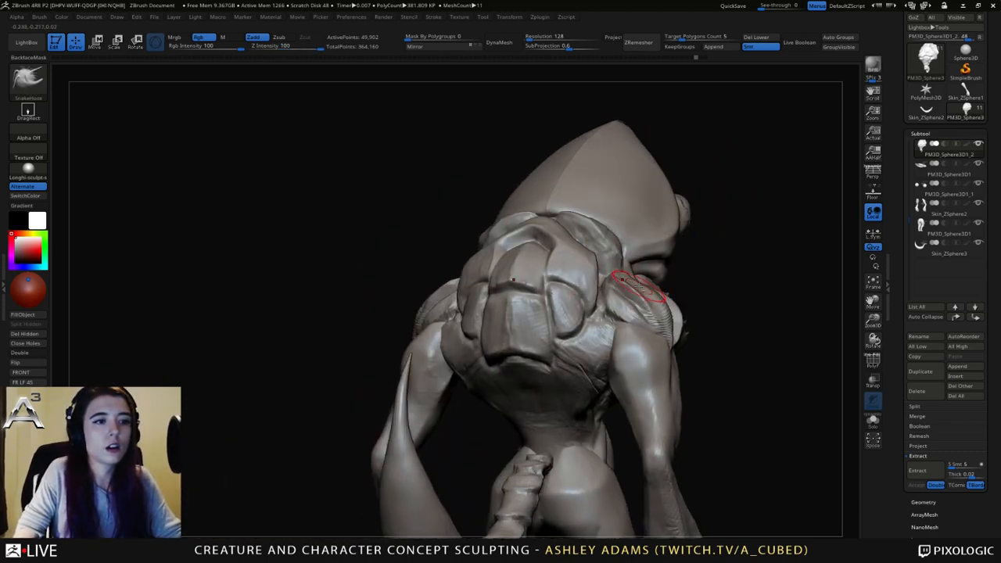
alt+click(623, 280)
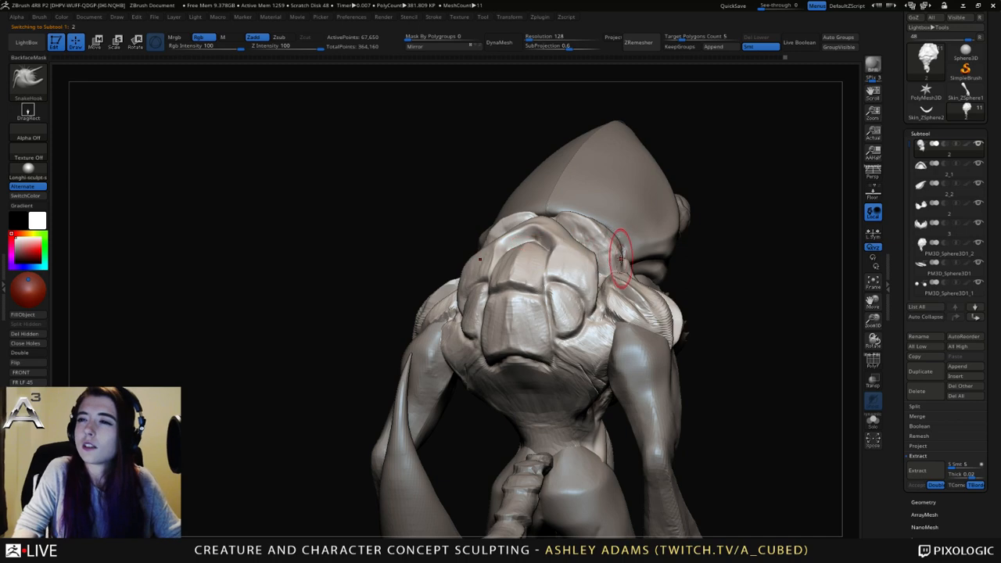
Refine the muscle behind the shoulder with the ClayBuildup and SnakeHook brushes.
mouse_move(638, 283)
right_down()
mouse_move(633, 293)
mouse_move(610, 263)
right_up()
key(b)
key(c)
key(b)
key(b)
key(s)
key(h)
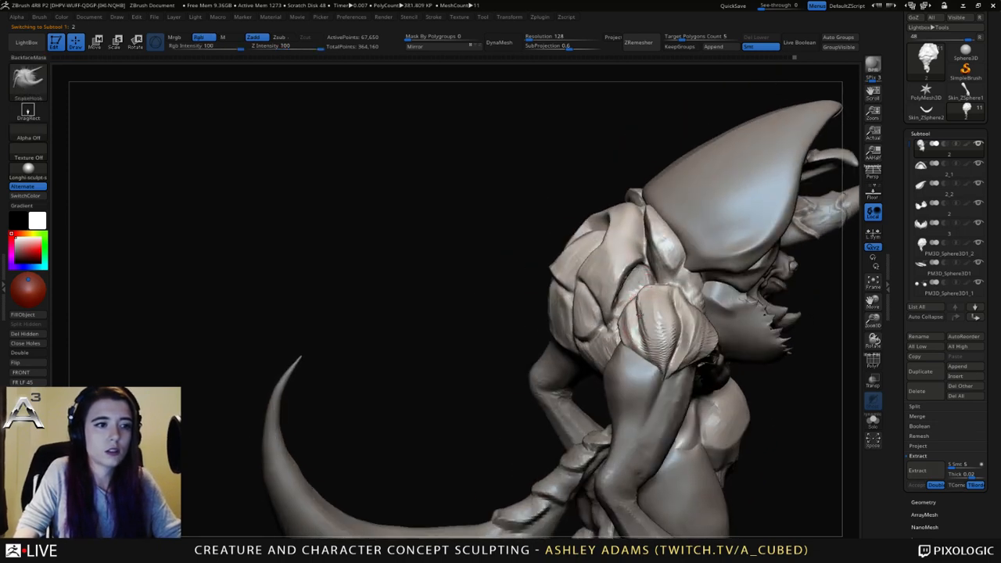
Build up the transition between the side of the back and the shoulder with ClayBuildup.
mouse_move(674, 310)
right_down()
mouse_move(673, 275)
mouse_move(670, 290)
mouse_move(659, 286)
right_up()
key(space)
key(b)
key(c)
key(b)
key(space)
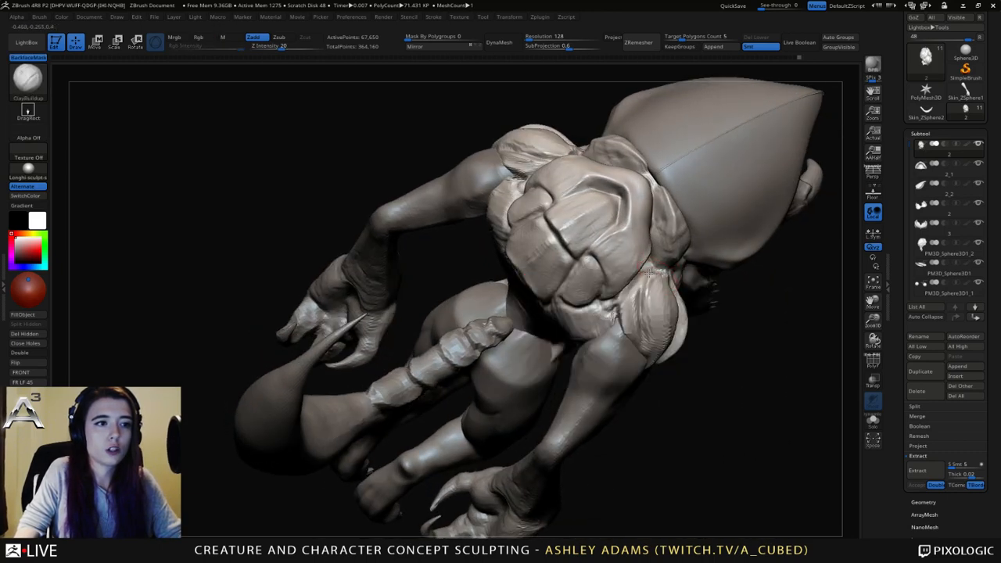
right_drag(640, 282, 654, 280)
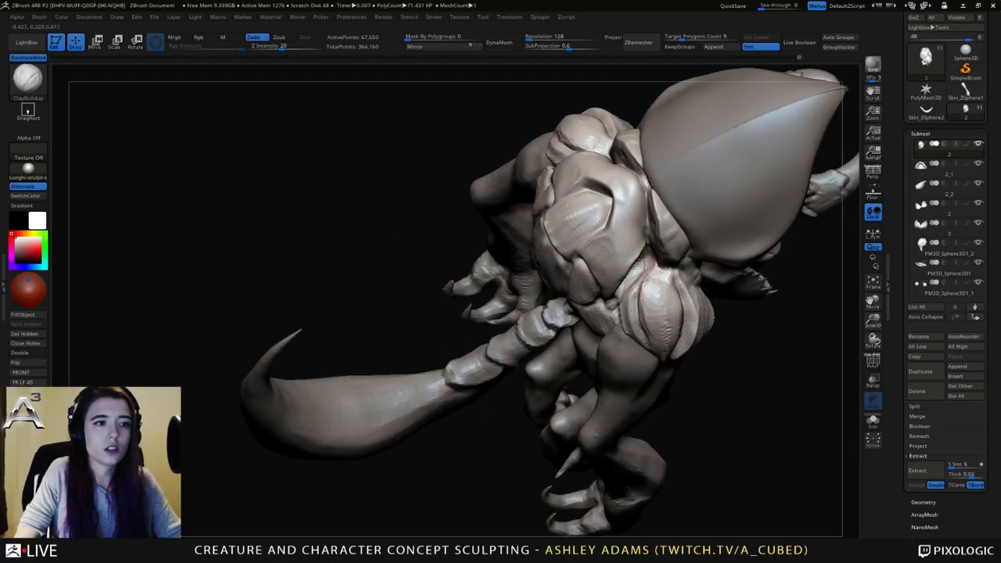
Build up the top of the shoulder muscle with ClayBuildup and carve its creases with DamStandard.
drag(651, 276, 673, 275)
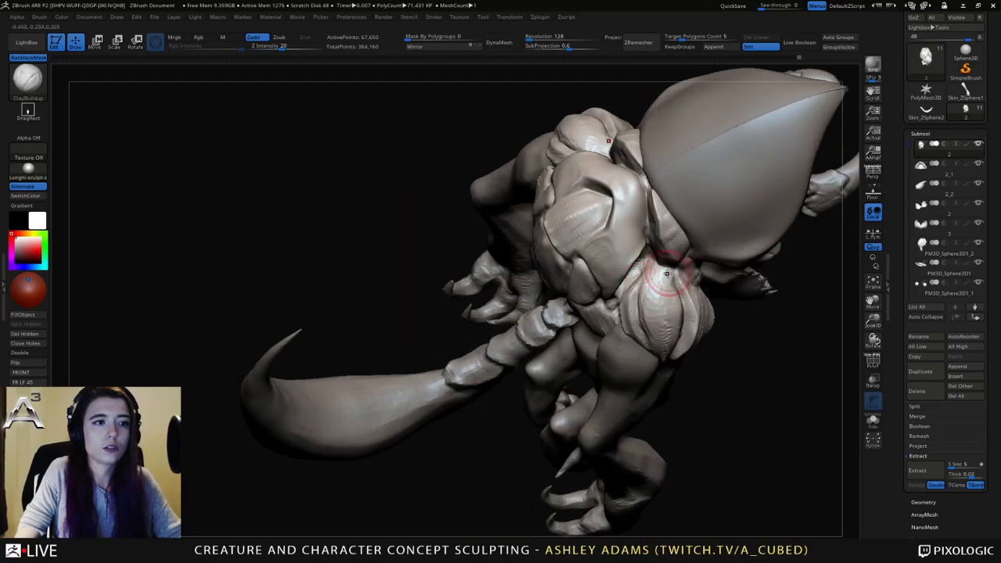
right_drag(675, 276, 677, 284)
key(b)
key(d)
key(s)
drag(680, 261, 678, 278)
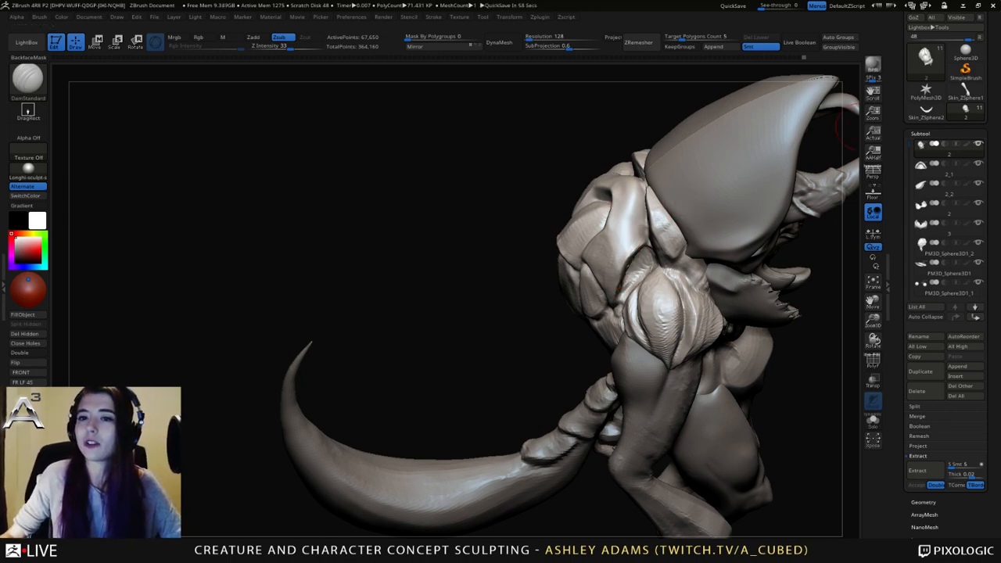
Build up clay with ClayBuildup in the hollow between the shoulder muscle and the back plates.
drag(854, 127, 850, 173)
mouse_move(627, 258)
right_down()
mouse_move(662, 275)
mouse_move(642, 287)
mouse_move(643, 305)
mouse_move(624, 293)
right_up()
key(b)
key(c)
key(b)
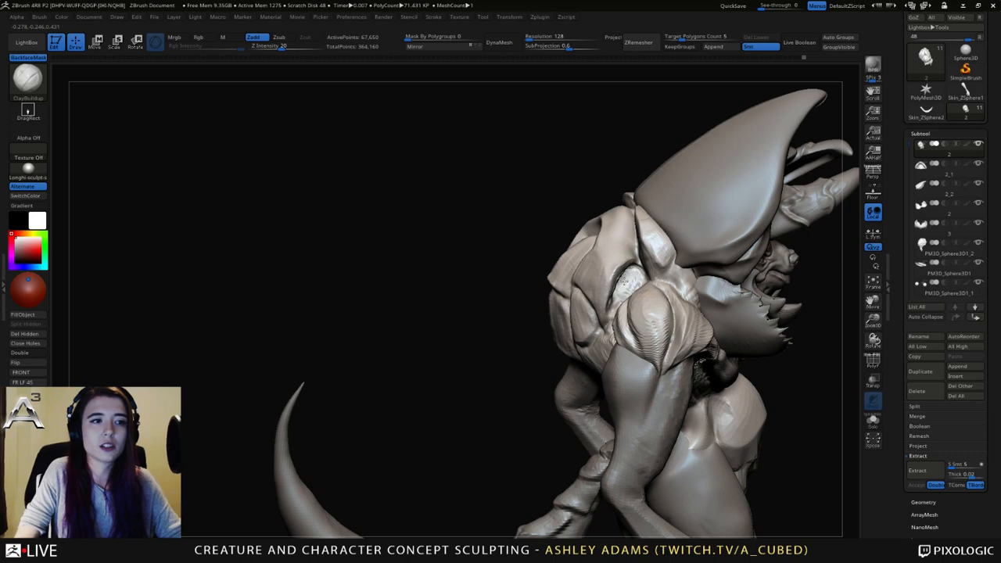
drag(624, 280, 640, 272)
Reduce the brush size and sharpen the grooves around the uppermost back plate with DamStandard and Pinch.
mouse_move(641, 272)
ctrl+right_down()
mouse_move(632, 252)
mouse_move(635, 275)
ctrl+right_up()
key(space)
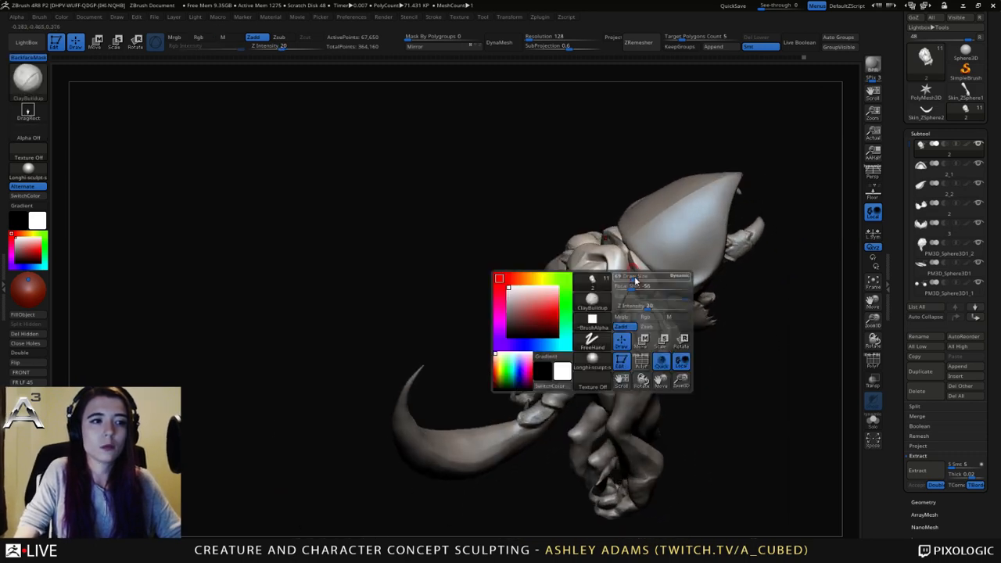
drag(635, 280, 632, 280)
mouse_move(625, 264)
ctrl+right_down()
mouse_move(610, 301)
mouse_move(583, 284)
mouse_move(599, 255)
ctrl+right_up()
key(b)
key(d)
key(s)
key(b)
key(p)
key(i)
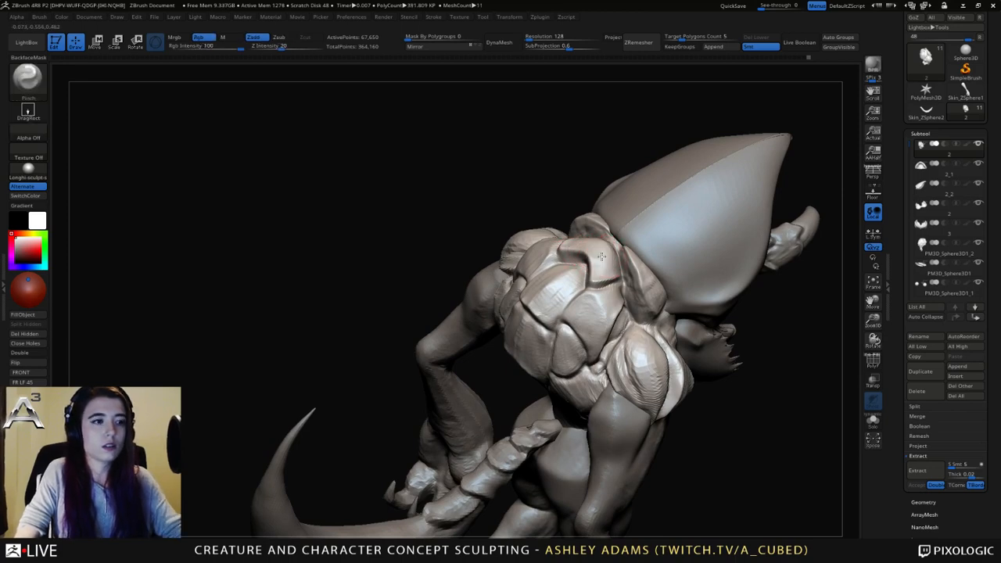
right_click(589, 254)
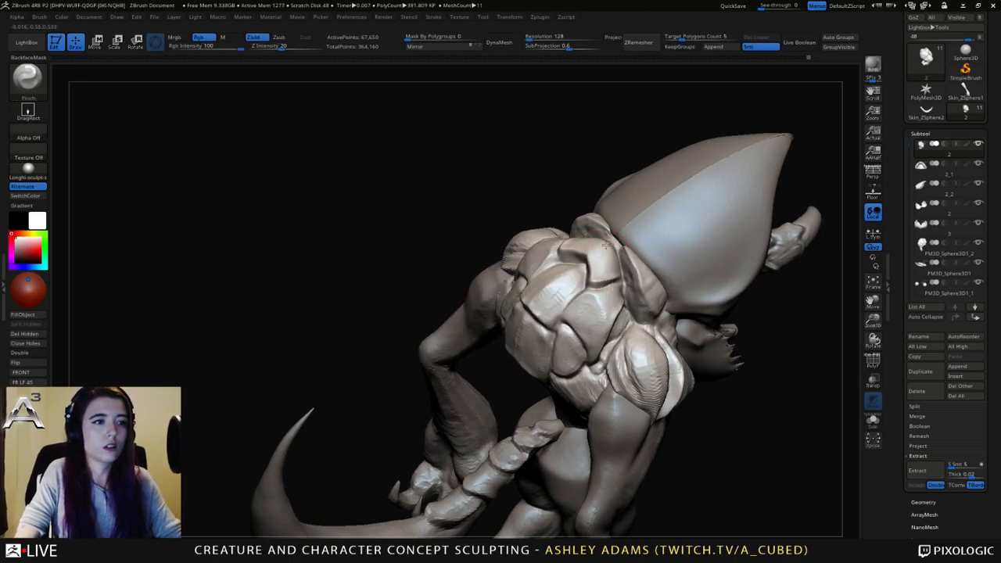
Build up the surfaces of the central upper back plates with ClayBuildup.
mouse_move(593, 250)
right_down()
mouse_move(598, 262)
mouse_move(566, 245)
right_up()
key(b)
key(c)
key(b)
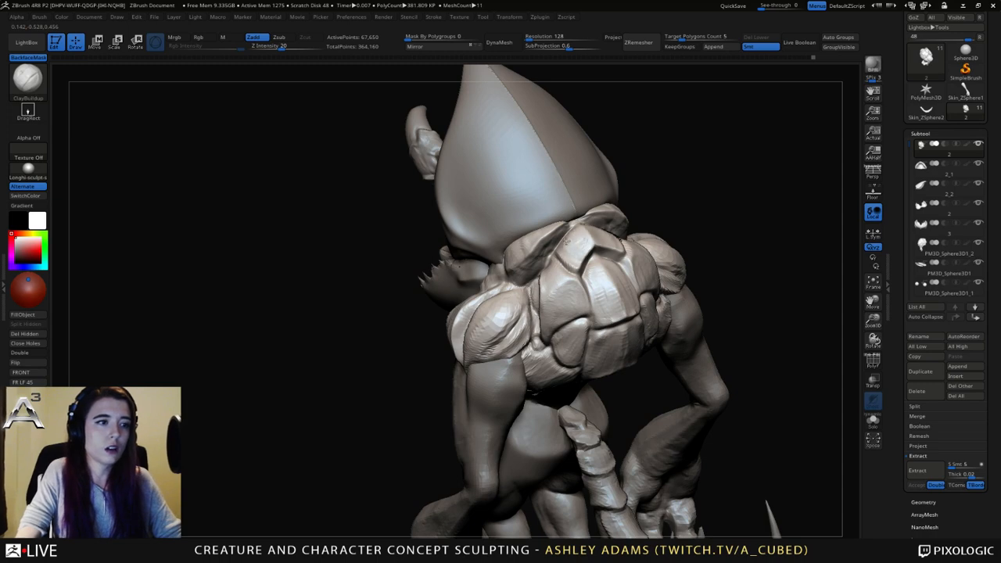
right_drag(567, 241, 599, 294)
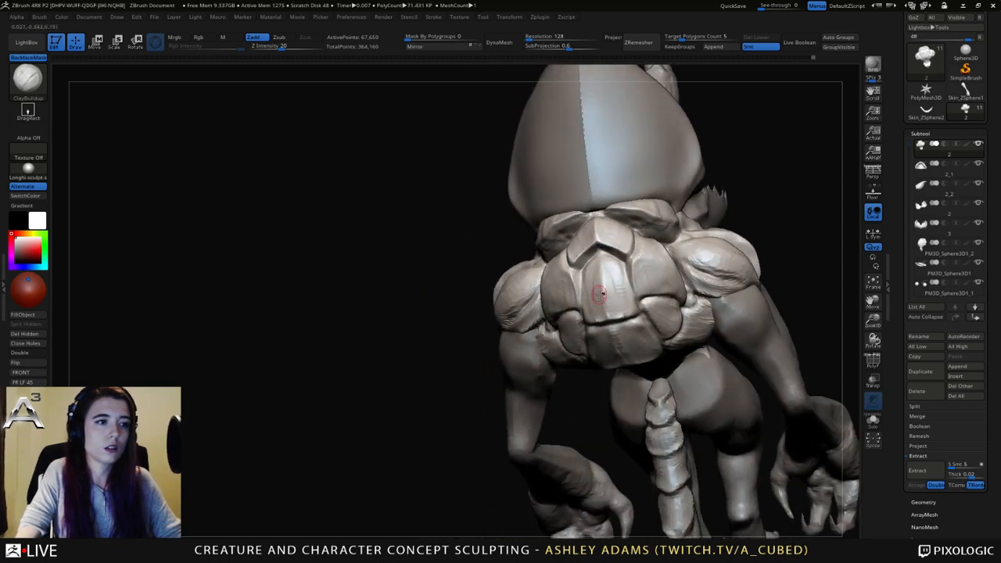
key(space)
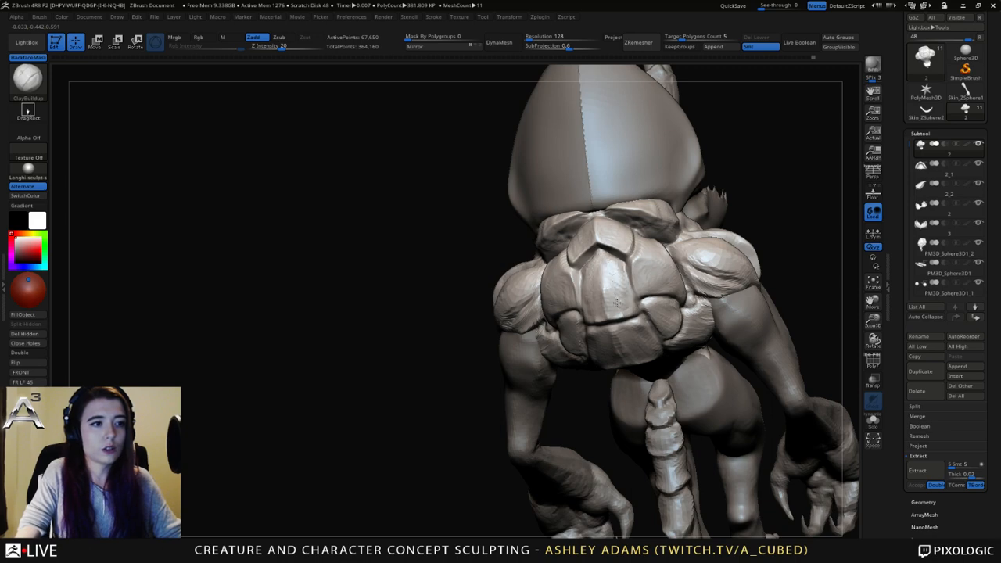
right_drag(617, 311, 606, 248)
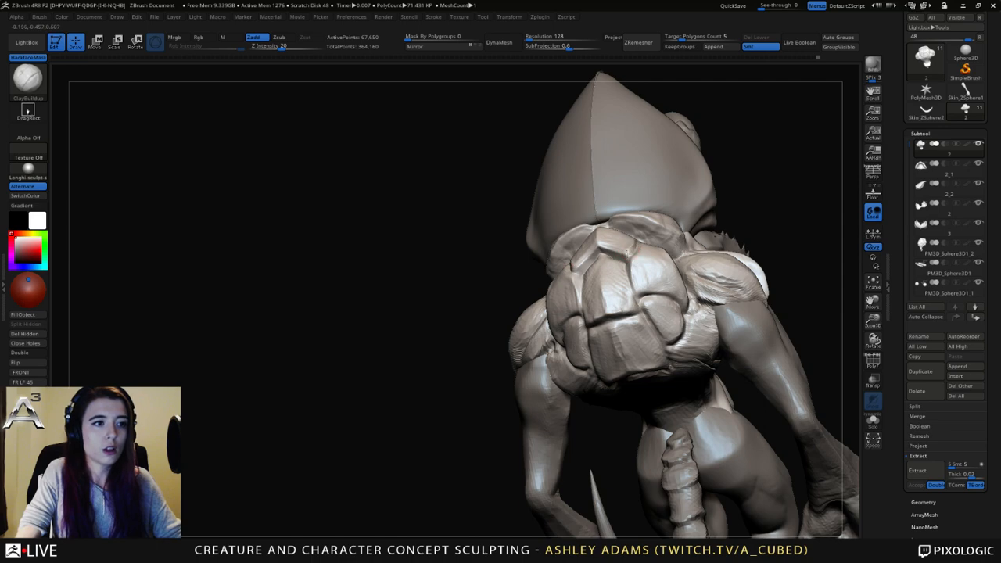
Pull the rear edge of the central back plate outward into a pointed overhang with a smaller SnakeHook brush.
right_drag(631, 247, 585, 277)
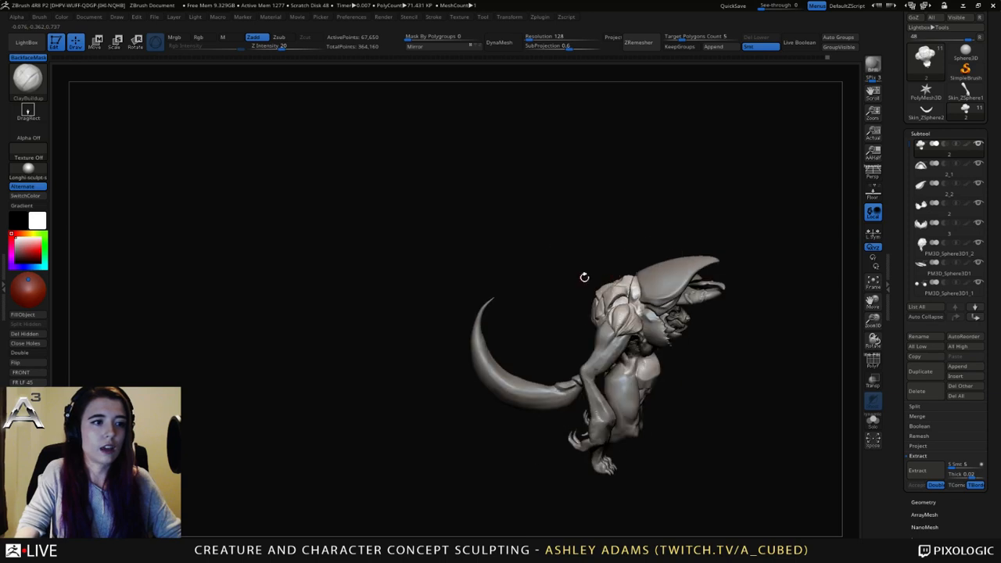
right_click(600, 326)
right_drag(600, 326, 577, 289)
ctrl+right_drag(587, 227, 516, 296)
right_click(513, 296)
mouse_move(564, 237)
ctrl+right_down()
mouse_move(532, 288)
mouse_move(504, 308)
ctrl+right_up()
key(space)
key(b)
key(s)
key(h)
key(space)
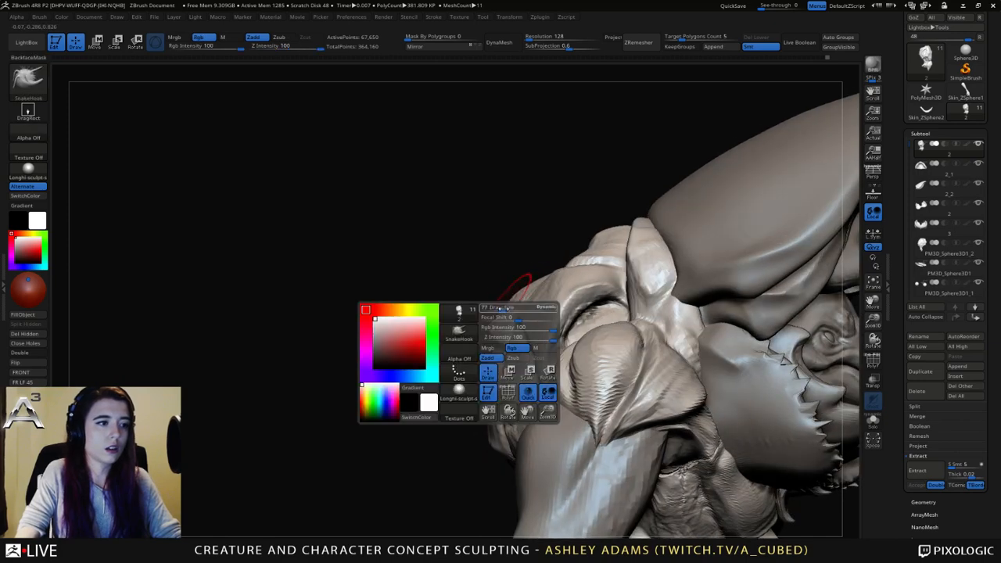
drag(504, 308, 493, 308)
right_drag(493, 306, 508, 311)
key(space)
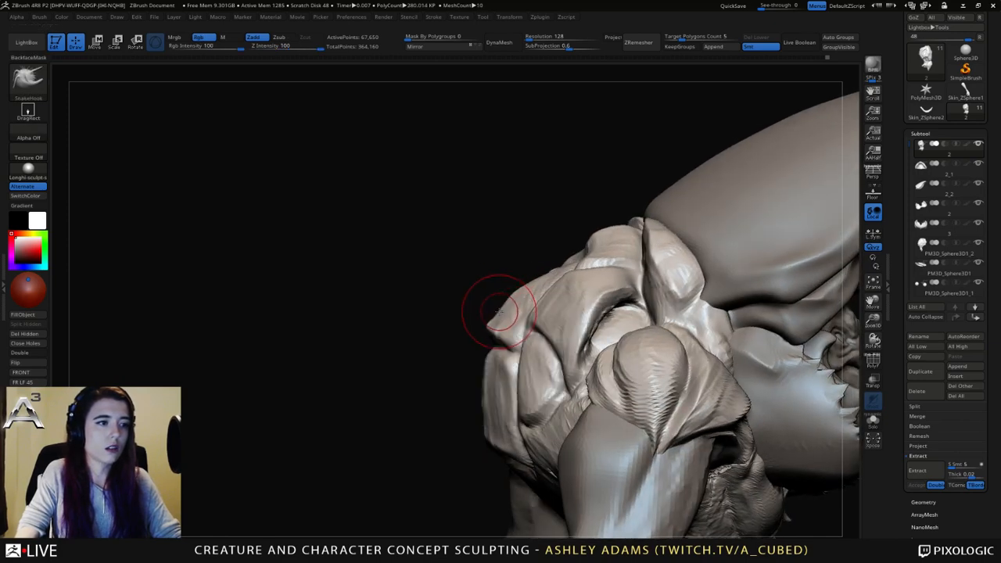
drag(499, 313, 504, 308)
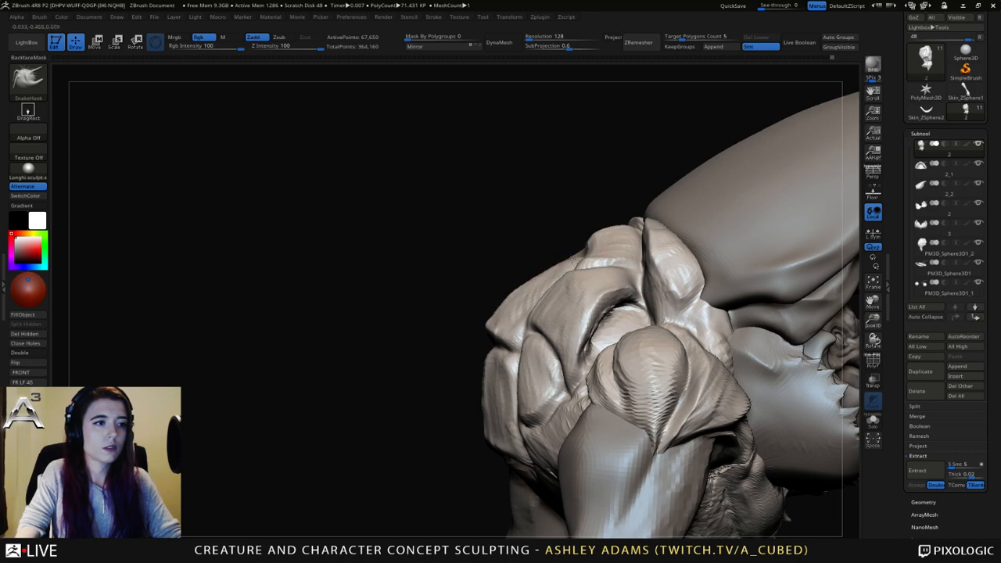
key(space)
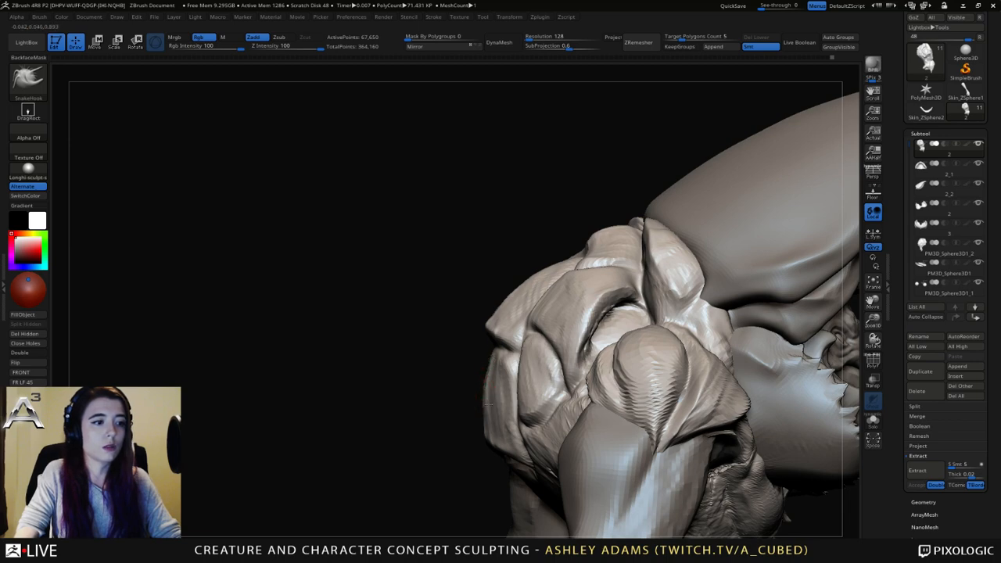
Examine the whole creature's silhouette and proportions from the side and front.
ctrl+right_drag(537, 391, 540, 352)
right_drag(540, 352, 623, 355)
mouse_move(628, 398)
ctrl+right_down()
mouse_move(618, 378)
mouse_move(688, 300)
mouse_move(648, 315)
ctrl+right_up()
ctrl+right_drag(670, 362, 666, 332)
mouse_move(666, 332)
right_down()
mouse_move(633, 342)
mouse_move(630, 320)
mouse_move(599, 318)
mouse_move(646, 322)
mouse_move(600, 319)
right_up()
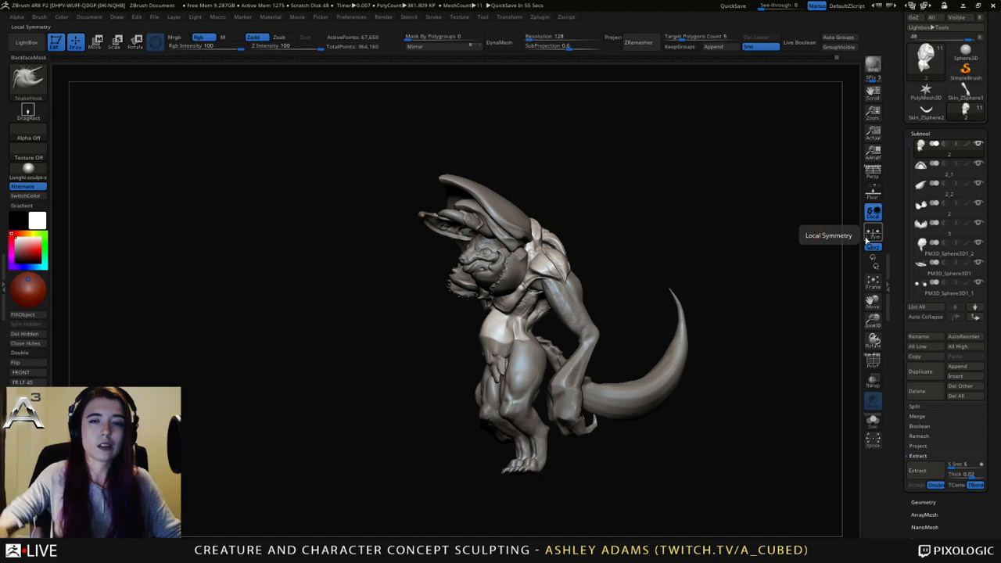
drag(643, 265, 662, 273)
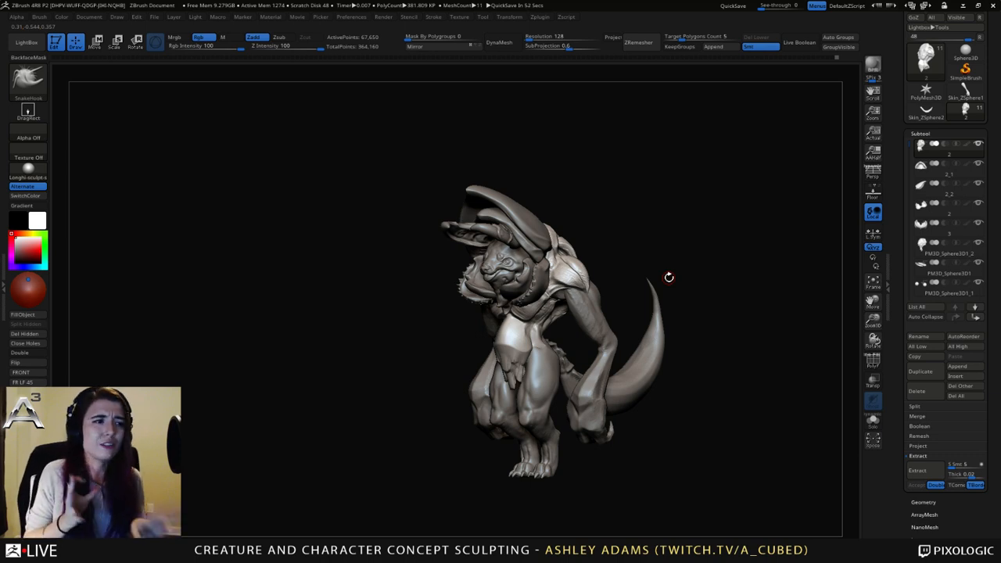
mouse_move(669, 277)
mouse_down()
mouse_move(626, 258)
mouse_move(639, 284)
mouse_move(572, 249)
mouse_up()
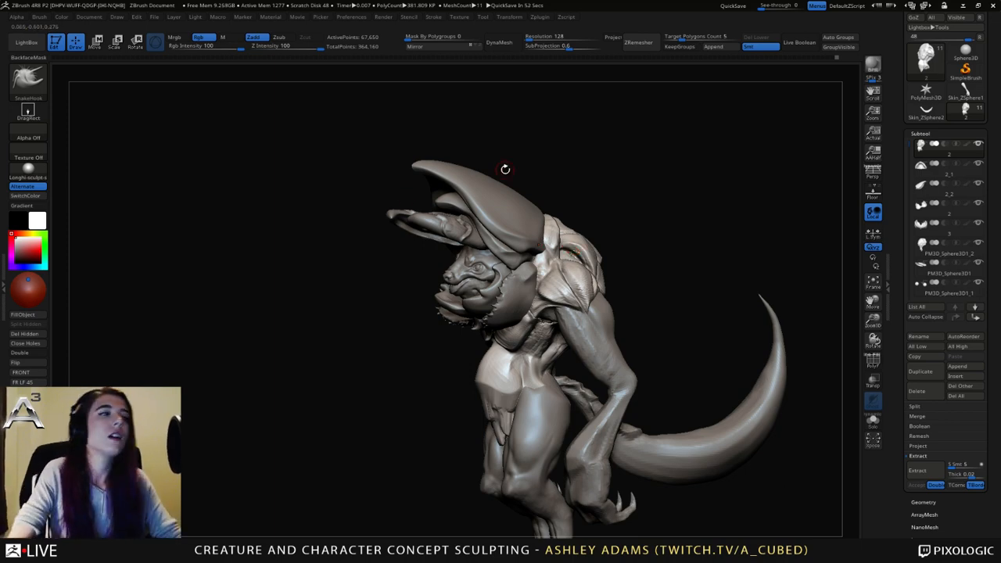
drag(505, 167, 604, 224)
Layer clay with ClayBuildup in the recess under the side back plate, just above the shoulder muscle.
key(space)
mouse_move(604, 225)
right_down()
mouse_move(577, 212)
mouse_move(469, 205)
mouse_move(480, 179)
right_up()
key(b)
key(c)
key(b)
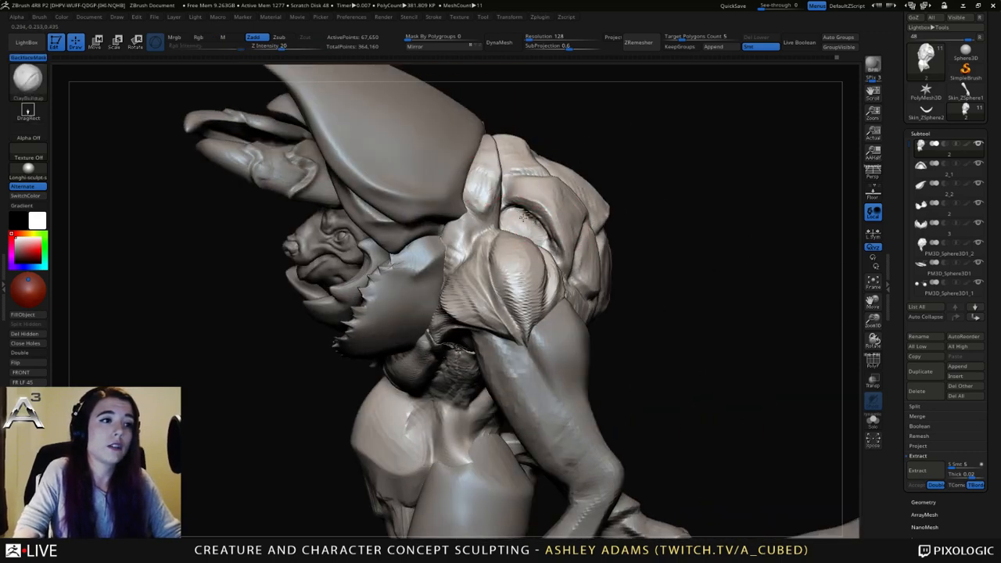
right_drag(516, 218, 510, 235)
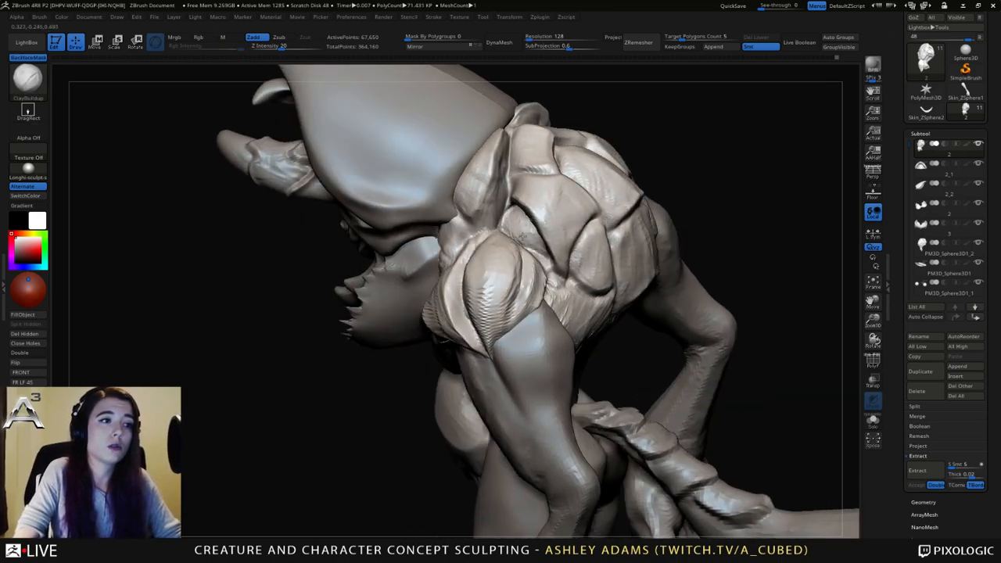
mouse_move(516, 218)
right_down()
mouse_move(513, 232)
mouse_move(531, 245)
mouse_move(501, 229)
right_up()
Refine the recess behind the opposite shoulder with further ClayBuildup strokes along the back plate's edge.
mouse_move(566, 302)
ctrl+right_down()
mouse_move(547, 219)
mouse_move(619, 228)
mouse_move(604, 237)
mouse_move(630, 240)
mouse_move(618, 266)
ctrl+right_up()
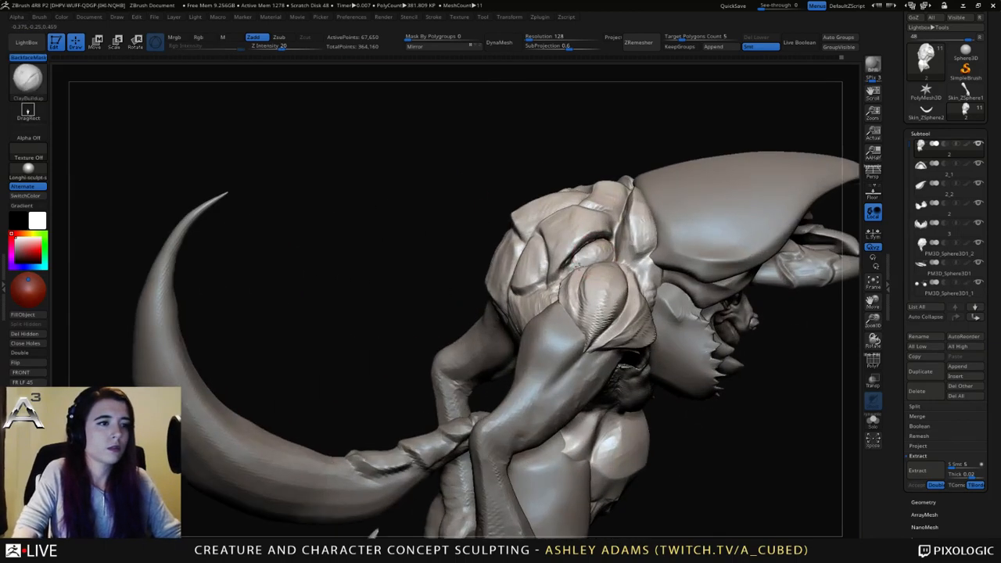
drag(588, 257, 607, 240)
right_drag(606, 239, 616, 214)
mouse_move(613, 249)
mouse_down()
mouse_move(589, 252)
mouse_move(584, 243)
mouse_up()
ctrl+right_drag(618, 271, 598, 239)
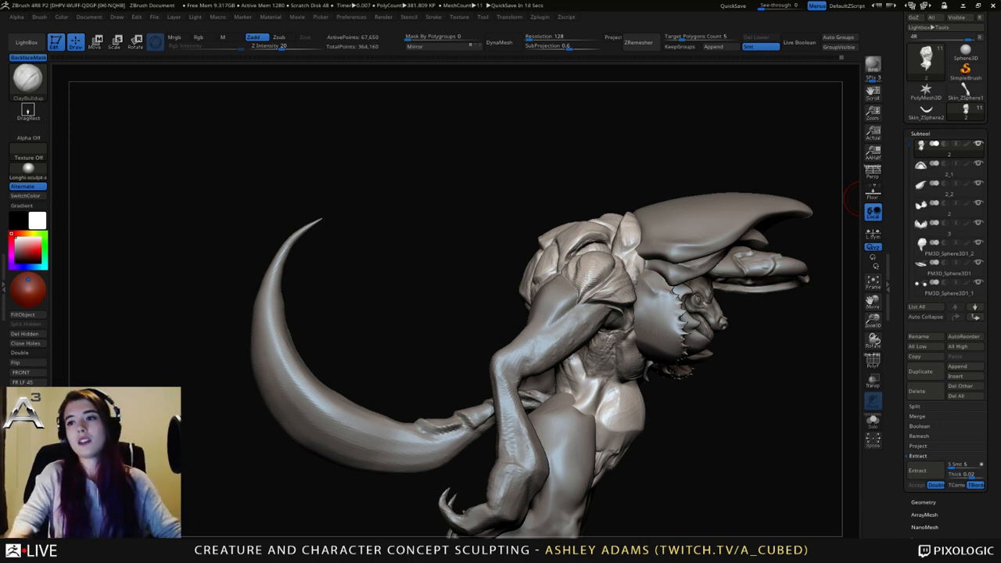
Define the crease where the side of the ribcage meets the waist with DamStandard.
mouse_move(743, 345)
mouse_down()
mouse_move(702, 333)
mouse_move(453, 332)
mouse_up()
key(space)
drag(577, 251, 597, 251)
alt+drag(407, 376, 646, 344)
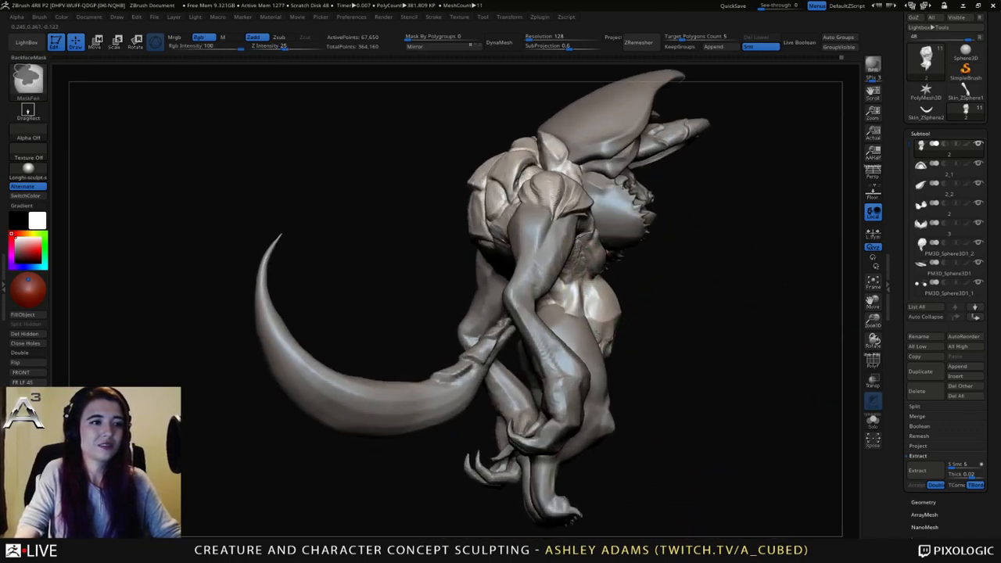
key(space)
drag(688, 313, 592, 277)
right_drag(592, 277, 548, 264)
key(b)
key(d)
key(s)
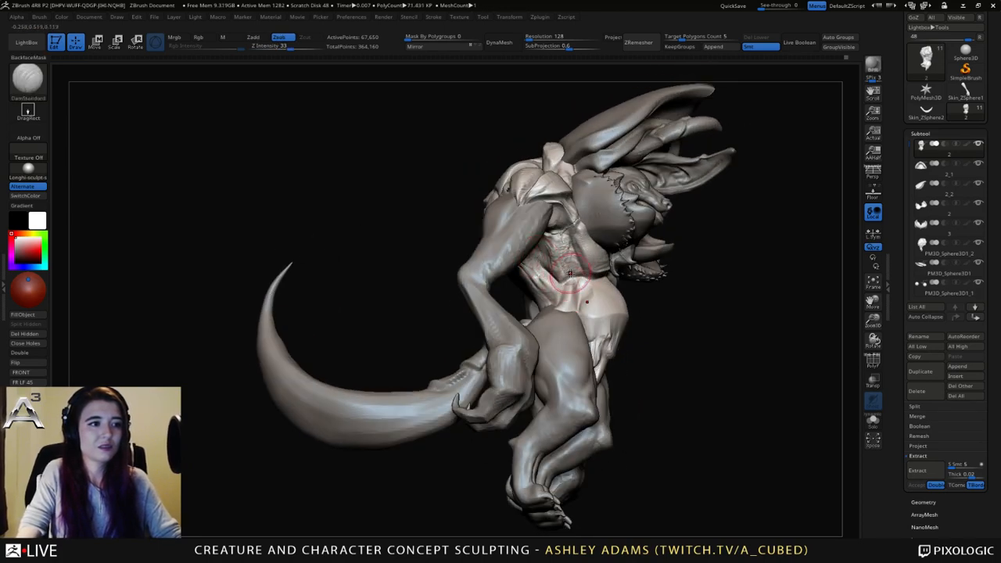
Build up the muscle on the side of the ribcage beneath the arm with ClayBuildup.
key(b)
key(c)
key(b)
mouse_move(570, 273)
right_down()
mouse_move(554, 256)
mouse_move(548, 266)
mouse_move(555, 248)
right_up()
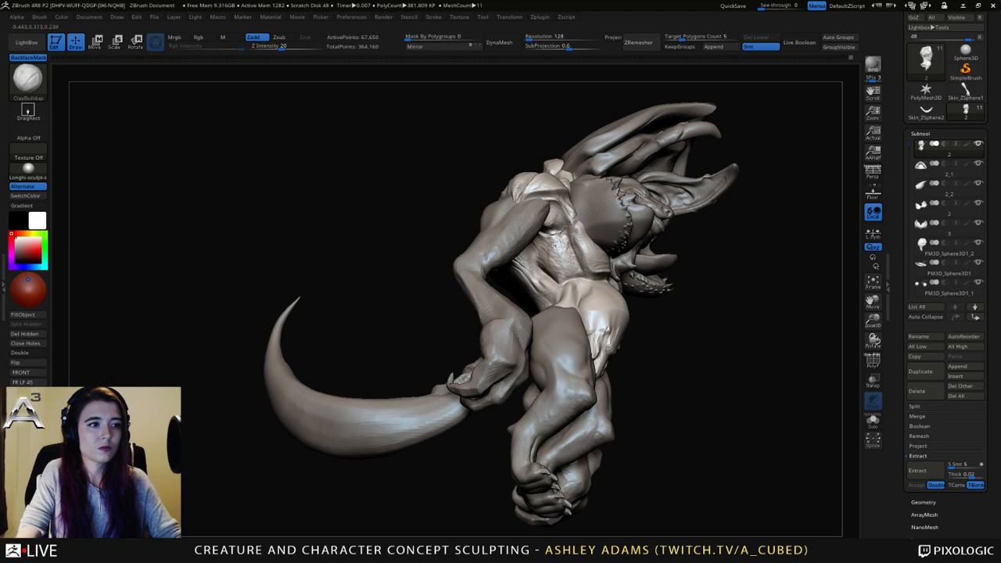
drag(549, 253, 553, 265)
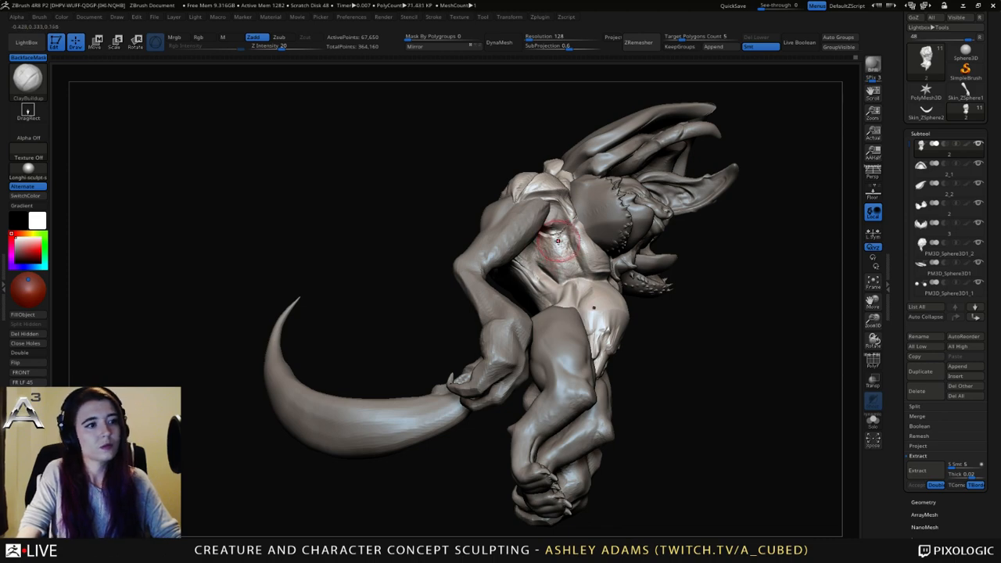
mouse_move(539, 244)
right_down()
mouse_move(541, 271)
mouse_move(541, 206)
mouse_move(530, 197)
mouse_move(543, 252)
right_up()
Carve creases into the side of the ribcage with DamStandard and adjust its lower edge with SnakeHook.
key(b)
key(d)
key(s)
mouse_move(562, 223)
mouse_down()
mouse_move(547, 217)
mouse_move(562, 222)
mouse_up()
mouse_move(548, 233)
right_down()
mouse_move(582, 247)
mouse_move(561, 236)
mouse_move(564, 272)
right_up()
key(b)
key(s)
key(h)
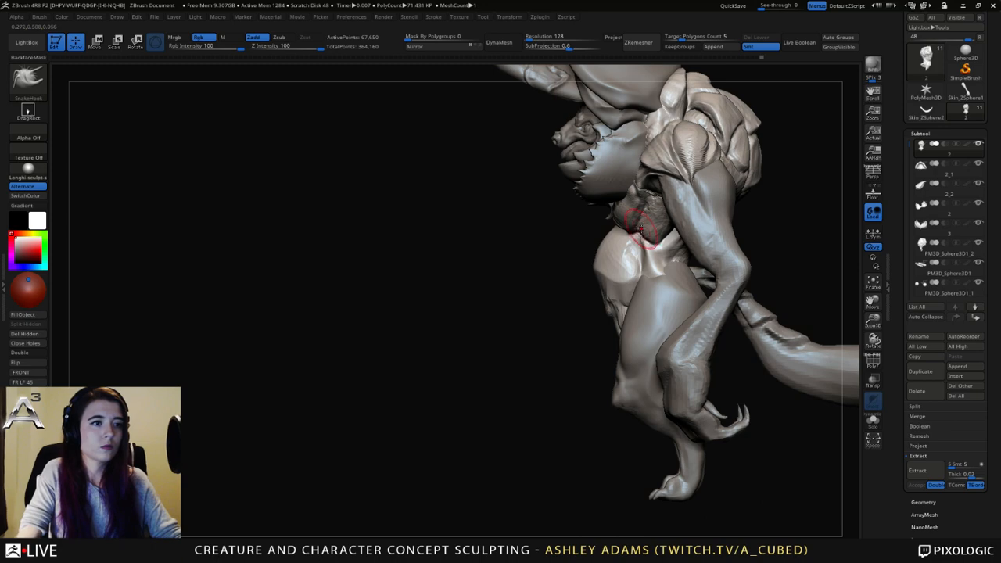
Build up the side waist muscle below the ribcage with ClayBuildup and cut its separating crease with DamStandard.
mouse_move(649, 218)
right_down()
mouse_move(638, 285)
mouse_move(665, 210)
mouse_move(647, 241)
right_up()
key(b)
key(c)
key(b)
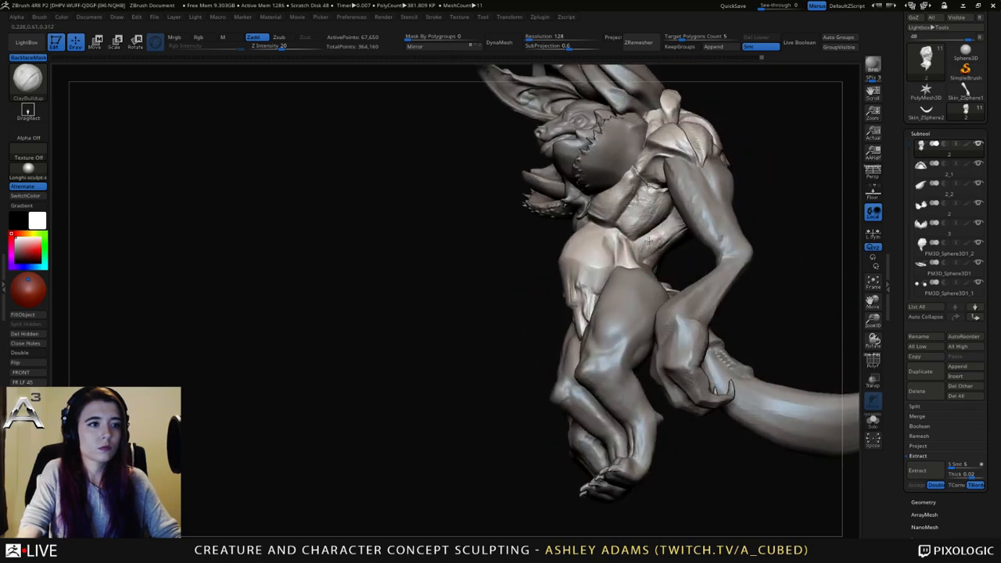
key(b)
key(d)
key(s)
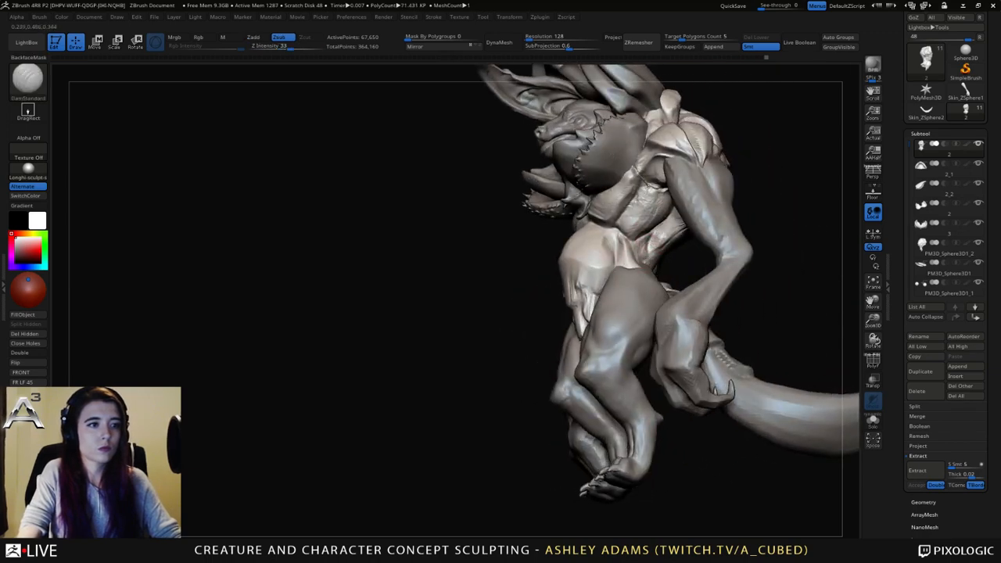
Add ClayBuildup strokes to the flank between the abdomen and thigh and define the folds with DamStandard.
right_drag(644, 247, 639, 271)
key(b)
key(c)
key(b)
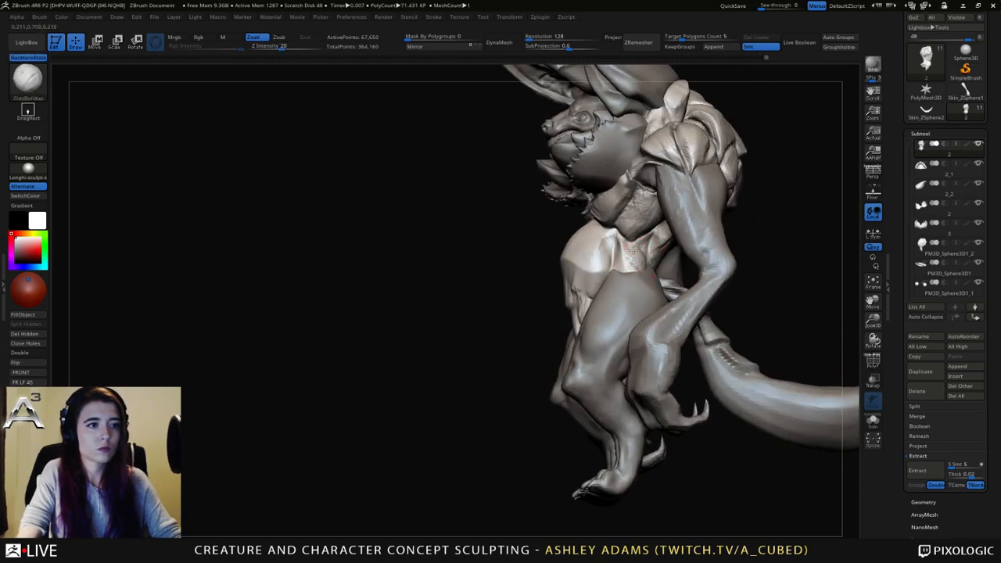
drag(649, 243, 646, 252)
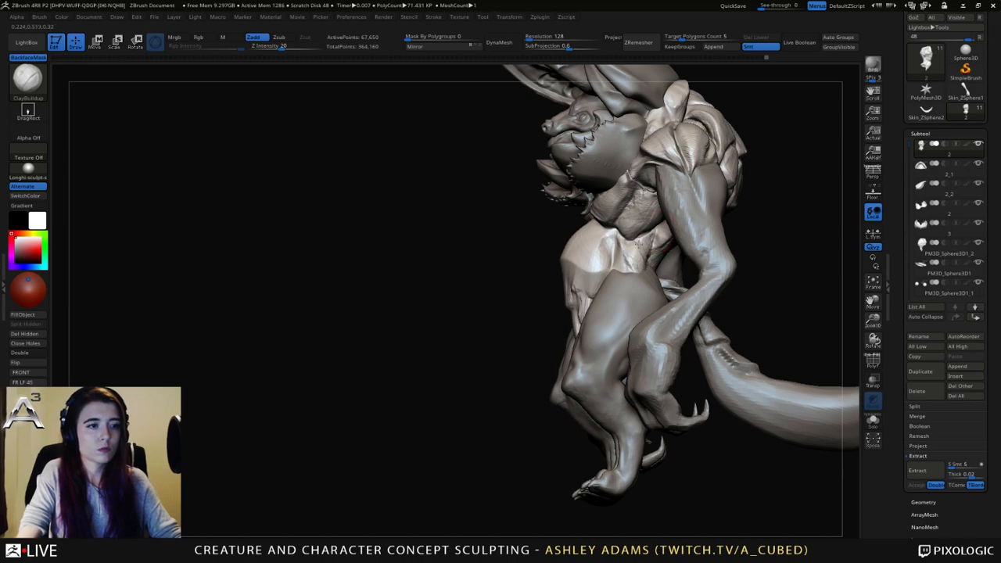
key(b)
key(d)
key(s)
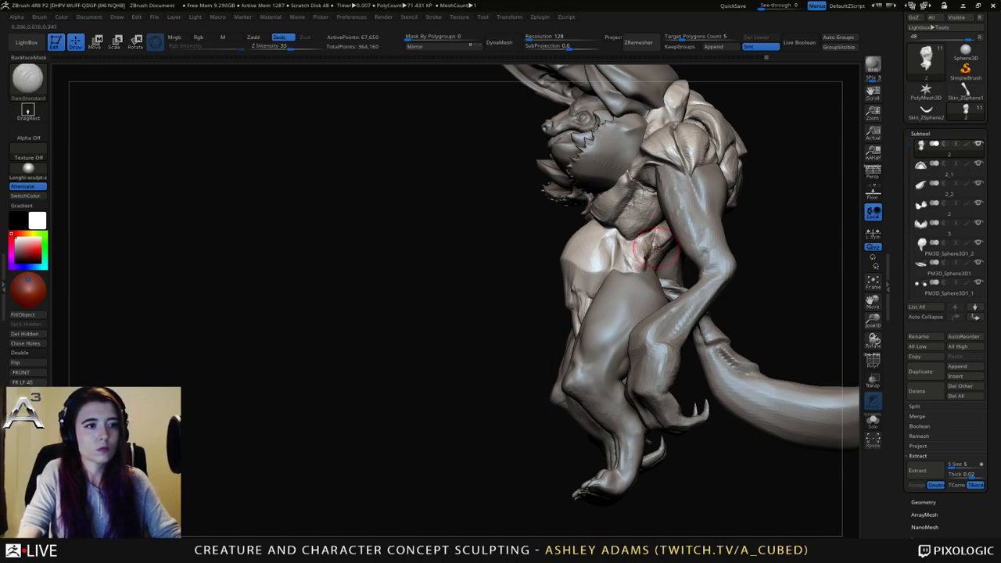
Add ClayBuildup volume to the side waist muscle and carve its separating crease with DamStandard.
key(b)
key(c)
key(b)
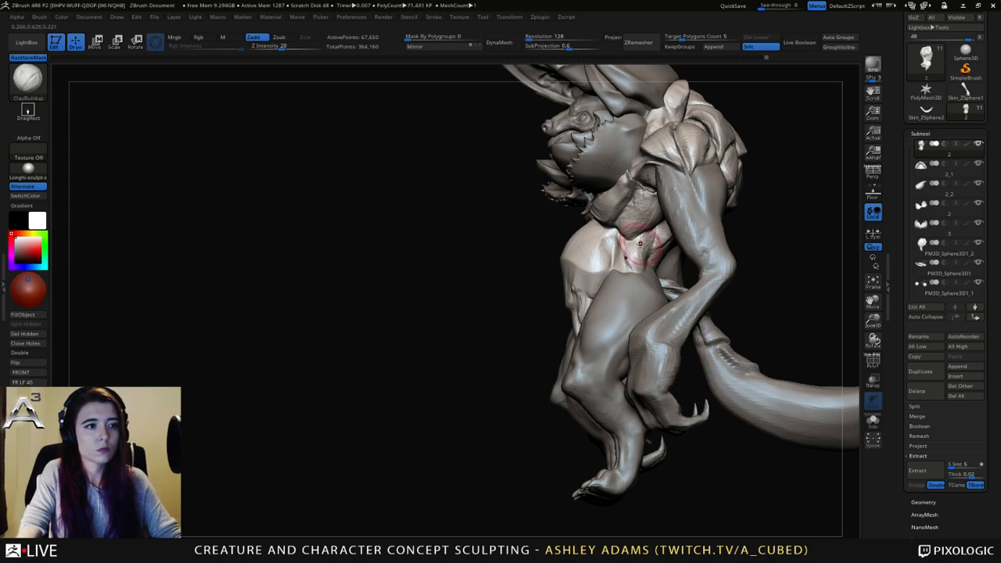
key(b)
key(d)
key(s)
right_drag(622, 235, 624, 255)
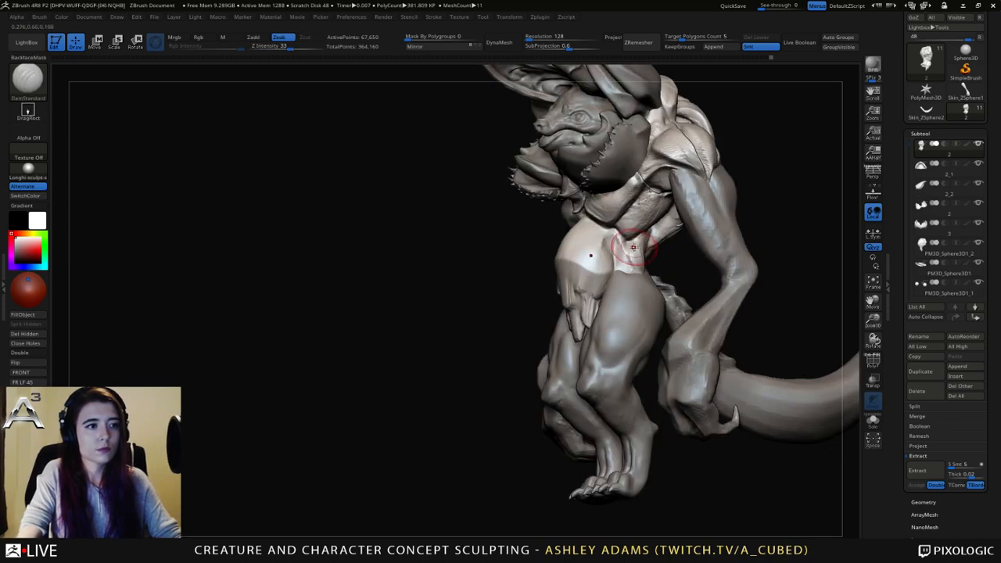
Build up a rounded muscle form at the upper side of the abdomen, just below the ribcage, with ClayBuildup.
key(b)
key(c)
key(b)
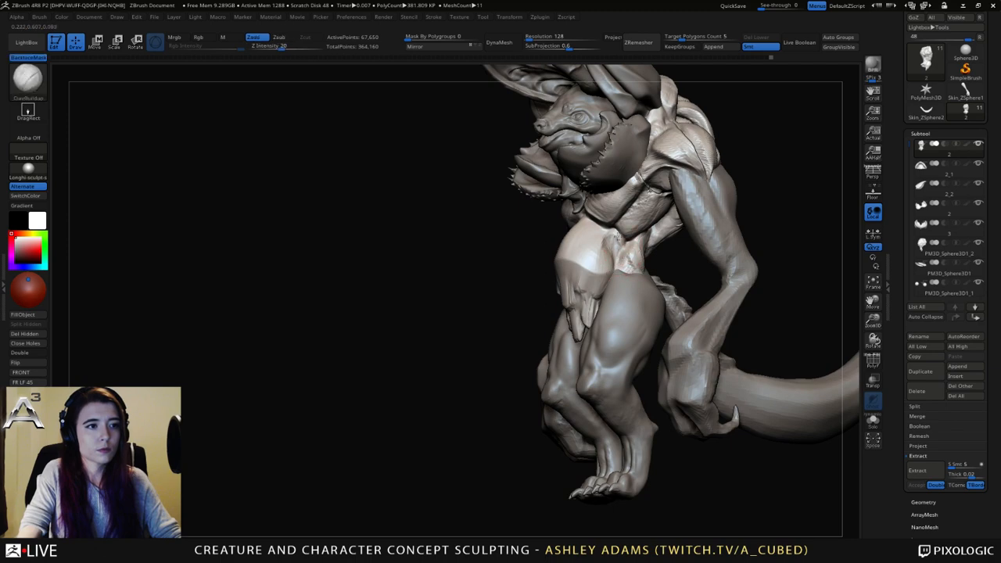
key(space)
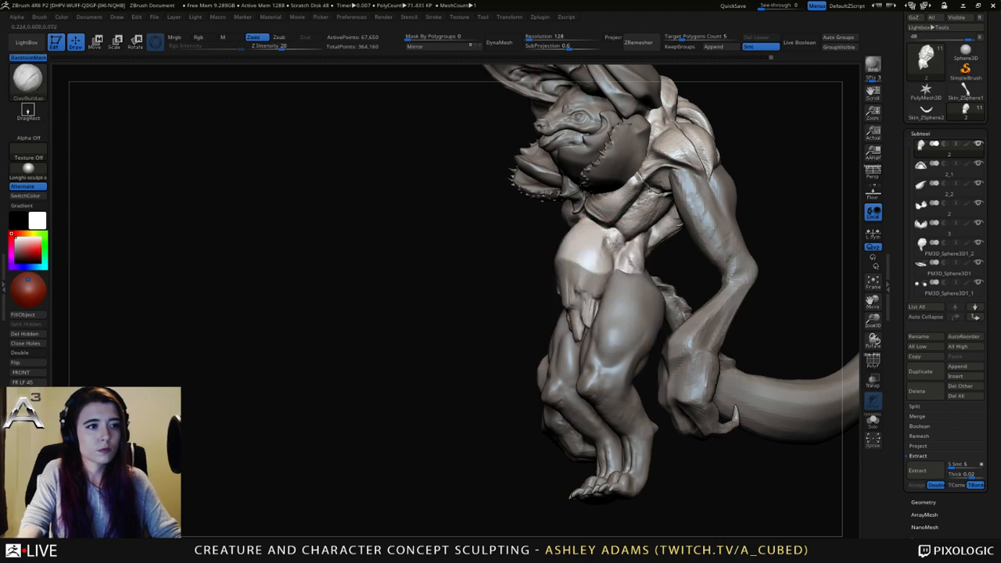
Cut creases between the flank muscles with DamStandard and fill the forms around them with ClayBuildup.
mouse_move(616, 238)
right_down()
mouse_move(604, 227)
mouse_move(646, 255)
right_up()
key(b)
key(d)
key(s)
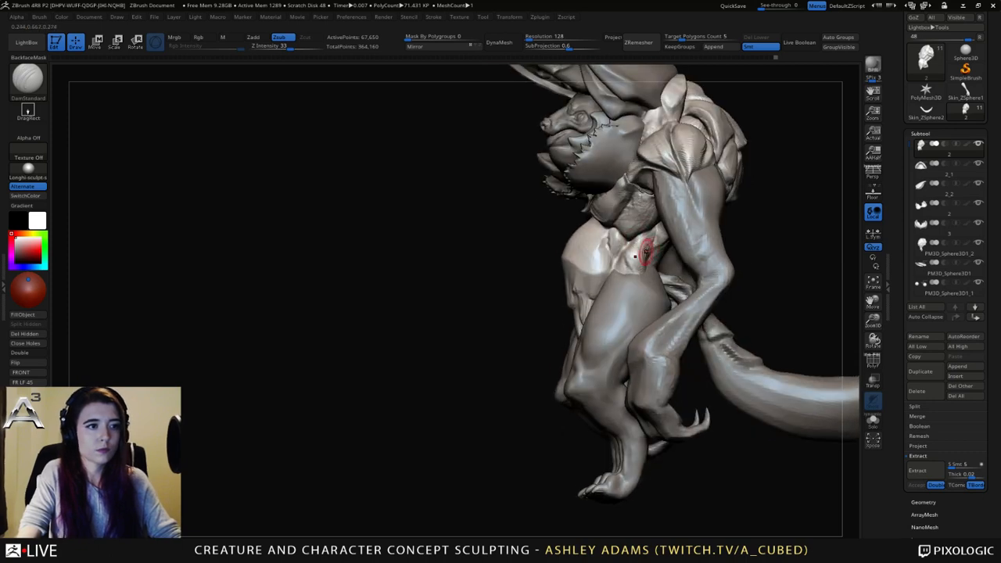
key(b)
key(c)
key(b)
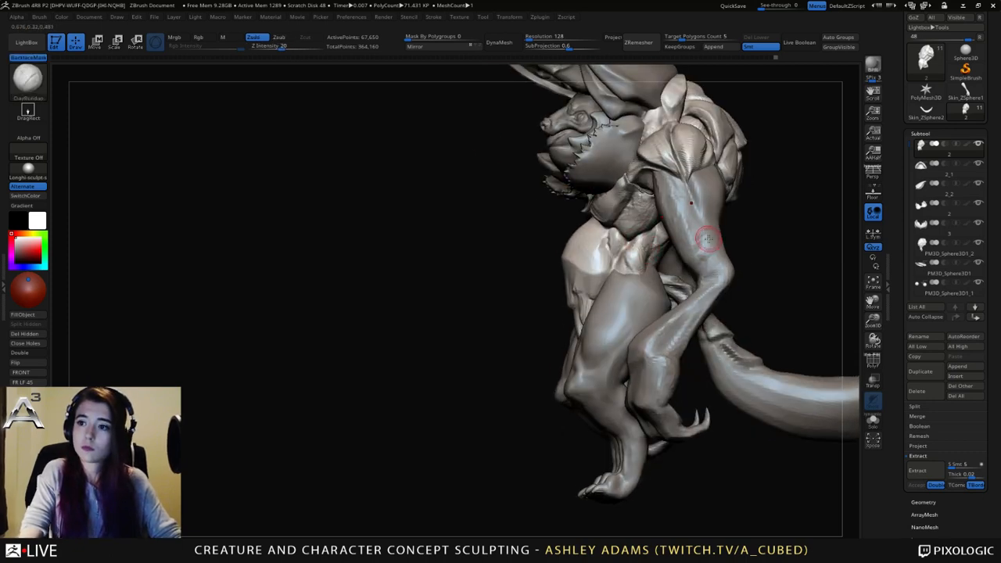
mouse_move(708, 235)
right_down()
mouse_move(679, 261)
mouse_move(683, 245)
mouse_move(657, 260)
right_up()
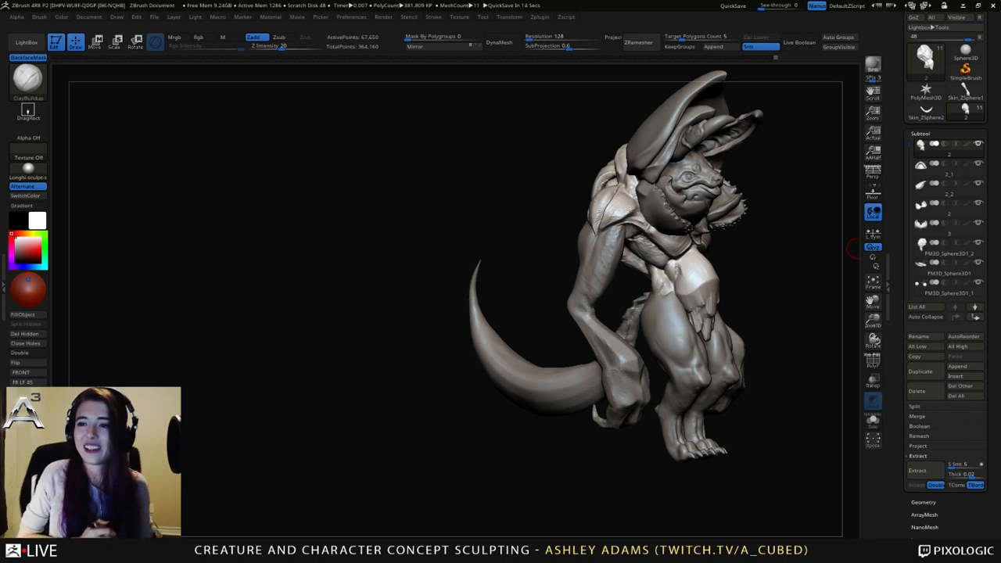
Save the sculpt as a new tool file named 3.
mouse_move(853, 247)
mouse_down()
mouse_move(791, 255)
mouse_move(712, 302)
mouse_move(670, 304)
mouse_move(724, 304)
mouse_move(731, 326)
mouse_up()
drag(895, 34, 898, 95)
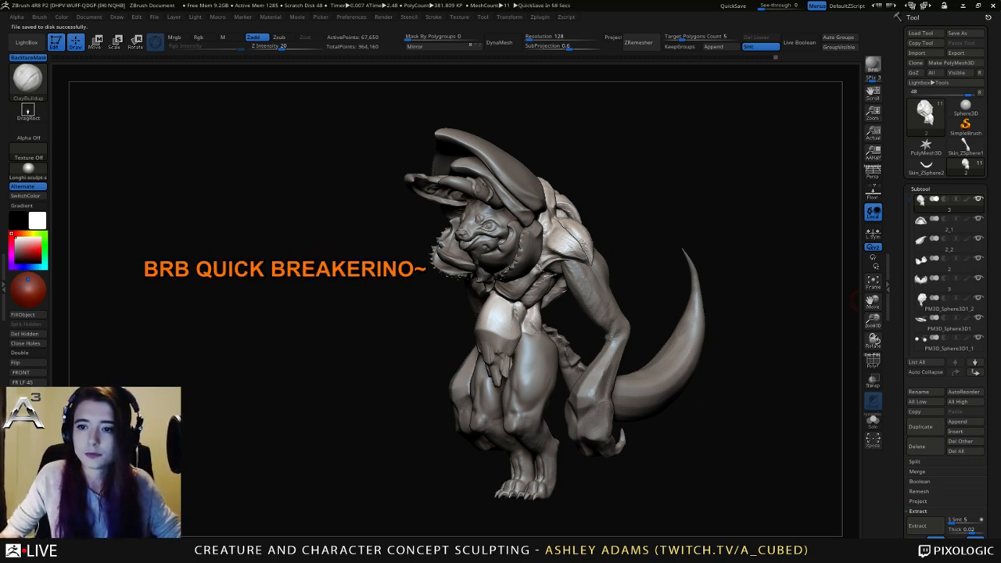
drag(856, 301, 806, 300)
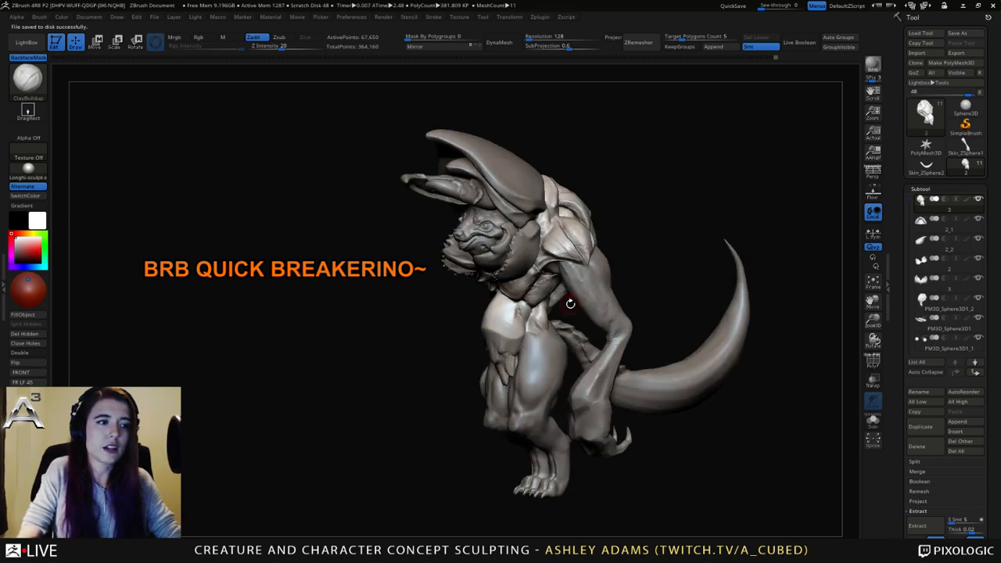
alt+drag(575, 304, 599, 302)
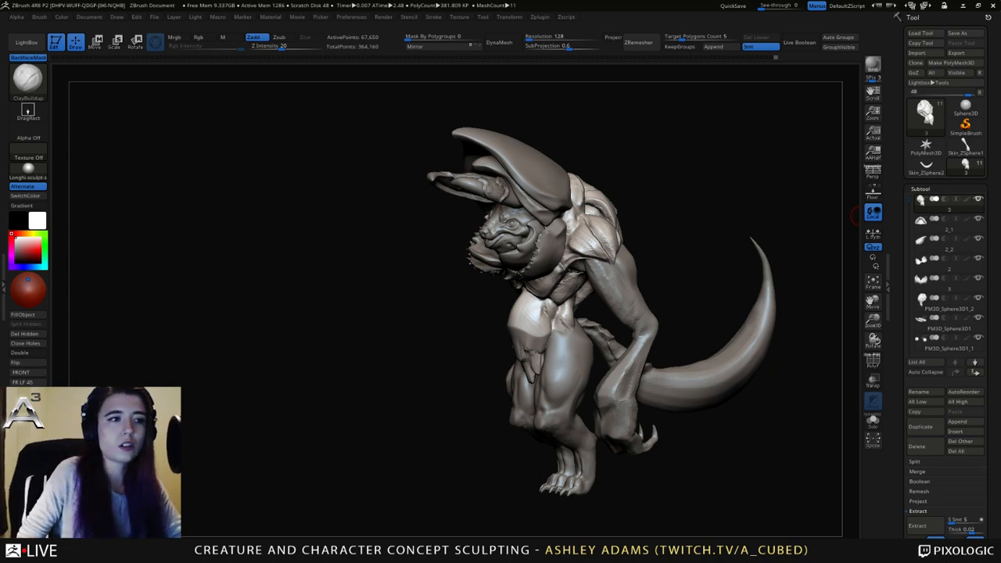
Examine the tail, legs and arms from several angles, activating each subtool in turn.
mouse_move(744, 278)
mouse_down()
mouse_move(543, 303)
mouse_move(540, 431)
mouse_move(630, 394)
mouse_move(560, 340)
mouse_move(640, 312)
mouse_move(660, 321)
mouse_up()
alt+click(476, 358)
alt+drag(472, 433, 496, 392)
key(space)
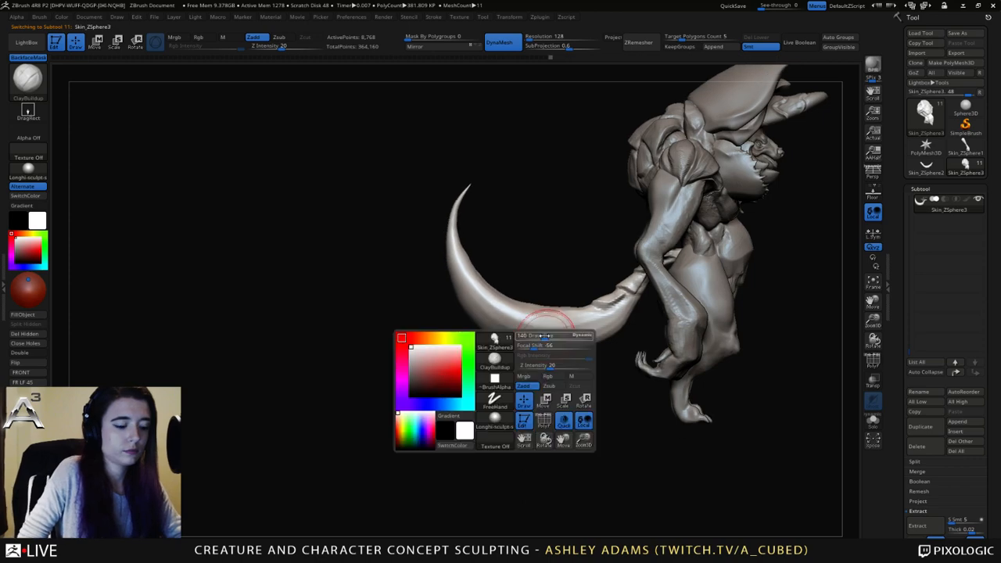
drag(545, 336, 529, 336)
mouse_move(705, 366)
mouse_down()
mouse_move(646, 370)
mouse_move(571, 356)
mouse_up()
alt+click(613, 304)
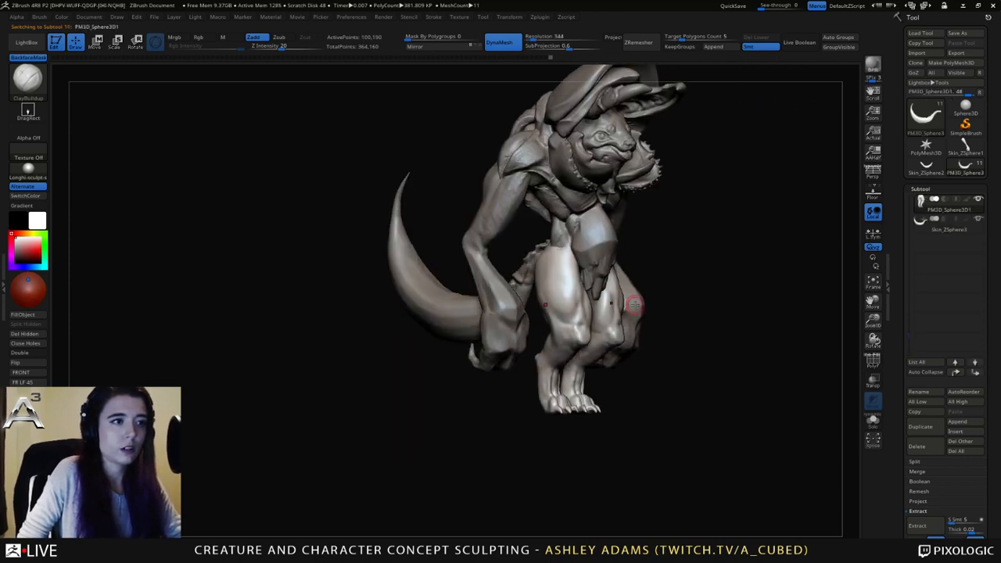
mouse_move(688, 313)
alt+mouse_down()
mouse_move(665, 288)
mouse_move(566, 284)
mouse_move(629, 282)
mouse_move(608, 227)
mouse_move(608, 309)
alt+mouse_up()
mouse_move(384, 399)
mouse_down()
mouse_move(462, 423)
mouse_move(562, 360)
mouse_up()
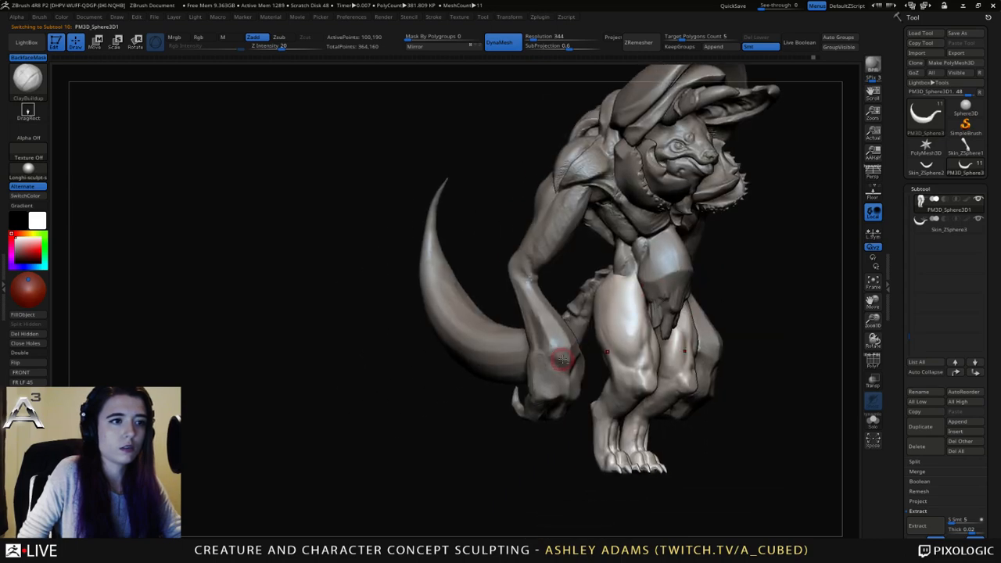
alt+click(563, 359)
mouse_move(485, 392)
mouse_down()
mouse_move(569, 329)
mouse_move(692, 266)
mouse_up()
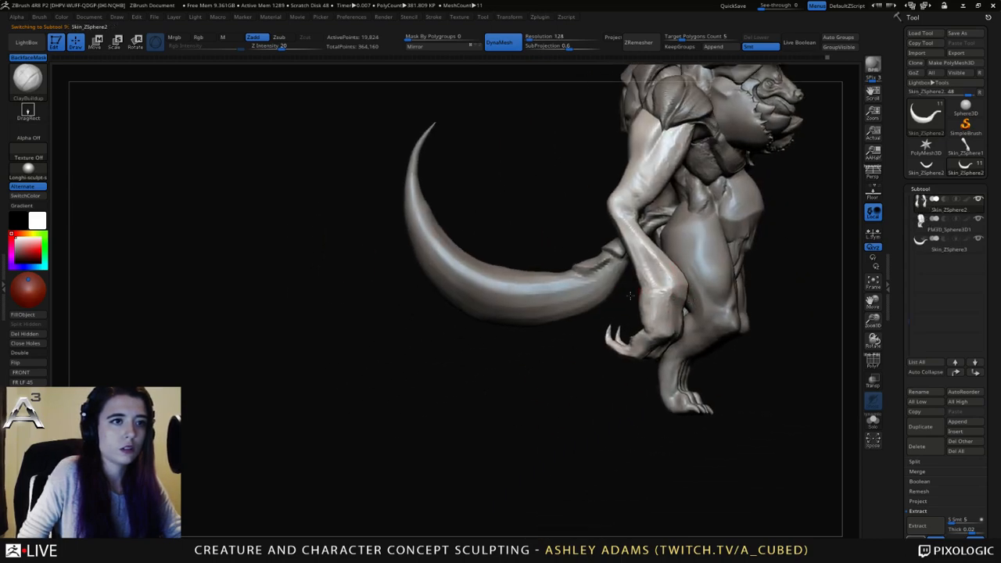
mouse_move(631, 296)
mouse_down()
mouse_move(693, 293)
mouse_move(595, 288)
mouse_move(423, 424)
mouse_up()
Activate the head subtool, choose the IMM Primitives Capsule brush and delete the head's lower subdivision levels.
alt+click(581, 243)
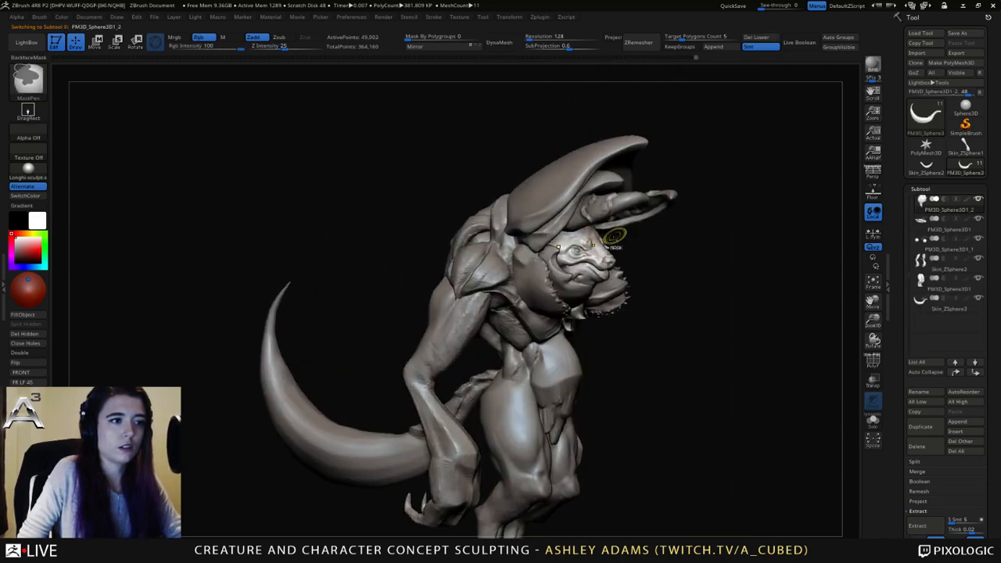
mouse_move(614, 236)
ctrl+right_down()
mouse_move(625, 301)
mouse_move(588, 273)
mouse_move(589, 288)
mouse_move(602, 282)
ctrl+right_up()
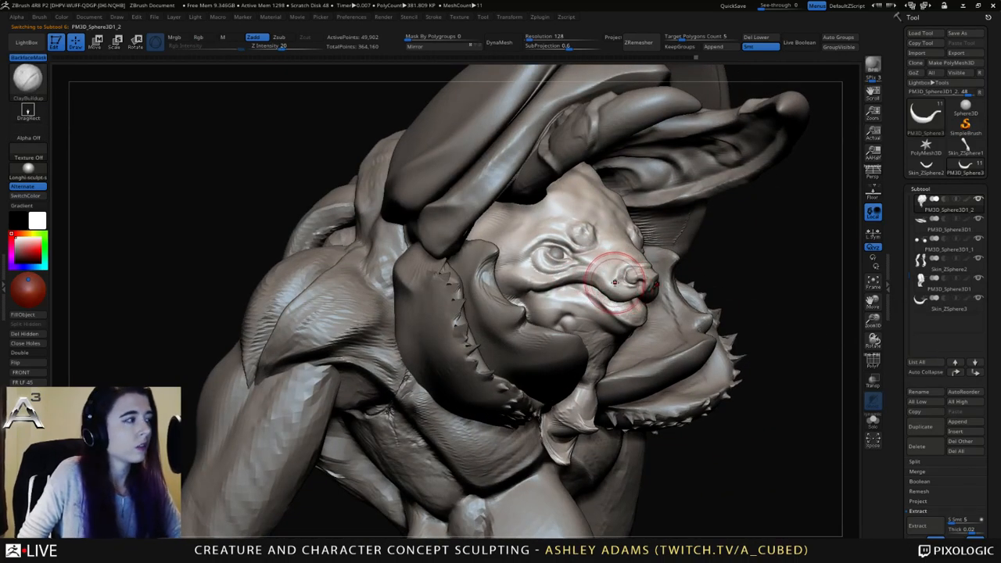
key(b)
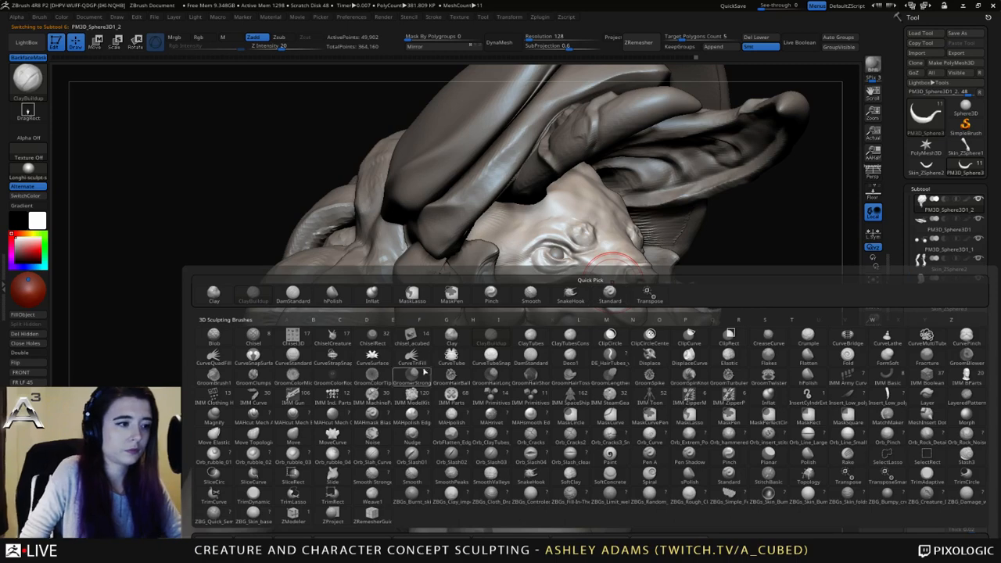
click(490, 396)
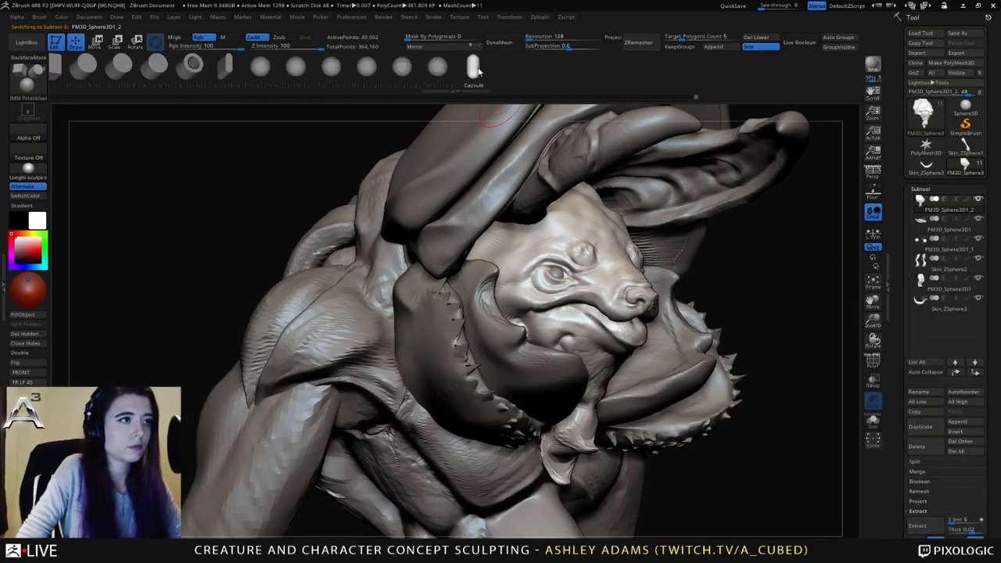
click(593, 316)
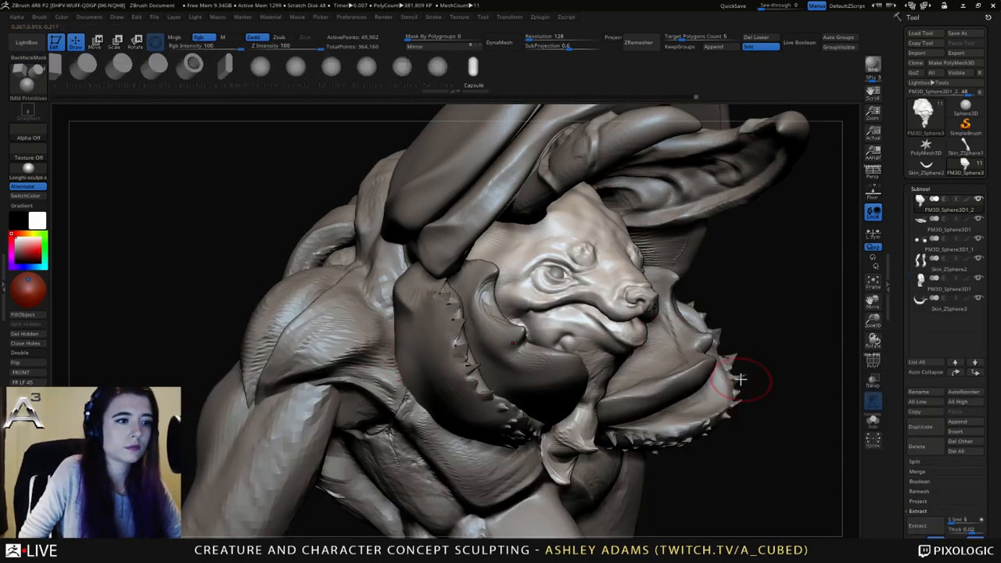
click(922, 550)
click(916, 232)
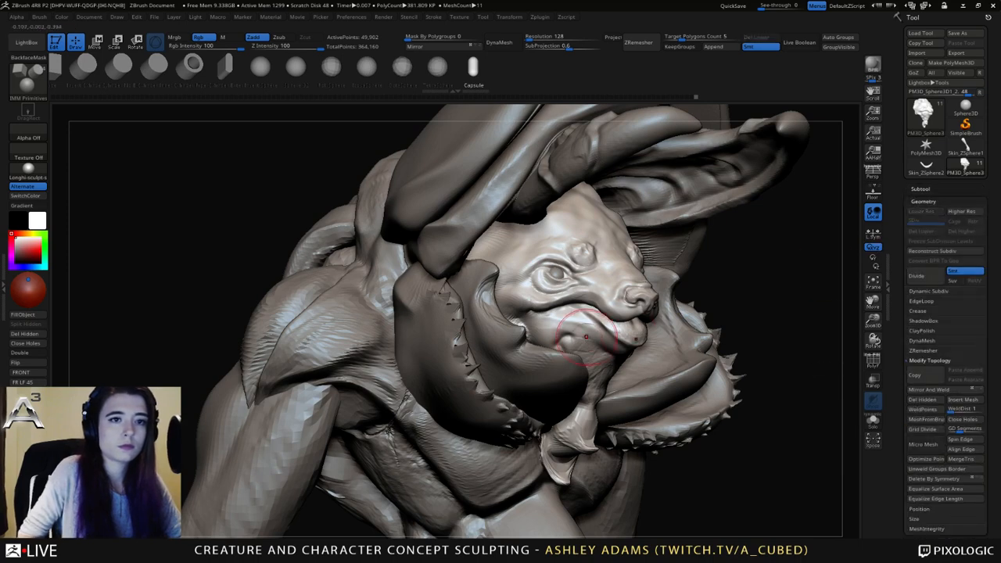
Insert a capsule at the side of the mouth and split the masked head so the capsules become a separate subtool.
drag(586, 337, 580, 313)
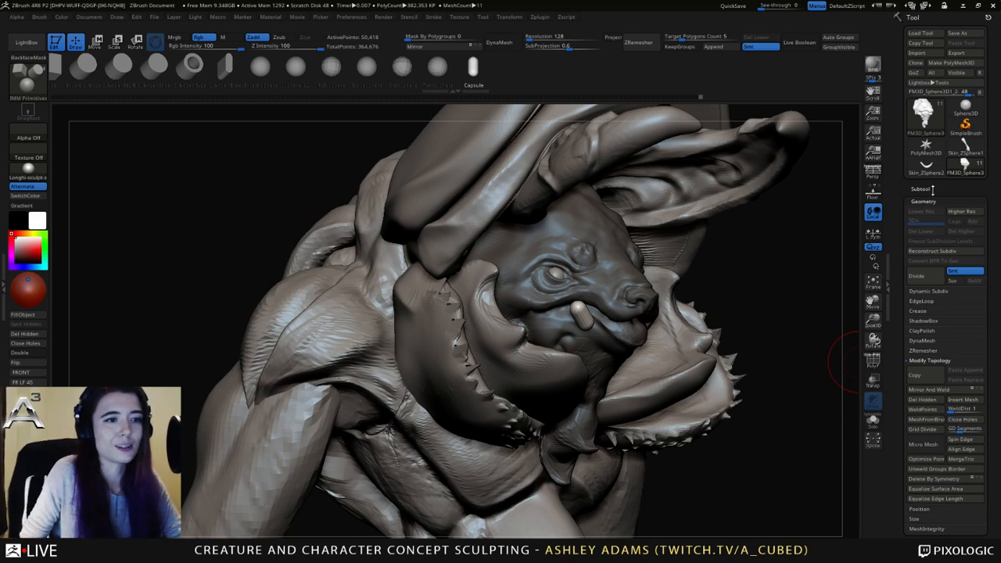
click(933, 189)
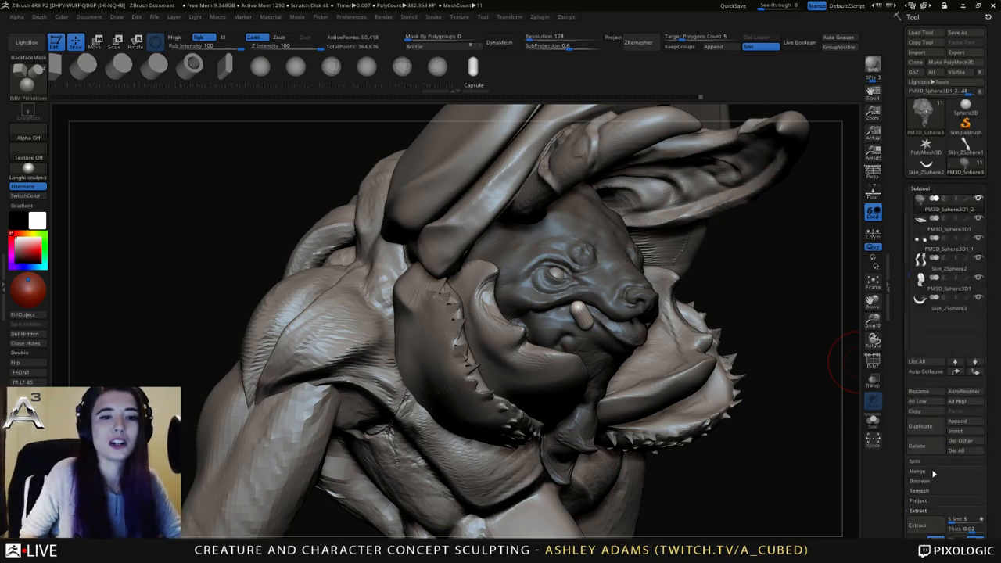
click(931, 463)
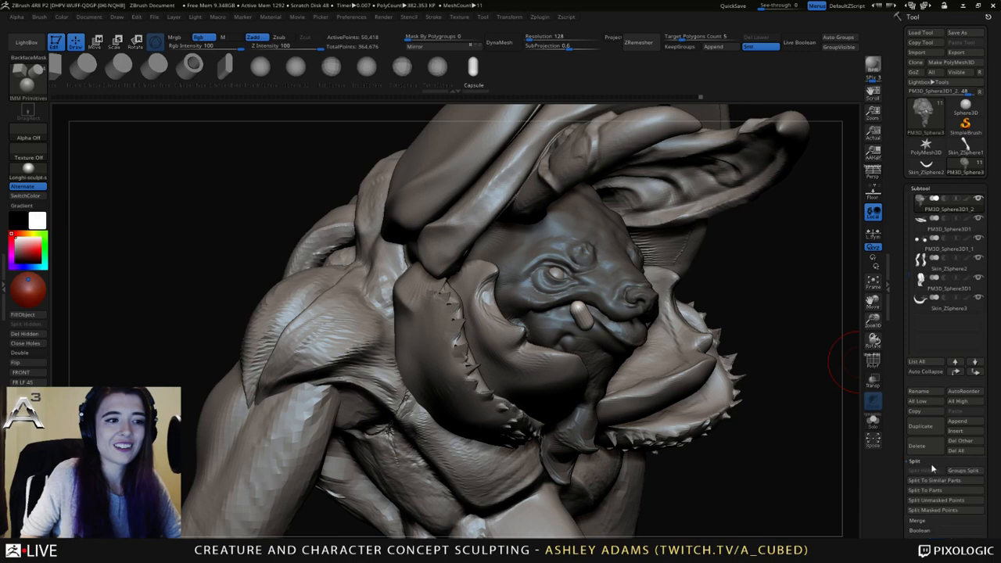
click(934, 511)
Adjust the brush size and reposition the capsules beneath the upper lip with SnakeHook.
right_drag(599, 277, 575, 278)
key(space)
drag(575, 278, 584, 279)
key(b)
key(s)
key(h)
right_drag(580, 287, 579, 285)
key(space)
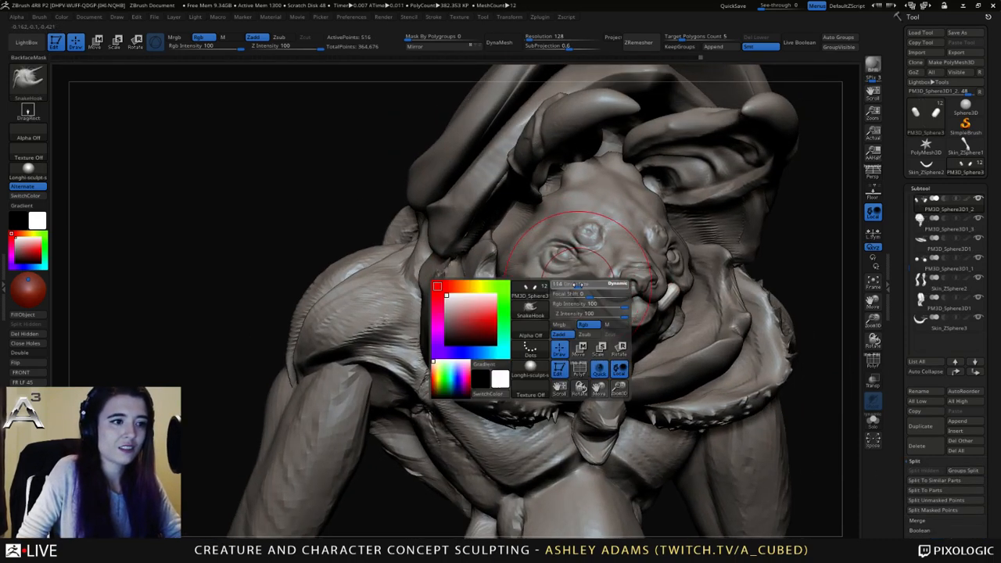
mouse_move(577, 284)
mouse_down()
mouse_move(563, 284)
mouse_move(594, 272)
mouse_move(589, 312)
mouse_up()
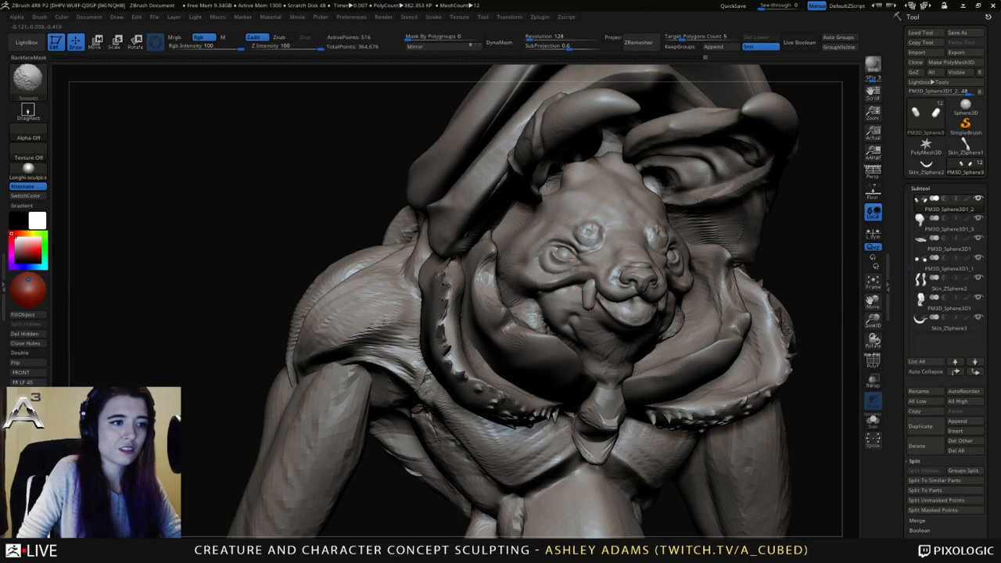
Pull the capsules downward with SnakeHook to form a pair of long fangs.
right_drag(593, 294, 665, 291)
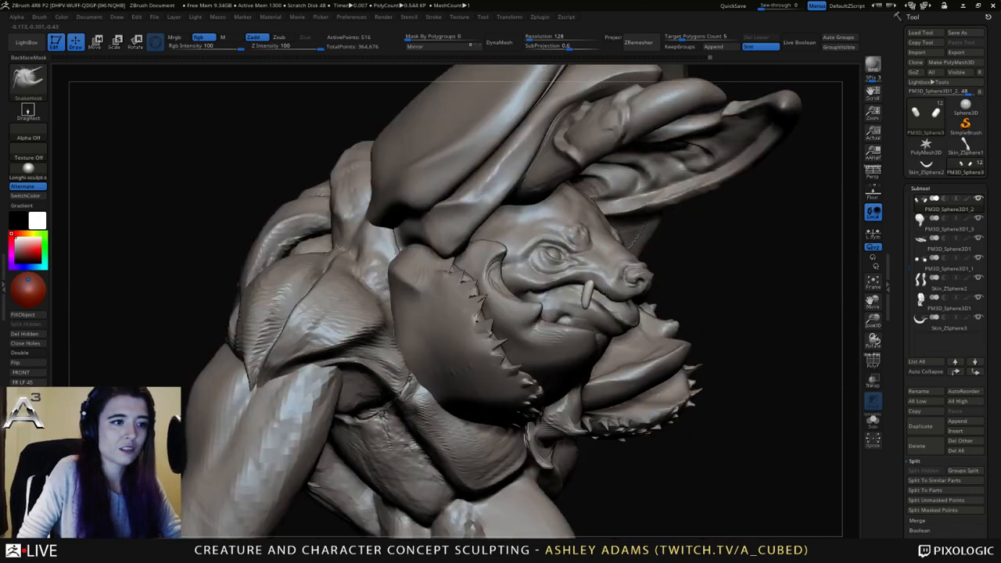
drag(589, 293, 586, 304)
right_drag(587, 291, 600, 288)
drag(589, 294, 606, 311)
mouse_move(724, 301)
right_down()
mouse_move(665, 288)
mouse_move(656, 298)
right_up()
Reduce the brush size and taper the fangs to pointed tips with SnakeHook.
key(space)
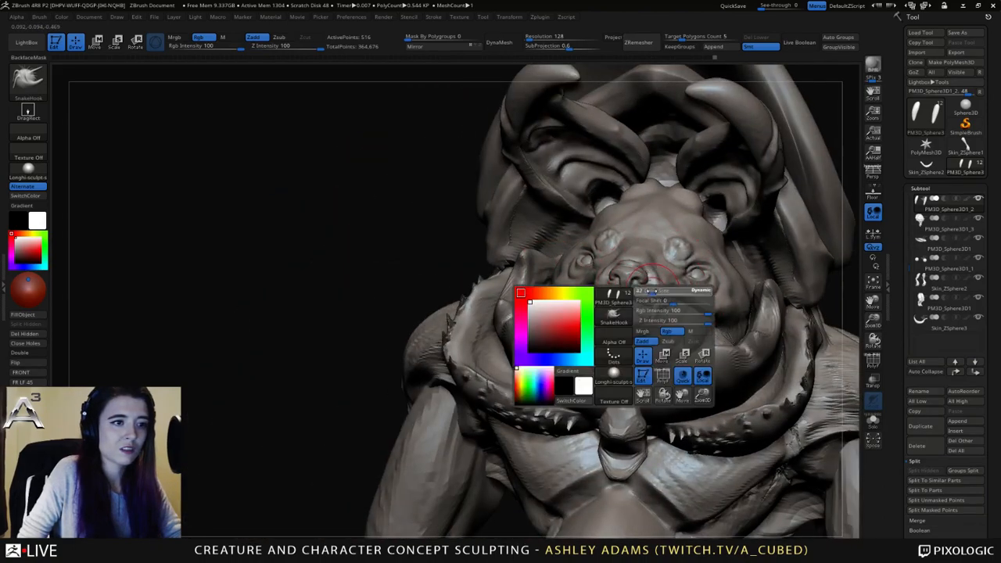
drag(662, 307, 653, 307)
mouse_move(652, 310)
right_down()
mouse_move(661, 306)
mouse_move(649, 313)
mouse_move(655, 286)
mouse_move(636, 291)
right_up()
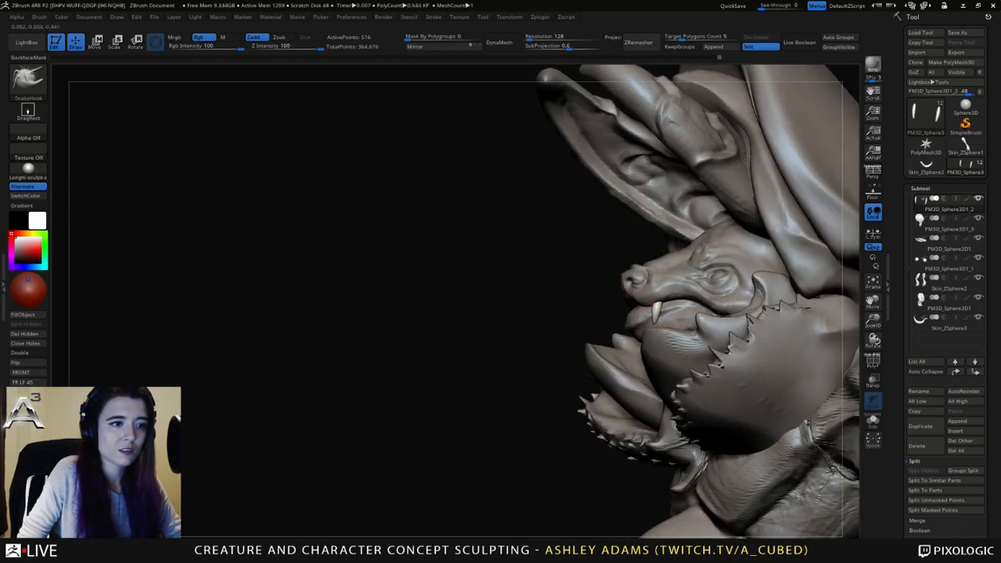
mouse_move(654, 298)
right_down()
mouse_move(665, 284)
mouse_move(664, 311)
mouse_move(615, 331)
mouse_move(628, 329)
mouse_move(632, 340)
right_up()
right_click(632, 339)
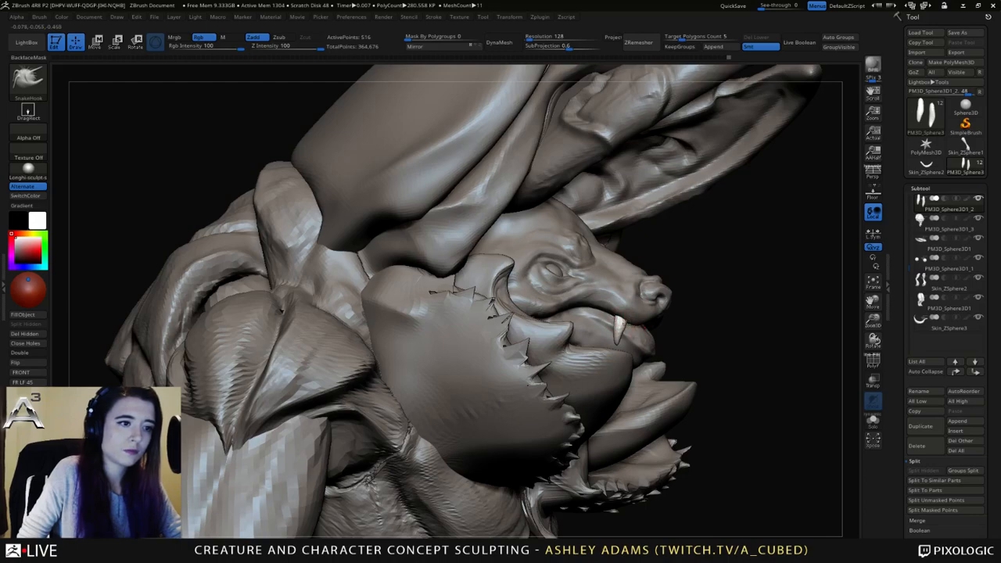
Refine the fangs' curve and seating against the muzzle, checking them from the front and side.
mouse_move(627, 321)
right_down()
mouse_move(628, 346)
mouse_move(630, 310)
mouse_move(601, 292)
right_up()
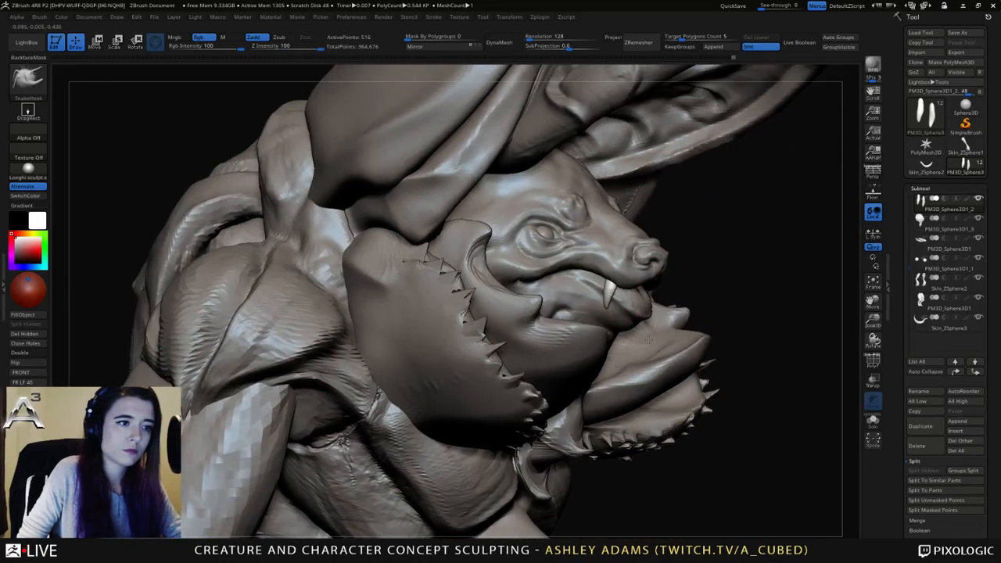
mouse_move(639, 331)
ctrl+right_down()
mouse_move(633, 306)
mouse_move(510, 184)
mouse_move(487, 144)
ctrl+right_up()
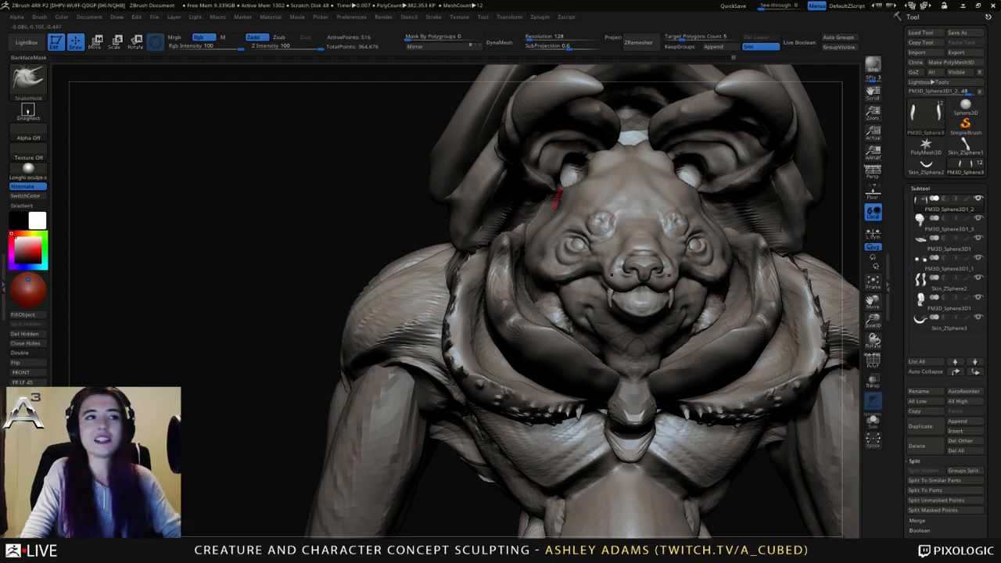
mouse_move(558, 196)
right_down()
mouse_move(586, 315)
mouse_move(583, 263)
mouse_move(578, 295)
mouse_move(535, 270)
mouse_move(510, 277)
mouse_move(524, 291)
right_up()
right_click(535, 271)
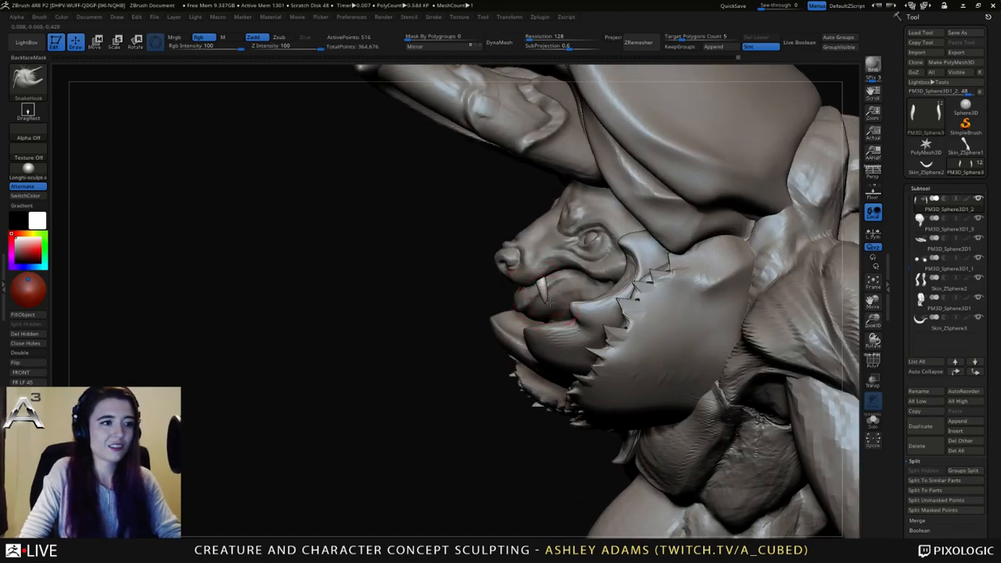
right_drag(548, 297, 524, 254)
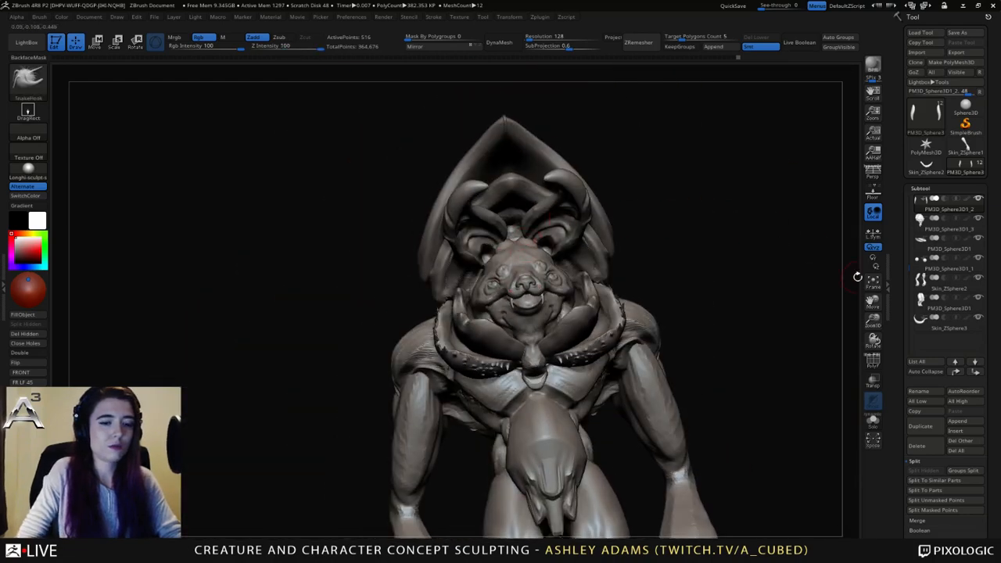
Duplicate the fangs subtool and move the copy along the upper lip beside the original pair.
click(921, 427)
right_drag(772, 346, 556, 288)
key(w)
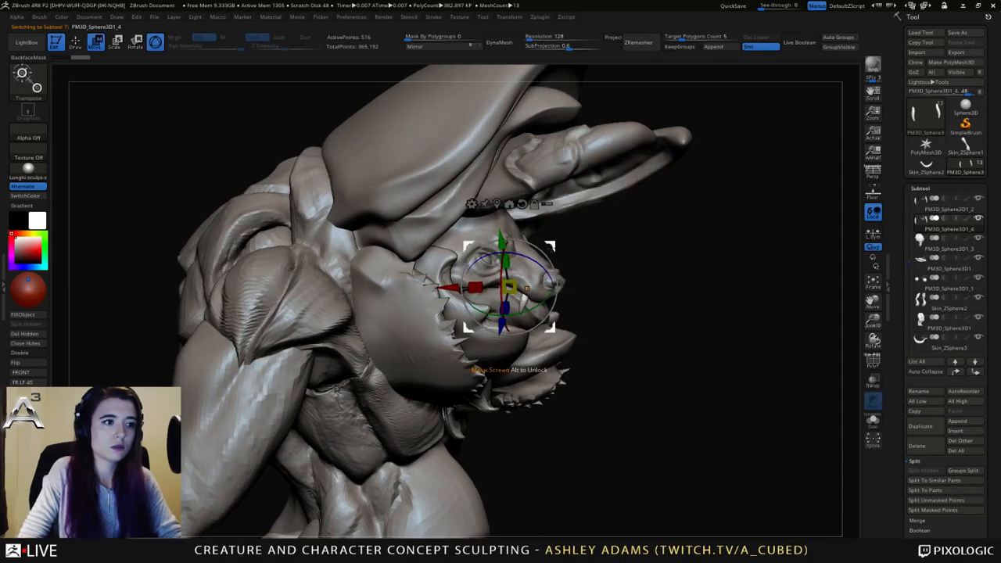
drag(508, 288, 544, 244)
key(q)
Fit the duplicated fangs behind the first pair, thicken them with the Inflat brush and smooth their shape.
mouse_move(579, 281)
right_down()
mouse_move(501, 301)
mouse_move(474, 334)
mouse_move(528, 283)
mouse_move(516, 273)
mouse_move(514, 302)
mouse_move(519, 290)
mouse_move(510, 286)
mouse_move(550, 268)
mouse_move(543, 282)
right_up()
right_click(473, 340)
right_click(511, 273)
right_click(550, 266)
key(b)
key(i)
key(n)
drag(543, 302, 547, 318)
right_drag(534, 316, 553, 331)
shift+drag(552, 329, 547, 335)
mouse_move(554, 314)
right_down()
mouse_move(523, 307)
mouse_move(538, 314)
mouse_move(542, 303)
right_up()
Select the front fangs subtool, pull its shape along the upper lip with SnakeHook and smooth it.
alt+click(536, 319)
key(b)
key(s)
key(h)
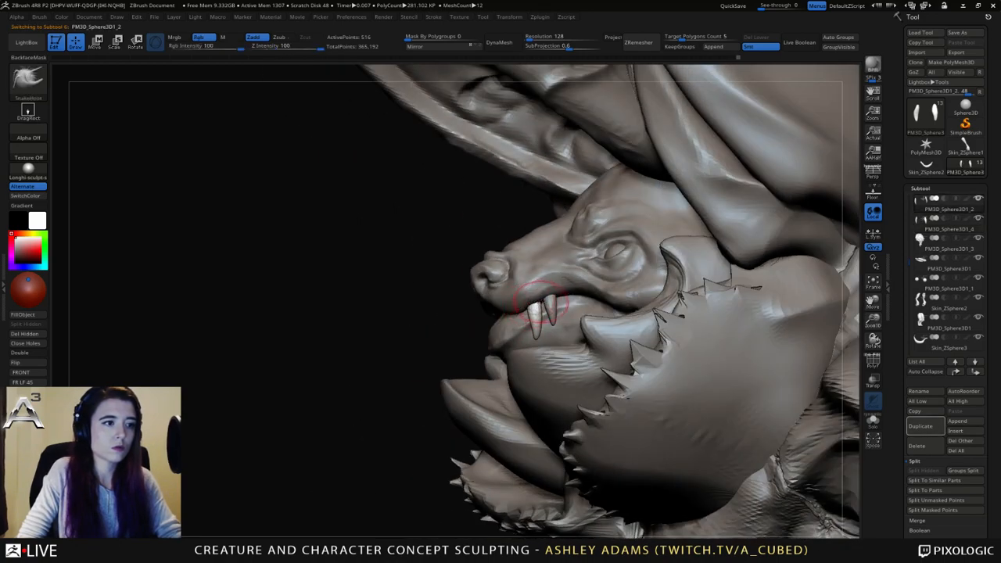
mouse_move(532, 303)
mouse_down()
mouse_move(538, 337)
mouse_move(537, 319)
mouse_up()
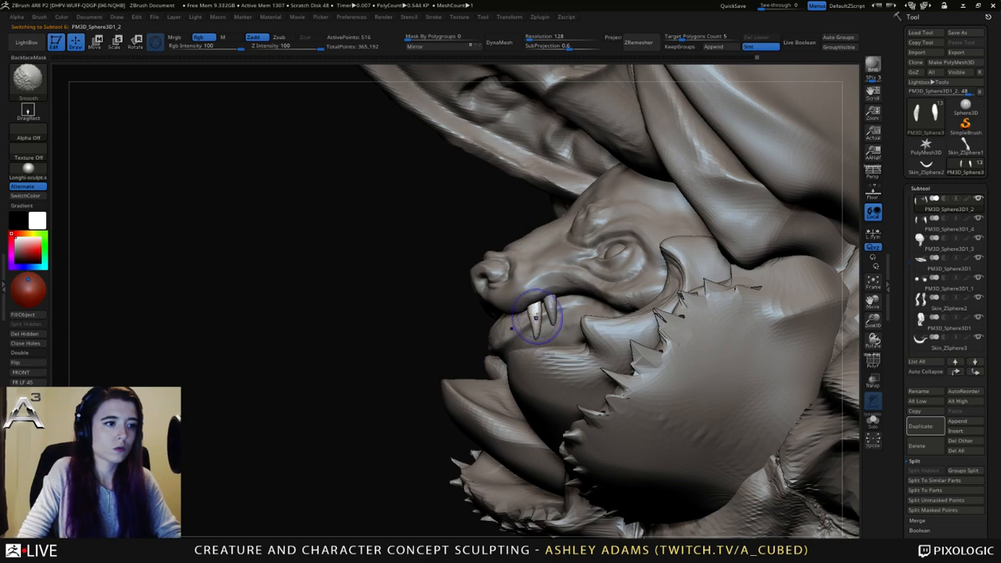
right_drag(539, 316, 590, 310)
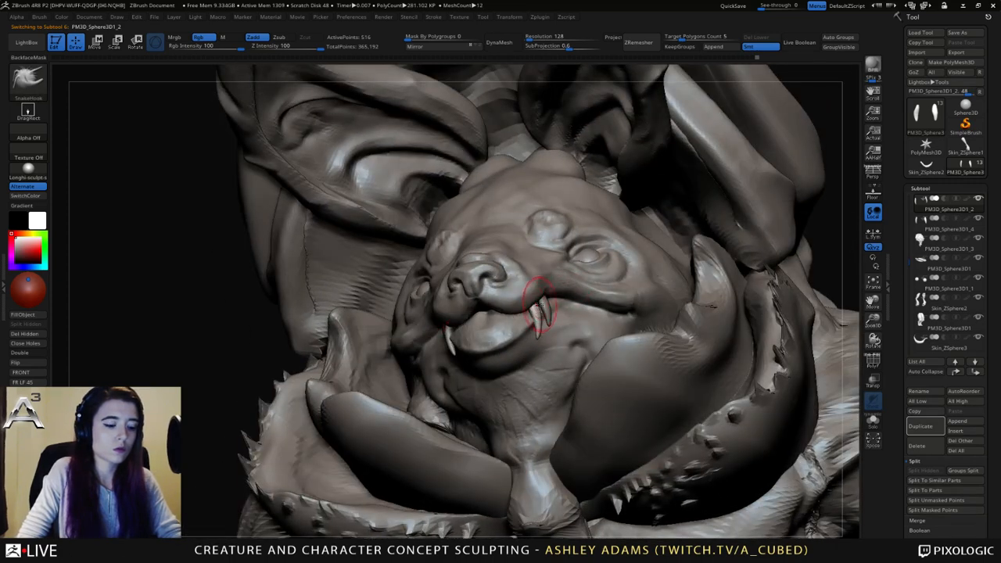
Thicken the base of the front fangs with the Inflat brush.
key(b)
key(i)
key(n)
mouse_move(536, 303)
mouse_down()
mouse_move(539, 321)
mouse_move(537, 311)
mouse_up()
mouse_move(532, 300)
right_down()
mouse_move(618, 295)
mouse_move(532, 259)
mouse_move(548, 301)
mouse_move(501, 306)
right_up()
mouse_move(500, 305)
ctrl+right_down()
mouse_move(501, 316)
mouse_move(517, 260)
mouse_move(598, 294)
ctrl+right_up()
ctrl+right_drag(556, 320, 614, 283)
mouse_move(614, 284)
right_down()
mouse_move(538, 284)
mouse_move(625, 284)
right_up()
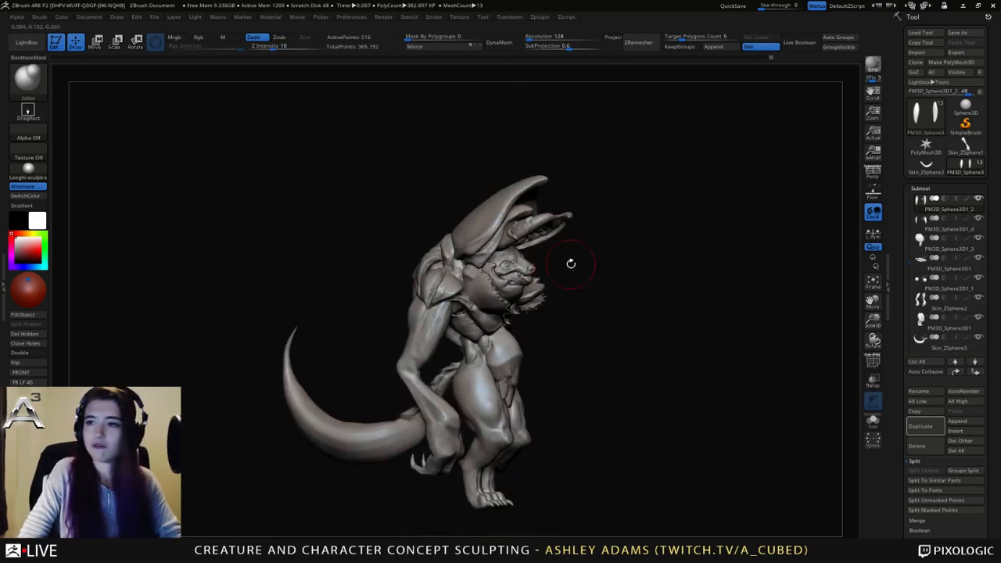
ctrl+right_drag(564, 277, 595, 344)
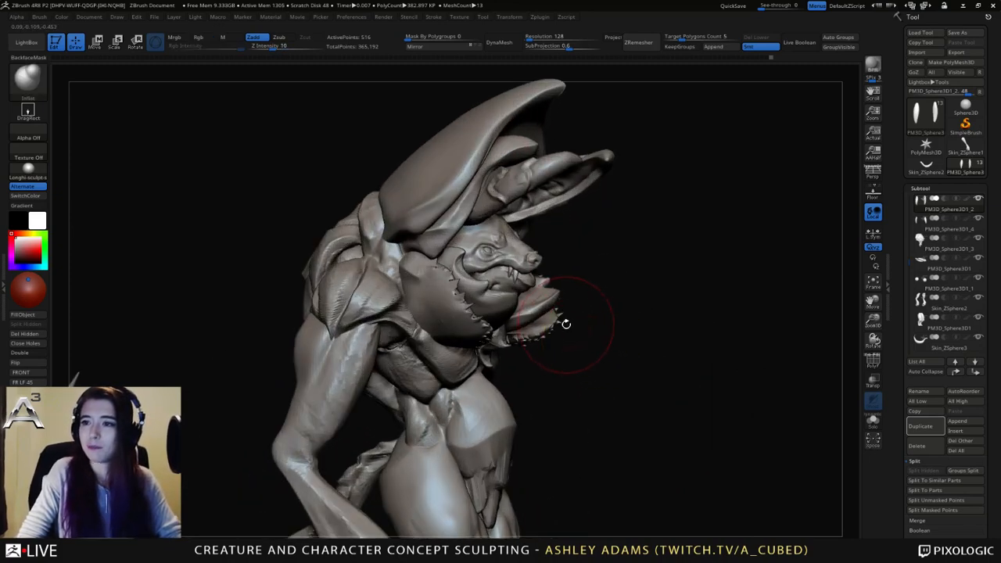
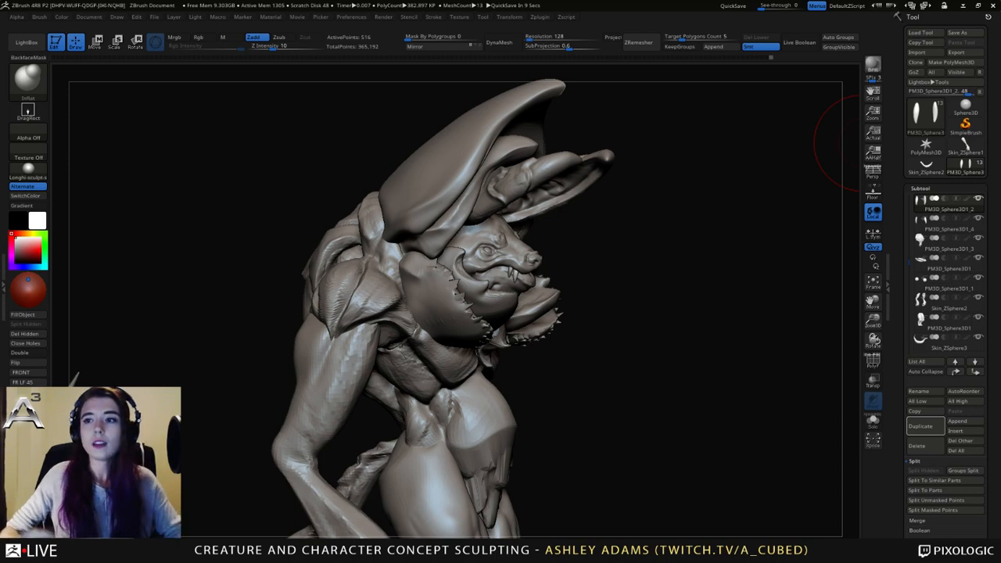
Select the head subtool and build up the forms around the eyes and brow bumps with ClayBuildup.
mouse_move(606, 217)
mouse_down()
mouse_move(593, 264)
mouse_move(634, 289)
mouse_up()
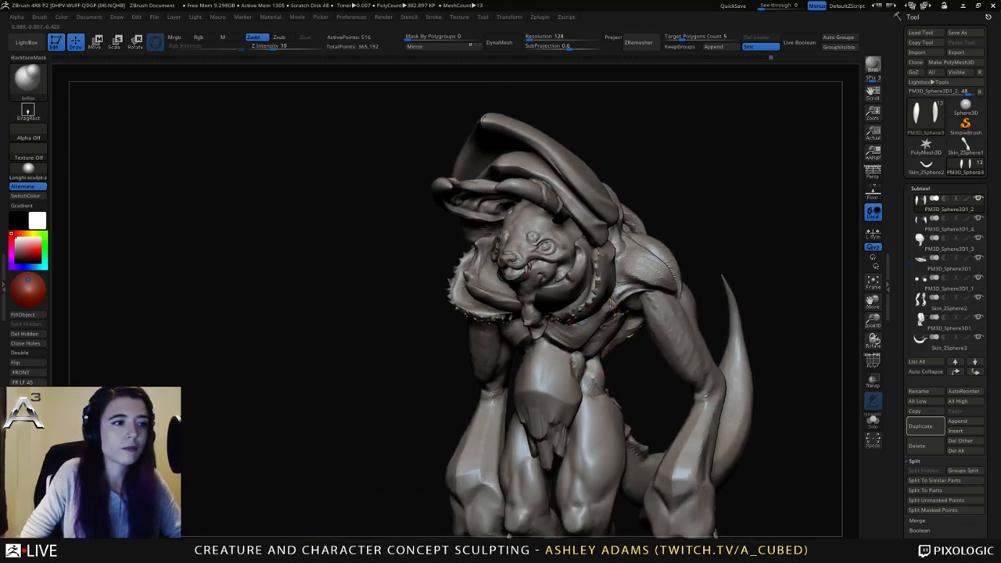
mouse_move(611, 304)
right_down()
mouse_move(639, 280)
mouse_move(625, 348)
right_up()
alt+click(475, 178)
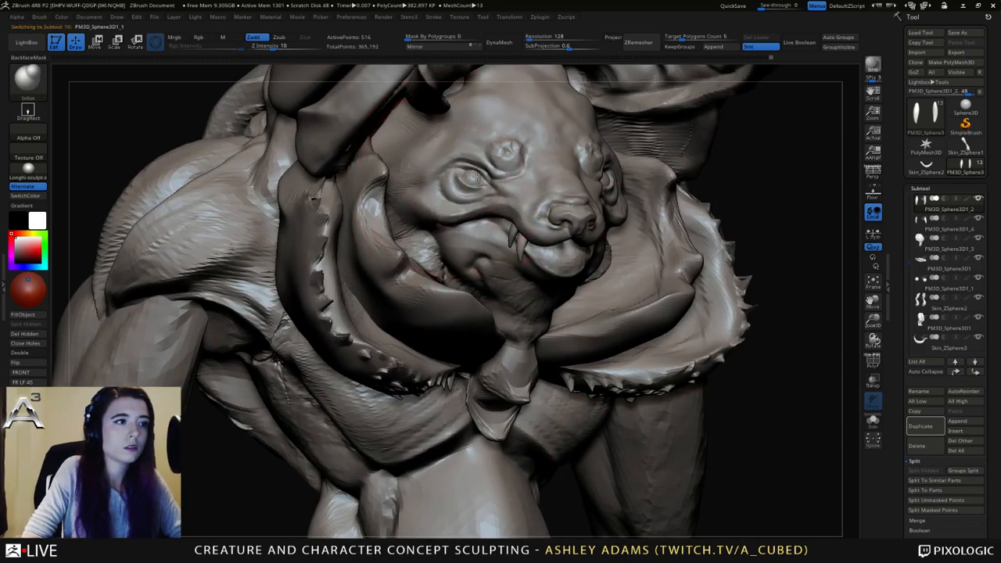
alt+right_drag(475, 178, 512, 226)
right_click(513, 227)
alt+click(526, 225)
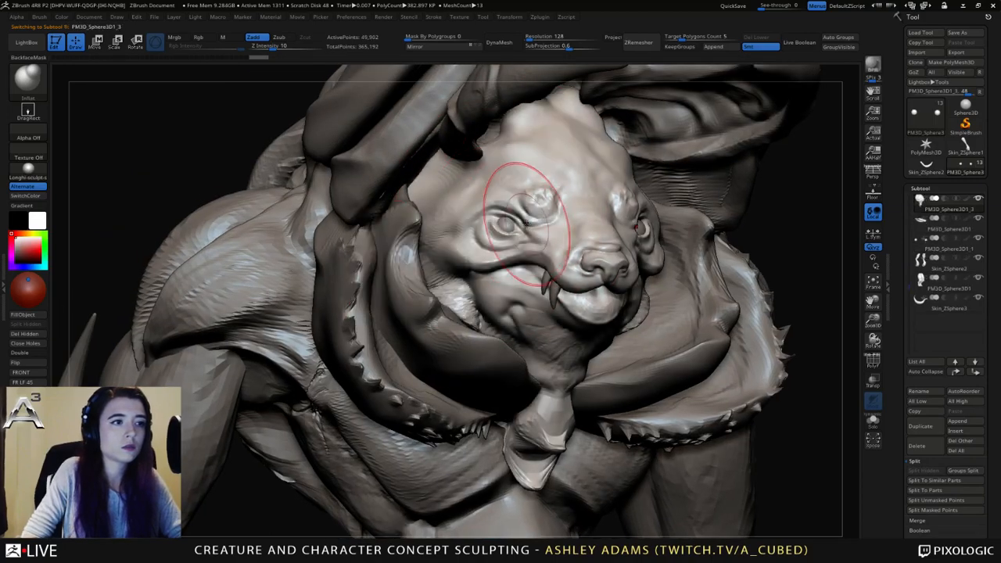
right_drag(496, 264, 484, 277)
key(1)
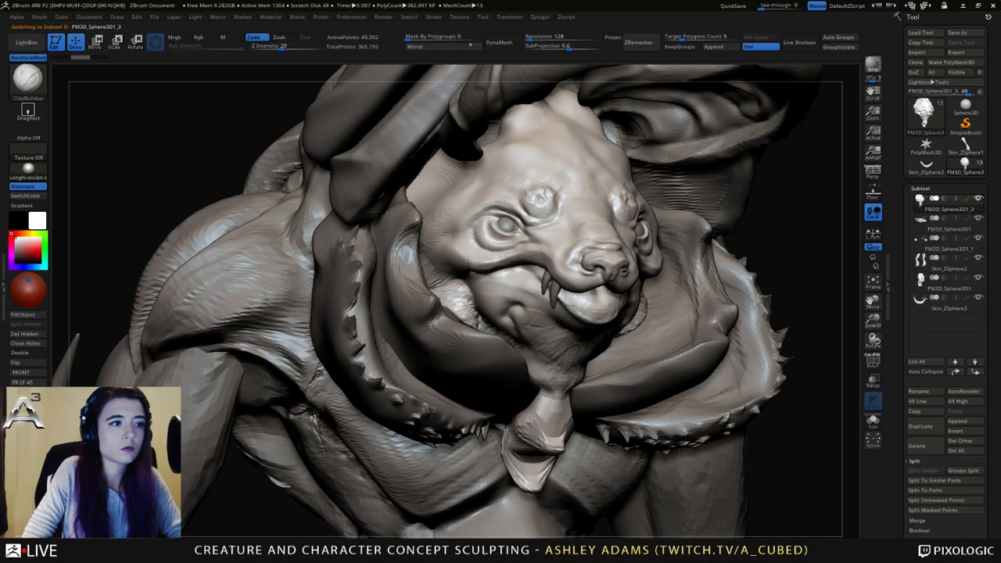
mouse_move(508, 227)
right_down()
mouse_move(548, 226)
mouse_move(504, 223)
right_up()
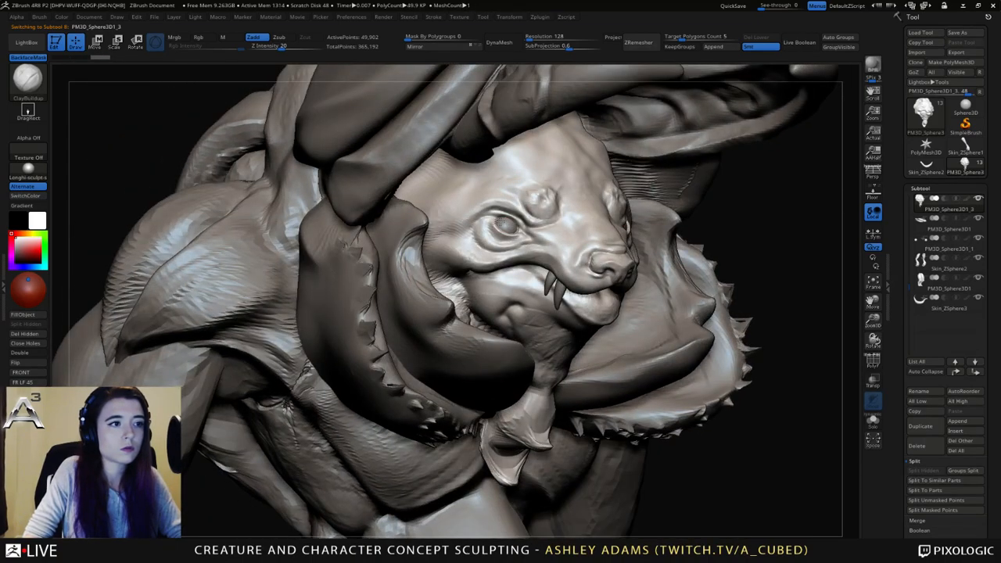
mouse_move(501, 226)
right_down()
mouse_move(472, 232)
mouse_move(495, 231)
mouse_move(485, 223)
mouse_move(501, 216)
right_up()
key(2)
key(1)
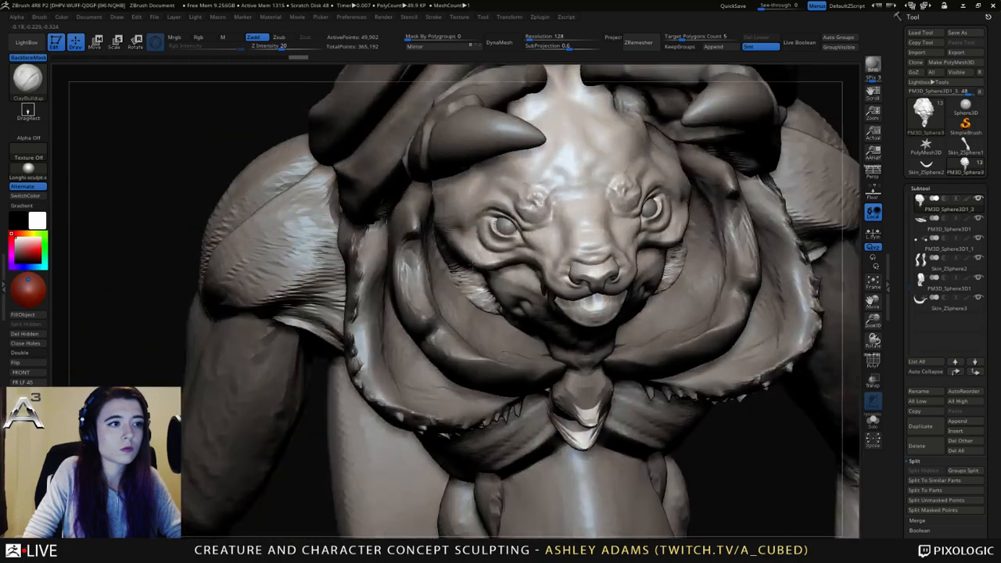
drag(501, 235, 536, 213)
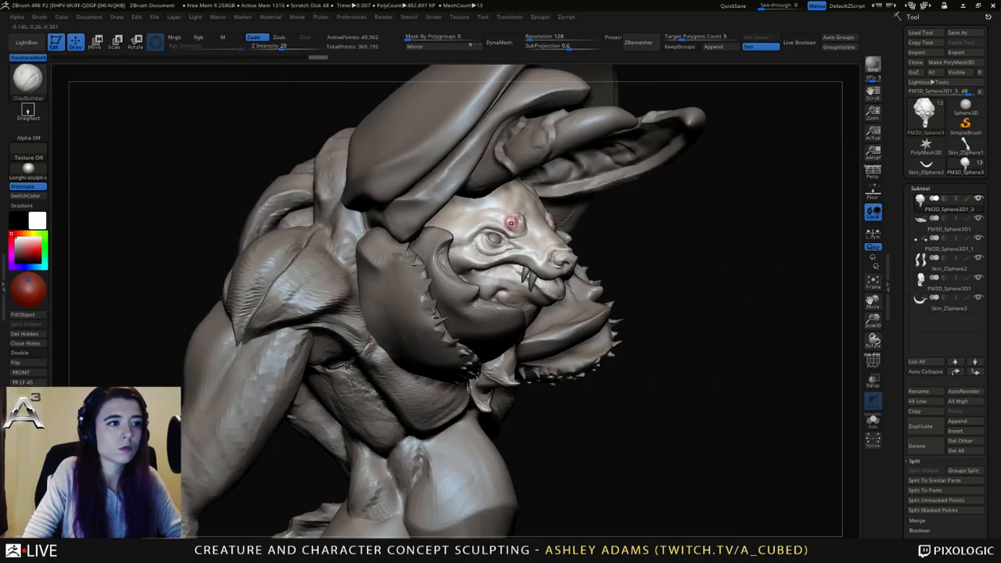
Adjust the brush size and reshape the brow bumps above the eyes with SnakeHook.
key(space)
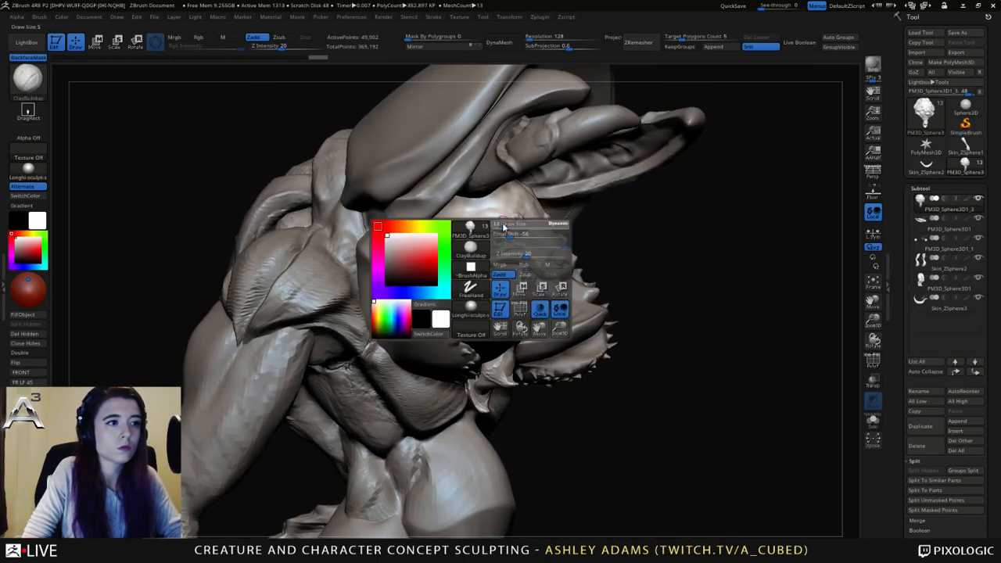
key(b)
key(s)
key(h)
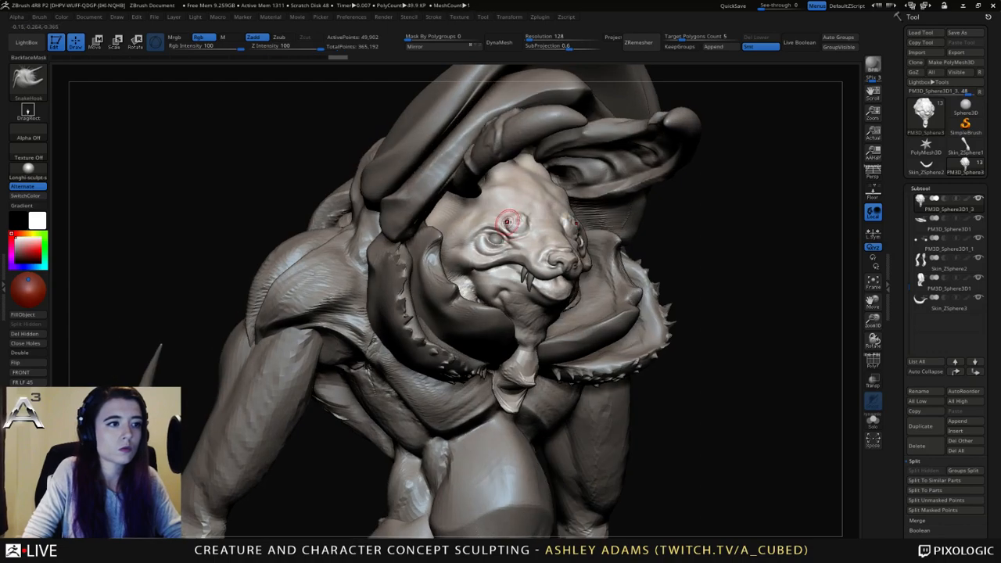
right_drag(514, 220, 510, 220)
drag(511, 220, 514, 223)
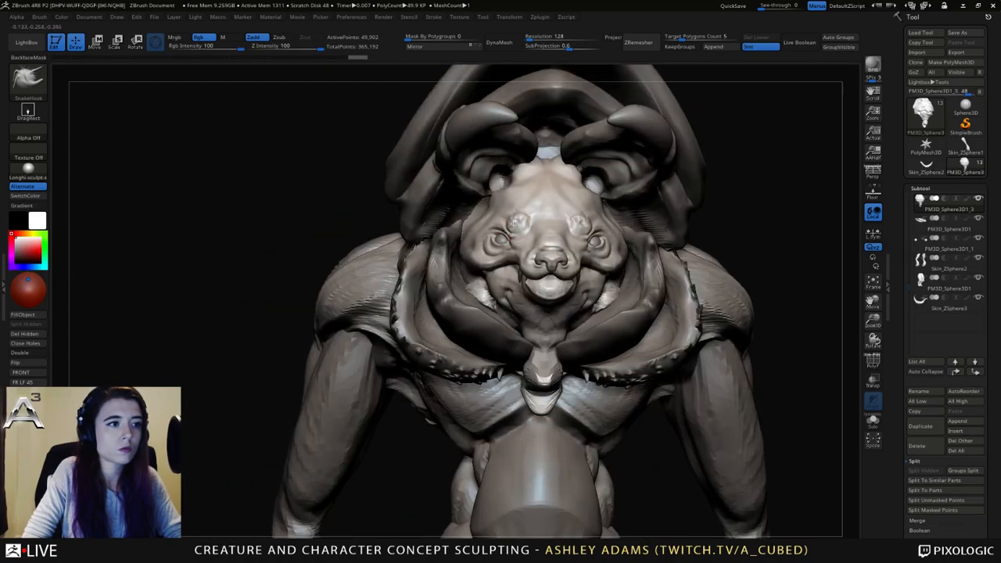
right_drag(514, 223, 529, 227)
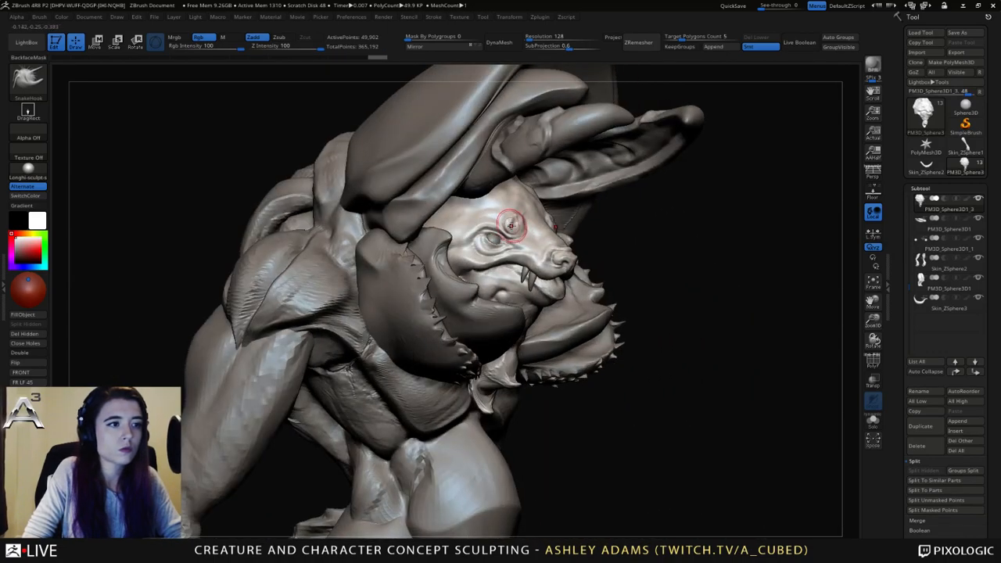
Pull the outer brow ridge above and behind the eye into shape with SnakeHook.
key(space)
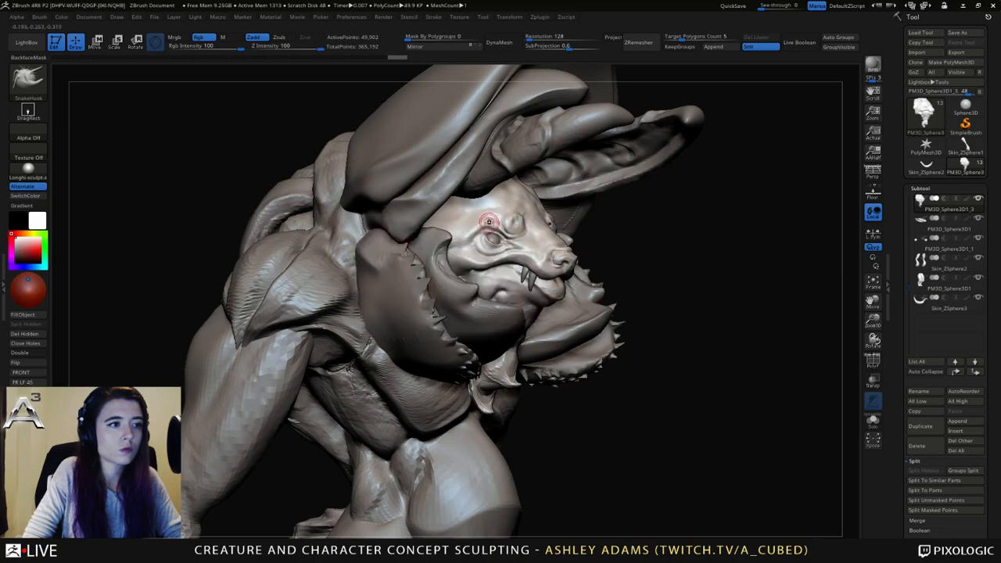
drag(488, 222, 492, 223)
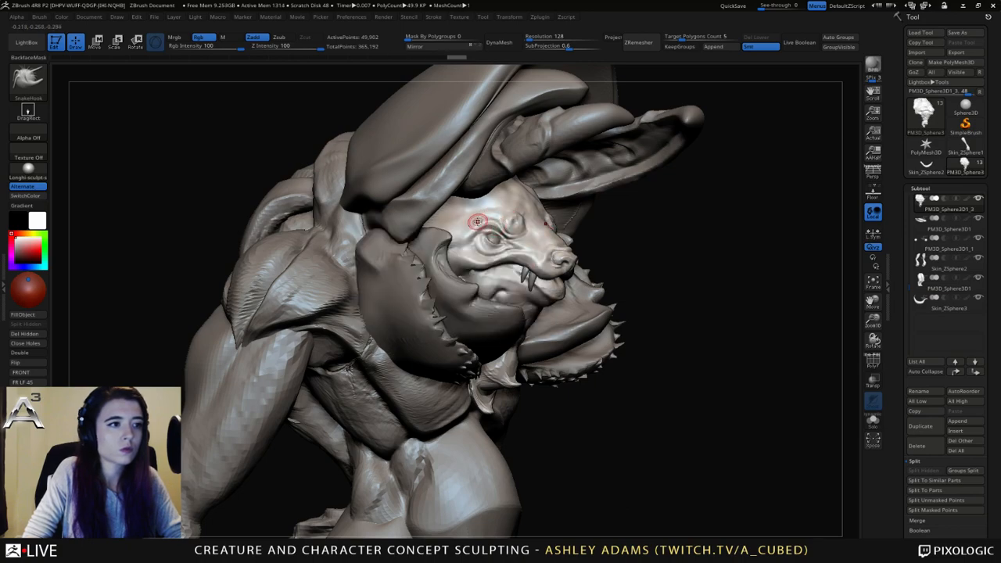
mouse_move(471, 223)
right_down()
mouse_move(480, 228)
mouse_move(439, 221)
right_up()
right_click(536, 224)
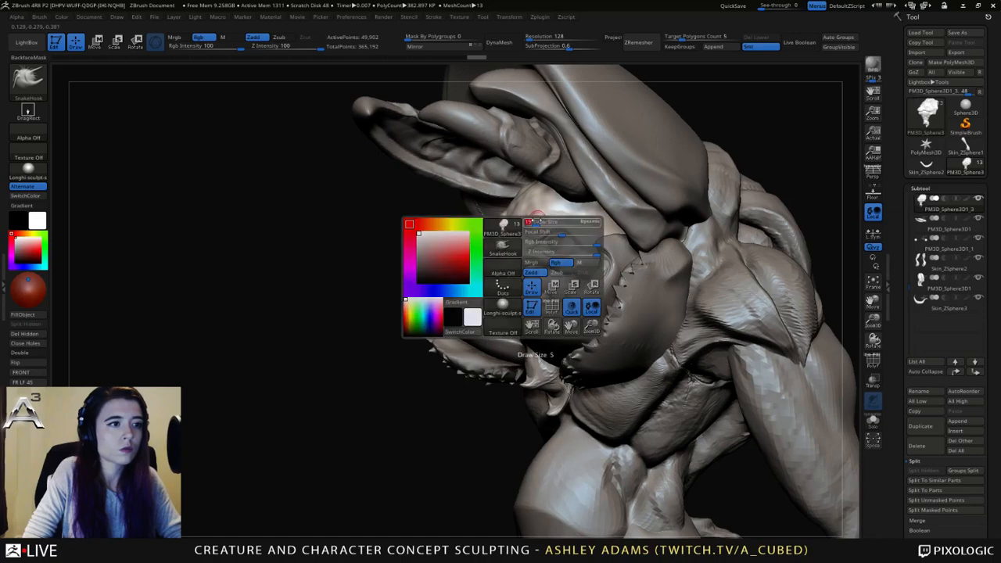
right_drag(536, 224, 516, 226)
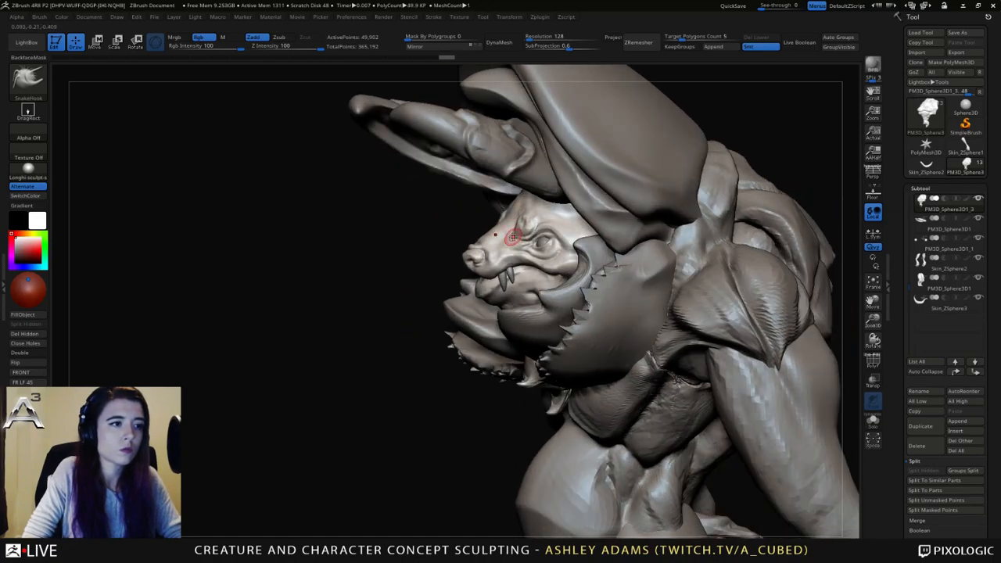
Carve creases around the brow bump and inner eye corner with DamStandard.
key(b)
key(d)
key(s)
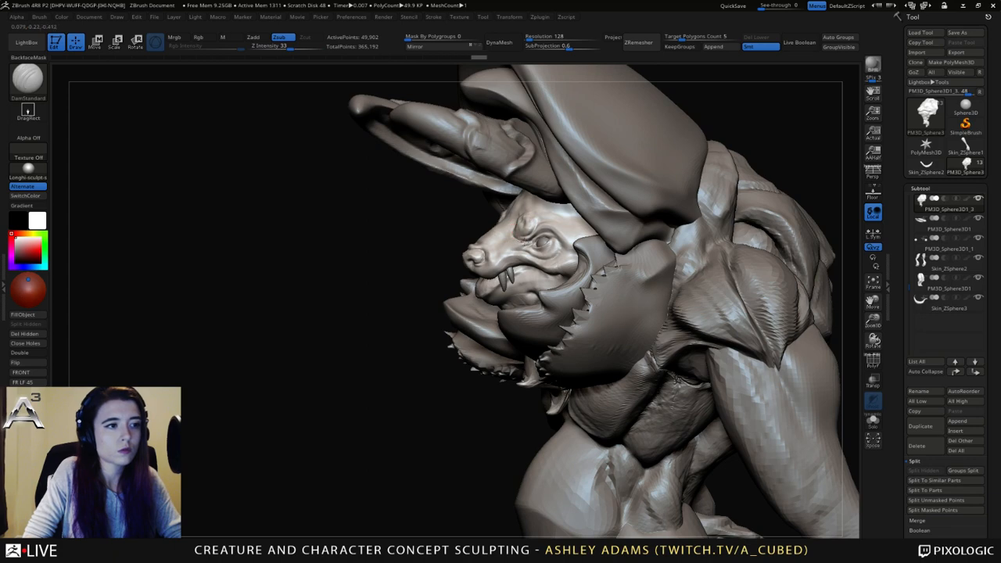
drag(529, 232, 538, 248)
mouse_move(415, 243)
mouse_down()
mouse_move(532, 234)
mouse_move(504, 228)
mouse_move(522, 229)
mouse_up()
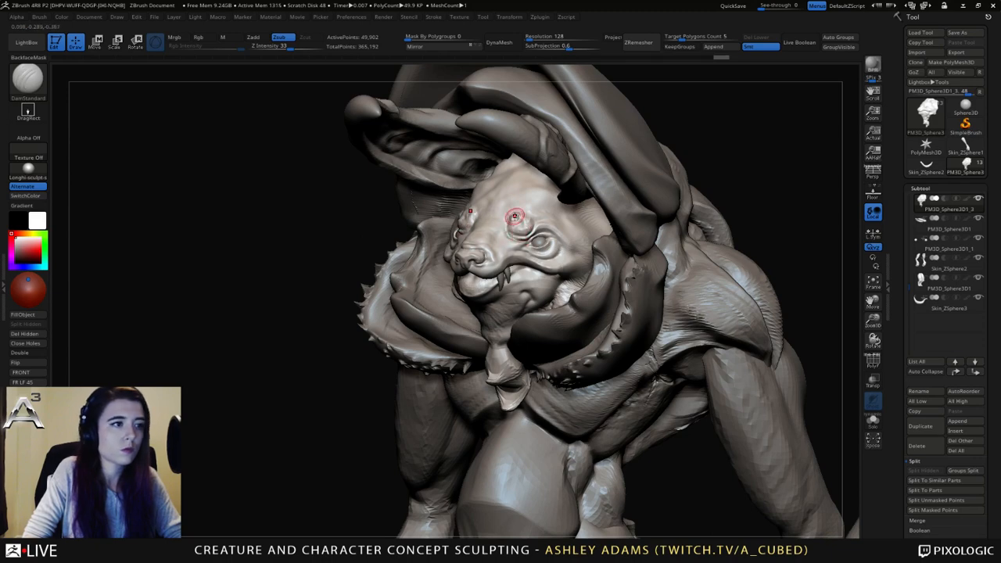
Build up volume around the brow bumps and the forehead behind them with ClayBuildup.
right_drag(519, 218, 527, 226)
key(b)
key(c)
key(b)
drag(518, 231, 518, 231)
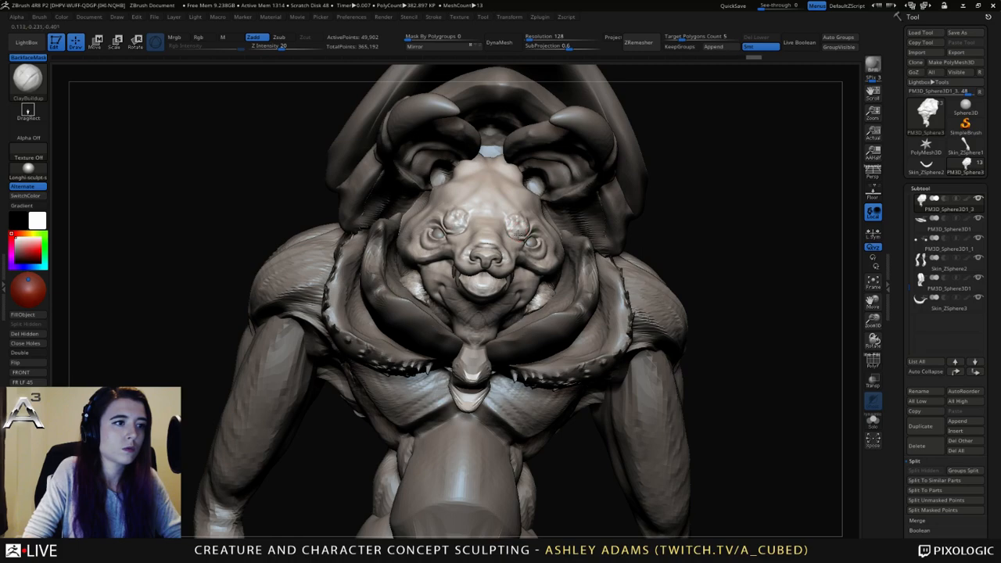
right_drag(506, 224, 469, 220)
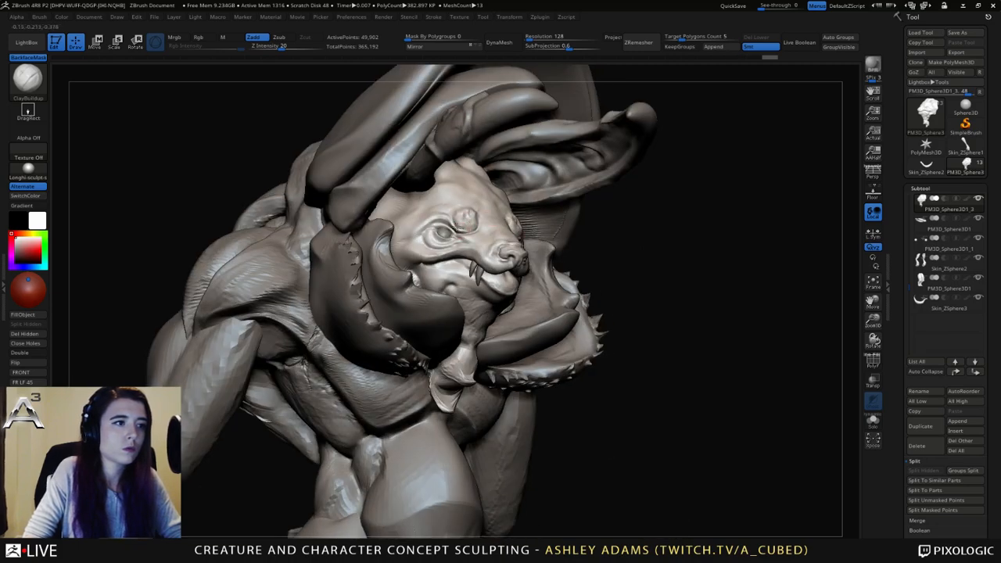
drag(453, 223, 456, 226)
right_drag(456, 227, 497, 221)
drag(425, 206, 430, 210)
right_drag(486, 211, 451, 212)
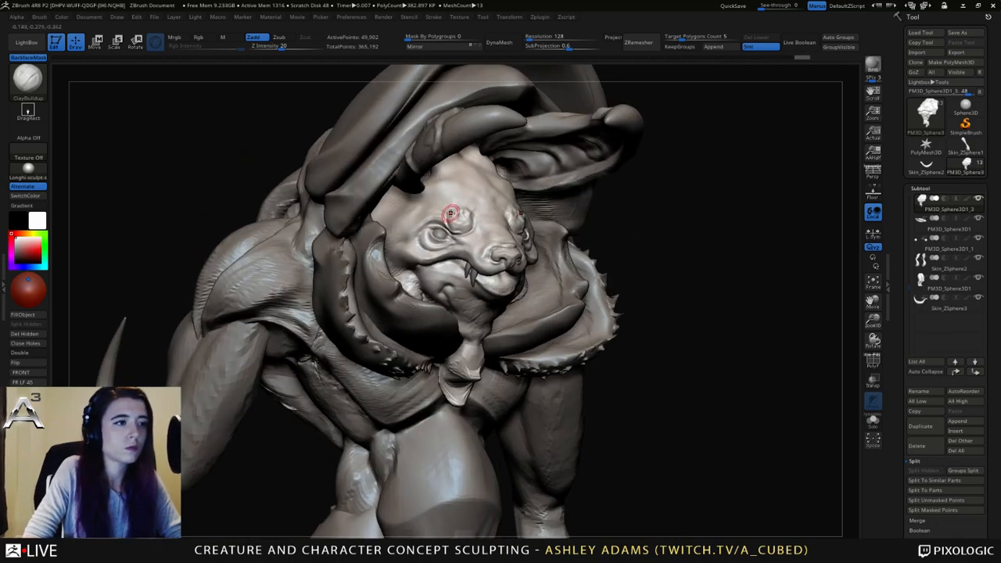
Cut wrinkles into the forehead above the brow bumps with DamStandard and smooth the area toward the eye.
key(b)
key(d)
key(s)
drag(441, 212, 437, 211)
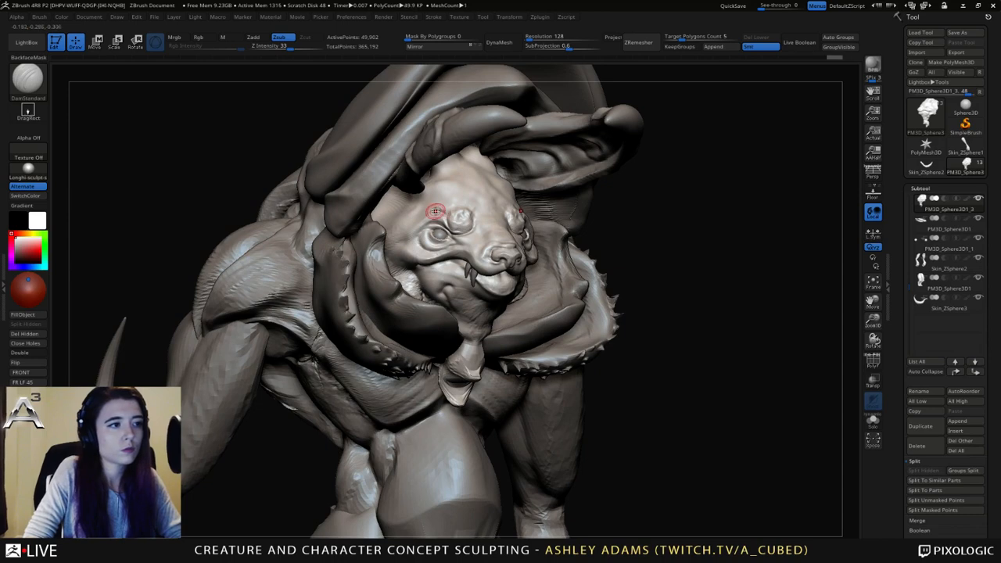
right_drag(463, 210, 435, 207)
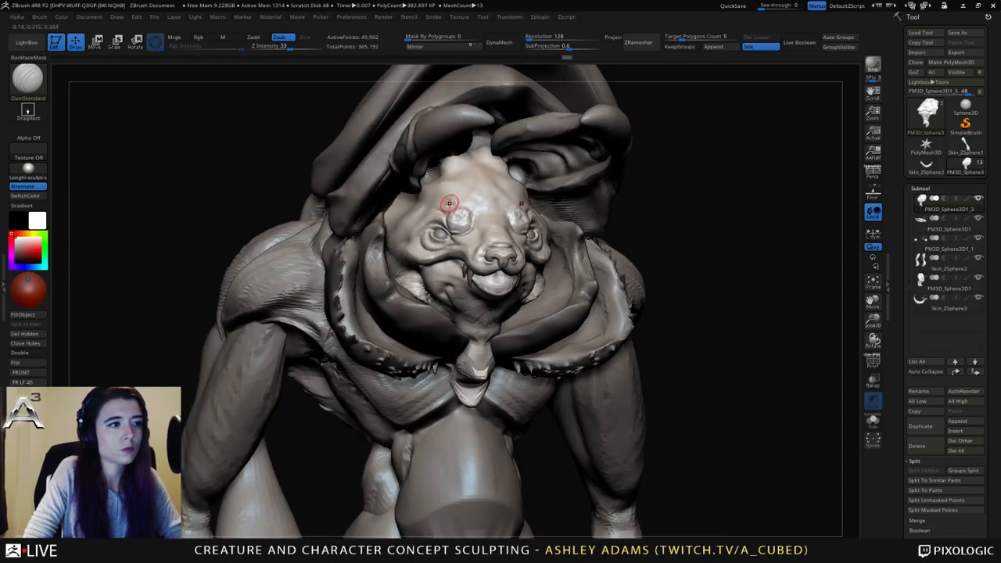
shift+drag(448, 203, 444, 223)
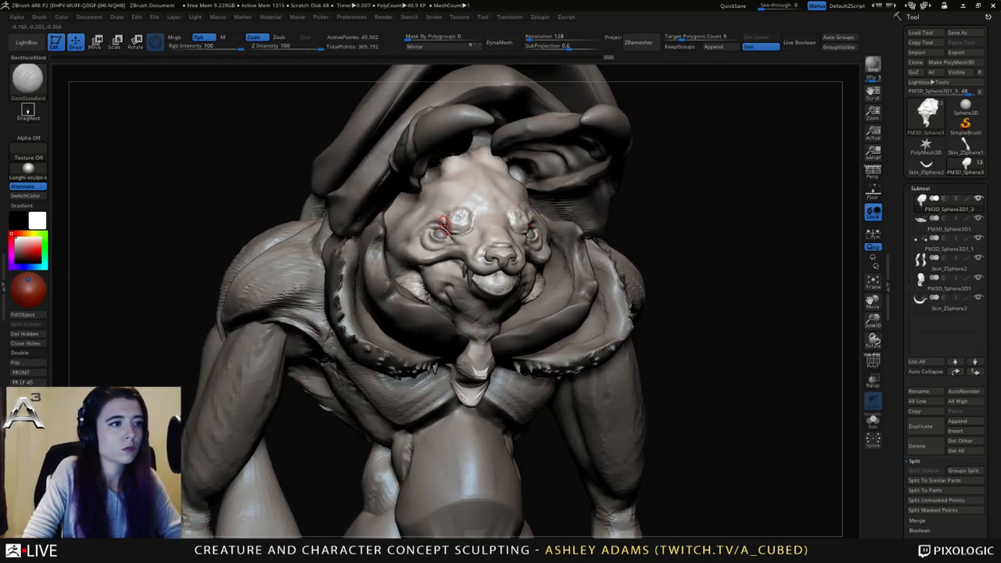
right_drag(442, 223, 459, 224)
Carve creases from the inner eye corner along the side of the muzzle with DamStandard.
key(b)
key(c)
key(b)
key(b)
key(d)
key(s)
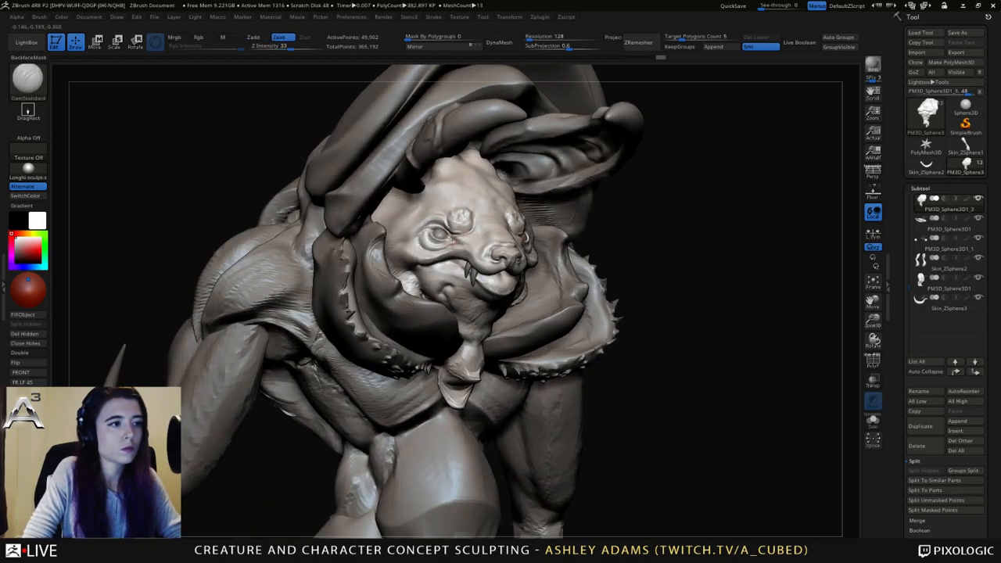
drag(453, 237, 470, 243)
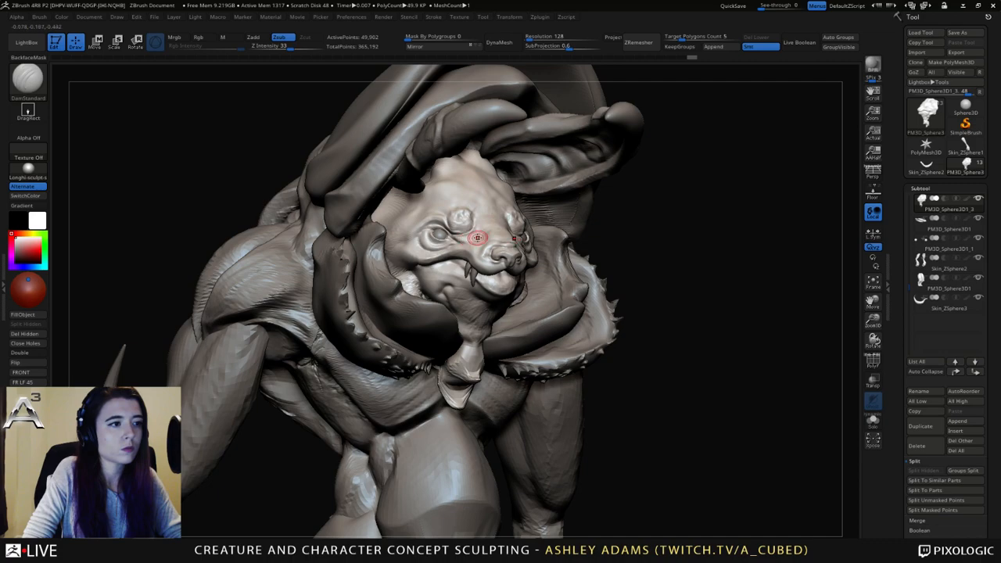
right_drag(477, 237, 465, 236)
drag(462, 237, 484, 233)
mouse_move(484, 232)
right_down()
mouse_move(472, 229)
mouse_move(507, 235)
right_up()
Refine the bridge of the muzzle behind the nose with ClayBuildup and DamStandard.
key(b)
key(c)
key(b)
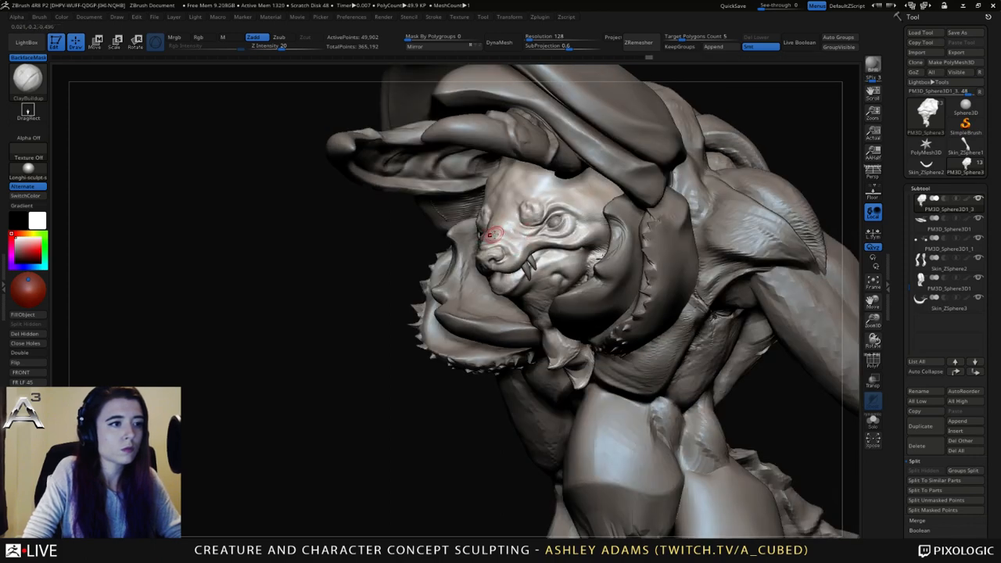
key(b)
key(d)
key(s)
mouse_move(512, 223)
right_down()
mouse_move(510, 202)
mouse_move(505, 210)
mouse_move(535, 236)
right_up()
Reshape the tip of the nose in profile with SnakeHook.
key(b)
key(s)
key(h)
key(b)
key(c)
key(b)
key(b)
key(s)
key(h)
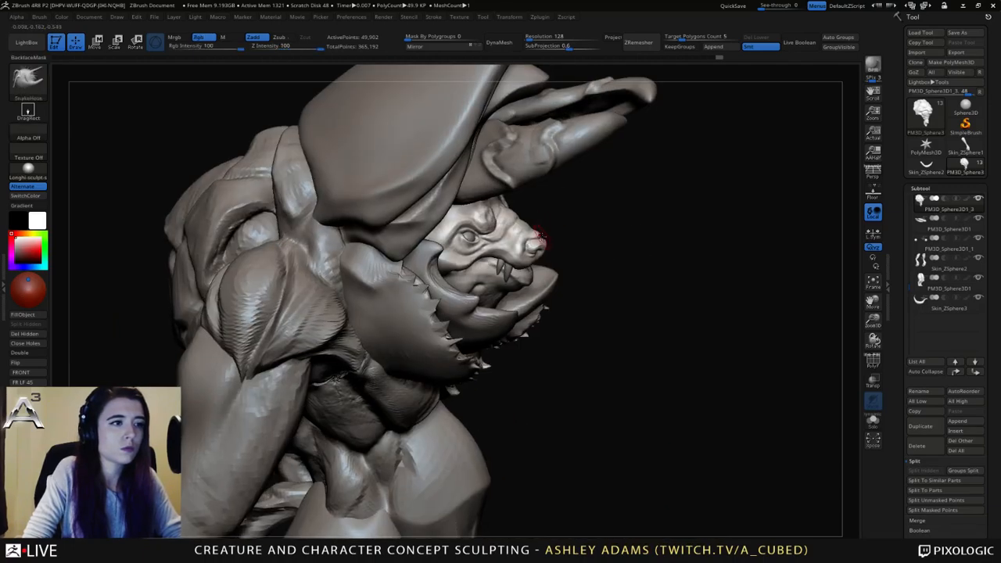
drag(536, 235, 538, 236)
mouse_move(538, 237)
right_down()
mouse_move(496, 241)
mouse_move(522, 211)
right_up()
mouse_move(522, 212)
right_down()
mouse_move(500, 213)
mouse_move(510, 238)
right_up()
Adjust the side of the face from the muzzle to the area beneath the eye with a small SnakeHook brush.
key(space)
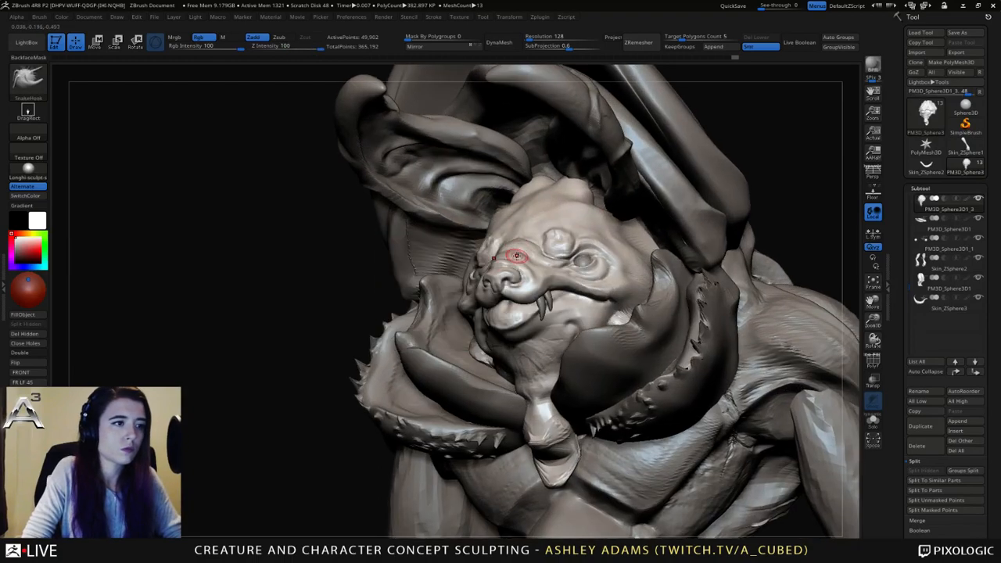
mouse_move(518, 276)
ctrl+right_down()
mouse_move(515, 254)
mouse_move(533, 259)
mouse_move(512, 252)
ctrl+right_up()
drag(482, 254, 480, 252)
right_drag(480, 252, 521, 258)
right_drag(438, 291, 447, 298)
right_click(447, 298)
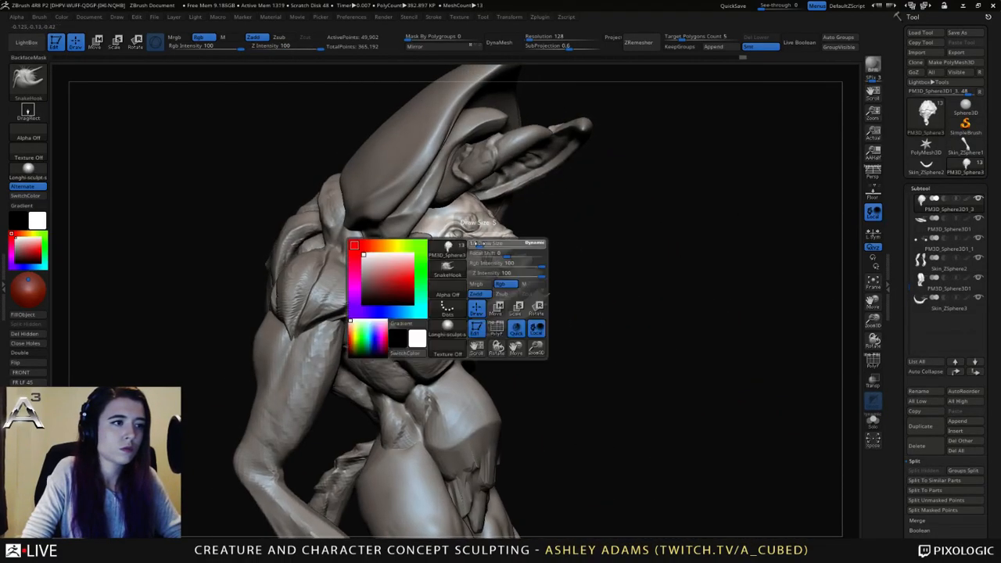
drag(473, 244, 470, 245)
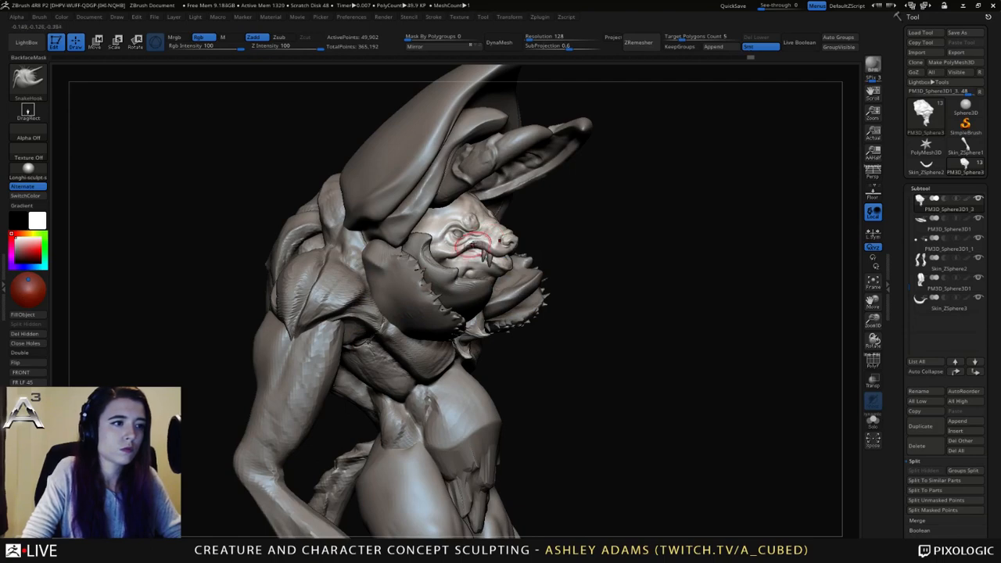
right_drag(485, 245, 525, 239)
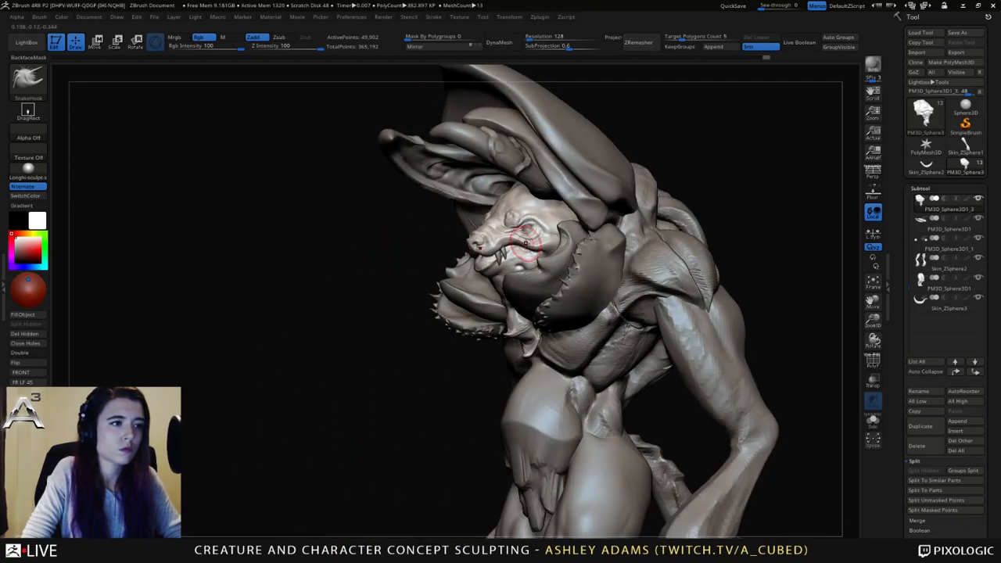
drag(536, 241, 531, 235)
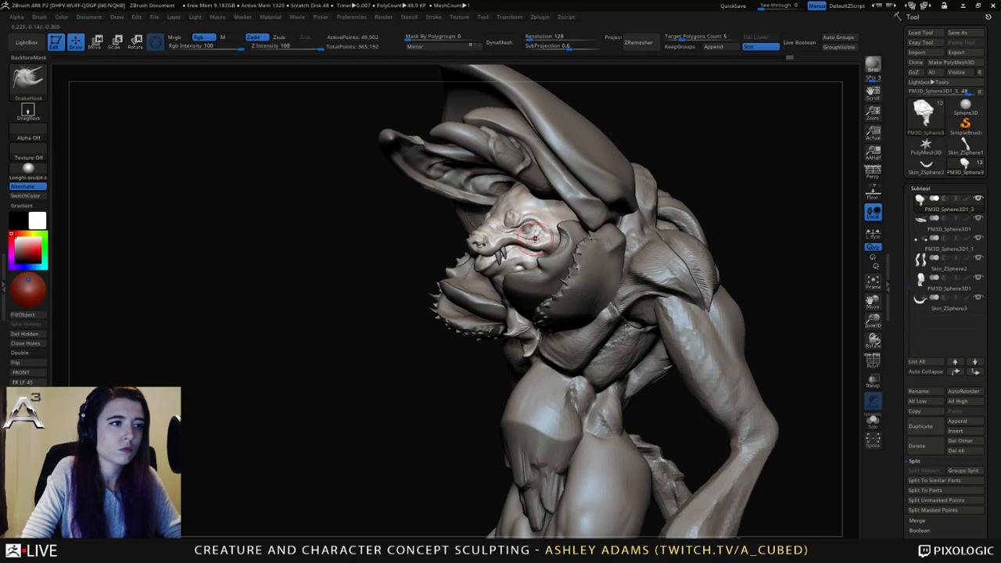
mouse_move(526, 235)
right_down()
mouse_move(554, 231)
mouse_move(495, 243)
mouse_move(514, 249)
right_up()
drag(514, 251, 517, 249)
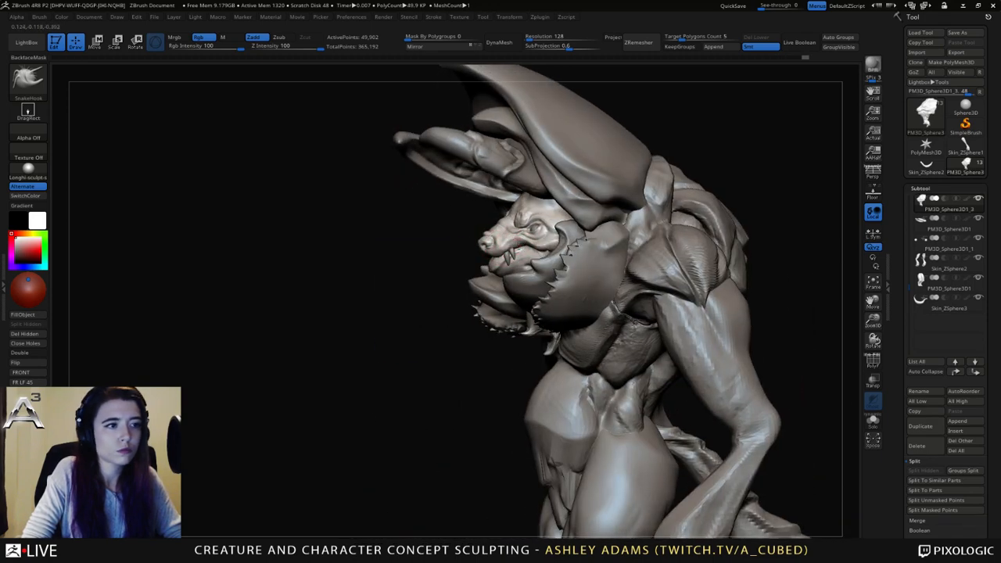
Carve the edge of the upper lip behind the fangs with DamStandard.
ctrl+right_drag(507, 238, 509, 273)
key(b)
key(d)
key(s)
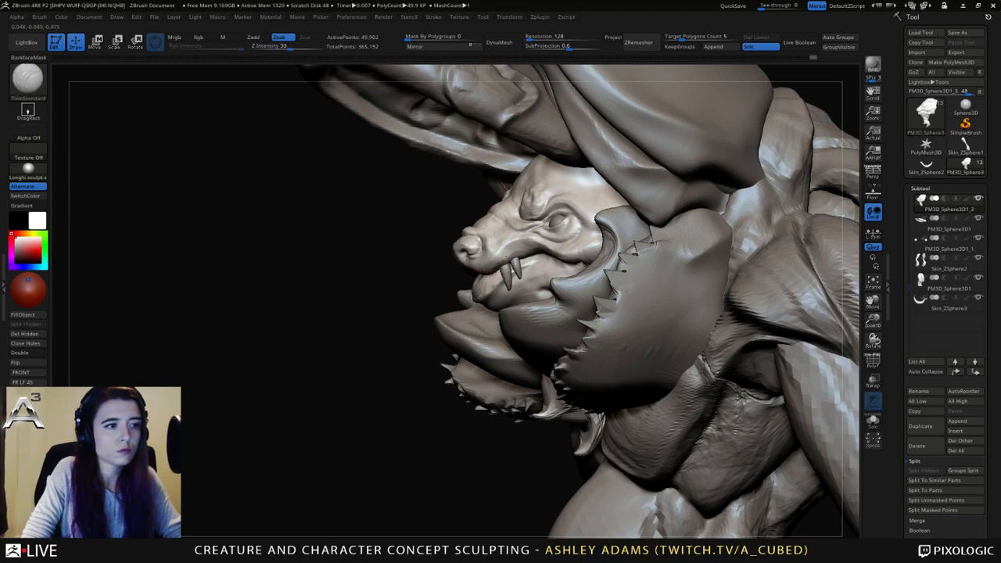
mouse_move(498, 269)
mouse_down()
mouse_move(511, 254)
mouse_move(537, 253)
mouse_up()
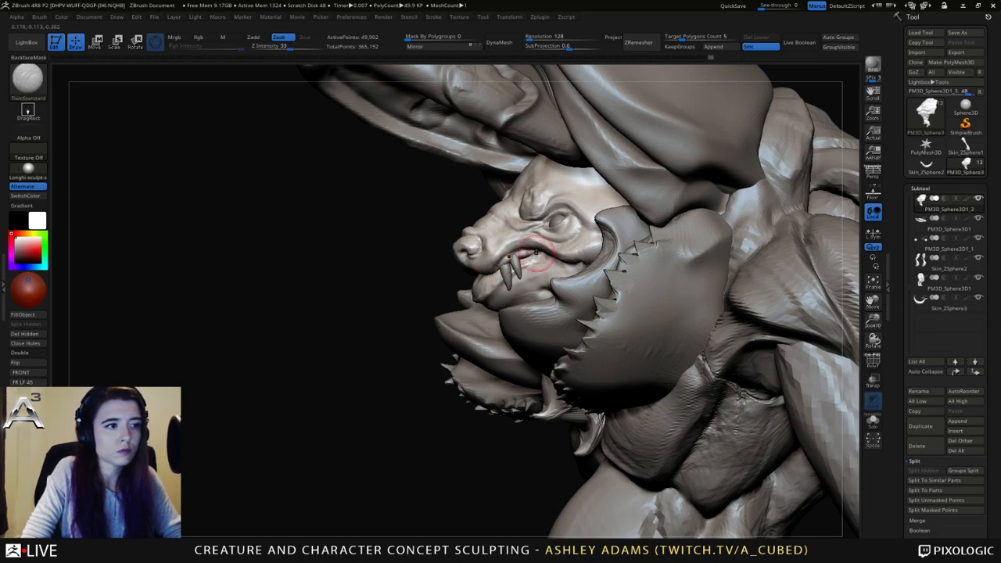
right_drag(519, 258, 539, 253)
drag(540, 252, 550, 257)
right_drag(548, 256, 704, 260)
Sharpen the creases around the base of the fangs and on the opposite side of the muzzle with DamStandard.
right_drag(511, 256, 567, 252)
drag(468, 242, 486, 244)
right_drag(486, 246, 438, 258)
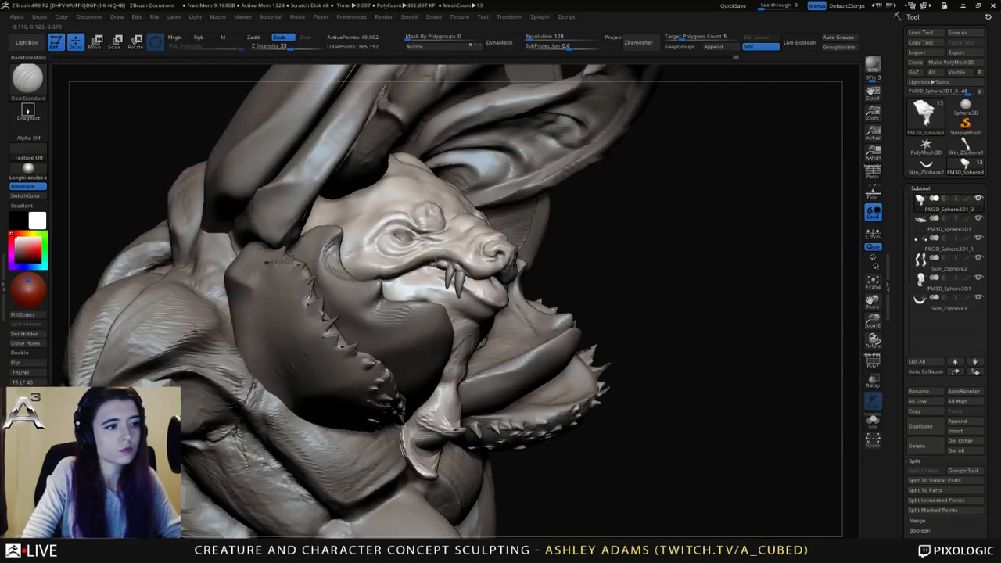
drag(447, 266, 451, 269)
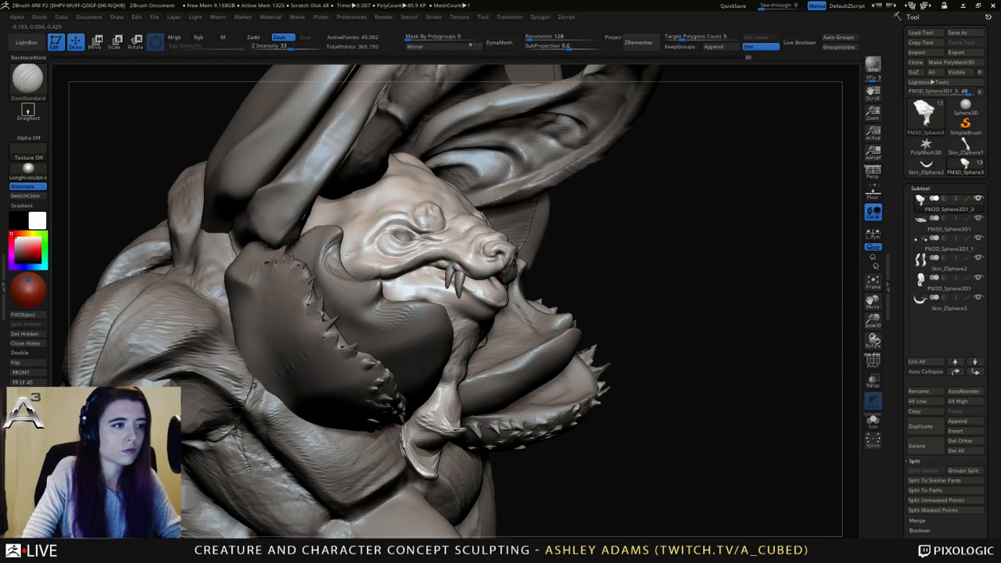
mouse_move(446, 270)
right_down()
mouse_move(500, 272)
mouse_move(456, 277)
right_up()
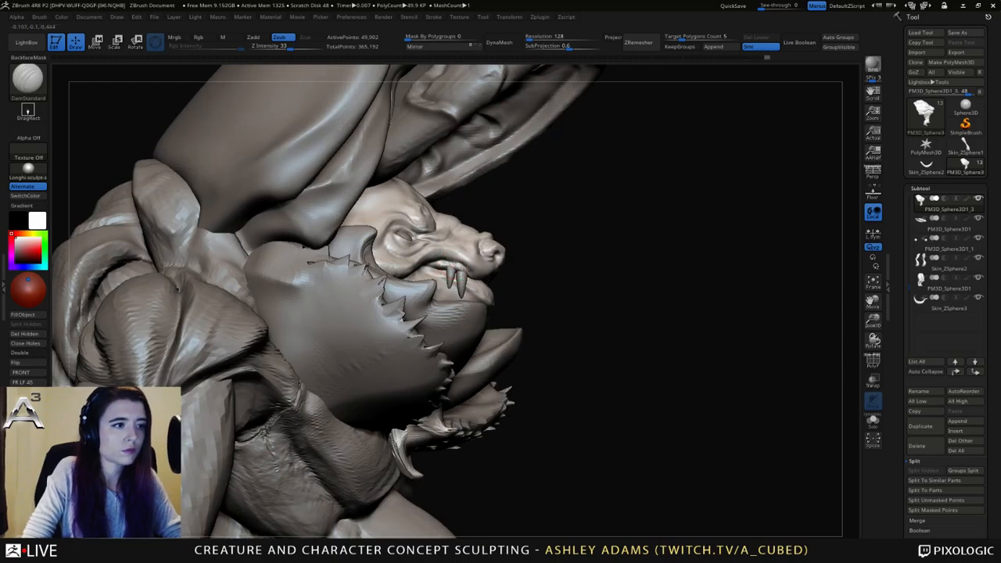
right_drag(478, 280, 472, 279)
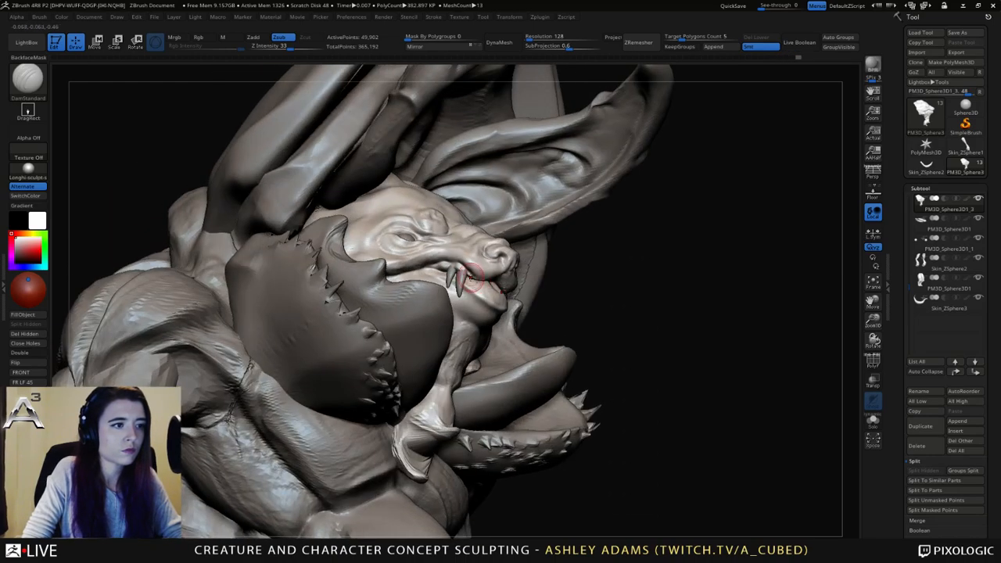
drag(468, 282, 472, 281)
mouse_move(469, 282)
right_down()
mouse_move(479, 264)
mouse_move(479, 288)
mouse_move(468, 274)
right_up()
Build up the upper lip from the mouth corner to the area above the fangs with ClayBuildup.
key(b)
key(s)
key(h)
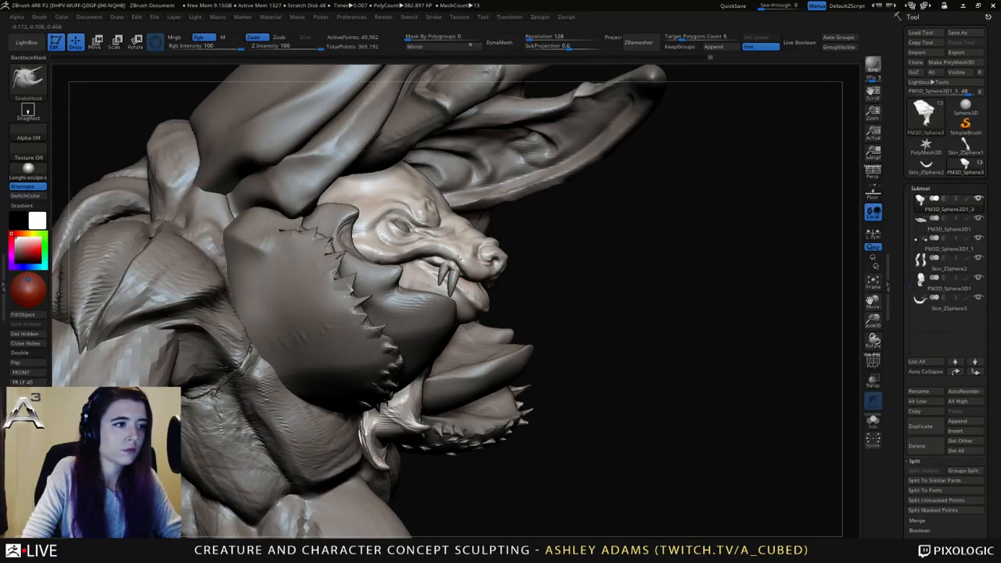
key(b)
key(c)
key(b)
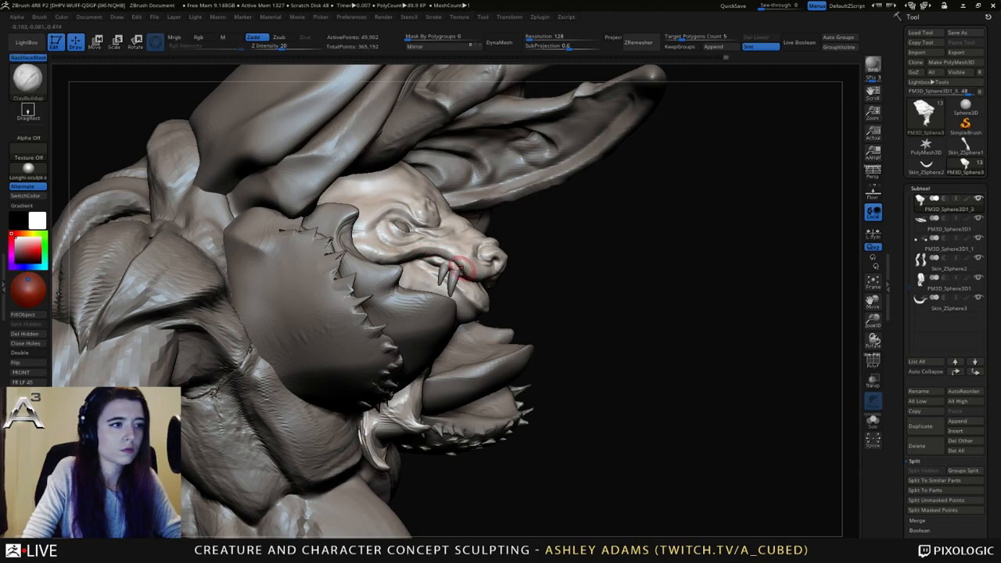
right_drag(435, 251, 389, 255)
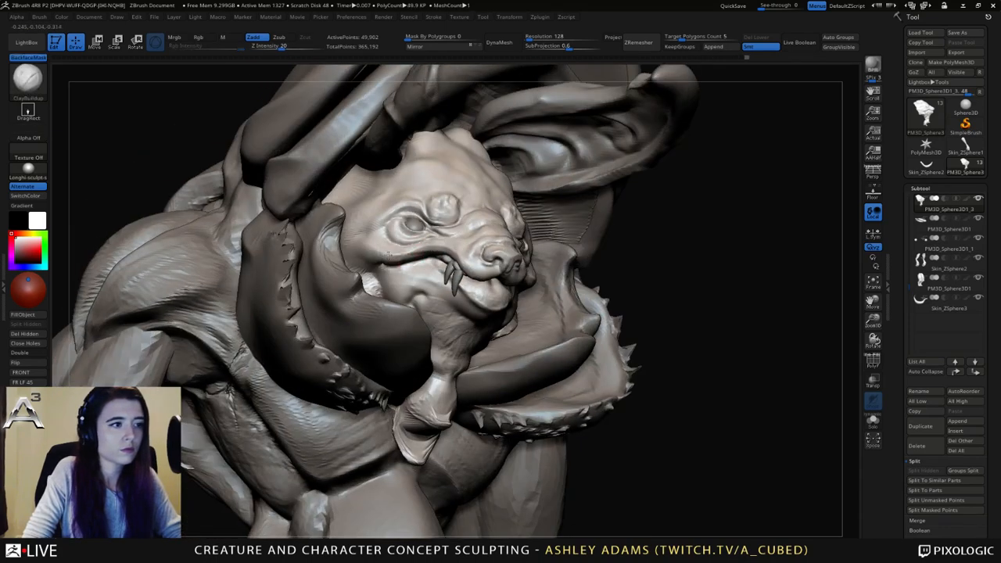
drag(390, 251, 367, 245)
mouse_move(425, 250)
right_down()
mouse_move(383, 248)
mouse_move(405, 251)
right_up()
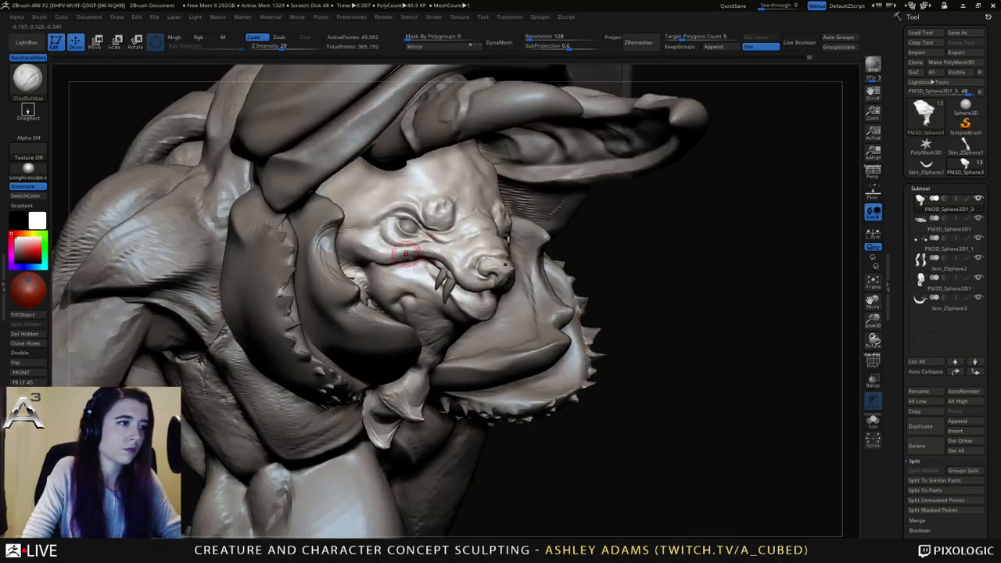
drag(447, 264, 468, 284)
Reshape the upper lip above the fangs and the bridge of the muzzle with SnakeHook.
mouse_move(468, 274)
ctrl+right_down()
mouse_move(462, 264)
mouse_move(481, 262)
mouse_move(479, 252)
mouse_move(457, 258)
mouse_move(460, 221)
ctrl+right_up()
mouse_move(375, 188)
ctrl+right_down()
mouse_move(385, 249)
mouse_move(447, 235)
ctrl+right_up()
key(1)
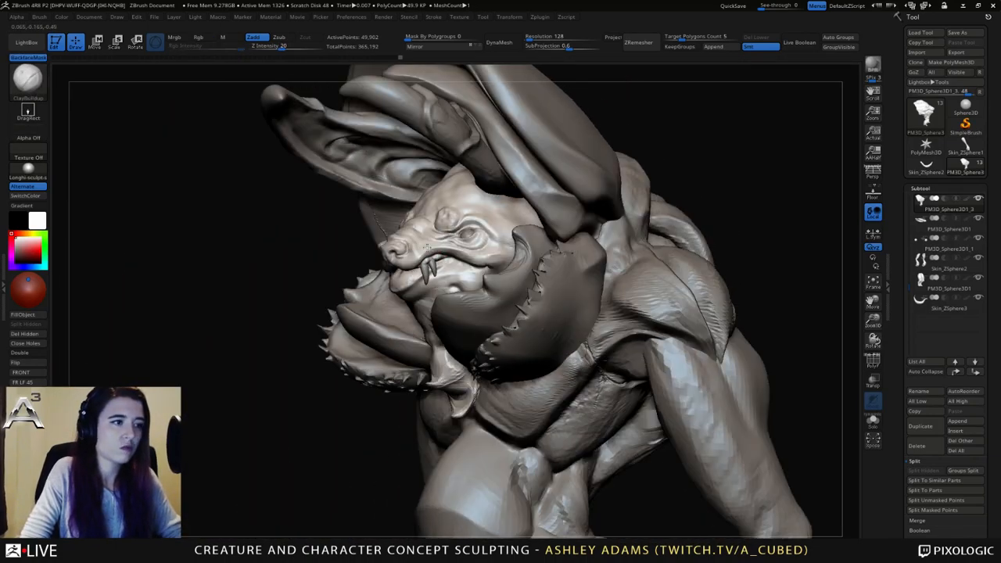
key(space)
drag(417, 244, 427, 244)
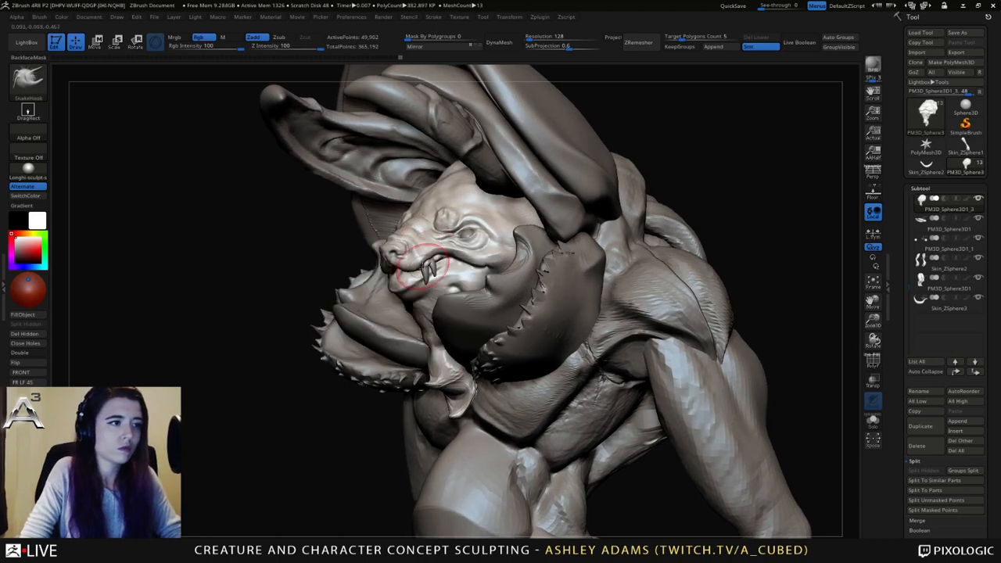
mouse_move(422, 266)
right_down()
mouse_move(395, 264)
mouse_move(431, 244)
right_up()
key(space)
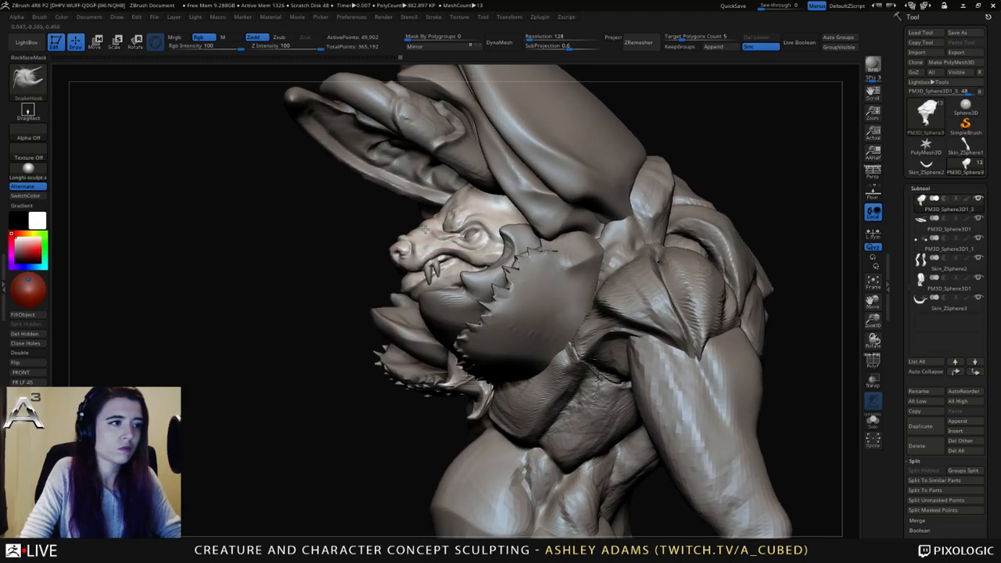
key(space)
drag(431, 231, 430, 223)
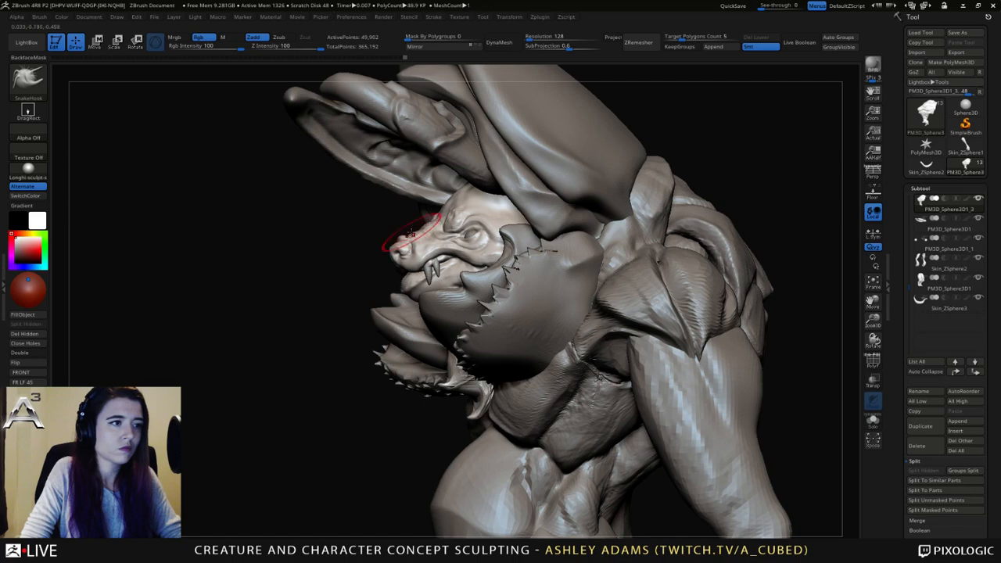
right_drag(414, 240, 399, 237)
Adjust the brow profile and the side of the muzzle behind the nose with SnakeHook.
key(space)
key(space)
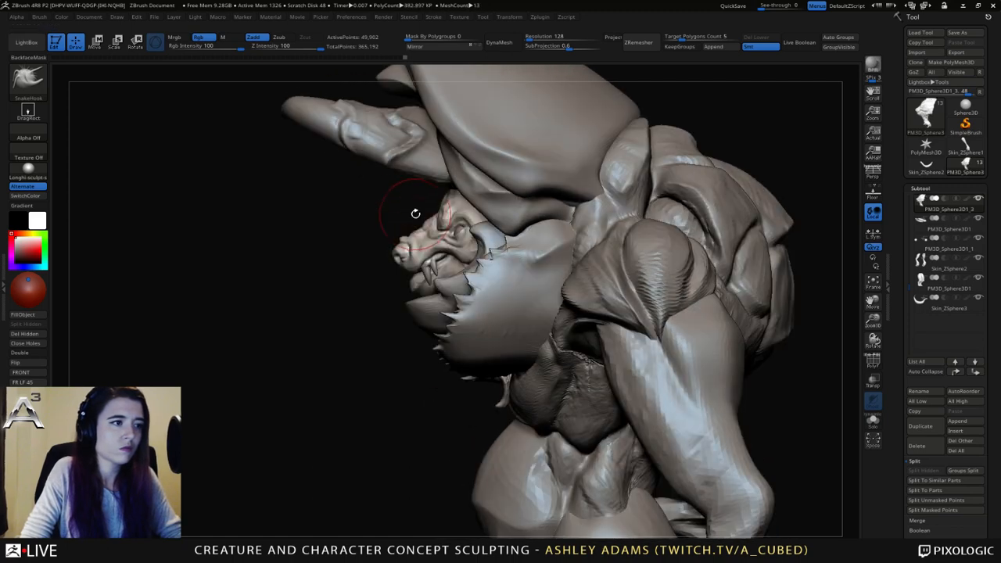
right_drag(430, 206, 443, 195)
drag(443, 205, 433, 203)
right_drag(445, 193, 469, 206)
key(space)
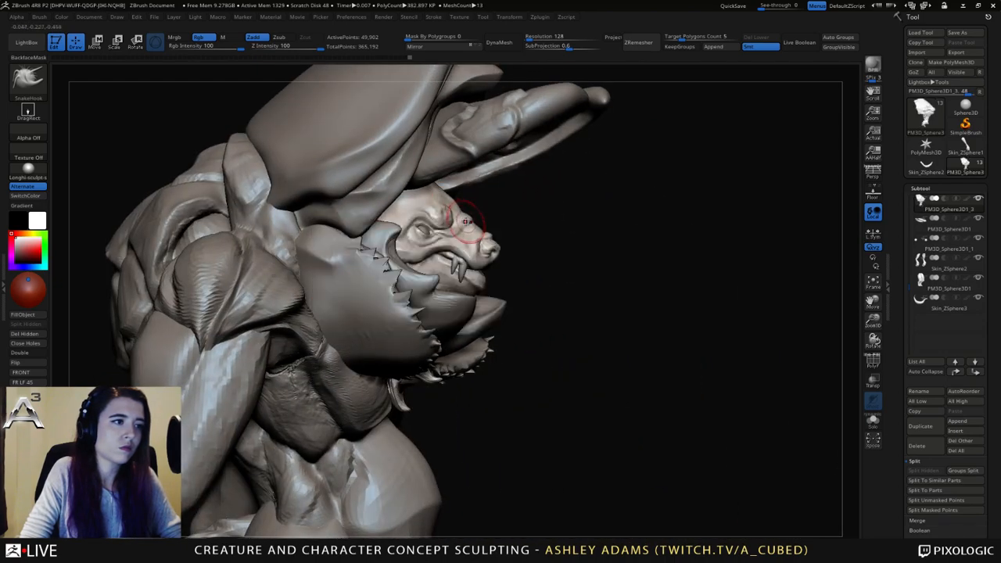
mouse_move(476, 271)
ctrl+right_down()
mouse_move(470, 249)
mouse_move(452, 248)
ctrl+right_up()
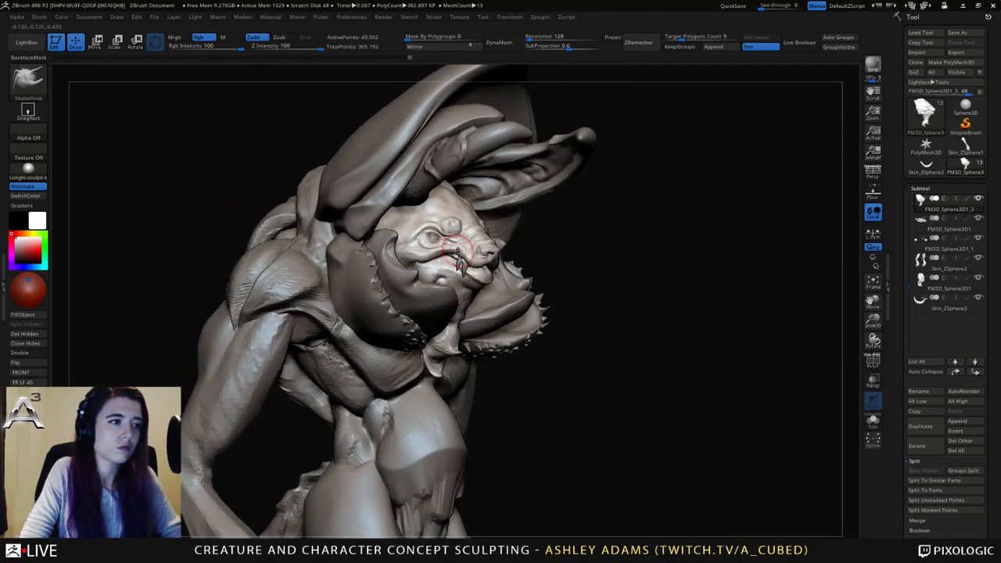
drag(455, 251, 454, 242)
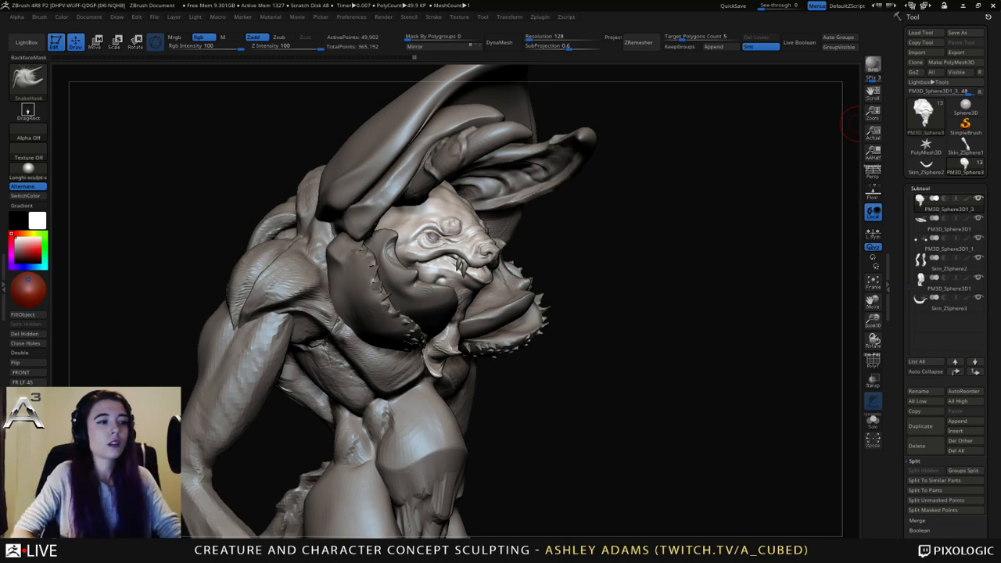
Examine the whole creature's silhouette and the head from several angles.
drag(689, 387, 573, 311)
drag(574, 375, 588, 380)
alt+drag(589, 380, 613, 321)
right_drag(612, 321, 557, 337)
right_drag(557, 336, 486, 349)
right_click(485, 350)
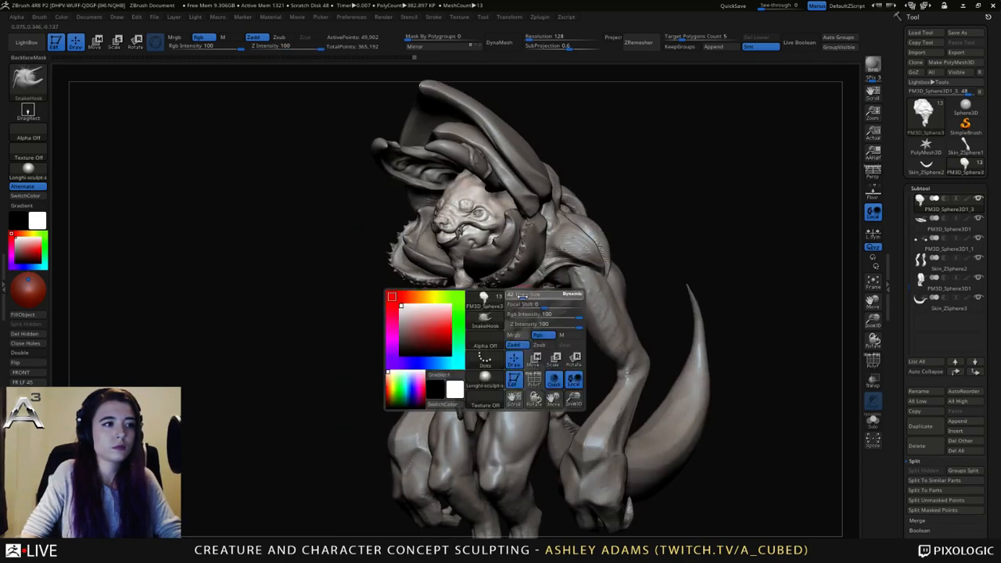
mouse_move(474, 149)
ctrl+right_down()
mouse_move(473, 196)
mouse_move(540, 255)
mouse_move(533, 272)
mouse_move(591, 272)
ctrl+right_up()
ctrl+right_drag(510, 270, 505, 321)
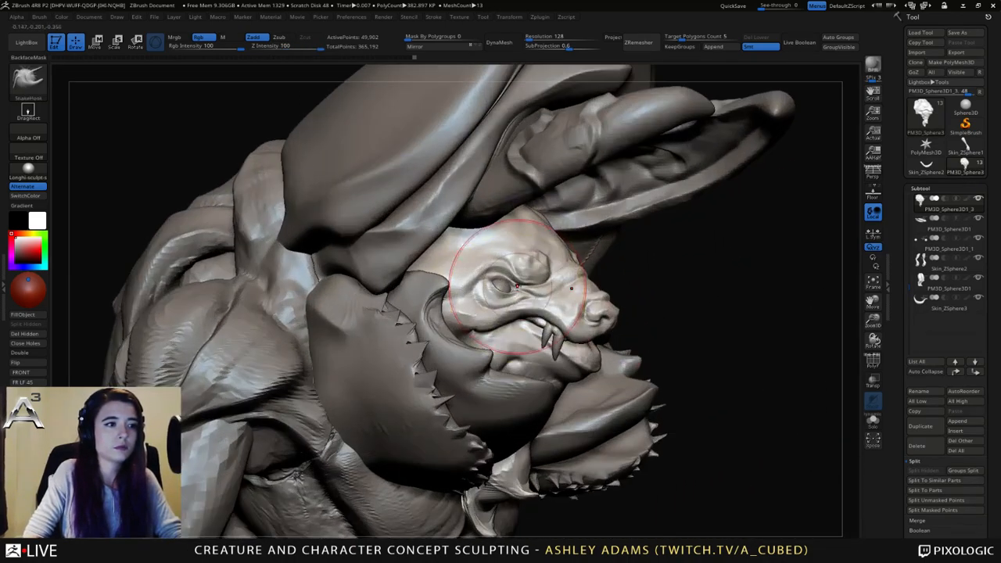
right_click(473, 338)
right_drag(525, 246, 443, 243)
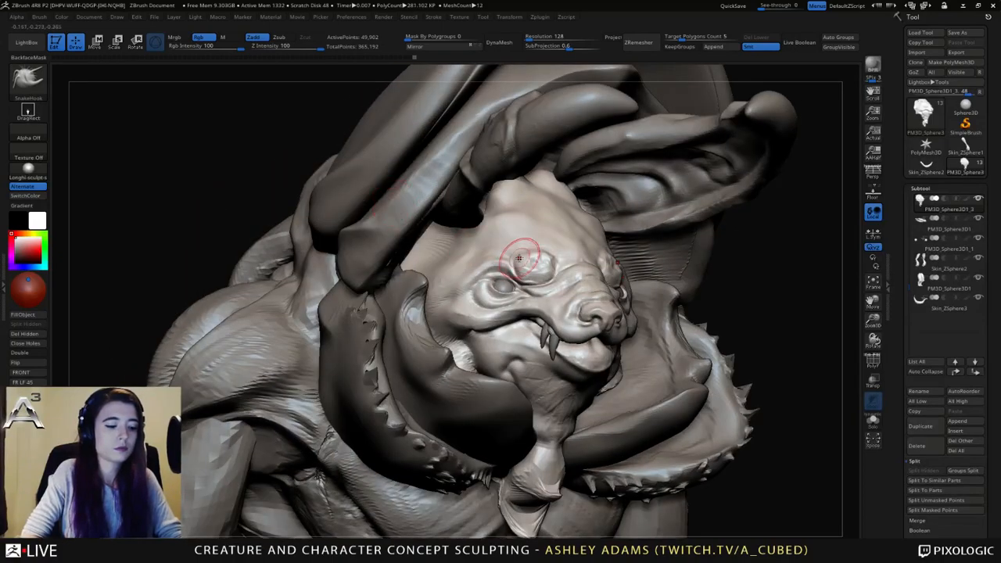
Subdivide the head mesh once and build up the gum above the fangs with ClayBuildup.
key(ctrl+d)
key(space)
click(601, 324)
mouse_move(601, 324)
alt+right_down()
mouse_move(564, 261)
mouse_move(560, 301)
mouse_move(540, 298)
alt+right_up()
key(b)
key(c)
key(b)
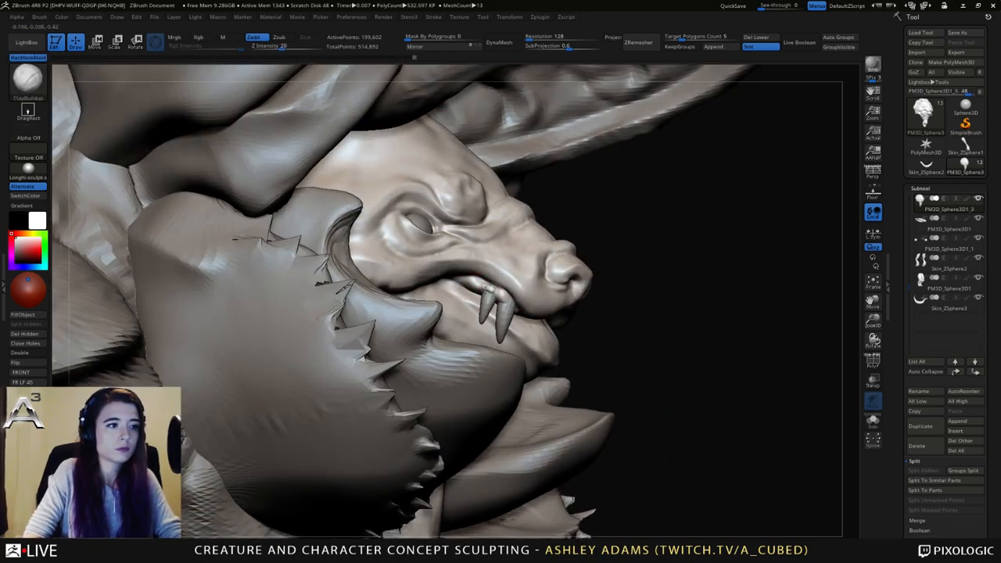
drag(483, 287, 488, 289)
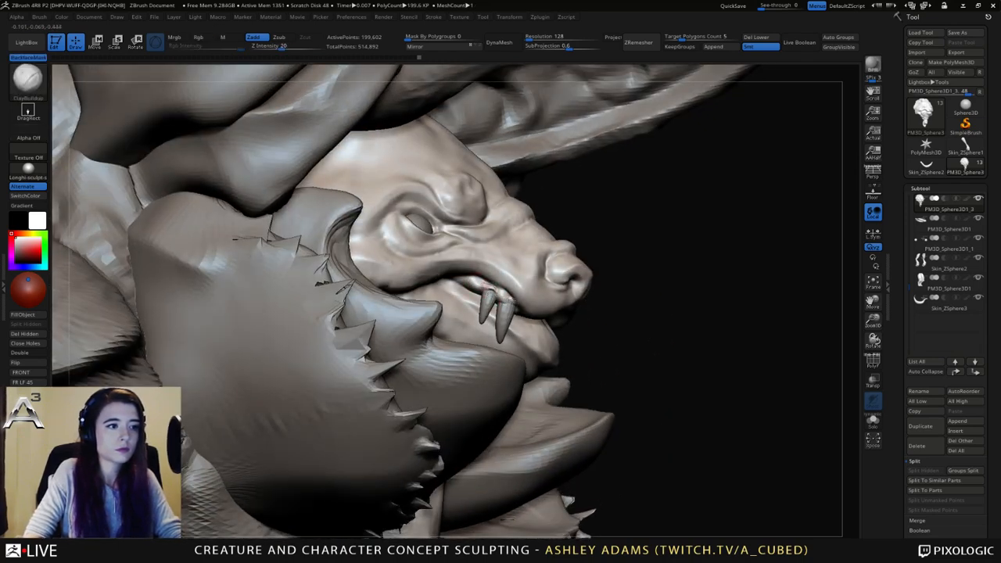
Refine the gum line around the fangs with DamStandard and ClayBuildup, smoothing above the rear fang.
key(b)
key(d)
key(s)
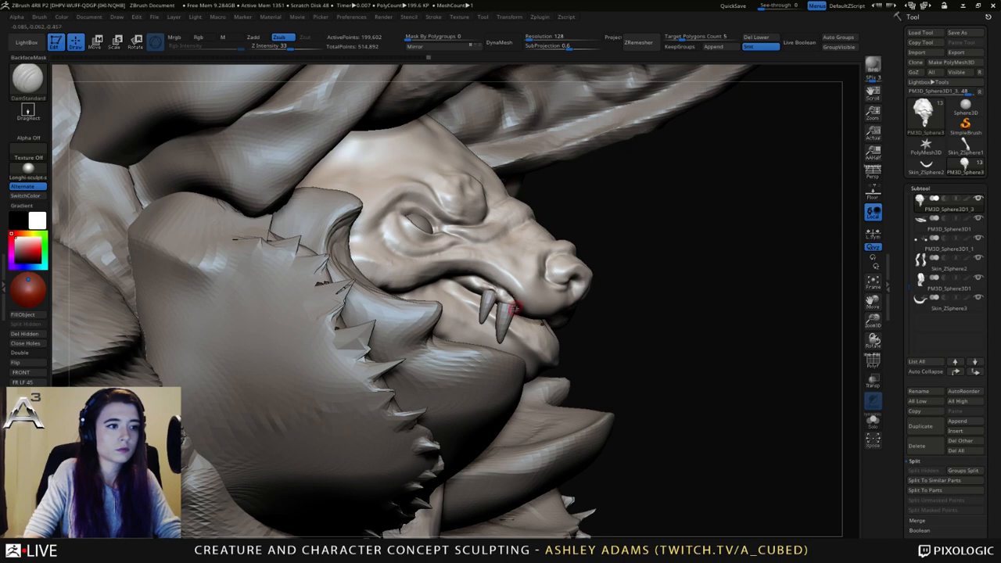
right_drag(519, 303, 510, 306)
key(b)
key(c)
key(b)
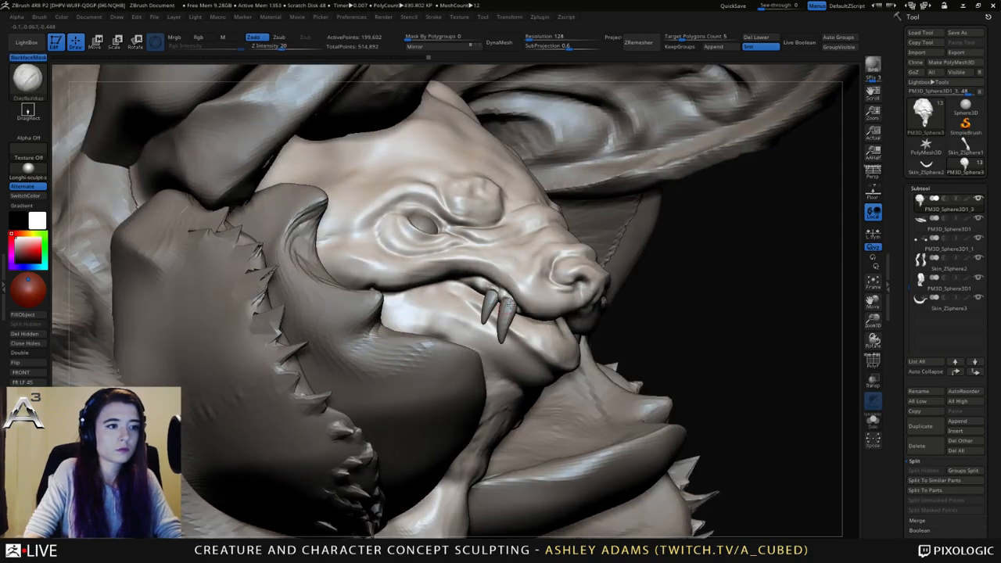
key(shift)
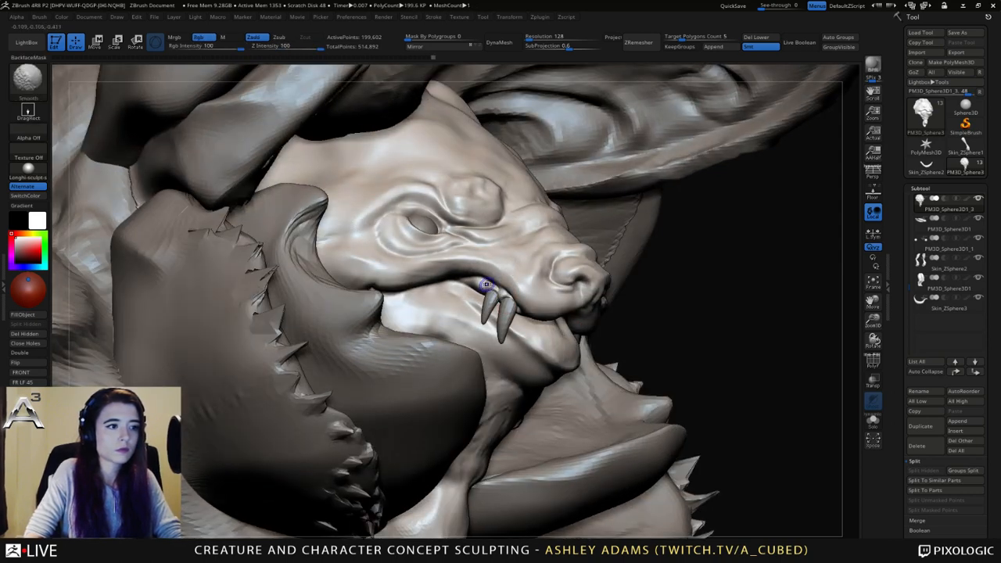
Duplicate the rear upper fang pair and position the copy directly behind it along the upper lip.
mouse_move(537, 319)
right_down()
mouse_move(544, 299)
mouse_move(571, 301)
right_up()
alt+click(544, 298)
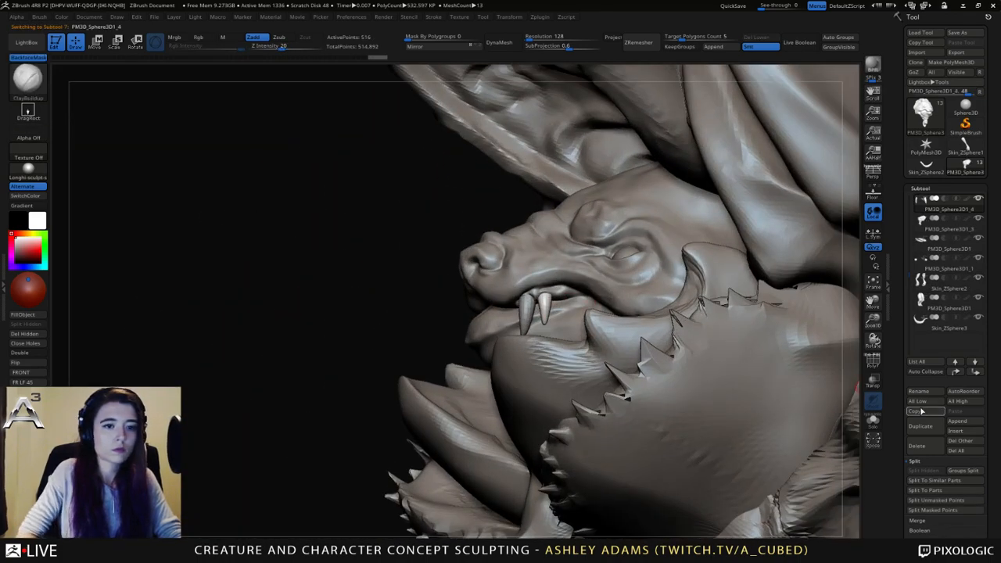
click(920, 425)
key(w)
drag(584, 271, 600, 287)
right_drag(546, 294, 582, 289)
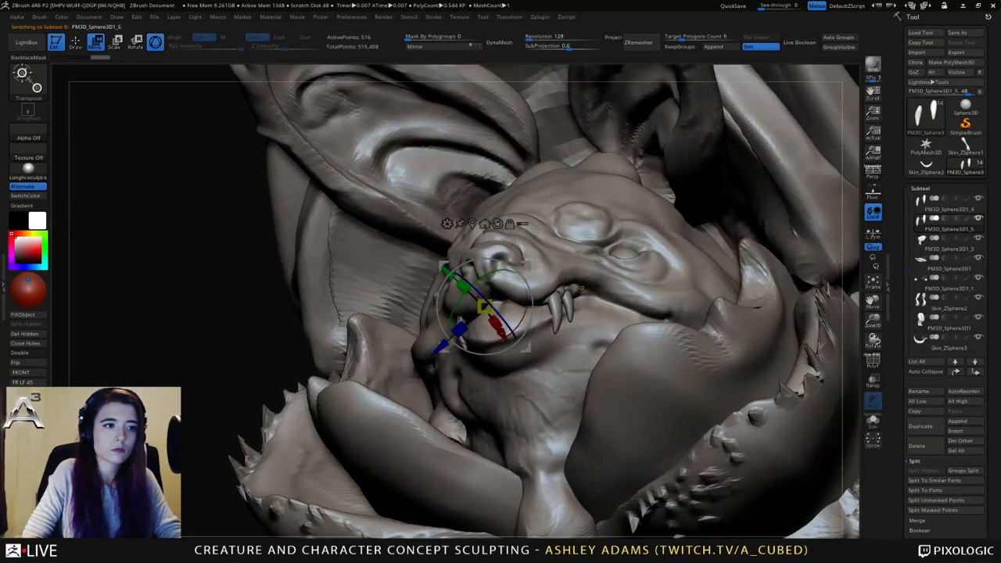
drag(527, 265, 520, 266)
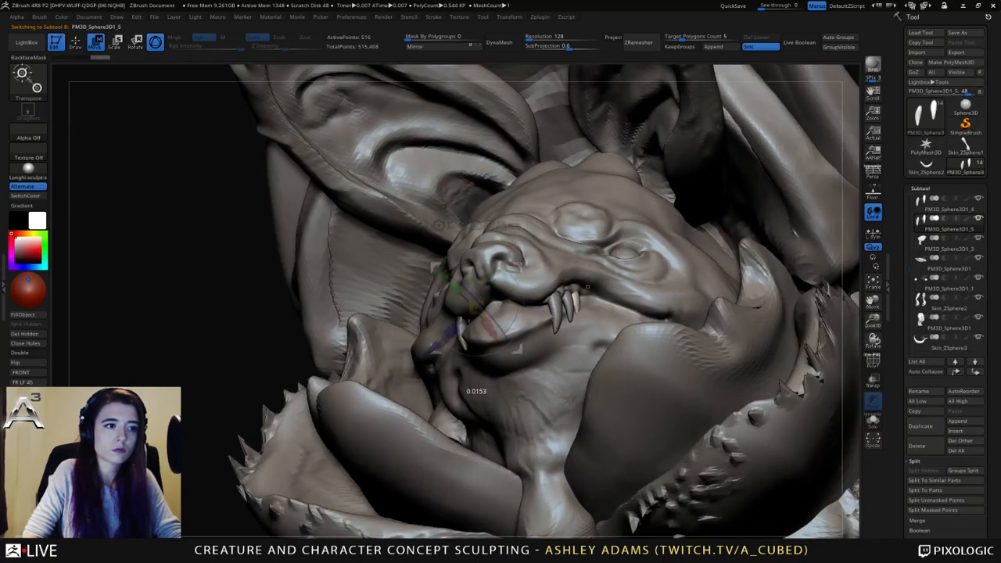
key(q)
right_drag(507, 248, 588, 280)
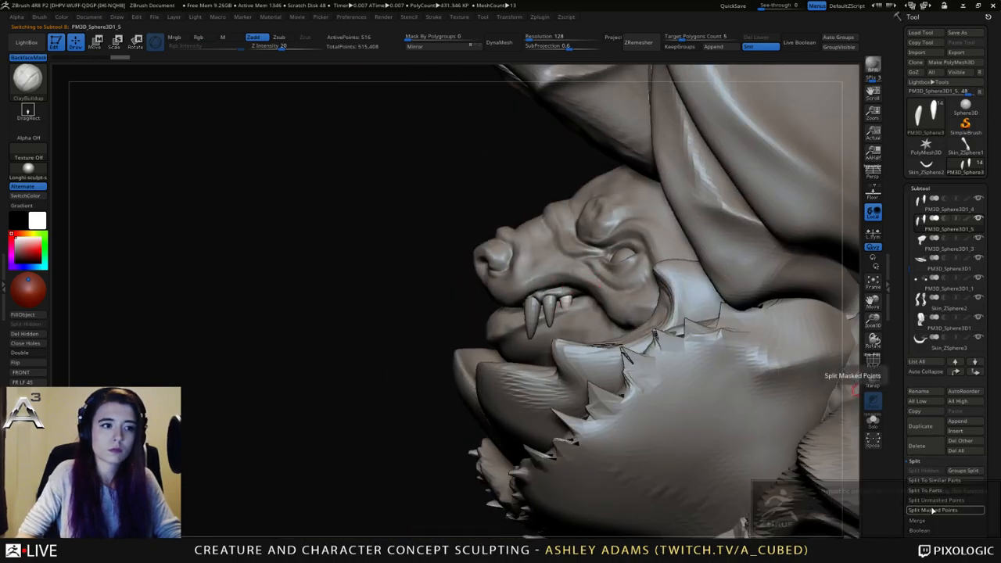
Reshape the newly added rear fang with a small SnakeHook brush so it seats under the upper lip.
mouse_move(572, 303)
right_down()
mouse_move(592, 296)
mouse_move(571, 323)
right_up()
key(b)
key(s)
key(h)
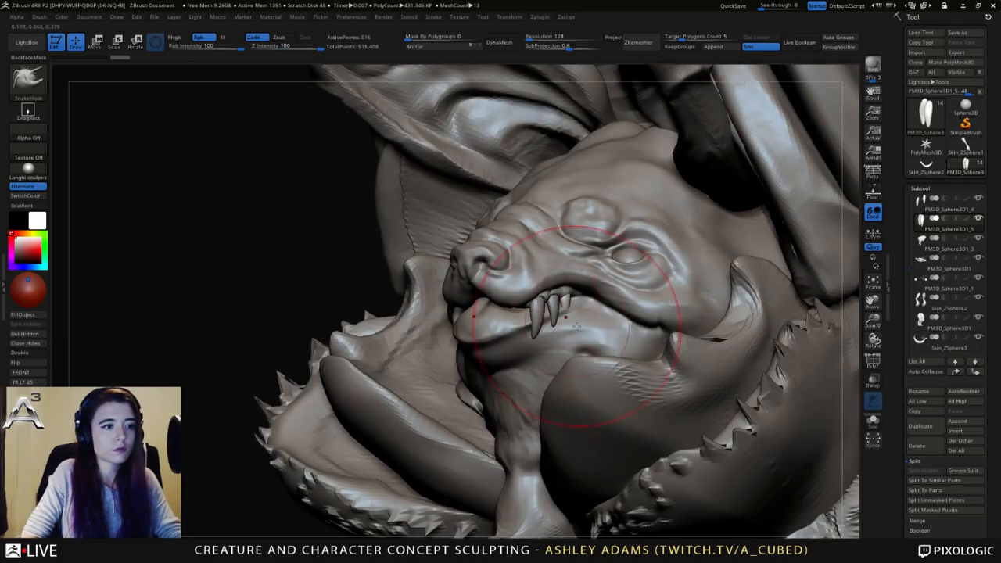
mouse_move(577, 327)
mouse_down()
mouse_move(572, 342)
mouse_move(572, 331)
mouse_up()
drag(579, 294, 576, 283)
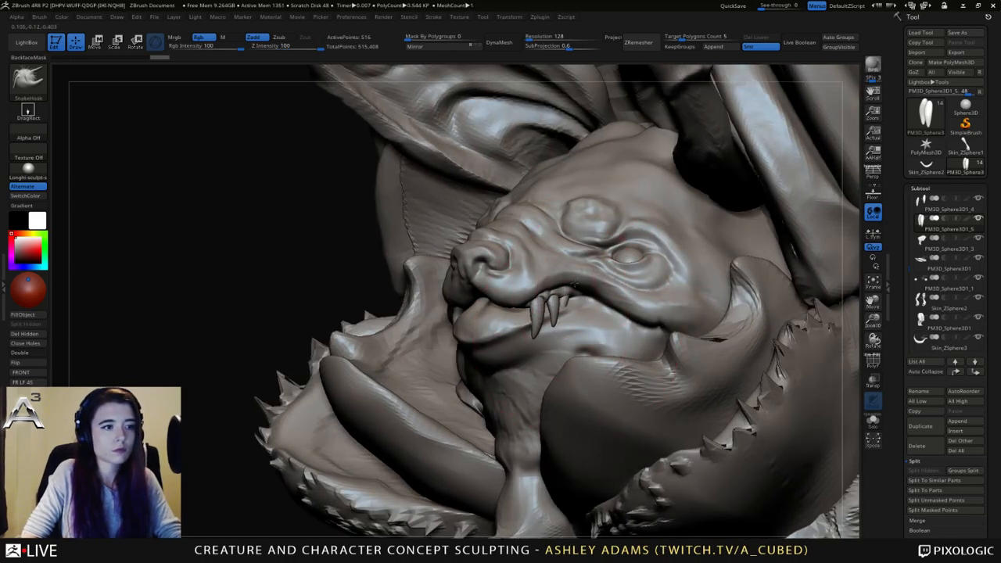
key(space)
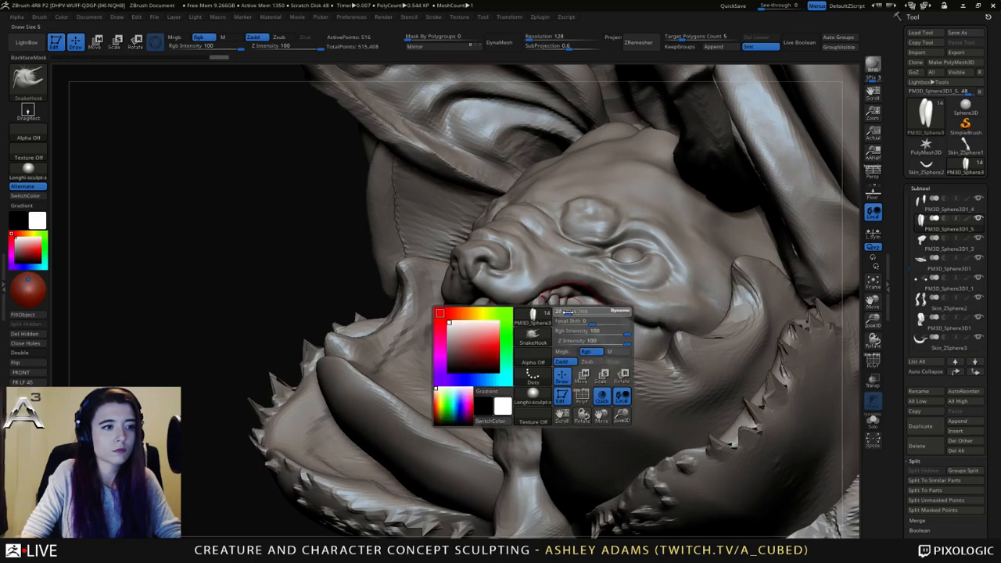
click(568, 313)
drag(571, 324, 570, 328)
Select the head mesh and adjust the lip and gum around the rearmost fang with SnakeHook.
mouse_move(569, 328)
right_down()
mouse_move(556, 318)
mouse_move(565, 308)
right_up()
alt+click(559, 326)
key(space)
key(space)
key(space)
click(563, 308)
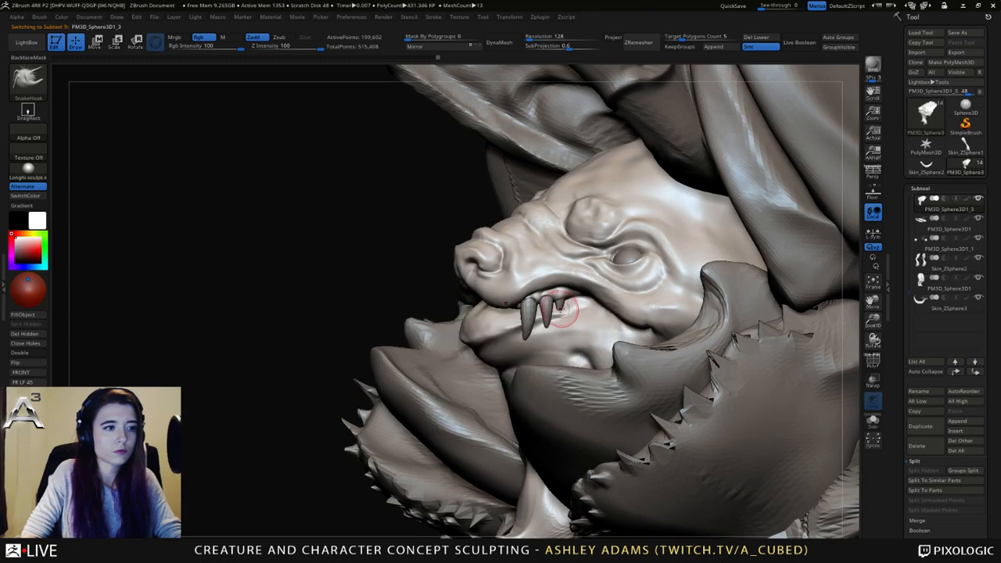
key(space)
right_drag(565, 317, 565, 316)
key(space)
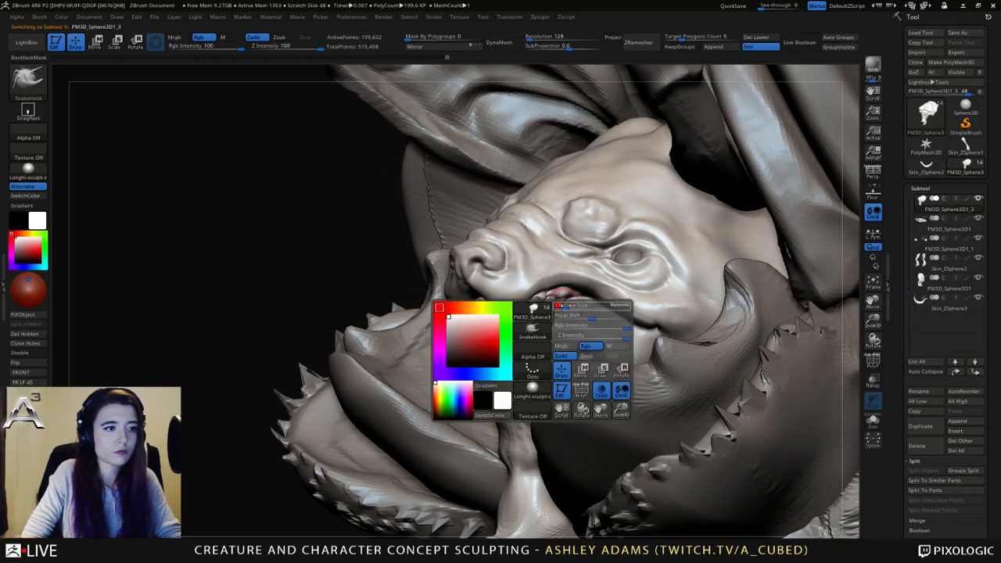
right_drag(560, 315, 517, 310)
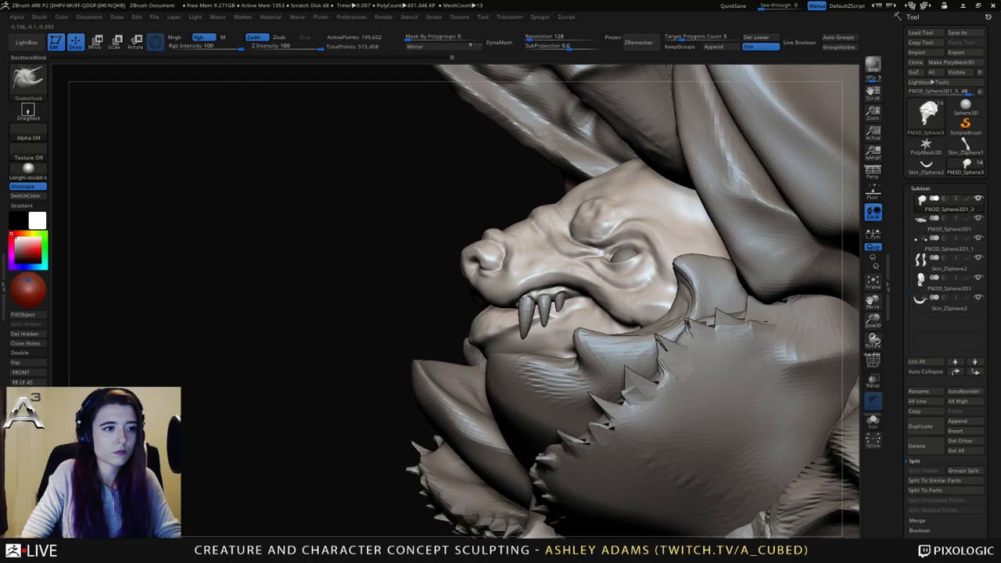
Build up the front gum beneath the nose with ClayBuildup on the head mesh, masking around the upper lip.
mouse_move(581, 331)
ctrl+right_down()
mouse_move(562, 302)
mouse_move(577, 298)
mouse_move(582, 316)
mouse_move(578, 275)
mouse_move(523, 313)
mouse_move(623, 240)
mouse_move(627, 295)
mouse_move(666, 286)
mouse_move(704, 299)
ctrl+right_up()
alt+click(651, 266)
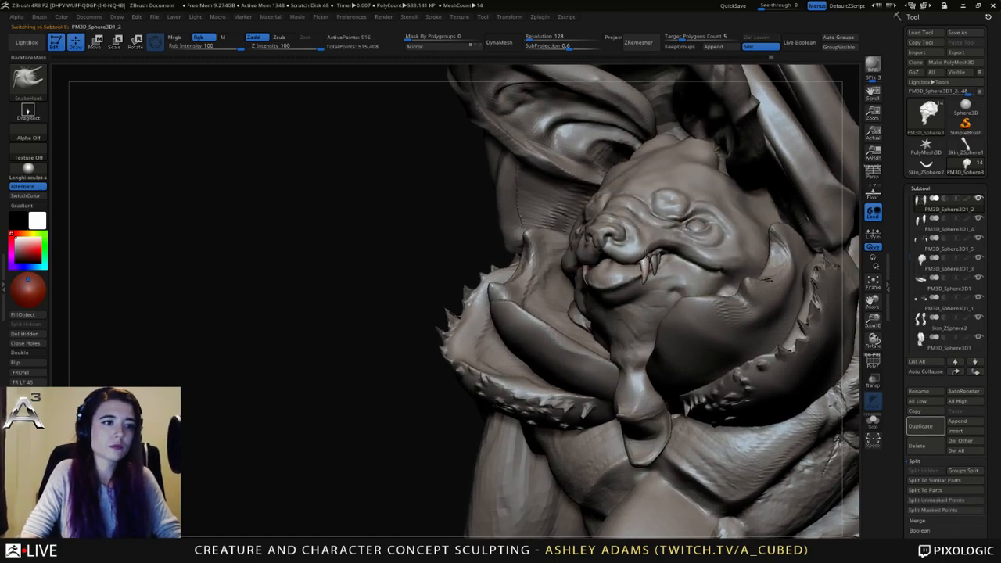
mouse_move(628, 273)
right_down()
mouse_move(633, 248)
mouse_move(653, 256)
mouse_move(610, 228)
mouse_move(662, 247)
mouse_move(493, 279)
mouse_move(606, 265)
mouse_move(612, 294)
mouse_move(606, 273)
mouse_move(596, 274)
mouse_move(601, 291)
mouse_move(575, 282)
mouse_move(598, 276)
right_up()
alt+click(608, 254)
ctrl+click(818, 250)
ctrl+click(493, 278)
right_click(603, 275)
key(b)
key(c)
key(b)
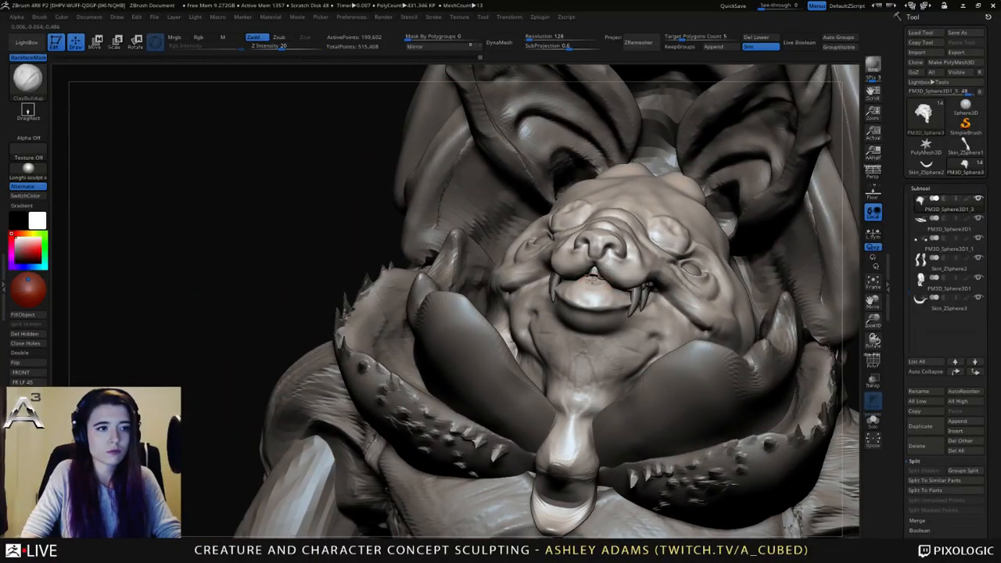
key(ctrl+z)
drag(595, 277, 570, 270)
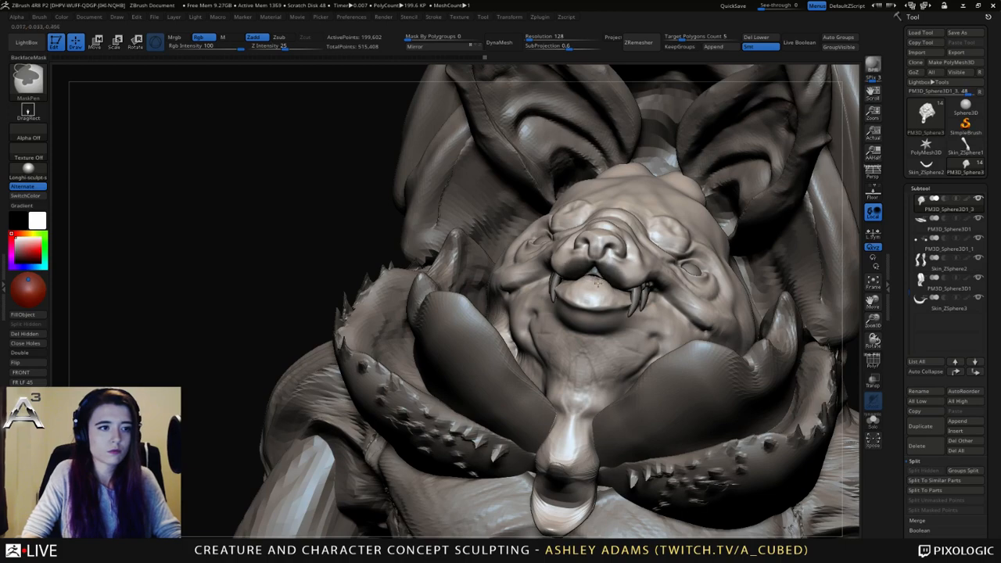
right_drag(597, 280, 598, 272)
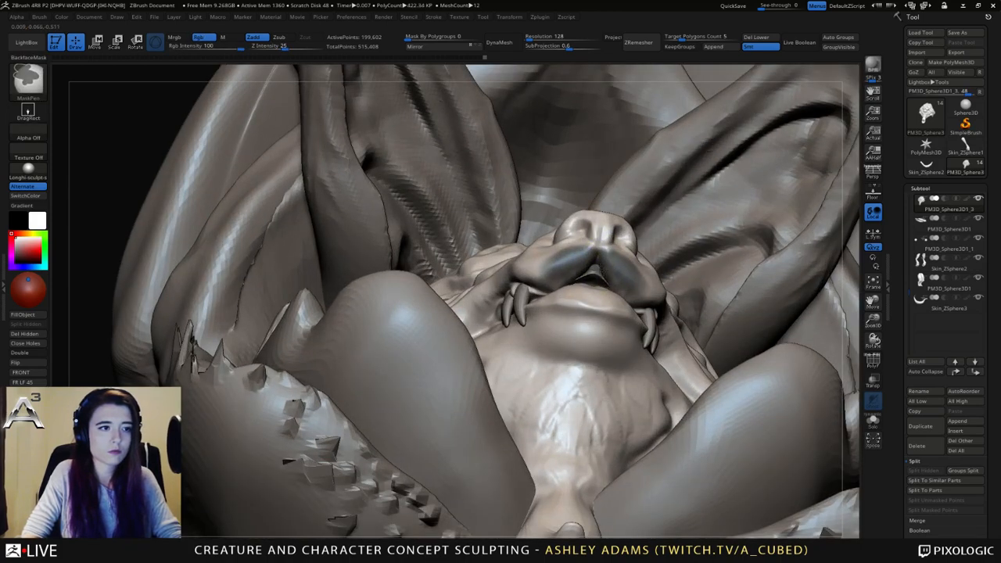
ctrl+drag(617, 272, 634, 285)
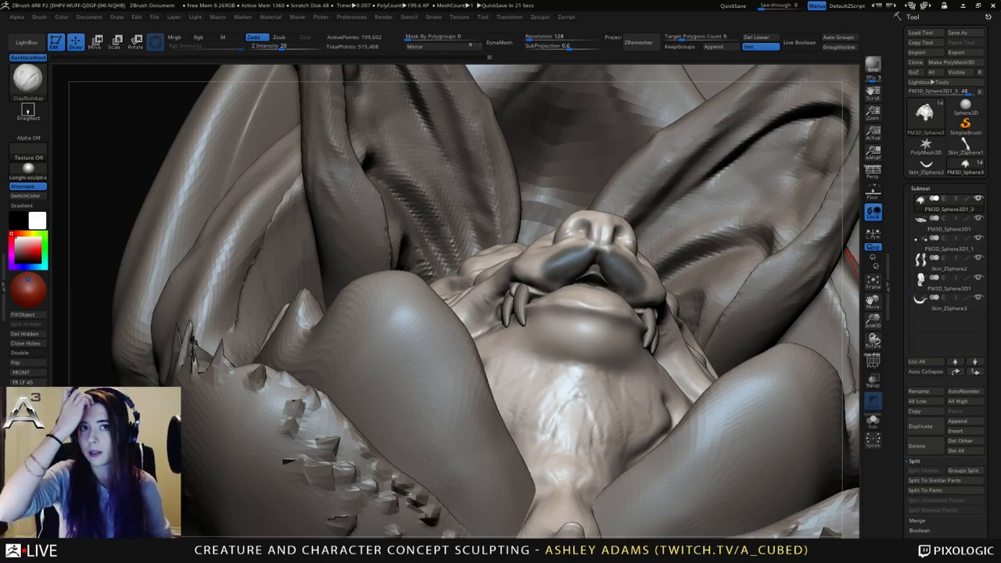
Refine the front gum inside the mouth opening with another ClayBuildup pass.
drag(854, 264, 815, 335)
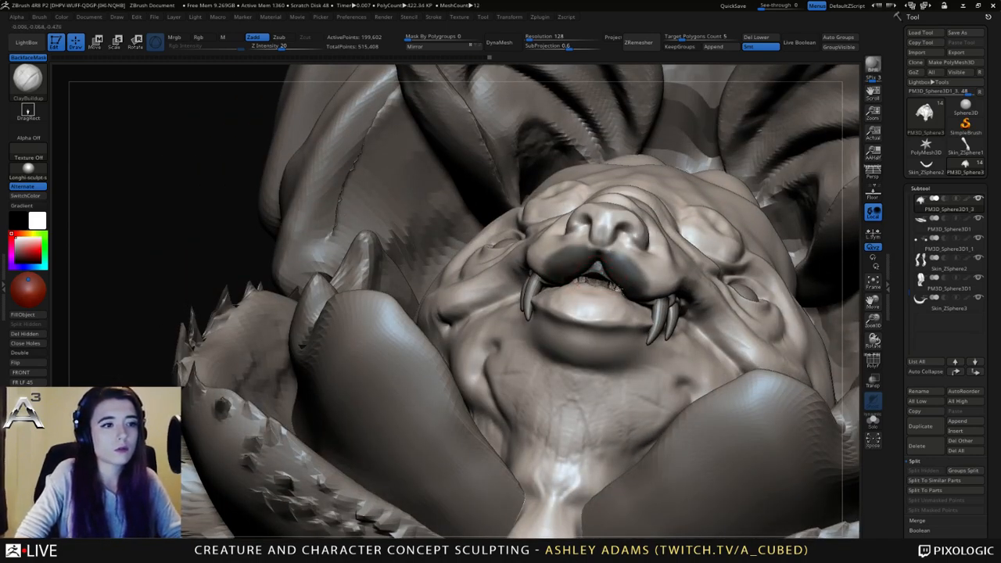
drag(851, 255, 867, 329)
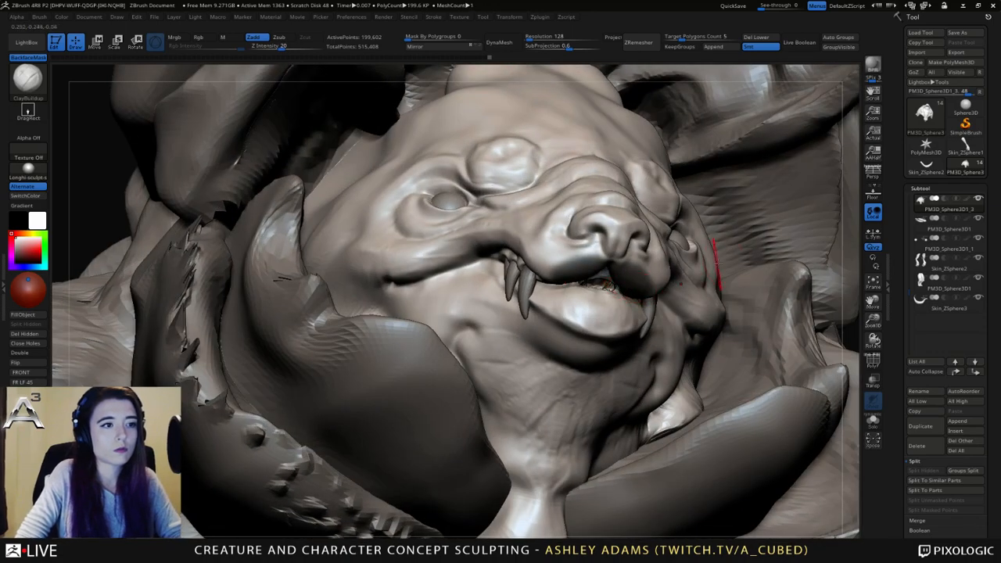
ctrl+right_drag(710, 346, 710, 306)
mouse_move(784, 342)
right_down()
mouse_move(712, 324)
mouse_move(644, 284)
mouse_move(644, 332)
mouse_move(612, 280)
mouse_move(634, 319)
mouse_move(601, 327)
mouse_move(595, 307)
right_up()
key(b)
key(s)
key(h)
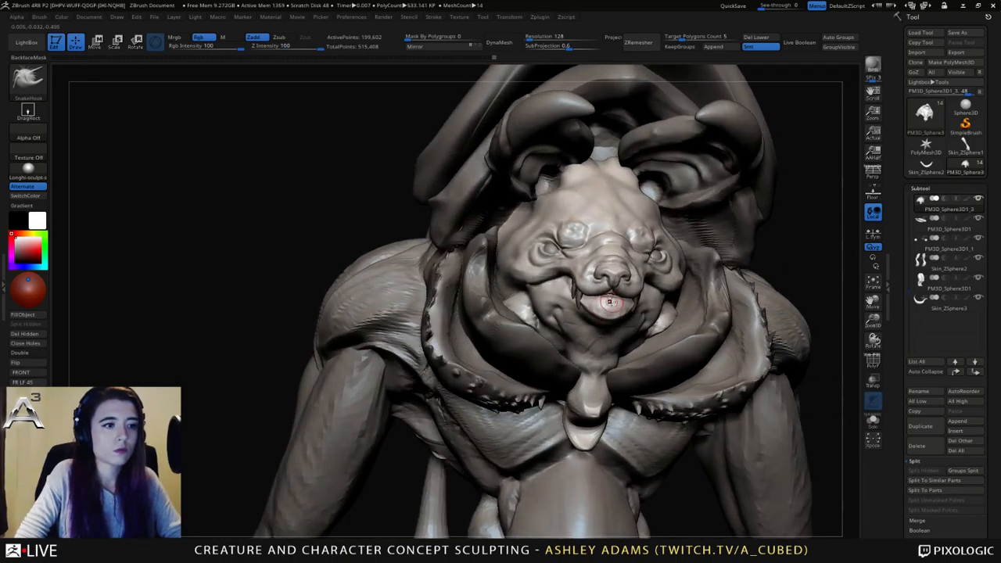
key(b)
key(c)
key(b)
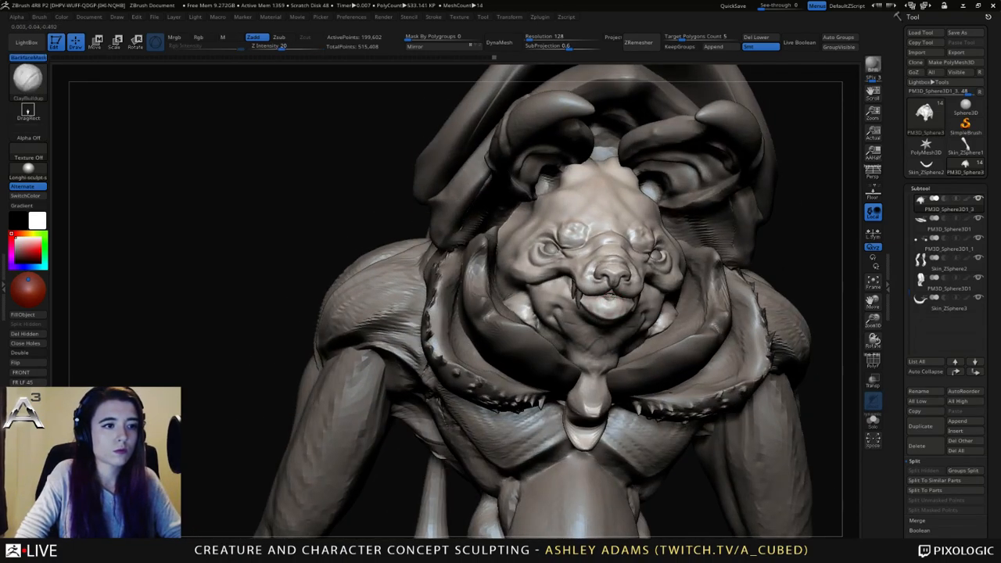
drag(609, 296, 614, 295)
Duplicate an upper fang pair and move and rotate the copy to the front of the mouth beneath the nose.
mouse_move(613, 294)
right_down()
mouse_move(643, 301)
mouse_move(563, 302)
right_up()
alt+click(646, 300)
key(w)
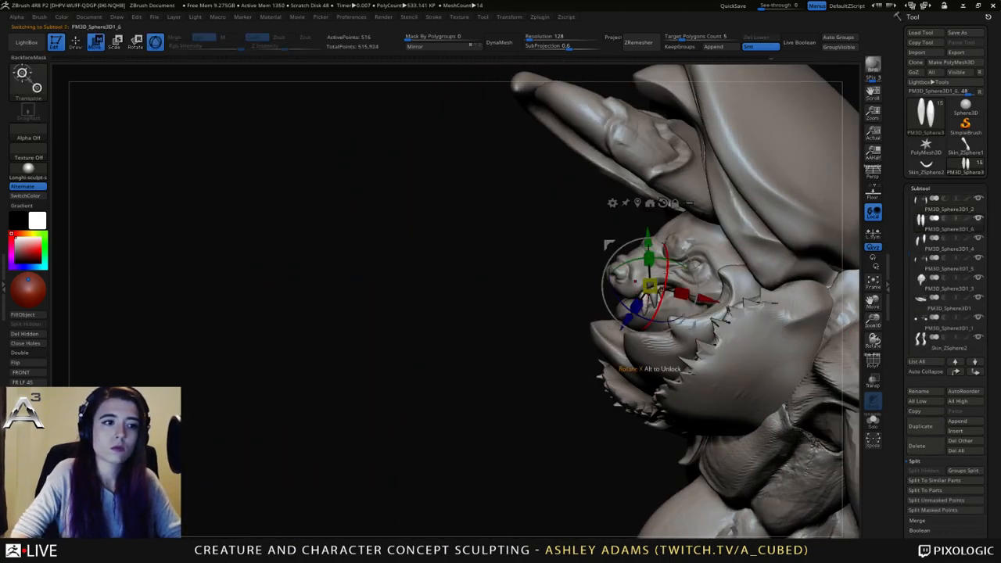
drag(690, 244, 662, 249)
right_drag(664, 248, 724, 241)
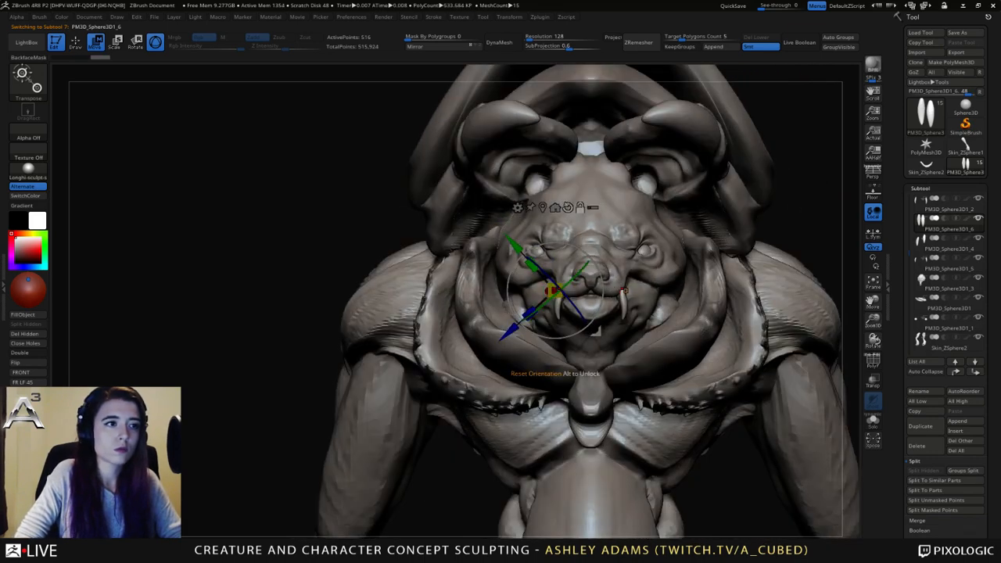
click(555, 208)
drag(580, 290, 630, 277)
drag(593, 322, 530, 276)
right_drag(516, 330, 352, 317)
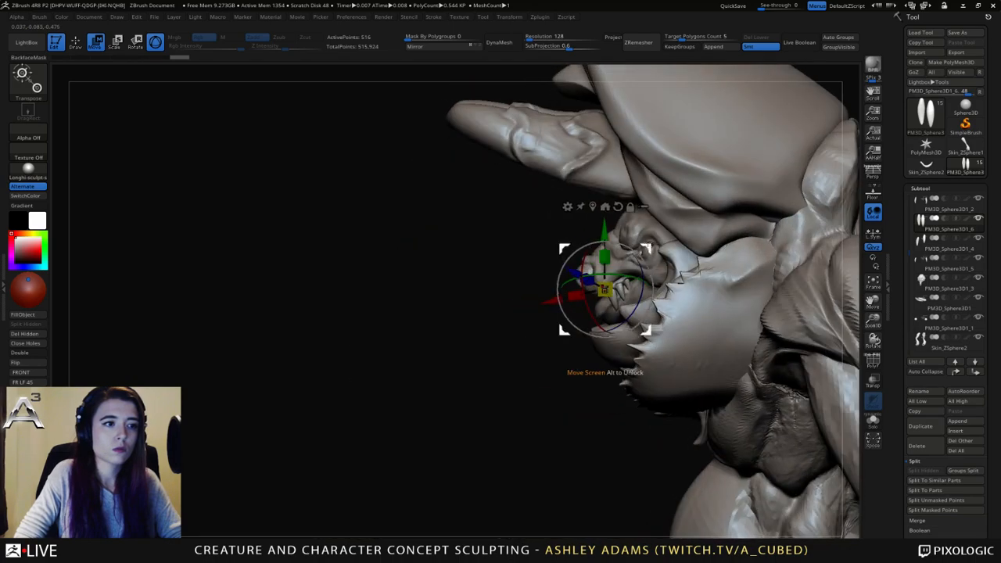
drag(562, 329, 548, 332)
Fine-tune the front fang pair's position and angle so it sits in the gum beneath the nose.
right_drag(544, 329, 704, 349)
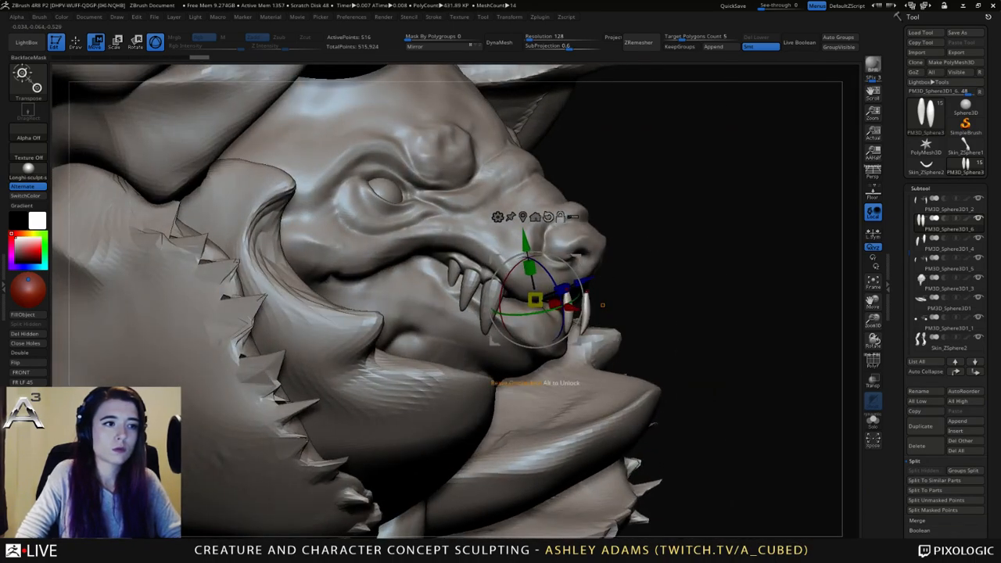
click(522, 218)
drag(528, 354, 503, 336)
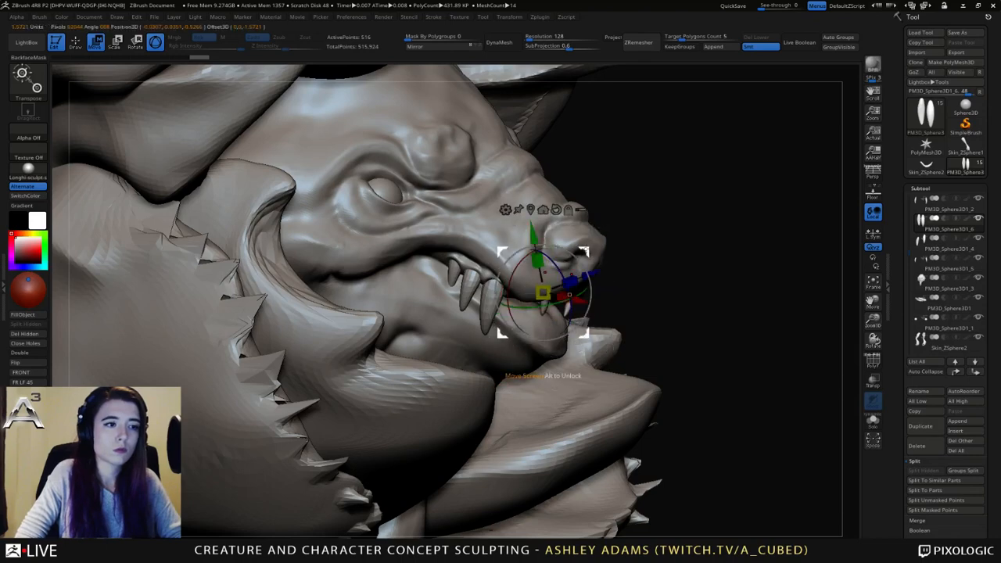
right_drag(638, 235, 576, 239)
drag(583, 251, 598, 253)
right_drag(600, 253, 505, 263)
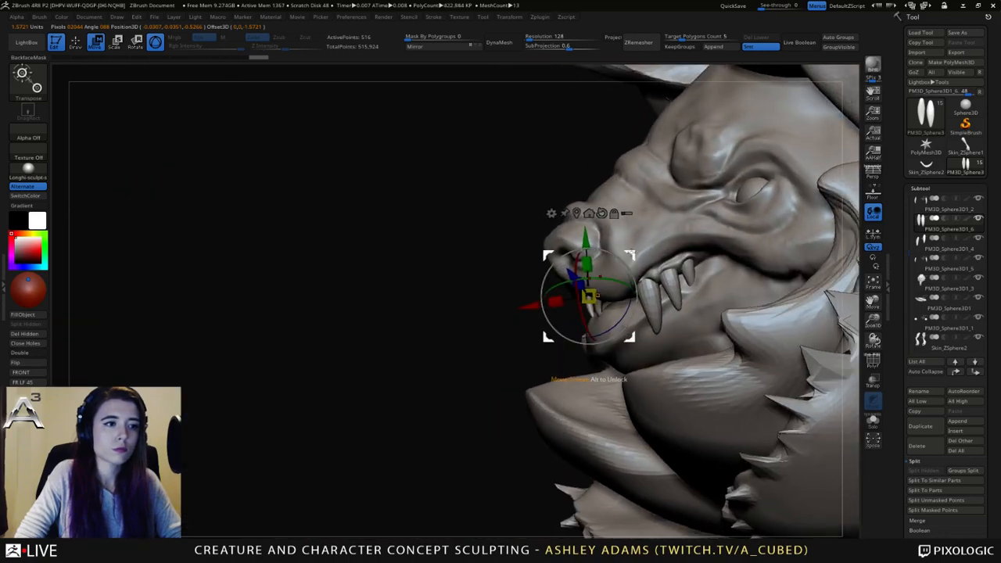
drag(549, 338, 551, 334)
Duplicate the front fang pair and place the copy as the central teeth directly under the nose.
click(921, 427)
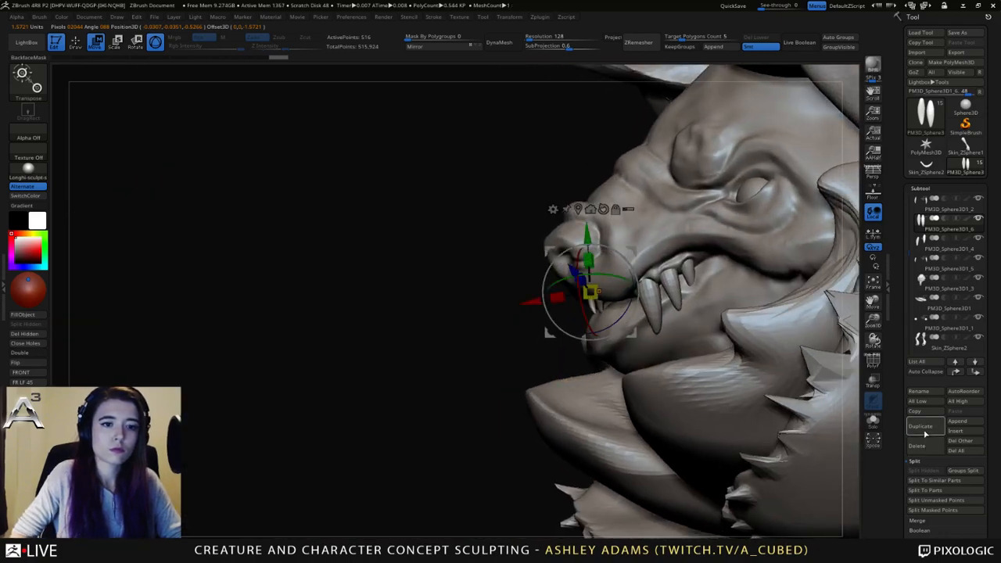
click(943, 244)
right_drag(594, 336, 693, 262)
drag(598, 251, 611, 248)
key(q)
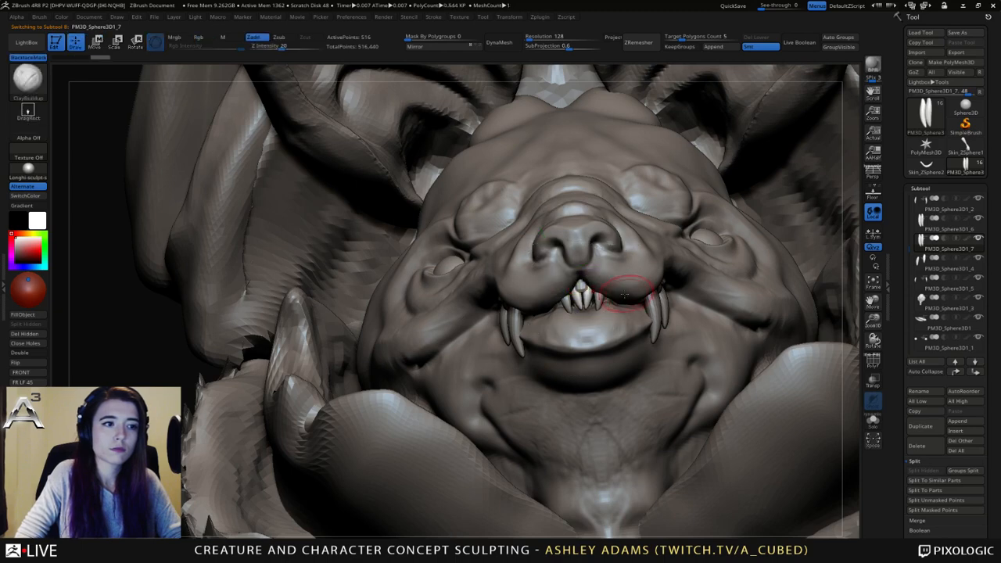
Duplicate the outer front tooth pair and move the copy outward and back along the upper lip.
alt+click(583, 296)
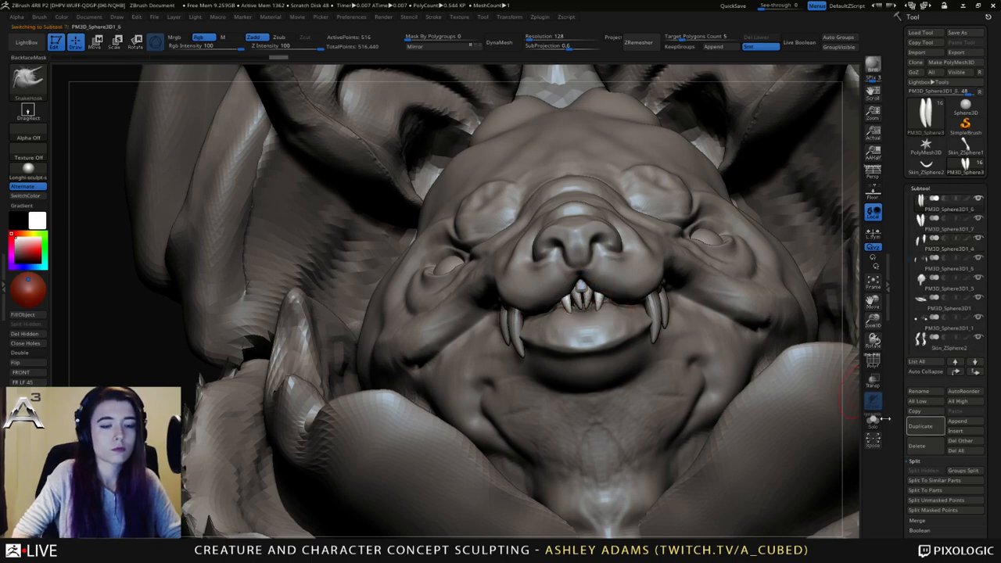
key(ctrl+shift+d)
key(w)
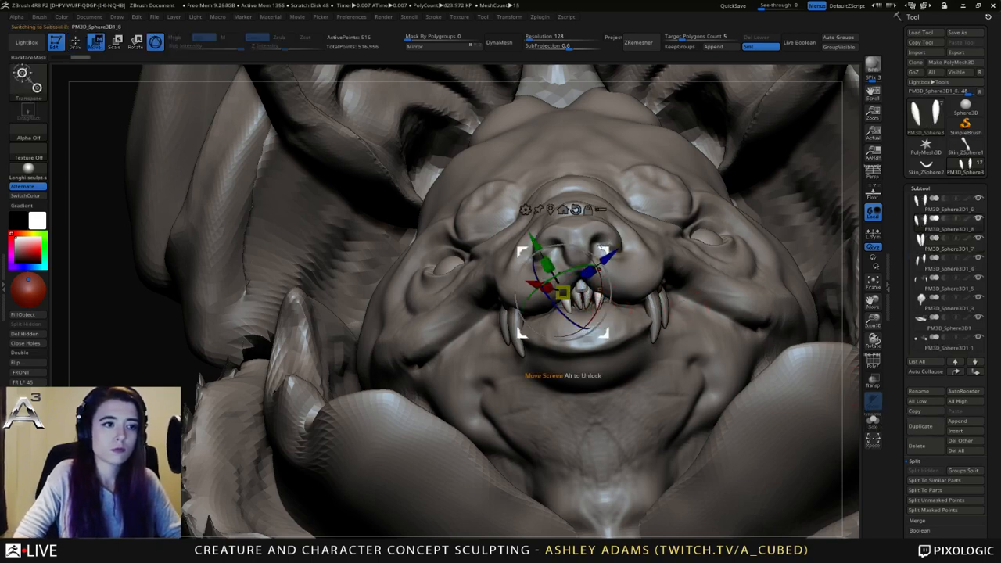
drag(602, 247, 587, 252)
right_drag(587, 252, 591, 166)
drag(592, 259, 579, 236)
drag(593, 246, 595, 254)
key(q)
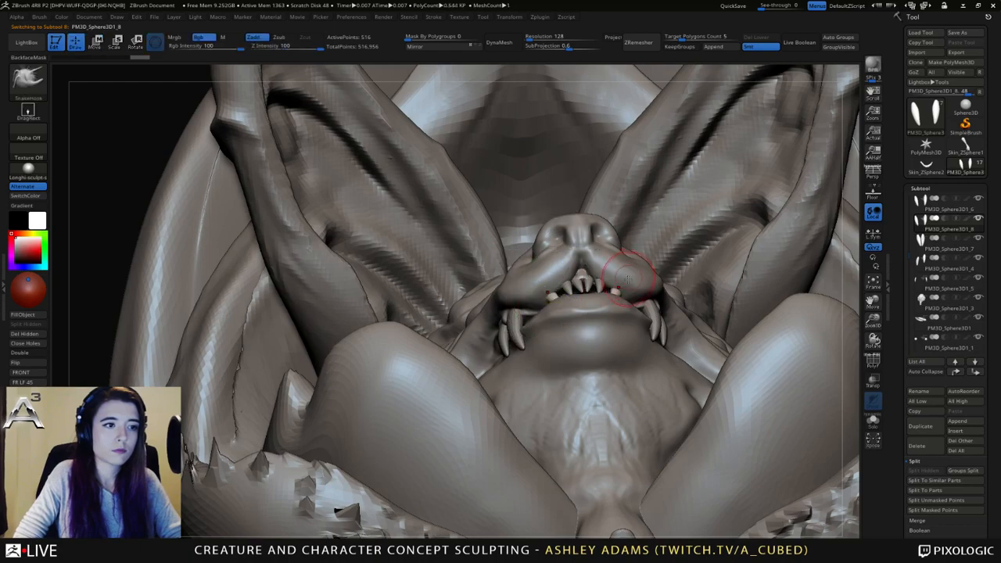
Select the head mesh and carve the gum beside the front teeth with DamStandard.
right_drag(628, 279, 604, 283)
alt+click(607, 290)
key(b)
key(d)
key(s)
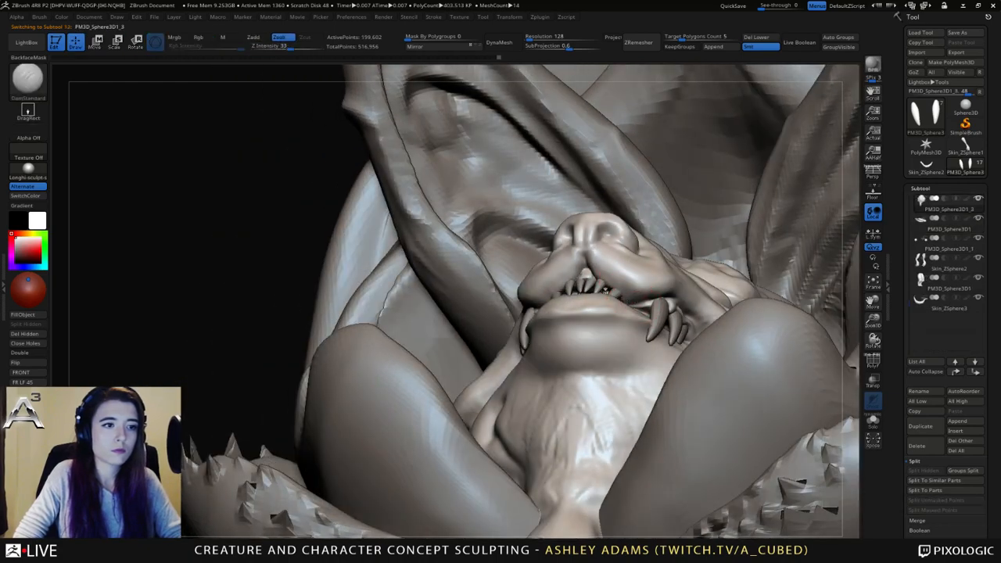
key(space)
click(631, 293)
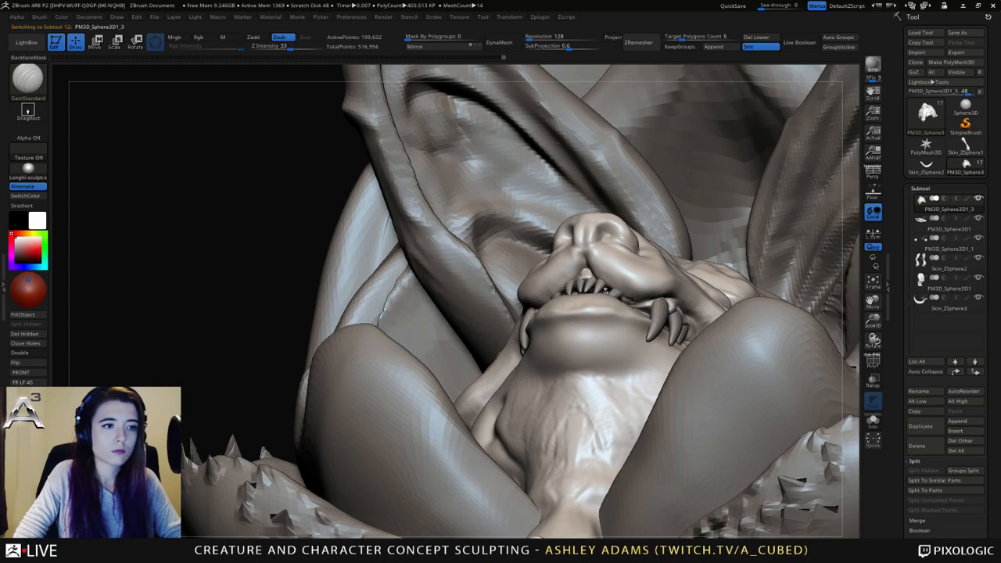
Build up the gum around the front teeth with ClayBuildup and check the head from the side.
key(b)
key(c)
key(b)
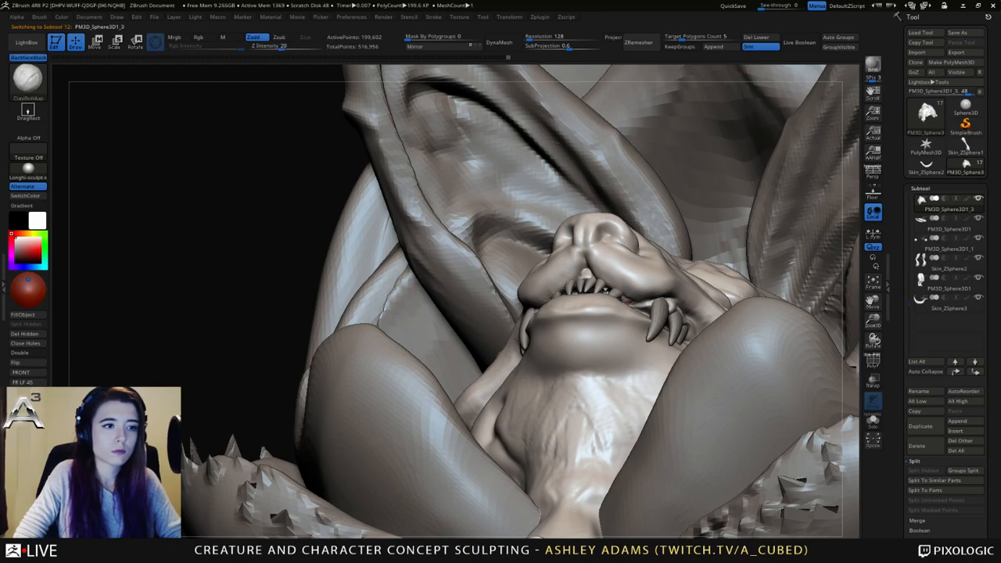
key(shift)
mouse_move(652, 300)
right_down()
mouse_move(626, 399)
mouse_move(599, 356)
right_up()
key(space)
right_drag(618, 299, 555, 274)
right_click(548, 318)
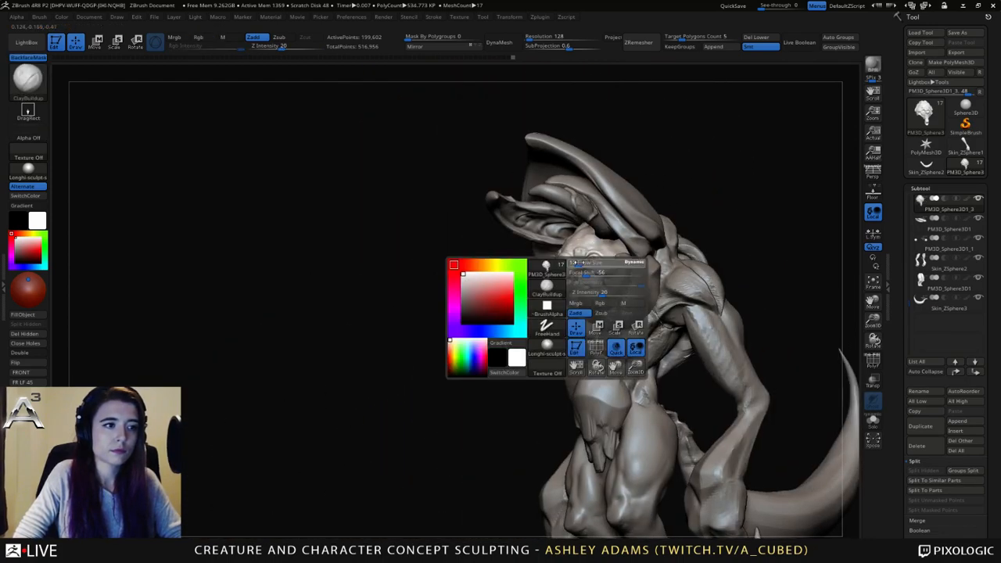
mouse_move(547, 318)
right_down()
mouse_move(642, 274)
mouse_move(592, 289)
mouse_move(589, 345)
right_up()
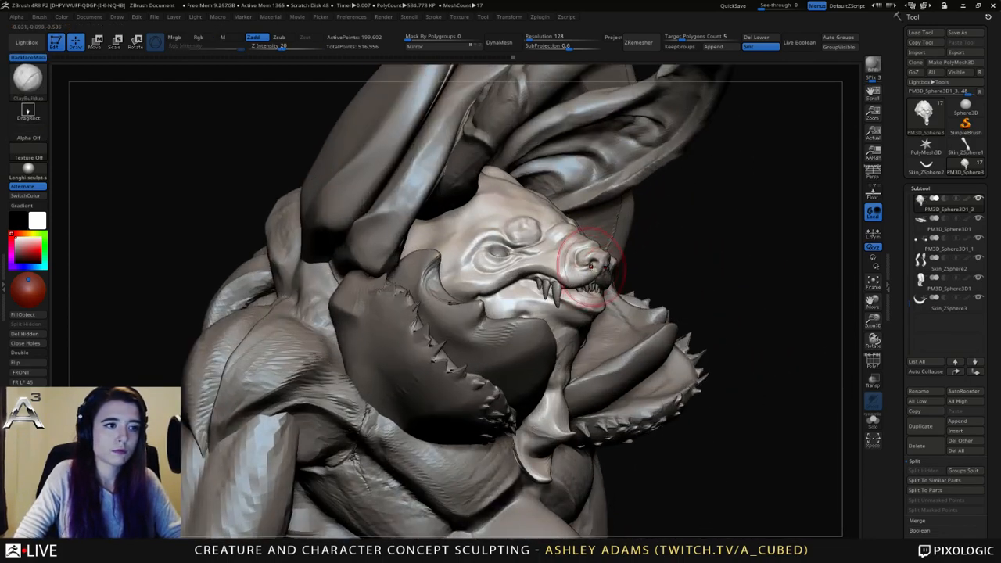
Build up the top of the snout near the nose with the ClayBuildup brush.
drag(575, 244, 583, 234)
mouse_move(584, 293)
right_down()
mouse_move(587, 321)
mouse_move(551, 352)
right_up()
right_click(546, 369)
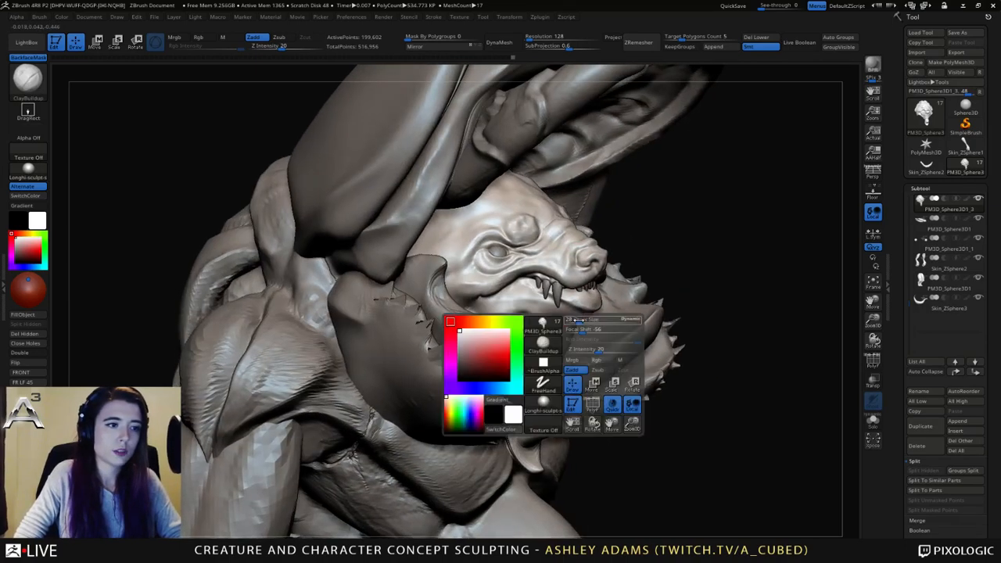
Pull the column of flesh hanging beneath the lower jaw into a fuller, rounded bulge with SnakeHook.
click(543, 382)
mouse_move(657, 302)
right_down()
mouse_move(560, 321)
mouse_move(581, 333)
mouse_move(543, 415)
mouse_move(569, 336)
right_up()
right_click(539, 403)
key(shift)
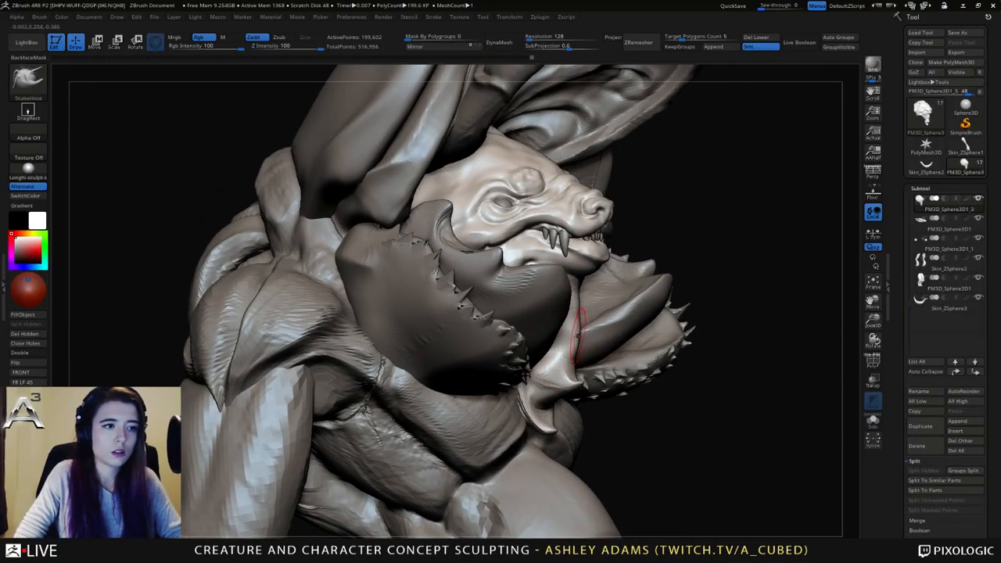
mouse_move(748, 344)
mouse_down()
mouse_move(525, 332)
mouse_move(467, 348)
mouse_up()
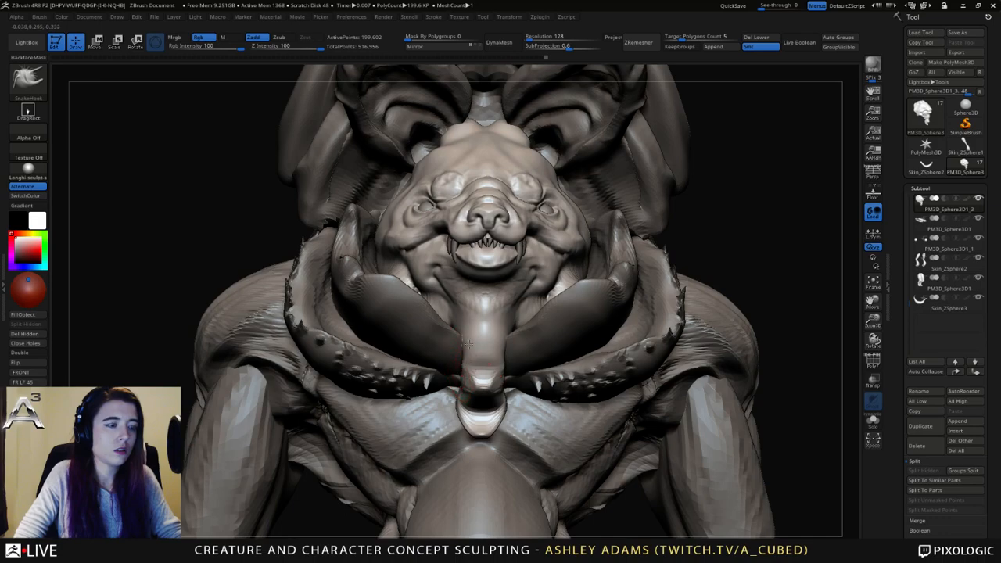
drag(467, 344, 492, 359)
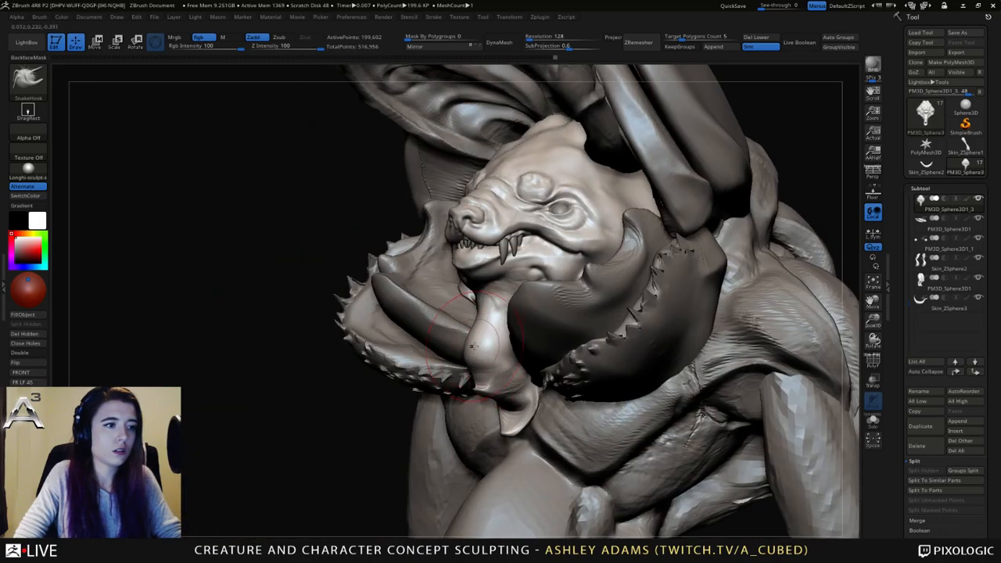
right_drag(473, 346, 532, 344)
right_click(438, 359)
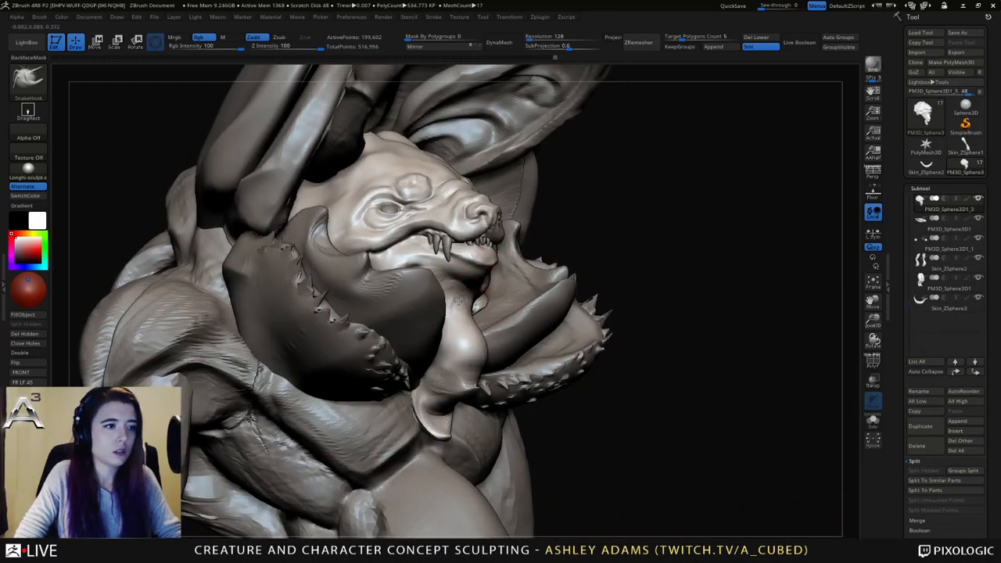
mouse_move(457, 300)
right_down()
mouse_move(446, 314)
mouse_move(495, 305)
mouse_move(450, 311)
right_up()
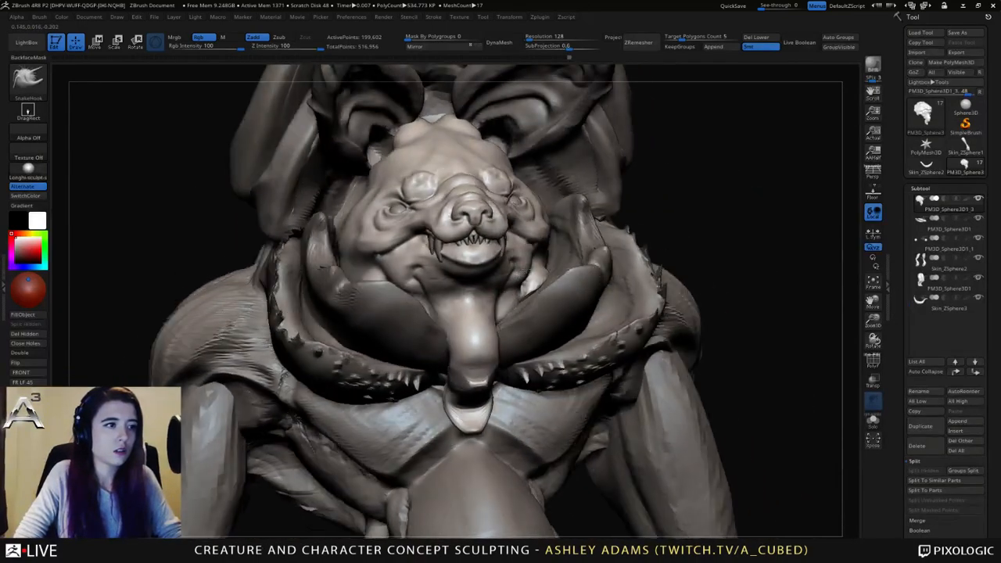
Swell the neck flesh between the cheeks and the large mandibles with the Inflat brush.
right_drag(526, 271, 512, 272)
right_click(509, 270)
mouse_move(391, 283)
right_down()
mouse_move(432, 290)
mouse_move(352, 309)
mouse_move(454, 287)
mouse_move(421, 302)
mouse_move(390, 299)
right_up()
right_click(355, 328)
key(b)
key(i)
key(n)
drag(350, 286, 302, 255)
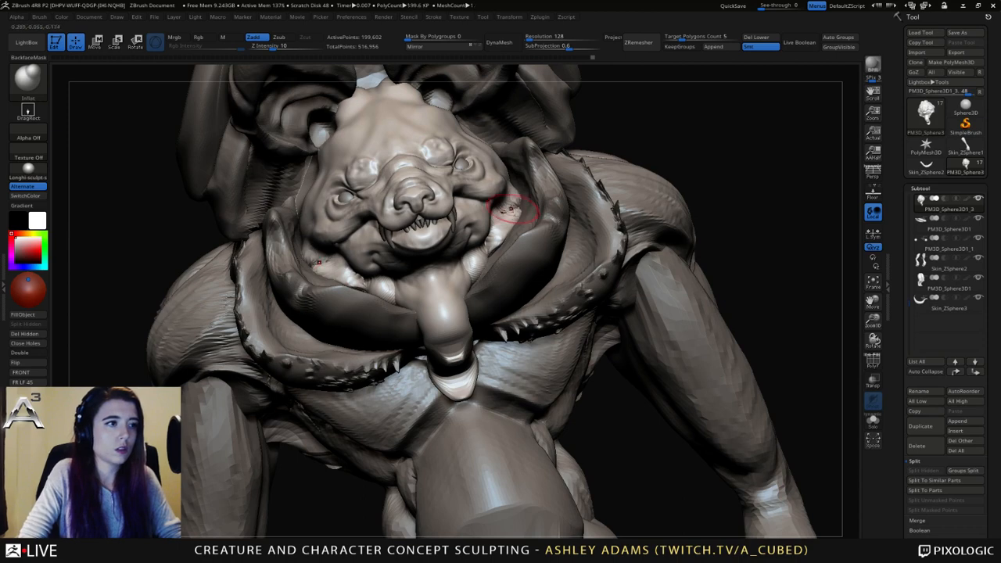
Carve creases into the swollen neck flesh beside the cheeks with DamStandard.
key(b)
key(d)
key(s)
right_drag(509, 173, 519, 185)
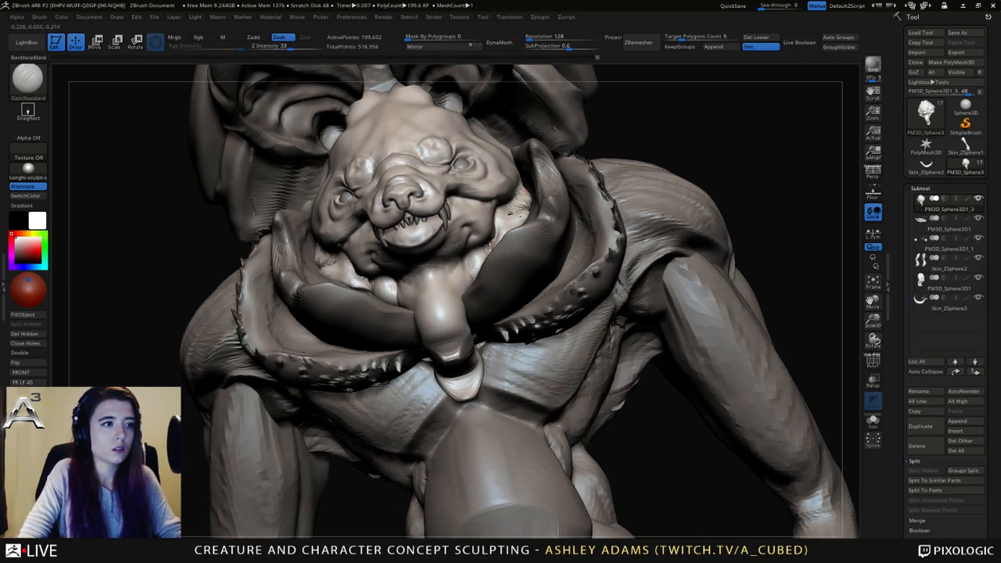
right_drag(475, 255, 509, 270)
Pull the neck flesh beside the jaw up toward the cheek with SnakeHook.
key(b)
key(s)
key(h)
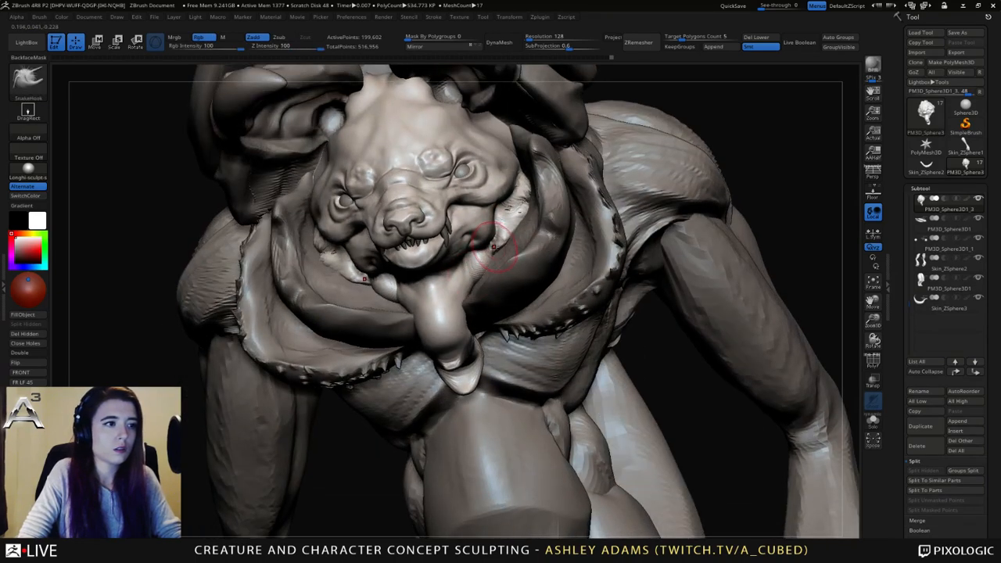
drag(490, 235, 498, 223)
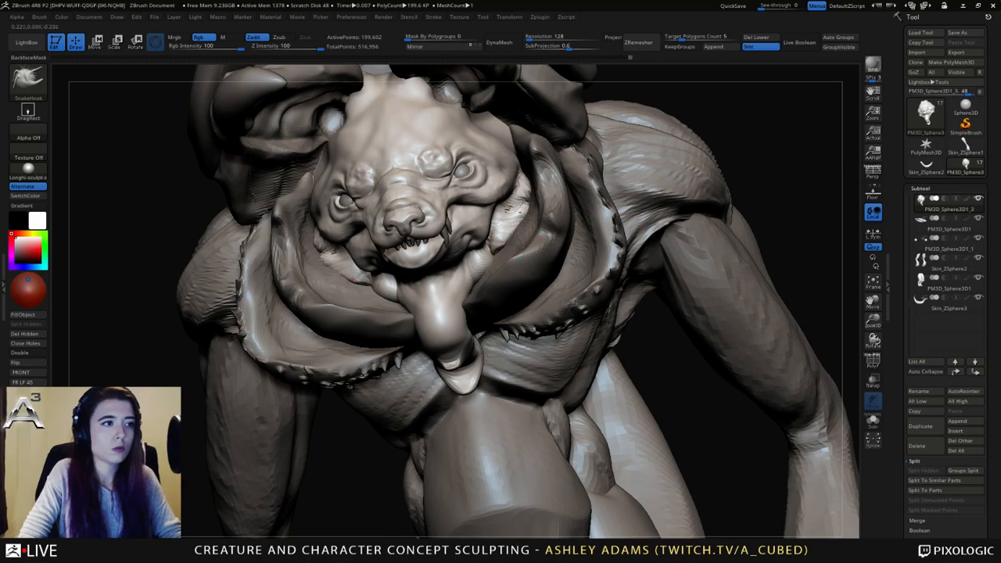
Try to pull a pair of short horns up from the top of the head mesh with SnakeHook and smooth them.
right_drag(520, 233, 611, 199)
ctrl+right_drag(521, 167, 512, 75)
mouse_move(540, 184)
right_down()
mouse_move(424, 210)
mouse_move(485, 204)
mouse_move(523, 179)
mouse_move(509, 212)
mouse_move(426, 249)
mouse_move(464, 205)
right_up()
alt+click(527, 180)
alt+click(509, 212)
right_click(423, 255)
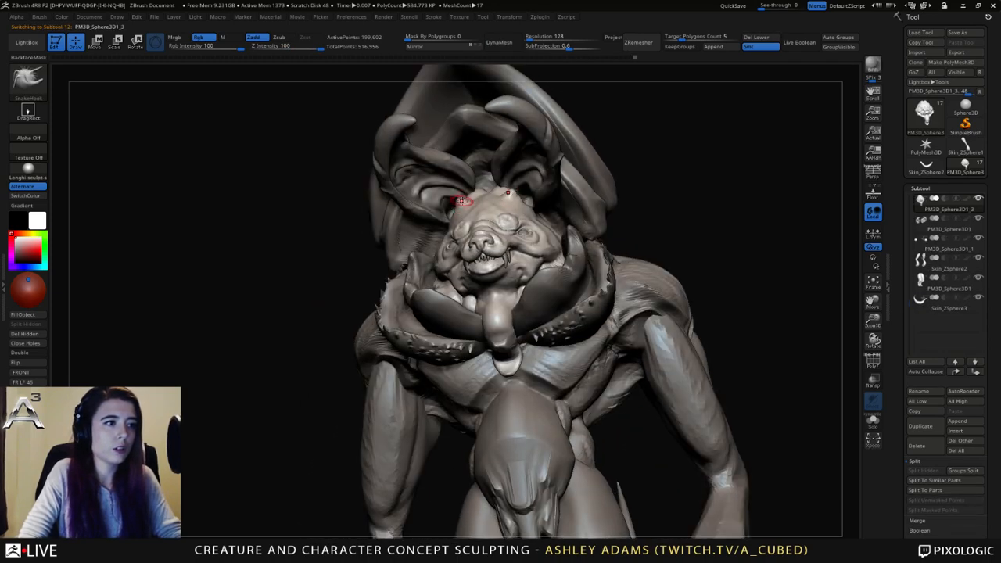
drag(462, 201, 454, 196)
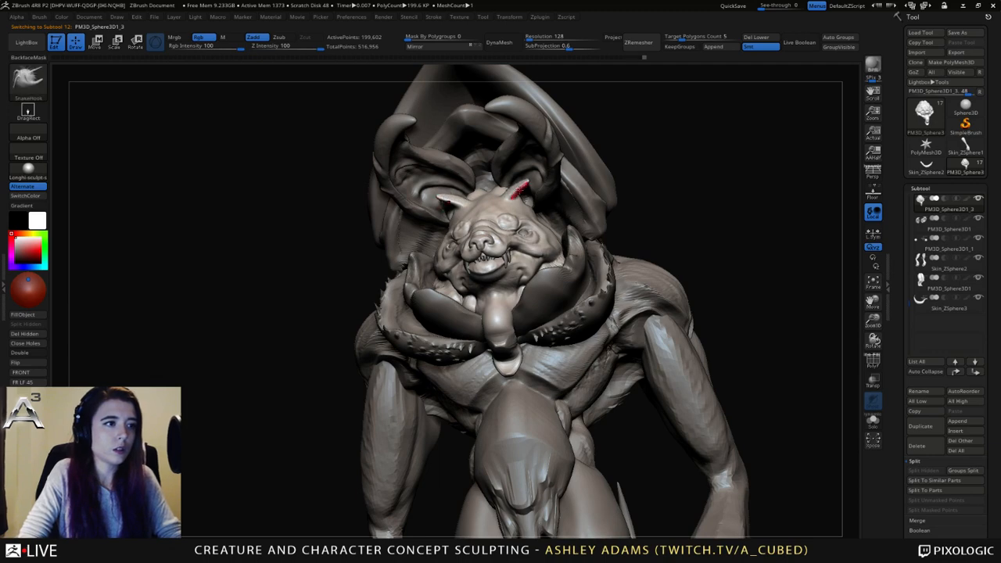
key(ctrl)
right_click(511, 194)
right_drag(518, 187, 510, 193)
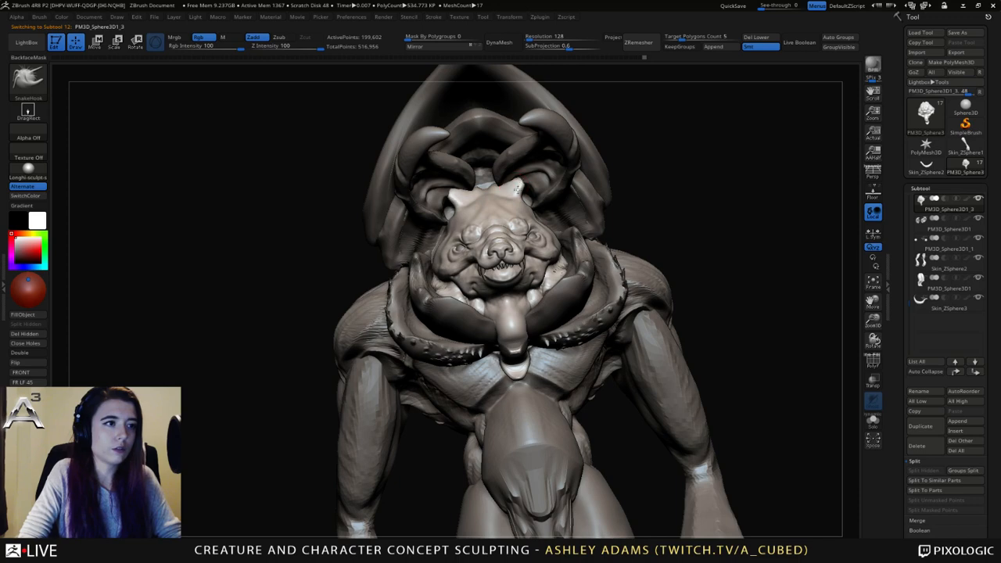
key(shift)
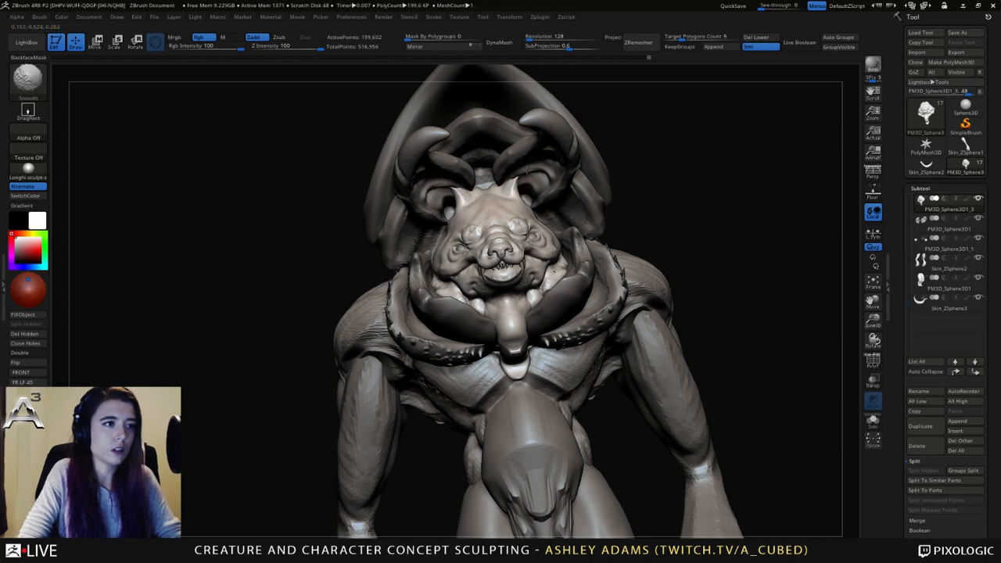
Try a row of extra spikes along the crown, then undo all the horn strokes on the head.
mouse_move(527, 170)
right_down()
mouse_move(562, 178)
mouse_move(266, 529)
mouse_move(315, 512)
mouse_move(321, 462)
right_up()
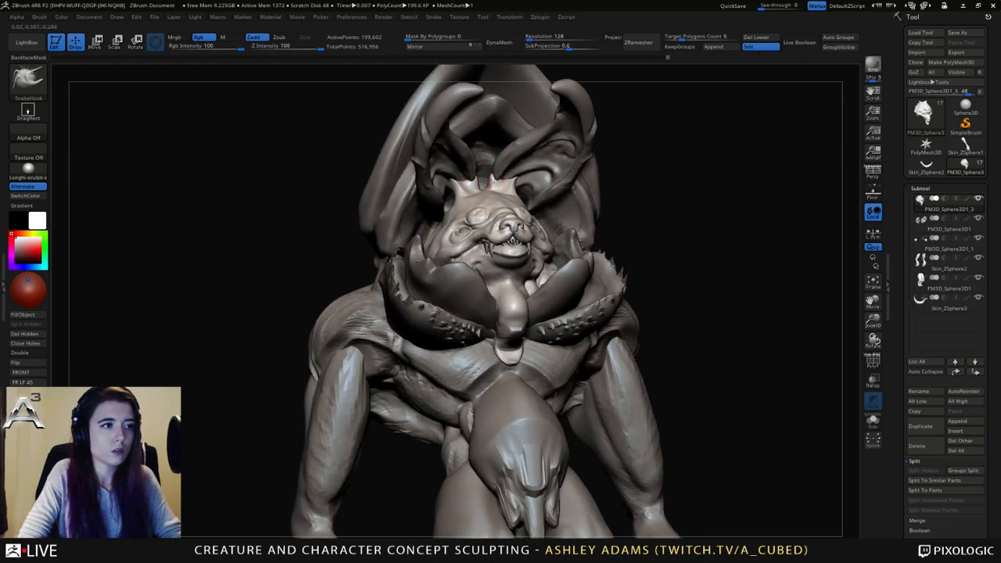
mouse_move(470, 182)
right_down()
mouse_move(504, 179)
mouse_move(484, 176)
right_up()
key(space)
key(ctrl)
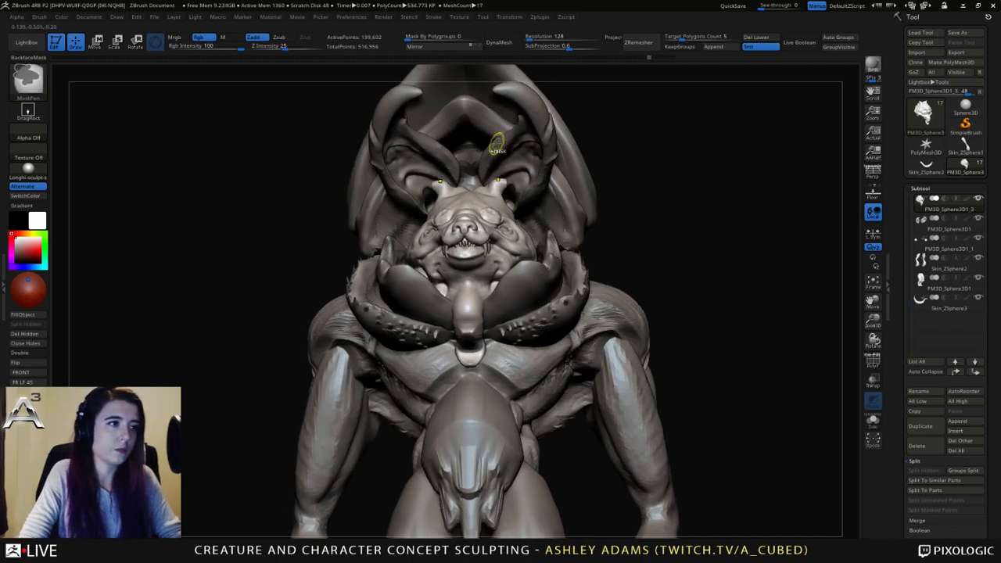
alt+click(491, 154)
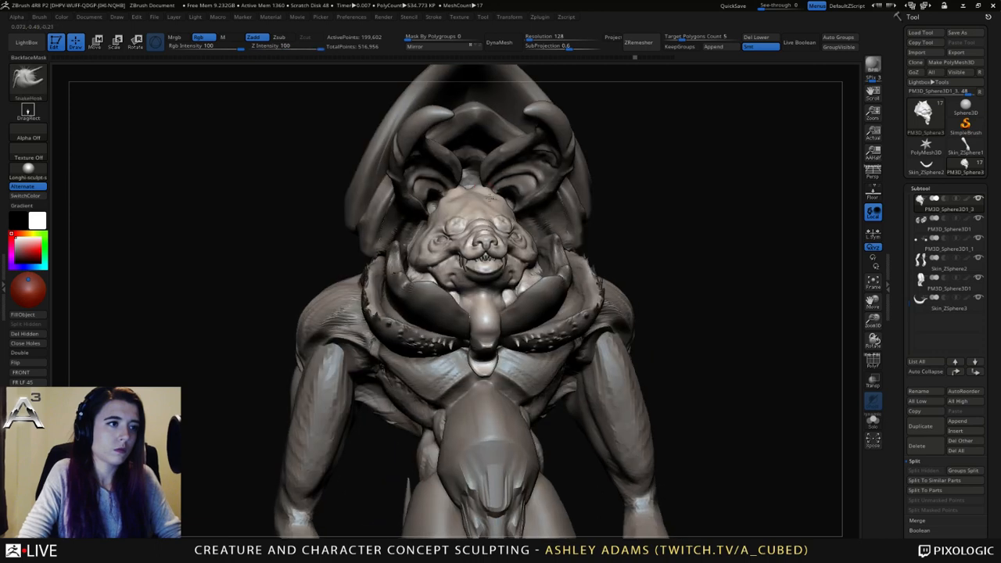
Examine the whole creature's silhouette and proportions from the front and both sides.
mouse_move(485, 180)
right_down()
mouse_move(458, 205)
mouse_move(482, 217)
mouse_move(498, 201)
mouse_move(502, 160)
mouse_move(503, 205)
mouse_move(575, 204)
right_up()
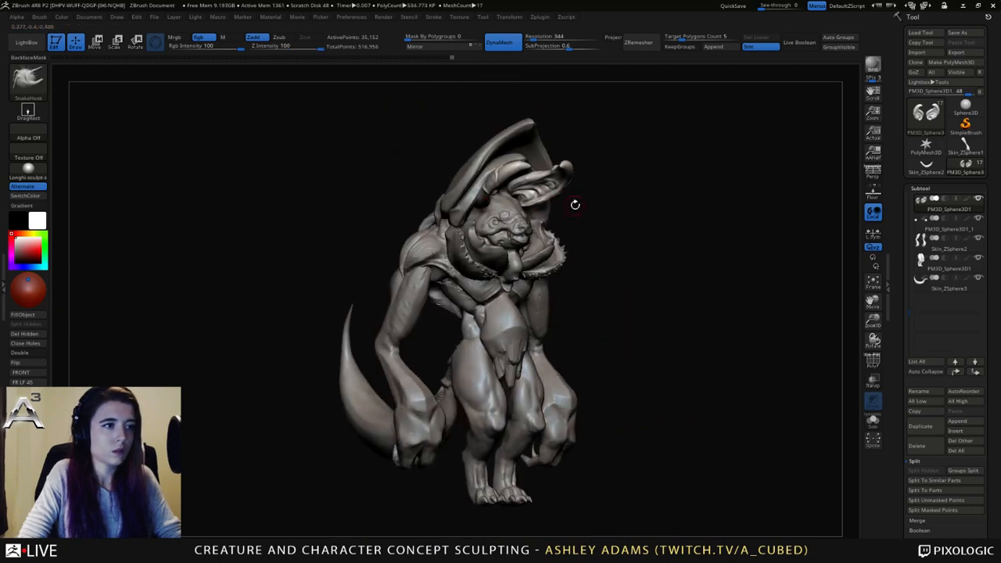
mouse_move(611, 231)
ctrl+right_down()
mouse_move(572, 217)
mouse_move(524, 227)
mouse_move(613, 234)
ctrl+right_up()
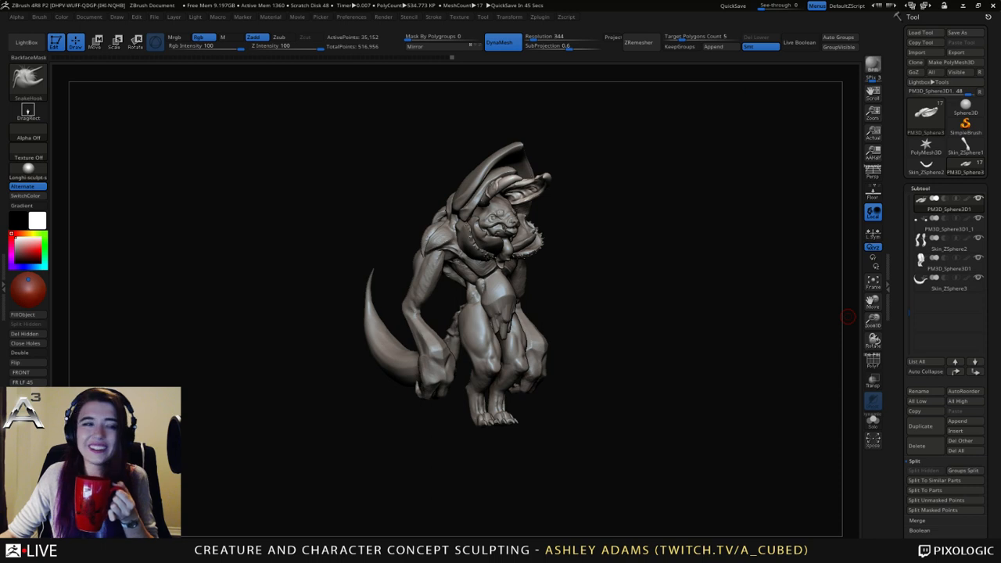
mouse_move(618, 291)
mouse_down()
mouse_move(603, 290)
mouse_move(649, 291)
mouse_move(534, 298)
mouse_move(631, 318)
mouse_move(611, 302)
mouse_up()
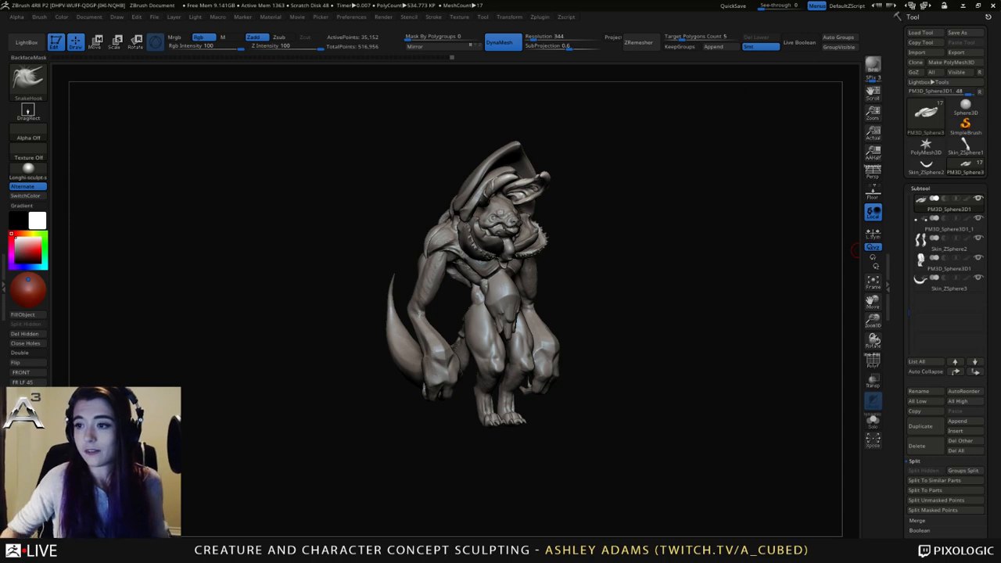
drag(611, 275, 540, 337)
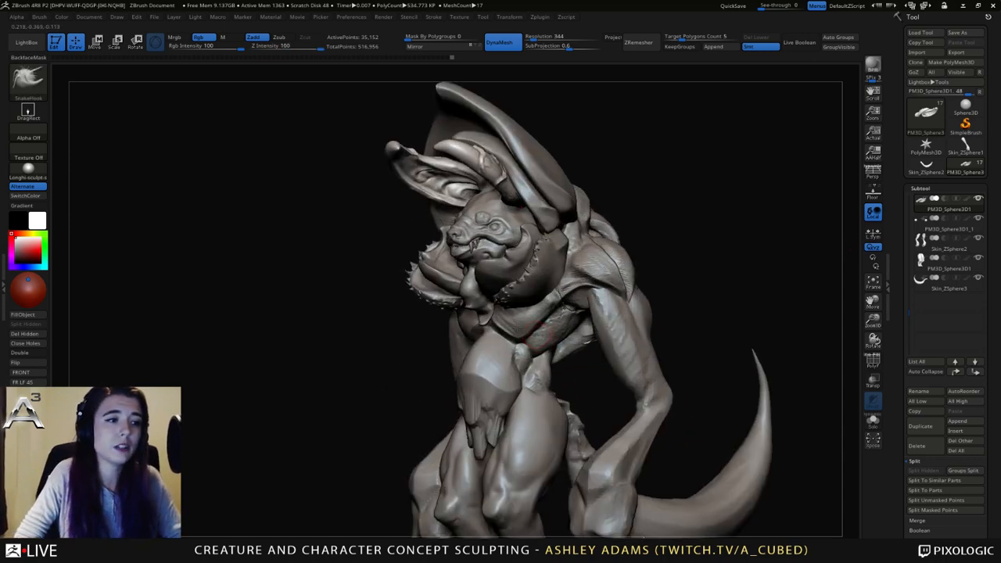
right_drag(539, 337, 511, 352)
alt+right_drag(510, 352, 601, 271)
right_click(534, 328)
right_drag(534, 329, 604, 285)
right_click(599, 289)
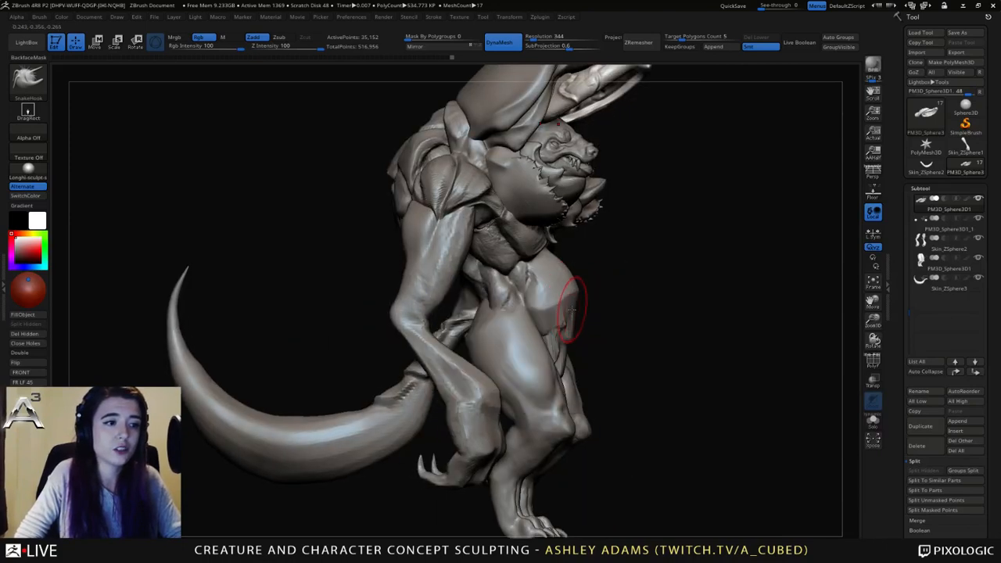
Select the torso mesh and pull pointed skin flaps out of the belly's lower edge with a resized SnakeHook brush.
alt+click(572, 310)
right_drag(551, 320, 511, 322)
right_drag(617, 336, 599, 332)
right_click(598, 335)
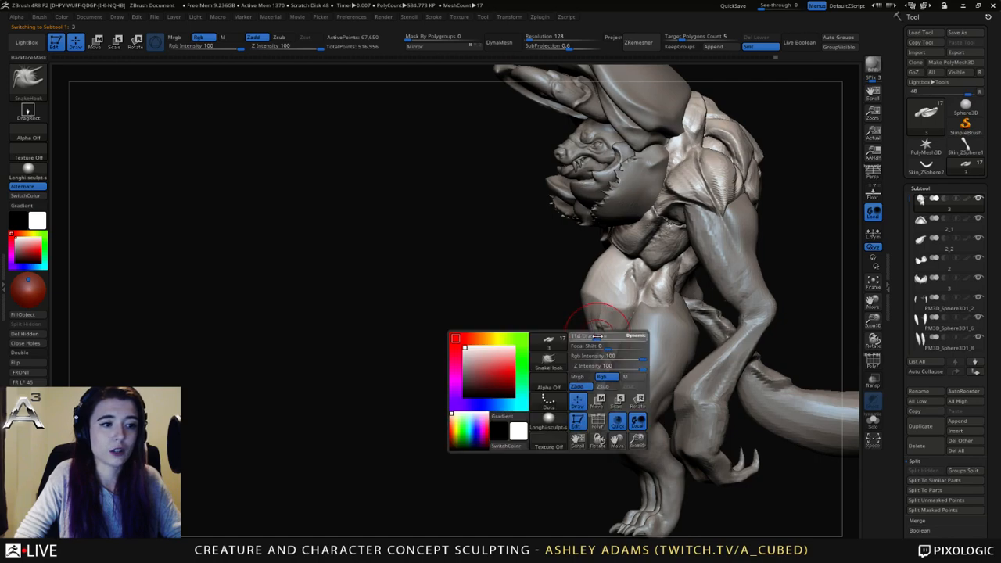
drag(597, 336, 595, 339)
right_click(605, 345)
right_click(598, 337)
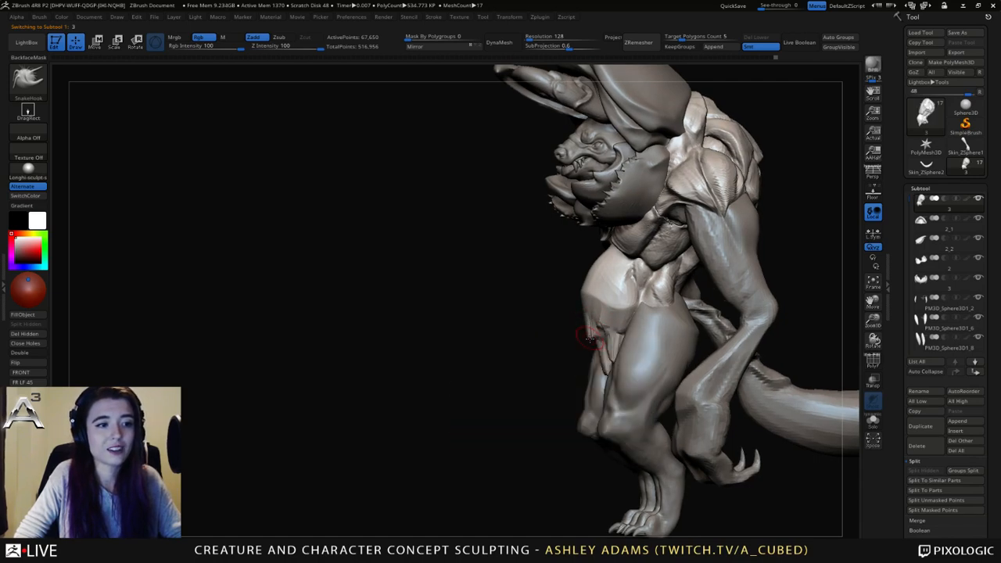
right_drag(589, 322, 676, 315)
mouse_move(592, 315)
right_down()
mouse_move(609, 323)
mouse_move(542, 337)
mouse_move(598, 322)
right_up()
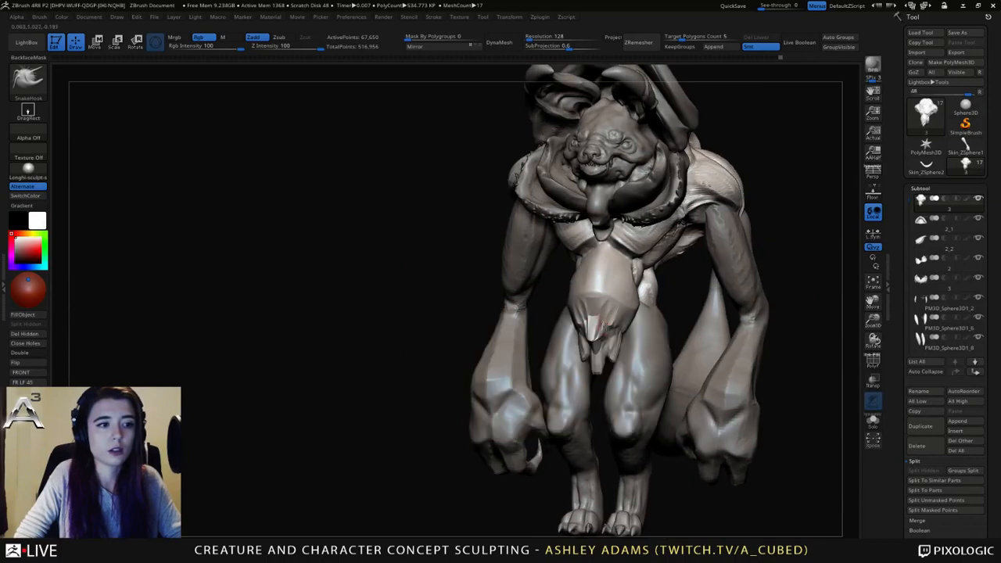
drag(610, 326, 613, 330)
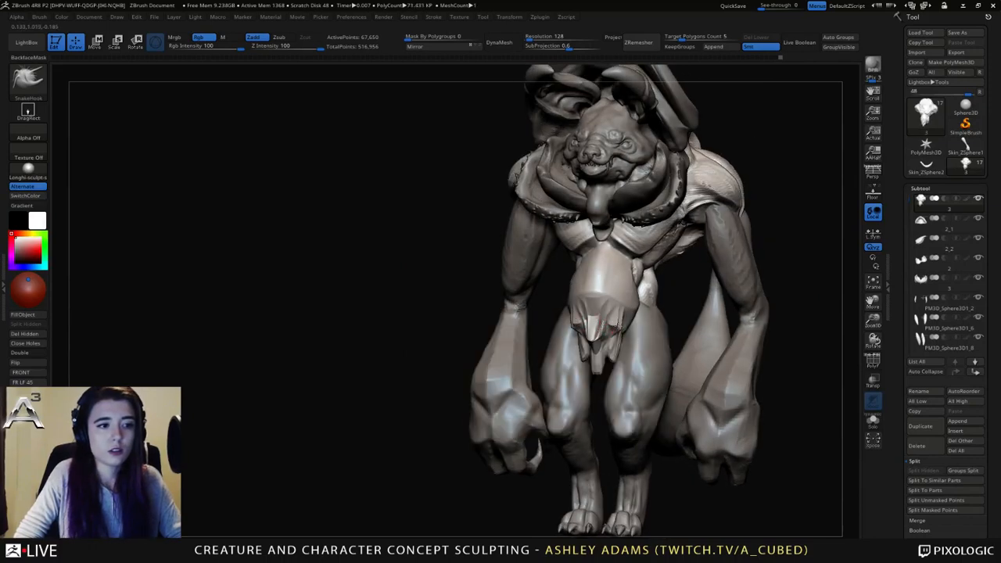
Lengthen the ragged strips hanging between the thighs with SnakeHook, shaping them from the front and side.
right_drag(620, 313, 633, 308)
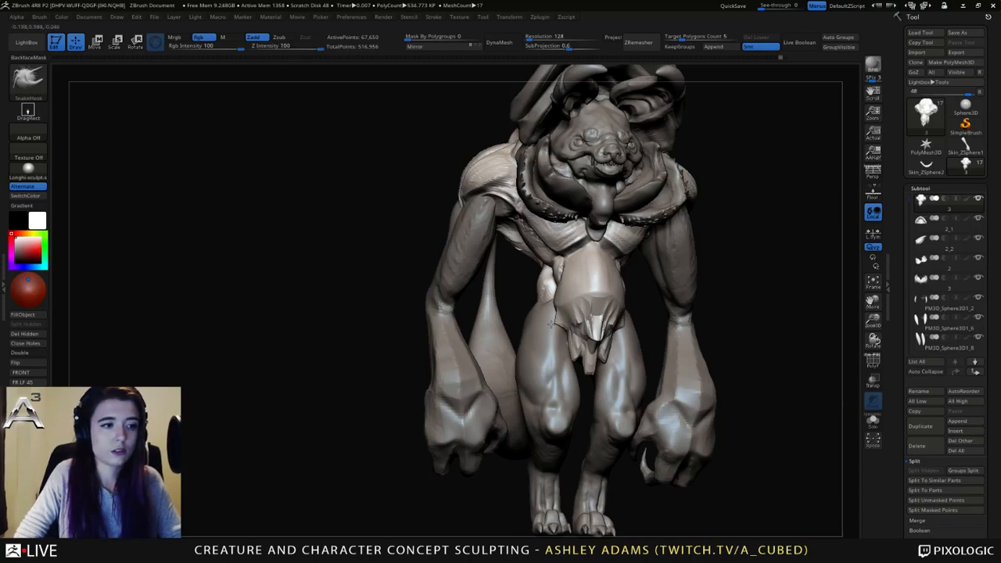
key(space)
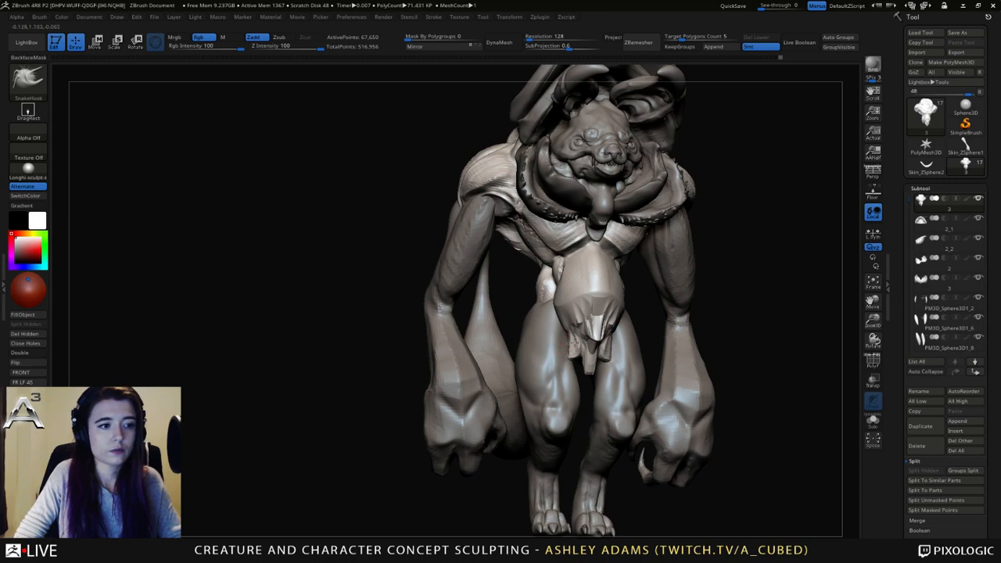
mouse_move(575, 345)
shift+right_down()
mouse_move(607, 365)
mouse_move(585, 368)
shift+right_up()
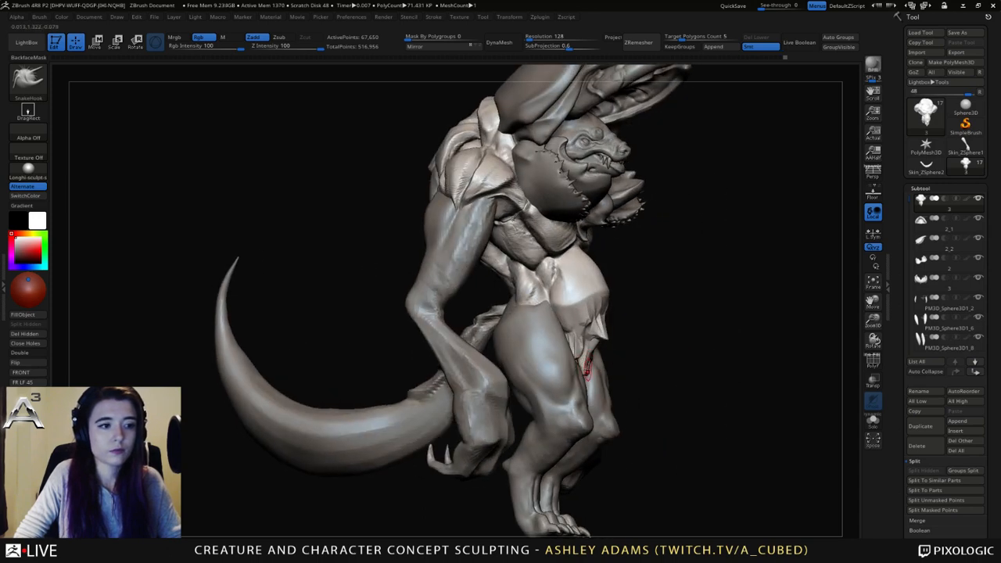
drag(588, 371, 590, 374)
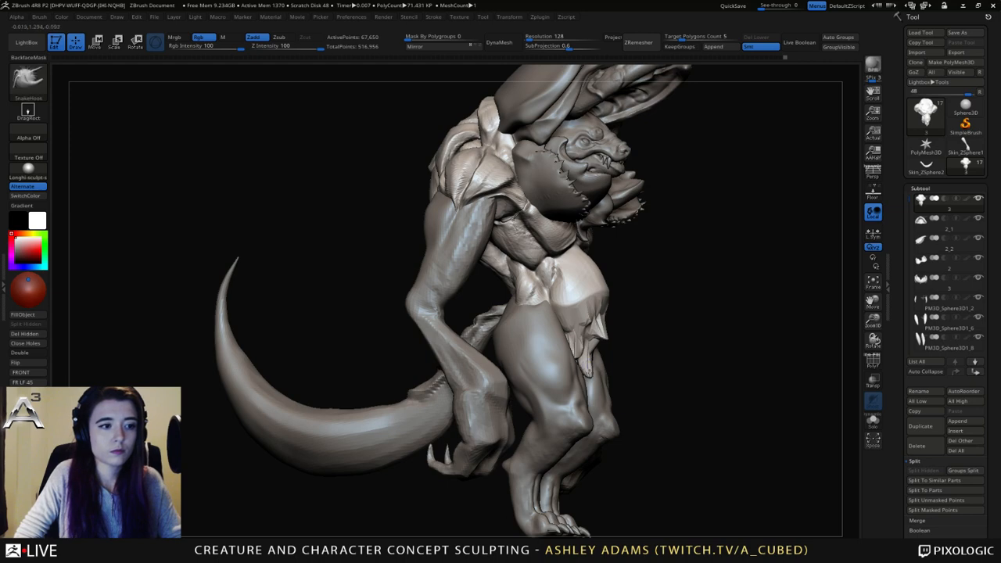
Select the legs mesh and mask the hips and upper thighs.
ctrl+right_drag(605, 366, 580, 345)
right_click(580, 345)
alt+click(601, 304)
right_drag(635, 314, 600, 322)
alt+click(606, 325)
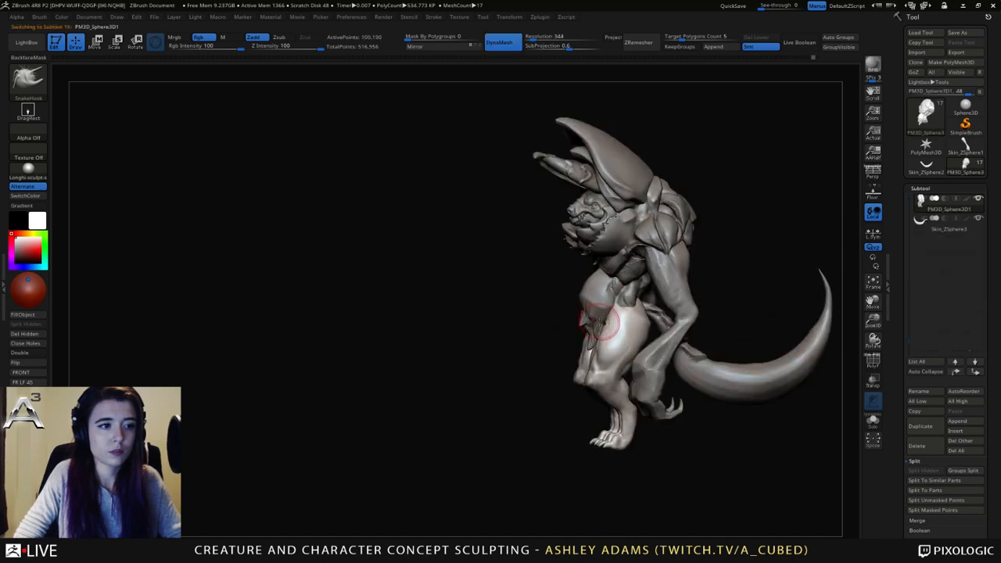
mouse_move(618, 309)
ctrl+mouse_down()
mouse_move(631, 331)
mouse_move(633, 316)
mouse_move(612, 319)
mouse_move(640, 309)
ctrl+mouse_up()
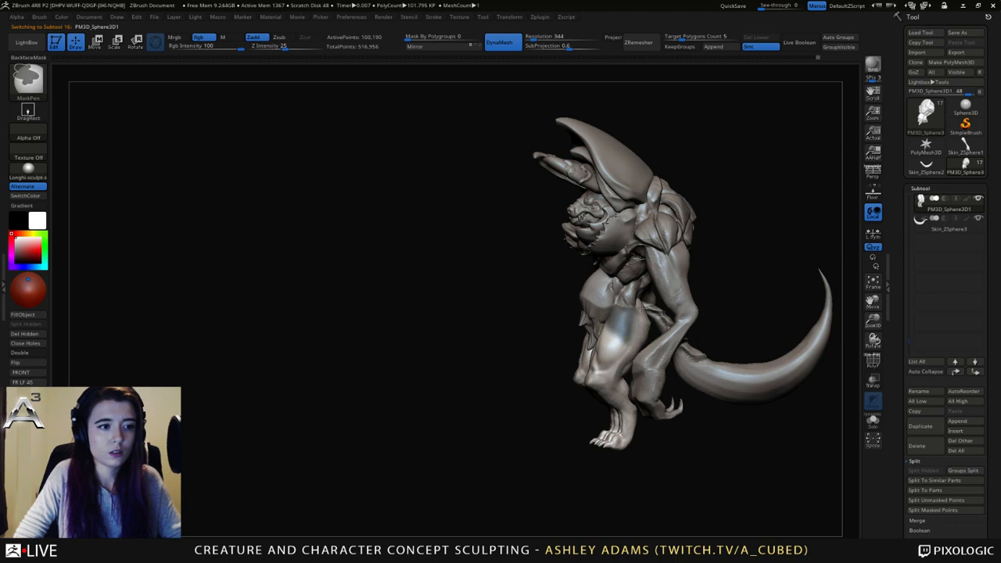
mouse_move(633, 330)
right_down()
mouse_move(594, 326)
mouse_move(677, 343)
right_up()
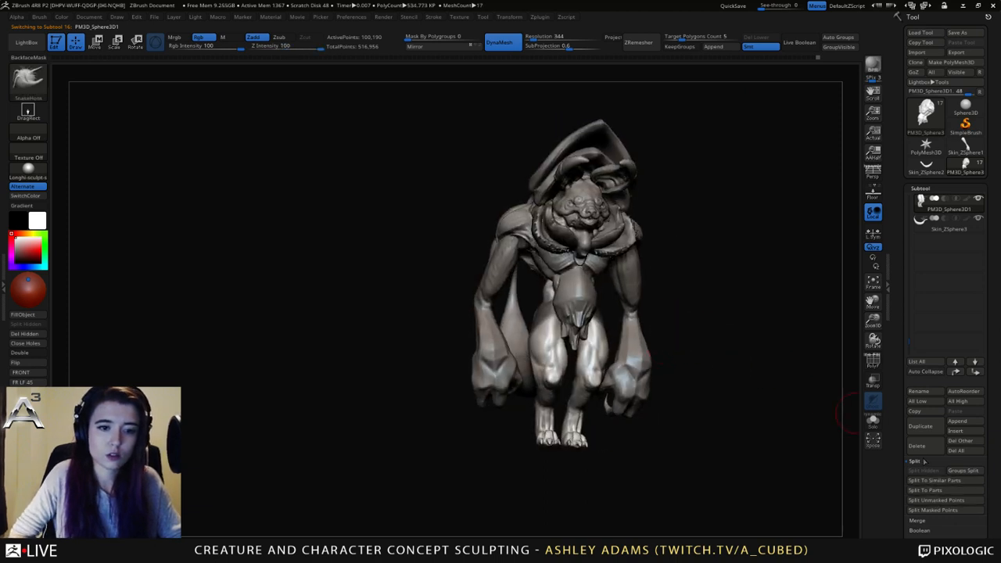
Extract the masked hip area at 0.02 thickness and accept it as a new subtool.
click(916, 461)
click(918, 511)
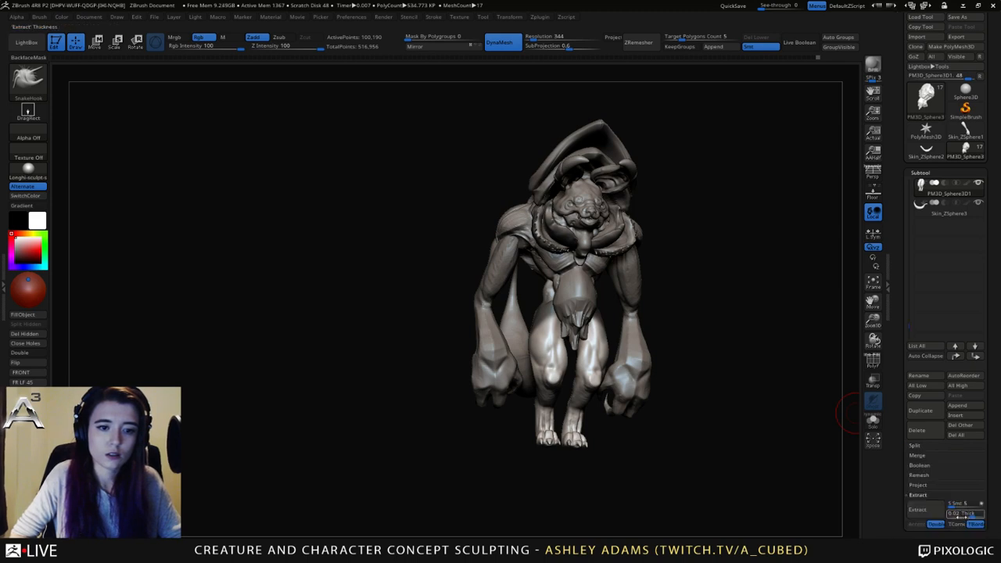
click(917, 510)
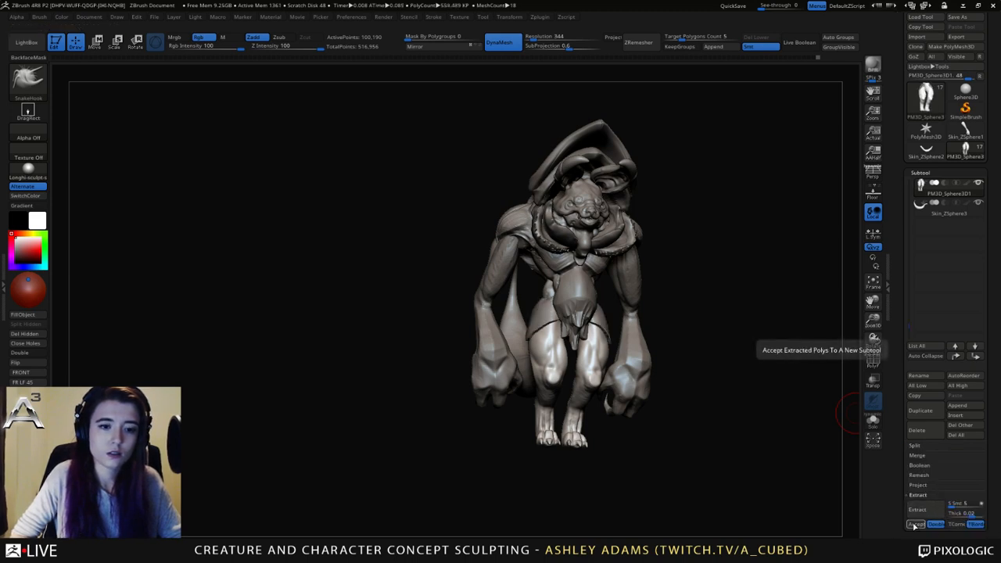
click(915, 525)
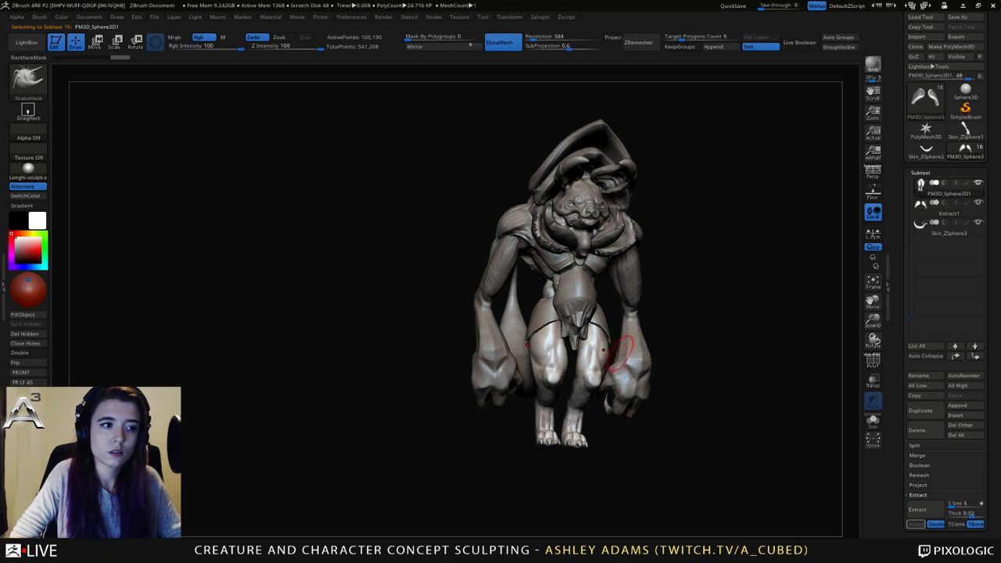
Select the extracted hip piece and pull its sides away from the thighs with a resized SnakeHook brush, smoothing the surface.
drag(702, 340, 782, 341)
alt+click(578, 323)
key(space)
drag(570, 315, 579, 314)
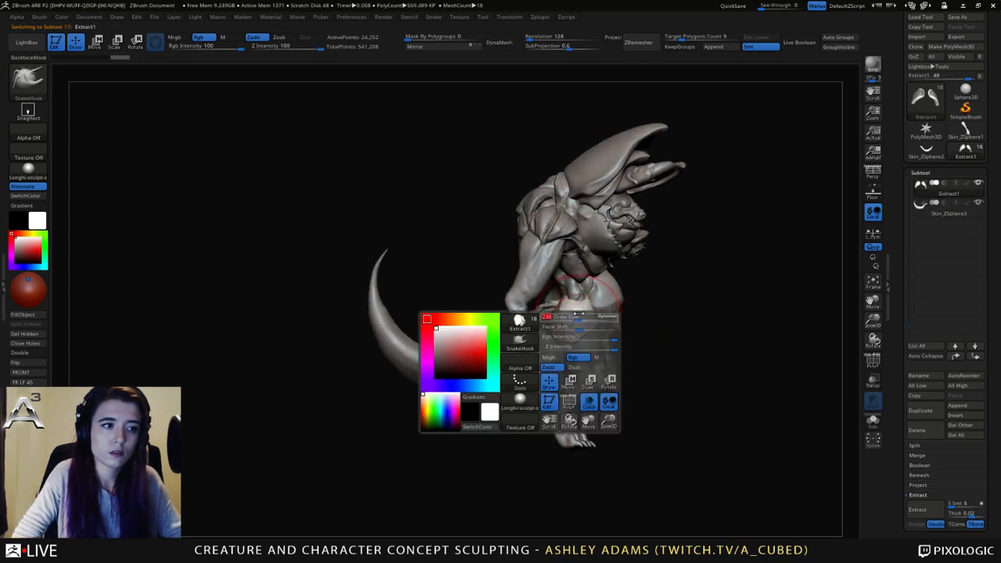
drag(728, 344, 653, 344)
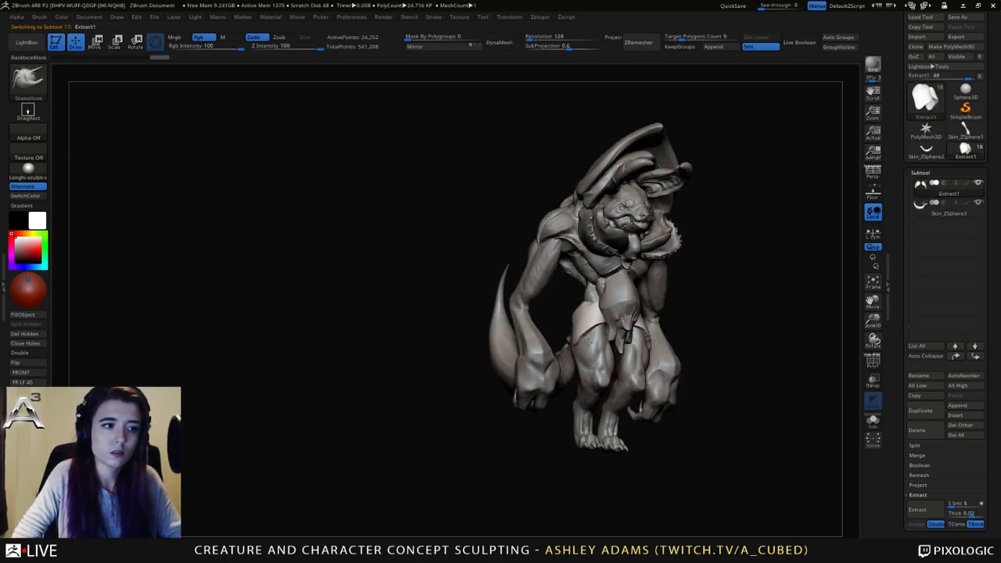
mouse_move(593, 331)
shift+mouse_down()
mouse_move(597, 319)
mouse_move(593, 328)
shift+mouse_up()
mouse_move(704, 344)
mouse_down()
mouse_move(755, 344)
mouse_move(745, 344)
mouse_up()
Reshape the hip piece's upper and lower edges with SnakeHook so it flares outward over the thighs.
key(space)
mouse_move(578, 317)
mouse_down()
mouse_move(571, 320)
mouse_move(583, 308)
mouse_up()
right_drag(584, 292, 635, 288)
drag(592, 305, 599, 299)
right_drag(618, 297, 574, 298)
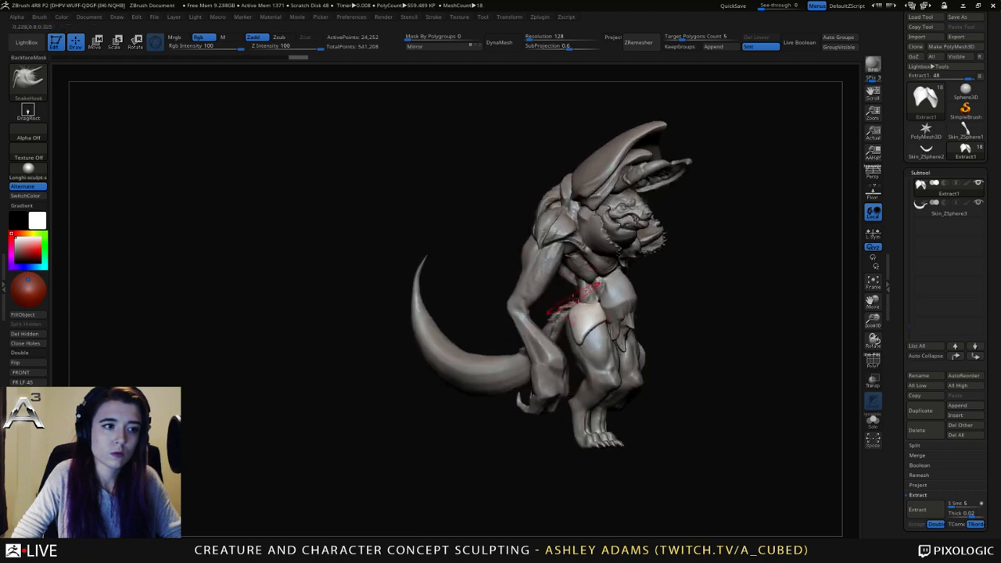
drag(586, 310, 584, 300)
drag(579, 341, 573, 324)
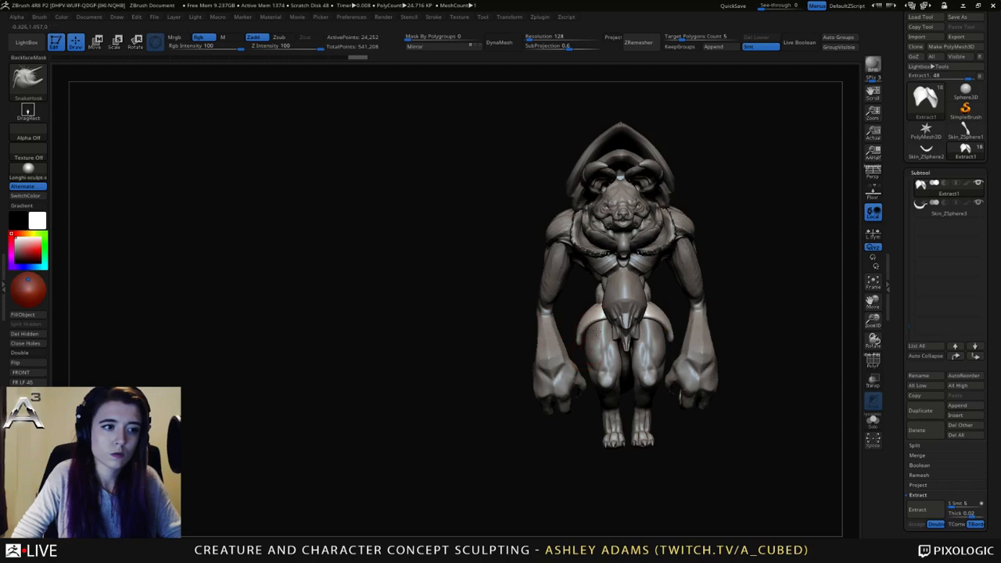
Pull the hip piece's outer lower corners into pointed flaps with SnakeHook, shaping them from the front and side.
right_drag(597, 332, 609, 371)
right_click(609, 376)
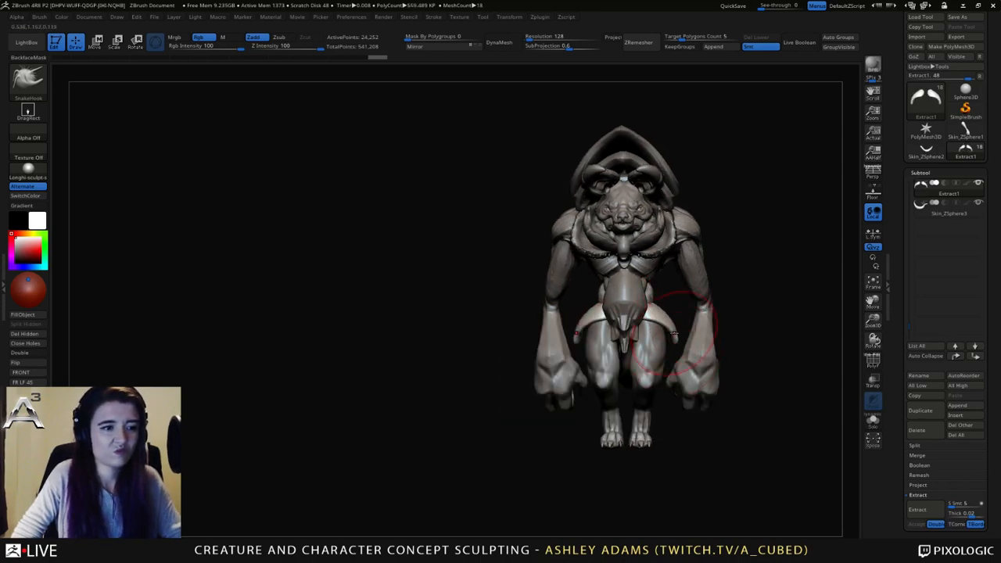
right_click(674, 333)
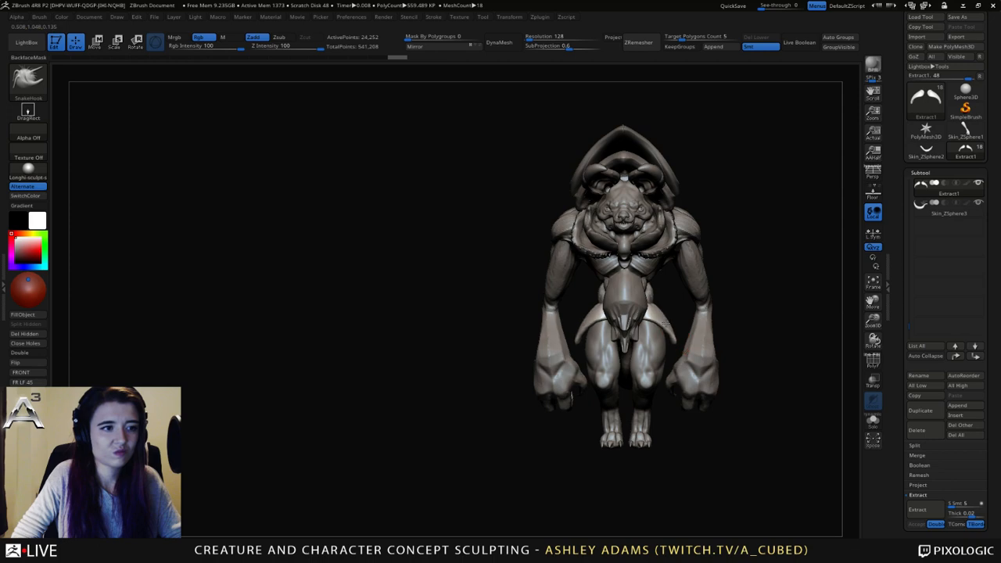
right_drag(666, 322, 637, 302)
right_drag(696, 327, 629, 330)
right_click(545, 348)
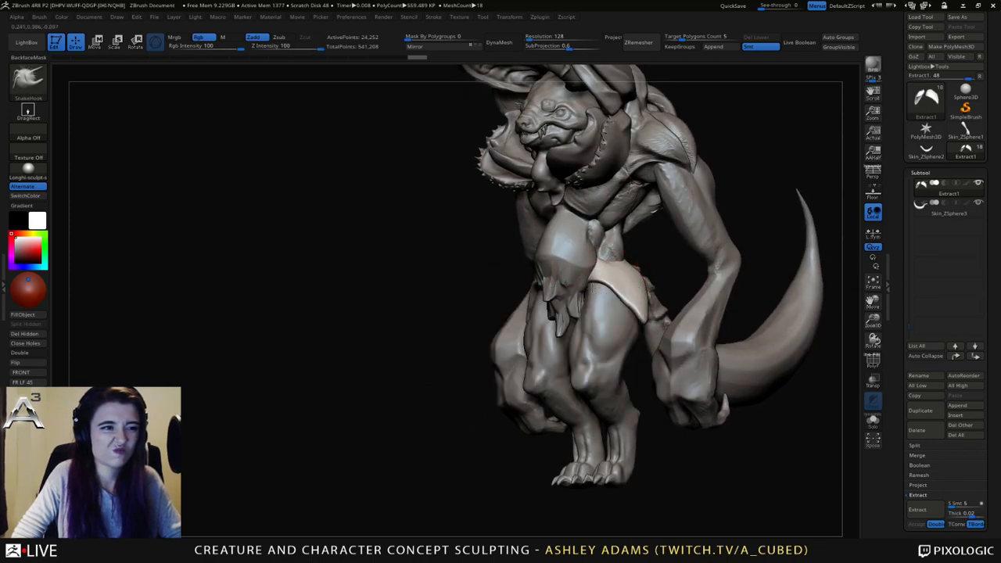
mouse_move(548, 313)
right_down()
mouse_move(630, 311)
mouse_move(583, 309)
mouse_move(608, 283)
mouse_move(658, 265)
right_up()
Build up the surface of the pointed hip flaps with the ClayBuildup brush.
key(space)
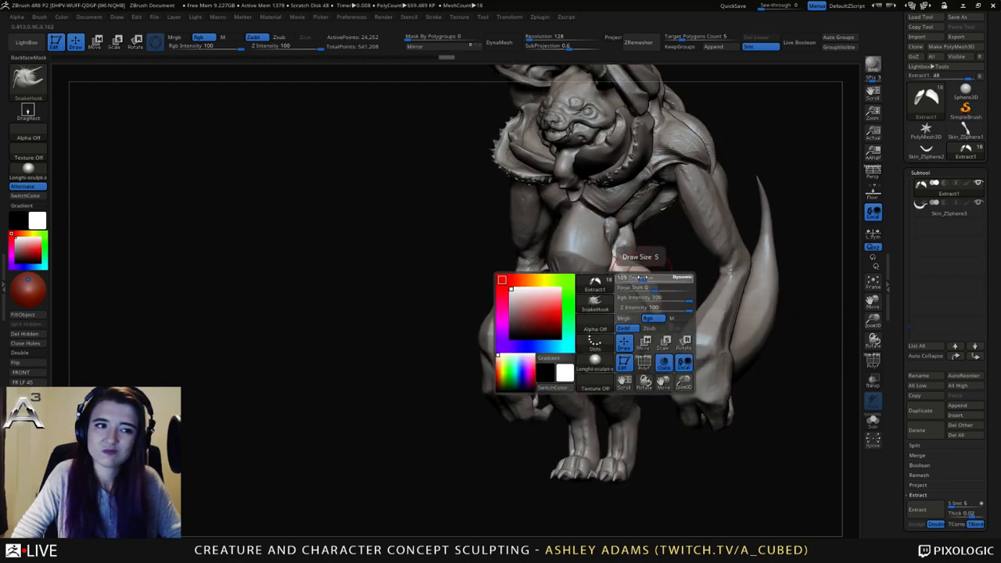
key(b)
key(c)
key(b)
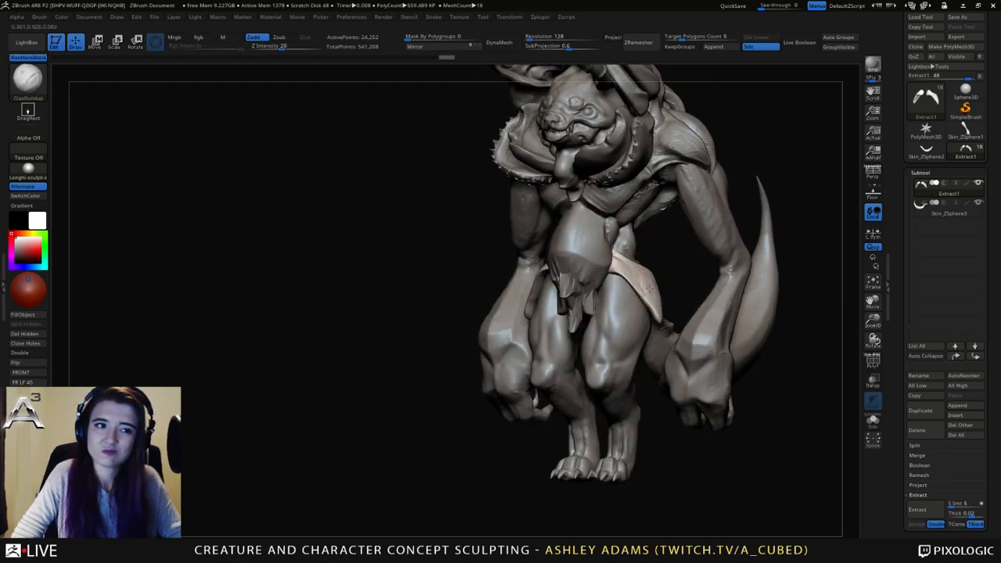
right_drag(654, 286, 624, 255)
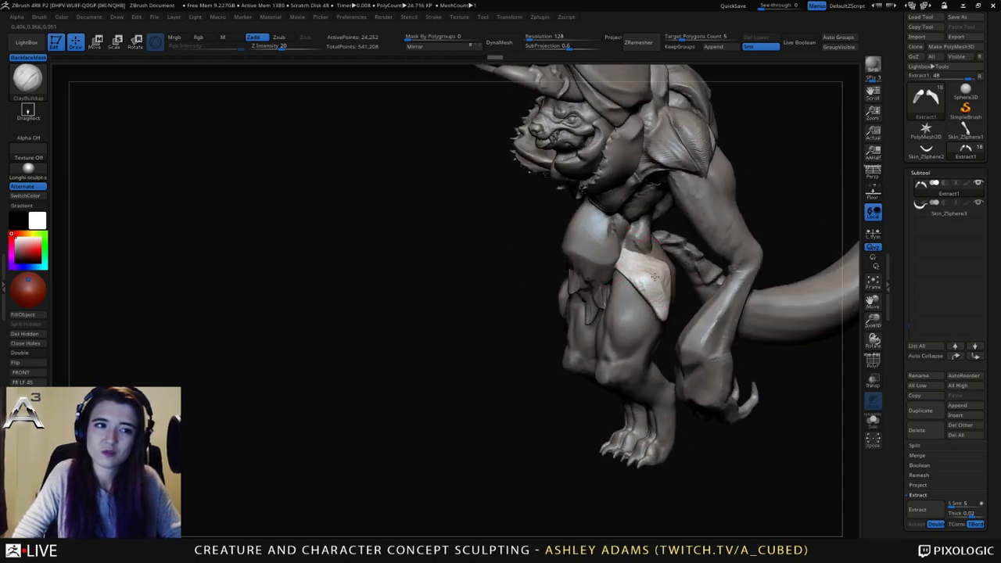
drag(666, 296, 643, 288)
right_drag(637, 287, 613, 286)
Adjust the side outline of the hip flap with a resized SnakeHook brush.
key(b)
key(s)
key(h)
key(space)
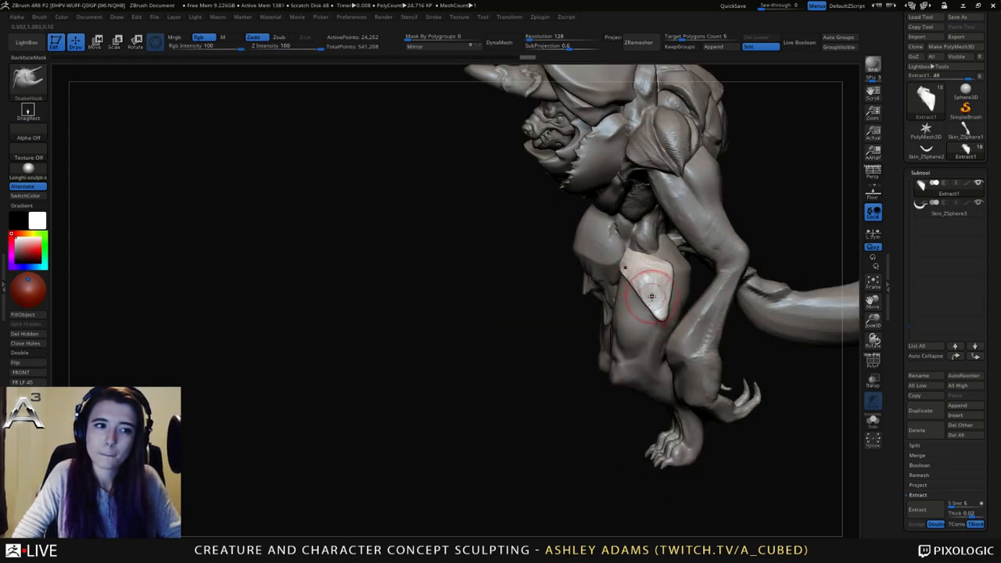
right_drag(652, 296, 660, 297)
drag(659, 299, 656, 292)
Delete the extracted hip piece subtool.
mouse_move(658, 294)
ctrl+right_down()
mouse_move(663, 259)
mouse_move(672, 272)
ctrl+right_up()
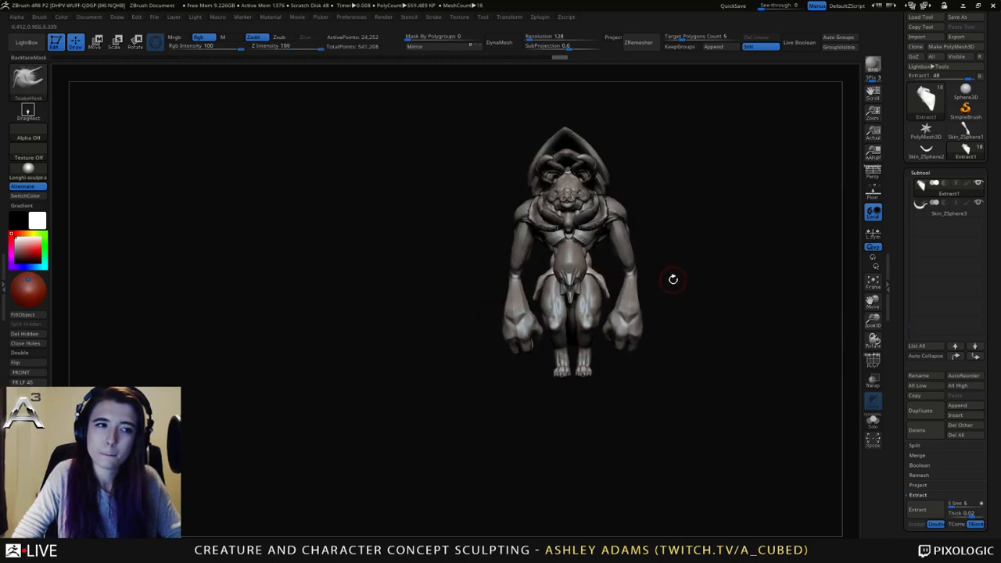
click(930, 430)
click(824, 458)
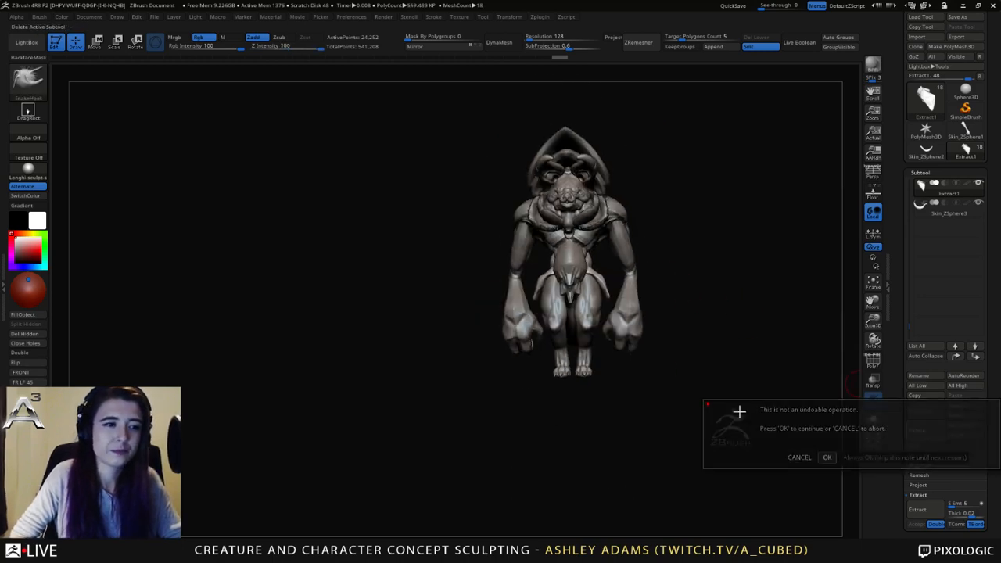
Select the arms mesh and pull the forearm's contour into shape with a resized SnakeHook brush.
alt+click(570, 313)
mouse_move(569, 313)
right_down()
mouse_move(526, 298)
mouse_move(599, 302)
mouse_move(605, 319)
mouse_move(593, 324)
right_up()
key(space)
shift+right_drag(639, 270, 649, 290)
alt+click(638, 295)
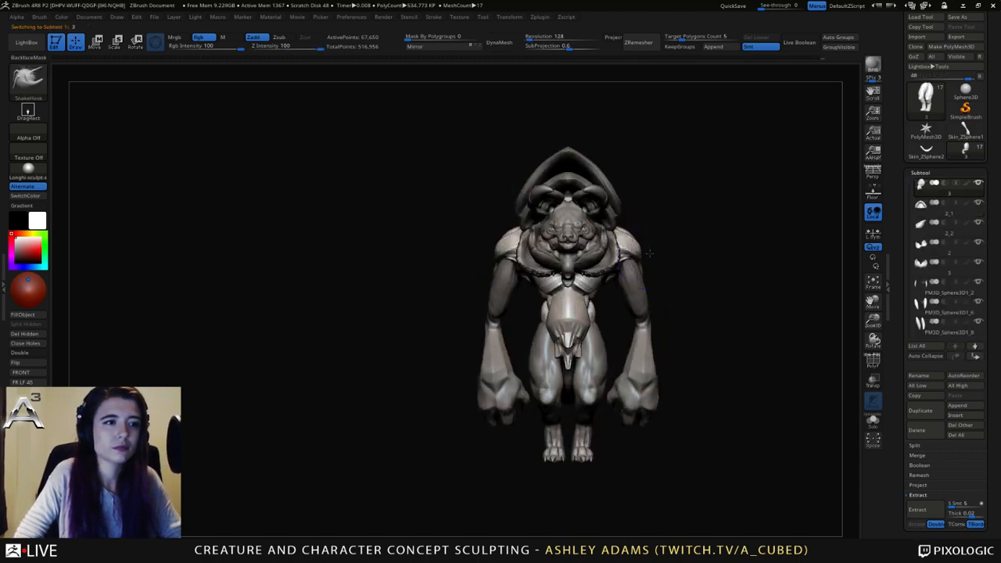
alt+click(645, 335)
ctrl+right_drag(643, 343, 648, 385)
key(space)
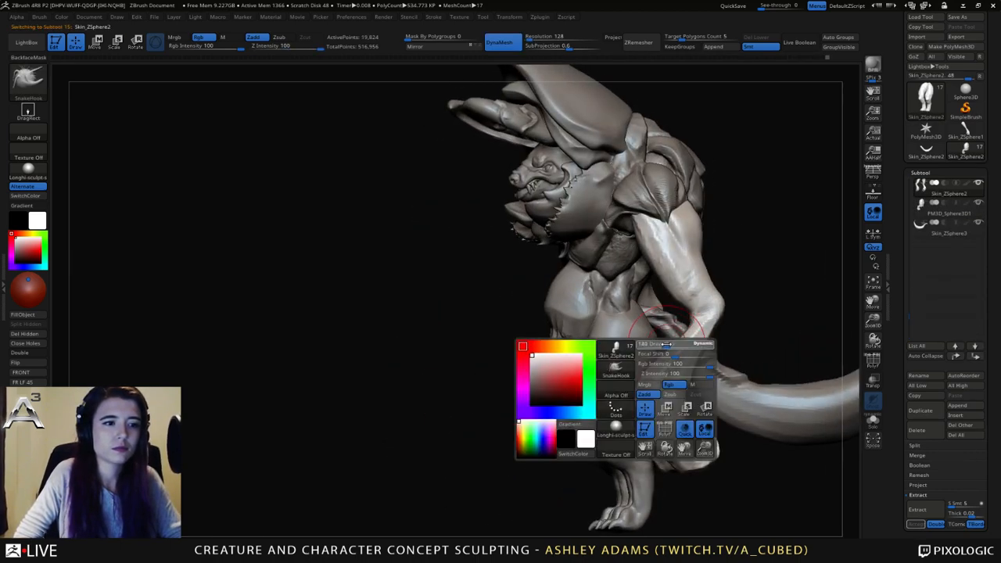
drag(649, 376, 635, 366)
Refine the elbow, forearm and wrist silhouette with SnakeHook from the side and back.
right_drag(635, 360, 611, 317)
key(space)
mouse_move(611, 317)
mouse_down()
mouse_move(601, 317)
mouse_move(630, 294)
mouse_up()
mouse_move(631, 295)
right_down()
mouse_move(607, 307)
mouse_move(652, 304)
mouse_move(616, 309)
right_up()
key(space)
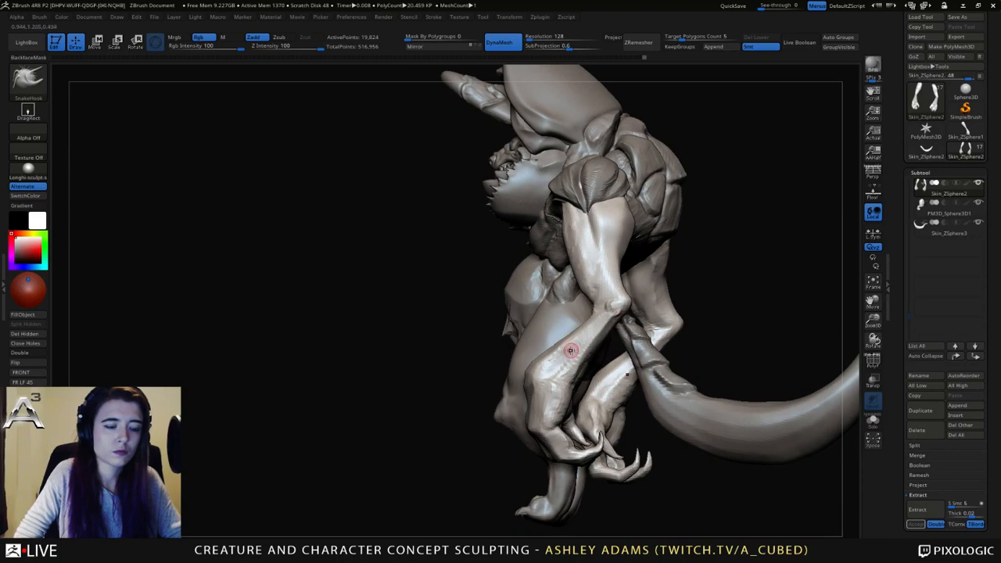
right_click(538, 407)
mouse_move(571, 351)
right_down()
mouse_move(540, 402)
mouse_move(539, 391)
mouse_move(564, 380)
mouse_move(530, 378)
right_up()
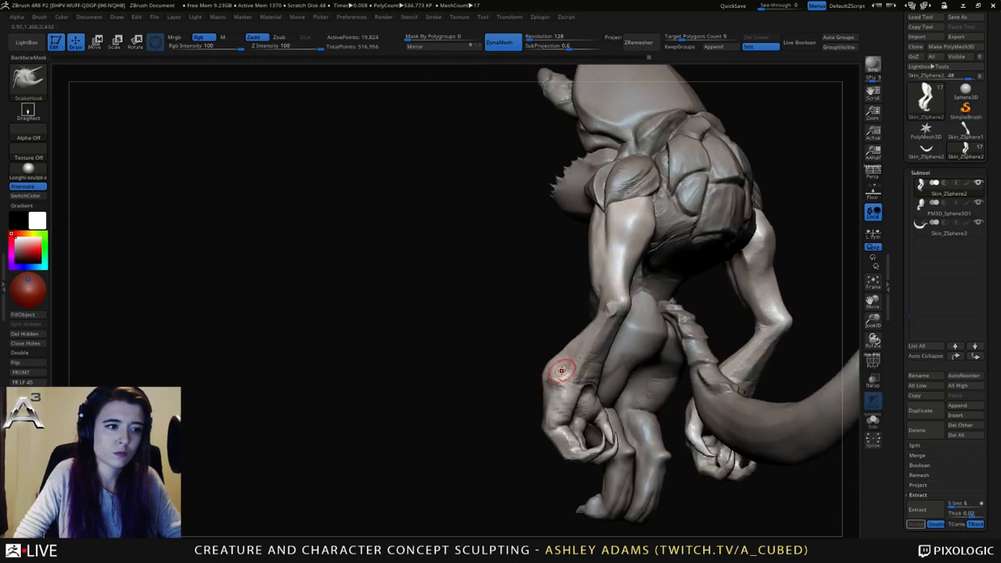
Build up muscle strands along the back of the forearm and wrist with ClayBuildup.
key(b)
key(c)
key(b)
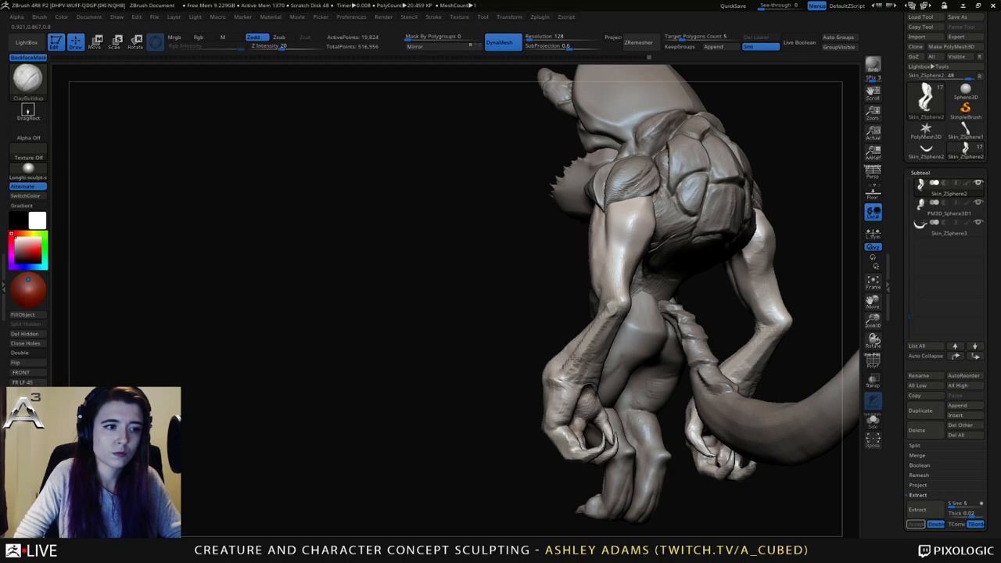
mouse_move(556, 384)
right_down()
mouse_move(620, 353)
mouse_move(579, 349)
right_up()
mouse_move(610, 318)
mouse_down()
mouse_move(568, 361)
mouse_move(575, 368)
mouse_up()
right_drag(566, 356, 561, 362)
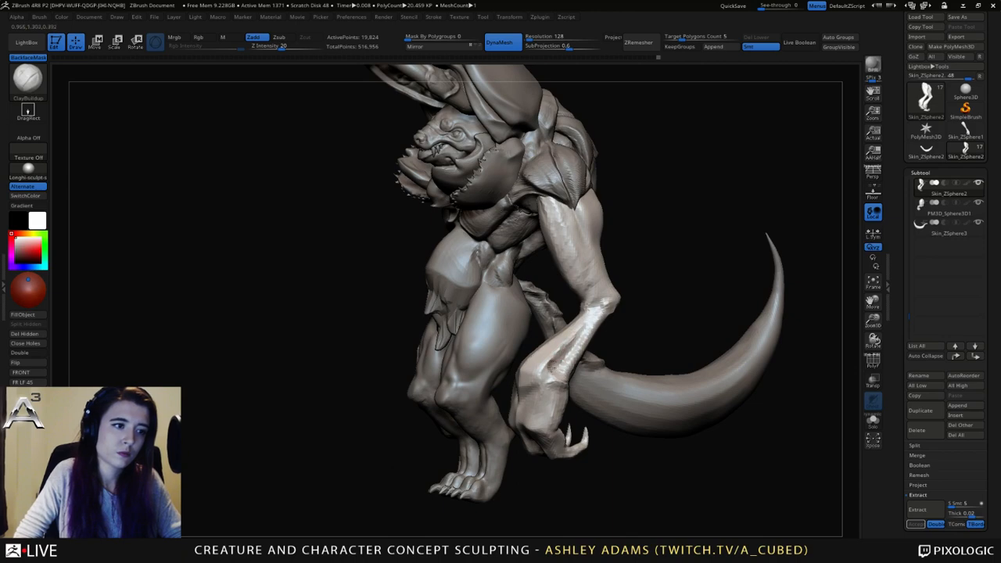
Add long ClayBuildup strokes from the elbow to the wrist to define the forearm's tendons on all sides.
drag(580, 332, 566, 345)
drag(595, 311, 554, 359)
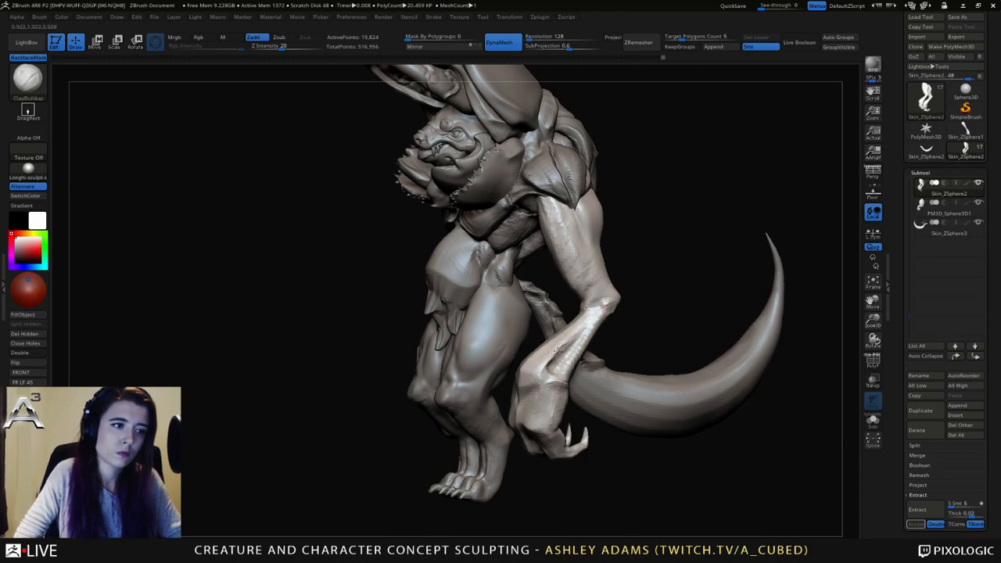
drag(582, 326, 543, 366)
mouse_move(614, 343)
mouse_down()
mouse_move(532, 342)
mouse_move(581, 333)
mouse_move(552, 363)
mouse_up()
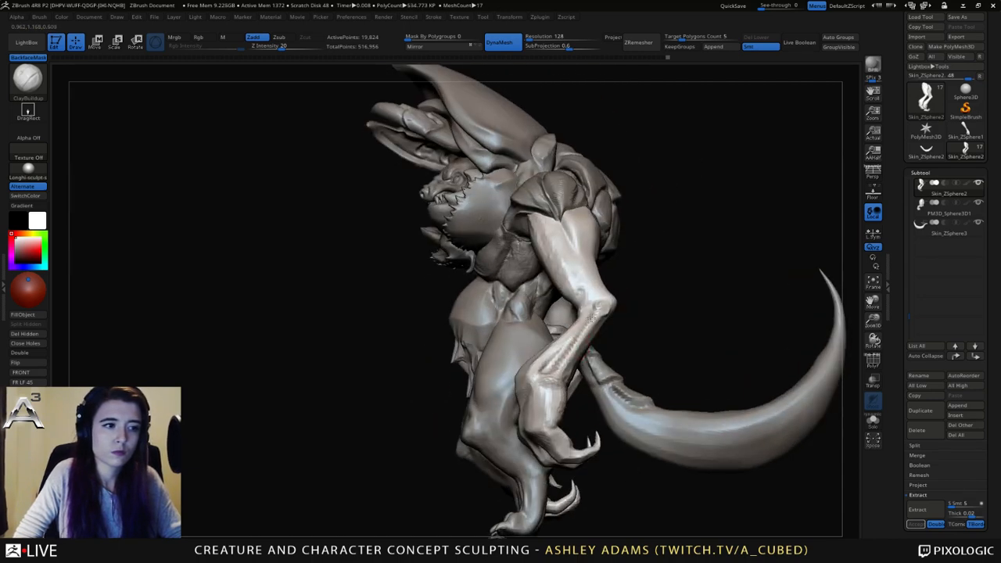
drag(593, 317, 566, 344)
mouse_move(614, 348)
mouse_down()
mouse_move(528, 326)
mouse_move(669, 348)
mouse_up()
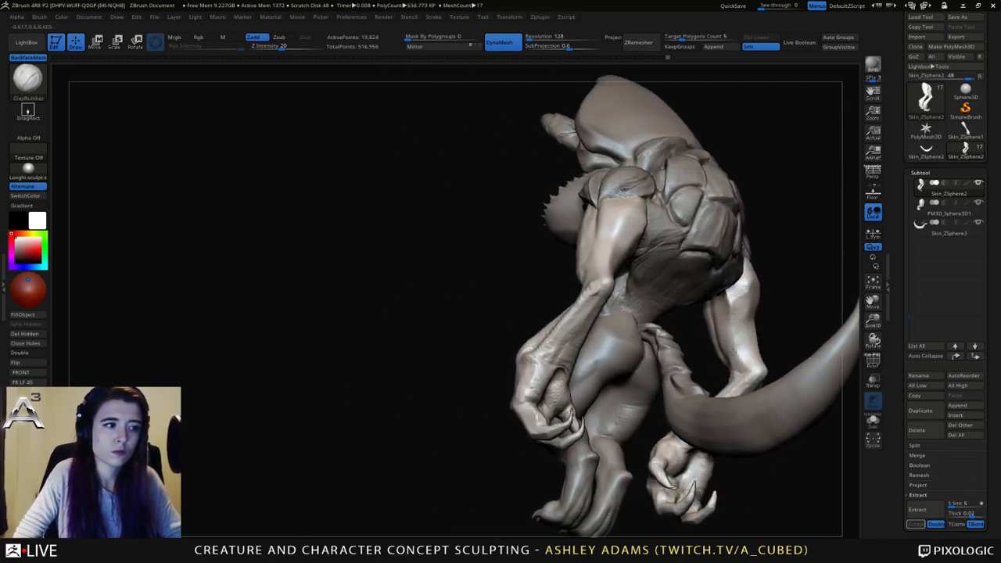
drag(732, 352, 583, 364)
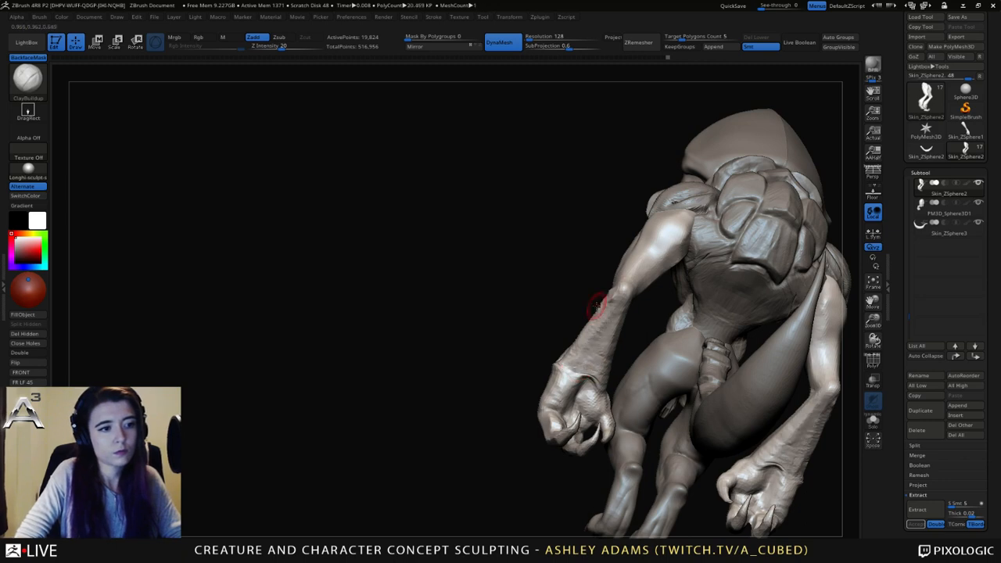
mouse_move(590, 304)
mouse_down()
mouse_move(586, 285)
mouse_move(583, 352)
mouse_move(557, 356)
mouse_move(587, 351)
mouse_move(550, 344)
mouse_move(601, 363)
mouse_move(607, 376)
mouse_up()
Carve creases around the inner wrist and the base of the hand with DamStandard.
key(b)
key(d)
key(s)
drag(546, 352, 591, 357)
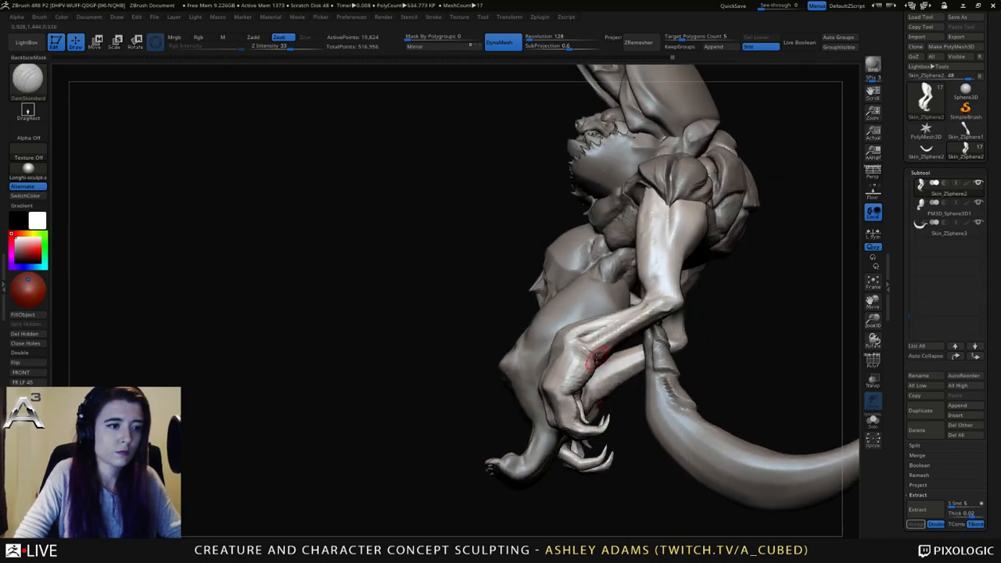
mouse_move(565, 391)
mouse_down()
mouse_move(529, 398)
mouse_move(543, 417)
mouse_move(516, 420)
mouse_up()
Add volume to the palm side of the fingers with ClayBuildup and carve lines around them with DamStandard.
key(b)
key(c)
key(b)
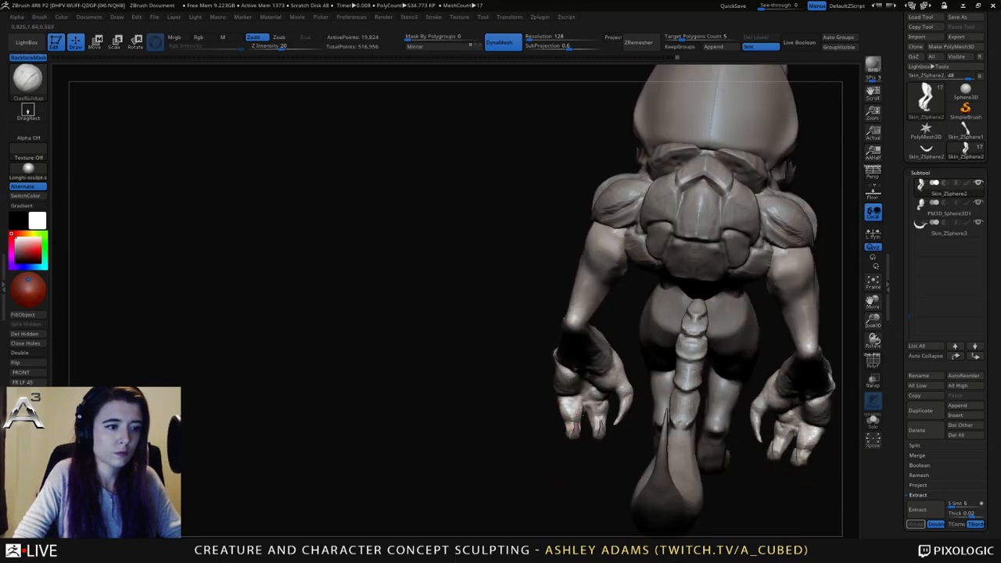
key(b)
key(d)
key(s)
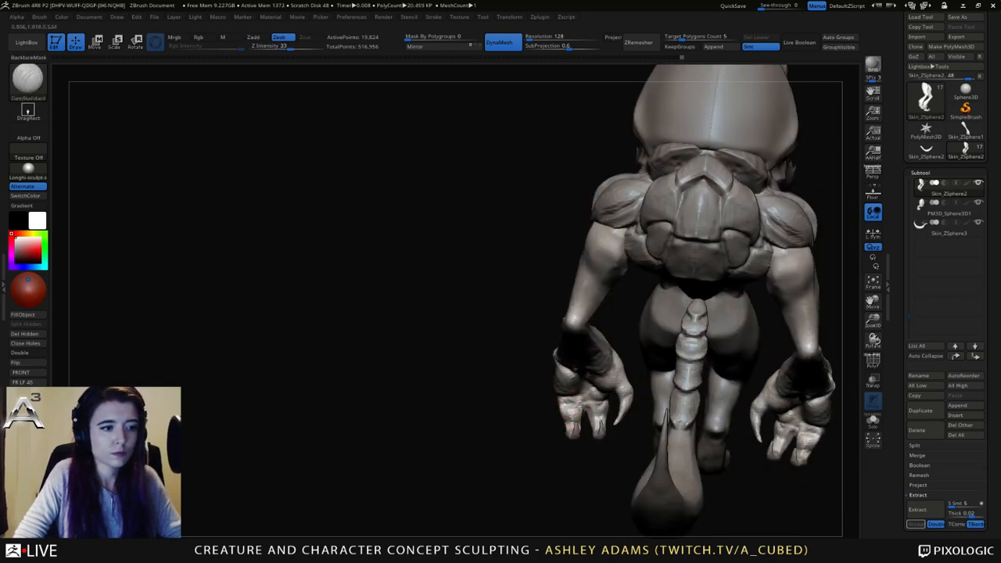
mouse_move(588, 396)
mouse_down()
mouse_move(581, 402)
mouse_move(599, 429)
mouse_up()
Refine the fingers and hand forms, alternating ClayBuildup for volume and SnakeHook for the outline.
key(b)
key(c)
key(b)
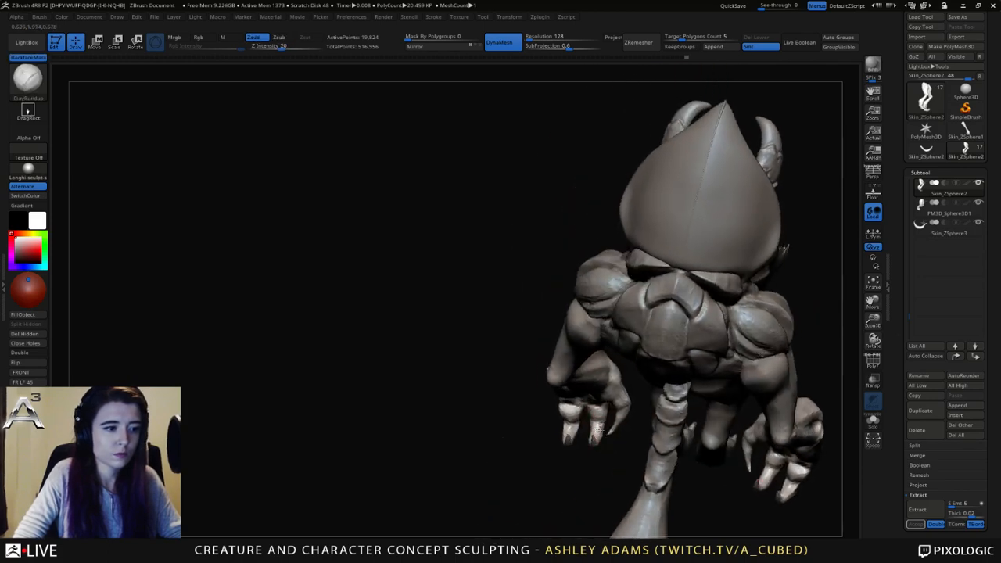
key(b)
key(s)
key(h)
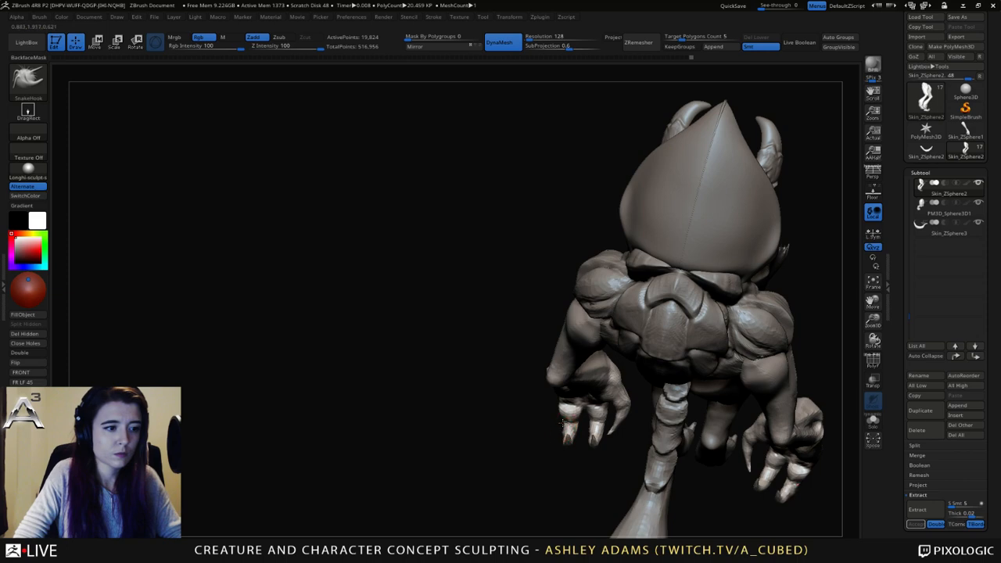
mouse_move(565, 428)
right_down()
mouse_move(602, 386)
mouse_move(514, 394)
right_up()
key(b)
key(c)
key(b)
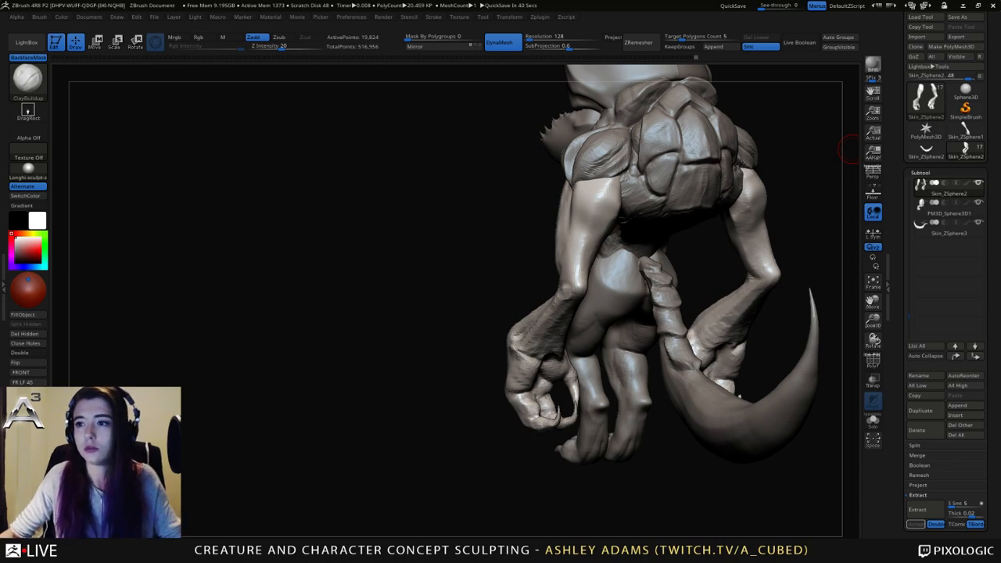
Reshape the upper arms' silhouette below the shoulder plates with a resized SnakeHook brush, from the front and side.
drag(850, 149, 708, 297)
alt+drag(708, 235, 567, 274)
right_click(539, 307)
mouse_move(567, 274)
right_down()
mouse_move(538, 307)
mouse_move(485, 302)
mouse_move(540, 293)
right_up()
key(b)
key(s)
key(h)
right_click(620, 217)
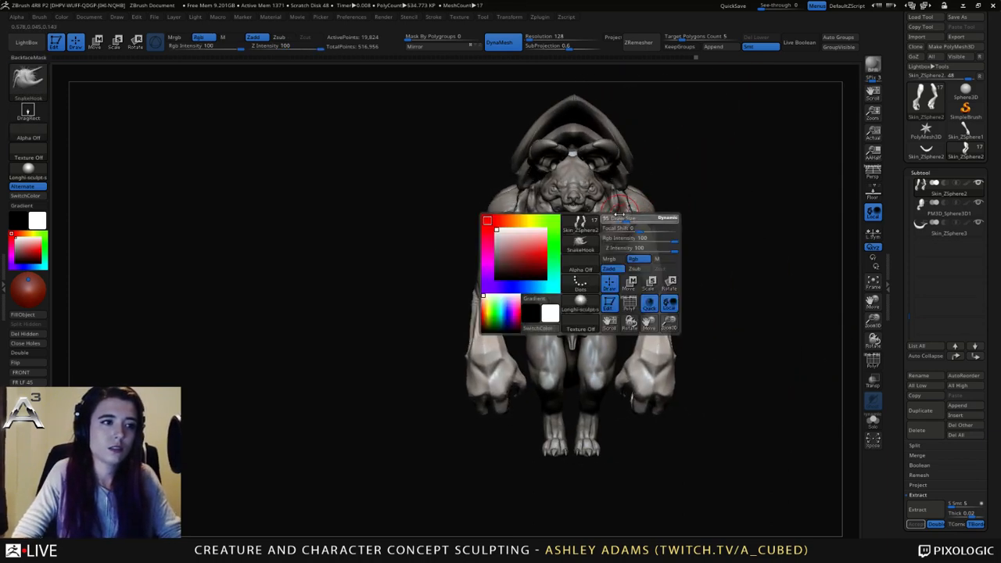
drag(676, 188, 622, 210)
alt+drag(622, 210, 693, 282)
mouse_move(654, 225)
right_down()
mouse_move(591, 227)
mouse_move(708, 238)
right_up()
right_click(637, 233)
mouse_move(636, 252)
right_down()
mouse_move(665, 239)
mouse_move(614, 235)
mouse_move(677, 213)
mouse_move(655, 197)
mouse_move(651, 235)
mouse_move(622, 258)
right_up()
Carve muscle creases into the upper arms below the shoulder plates with DamStandard, from the side and the back.
key(b)
key(d)
key(s)
right_click(601, 279)
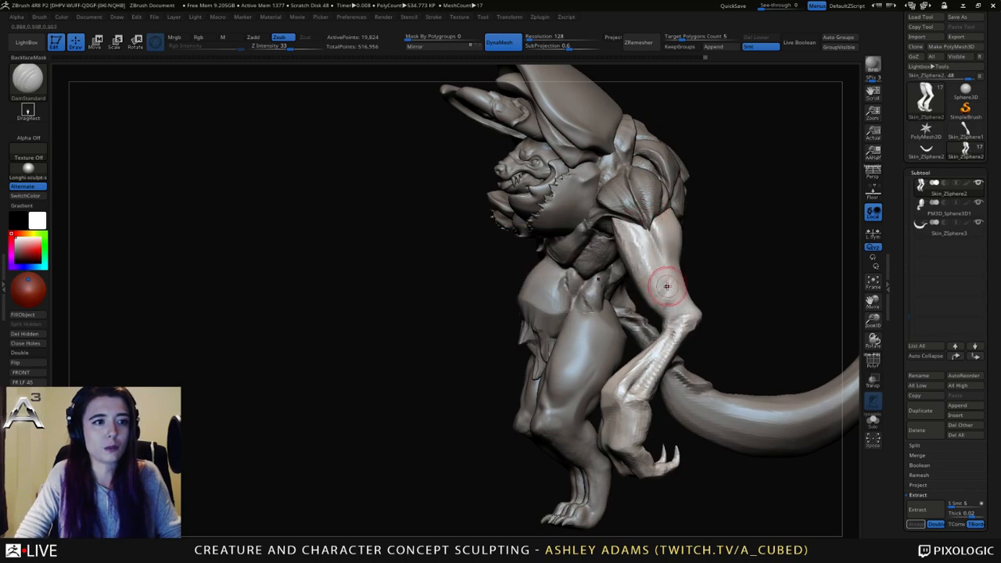
right_drag(667, 287, 678, 255)
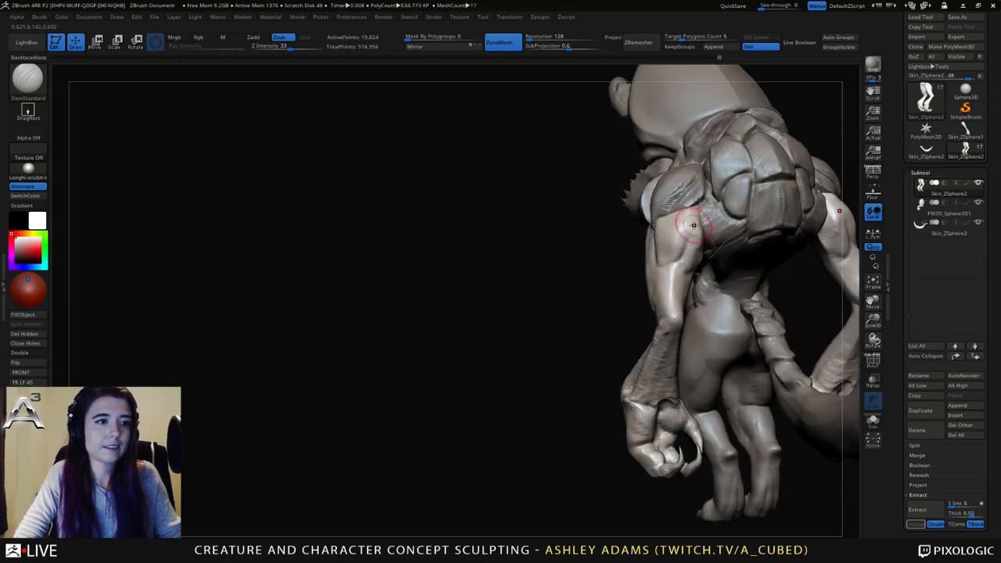
mouse_move(687, 217)
right_down()
mouse_move(665, 332)
mouse_move(674, 327)
mouse_move(673, 348)
mouse_move(701, 297)
mouse_move(671, 268)
mouse_move(683, 298)
right_up()
Nudge the torso form beneath the shoulder plate with SnakeHook after selecting the torso subtool.
key(b)
key(s)
key(h)
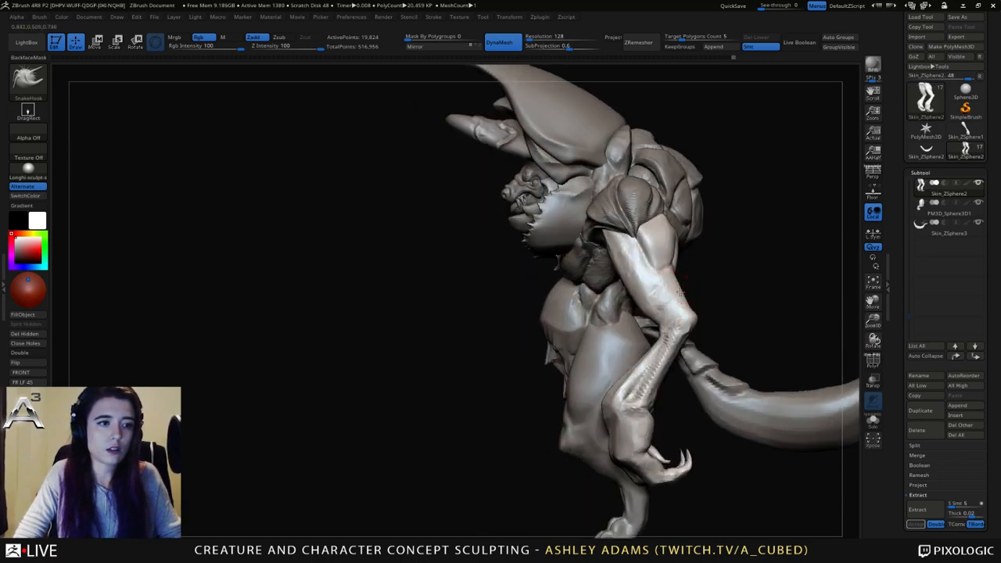
right_click(678, 289)
ctrl+right_drag(678, 289, 641, 216)
alt+click(626, 205)
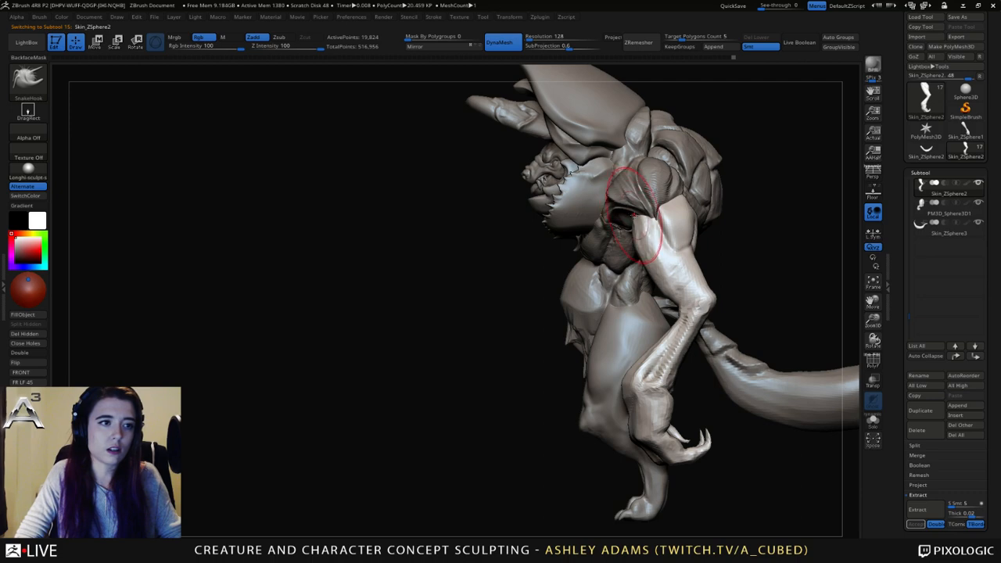
right_click(581, 271)
alt+click(609, 216)
right_drag(609, 235, 616, 212)
right_click(620, 194)
drag(631, 227, 639, 224)
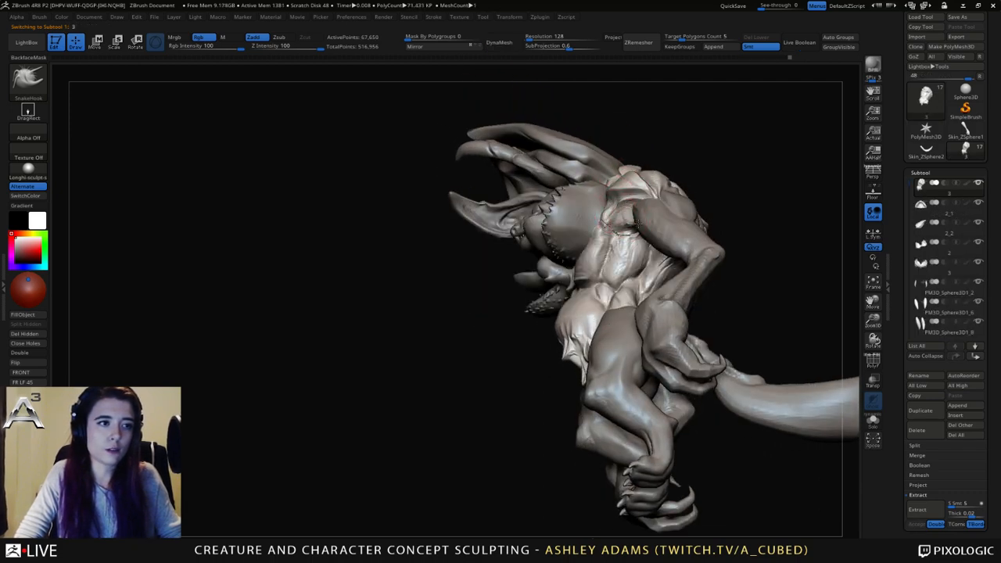
Examine how the torso, arms and horns fit together from below, the side and the front.
right_drag(636, 219, 663, 193)
right_click(664, 194)
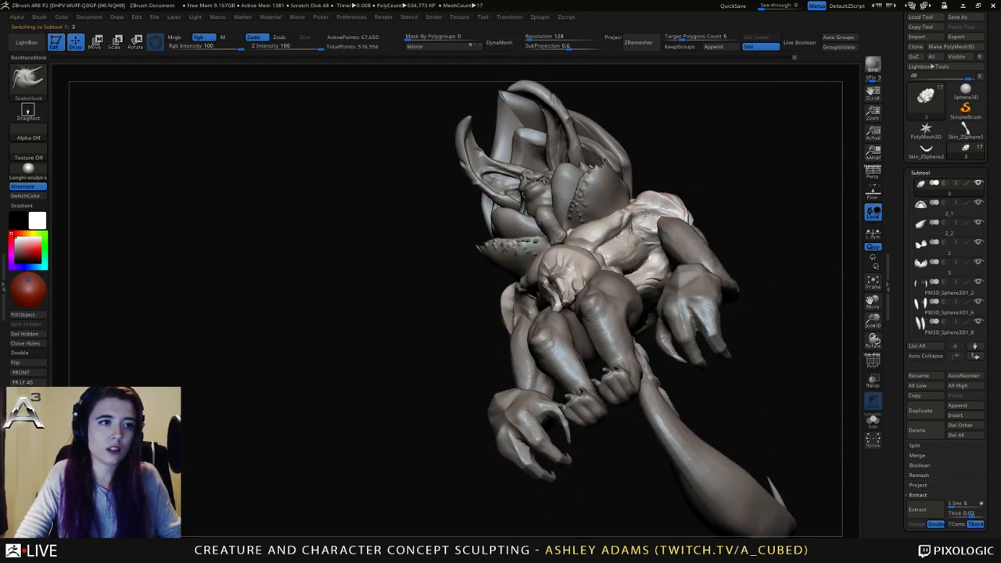
mouse_move(645, 211)
right_down()
mouse_move(641, 223)
mouse_move(626, 207)
mouse_move(666, 223)
mouse_move(622, 216)
right_up()
right_click(625, 206)
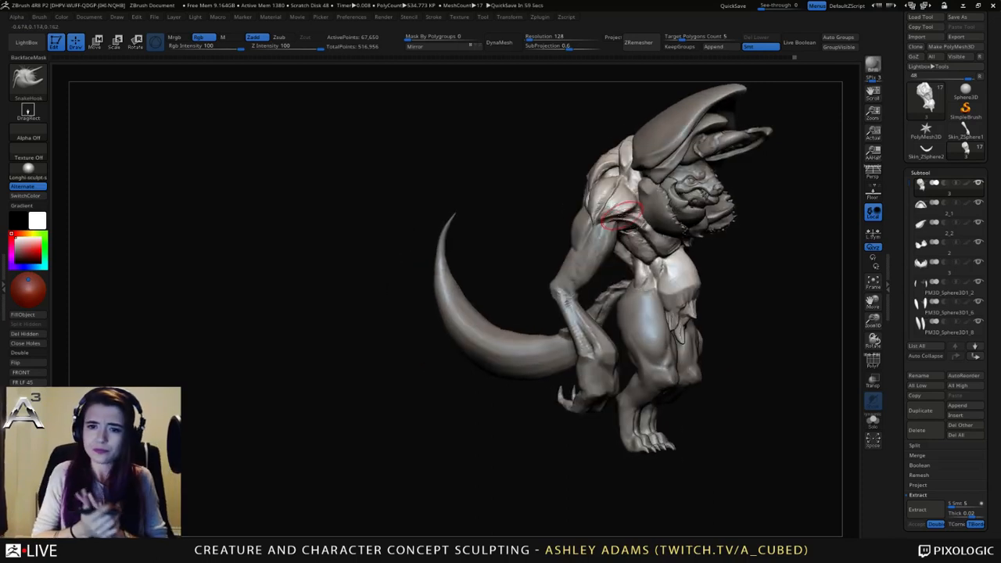
right_drag(665, 266, 676, 251)
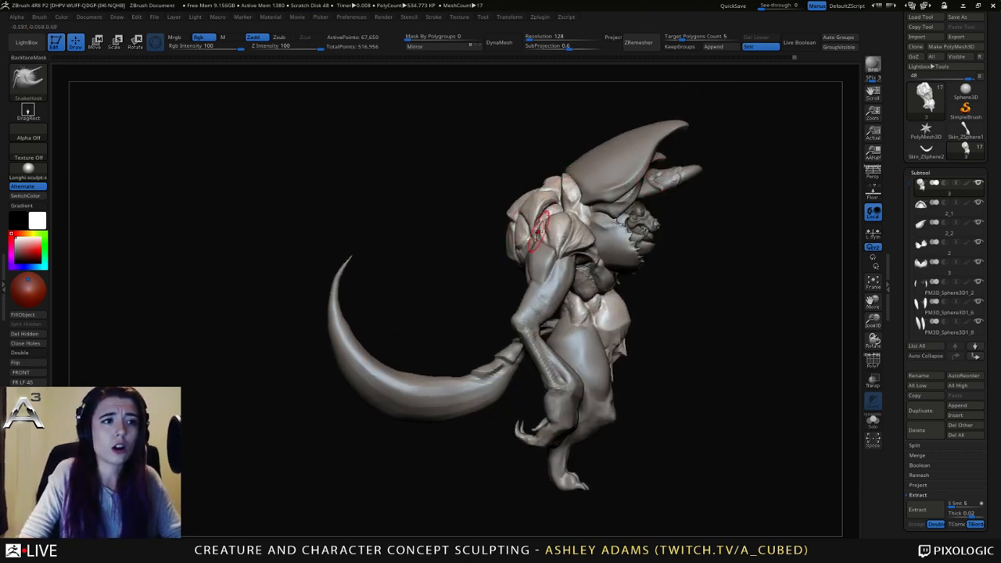
alt+right_drag(599, 319, 619, 286)
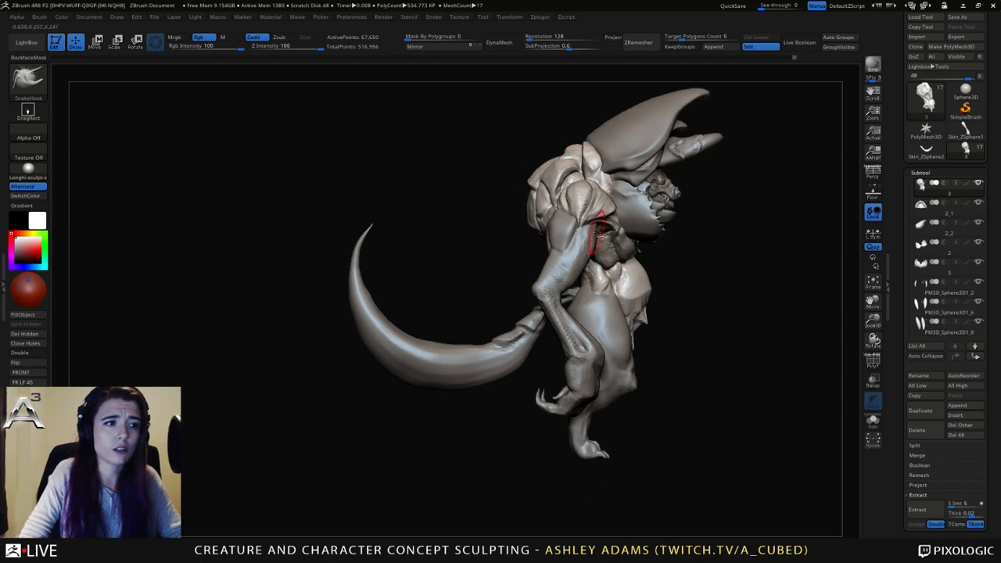
ctrl+right_drag(569, 239, 534, 269)
alt+click(541, 270)
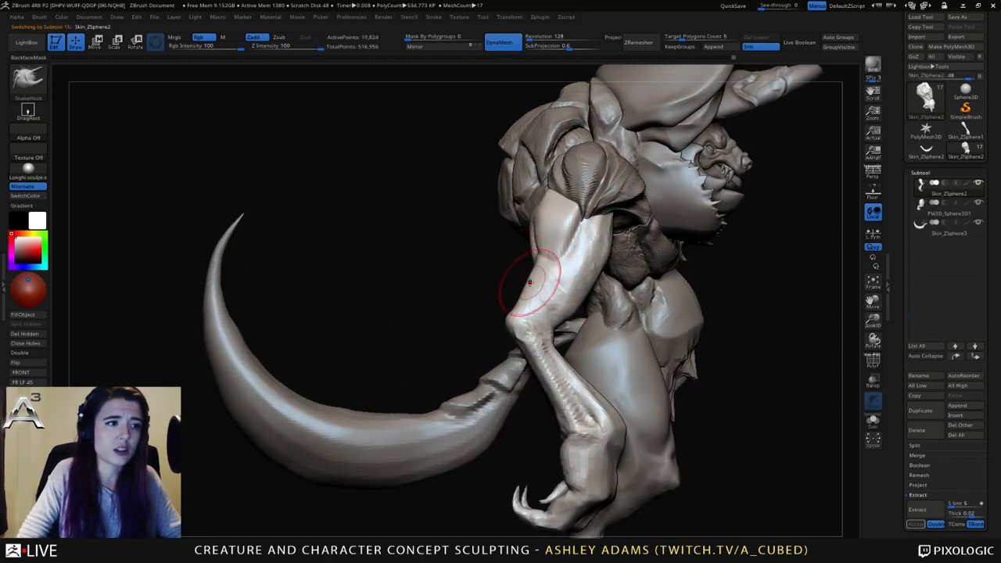
ctrl+right_drag(553, 334, 582, 205)
alt+right_drag(582, 205, 514, 267)
alt+click(647, 178)
right_drag(648, 178, 486, 262)
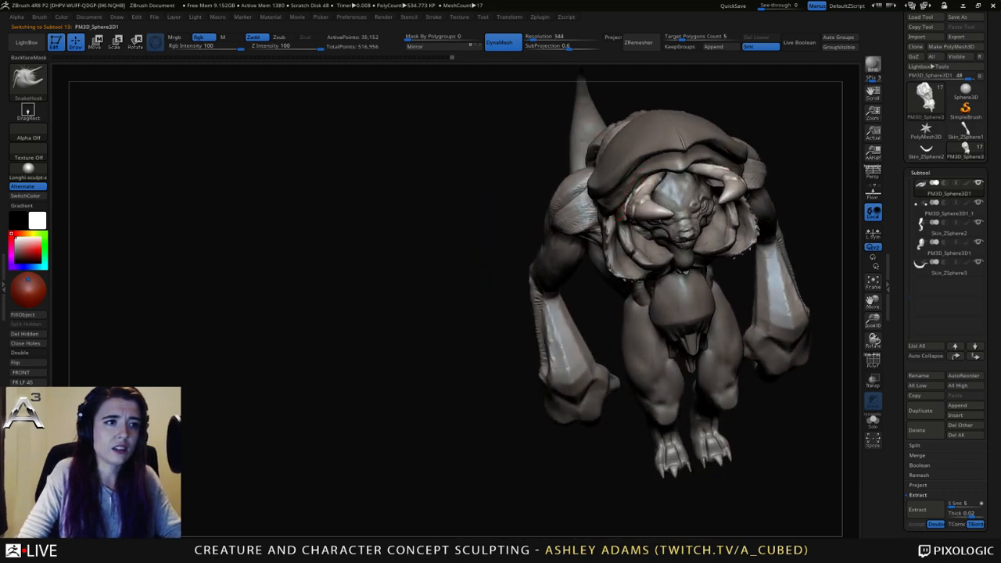
mouse_move(640, 179)
right_down()
mouse_move(704, 187)
mouse_move(654, 201)
mouse_move(674, 176)
mouse_move(663, 185)
mouse_move(667, 166)
mouse_move(662, 186)
right_up()
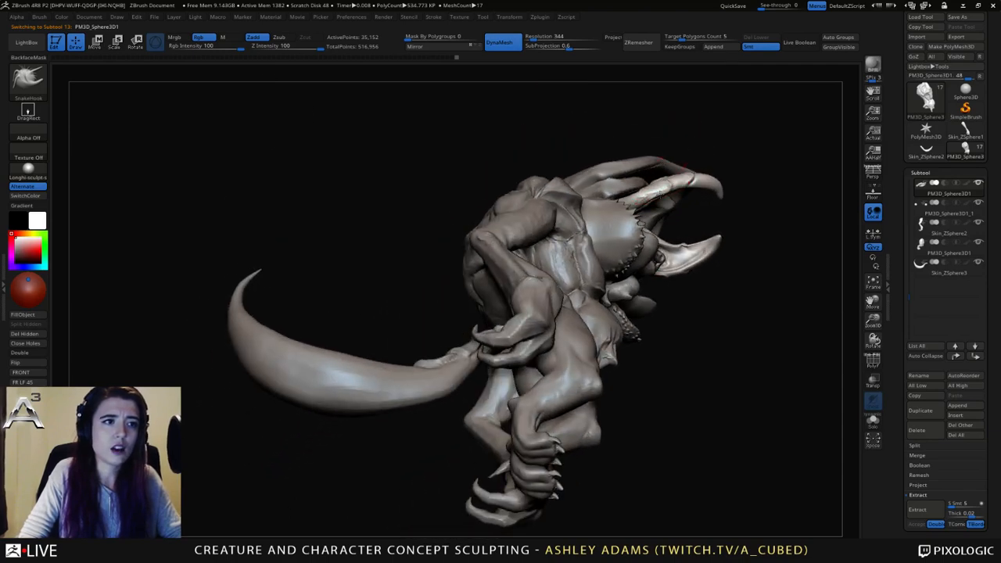
ctrl+right_drag(632, 237, 632, 208)
right_drag(632, 208, 640, 247)
mouse_move(640, 247)
ctrl+right_down()
mouse_move(640, 281)
mouse_move(671, 216)
ctrl+right_up()
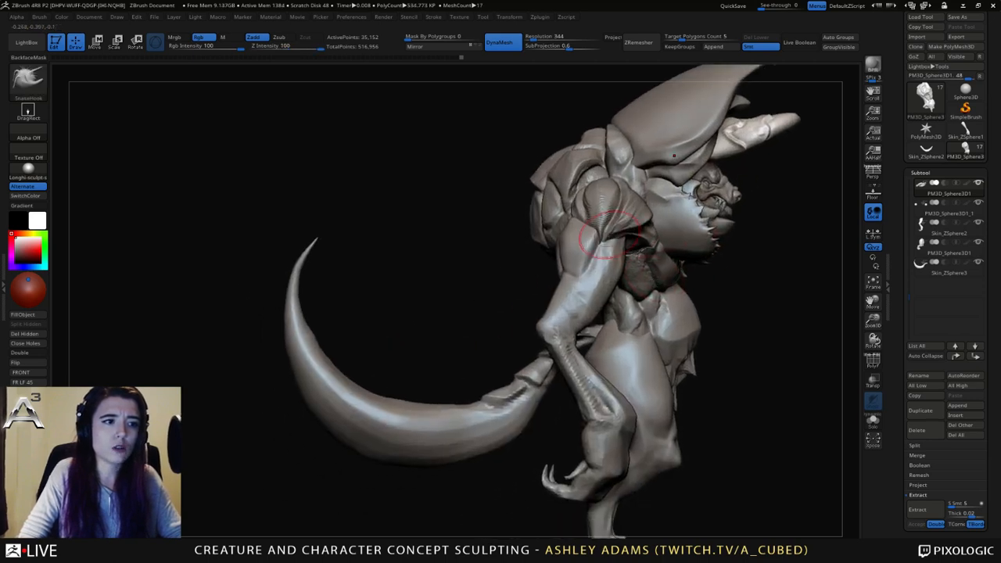
Try to pull in the back of the upper arm above the elbow with SnakeHook.
alt+click(578, 292)
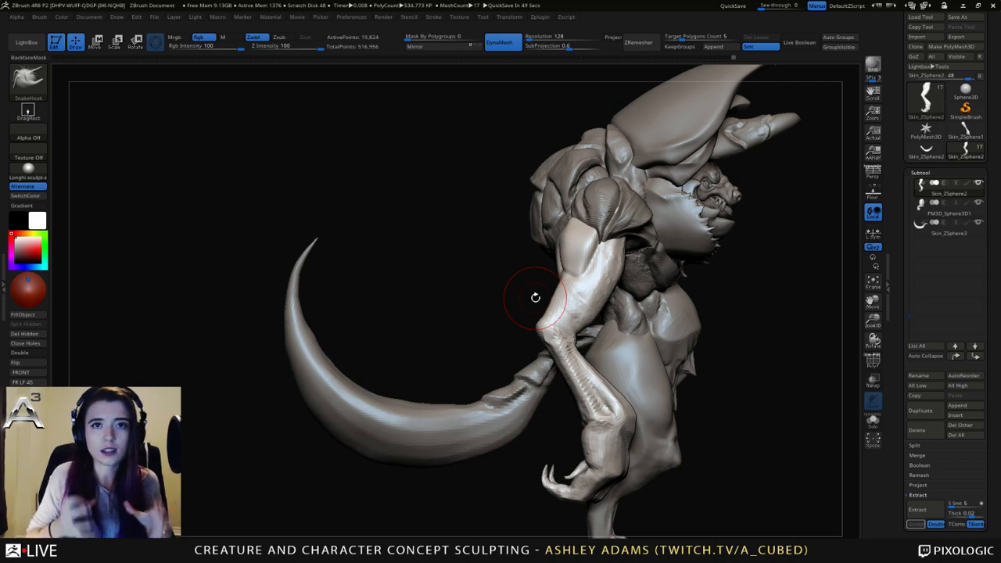
drag(537, 295, 561, 294)
right_drag(588, 269, 575, 275)
drag(550, 303, 560, 292)
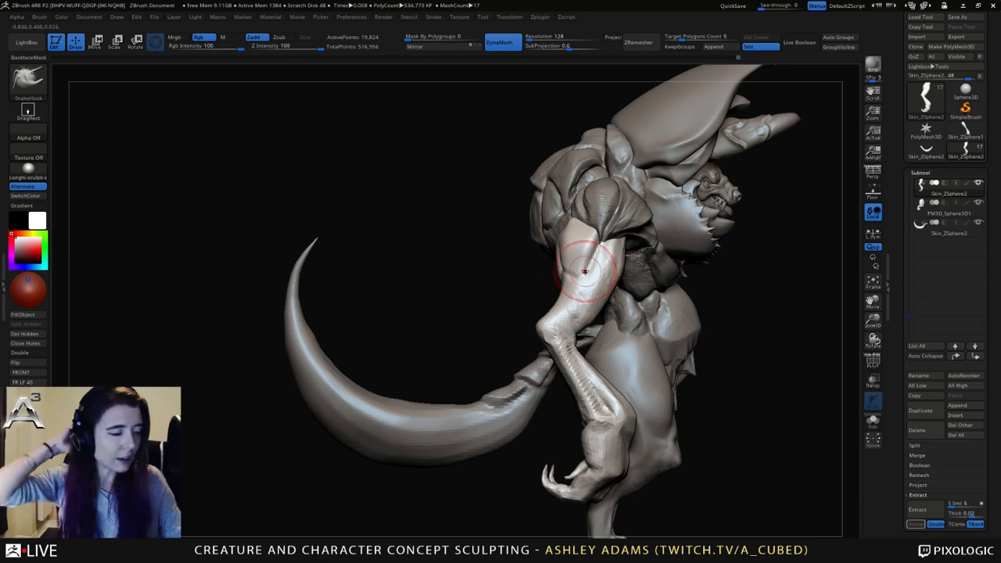
key(ctrl+z)
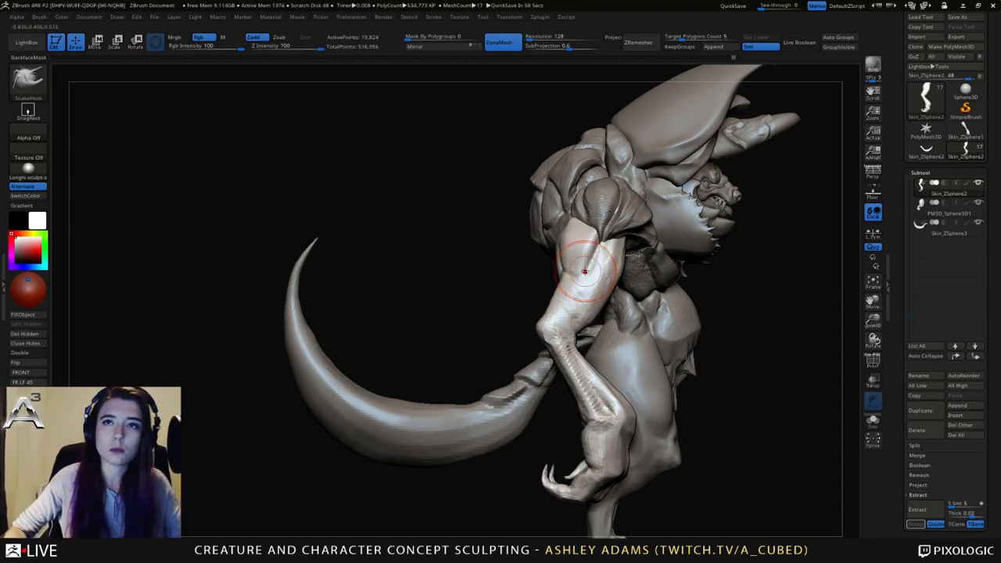
Adjust the SnakeHook brush size and build up volume on the inner upper arms with ClayBuildup.
mouse_move(583, 221)
right_down()
mouse_move(711, 292)
mouse_move(626, 323)
right_up()
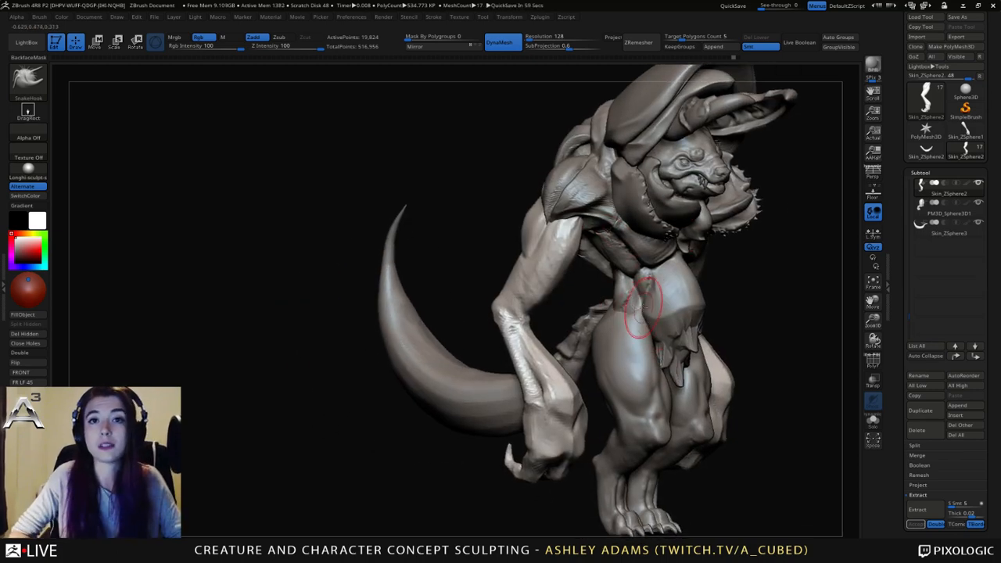
mouse_move(764, 217)
right_down()
mouse_move(687, 302)
mouse_move(648, 264)
mouse_move(576, 253)
mouse_move(580, 216)
right_up()
key(space)
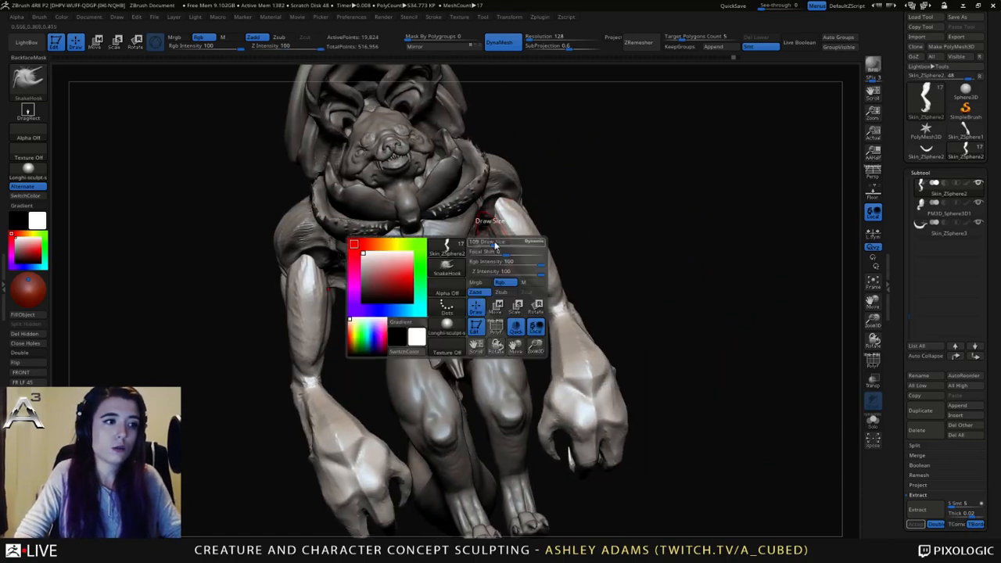
drag(494, 245, 502, 245)
mouse_move(529, 268)
right_down()
mouse_move(513, 256)
mouse_move(501, 264)
right_up()
key(b)
key(c)
key(b)
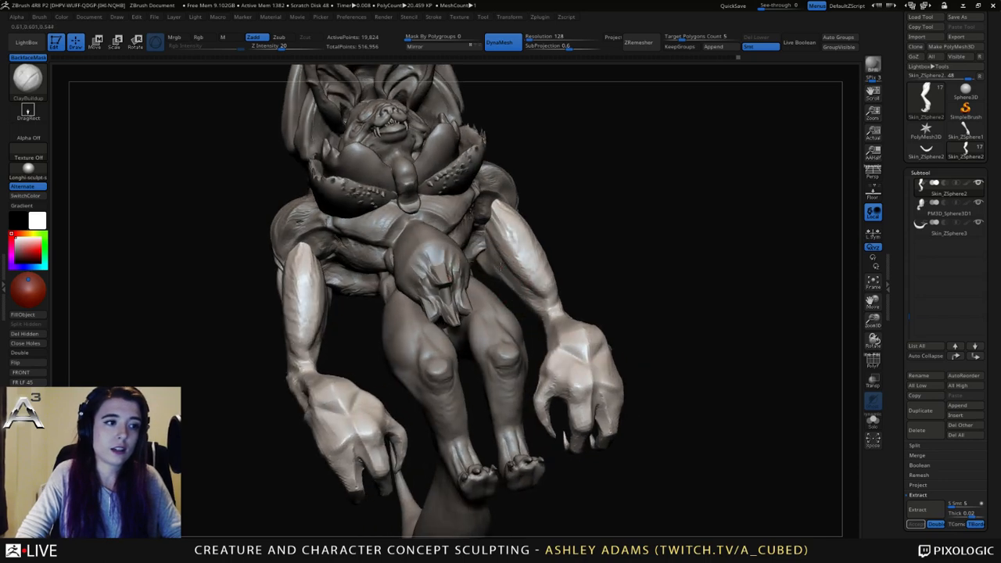
drag(502, 254, 528, 287)
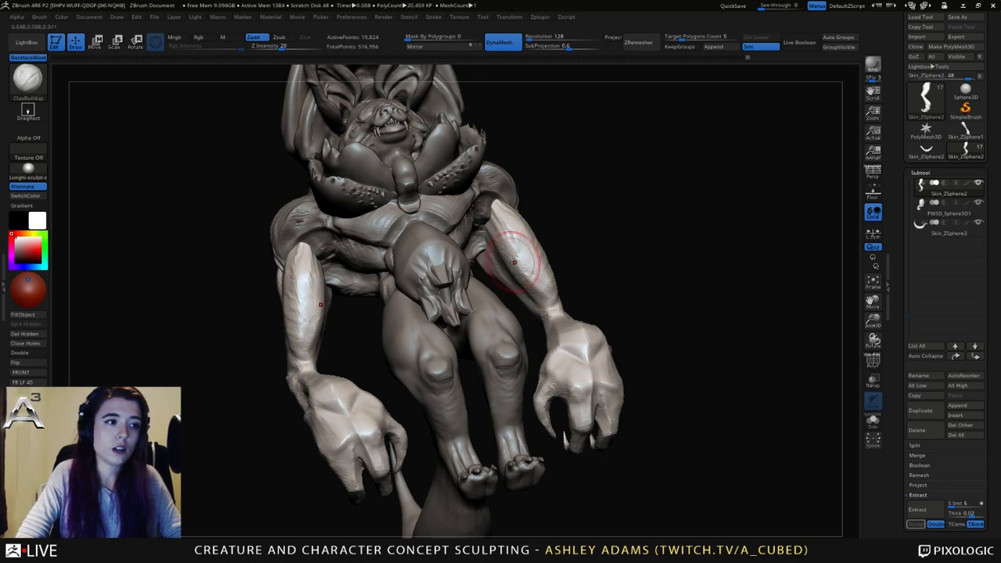
Reshape the upper arms' outline with SnakeHook from the front and the back.
right_drag(514, 262, 496, 212)
key(b)
key(s)
key(h)
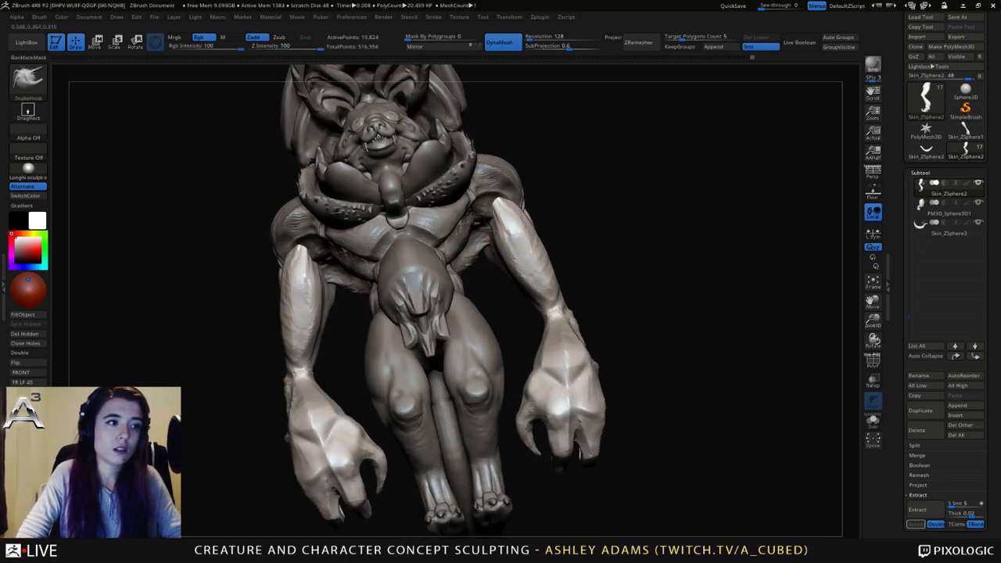
mouse_move(530, 290)
right_down()
mouse_move(540, 286)
mouse_move(529, 234)
mouse_move(476, 258)
mouse_move(553, 246)
mouse_move(516, 232)
mouse_move(491, 238)
mouse_move(537, 230)
mouse_move(550, 210)
mouse_move(581, 239)
mouse_move(538, 219)
mouse_move(566, 218)
mouse_move(540, 215)
mouse_move(552, 235)
mouse_move(596, 252)
mouse_move(543, 252)
mouse_move(549, 233)
mouse_move(538, 219)
mouse_move(581, 246)
right_up()
right_click(540, 252)
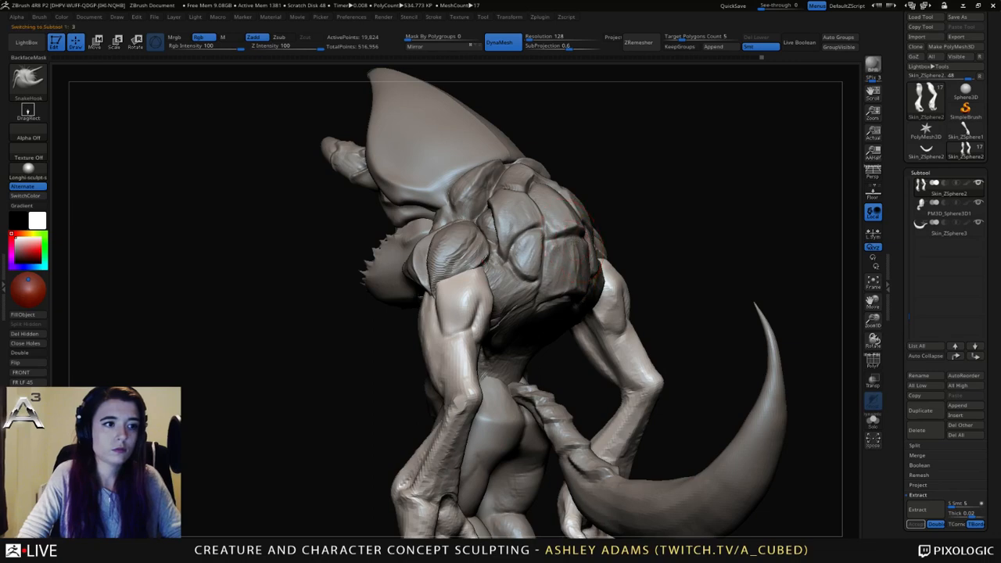
Add a mirrored pair of short tubes to the upper back of the torso with CurveTube.
alt+click(572, 241)
key(b)
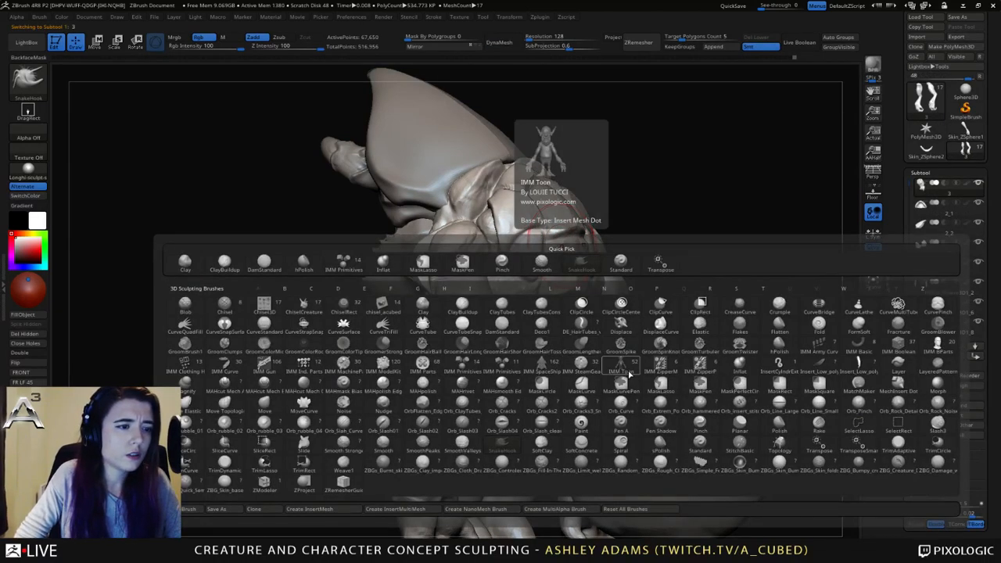
key(c)
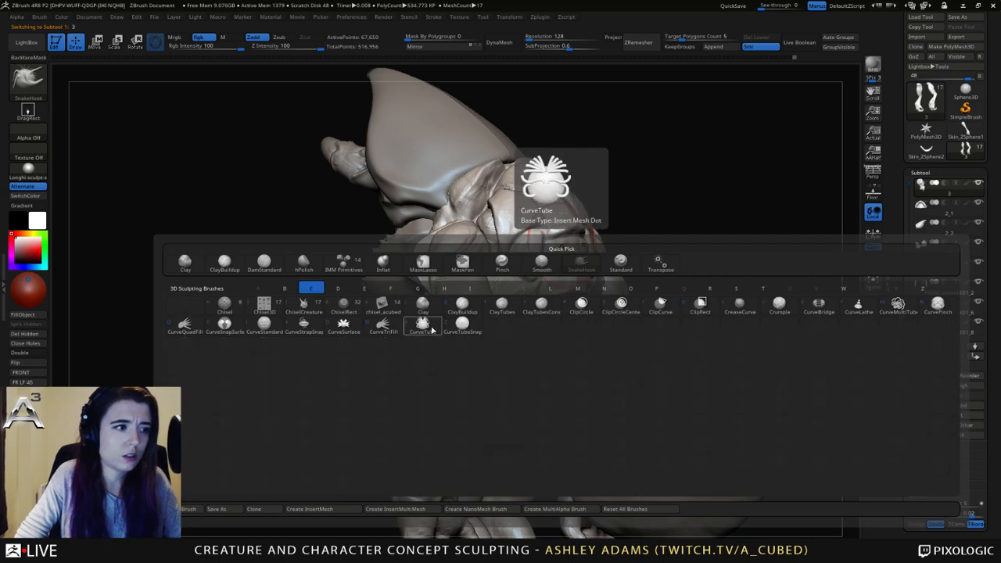
key(t)
right_drag(489, 296, 567, 236)
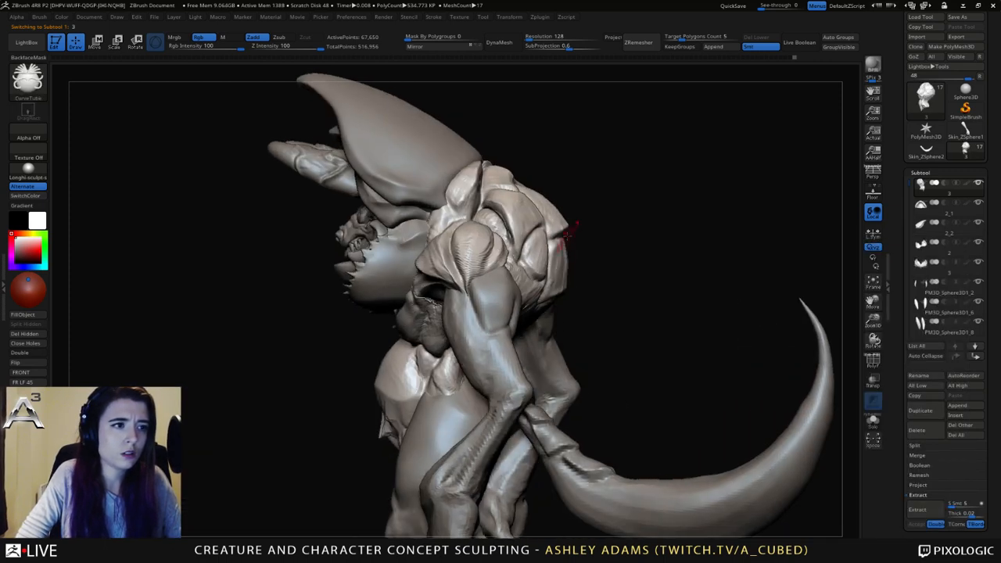
drag(558, 235, 600, 246)
mouse_move(536, 205)
right_down()
mouse_move(559, 190)
mouse_move(688, 258)
mouse_move(782, 329)
right_up()
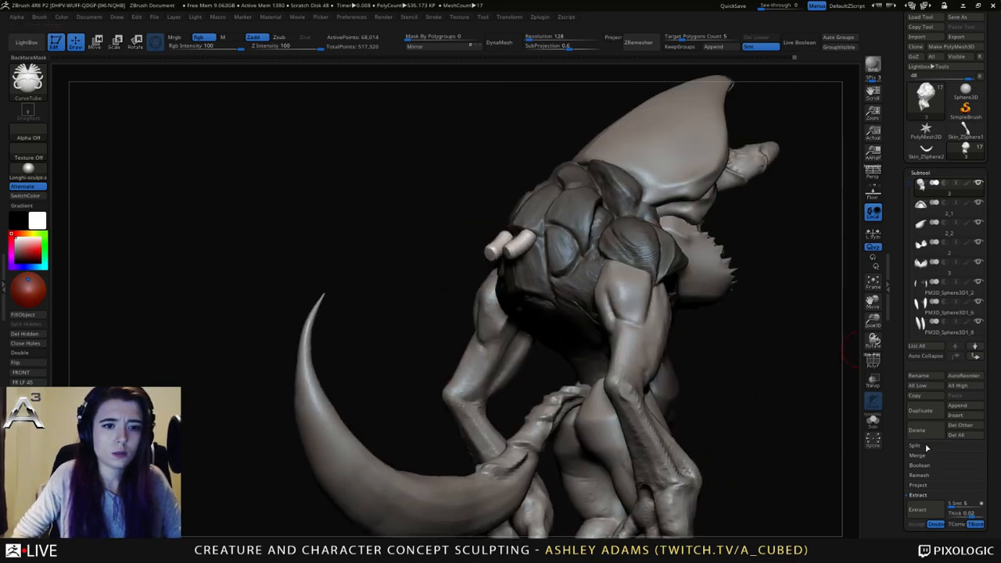
Split the new back tubes off the torso into their own subtool.
click(915, 445)
click(927, 465)
right_drag(806, 434, 704, 424)
Shape the two back tubes into tapered spikes with SnakeHook and smoothing.
key(b)
key(s)
key(h)
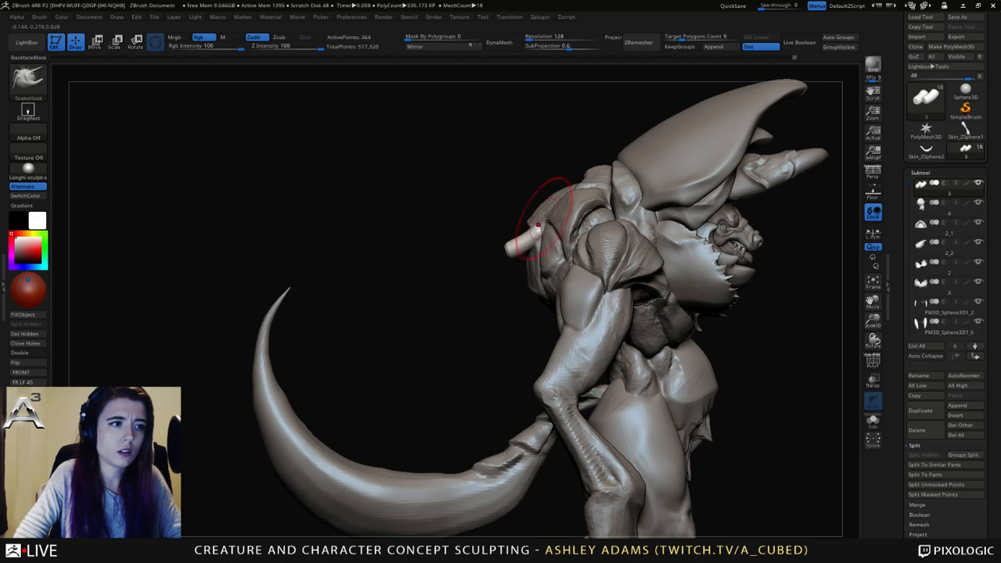
right_drag(544, 219, 593, 225)
drag(536, 245, 528, 240)
right_drag(528, 240, 543, 249)
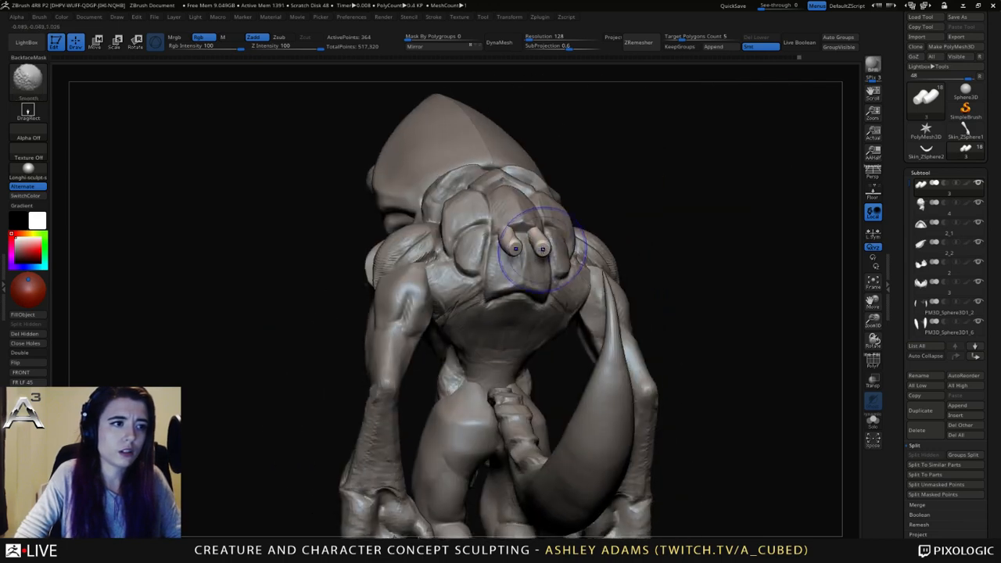
drag(542, 249, 537, 237)
right_drag(537, 237, 508, 237)
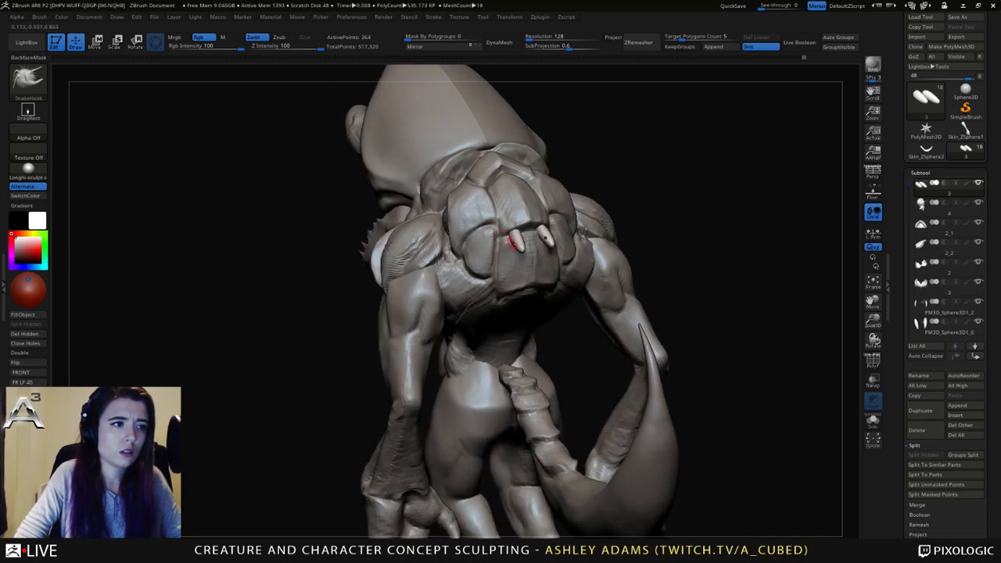
Flare the bases of the two back spikes with SnakeHook and smooth them where they meet the torso.
drag(512, 236, 506, 238)
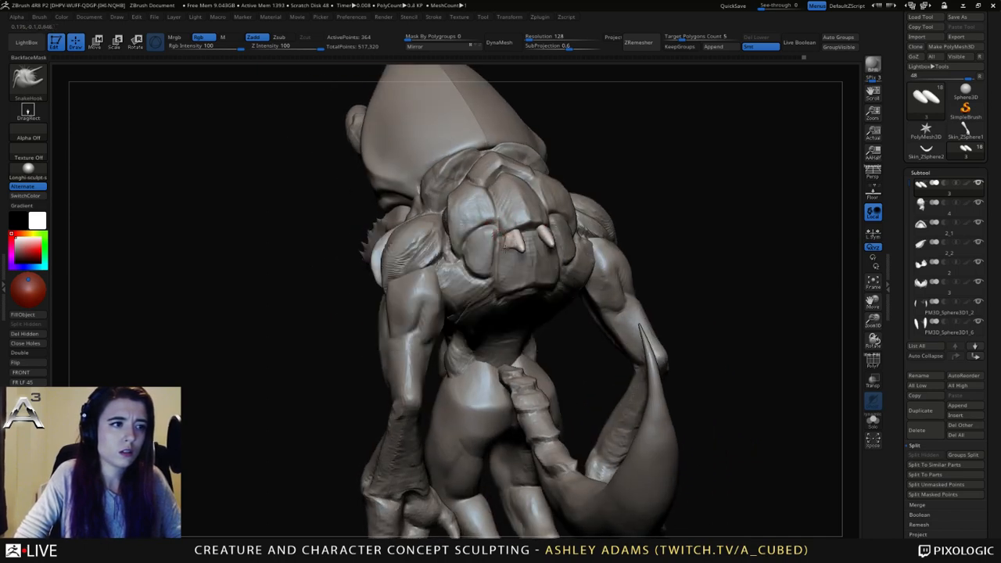
right_drag(512, 245, 553, 224)
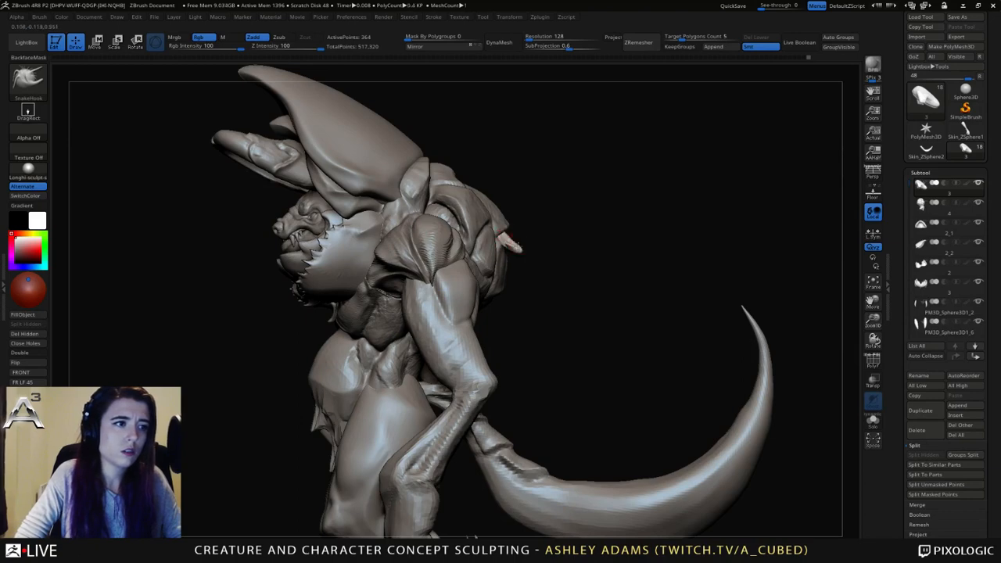
key(shift)
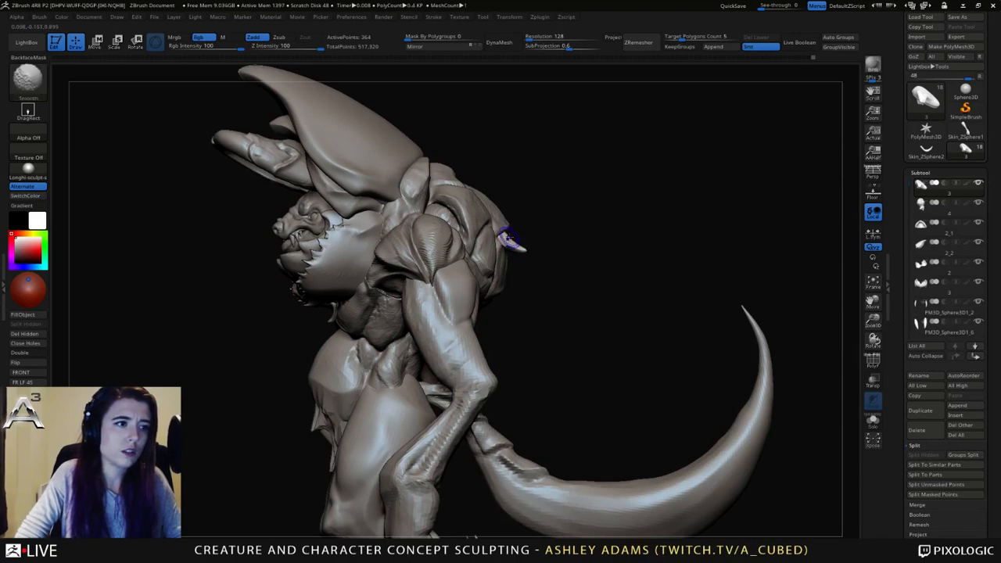
mouse_move(509, 238)
right_down()
mouse_move(472, 215)
mouse_move(537, 241)
mouse_move(543, 205)
right_up()
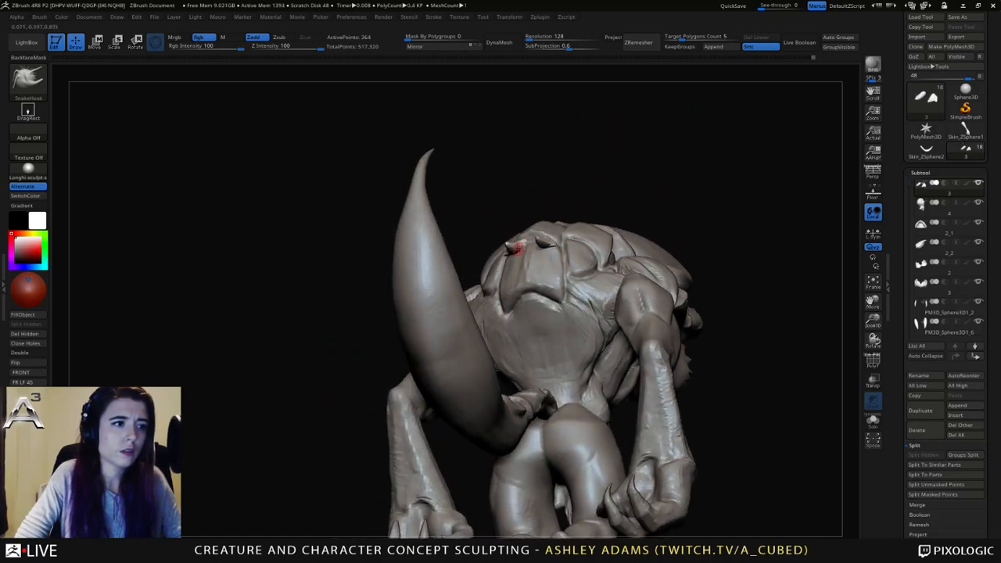
mouse_move(516, 249)
right_down()
mouse_move(531, 249)
mouse_move(522, 244)
right_up()
right_click(523, 245)
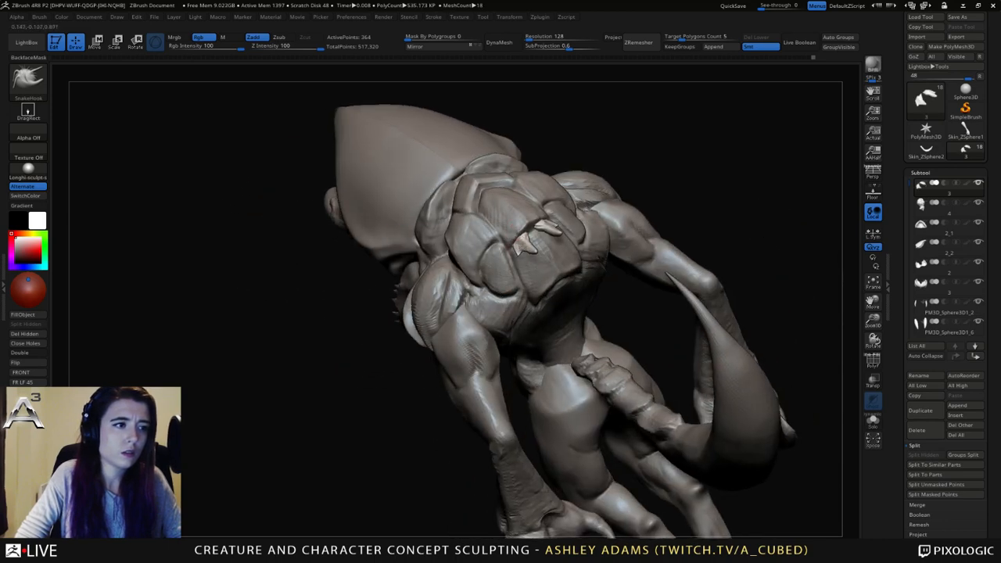
key(shift)
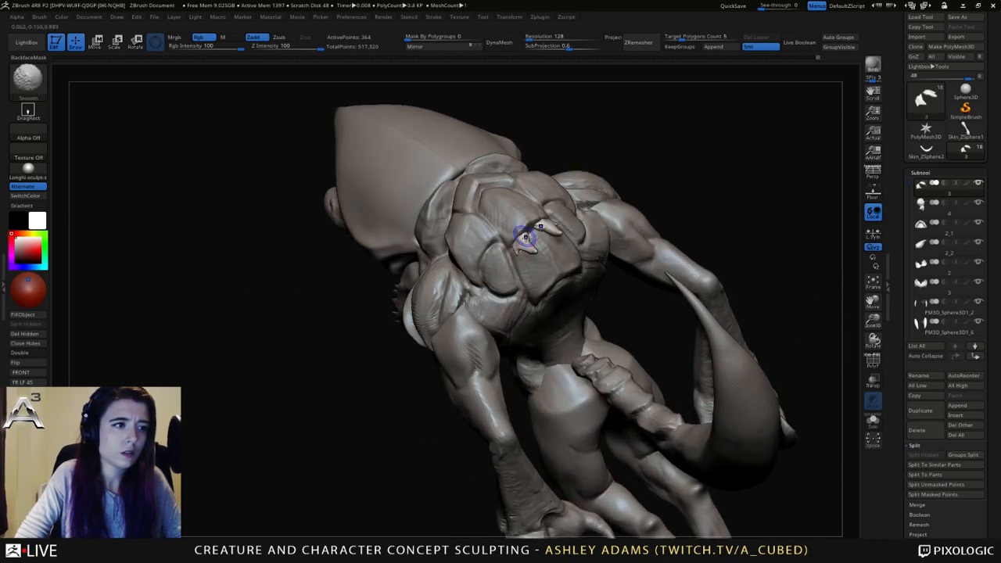
right_drag(522, 247, 554, 226)
Thicken the back spikes with the Inflate brush and DynaMesh them at resolution 128.
key(b)
key(i)
key(n)
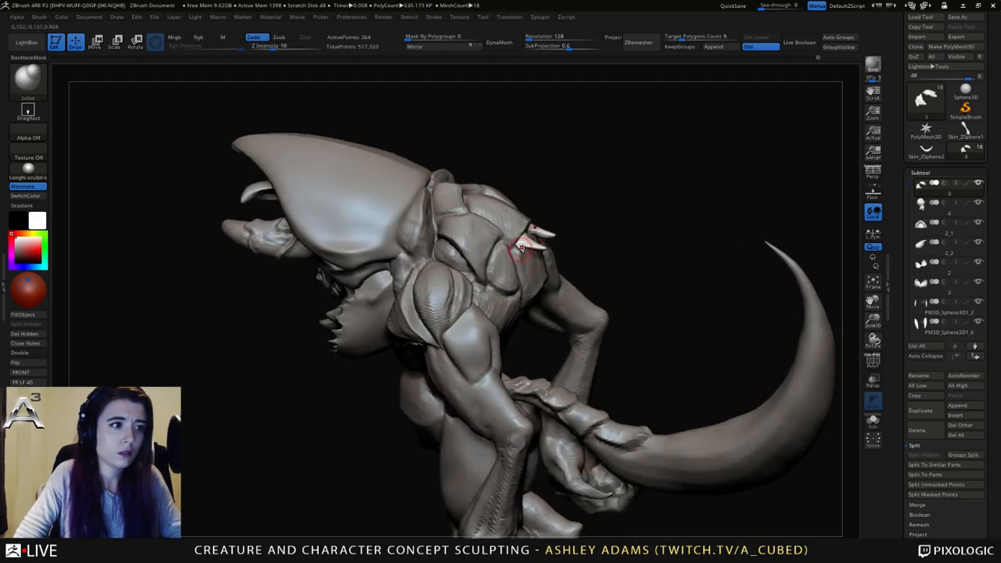
click(499, 48)
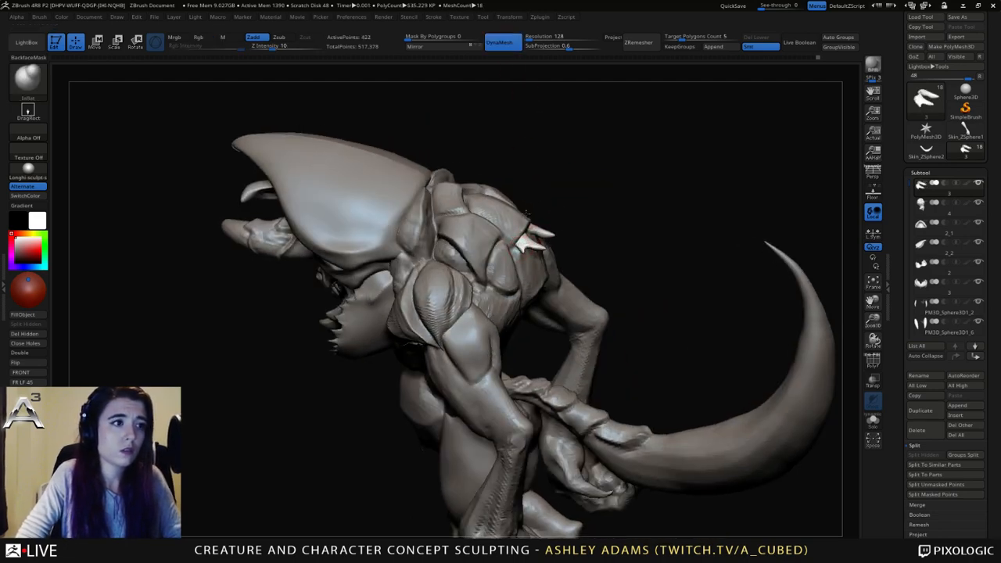
Refine the two back spikes' shape by alternating between the SnakeHook and DamStandard brushes.
key(b)
key(s)
key(h)
mouse_move(565, 188)
right_down()
mouse_move(520, 240)
mouse_move(533, 245)
right_up()
key(b)
key(d)
key(s)
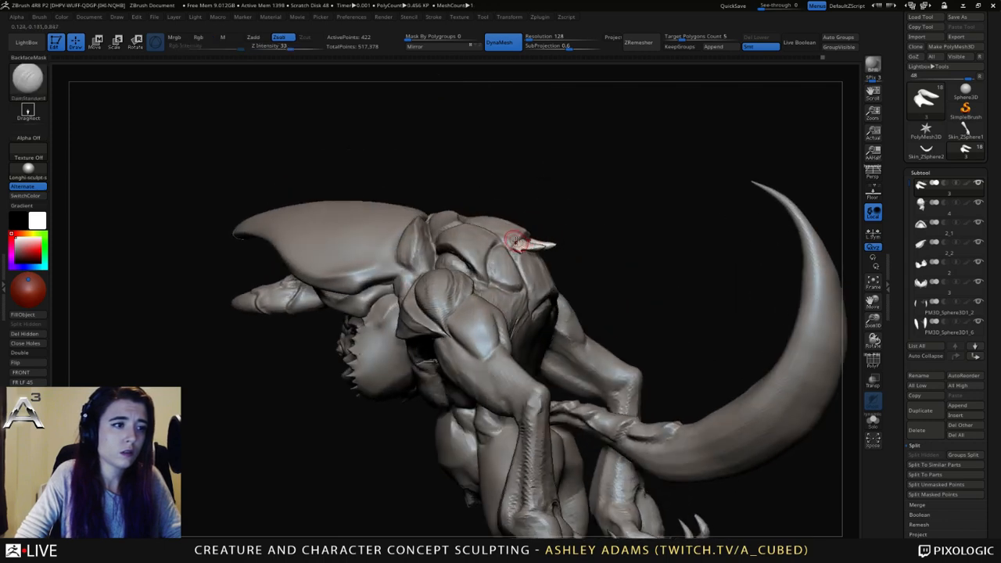
mouse_move(532, 248)
right_down()
mouse_move(517, 240)
mouse_move(532, 245)
right_up()
key(b)
key(s)
key(h)
key(b)
key(d)
key(s)
key(b)
key(s)
key(h)
key(b)
key(d)
key(s)
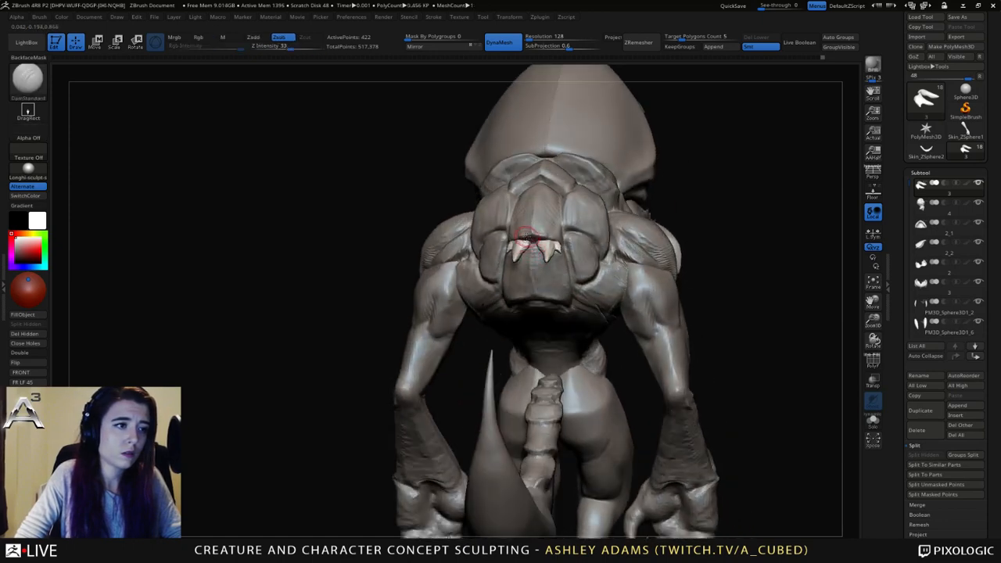
Pull the back spikes' bases and tips into shape with SnakeHook from the back and the side.
key(b)
key(s)
key(h)
mouse_move(514, 257)
right_down()
mouse_move(543, 237)
mouse_move(522, 245)
right_up()
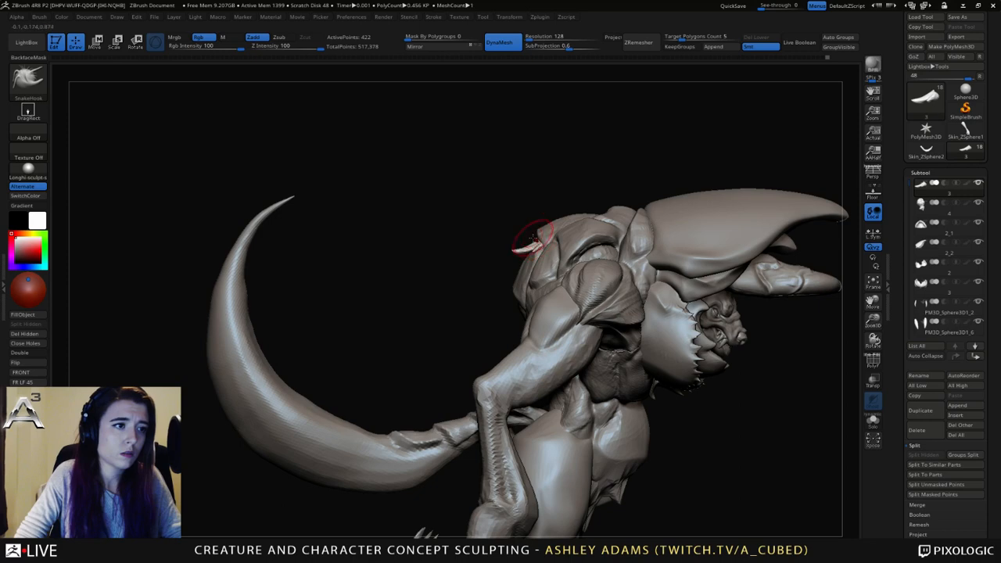
key(space)
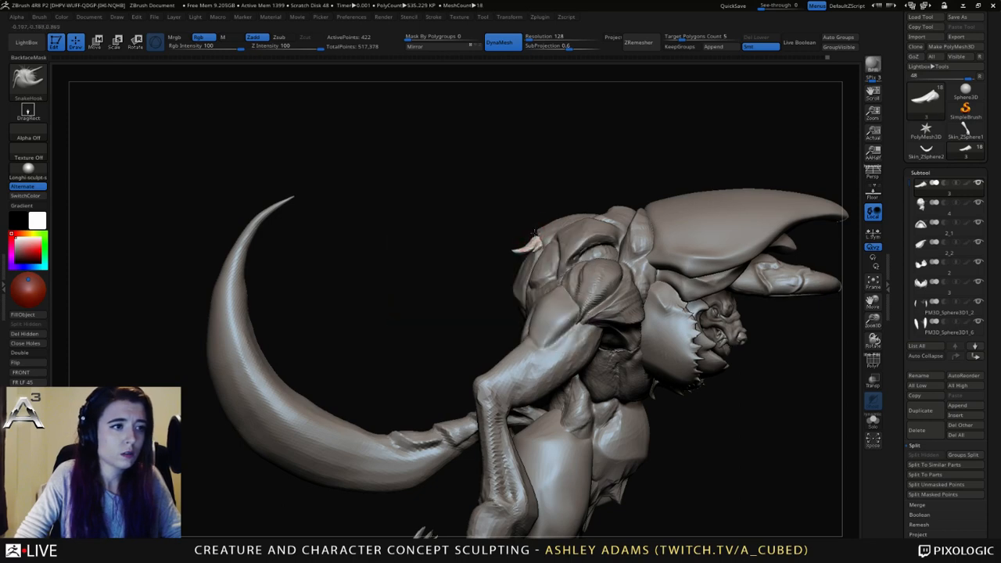
mouse_move(534, 232)
right_down()
mouse_move(563, 251)
mouse_move(536, 233)
mouse_move(538, 270)
right_up()
Scale the back spikes wider along X and readjust their shape with SnakeHook.
key(w)
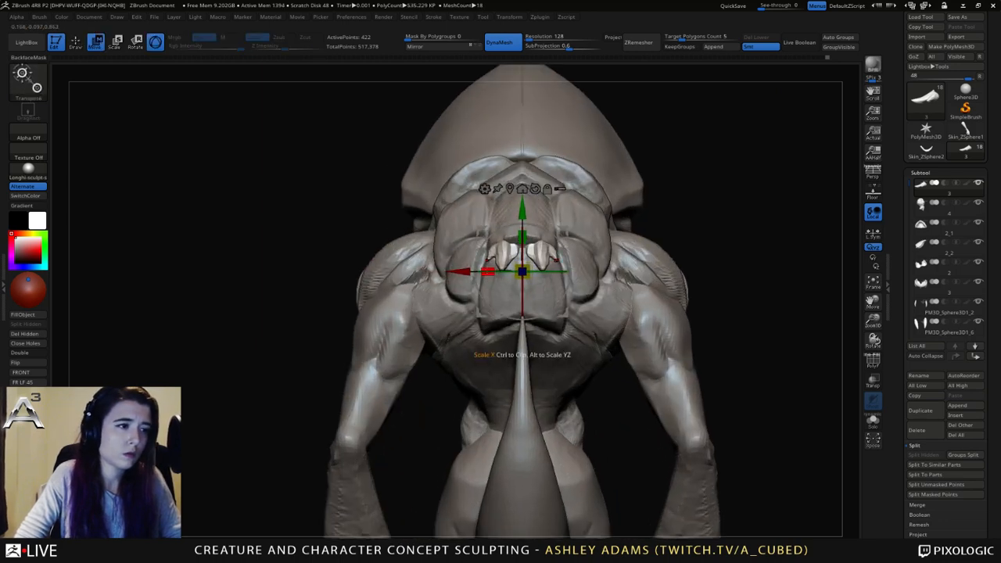
drag(488, 271, 458, 272)
key(q)
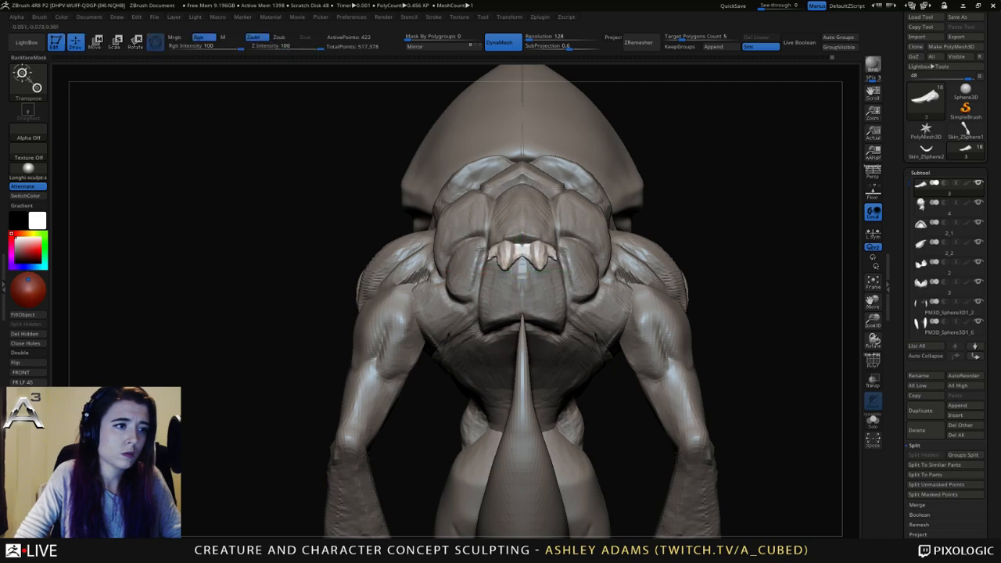
mouse_move(469, 266)
right_down()
mouse_move(529, 236)
mouse_move(483, 262)
right_up()
key(space)
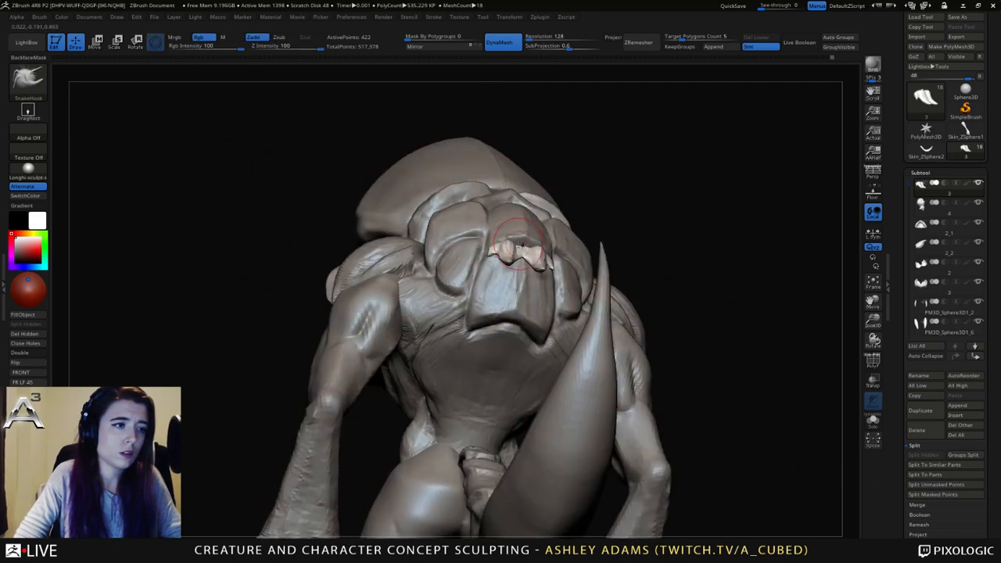
key(space)
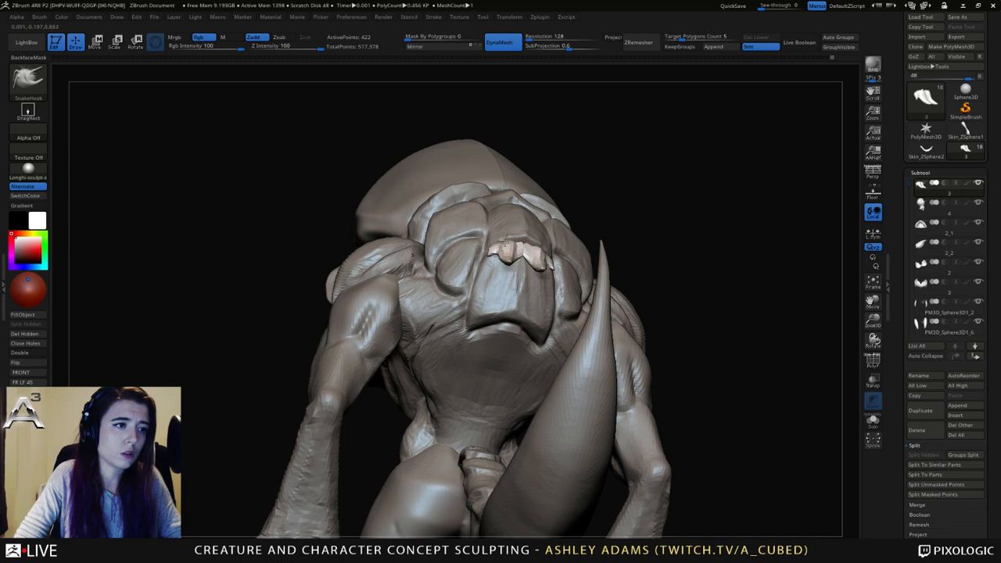
Duplicate the back spikes subtool and move the copy above the original, in toward the upper back.
mouse_move(615, 357)
ctrl+right_down()
mouse_move(610, 270)
mouse_move(544, 242)
mouse_move(561, 206)
mouse_move(575, 223)
ctrl+right_up()
ctrl+right_drag(606, 319, 599, 278)
mouse_move(598, 278)
right_down()
mouse_move(619, 282)
mouse_move(593, 246)
mouse_move(574, 249)
mouse_move(565, 297)
right_up()
click(924, 411)
right_drag(589, 210, 576, 208)
key(w)
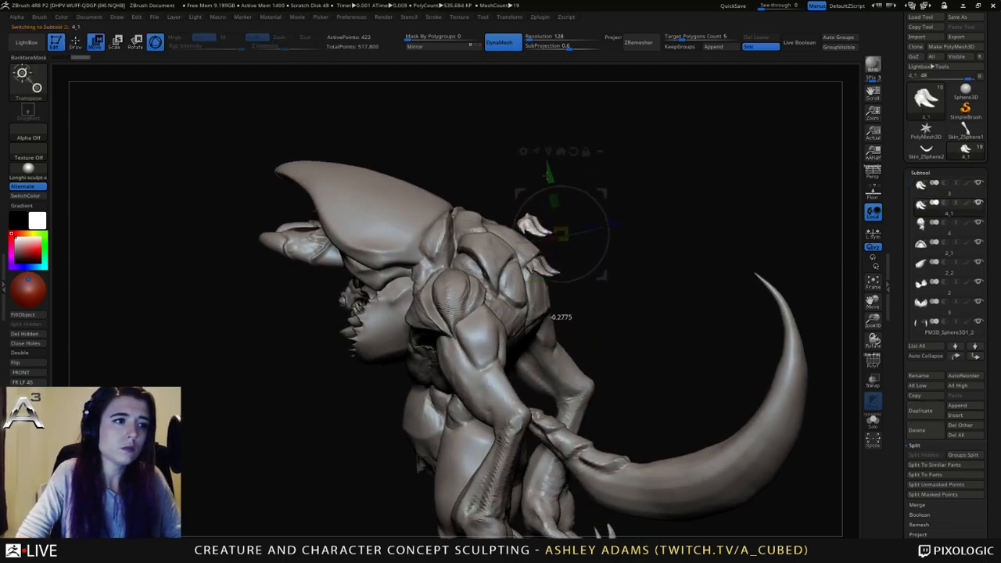
drag(622, 227, 597, 225)
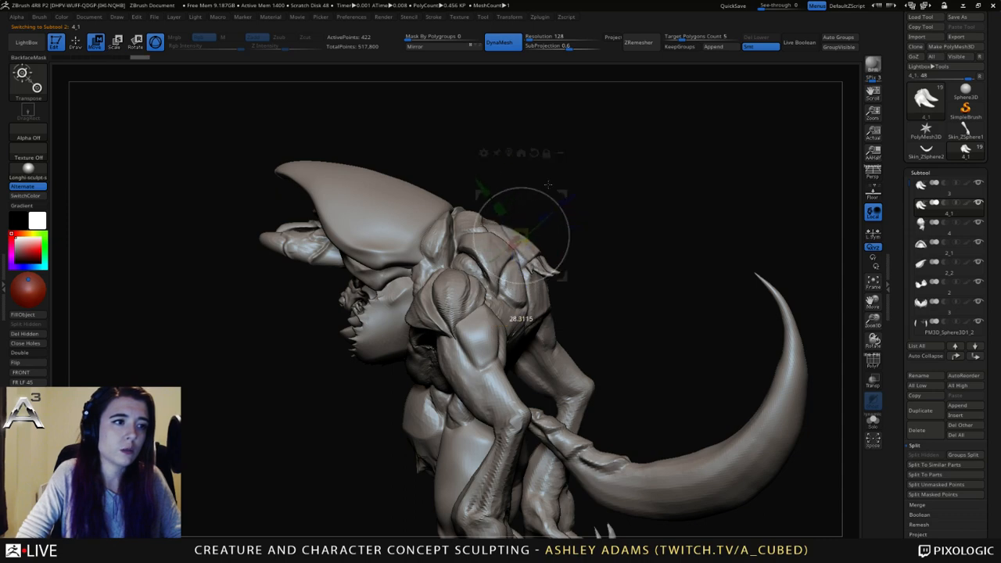
Rotate the duplicated spikes to follow the upper back's slope and fine-tune their placement below the head crest.
drag(548, 185, 549, 185)
right_drag(603, 225, 598, 200)
key(ctrl+z)
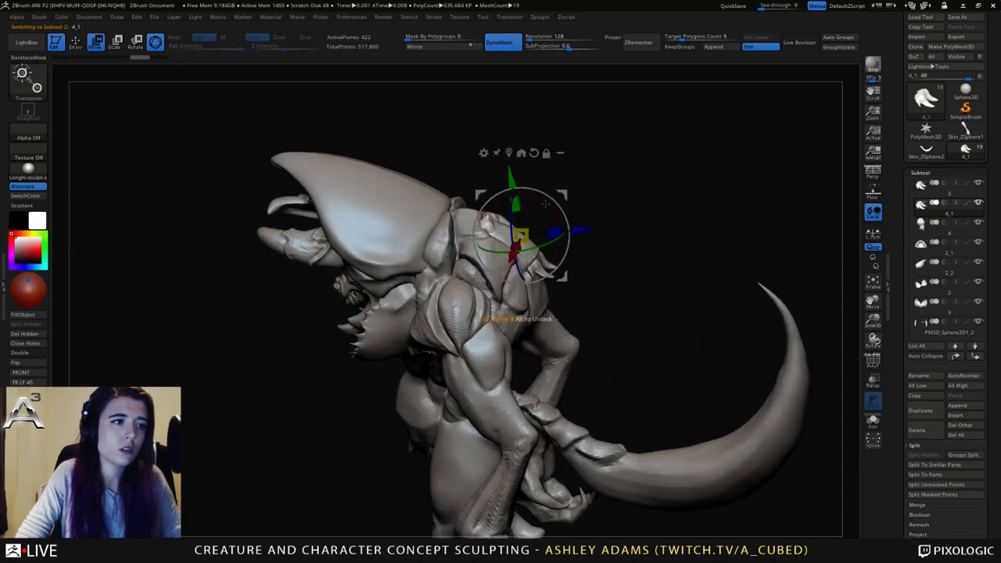
drag(547, 204, 572, 175)
drag(488, 179, 474, 168)
drag(557, 162, 551, 170)
key(q)
Reshape the duplicated upper spikes with SnakeHook so they sit against the back plates.
right_drag(604, 196, 535, 216)
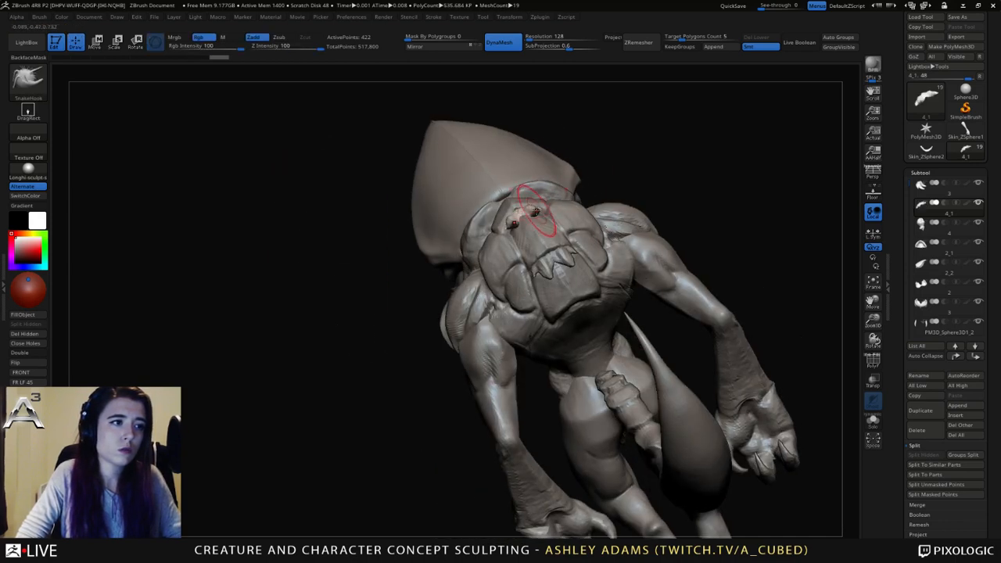
drag(531, 210, 537, 202)
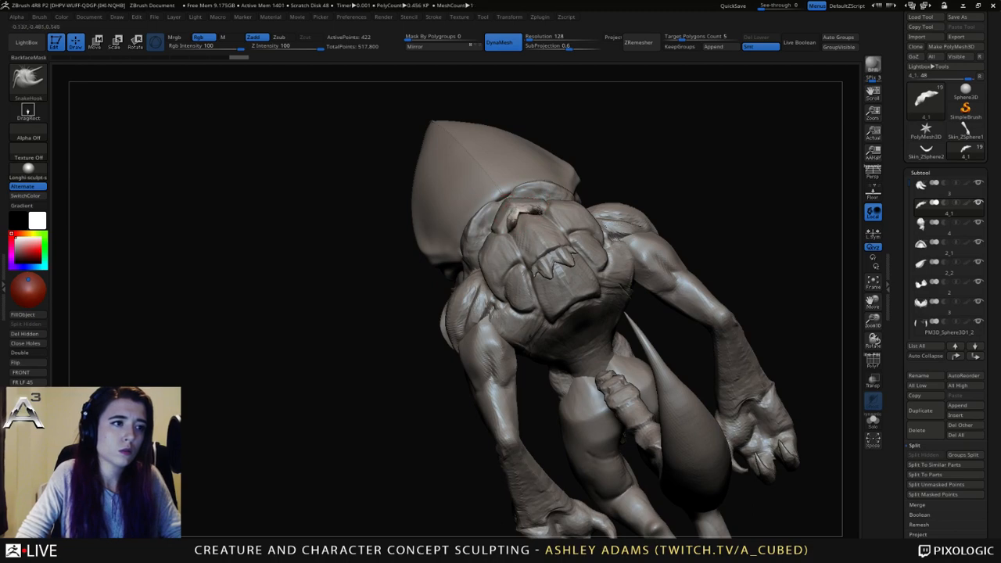
mouse_move(537, 202)
right_down()
mouse_move(579, 263)
mouse_move(548, 205)
mouse_move(441, 245)
mouse_move(407, 239)
right_up()
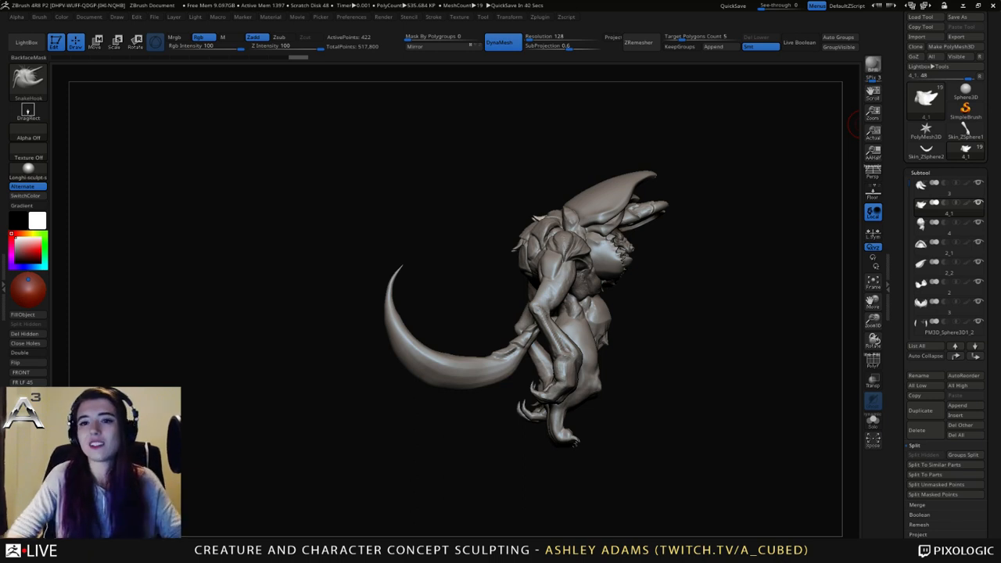
Make the lower back spikes active and examine the whole creature from the front, back and sides.
right_drag(783, 180, 601, 226)
alt+click(627, 254)
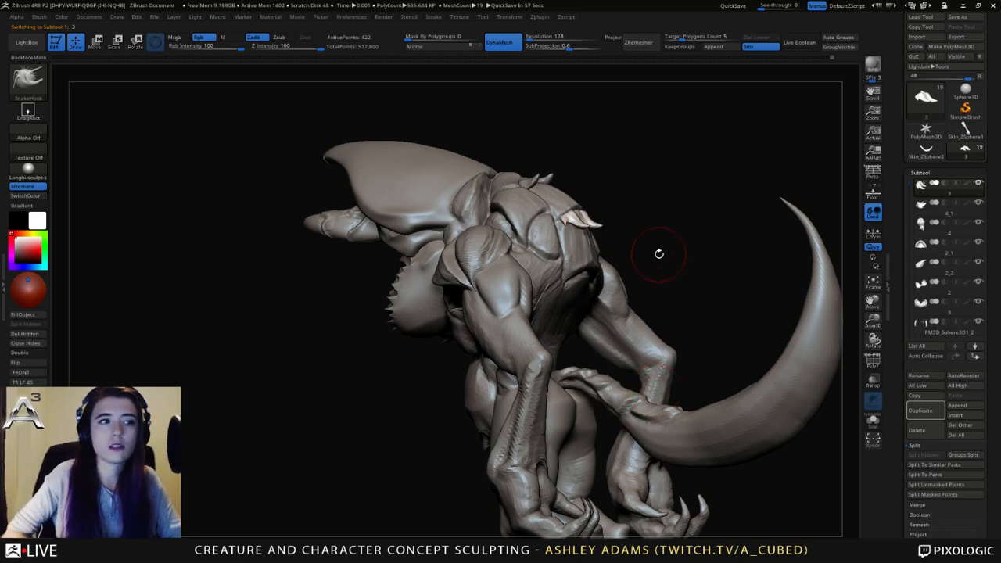
right_drag(548, 291, 548, 243)
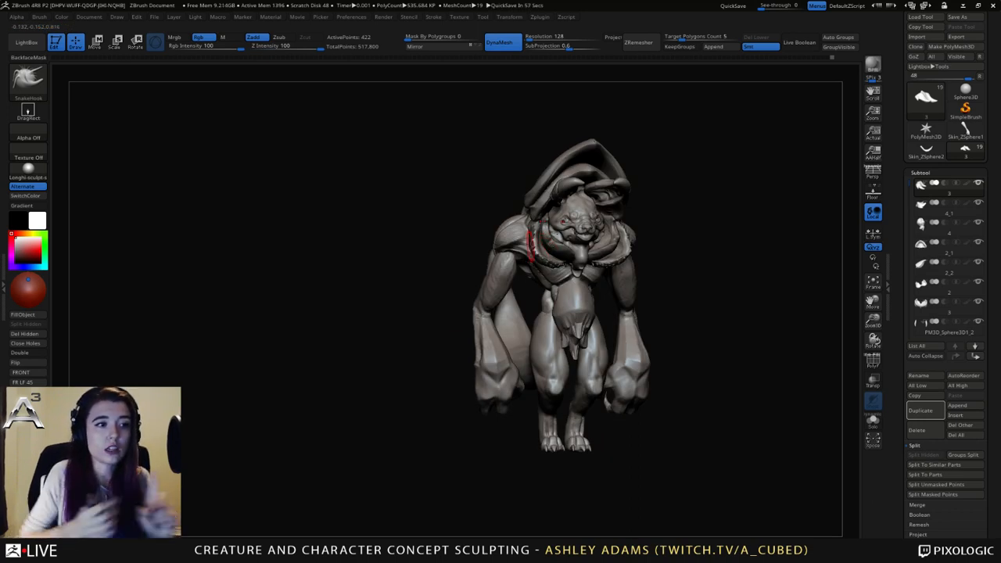
right_drag(655, 322, 661, 249)
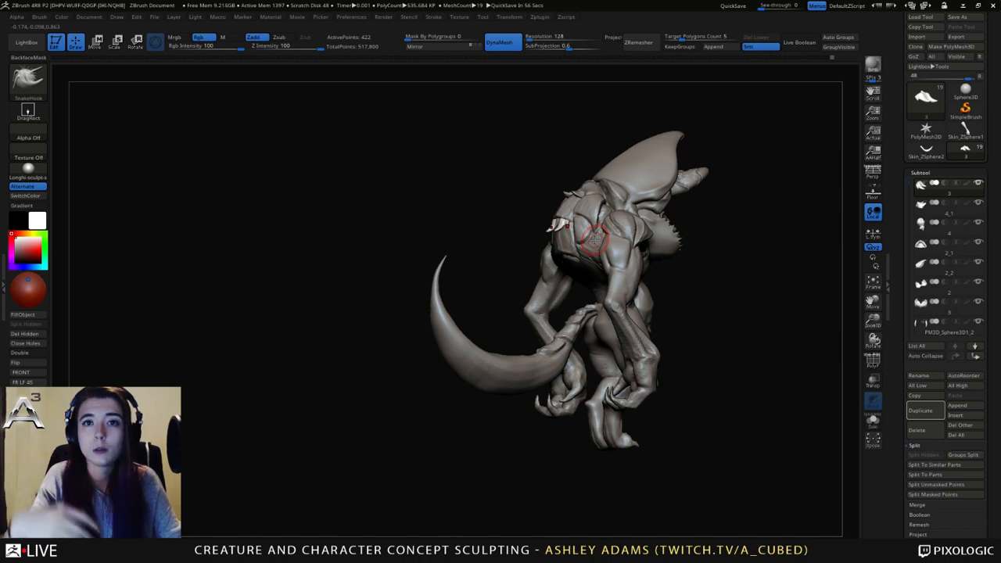
right_drag(661, 249, 637, 316)
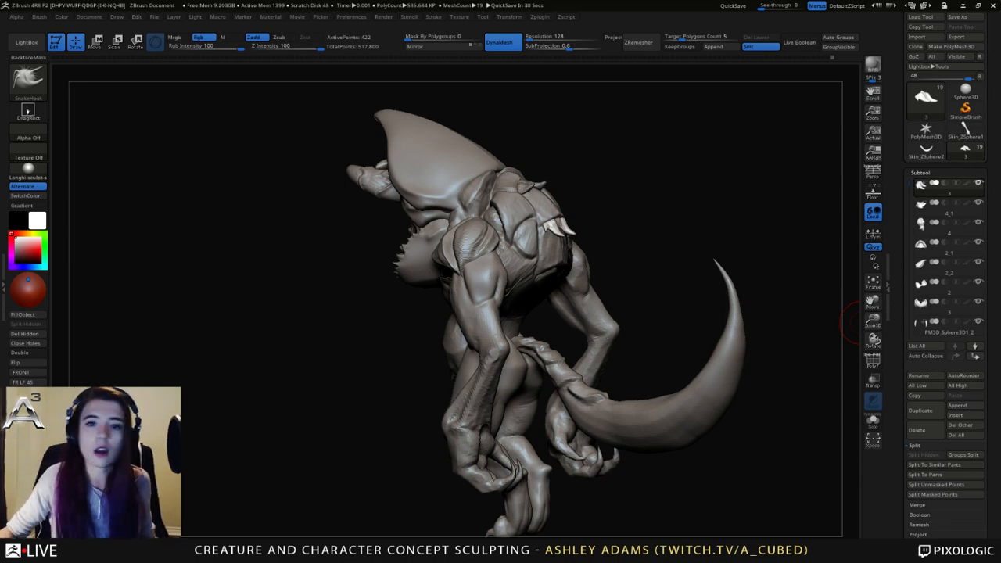
Make the torso the active subtool and set the SnakeHook brush's stroke type to Spray.
right_drag(375, 196, 497, 223)
alt+click(461, 250)
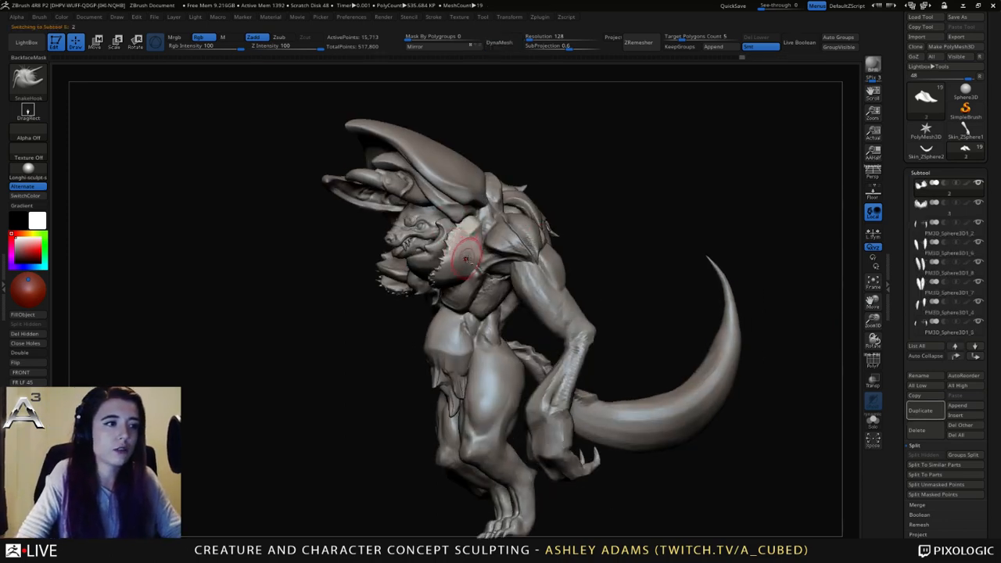
alt+right_drag(485, 291, 532, 301)
alt+click(485, 287)
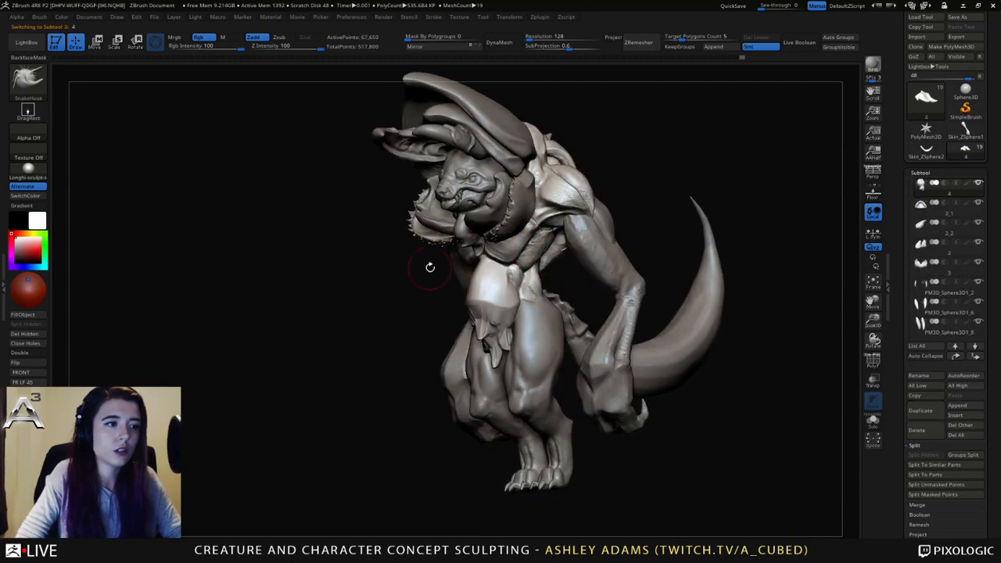
click(33, 135)
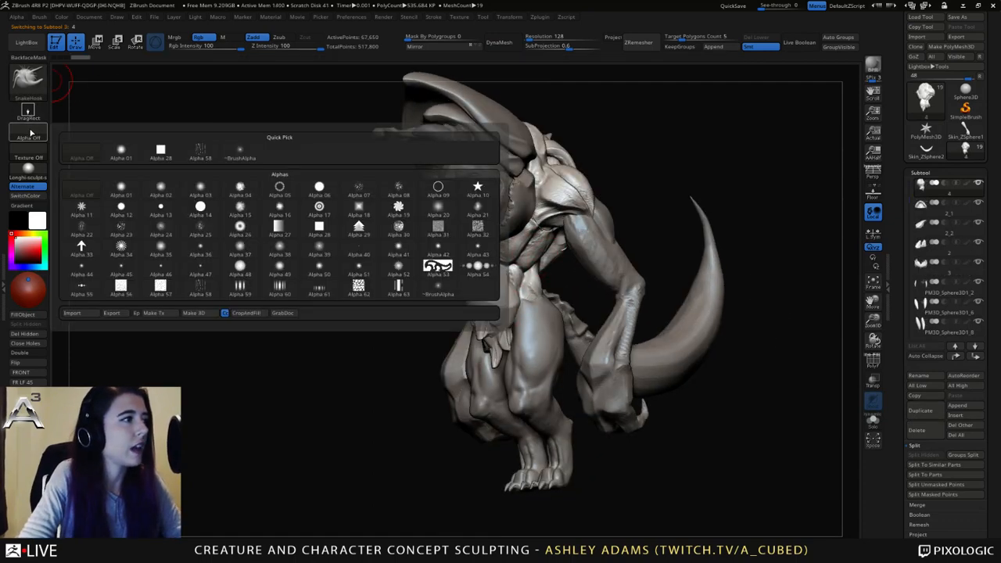
click(28, 112)
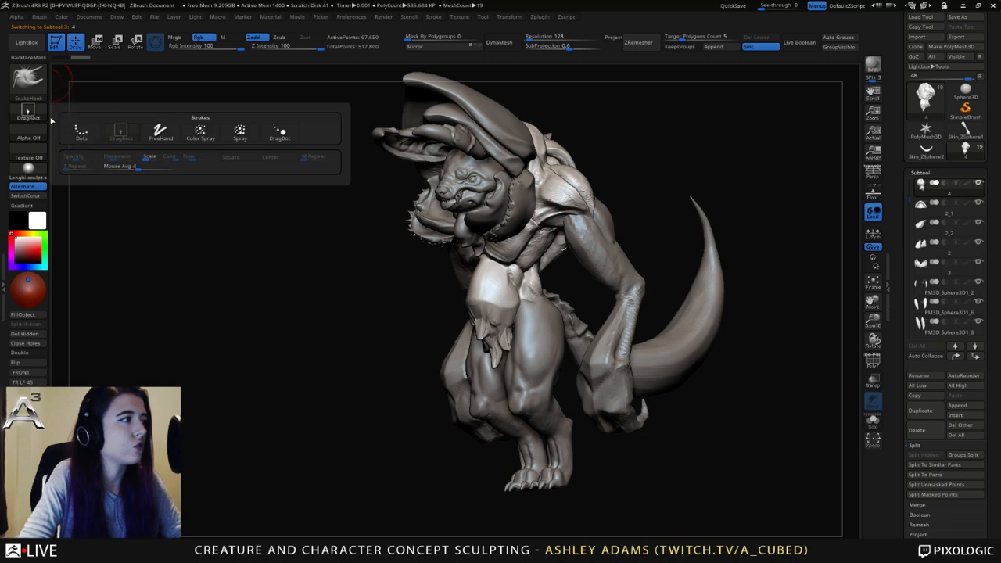
click(28, 112)
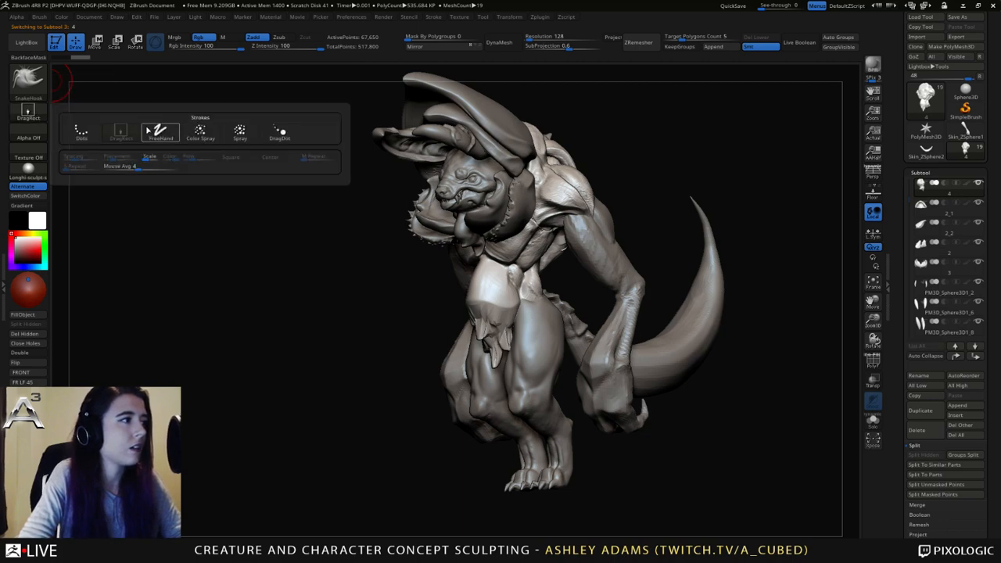
click(240, 131)
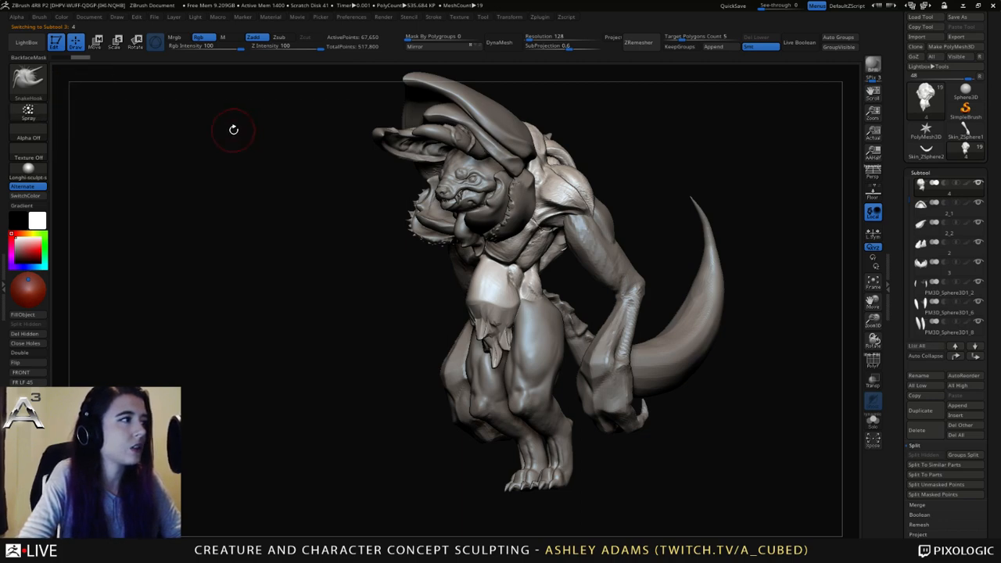
right_click(484, 277)
right_drag(533, 280, 488, 290)
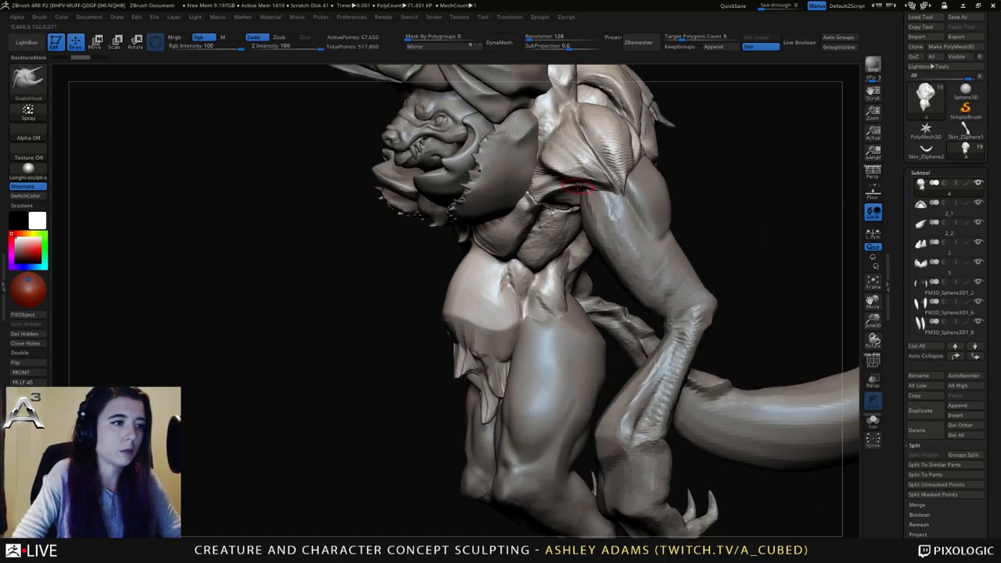
Switch to a Sphere3D tool, convert it to a PolyMesh3D and frame it in view.
drag(899, 26, 900, 43)
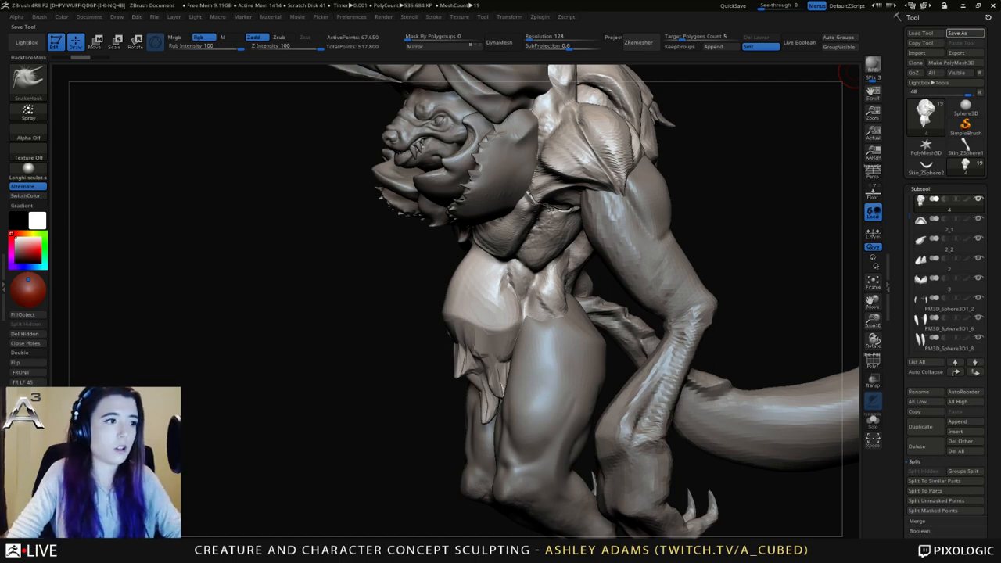
click(967, 107)
click(951, 63)
key(f)
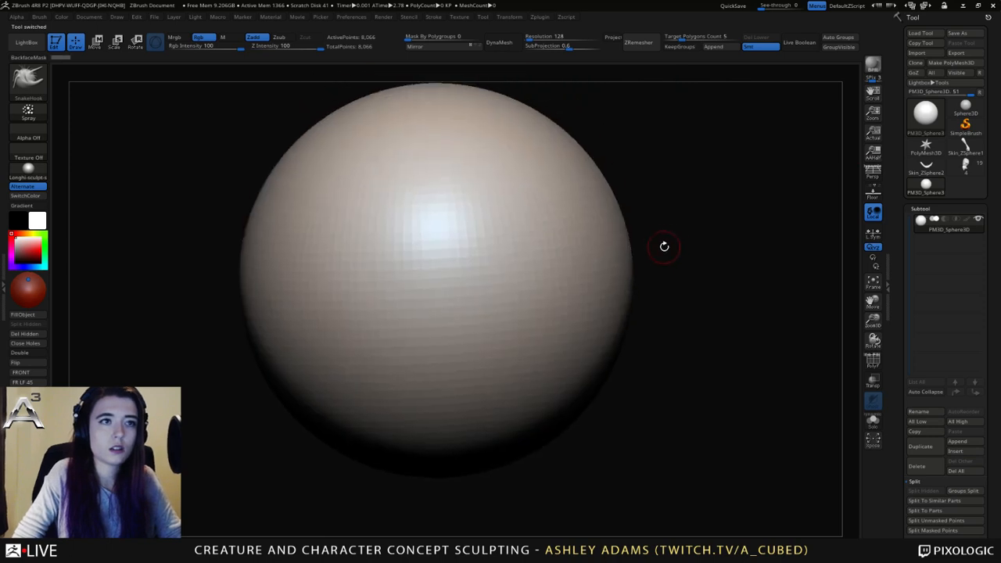
Subdivide the sphere mesh twice and adjust the SnakeHook brush's draw size.
ctrl+right_drag(614, 343, 581, 298)
key(ctrl+d)
key(ctrl+d)
key(space)
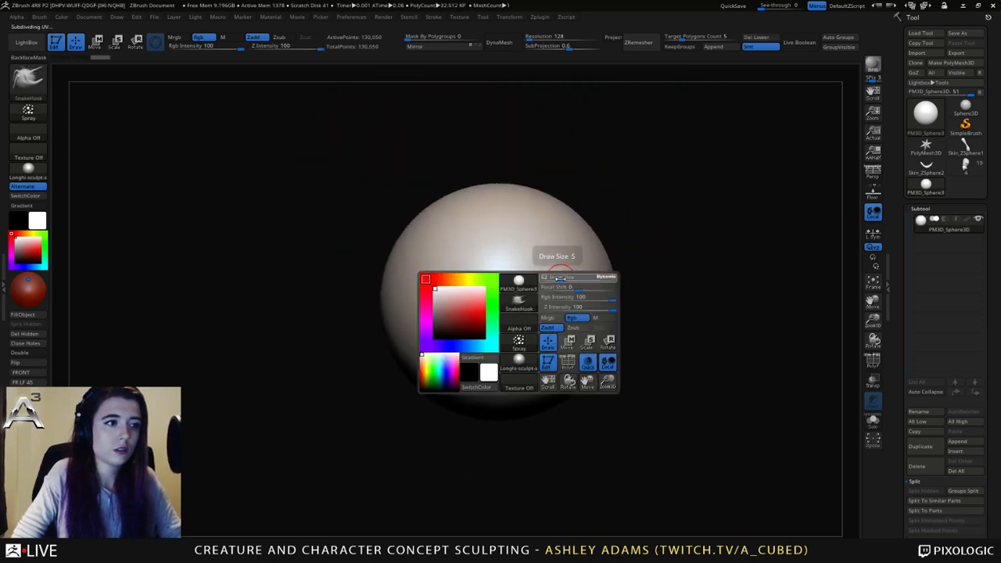
mouse_move(555, 279)
mouse_down()
mouse_move(570, 280)
mouse_move(565, 291)
mouse_move(554, 276)
mouse_move(528, 285)
mouse_move(560, 291)
mouse_move(546, 259)
mouse_up()
key(ctrl+z)
key(space)
Pull several SnakeHook test strokes across the front of the sphere with the Spray stroke and no alpha.
mouse_move(496, 247)
mouse_down()
mouse_move(534, 224)
mouse_move(510, 221)
mouse_up()
drag(480, 254, 515, 247)
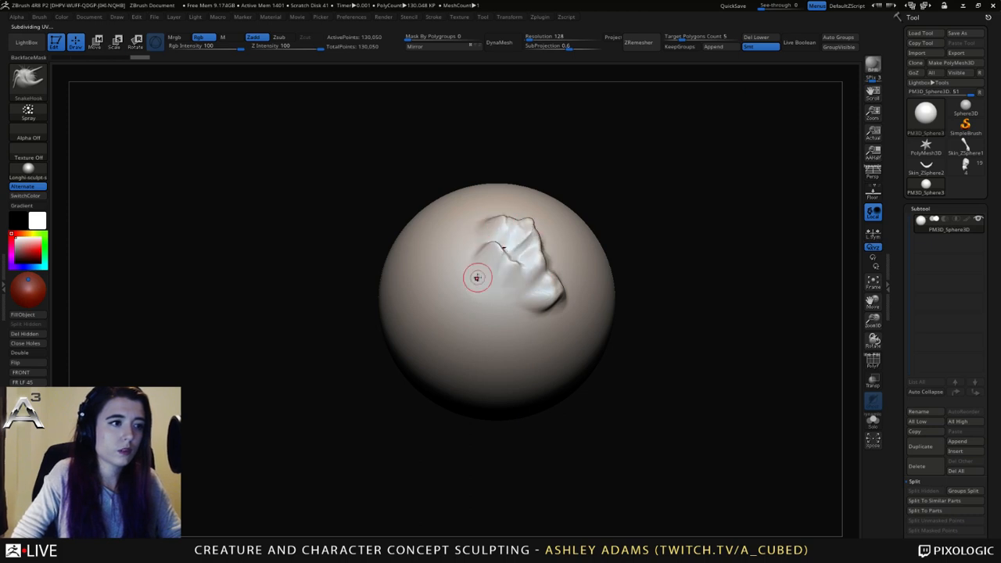
drag(477, 280, 513, 280)
drag(481, 299, 538, 333)
mouse_move(445, 288)
mouse_down()
mouse_move(474, 262)
mouse_move(468, 246)
mouse_up()
right_drag(474, 236, 441, 223)
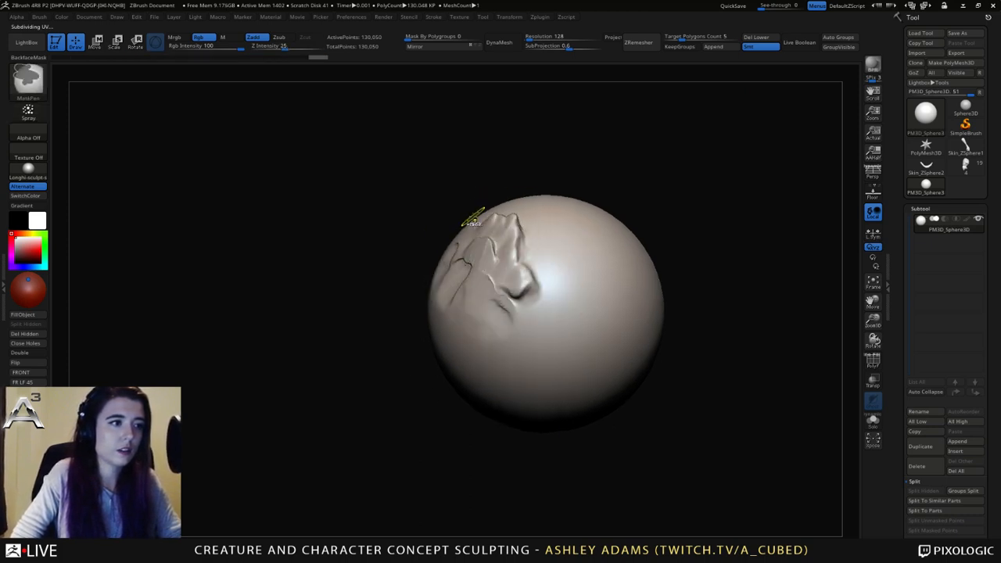
Undo the Spray strokes made on the sphere without an alpha.
key(ctrl+z)
key(ctrl+z)
key(ctrl+z)
key(ctrl+z)
key(ctrl+z)
key(ctrl+z)
key(ctrl+z)
key(ctrl+z)
key(ctrl+z)
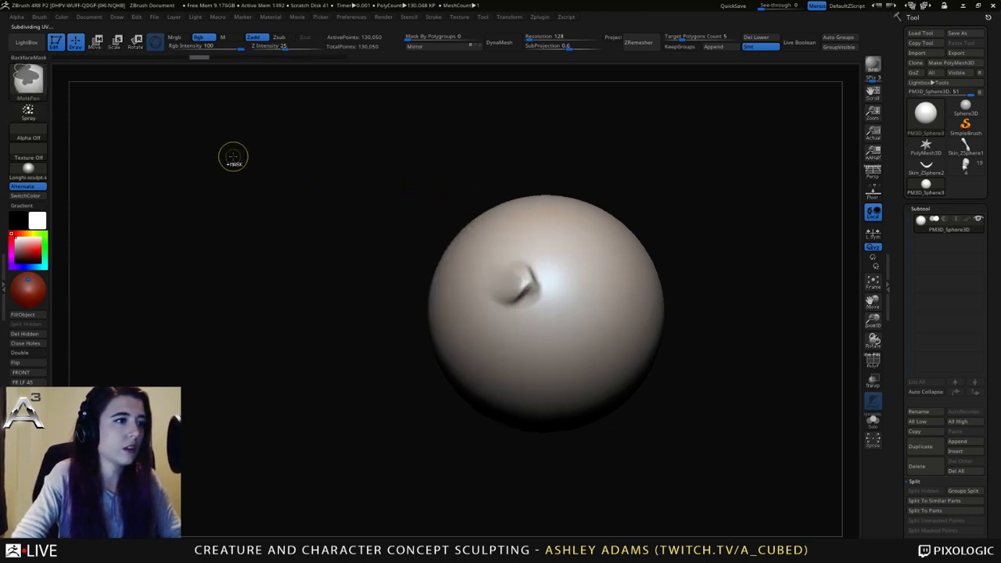
Set the SnakeHook alpha to Alpha 23, resize the brush and pull sprayed test strokes over the sphere.
click(29, 137)
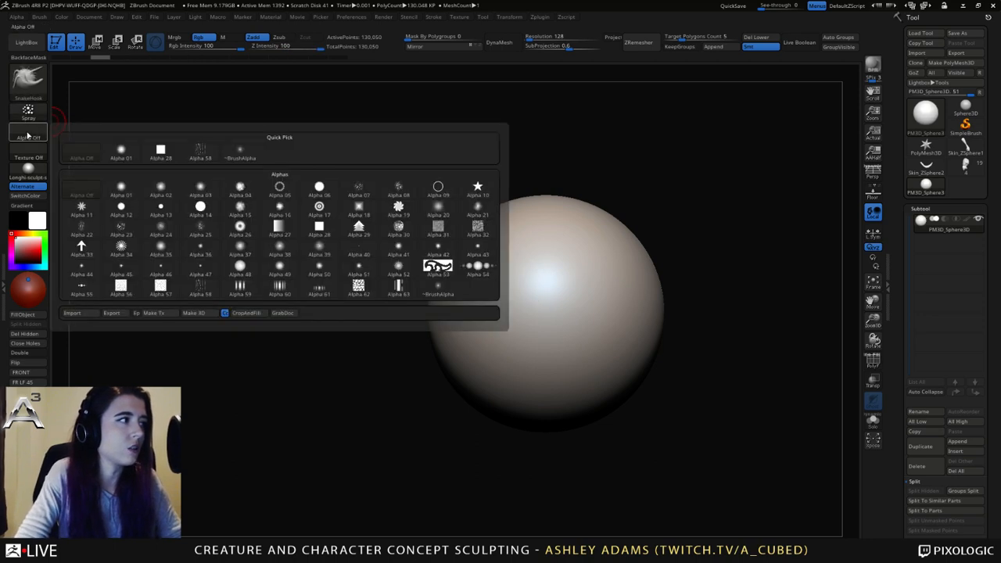
click(122, 231)
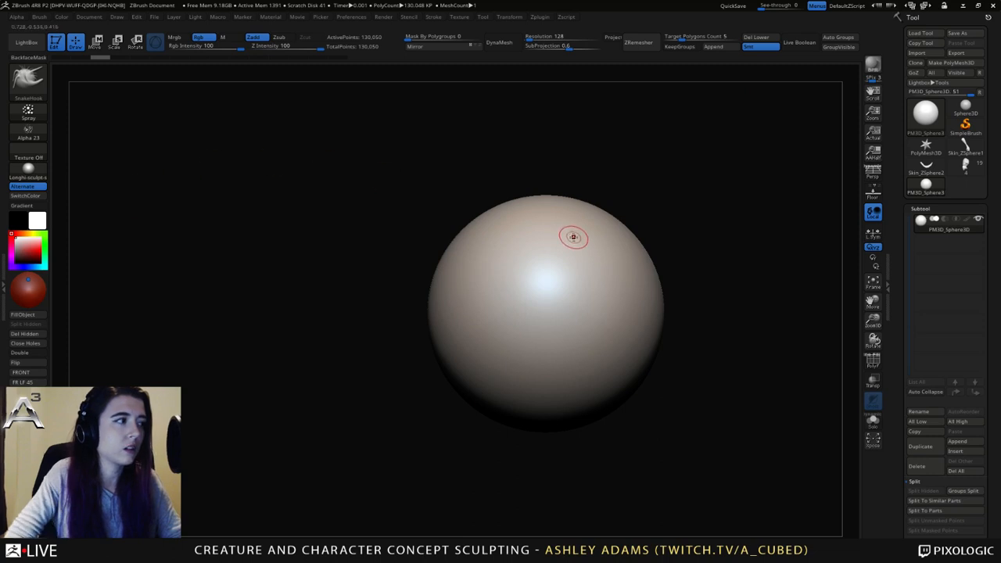
key(space)
mouse_move(575, 234)
mouse_down()
mouse_move(576, 324)
mouse_move(503, 246)
mouse_move(549, 295)
mouse_move(478, 298)
mouse_up()
mouse_move(414, 299)
mouse_down()
mouse_move(521, 294)
mouse_move(491, 290)
mouse_move(430, 245)
mouse_move(413, 247)
mouse_up()
Undo all the sprayed Alpha 23 strokes so the sphere is smooth again.
key(ctrl+z)
key(ctrl+z)
key(ctrl+z)
key(ctrl+z)
key(ctrl+z)
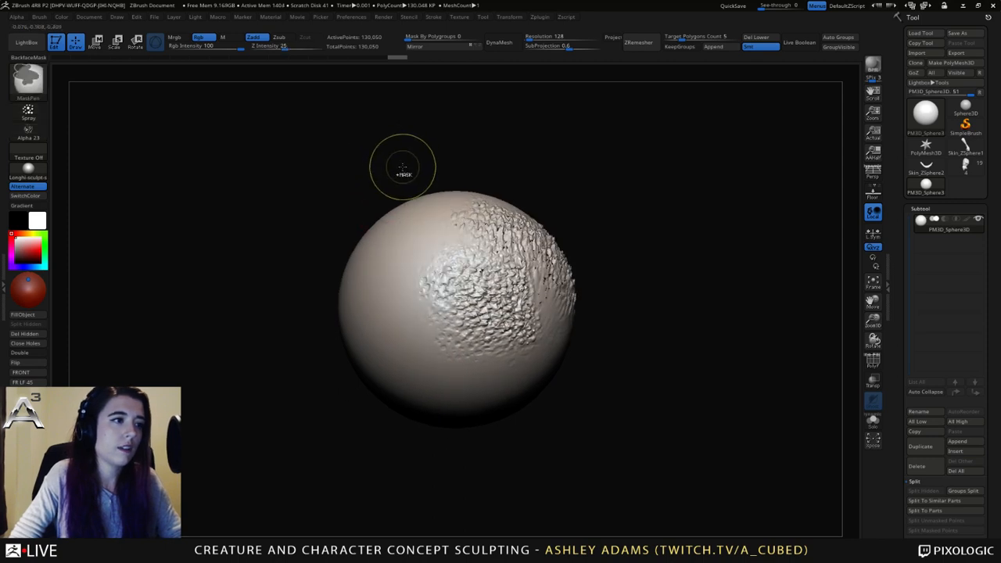
key(ctrl+z)
key(ctrl+z)
key(ctrl+z)
key(ctrl+z)
key(ctrl+z)
key(ctrl+z)
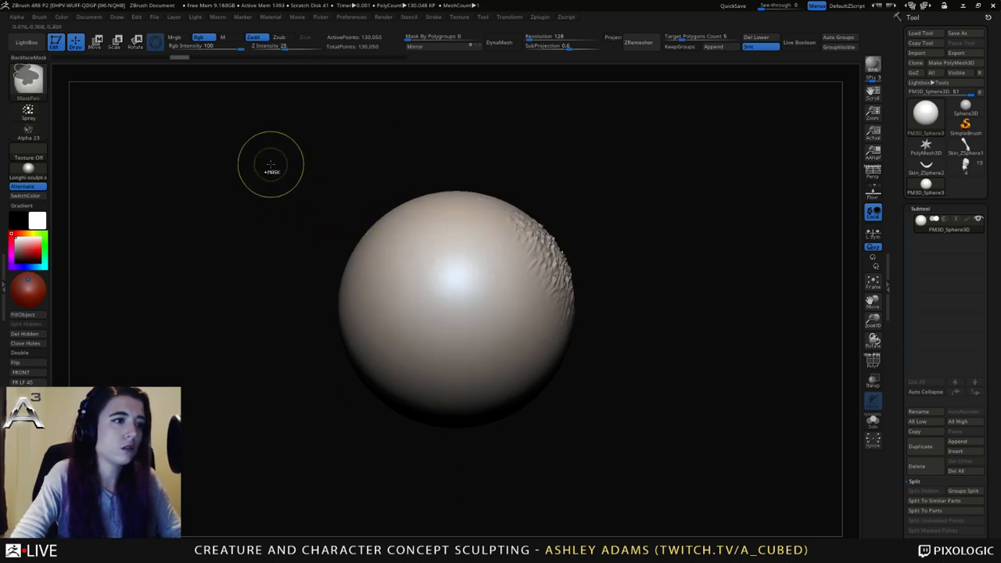
Change the SnakeHook stroke type to Dots and pull Alpha 23 test strokes across the front of the sphere.
click(28, 112)
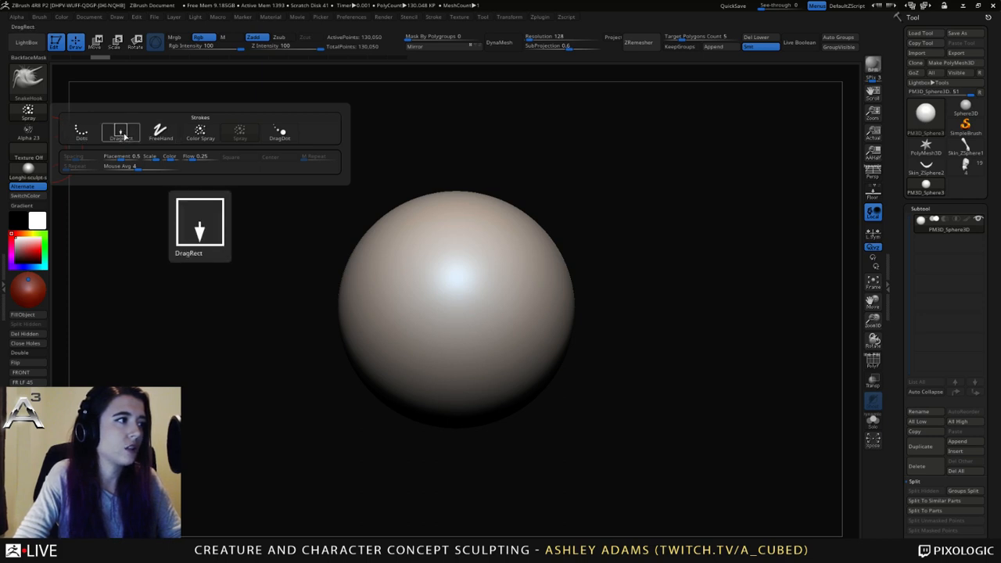
click(82, 133)
mouse_move(485, 253)
mouse_down()
mouse_move(478, 268)
mouse_move(460, 232)
mouse_up()
drag(446, 297, 471, 273)
drag(467, 314, 513, 283)
mouse_move(428, 249)
mouse_down()
mouse_move(435, 224)
mouse_move(421, 222)
mouse_up()
Resize the SnakeHook brush and pull more Alpha 23 spikes upward over the upper part of the sphere.
right_click(363, 293)
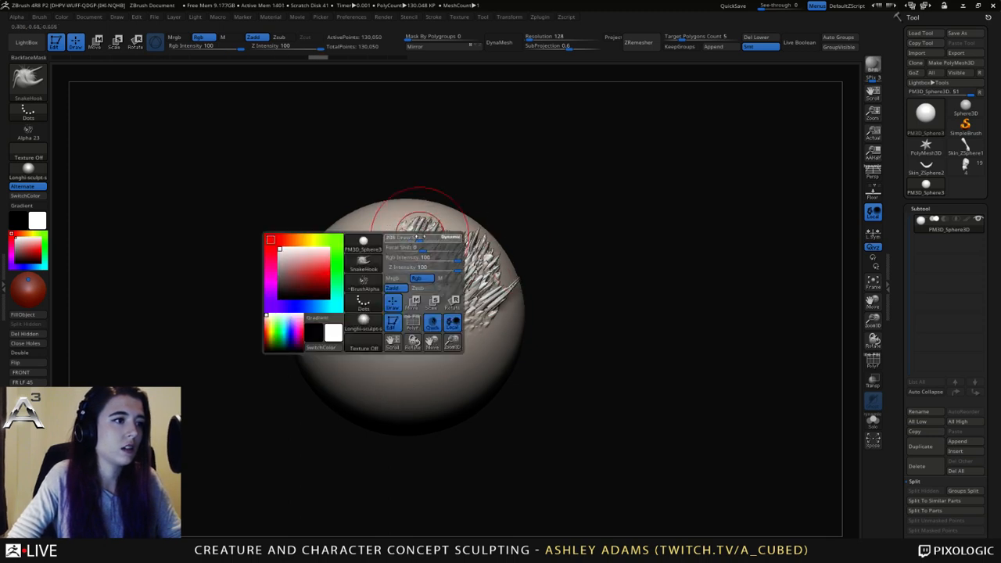
mouse_move(397, 274)
mouse_down()
mouse_move(373, 241)
mouse_move(394, 244)
mouse_up()
mouse_move(427, 276)
mouse_down()
mouse_move(415, 237)
mouse_move(397, 238)
mouse_up()
mouse_move(399, 234)
right_down()
mouse_move(456, 219)
mouse_move(387, 216)
mouse_move(519, 224)
mouse_move(456, 226)
right_up()
drag(483, 249, 470, 213)
drag(462, 232, 440, 201)
right_drag(440, 212, 472, 219)
drag(511, 249, 535, 281)
Undo all the Alpha 23 strokes made with the Dots stroke on the sphere.
key(ctrl+z)
key(ctrl+z)
key(ctrl+z)
key(ctrl+z)
key(ctrl+z)
key(ctrl+z)
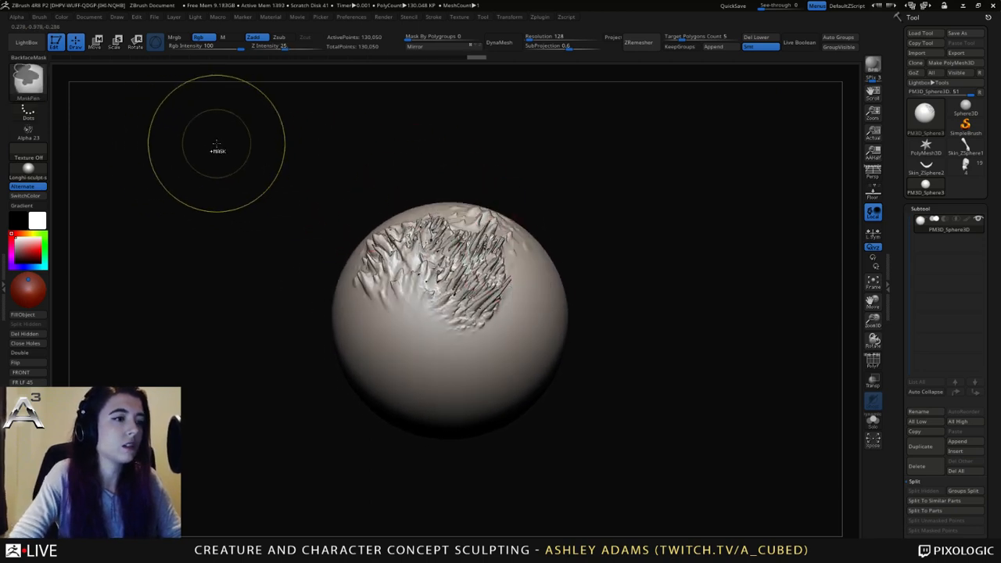
key(ctrl+z)
key(ctrl+z)
key(ctrl+z)
key(ctrl+z)
key(ctrl+z)
key(ctrl+z)
key(ctrl+z)
key(ctrl+z)
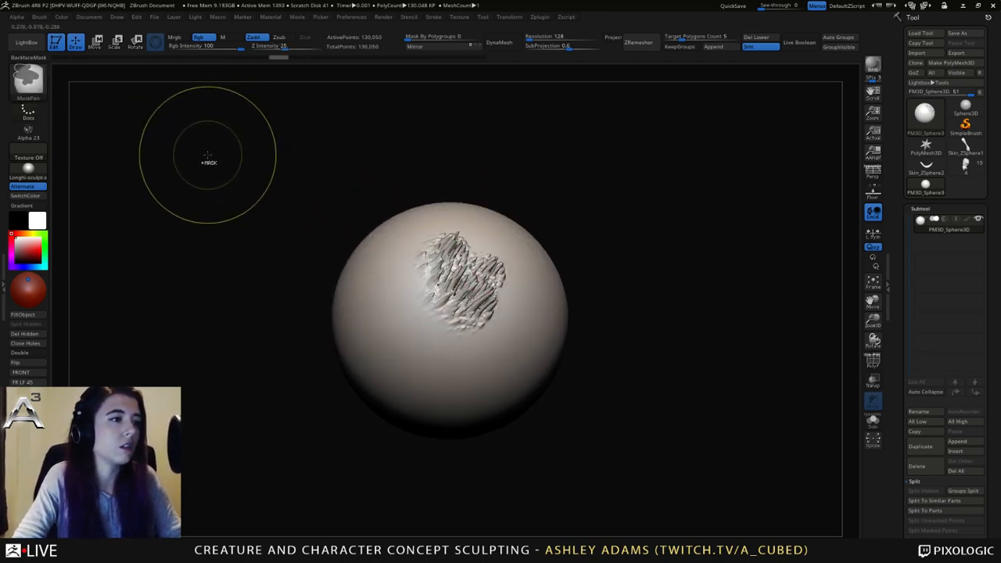
key(ctrl+z)
key(ctrl+z)
key(ctrl+z)
key(ctrl+z)
key(ctrl+z)
key(ctrl+z)
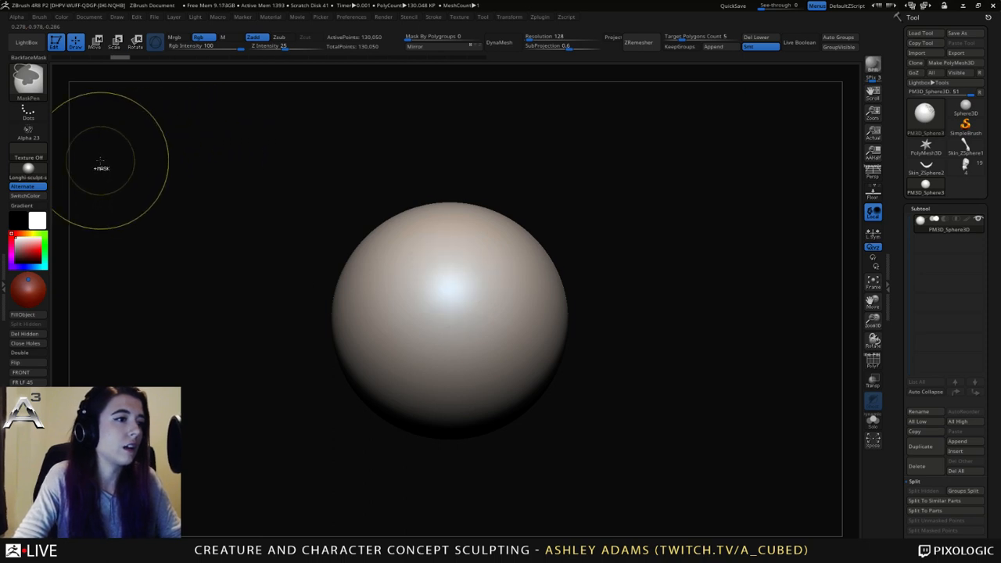
Switch the brush to Alpha 58 and pull jagged SnakeHook ridges upward around the upper half of the sphere.
click(27, 129)
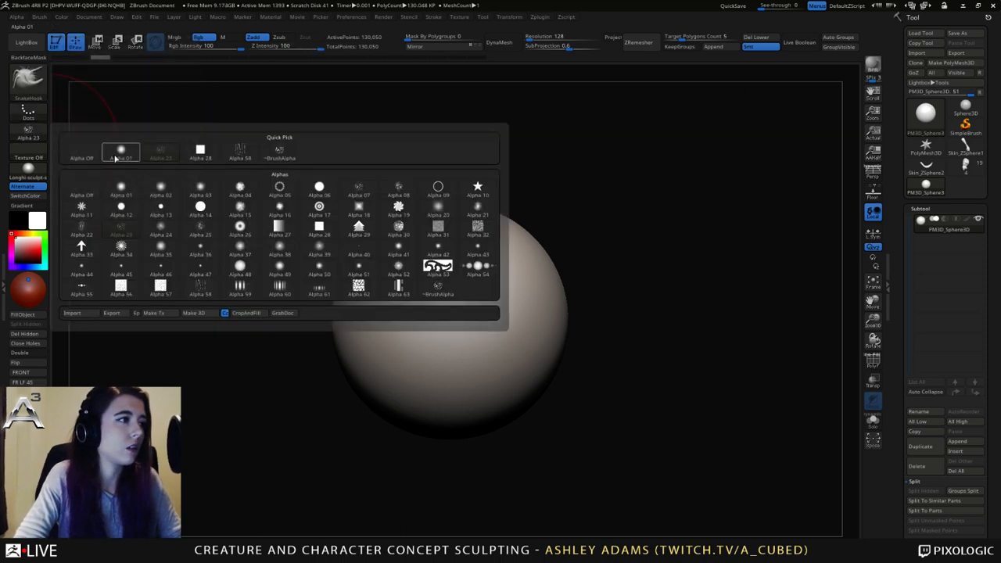
click(241, 155)
mouse_move(475, 285)
mouse_down()
mouse_move(472, 296)
mouse_move(416, 255)
mouse_up()
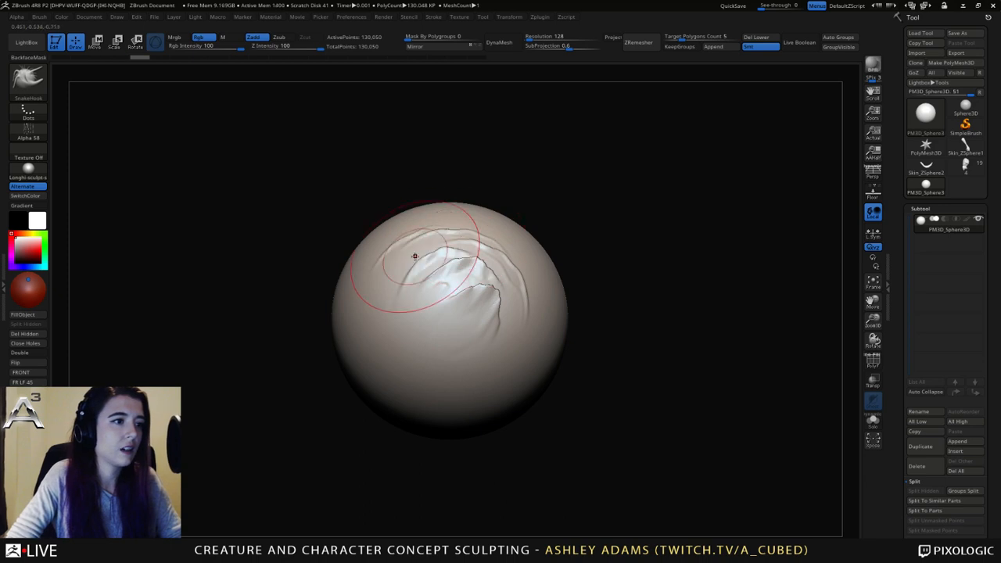
right_drag(383, 302, 431, 287)
mouse_move(432, 286)
mouse_down()
mouse_move(389, 258)
mouse_move(361, 264)
mouse_up()
right_drag(361, 265, 340, 261)
drag(388, 307, 391, 285)
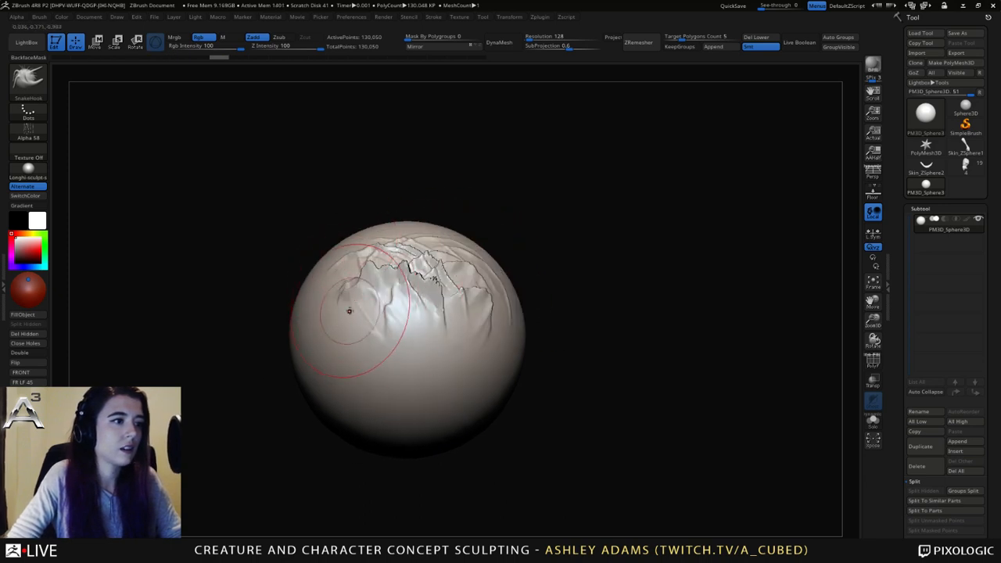
drag(349, 311, 344, 289)
right_drag(382, 338, 391, 302)
drag(460, 348, 379, 311)
right_drag(378, 311, 342, 306)
mouse_move(435, 347)
mouse_down()
mouse_move(430, 320)
mouse_move(438, 315)
mouse_up()
drag(474, 349, 462, 293)
drag(499, 310, 490, 279)
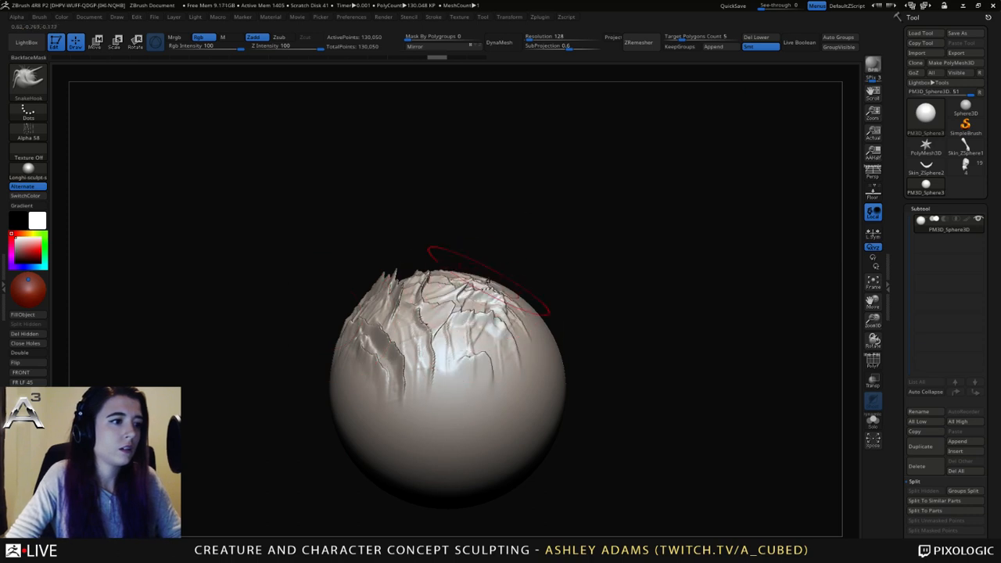
drag(527, 346, 508, 313)
drag(542, 372, 540, 344)
mouse_move(522, 342)
right_down()
mouse_move(510, 391)
mouse_move(514, 341)
mouse_move(545, 342)
mouse_move(521, 331)
right_up()
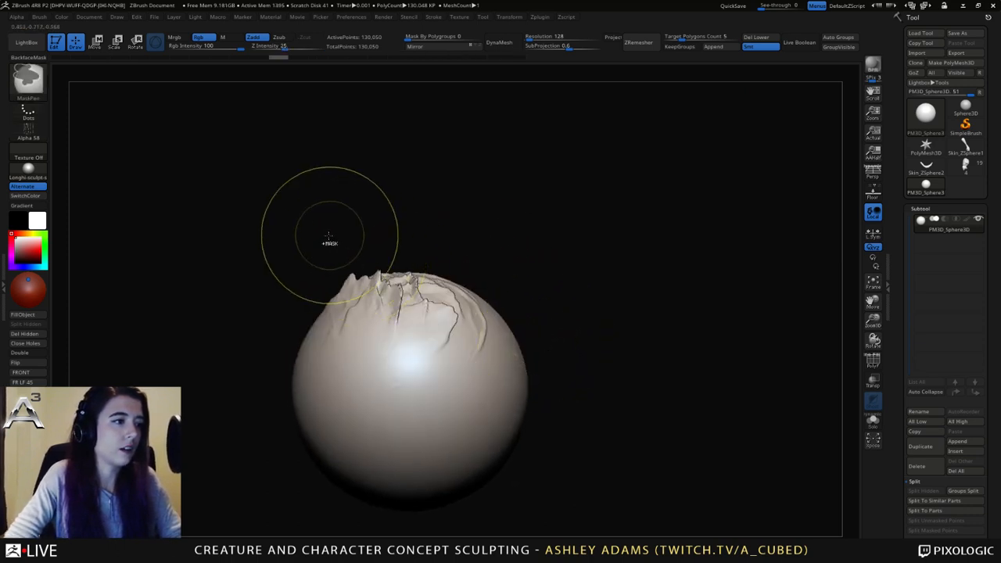
Undo all the Alpha 58 ridges on the sphere.
key(ctrl+z)
key(ctrl+z)
key(ctrl+z)
key(ctrl+z)
key(ctrl+z)
key(ctrl+z)
key(ctrl+z)
key(ctrl+z)
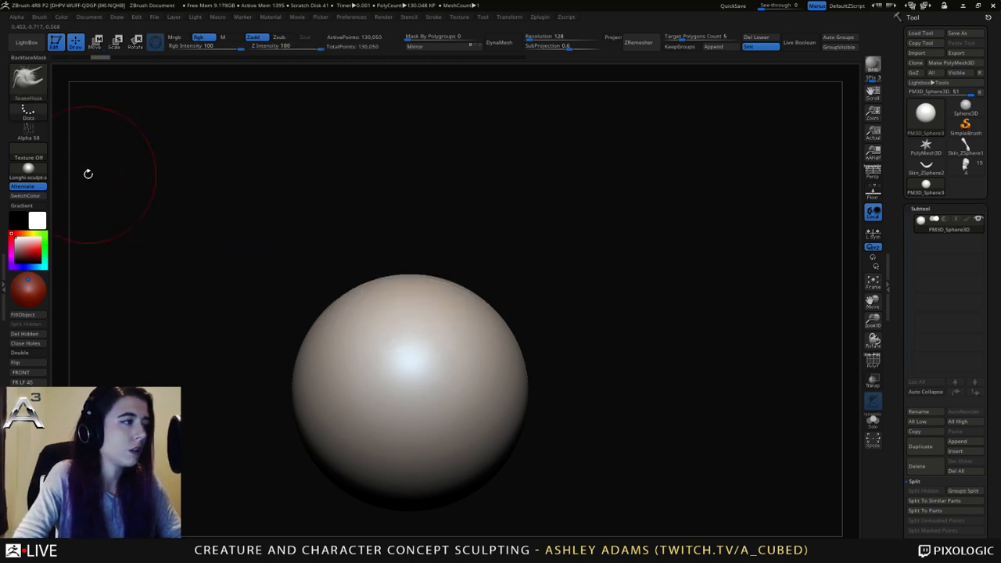
Switch the brush to Alpha 22 and pull overlapping SnakeHook strokes upward around the upper half of the sphere.
click(27, 129)
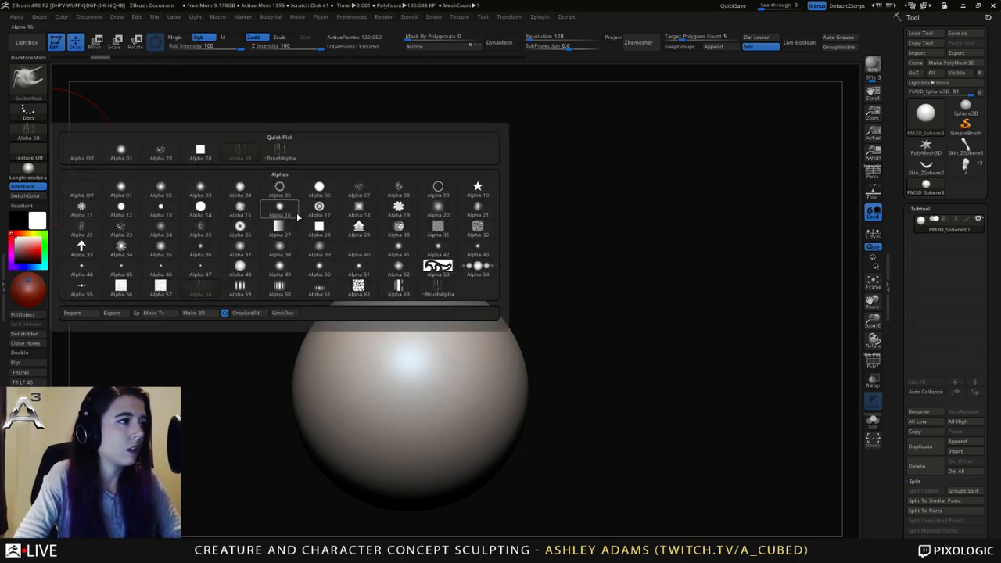
click(88, 232)
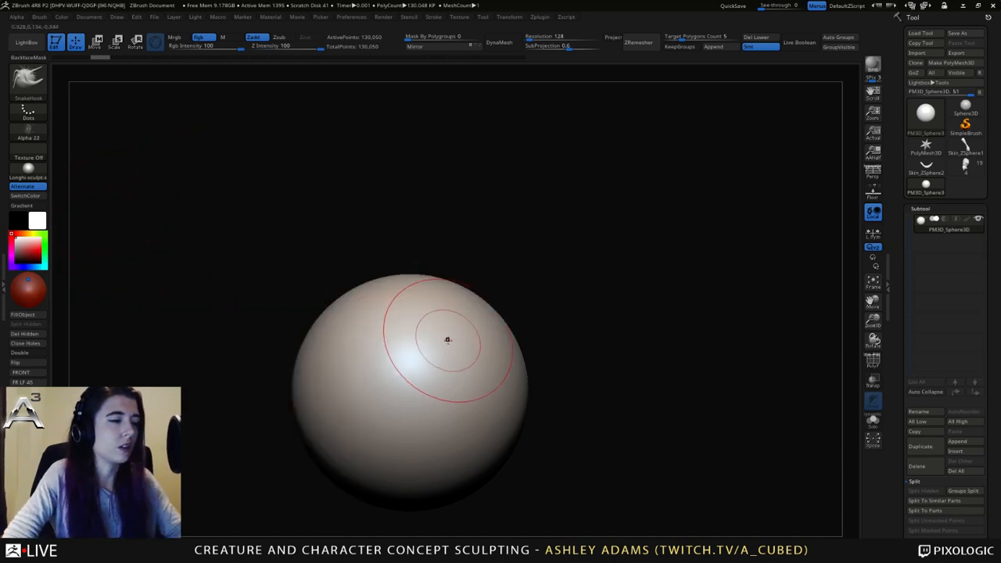
mouse_move(446, 336)
mouse_down()
mouse_move(423, 313)
mouse_move(454, 309)
mouse_up()
drag(369, 343, 387, 313)
right_drag(313, 346, 352, 340)
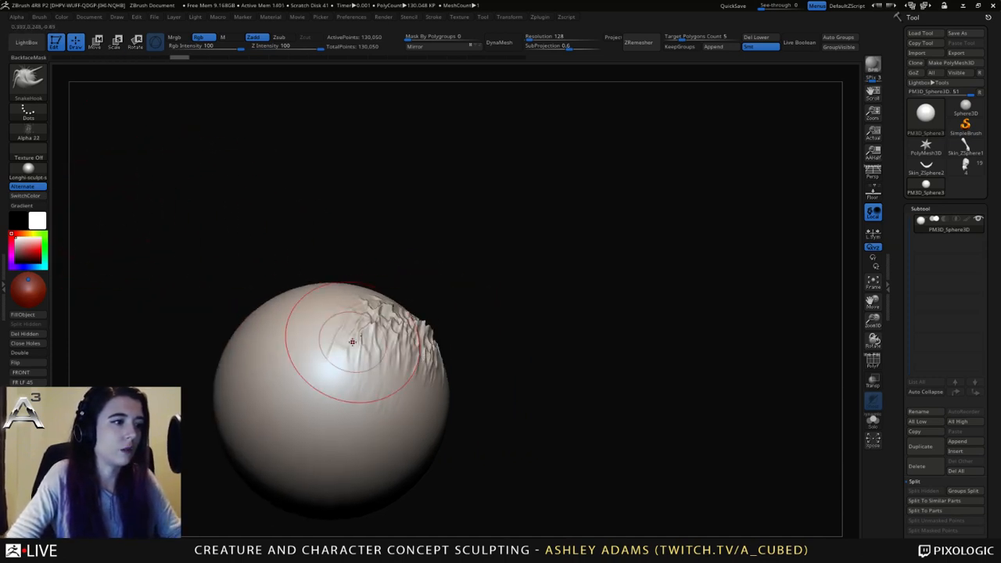
drag(351, 340, 344, 309)
drag(309, 340, 325, 291)
right_drag(326, 292, 294, 334)
drag(329, 344, 376, 291)
drag(345, 329, 356, 289)
right_drag(364, 284, 369, 235)
drag(349, 317, 368, 268)
drag(426, 329, 422, 288)
drag(462, 334, 454, 301)
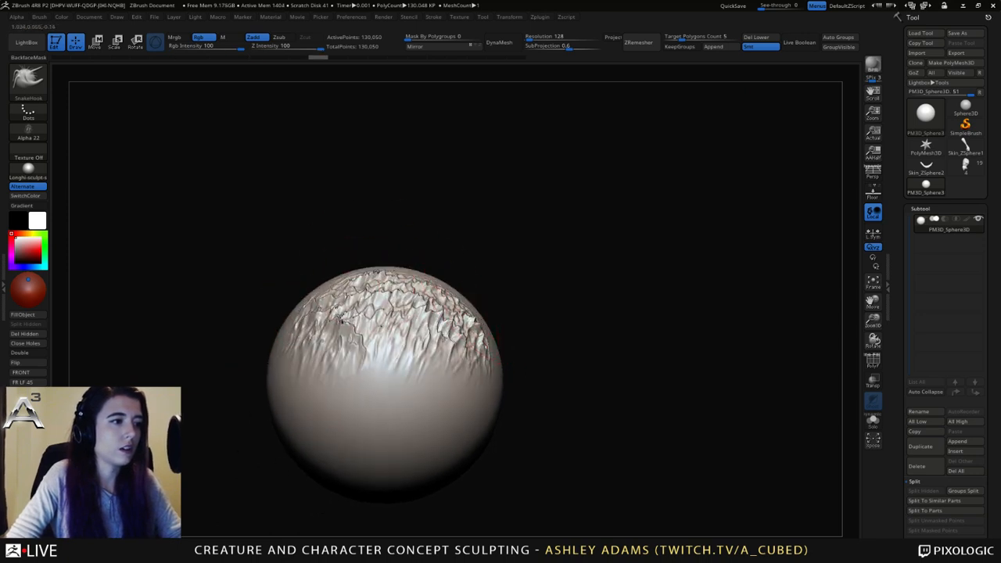
right_drag(376, 283, 438, 270)
drag(501, 342, 474, 266)
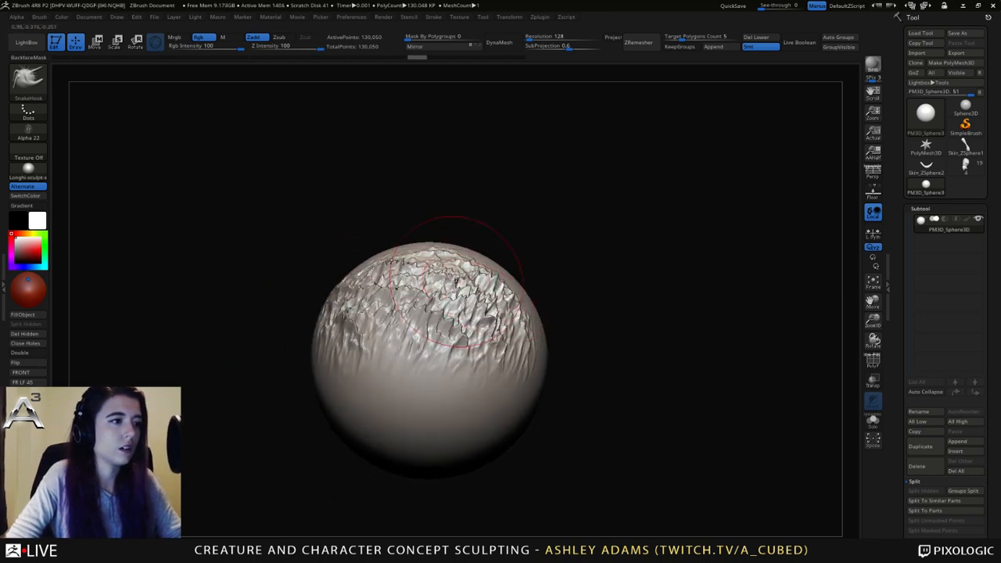
Resize the SnakeHook brush and test it again on the Alpha 22 texture near the sphere's top.
mouse_move(423, 270)
right_down()
mouse_move(487, 273)
mouse_move(384, 290)
mouse_move(385, 209)
mouse_move(443, 188)
mouse_move(457, 259)
mouse_move(494, 297)
right_up()
key(space)
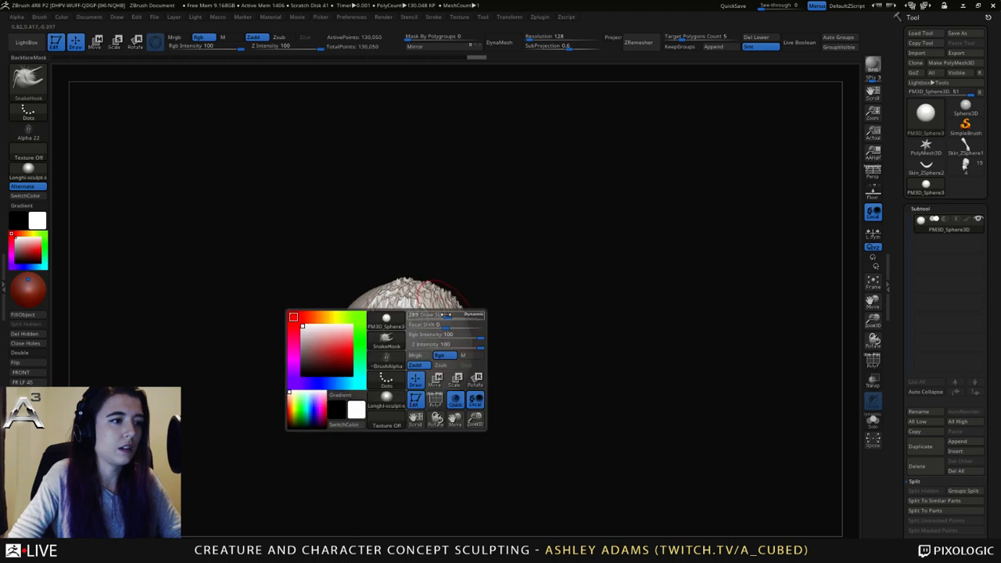
drag(425, 346, 437, 345)
right_drag(473, 301, 406, 281)
mouse_move(455, 344)
shift+mouse_down()
mouse_move(449, 358)
mouse_move(446, 348)
shift+mouse_up()
right_drag(451, 326, 483, 311)
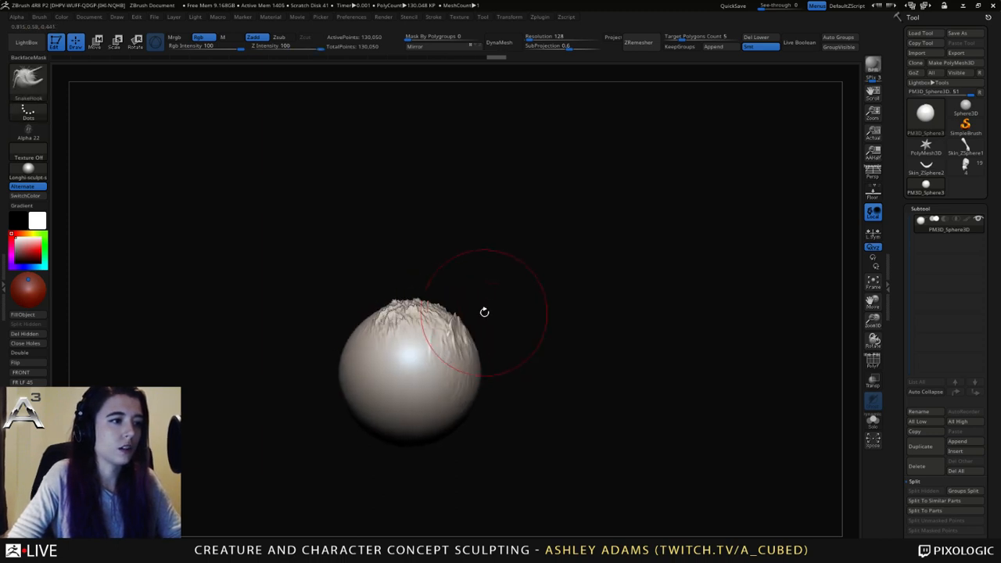
Try a smaller SnakeHook stroke on the side of the sphere, undo the last strokes and view the texture from other sides.
key(space)
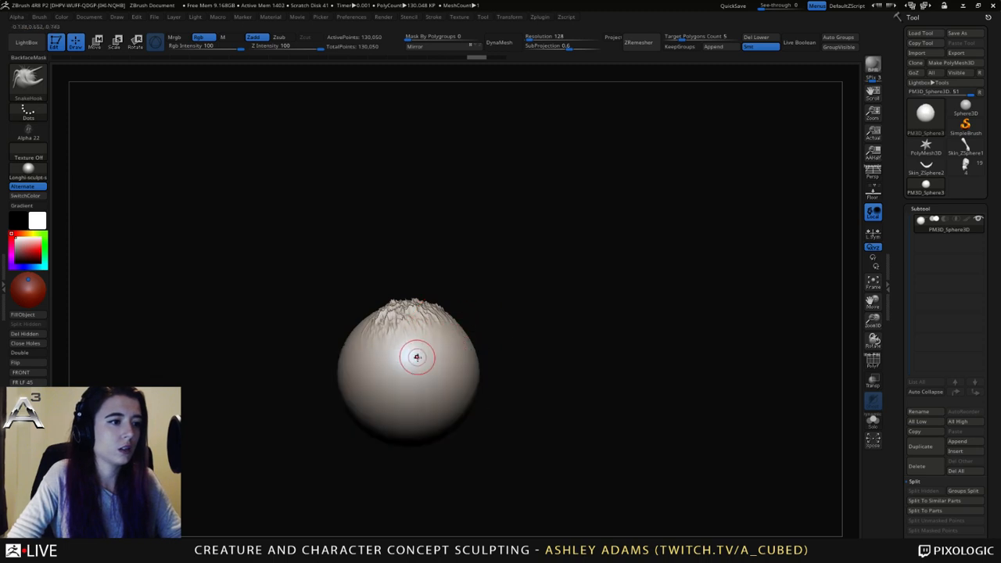
mouse_move(452, 355)
mouse_down()
mouse_move(450, 325)
mouse_move(525, 342)
mouse_move(430, 330)
mouse_move(506, 337)
mouse_up()
key(ctrl+z)
key(ctrl+z)
key(ctrl+z)
right_drag(467, 329, 496, 385)
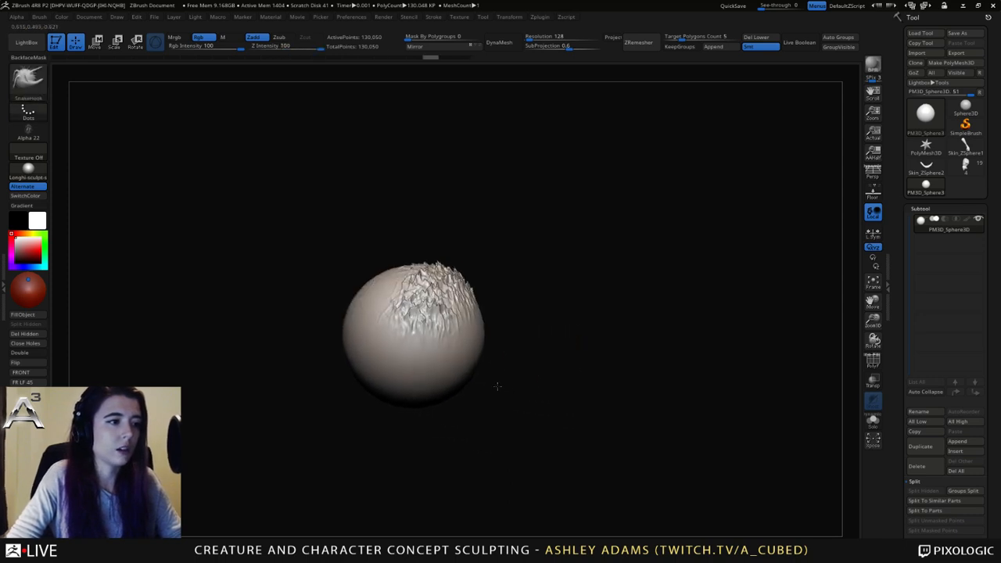
right_click(407, 358)
right_drag(469, 288, 407, 291)
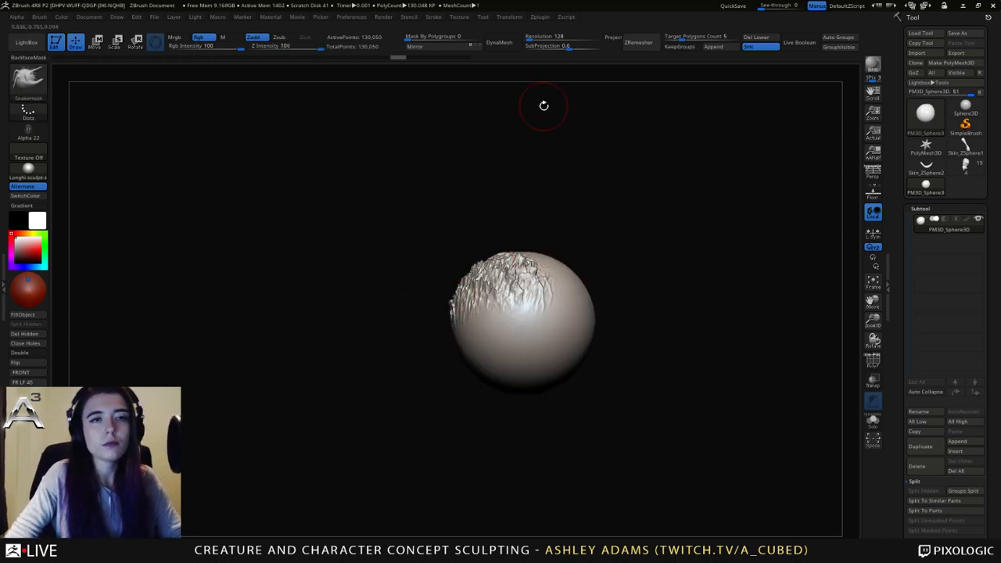
Delete all subtools of the test sphere and switch back to the creature tool.
click(959, 471)
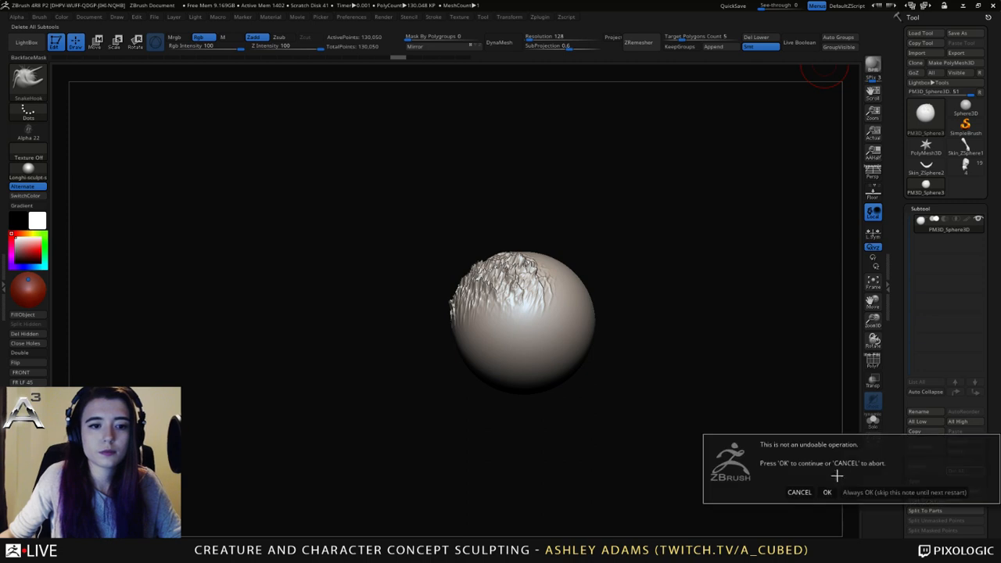
click(827, 492)
click(966, 164)
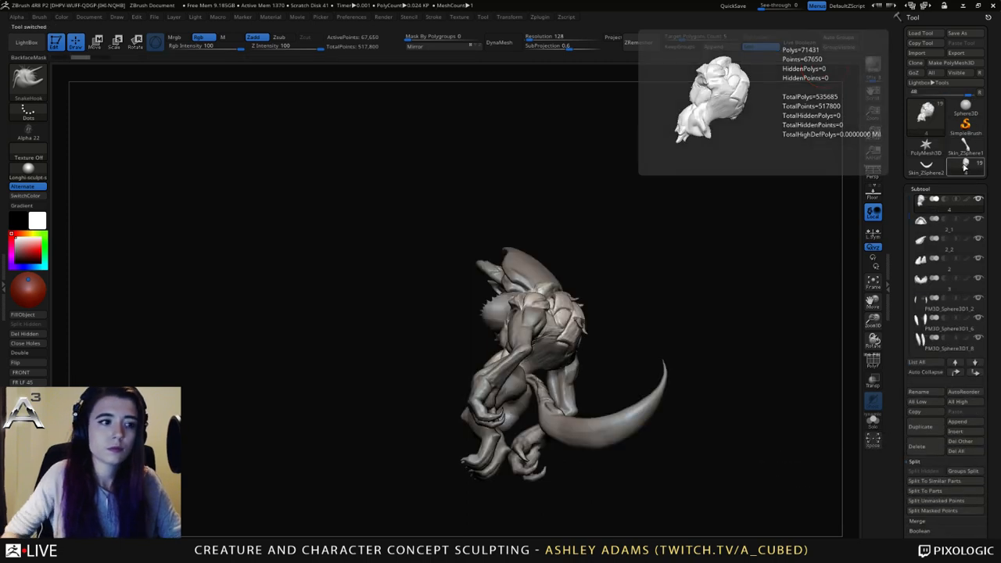
Set the SnakeHook brush's alpha to Alpha Off, keeping the Dots stroke.
drag(595, 289, 630, 391)
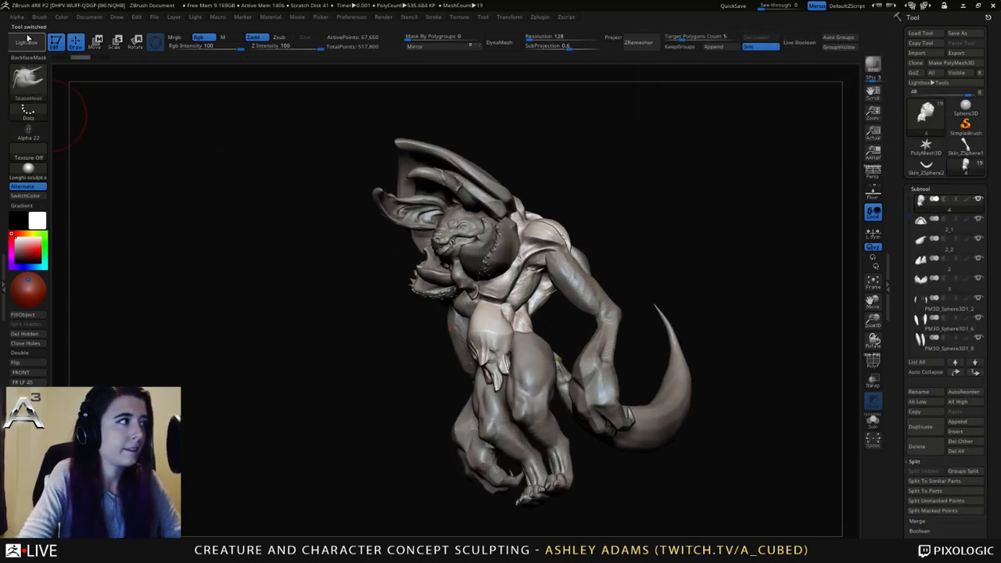
click(28, 110)
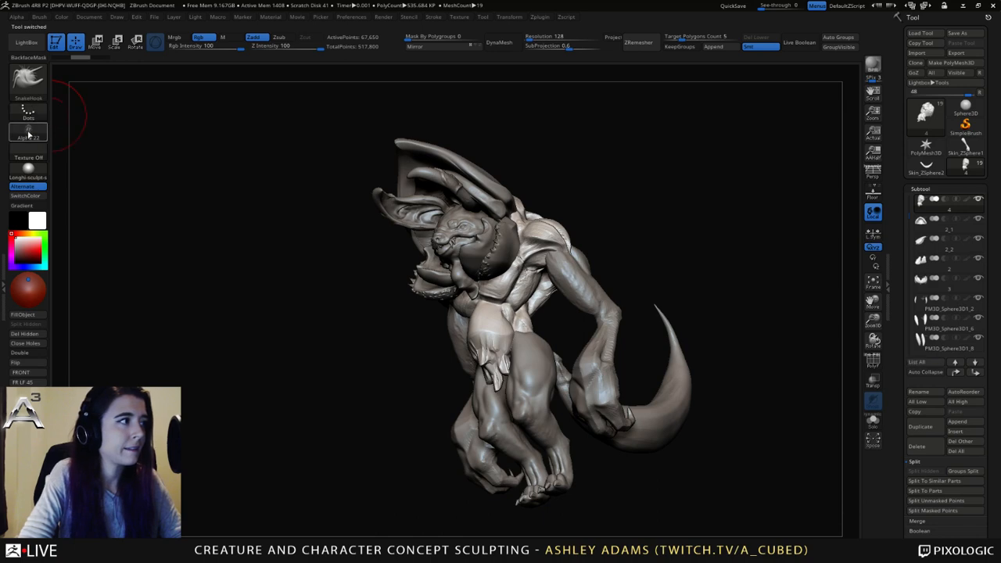
click(30, 135)
click(80, 149)
Select the creature's torso subtool from behind and resize the SnakeHook brush to work on the upper back around the spikes.
mouse_move(566, 319)
right_down()
mouse_move(514, 327)
mouse_move(505, 305)
mouse_move(543, 252)
mouse_move(517, 266)
mouse_move(550, 258)
right_up()
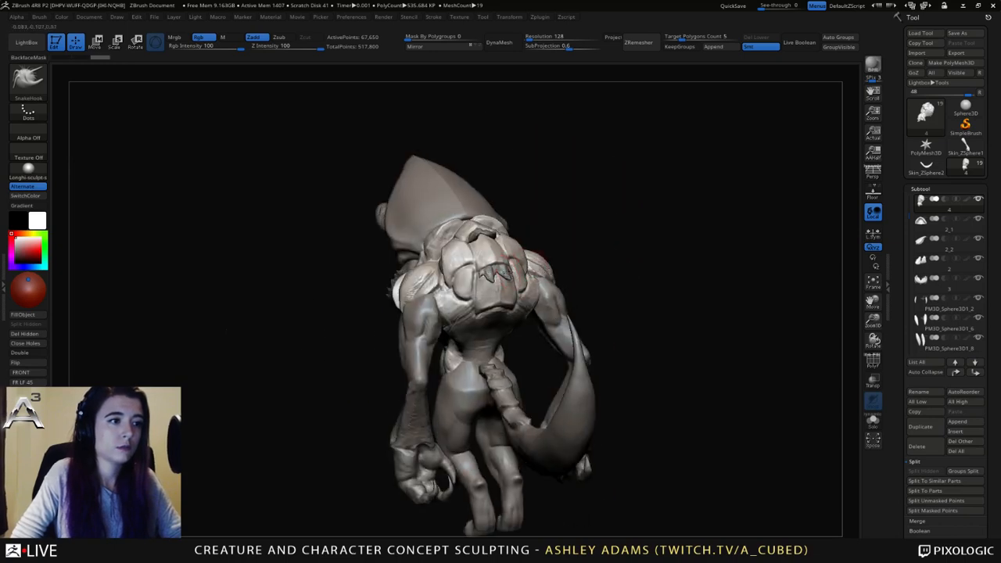
alt+click(494, 271)
mouse_move(495, 272)
ctrl+right_down()
mouse_move(472, 316)
mouse_move(481, 270)
ctrl+right_up()
alt+click(486, 256)
key(space)
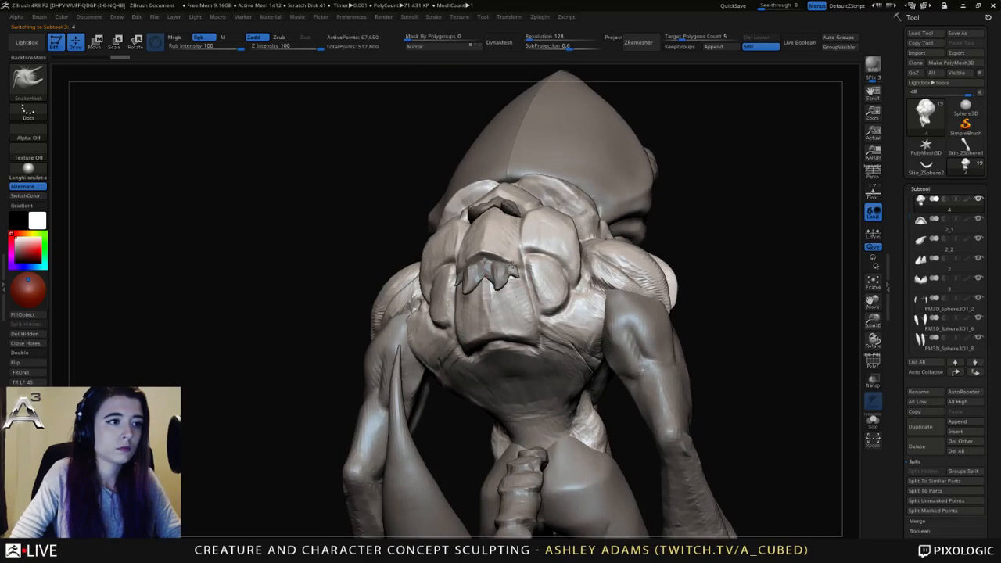
mouse_move(501, 266)
ctrl+right_down()
mouse_move(560, 283)
mouse_move(614, 283)
ctrl+right_up()
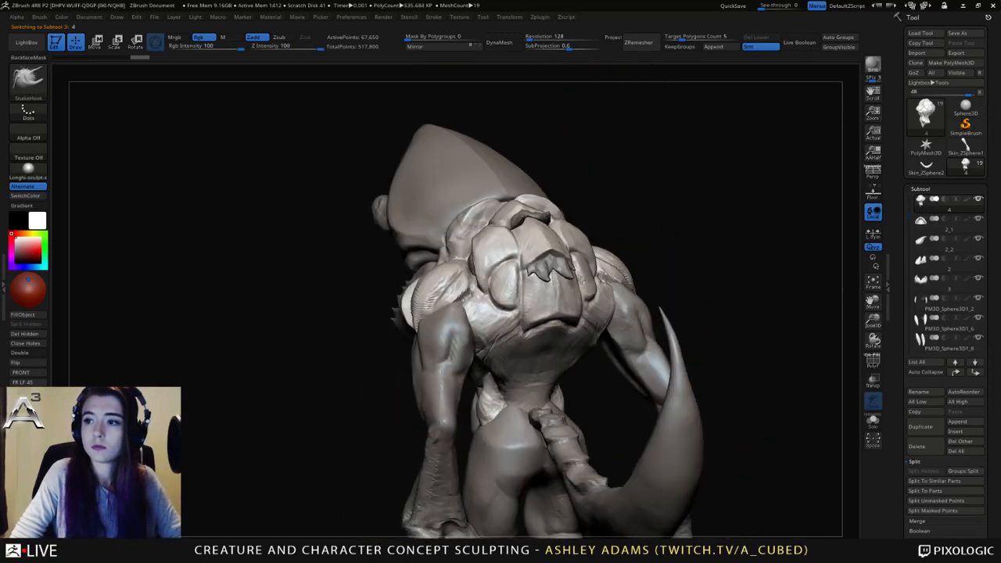
right_drag(522, 284, 551, 273)
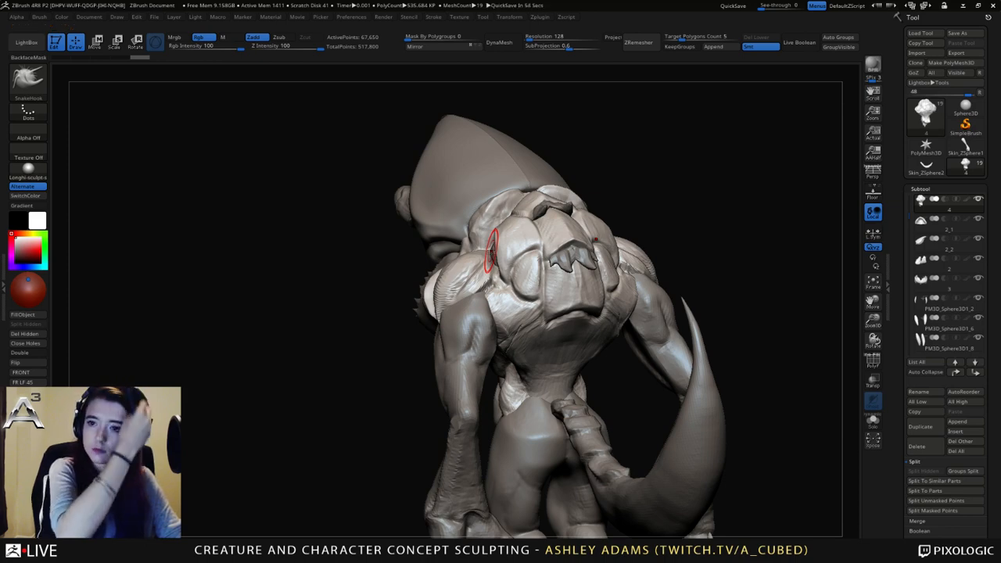
mouse_move(572, 205)
right_down()
mouse_move(509, 178)
mouse_move(511, 211)
right_up()
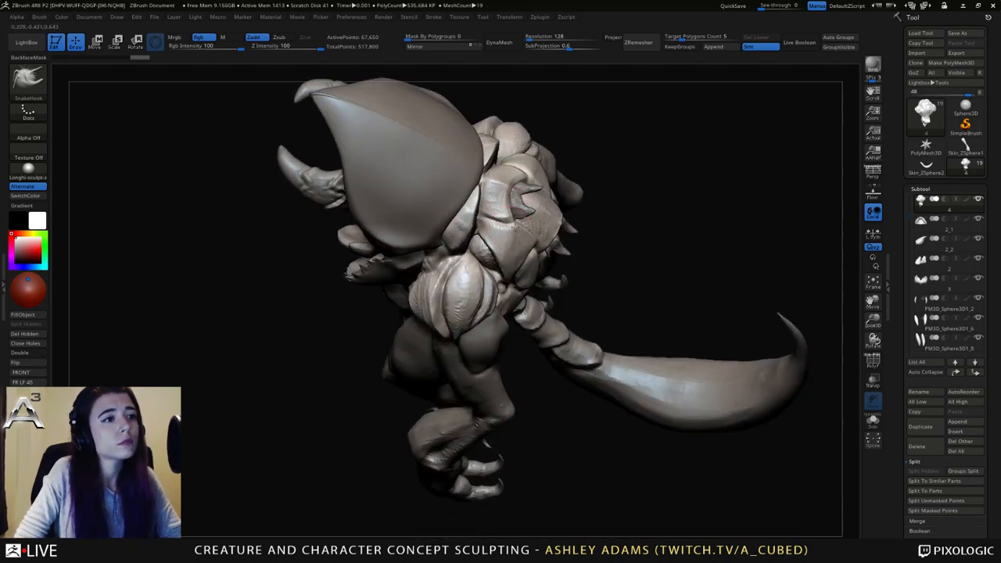
Carve the creases between the plates on the side of the upper back and neck with the DamStandard brush.
key(b)
key(d)
key(s)
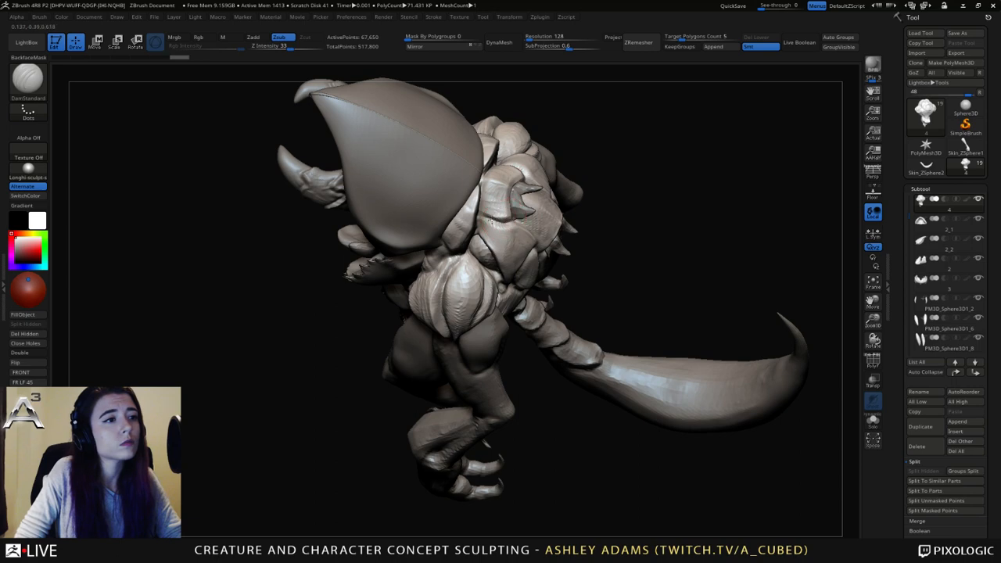
mouse_move(485, 212)
right_down()
mouse_move(496, 225)
mouse_move(530, 225)
mouse_move(524, 234)
mouse_move(500, 215)
mouse_move(492, 227)
right_up()
right_click(497, 221)
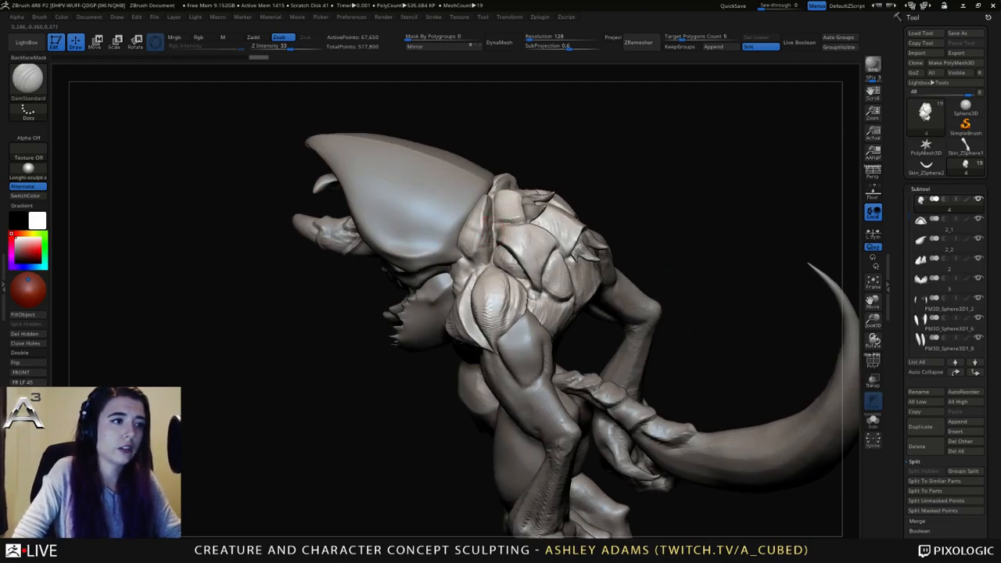
mouse_move(493, 223)
right_down()
mouse_move(507, 217)
mouse_move(499, 229)
mouse_move(531, 244)
mouse_move(537, 235)
right_up()
Build up the surface of the upper-back plates around the spikes with the ClayBuildup brush.
key(b)
key(c)
key(b)
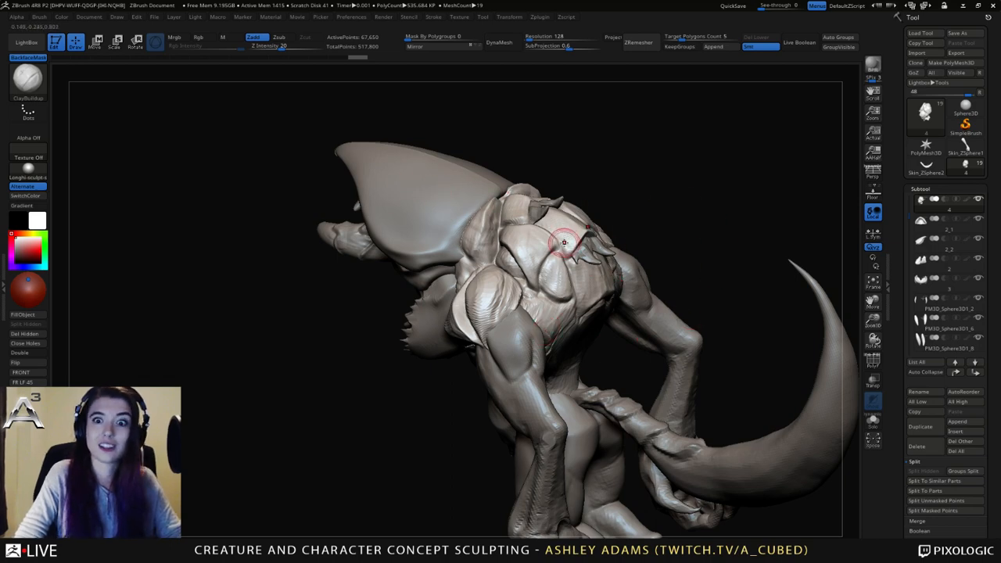
drag(682, 249, 561, 264)
Switch to the SnakeHook brush and adjust the torso plates around the back spikes from both sides.
alt+click(518, 225)
drag(518, 225, 530, 201)
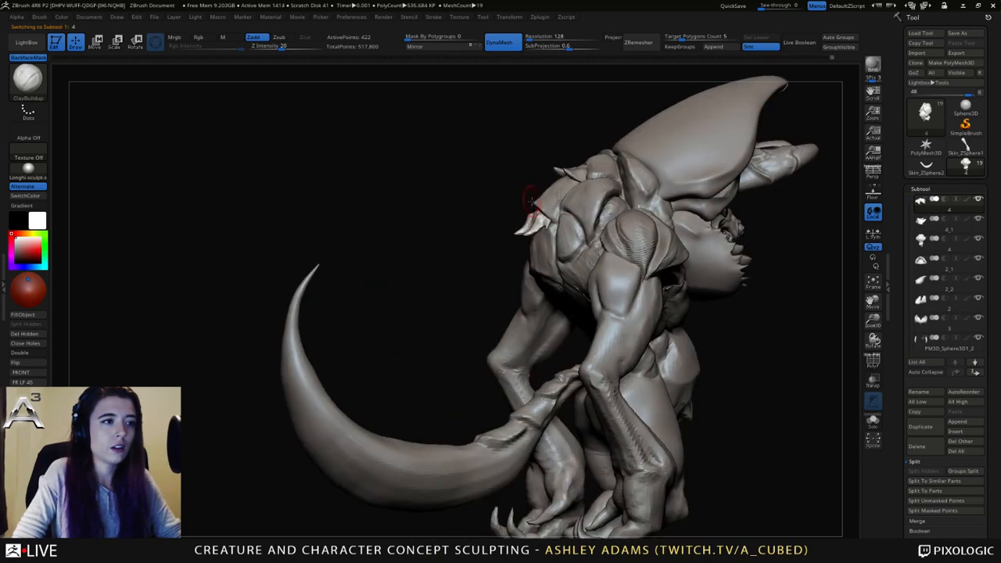
right_drag(547, 205, 587, 200)
right_click(503, 252)
mouse_move(503, 253)
right_down()
mouse_move(544, 215)
mouse_move(550, 232)
right_up()
key(b)
key(s)
key(h)
alt+click(535, 175)
right_drag(509, 182, 556, 172)
alt+click(509, 166)
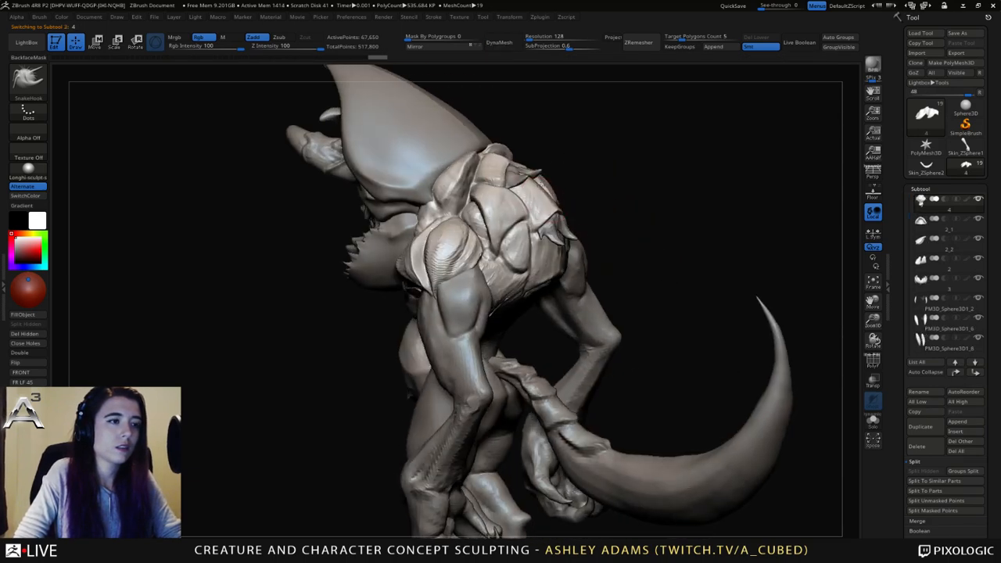
Duplicate the middle back spike cluster and move the copy down beneath the lowest back plate.
alt+click(551, 232)
right_drag(551, 231, 497, 227)
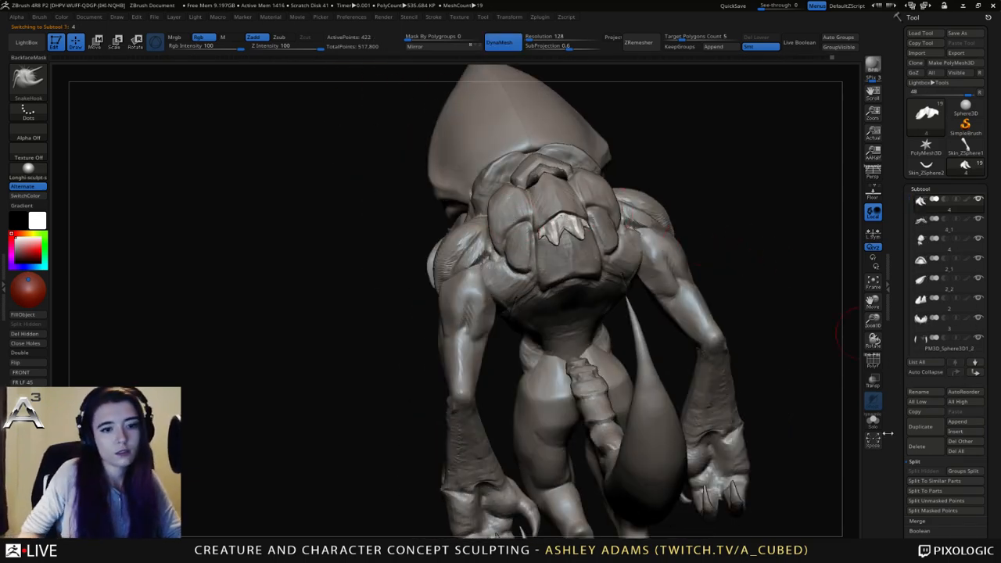
click(934, 430)
key(Down)
right_drag(645, 213, 681, 205)
key(w)
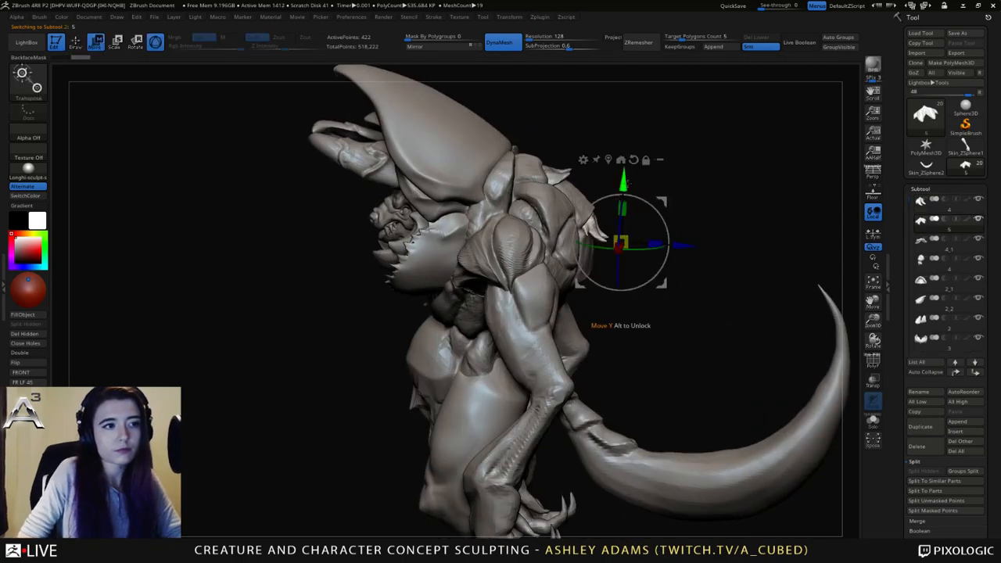
drag(624, 180, 621, 240)
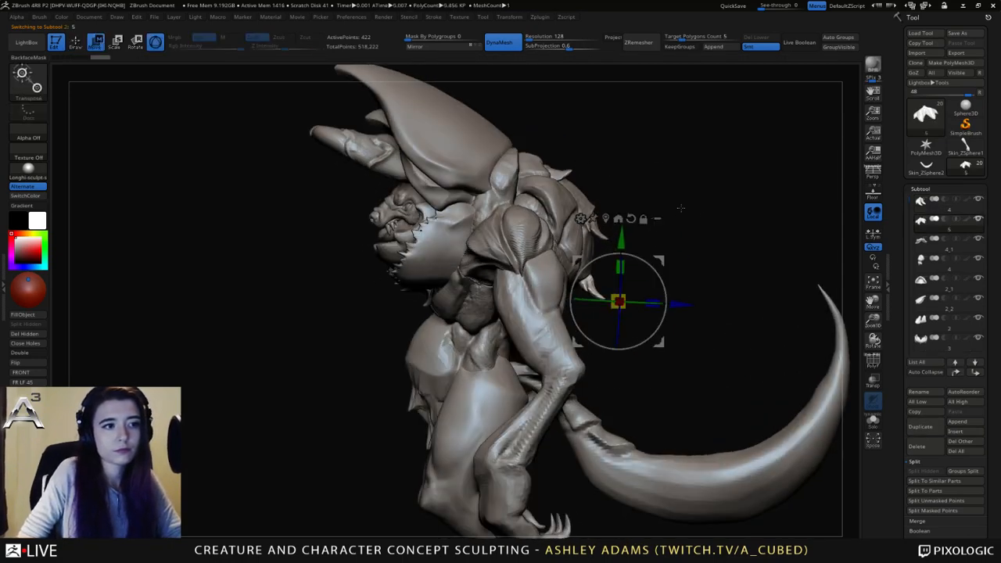
right_drag(680, 208, 678, 217)
drag(660, 279, 593, 268)
Resize the SnakeHook brush and pull the copied lower spikes into longer, hanging points.
key(q)
key(space)
right_drag(598, 267, 532, 269)
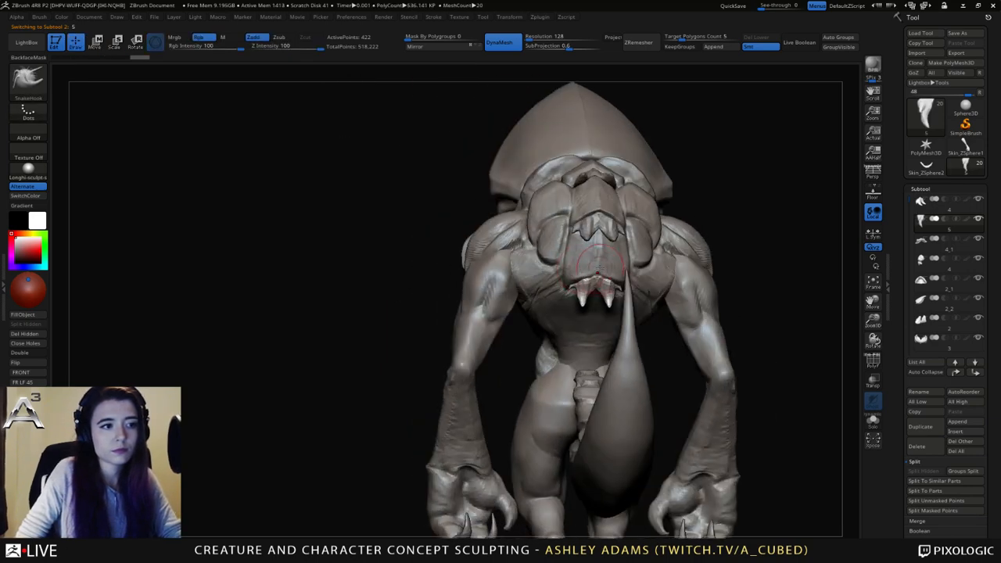
mouse_move(597, 266)
right_down()
mouse_move(617, 258)
mouse_move(635, 291)
mouse_move(657, 287)
mouse_move(624, 285)
mouse_move(577, 242)
mouse_move(657, 264)
mouse_move(620, 316)
mouse_move(614, 281)
mouse_move(700, 273)
mouse_move(673, 301)
mouse_move(624, 315)
mouse_move(631, 280)
right_up()
right_click(620, 317)
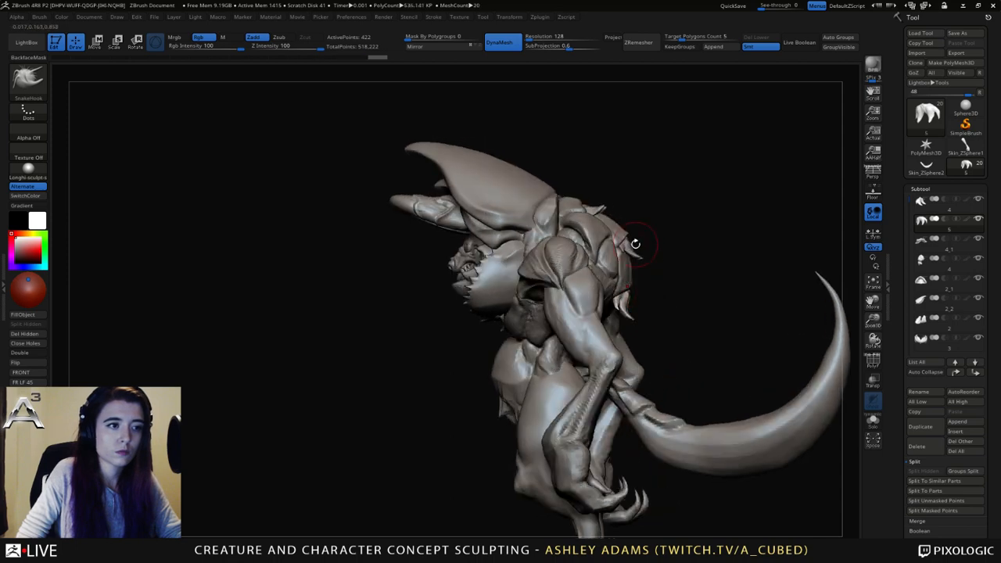
Select the uppermost back spikes and refine their shape with resized SnakeHook and Smooth strokes.
alt+click(619, 217)
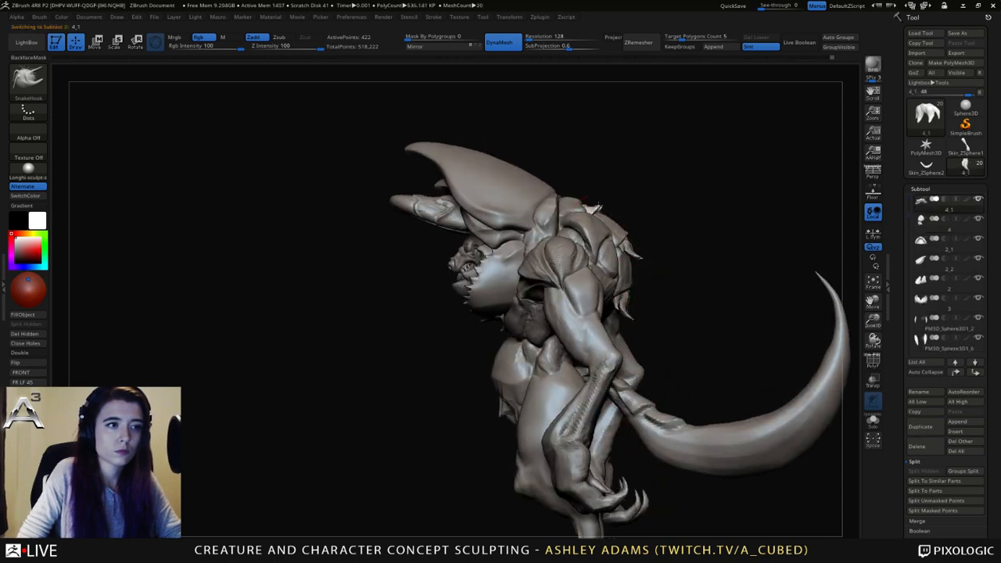
mouse_move(609, 200)
right_down()
mouse_move(635, 241)
mouse_move(679, 270)
mouse_move(673, 282)
mouse_move(709, 260)
mouse_move(653, 275)
mouse_move(626, 270)
mouse_move(617, 283)
right_up()
key(space)
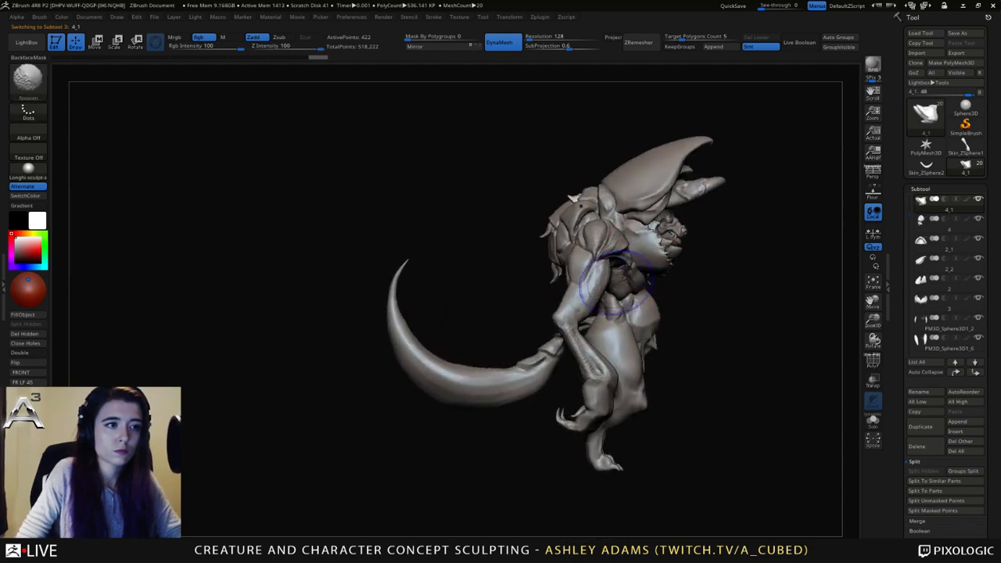
mouse_move(686, 196)
alt+right_down()
mouse_move(626, 205)
mouse_move(623, 224)
mouse_move(567, 219)
mouse_move(560, 254)
mouse_move(567, 236)
mouse_move(508, 217)
mouse_move(566, 237)
mouse_move(569, 267)
alt+right_up()
Select the torso subtool and mask the two collar-like lobes between the head crest and back plates with MaskPen.
alt+click(592, 188)
key(space)
alt+click(562, 269)
key(space)
key(space)
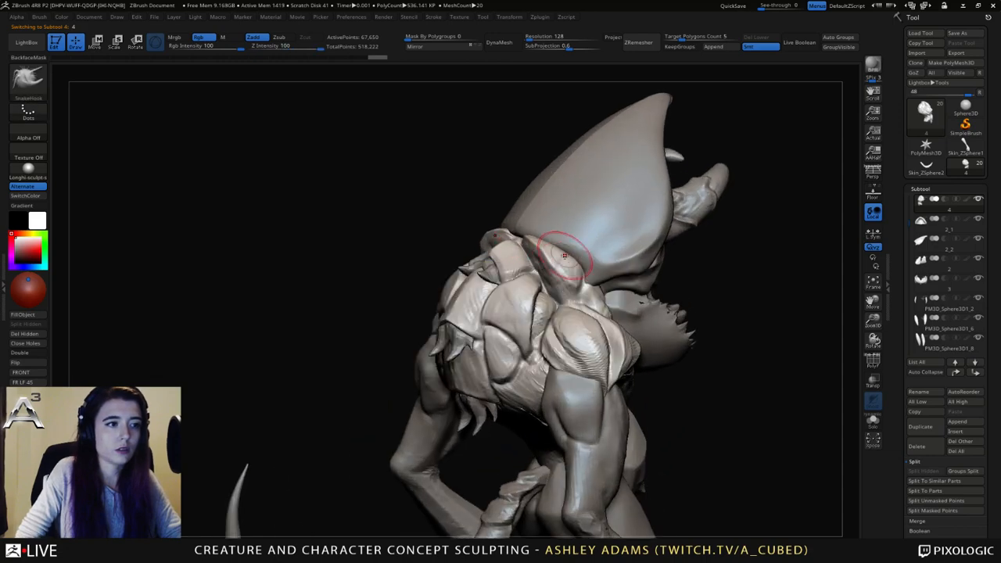
key(1)
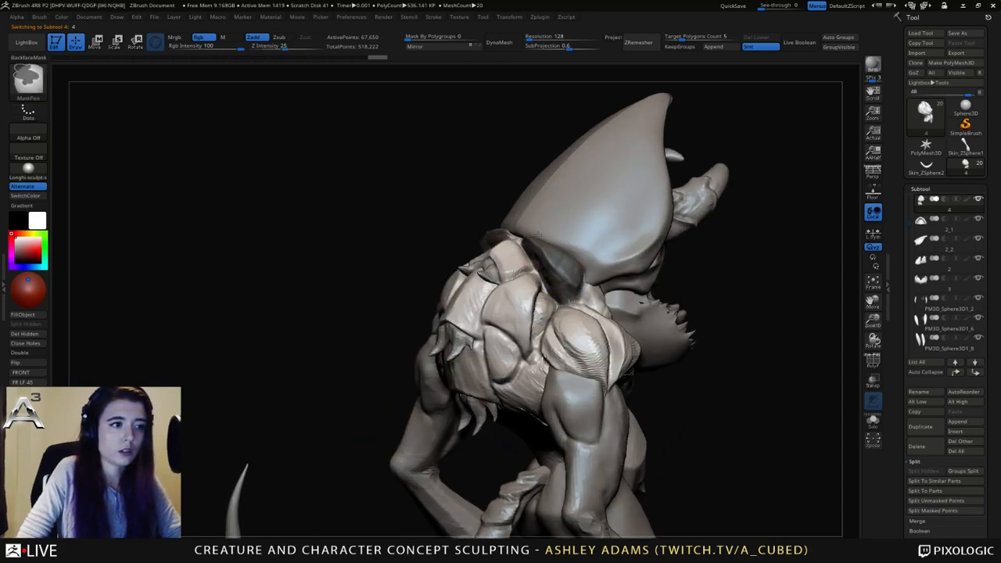
right_drag(538, 235, 516, 249)
key(space)
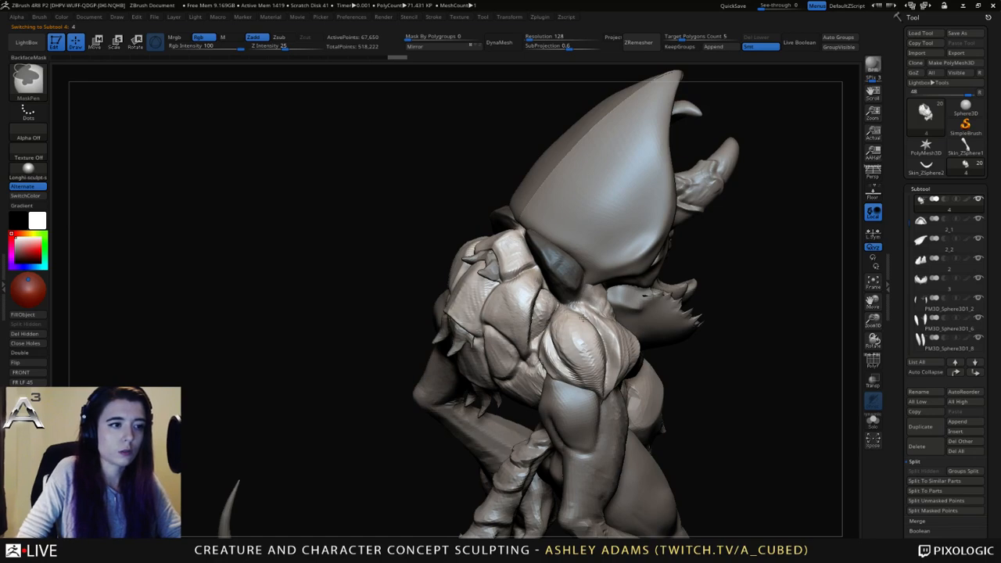
Complete the mask along the edges of the collar lobes and split the masked points into a separate subtool.
mouse_move(599, 272)
right_down()
mouse_move(572, 289)
mouse_move(560, 270)
mouse_move(654, 333)
mouse_move(586, 316)
mouse_move(522, 234)
mouse_move(549, 205)
mouse_move(543, 217)
mouse_move(575, 273)
mouse_move(551, 271)
mouse_move(527, 236)
mouse_move(566, 262)
right_up()
right_click(526, 237)
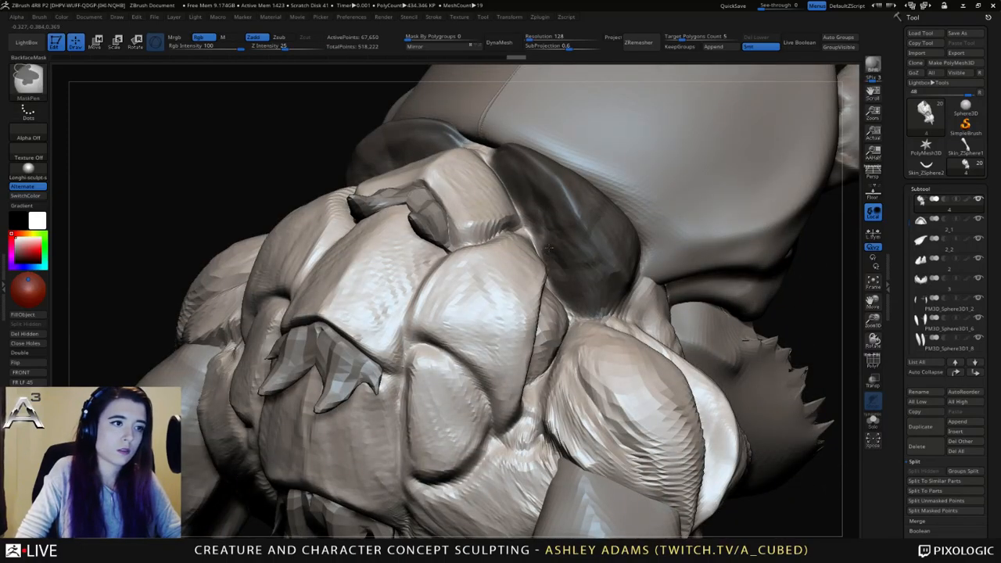
mouse_move(537, 194)
right_down()
mouse_move(513, 229)
mouse_move(522, 202)
right_up()
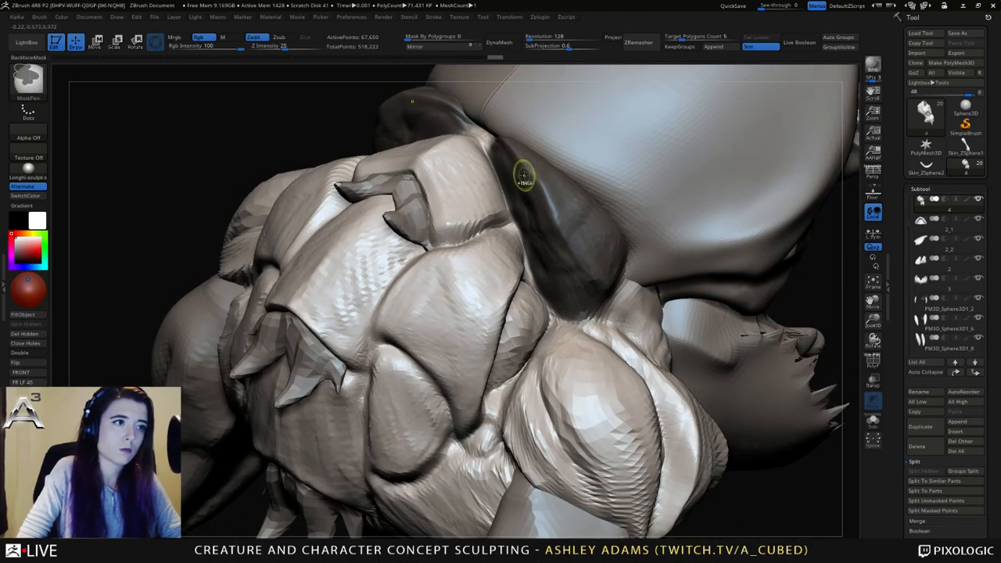
mouse_move(512, 166)
right_down()
mouse_move(479, 151)
mouse_move(495, 145)
mouse_move(500, 101)
right_up()
right_drag(626, 223, 563, 222)
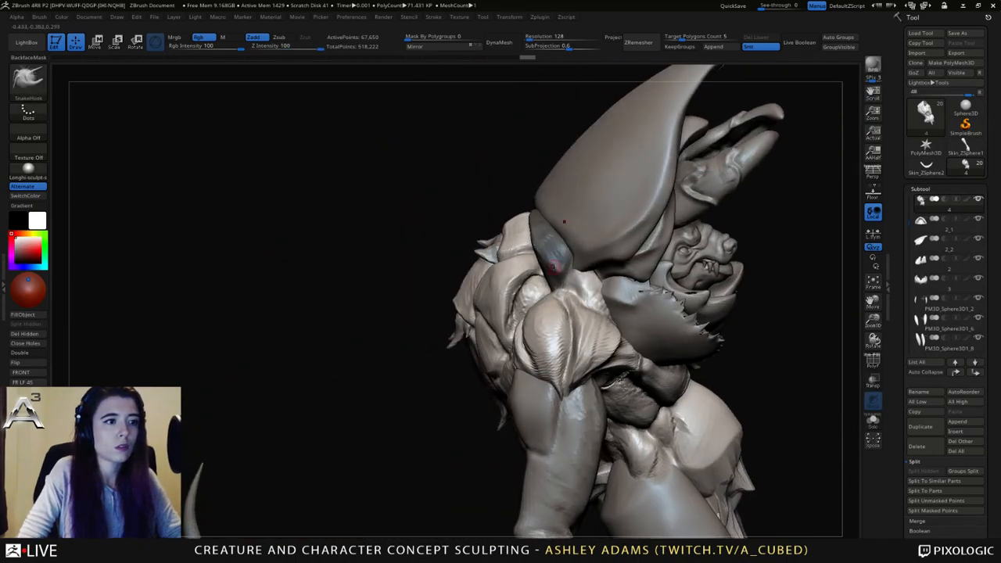
click(936, 511)
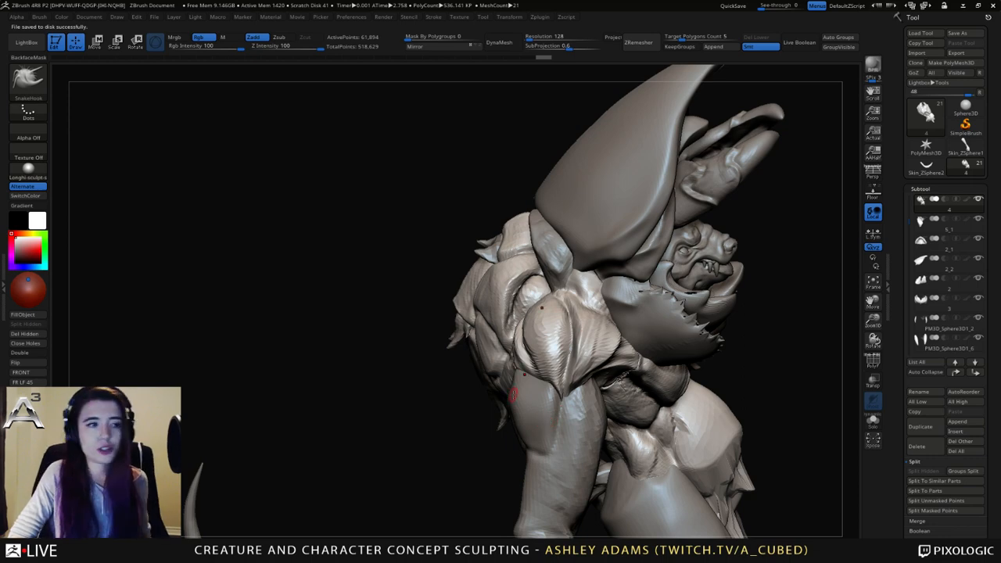
Examine the upper back and overall silhouette from several angles, and look through the available sculpting brushes.
drag(478, 233, 529, 231)
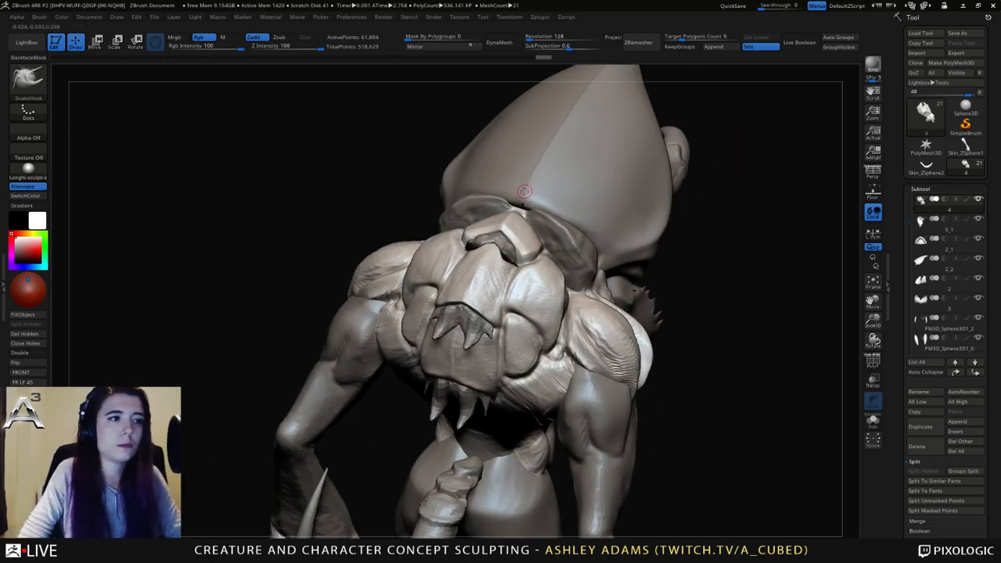
key(space)
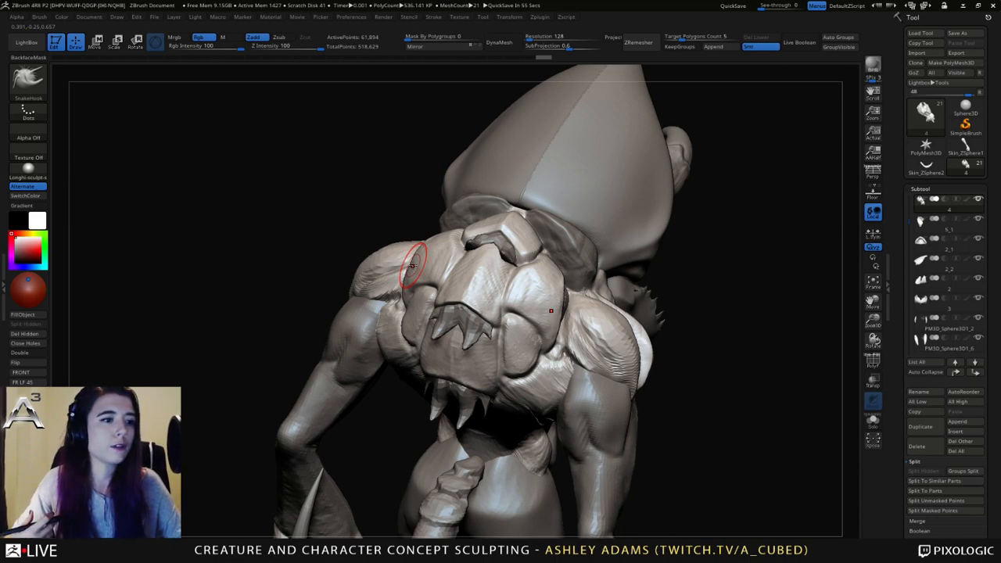
mouse_move(575, 225)
right_down()
mouse_move(593, 347)
mouse_move(619, 257)
mouse_move(601, 323)
mouse_move(562, 246)
right_up()
mouse_move(622, 215)
right_down()
mouse_move(678, 296)
mouse_move(722, 277)
mouse_move(591, 194)
right_up()
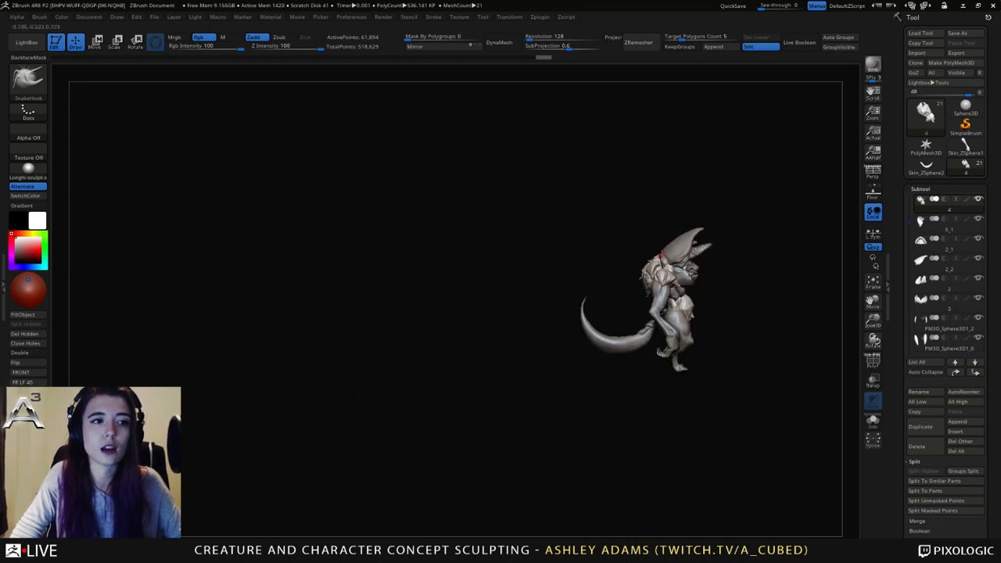
ctrl+right_drag(676, 226, 751, 329)
ctrl+right_drag(618, 262, 637, 316)
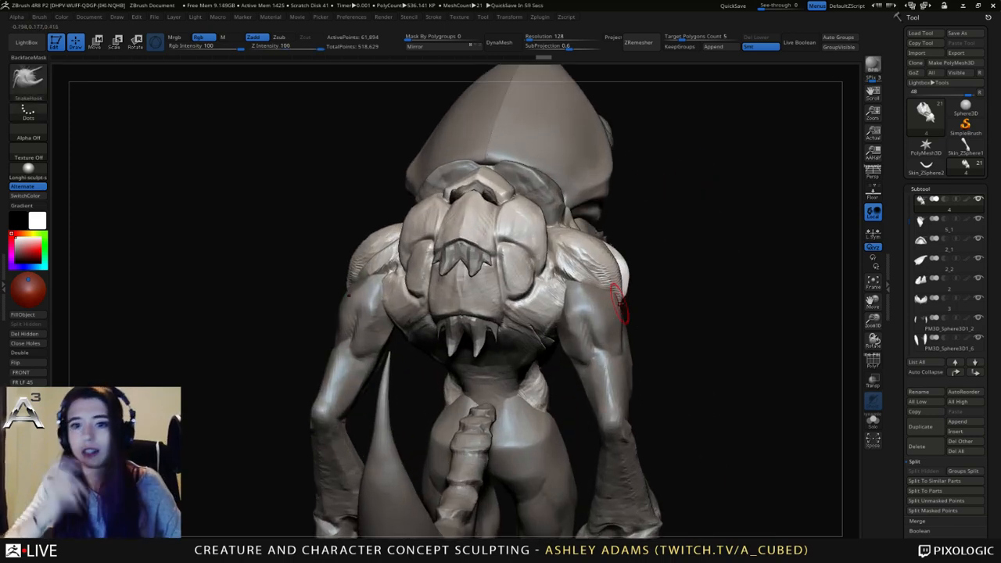
right_drag(585, 184, 574, 207)
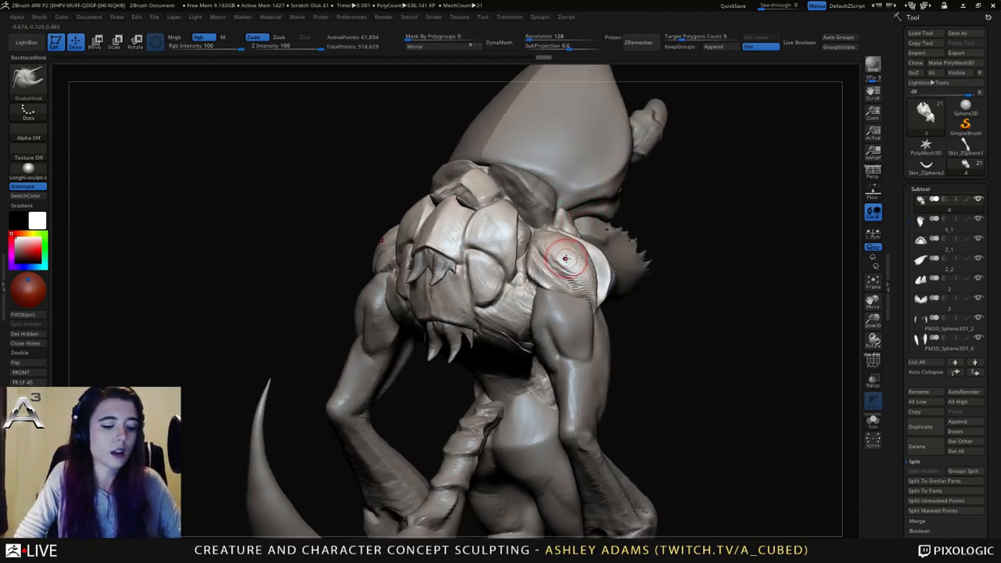
key(b)
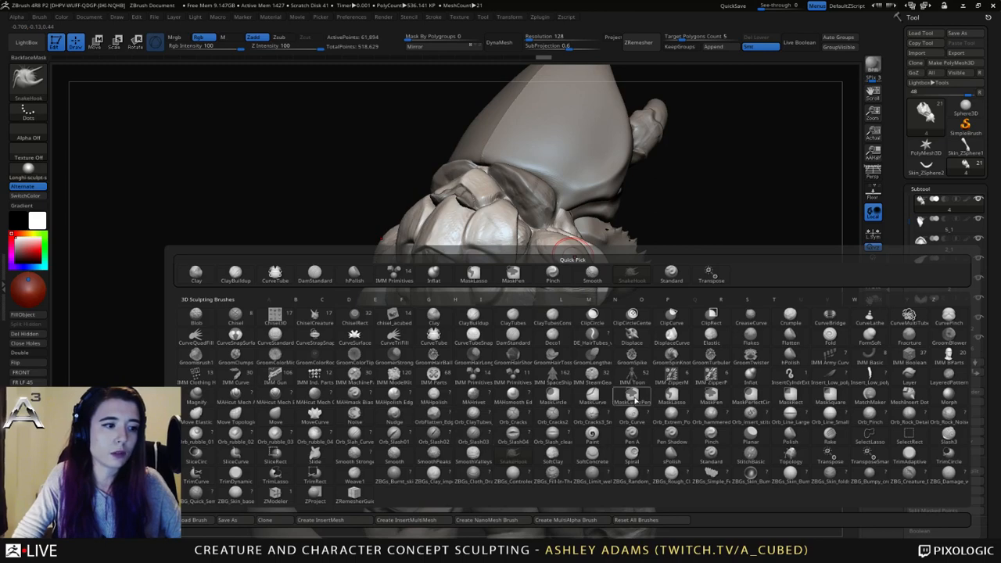
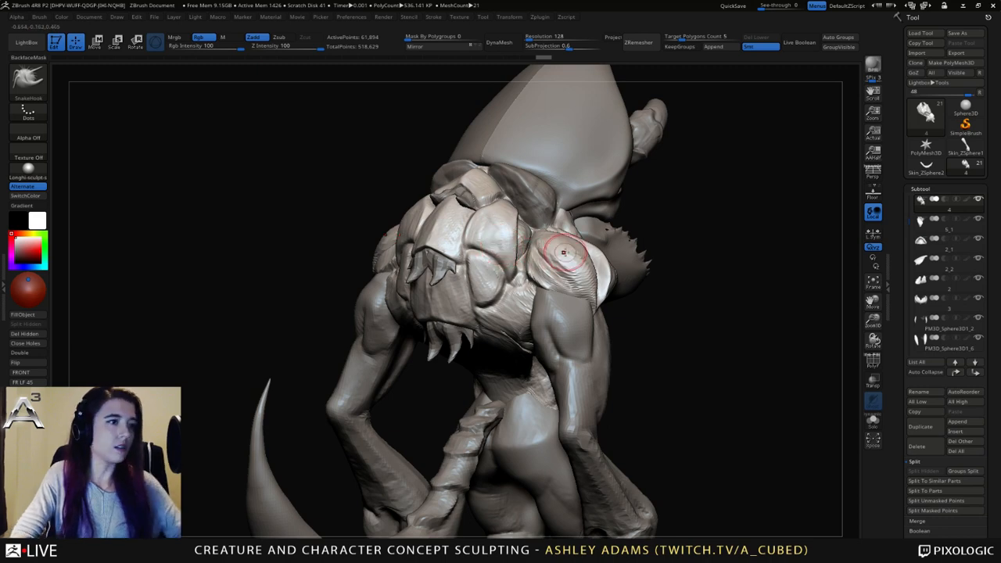
mouse_move(563, 252)
right_down()
mouse_move(546, 262)
mouse_move(579, 243)
mouse_move(602, 254)
right_up()
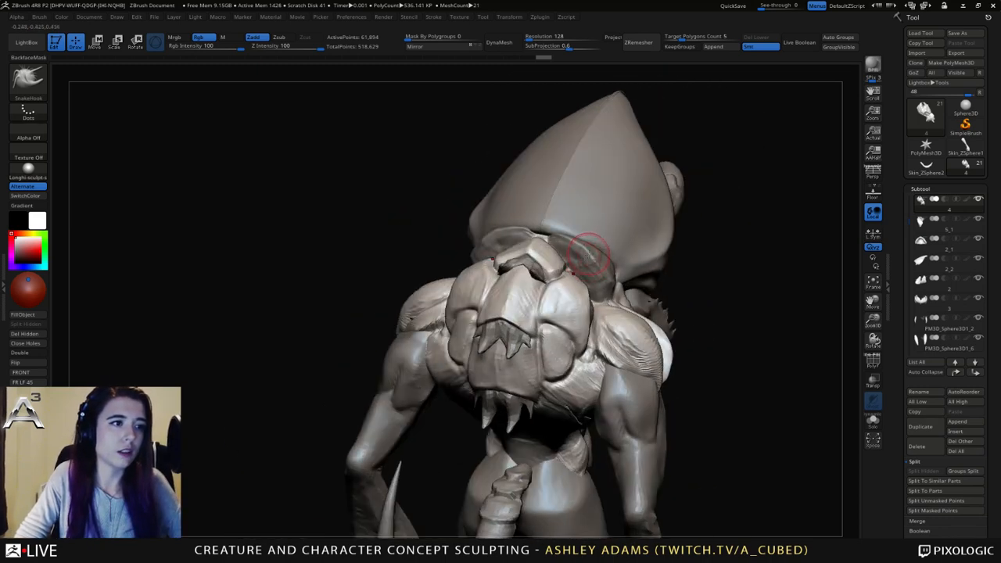
Select the split-off collar lobes, close the holes in their mesh, and resize the SnakeHook brush.
alt+click(607, 209)
ctrl+right_drag(608, 209, 604, 255)
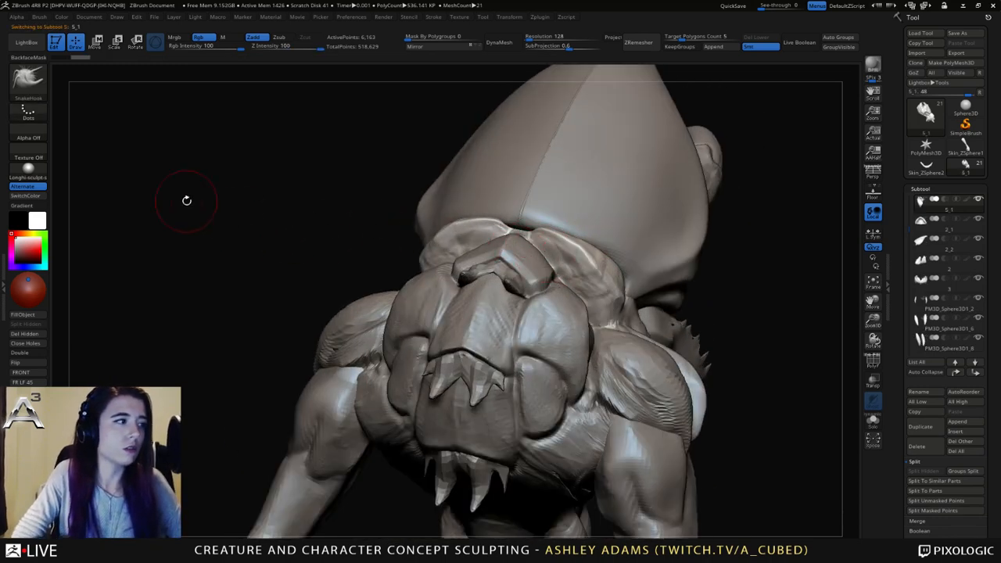
click(31, 343)
key(space)
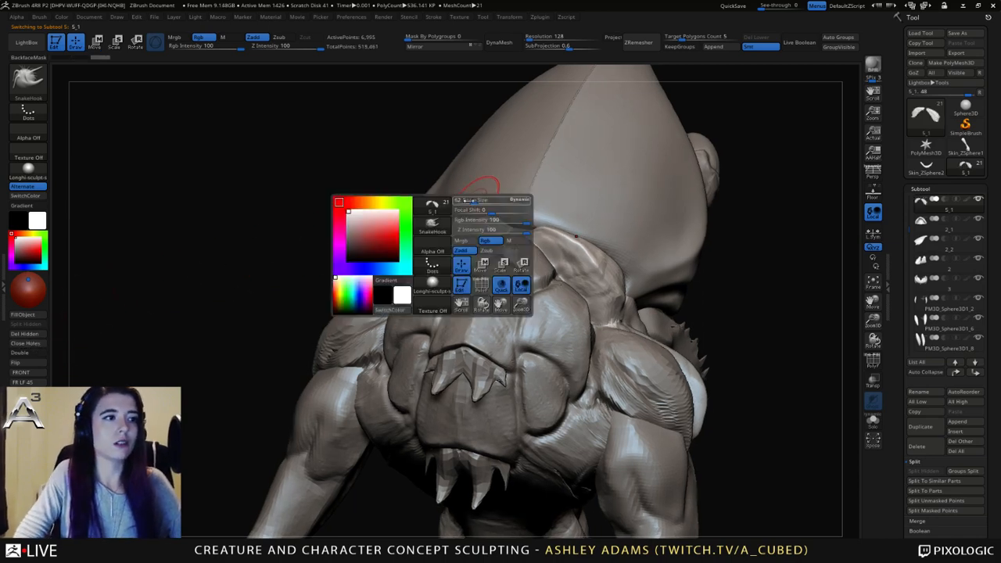
Enlarge the brush and smooth the small paired plates behind the head crest.
drag(469, 200, 488, 201)
mouse_move(556, 219)
right_down()
mouse_move(518, 229)
mouse_move(551, 224)
right_up()
shift+drag(527, 225, 547, 271)
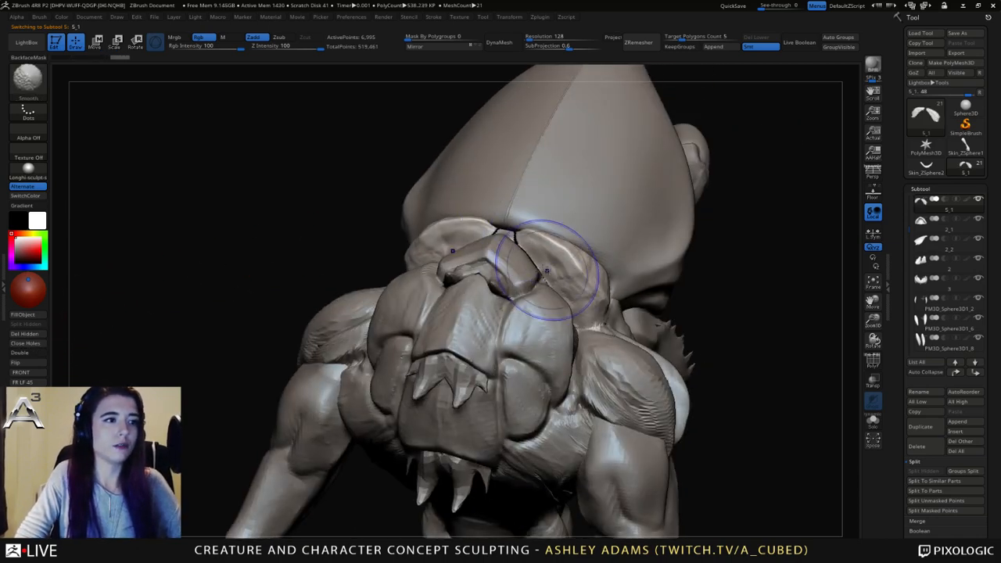
Select the armoured back and shoulder subtool and close the holes in its mesh.
alt+click(432, 278)
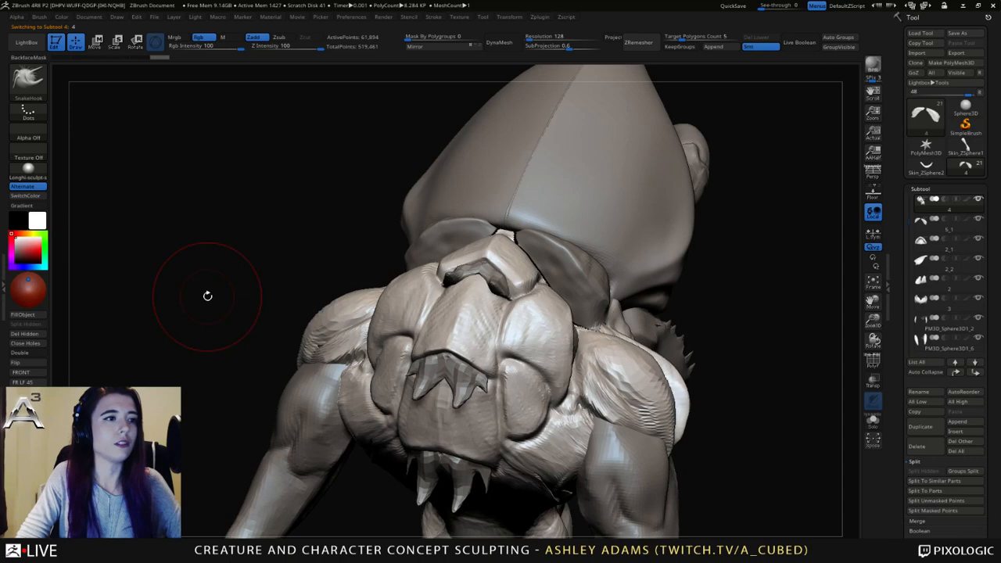
click(32, 346)
right_drag(534, 197, 495, 220)
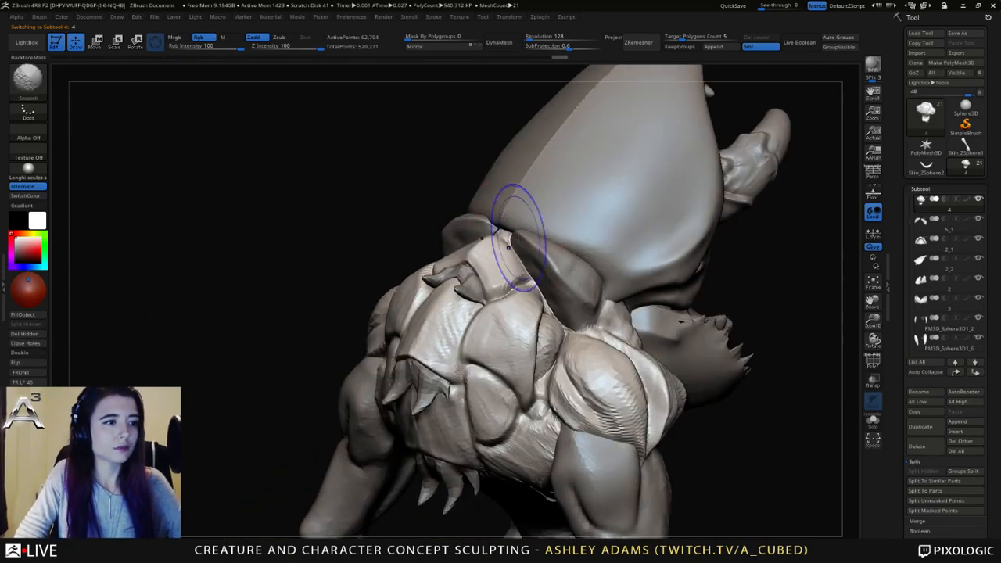
Reselect the paired plates behind the crest and reshape their outer edges with the resized SnakeHook brush.
alt+click(552, 280)
mouse_move(552, 280)
right_down()
mouse_move(539, 291)
mouse_move(518, 223)
mouse_move(554, 230)
right_up()
alt+click(528, 224)
key(space)
mouse_move(523, 232)
mouse_down()
mouse_move(534, 232)
mouse_move(517, 244)
mouse_up()
mouse_move(517, 244)
right_down()
mouse_move(525, 268)
mouse_move(491, 254)
mouse_move(462, 265)
right_up()
alt+click(492, 256)
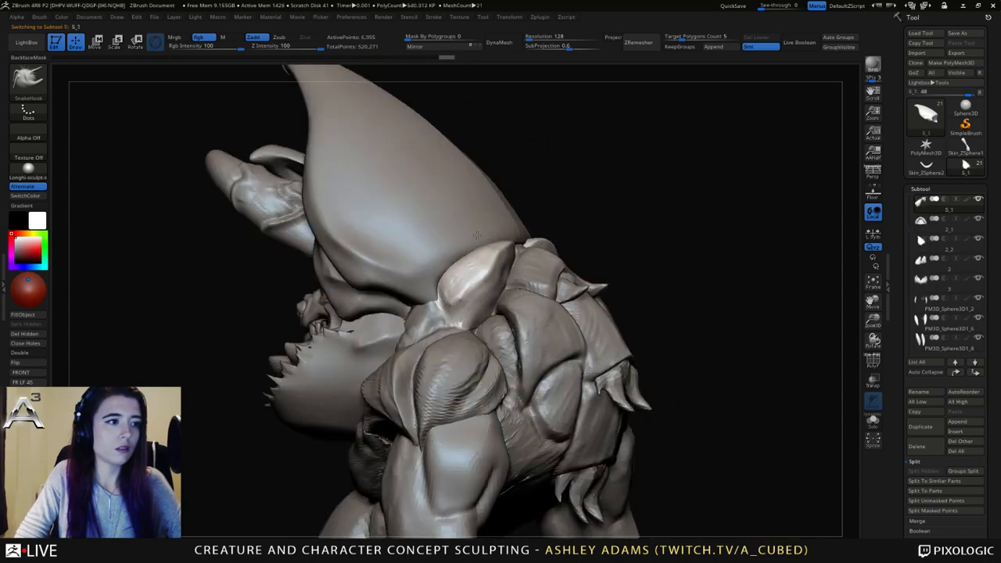
Pull the outer corners of the paired plates out into horn-like points with the SnakeHook brush.
key(space)
drag(459, 267, 444, 267)
mouse_move(493, 263)
right_down()
mouse_move(446, 263)
mouse_move(407, 305)
mouse_move(417, 251)
right_up()
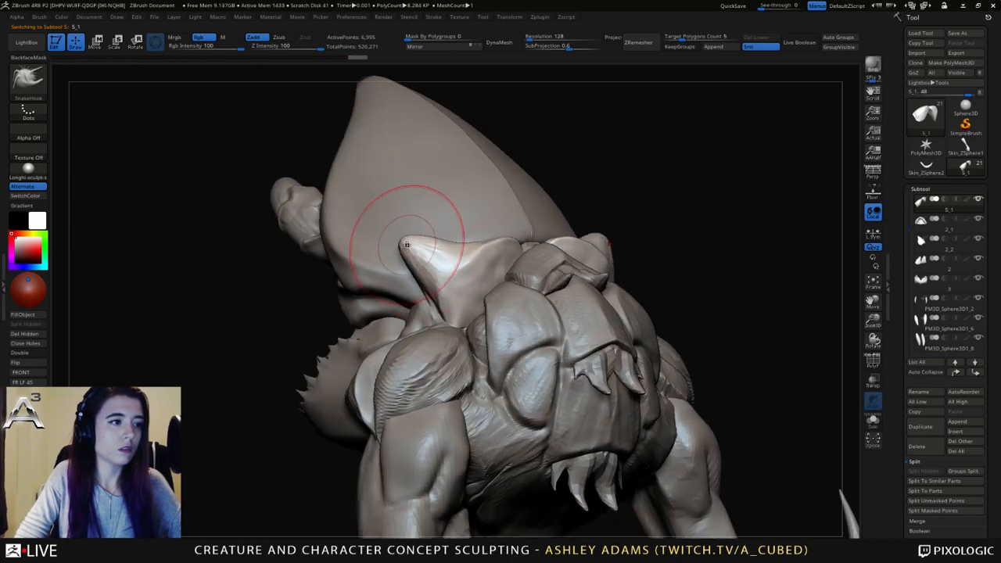
mouse_move(459, 225)
right_down()
mouse_move(478, 239)
mouse_move(565, 207)
right_up()
key(space)
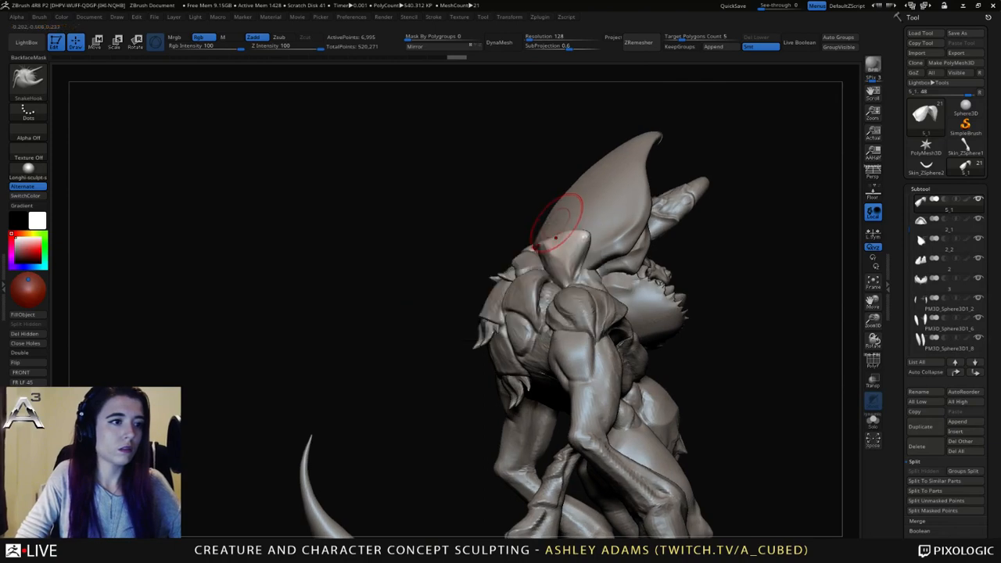
Bend the tips of both points upward beside the head crest, viewing the creature from behind.
key(space)
drag(557, 224, 580, 224)
mouse_move(548, 227)
right_down()
mouse_move(593, 216)
mouse_move(626, 227)
mouse_move(622, 238)
right_up()
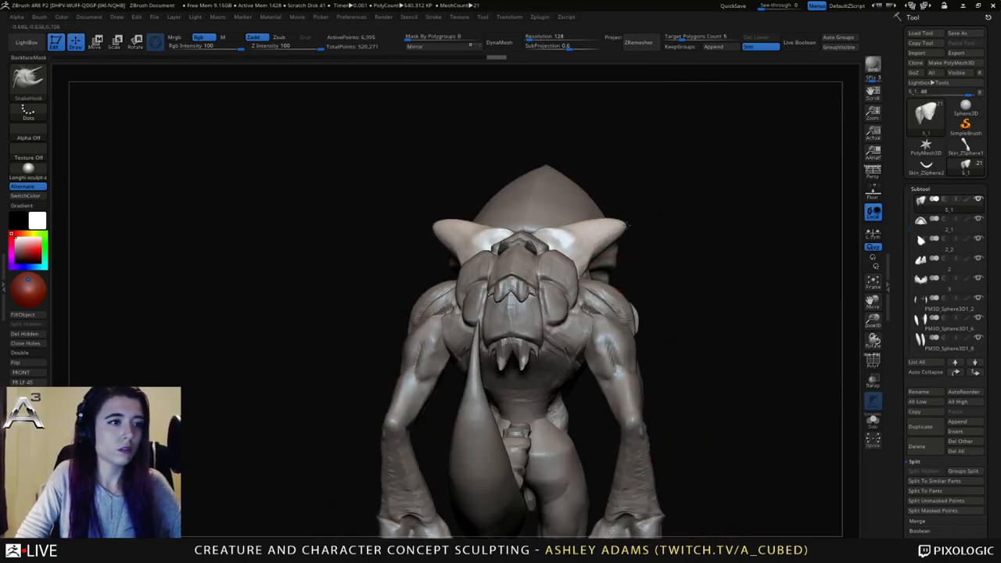
drag(614, 227, 598, 219)
key(space)
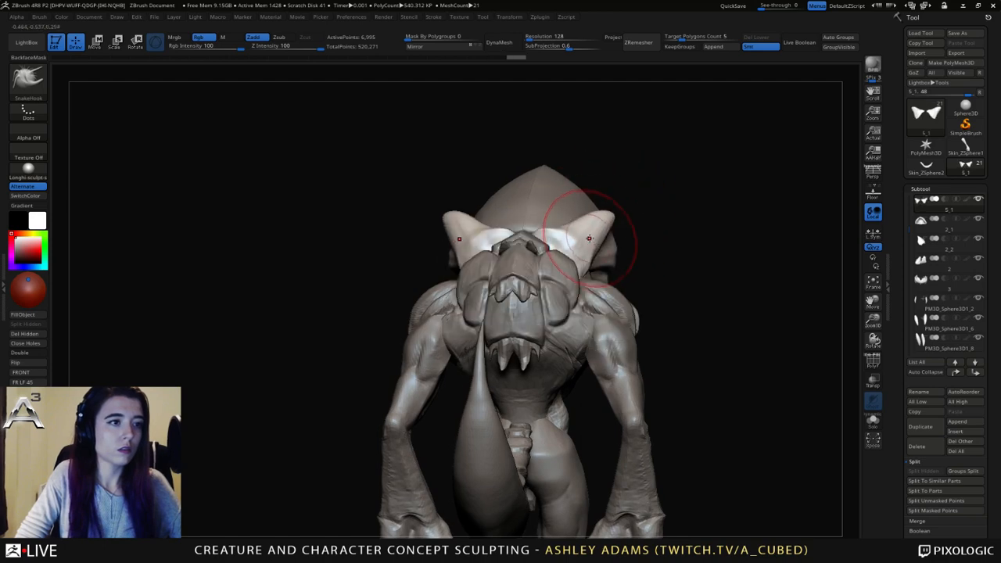
Lengthen the two points into tall horns and curve their tips forward over the sides of the crest.
right_drag(585, 235, 536, 212)
key(space)
mouse_move(569, 224)
mouse_down()
mouse_move(559, 224)
mouse_move(618, 202)
mouse_up()
right_drag(619, 204, 649, 206)
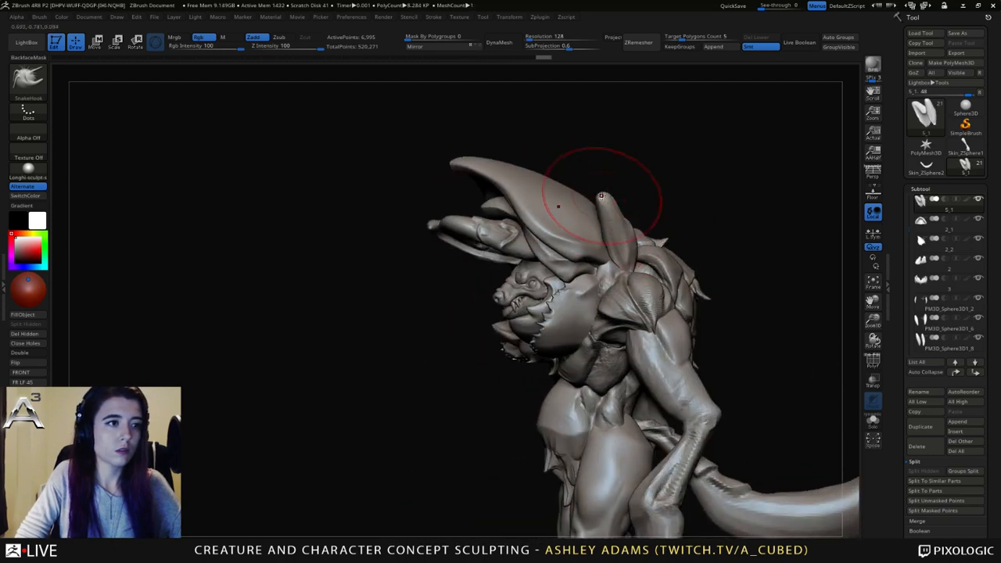
drag(606, 198, 581, 200)
right_drag(580, 201, 565, 201)
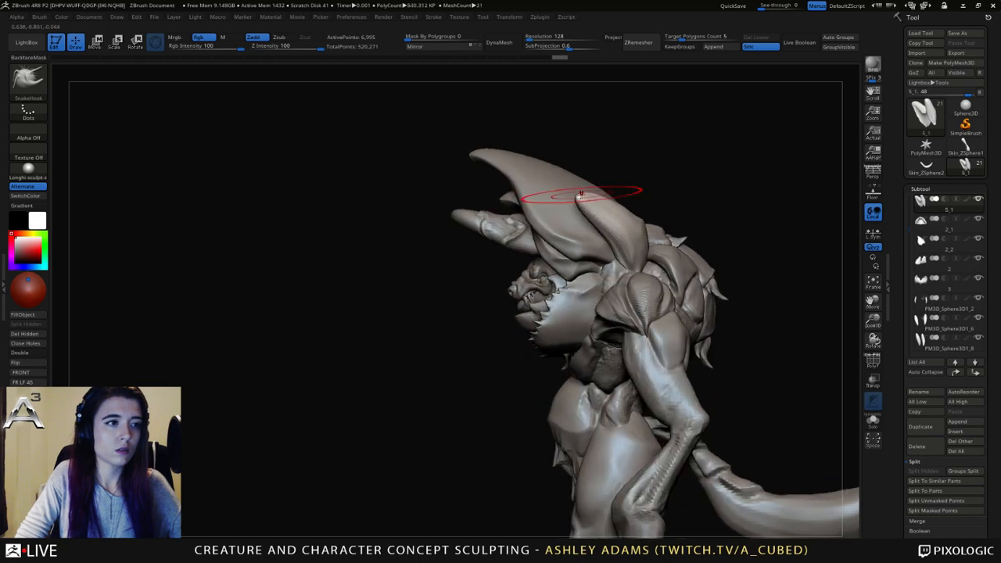
Refine the width and outer curve of both horns with the resized SnakeHook brush.
key(space)
drag(566, 202, 610, 235)
right_drag(600, 228, 614, 247)
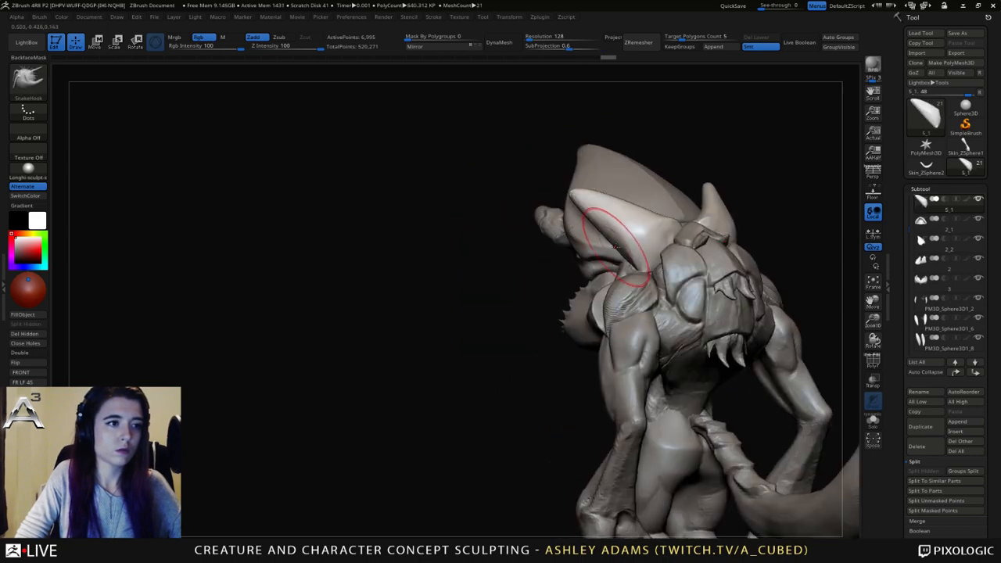
right_drag(580, 202, 544, 212)
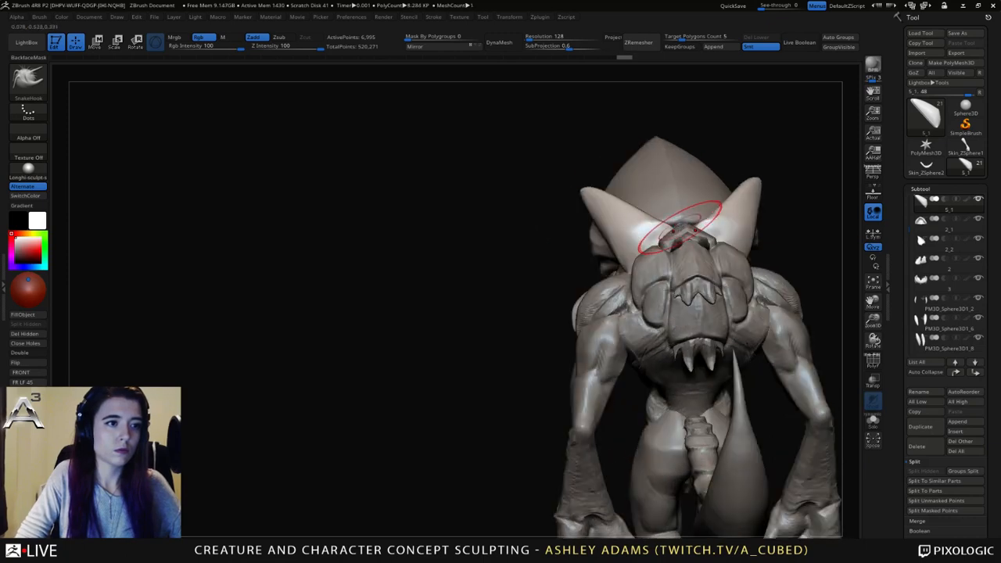
mouse_move(682, 223)
right_down()
mouse_move(705, 233)
mouse_move(711, 224)
mouse_move(674, 219)
right_up()
Select the large head crest and shape a small notch in its rear edge between the horns.
alt+click(677, 216)
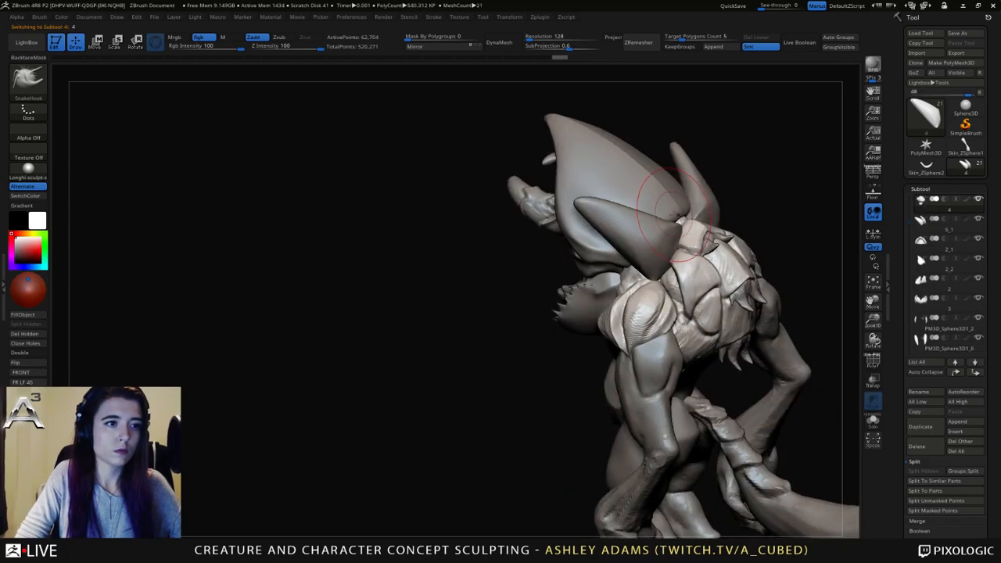
right_click(674, 213)
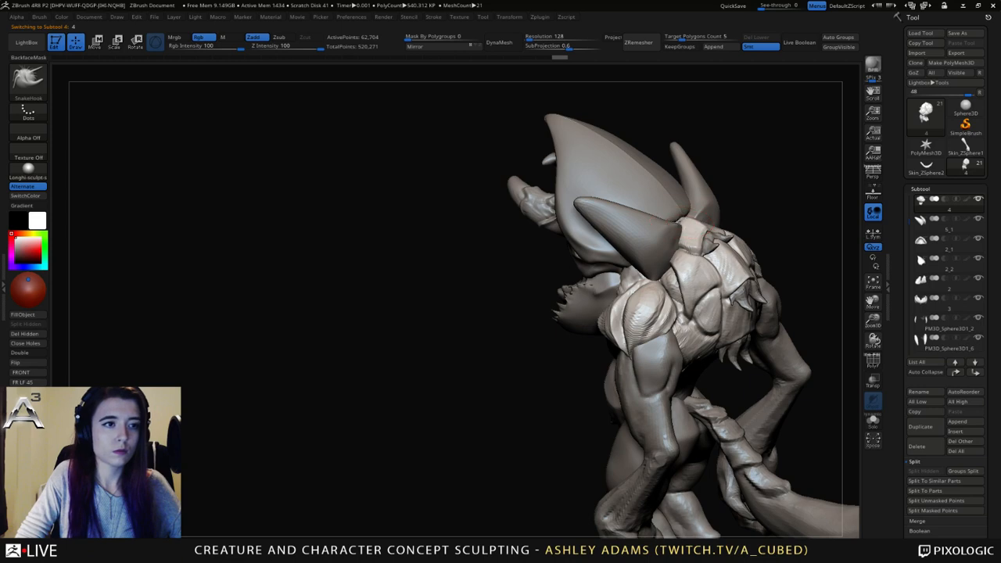
mouse_move(679, 212)
right_down()
mouse_move(660, 219)
mouse_move(684, 208)
right_up()
alt+click(659, 208)
right_click(686, 210)
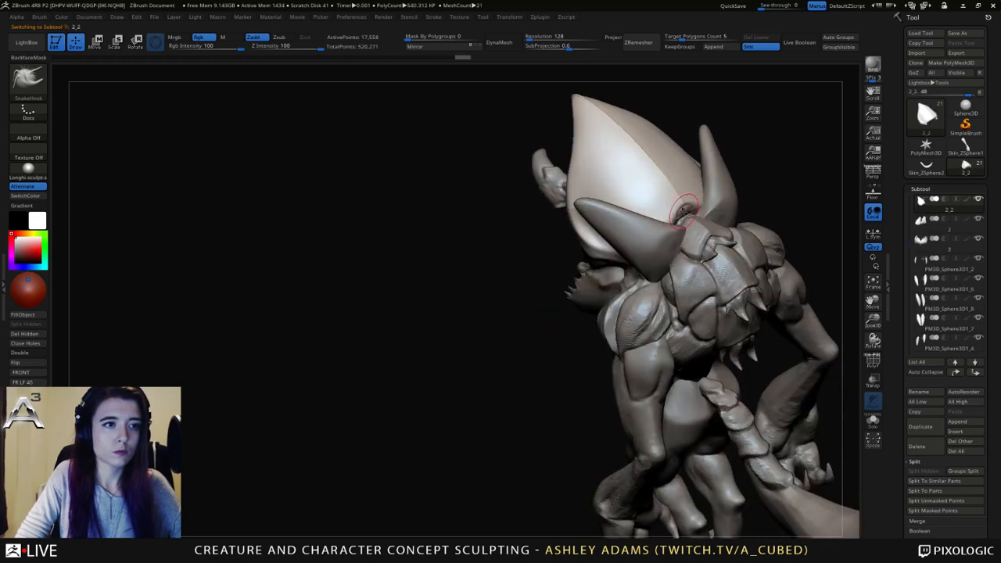
click(921, 426)
alt+click(682, 213)
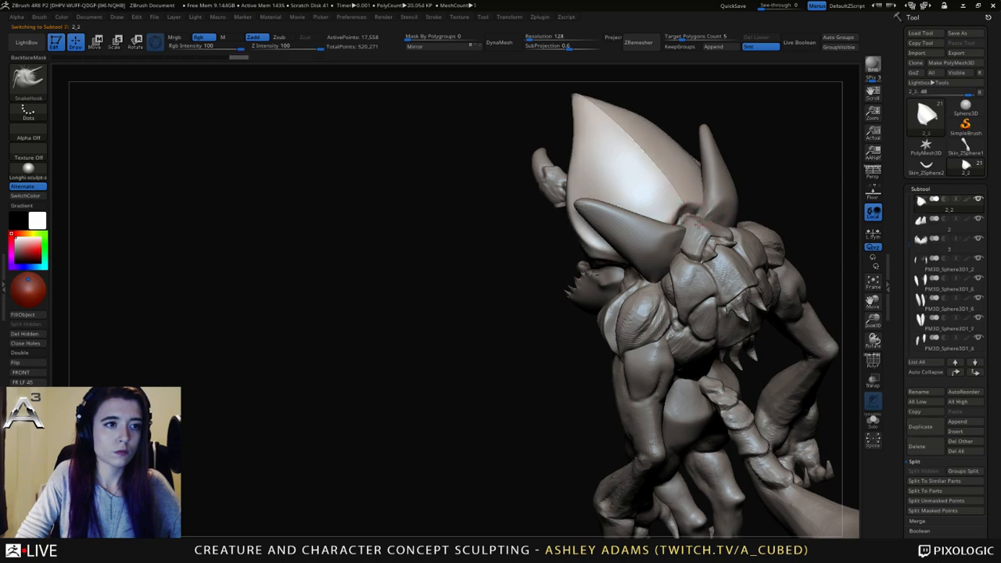
right_drag(684, 212, 696, 212)
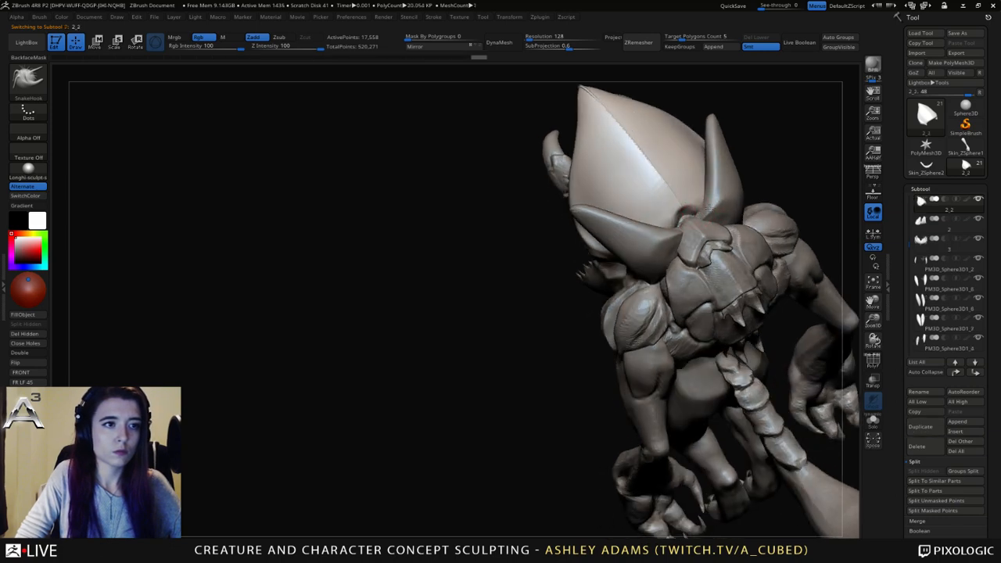
Carve and smooth the rim of the crest's rear notch with the DamStandard brush.
key(shift)
right_drag(682, 189, 669, 225)
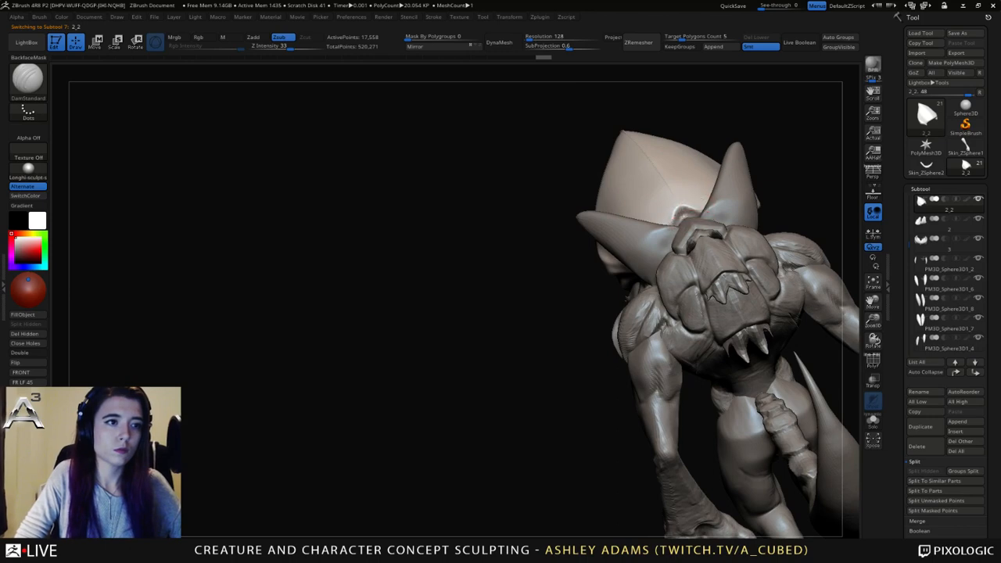
key(space)
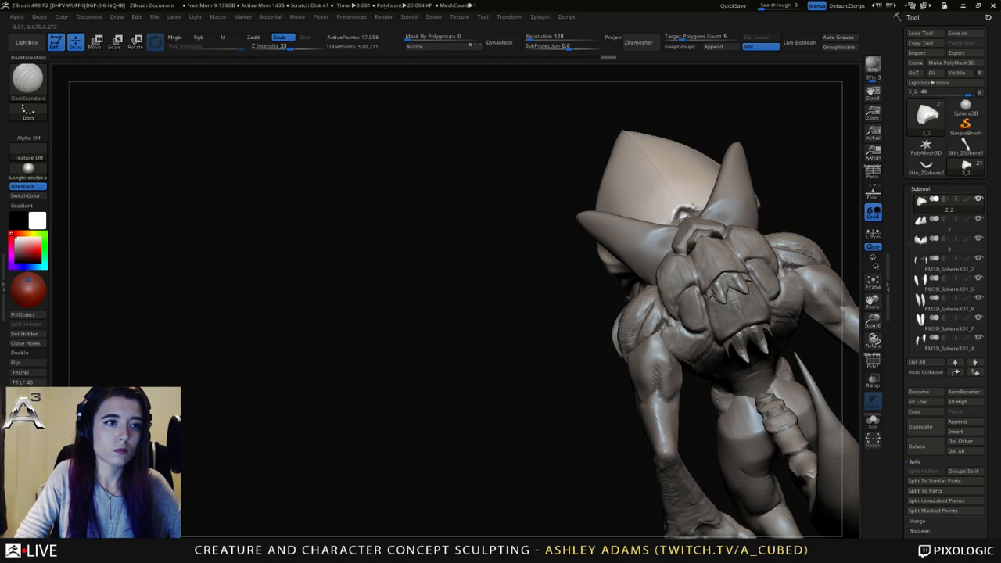
key(shift)
right_drag(680, 208, 707, 217)
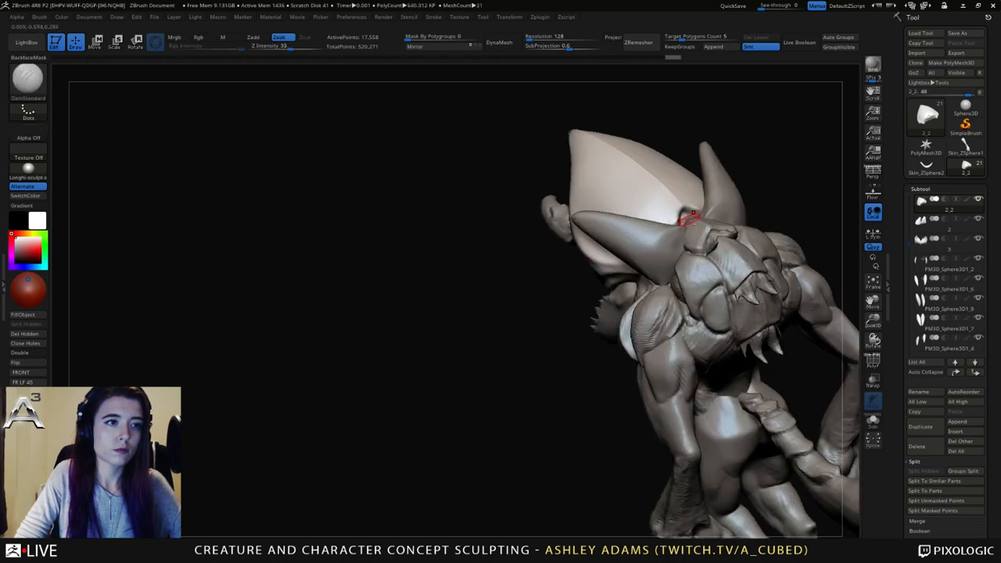
Touch up the joint between the armoured back and the crest's rear notch, ending with the crest selected.
alt+click(685, 217)
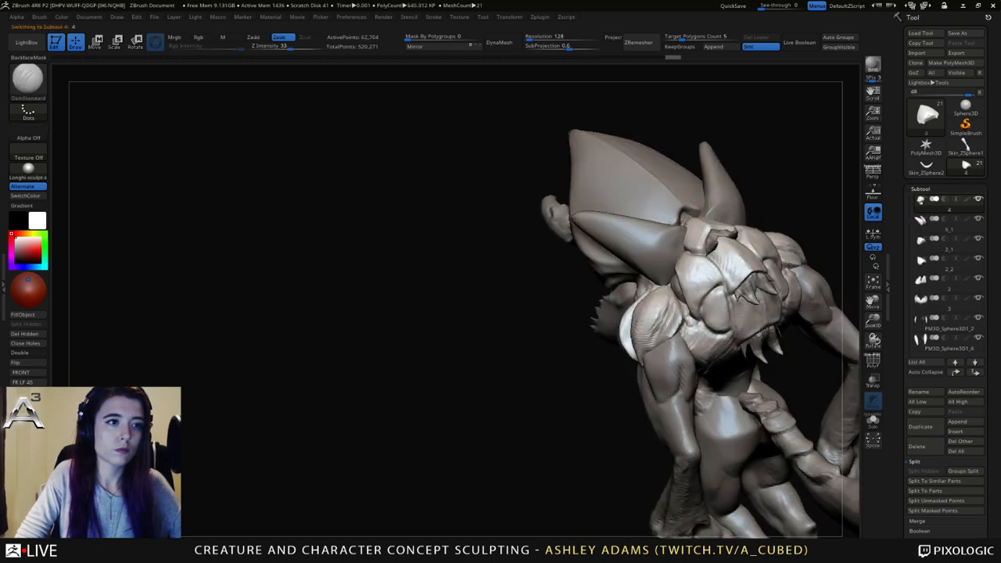
mouse_move(686, 218)
right_down()
mouse_move(654, 241)
mouse_move(692, 220)
right_up()
right_click(654, 244)
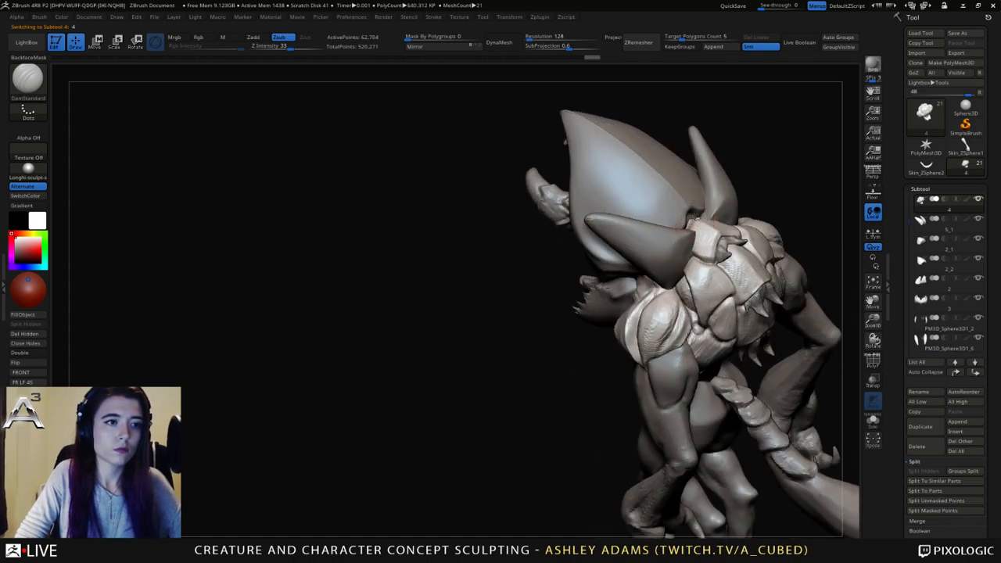
alt+click(692, 220)
mouse_move(692, 220)
right_down()
mouse_move(690, 211)
mouse_move(689, 224)
right_up()
right_click(690, 211)
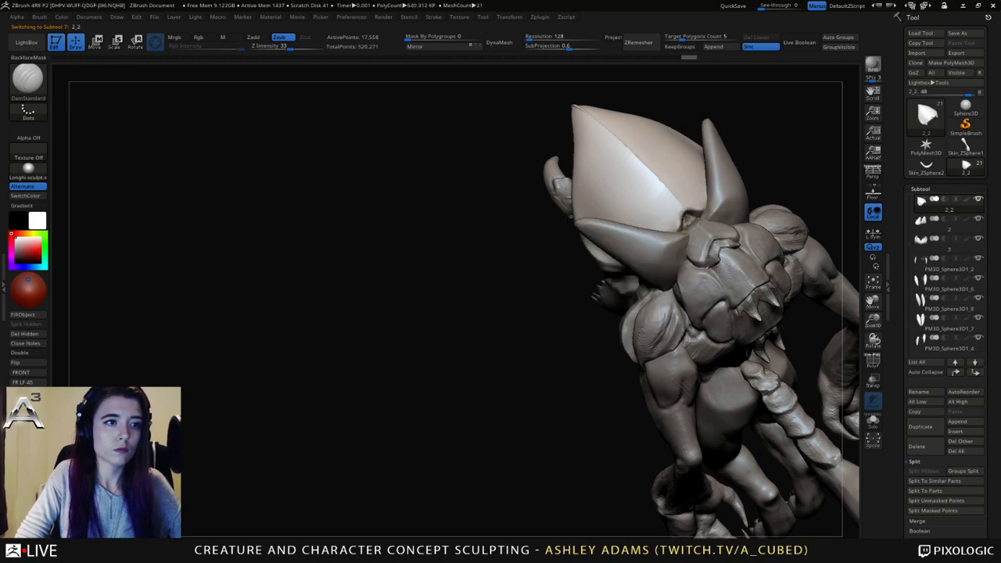
Build up the crest around its rear notch with ClayBuildup, and select the separate piece inside the notch.
key(b)
key(c)
key(b)
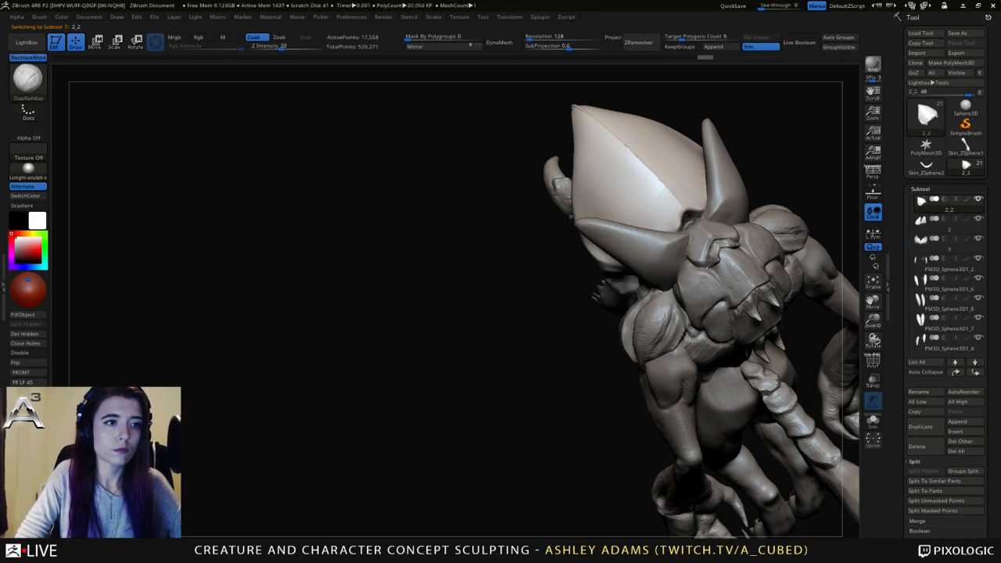
right_drag(688, 216, 689, 220)
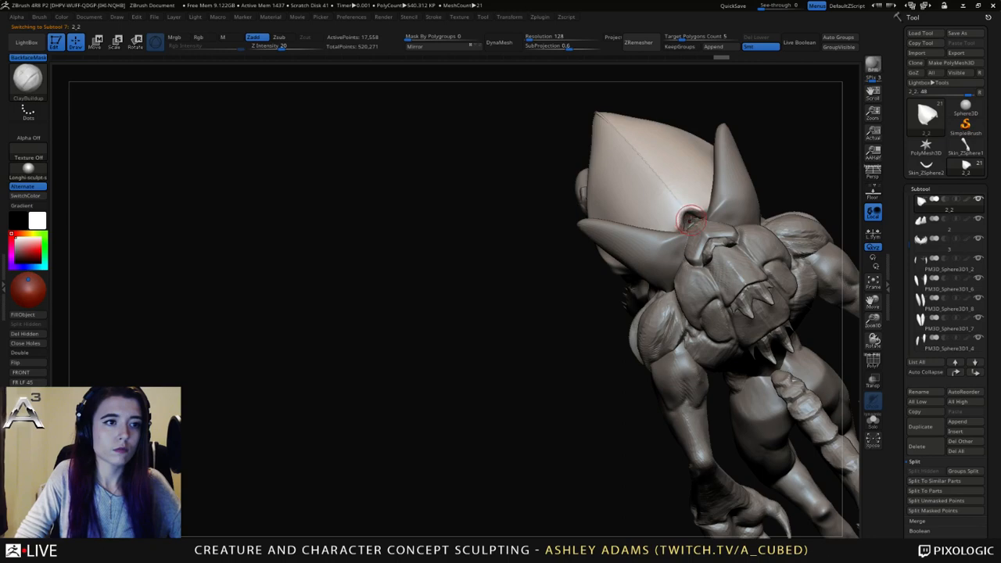
alt+click(690, 222)
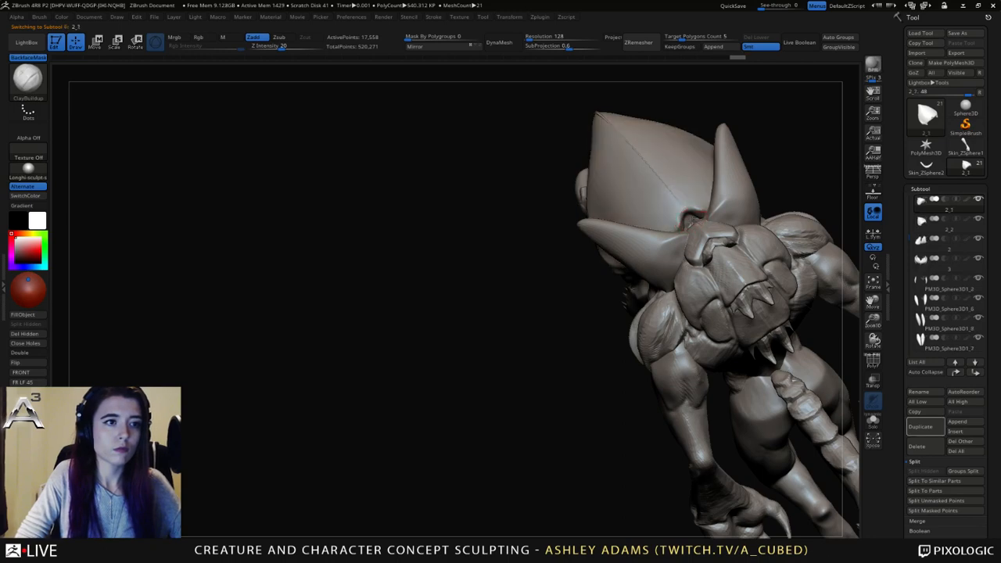
right_drag(695, 217, 699, 224)
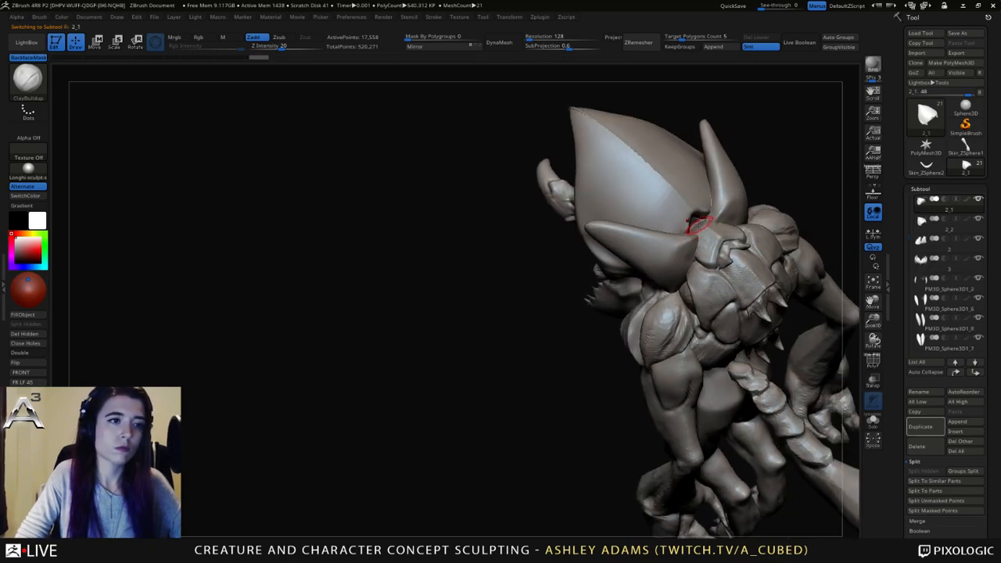
Select the armoured back and pull its uppermost plate toward the crest's notch with the SnakeHook brush.
alt+click(707, 227)
right_click(704, 225)
key(4)
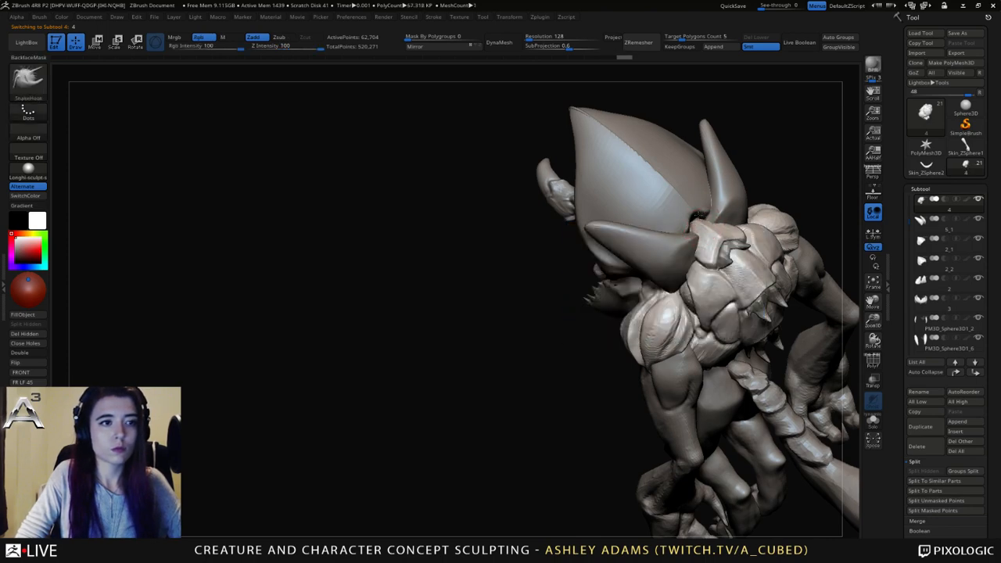
right_drag(700, 221, 729, 217)
Define the creases of the uppermost back plate with the DamStandard brush and sculpt its surface.
key(3)
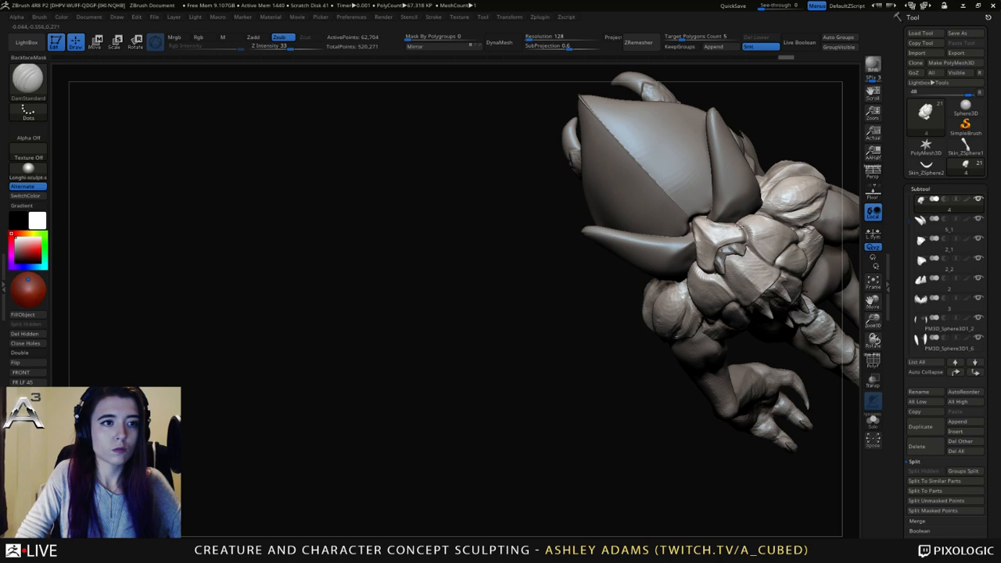
key(2)
mouse_move(729, 225)
mouse_down()
mouse_move(734, 239)
mouse_move(725, 234)
mouse_up()
mouse_move(724, 234)
right_down()
mouse_move(718, 194)
mouse_move(728, 181)
mouse_move(694, 191)
mouse_move(685, 237)
mouse_move(658, 203)
mouse_move(681, 231)
right_up()
Select the horns and adjust their inner bases against the uppermost back plate with the SnakeHook brush.
alt+click(691, 222)
key(b)
key(s)
key(h)
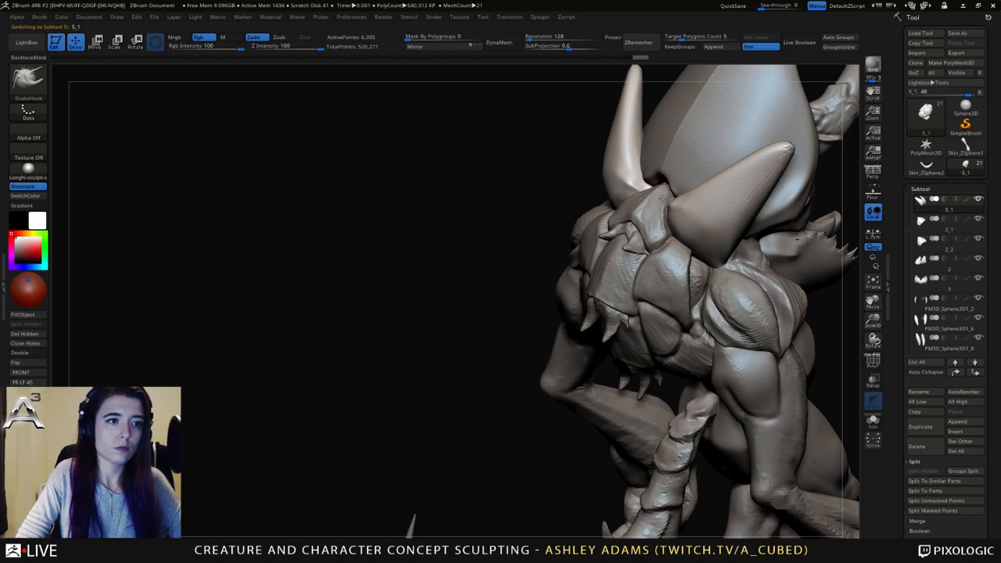
mouse_move(663, 197)
right_down()
mouse_move(683, 239)
mouse_move(748, 279)
mouse_move(713, 276)
mouse_move(680, 231)
mouse_move(556, 118)
right_up()
Carve along the bases and upper sides of both horns with the DamStandard brush.
key(b)
key(d)
key(s)
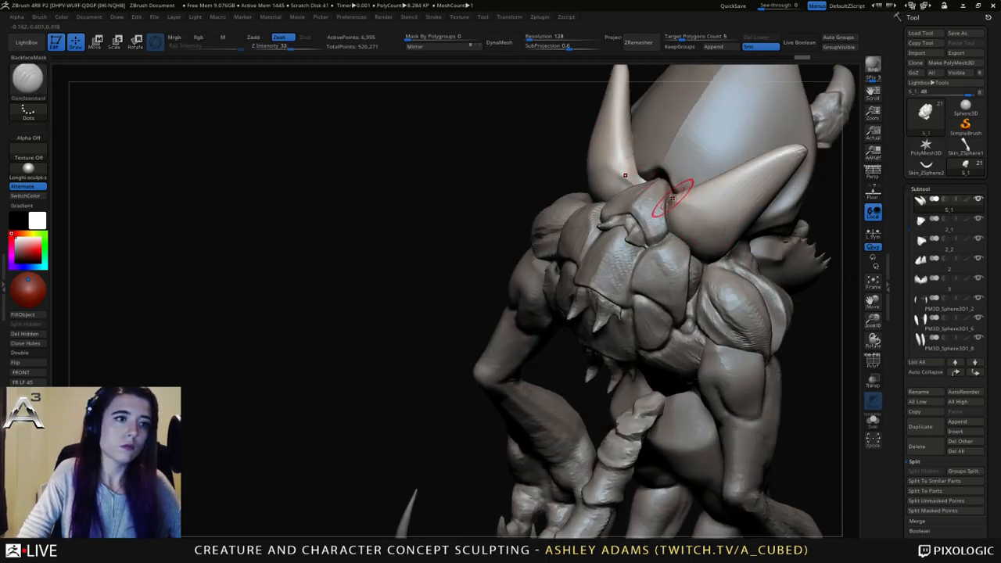
mouse_move(671, 196)
right_down()
mouse_move(689, 198)
mouse_move(681, 224)
right_up()
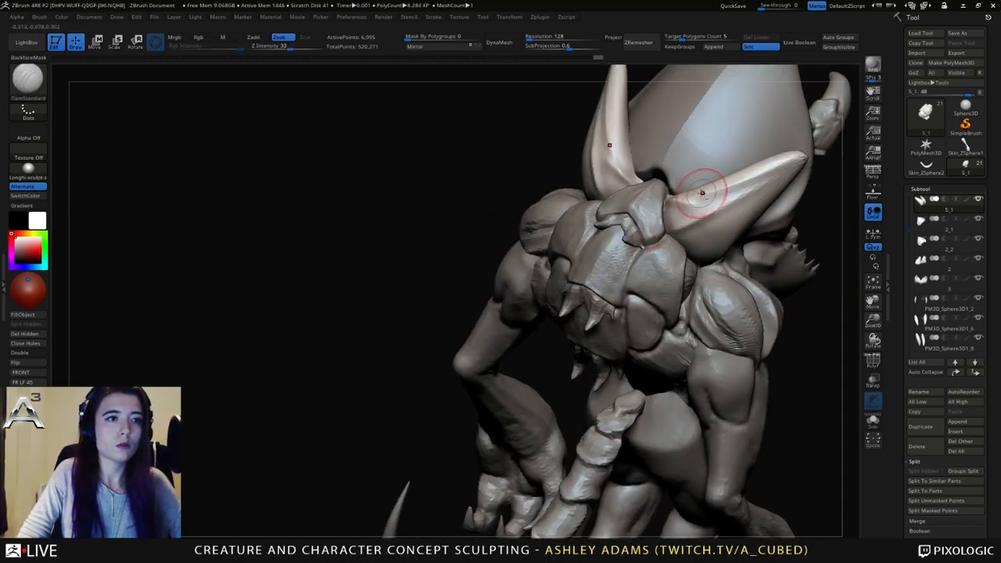
Build up volume along the length of both horns with the ClayBuildup brush.
key(b)
key(c)
key(b)
mouse_move(767, 173)
mouse_down()
mouse_move(691, 210)
mouse_move(787, 164)
mouse_move(747, 180)
mouse_up()
right_drag(739, 183, 699, 224)
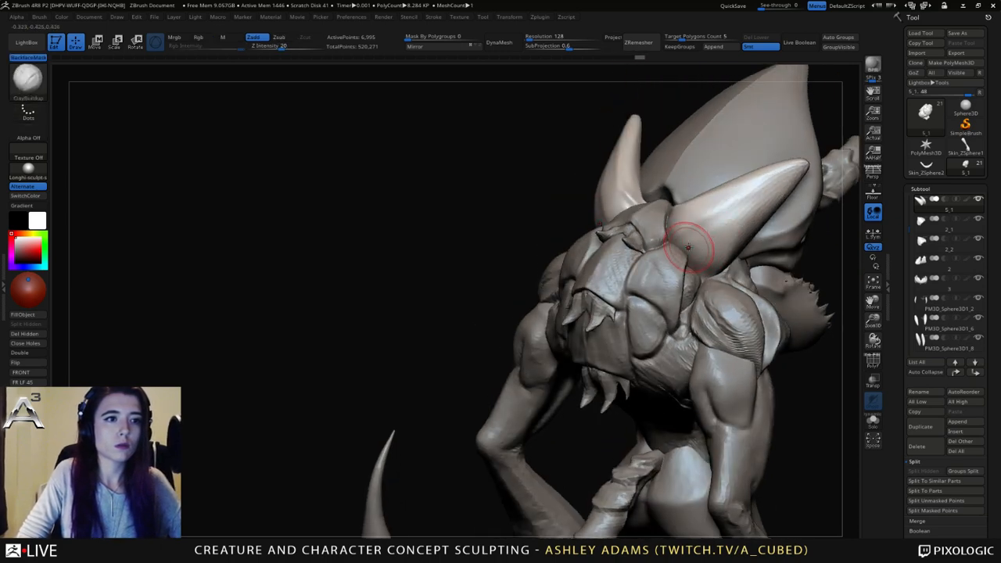
Flatten the lower surfaces of the horns with the hPolish brush.
key(b)
key(h)
key(p)
drag(720, 233, 738, 222)
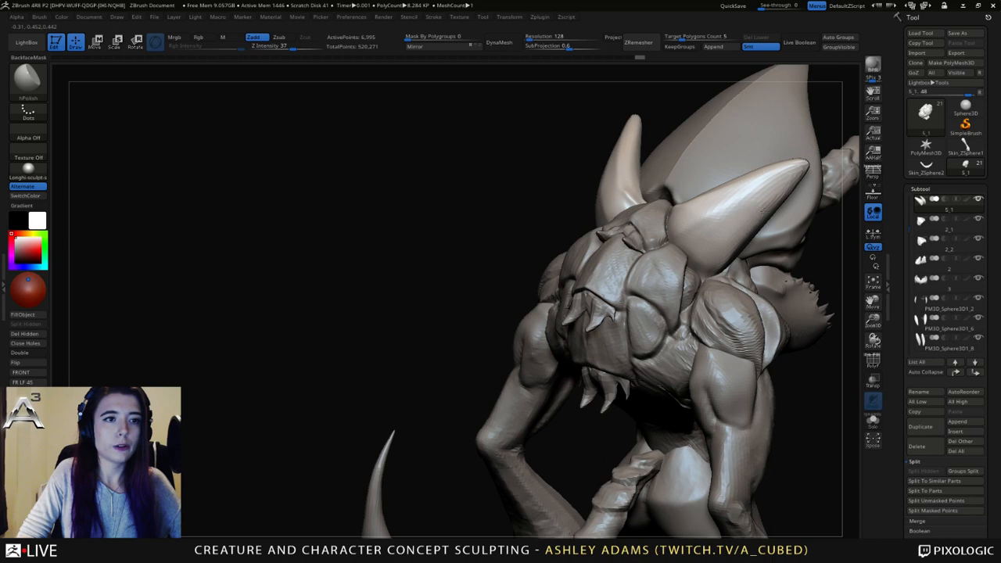
Sharpen the edges near the horn bases with the Pinch brush.
mouse_move(740, 221)
right_down()
mouse_move(585, 168)
mouse_move(640, 239)
mouse_move(599, 208)
mouse_move(608, 228)
mouse_move(584, 255)
right_up()
key(b)
key(p)
key(i)
drag(583, 257, 611, 251)
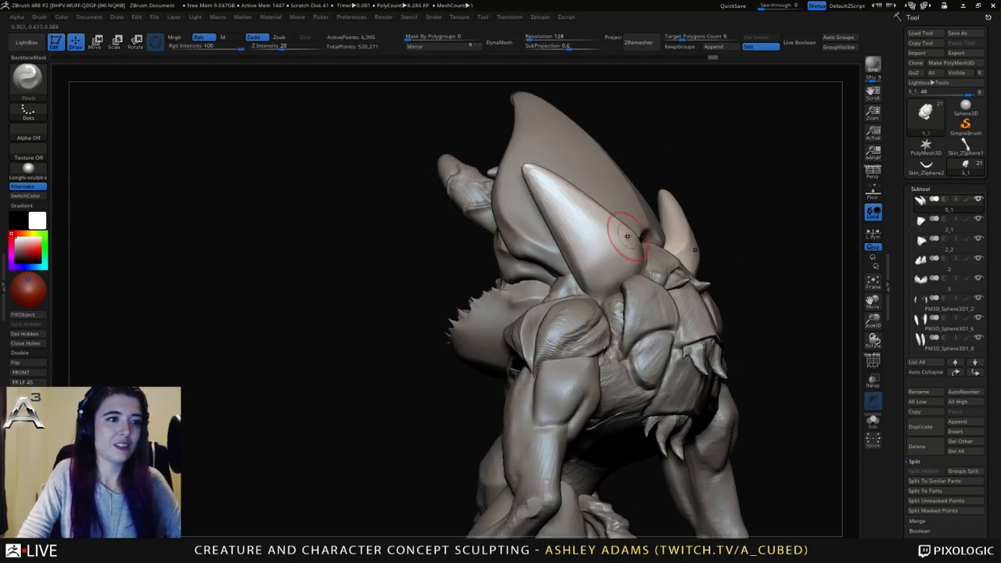
Tighten the inner edges of both horns beside the back of the crest with the Pinch brush.
right_drag(628, 236, 595, 258)
drag(615, 241, 631, 233)
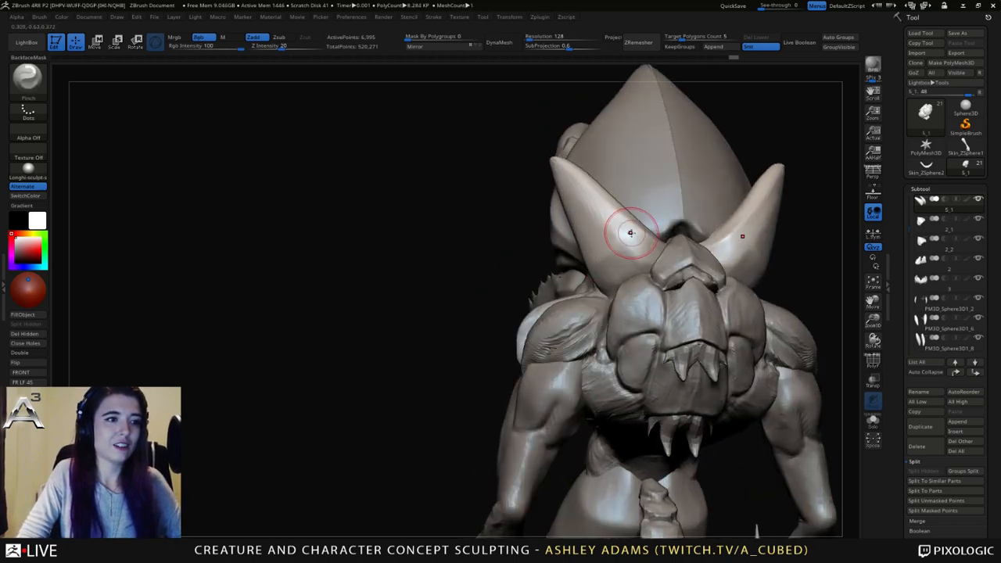
right_drag(631, 233, 604, 232)
drag(614, 228, 630, 234)
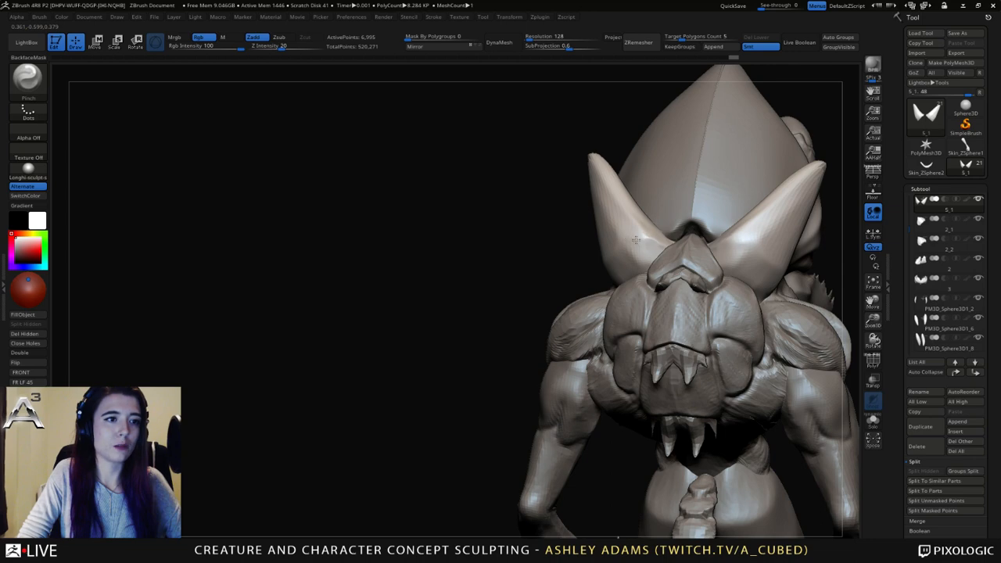
mouse_move(601, 258)
right_down()
mouse_move(653, 223)
mouse_move(599, 243)
mouse_move(621, 292)
mouse_move(613, 280)
mouse_move(605, 287)
right_up()
Select the torso and adjust its back armour around the horn bases with the SnakeHook brush.
key(ctrl)
alt+click(621, 292)
right_click(613, 280)
key(b)
key(s)
key(h)
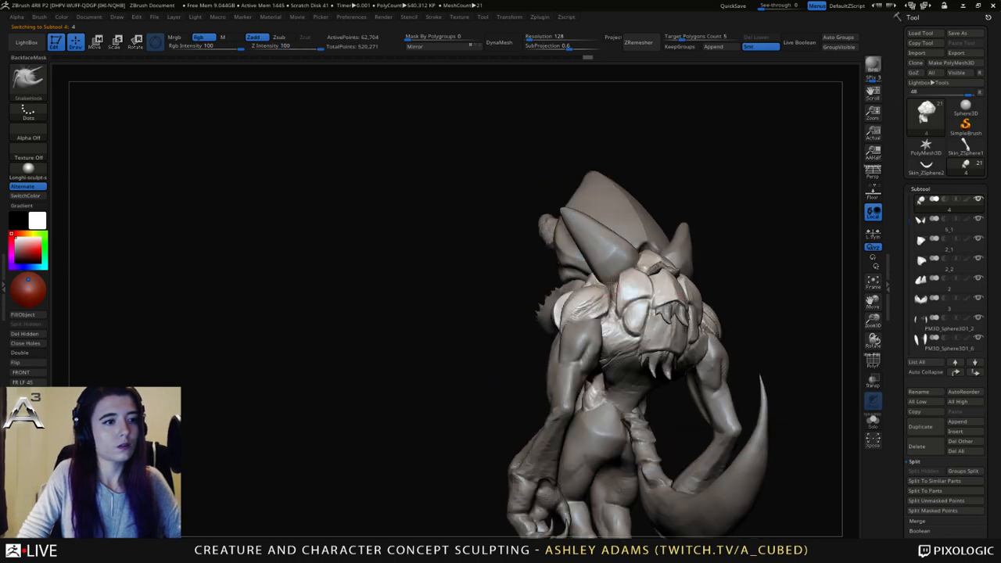
key(ctrl)
drag(584, 260, 629, 267)
right_click(626, 270)
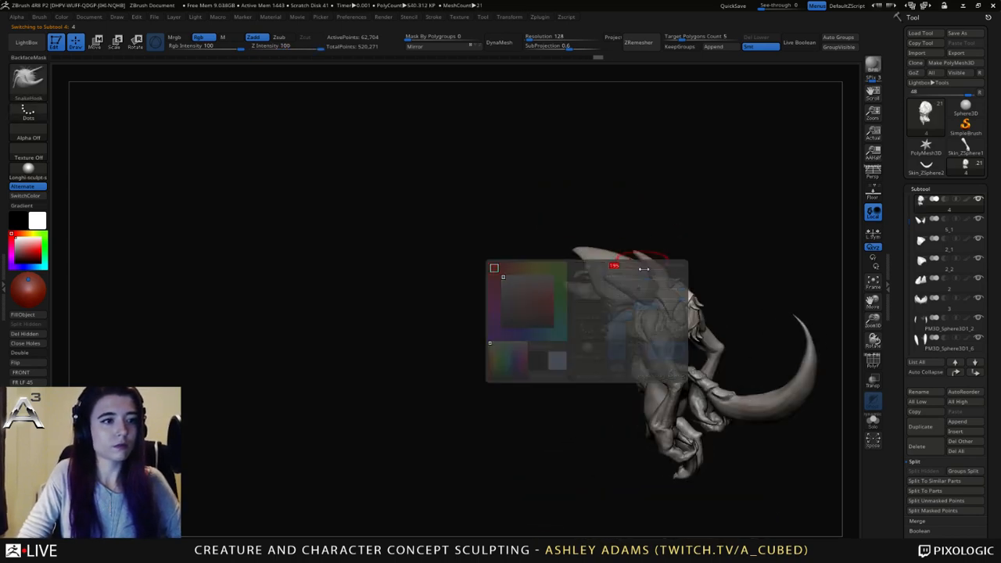
mouse_move(614, 268)
right_down()
mouse_move(628, 270)
mouse_move(628, 288)
mouse_move(635, 280)
right_up()
Select the horns and reshape their outlines beside the crest with the SnakeHook brush.
alt+click(638, 281)
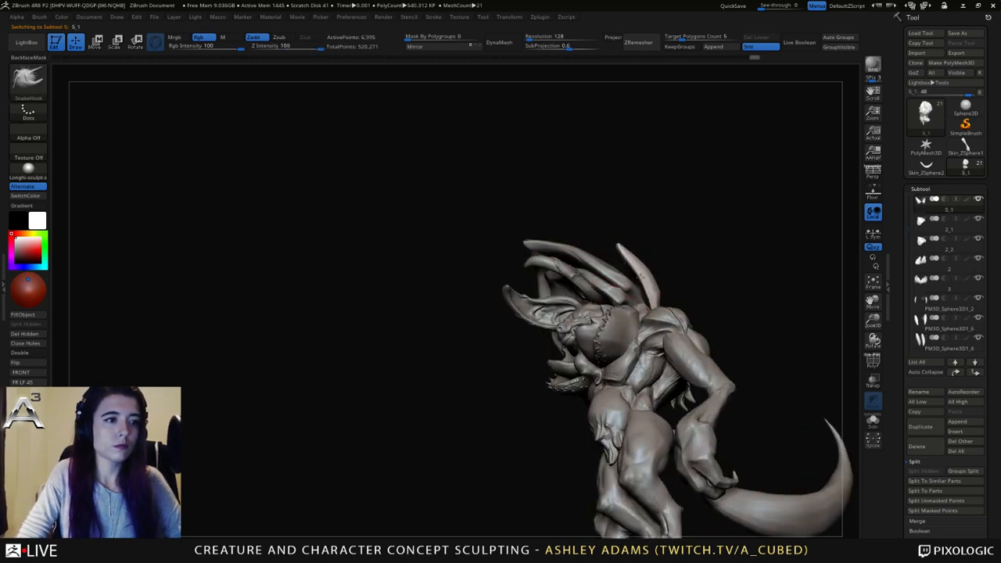
right_drag(620, 240, 649, 251)
mouse_move(704, 285)
right_down()
mouse_move(650, 224)
mouse_move(663, 296)
right_up()
right_click(615, 232)
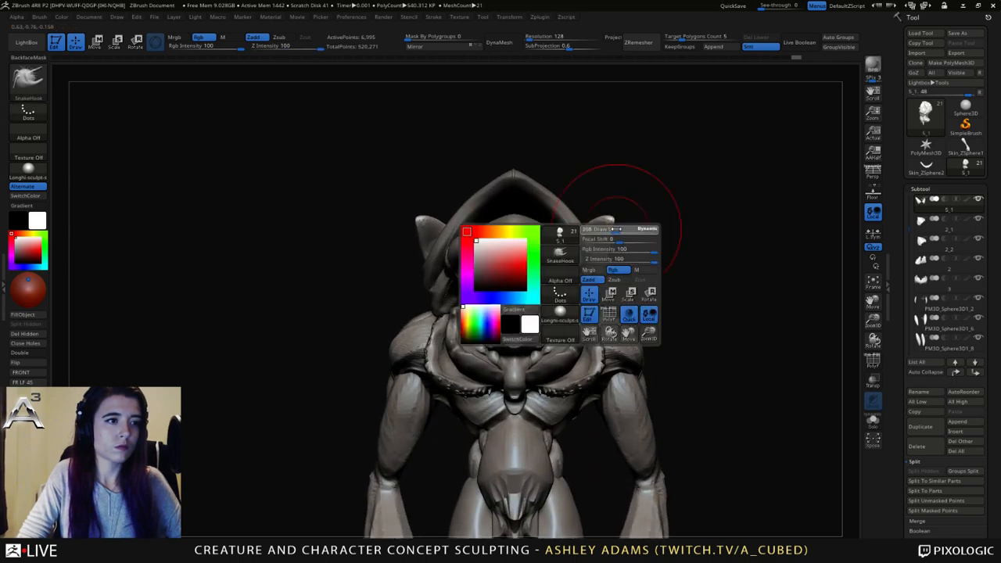
mouse_move(610, 236)
mouse_down()
mouse_move(609, 222)
mouse_move(603, 240)
mouse_up()
right_drag(608, 216, 606, 213)
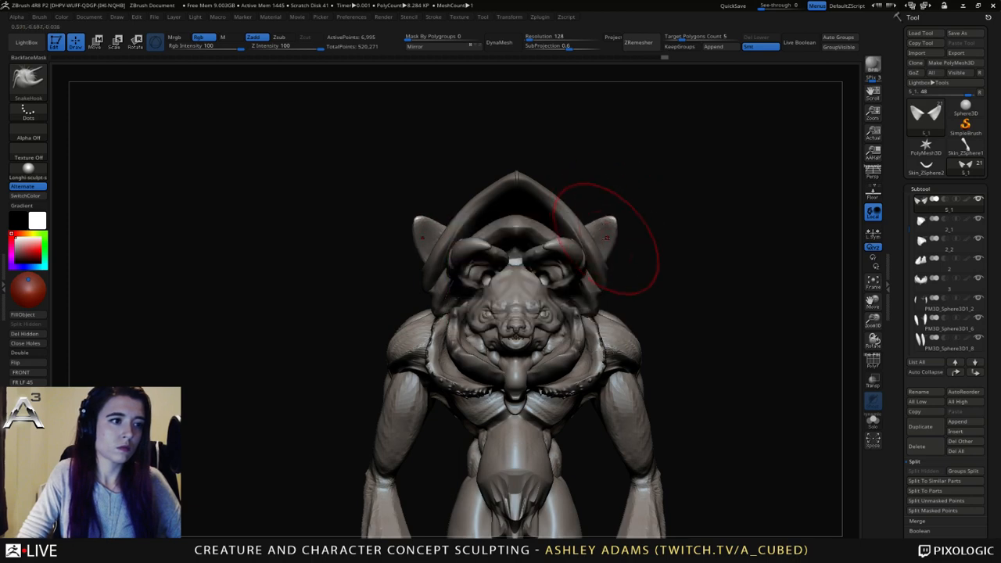
mouse_move(622, 246)
ctrl+right_down()
mouse_move(652, 196)
mouse_move(649, 208)
mouse_move(524, 200)
mouse_move(751, 227)
mouse_move(608, 226)
ctrl+right_up()
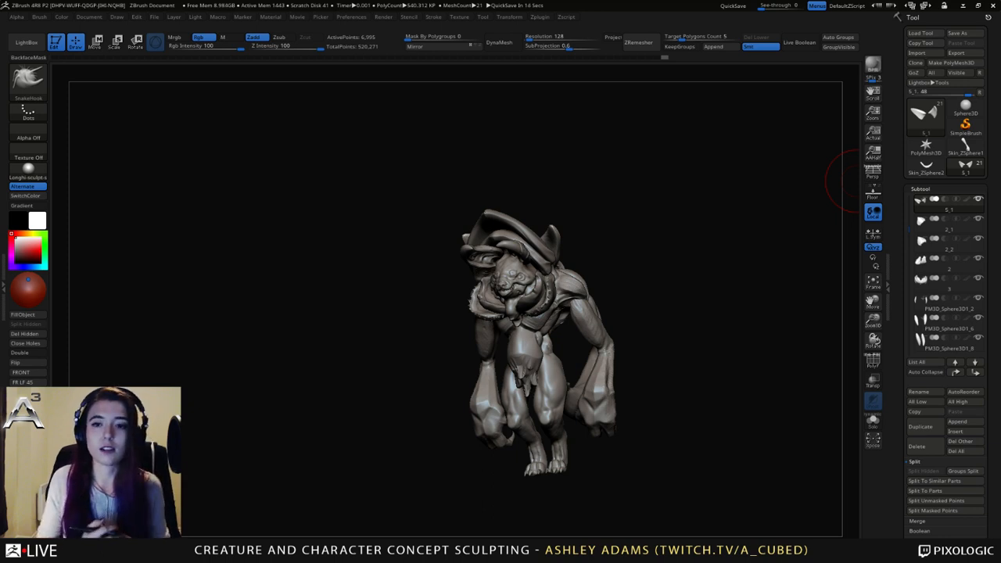
Review the reshaped horns against the whole creature from the front and sides, and select the torso.
drag(626, 258, 650, 301)
mouse_move(584, 284)
mouse_down()
mouse_move(609, 256)
mouse_move(584, 317)
mouse_move(633, 284)
mouse_move(563, 287)
mouse_move(653, 280)
mouse_move(675, 261)
mouse_move(756, 286)
mouse_move(635, 286)
mouse_up()
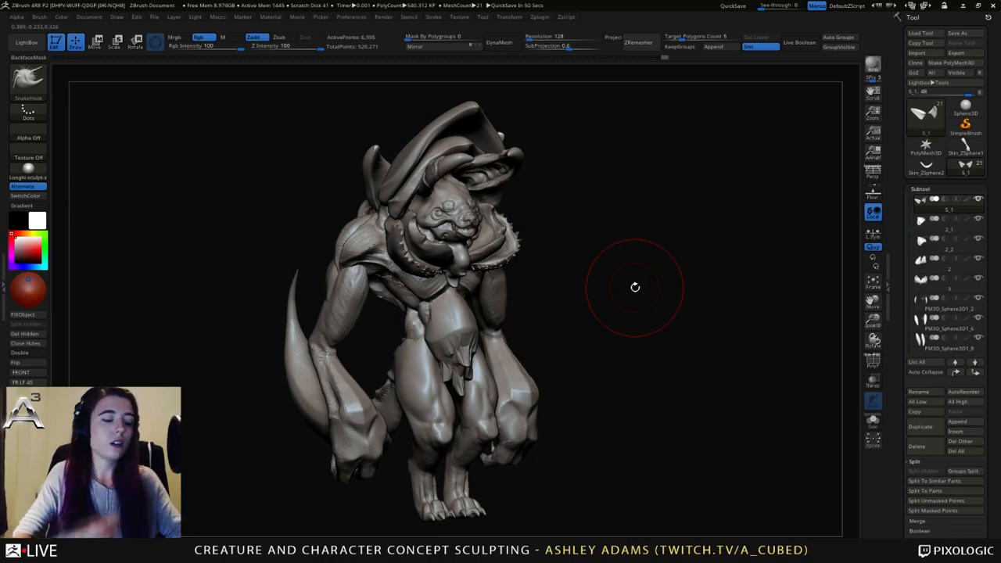
drag(622, 188, 532, 215)
key(space)
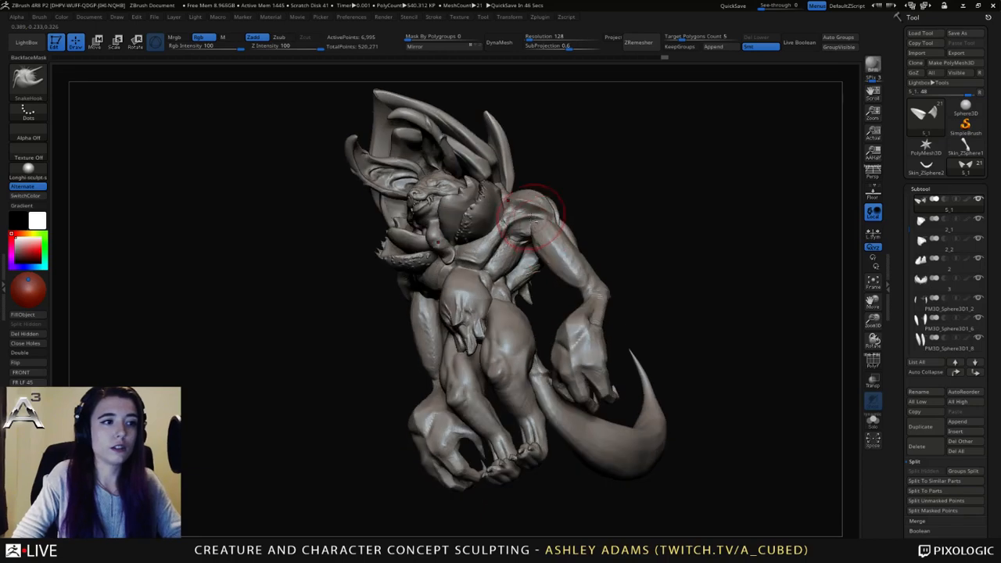
alt+click(536, 221)
right_click(545, 226)
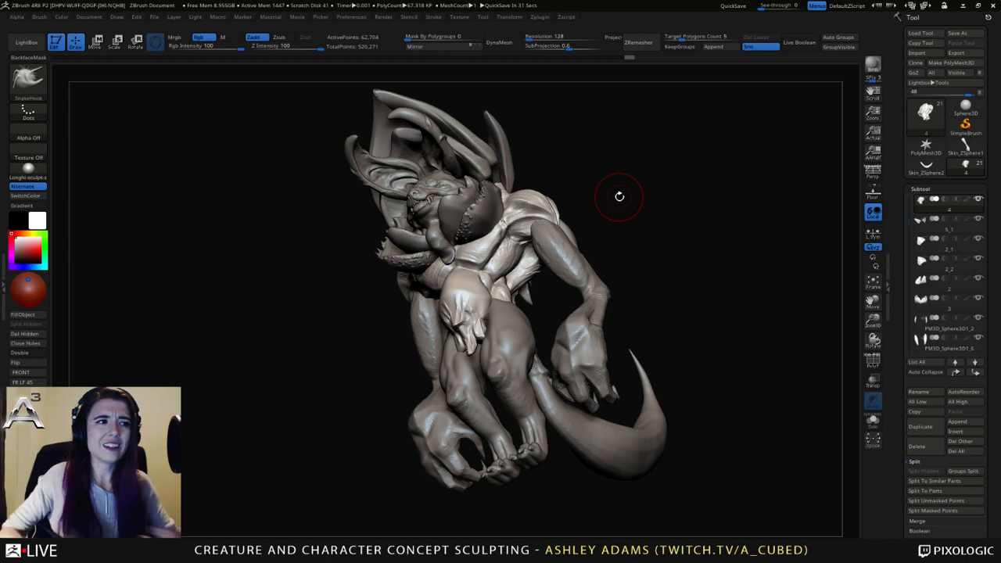
drag(619, 196, 436, 224)
key(b)
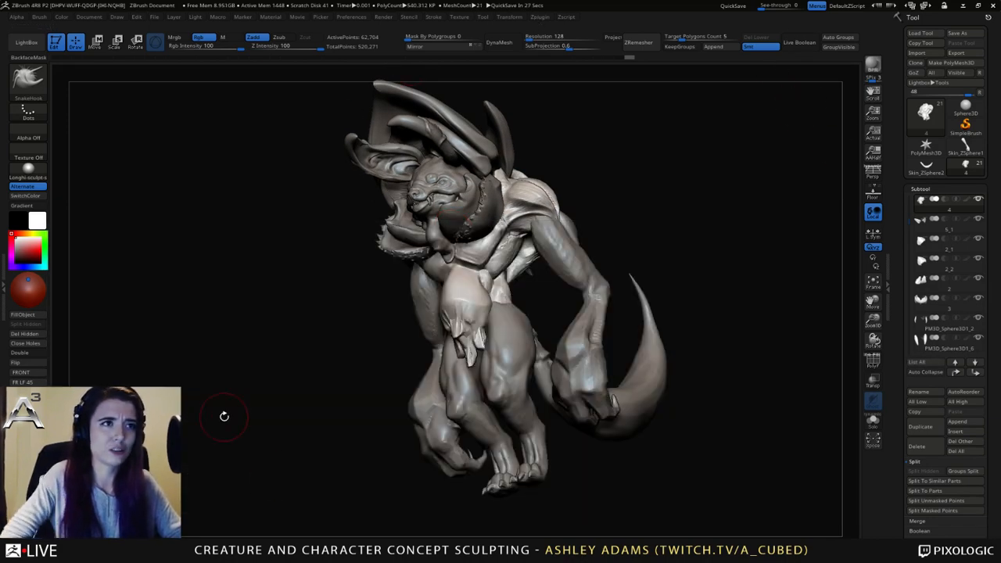
key(b)
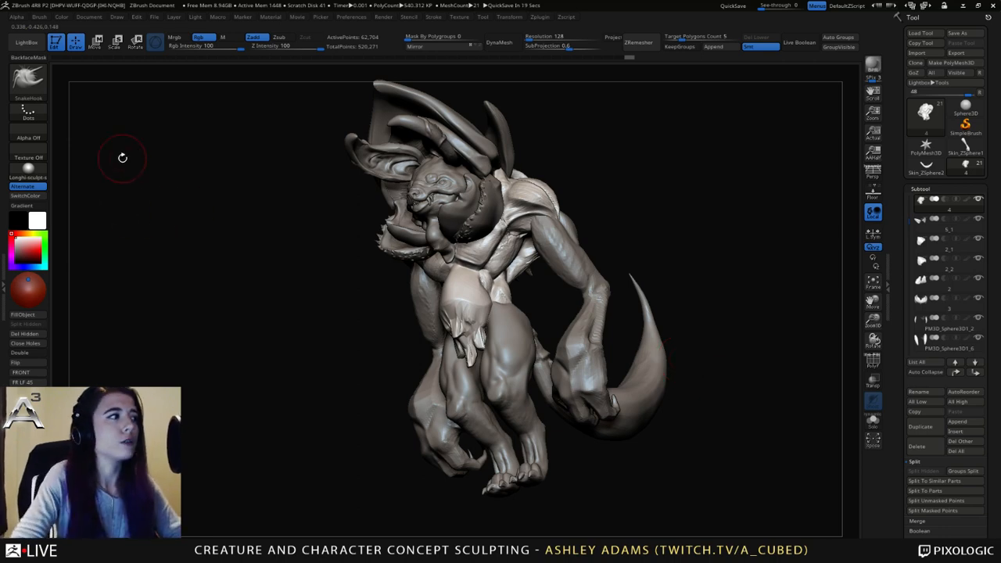
drag(120, 156, 299, 243)
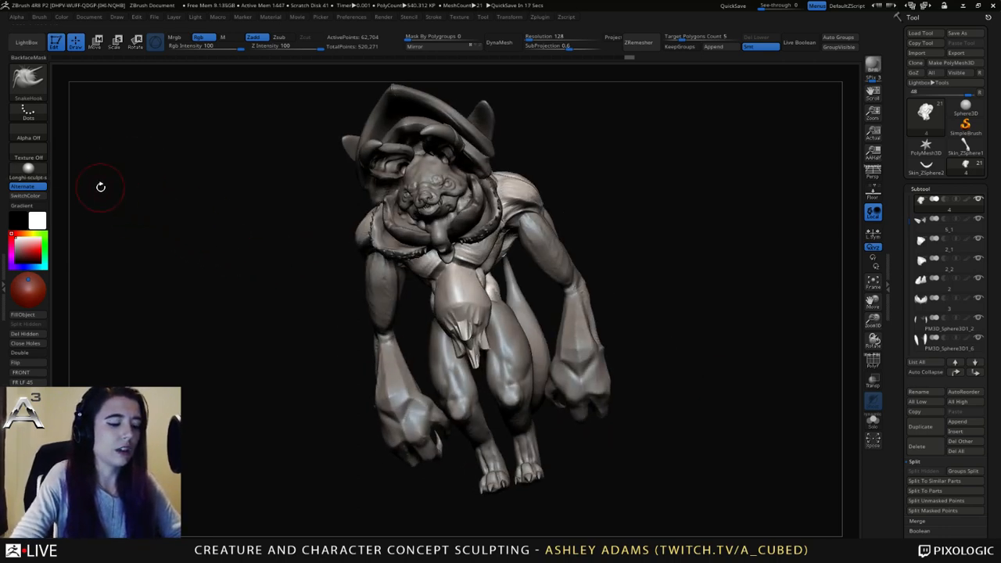
Preview the available MatCap materials, including Sketch04, on the torso.
click(34, 179)
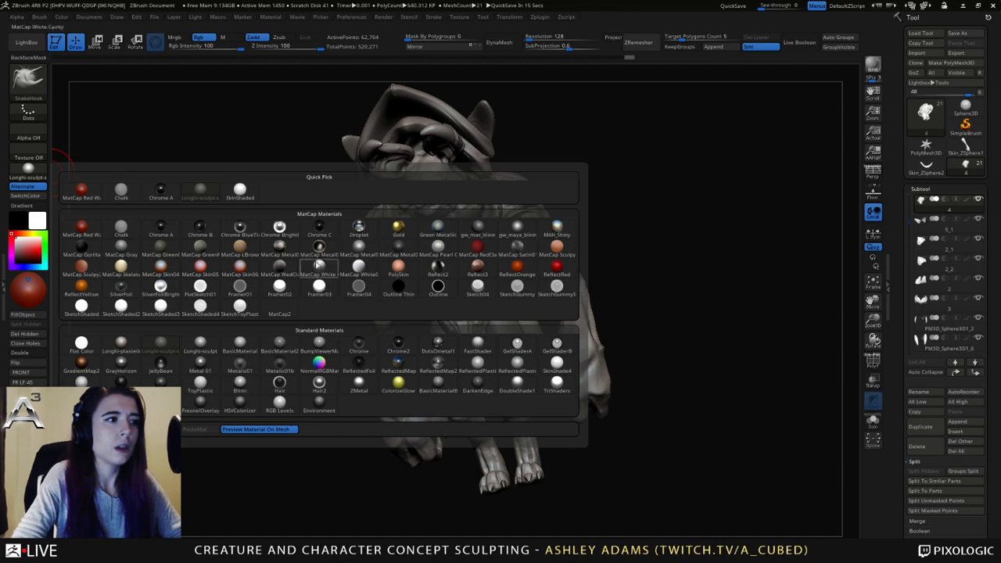
mouse_move(520, 273)
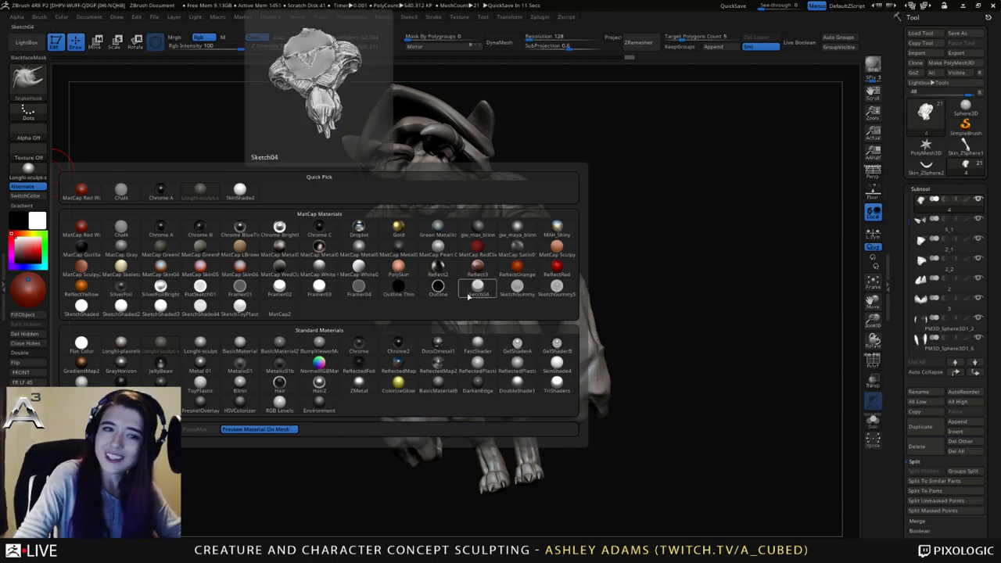
click(436, 271)
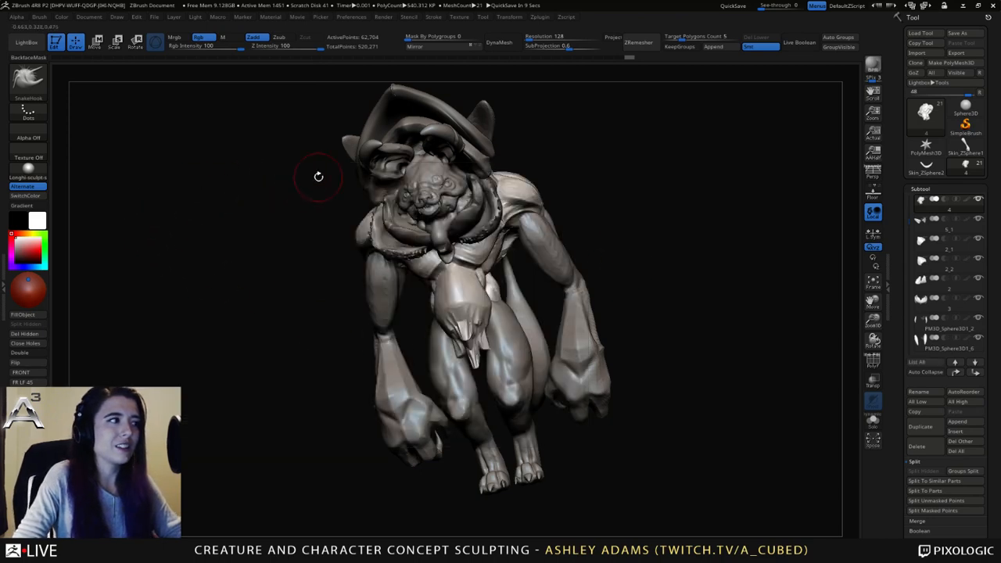
Examine the creature's overall silhouette and proportions from front, side and three-quarter angles.
mouse_move(319, 172)
mouse_down()
mouse_move(532, 226)
mouse_move(519, 230)
mouse_move(528, 234)
mouse_move(539, 216)
mouse_move(525, 224)
mouse_up()
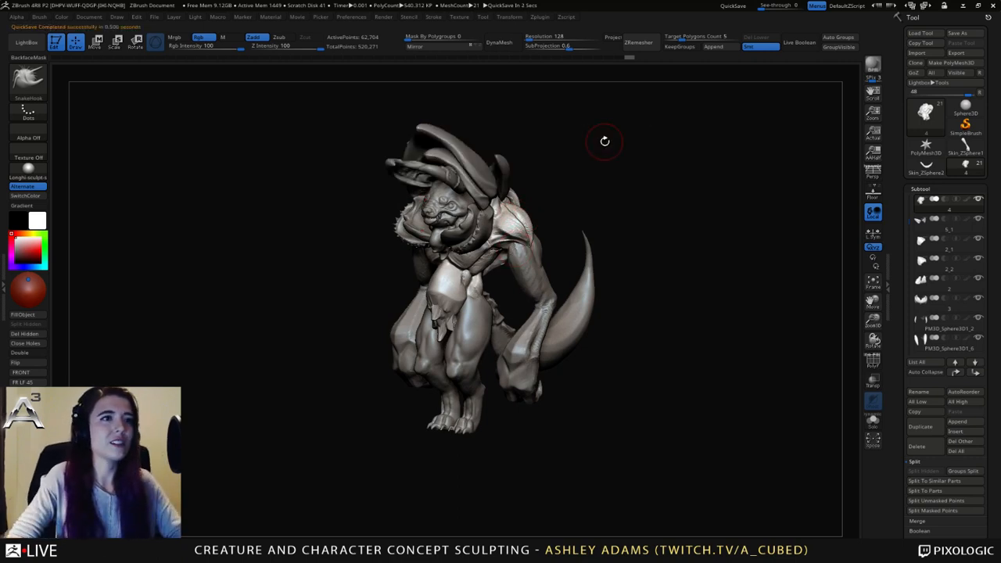
mouse_move(603, 138)
mouse_down()
mouse_move(639, 138)
mouse_move(572, 164)
mouse_move(597, 193)
mouse_move(568, 219)
mouse_move(575, 226)
mouse_up()
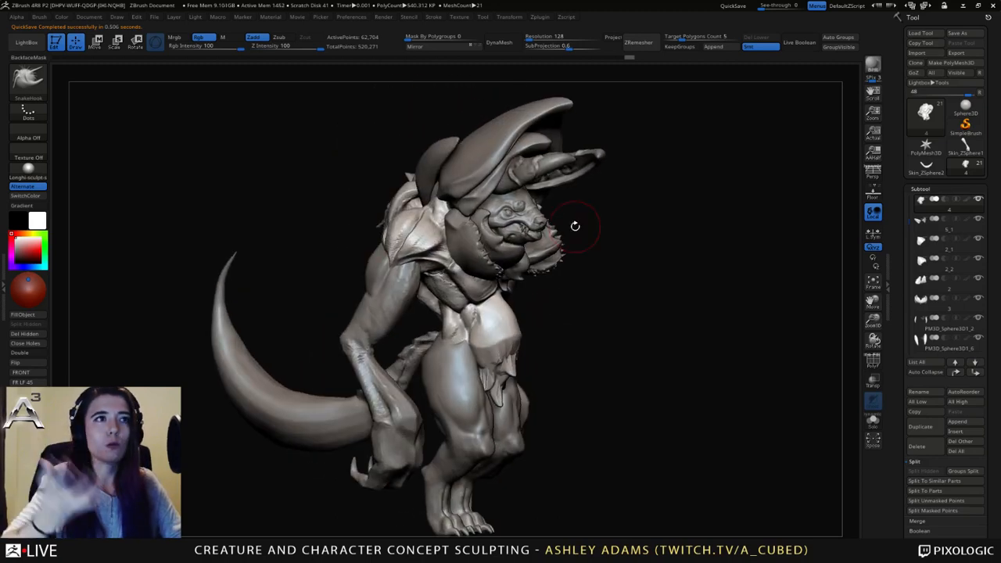
drag(613, 259, 577, 248)
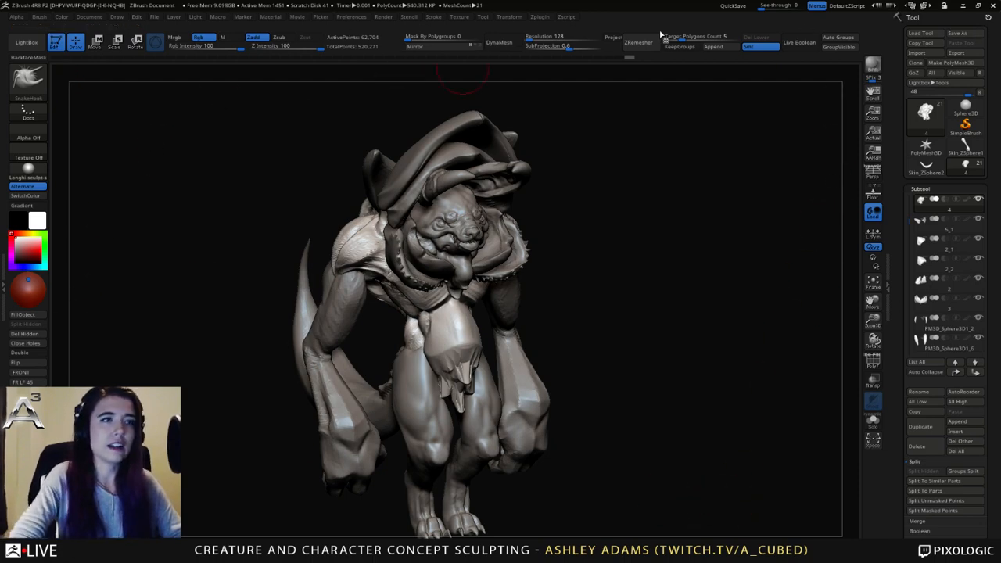
mouse_move(755, 270)
mouse_down()
mouse_move(694, 304)
mouse_move(677, 288)
mouse_up()
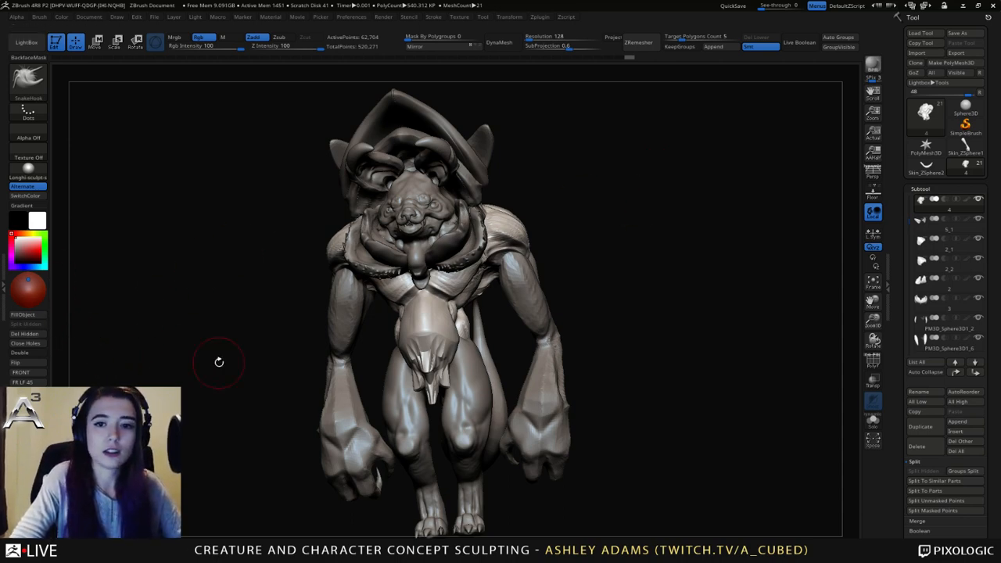
drag(502, 181, 608, 244)
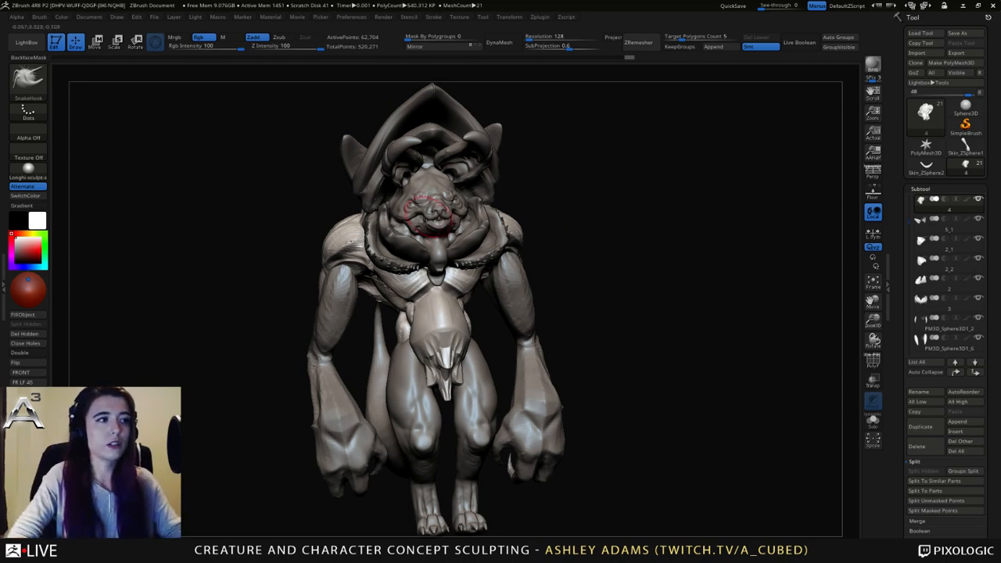
mouse_move(550, 202)
mouse_down()
mouse_move(476, 264)
mouse_move(530, 284)
mouse_move(540, 215)
mouse_move(594, 251)
mouse_move(646, 264)
mouse_move(541, 230)
mouse_move(568, 235)
mouse_up()
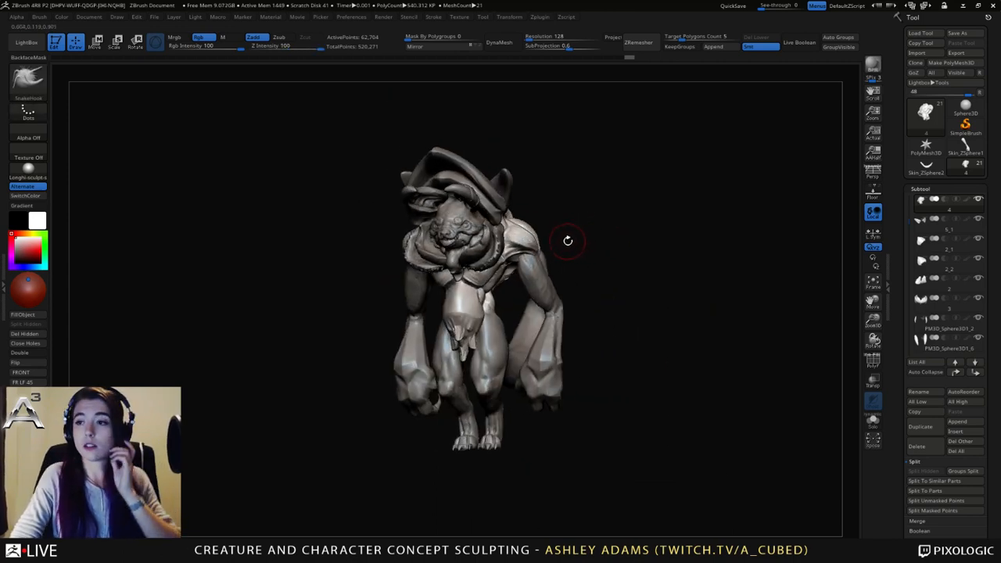
drag(564, 243, 575, 228)
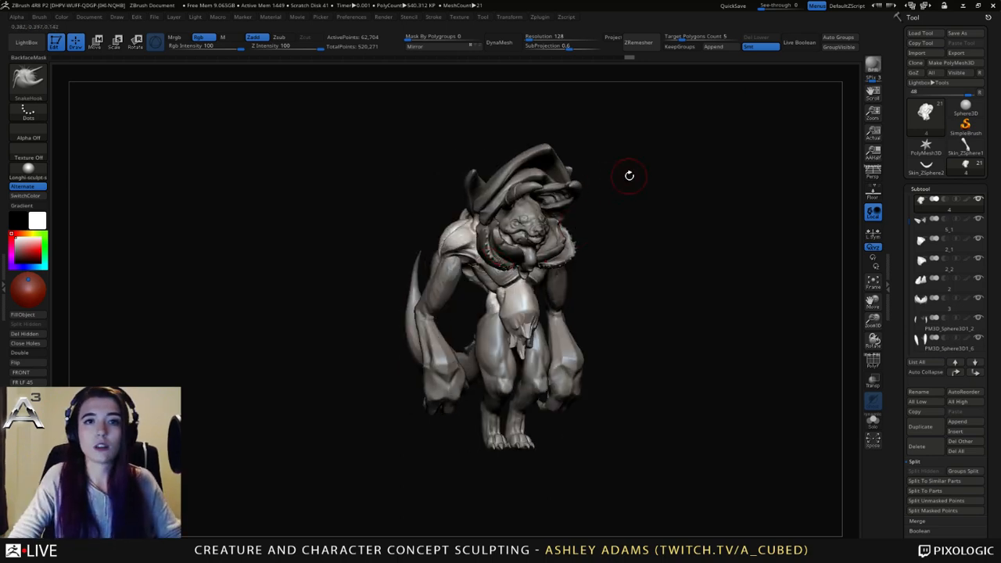
mouse_move(628, 175)
right_down()
mouse_move(513, 255)
mouse_move(565, 262)
mouse_move(592, 284)
right_up()
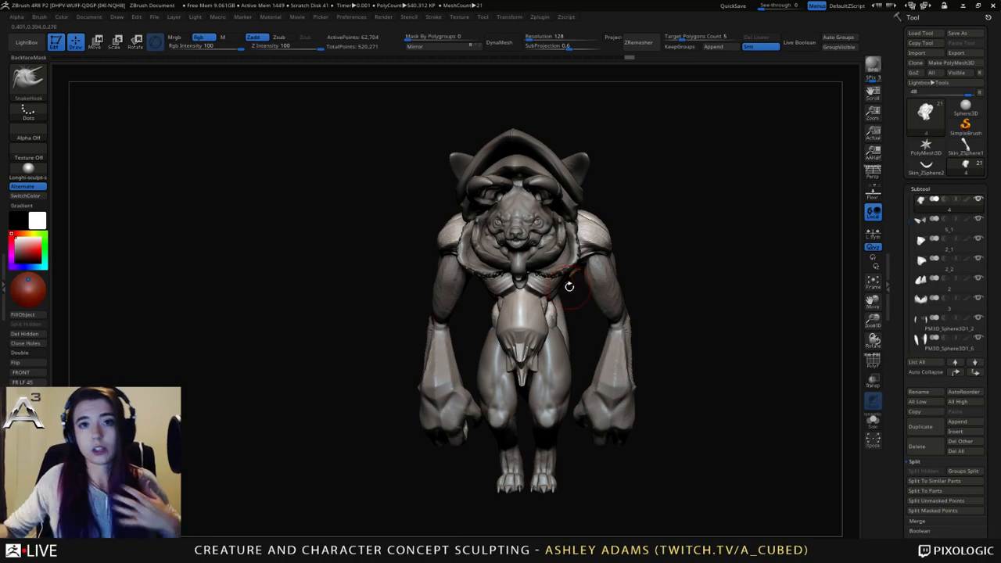
Select the arms and adjust their contour around the elbows with the SnakeHook brush.
mouse_move(588, 212)
right_down()
mouse_move(599, 304)
mouse_move(639, 261)
mouse_move(598, 289)
mouse_move(639, 316)
mouse_move(624, 346)
mouse_move(640, 320)
right_up()
alt+click(617, 357)
key(space)
drag(642, 313, 634, 302)
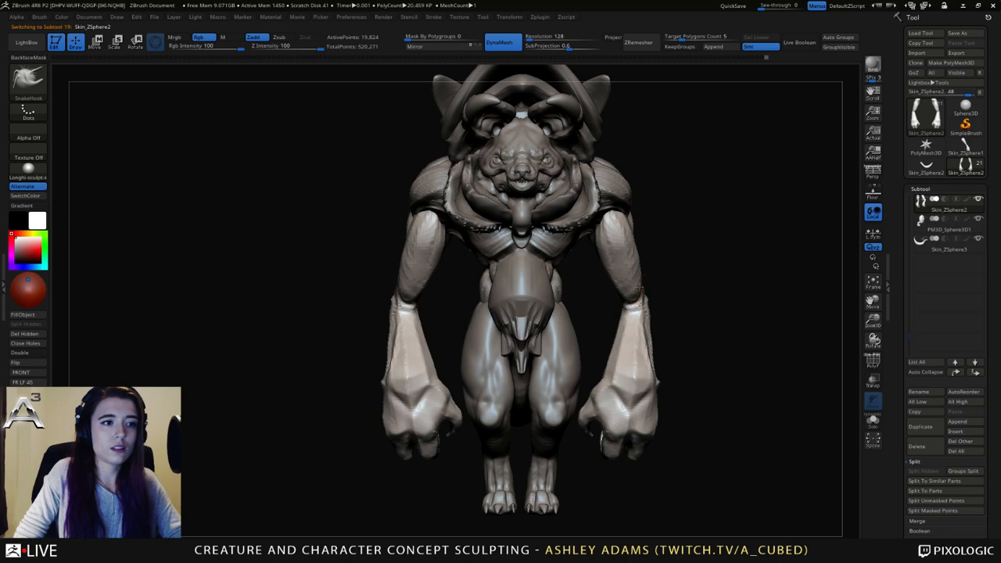
right_drag(640, 288, 570, 288)
right_drag(644, 285, 645, 278)
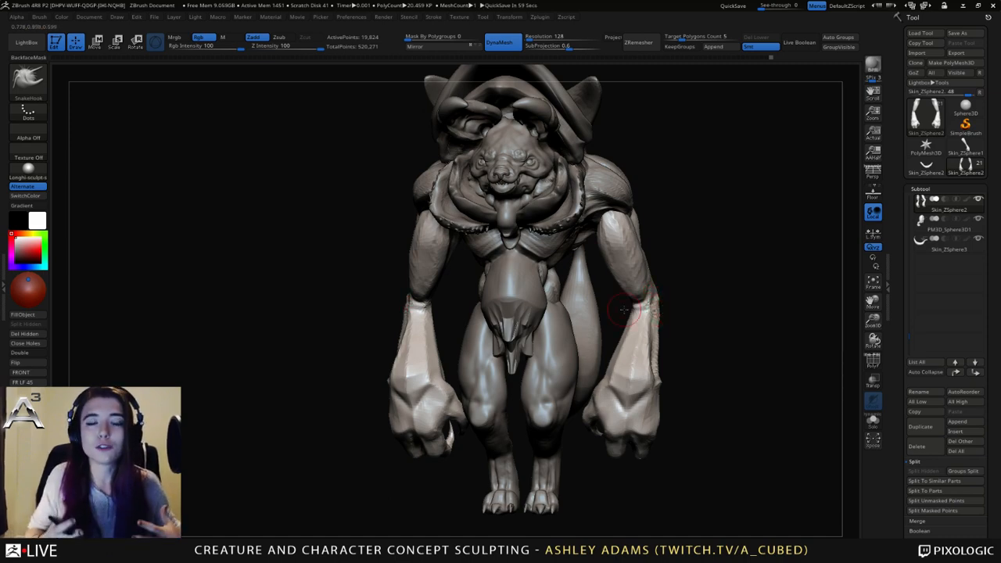
Select the torso and sharpen the creases along its flank beneath the arm with the Pinch brush.
drag(665, 309, 688, 324)
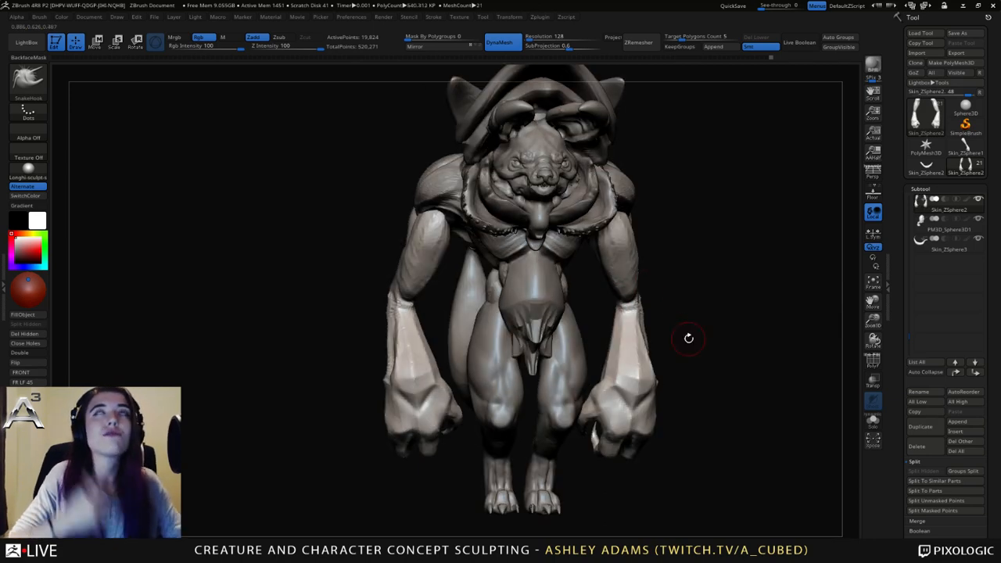
drag(660, 257, 684, 253)
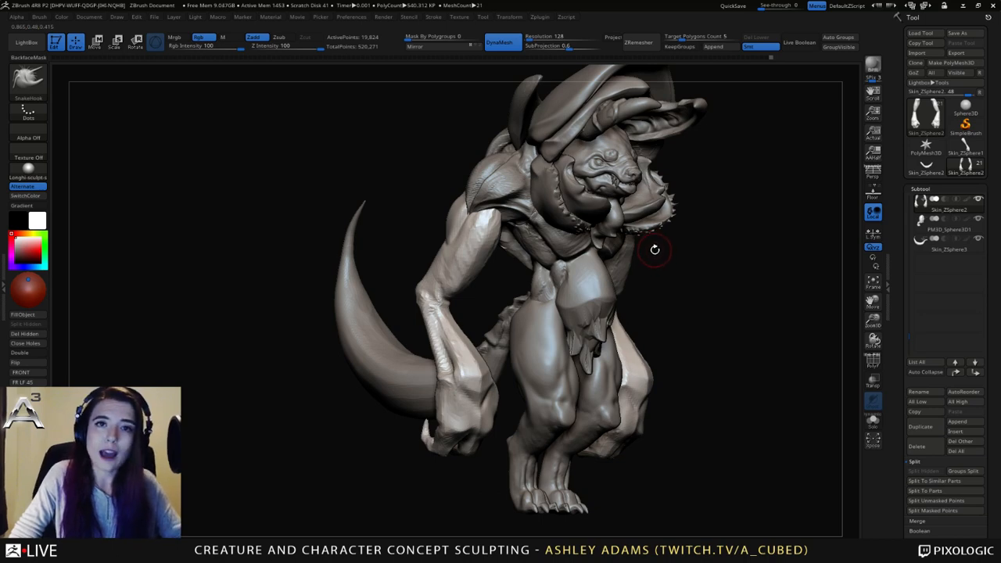
drag(655, 249, 699, 252)
drag(645, 289, 675, 319)
alt+click(520, 255)
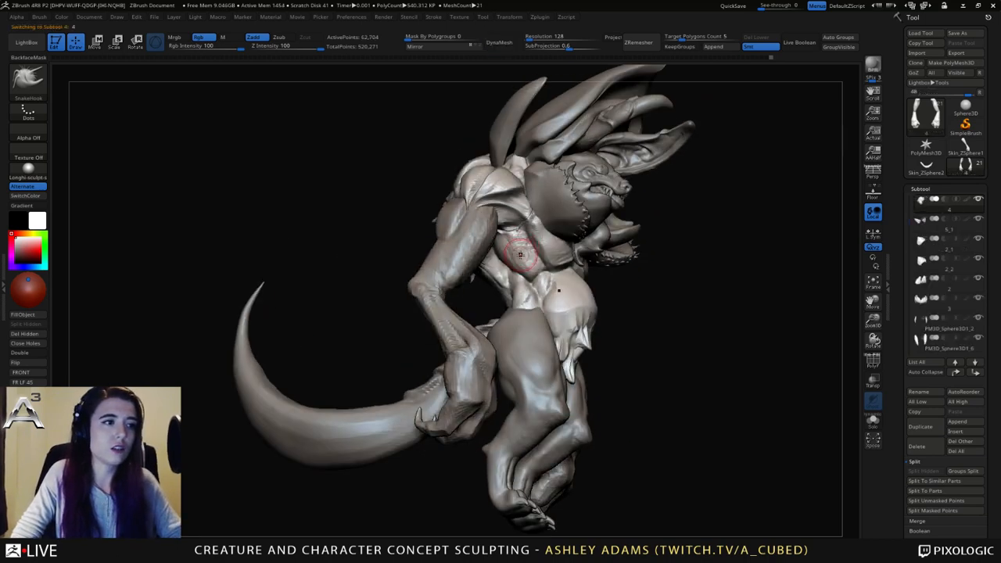
right_drag(520, 255, 516, 253)
key(b)
key(p)
key(i)
right_drag(478, 224, 493, 244)
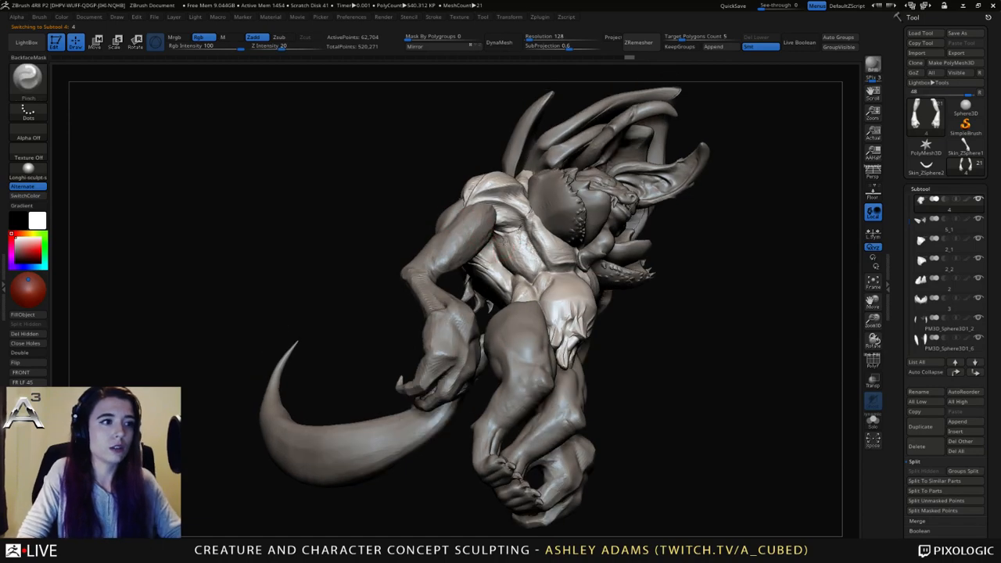
key(space)
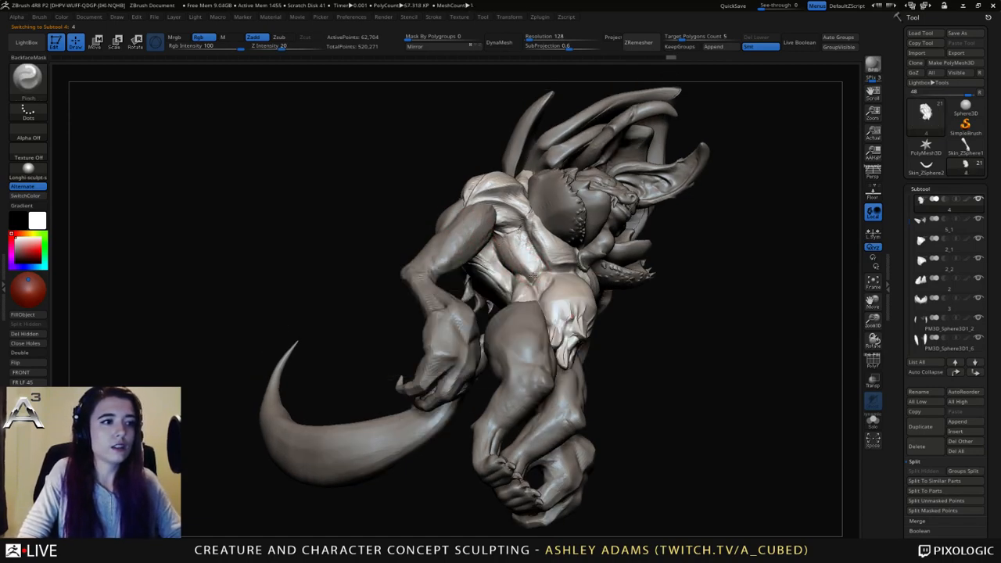
key(space)
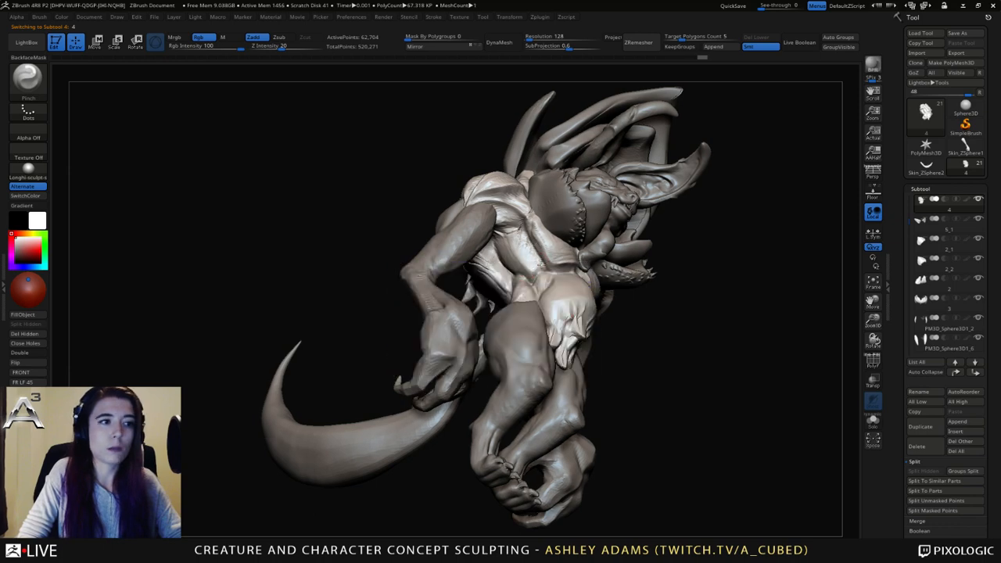
drag(499, 239, 523, 278)
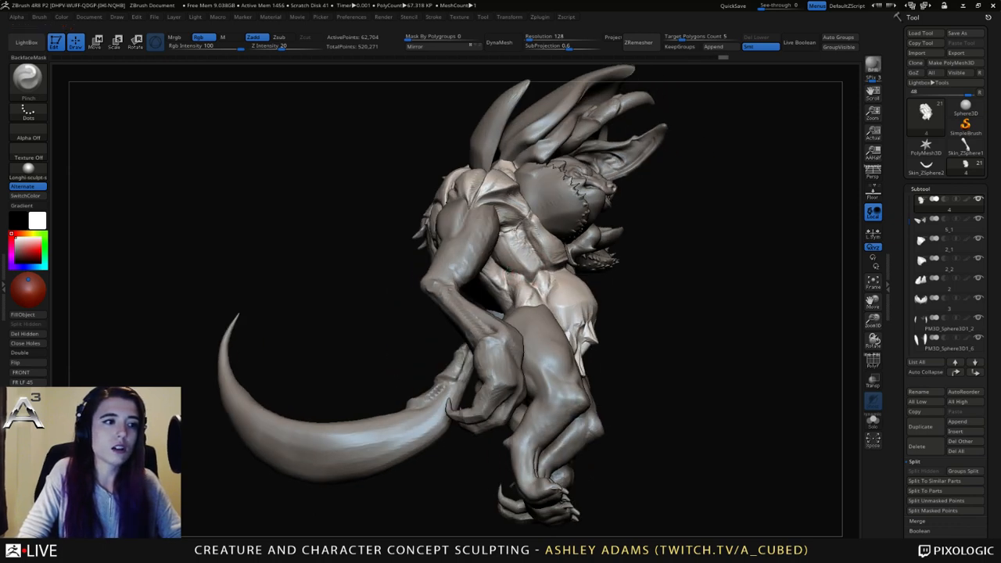
mouse_move(507, 262)
mouse_down()
mouse_move(540, 297)
mouse_move(507, 270)
mouse_up()
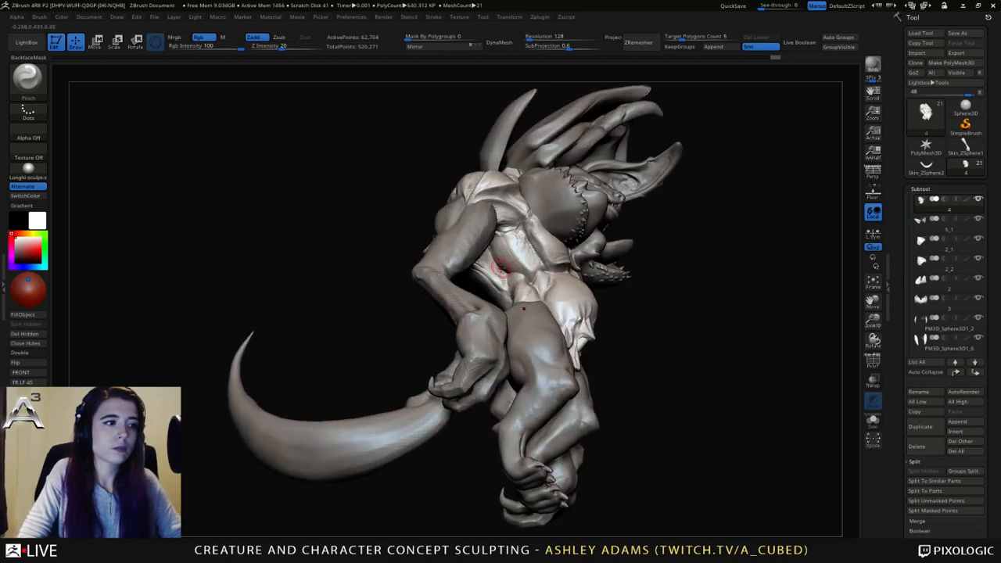
Build up the torso's surface beneath the shoulders with the ClayBuildup brush.
right_drag(501, 268, 470, 259)
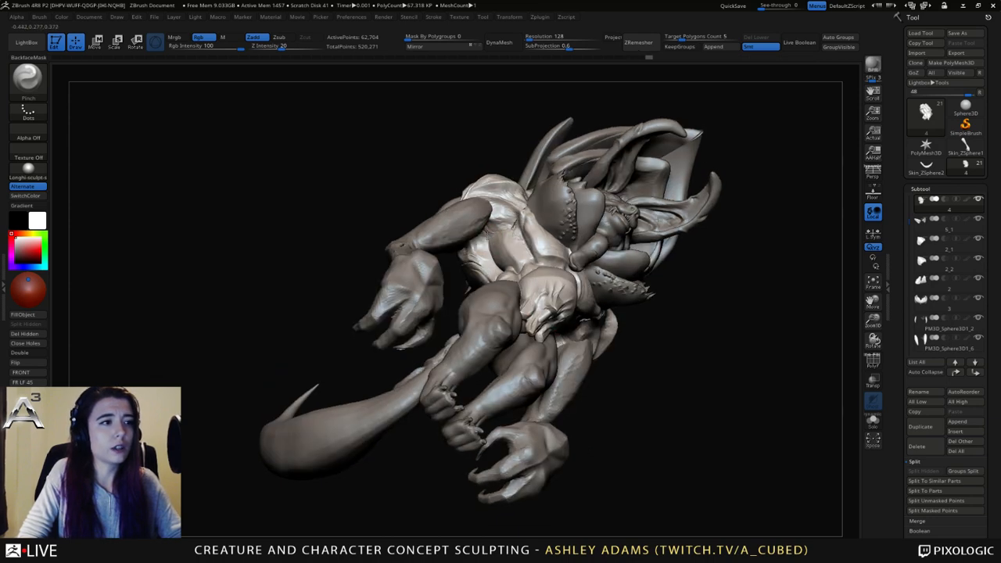
right_drag(512, 227, 476, 224)
key(b)
key(s)
key(h)
key(b)
key(c)
key(b)
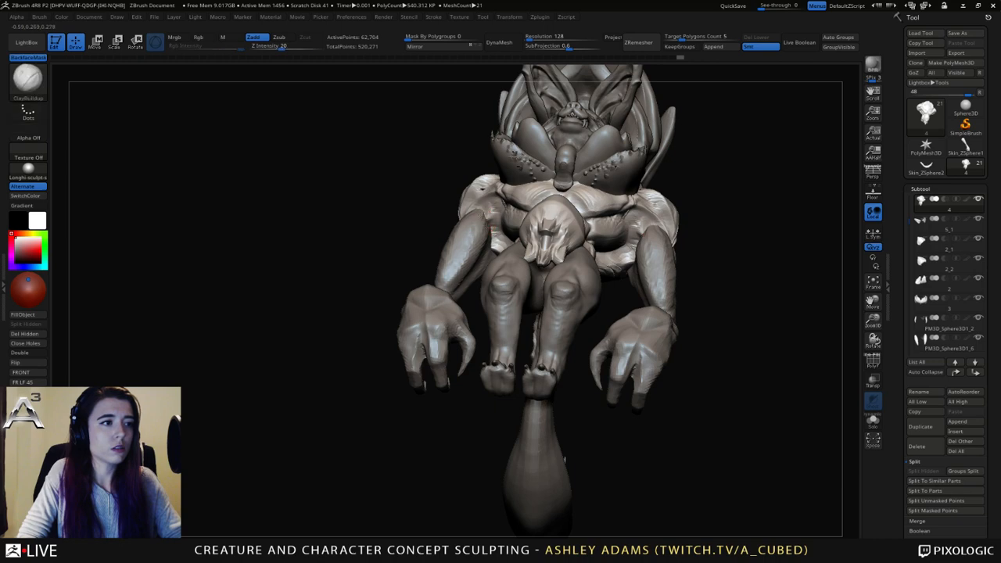
right_drag(496, 208, 492, 223)
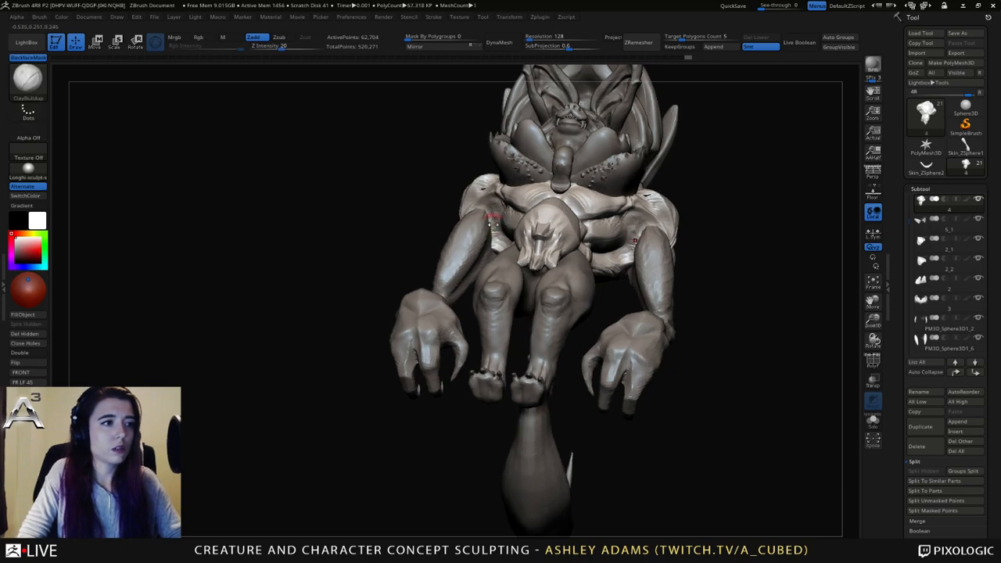
mouse_move(632, 232)
right_down()
mouse_move(475, 213)
mouse_move(487, 208)
mouse_move(462, 217)
right_up()
right_click(481, 210)
Select the arms and adjust the upper arms' contour near the shoulders with the SnakeHook brush.
key(b)
key(s)
key(h)
alt+click(472, 218)
right_click(463, 217)
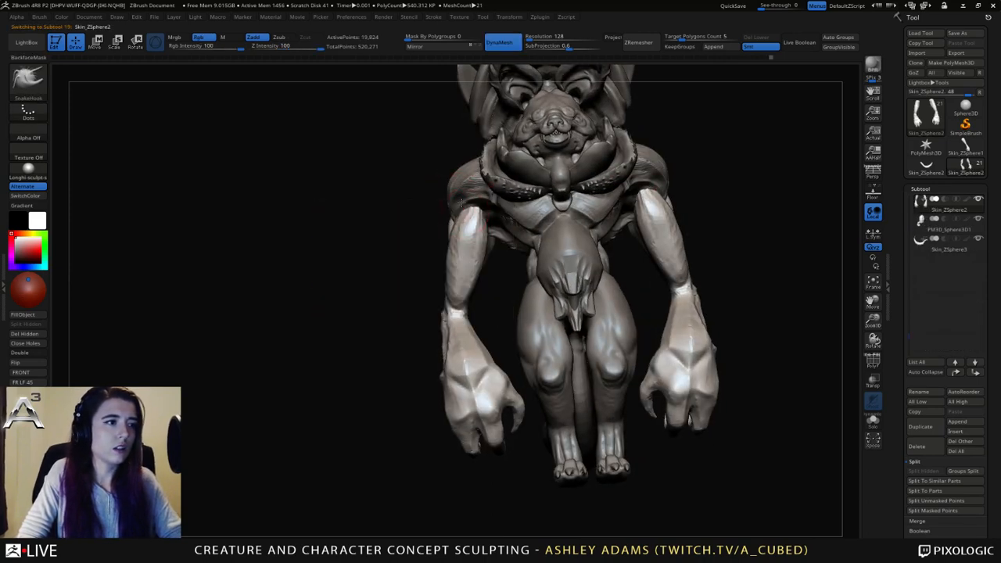
mouse_move(626, 225)
right_down()
mouse_move(611, 234)
mouse_move(616, 181)
mouse_move(666, 223)
mouse_move(588, 229)
right_up()
right_click(611, 234)
right_click(591, 237)
ctrl+click(684, 195)
right_click(618, 233)
right_drag(598, 191, 638, 215)
right_drag(638, 215, 557, 209)
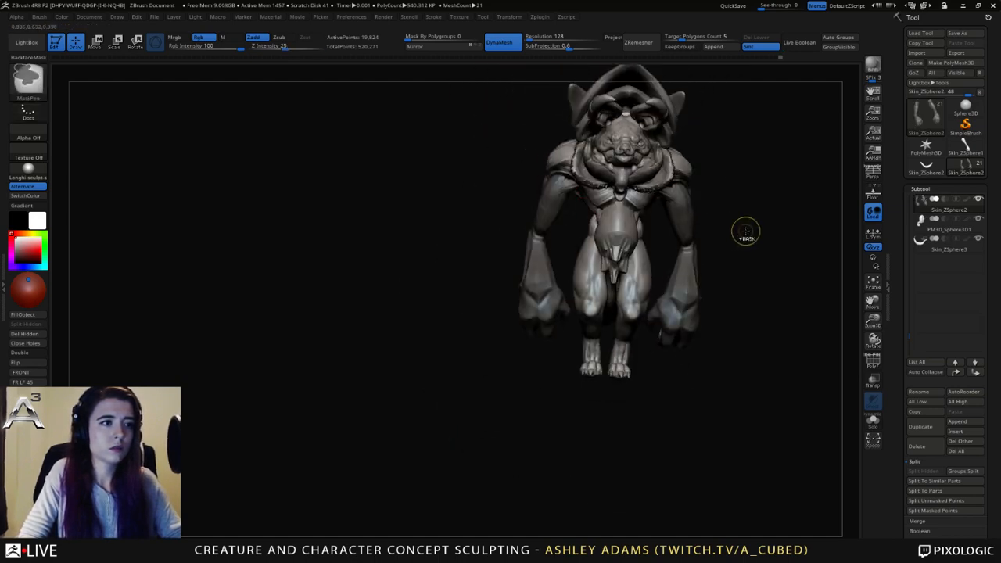
ctrl+click(746, 230)
Add muscle form to the forearms with ClayBuildup and carve grooves toward the wrist with DamStandard.
right_drag(729, 211, 787, 135)
alt+right_drag(579, 216, 585, 262)
mouse_move(585, 262)
ctrl+right_down()
mouse_move(591, 231)
mouse_move(626, 253)
ctrl+right_up()
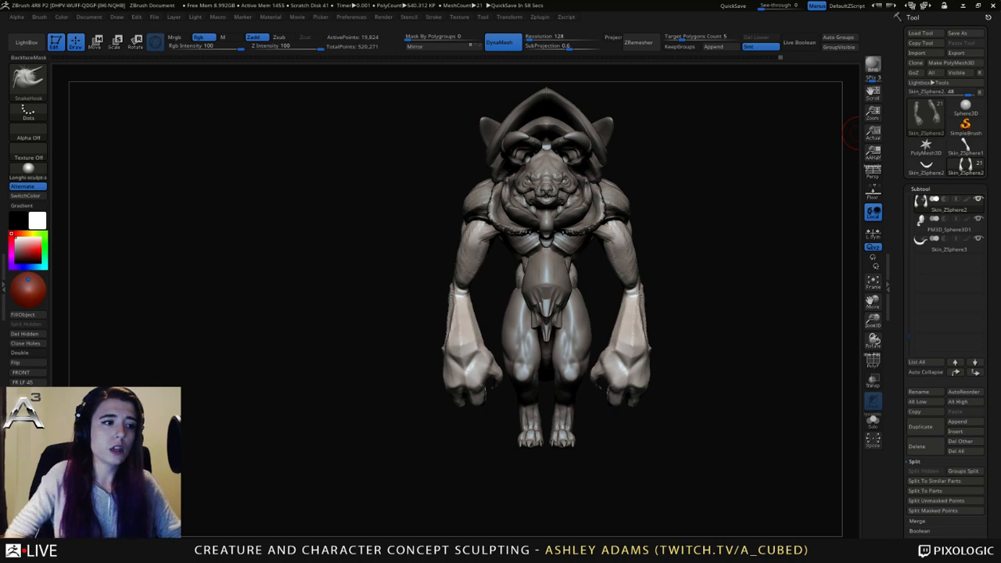
mouse_move(438, 332)
right_down()
mouse_move(505, 352)
mouse_move(530, 322)
right_up()
mouse_move(530, 322)
ctrl+right_down()
mouse_move(540, 339)
mouse_move(511, 342)
ctrl+right_up()
drag(513, 334, 517, 343)
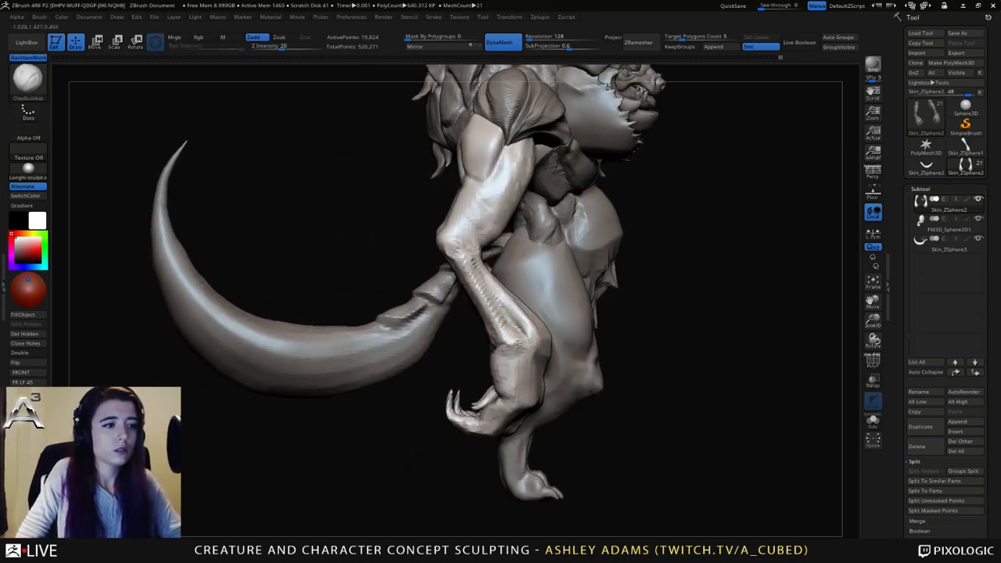
key(b)
key(d)
key(s)
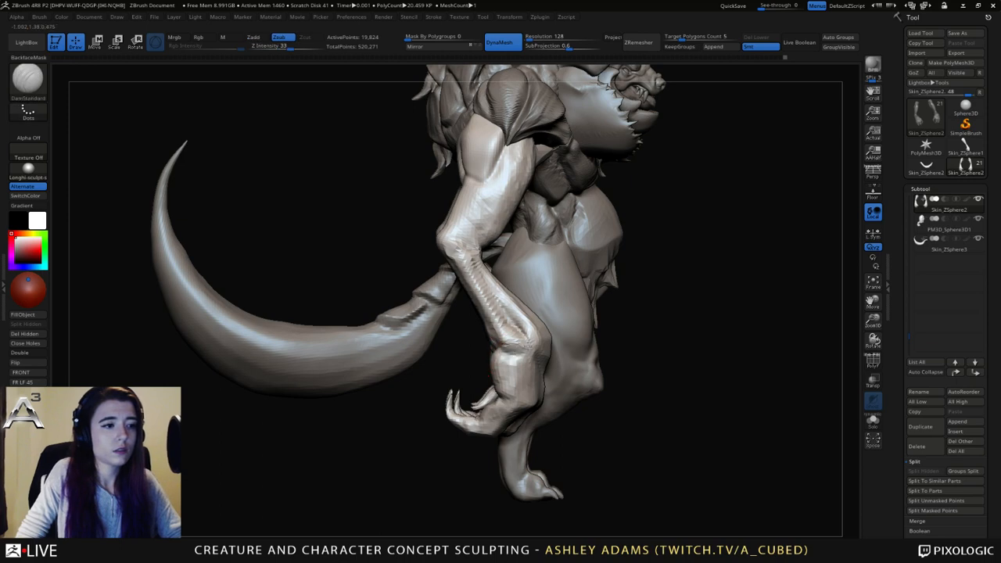
drag(508, 339, 522, 345)
right_drag(525, 346, 501, 335)
Build up the forearm's tendons and wrist with the ClayBuildup brush.
key(b)
key(c)
key(b)
drag(520, 338, 500, 312)
right_drag(517, 319, 496, 321)
drag(527, 360, 519, 335)
mouse_move(618, 352)
ctrl+right_down()
mouse_move(626, 317)
mouse_move(593, 309)
mouse_move(615, 286)
mouse_move(527, 290)
mouse_move(561, 226)
ctrl+right_up()
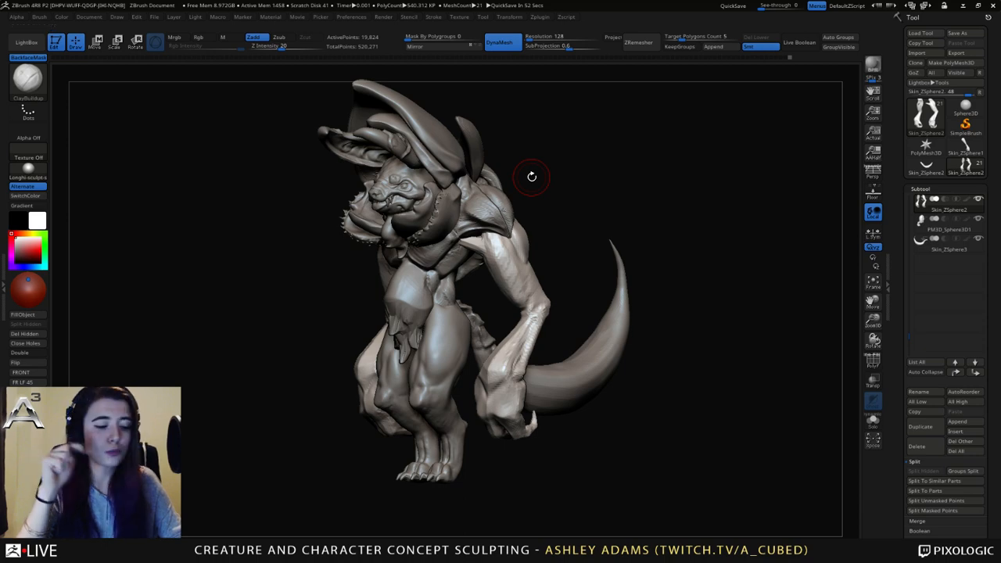
Select the tail and add surface strokes along its middle with the ClayBuildup brush.
mouse_move(621, 272)
mouse_down()
mouse_move(499, 246)
mouse_move(553, 266)
mouse_up()
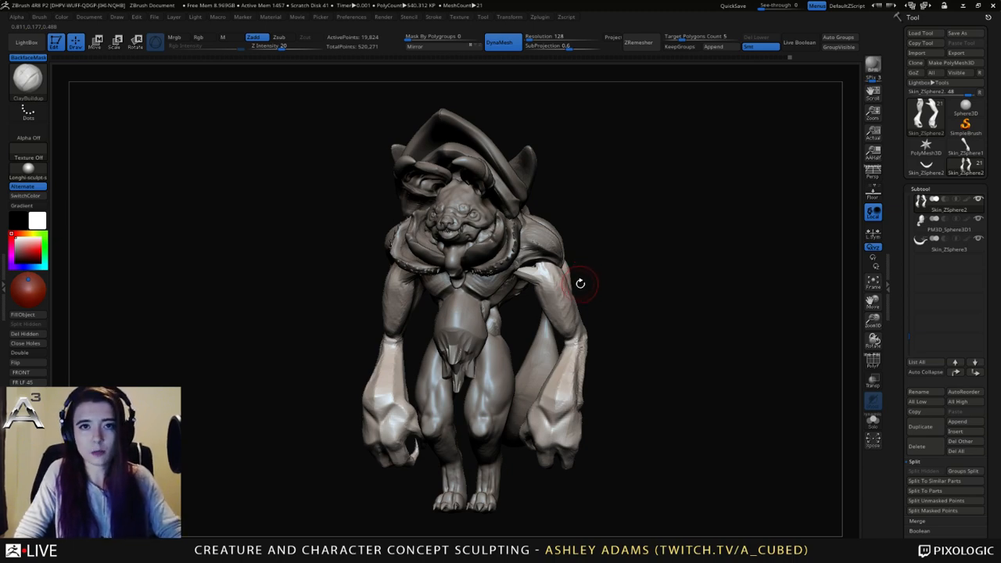
right_drag(564, 305, 545, 290)
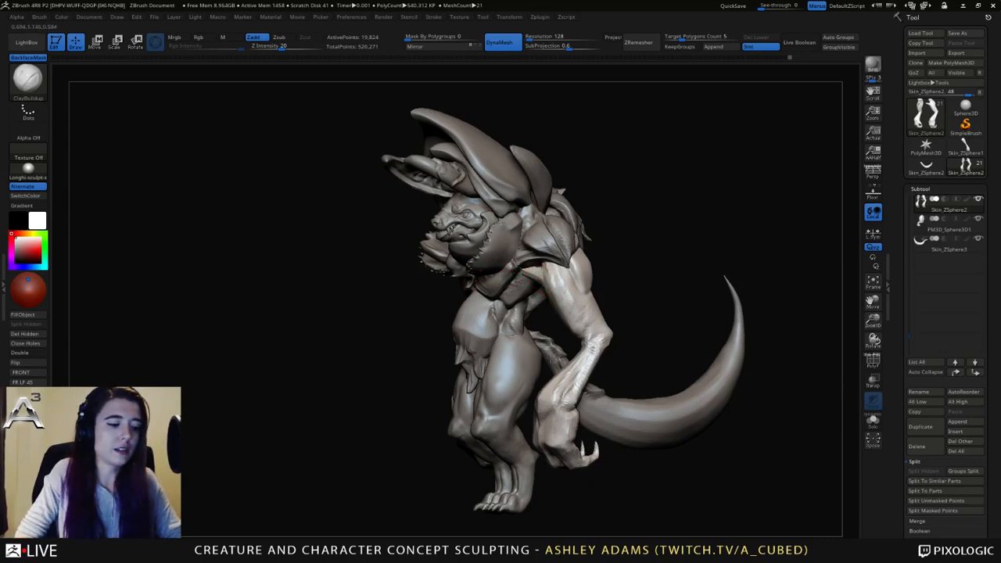
mouse_move(510, 270)
right_down()
mouse_move(567, 301)
mouse_move(575, 294)
mouse_move(548, 288)
mouse_move(570, 312)
right_up()
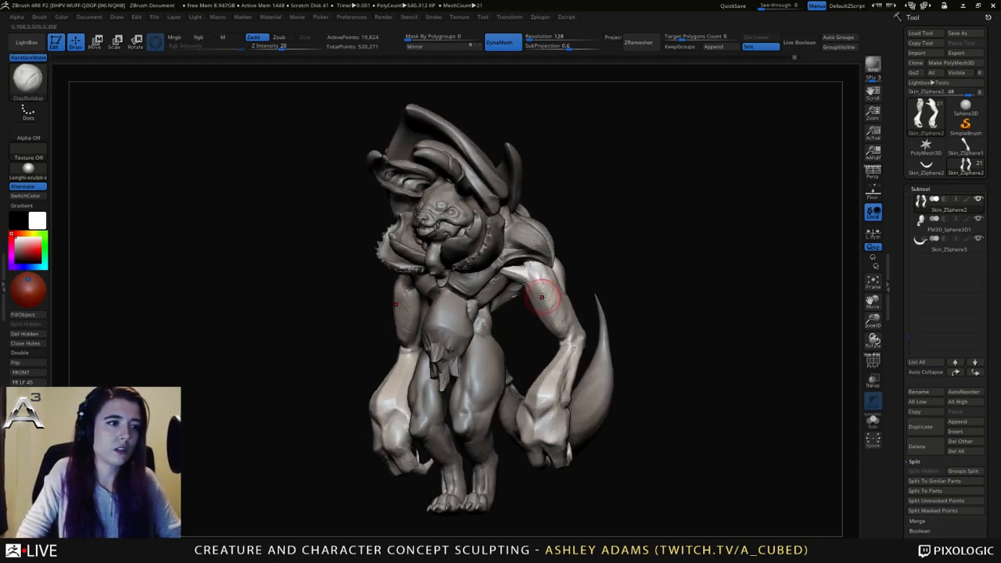
right_drag(537, 290, 474, 354)
alt+click(494, 364)
right_drag(576, 272, 687, 405)
alt+click(643, 411)
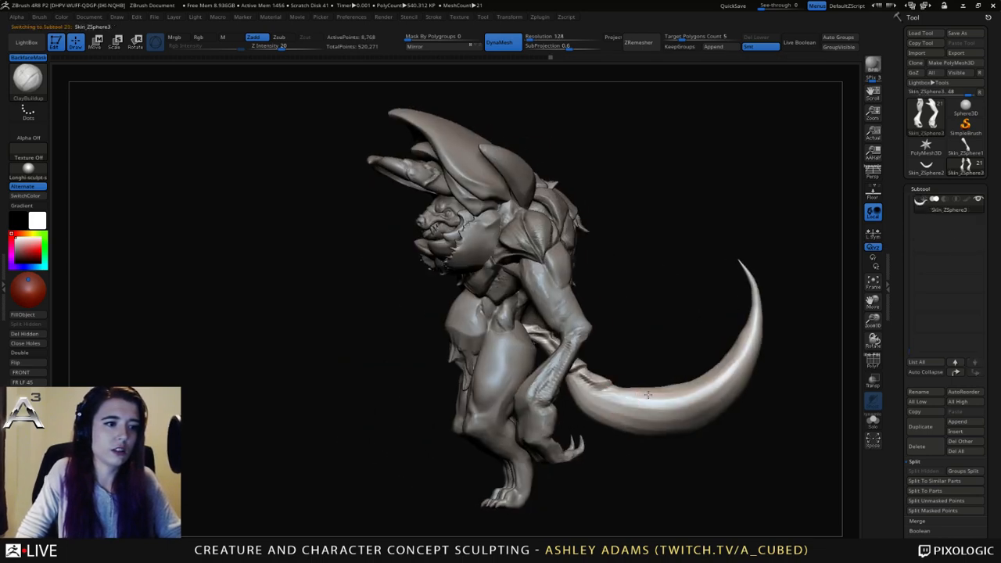
drag(640, 397, 678, 400)
Carve long grooves along the tail from its base toward the tip with the DamStandard brush.
key(b)
key(d)
key(s)
mouse_move(606, 309)
right_down()
mouse_move(579, 315)
mouse_move(577, 300)
right_up()
mouse_move(610, 353)
alt+right_down()
mouse_move(573, 329)
mouse_move(548, 328)
mouse_move(577, 322)
alt+right_up()
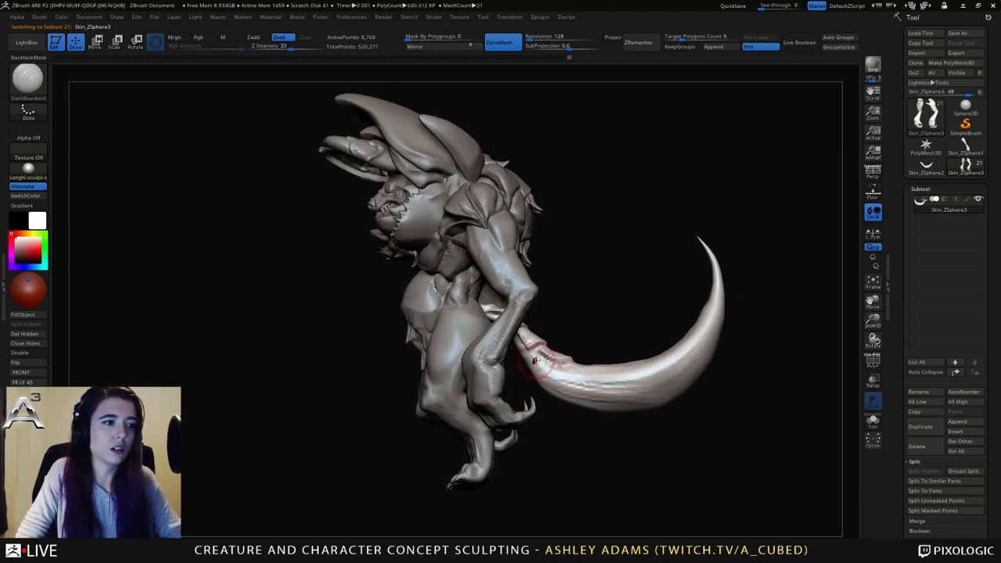
mouse_move(551, 371)
mouse_down()
mouse_move(655, 388)
mouse_move(708, 320)
mouse_up()
right_drag(608, 313, 560, 301)
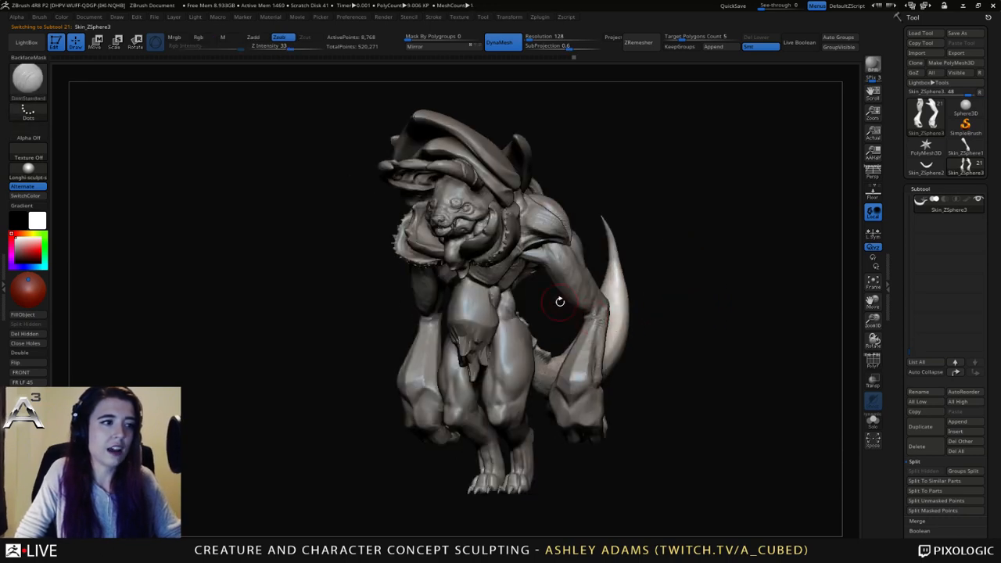
Select the torso and undo its last two edits.
alt+click(477, 302)
right_drag(484, 308, 520, 307)
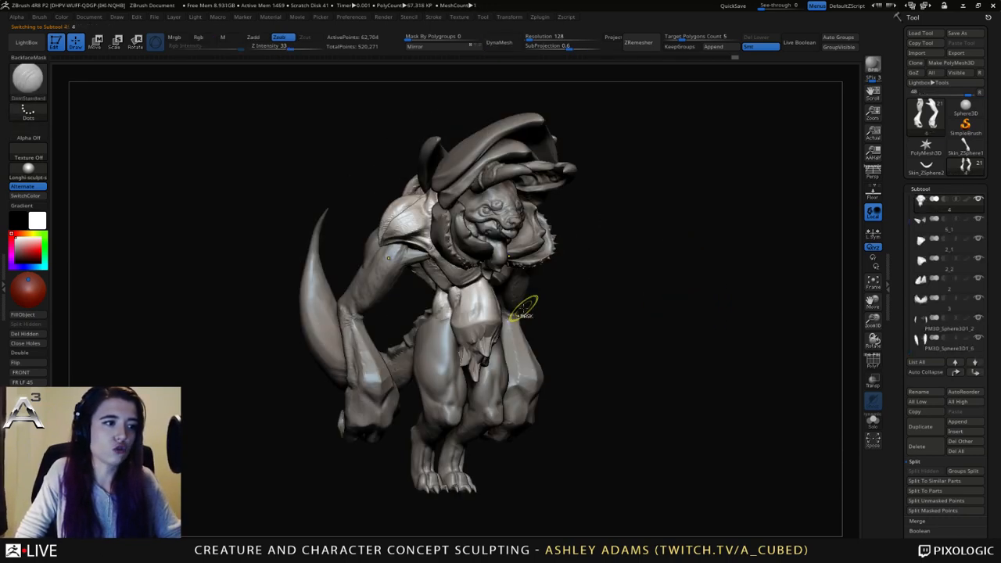
key(ctrl+z)
key(ctrl+z)
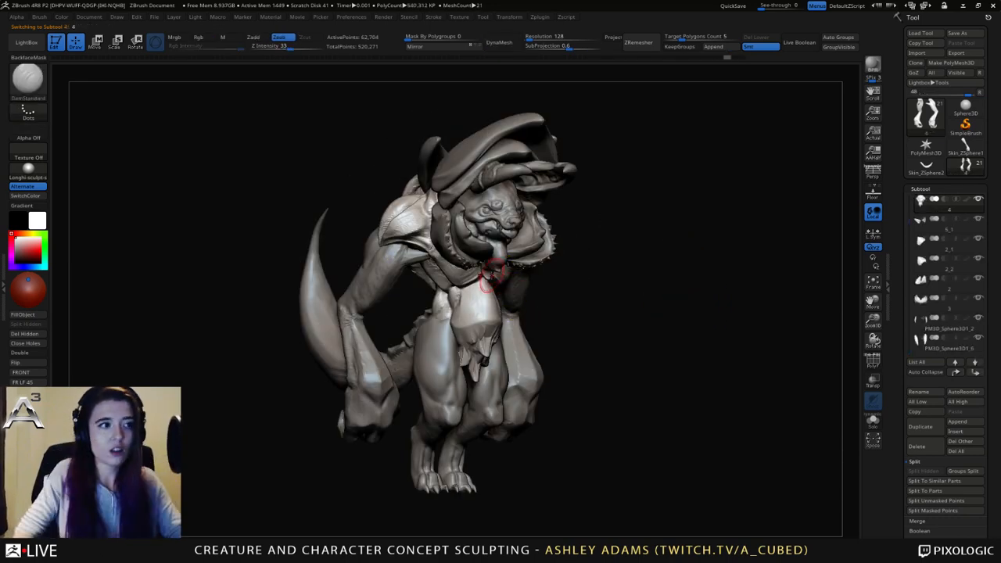
Flatten the belly surface above the hanging flaps with the hPolish brush.
right_drag(385, 234, 484, 355)
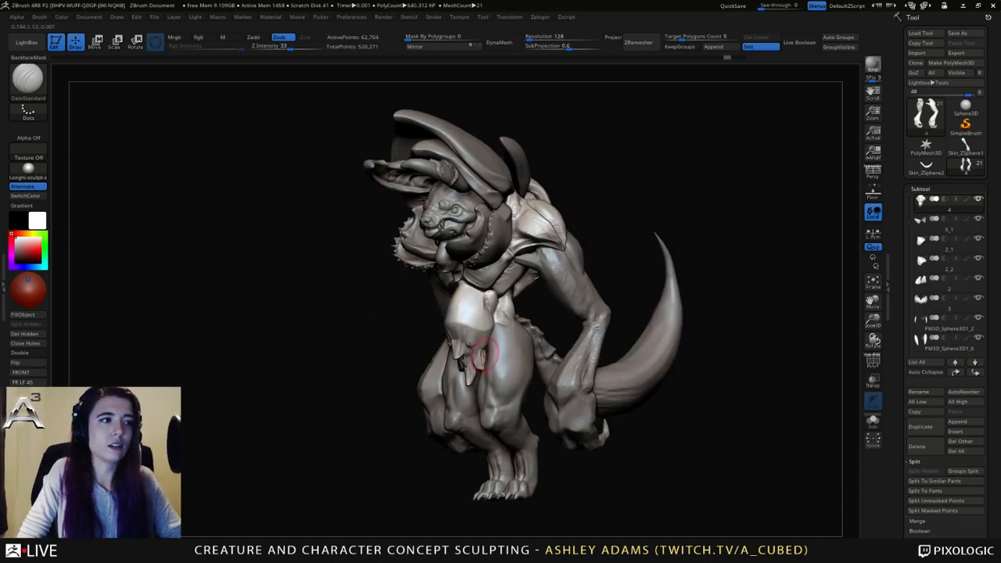
key(b)
key(h)
key(p)
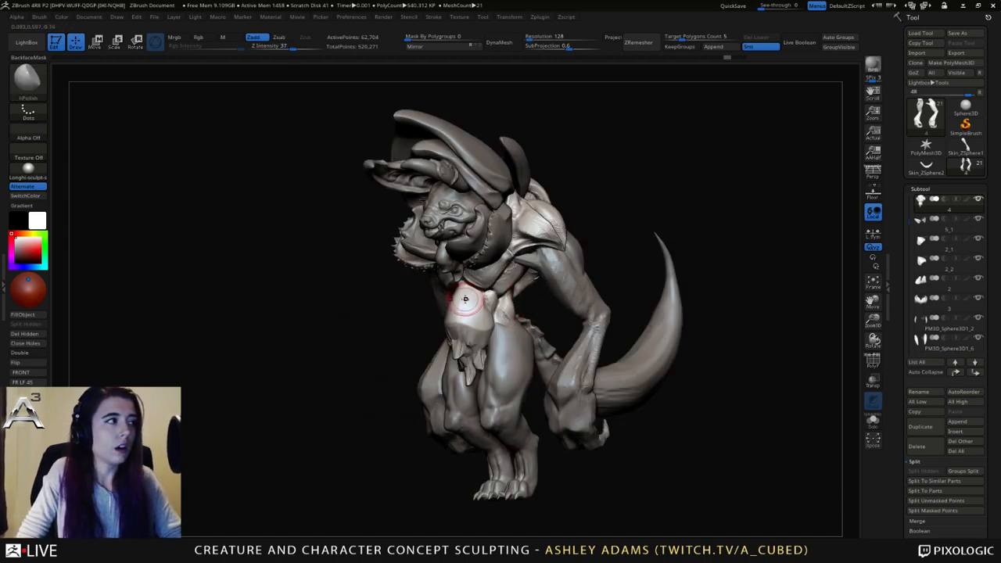
mouse_move(465, 298)
right_down()
mouse_move(524, 317)
mouse_move(509, 325)
right_up()
Select the legs and switch to the SnakeHook brush with a larger draw size.
alt+click(407, 362)
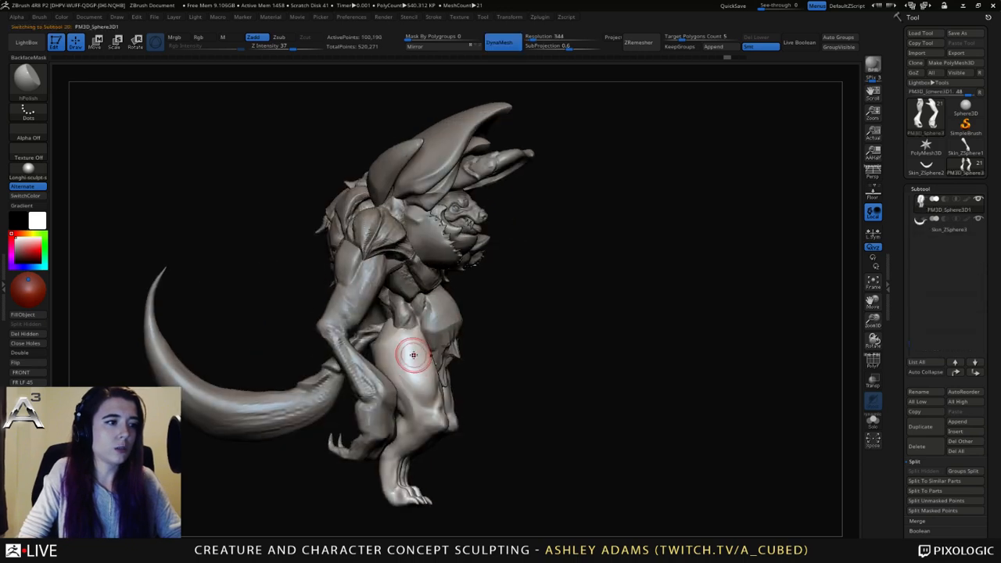
right_drag(402, 344, 476, 346)
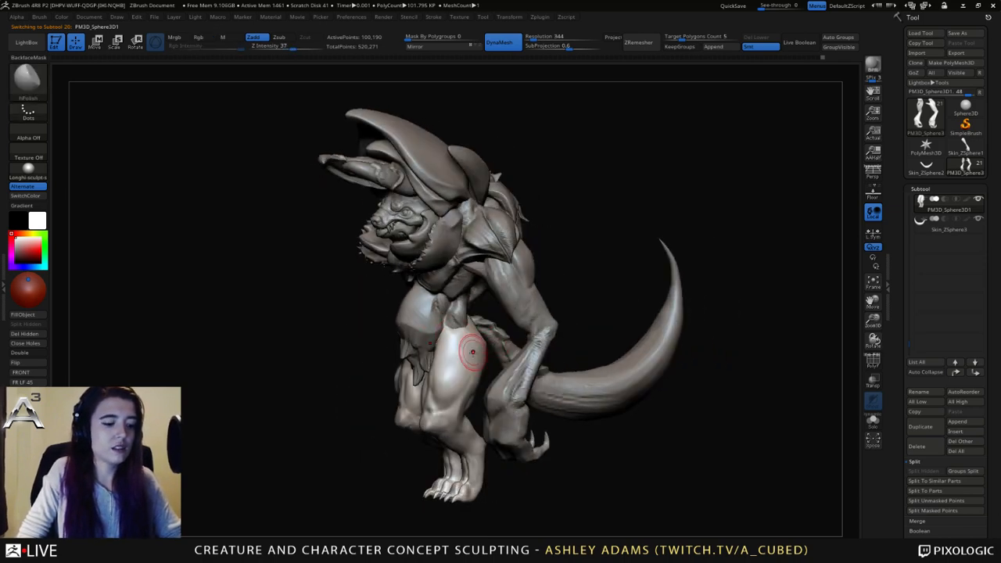
key(b)
key(s)
key(h)
key(space)
click(495, 306)
right_drag(494, 301, 528, 283)
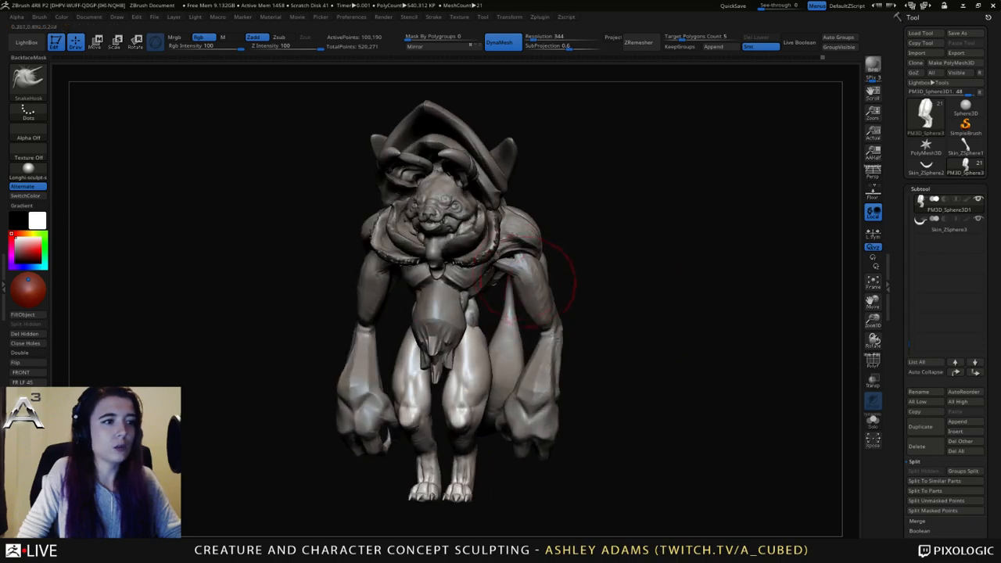
Select the arms and reshape the upper arms where they meet the shoulders with the SnakeHook brush.
alt+click(547, 302)
right_drag(525, 336, 468, 308)
key(space)
click(520, 257)
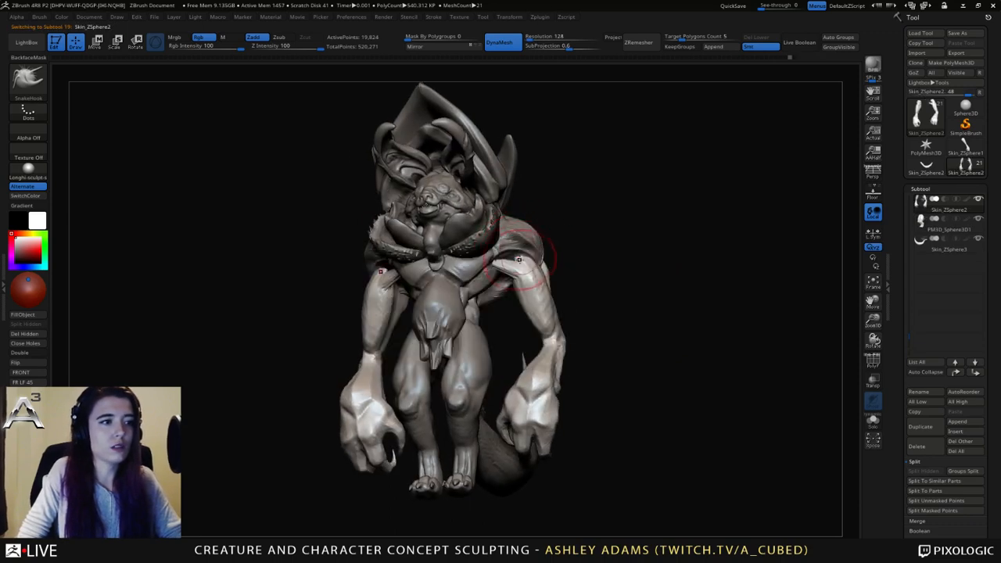
right_drag(524, 284, 544, 278)
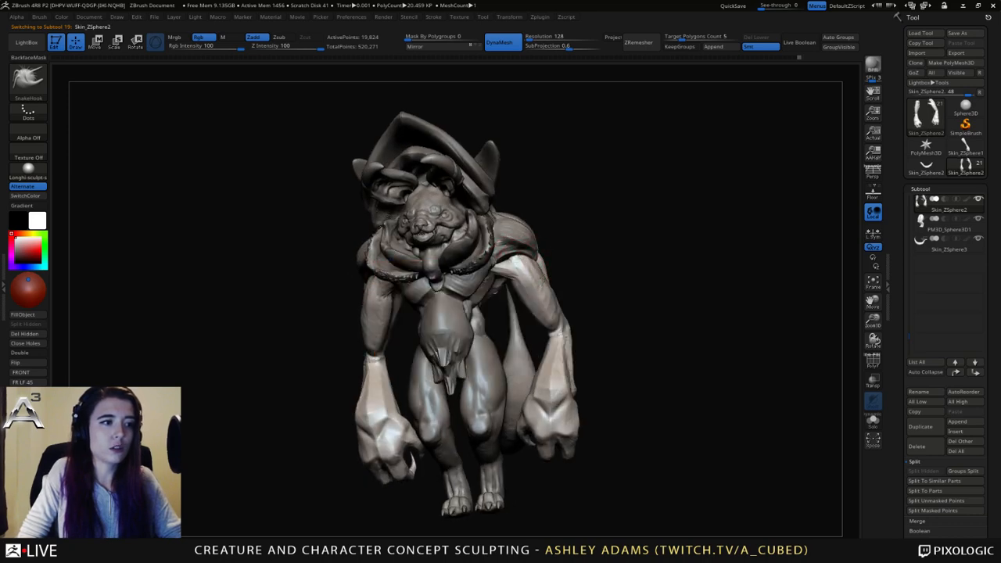
mouse_move(543, 280)
right_down()
mouse_move(526, 282)
mouse_move(560, 288)
mouse_move(546, 262)
mouse_move(537, 264)
mouse_move(546, 257)
mouse_move(577, 271)
mouse_move(552, 275)
mouse_move(559, 289)
right_up()
Select the torso and add volume around the shoulders and chest with the Inflat brush.
alt+click(538, 233)
key(b)
key(i)
key(n)
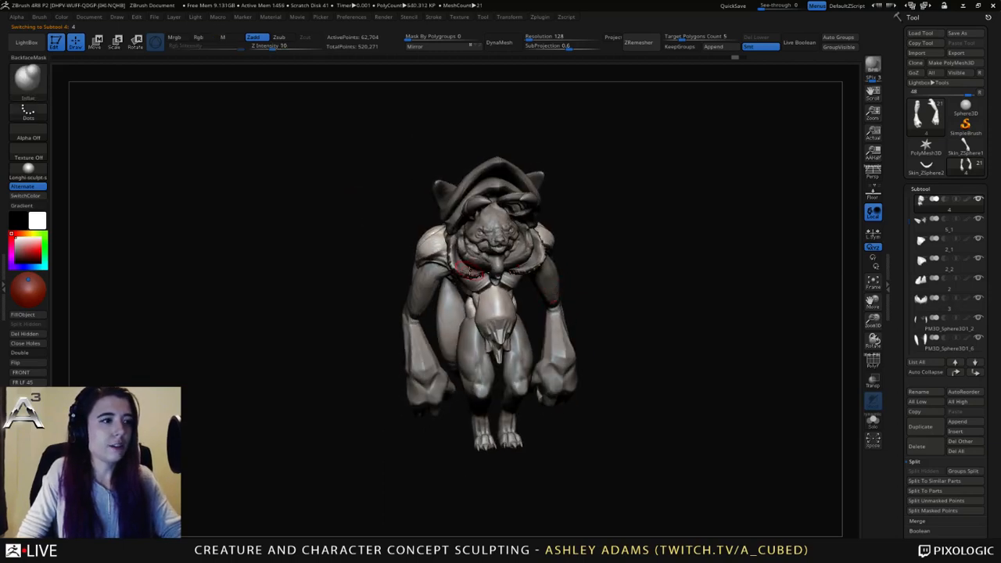
mouse_move(470, 264)
right_down()
mouse_move(403, 248)
mouse_move(414, 211)
mouse_move(375, 230)
mouse_move(472, 216)
right_up()
key(space)
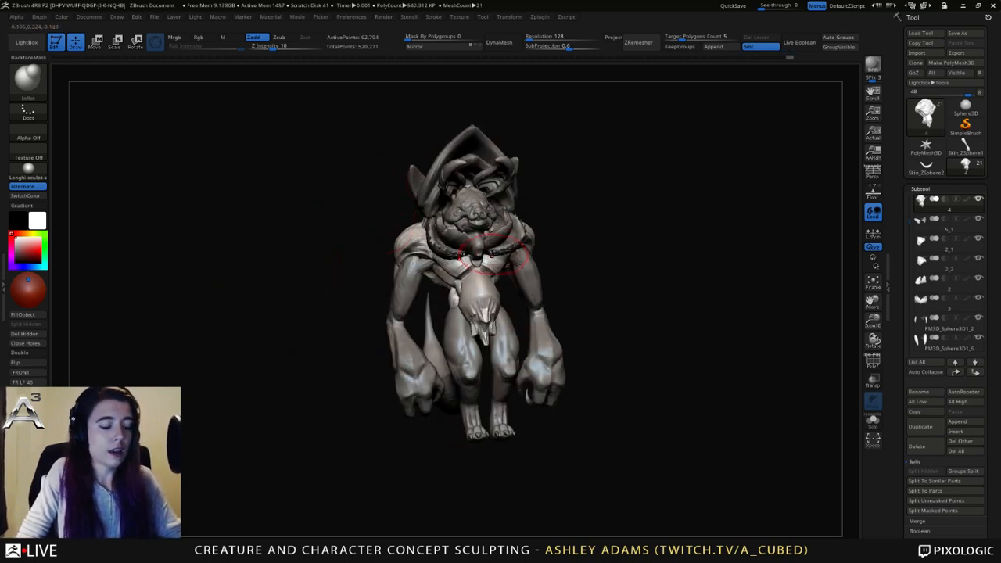
Sharpen the torso's creases around the chest and shoulder plates with the Pinch brush.
key(b)
key(p)
key(i)
right_drag(512, 260, 454, 263)
ctrl+right_drag(453, 263, 469, 317)
key(space)
drag(558, 268, 548, 268)
mouse_move(574, 342)
ctrl+right_down()
mouse_move(591, 274)
mouse_move(558, 256)
ctrl+right_up()
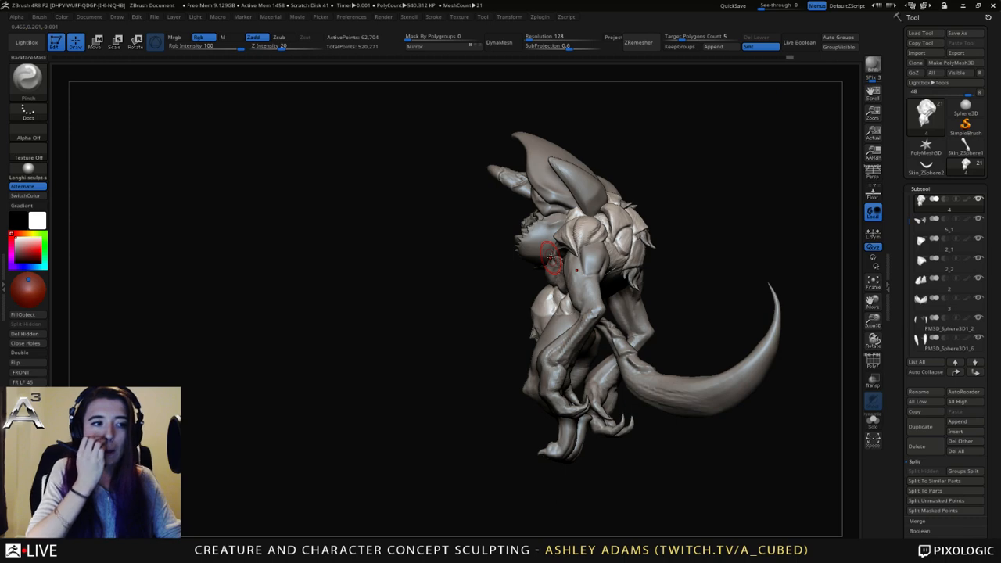
right_drag(559, 313, 696, 312)
ctrl+right_drag(696, 312, 689, 372)
right_drag(688, 372, 588, 313)
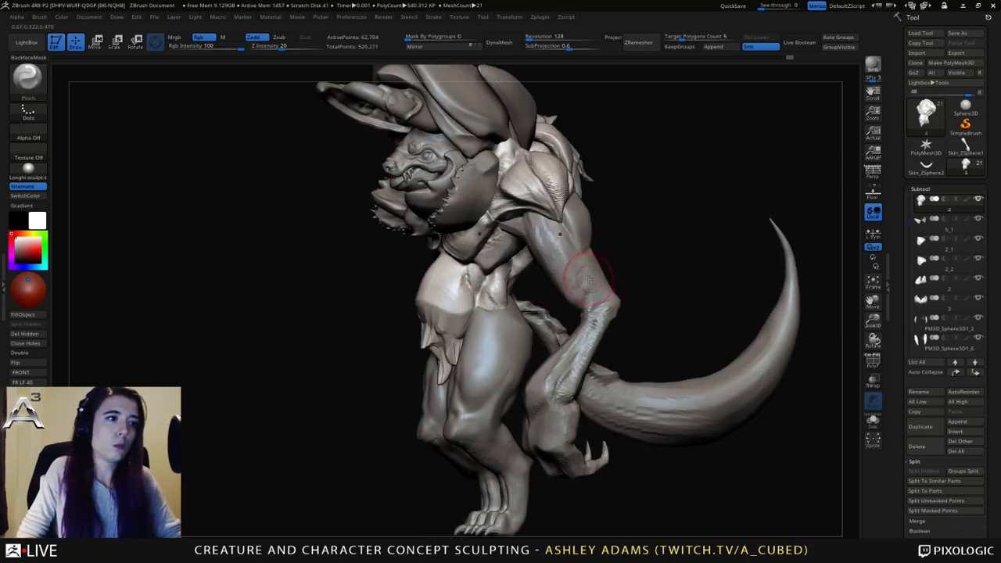
key(space)
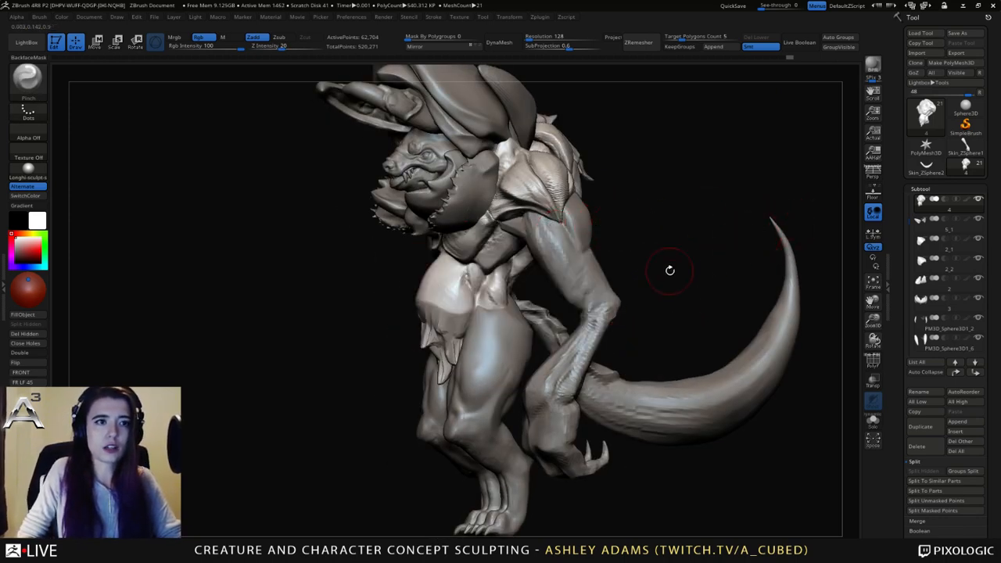
Select the tail and tighten the ridges near its base with the Pinch brush.
right_drag(670, 271, 690, 332)
ctrl+right_drag(644, 365, 591, 337)
alt+click(642, 366)
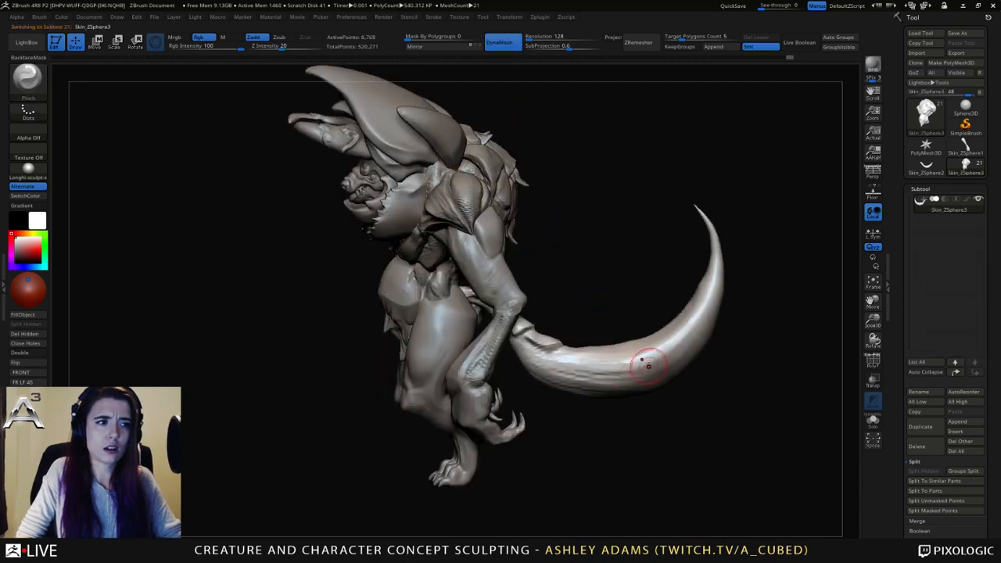
right_drag(648, 365, 637, 369)
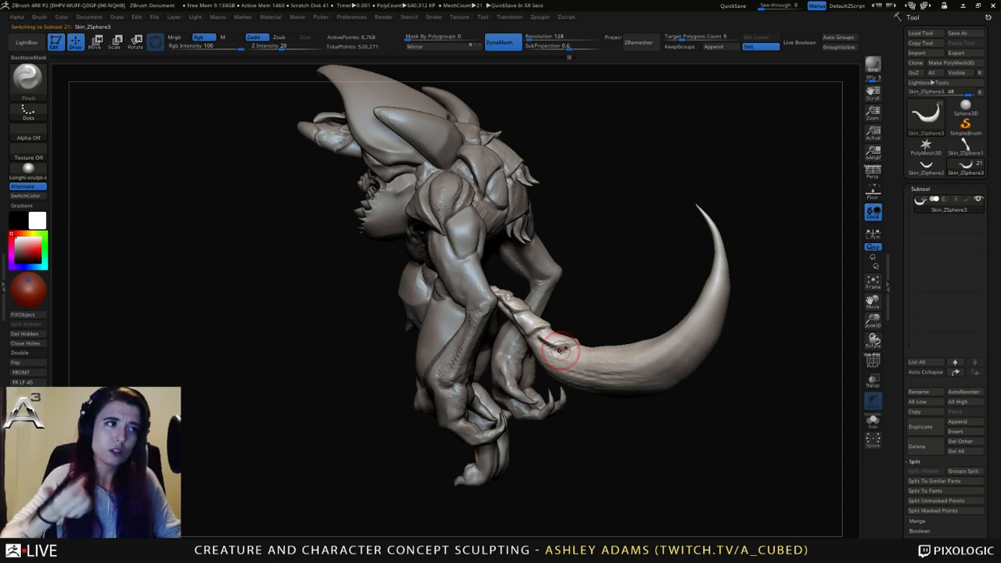
alt+drag(587, 260, 557, 265)
key(space)
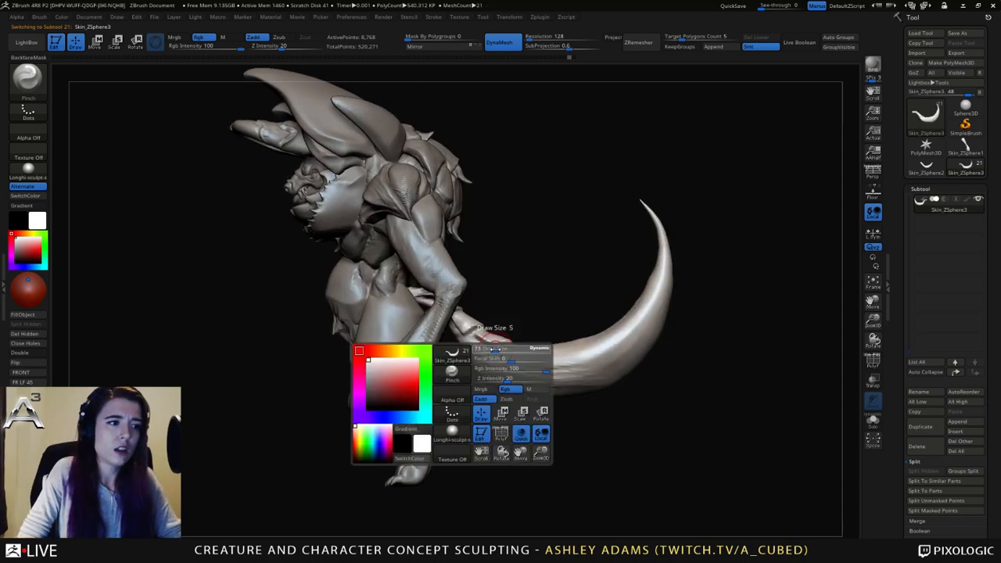
mouse_move(493, 352)
right_down()
mouse_move(500, 360)
mouse_move(493, 364)
right_up()
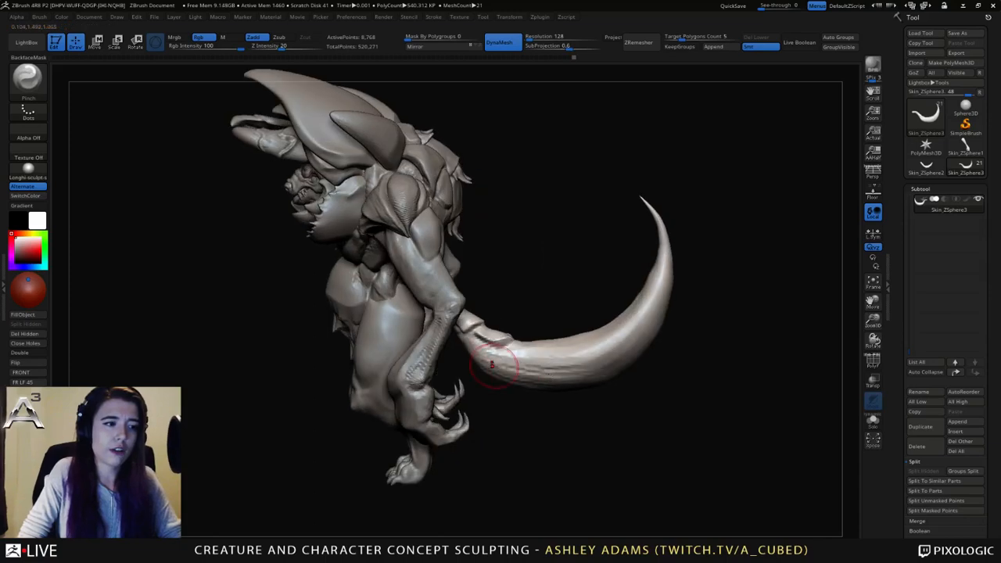
Smooth the tail's surface from the base ridges along its length toward the tip.
mouse_move(492, 364)
shift+mouse_down()
mouse_move(540, 368)
mouse_move(618, 344)
mouse_move(666, 266)
mouse_move(642, 307)
mouse_move(583, 356)
mouse_move(532, 364)
mouse_move(452, 335)
shift+mouse_up()
mouse_move(451, 335)
right_down()
mouse_move(525, 317)
mouse_move(523, 329)
right_up()
mouse_move(500, 356)
shift+mouse_down()
mouse_move(525, 368)
mouse_move(589, 367)
mouse_move(646, 332)
mouse_move(661, 286)
shift+mouse_up()
mouse_move(622, 306)
right_down()
mouse_move(466, 301)
mouse_move(313, 313)
right_up()
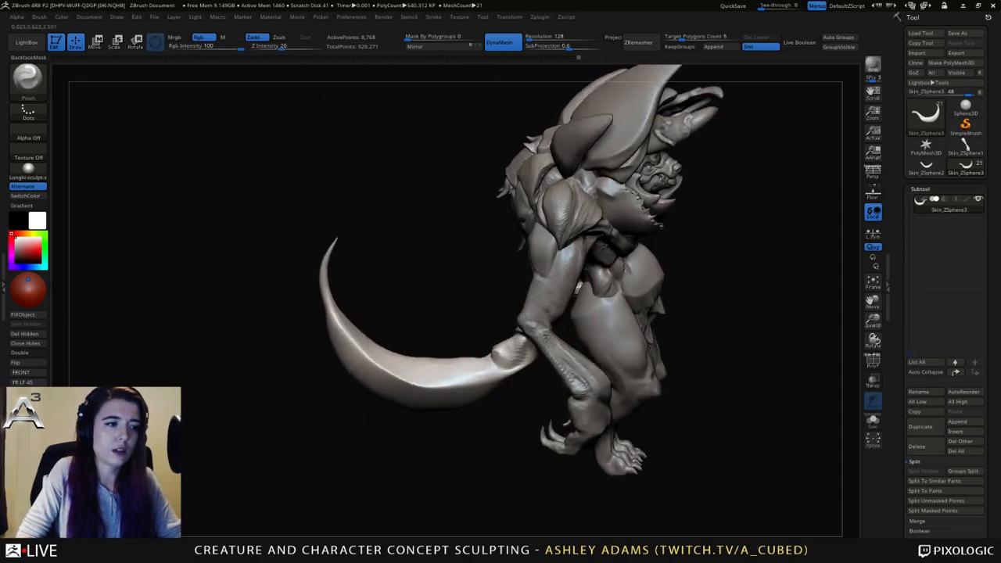
mouse_move(481, 294)
right_down()
mouse_move(499, 312)
mouse_move(485, 372)
mouse_move(494, 317)
mouse_move(474, 344)
right_up()
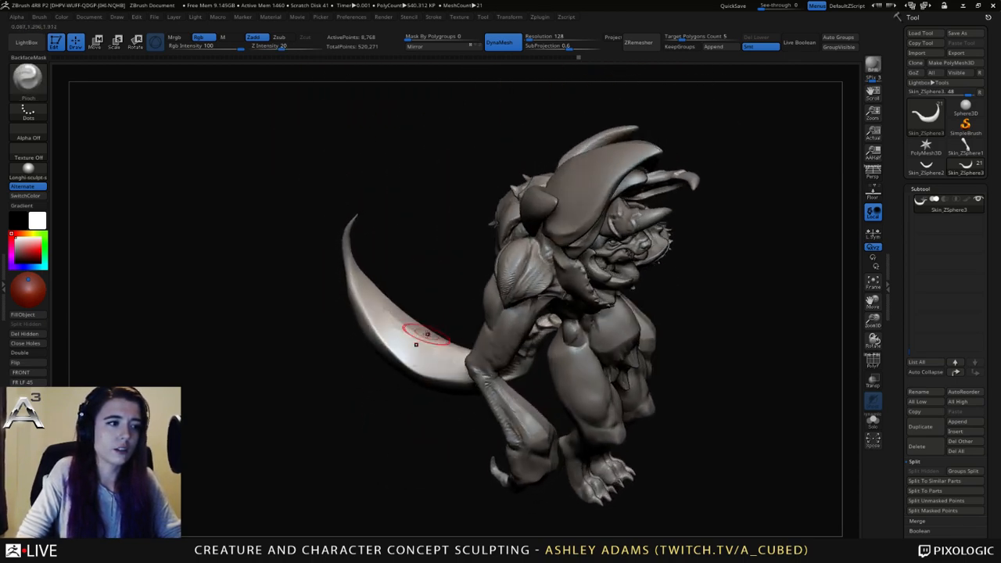
Try to thin the tail into a sharp-edged blade with the Pinch brush.
key(space)
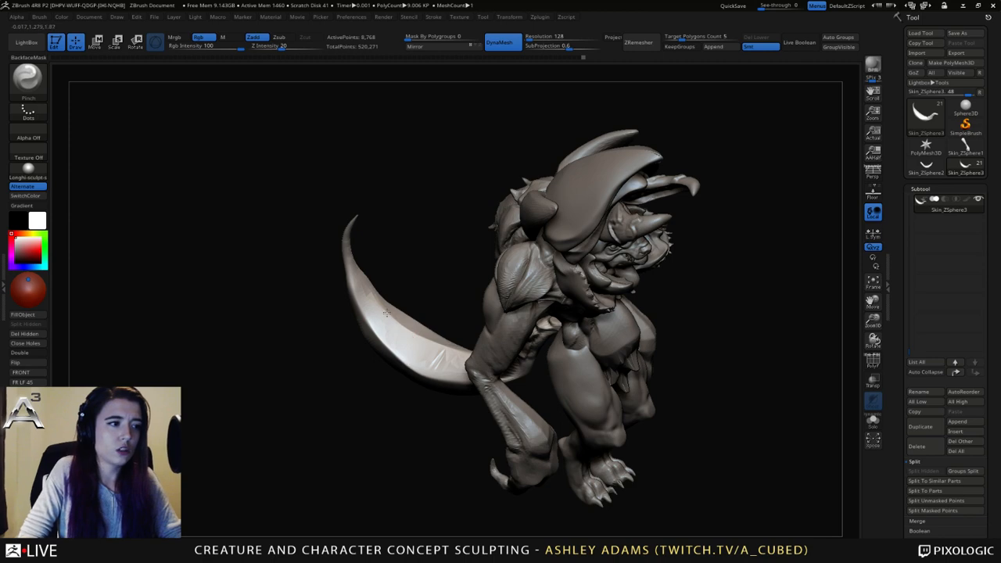
mouse_move(386, 313)
right_down()
mouse_move(420, 351)
mouse_move(366, 332)
mouse_move(412, 310)
mouse_move(398, 347)
right_up()
right_drag(435, 398, 559, 302)
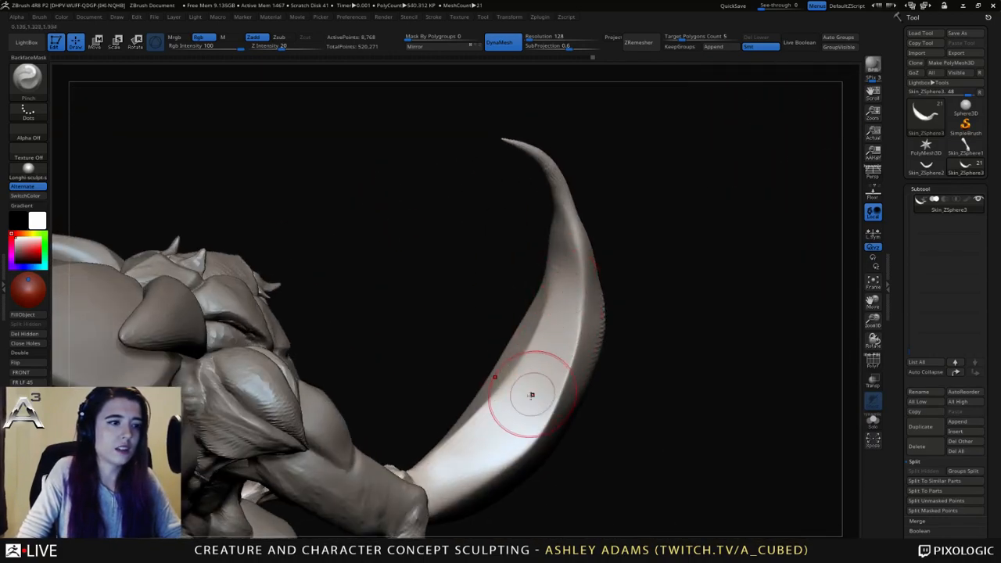
right_drag(507, 416, 479, 438)
right_drag(539, 327, 564, 401)
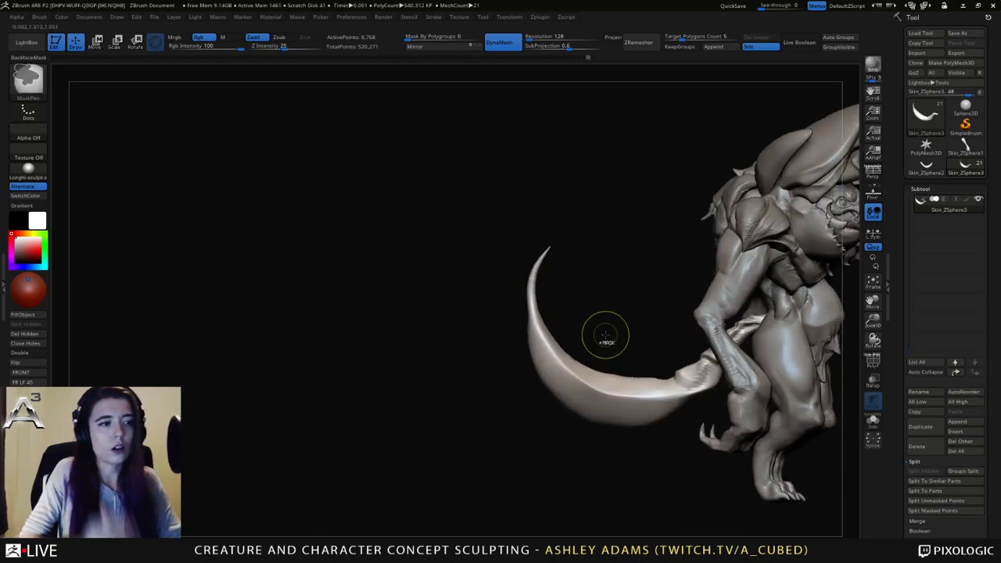
Undo the latest Pinch and smoothing strokes on the tail.
key(ctrl+z)
key(ctrl+z)
key(ctrl+z)
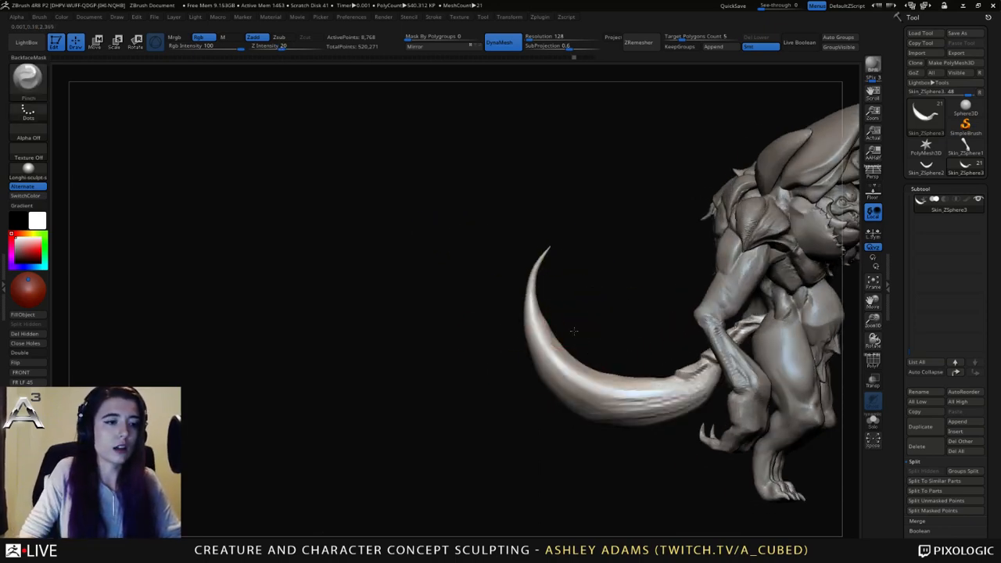
right_drag(574, 331, 618, 342)
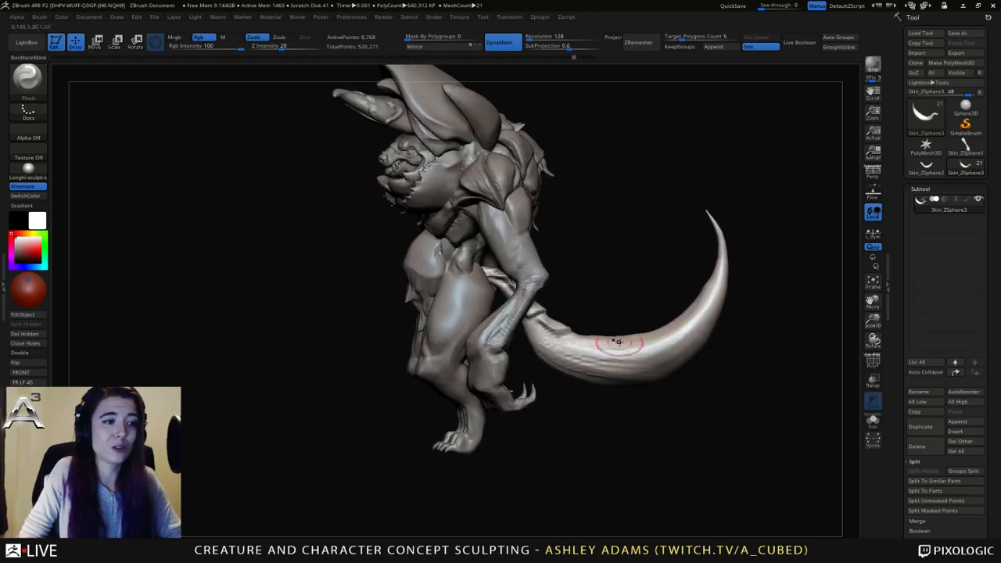
key(space)
right_drag(604, 285, 568, 298)
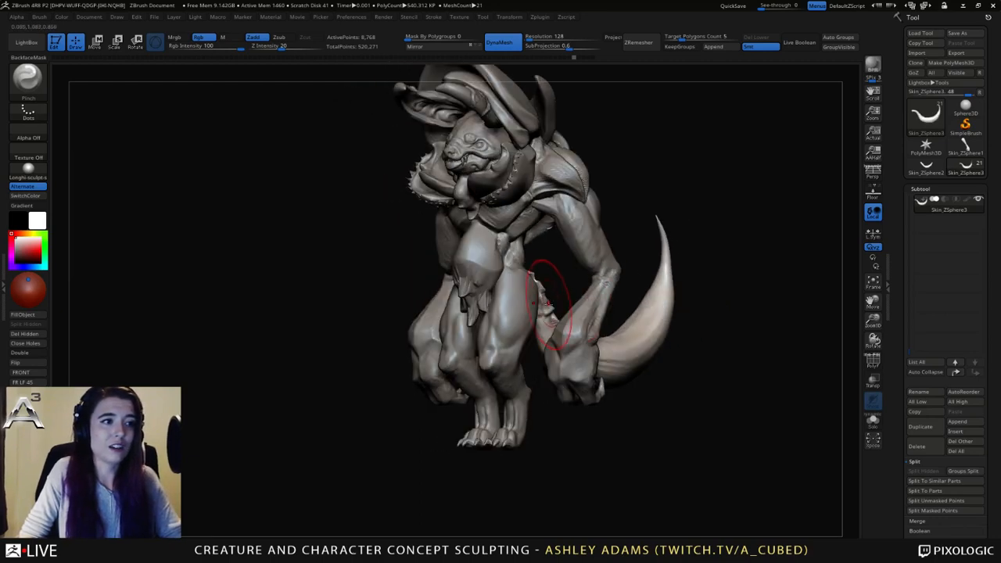
mouse_move(633, 328)
right_down()
mouse_move(672, 333)
mouse_move(638, 336)
right_up()
right_click(519, 291)
Select the arms and display their polygon wireframe around the upper arm.
alt+click(593, 237)
mouse_move(592, 237)
right_down()
mouse_move(546, 242)
mouse_move(658, 283)
mouse_move(606, 301)
mouse_move(618, 307)
mouse_move(657, 280)
right_up()
right_click(564, 286)
ctrl+right_drag(601, 230, 615, 233)
key(shift+f)
right_click(615, 233)
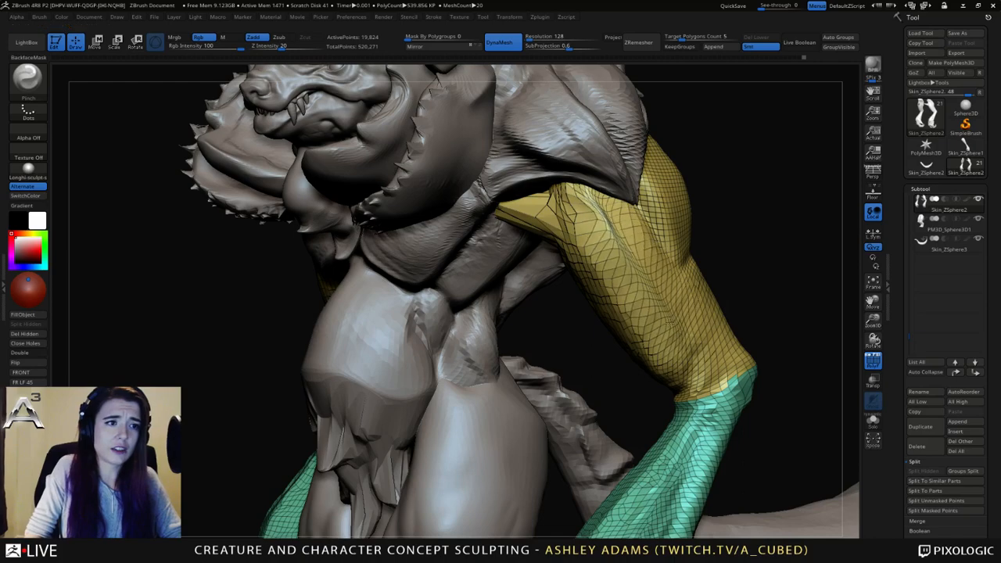
Refine the crease along the upper arm with the Pinch and Smooth brushes, and hide the wireframe.
right_drag(599, 262, 622, 284)
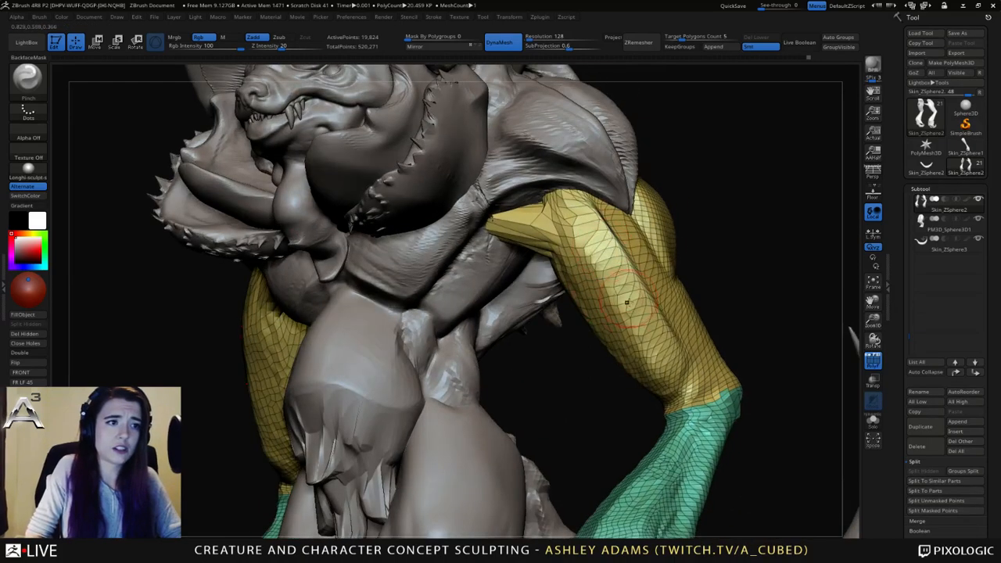
mouse_move(555, 273)
right_down()
mouse_move(603, 264)
mouse_move(576, 252)
mouse_move(554, 259)
right_up()
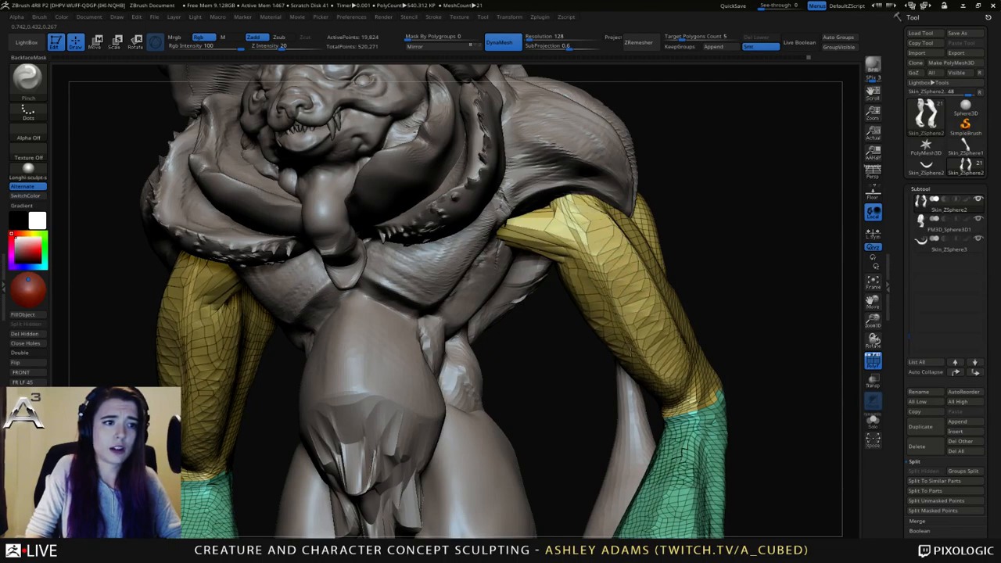
key(shift)
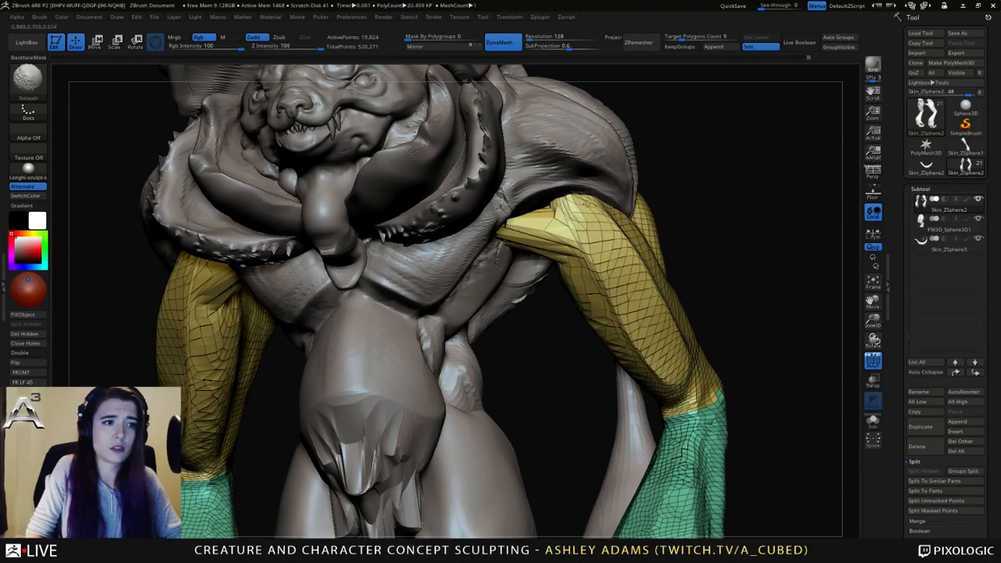
right_drag(649, 320, 599, 221)
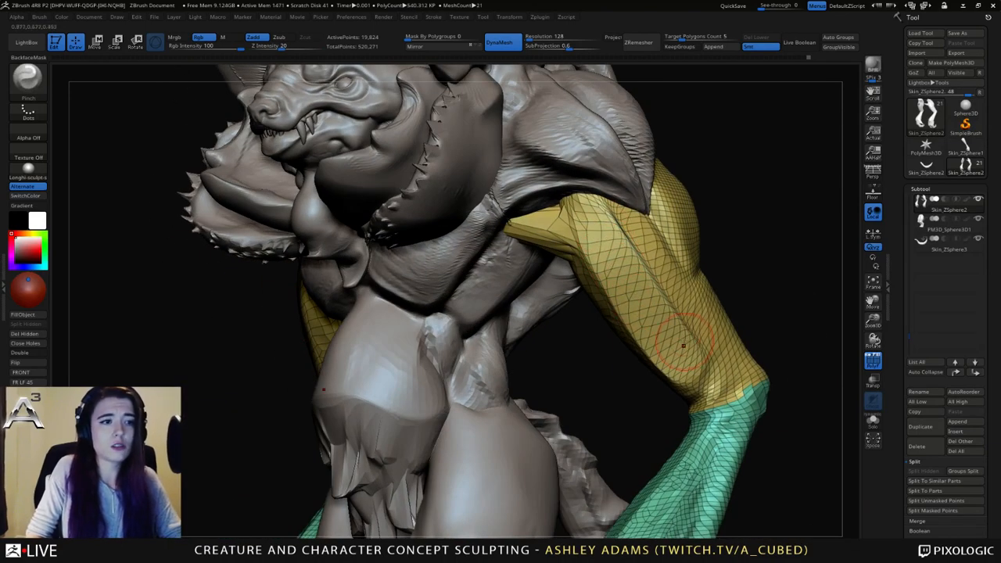
click(873, 360)
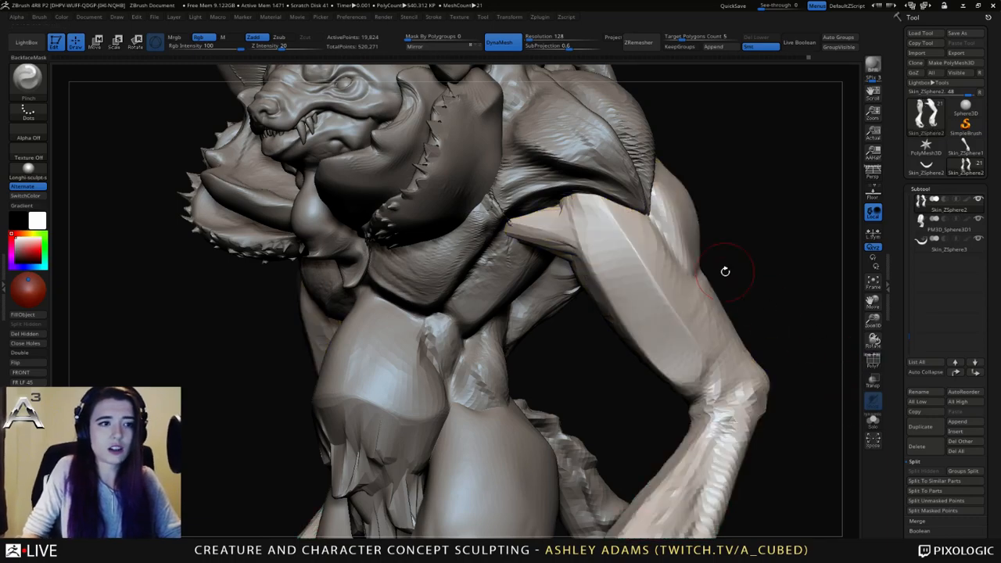
mouse_move(724, 271)
alt+right_down()
mouse_move(666, 284)
mouse_move(755, 271)
mouse_move(736, 259)
mouse_move(668, 273)
mouse_move(751, 335)
mouse_move(684, 287)
mouse_move(685, 298)
mouse_move(762, 183)
mouse_move(730, 243)
mouse_move(751, 291)
mouse_move(693, 219)
mouse_move(697, 230)
mouse_move(649, 266)
mouse_move(681, 277)
alt+right_up()
key(ctrl)
Switch to the SnakeHook brush, select the torso and reshape the shoulder plates.
right_click(475, 262)
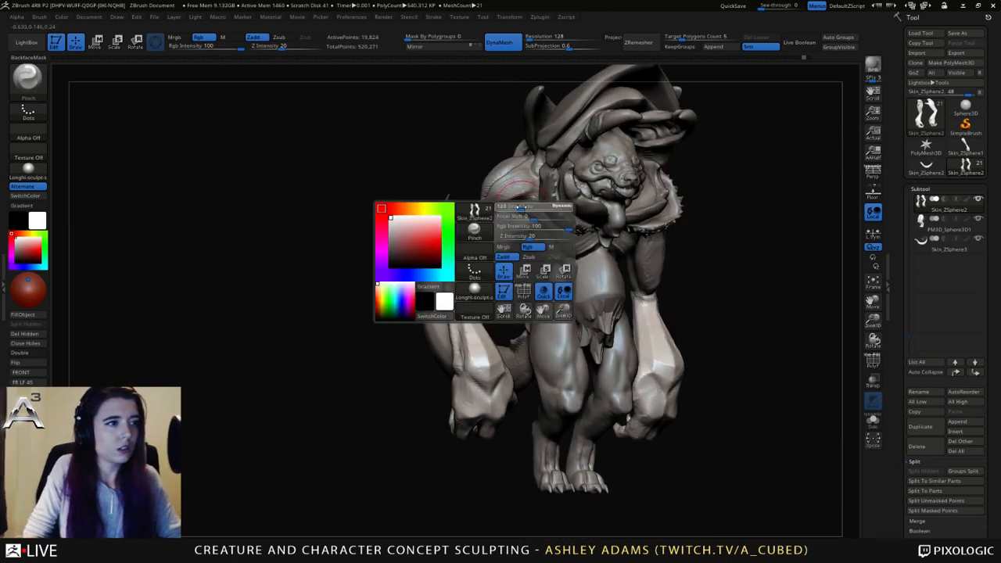
right_drag(475, 262, 548, 254)
mouse_move(487, 186)
right_down()
mouse_move(442, 184)
mouse_move(511, 181)
right_up()
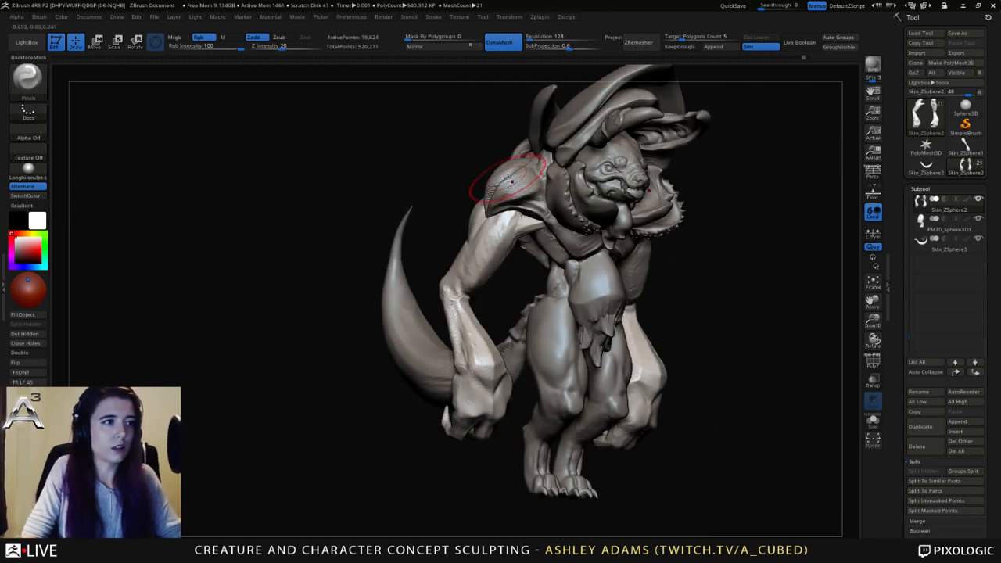
right_click(508, 178)
key(b)
key(s)
key(h)
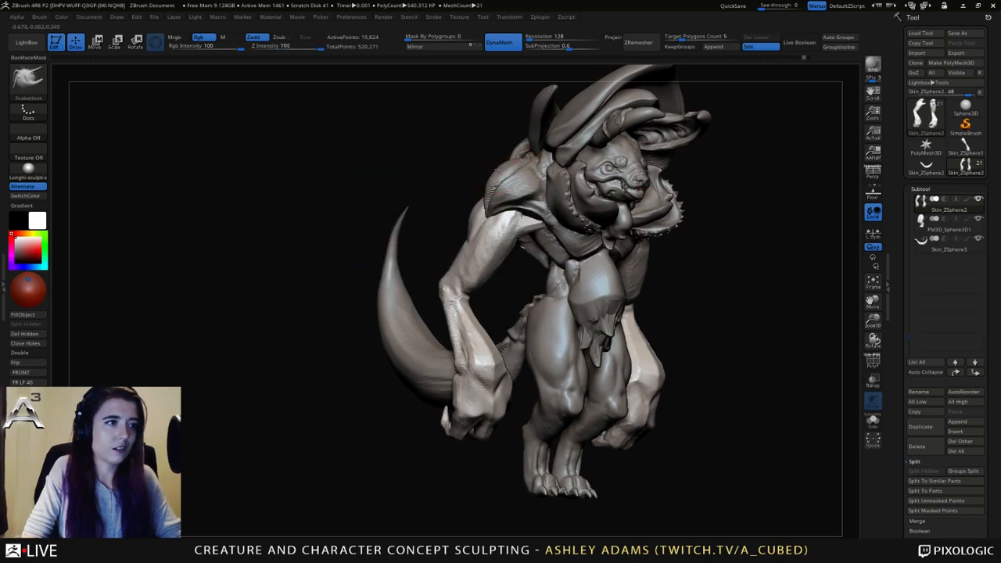
alt+click(501, 170)
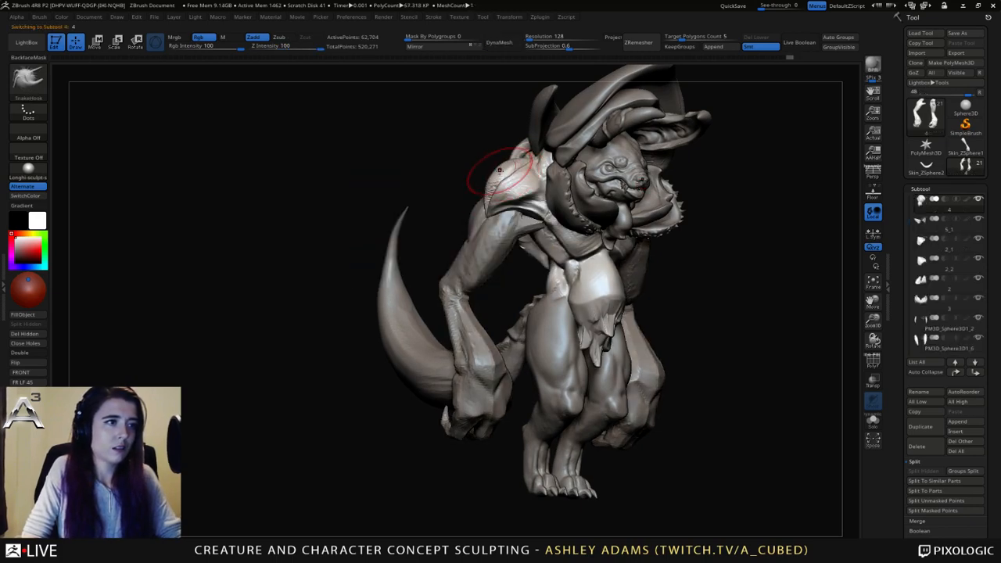
right_drag(493, 190, 499, 198)
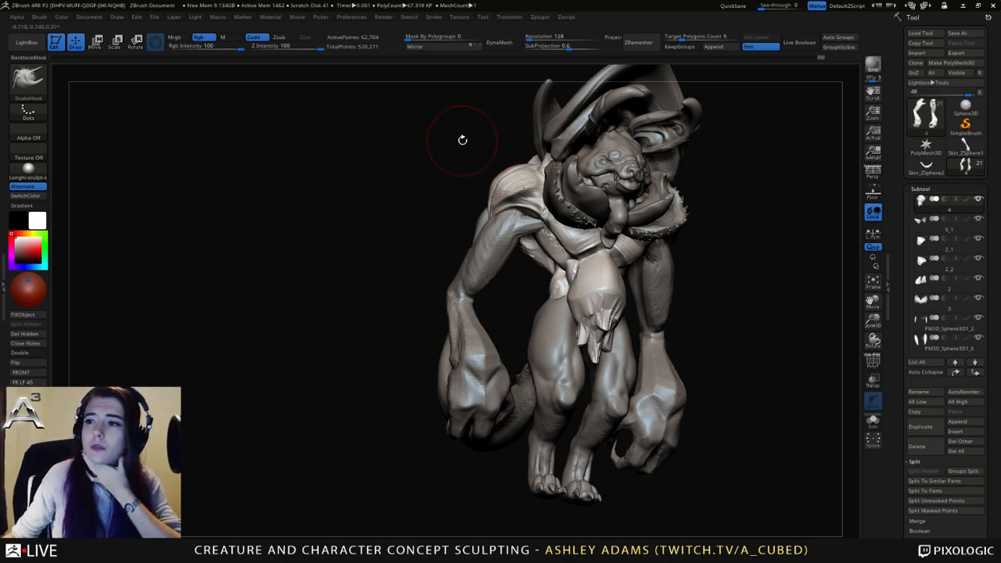
Examine the Custom UI, Interface, Quick Info and Config sections of the preferences.
click(357, 17)
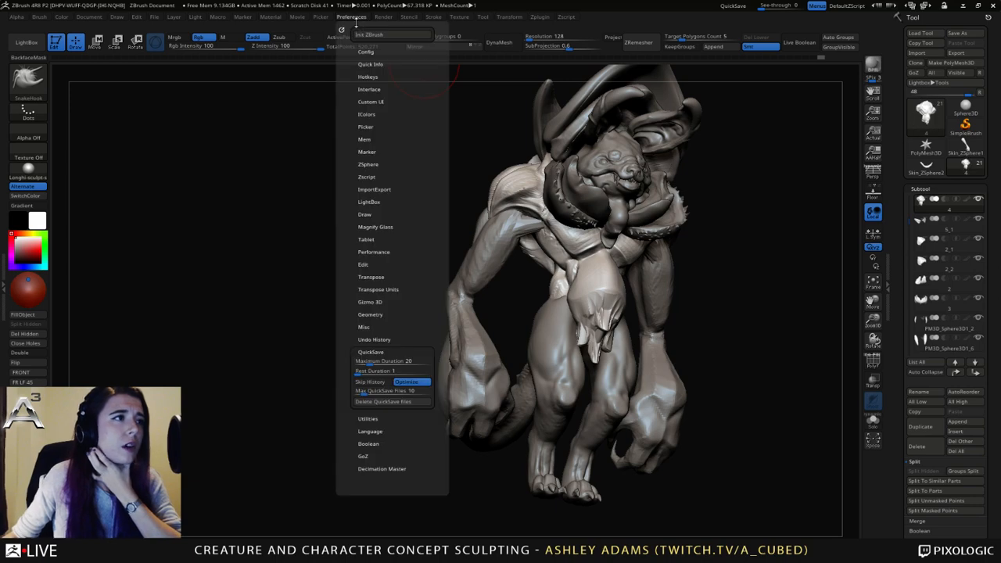
click(372, 102)
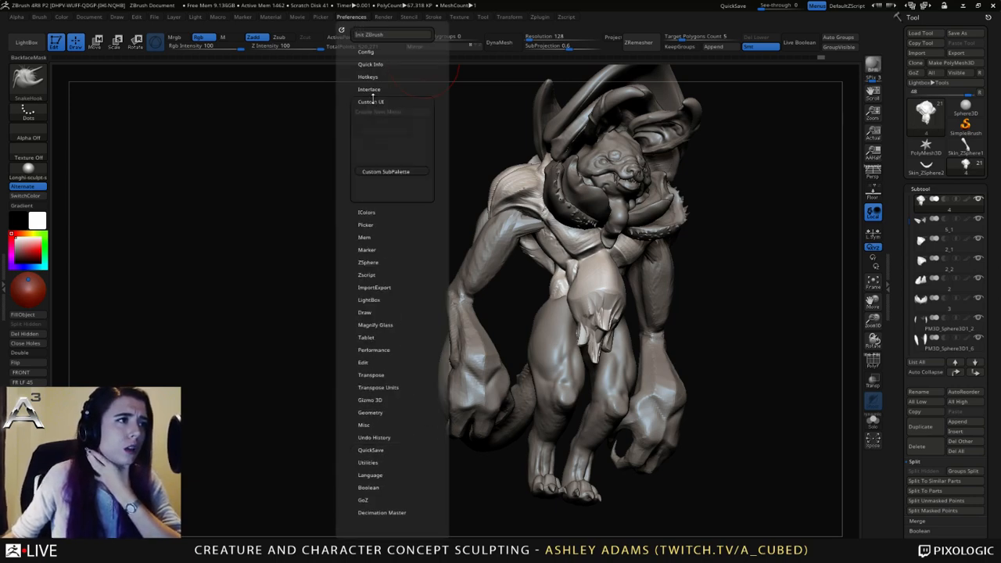
click(372, 102)
click(370, 89)
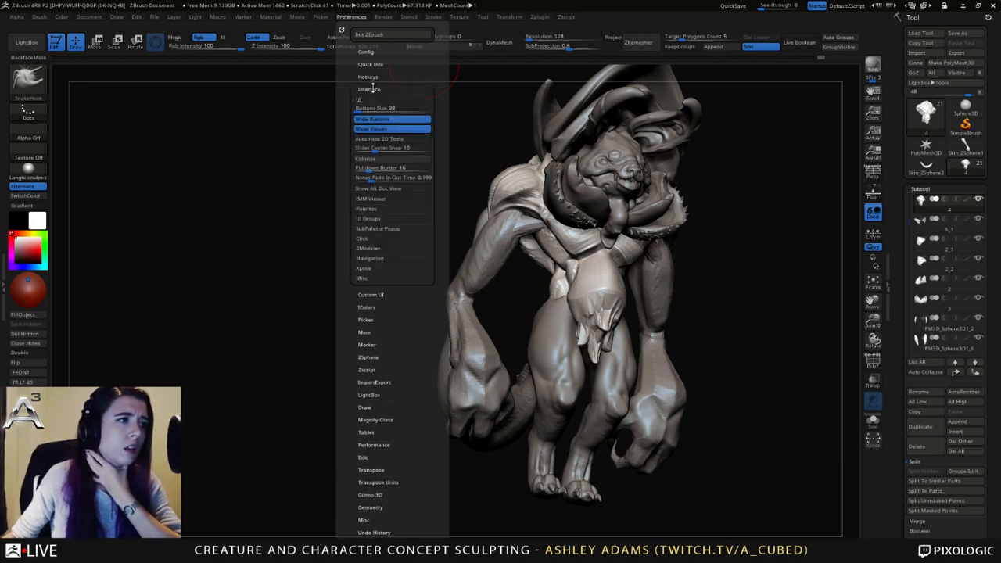
click(370, 89)
click(374, 65)
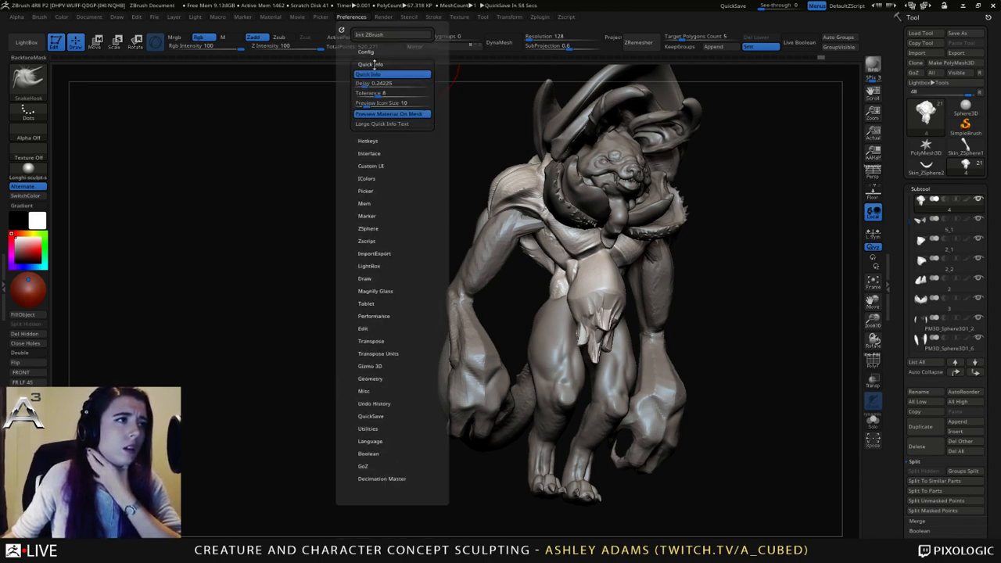
click(373, 64)
click(367, 52)
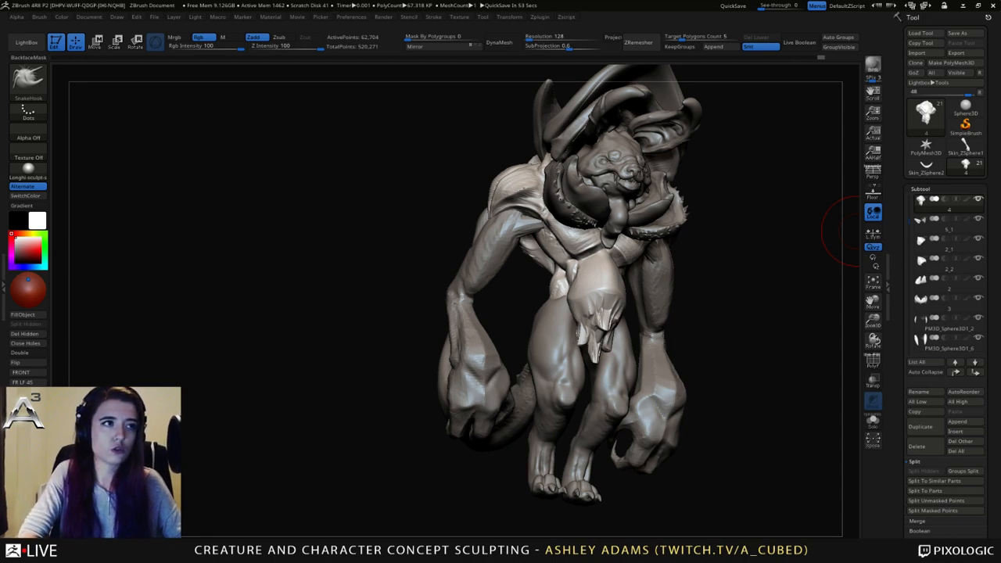
Reduce the brush size and carve the crease beside the abdomen with the DamStandard brush.
right_drag(570, 301, 689, 258)
right_drag(688, 258, 501, 281)
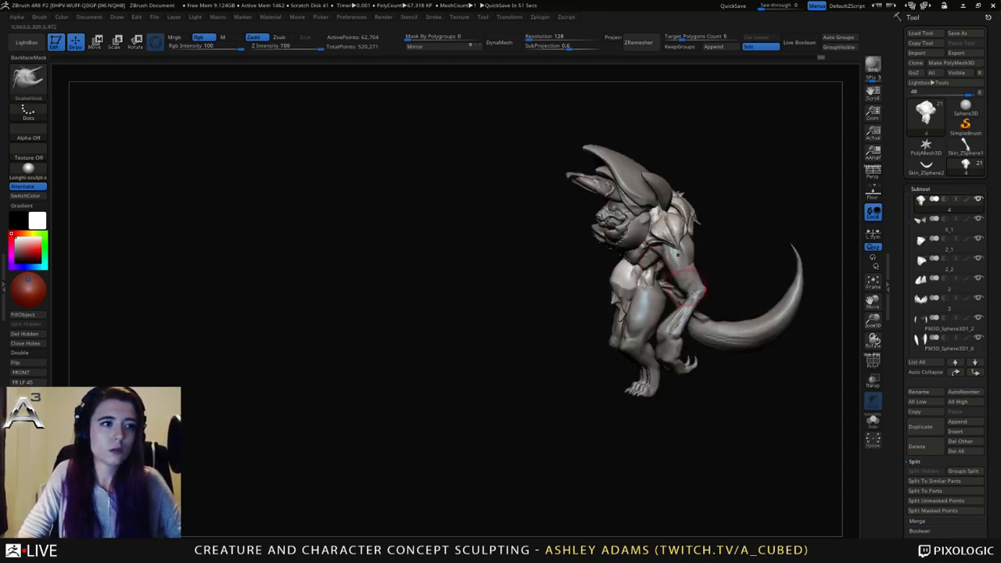
mouse_move(648, 266)
ctrl+right_down()
mouse_move(648, 314)
mouse_move(724, 310)
ctrl+right_up()
mouse_move(626, 188)
ctrl+right_down()
mouse_move(622, 240)
mouse_move(559, 286)
ctrl+right_up()
key(space)
right_drag(602, 244, 549, 277)
key(space)
drag(599, 223, 593, 223)
right_drag(540, 243, 569, 227)
key(b)
key(d)
key(s)
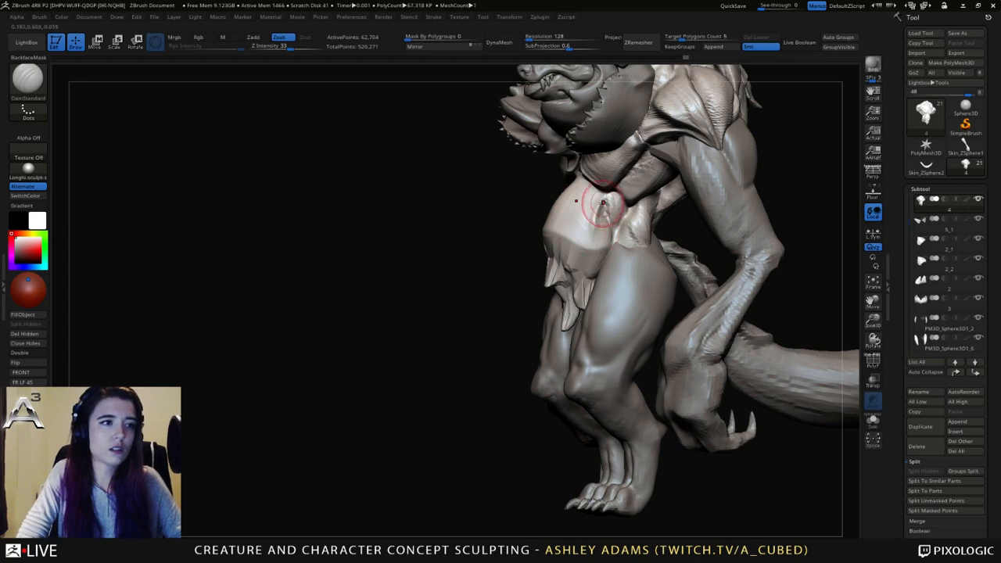
Build up the abdomen's surface and side with the ClayBuildup brush.
key(b)
key(c)
key(b)
right_drag(598, 203, 654, 208)
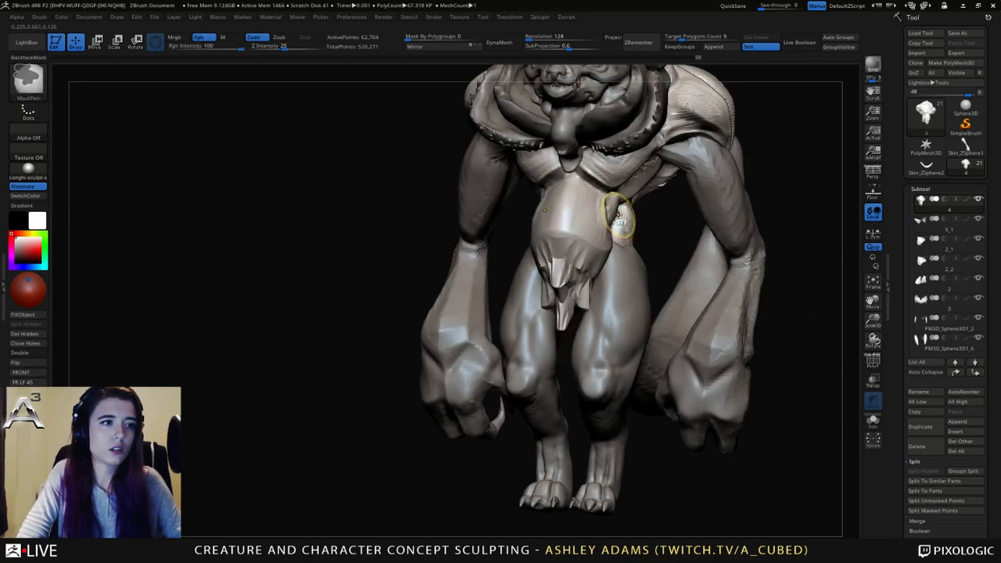
mouse_move(589, 213)
right_down()
mouse_move(564, 210)
mouse_move(582, 227)
right_up()
Carve surface detail into the front of the belly with the DamStandard brush.
key(b)
key(d)
key(s)
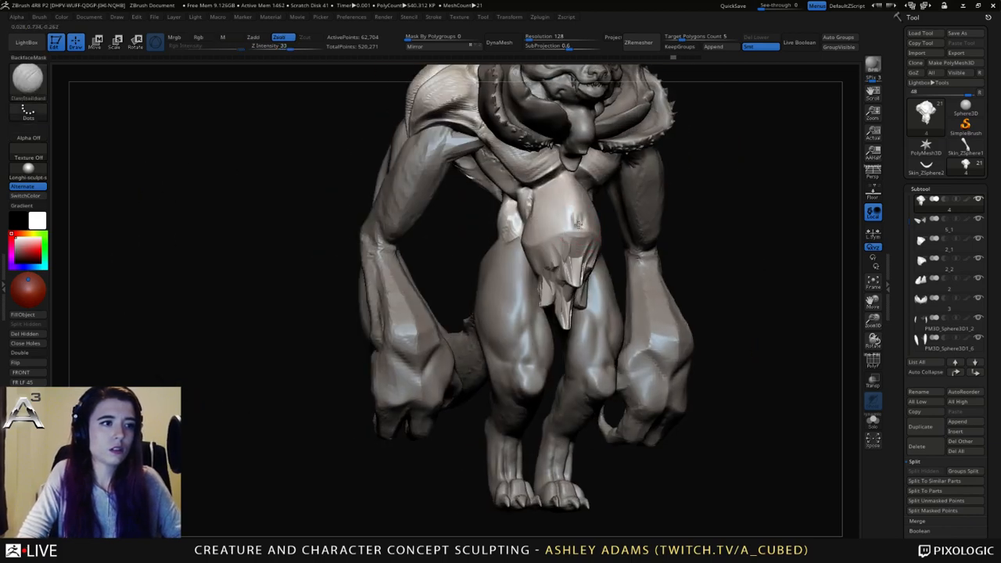
drag(578, 225, 579, 228)
ctrl+right_drag(579, 228, 578, 240)
mouse_move(578, 240)
right_down()
mouse_move(552, 238)
mouse_move(570, 240)
right_up()
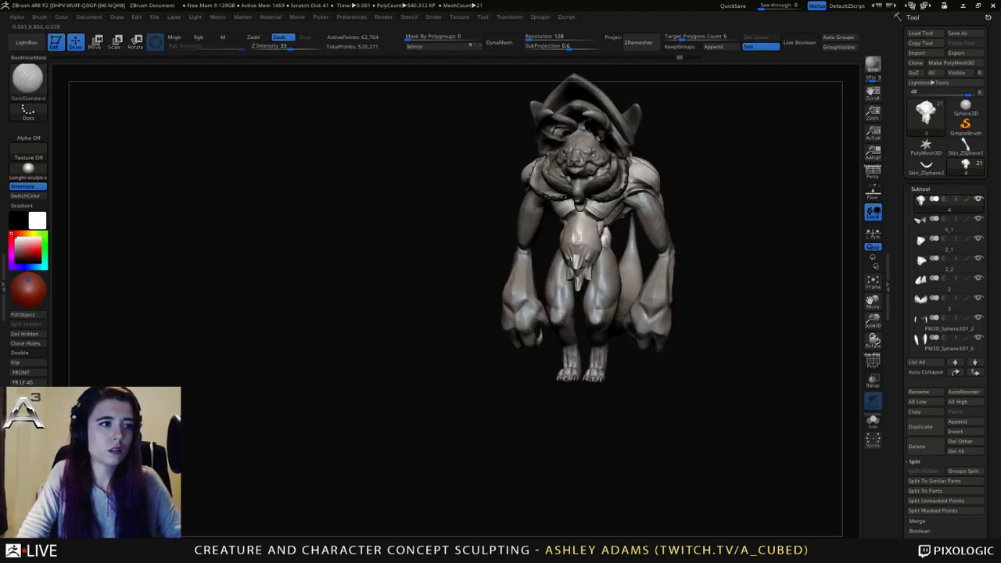
drag(577, 239, 580, 227)
mouse_move(581, 227)
right_down()
mouse_move(634, 226)
mouse_move(632, 238)
right_up()
mouse_move(632, 238)
right_down()
mouse_move(513, 223)
mouse_move(606, 248)
right_up()
ctrl+right_drag(606, 248, 577, 234)
right_click(602, 238)
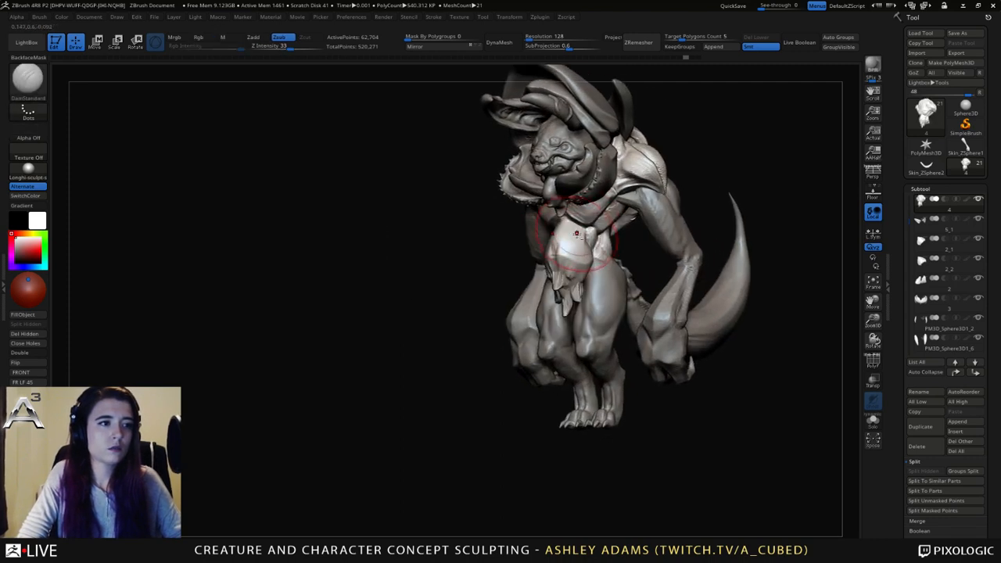
Select the legs and reduce the DamStandard brush size to detail the area around the knees.
right_drag(577, 315, 601, 316)
alt+click(562, 365)
alt+right_drag(564, 366, 623, 372)
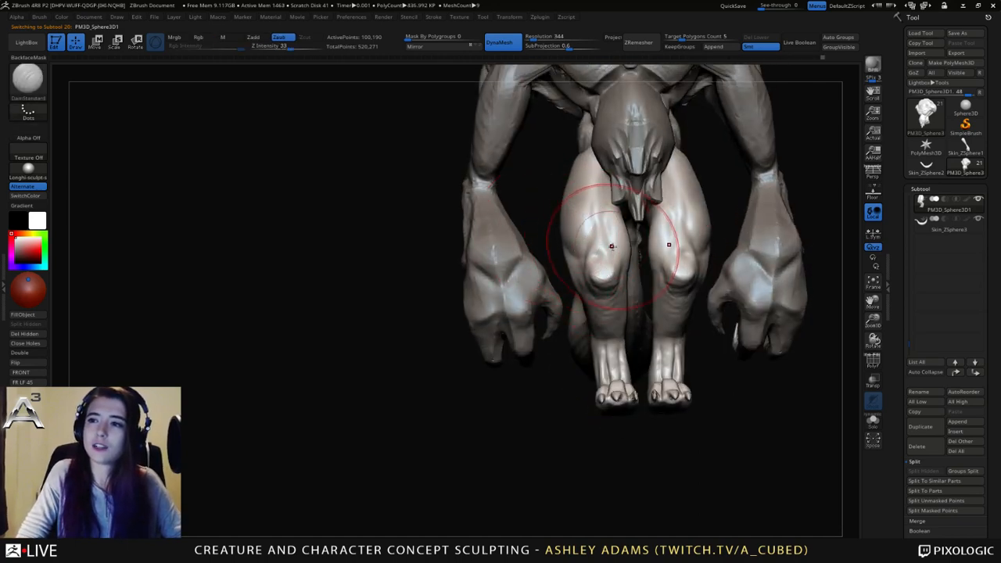
right_drag(550, 342, 535, 315)
key(space)
drag(592, 259, 580, 259)
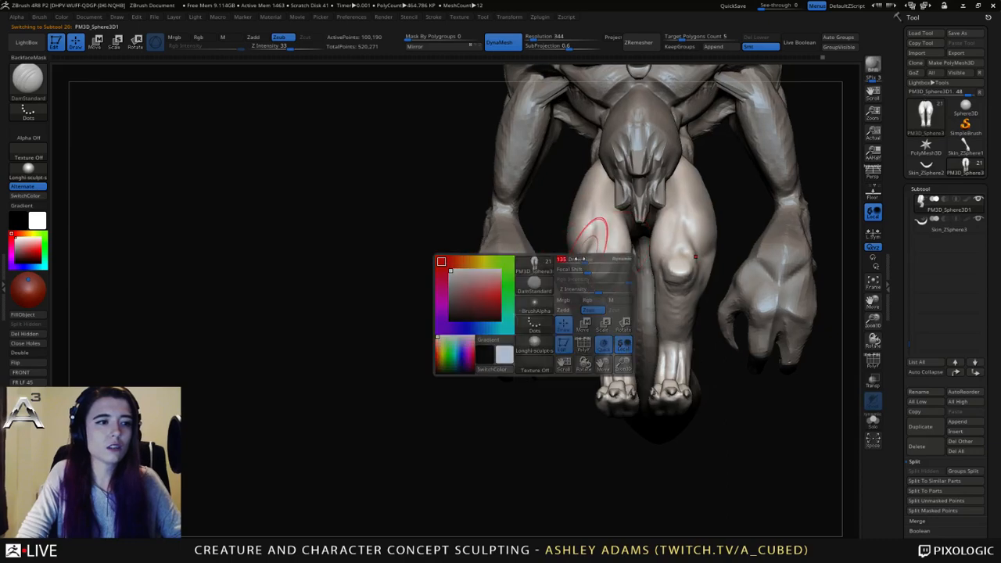
right_drag(578, 270, 553, 337)
key(space)
mouse_move(611, 281)
mouse_down()
mouse_move(601, 281)
mouse_move(608, 284)
mouse_up()
Add volume to the shins below the knees with the ClayBuildup brush.
key(b)
key(c)
key(b)
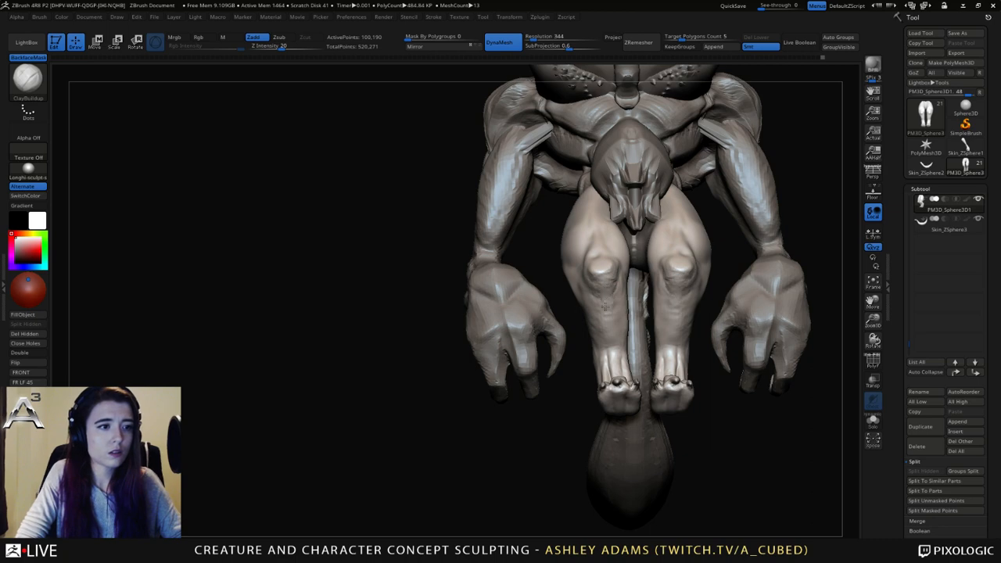
right_drag(608, 307, 614, 351)
right_drag(608, 306, 615, 313)
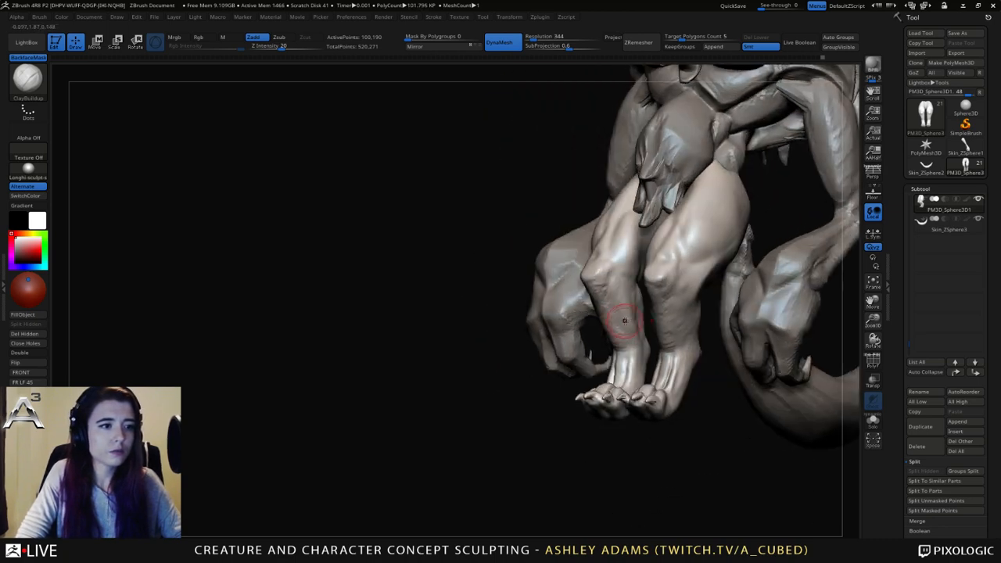
Carve creases along the lower shins and ankles with the DamStandard brush.
key(b)
key(d)
key(s)
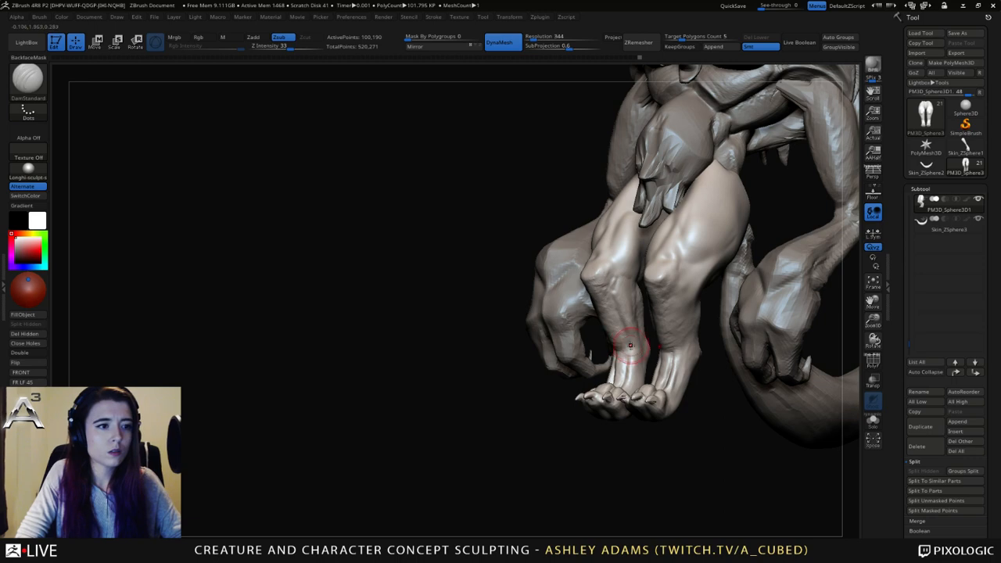
mouse_move(631, 347)
right_down()
mouse_move(637, 354)
mouse_move(633, 338)
mouse_move(621, 346)
right_up()
Build up the shins and ankles with the ClayBuildup brush and crease the ankle area with the DamStandard brush.
key(b)
key(c)
key(b)
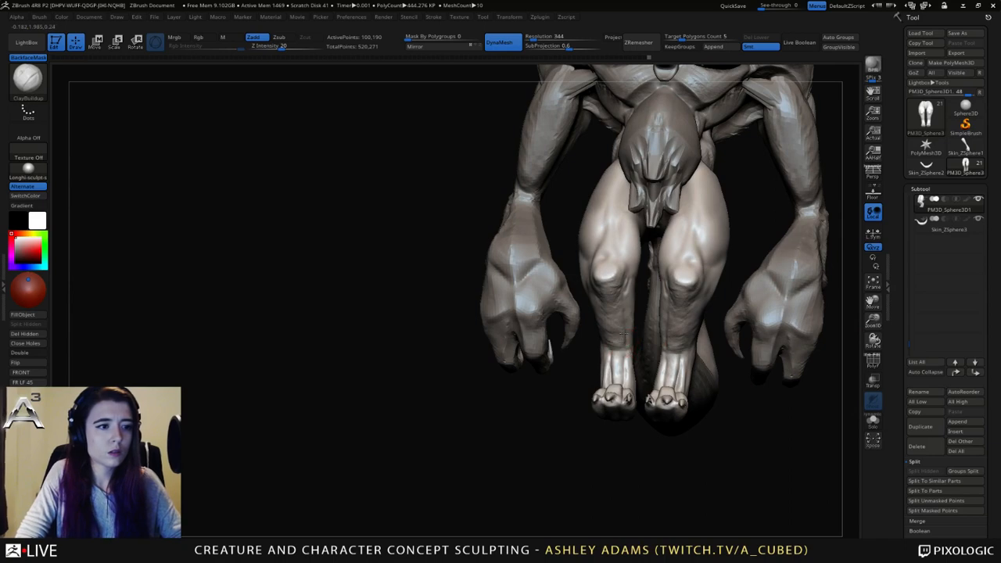
right_drag(619, 302, 625, 307)
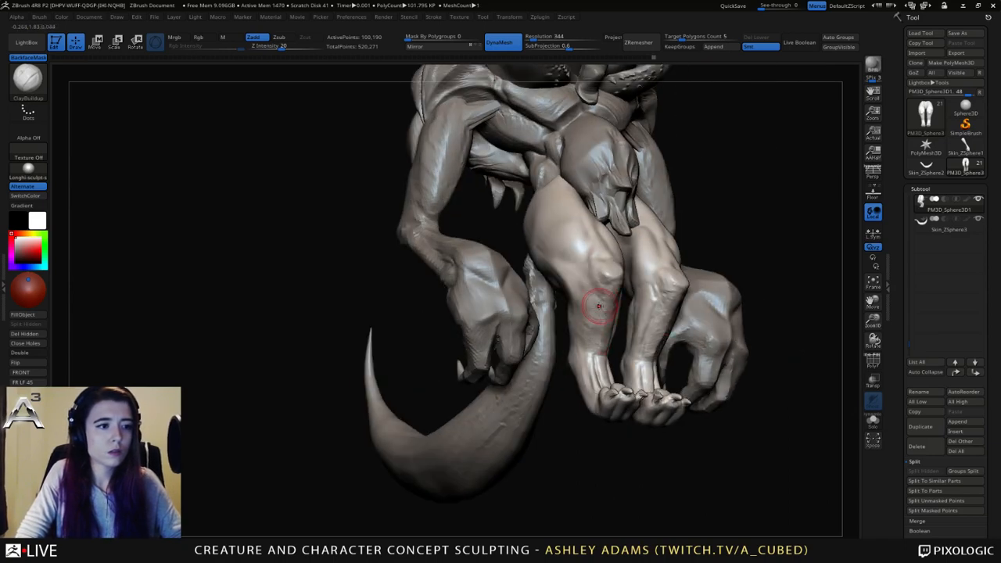
right_drag(596, 303, 588, 296)
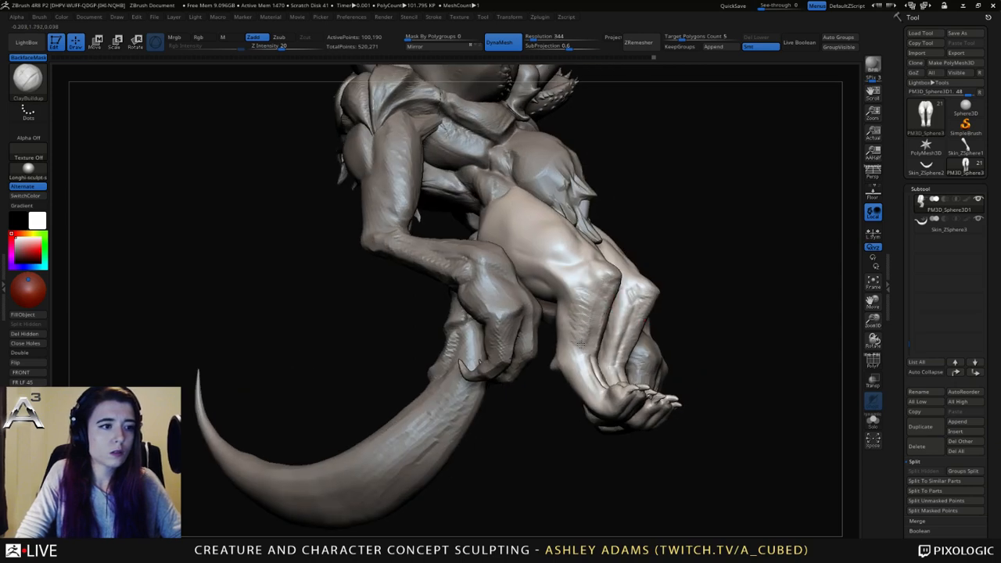
right_drag(581, 344, 584, 354)
key(b)
key(d)
key(s)
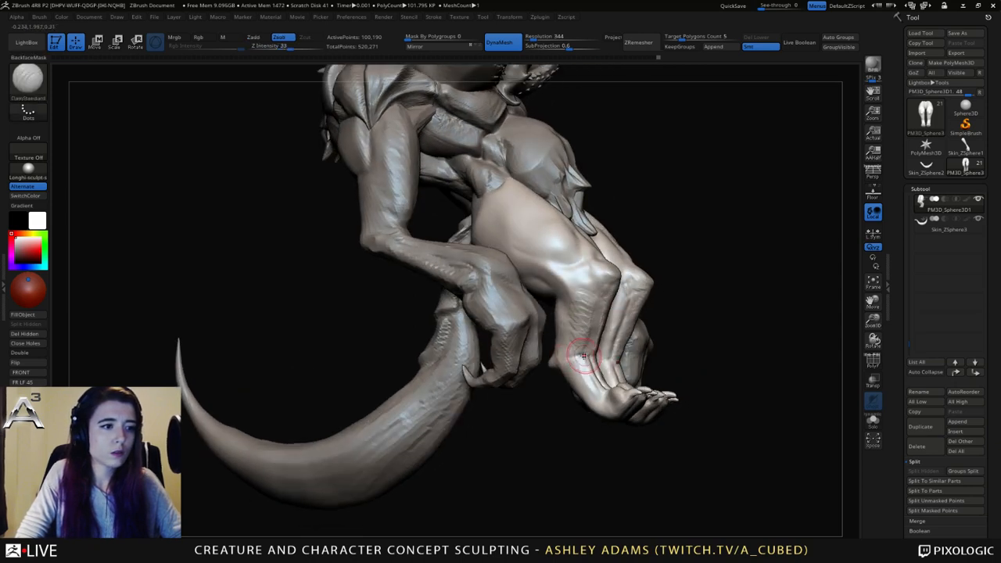
Build up the heels and the tendons along the backs of the feet with the ClayBuildup brush.
key(b)
key(c)
key(b)
right_drag(568, 354, 578, 389)
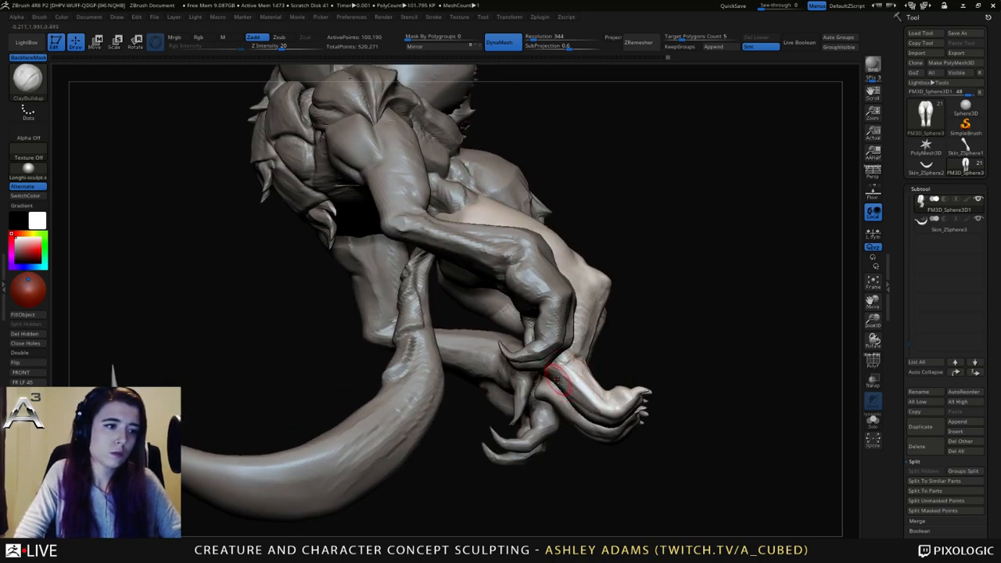
mouse_move(562, 383)
right_down()
mouse_move(574, 352)
mouse_move(594, 356)
mouse_move(602, 385)
right_up()
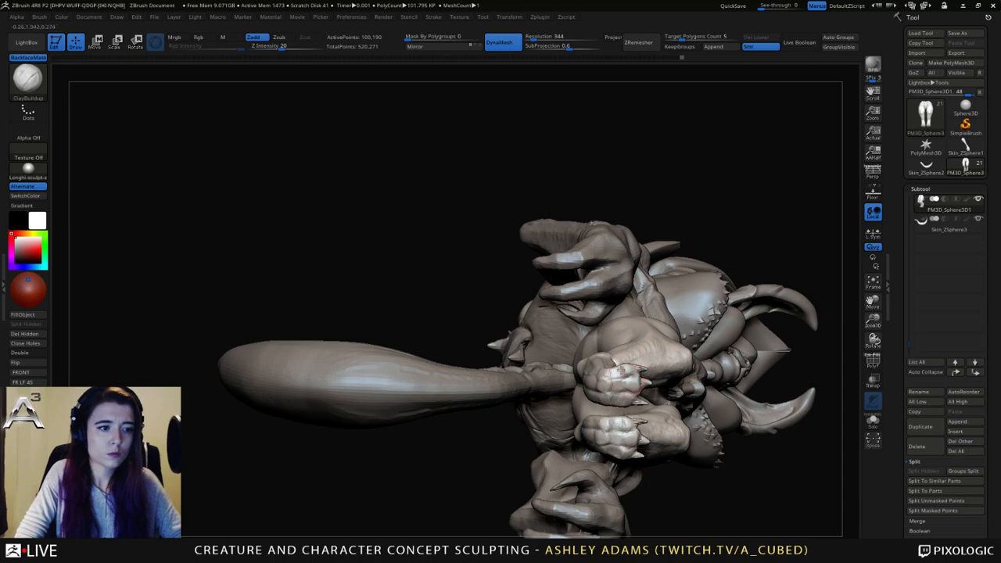
mouse_move(623, 370)
right_down()
mouse_move(615, 417)
mouse_move(635, 376)
right_up()
mouse_move(635, 376)
right_down()
mouse_move(653, 369)
mouse_move(599, 362)
mouse_move(592, 384)
right_up()
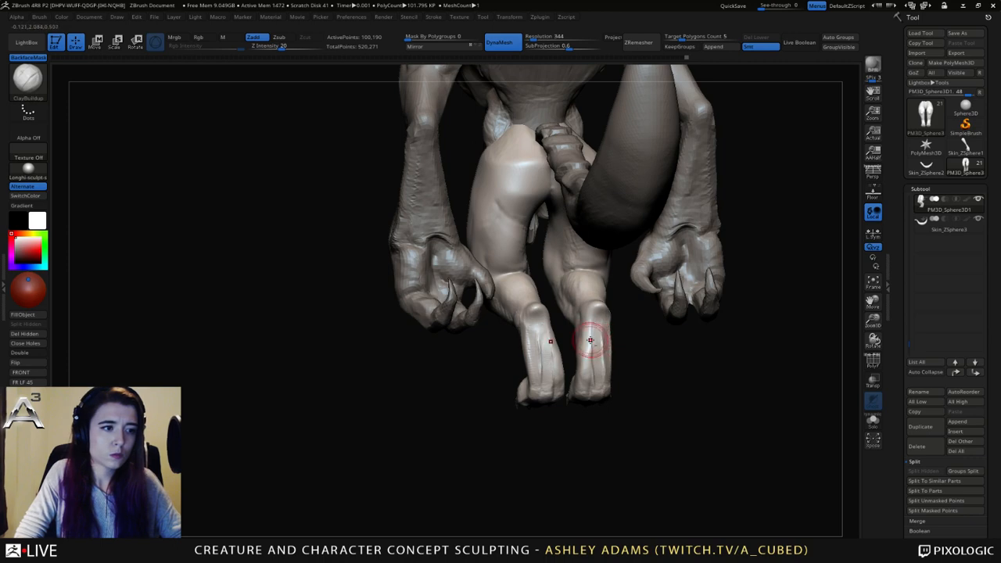
mouse_move(588, 374)
right_down()
mouse_move(547, 350)
mouse_move(554, 368)
right_up()
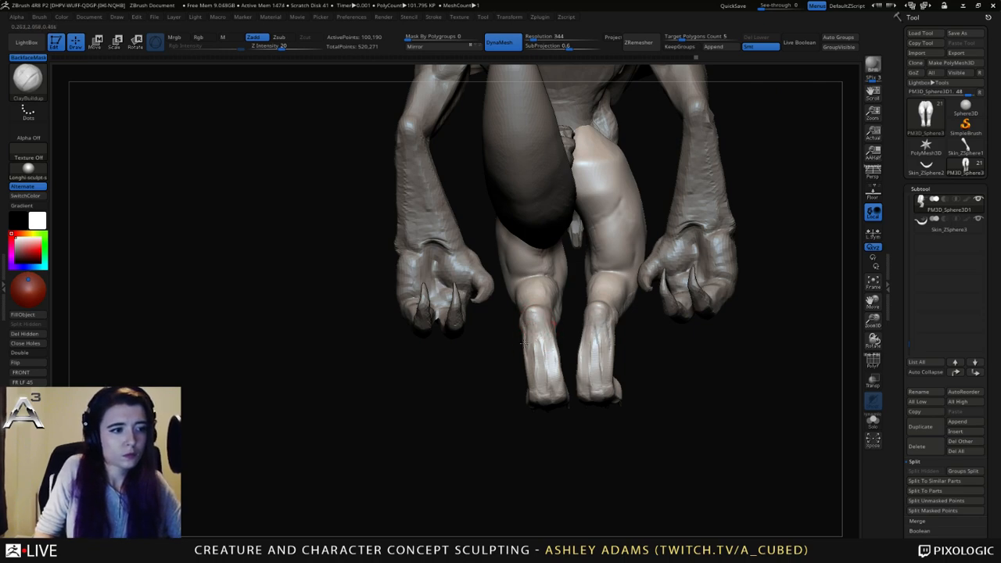
Carve creases around the sides and backs of the feet with the DamStandard brush.
mouse_move(527, 341)
right_down()
mouse_move(550, 336)
mouse_move(500, 361)
mouse_move(535, 338)
mouse_move(538, 389)
right_up()
key(b)
key(d)
key(s)
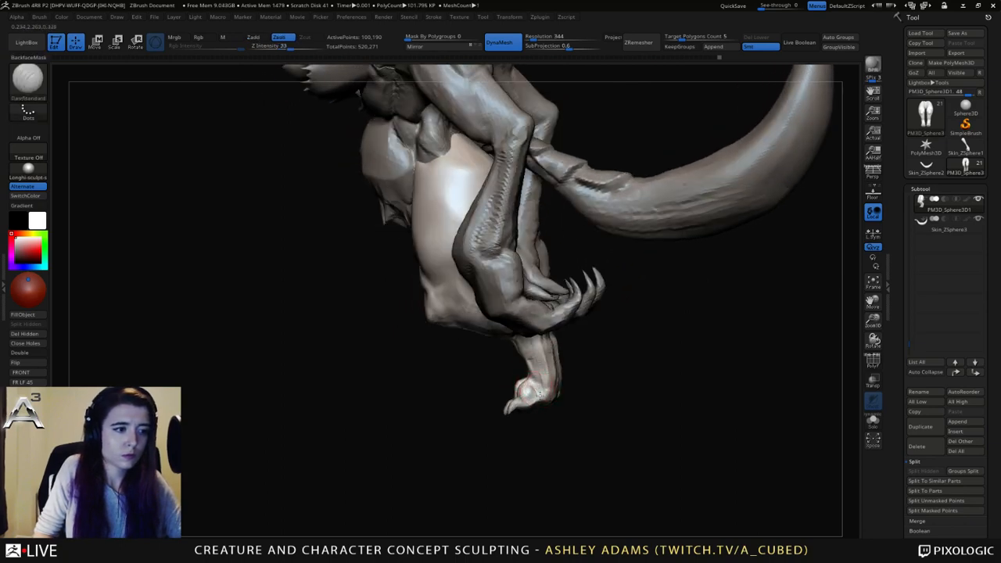
right_drag(528, 382, 554, 383)
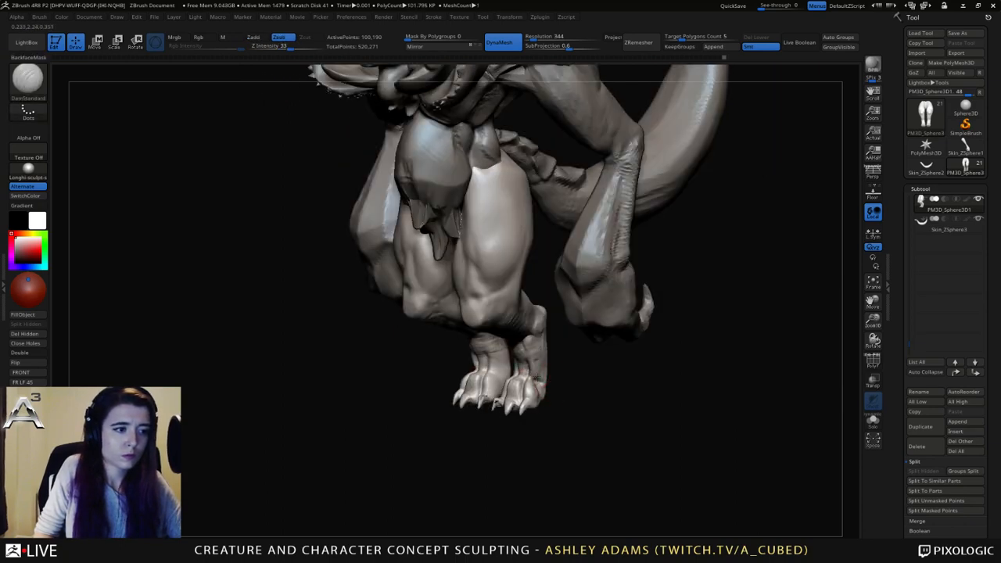
Swell the toes of both feet with the Inflat brush.
mouse_move(475, 368)
right_down()
mouse_move(538, 378)
mouse_move(442, 364)
right_up()
key(b)
key(i)
key(n)
right_click(509, 388)
mouse_move(503, 383)
right_down()
mouse_move(561, 366)
mouse_move(510, 384)
mouse_move(578, 418)
mouse_move(565, 396)
right_up()
right_click(515, 391)
Reshape the toes and outer edges of the feet with the SnakeHook brush.
key(b)
key(s)
key(h)
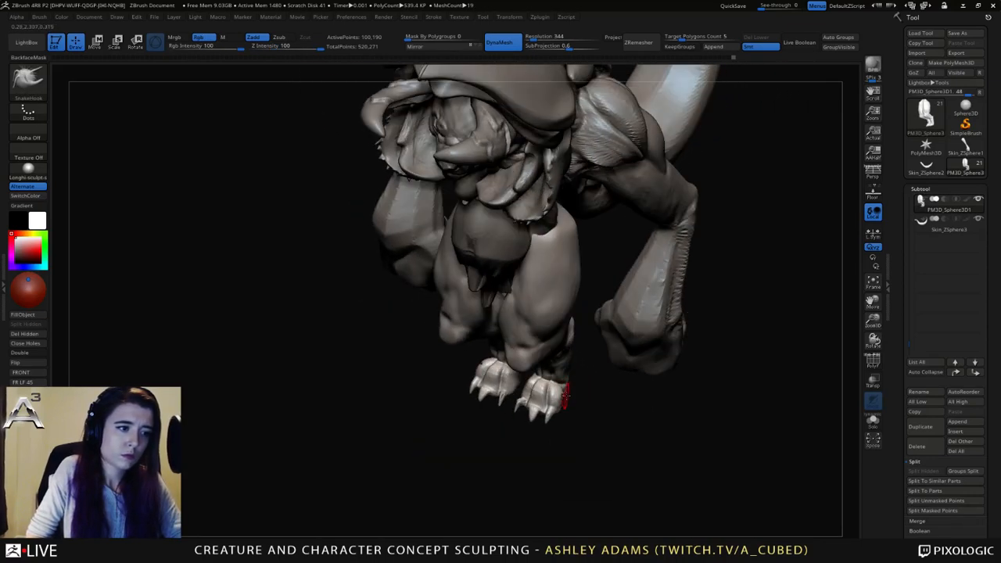
drag(550, 385, 553, 383)
mouse_move(545, 389)
right_down()
mouse_move(534, 381)
mouse_move(540, 373)
mouse_move(534, 394)
mouse_move(503, 370)
mouse_move(510, 357)
mouse_move(545, 368)
mouse_move(553, 403)
mouse_move(518, 387)
right_up()
right_click(537, 373)
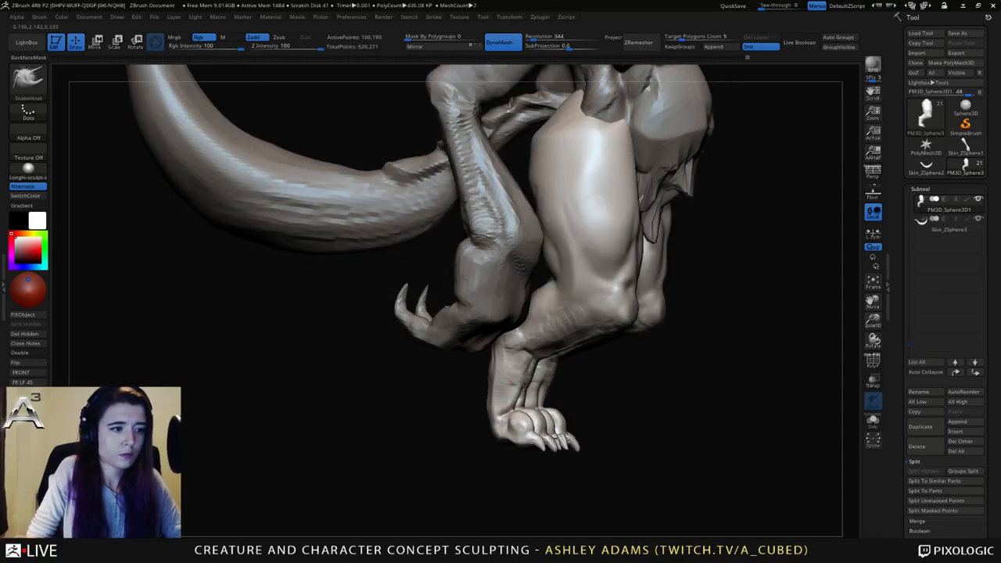
Pull the contours between the toes and ankles into shape with the SnakeHook brush.
drag(526, 396, 524, 387)
right_drag(529, 374, 476, 370)
drag(535, 389, 530, 382)
right_drag(531, 381, 552, 382)
right_click(539, 390)
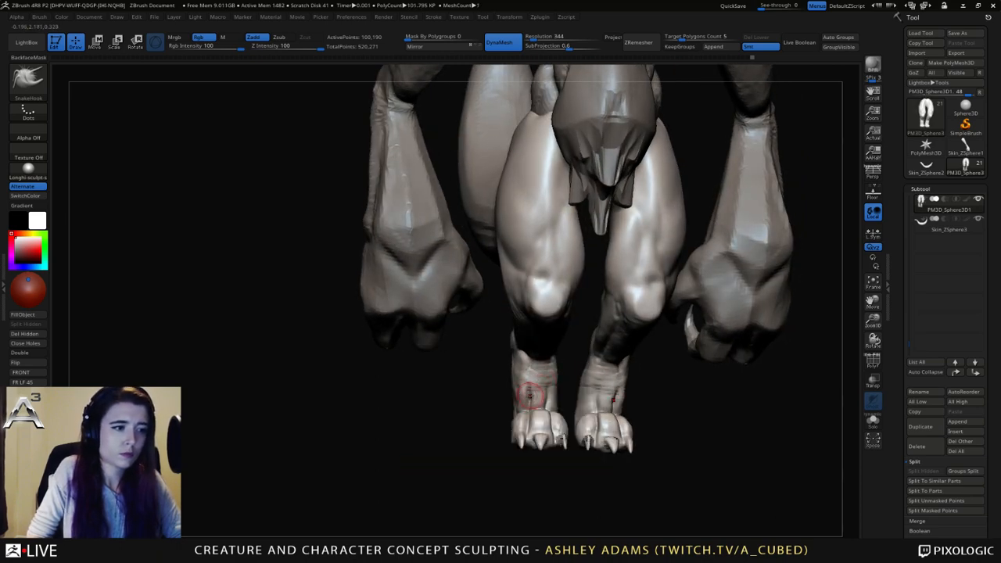
mouse_move(545, 395)
right_down()
mouse_move(536, 390)
mouse_move(551, 388)
mouse_move(521, 393)
right_up()
right_click(535, 390)
Add volume to the outer sides of the feet below the ankles with the ClayBuildup brush.
key(b)
key(c)
key(b)
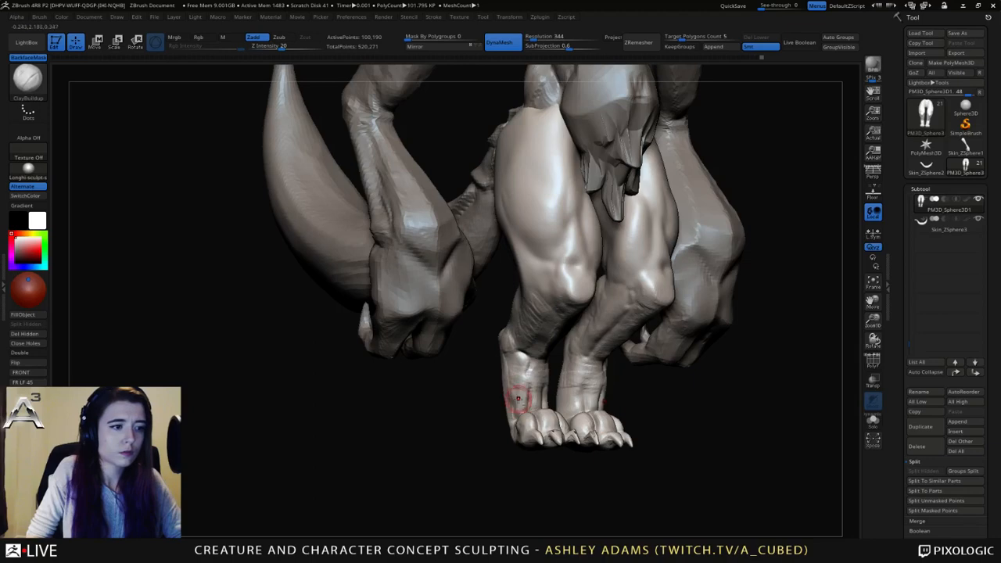
drag(518, 399, 518, 388)
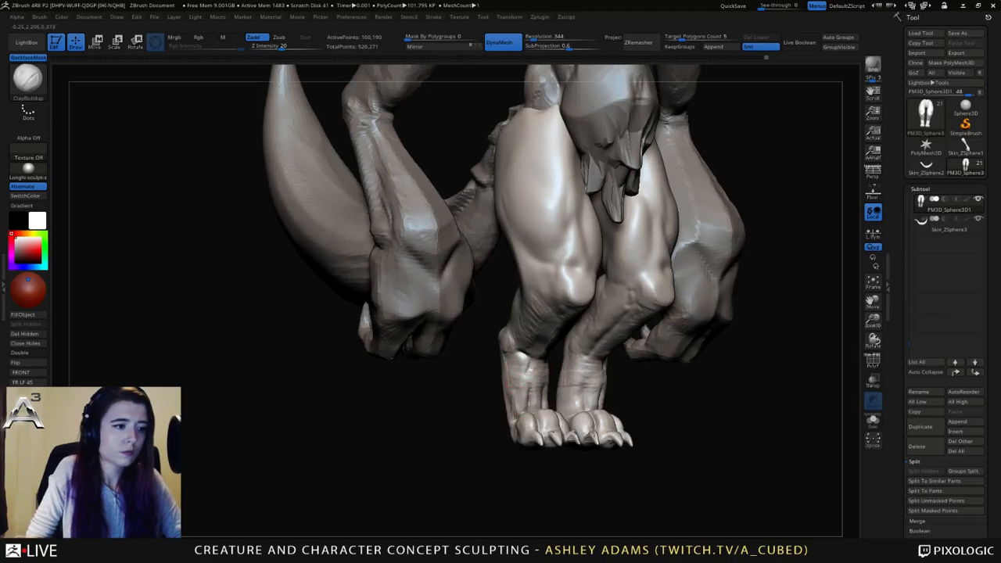
Carve creases down the fronts of the feet above the toes with the DamStandard brush.
mouse_move(506, 379)
right_down()
mouse_move(508, 420)
mouse_move(543, 351)
mouse_move(504, 345)
mouse_move(545, 354)
mouse_move(538, 343)
mouse_move(525, 364)
mouse_move(586, 377)
right_up()
key(b)
key(d)
key(s)
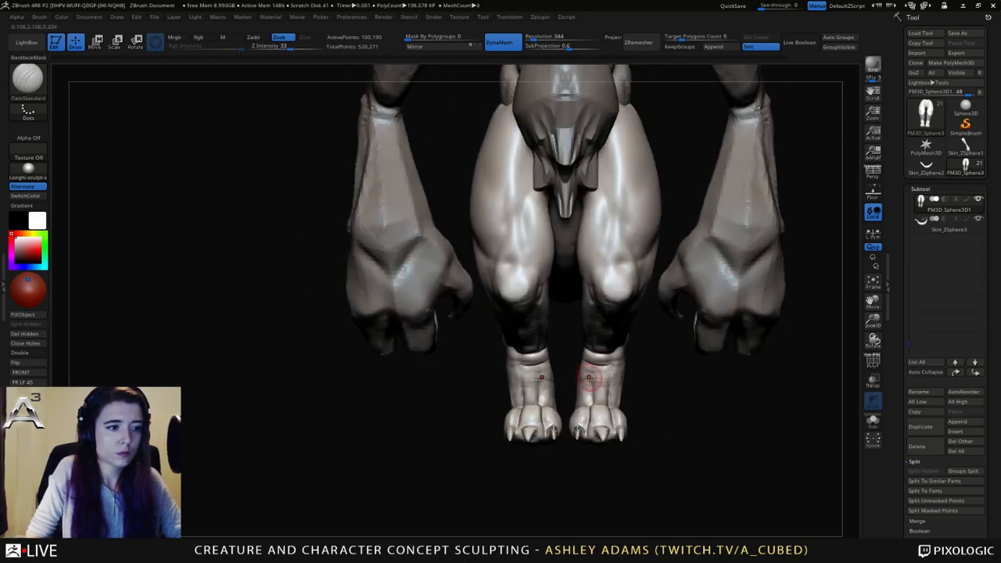
Adjust the outline of the ankles and upper feet with the SnakeHook brush, resizing the brush as needed.
key(b)
key(s)
key(h)
key(space)
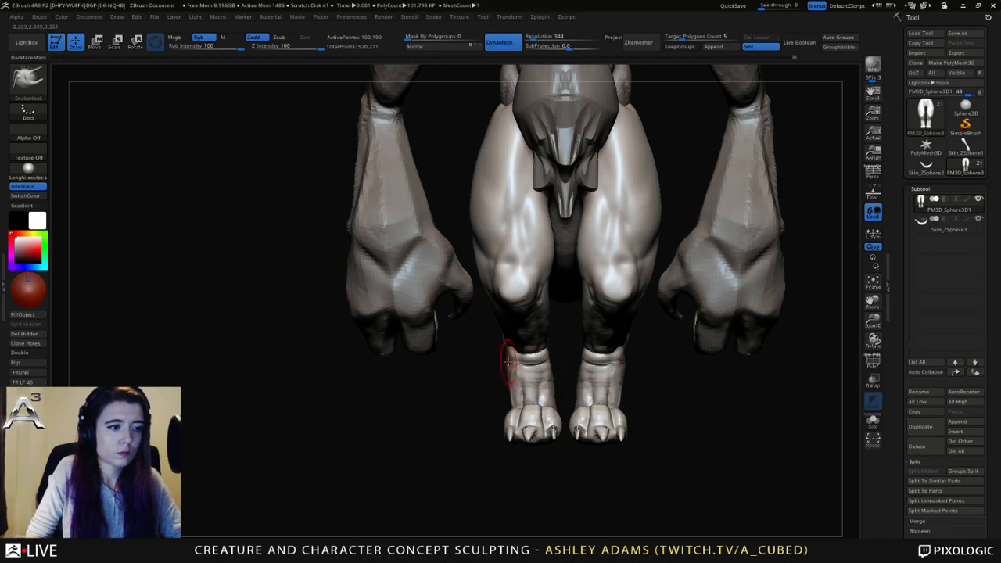
key(space)
right_drag(513, 368, 517, 408)
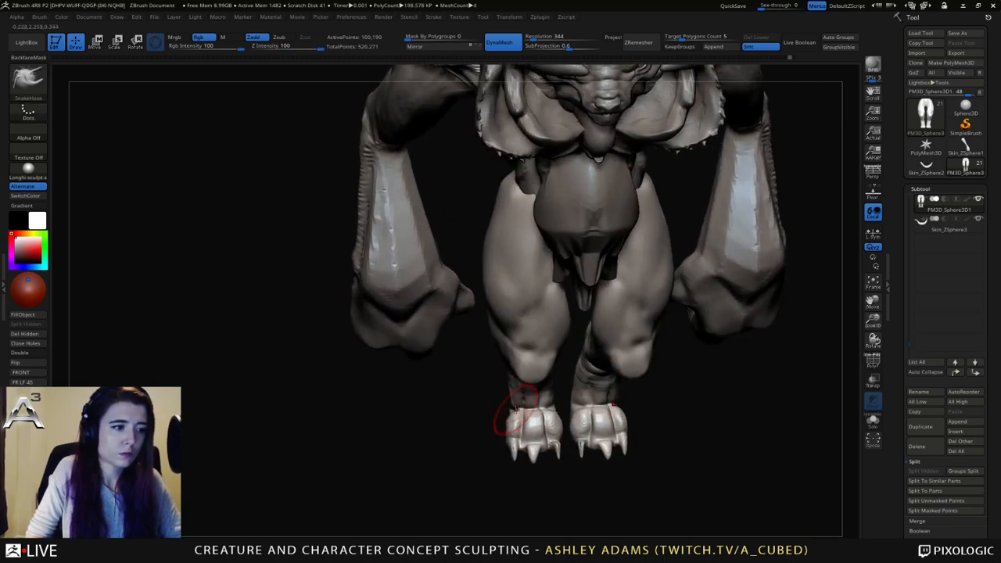
key(space)
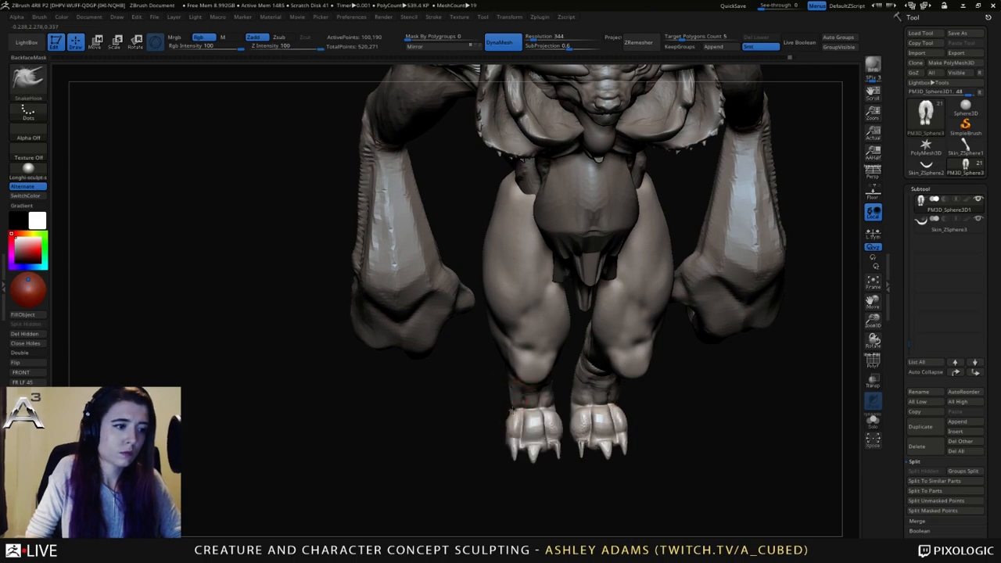
right_drag(517, 407, 521, 372)
key(space)
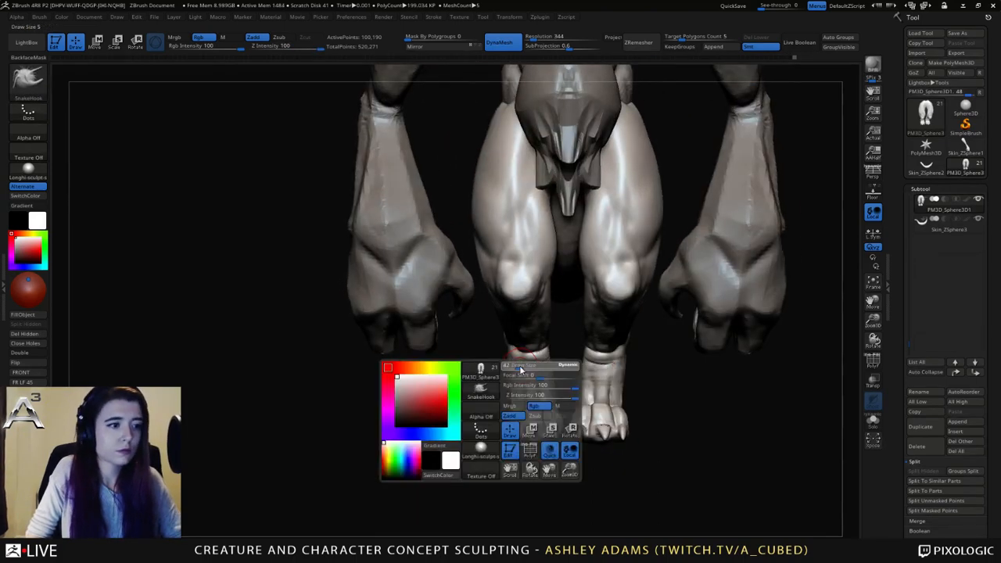
key(ctrl)
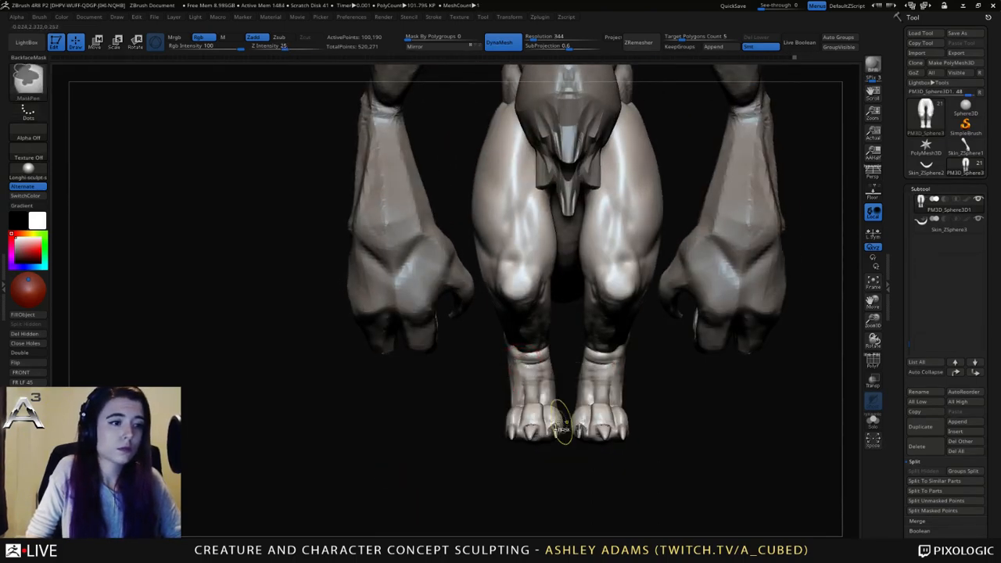
Refine the side profile of the feet where the toes meet the ankles with the SnakeHook brush.
mouse_move(562, 423)
ctrl+right_down()
mouse_move(574, 390)
mouse_move(555, 383)
mouse_move(585, 392)
mouse_move(561, 367)
ctrl+right_up()
right_click(580, 388)
ctrl+right_drag(561, 367, 578, 435)
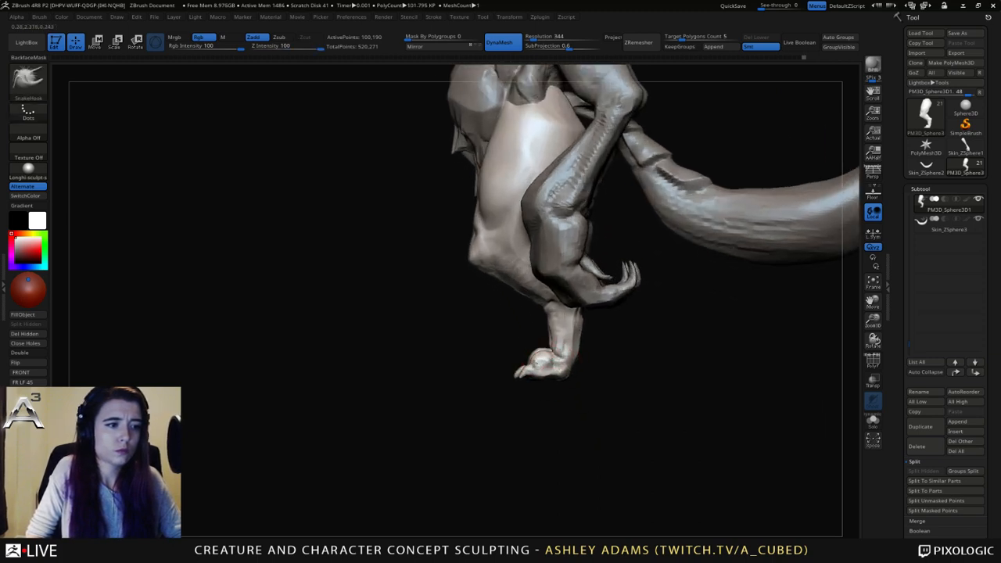
right_click(553, 357)
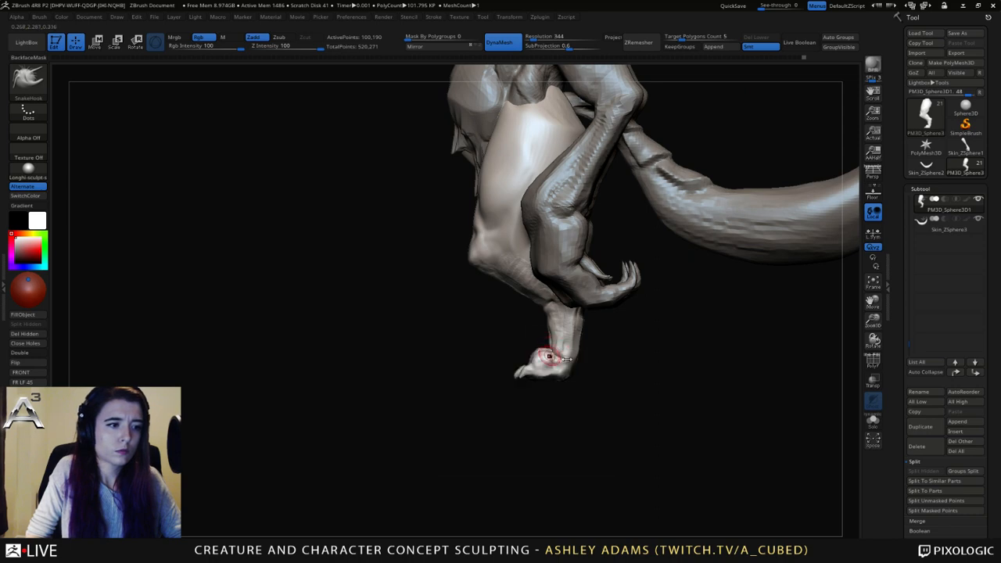
mouse_move(553, 354)
mouse_down()
mouse_move(561, 361)
mouse_move(559, 349)
mouse_up()
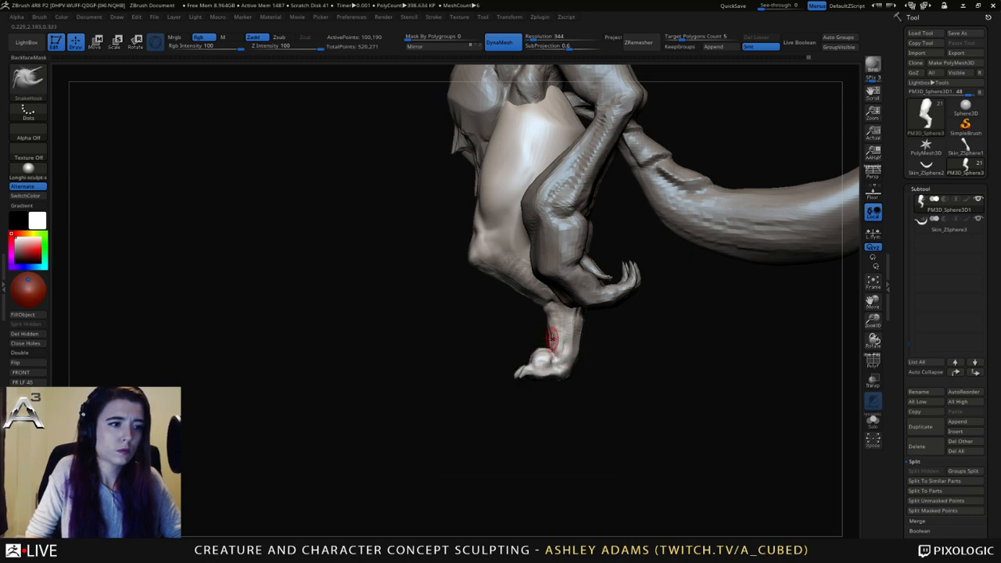
mouse_move(554, 340)
ctrl+right_down()
mouse_move(557, 312)
mouse_move(582, 349)
mouse_move(629, 355)
ctrl+right_up()
ctrl+right_drag(561, 375, 554, 352)
right_drag(547, 352, 557, 424)
right_drag(556, 423, 528, 403)
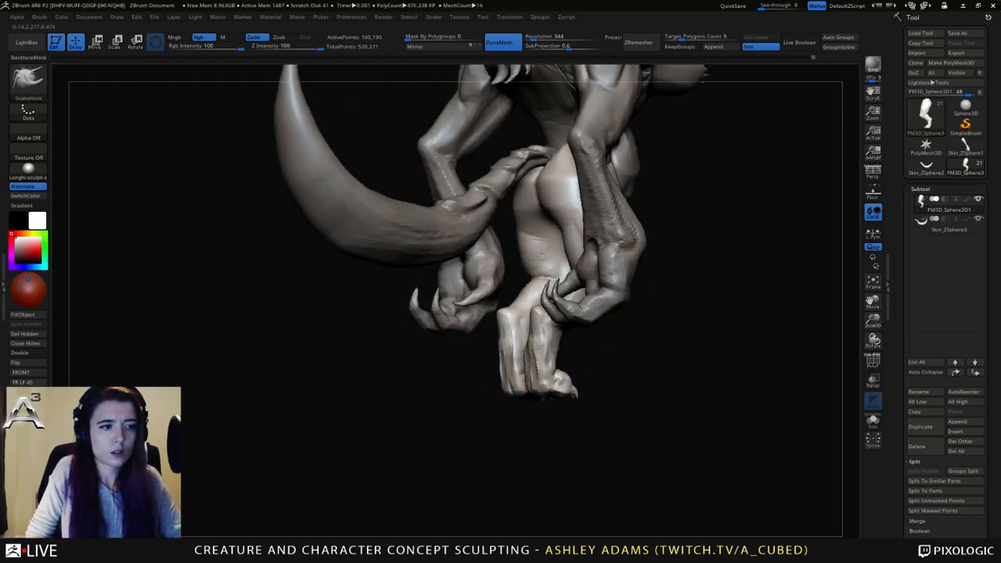
Reshape the heels and back contours of the feet with the SnakeHook brush.
mouse_move(529, 356)
right_down()
mouse_move(507, 346)
mouse_move(560, 329)
mouse_move(480, 337)
right_up()
mouse_move(483, 354)
mouse_down()
mouse_move(486, 337)
mouse_move(457, 332)
mouse_up()
mouse_move(461, 370)
mouse_down()
mouse_move(463, 382)
mouse_move(464, 358)
mouse_up()
ctrl+right_drag(475, 377, 472, 348)
right_drag(472, 348, 588, 363)
mouse_move(527, 363)
ctrl+right_down()
mouse_move(531, 389)
mouse_move(490, 360)
mouse_move(493, 321)
mouse_move(502, 356)
ctrl+right_up()
right_click(496, 321)
Build up the inner toes with the ClayBuildup brush and smooth their surface.
key(b)
key(c)
key(b)
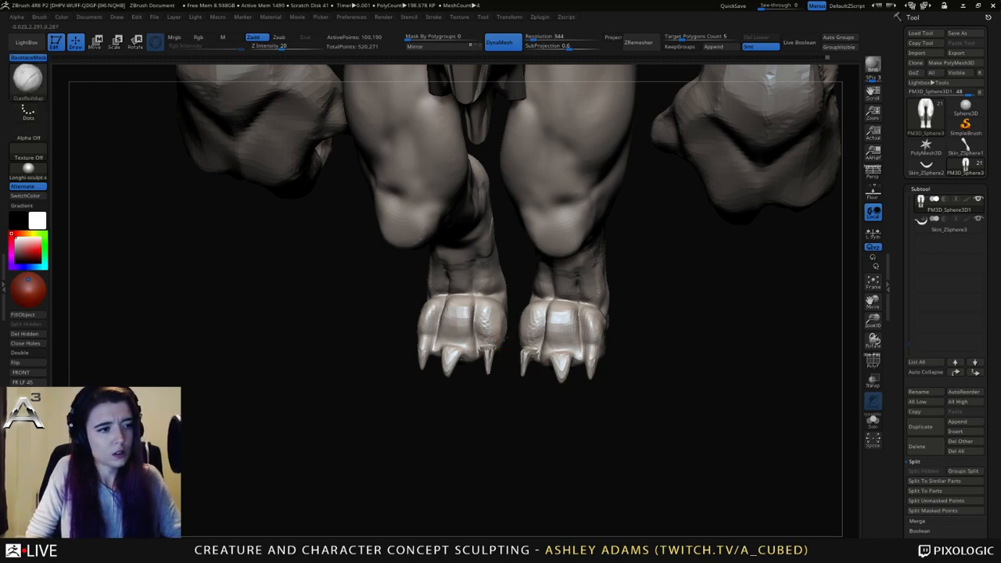
key(shift)
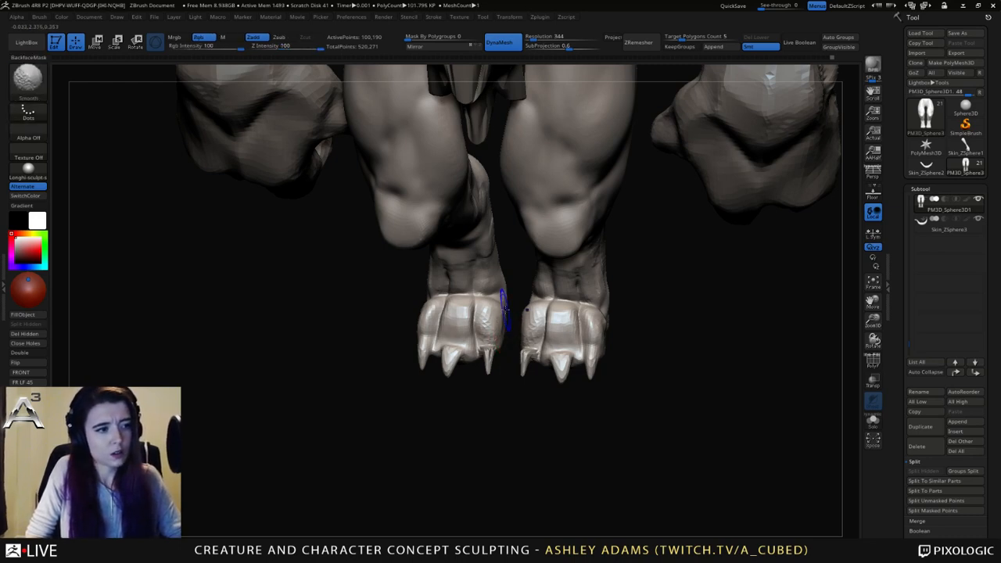
shift+right_drag(503, 334, 506, 299)
Reposition the inner toes to widen the feet with the SnakeHook brush.
key(b)
key(s)
key(h)
right_click(499, 337)
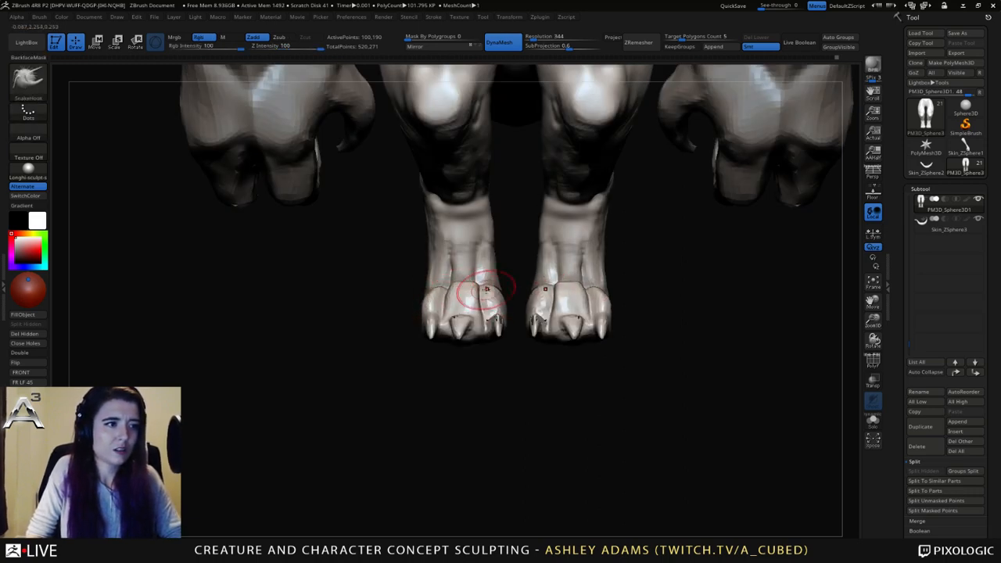
ctrl+right_drag(482, 356, 478, 217)
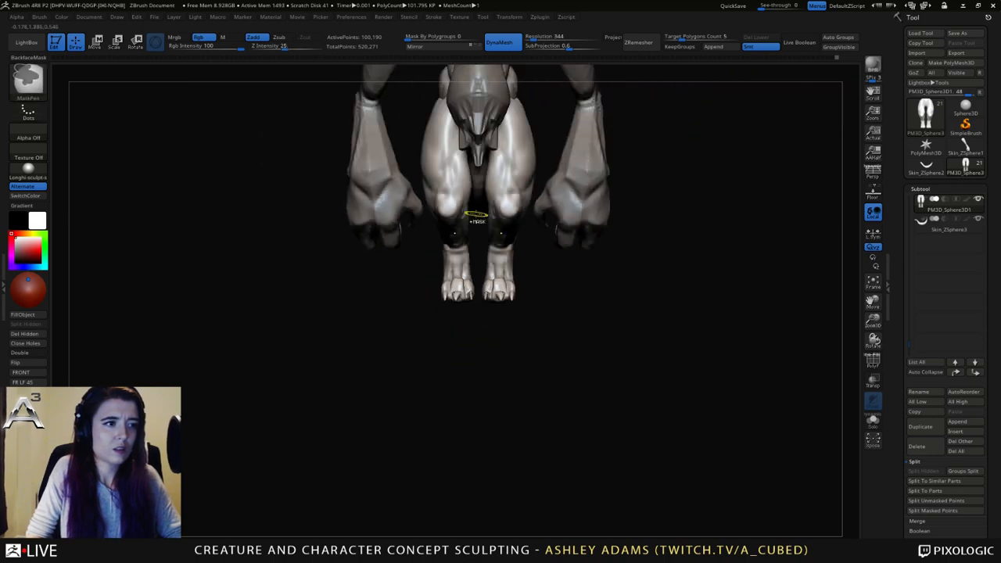
Examine the whole creature's silhouette and leg proportions from the front, side and three-quarter views.
ctrl+right_drag(499, 261, 446, 286)
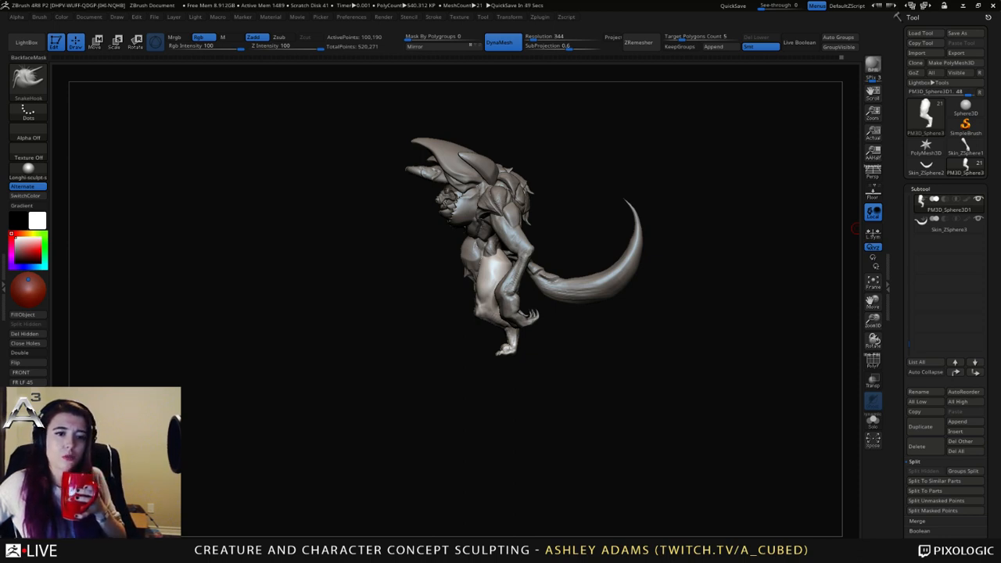
drag(643, 179, 694, 176)
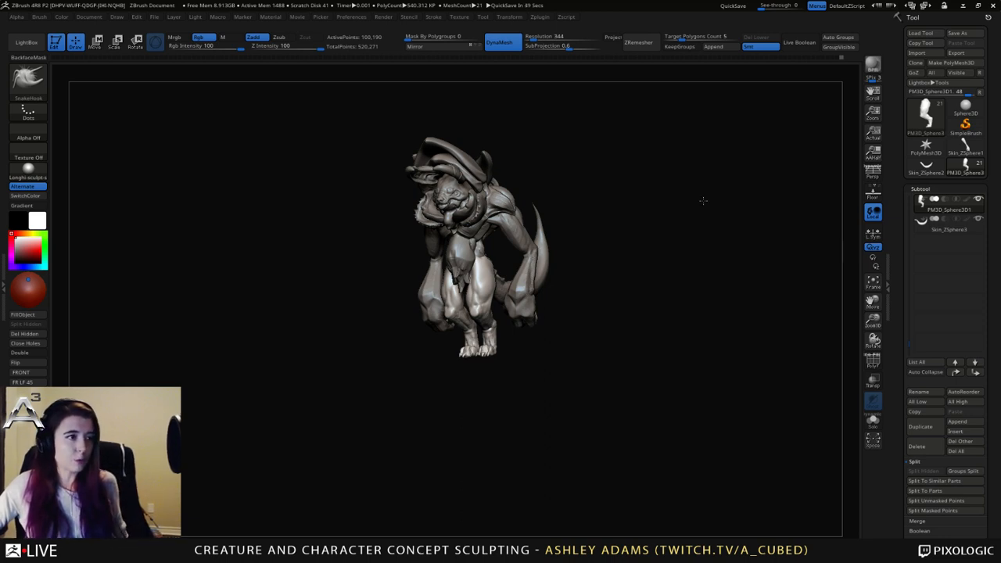
mouse_move(703, 202)
mouse_down()
mouse_move(610, 208)
mouse_move(595, 219)
mouse_move(635, 234)
mouse_move(600, 235)
mouse_up()
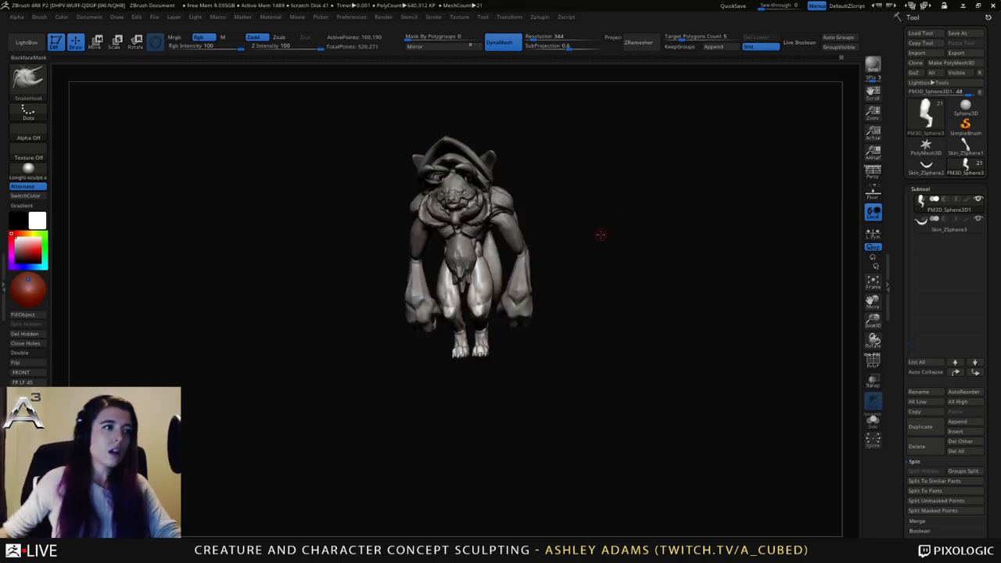
mouse_move(285, 280)
mouse_down()
mouse_move(351, 275)
mouse_move(352, 313)
mouse_move(282, 297)
mouse_up()
drag(530, 171, 588, 151)
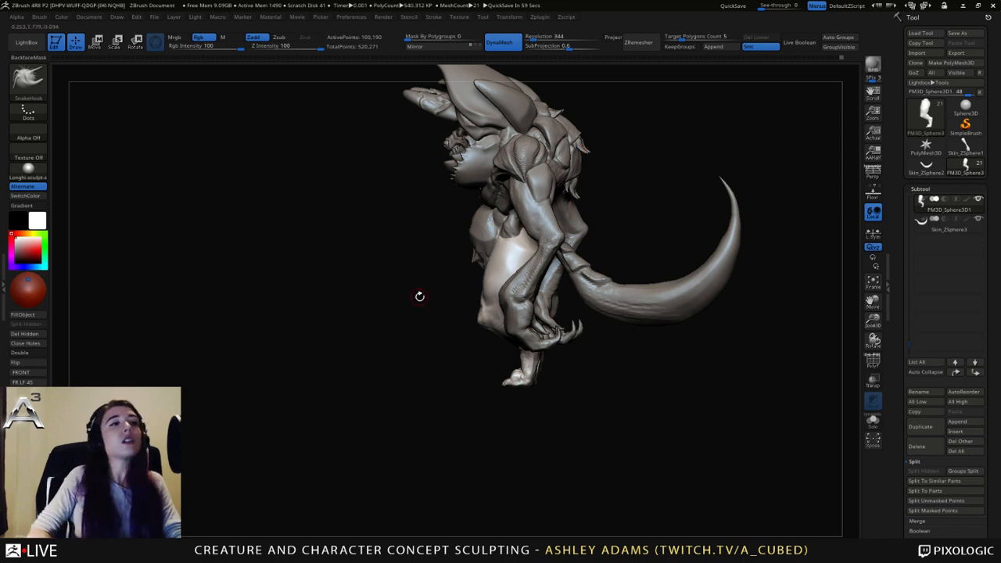
mouse_move(419, 296)
mouse_down()
mouse_move(481, 284)
mouse_move(520, 227)
mouse_up()
key(space)
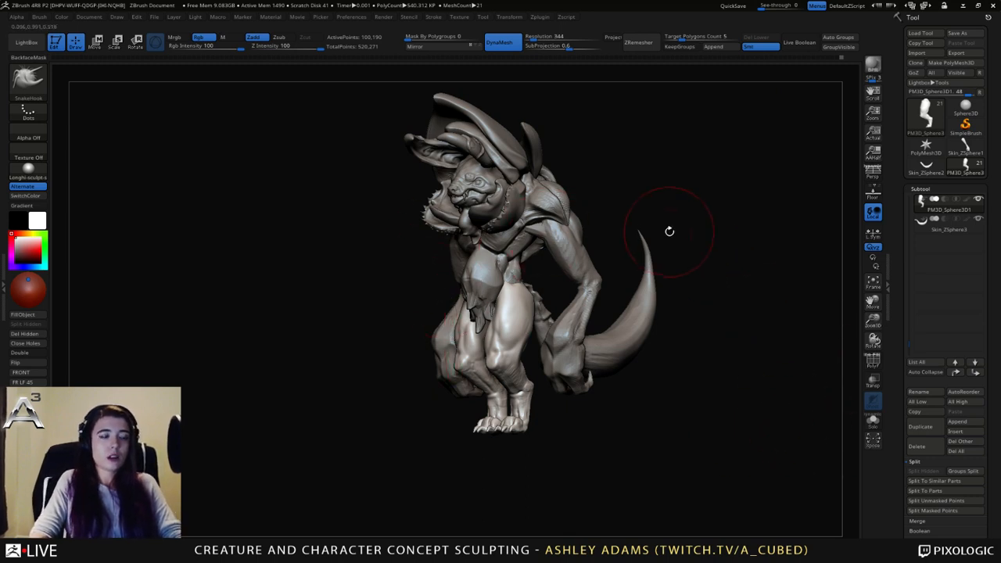
drag(648, 215, 489, 194)
key(space)
Select the torso subtool and build up the lower spine with the ClayBuildup brush.
mouse_move(487, 281)
right_down()
mouse_move(479, 299)
mouse_move(470, 249)
mouse_move(483, 287)
mouse_move(446, 298)
mouse_move(479, 293)
mouse_move(486, 222)
right_up()
alt+click(470, 247)
key(space)
key(b)
key(c)
key(b)
Carve vertebra grooves into the lower back above the tail with the DamStandard brush.
key(space)
key(b)
key(d)
key(s)
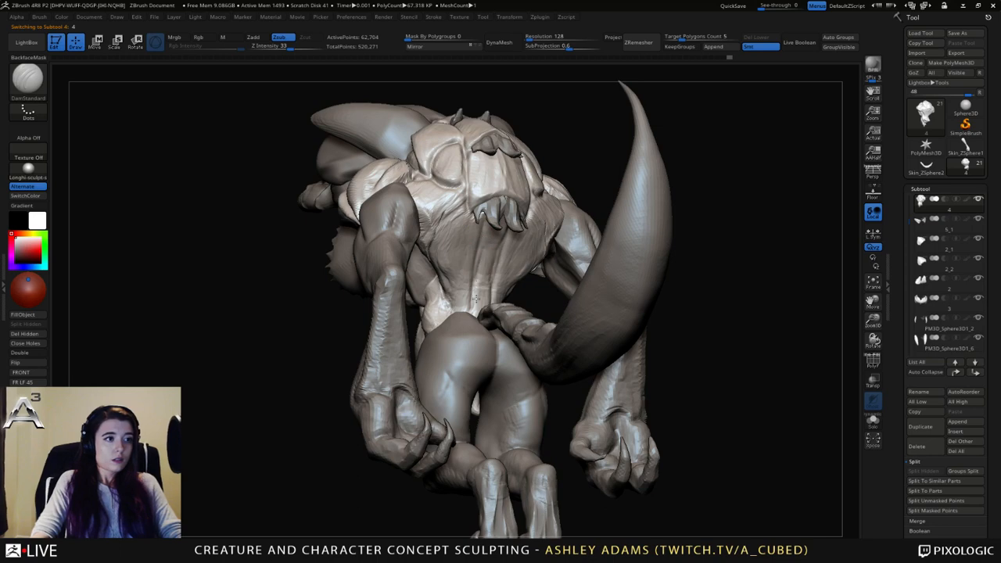
right_drag(476, 298, 445, 334)
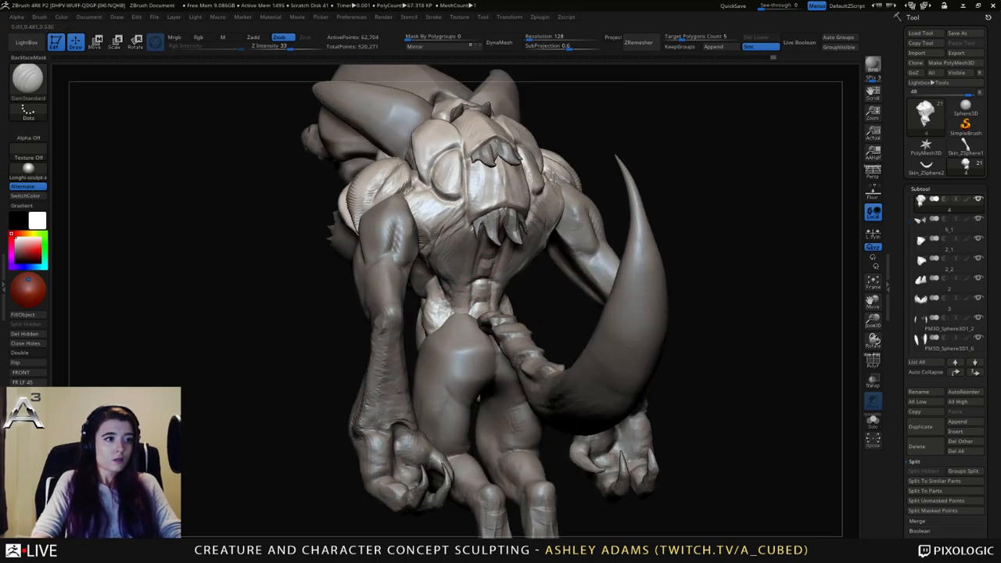
mouse_move(486, 261)
right_down()
mouse_move(475, 242)
mouse_move(530, 266)
mouse_move(479, 235)
mouse_move(509, 224)
mouse_move(494, 222)
right_up()
Swell the lower vertebrae with the Inflat brush and smooth the back where it meets the tail.
key(space)
key(b)
key(i)
key(n)
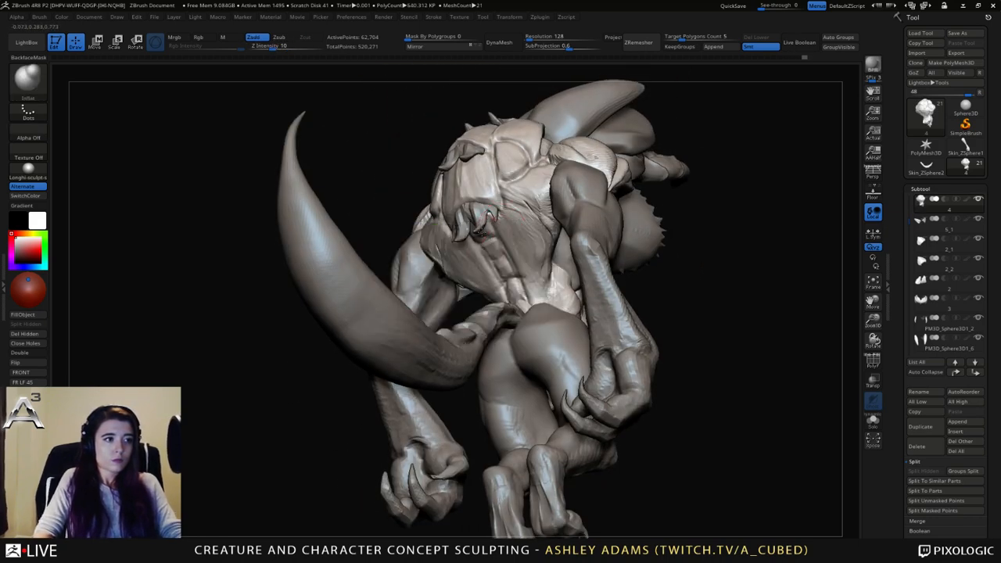
right_drag(511, 290, 487, 306)
shift+drag(514, 291, 517, 308)
mouse_move(486, 235)
right_down()
mouse_move(540, 245)
mouse_move(638, 235)
mouse_move(464, 202)
mouse_move(464, 316)
mouse_move(479, 310)
right_up()
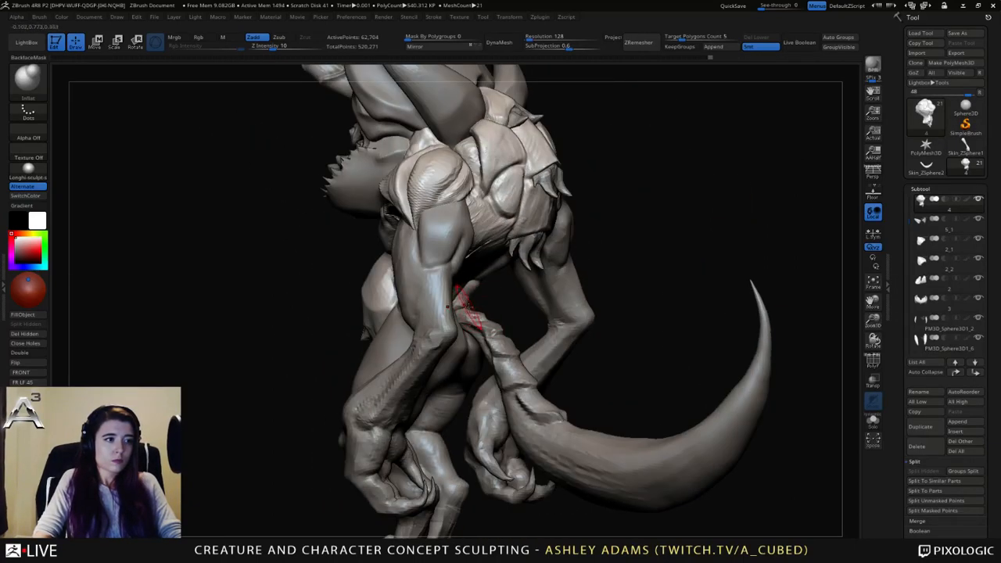
shift+drag(468, 306, 476, 314)
Reshape the base of the spine with the SnakeHook brush and add volume there with ClayBuildup.
mouse_move(476, 311)
ctrl+right_down()
mouse_move(484, 263)
mouse_move(341, 256)
ctrl+right_up()
mouse_move(508, 293)
ctrl+right_down()
mouse_move(516, 339)
mouse_move(485, 352)
mouse_move(488, 336)
ctrl+right_up()
key(b)
key(s)
key(h)
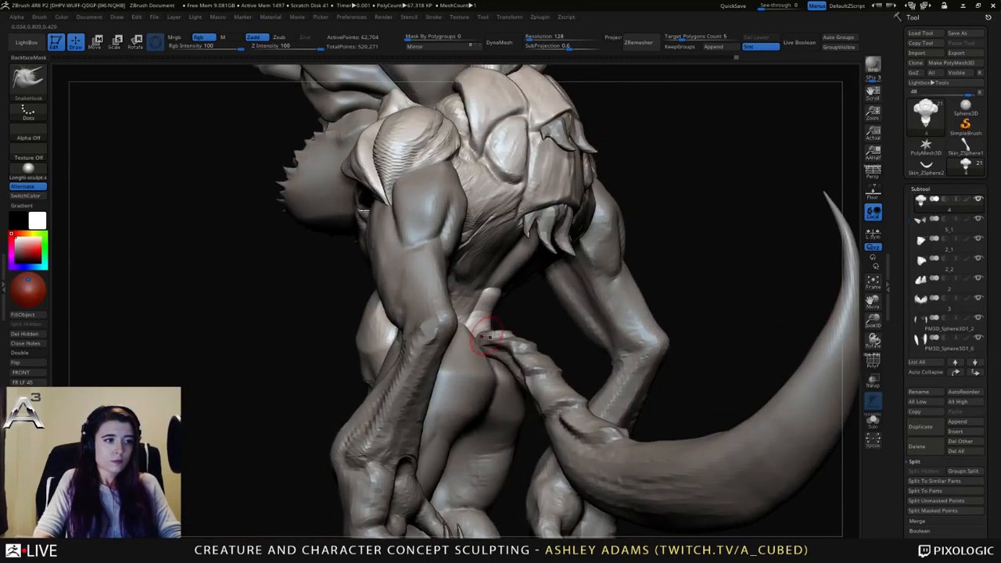
key(b)
key(c)
key(b)
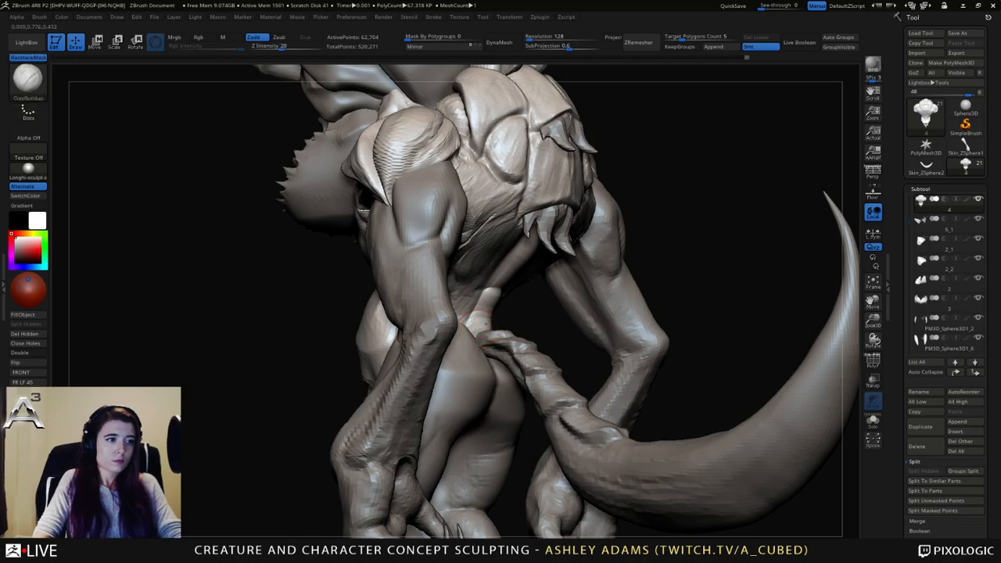
mouse_move(494, 327)
right_down()
mouse_move(489, 312)
mouse_move(472, 309)
mouse_move(468, 321)
mouse_move(466, 302)
right_up()
Define the separate vertebrae along the lower back with the DamStandard brush, adjusting their shape with SnakeHook.
key(b)
key(d)
key(s)
key(b)
key(s)
key(h)
key(b)
key(d)
key(s)
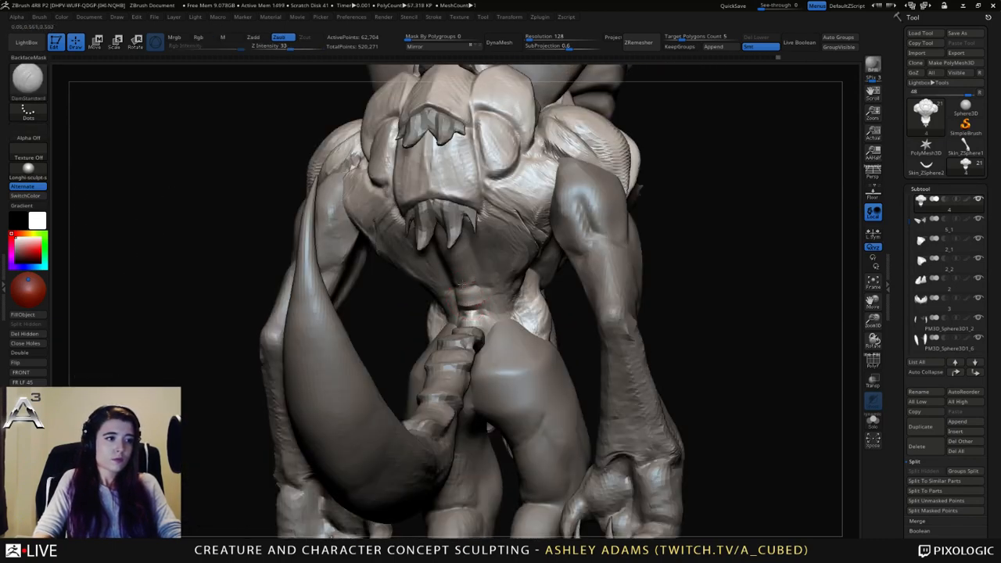
right_drag(464, 284, 463, 298)
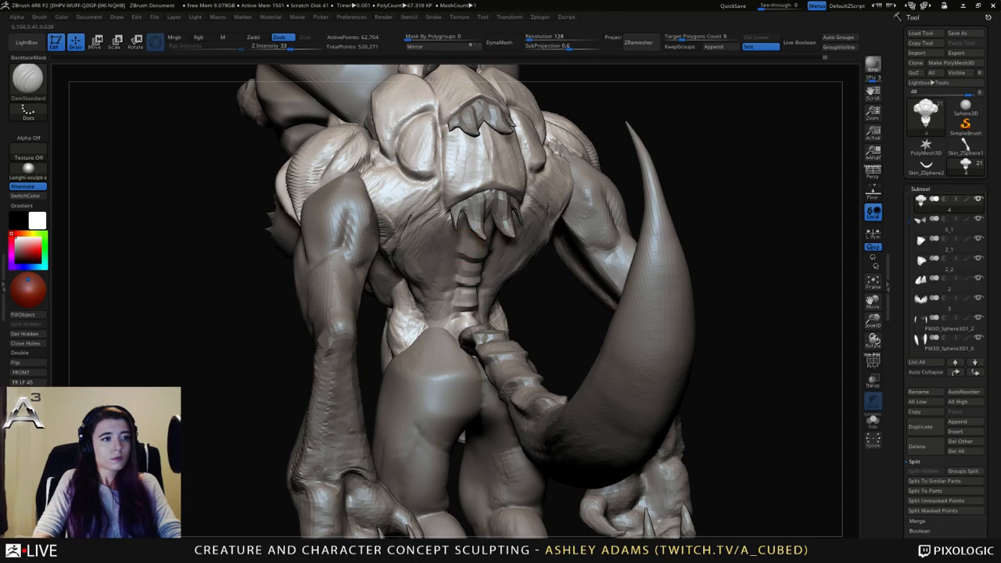
right_drag(493, 313, 446, 292)
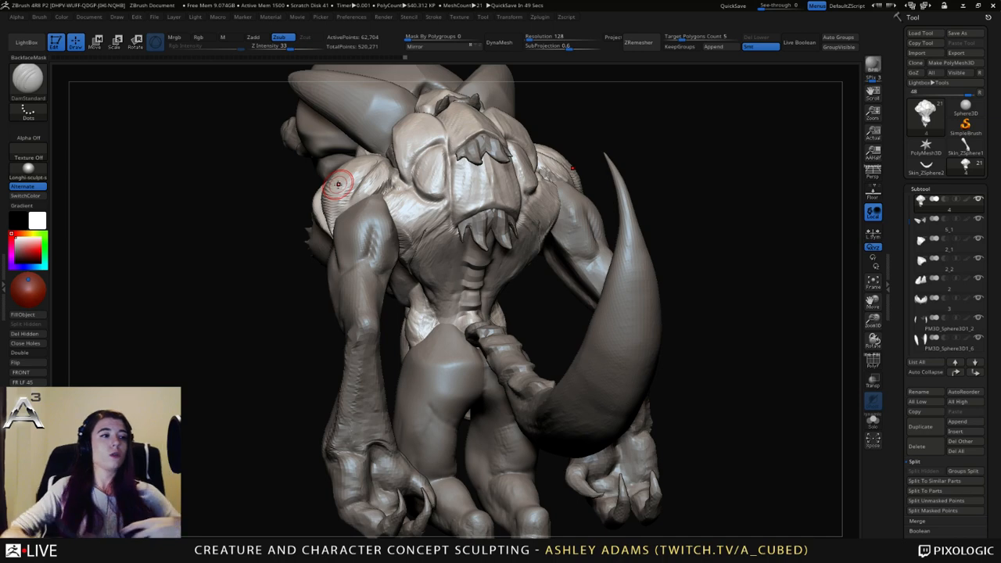
Adjust the profile of the exposed spine below the back plates with the SnakeHook brush.
right_drag(391, 254, 472, 266)
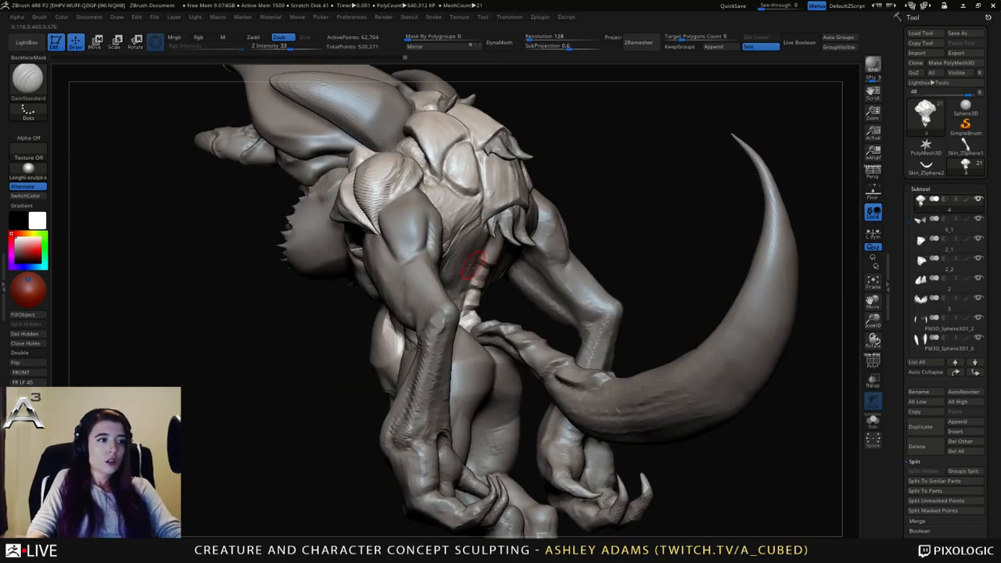
key(space)
mouse_move(472, 265)
mouse_down()
mouse_move(482, 264)
mouse_move(461, 261)
mouse_up()
key(b)
key(s)
key(h)
mouse_move(458, 260)
right_down()
mouse_move(405, 261)
mouse_move(465, 286)
right_up()
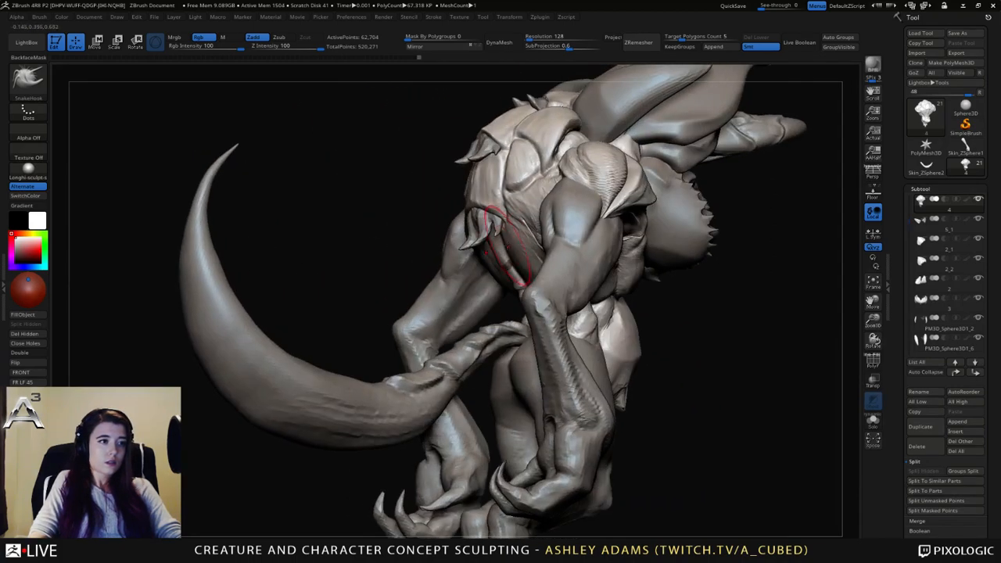
Sharpen the creases between the upper exposed vertebrae with the DamStandard brush.
key(b)
key(d)
key(s)
right_drag(500, 242, 502, 242)
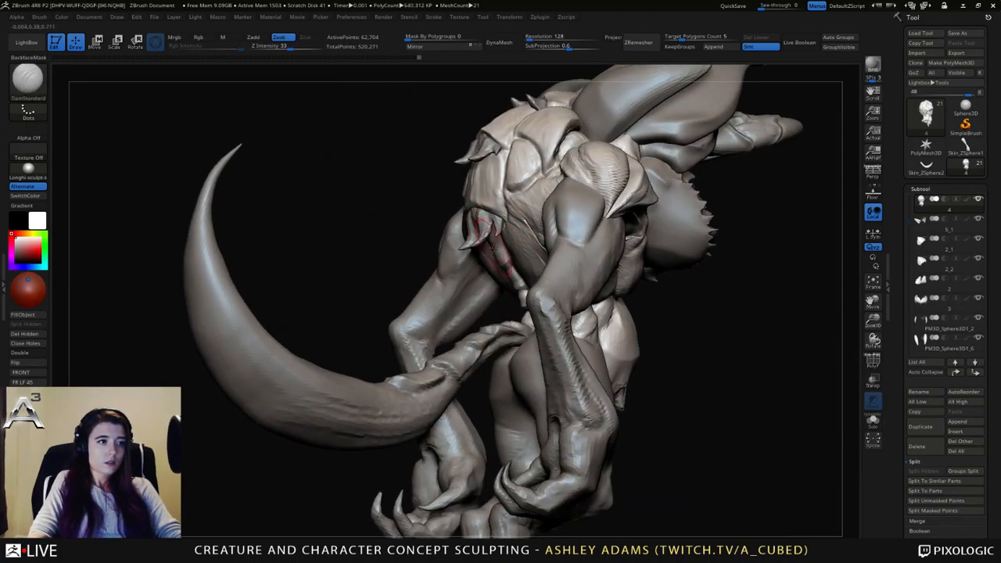
mouse_move(500, 245)
mouse_down()
mouse_move(494, 230)
mouse_move(488, 244)
mouse_up()
mouse_move(462, 249)
right_down()
mouse_move(502, 238)
mouse_move(458, 252)
right_up()
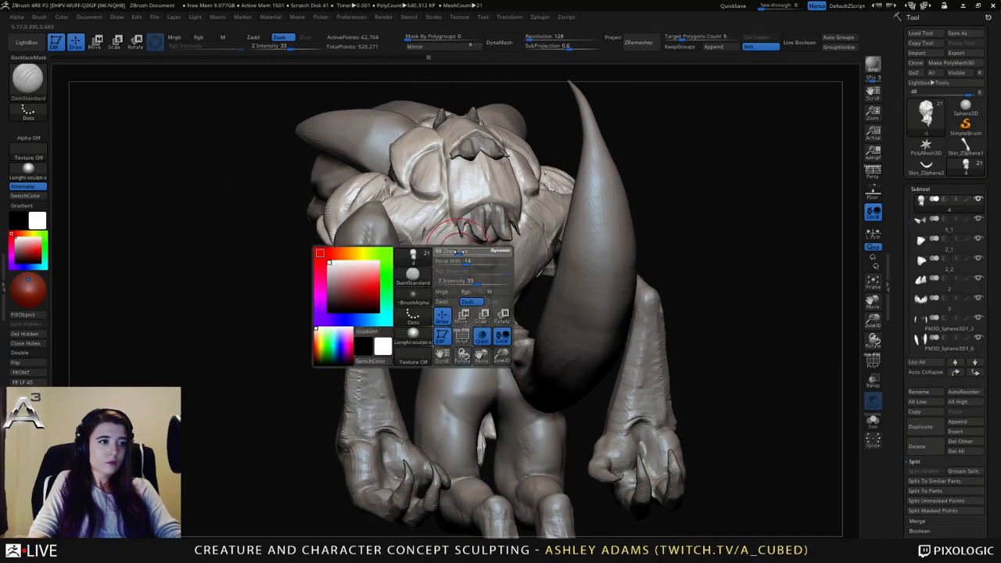
Swell the back muscles on both sides of the exposed spine with the Inflat brush.
drag(430, 225, 444, 218)
key(b)
key(i)
key(n)
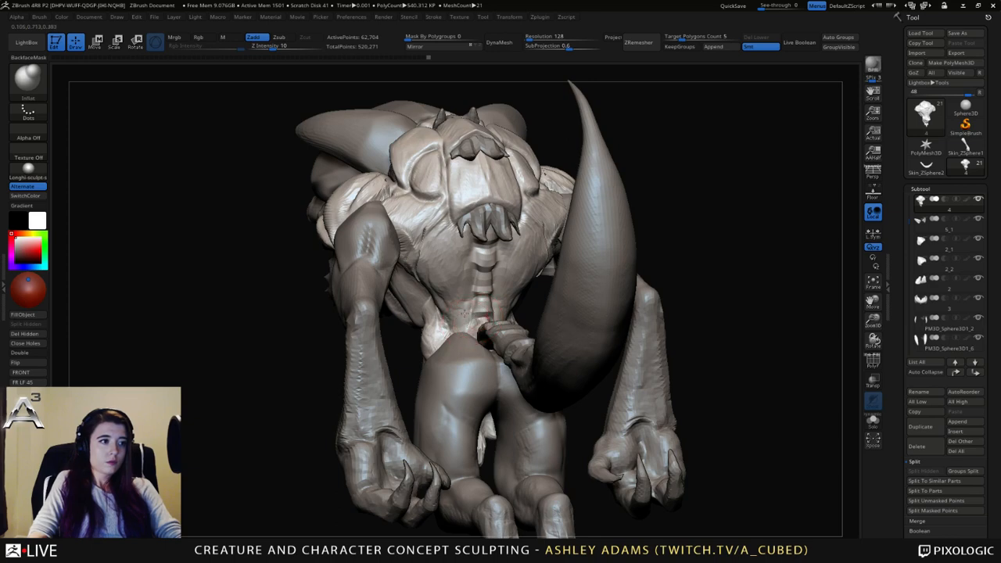
right_drag(464, 247, 486, 253)
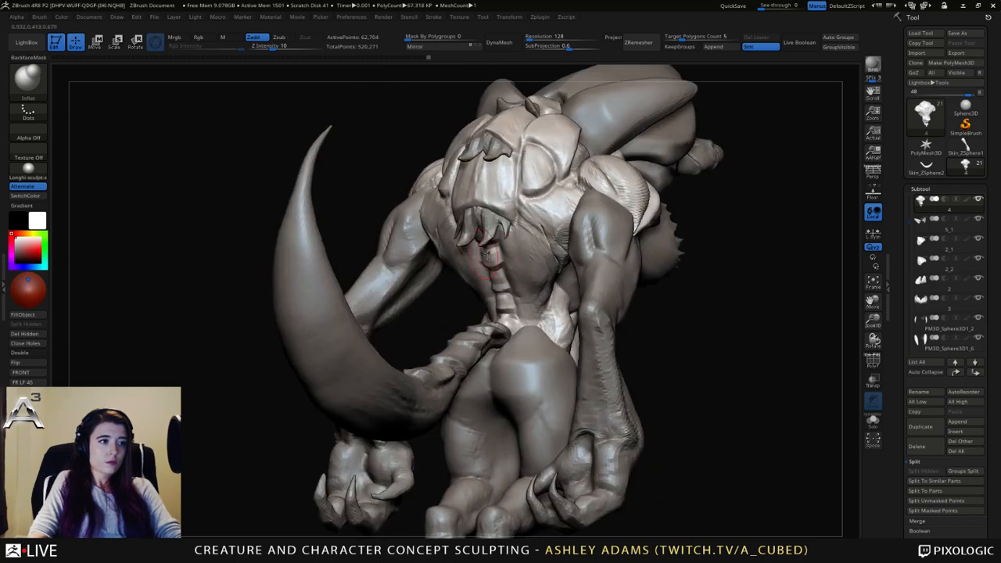
drag(518, 233, 511, 293)
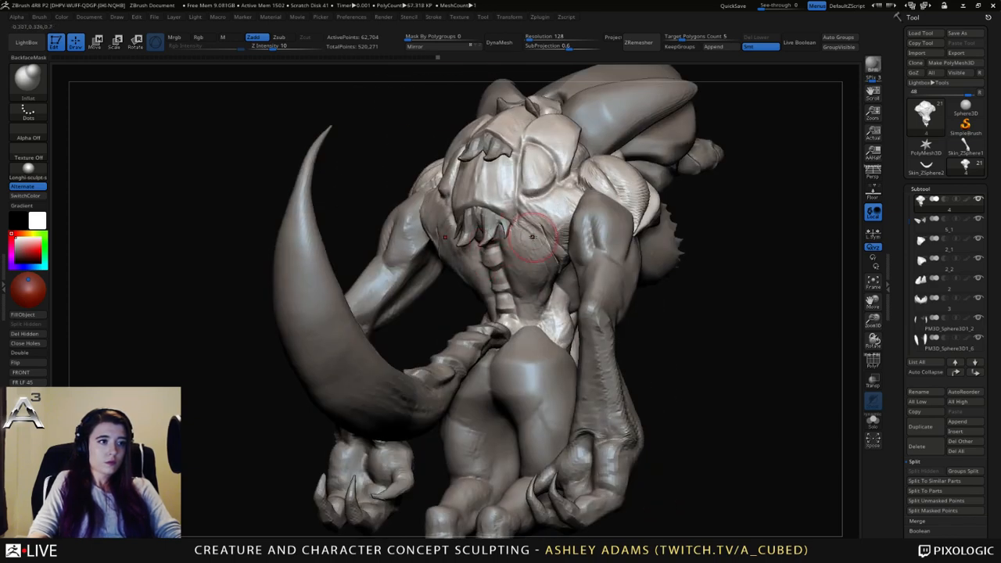
drag(521, 235, 511, 284)
mouse_move(519, 222)
mouse_down()
mouse_move(536, 264)
mouse_move(521, 314)
mouse_up()
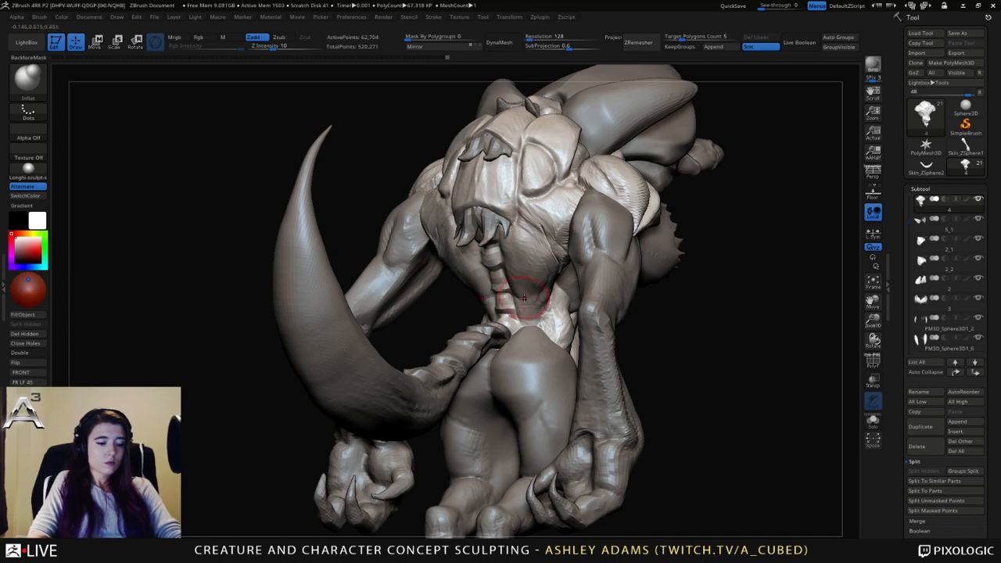
Flatten the lower back surfaces beside the spine with the hPolish brush.
key(b)
key(h)
key(p)
right_drag(522, 298, 548, 302)
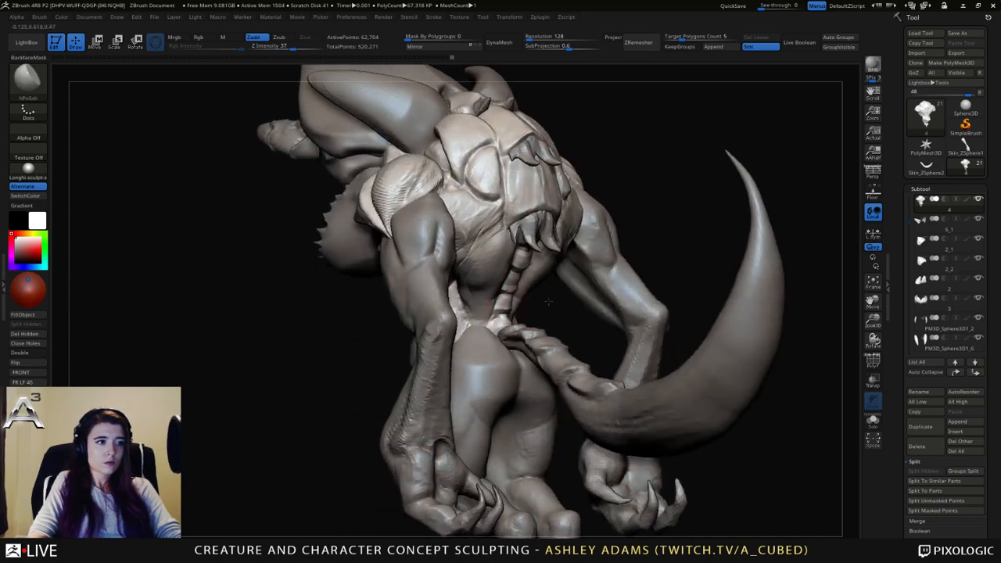
right_drag(487, 294, 509, 252)
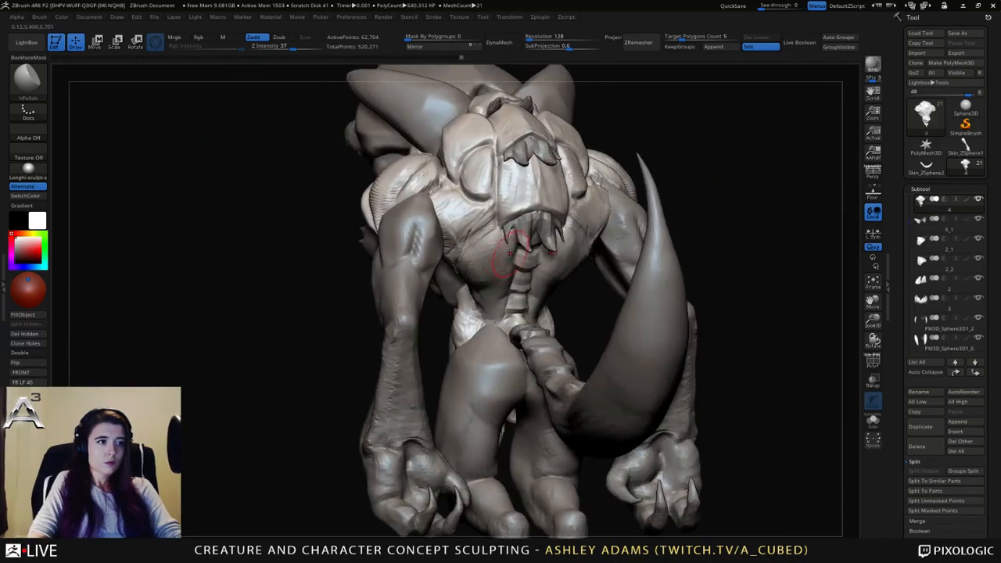
Add volume to the back muscles below the shoulder plates with the Inflat brush.
key(b)
key(i)
key(n)
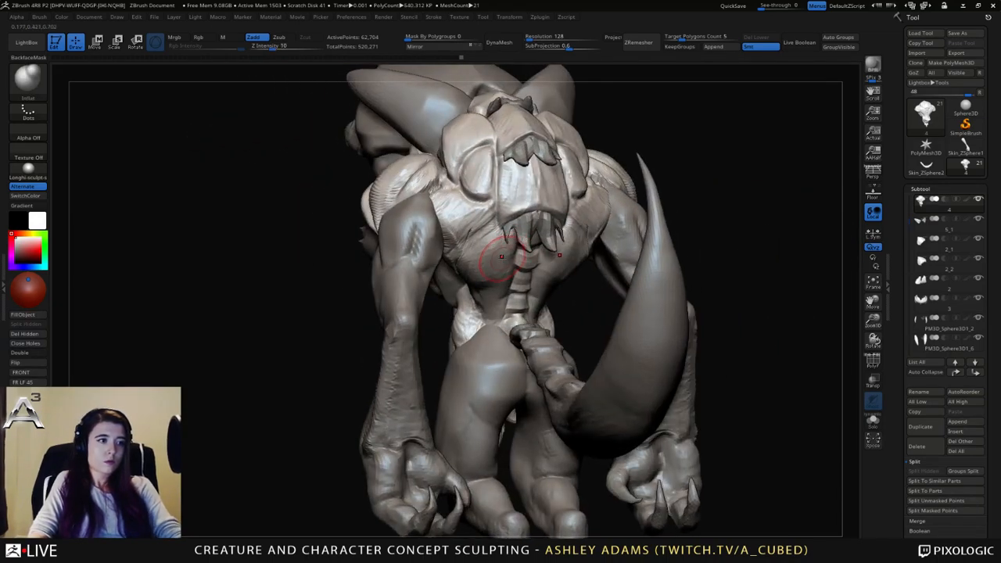
mouse_move(505, 256)
right_down()
mouse_move(515, 270)
mouse_move(466, 237)
mouse_move(496, 235)
mouse_move(498, 222)
mouse_move(532, 235)
mouse_move(555, 286)
mouse_move(594, 258)
mouse_move(510, 244)
mouse_move(468, 253)
right_up()
right_click(514, 271)
right_click(510, 244)
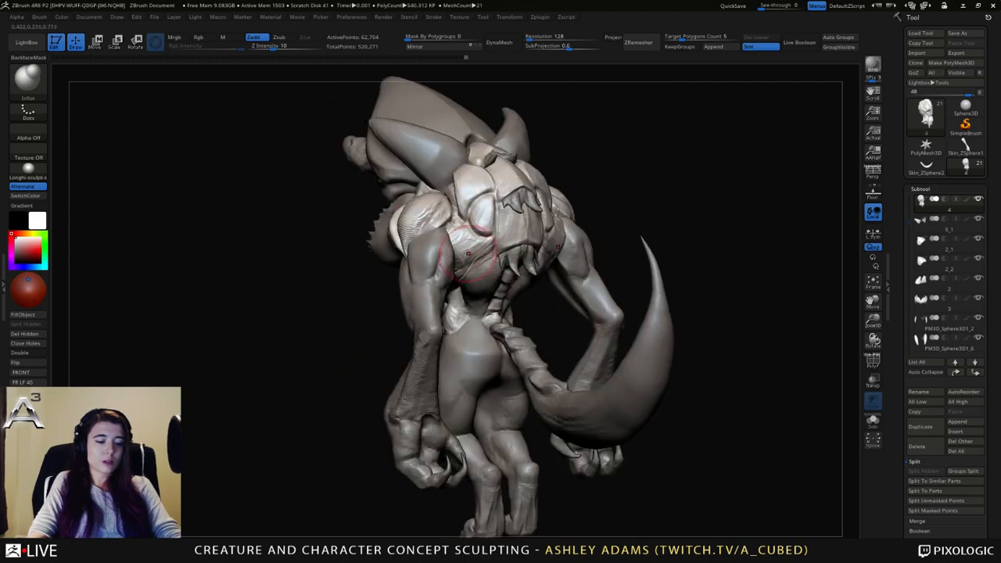
right_click(476, 255)
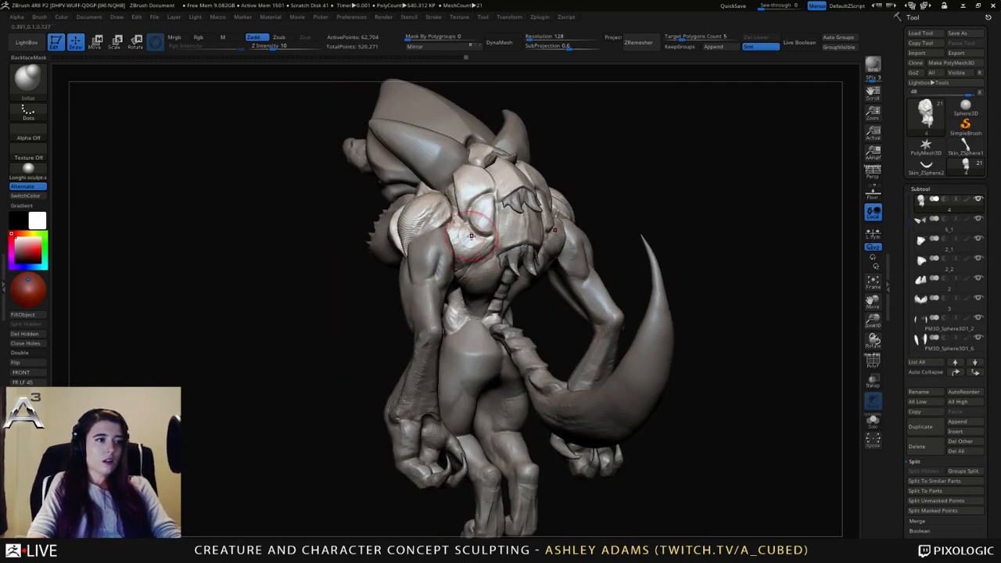
Reshape the torso where the upper back meets the arms with the SnakeHook brush.
shift+right_drag(471, 235, 530, 234)
mouse_move(588, 257)
right_down()
mouse_move(548, 251)
mouse_move(601, 235)
right_up()
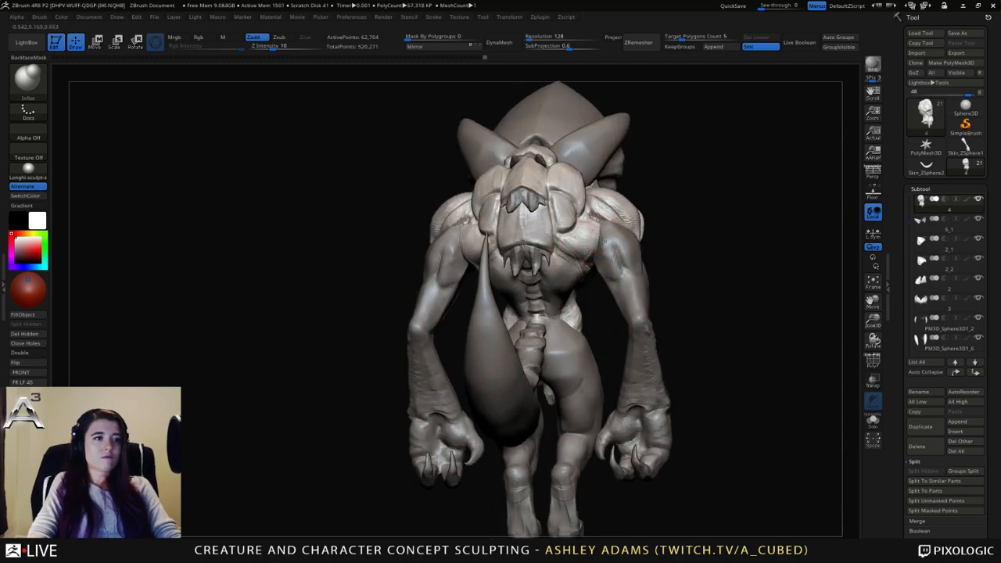
right_click(601, 234)
key(b)
key(s)
key(h)
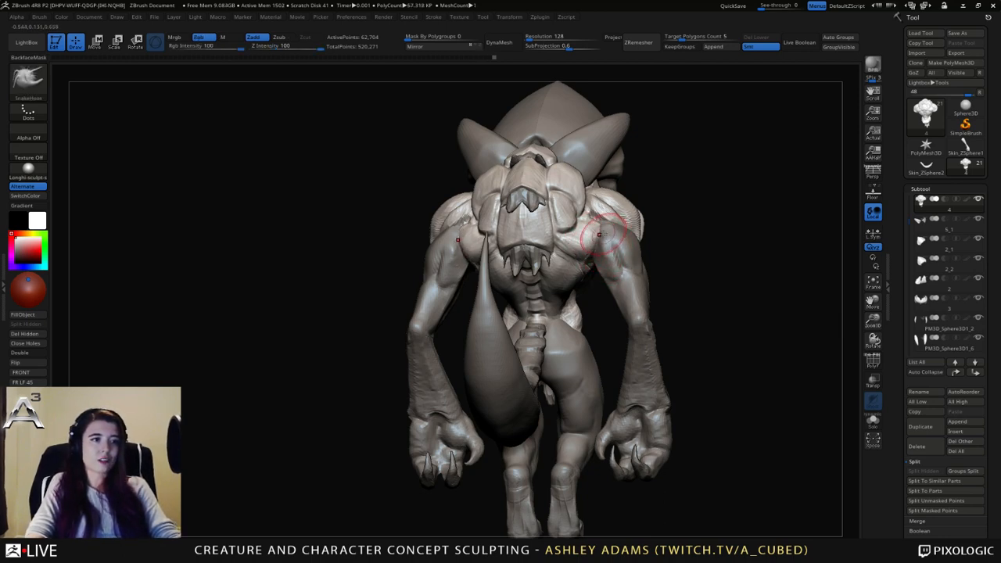
right_drag(572, 234, 627, 237)
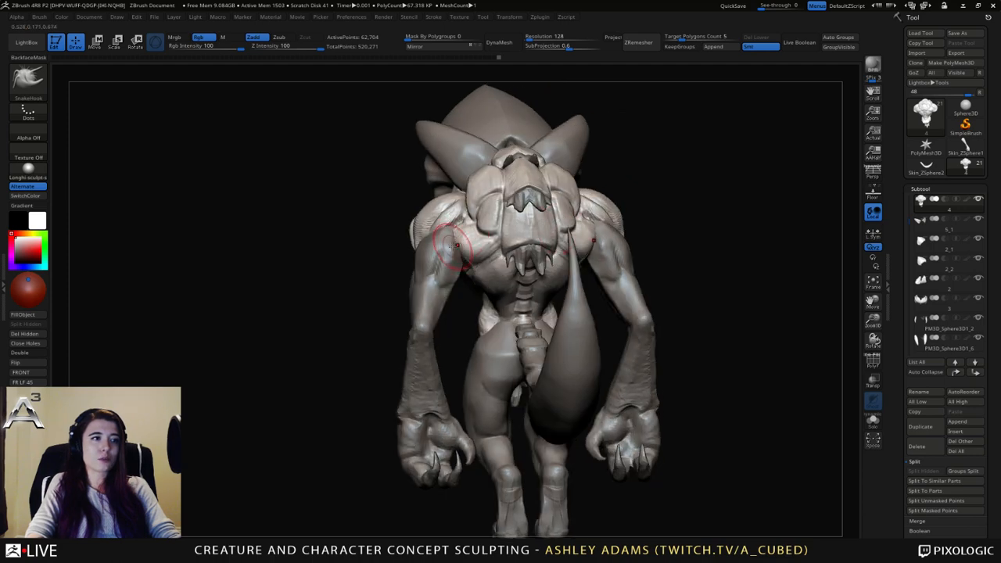
mouse_move(456, 235)
right_down()
mouse_move(507, 233)
mouse_move(515, 263)
mouse_move(450, 236)
right_up()
Select the arms subtool and adjust the upper arms where they join the shoulders with the SnakeHook brush.
alt+click(448, 248)
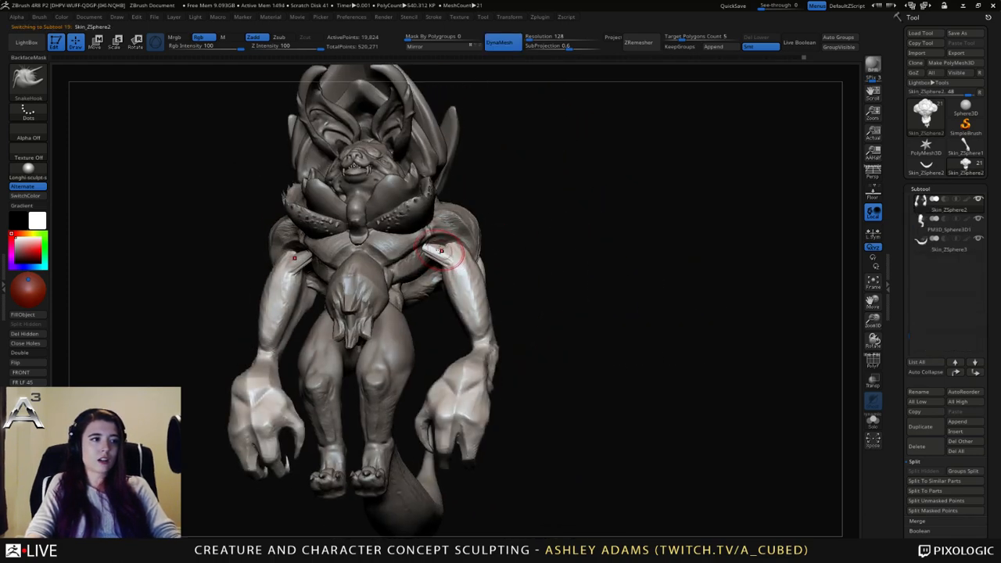
key(space)
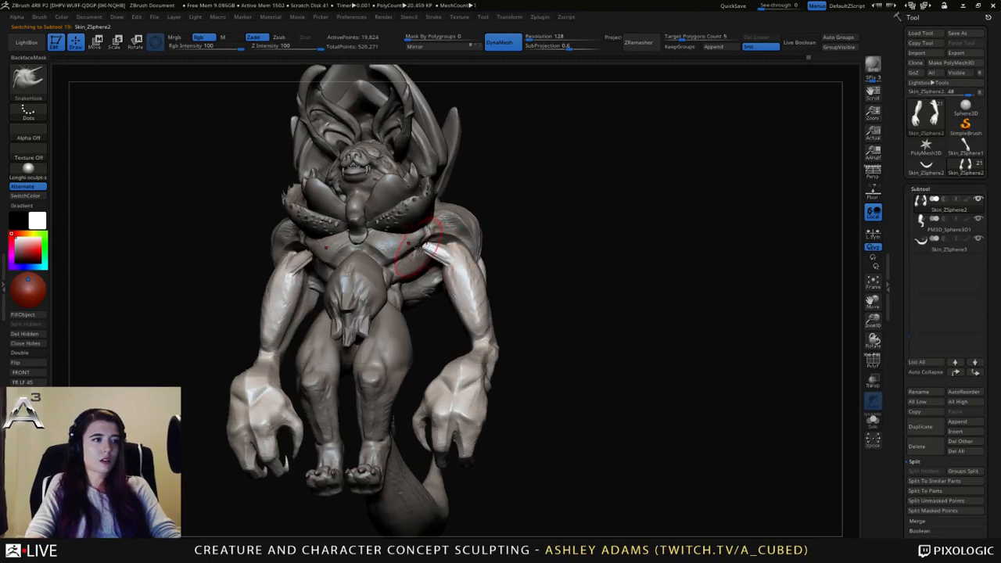
mouse_move(449, 246)
right_down()
mouse_move(421, 243)
mouse_move(448, 243)
mouse_move(463, 260)
mouse_move(454, 229)
mouse_move(428, 245)
mouse_move(460, 244)
mouse_move(464, 227)
mouse_move(513, 262)
mouse_move(487, 254)
mouse_move(491, 240)
mouse_move(486, 252)
right_up()
right_drag(357, 356, 399, 369)
right_click(399, 370)
Reshape the elbows and forearm contours with the SnakeHook brush.
right_drag(421, 316, 423, 327)
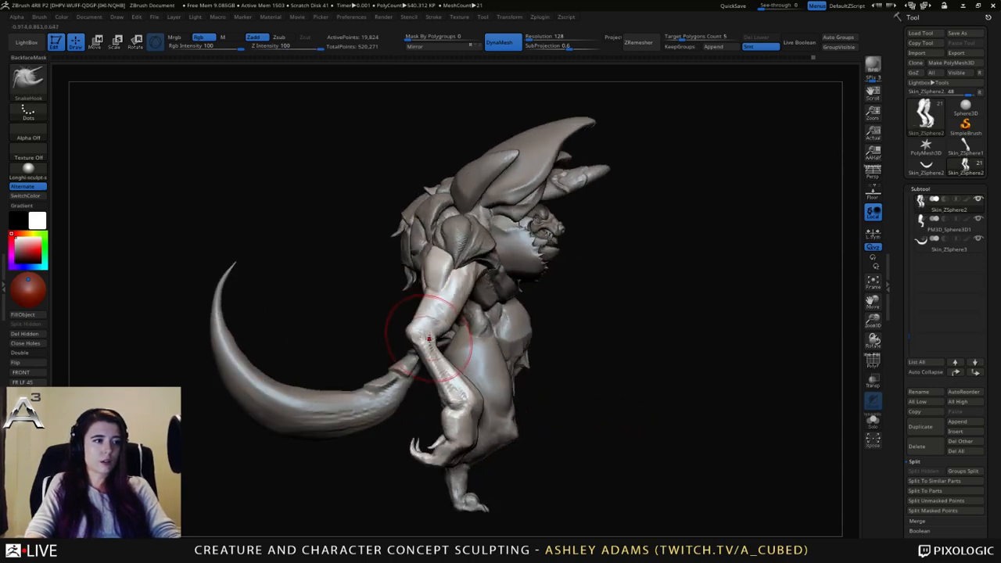
right_click(379, 392)
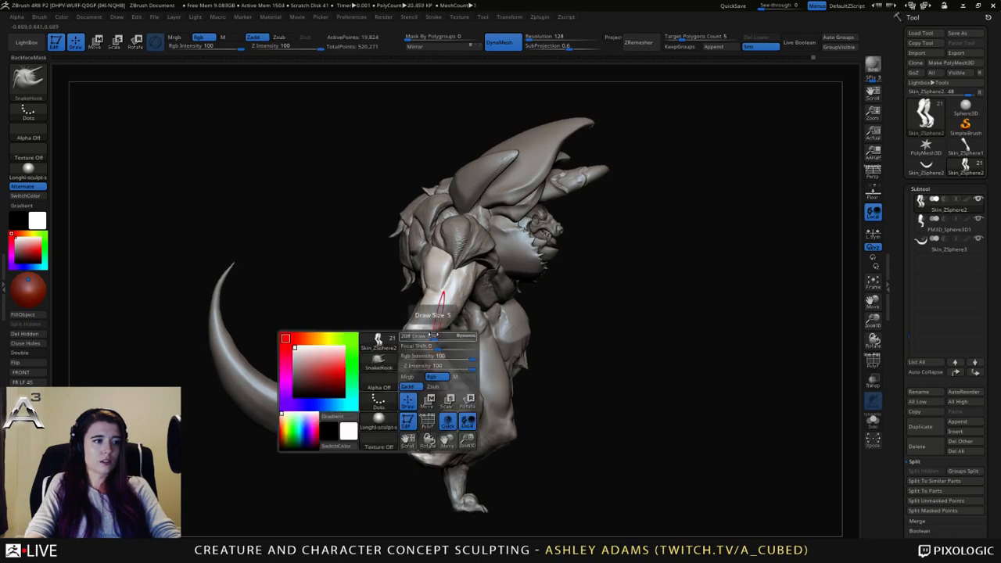
right_drag(439, 348, 456, 375)
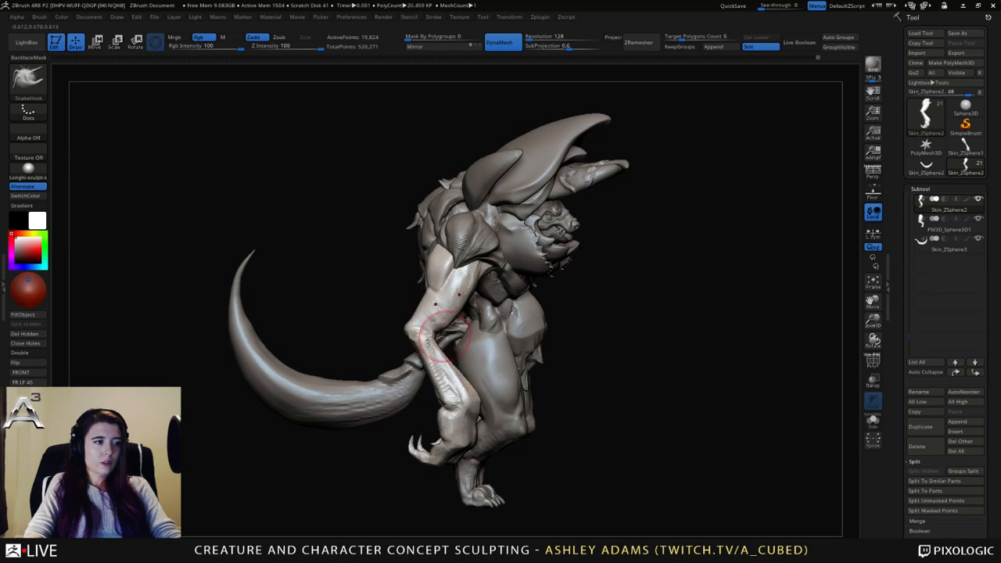
mouse_move(446, 335)
right_down()
mouse_move(449, 344)
mouse_move(436, 339)
mouse_move(440, 287)
right_up()
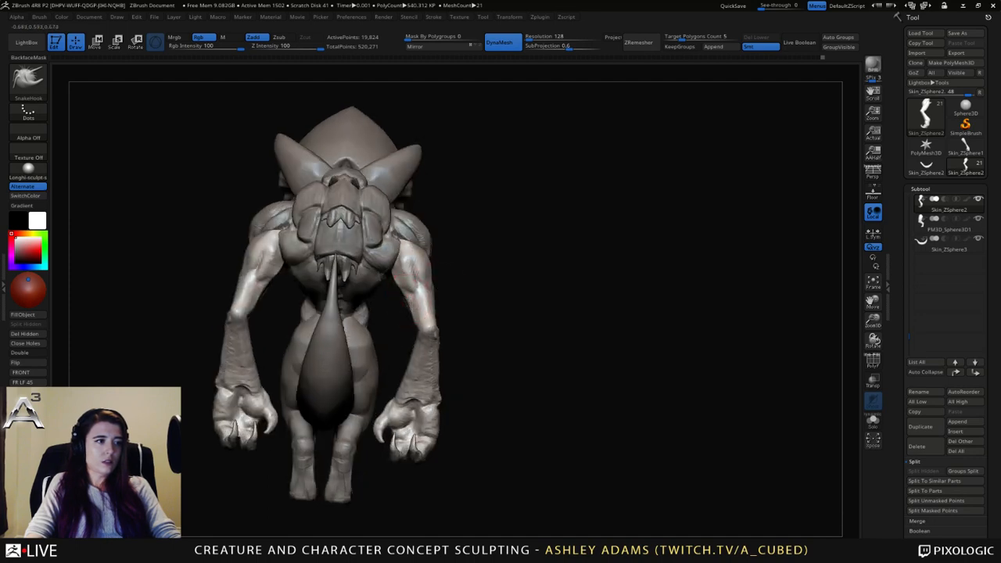
right_click(376, 387)
mouse_move(420, 328)
right_down()
mouse_move(376, 388)
mouse_move(418, 326)
mouse_move(420, 360)
mouse_move(415, 327)
mouse_move(440, 337)
right_up()
drag(470, 334, 460, 334)
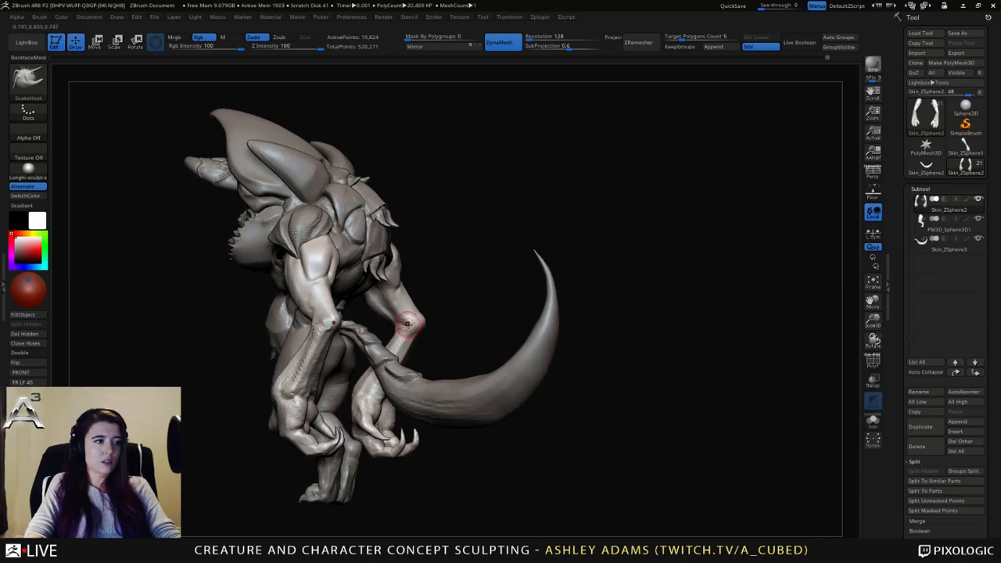
Build up the bony elbows with the ClayBuildup brush and crease them with DamStandard.
key(space)
key(b)
key(c)
key(b)
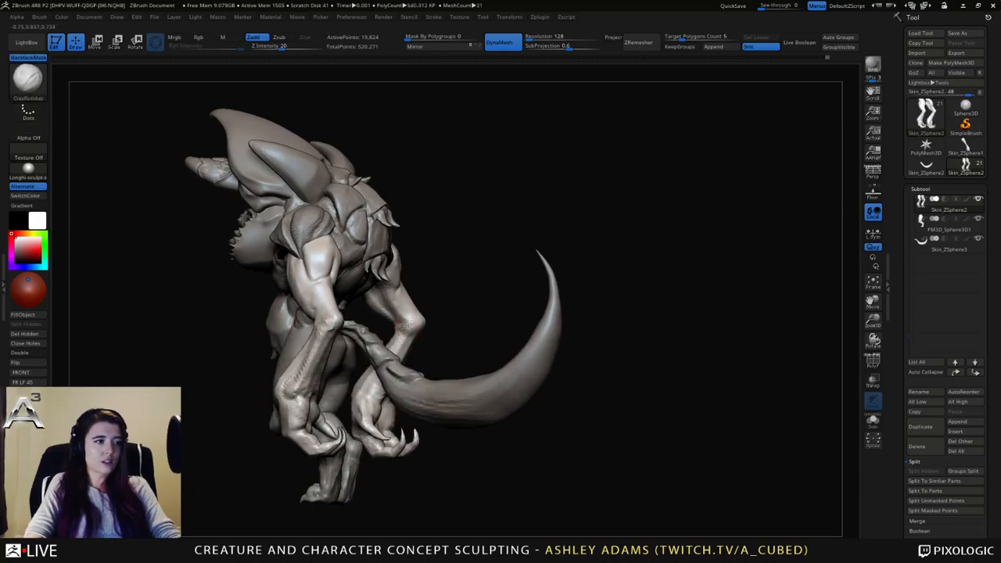
key(b)
key(d)
key(s)
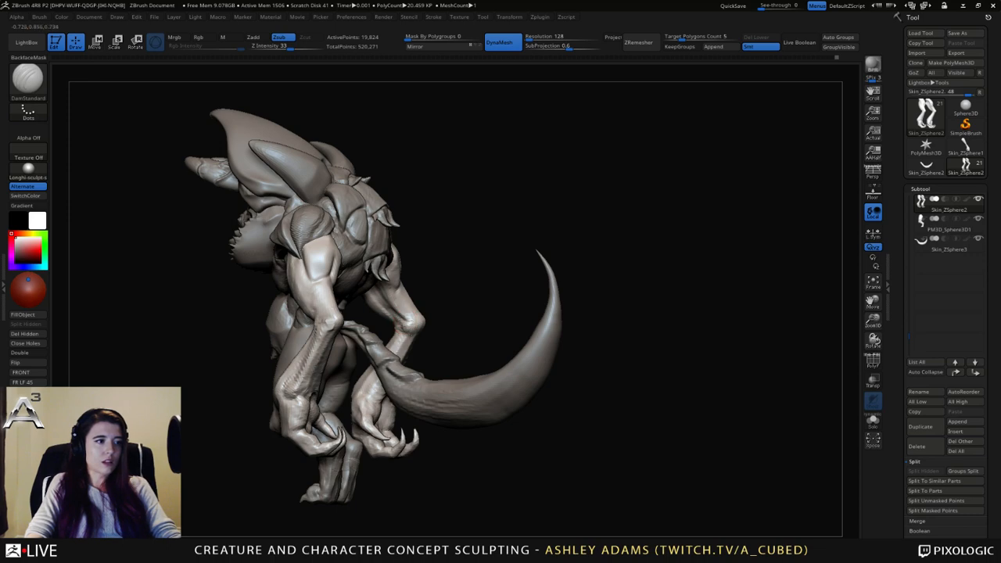
drag(428, 321, 414, 321)
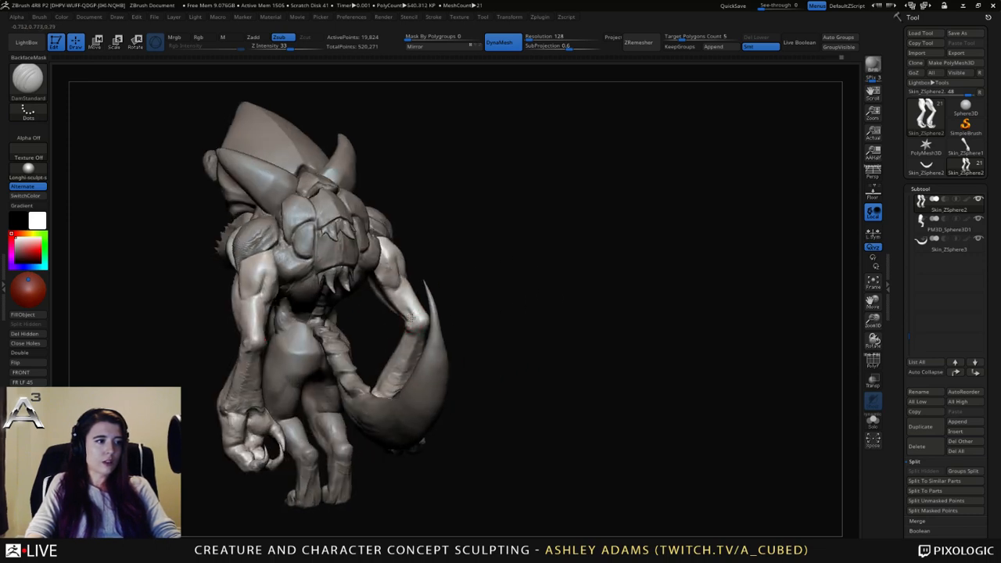
Define the muscle forms on the backs of the upper arms with the DamStandard and ClayBuildup brushes.
drag(463, 399, 388, 384)
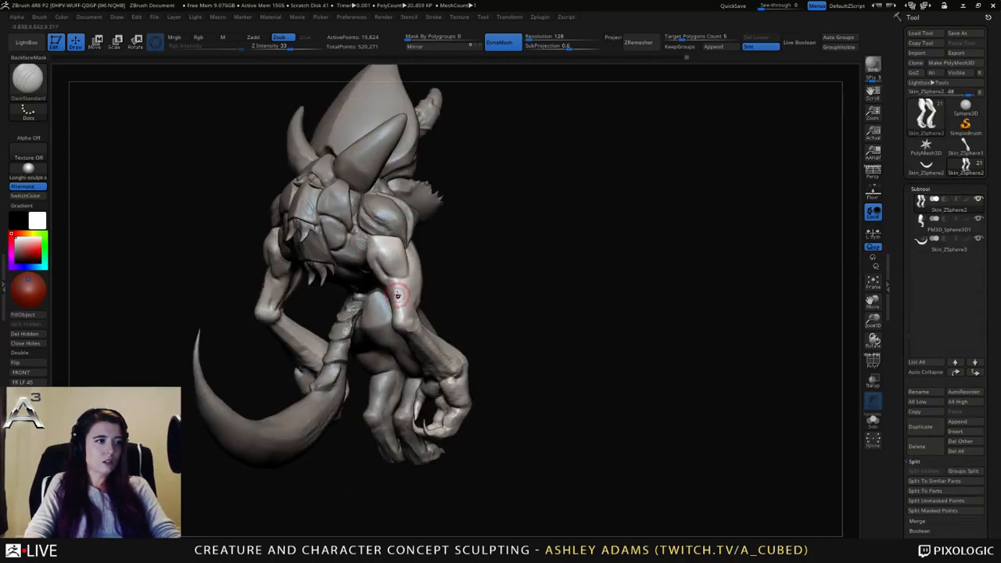
drag(472, 325, 418, 317)
drag(407, 278, 413, 311)
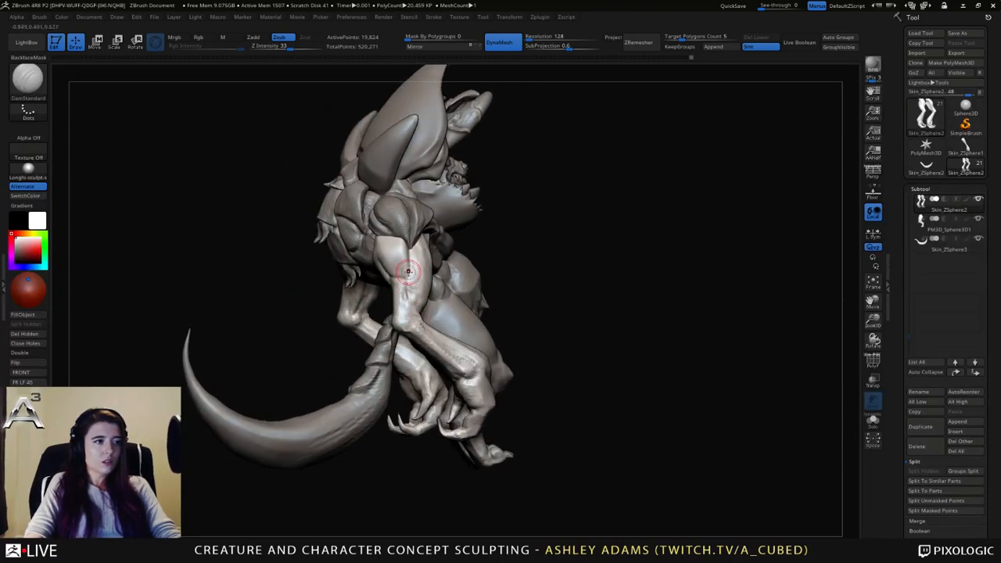
mouse_move(407, 272)
right_down()
mouse_move(415, 315)
mouse_move(423, 290)
mouse_move(539, 291)
mouse_move(484, 276)
mouse_move(501, 271)
mouse_move(511, 283)
mouse_move(532, 266)
right_up()
key(b)
key(c)
key(b)
right_click(500, 271)
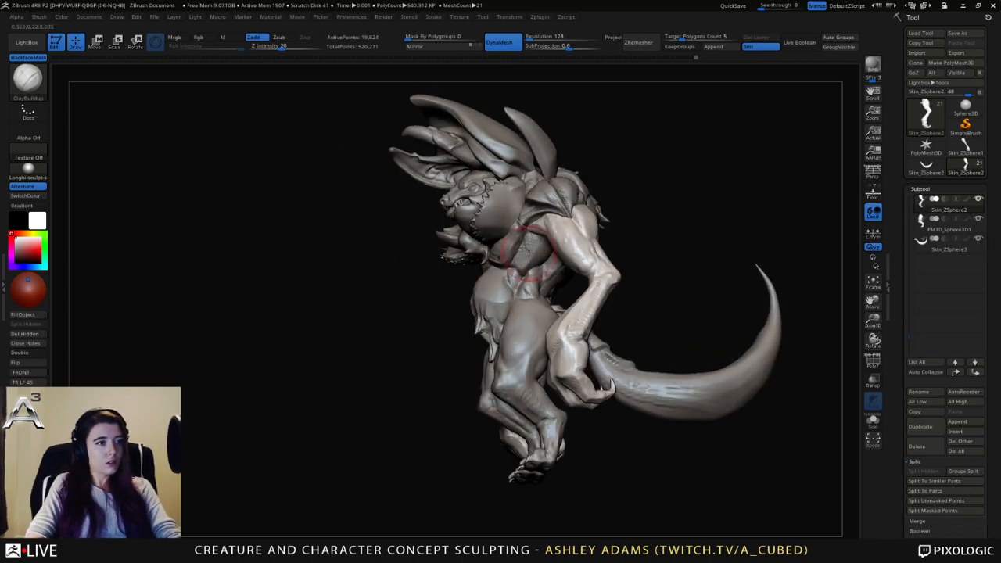
Select the torso subtool with the SnakeHook brush and check the waist and overall silhouette.
key(b)
key(s)
key(h)
alt+click(538, 261)
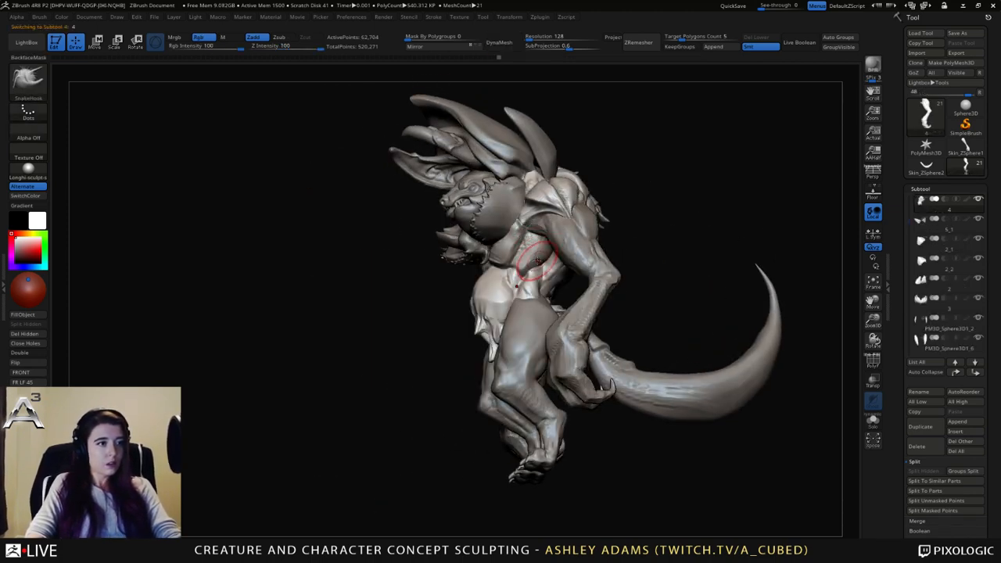
ctrl+right_drag(533, 268, 523, 274)
right_drag(523, 274, 552, 288)
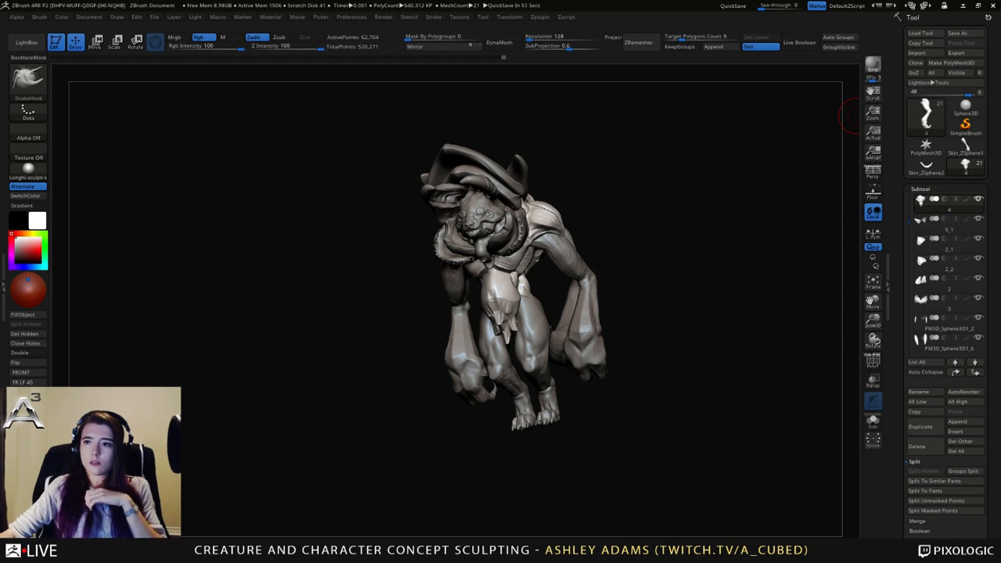
Switch to the browser, view the THU 'Clans' 2017 Artstation Challenge Entry artwork, and return to ZBrush.
key(alt+Tab)
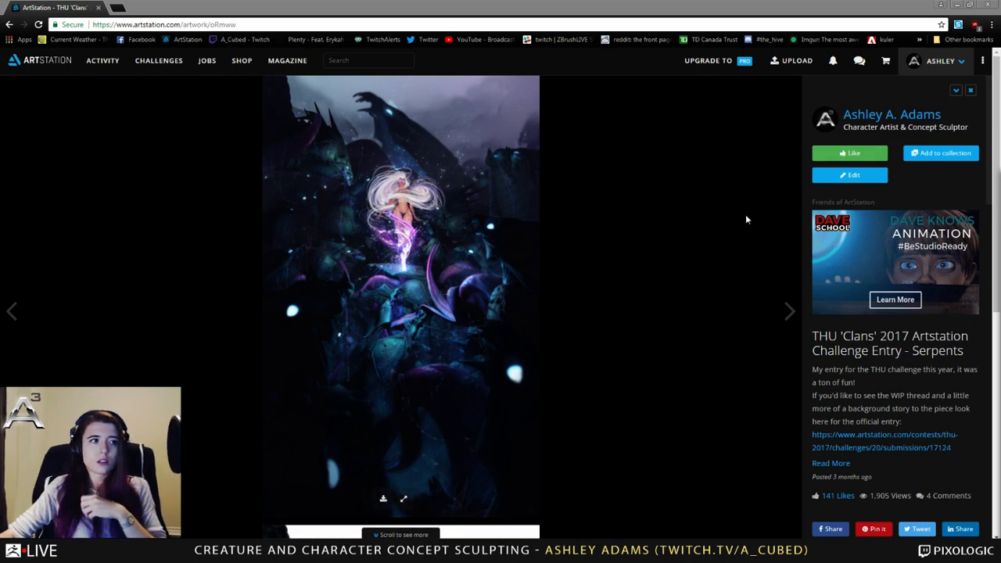
scroll(654, 357, down, 10)
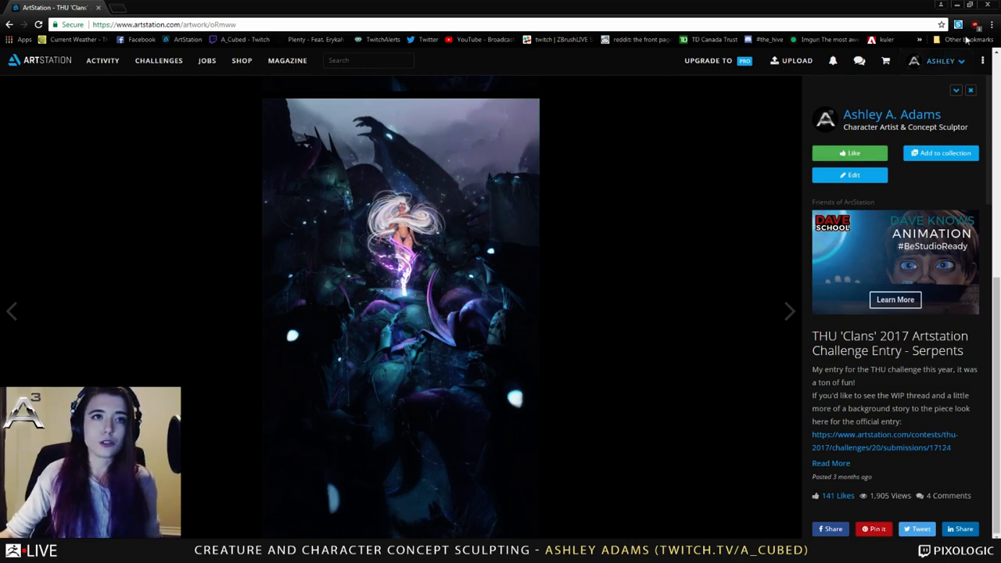
click(993, 5)
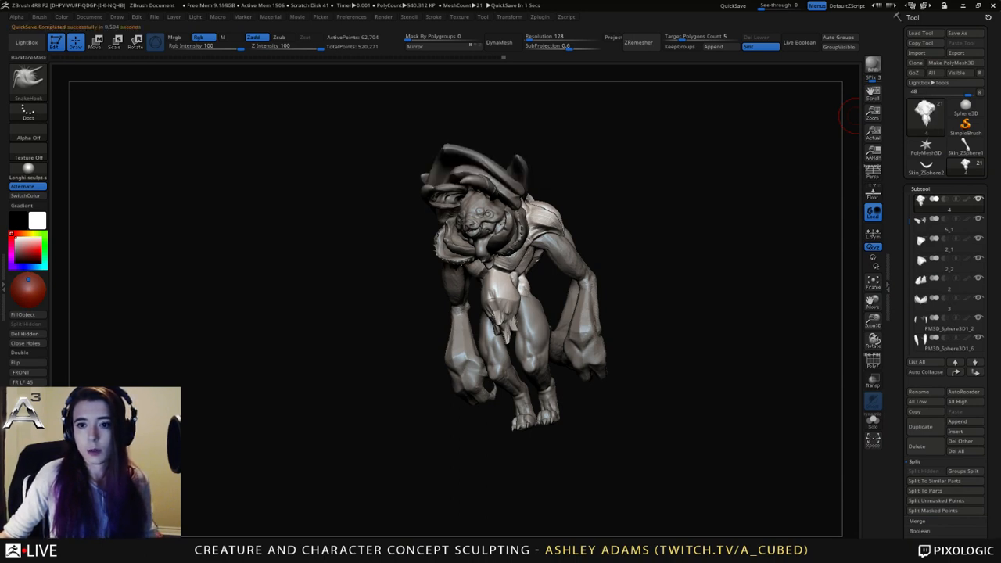
Select the arms subtool and reshape the upper arms and elbows from behind with the SnakeHook brush.
mouse_move(622, 257)
mouse_down()
mouse_move(659, 253)
mouse_move(516, 321)
mouse_move(573, 343)
mouse_move(561, 278)
mouse_move(581, 246)
mouse_move(529, 224)
mouse_up()
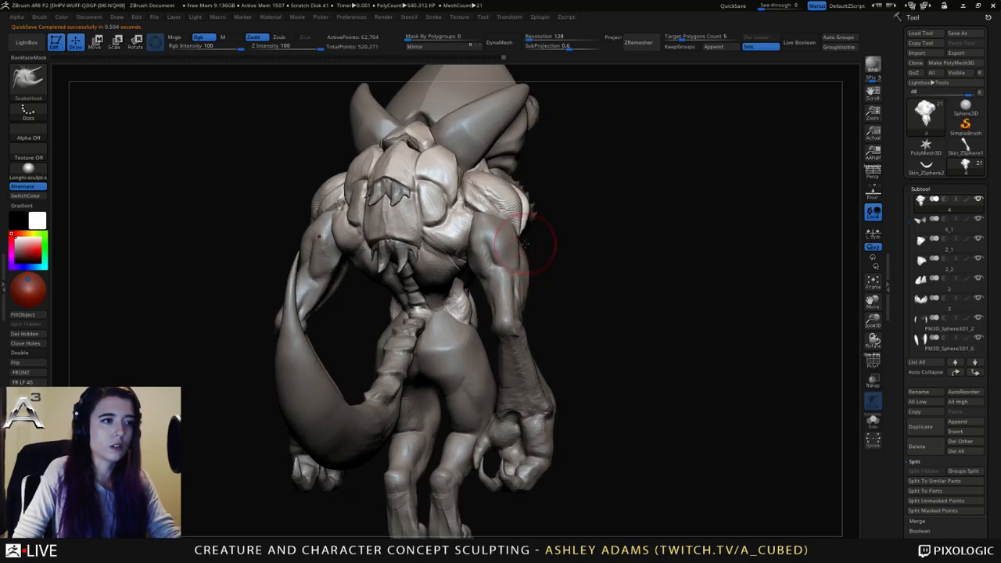
mouse_move(534, 212)
right_down()
mouse_move(492, 228)
mouse_move(512, 222)
mouse_move(522, 255)
mouse_move(470, 219)
mouse_move(481, 187)
right_up()
right_click(495, 222)
alt+click(506, 236)
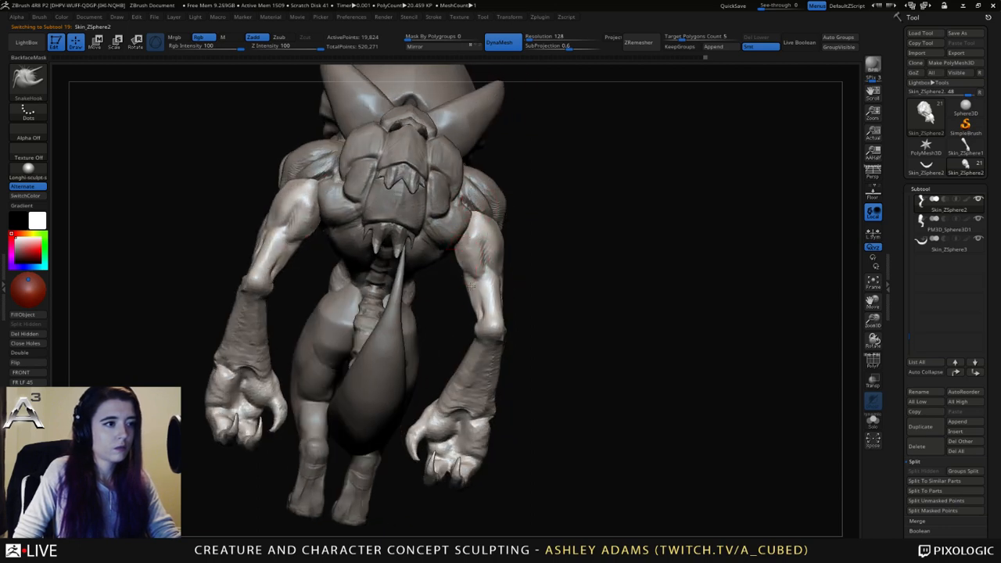
right_drag(472, 285, 463, 282)
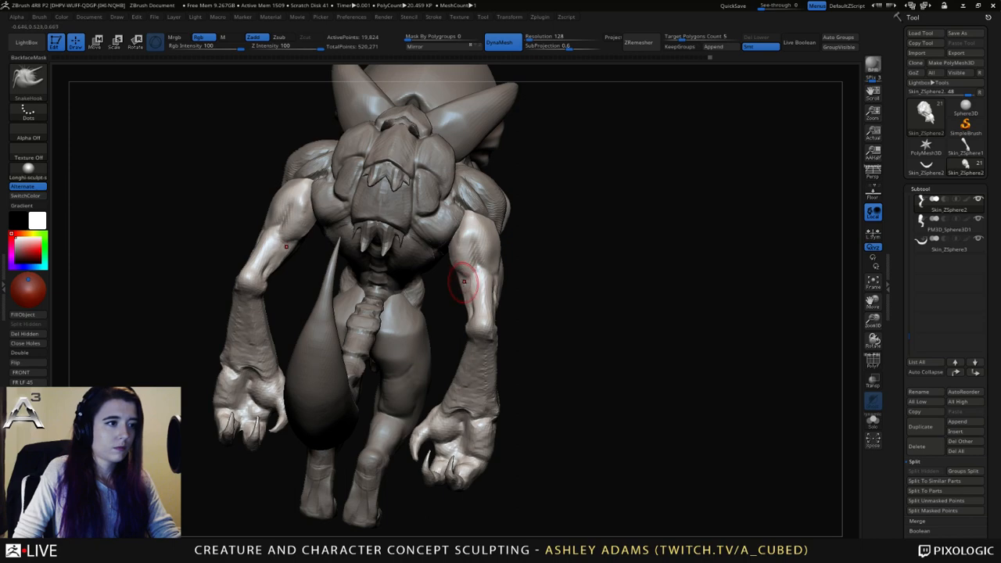
right_drag(496, 286, 554, 315)
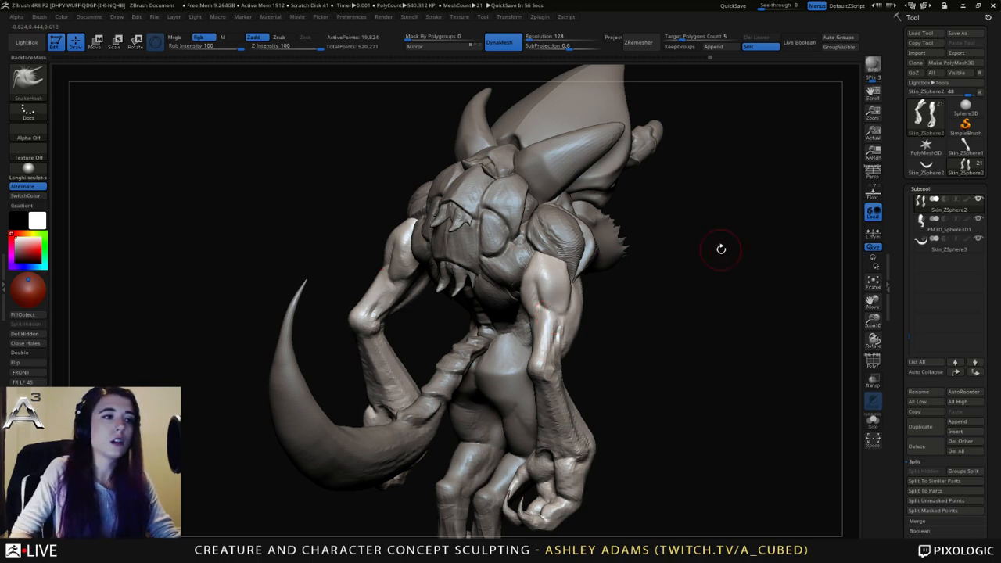
right_drag(720, 248, 509, 348)
mouse_move(407, 317)
right_down()
mouse_move(490, 297)
mouse_move(436, 351)
mouse_move(465, 289)
mouse_move(536, 296)
mouse_move(435, 288)
mouse_move(485, 279)
mouse_move(470, 263)
mouse_move(478, 259)
mouse_move(480, 297)
mouse_move(526, 293)
right_up()
Select the torso subtool, carve creases around the lower chest with the DamStandard brush, and undo the last stroke.
alt+click(437, 291)
key(b)
key(d)
key(s)
right_click(472, 256)
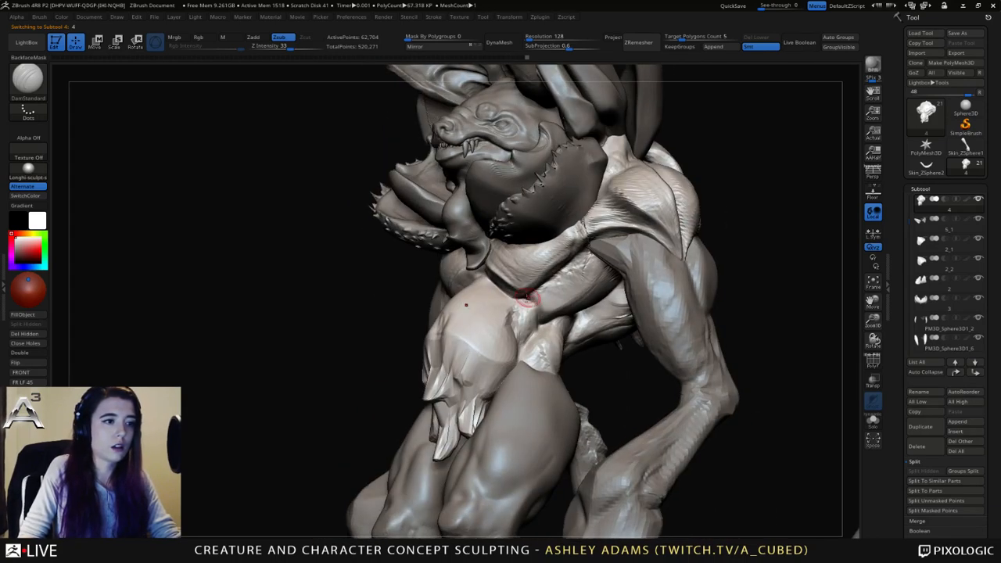
mouse_move(575, 262)
right_down()
mouse_move(579, 245)
mouse_move(537, 290)
mouse_move(484, 285)
right_up()
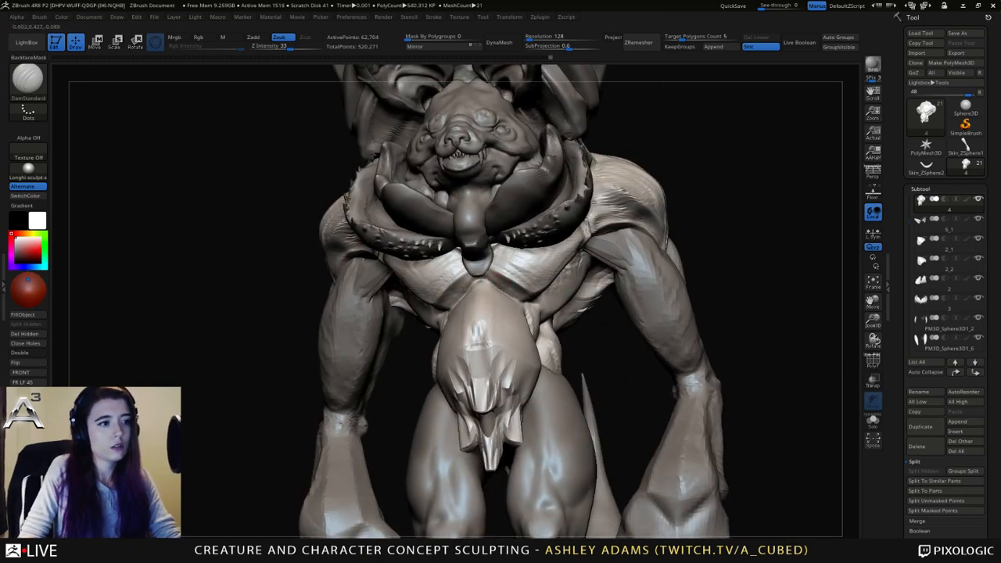
key(space)
click(506, 282)
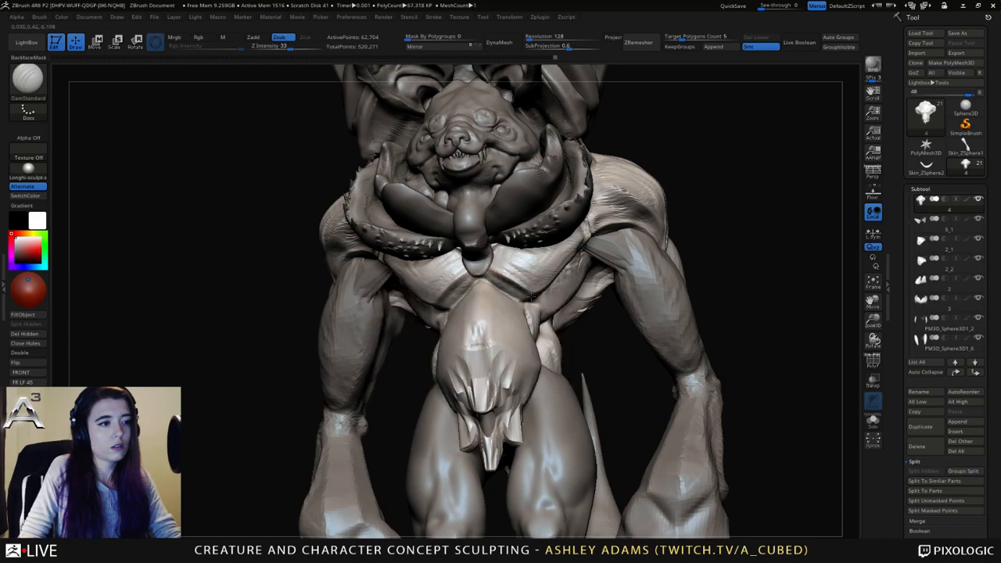
key(ctrl+z)
Build up the chest muscles and their lower edges above the abdomen with the ClayBuildup brush.
key(1)
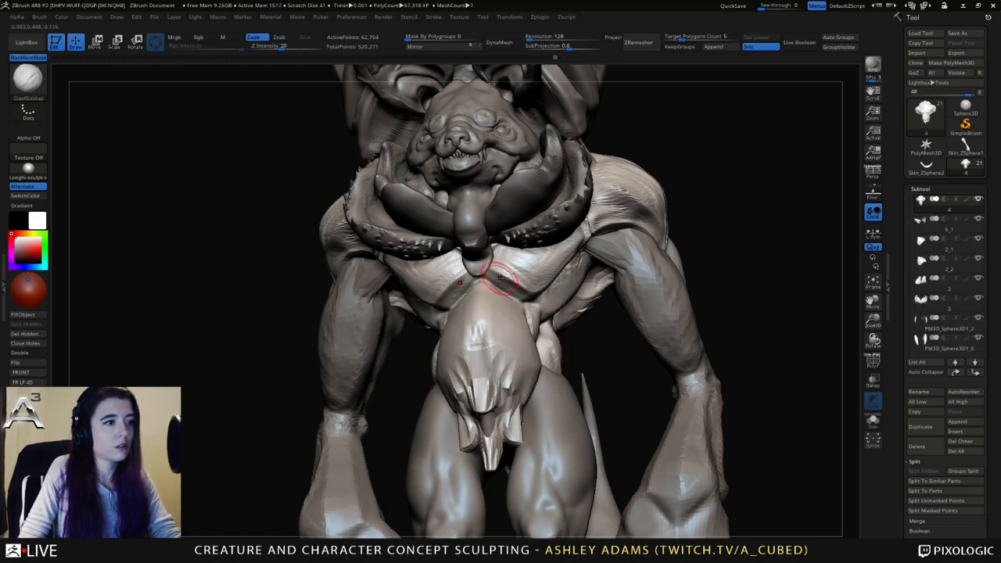
mouse_move(502, 280)
mouse_down()
mouse_move(491, 270)
mouse_move(506, 290)
mouse_up()
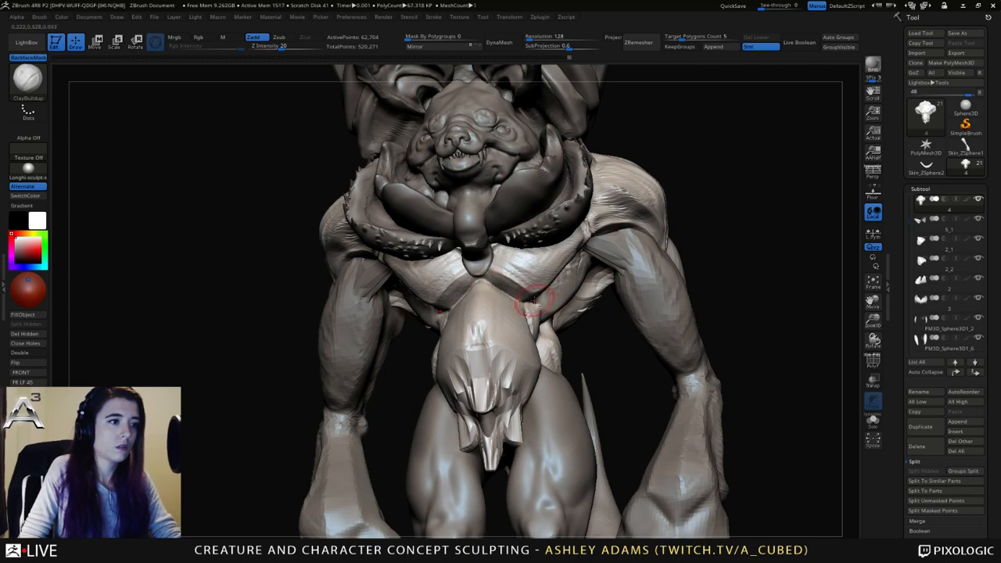
mouse_move(593, 308)
right_down()
mouse_move(532, 300)
mouse_move(598, 304)
mouse_move(619, 349)
mouse_move(548, 313)
right_up()
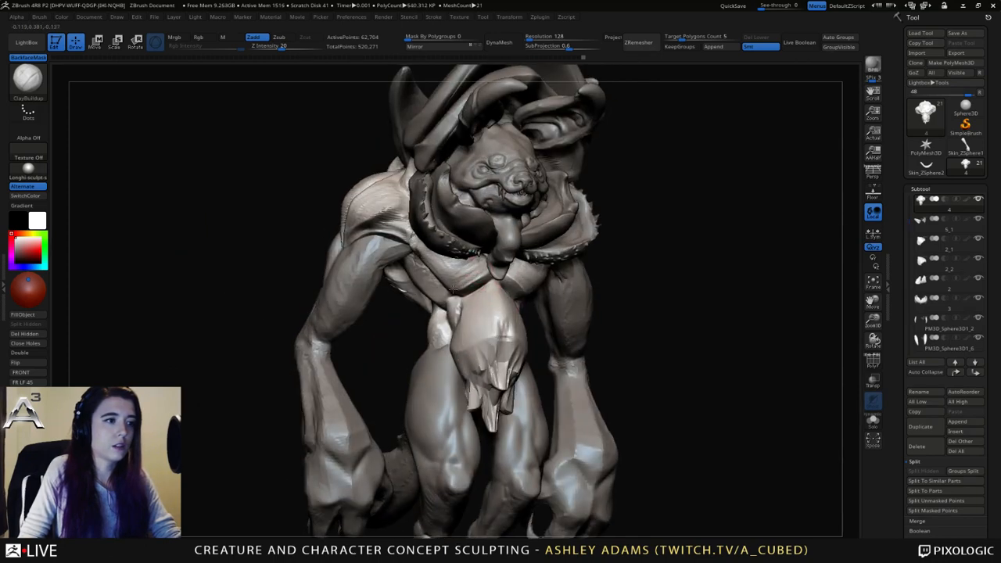
right_drag(478, 270, 488, 282)
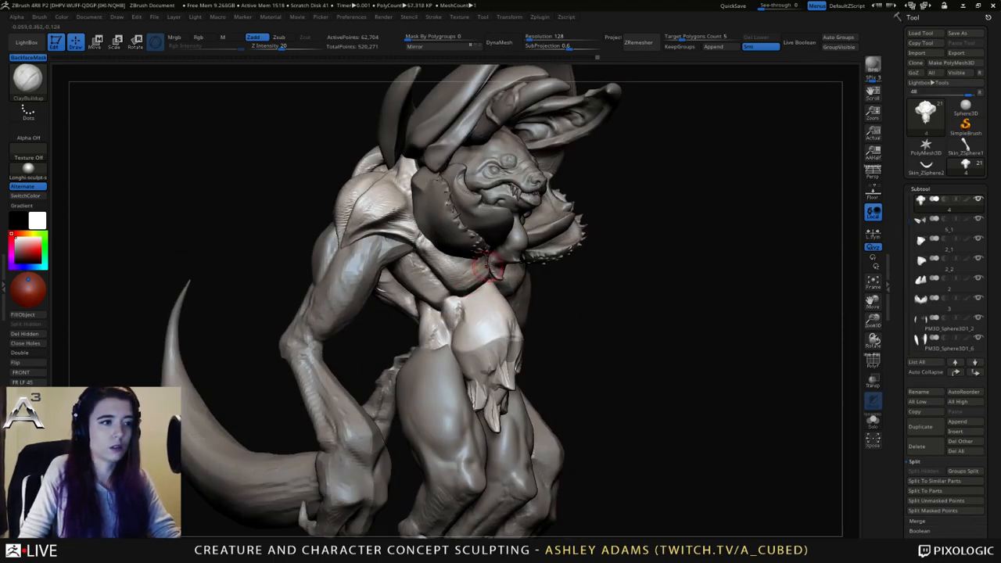
right_drag(489, 258, 422, 235)
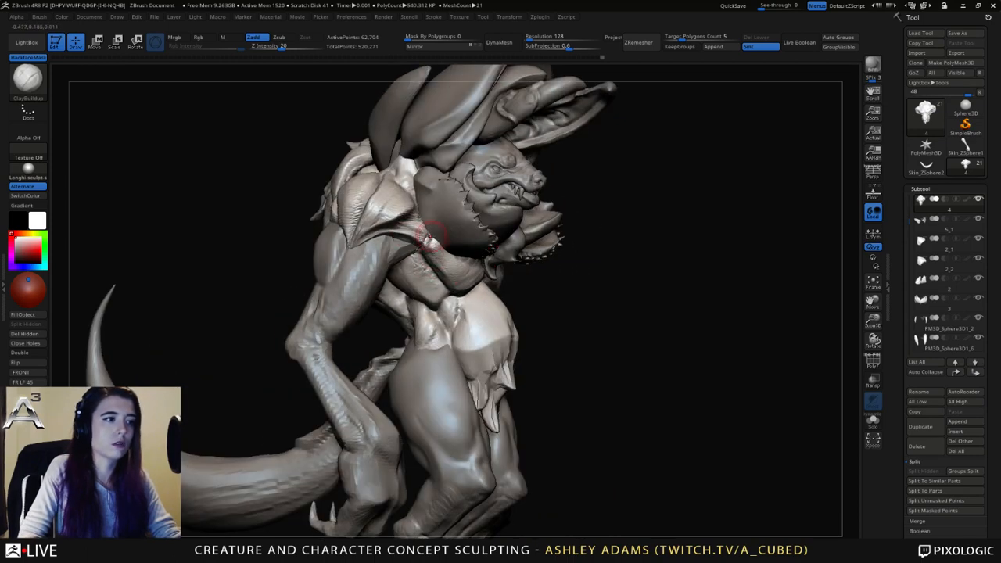
right_drag(455, 268, 438, 235)
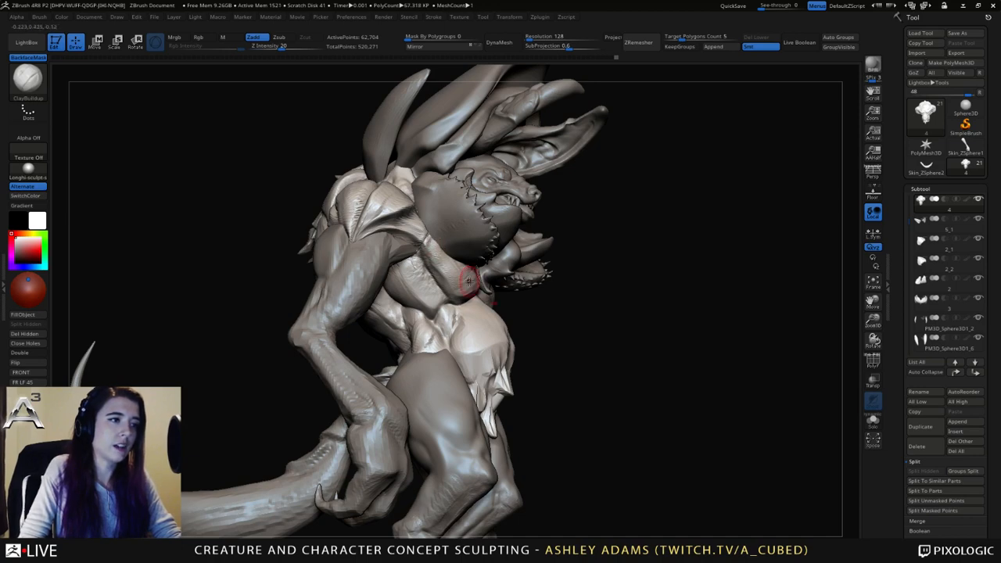
ctrl+right_drag(469, 277, 486, 257)
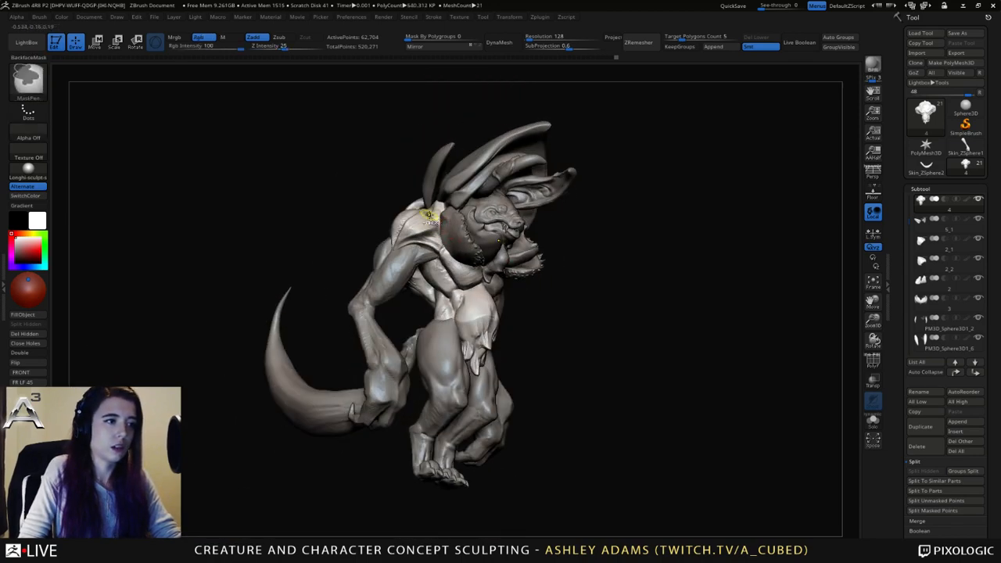
mouse_move(469, 202)
ctrl+right_down()
mouse_move(459, 231)
mouse_move(472, 252)
mouse_move(450, 268)
mouse_move(388, 266)
ctrl+right_up()
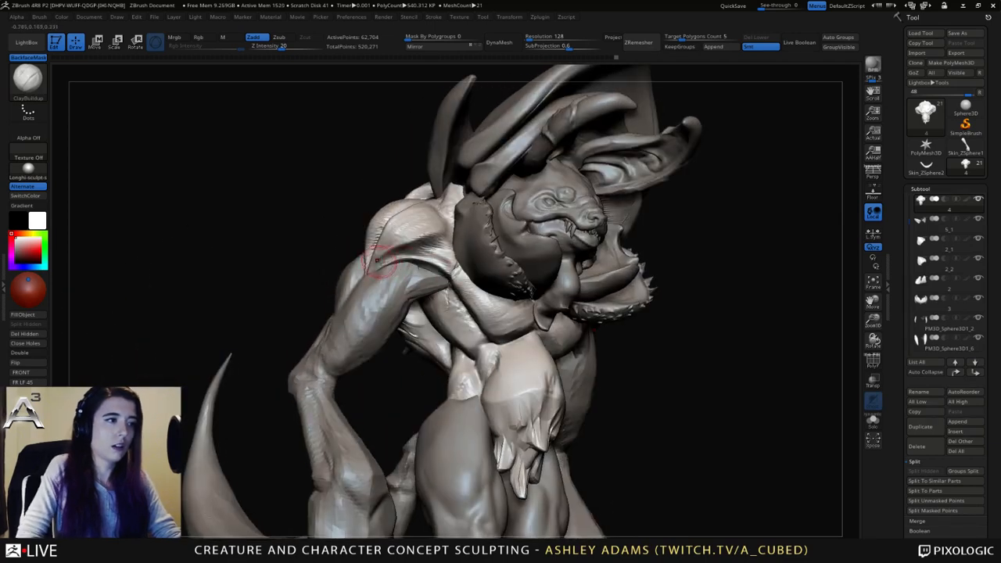
Refine the shoulder muscle forms and grooves with the DamStandard and ClayBuildup brushes.
mouse_move(427, 234)
right_down()
mouse_move(431, 199)
mouse_move(432, 242)
right_up()
key(b)
key(d)
key(s)
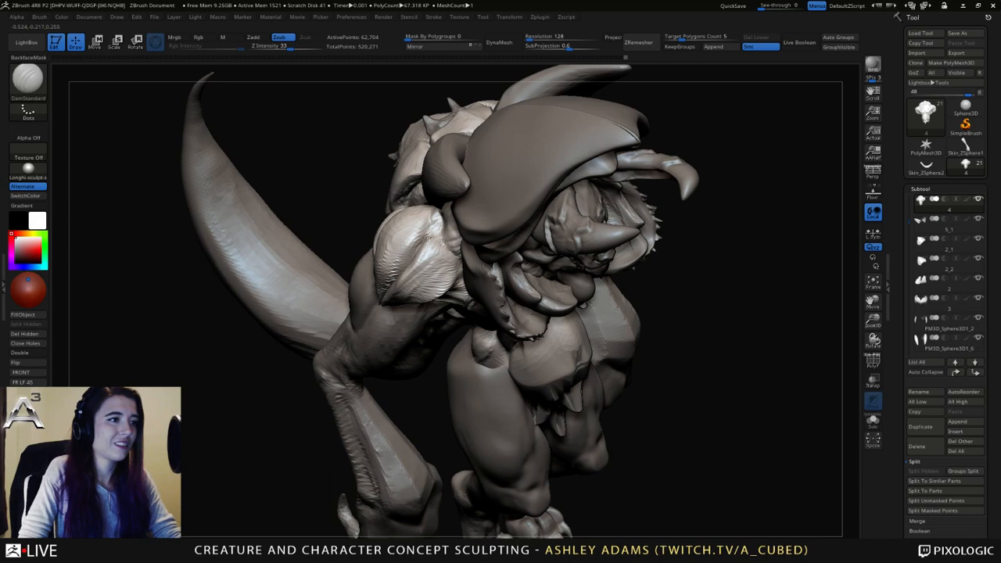
right_drag(432, 234, 431, 216)
key(b)
key(c)
key(b)
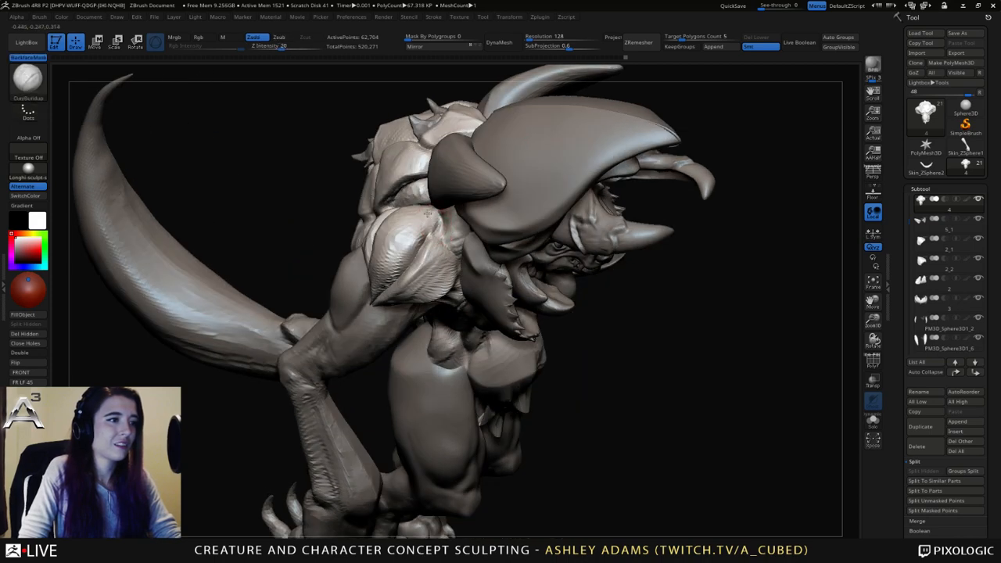
key(b)
key(d)
key(s)
right_drag(417, 264, 369, 233)
key(b)
key(c)
key(b)
Adjust the torso and shoulder silhouette with the SnakeHook brush.
key(b)
key(s)
key(h)
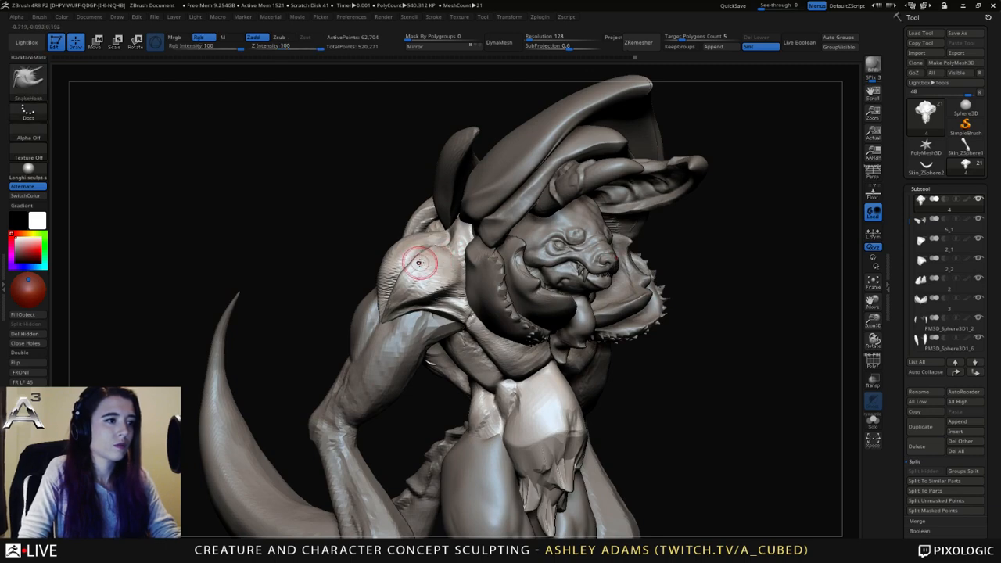
ctrl+right_drag(453, 325, 452, 270)
right_drag(452, 270, 469, 334)
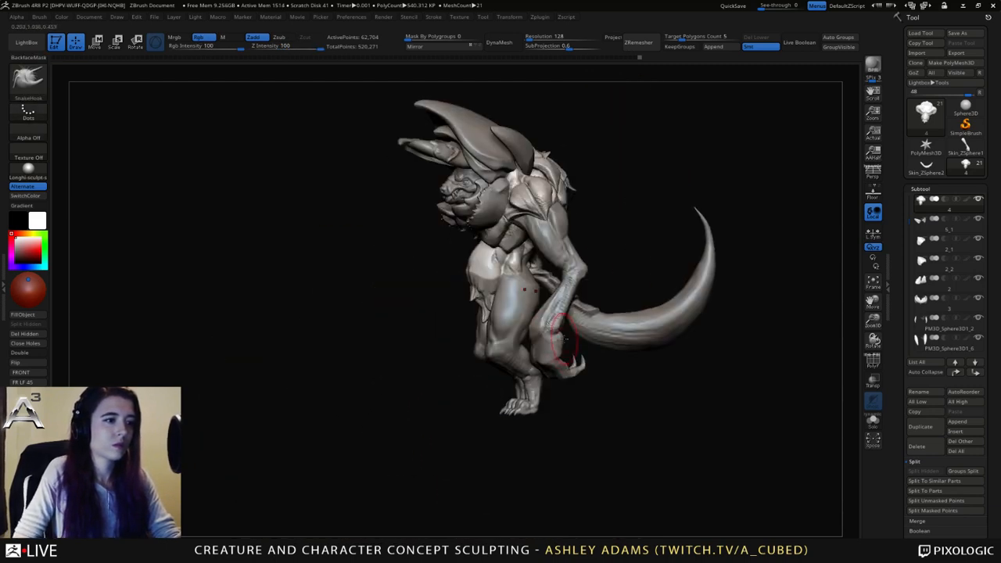
Select the arms subtool and mask the outer surfaces of both forearms.
alt+click(561, 351)
alt+right_drag(562, 351, 540, 301)
ctrl+right_drag(539, 301, 532, 375)
right_drag(532, 375, 501, 345)
right_drag(587, 320, 514, 332)
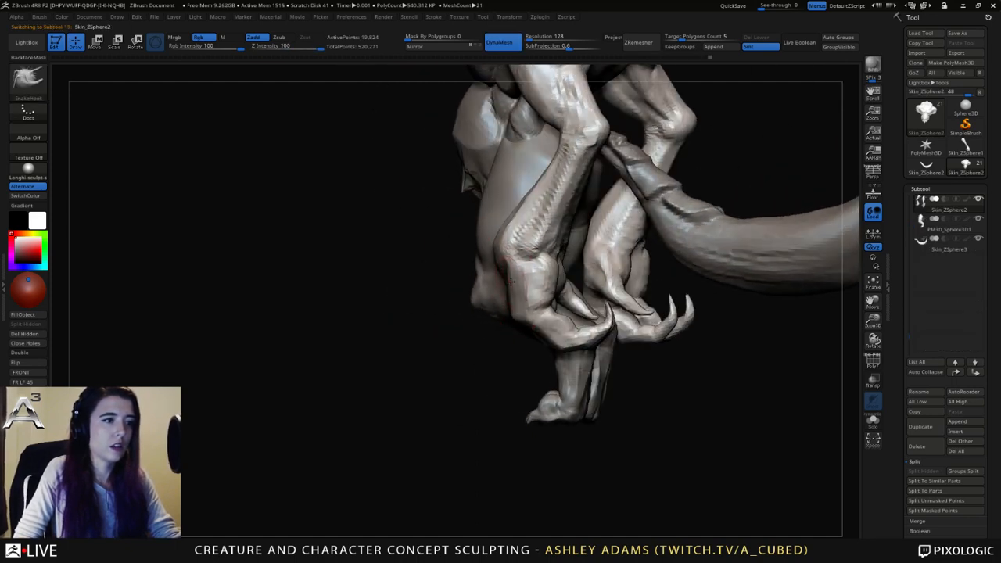
right_click(459, 335)
ctrl+right_drag(494, 264, 501, 219)
right_drag(501, 219, 503, 312)
key(ctrl)
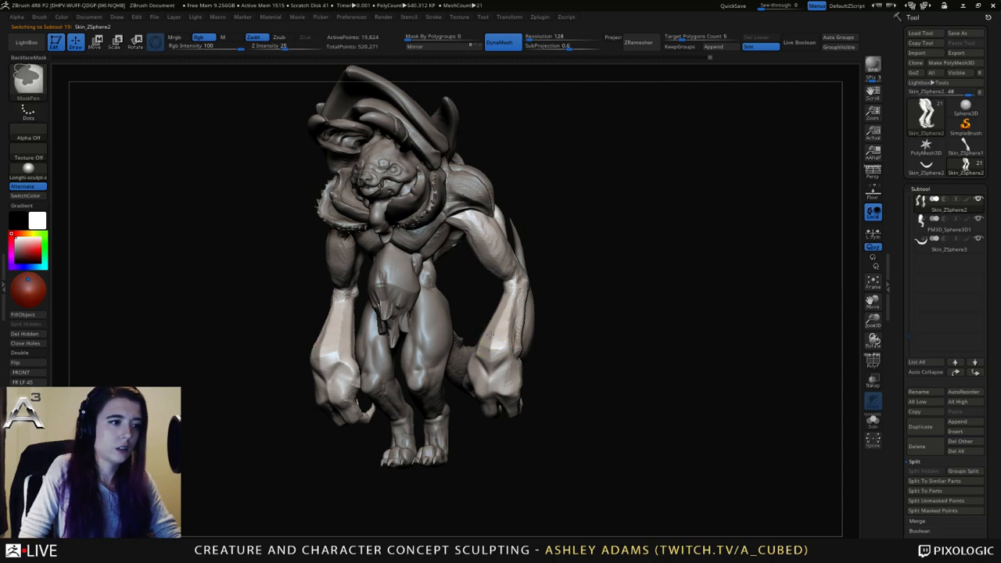
ctrl+drag(500, 310, 504, 298)
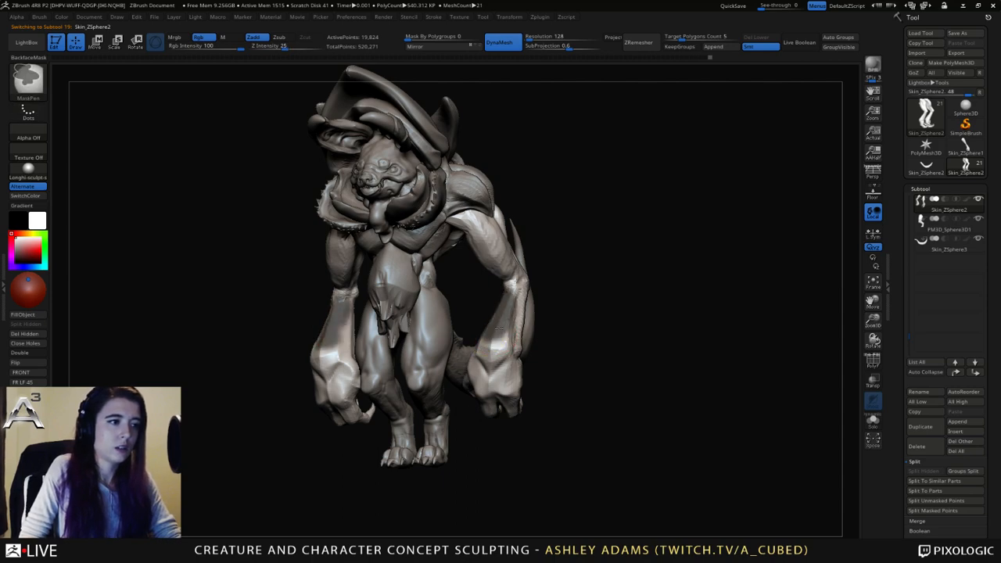
mouse_move(501, 295)
right_down()
mouse_move(546, 306)
mouse_move(523, 314)
mouse_move(459, 221)
right_up()
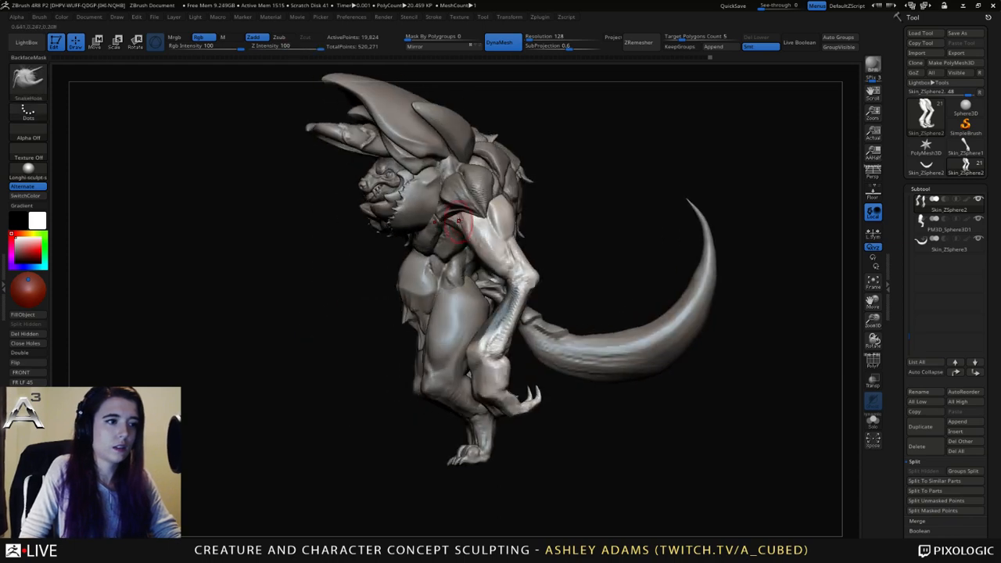
right_drag(787, 353, 685, 342)
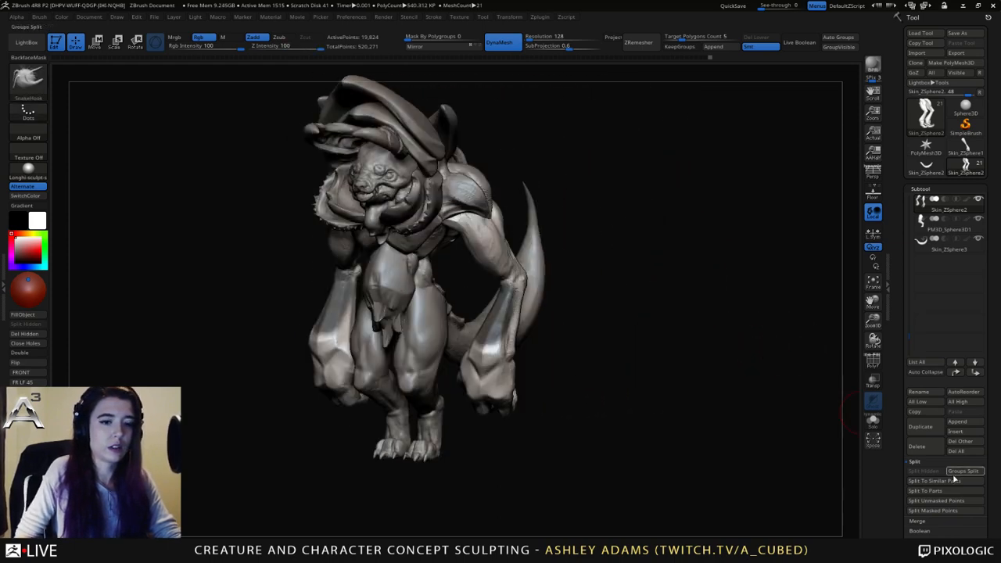
Extract the masked forearm areas as a new subtool with 0.02 thickness and accept the result.
click(918, 490)
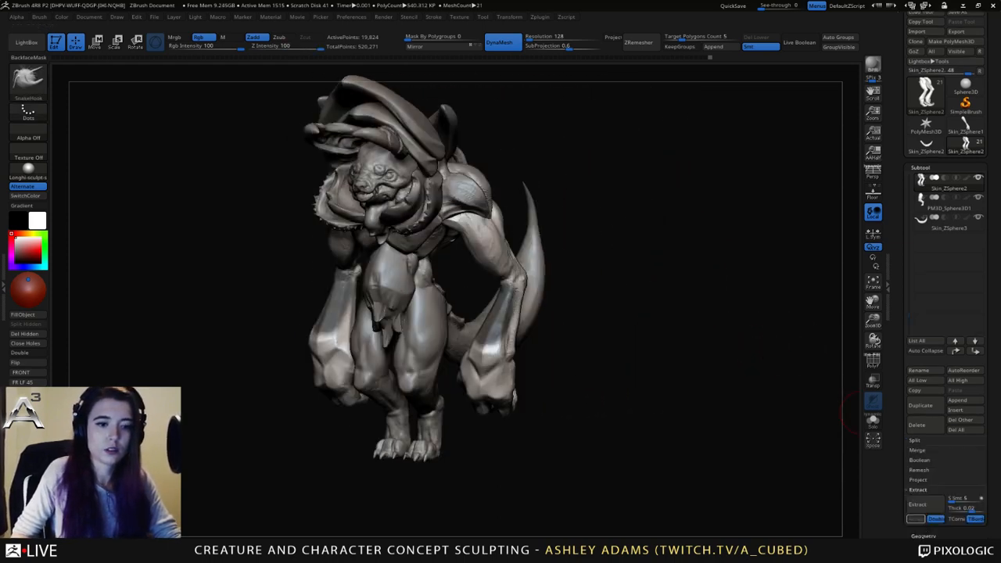
click(918, 504)
click(914, 519)
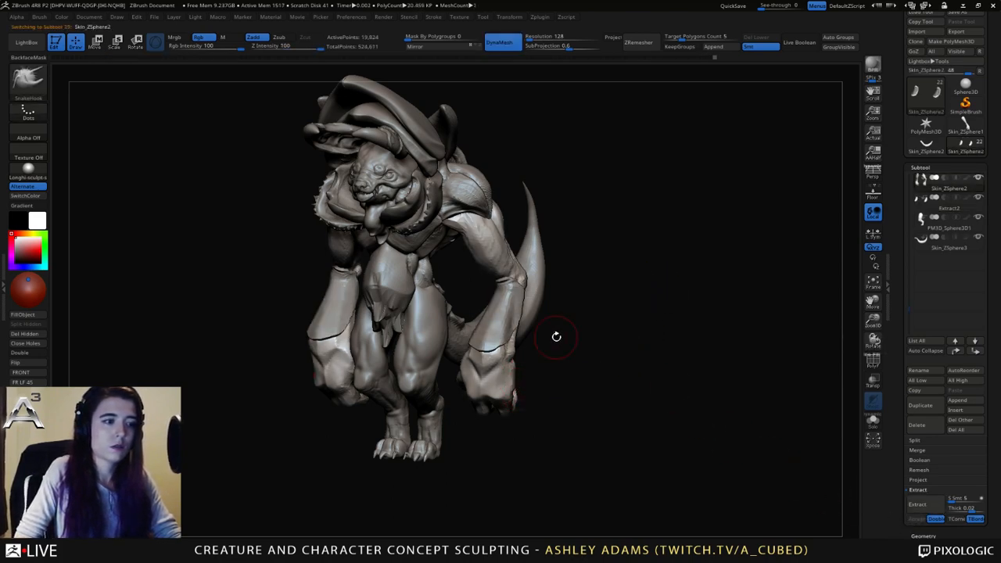
mouse_move(556, 336)
mouse_down()
mouse_move(508, 317)
mouse_move(533, 318)
mouse_up()
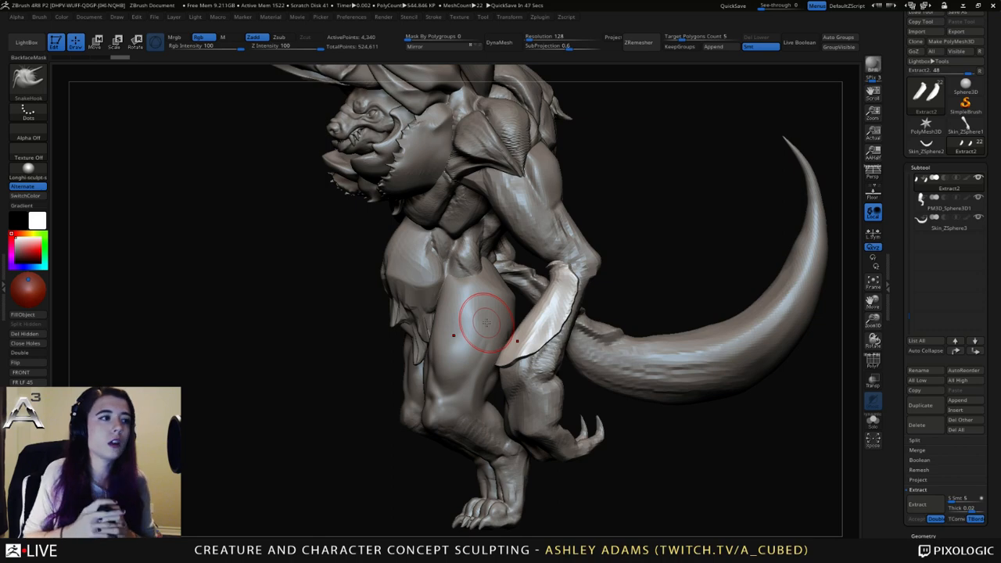
Smooth the edges of the extracted forearm plates and pull their lower ends outward with the SnakeHook brush.
right_drag(557, 233, 641, 243)
right_click(528, 307)
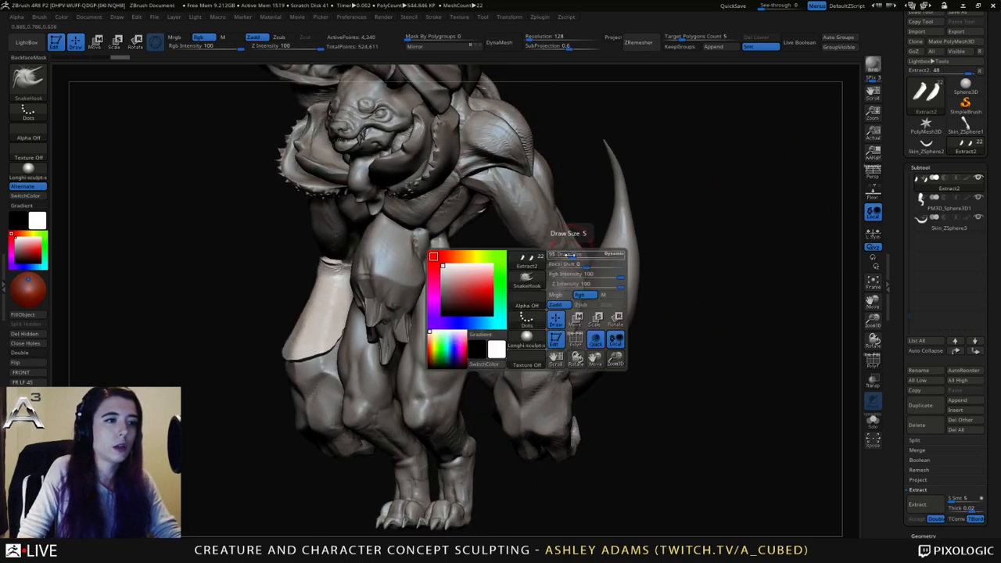
mouse_move(528, 297)
right_down()
mouse_move(562, 273)
mouse_move(548, 264)
right_up()
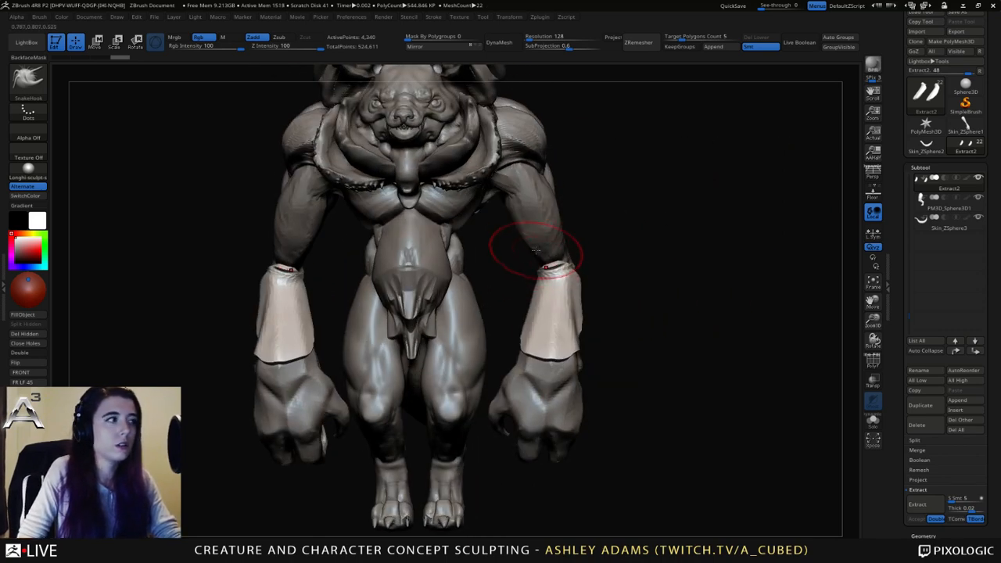
mouse_move(544, 269)
shift+mouse_down()
mouse_move(570, 273)
mouse_move(582, 294)
shift+mouse_up()
shift+right_drag(582, 294, 579, 299)
mouse_move(565, 335)
shift+mouse_down()
mouse_move(575, 347)
mouse_move(525, 335)
mouse_move(541, 289)
shift+mouse_up()
mouse_move(546, 280)
right_down()
mouse_move(535, 316)
mouse_move(513, 323)
right_up()
drag(576, 283, 580, 273)
right_drag(578, 313, 525, 334)
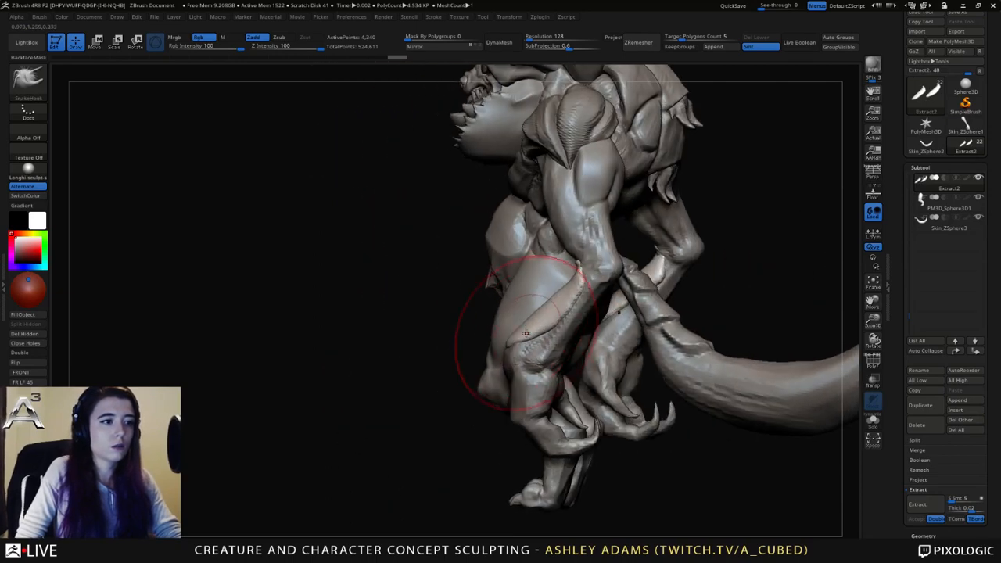
mouse_move(525, 335)
mouse_down()
mouse_move(516, 329)
mouse_move(535, 314)
mouse_up()
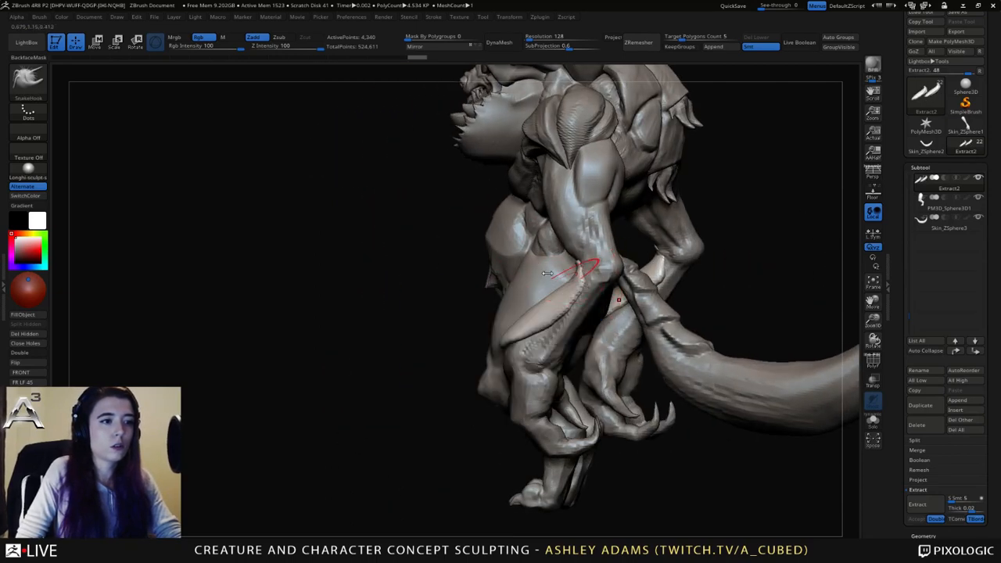
Draw the lower end of each forearm plate out into a long point with the SnakeHook brush.
mouse_move(557, 274)
right_down()
mouse_move(606, 249)
mouse_move(599, 286)
mouse_move(585, 288)
mouse_move(609, 258)
mouse_move(607, 287)
mouse_move(594, 289)
mouse_move(610, 294)
mouse_move(599, 329)
right_up()
key(b)
key(c)
key(b)
key(b)
key(s)
key(h)
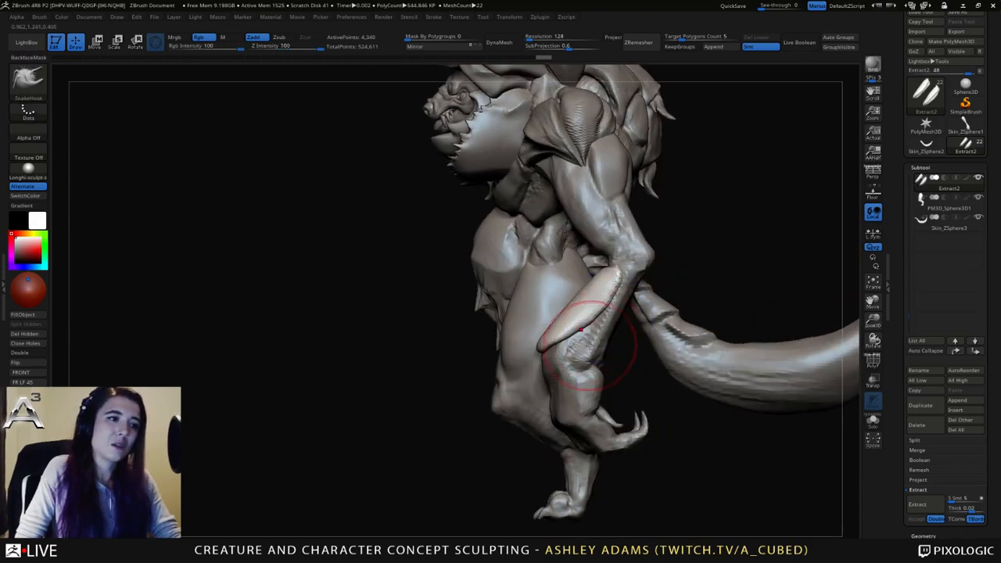
key(space)
mouse_move(553, 351)
mouse_down()
mouse_move(543, 357)
mouse_move(557, 341)
mouse_up()
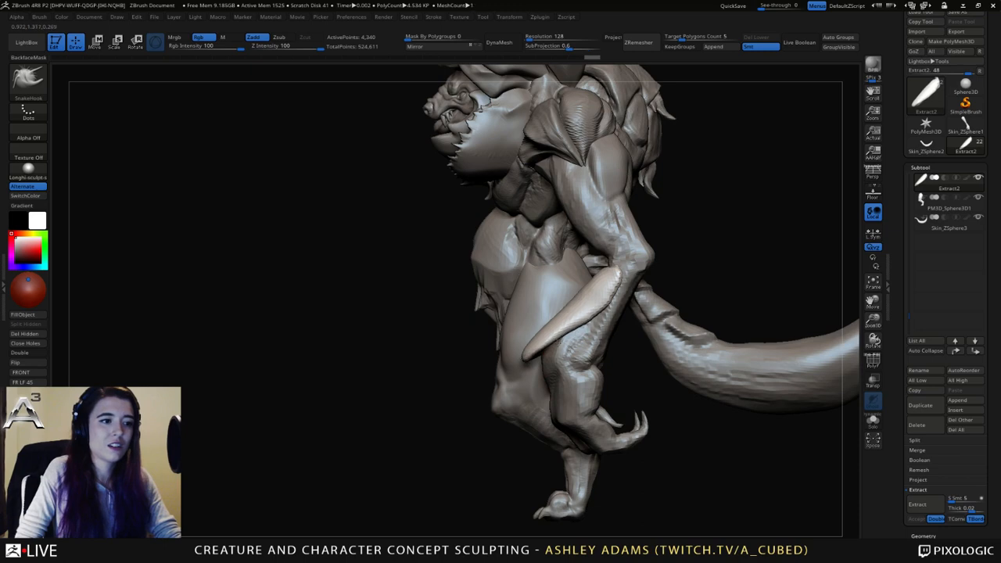
Adjust the thickness and inner edge of the forearm plates with the SnakeHook brush.
right_drag(593, 329, 611, 311)
key(space)
drag(600, 301, 613, 307)
mouse_move(613, 308)
right_down()
mouse_move(682, 299)
mouse_move(674, 292)
right_up()
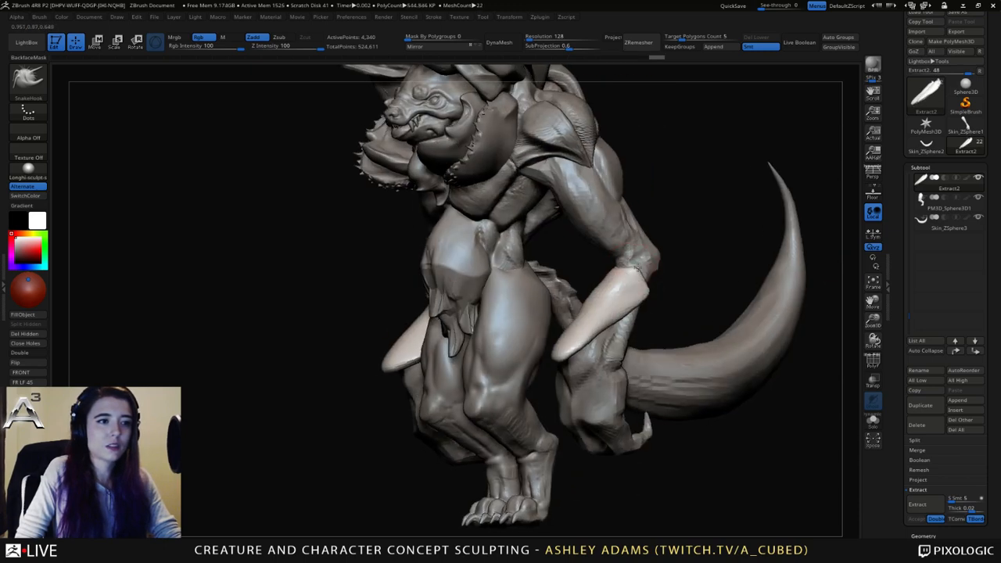
drag(587, 308, 577, 303)
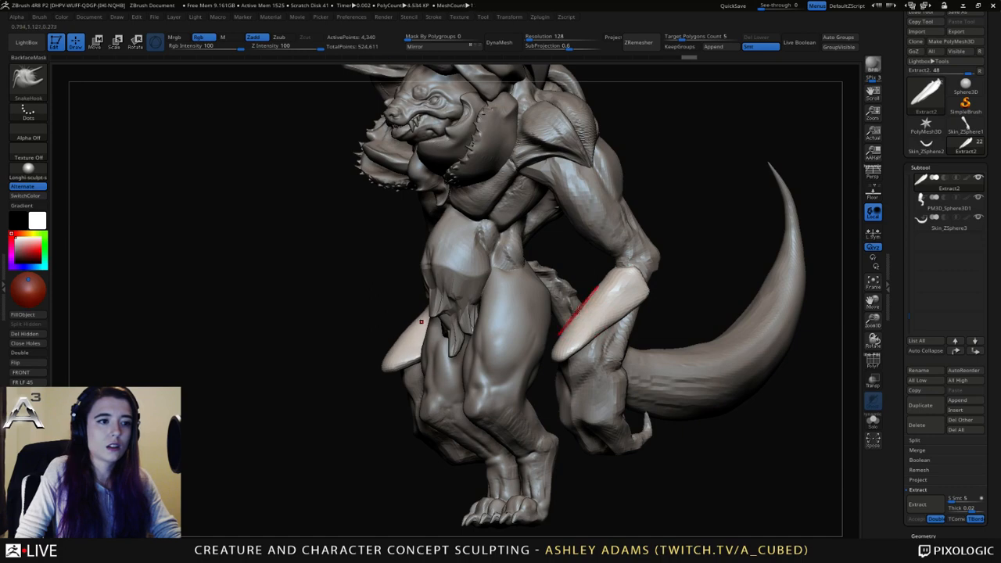
mouse_move(577, 303)
right_down()
mouse_move(635, 297)
mouse_move(574, 311)
mouse_move(553, 353)
mouse_move(553, 292)
mouse_move(519, 331)
mouse_move(525, 290)
mouse_move(541, 300)
right_up()
key(s)
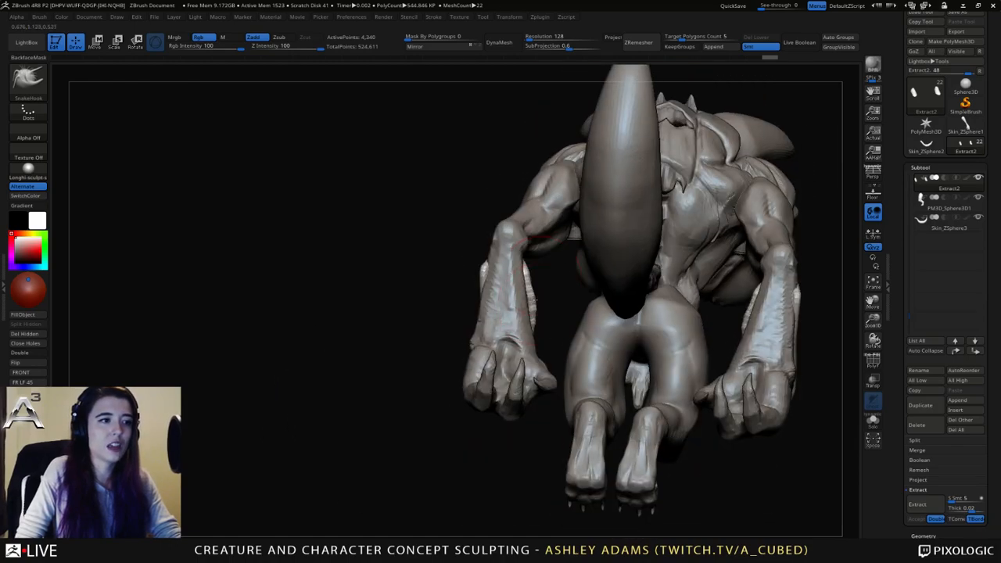
Pull the side edges of the forearm plates around the forearms from behind and below.
drag(535, 300, 540, 305)
right_drag(540, 305, 549, 303)
drag(534, 276, 529, 274)
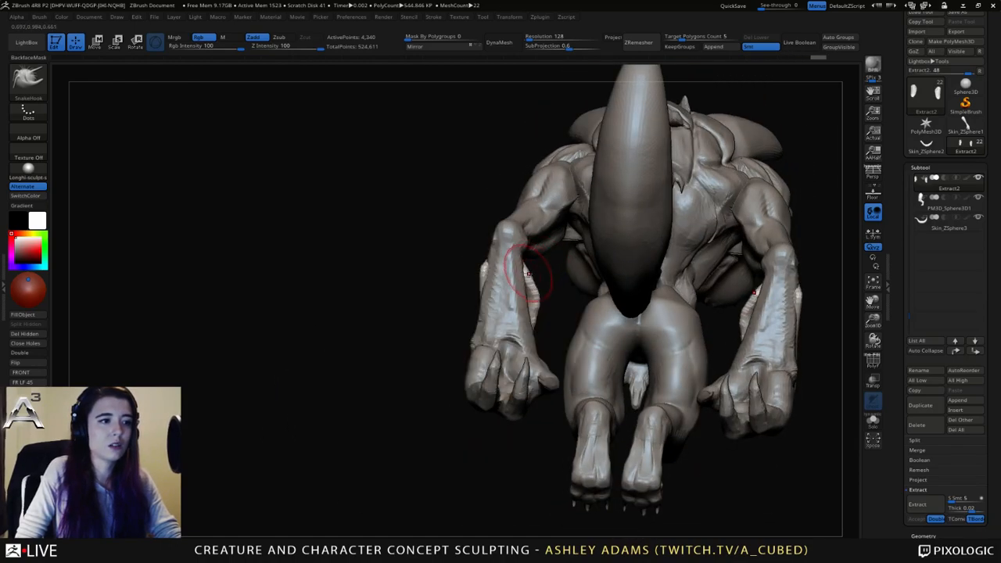
mouse_move(529, 274)
right_down()
mouse_move(560, 309)
mouse_move(544, 287)
right_up()
drag(547, 286, 565, 288)
mouse_move(561, 286)
right_down()
mouse_move(590, 377)
mouse_move(532, 270)
mouse_move(503, 322)
right_up()
drag(484, 331, 473, 319)
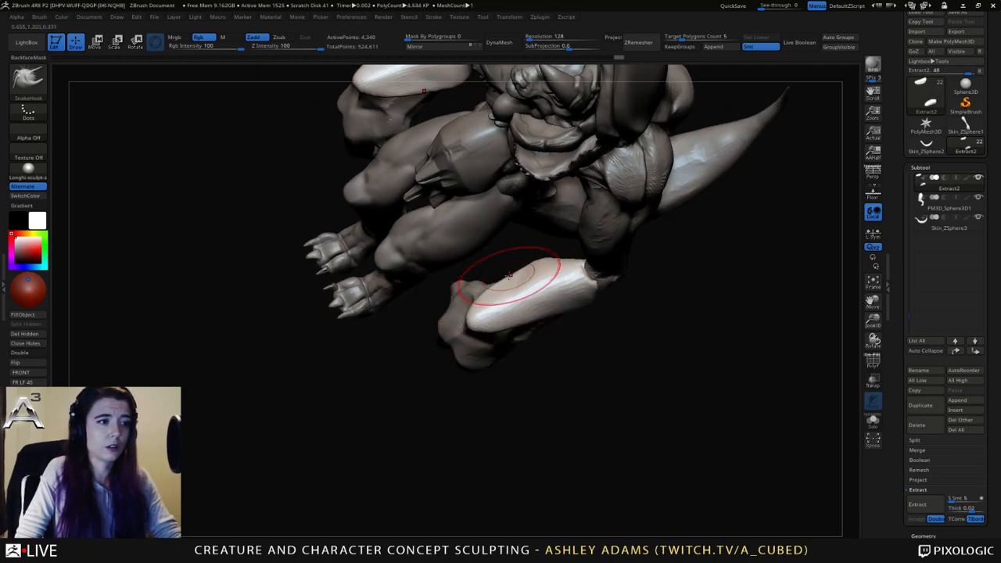
drag(525, 266, 543, 266)
mouse_move(540, 269)
right_down()
mouse_move(532, 302)
mouse_move(566, 293)
mouse_move(579, 304)
right_up()
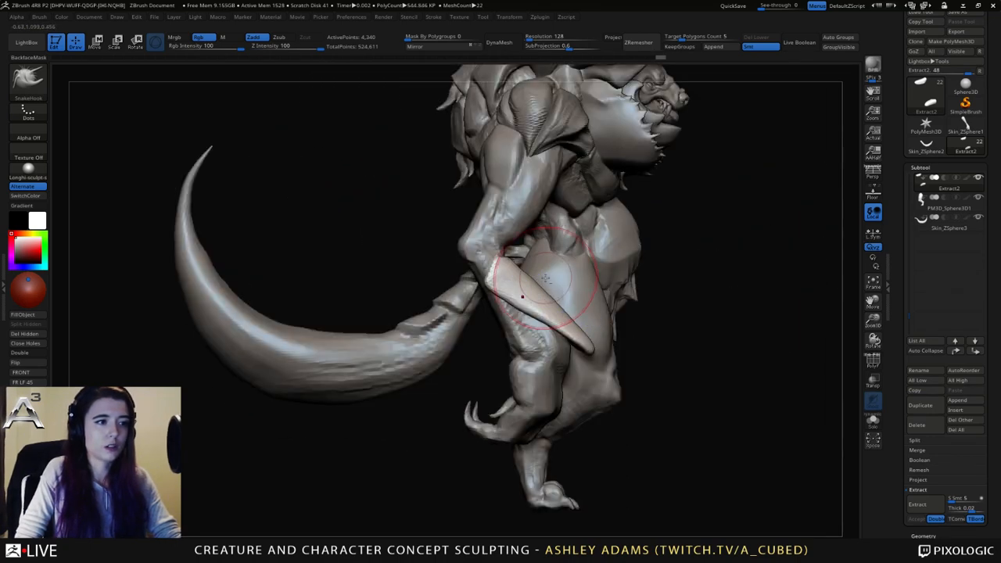
Refine the front outline of the forearm plates and smooth their upper ends below the elbow.
mouse_move(523, 290)
alt+right_down()
mouse_move(590, 263)
mouse_move(637, 262)
mouse_move(476, 275)
alt+right_up()
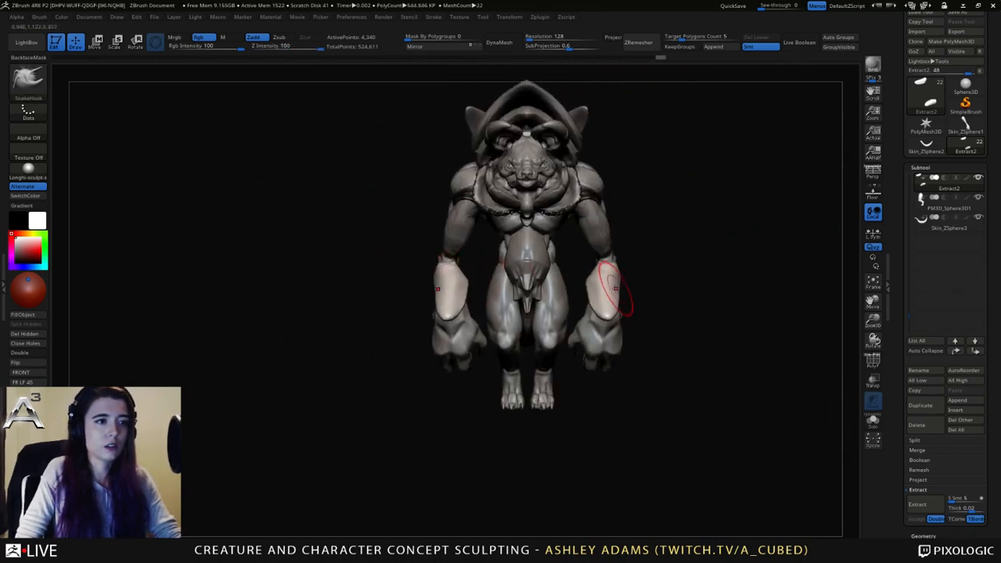
key(space)
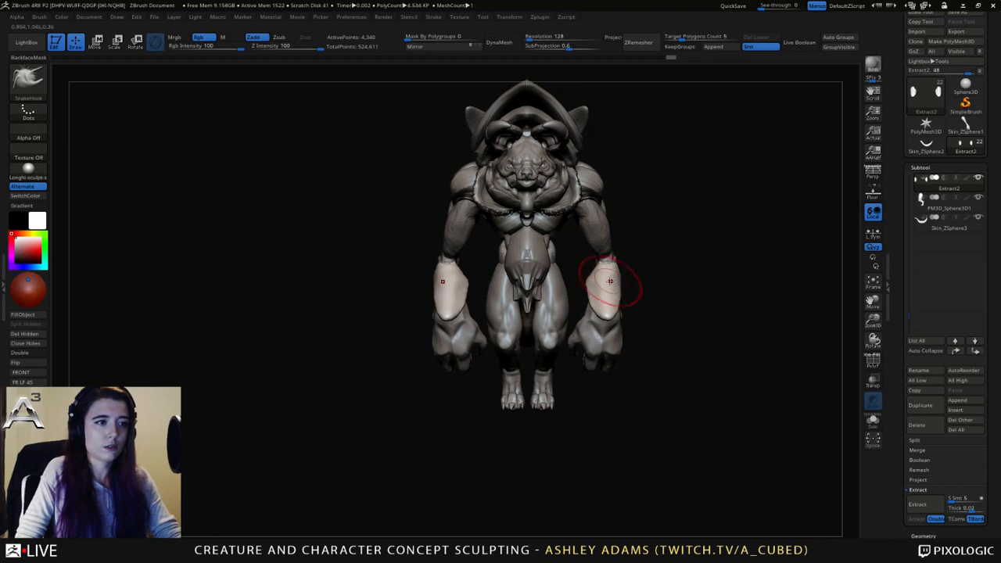
ctrl+right_drag(603, 286, 574, 302)
key(space)
mouse_move(592, 302)
mouse_down()
mouse_move(590, 310)
mouse_move(603, 290)
mouse_move(603, 357)
mouse_move(610, 305)
mouse_up()
key(space)
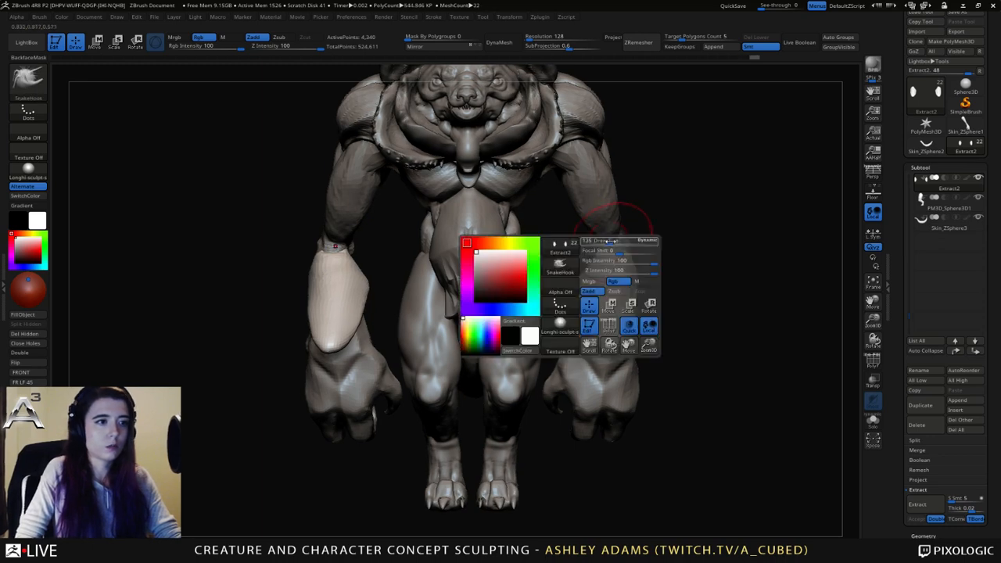
right_drag(628, 250, 575, 256)
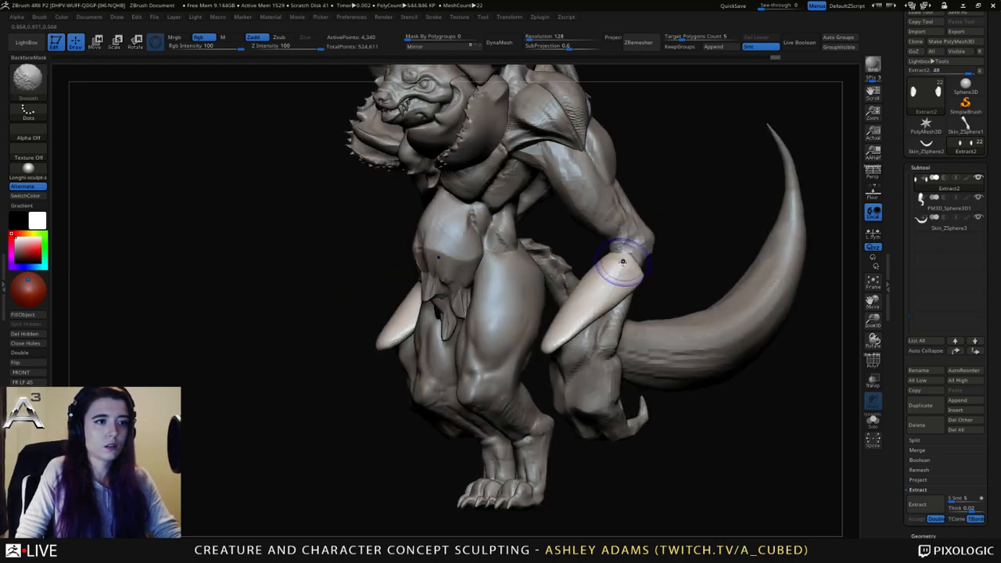
shift+drag(621, 261, 632, 279)
mouse_move(632, 279)
right_down()
mouse_move(543, 256)
mouse_move(645, 290)
mouse_move(624, 290)
right_up()
key(space)
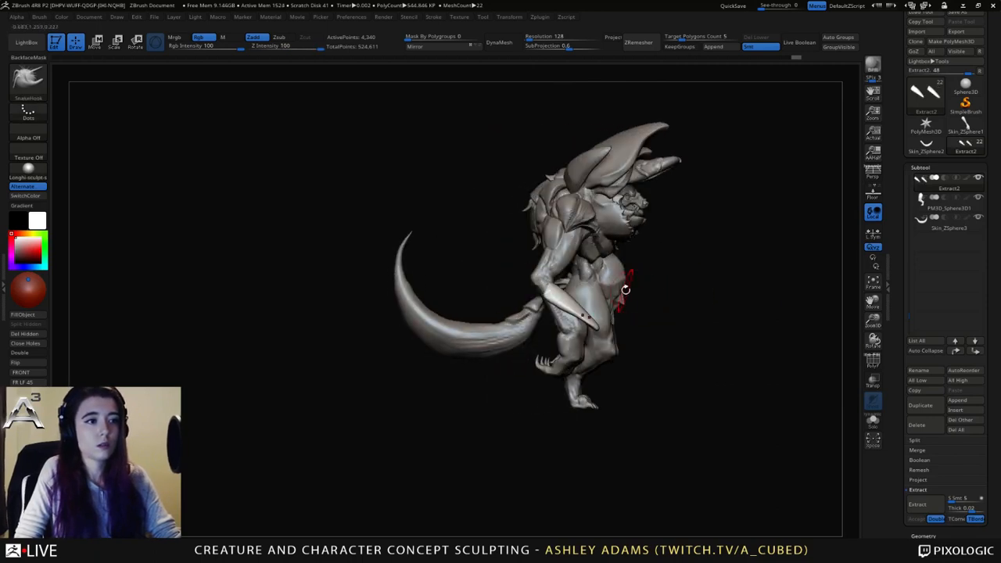
Duplicate the forearm plate subtool, then move, rotate and slightly enlarge the copy over the original.
click(931, 406)
key(w)
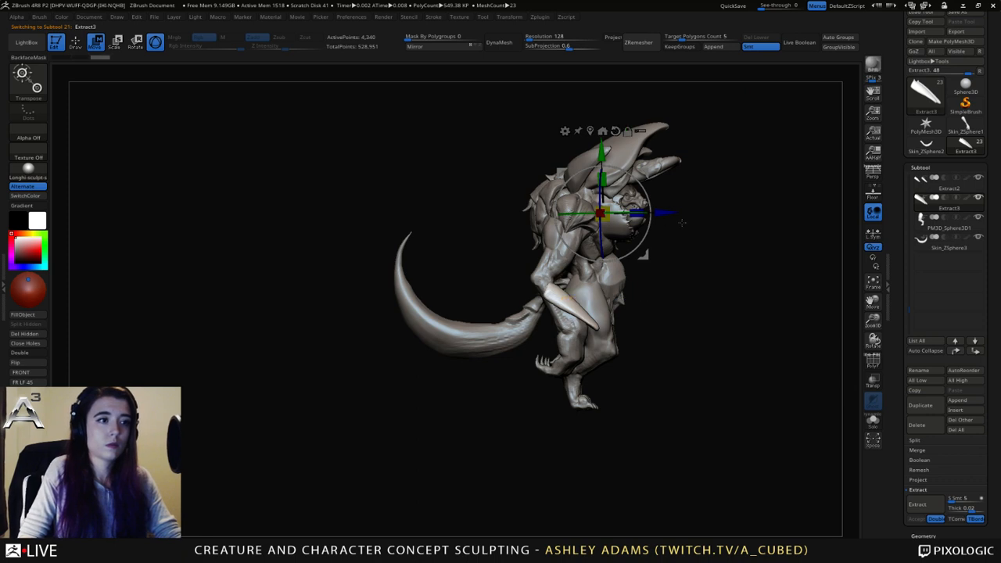
shift+drag(688, 148, 696, 148)
click(590, 131)
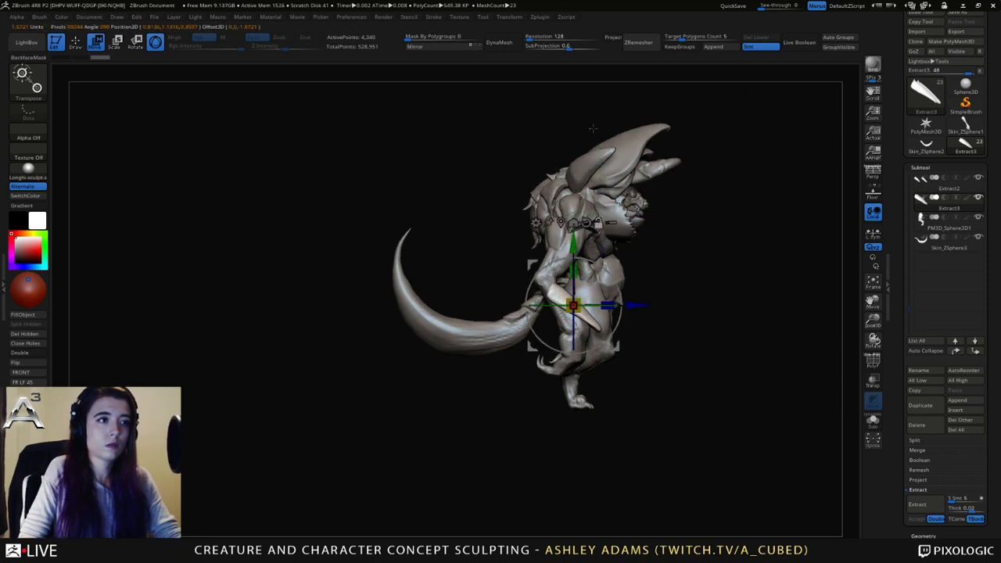
mouse_move(532, 266)
mouse_down()
mouse_move(516, 251)
mouse_move(517, 263)
mouse_up()
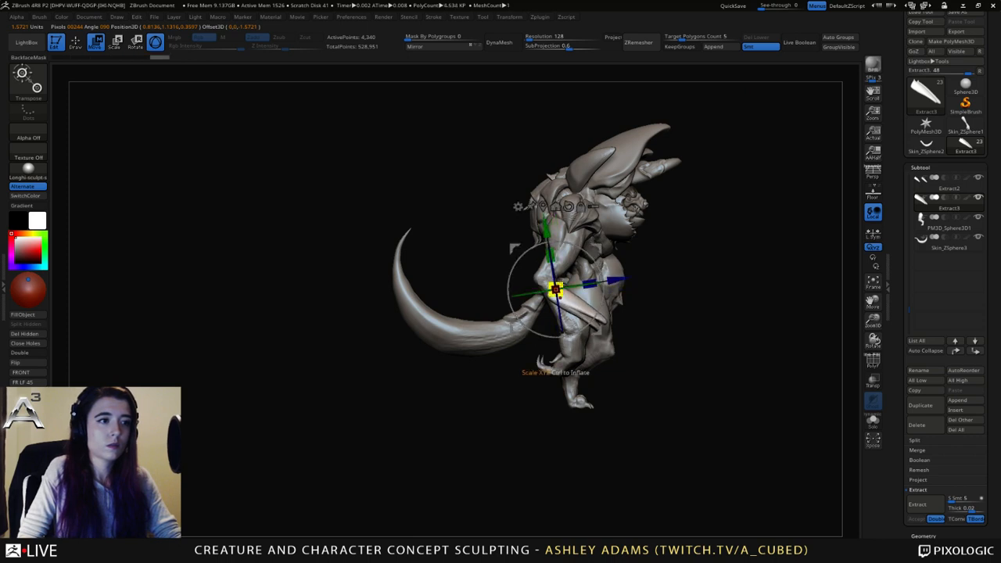
drag(555, 289, 556, 290)
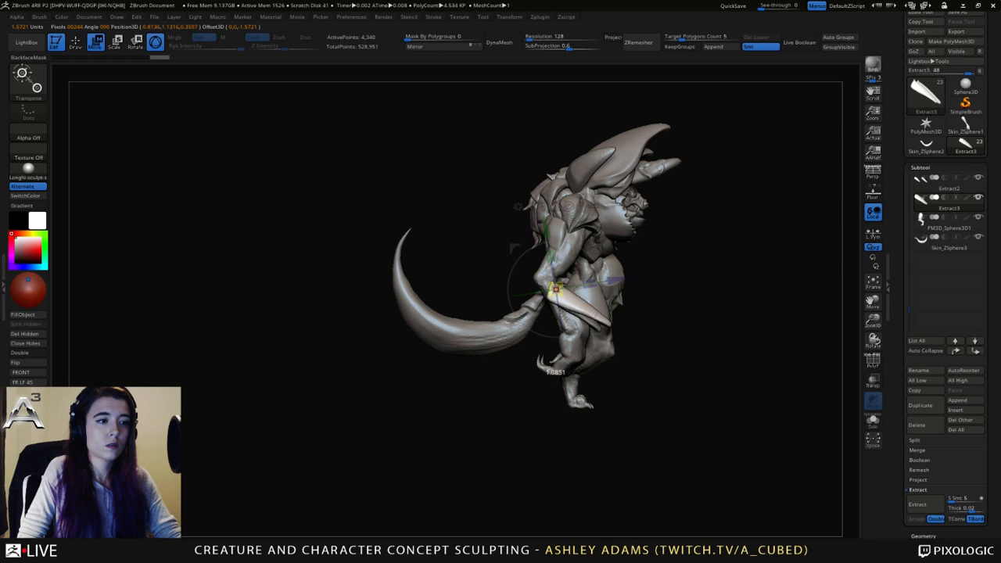
drag(783, 262, 644, 285)
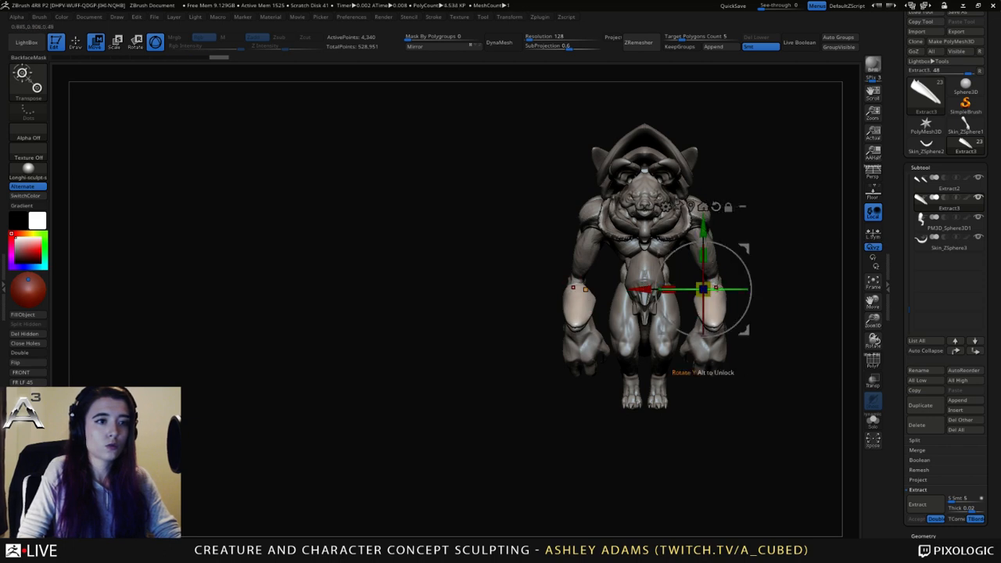
drag(720, 289, 729, 290)
Shape the duplicated plate with the SnakeHook brush as a second layer overlapping the original forearm plate.
key(q)
mouse_move(740, 233)
alt+mouse_down()
mouse_move(634, 237)
mouse_move(623, 281)
alt+mouse_up()
right_drag(644, 277, 523, 346)
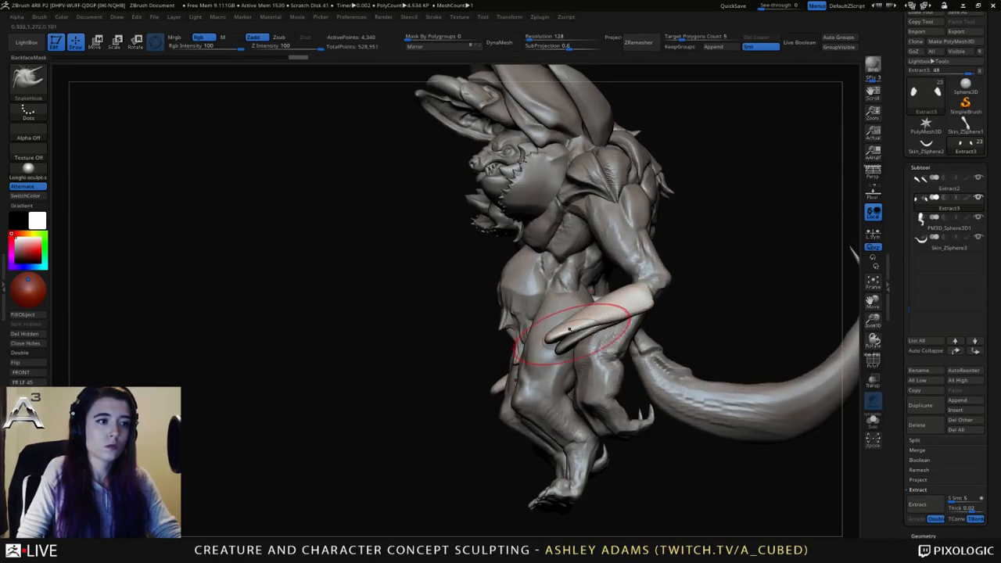
drag(626, 331, 637, 312)
alt+click(598, 330)
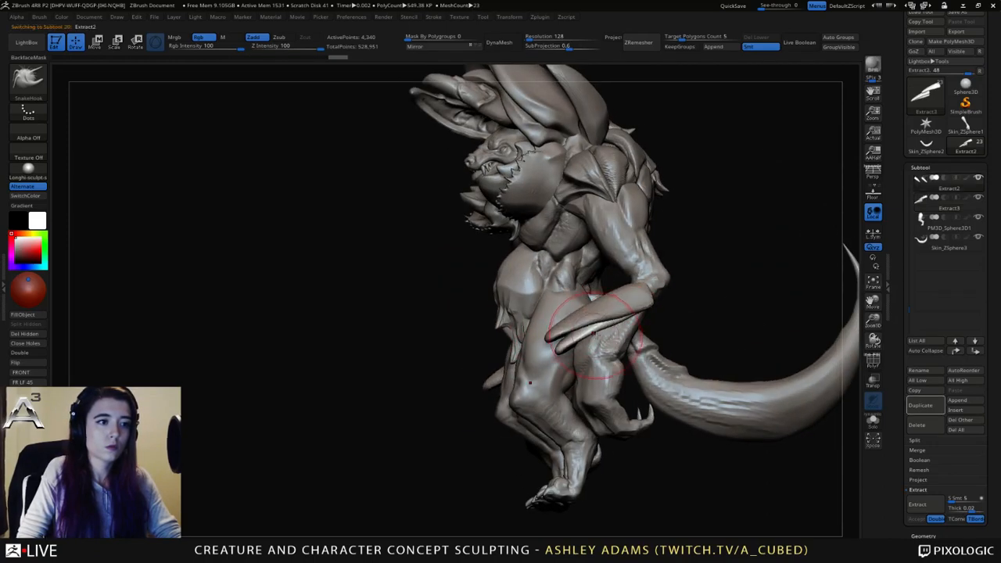
mouse_move(600, 334)
right_down()
mouse_move(628, 386)
mouse_move(626, 349)
right_up()
right_drag(625, 349, 587, 327)
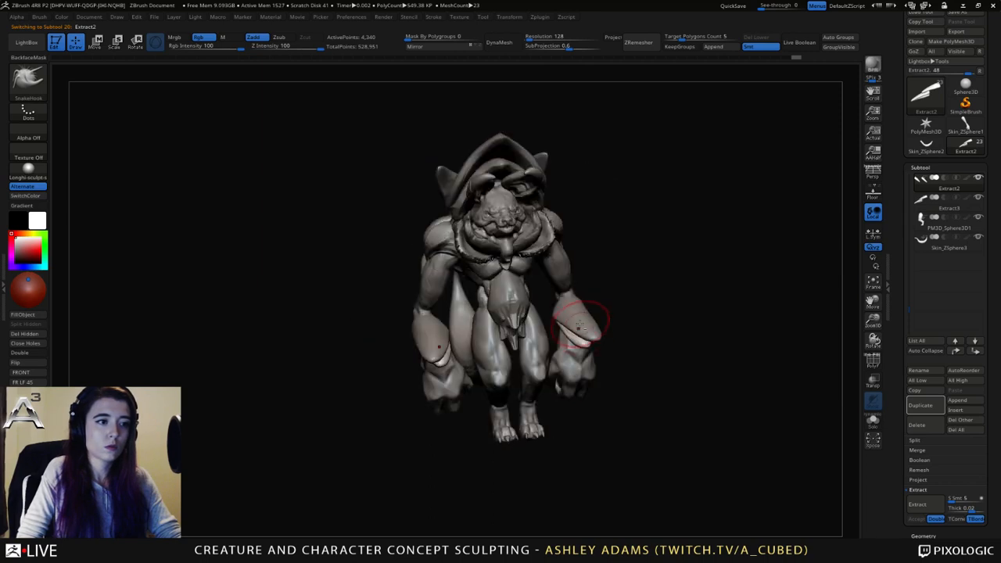
alt+click(579, 327)
right_drag(559, 264, 359, 211)
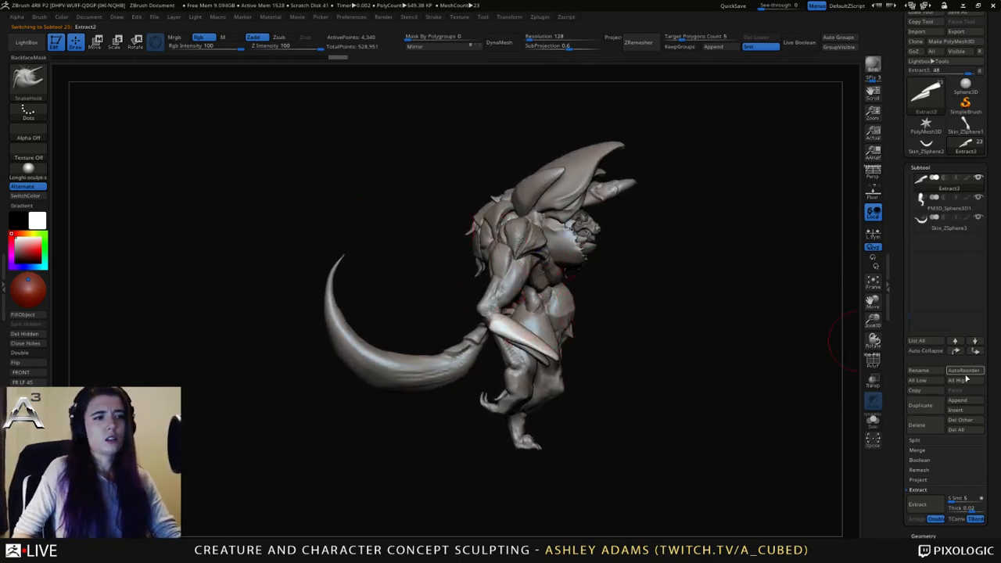
Delete both forearm plate subtools and select the arms subtool.
click(919, 426)
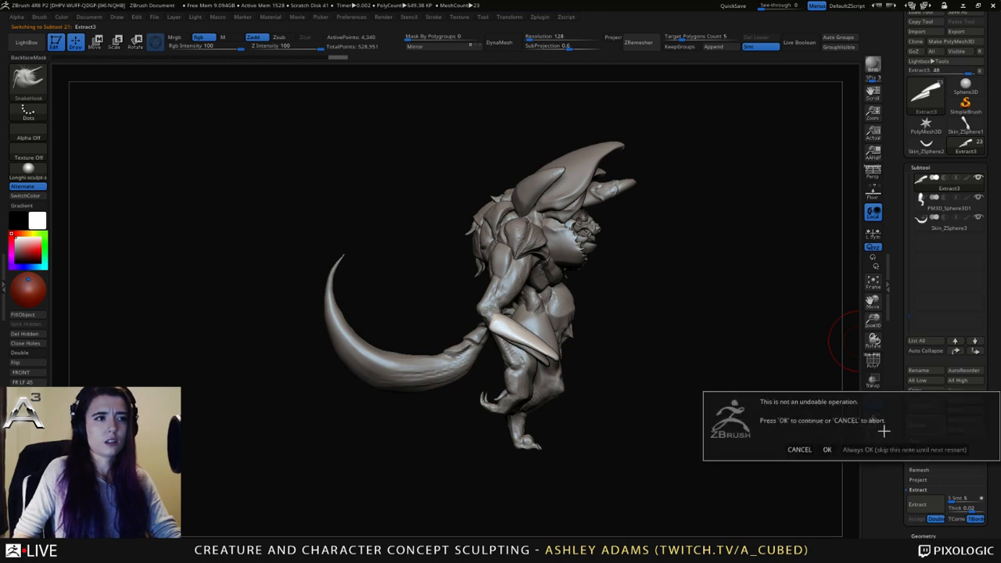
click(827, 450)
click(927, 429)
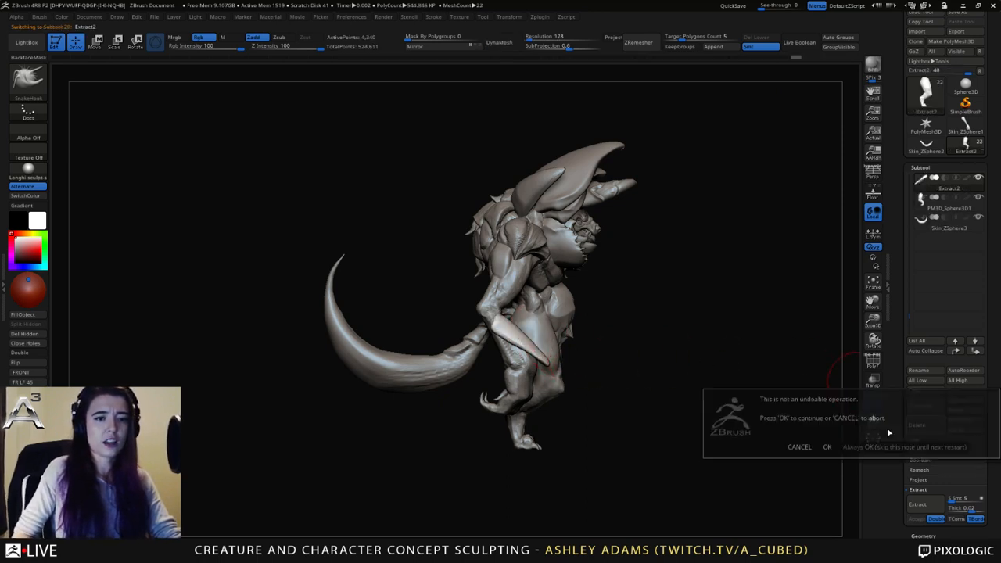
click(827, 447)
drag(681, 380, 462, 414)
alt+click(501, 365)
drag(352, 372, 508, 305)
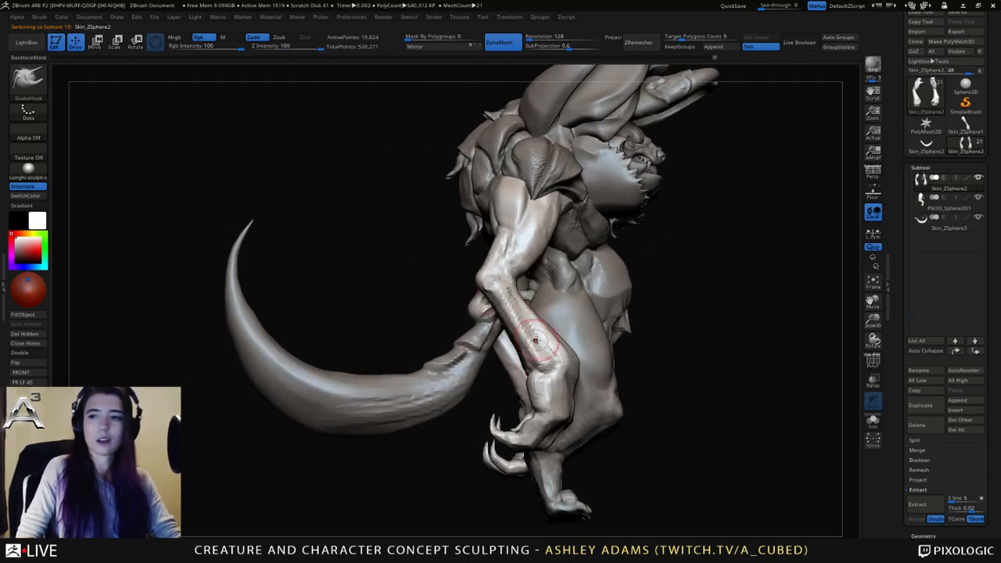
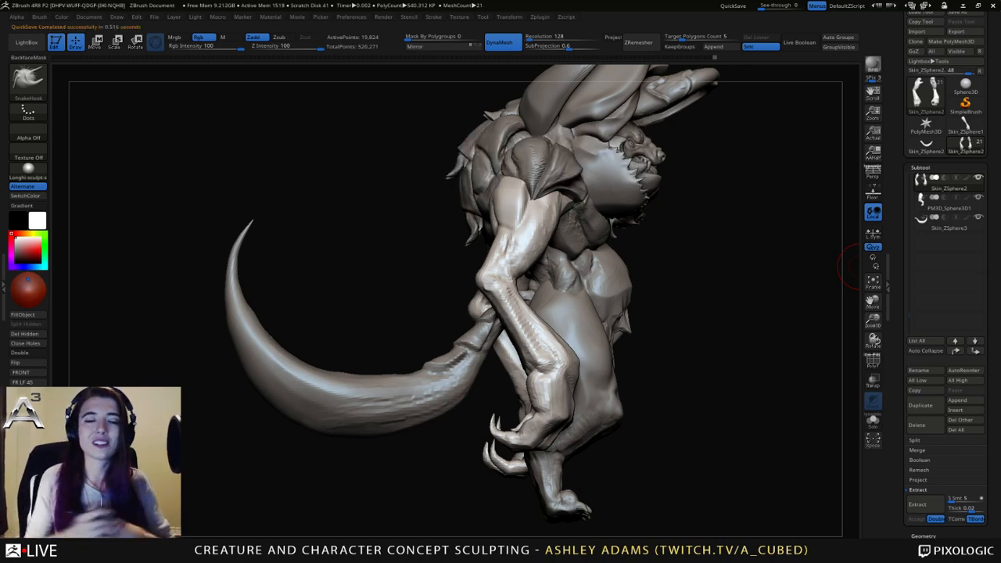
Review the creature's front and side silhouette, then reselect the arms subtool.
mouse_move(849, 266)
mouse_down()
mouse_move(585, 156)
mouse_move(642, 205)
mouse_move(614, 169)
mouse_move(602, 215)
mouse_move(571, 234)
mouse_move(641, 217)
mouse_move(603, 196)
mouse_move(592, 241)
mouse_move(575, 223)
mouse_move(594, 207)
mouse_up()
right_click(563, 235)
alt+click(599, 192)
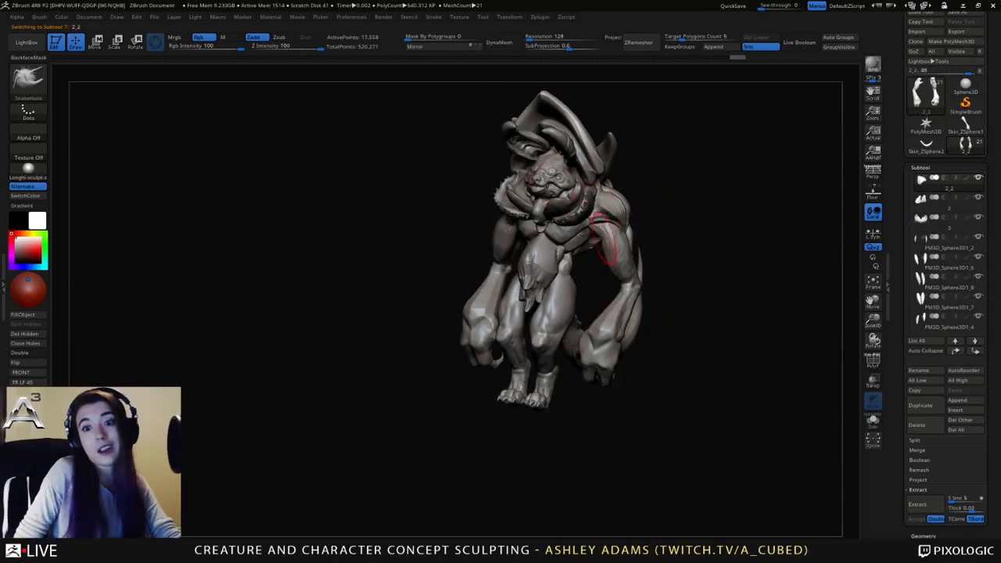
mouse_move(650, 250)
mouse_down()
mouse_move(671, 242)
mouse_move(697, 252)
mouse_move(674, 246)
mouse_up()
mouse_move(614, 173)
ctrl+right_down()
mouse_move(618, 232)
mouse_move(577, 237)
mouse_move(615, 238)
ctrl+right_up()
alt+click(542, 240)
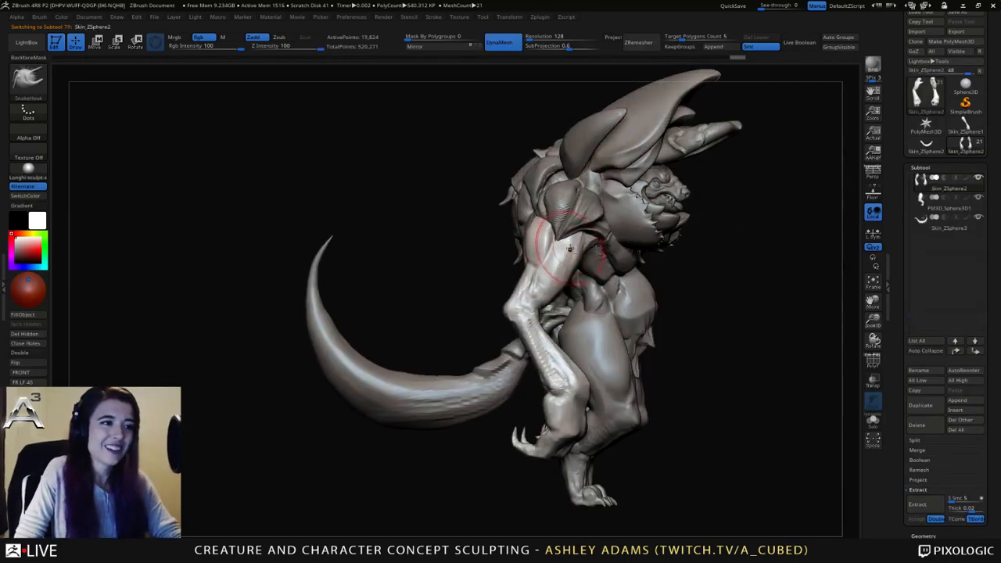
Refine the upper arm where it meets the shoulder guard, using a resized SnakeHook brush.
key(space)
drag(577, 245, 567, 245)
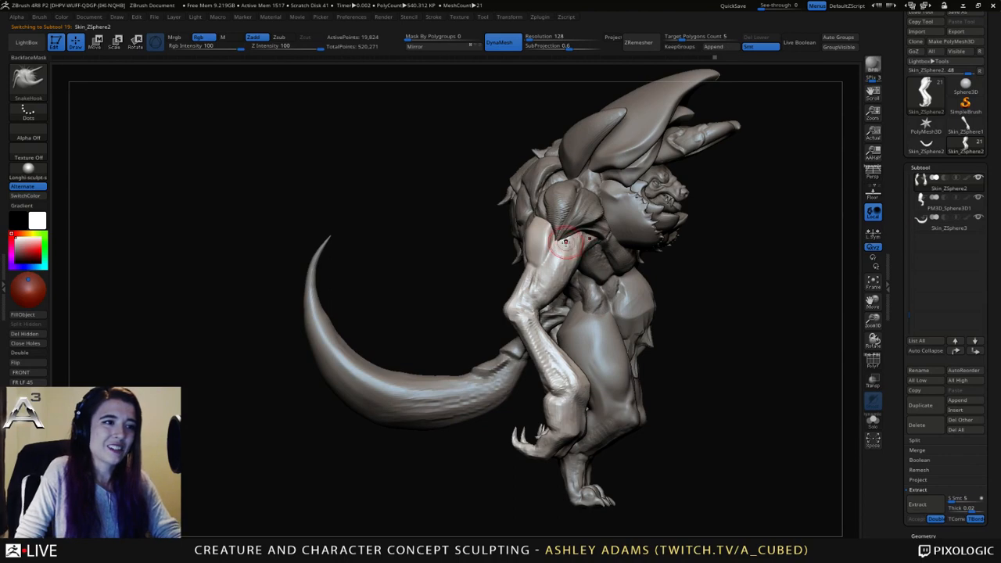
right_drag(565, 242, 578, 241)
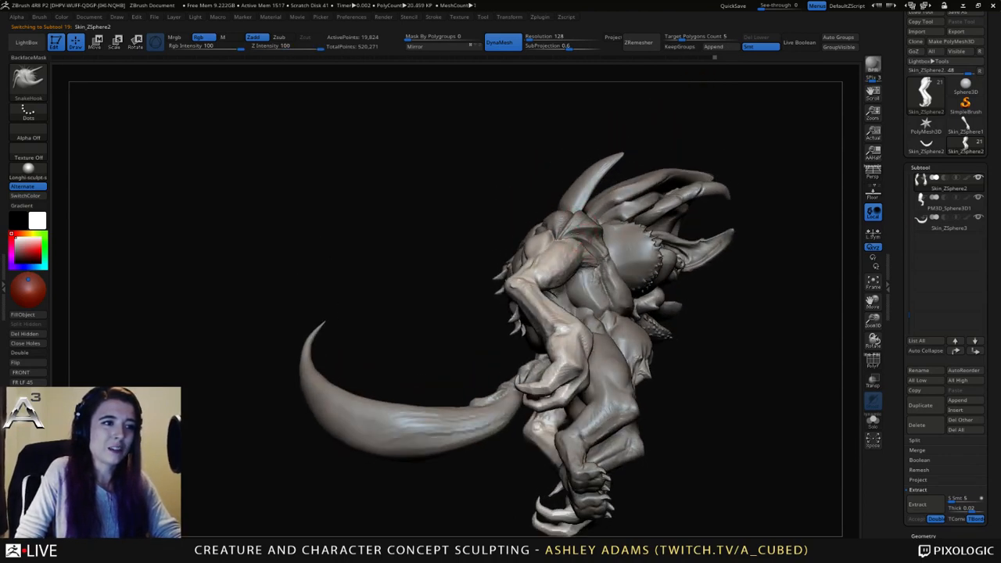
right_drag(579, 243, 583, 245)
key(space)
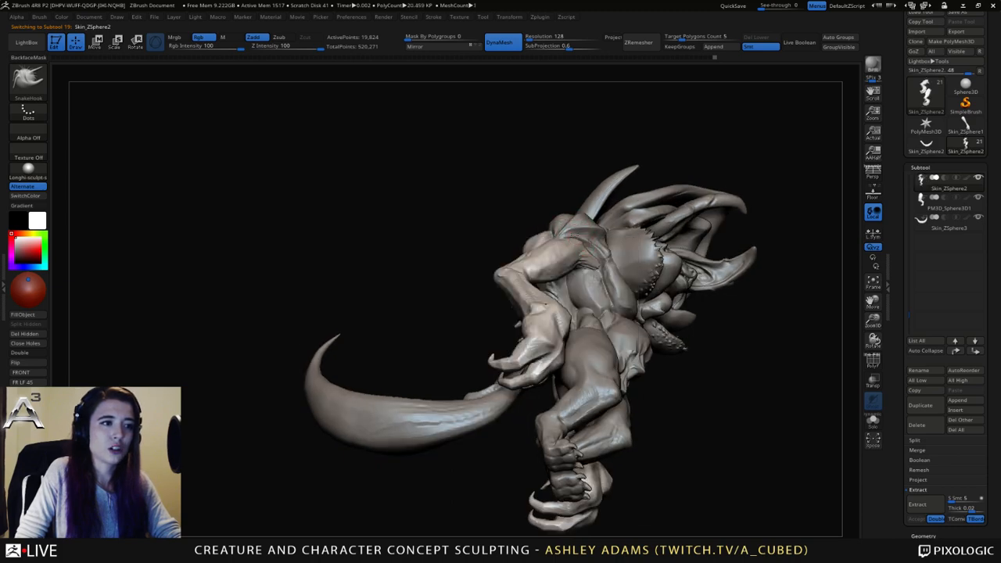
mouse_move(585, 238)
right_down()
mouse_move(551, 311)
mouse_move(523, 270)
mouse_move(545, 283)
mouse_move(556, 329)
right_up()
right_drag(555, 329, 544, 279)
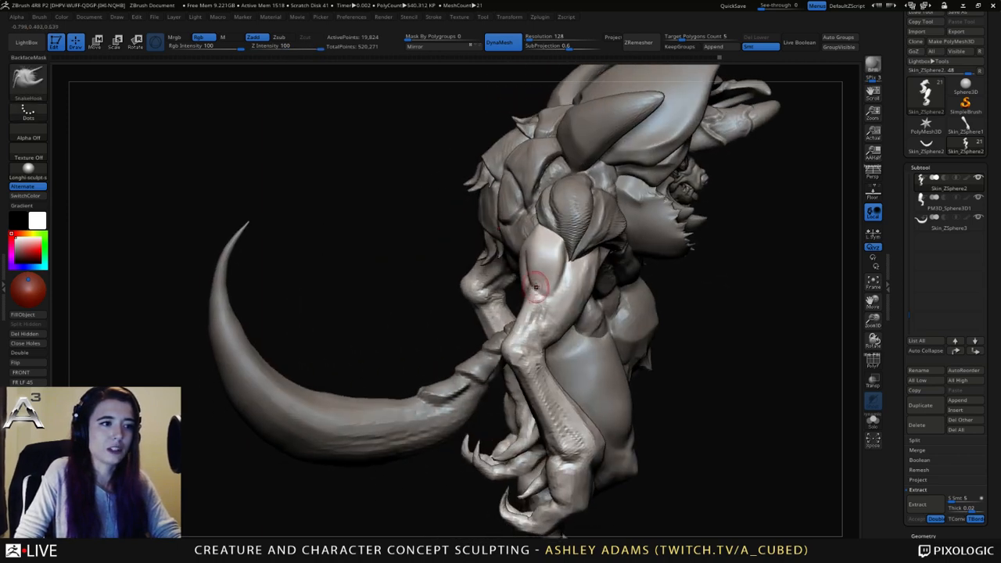
key(space)
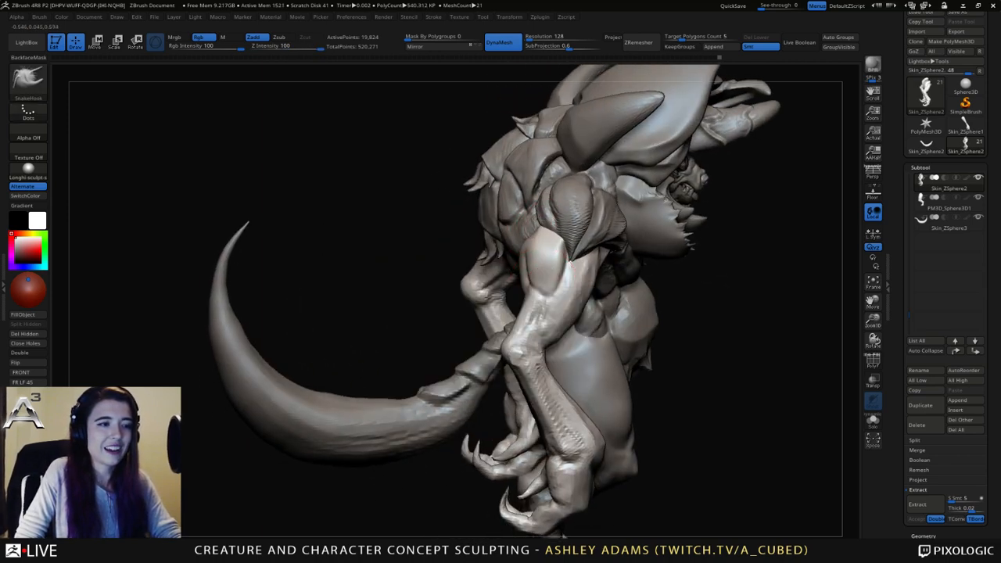
Reshape the rear of the upper arm and its muscle contour below the shoulder guard with the SnakeHook brush.
mouse_move(523, 253)
right_down()
mouse_move(509, 254)
mouse_move(505, 280)
mouse_move(476, 224)
mouse_move(470, 268)
mouse_move(364, 157)
right_up()
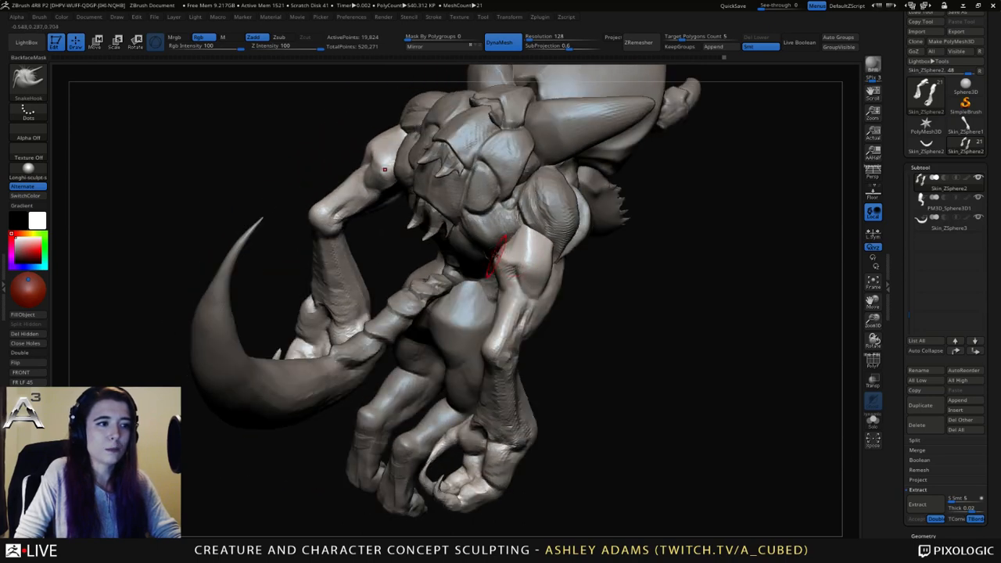
drag(499, 258, 504, 260)
right_drag(504, 260, 392, 211)
drag(508, 260, 510, 224)
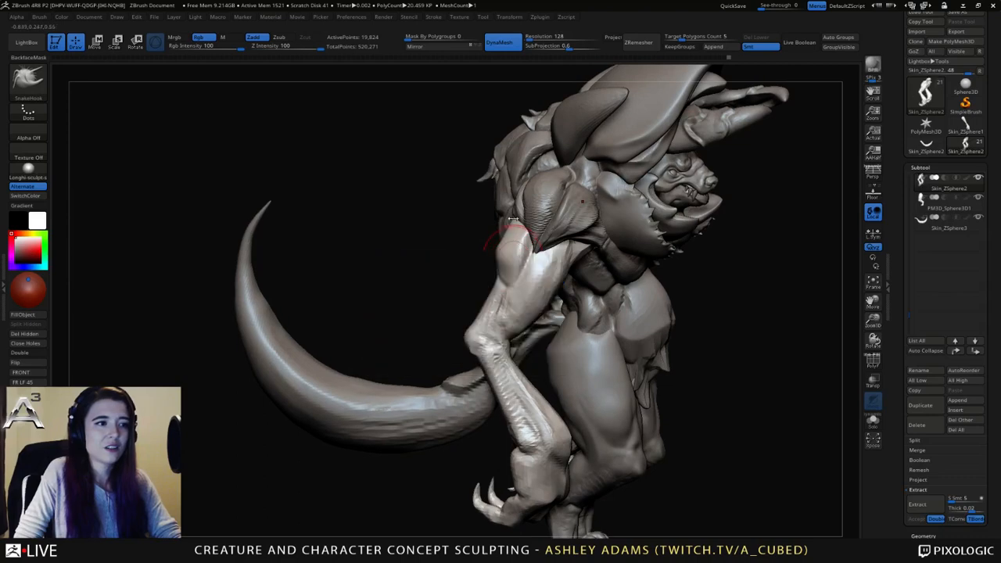
mouse_move(517, 217)
right_down()
mouse_move(559, 227)
mouse_move(540, 223)
right_up()
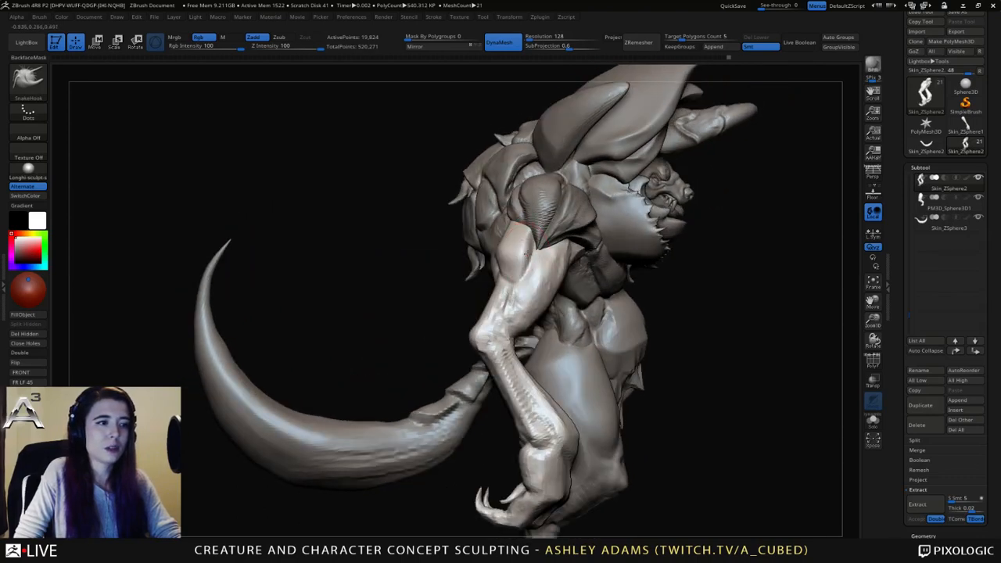
mouse_move(529, 235)
mouse_down()
mouse_move(519, 232)
mouse_move(536, 248)
mouse_up()
right_drag(533, 279, 523, 281)
drag(518, 288, 524, 284)
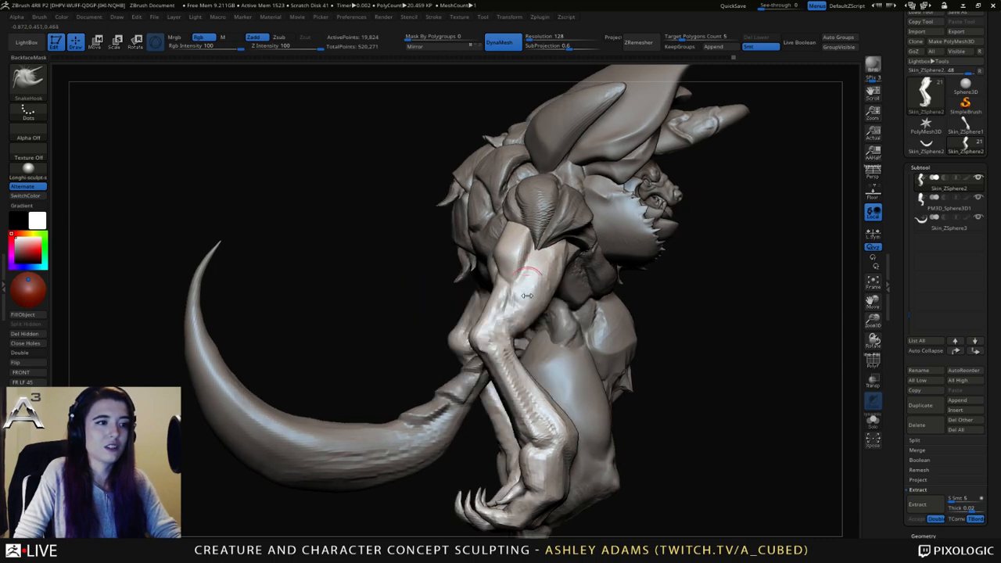
Adjust the upper arms' outline above the elbows in the back view with the SnakeHook brush.
ctrl+right_drag(524, 285, 532, 270)
right_drag(532, 270, 571, 281)
key(b)
key(c)
key(b)
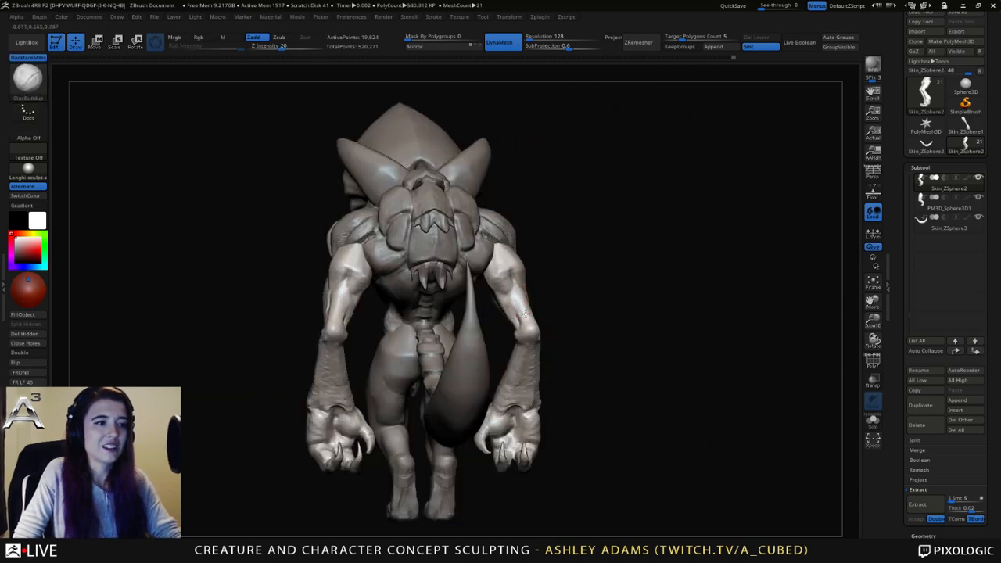
mouse_move(521, 311)
right_down()
mouse_move(506, 318)
mouse_move(530, 298)
right_up()
key(b)
key(d)
key(s)
key(b)
key(s)
key(h)
key(space)
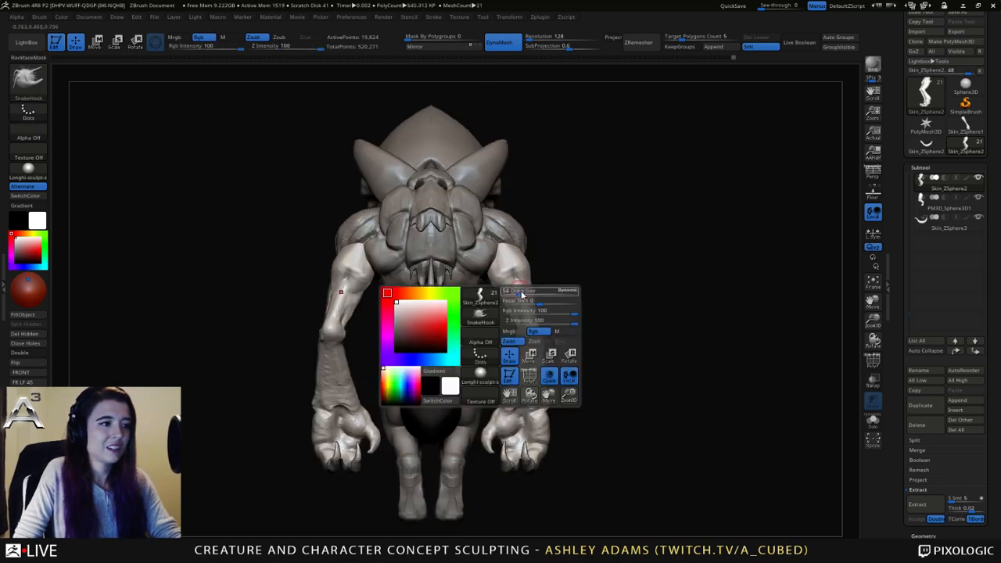
drag(523, 293, 521, 306)
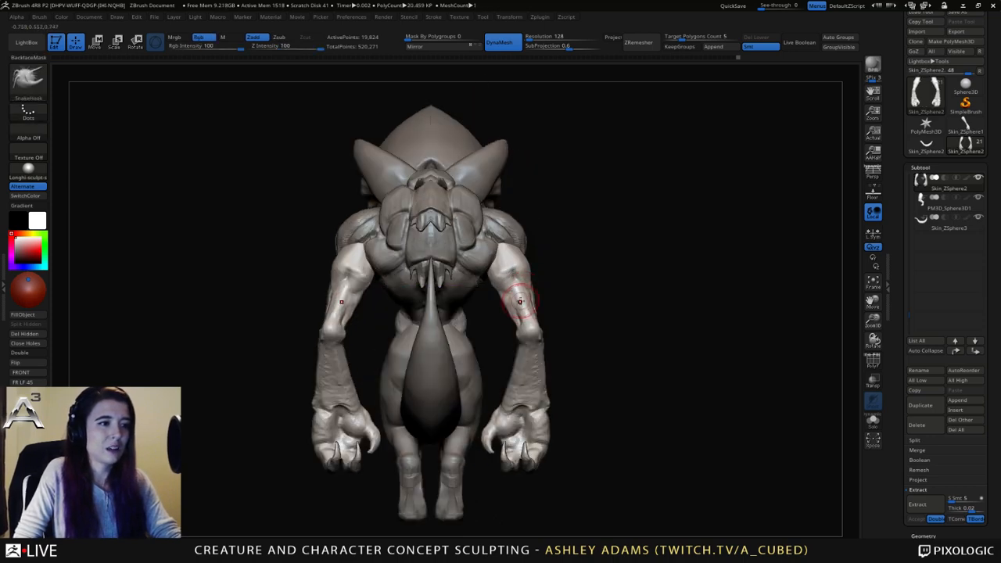
key(space)
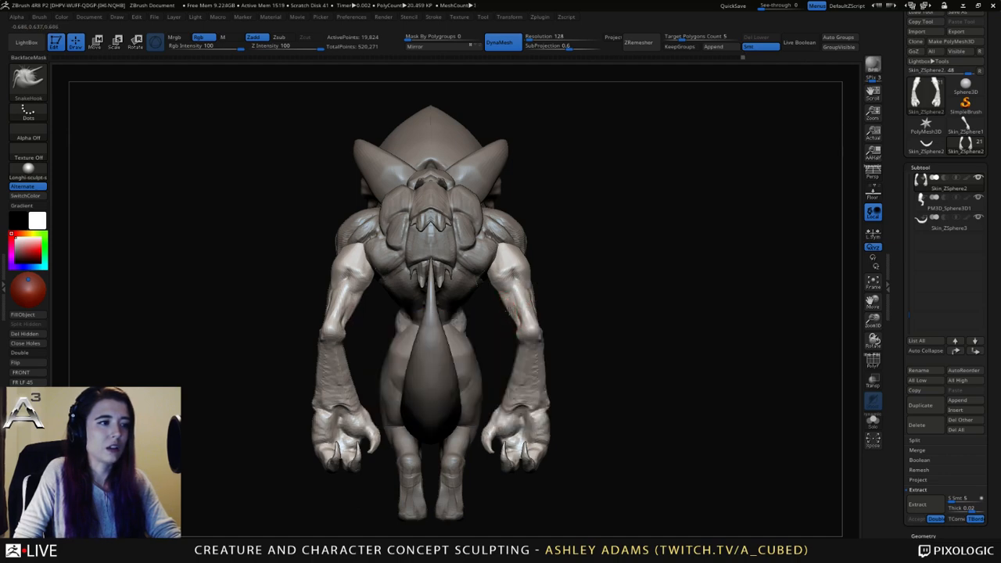
Refine the biceps and triceps profile between shoulder and elbow in the side view.
ctrl+right_drag(530, 339, 517, 291)
right_drag(517, 291, 571, 291)
right_click(481, 352)
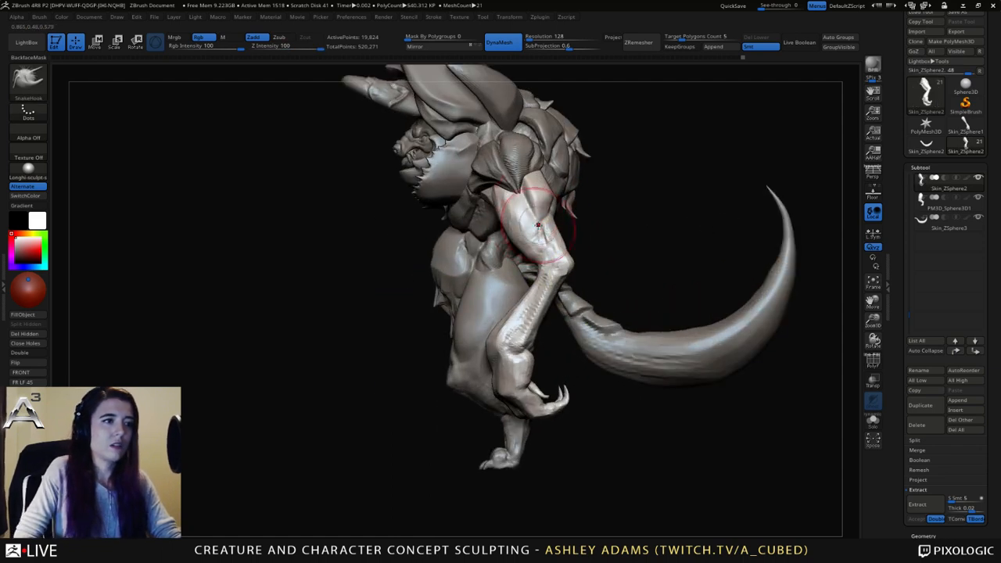
right_click(528, 227)
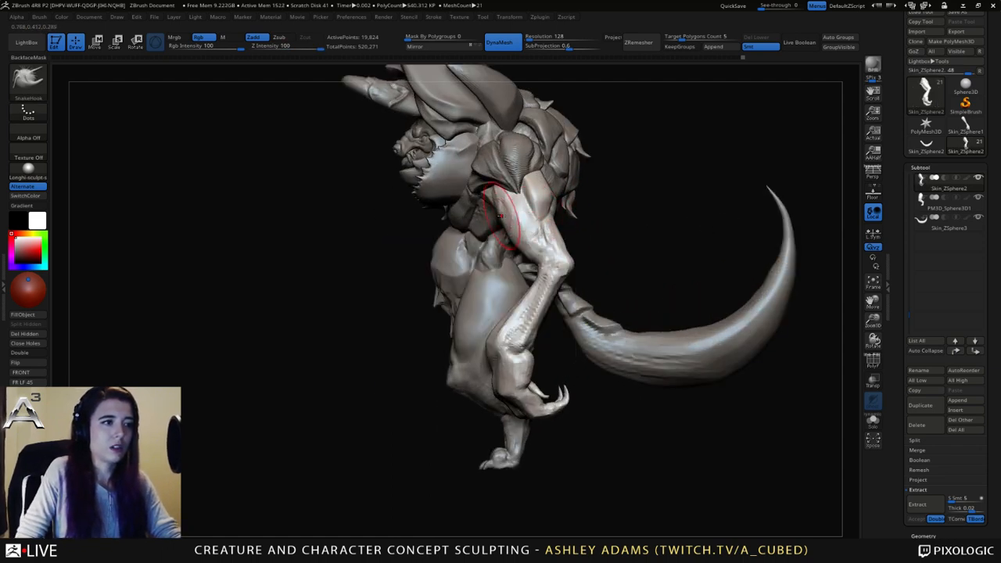
mouse_move(500, 215)
mouse_down()
mouse_move(535, 246)
mouse_move(549, 228)
mouse_up()
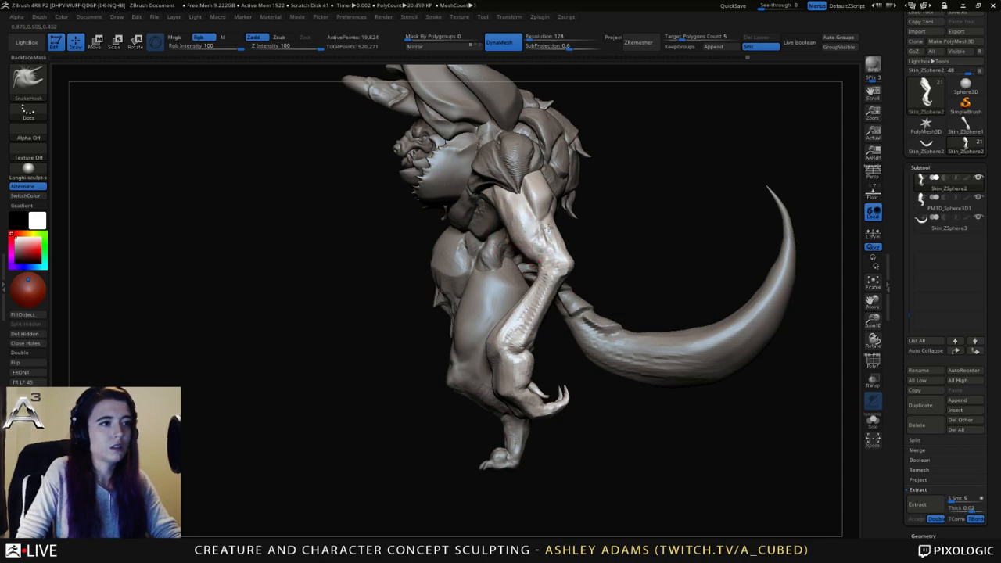
mouse_move(548, 228)
right_down()
mouse_move(526, 234)
mouse_move(564, 257)
mouse_move(567, 288)
mouse_move(581, 269)
mouse_move(522, 282)
right_up()
Select the legs subtool and carve muscle creases on the thigh and behind the knee with DamStandard.
alt+click(552, 270)
right_click(522, 281)
right_drag(501, 227, 525, 217)
key(b)
key(d)
key(s)
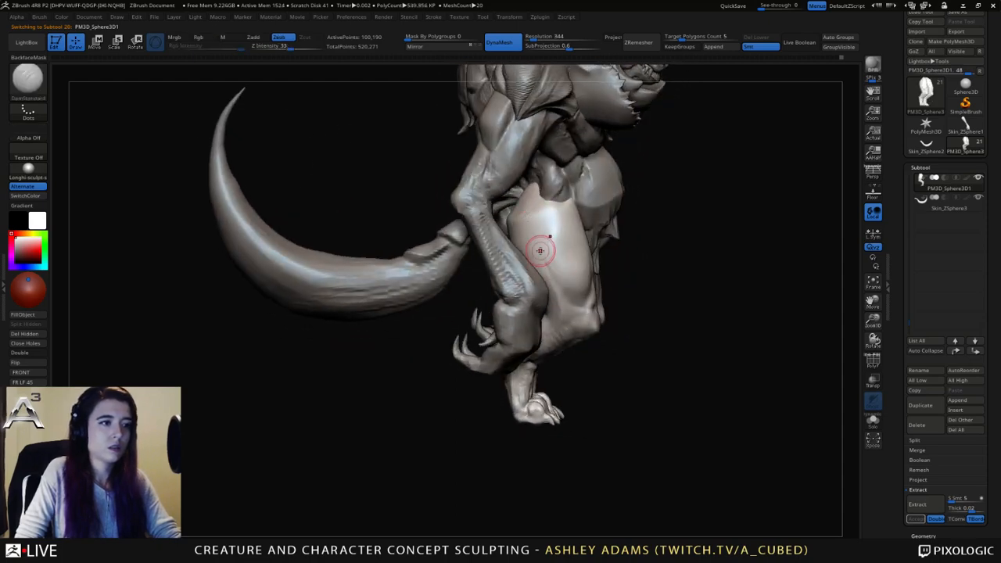
right_drag(573, 292, 563, 286)
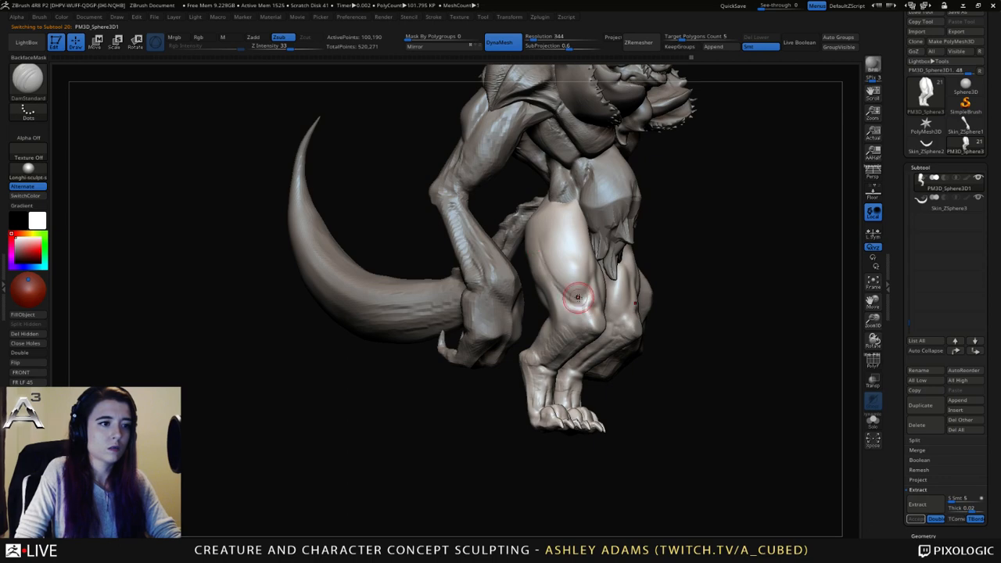
mouse_move(579, 296)
right_down()
mouse_move(588, 340)
mouse_move(574, 328)
mouse_move(555, 344)
mouse_move(543, 311)
right_up()
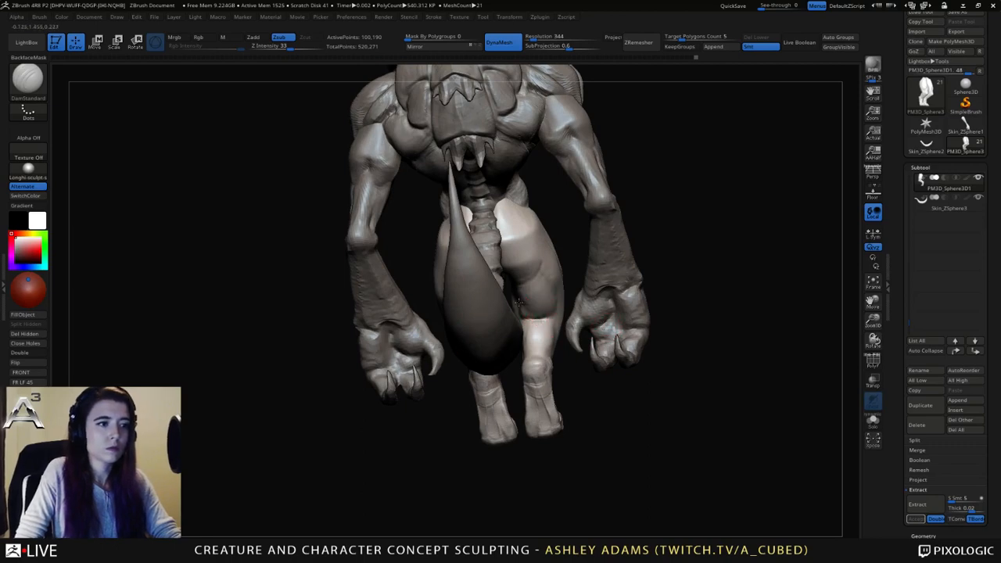
right_drag(540, 321, 539, 363)
Sculpt tendon forms on the back of the lower legs with ClayBuildup and DamStandard, then smooth them.
key(b)
key(c)
key(b)
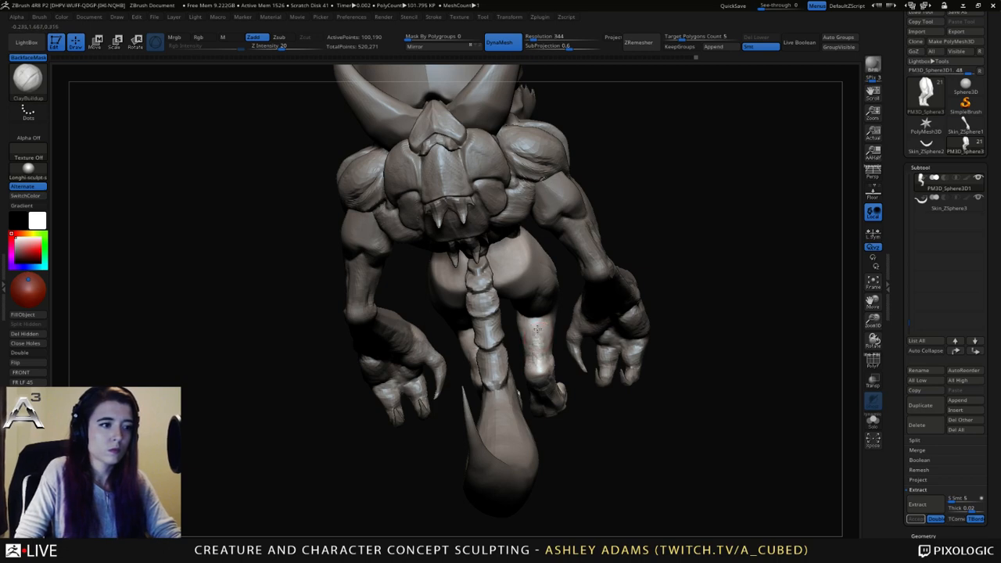
key(b)
key(d)
key(s)
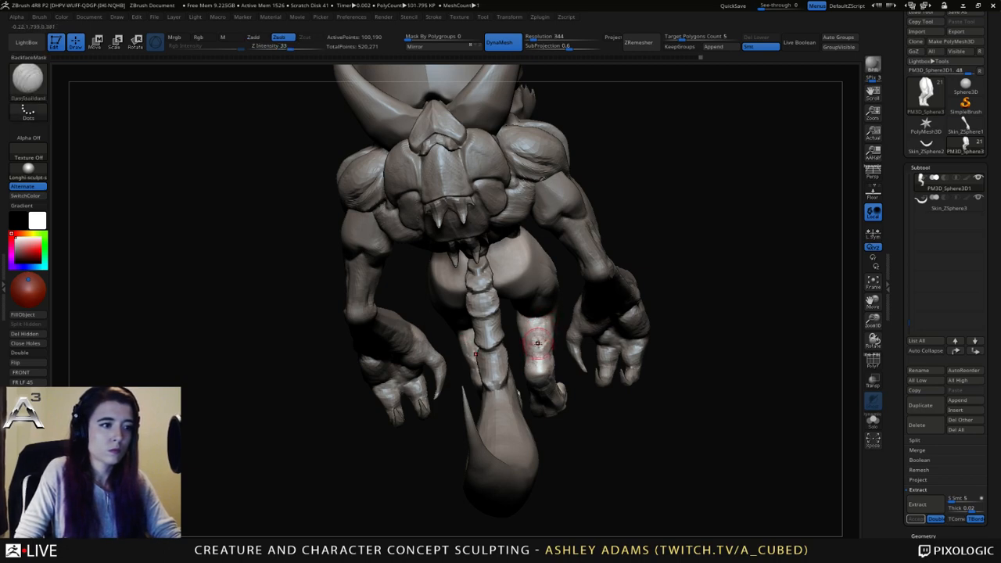
right_drag(535, 343, 537, 338)
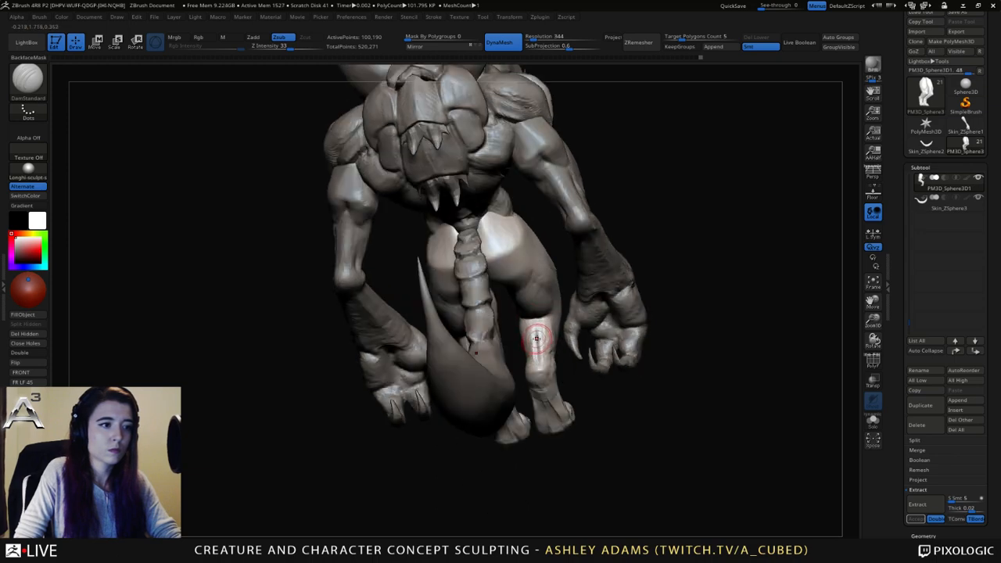
key(b)
key(c)
key(b)
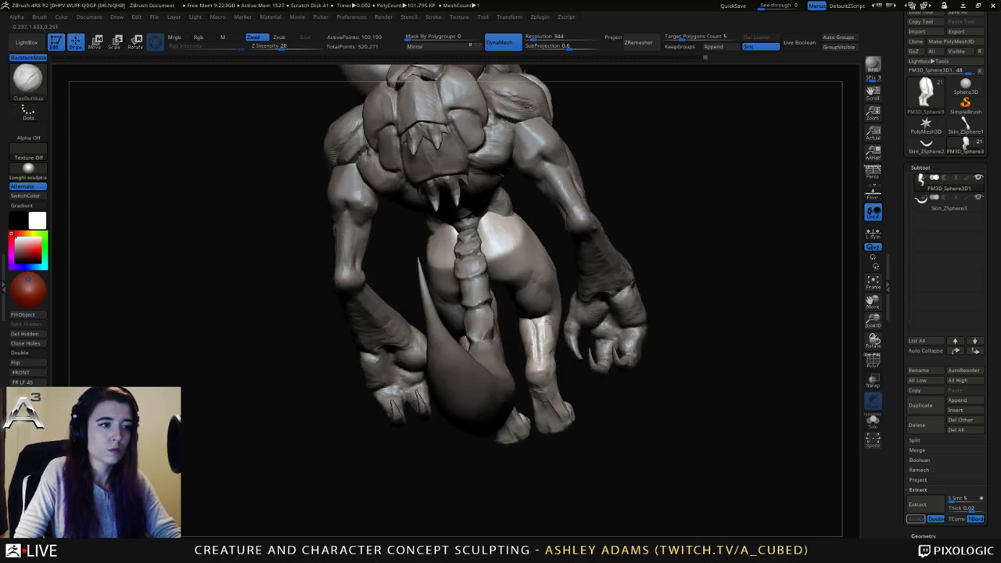
shift+drag(552, 345, 542, 335)
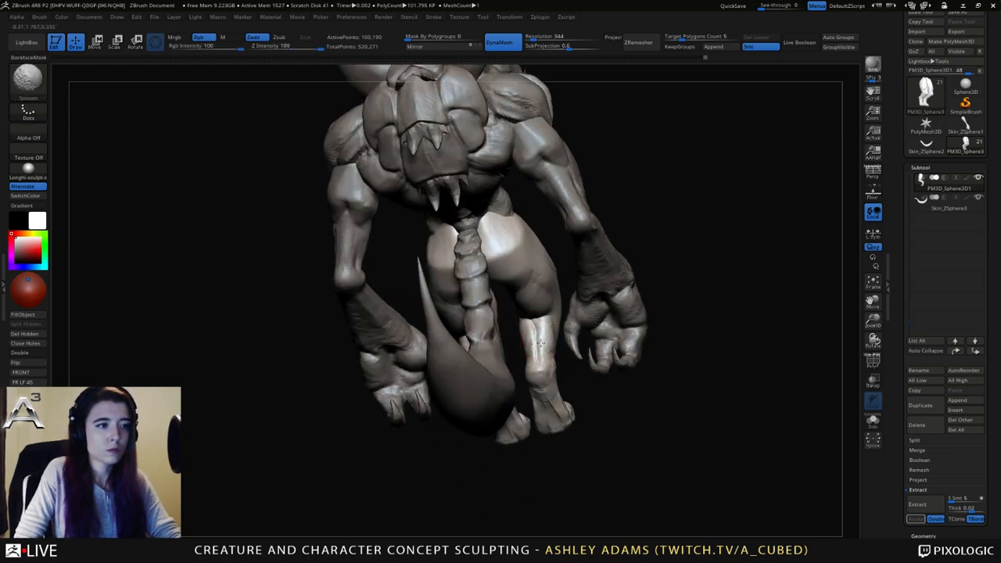
Define the lower leg around the heel and deepen the crease behind the knee with ClayBuildup and DamStandard.
right_drag(539, 381, 537, 357)
key(b)
key(d)
key(s)
key(b)
key(c)
key(b)
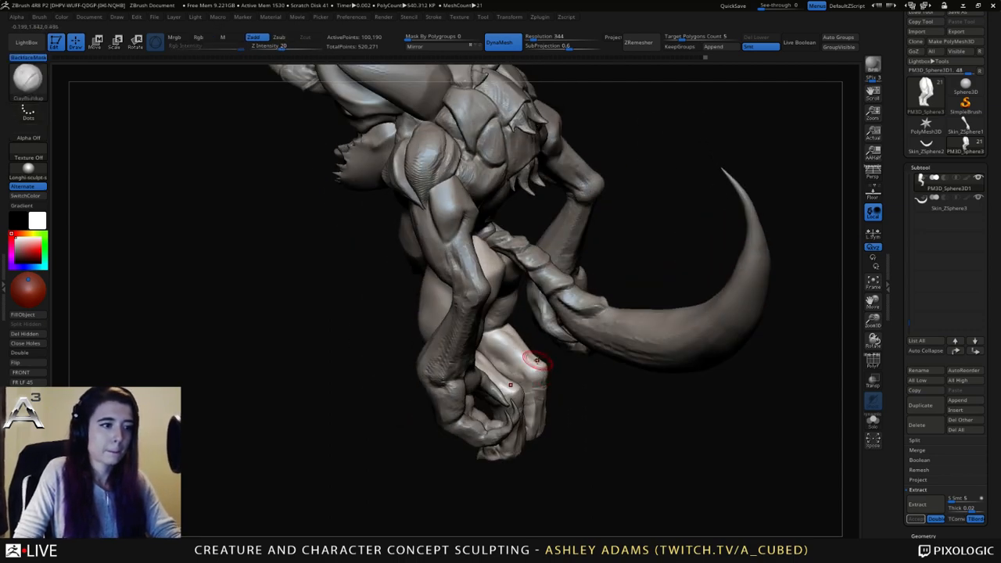
key(b)
key(d)
key(s)
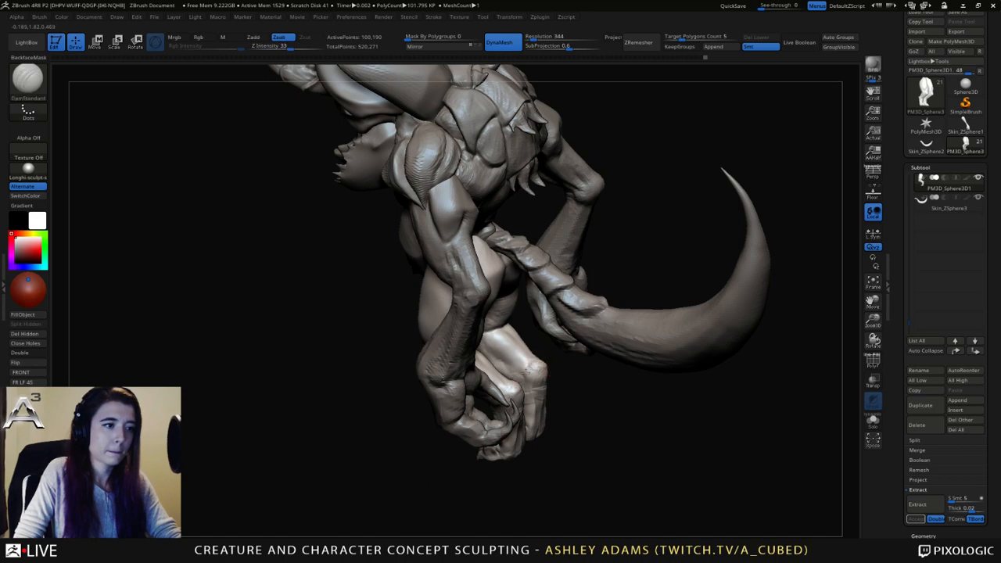
right_drag(523, 366, 531, 345)
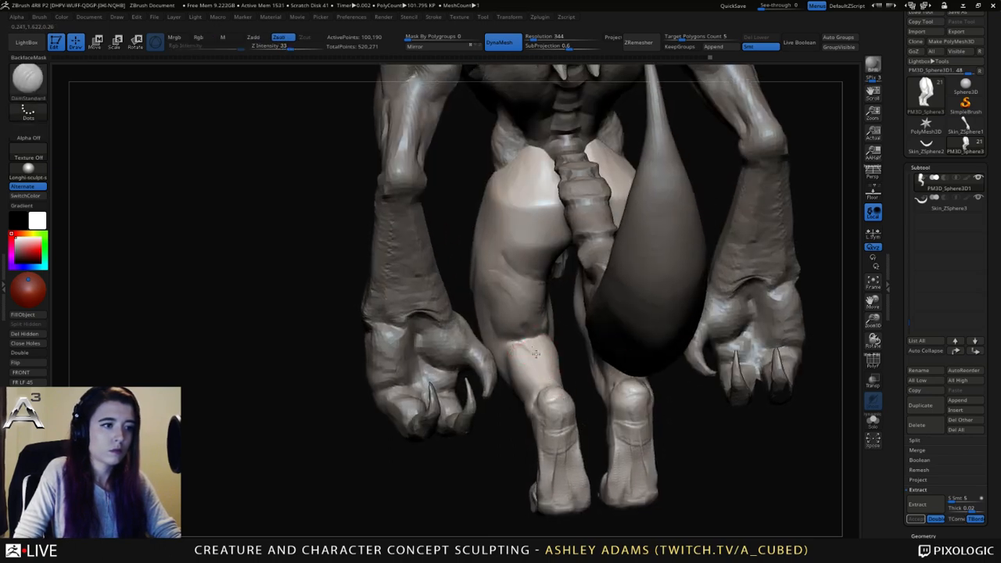
Adjust the shape of the lower thigh above the back of the knee with the SnakeHook brush.
right_drag(527, 343, 530, 329)
key(b)
key(s)
key(h)
key(space)
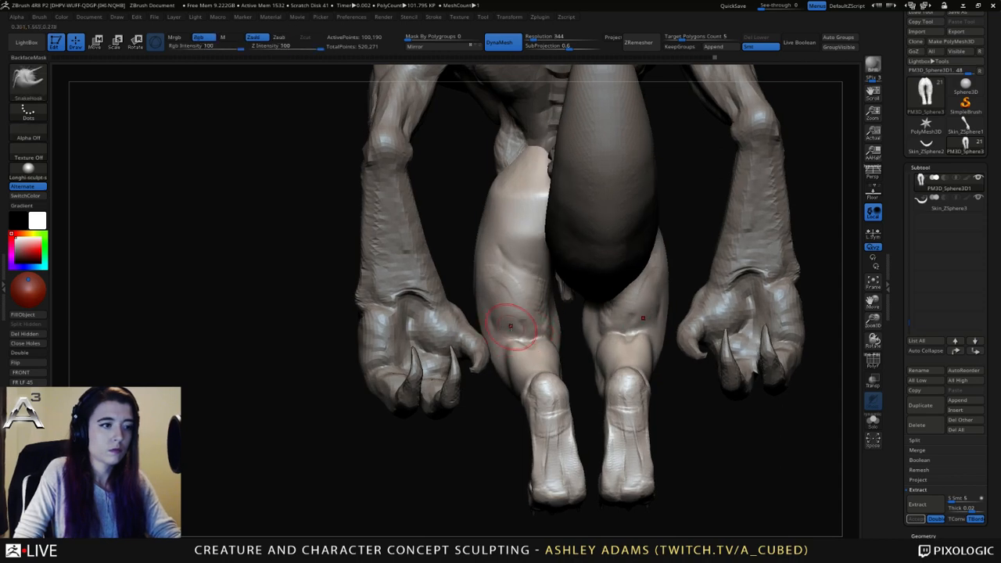
Carve away volume at the back of the knee with the ClayBuildup brush.
key(b)
key(c)
key(b)
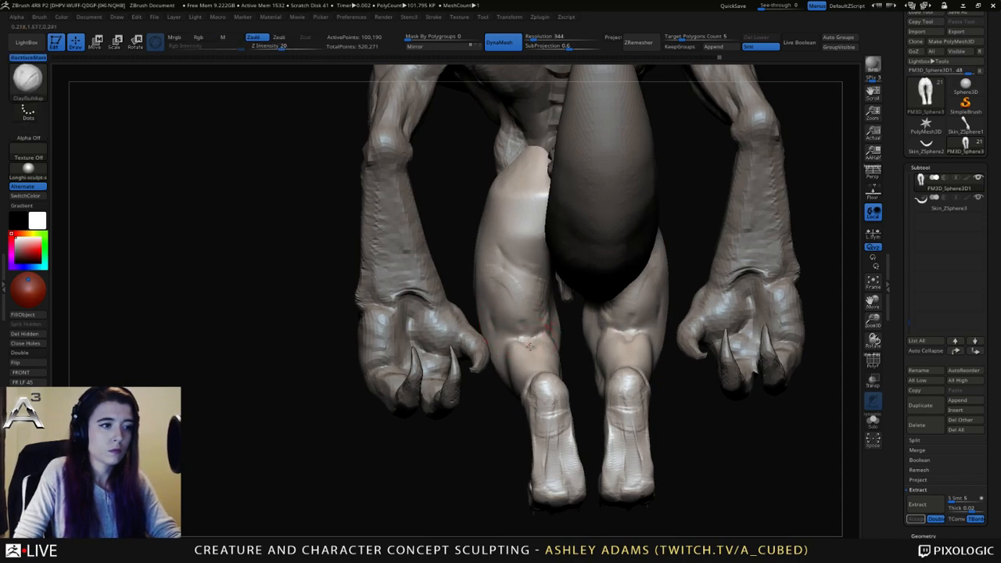
alt+drag(531, 334, 517, 338)
ctrl+right_drag(536, 352, 535, 313)
right_drag(535, 313, 603, 309)
ctrl+right_drag(500, 349, 532, 338)
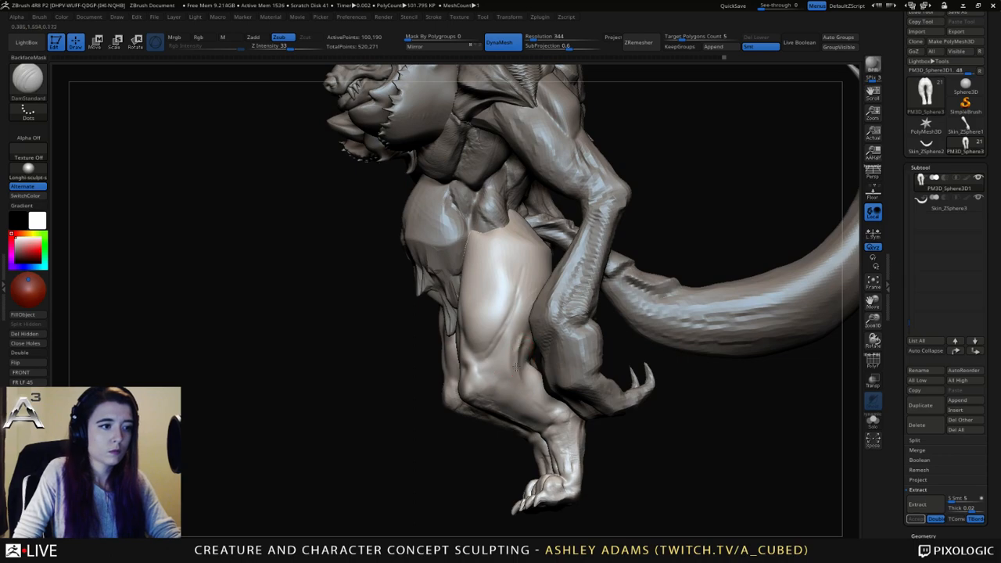
Smooth the outer side of the leg behind the knee and refine its crease with DamStandard.
key(shift)
shift+drag(514, 365, 524, 375)
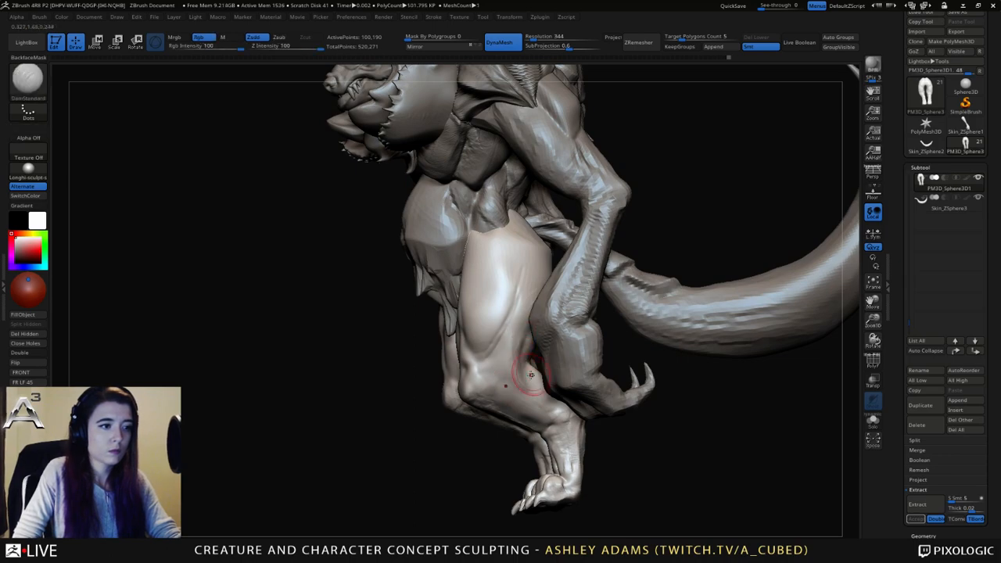
mouse_move(528, 377)
right_down()
mouse_move(444, 379)
mouse_move(524, 365)
right_up()
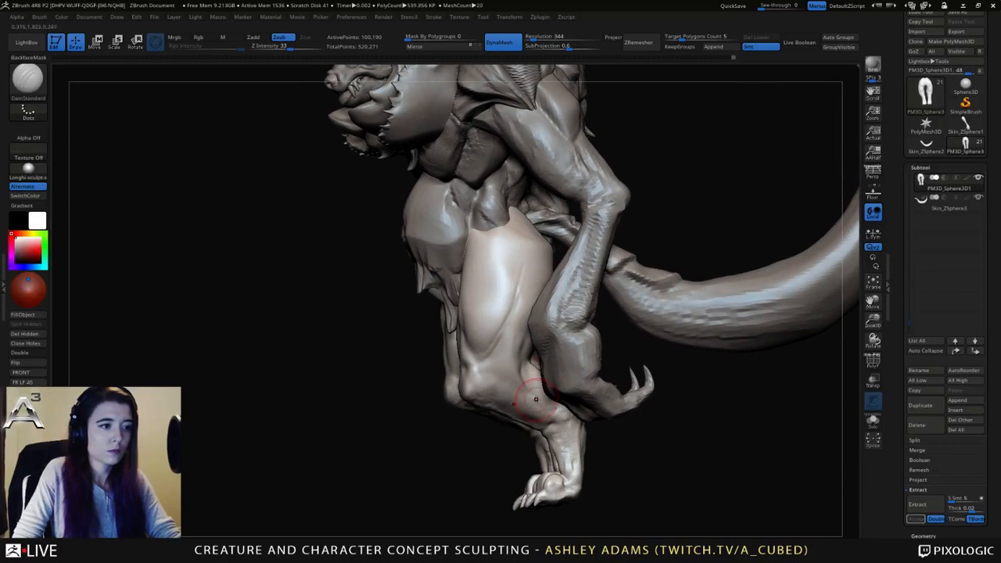
right_drag(536, 399, 492, 364)
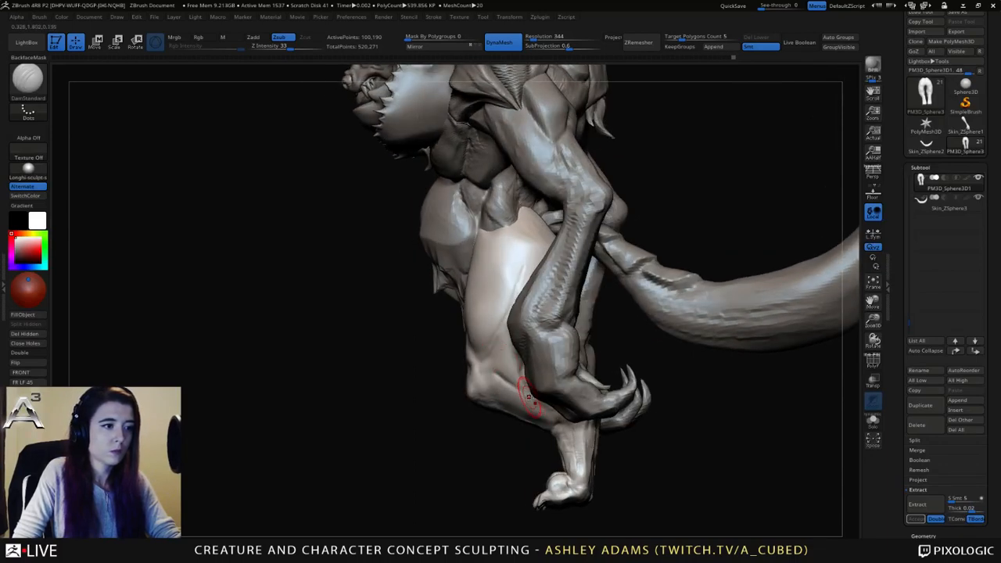
Examine the creature's overall silhouette and leg proportions from the side, three-quarter and front views.
mouse_move(529, 398)
right_down()
mouse_move(511, 362)
mouse_move(532, 364)
mouse_move(512, 321)
mouse_move(481, 312)
mouse_move(501, 313)
mouse_move(505, 341)
mouse_move(459, 332)
mouse_move(456, 342)
mouse_move(481, 336)
mouse_move(476, 356)
mouse_move(517, 357)
mouse_move(499, 357)
right_up()
key(b)
key(s)
key(h)
key(space)
key(space)
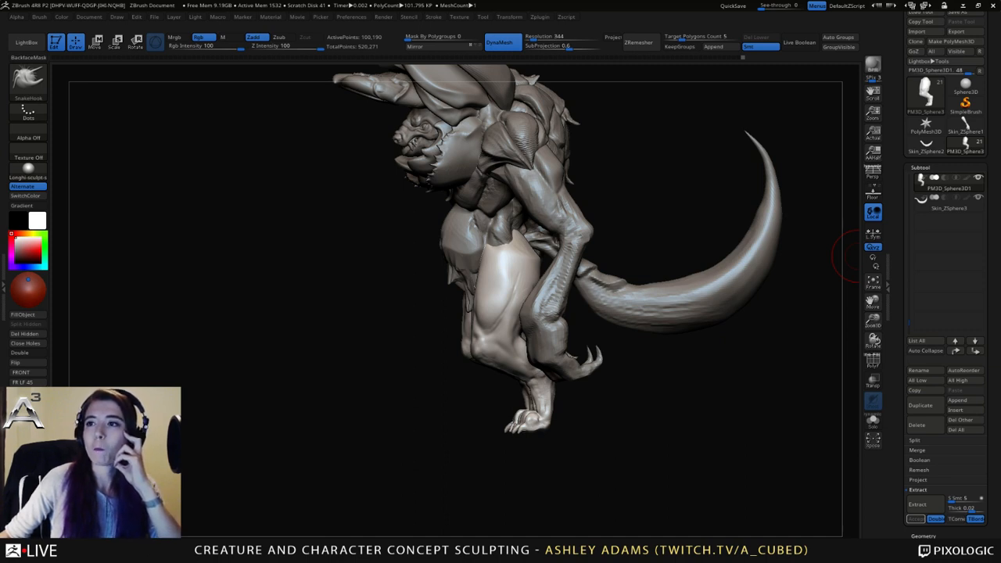
mouse_move(847, 257)
mouse_down()
mouse_move(457, 296)
mouse_move(475, 283)
mouse_up()
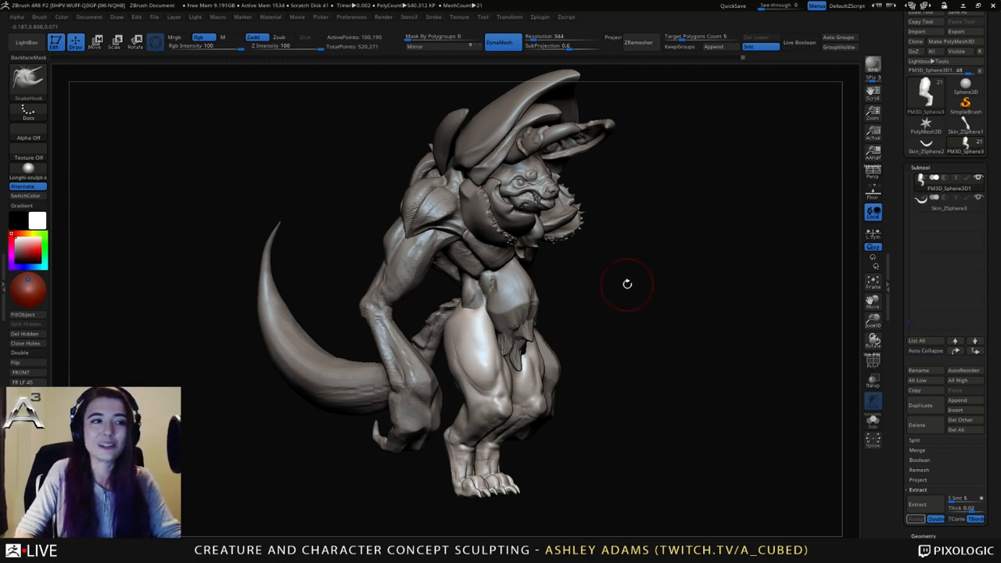
shift+drag(629, 284, 544, 296)
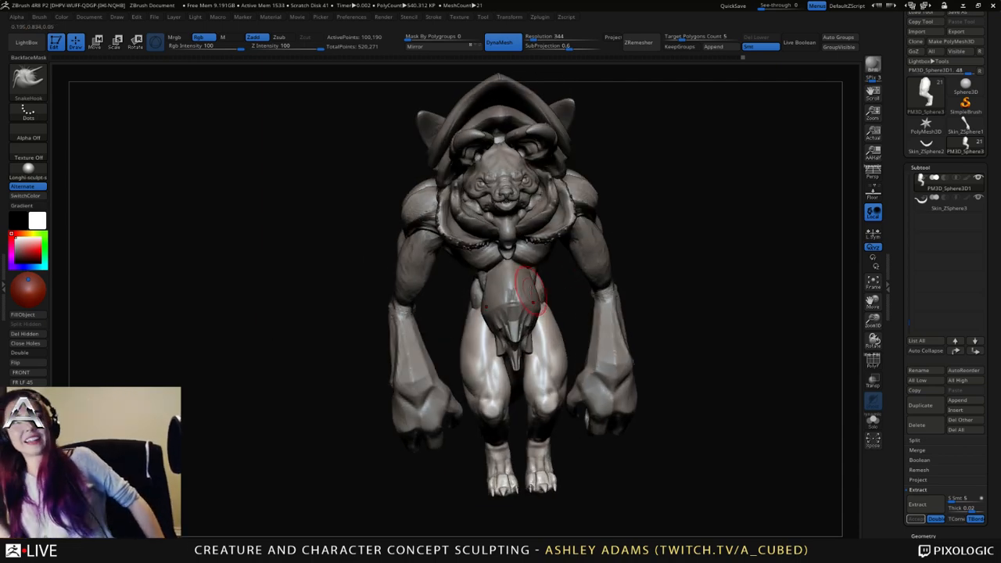
mouse_move(620, 202)
right_down()
mouse_move(577, 215)
mouse_move(591, 240)
mouse_move(554, 252)
mouse_move(548, 235)
mouse_move(560, 243)
mouse_move(557, 264)
mouse_move(462, 276)
mouse_move(483, 338)
mouse_move(504, 330)
mouse_move(455, 328)
mouse_move(499, 330)
mouse_move(510, 386)
mouse_move(565, 379)
mouse_move(513, 379)
right_up()
Make the legs the active subtool again and smooth the front of the thigh.
alt+click(565, 249)
right_click(558, 240)
right_click(553, 232)
right_click(561, 246)
key(b)
key(i)
key(n)
alt+click(500, 330)
key(b)
key(s)
key(h)
key(b)
key(d)
key(s)
shift+drag(509, 354, 502, 333)
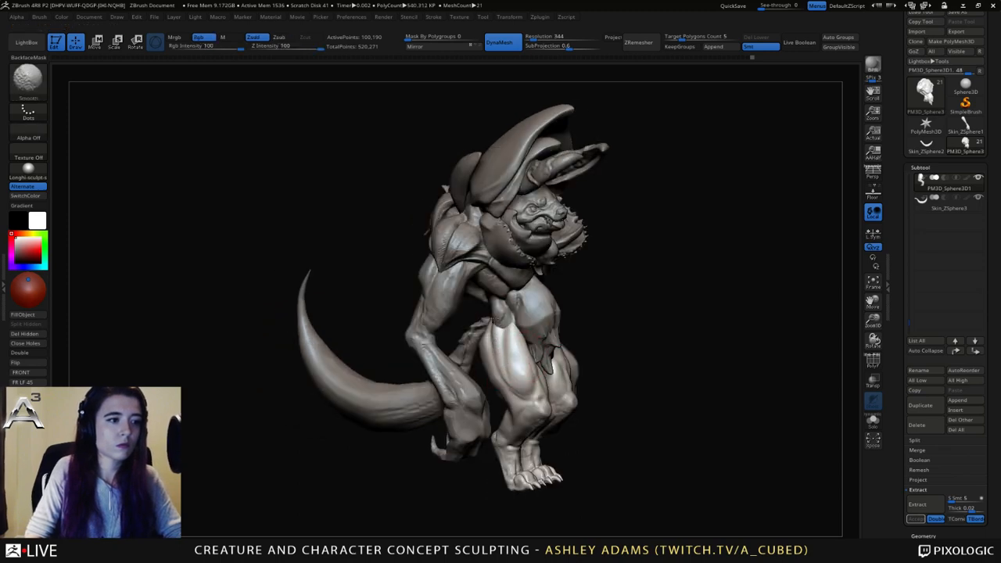
mouse_move(501, 333)
right_down()
mouse_move(554, 319)
mouse_move(559, 339)
mouse_move(597, 362)
mouse_move(607, 393)
mouse_move(599, 376)
mouse_move(514, 381)
mouse_move(512, 329)
right_up()
right_click(514, 381)
mouse_move(513, 328)
right_down()
mouse_move(557, 320)
mouse_move(570, 286)
mouse_move(558, 289)
right_up()
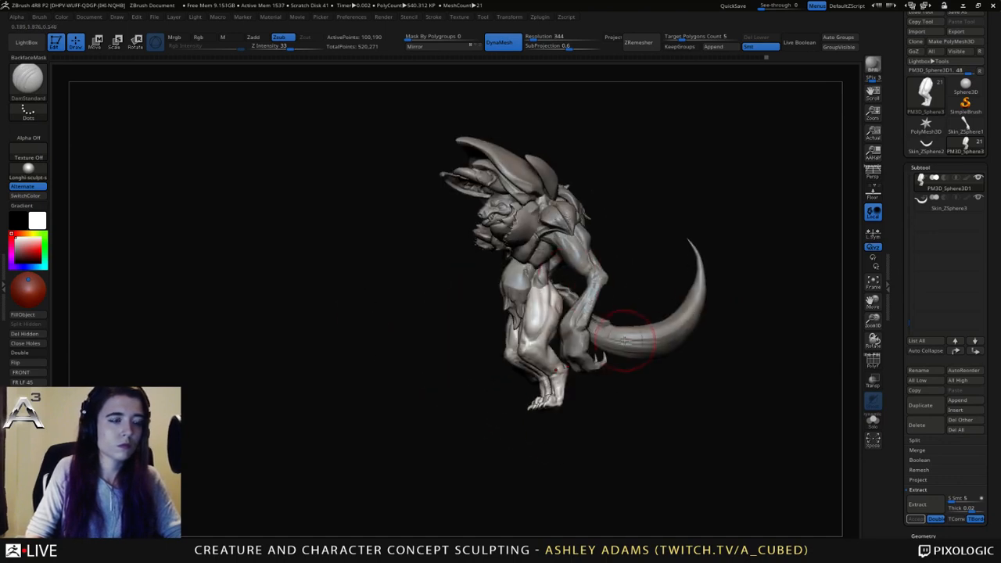
Make the tail the active subtool and bring it into close view.
alt+click(632, 339)
right_drag(632, 339, 590, 308)
key(space)
drag(588, 308, 583, 307)
mouse_move(583, 306)
ctrl+right_down()
mouse_move(592, 329)
mouse_move(552, 336)
mouse_move(565, 352)
ctrl+right_up()
key(space)
right_click(552, 336)
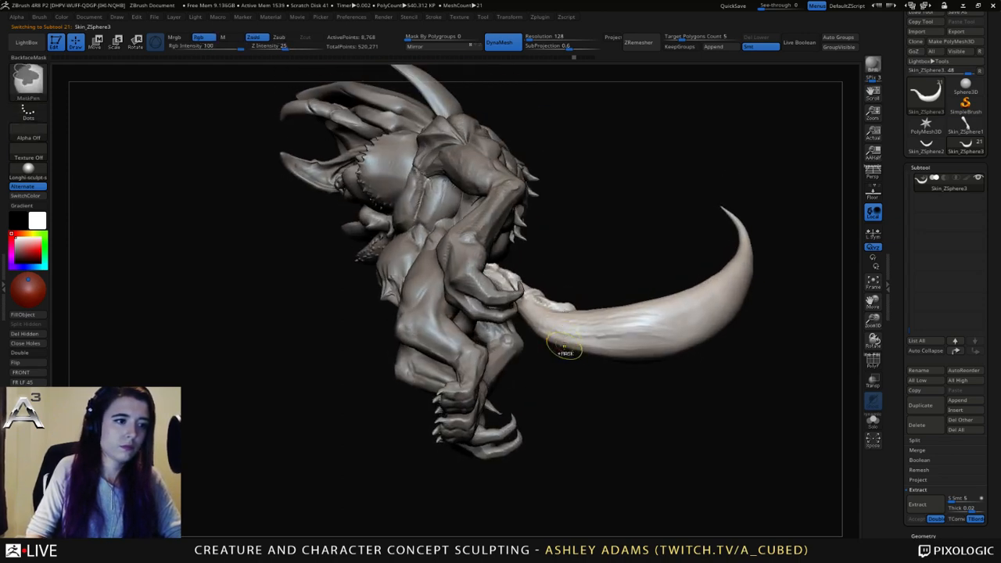
ctrl+drag(628, 354, 651, 349)
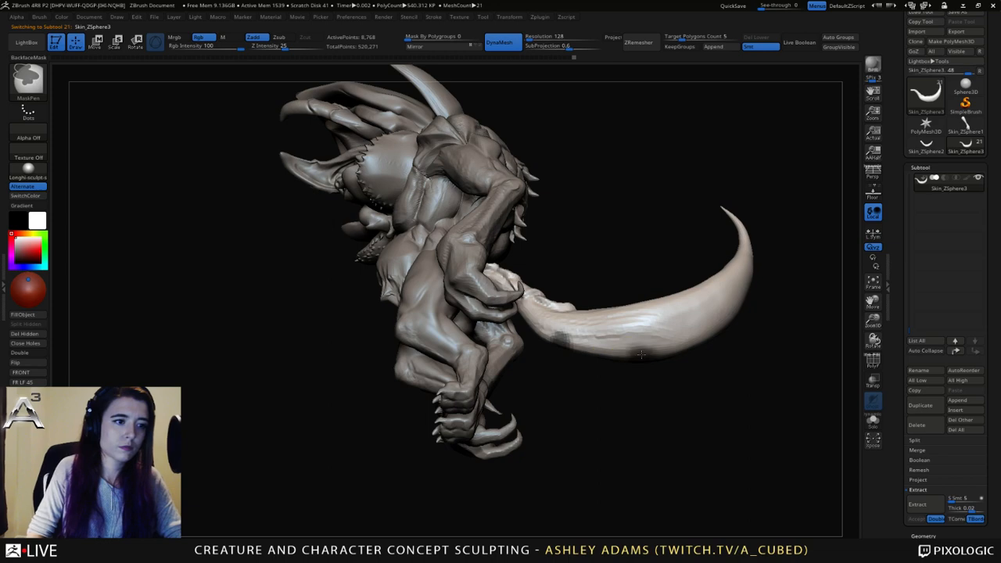
ctrl+drag(744, 381, 761, 396)
mouse_move(735, 391)
mouse_down()
mouse_move(647, 364)
mouse_move(626, 368)
mouse_up()
Pull two pointed spikes out of the tail's underside with the SnakeHook brush, smoothing around the one nearer the base.
key(space)
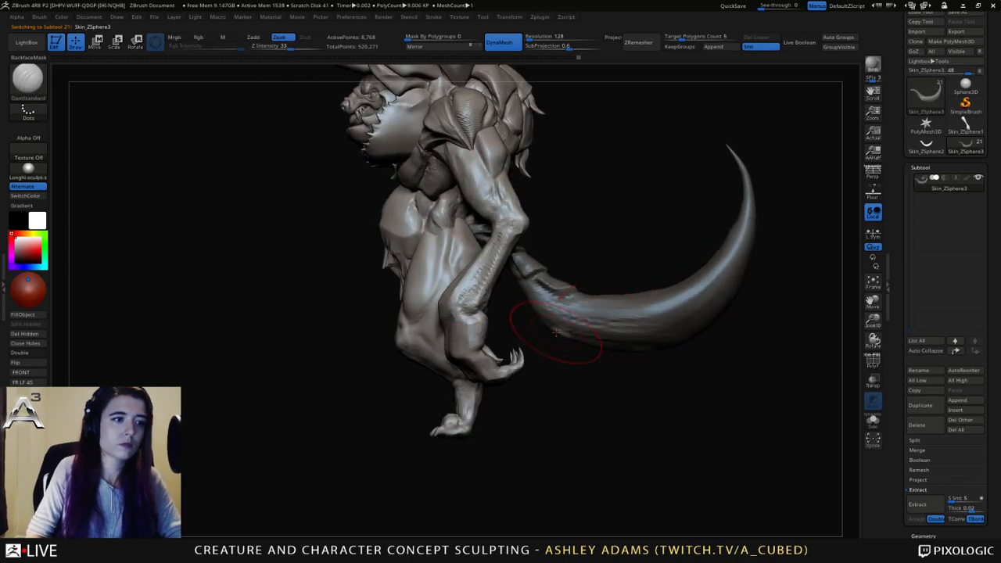
key(b)
key(s)
key(h)
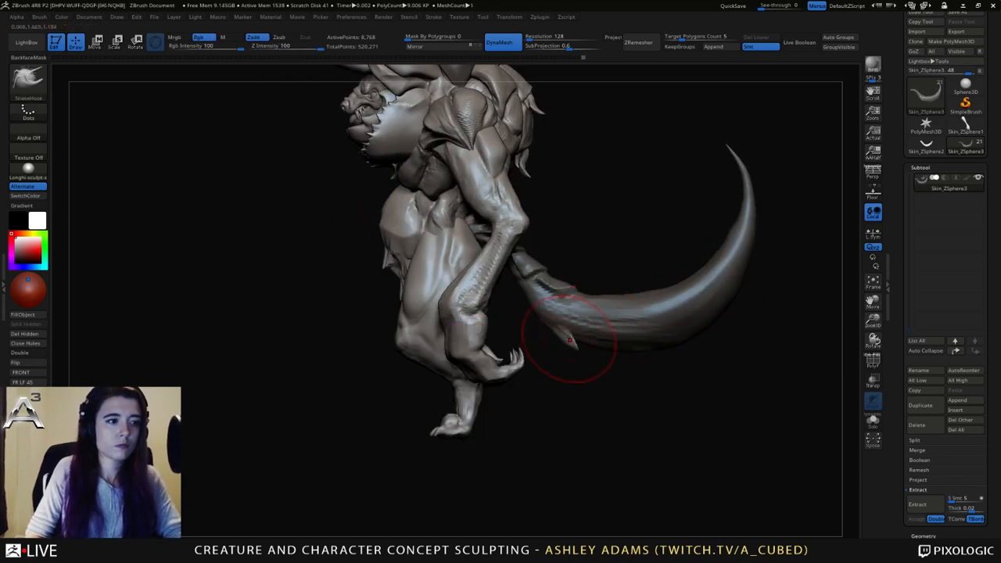
drag(575, 351, 571, 344)
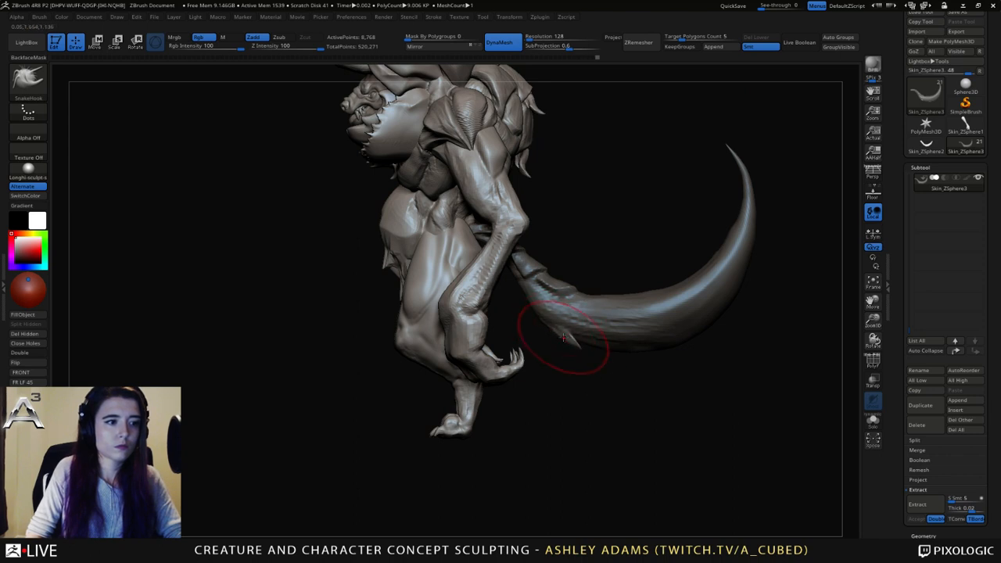
key(shift)
shift+drag(590, 334, 569, 339)
mouse_move(635, 343)
mouse_down()
mouse_move(644, 353)
mouse_move(682, 354)
mouse_move(608, 353)
mouse_move(659, 354)
mouse_up()
drag(587, 346, 570, 330)
drag(545, 383, 552, 337)
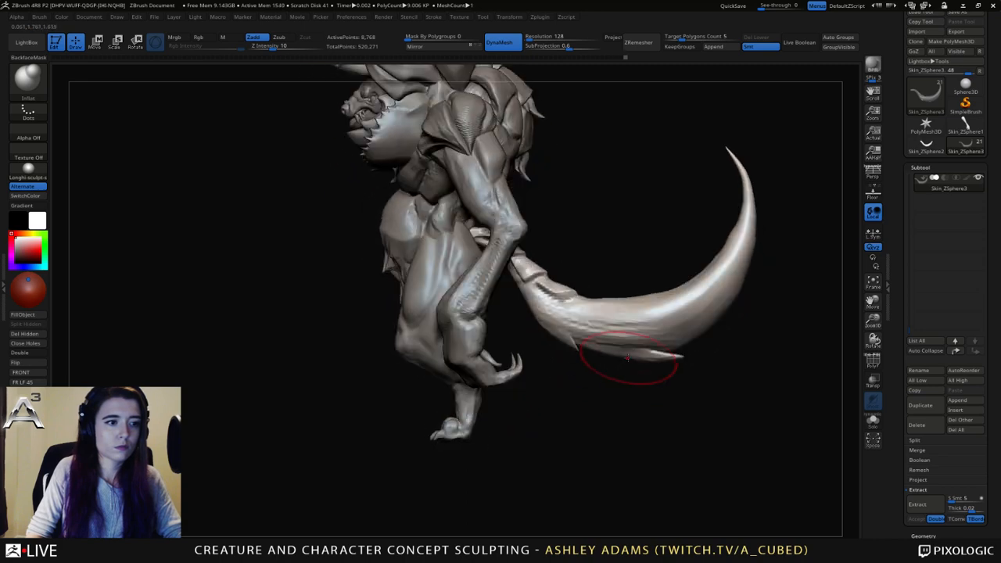
Thicken the upward-curving part of the tail with the Inflat brush and smooth the rear underside spike.
key(space)
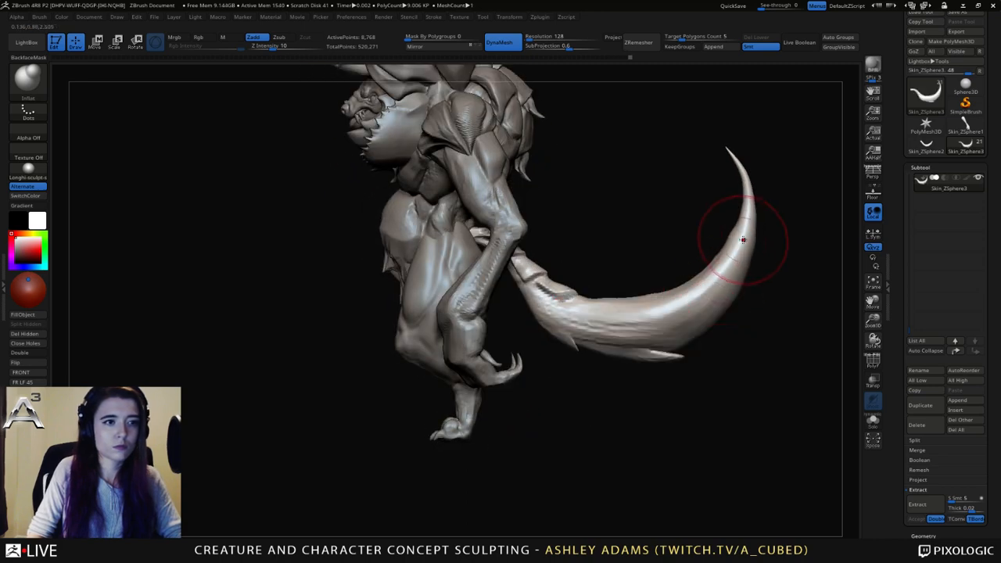
drag(738, 221, 740, 177)
alt+drag(705, 221, 661, 225)
drag(564, 303, 540, 304)
key(ctrl+z)
right_drag(559, 291, 510, 313)
right_click(505, 270)
right_drag(495, 265, 532, 255)
shift+drag(648, 358, 614, 367)
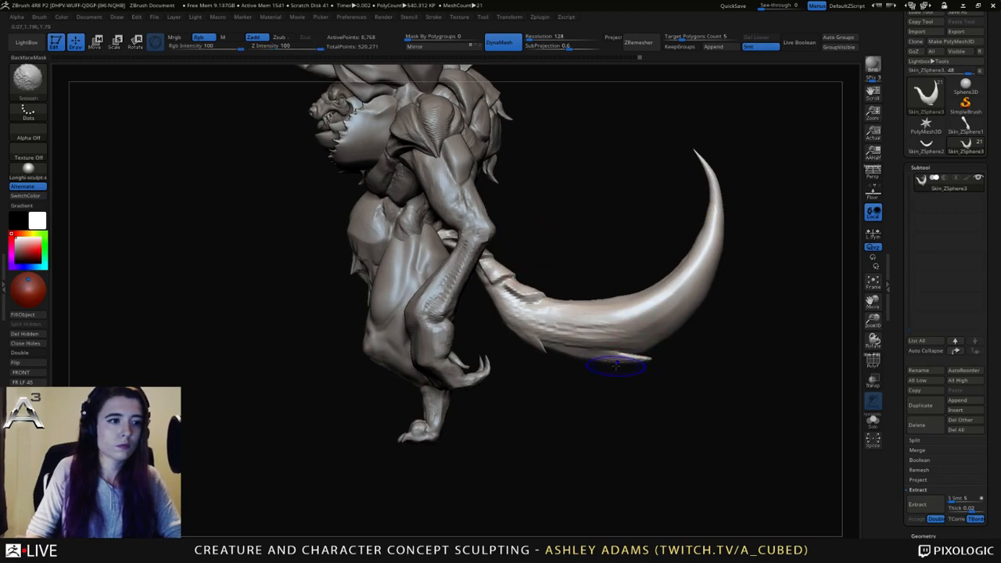
Refine the pointed shapes along the tail from the opposite side with the SnakeHook brush.
ctrl+right_drag(607, 362, 500, 332)
mouse_move(500, 332)
right_down()
mouse_move(584, 345)
mouse_move(582, 284)
mouse_move(585, 313)
right_up()
right_click(599, 386)
key(b)
key(s)
key(h)
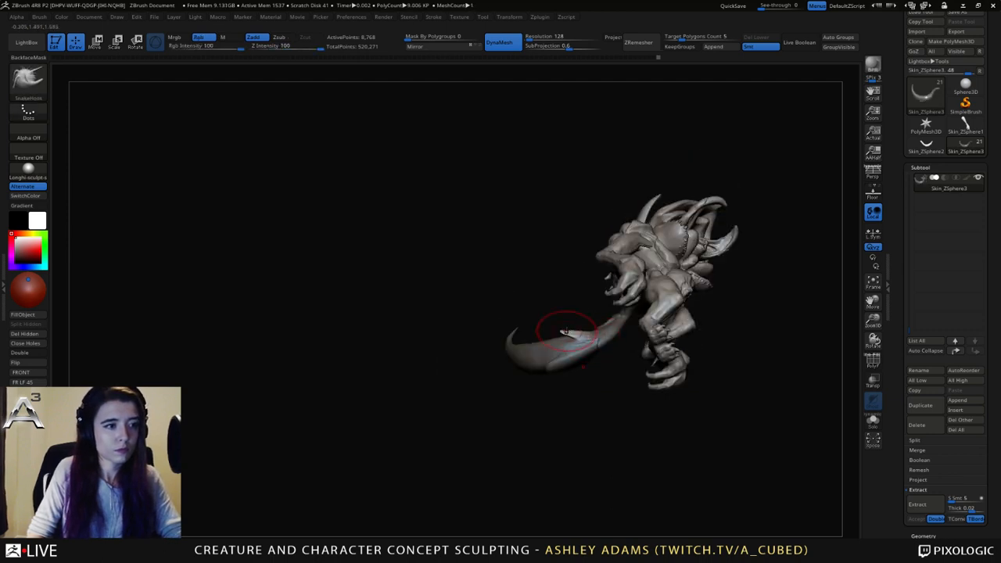
drag(571, 334, 560, 335)
right_drag(599, 388, 613, 424)
mouse_move(582, 333)
right_down()
mouse_move(596, 323)
mouse_move(587, 383)
mouse_move(539, 349)
mouse_move(563, 286)
right_up()
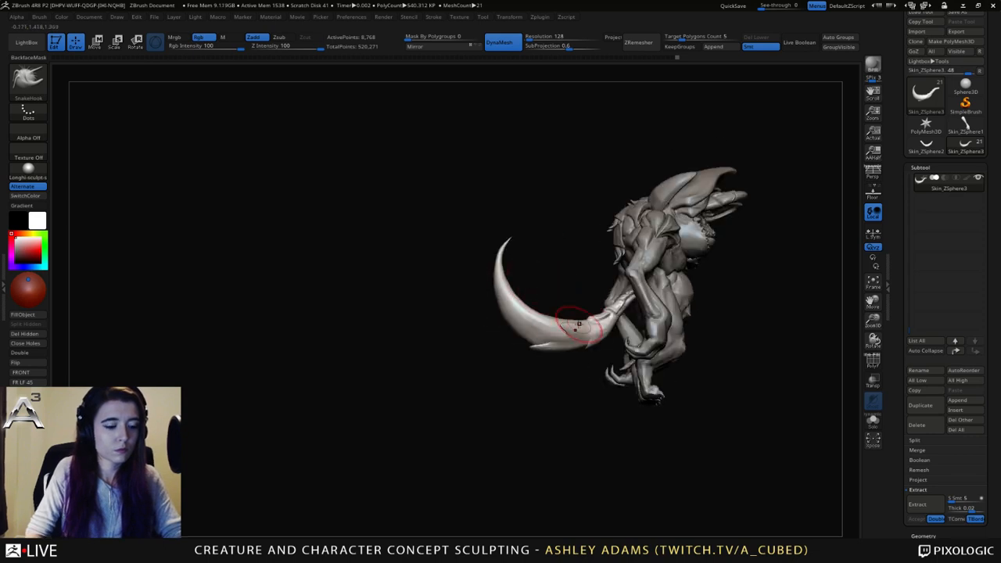
Define the ridge along the tail near its base with the ClayBuildup and DamStandard brushes.
key(b)
key(c)
key(b)
right_drag(581, 327, 599, 399)
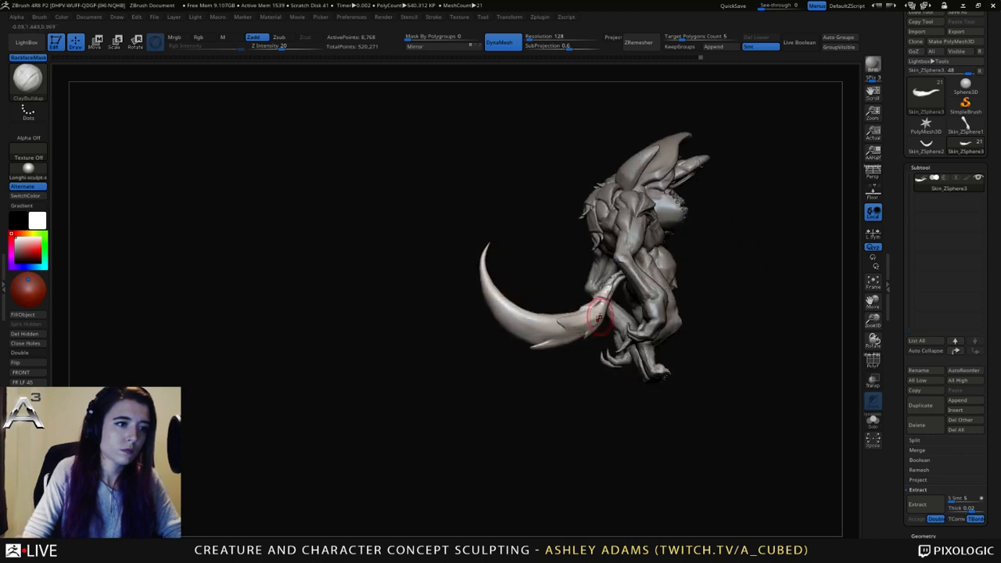
key(b)
key(d)
key(s)
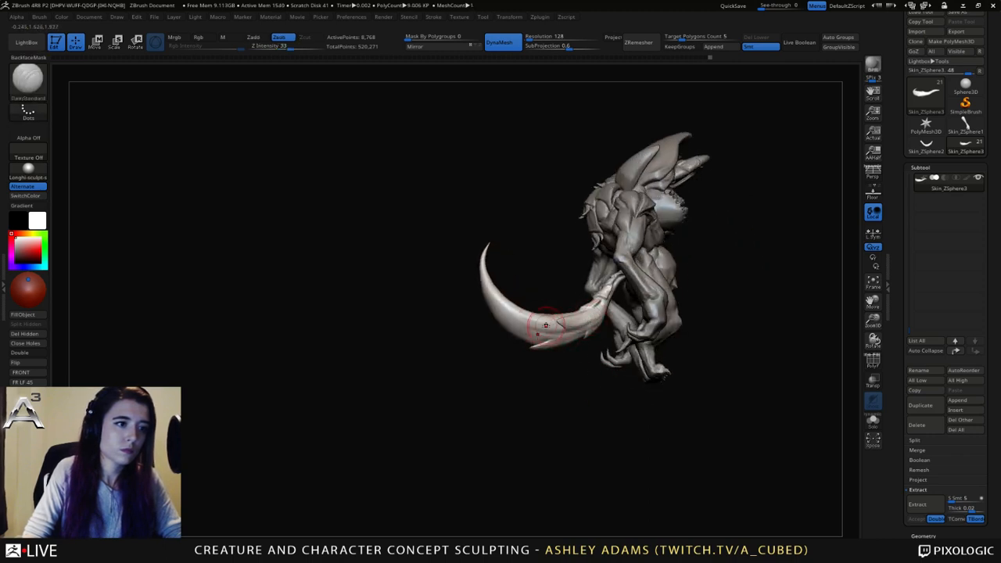
drag(604, 306, 580, 315)
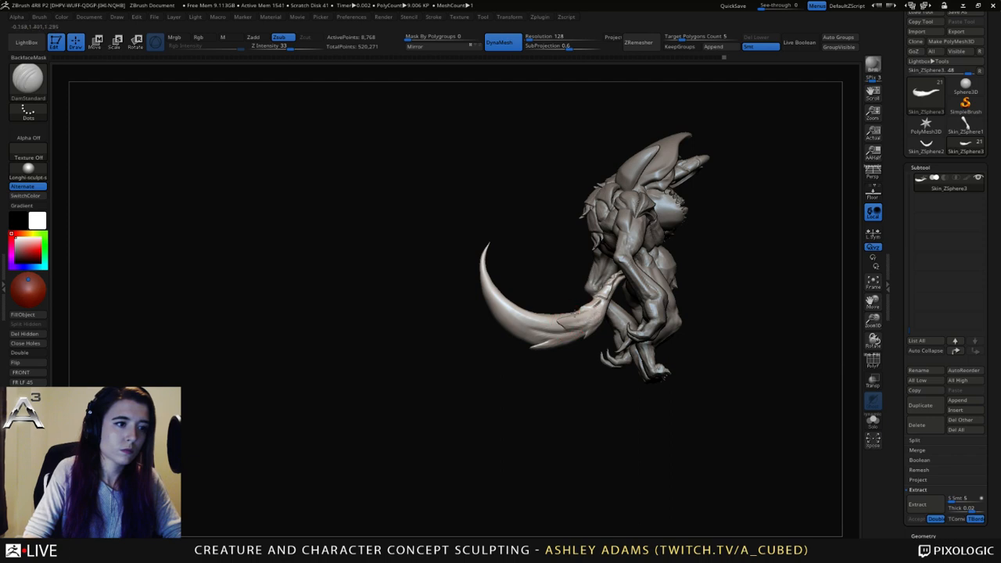
Carve long grooves along the side of the middle of the tail with DamStandard and smooth their upper edge.
mouse_move(580, 316)
right_down()
mouse_move(530, 366)
mouse_move(570, 358)
right_up()
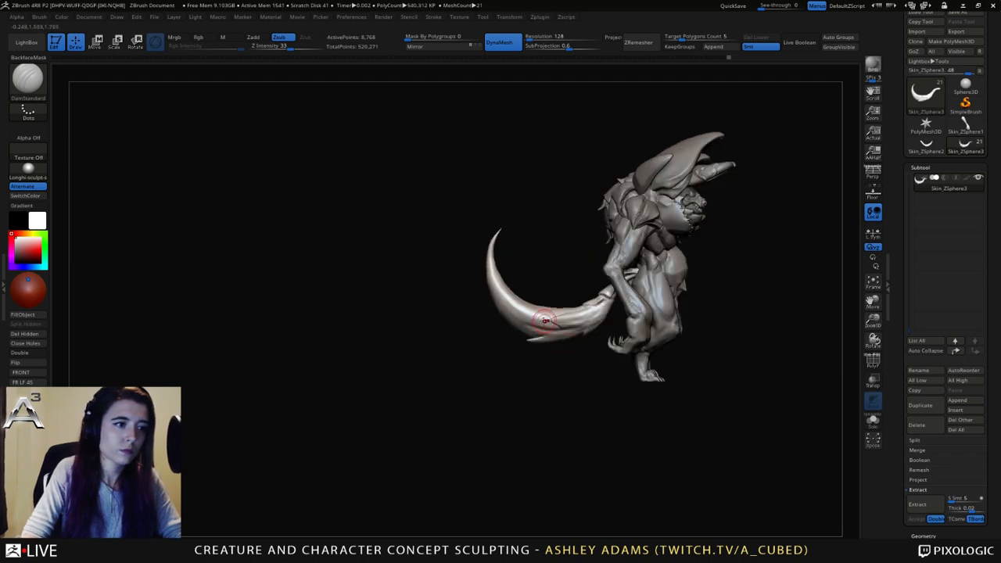
drag(508, 298, 566, 327)
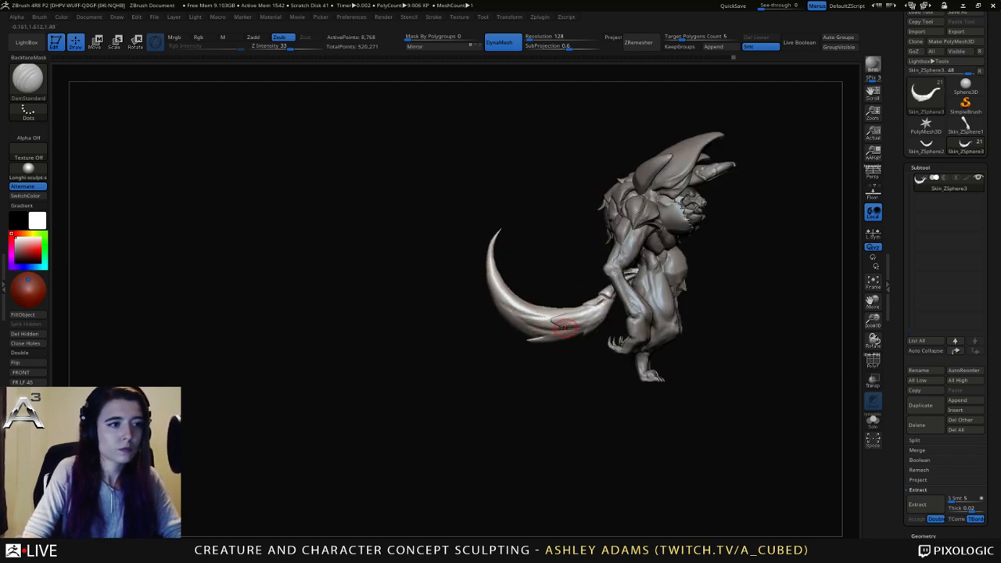
drag(508, 298, 554, 319)
mouse_move(554, 319)
right_down()
mouse_move(532, 331)
mouse_move(501, 298)
mouse_move(568, 290)
mouse_move(539, 306)
right_up()
key(shift)
shift+drag(554, 309, 563, 303)
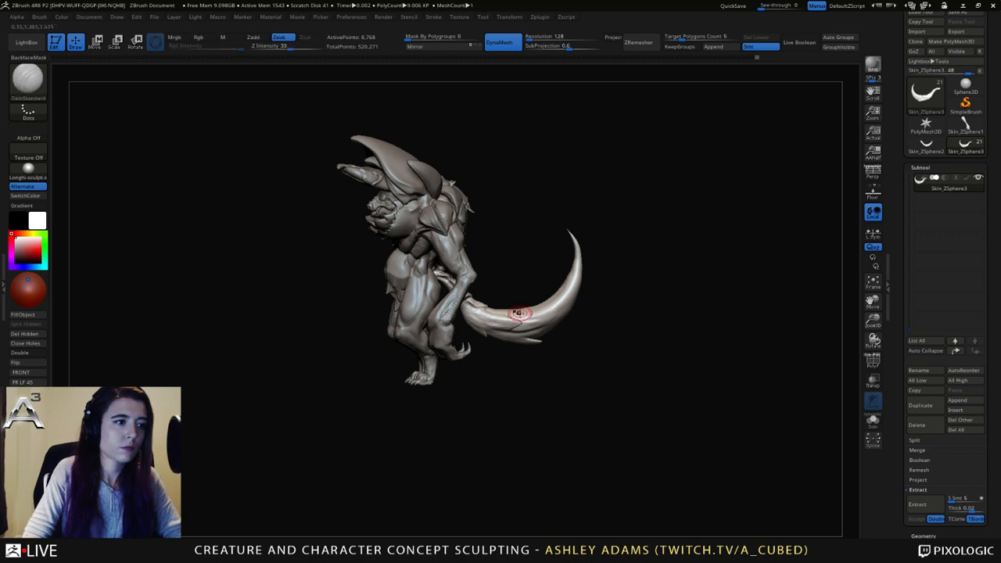
Carve flowing grooves from the tail's base toward the underside spikes on its other side with DamStandard.
right_drag(519, 313, 471, 309)
drag(467, 298, 525, 319)
mouse_move(470, 300)
mouse_down()
mouse_move(521, 321)
mouse_move(489, 320)
mouse_move(509, 328)
mouse_move(513, 376)
mouse_up()
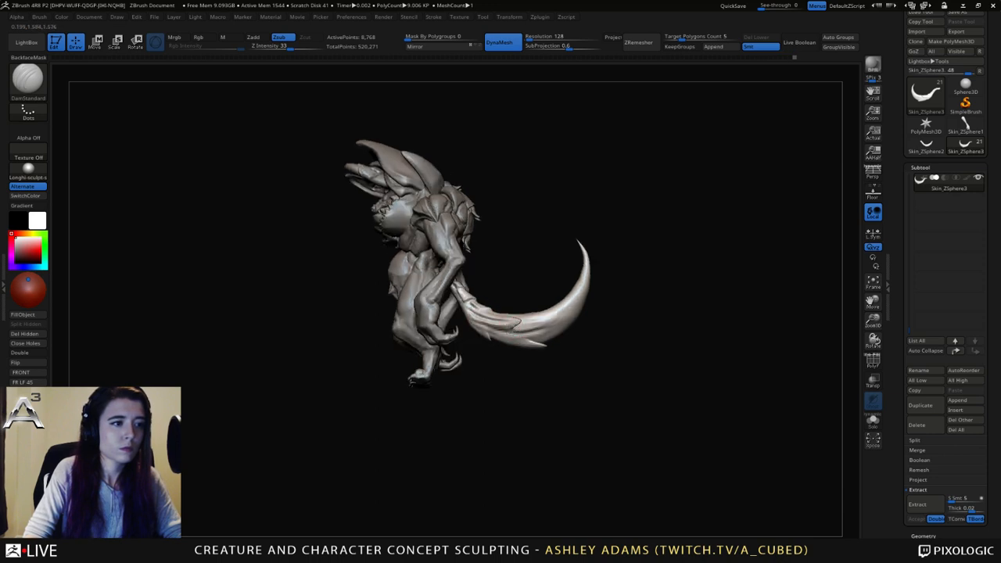
drag(477, 318, 523, 342)
mouse_move(468, 320)
mouse_down()
mouse_move(523, 342)
mouse_move(477, 326)
mouse_move(483, 332)
mouse_move(468, 303)
mouse_up()
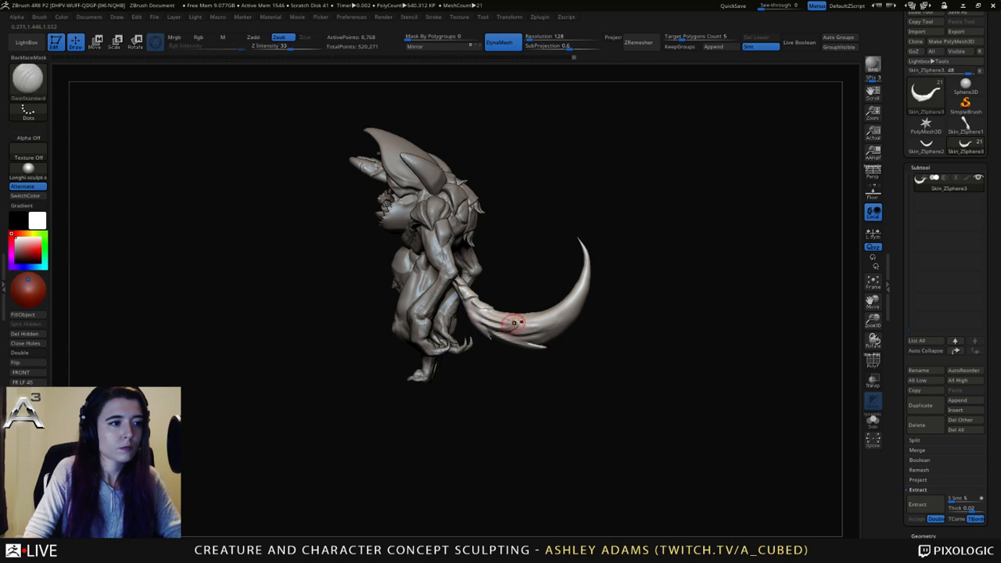
right_drag(512, 324, 528, 323)
drag(499, 325, 513, 324)
mouse_move(513, 324)
right_down()
mouse_move(598, 326)
mouse_move(517, 330)
mouse_move(569, 356)
right_up()
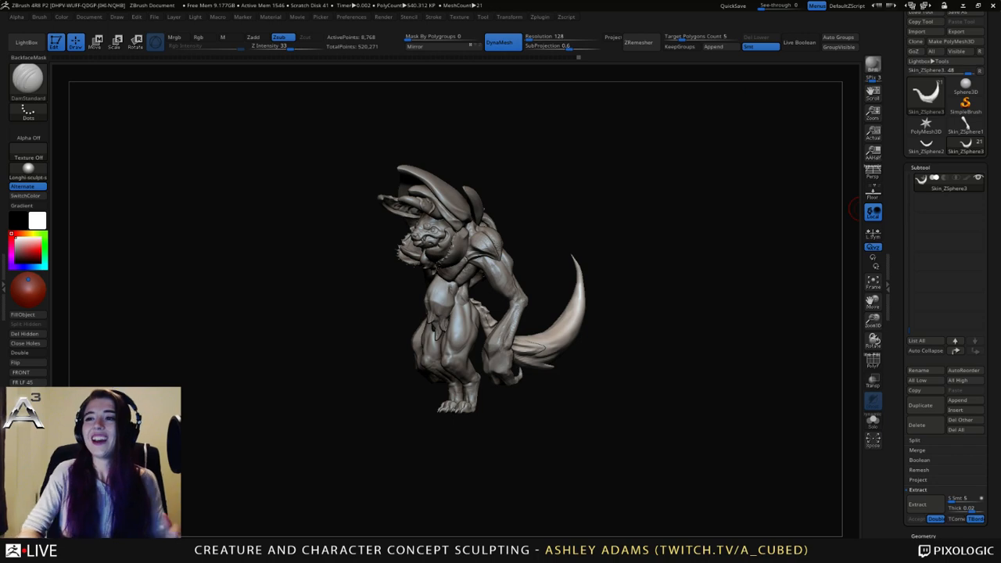
Select the large head crest and carve a groove along its top toward the back edge with DamStandard.
mouse_move(540, 211)
right_down()
mouse_move(567, 211)
mouse_move(498, 210)
mouse_move(563, 213)
right_up()
mouse_move(563, 213)
ctrl+right_down()
mouse_move(563, 227)
mouse_move(499, 225)
mouse_move(508, 280)
ctrl+right_up()
alt+click(432, 248)
mouse_move(431, 249)
ctrl+right_down()
mouse_move(435, 274)
mouse_move(459, 163)
mouse_move(467, 242)
mouse_move(414, 253)
mouse_move(425, 286)
mouse_move(418, 279)
ctrl+right_up()
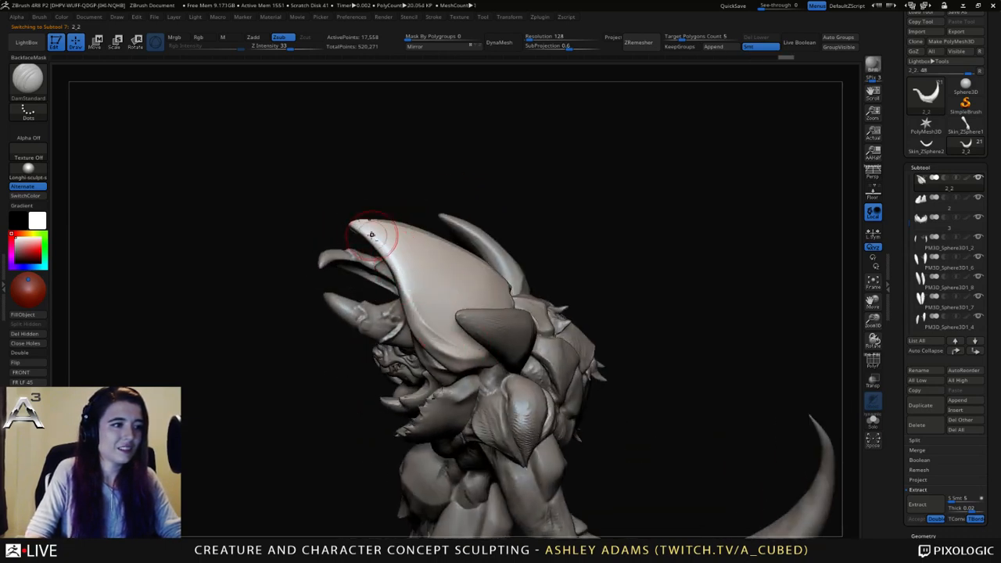
right_drag(372, 234, 425, 274)
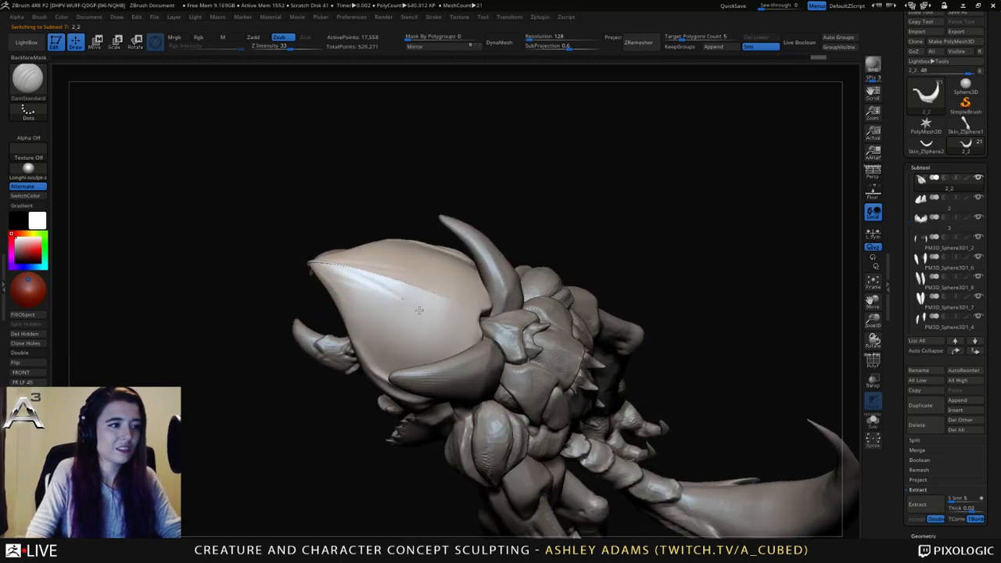
drag(367, 283, 480, 334)
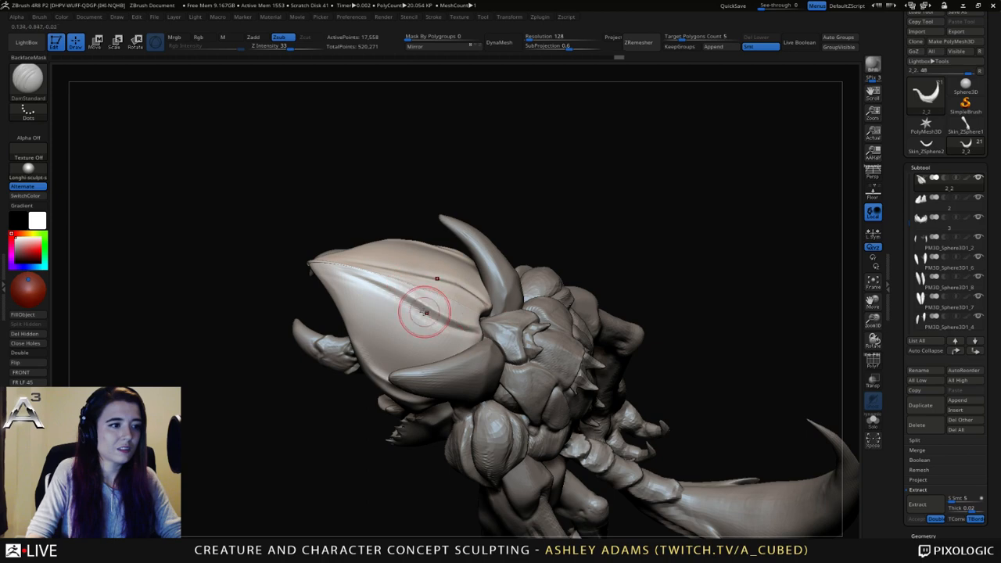
Add more long folds fanning across the side of the head crest with DamStandard.
mouse_move(413, 302)
right_down()
mouse_move(428, 291)
mouse_move(314, 270)
right_up()
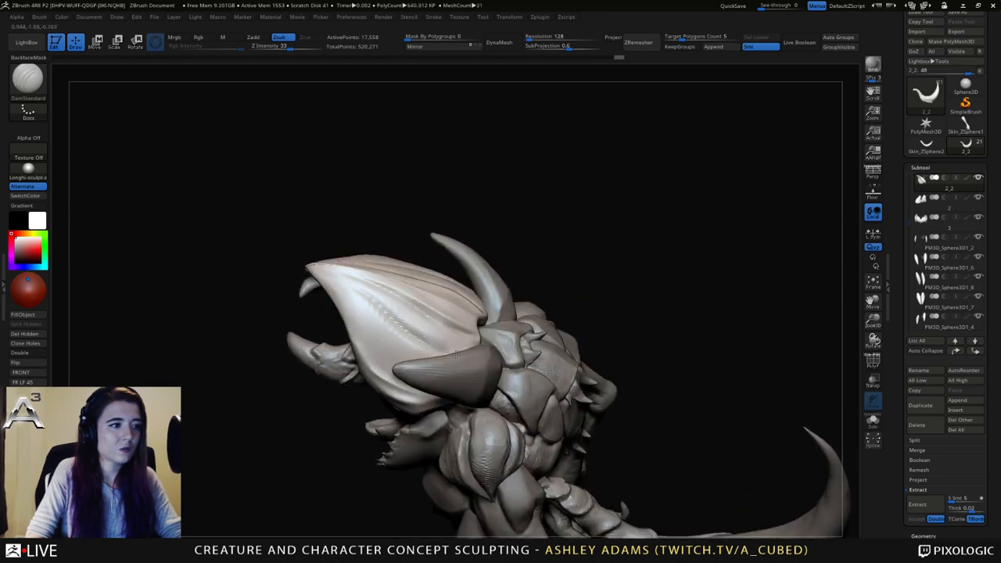
right_drag(456, 354, 368, 284)
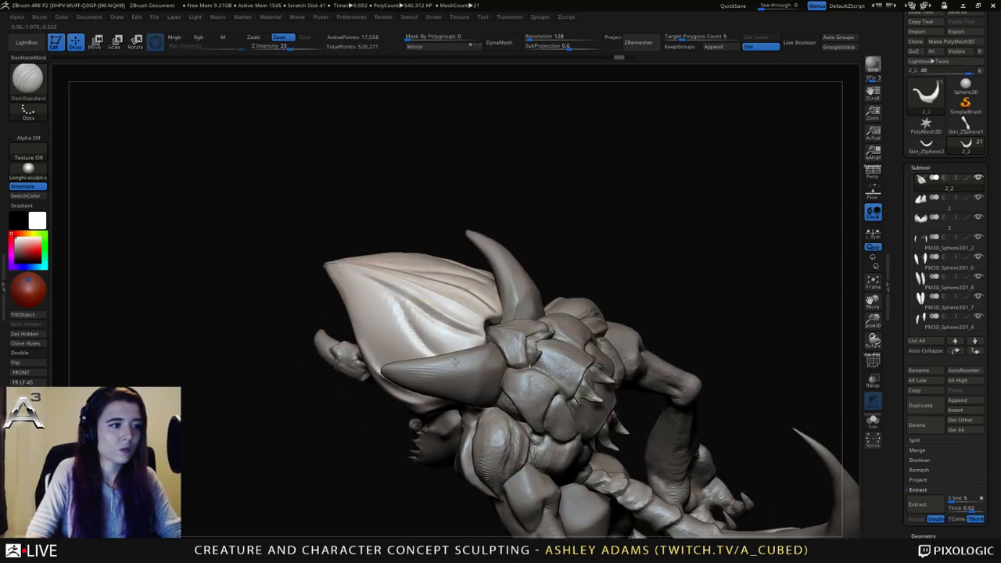
mouse_move(414, 324)
right_down()
mouse_move(451, 282)
mouse_move(364, 304)
right_up()
drag(345, 313, 344, 352)
drag(431, 315, 496, 360)
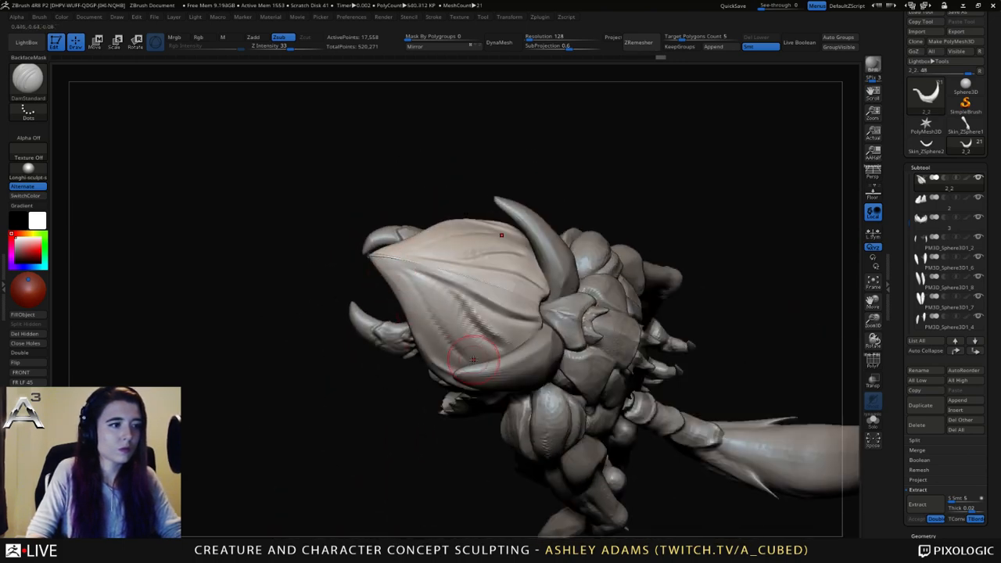
mouse_move(466, 358)
right_down()
mouse_move(485, 290)
mouse_move(438, 298)
right_up()
mouse_move(399, 328)
right_down()
mouse_move(487, 332)
mouse_move(617, 368)
right_up()
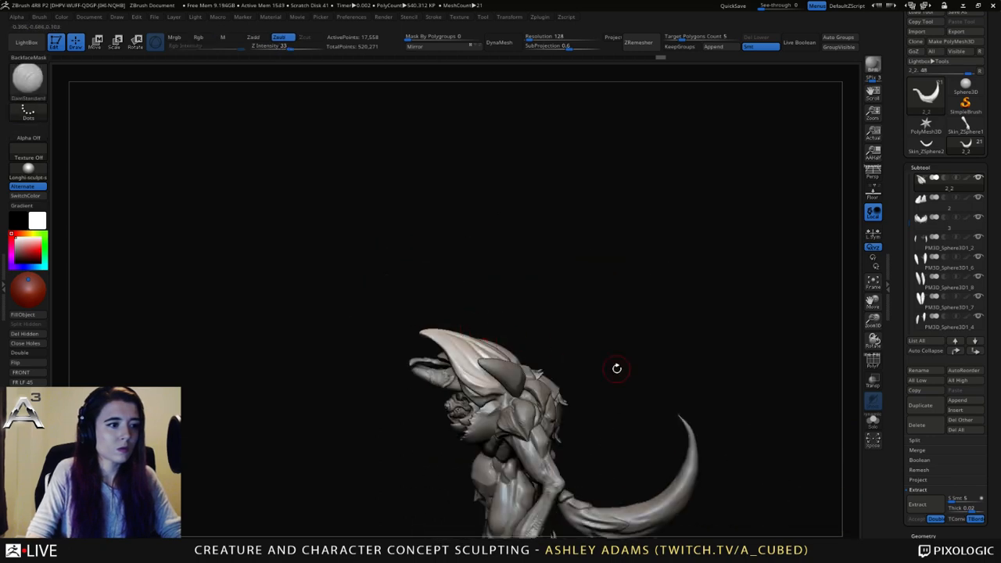
Isolate the head crest and extend its side folds toward the pointed tip with DamStandard.
click(872, 421)
ctrl+right_drag(500, 384, 485, 327)
right_drag(485, 328, 396, 290)
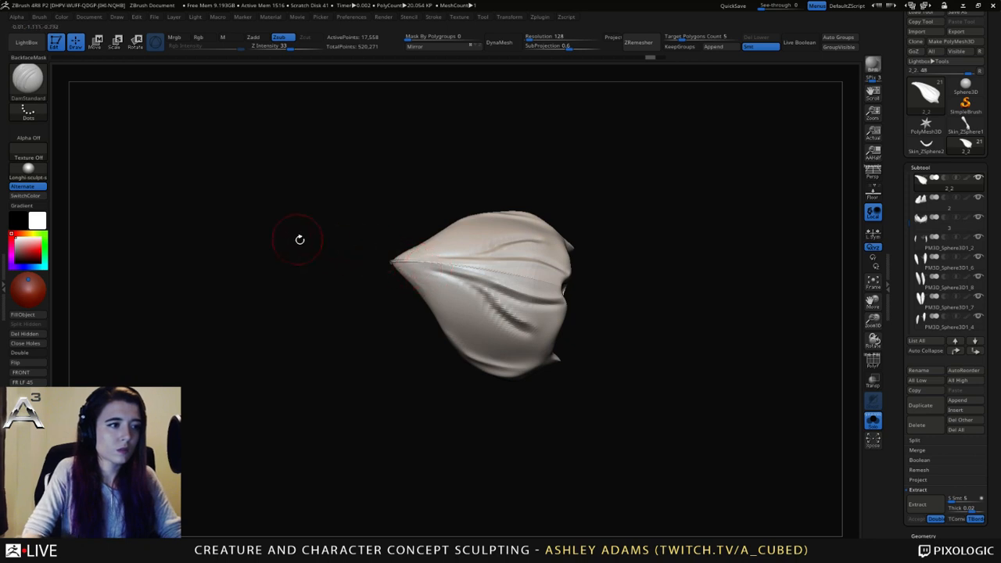
key(space)
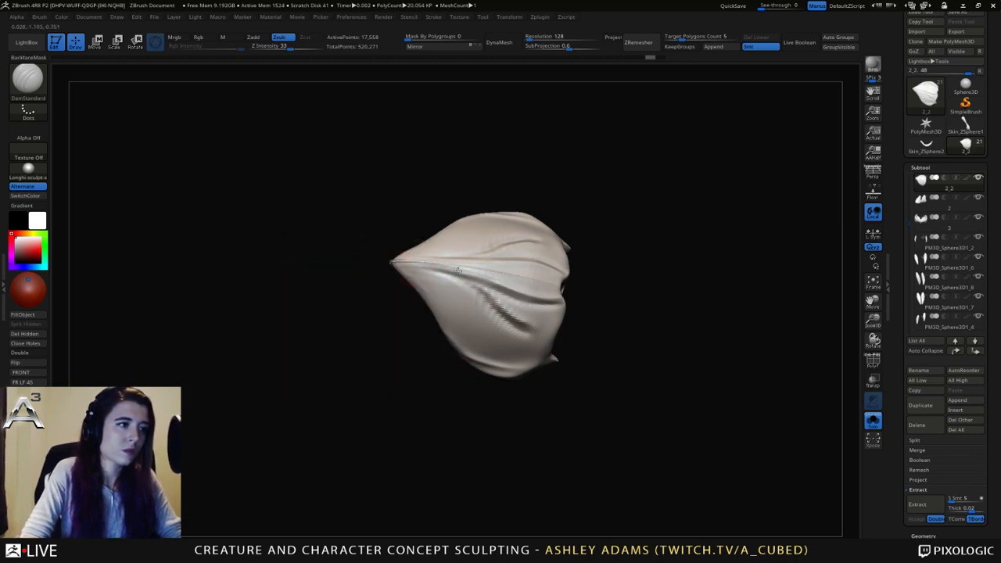
mouse_move(459, 271)
mouse_down()
mouse_move(397, 261)
mouse_move(451, 277)
mouse_up()
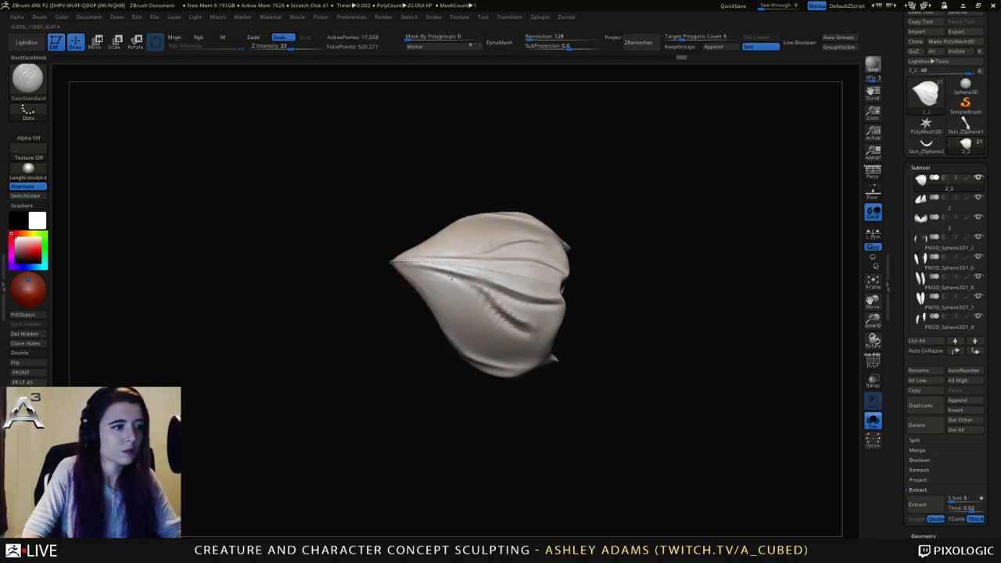
mouse_move(524, 321)
mouse_down()
mouse_move(469, 285)
mouse_move(534, 315)
mouse_move(437, 272)
mouse_move(462, 278)
mouse_move(485, 295)
mouse_move(409, 271)
mouse_up()
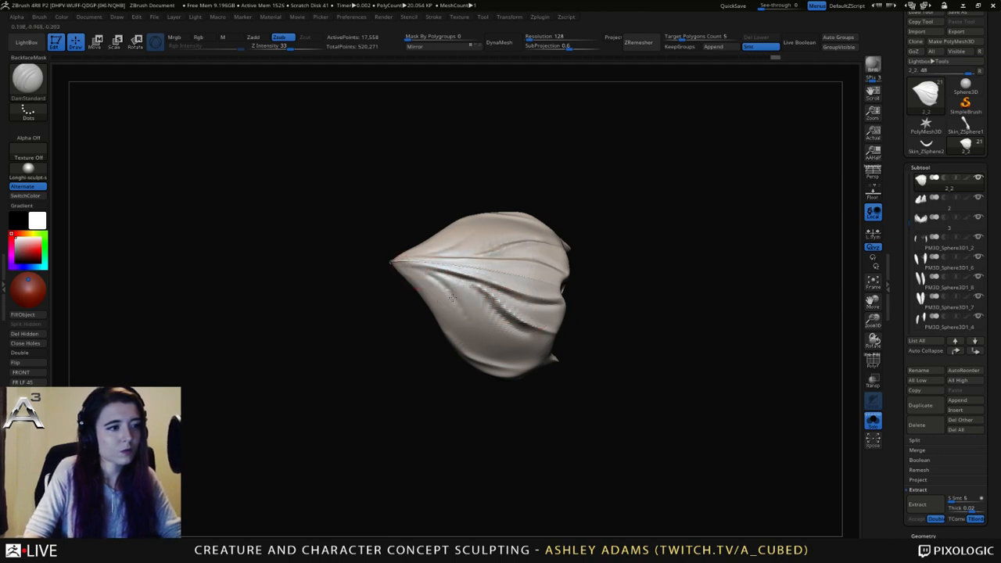
Carve more curved folds along the lower side of the isolated head crest with DamStandard, smooth them, and show the whole creature again.
drag(500, 354, 554, 367)
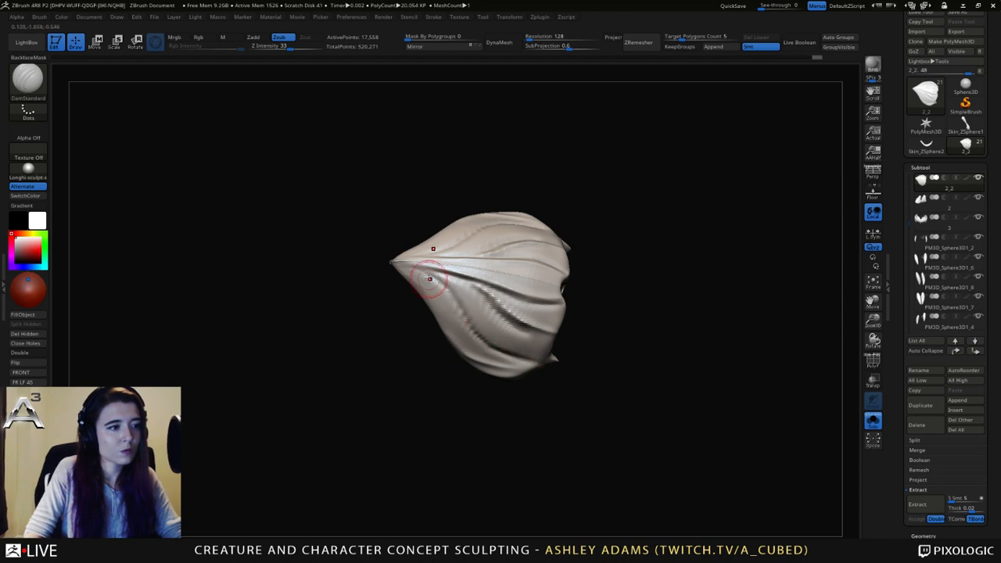
mouse_move(431, 277)
mouse_down()
mouse_move(497, 342)
mouse_move(561, 360)
mouse_up()
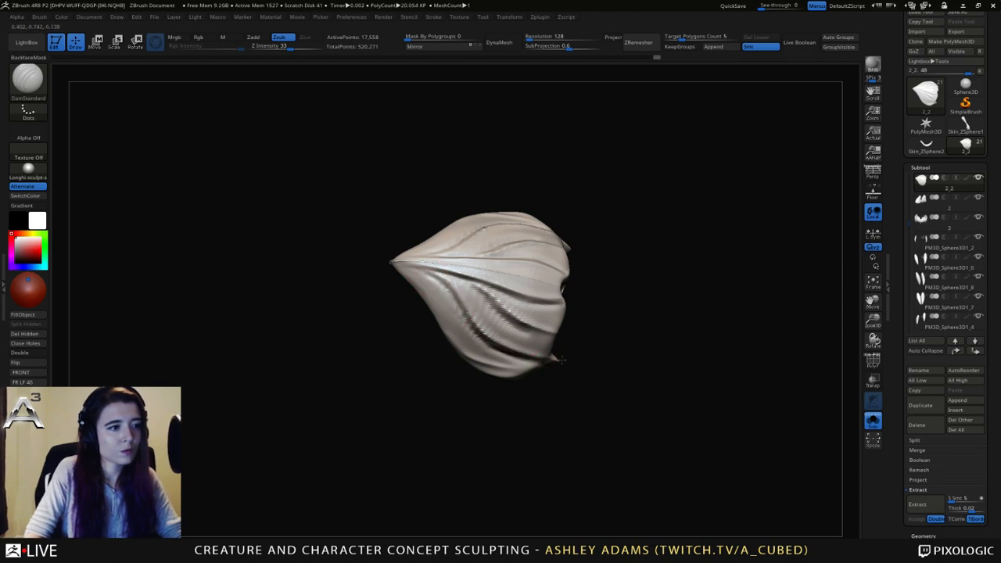
mouse_move(468, 313)
mouse_down()
mouse_move(576, 297)
mouse_move(481, 289)
mouse_move(416, 296)
mouse_move(462, 344)
mouse_up()
drag(391, 277, 465, 350)
mouse_move(422, 301)
mouse_down()
mouse_move(518, 378)
mouse_move(509, 382)
mouse_up()
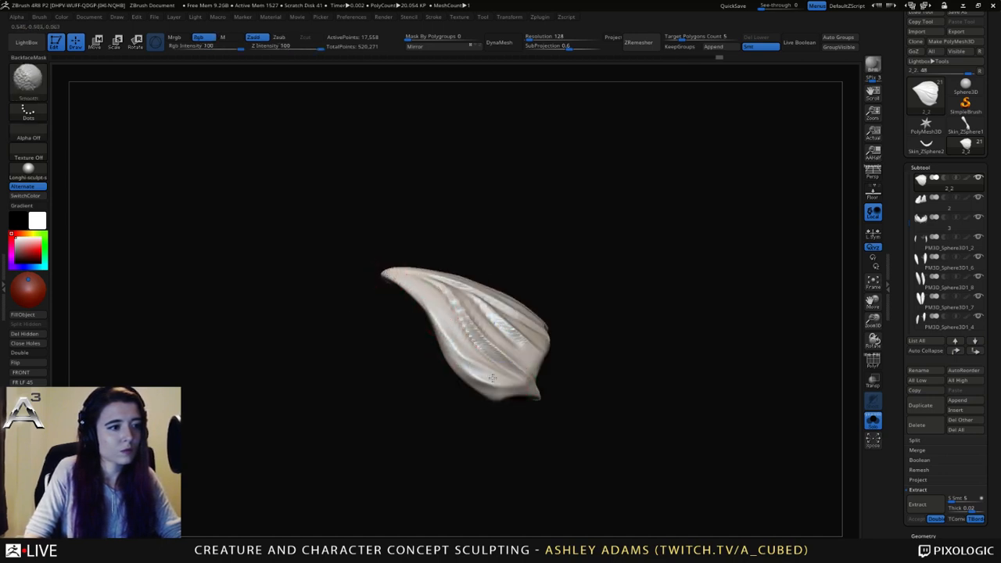
mouse_move(587, 342)
mouse_down()
mouse_move(455, 322)
mouse_move(595, 351)
mouse_up()
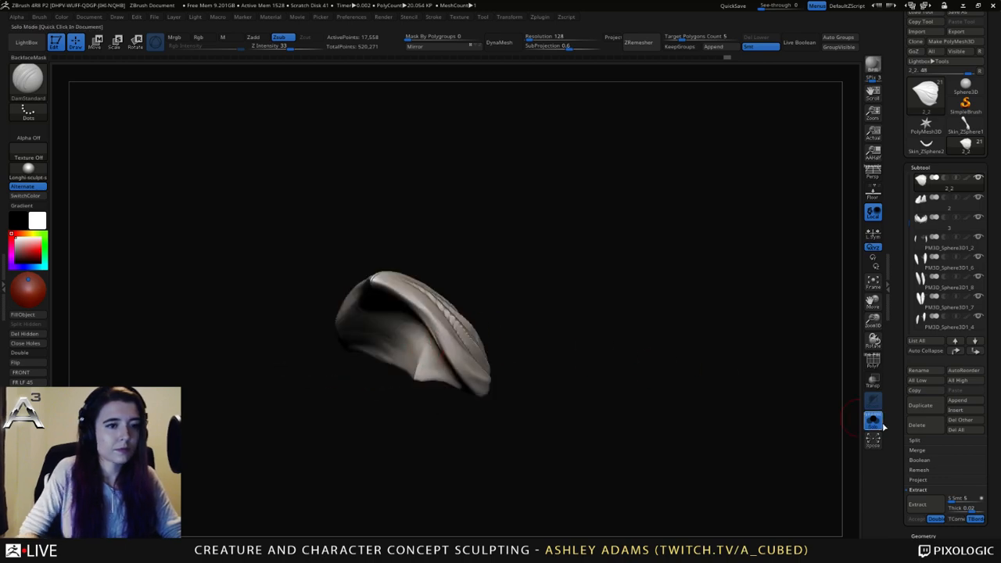
click(873, 420)
Select the pair of pointed horn plates behind the head crest and subdivide them twice.
drag(734, 414, 668, 387)
alt+click(557, 322)
drag(610, 336, 626, 368)
key(ctrl+d)
key(ctrl+d)
Carve long grooves from the tips of the horn plates toward their bases with DamStandard.
right_drag(468, 261, 467, 259)
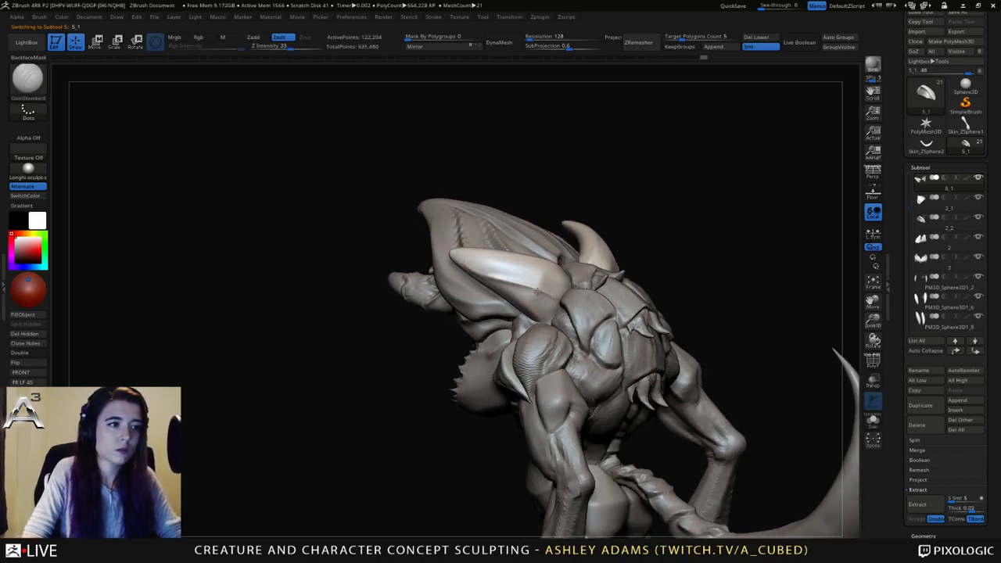
drag(547, 298, 509, 284)
right_drag(509, 284, 551, 264)
drag(460, 266, 518, 288)
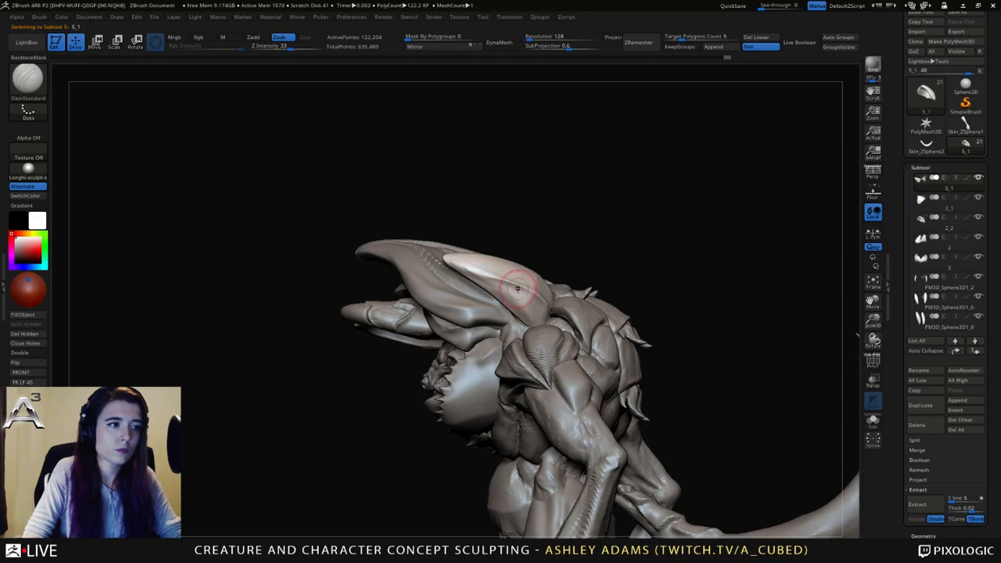
right_drag(533, 301, 487, 275)
drag(493, 270, 556, 327)
right_drag(556, 327, 509, 290)
Smooth the rough marks on the horn plates and deepen the folds running toward the creature's upper back.
shift+drag(494, 271, 516, 257)
right_drag(516, 257, 494, 269)
drag(523, 282, 540, 291)
drag(524, 280, 580, 299)
mouse_move(499, 261)
mouse_down()
mouse_move(557, 273)
mouse_move(593, 297)
mouse_up()
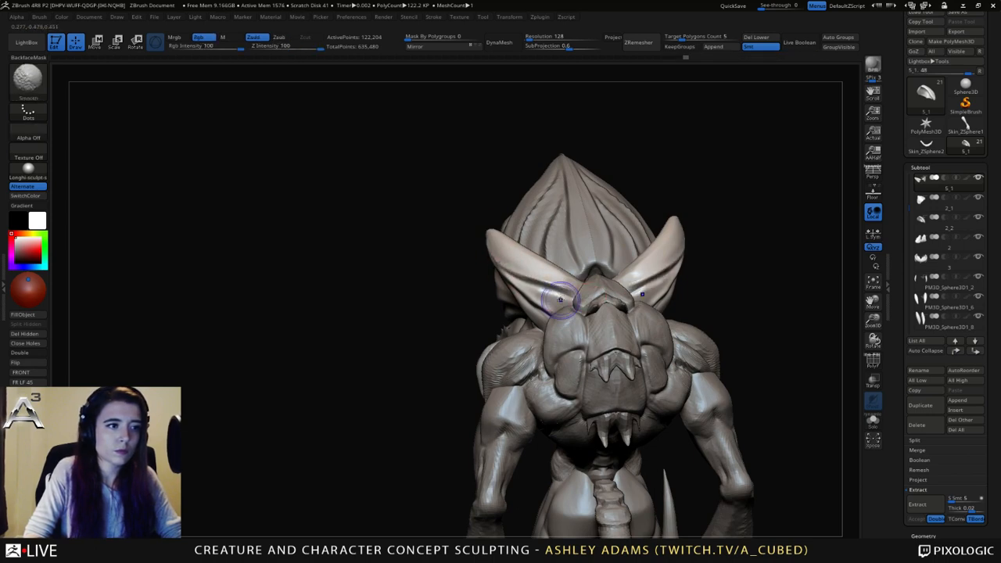
mouse_move(508, 273)
right_down()
mouse_move(614, 255)
mouse_move(531, 266)
mouse_move(679, 266)
right_up()
key(space)
Select the tail and set up the SnakeHook brush with Alpha 58.
right_drag(599, 254, 558, 243)
alt+right_drag(499, 315, 570, 263)
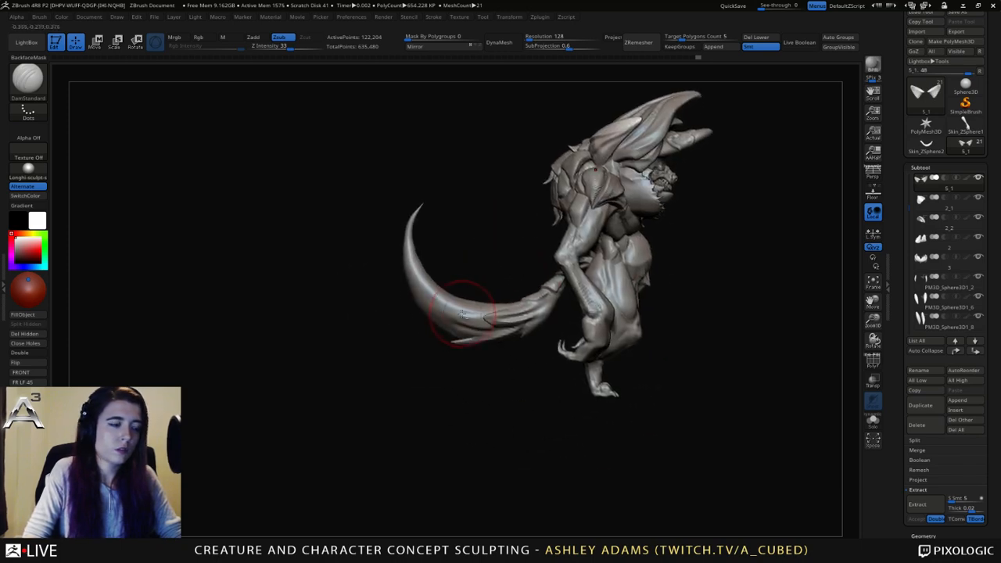
alt+click(468, 316)
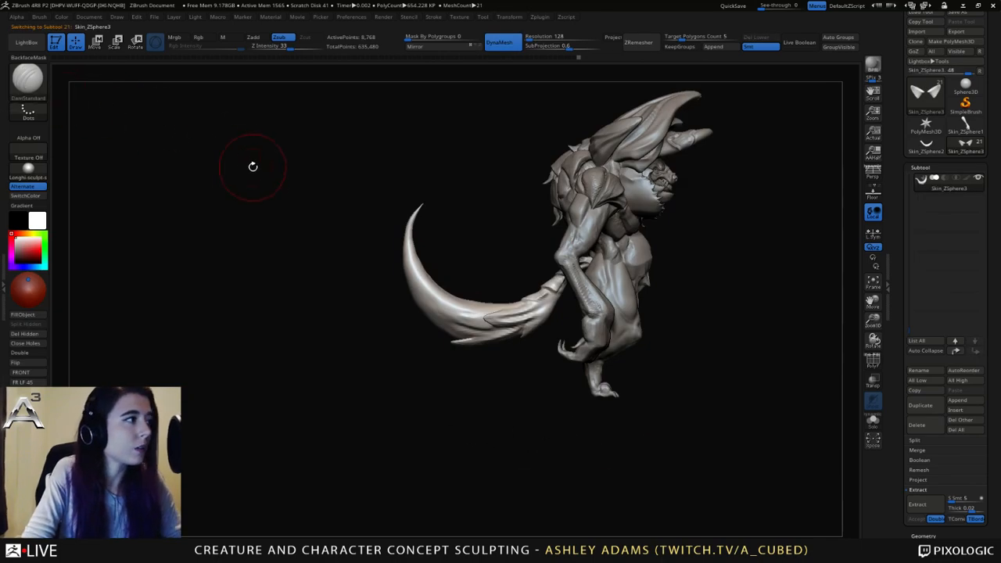
key(b)
key(s)
key(h)
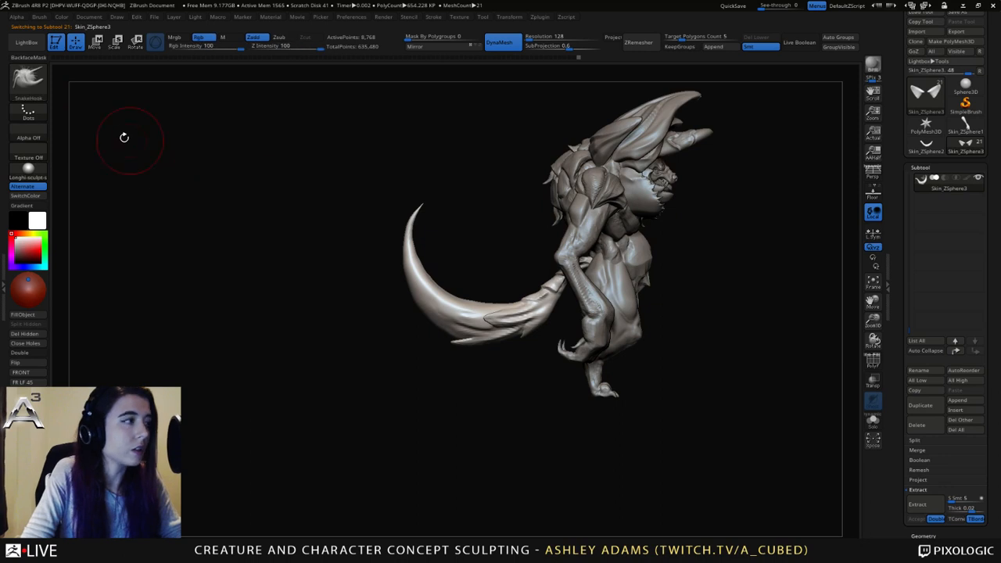
click(33, 135)
mouse_move(200, 154)
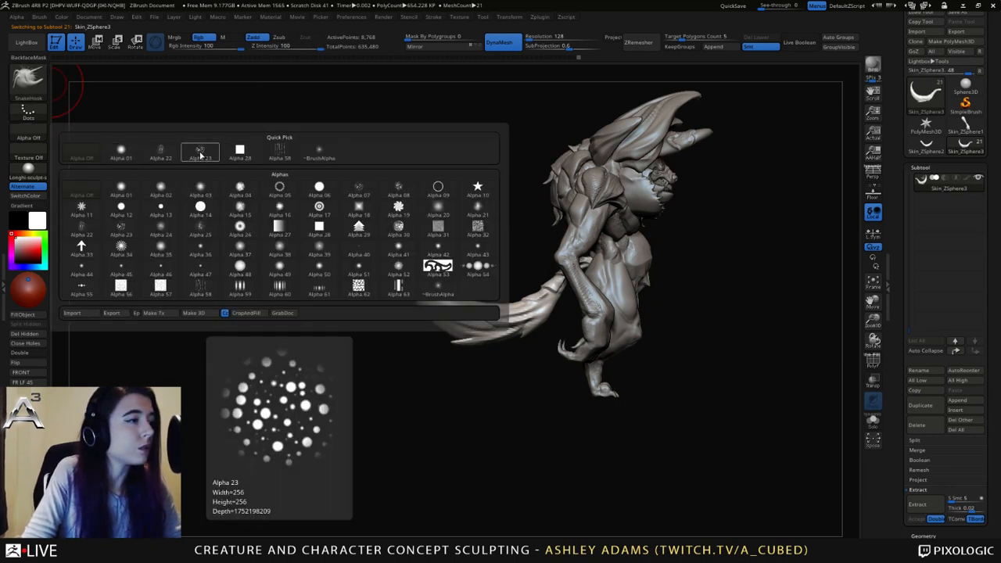
click(281, 154)
Adjust the SnakeHook draw size and pull small jagged scales out of the tail from its middle to the tip.
right_click(446, 295)
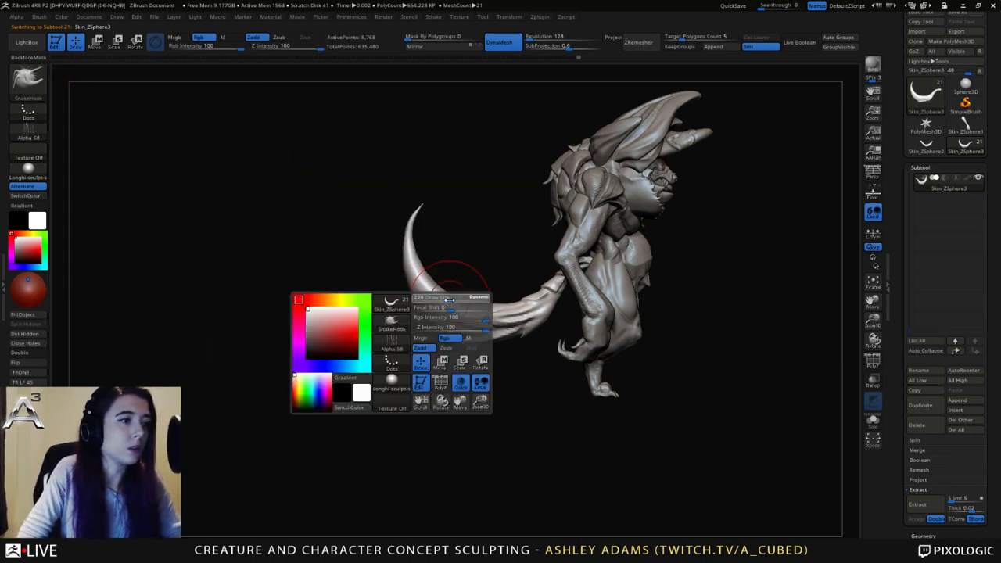
right_drag(447, 295, 421, 298)
drag(421, 297, 423, 288)
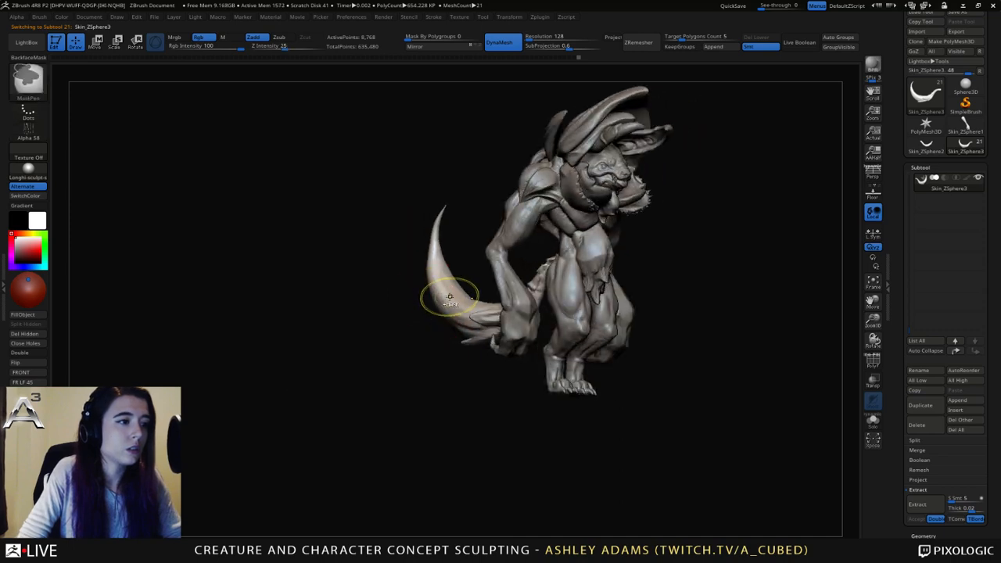
key(space)
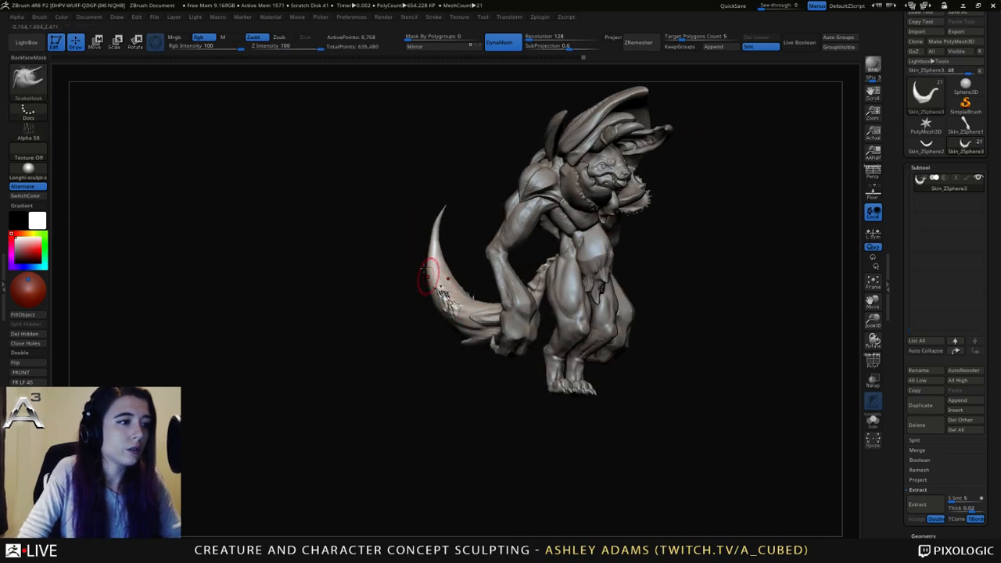
drag(430, 248, 425, 230)
right_drag(425, 231, 445, 300)
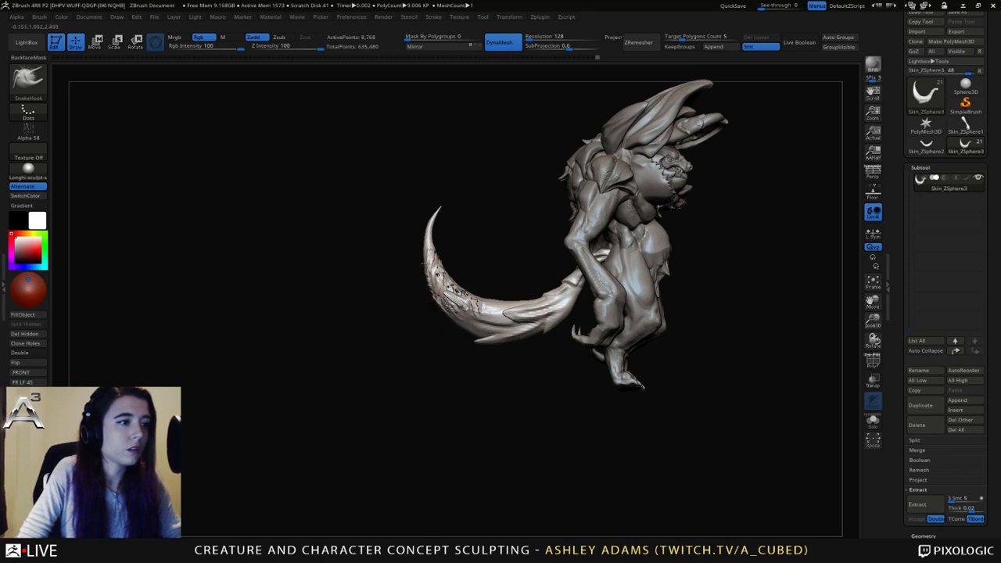
right_drag(443, 290, 430, 292)
shift+drag(432, 292, 444, 291)
mouse_move(418, 291)
right_down()
mouse_move(431, 285)
mouse_move(439, 323)
right_up()
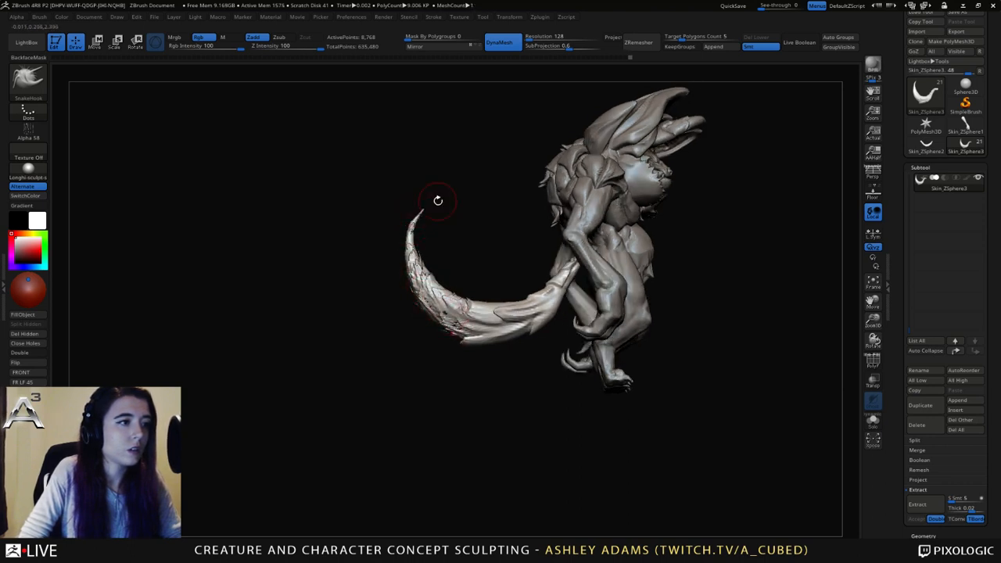
Continue the jagged SnakeHook scales around the outer curve and across the other side of the tail.
mouse_move(438, 200)
right_down()
mouse_move(405, 255)
mouse_move(427, 294)
right_up()
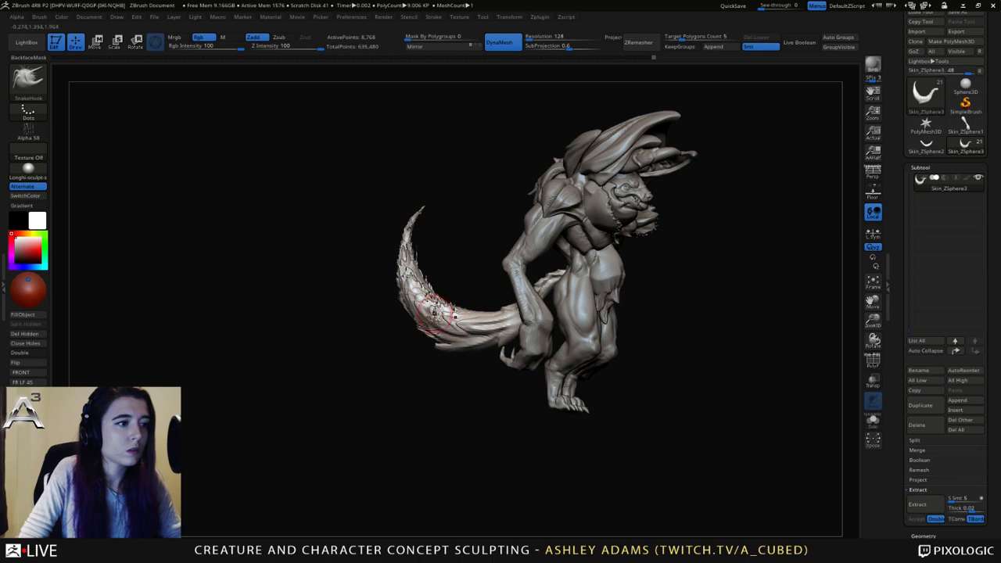
mouse_move(435, 314)
right_down()
mouse_move(447, 335)
mouse_move(548, 324)
right_up()
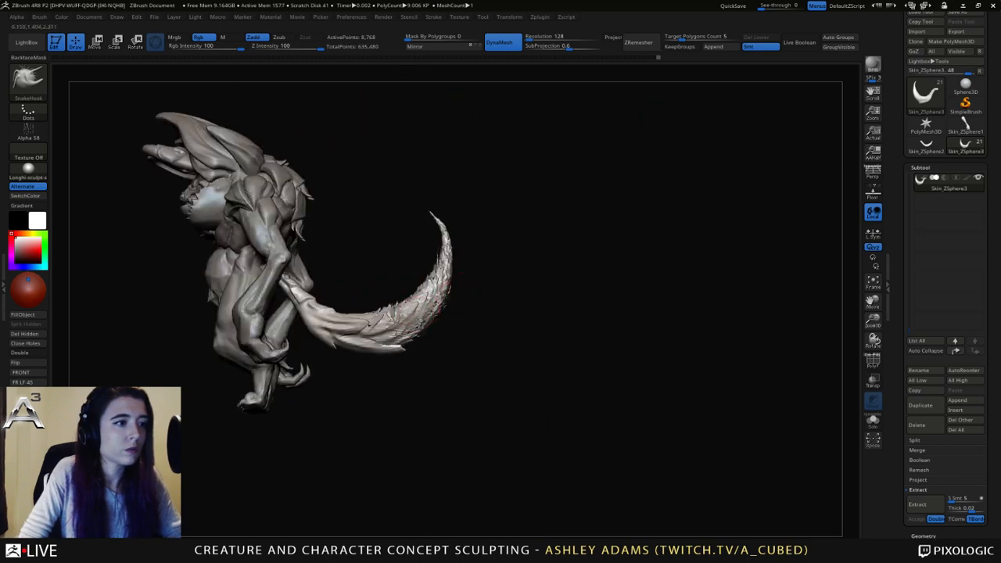
alt+right_drag(417, 331, 484, 307)
key(space)
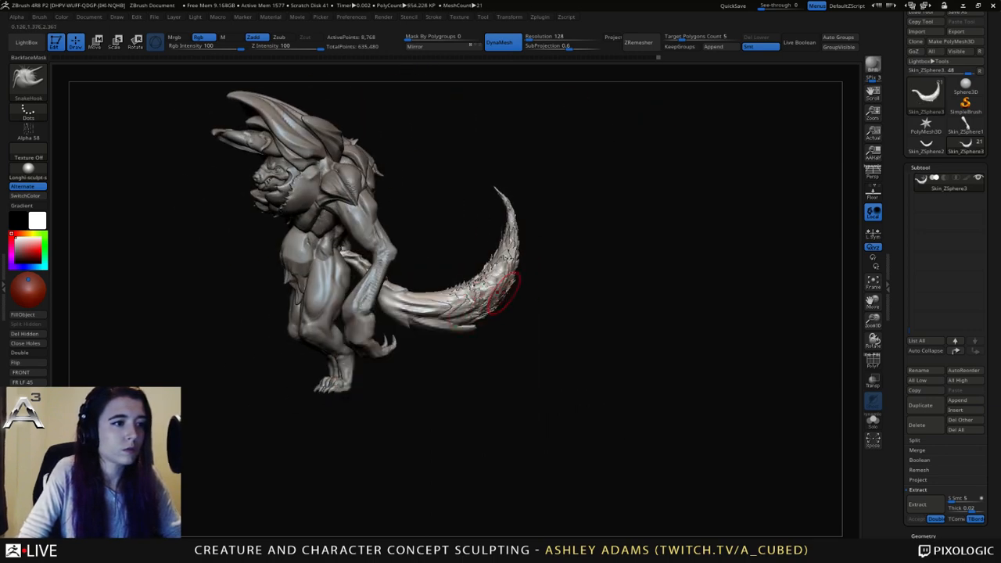
mouse_move(504, 293)
mouse_down()
mouse_move(491, 288)
mouse_move(471, 318)
mouse_up()
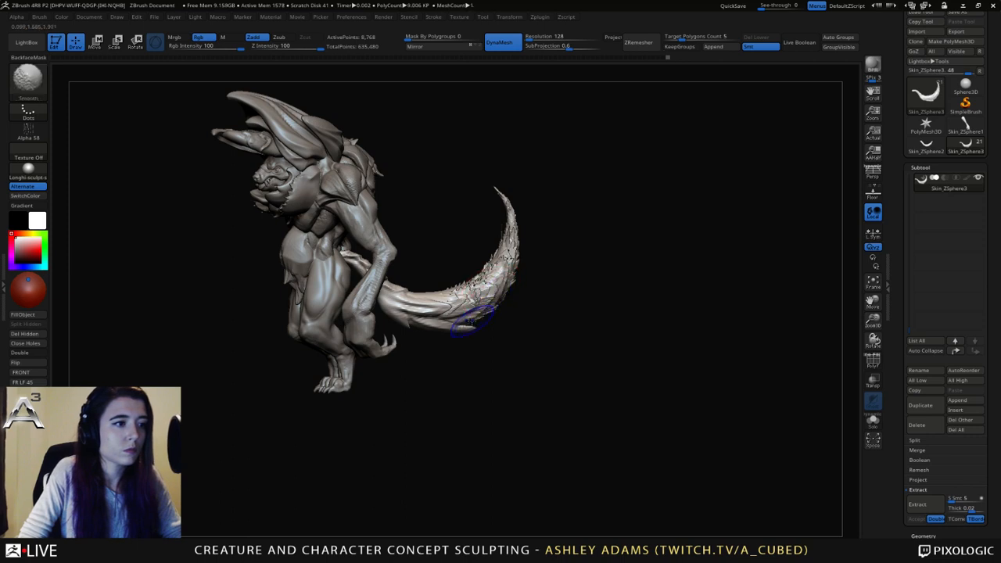
Extend the SnakeHook scales along the underside and upper surface of the tail toward its base.
mouse_move(495, 293)
right_down()
mouse_move(498, 253)
mouse_move(438, 279)
mouse_move(421, 297)
mouse_move(430, 326)
mouse_move(374, 283)
right_up()
key(space)
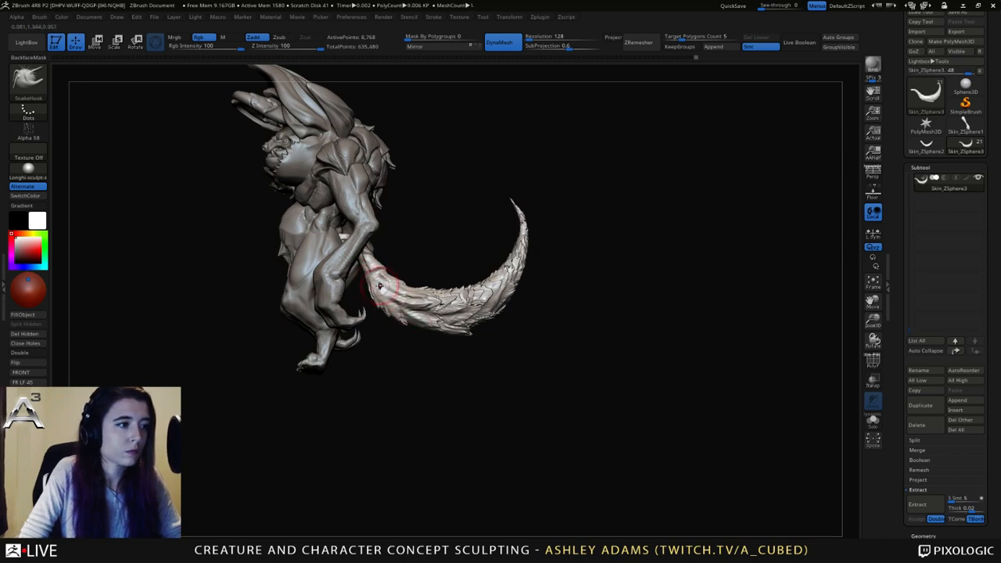
mouse_move(397, 283)
right_down()
mouse_move(389, 299)
mouse_move(408, 302)
mouse_move(399, 296)
mouse_move(416, 291)
mouse_move(406, 330)
mouse_move(411, 314)
mouse_move(424, 336)
mouse_move(417, 282)
right_up()
key(ctrl)
key(shift)
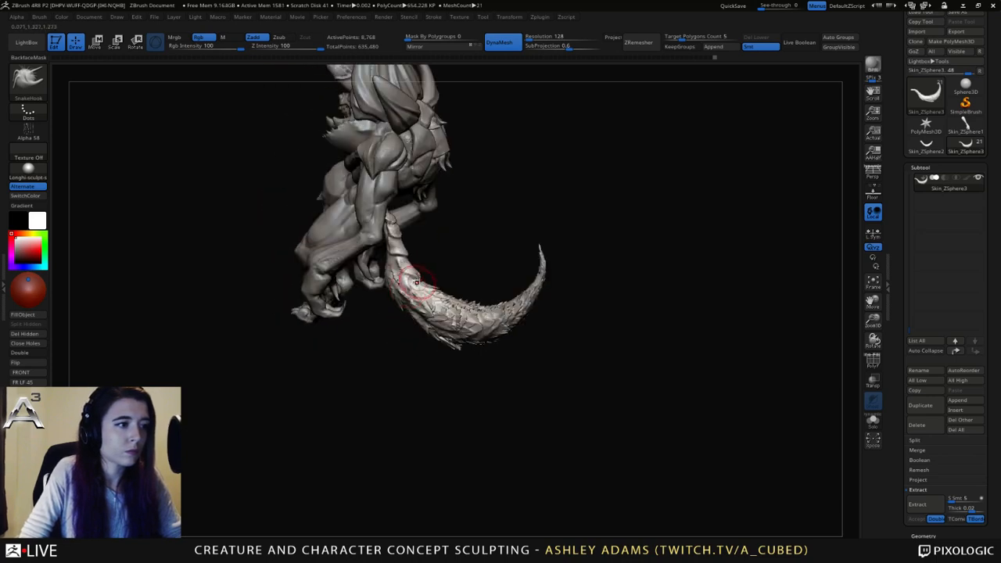
Smooth the surface of the tail near its base where it meets the creature's body.
key(shift)
shift+drag(412, 301, 455, 286)
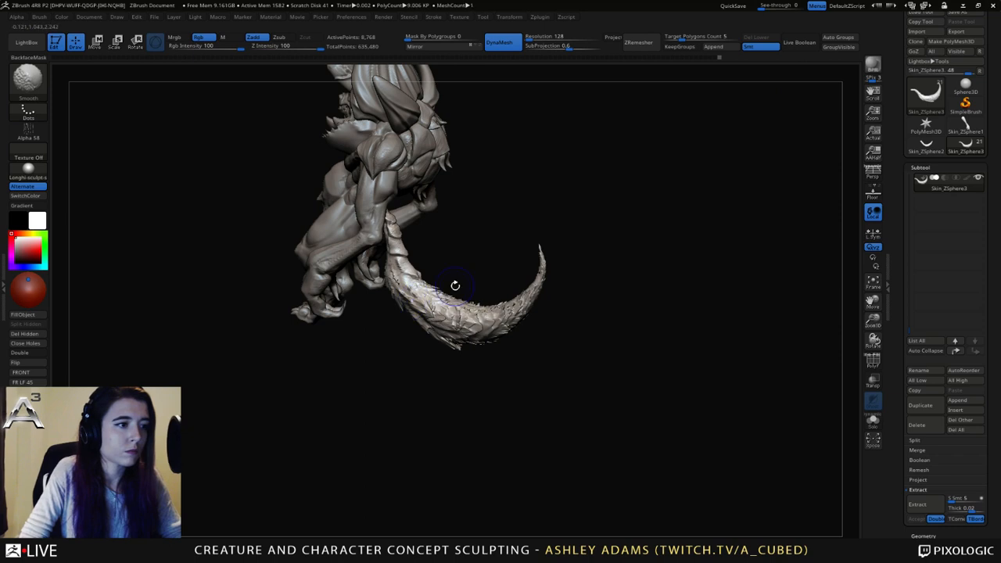
drag(546, 276, 472, 274)
shift+drag(408, 339, 449, 340)
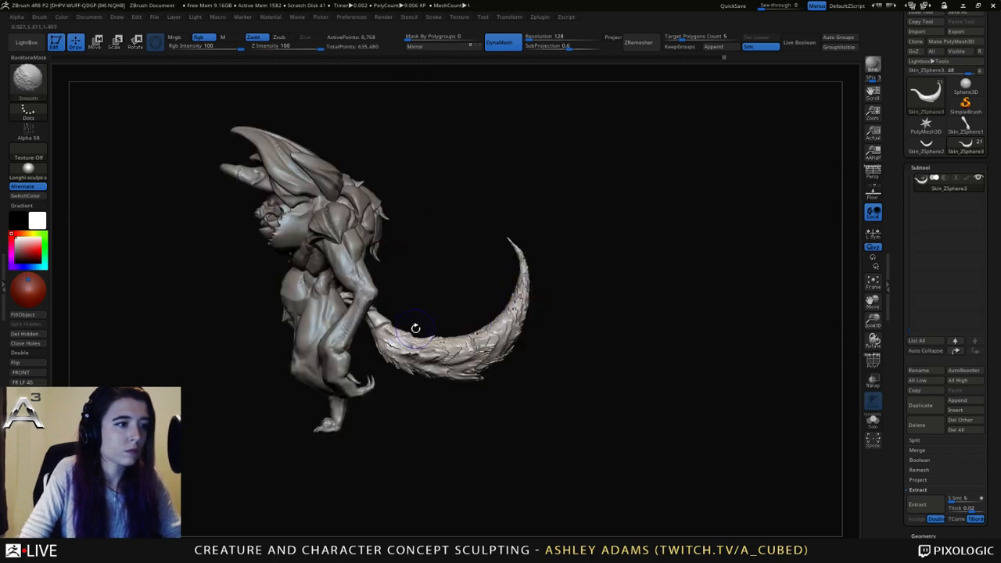
drag(370, 338, 369, 334)
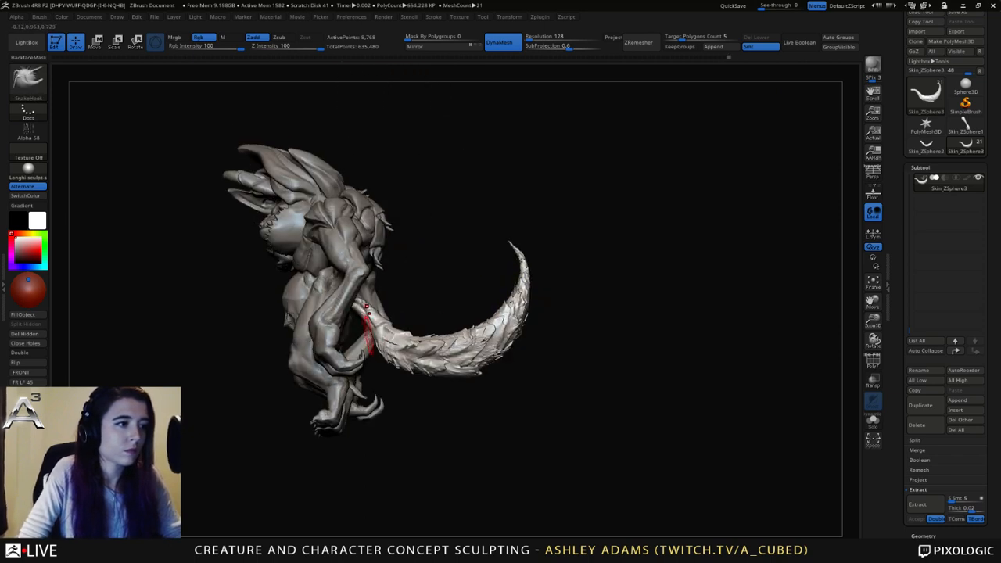
Subdivide the tail mesh once for finer sculpting.
right_click(362, 330)
ctrl+right_drag(363, 329, 429, 269)
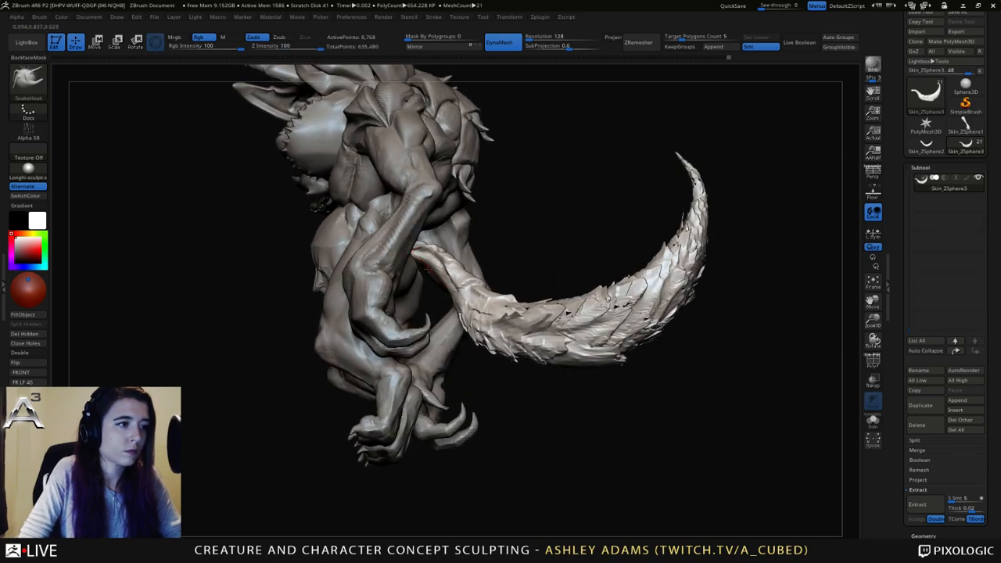
right_click(418, 274)
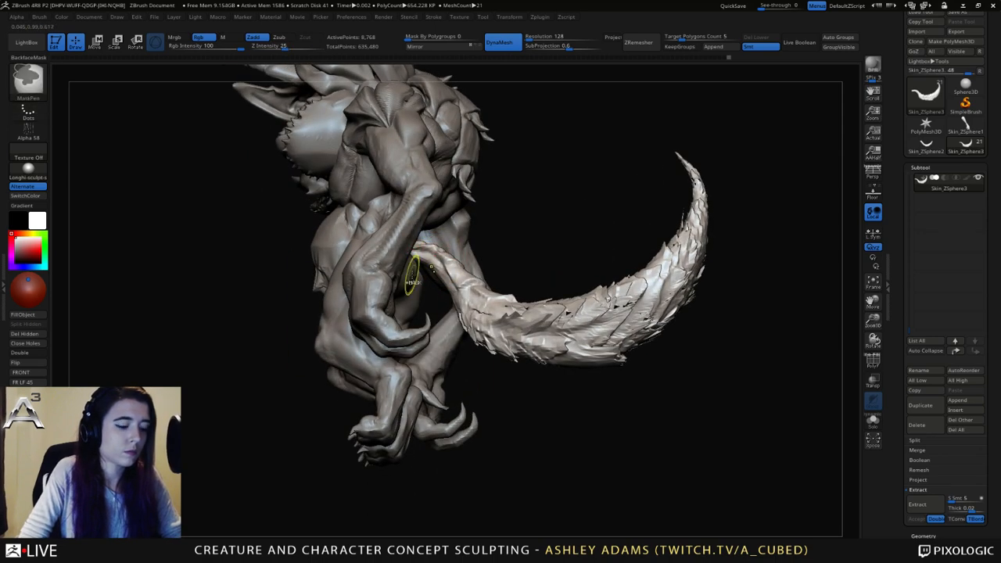
key(ctrl+d)
Pull fur tufts out along the base, underside and middle of the tail with the SnakeHook brush.
right_drag(439, 266, 421, 256)
right_click(428, 263)
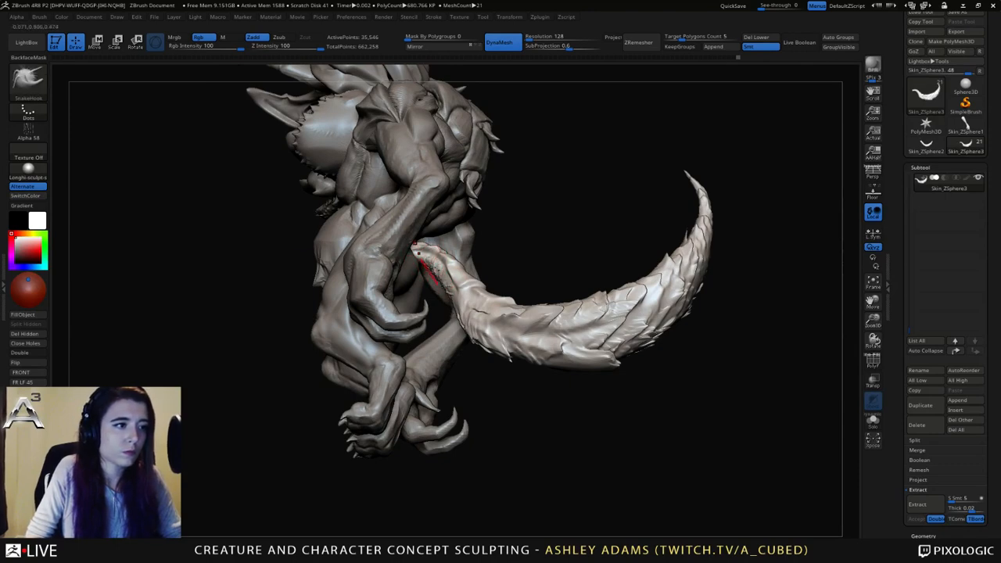
right_drag(415, 265, 409, 242)
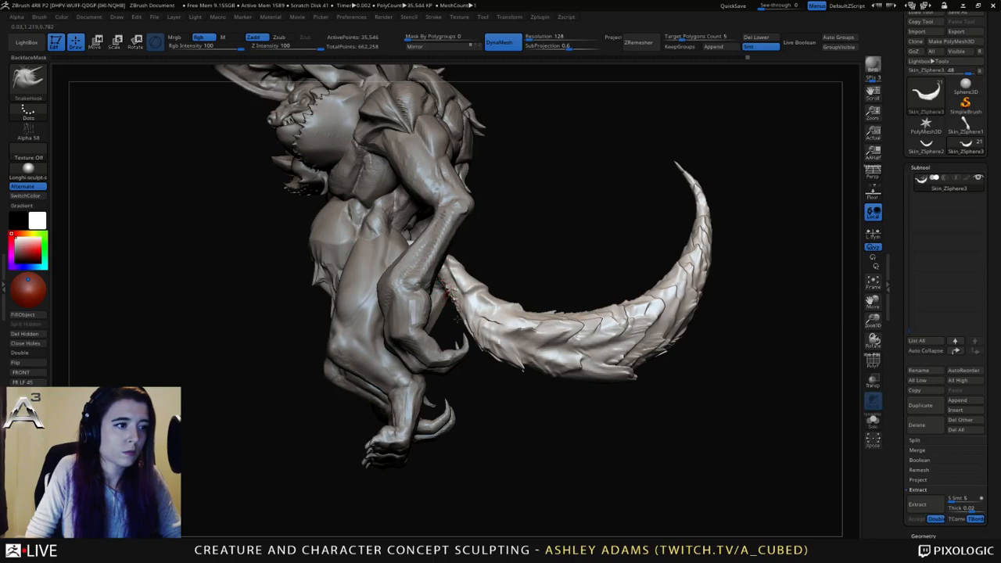
drag(474, 313, 475, 315)
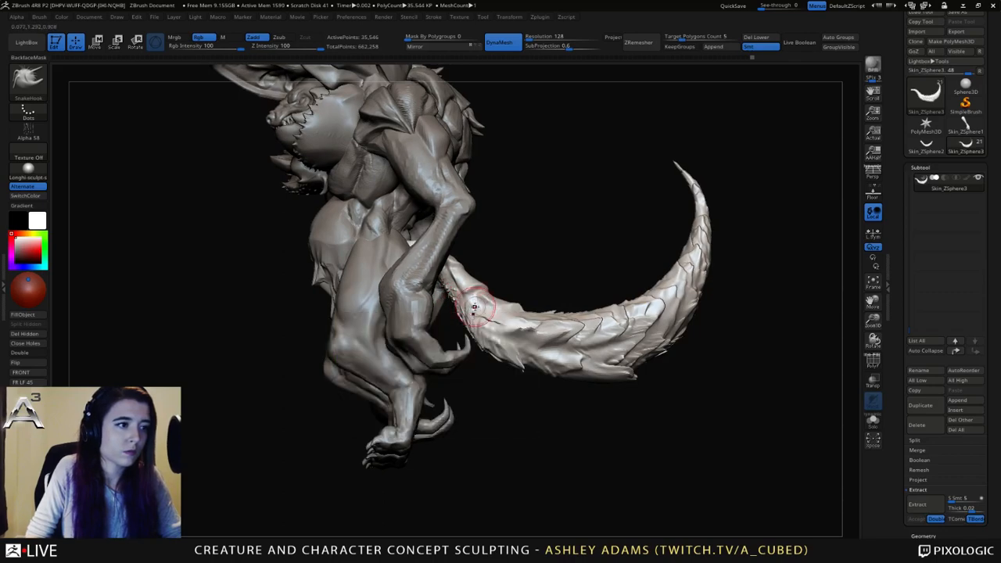
right_drag(474, 308, 513, 348)
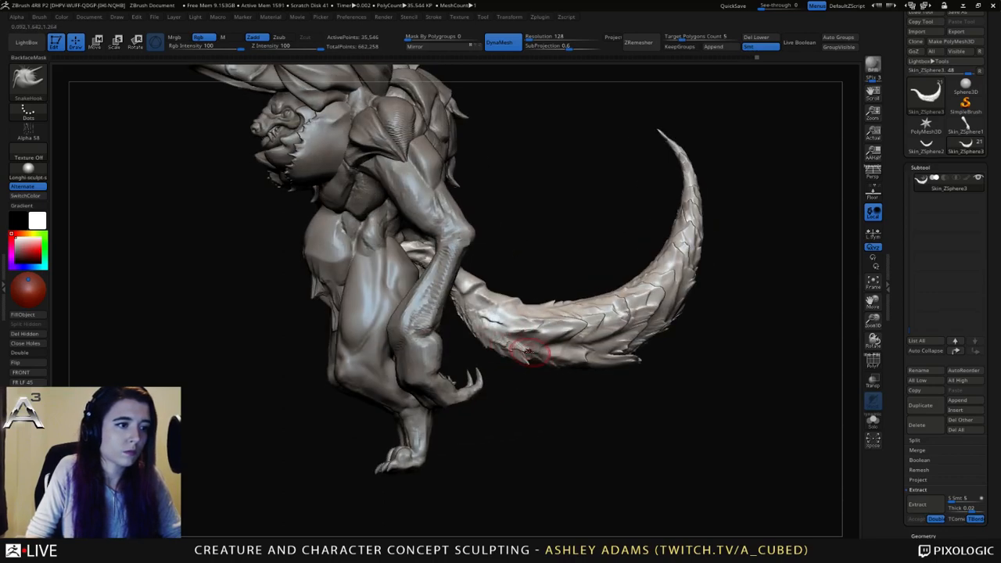
drag(593, 356, 614, 344)
right_drag(638, 331, 548, 316)
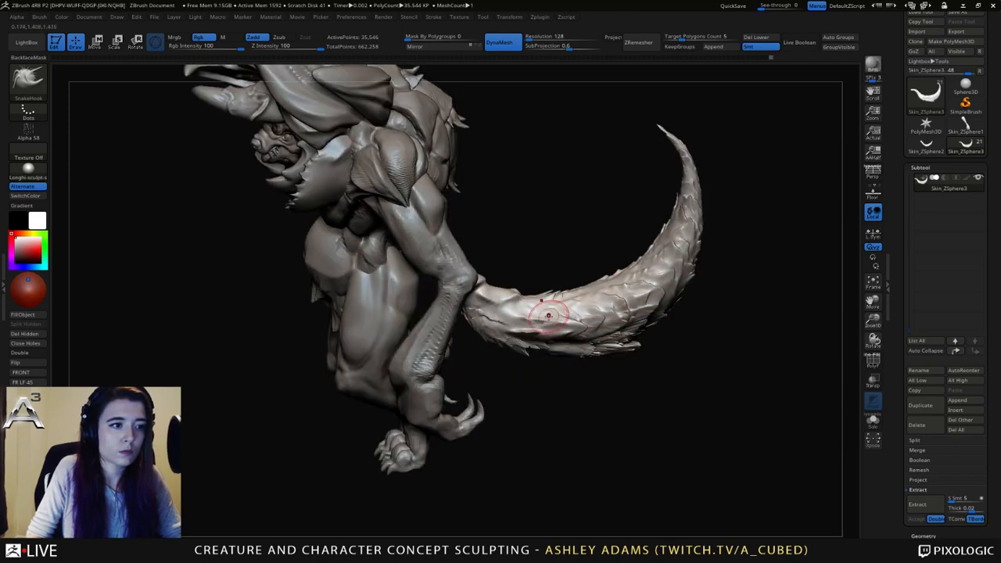
mouse_move(522, 303)
mouse_down()
mouse_move(605, 277)
mouse_move(631, 294)
mouse_up()
Pull fur spikes toward the tip along the upper curve of the tail with the SnakeHook brush.
mouse_move(628, 303)
right_down()
mouse_move(596, 313)
mouse_move(646, 306)
mouse_move(583, 328)
right_up()
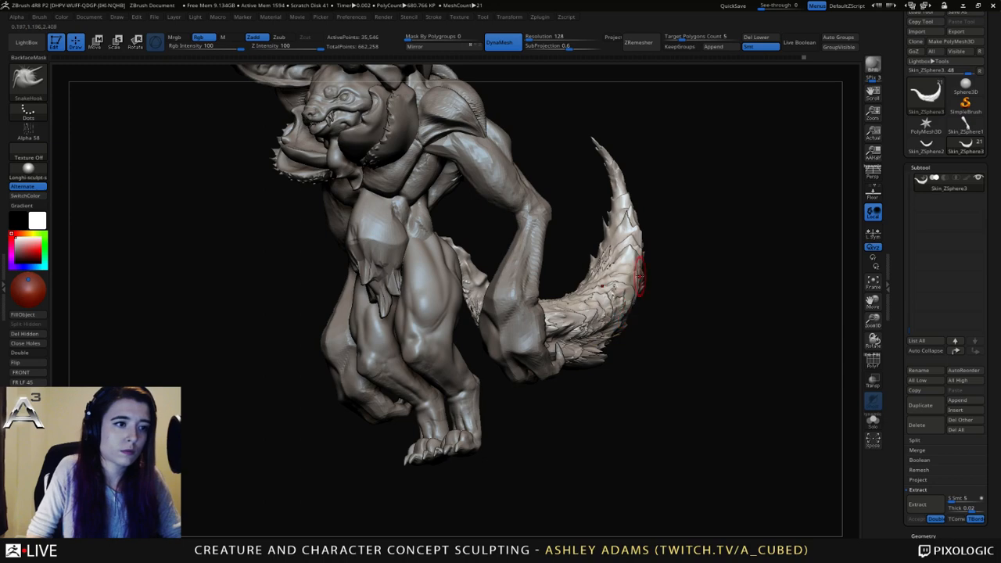
mouse_move(632, 275)
mouse_down()
mouse_move(639, 258)
mouse_move(622, 252)
mouse_up()
right_drag(591, 306, 587, 314)
drag(612, 253, 615, 205)
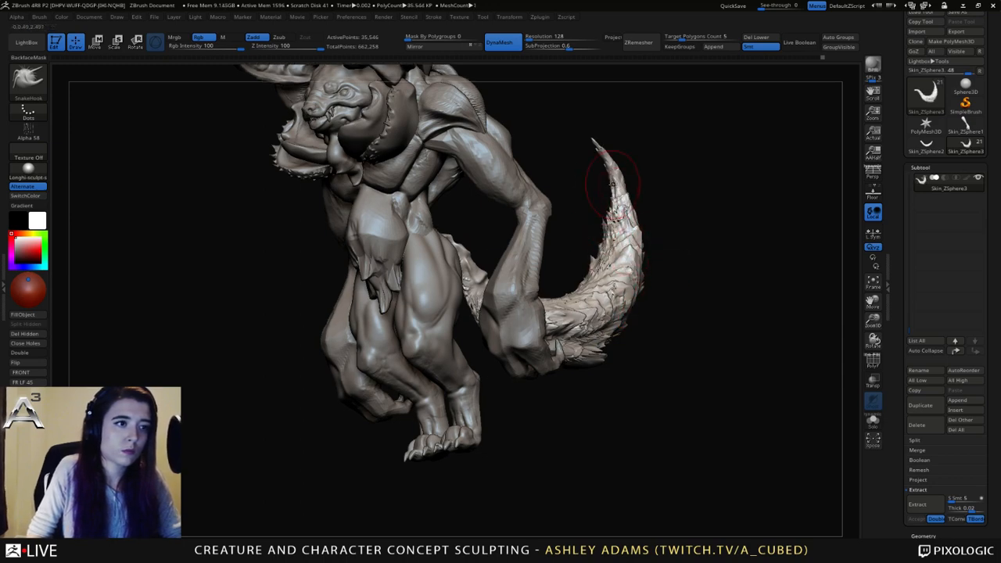
drag(635, 267, 623, 250)
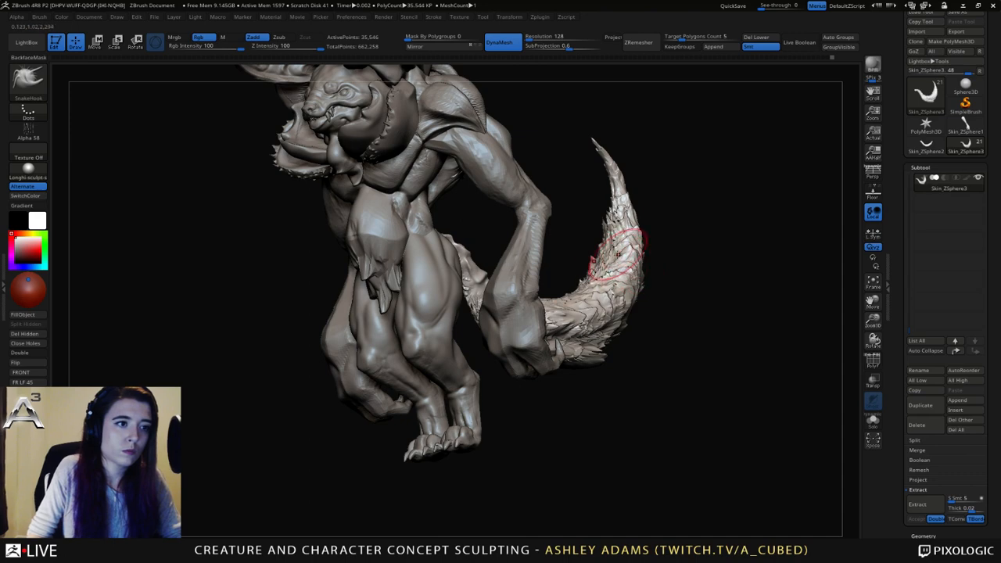
Smooth the fur along the upper curve of the tail.
key(shift)
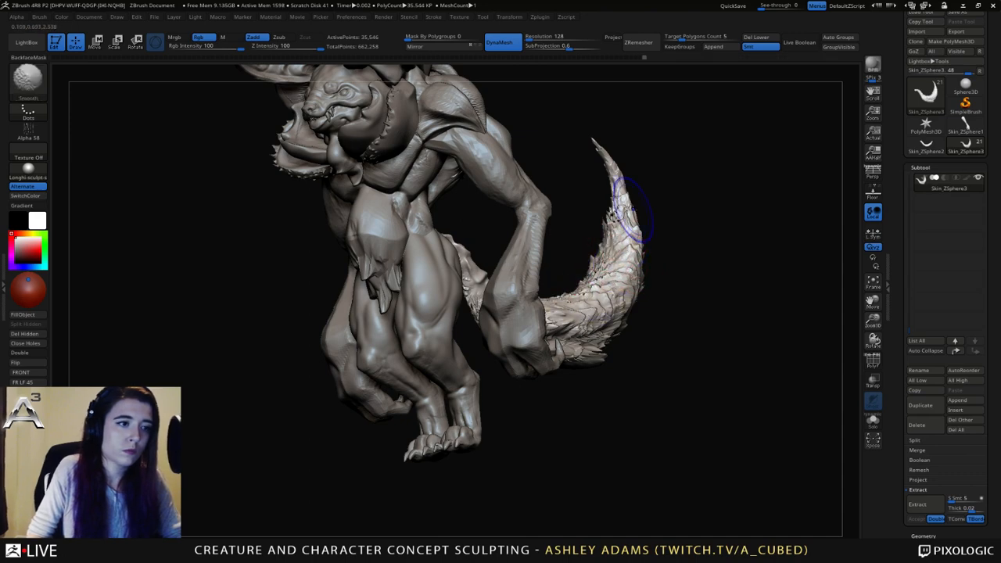
shift+drag(600, 263, 618, 219)
alt+drag(602, 383, 602, 359)
drag(602, 360, 558, 360)
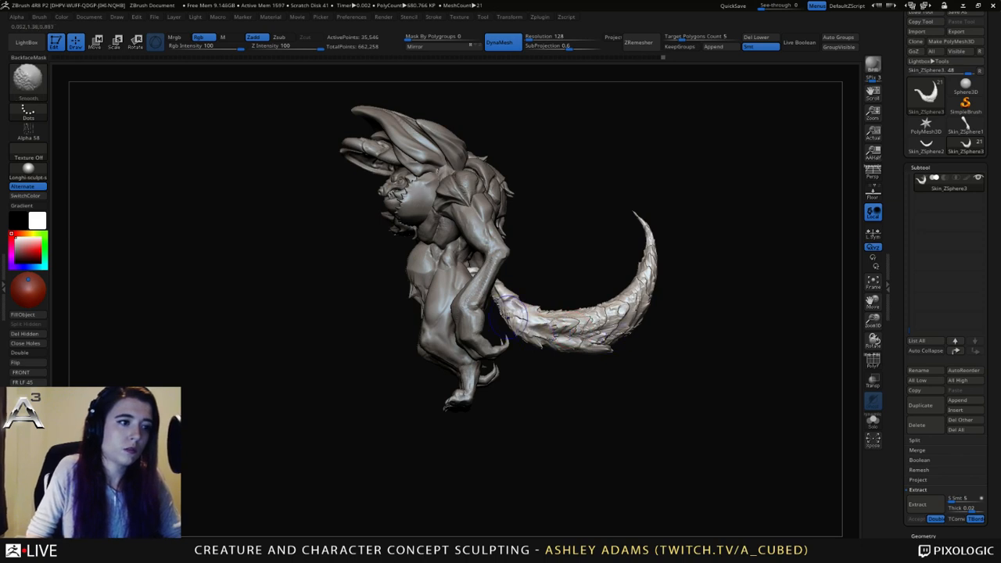
drag(644, 332, 614, 345)
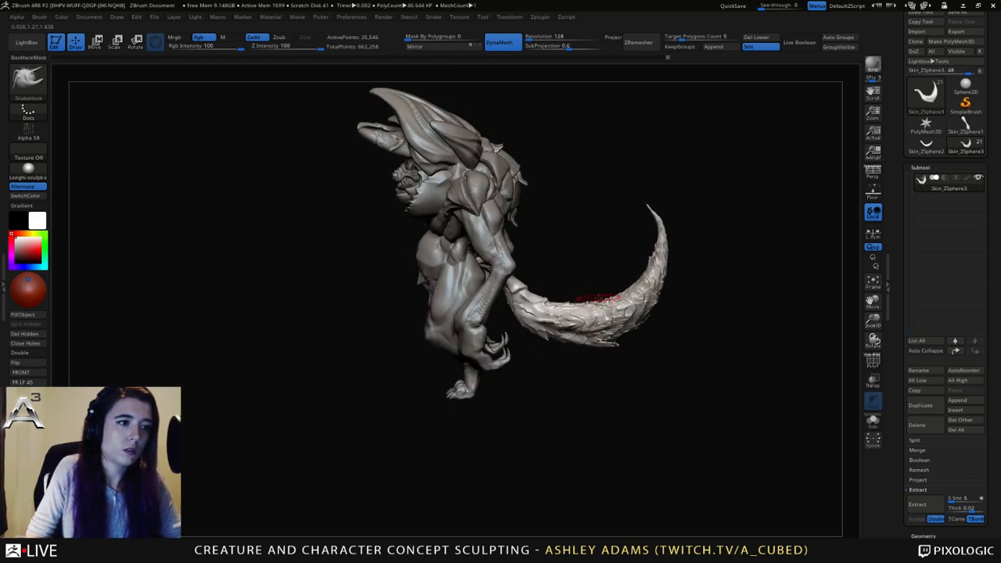
Switch to the Inflat brush and thicken the fur along the tail.
key(b)
key(i)
key(n)
key(space)
mouse_move(578, 292)
mouse_down()
mouse_move(588, 291)
mouse_move(572, 293)
mouse_up()
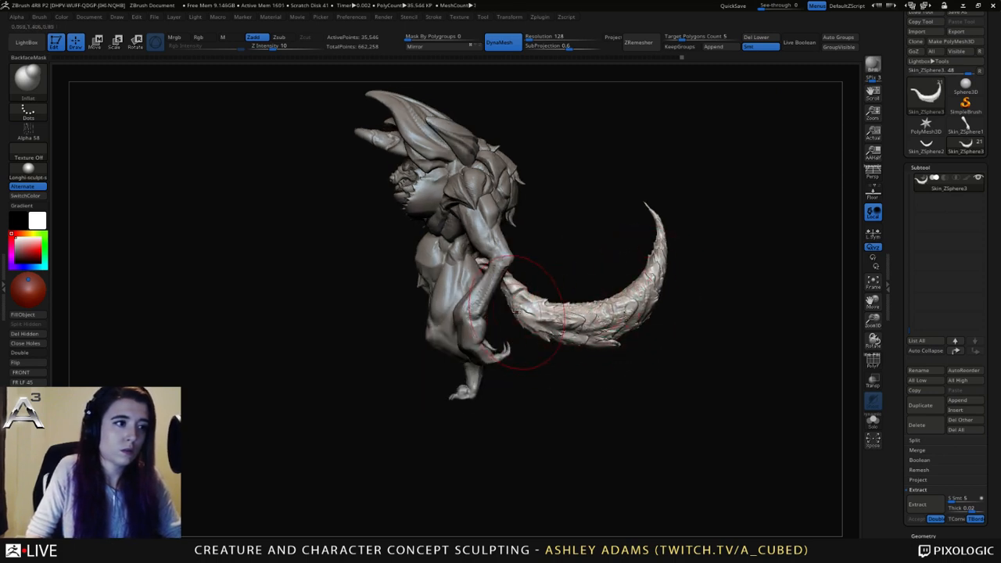
drag(552, 356, 684, 310)
key(space)
Paint a mask over the scaly upper side of the tail base, from the body to the start of the fur.
mouse_move(684, 310)
right_down()
mouse_move(625, 300)
mouse_move(650, 321)
mouse_move(666, 318)
mouse_move(606, 356)
mouse_move(591, 313)
mouse_move(619, 297)
mouse_move(644, 307)
mouse_move(634, 388)
right_up()
right_click(576, 360)
right_click(603, 357)
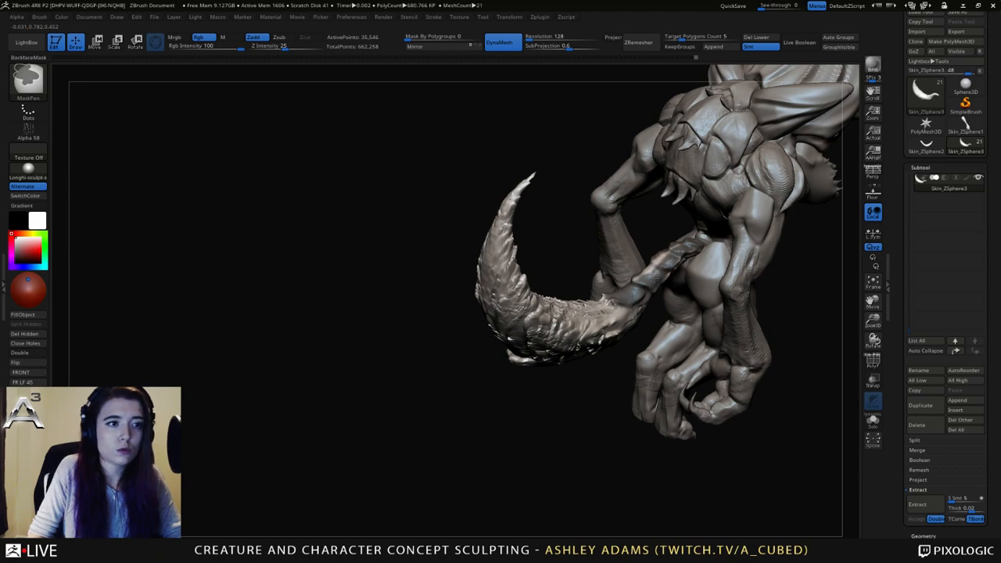
right_drag(654, 279, 657, 278)
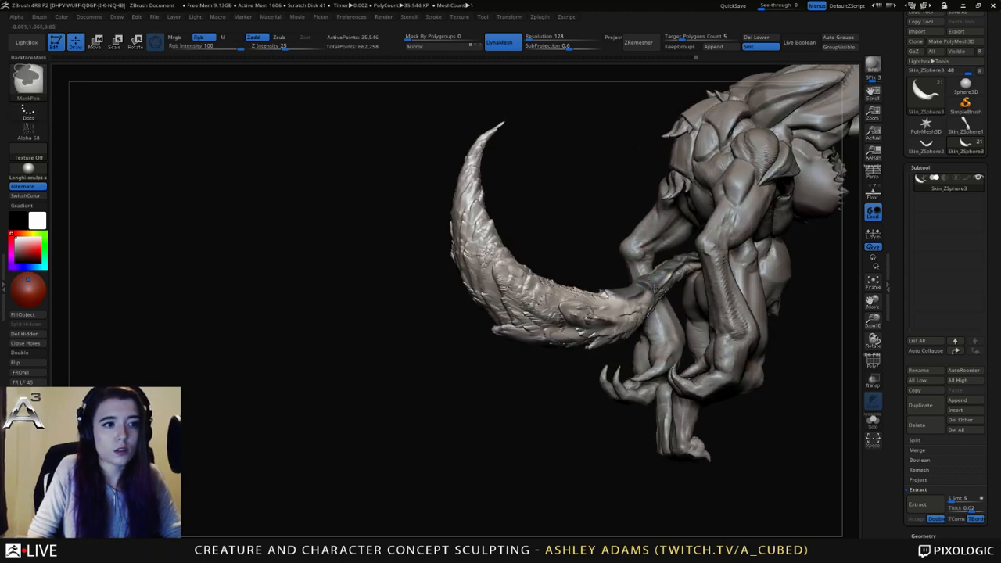
right_drag(679, 258, 704, 257)
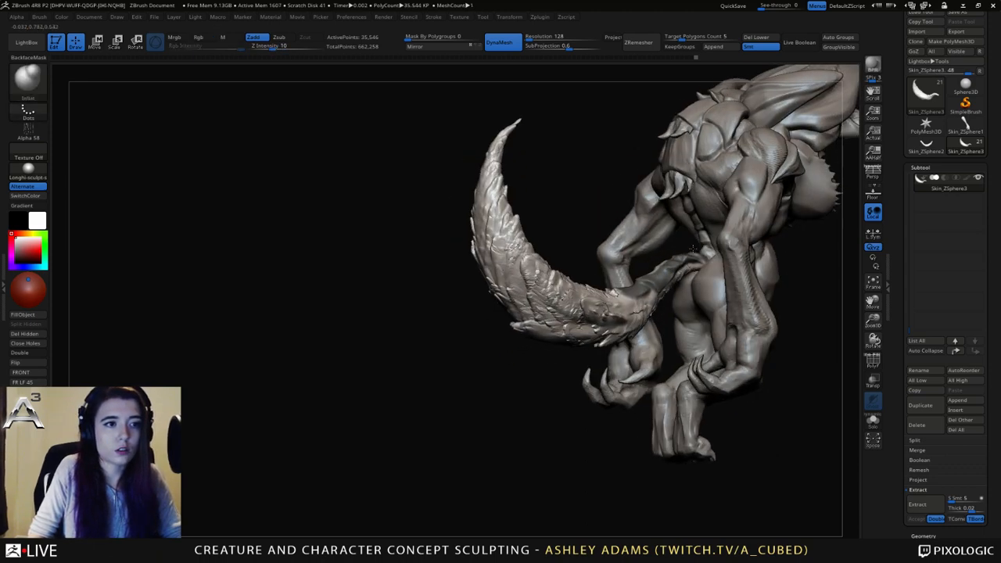
ctrl+drag(693, 261, 705, 255)
right_drag(710, 261, 659, 282)
ctrl+drag(646, 284, 639, 293)
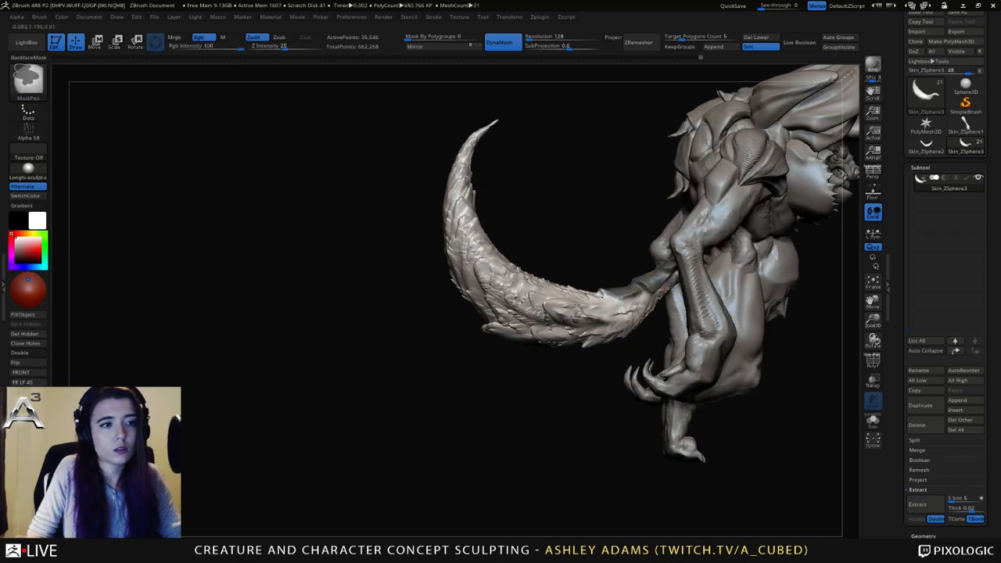
Refine the mask on the tail base along its border with the fur and where it joins the body.
right_drag(608, 293, 609, 329)
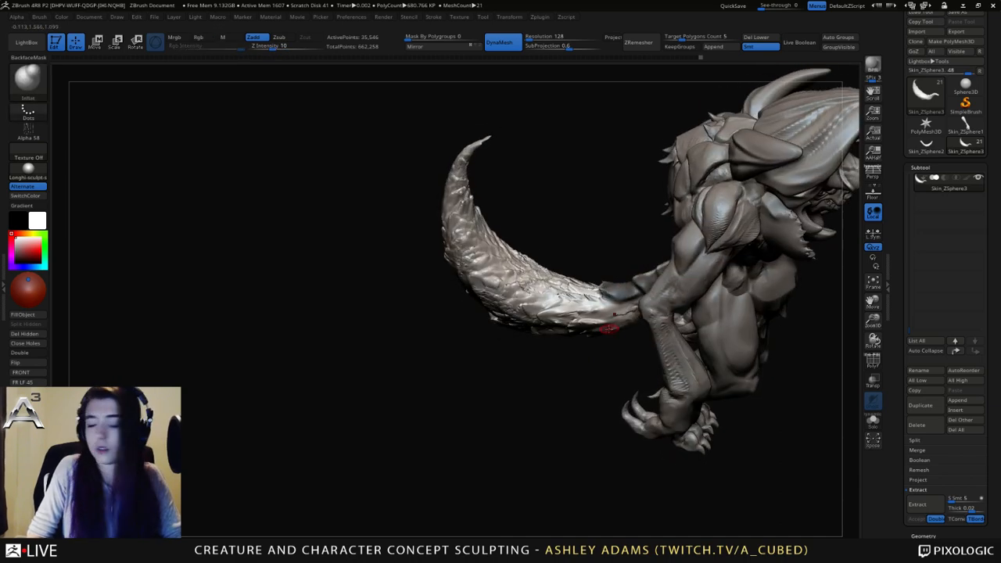
ctrl+drag(603, 321, 610, 307)
mouse_move(548, 203)
mouse_down()
mouse_move(602, 223)
mouse_move(626, 270)
mouse_up()
mouse_move(652, 298)
ctrl+mouse_down()
mouse_move(646, 288)
mouse_move(663, 256)
ctrl+mouse_up()
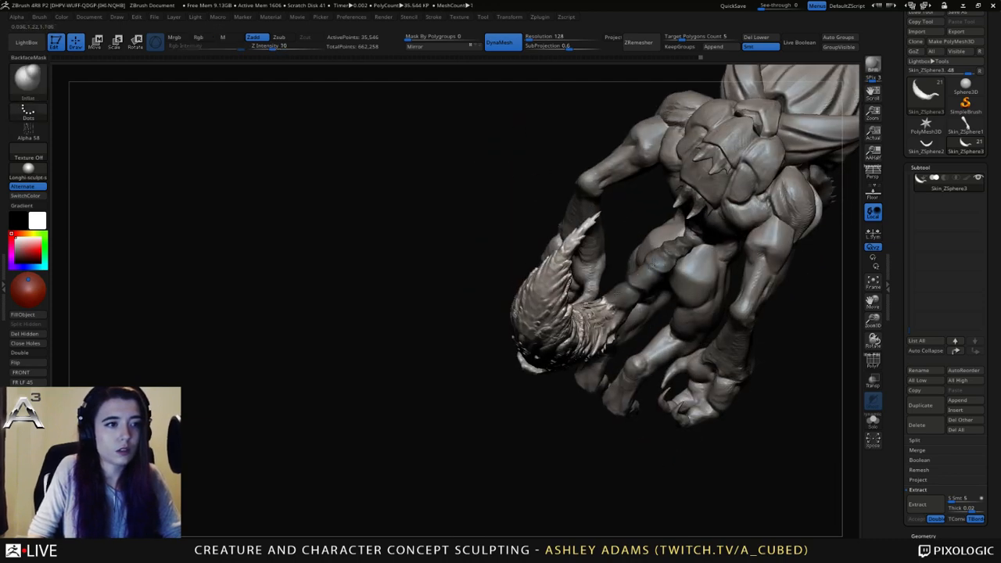
drag(540, 419, 493, 368)
ctrl+drag(603, 295, 607, 302)
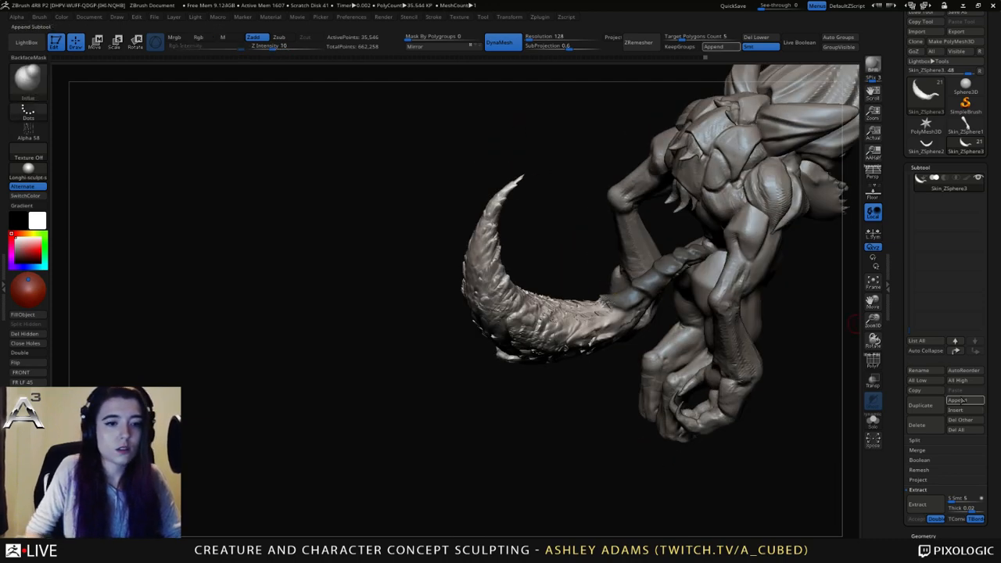
Delete the tail's lower subdivision levels and split the masked base into its own subtool.
click(915, 440)
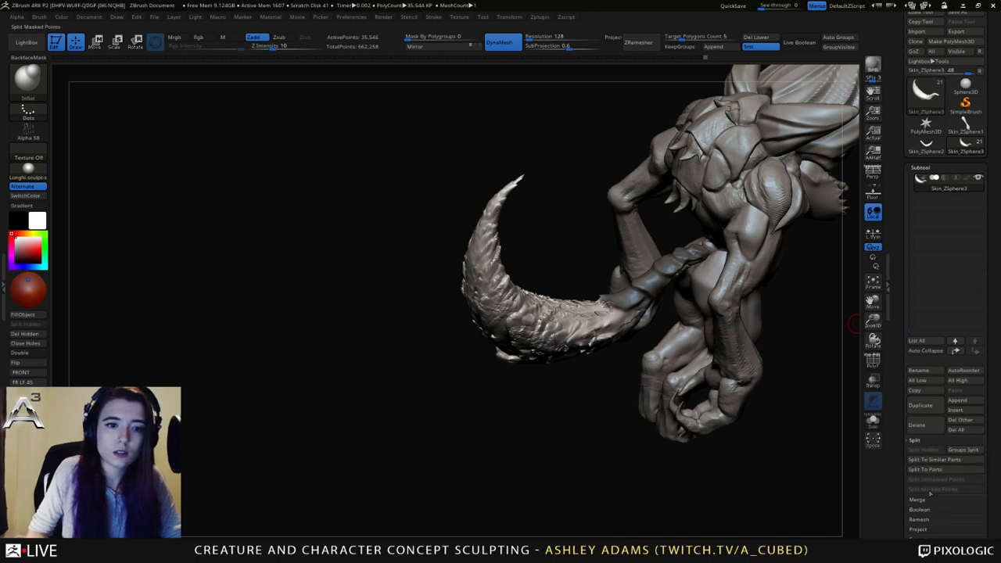
click(920, 168)
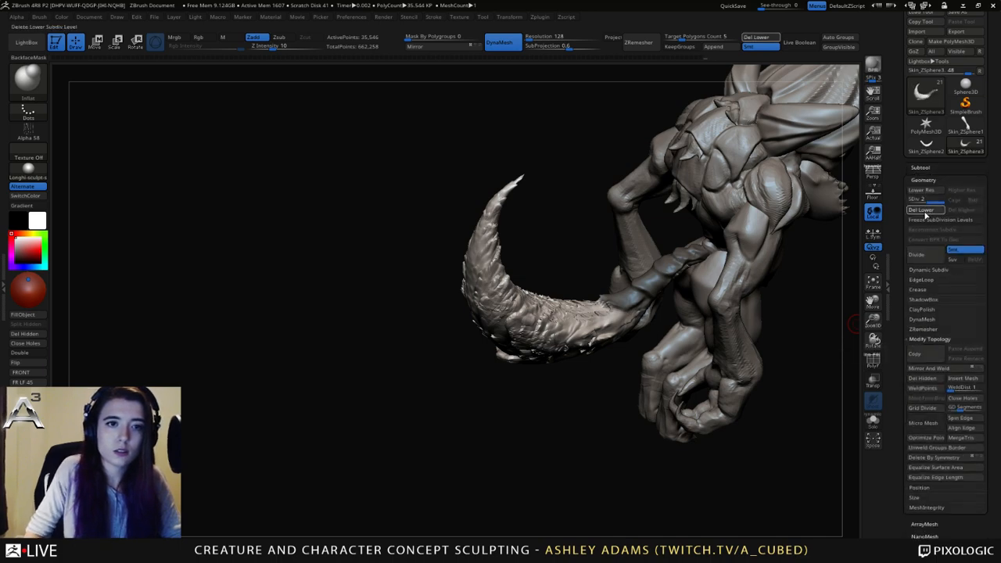
click(920, 167)
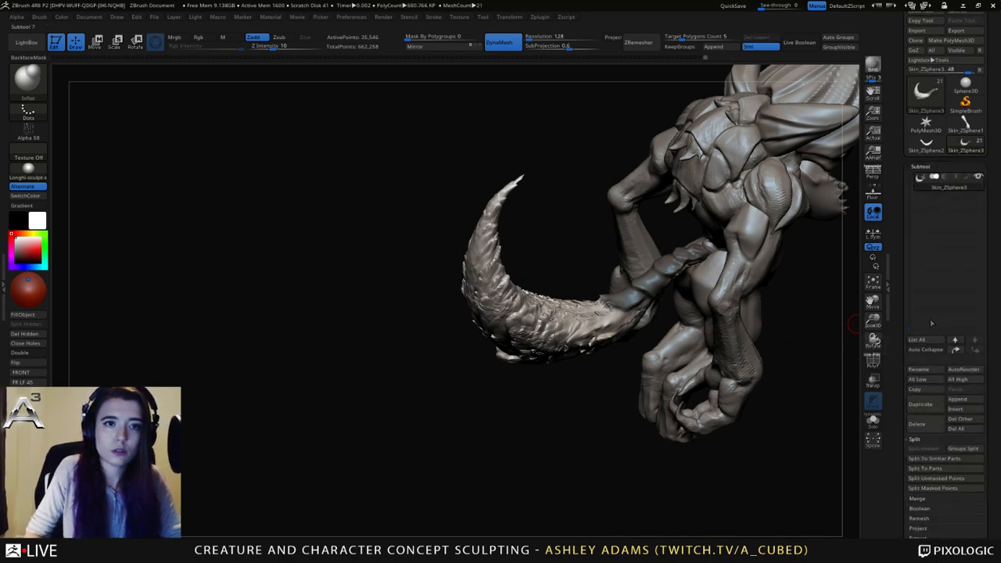
click(933, 488)
Close the holes left in the furry tail, and make the split-off base the active subtool.
right_drag(656, 280, 631, 297)
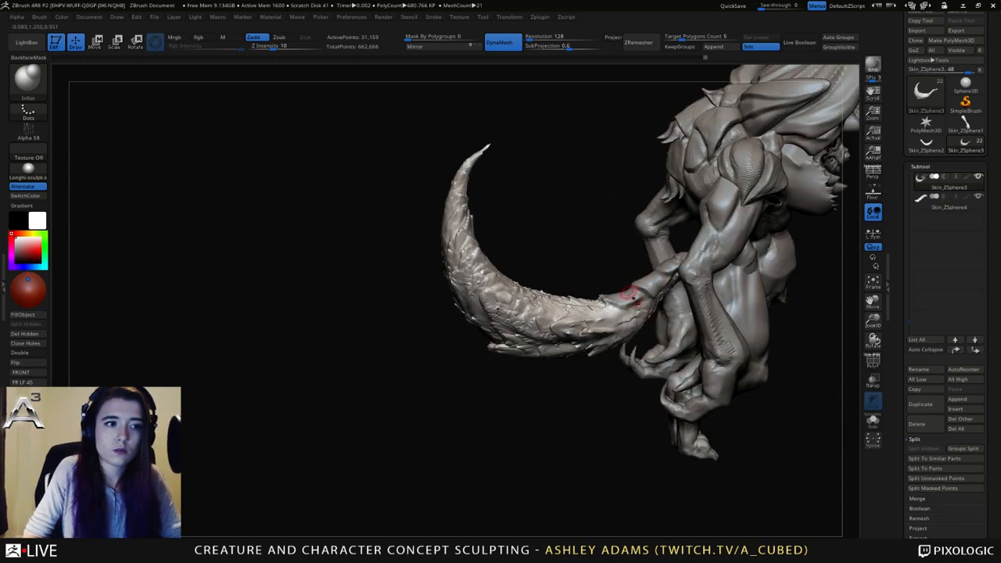
click(27, 344)
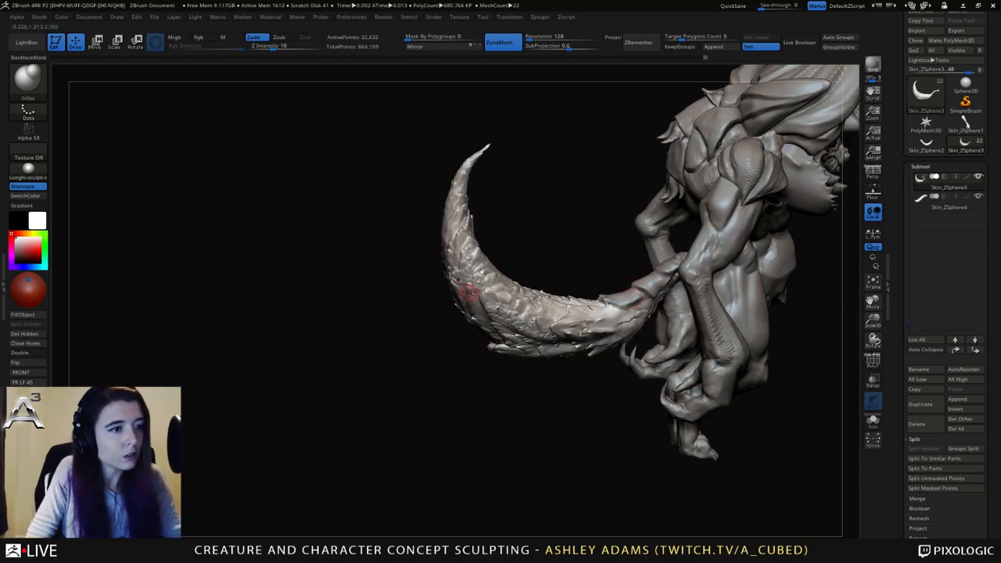
key(shift)
alt+click(655, 287)
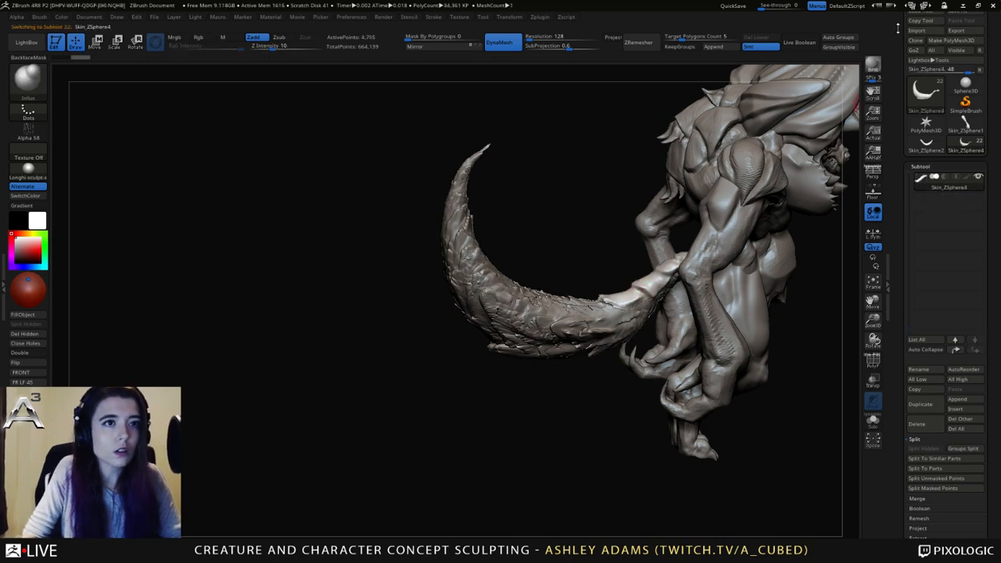
Save the tool with all its subtools to disk.
drag(899, 27, 901, 52)
click(966, 34)
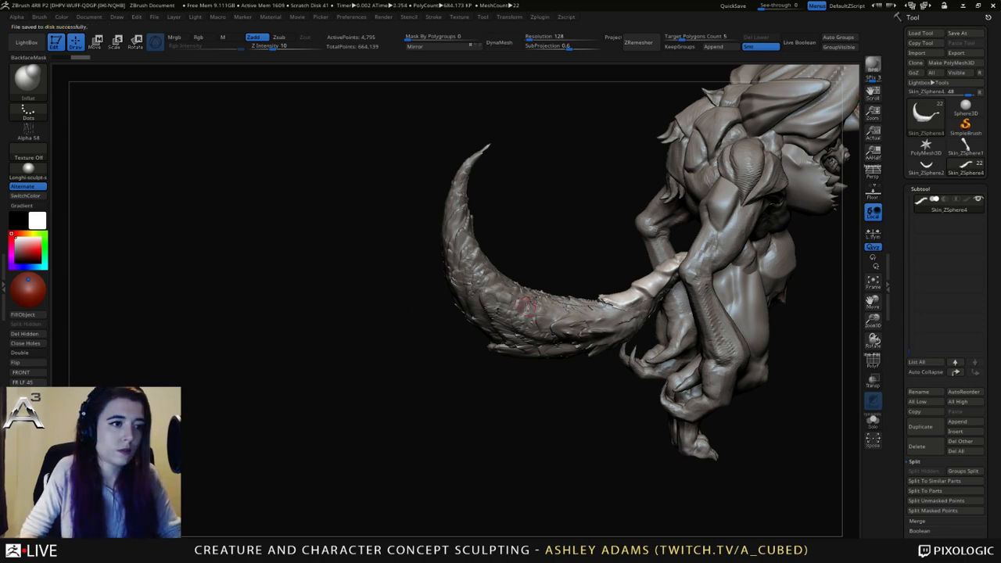
Switch to the SnakeHook brush and pull the split-off tail base into shape toward the body.
right_drag(612, 265, 637, 304)
right_click(615, 274)
key(b)
key(s)
key(h)
mouse_move(632, 322)
mouse_down()
mouse_move(668, 292)
mouse_move(688, 289)
mouse_up()
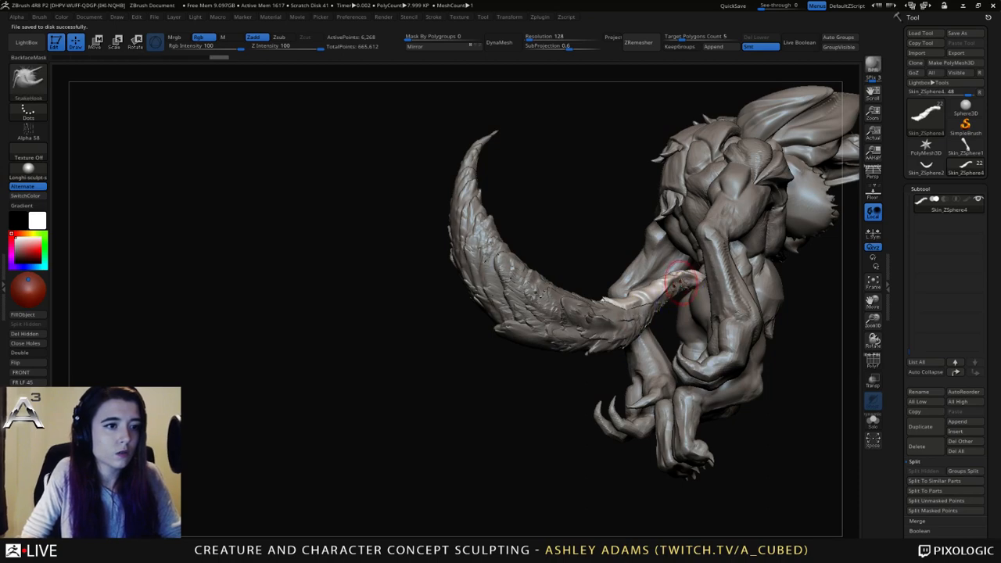
Make the scaly tail base the active subtool again and turn off the SnakeHook brush's alpha.
alt+click(652, 313)
right_drag(655, 311, 685, 293)
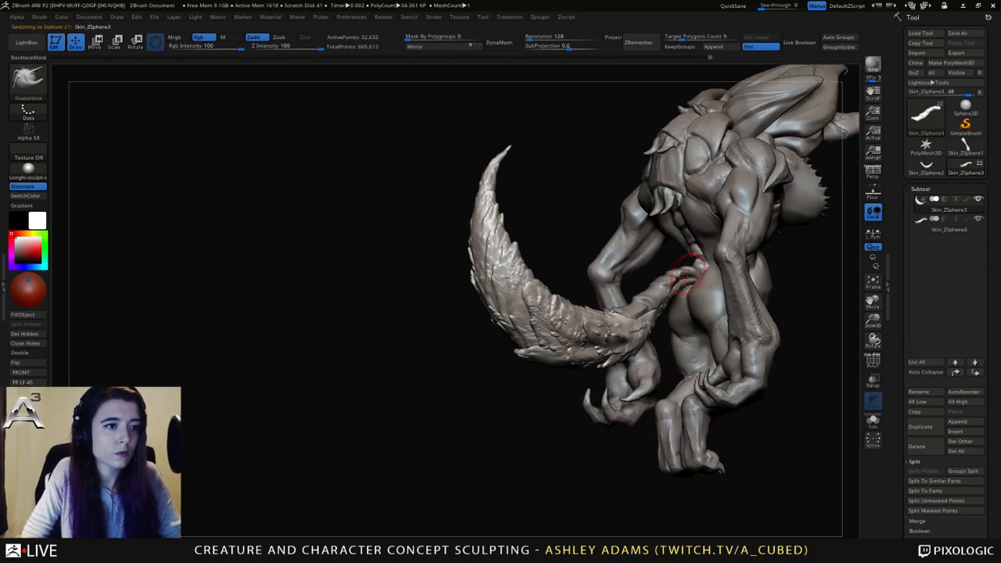
mouse_move(689, 274)
right_down()
mouse_move(649, 286)
mouse_move(640, 326)
right_up()
key(shift)
alt+click(618, 306)
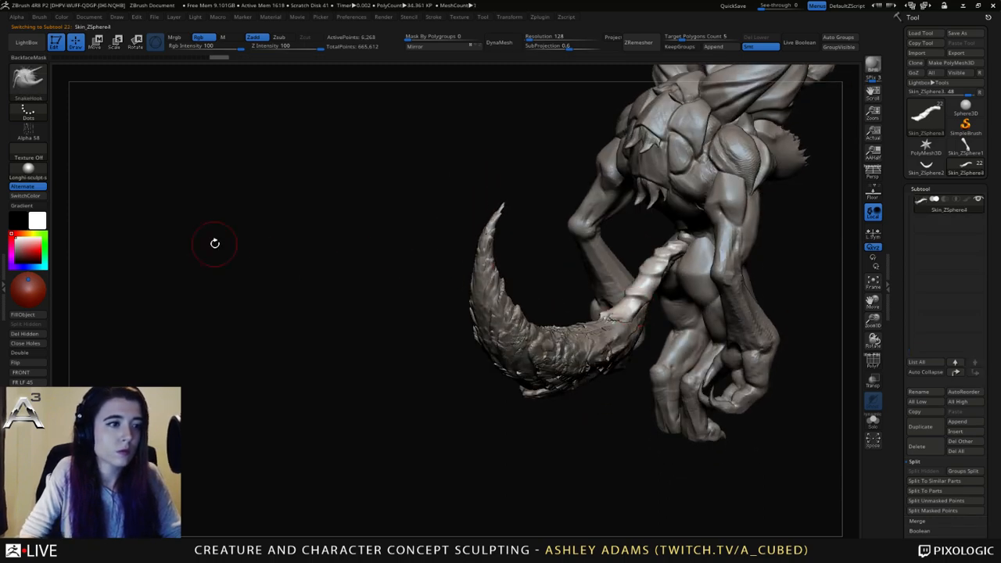
click(28, 130)
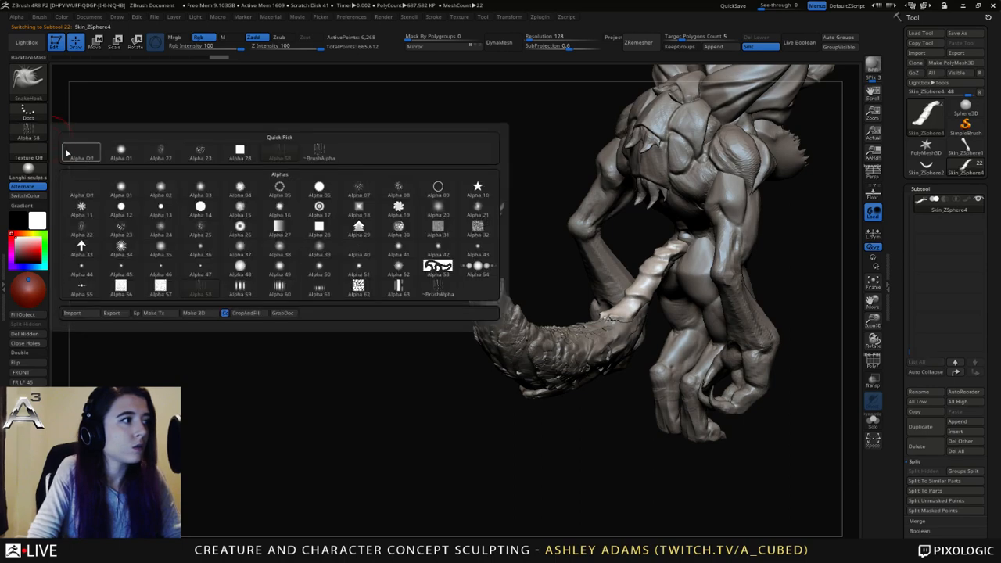
click(79, 151)
mouse_move(647, 291)
right_down()
mouse_move(607, 333)
mouse_move(595, 330)
mouse_move(603, 333)
mouse_move(633, 250)
mouse_move(653, 301)
mouse_move(642, 317)
mouse_move(670, 279)
mouse_move(683, 280)
mouse_move(657, 270)
right_up()
Pull the tail base scale nearest the fur into shape with a resized SnakeHook brush.
key(b)
key(d)
key(s)
key(b)
key(s)
key(h)
key(space)
drag(628, 300, 624, 300)
right_drag(624, 300, 628, 314)
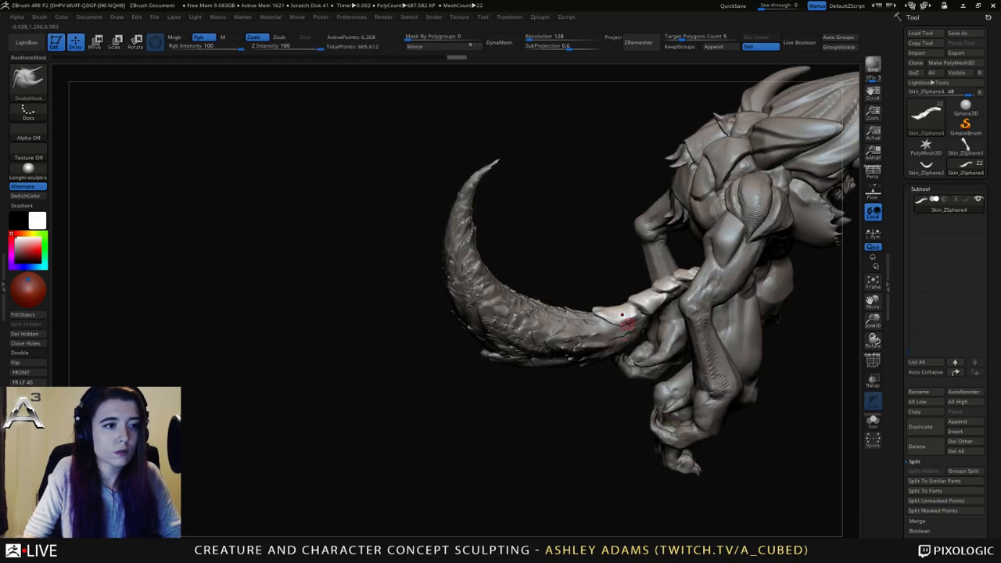
Crease the scale bordering the fur with the DamStandard brush and refine its edge with SnakeHook.
key(b)
key(d)
key(s)
drag(632, 307, 630, 304)
right_drag(630, 304, 615, 300)
key(b)
key(s)
key(h)
key(space)
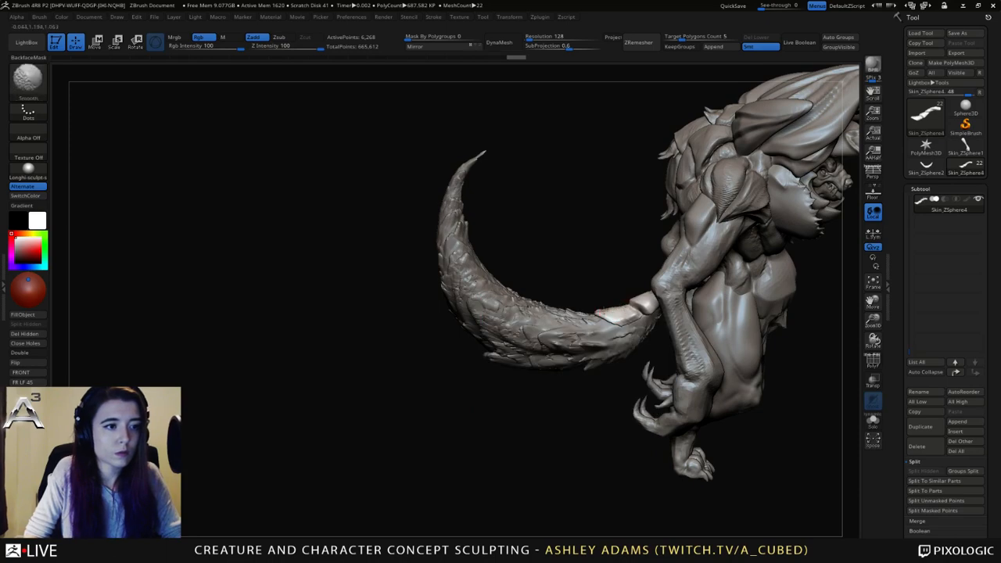
right_drag(618, 300, 654, 293)
Carve along the upper scales of the tail base toward the body with the DamStandard brush.
key(b)
key(d)
key(s)
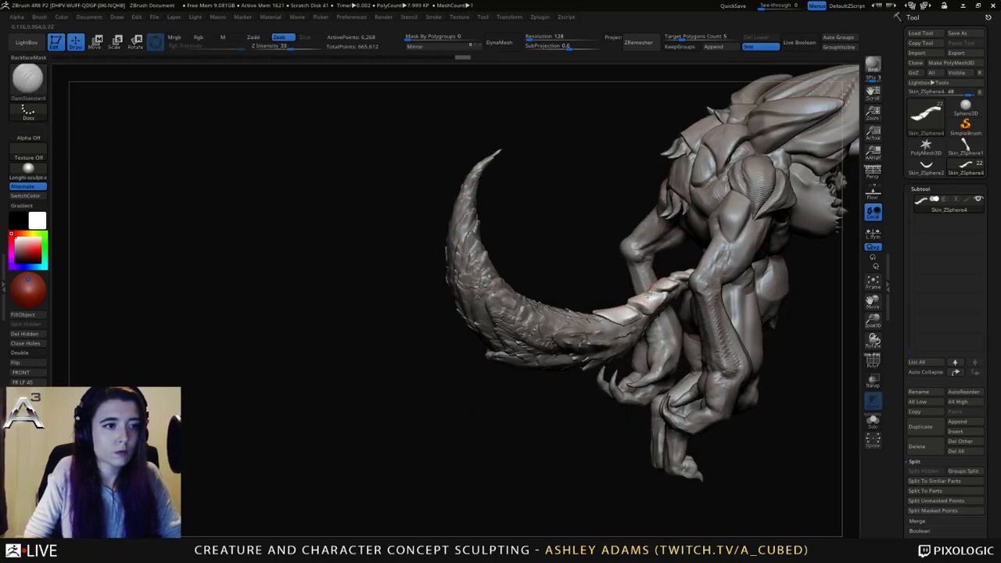
drag(651, 297, 679, 279)
Refine the tail base scales nearest the body with the ClayBuildup and SnakeHook brushes.
key(b)
key(c)
key(b)
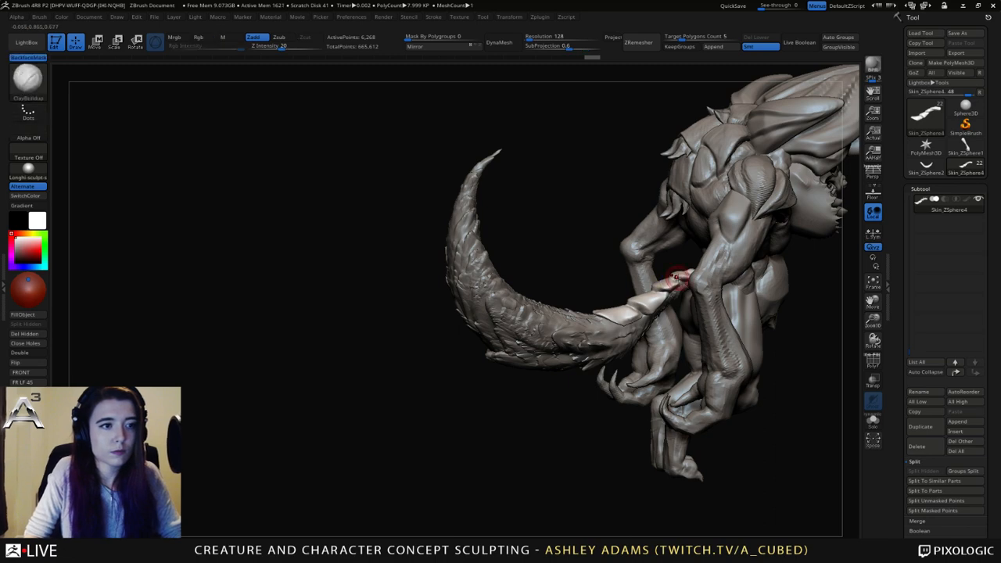
right_drag(689, 272, 673, 316)
key(b)
key(s)
key(h)
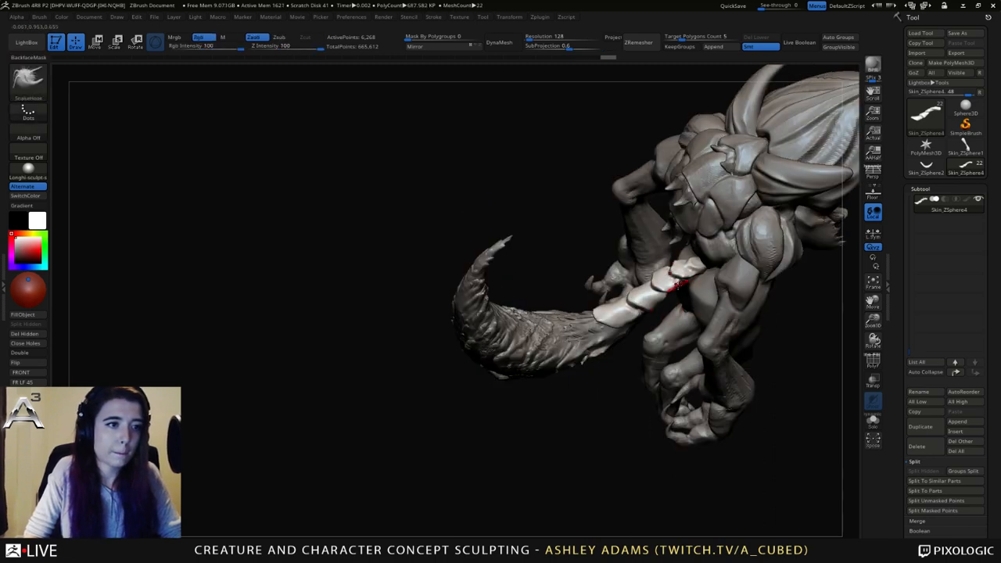
right_drag(674, 280, 691, 274)
key(shift)
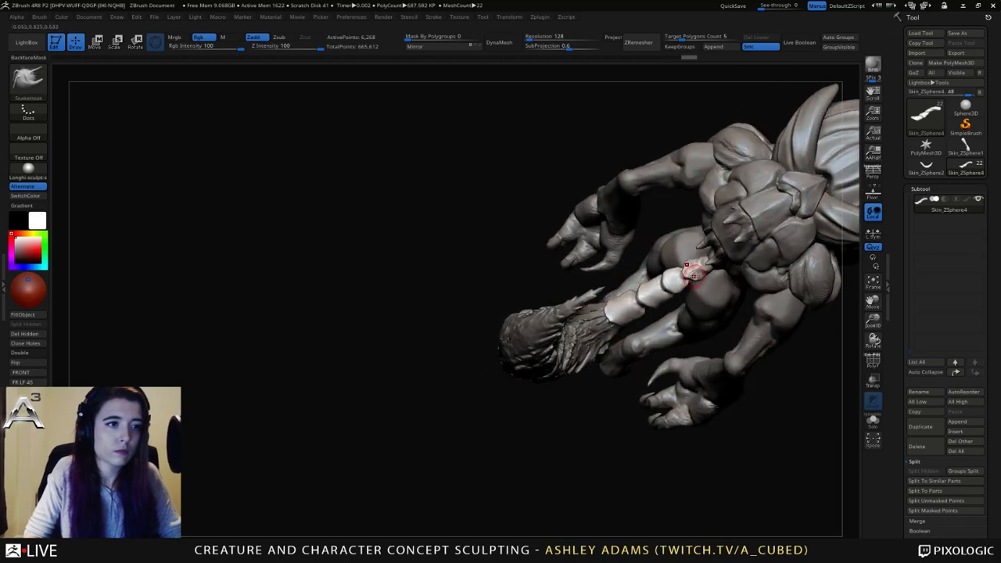
Cut a crease into the topmost tail base scale with DamStandard and switch back to SnakeHook.
key(b)
key(d)
key(s)
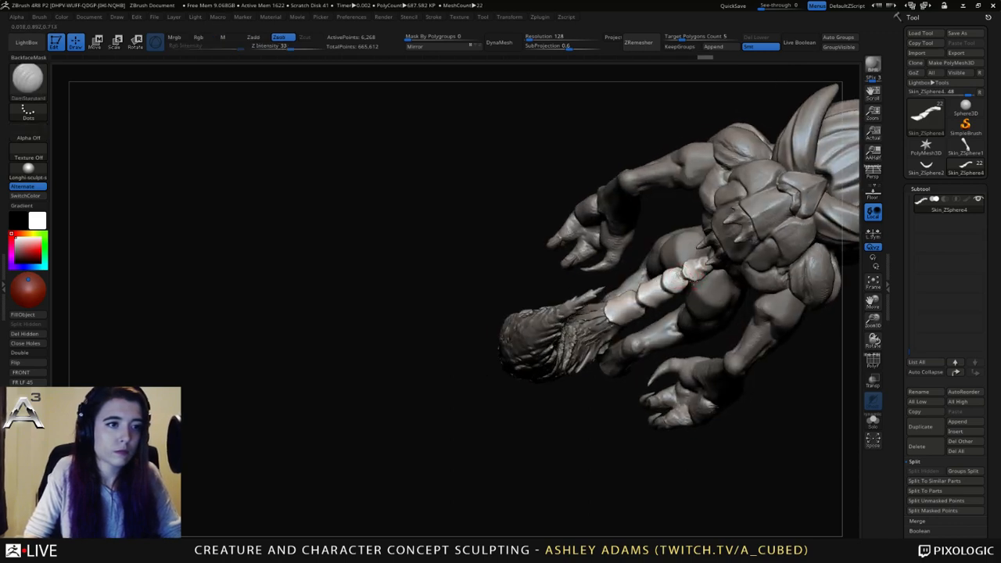
drag(694, 284, 688, 272)
key(b)
key(s)
key(h)
mouse_move(689, 271)
right_down()
mouse_move(687, 283)
mouse_move(696, 276)
right_up()
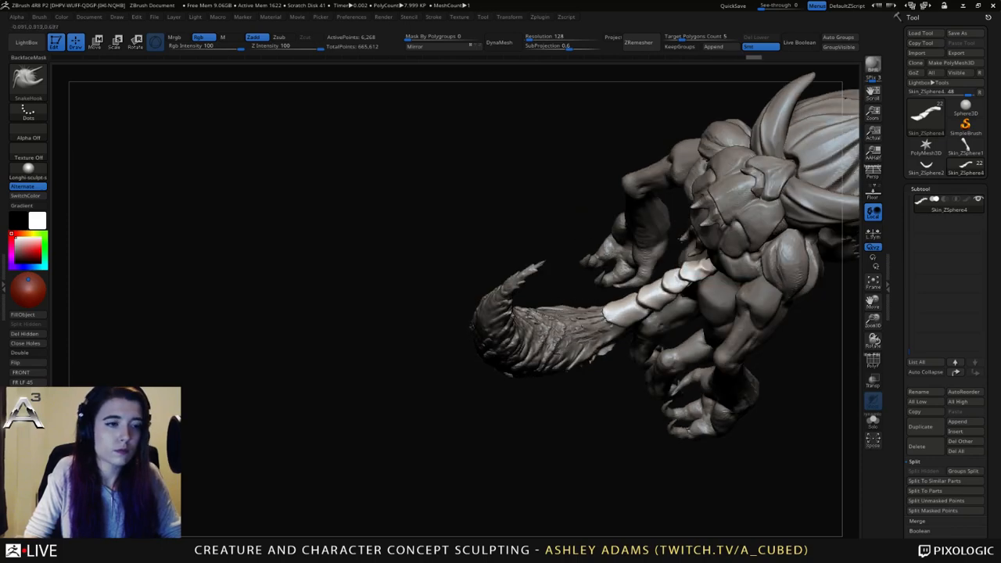
mouse_move(682, 239)
ctrl+right_down()
mouse_move(681, 202)
mouse_move(725, 272)
mouse_move(679, 356)
ctrl+right_up()
key(space)
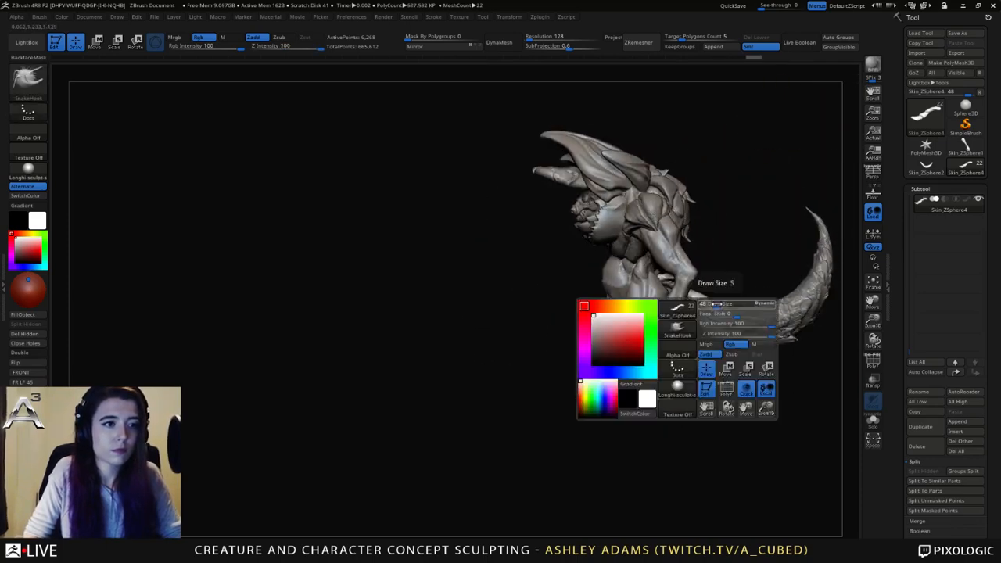
mouse_move(716, 322)
alt+right_down()
mouse_move(712, 296)
mouse_move(725, 312)
mouse_move(711, 289)
mouse_move(740, 317)
mouse_move(736, 329)
mouse_move(728, 321)
alt+right_up()
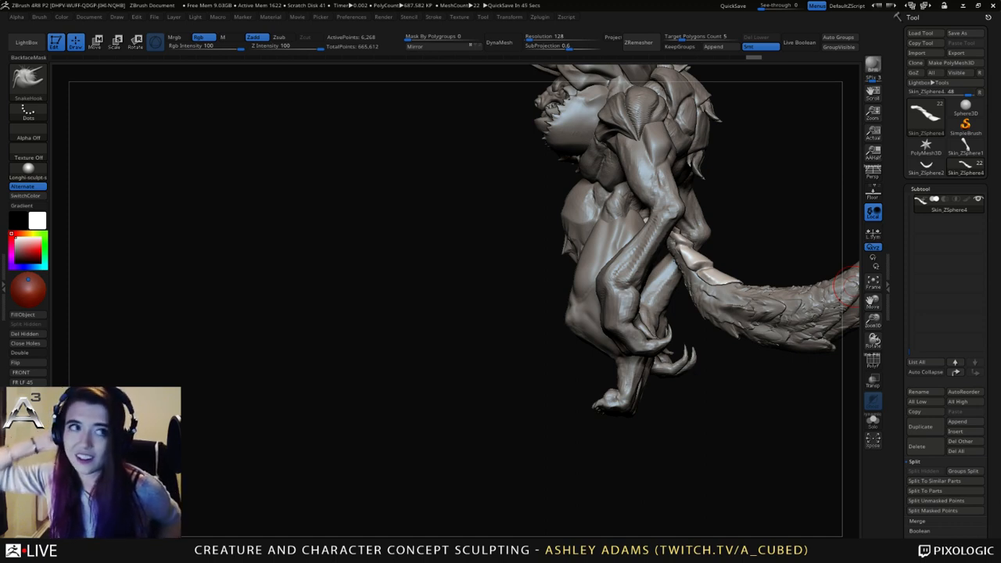
Make the furry tail the active subtool, preview FiberMesh fibers on it and show their modifiers.
mouse_move(470, 274)
mouse_down()
mouse_move(610, 280)
mouse_move(674, 253)
mouse_move(592, 302)
mouse_move(775, 301)
mouse_move(602, 303)
mouse_move(695, 261)
mouse_move(717, 288)
mouse_move(699, 306)
mouse_move(702, 284)
mouse_up()
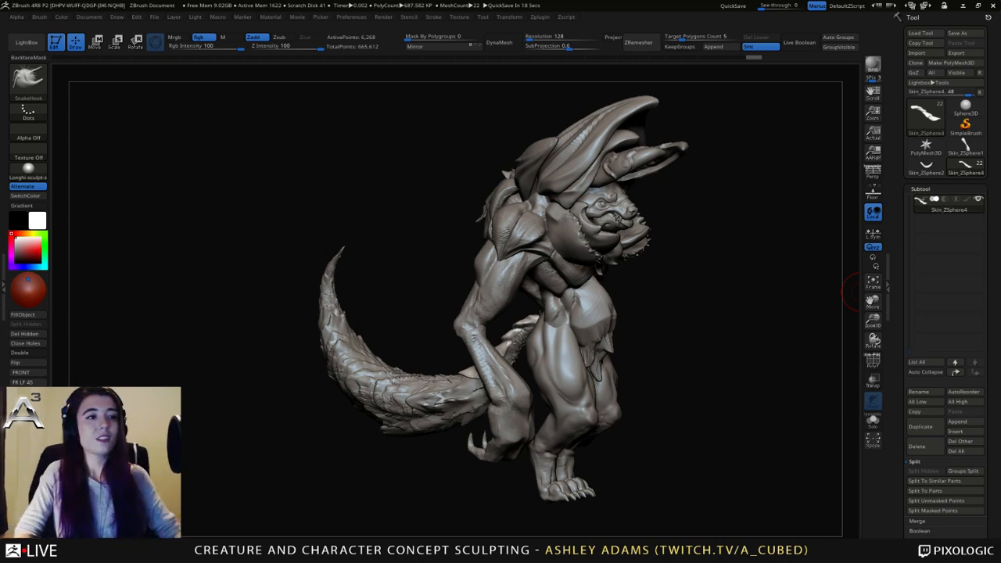
drag(841, 292, 591, 301)
alt+click(629, 364)
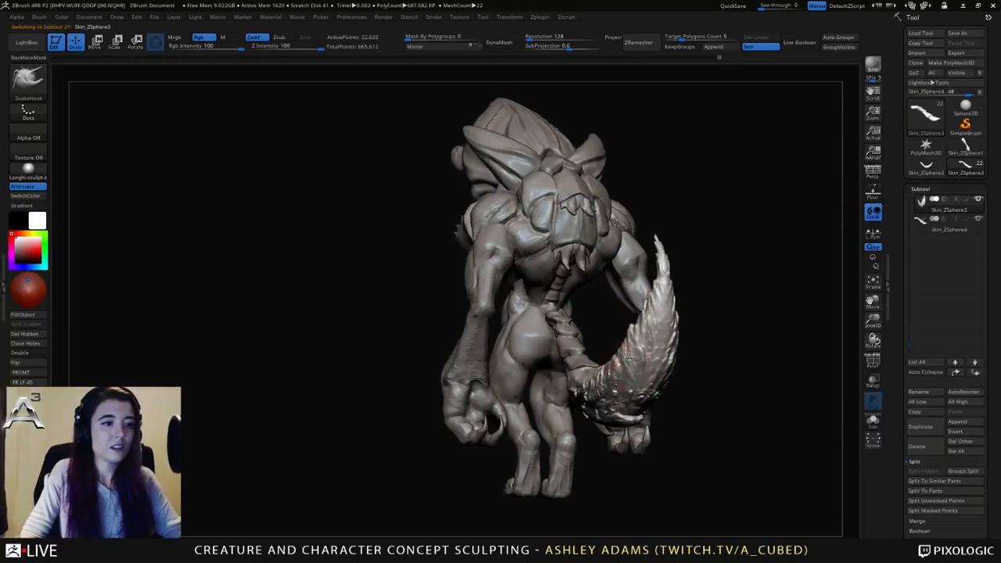
drag(682, 371, 646, 336)
drag(638, 348, 671, 353)
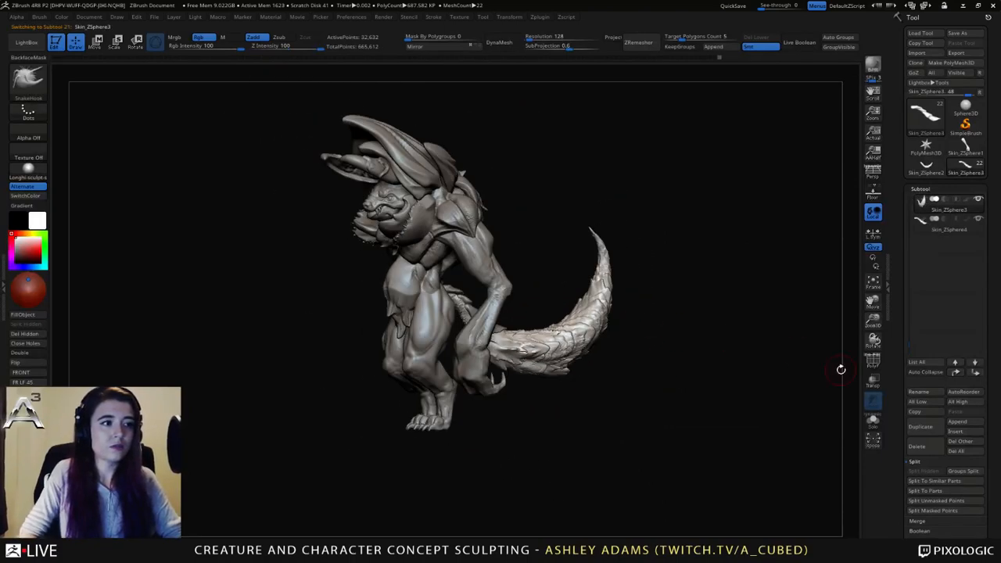
scroll(925, 467, down, 3)
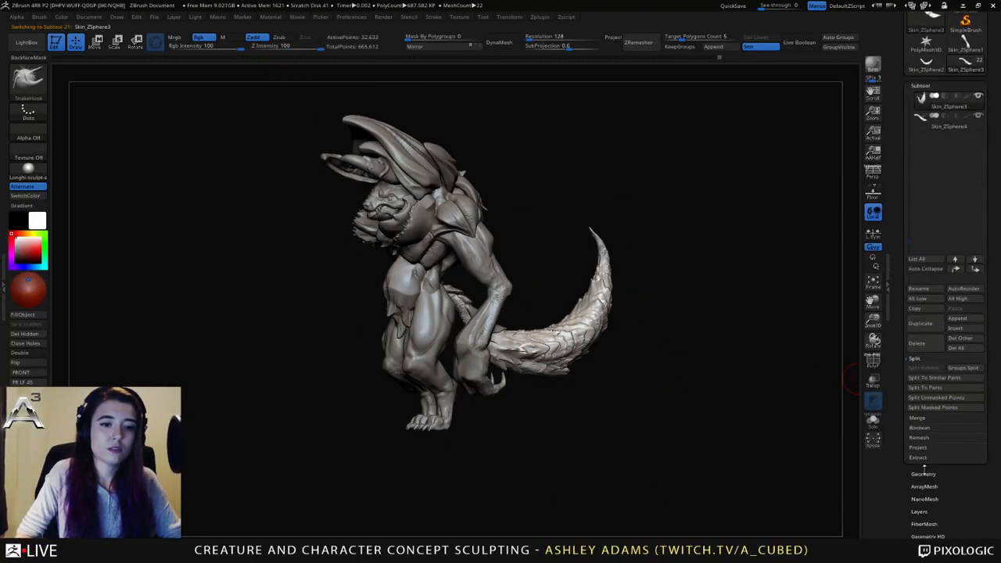
scroll(927, 488, down, 1)
click(925, 508)
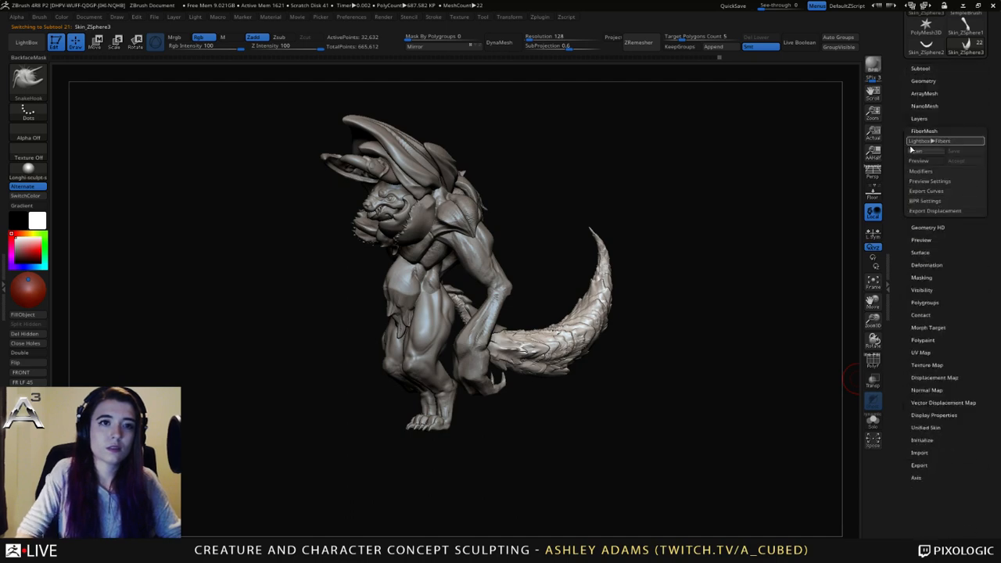
click(919, 160)
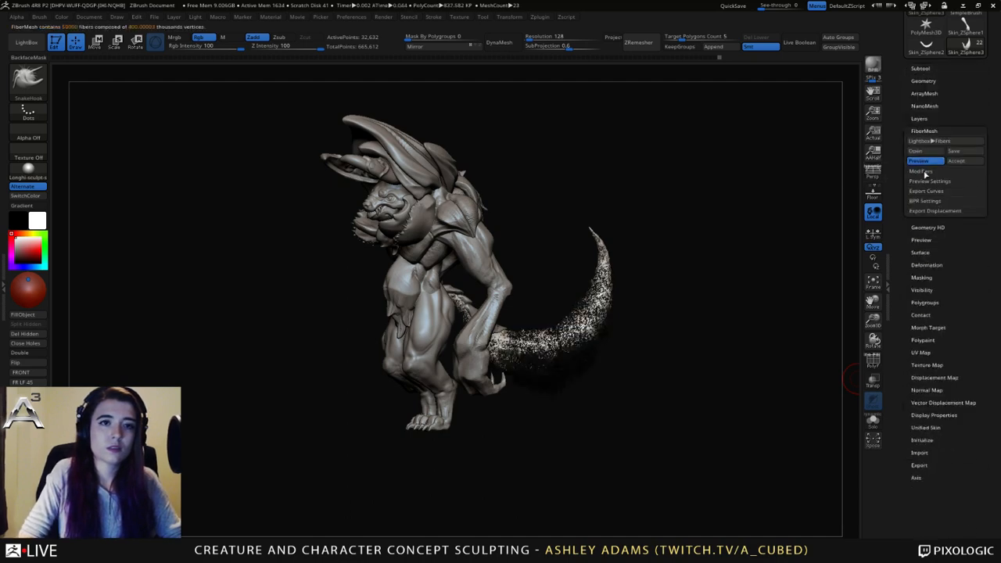
click(925, 174)
right_drag(766, 295, 740, 300)
ctrl+right_drag(720, 262, 701, 286)
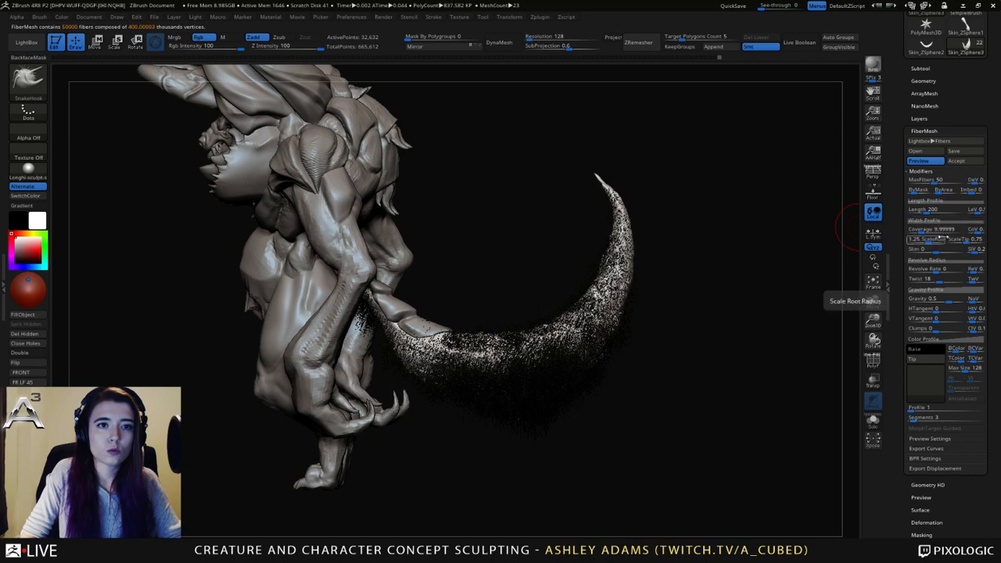
Set the tail fibers' Coverage to about 122.75, Length to about 62.72 and Gravity to 0.
click(917, 229)
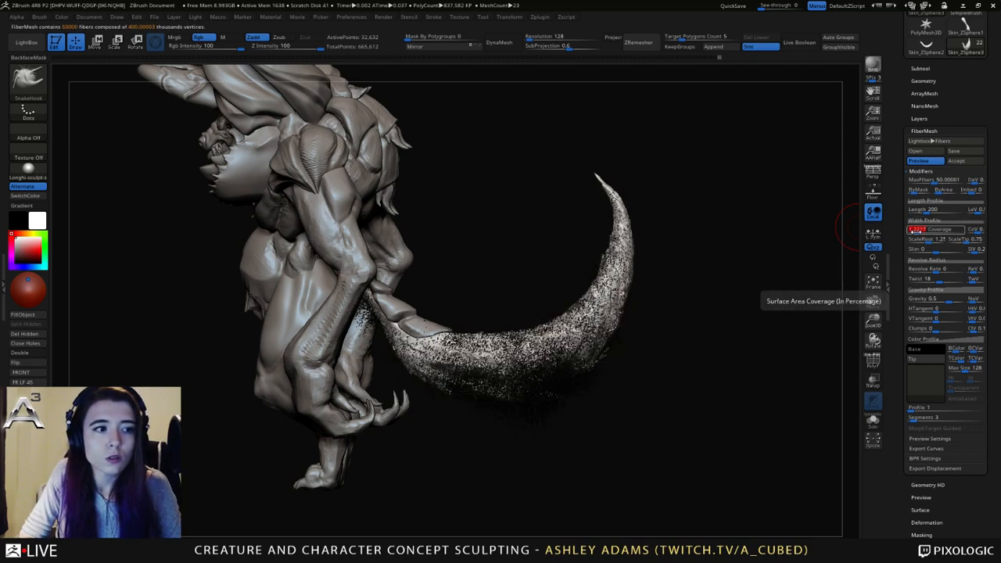
mouse_move(918, 231)
mouse_down()
mouse_move(932, 233)
mouse_move(921, 212)
mouse_up()
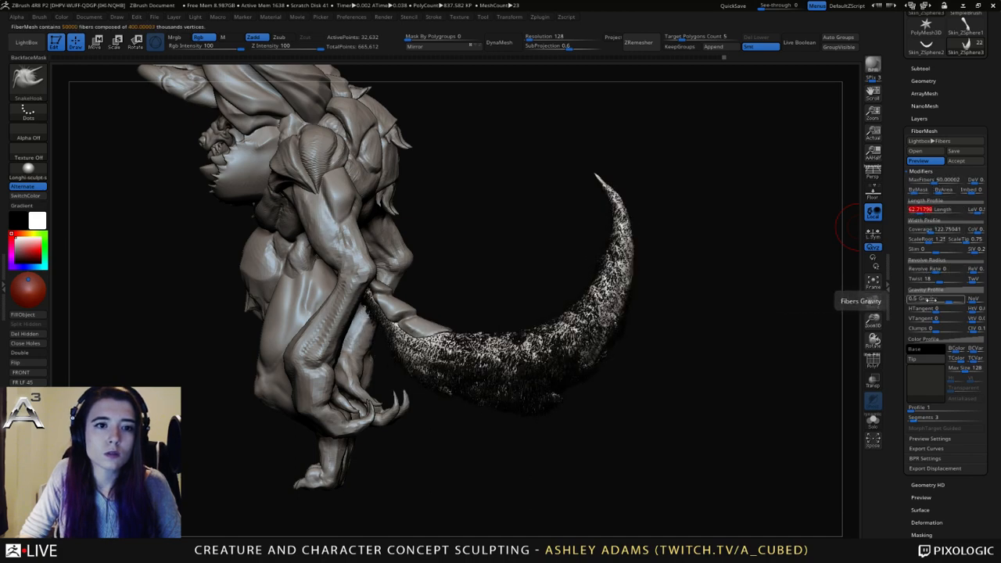
drag(949, 300, 928, 300)
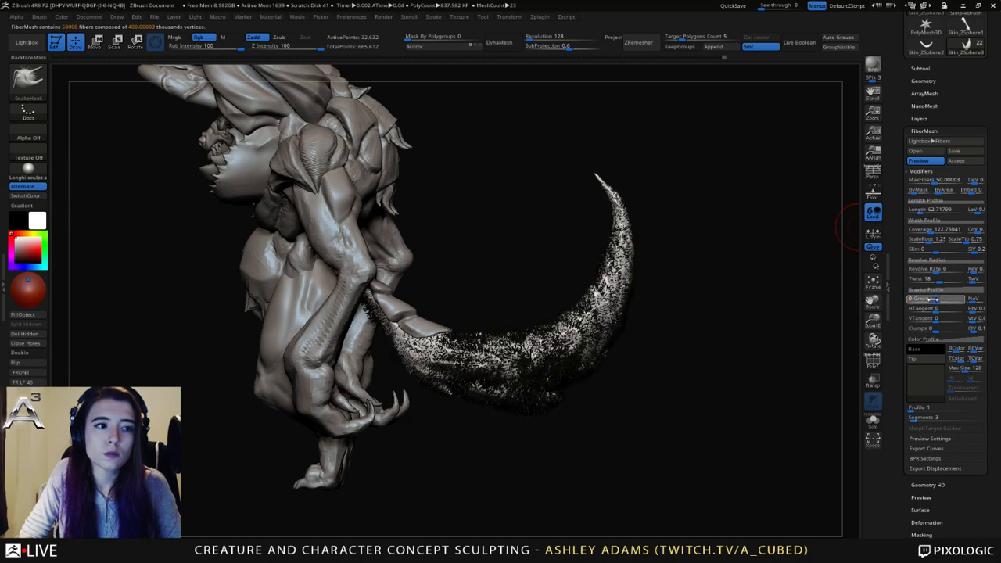
drag(791, 255, 767, 280)
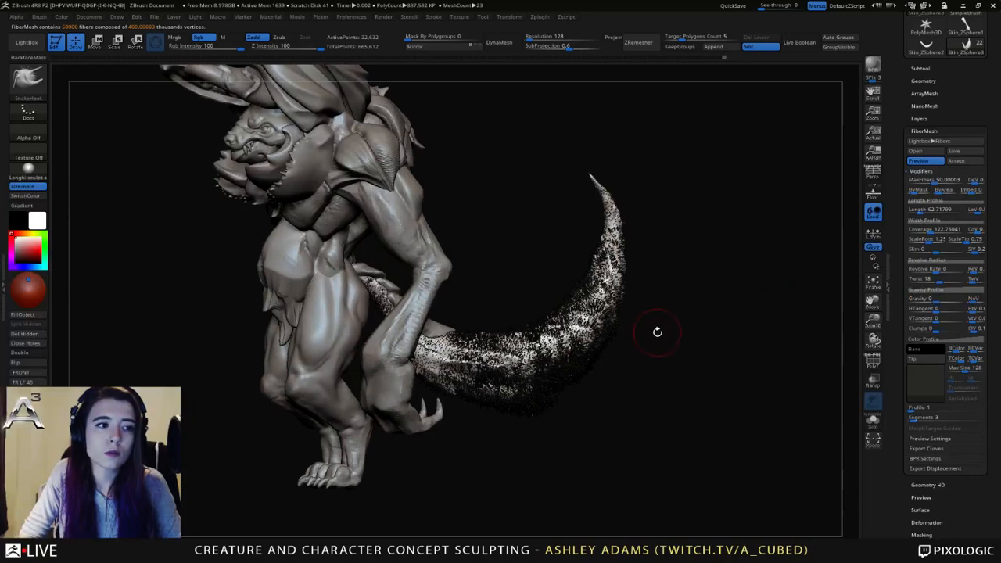
Set the tail fibers' Coverage to about 41.64, MaxFibers to about 1.54 and Length to about 168.2.
drag(939, 229, 926, 230)
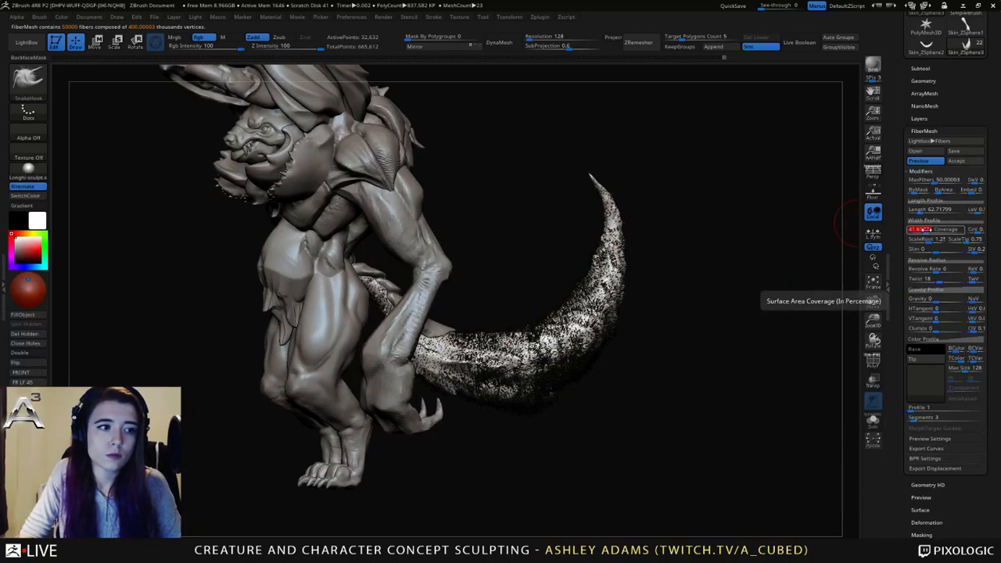
drag(939, 180, 922, 210)
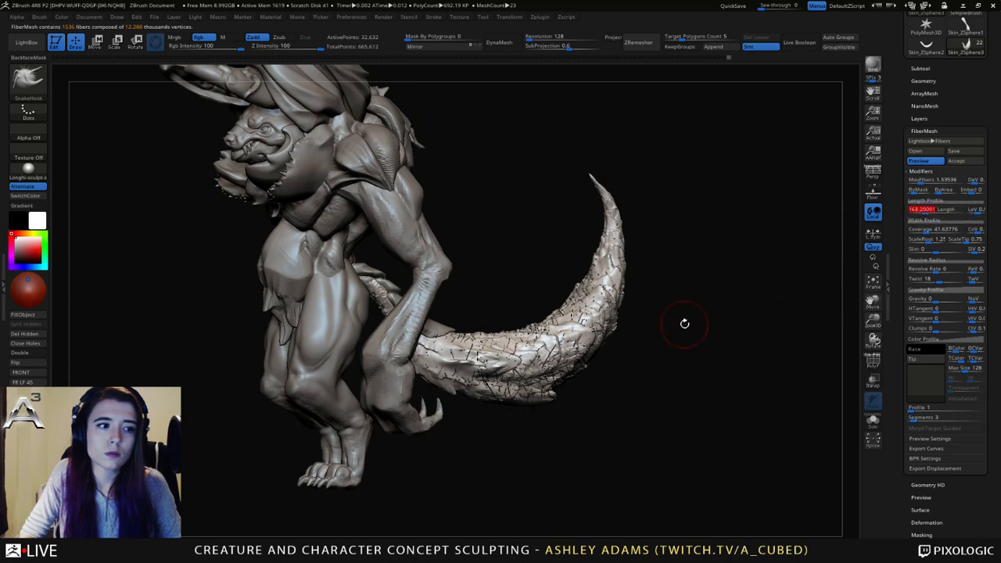
drag(685, 323, 391, 316)
drag(758, 349, 783, 328)
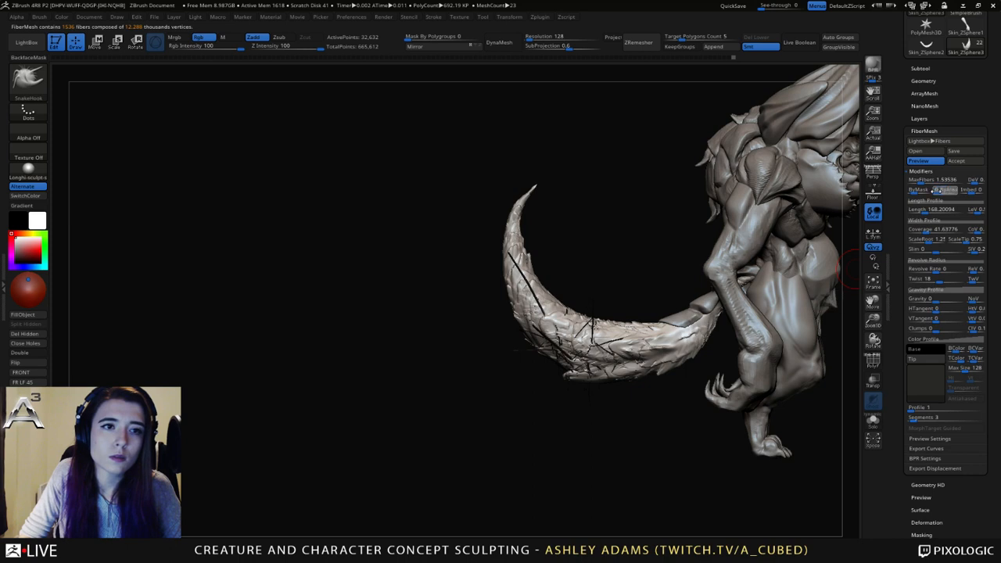
Set the fibers' ByArea modulation to 0 and their Gravity to about -0.19.
click(926, 190)
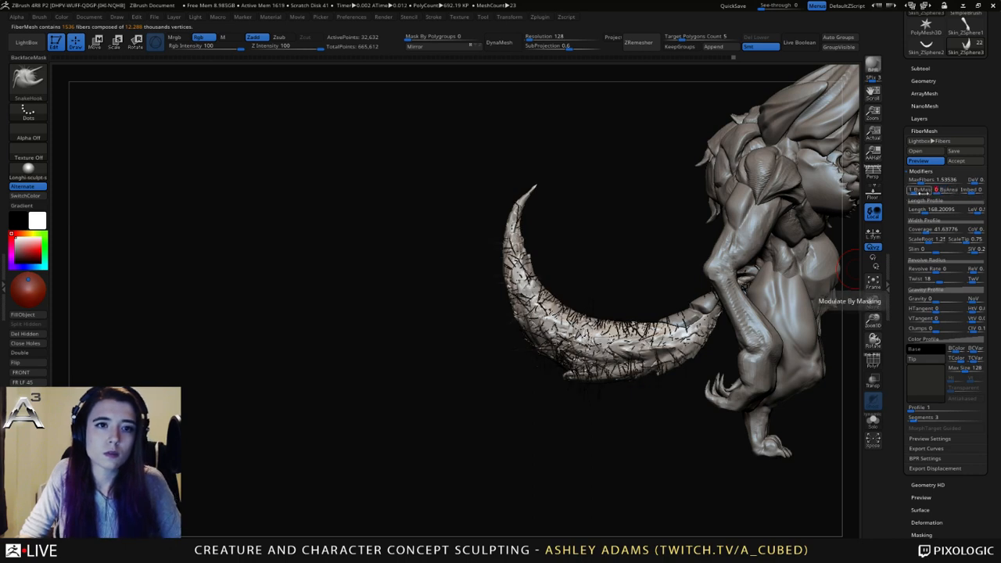
drag(921, 181, 922, 183)
alt+drag(620, 295, 622, 344)
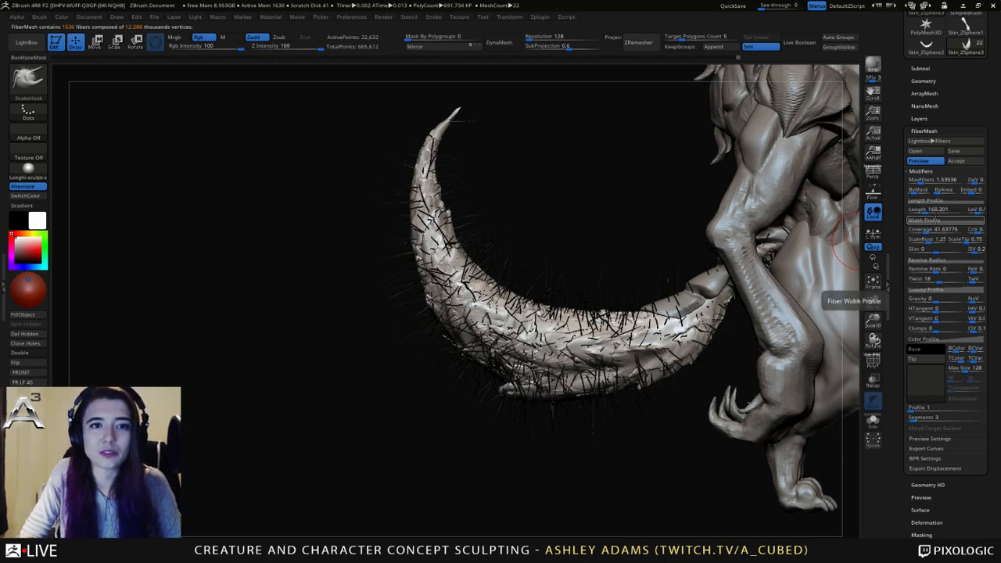
drag(938, 299, 927, 299)
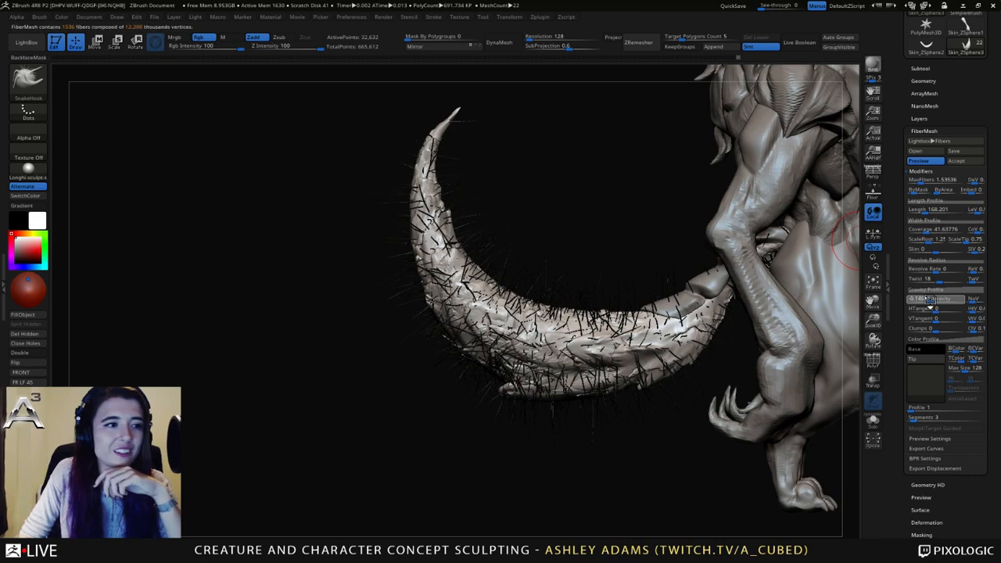
click(924, 299)
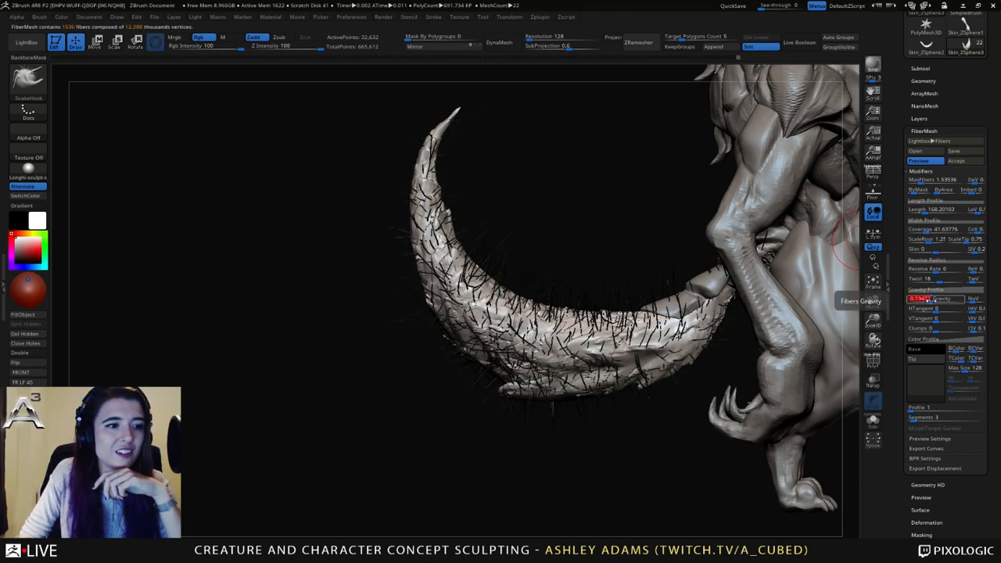
Reduce the fibers' Coverage to about 6.18 and MaxFibers to about 0.245.
click(921, 230)
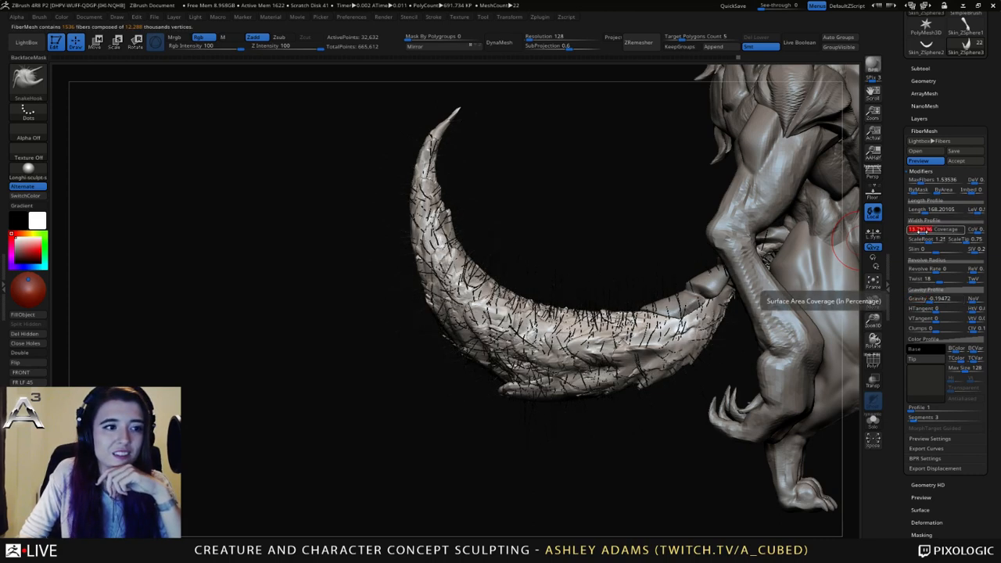
drag(923, 232, 919, 232)
drag(922, 182, 914, 181)
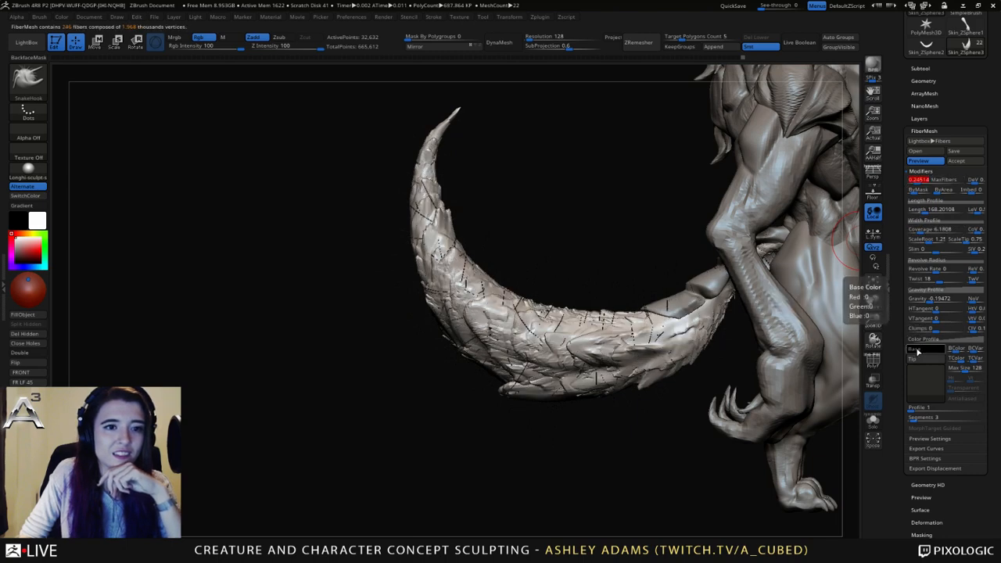
Change both the base and tip colors of the fibers to white.
click(923, 349)
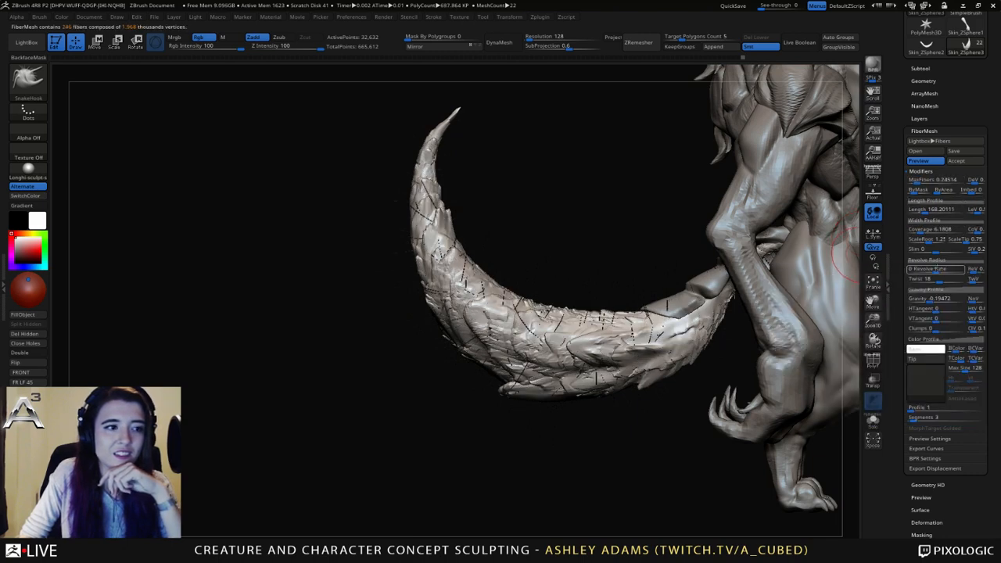
mouse_move(917, 362)
mouse_down()
mouse_move(865, 331)
mouse_move(831, 288)
mouse_up()
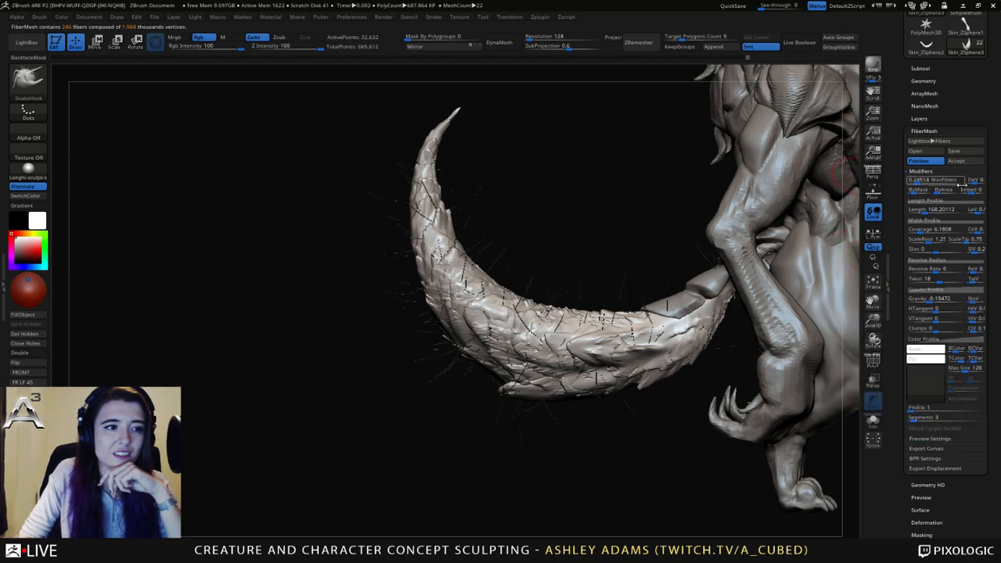
Accept the previewed tail fibers as their own subtool.
drag(626, 445, 673, 259)
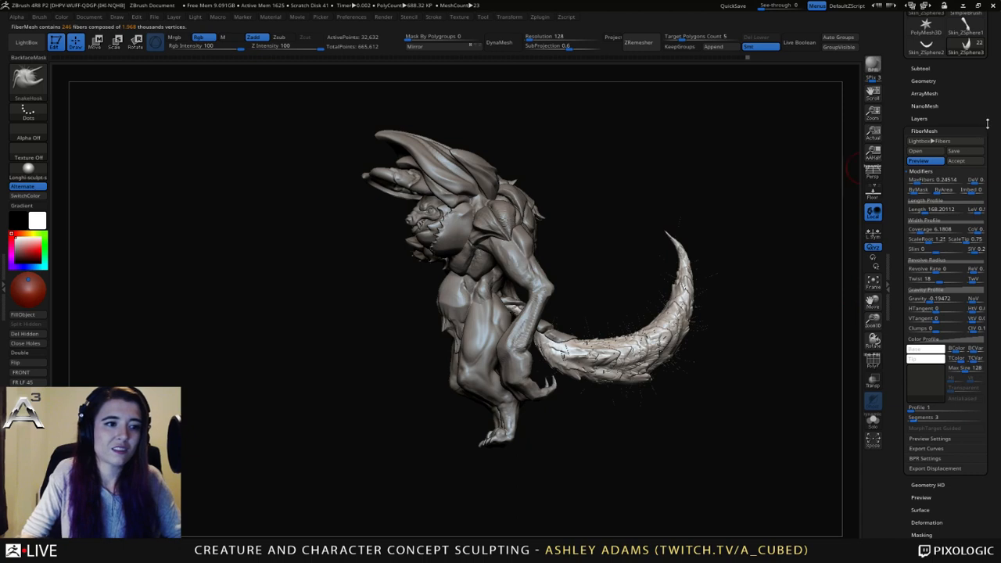
click(956, 161)
drag(694, 215, 665, 292)
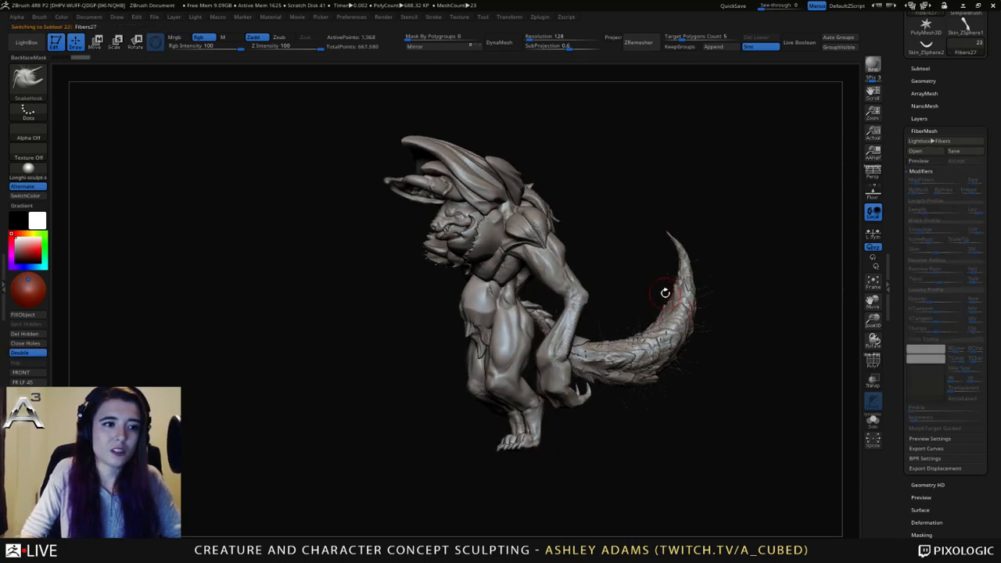
Adjust the brush size, then pull and smooth the fibers around the tail's tip and along its inner and outer curves.
right_click(665, 290)
shift+drag(692, 233, 688, 219)
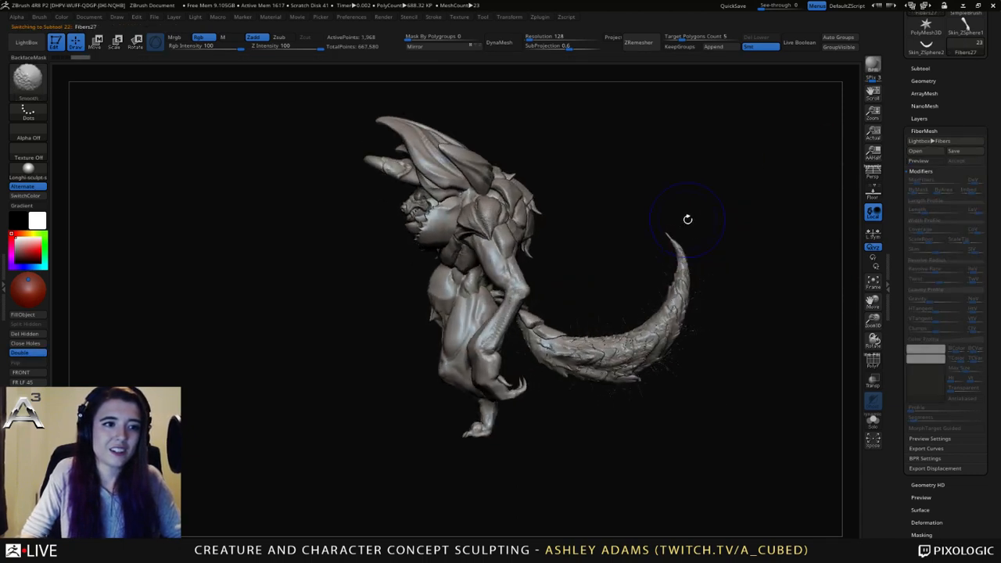
ctrl+right_drag(695, 226, 694, 196)
right_click(693, 197)
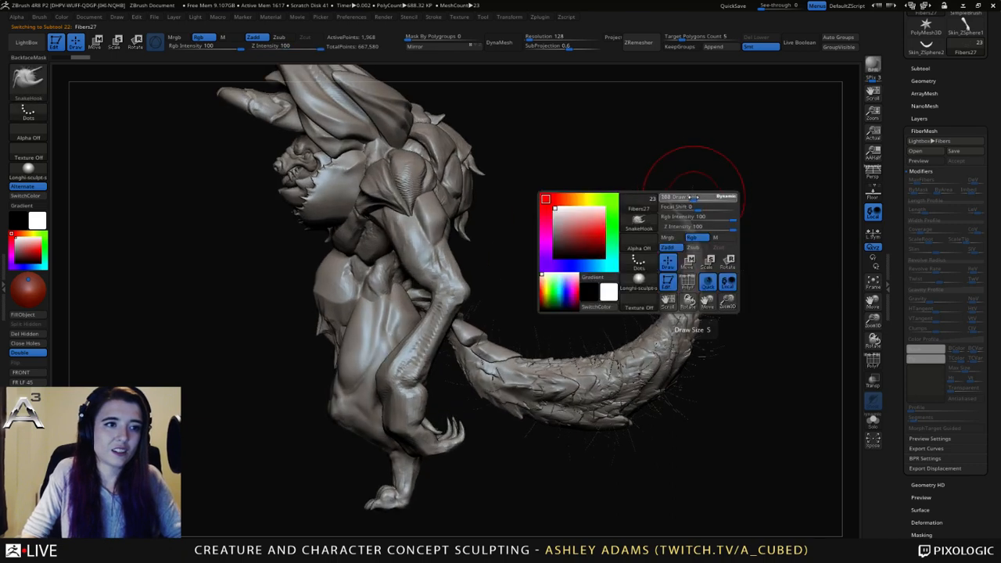
drag(697, 179, 692, 184)
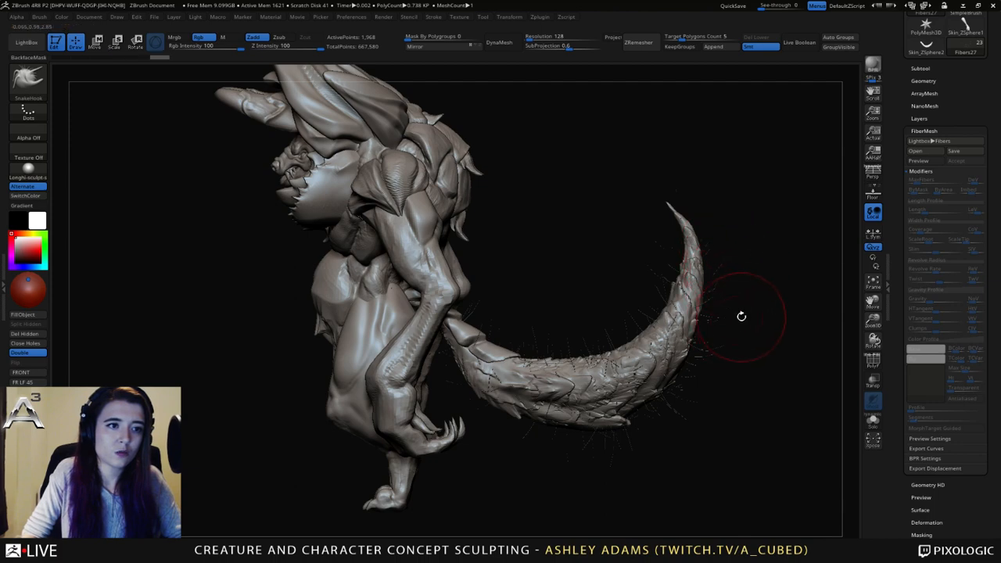
drag(742, 316, 726, 303)
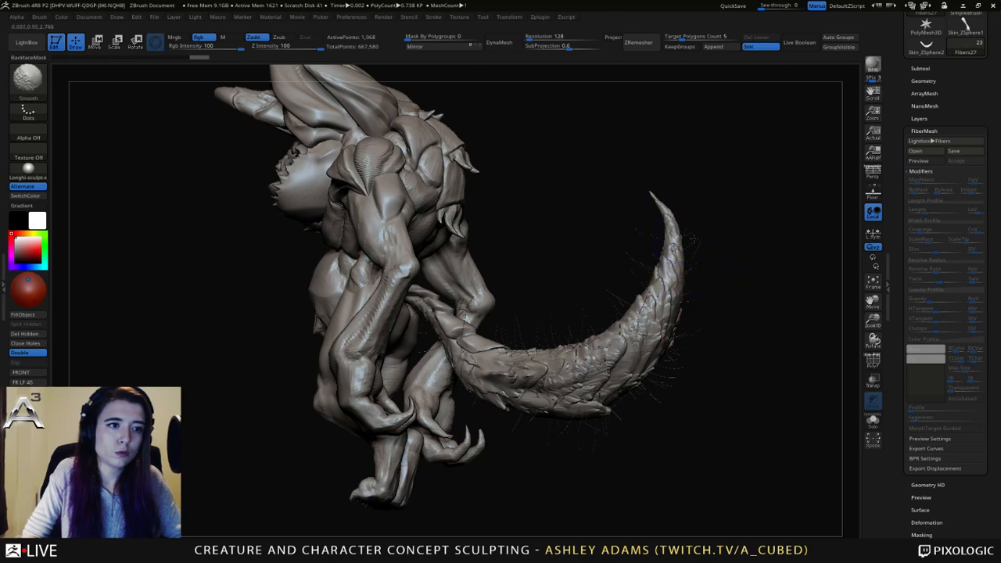
shift+drag(699, 221, 693, 244)
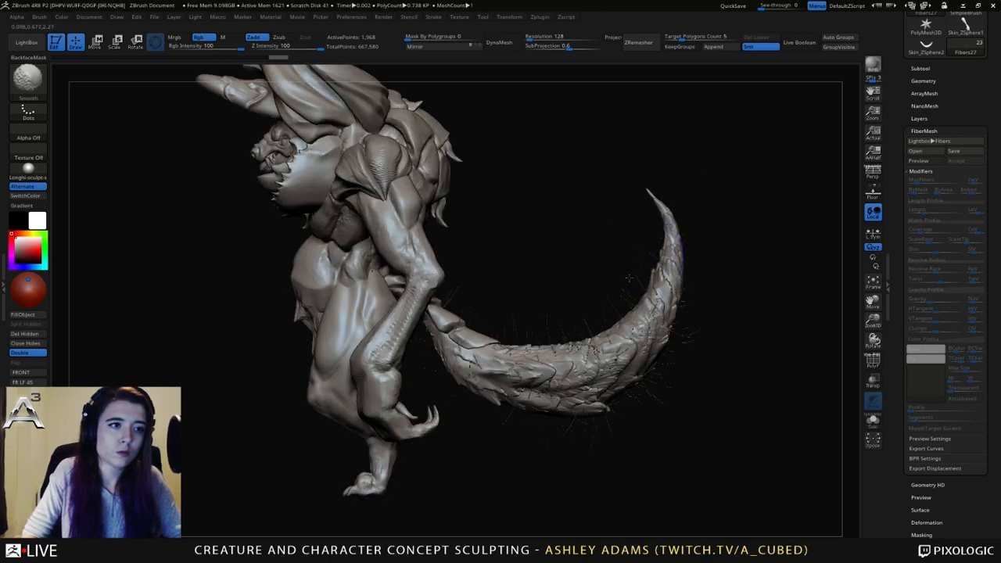
mouse_move(616, 294)
shift+mouse_down()
mouse_move(601, 310)
mouse_move(631, 323)
shift+mouse_up()
shift+drag(664, 286, 664, 313)
shift+drag(675, 353, 665, 383)
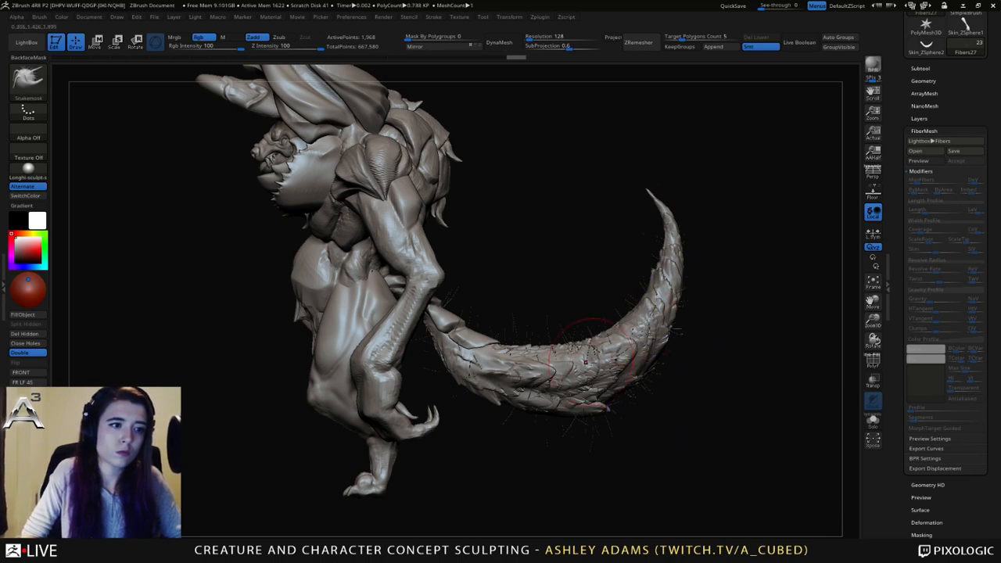
Sweep the fibers on the underside of the tail along its curve with the SnakeHook brush.
mouse_move(549, 432)
mouse_down()
mouse_move(592, 431)
mouse_move(580, 442)
mouse_up()
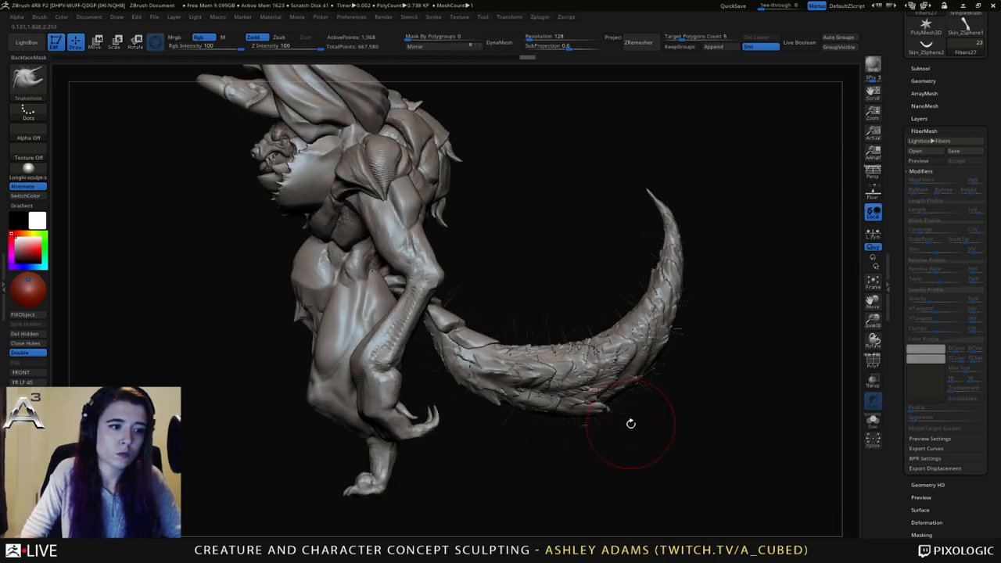
mouse_move(631, 424)
mouse_down()
mouse_move(667, 421)
mouse_move(649, 416)
mouse_up()
drag(648, 440, 618, 442)
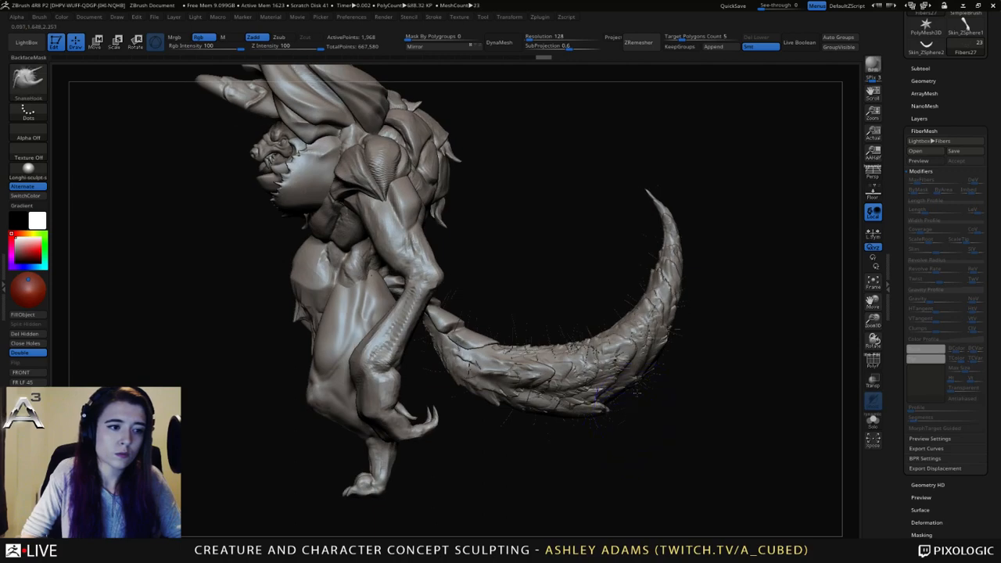
drag(638, 394, 575, 396)
drag(626, 438, 682, 402)
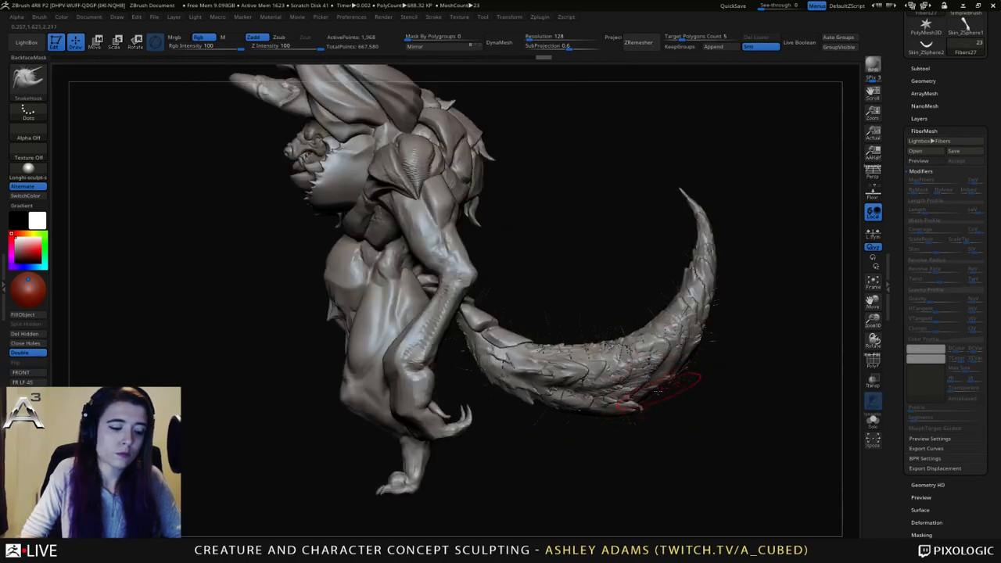
key(space)
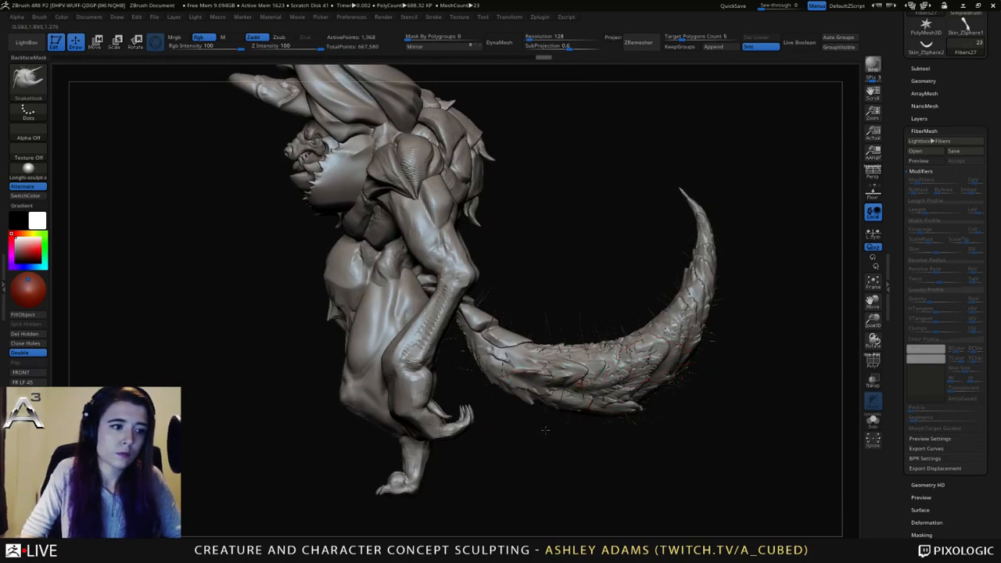
drag(545, 430, 606, 438)
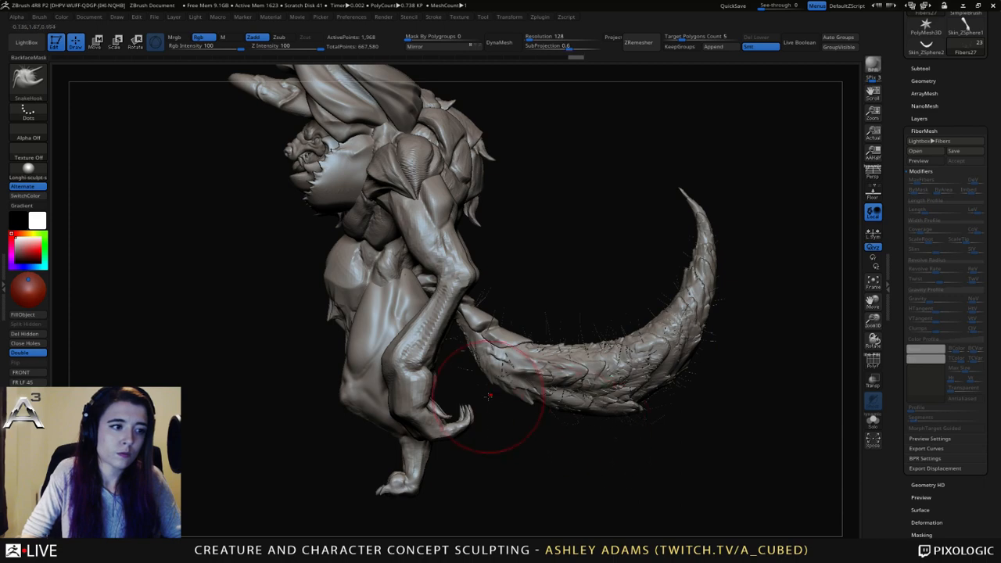
Pull and smooth the fibers near the tail's base, continuing along the inner curve and outer edge.
mouse_move(479, 389)
mouse_down()
mouse_move(513, 384)
mouse_move(472, 377)
mouse_move(506, 380)
mouse_move(523, 359)
mouse_up()
drag(521, 361, 478, 356)
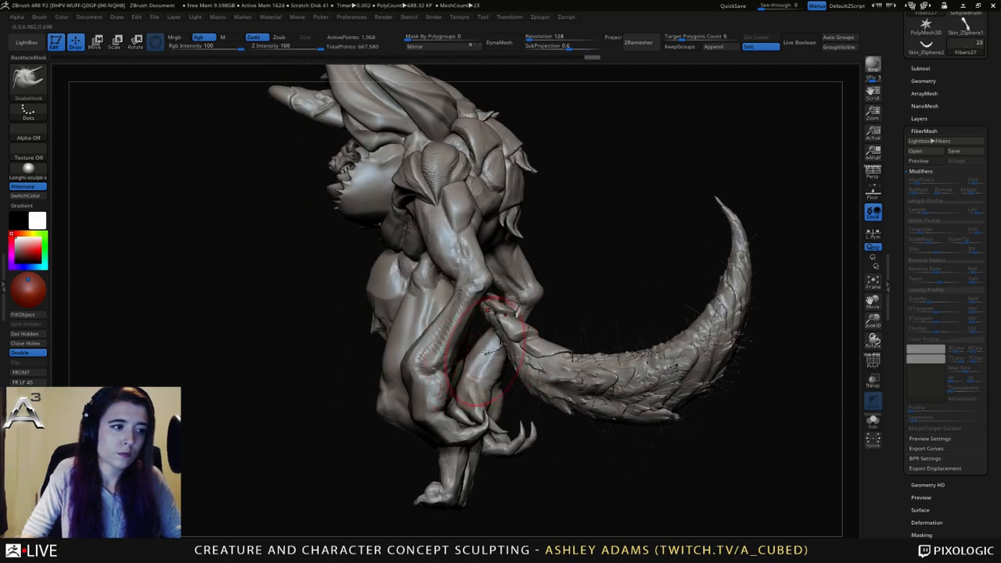
drag(485, 355, 498, 349)
drag(507, 378, 519, 381)
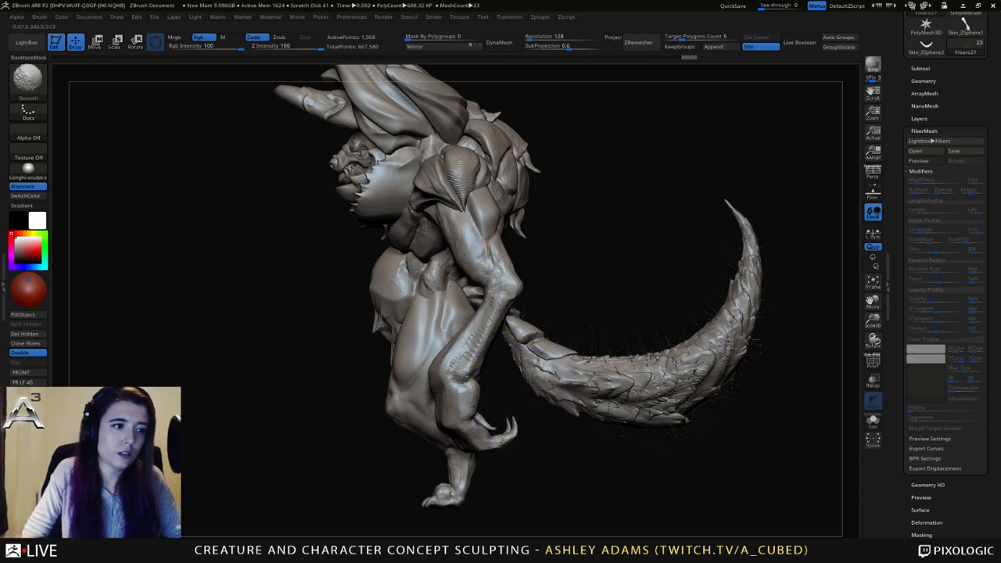
shift+drag(502, 334, 557, 364)
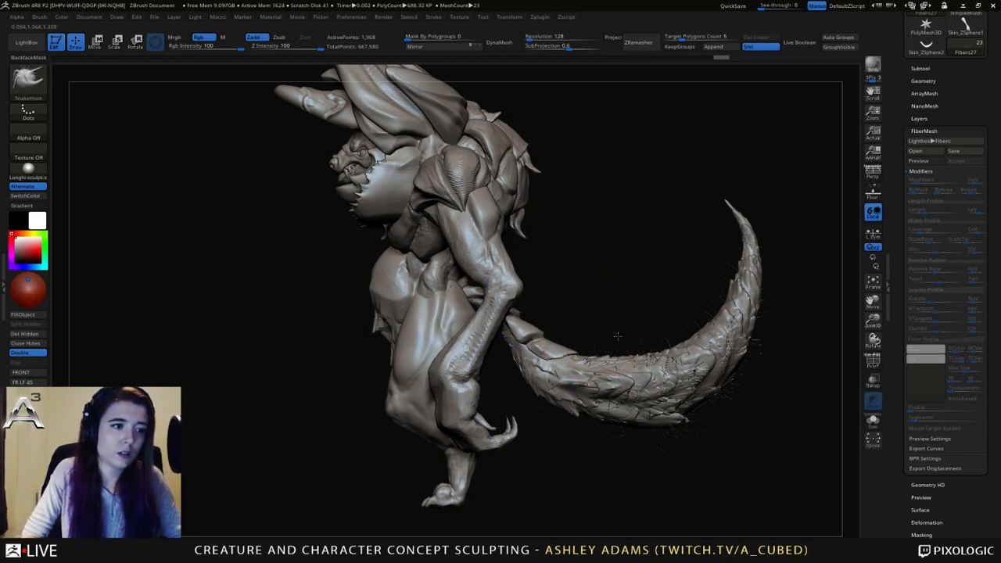
mouse_move(622, 333)
mouse_down()
mouse_move(708, 337)
mouse_move(671, 420)
mouse_move(711, 402)
mouse_move(716, 376)
mouse_move(716, 407)
mouse_up()
drag(782, 299, 739, 394)
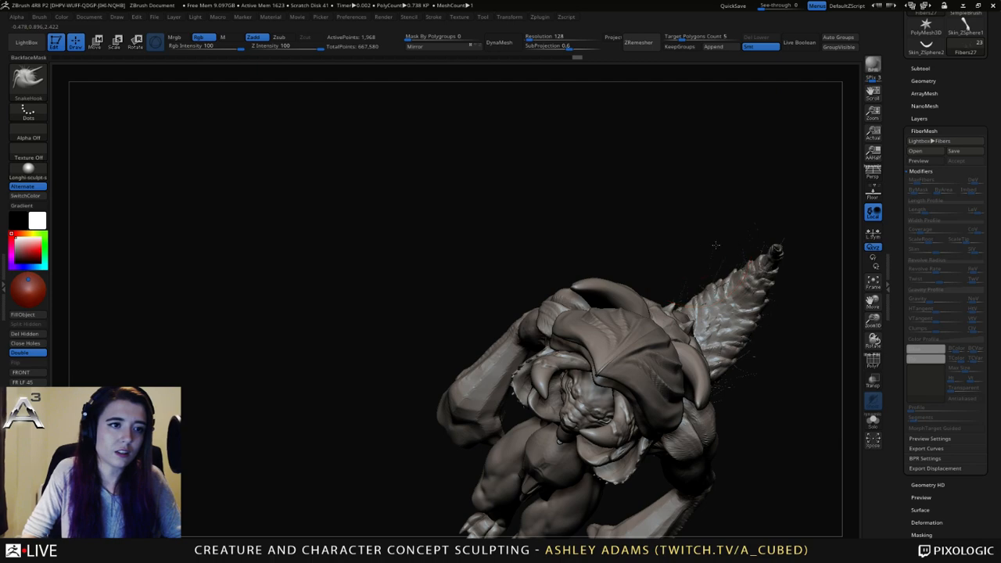
Examine the whole creature from above, the front and both sides to judge how the tail fibers look.
drag(749, 225, 614, 353)
right_click(624, 334)
mouse_move(507, 385)
mouse_down()
mouse_move(566, 380)
mouse_move(516, 374)
mouse_move(574, 374)
mouse_up()
drag(712, 312, 639, 296)
ctrl+right_drag(639, 295, 607, 276)
alt+click(644, 286)
ctrl+right_drag(665, 234, 611, 289)
right_click(612, 289)
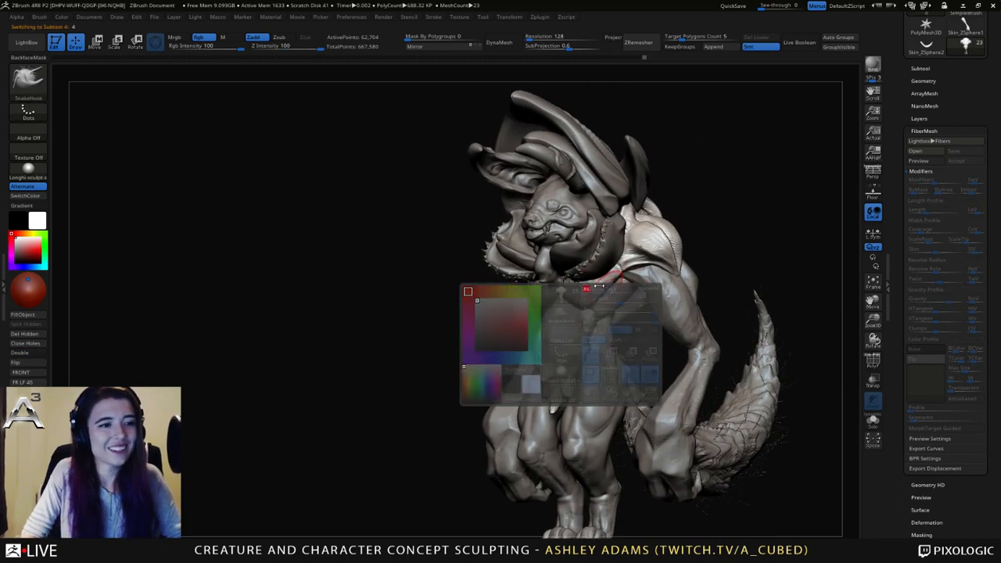
right_drag(426, 210, 494, 190)
right_drag(583, 268, 525, 320)
alt+click(502, 371)
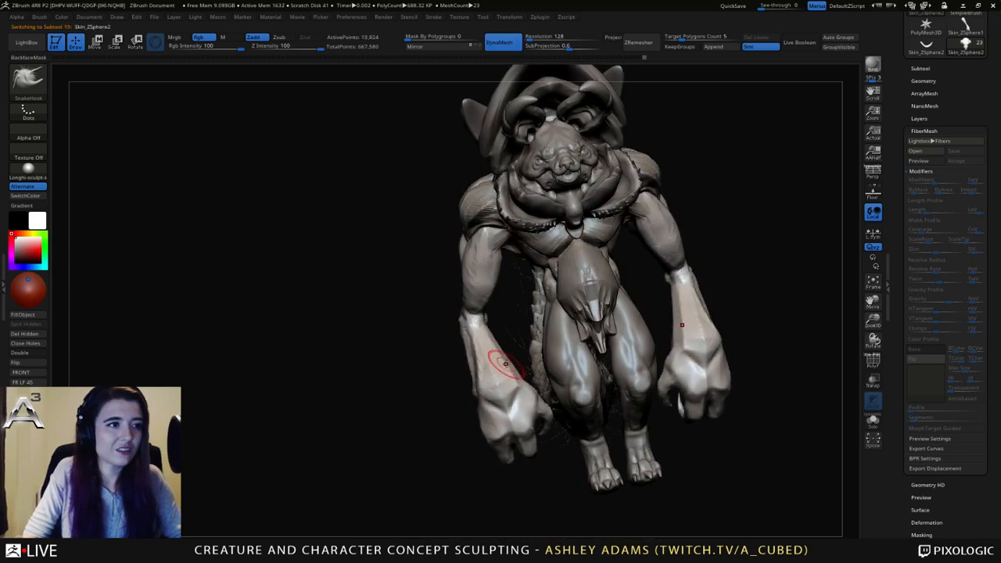
right_drag(506, 366, 568, 349)
right_drag(568, 349, 507, 355)
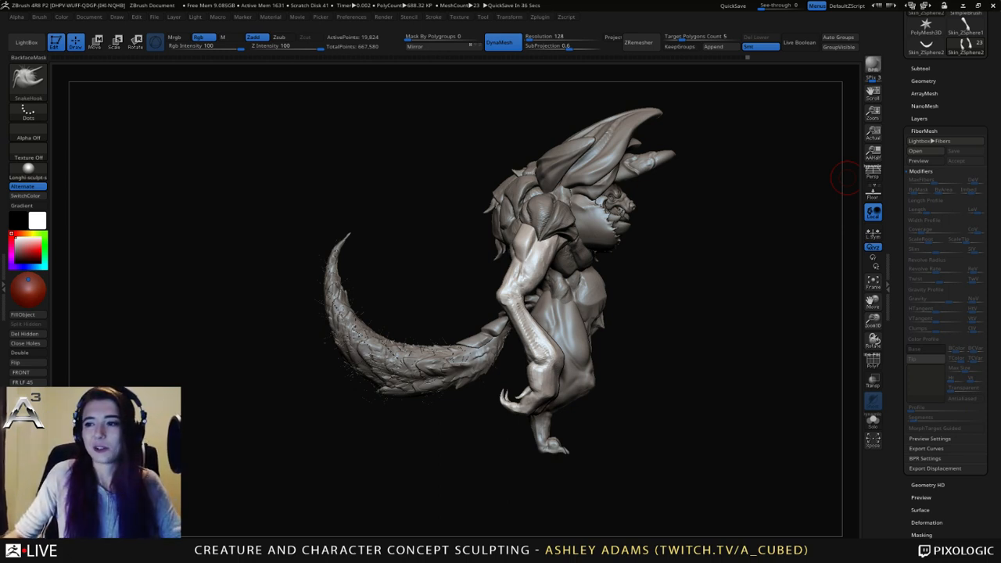
drag(845, 179, 747, 348)
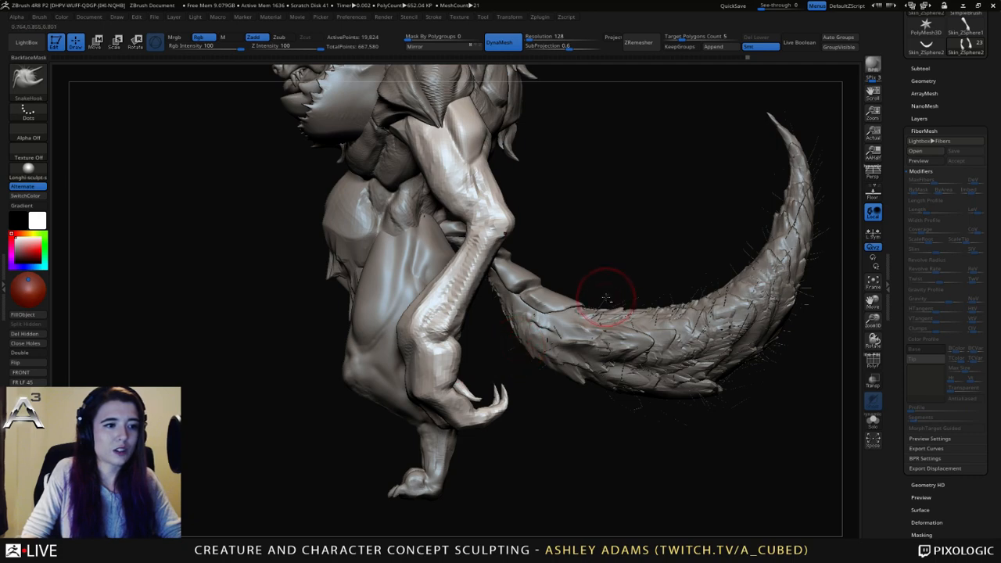
Delete the tail's fiber subtool from the model.
drag(929, 71, 929, 65)
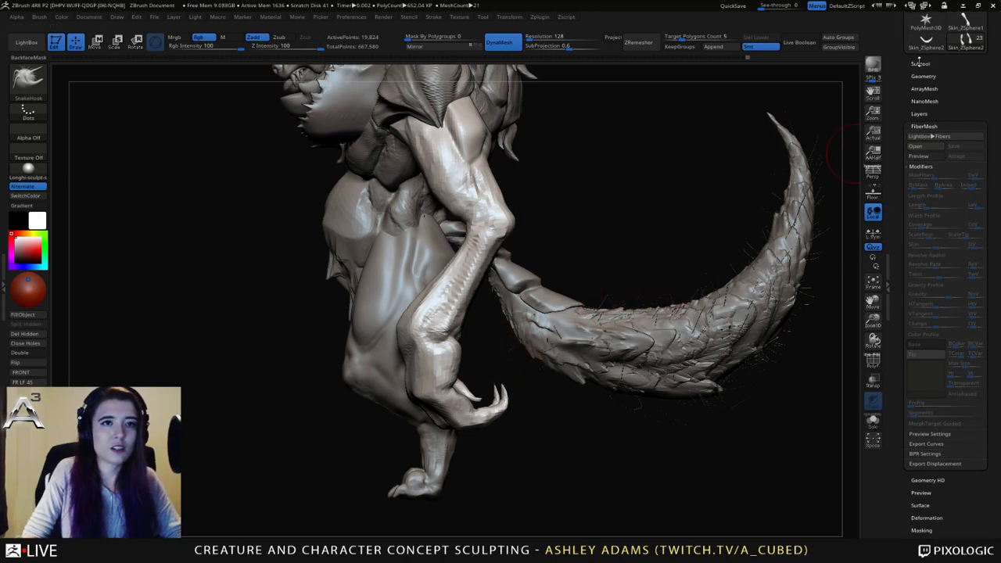
click(920, 63)
click(931, 161)
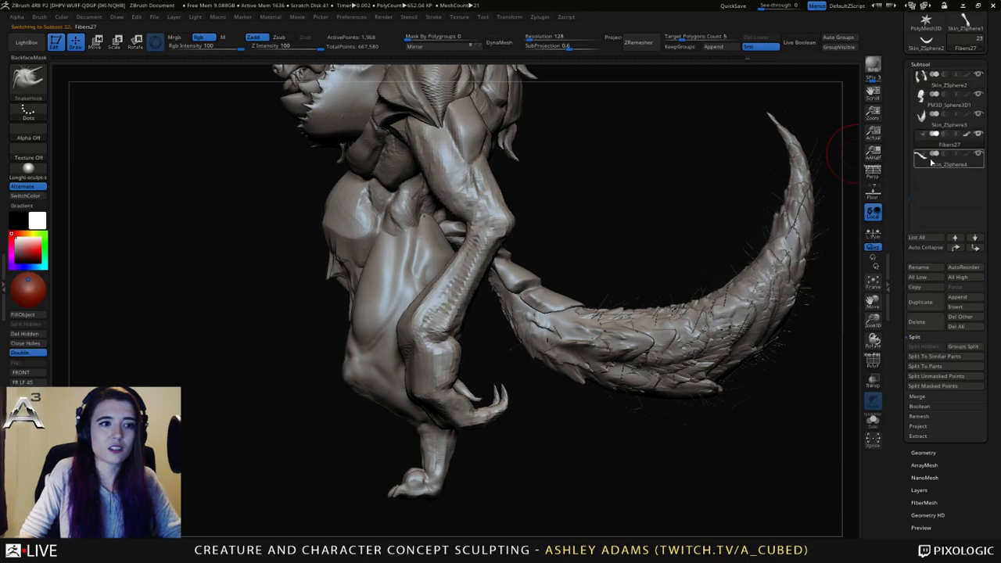
click(926, 322)
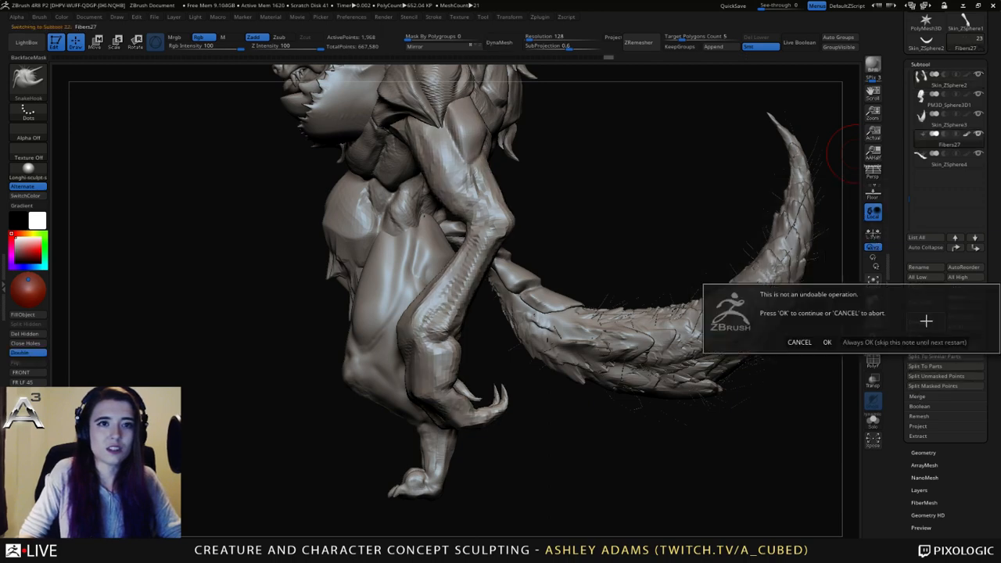
click(827, 341)
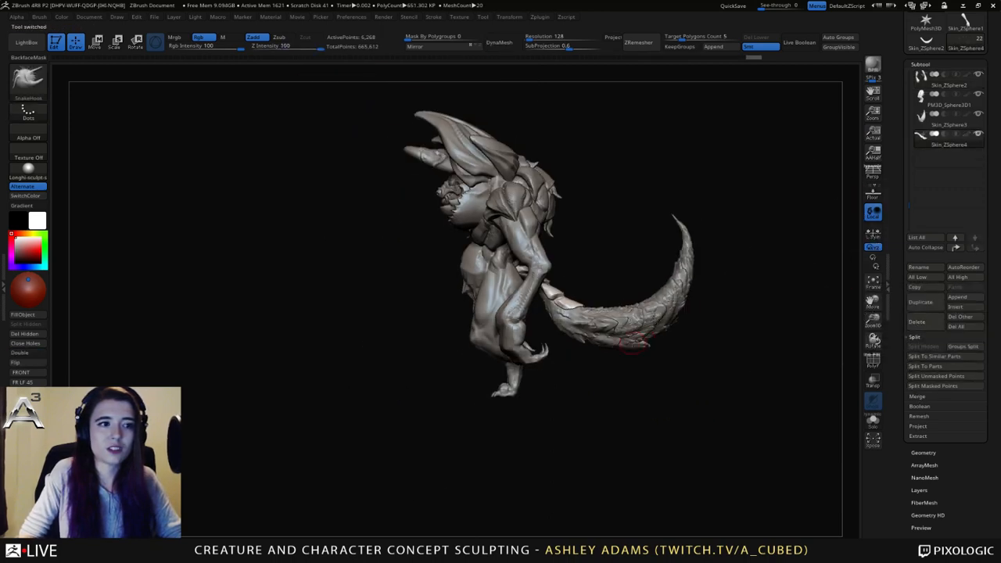
Make the creature's head the active subtool and subdivide it by one level.
key(f)
right_drag(547, 366, 682, 328)
alt+click(631, 316)
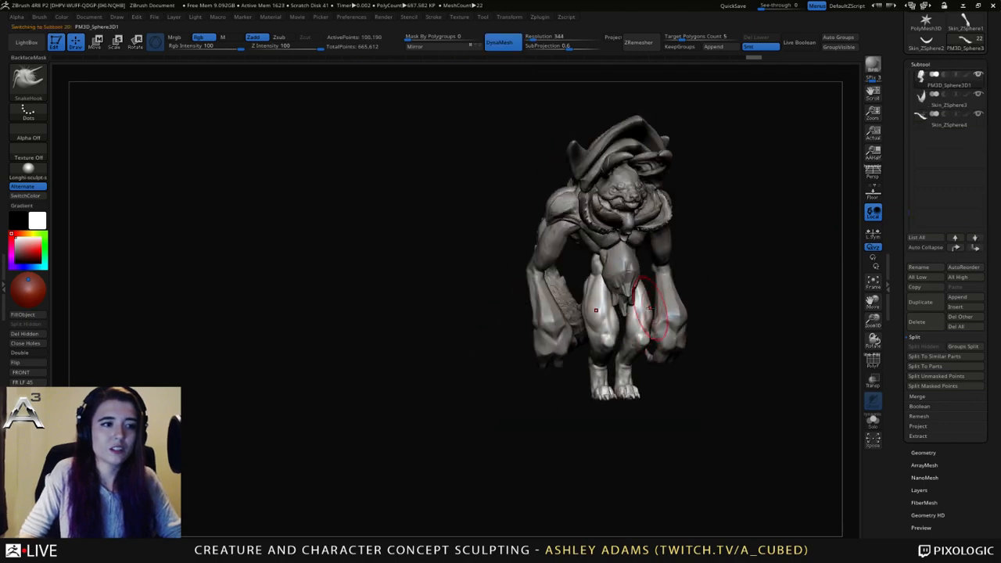
mouse_move(658, 292)
alt+right_down()
mouse_move(610, 306)
mouse_move(657, 296)
alt+right_up()
ctrl+right_drag(561, 270, 522, 268)
right_click(575, 280)
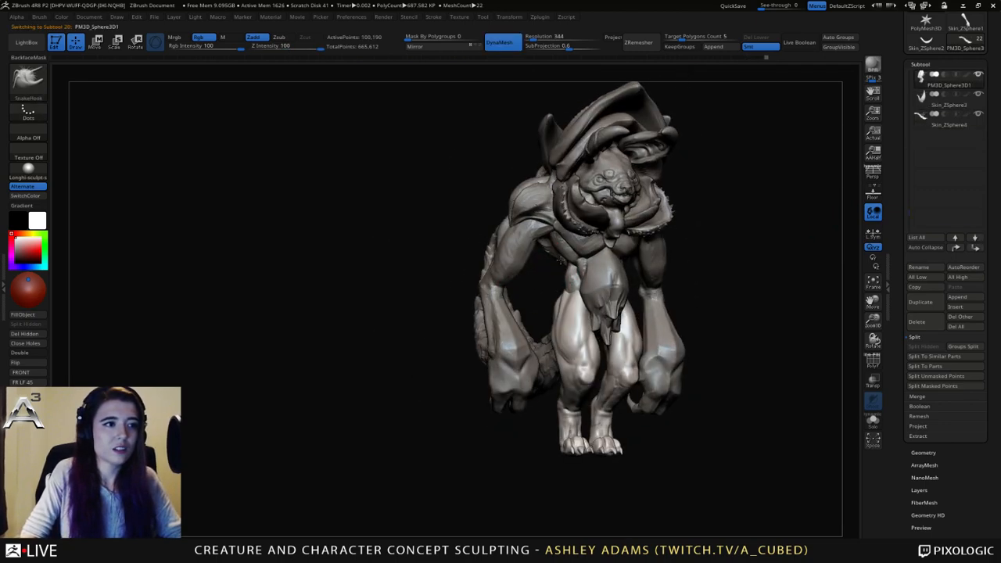
right_drag(504, 335, 535, 335)
alt+click(524, 206)
mouse_move(523, 210)
ctrl+right_down()
mouse_move(513, 244)
mouse_move(525, 277)
mouse_move(514, 269)
mouse_move(509, 280)
ctrl+right_up()
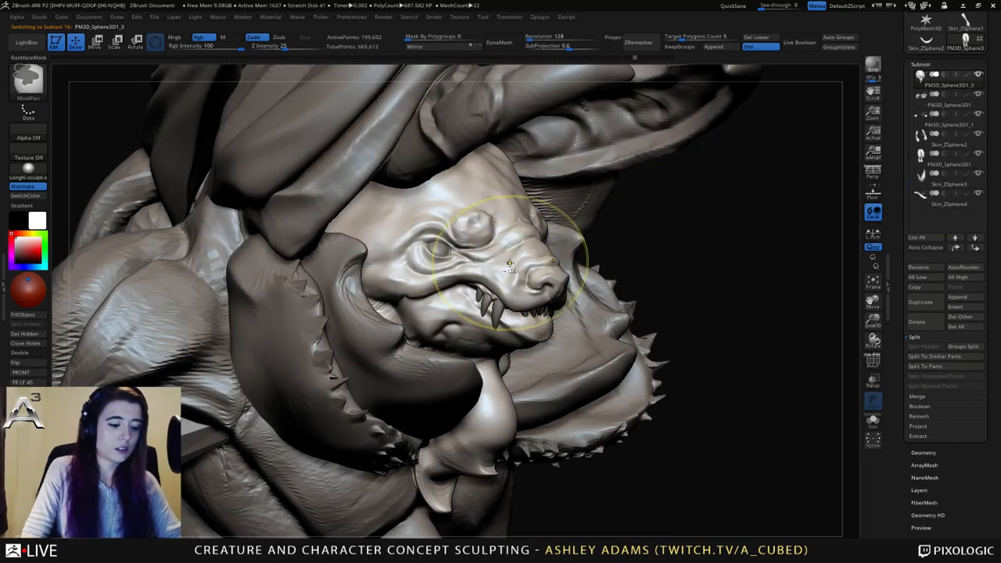
key(d)
Make the creature's eyes the active subtool and subdivide them by one level.
key(space)
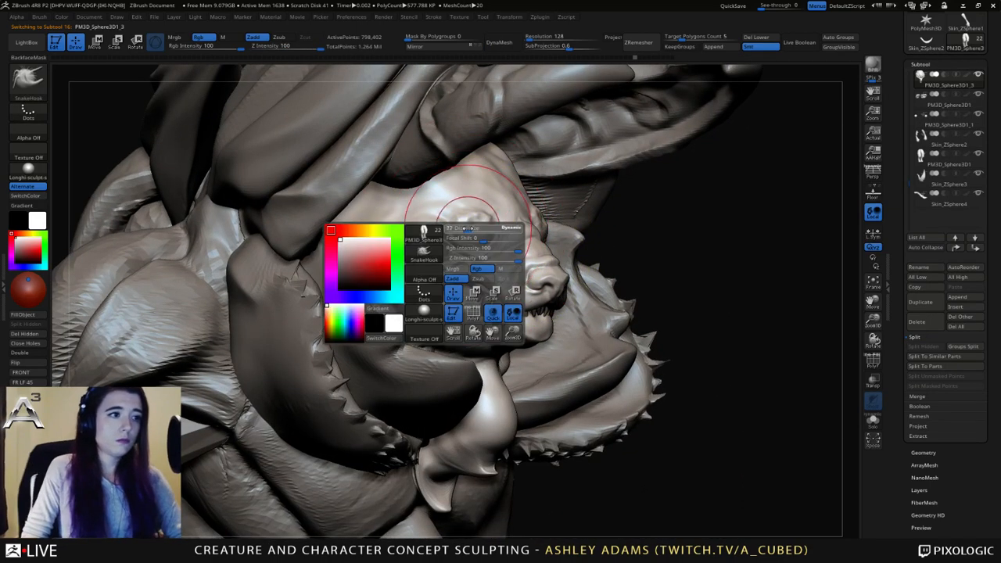
alt+click(440, 247)
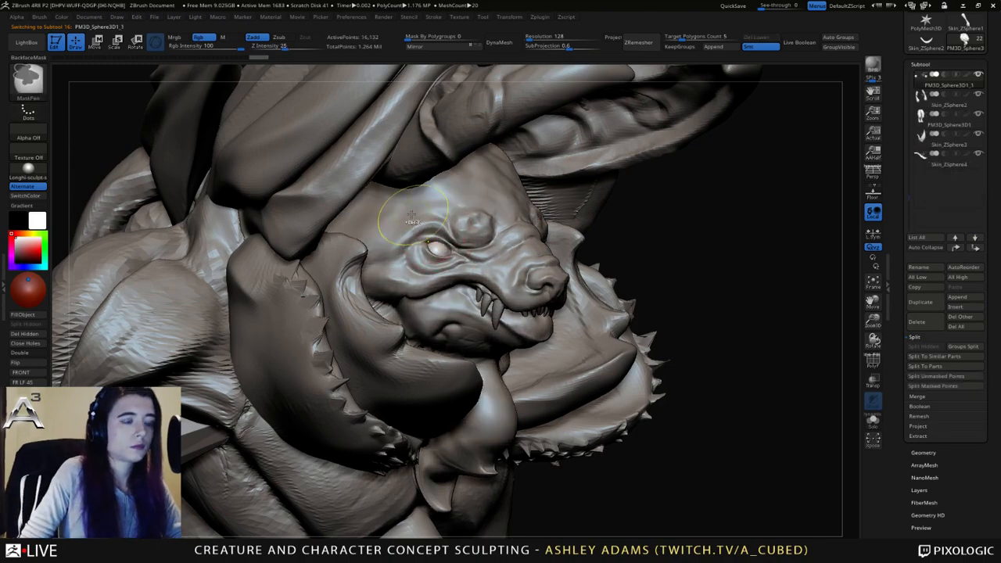
key(ctrl+d)
Fill the creature's eyes with the glossy ToyPlastic material and a pale blue color.
click(27, 76)
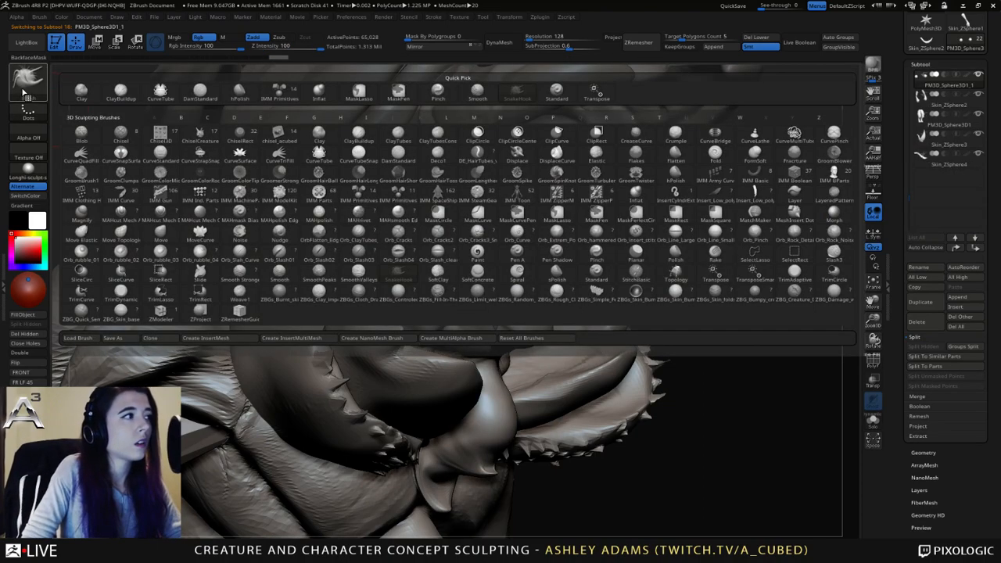
click(29, 174)
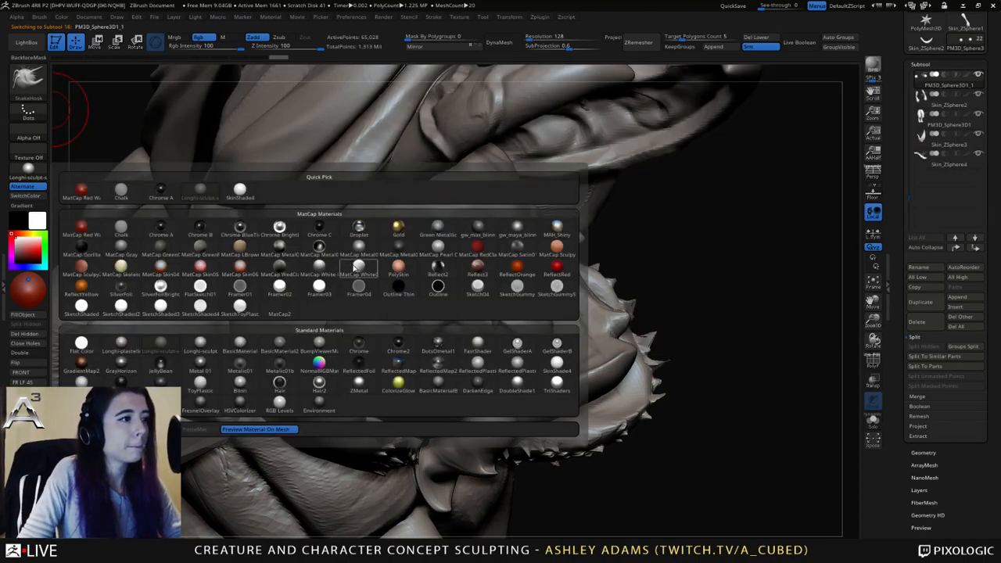
click(208, 386)
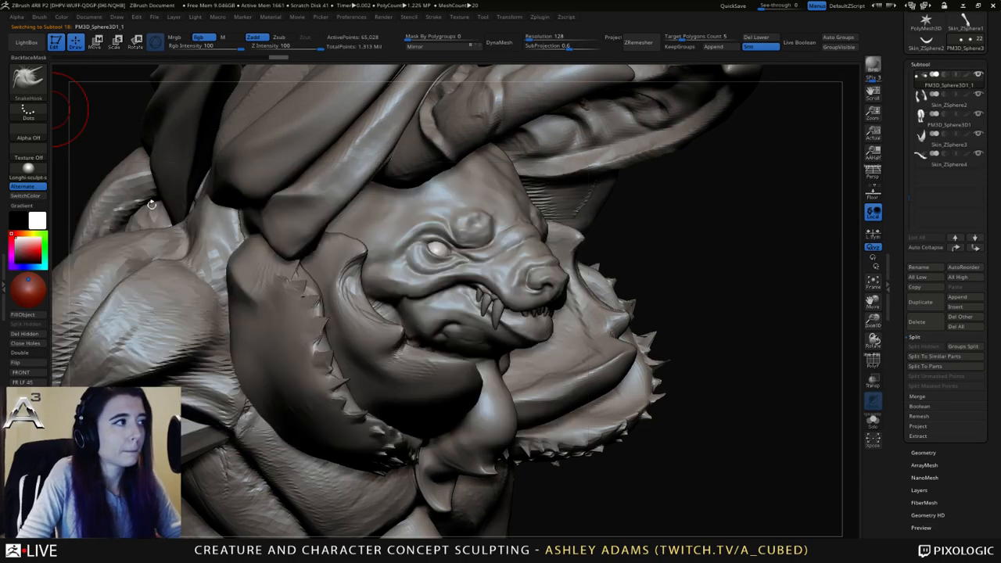
click(174, 36)
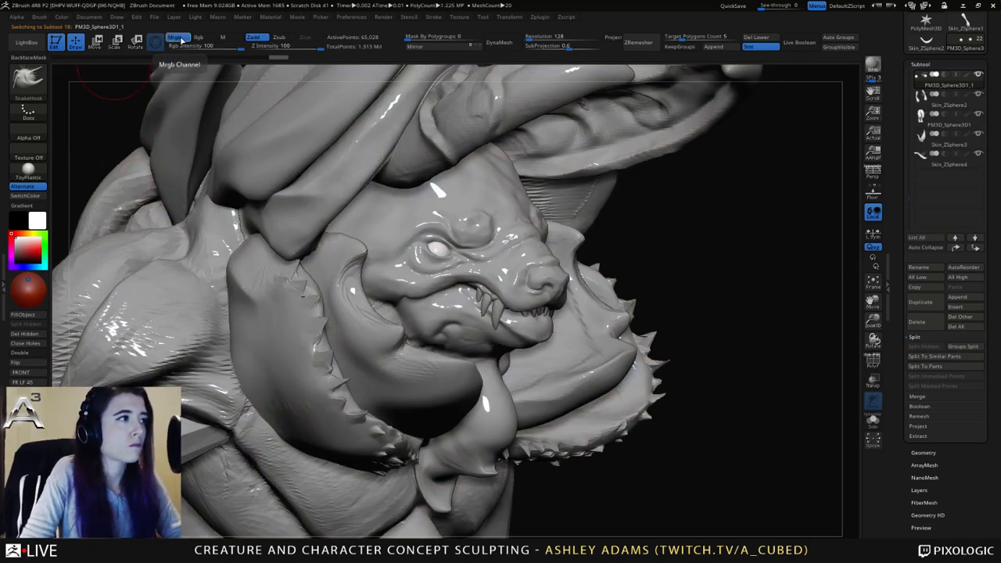
click(25, 267)
click(25, 243)
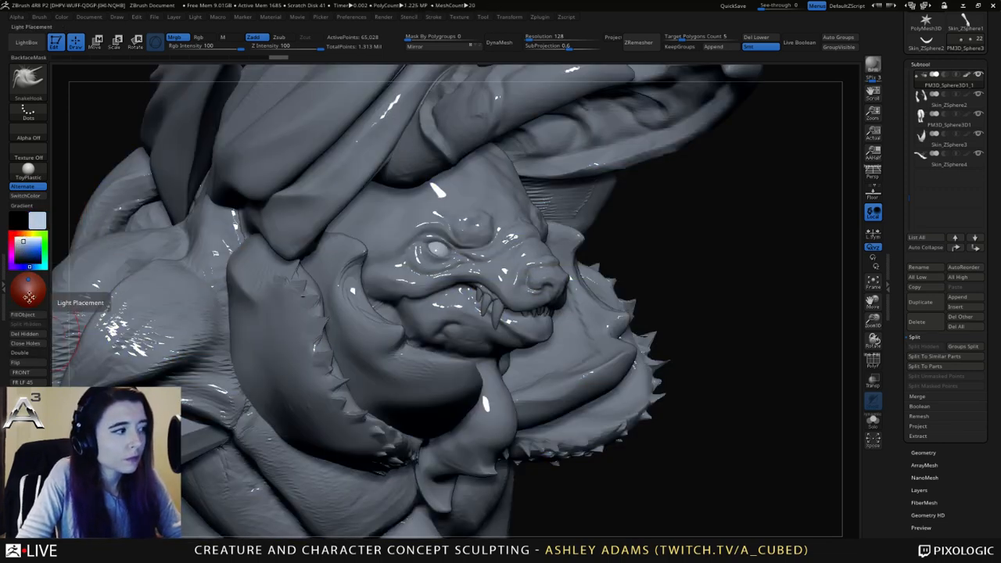
Turn off the brush's material and color channels and restore the Longhi-sculpt material for the rest of the creature.
click(197, 41)
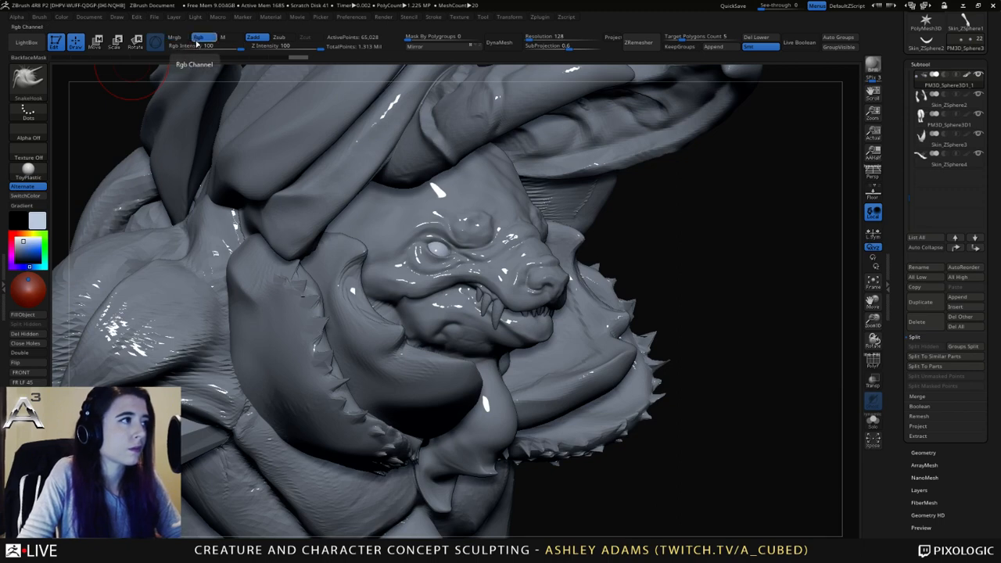
click(199, 40)
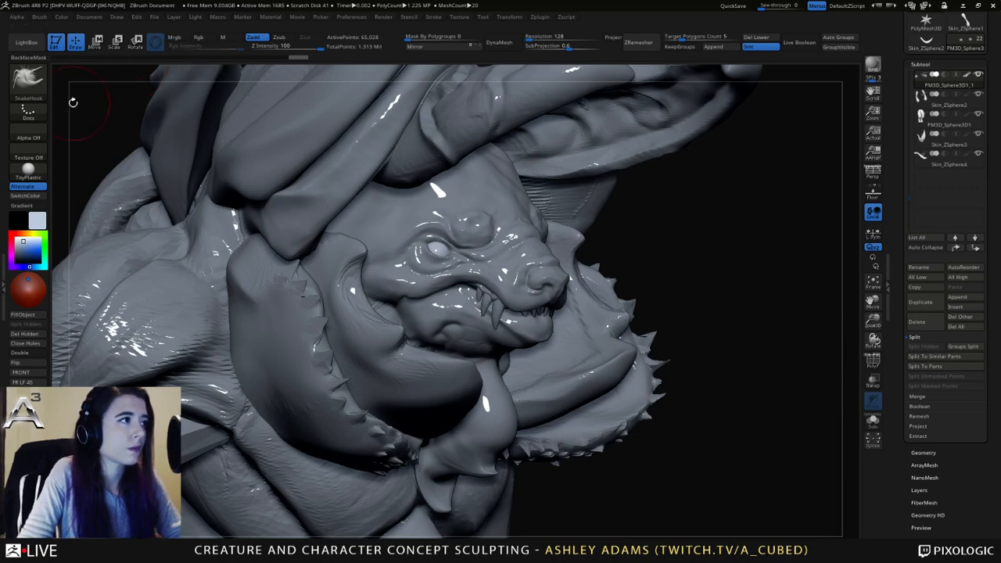
click(29, 170)
click(201, 197)
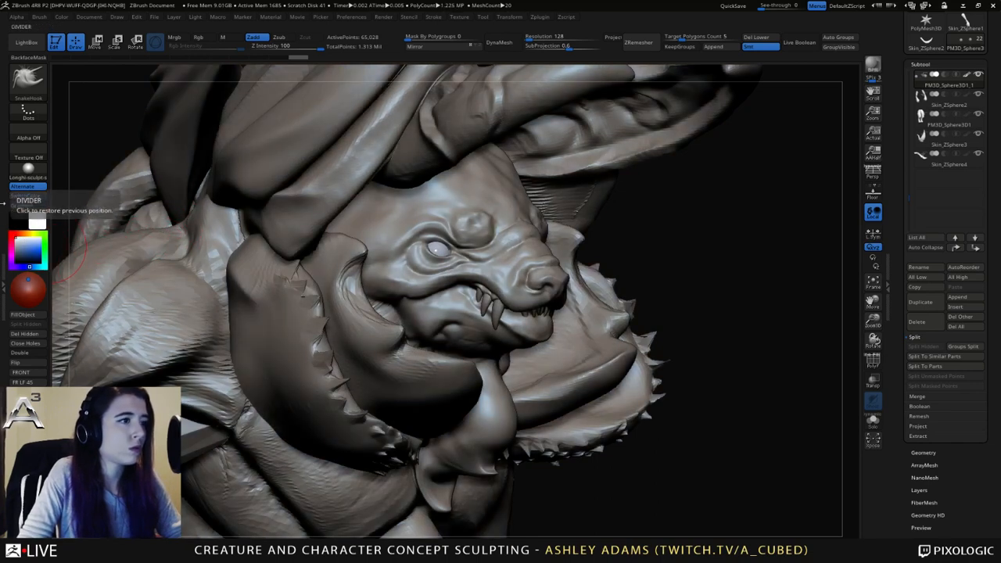
Switch to the Standard brush and set it to apply Rgb color only, without Zadd sculpting.
click(30, 80)
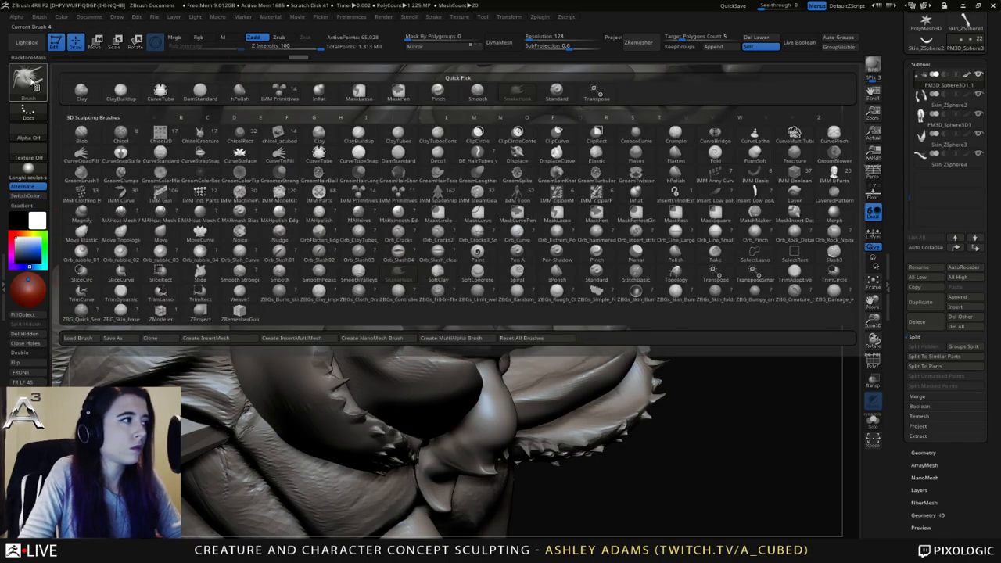
click(556, 91)
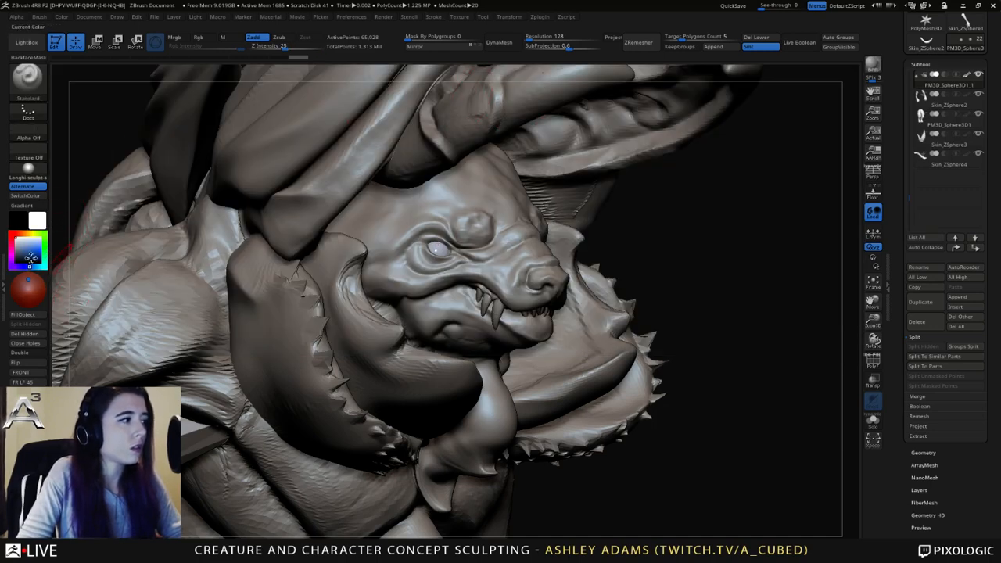
click(198, 37)
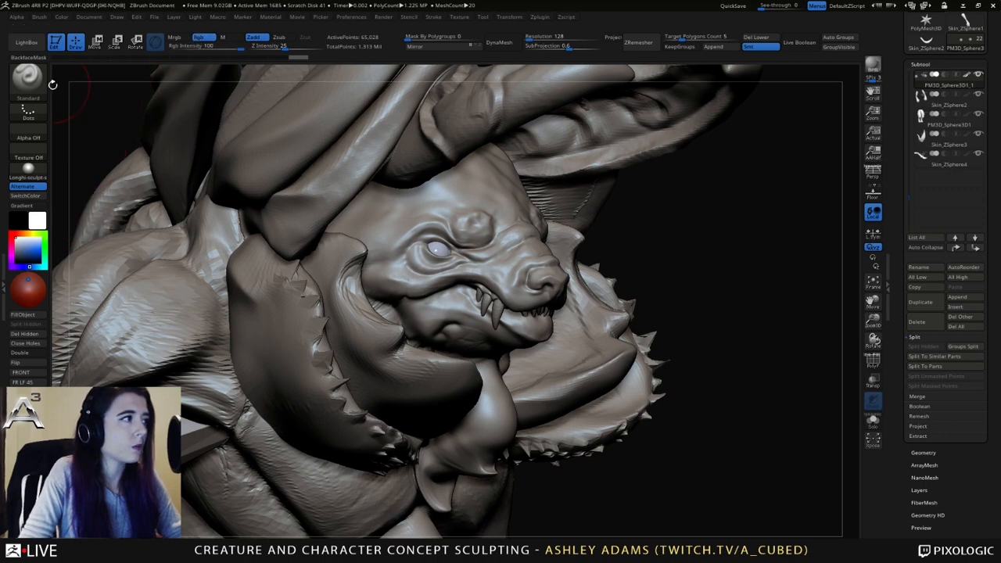
click(254, 37)
Try to paint the creature's eye white from the side and front.
right_drag(450, 265, 410, 307)
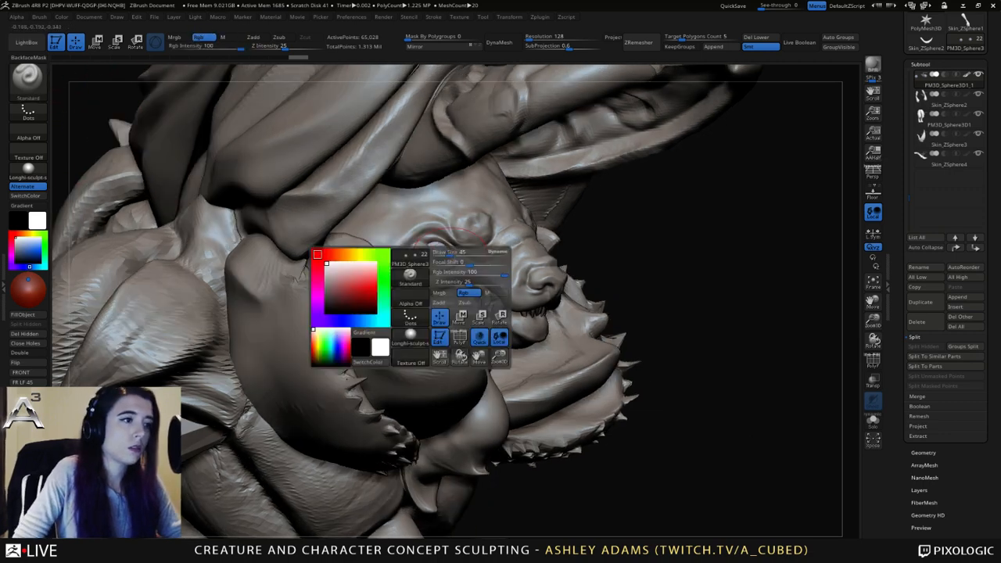
ctrl+right_drag(449, 249, 414, 213)
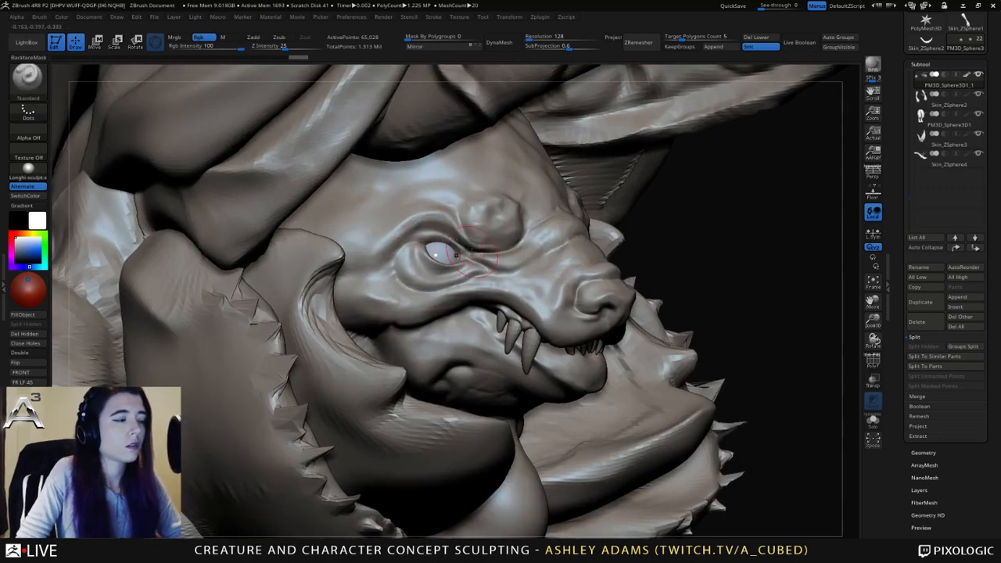
drag(440, 254, 446, 255)
right_drag(443, 266, 419, 292)
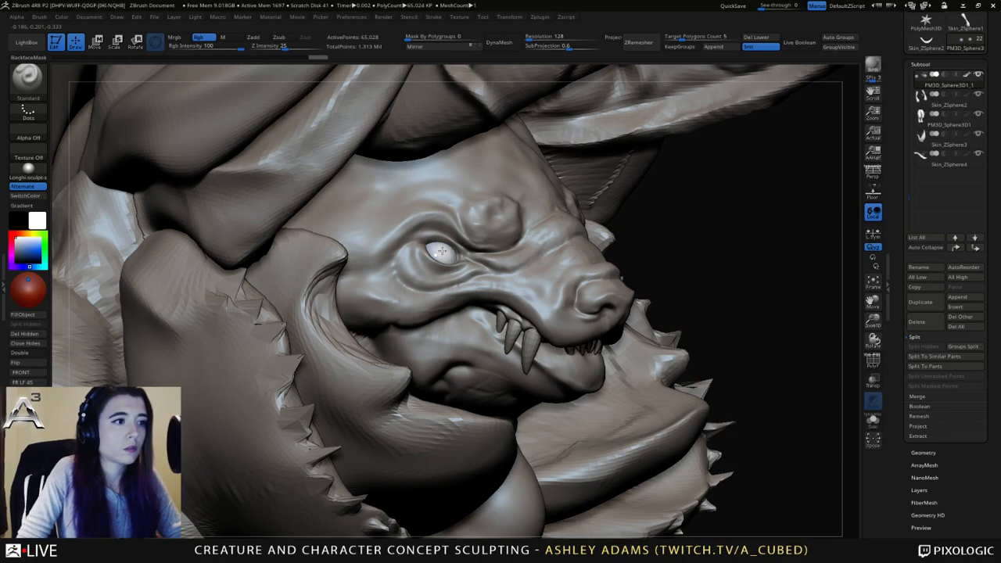
drag(442, 251, 438, 252)
right_drag(440, 254, 360, 254)
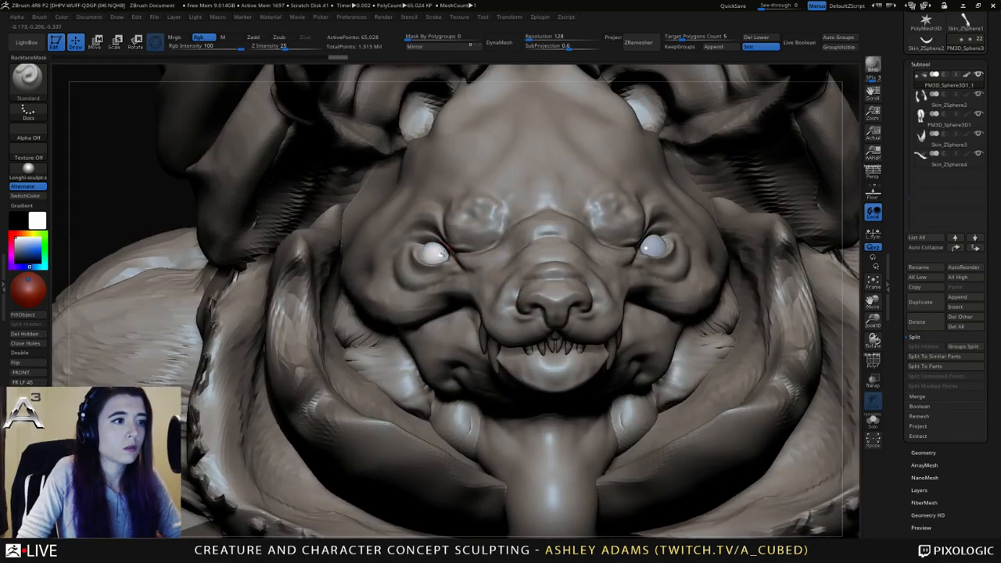
drag(440, 259, 435, 255)
mouse_move(530, 308)
ctrl+right_down()
mouse_move(507, 223)
mouse_move(589, 224)
ctrl+right_up()
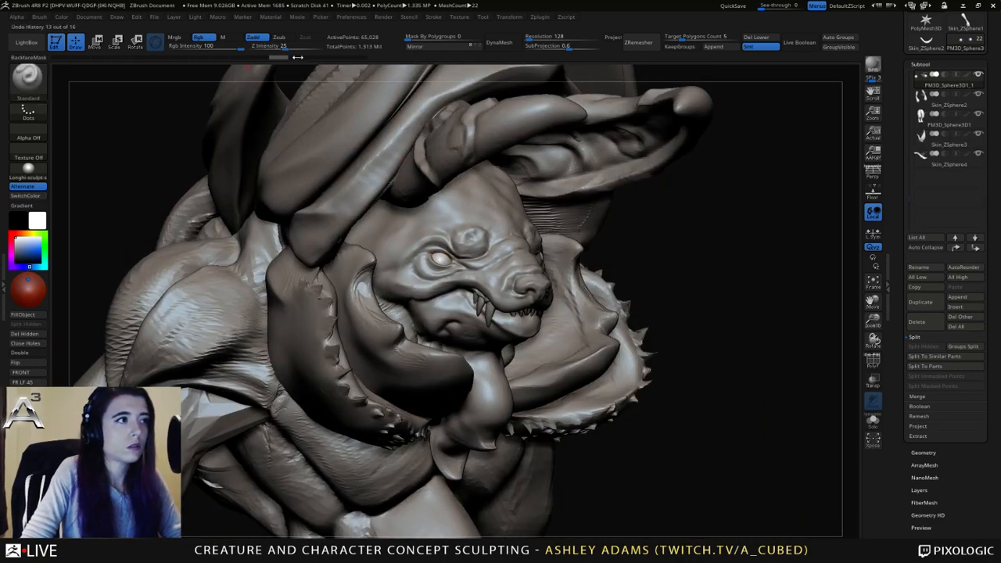
Reduce the brush size and paint both of the creature's eyes white.
ctrl+right_drag(443, 222, 443, 263)
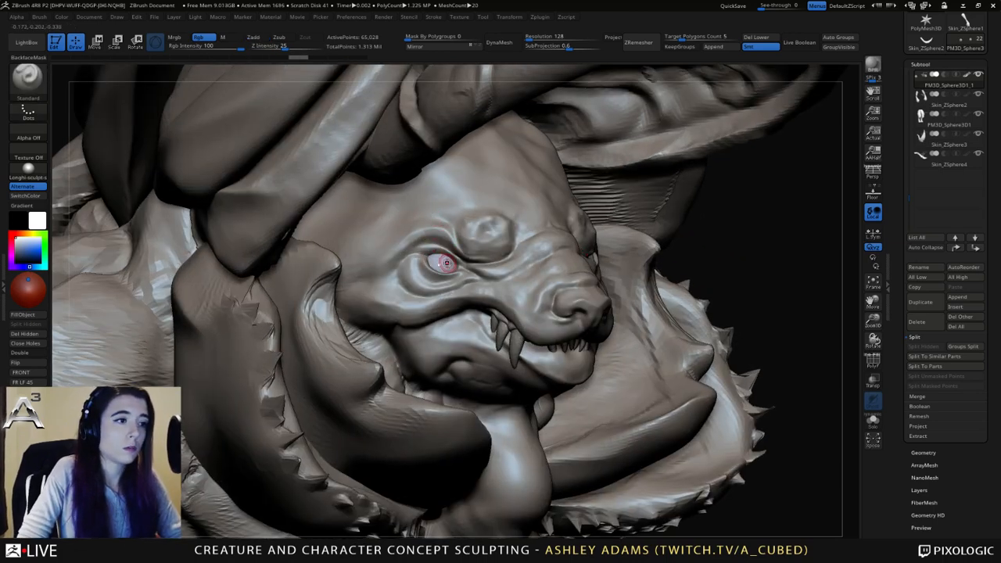
key(space)
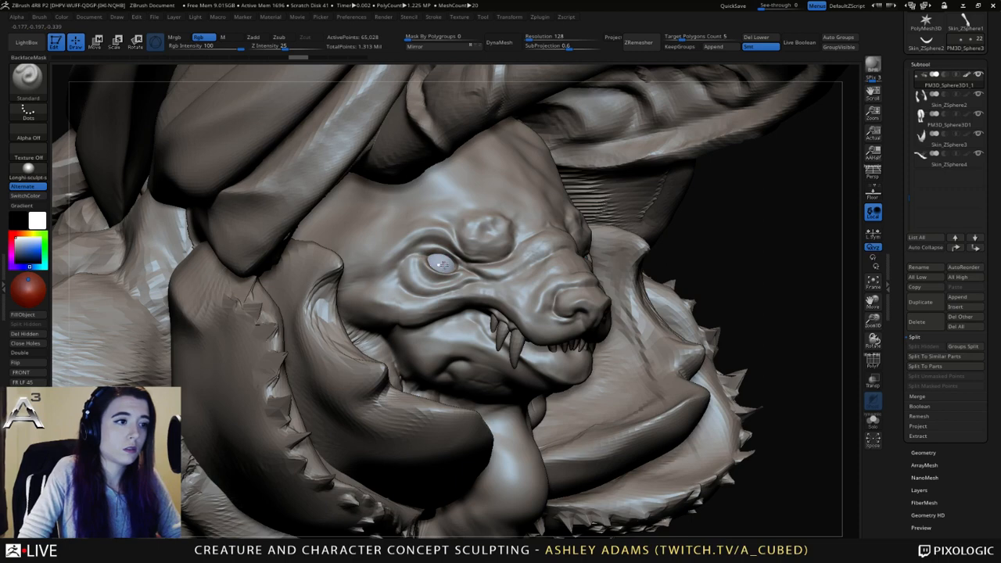
key(space)
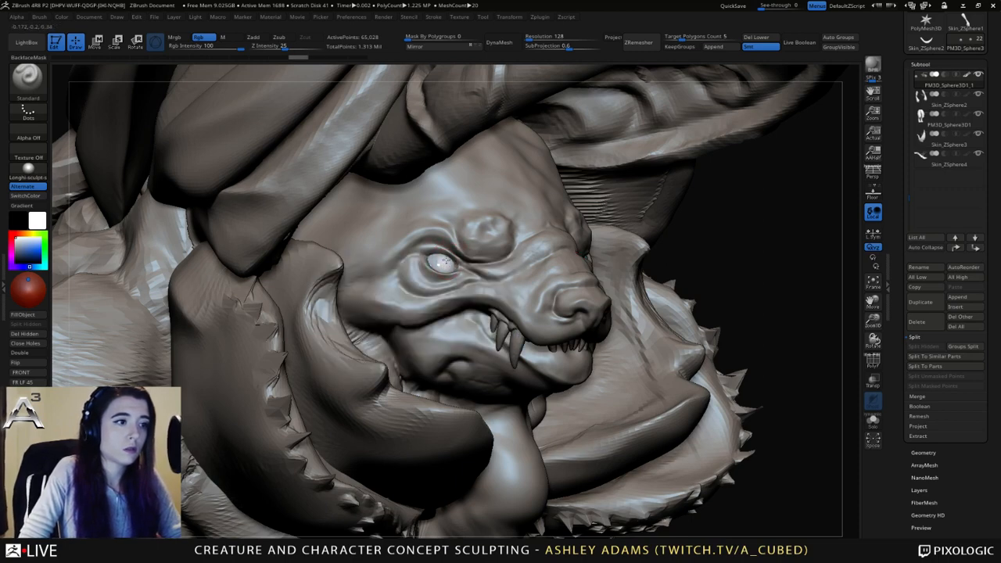
ctrl+right_drag(459, 268, 460, 211)
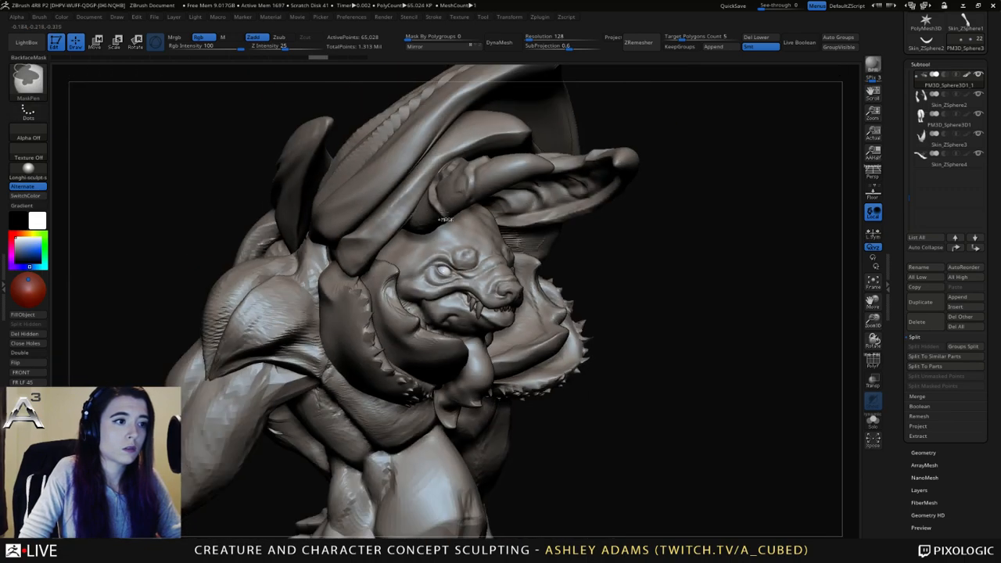
mouse_move(571, 243)
right_down()
mouse_move(462, 252)
mouse_move(540, 269)
right_up()
key(space)
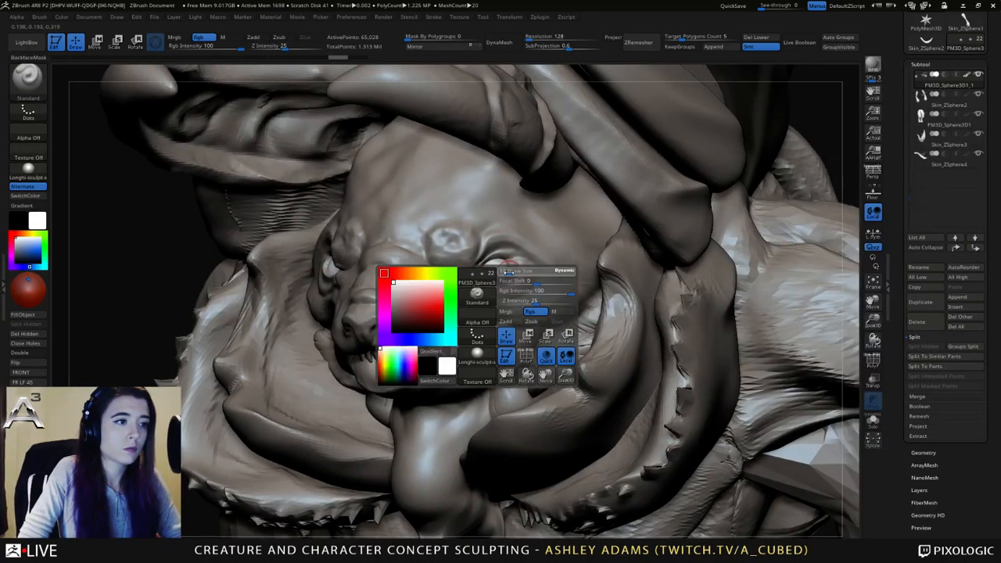
drag(514, 271, 499, 270)
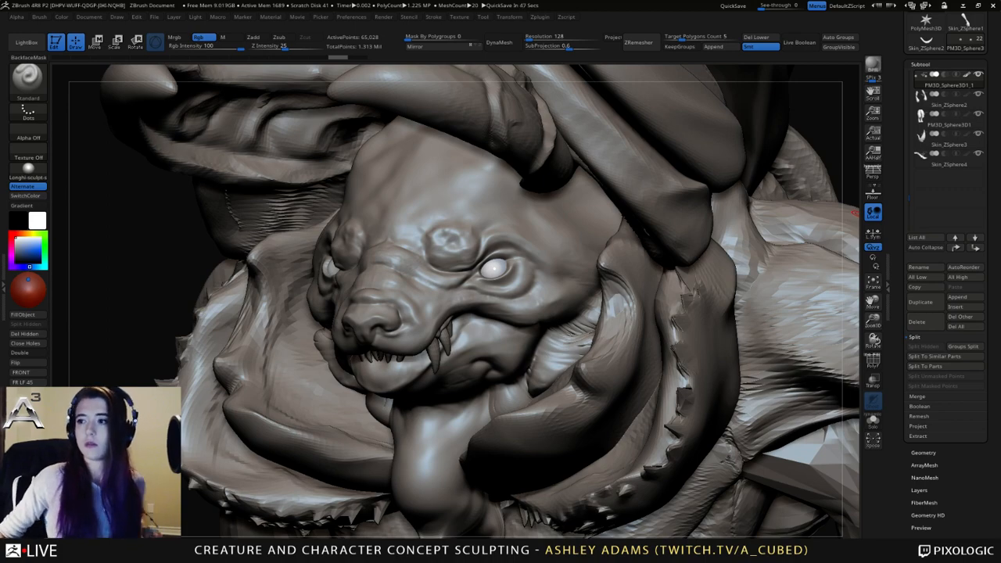
drag(856, 212, 970, 219)
alt+click(429, 304)
mouse_move(464, 78)
mouse_down()
mouse_move(554, 94)
mouse_move(469, 85)
mouse_up()
key(space)
drag(367, 228, 373, 228)
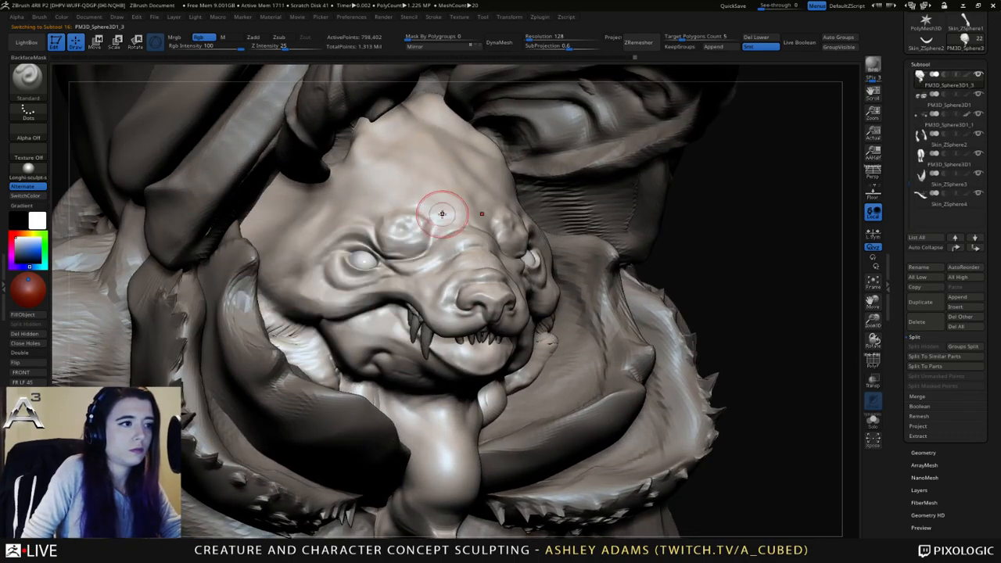
mouse_move(462, 76)
mouse_down()
mouse_move(414, 76)
mouse_move(454, 78)
mouse_up()
key(b)
key(d)
key(s)
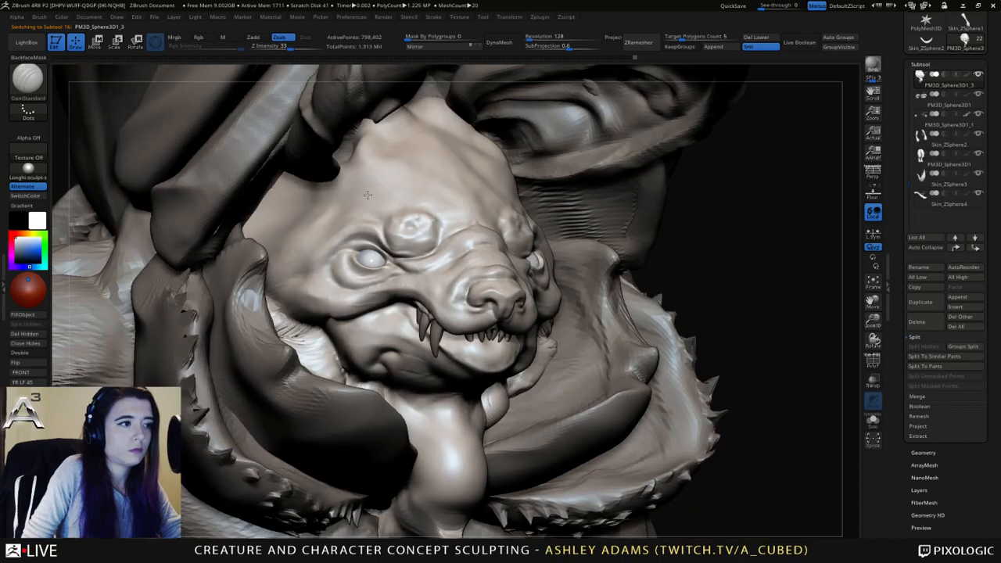
key(space)
drag(410, 197, 402, 197)
mouse_move(453, 252)
right_down()
mouse_move(540, 260)
mouse_move(442, 262)
mouse_move(519, 275)
right_up()
Make the eyes the active subtool again and paint medium blue detail on both with the Standard brush.
alt+click(368, 259)
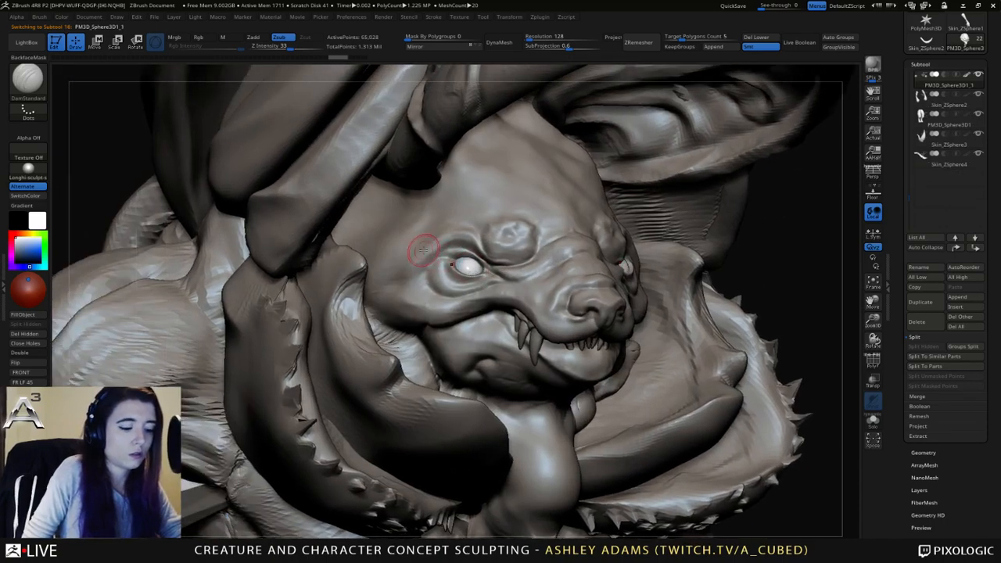
key(b)
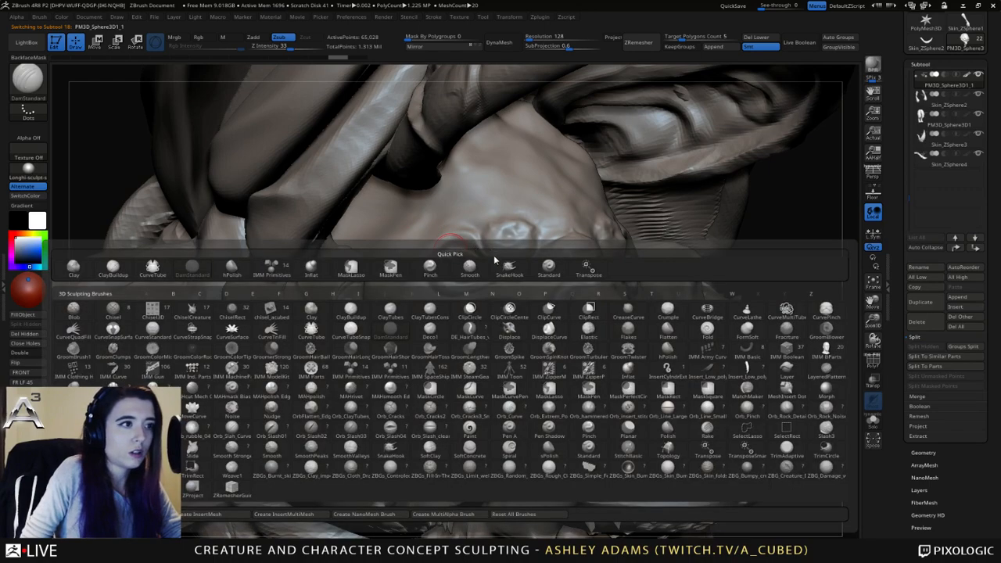
click(557, 267)
right_drag(432, 265, 445, 268)
key(space)
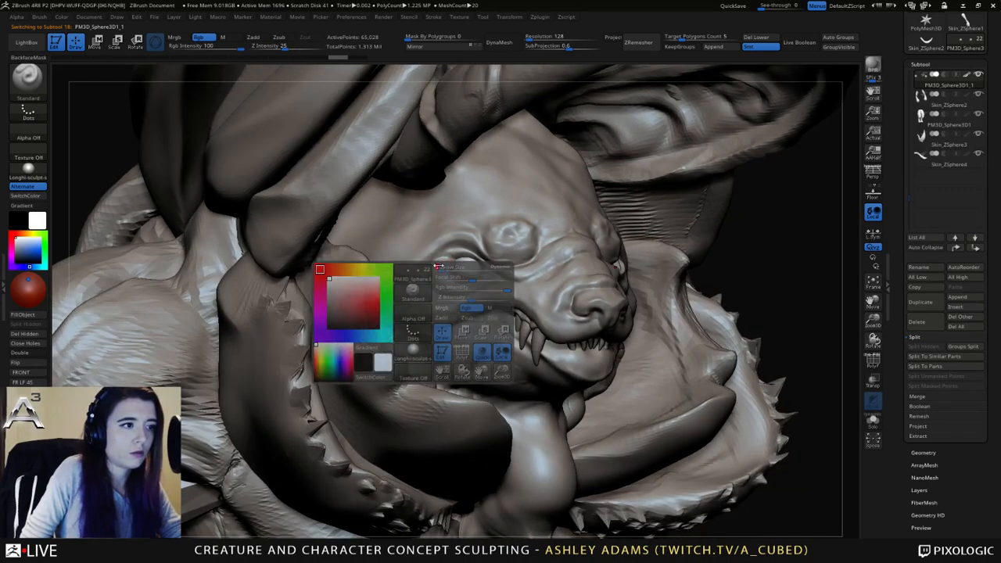
key(c)
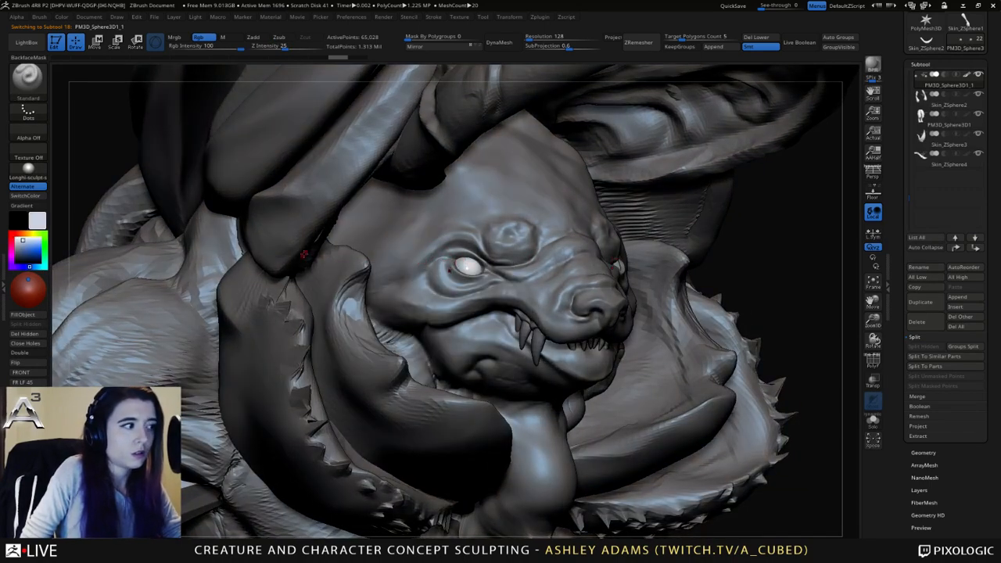
click(24, 248)
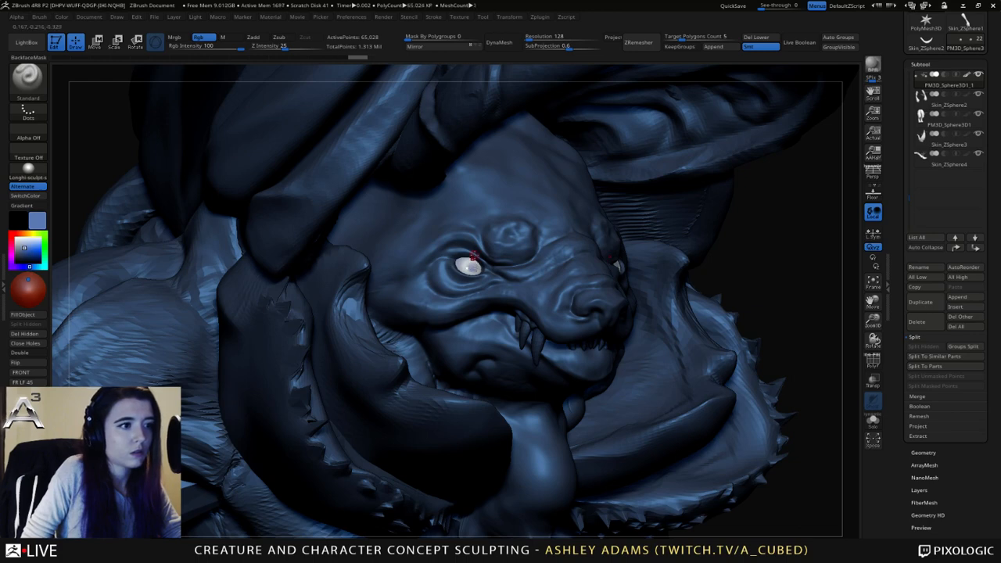
right_drag(470, 264, 600, 264)
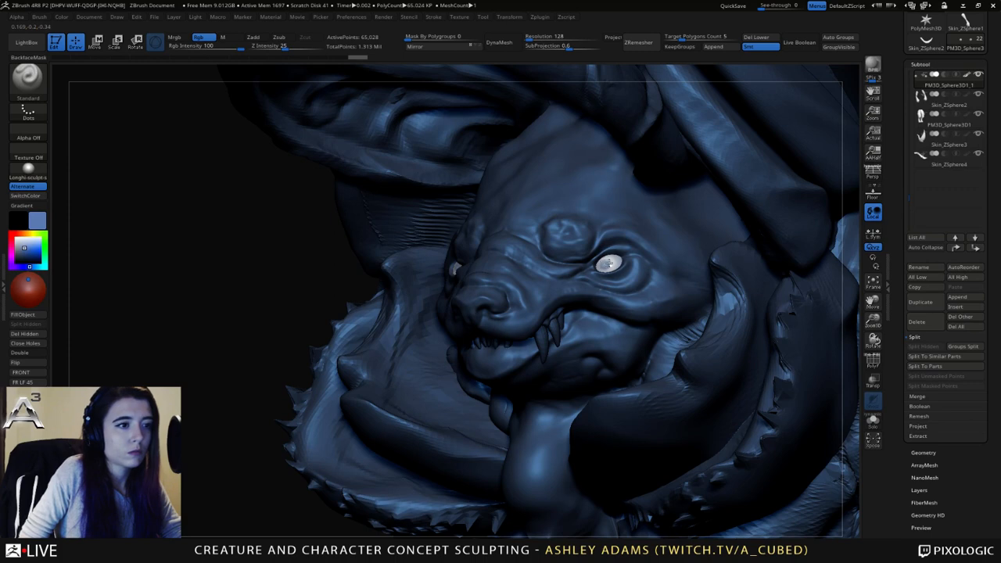
right_drag(452, 269, 430, 259)
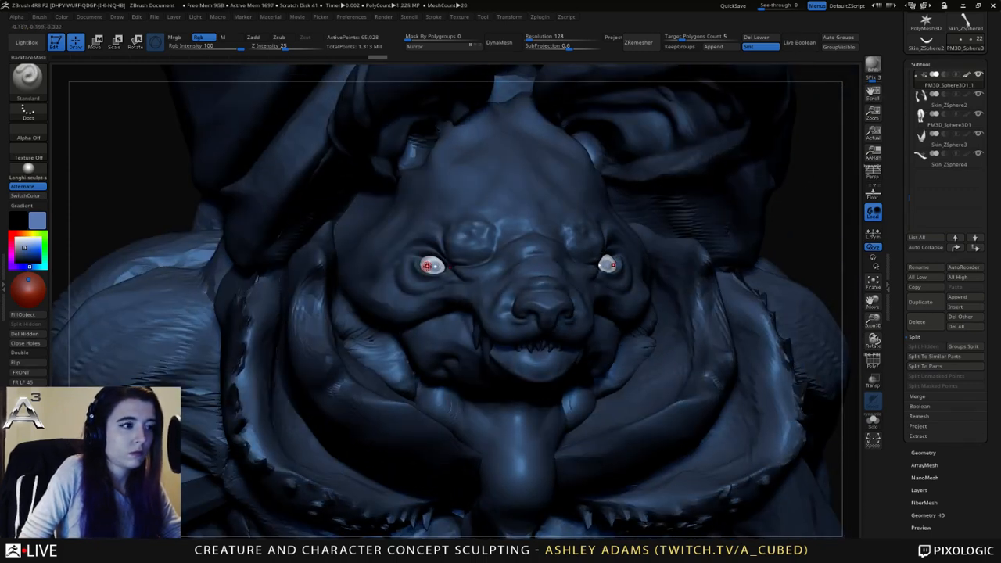
Pick up a near-white color from the eye, adjust the brush and paint light touches on both eyes.
key(c)
key(space)
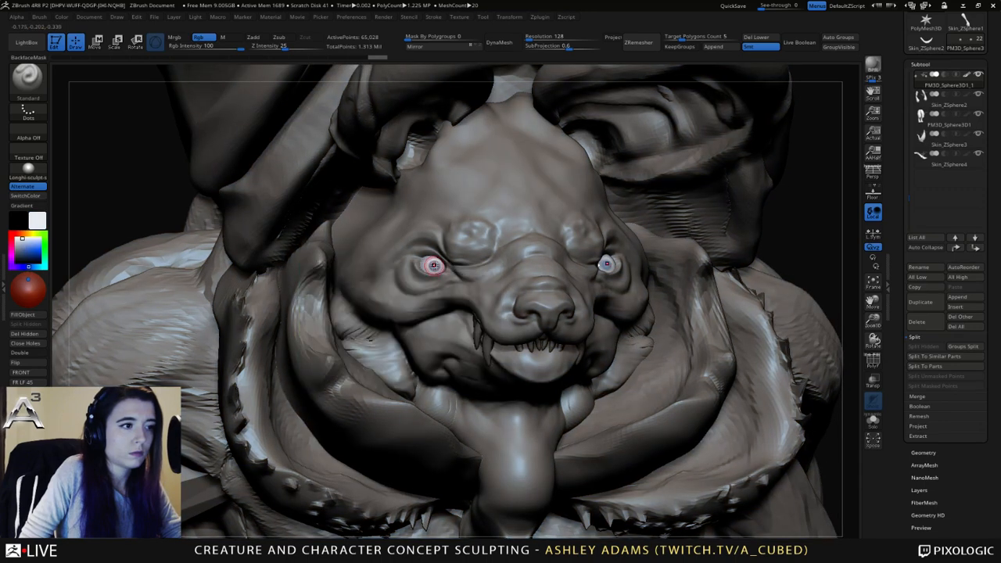
key(space)
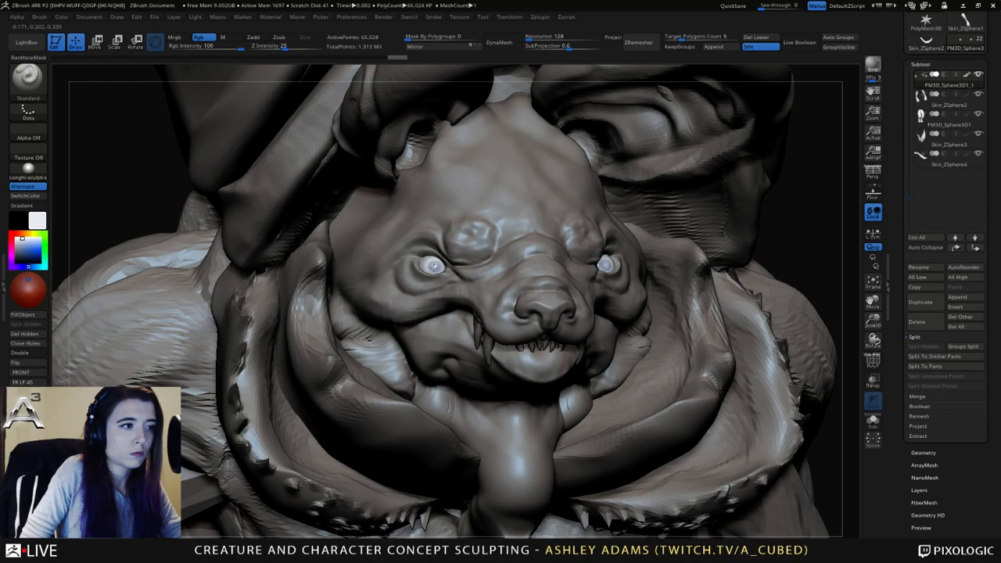
right_drag(435, 266, 446, 268)
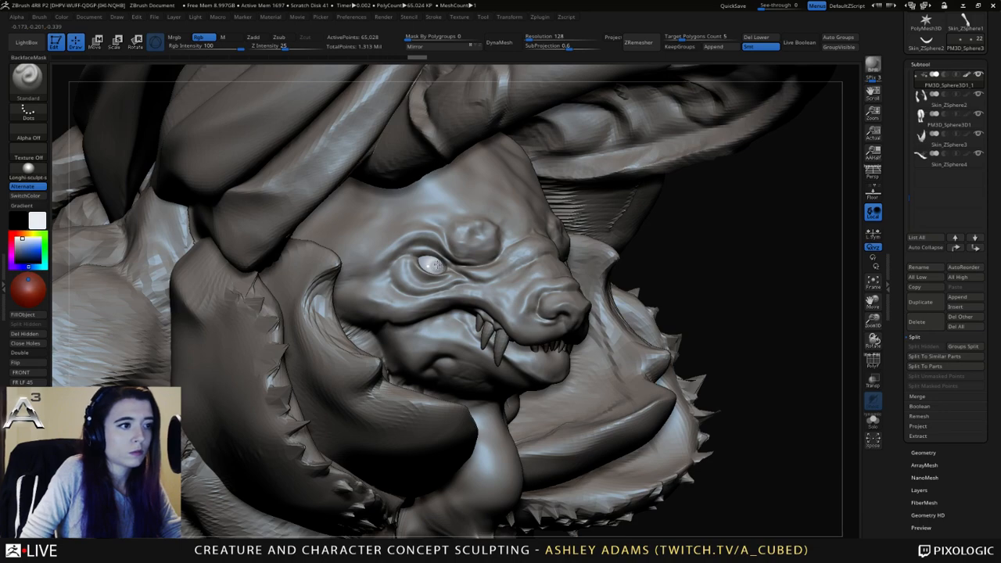
Make the creature's fangs the active subtool.
ctrl+right_drag(399, 196, 395, 126)
right_drag(395, 126, 489, 276)
right_click(480, 237)
alt+click(501, 246)
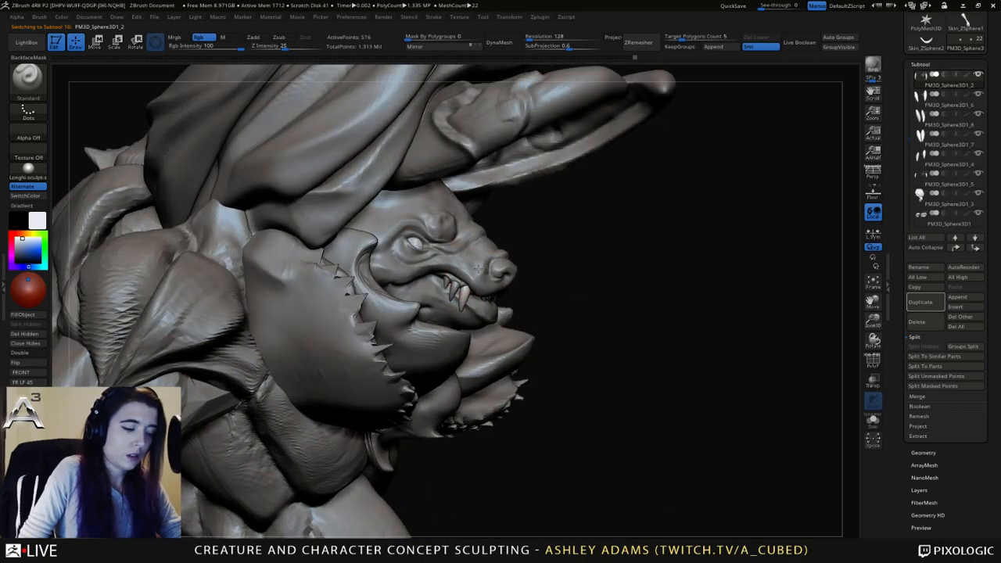
Make the creature's head the active subtool and switch to the Pinch brush.
alt+click(457, 285)
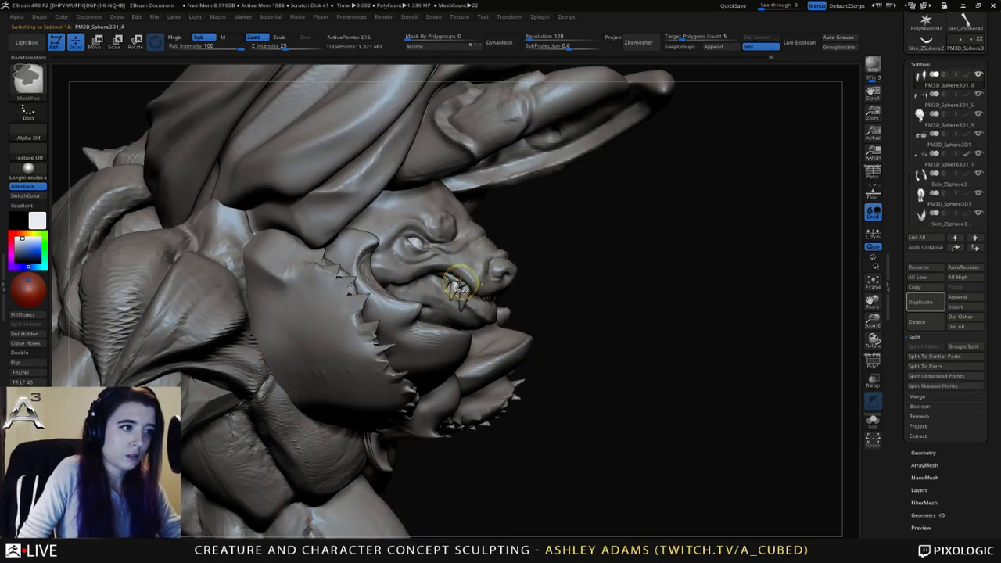
key(ctrl+d)
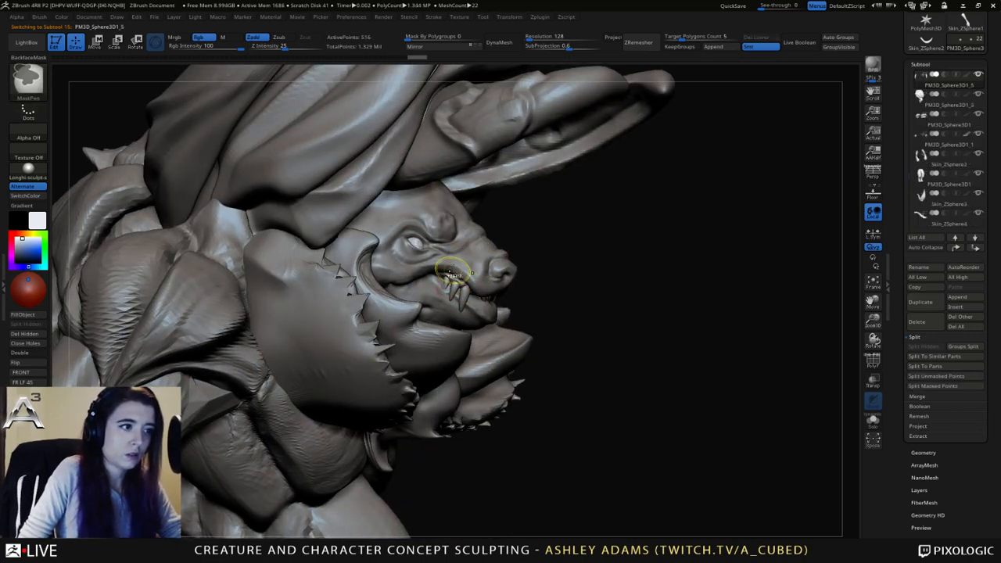
alt+click(479, 266)
mouse_move(479, 266)
right_down()
mouse_move(337, 268)
mouse_move(446, 271)
mouse_move(462, 254)
mouse_move(469, 290)
right_up()
key(b)
key(p)
key(i)
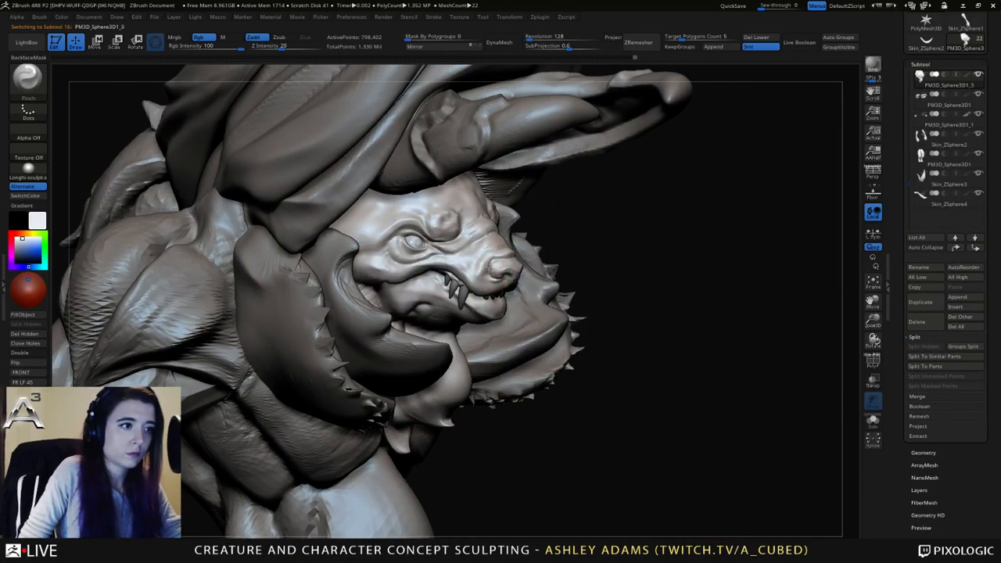
Adjust the brush and tighten the creases around the creature's muzzle and face.
right_drag(488, 259, 297, 262)
key(space)
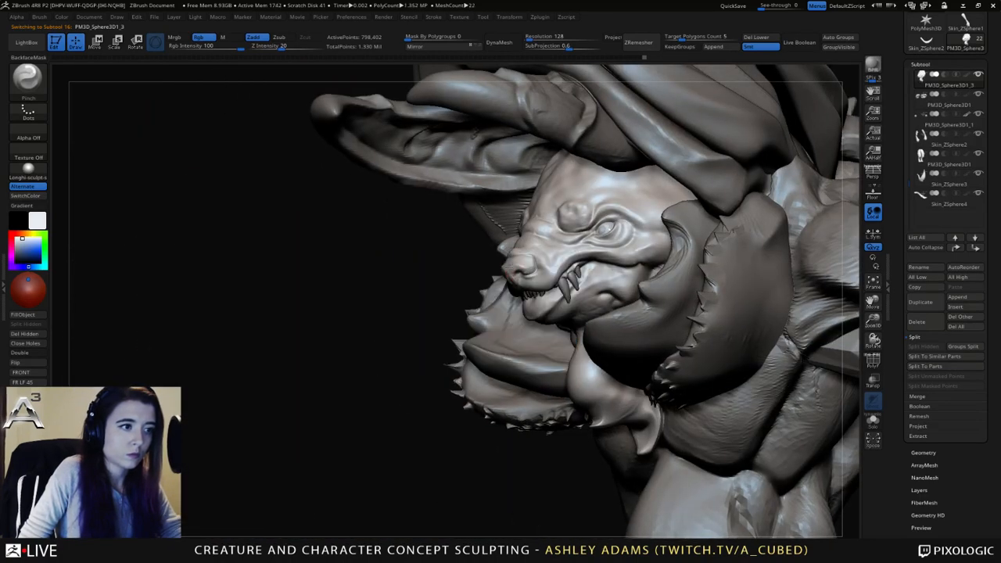
key(space)
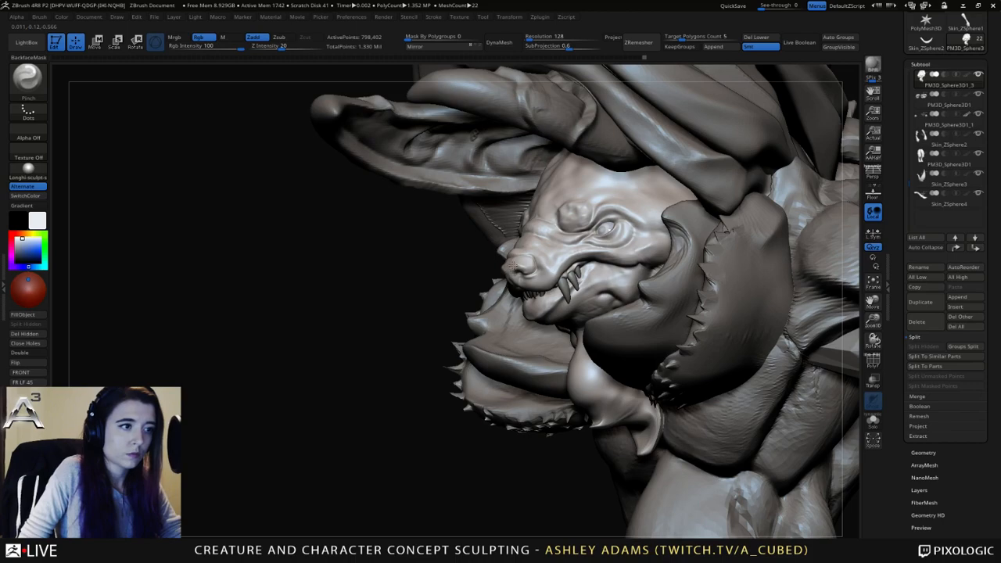
right_drag(523, 265, 501, 305)
right_click(490, 325)
mouse_move(500, 234)
ctrl+right_down()
mouse_move(527, 260)
mouse_move(520, 276)
ctrl+right_up()
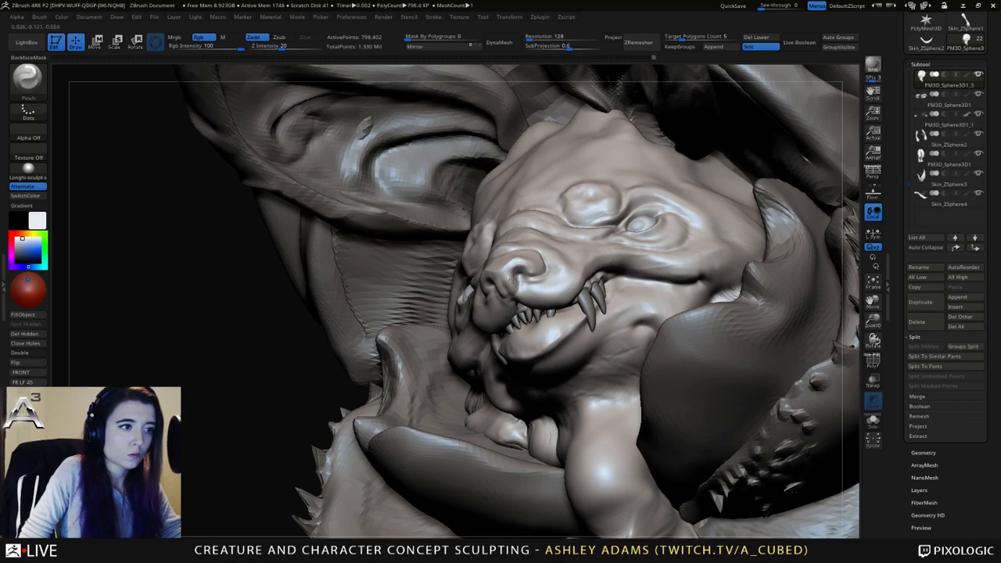
right_drag(514, 278, 551, 278)
right_drag(473, 277, 487, 291)
Pull the upper sides of the creature's head slightly with the SnakeHook brush.
key(b)
key(s)
key(h)
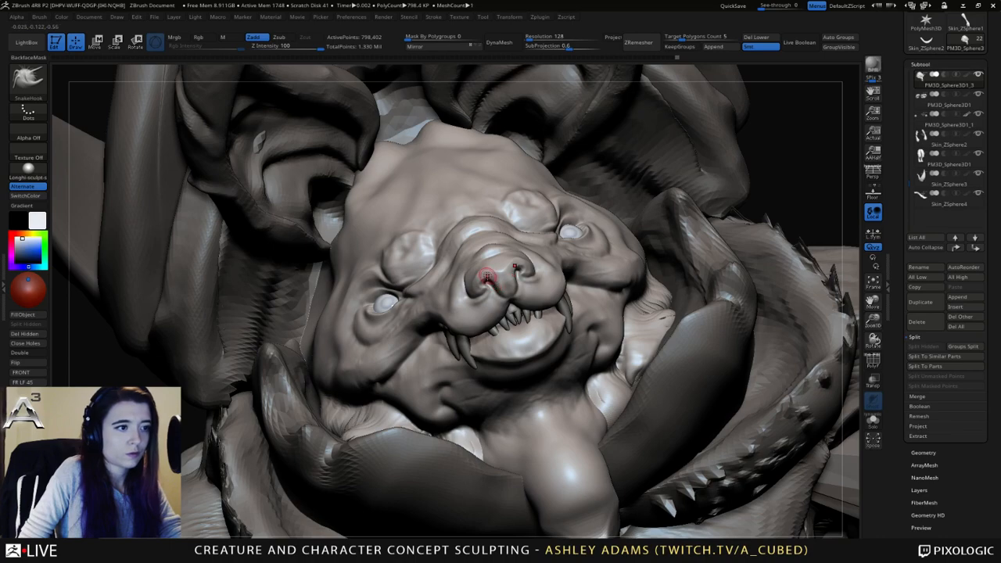
ctrl+right_drag(487, 277, 468, 212)
mouse_move(438, 285)
right_down()
mouse_move(512, 297)
mouse_move(489, 254)
mouse_move(526, 291)
mouse_move(557, 187)
mouse_move(507, 205)
right_up()
right_click(530, 291)
right_click(536, 186)
right_click(546, 236)
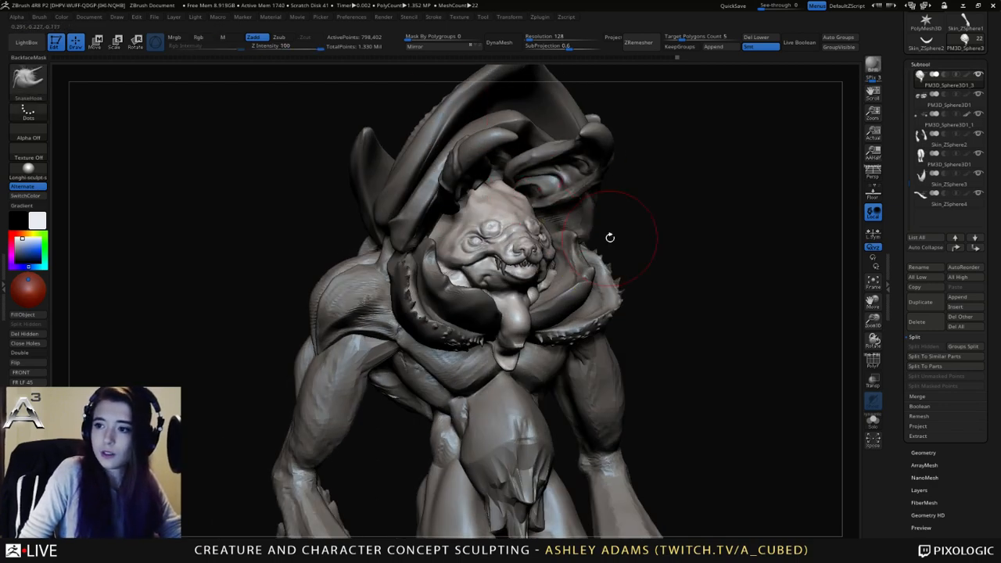
right_drag(610, 238, 586, 274)
alt+right_drag(599, 325, 547, 254)
mouse_move(523, 258)
right_down()
mouse_move(553, 280)
mouse_move(485, 231)
mouse_move(421, 228)
mouse_move(405, 271)
right_up()
right_click(405, 272)
drag(451, 216, 456, 201)
right_click(450, 206)
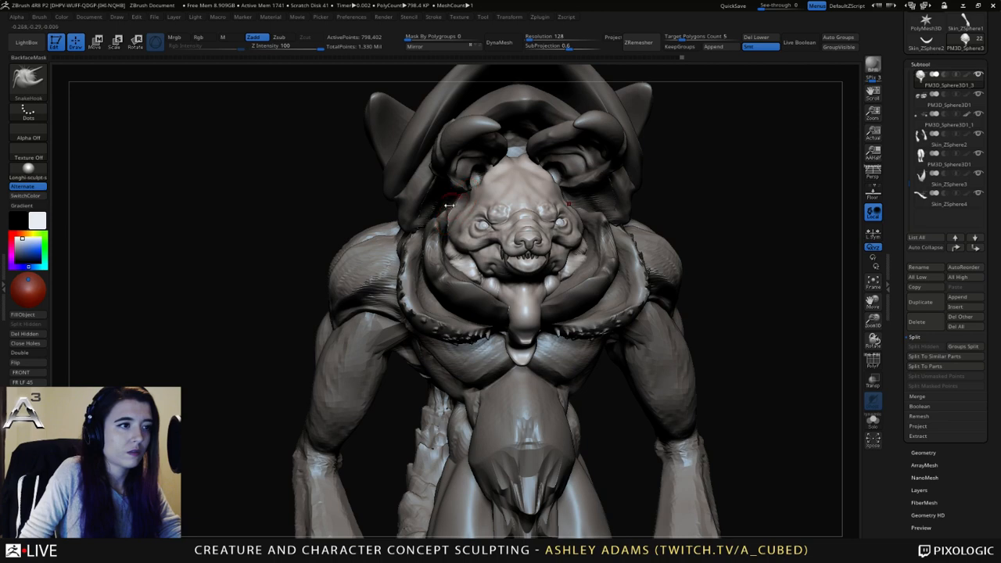
right_drag(435, 205, 452, 220)
right_click(451, 220)
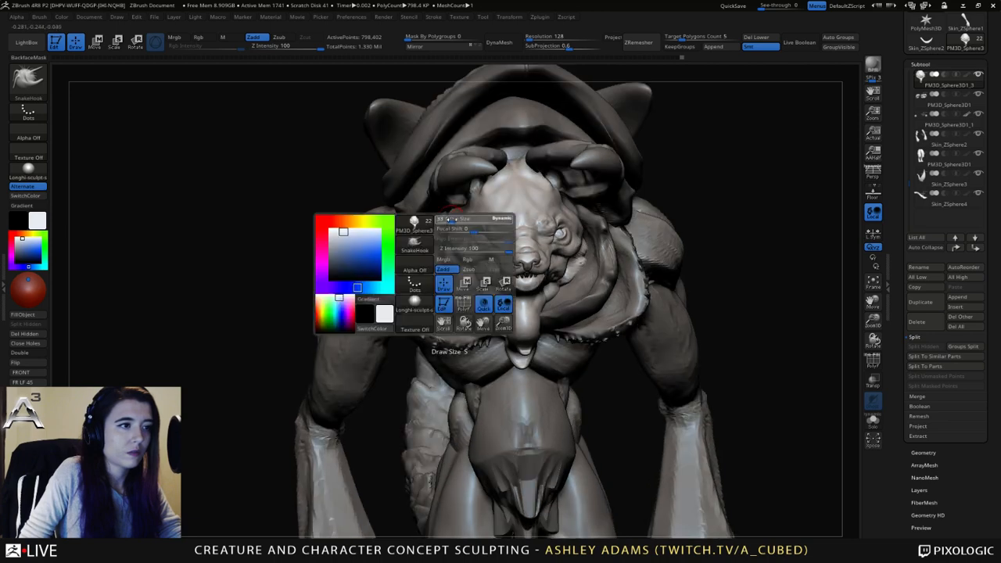
click(870, 287)
right_drag(565, 227, 518, 248)
right_drag(519, 247, 566, 240)
Make the torso the active subtool and DynaMesh it at a resolution of 376.
alt+click(484, 320)
drag(440, 333, 509, 249)
mouse_move(502, 259)
right_down()
mouse_move(519, 284)
mouse_move(476, 320)
mouse_move(485, 336)
right_up()
mouse_move(485, 336)
right_down()
mouse_move(527, 302)
mouse_move(507, 238)
right_up()
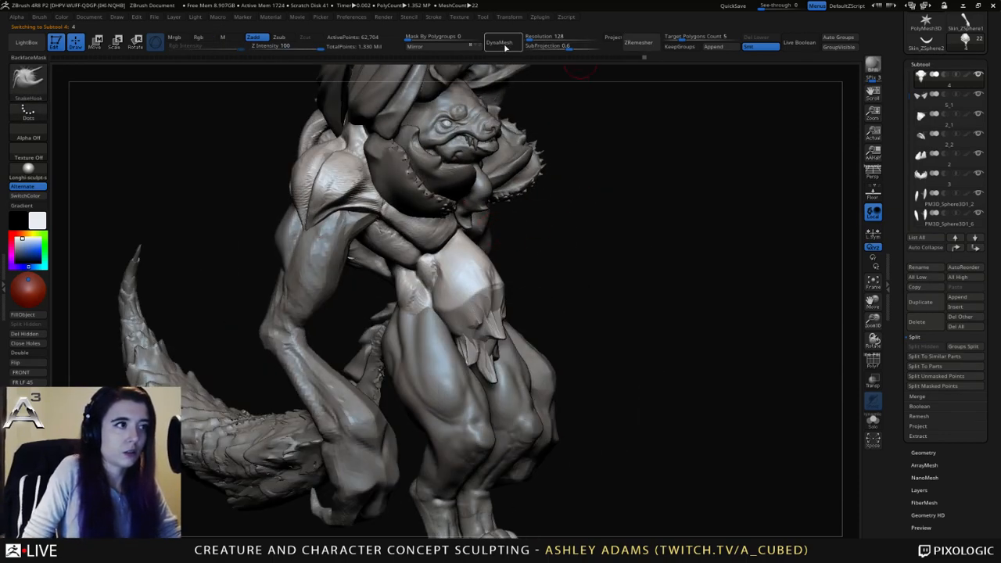
click(529, 37)
drag(532, 38, 533, 38)
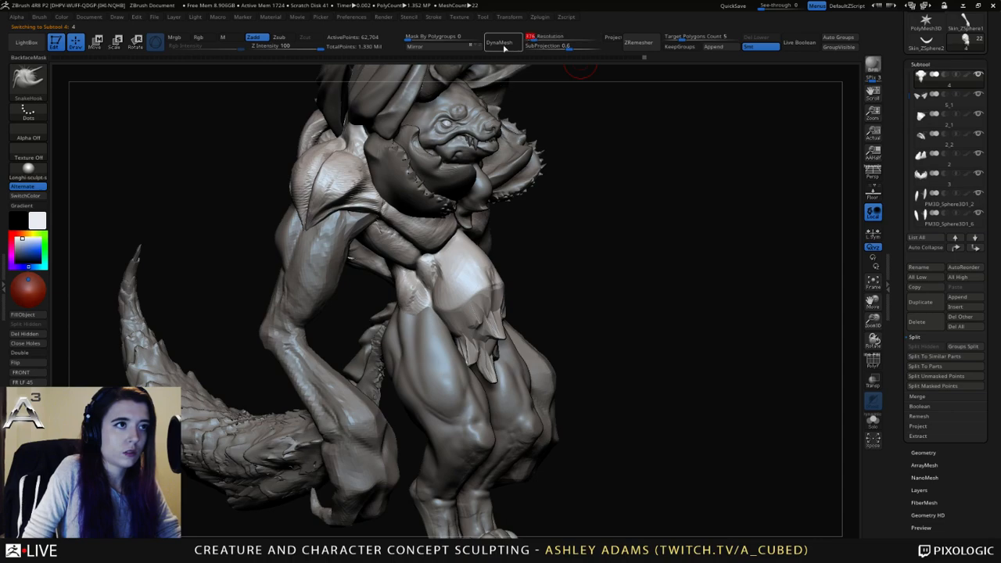
click(500, 43)
Load Alpha 22 on the SnakeHook brush and try pulling spiky tufts from the side of the lower belly.
ctrl+right_drag(474, 308, 490, 326)
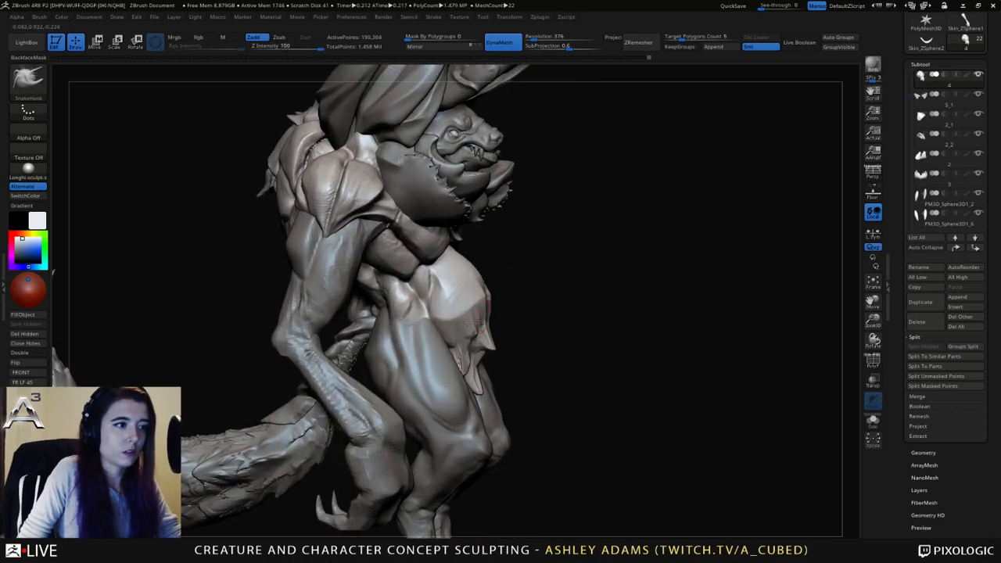
mouse_move(579, 310)
right_down()
mouse_move(422, 291)
mouse_move(454, 280)
right_up()
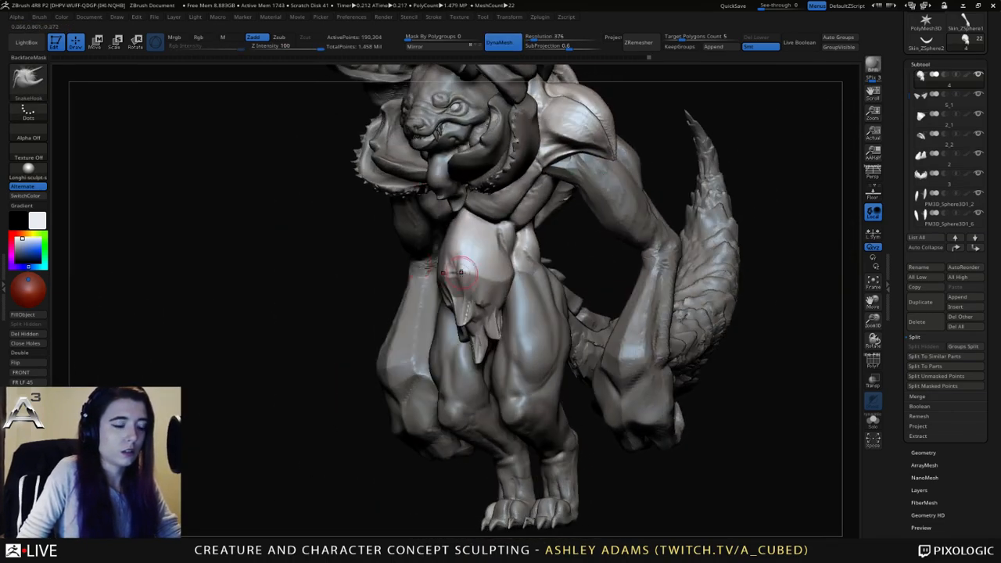
click(28, 130)
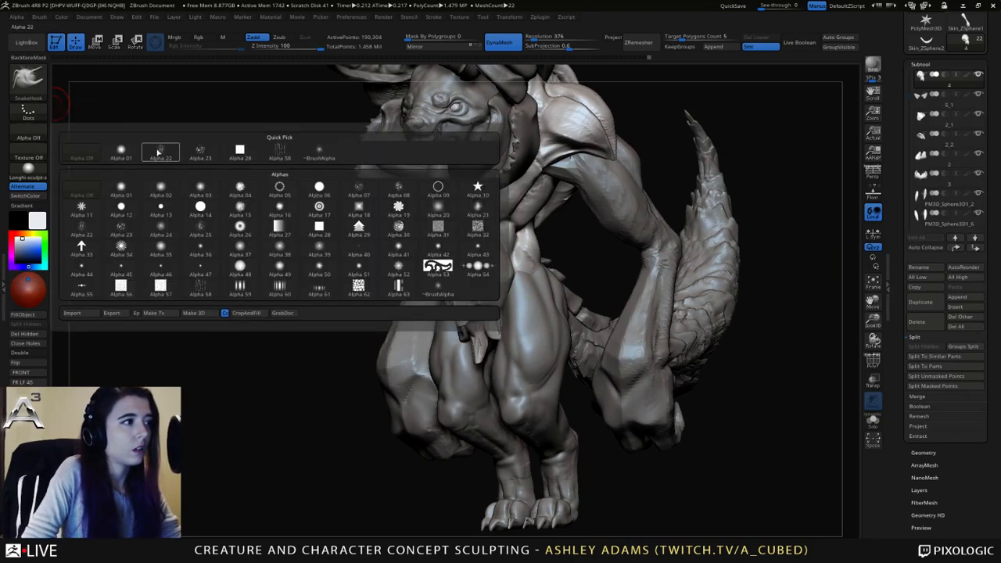
click(162, 152)
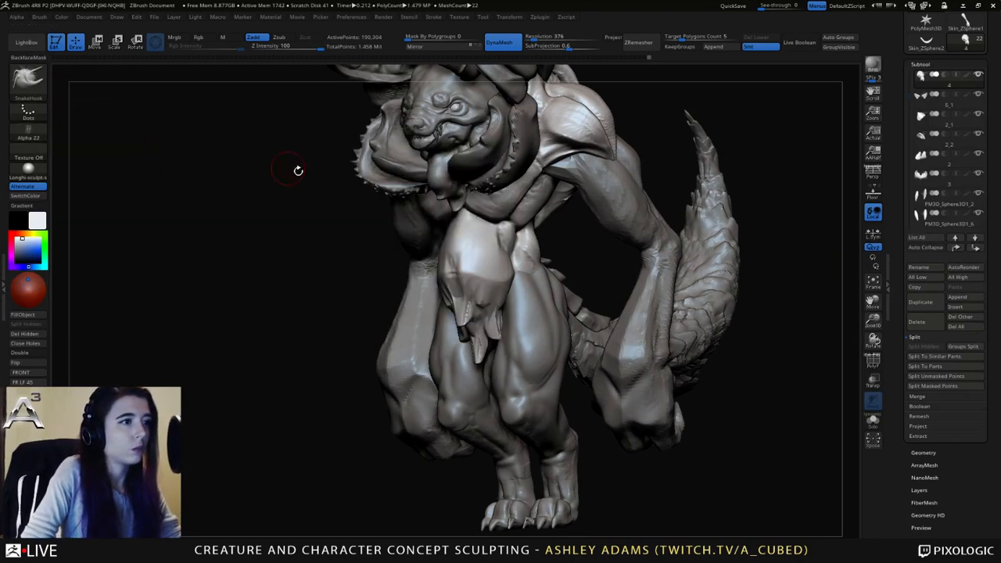
mouse_move(347, 284)
right_down()
mouse_move(487, 276)
mouse_move(548, 286)
right_up()
key(shift)
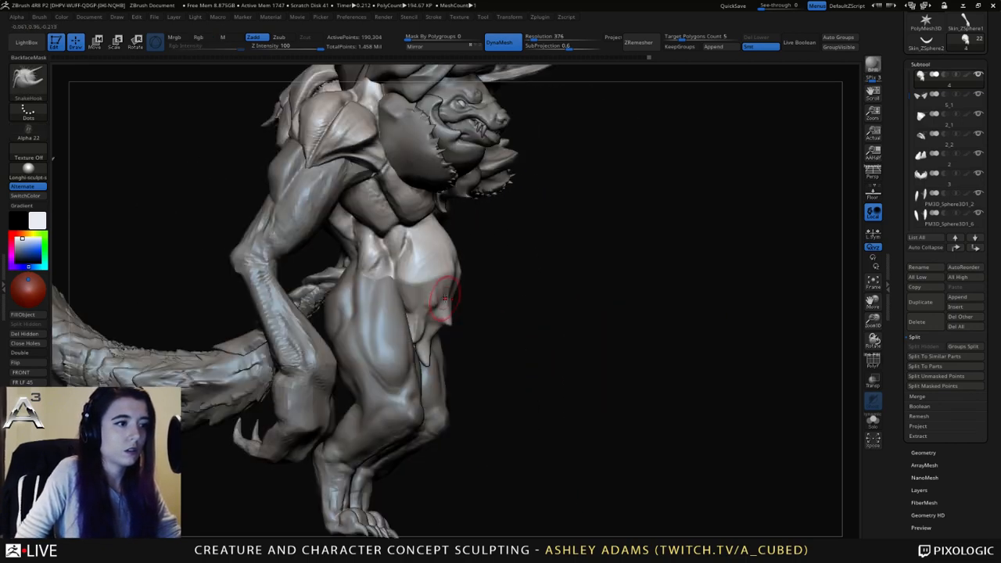
key(space)
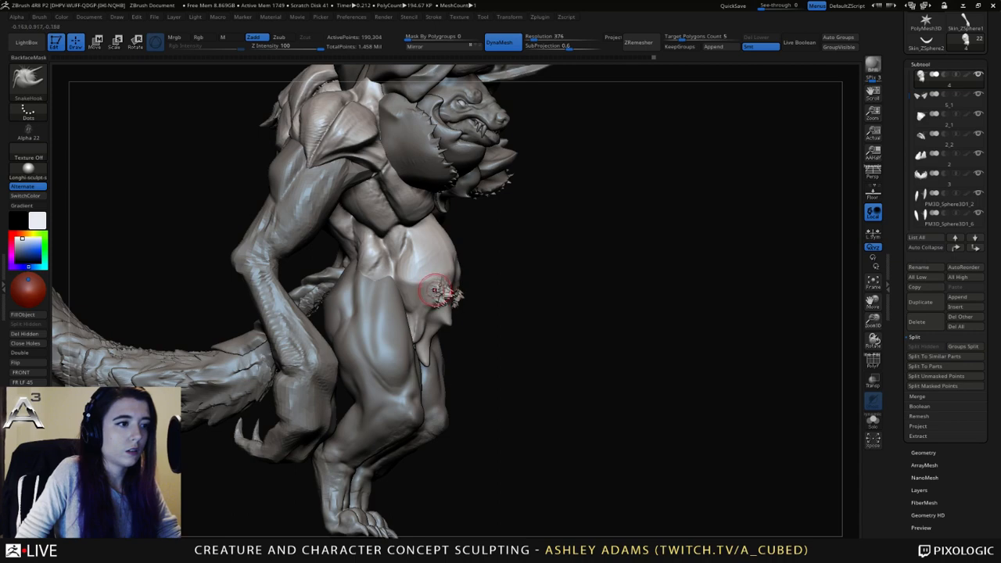
key(ctrl)
key(space)
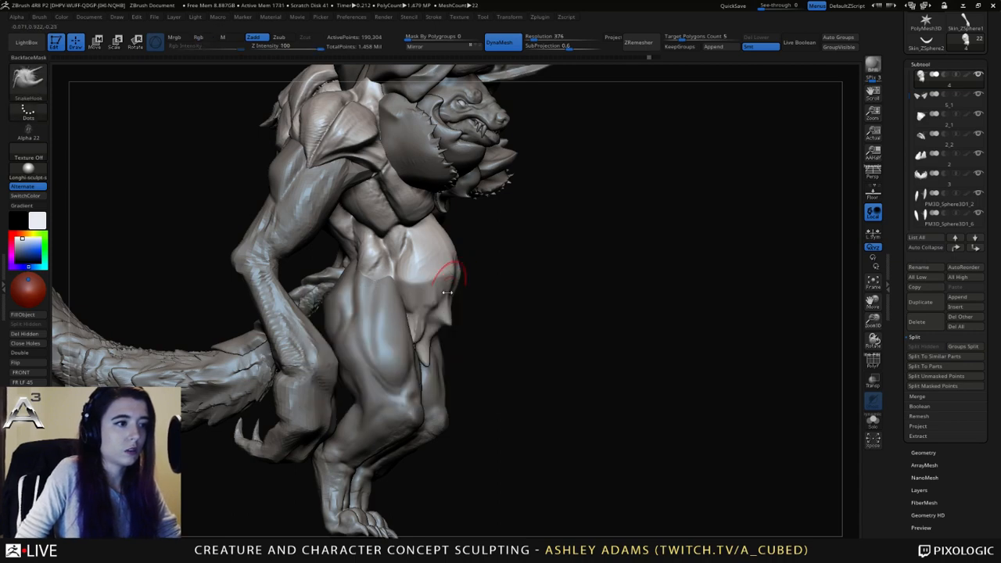
Try pulling tufts across the front of the lower belly at an adjusted brush size, and undo the strokes.
mouse_move(452, 288)
mouse_down()
mouse_move(445, 304)
mouse_move(425, 307)
mouse_up()
drag(532, 307, 349, 313)
key(space)
drag(480, 312, 475, 312)
key(ctrl+z)
key(ctrl+z)
key(ctrl+z)
key(ctrl+z)
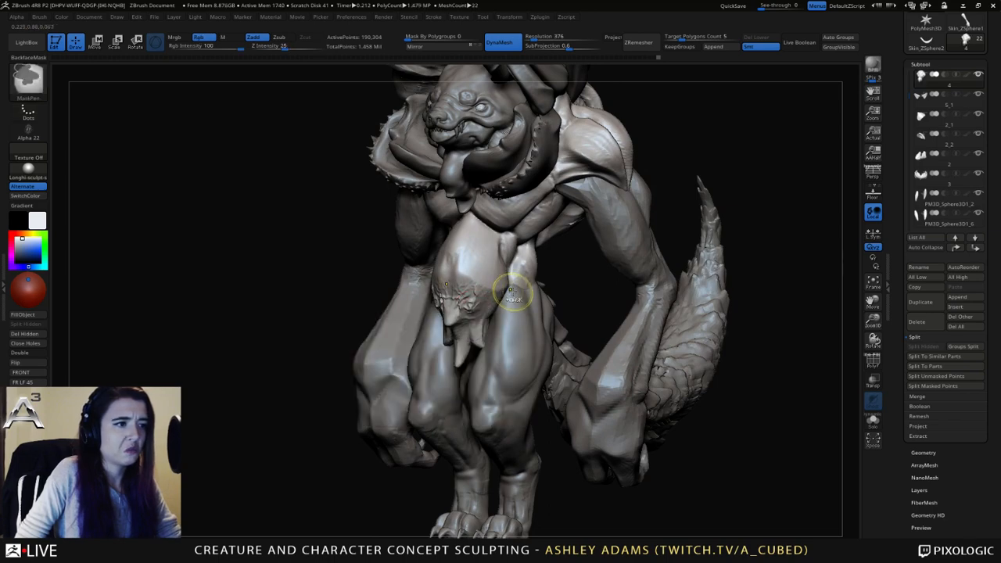
Try roughing up the lower belly and its hanging flaps into fur with Alpha 22.
right_drag(495, 310, 463, 316)
key(space)
drag(467, 313, 463, 313)
right_drag(501, 309, 460, 311)
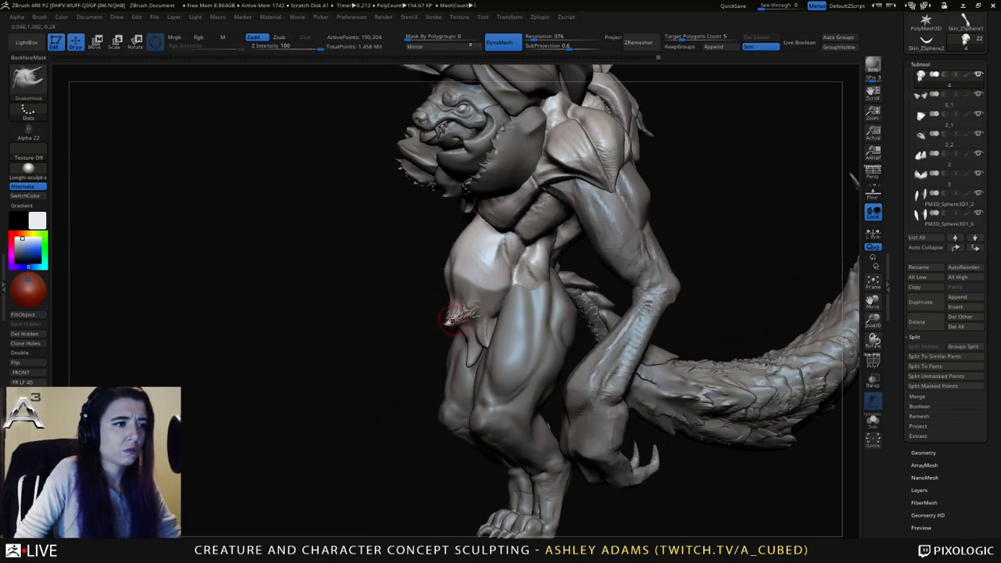
right_drag(453, 304, 481, 330)
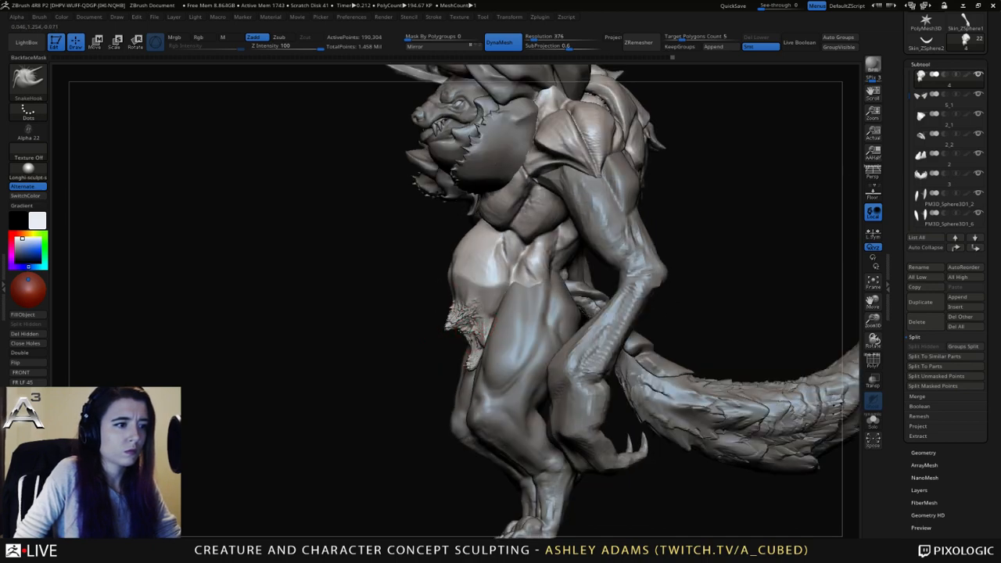
mouse_move(460, 360)
right_down()
mouse_move(543, 384)
mouse_move(516, 321)
right_up()
mouse_move(517, 321)
right_down()
mouse_move(491, 336)
mouse_move(539, 324)
right_up()
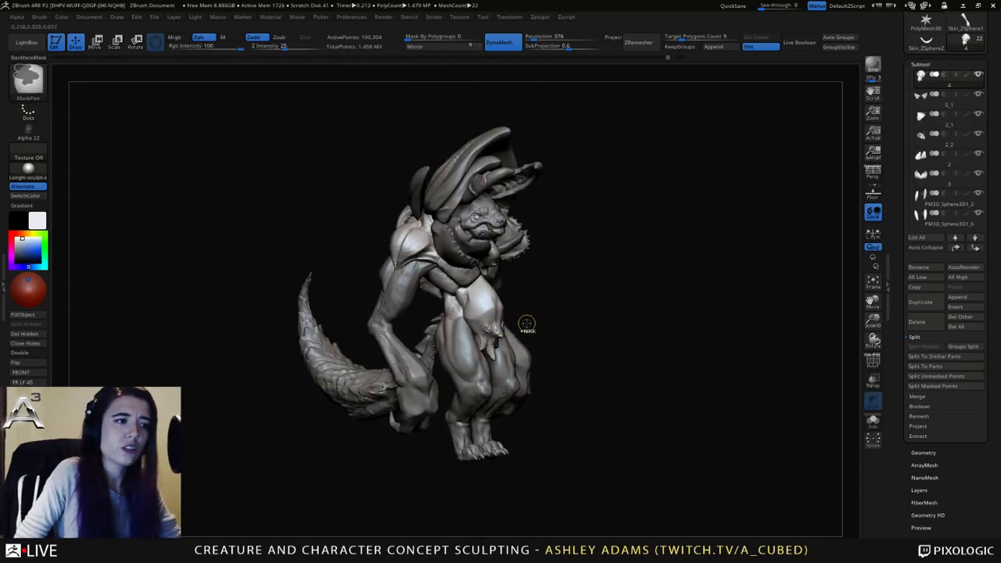
Switch the SnakeHook brush to Alpha 58 and pull fur tufts along the lower belly and hanging flaps.
mouse_move(523, 326)
ctrl+right_down()
mouse_move(487, 331)
mouse_move(438, 308)
ctrl+right_up()
click(28, 126)
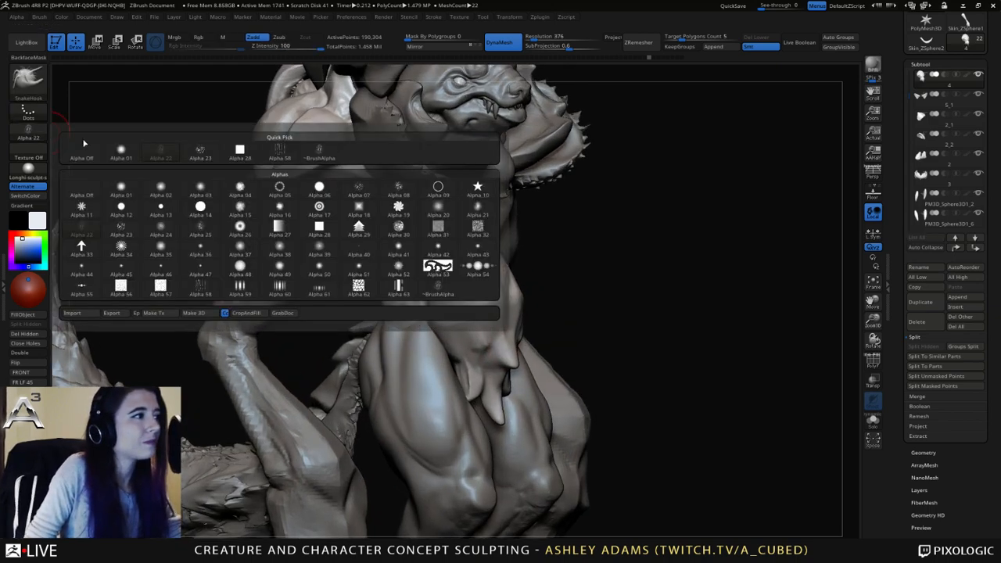
click(289, 153)
right_drag(402, 342, 467, 339)
mouse_move(468, 344)
mouse_down()
mouse_move(446, 353)
mouse_move(496, 342)
mouse_up()
right_drag(474, 334, 516, 337)
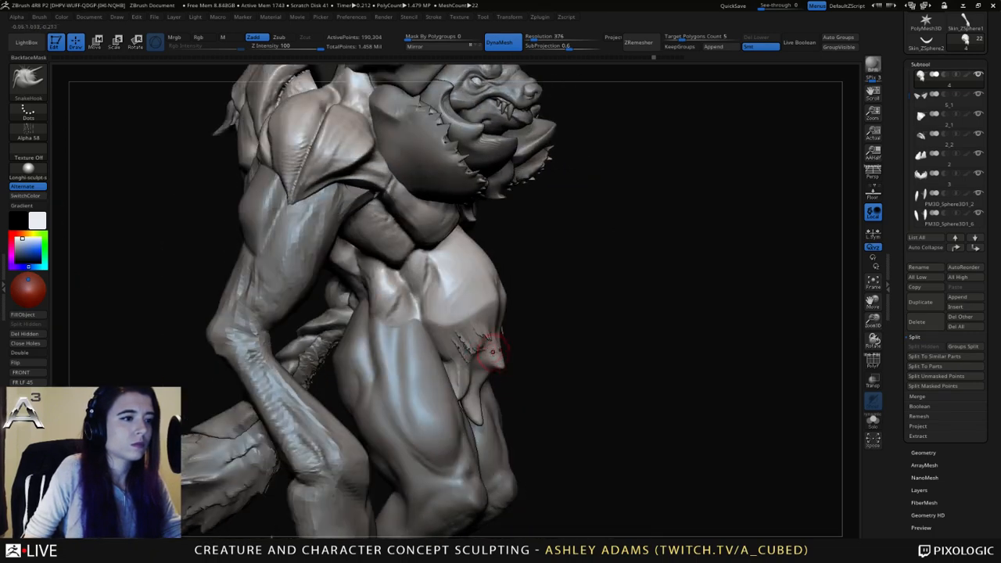
mouse_move(493, 350)
mouse_down()
mouse_move(505, 364)
mouse_move(481, 410)
mouse_up()
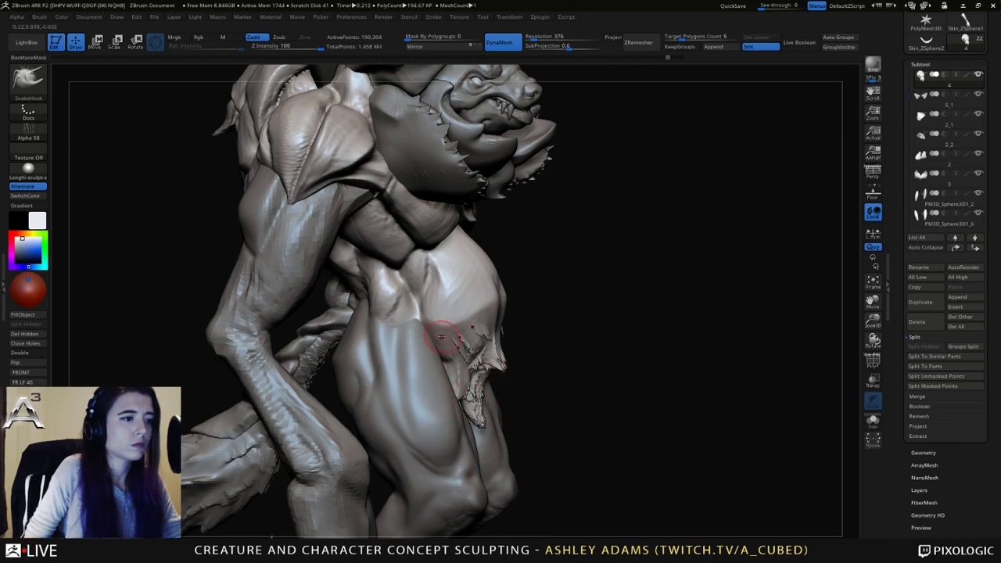
Pull more fur tufts along the belly's side and higher up on its front.
drag(442, 336, 450, 364)
right_drag(442, 407, 383, 403)
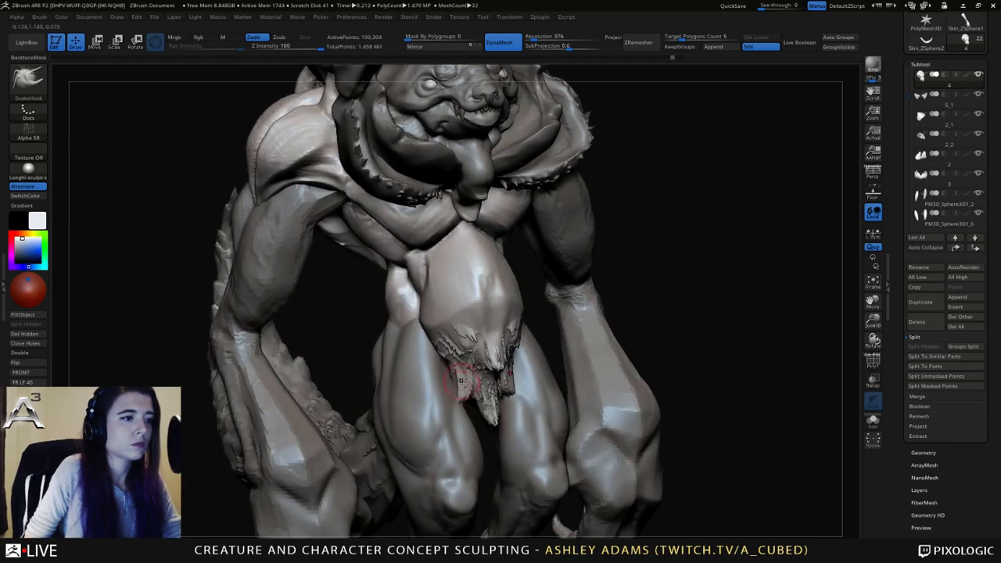
drag(502, 326, 508, 310)
right_drag(448, 322, 501, 325)
mouse_move(477, 300)
mouse_down()
mouse_move(503, 337)
mouse_move(496, 308)
mouse_move(508, 320)
mouse_up()
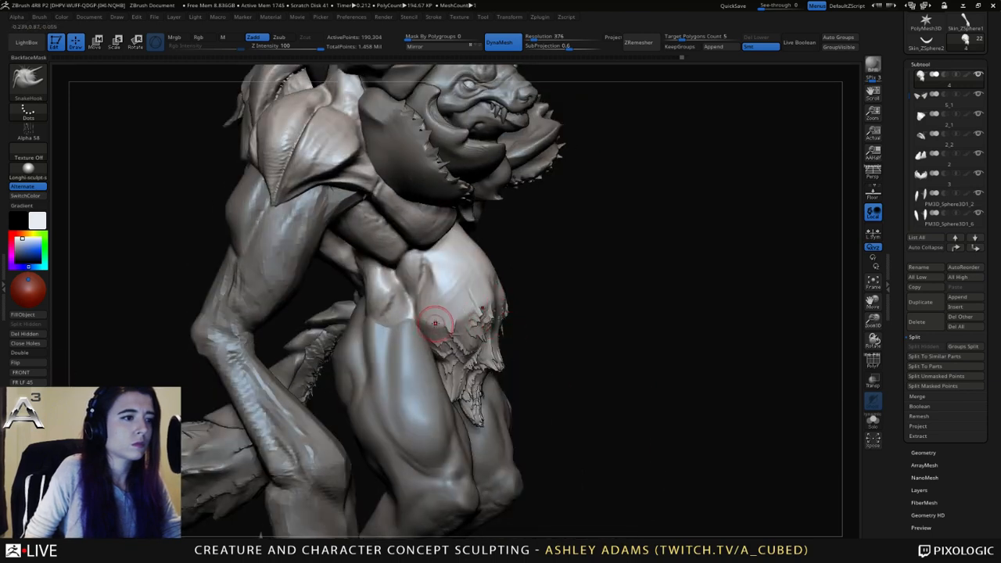
Smooth the rough fur tufts on the lower belly and its hanging flaps.
key(shift)
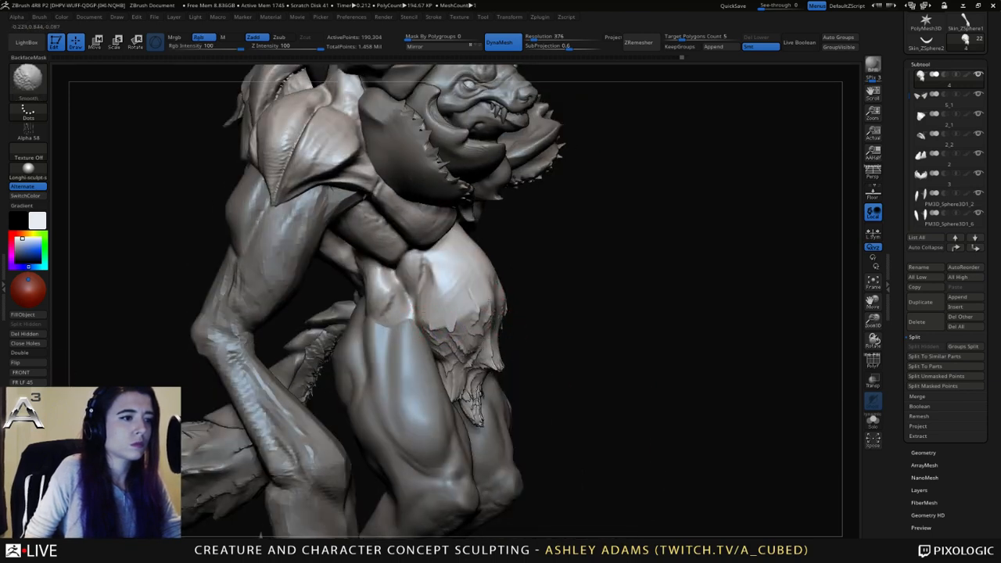
shift+drag(468, 384, 476, 419)
right_drag(478, 411, 387, 402)
shift+drag(501, 366, 506, 387)
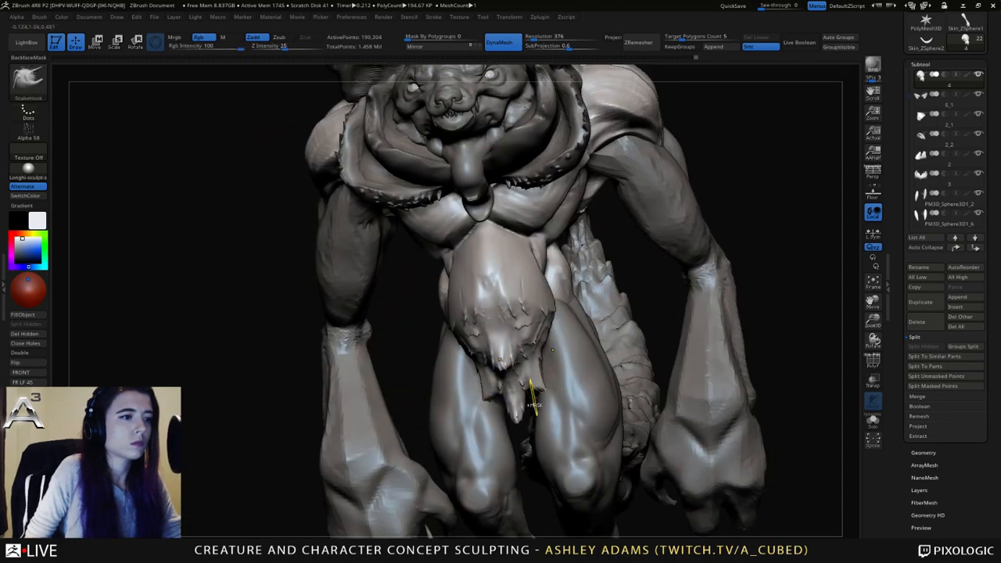
ctrl+right_drag(533, 398, 529, 352)
right_drag(529, 352, 588, 347)
shift+drag(504, 347, 507, 361)
mouse_move(501, 321)
ctrl+right_down()
mouse_move(501, 356)
mouse_move(458, 351)
mouse_move(503, 344)
ctrl+right_up()
Carve fur grooves into the center of the lower belly with the DamStandard brush.
key(b)
key(d)
key(s)
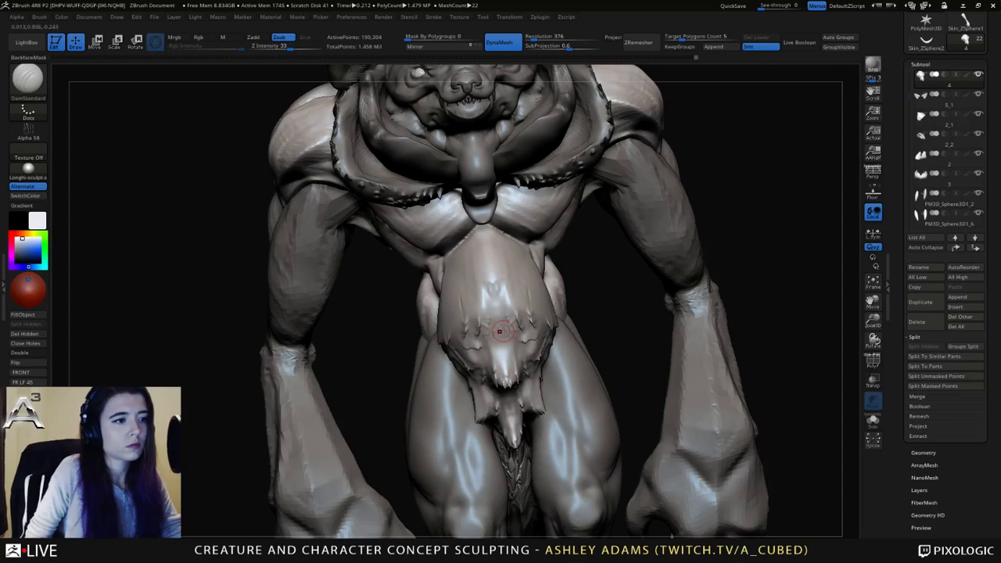
drag(513, 372, 514, 391)
right_drag(516, 387, 476, 400)
right_click(476, 400)
alt+right_drag(504, 326, 505, 262)
Set the brush's Z Intensity to 51, then carve and smooth fur strands on the belly's front, side and flap.
click(300, 48)
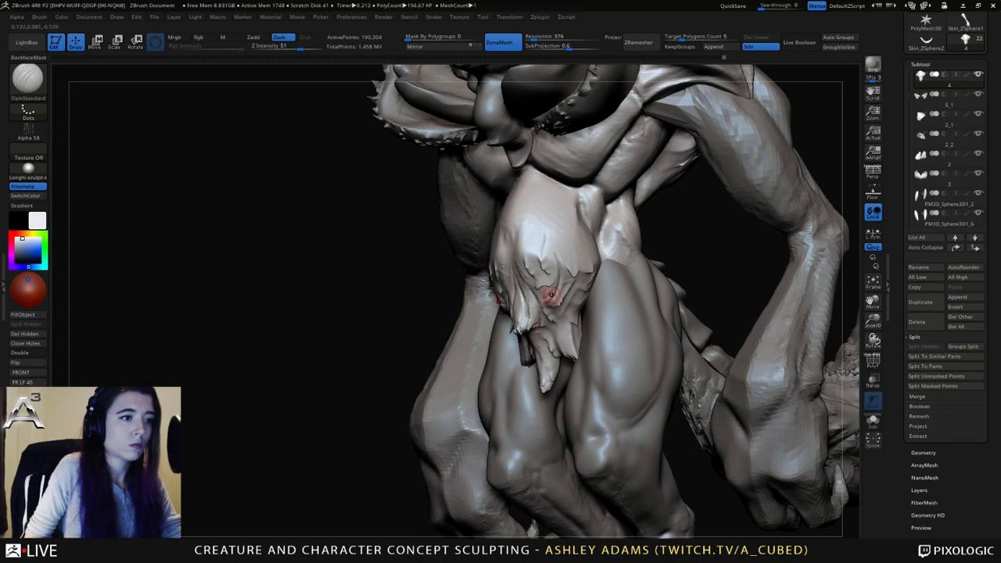
shift+drag(549, 314, 545, 298)
right_drag(504, 270, 538, 263)
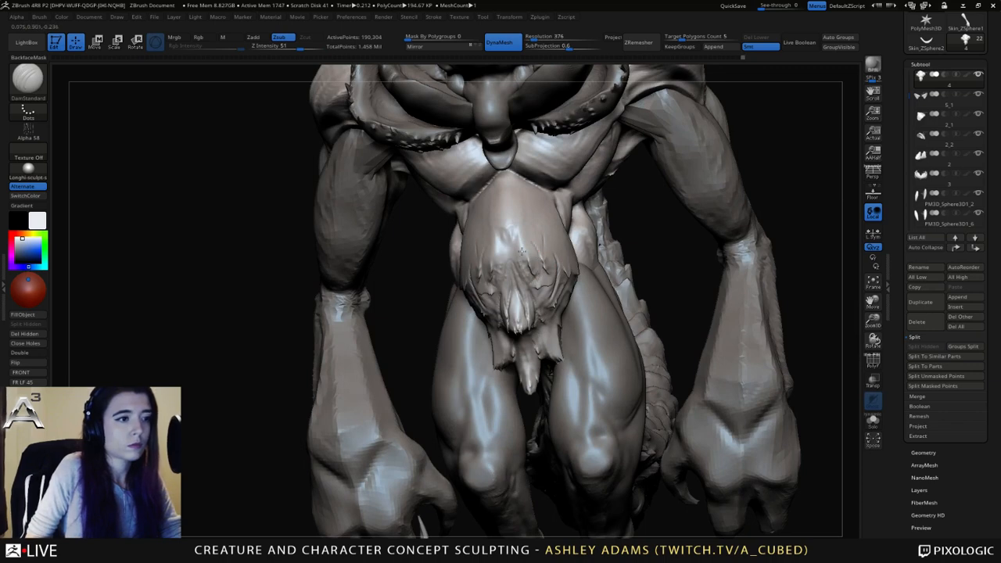
mouse_move(525, 258)
right_down()
mouse_move(498, 253)
mouse_move(522, 317)
mouse_move(471, 322)
right_up()
key(shift)
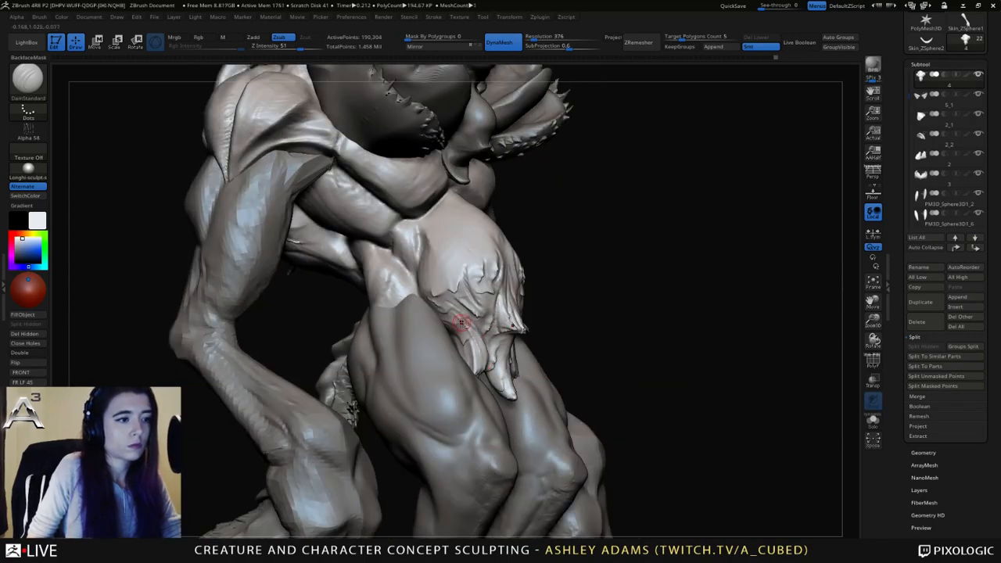
drag(462, 323, 471, 372)
mouse_move(463, 313)
shift+mouse_down()
mouse_move(456, 326)
mouse_move(465, 321)
shift+mouse_up()
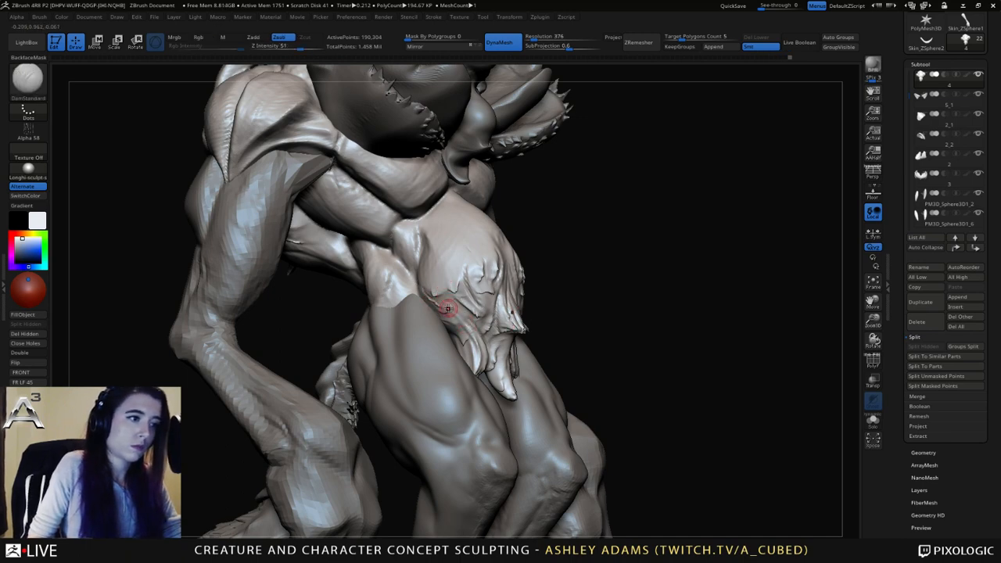
Carve and smooth fur strands on the side and lower front of the belly.
mouse_move(433, 287)
mouse_down()
mouse_move(429, 272)
mouse_move(445, 289)
mouse_up()
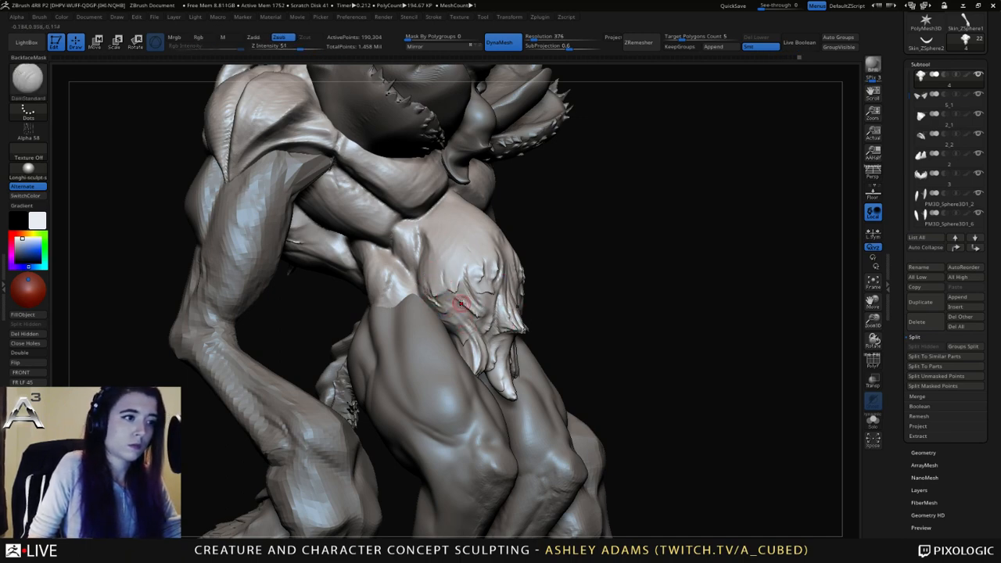
key(shift)
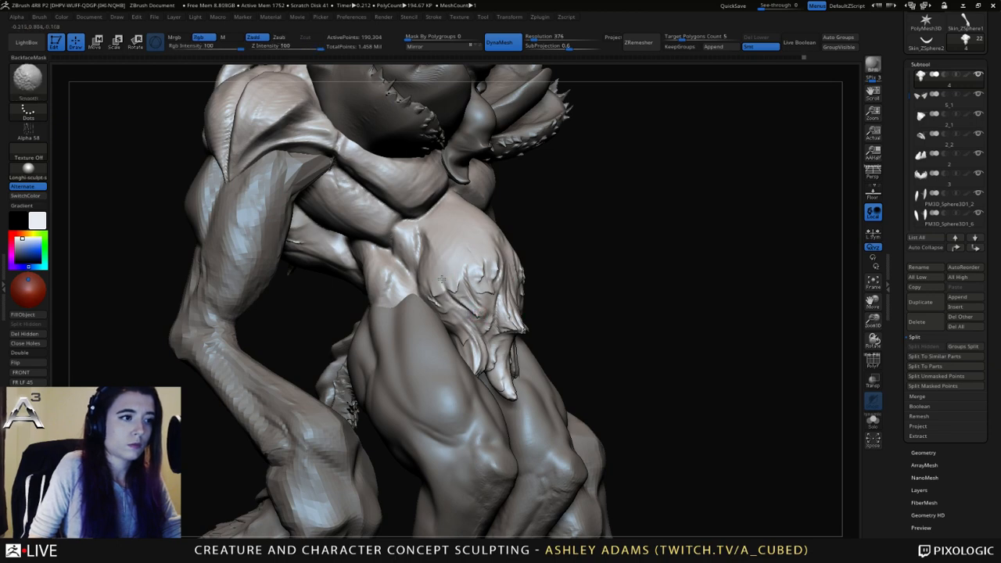
mouse_move(461, 278)
shift+mouse_down()
mouse_move(455, 287)
mouse_move(454, 264)
shift+mouse_up()
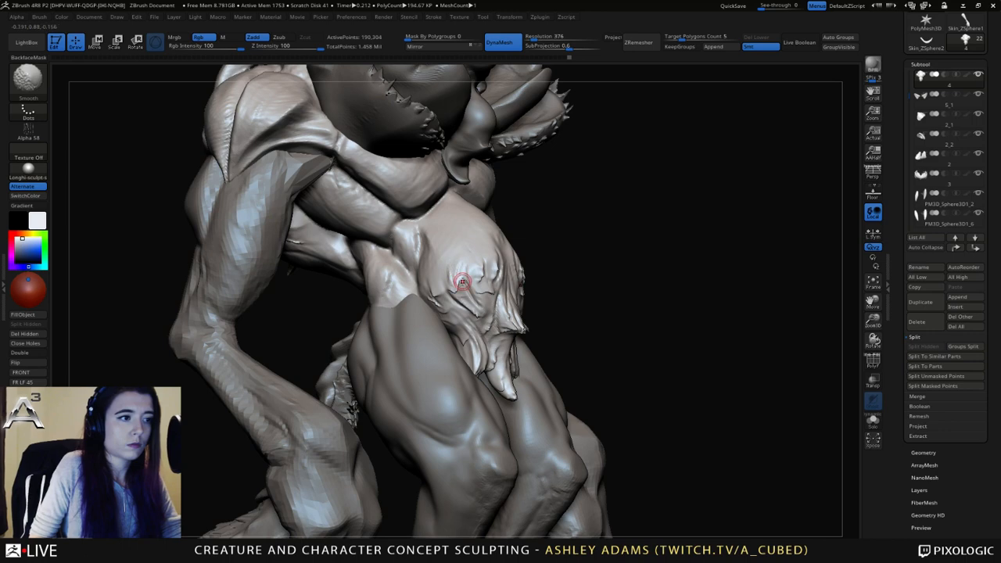
right_drag(463, 282, 476, 277)
mouse_move(468, 249)
mouse_down()
mouse_move(481, 314)
mouse_move(461, 278)
mouse_move(467, 254)
mouse_up()
mouse_move(509, 329)
ctrl+right_down()
mouse_move(523, 276)
mouse_move(533, 297)
mouse_move(533, 283)
mouse_move(512, 313)
mouse_move(516, 336)
mouse_move(493, 338)
ctrl+right_up()
Pull out the fur tufts on the lower belly and its flaps using the SnakeHook brush with the alpha turned off.
key(b)
key(s)
key(h)
key(space)
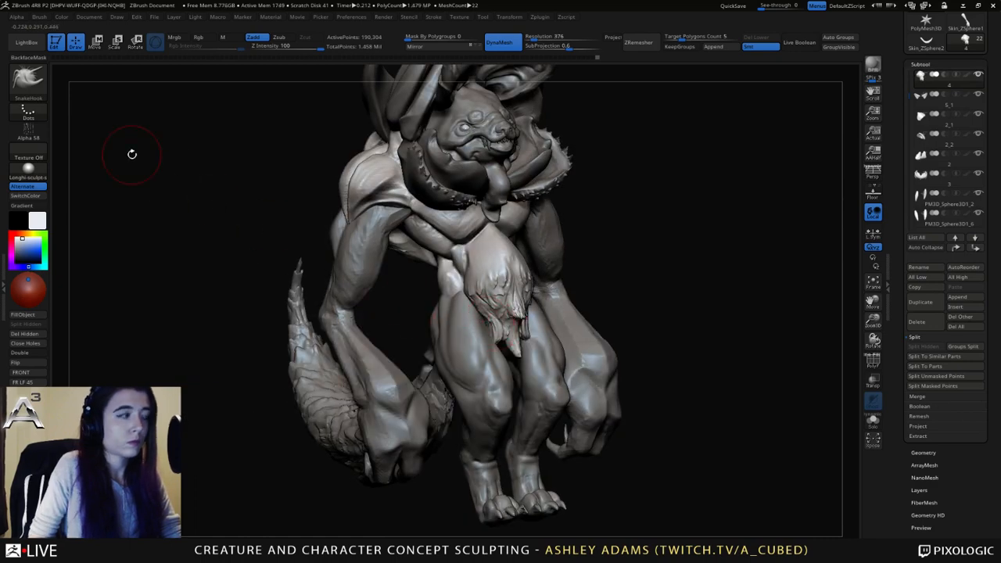
click(42, 137)
click(82, 150)
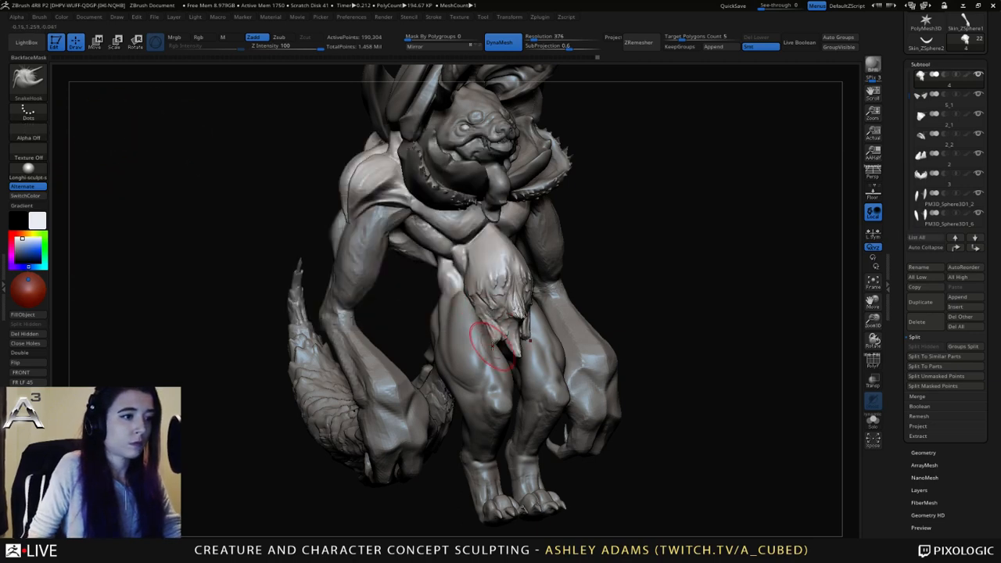
right_drag(502, 349, 514, 345)
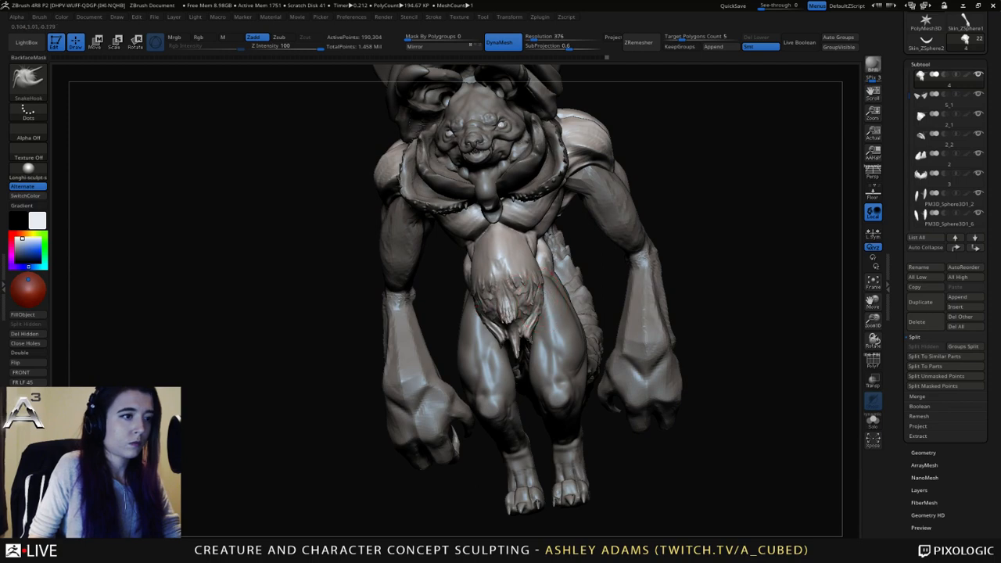
mouse_move(550, 290)
right_down()
mouse_move(530, 291)
mouse_move(535, 313)
right_up()
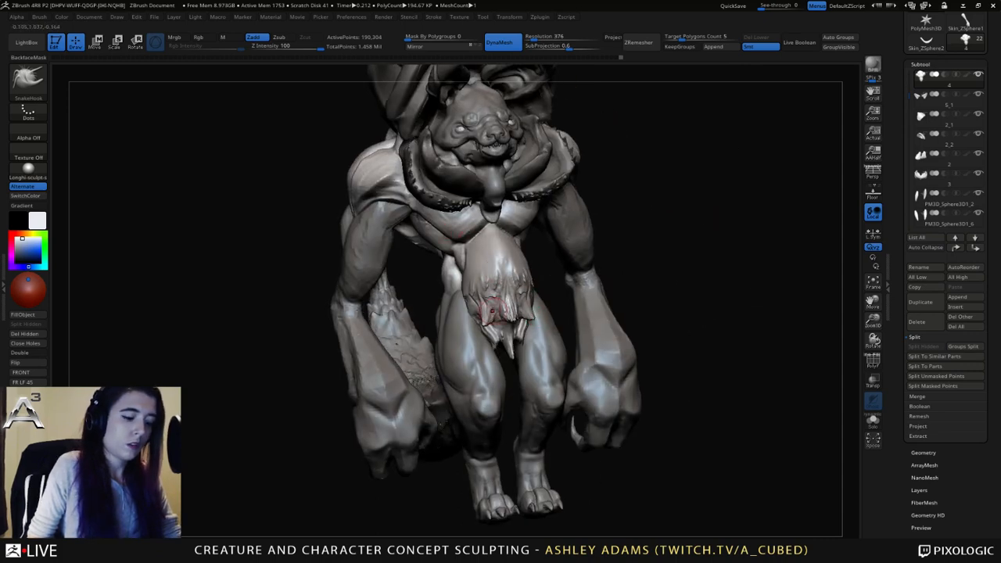
mouse_move(496, 293)
right_down()
mouse_move(484, 311)
mouse_move(497, 301)
right_up()
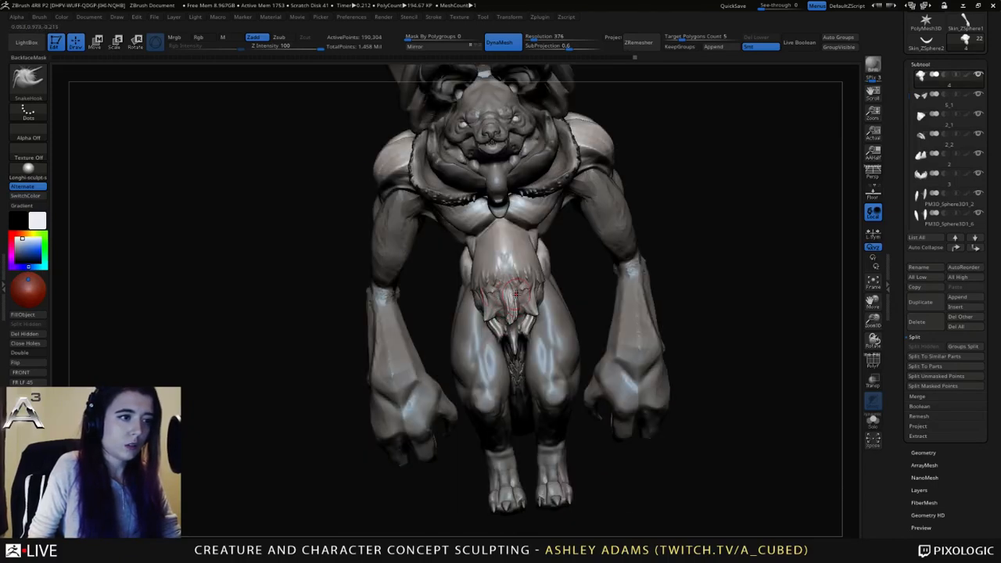
right_click(521, 302)
mouse_move(520, 302)
right_down()
mouse_move(499, 307)
mouse_move(521, 301)
right_up()
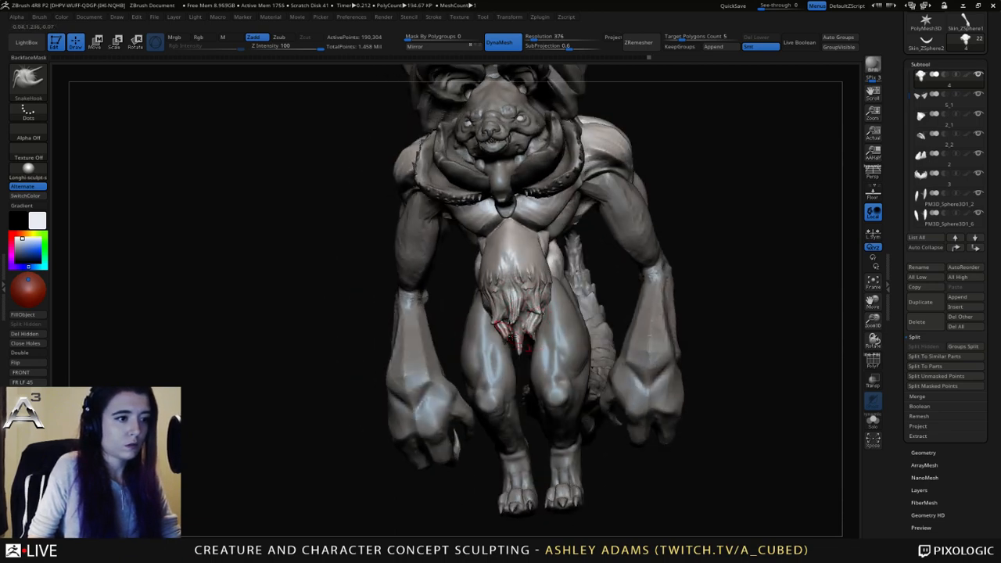
mouse_move(521, 325)
right_down()
mouse_move(492, 318)
mouse_move(522, 317)
right_up()
right_click(512, 320)
Invert the torso's mask and reshape the hanging flaps between the thighs.
ctrl+click(426, 370)
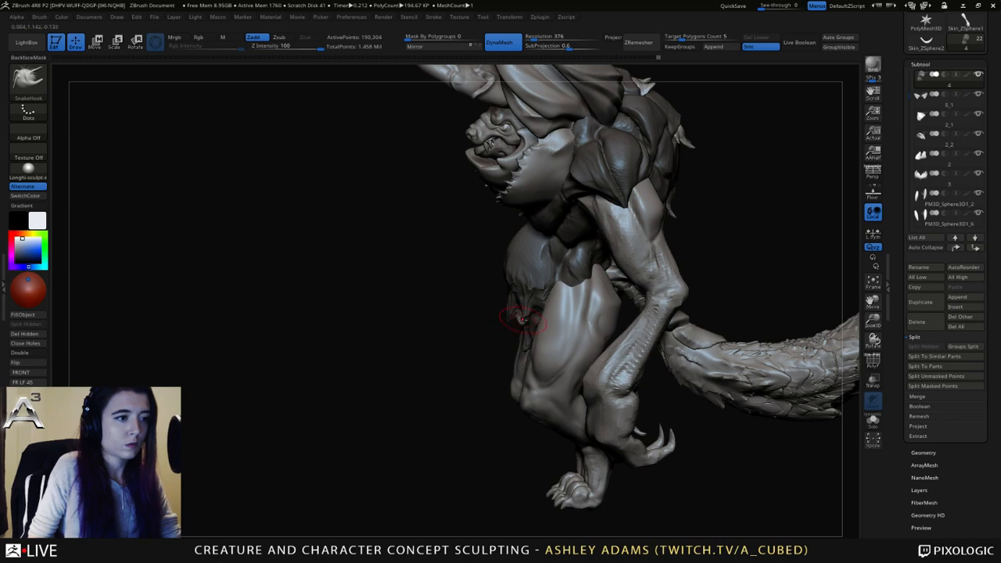
key(shift)
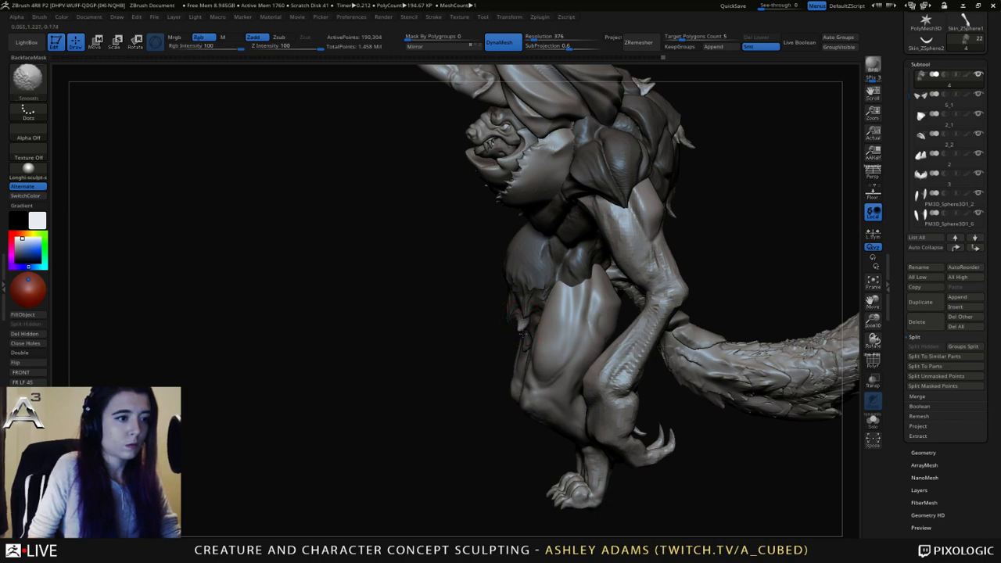
mouse_move(522, 334)
right_down()
mouse_move(579, 293)
mouse_move(596, 301)
mouse_move(530, 319)
right_up()
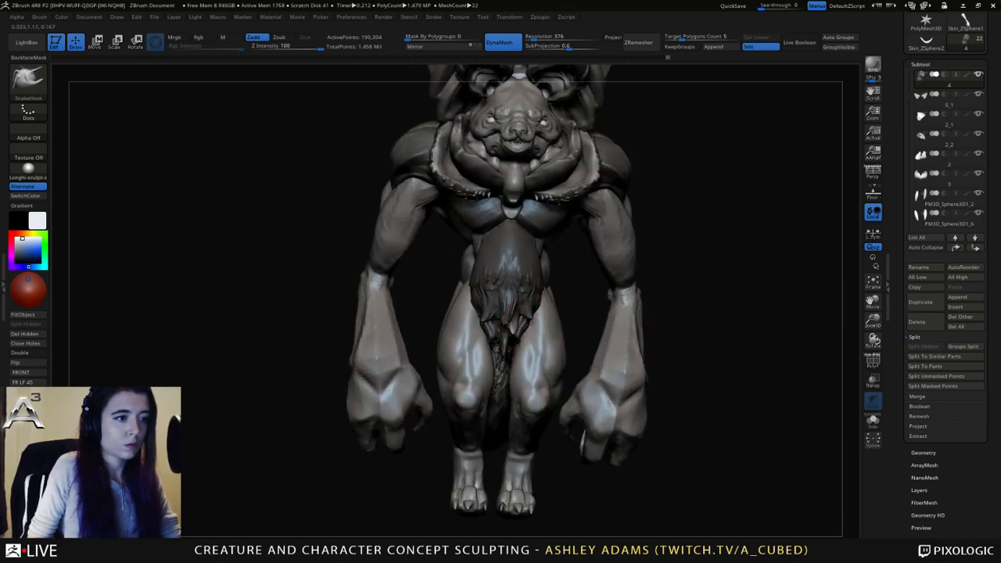
ctrl+click(577, 320)
mouse_move(399, 307)
right_down()
mouse_move(539, 301)
mouse_move(479, 310)
mouse_move(471, 326)
mouse_move(473, 317)
right_up()
ctrl+click(590, 294)
Smooth the flap area beside the thigh and clear the torso's mask.
key(shift)
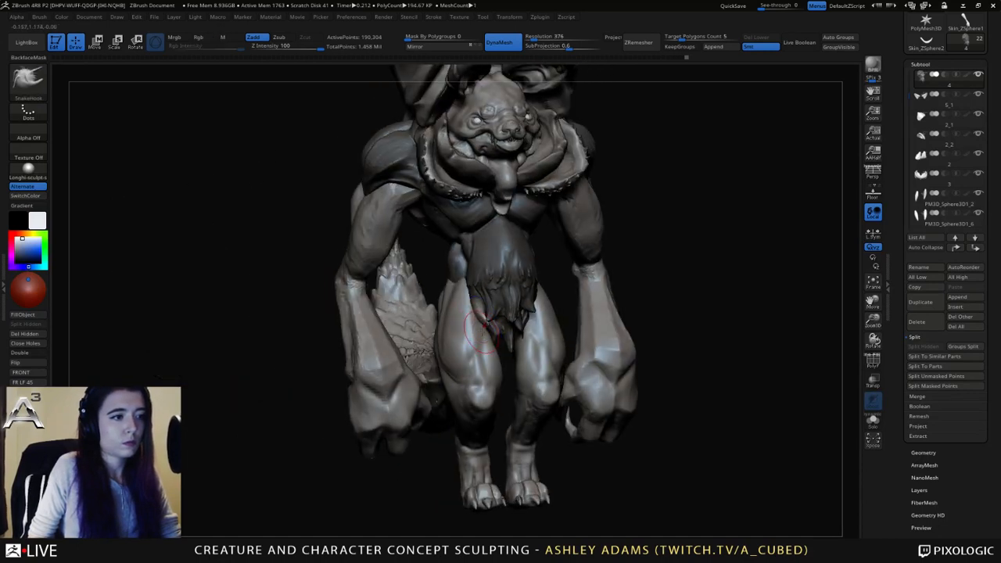
key(shift)
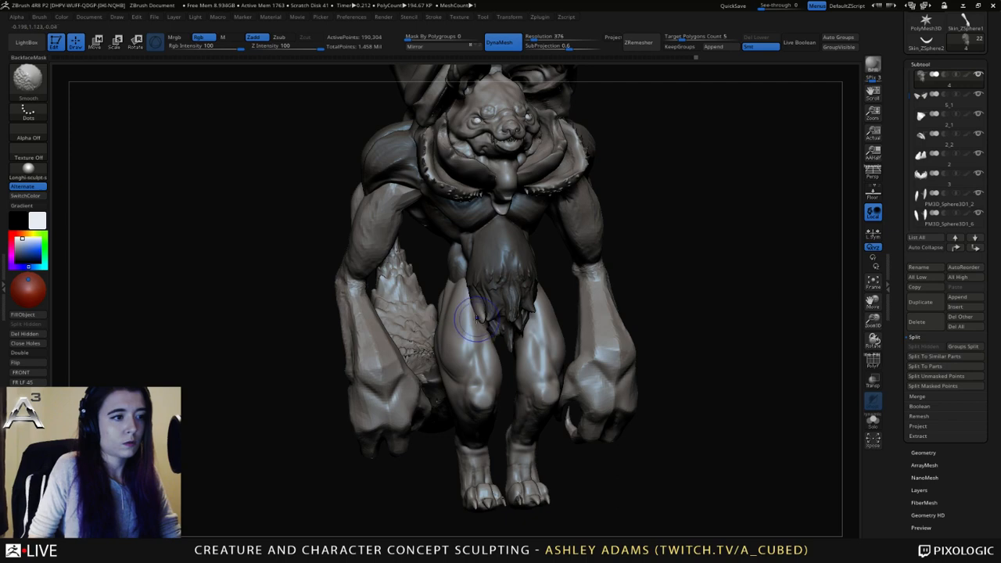
mouse_move(477, 320)
right_down()
mouse_move(479, 303)
mouse_move(485, 322)
right_up()
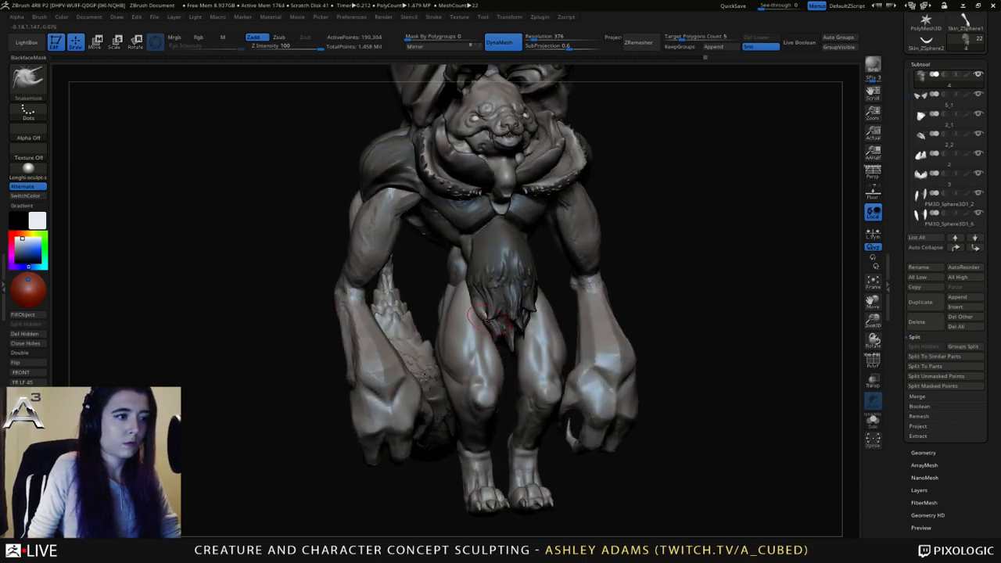
key(shift)
ctrl+drag(674, 285, 689, 301)
drag(679, 297, 751, 300)
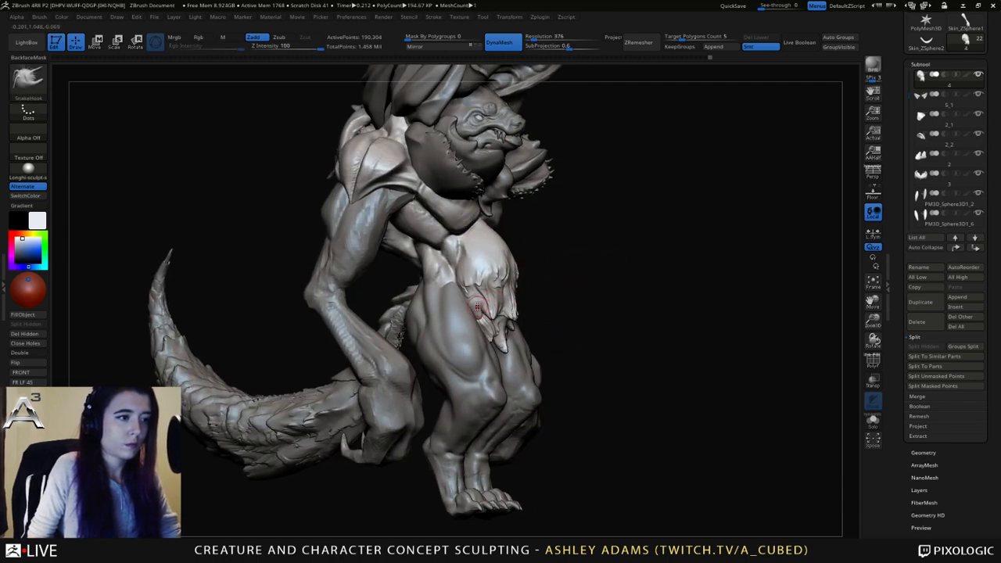
Carve fur grooves across the front of the belly and higher up its center with the DamStandard brush.
key(b)
key(d)
key(s)
right_drag(465, 295, 401, 294)
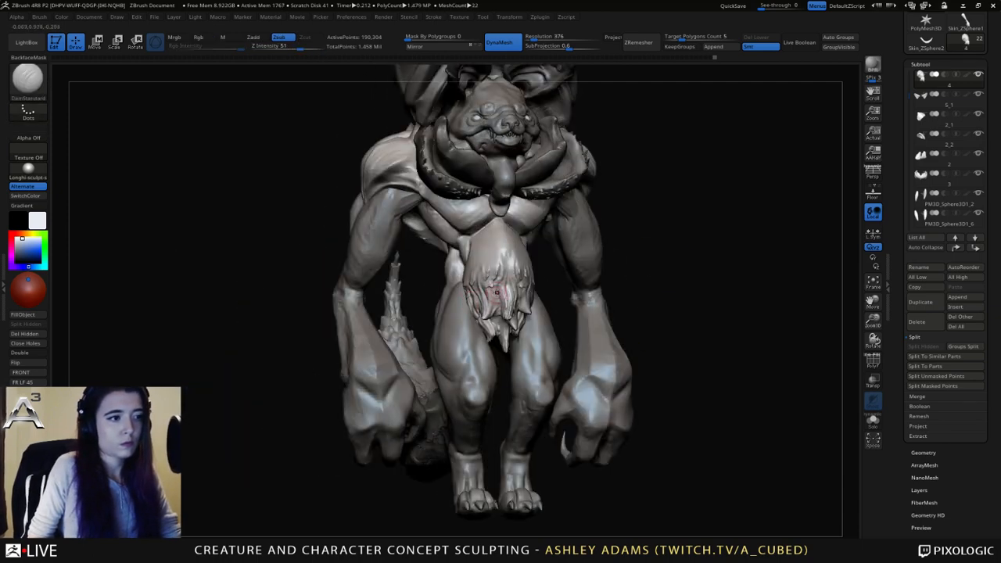
right_drag(473, 298, 426, 297)
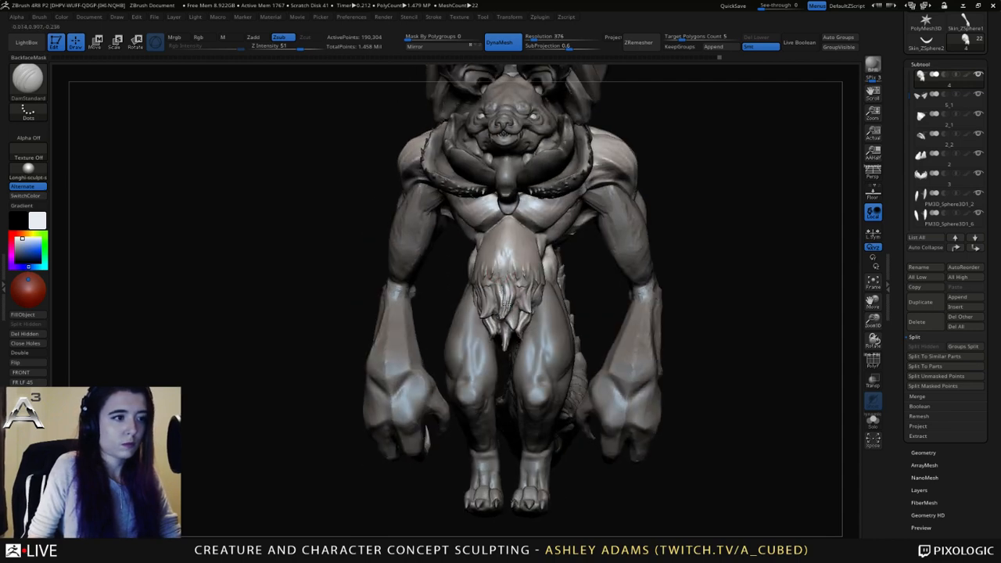
right_drag(507, 304, 538, 300)
mouse_move(505, 266)
right_down()
mouse_move(525, 267)
mouse_move(501, 283)
right_up()
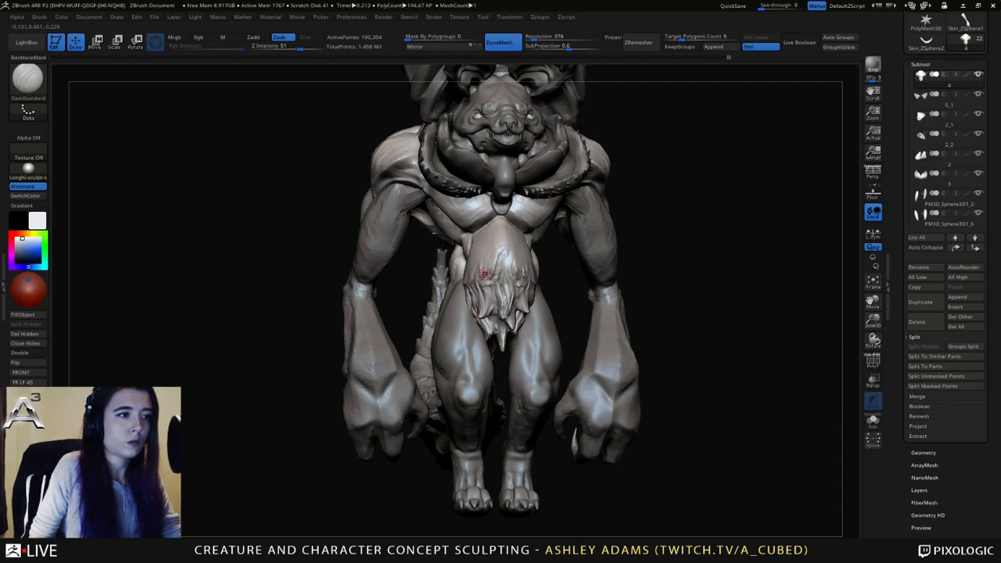
mouse_move(489, 258)
right_down()
mouse_move(512, 247)
mouse_move(529, 316)
right_up()
Pull the tips of the hanging flaps between the thighs with the SnakeHook brush.
key(b)
key(s)
key(h)
right_drag(529, 316, 528, 318)
key(space)
drag(524, 327, 522, 326)
ctrl+right_drag(522, 326, 521, 305)
drag(510, 322, 513, 342)
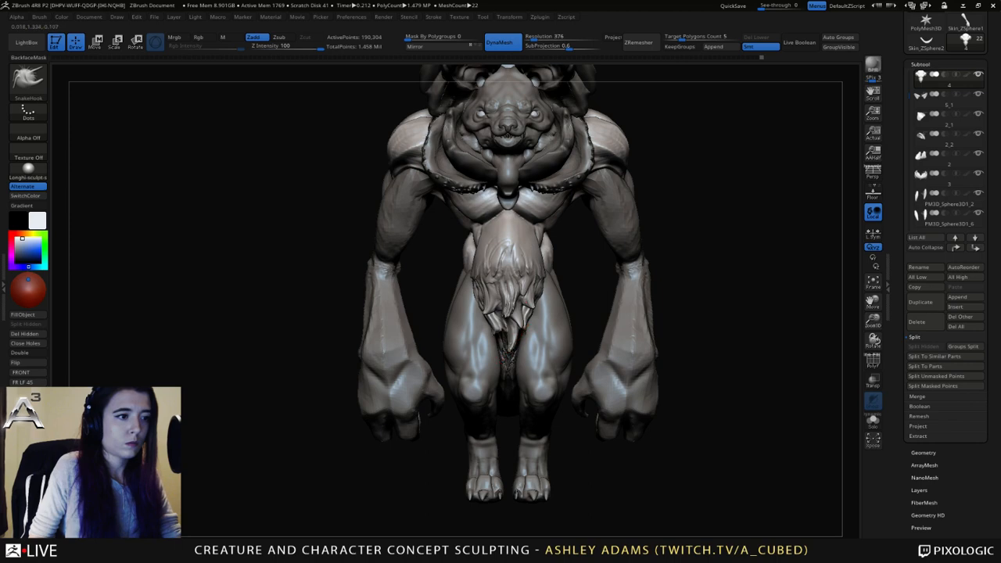
Thicken the hanging flaps with the Inflat brush and adjust the tufts along their side with SnakeHook.
key(space)
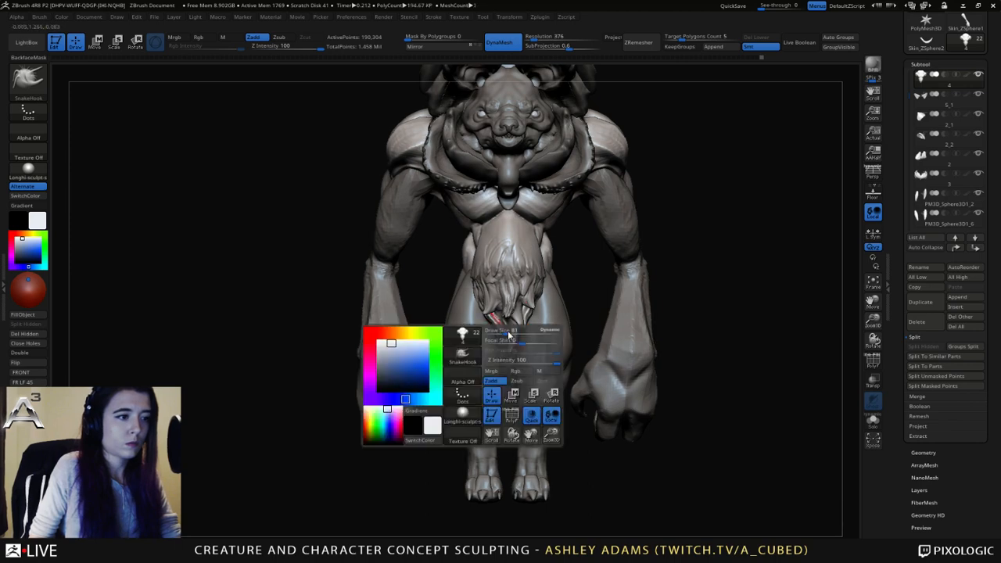
key(b)
key(i)
key(n)
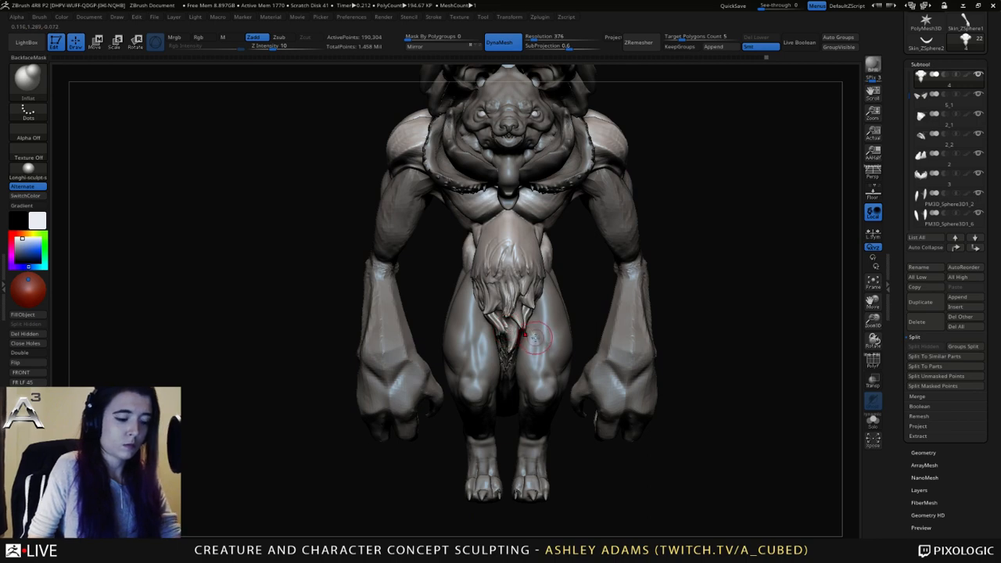
key(b)
key(s)
key(h)
key(space)
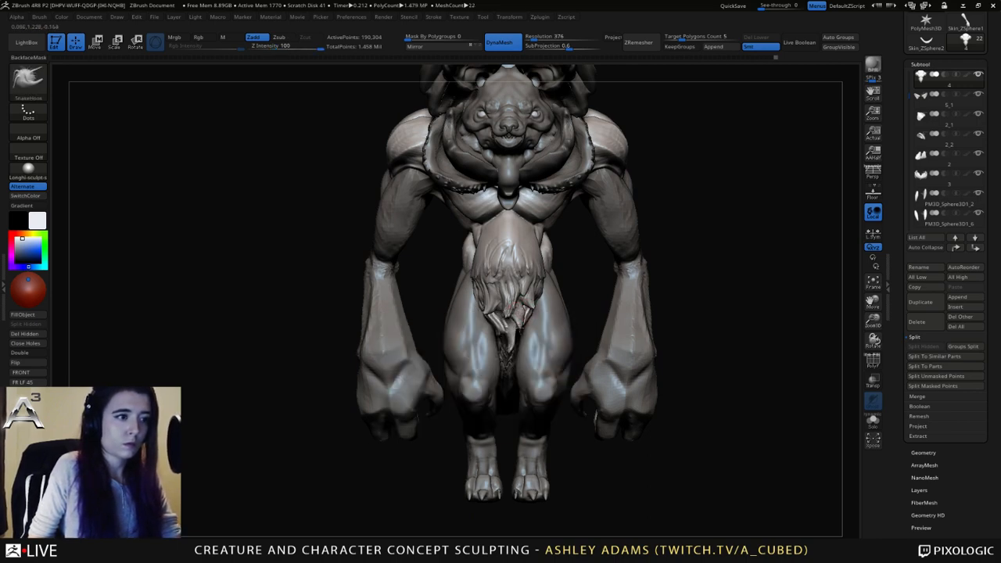
key(shift)
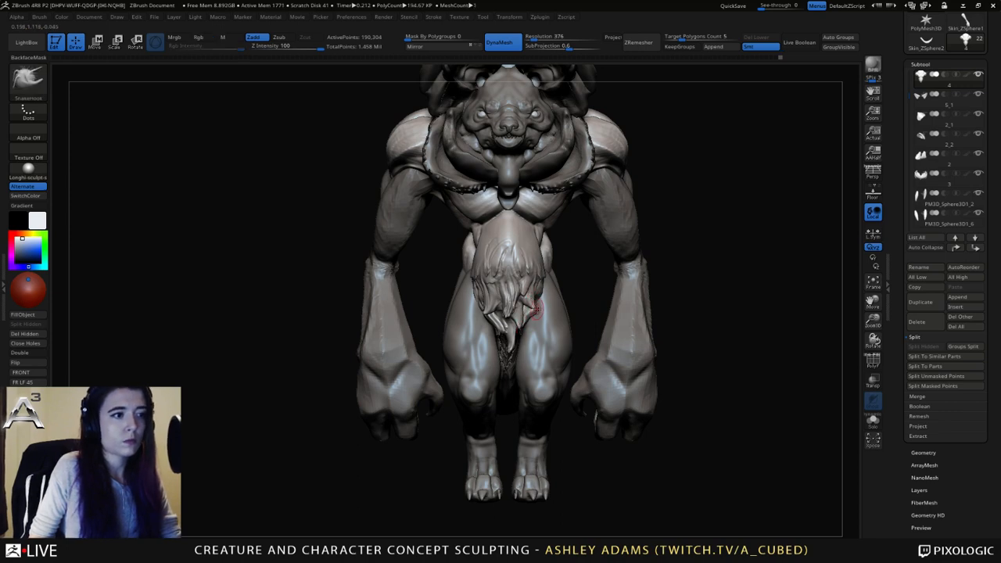
drag(537, 310, 524, 301)
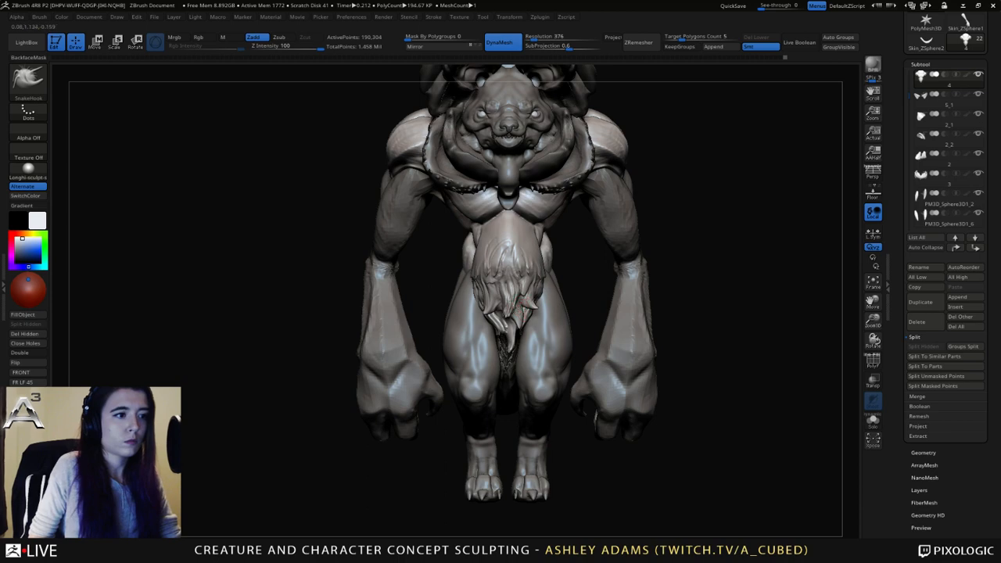
Carve fur grooves down the hanging flaps with the DamStandard brush.
key(b)
key(d)
key(s)
right_drag(513, 327, 501, 315)
drag(500, 318, 505, 348)
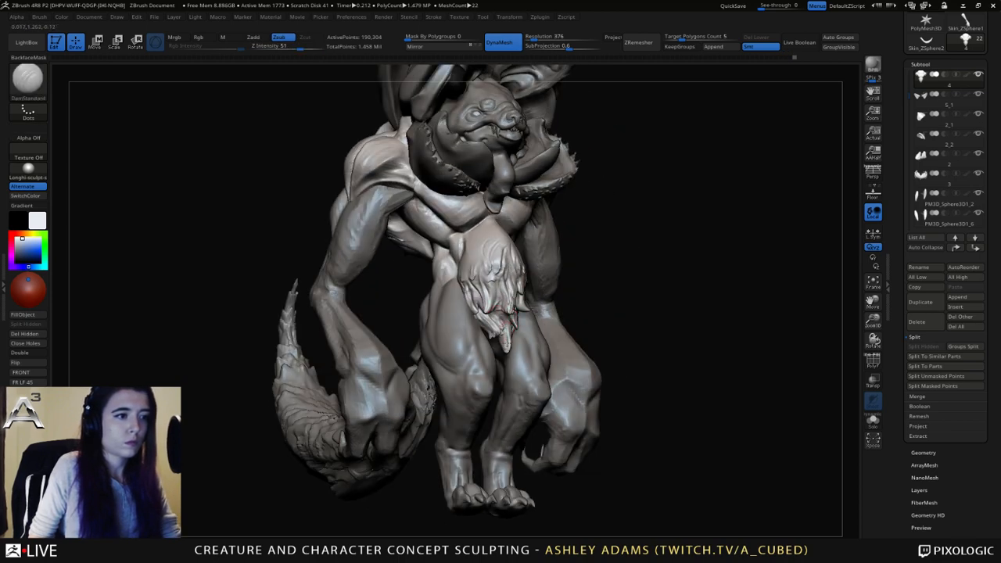
Refine the belly's fur silhouette and flap tips from the side and three-quarter views with the SnakeHook brush.
mouse_move(507, 332)
ctrl+right_down()
mouse_move(505, 297)
mouse_move(538, 302)
mouse_move(545, 319)
mouse_move(607, 319)
ctrl+right_up()
key(b)
key(i)
key(n)
key(b)
key(s)
key(h)
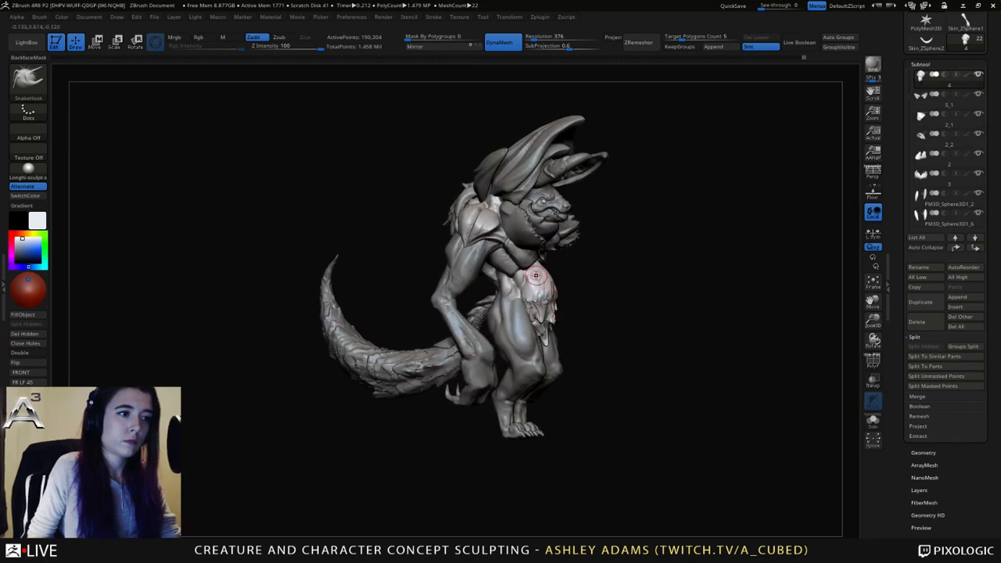
shift+drag(538, 273, 542, 278)
right_drag(551, 275, 462, 283)
right_drag(548, 313, 518, 332)
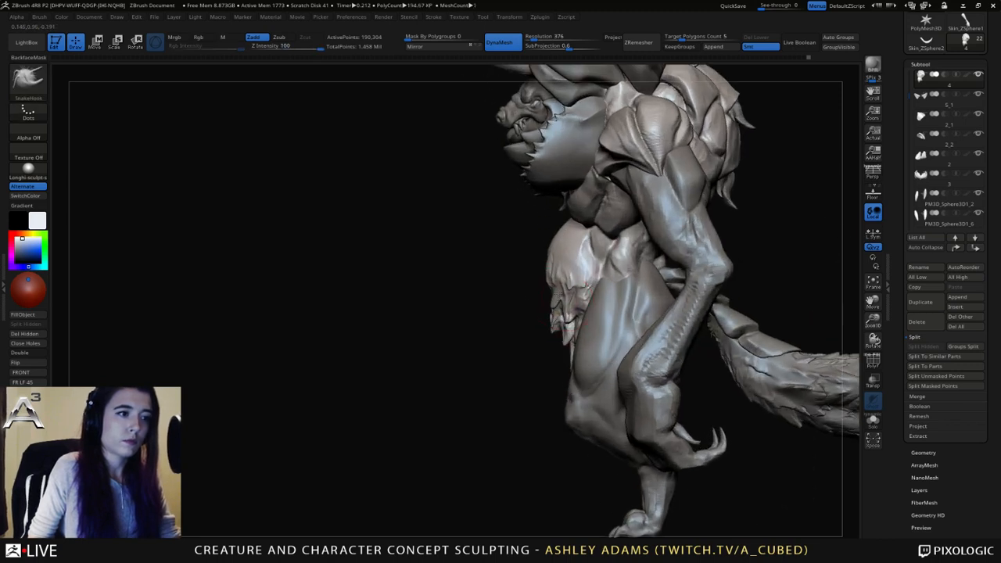
right_drag(539, 282, 560, 283)
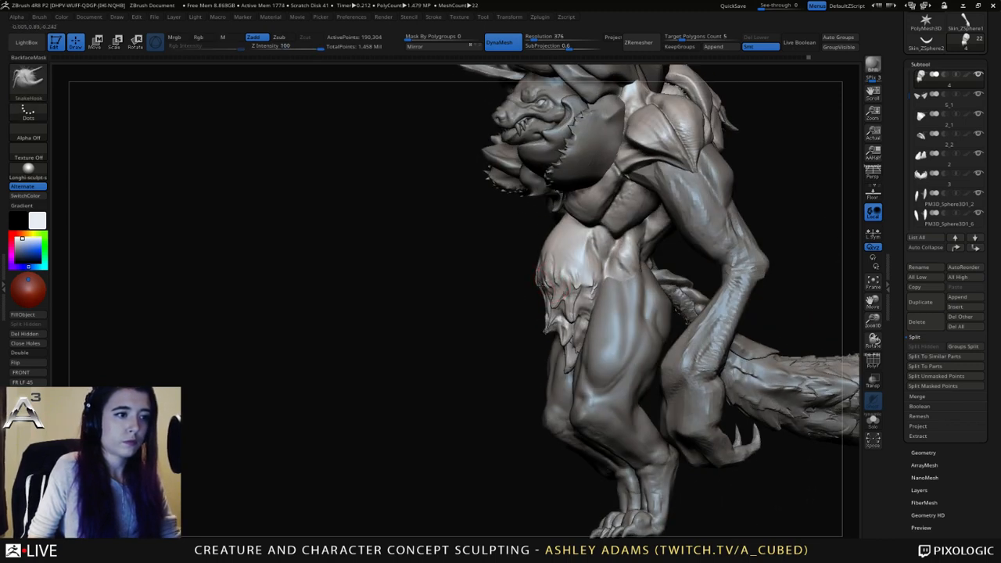
right_drag(538, 252, 546, 293)
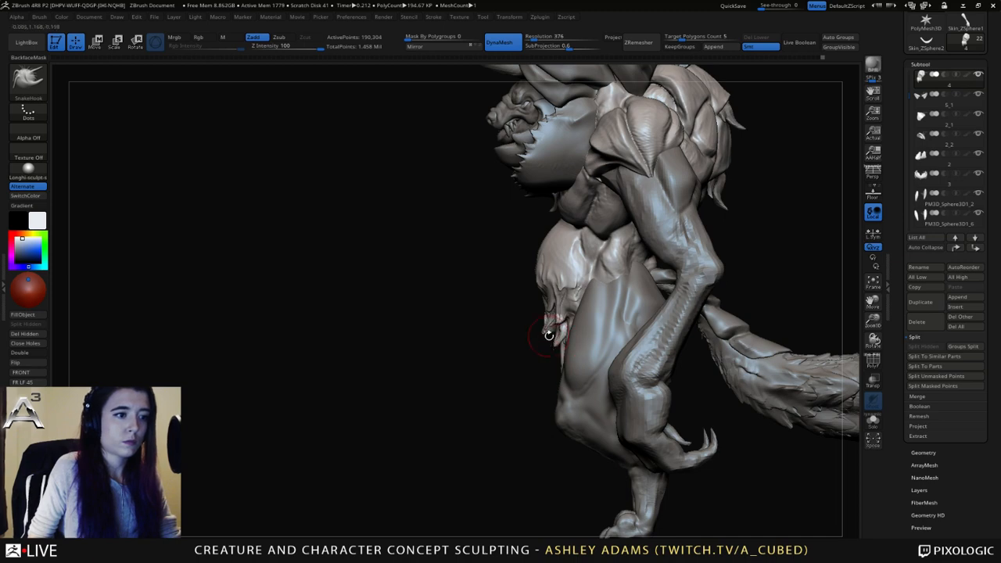
shift+right_drag(538, 312, 593, 314)
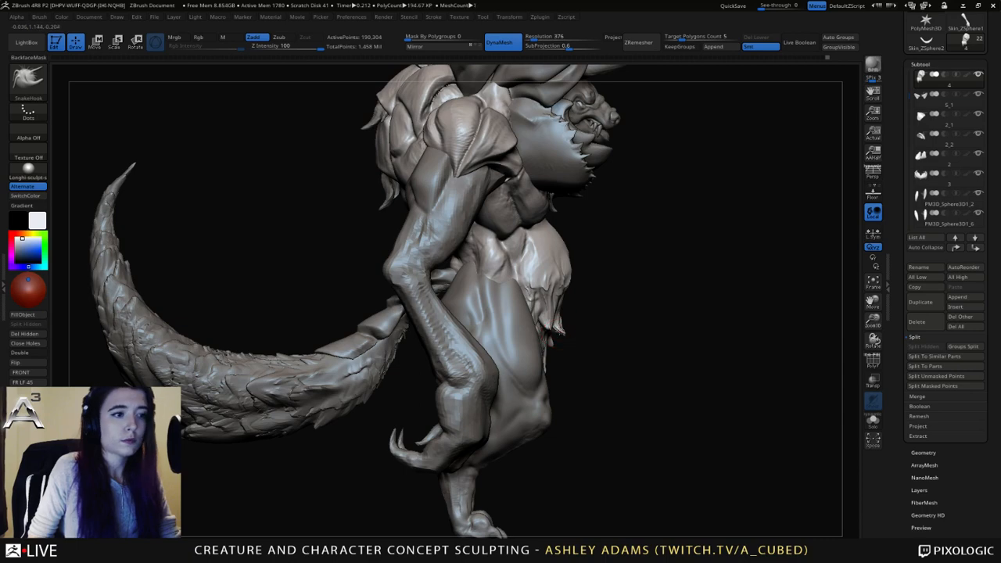
mouse_move(552, 314)
right_down()
mouse_move(548, 336)
mouse_move(530, 311)
right_up()
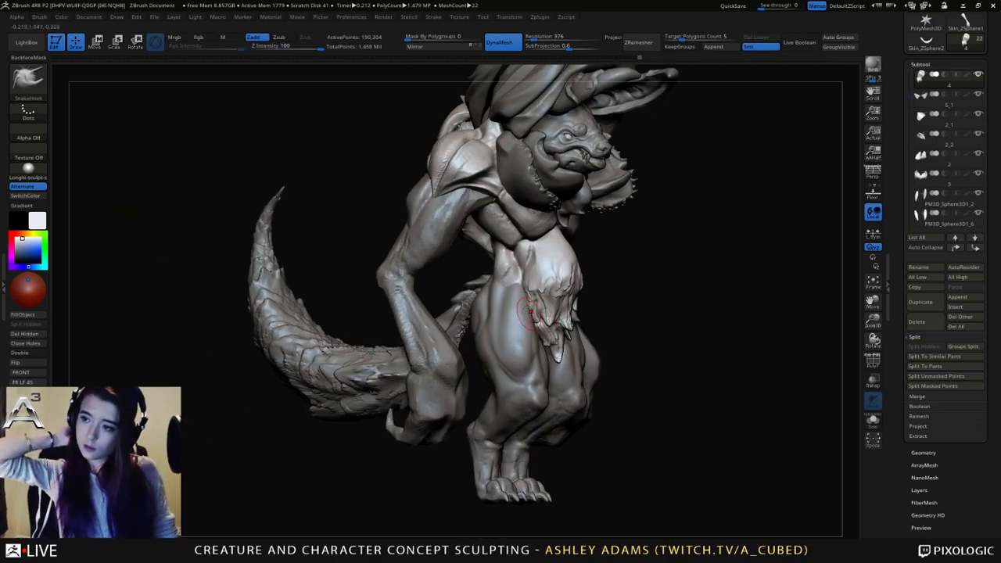
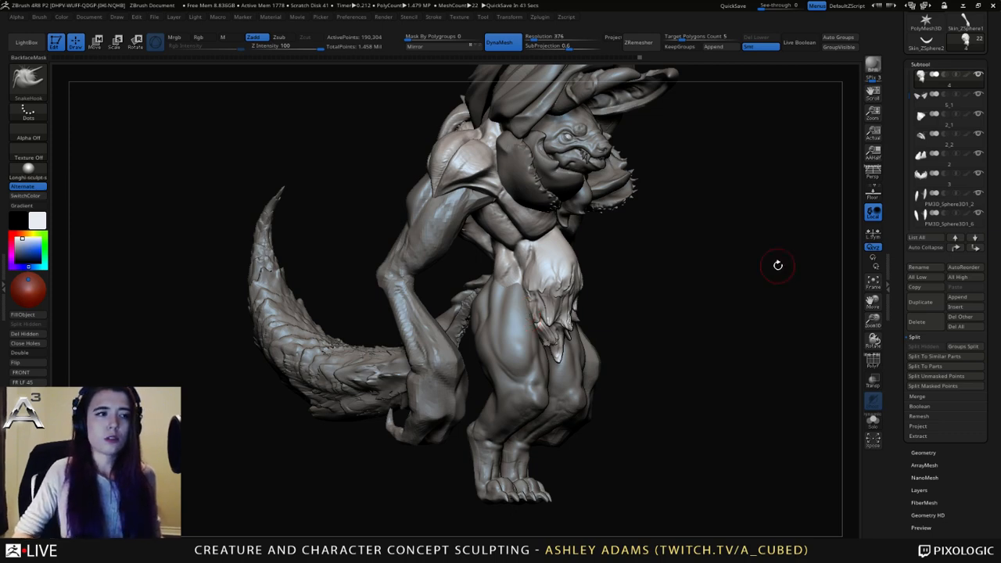
Select the arms subtool and try smoothing it with ClayPolish.
mouse_move(648, 287)
mouse_down()
mouse_move(669, 205)
mouse_move(657, 344)
mouse_move(919, 259)
mouse_move(900, 196)
mouse_up()
alt+click(656, 348)
mouse_move(900, 195)
mouse_down()
mouse_move(664, 326)
mouse_move(640, 313)
mouse_up()
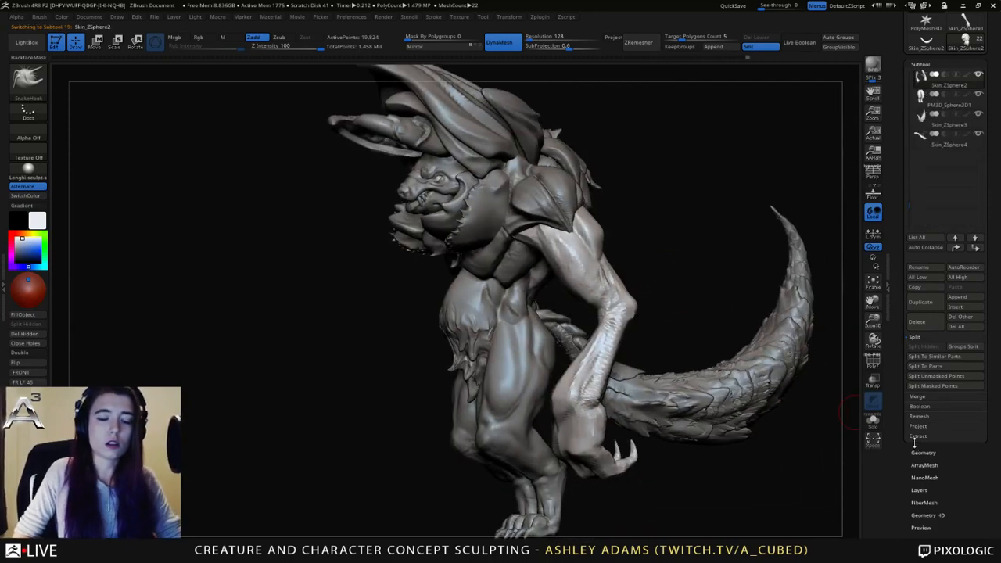
click(924, 452)
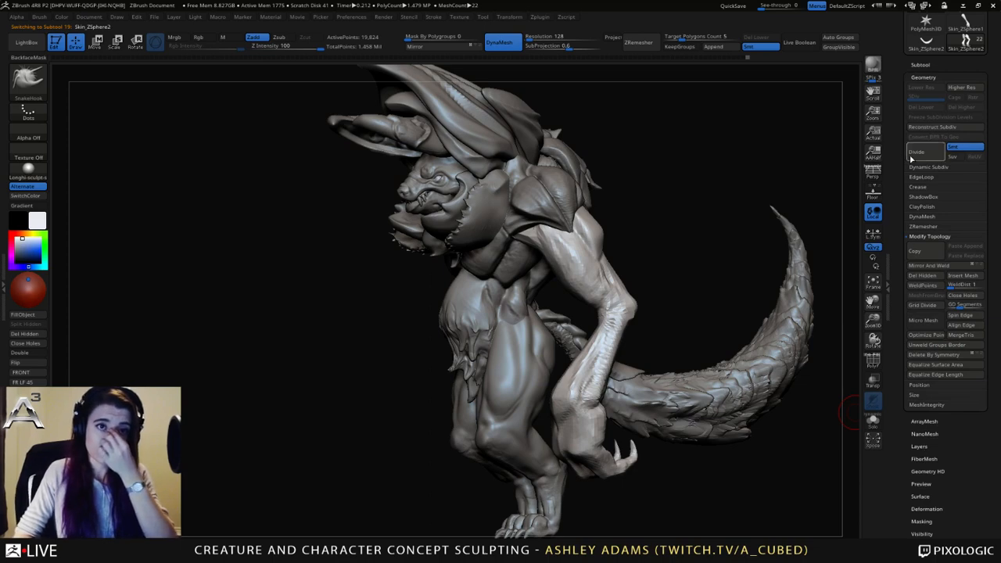
click(925, 207)
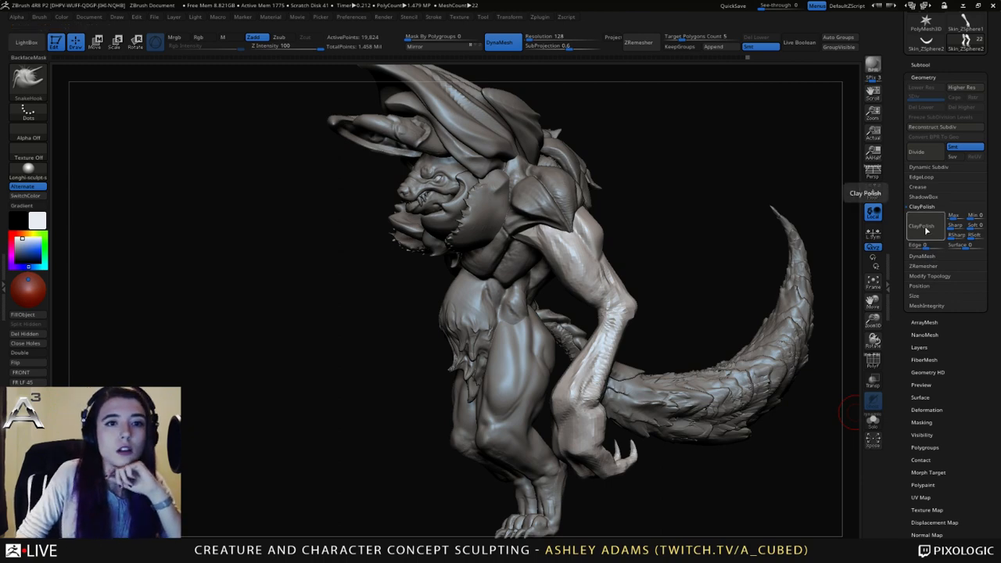
drag(806, 266, 753, 278)
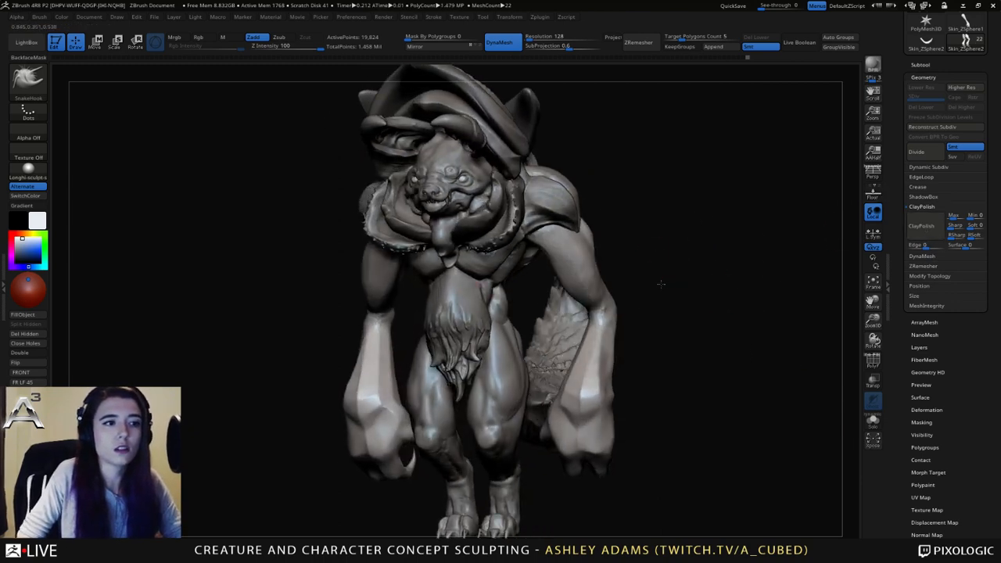
drag(661, 283, 540, 259)
key(ctrl+z)
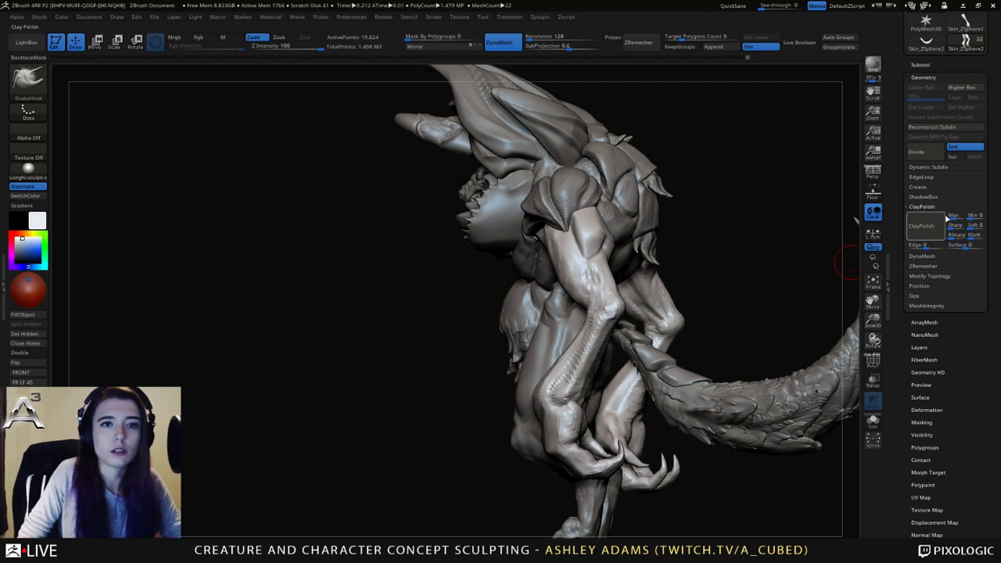
Try the DynaMesh Polish option on the arms subtool.
click(922, 207)
drag(926, 75, 925, 72)
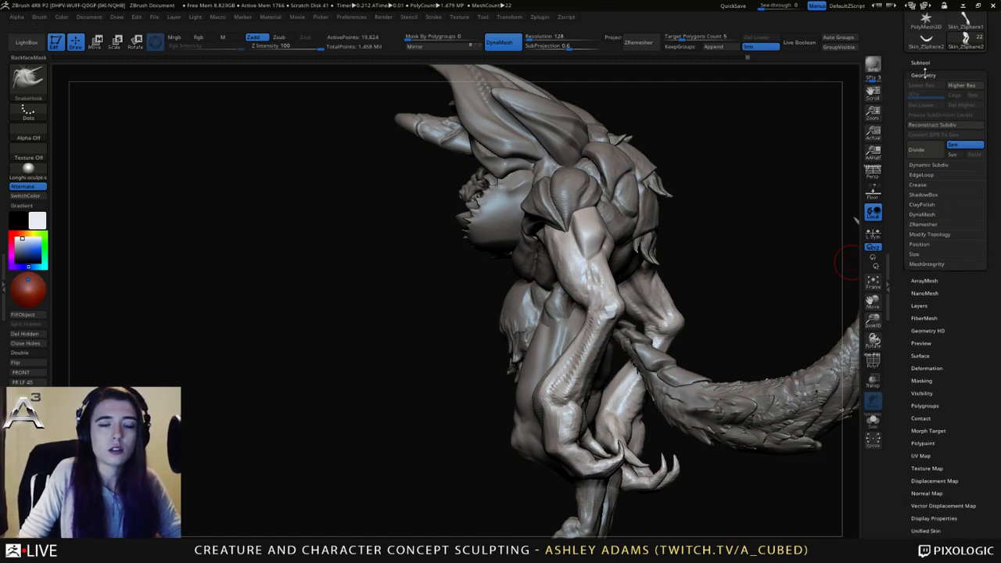
click(930, 216)
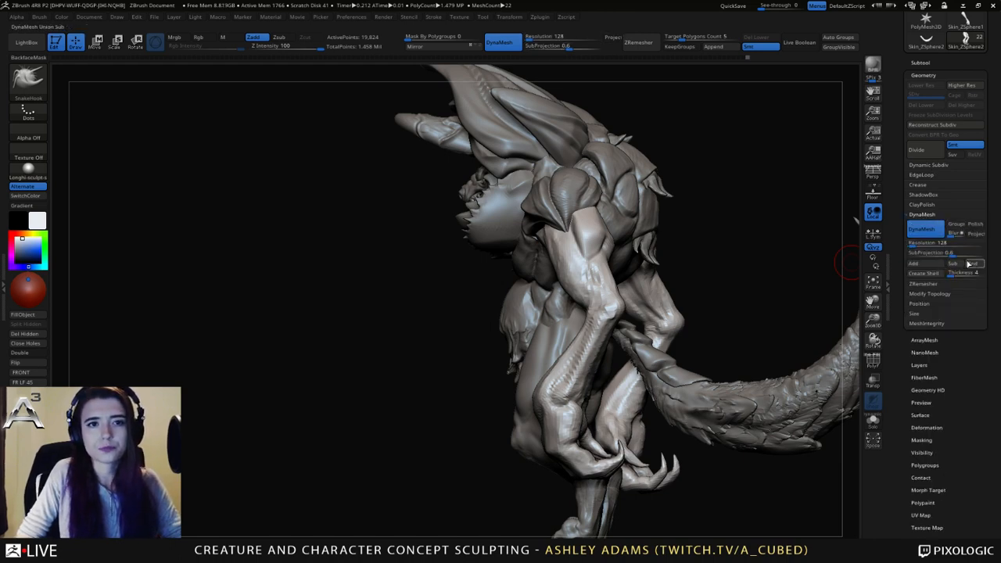
click(976, 225)
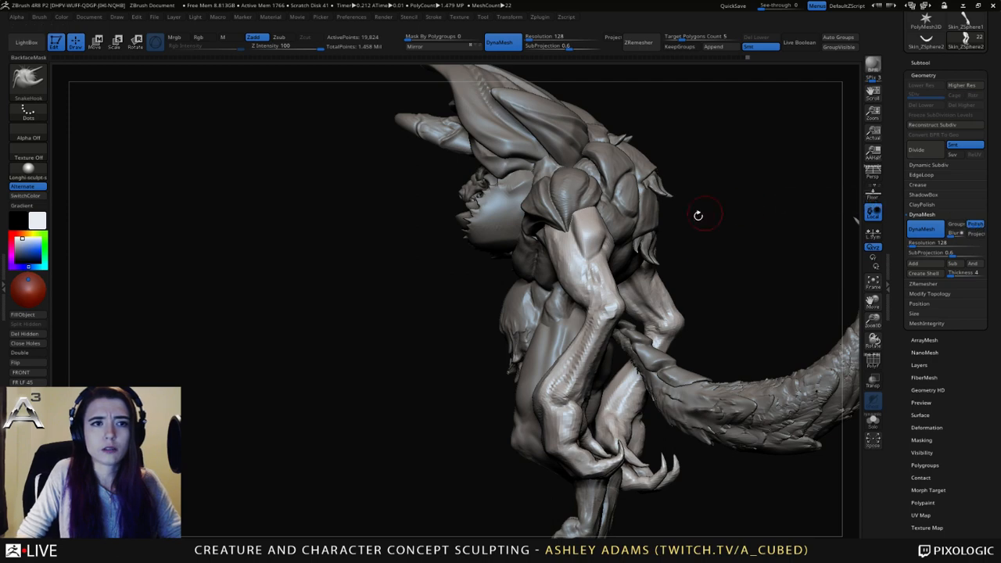
key(ctrl)
drag(719, 259, 644, 269)
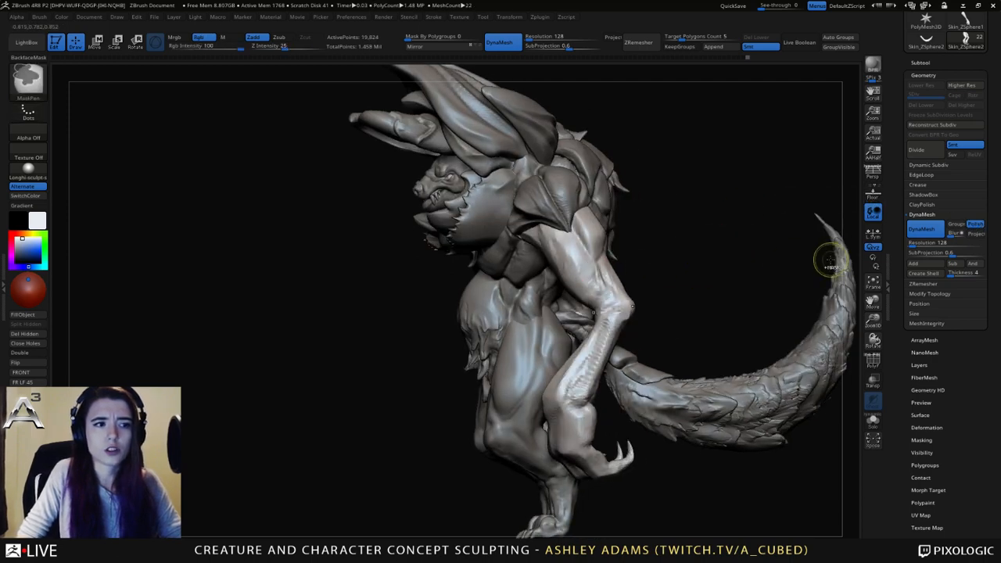
click(983, 224)
drag(705, 258, 810, 254)
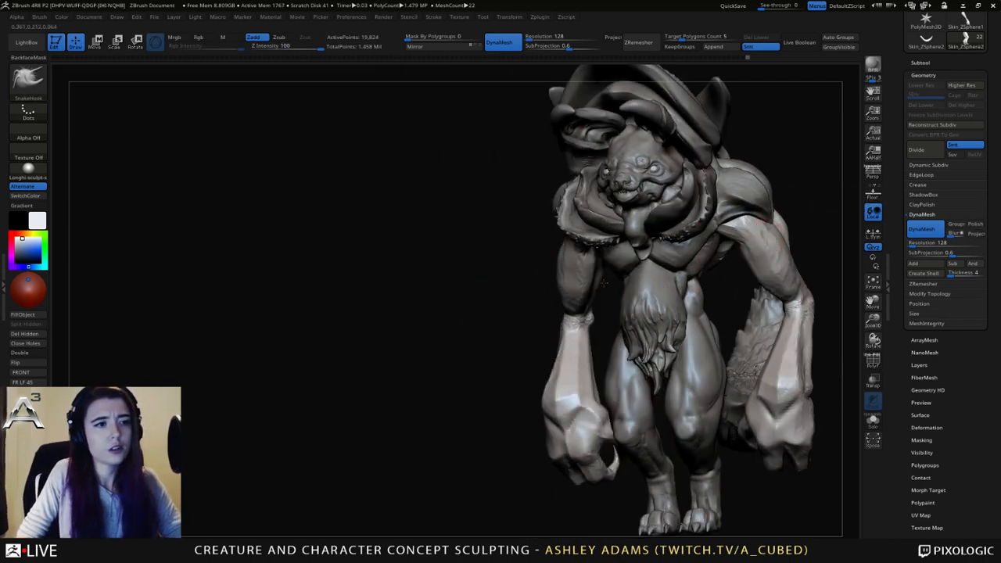
Examine the creature's overall form and silhouette from the front and the side.
alt+drag(810, 196, 630, 228)
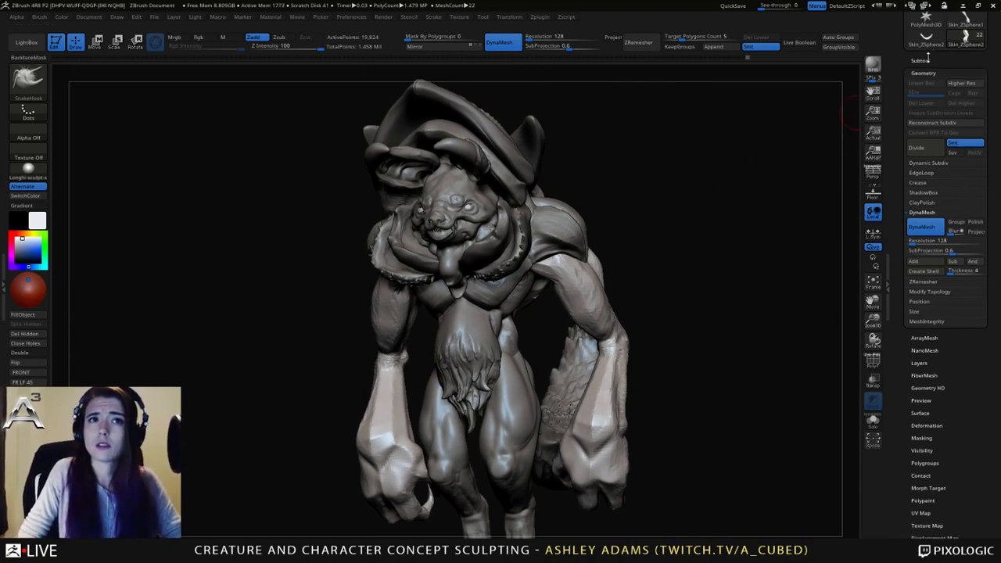
click(922, 62)
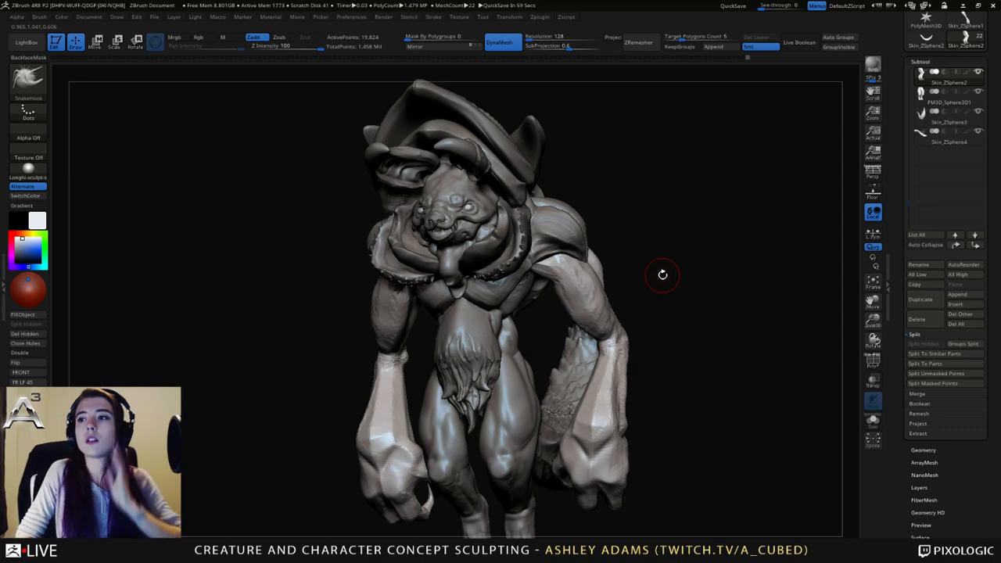
right_drag(472, 323, 512, 317)
ctrl+right_drag(492, 388, 523, 291)
right_drag(523, 291, 463, 352)
right_click(463, 356)
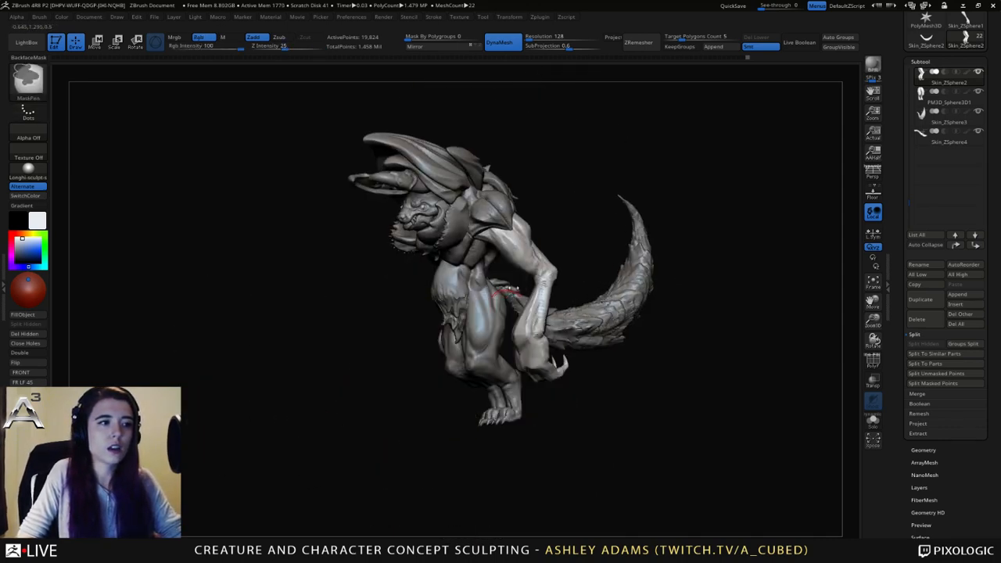
ctrl+right_drag(510, 286, 501, 319)
right_drag(501, 319, 546, 313)
right_drag(438, 317, 460, 301)
Select the torso subtool and carve a crease along the side of the waist with the DamStandard brush.
alt+click(501, 269)
mouse_move(501, 270)
right_down()
mouse_move(529, 279)
mouse_move(484, 286)
mouse_move(474, 298)
mouse_move(551, 280)
mouse_move(493, 297)
mouse_move(438, 291)
mouse_move(544, 288)
mouse_move(561, 275)
mouse_move(534, 291)
mouse_move(563, 267)
mouse_move(547, 271)
right_up()
key(space)
key(ctrl)
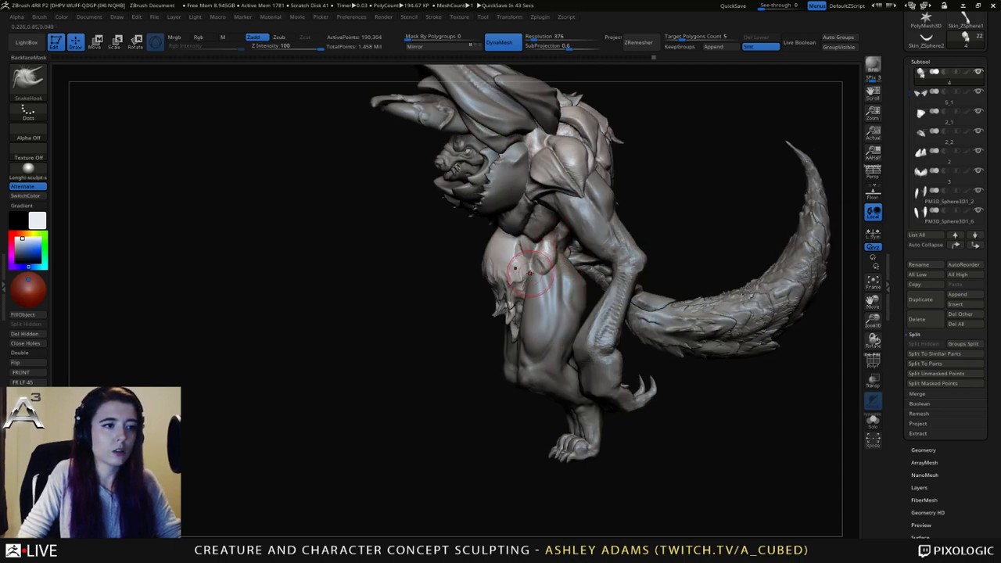
right_drag(530, 272, 501, 286)
right_click(498, 302)
key(b)
key(d)
key(s)
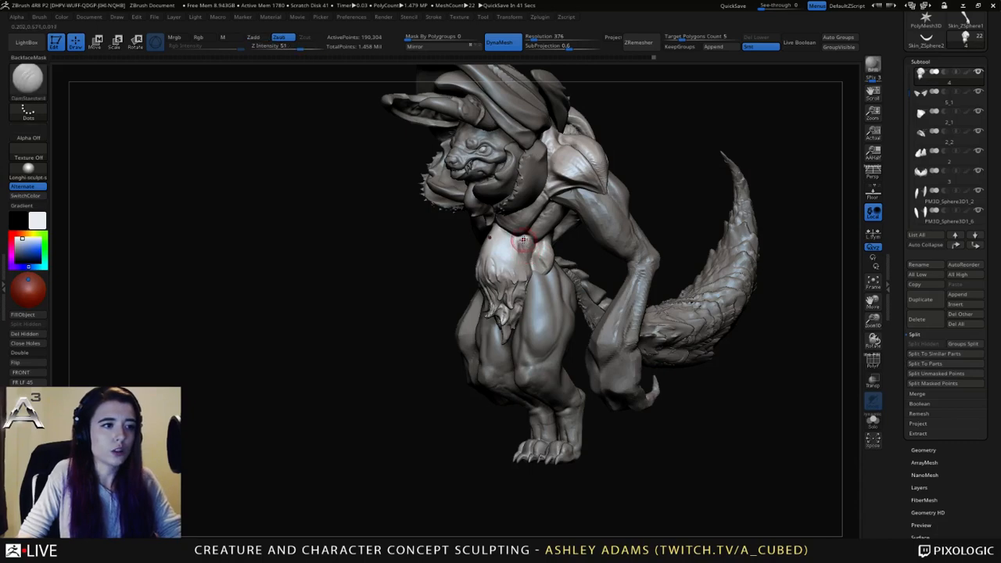
right_drag(508, 237, 526, 234)
drag(523, 238, 533, 257)
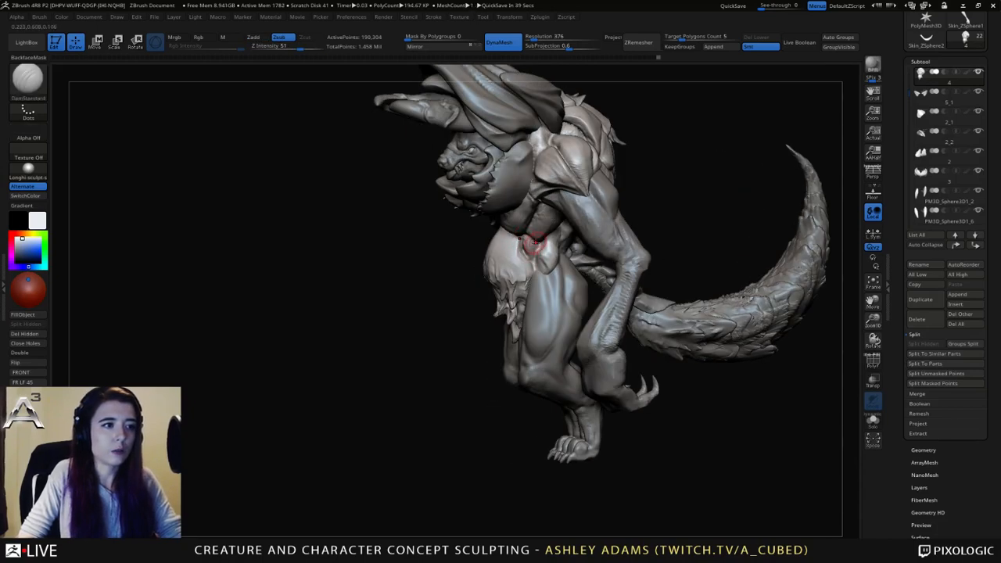
Set the DamStandard brush's Z Intensity to 26 and carve soft grooves into the upper side of the belly fur.
ctrl+right_drag(535, 242, 541, 338)
click(288, 48)
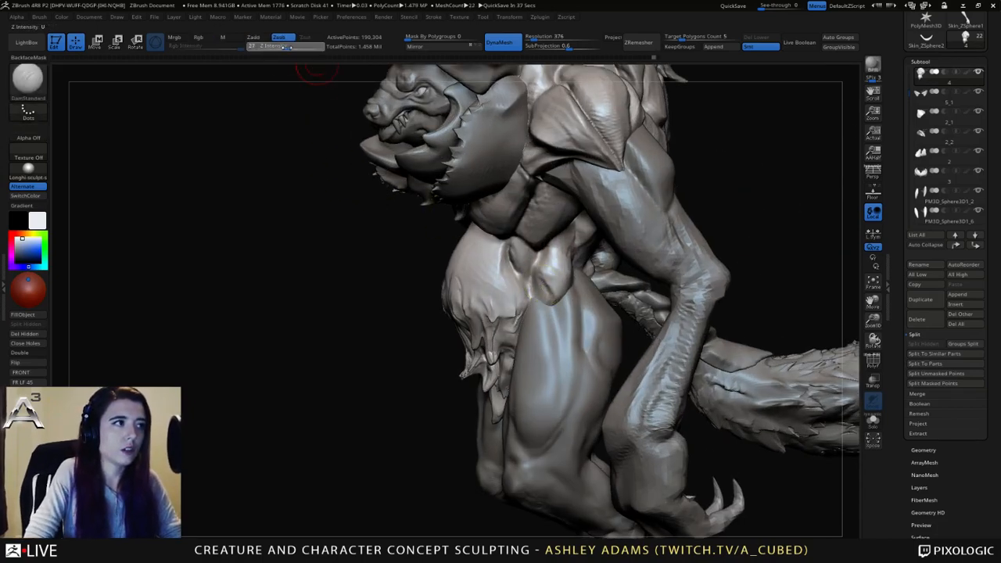
mouse_move(510, 219)
right_down()
mouse_move(642, 402)
mouse_move(530, 257)
mouse_move(505, 249)
right_up()
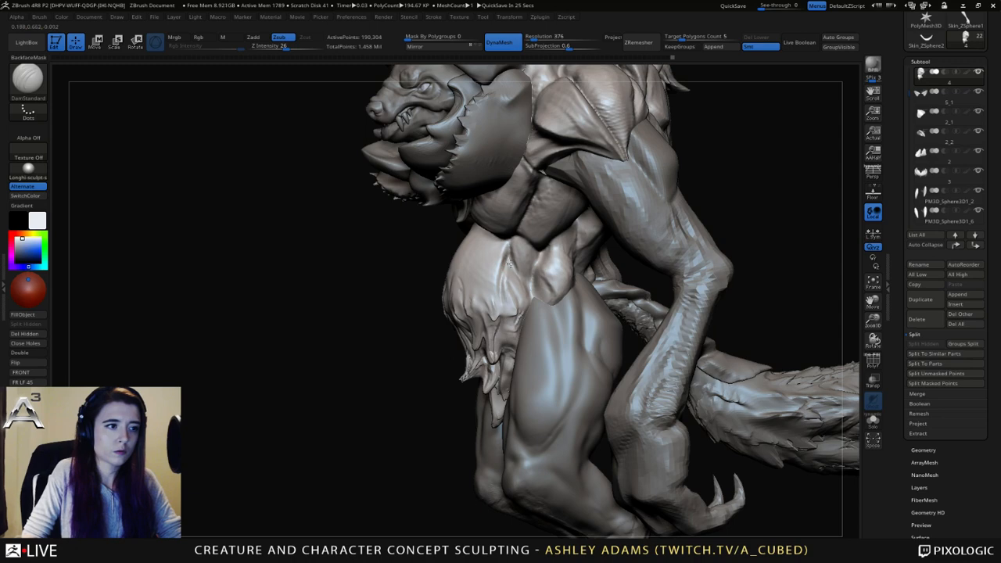
right_drag(517, 290, 499, 262)
drag(506, 257, 499, 251)
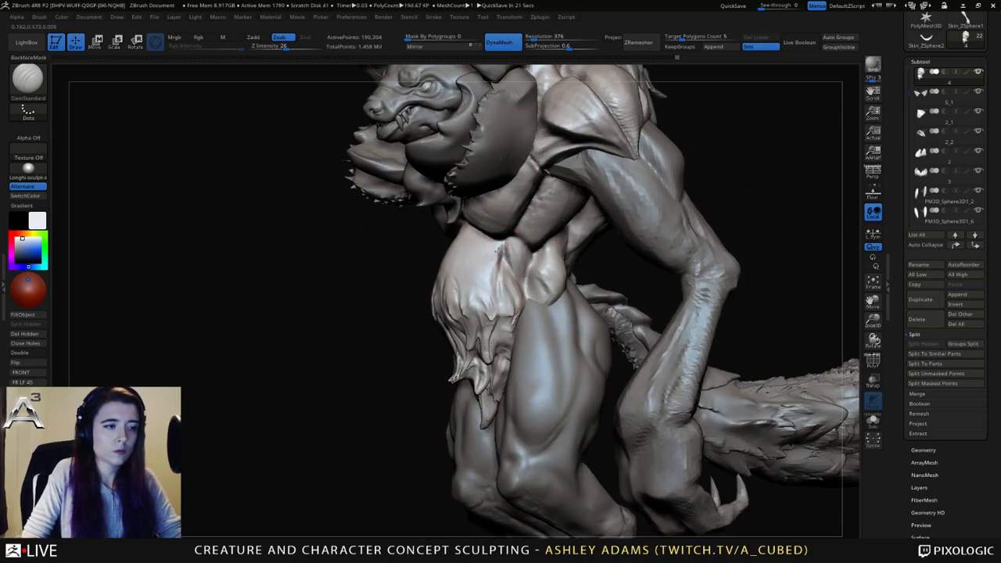
Adjust the flank form above the hip on the creature's opposite side with the SnakeHook brush.
mouse_move(493, 254)
right_down()
mouse_move(501, 266)
mouse_move(490, 293)
mouse_move(509, 298)
mouse_move(449, 316)
right_up()
key(b)
key(s)
key(h)
key(space)
drag(449, 317, 459, 314)
right_drag(460, 313, 449, 292)
drag(449, 293, 448, 298)
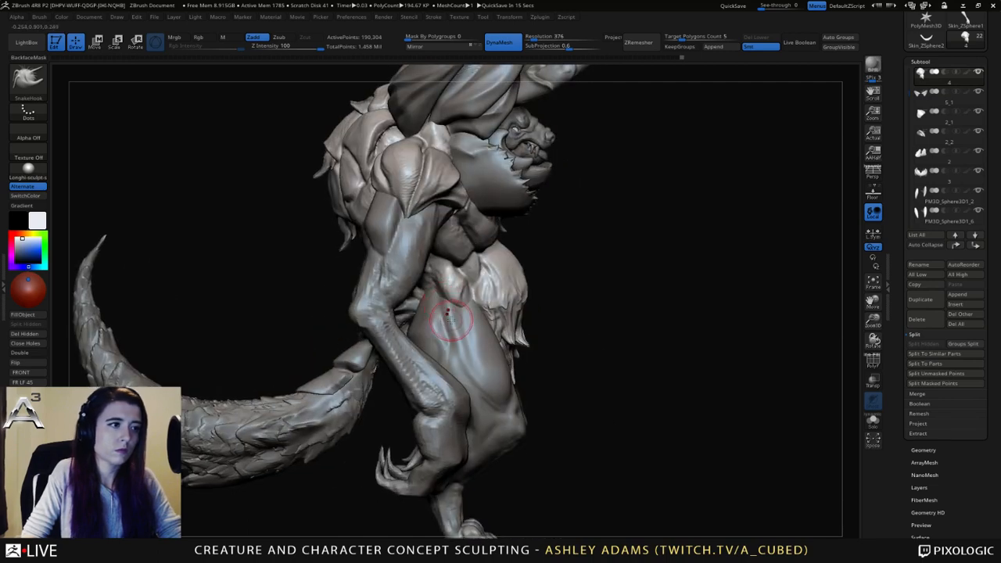
Refine the torso's lower back above the hips using the DamStandard and SnakeHook brushes.
right_drag(456, 319, 414, 294)
alt+click(414, 294)
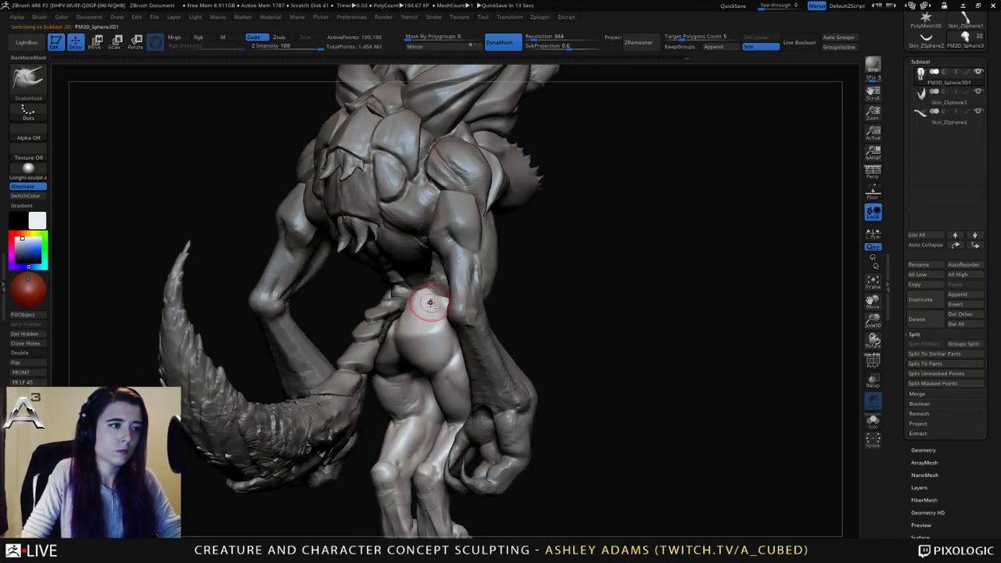
alt+click(432, 288)
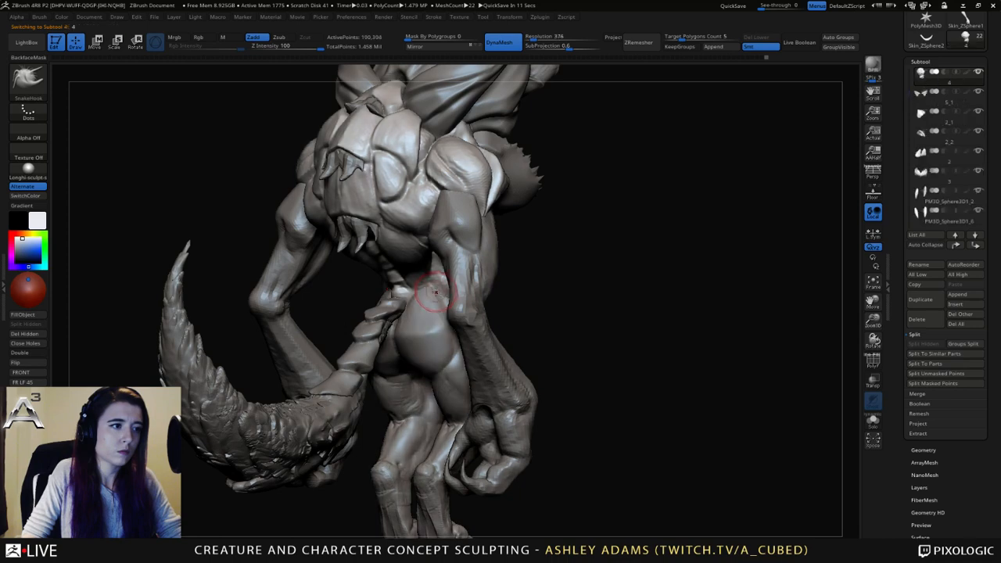
key(b)
key(d)
key(s)
mouse_move(427, 272)
right_down()
mouse_move(433, 289)
mouse_move(408, 254)
mouse_move(462, 287)
right_up()
key(b)
key(s)
key(h)
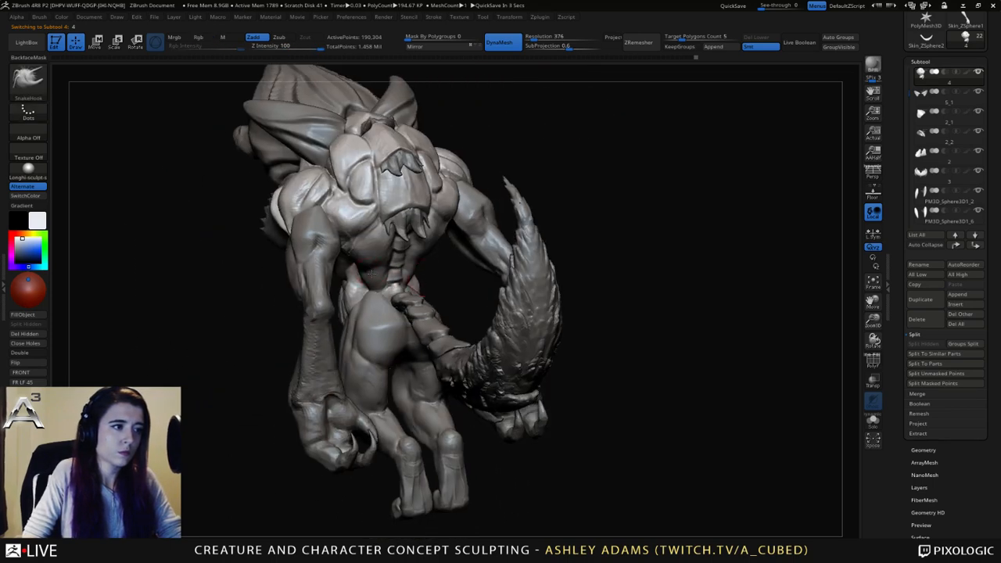
right_drag(370, 274, 371, 297)
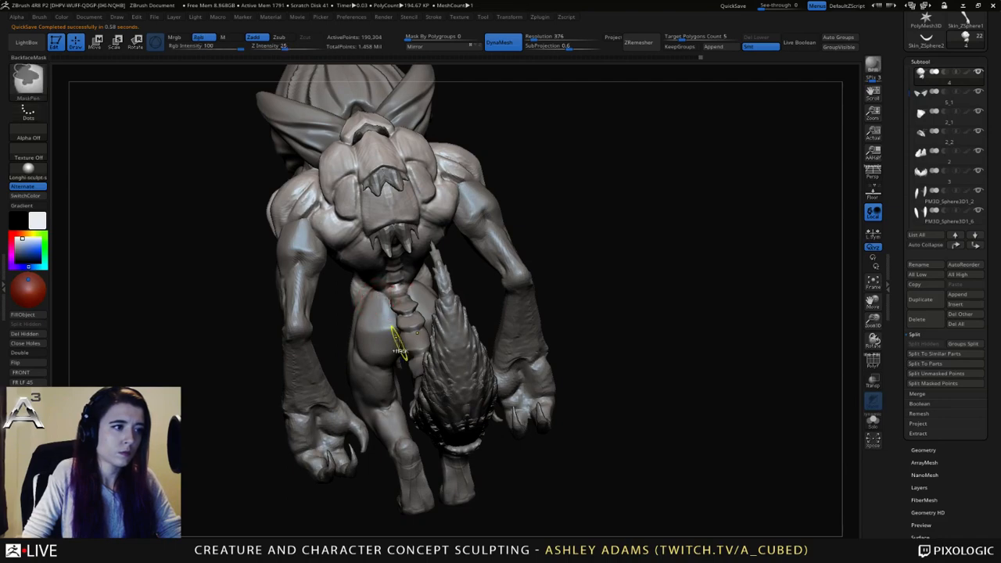
Select the legs subtool and reshape the top of the thigh at the hip with the SnakeHook brush.
mouse_move(398, 340)
ctrl+right_down()
mouse_move(384, 318)
mouse_move(406, 330)
mouse_move(380, 343)
mouse_move(450, 347)
ctrl+right_up()
right_click(379, 318)
alt+click(376, 318)
right_click(428, 301)
click(428, 301)
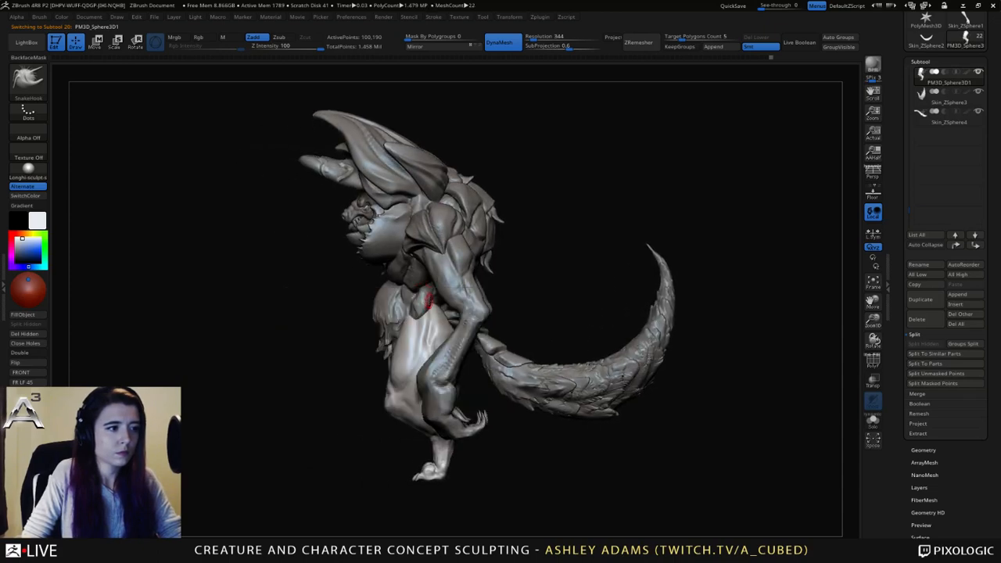
right_click(428, 301)
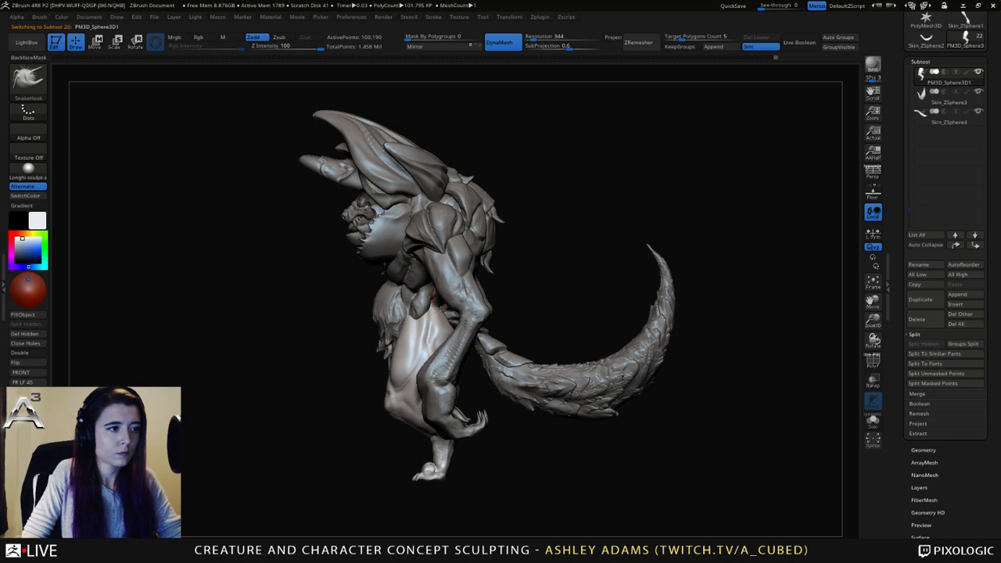
ctrl+right_drag(440, 310, 433, 325)
drag(456, 322, 531, 298)
Examine the torso and head from the side and select the large head crest subtool.
right_drag(532, 298, 581, 291)
right_click(490, 288)
right_drag(499, 299, 523, 276)
alt+click(532, 264)
right_drag(463, 228, 515, 234)
ctrl+right_drag(515, 235, 529, 313)
alt+right_drag(461, 196, 535, 254)
alt+click(523, 236)
ctrl+right_drag(512, 304, 500, 300)
alt+right_drag(343, 184, 349, 143)
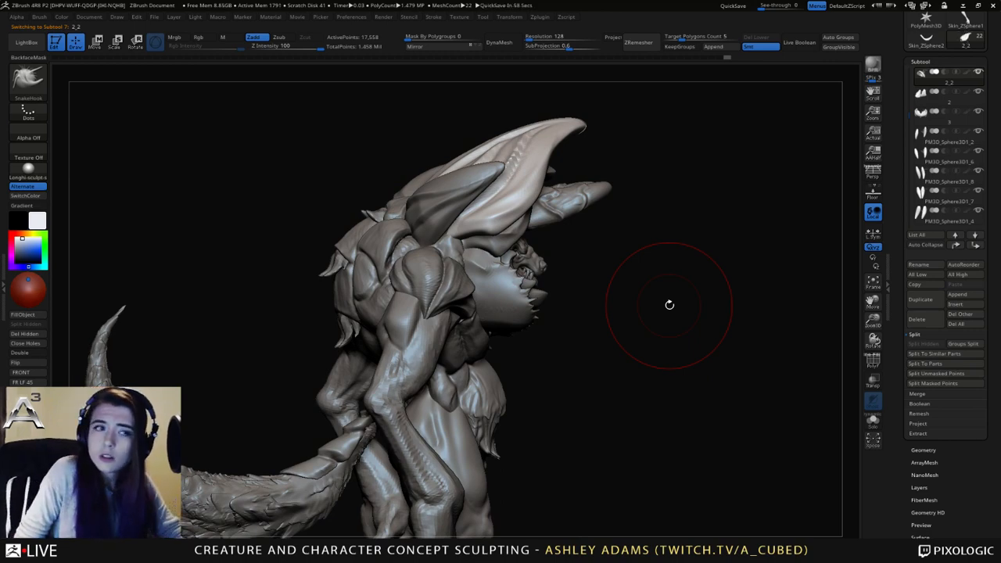
Return to the full creature tool with all its subtools and save it to disk.
right_drag(665, 336, 523, 358)
ctrl+right_drag(612, 379, 550, 365)
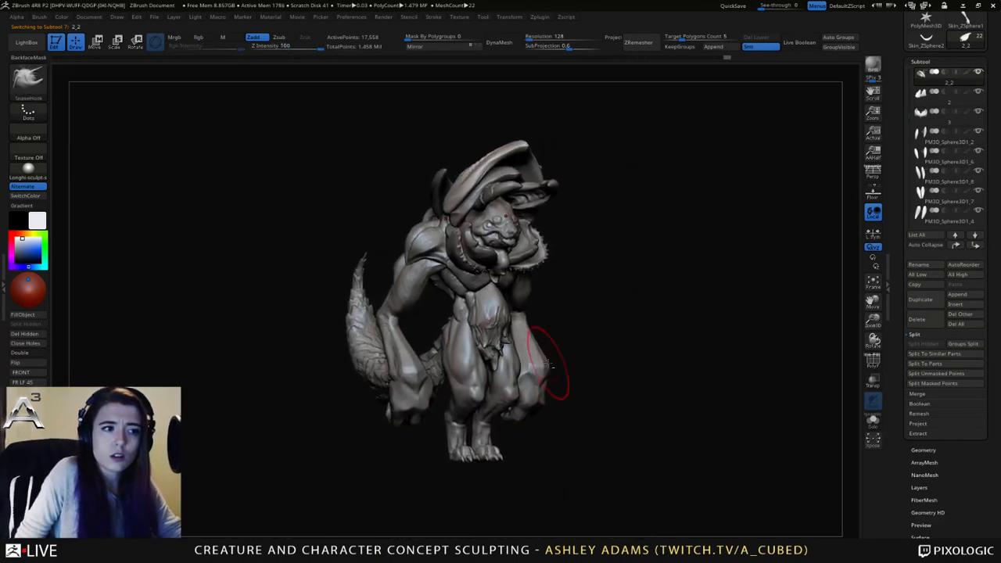
right_drag(643, 346, 597, 313)
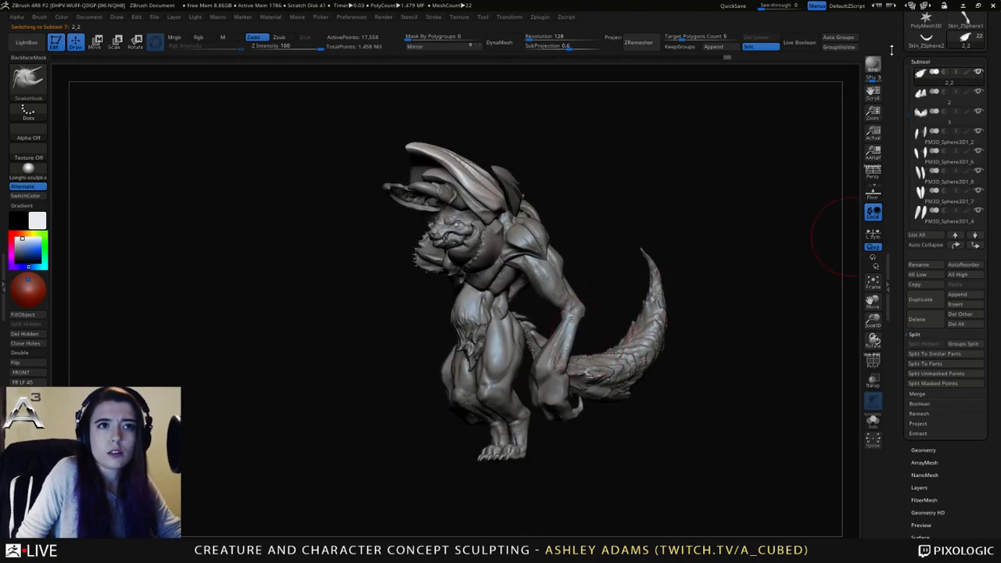
click(926, 40)
click(965, 40)
click(966, 22)
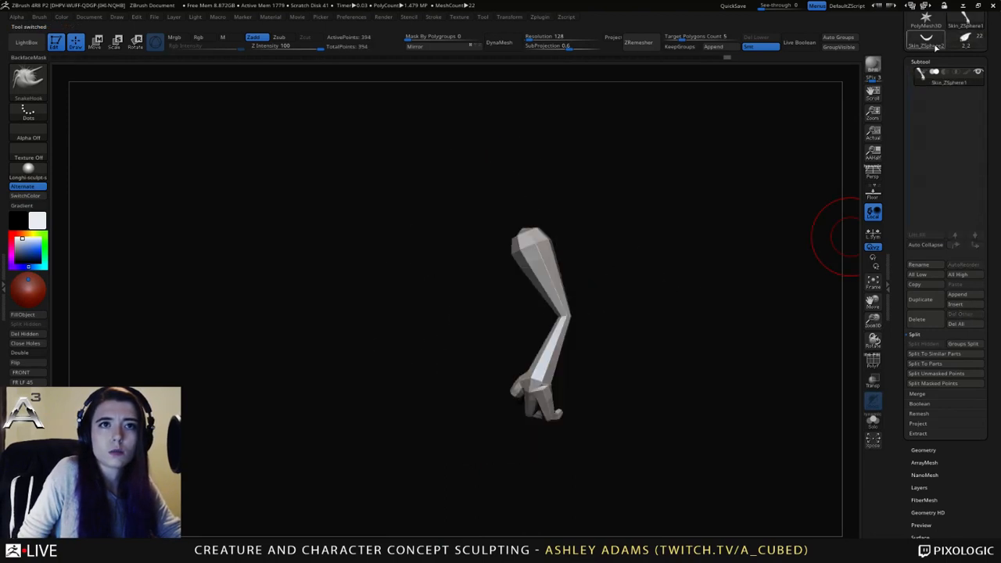
click(966, 40)
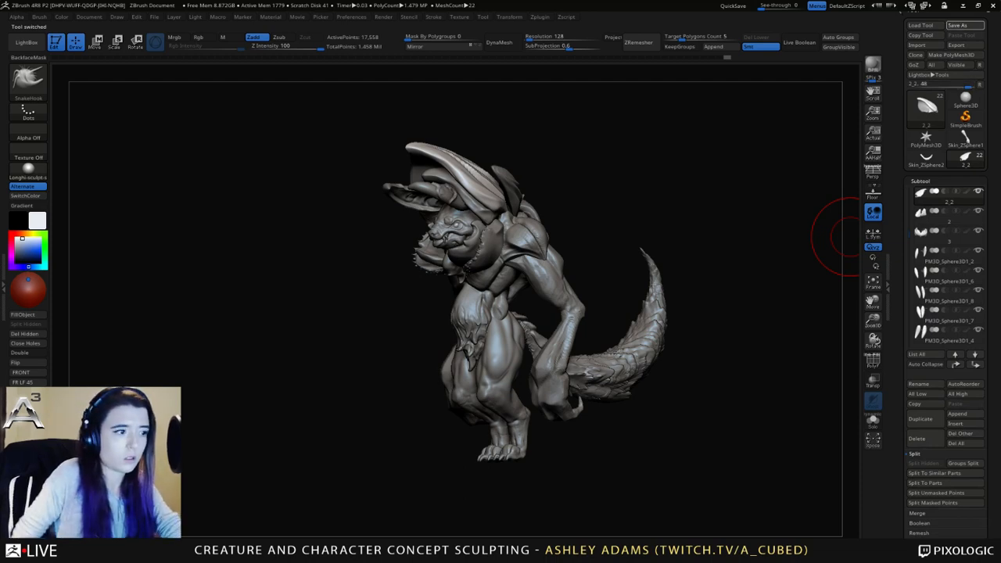
right_drag(356, 415, 491, 390)
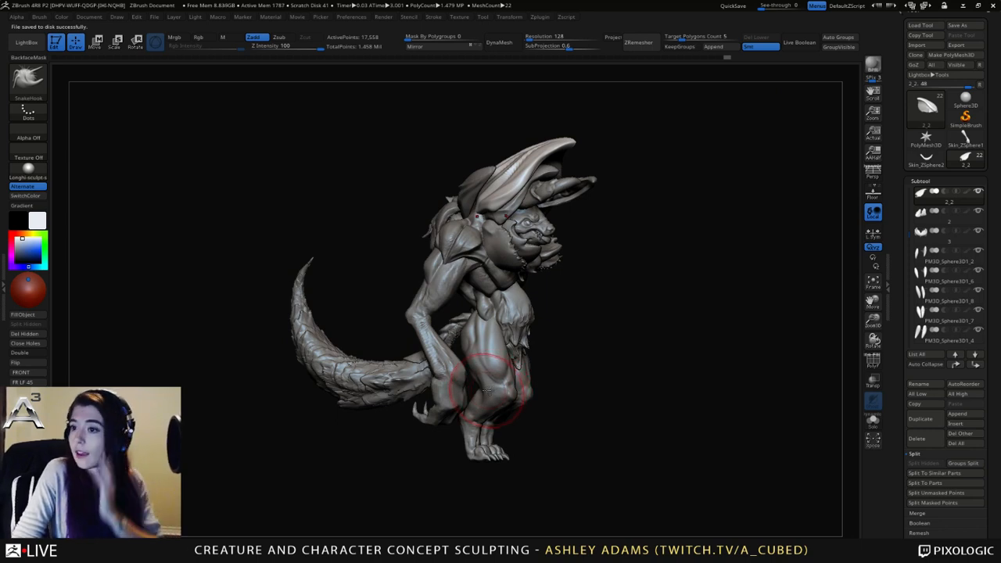
drag(469, 361, 440, 358)
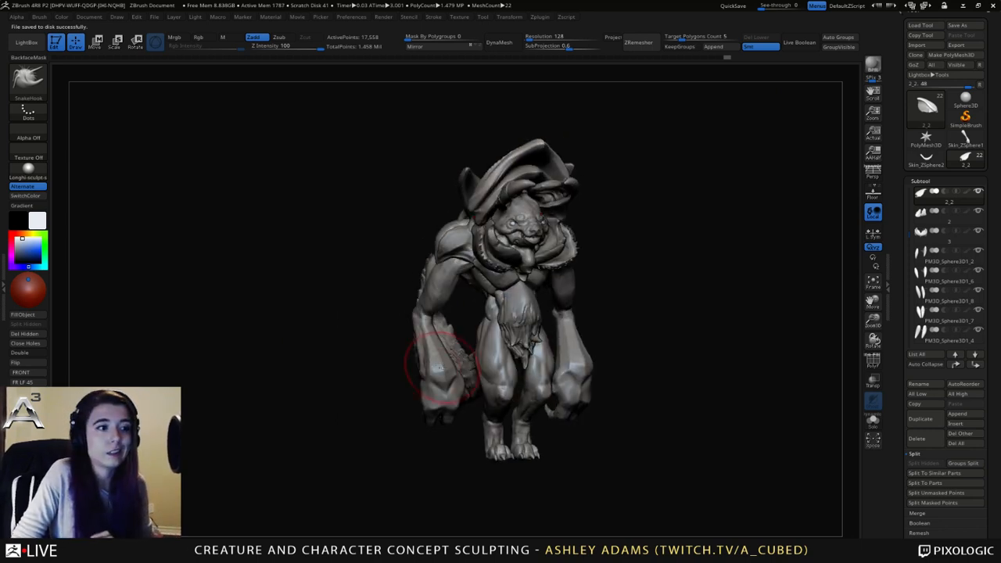
mouse_move(391, 380)
mouse_down()
mouse_move(360, 382)
mouse_move(386, 391)
mouse_up()
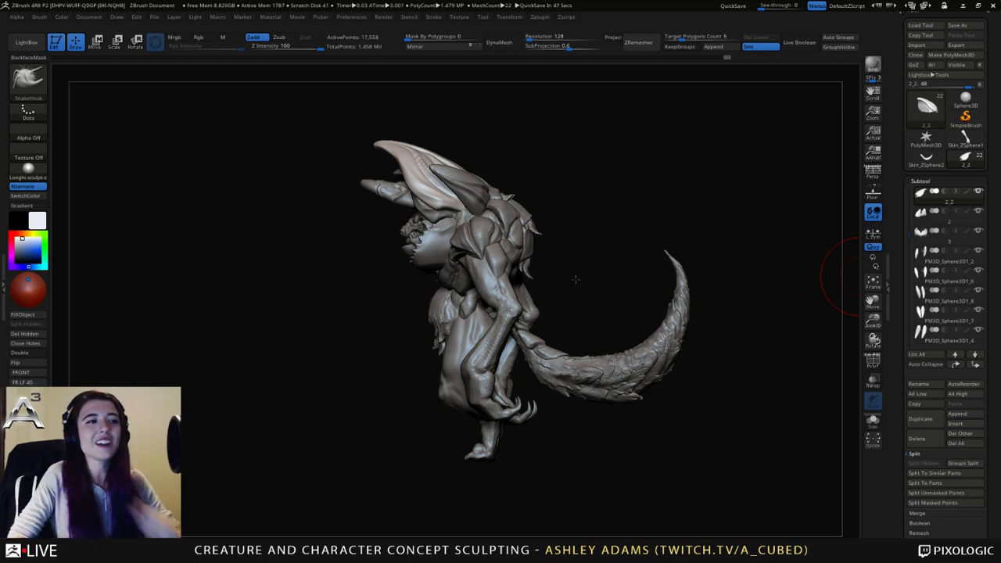
mouse_move(575, 279)
mouse_down()
mouse_move(655, 295)
mouse_move(604, 266)
mouse_up()
key(ctrl)
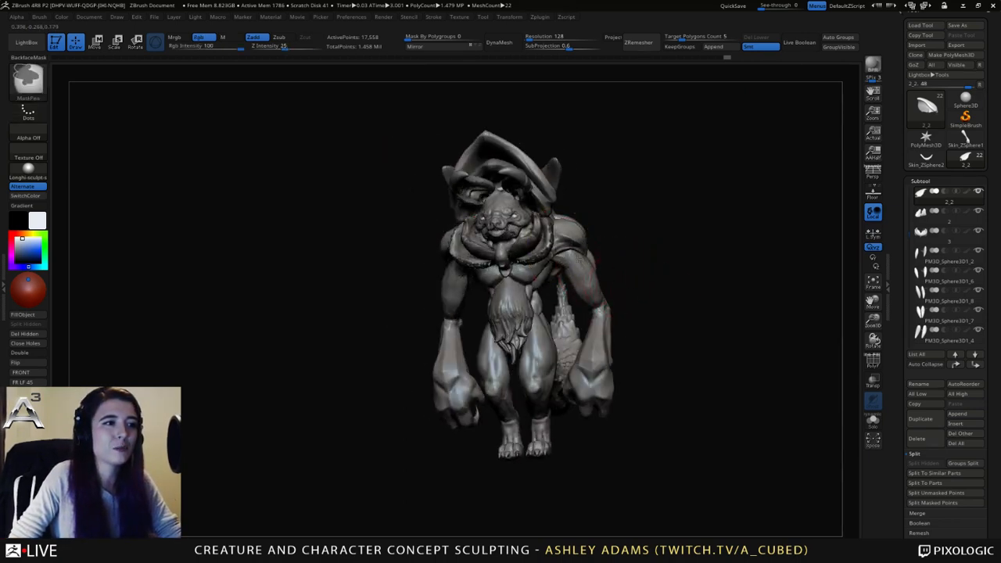
Choose the ClayBuildup brush and select the pair of ear-like horns at the back of the head.
mouse_move(579, 261)
ctrl+right_down()
mouse_move(588, 336)
mouse_move(583, 328)
ctrl+right_up()
mouse_move(407, 161)
right_down()
mouse_move(462, 215)
mouse_move(452, 165)
mouse_move(462, 152)
mouse_move(477, 183)
mouse_move(470, 169)
mouse_move(487, 180)
mouse_move(470, 188)
mouse_move(522, 229)
mouse_move(509, 208)
right_up()
alt+click(450, 137)
right_click(476, 183)
alt+click(480, 169)
key(b)
key(c)
key(b)
right_click(518, 229)
right_drag(406, 210, 535, 207)
right_click(448, 218)
alt+click(410, 188)
Examine the whole creature's silhouette from the back, side, front and three-quarter views.
key(w)
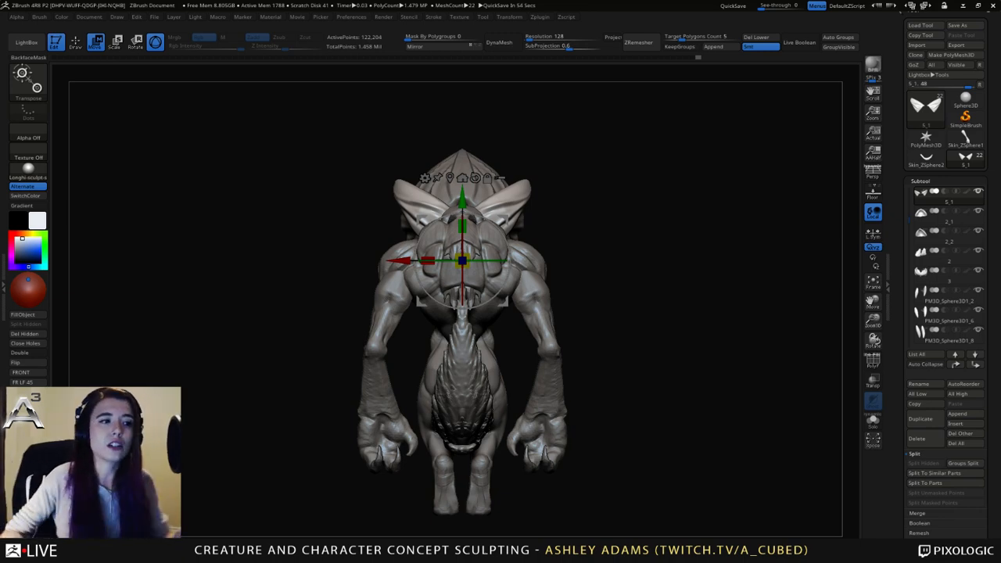
drag(313, 387, 478, 384)
shift+drag(391, 352, 371, 344)
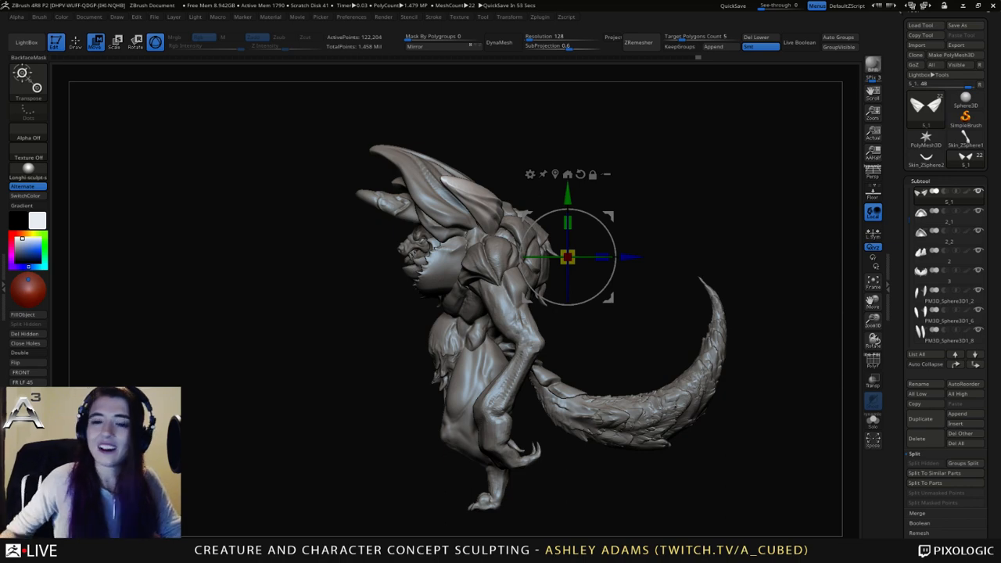
drag(336, 337, 478, 336)
key(q)
mouse_move(414, 344)
mouse_down()
mouse_move(616, 344)
mouse_move(539, 329)
mouse_move(493, 335)
mouse_move(600, 340)
mouse_move(507, 304)
mouse_move(574, 300)
mouse_up()
key(space)
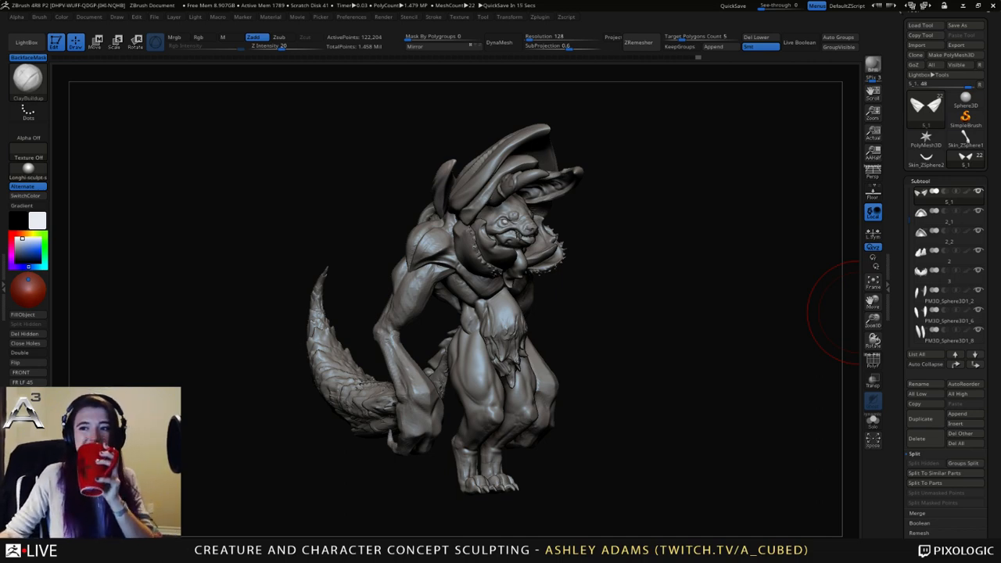
drag(859, 313, 749, 276)
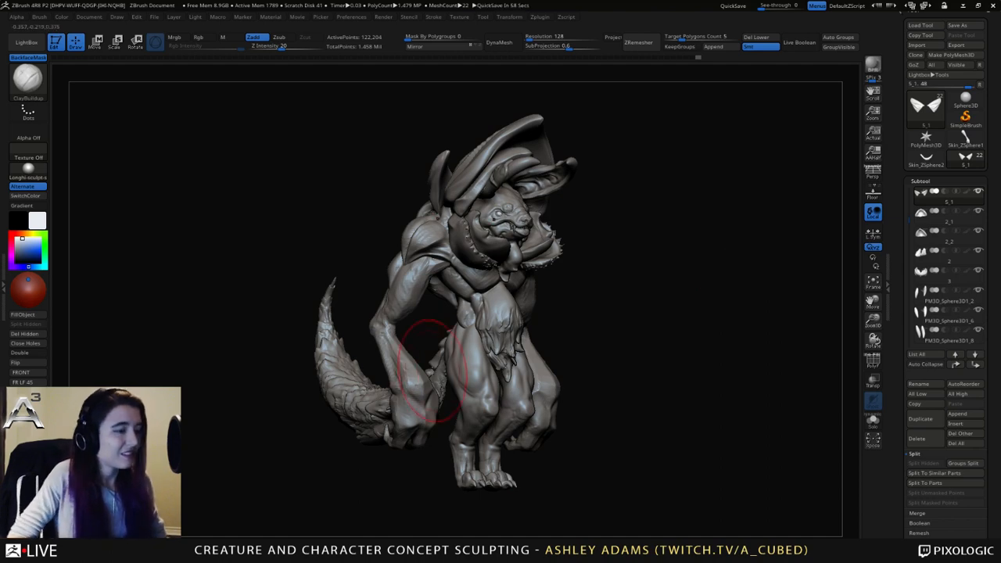
right_drag(459, 368, 666, 295)
right_drag(626, 313, 615, 331)
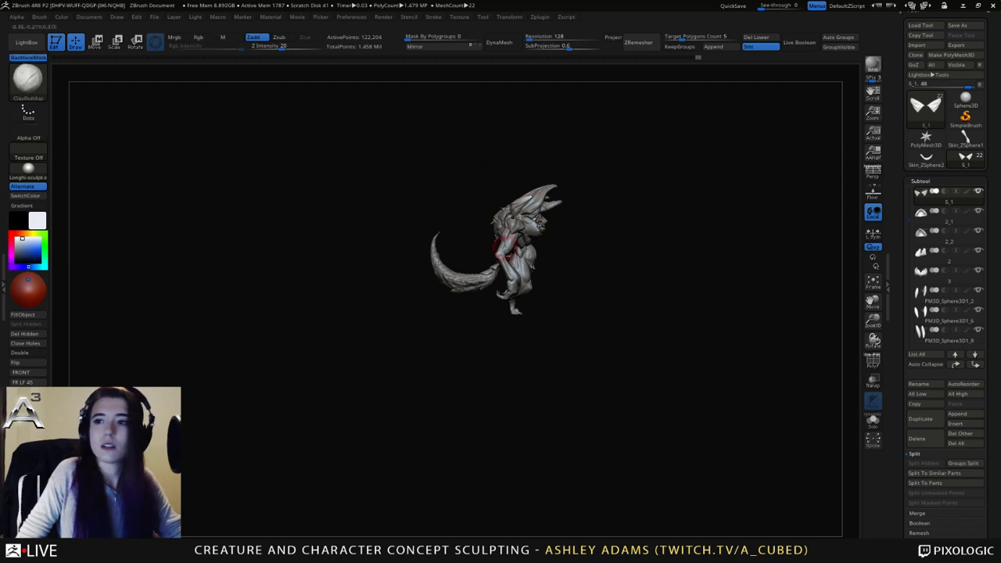
key(f)
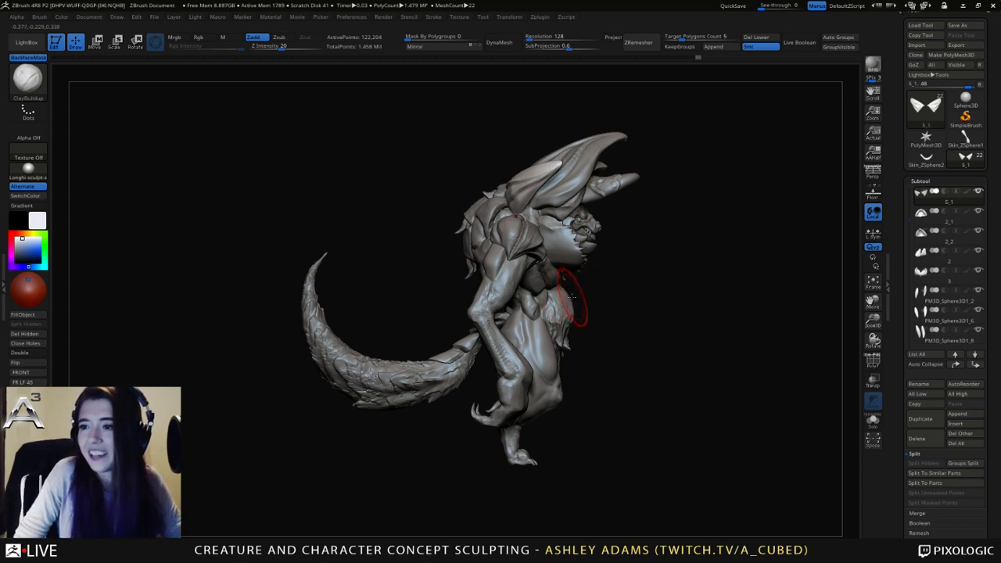
mouse_move(591, 321)
mouse_down()
mouse_move(563, 319)
mouse_move(581, 320)
mouse_up()
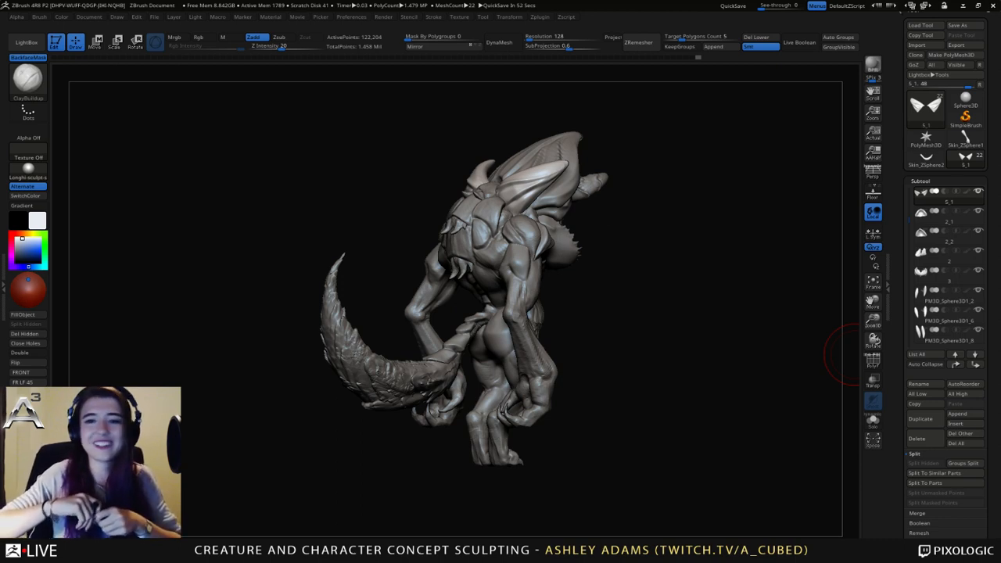
drag(845, 352, 609, 337)
Select the torso, mask the upper pair of side plates on the back and split the masked points into a separate subtool.
mouse_move(609, 336)
ctrl+right_down()
mouse_move(537, 387)
mouse_move(550, 338)
mouse_move(614, 338)
mouse_move(559, 364)
mouse_move(540, 313)
mouse_move(490, 263)
mouse_move(543, 261)
mouse_move(475, 235)
ctrl+right_up()
right_click(540, 313)
alt+click(494, 266)
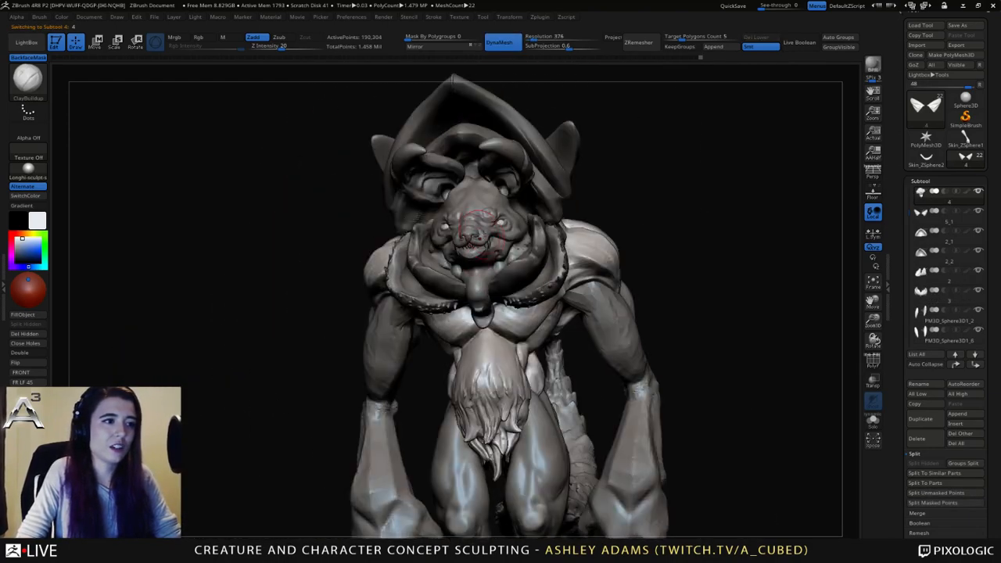
ctrl+right_drag(509, 279, 493, 243)
ctrl+right_drag(566, 205, 534, 246)
right_drag(516, 280, 548, 284)
mouse_move(485, 245)
right_down()
mouse_move(476, 230)
mouse_move(447, 232)
mouse_move(447, 188)
mouse_move(460, 231)
mouse_move(484, 213)
mouse_move(463, 224)
mouse_move(447, 214)
right_up()
right_click(446, 188)
mouse_move(436, 205)
ctrl+mouse_down()
mouse_move(434, 215)
mouse_move(461, 225)
ctrl+mouse_up()
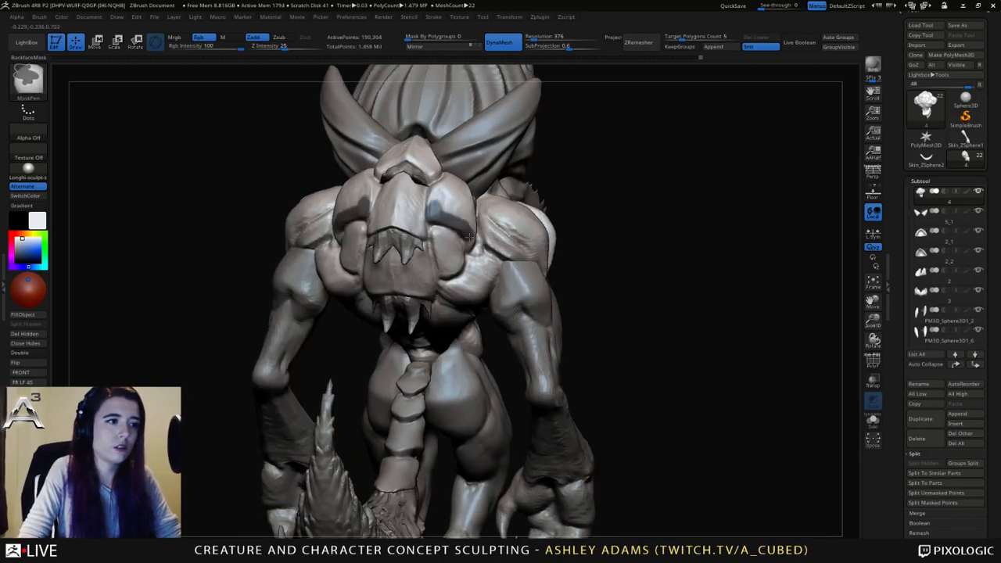
right_drag(469, 236, 474, 227)
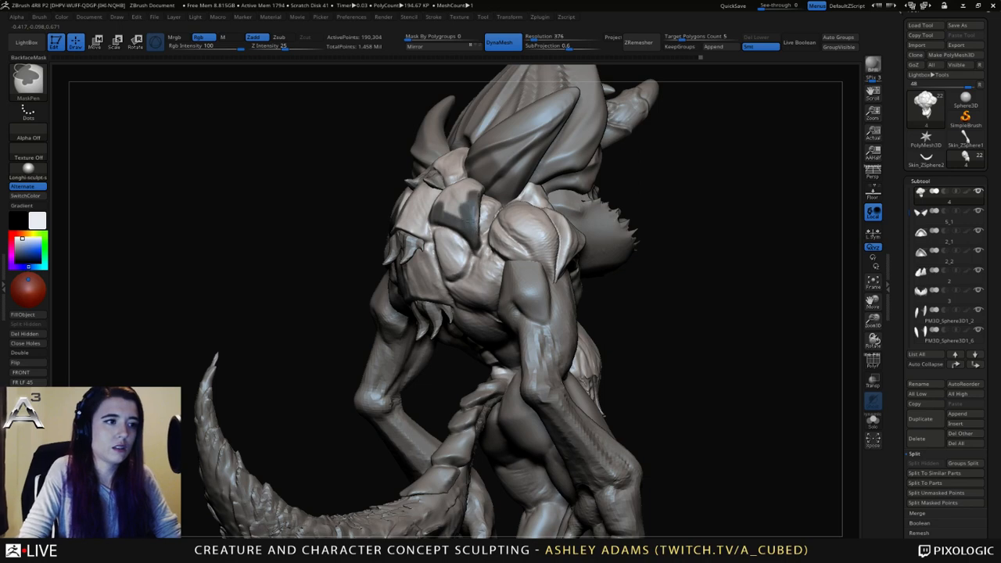
right_drag(445, 200, 449, 199)
mouse_move(447, 199)
ctrl+mouse_down()
mouse_move(438, 203)
mouse_move(436, 194)
mouse_move(460, 166)
ctrl+mouse_up()
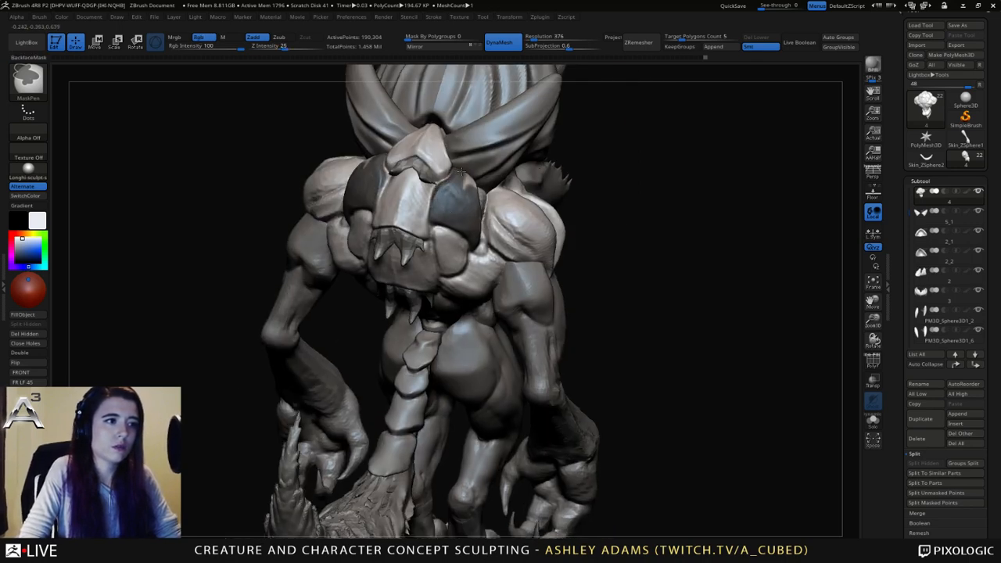
mouse_move(472, 187)
right_down()
mouse_move(454, 222)
mouse_move(470, 202)
mouse_move(457, 187)
mouse_move(458, 230)
mouse_move(478, 252)
mouse_move(452, 252)
mouse_move(438, 216)
mouse_move(454, 205)
right_up()
key(ctrl)
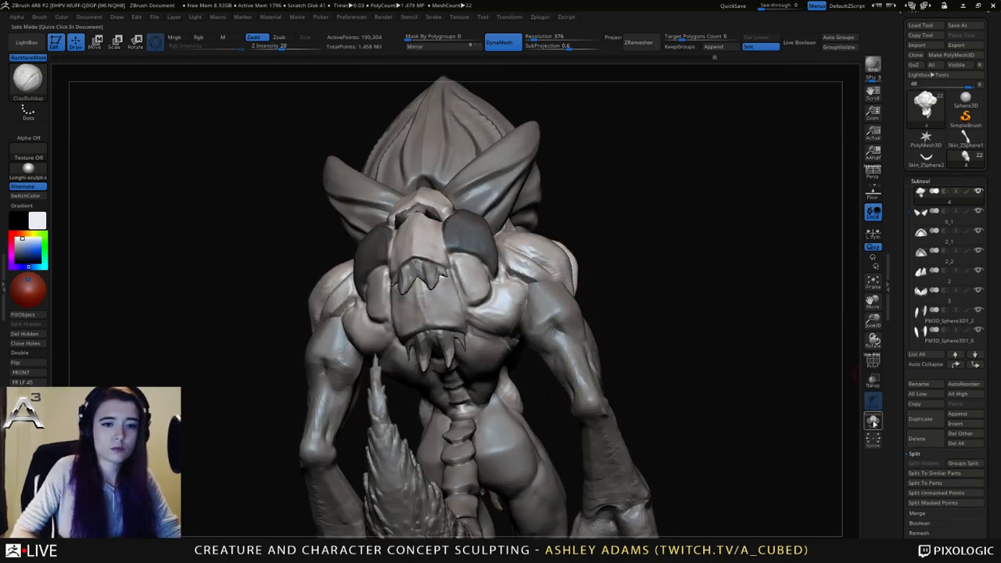
click(933, 503)
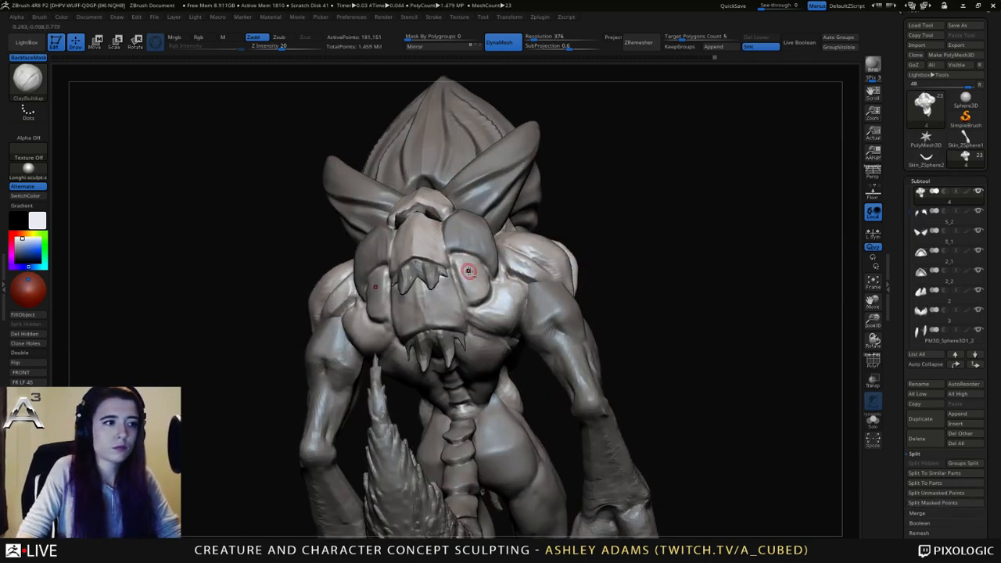
Mask the lower pair of side plates on the torso's back and split them off as their own subtool.
right_drag(463, 263, 470, 286)
key(ctrl)
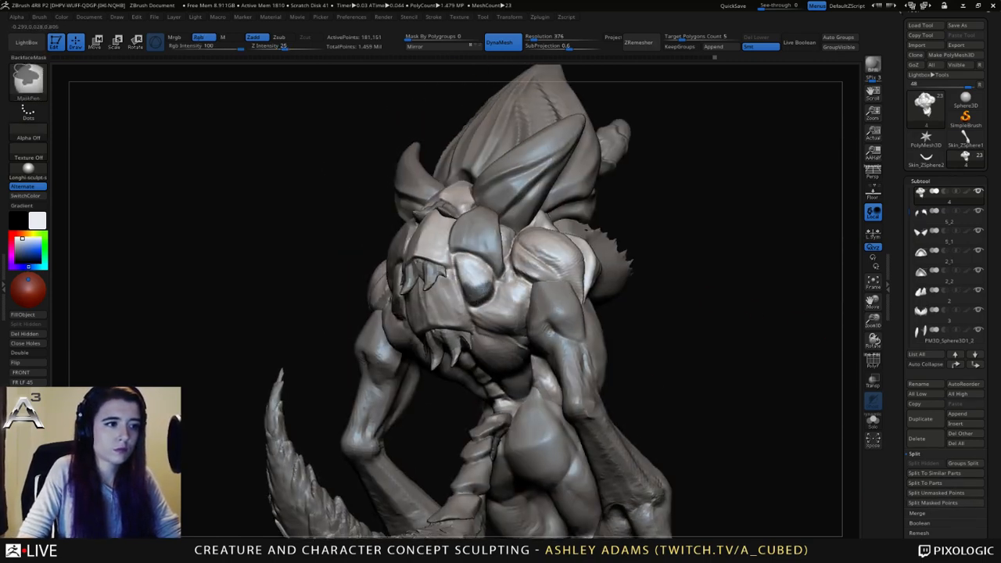
ctrl+drag(485, 272, 455, 261)
right_drag(463, 280, 474, 293)
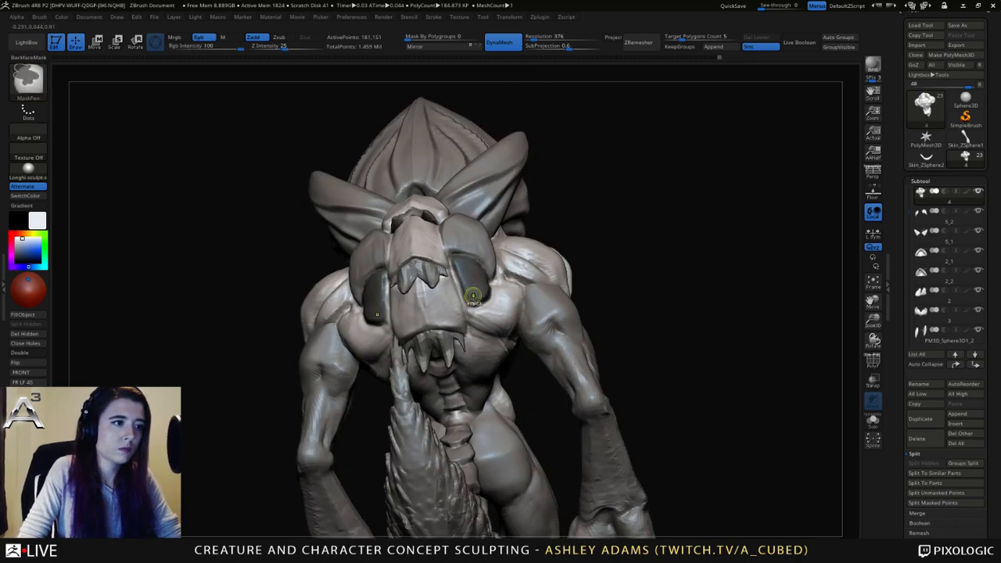
ctrl+drag(474, 294, 459, 273)
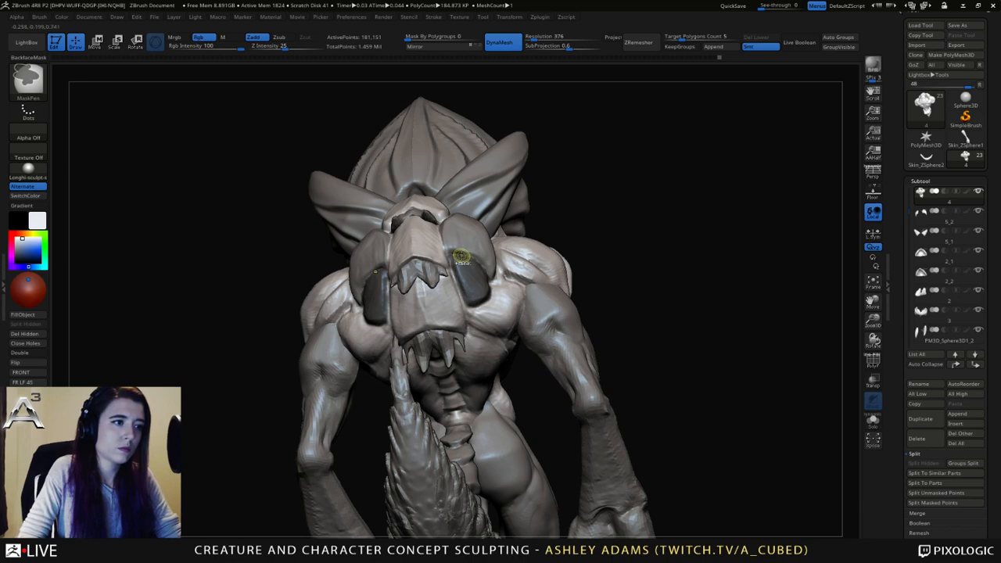
click(936, 503)
Mask and split off the upper central back plate and the neck plate above it, each as its own subtool.
right_drag(528, 253, 494, 284)
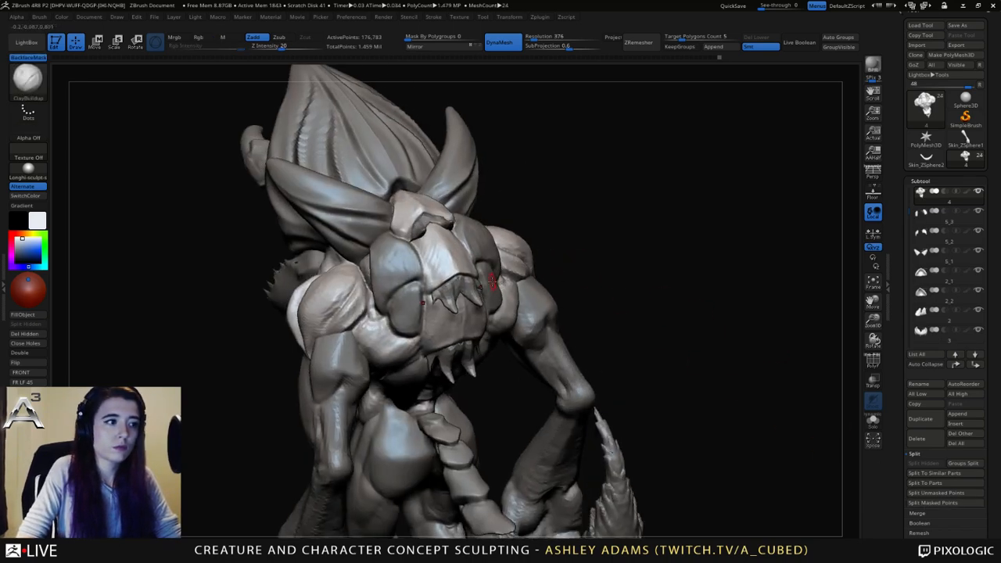
mouse_move(431, 272)
ctrl+mouse_down()
mouse_move(433, 285)
mouse_move(457, 271)
mouse_move(418, 235)
mouse_move(451, 257)
ctrl+mouse_up()
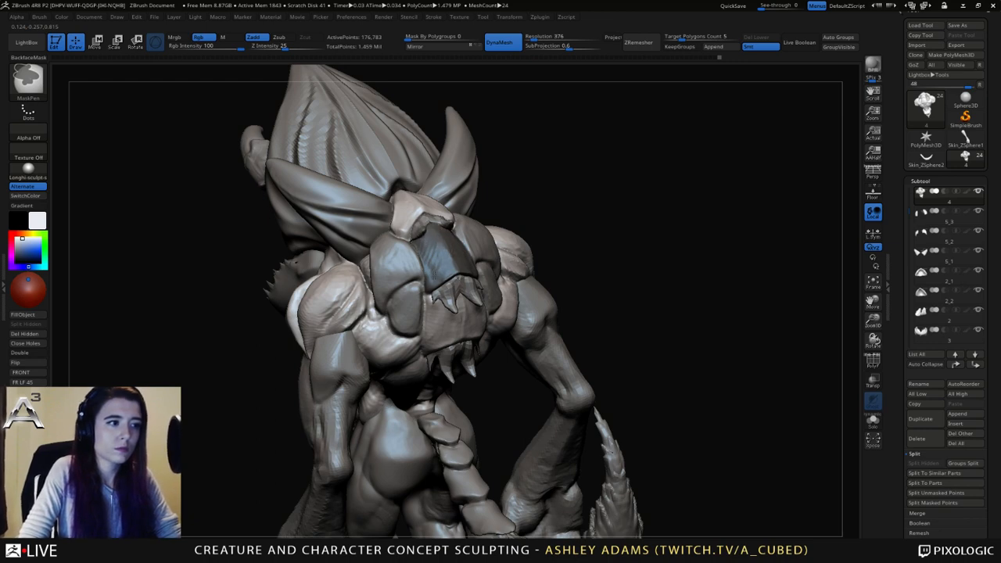
click(941, 504)
right_drag(464, 228, 410, 232)
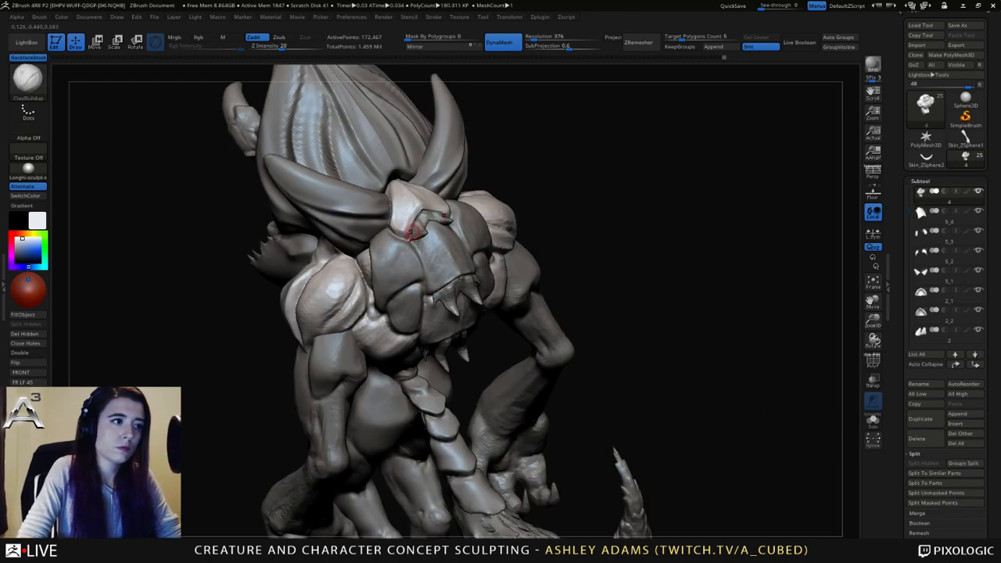
mouse_move(409, 232)
ctrl+mouse_down()
mouse_move(397, 228)
mouse_move(407, 194)
mouse_move(397, 188)
ctrl+mouse_up()
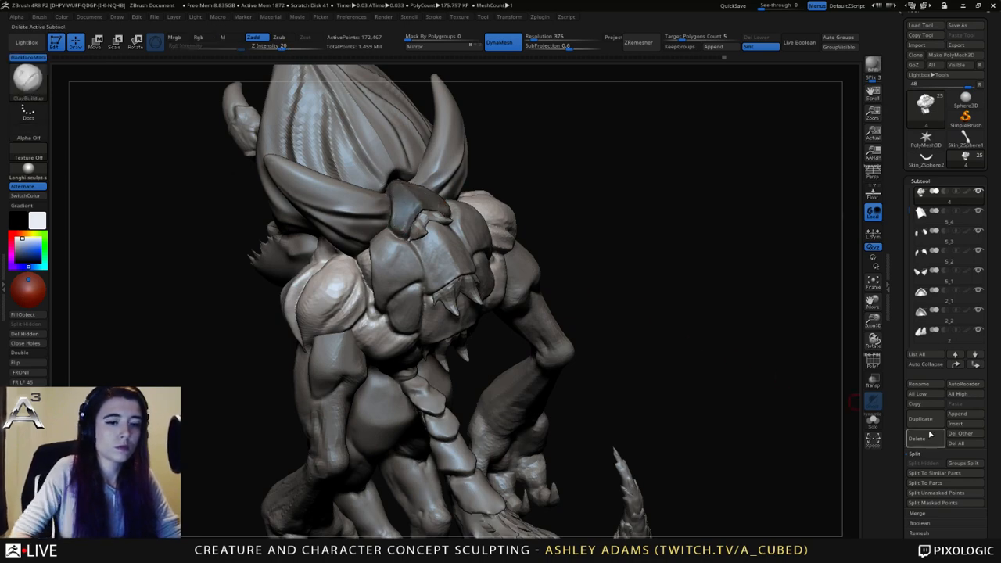
click(942, 503)
Mask the large lower central back plate, split it into its own subtool and save the tool to disk.
mouse_move(673, 398)
right_down()
mouse_move(604, 390)
mouse_move(485, 344)
mouse_move(435, 307)
right_up()
mouse_move(434, 347)
ctrl+mouse_down()
mouse_move(433, 364)
mouse_move(446, 345)
mouse_move(435, 336)
mouse_move(430, 364)
mouse_move(434, 305)
mouse_move(462, 312)
ctrl+mouse_up()
right_drag(448, 281, 482, 340)
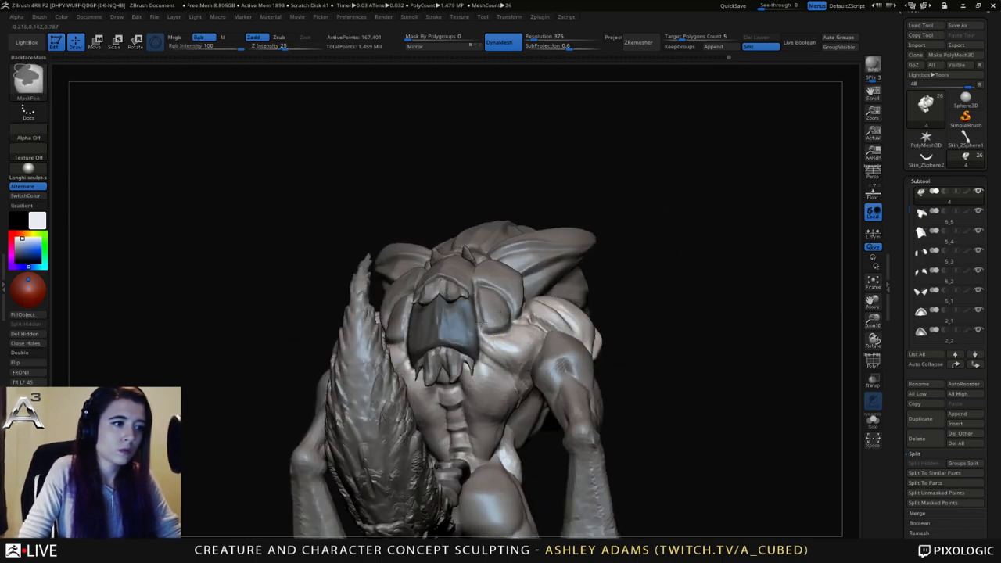
click(934, 503)
right_drag(466, 534, 596, 306)
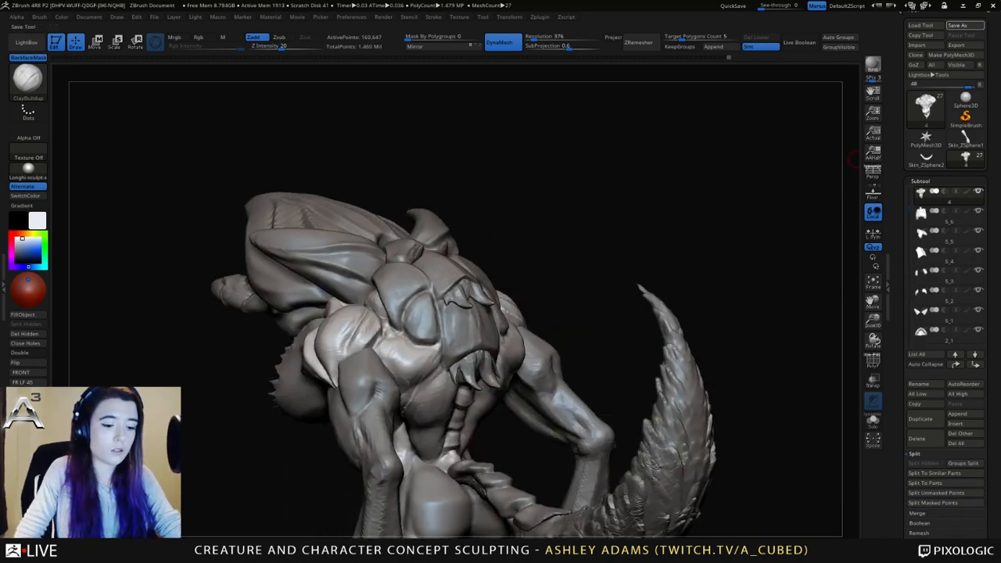
right_drag(541, 365, 556, 331)
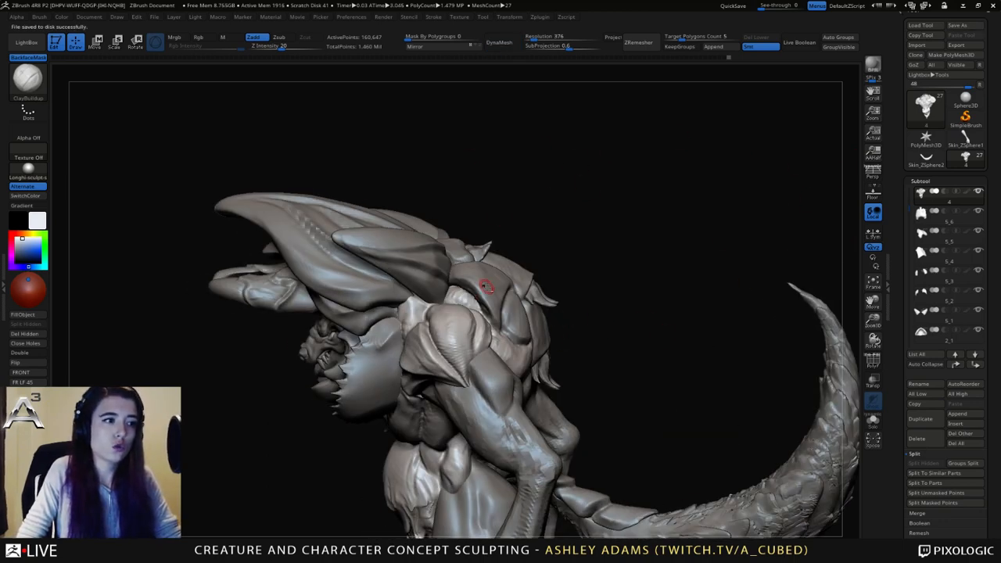
Close the holes in the lower and upper side back plates that were split from the torso.
right_drag(478, 286, 502, 313)
alt+click(496, 304)
click(41, 346)
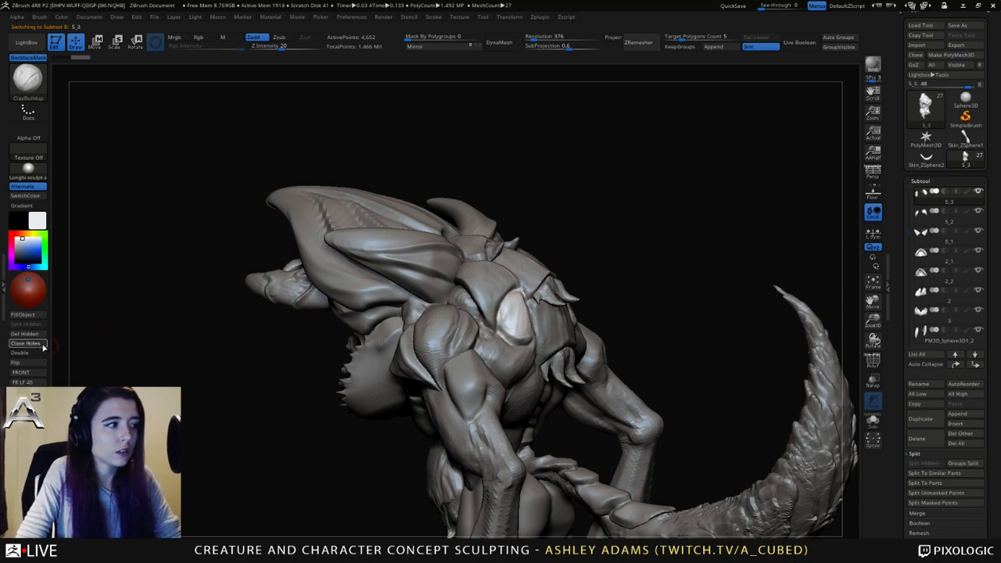
alt+click(470, 283)
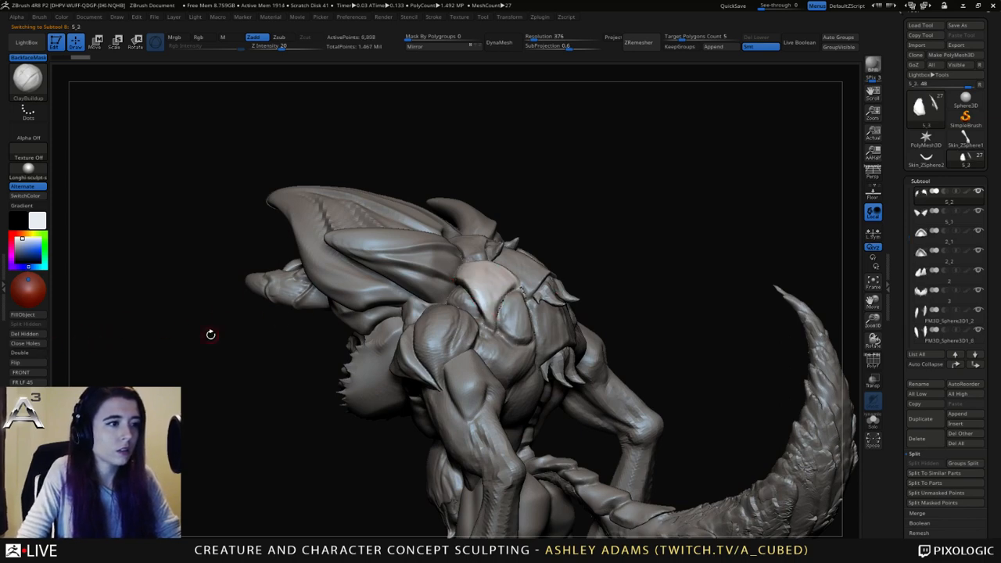
click(35, 345)
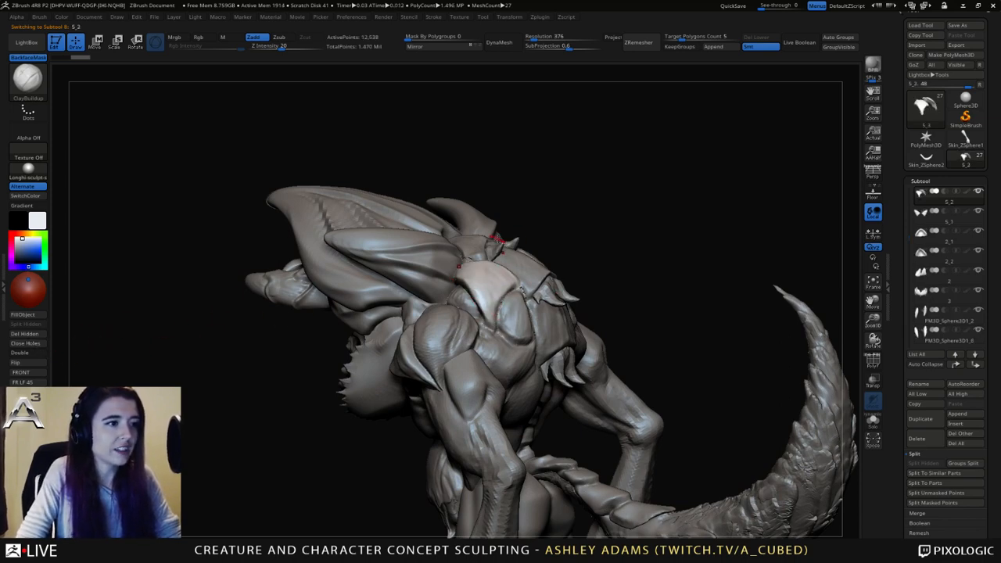
click(36, 345)
Close the holes in the upper and lower central back plates.
alt+click(530, 277)
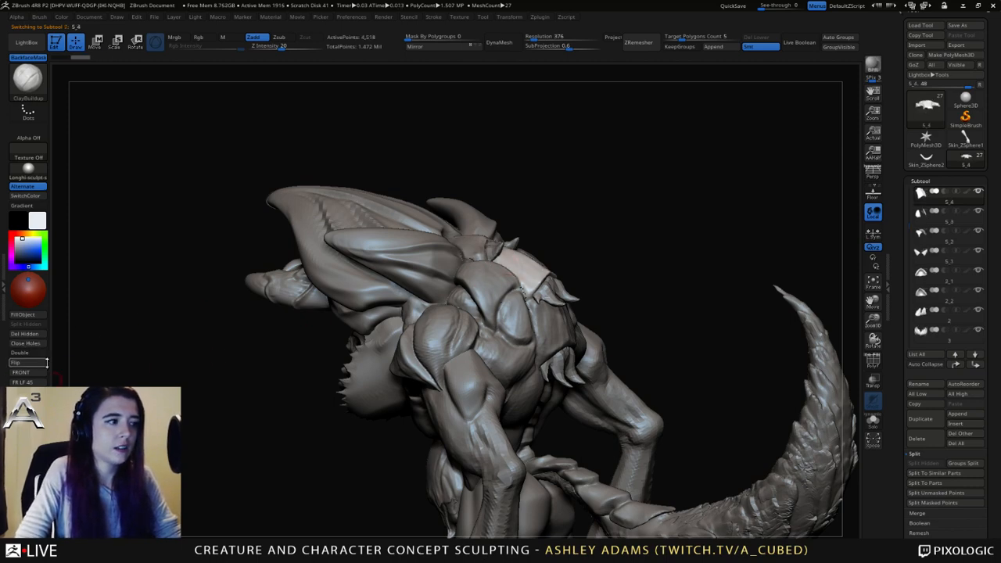
click(32, 343)
alt+click(563, 321)
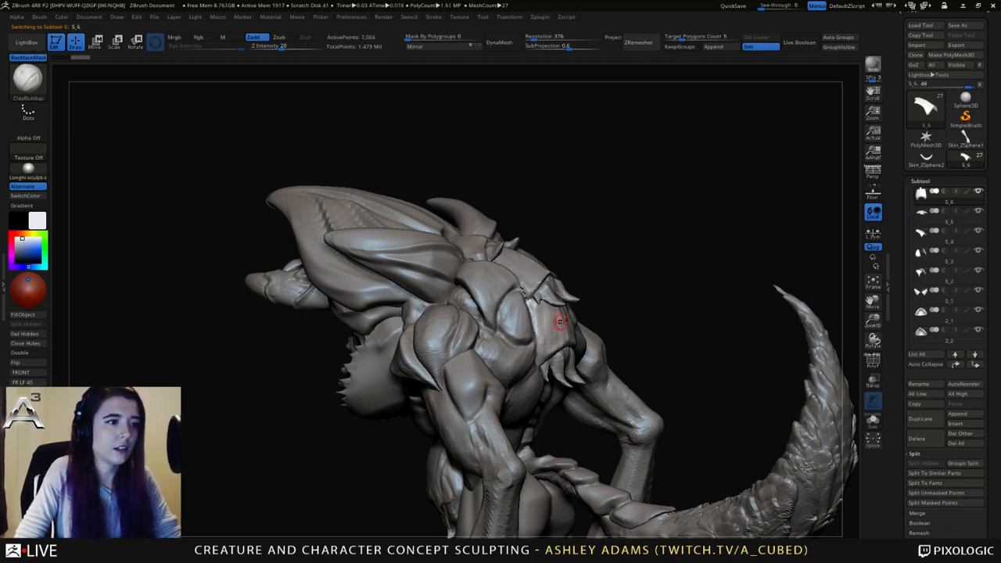
click(32, 344)
drag(575, 242, 469, 254)
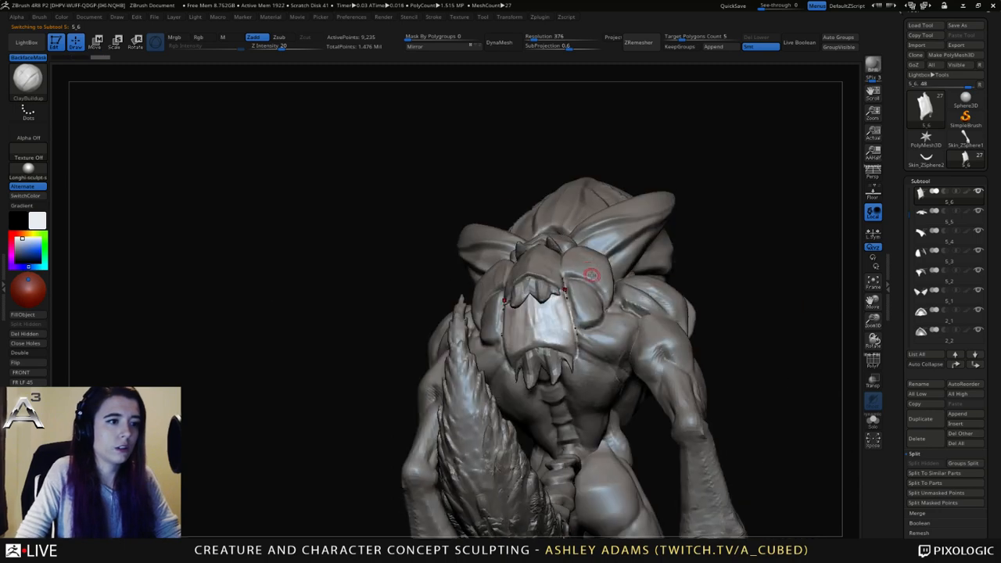
Smooth the side edge of the lower central back plate and reshape it with the SnakeHook brush.
key(space)
click(591, 269)
drag(673, 262, 508, 261)
key(b)
key(s)
key(h)
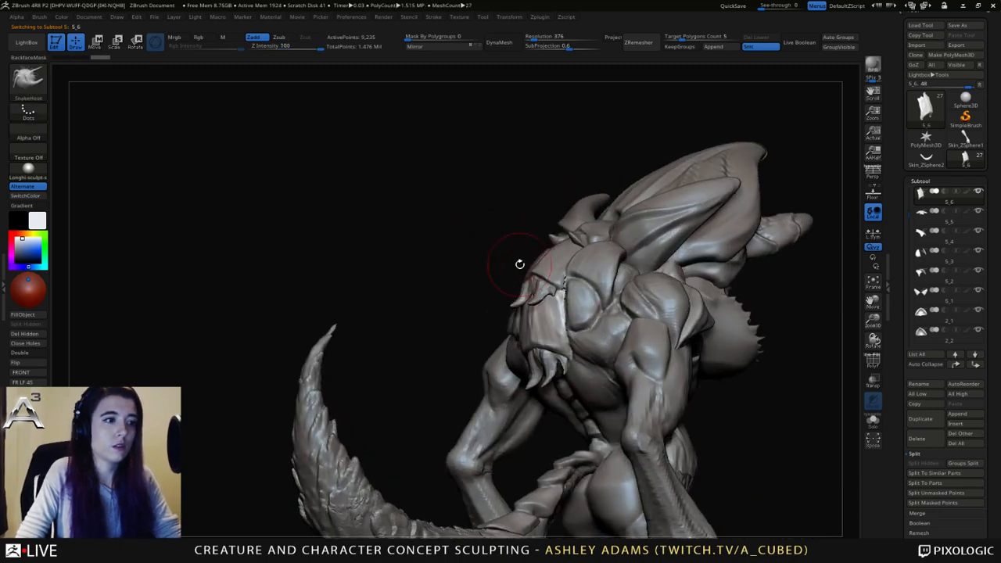
shift+drag(562, 283, 561, 315)
mouse_move(588, 301)
right_down()
mouse_move(559, 318)
mouse_move(582, 314)
mouse_move(544, 322)
right_up()
drag(557, 319, 567, 325)
Select the lower side back plates and smooth their surface and edges.
mouse_move(572, 327)
right_down()
mouse_move(609, 329)
mouse_move(493, 375)
mouse_move(511, 332)
mouse_move(503, 294)
mouse_move(537, 275)
mouse_move(448, 271)
right_up()
alt+click(484, 386)
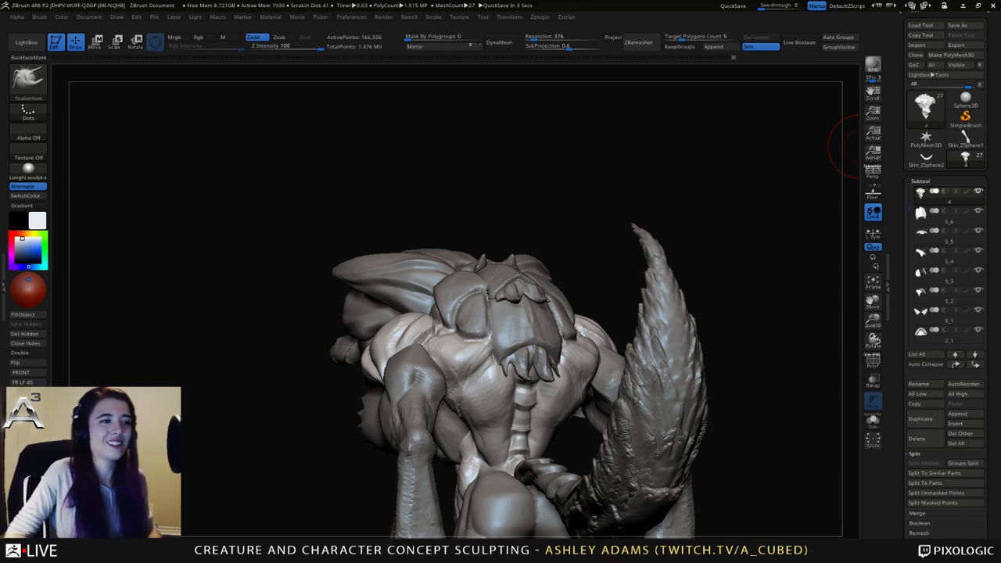
mouse_move(519, 257)
right_down()
mouse_move(360, 280)
mouse_move(356, 328)
right_up()
mouse_move(540, 276)
right_down()
mouse_move(599, 317)
mouse_move(614, 296)
right_up()
alt+click(551, 302)
shift+drag(530, 306, 538, 326)
right_drag(530, 327, 470, 313)
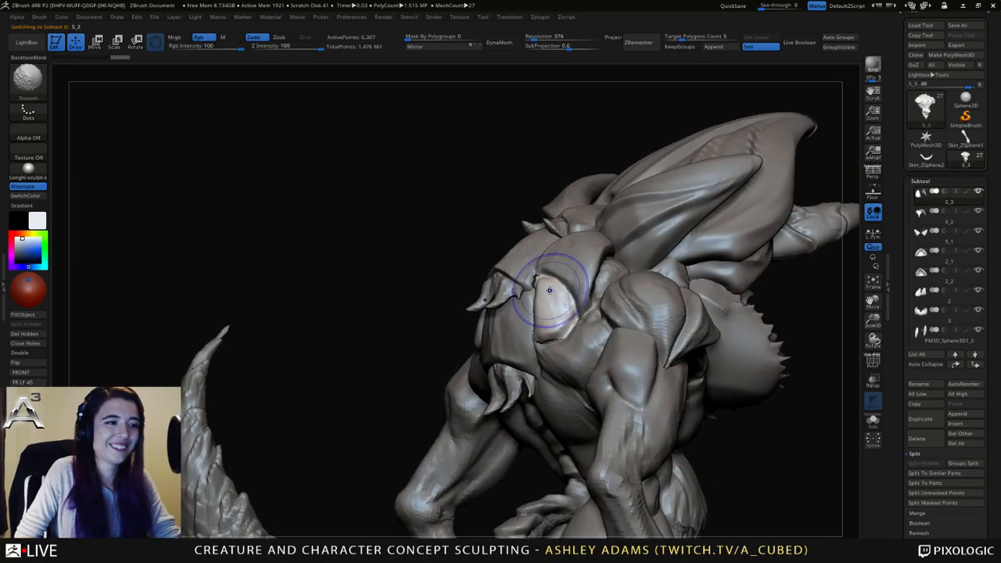
shift+drag(553, 290, 579, 318)
Select the upper central back plate and pinch its lower rim with the Pinch brush.
mouse_move(516, 313)
right_down()
mouse_move(586, 307)
mouse_move(485, 301)
right_up()
right_click(528, 303)
mouse_move(423, 301)
right_down()
mouse_move(478, 294)
mouse_move(391, 308)
mouse_move(398, 320)
mouse_move(451, 303)
mouse_move(374, 312)
mouse_move(362, 290)
mouse_move(386, 302)
mouse_move(375, 293)
mouse_move(384, 267)
right_up()
right_click(478, 295)
alt+click(365, 297)
right_drag(384, 350, 341, 312)
key(b)
key(c)
key(b)
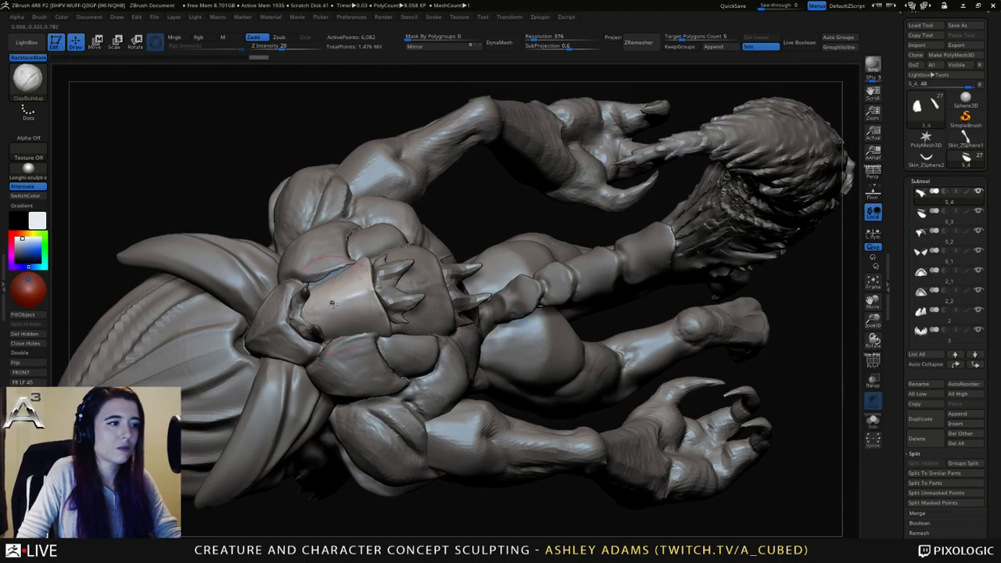
mouse_move(344, 250)
right_down()
mouse_move(383, 281)
mouse_move(351, 300)
mouse_move(361, 301)
mouse_move(312, 313)
mouse_move(375, 289)
right_up()
key(b)
key(p)
key(i)
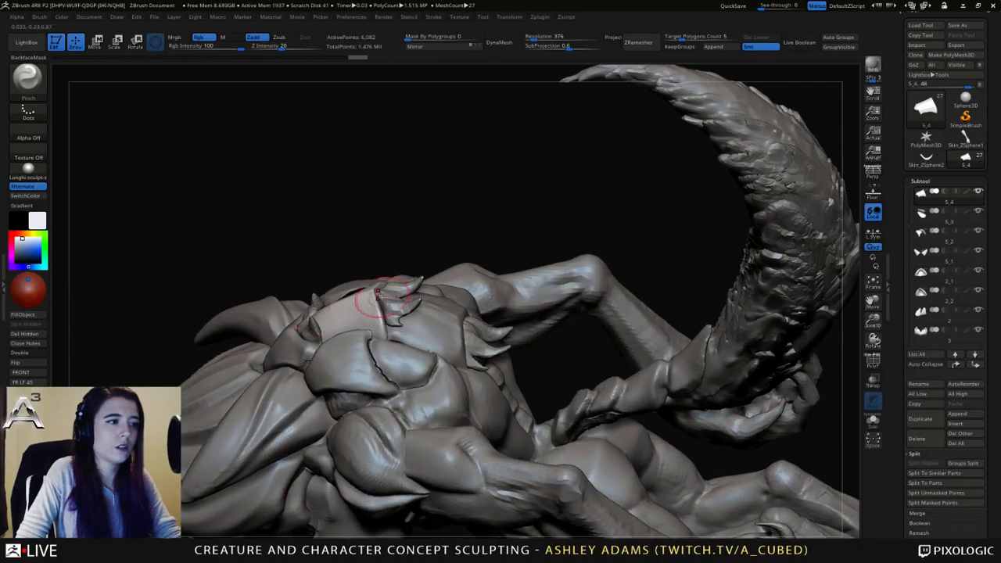
right_click(367, 290)
drag(381, 311, 385, 331)
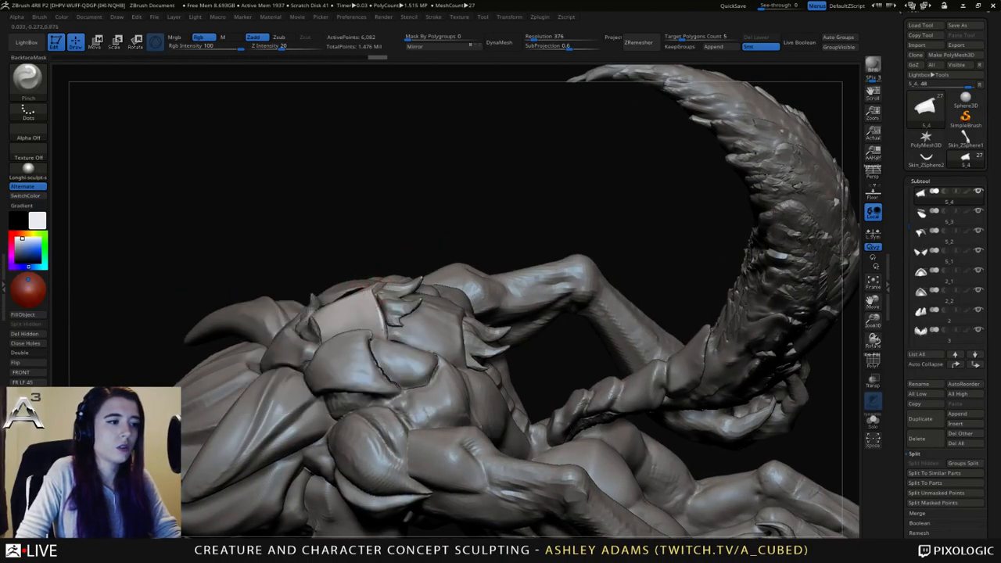
Build up the lower rim of the upper central back plate with the ClayBuildup brush.
right_drag(380, 291, 374, 356)
key(b)
key(c)
key(b)
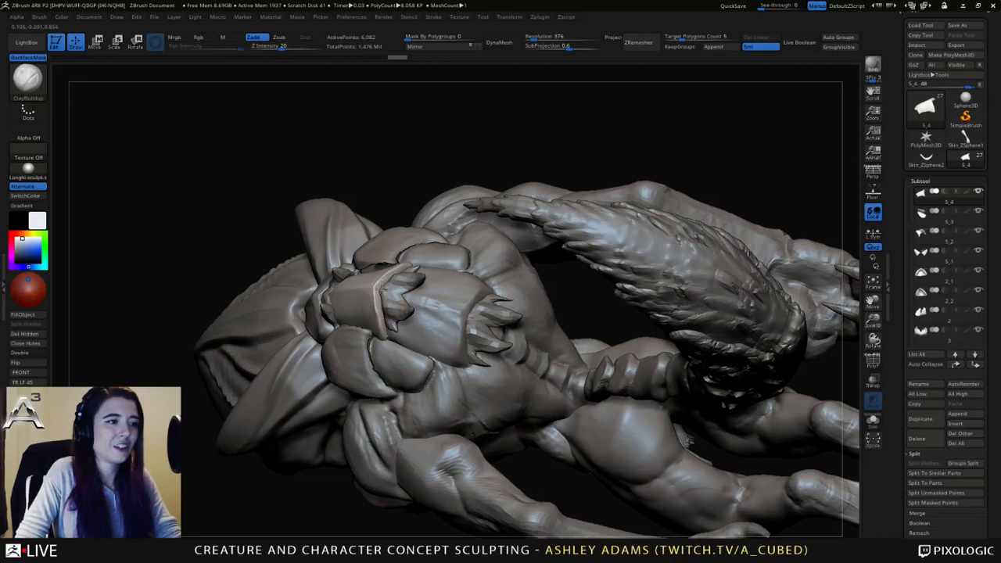
right_drag(368, 305, 381, 323)
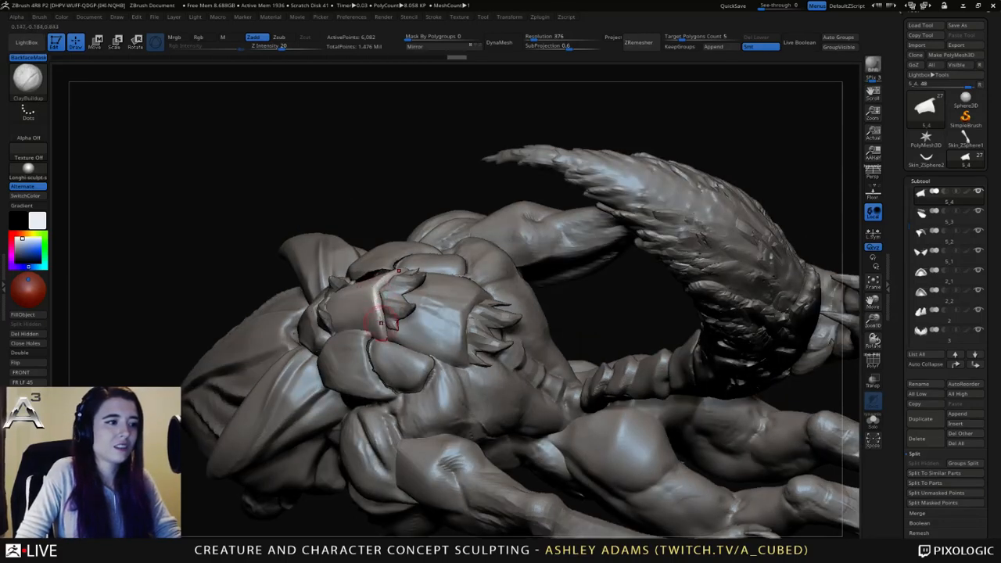
drag(376, 297, 385, 335)
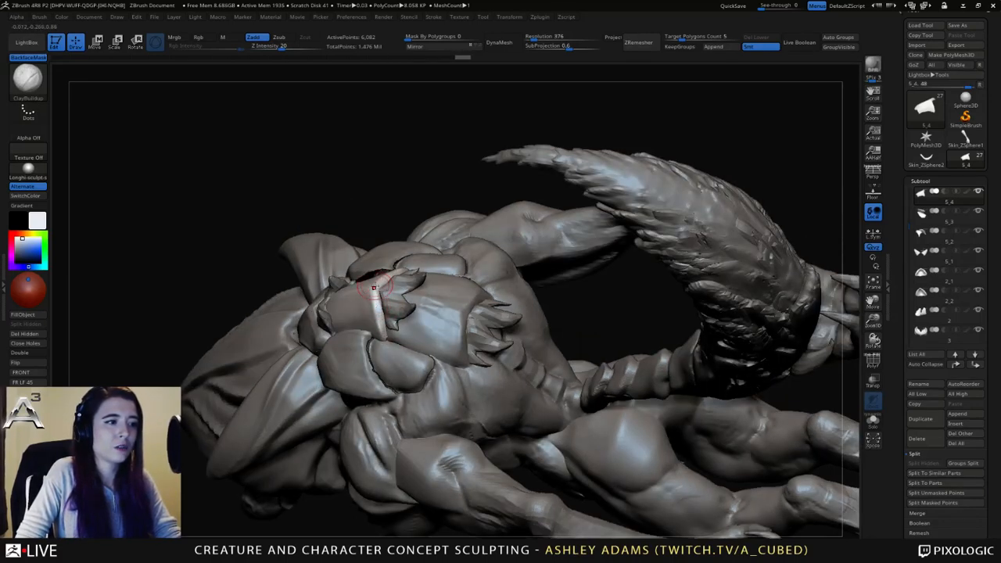
right_drag(373, 288, 358, 288)
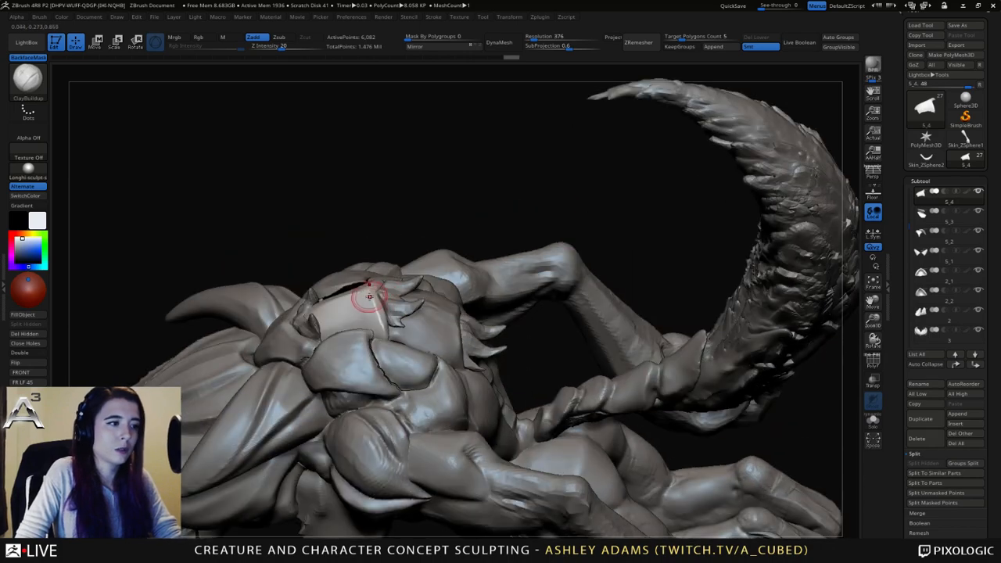
Refine the upper central back plate's rim with the DamStandard and ClayBuildup brushes.
key(b)
key(d)
key(s)
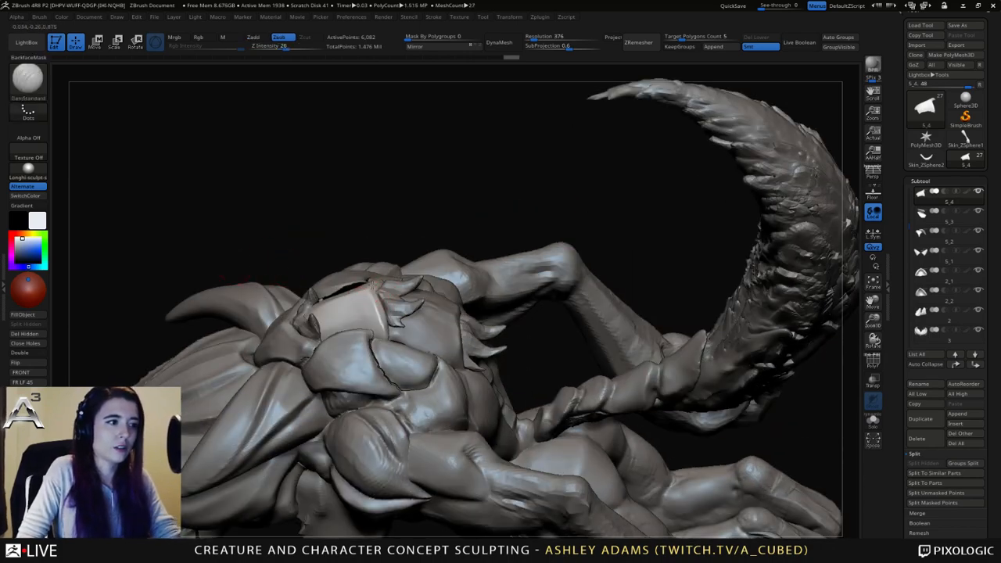
mouse_move(366, 291)
right_down()
mouse_move(331, 298)
mouse_move(446, 293)
mouse_move(435, 285)
mouse_move(387, 313)
right_up()
key(b)
key(c)
key(b)
Select the lower central back plate and sharpen its edges with the Pinch brush.
alt+click(427, 279)
right_click(385, 319)
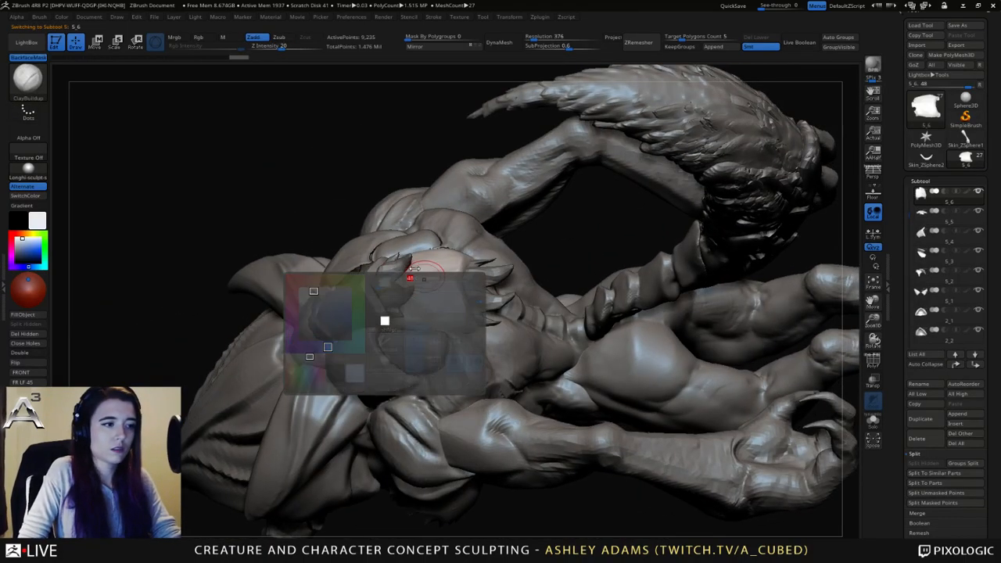
key(b)
key(p)
key(i)
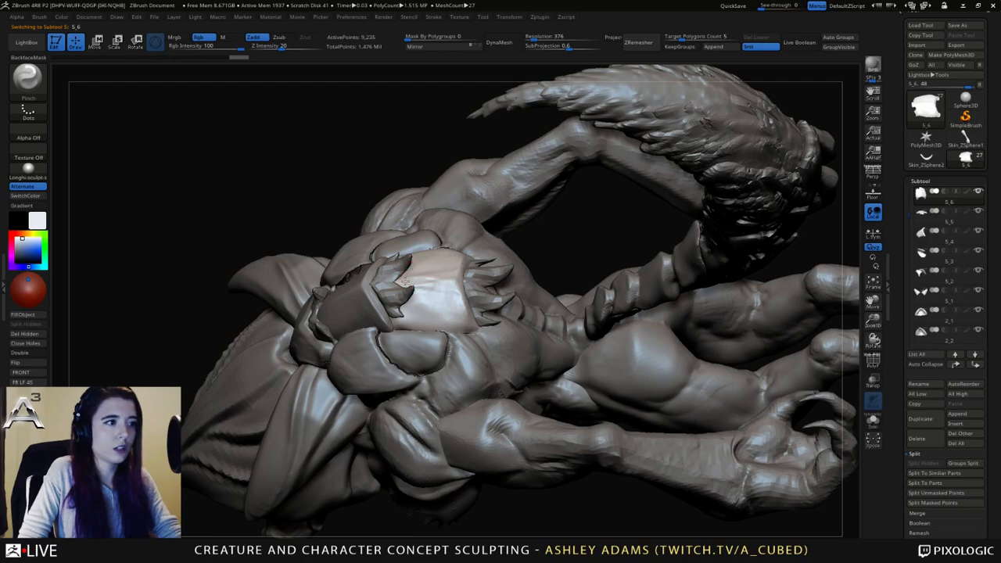
mouse_move(443, 277)
mouse_down()
mouse_move(423, 279)
mouse_move(457, 291)
mouse_move(466, 311)
mouse_up()
mouse_move(460, 312)
right_down()
mouse_move(379, 363)
mouse_move(401, 323)
mouse_move(427, 343)
mouse_move(406, 347)
right_up()
right_click(376, 366)
Pull the side edge of the lower central back plate and the neighbouring plates into shape with the SnakeHook brush.
key(b)
key(s)
key(h)
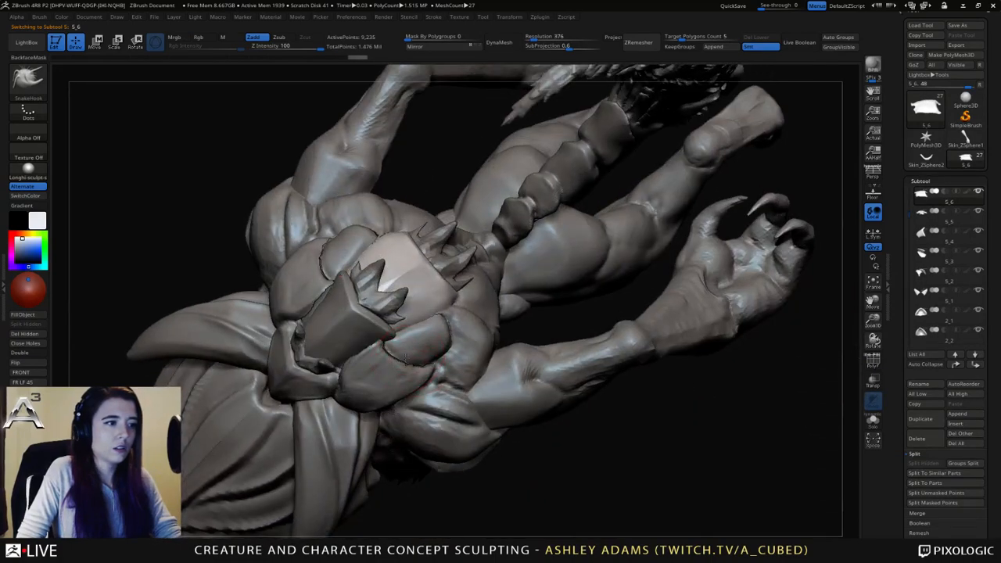
drag(396, 334, 427, 319)
alt+click(414, 325)
mouse_move(438, 337)
right_down()
mouse_move(493, 340)
mouse_move(444, 332)
mouse_move(488, 310)
mouse_move(477, 304)
right_up()
alt+click(471, 338)
key(space)
drag(477, 315, 471, 314)
mouse_move(498, 300)
right_down()
mouse_move(474, 302)
mouse_move(513, 289)
right_up()
Select the lower side back plates and pinch their edges.
alt+click(477, 303)
key(b)
key(p)
key(i)
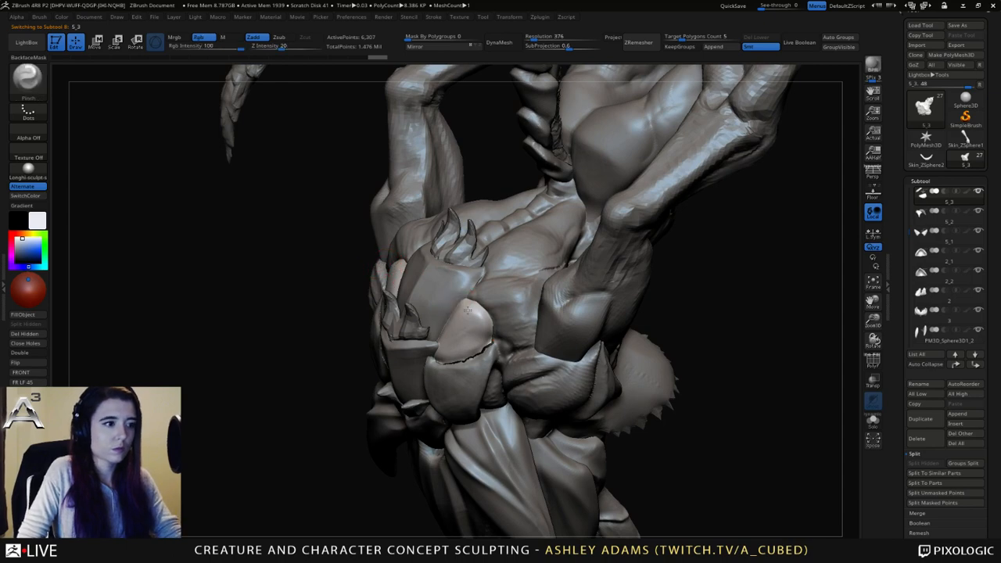
mouse_move(481, 331)
right_down()
mouse_move(508, 324)
mouse_move(491, 323)
right_up()
Reshape the outline of the lower side back plates with the SnakeHook brush.
key(b)
key(s)
key(h)
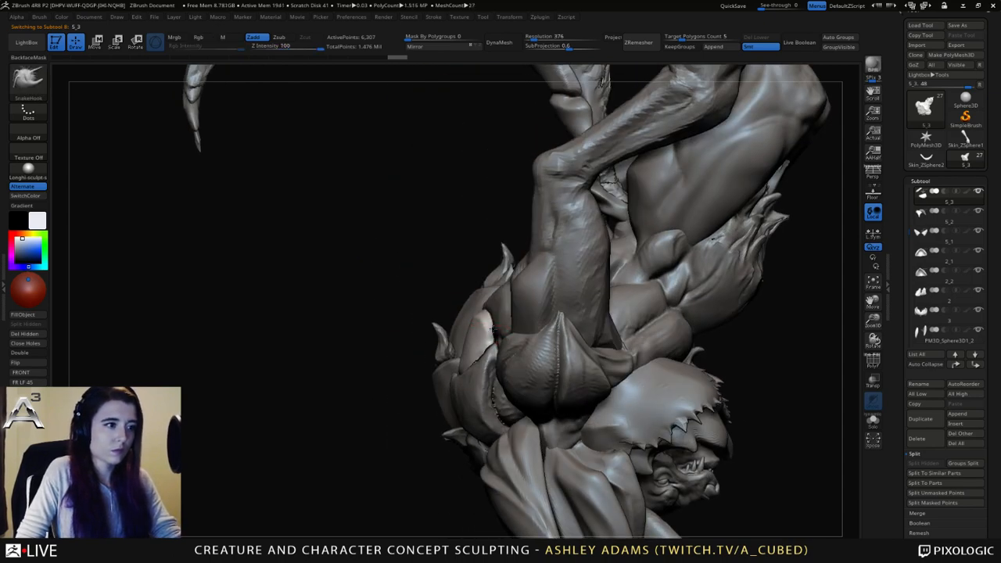
mouse_move(469, 358)
right_down()
mouse_move(497, 353)
mouse_move(480, 361)
mouse_move(484, 397)
mouse_move(477, 341)
mouse_move(468, 341)
right_up()
alt+click(477, 347)
mouse_move(468, 342)
mouse_down()
mouse_move(458, 345)
mouse_move(472, 368)
mouse_move(468, 384)
mouse_up()
mouse_move(465, 383)
right_down()
mouse_move(486, 349)
mouse_move(441, 334)
right_up()
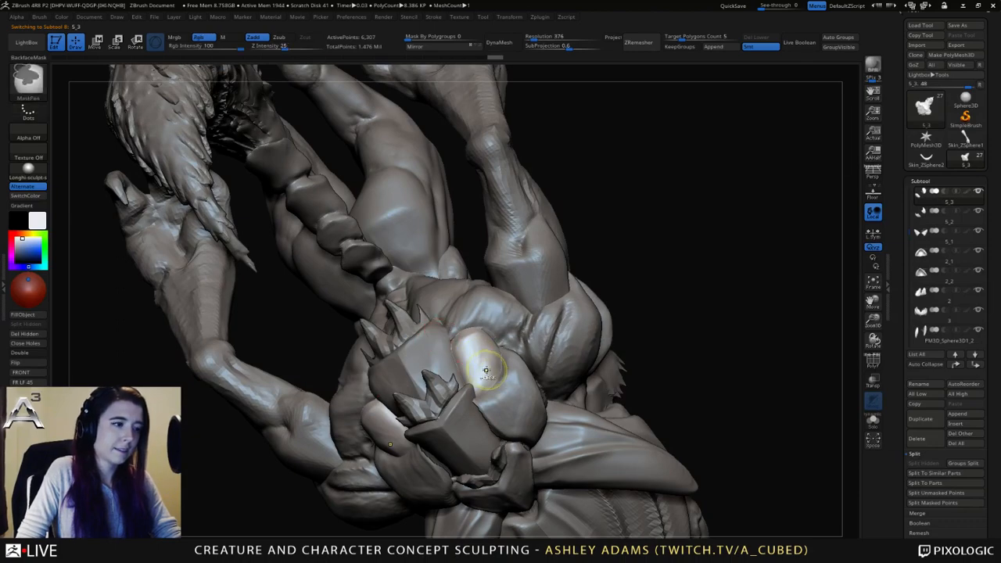
ctrl+right_drag(483, 366, 466, 302)
mouse_move(466, 302)
right_down()
mouse_move(463, 280)
mouse_move(529, 368)
mouse_move(522, 401)
mouse_move(518, 362)
mouse_move(525, 390)
right_up()
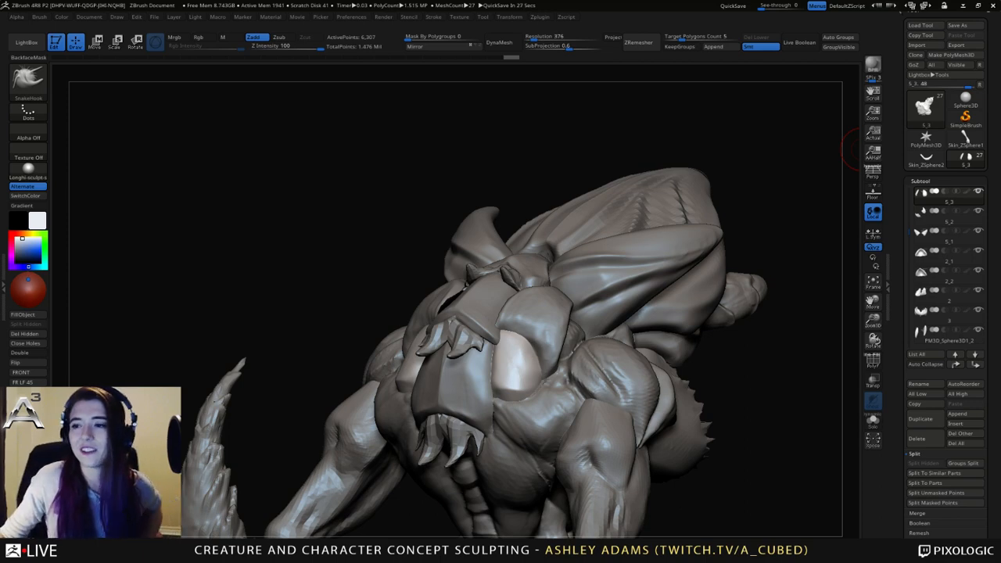
Select the upper side back plates, adjust the SnakeHook brush size and pull their edges into shape.
right_drag(858, 150, 436, 292)
alt+click(448, 297)
key(space)
drag(436, 291, 448, 292)
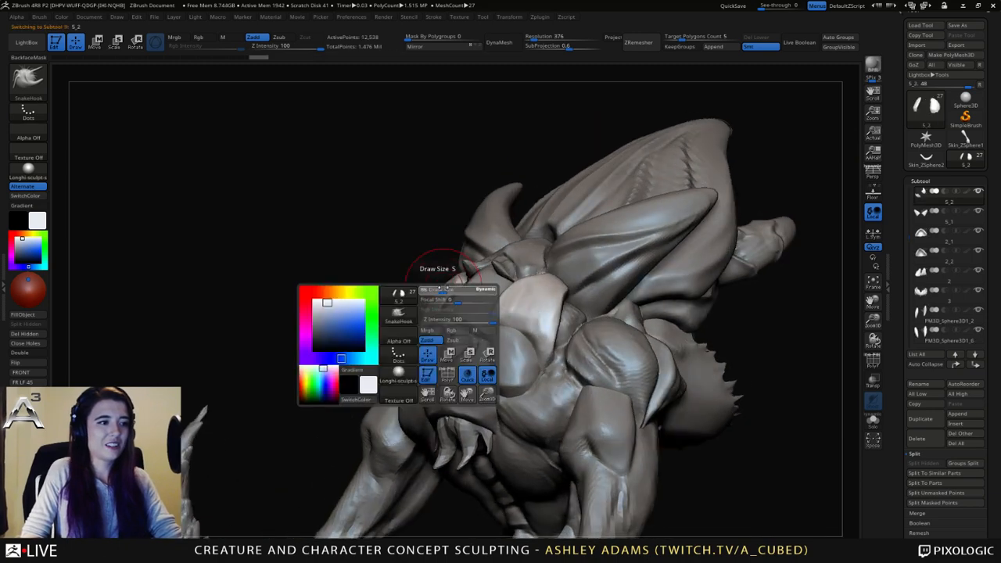
right_drag(457, 292, 529, 305)
key(space)
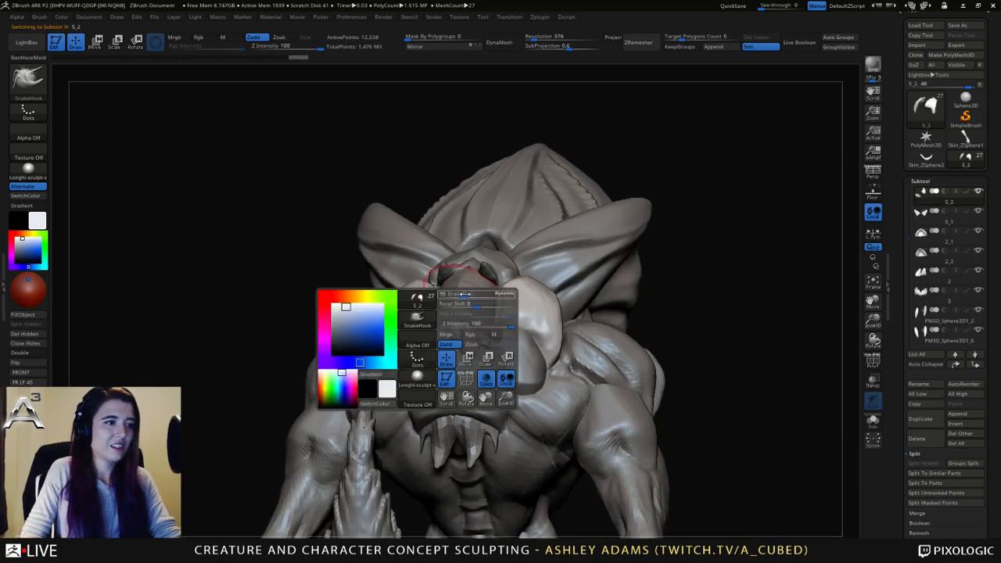
right_drag(418, 349, 391, 297)
drag(435, 297, 426, 301)
right_drag(392, 300, 413, 286)
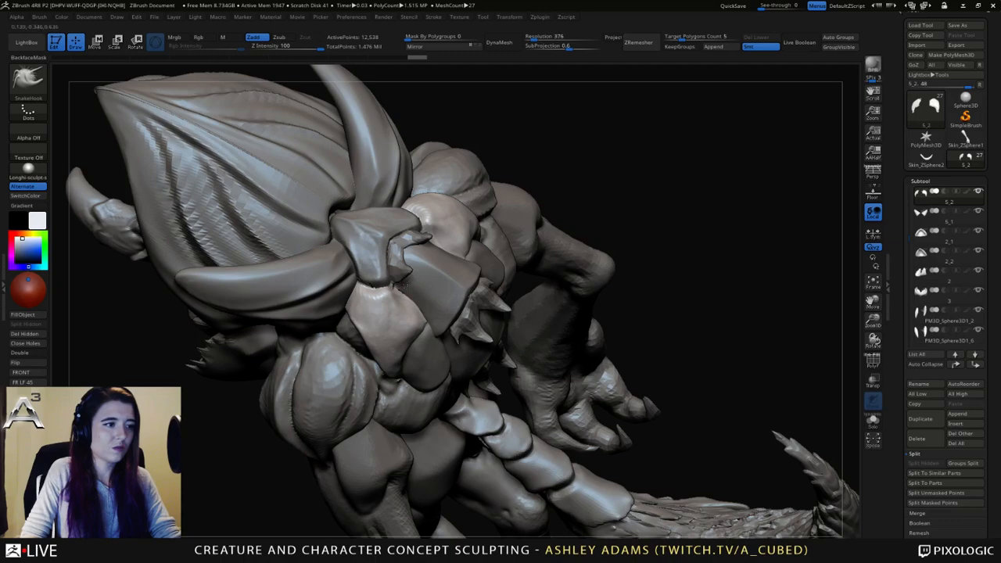
right_drag(404, 285, 394, 294)
drag(394, 294, 397, 296)
mouse_move(413, 293)
right_down()
mouse_move(432, 276)
mouse_move(429, 291)
mouse_move(392, 281)
right_up()
Select the upper central back plate and refine its side edge with the Pinch and SnakeHook brushes.
alt+click(413, 293)
key(b)
key(p)
key(i)
right_click(423, 283)
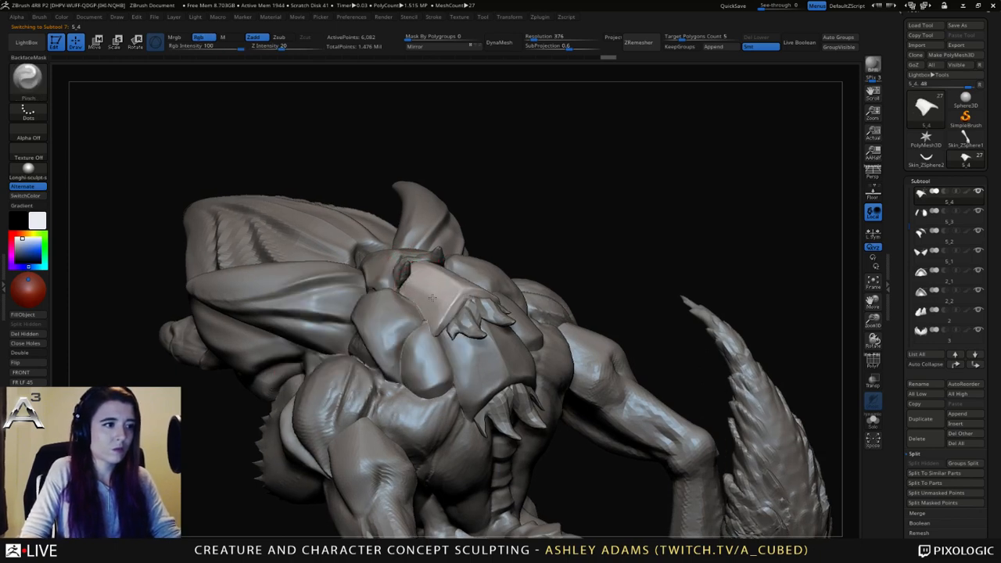
key(b)
key(s)
key(h)
mouse_move(391, 290)
right_down()
mouse_move(415, 283)
mouse_move(435, 298)
right_up()
Select the topmost central back plate below the head crest and pinch its edges.
alt+click(386, 234)
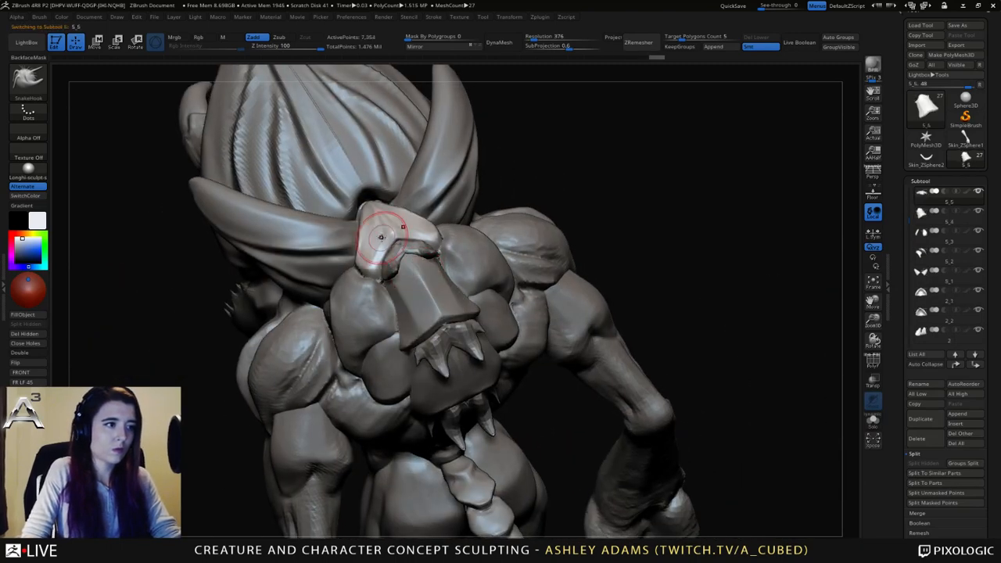
mouse_move(384, 234)
right_down()
mouse_move(353, 244)
mouse_move(375, 275)
mouse_move(366, 293)
right_up()
key(b)
key(p)
key(i)
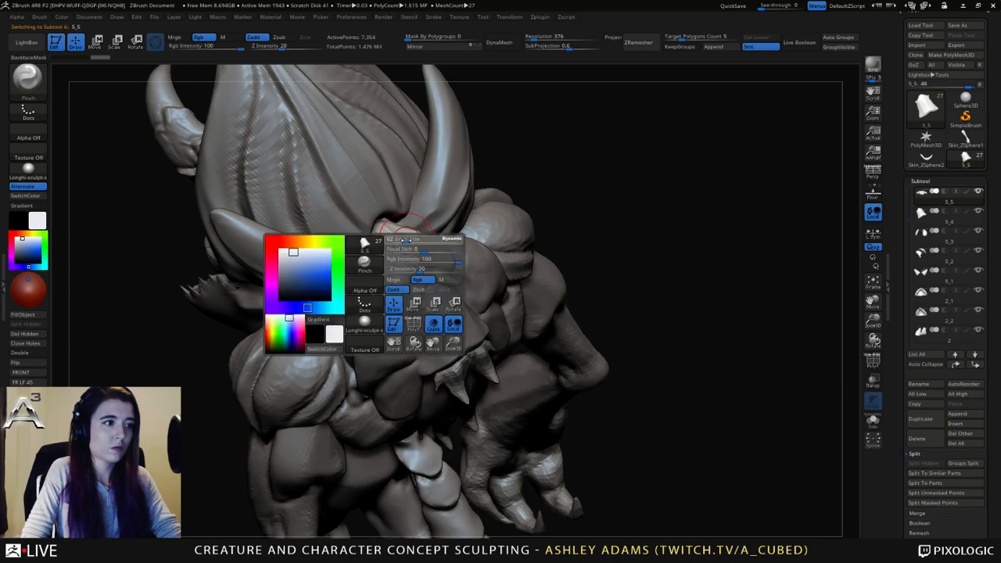
right_drag(409, 253, 454, 261)
right_click(415, 257)
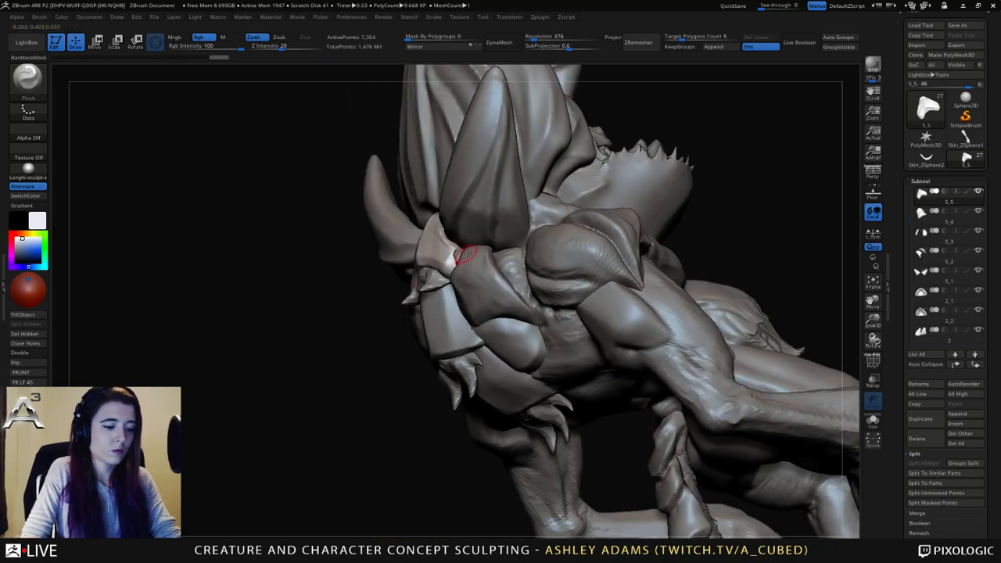
Select the upper side back plates and pull their upper edges against the topmost plate with the SnakeHook brush.
key(b)
key(s)
key(h)
mouse_move(468, 256)
right_down()
mouse_move(468, 267)
mouse_move(457, 266)
mouse_move(482, 268)
mouse_move(460, 261)
right_up()
alt+click(468, 263)
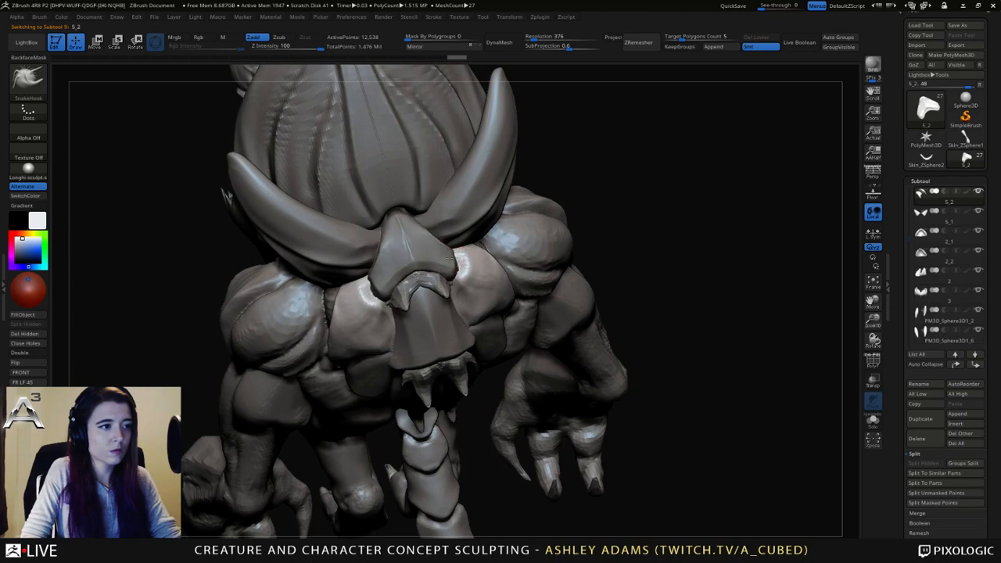
drag(450, 258, 454, 257)
right_drag(466, 258, 455, 258)
drag(458, 258, 462, 255)
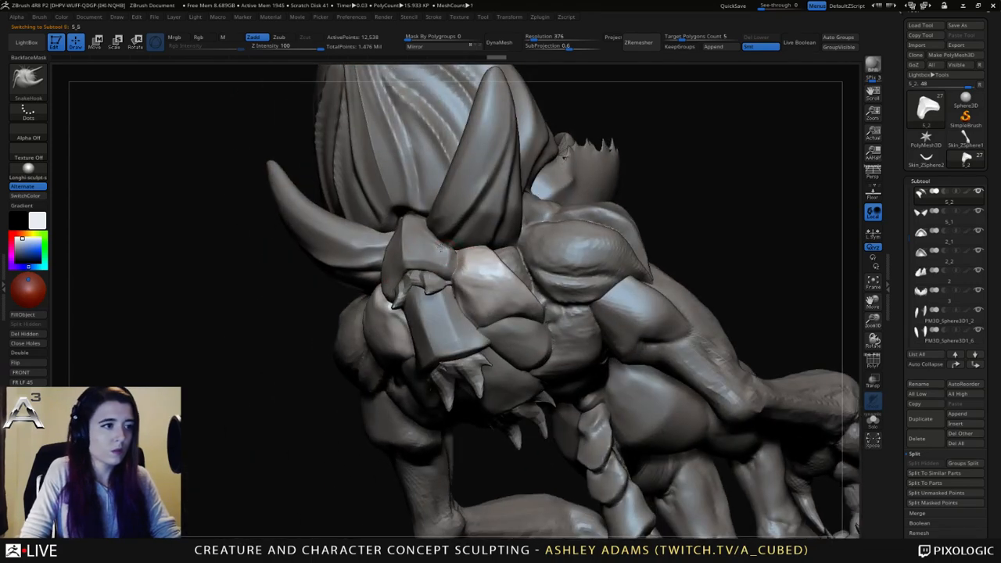
mouse_move(442, 249)
right_down()
mouse_move(380, 227)
mouse_move(422, 237)
mouse_move(451, 258)
right_up()
Select the topmost central back plate and pinch its side corners.
alt+click(389, 232)
key(b)
key(p)
key(i)
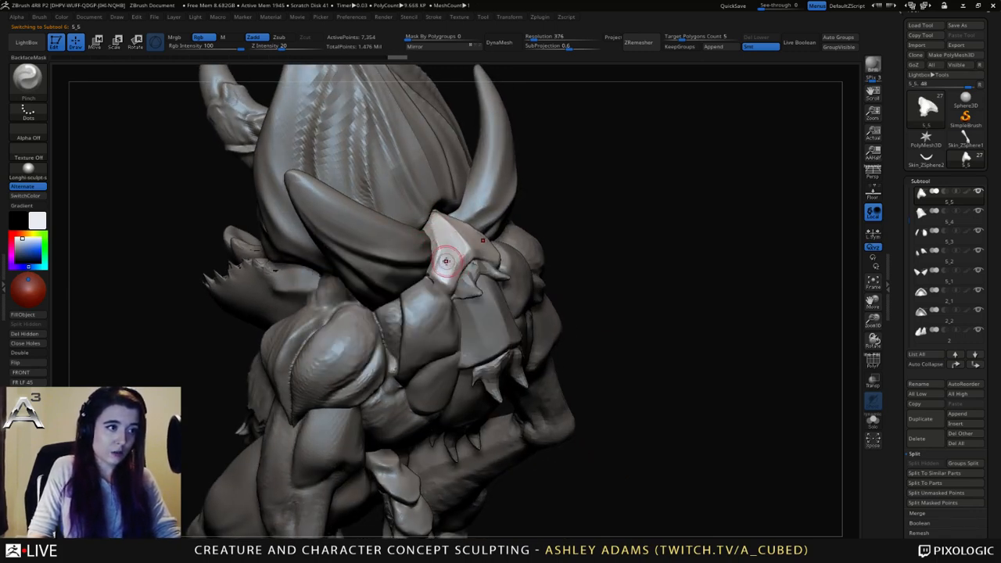
mouse_move(443, 263)
right_down()
mouse_move(458, 268)
mouse_move(441, 262)
right_up()
Build up the sides of the topmost central back plate with the ClayBuildup brush and smooth them.
key(b)
key(c)
key(b)
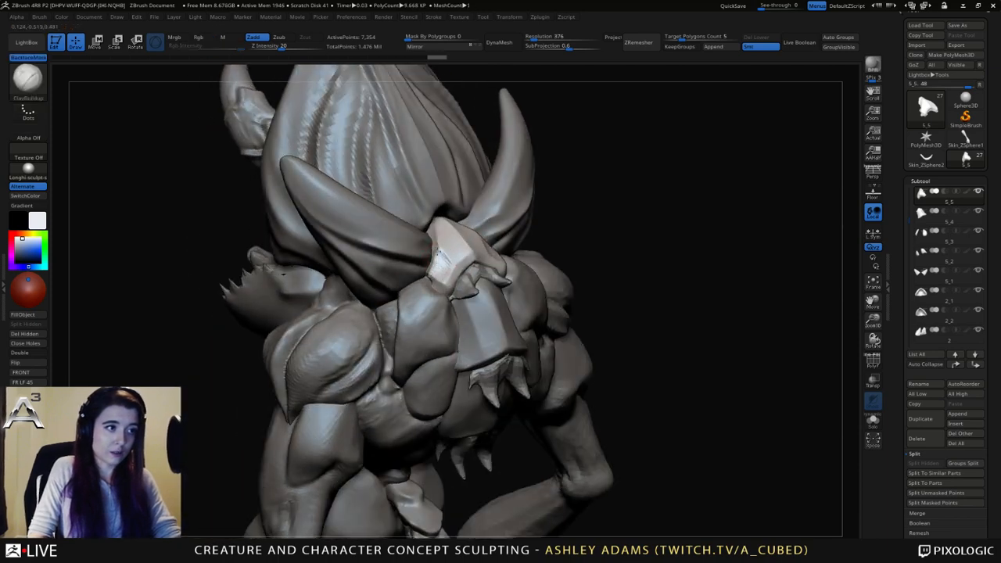
right_drag(442, 247, 489, 244)
drag(495, 254, 481, 232)
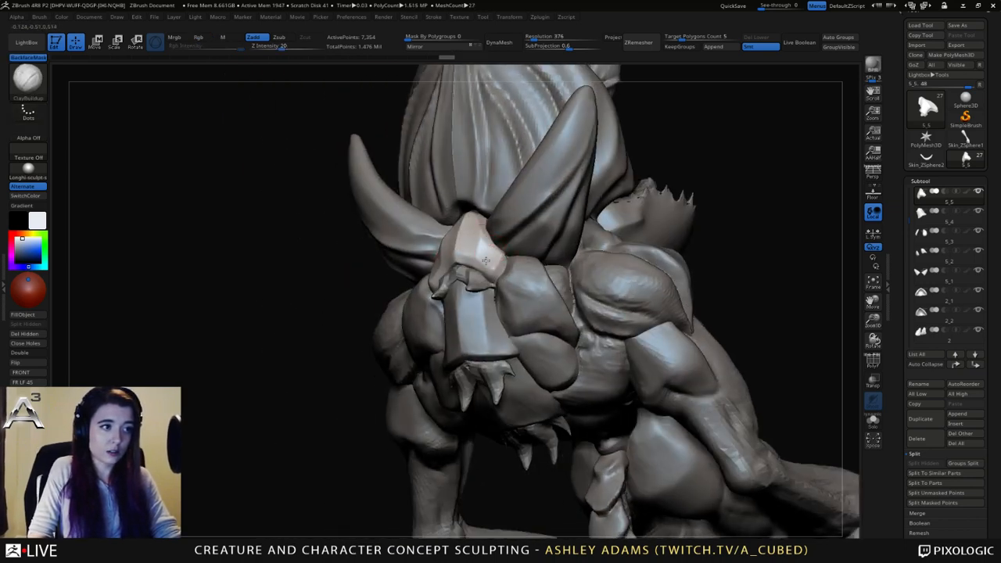
key(shift)
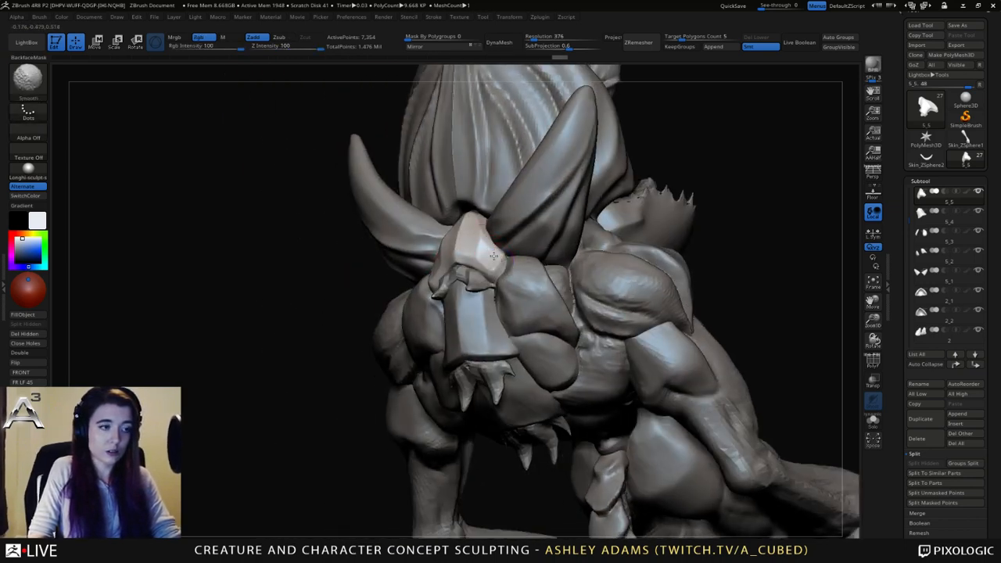
right_drag(485, 237, 437, 255)
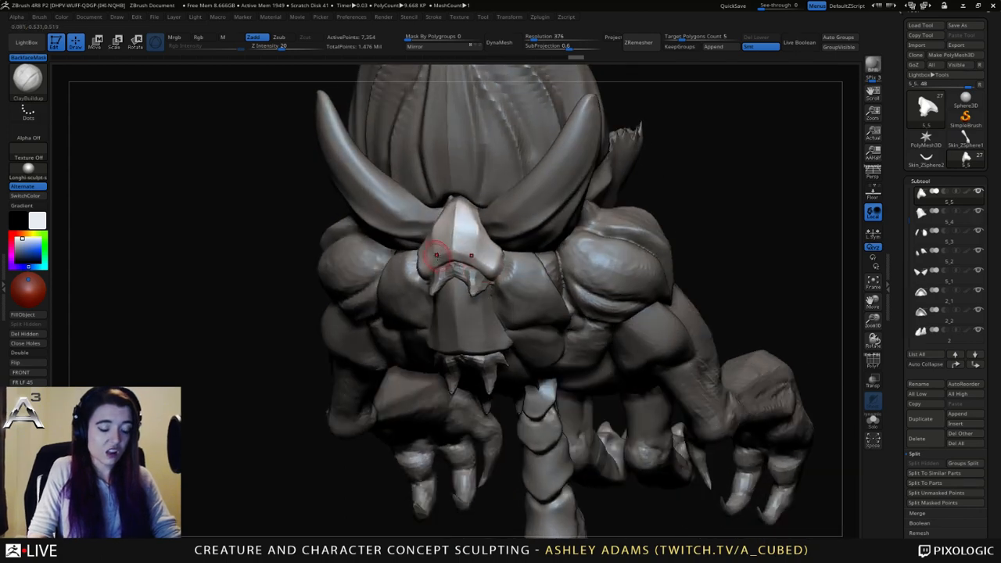
key(shift)
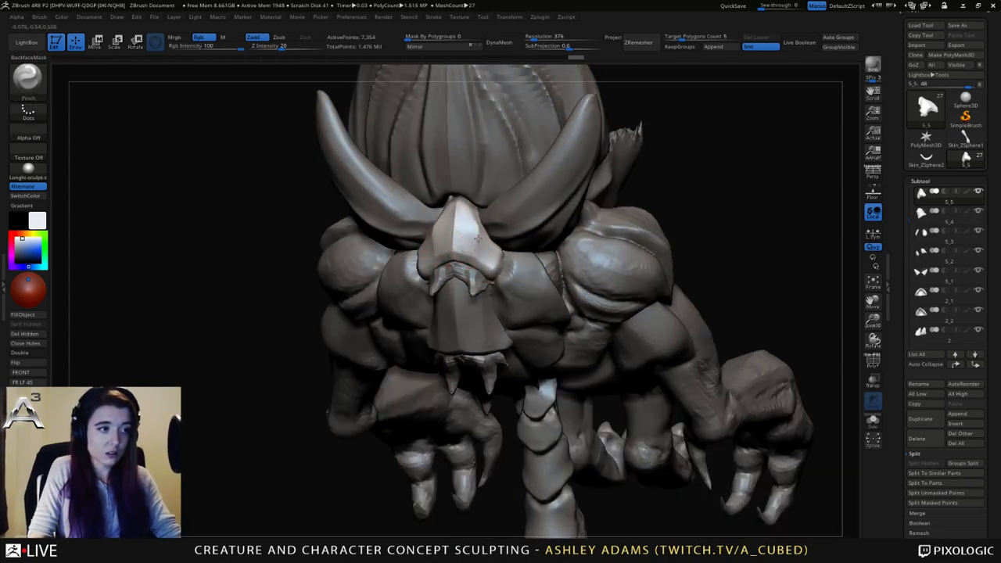
Smooth the upper part of the topmost central back plate and sharpen its rim with the Pinch brush.
shift+drag(477, 228, 467, 207)
right_drag(478, 227, 456, 284)
right_click(455, 285)
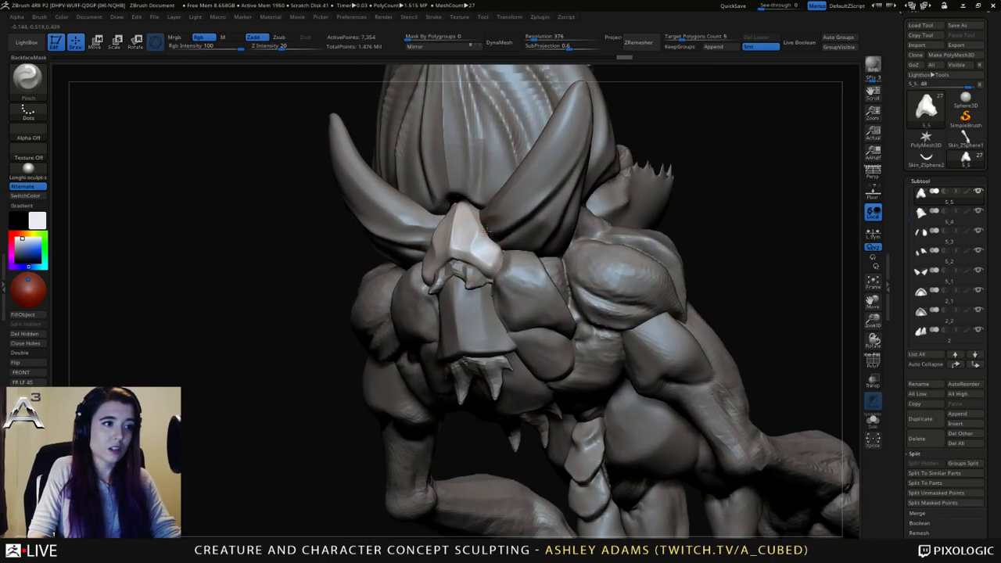
mouse_move(560, 254)
right_down()
mouse_move(479, 235)
mouse_move(501, 283)
mouse_move(488, 253)
mouse_move(470, 266)
mouse_move(493, 296)
mouse_move(474, 280)
right_up()
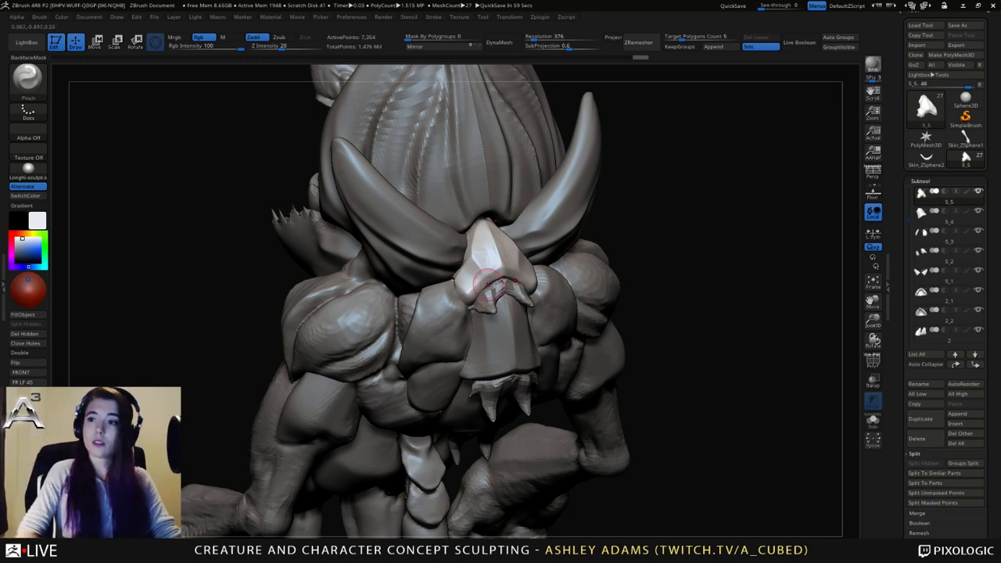
mouse_move(487, 281)
right_down()
mouse_move(556, 329)
mouse_move(601, 342)
mouse_move(606, 329)
right_up()
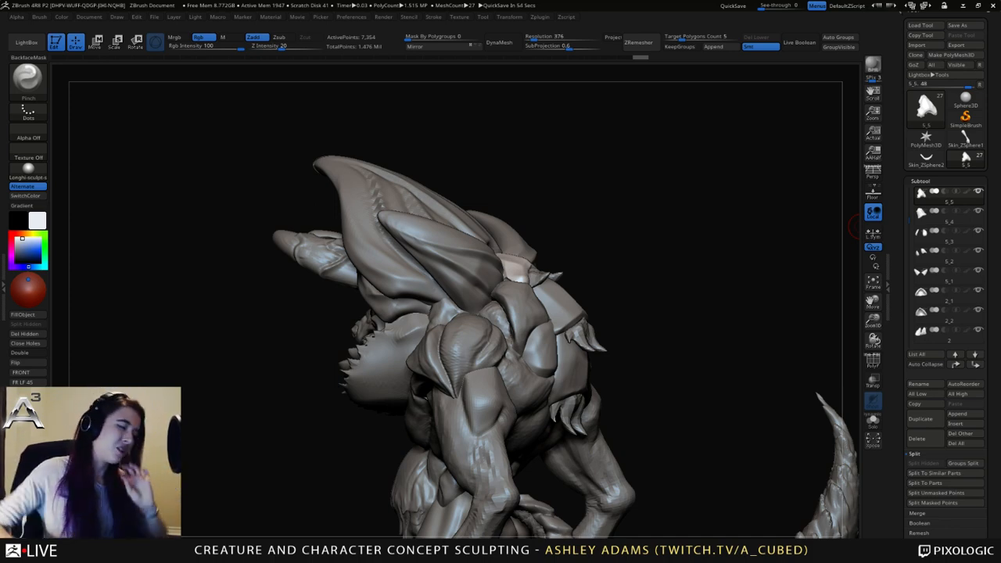
Pull the side edge of the topmost central back plate down over the side plates with the SnakeHook brush.
mouse_move(583, 254)
right_down()
mouse_move(509, 283)
mouse_move(507, 317)
mouse_move(511, 293)
right_up()
key(b)
key(s)
key(h)
drag(500, 282, 501, 300)
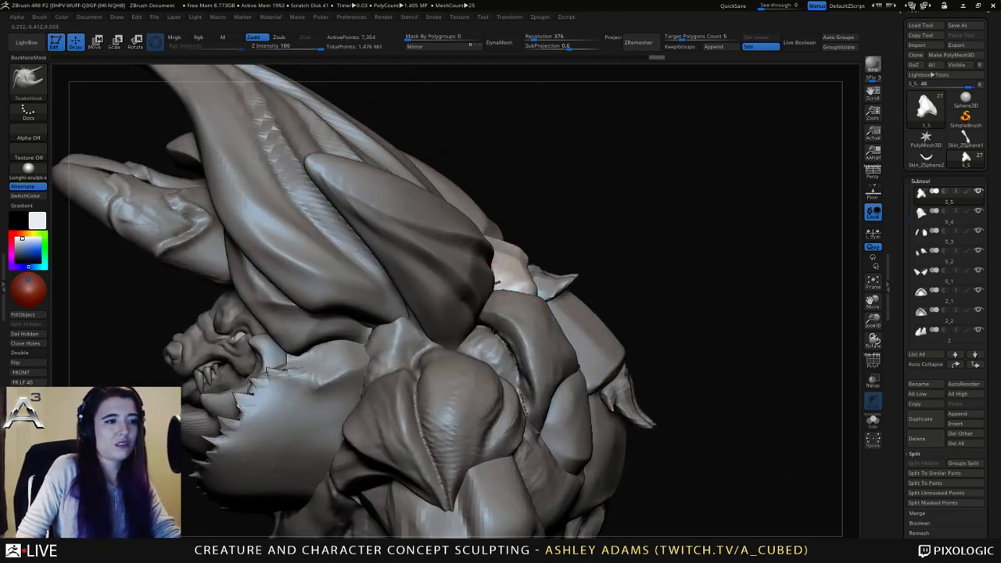
right_drag(579, 285, 510, 275)
drag(511, 275, 502, 278)
Pinch the lower side corner of the topmost central back plate with the Pinch brush and smooth it.
key(b)
key(p)
key(i)
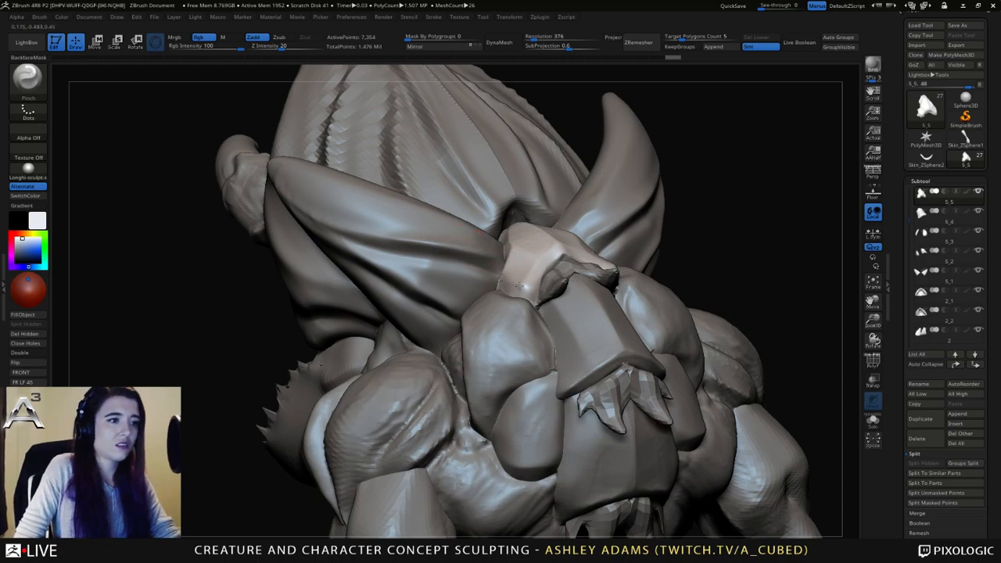
drag(519, 287, 515, 289)
right_drag(477, 275, 514, 304)
shift+drag(514, 304, 515, 301)
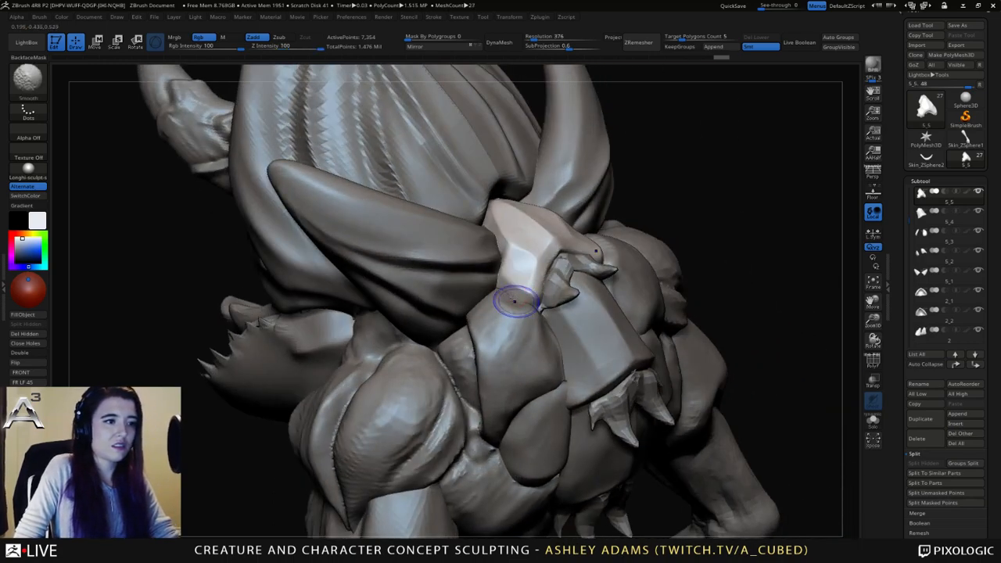
right_drag(525, 304, 518, 300)
Pull the side corners of the topmost central back plate further over the neighboring side plates with the SnakeHook brush.
key(b)
key(s)
key(h)
drag(515, 308, 512, 304)
right_drag(439, 298, 483, 293)
drag(484, 291, 487, 294)
mouse_move(475, 291)
right_down()
mouse_move(488, 274)
mouse_move(473, 295)
mouse_move(463, 290)
right_up()
mouse_move(486, 273)
mouse_down()
mouse_move(499, 288)
mouse_move(493, 273)
mouse_up()
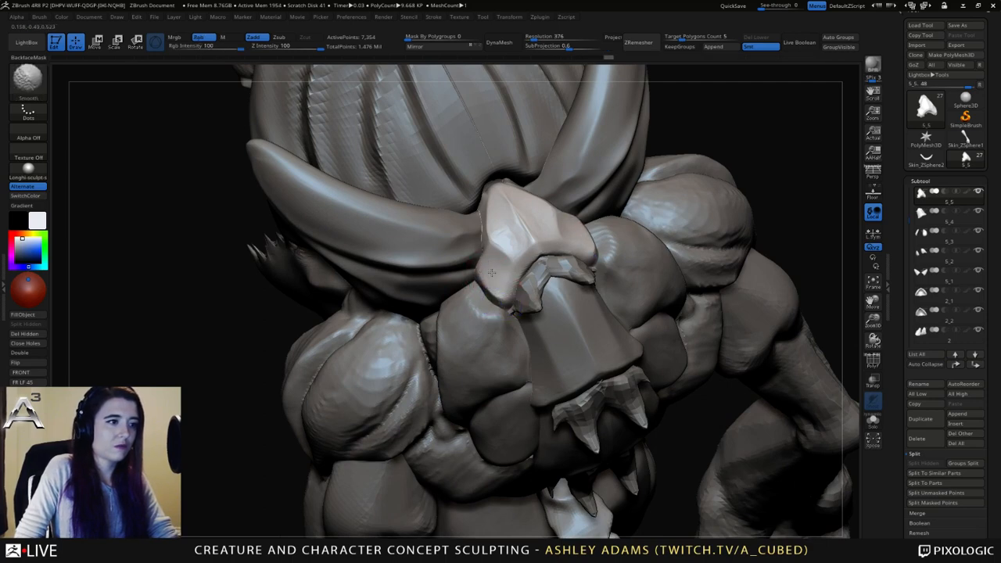
Sharpen the pulled-down side corner of the topmost central back plate with the Pinch brush.
right_click(512, 279)
right_drag(512, 279, 503, 291)
key(b)
key(p)
key(i)
drag(504, 287, 503, 297)
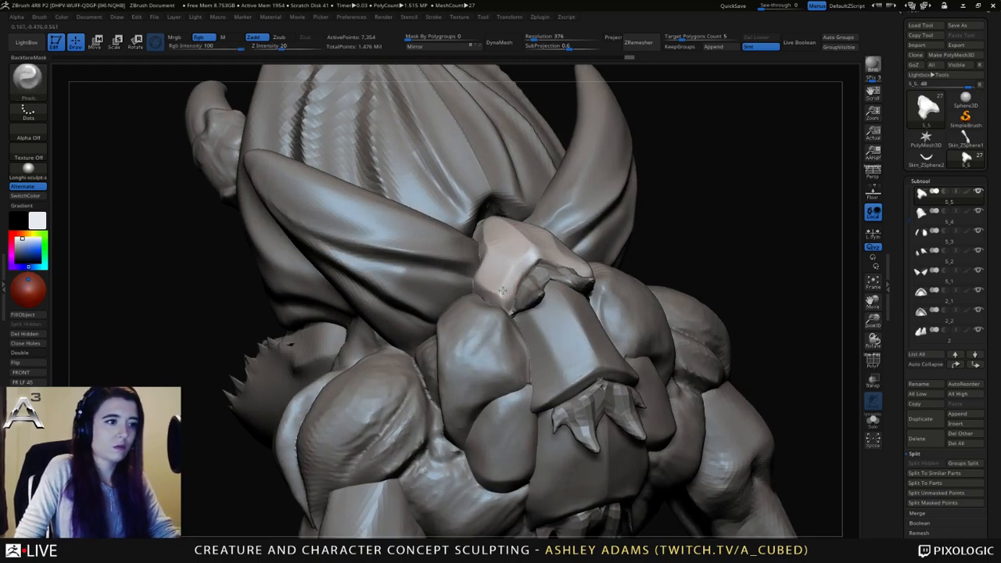
mouse_move(503, 291)
right_down()
mouse_move(518, 315)
mouse_move(529, 311)
right_up()
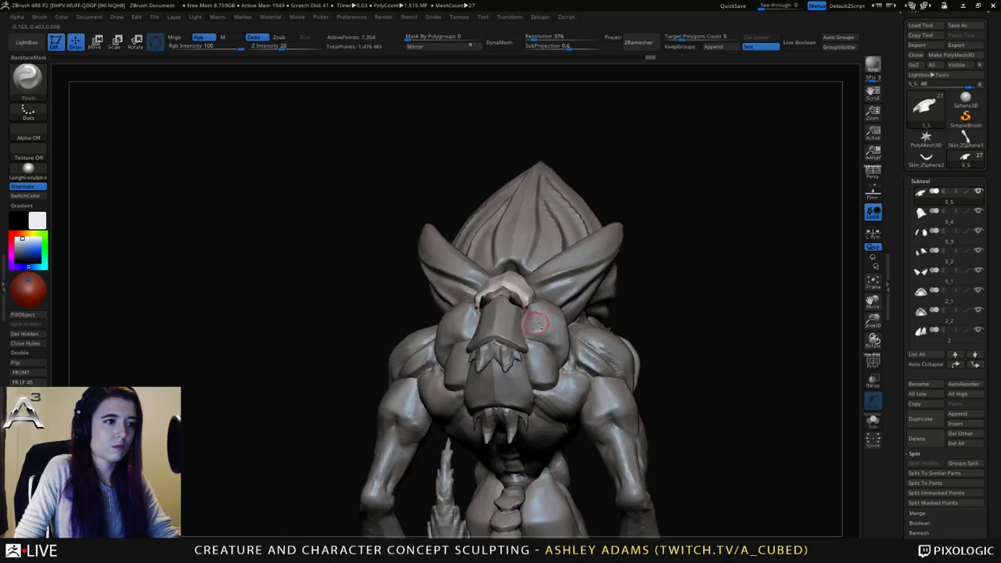
Select the upper pair of side back plates and switch to the SnakeHook brush.
alt+click(529, 311)
key(space)
alt+click(526, 308)
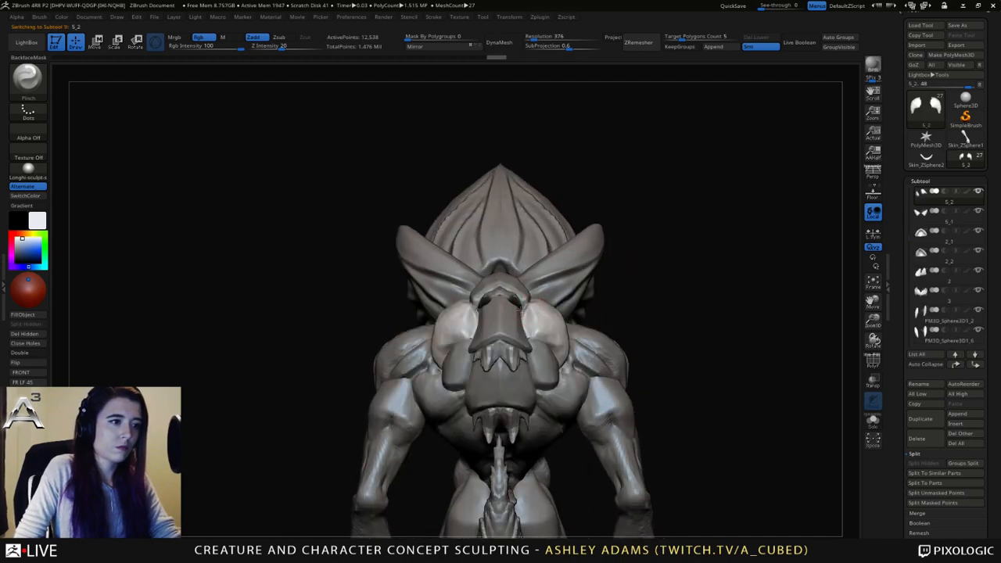
mouse_move(528, 309)
right_down()
mouse_move(571, 310)
mouse_move(476, 304)
mouse_move(501, 309)
mouse_move(498, 346)
mouse_move(515, 344)
mouse_move(519, 383)
mouse_move(472, 360)
mouse_move(488, 334)
mouse_move(505, 345)
right_up()
key(b)
key(s)
key(h)
Select the lower pair of side back plates and rework their upper inner corners with the ClayBuildup and DamStandard brushes.
alt+click(501, 344)
alt+click(479, 371)
right_click(487, 334)
right_click(487, 335)
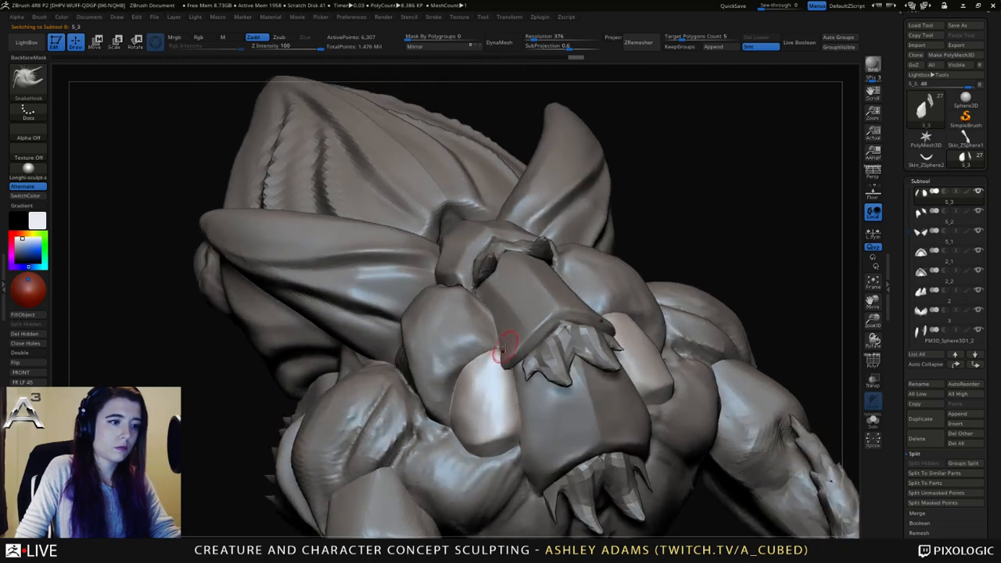
key(b)
key(c)
key(b)
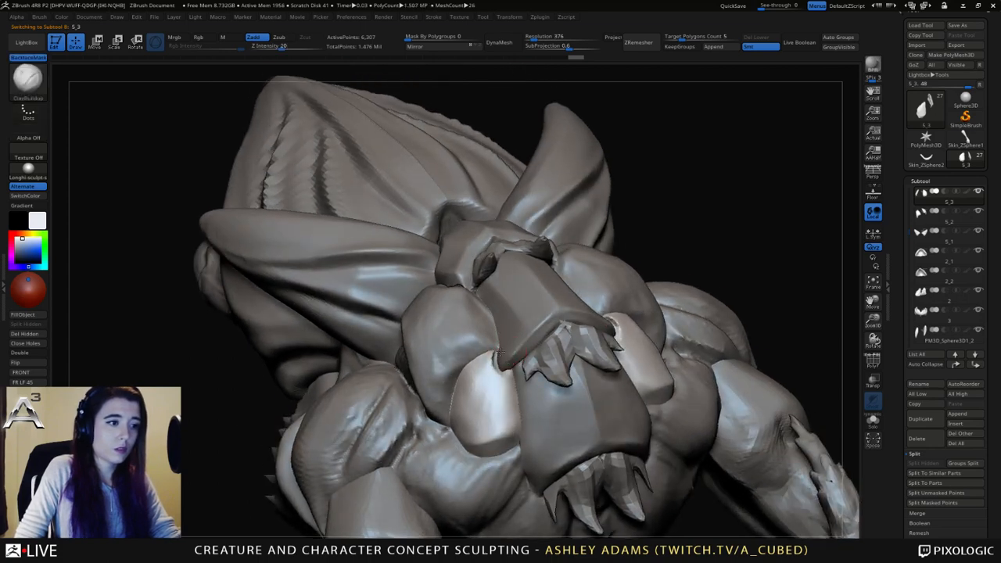
key(b)
key(d)
key(s)
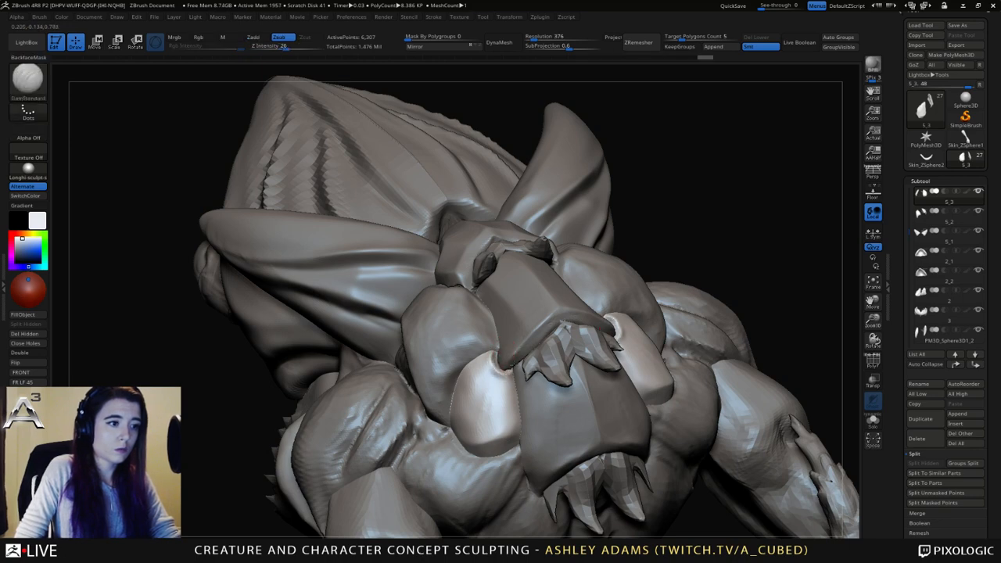
key(shift)
Select the upper pair of side back plates and build up their surface with the ClayBuildup brush.
mouse_move(543, 384)
ctrl+right_down()
mouse_move(543, 335)
mouse_move(576, 313)
mouse_move(615, 322)
mouse_move(568, 345)
mouse_move(569, 306)
mouse_move(532, 350)
ctrl+right_up()
alt+click(578, 308)
right_click(532, 352)
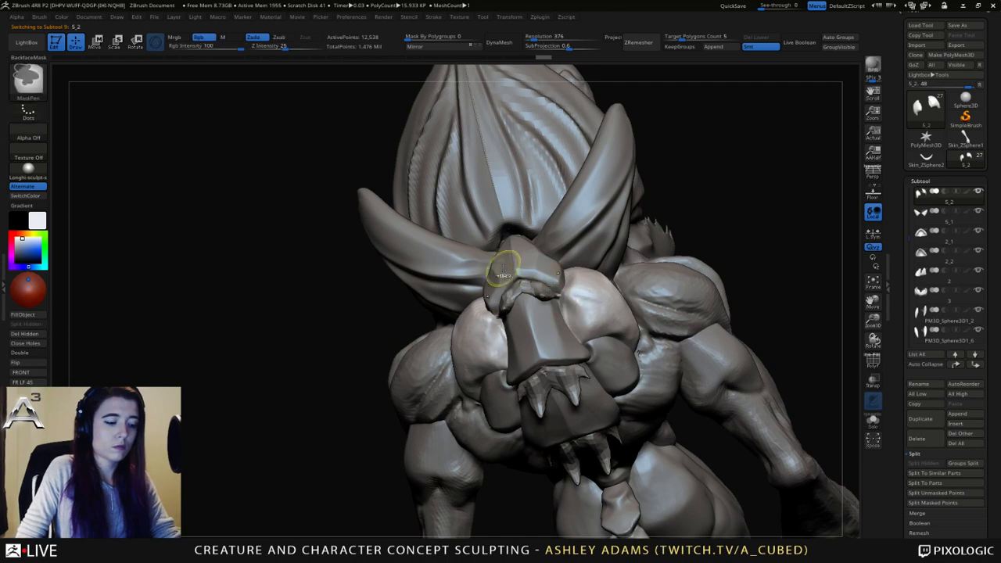
key(b)
key(c)
key(b)
mouse_move(588, 324)
mouse_down()
mouse_move(582, 299)
mouse_move(573, 321)
mouse_move(583, 326)
mouse_up()
mouse_move(555, 313)
right_down()
mouse_move(574, 307)
mouse_move(560, 305)
right_up()
Refine the edges of the upper side back plates with the SnakeHook and Pinch brushes.
key(b)
key(s)
key(h)
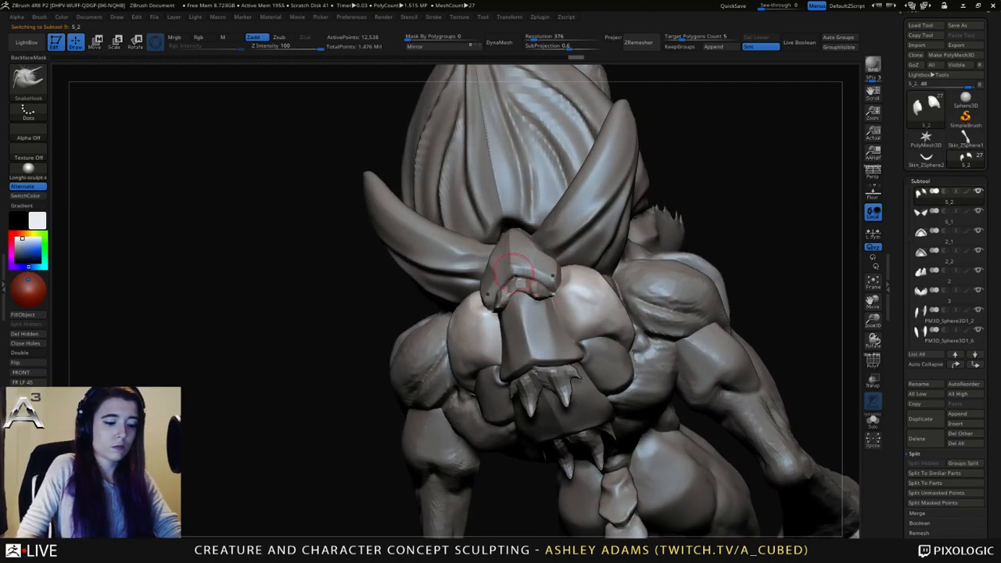
key(b)
key(p)
key(i)
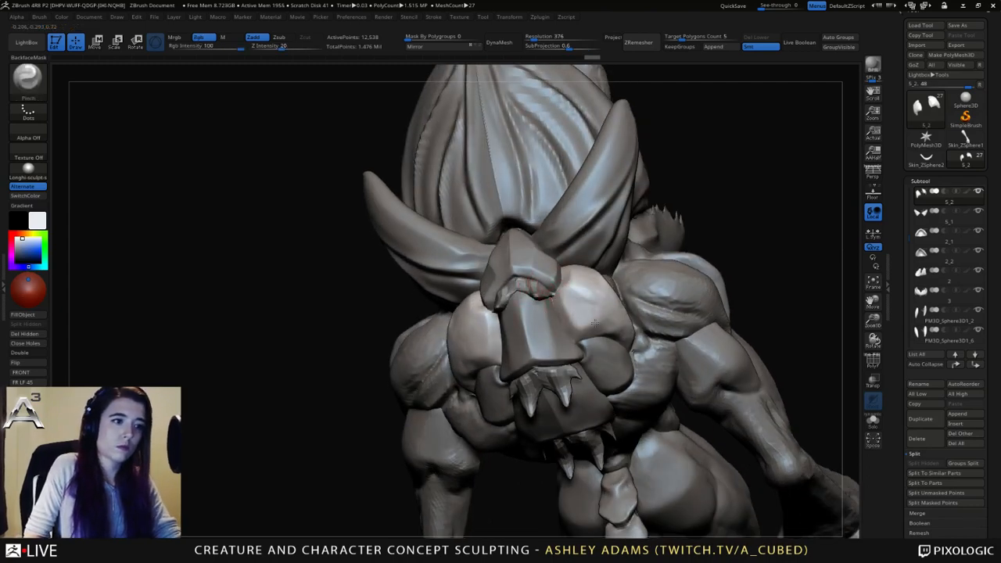
right_drag(596, 322, 611, 321)
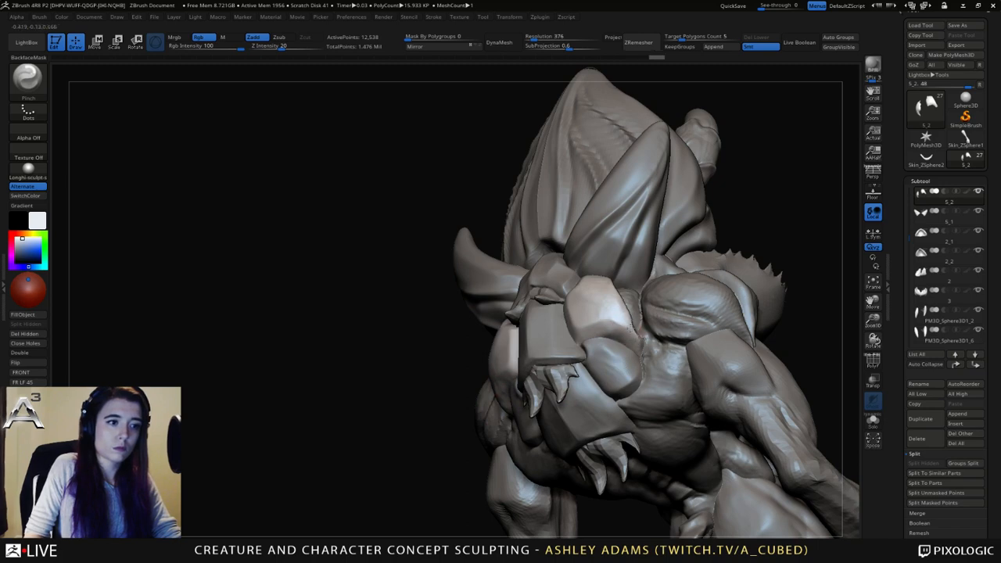
Build up the outer rim of the upper side back plates with ClayBuildup and pull it into shape with SnakeHook.
right_drag(617, 296, 621, 313)
key(b)
key(c)
key(b)
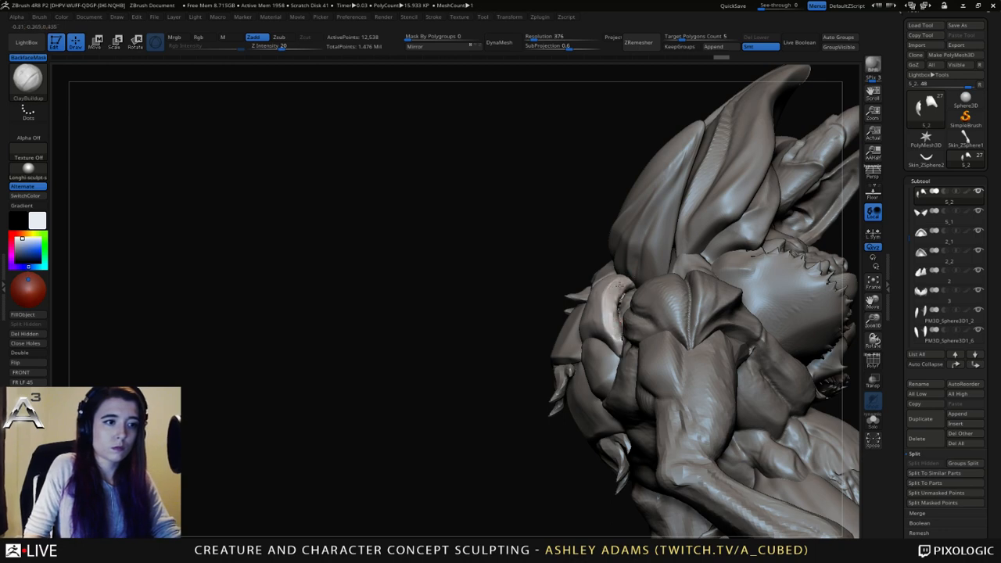
mouse_move(620, 284)
right_down()
mouse_move(624, 331)
mouse_move(615, 307)
mouse_move(626, 301)
mouse_move(619, 313)
right_up()
drag(635, 273, 632, 275)
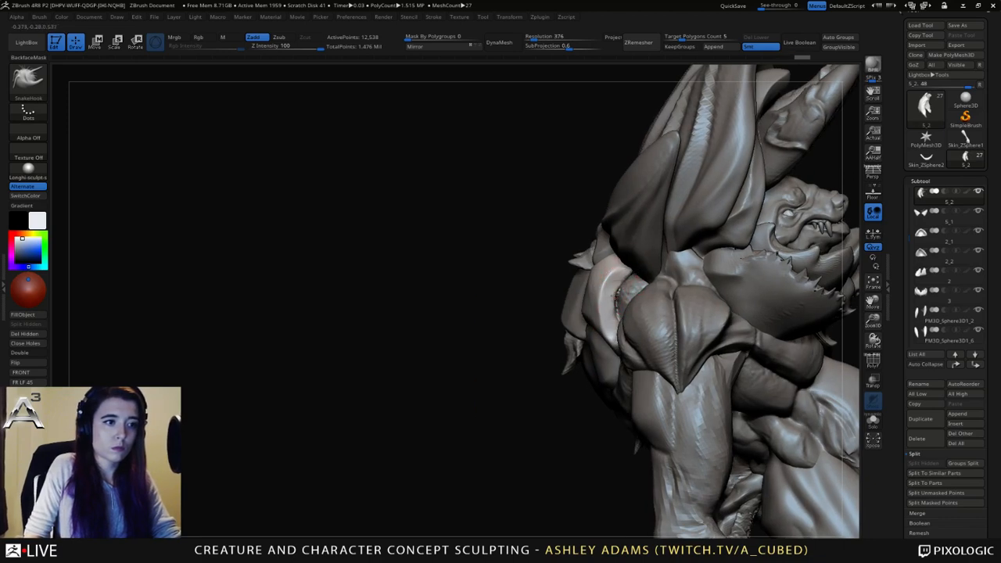
mouse_move(624, 317)
right_down()
mouse_move(618, 305)
mouse_move(620, 342)
mouse_move(593, 326)
right_up()
key(shift)
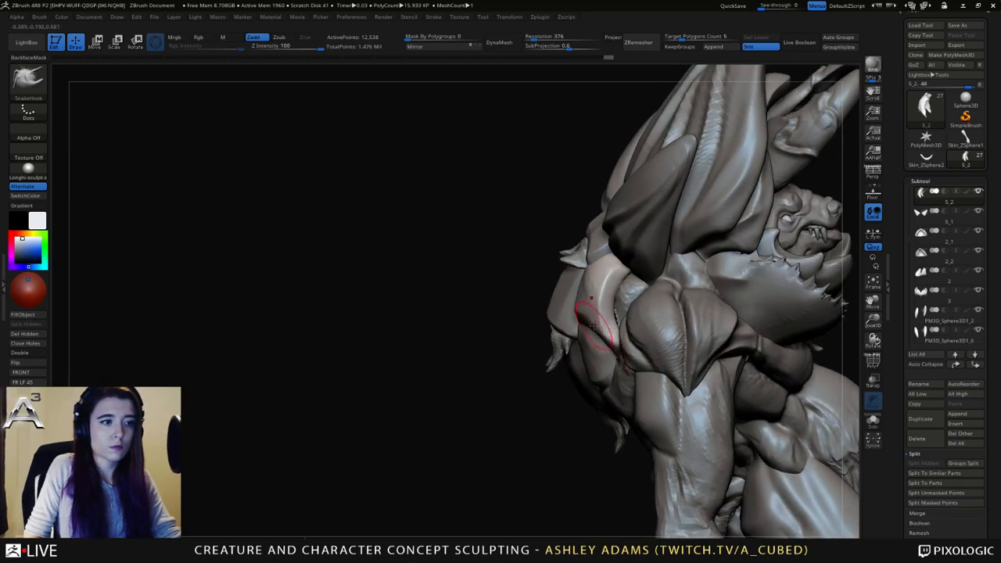
Select the torso and inflate the muscle between the shoulder and the upper side plates with the Inflat brush.
alt+click(625, 297)
right_drag(626, 297, 656, 301)
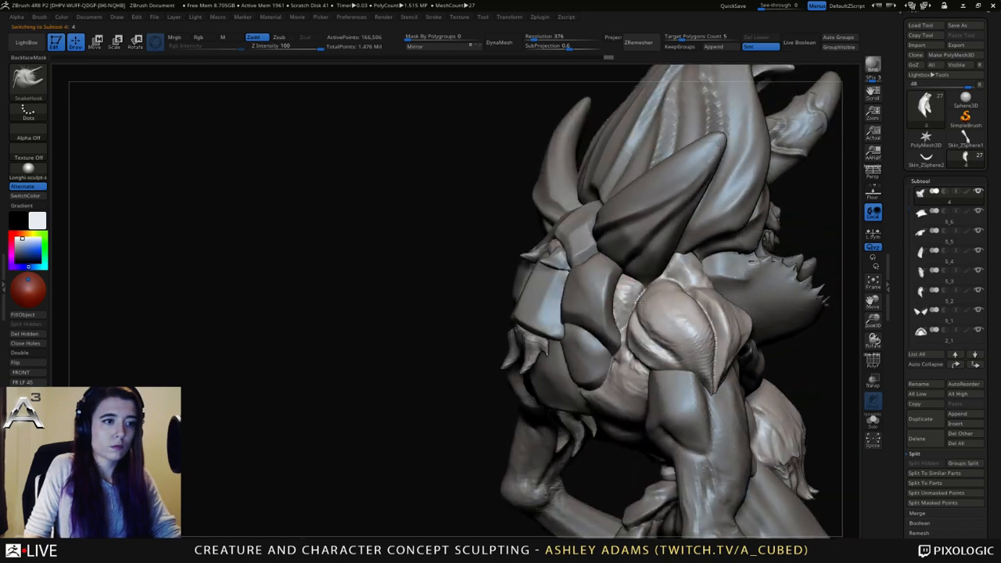
key(b)
key(i)
key(n)
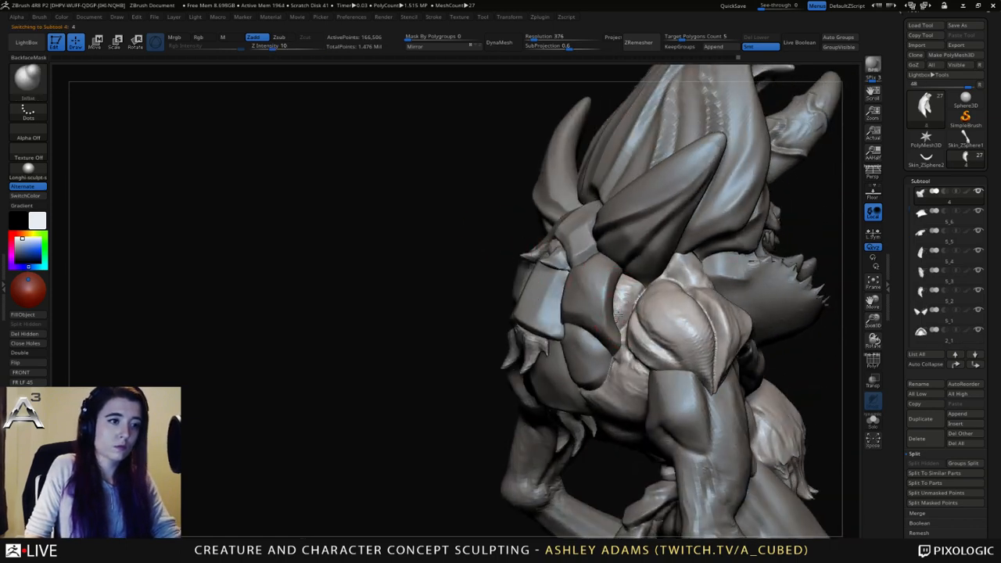
right_drag(634, 306, 614, 309)
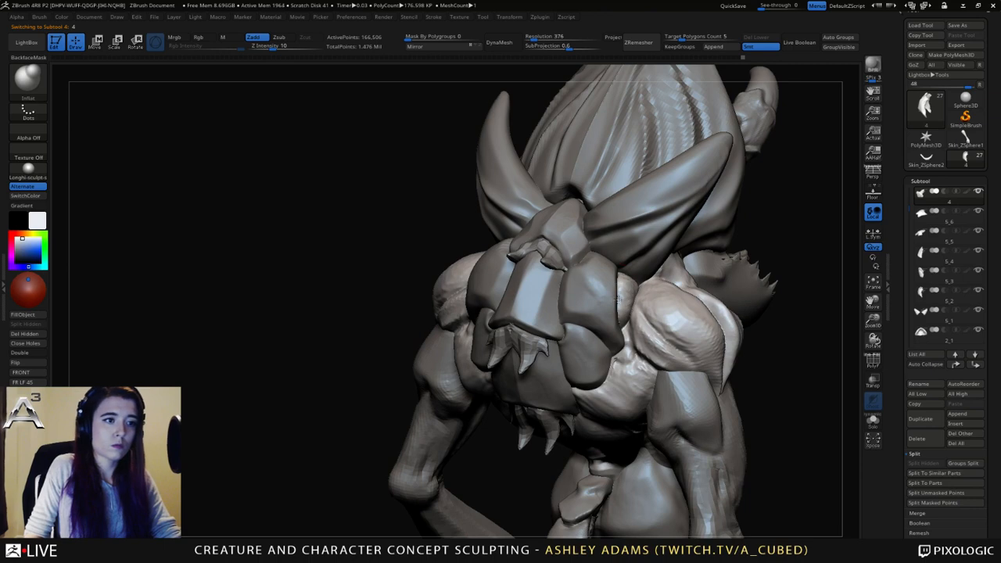
Fill out the torso beside the shoulder with more Inflat strokes and smooth the swollen area.
key(shift)
mouse_move(624, 278)
shift+right_down()
mouse_move(601, 286)
mouse_move(588, 313)
shift+right_up()
mouse_move(559, 313)
right_down()
mouse_move(607, 317)
mouse_move(596, 314)
right_up()
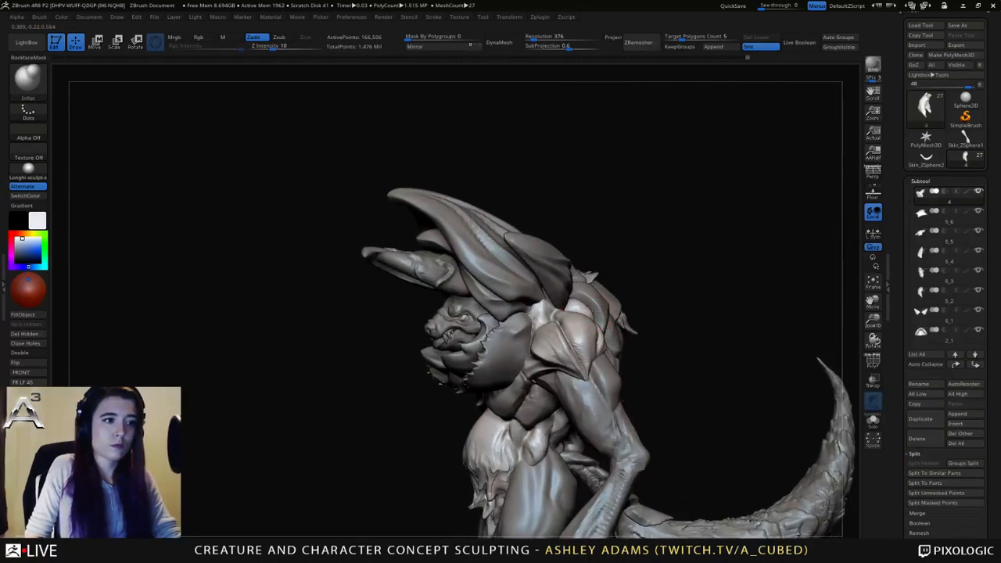
drag(590, 301, 587, 316)
right_drag(615, 312, 600, 307)
key(shift)
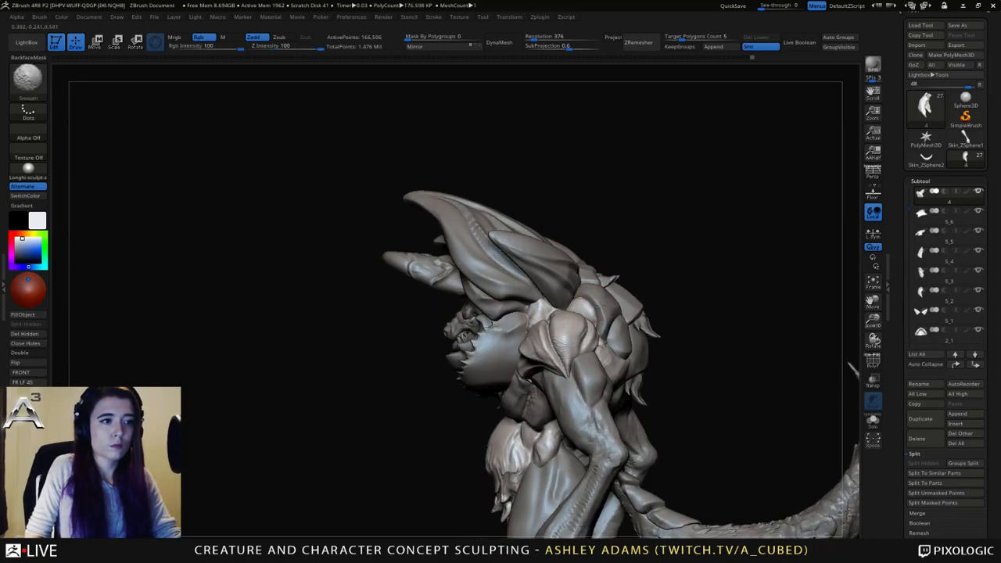
shift+drag(573, 296, 584, 301)
Switch to the SnakeHook brush and examine the figure's silhouette and back armor from the side and rear.
key(b)
key(s)
key(h)
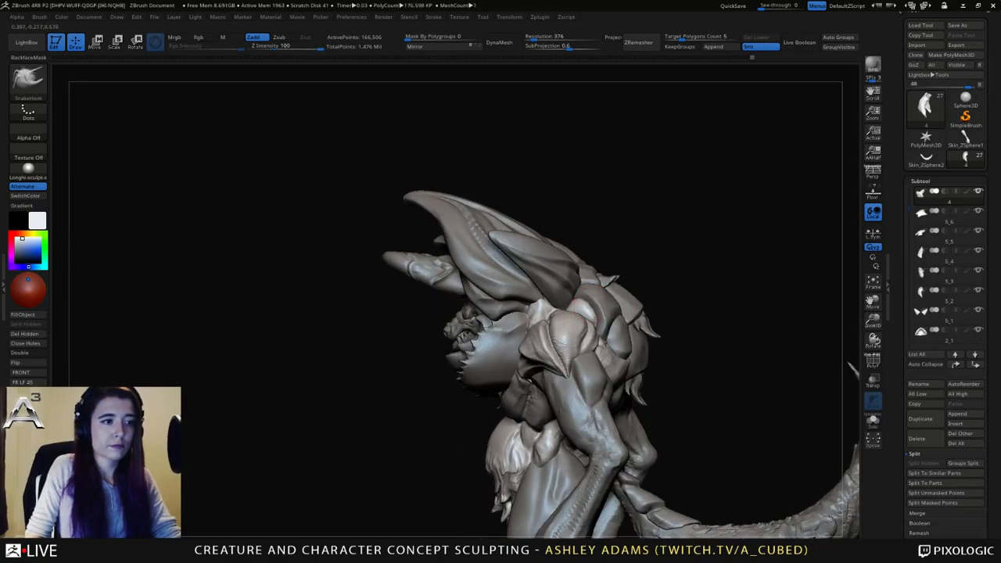
mouse_move(853, 368)
right_down()
mouse_move(573, 314)
mouse_move(618, 314)
mouse_move(553, 320)
mouse_move(644, 304)
mouse_move(671, 322)
mouse_move(650, 333)
mouse_move(614, 319)
mouse_move(564, 321)
mouse_move(661, 329)
right_up()
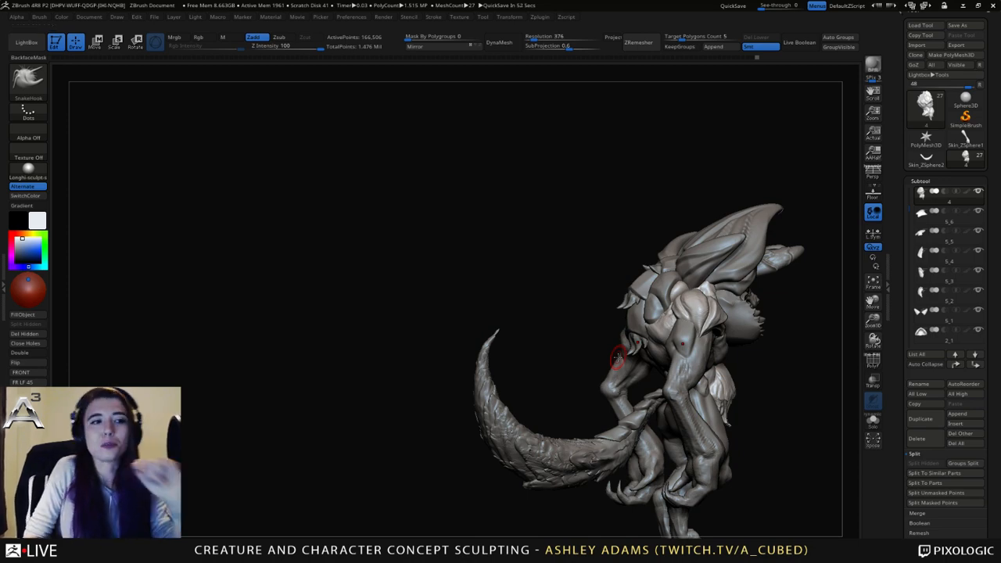
drag(604, 358, 567, 341)
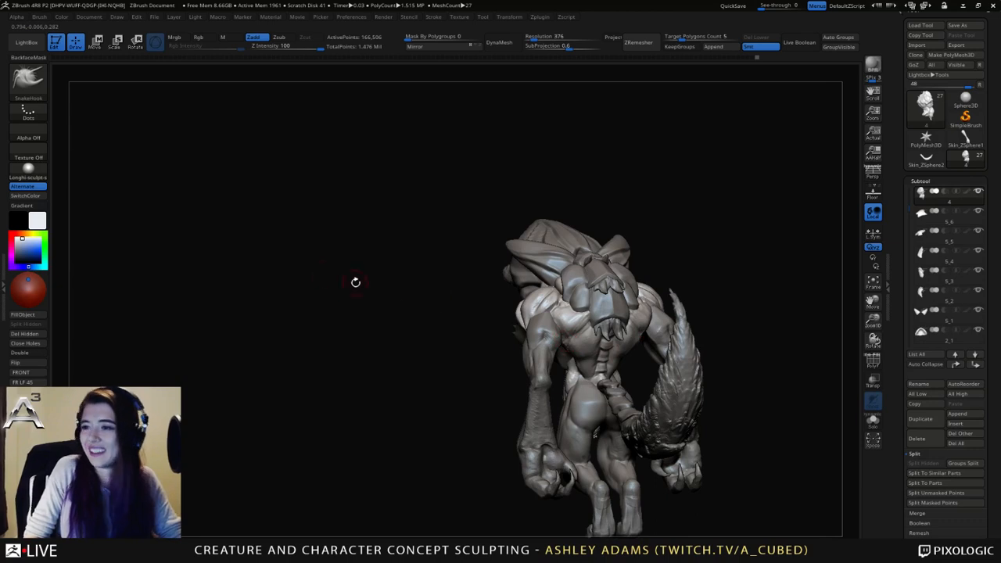
mouse_move(513, 354)
right_down()
mouse_move(594, 349)
mouse_move(530, 357)
right_up()
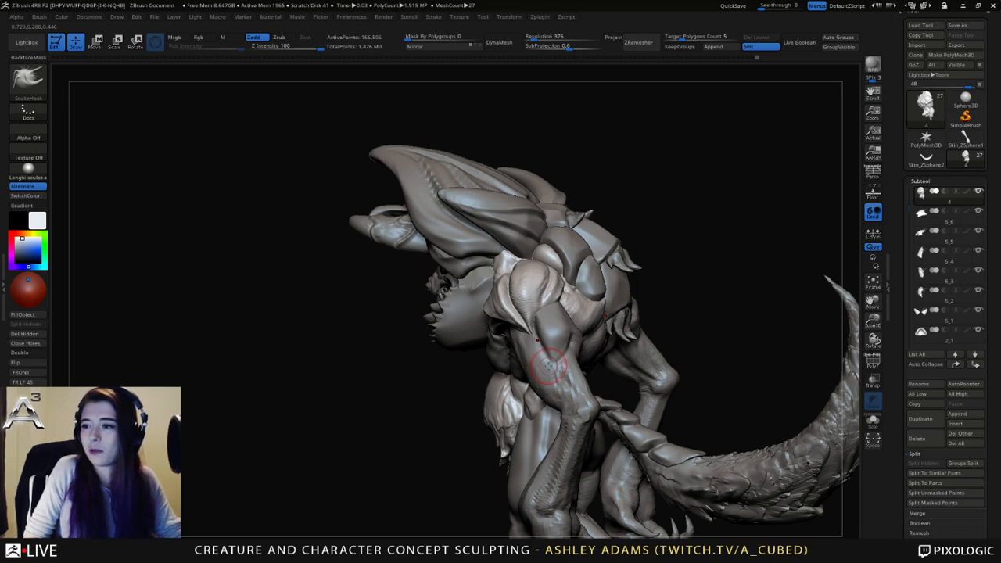
mouse_move(536, 349)
right_down()
mouse_move(508, 328)
mouse_move(484, 346)
mouse_move(501, 383)
right_up()
Select the upper side back plates and pull their outer lower edge down toward the shoulder muscle with the SnakeHook brush.
alt+click(575, 311)
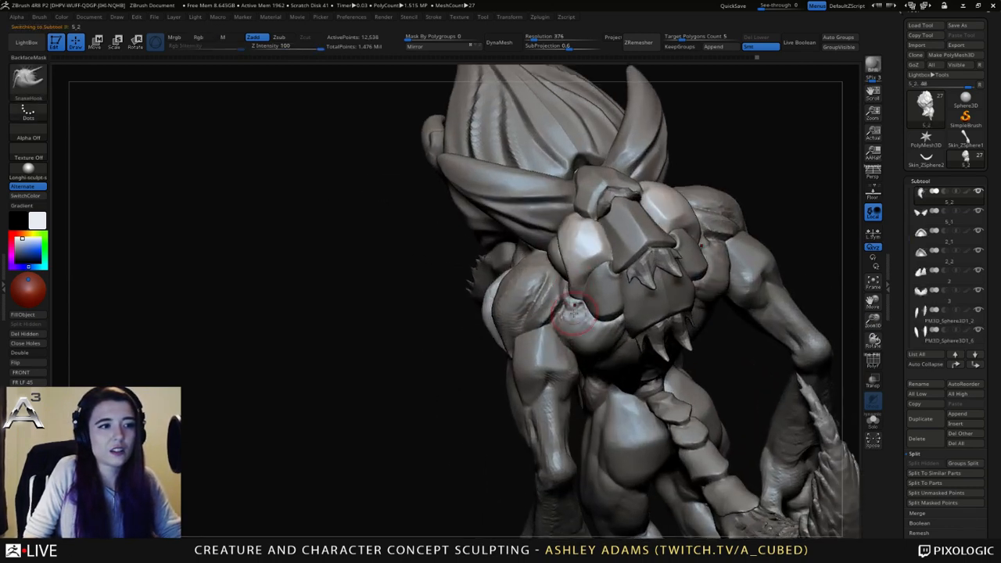
right_drag(575, 312, 562, 303)
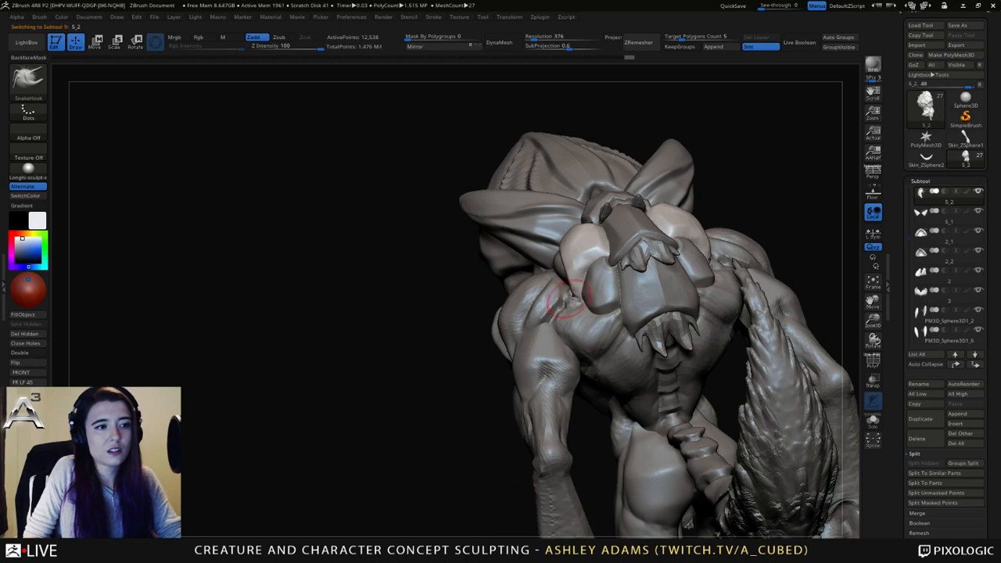
drag(572, 277, 578, 293)
mouse_move(579, 287)
right_down()
mouse_move(567, 292)
mouse_move(592, 308)
mouse_move(569, 286)
mouse_move(579, 289)
right_up()
key(space)
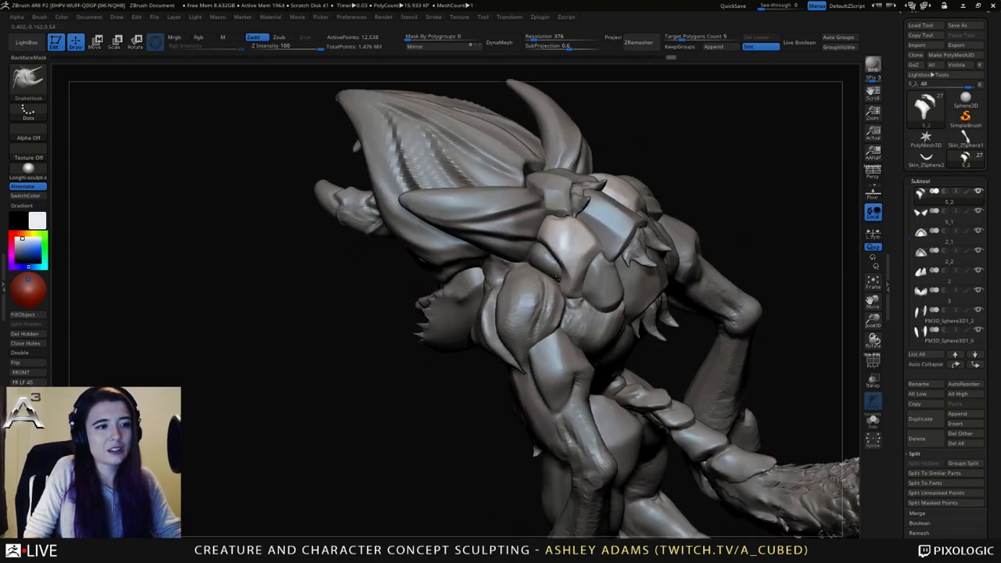
key(space)
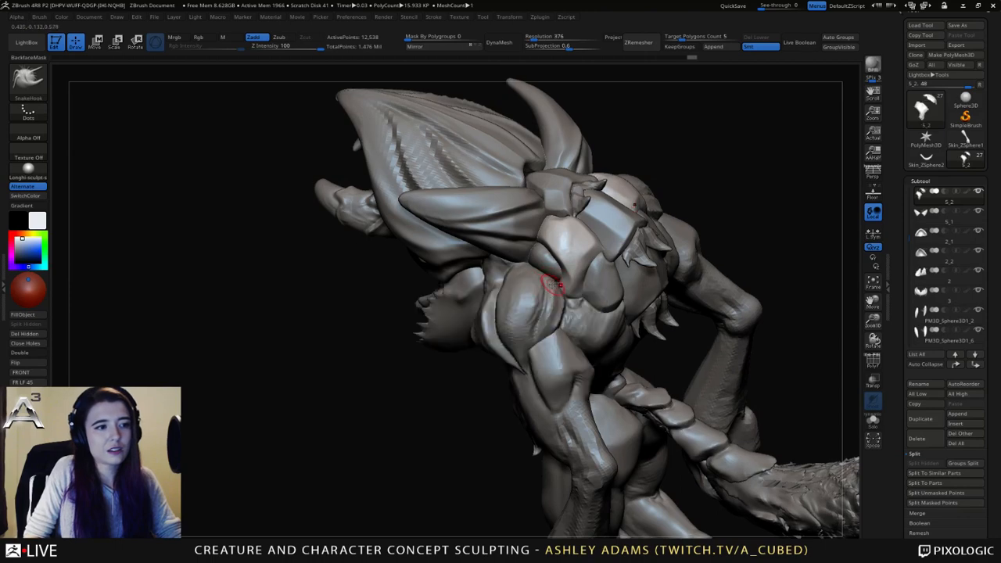
mouse_move(548, 286)
right_down()
mouse_move(555, 276)
mouse_move(592, 298)
mouse_move(572, 289)
right_up()
drag(575, 285, 572, 298)
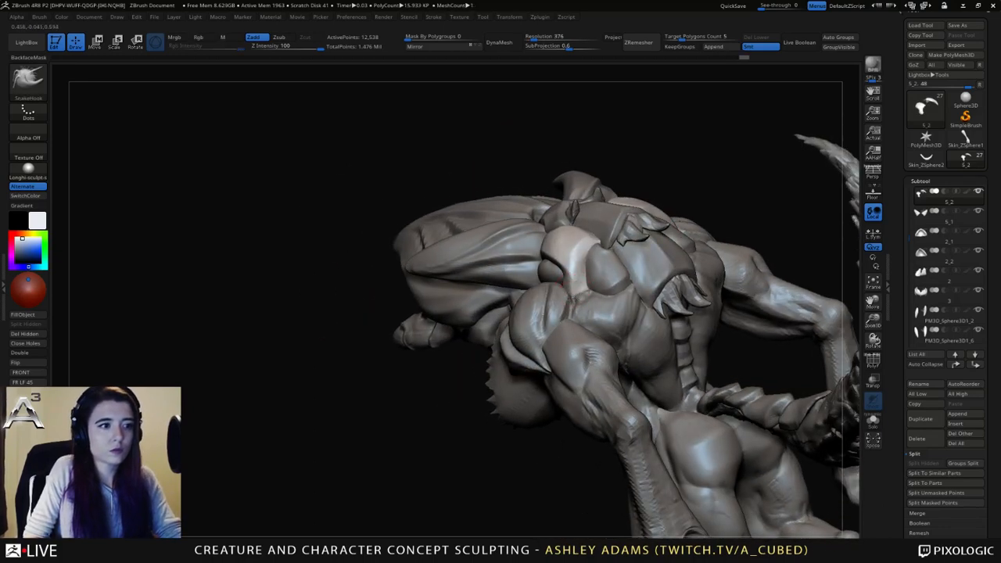
Select the torso, then build up and smooth the back muscle below the side plates with the ClayBuildup brush.
right_drag(571, 298, 593, 304)
alt+click(584, 300)
key(b)
key(c)
key(b)
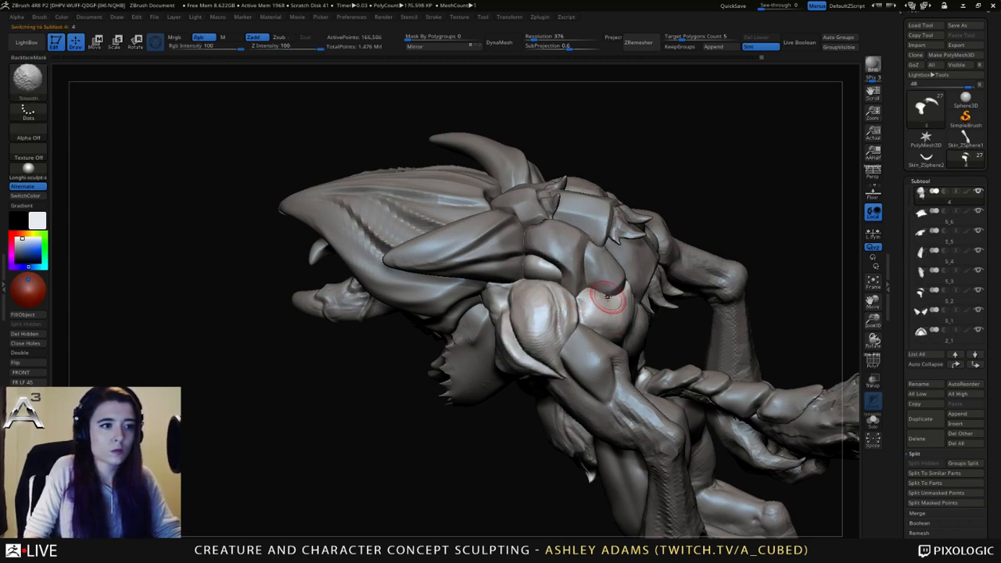
mouse_move(609, 301)
right_down()
mouse_move(608, 290)
mouse_move(618, 305)
right_up()
Carve a muscle crease across the back from below the armor toward the lower spine with the DamStandard brush.
key(b)
key(d)
key(s)
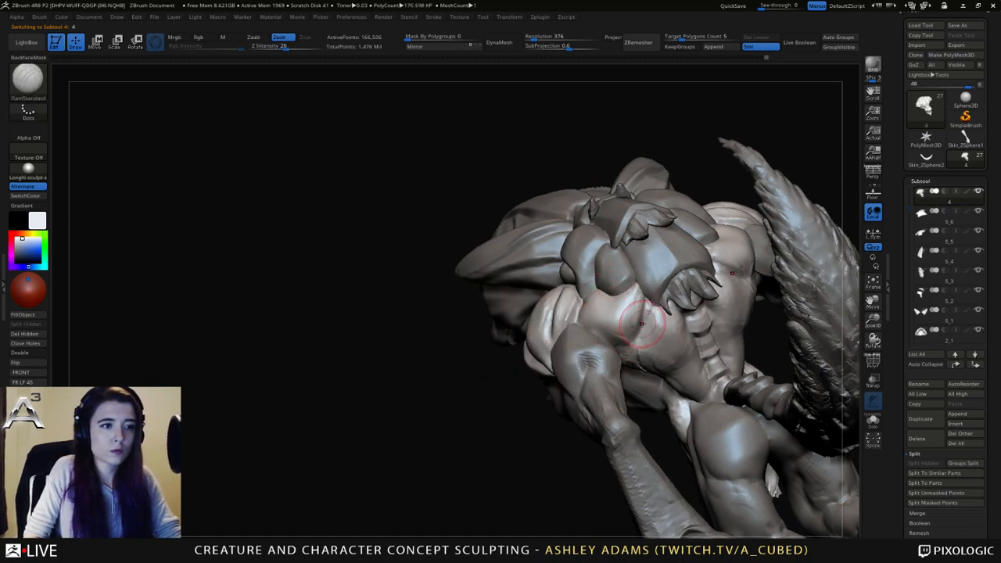
right_drag(646, 325, 650, 344)
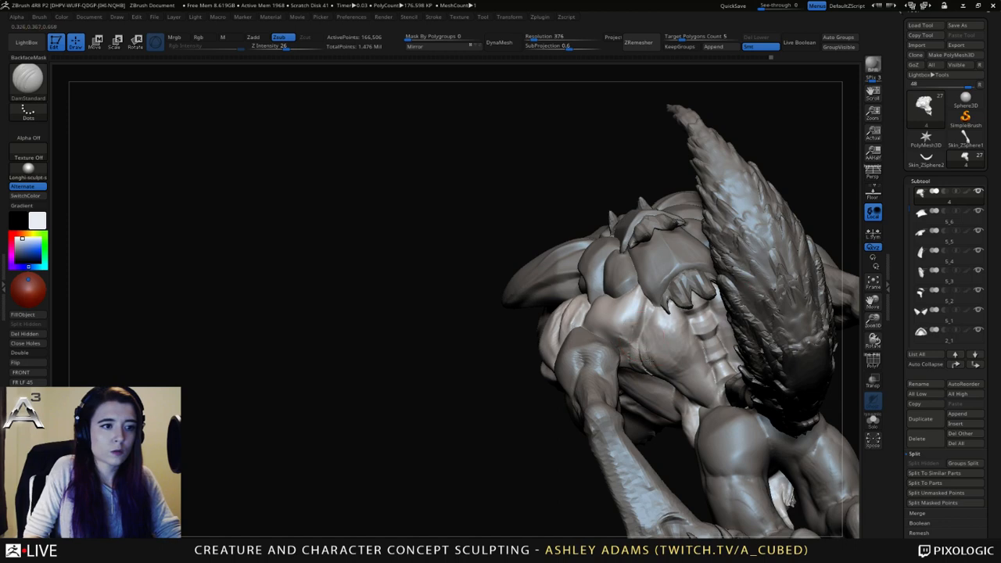
drag(648, 342, 692, 377)
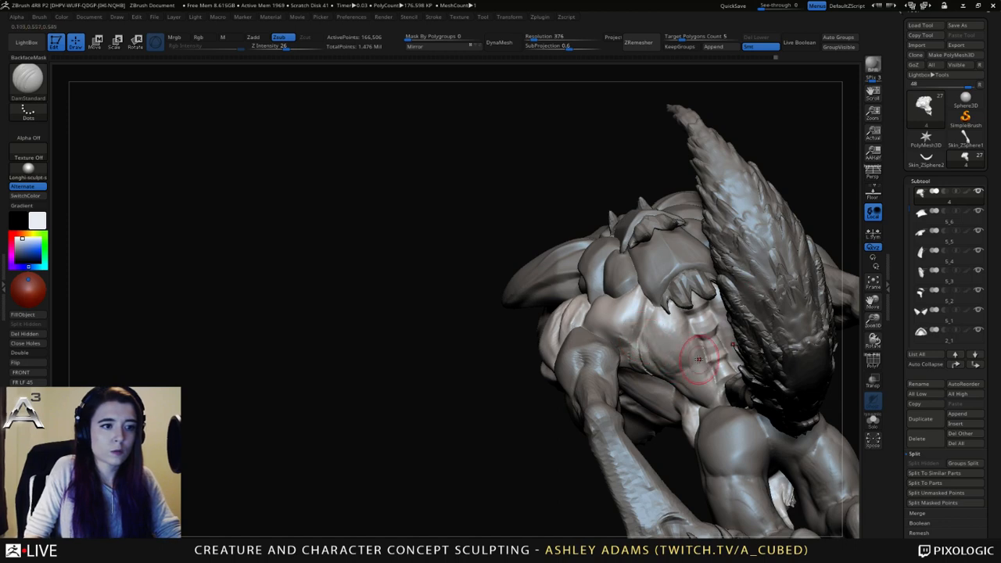
Build up the lower back muscle beside the spine with the ClayBuildup brush.
mouse_move(699, 342)
right_down()
mouse_move(660, 353)
mouse_move(664, 328)
mouse_move(682, 338)
right_up()
key(b)
key(c)
key(b)
drag(683, 363, 698, 352)
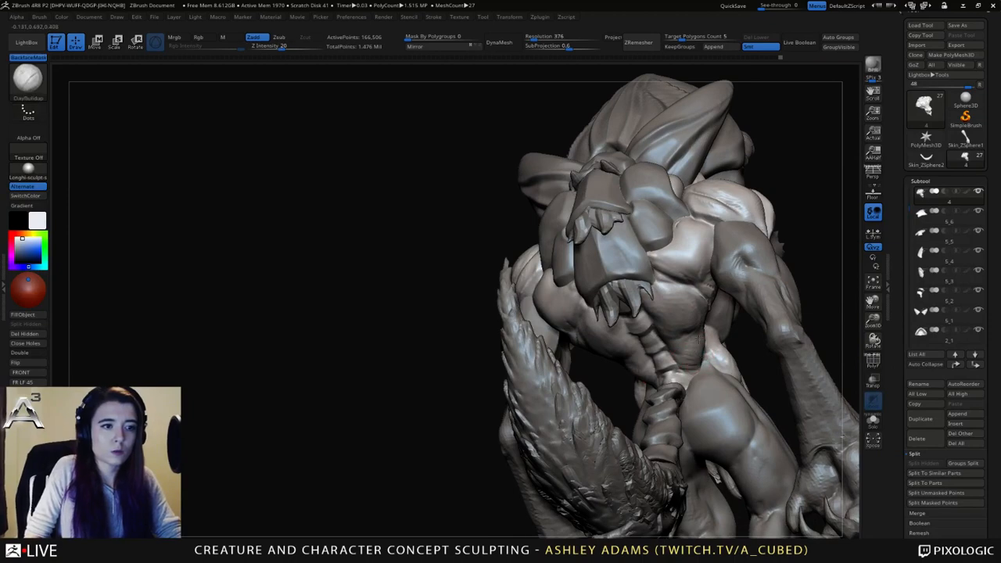
Carve creases into the back muscle beside the lower side plate with the DamStandard brush.
right_drag(696, 338, 665, 267)
key(b)
key(d)
key(s)
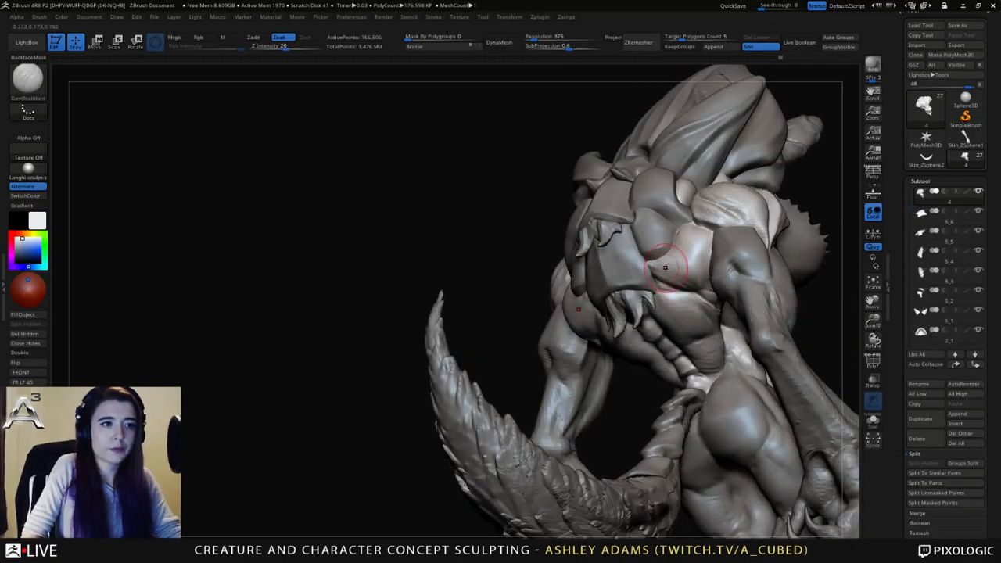
drag(652, 262, 684, 278)
right_drag(615, 286, 627, 315)
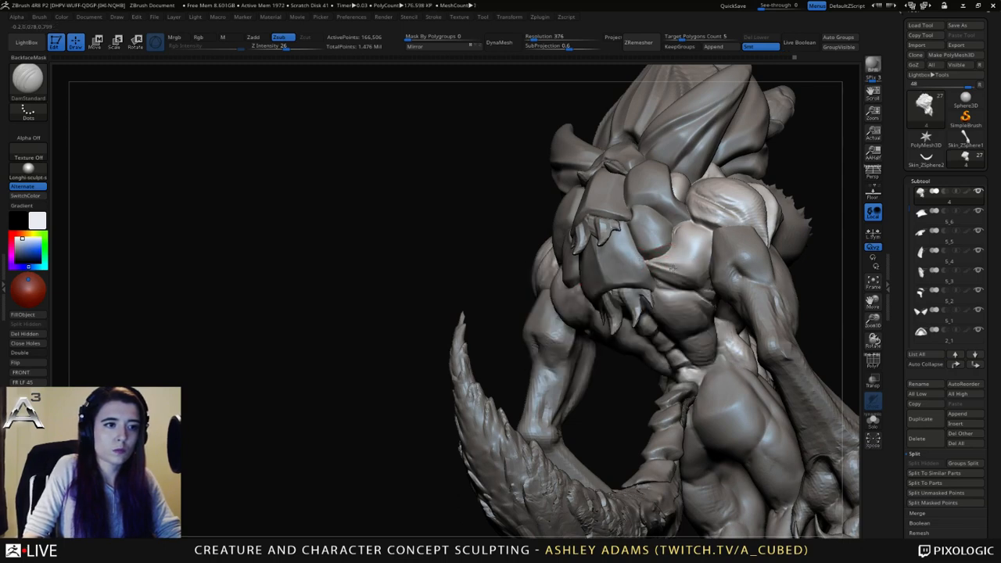
right_drag(676, 263, 670, 280)
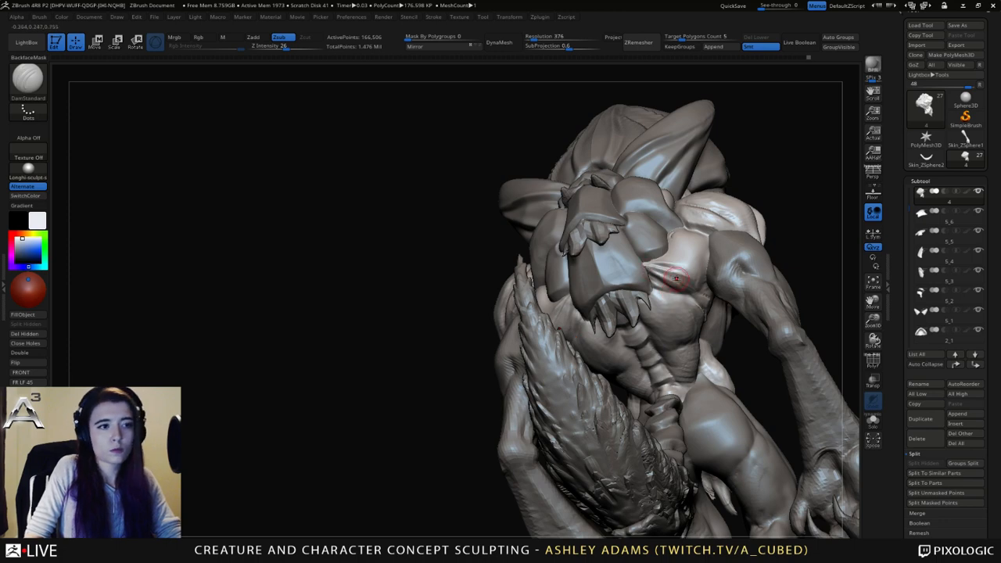
Smooth the creased back muscle and build up volume on the outer shoulder muscle with the ClayBuildup brush.
key(shift)
mouse_move(530, 280)
ctrl+right_down()
mouse_move(602, 305)
mouse_move(666, 298)
mouse_move(660, 309)
mouse_move(599, 321)
mouse_move(696, 286)
mouse_move(663, 261)
mouse_move(650, 284)
mouse_move(708, 314)
mouse_move(663, 270)
mouse_move(640, 304)
ctrl+right_up()
key(shift)
right_drag(552, 275, 662, 282)
key(b)
key(c)
key(b)
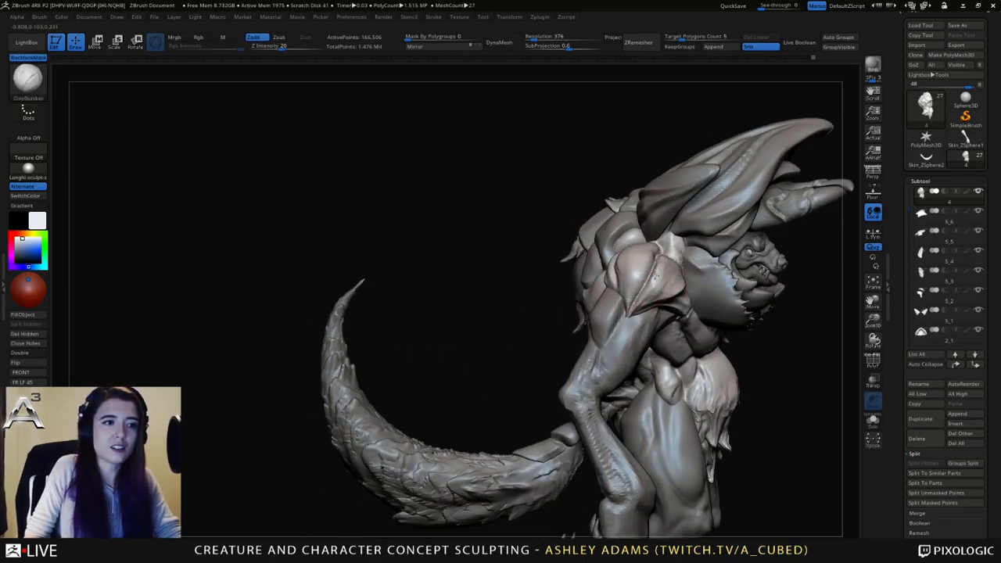
mouse_move(656, 276)
mouse_down()
mouse_move(637, 291)
mouse_move(654, 285)
mouse_move(647, 300)
mouse_up()
mouse_move(637, 288)
right_down()
mouse_move(662, 274)
mouse_move(625, 259)
mouse_move(614, 294)
mouse_move(619, 280)
mouse_move(594, 309)
right_up()
Define the transition between the shoulder and back muscle with the DamStandard and ClayBuildup brushes.
key(b)
key(d)
key(s)
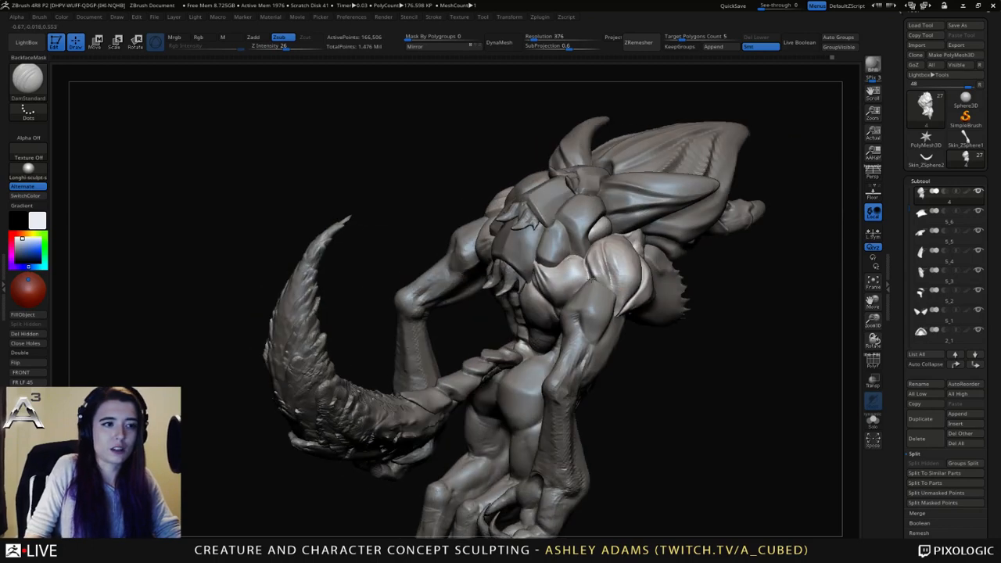
right_drag(604, 274, 611, 288)
key(b)
key(c)
key(b)
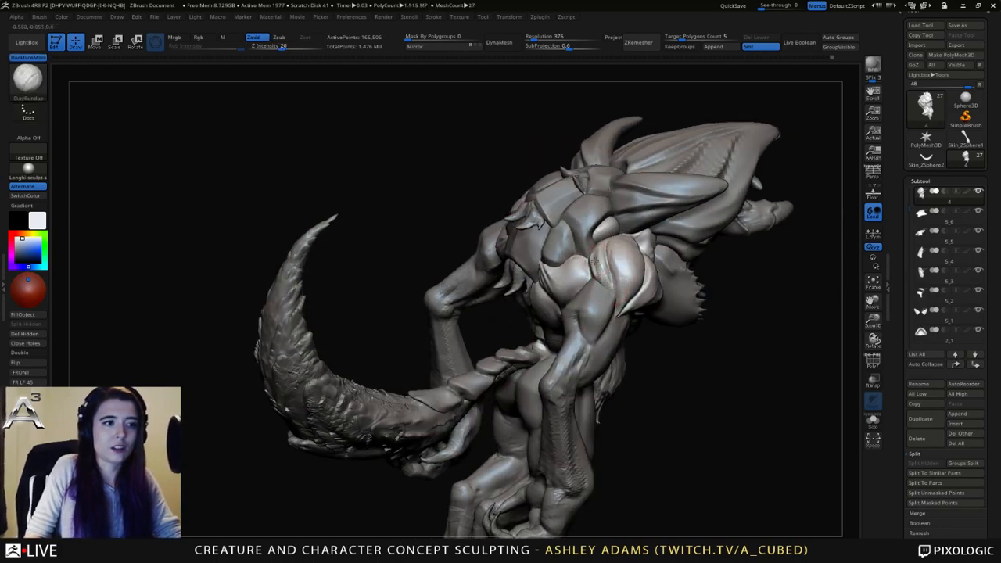
mouse_move(604, 270)
right_down()
mouse_move(622, 272)
mouse_move(589, 258)
mouse_move(575, 270)
right_up()
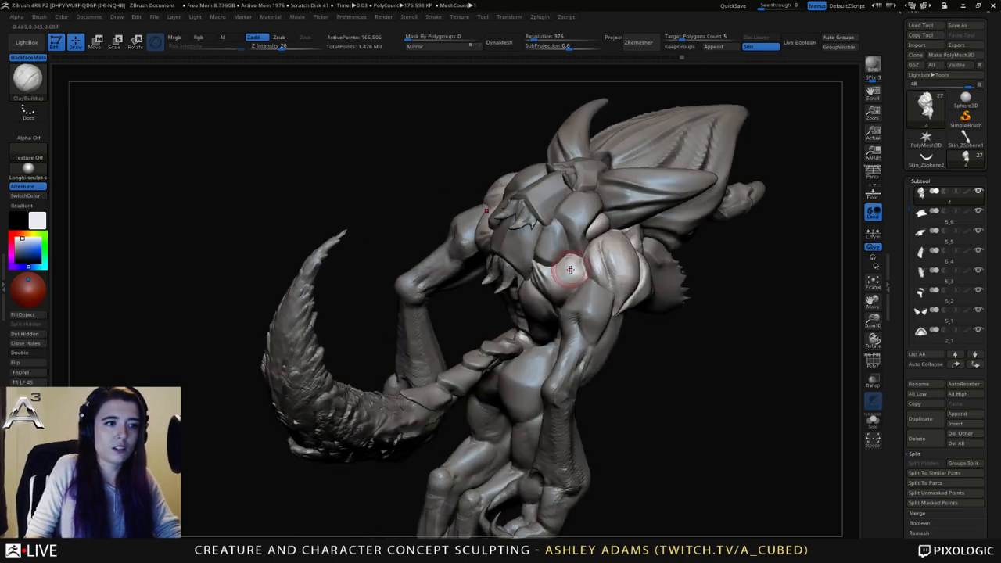
Adjust the shape of the back muscle behind the shoulder with the SnakeHook brush.
key(b)
key(s)
key(h)
key(space)
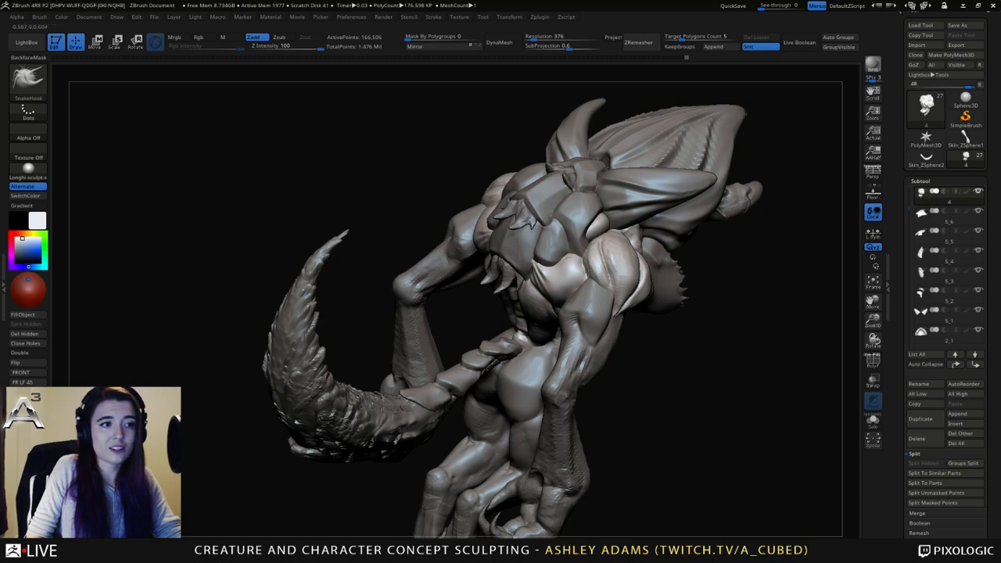
right_drag(583, 258, 591, 264)
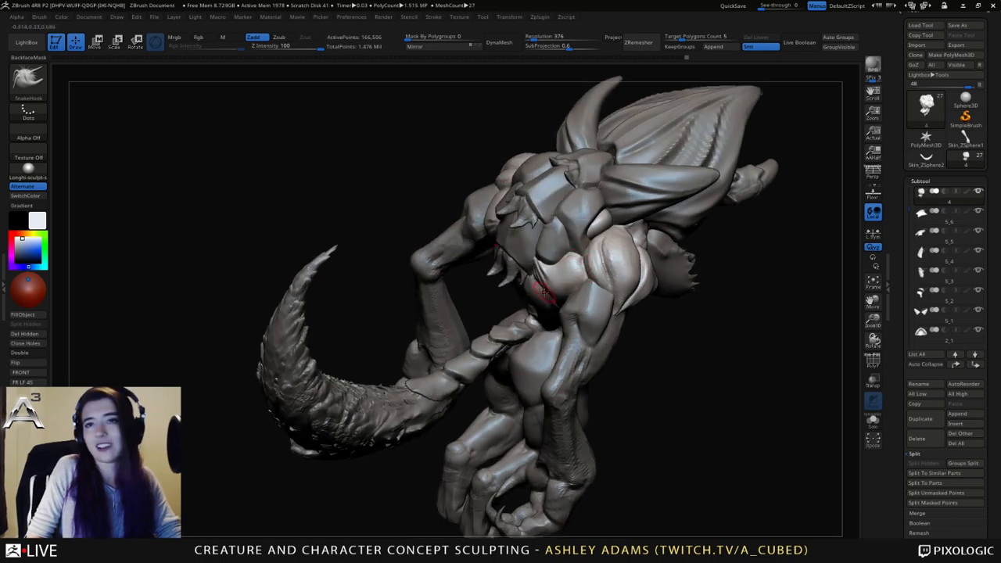
right_drag(551, 348, 487, 308)
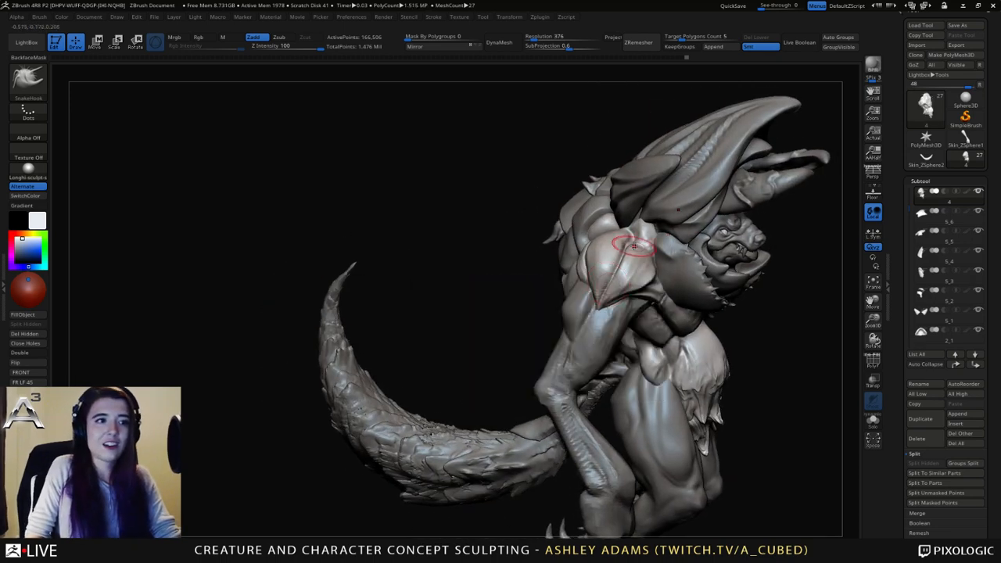
Build up the shoulder muscle beside the neck collar with the ClayBuildup brush.
key(b)
key(c)
key(b)
mouse_move(625, 255)
right_down()
mouse_move(599, 248)
mouse_move(608, 273)
mouse_move(577, 283)
mouse_move(621, 279)
mouse_move(656, 296)
mouse_move(595, 271)
right_up()
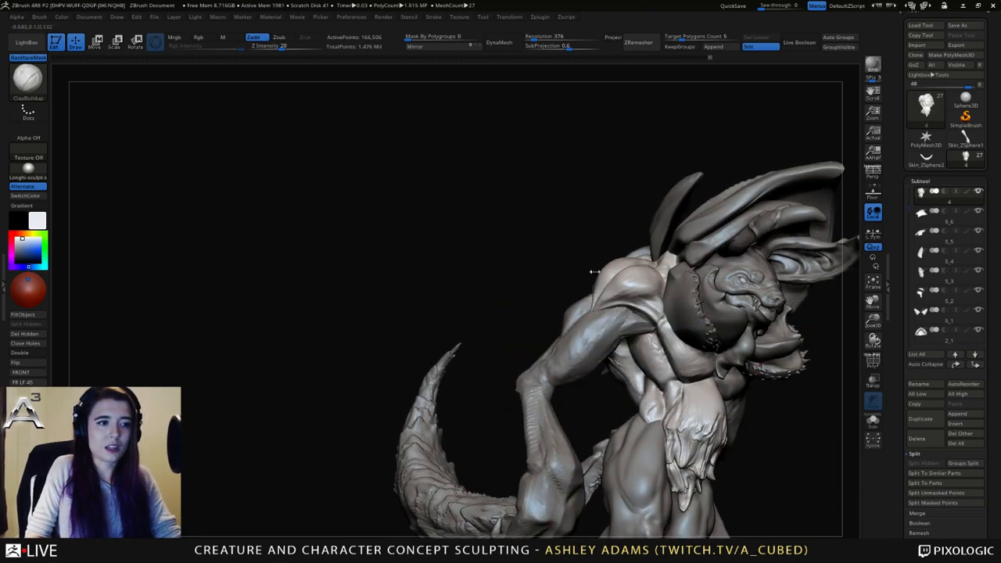
Carve the creases along the lower edge of the shoulder muscle above the upper arm with the DamStandard brush.
key(b)
key(d)
key(s)
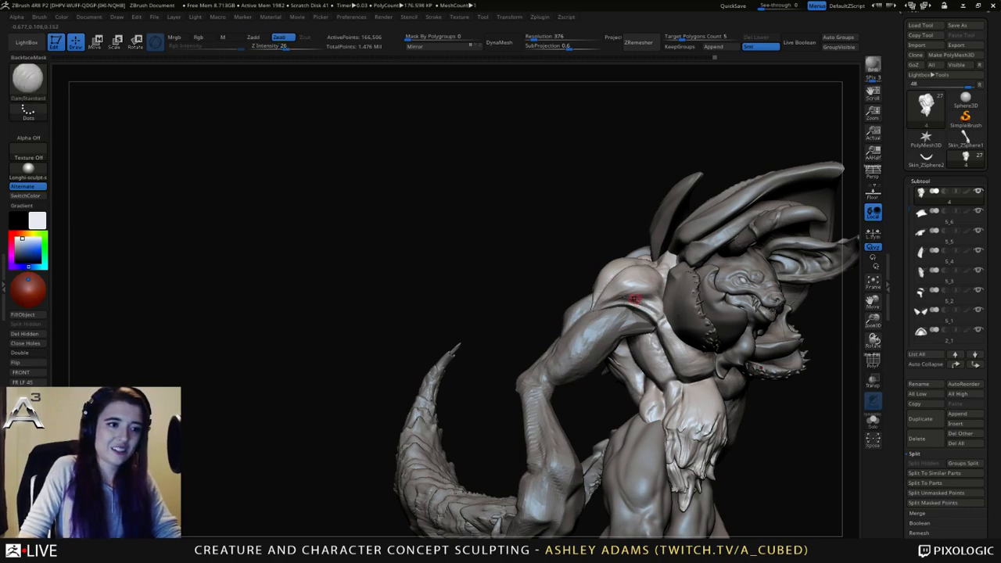
right_drag(649, 301, 643, 296)
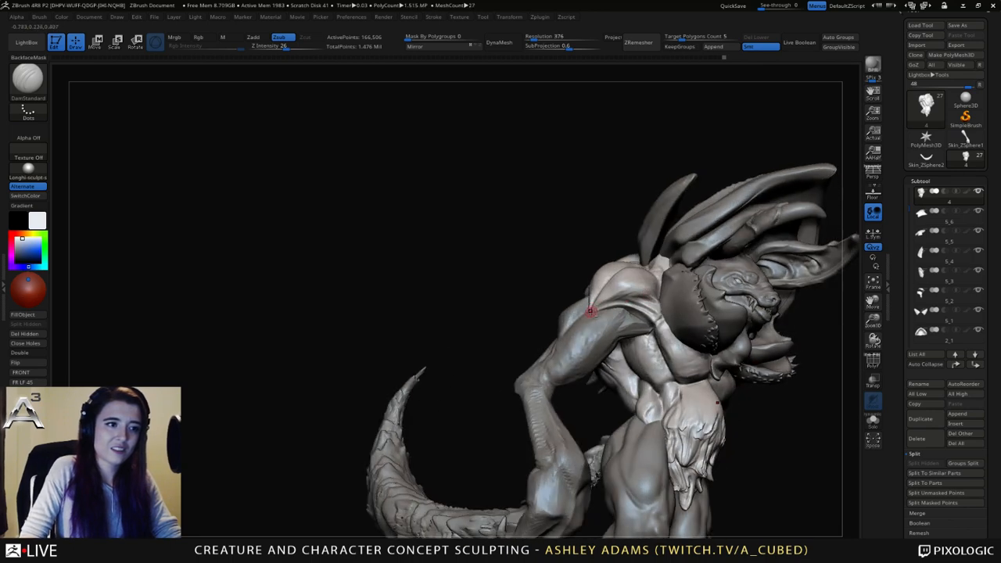
drag(595, 311, 596, 308)
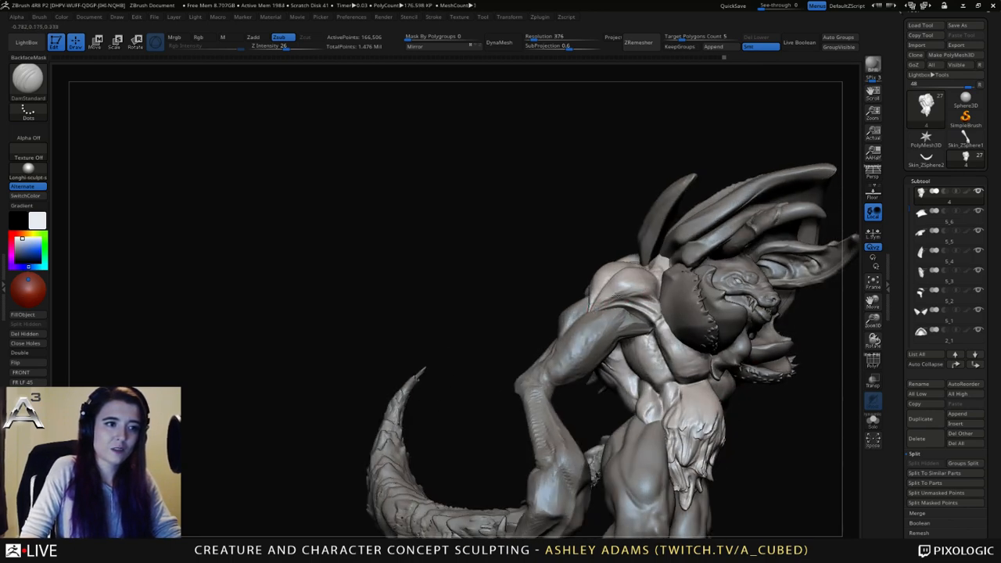
Select the large upper head frill and pull its front edge into a row of spikes with the SnakeHook brush.
mouse_move(600, 308)
right_down()
mouse_move(548, 289)
mouse_move(517, 302)
mouse_move(483, 250)
right_up()
mouse_move(484, 251)
right_down()
mouse_move(383, 255)
mouse_move(477, 252)
right_up()
mouse_move(633, 255)
right_down()
mouse_move(696, 250)
mouse_move(626, 296)
mouse_move(646, 276)
mouse_move(626, 250)
right_up()
right_click(626, 296)
mouse_move(626, 250)
ctrl+right_down()
mouse_move(633, 225)
mouse_move(588, 221)
mouse_move(602, 239)
ctrl+right_up()
alt+click(590, 222)
key(space)
key(b)
key(s)
key(h)
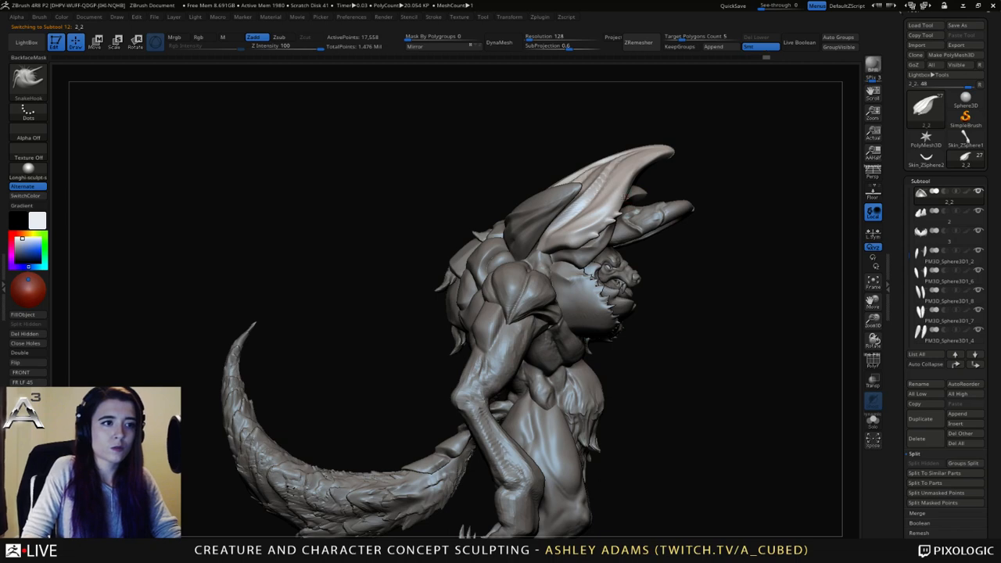
right_drag(648, 163, 674, 176)
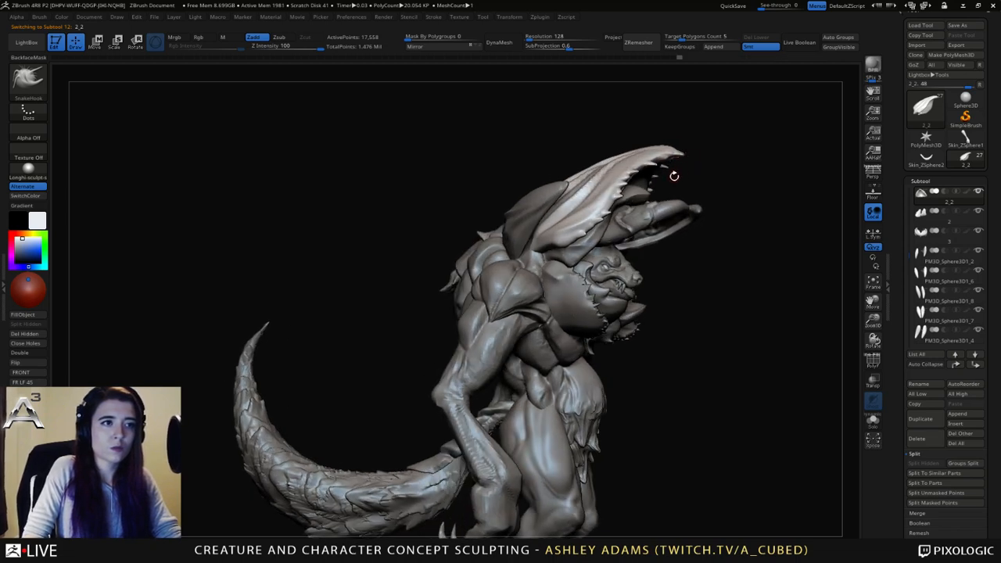
mouse_move(591, 244)
right_down()
mouse_move(579, 239)
mouse_move(592, 244)
mouse_move(580, 238)
mouse_move(596, 225)
right_up()
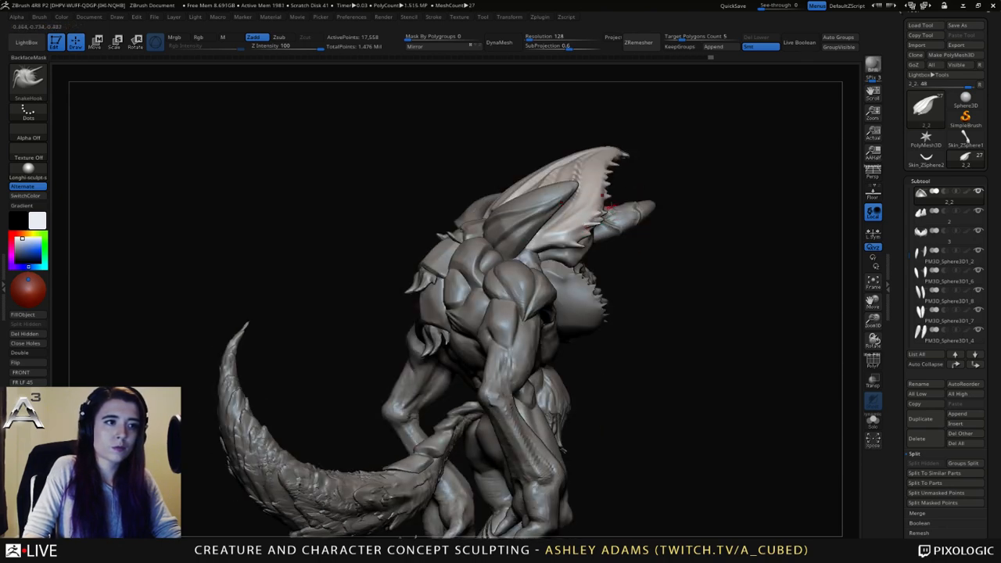
Select the neighbouring lower head frill and shape its edge with the SnakeHook brush.
right_drag(611, 187, 634, 217)
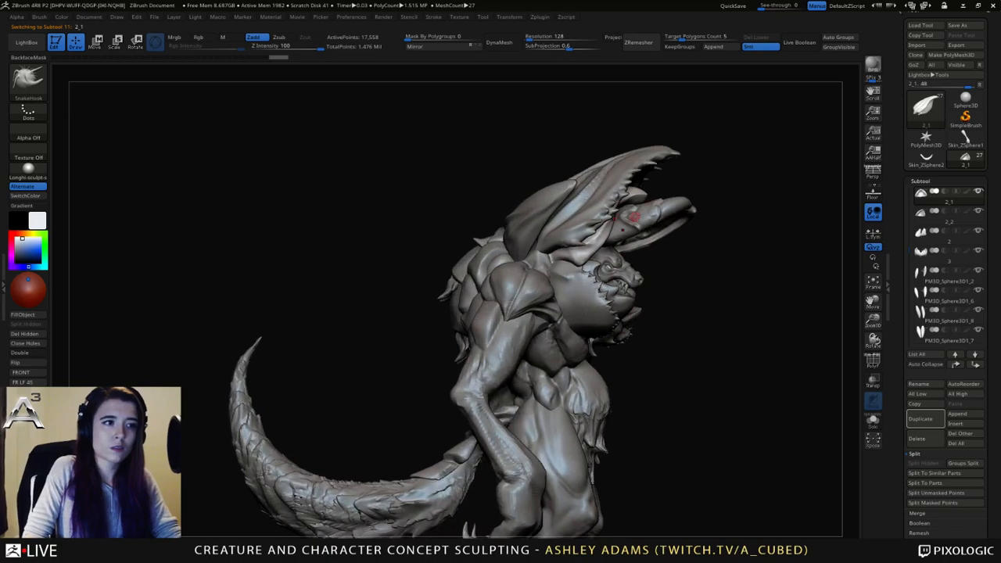
right_click(547, 306)
right_drag(565, 248, 611, 235)
right_click(598, 292)
alt+right_drag(653, 280, 571, 214)
right_drag(642, 262, 591, 266)
Select the arms and carve initial lines over the back of the hand and wrist with the DamStandard brush.
alt+click(600, 267)
right_drag(654, 290, 552, 282)
mouse_move(534, 282)
right_down()
mouse_move(495, 283)
mouse_move(630, 301)
mouse_move(587, 262)
right_up()
ctrl+right_drag(586, 262, 605, 327)
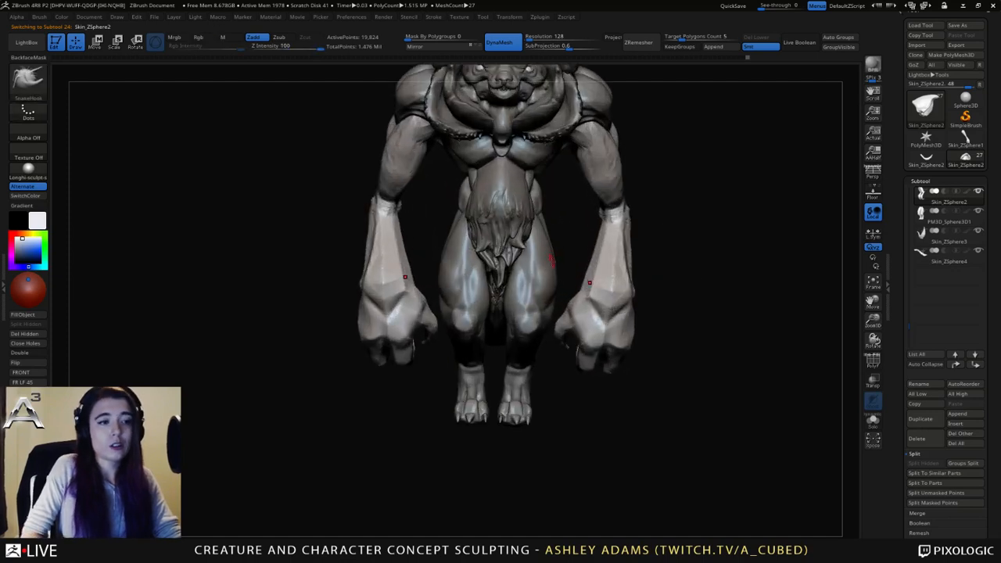
right_drag(553, 264, 592, 287)
key(space)
drag(592, 286, 600, 288)
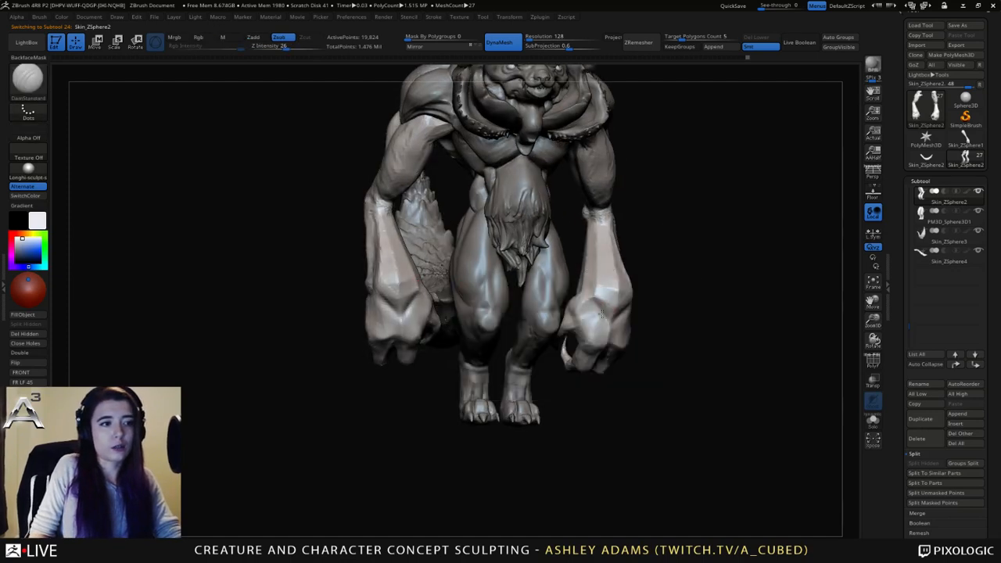
right_drag(600, 298, 617, 324)
Build up the wrist and lower forearm with the ClayBuildup brush.
key(b)
key(c)
key(b)
mouse_move(617, 322)
mouse_down()
mouse_move(612, 289)
mouse_move(600, 295)
mouse_move(616, 318)
mouse_move(617, 290)
mouse_move(613, 313)
mouse_up()
mouse_move(620, 272)
mouse_down()
mouse_move(614, 312)
mouse_move(617, 290)
mouse_up()
Carve around the raised wrist form with the DamStandard brush and smooth the surface toward the hand.
key(b)
key(d)
key(s)
drag(682, 288, 611, 291)
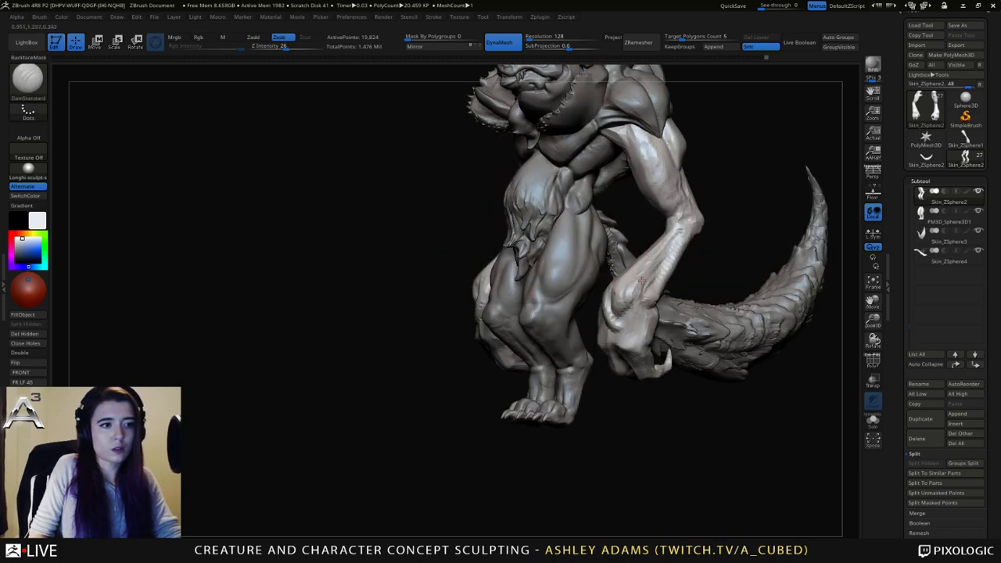
mouse_move(640, 270)
shift+mouse_down()
mouse_move(641, 295)
mouse_move(709, 284)
mouse_move(624, 317)
shift+mouse_up()
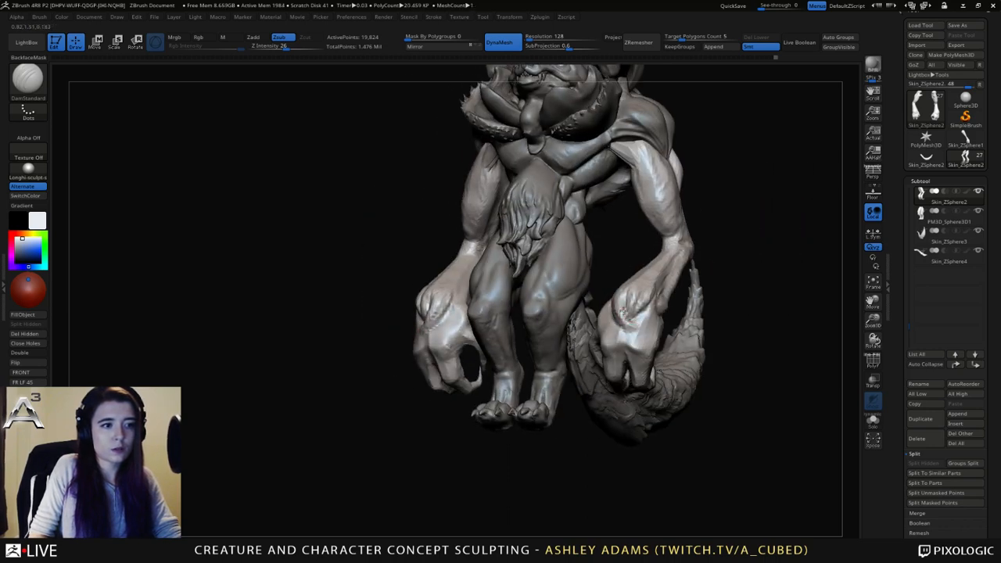
Sharpen the outline of the wrist bulge above the hand with the ClayBuildup and DamStandard brushes.
mouse_move(592, 315)
mouse_down()
mouse_move(644, 318)
mouse_move(628, 323)
mouse_move(639, 346)
mouse_move(598, 274)
mouse_move(595, 302)
mouse_up()
key(b)
key(c)
key(b)
key(b)
key(d)
key(s)
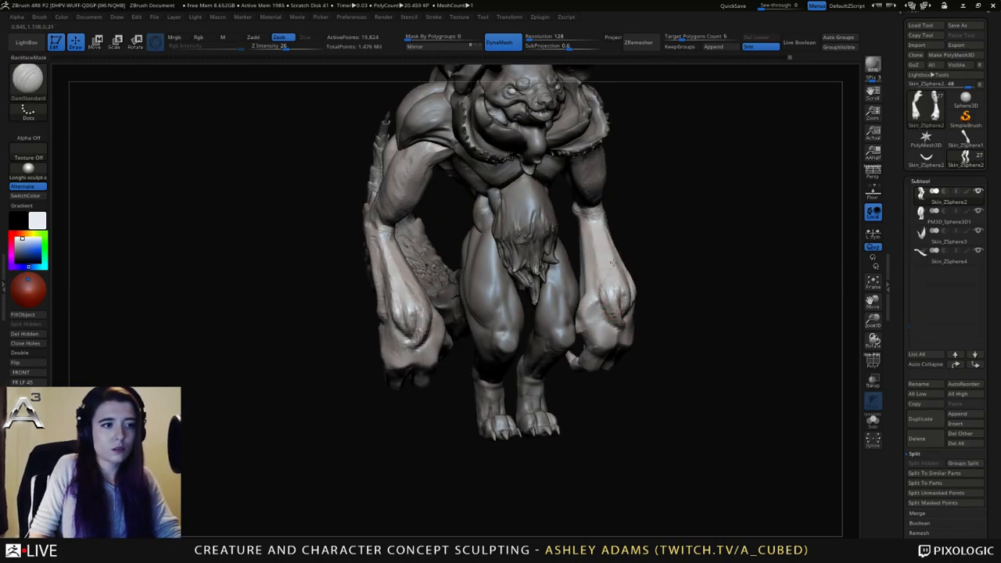
drag(659, 283, 622, 317)
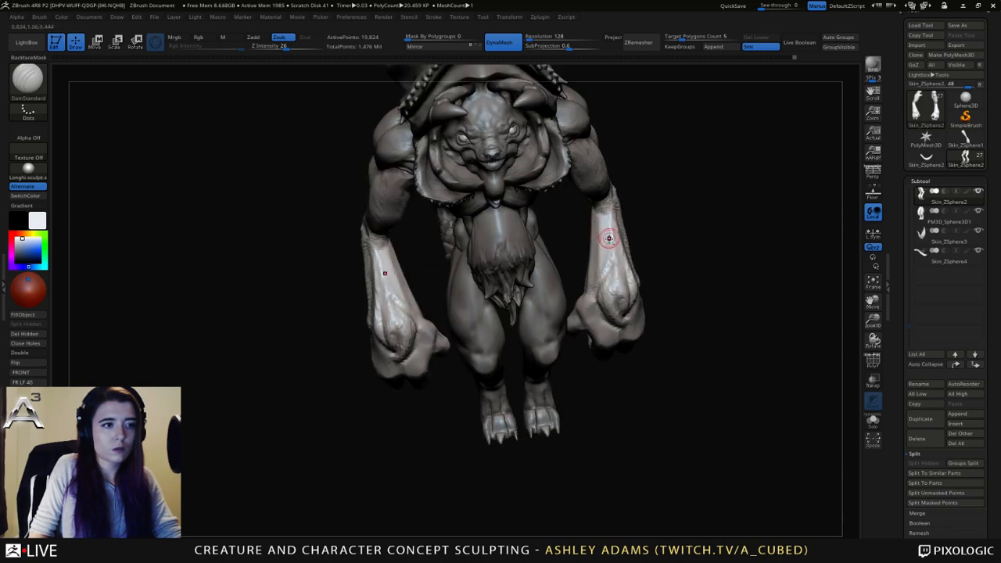
Define the tendons along the front of the forearm with the DamStandard and ClayBuildup brushes.
drag(604, 244, 599, 271)
mouse_move(659, 286)
mouse_down()
mouse_move(692, 254)
mouse_move(646, 275)
mouse_move(591, 284)
mouse_move(594, 275)
mouse_up()
key(b)
key(c)
key(b)
key(b)
key(d)
key(s)
Carve the outer forearm toward the wrist with DamStandard, and add volume there with ClayBuildup.
drag(682, 282, 648, 272)
ctrl+right_drag(673, 305, 671, 270)
mouse_move(688, 274)
mouse_down()
mouse_move(665, 291)
mouse_move(632, 290)
mouse_move(626, 274)
mouse_up()
key(b)
key(c)
key(b)
drag(540, 288, 636, 314)
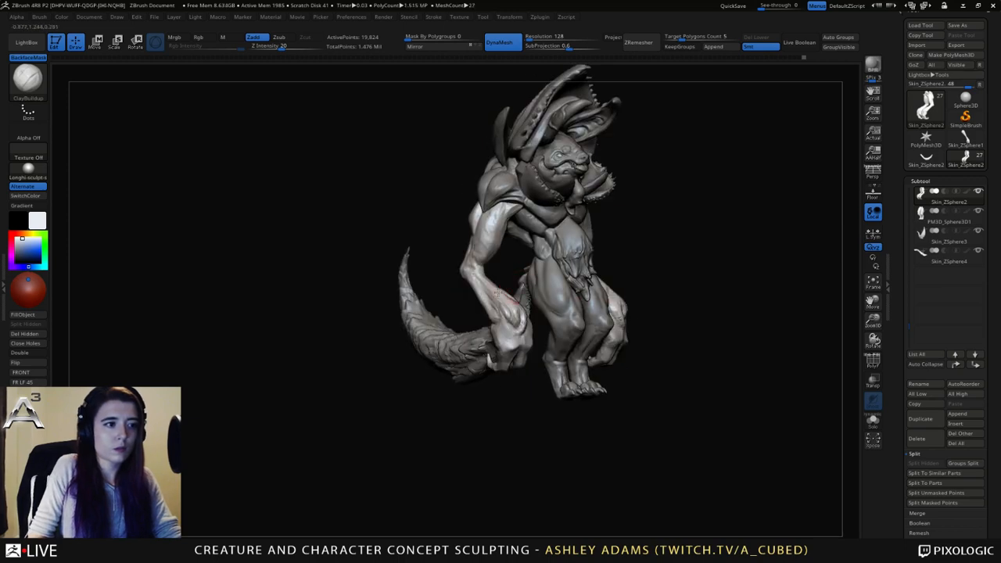
Save the creature sculpt to disk and select the head.
drag(726, 273, 505, 321)
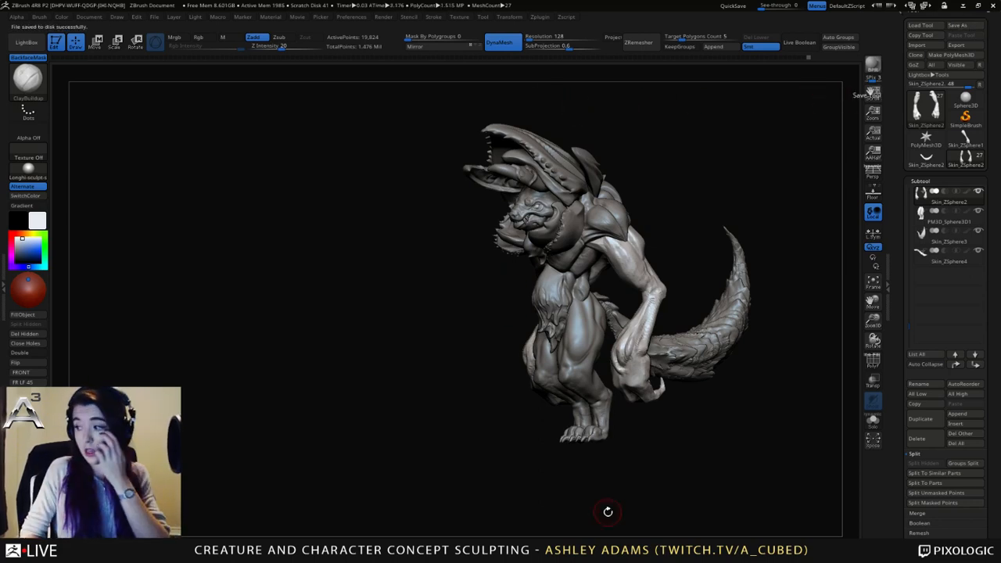
drag(509, 310, 635, 376)
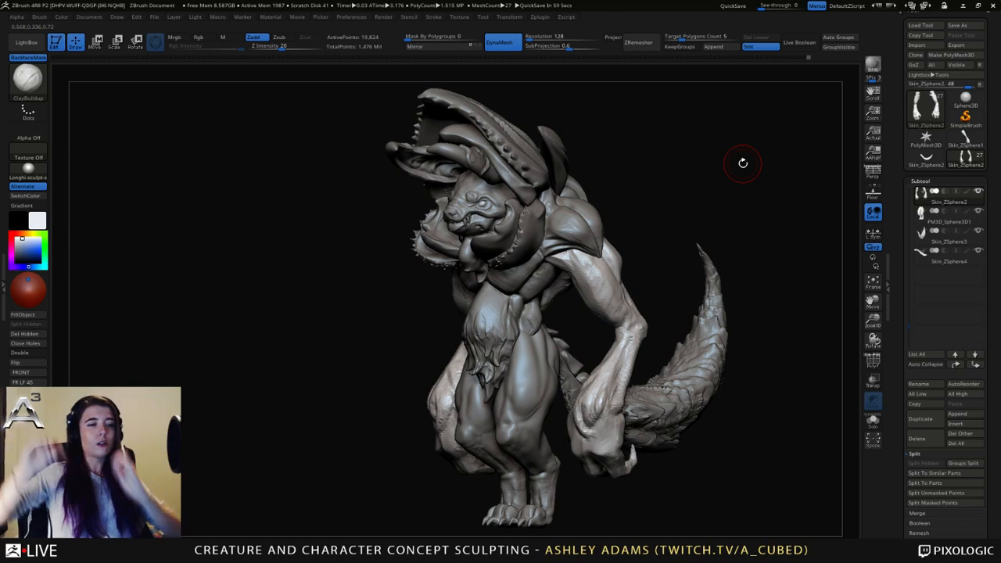
alt+click(481, 201)
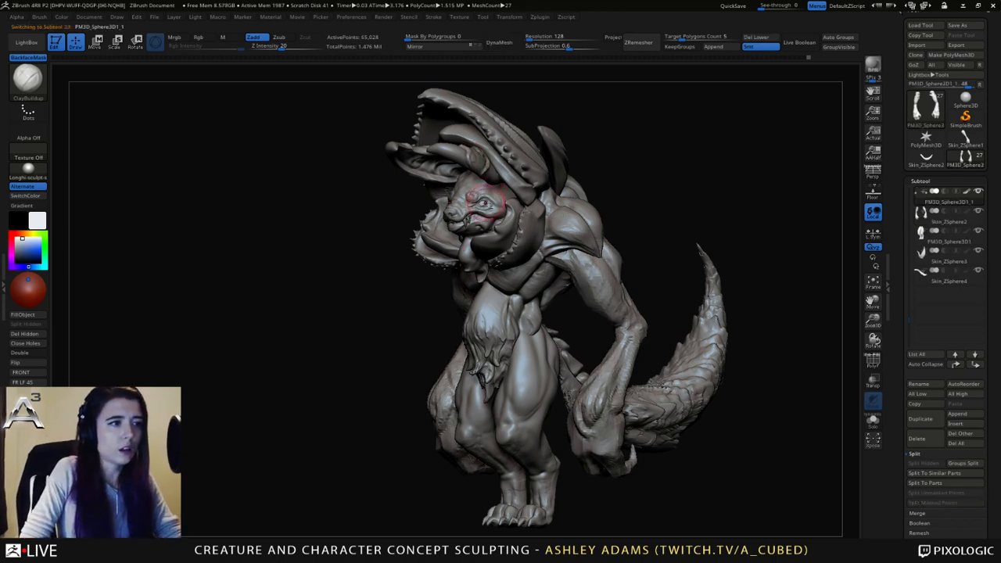